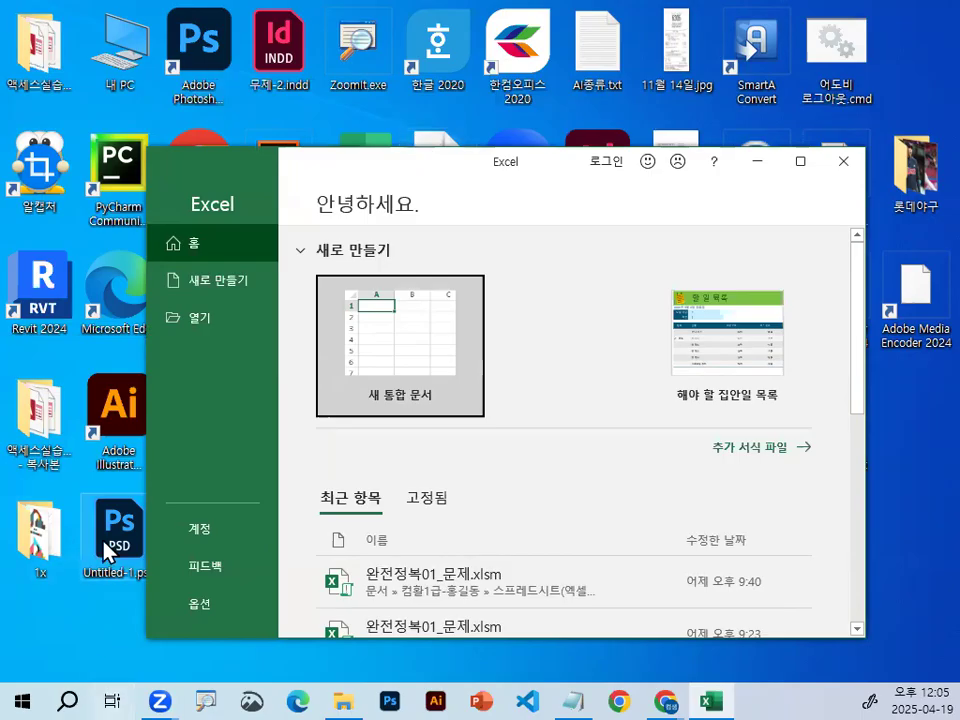
Start opening a workbook stored on this PC and go to local disk C:
{"action": "left_click", "coordinate": [178, 317]}
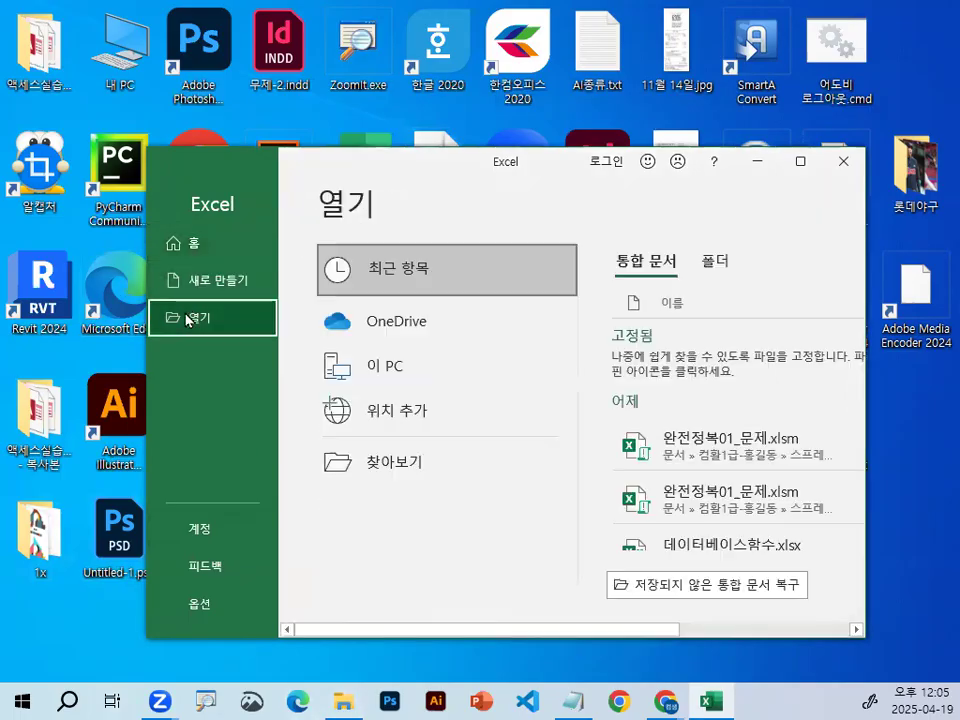
{"action": "left_click_drag", "start_coordinate": [414, 165], "coordinate": [372, 61]}
{"action": "left_click", "coordinate": [378, 364]}
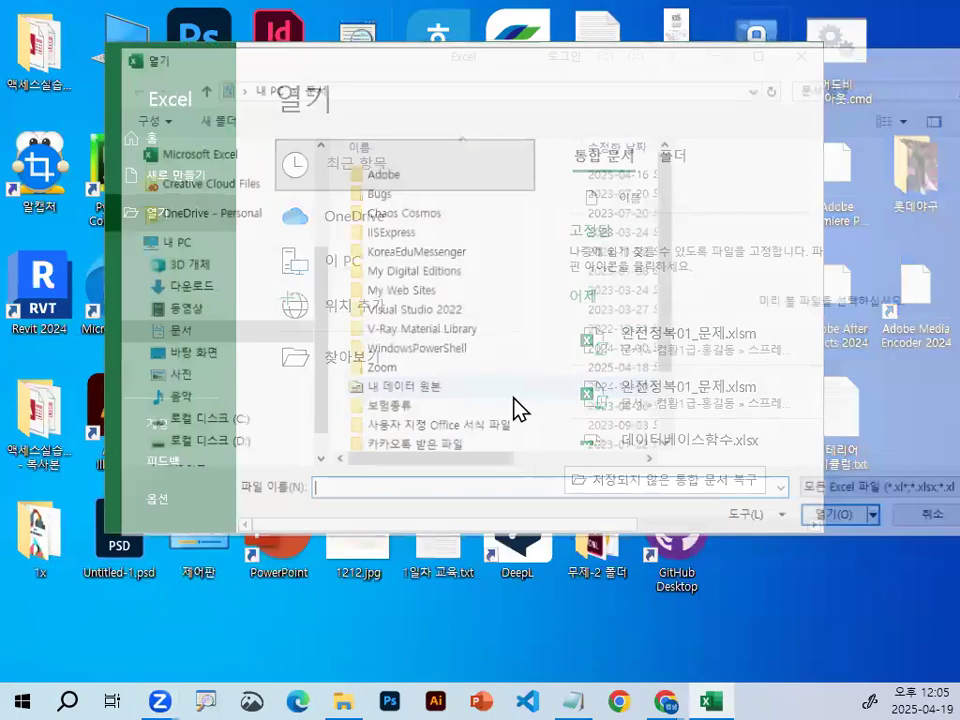
{"action": "scroll", "coordinate": [264, 407], "scroll_direction": "down", "scroll_amount": 2}
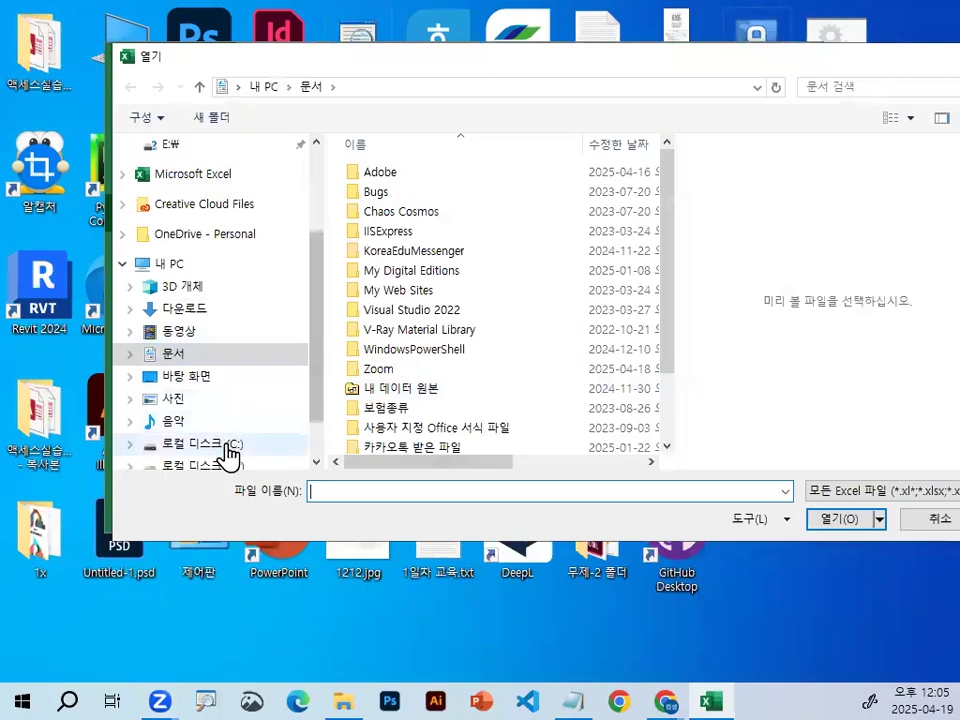
{"action": "left_click", "coordinate": [249, 445]}
Look through the folders on local disk C: for the practice files
{"action": "left_click", "coordinate": [424, 296]}
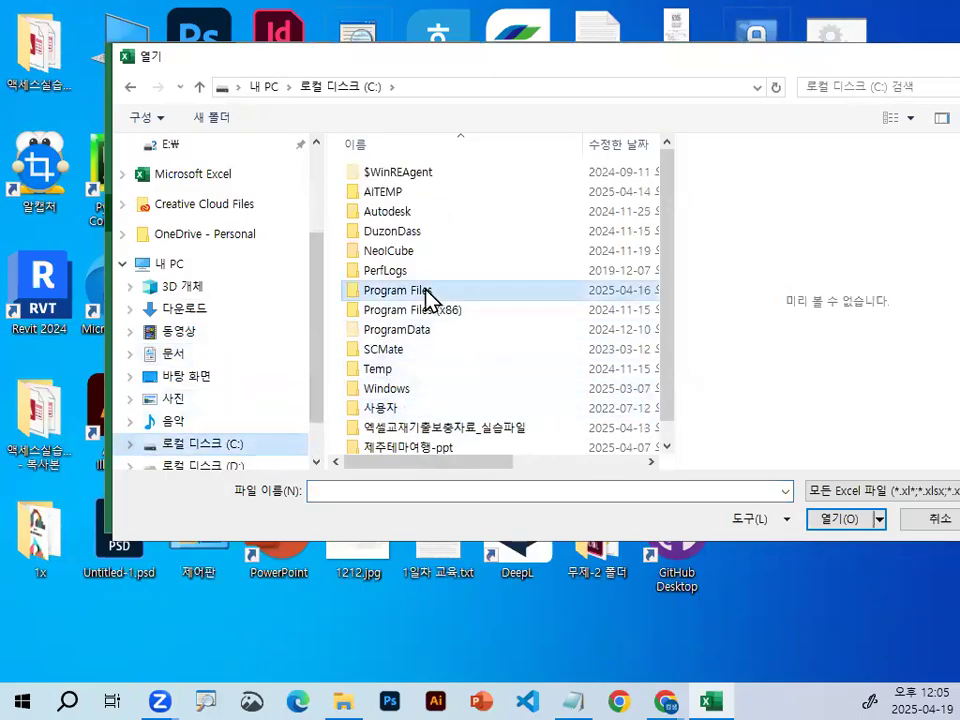
{"action": "scroll", "coordinate": [456, 401], "scroll_direction": "down", "scroll_amount": 1}
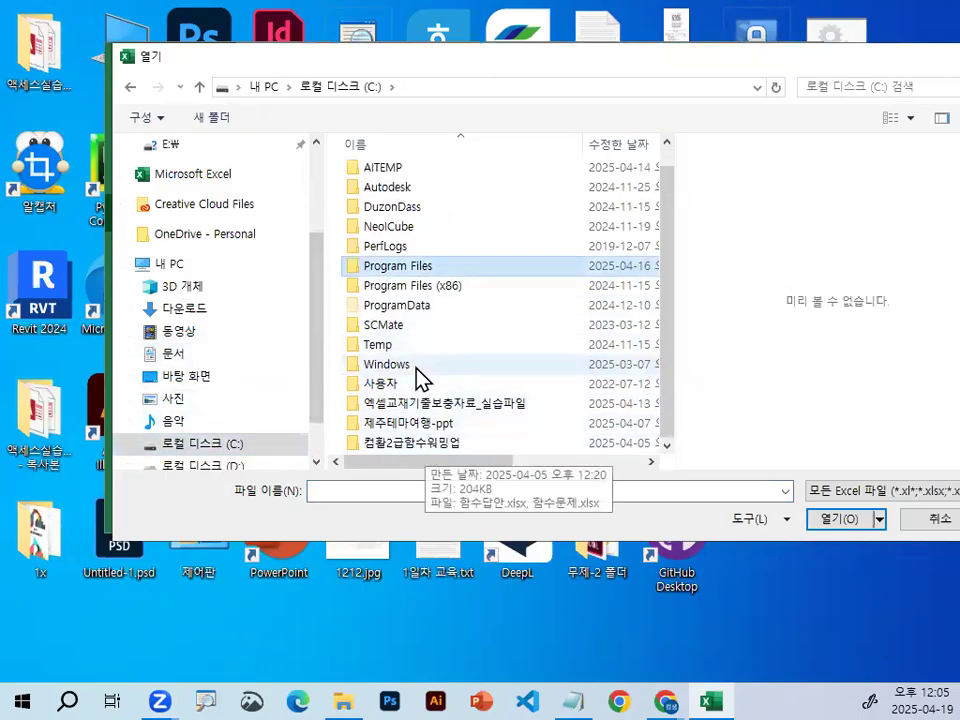
{"action": "scroll", "coordinate": [418, 345], "scroll_direction": "up", "scroll_amount": 1}
{"action": "left_click", "coordinate": [418, 409]}
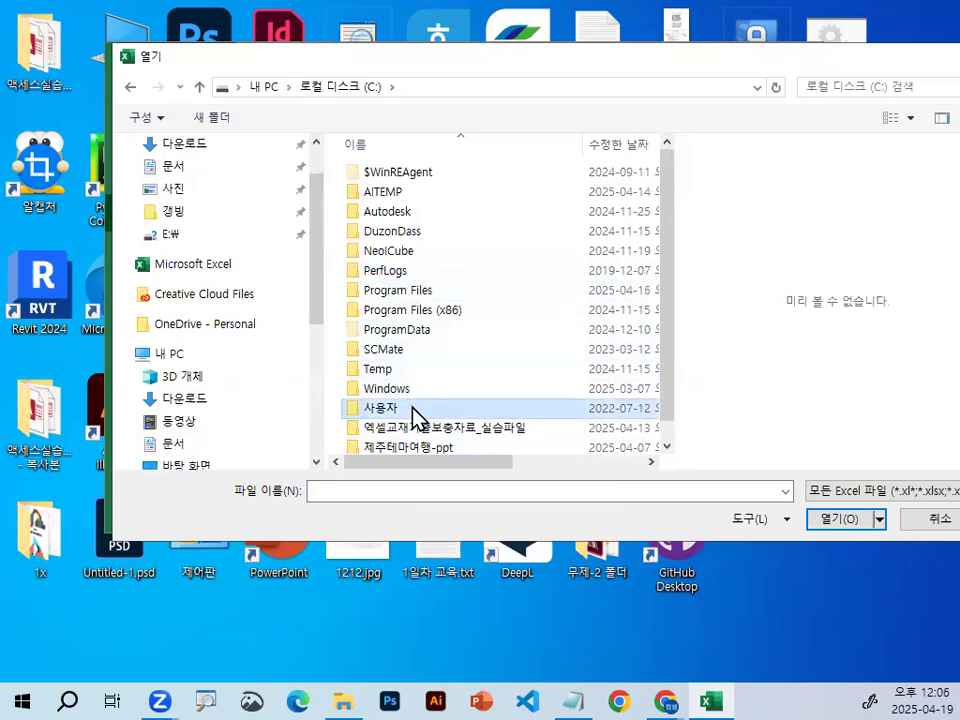
{"action": "scroll", "coordinate": [319, 380], "scroll_direction": "down", "scroll_amount": 4}
{"action": "scroll", "coordinate": [323, 425], "scroll_direction": "down", "scroll_amount": 1}
{"action": "left_click", "coordinate": [210, 280]}
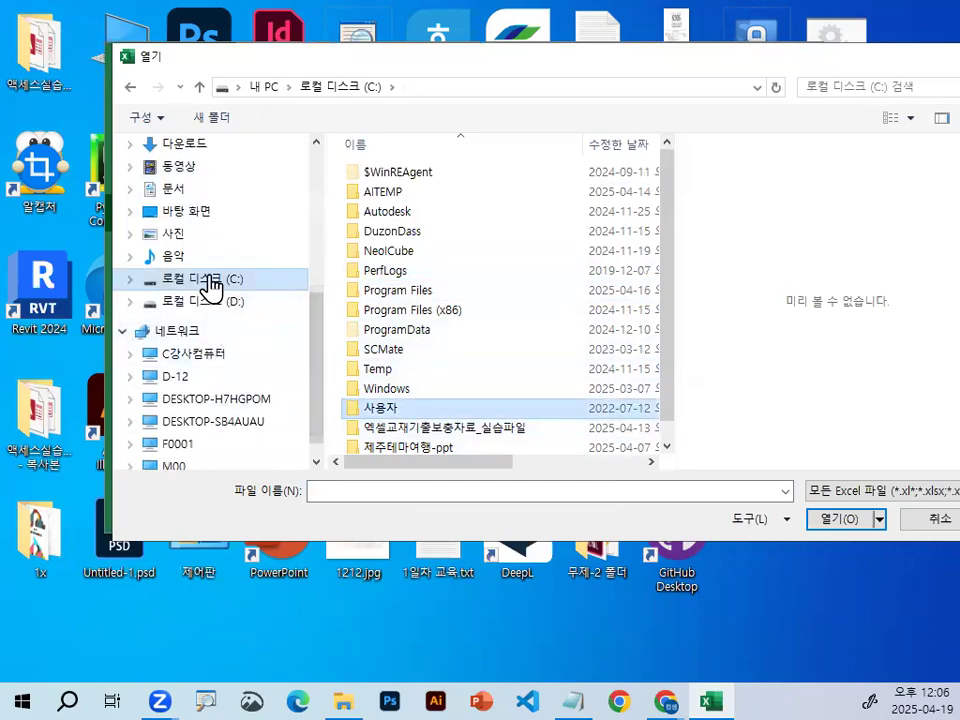
{"action": "scroll", "coordinate": [620, 390], "scroll_direction": "down", "scroll_amount": 1}
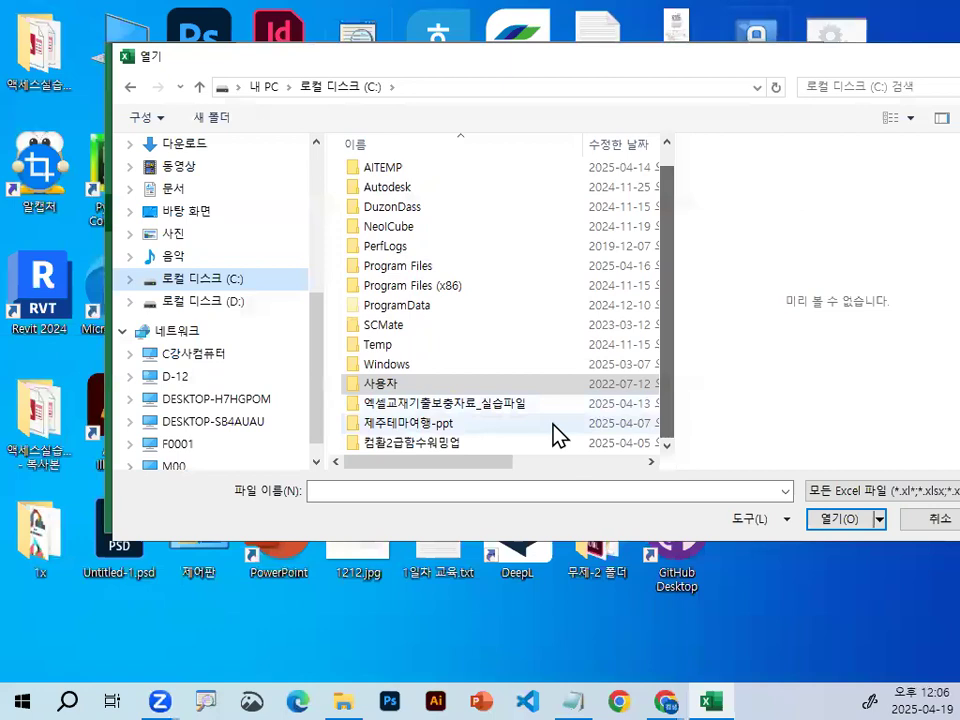
{"action": "scroll", "coordinate": [456, 414], "scroll_direction": "up", "scroll_amount": 1}
{"action": "left_click", "coordinate": [460, 430]}
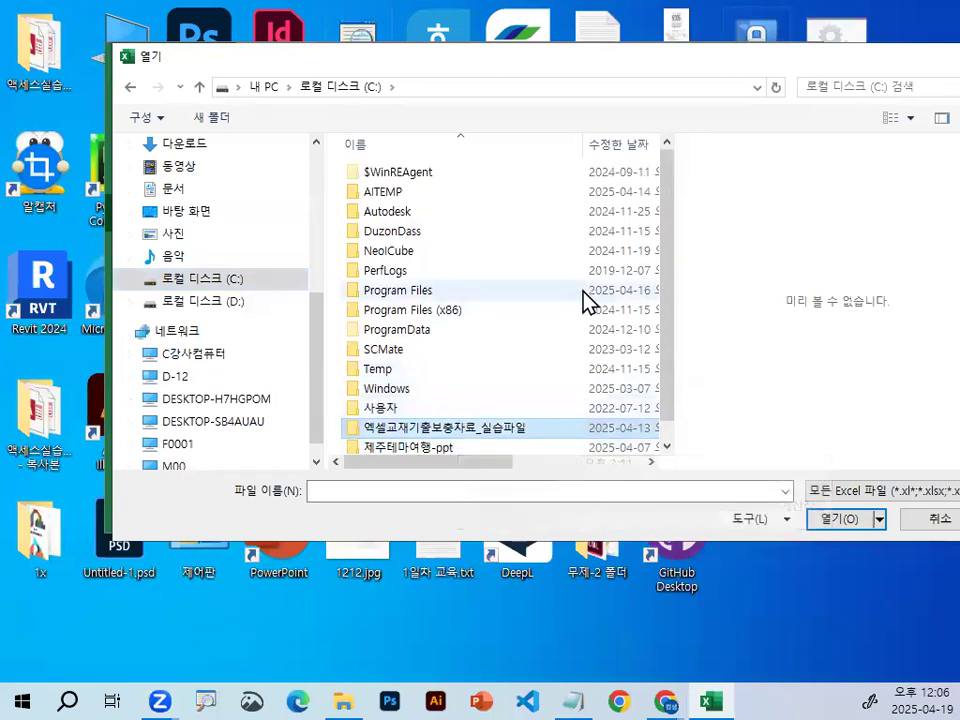
{"action": "scroll", "coordinate": [531, 381], "scroll_direction": "down", "scroll_amount": 1}
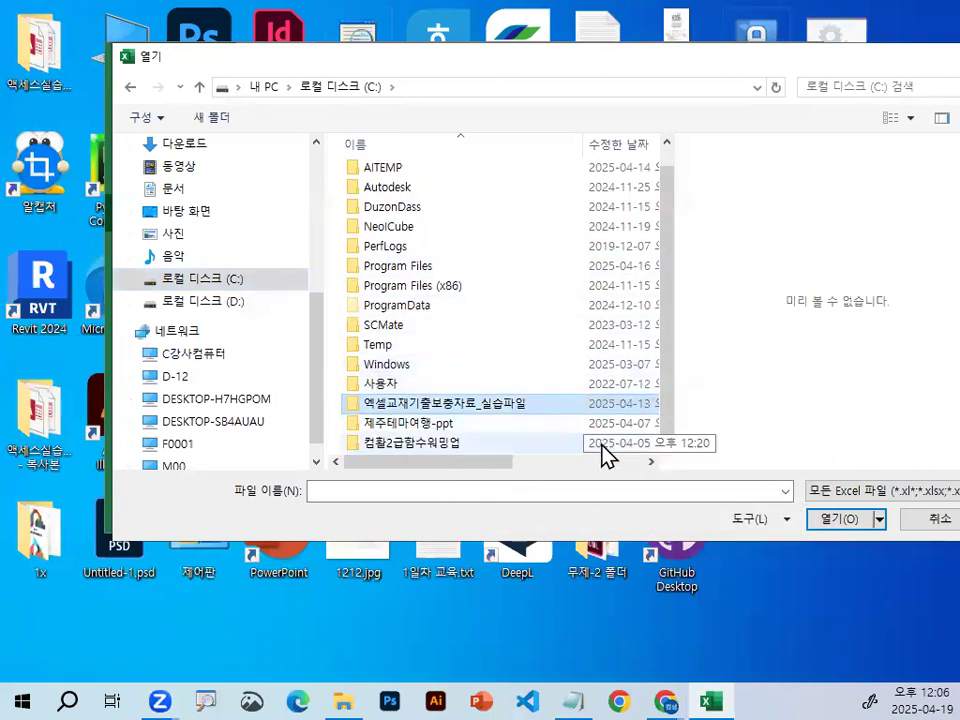
Copy the 2025컴활2급 folder from the instructor's folder on drive D: to the root of drive C:
{"action": "left_click", "coordinate": [205, 302]}
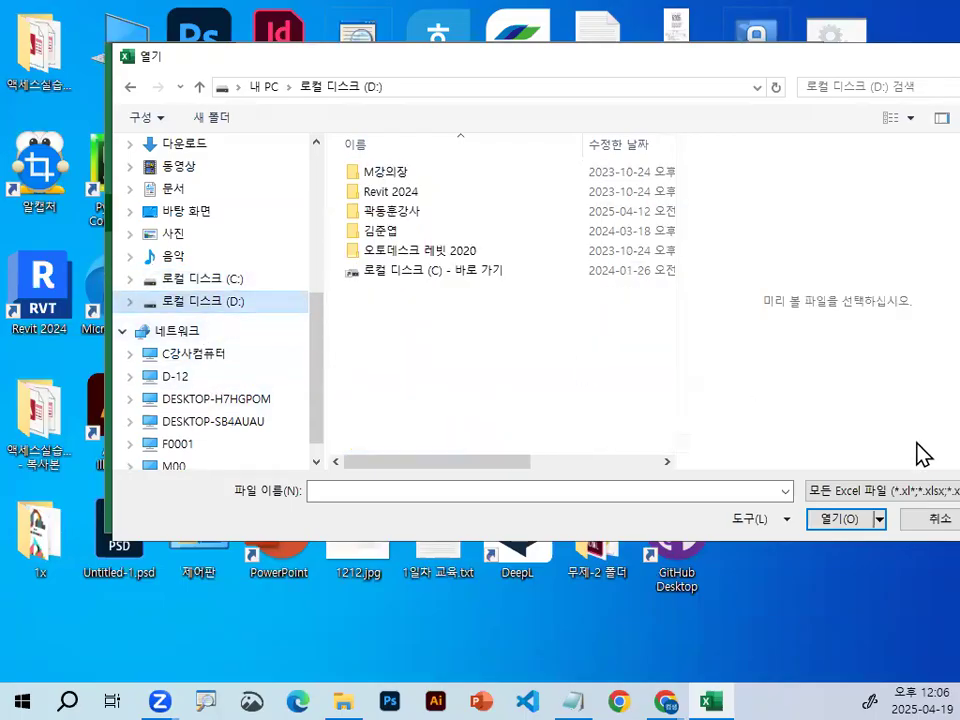
{"action": "double_click", "coordinate": [393, 211]}
{"action": "left_click", "coordinate": [470, 292]}
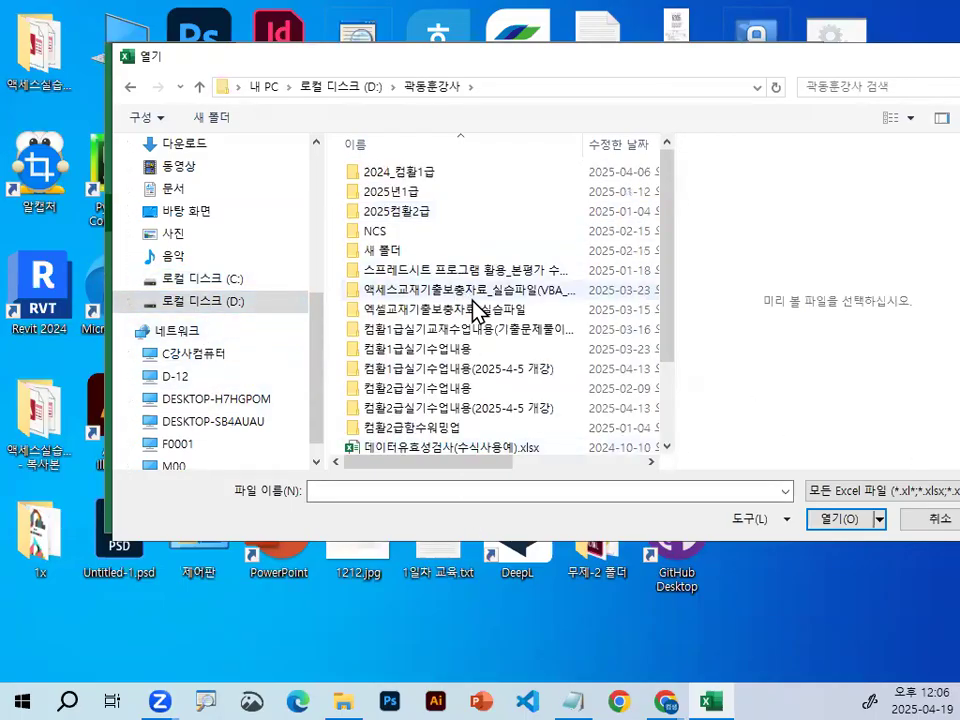
{"action": "right_click", "coordinate": [388, 212]}
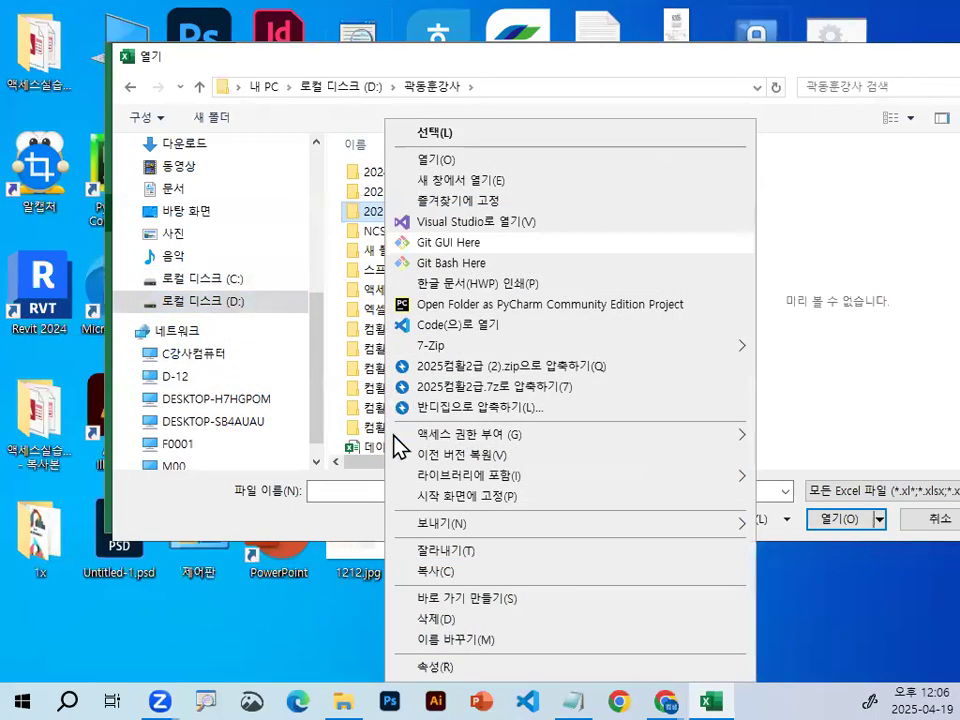
{"action": "left_click", "coordinate": [430, 574]}
{"action": "left_click", "coordinate": [172, 279]}
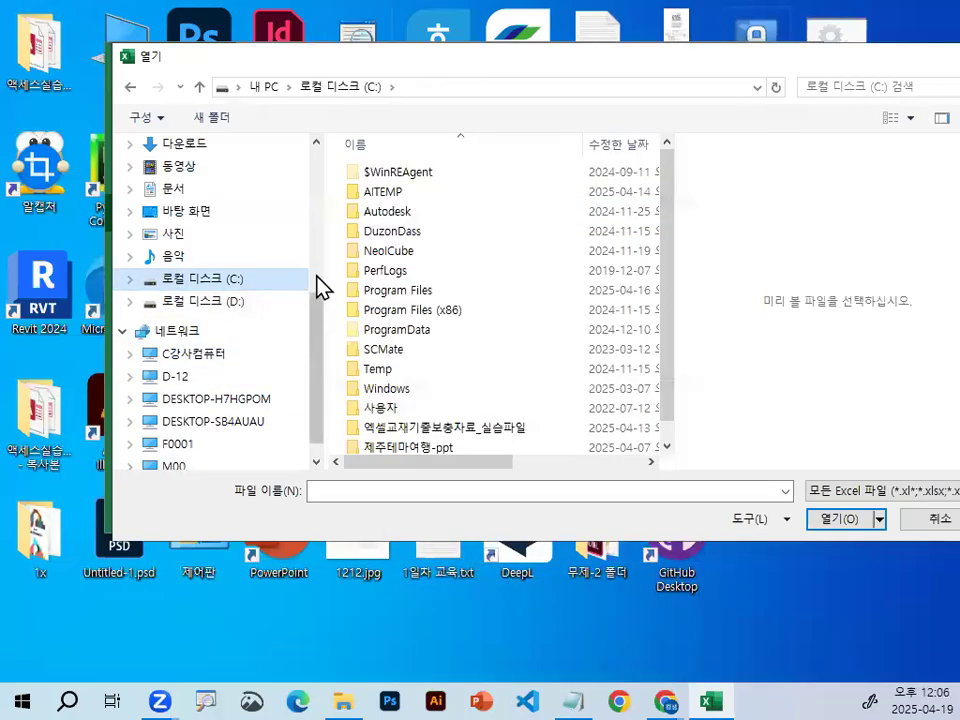
{"action": "right_click", "coordinate": [340, 278]}
{"action": "left_click", "coordinate": [369, 390]}
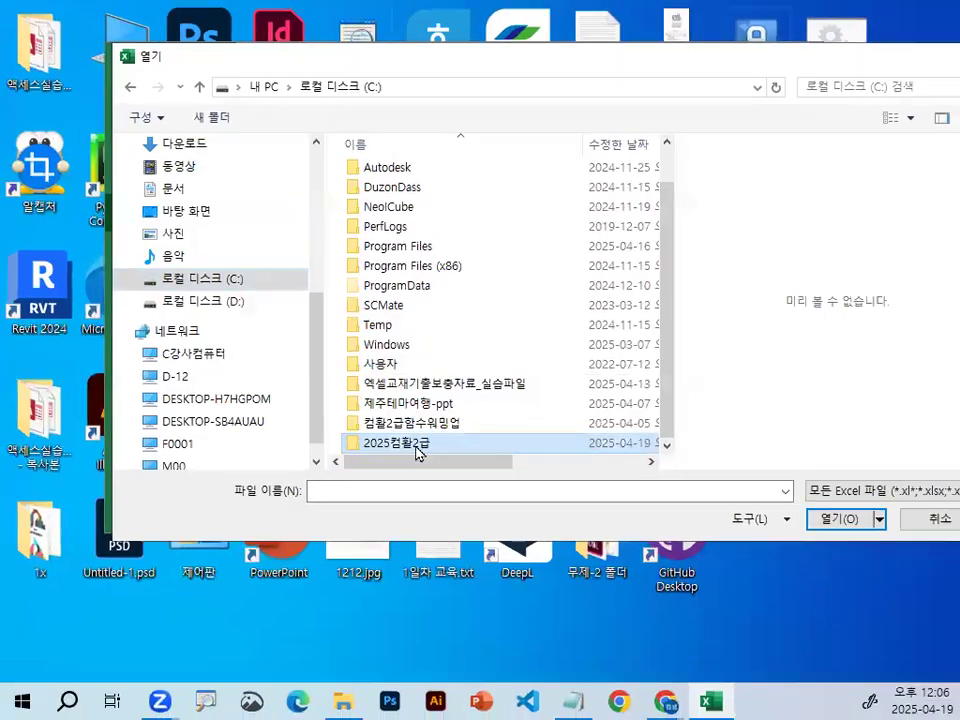
Open the workbook 16매크로.xlsm from the 이론 subfolder of the copied 2025컴활2급 folder
{"action": "double_click", "coordinate": [425, 455]}
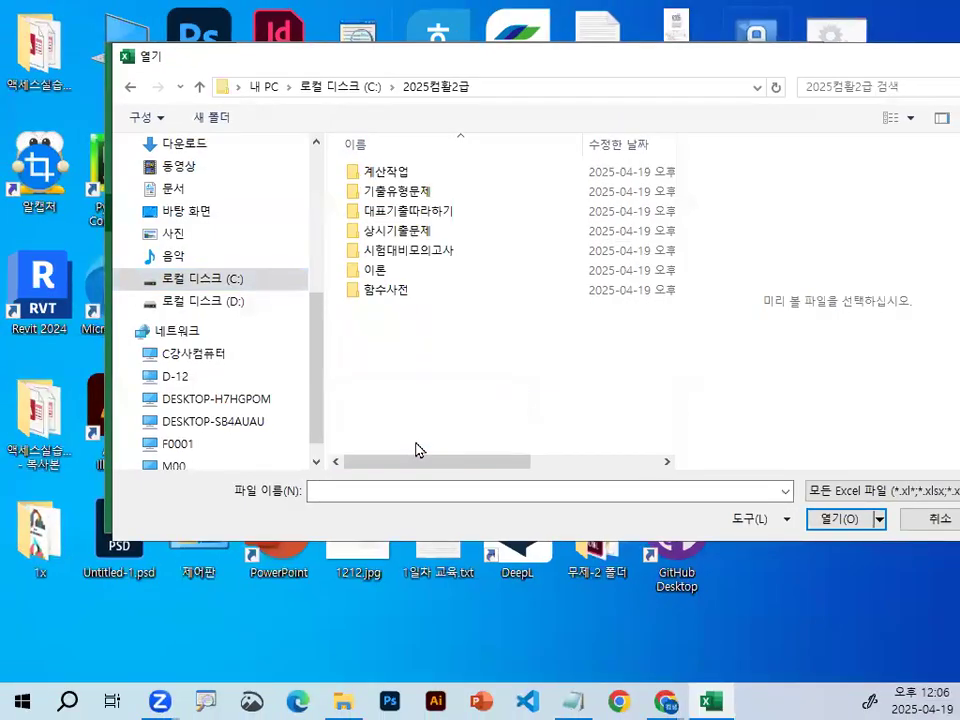
{"action": "double_click", "coordinate": [381, 274]}
{"action": "scroll", "coordinate": [452, 306], "scroll_direction": "down", "scroll_amount": 2}
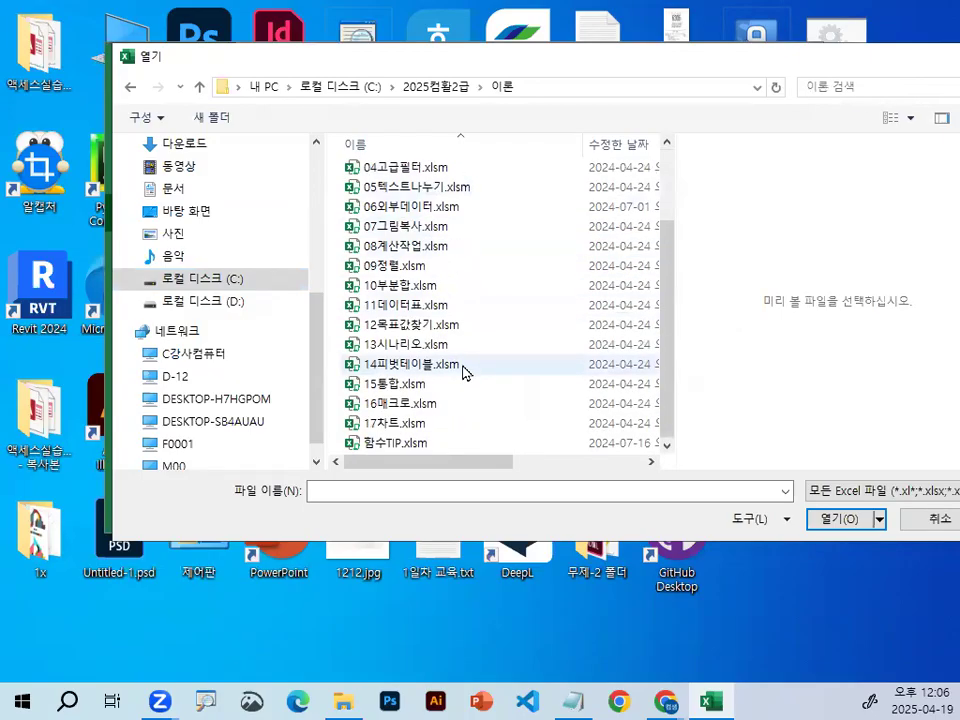
{"action": "double_click", "coordinate": [410, 401]}
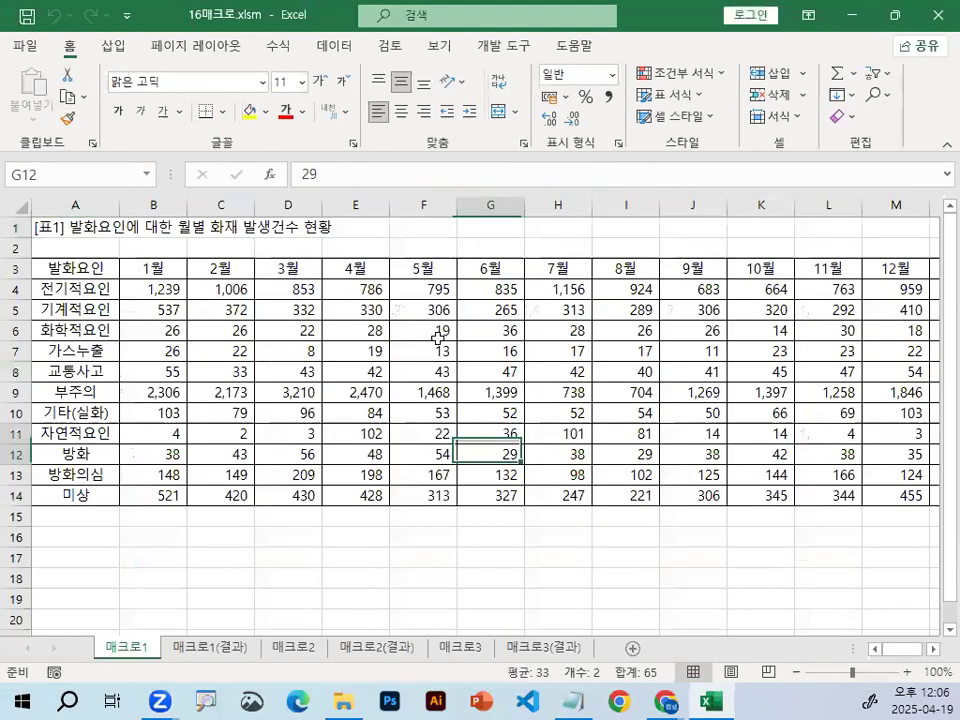
{"action": "left_click_drag", "start_coordinate": [437, 334], "coordinate": [437, 313]}
{"action": "scroll", "coordinate": [403, 439], "scroll_direction": "up", "scroll_amount": 3}
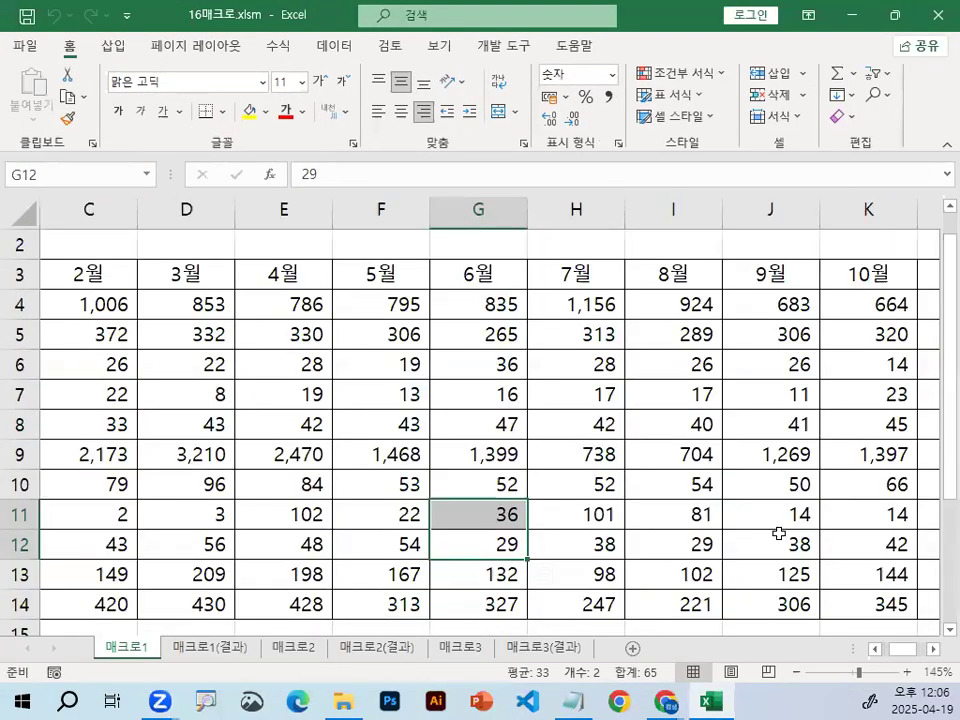
{"action": "left_click", "coordinate": [726, 344]}
{"action": "left_click", "coordinate": [697, 357]}
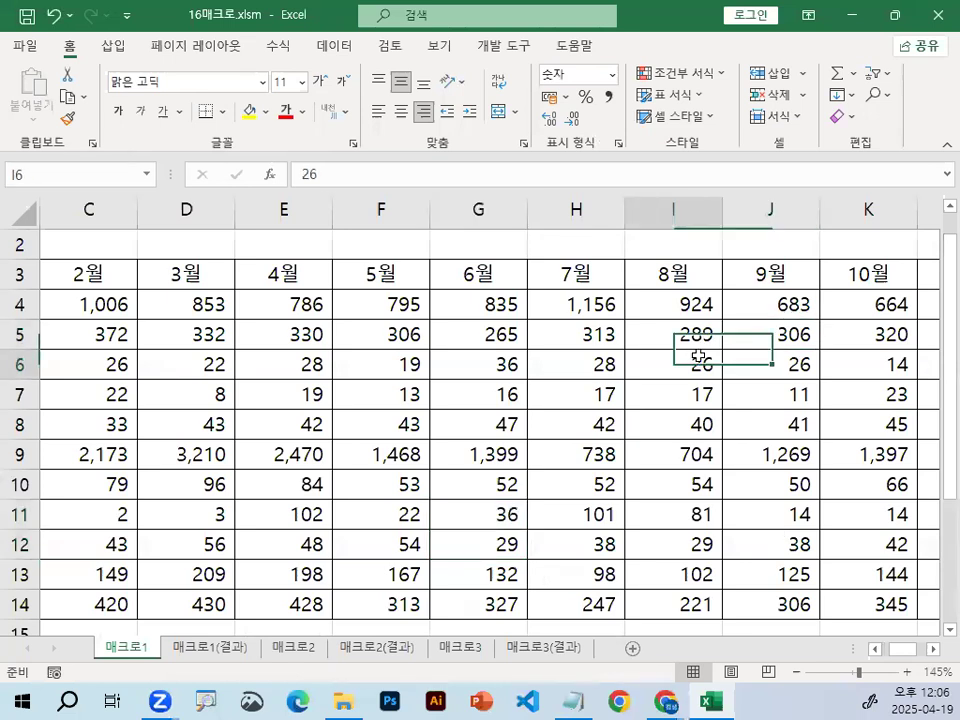
{"action": "left_click_drag", "start_coordinate": [319, 284], "coordinate": [340, 284]}
{"action": "left_click", "coordinate": [690, 392]}
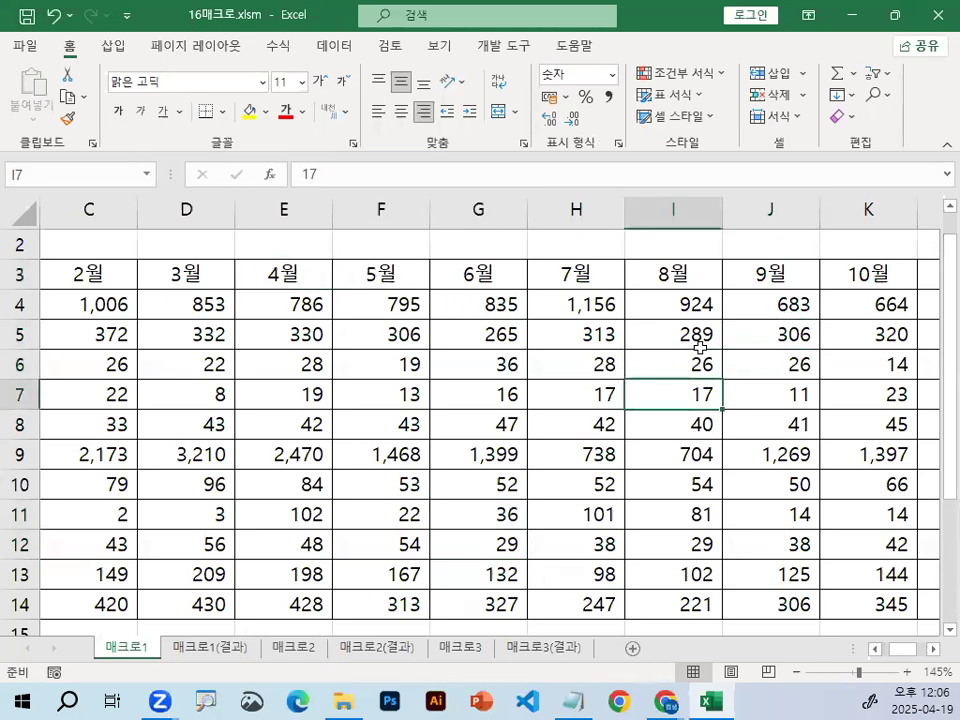
{"action": "scroll", "coordinate": [505, 531], "scroll_direction": "down", "scroll_amount": 4}
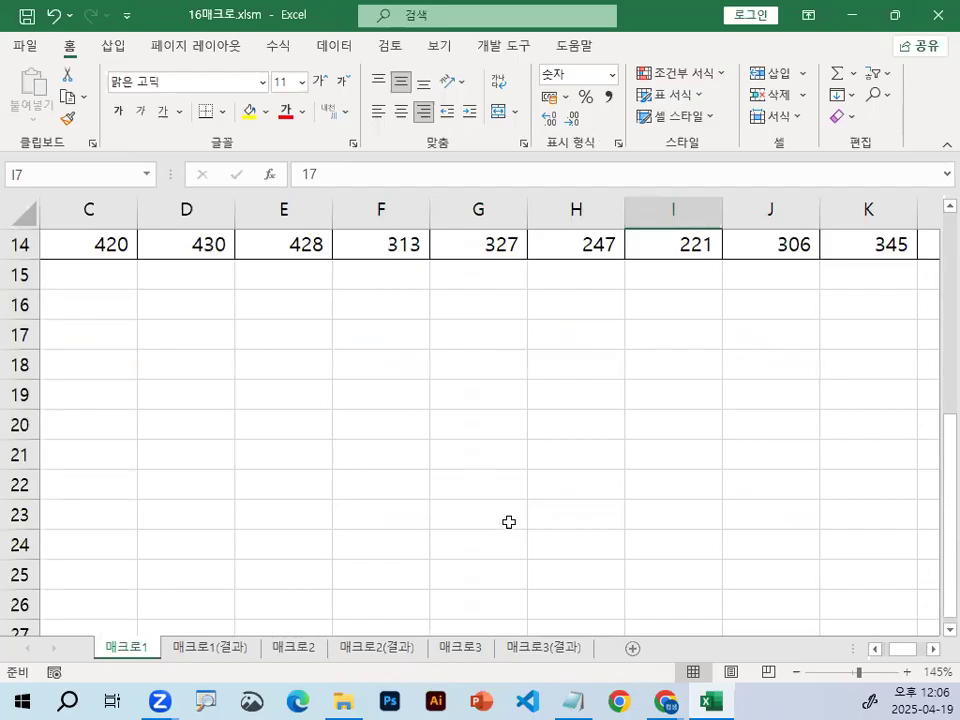
{"action": "left_click", "coordinate": [518, 462]}
{"action": "left_click", "coordinate": [300, 338]}
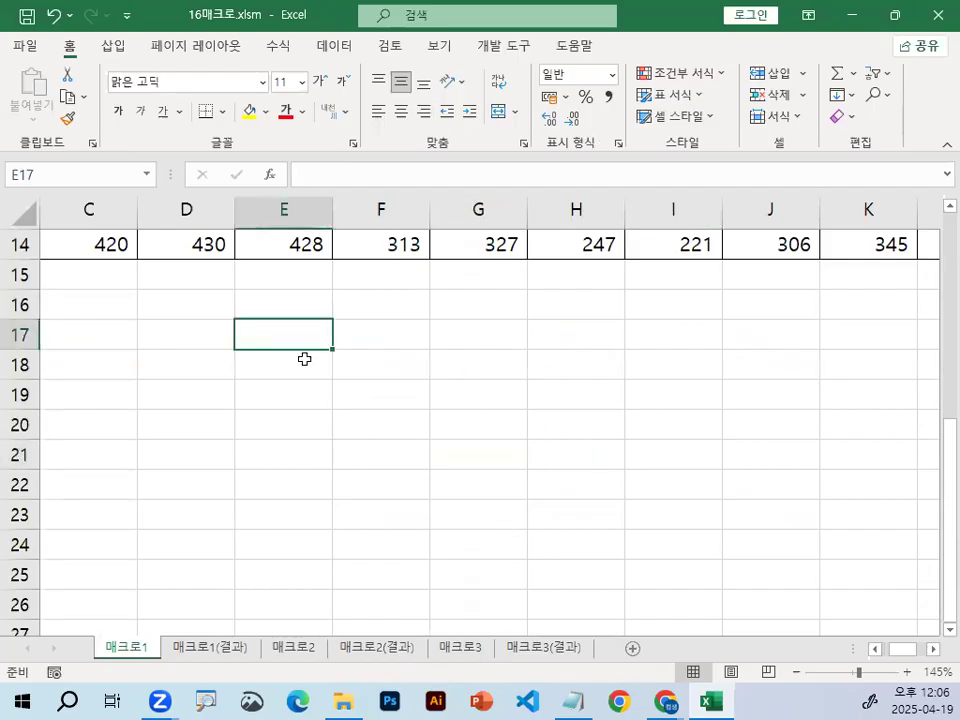
{"action": "left_click_drag", "start_coordinate": [281, 319], "coordinate": [358, 270]}
{"action": "left_click_drag", "start_coordinate": [318, 345], "coordinate": [321, 349]}
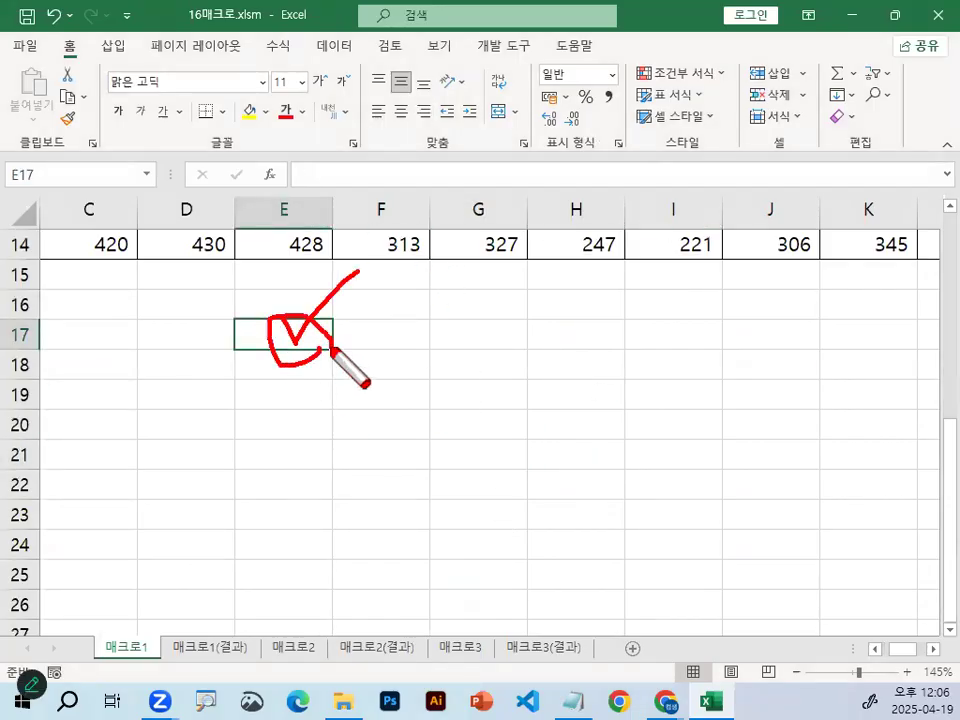
{"action": "key", "text": "Escape"}
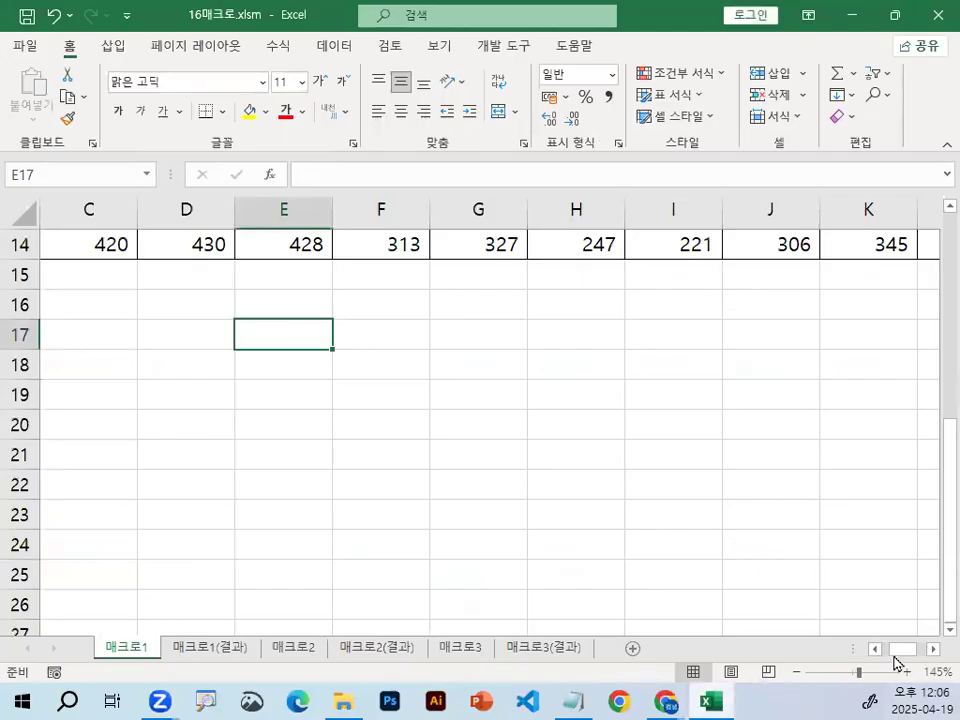
Examine the monthly fire-cause table on the 매크로1 sheet, including the 평균 column at its end
{"action": "left_click", "coordinate": [934, 655]}
{"action": "left_click", "coordinate": [934, 655]}
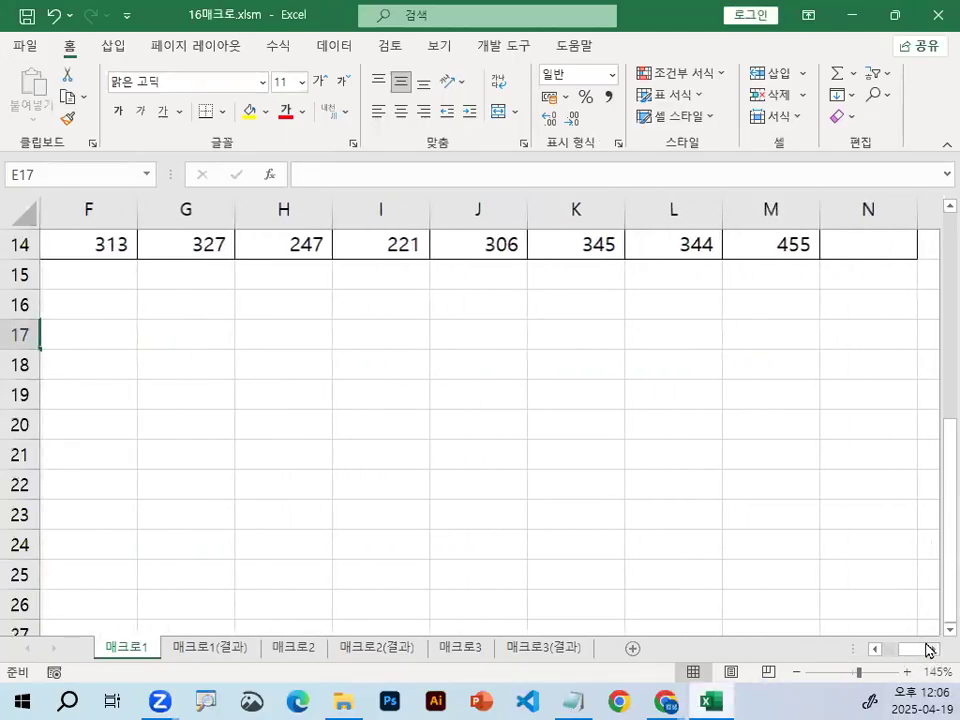
{"action": "scroll", "coordinate": [922, 645], "scroll_direction": "up", "scroll_amount": 4}
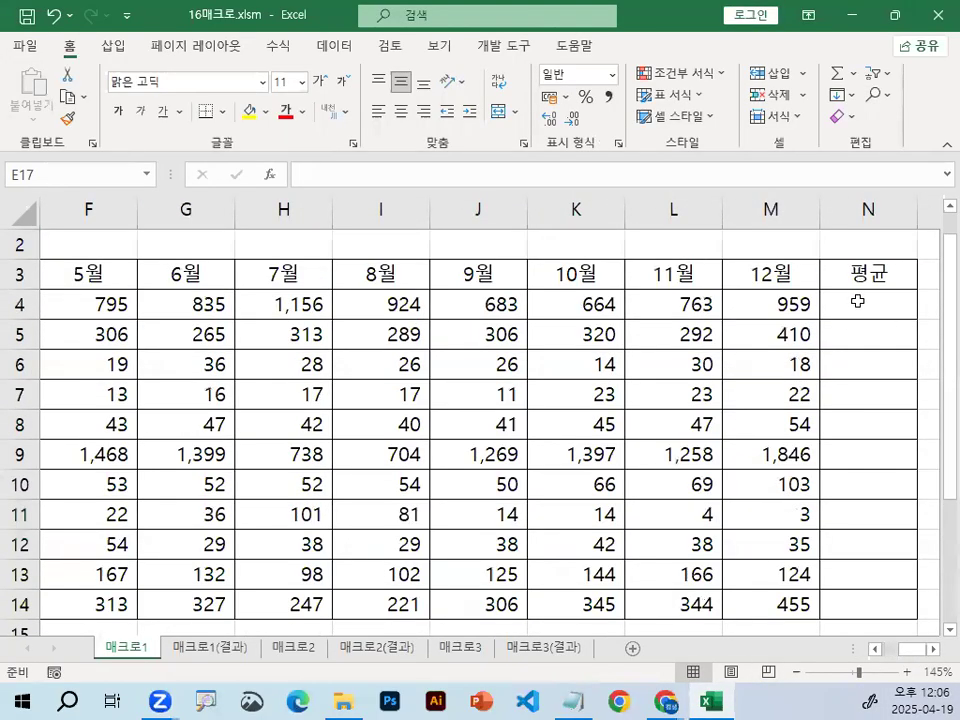
{"action": "left_click", "coordinate": [857, 301]}
{"action": "scroll", "coordinate": [922, 657], "scroll_direction": "left", "scroll_amount": 3}
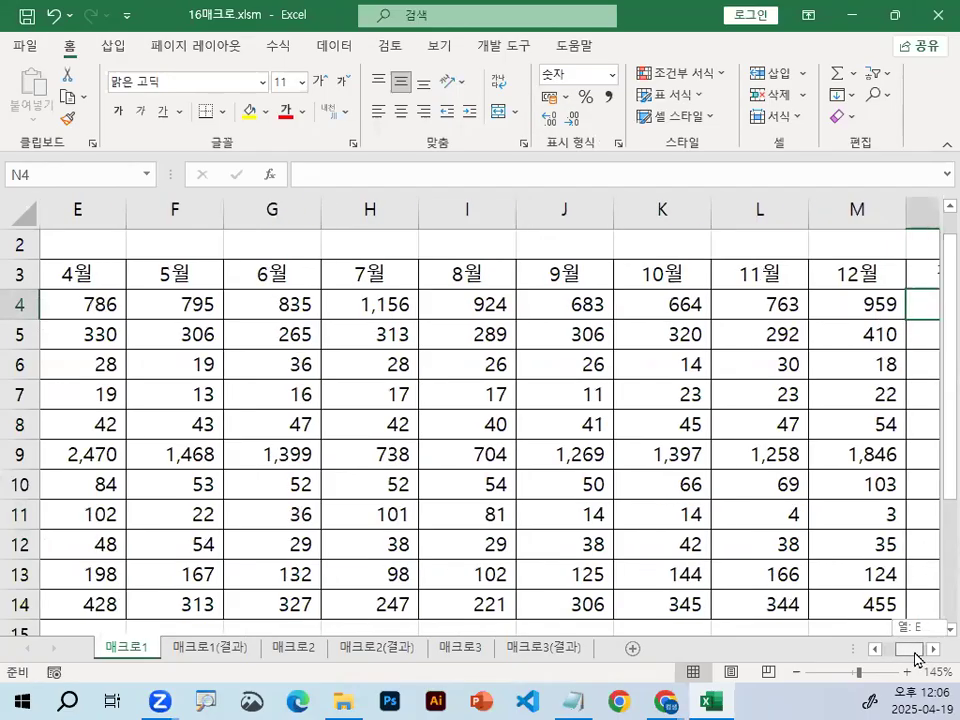
{"action": "scroll", "coordinate": [593, 430], "scroll_direction": "down", "scroll_amount": 2}
{"action": "scroll", "coordinate": [593, 430], "scroll_direction": "down", "scroll_amount": 1}
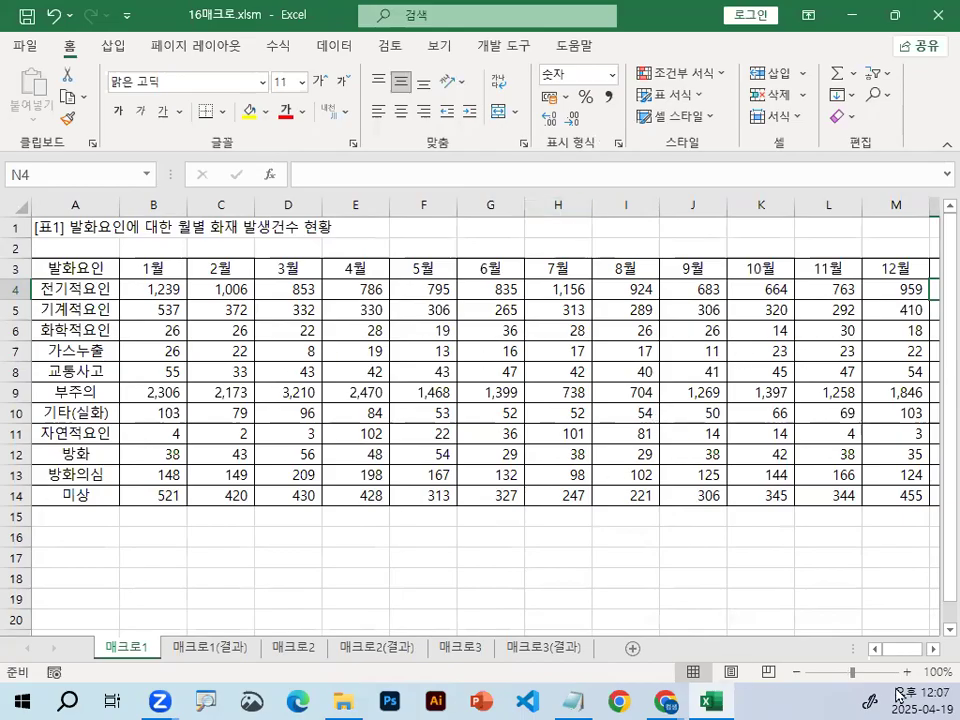
{"action": "left_click", "coordinate": [933, 651]}
{"action": "left_click", "coordinate": [933, 651]}
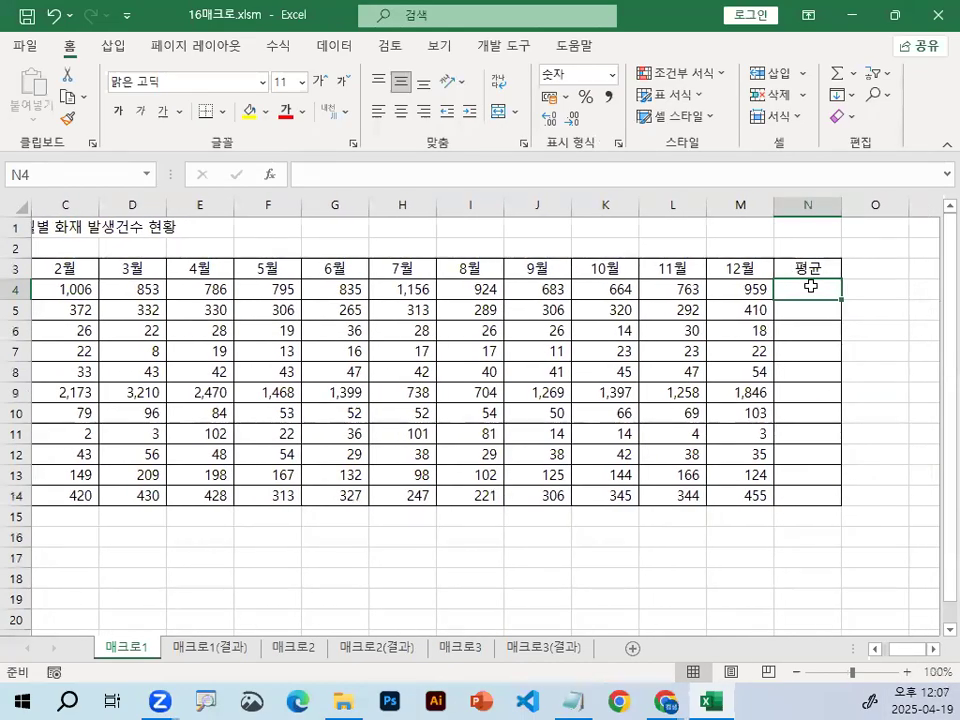
{"action": "scroll", "coordinate": [716, 461], "scroll_direction": "up", "scroll_amount": 3, "text": "ctrl"}
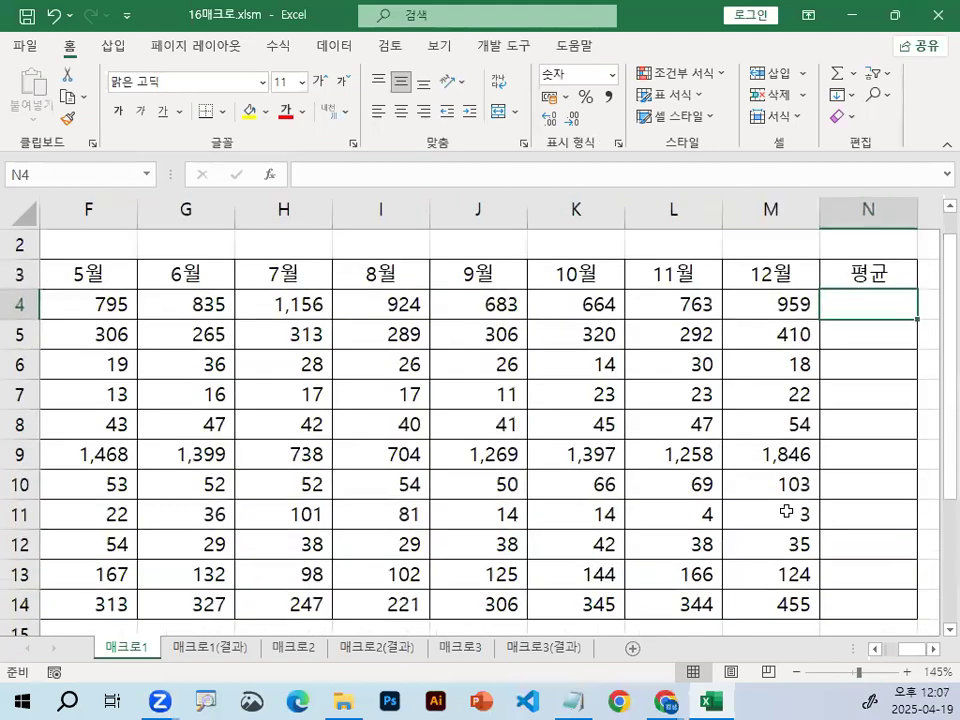
Select the monthly figures together with the empty 평균 column, range B4:N14
{"action": "left_click_drag", "start_coordinate": [912, 660], "coordinate": [889, 660]}
{"action": "left_click_drag", "start_coordinate": [207, 293], "coordinate": [765, 612]}
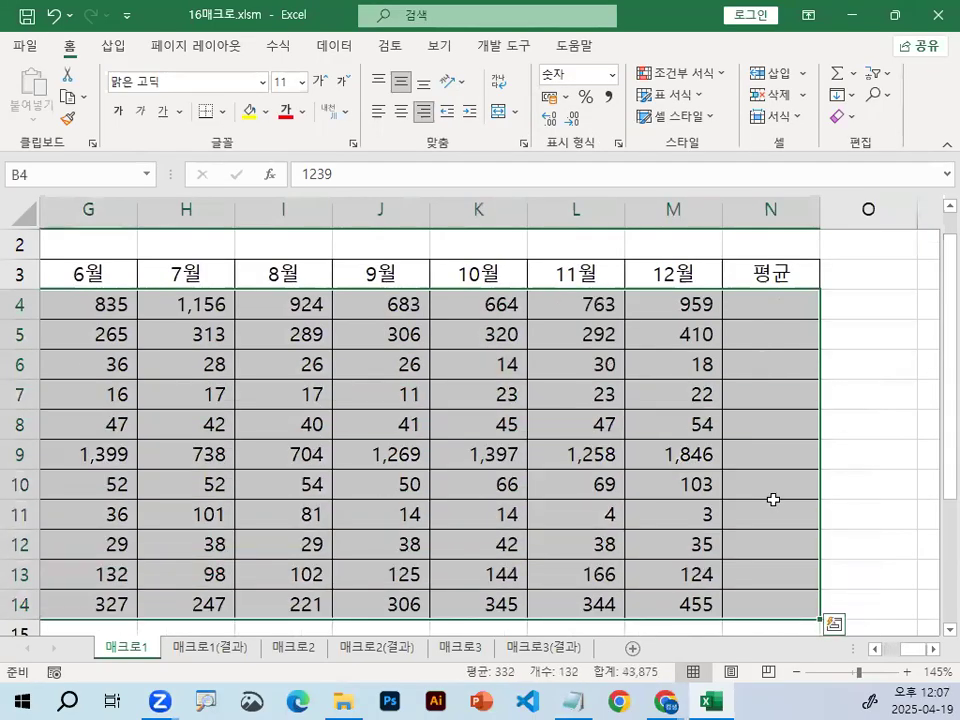
{"action": "key", "text": "ctrl+q"}
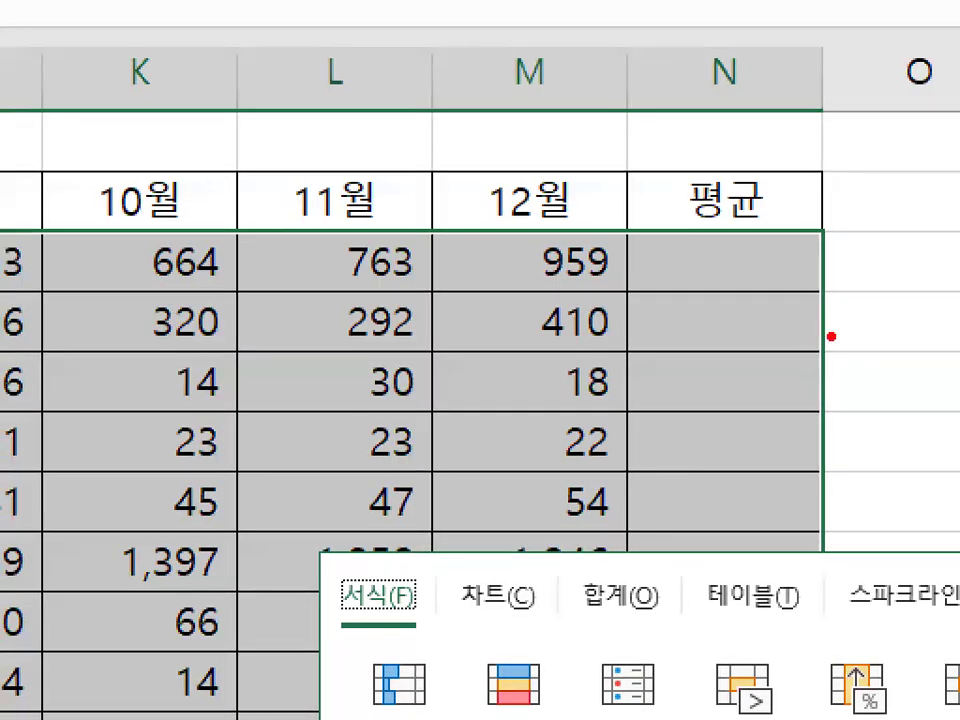
{"action": "mouse_move", "coordinate": [823, 335]}
{"action": "left_mouse_down"}
{"action": "mouse_move", "coordinate": [733, 277]}
{"action": "mouse_move", "coordinate": [834, 350]}
{"action": "left_mouse_up"}
{"action": "key", "text": "Escape"}
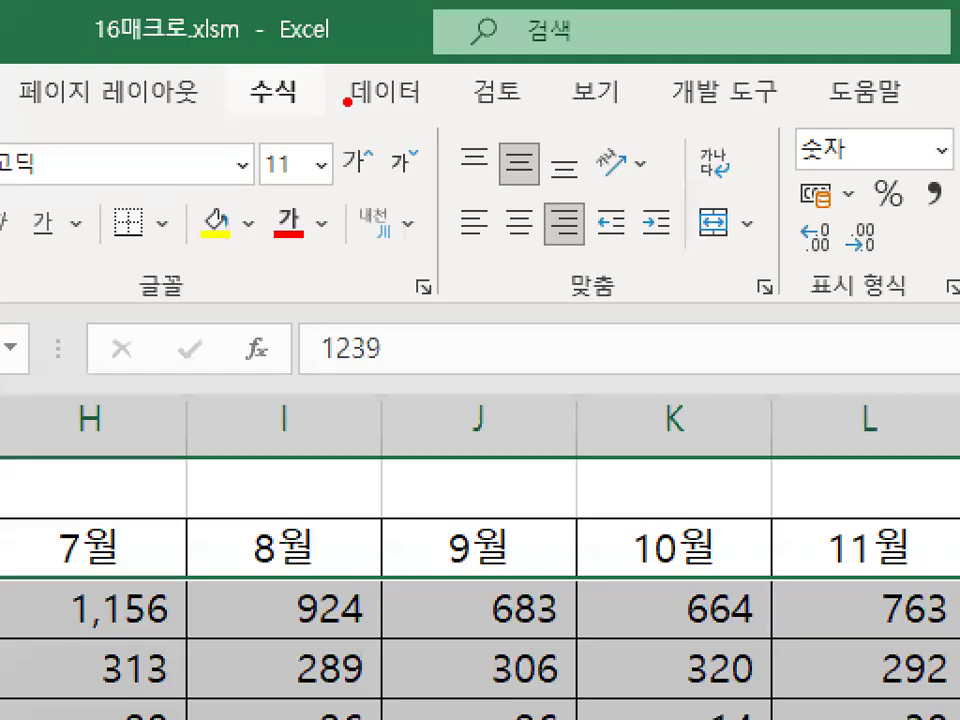
{"action": "left_click_drag", "start_coordinate": [346, 100], "coordinate": [232, 112]}
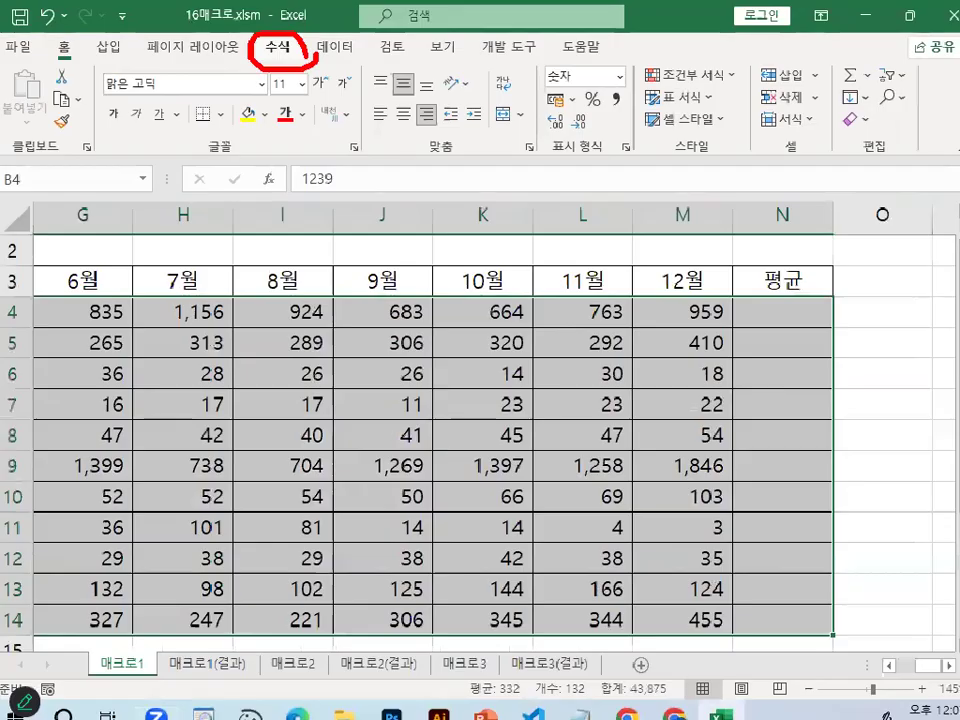
Calculate the row averages for the selected range with AutoSum's 평균 function, filling the 평균 column
{"action": "key", "text": "Escape"}
{"action": "left_click", "coordinate": [275, 95]}
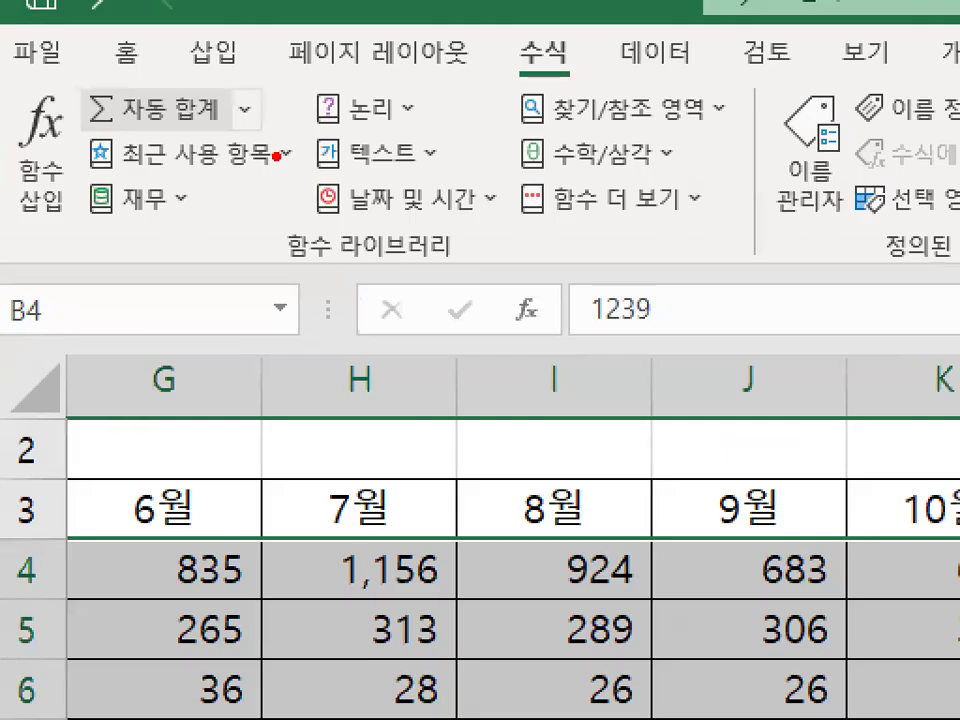
{"action": "mouse_move", "coordinate": [500, 240]}
{"action": "left_mouse_down"}
{"action": "mouse_move", "coordinate": [255, 258]}
{"action": "mouse_move", "coordinate": [420, 192]}
{"action": "mouse_move", "coordinate": [502, 245]}
{"action": "left_mouse_up"}
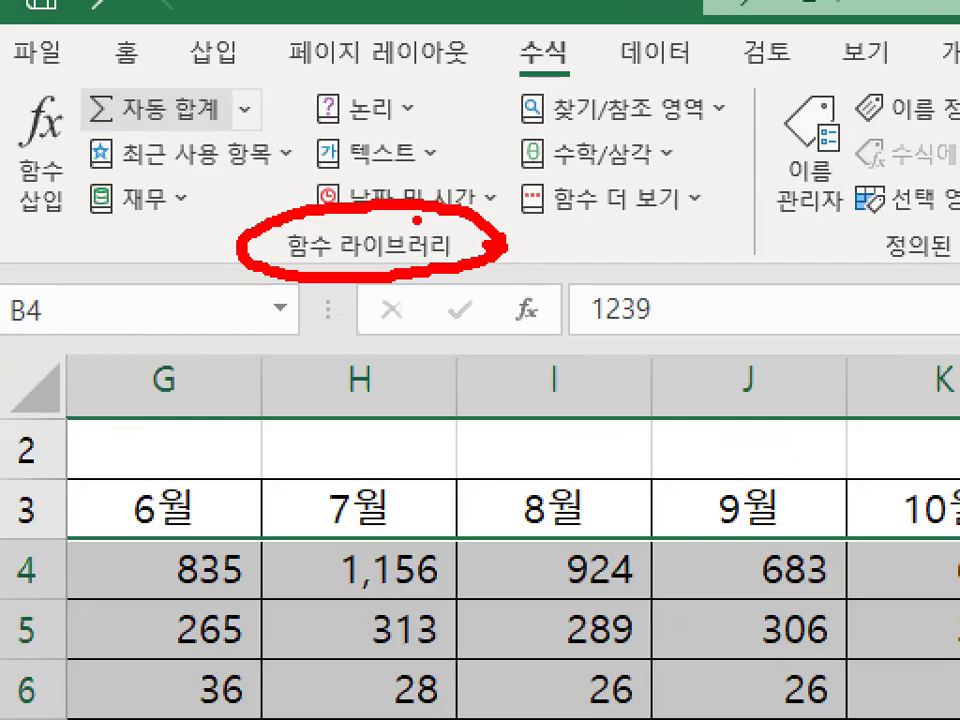
{"action": "mouse_move", "coordinate": [236, 141]}
{"action": "left_mouse_down"}
{"action": "mouse_move", "coordinate": [88, 70]}
{"action": "mouse_move", "coordinate": [268, 128]}
{"action": "left_mouse_up"}
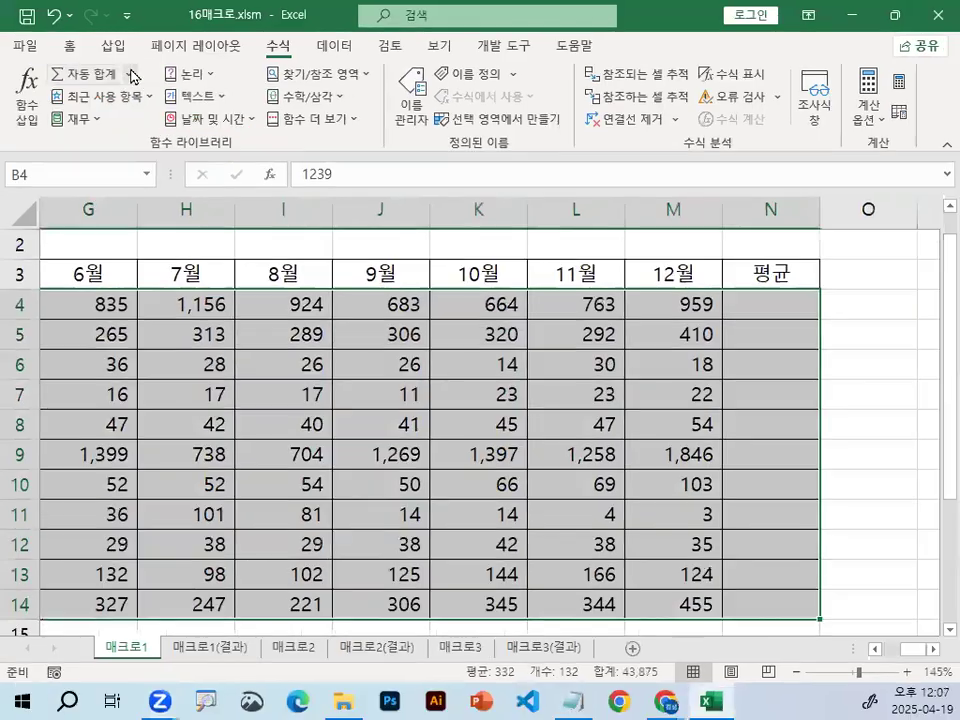
{"action": "left_click", "coordinate": [244, 109]}
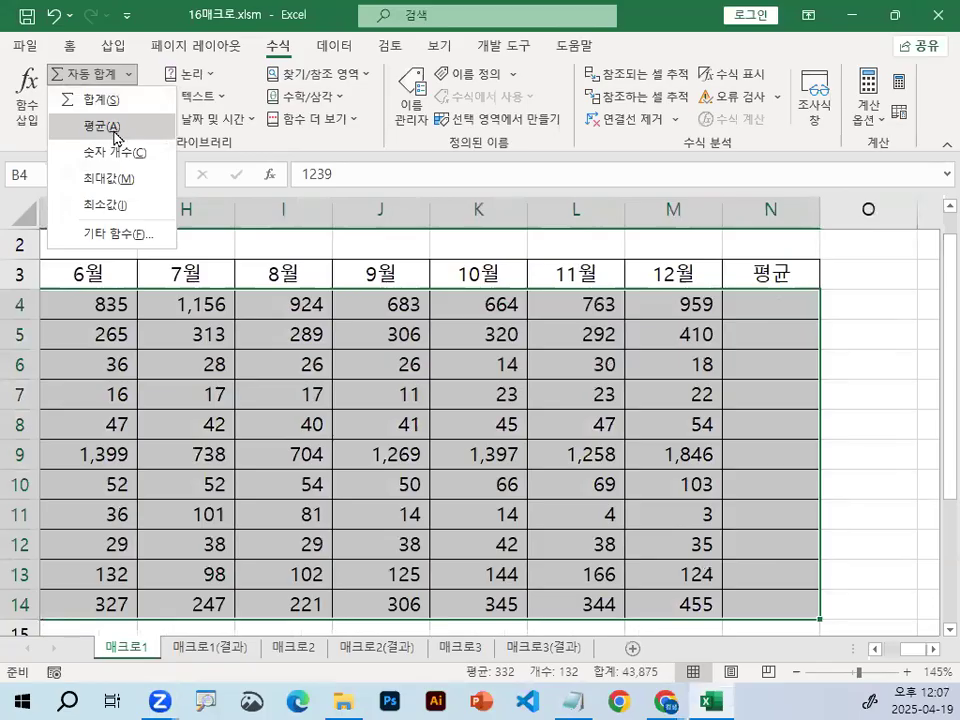
{"action": "left_click", "coordinate": [116, 128]}
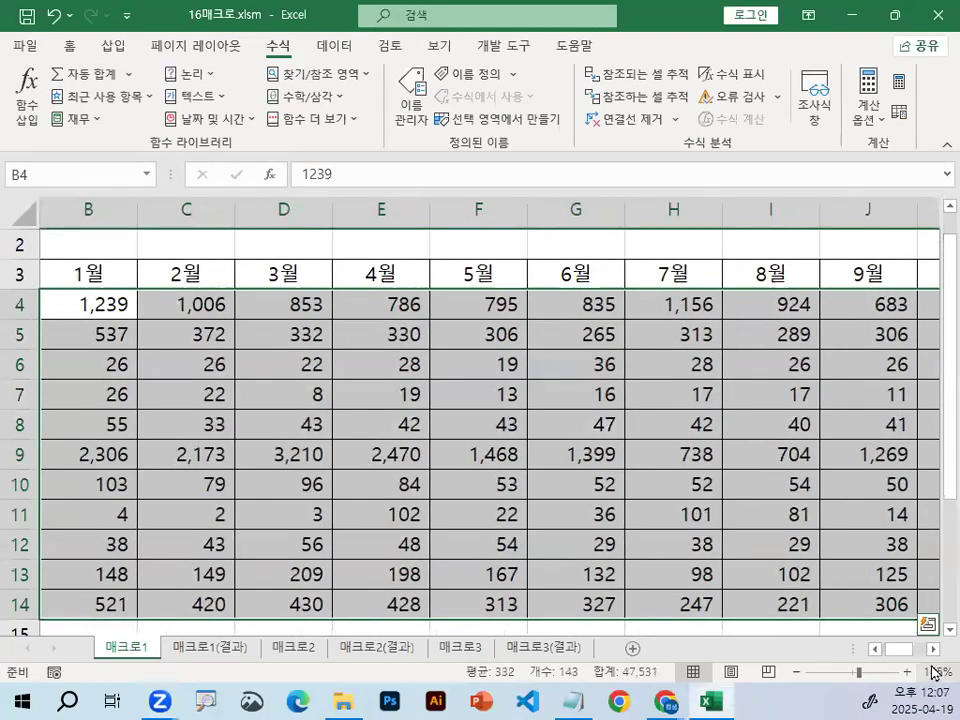
{"action": "left_click", "coordinate": [934, 649]}
{"action": "left_click", "coordinate": [934, 649]}
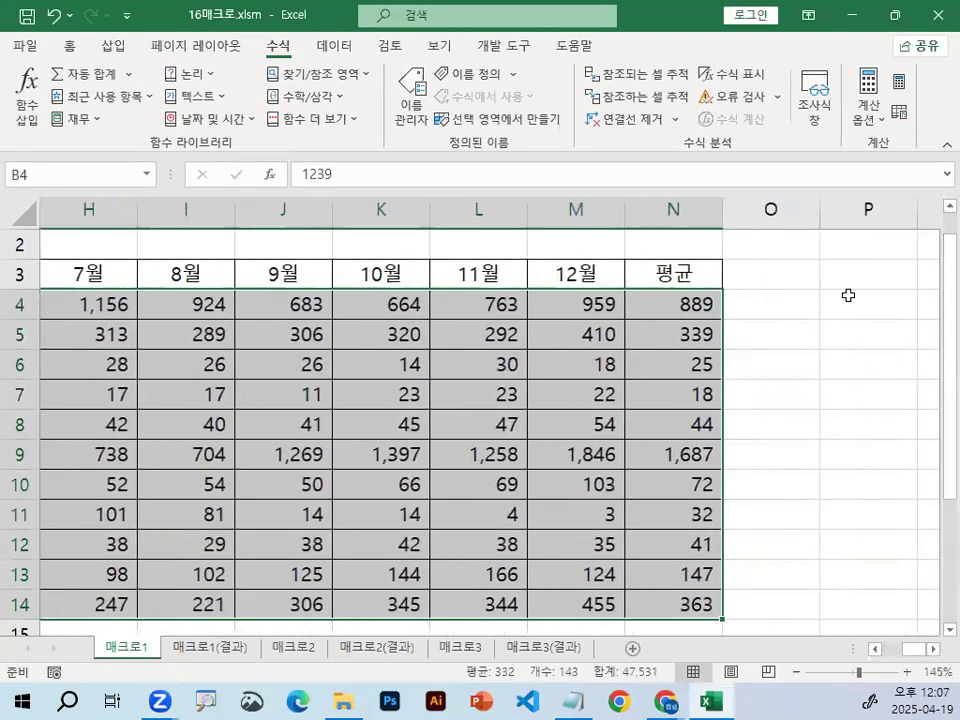
{"action": "left_click", "coordinate": [846, 295]}
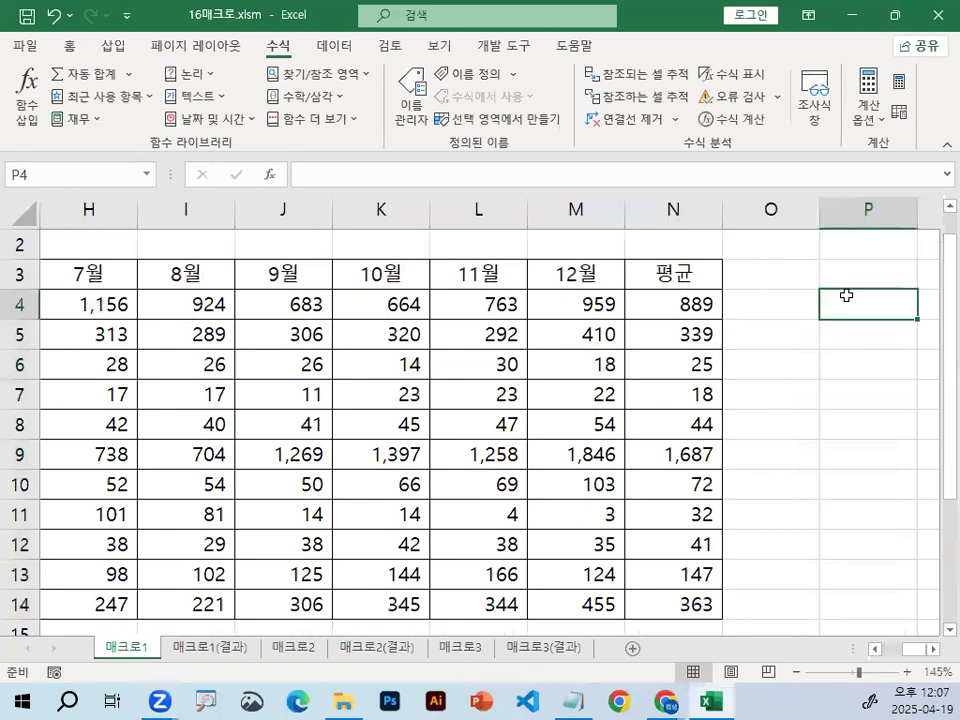
Examine the AVERAGE formula in cell N4, including the function name and its cell range
{"action": "left_click", "coordinate": [651, 303]}
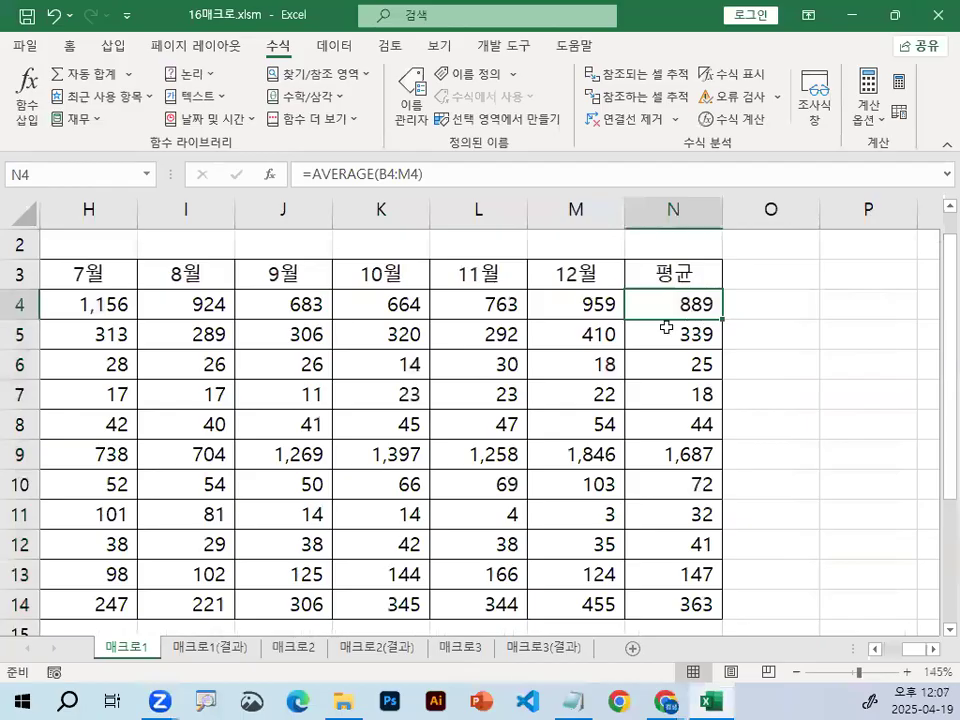
{"action": "double_click", "coordinate": [681, 304]}
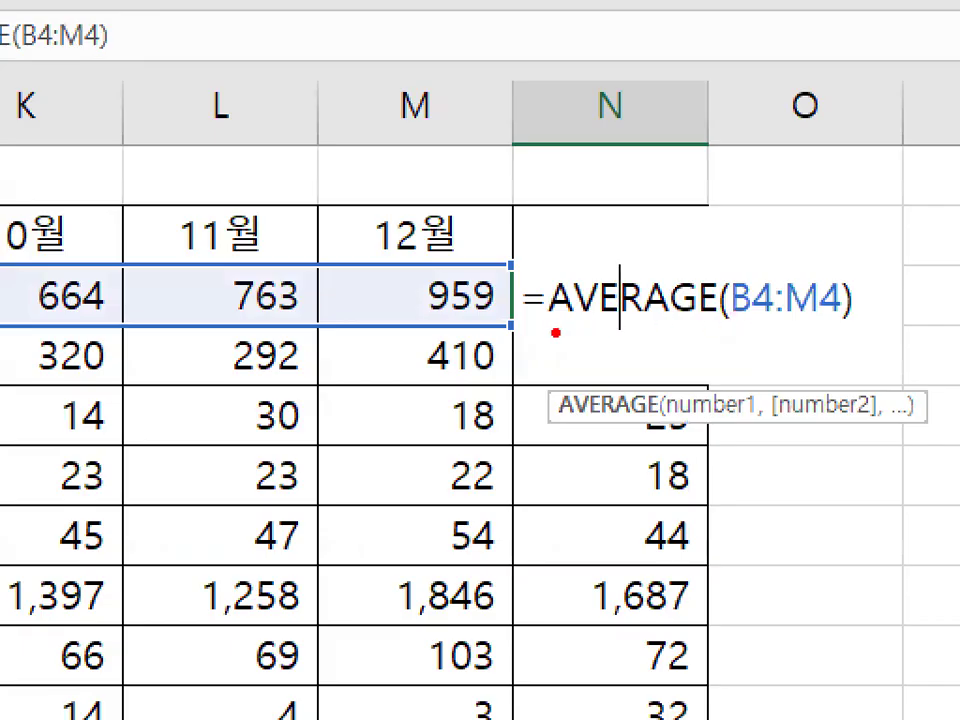
{"action": "left_click_drag", "start_coordinate": [550, 331], "coordinate": [746, 330]}
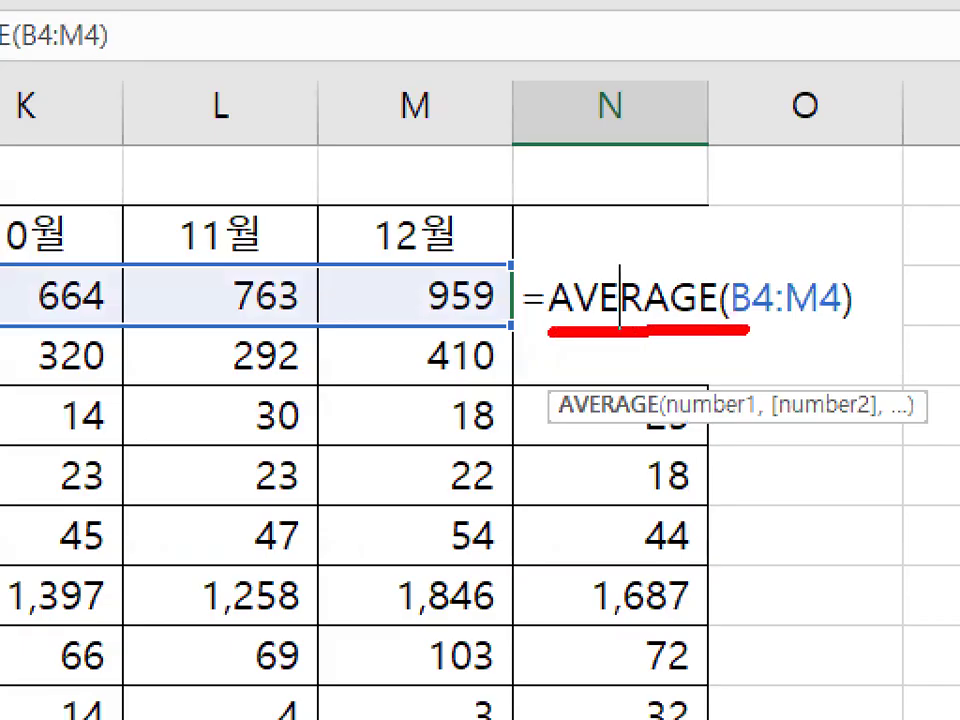
{"action": "mouse_move", "coordinate": [589, 256]}
{"action": "left_mouse_down"}
{"action": "mouse_move", "coordinate": [643, 253]}
{"action": "mouse_move", "coordinate": [668, 208]}
{"action": "left_mouse_up"}
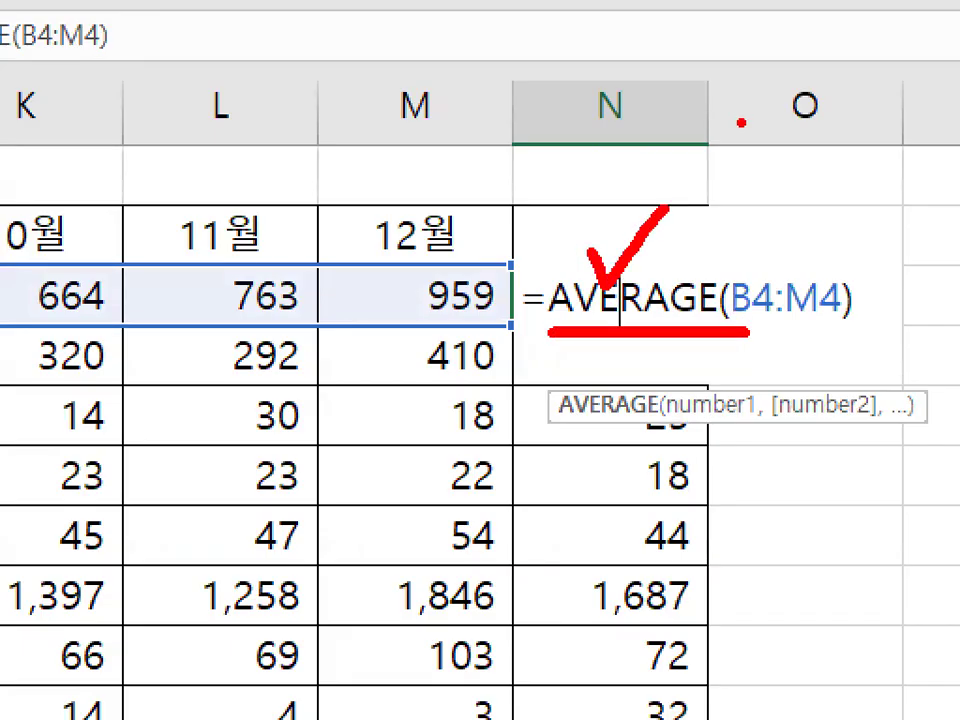
{"action": "mouse_move", "coordinate": [800, 240]}
{"action": "left_mouse_down"}
{"action": "mouse_move", "coordinate": [760, 335]}
{"action": "mouse_move", "coordinate": [906, 320]}
{"action": "left_mouse_up"}
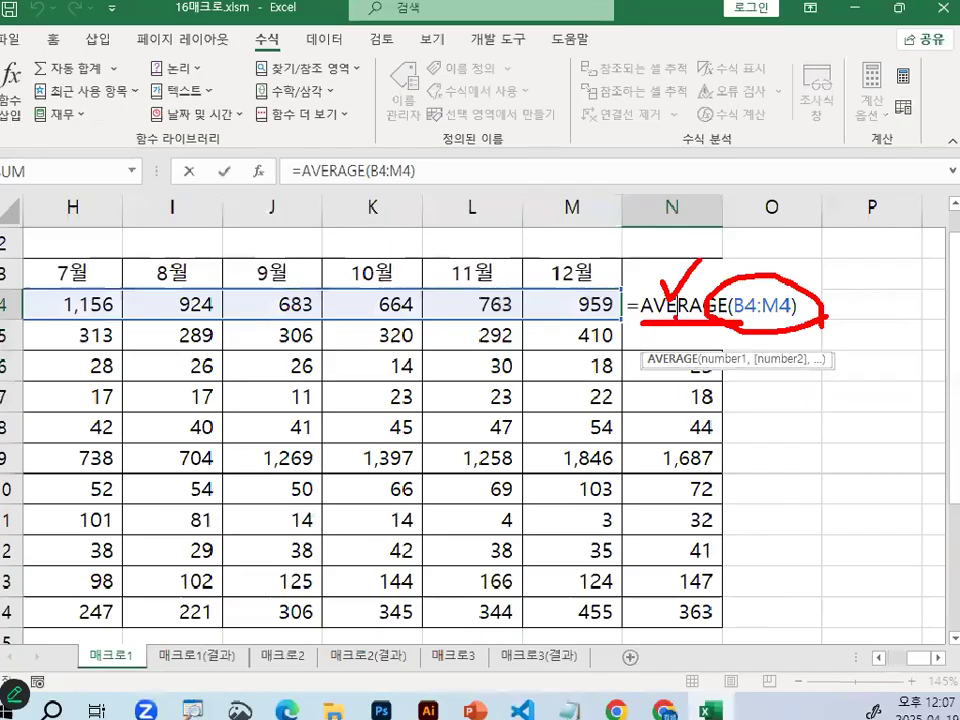
{"action": "key", "text": "ctrl+Return"}
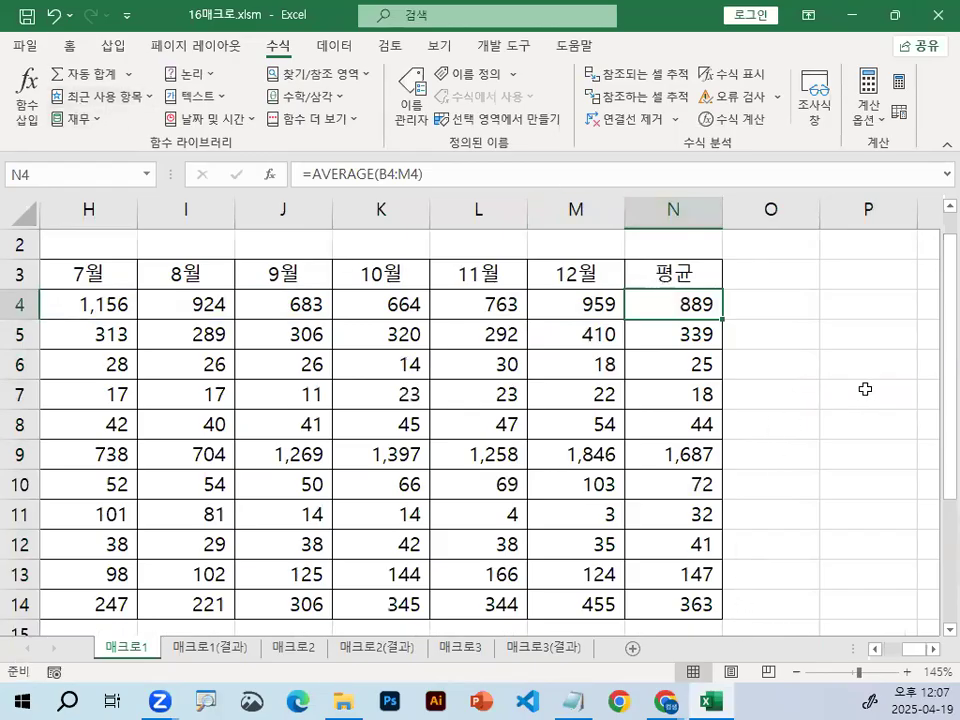
{"action": "left_click", "coordinate": [865, 389]}
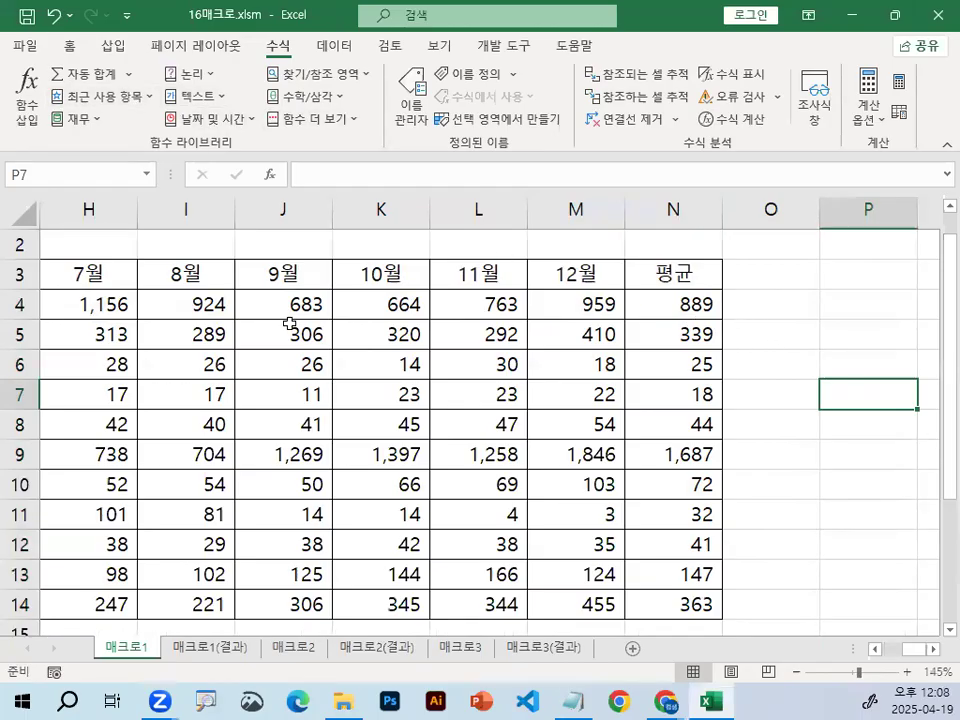
Review the functions AutoSum offers in the function library, with the first row's average cell N4 selected
{"action": "left_click_drag", "start_coordinate": [95, 306], "coordinate": [570, 300]}
{"action": "left_click", "coordinate": [681, 300]}
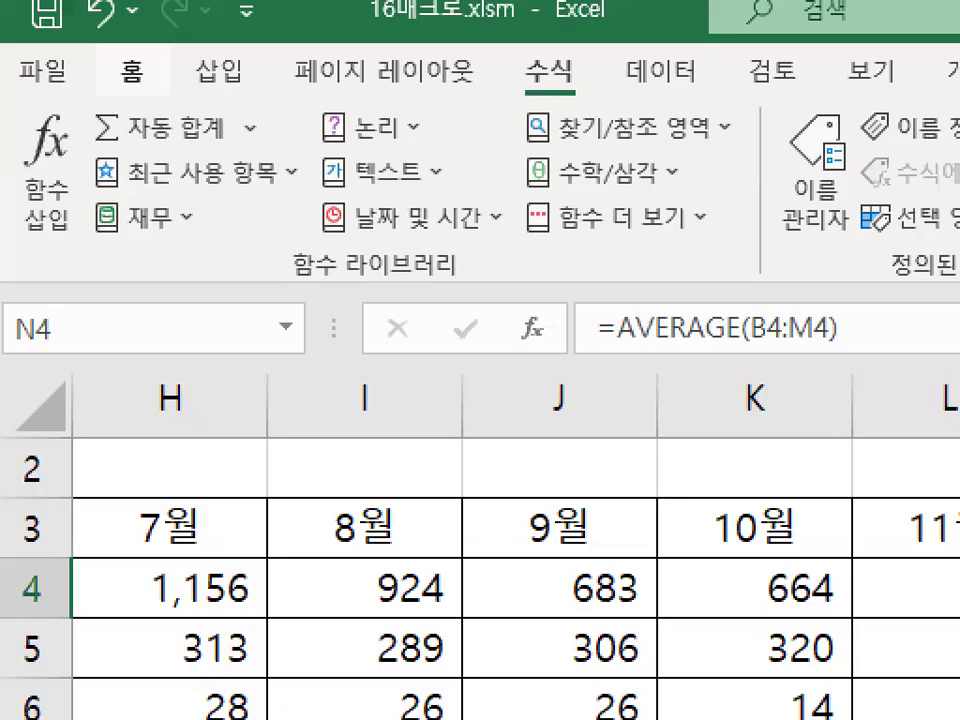
{"action": "mouse_move", "coordinate": [262, 135]}
{"action": "left_mouse_down"}
{"action": "mouse_move", "coordinate": [100, 172]}
{"action": "mouse_move", "coordinate": [205, 88]}
{"action": "mouse_move", "coordinate": [250, 128]}
{"action": "left_mouse_up"}
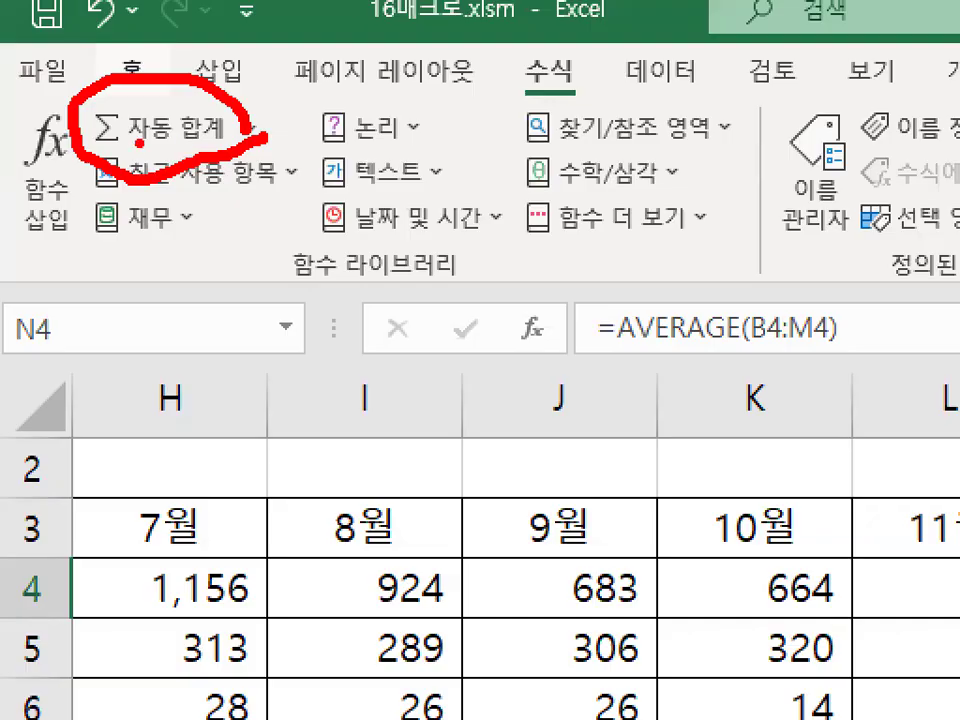
{"action": "left_click_drag", "start_coordinate": [108, 100], "coordinate": [160, 72]}
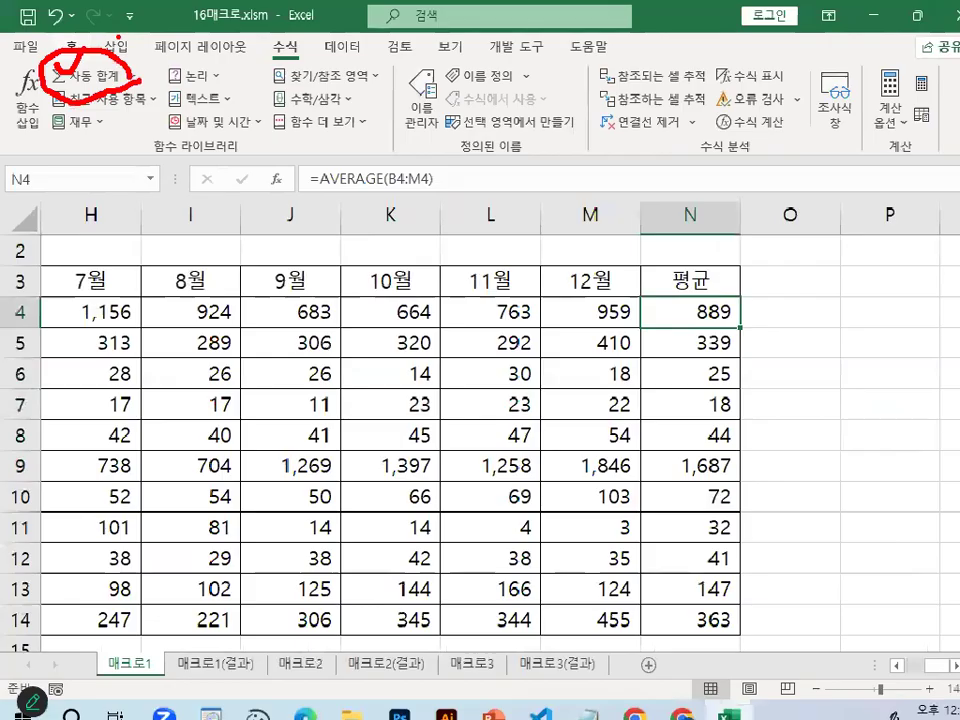
{"action": "key", "text": "Escape"}
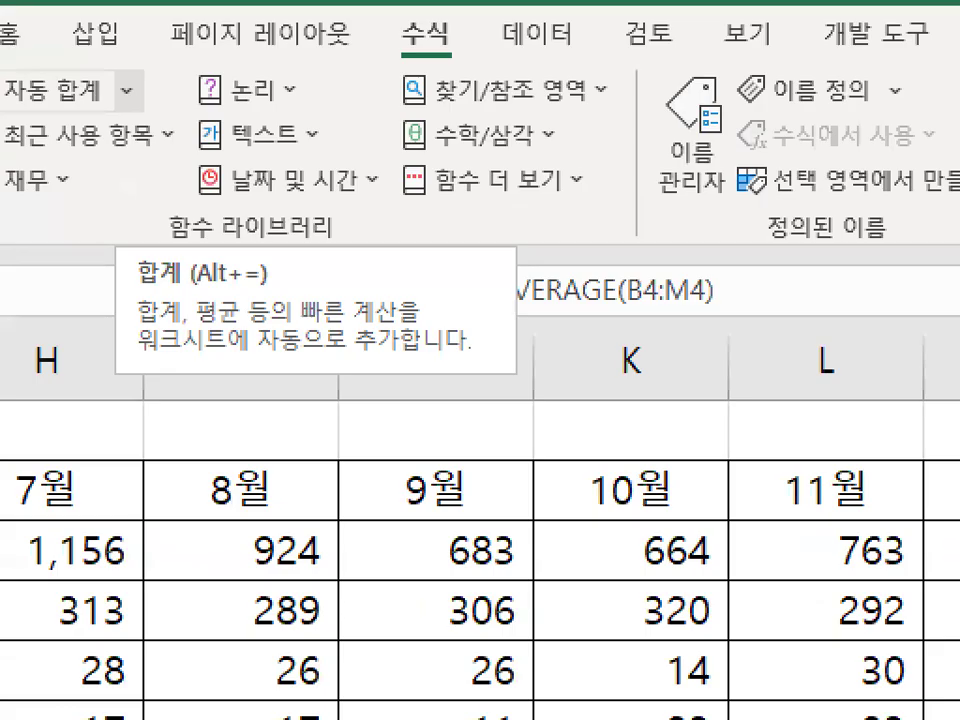
{"action": "mouse_move", "coordinate": [155, 93]}
{"action": "left_mouse_down"}
{"action": "mouse_move", "coordinate": [104, 100]}
{"action": "mouse_move", "coordinate": [150, 80]}
{"action": "left_mouse_up"}
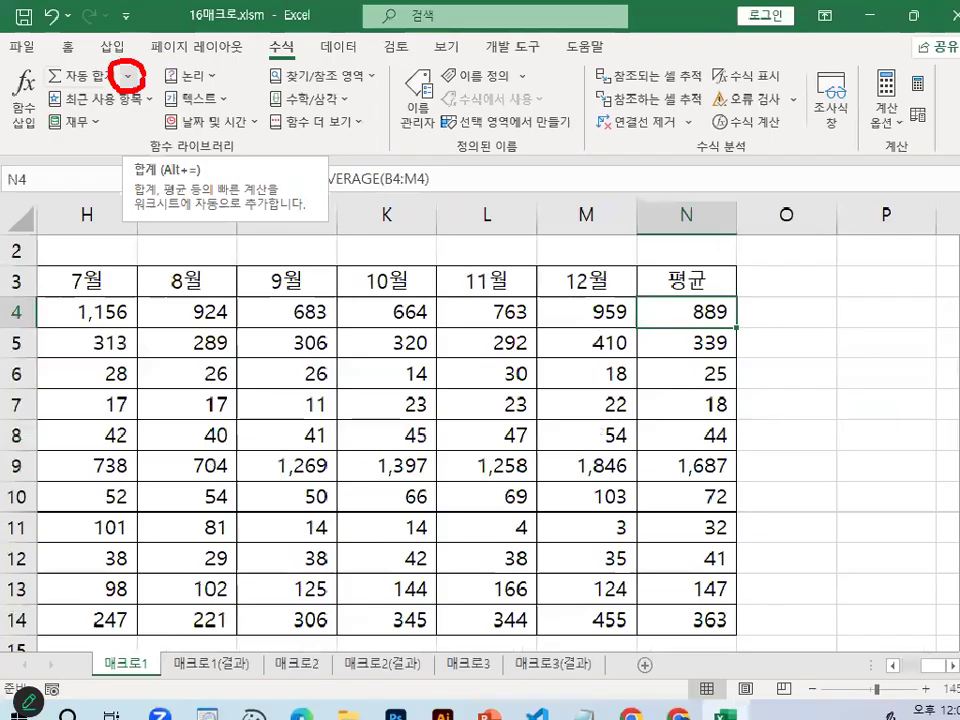
{"action": "key", "text": "Escape"}
{"action": "left_click", "coordinate": [127, 91]}
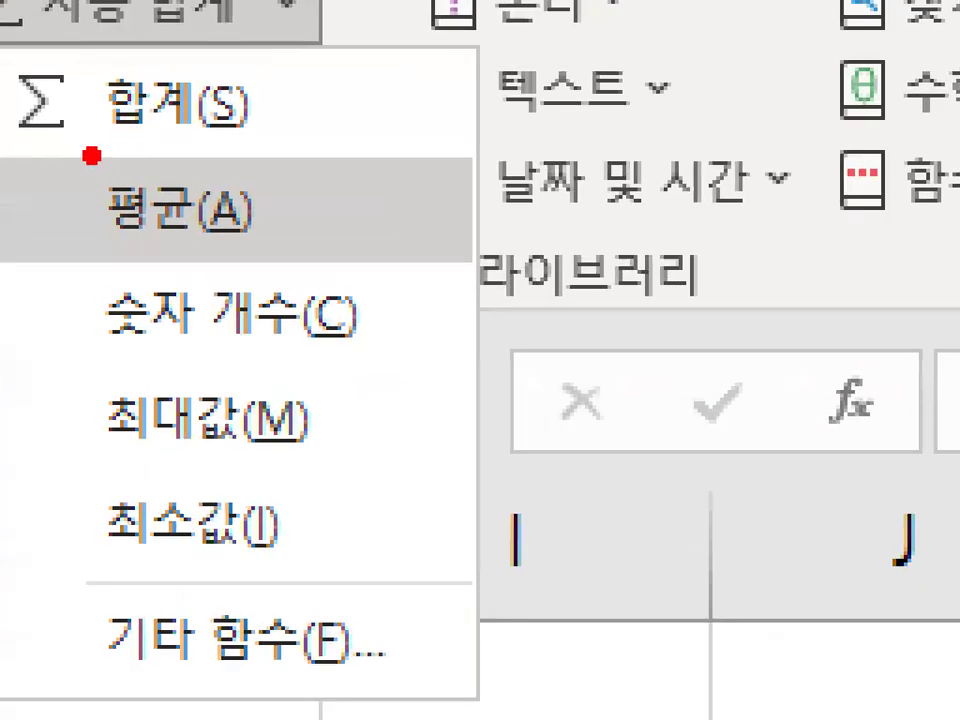
{"action": "left_click_drag", "start_coordinate": [79, 111], "coordinate": [129, 105]}
{"action": "left_click_drag", "start_coordinate": [107, 236], "coordinate": [330, 238]}
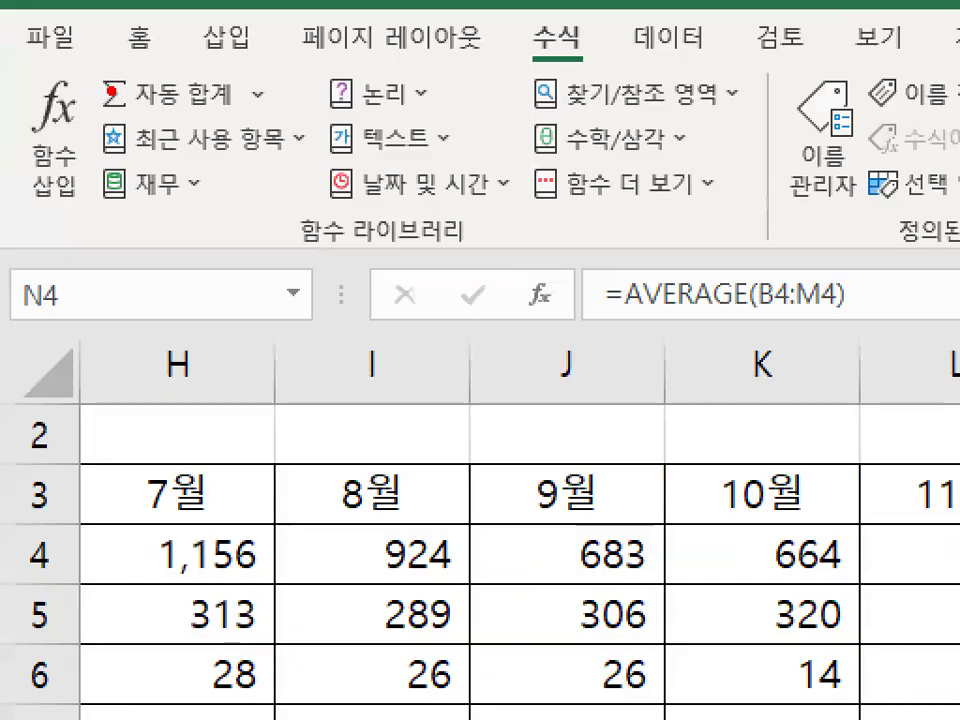
{"action": "left_click_drag", "start_coordinate": [227, 104], "coordinate": [219, 112]}
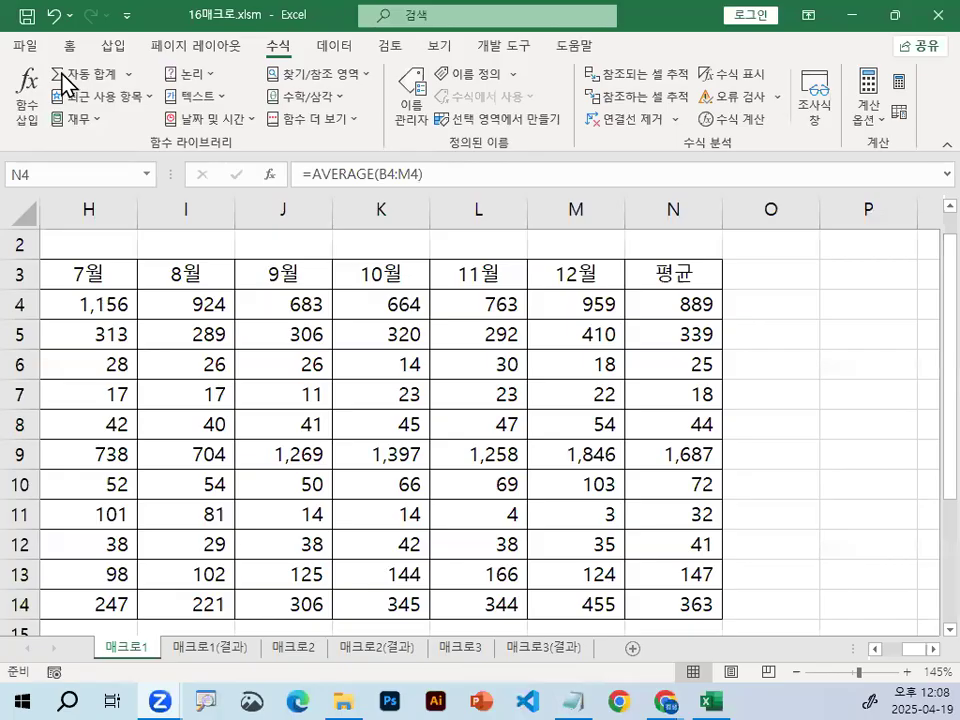
{"action": "left_click", "coordinate": [128, 74]}
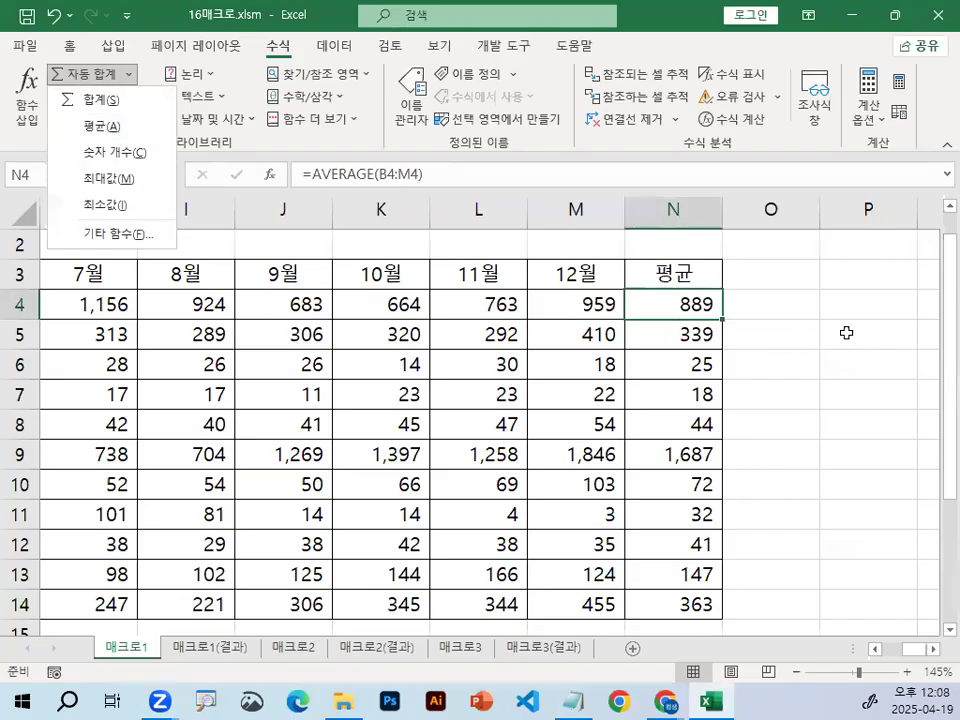
Clear the averages from N4:N14 in the 평균 column
{"action": "left_click", "coordinate": [707, 306]}
{"action": "left_click_drag", "start_coordinate": [707, 306], "coordinate": [688, 601]}
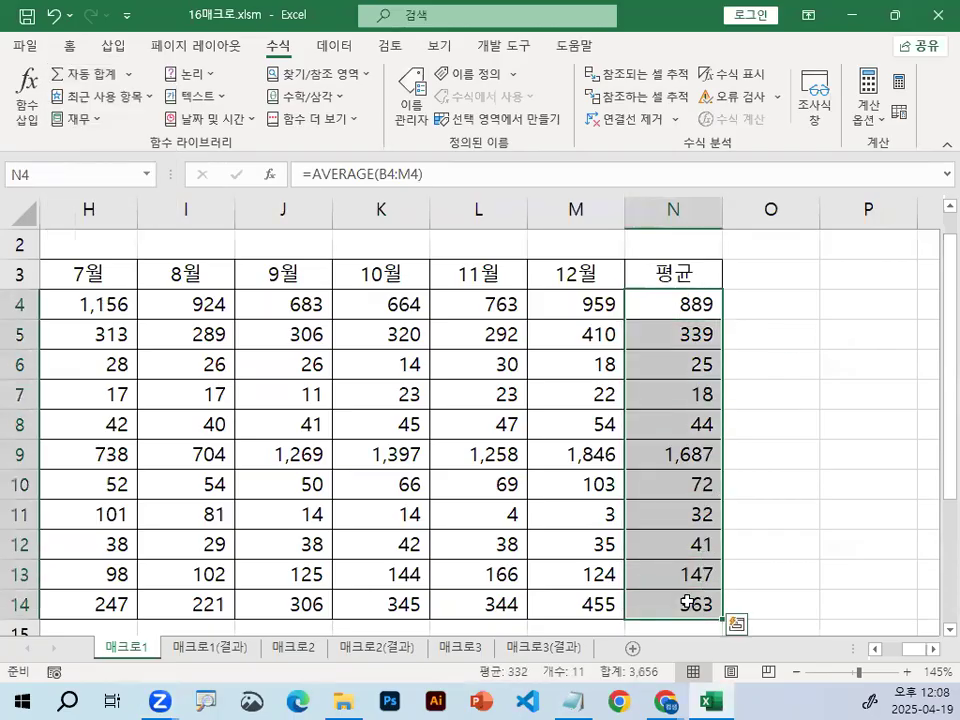
{"action": "key", "text": "Delete"}
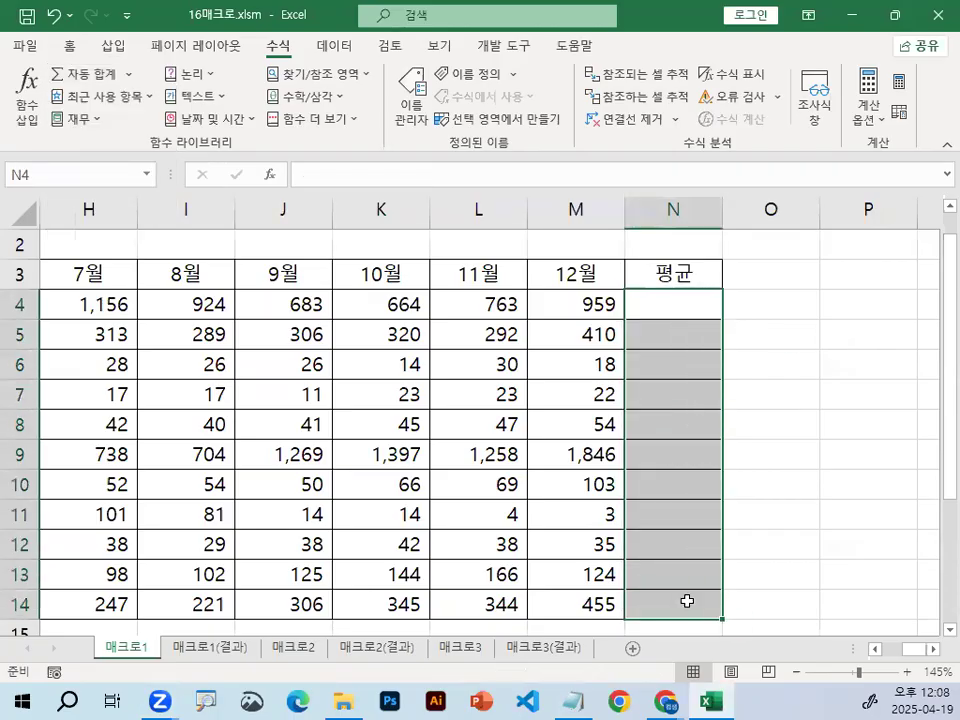
Enter the formula =AVERAGE(B4:M4) in cell N4 to average the first row's twelve monthly figures
{"action": "left_click", "coordinate": [662, 298]}
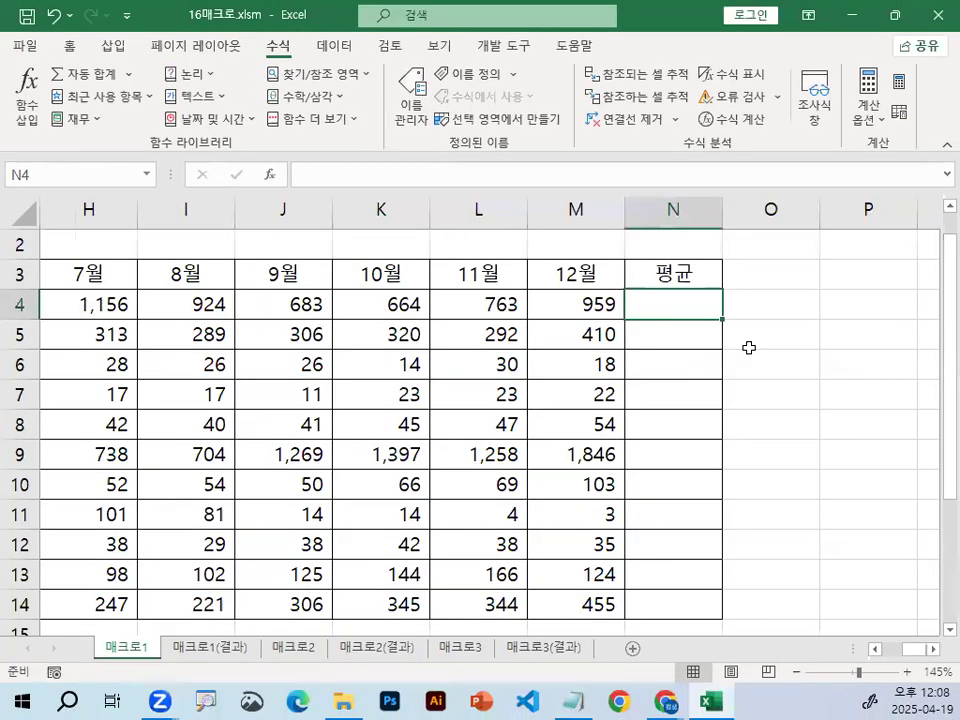
{"action": "type", "text": "="}
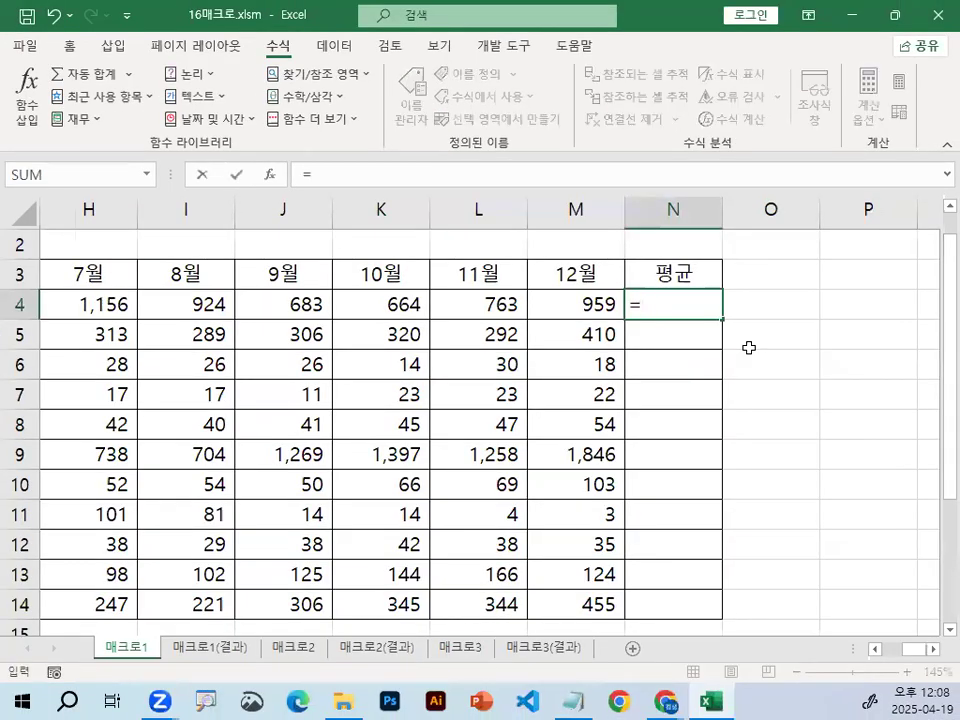
{"action": "type", "text": "av"}
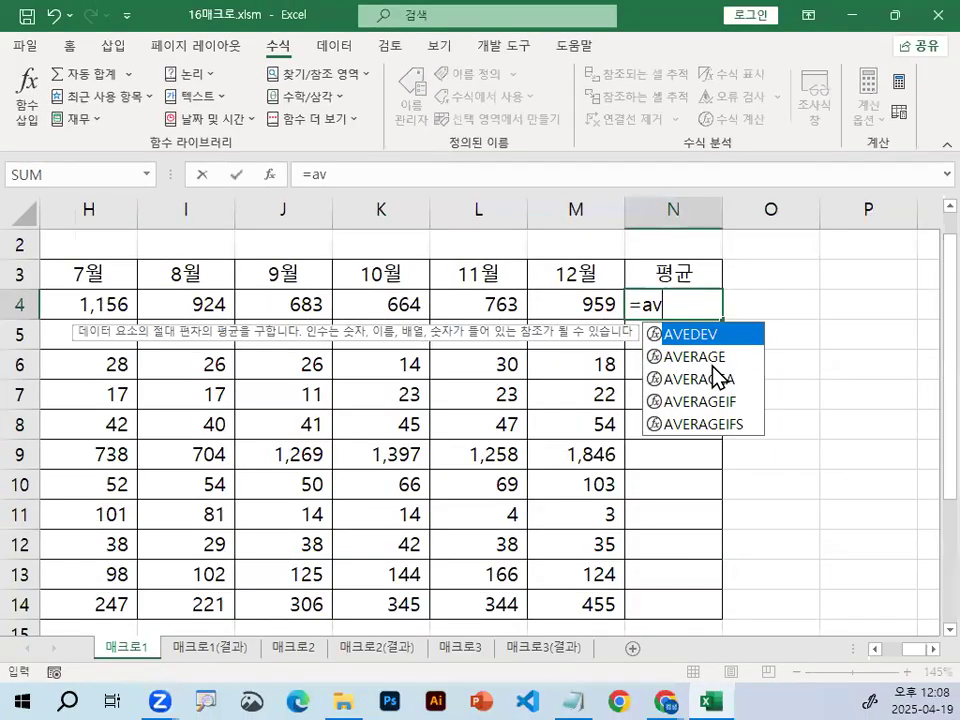
{"action": "double_click", "coordinate": [700, 356]}
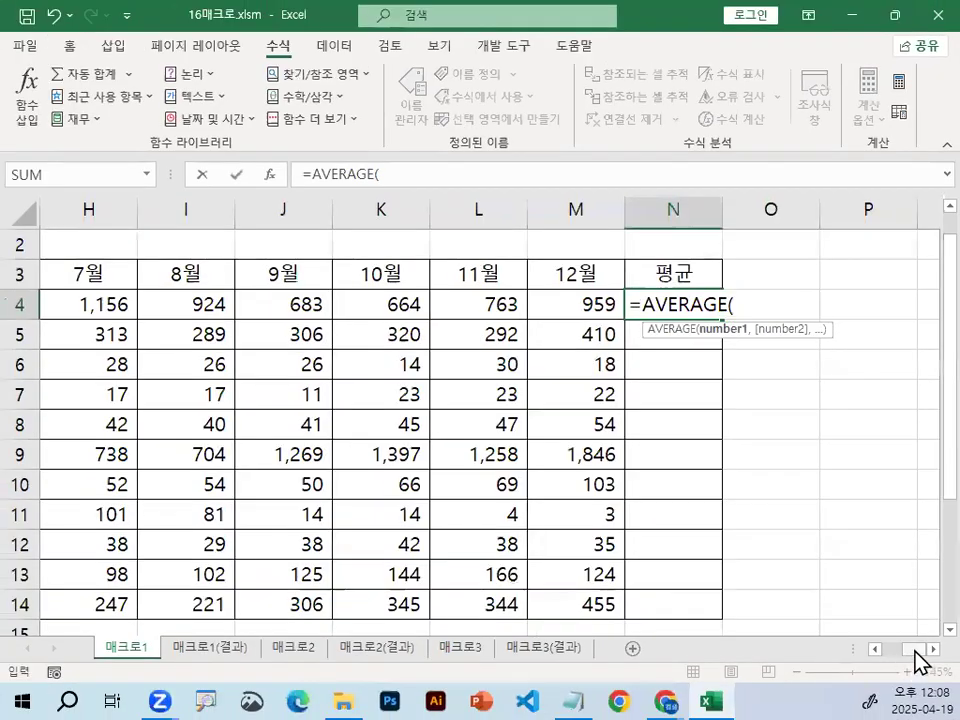
{"action": "left_click_drag", "start_coordinate": [915, 650], "coordinate": [886, 650]}
{"action": "left_click_drag", "start_coordinate": [251, 304], "coordinate": [747, 307]}
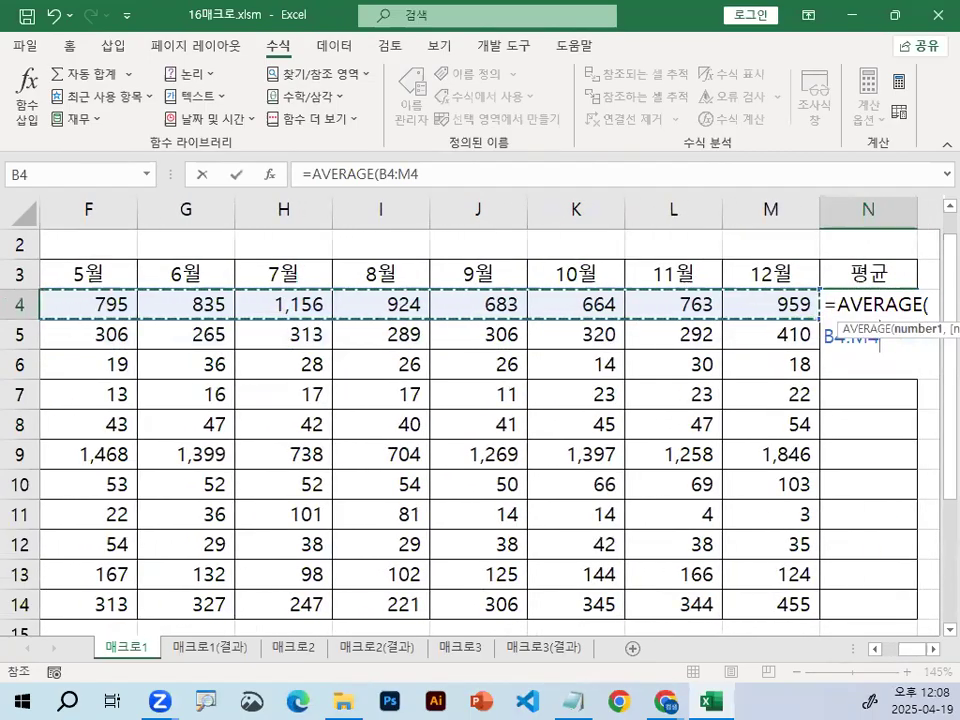
{"action": "key", "text": "Return"}
Fill the average formula from N4 down to N14 and check the copied formula in N5
{"action": "left_click", "coordinate": [910, 309]}
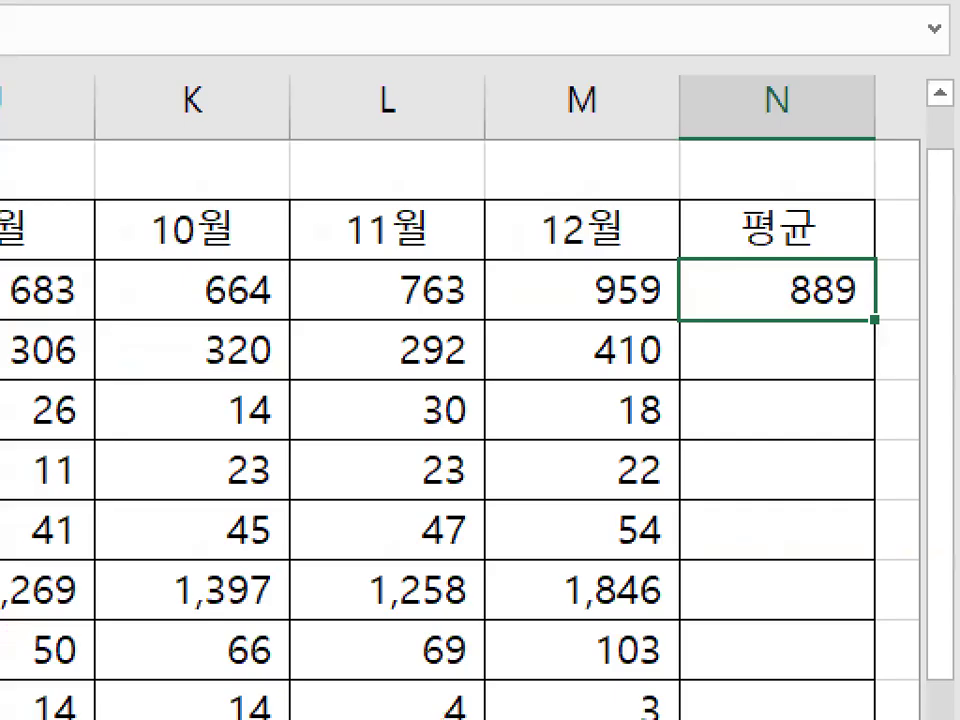
{"action": "mouse_move", "coordinate": [928, 322]}
{"action": "left_mouse_down"}
{"action": "mouse_move", "coordinate": [926, 354]}
{"action": "mouse_move", "coordinate": [855, 320]}
{"action": "left_mouse_up"}
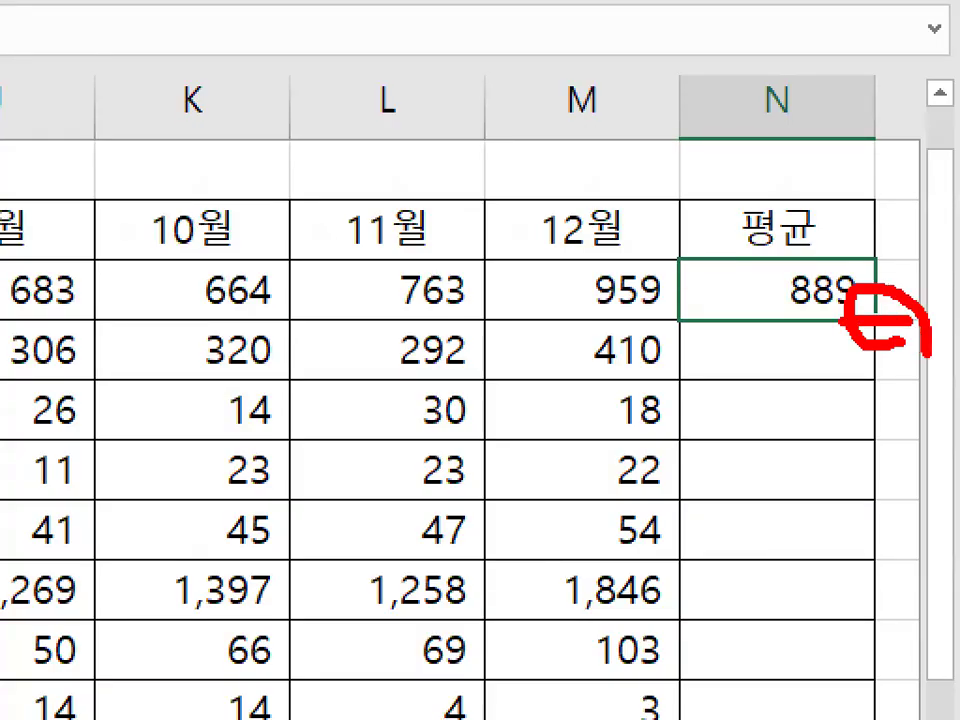
{"action": "key", "text": "Escape"}
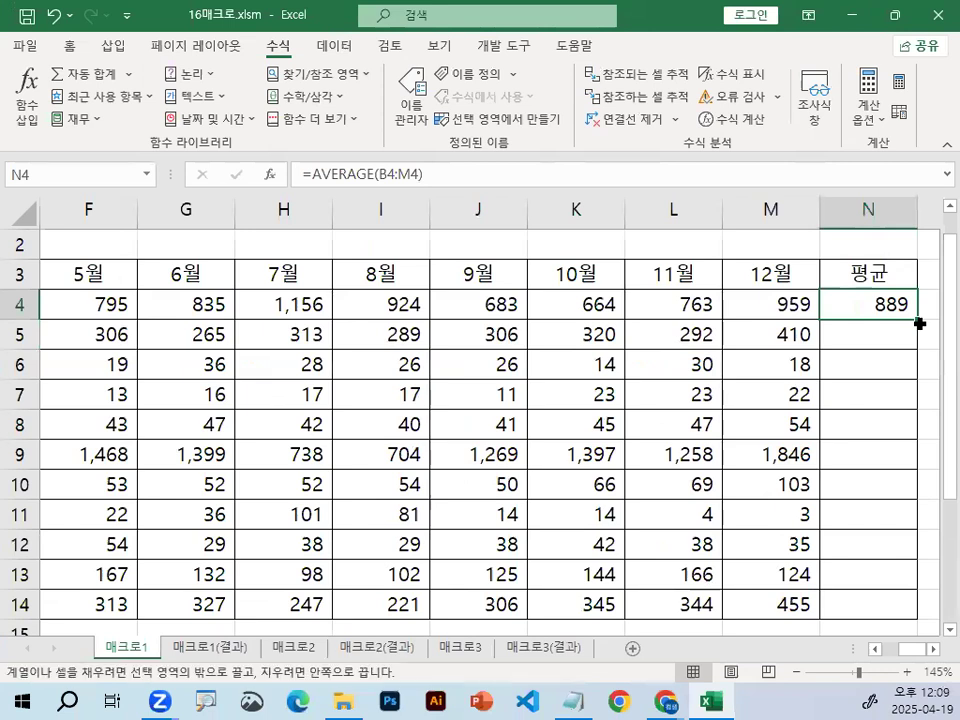
{"action": "double_click", "coordinate": [919, 323]}
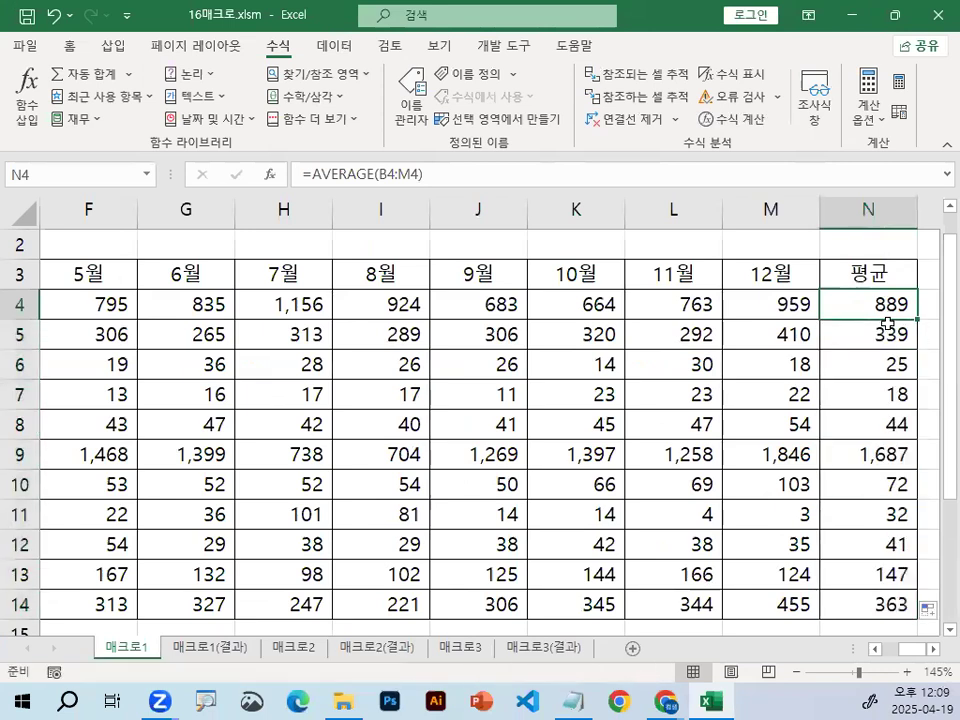
{"action": "left_click", "coordinate": [886, 334]}
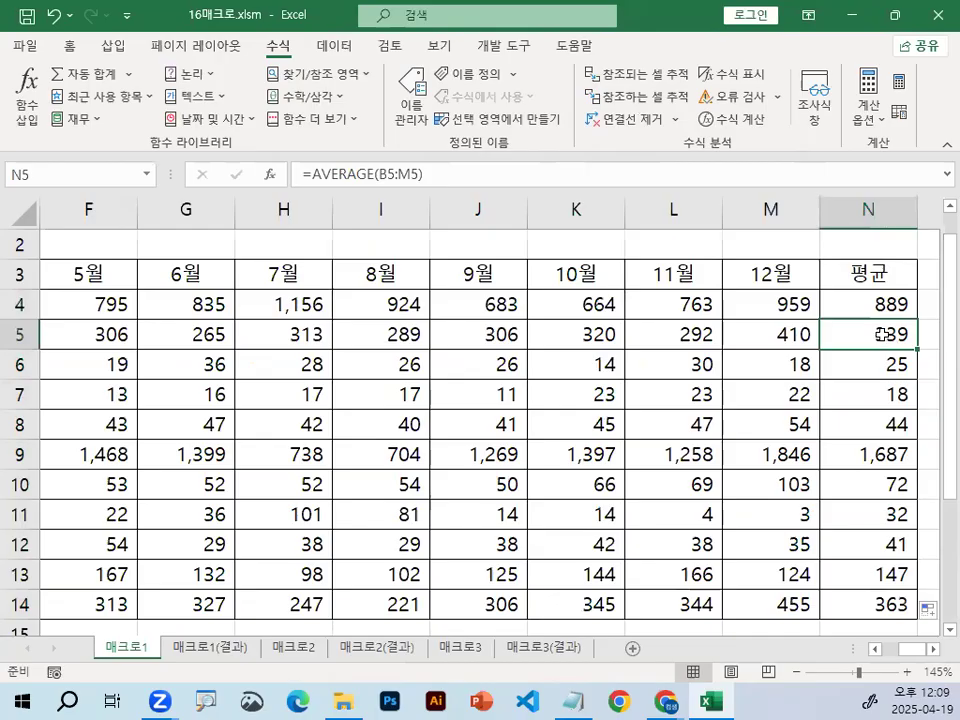
Inspect the copied formula in N5 without changing it, and clear the averages from N4:N14
{"action": "double_click", "coordinate": [884, 334]}
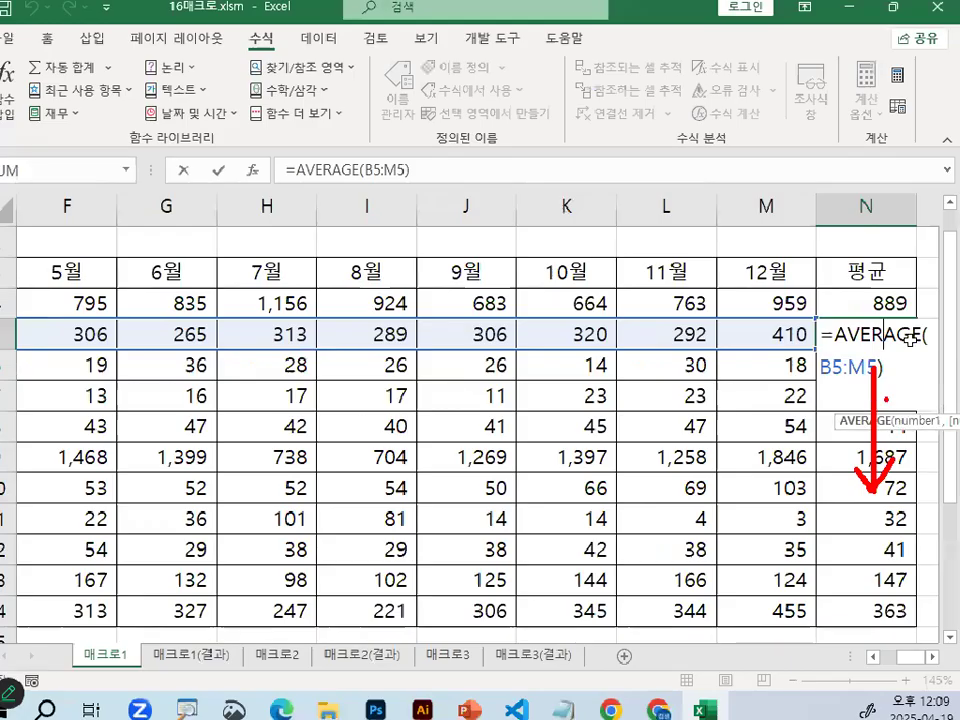
{"action": "key", "text": "Escape"}
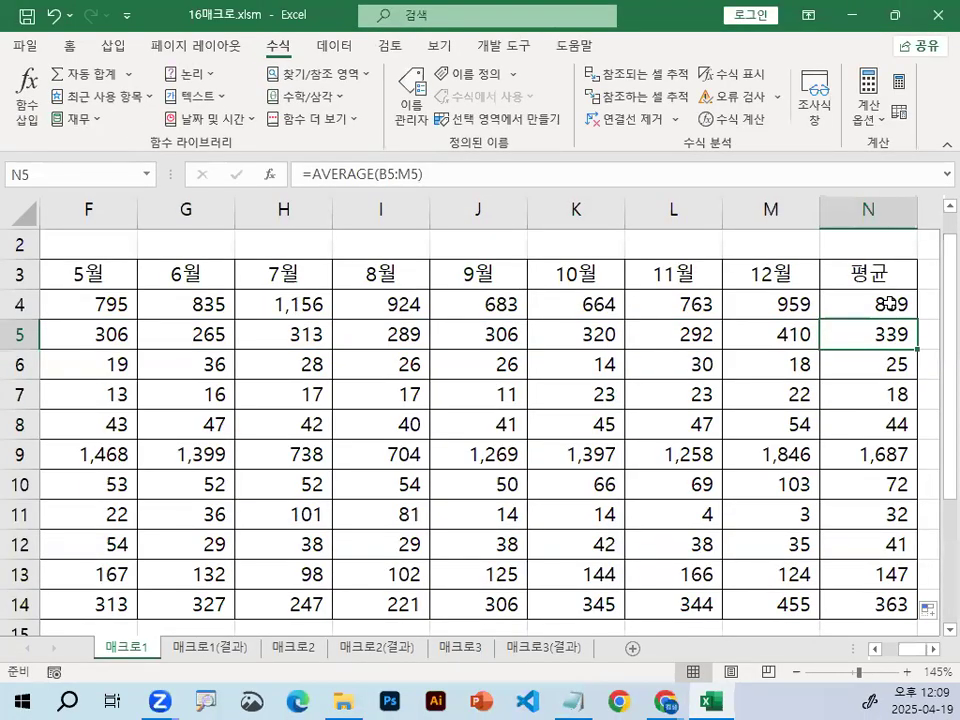
{"action": "left_click_drag", "start_coordinate": [890, 304], "coordinate": [901, 594]}
{"action": "key", "text": "Delete"}
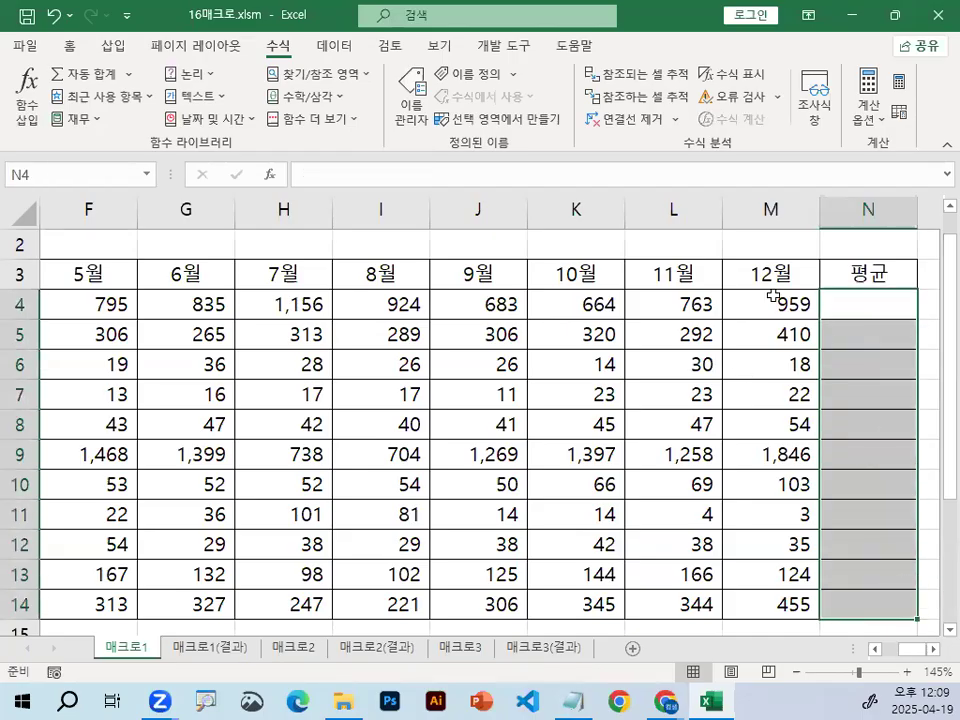
Review the Sum and Average options that AutoSum offers, without applying any function
{"action": "left_click", "coordinate": [724, 300]}
{"action": "left_click_drag", "start_coordinate": [921, 650], "coordinate": [866, 649]}
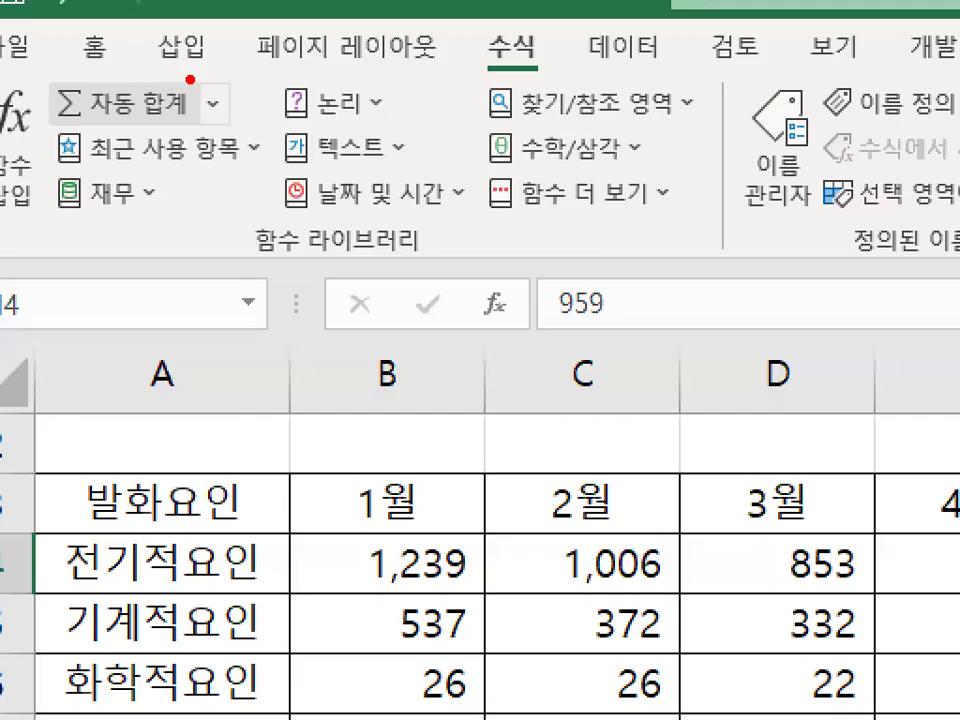
{"action": "mouse_move", "coordinate": [120, 64]}
{"action": "left_mouse_down"}
{"action": "mouse_move", "coordinate": [165, 140]}
{"action": "mouse_move", "coordinate": [215, 150]}
{"action": "left_mouse_up"}
{"action": "left_click", "coordinate": [213, 102]}
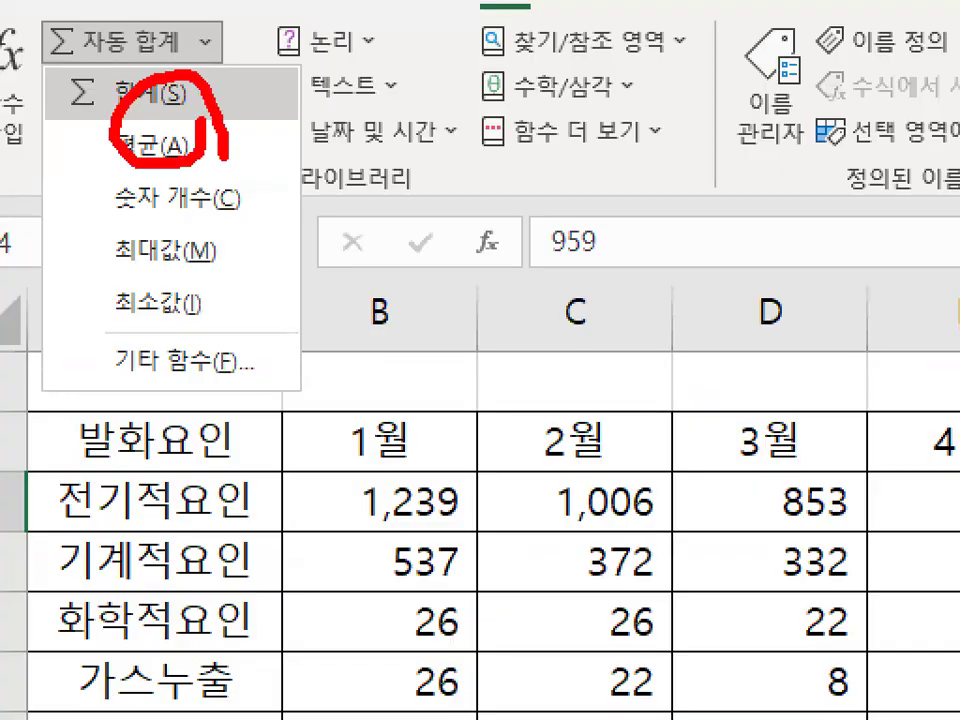
{"action": "left_click_drag", "start_coordinate": [120, 92], "coordinate": [245, 3]}
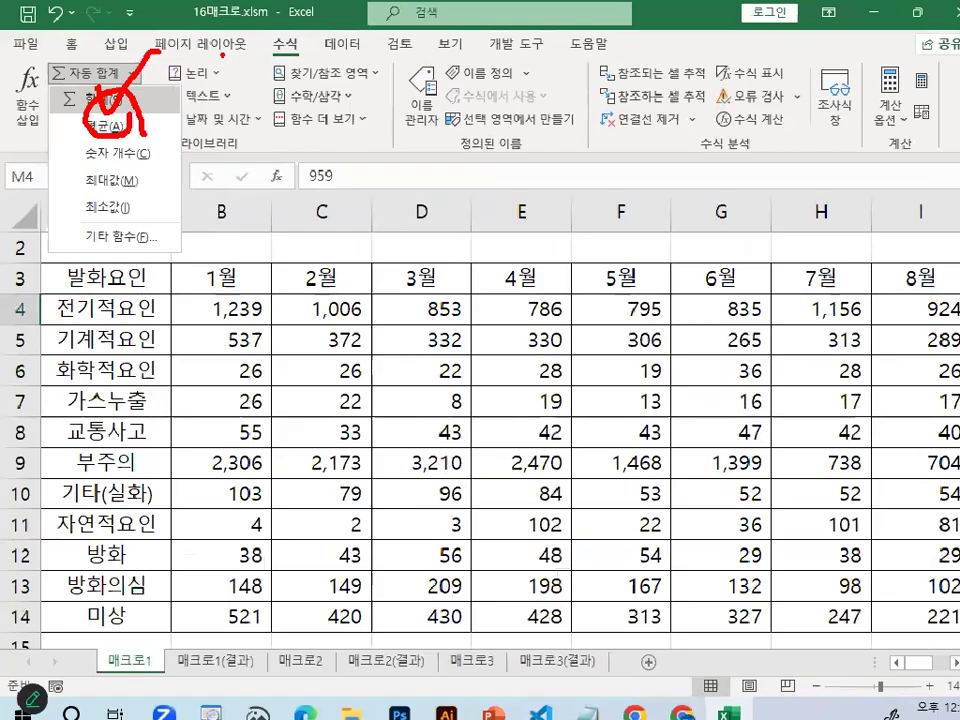
{"action": "key", "text": "Escape"}
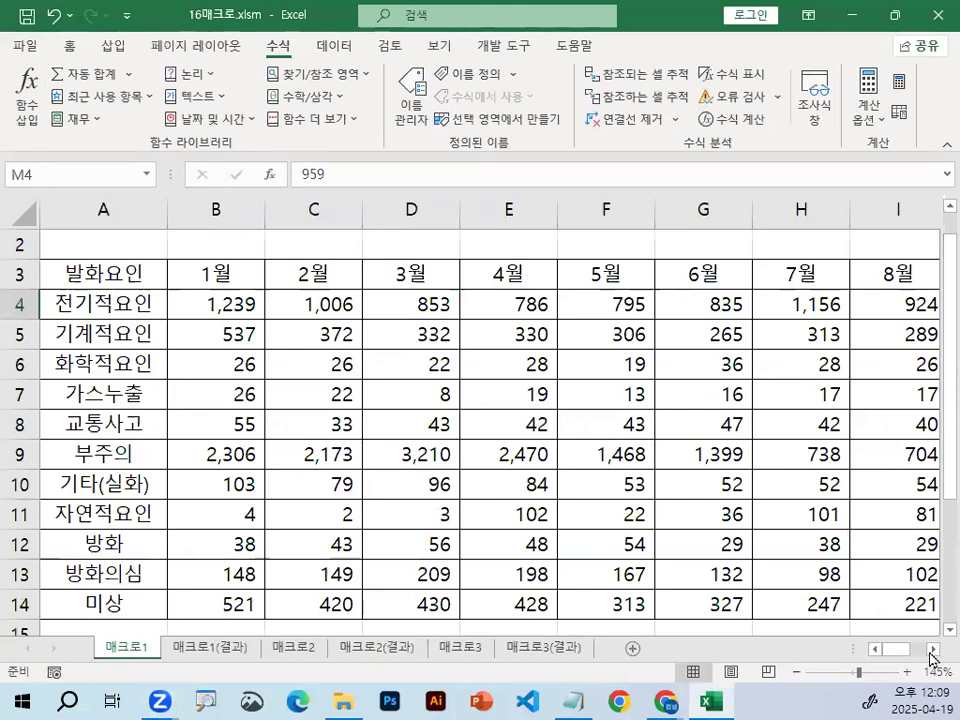
Examine the empty average range N4:N14 in the 평균 column
{"action": "left_click_drag", "start_coordinate": [932, 651], "coordinate": [932, 651]}
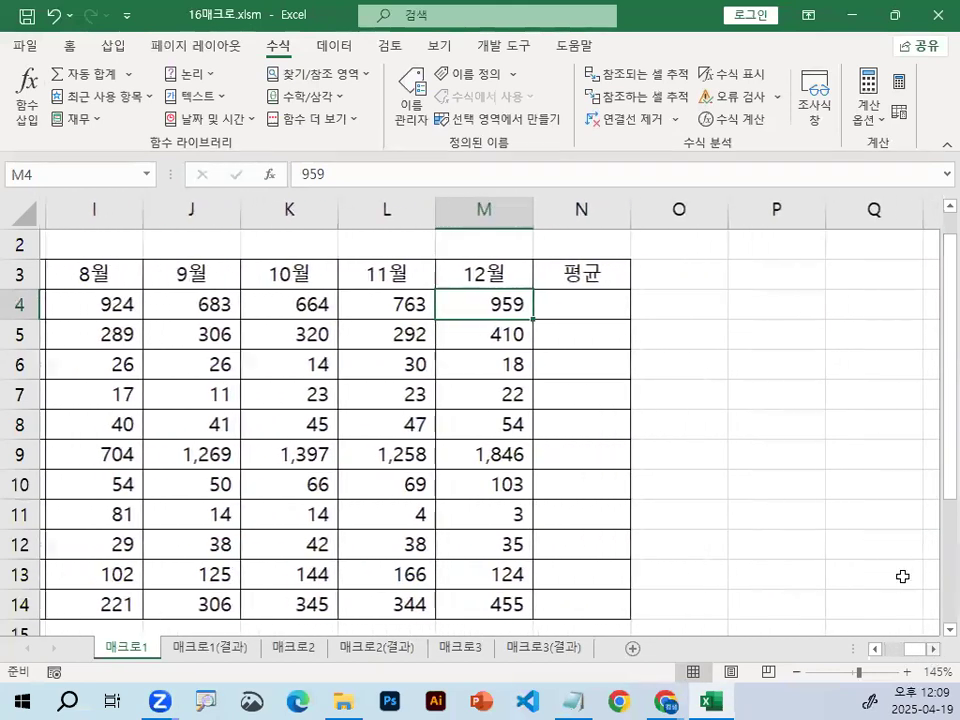
{"action": "left_click", "coordinate": [785, 306]}
{"action": "left_click", "coordinate": [780, 338]}
{"action": "left_click", "coordinate": [777, 316]}
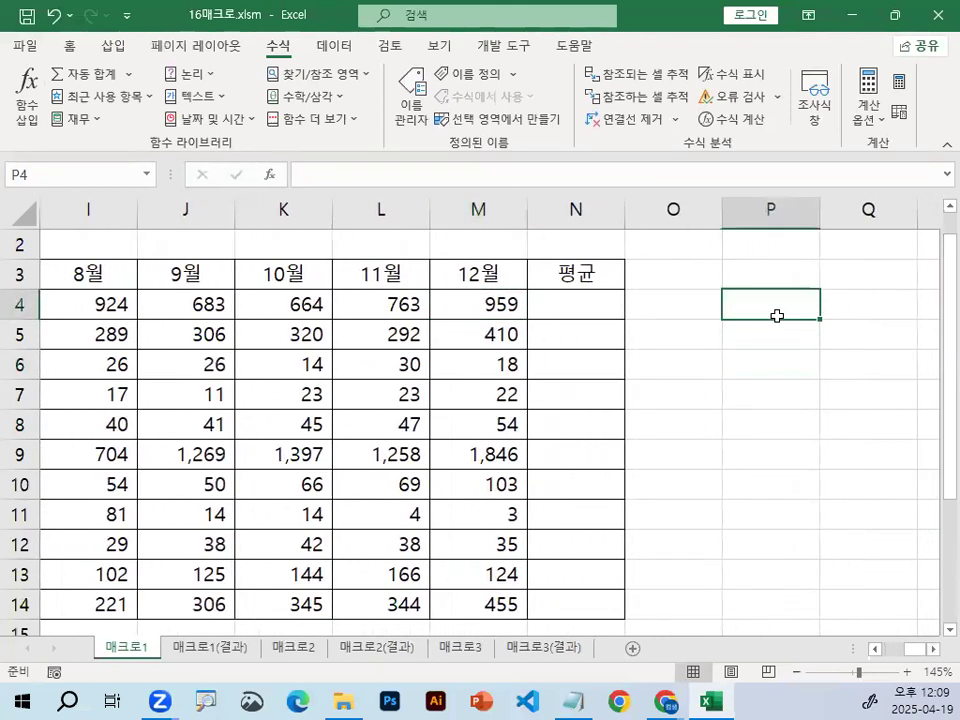
{"action": "left_click", "coordinate": [726, 370]}
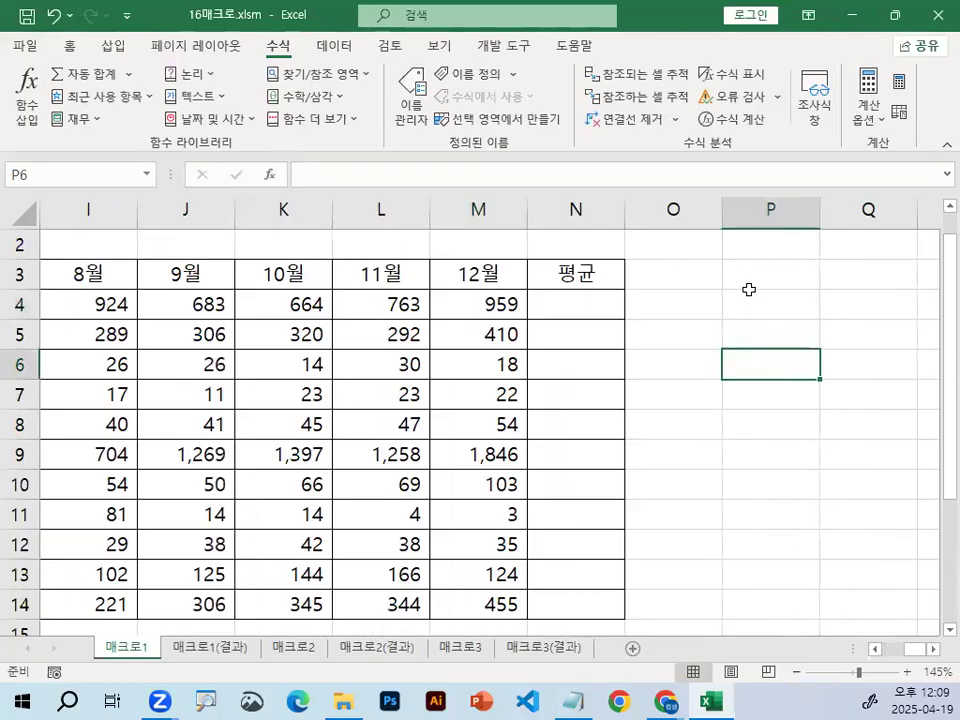
{"action": "left_click_drag", "start_coordinate": [598, 303], "coordinate": [596, 484]}
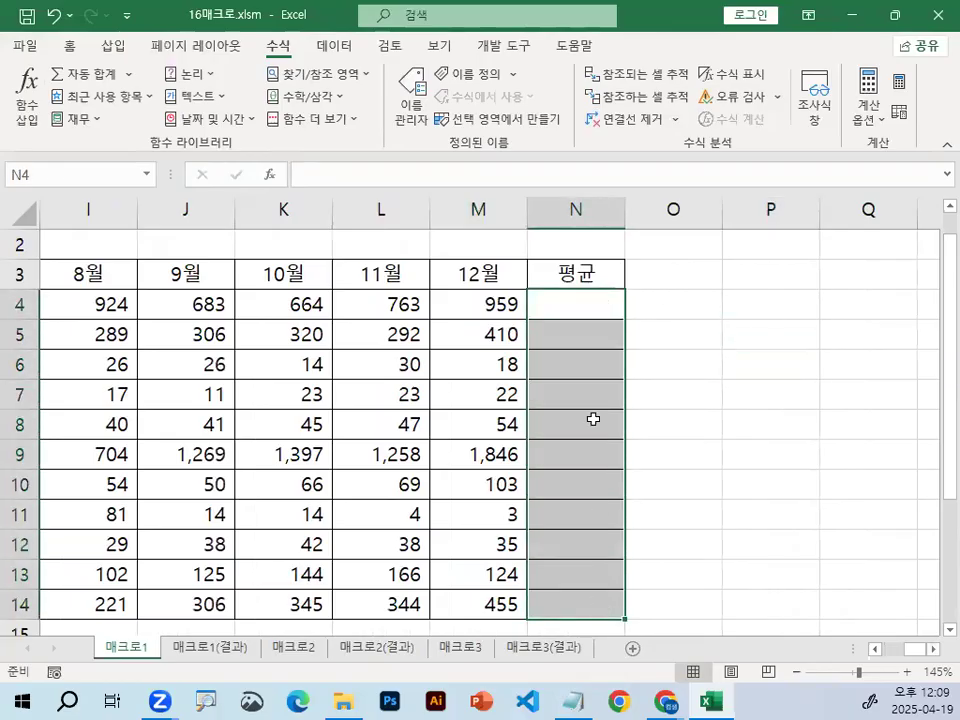
{"action": "left_click_drag", "start_coordinate": [577, 308], "coordinate": [595, 601]}
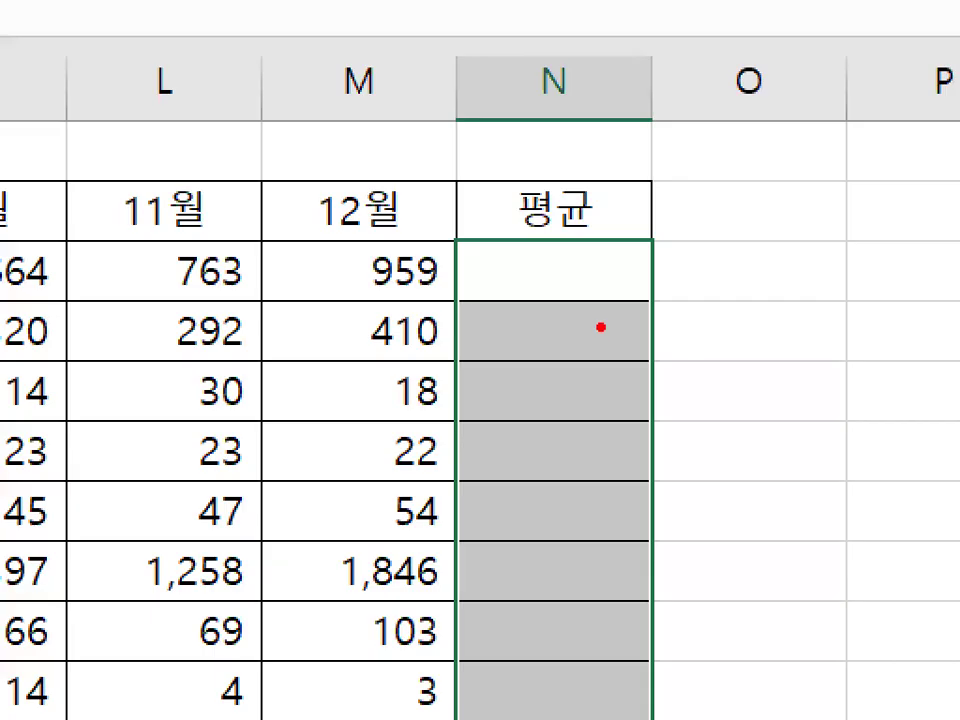
{"action": "left_click_drag", "start_coordinate": [521, 354], "coordinate": [635, 364]}
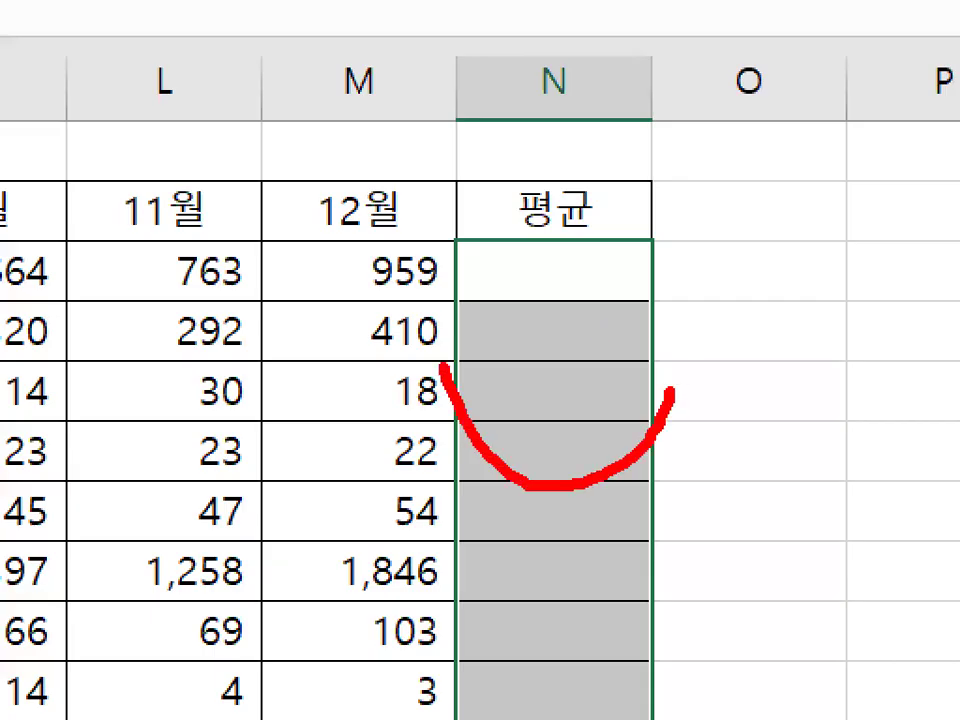
{"action": "left_click_drag", "start_coordinate": [443, 368], "coordinate": [676, 420]}
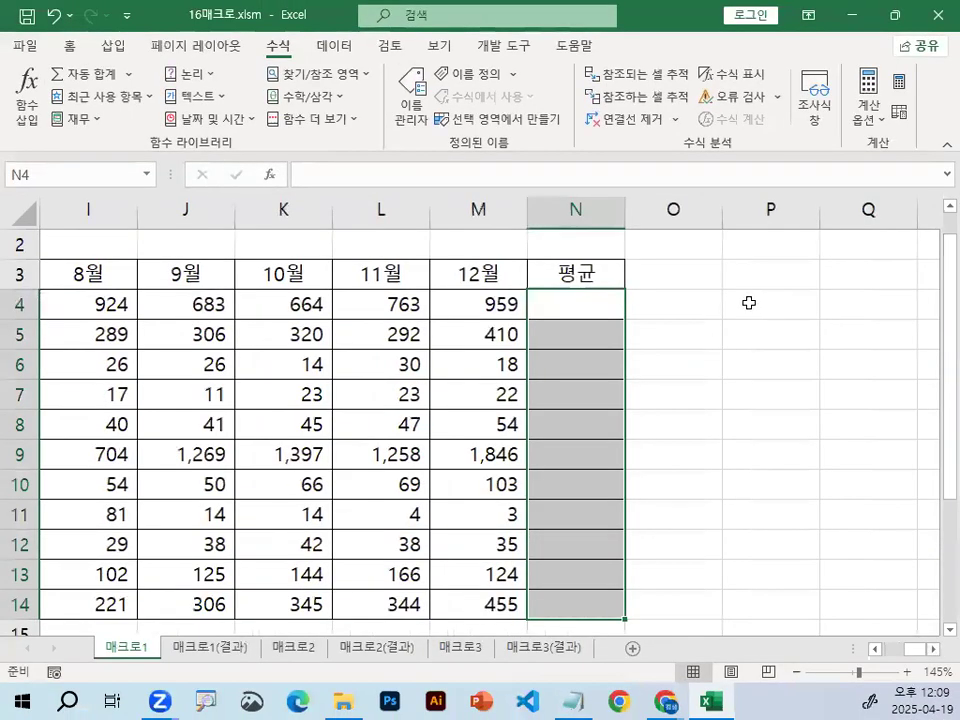
Select empty cell P4 outside the table and start recording a macro named vudrbs, stored in the current workbook
{"action": "left_click", "coordinate": [897, 264]}
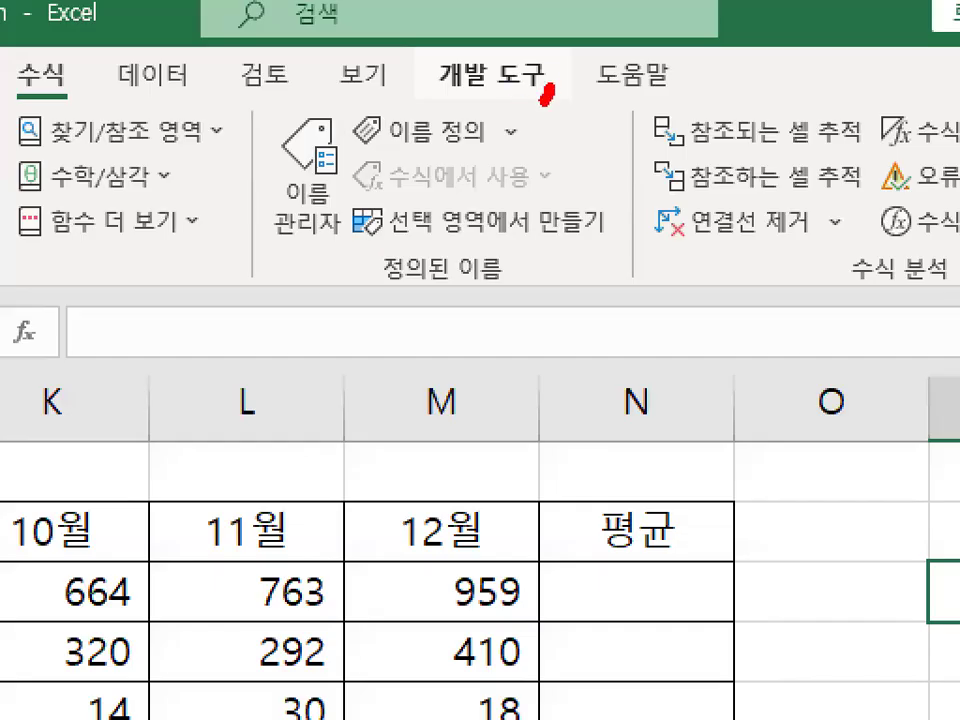
{"action": "left_click_drag", "start_coordinate": [547, 95], "coordinate": [545, 90]}
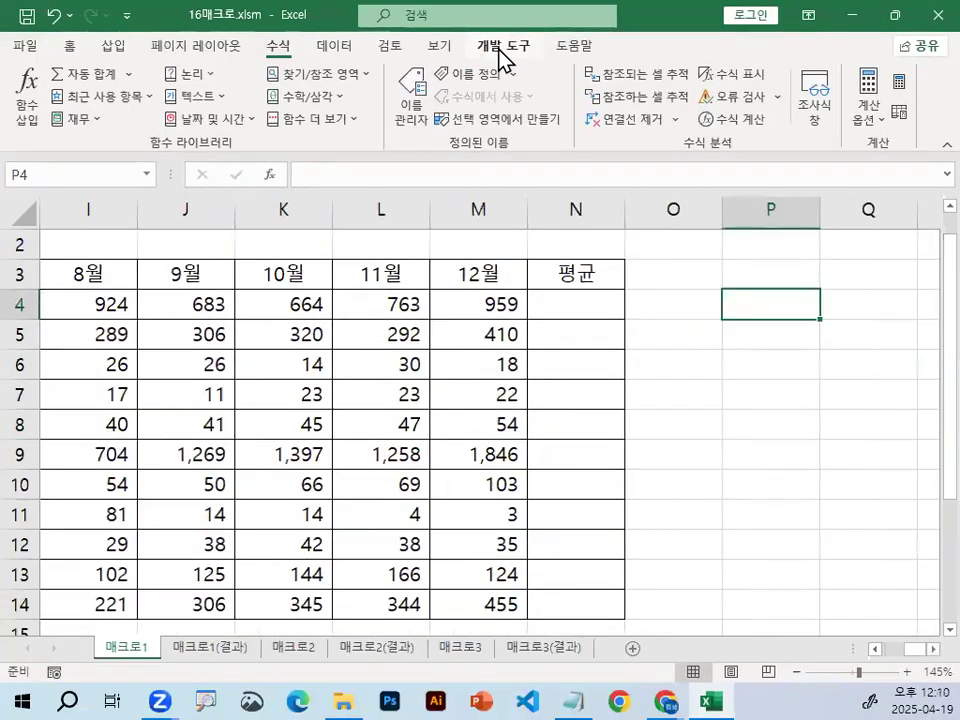
{"action": "left_click", "coordinate": [491, 74]}
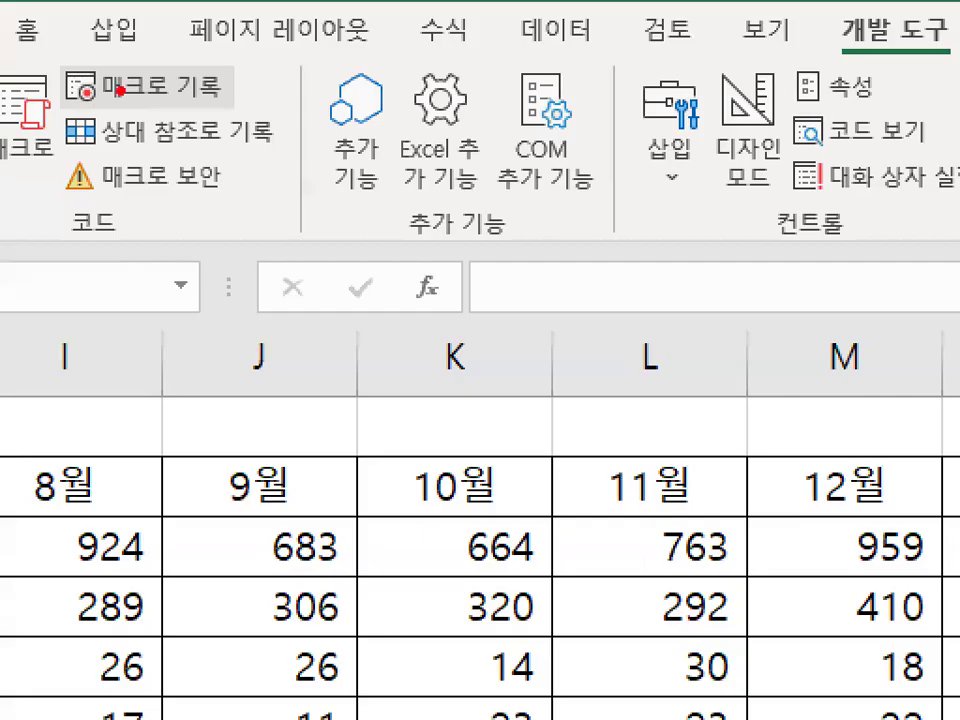
{"action": "left_click_drag", "start_coordinate": [176, 69], "coordinate": [171, 81]}
{"action": "left_click_drag", "start_coordinate": [236, 90], "coordinate": [240, 64]}
{"action": "left_click", "coordinate": [160, 86]}
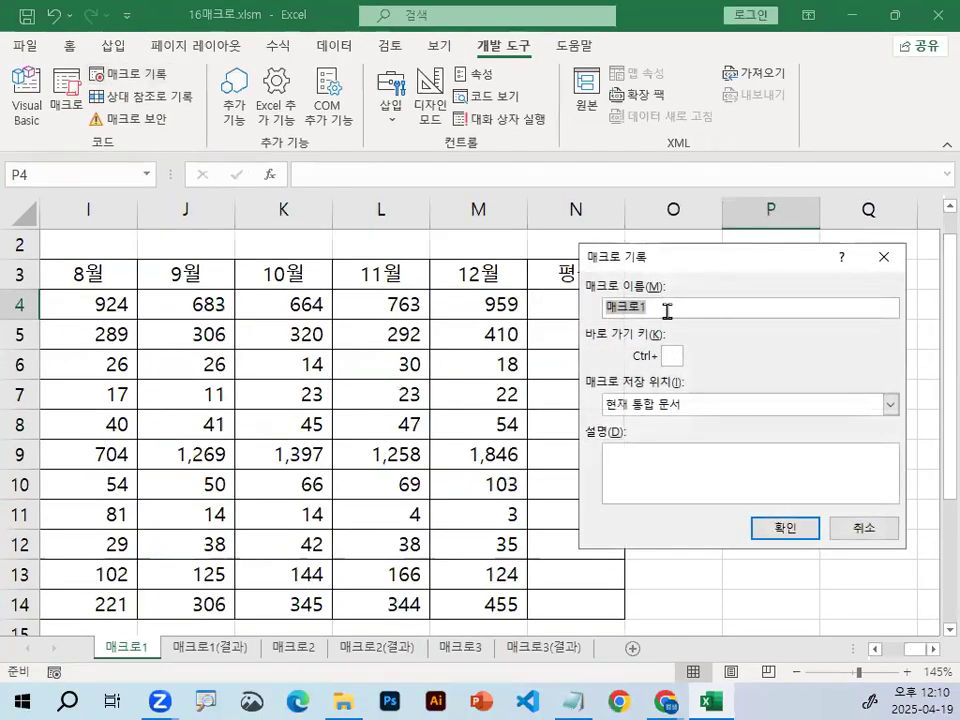
{"action": "type", "text": "vudrb"}
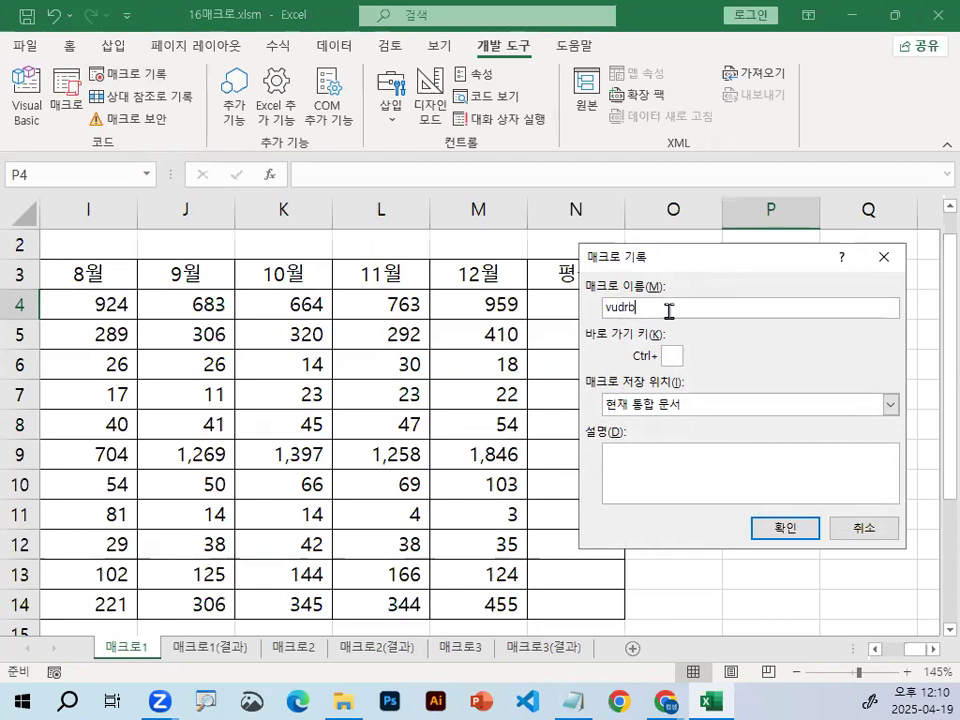
{"action": "type", "text": "s"}
{"action": "key", "text": "Return"}
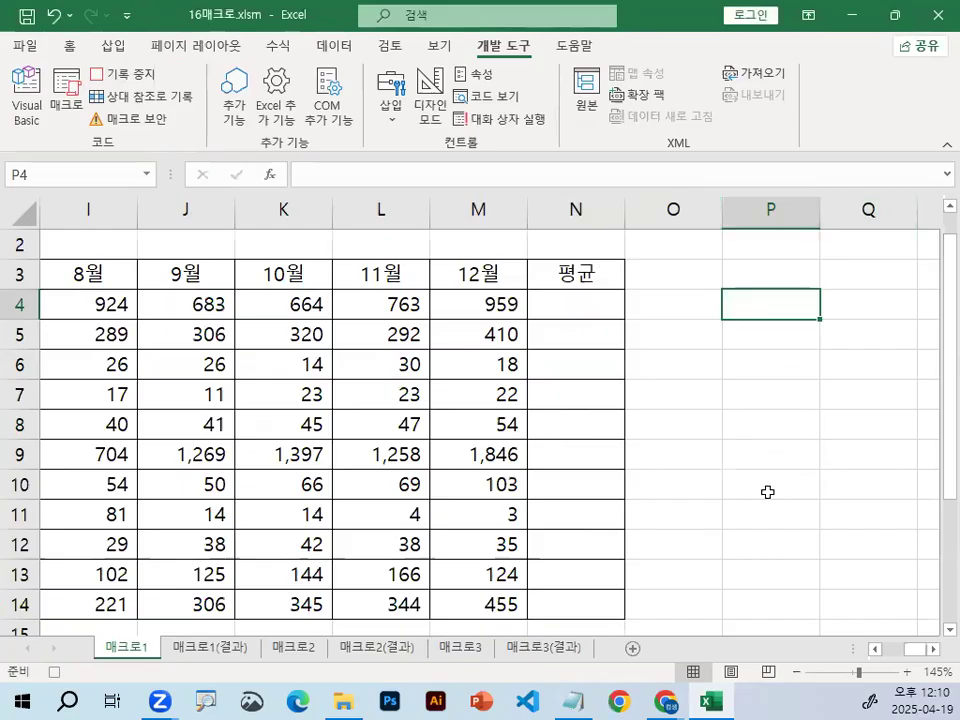
Select B4:N14 and use AutoSum's Average function to fill the 평균 column N4:N14
{"action": "left_click_drag", "start_coordinate": [918, 655], "coordinate": [893, 652]}
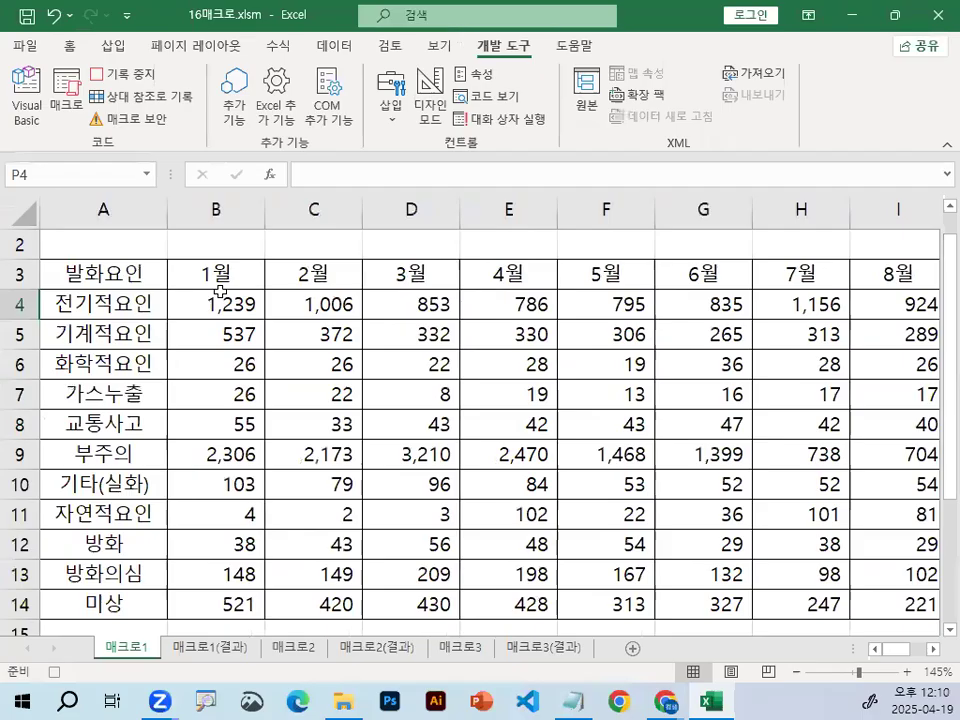
{"action": "left_click_drag", "start_coordinate": [243, 289], "coordinate": [833, 608]}
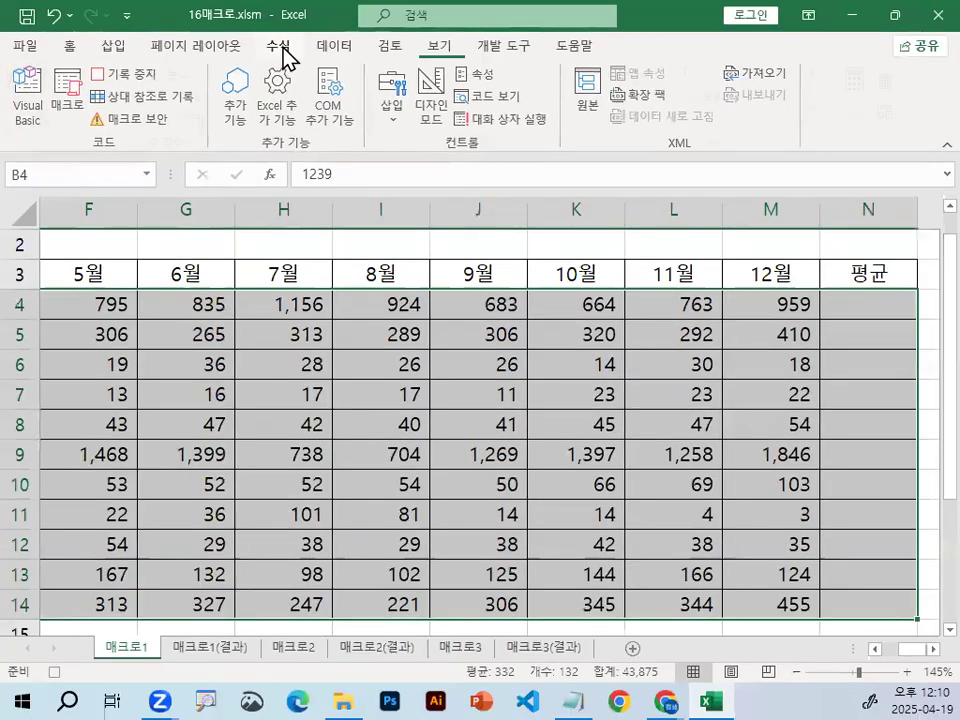
{"action": "left_click", "coordinate": [281, 48]}
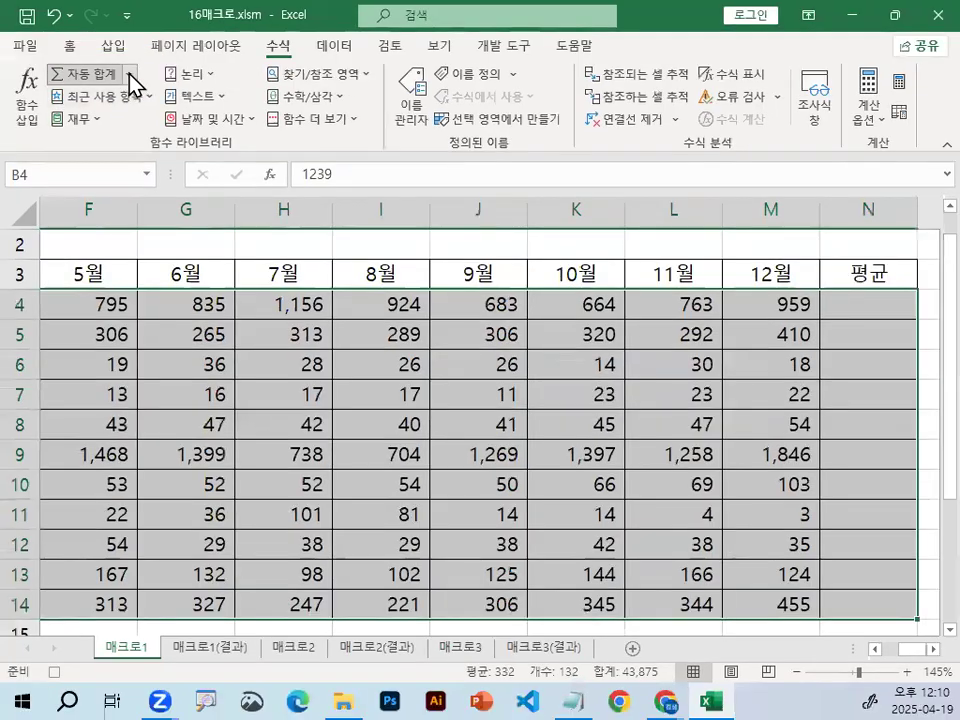
{"action": "left_click", "coordinate": [258, 142]}
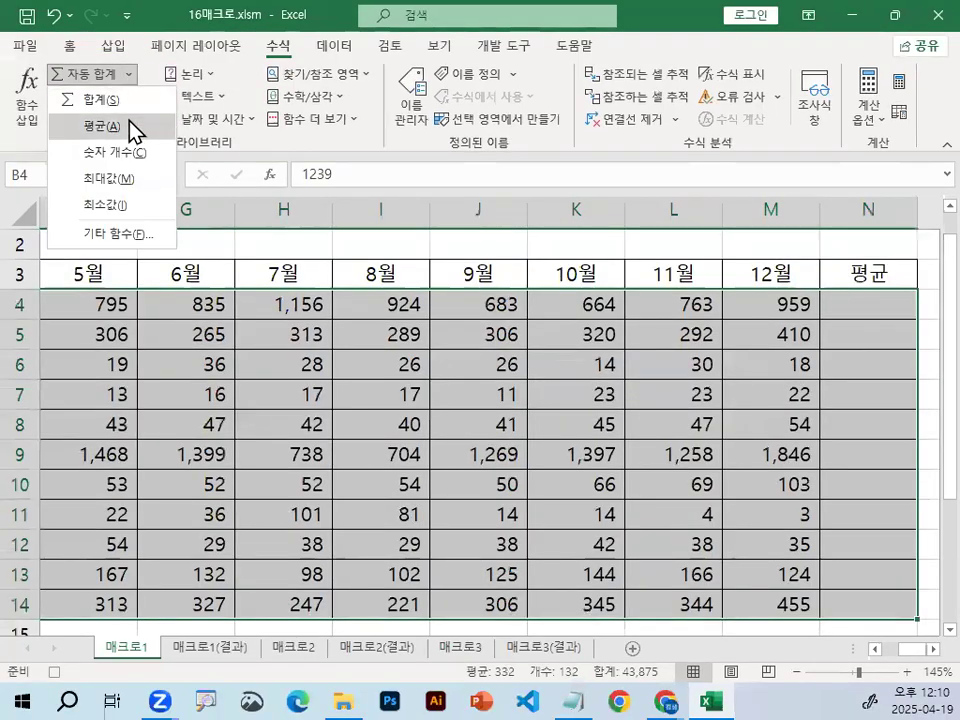
{"action": "left_click", "coordinate": [129, 127]}
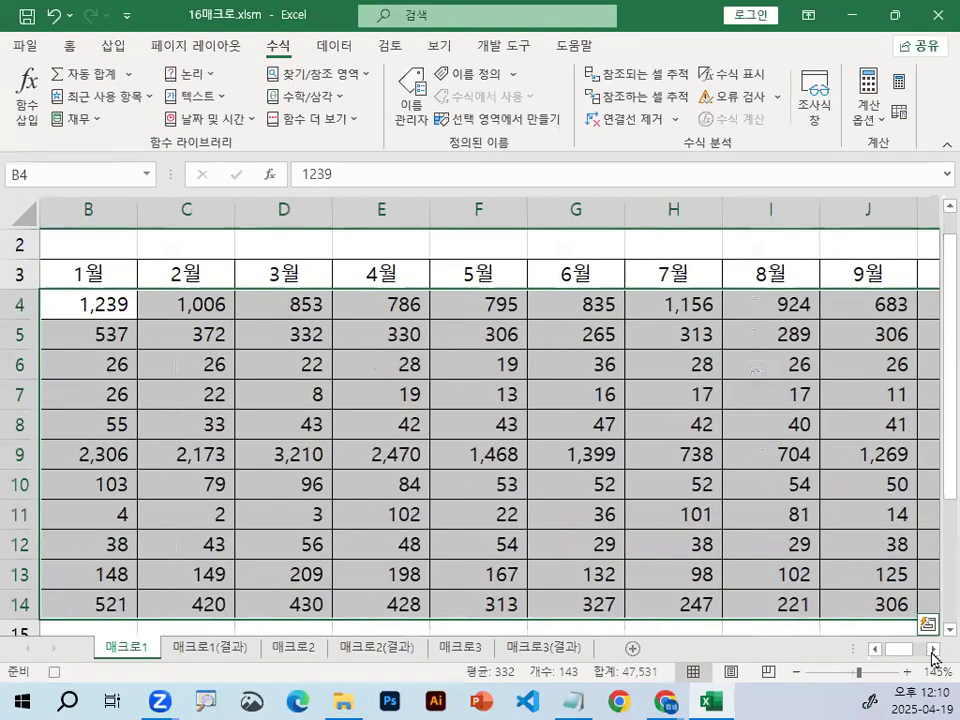
{"action": "left_click", "coordinate": [933, 649]}
{"action": "left_click", "coordinate": [933, 649]}
{"action": "left_click", "coordinate": [933, 649]}
Dismiss the advertising notification, select empty cell O5 beside the table, and stop recording the macro
{"action": "left_click", "coordinate": [878, 312]}
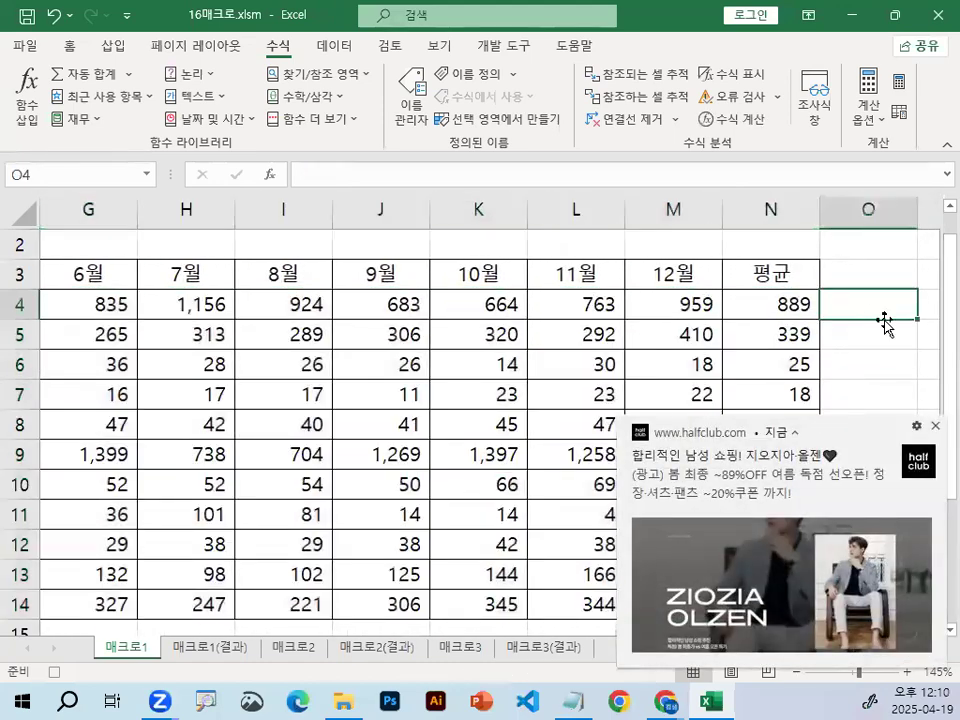
{"action": "left_click", "coordinate": [935, 430]}
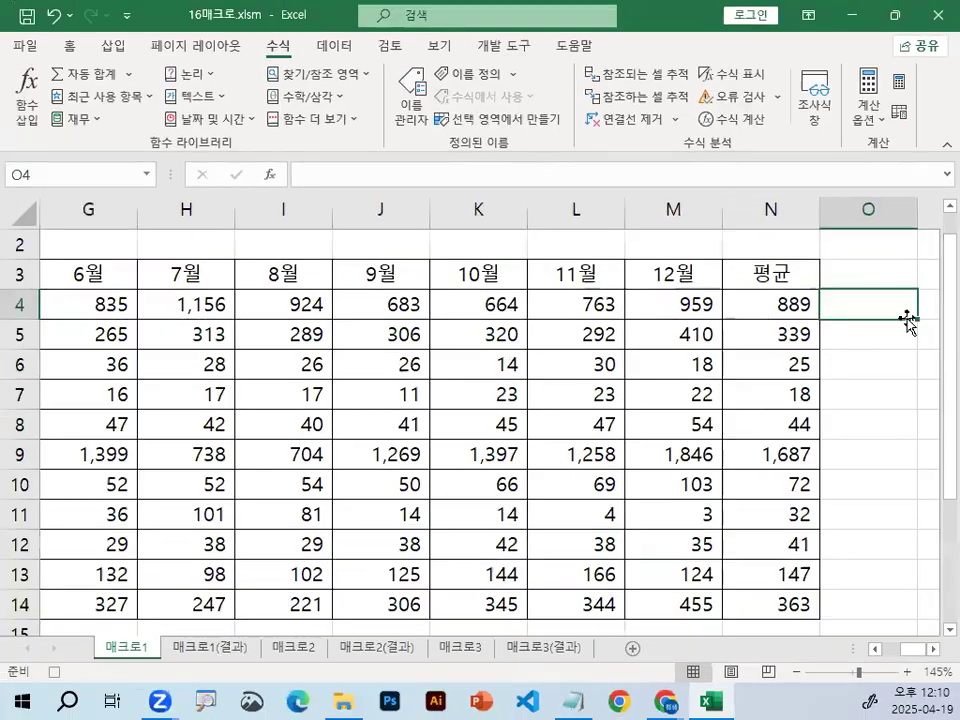
{"action": "left_click", "coordinate": [814, 366]}
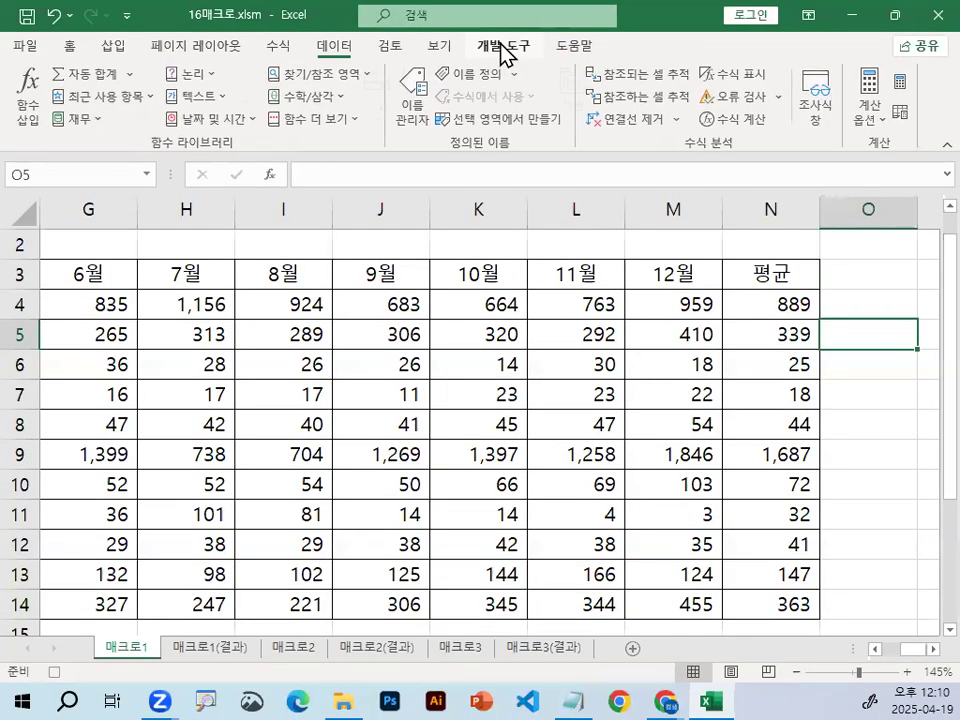
{"action": "left_click", "coordinate": [505, 48]}
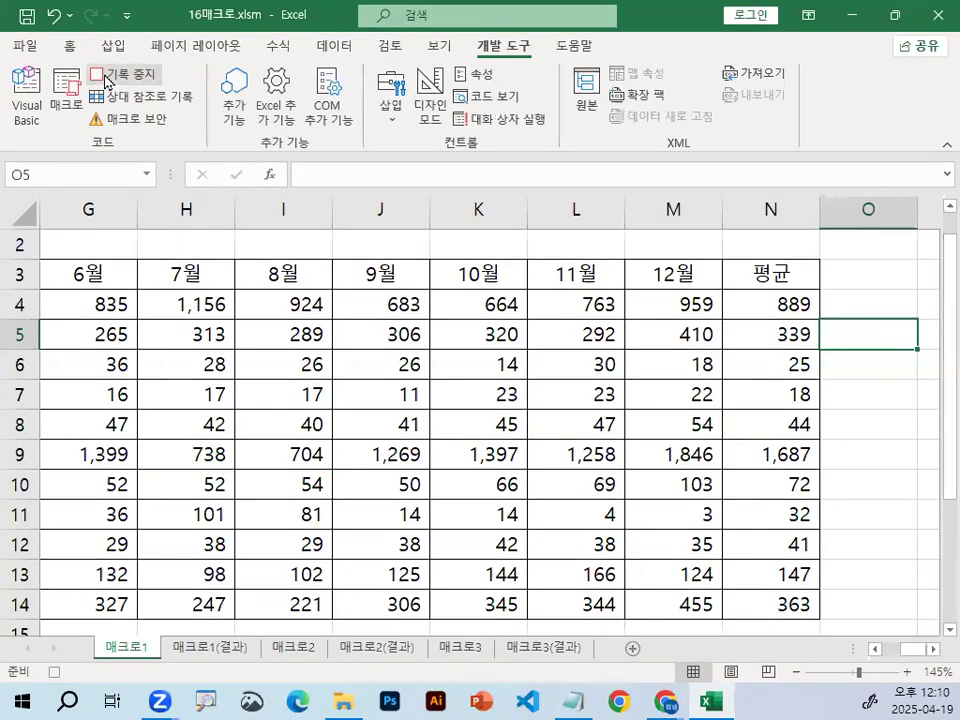
{"action": "left_click", "coordinate": [190, 87]}
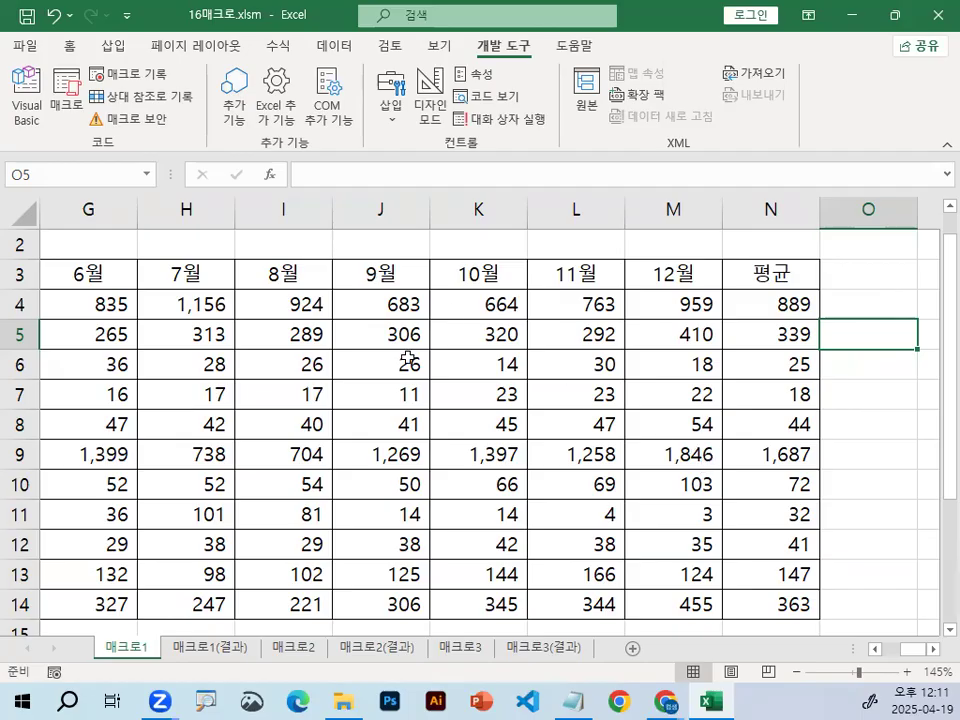
Select cell C18 below the table and switch to the lesson notes text file in Notepad
{"action": "scroll", "coordinate": [880, 648], "scroll_direction": "left", "scroll_amount": 3}
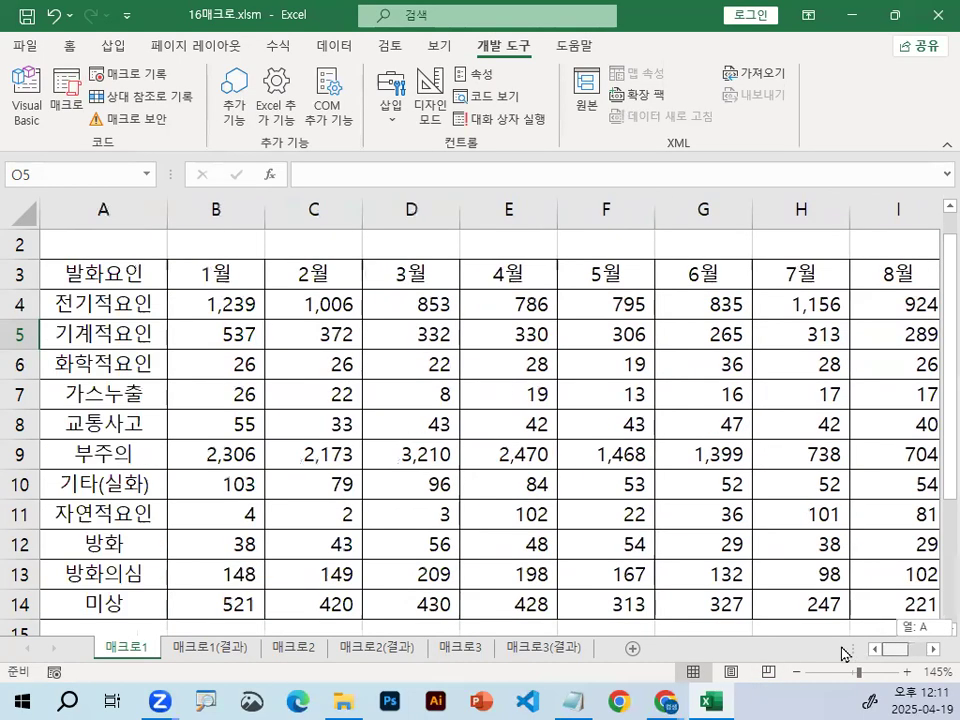
{"action": "scroll", "coordinate": [147, 321], "scroll_direction": "down", "scroll_amount": 3}
{"action": "scroll", "coordinate": [147, 321], "scroll_direction": "down", "scroll_amount": 1}
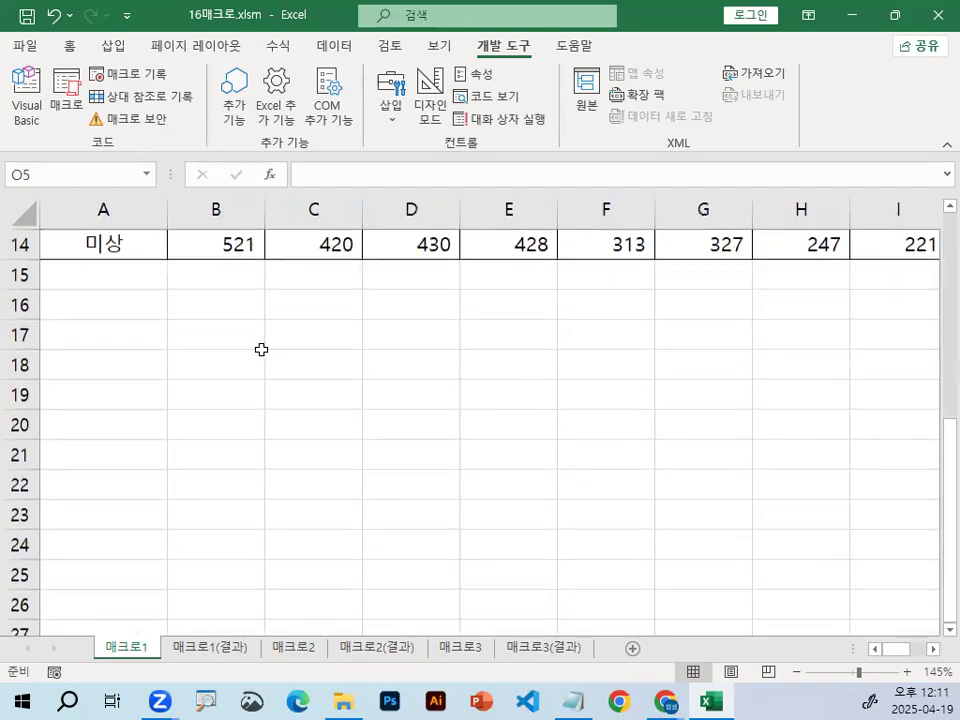
{"action": "left_click", "coordinate": [325, 370]}
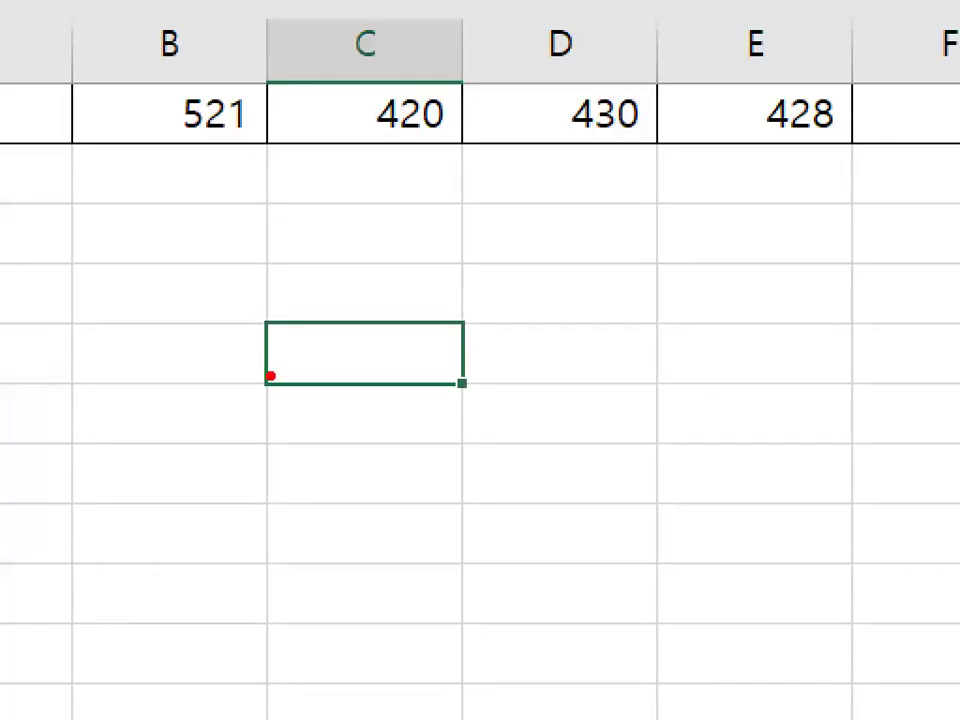
{"action": "mouse_move", "coordinate": [266, 374]}
{"action": "left_mouse_down"}
{"action": "mouse_move", "coordinate": [258, 382]}
{"action": "mouse_move", "coordinate": [267, 334]}
{"action": "mouse_move", "coordinate": [277, 376]}
{"action": "left_mouse_up"}
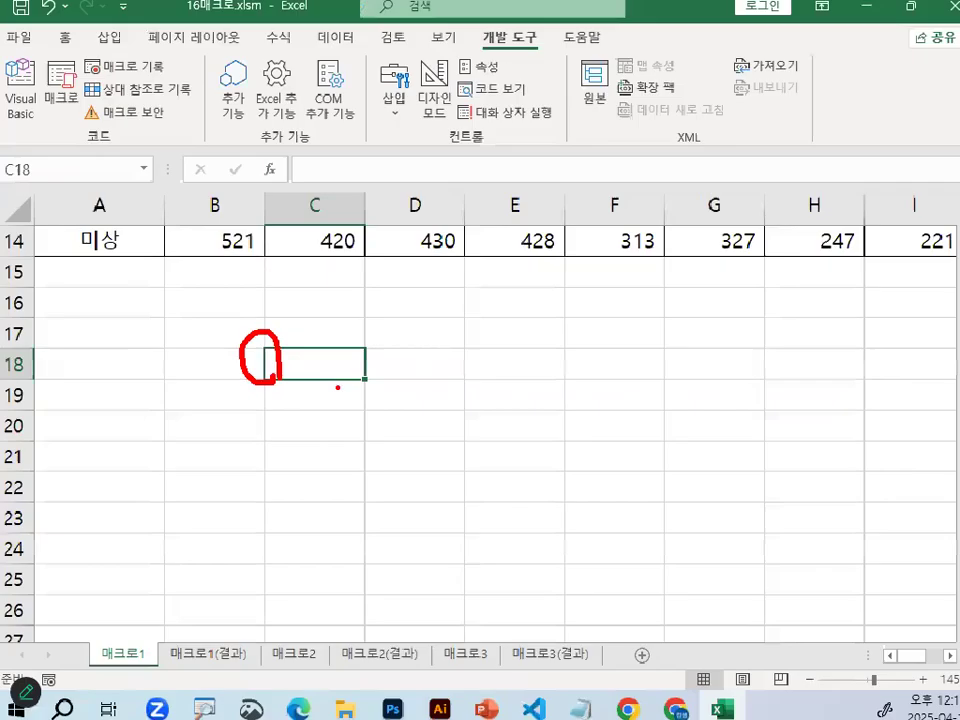
{"action": "left_click", "coordinate": [578, 708]}
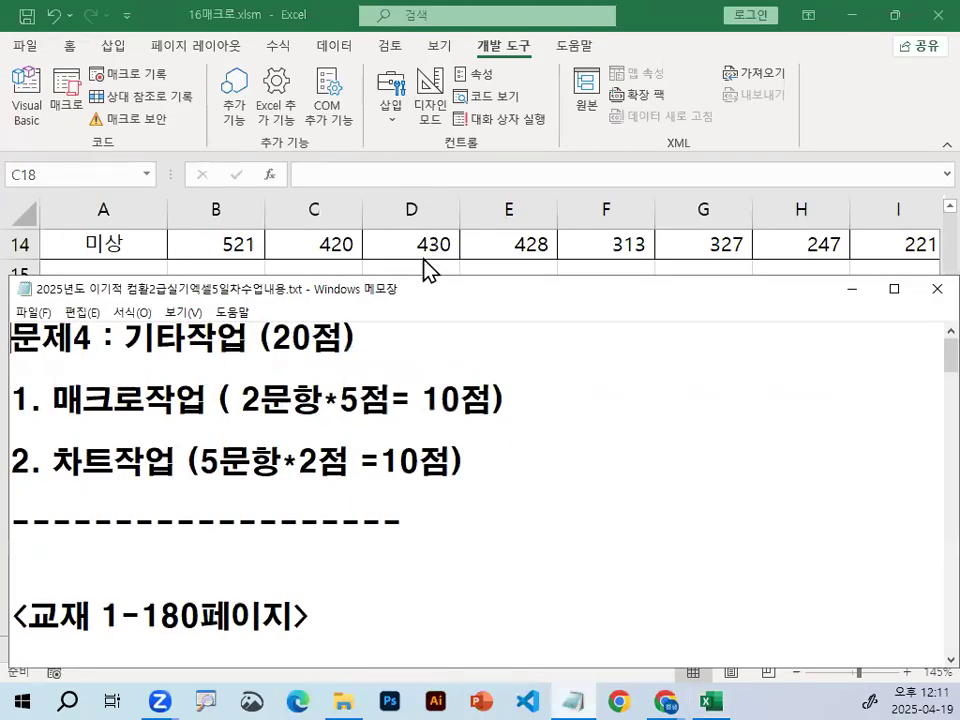
Reposition and enlarge the lesson notes window, and go to the section on drawing buttons and shapes
{"action": "left_click_drag", "start_coordinate": [417, 289], "coordinate": [463, 58]}
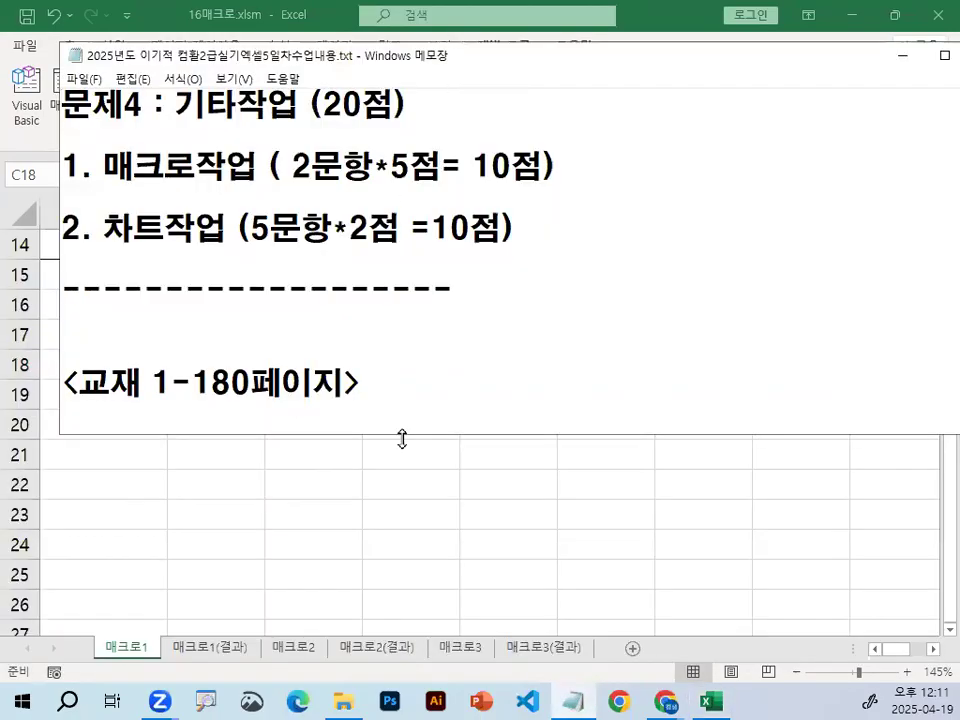
{"action": "left_click_drag", "start_coordinate": [401, 432], "coordinate": [401, 603]}
{"action": "scroll", "coordinate": [391, 450], "scroll_direction": "down", "scroll_amount": 15}
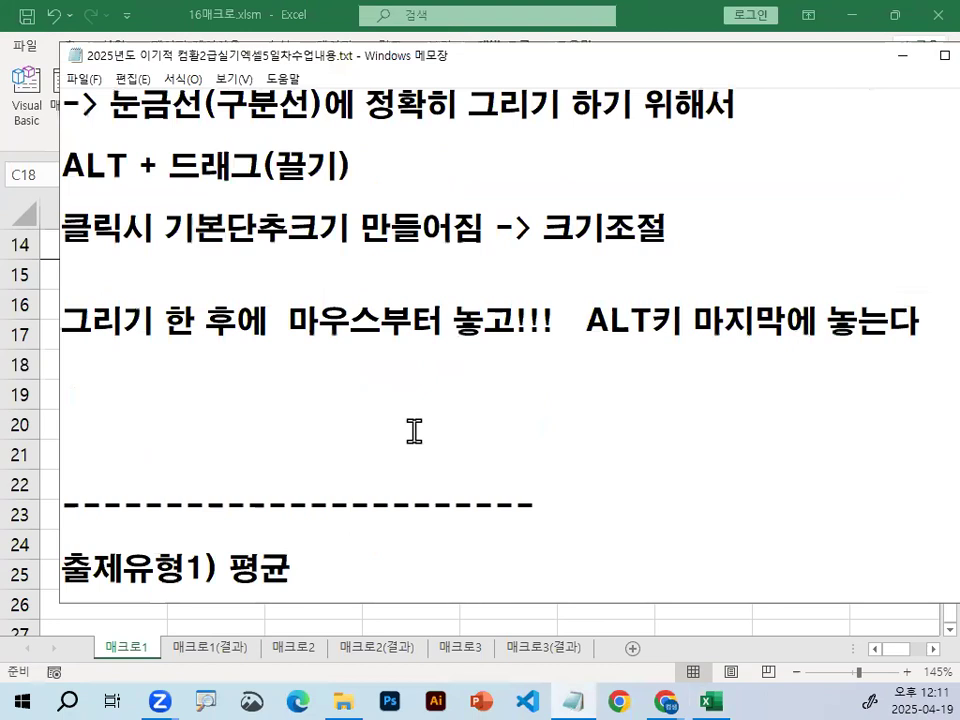
{"action": "scroll", "coordinate": [416, 430], "scroll_direction": "up", "scroll_amount": 1}
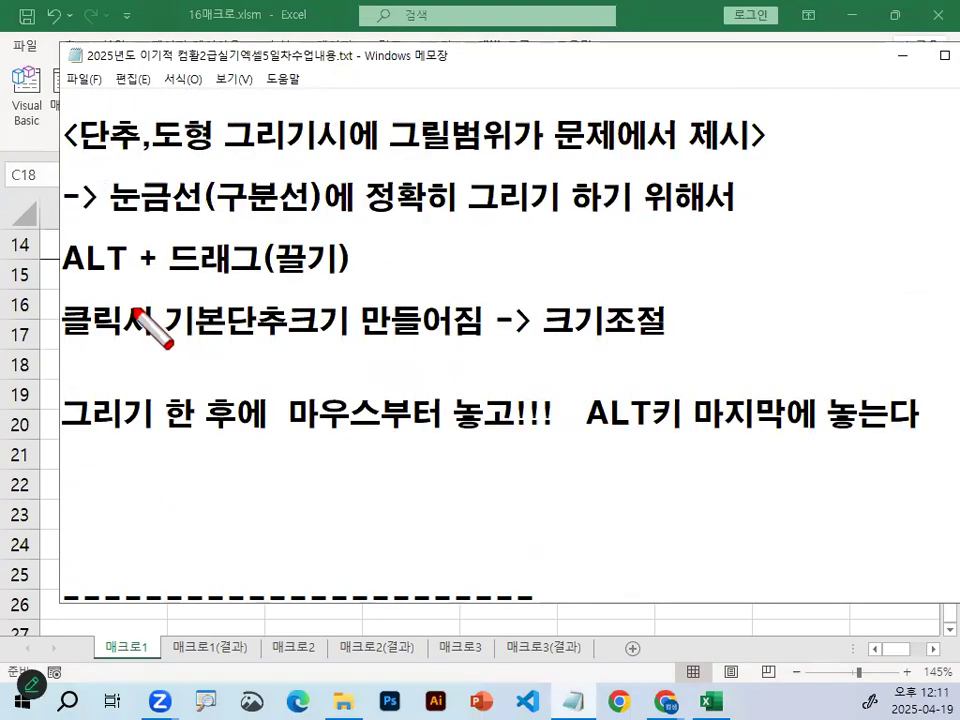
Mark the notes on ALT-assisted drawing, resizing and release order, clear the marks, and minimize Notepad to return to Excel
{"action": "left_click_drag", "start_coordinate": [58, 281], "coordinate": [330, 282]}
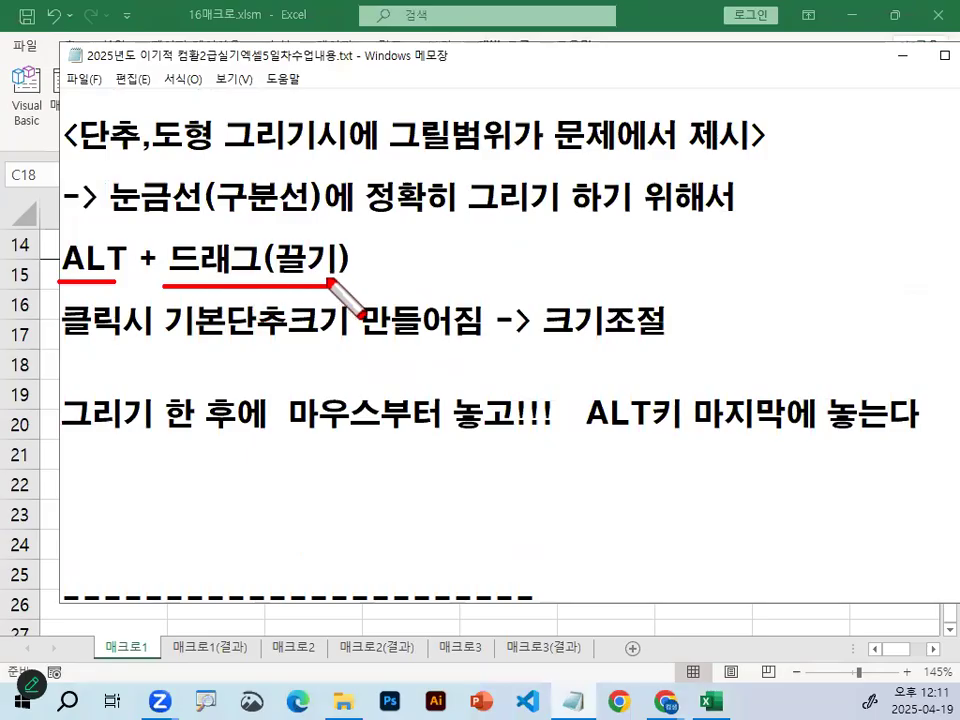
{"action": "left_click_drag", "start_coordinate": [165, 349], "coordinate": [403, 348]}
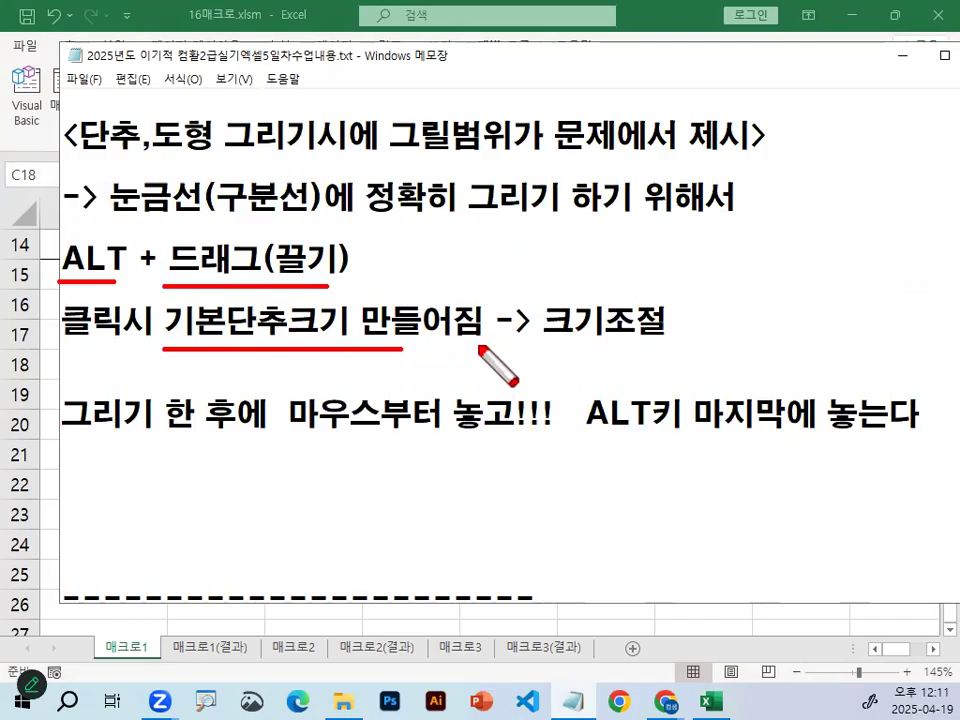
{"action": "left_click_drag", "start_coordinate": [521, 347], "coordinate": [705, 347]}
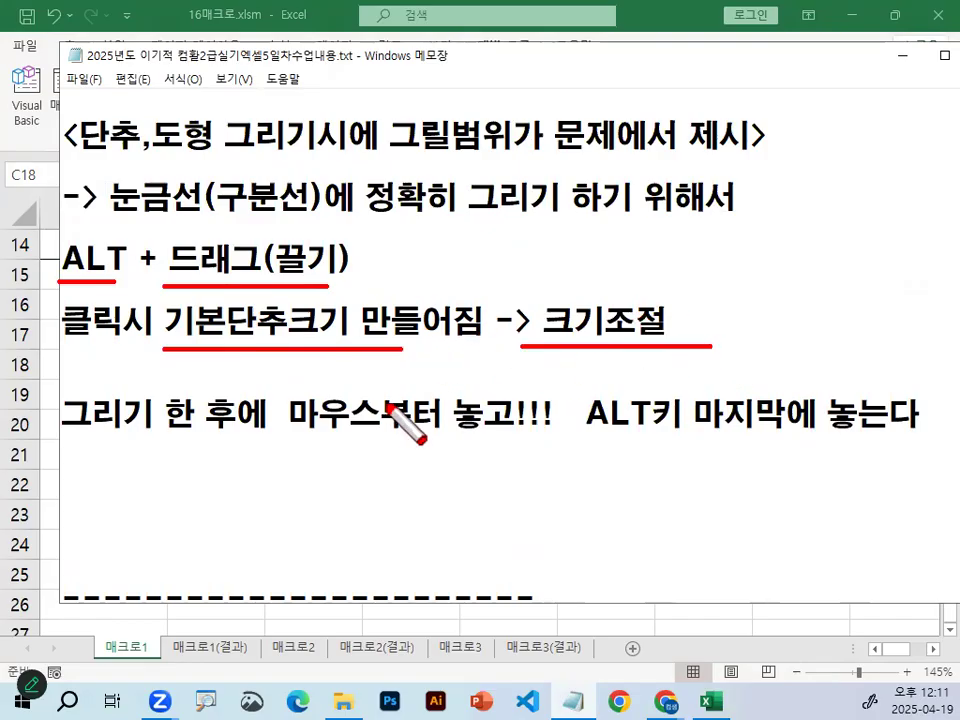
{"action": "mouse_move", "coordinate": [139, 253]}
{"action": "left_mouse_down"}
{"action": "mouse_move", "coordinate": [47, 228]}
{"action": "mouse_move", "coordinate": [130, 256]}
{"action": "left_mouse_up"}
{"action": "left_click_drag", "start_coordinate": [330, 287], "coordinate": [360, 288]}
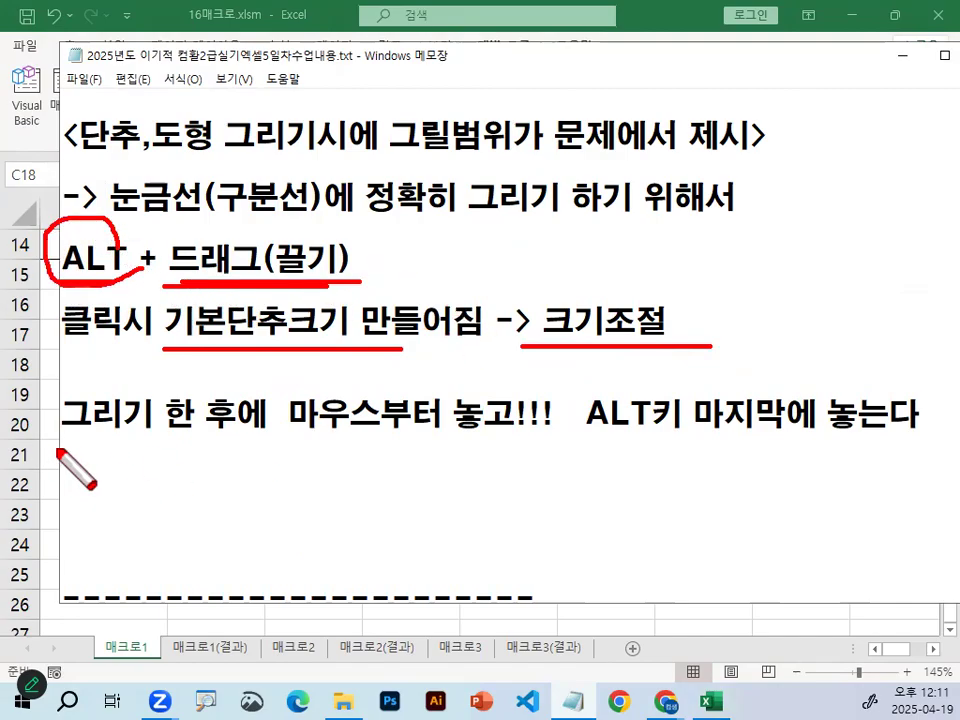
{"action": "left_click_drag", "start_coordinate": [62, 447], "coordinate": [918, 440]}
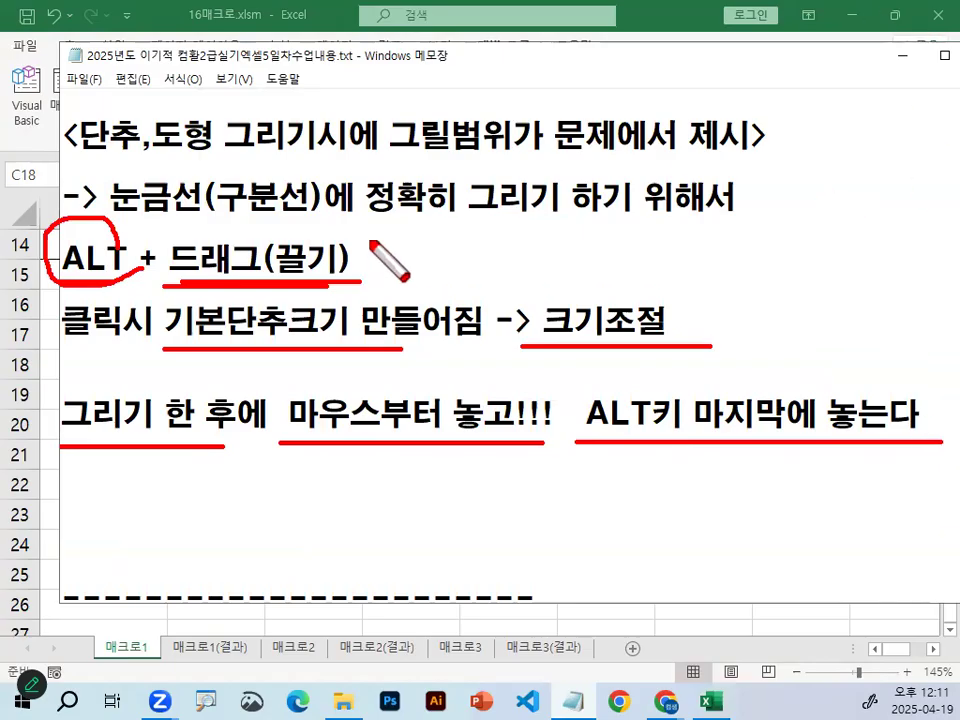
{"action": "left_click_drag", "start_coordinate": [806, 418], "coordinate": [636, 444]}
{"action": "left_click_drag", "start_coordinate": [566, 432], "coordinate": [739, 447]}
{"action": "key", "text": "Escape"}
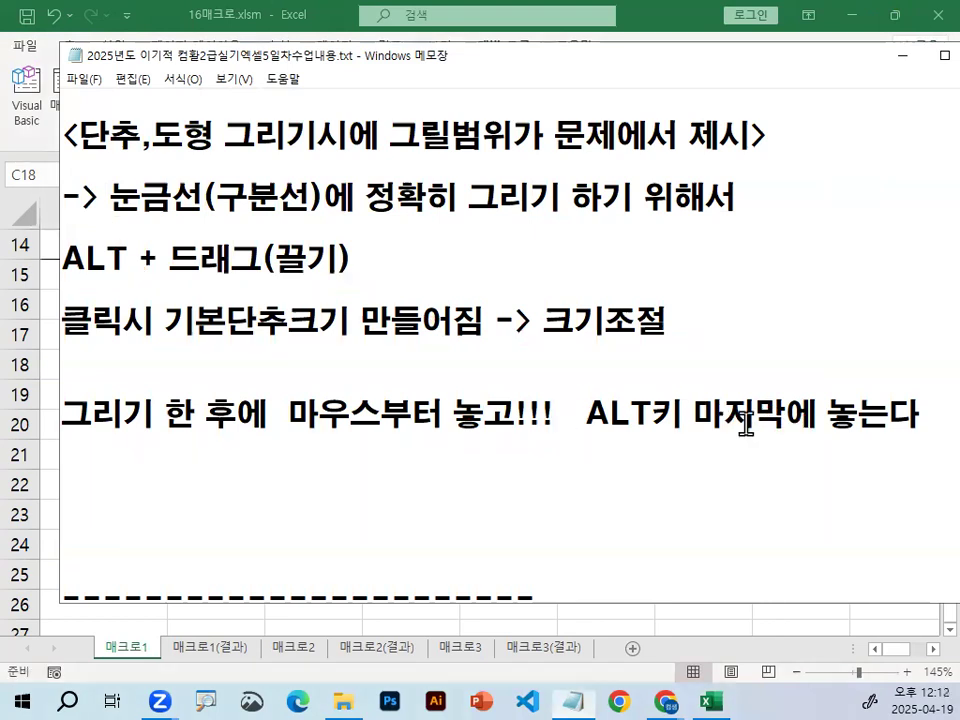
{"action": "left_click", "coordinate": [903, 57]}
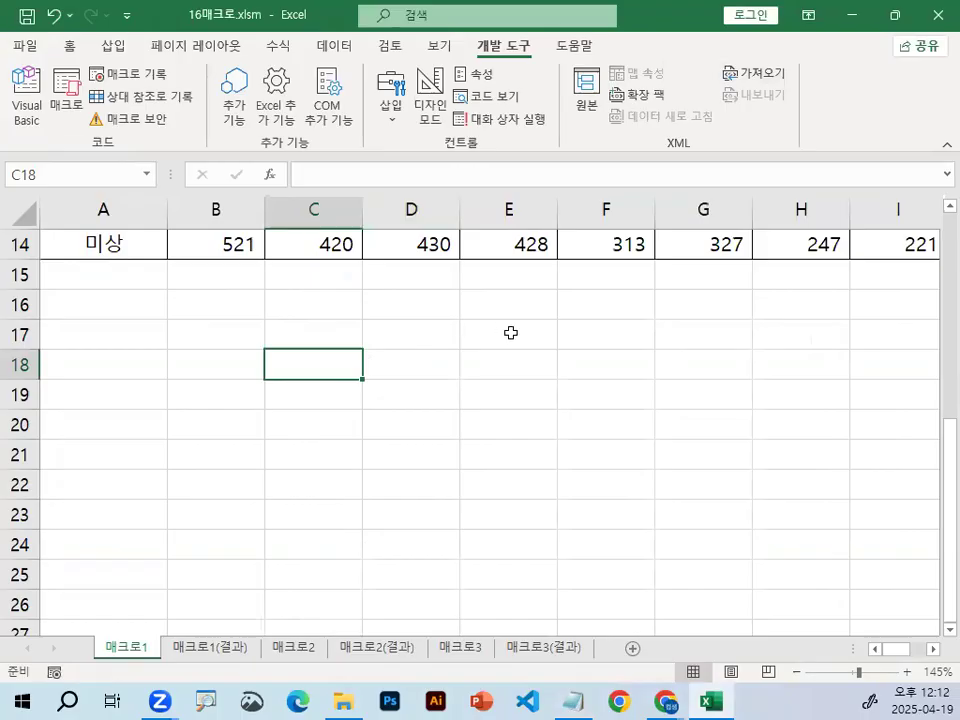
{"action": "key", "text": "ctrl+1"}
{"action": "left_click", "coordinate": [538, 79]}
{"action": "mouse_move", "coordinate": [581, 90]}
{"action": "left_mouse_down"}
{"action": "mouse_move", "coordinate": [460, 103]}
{"action": "mouse_move", "coordinate": [572, 38]}
{"action": "left_mouse_up"}
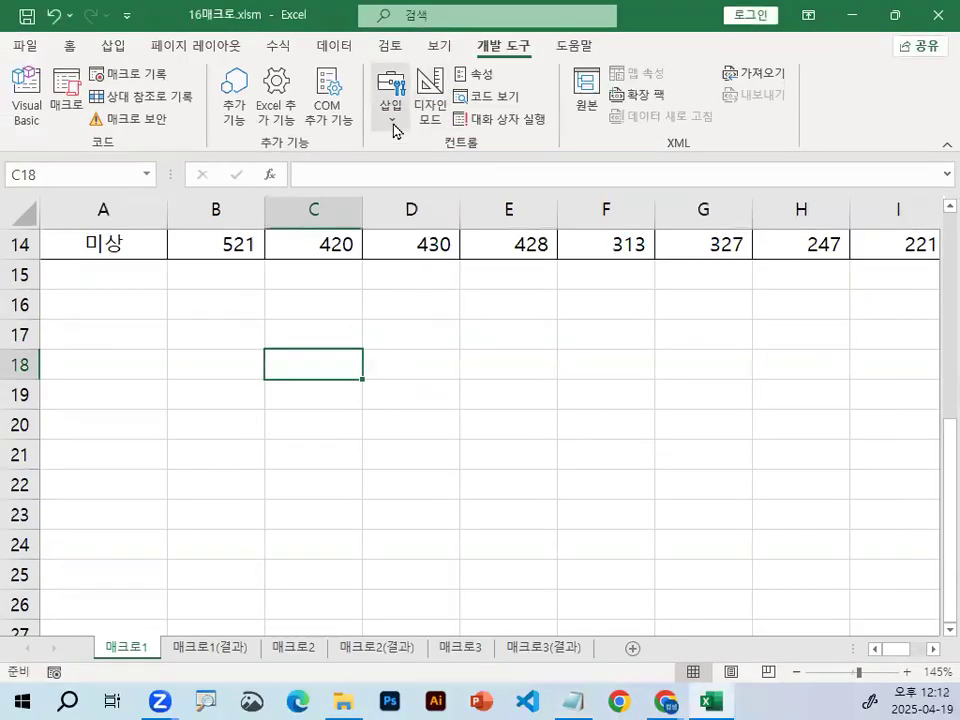
{"action": "left_click", "coordinate": [287, 222]}
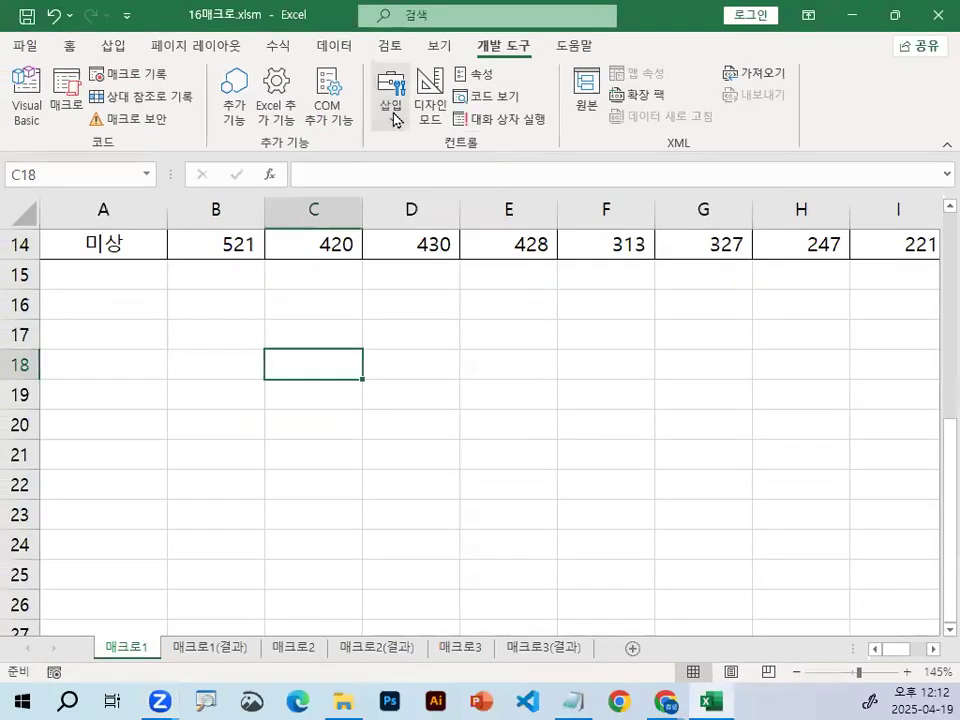
Insert a form-control button below the table, drawn along the gridlines to cover cells C18:D19
{"action": "left_click", "coordinate": [394, 110]}
{"action": "left_click", "coordinate": [384, 175]}
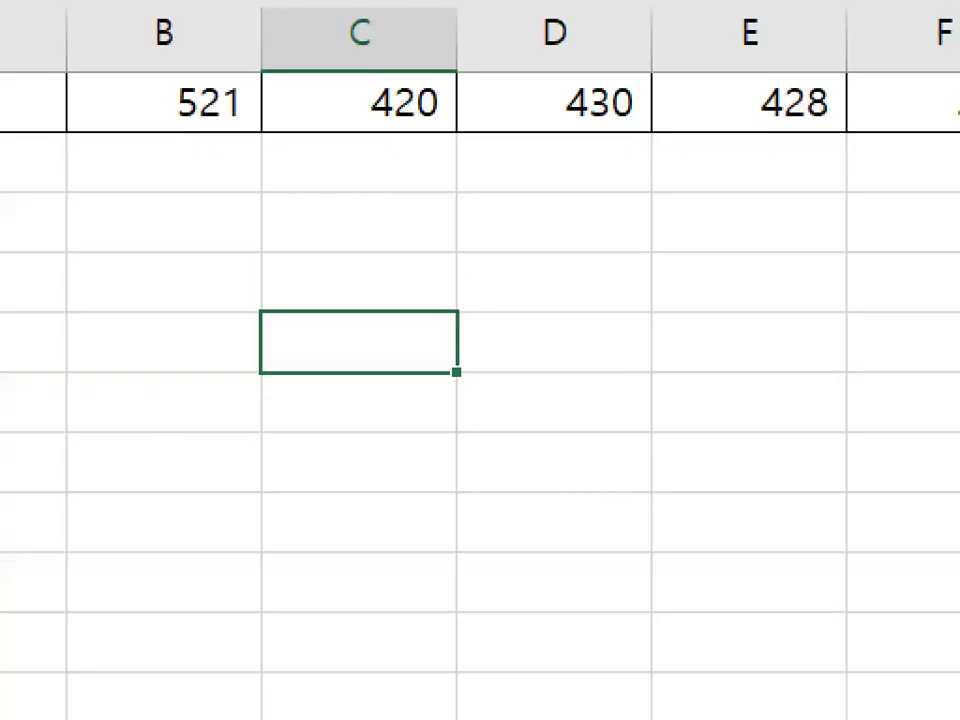
{"action": "left_click_drag", "start_coordinate": [386, 324], "coordinate": [420, 373]}
{"action": "left_click_drag", "start_coordinate": [505, 262], "coordinate": [545, 355]}
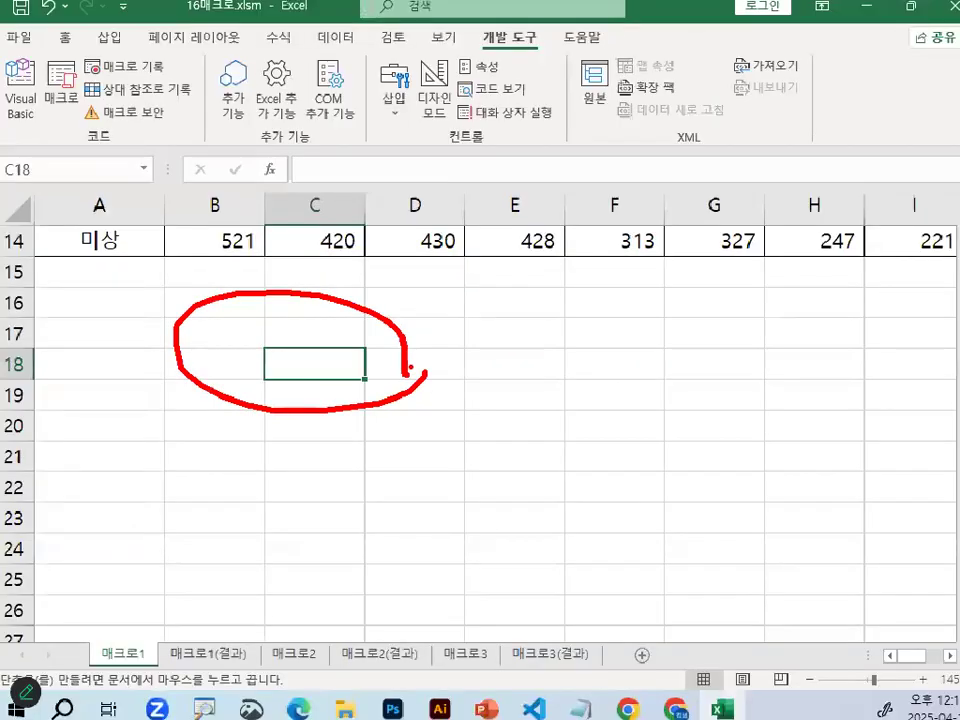
{"action": "key", "text": "Escape"}
{"action": "mouse_move", "coordinate": [300, 355]}
{"action": "left_mouse_down"}
{"action": "mouse_move", "coordinate": [237, 345]}
{"action": "mouse_move", "coordinate": [300, 357]}
{"action": "left_mouse_up"}
{"action": "mouse_move", "coordinate": [206, 212]}
{"action": "left_mouse_down"}
{"action": "mouse_move", "coordinate": [279, 212]}
{"action": "mouse_move", "coordinate": [242, 244]}
{"action": "left_mouse_up"}
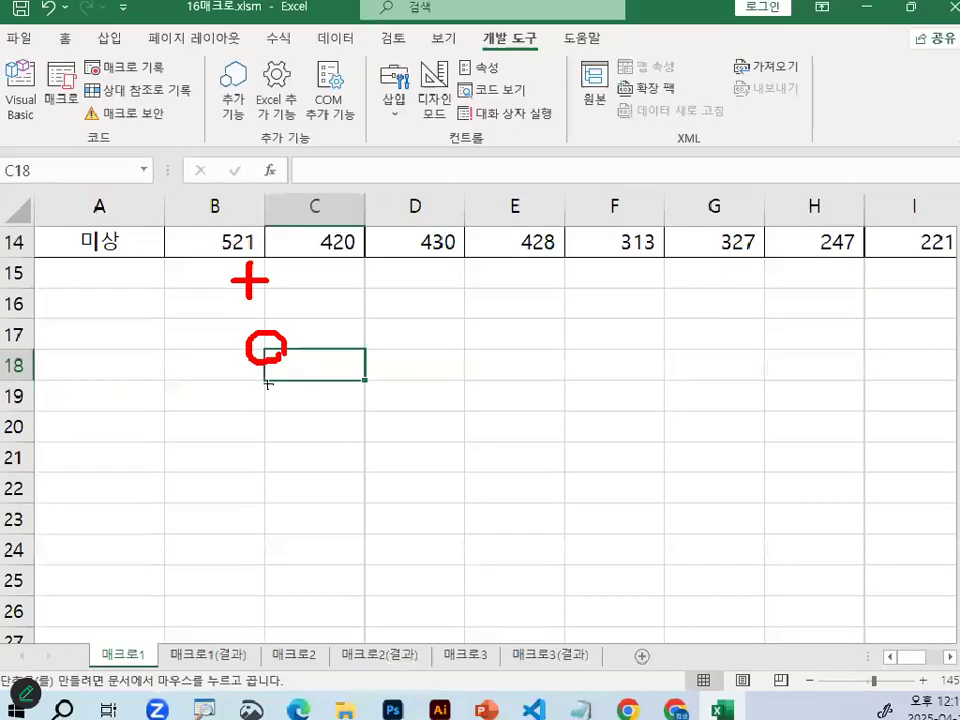
{"action": "key", "text": "Escape"}
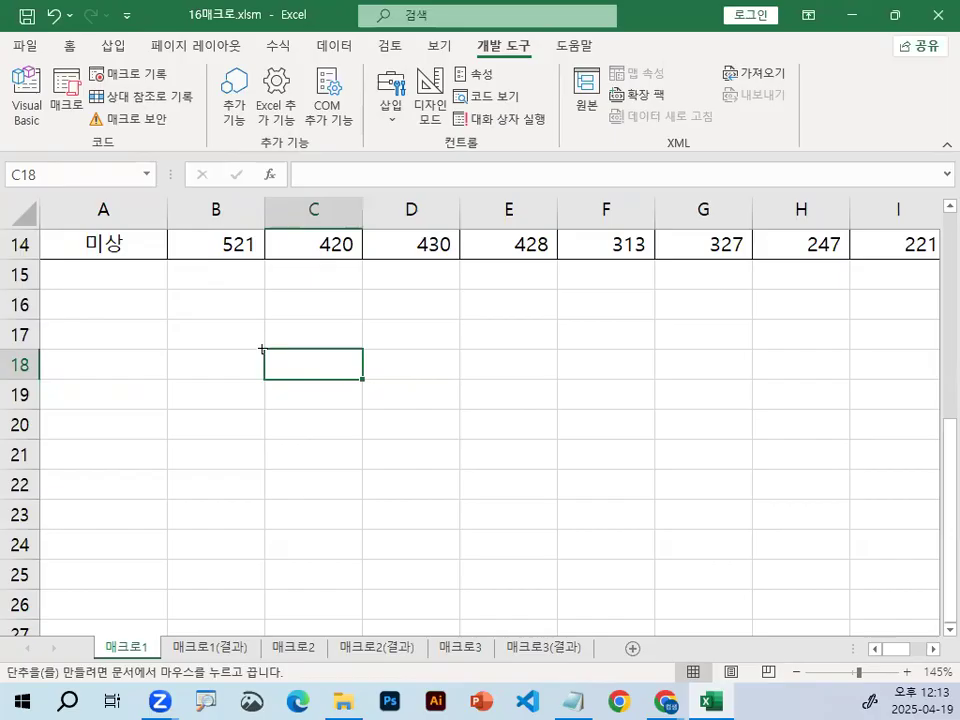
{"action": "mouse_move", "coordinate": [264, 349]}
{"action": "left_mouse_down"}
{"action": "mouse_move", "coordinate": [425, 397]}
{"action": "mouse_move", "coordinate": [302, 364]}
{"action": "mouse_move", "coordinate": [489, 381]}
{"action": "mouse_move", "coordinate": [444, 405]}
{"action": "mouse_move", "coordinate": [304, 369]}
{"action": "mouse_move", "coordinate": [343, 364]}
{"action": "mouse_move", "coordinate": [435, 396]}
{"action": "mouse_move", "coordinate": [429, 375]}
{"action": "mouse_move", "coordinate": [425, 392]}
{"action": "mouse_move", "coordinate": [424, 366]}
{"action": "mouse_move", "coordinate": [424, 394]}
{"action": "left_mouse_up"}
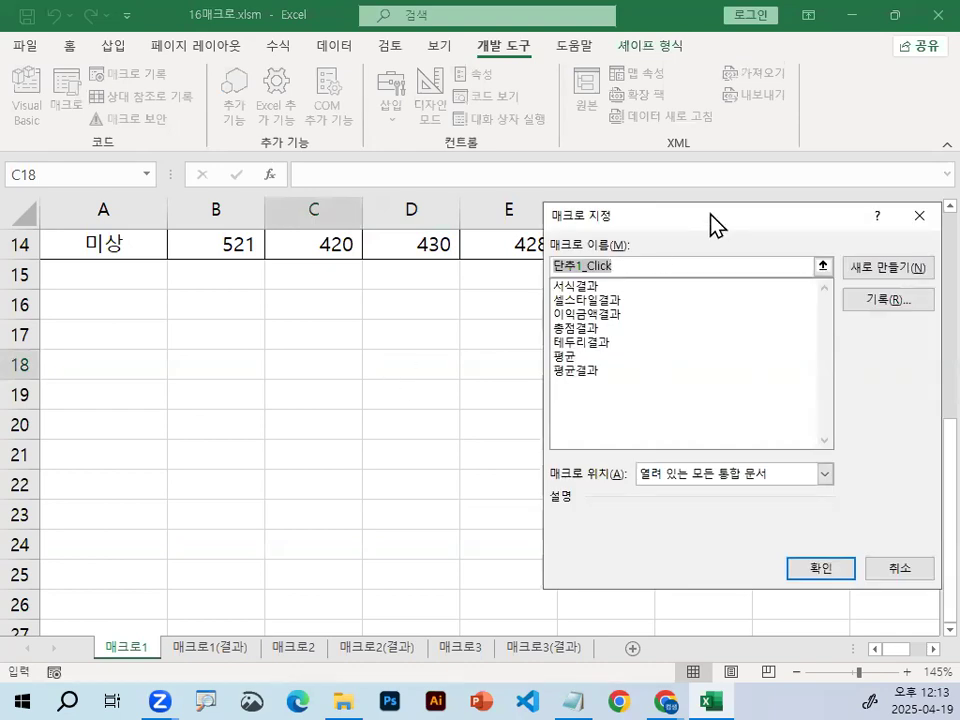
Assign the 평균 macro to the new button
{"action": "left_click_drag", "start_coordinate": [652, 214], "coordinate": [410, 157]}
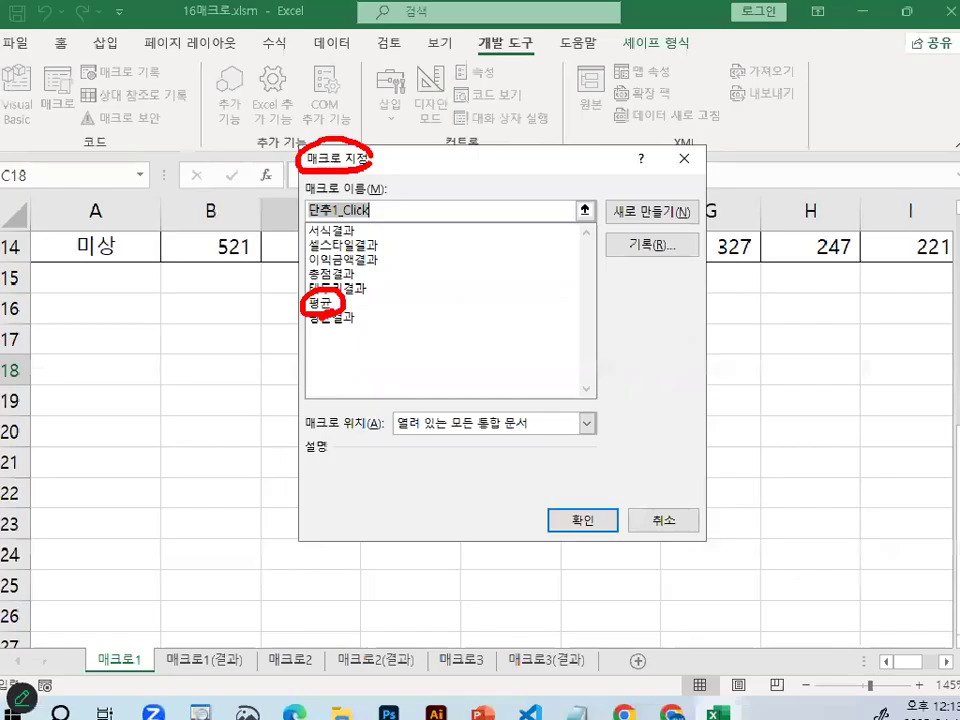
{"action": "left_click", "coordinate": [240, 455]}
{"action": "left_click", "coordinate": [581, 514]}
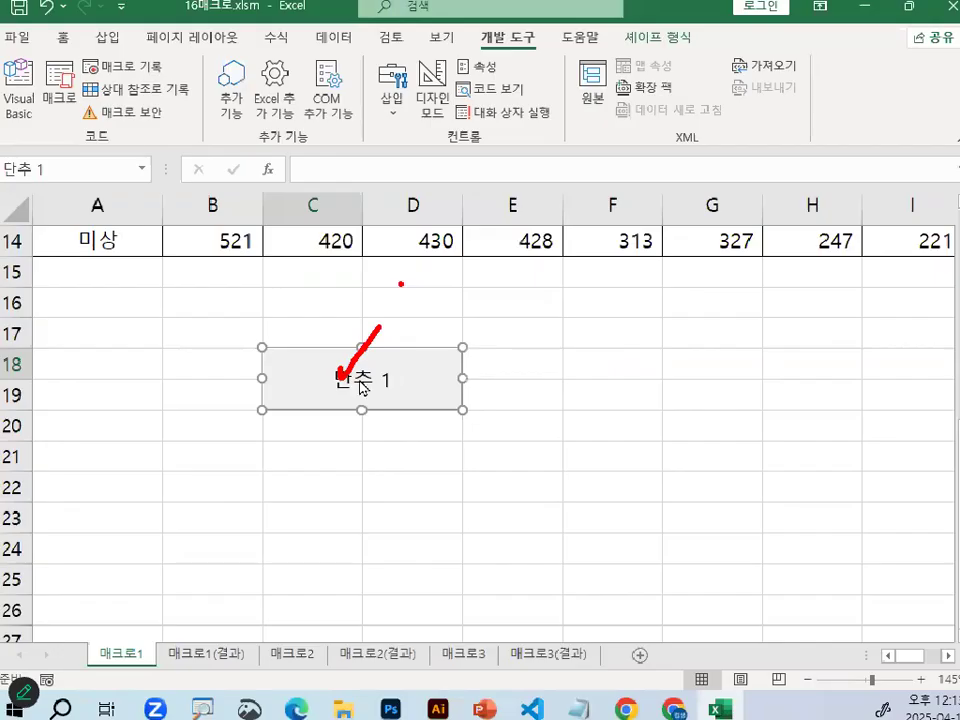
Replace the button's label with 평균 and select a blank cell to finish editing
{"action": "left_click", "coordinate": [339, 381]}
{"action": "key", "text": "ctrl+a"}
{"action": "key", "text": "BackSpace"}
{"action": "type", "text": "평균"}
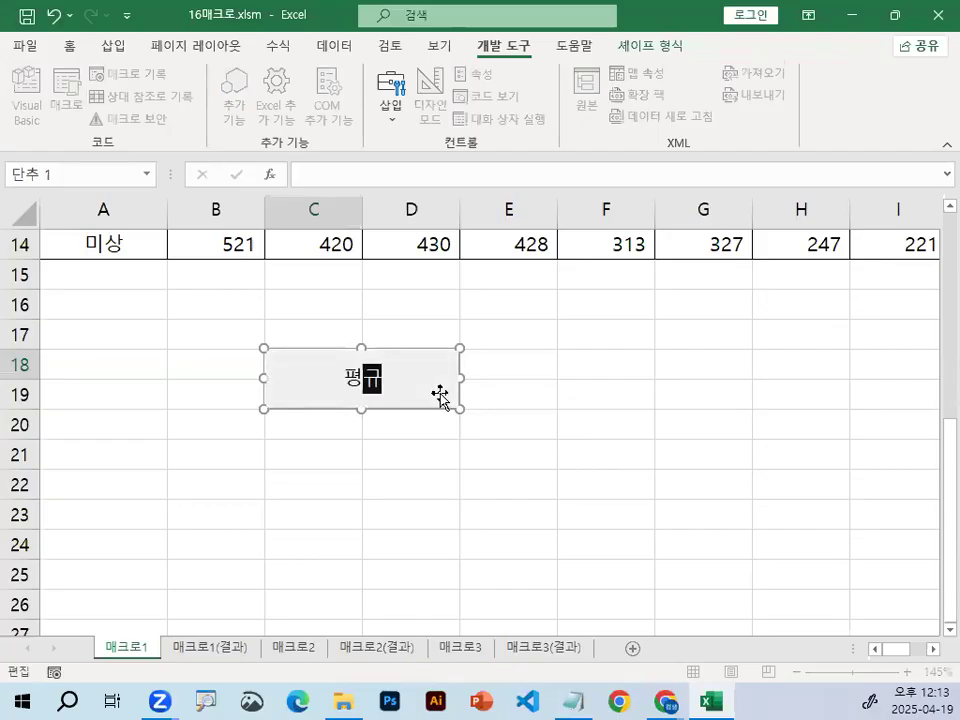
{"action": "left_click", "coordinate": [626, 363]}
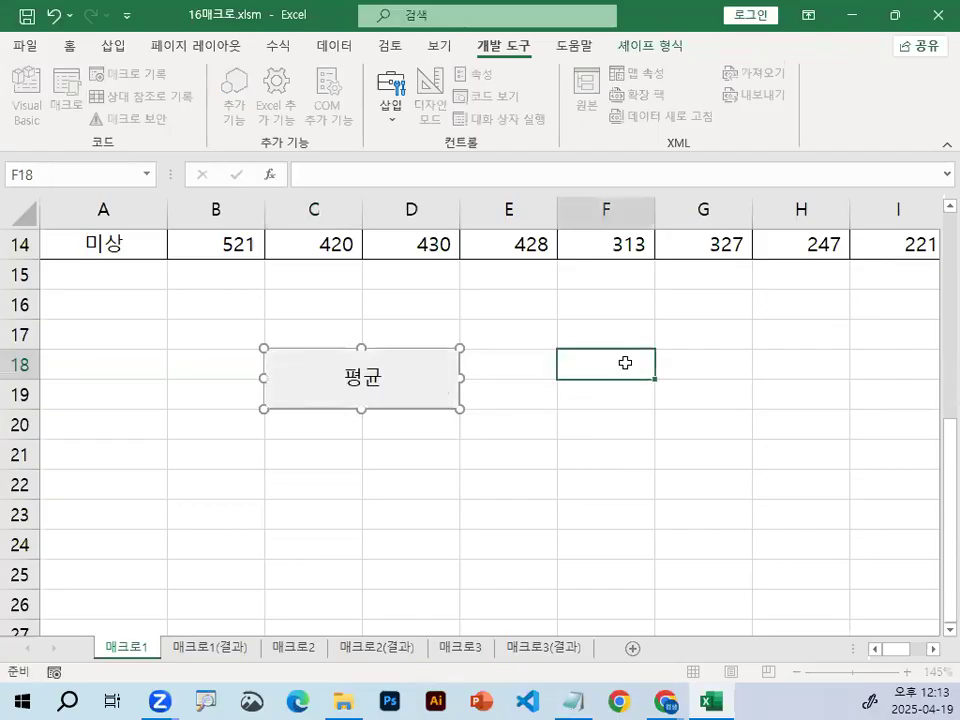
Reopen the 평균 button's label for editing, add a line break, remove it again, and deselect the button
{"action": "right_click", "coordinate": [368, 380]}
{"action": "left_click", "coordinate": [433, 473]}
{"action": "left_click", "coordinate": [377, 381]}
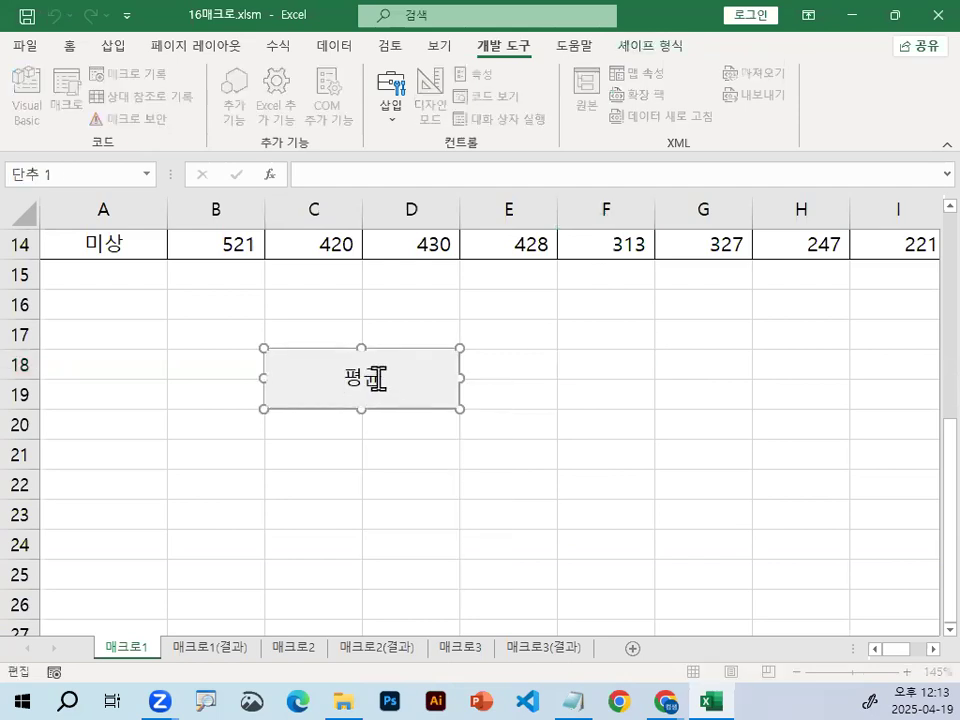
{"action": "key", "text": "Return"}
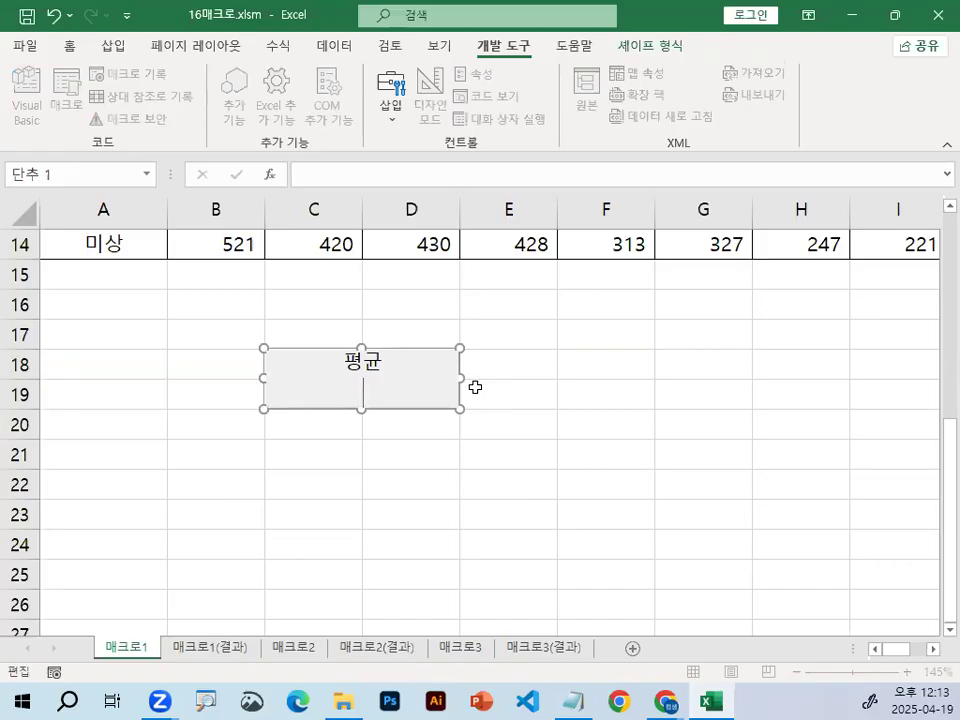
{"action": "key", "text": "BackSpace"}
{"action": "key", "text": "Escape"}
{"action": "key", "text": "Escape"}
{"action": "left_click", "coordinate": [621, 393]}
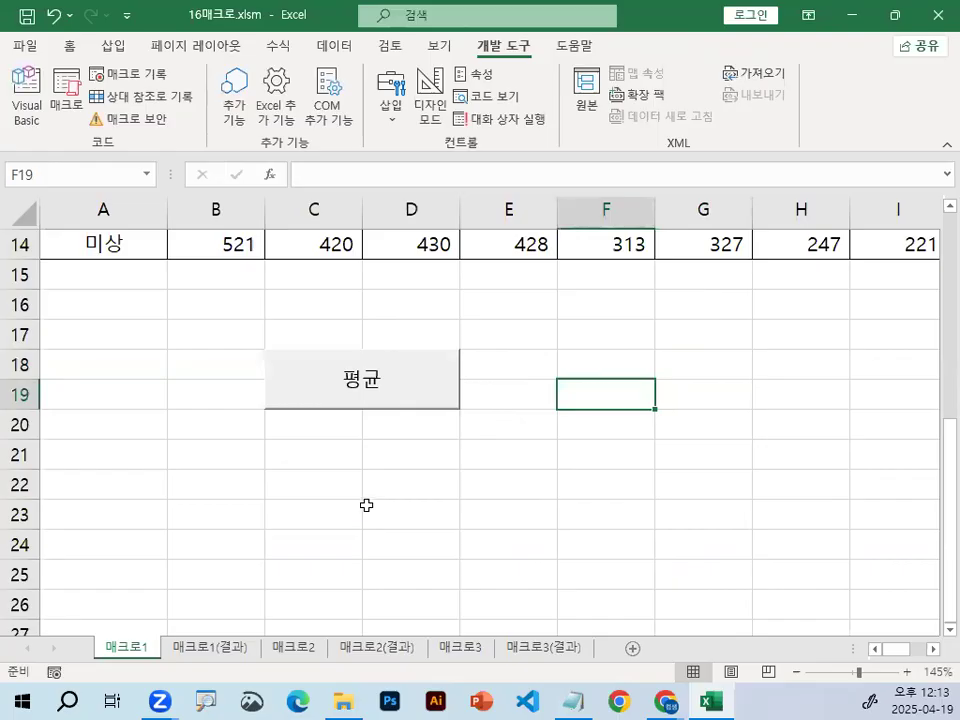
Clear the averages in the 평균 column, cells N4:N14
{"action": "scroll", "coordinate": [701, 536], "scroll_direction": "up", "scroll_amount": 5}
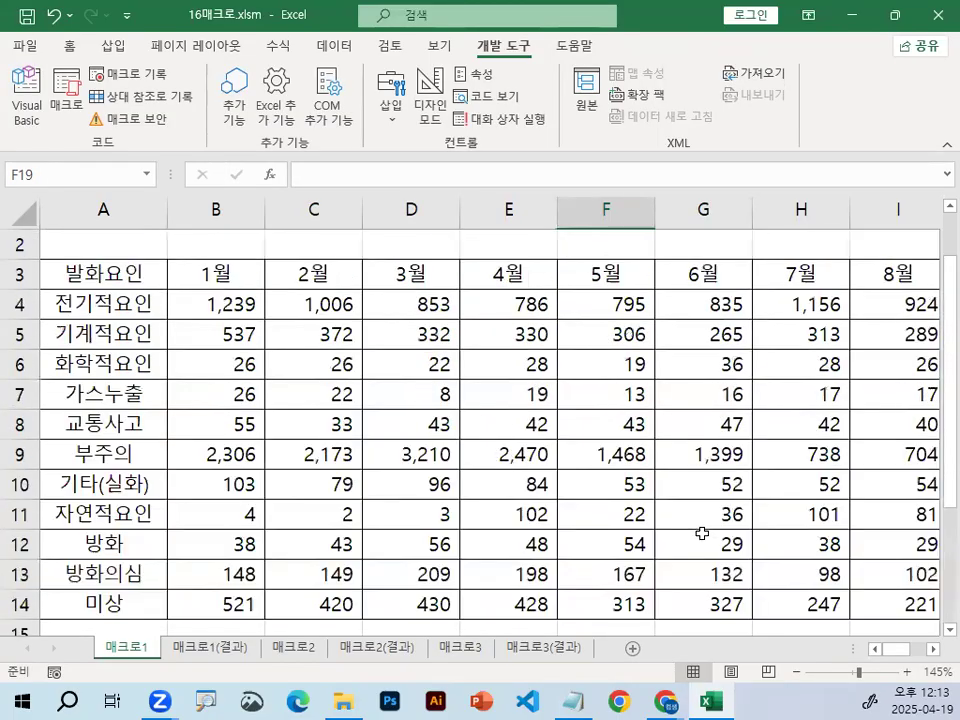
{"action": "left_click", "coordinate": [917, 650]}
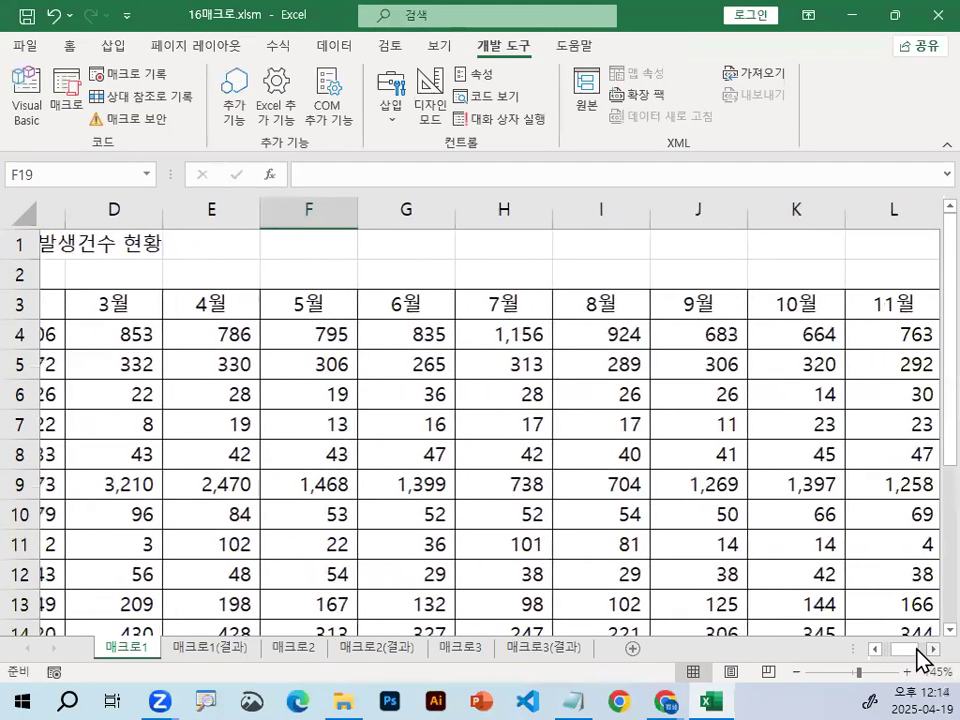
{"action": "left_click_drag", "start_coordinate": [564, 331], "coordinate": [619, 546]}
{"action": "key", "text": "Delete"}
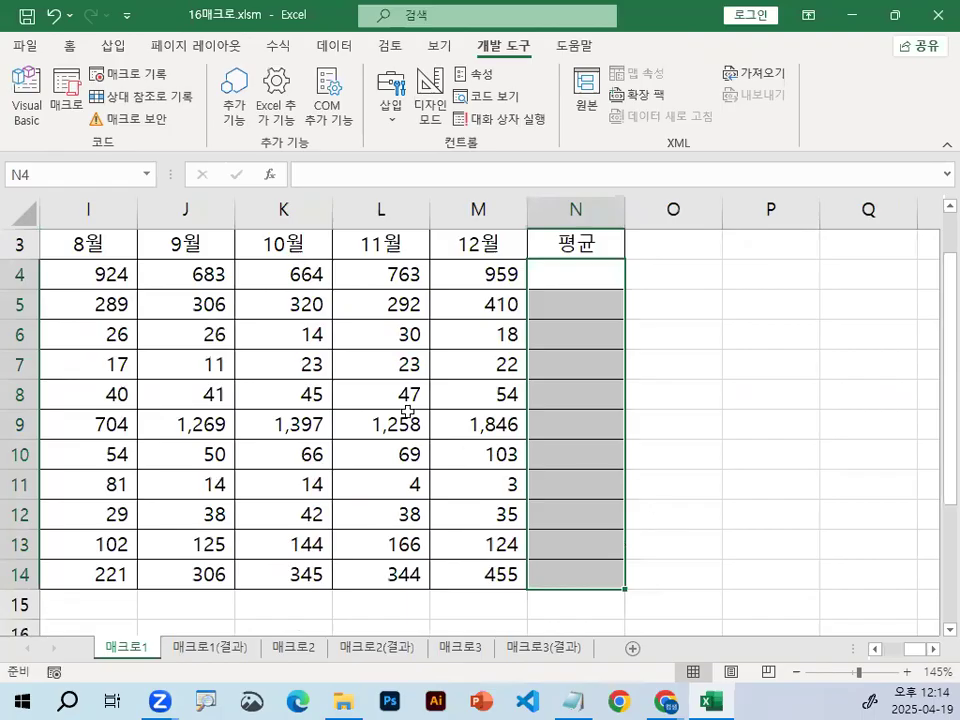
Run the 평균 macro with its button below the table to refill the 평균 column
{"action": "scroll", "coordinate": [349, 411], "scroll_direction": "down", "scroll_amount": 4}
{"action": "left_click", "coordinate": [412, 522]}
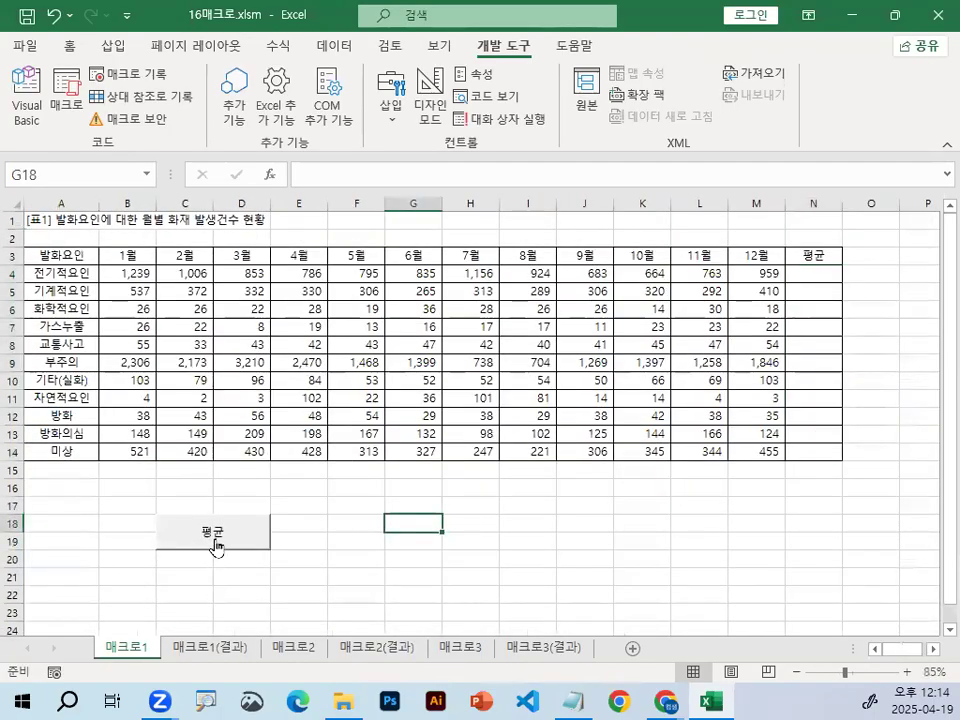
{"action": "left_click", "coordinate": [482, 536]}
{"action": "left_click", "coordinate": [356, 521]}
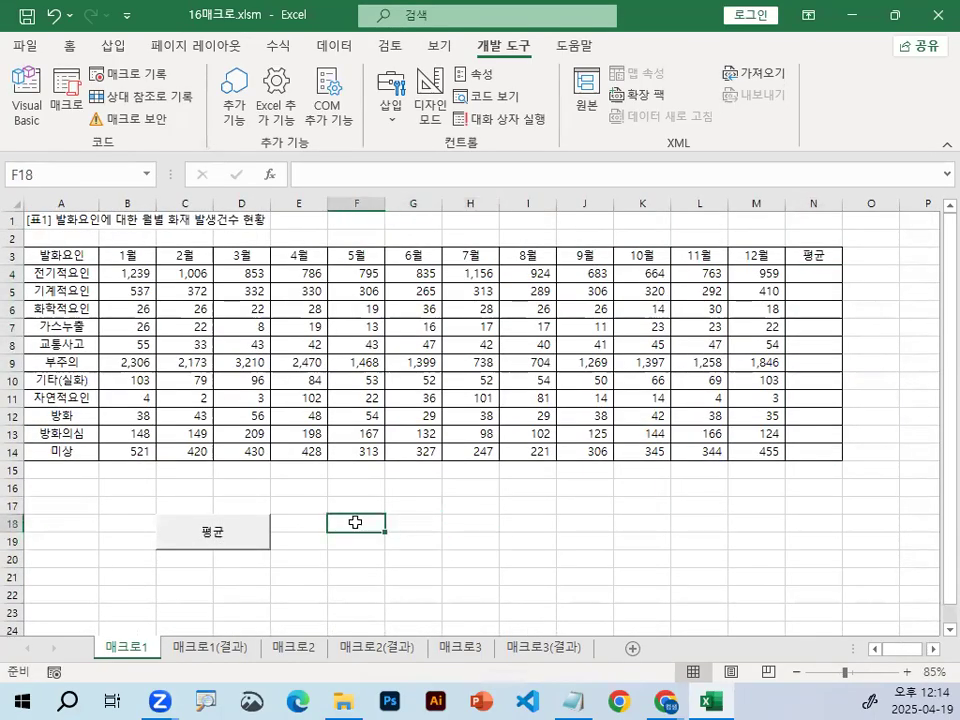
{"action": "left_click", "coordinate": [210, 537]}
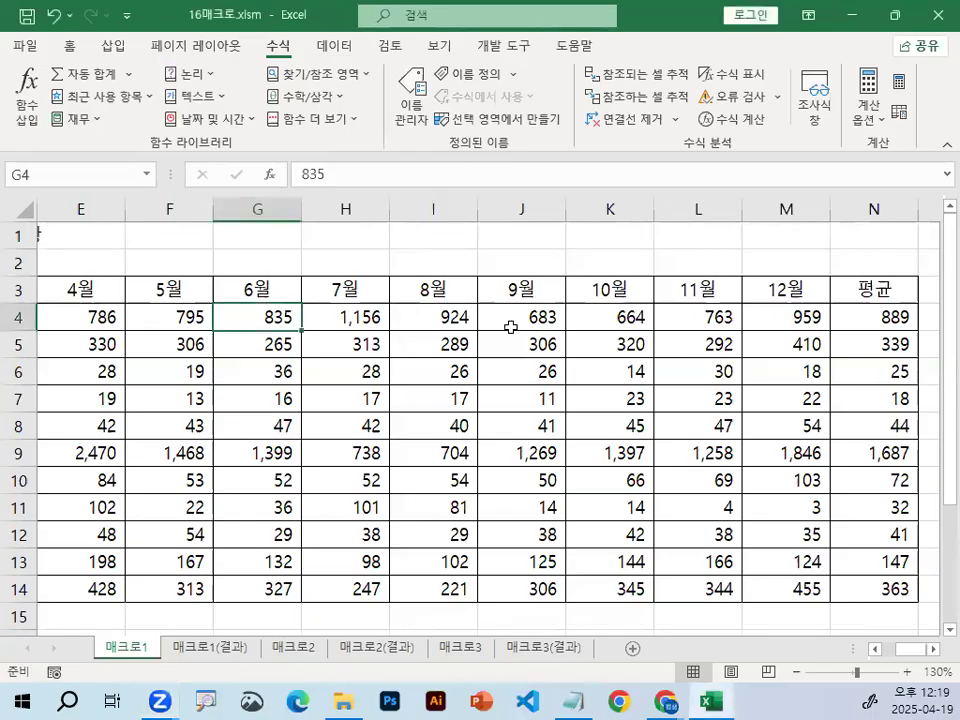
Select empty cell J16 outside the table, below the 9월 column
{"action": "left_click", "coordinate": [510, 327]}
{"action": "scroll", "coordinate": [711, 386], "scroll_direction": "down", "scroll_amount": 4}
{"action": "left_click", "coordinate": [606, 371]}
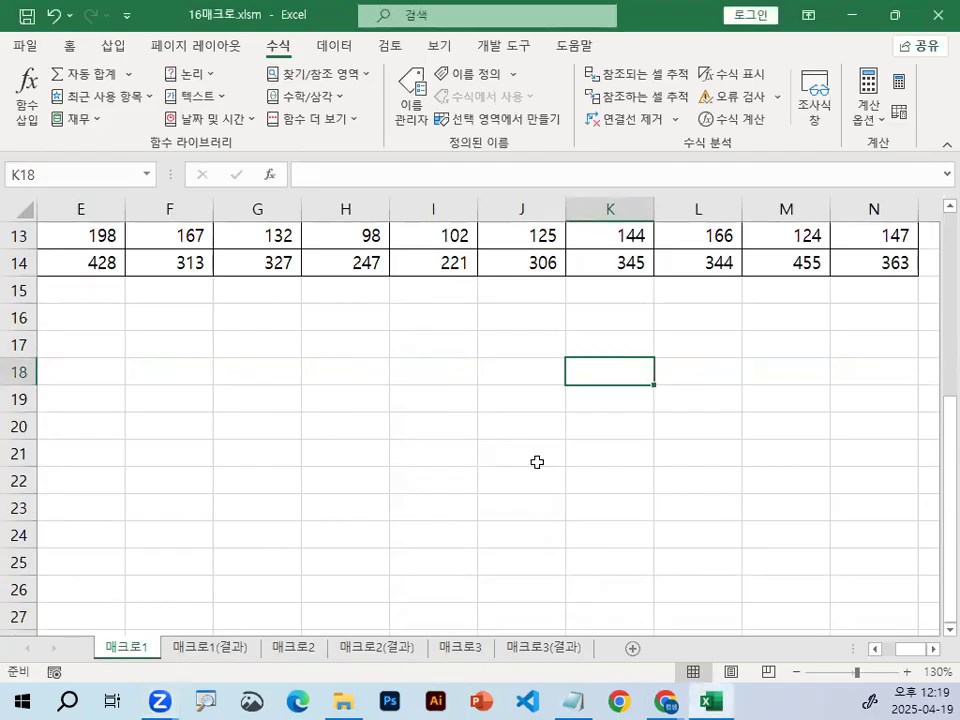
{"action": "left_click", "coordinate": [630, 426]}
{"action": "scroll", "coordinate": [471, 561], "scroll_direction": "up", "scroll_amount": 2}
{"action": "left_click", "coordinate": [474, 507]}
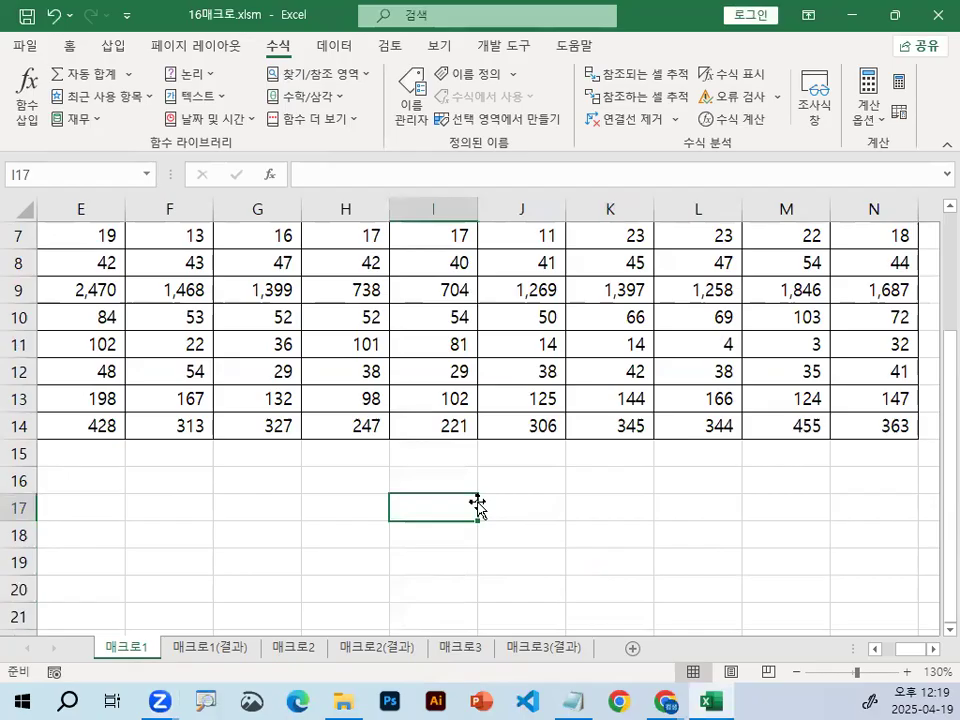
{"action": "left_click", "coordinate": [431, 478]}
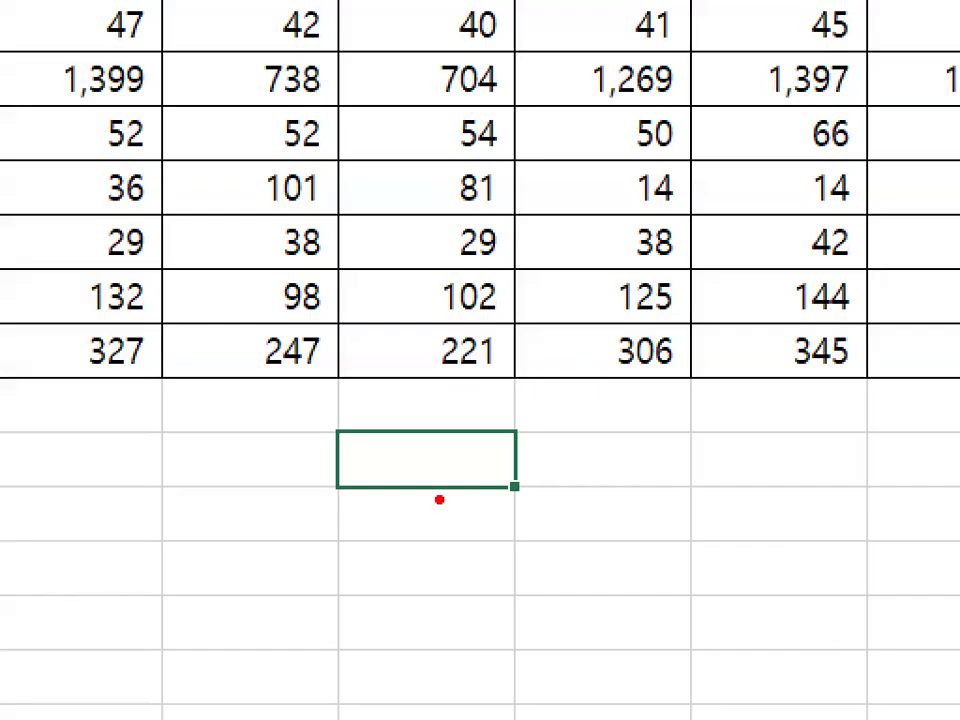
{"action": "mouse_move", "coordinate": [477, 486]}
{"action": "left_mouse_down"}
{"action": "mouse_move", "coordinate": [385, 480]}
{"action": "mouse_move", "coordinate": [468, 485]}
{"action": "left_mouse_up"}
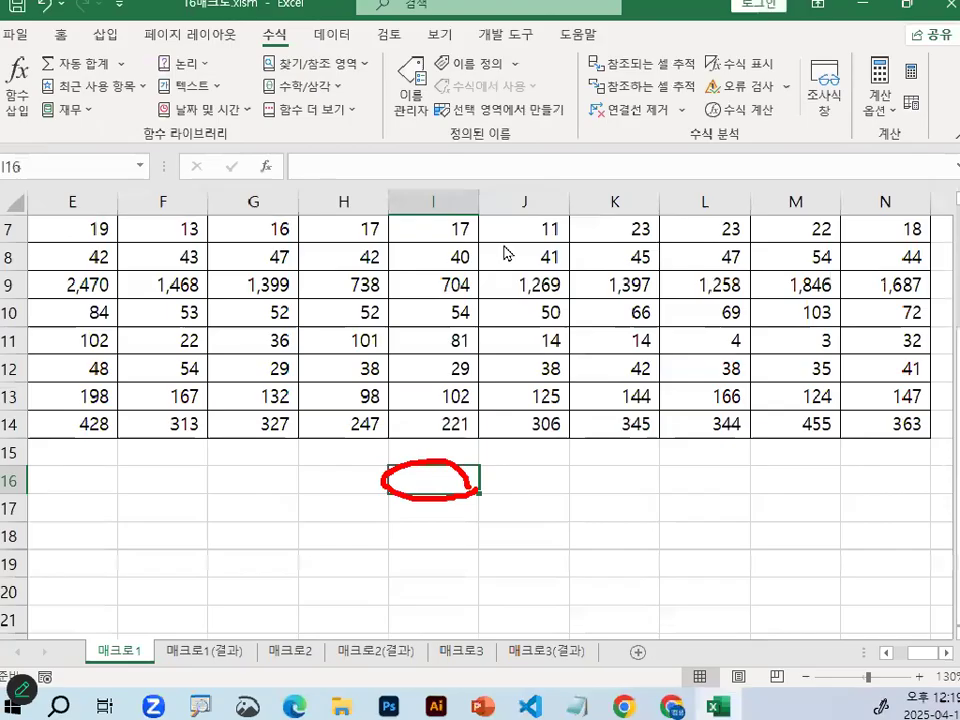
{"action": "left_click", "coordinate": [623, 483]}
{"action": "left_click", "coordinate": [396, 485]}
{"action": "left_click", "coordinate": [538, 482]}
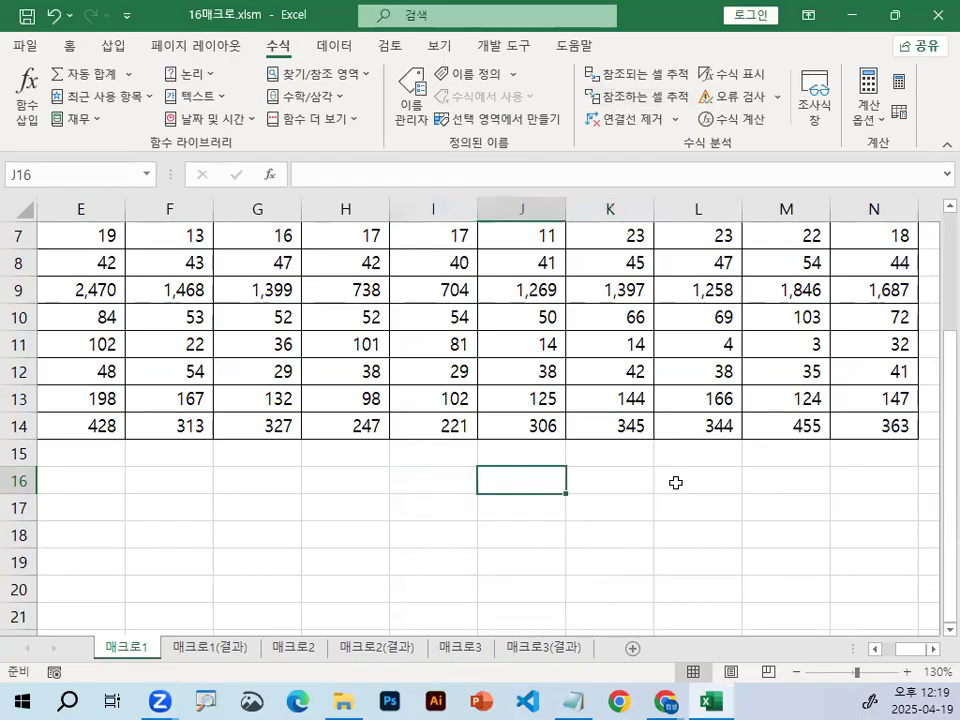
{"action": "left_click", "coordinate": [396, 499]}
{"action": "left_click", "coordinate": [283, 480]}
{"action": "left_click", "coordinate": [404, 481]}
{"action": "left_click", "coordinate": [549, 474]}
{"action": "left_click", "coordinate": [674, 476]}
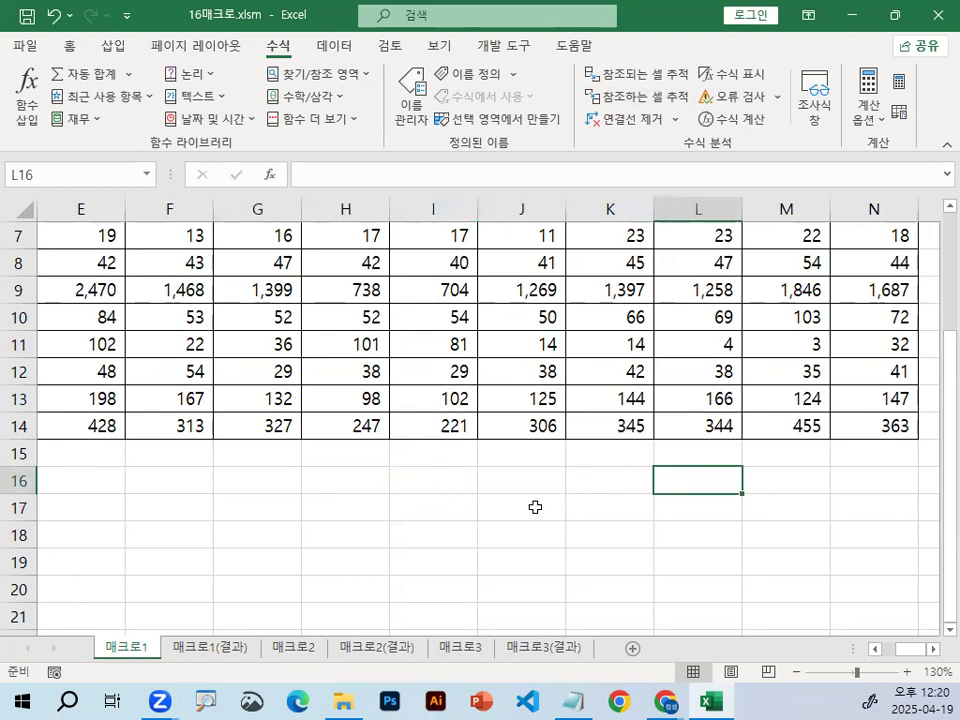
{"action": "left_click", "coordinate": [460, 486]}
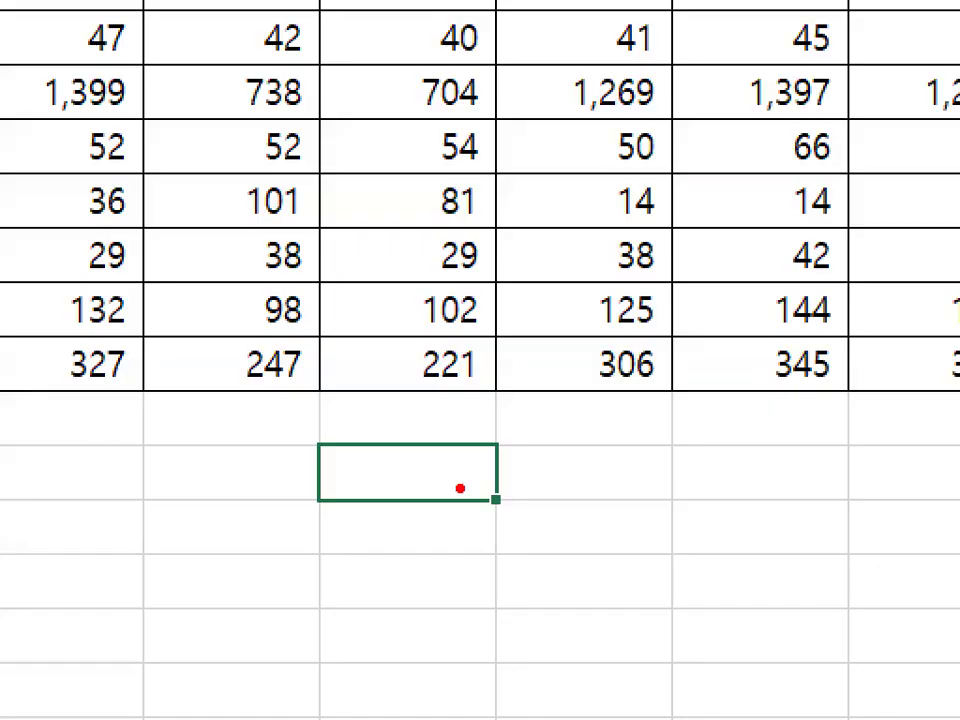
{"action": "left_click_drag", "start_coordinate": [499, 492], "coordinate": [443, 476]}
{"action": "key", "text": "Escape"}
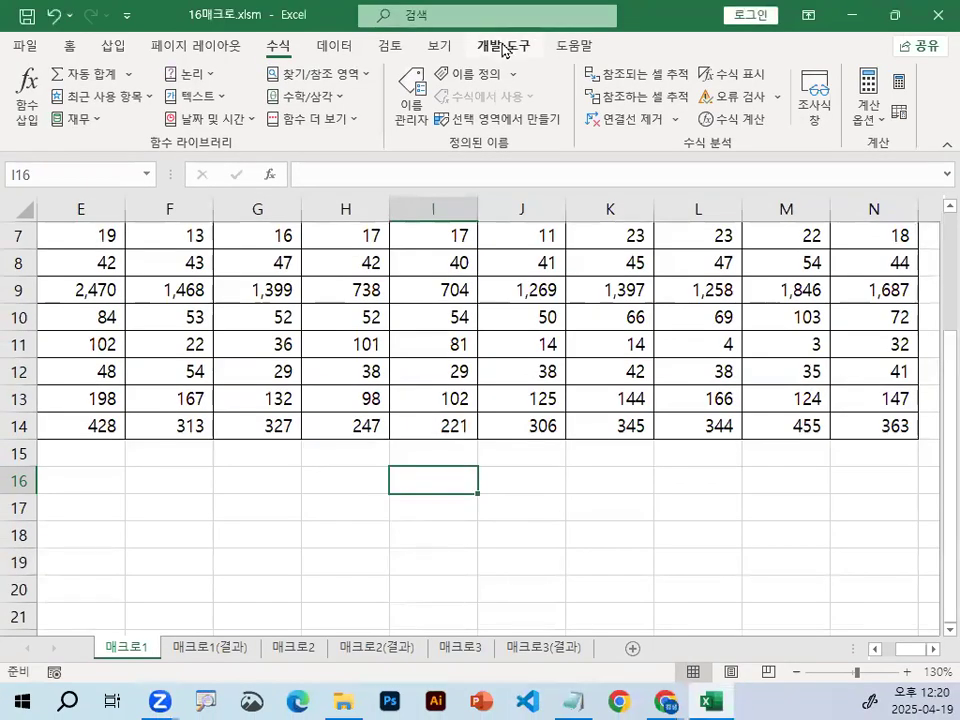
{"action": "key", "text": "ctrl+1"}
{"action": "left_click_drag", "start_coordinate": [547, 44], "coordinate": [532, 47]}
{"action": "key", "text": "Escape"}
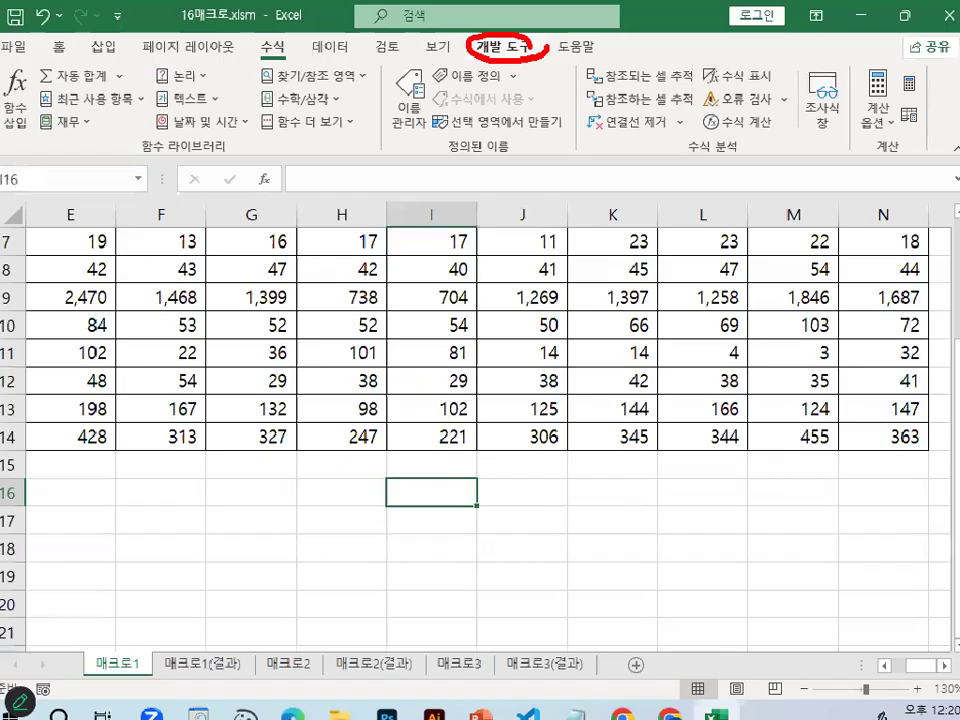
Restore the maximized workbook window to a floating one, widen it to show columns E to N, and select cell J16
{"action": "left_click", "coordinate": [503, 47]}
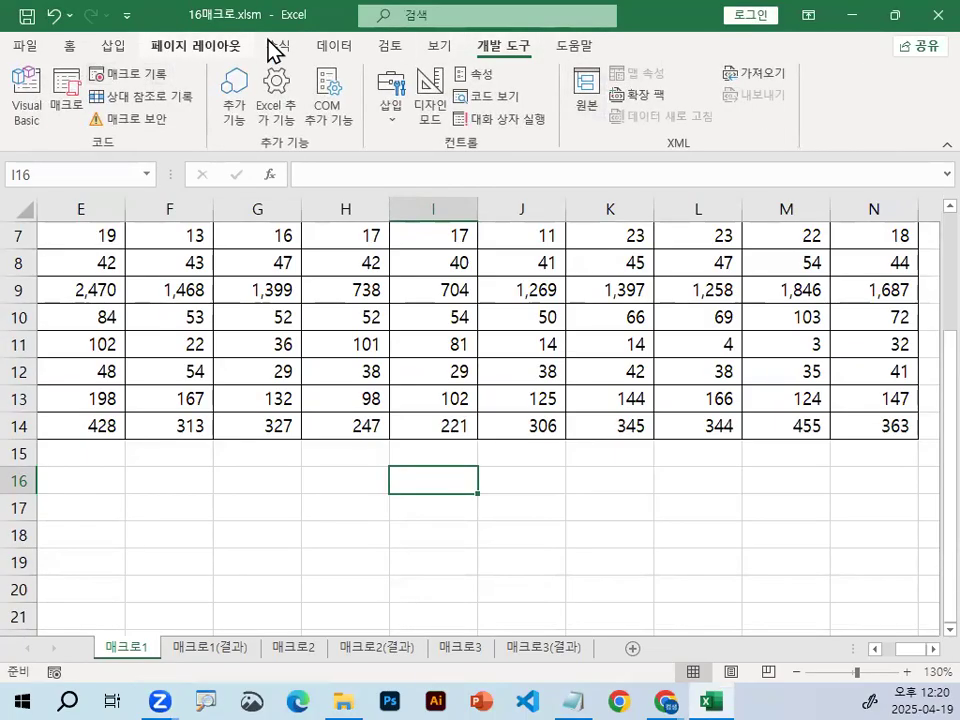
{"action": "double_click", "coordinate": [340, 20]}
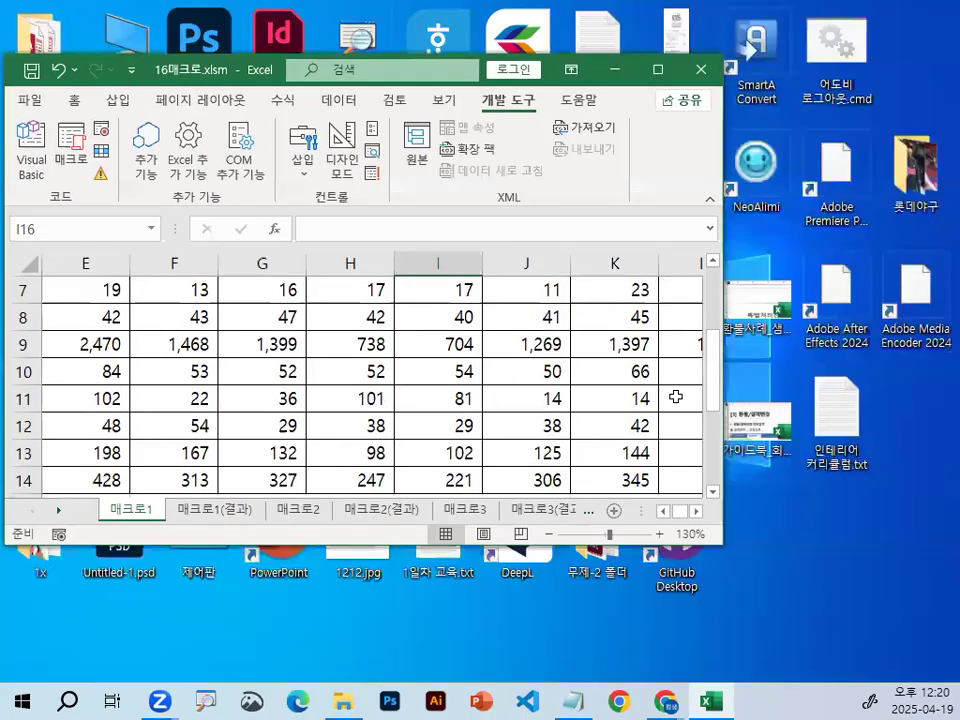
{"action": "left_click_drag", "start_coordinate": [720, 543], "coordinate": [930, 605]}
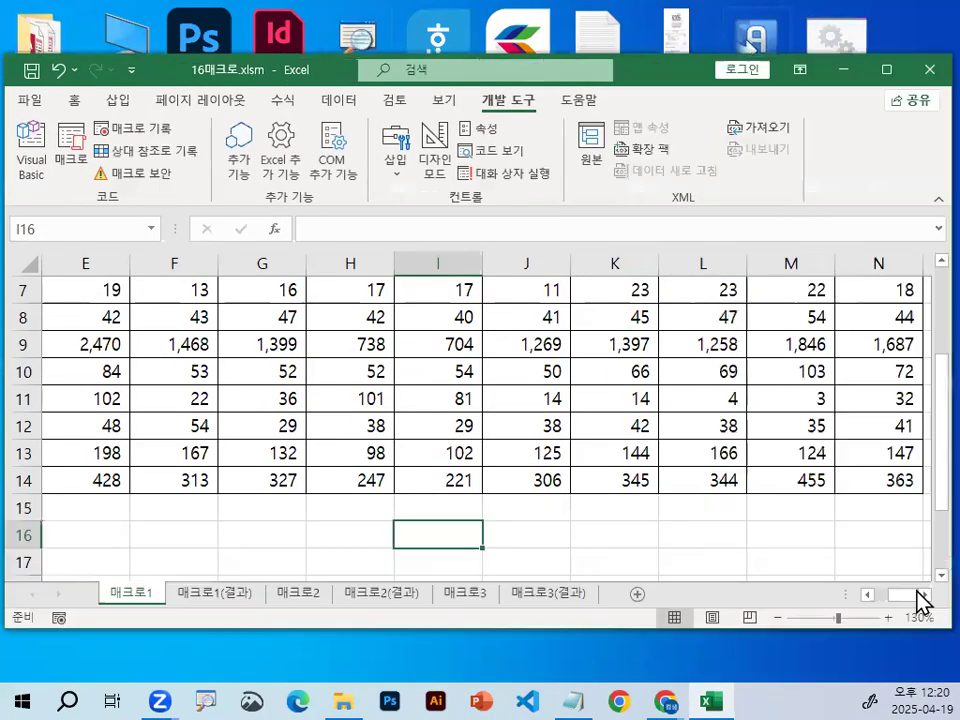
{"action": "left_click", "coordinate": [486, 533]}
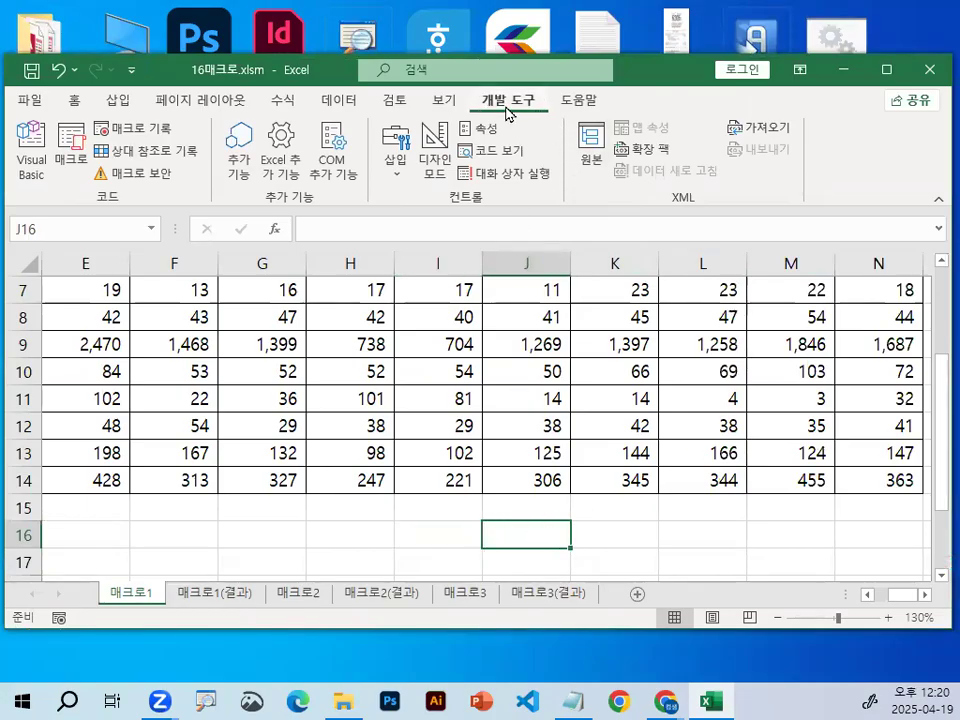
Start recording a new macro named 서식, stored in the current workbook
{"action": "key", "text": "ctrl+1"}
{"action": "left_click", "coordinate": [120, 92]}
{"action": "mouse_move", "coordinate": [272, 157]}
{"action": "left_mouse_down"}
{"action": "mouse_move", "coordinate": [273, 166]}
{"action": "mouse_move", "coordinate": [178, 124]}
{"action": "mouse_move", "coordinate": [262, 156]}
{"action": "left_mouse_up"}
{"action": "key", "text": "Escape"}
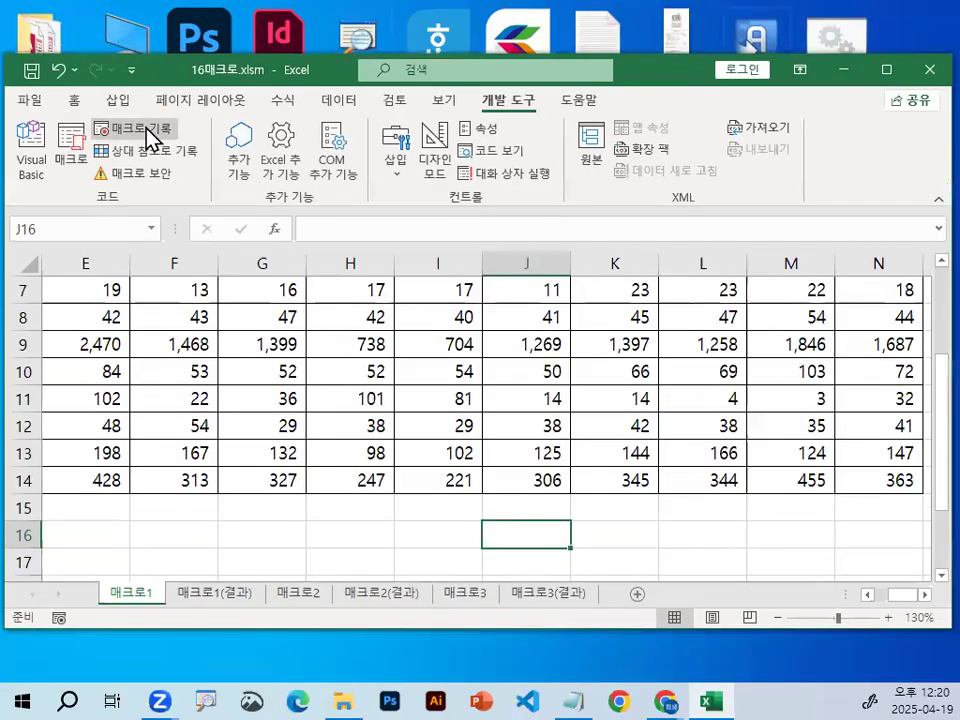
{"action": "left_click", "coordinate": [133, 129]}
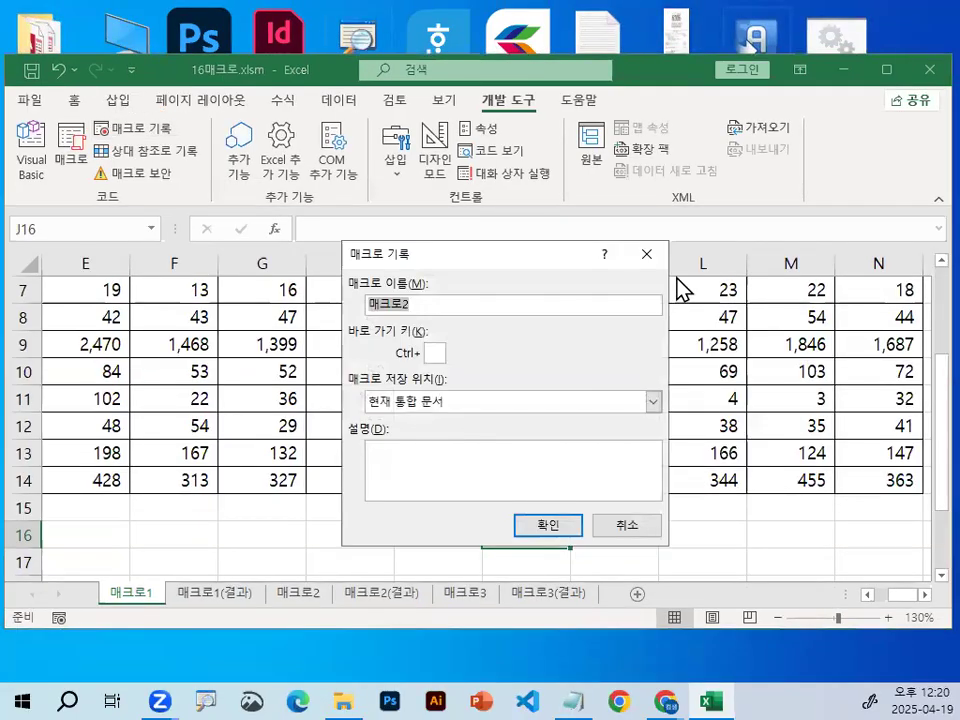
{"action": "type", "text": "서식"}
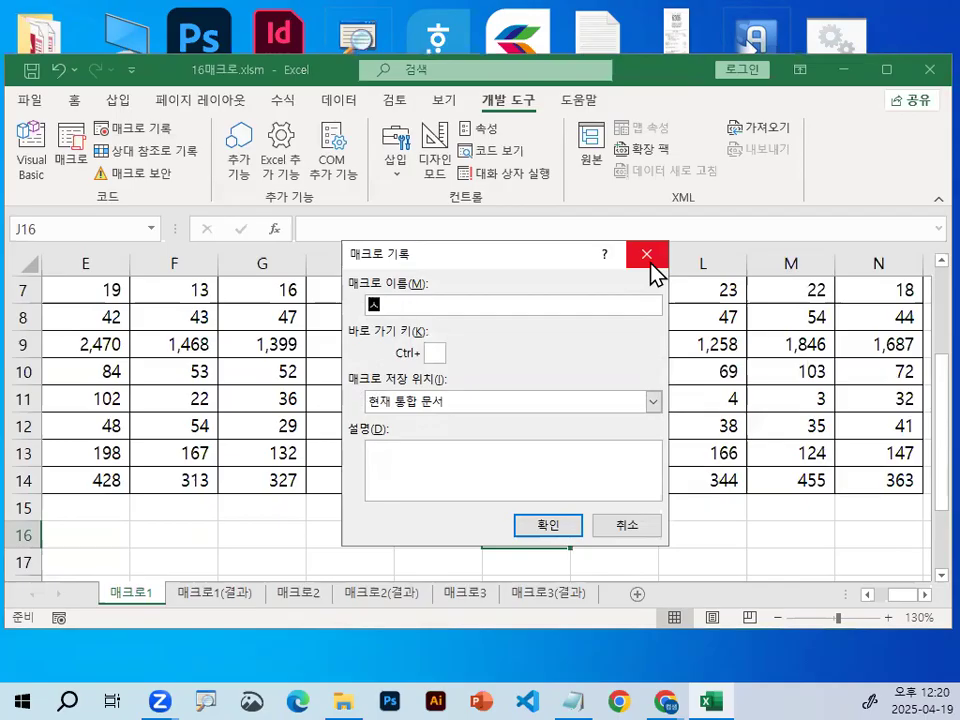
{"action": "key", "text": "Return"}
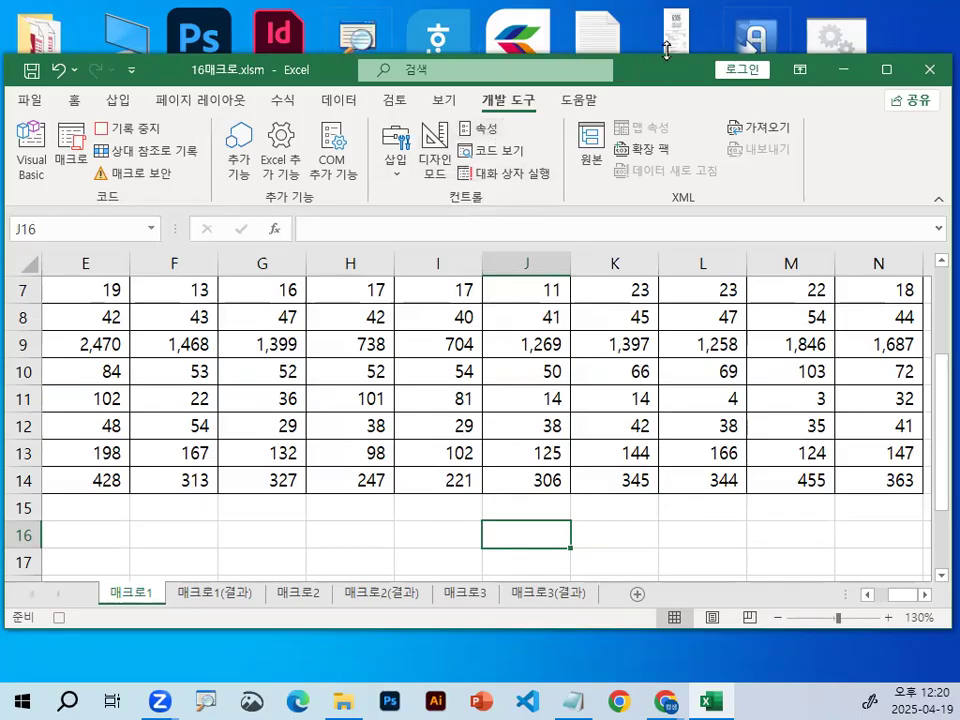
Extend the workbook window's height at both its upper and lower edges and return to the start of the table
{"action": "left_click_drag", "start_coordinate": [667, 54], "coordinate": [670, 27]}
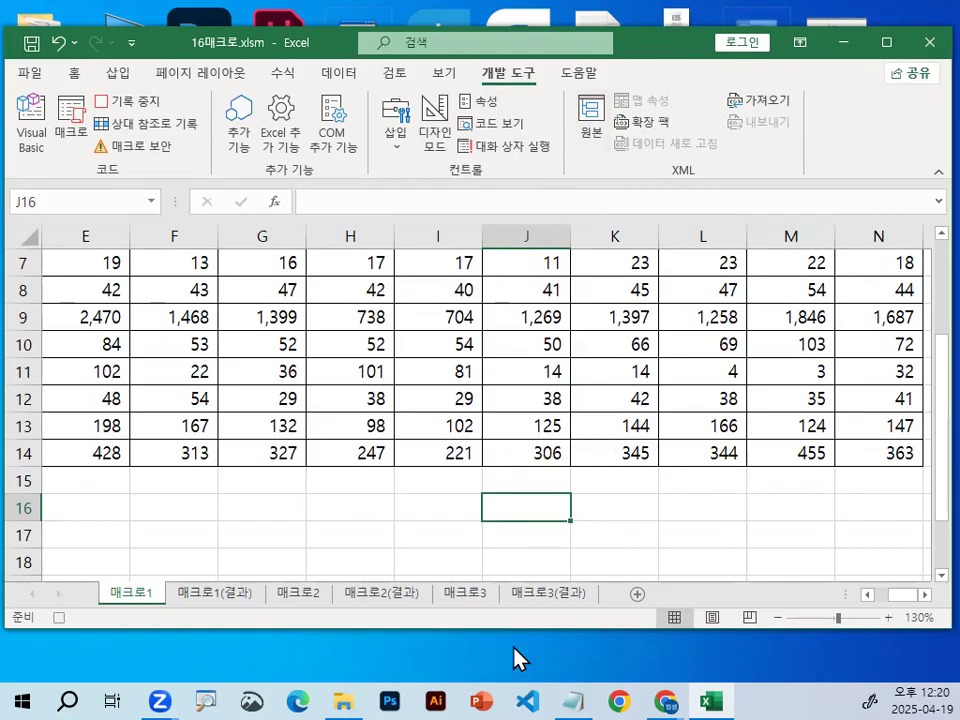
{"action": "left_click_drag", "start_coordinate": [520, 632], "coordinate": [520, 660]}
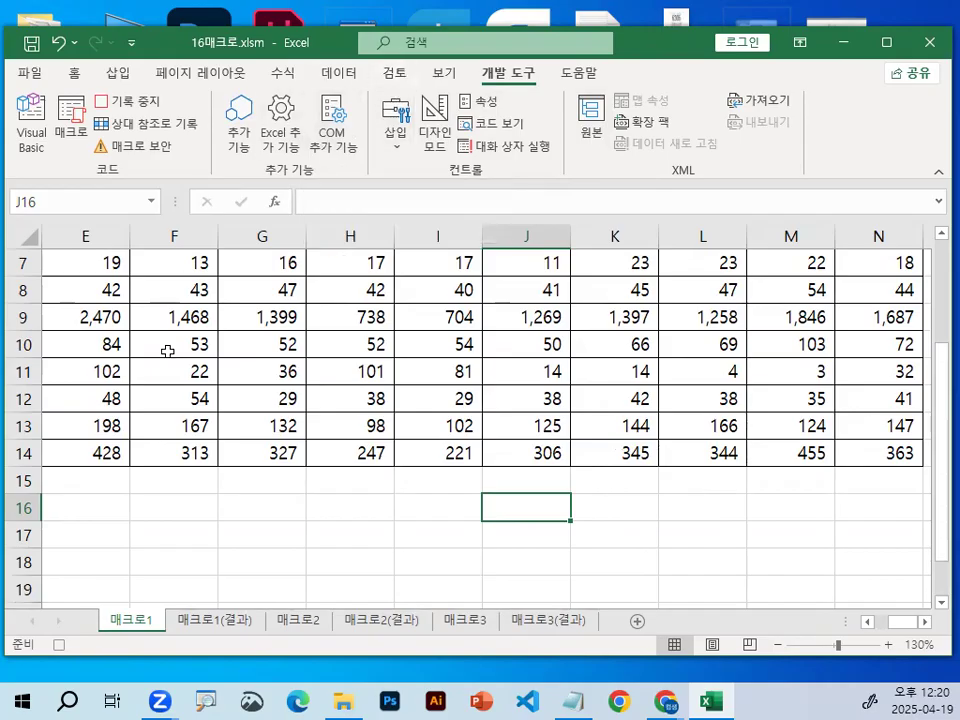
{"action": "scroll", "coordinate": [167, 352], "scroll_direction": "up", "scroll_amount": 2}
{"action": "left_click_drag", "start_coordinate": [898, 622], "coordinate": [808, 630]}
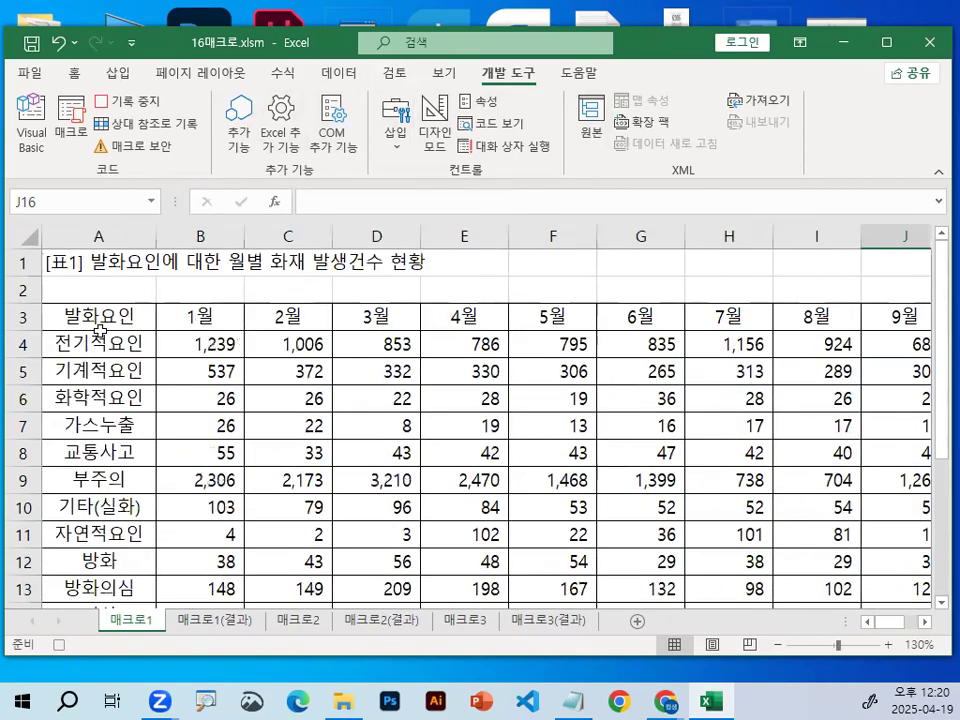
{"action": "left_click_drag", "start_coordinate": [241, 371], "coordinate": [204, 560]}
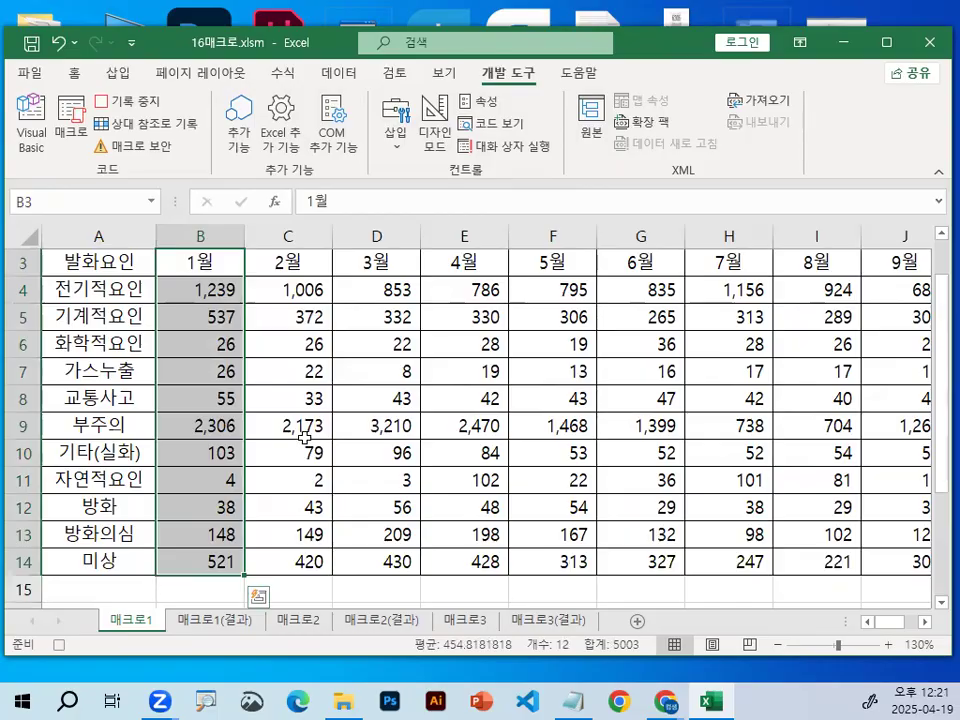
{"action": "scroll", "coordinate": [261, 364], "scroll_direction": "up", "scroll_amount": 1}
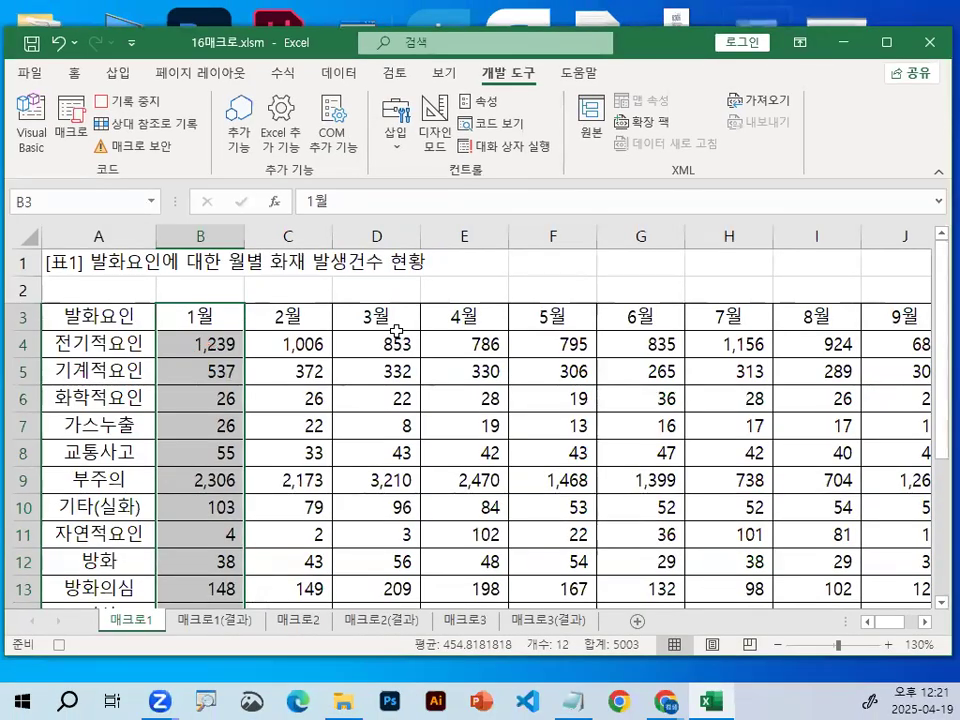
{"action": "left_click_drag", "start_coordinate": [388, 316], "coordinate": [403, 538]}
{"action": "scroll", "coordinate": [200, 367], "scroll_direction": "up", "scroll_amount": 1}
{"action": "left_click_drag", "start_coordinate": [200, 321], "coordinate": [222, 562]}
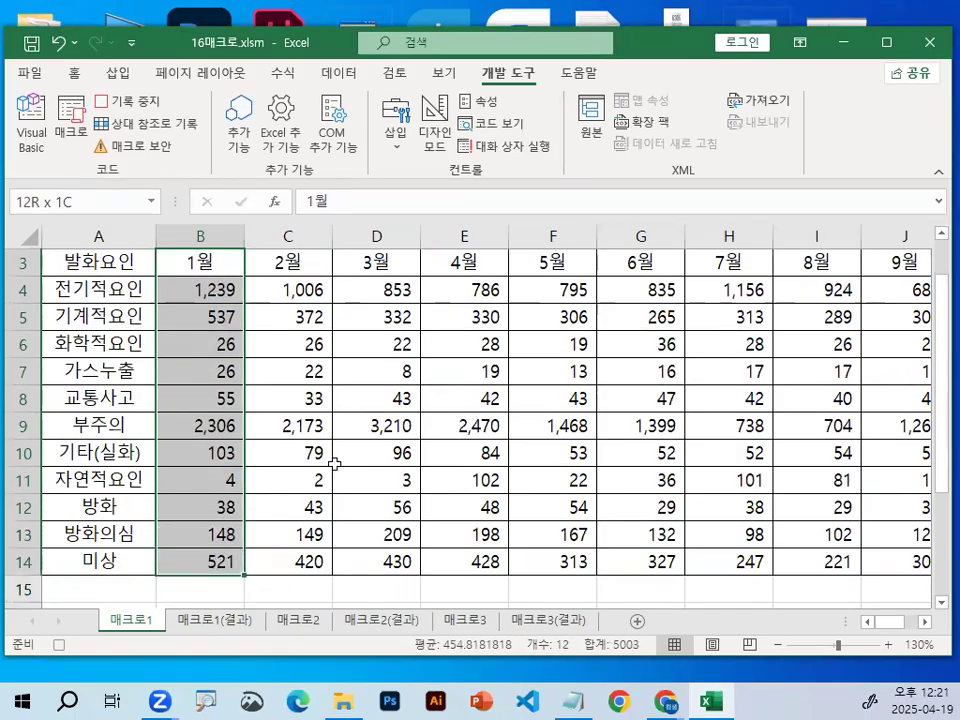
{"action": "scroll", "coordinate": [410, 420], "scroll_direction": "up", "scroll_amount": 1}
{"action": "left_click_drag", "start_coordinate": [400, 318], "coordinate": [386, 536]}
{"action": "left_click", "coordinate": [177, 316]}
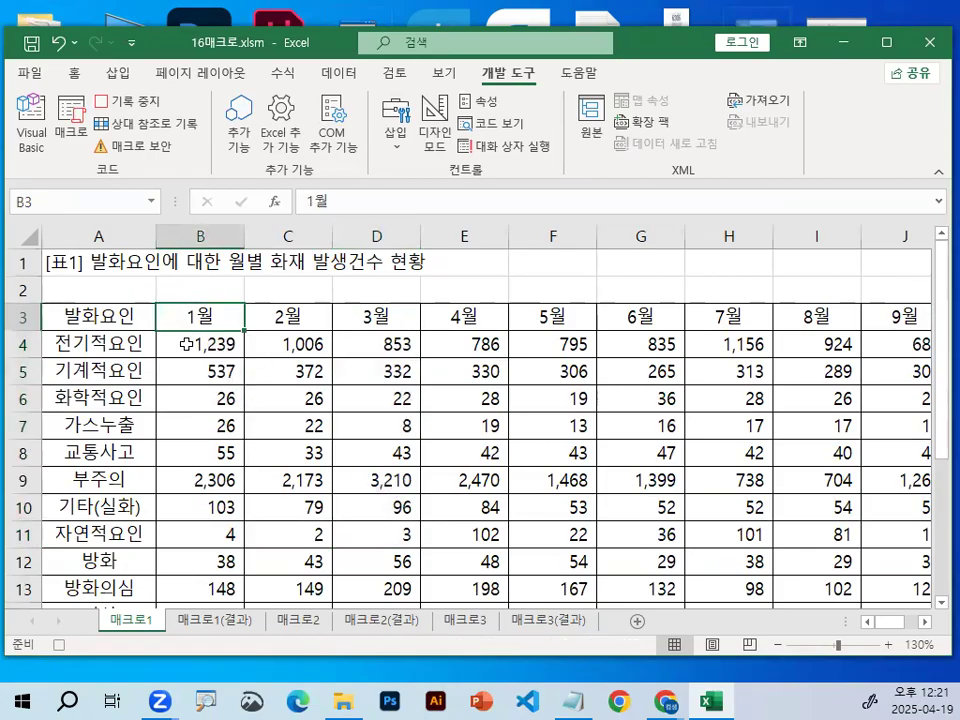
Fill the 1월 and 3월 columns, cells B3:B14 and D3:D14, with the standard blue color
{"action": "left_click_drag", "start_coordinate": [190, 317], "coordinate": [222, 566]}
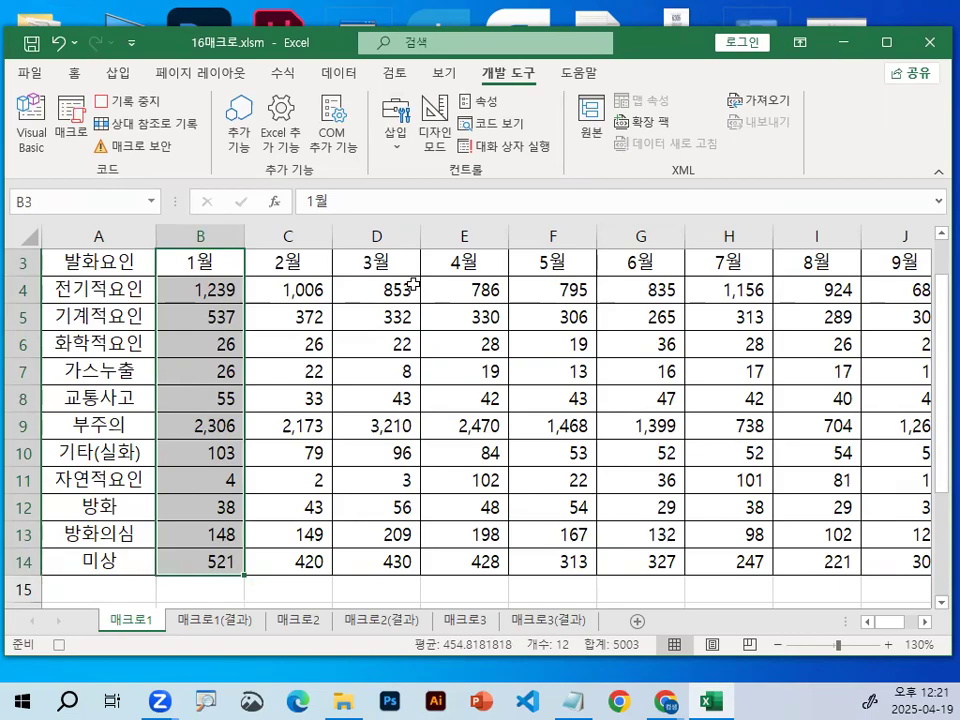
{"action": "left_click_drag", "start_coordinate": [395, 265], "coordinate": [396, 561]}
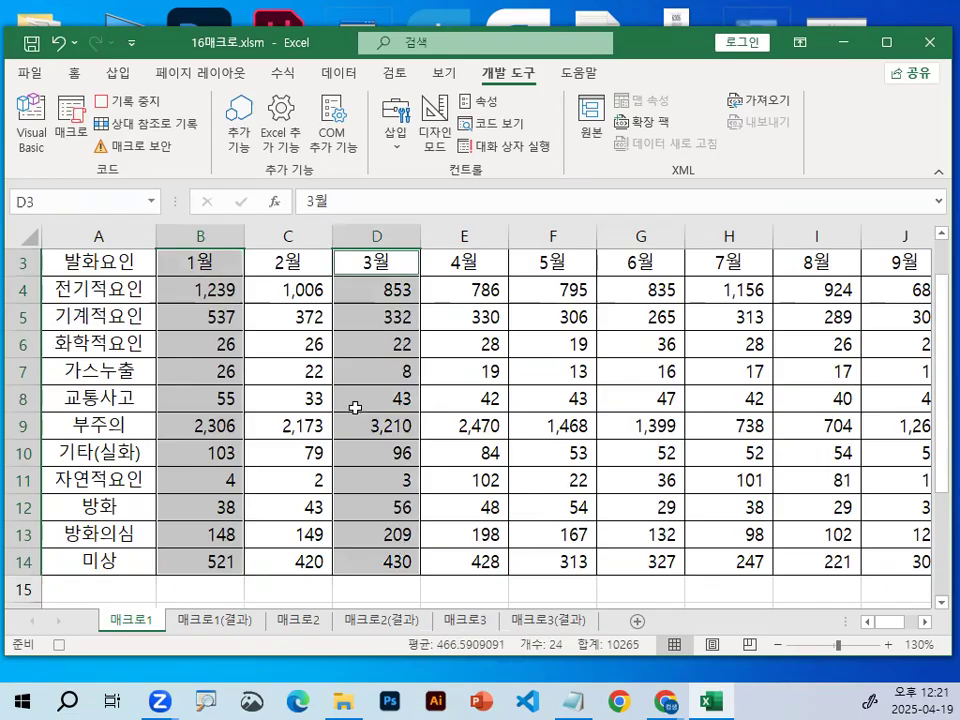
{"action": "left_click", "coordinate": [72, 70]}
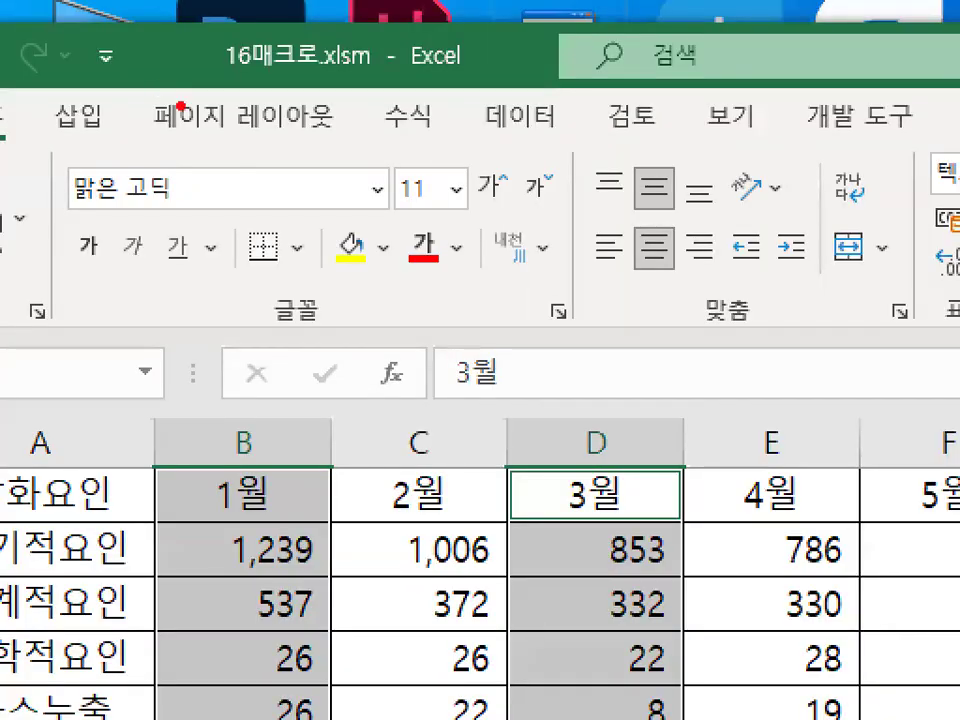
{"action": "left_click_drag", "start_coordinate": [255, 150], "coordinate": [273, 144]}
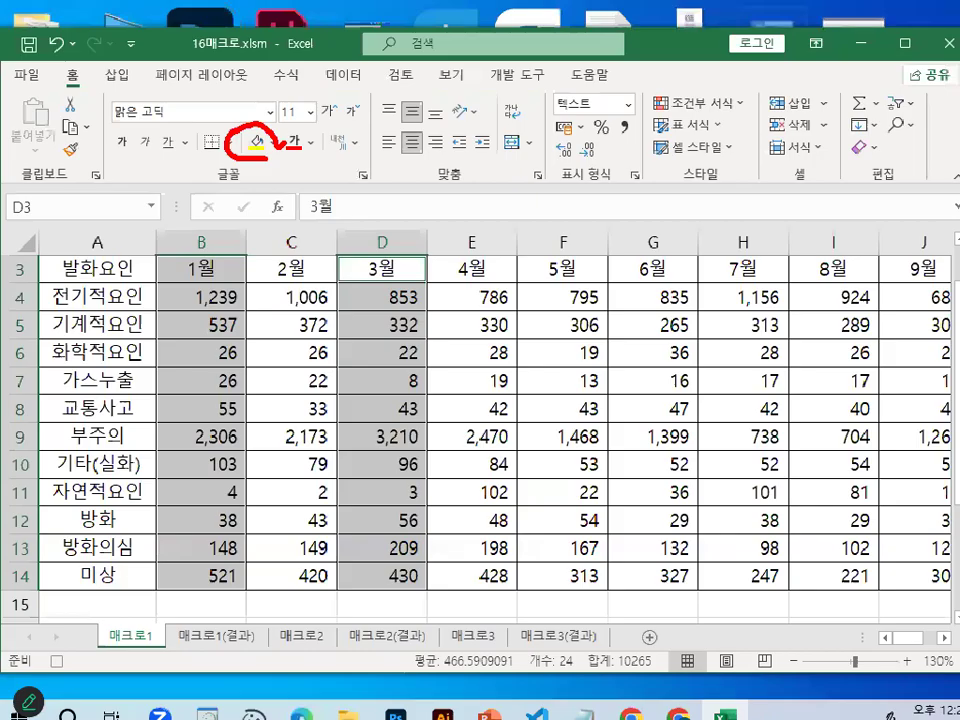
{"action": "key", "text": "Escape"}
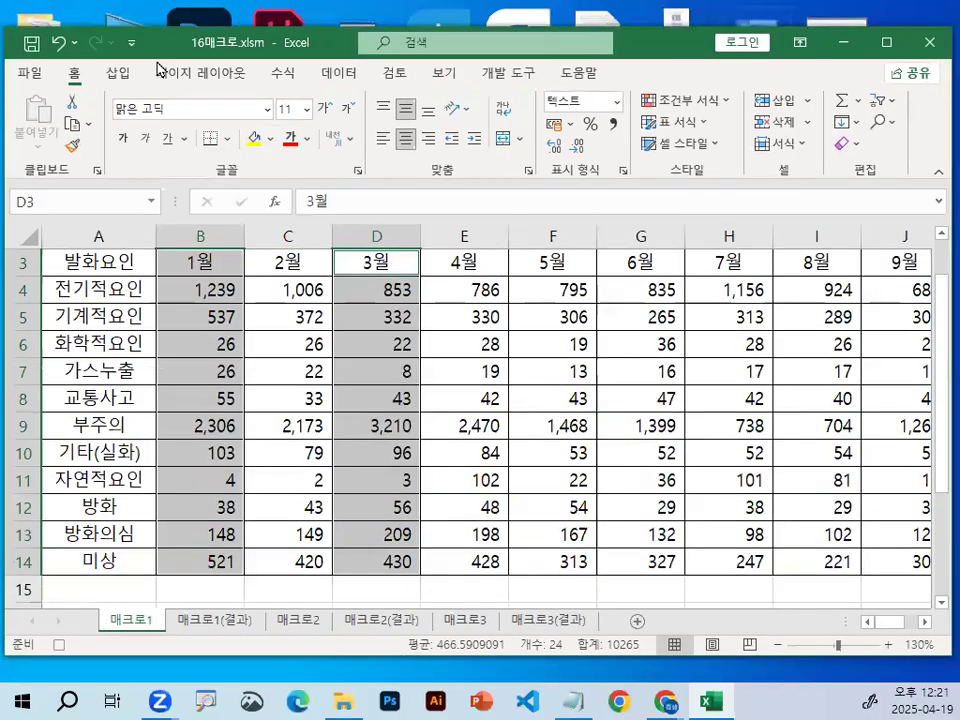
{"action": "left_click", "coordinate": [270, 138]}
{"action": "left_click", "coordinate": [366, 315]}
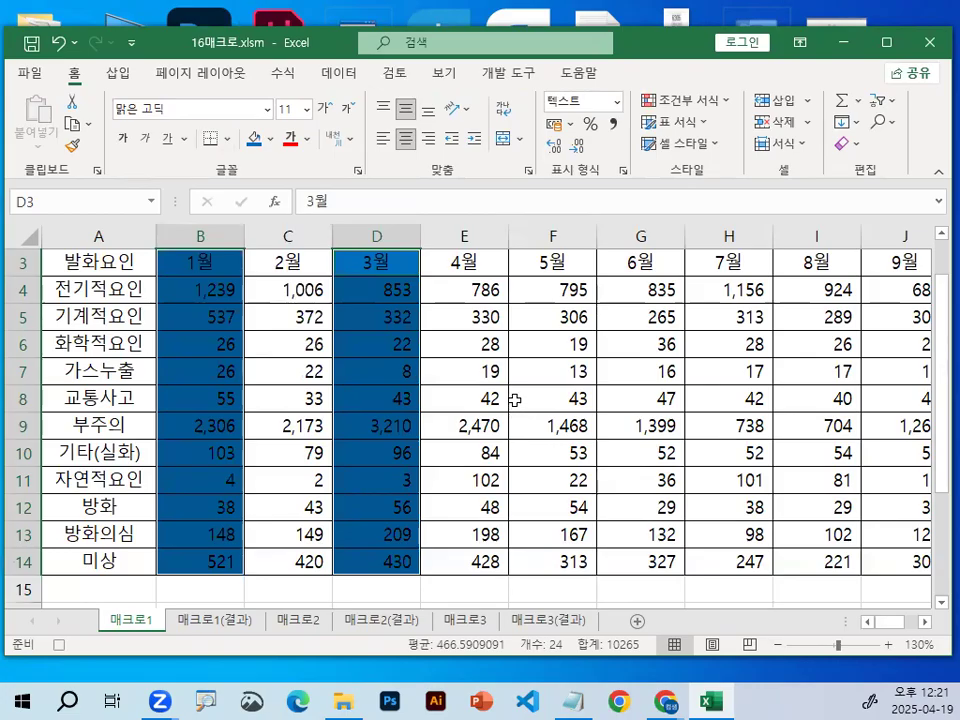
Deselect the filled columns by selecting empty cell F2 and stop recording the 서식 macro
{"action": "scroll", "coordinate": [515, 400], "scroll_direction": "up", "scroll_amount": 1}
{"action": "left_click", "coordinate": [559, 289]}
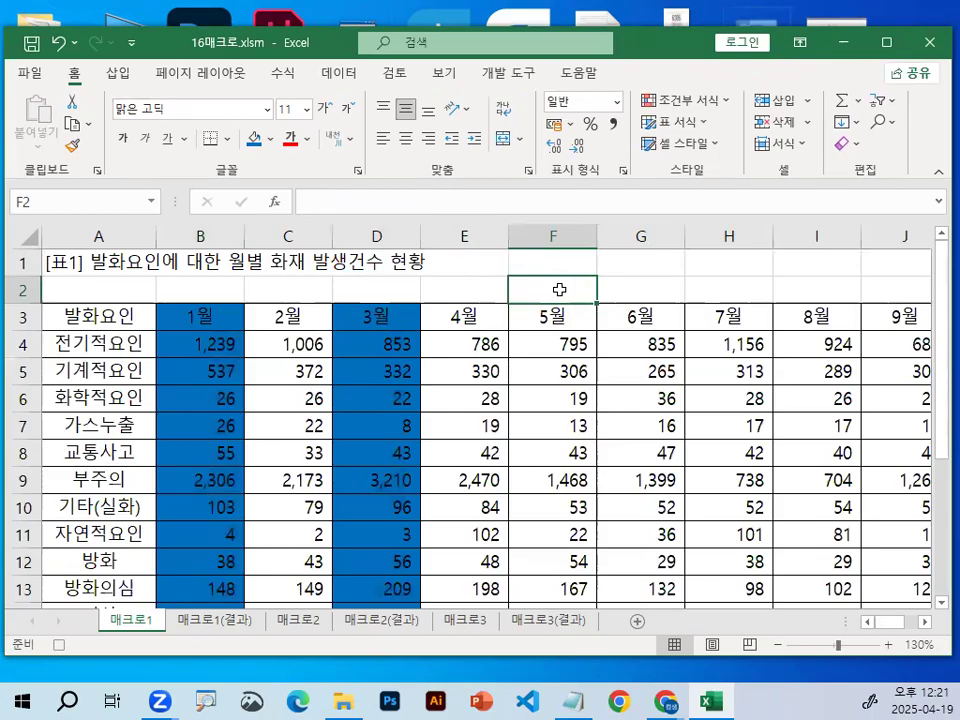
{"action": "left_click", "coordinate": [500, 72]}
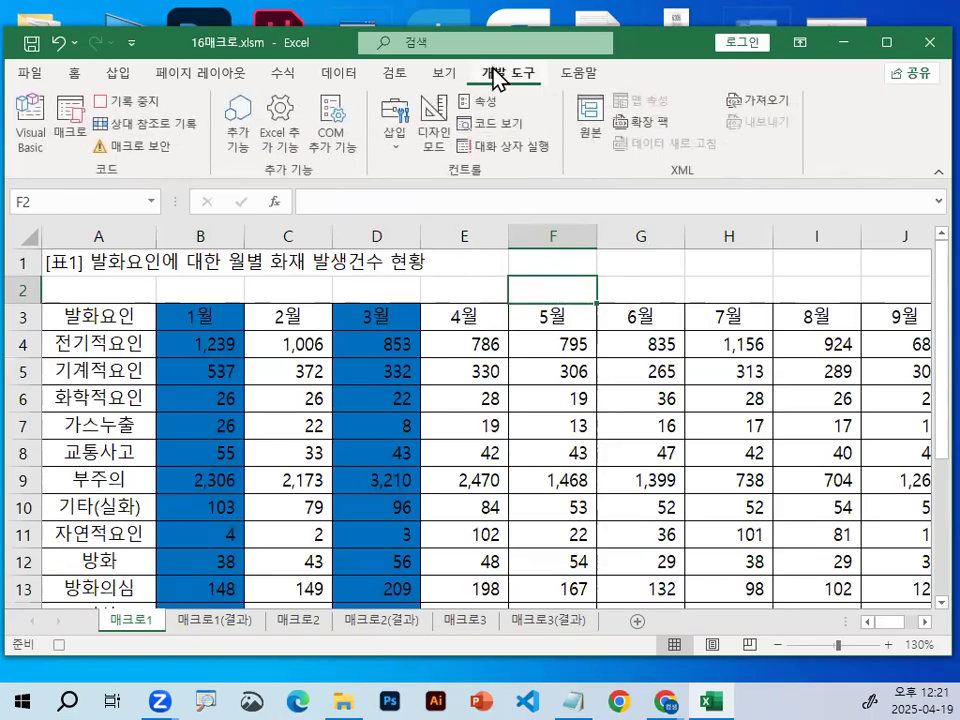
{"action": "left_click", "coordinate": [124, 101]}
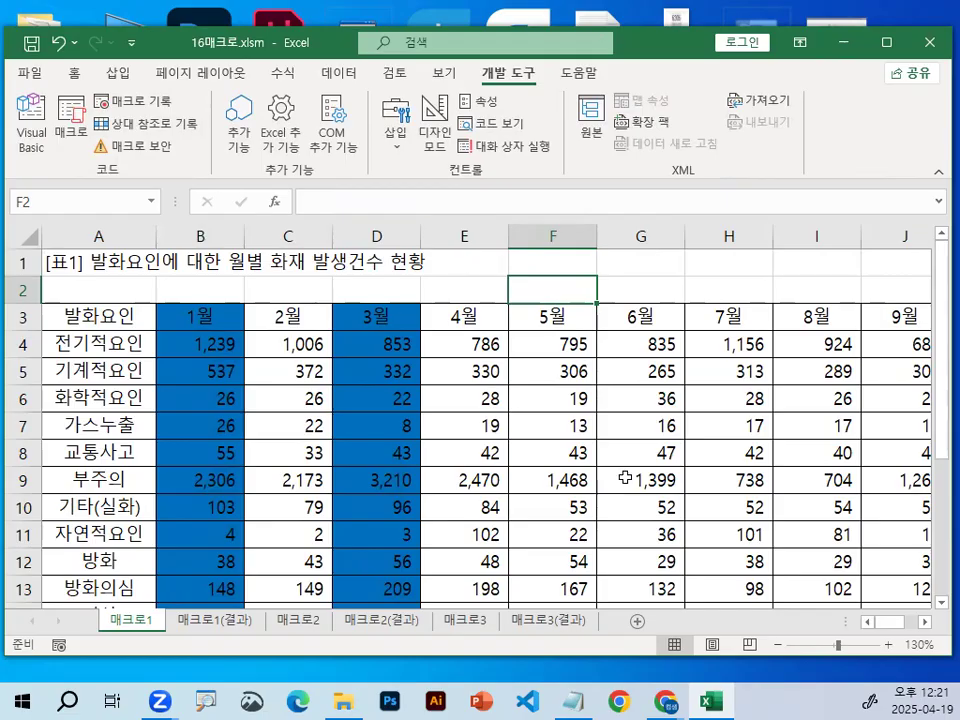
Draw a rectangle shape exactly over cells F18:G19, beside the 평균 button below the table
{"action": "scroll", "coordinate": [855, 452], "scroll_direction": "down", "scroll_amount": 4}
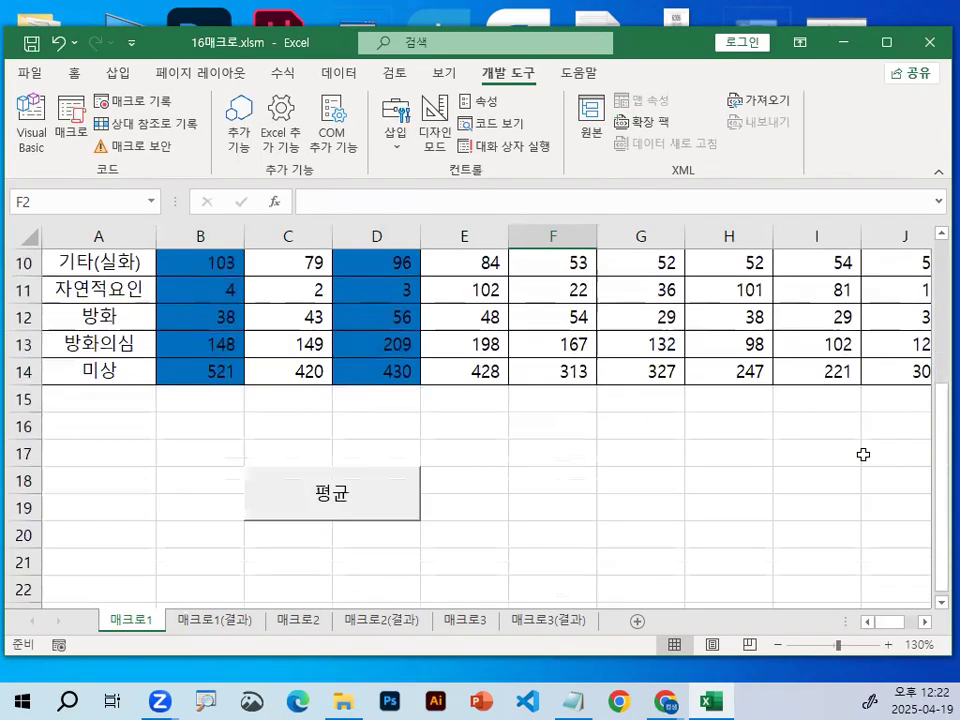
{"action": "left_click", "coordinate": [575, 400]}
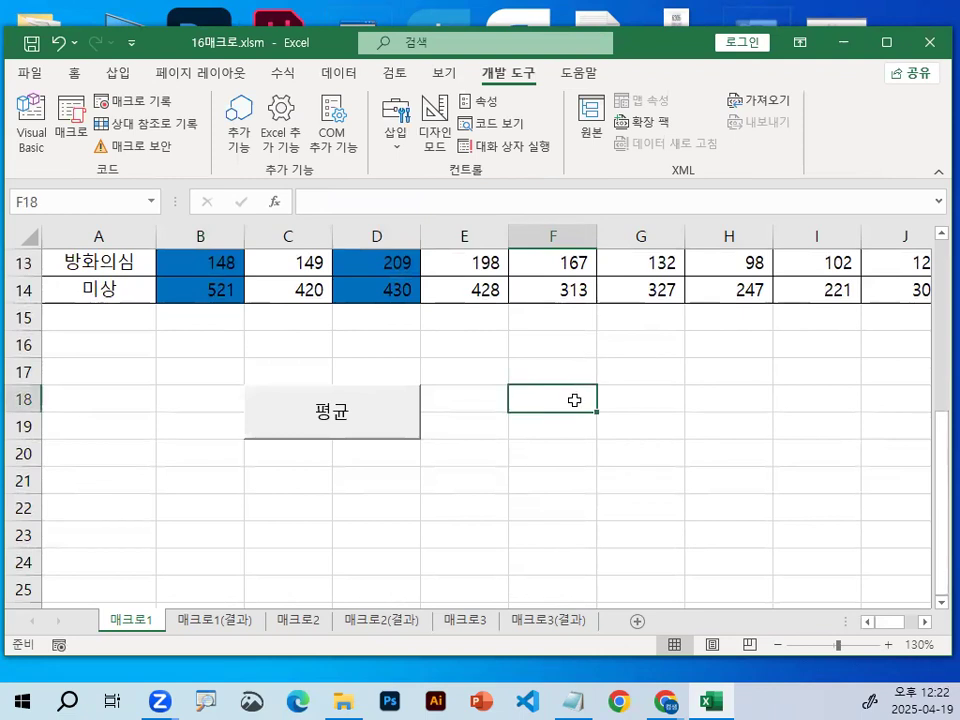
{"action": "left_click", "coordinate": [115, 73]}
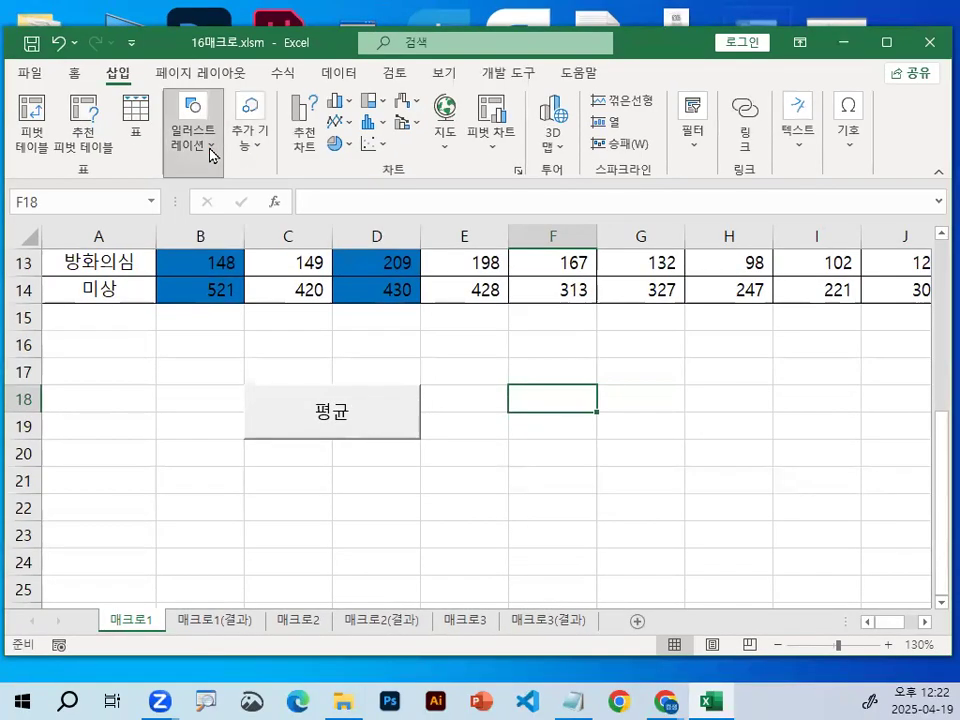
{"action": "left_click", "coordinate": [175, 180]}
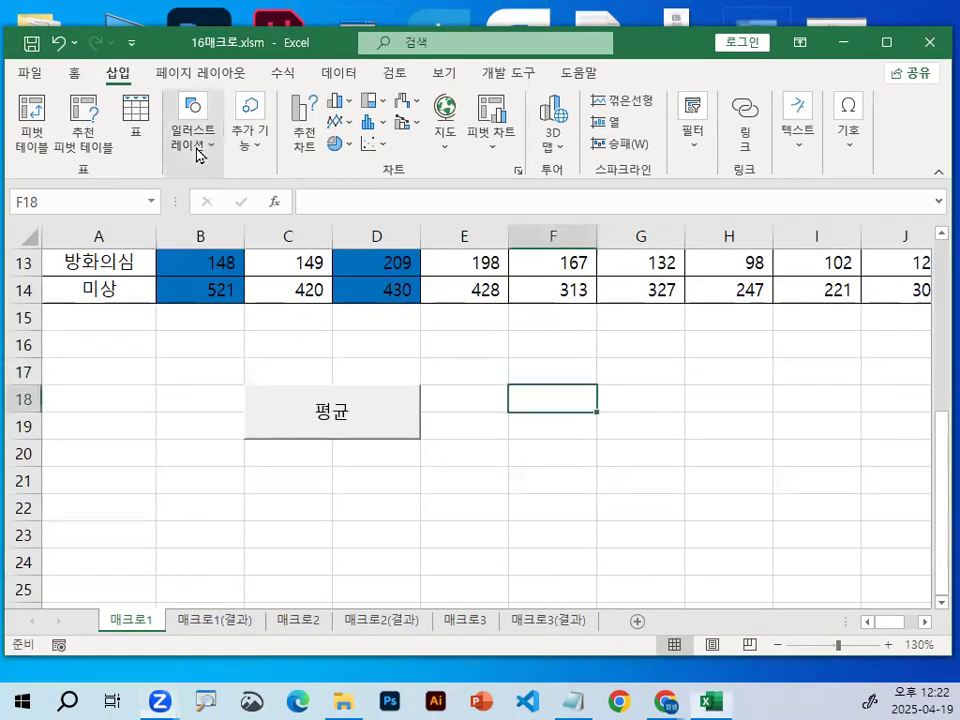
{"action": "left_click", "coordinate": [200, 148]}
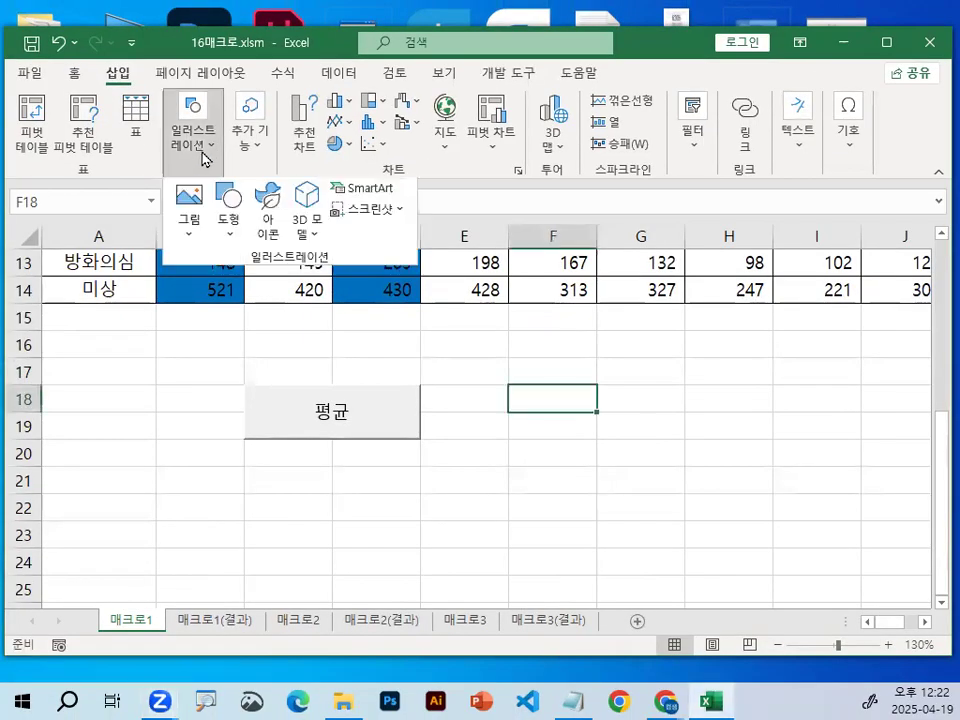
{"action": "left_click", "coordinate": [233, 238]}
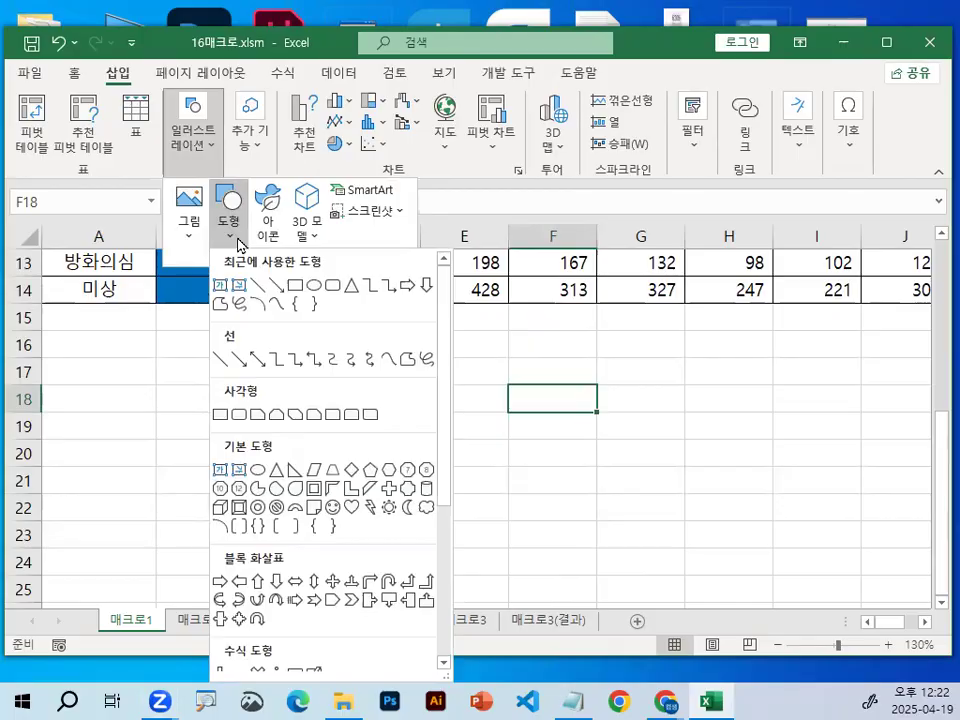
{"action": "left_click", "coordinate": [220, 418]}
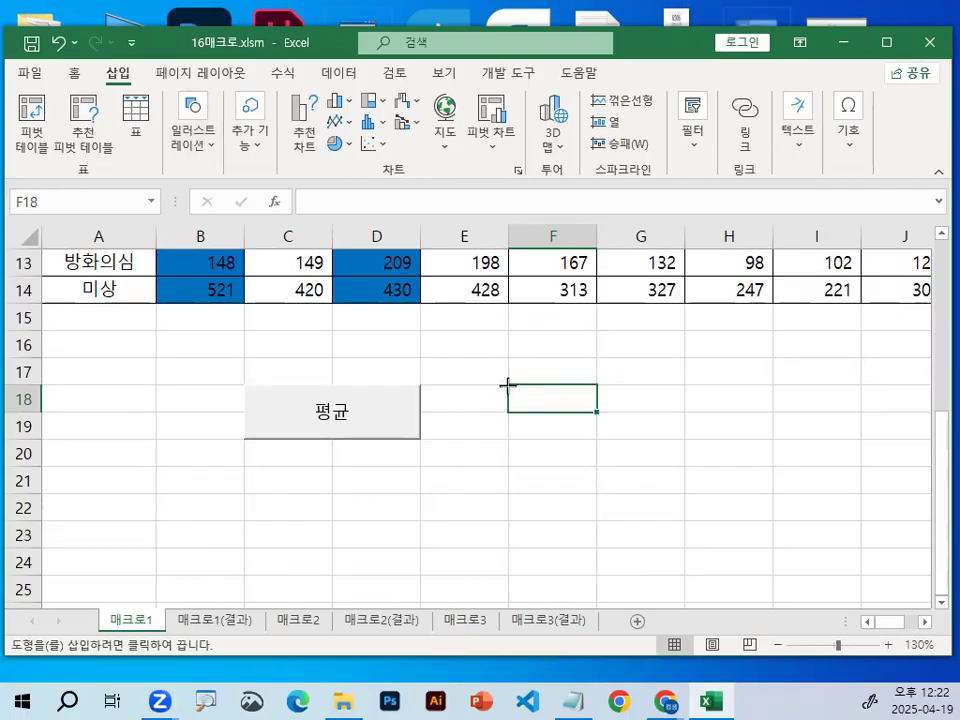
{"action": "left_click_drag", "start_coordinate": [508, 385], "coordinate": [672, 443]}
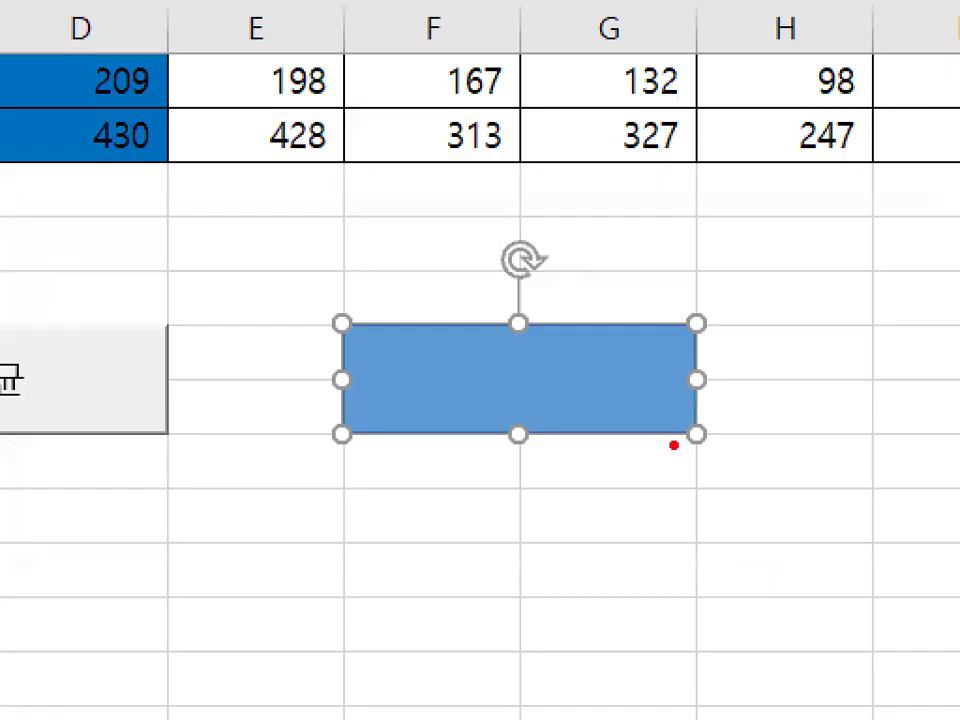
{"action": "mouse_move", "coordinate": [673, 445]}
{"action": "left_mouse_down"}
{"action": "mouse_move", "coordinate": [630, 452]}
{"action": "mouse_move", "coordinate": [392, 278]}
{"action": "mouse_move", "coordinate": [712, 378]}
{"action": "left_mouse_up"}
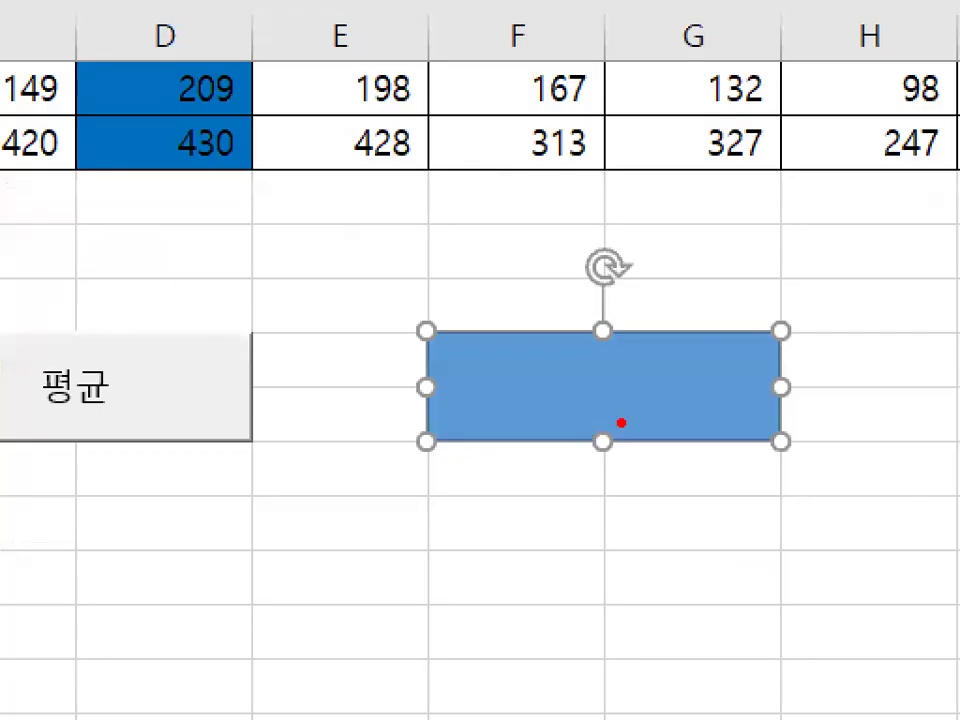
{"action": "left_click_drag", "start_coordinate": [436, 255], "coordinate": [646, 398]}
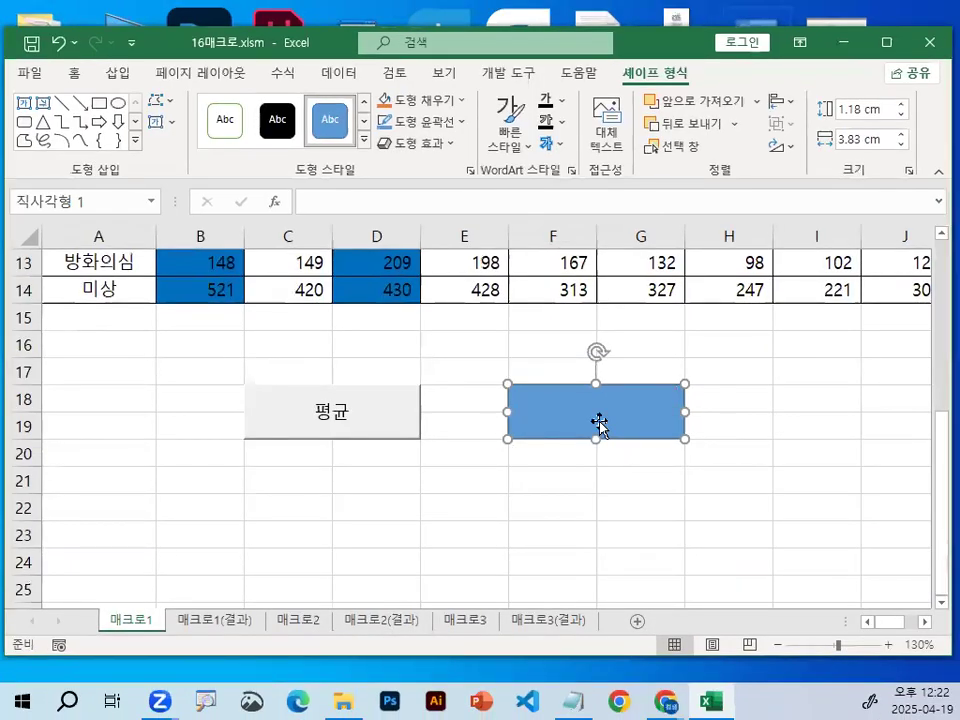
Label the new rectangle with the text 서식
{"action": "type", "text": "서식"}
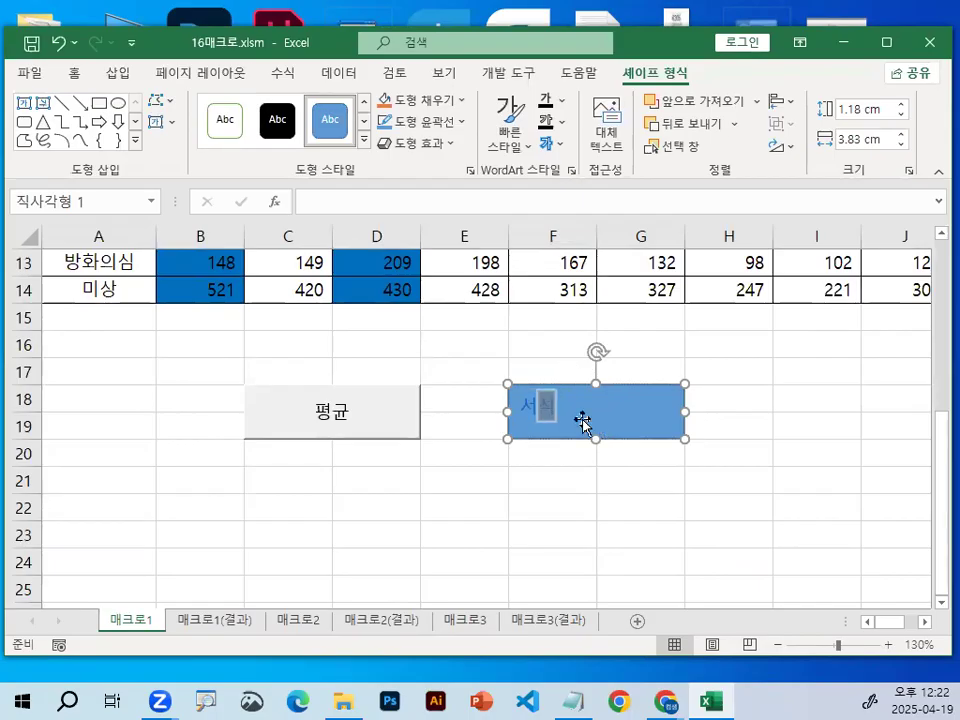
{"action": "left_click", "coordinate": [538, 407]}
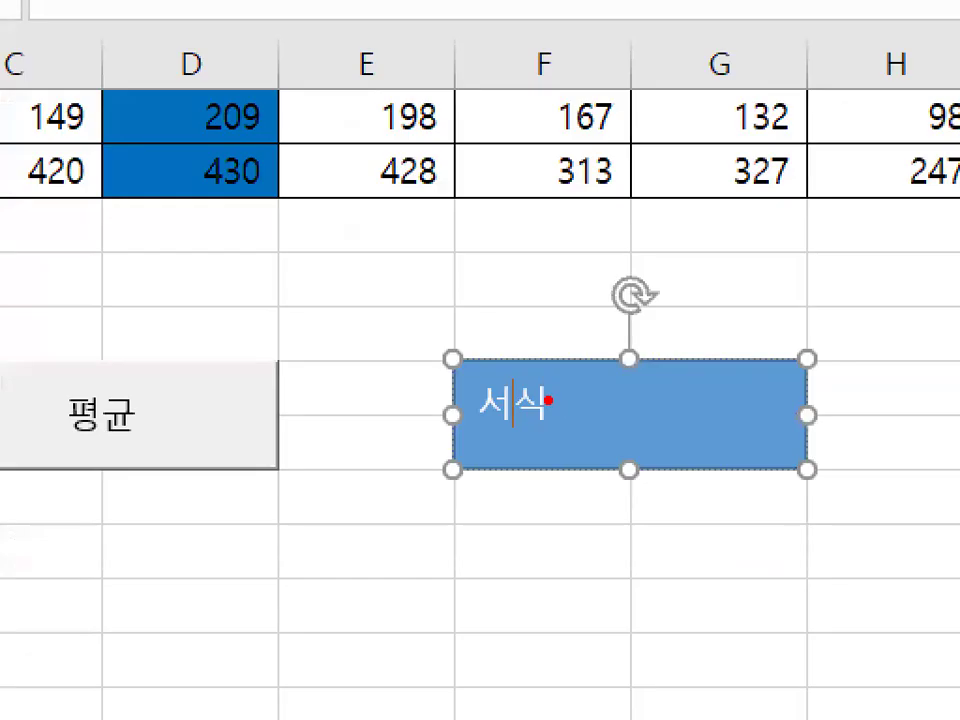
{"action": "left_click_drag", "start_coordinate": [548, 400], "coordinate": [597, 404]}
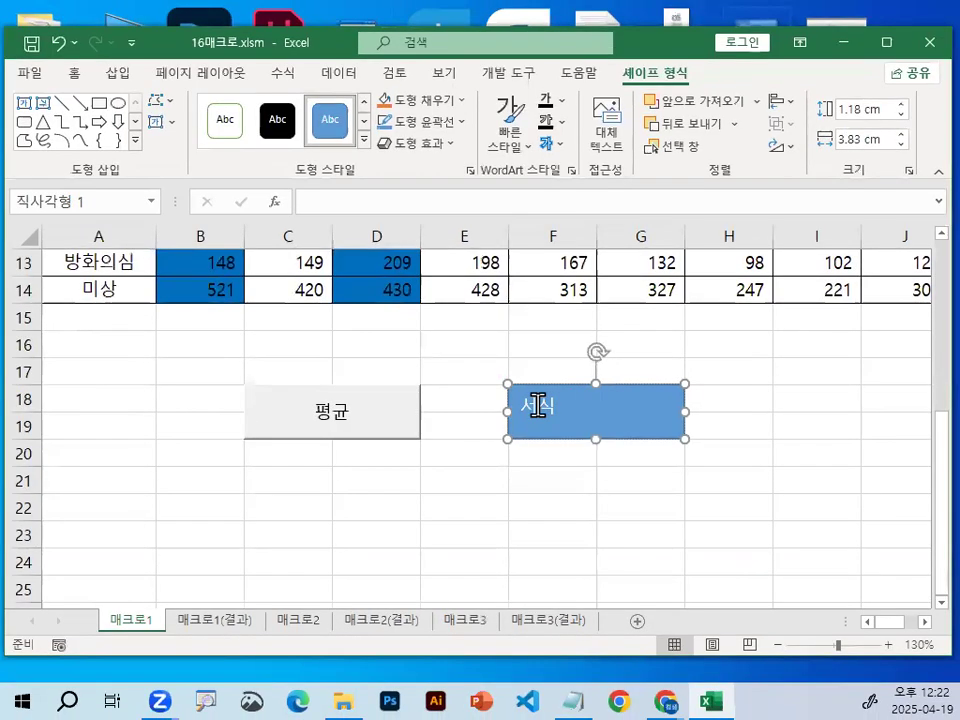
Assign the 서식 macro to the rectangle and deselect the shape by selecting an empty cell
{"action": "right_click", "coordinate": [537, 410]}
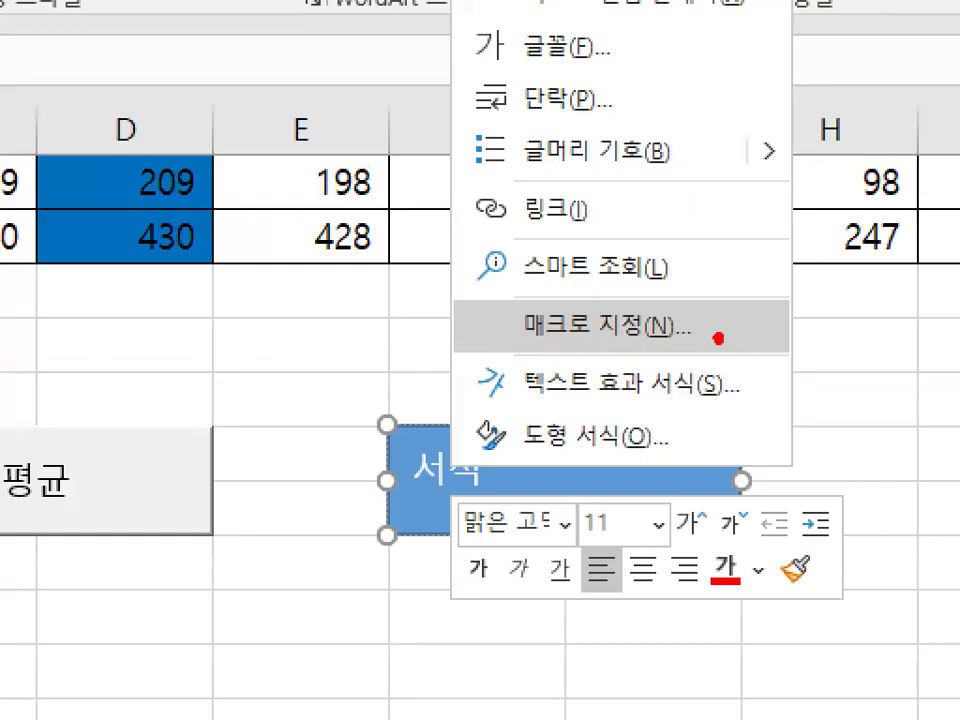
{"action": "mouse_move", "coordinate": [718, 338]}
{"action": "left_mouse_down"}
{"action": "mouse_move", "coordinate": [489, 320]}
{"action": "mouse_move", "coordinate": [715, 305]}
{"action": "left_mouse_up"}
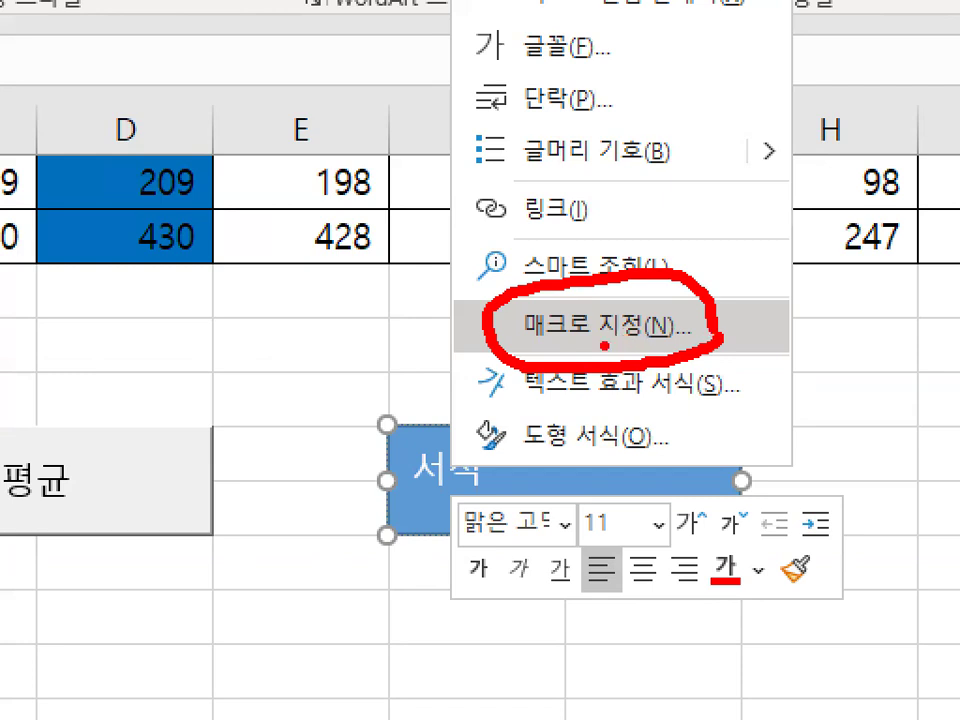
{"action": "left_click_drag", "start_coordinate": [614, 293], "coordinate": [738, 172]}
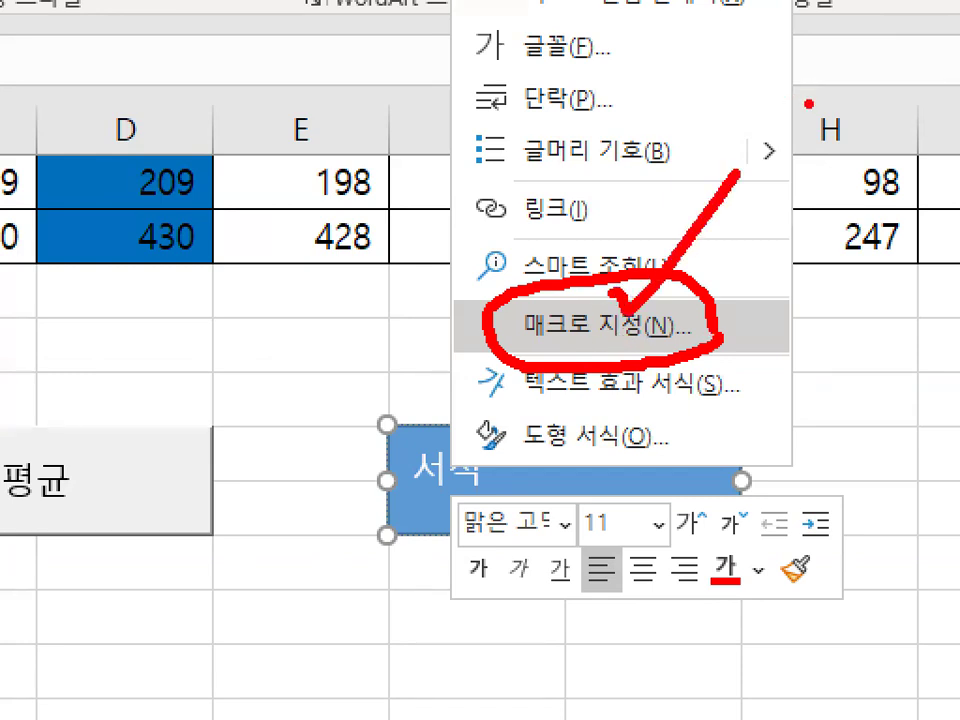
{"action": "key", "text": "Escape"}
{"action": "left_click", "coordinate": [430, 460]}
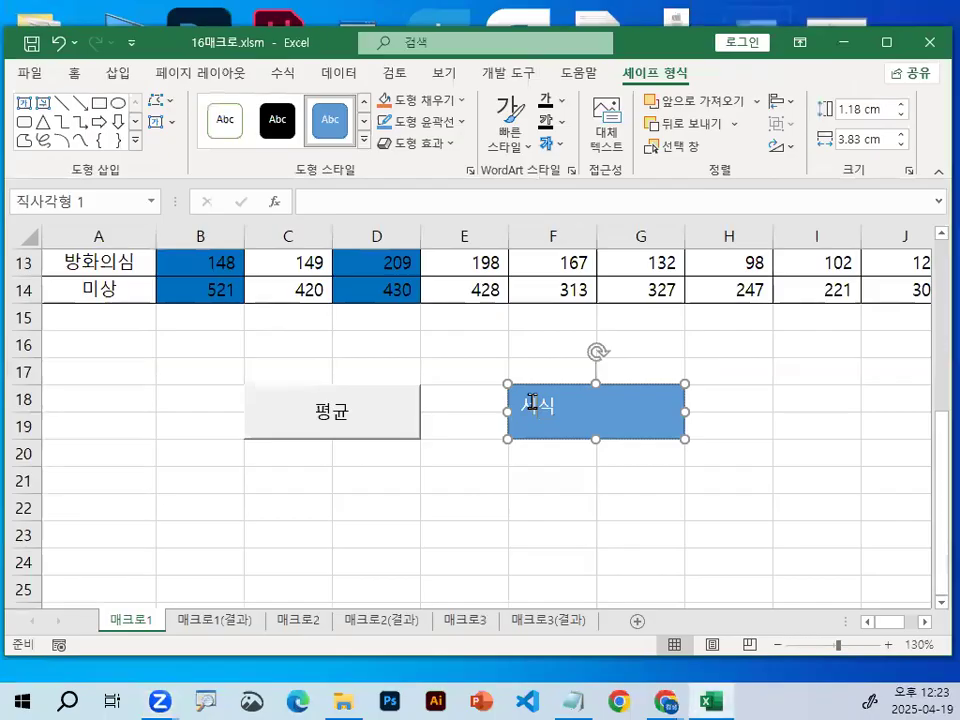
{"action": "right_click", "coordinate": [439, 464]}
{"action": "left_click", "coordinate": [601, 331]}
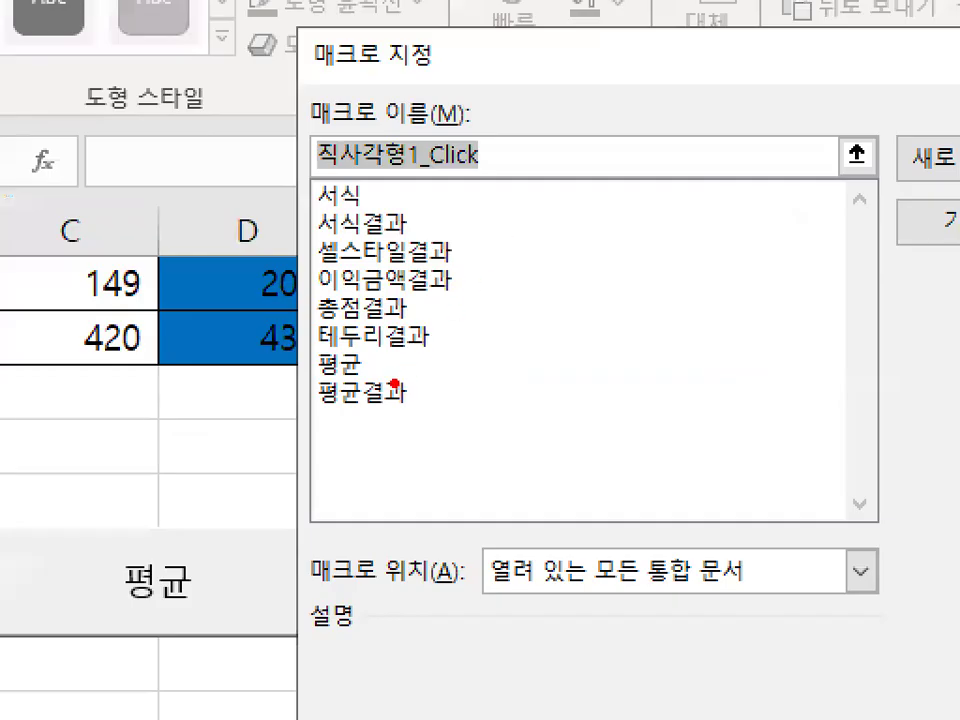
{"action": "mouse_move", "coordinate": [370, 203]}
{"action": "left_mouse_down"}
{"action": "mouse_move", "coordinate": [330, 216]}
{"action": "mouse_move", "coordinate": [366, 180]}
{"action": "left_mouse_up"}
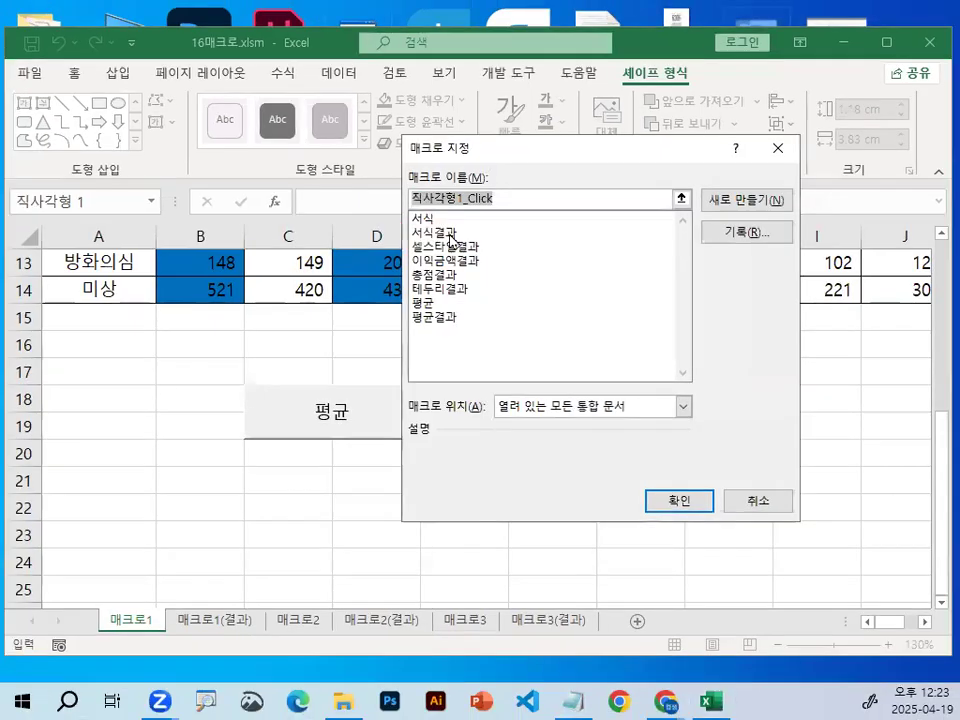
{"action": "left_click", "coordinate": [333, 194]}
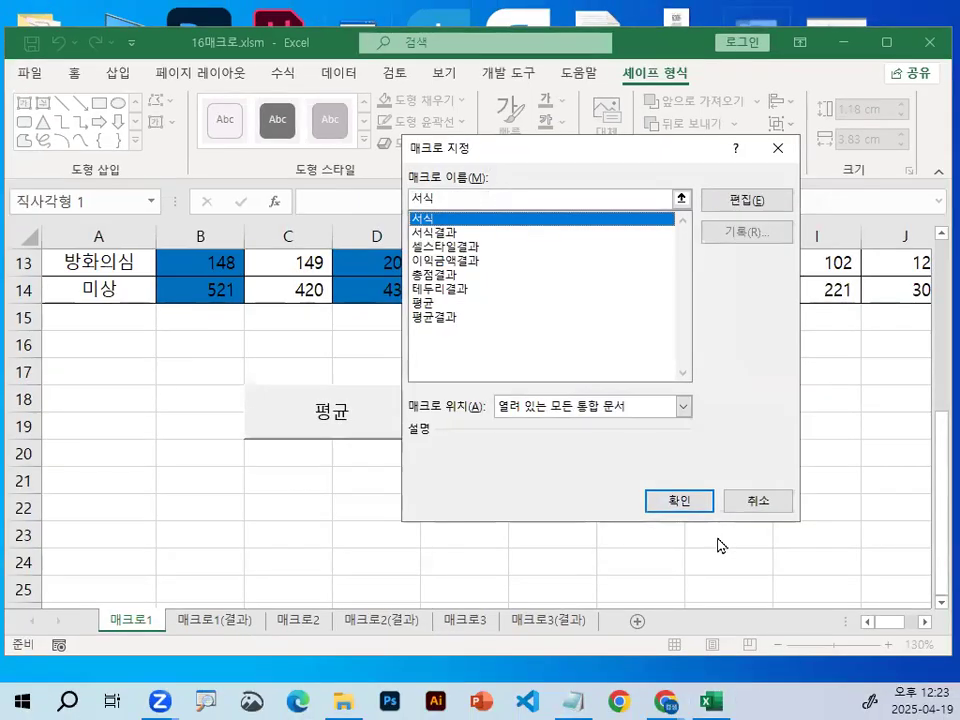
{"action": "left_click", "coordinate": [679, 500]}
{"action": "left_click", "coordinate": [672, 488]}
{"action": "left_click", "coordinate": [363, 553]}
Remove the fill color from the 1월 to 4월 columns, cells B3:E14, and deselect the range
{"action": "scroll", "coordinate": [180, 472], "scroll_direction": "up", "scroll_amount": 4}
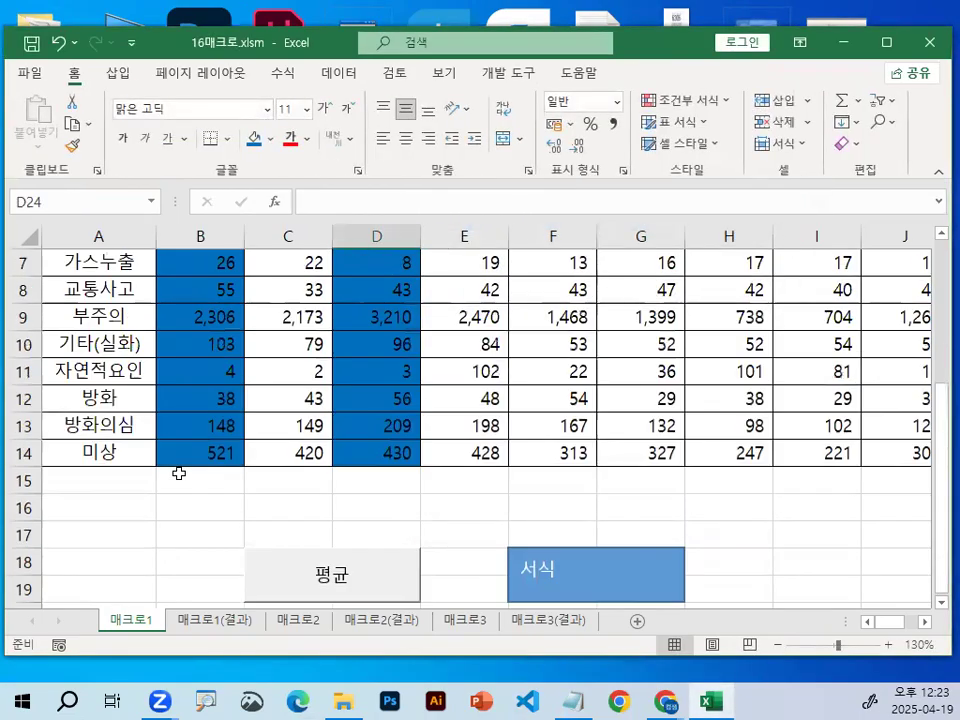
{"action": "left_click_drag", "start_coordinate": [214, 315], "coordinate": [420, 550]}
{"action": "scroll", "coordinate": [407, 317], "scroll_direction": "up", "scroll_amount": 1}
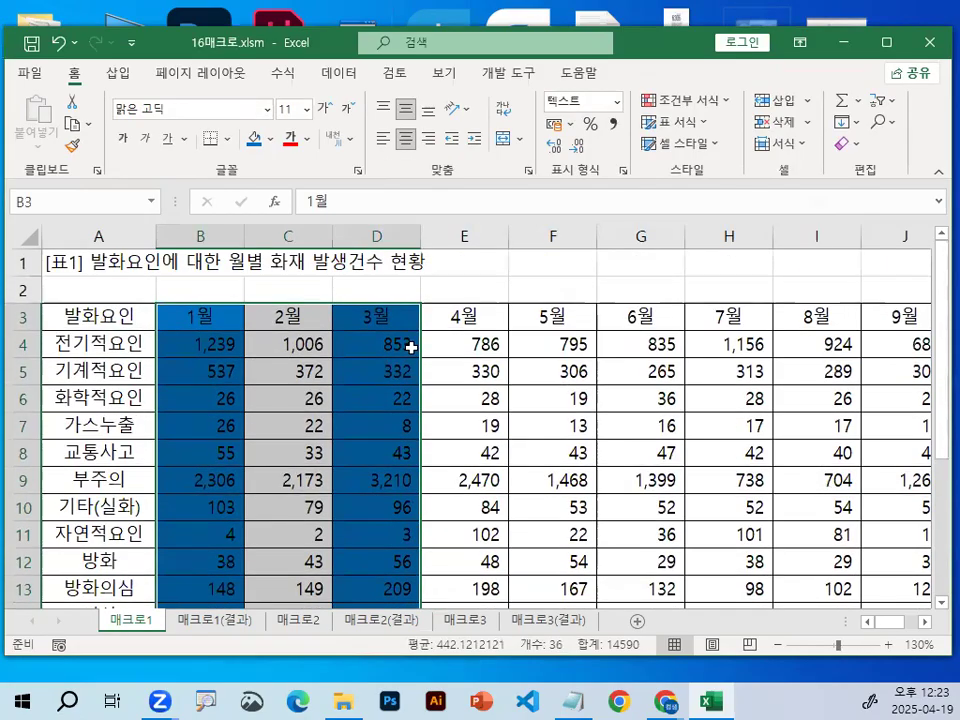
{"action": "left_click", "coordinate": [426, 339]}
{"action": "left_click_drag", "start_coordinate": [193, 317], "coordinate": [428, 566]}
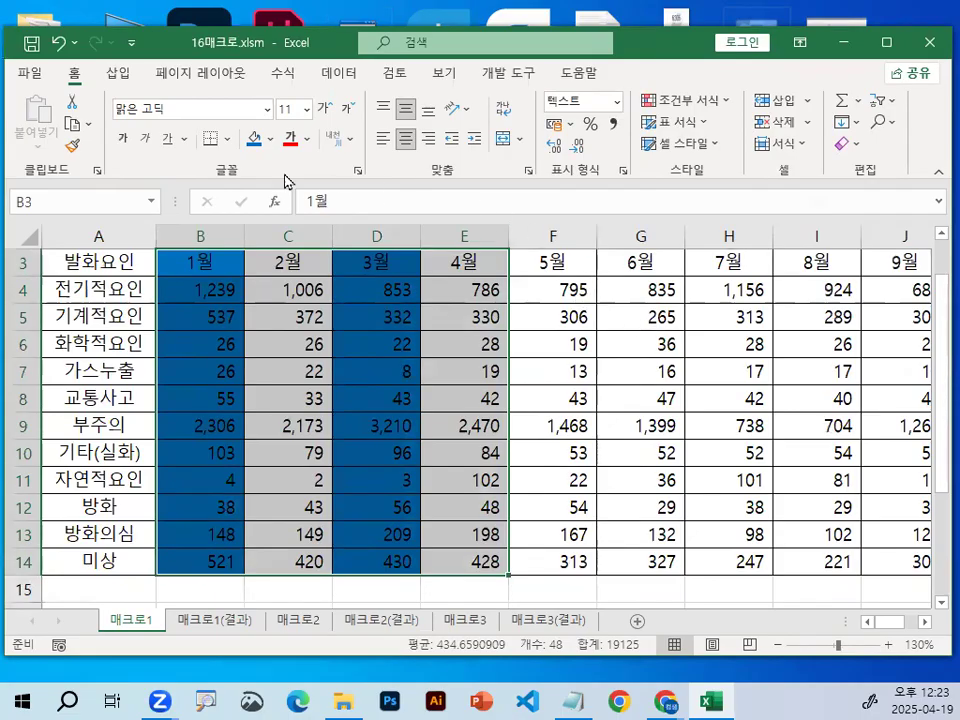
{"action": "left_click_drag", "start_coordinate": [200, 262], "coordinate": [440, 565]}
{"action": "left_click", "coordinate": [270, 141]}
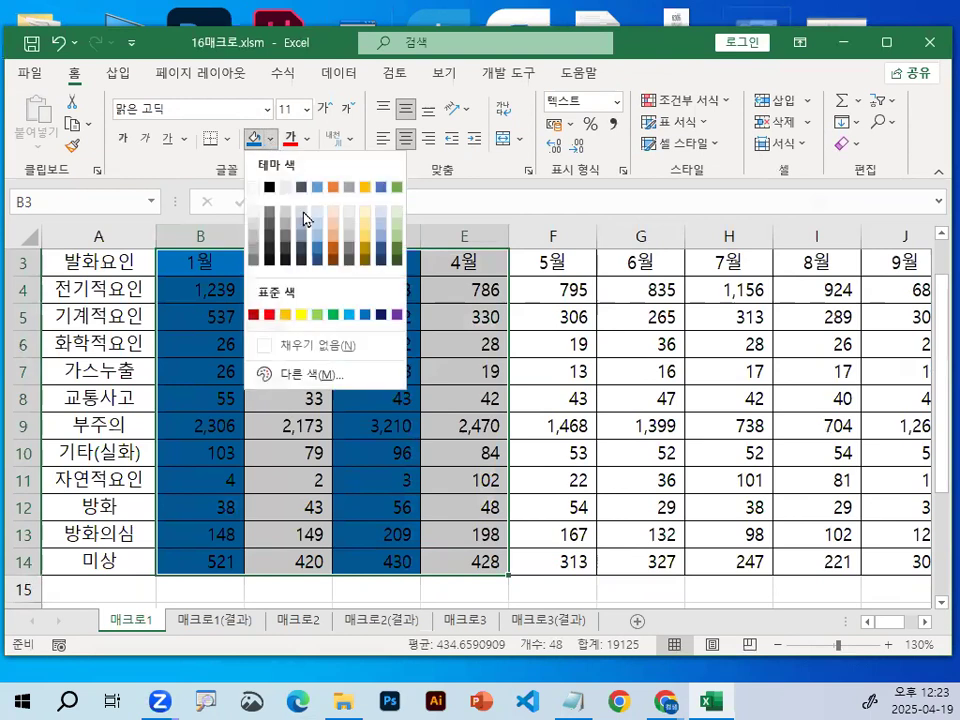
{"action": "left_click", "coordinate": [319, 350]}
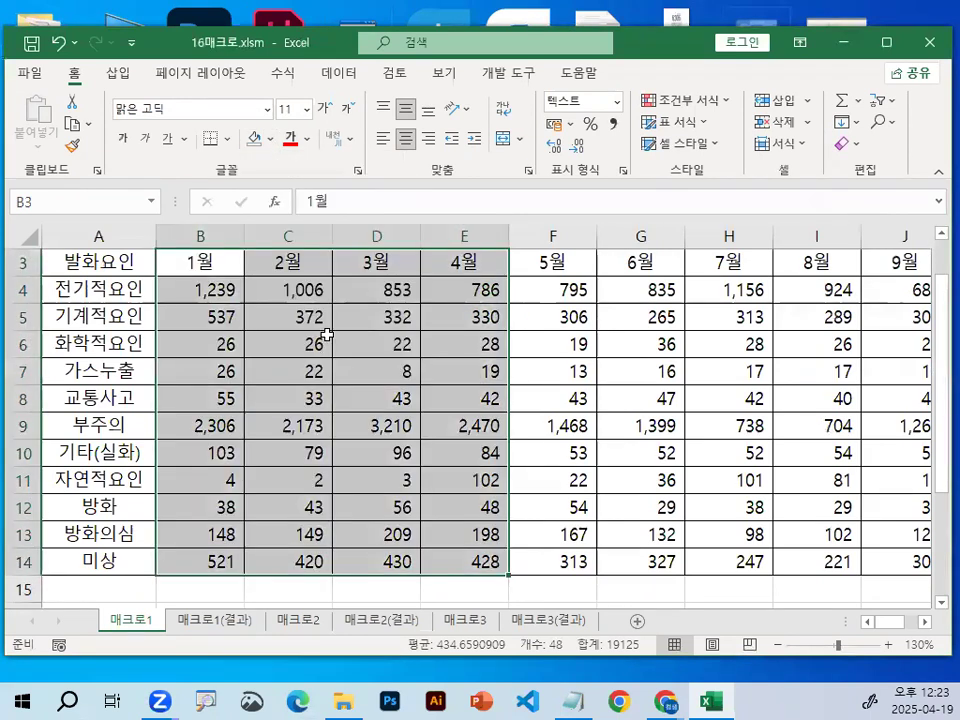
{"action": "left_click", "coordinate": [317, 338]}
Run the 서식 macro from its rectangle shape to test it on the cleared columns
{"action": "scroll", "coordinate": [339, 325], "scroll_direction": "down", "scroll_amount": 2}
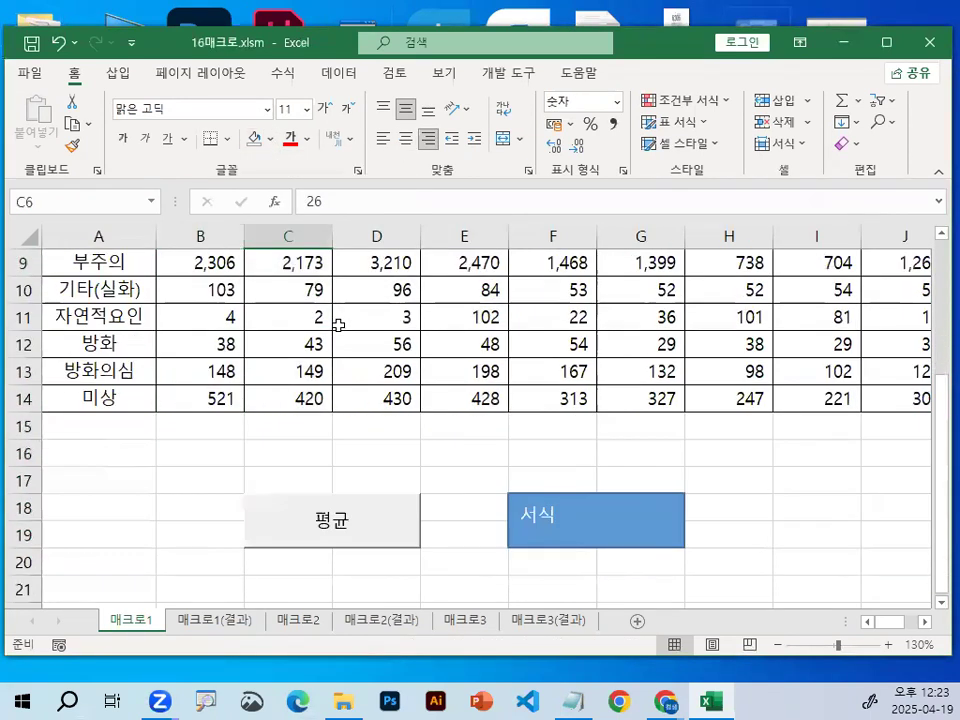
{"action": "left_click", "coordinate": [103, 472]}
{"action": "left_click", "coordinate": [584, 533]}
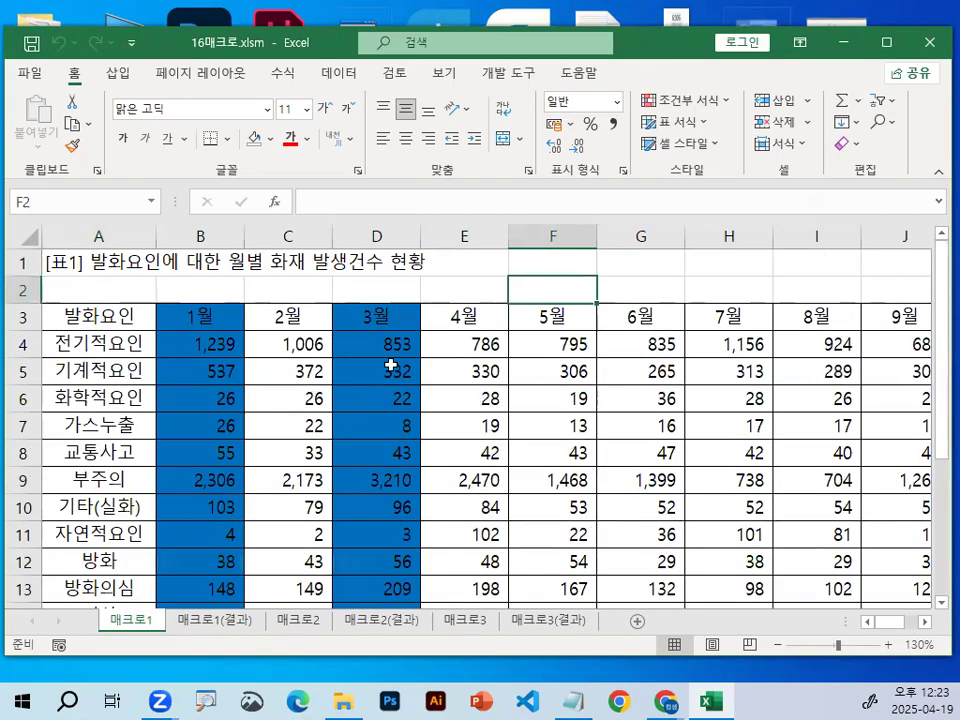
{"action": "key", "text": "ctrl+1"}
{"action": "mouse_move", "coordinate": [606, 403]}
{"action": "left_mouse_down"}
{"action": "mouse_move", "coordinate": [840, 364]}
{"action": "mouse_move", "coordinate": [819, 426]}
{"action": "left_mouse_up"}
{"action": "key", "text": "Escape"}
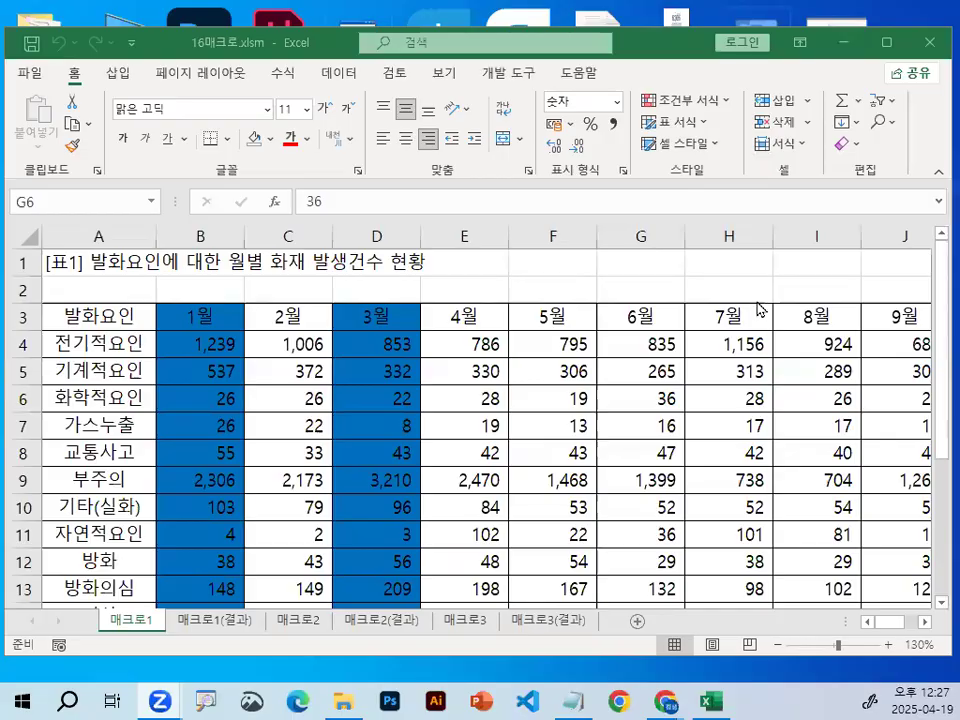
Move the workbook window up to the screen's upper edge and show the 평균 button and 서식 rectangle
{"action": "left_click_drag", "start_coordinate": [645, 45], "coordinate": [637, 21]}
{"action": "scroll", "coordinate": [398, 389], "scroll_direction": "down", "scroll_amount": 2}
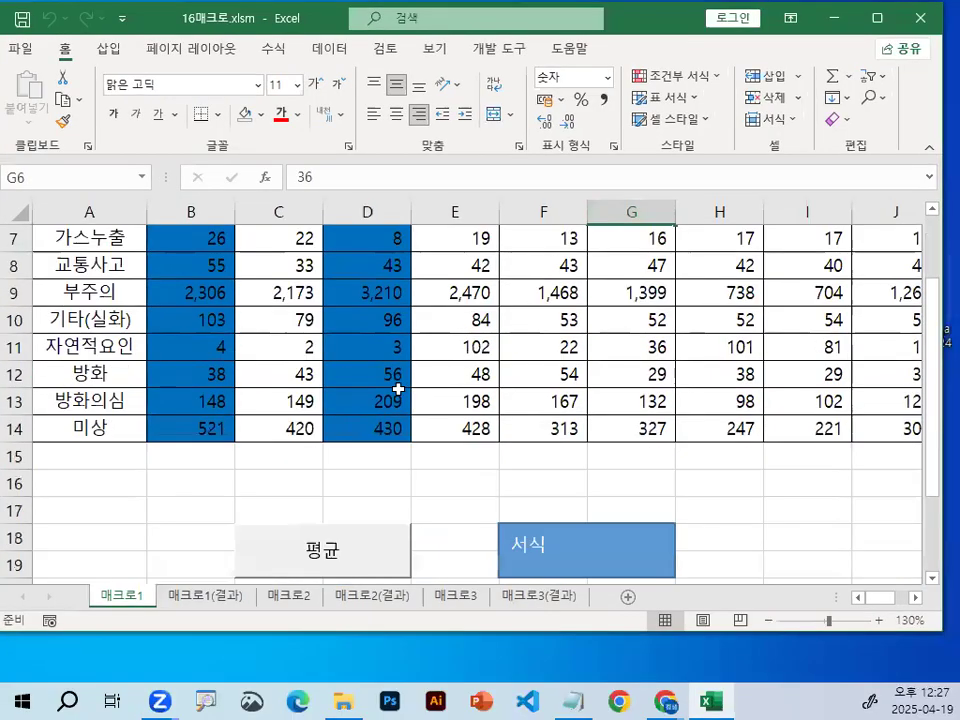
{"action": "scroll", "coordinate": [398, 389], "scroll_direction": "down", "scroll_amount": 2}
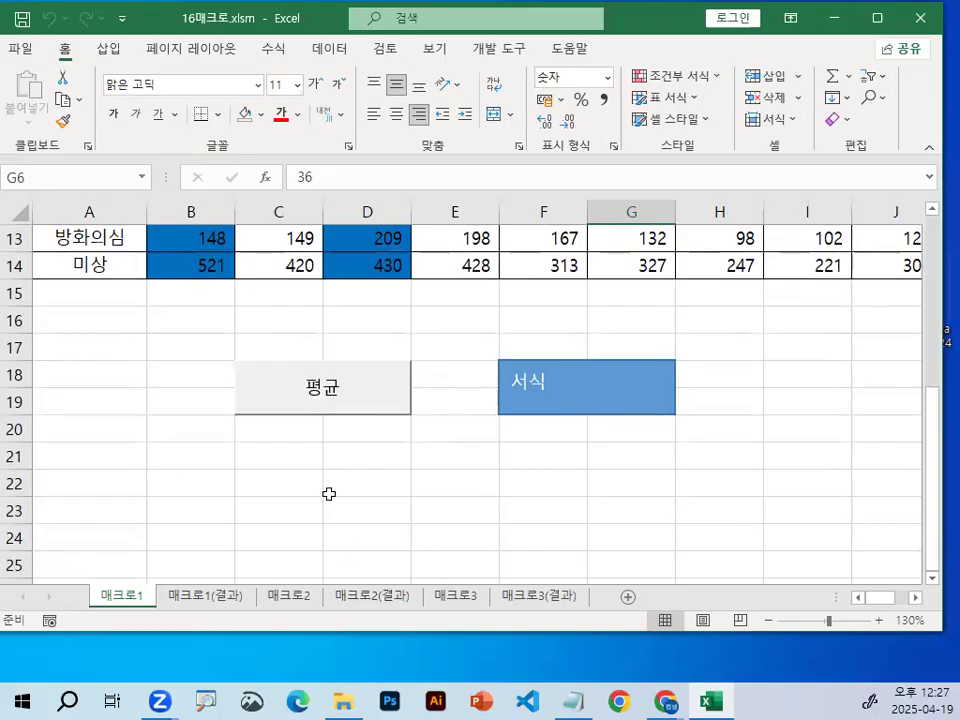
{"action": "key", "text": "ctrl+1"}
{"action": "left_click", "coordinate": [528, 333]}
{"action": "mouse_move", "coordinate": [579, 360]}
{"action": "left_mouse_down"}
{"action": "mouse_move", "coordinate": [549, 401]}
{"action": "mouse_move", "coordinate": [617, 407]}
{"action": "left_mouse_up"}
{"action": "key", "text": "Escape"}
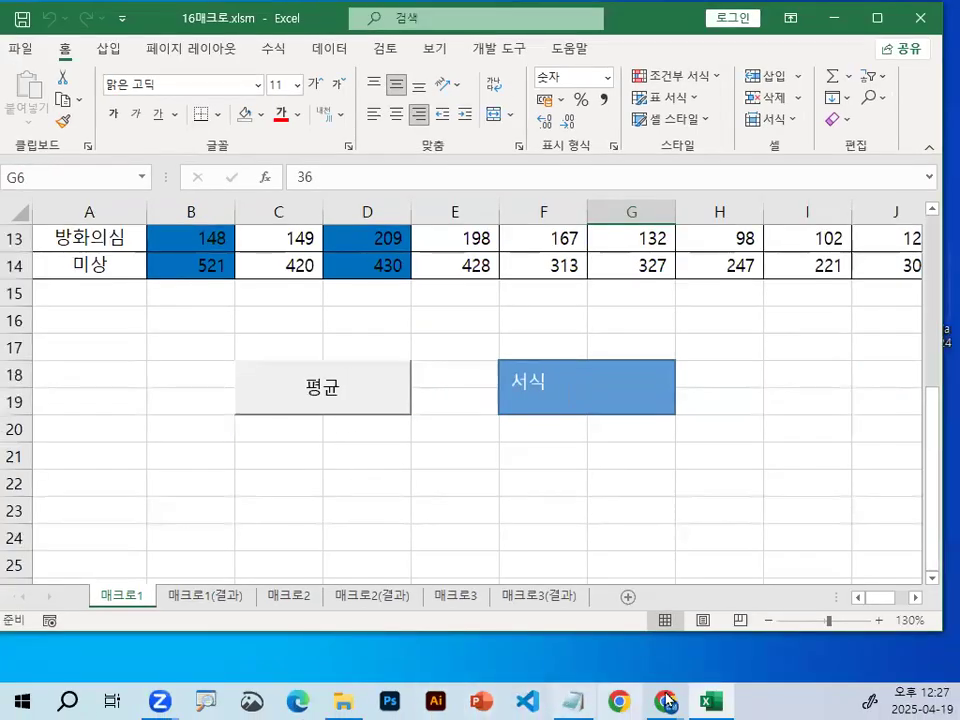
Switch to the Notepad class notes and examine step 6 and the warning about running a macro without stopping the recording
{"action": "left_click", "coordinate": [589, 697]}
{"action": "scroll", "coordinate": [314, 412], "scroll_direction": "up", "scroll_amount": 3}
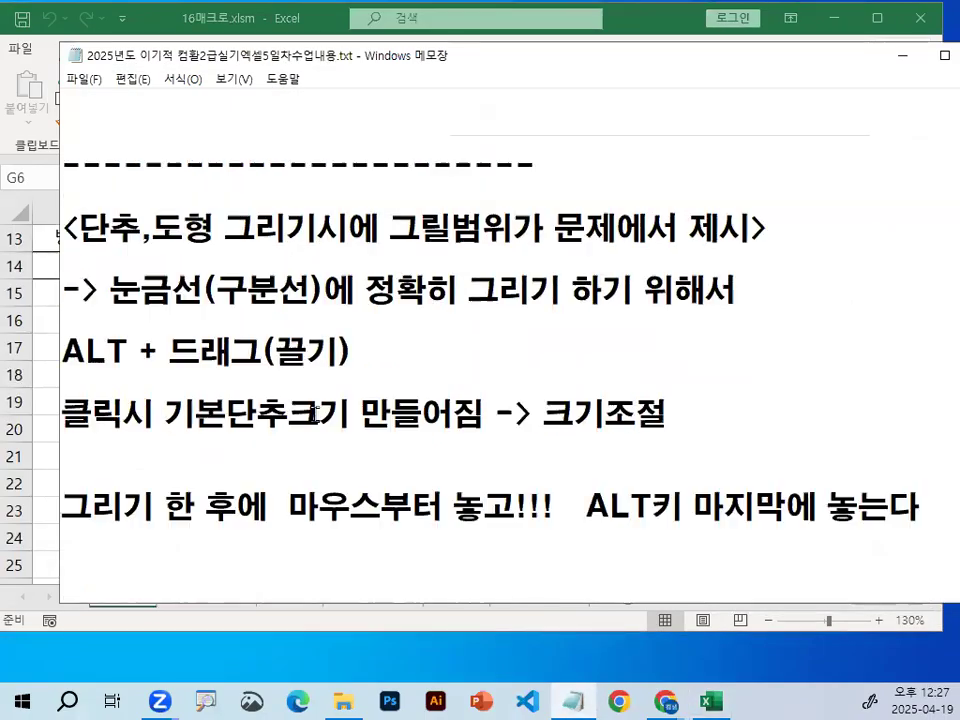
{"action": "scroll", "coordinate": [314, 412], "scroll_direction": "up", "scroll_amount": 2}
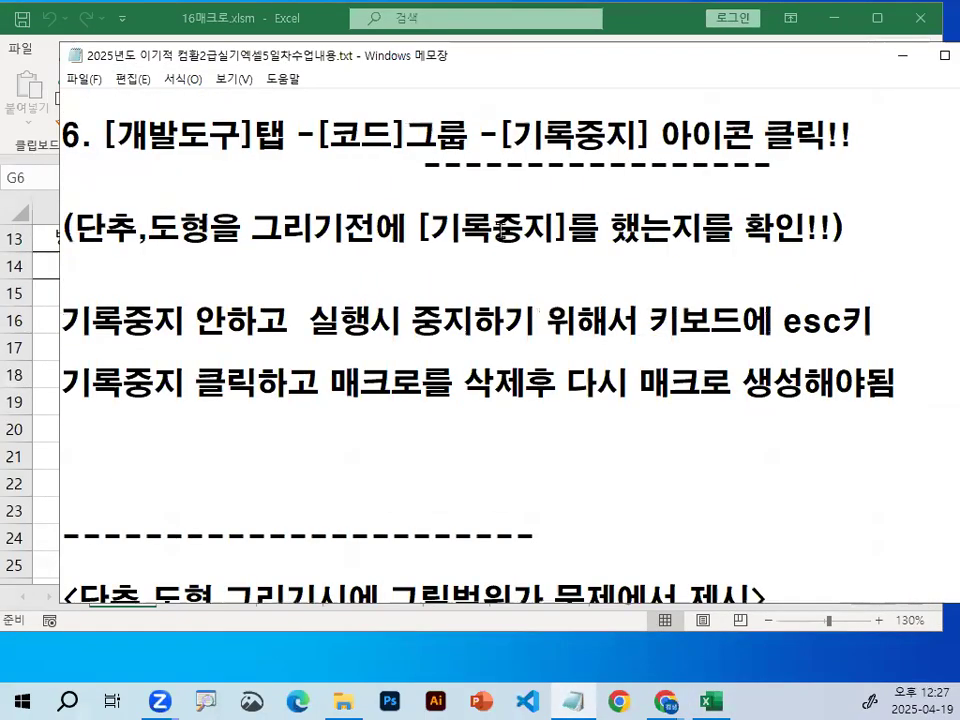
{"action": "scroll", "coordinate": [500, 213], "scroll_direction": "up", "scroll_amount": 3}
{"action": "left_click_drag", "start_coordinate": [513, 322], "coordinate": [875, 323]}
{"action": "left_click_drag", "start_coordinate": [64, 410], "coordinate": [283, 412]}
{"action": "left_click_drag", "start_coordinate": [65, 510], "coordinate": [230, 510]}
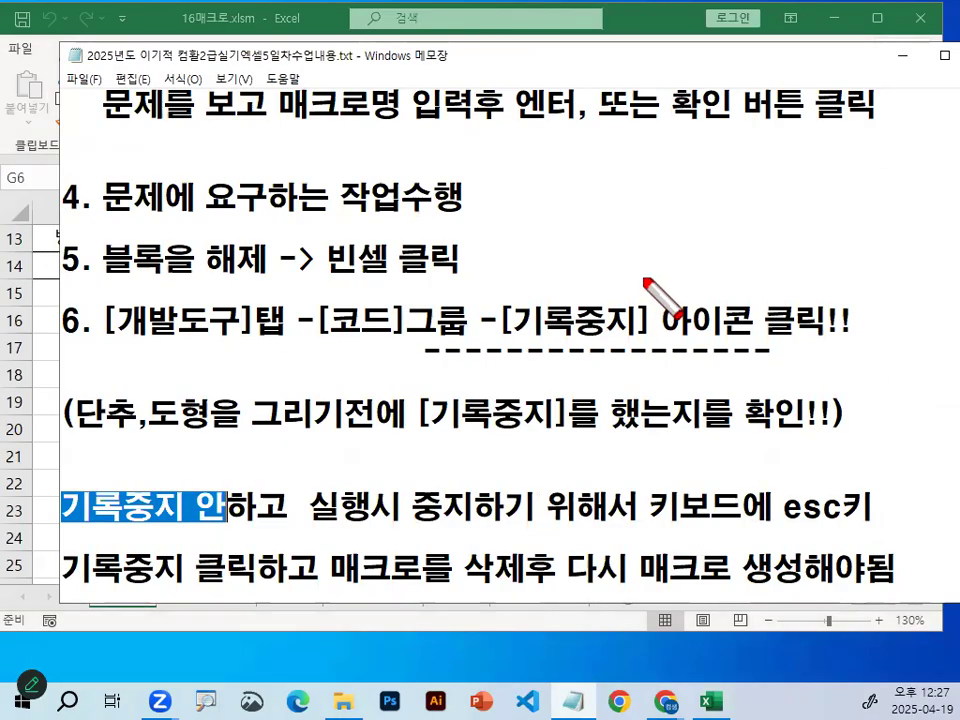
Mark up the notes by crossing out 기록중지 in step 6 and circling 단추 and 도형, and clear the marks
{"action": "left_click_drag", "start_coordinate": [640, 278], "coordinate": [513, 390]}
{"action": "left_click_drag", "start_coordinate": [520, 265], "coordinate": [605, 355]}
{"action": "mouse_move", "coordinate": [130, 398]}
{"action": "left_mouse_down"}
{"action": "mouse_move", "coordinate": [110, 432]}
{"action": "mouse_move", "coordinate": [137, 436]}
{"action": "left_mouse_up"}
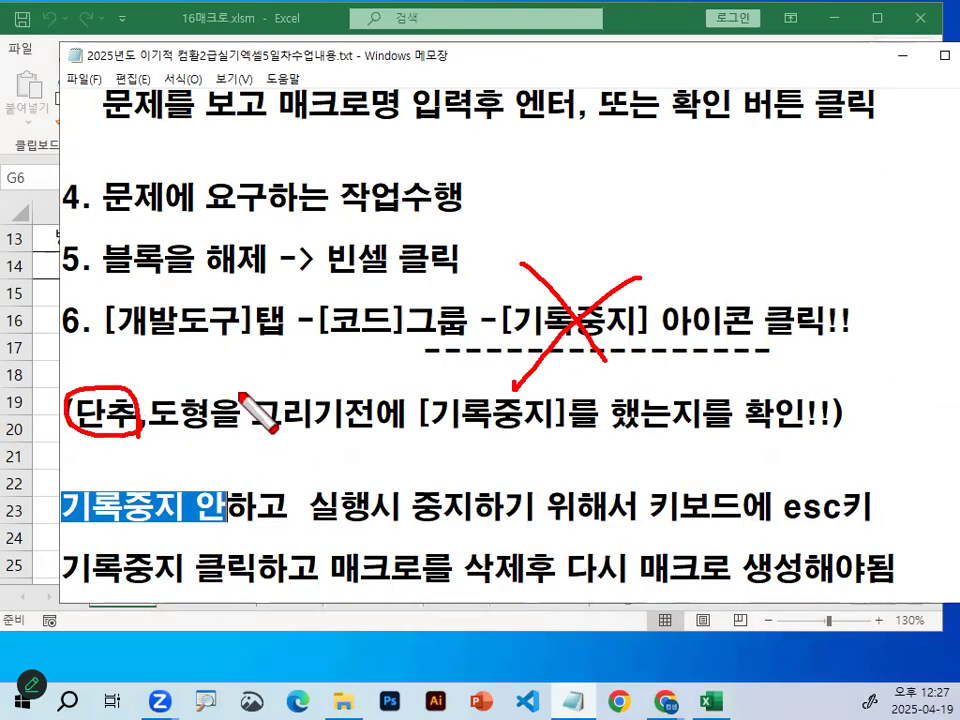
{"action": "left_click_drag", "start_coordinate": [258, 402], "coordinate": [272, 428]}
{"action": "left_click_drag", "start_coordinate": [325, 255], "coordinate": [215, 402]}
{"action": "left_click_drag", "start_coordinate": [207, 362], "coordinate": [252, 382]}
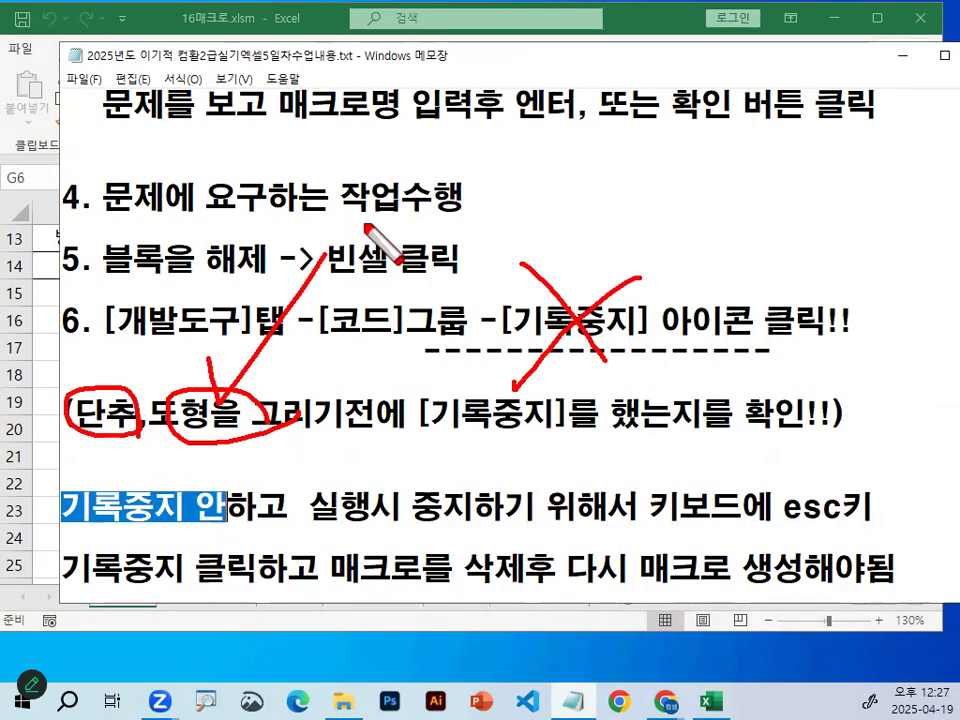
{"action": "mouse_move", "coordinate": [560, 250]}
{"action": "left_mouse_down"}
{"action": "mouse_move", "coordinate": [632, 282]}
{"action": "mouse_move", "coordinate": [600, 300]}
{"action": "left_mouse_up"}
{"action": "key", "text": "Escape"}
Point out the words 단추 and 그리기 in the reminder, draw a red line beneath that line of notes, and clear it
{"action": "left_click_drag", "start_coordinate": [70, 412], "coordinate": [104, 412]}
{"action": "left_click_drag", "start_coordinate": [260, 398], "coordinate": [337, 428]}
{"action": "left_click", "coordinate": [337, 428]}
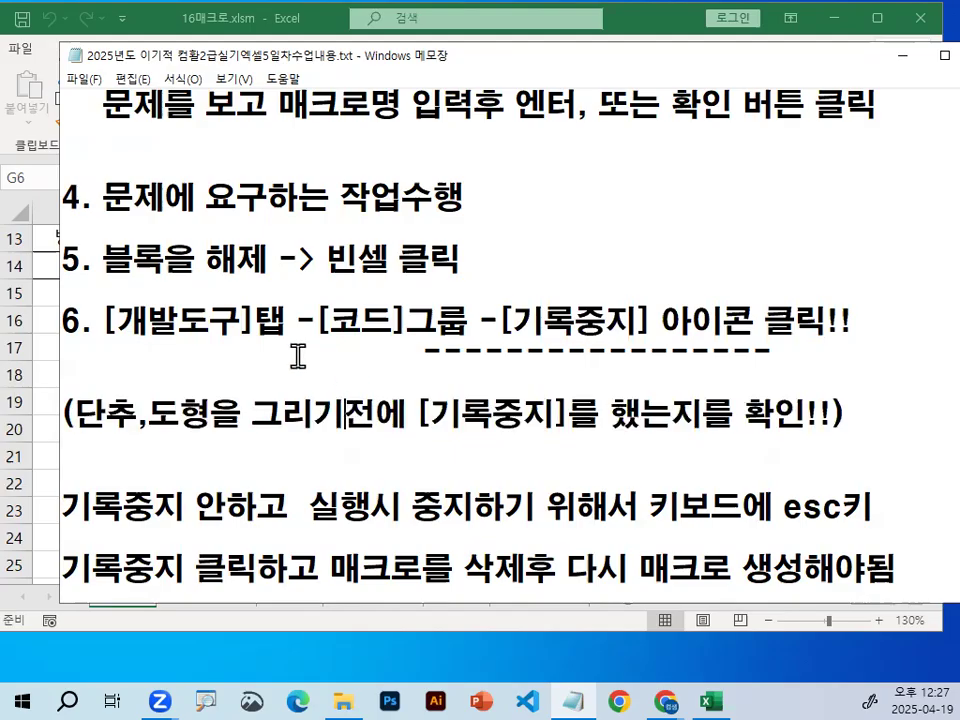
{"action": "key", "text": "ctrl+alt+g"}
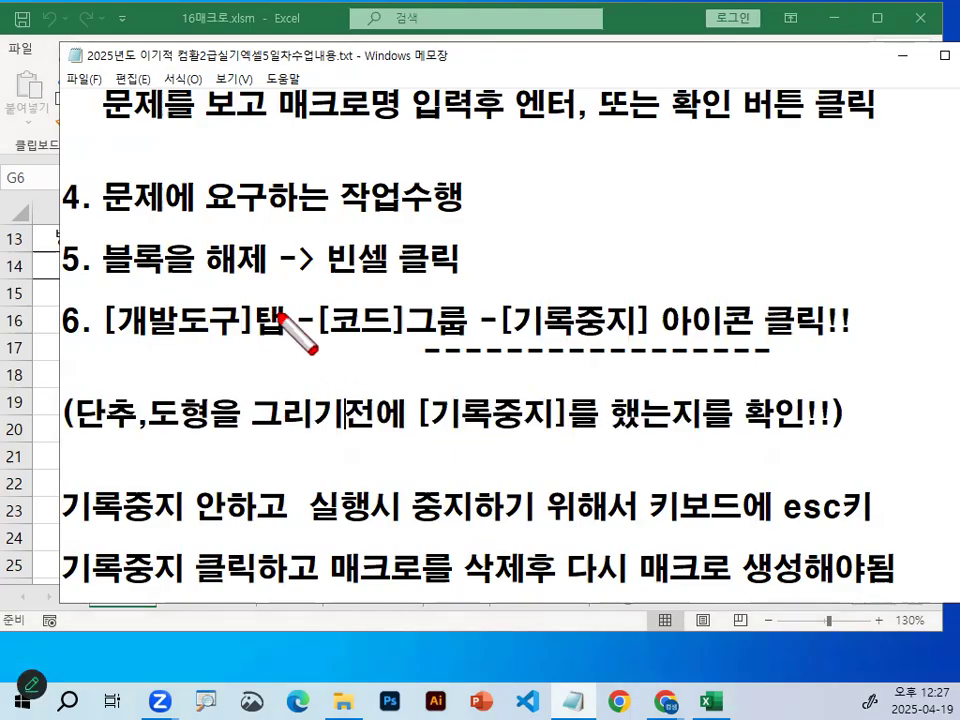
{"action": "left_click_drag", "start_coordinate": [58, 469], "coordinate": [958, 470]}
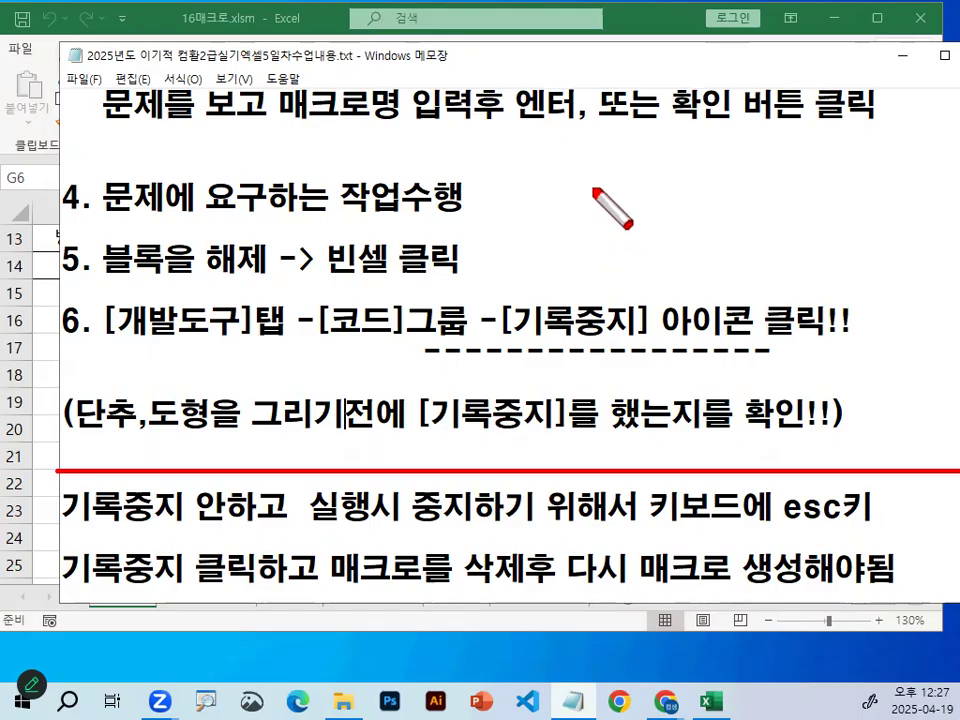
{"action": "key", "text": "Escape"}
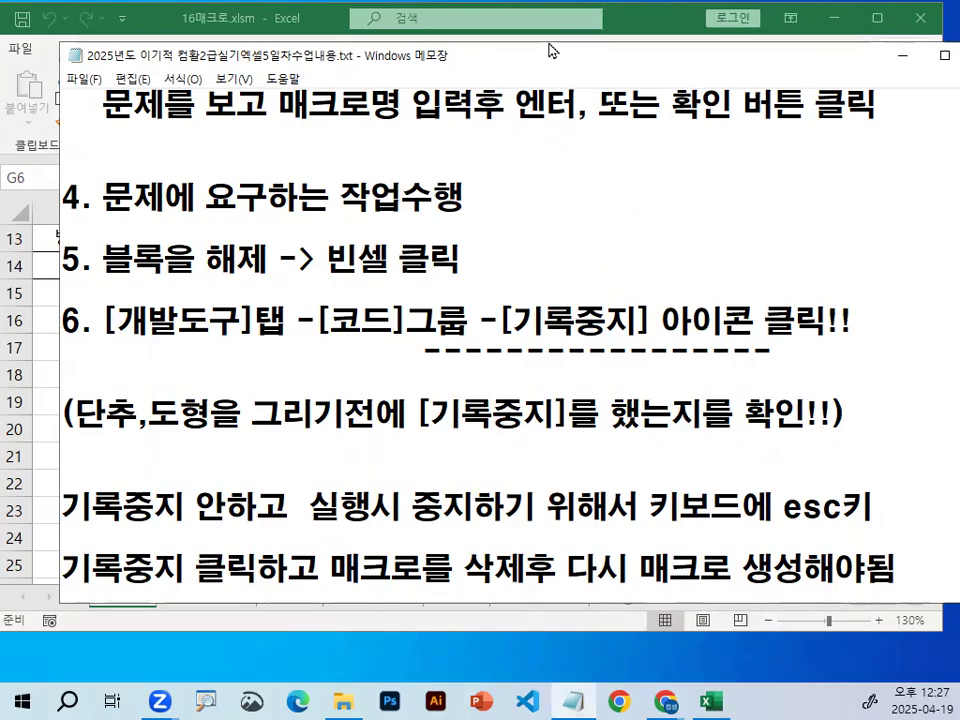
Move the Notepad window fully into view and mark the reminder line with underlines, check marks on 단추 and 도형, and a circle around 기록중지
{"action": "left_click_drag", "start_coordinate": [549, 50], "coordinate": [529, 15]}
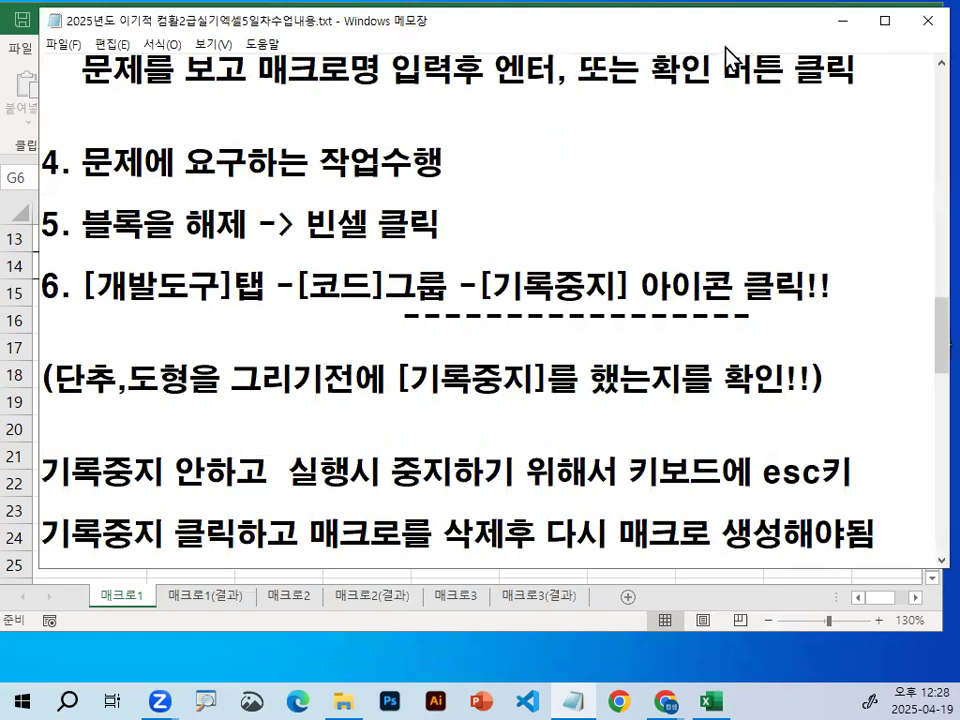
{"action": "left_click_drag", "start_coordinate": [686, 26], "coordinate": [648, 21]}
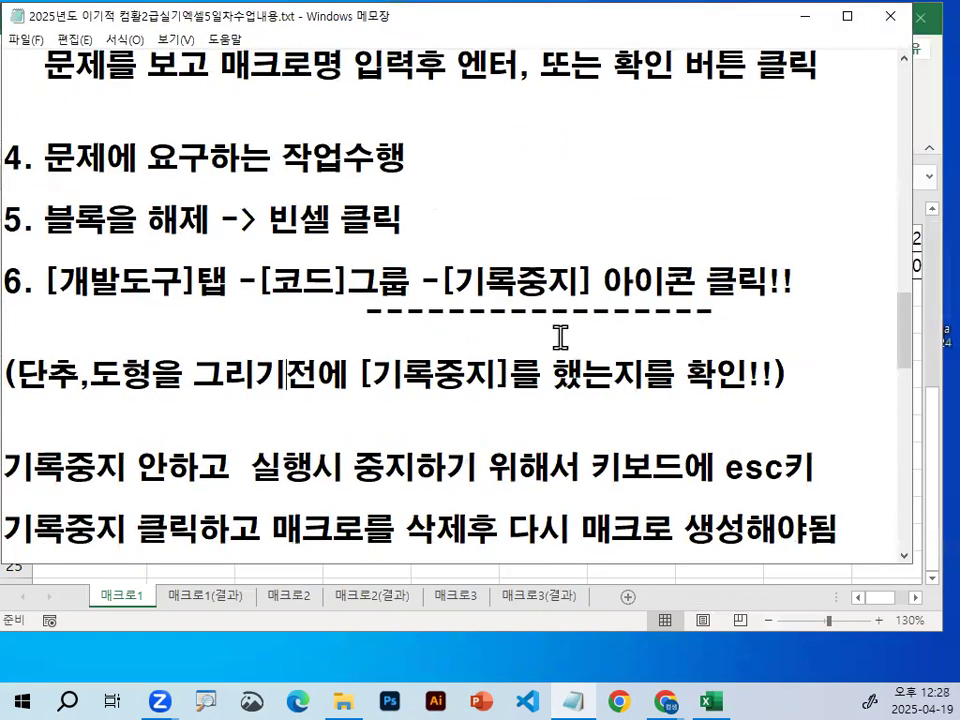
{"action": "key", "text": "ctrl+2"}
{"action": "left_click_drag", "start_coordinate": [15, 401], "coordinate": [793, 401]}
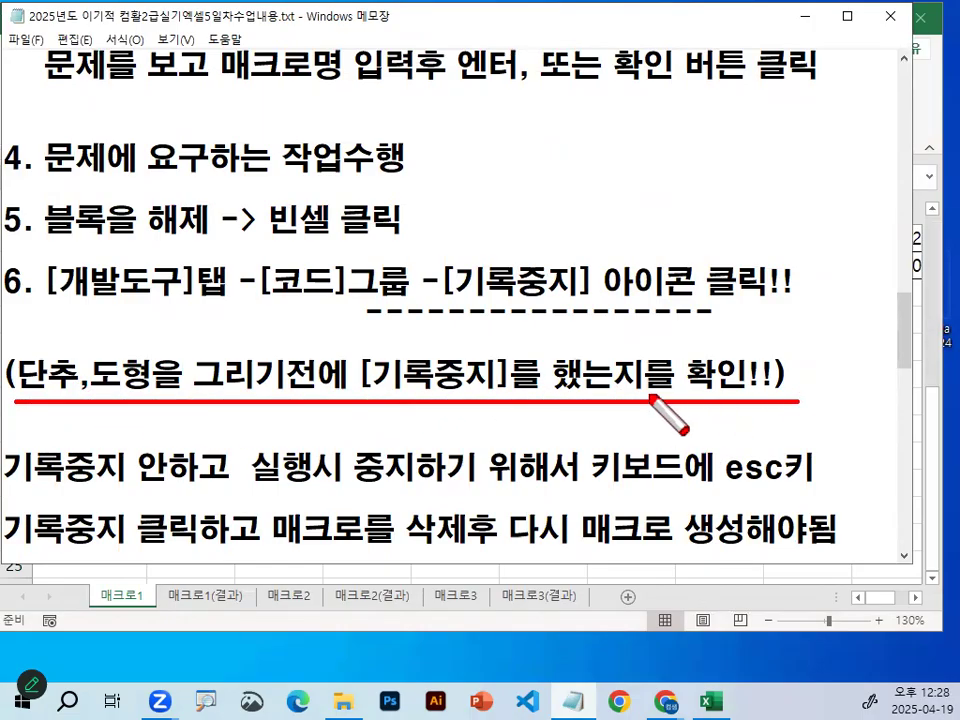
{"action": "mouse_move", "coordinate": [22, 356]}
{"action": "left_mouse_down"}
{"action": "mouse_move", "coordinate": [72, 331]}
{"action": "mouse_move", "coordinate": [168, 315]}
{"action": "left_mouse_up"}
{"action": "left_click_drag", "start_coordinate": [192, 398], "coordinate": [311, 401]}
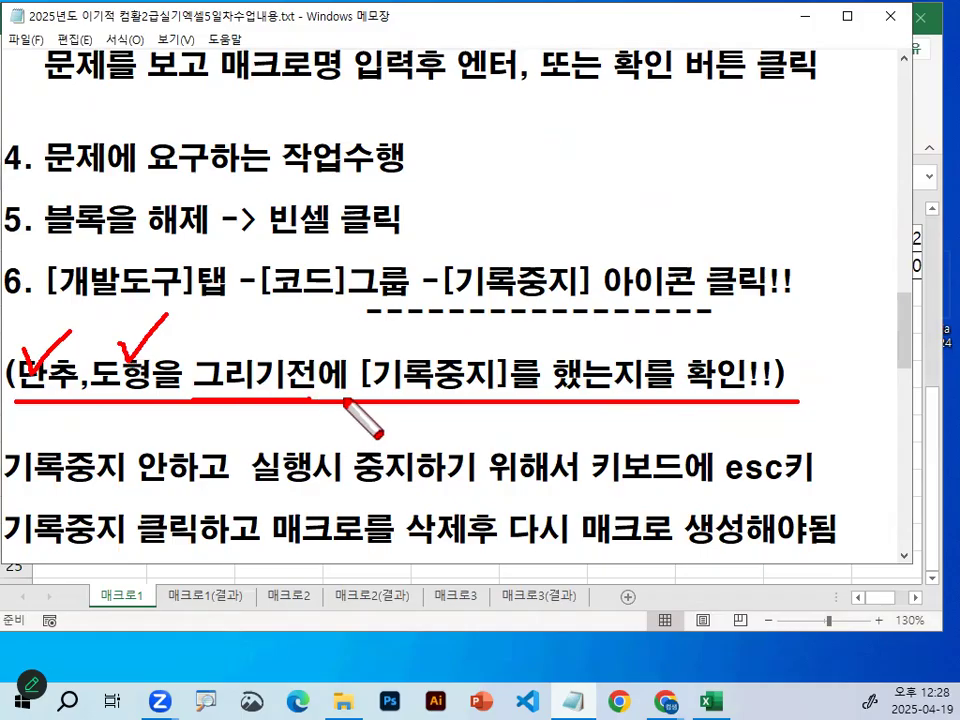
{"action": "mouse_move", "coordinate": [500, 372]}
{"action": "left_mouse_down"}
{"action": "mouse_move", "coordinate": [335, 392]}
{"action": "mouse_move", "coordinate": [497, 391]}
{"action": "left_mouse_up"}
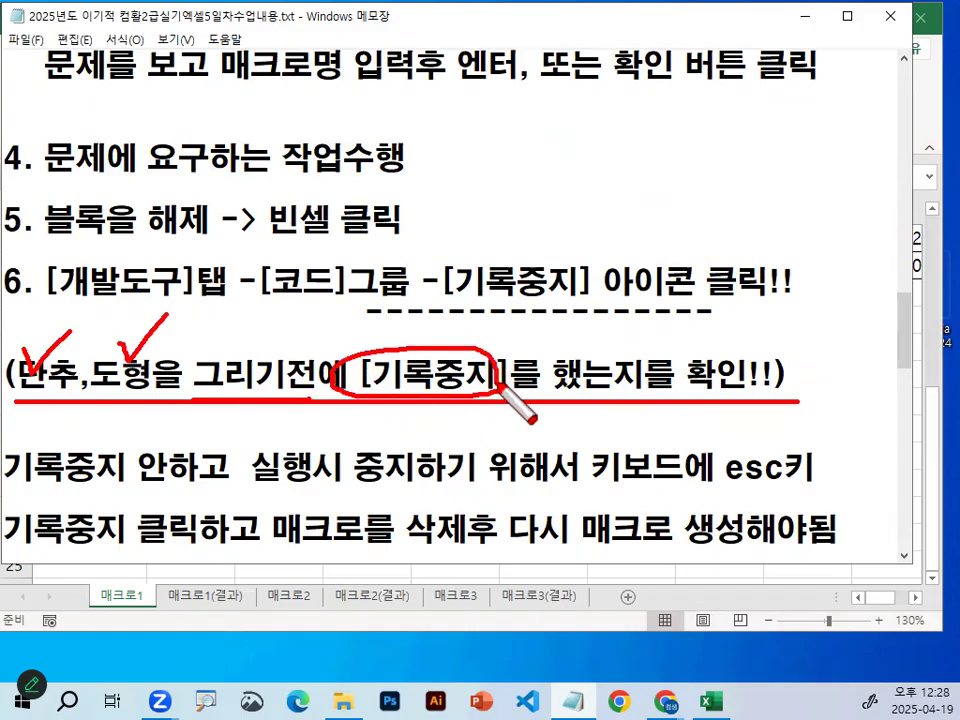
{"action": "mouse_move", "coordinate": [765, 392]}
{"action": "left_mouse_down"}
{"action": "mouse_move", "coordinate": [771, 370]}
{"action": "mouse_move", "coordinate": [785, 383]}
{"action": "left_mouse_up"}
{"action": "left_click_drag", "start_coordinate": [165, 362], "coordinate": [281, 292]}
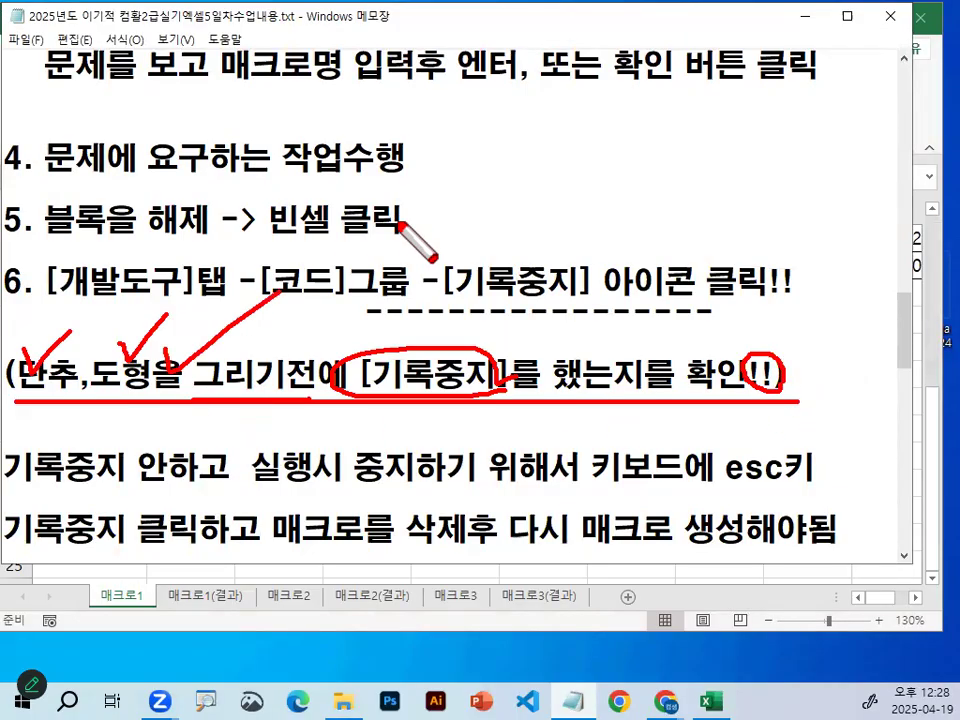
{"action": "left_click_drag", "start_coordinate": [32, 437], "coordinate": [690, 428]}
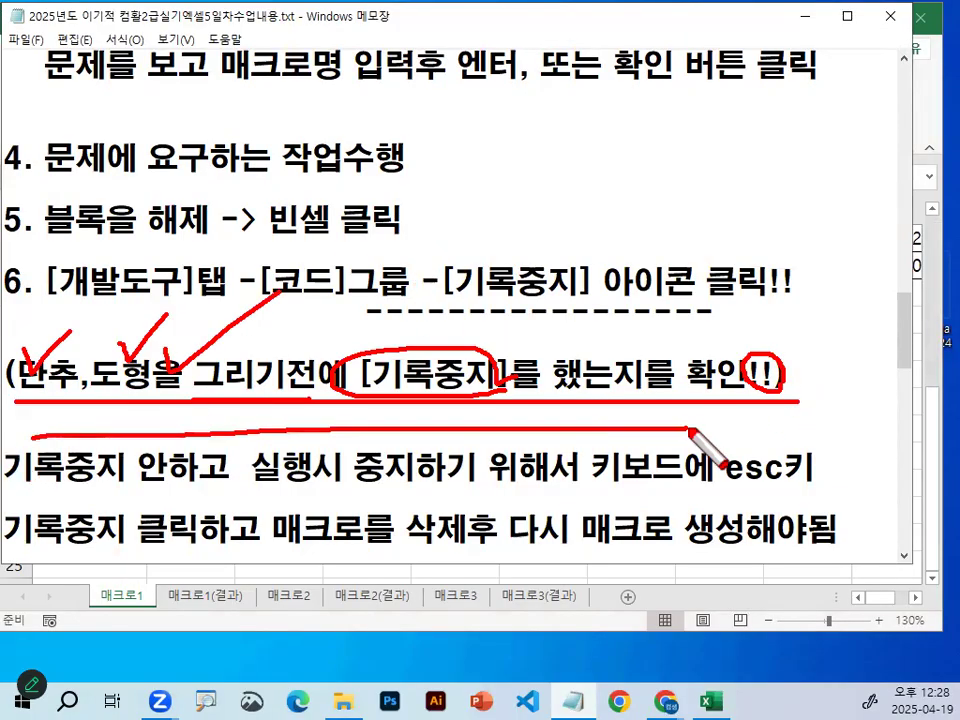
{"action": "left_click_drag", "start_coordinate": [483, 340], "coordinate": [582, 258]}
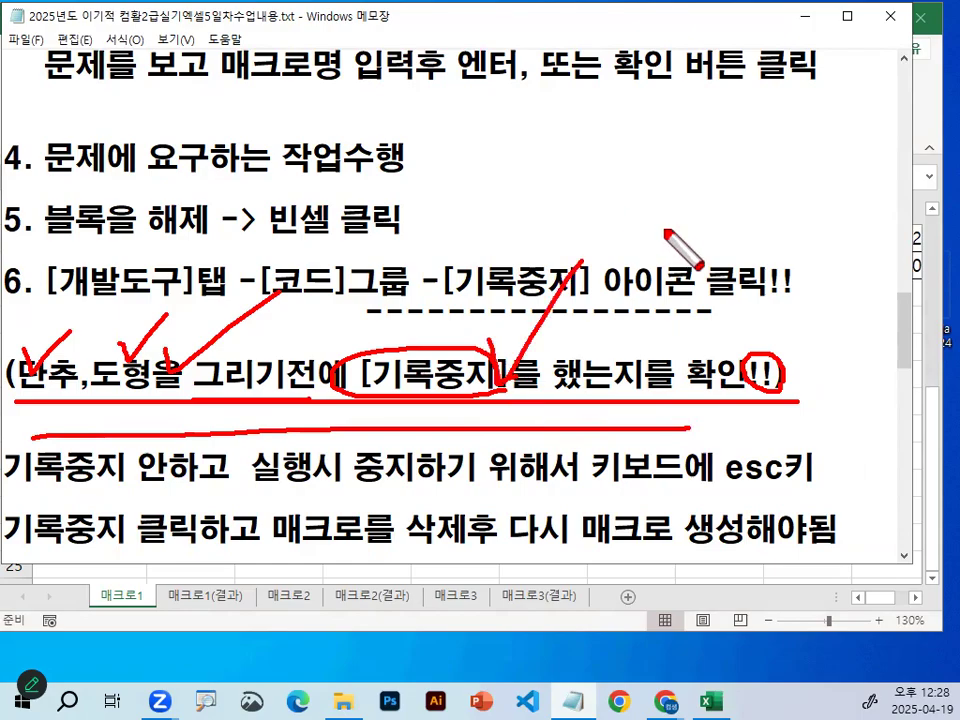
Erase the pen marks, cross out 기록중지 in the reminder line, and leave drawing mode
{"action": "key", "text": "e"}
{"action": "left_click_drag", "start_coordinate": [427, 352], "coordinate": [462, 398]}
{"action": "left_click_drag", "start_coordinate": [490, 358], "coordinate": [422, 398]}
{"action": "key", "text": "Escape"}
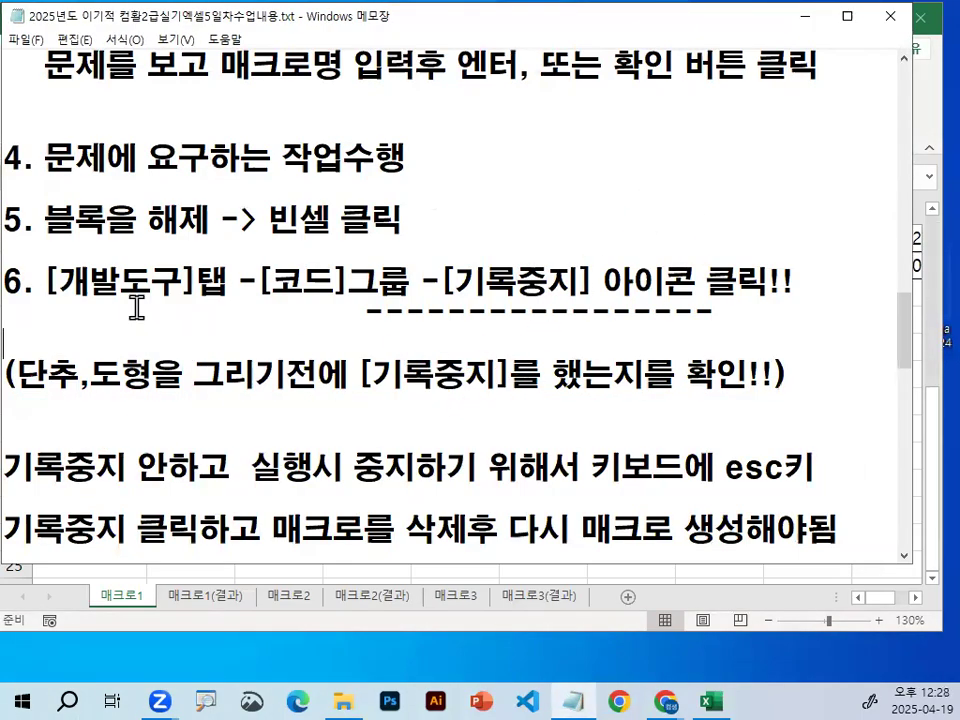
Highlight the step 6 instruction in the notes and select its [기록중지] text
{"action": "left_click_drag", "start_coordinate": [51, 279], "coordinate": [814, 300]}
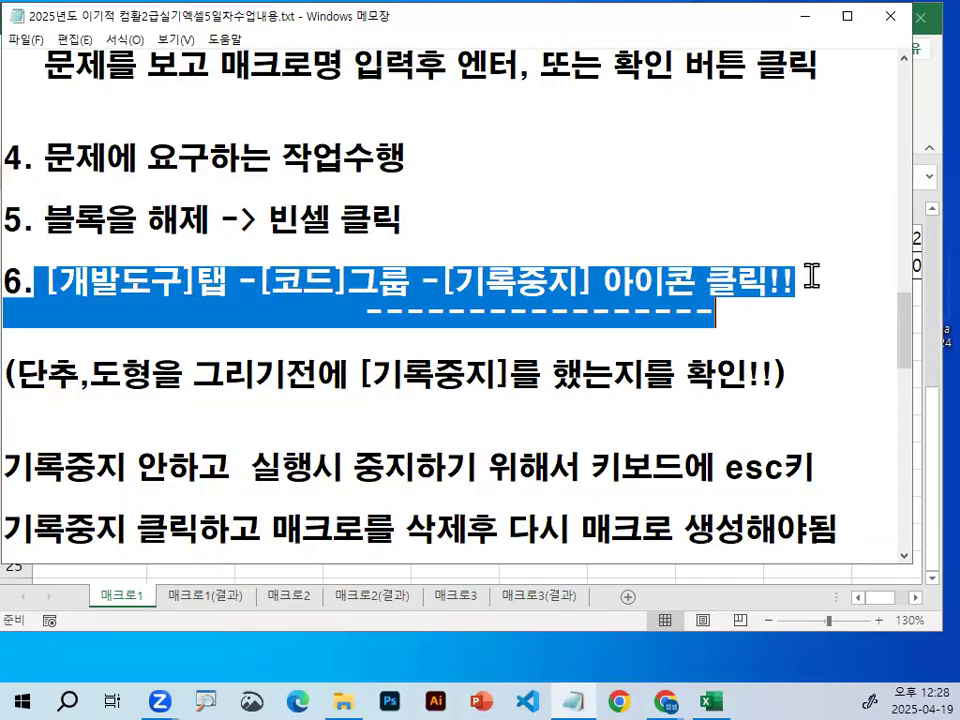
{"action": "key", "text": "shift+Home"}
{"action": "scroll", "coordinate": [514, 372], "scroll_direction": "up", "scroll_amount": 1}
{"action": "left_click_drag", "start_coordinate": [96, 265], "coordinate": [349, 257]}
{"action": "left_click", "coordinate": [452, 375]}
{"action": "left_click_drag", "start_coordinate": [452, 375], "coordinate": [594, 360]}
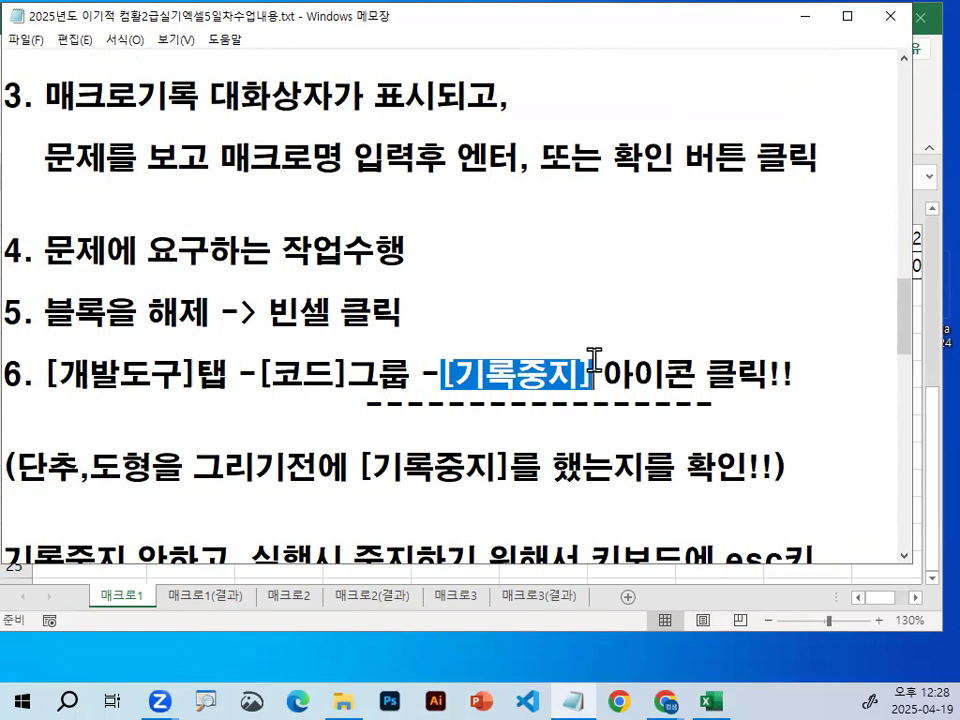
Underline 문제에 요구하는 작업 in step 4, circle 문제에, mark 기록중지 in step 6, and clear the marks
{"action": "key", "text": "ctrl+alt+g"}
{"action": "left_click_drag", "start_coordinate": [45, 268], "coordinate": [340, 272]}
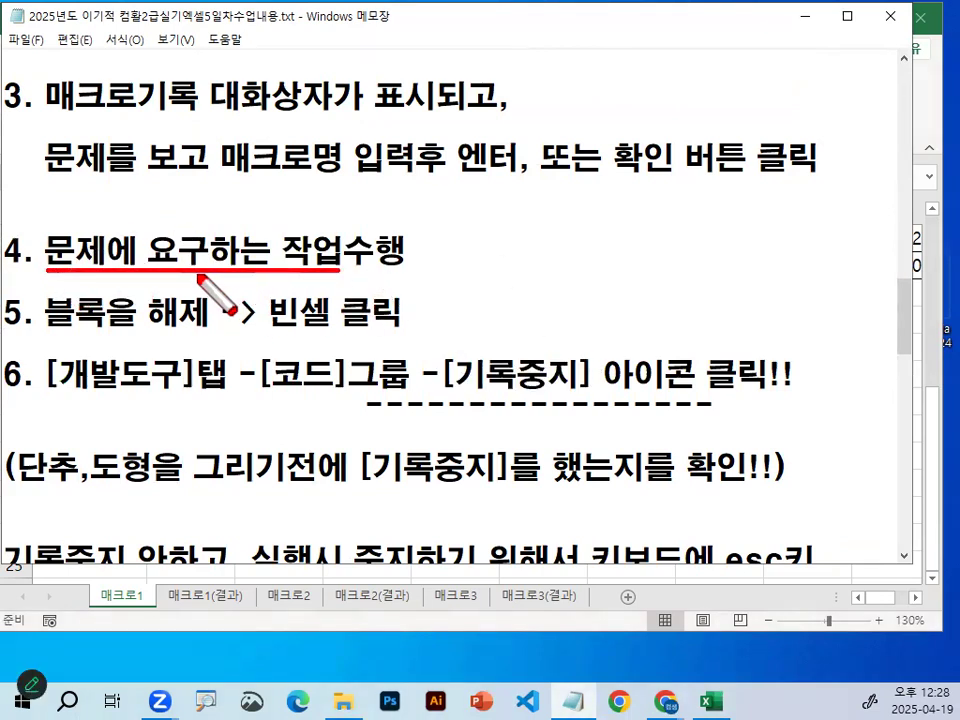
{"action": "mouse_move", "coordinate": [136, 257]}
{"action": "left_mouse_down"}
{"action": "mouse_move", "coordinate": [62, 240]}
{"action": "mouse_move", "coordinate": [150, 266]}
{"action": "left_mouse_up"}
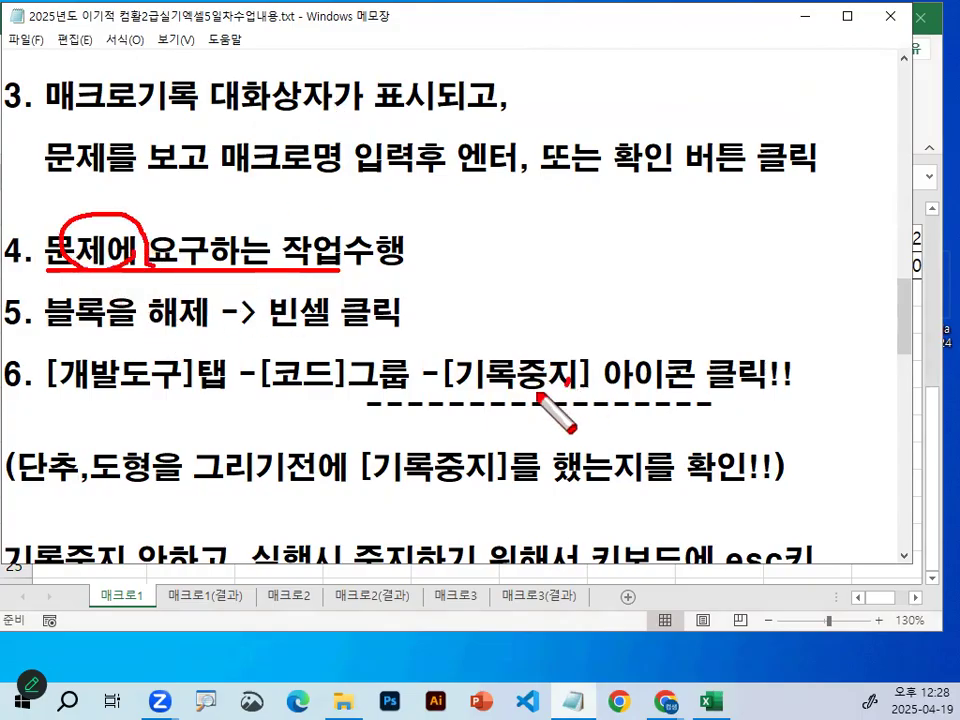
{"action": "left_click_drag", "start_coordinate": [476, 381], "coordinate": [490, 388]}
{"action": "key", "text": "Escape"}
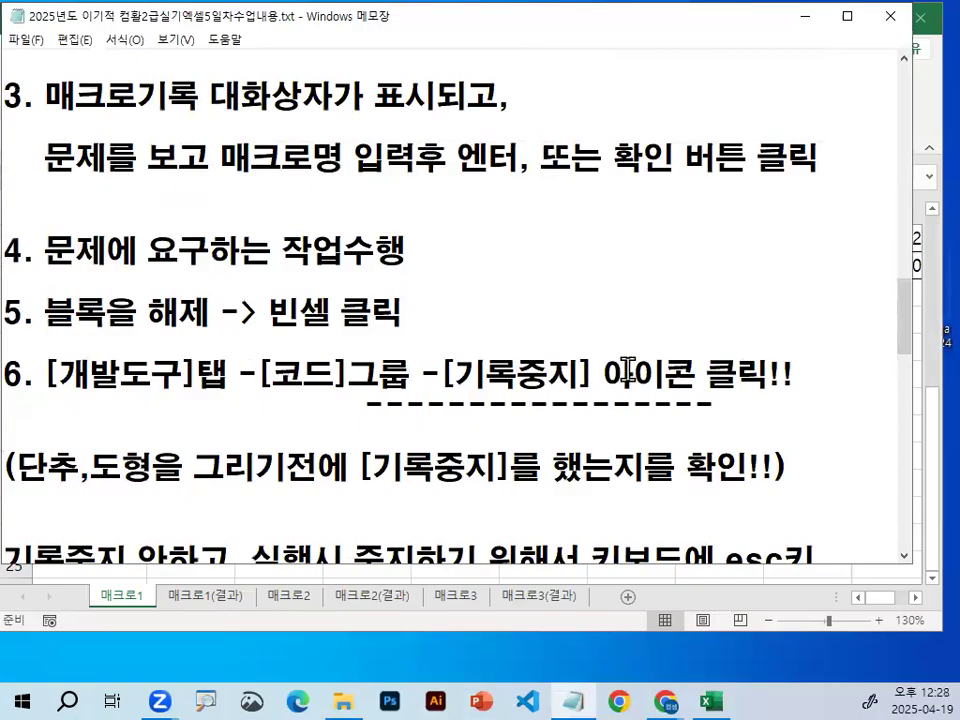
Review the notes on drawing buttons and shapes exactly on gridlines with ALT + 드래그, and minimize Notepad
{"action": "scroll", "coordinate": [600, 350], "scroll_direction": "down", "scroll_amount": 4}
{"action": "scroll", "coordinate": [629, 373], "scroll_direction": "down", "scroll_amount": 1}
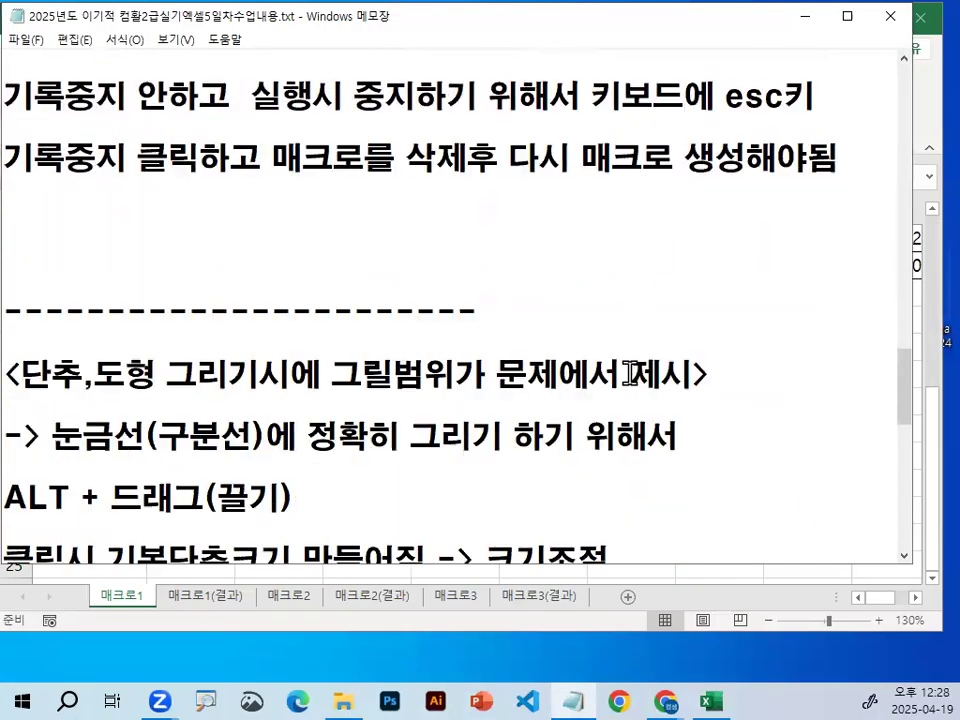
{"action": "scroll", "coordinate": [635, 362], "scroll_direction": "down", "scroll_amount": 1}
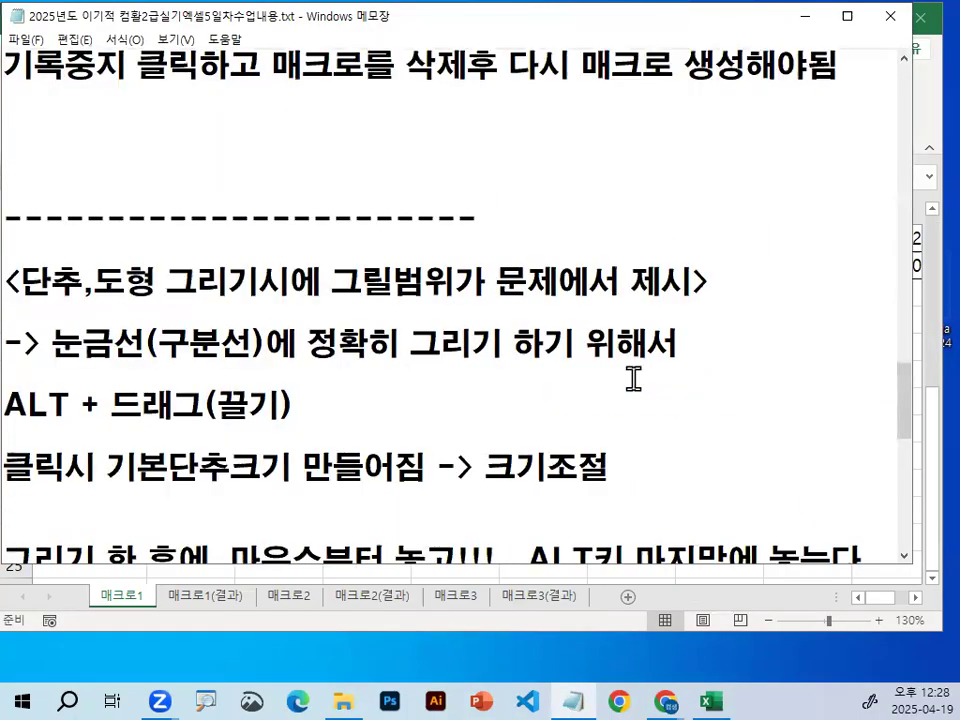
{"action": "left_click_drag", "start_coordinate": [27, 404], "coordinate": [173, 404]}
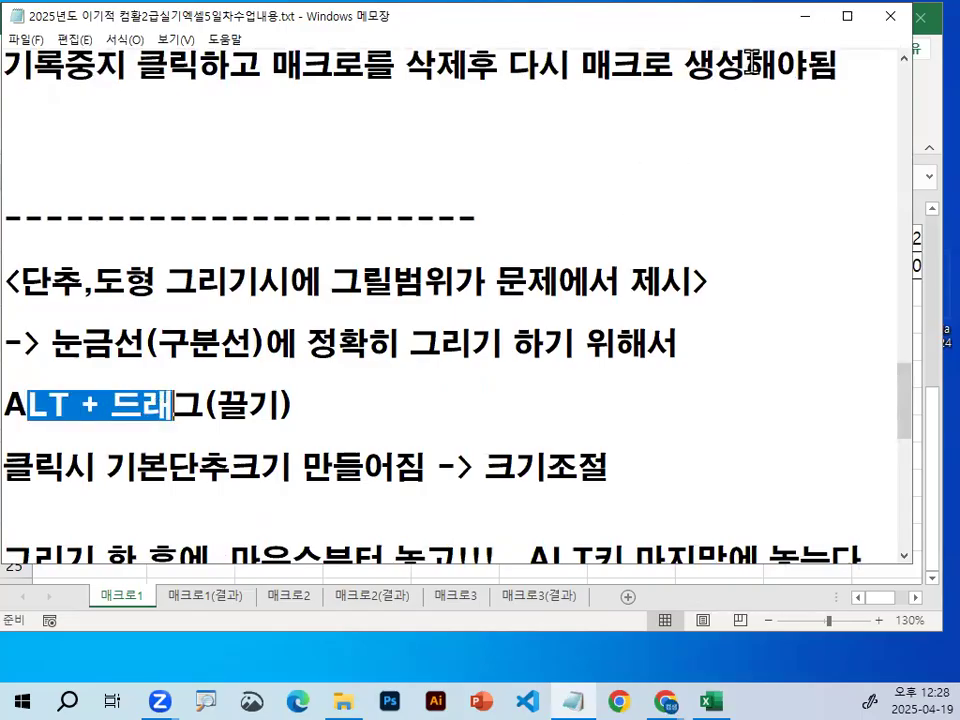
{"action": "left_click", "coordinate": [806, 18]}
Draw a practice rectangle about 3.8 cm wide and 1.3 cm high from cell B24 in the empty rows of 매크로1, and delete it
{"action": "left_click", "coordinate": [405, 535]}
{"action": "scroll", "coordinate": [440, 525], "scroll_direction": "down", "scroll_amount": 4}
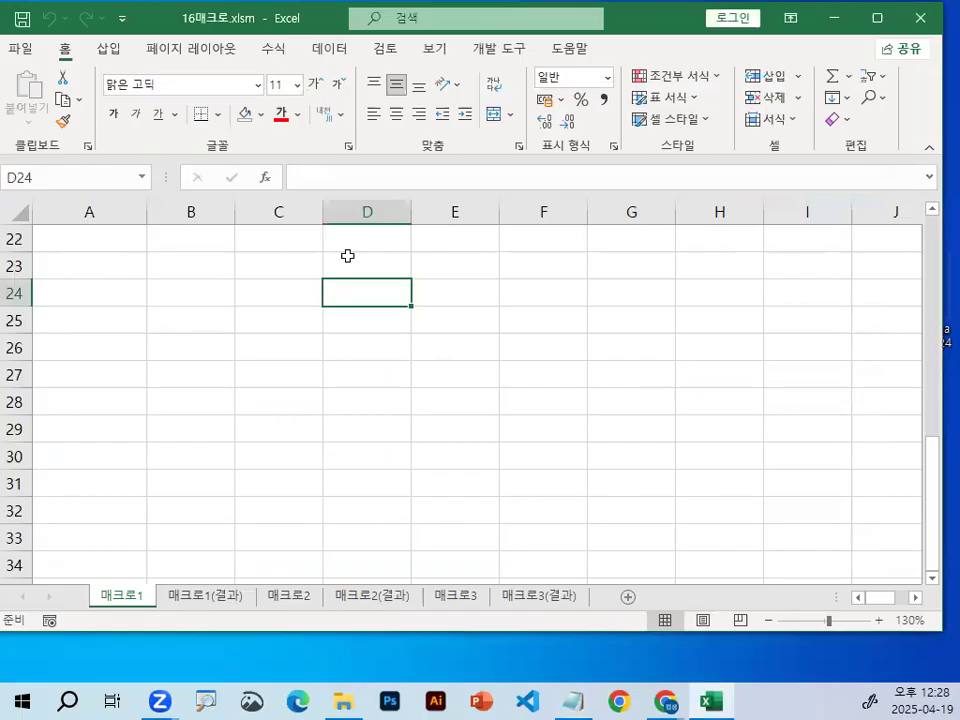
{"action": "left_click", "coordinate": [105, 50]}
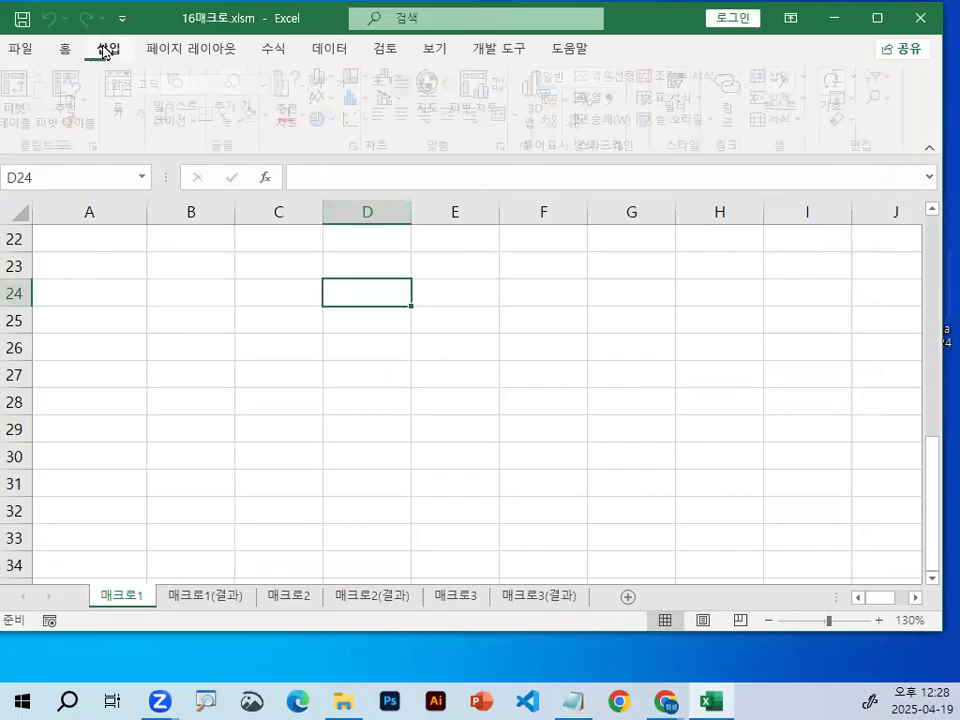
{"action": "left_click", "coordinate": [180, 110]}
{"action": "left_click", "coordinate": [229, 222]}
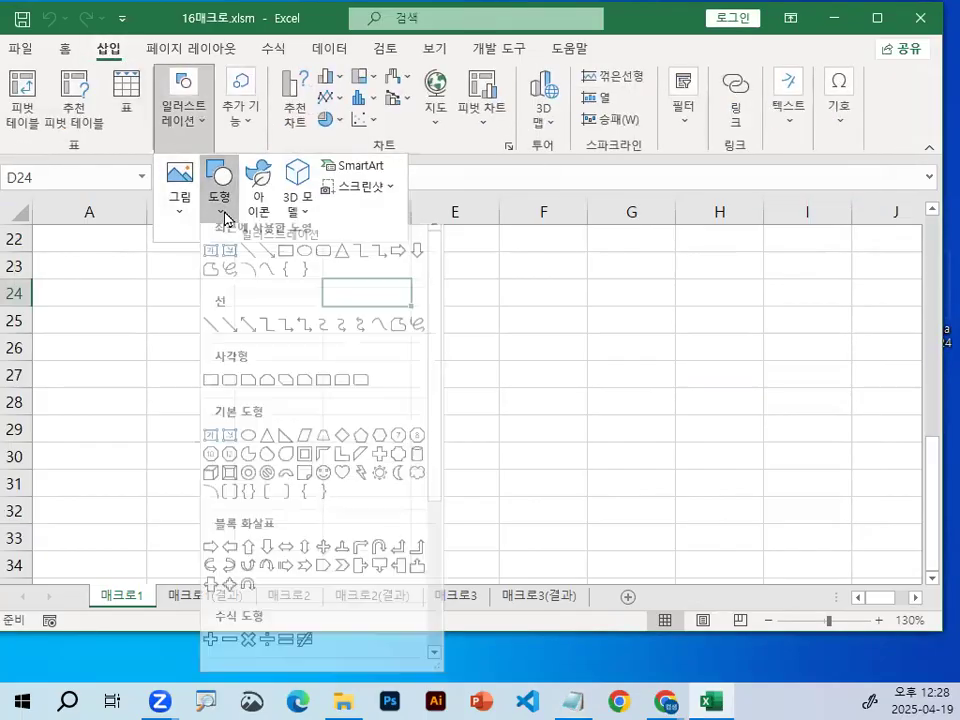
{"action": "left_click", "coordinate": [227, 393]}
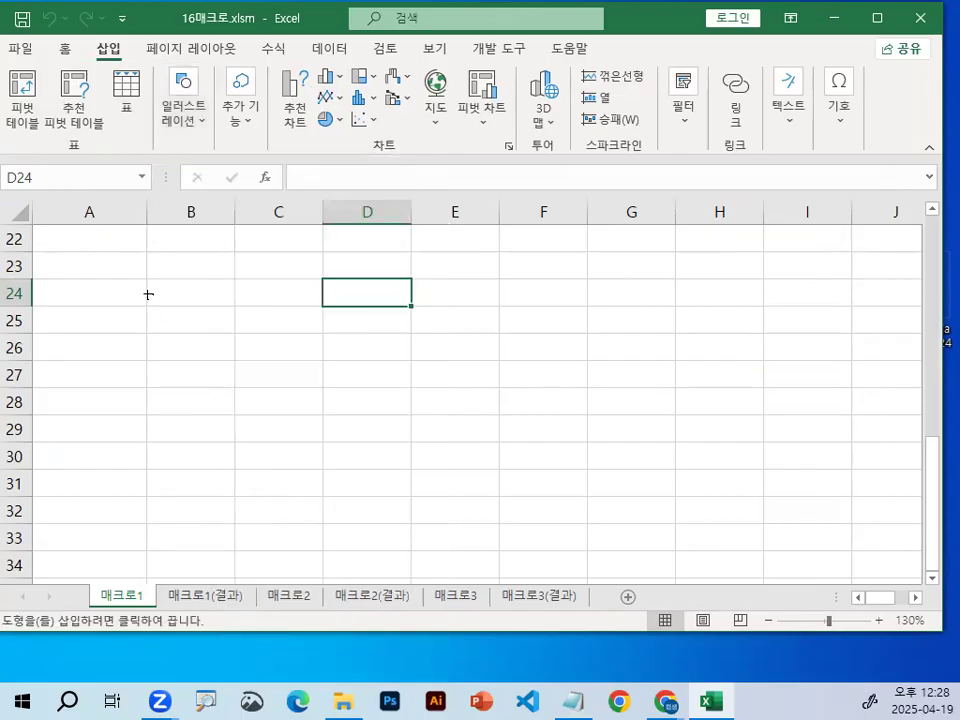
{"action": "left_click_drag", "start_coordinate": [146, 279], "coordinate": [320, 339]}
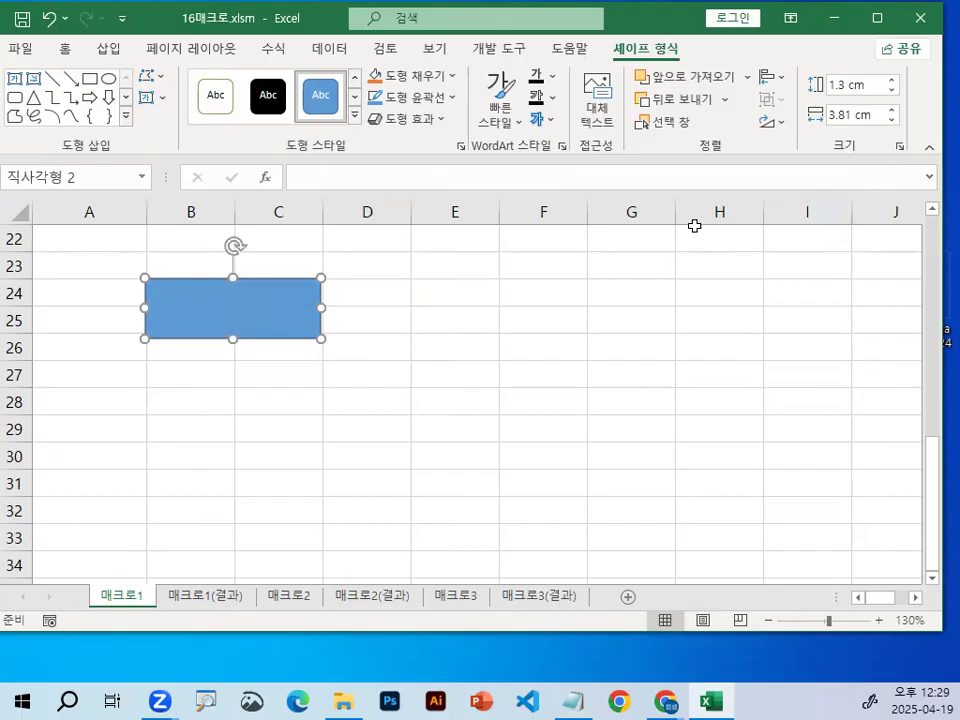
{"action": "key", "text": "Delete"}
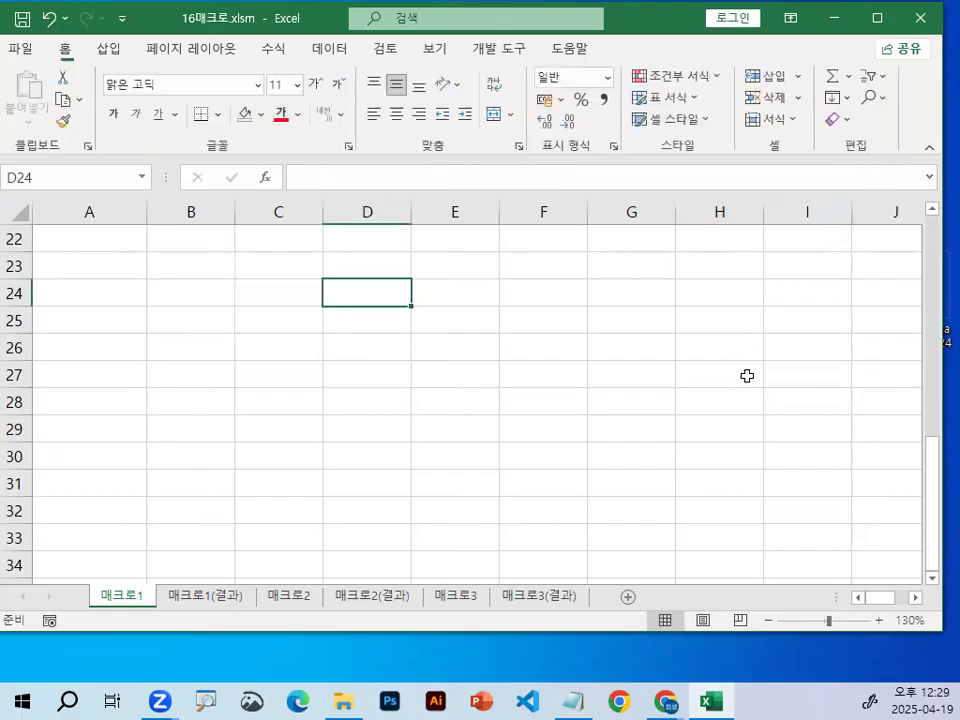
Draw a practice rectangle snapped to the cell gridlines, starting at cell B26 and spanning columns B to C, and delete it
{"action": "left_click", "coordinate": [884, 456]}
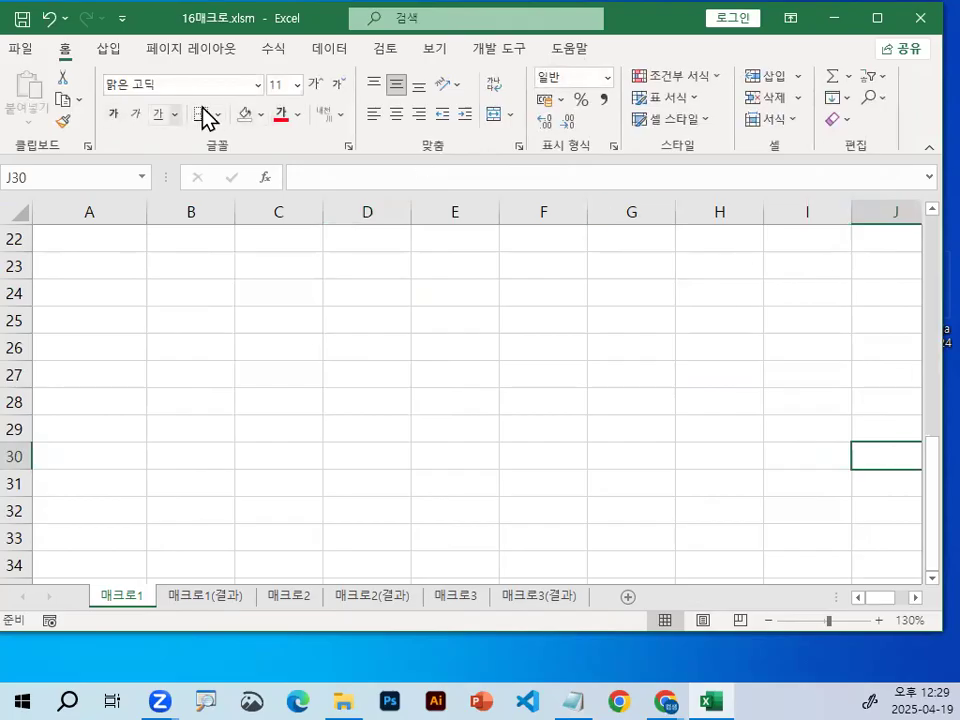
{"action": "left_click", "coordinate": [108, 50]}
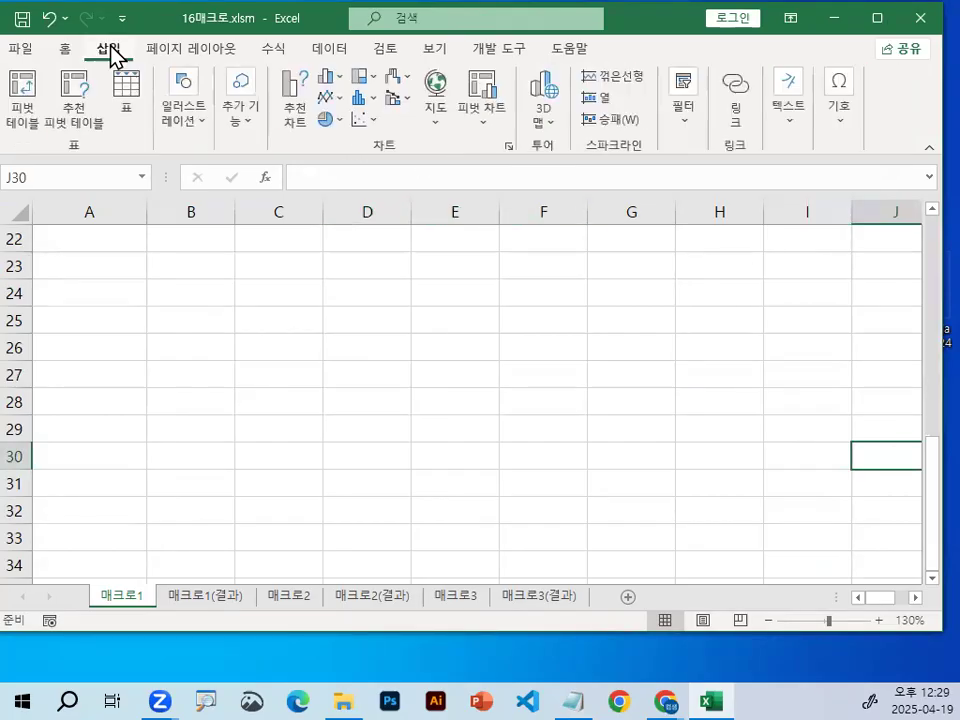
{"action": "left_click", "coordinate": [200, 125]}
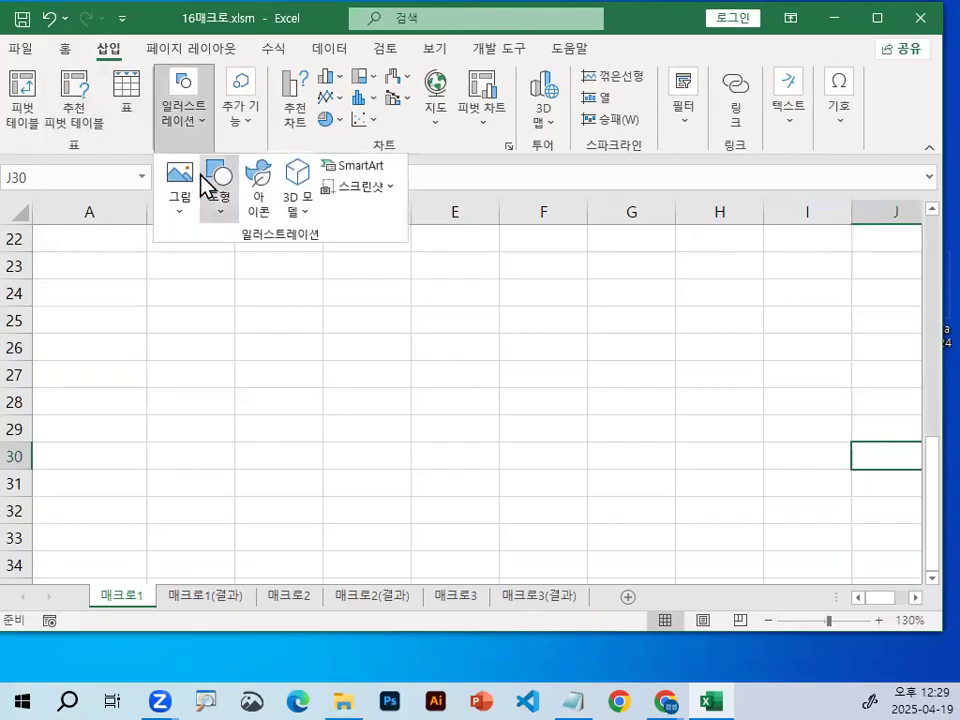
{"action": "left_click", "coordinate": [219, 196]}
{"action": "left_click", "coordinate": [210, 390]}
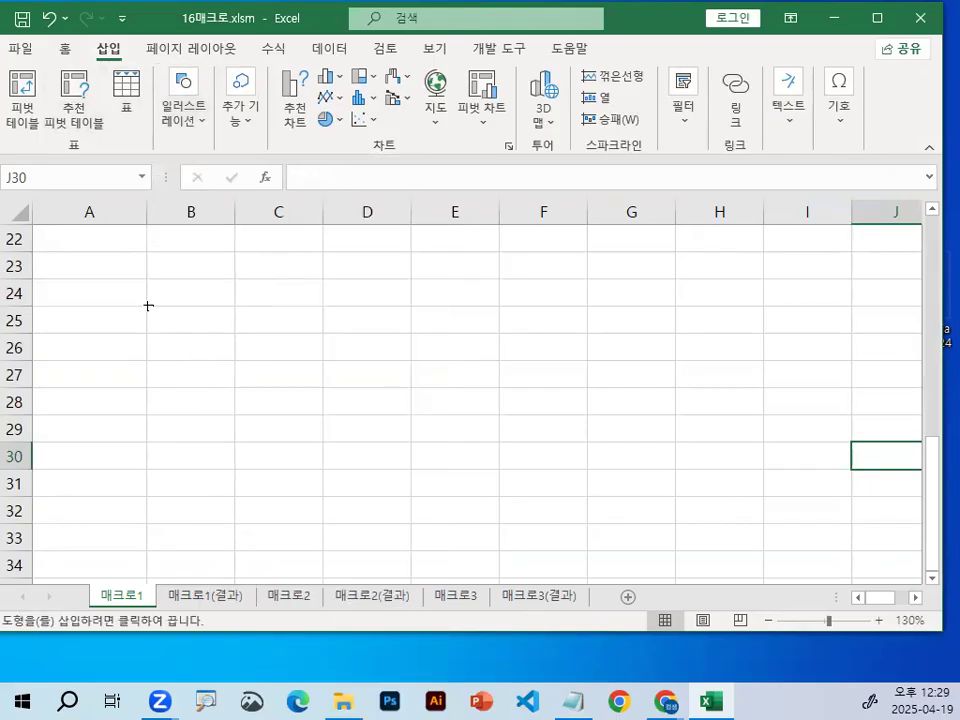
{"action": "left_click_drag", "start_coordinate": [185, 333], "coordinate": [352, 408]}
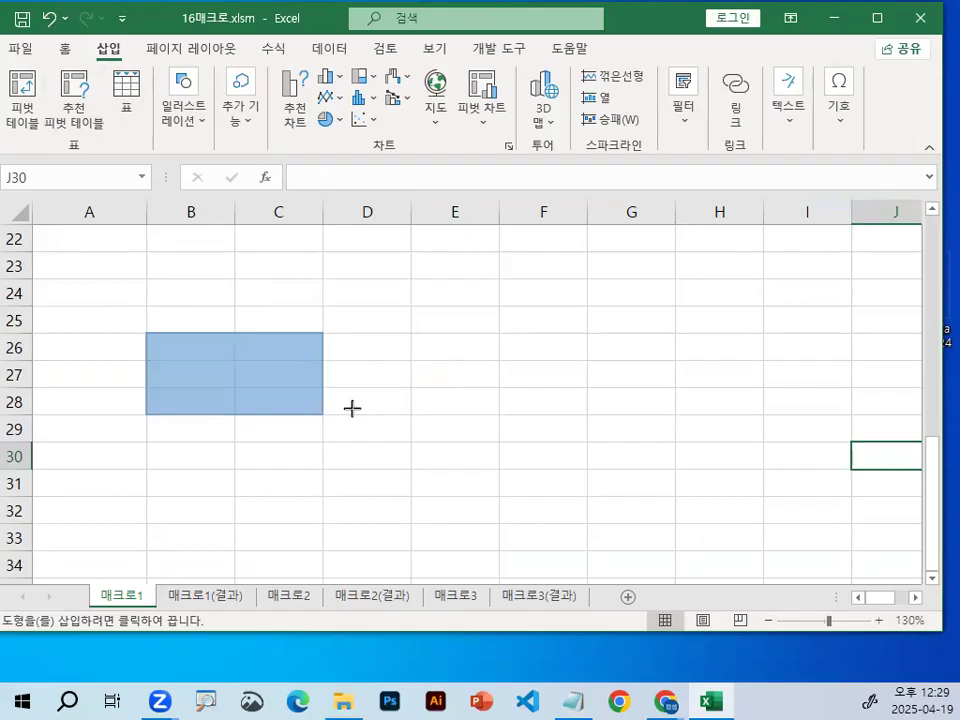
{"action": "left_click_drag", "start_coordinate": [352, 408], "coordinate": [348, 386]}
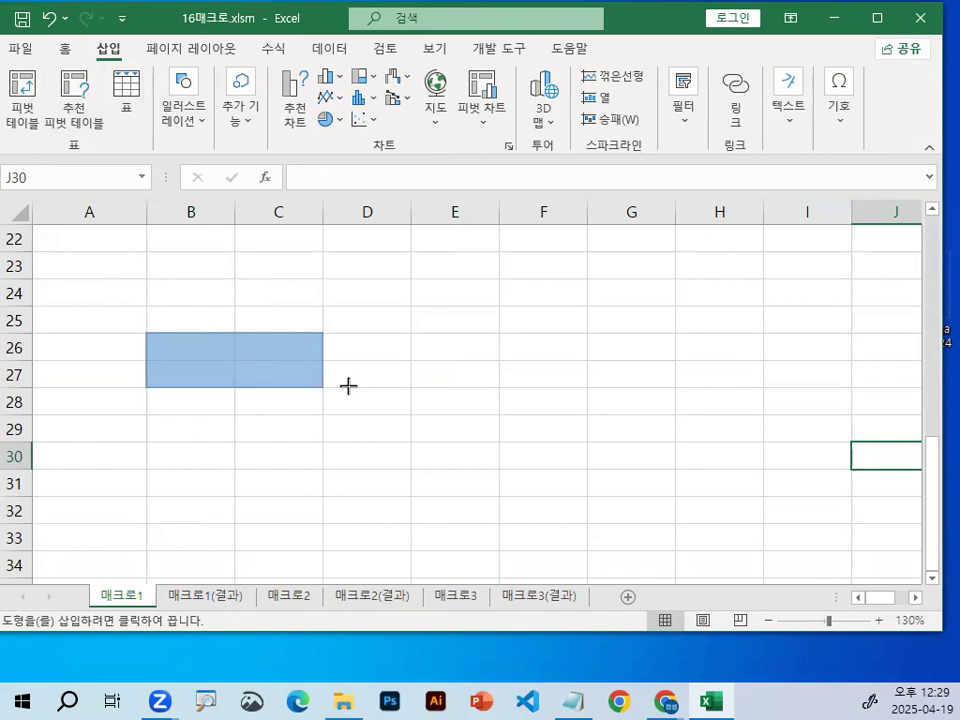
{"action": "mouse_move", "coordinate": [348, 386]}
{"action": "left_mouse_down"}
{"action": "mouse_move", "coordinate": [281, 379]}
{"action": "mouse_move", "coordinate": [417, 406]}
{"action": "mouse_move", "coordinate": [355, 393]}
{"action": "left_mouse_up"}
{"action": "key", "text": "Delete"}
{"action": "left_click", "coordinate": [434, 448]}
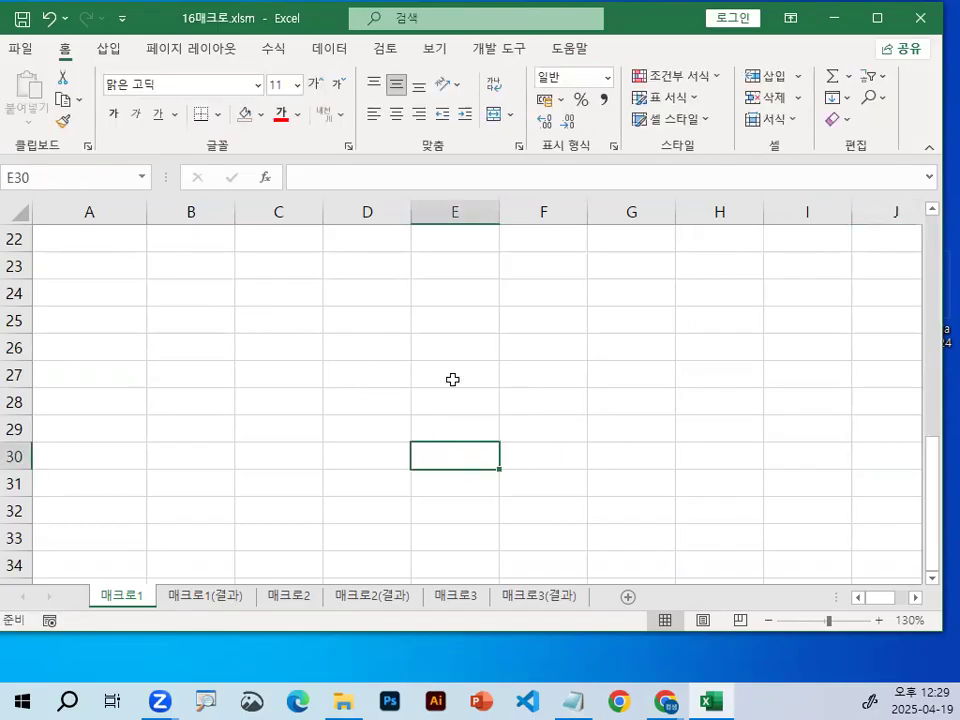
{"action": "left_click", "coordinate": [424, 300]}
Return to the 평균 and 서식 buttons below the table in 매크로1 and open the list of recorded macros
{"action": "scroll", "coordinate": [322, 410], "scroll_direction": "up", "scroll_amount": 2}
{"action": "scroll", "coordinate": [320, 410], "scroll_direction": "up", "scroll_amount": 2}
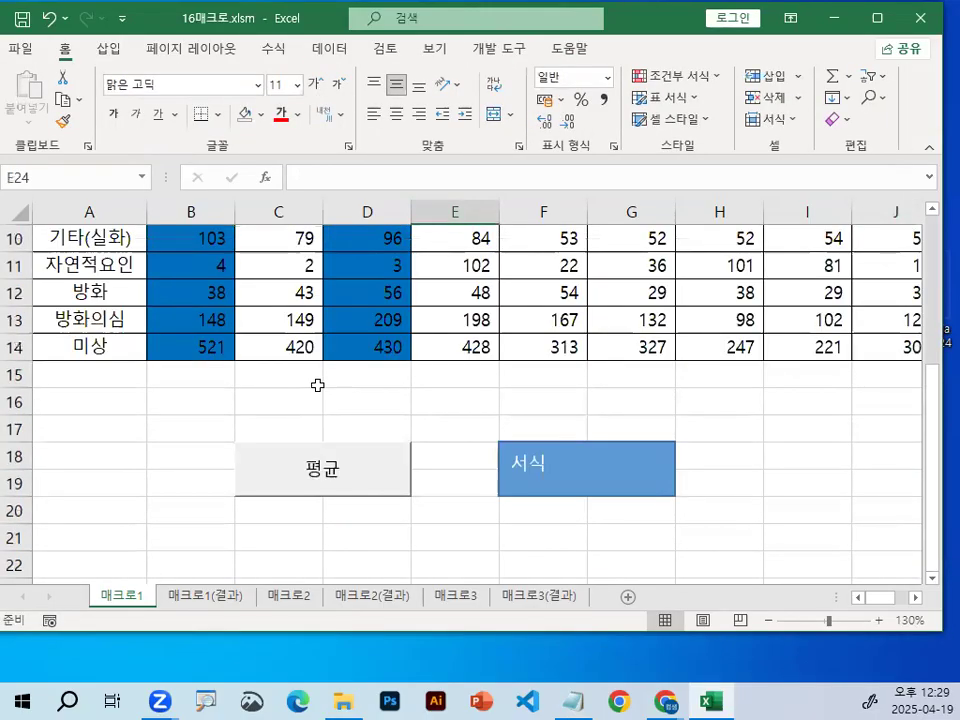
{"action": "left_click", "coordinate": [488, 50]}
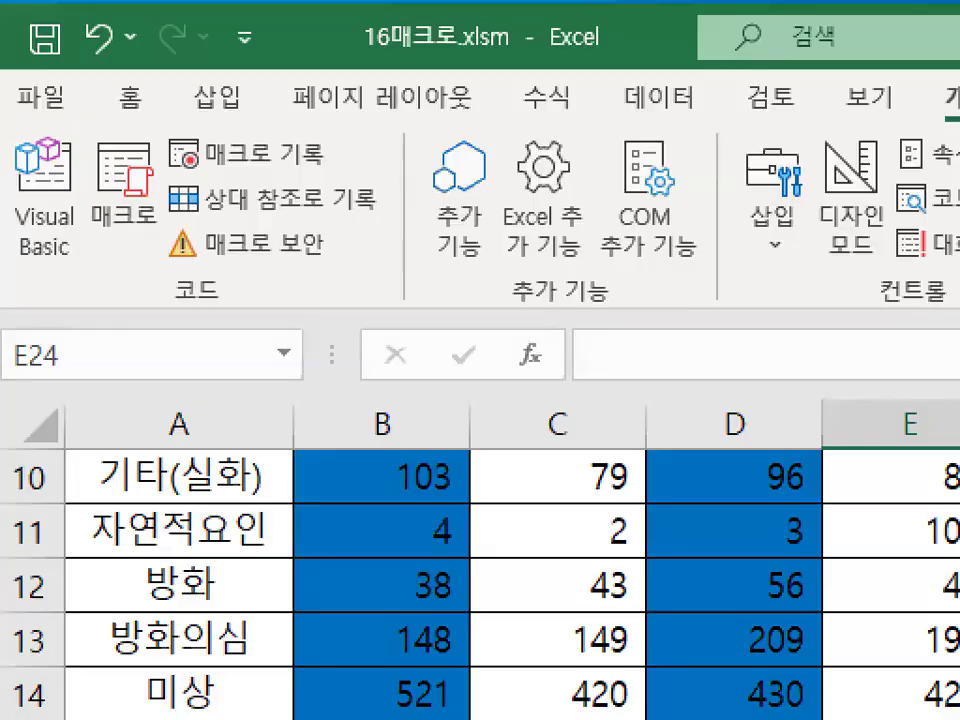
{"action": "left_click_drag", "start_coordinate": [230, 318], "coordinate": [236, 316]}
{"action": "mouse_move", "coordinate": [165, 226]}
{"action": "left_mouse_down"}
{"action": "mouse_move", "coordinate": [140, 186]}
{"action": "mouse_move", "coordinate": [60, 180]}
{"action": "mouse_move", "coordinate": [135, 125]}
{"action": "left_mouse_up"}
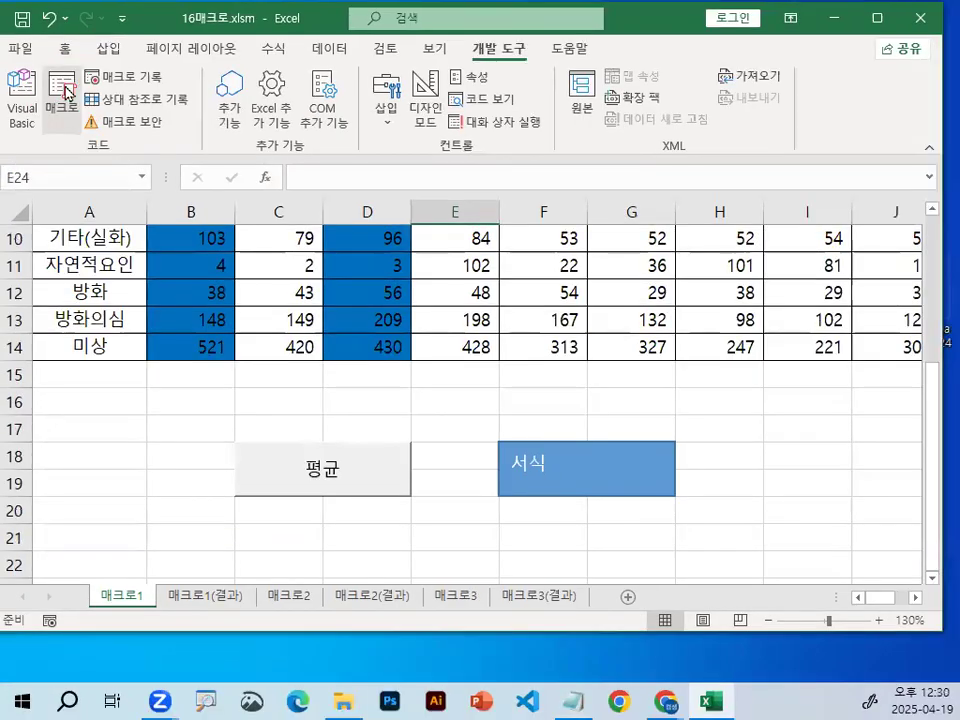
{"action": "left_click", "coordinate": [125, 180]}
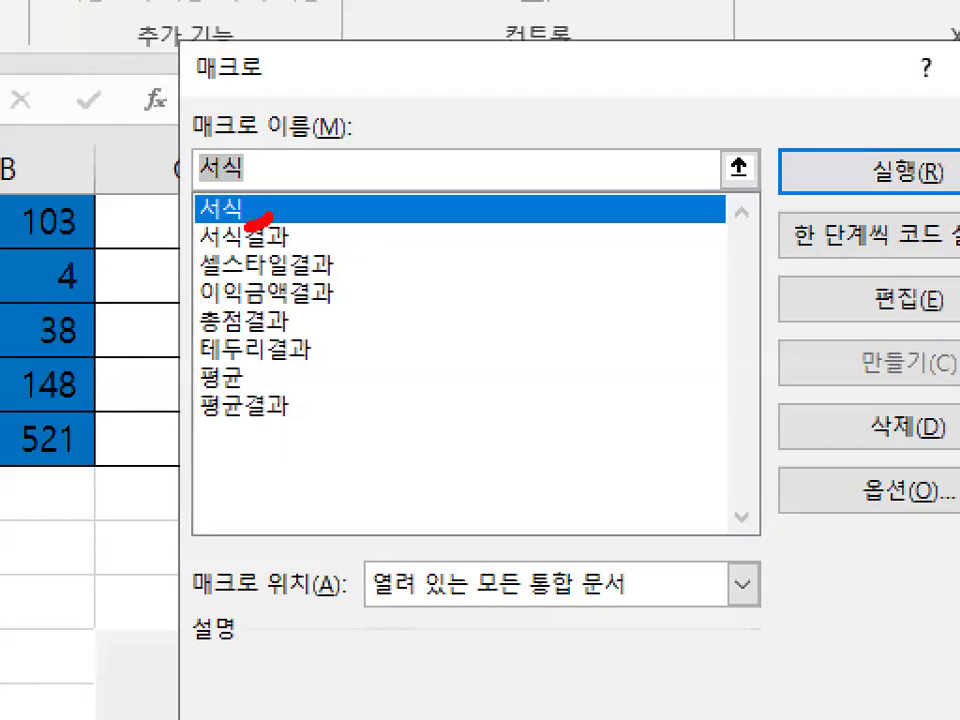
Mark the 서식 macro and circle 삭제 in the macro list, clear the marks, and close the list without deleting anything
{"action": "mouse_move", "coordinate": [270, 212]}
{"action": "left_mouse_down"}
{"action": "mouse_move", "coordinate": [190, 215]}
{"action": "mouse_move", "coordinate": [262, 214]}
{"action": "left_mouse_up"}
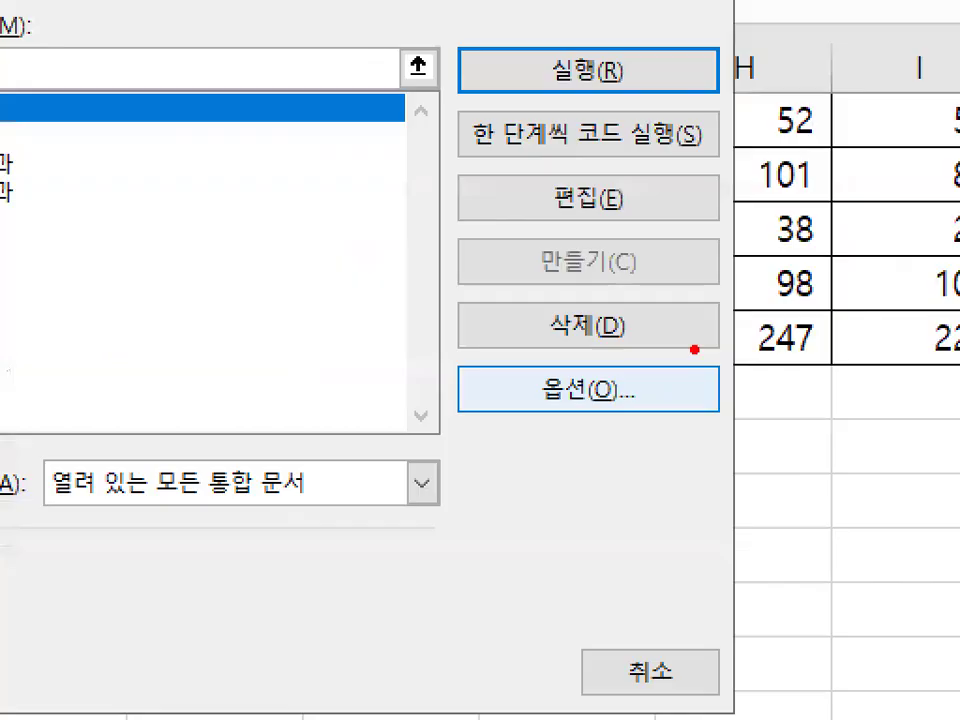
{"action": "left_click_drag", "start_coordinate": [694, 351], "coordinate": [638, 352]}
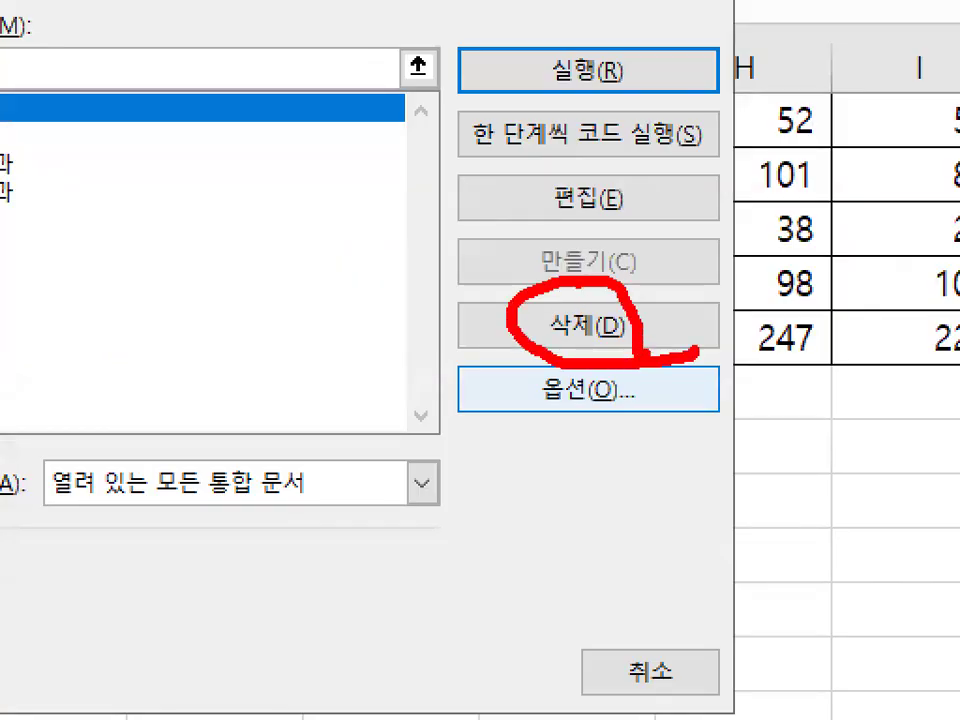
{"action": "left_click_drag", "start_coordinate": [578, 284], "coordinate": [818, 96]}
{"action": "key", "text": "Escape"}
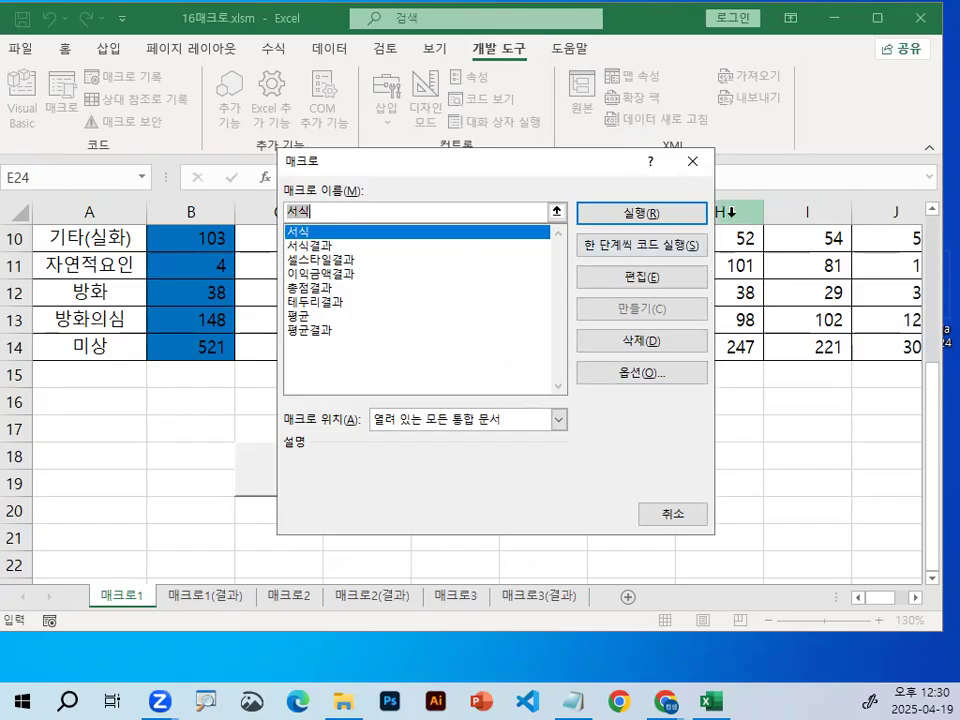
{"action": "key", "text": "ctrl+1"}
{"action": "left_click", "coordinate": [299, 221]}
{"action": "mouse_move", "coordinate": [354, 219]}
{"action": "left_mouse_down"}
{"action": "mouse_move", "coordinate": [328, 232]}
{"action": "mouse_move", "coordinate": [434, 32]}
{"action": "left_mouse_up"}
{"action": "key", "text": "Escape"}
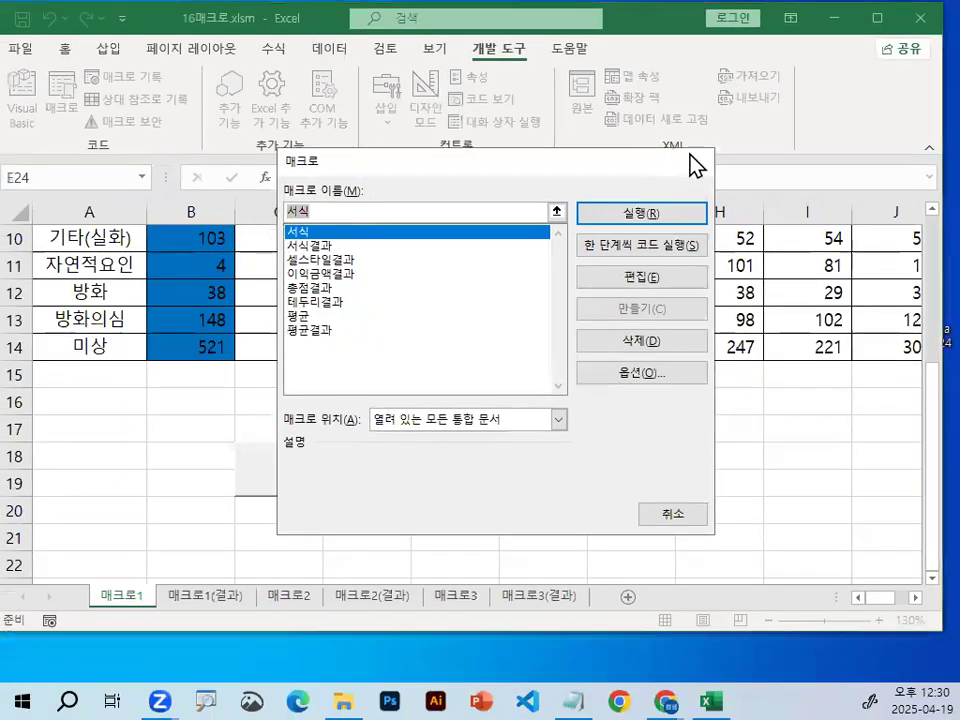
{"action": "left_click", "coordinate": [695, 163]}
Circle the 평균 button below the table with the red annotation pen and clear the marks
{"action": "left_click", "coordinate": [131, 431]}
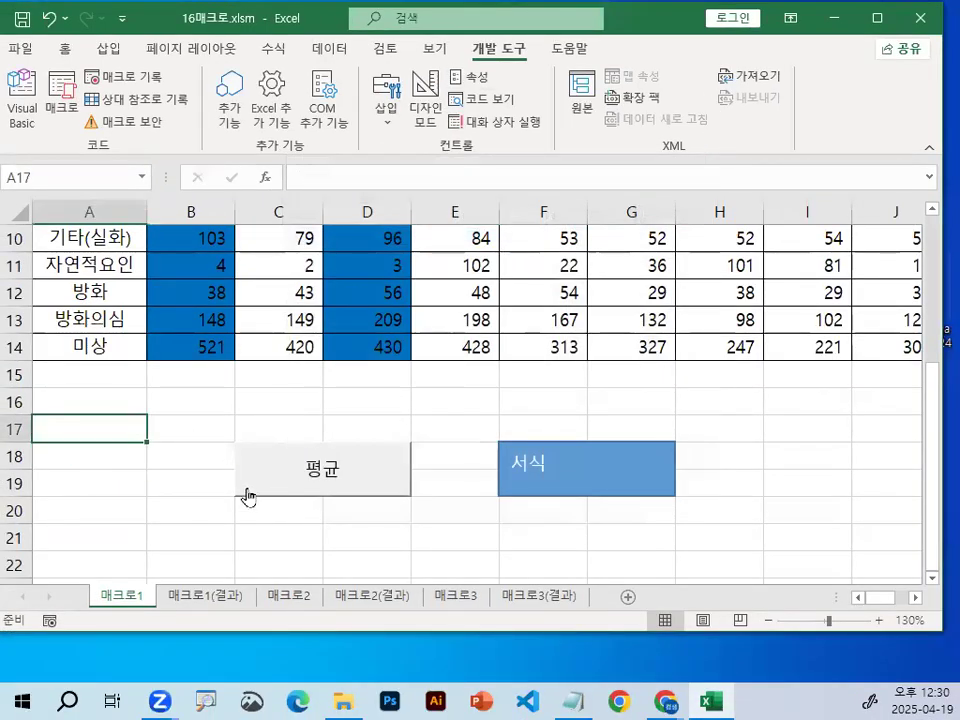
{"action": "key", "text": "ctrl+1"}
{"action": "left_click", "coordinate": [232, 492]}
{"action": "mouse_move", "coordinate": [406, 463]}
{"action": "left_mouse_down"}
{"action": "mouse_move", "coordinate": [422, 358]}
{"action": "mouse_move", "coordinate": [433, 454]}
{"action": "left_mouse_up"}
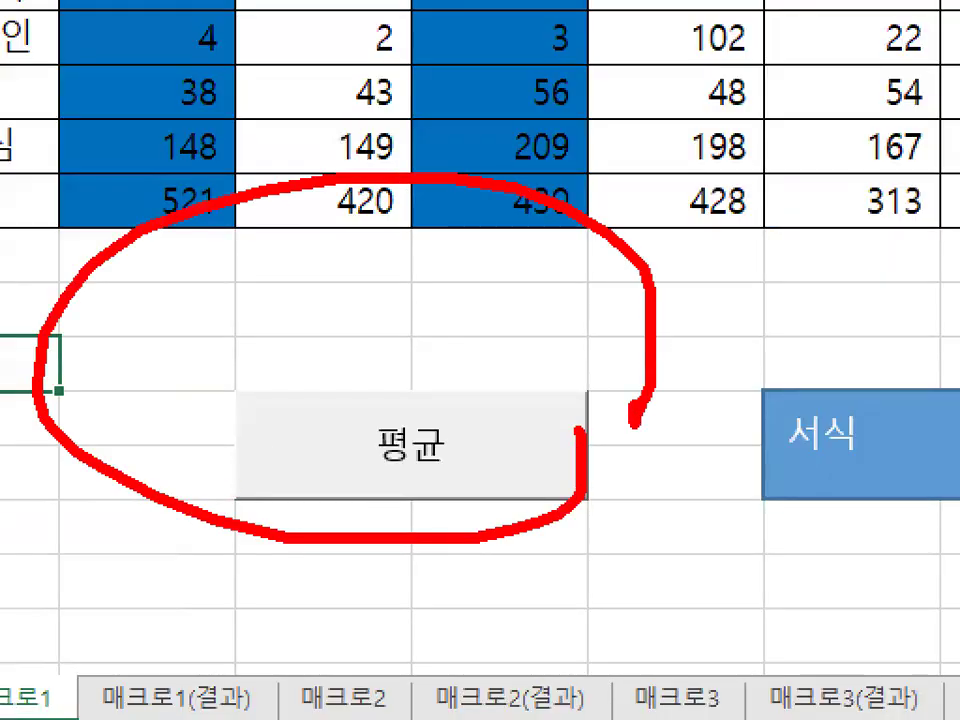
{"action": "key", "text": "Escape"}
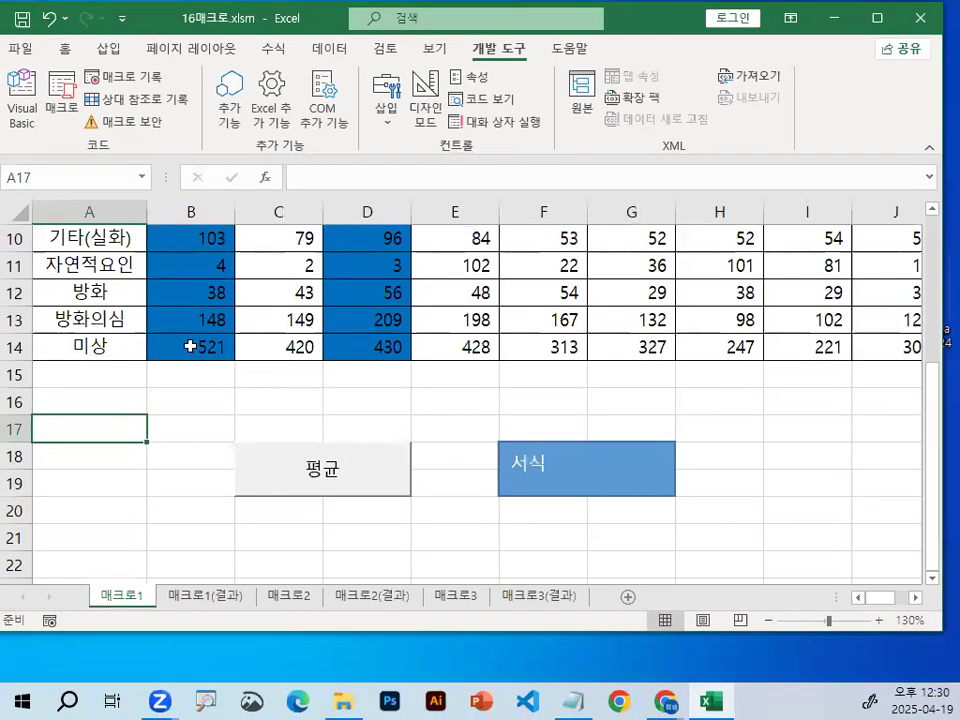
{"action": "key", "text": "ctrl+1"}
{"action": "left_click", "coordinate": [459, 484]}
{"action": "mouse_move", "coordinate": [459, 484]}
{"action": "left_mouse_down"}
{"action": "mouse_move", "coordinate": [474, 432]}
{"action": "mouse_move", "coordinate": [460, 483]}
{"action": "left_mouse_up"}
{"action": "key", "text": "Escape"}
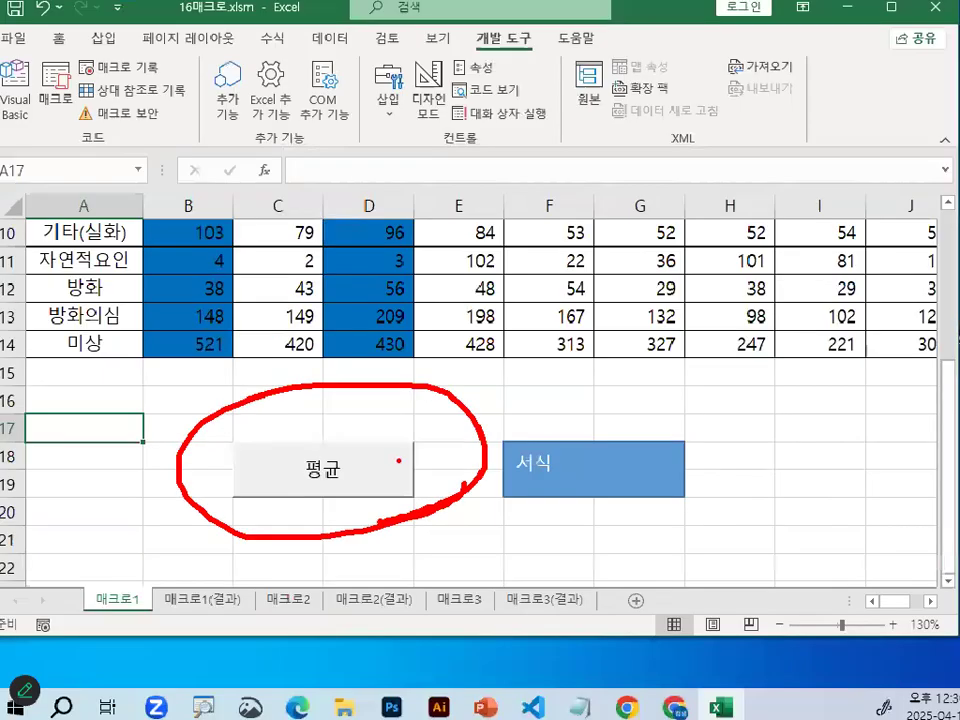
{"action": "key", "text": "Escape"}
Assign the 평균 macro to the 평균 button
{"action": "right_click", "coordinate": [308, 468]}
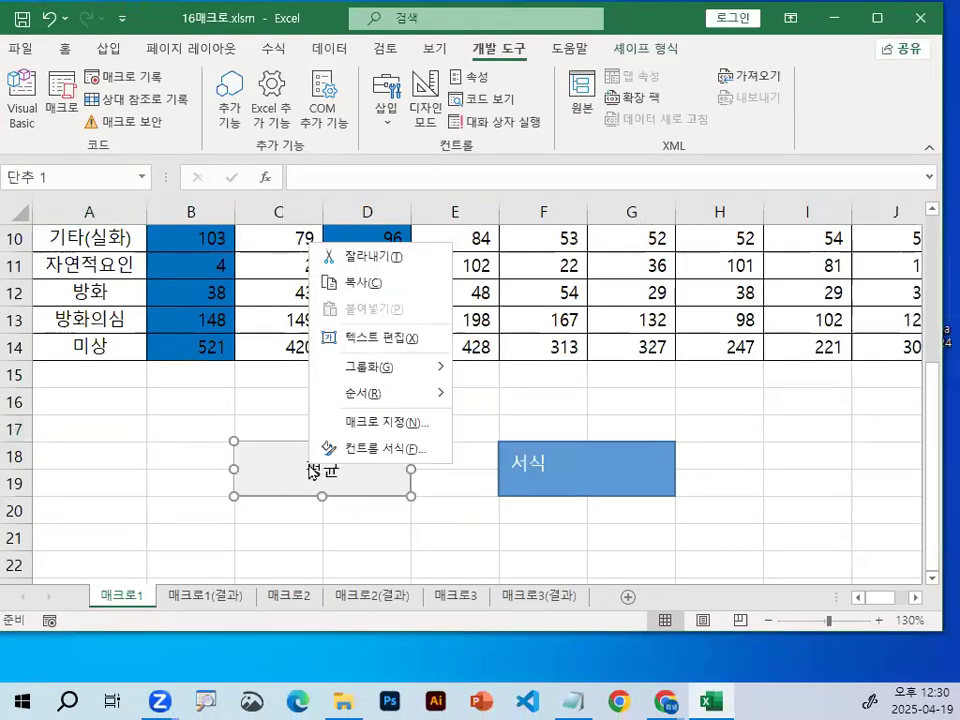
{"action": "left_click", "coordinate": [395, 422]}
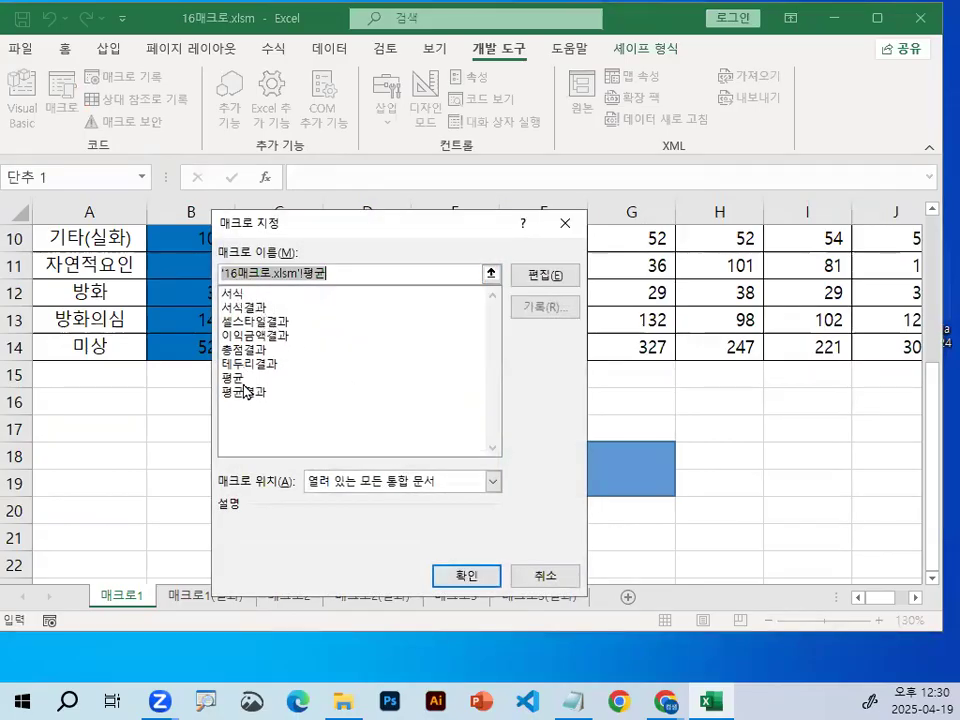
{"action": "left_click", "coordinate": [239, 380]}
{"action": "left_click", "coordinate": [455, 575]}
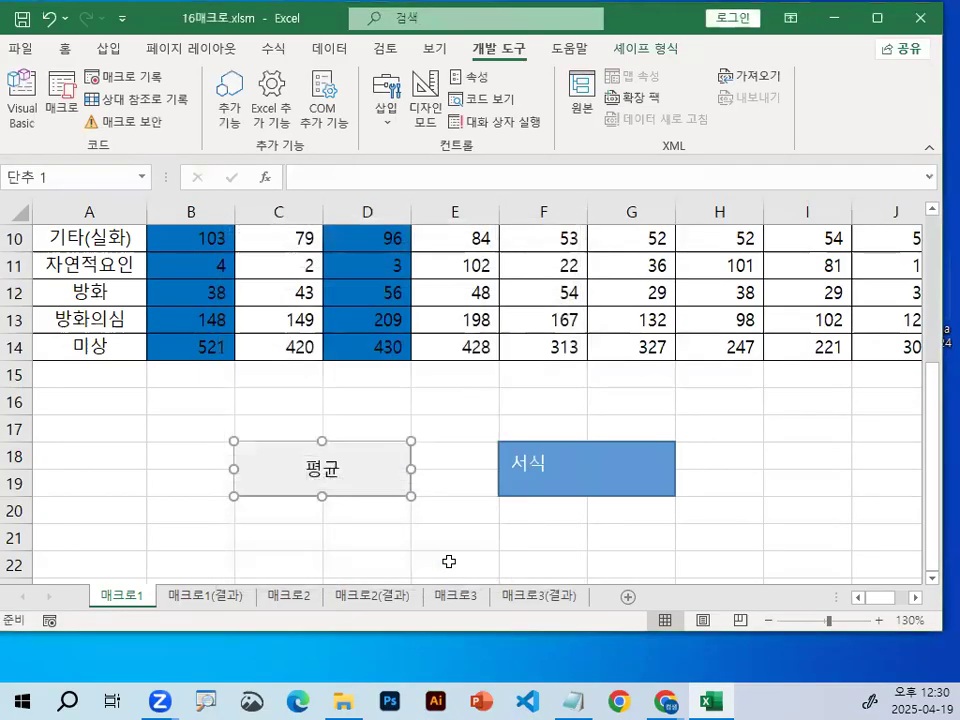
Circle and cross out the 평균 button with the annotation pen, and clear the marks
{"action": "left_click", "coordinate": [449, 553]}
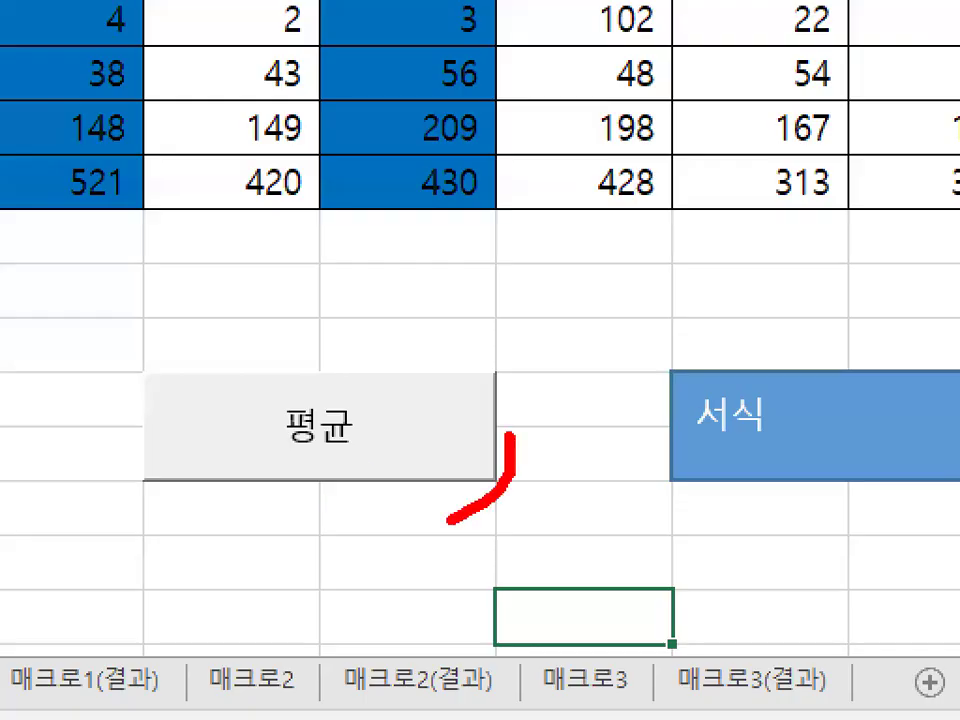
{"action": "left_click_drag", "start_coordinate": [479, 236], "coordinate": [218, 578]}
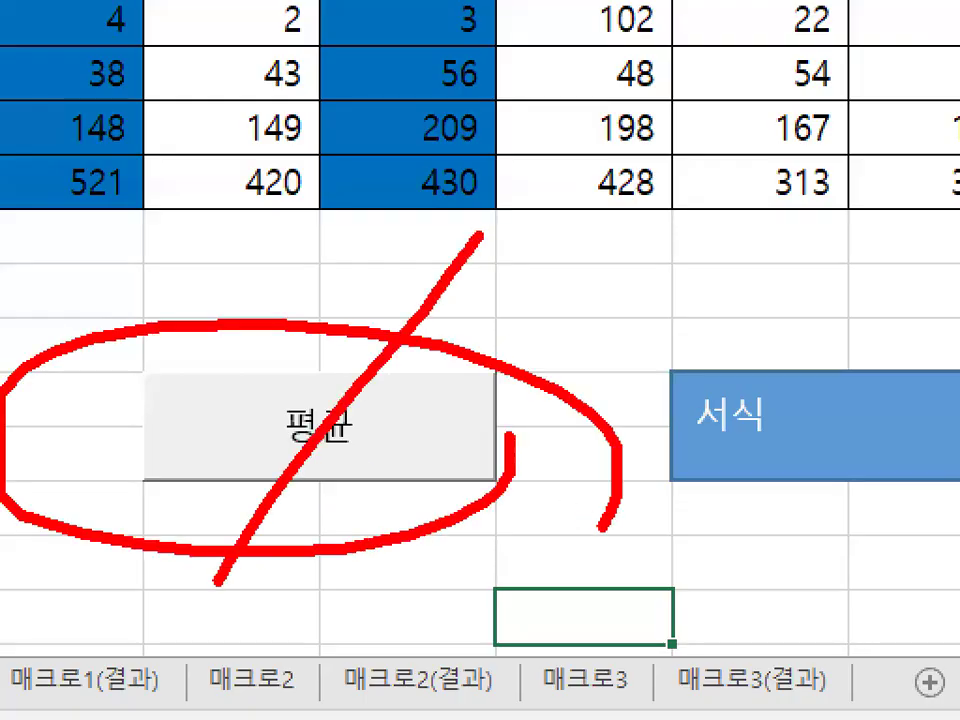
{"action": "left_click_drag", "start_coordinate": [280, 269], "coordinate": [511, 667]}
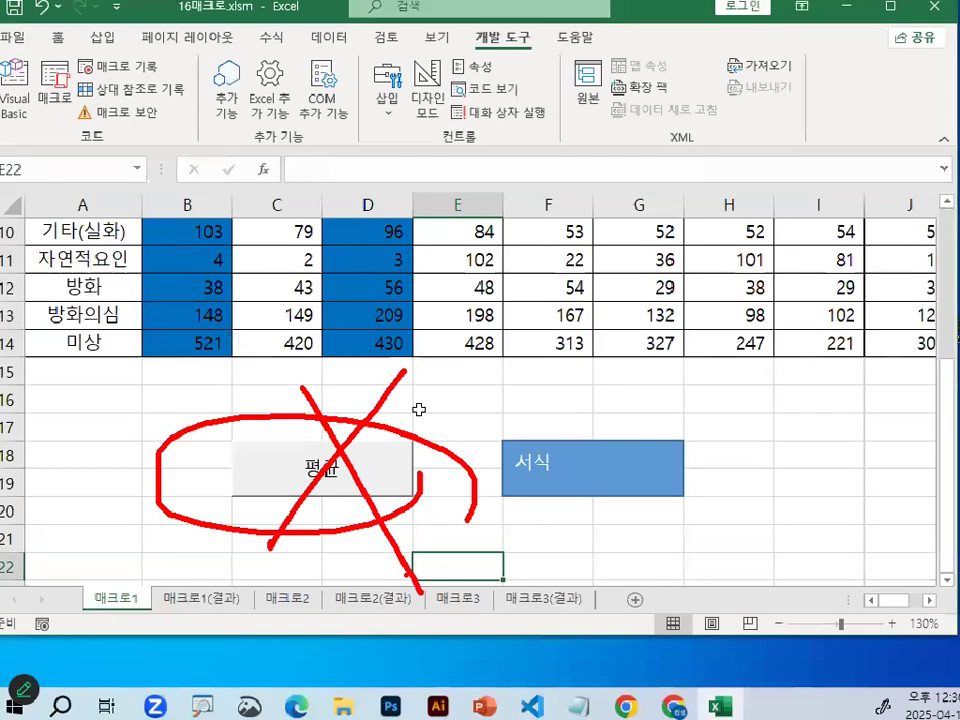
{"action": "left_click", "coordinate": [419, 409]}
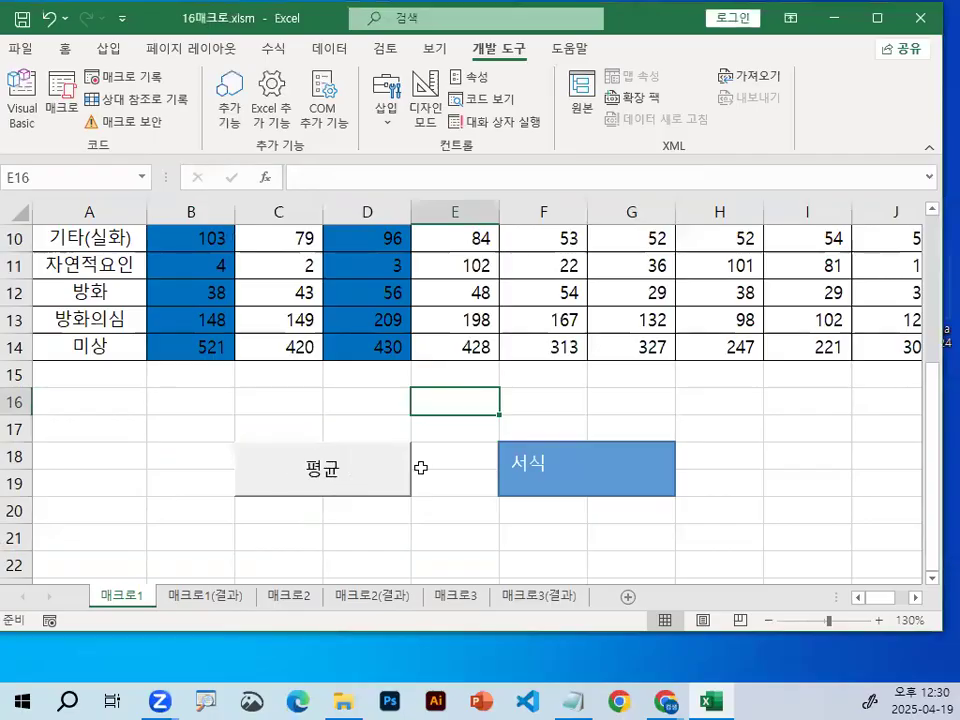
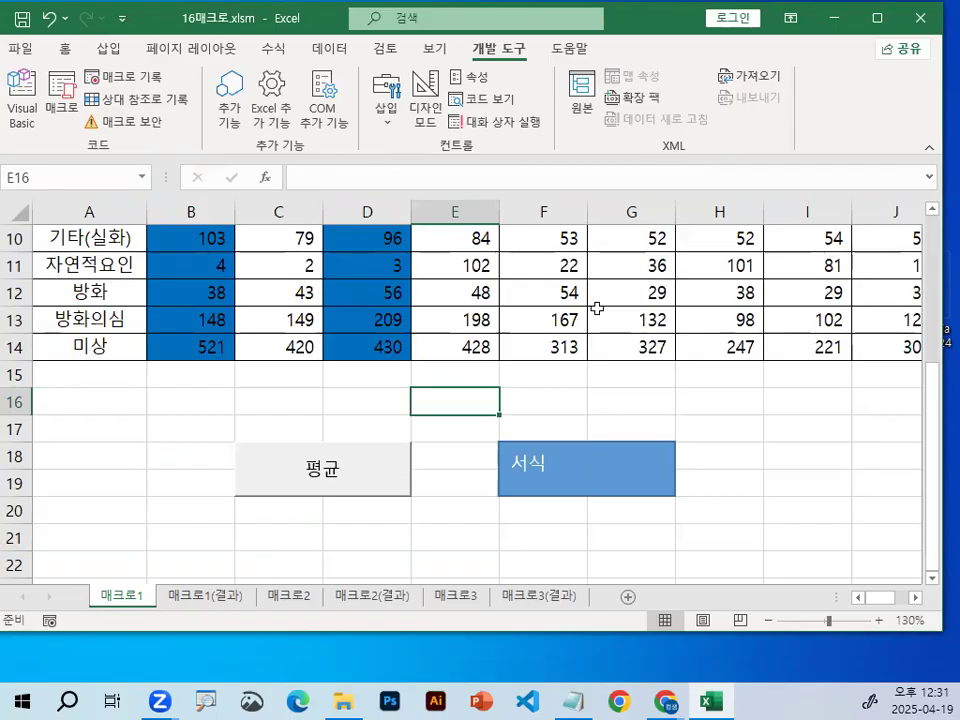
{"action": "left_click", "coordinate": [311, 420]}
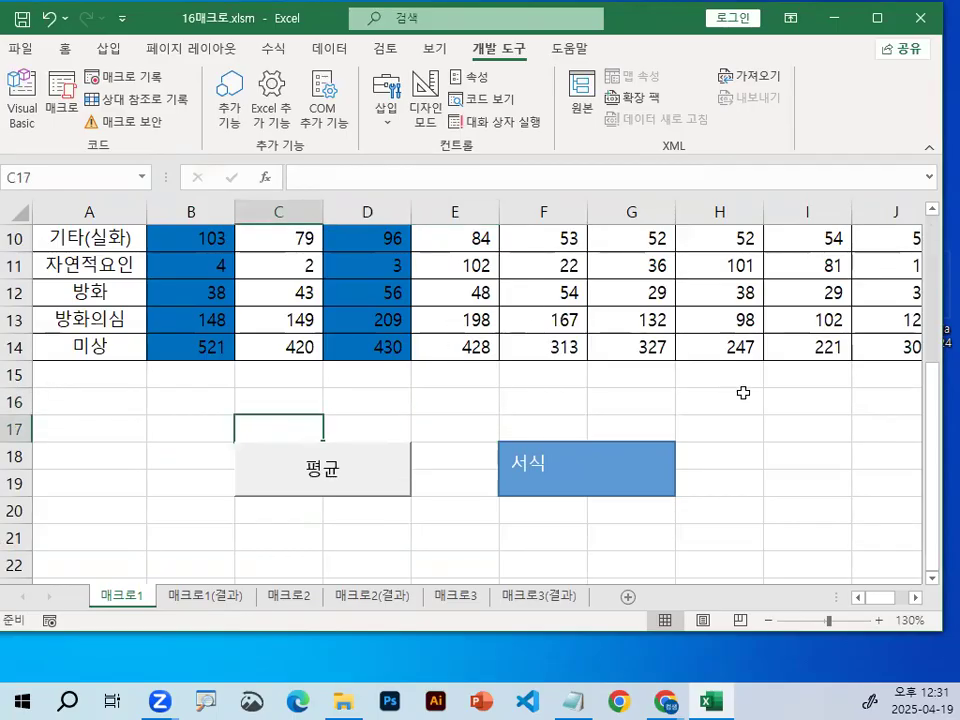
{"action": "left_click", "coordinate": [826, 458]}
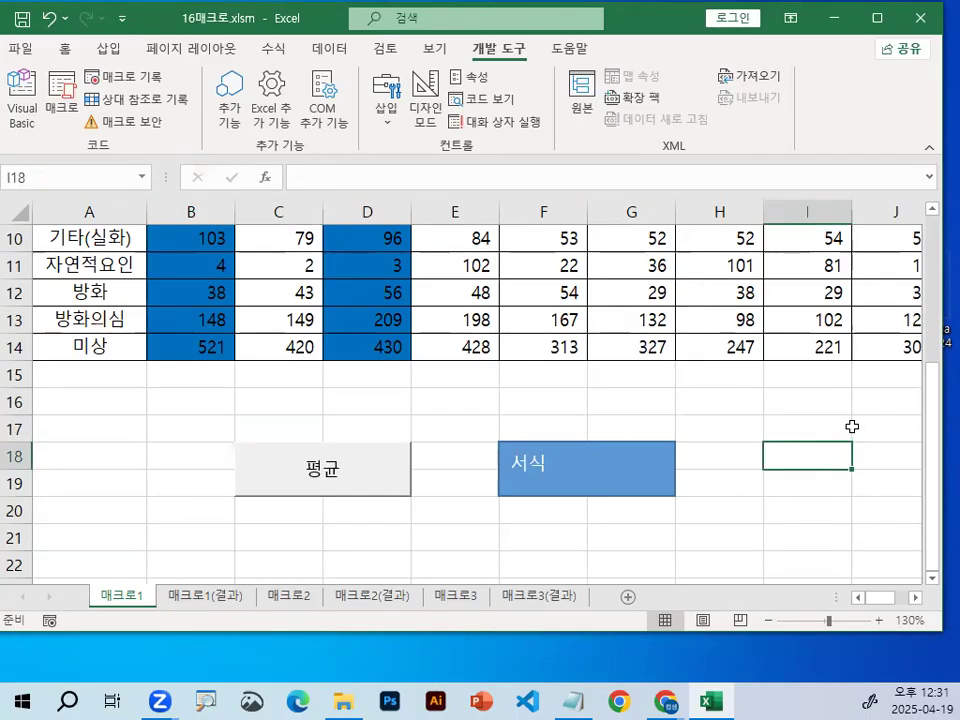
{"action": "left_click", "coordinate": [90, 428]}
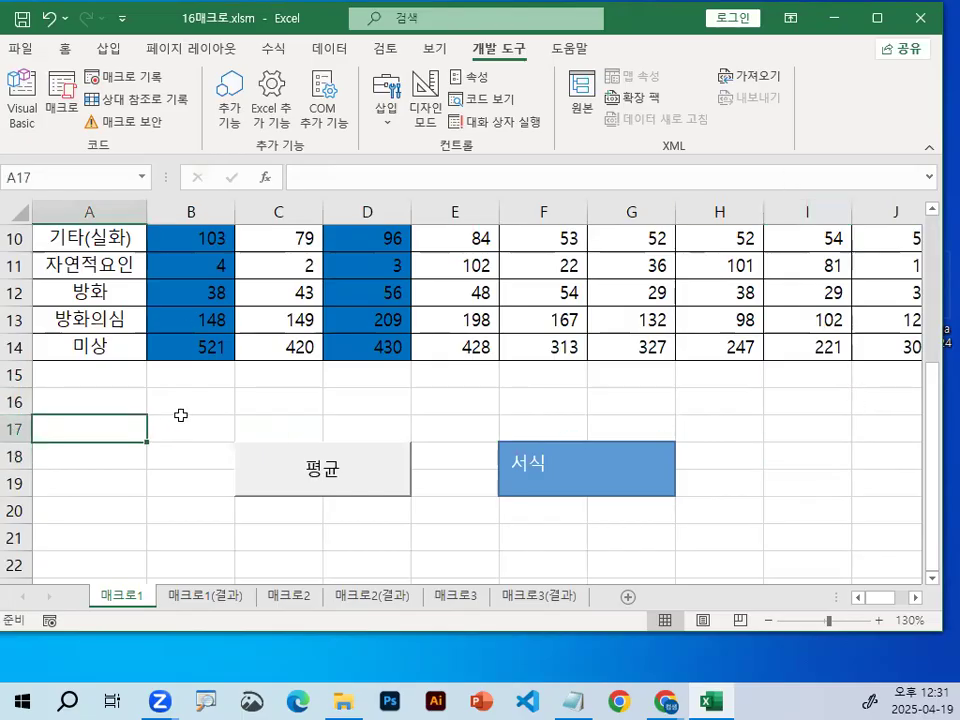
{"action": "left_click", "coordinate": [778, 430]}
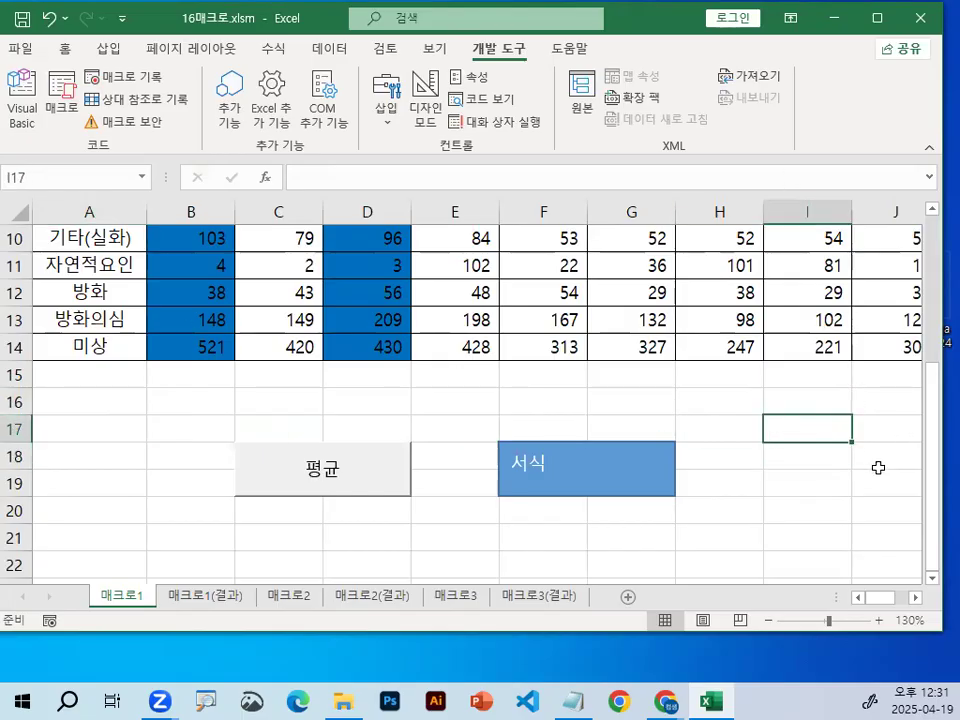
{"action": "left_click", "coordinate": [837, 470]}
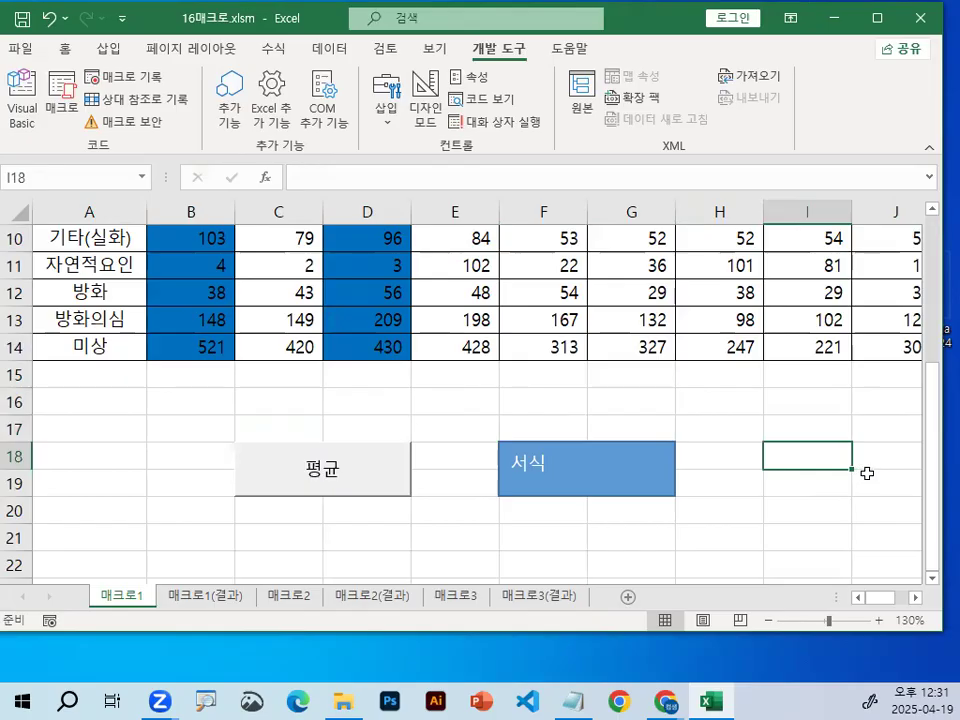
Switch to the 매크로2 sheet and enlarge the 소양직무인증점수 table to 175%
{"action": "left_click", "coordinate": [289, 596]}
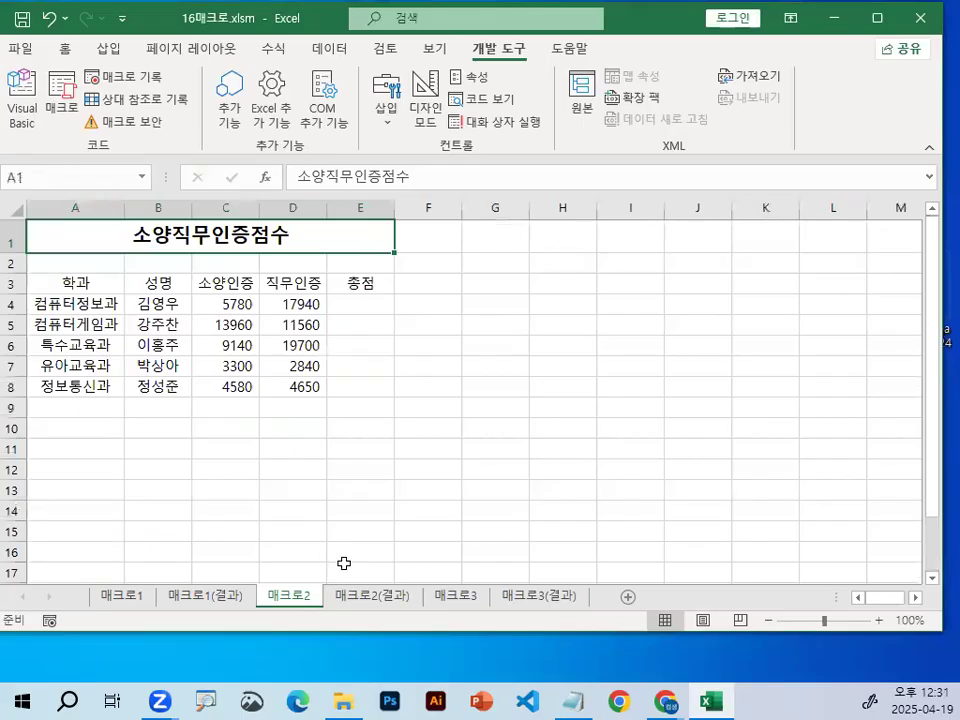
{"action": "scroll", "coordinate": [395, 373], "scroll_direction": "up", "scroll_amount": 3}
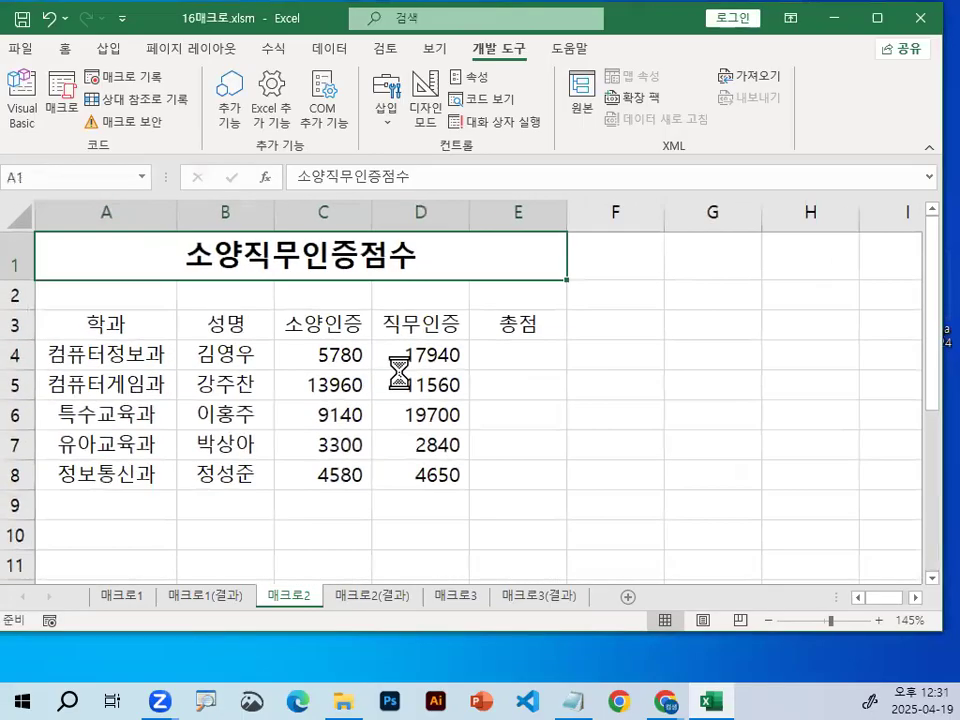
{"action": "scroll", "coordinate": [399, 372], "scroll_direction": "up", "scroll_amount": 1}
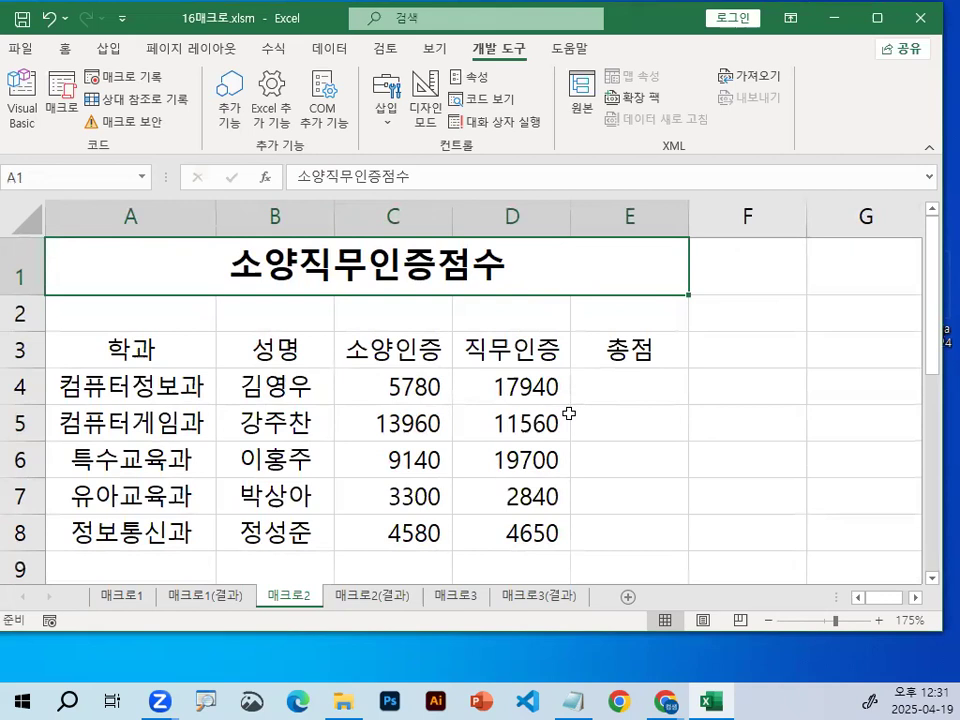
Enter the formula =C4+D4 in cell E4 to add the first row's 소양인증 and 직무인증 scores
{"action": "left_click", "coordinate": [621, 388]}
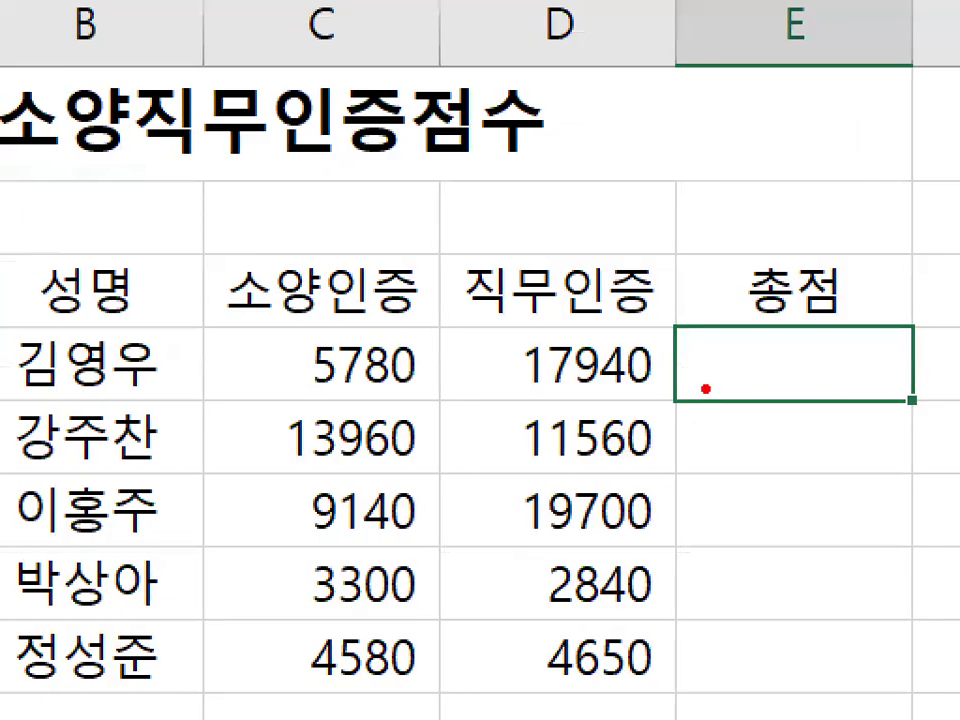
{"action": "left_click_drag", "start_coordinate": [706, 388], "coordinate": [580, 365]}
{"action": "key", "text": "Escape"}
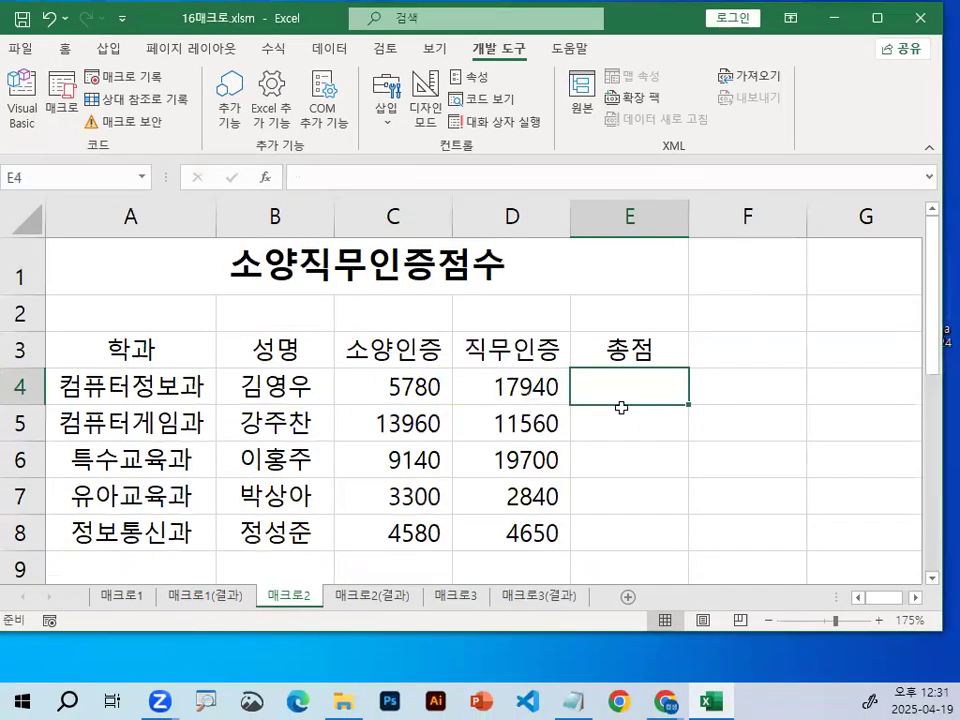
{"action": "scroll", "coordinate": [695, 549], "scroll_direction": "down", "scroll_amount": 1}
{"action": "scroll", "coordinate": [695, 549], "scroll_direction": "up", "scroll_amount": 1}
{"action": "type", "text": "="}
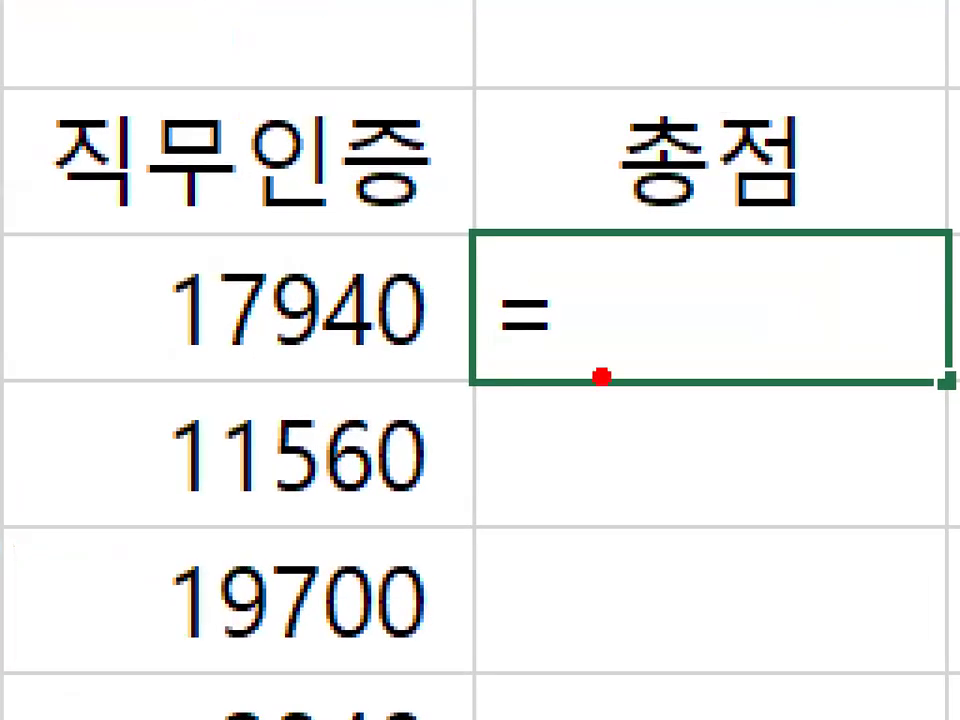
{"action": "mouse_move", "coordinate": [611, 384]}
{"action": "left_mouse_down"}
{"action": "mouse_move", "coordinate": [569, 401]}
{"action": "mouse_move", "coordinate": [600, 374]}
{"action": "left_mouse_up"}
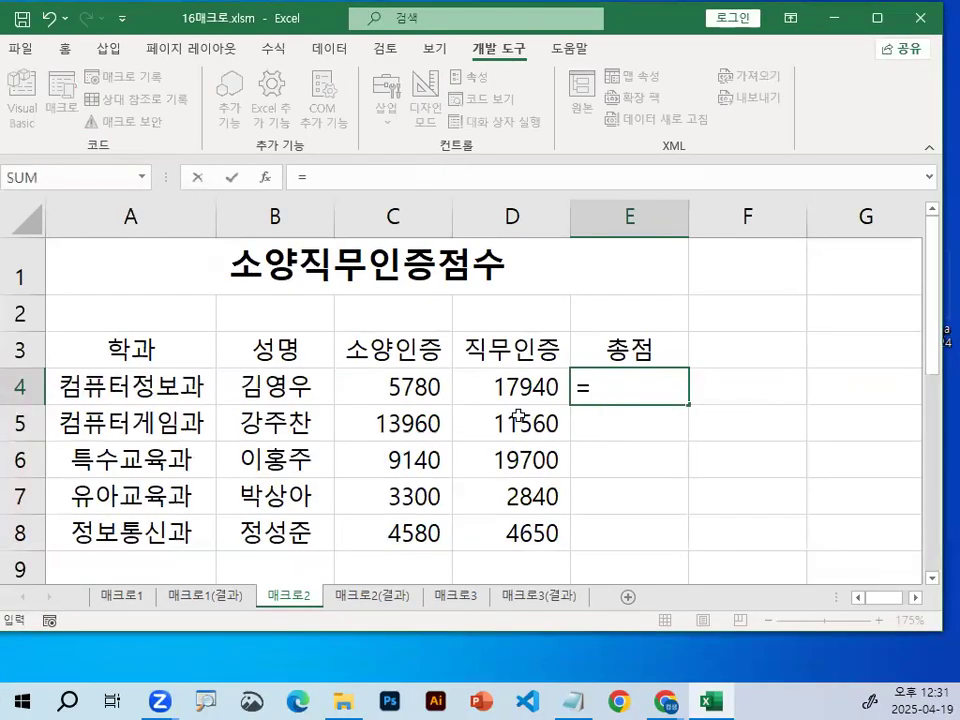
{"action": "left_click", "coordinate": [425, 384]}
{"action": "type", "text": "+"}
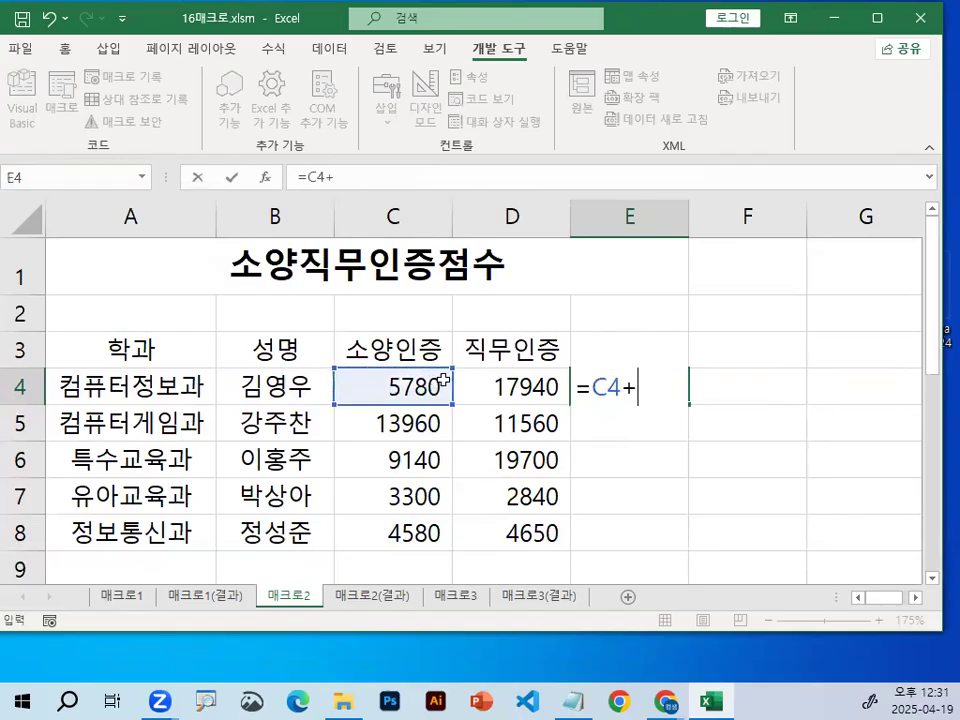
{"action": "left_click", "coordinate": [500, 387]}
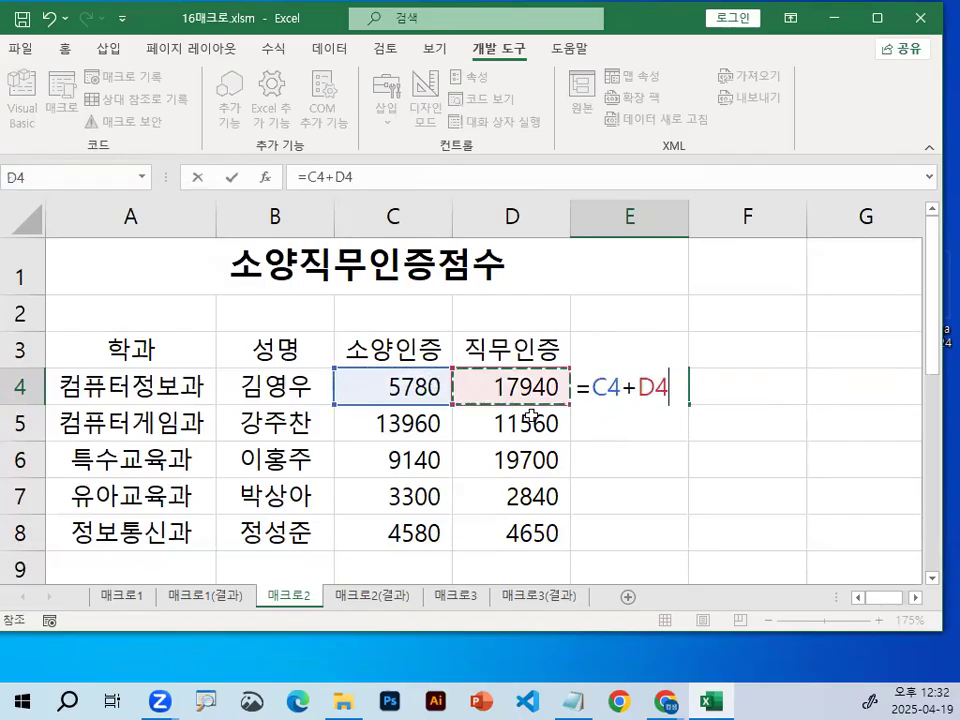
{"action": "key", "text": "Return"}
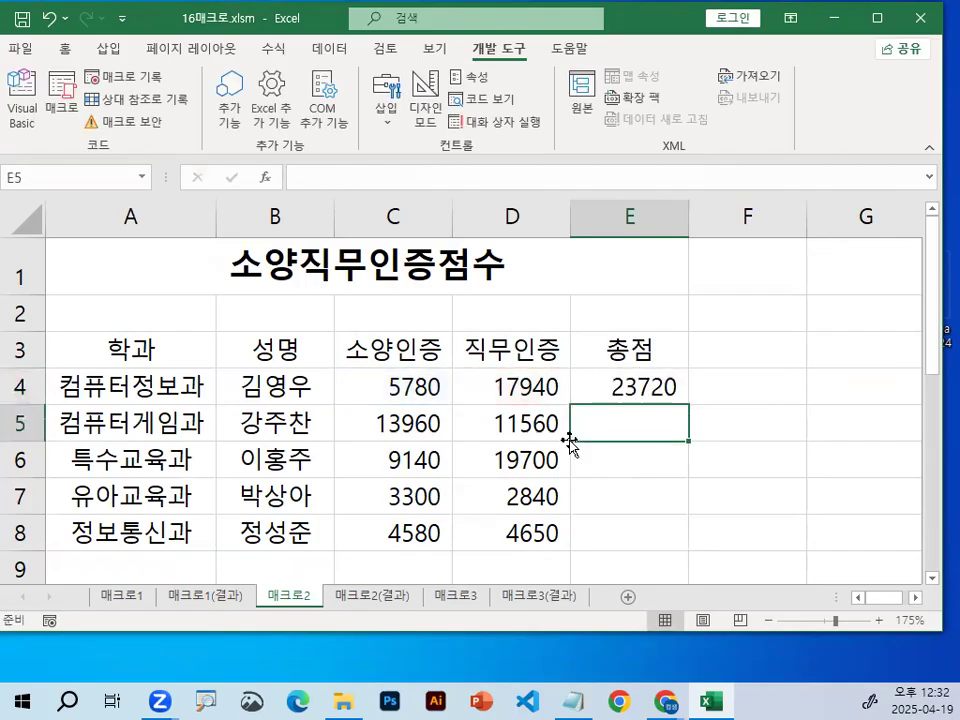
Mark E4's fill handle with the annotation pen, clear the marks, and fill the formula down to E8
{"action": "left_click", "coordinate": [660, 382]}
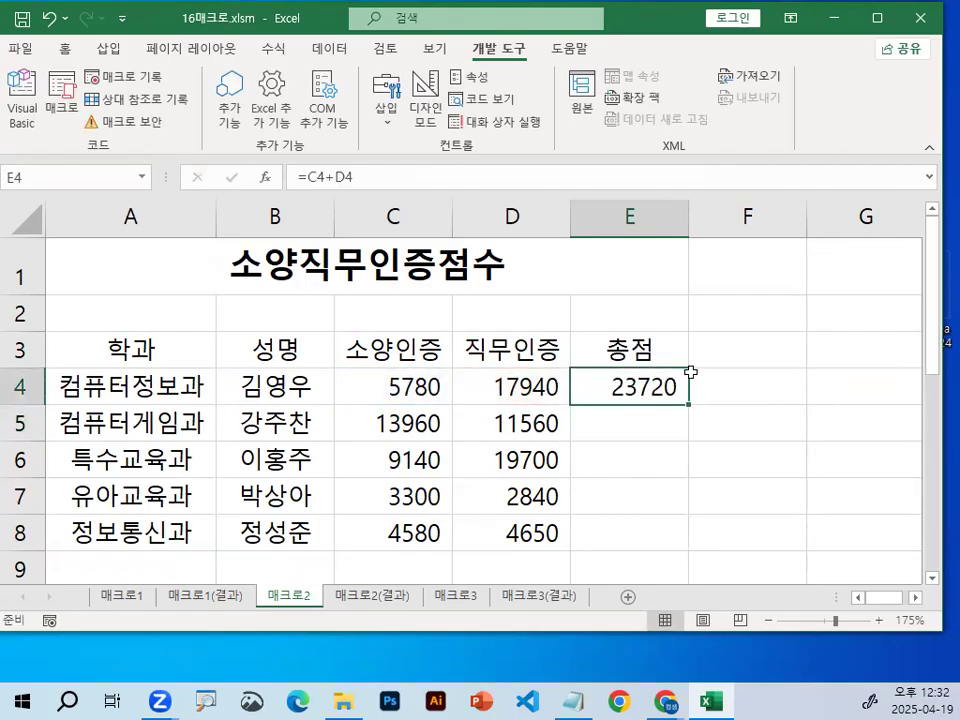
{"action": "scroll", "coordinate": [765, 420], "scroll_direction": "down", "scroll_amount": 2}
{"action": "scroll", "coordinate": [732, 323], "scroll_direction": "up", "scroll_amount": 1}
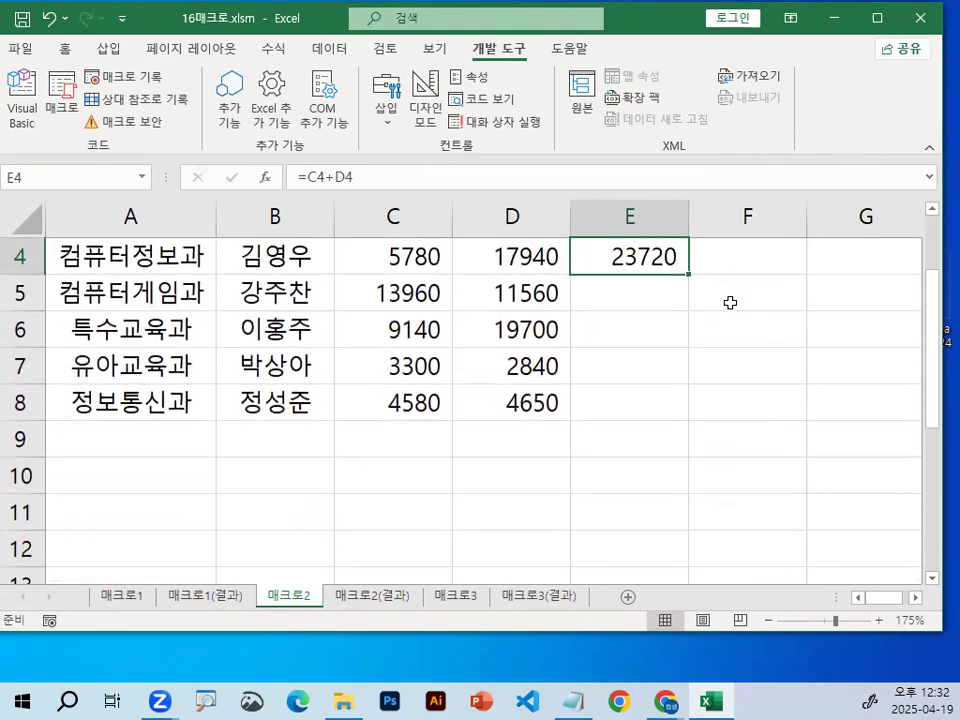
{"action": "mouse_move", "coordinate": [699, 287]}
{"action": "left_mouse_down"}
{"action": "mouse_move", "coordinate": [690, 302]}
{"action": "mouse_move", "coordinate": [651, 296]}
{"action": "mouse_move", "coordinate": [681, 257]}
{"action": "mouse_move", "coordinate": [711, 264]}
{"action": "mouse_move", "coordinate": [708, 296]}
{"action": "mouse_move", "coordinate": [826, 267]}
{"action": "left_mouse_up"}
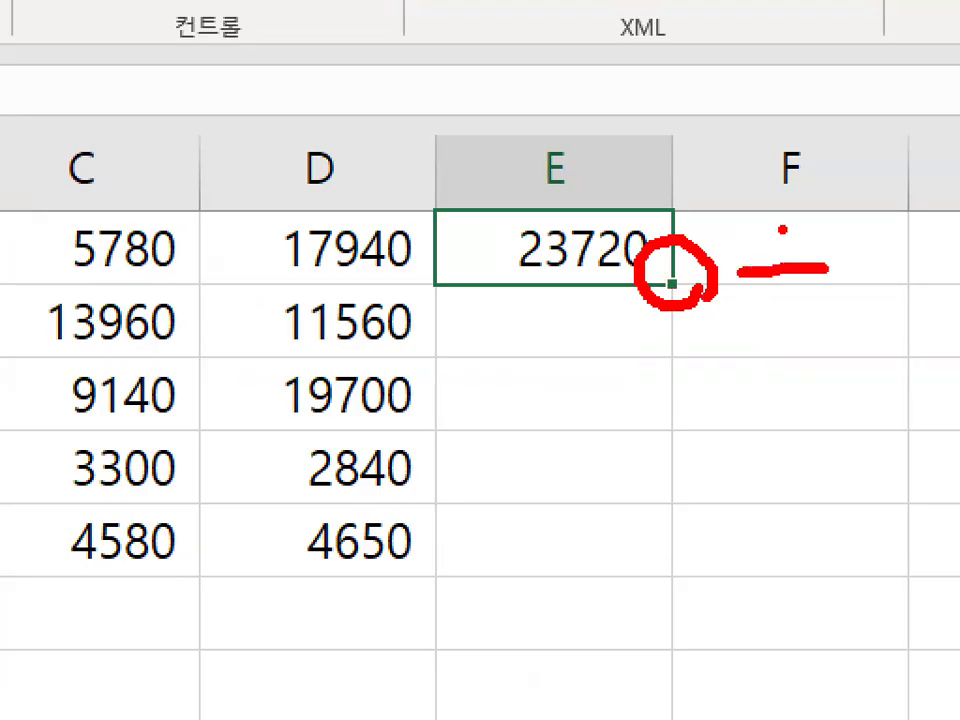
{"action": "left_click_drag", "start_coordinate": [784, 229], "coordinate": [785, 302]}
{"action": "key", "text": "Escape"}
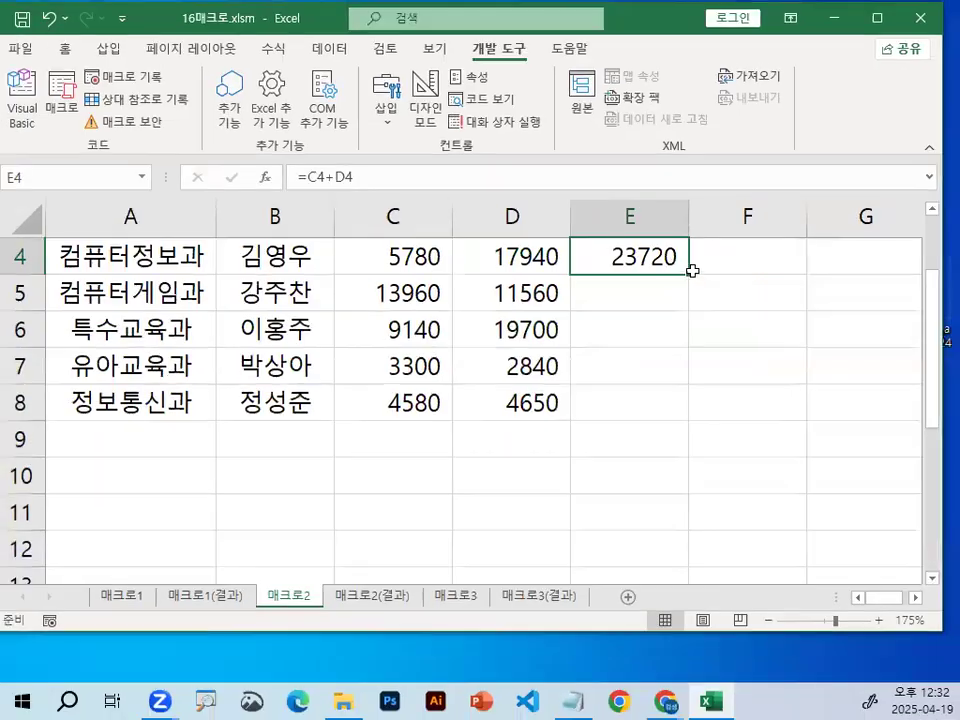
{"action": "left_click_drag", "start_coordinate": [687, 277], "coordinate": [679, 405]}
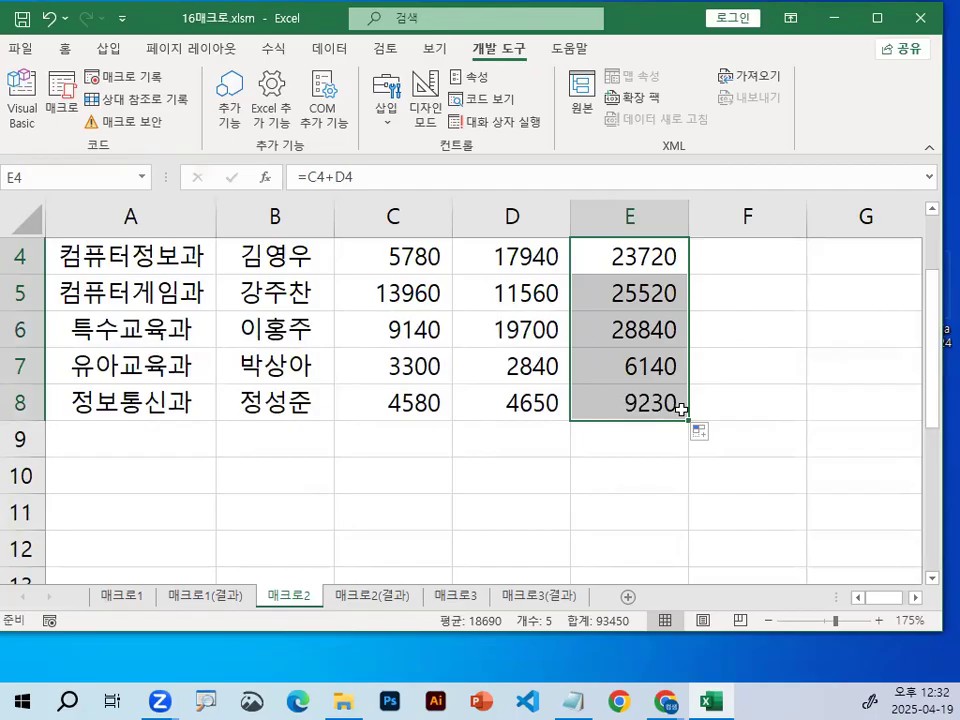
Inspect the copied formulas in cells E5 and E6 without changing them
{"action": "double_click", "coordinate": [633, 300]}
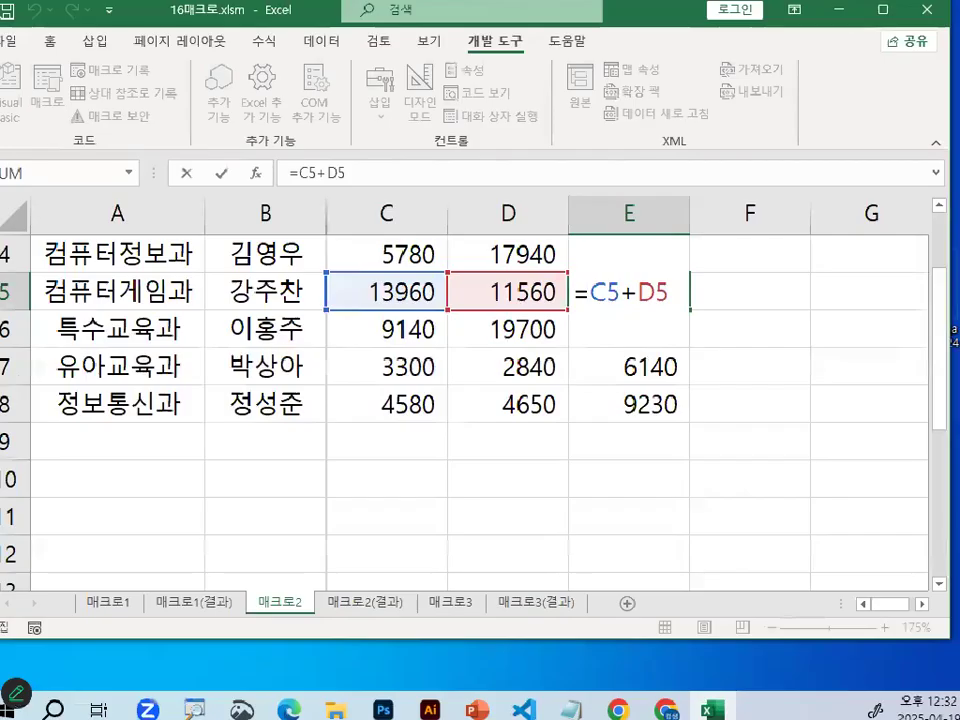
{"action": "key", "text": "Return"}
{"action": "double_click", "coordinate": [636, 327]}
{"action": "key", "text": "Escape"}
Select E4, circle its fill handle with the red annotation pen, and sketch a plus sign and a downward arrow along the 총점 column
{"action": "left_click", "coordinate": [634, 248]}
{"action": "mouse_move", "coordinate": [700, 281]}
{"action": "left_mouse_down"}
{"action": "mouse_move", "coordinate": [675, 274]}
{"action": "mouse_move", "coordinate": [702, 264]}
{"action": "mouse_move", "coordinate": [714, 293]}
{"action": "left_mouse_up"}
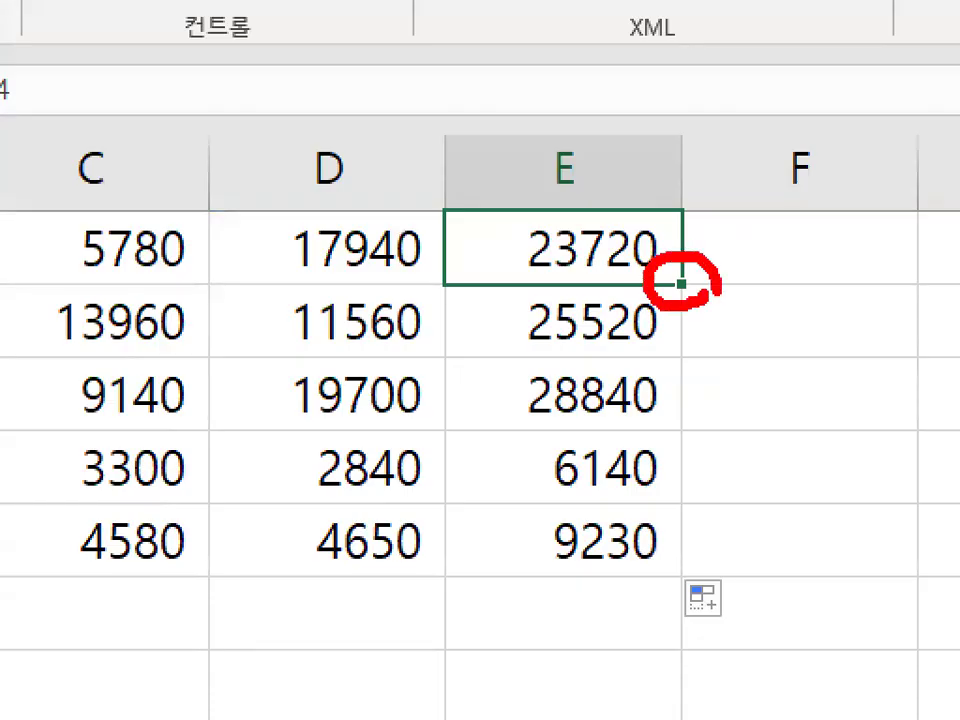
{"action": "left_click_drag", "start_coordinate": [771, 260], "coordinate": [868, 262]}
{"action": "left_click_drag", "start_coordinate": [816, 214], "coordinate": [817, 316]}
{"action": "left_click_drag", "start_coordinate": [692, 302], "coordinate": [688, 556]}
{"action": "left_click_drag", "start_coordinate": [660, 512], "coordinate": [688, 558]}
{"action": "left_click", "coordinate": [800, 391]}
{"action": "left_click_drag", "start_coordinate": [826, 410], "coordinate": [690, 564]}
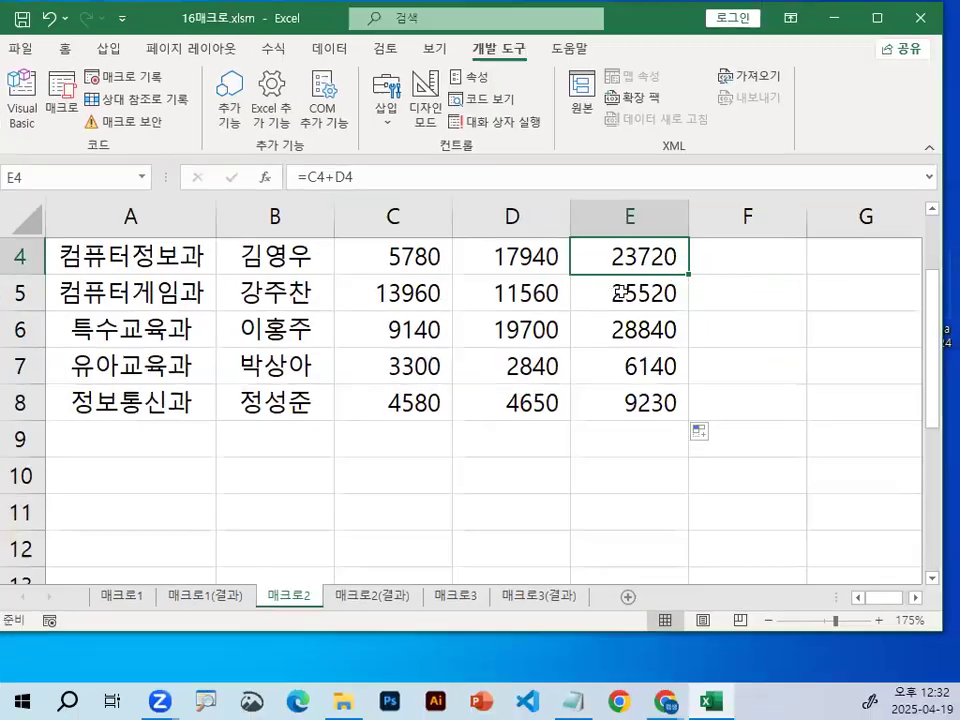
Clear E5:E8 and autofill the E4 formula down to E8 again
{"action": "left_click_drag", "start_coordinate": [621, 293], "coordinate": [621, 403]}
{"action": "key", "text": "Delete"}
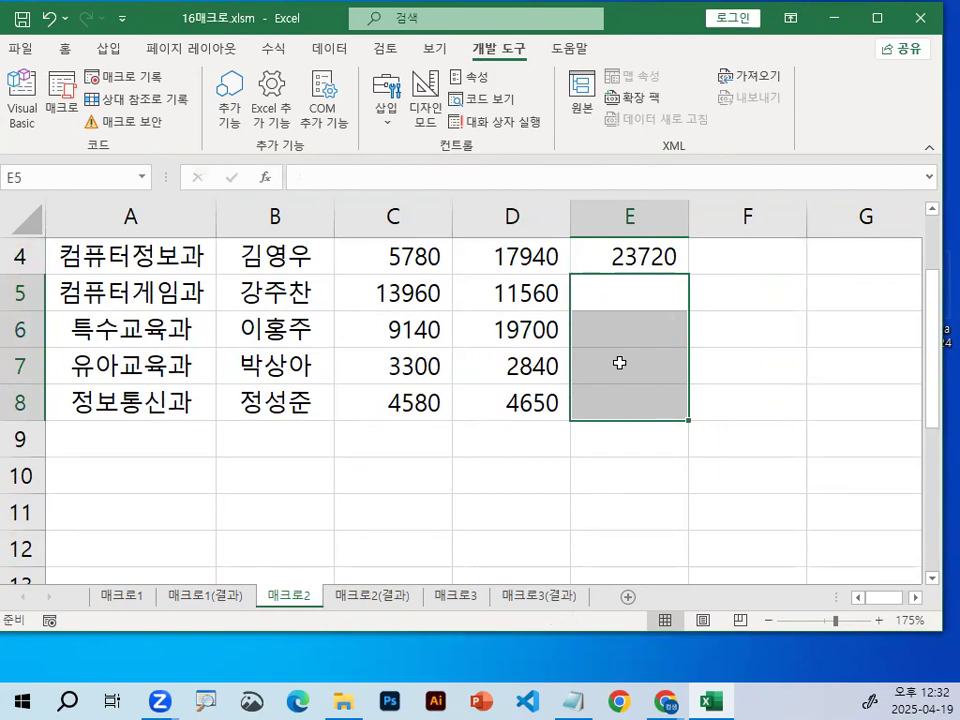
{"action": "left_click", "coordinate": [643, 253]}
{"action": "mouse_move", "coordinate": [700, 286]}
{"action": "left_mouse_down"}
{"action": "mouse_move", "coordinate": [672, 277]}
{"action": "mouse_move", "coordinate": [705, 265]}
{"action": "mouse_move", "coordinate": [704, 286]}
{"action": "left_mouse_up"}
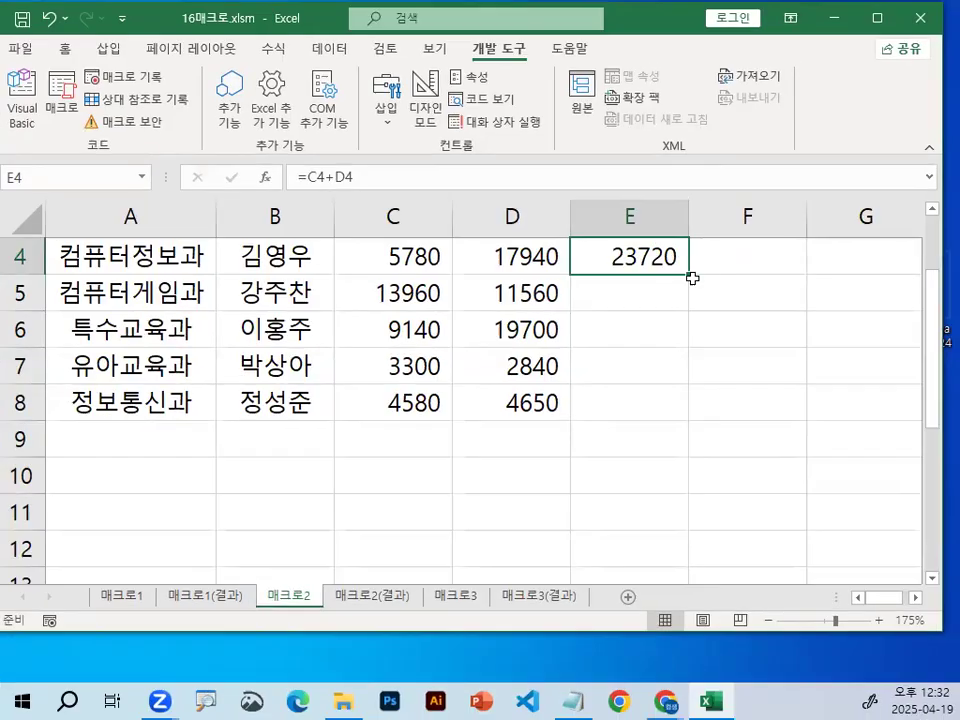
{"action": "double_click", "coordinate": [689, 274]}
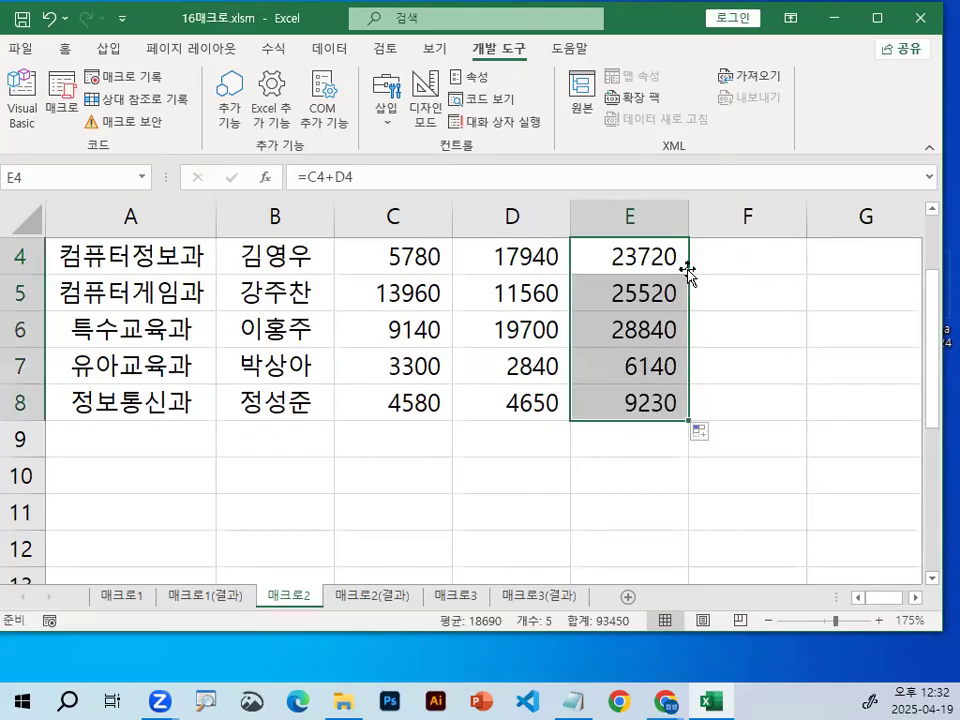
{"action": "left_click", "coordinate": [814, 339]}
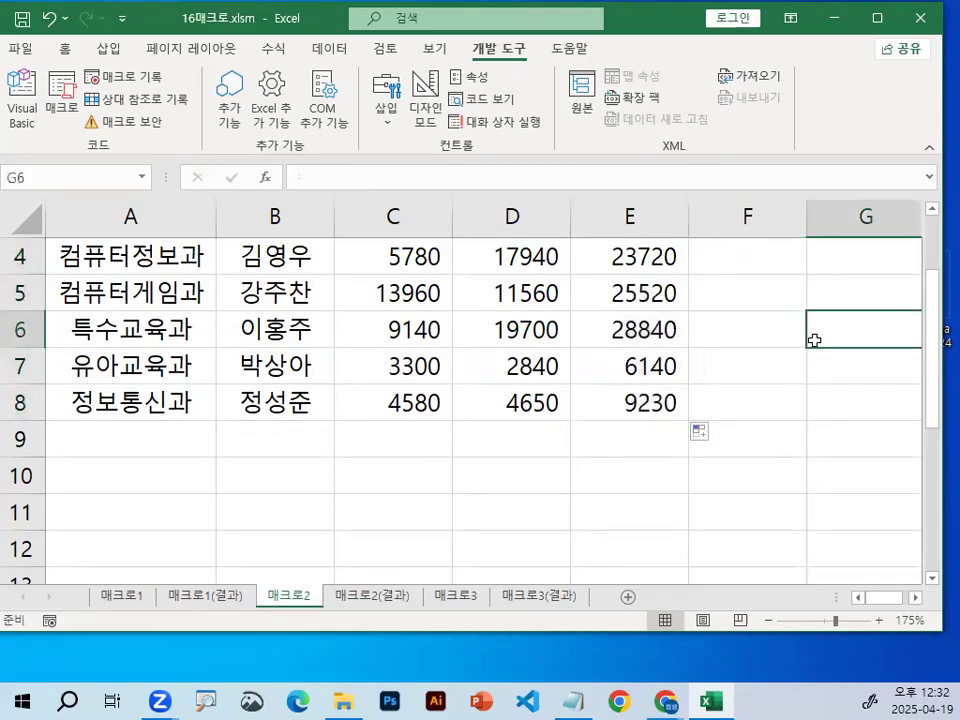
Delete the 총점 formulas in E4:E8 and select the empty cell G4
{"action": "left_click_drag", "start_coordinate": [628, 302], "coordinate": [640, 393]}
{"action": "left_click_drag", "start_coordinate": [632, 257], "coordinate": [645, 403]}
{"action": "key", "text": "Delete"}
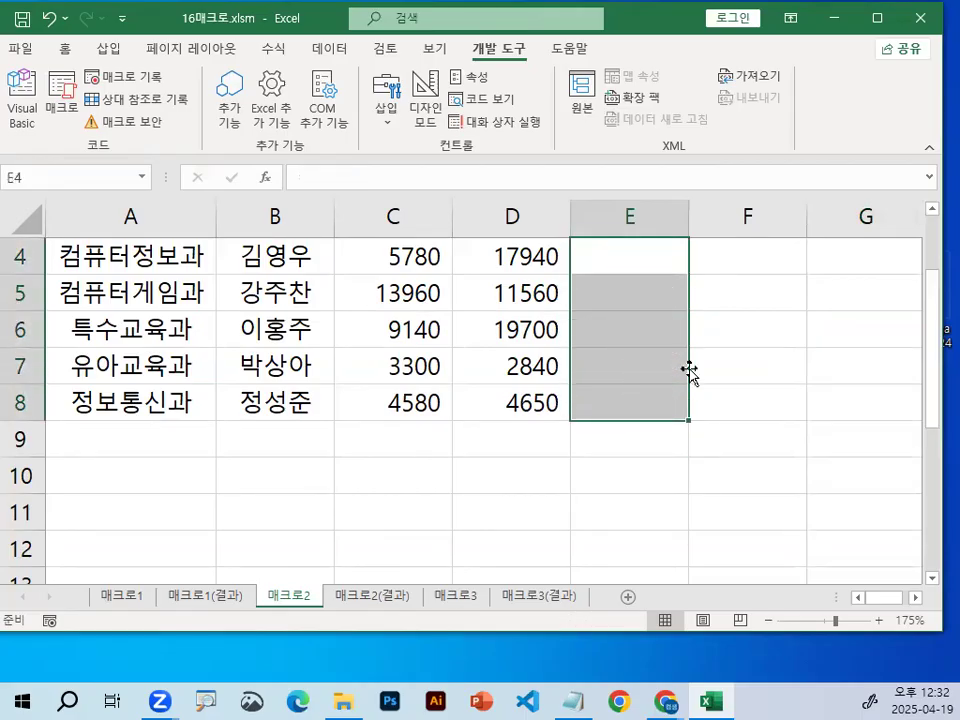
{"action": "left_click", "coordinate": [795, 286]}
{"action": "scroll", "coordinate": [789, 454], "scroll_direction": "up", "scroll_amount": 1}
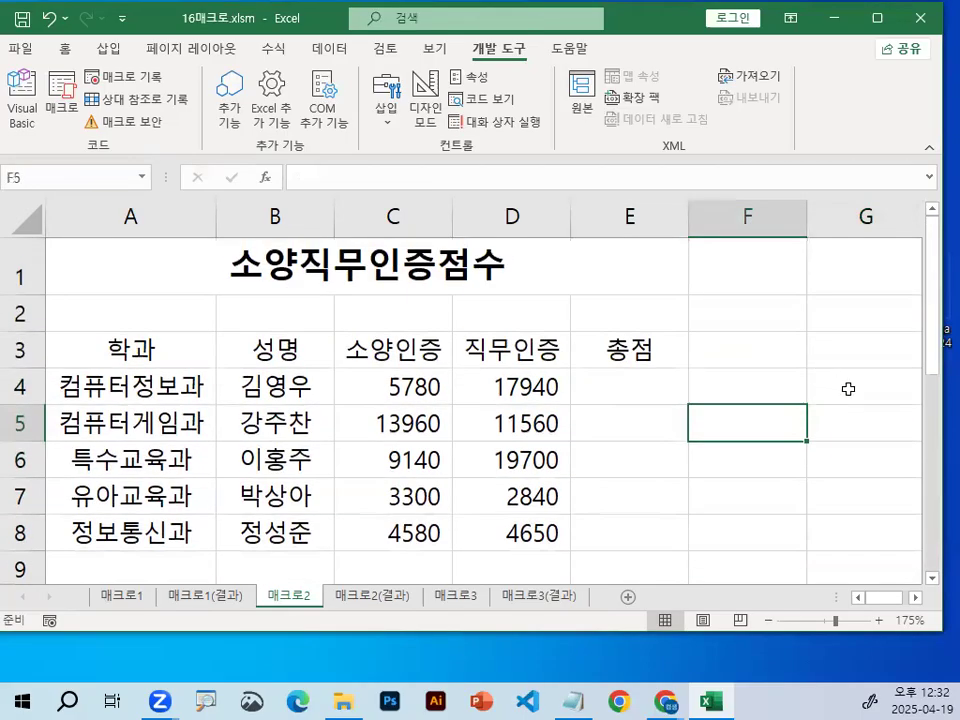
{"action": "left_click", "coordinate": [848, 389]}
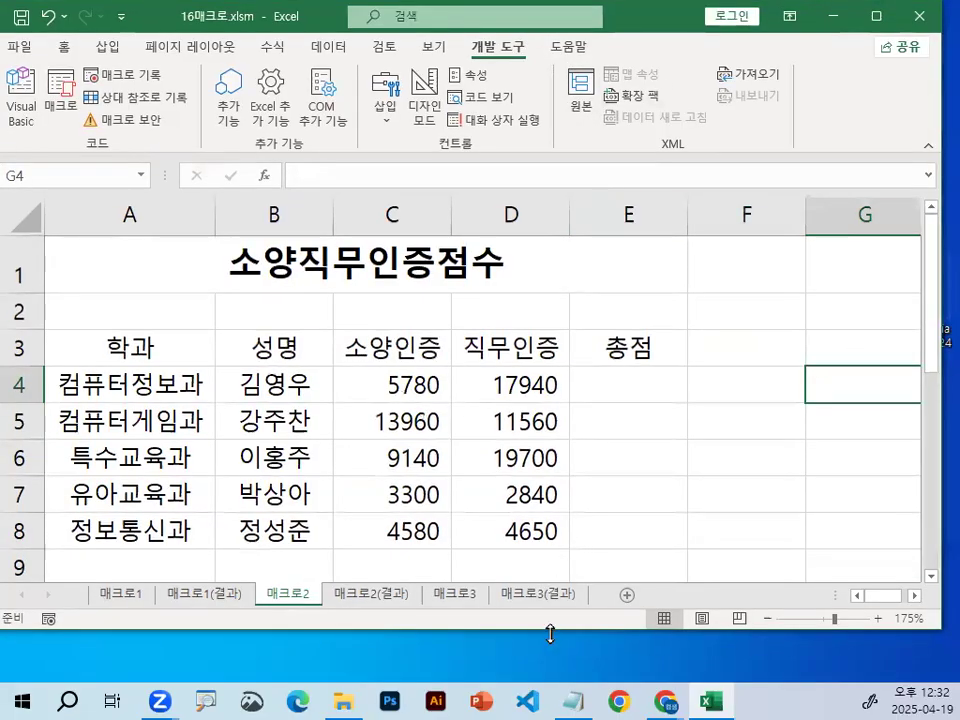
Shorten the workbook window, move it away from the screen edge, and point out the macro recording control with the annotation pen
{"action": "left_click_drag", "start_coordinate": [549, 630], "coordinate": [549, 355]}
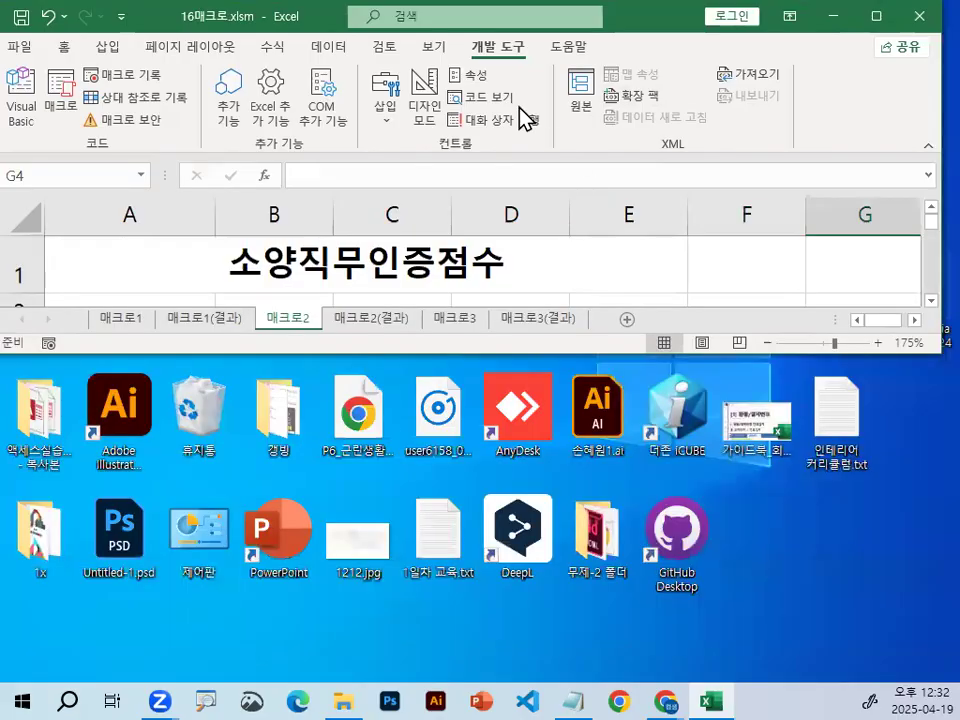
{"action": "left_click_drag", "start_coordinate": [536, 49], "coordinate": [548, 42]}
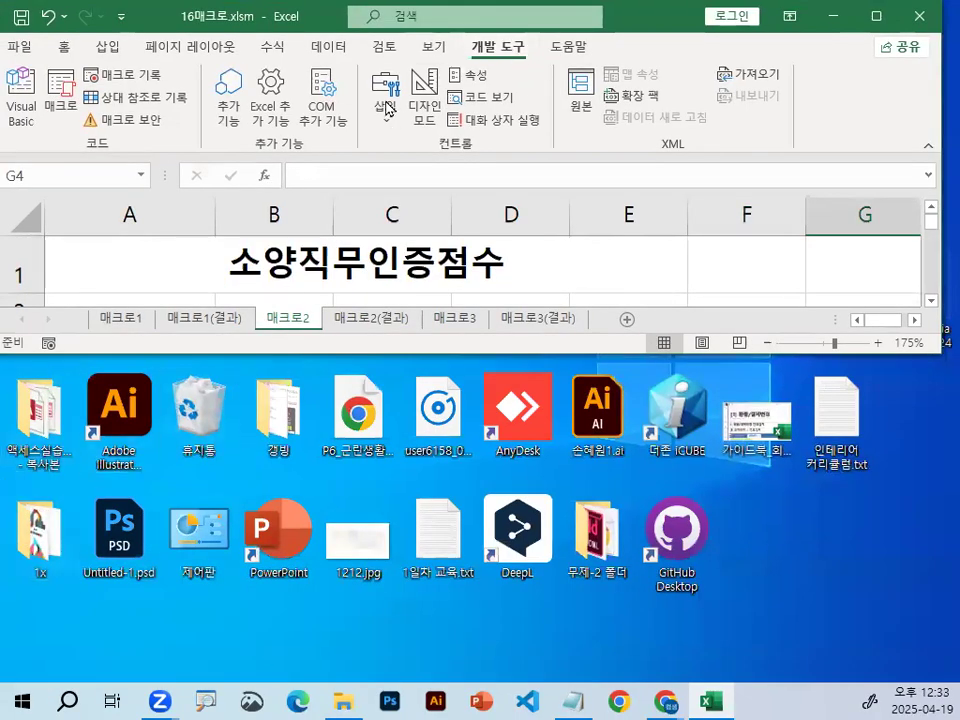
{"action": "left_click_drag", "start_coordinate": [175, 12], "coordinate": [254, 41]}
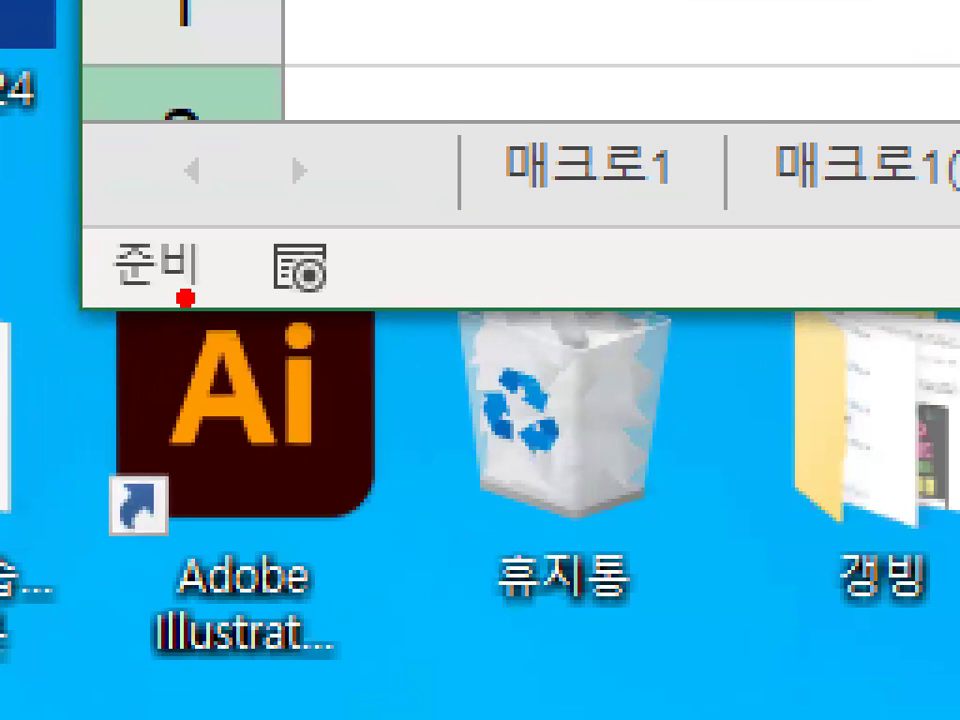
{"action": "mouse_move", "coordinate": [368, 264]}
{"action": "left_mouse_down"}
{"action": "mouse_move", "coordinate": [262, 256]}
{"action": "mouse_move", "coordinate": [385, 252]}
{"action": "mouse_move", "coordinate": [402, 265]}
{"action": "left_mouse_up"}
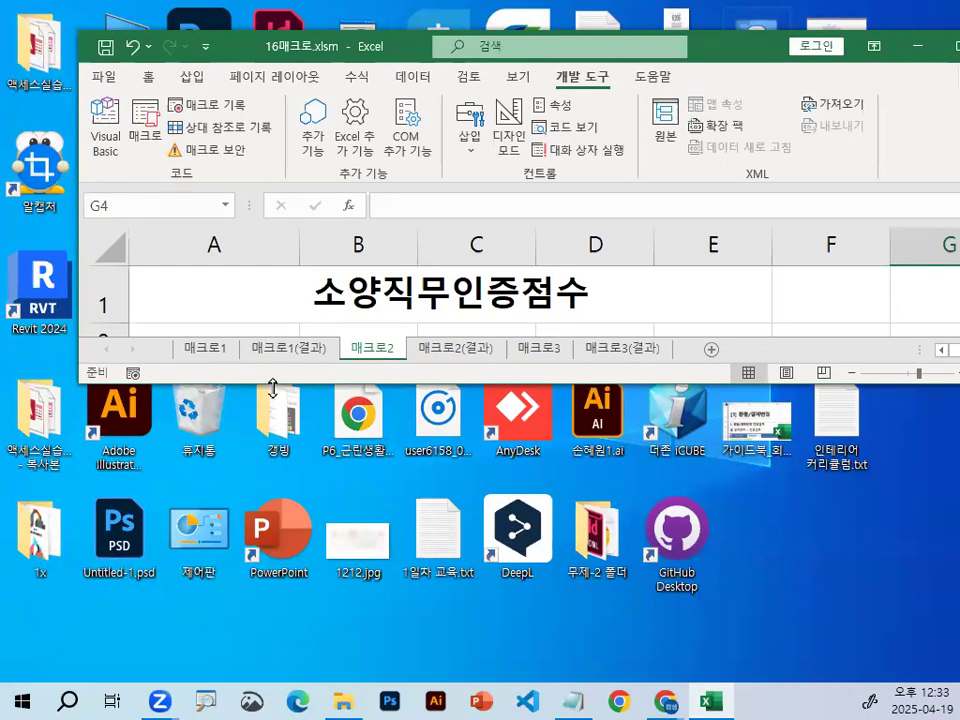
Select cell A4 and heighten the workbook window until the table is visible through row 8
{"action": "left_click_drag", "start_coordinate": [268, 385], "coordinate": [274, 463]}
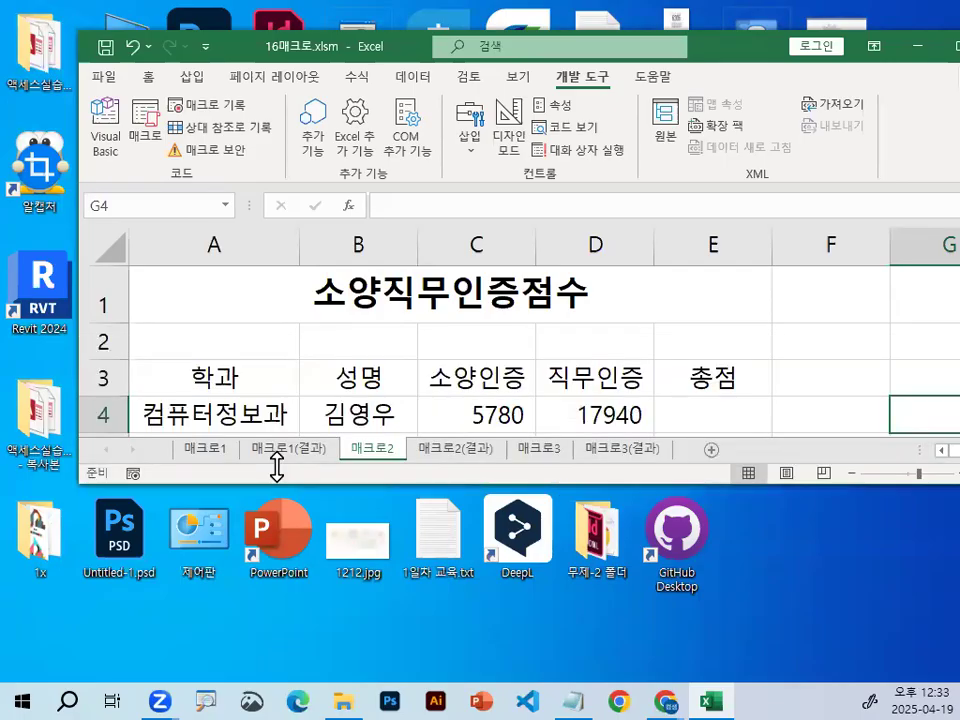
{"action": "left_click", "coordinate": [295, 402]}
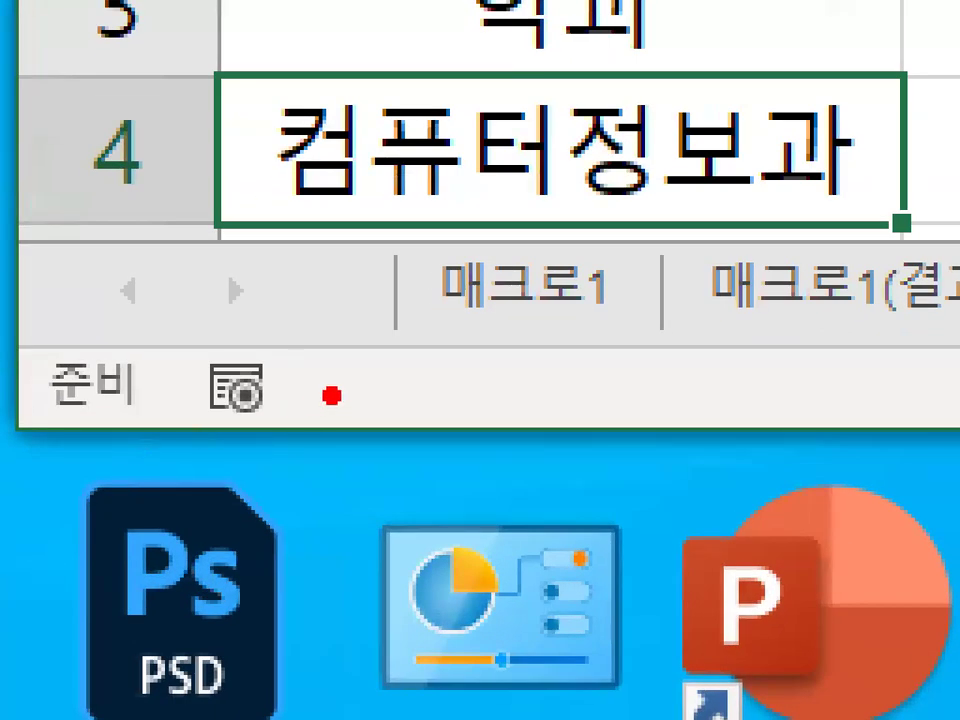
{"action": "mouse_move", "coordinate": [331, 396]}
{"action": "left_mouse_down"}
{"action": "mouse_move", "coordinate": [189, 446]}
{"action": "mouse_move", "coordinate": [350, 390]}
{"action": "left_mouse_up"}
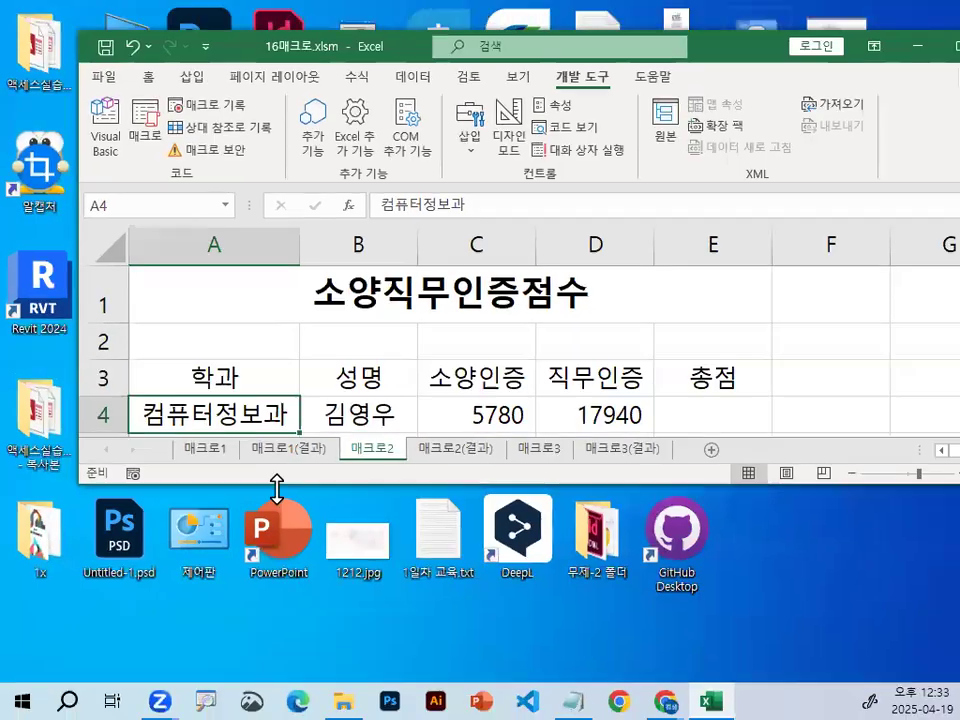
{"action": "left_click_drag", "start_coordinate": [277, 489], "coordinate": [277, 655]}
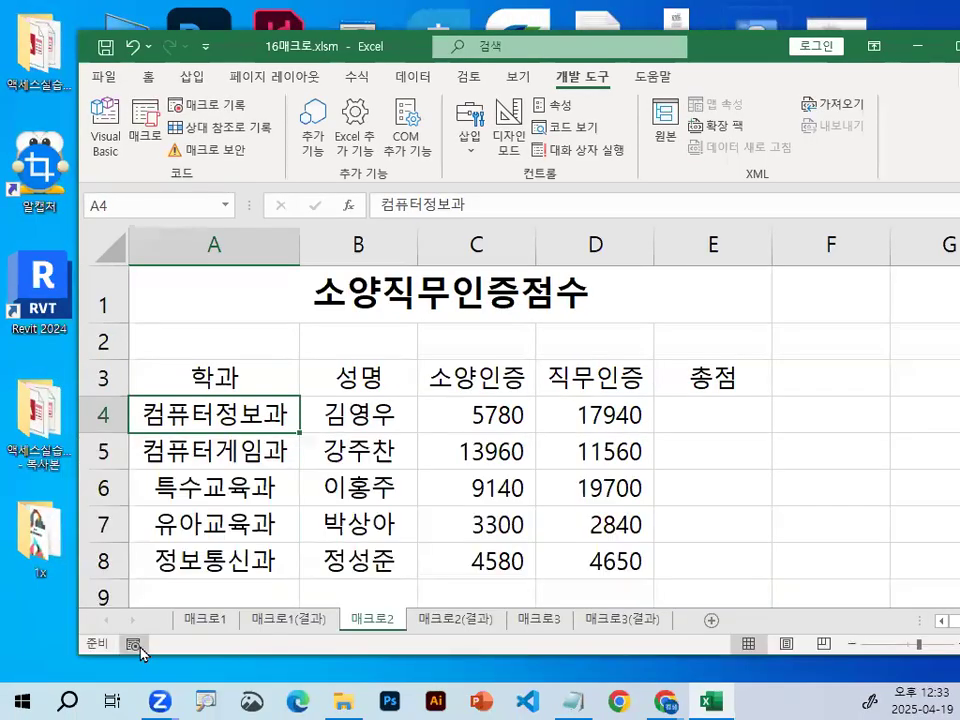
Start recording a macro named 총점, stored in the current workbook
{"action": "left_click", "coordinate": [133, 644]}
{"action": "left_click_drag", "start_coordinate": [542, 229], "coordinate": [496, 214]}
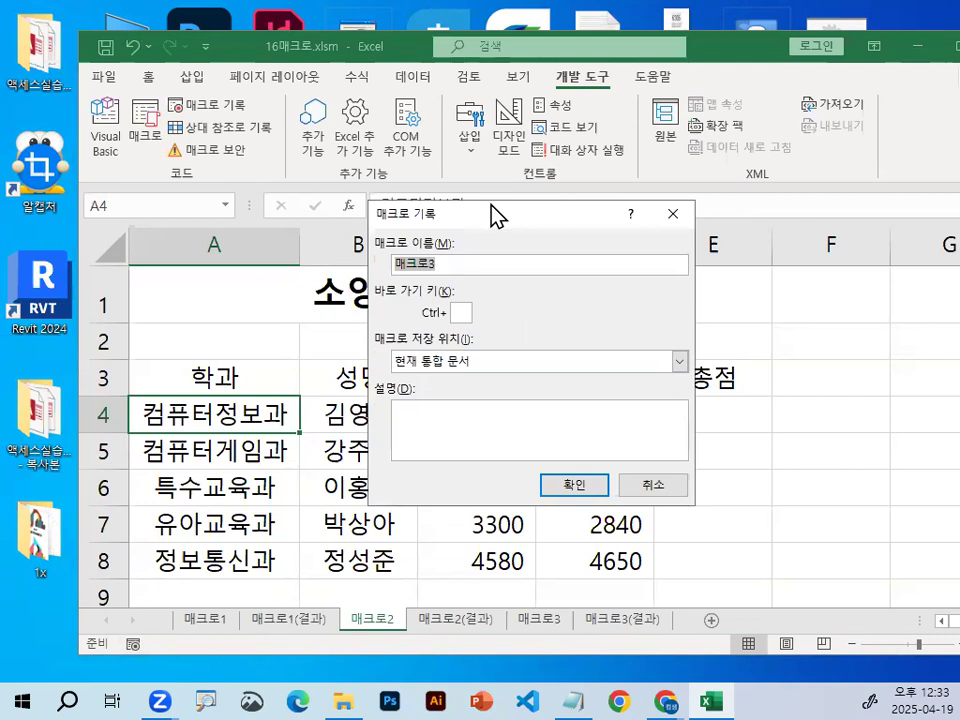
{"action": "type", "text": "총ㅈㅏ"}
{"action": "key", "text": "BackSpace"}
{"action": "key", "text": "BackSpace"}
{"action": "type", "text": "점"}
{"action": "key", "text": "Return"}
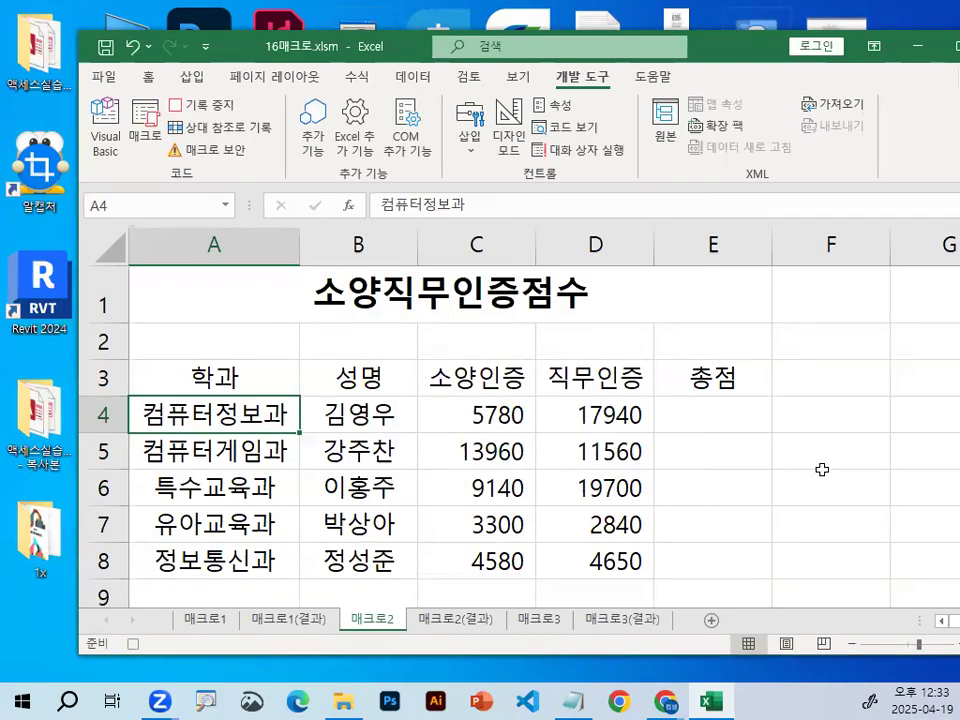
Enter the formula =C4+D4 in cell E4 to add the 소양인증 and 직무인증 scores
{"action": "left_click", "coordinate": [853, 428]}
{"action": "left_click", "coordinate": [709, 424]}
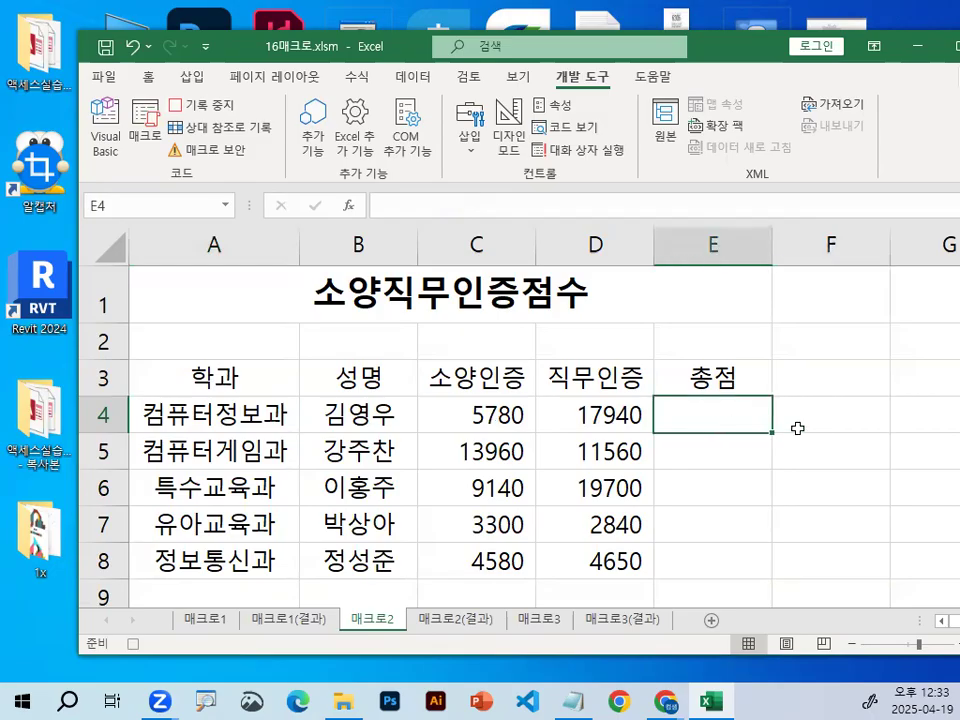
{"action": "type", "text": "="}
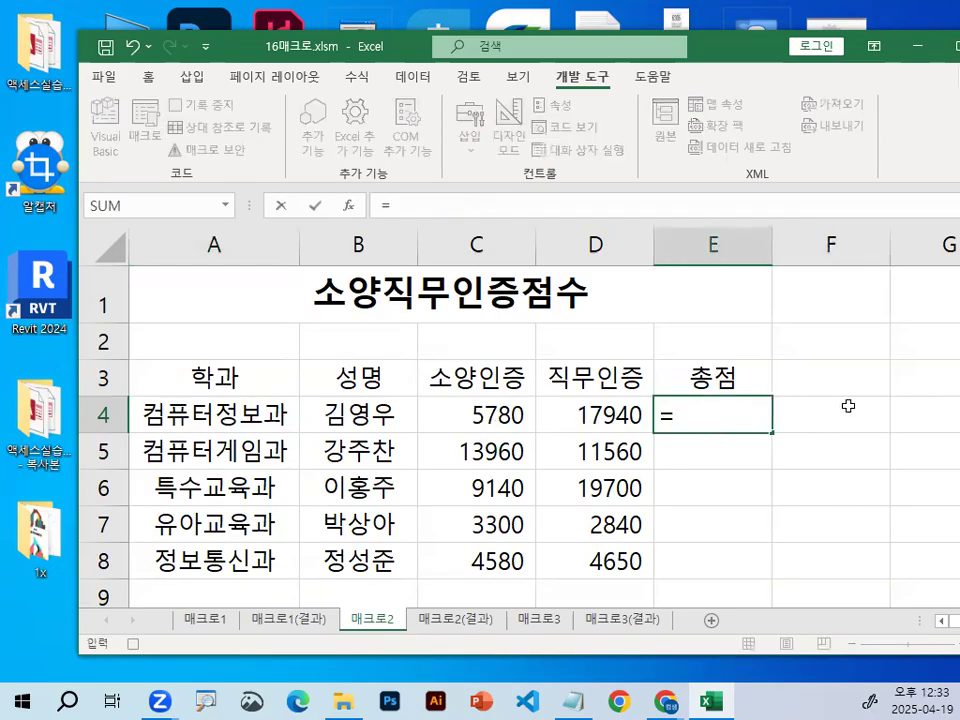
{"action": "left_click", "coordinate": [500, 413]}
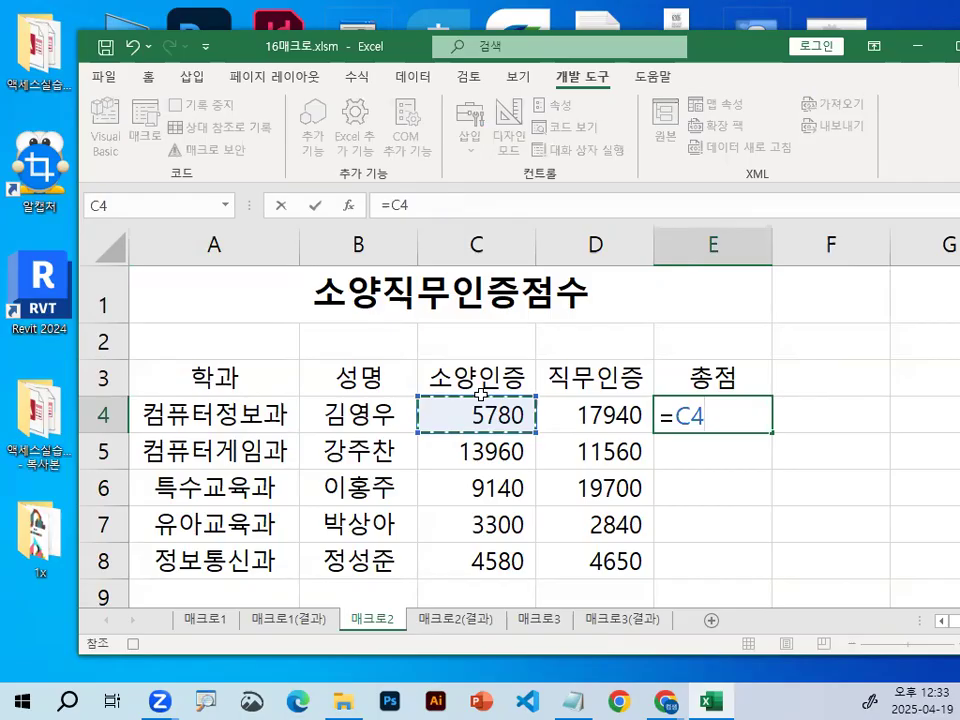
{"action": "type", "text": "+"}
{"action": "left_click", "coordinate": [616, 404]}
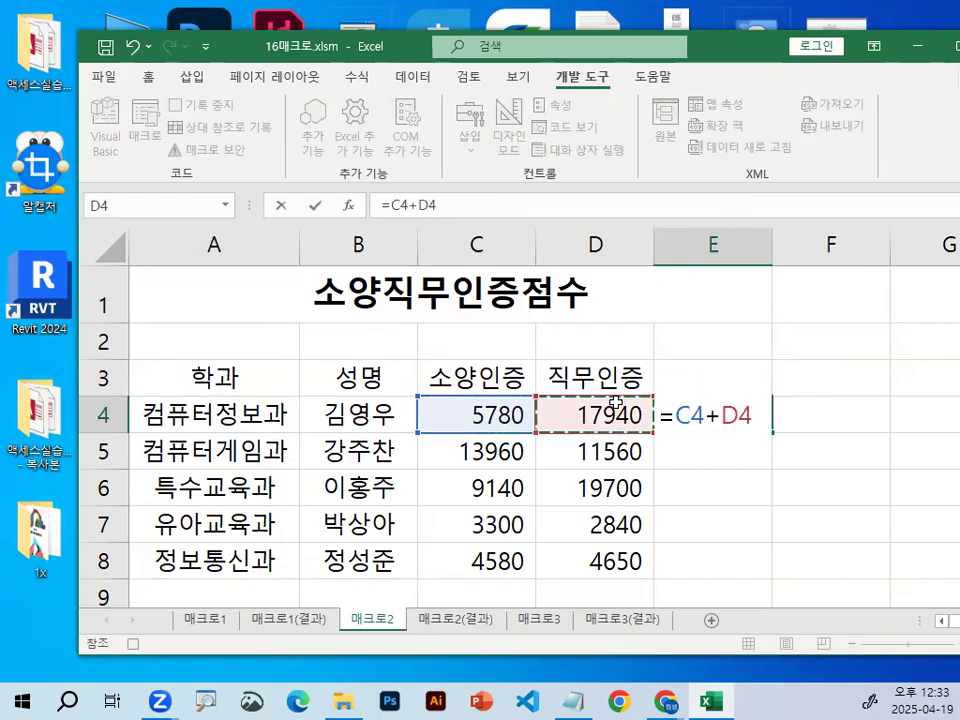
{"action": "key", "text": "Return"}
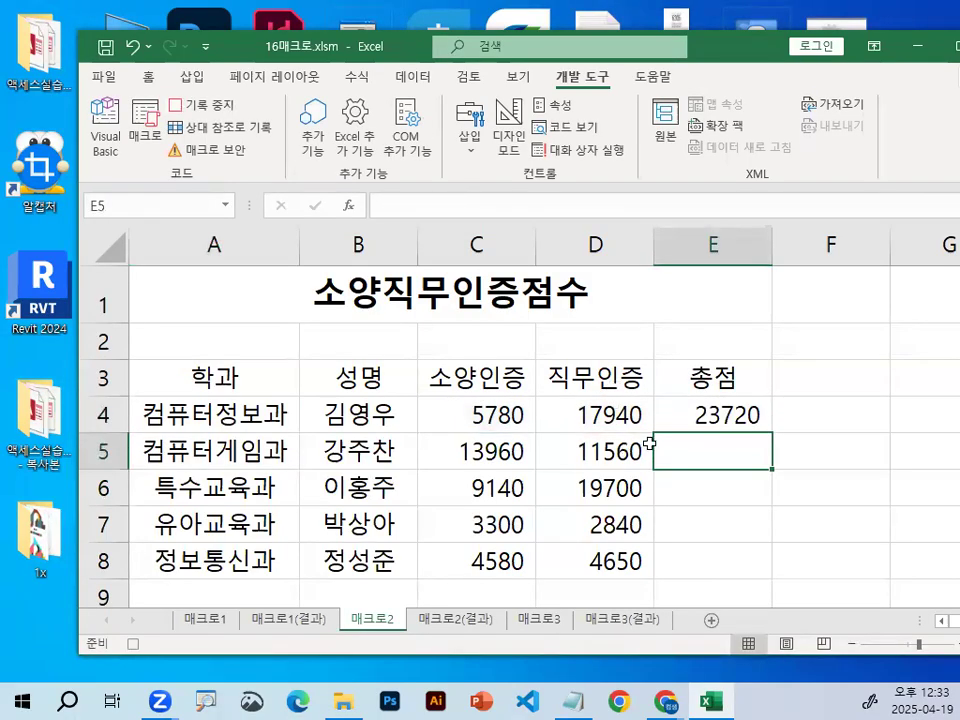
Fill the 총점 formula from E4 down through E8 and finish on the empty cell F4
{"action": "left_click", "coordinate": [710, 418]}
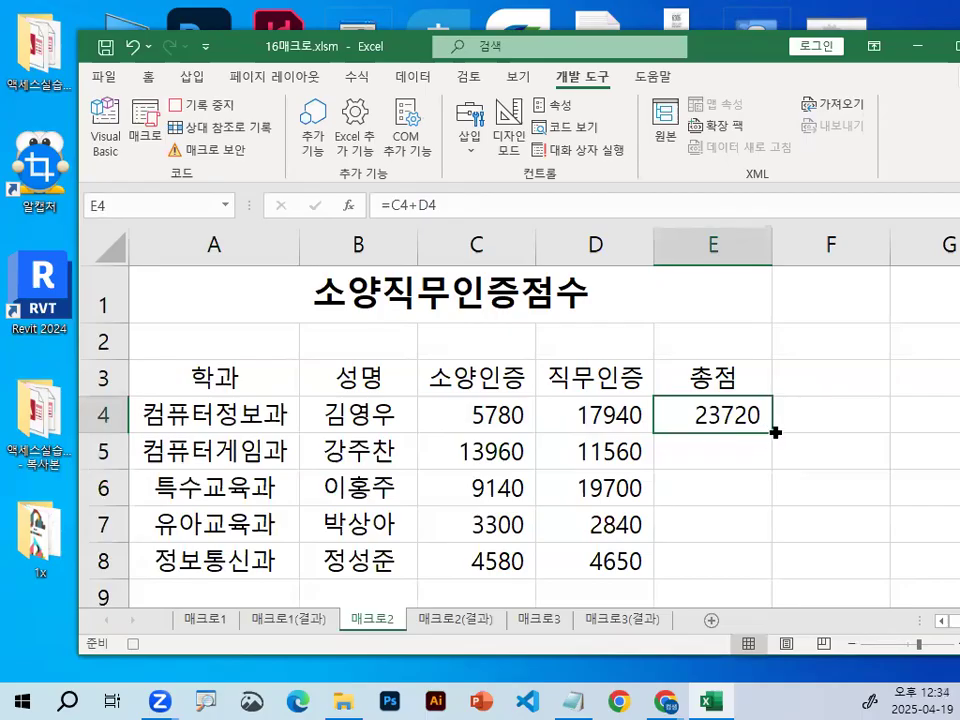
{"action": "double_click", "coordinate": [775, 432]}
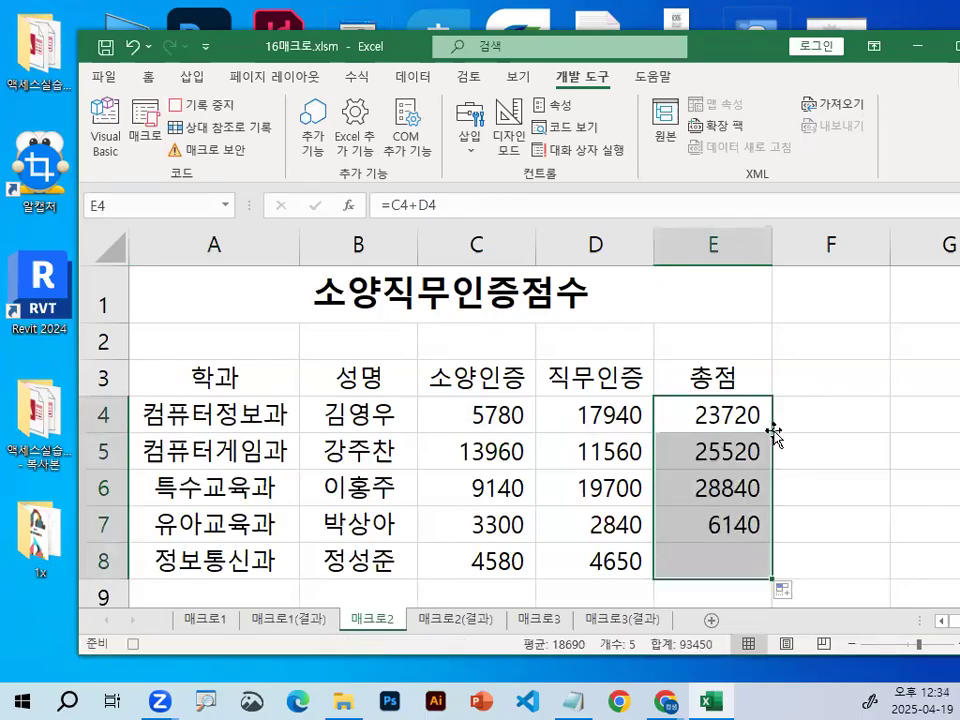
{"action": "left_click", "coordinate": [843, 411]}
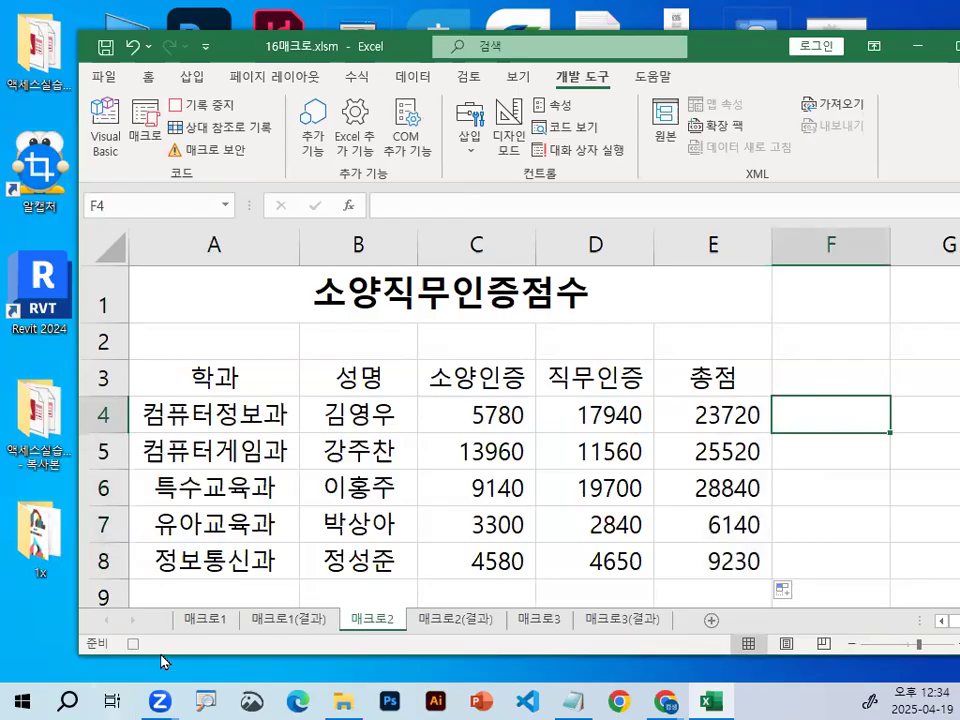
Shorten the workbook window and mark the control for stopping the macro recording with the annotation pen
{"action": "left_click_drag", "start_coordinate": [164, 660], "coordinate": [162, 433]}
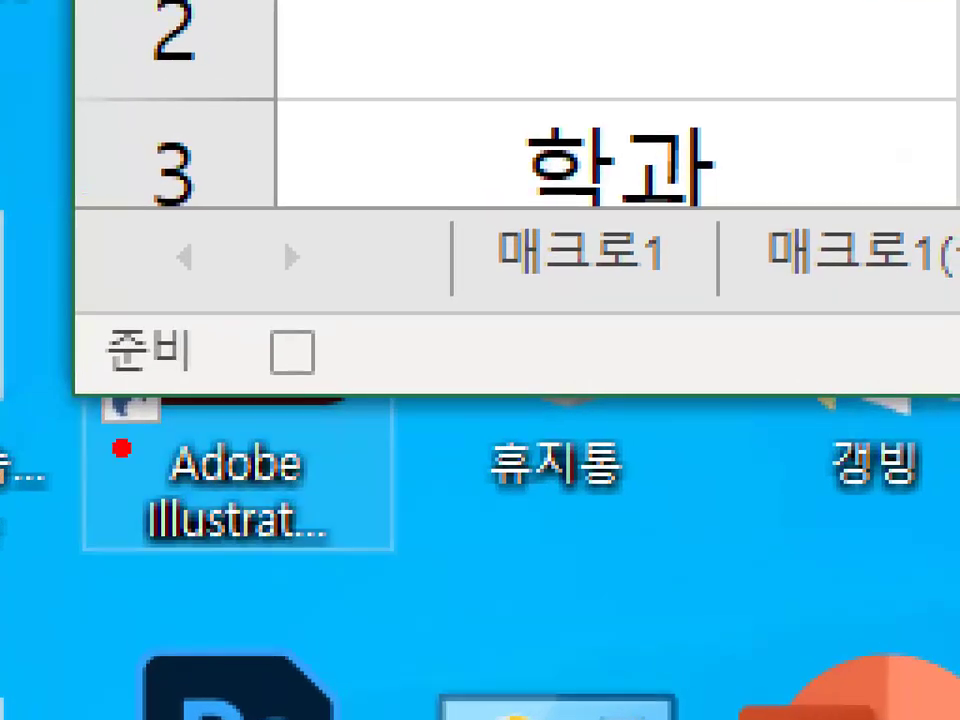
{"action": "mouse_move", "coordinate": [356, 360]}
{"action": "left_mouse_down"}
{"action": "mouse_move", "coordinate": [362, 396]}
{"action": "mouse_move", "coordinate": [221, 335]}
{"action": "mouse_move", "coordinate": [383, 362]}
{"action": "left_mouse_up"}
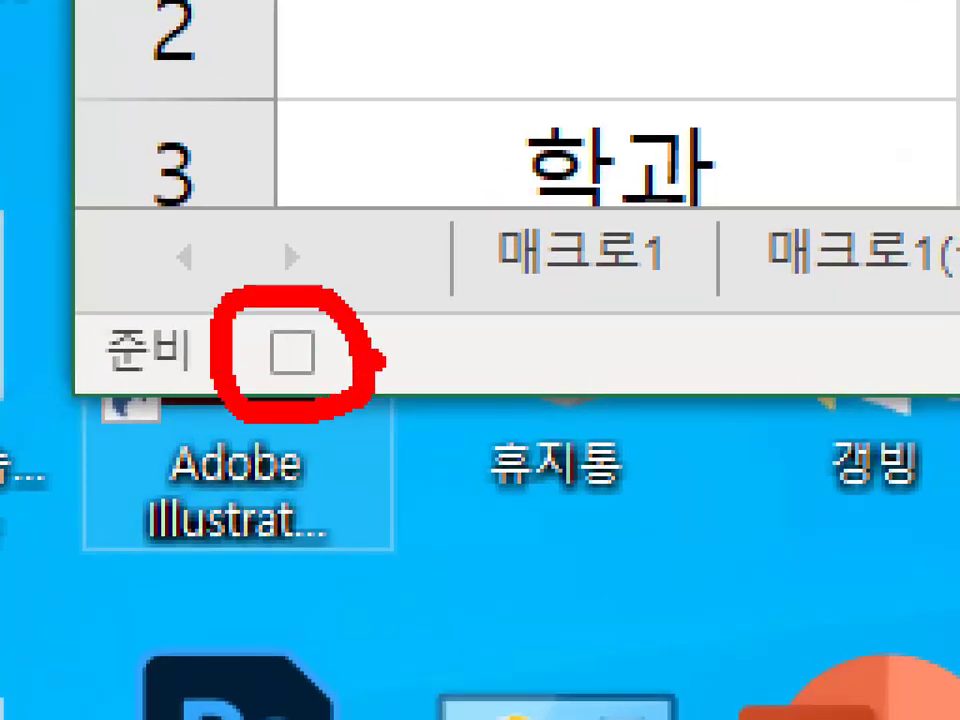
{"action": "left_click_drag", "start_coordinate": [225, 276], "coordinate": [375, 150]}
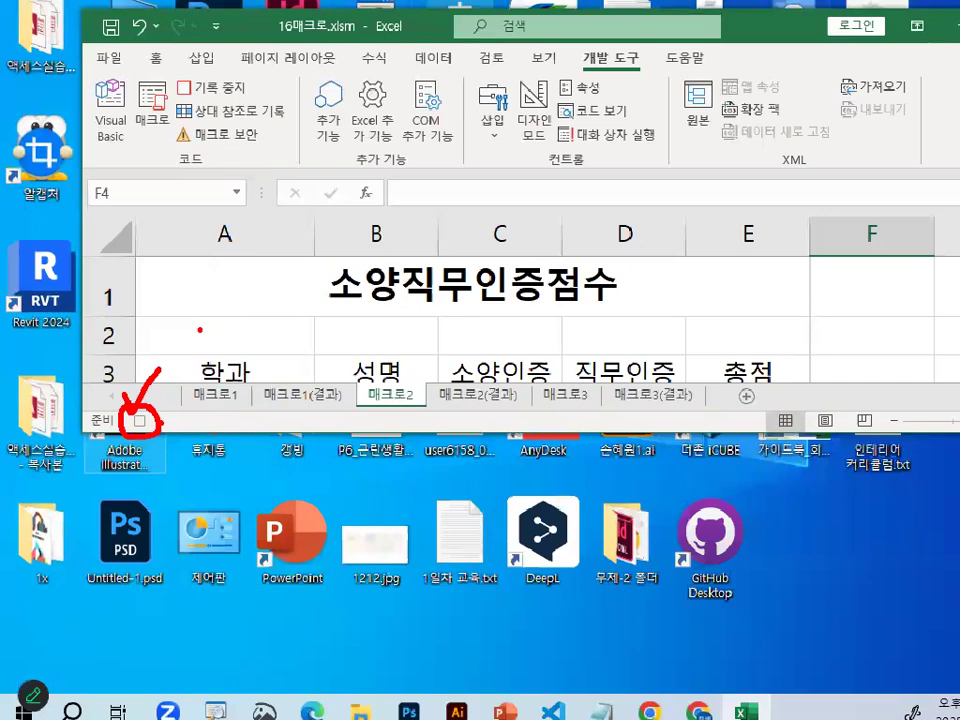
Stop the macro recording and heighten the workbook window until the table is visible through row 8
{"action": "left_click", "coordinate": [132, 422]}
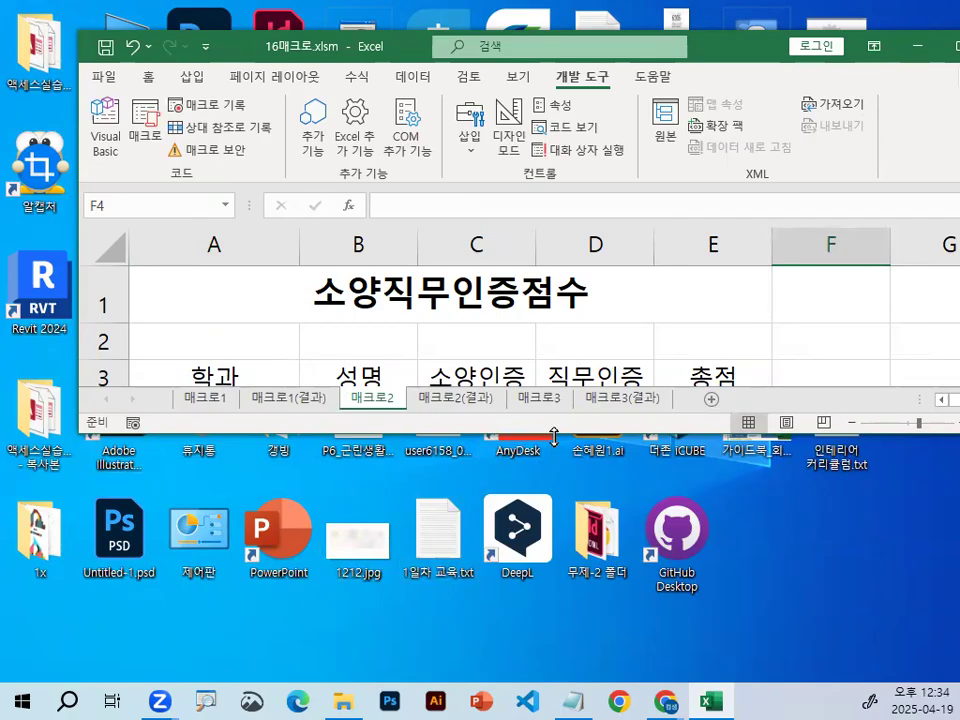
{"action": "left_click_drag", "start_coordinate": [553, 436], "coordinate": [553, 660]}
{"action": "left_click", "coordinate": [917, 451]}
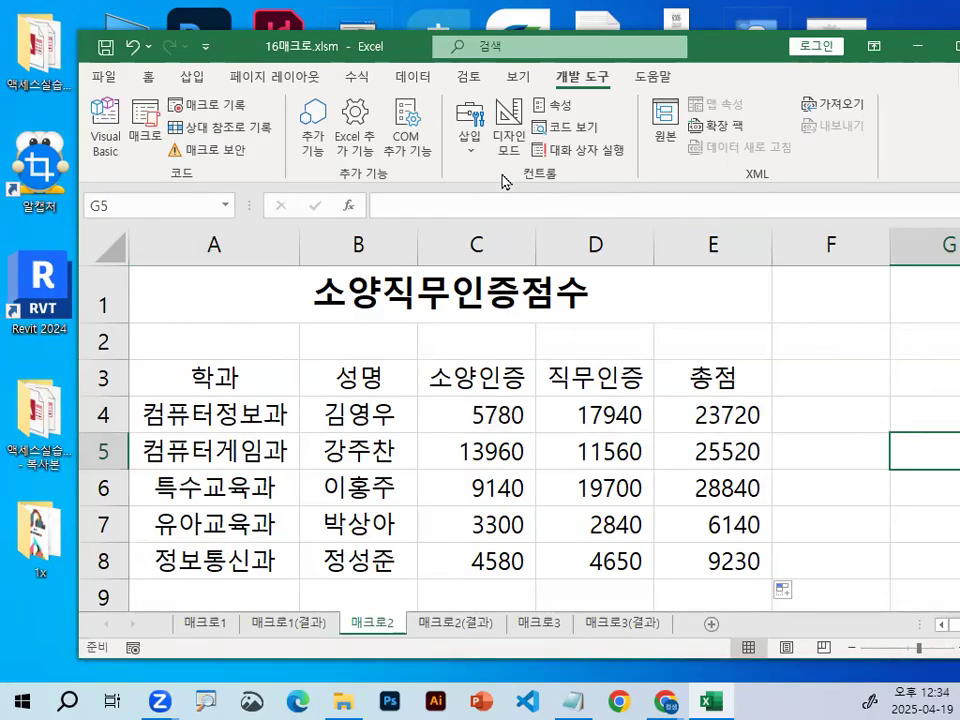
Draw a form-control button over cells A10:B11 and assign the 총점 macro to it
{"action": "left_click", "coordinate": [471, 155]}
{"action": "left_click", "coordinate": [461, 199]}
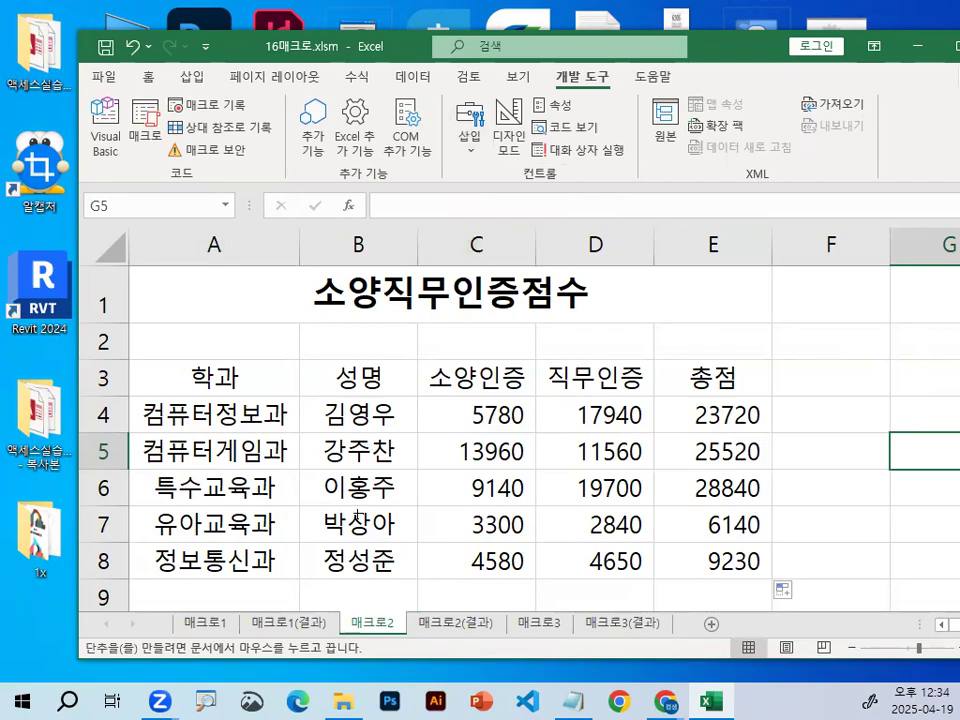
{"action": "scroll", "coordinate": [358, 514], "scroll_direction": "down", "scroll_amount": 3}
{"action": "scroll", "coordinate": [236, 422], "scroll_direction": "up", "scroll_amount": 1}
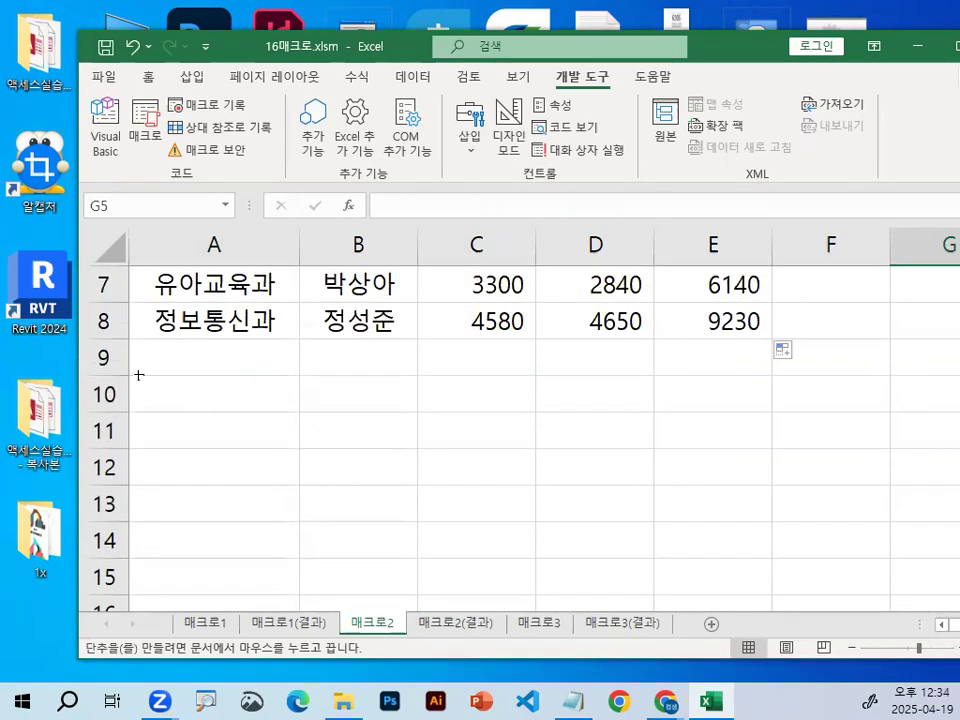
{"action": "left_click_drag", "start_coordinate": [131, 375], "coordinate": [375, 446]}
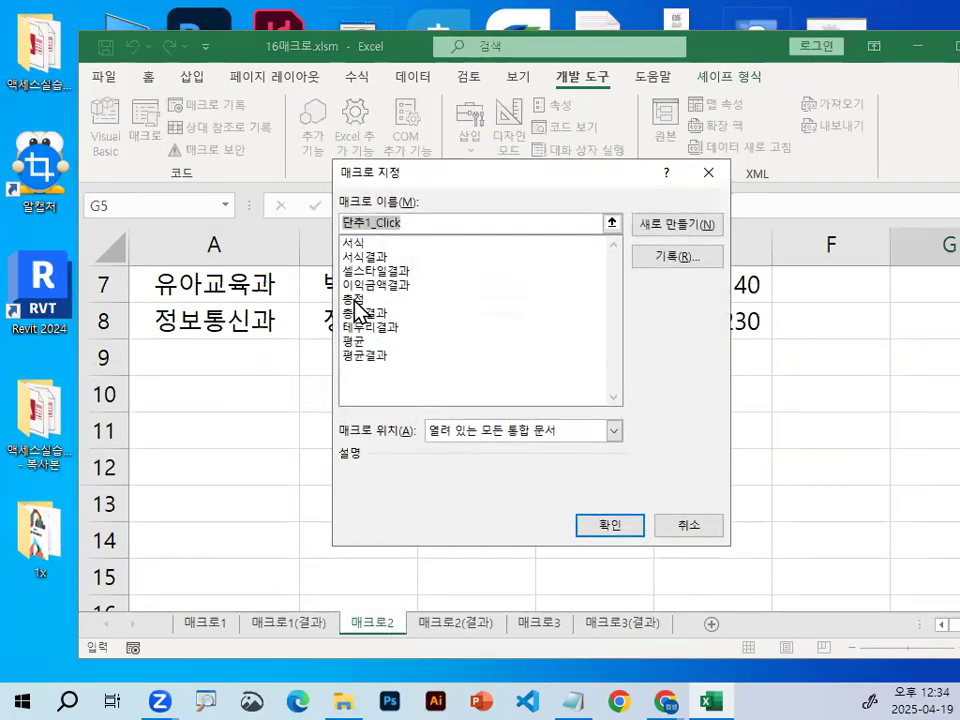
{"action": "left_click", "coordinate": [355, 299]}
{"action": "left_click", "coordinate": [608, 522]}
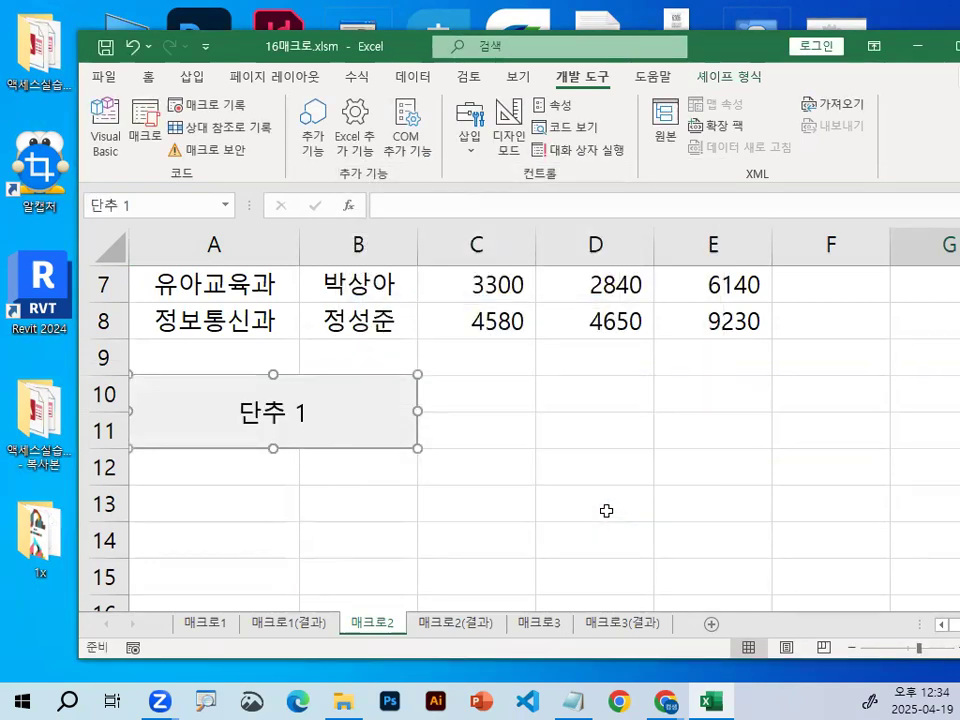
Change the label of the new button over A10:B11 to 총점
{"action": "left_click", "coordinate": [266, 414]}
{"action": "left_click_drag", "start_coordinate": [243, 409], "coordinate": [336, 405]}
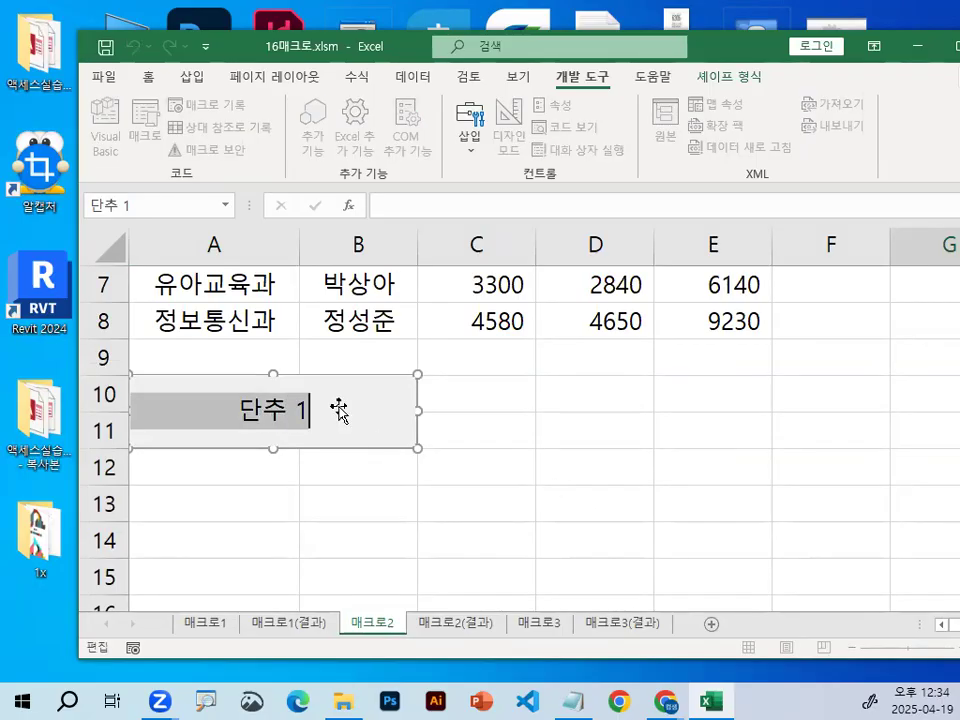
{"action": "type", "text": "총점"}
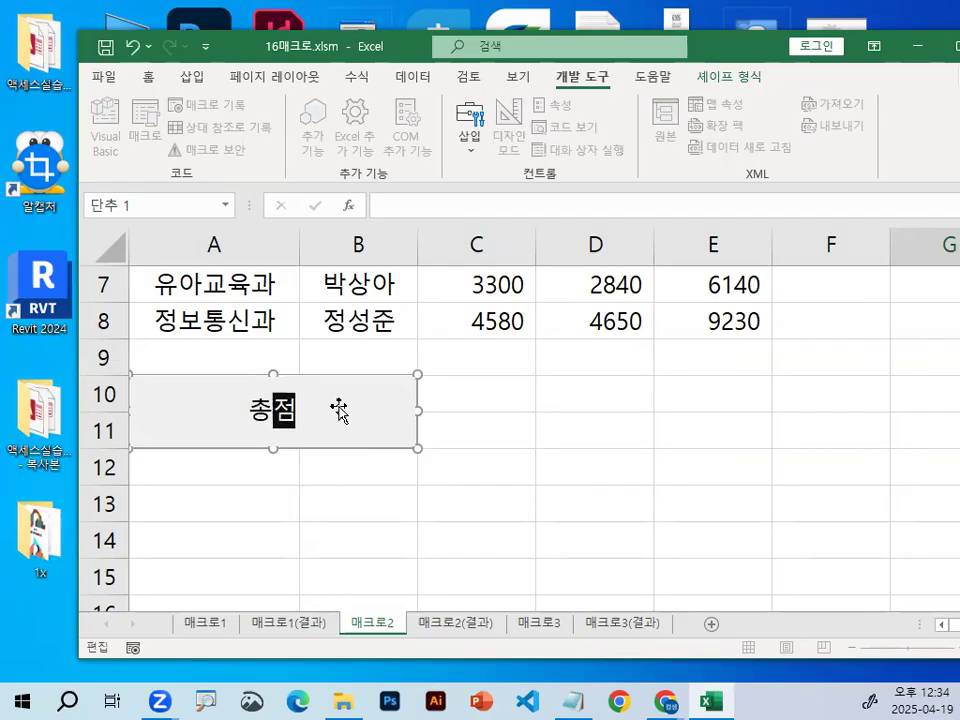
{"action": "left_click", "coordinate": [602, 455]}
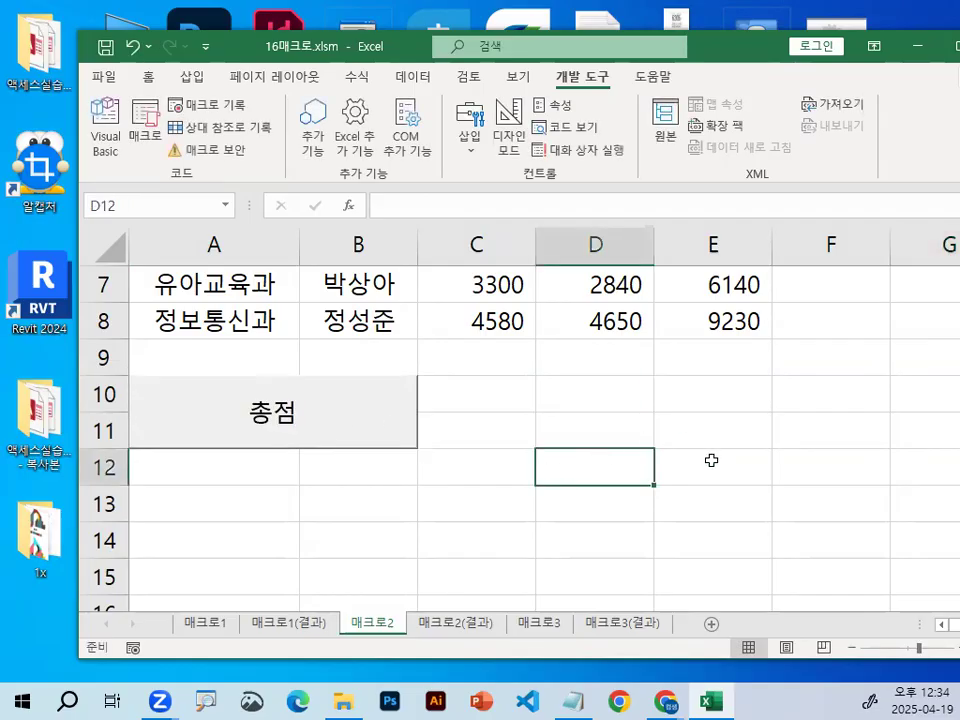
Select the 총점 formulas in E4:E8
{"action": "scroll", "coordinate": [711, 460], "scroll_direction": "up", "scroll_amount": 2}
{"action": "left_click_drag", "start_coordinate": [722, 416], "coordinate": [741, 554]}
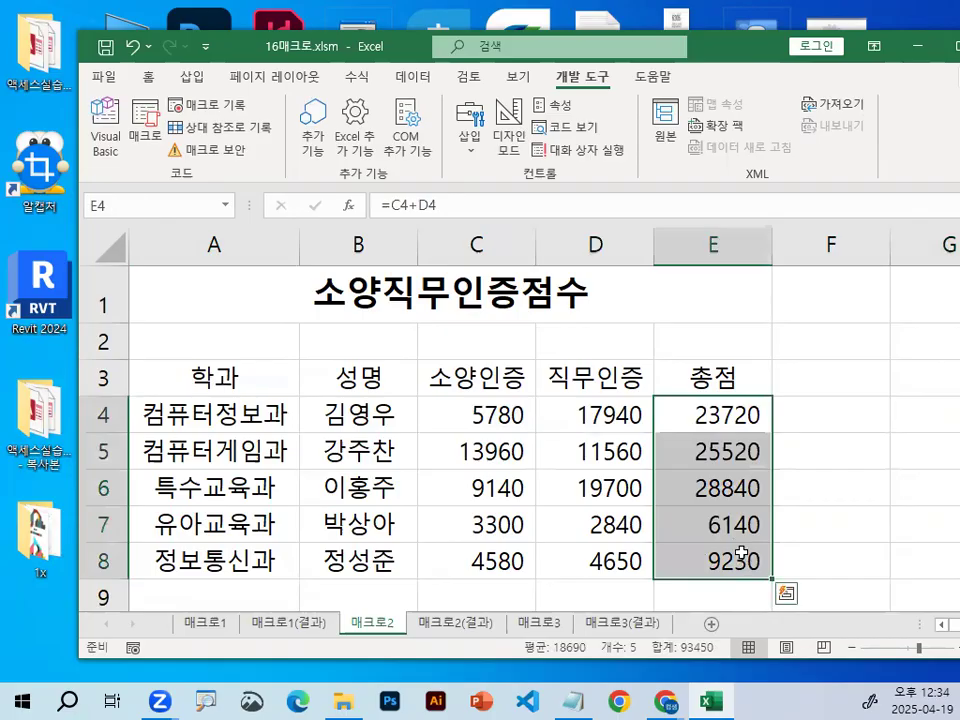
Clear the total scores in E4:E8 and refill them by running the 총점 macro from its sheet button
{"action": "key", "text": "Delete"}
{"action": "left_click", "coordinate": [900, 311]}
{"action": "scroll", "coordinate": [857, 392], "scroll_direction": "down", "scroll_amount": 2}
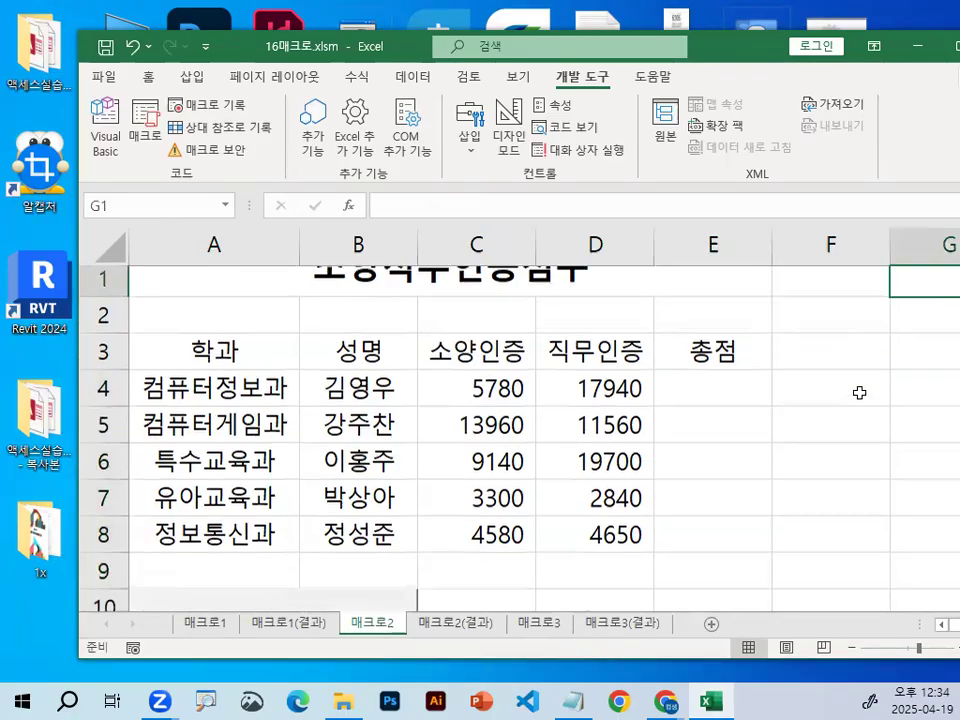
{"action": "left_click", "coordinate": [713, 479]}
{"action": "left_click", "coordinate": [373, 411]}
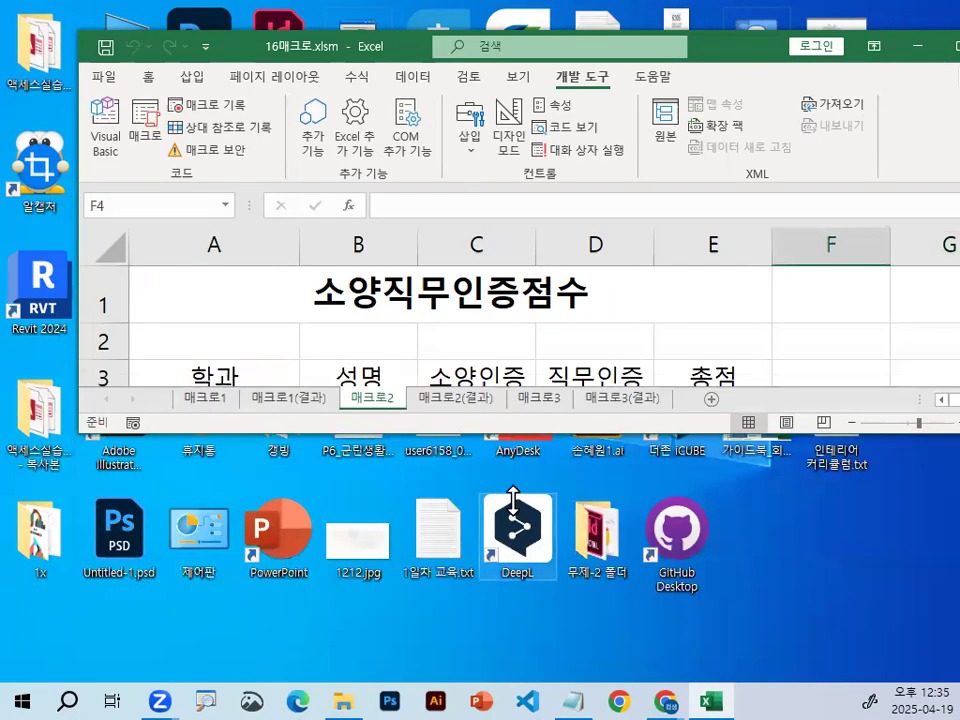
{"action": "double_click", "coordinate": [580, 432]}
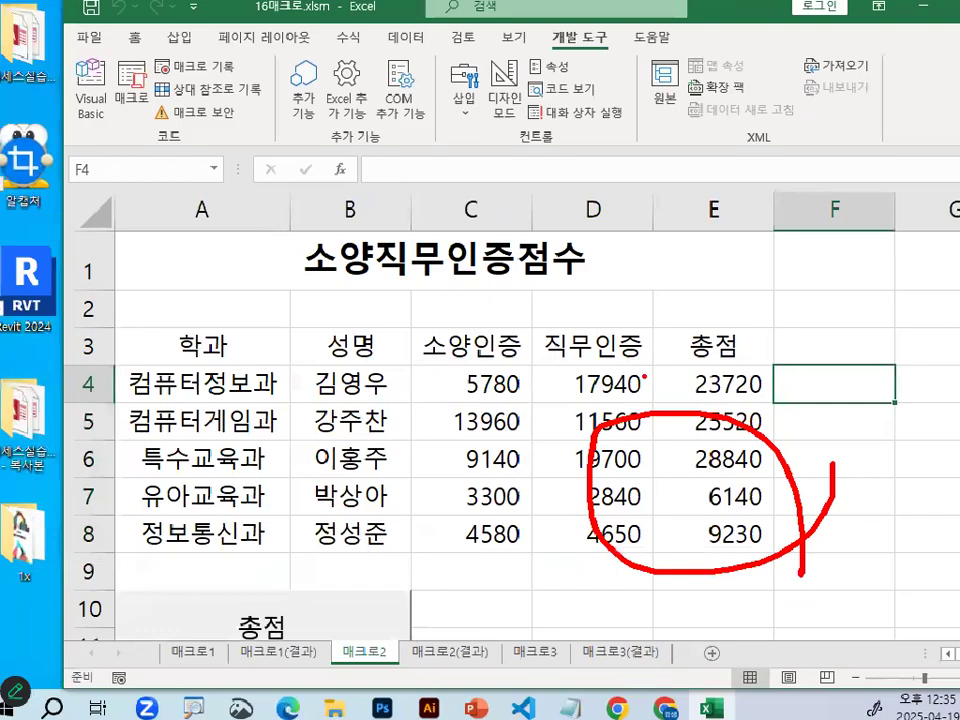
Switch to the Notepad lesson notes and show the whole 매크로 기록작업 순서 section in an enlarged window
{"action": "left_click", "coordinate": [857, 437]}
{"action": "left_click", "coordinate": [570, 455]}
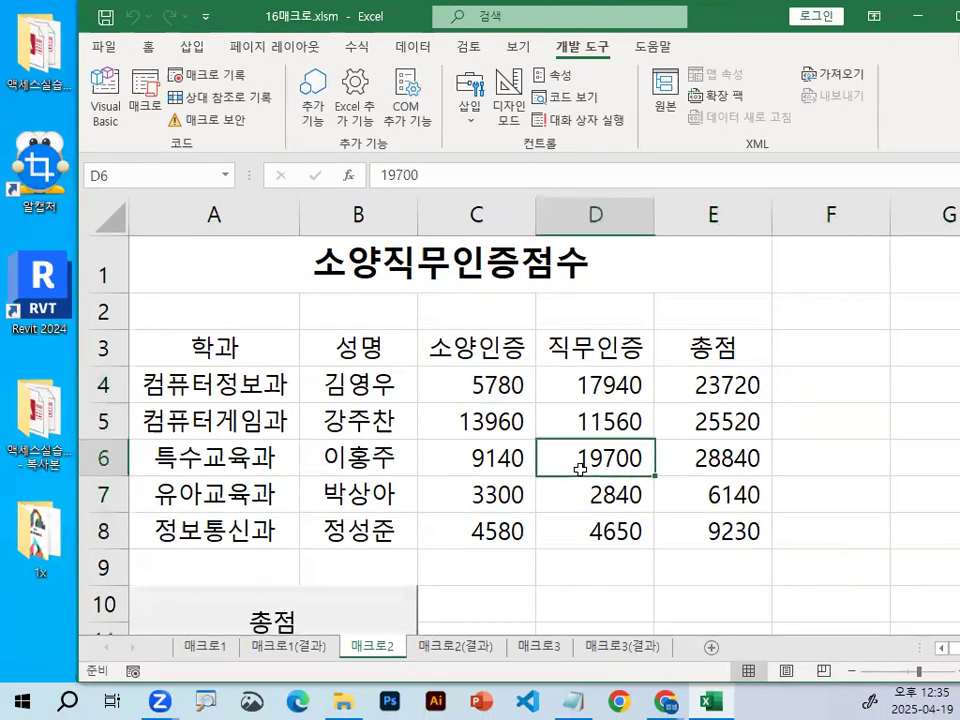
{"action": "scroll", "coordinate": [584, 471], "scroll_direction": "down", "scroll_amount": 2}
{"action": "left_click", "coordinate": [593, 355]}
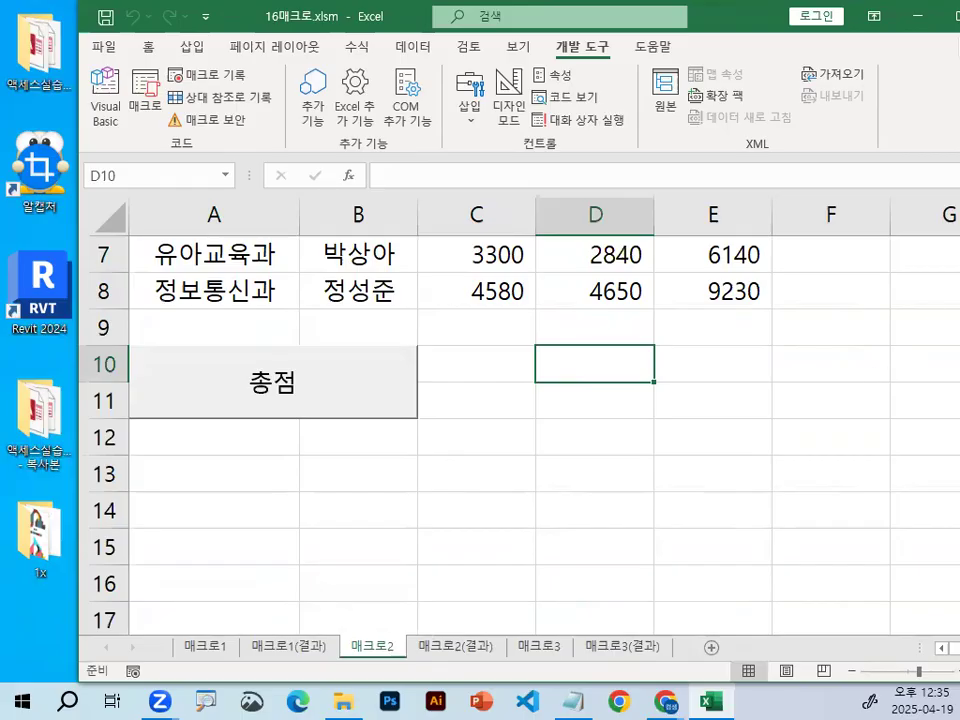
{"action": "left_click", "coordinate": [572, 701]}
{"action": "scroll", "coordinate": [378, 458], "scroll_direction": "up", "scroll_amount": 2}
{"action": "scroll", "coordinate": [378, 458], "scroll_direction": "up", "scroll_amount": 2}
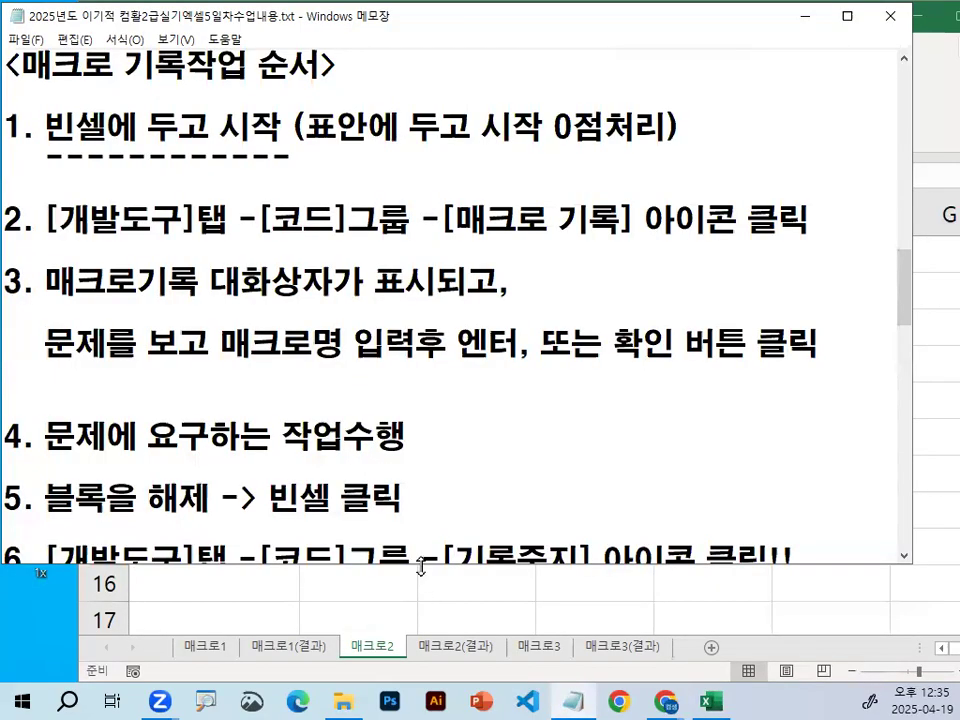
{"action": "left_click_drag", "start_coordinate": [421, 565], "coordinate": [421, 630]}
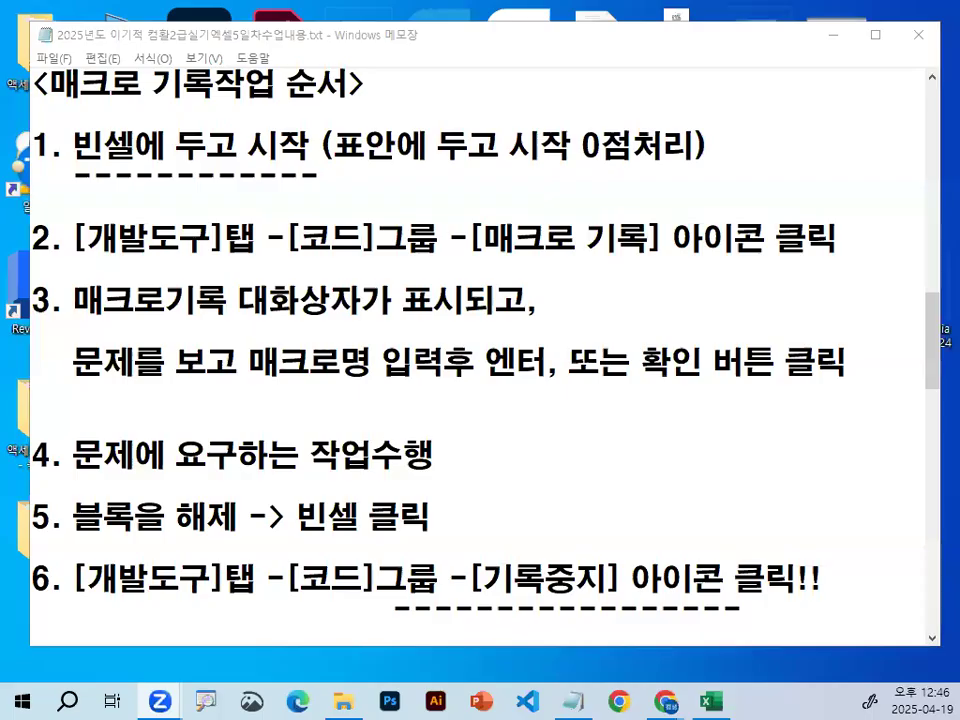
Review the macro recording procedure in the notes, highlighting steps 1 and 2 and marking 작업 in step 4 and 기록중지 in step 6
{"action": "left_click", "coordinate": [77, 152]}
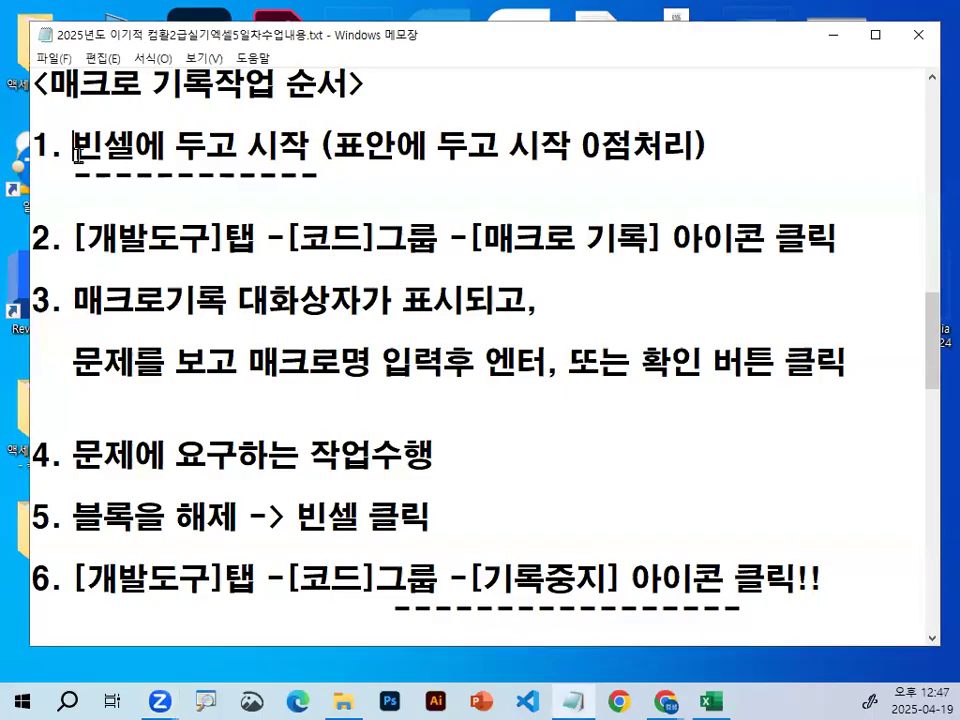
{"action": "left_click_drag", "start_coordinate": [77, 152], "coordinate": [309, 150]}
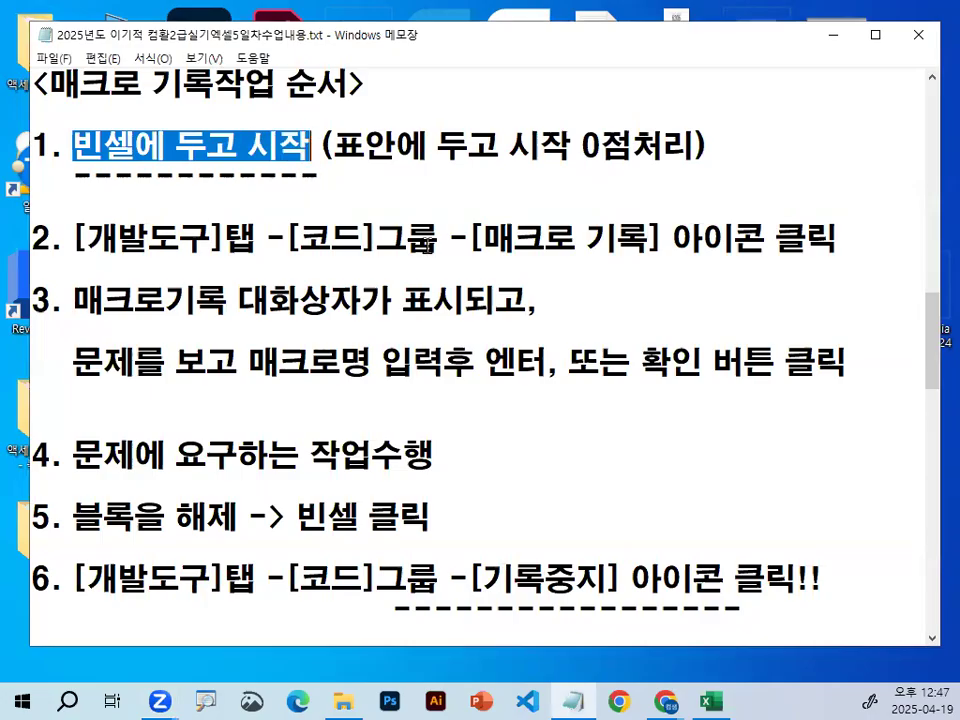
{"action": "left_click", "coordinate": [60, 238]}
{"action": "left_click_drag", "start_coordinate": [60, 238], "coordinate": [868, 235]}
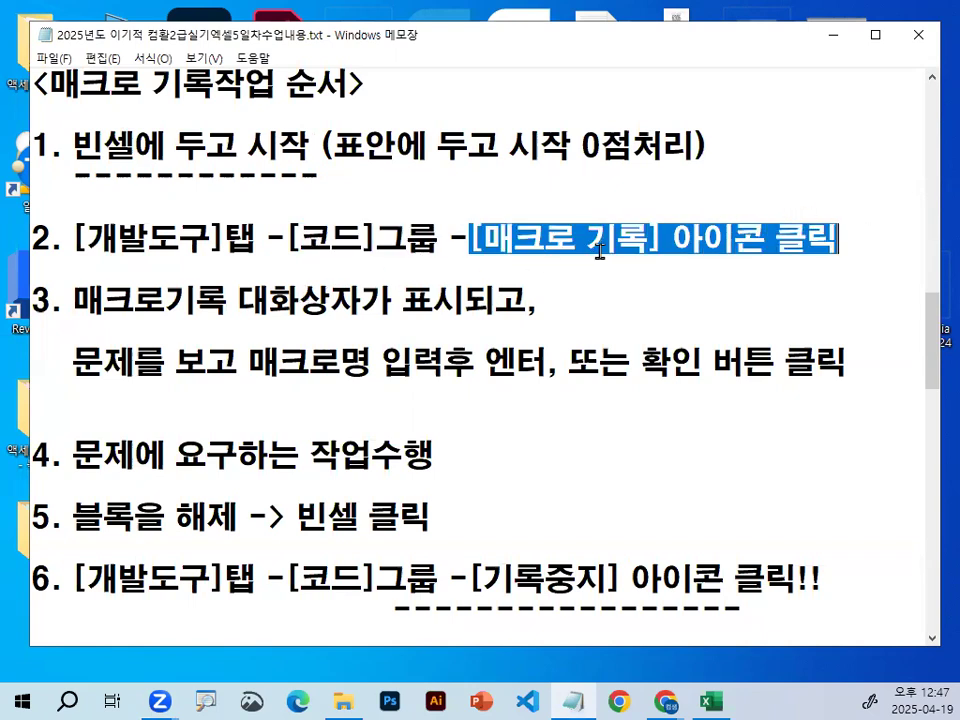
{"action": "left_click_drag", "start_coordinate": [85, 268], "coordinate": [806, 268]}
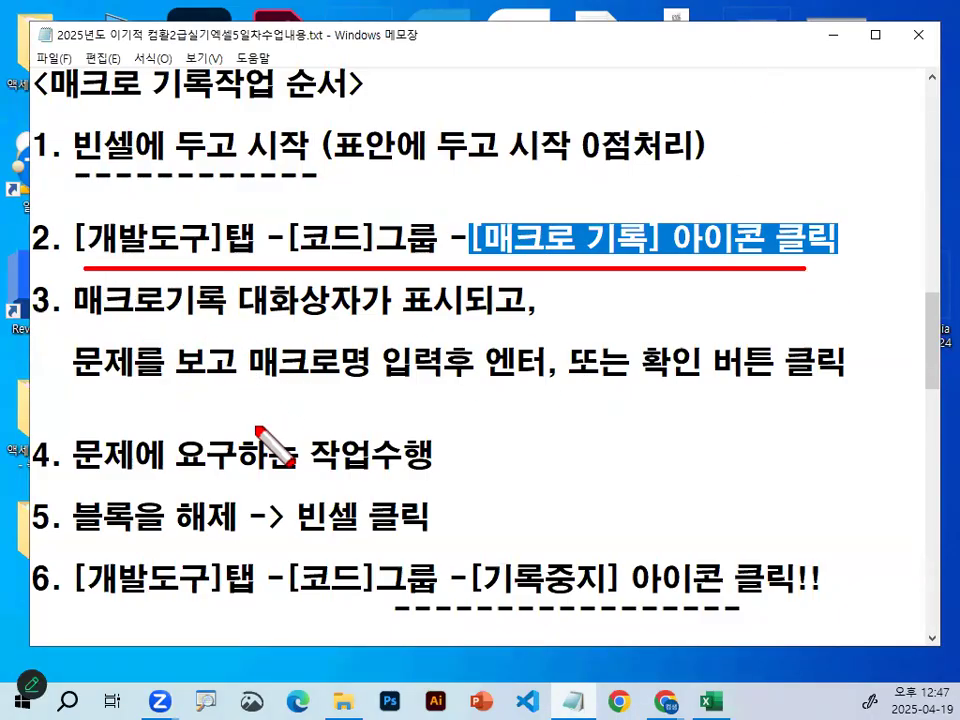
{"action": "left_click_drag", "start_coordinate": [57, 467], "coordinate": [225, 464]}
{"action": "mouse_move", "coordinate": [380, 455]}
{"action": "left_mouse_down"}
{"action": "mouse_move", "coordinate": [345, 467]}
{"action": "mouse_move", "coordinate": [378, 470]}
{"action": "left_mouse_up"}
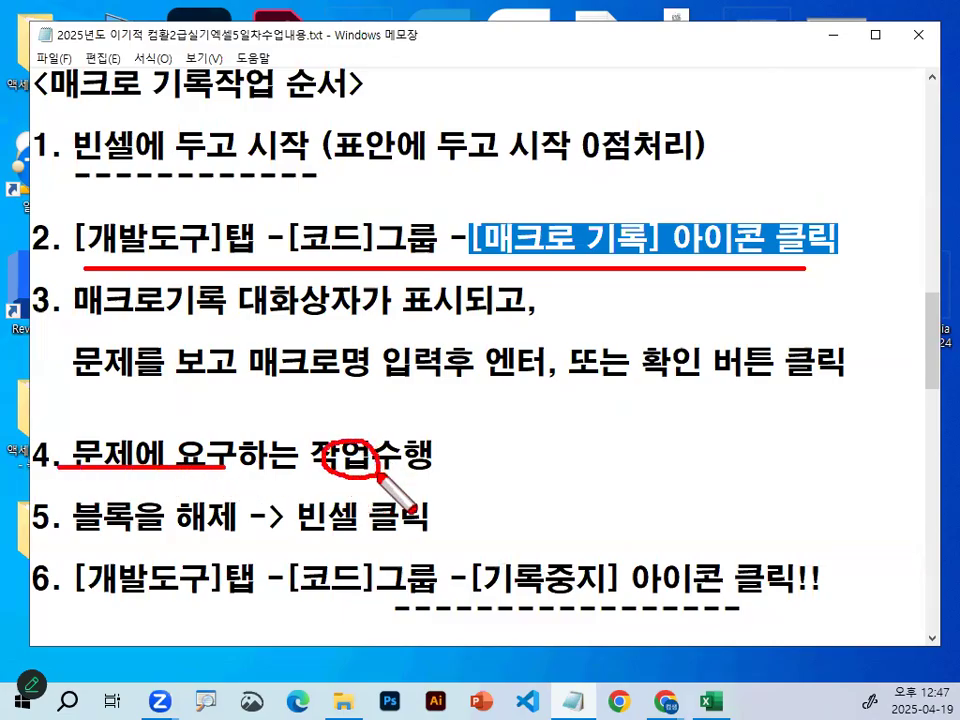
{"action": "mouse_move", "coordinate": [570, 602]}
{"action": "left_mouse_down"}
{"action": "mouse_move", "coordinate": [440, 565]}
{"action": "mouse_move", "coordinate": [615, 597]}
{"action": "left_mouse_up"}
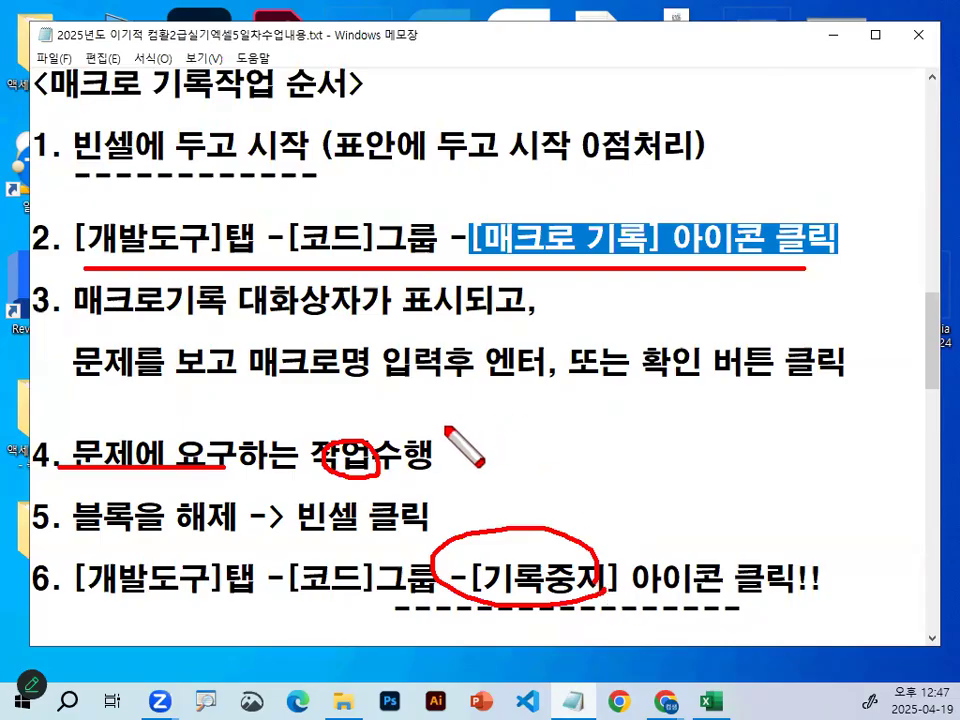
Examine the 기록중지 instruction in step 6 and the reminder to stop recording before drawing buttons or shapes, marking both
{"action": "key", "text": "Escape"}
{"action": "scroll", "coordinate": [443, 426], "scroll_direction": "down", "scroll_amount": 2}
{"action": "key", "text": "ctrl+2"}
{"action": "mouse_move", "coordinate": [630, 392]}
{"action": "left_mouse_down"}
{"action": "mouse_move", "coordinate": [454, 407]}
{"action": "mouse_move", "coordinate": [575, 385]}
{"action": "mouse_move", "coordinate": [561, 367]}
{"action": "mouse_move", "coordinate": [595, 390]}
{"action": "mouse_move", "coordinate": [505, 437]}
{"action": "left_mouse_up"}
{"action": "left_click_drag", "start_coordinate": [497, 348], "coordinate": [560, 432]}
{"action": "left_click_drag", "start_coordinate": [38, 507], "coordinate": [328, 504]}
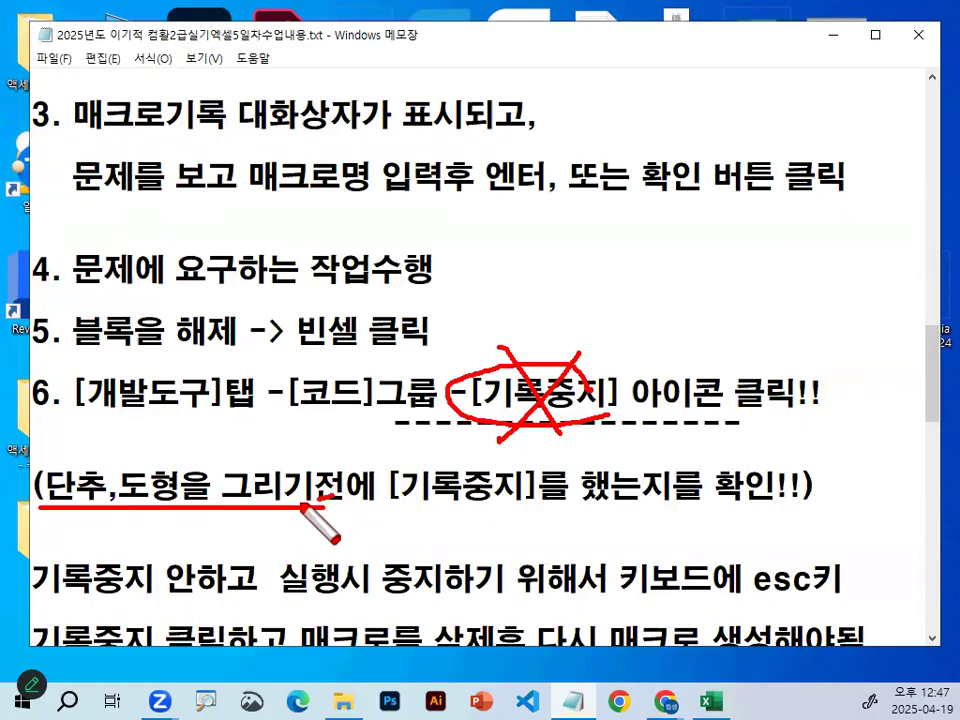
{"action": "left_click_drag", "start_coordinate": [229, 500], "coordinate": [285, 463]}
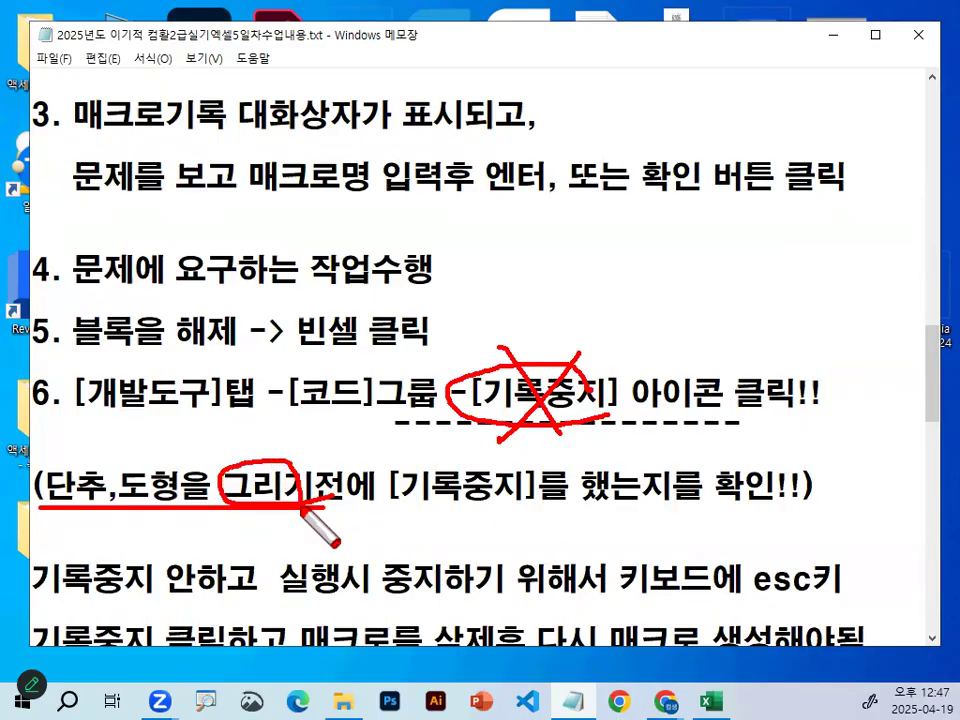
{"action": "left_click_drag", "start_coordinate": [507, 489], "coordinate": [460, 505]}
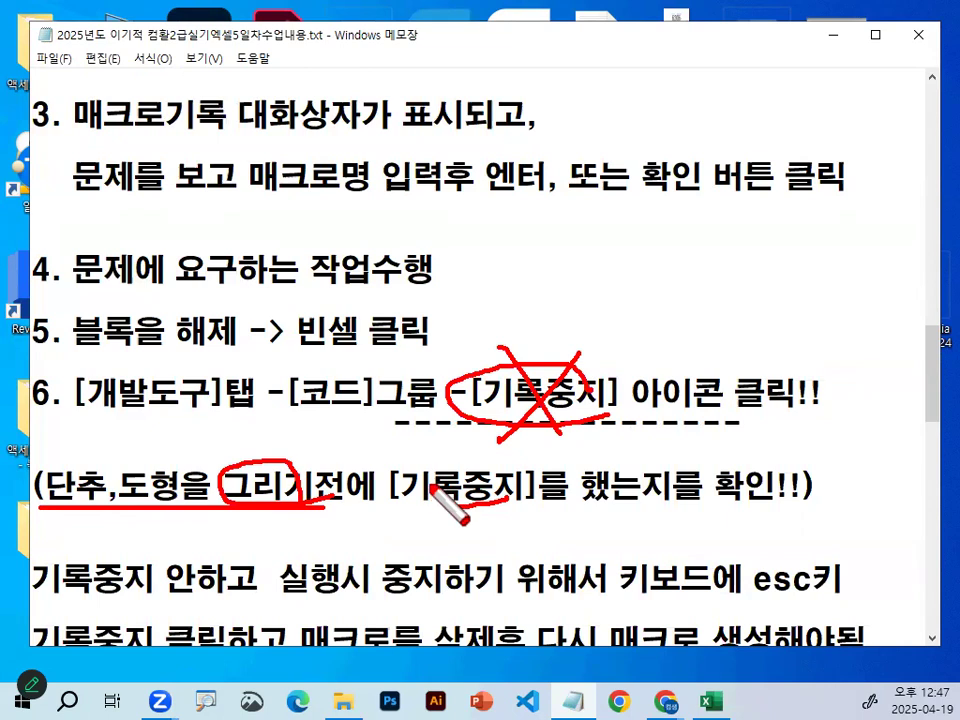
Handwrite 55, 50 and 20 over the notes with freehand circles and underlines, and clear the markings
{"action": "key", "text": "Escape"}
{"action": "key", "text": "ctrl+2"}
{"action": "mouse_move", "coordinate": [556, 198]}
{"action": "left_mouse_down"}
{"action": "mouse_move", "coordinate": [570, 315]}
{"action": "mouse_move", "coordinate": [531, 301]}
{"action": "left_mouse_up"}
{"action": "mouse_move", "coordinate": [529, 247]}
{"action": "left_mouse_down"}
{"action": "mouse_move", "coordinate": [626, 272]}
{"action": "mouse_move", "coordinate": [598, 310]}
{"action": "left_mouse_up"}
{"action": "left_click_drag", "start_coordinate": [598, 228], "coordinate": [634, 226]}
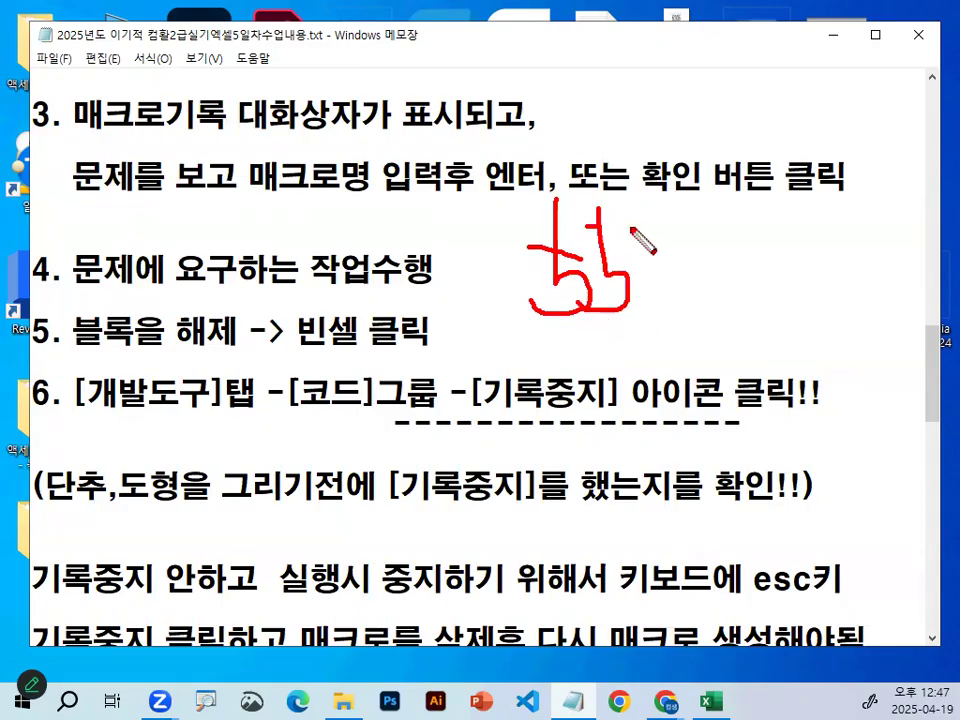
{"action": "left_click_drag", "start_coordinate": [480, 338], "coordinate": [642, 356]}
{"action": "left_click_drag", "start_coordinate": [560, 215], "coordinate": [703, 290]}
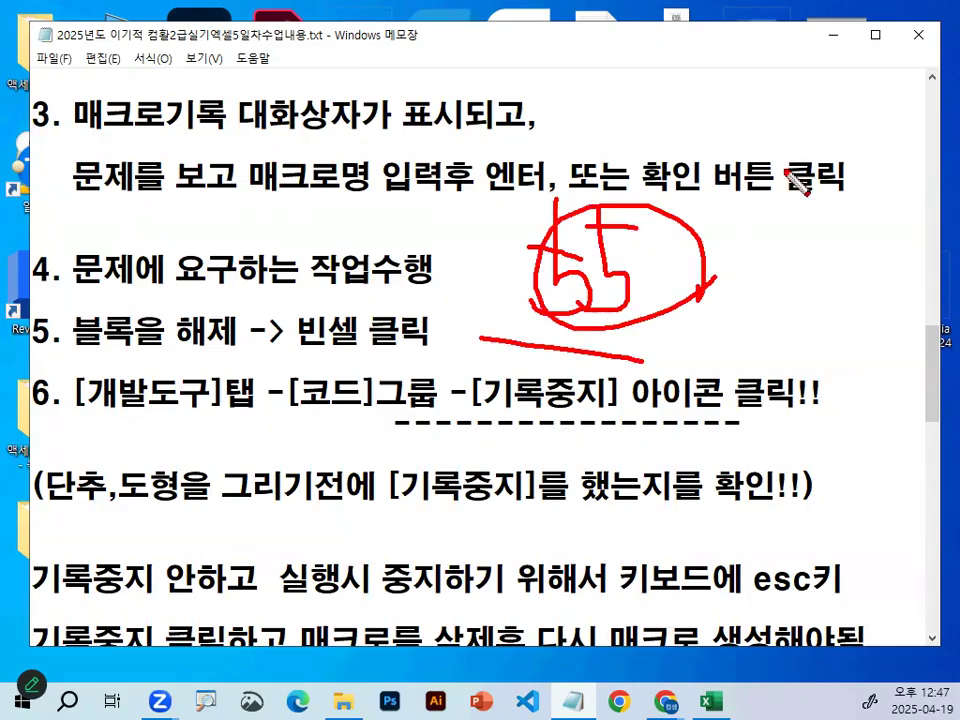
{"action": "left_click_drag", "start_coordinate": [784, 185], "coordinate": [767, 251]}
{"action": "left_click_drag", "start_coordinate": [840, 232], "coordinate": [855, 240]}
{"action": "left_click_drag", "start_coordinate": [773, 328], "coordinate": [812, 366]}
{"action": "mouse_move", "coordinate": [822, 326]}
{"action": "left_mouse_down"}
{"action": "mouse_move", "coordinate": [826, 368]}
{"action": "mouse_move", "coordinate": [840, 332]}
{"action": "left_mouse_up"}
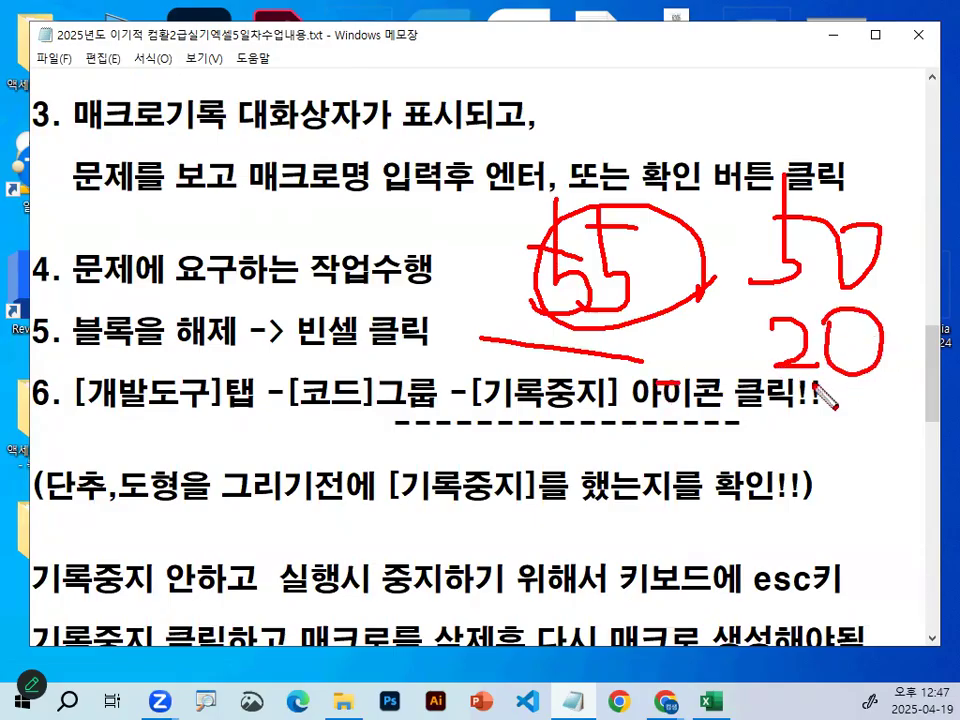
{"action": "left_click_drag", "start_coordinate": [885, 378], "coordinate": [680, 383]}
{"action": "mouse_move", "coordinate": [310, 228]}
{"action": "left_mouse_down"}
{"action": "mouse_move", "coordinate": [270, 178]}
{"action": "mouse_move", "coordinate": [266, 200]}
{"action": "left_mouse_up"}
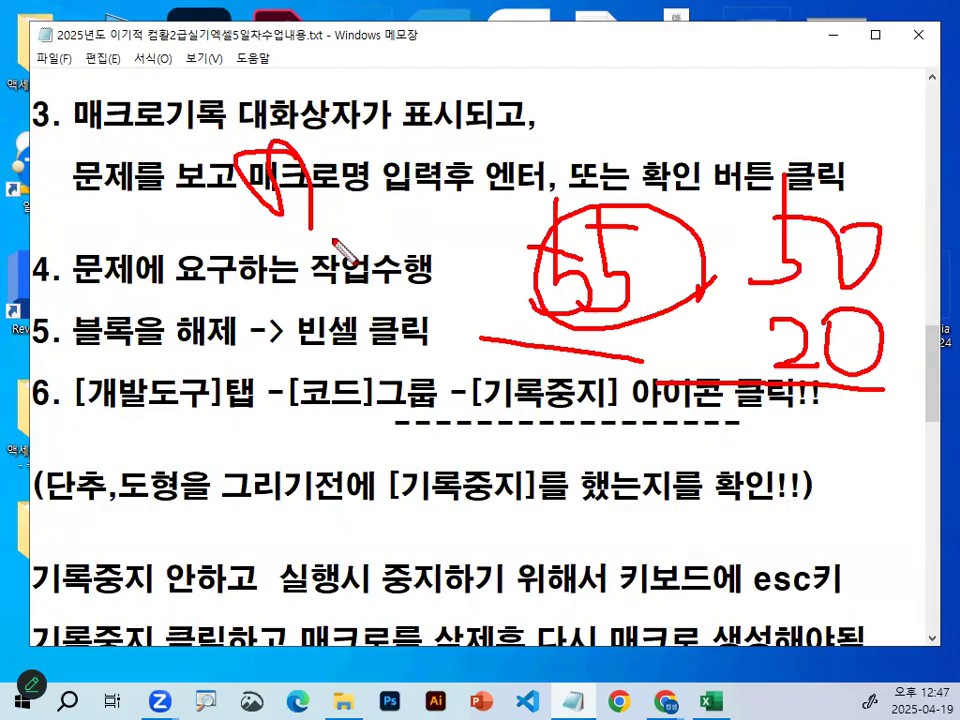
{"action": "mouse_move", "coordinate": [315, 125]}
{"action": "left_mouse_down"}
{"action": "mouse_move", "coordinate": [300, 215]}
{"action": "mouse_move", "coordinate": [397, 284]}
{"action": "left_mouse_up"}
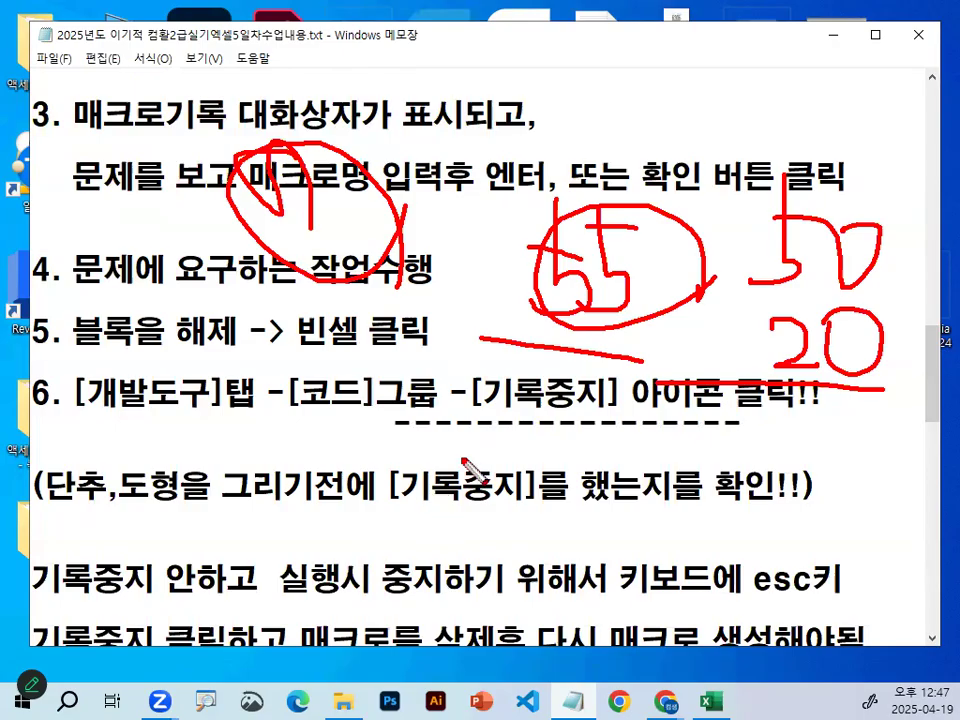
{"action": "key", "text": "Escape"}
Mark the required-task wording in step 4 and highlight the reminder about stopping the recording before drawing shapes
{"action": "key", "text": "ctrl+alt+g"}
{"action": "mouse_move", "coordinate": [632, 226]}
{"action": "left_mouse_down"}
{"action": "mouse_move", "coordinate": [634, 274]}
{"action": "mouse_move", "coordinate": [603, 300]}
{"action": "mouse_move", "coordinate": [689, 241]}
{"action": "mouse_move", "coordinate": [704, 266]}
{"action": "mouse_move", "coordinate": [680, 325]}
{"action": "left_mouse_up"}
{"action": "left_click_drag", "start_coordinate": [676, 234], "coordinate": [742, 232]}
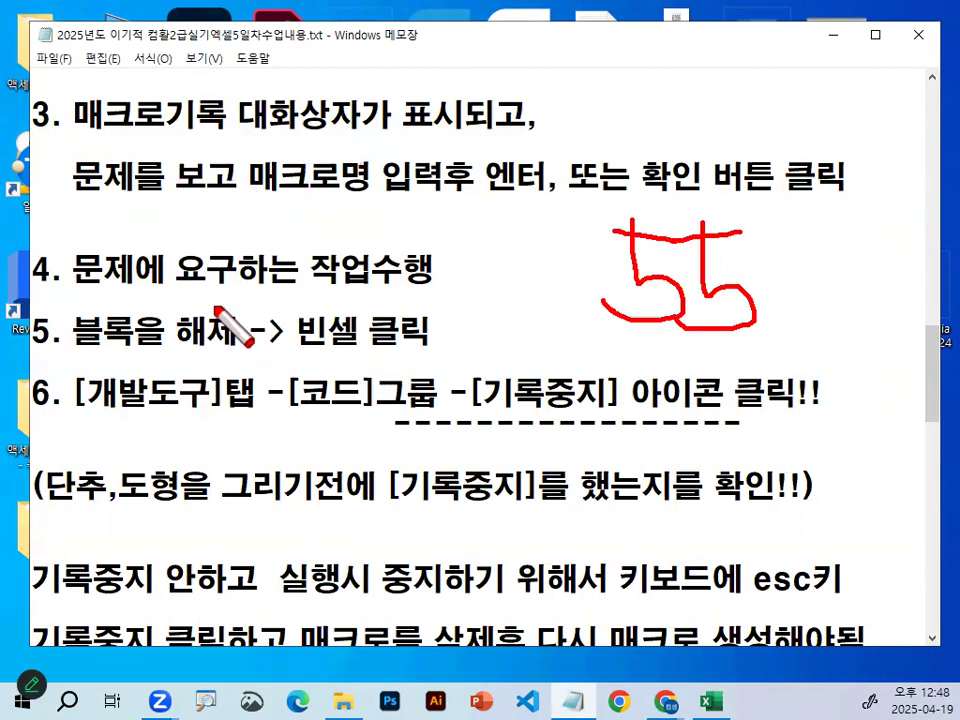
{"action": "left_click_drag", "start_coordinate": [229, 284], "coordinate": [278, 309]}
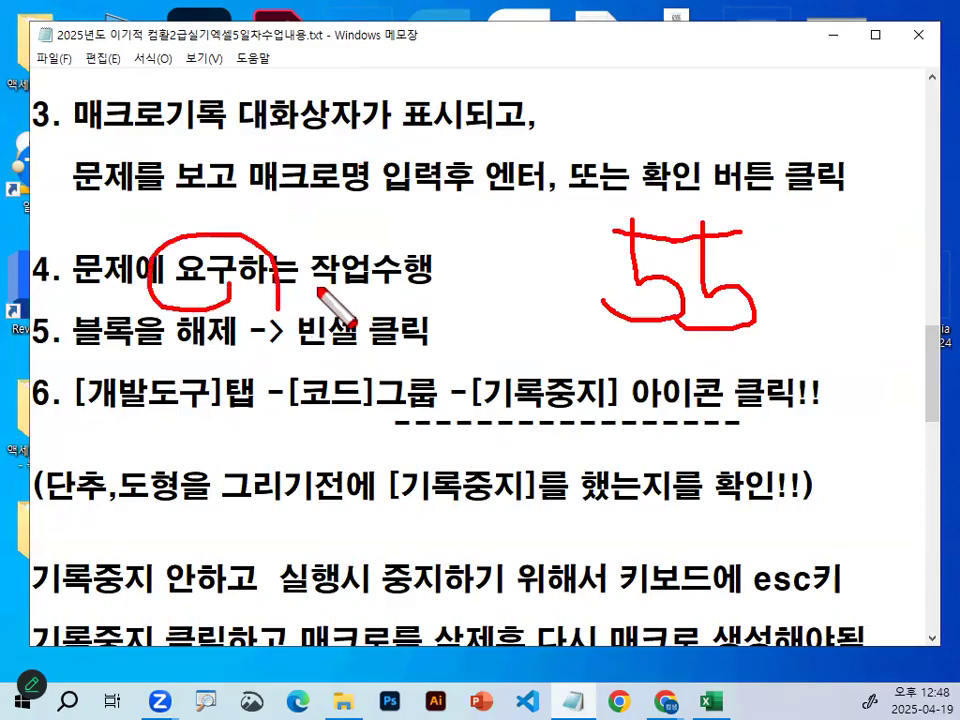
{"action": "key", "text": "Escape"}
{"action": "scroll", "coordinate": [234, 450], "scroll_direction": "down", "scroll_amount": 1}
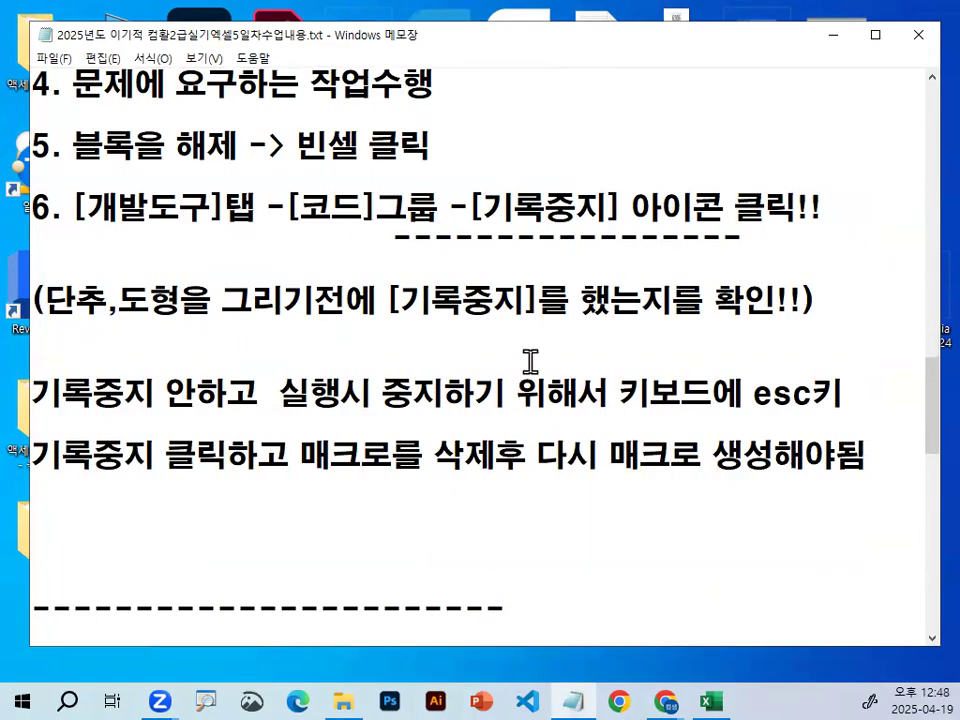
{"action": "left_click_drag", "start_coordinate": [62, 298], "coordinate": [592, 300]}
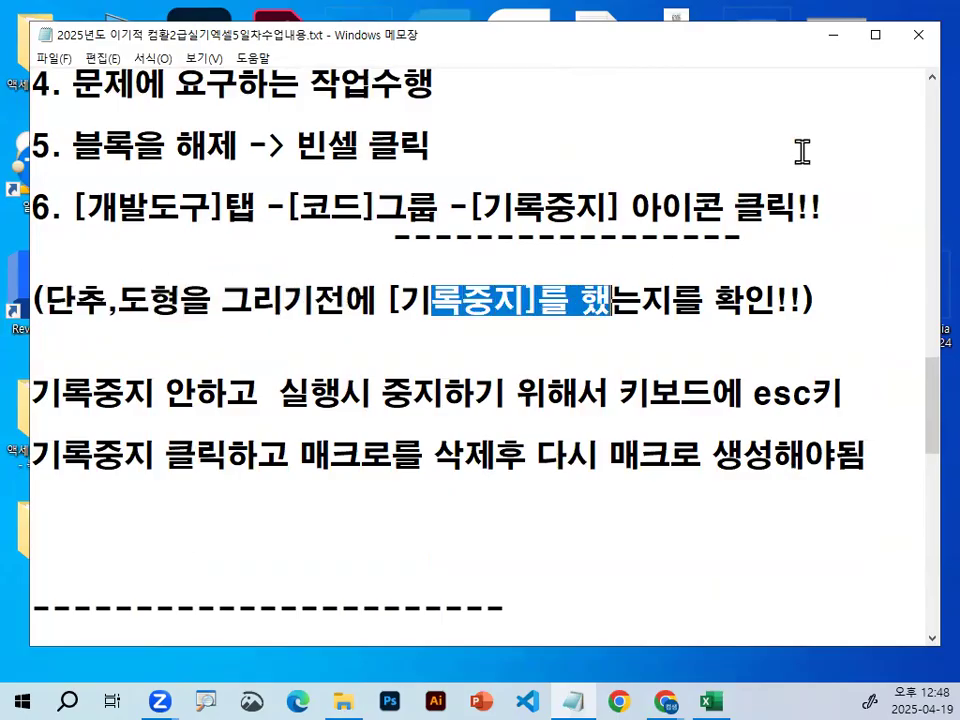
Minimise the notes, return to 16매크로.xlsm in Excel and maximise its window with the 매크로2 score table in view
{"action": "left_click", "coordinate": [836, 35]}
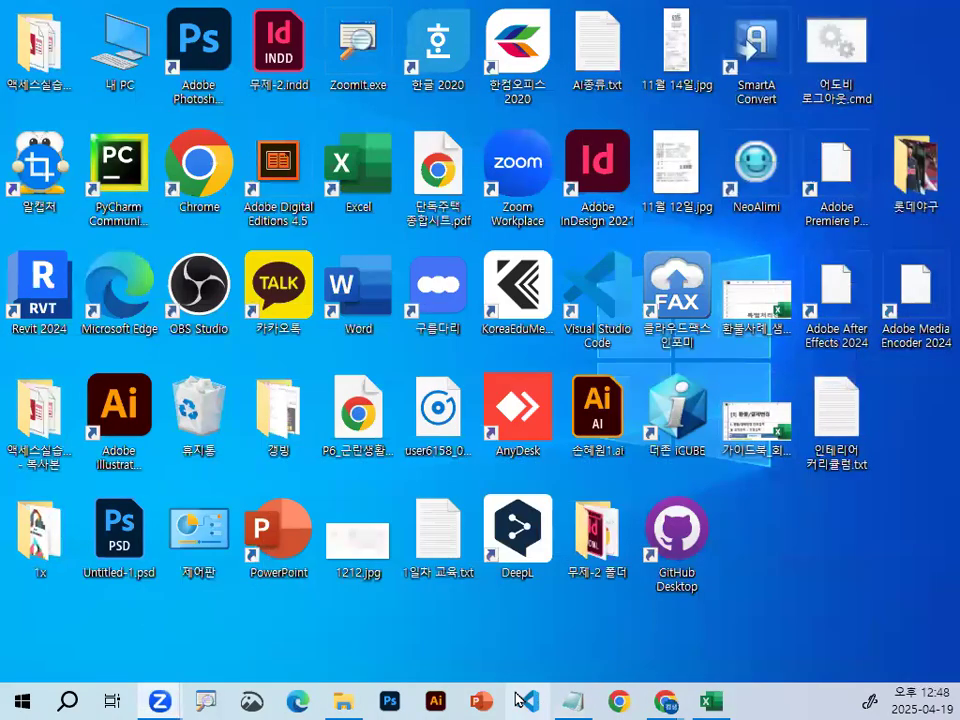
{"action": "left_click", "coordinate": [711, 700]}
{"action": "scroll", "coordinate": [621, 537], "scroll_direction": "up", "scroll_amount": 2}
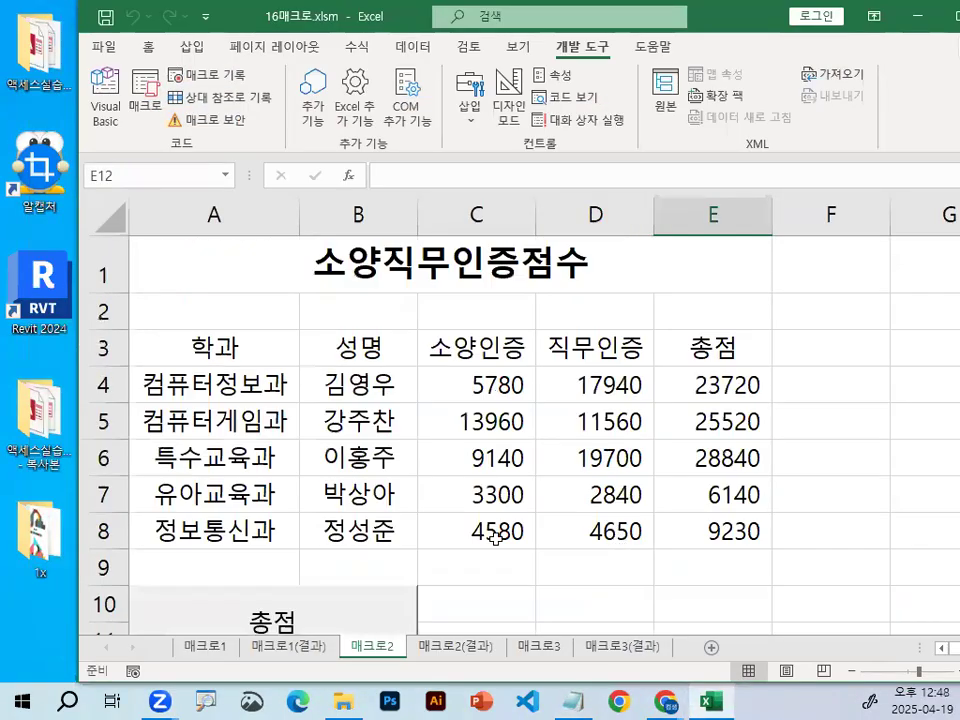
{"action": "left_click_drag", "start_coordinate": [155, 349], "coordinate": [754, 529]}
{"action": "left_click", "coordinate": [893, 568]}
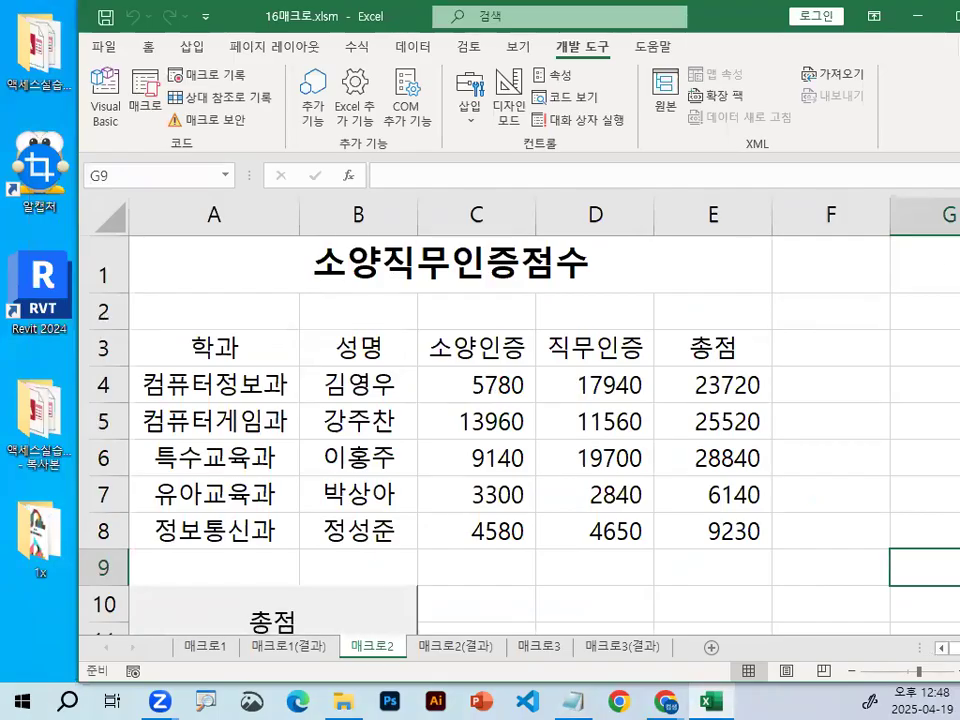
{"action": "double_click", "coordinate": [735, 24]}
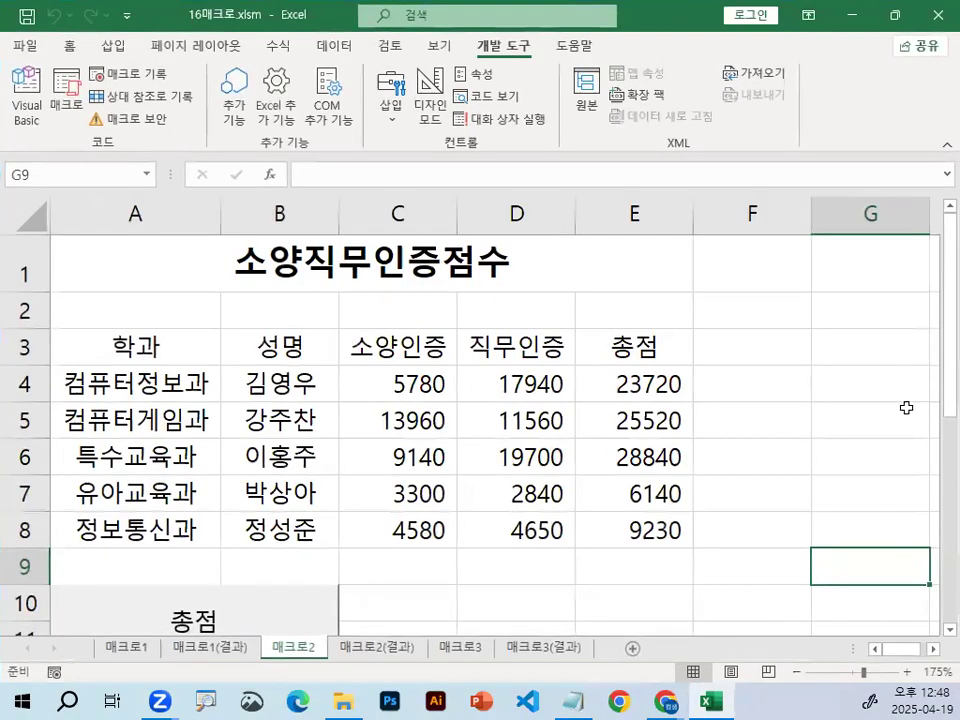
{"action": "left_click", "coordinate": [851, 355]}
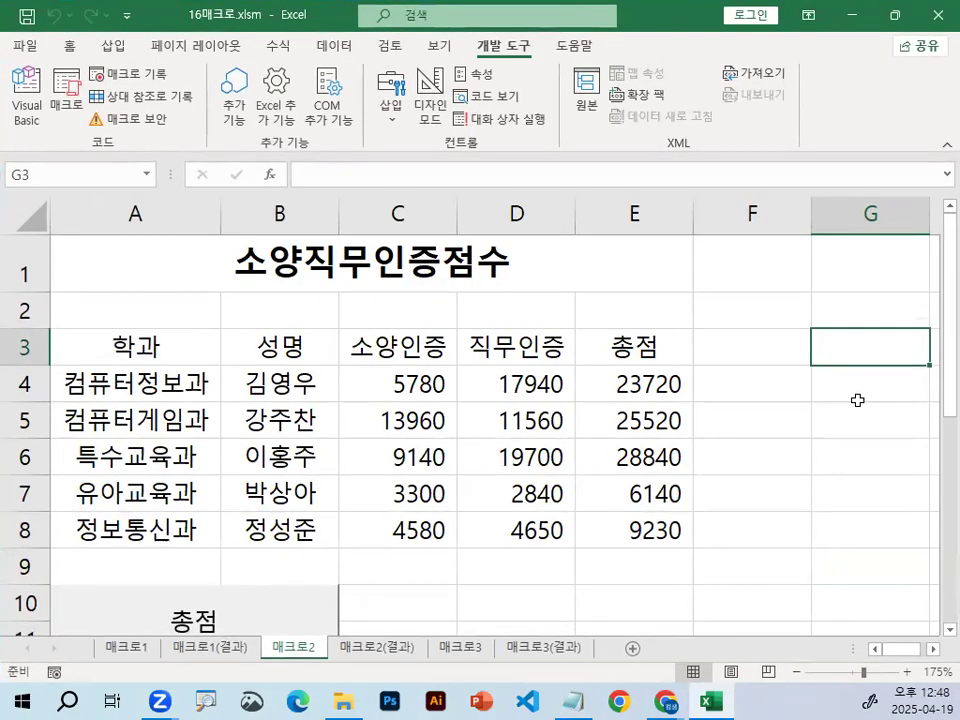
{"action": "scroll", "coordinate": [855, 402], "scroll_direction": "down", "scroll_amount": 2}
{"action": "scroll", "coordinate": [855, 402], "scroll_direction": "up", "scroll_amount": 2}
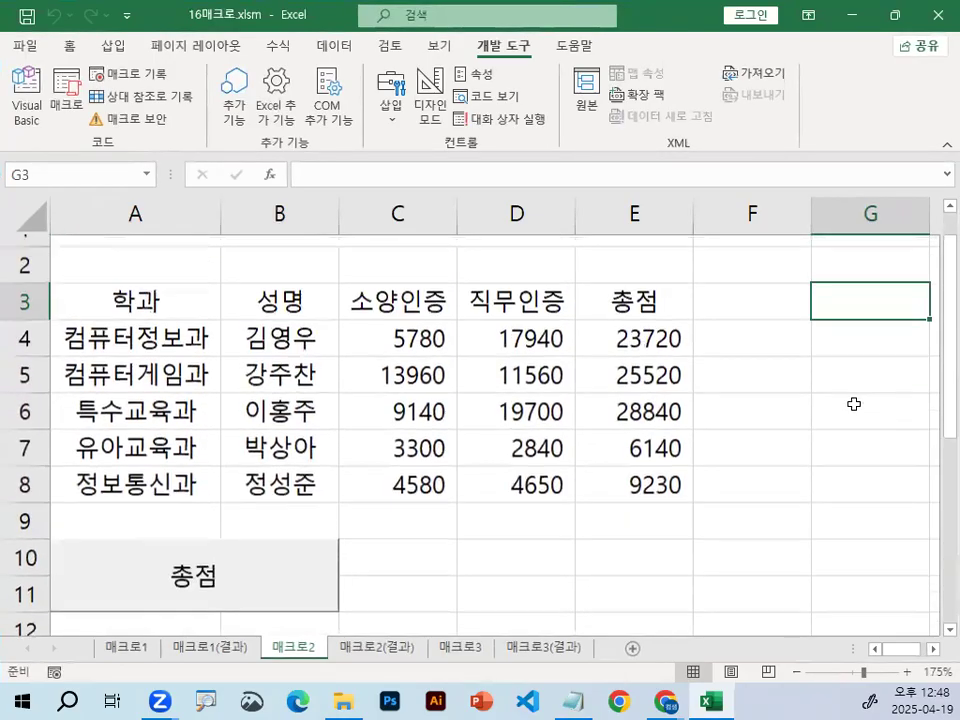
Apply all borders (모든 테두리) to the score table in A3:E8
{"action": "left_click_drag", "start_coordinate": [110, 347], "coordinate": [639, 541]}
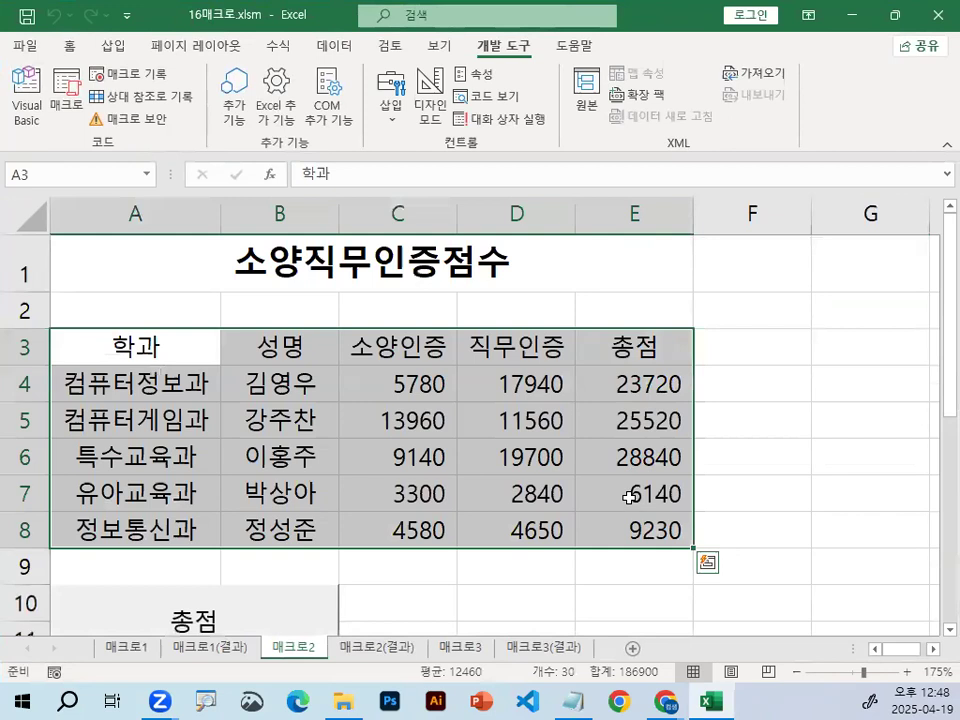
{"action": "left_click", "coordinate": [680, 445]}
{"action": "left_click_drag", "start_coordinate": [145, 360], "coordinate": [628, 535]}
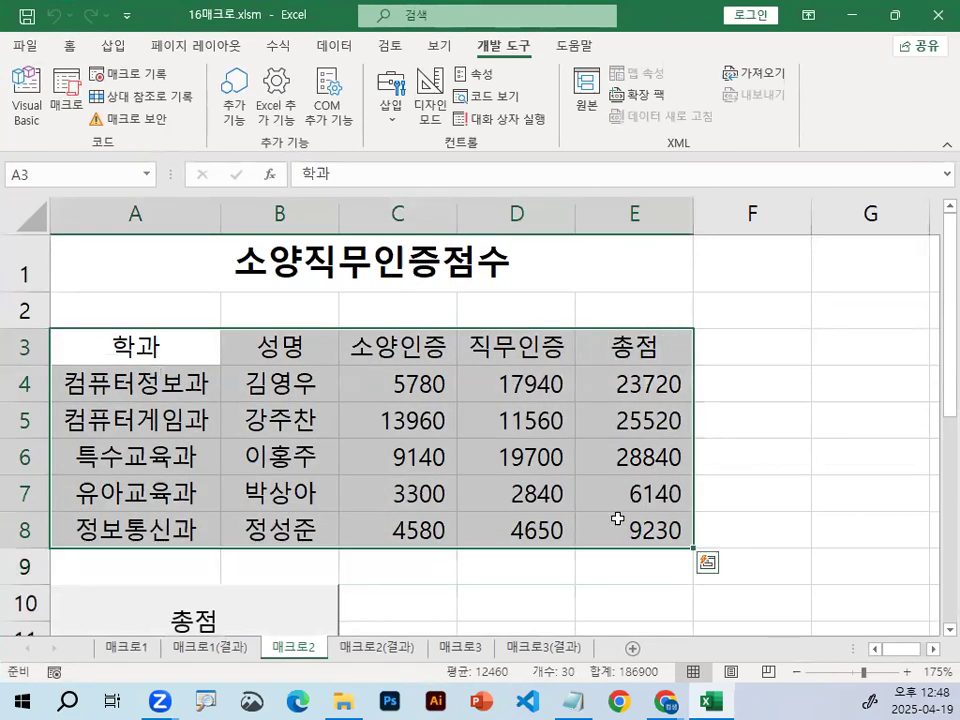
{"action": "left_click", "coordinate": [69, 46]}
{"action": "left_click", "coordinate": [222, 111]}
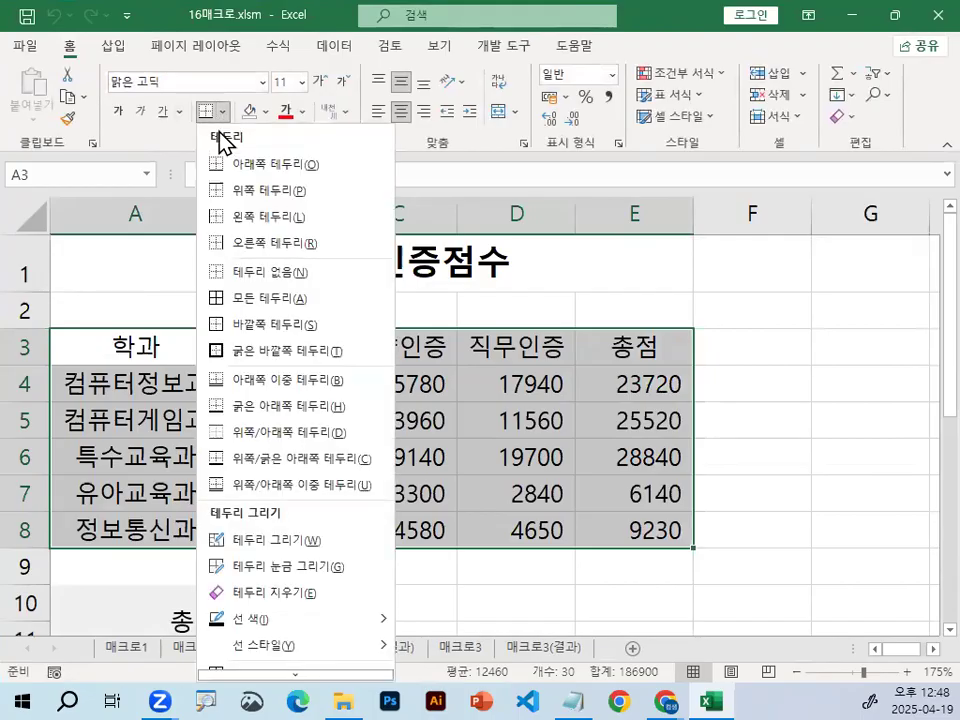
{"action": "left_click", "coordinate": [247, 297]}
Apply a thick outside border (굵은 바깥쪽 테두리) to the score table in A3:E8 and mark up the bordered table
{"action": "left_click", "coordinate": [224, 112]}
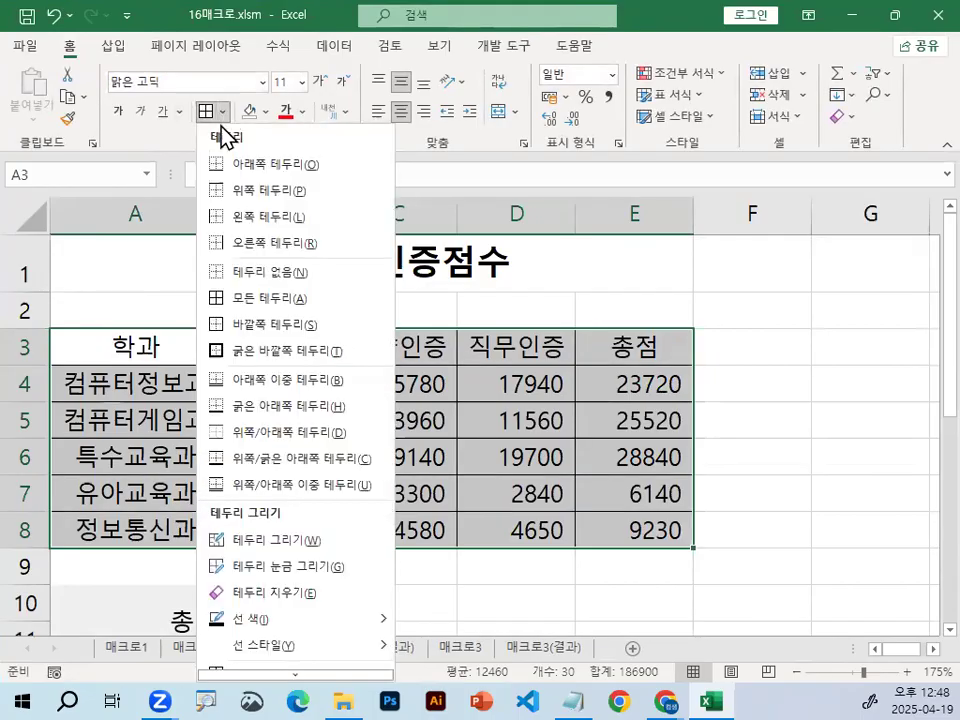
{"action": "left_click", "coordinate": [270, 352]}
{"action": "left_click", "coordinate": [771, 405]}
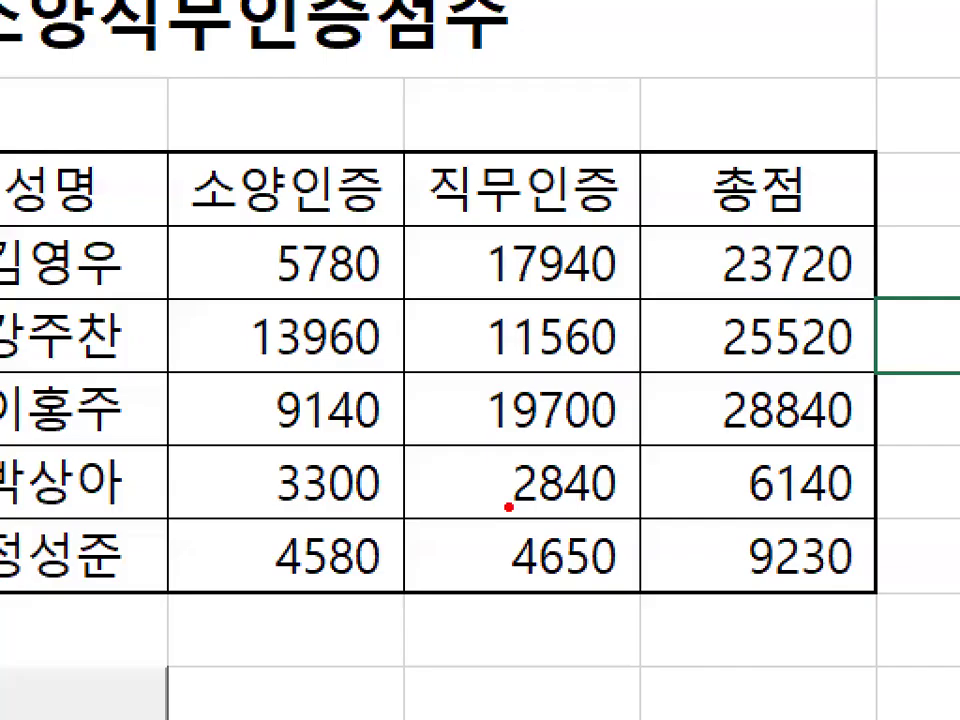
{"action": "mouse_move", "coordinate": [615, 460]}
{"action": "left_mouse_down"}
{"action": "mouse_move", "coordinate": [339, 388]}
{"action": "mouse_move", "coordinate": [553, 549]}
{"action": "left_mouse_up"}
{"action": "key", "text": "Escape"}
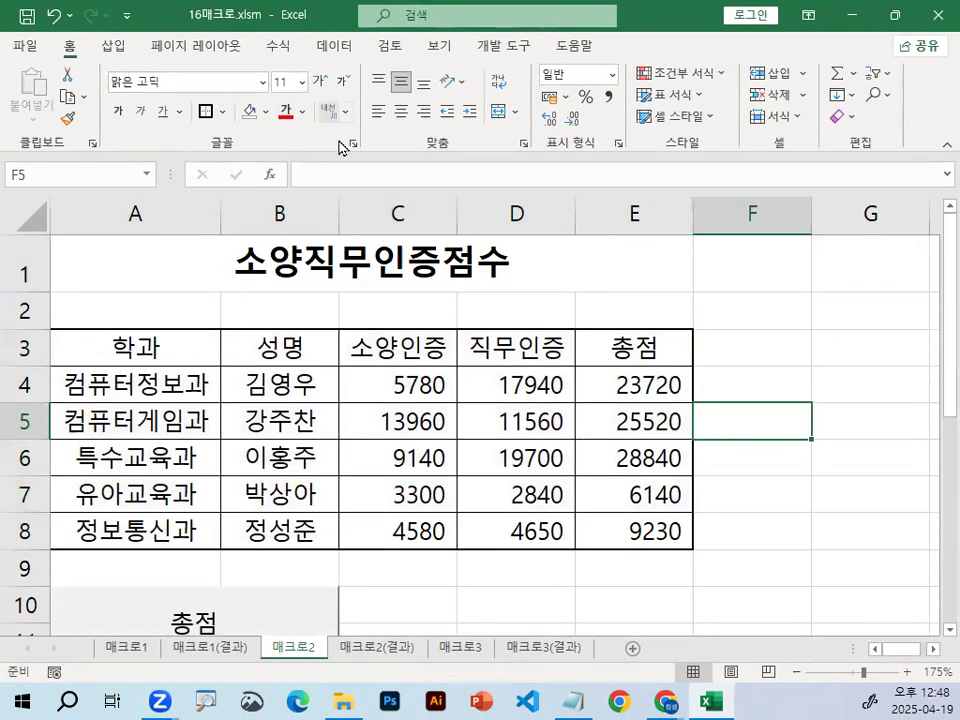
{"action": "left_click", "coordinate": [799, 368]}
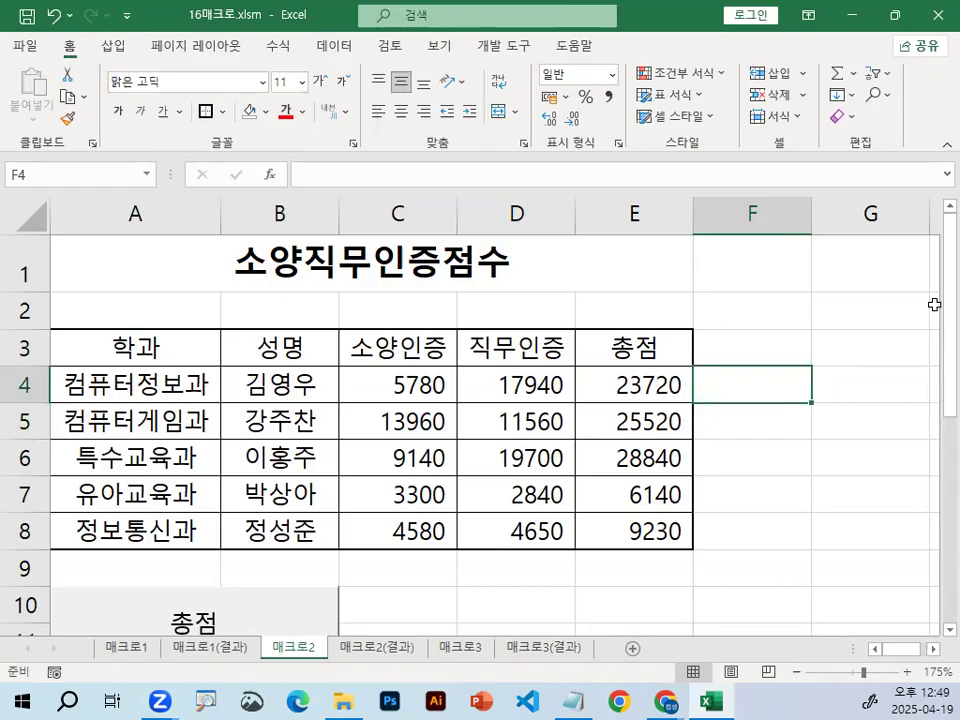
Circle the 테두리 없음 option in the border choices and remove all borders from the score table in A3:E8
{"action": "left_click_drag", "start_coordinate": [150, 347], "coordinate": [636, 529]}
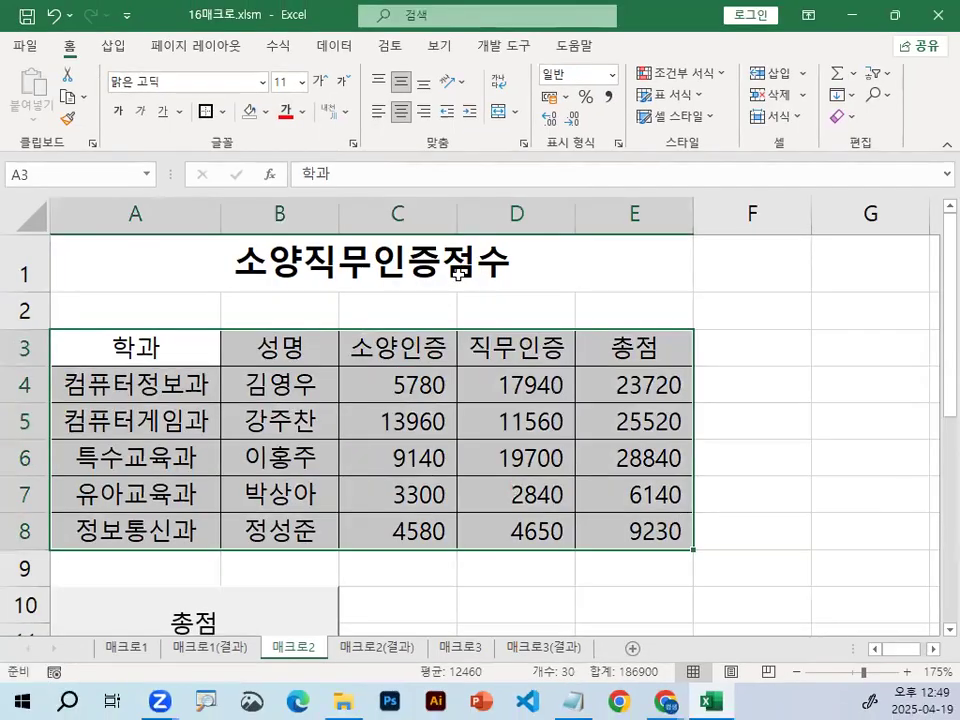
{"action": "left_click", "coordinate": [767, 354]}
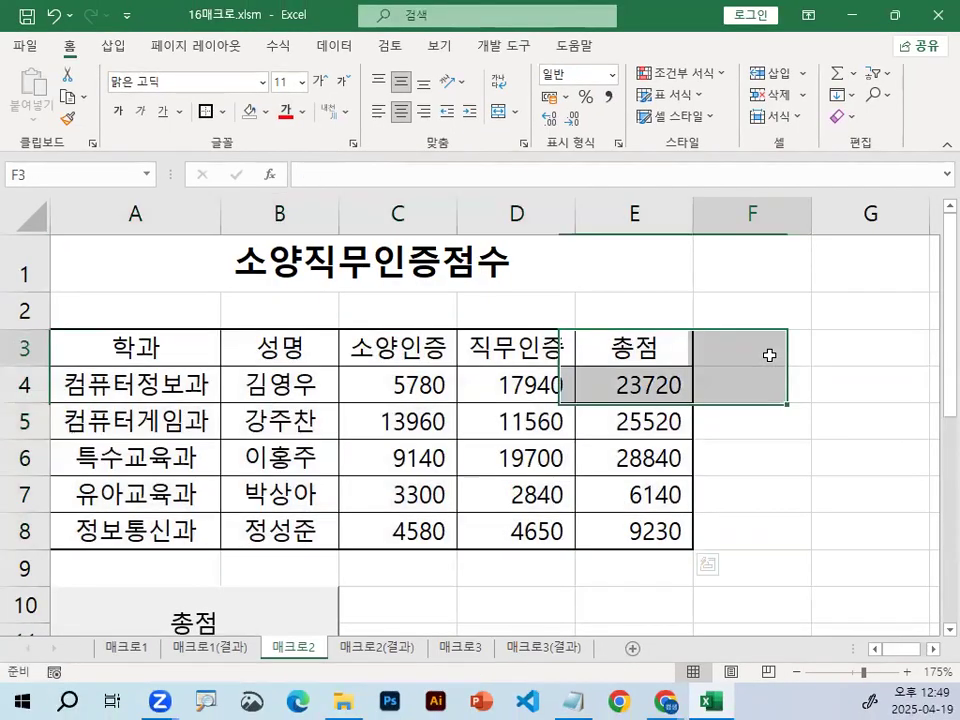
{"action": "left_click_drag", "start_coordinate": [95, 358], "coordinate": [617, 525]}
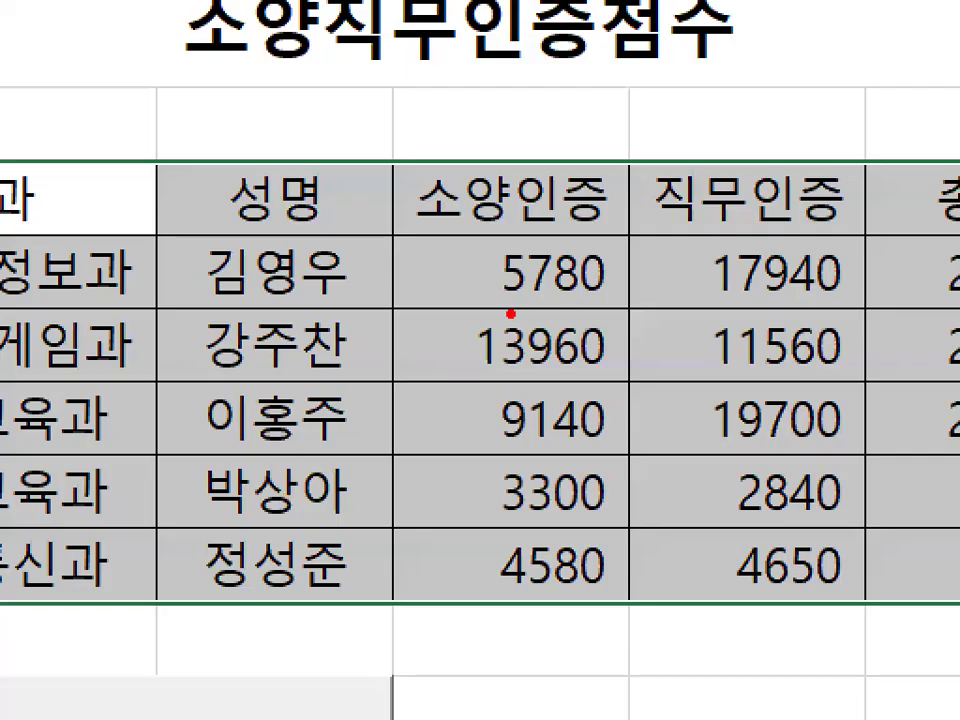
{"action": "left_click_drag", "start_coordinate": [620, 215], "coordinate": [825, 336]}
{"action": "key", "text": "Escape"}
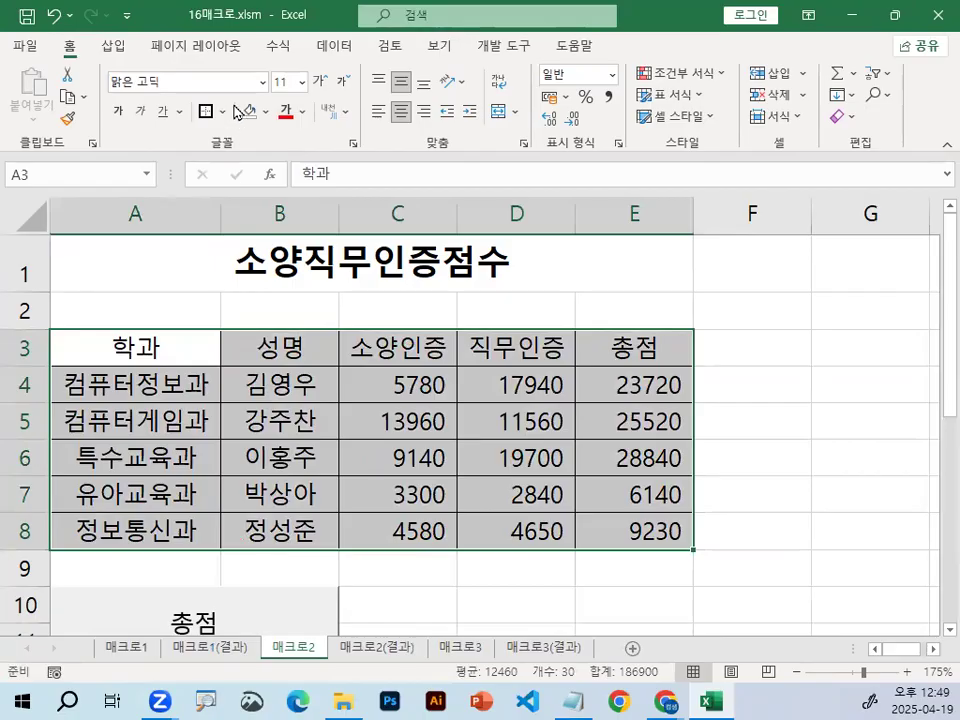
{"action": "left_click", "coordinate": [225, 112]}
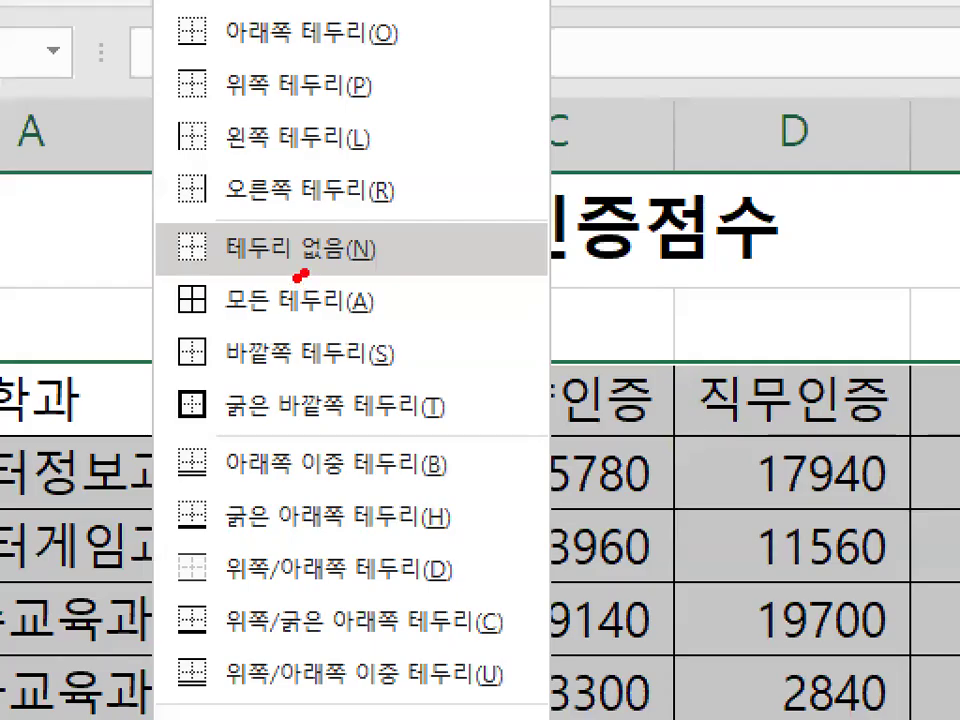
{"action": "mouse_move", "coordinate": [407, 266]}
{"action": "left_mouse_down"}
{"action": "mouse_move", "coordinate": [246, 279]}
{"action": "mouse_move", "coordinate": [172, 218]}
{"action": "mouse_move", "coordinate": [320, 187]}
{"action": "mouse_move", "coordinate": [410, 238]}
{"action": "left_mouse_up"}
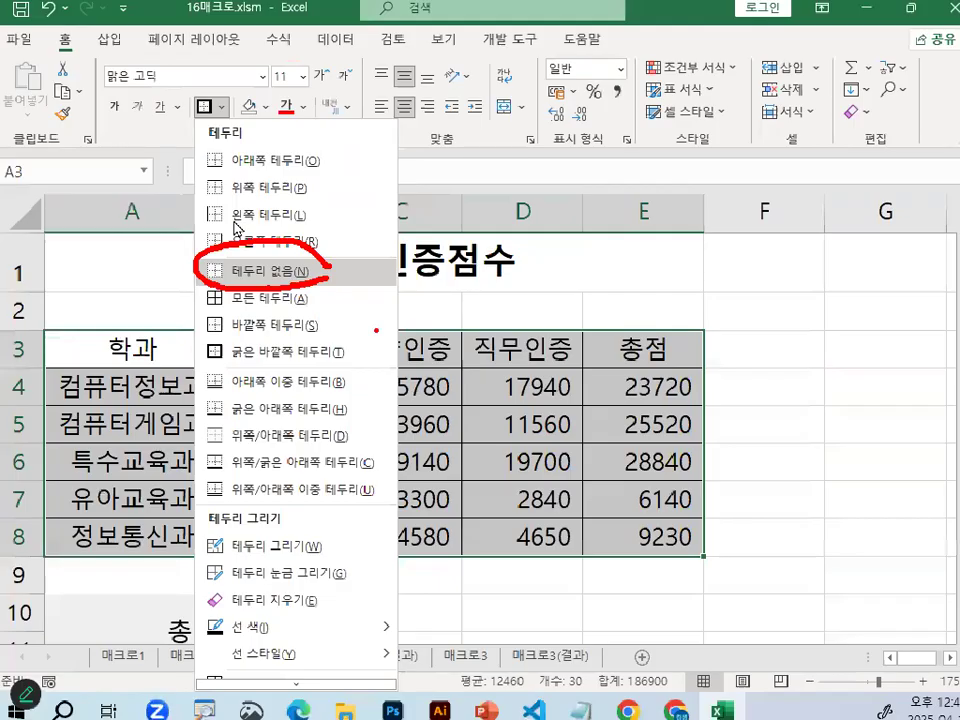
{"action": "key", "text": "Escape"}
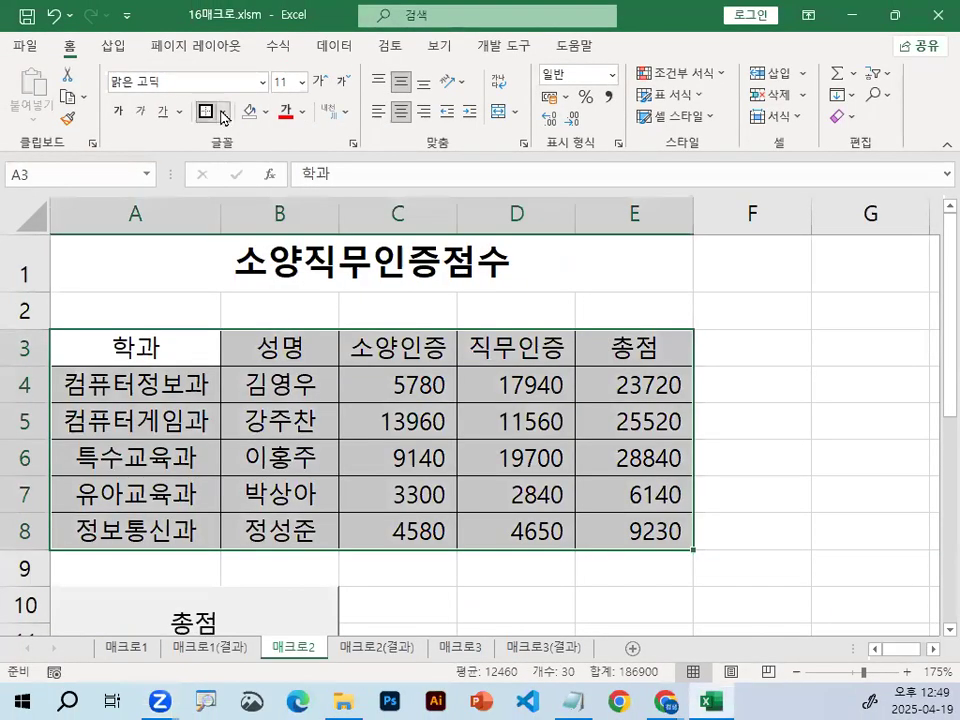
{"action": "left_click", "coordinate": [222, 111]}
{"action": "left_click", "coordinate": [271, 272]}
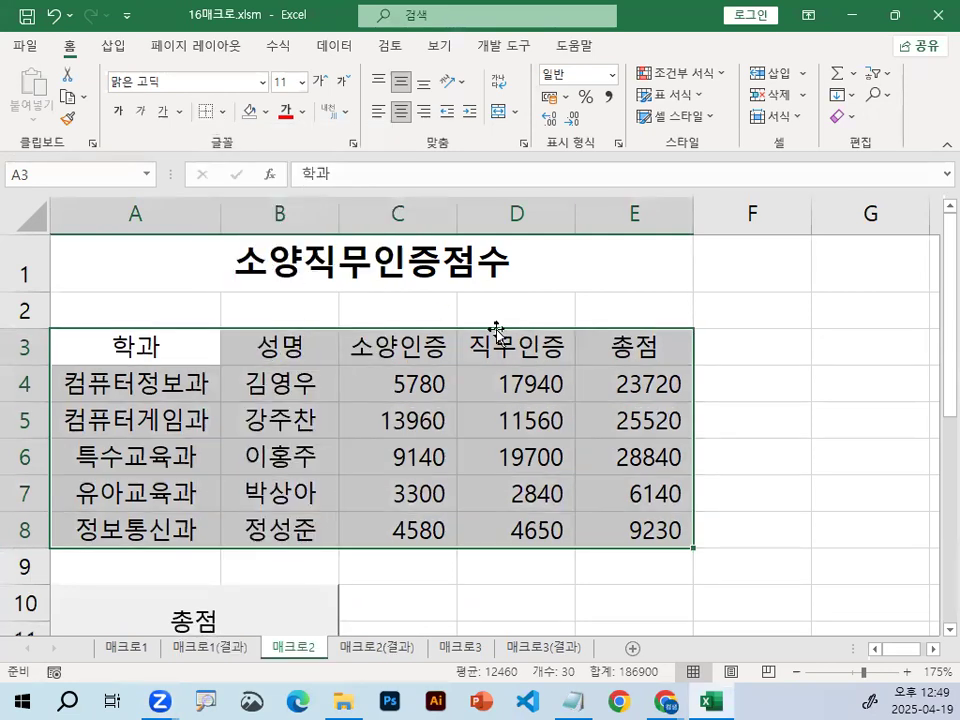
{"action": "left_click", "coordinate": [782, 408]}
{"action": "left_click", "coordinate": [854, 446]}
With cell G10 selected, start recording a macro named 테두리 in the current workbook (현재 통합 문서)
{"action": "scroll", "coordinate": [761, 568], "scroll_direction": "down", "scroll_amount": 1}
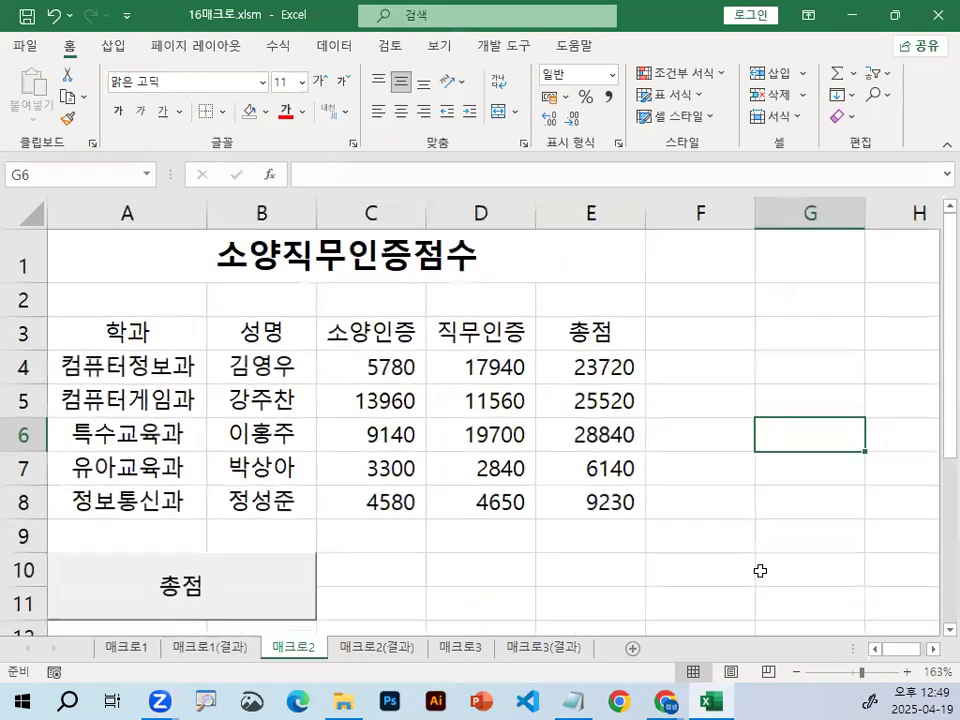
{"action": "scroll", "coordinate": [778, 439], "scroll_direction": "down", "scroll_amount": 1}
{"action": "left_click", "coordinate": [777, 436]}
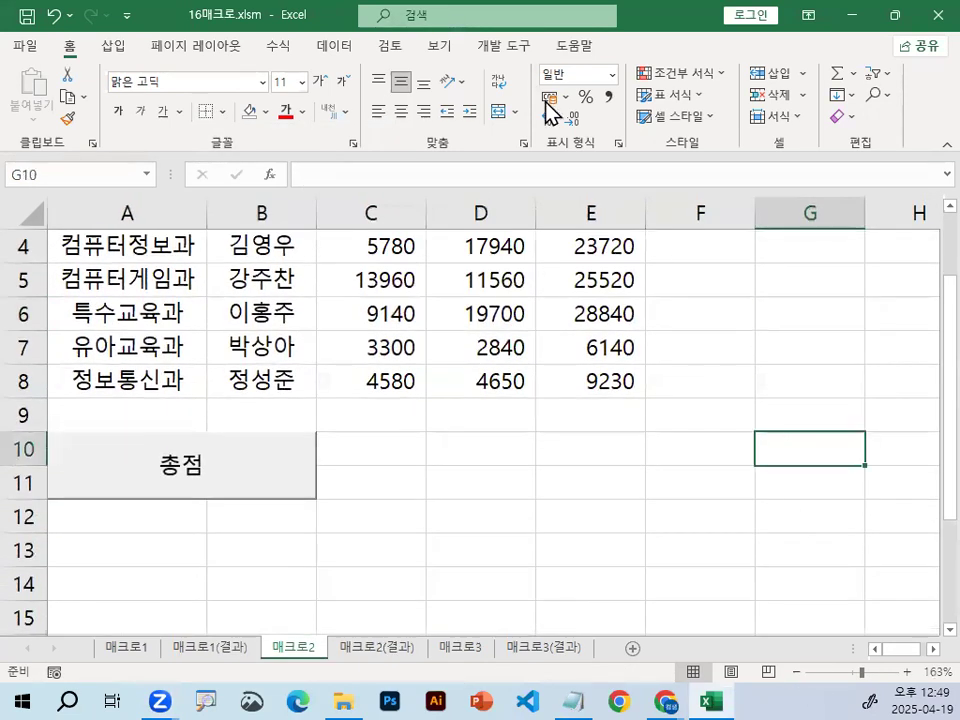
{"action": "left_click", "coordinate": [503, 47]}
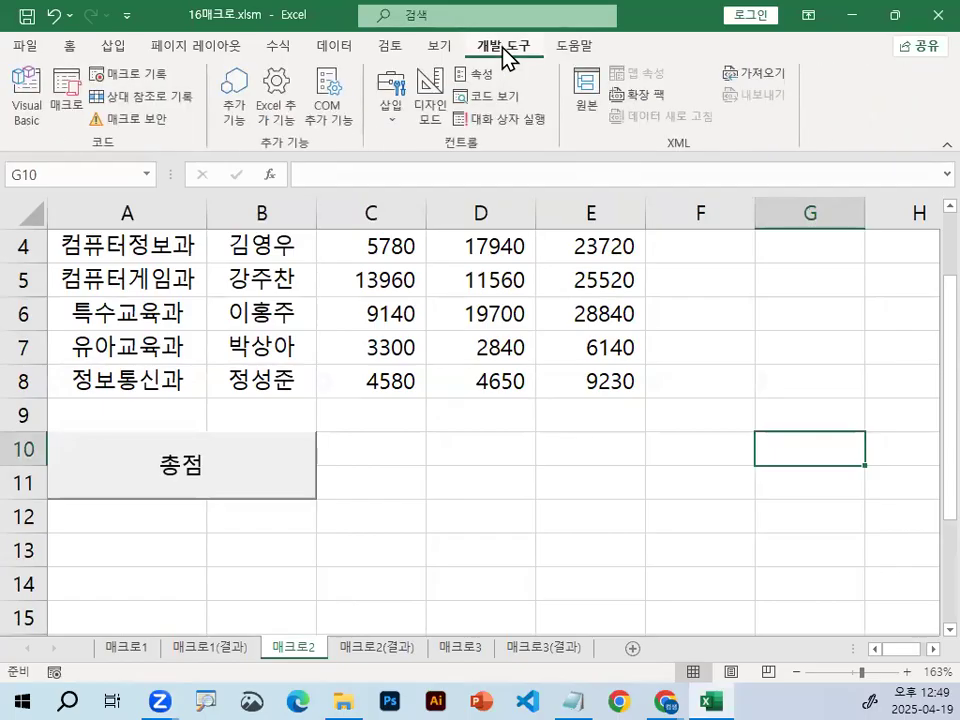
{"action": "left_click", "coordinate": [122, 74]}
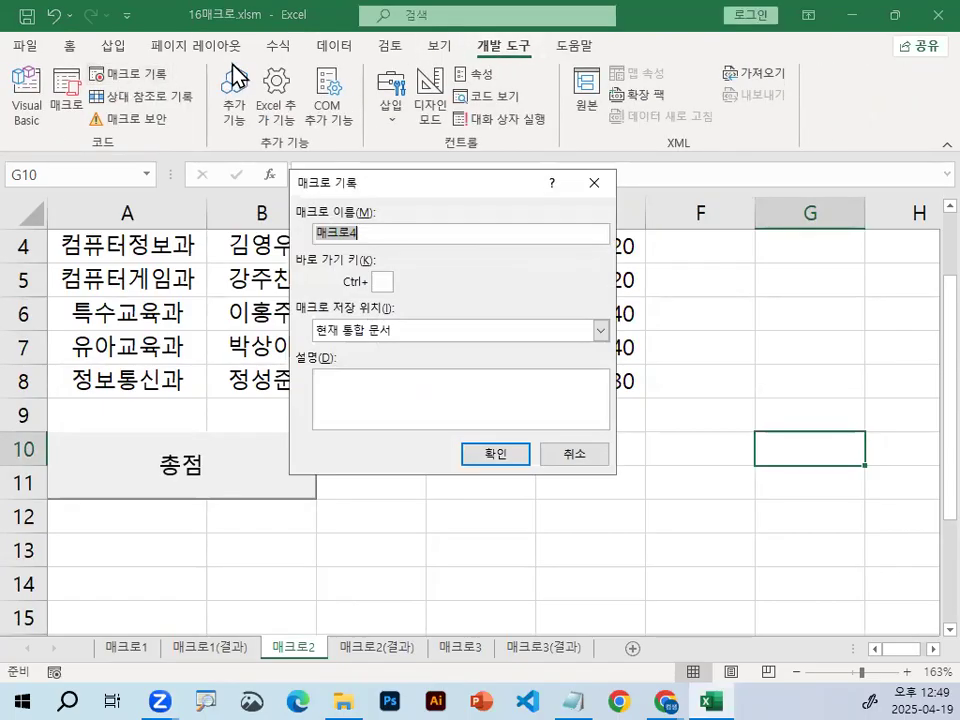
{"action": "type", "text": "테두"}
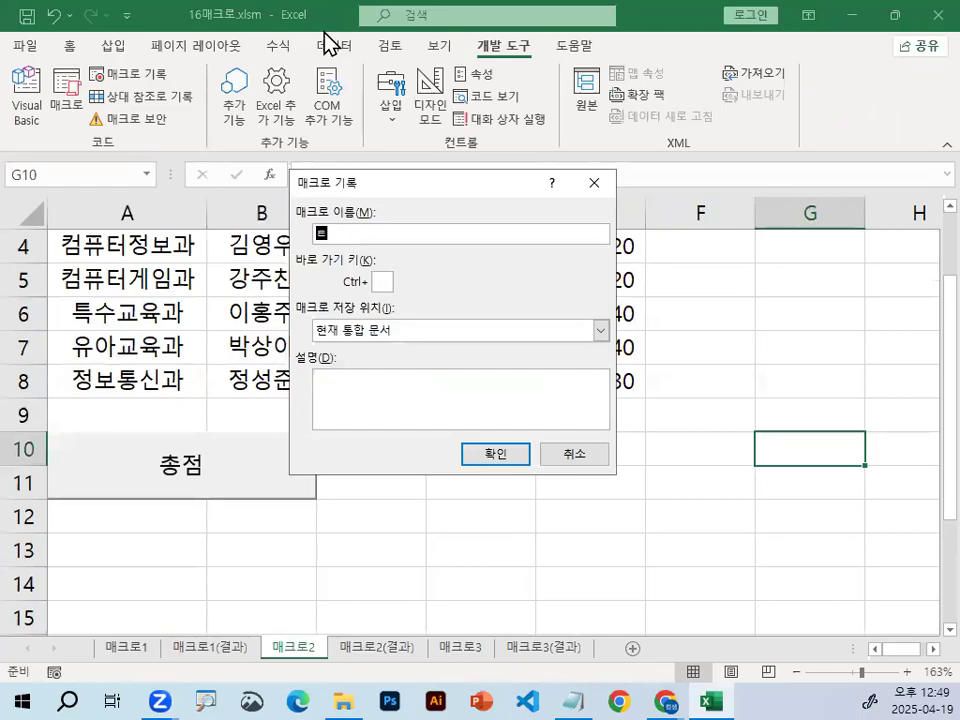
{"action": "type", "text": "리"}
{"action": "key", "text": "Return"}
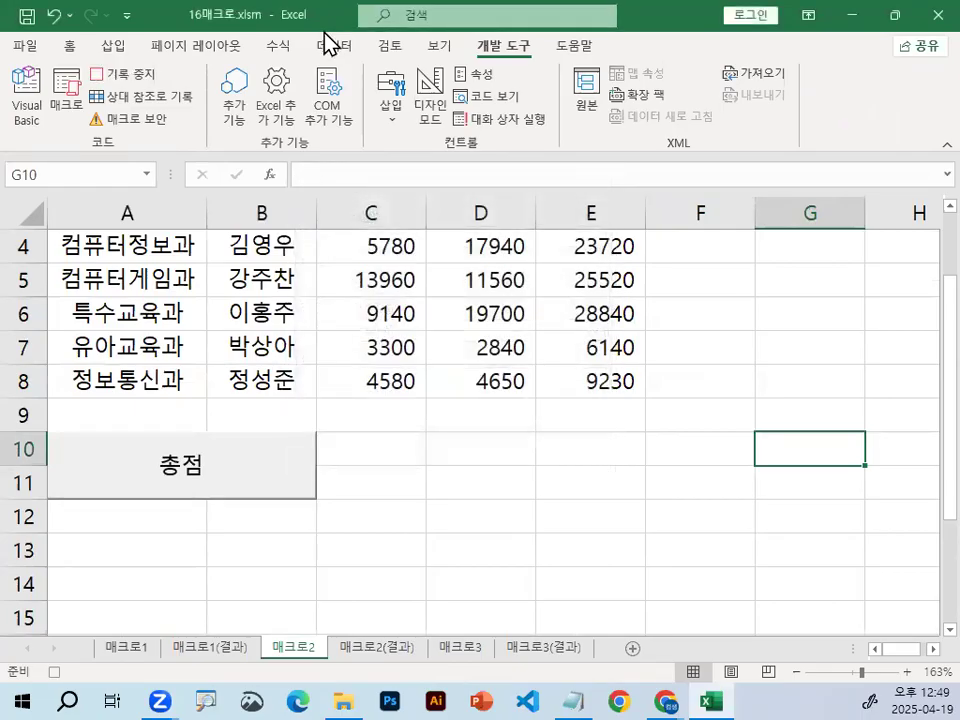
Apply all borders (모든 테두리) to A3:E8 while recording, select cell G4 and stop the macro recording
{"action": "scroll", "coordinate": [100, 333], "scroll_direction": "up", "scroll_amount": 1}
{"action": "left_click_drag", "start_coordinate": [100, 333], "coordinate": [561, 503]}
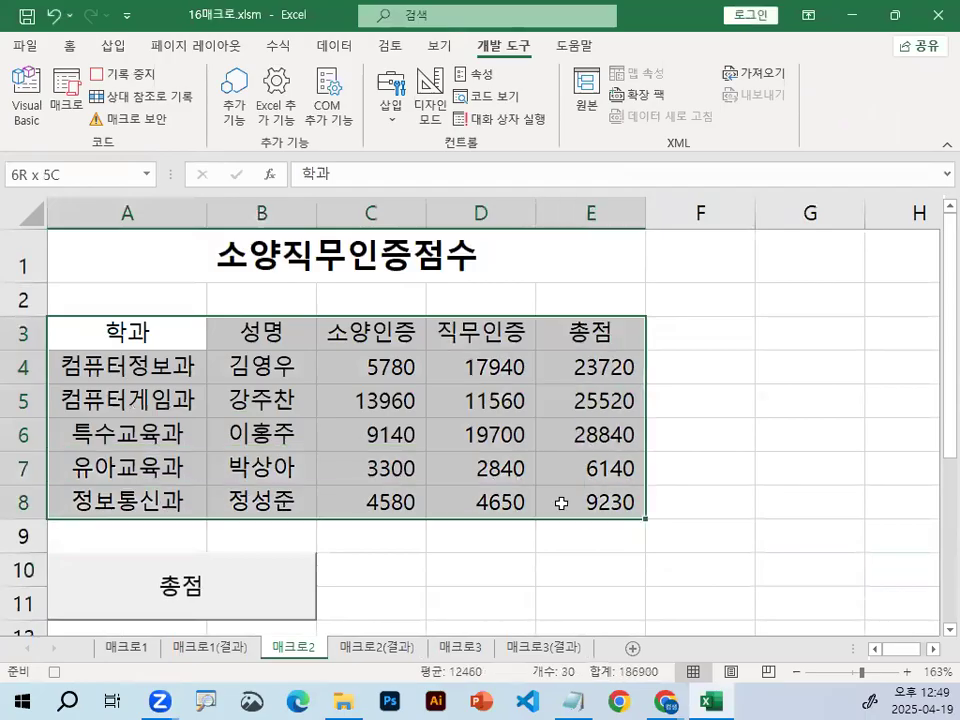
{"action": "left_click", "coordinate": [69, 45]}
{"action": "left_click", "coordinate": [223, 112]}
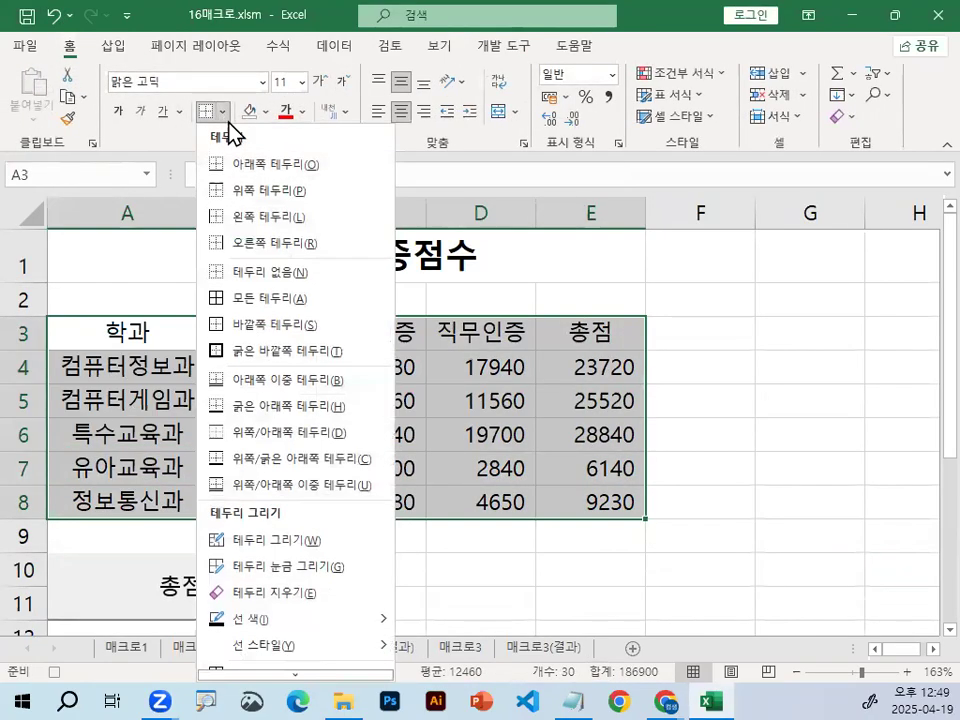
{"action": "left_click", "coordinate": [270, 300]}
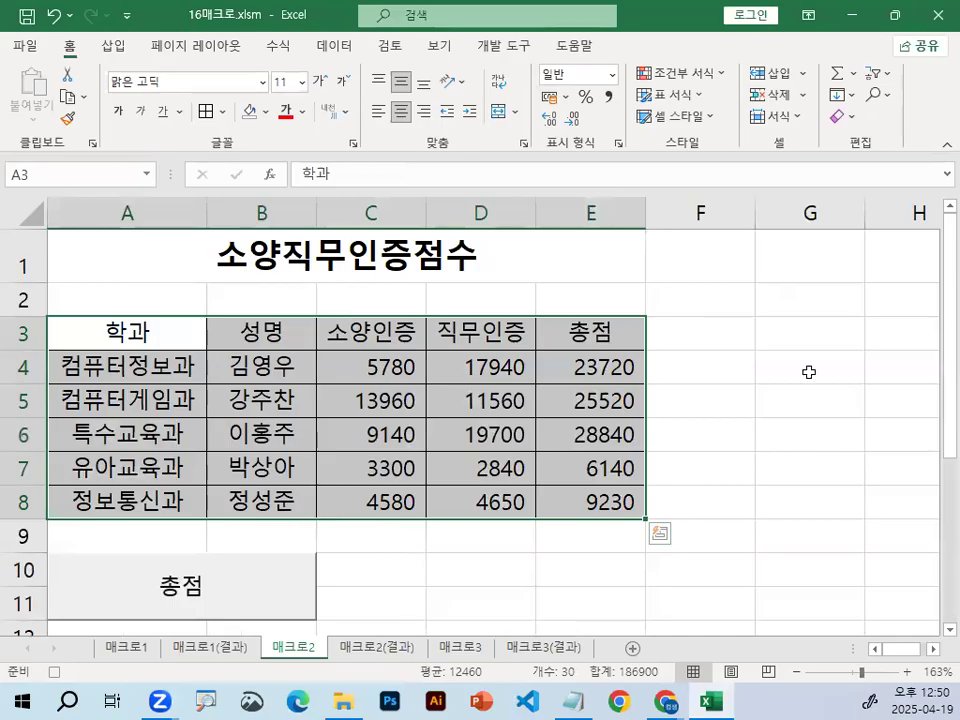
{"action": "left_click", "coordinate": [810, 370]}
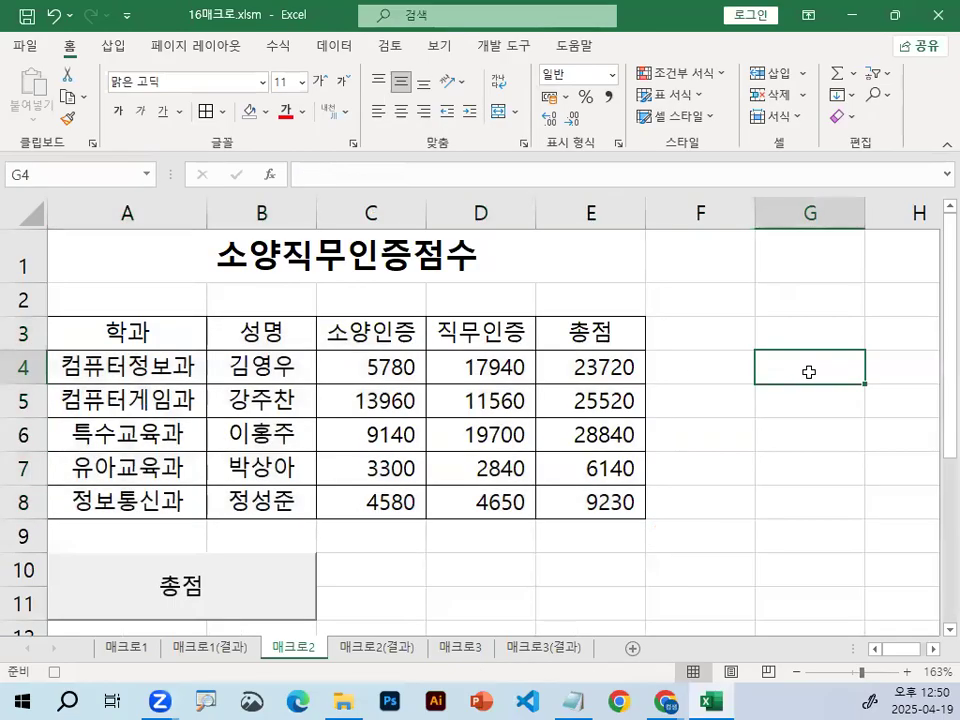
{"action": "left_click", "coordinate": [503, 45]}
{"action": "left_click", "coordinate": [127, 74]}
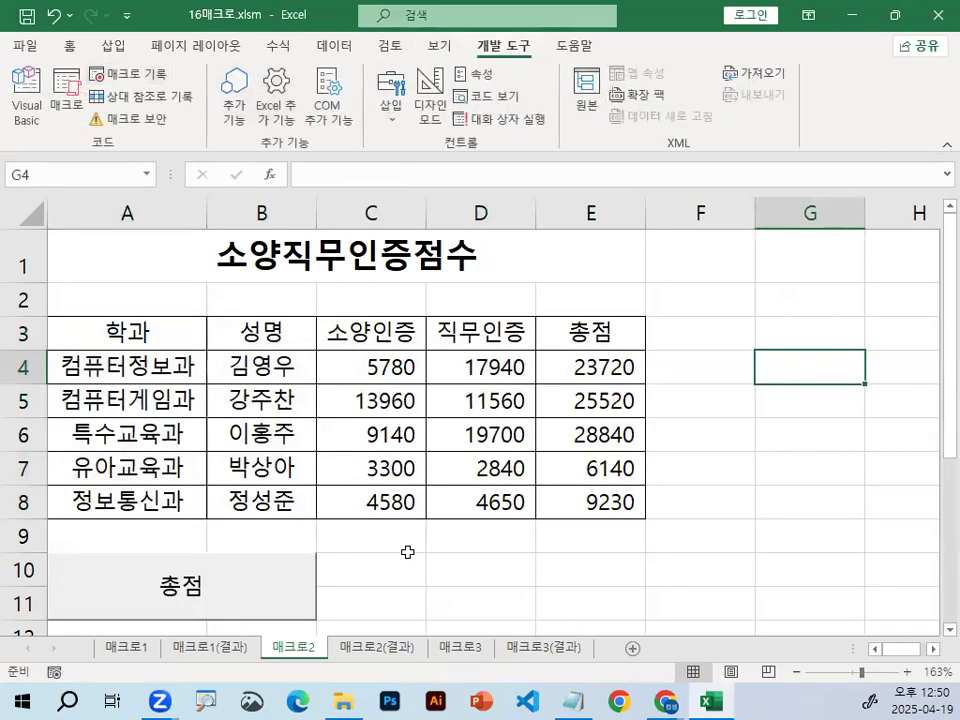
Mark the area around D10, underline the 기본 도형 group in the shape gallery and circle its bevel (빗면) shape
{"action": "left_click", "coordinate": [439, 565]}
{"action": "scroll", "coordinate": [451, 560], "scroll_direction": "down", "scroll_amount": 1}
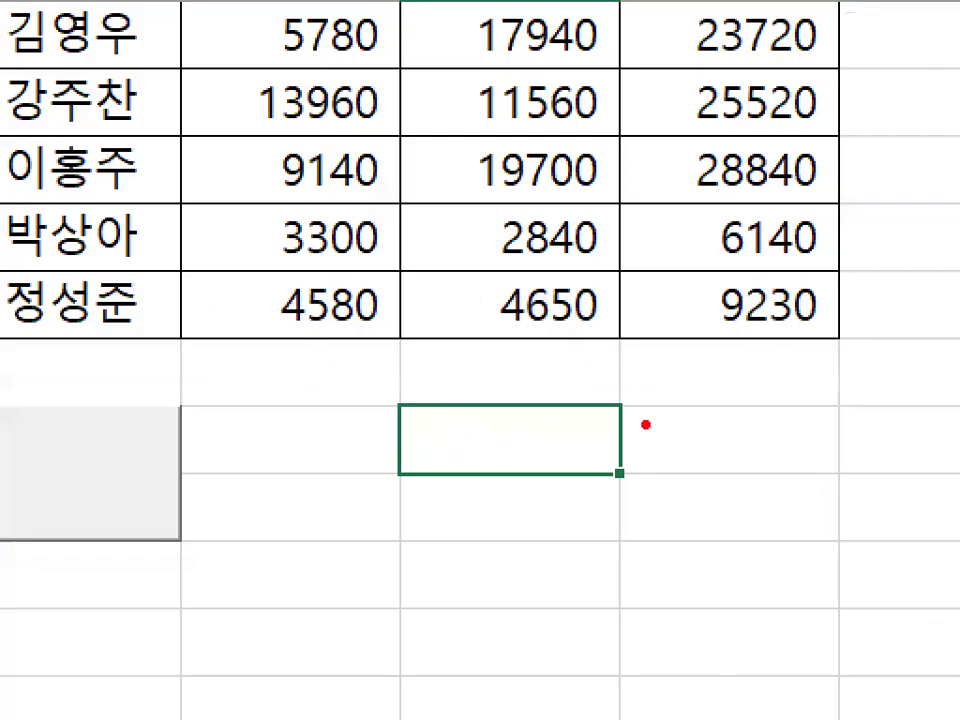
{"action": "left_click_drag", "start_coordinate": [513, 411], "coordinate": [565, 458]}
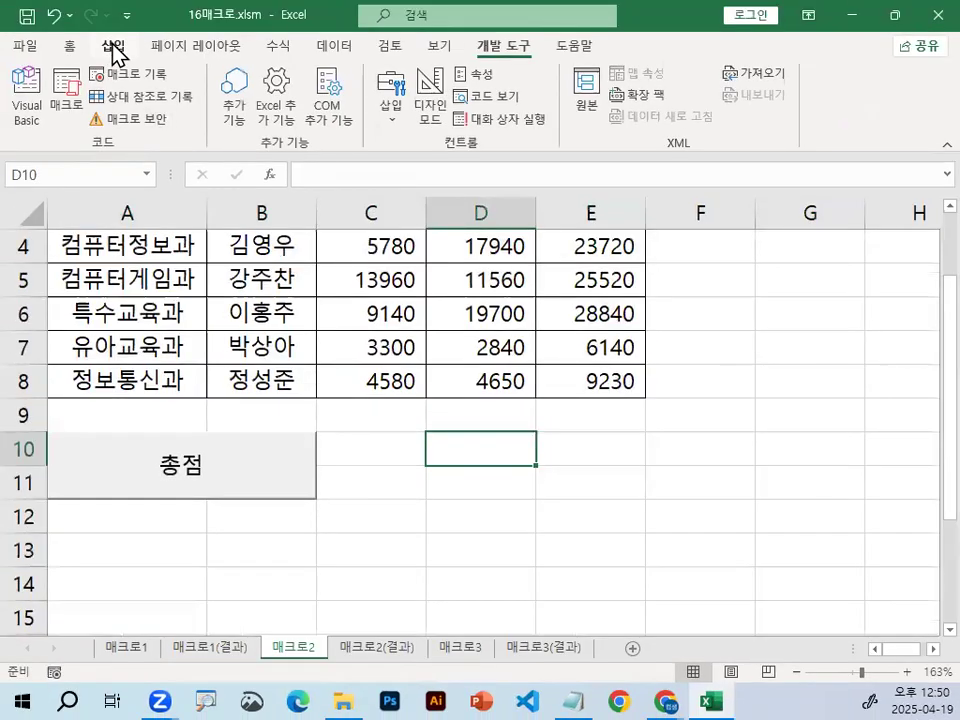
{"action": "left_click", "coordinate": [114, 47]}
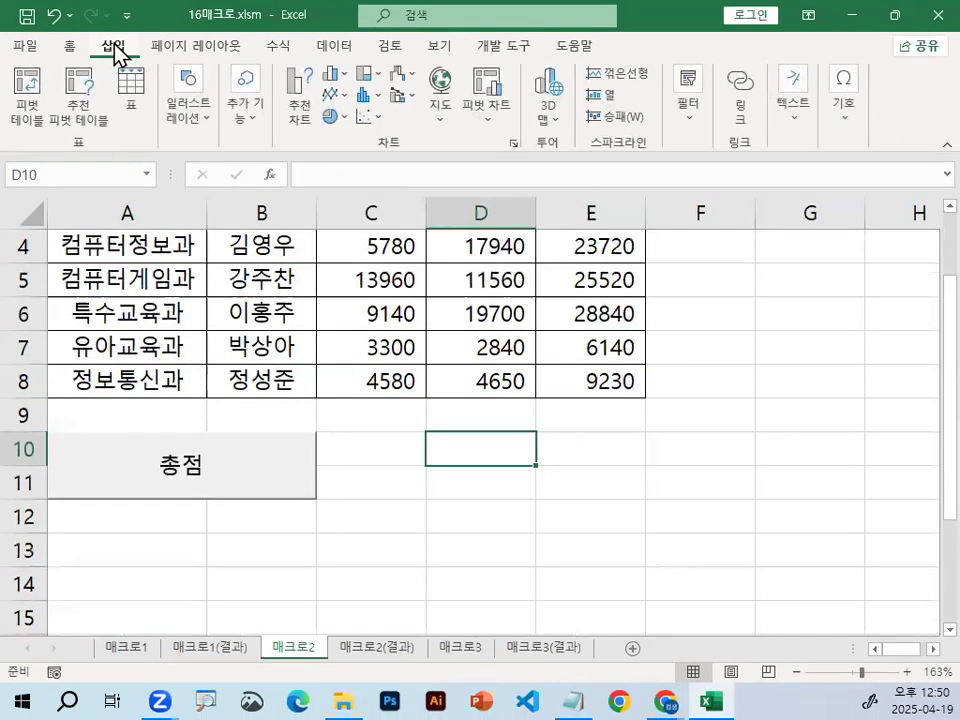
{"action": "left_click", "coordinate": [199, 122]}
{"action": "left_click", "coordinate": [227, 216]}
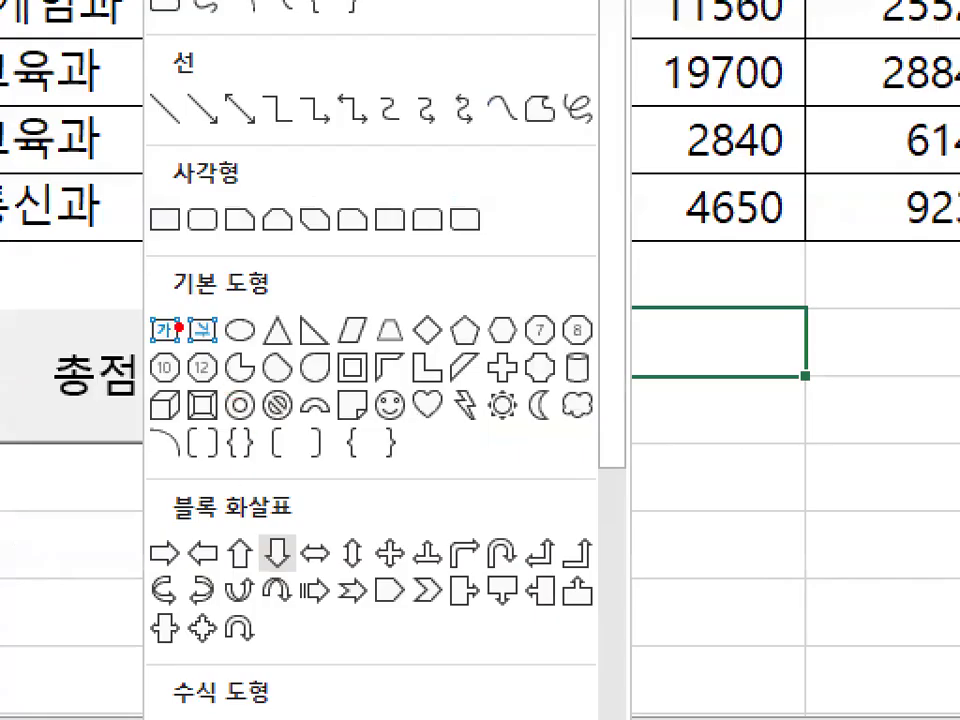
{"action": "left_click_drag", "start_coordinate": [156, 298], "coordinate": [282, 298]}
{"action": "left_click_drag", "start_coordinate": [143, 423], "coordinate": [609, 422]}
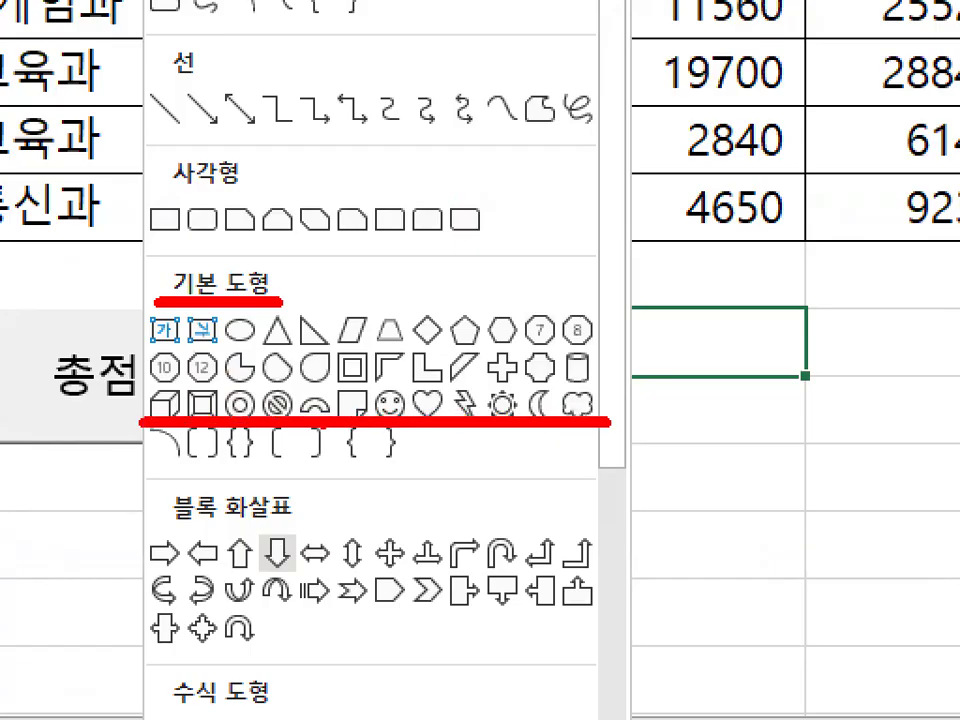
{"action": "mouse_move", "coordinate": [220, 381]}
{"action": "left_mouse_down"}
{"action": "mouse_move", "coordinate": [200, 432]}
{"action": "mouse_move", "coordinate": [236, 391]}
{"action": "left_mouse_up"}
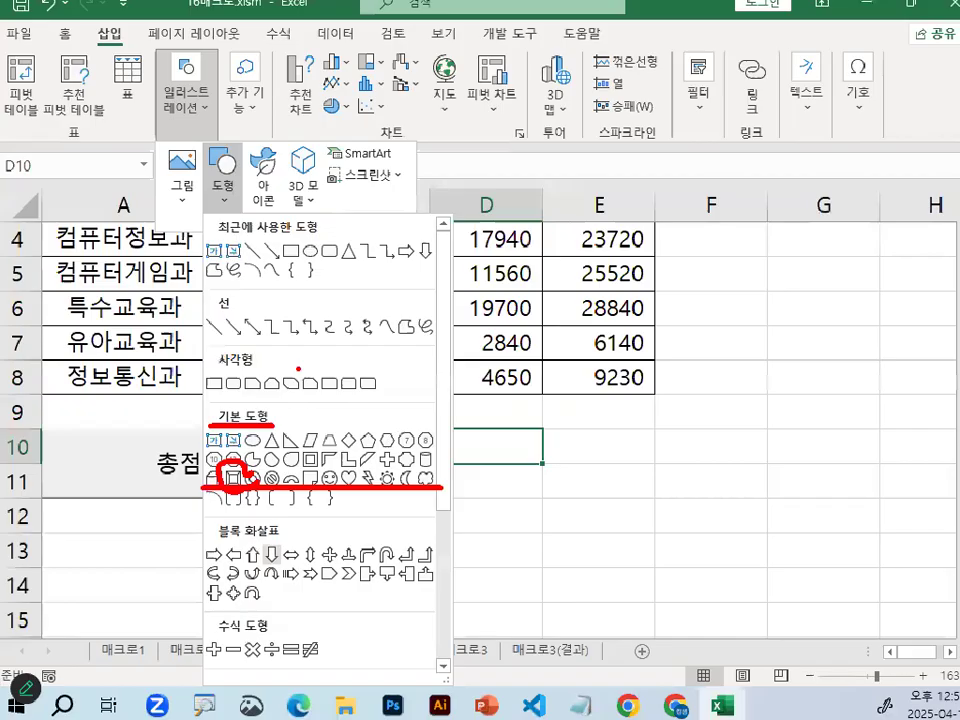
{"action": "key", "text": "Escape"}
Insert a bevel (빗면) shape from the 기본 도형 group aligned exactly over D10:E11 and label it 테두리
{"action": "left_click", "coordinate": [190, 118]}
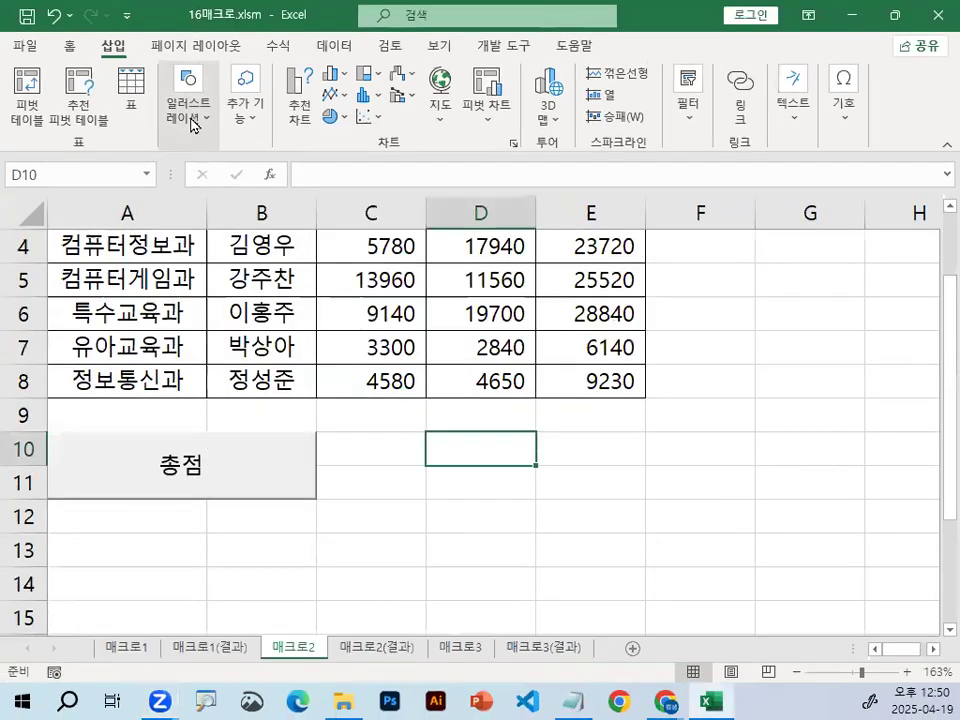
{"action": "left_click", "coordinate": [223, 200]}
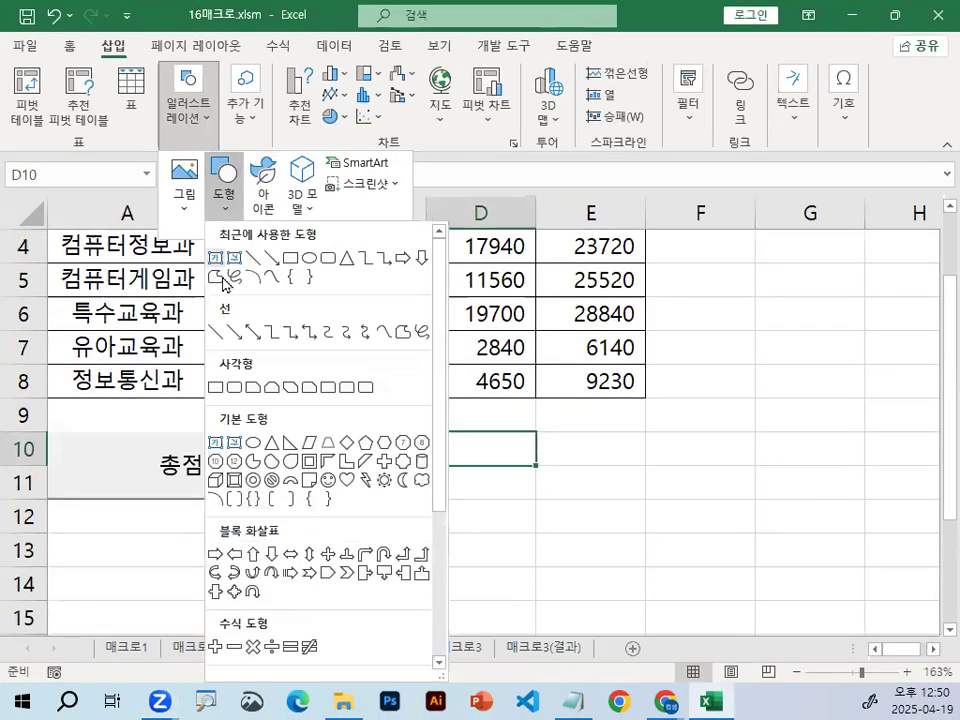
{"action": "left_click", "coordinate": [231, 481]}
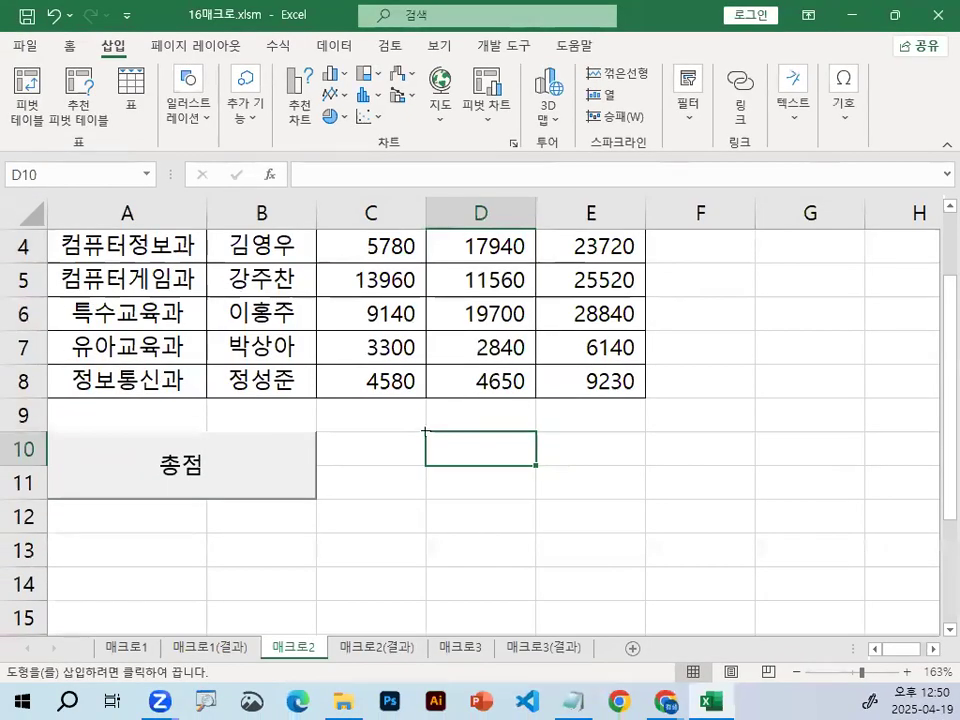
{"action": "left_click_drag", "start_coordinate": [425, 431], "coordinate": [620, 495]}
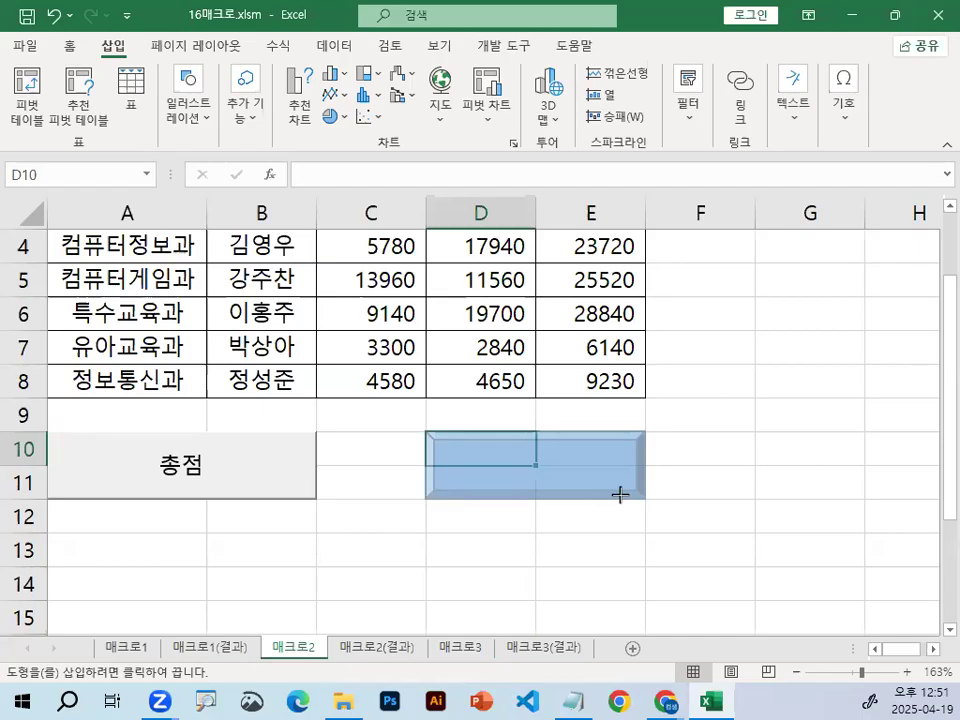
{"action": "left_click_drag", "start_coordinate": [620, 494], "coordinate": [620, 495]}
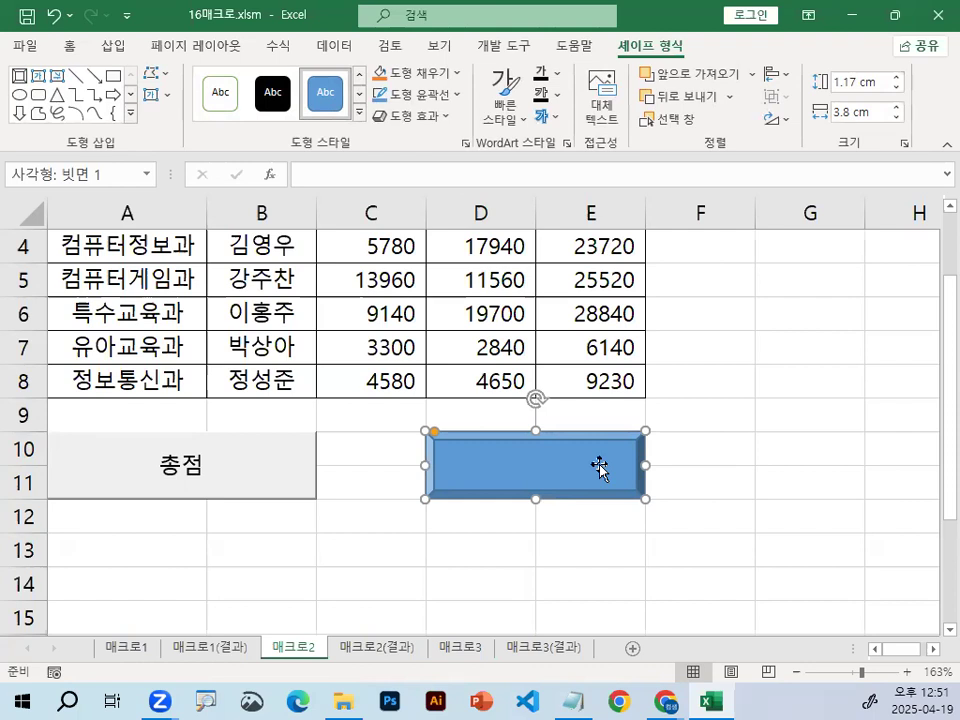
{"action": "type", "text": "테"}
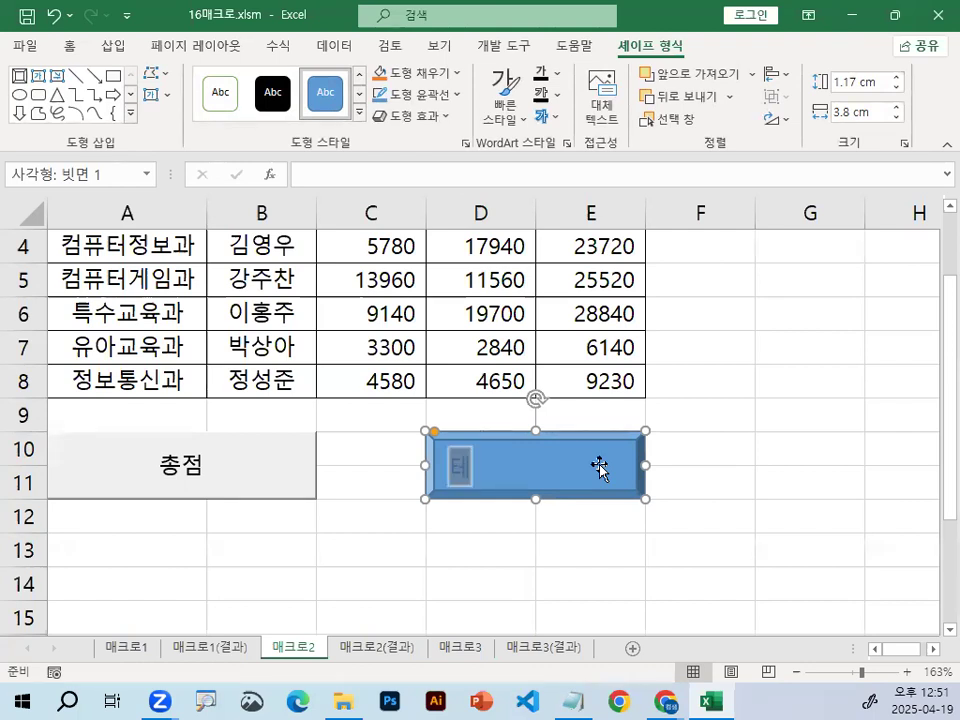
{"action": "type", "text": "두리"}
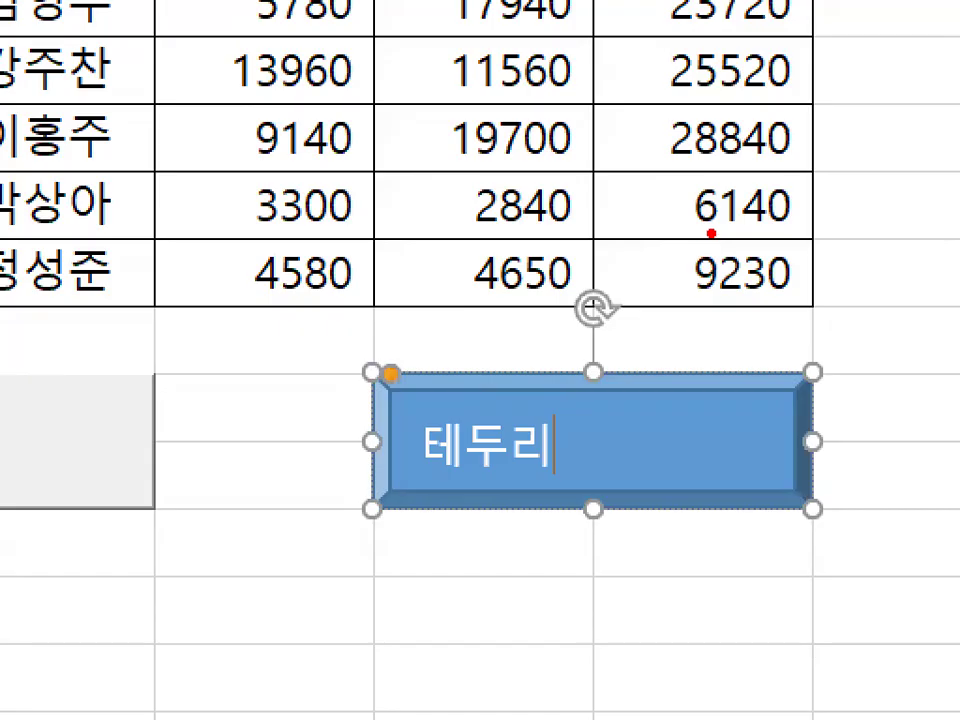
Circle the 테두리 label on the bevel shape with the on-screen pen and clear the markings
{"action": "left_click_drag", "start_coordinate": [606, 486], "coordinate": [645, 450]}
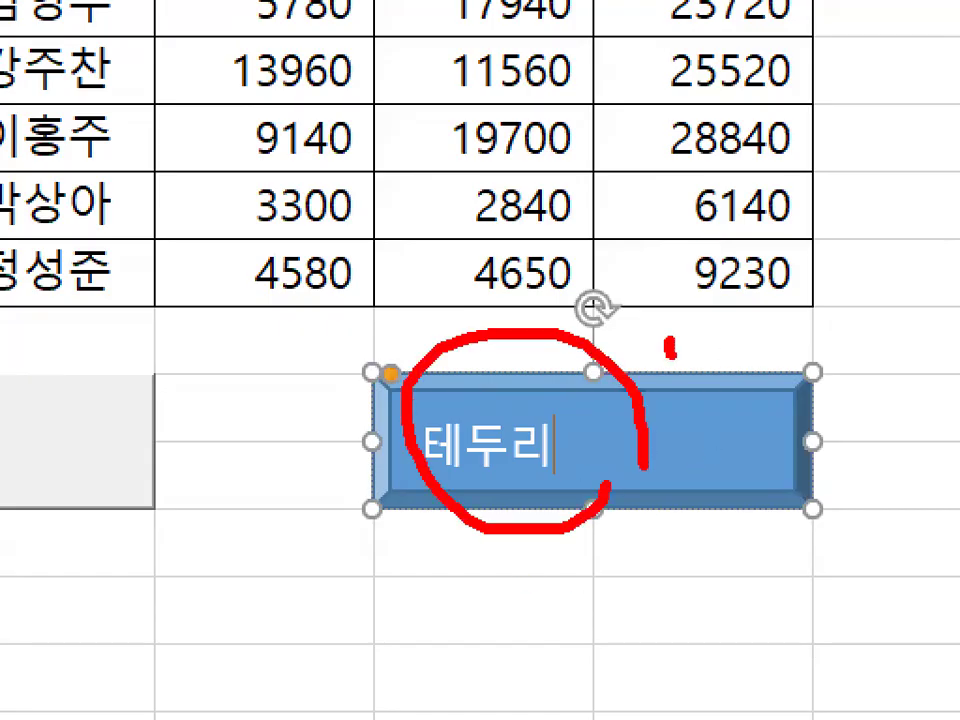
{"action": "left_click_drag", "start_coordinate": [668, 348], "coordinate": [737, 292]}
{"action": "left_click_drag", "start_coordinate": [773, 338], "coordinate": [874, 223]}
{"action": "key", "text": "Escape"}
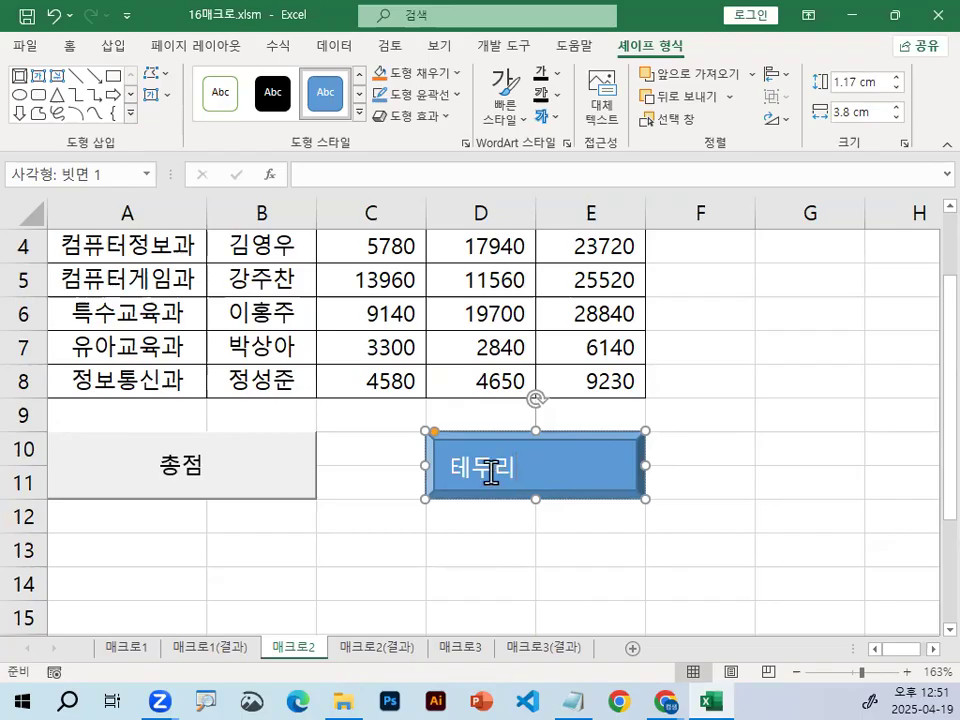
{"action": "left_click_drag", "start_coordinate": [475, 453], "coordinate": [518, 413]}
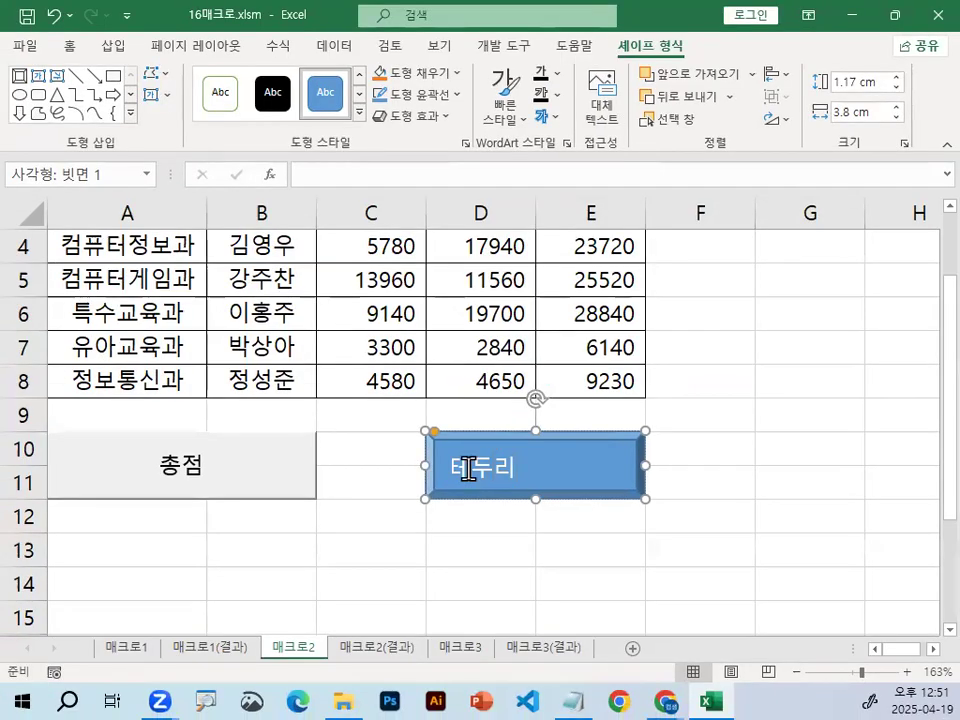
Circle the 테두리 macro in the 매크로 지정 list, assign it to the bevel shape and deselect the shape
{"action": "right_click", "coordinate": [467, 475]}
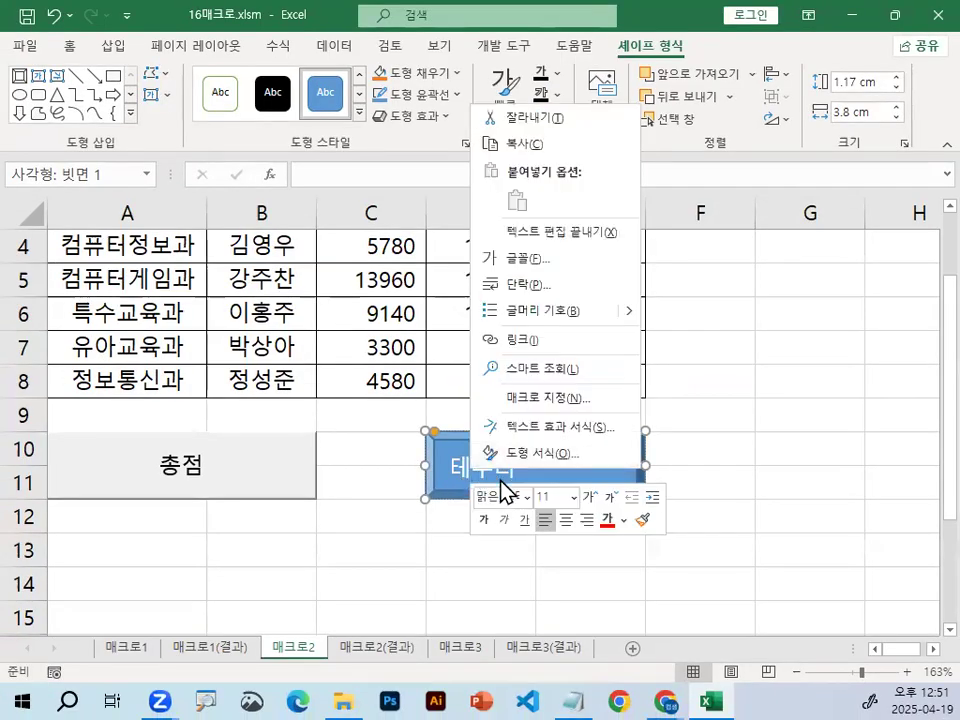
{"action": "left_click", "coordinate": [547, 400]}
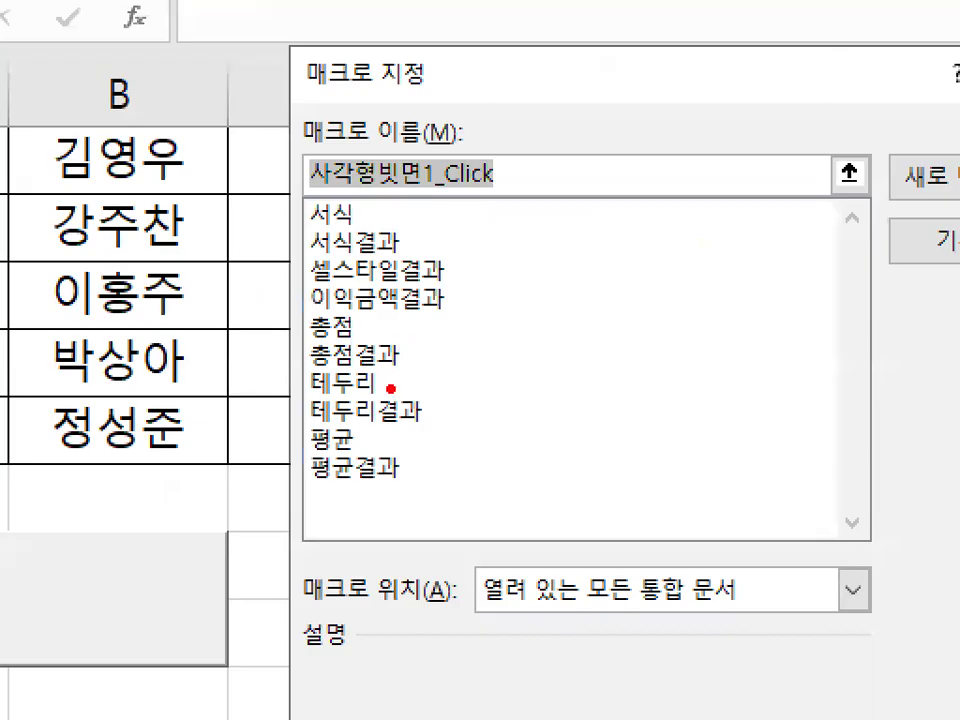
{"action": "left_click_drag", "start_coordinate": [337, 350], "coordinate": [400, 358]}
{"action": "left_click_drag", "start_coordinate": [268, 362], "coordinate": [395, 386]}
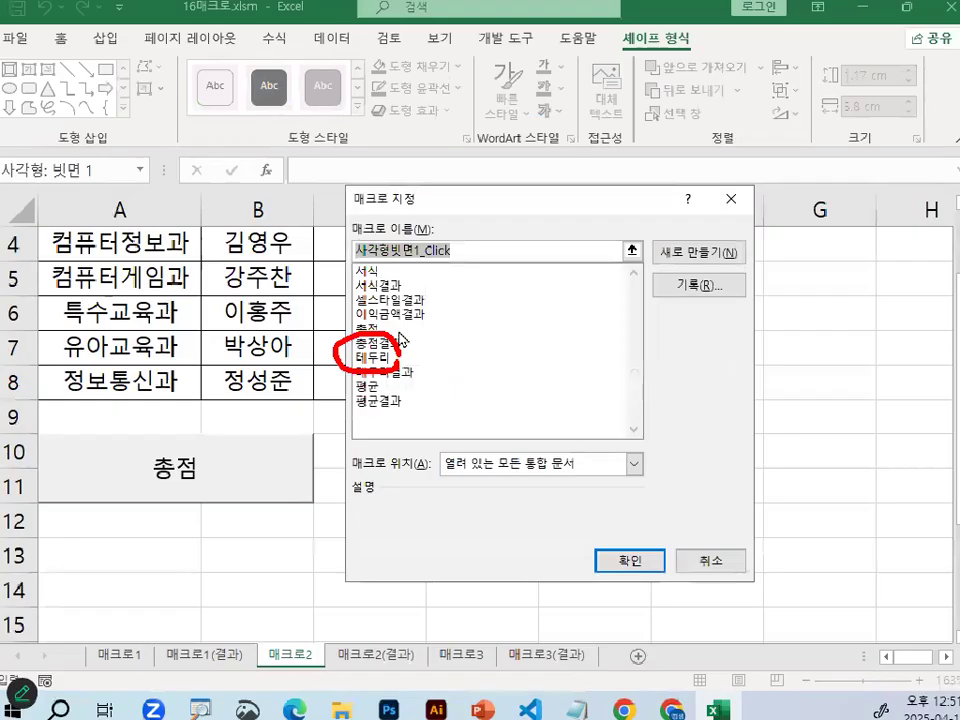
{"action": "left_click", "coordinate": [373, 357]}
{"action": "left_click", "coordinate": [640, 560]}
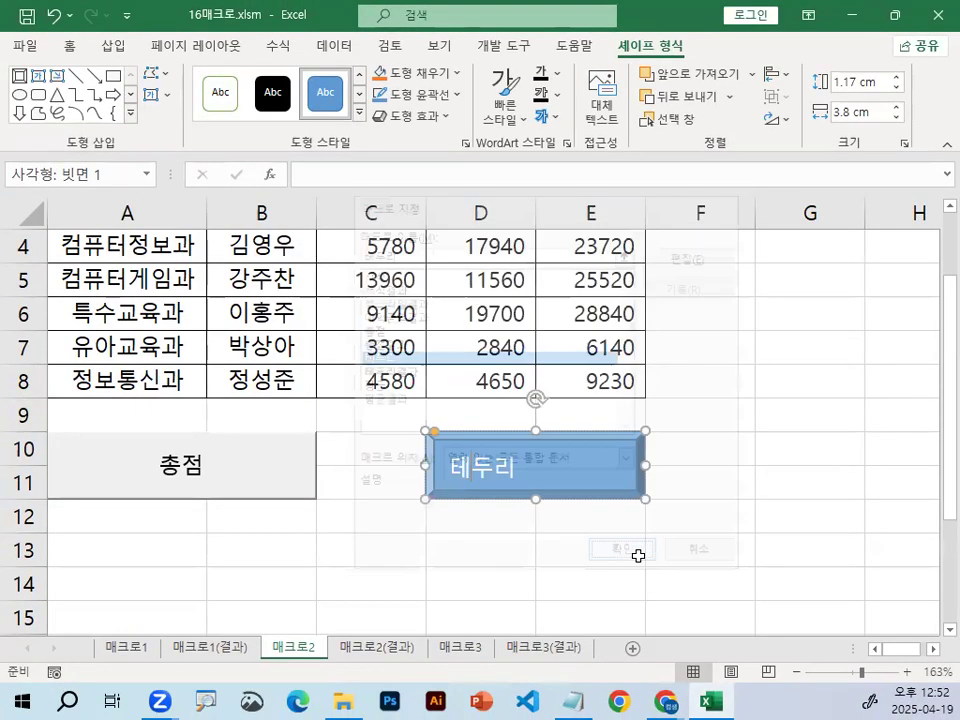
{"action": "left_click", "coordinate": [638, 555]}
{"action": "left_click", "coordinate": [736, 460]}
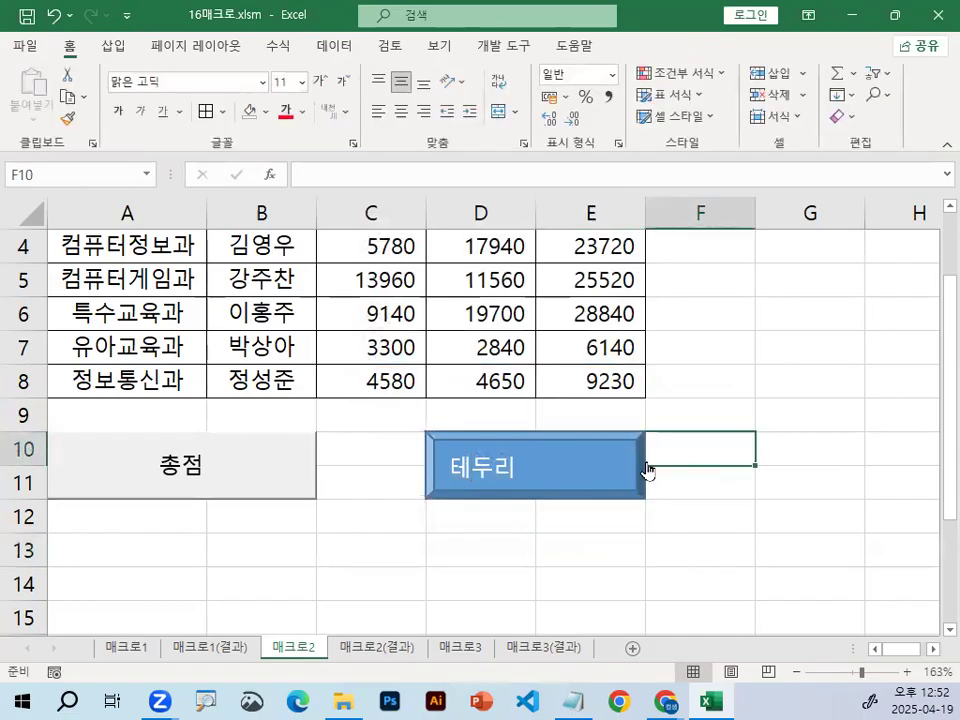
Remove all borders from A3:E8, select cell G4 and run the 테두리 macro from the bevel shape to test it
{"action": "scroll", "coordinate": [60, 450], "scroll_direction": "up", "scroll_amount": 1}
{"action": "left_click_drag", "start_coordinate": [88, 330], "coordinate": [643, 508]}
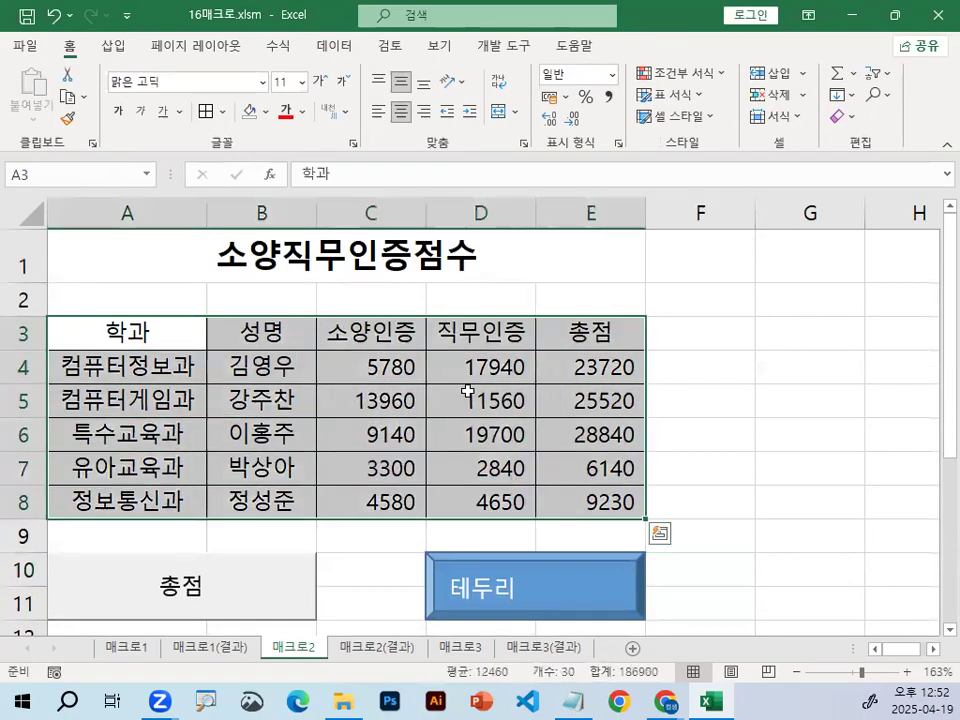
{"action": "left_click", "coordinate": [224, 112]}
{"action": "left_click", "coordinate": [285, 272]}
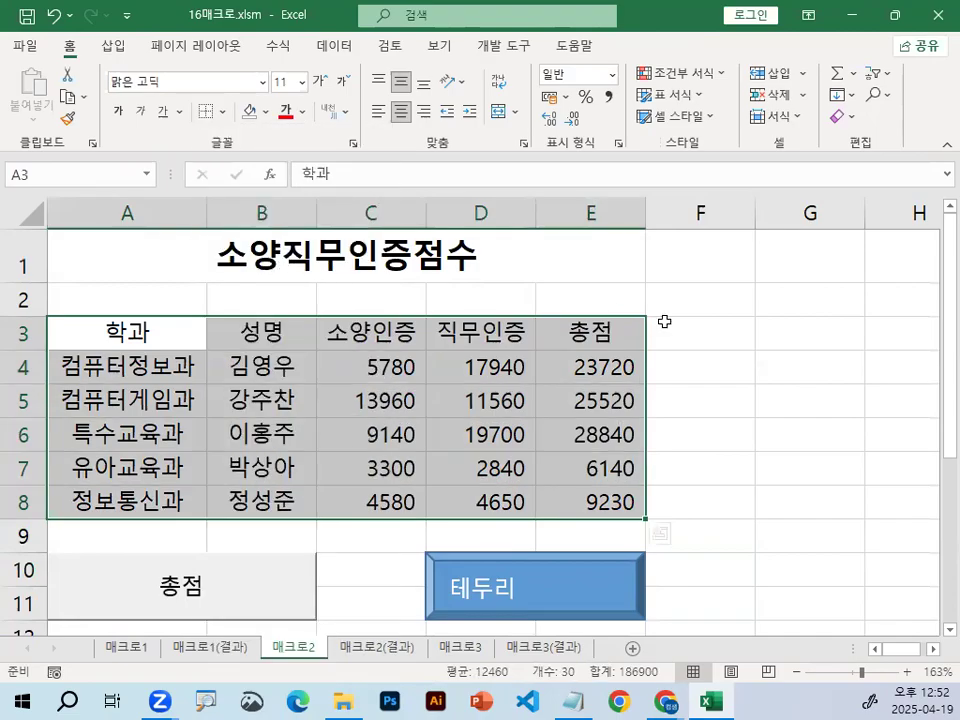
{"action": "left_click", "coordinate": [795, 355]}
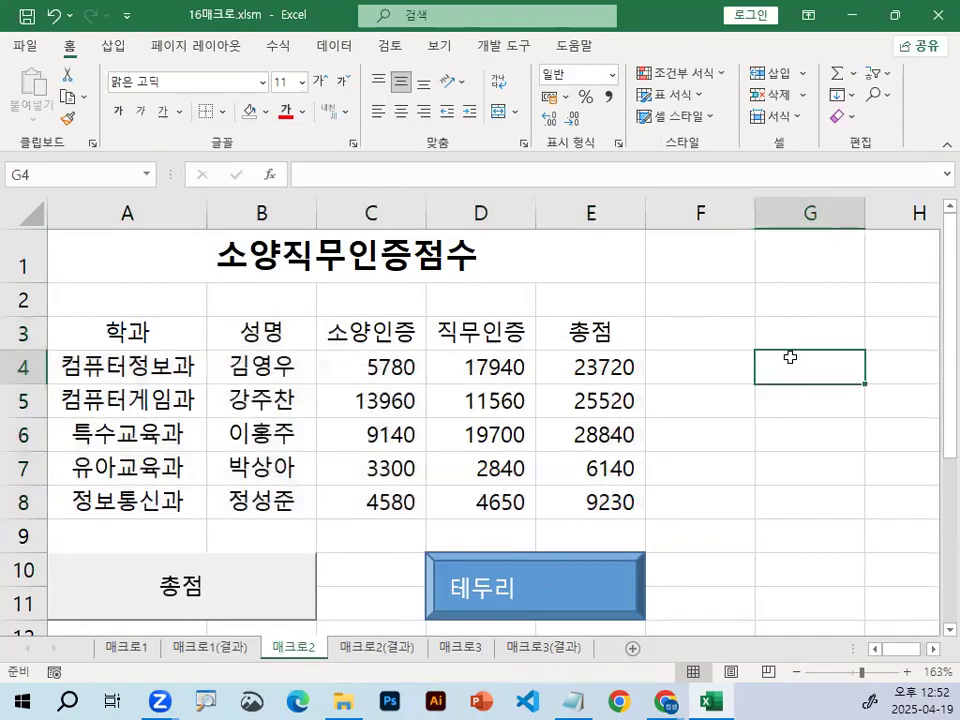
{"action": "left_click", "coordinate": [561, 589]}
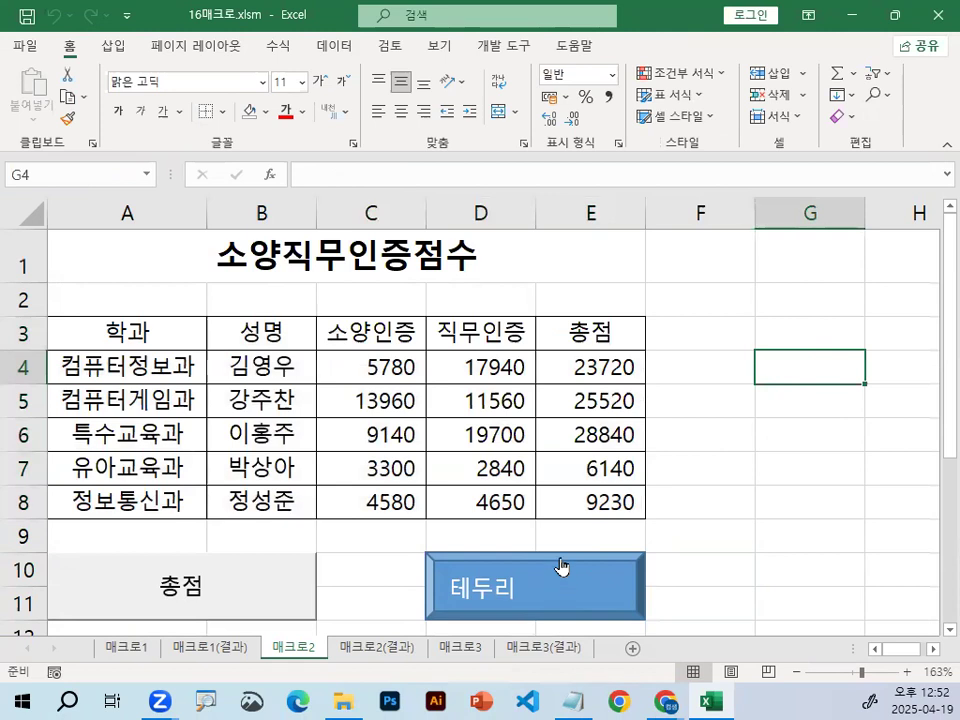
Highlight the bordered range A3:E8 to check it, and move the selection to the empty cell G7
{"action": "left_click_drag", "start_coordinate": [72, 332], "coordinate": [620, 497]}
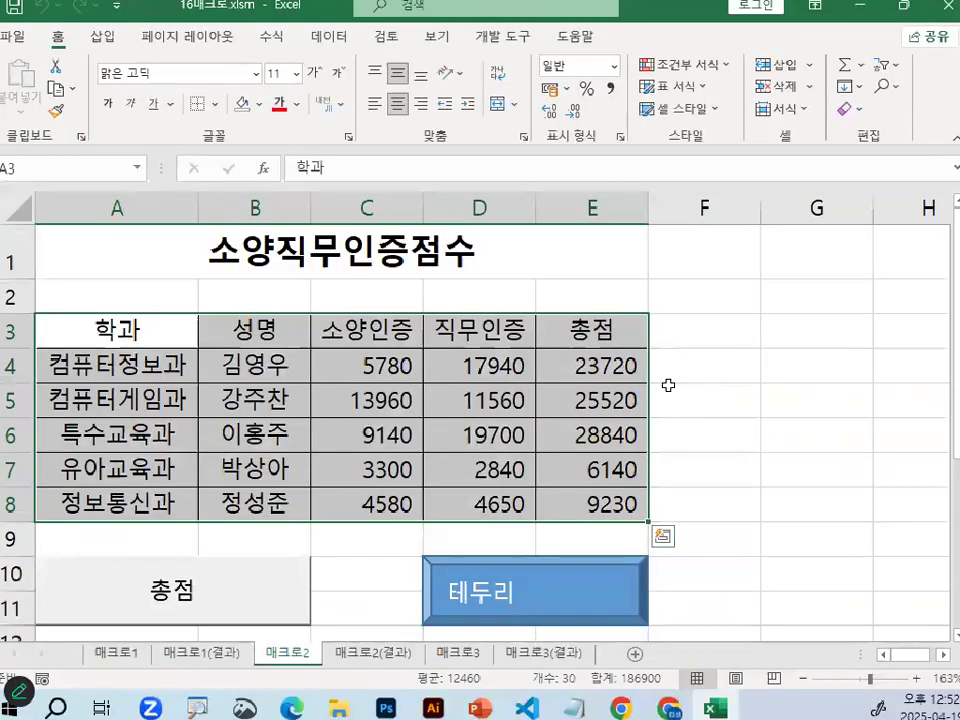
{"action": "left_click", "coordinate": [810, 398]}
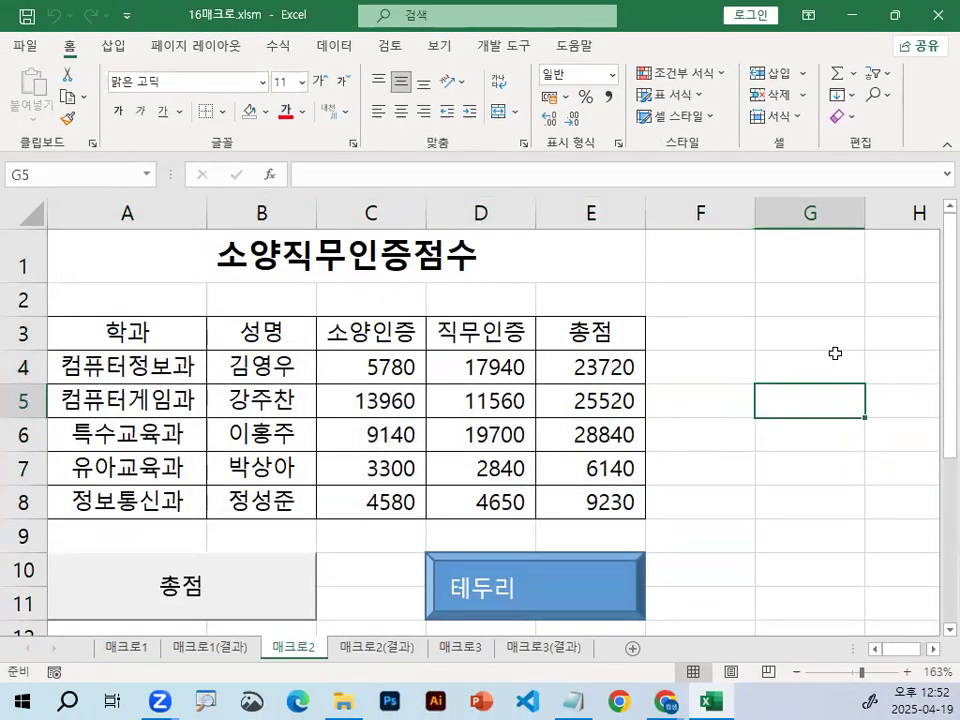
{"action": "key", "text": "Left"}
{"action": "key", "text": "Right"}
{"action": "key", "text": "Down"}
{"action": "key", "text": "Down"}
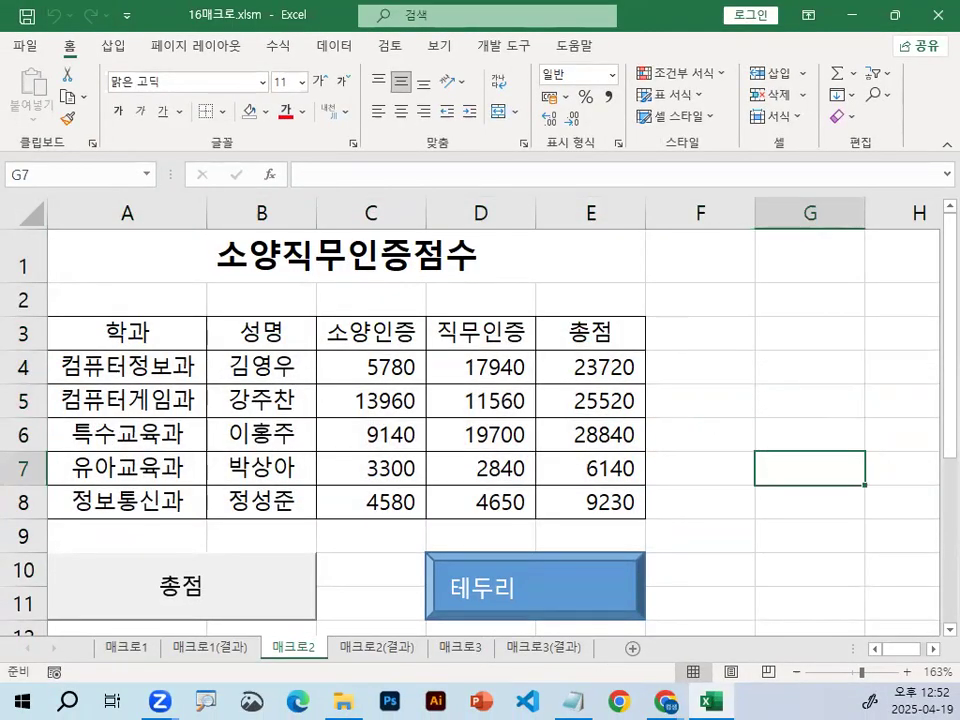
Switch to the Notepad lesson notes and review the macro recording order, highlighting the 기록중지 check and the ALT + 드래그(끌기) line
{"action": "left_click", "coordinate": [576, 700]}
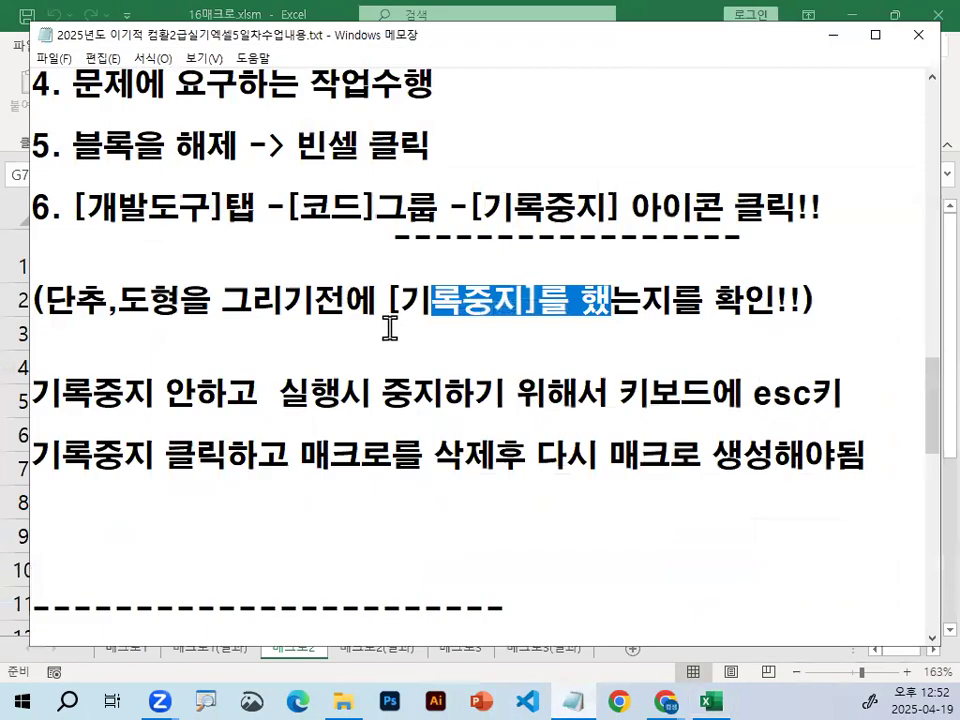
{"action": "scroll", "coordinate": [388, 328], "scroll_direction": "up", "scroll_amount": 3}
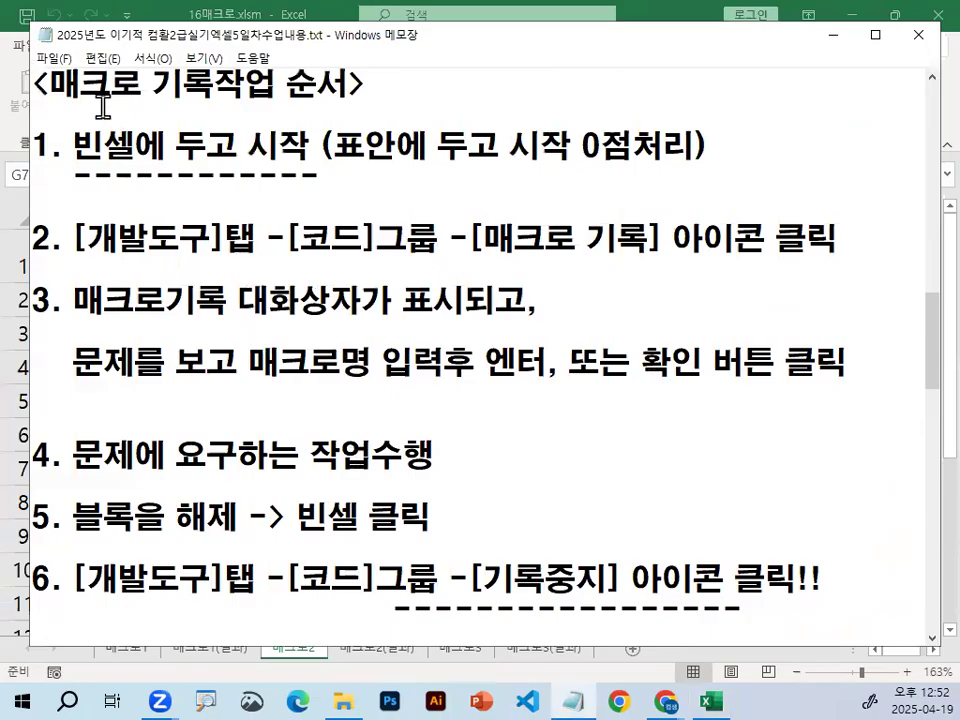
{"action": "left_click", "coordinate": [320, 128]}
{"action": "scroll", "coordinate": [443, 549], "scroll_direction": "down", "scroll_amount": 4}
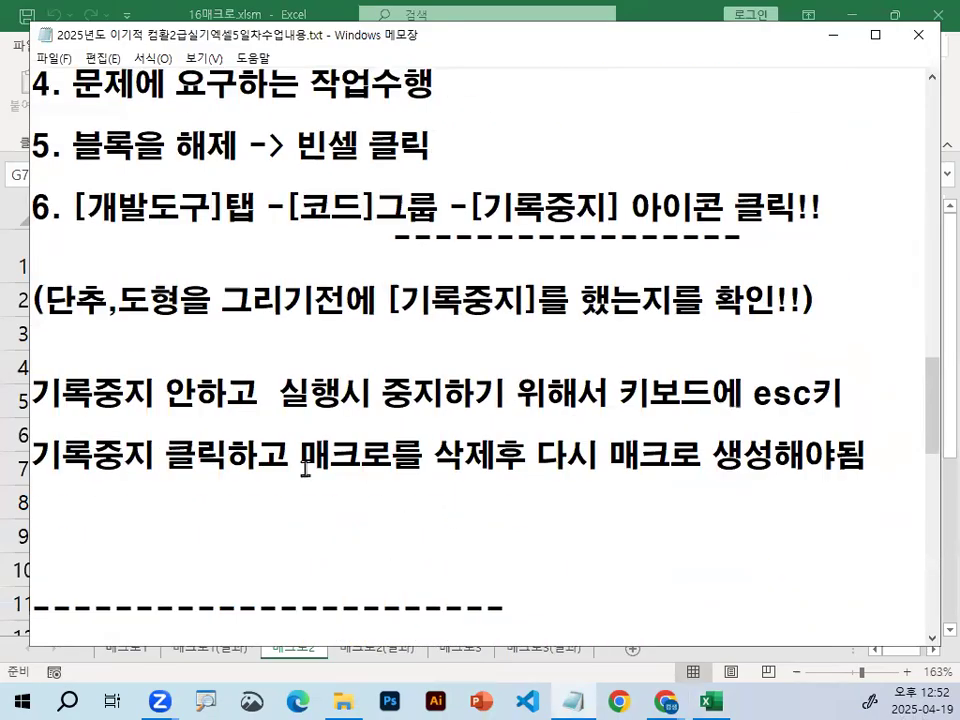
{"action": "left_click_drag", "start_coordinate": [33, 300], "coordinate": [33, 334]}
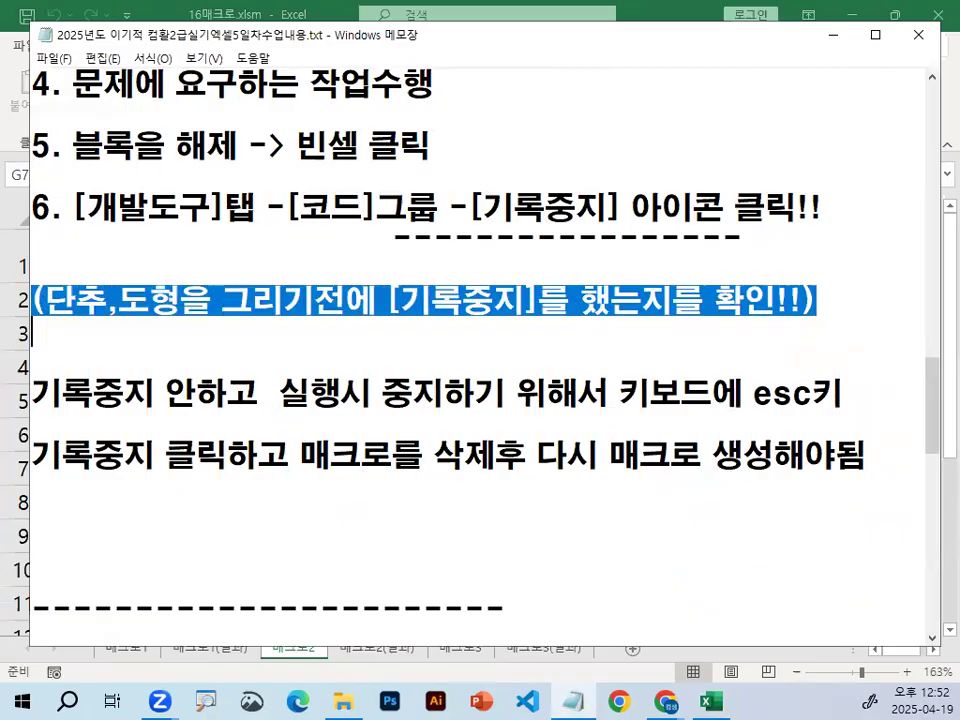
{"action": "scroll", "coordinate": [358, 369], "scroll_direction": "down", "scroll_amount": 2}
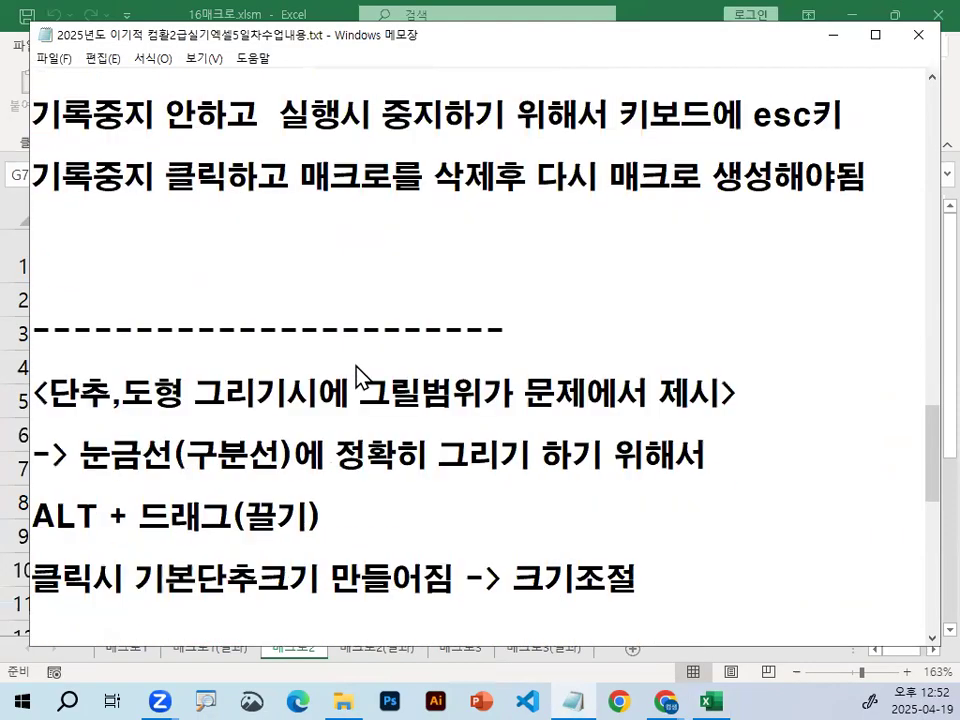
{"action": "left_click_drag", "start_coordinate": [36, 431], "coordinate": [370, 430]}
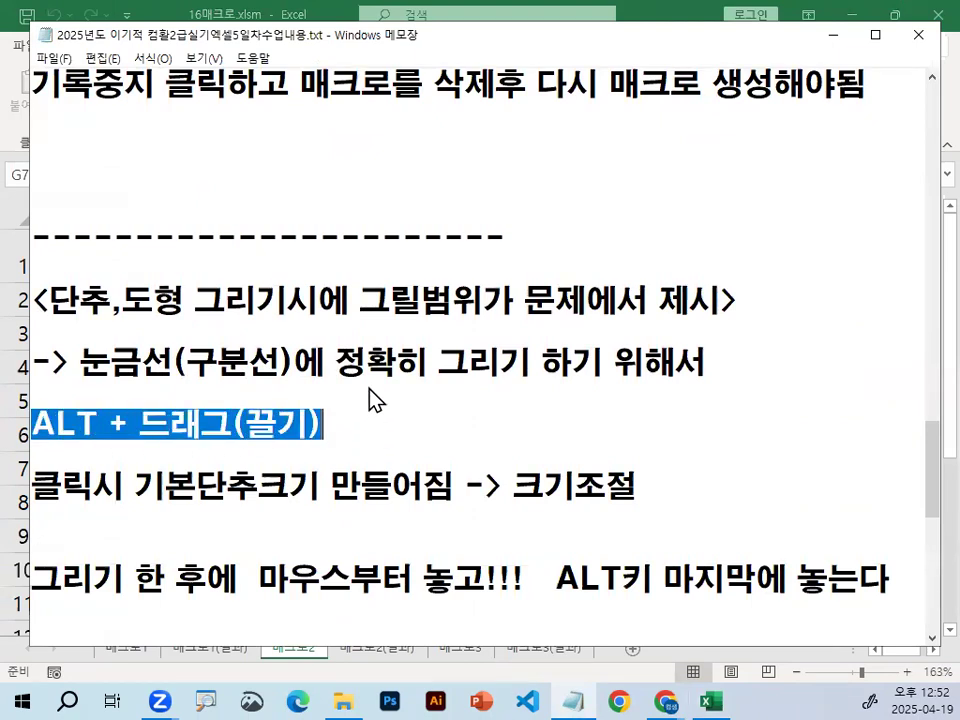
{"action": "key", "text": "Left"}
{"action": "scroll", "coordinate": [258, 474], "scroll_direction": "down", "scroll_amount": 1}
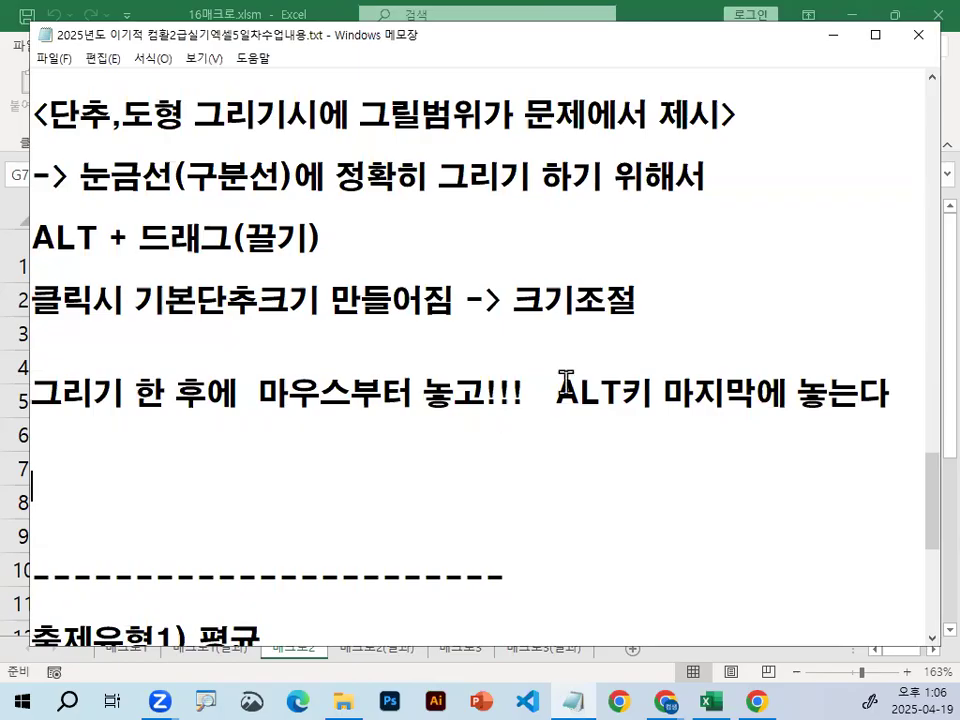
Return to the Excel workbook, open the 매크로3 sheet and enlarge its 가전 제품 판매 현황 table
{"action": "left_click", "coordinate": [638, 12]}
{"action": "left_click", "coordinate": [370, 366]}
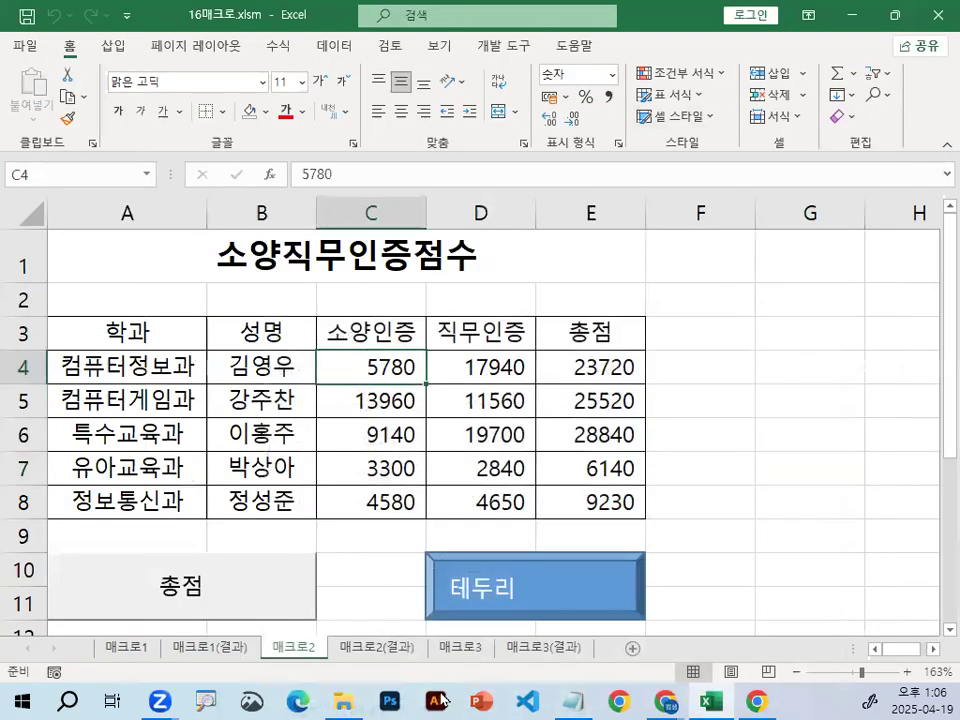
{"action": "left_click", "coordinate": [464, 650]}
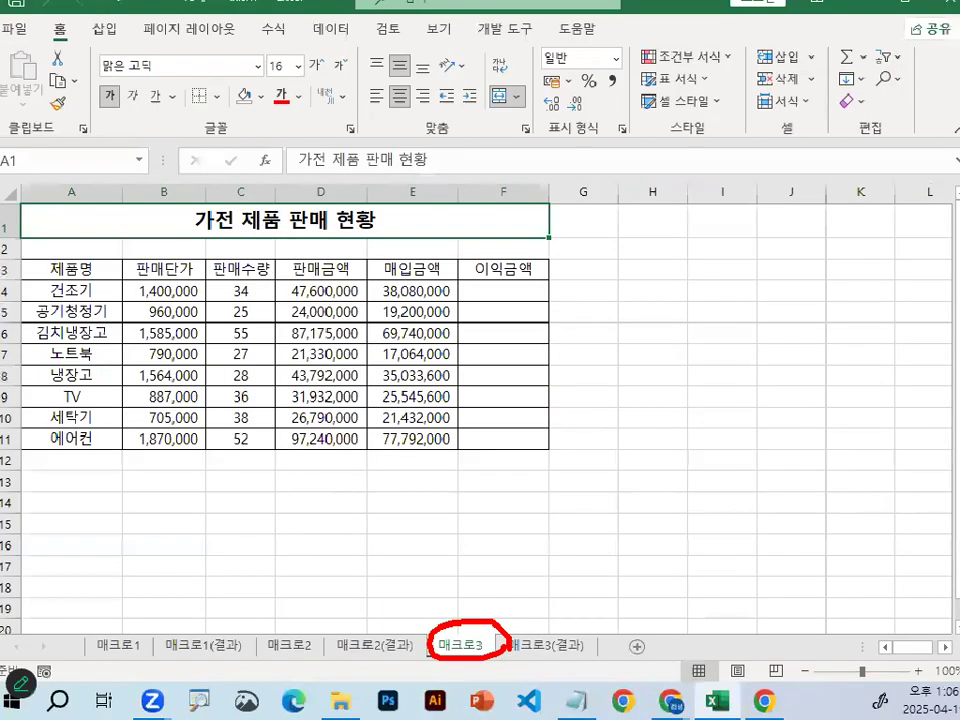
{"action": "left_click", "coordinate": [405, 282]}
{"action": "scroll", "coordinate": [409, 318], "scroll_direction": "up", "scroll_amount": 3, "text": "ctrl"}
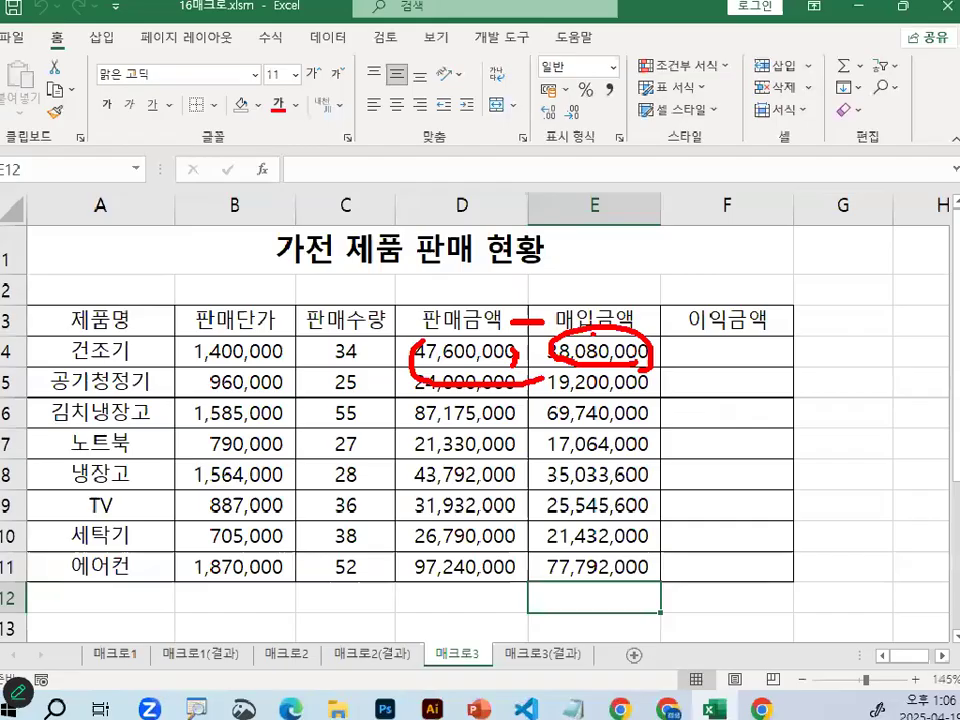
Select the empty cell H3 outside the appliance sales table on the 매크로3 sheet
{"action": "left_click", "coordinate": [850, 312]}
{"action": "left_click", "coordinate": [915, 350]}
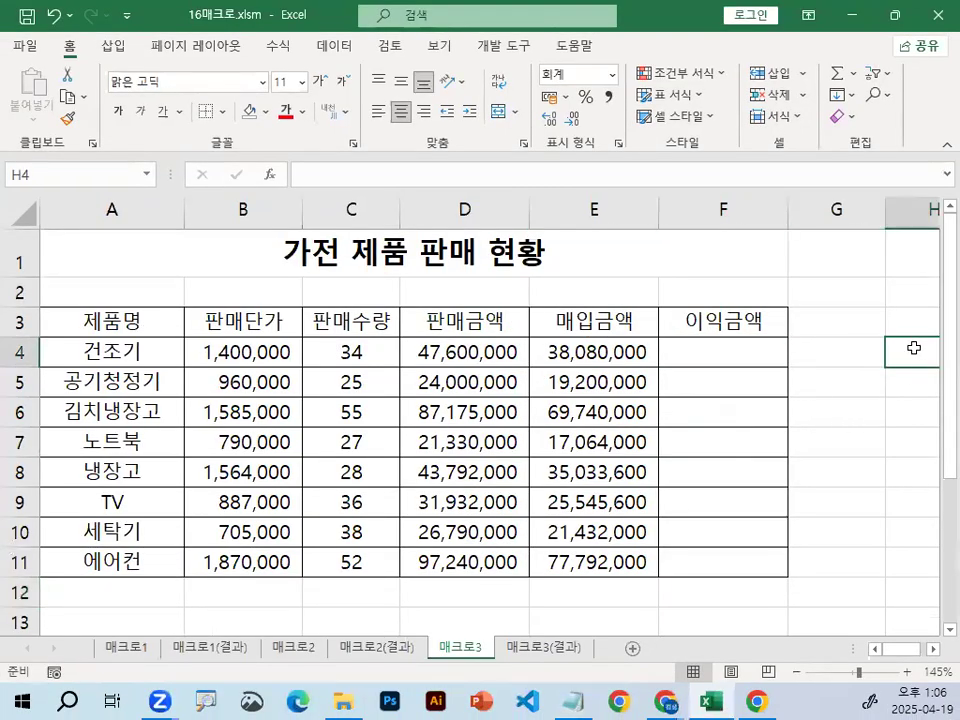
{"action": "left_click", "coordinate": [933, 648]}
{"action": "left_click", "coordinate": [933, 648]}
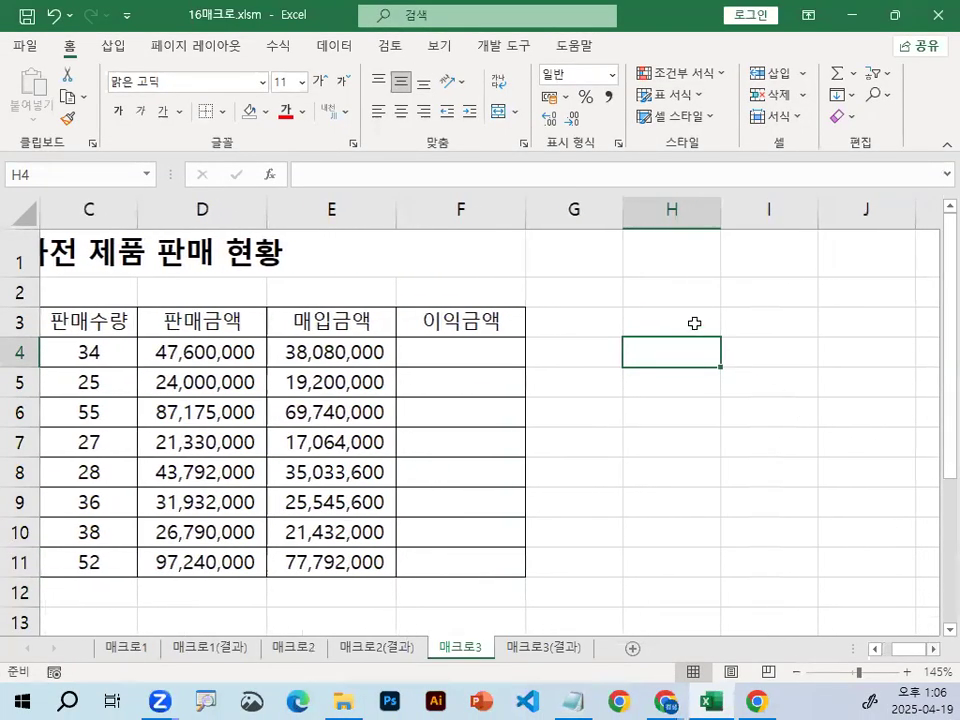
{"action": "left_click", "coordinate": [691, 321]}
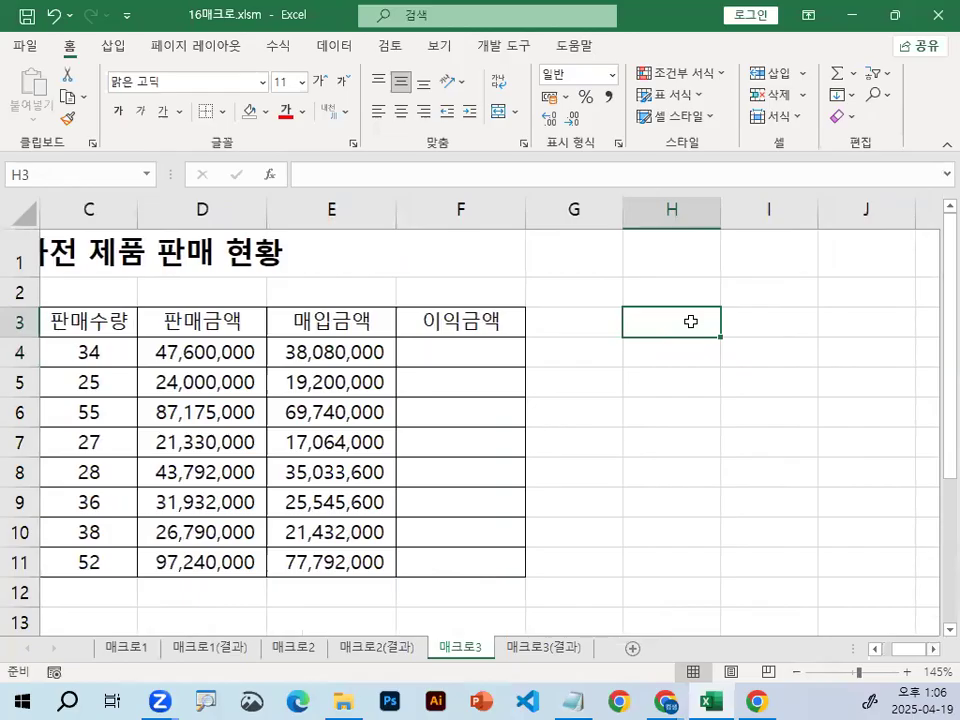
Start recording a new macro named 이익금액, stored in the current workbook
{"action": "left_click", "coordinate": [503, 45]}
{"action": "mouse_move", "coordinate": [146, 78]}
{"action": "left_mouse_down"}
{"action": "mouse_move", "coordinate": [103, 68]}
{"action": "mouse_move", "coordinate": [160, 76]}
{"action": "left_mouse_up"}
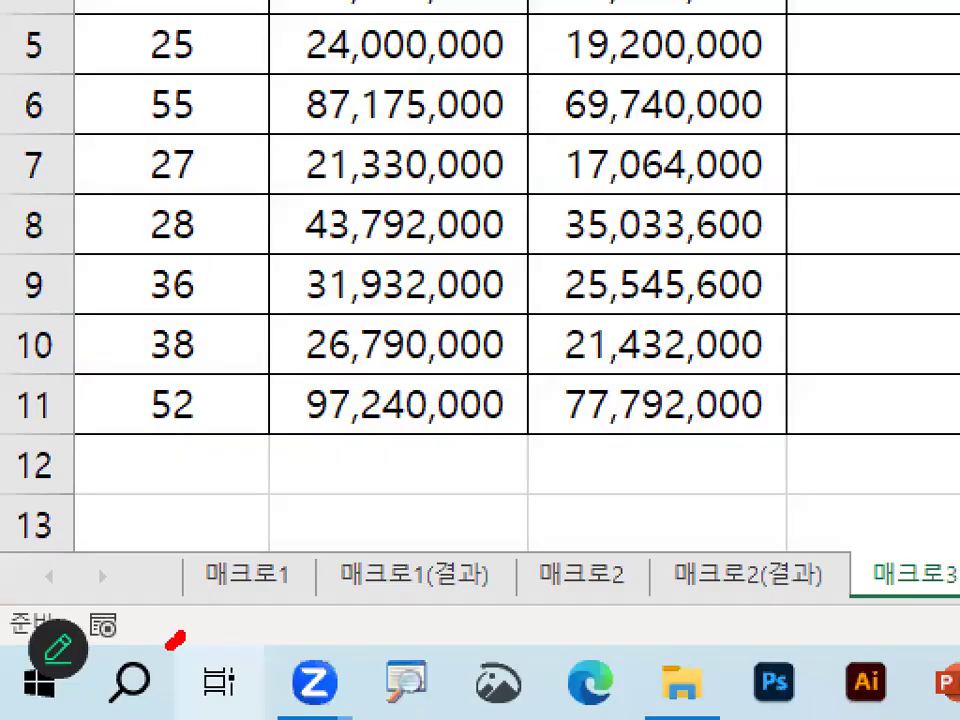
{"action": "left_click_drag", "start_coordinate": [93, 692], "coordinate": [97, 691]}
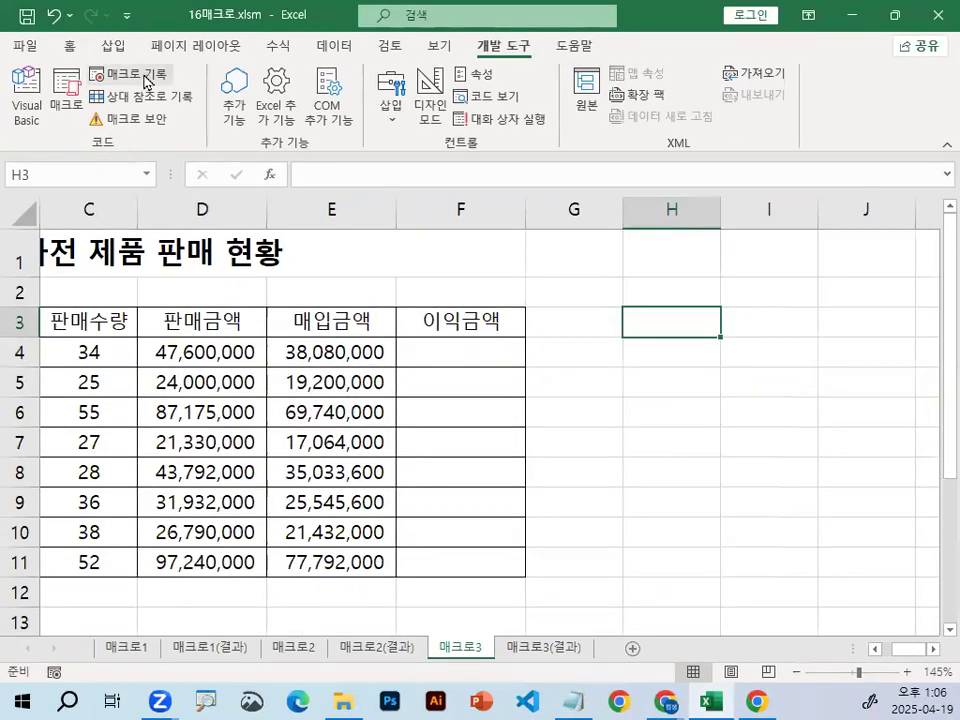
{"action": "left_click", "coordinate": [128, 73]}
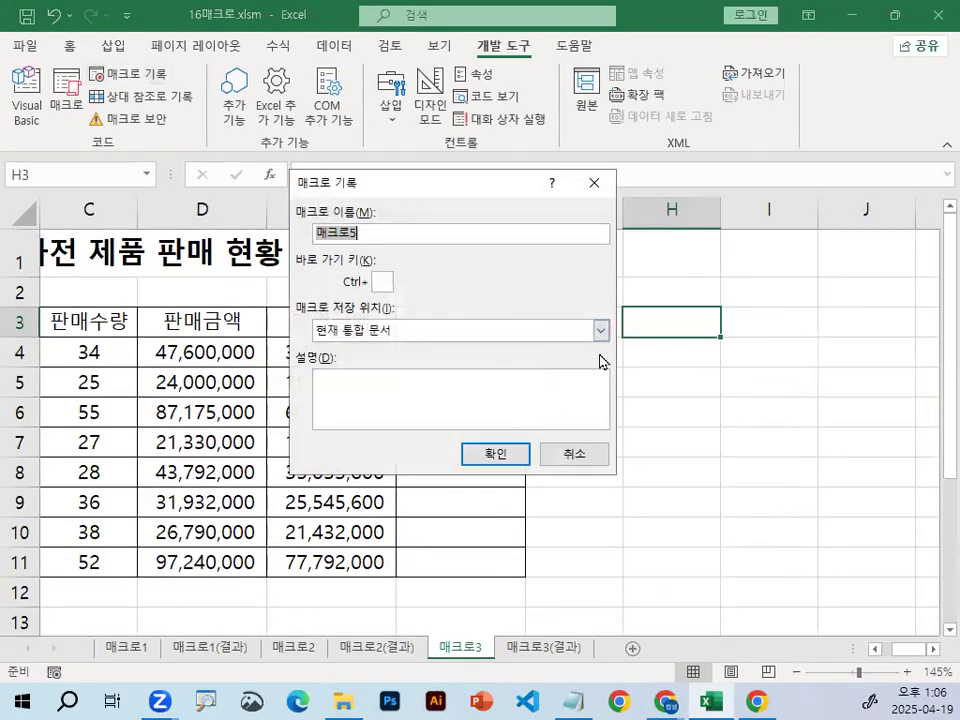
{"action": "type", "text": "이익금액"}
{"action": "key", "text": "Return"}
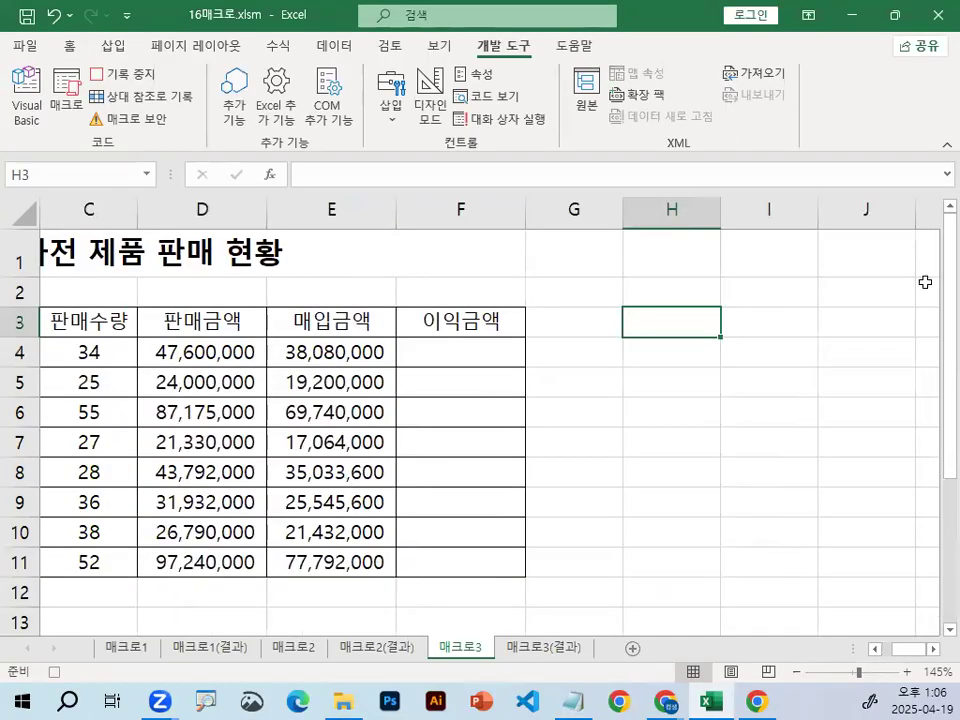
Enter the formula =D4-E4 in cell F4 of the 이익금액 column and reselect that cell
{"action": "left_click", "coordinate": [462, 352]}
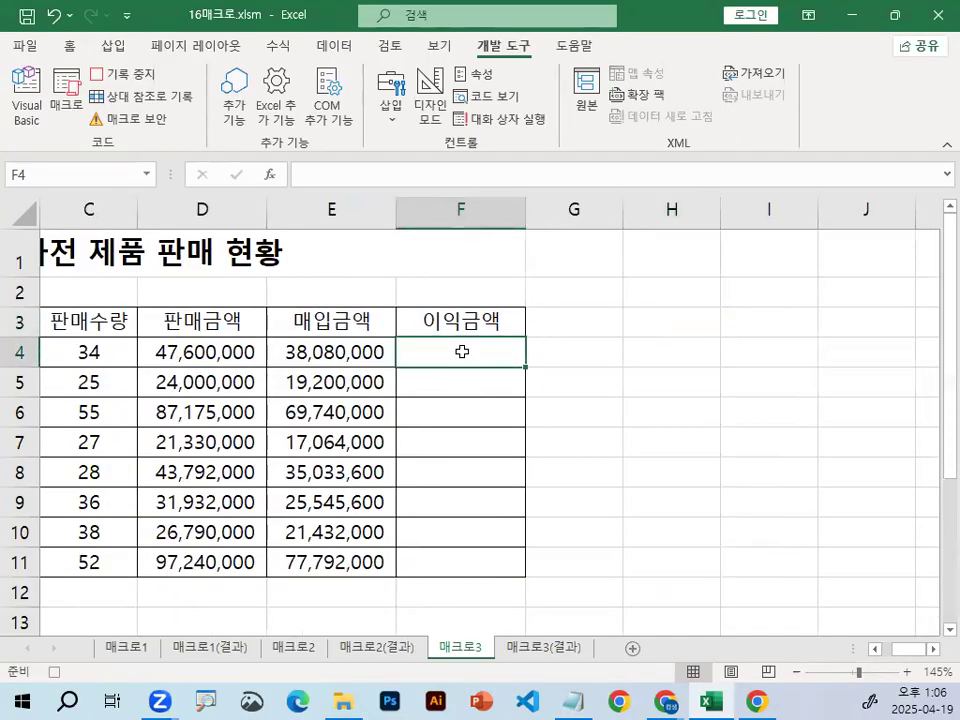
{"action": "type", "text": "="}
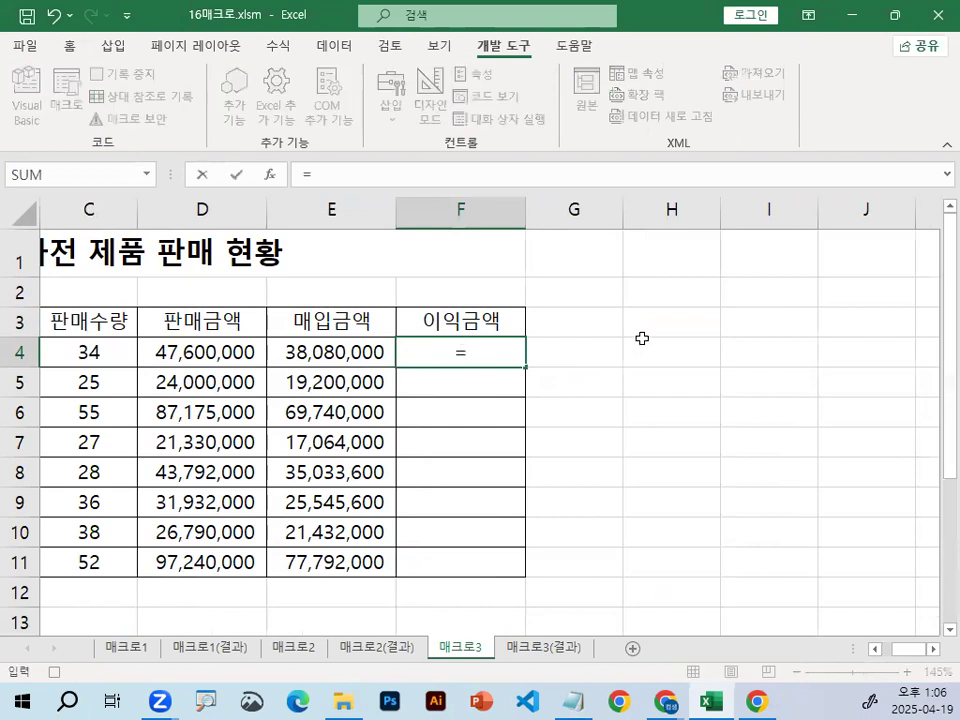
{"action": "left_click", "coordinate": [200, 340]}
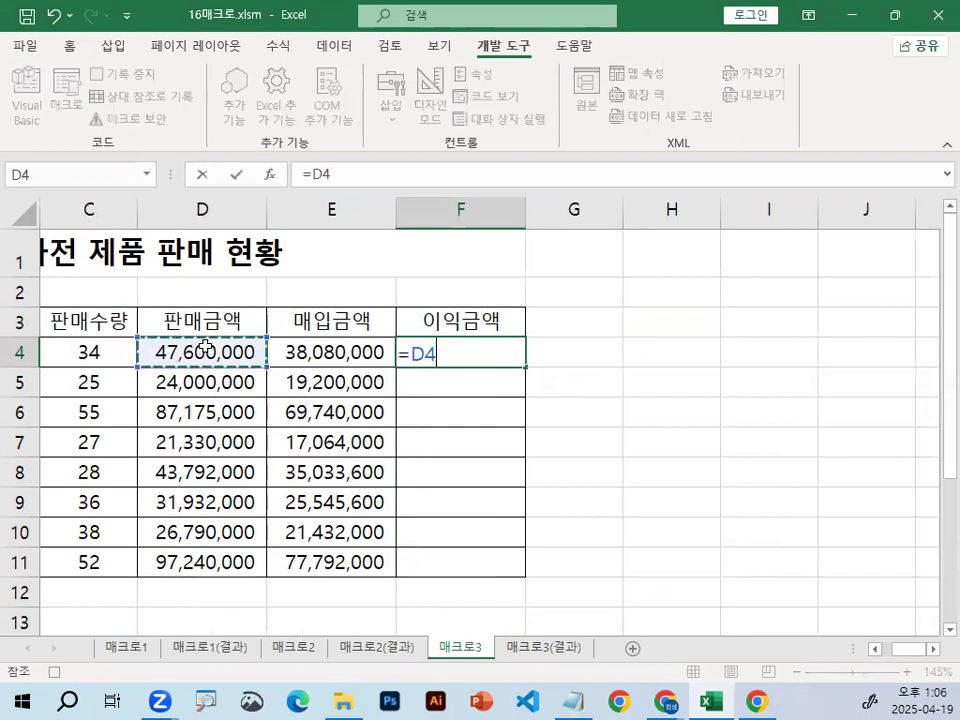
{"action": "type", "text": "-"}
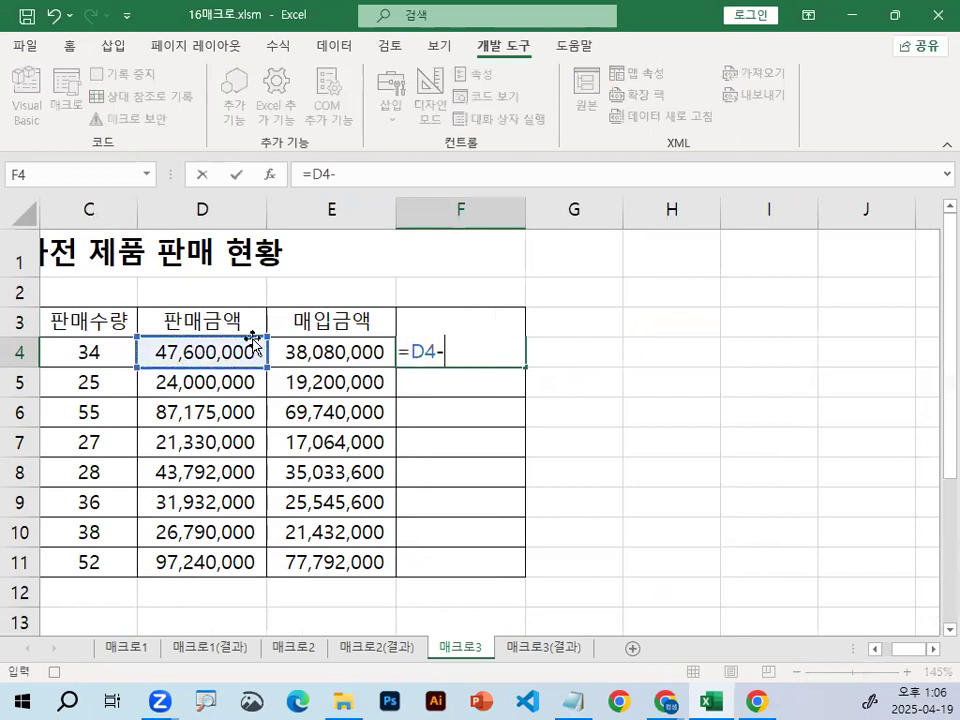
{"action": "left_click", "coordinate": [305, 350]}
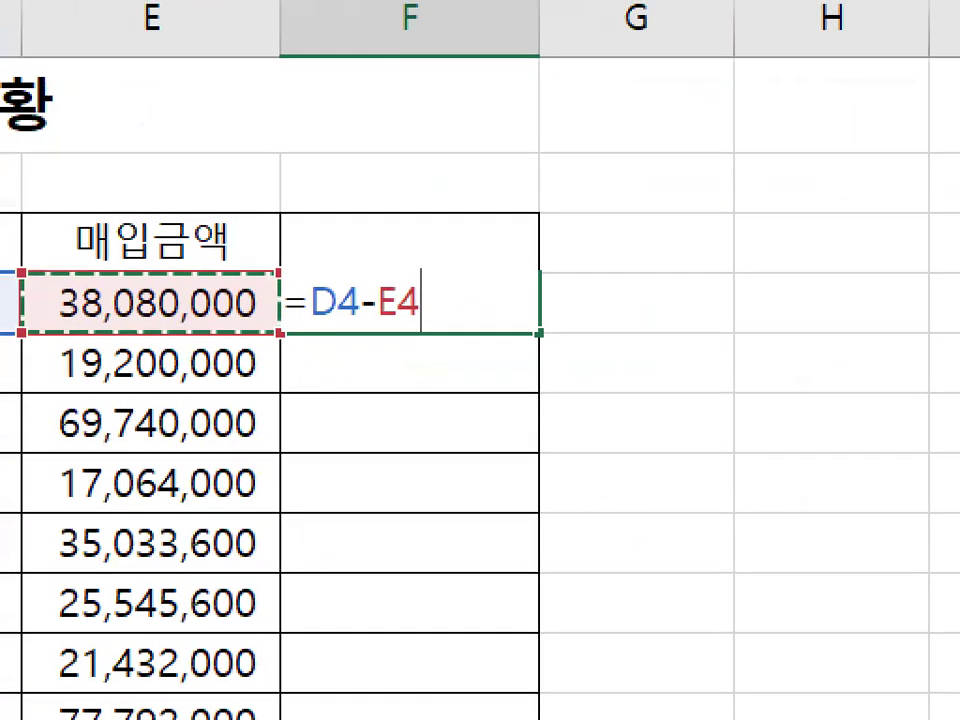
{"action": "mouse_move", "coordinate": [485, 252]}
{"action": "left_mouse_down"}
{"action": "mouse_move", "coordinate": [193, 334]}
{"action": "mouse_move", "coordinate": [422, 194]}
{"action": "mouse_move", "coordinate": [423, 278]}
{"action": "left_mouse_up"}
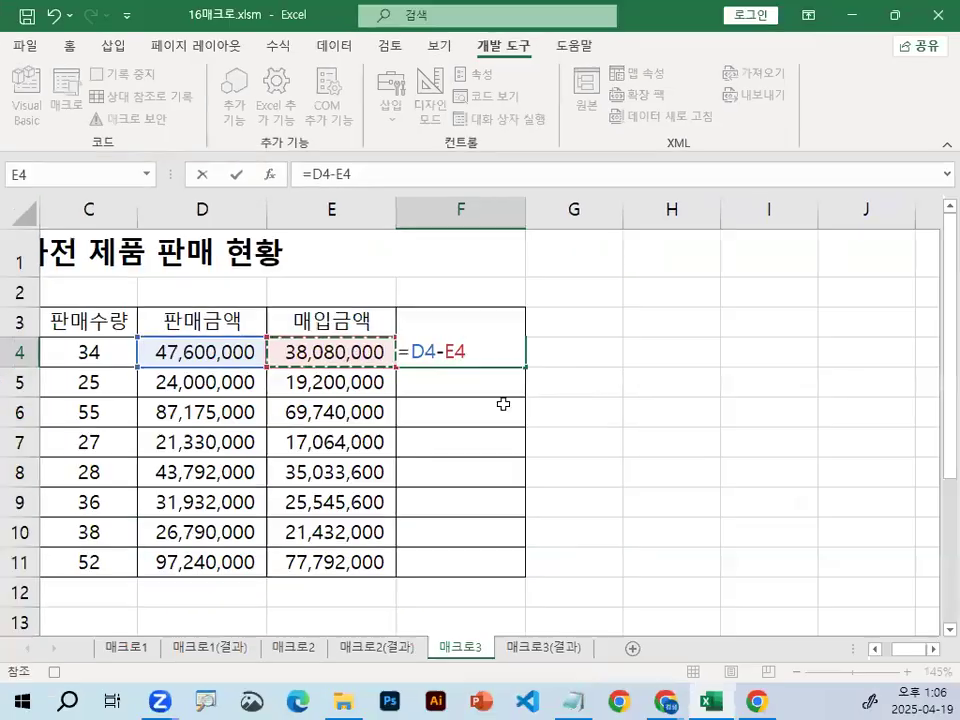
{"action": "key", "text": "Return"}
{"action": "left_click", "coordinate": [497, 345]}
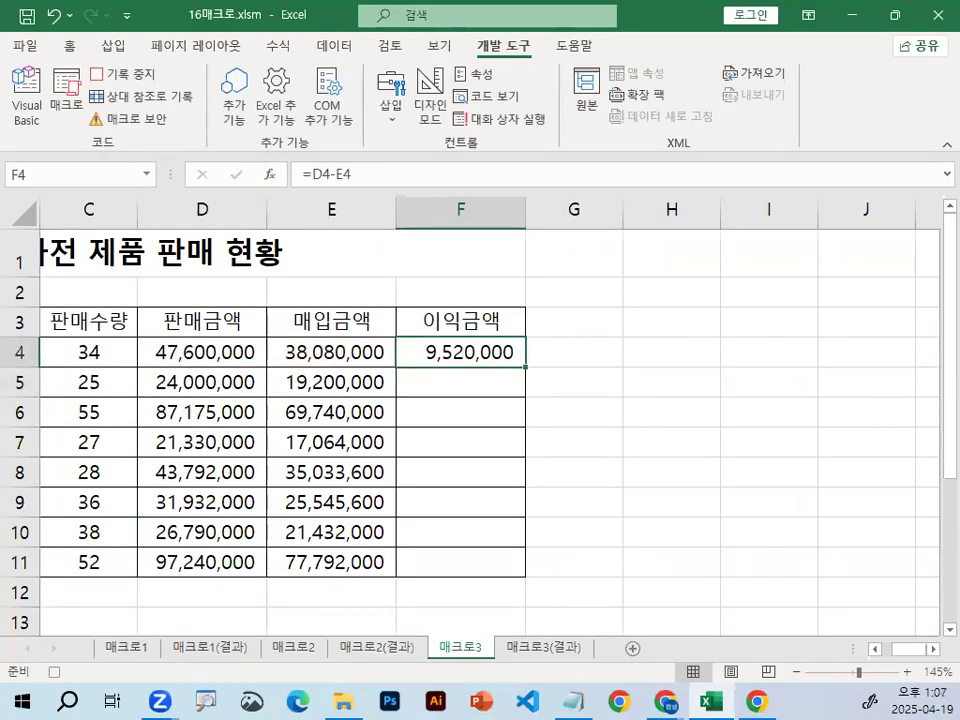
Fill the profit formula from F4 down the 이익금액 column to F11
{"action": "left_click_drag", "start_coordinate": [522, 351], "coordinate": [381, 336]}
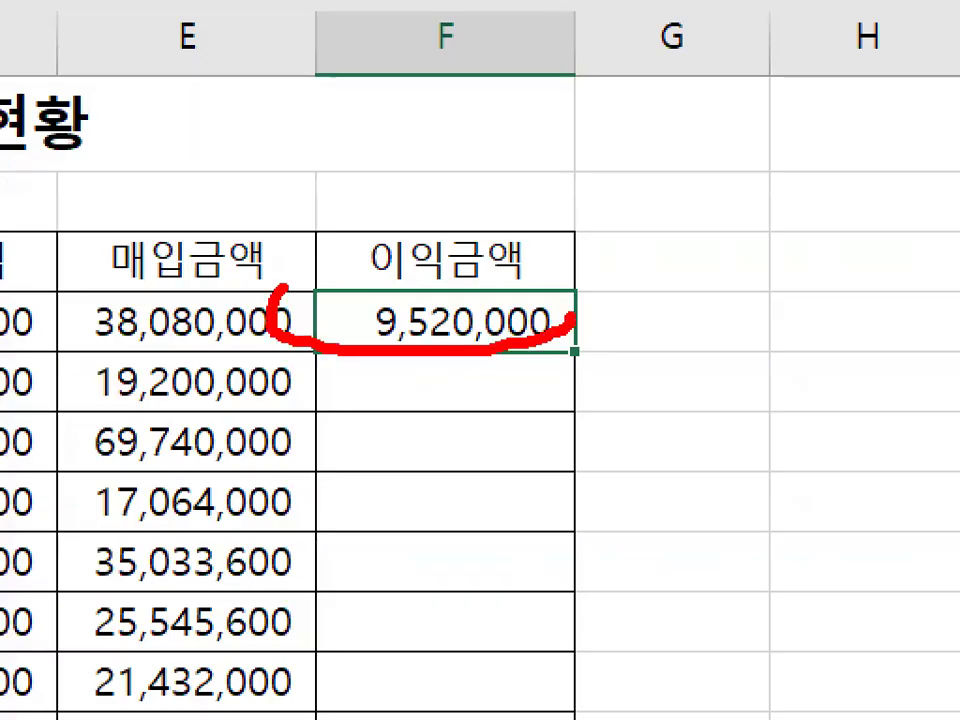
{"action": "left_click_drag", "start_coordinate": [285, 287], "coordinate": [514, 292]}
{"action": "key", "text": "Escape"}
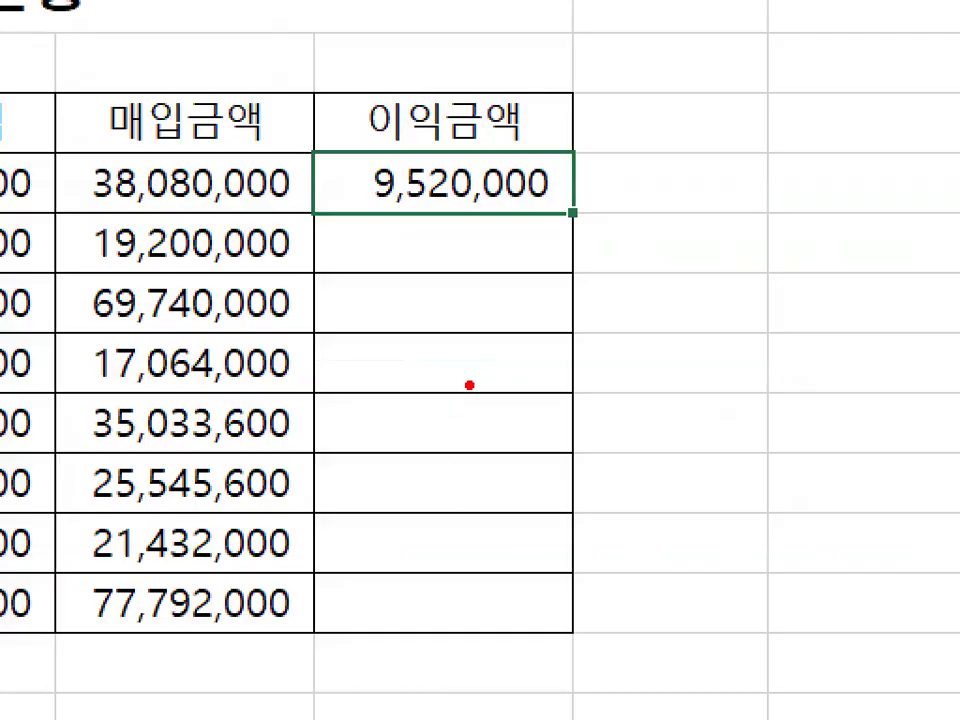
{"action": "mouse_move", "coordinate": [472, 383]}
{"action": "left_mouse_down"}
{"action": "mouse_move", "coordinate": [473, 545]}
{"action": "mouse_move", "coordinate": [481, 535]}
{"action": "left_mouse_up"}
{"action": "mouse_move", "coordinate": [585, 229]}
{"action": "left_mouse_down"}
{"action": "mouse_move", "coordinate": [568, 216]}
{"action": "mouse_move", "coordinate": [589, 191]}
{"action": "mouse_move", "coordinate": [606, 214]}
{"action": "mouse_move", "coordinate": [590, 178]}
{"action": "mouse_move", "coordinate": [611, 200]}
{"action": "left_mouse_up"}
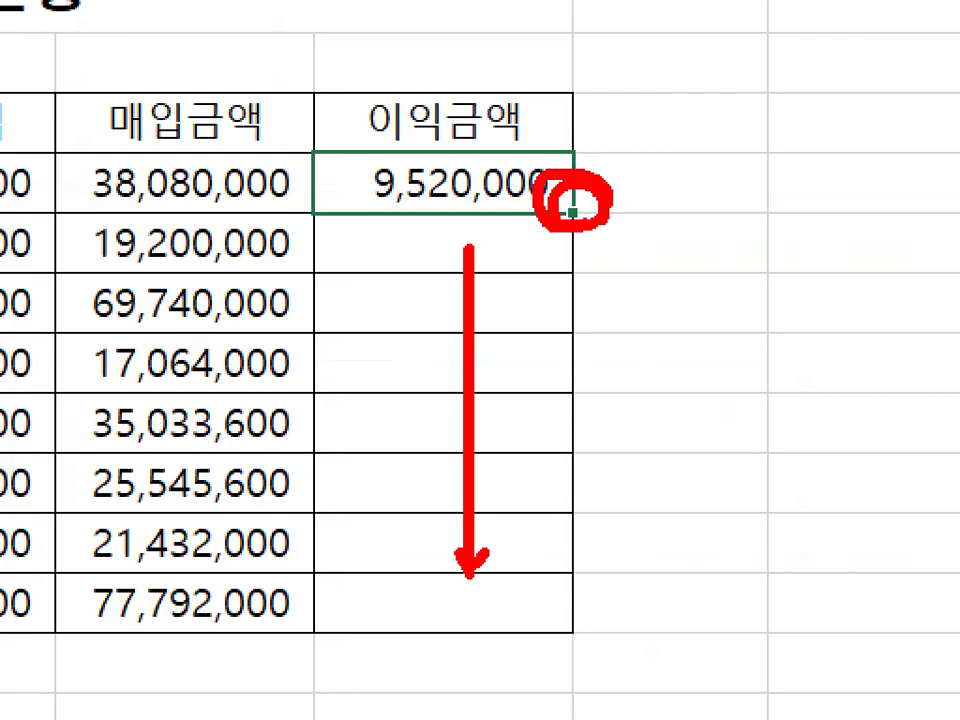
{"action": "mouse_move", "coordinate": [662, 244]}
{"action": "left_mouse_down"}
{"action": "mouse_move", "coordinate": [714, 246]}
{"action": "mouse_move", "coordinate": [688, 275]}
{"action": "left_mouse_up"}
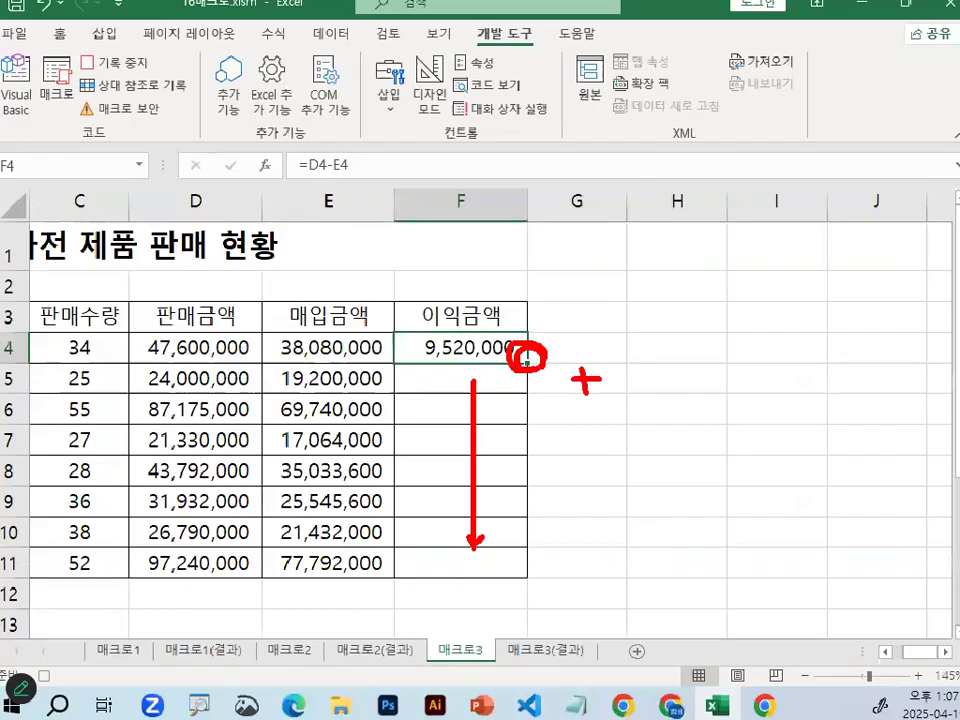
{"action": "key", "text": "Escape"}
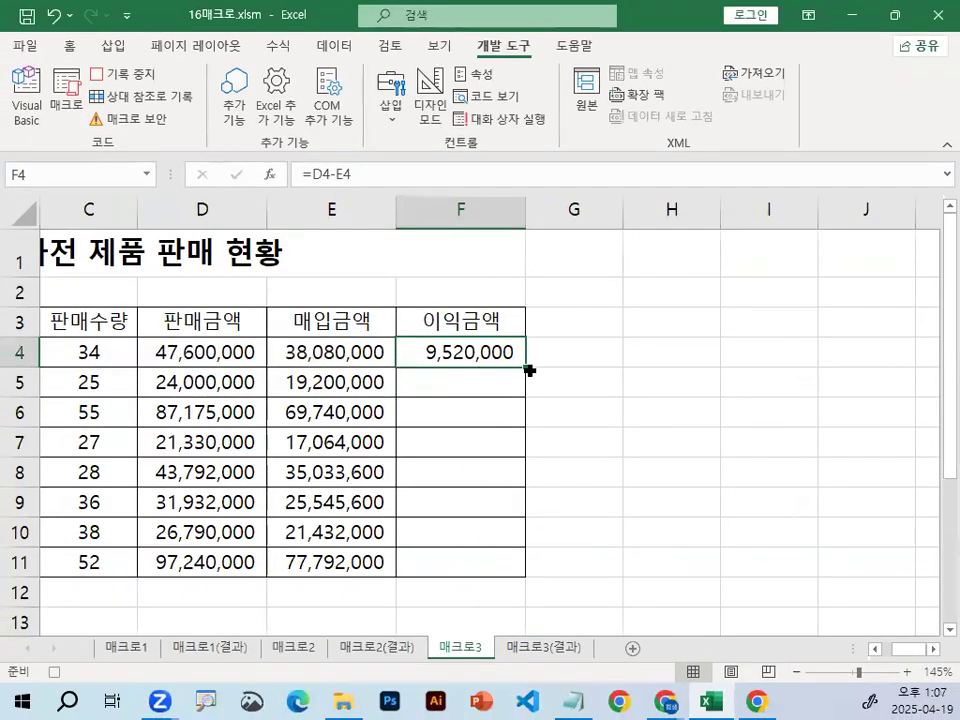
{"action": "double_click", "coordinate": [529, 370]}
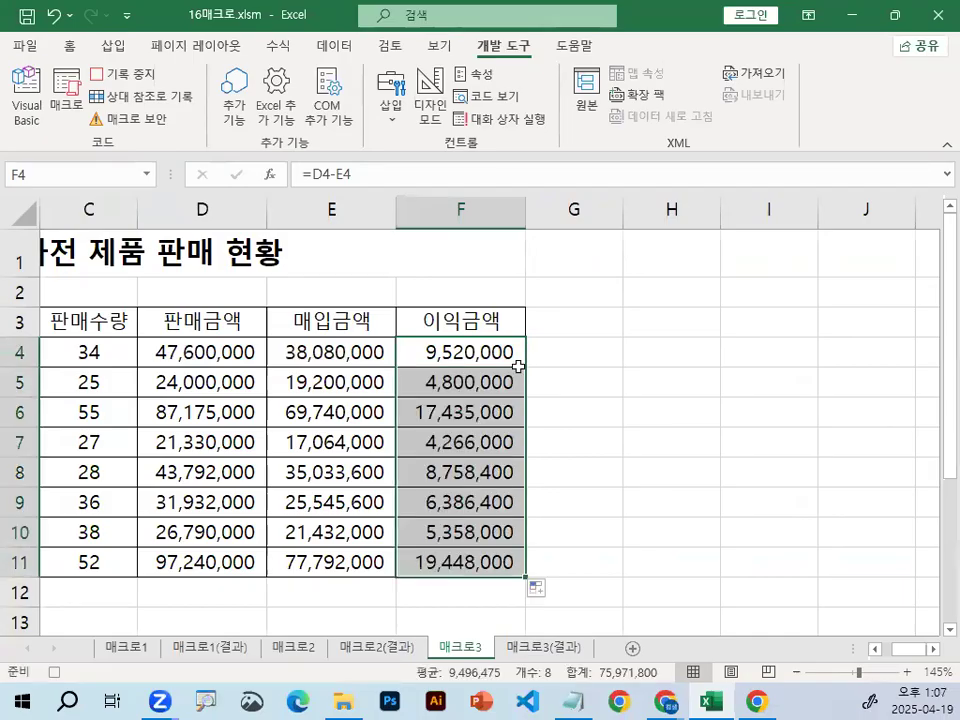
{"action": "key", "text": "ctrl+1"}
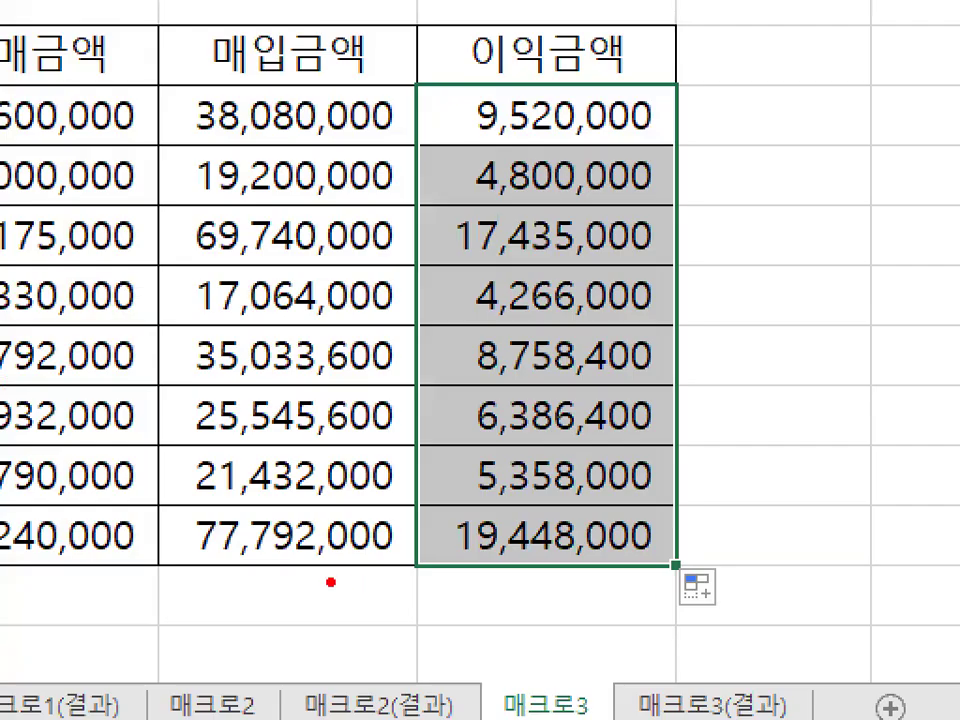
{"action": "left_click_drag", "start_coordinate": [171, 569], "coordinate": [410, 567]}
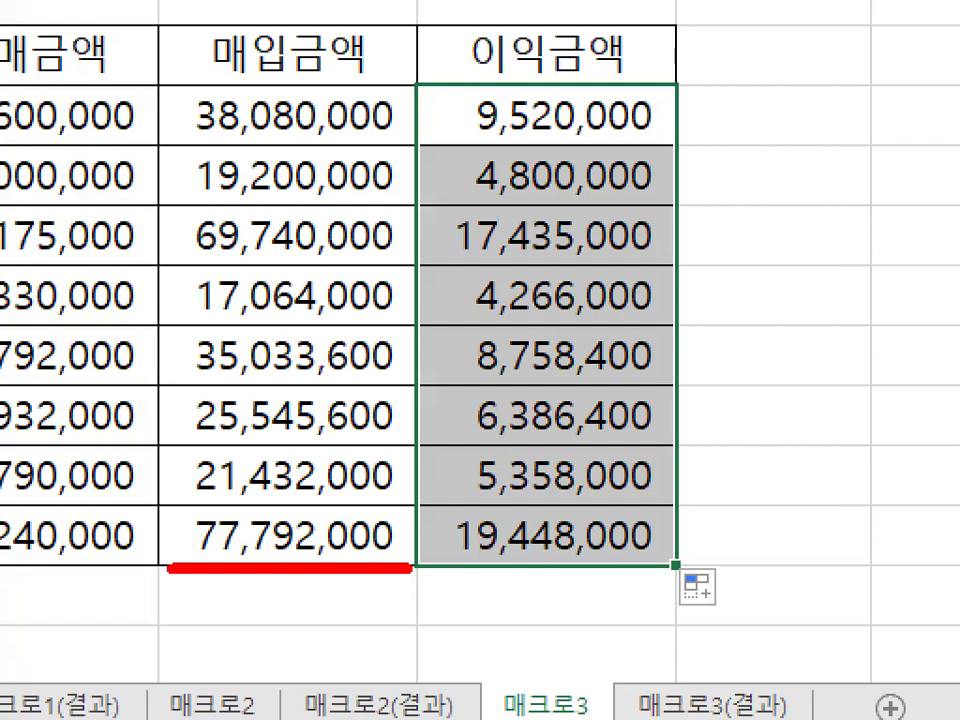
{"action": "mouse_move", "coordinate": [678, 150]}
{"action": "left_mouse_down"}
{"action": "mouse_move", "coordinate": [670, 490]}
{"action": "mouse_move", "coordinate": [755, 405]}
{"action": "left_mouse_up"}
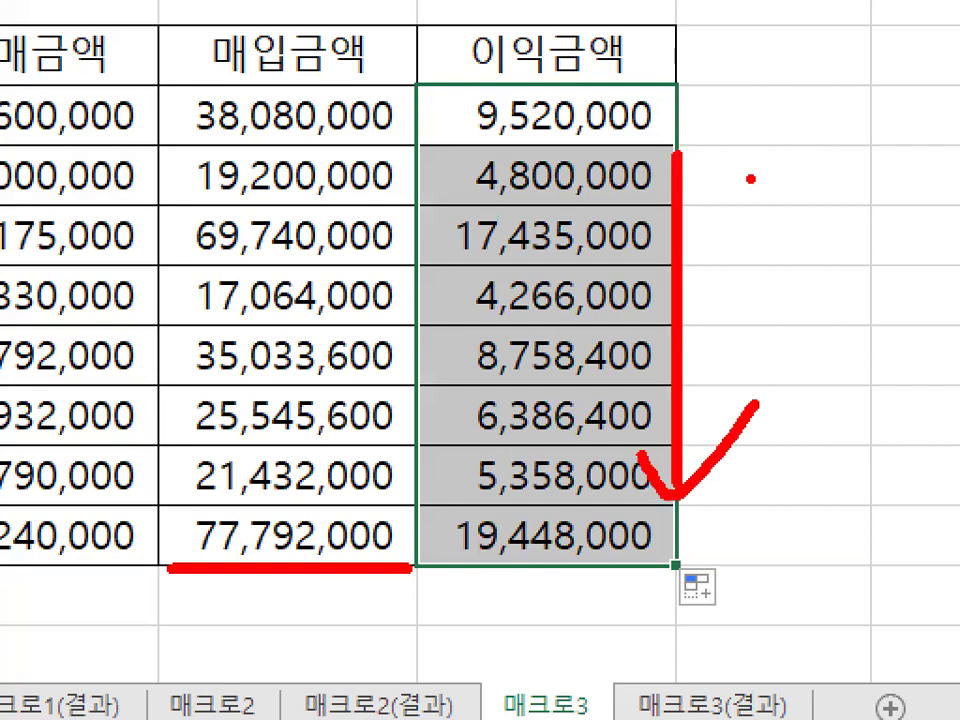
{"action": "left_click_drag", "start_coordinate": [750, 179], "coordinate": [855, 178]}
{"action": "left_click_drag", "start_coordinate": [806, 125], "coordinate": [806, 247]}
{"action": "key", "text": "Escape"}
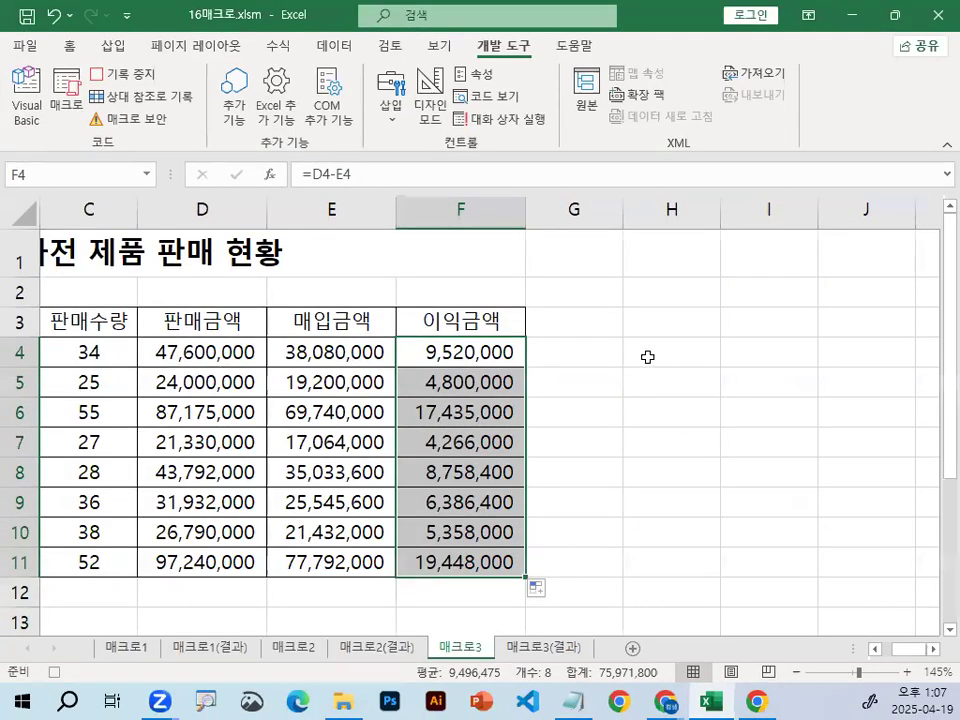
Select the empty cell H4 outside the table and stop recording the macro
{"action": "left_click", "coordinate": [648, 357]}
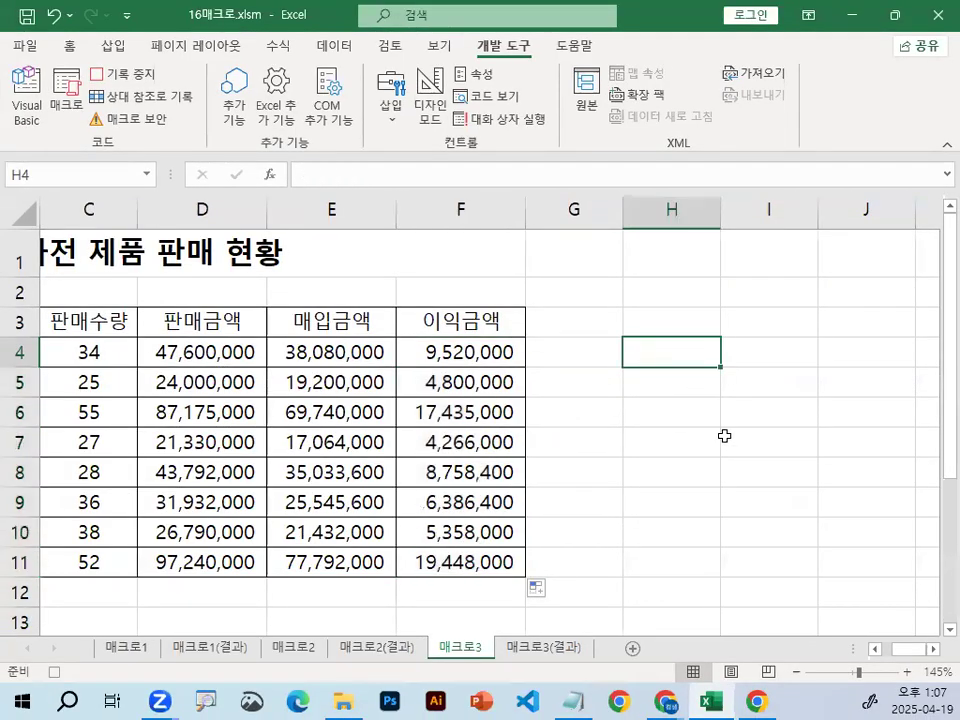
{"action": "key", "text": "ctrl+1"}
{"action": "mouse_move", "coordinate": [207, 135]}
{"action": "left_mouse_down"}
{"action": "mouse_move", "coordinate": [101, 178]}
{"action": "mouse_move", "coordinate": [160, 87]}
{"action": "mouse_move", "coordinate": [204, 145]}
{"action": "left_mouse_up"}
{"action": "left_click", "coordinate": [133, 66]}
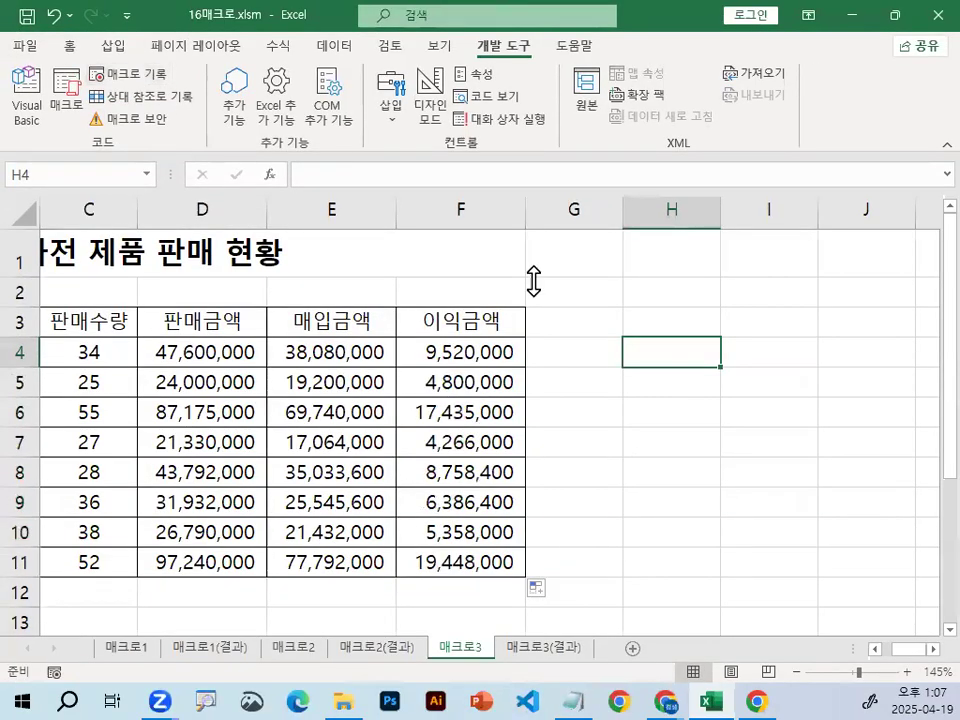
Bring the area below the appliance table into view and select the empty cell B13
{"action": "left_click", "coordinate": [777, 381]}
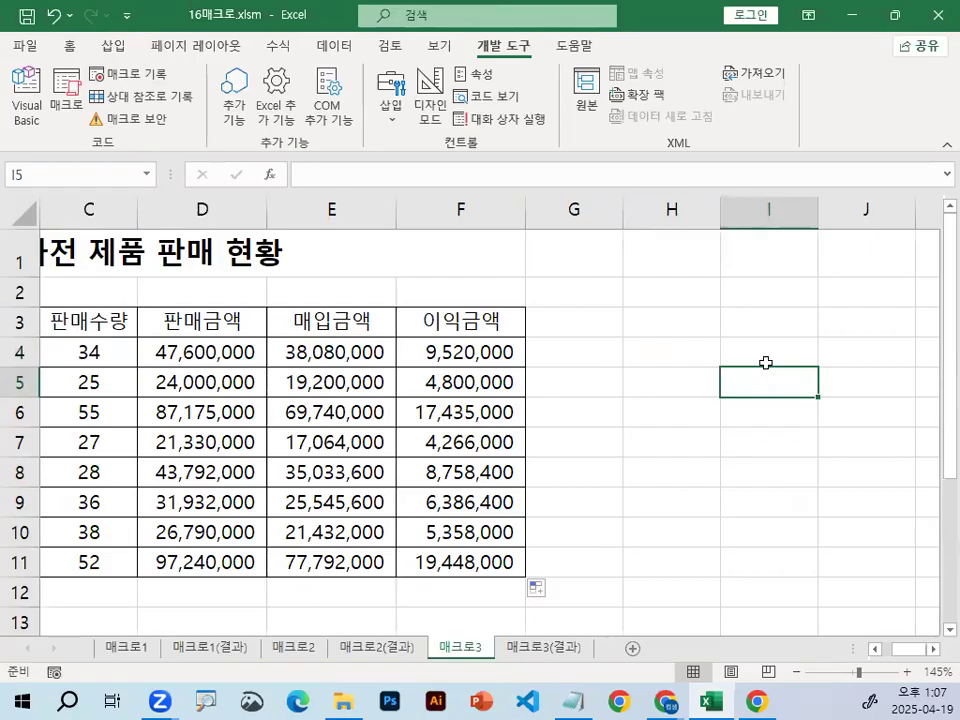
{"action": "left_click_drag", "start_coordinate": [909, 651], "coordinate": [880, 650]}
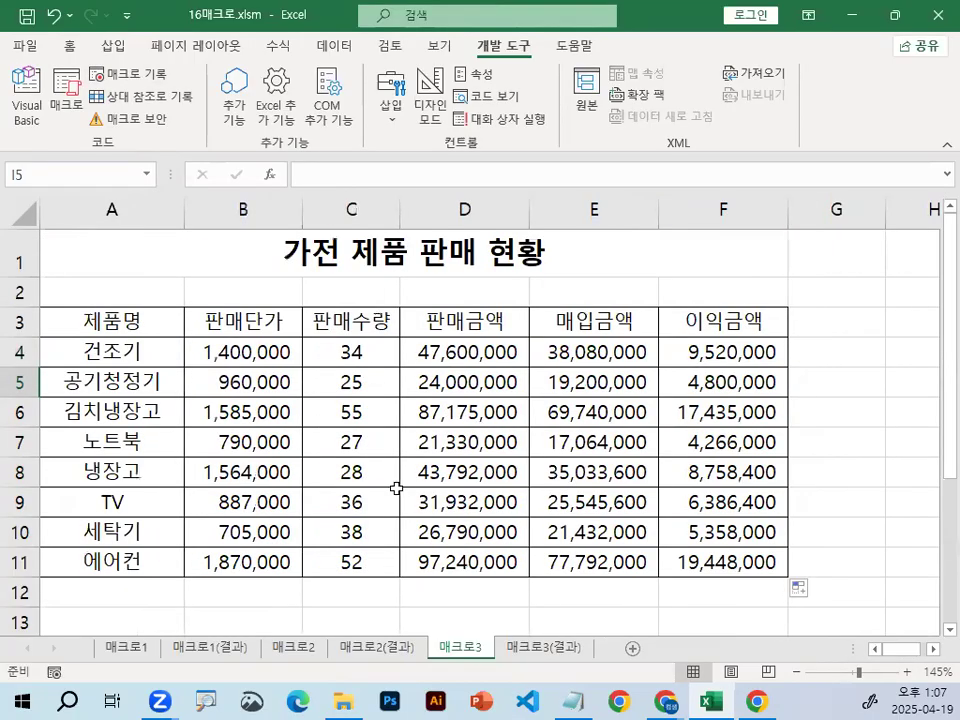
{"action": "scroll", "coordinate": [397, 488], "scroll_direction": "down", "scroll_amount": 3}
{"action": "left_click", "coordinate": [238, 336]}
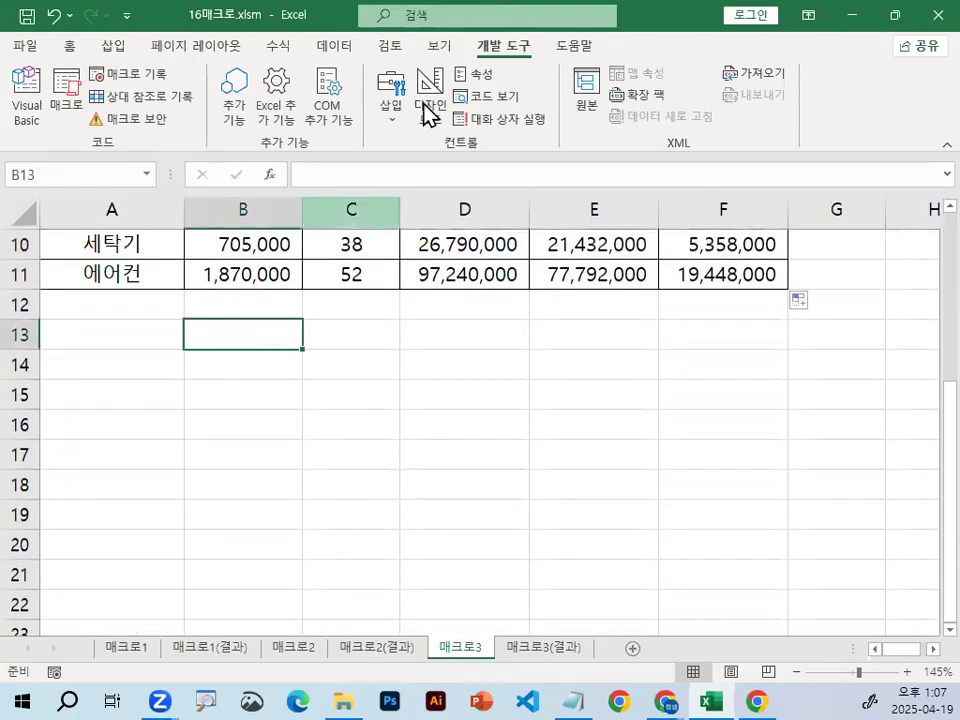
Add a form-control button covering B13:C14 and assign the 이익금액 macro to it
{"action": "mouse_move", "coordinate": [530, 40]}
{"action": "left_mouse_down"}
{"action": "mouse_move", "coordinate": [466, 44]}
{"action": "mouse_move", "coordinate": [524, 40]}
{"action": "left_mouse_up"}
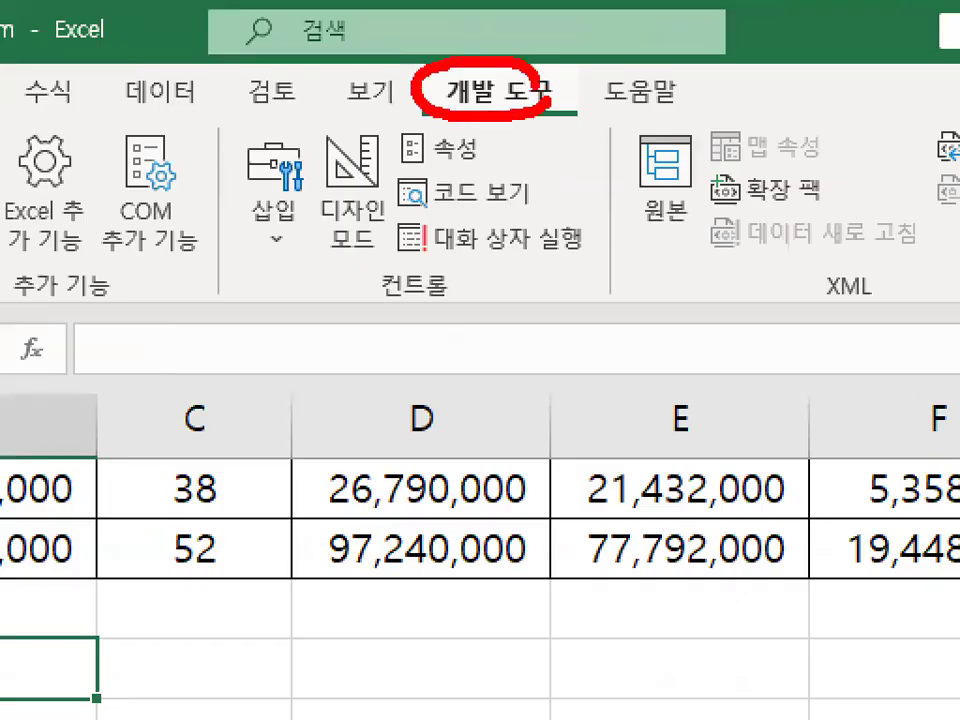
{"action": "mouse_move", "coordinate": [440, 303]}
{"action": "left_mouse_down"}
{"action": "mouse_move", "coordinate": [432, 305]}
{"action": "mouse_move", "coordinate": [452, 260]}
{"action": "left_mouse_up"}
{"action": "left_click_drag", "start_coordinate": [280, 239], "coordinate": [316, 237]}
{"action": "left_click_drag", "start_coordinate": [290, 122], "coordinate": [300, 130]}
{"action": "left_click", "coordinate": [266, 254]}
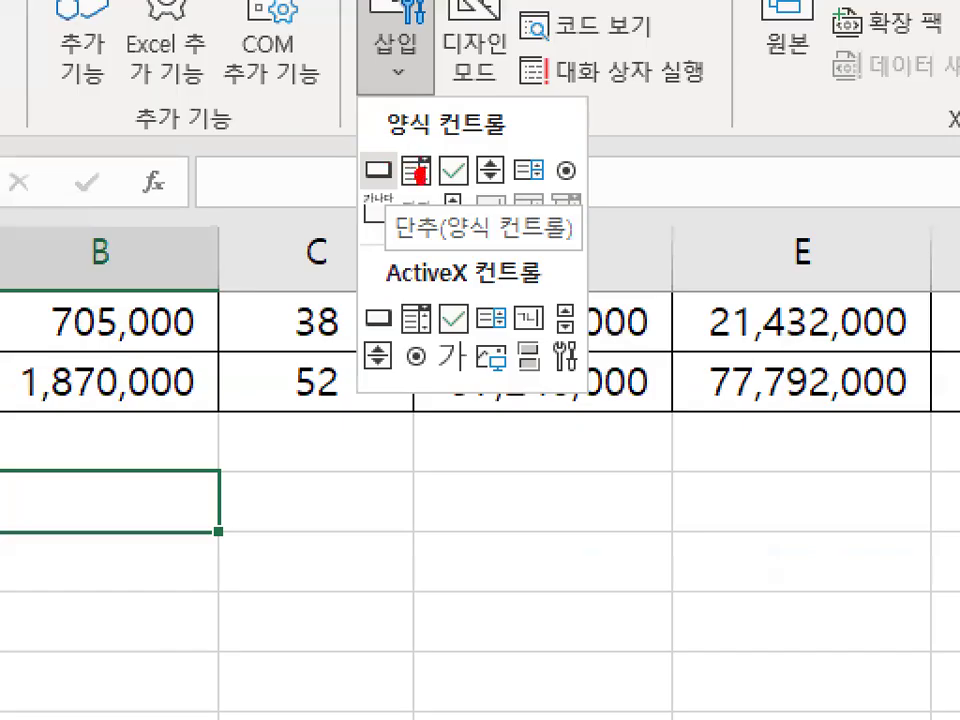
{"action": "left_click_drag", "start_coordinate": [400, 159], "coordinate": [409, 176]}
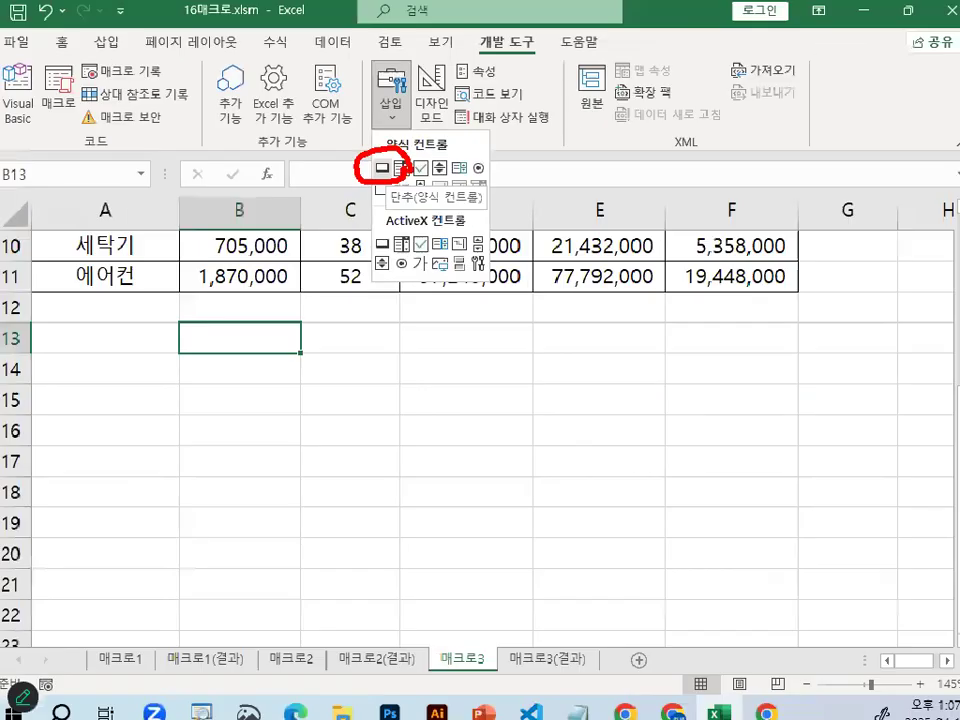
{"action": "left_click", "coordinate": [398, 73]}
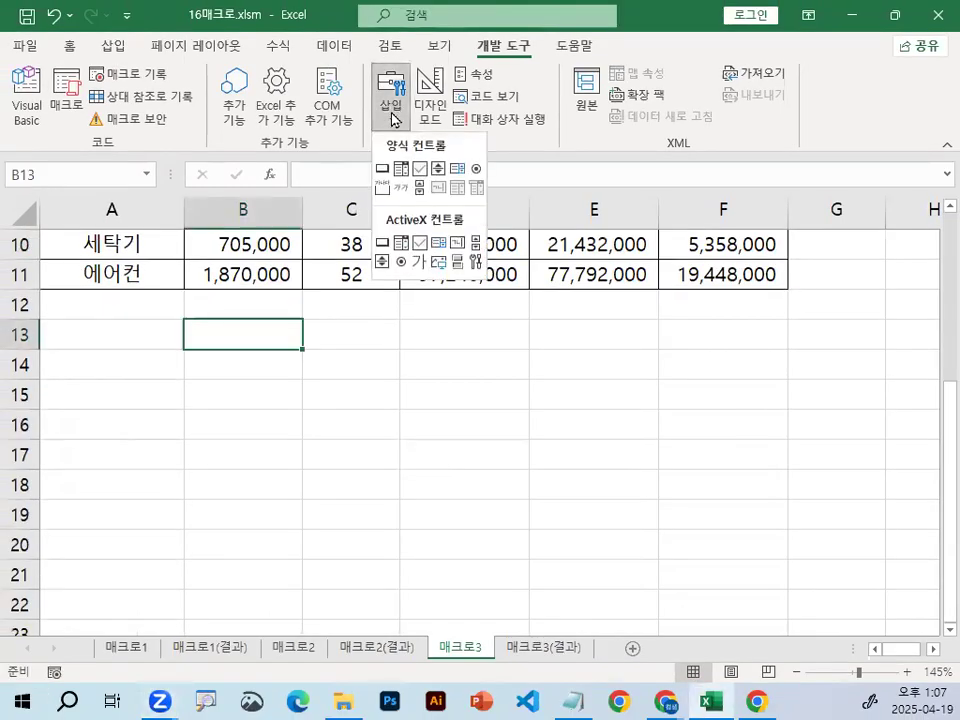
{"action": "left_click", "coordinate": [382, 168]}
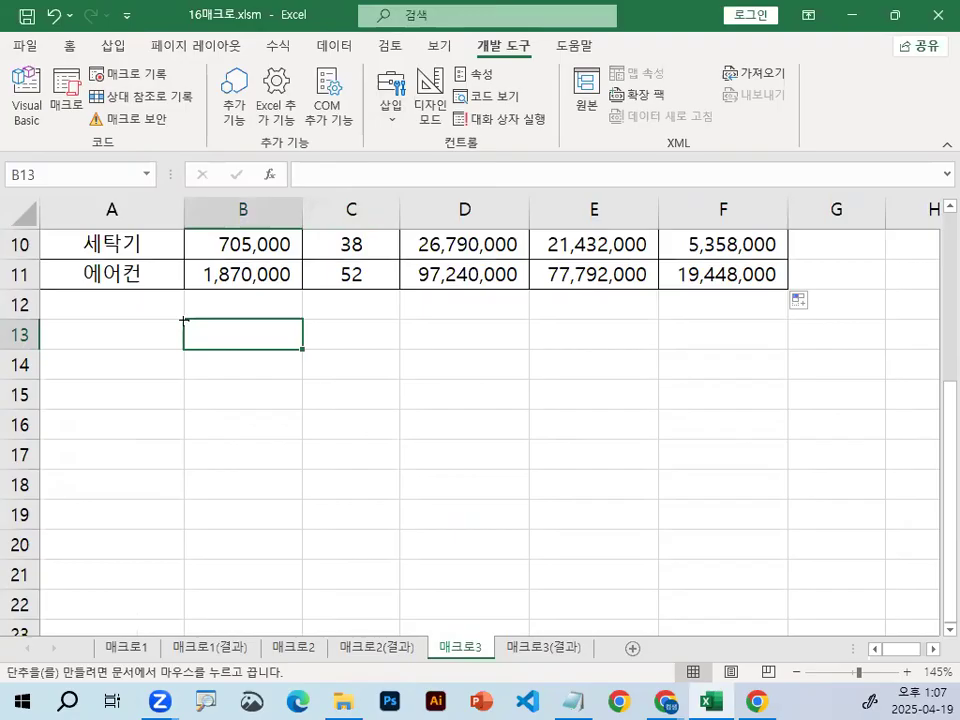
{"action": "mouse_move", "coordinate": [184, 320]}
{"action": "left_mouse_down"}
{"action": "mouse_move", "coordinate": [233, 347]}
{"action": "mouse_move", "coordinate": [367, 382]}
{"action": "left_mouse_up"}
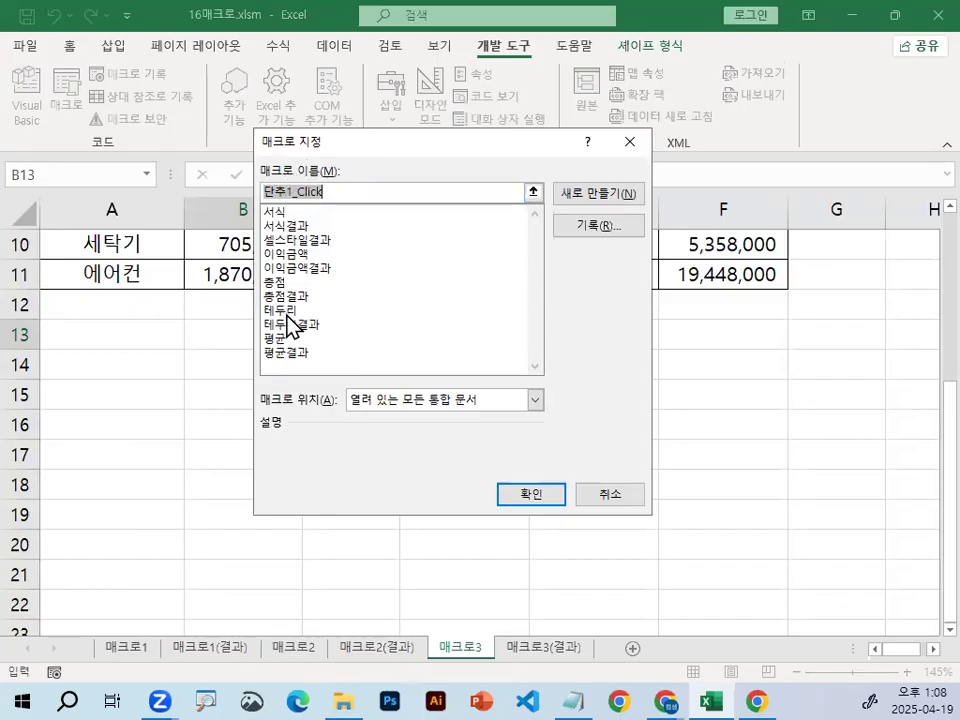
{"action": "left_click", "coordinate": [285, 254]}
{"action": "left_click", "coordinate": [546, 492]}
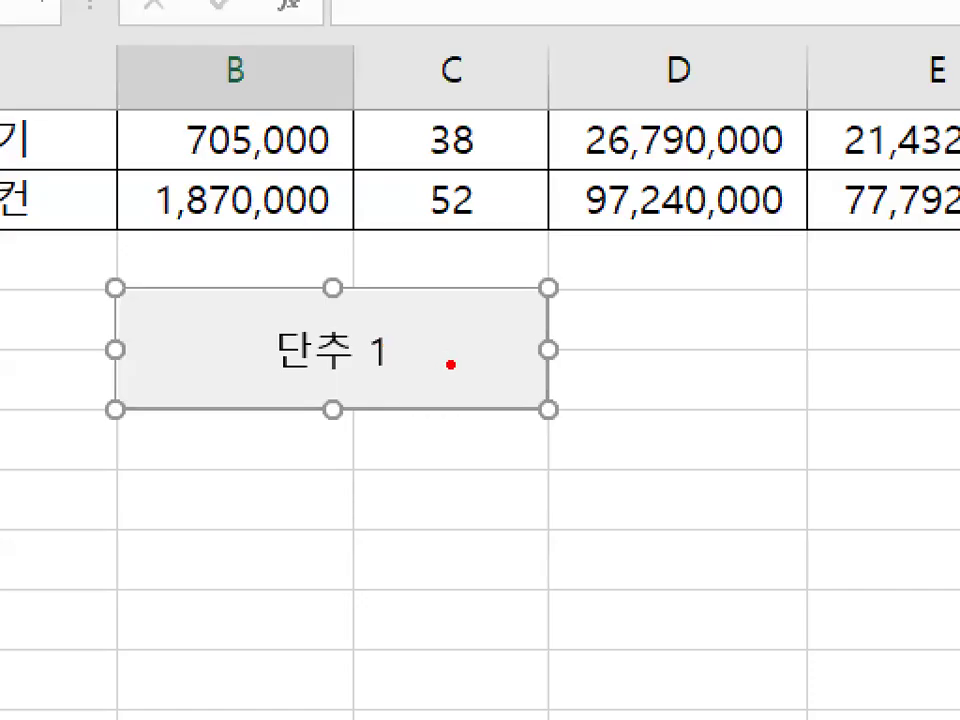
Replace the new form button's caption with 이익금액 and deselect the button
{"action": "left_click_drag", "start_coordinate": [296, 329], "coordinate": [341, 365]}
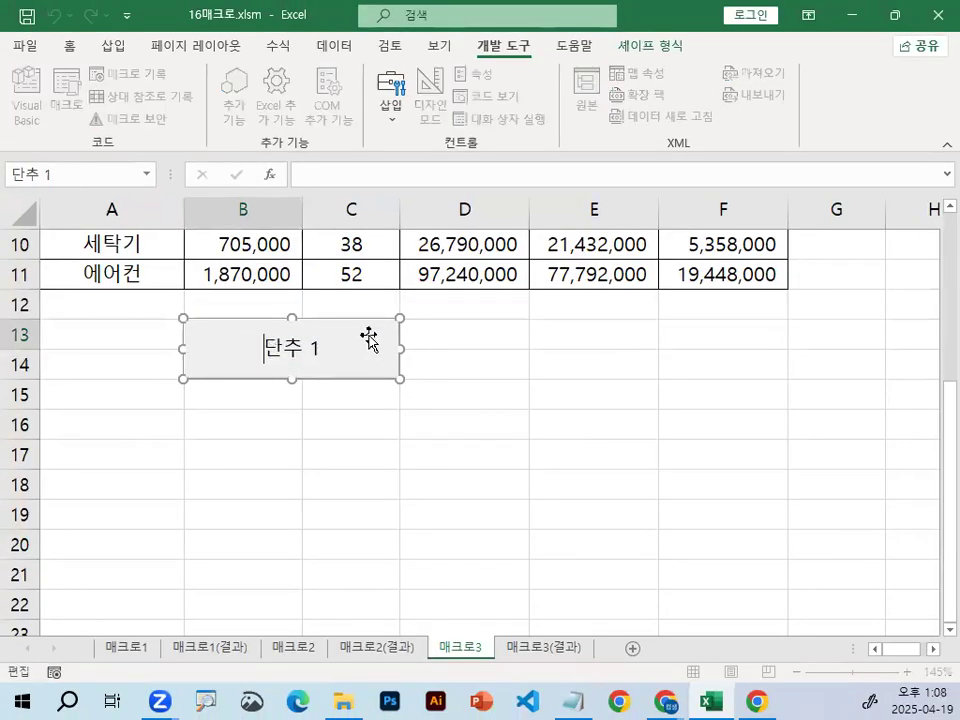
{"action": "key", "text": "Delete"}
{"action": "key", "text": "Delete"}
{"action": "key", "text": "Delete"}
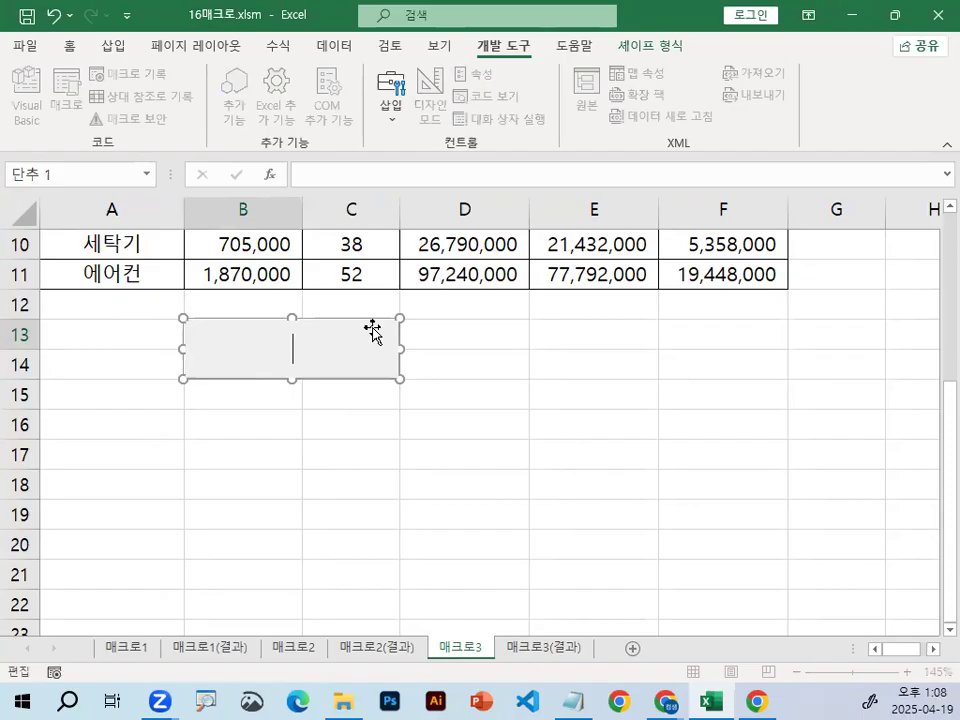
{"action": "type", "text": "아악ww"}
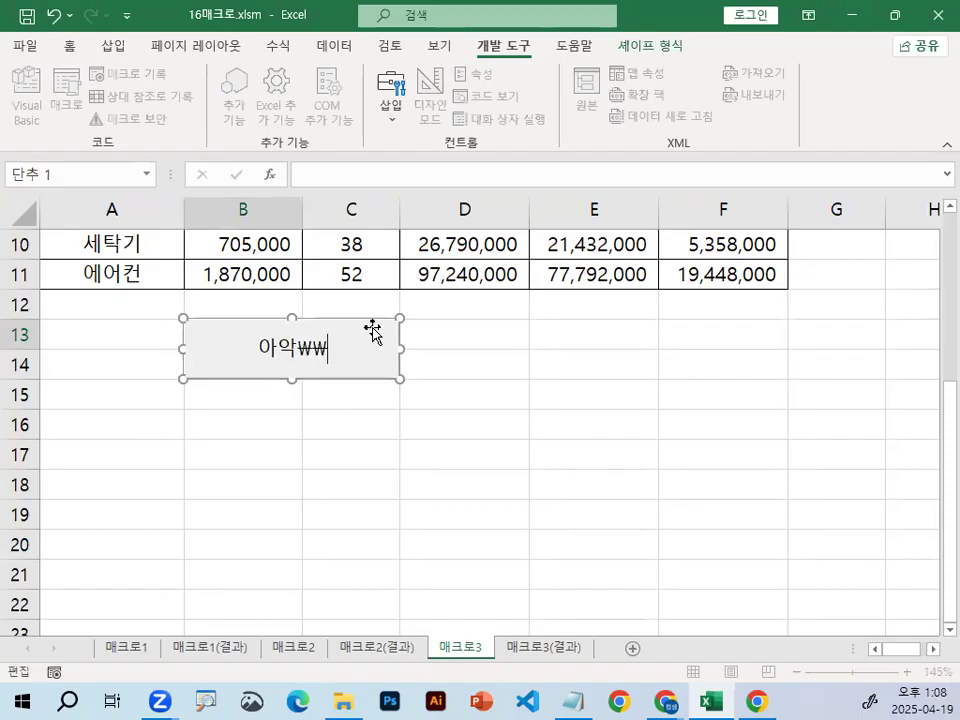
{"action": "key", "text": "BackSpace"}
{"action": "key", "text": "BackSpace"}
{"action": "type", "text": "이익금액"}
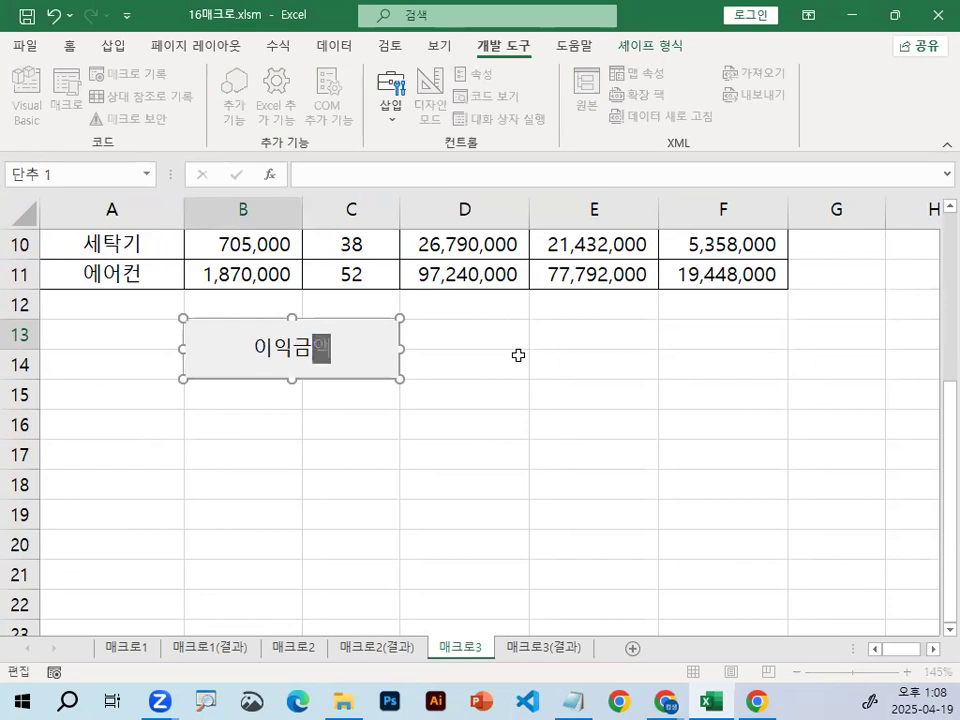
{"action": "left_click", "coordinate": [563, 389]}
{"action": "left_click", "coordinate": [482, 464]}
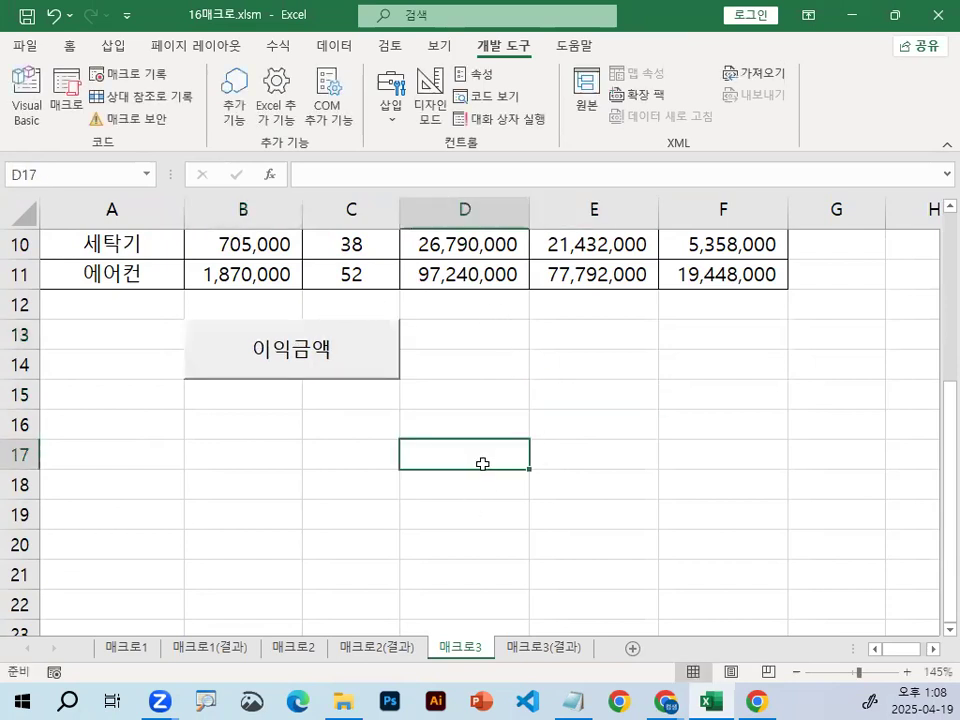
Clear the calculated profit amounts in F4:F11 to prepare a test of the macro button
{"action": "left_click", "coordinate": [623, 400]}
{"action": "scroll", "coordinate": [801, 388], "scroll_direction": "up", "scroll_amount": 2}
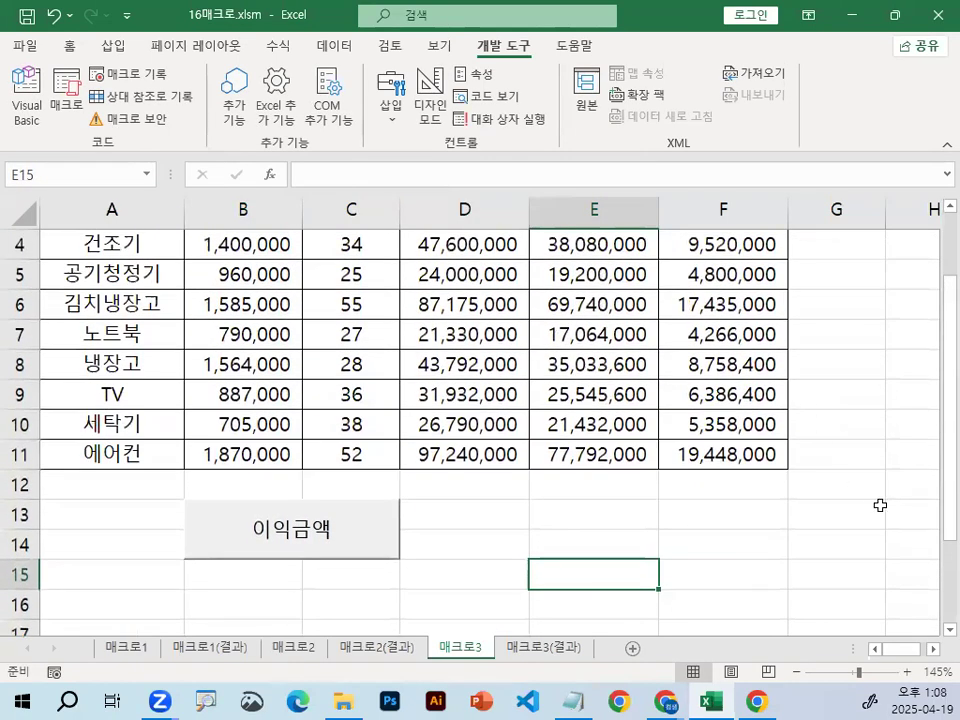
{"action": "scroll", "coordinate": [885, 460], "scroll_direction": "up", "scroll_amount": 1}
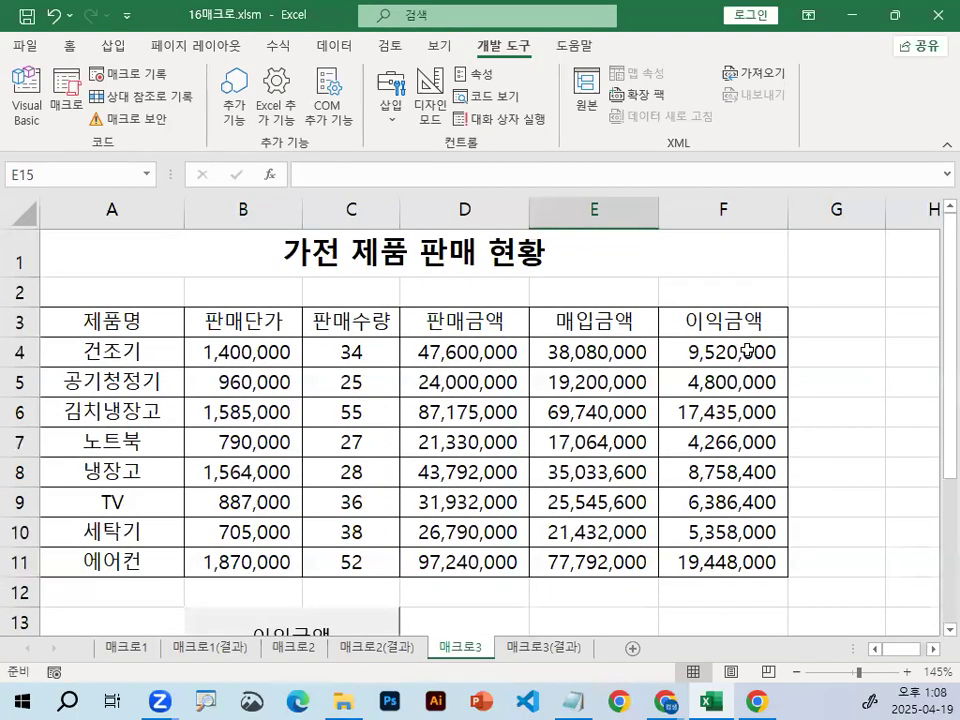
{"action": "left_click_drag", "start_coordinate": [749, 351], "coordinate": [771, 561]}
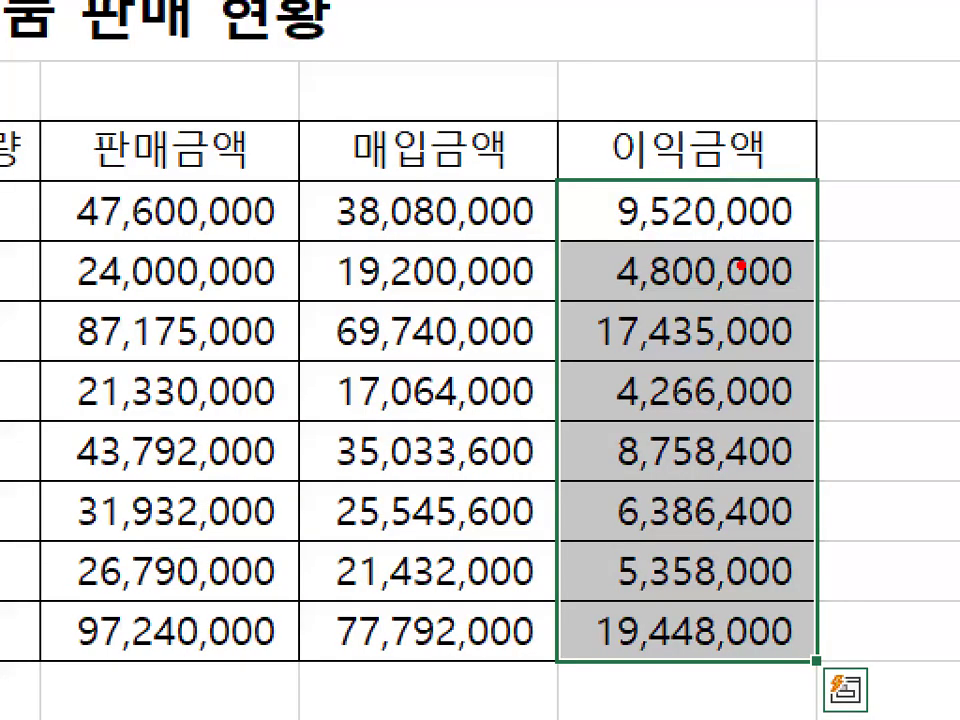
{"action": "mouse_move", "coordinate": [752, 197]}
{"action": "left_mouse_down"}
{"action": "mouse_move", "coordinate": [797, 249]}
{"action": "mouse_move", "coordinate": [797, 596]}
{"action": "mouse_move", "coordinate": [762, 655]}
{"action": "left_mouse_up"}
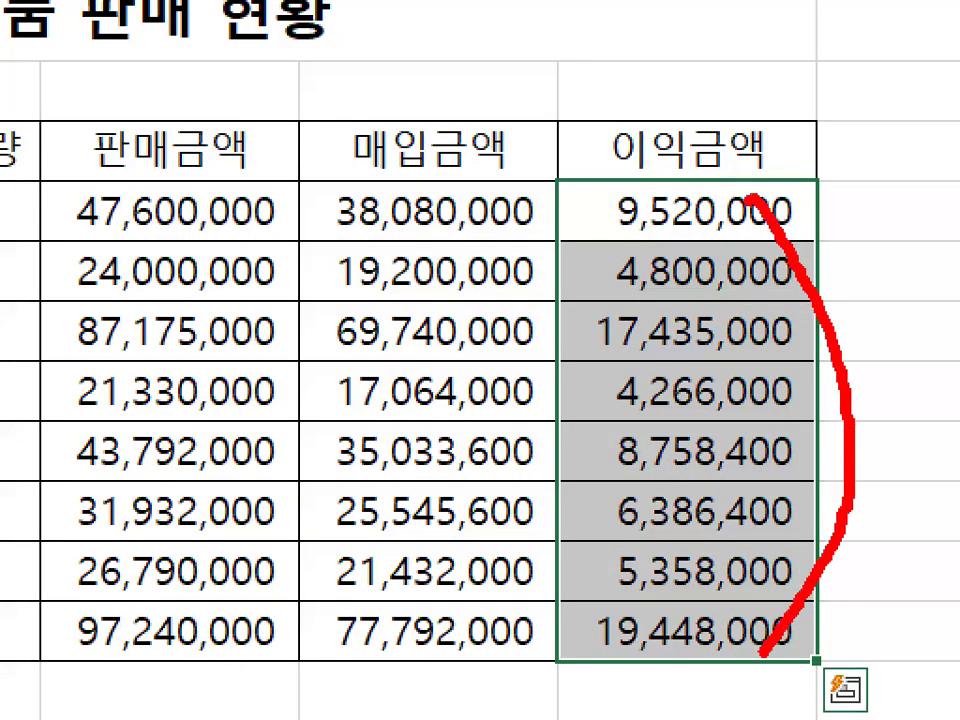
{"action": "key", "text": "Escape"}
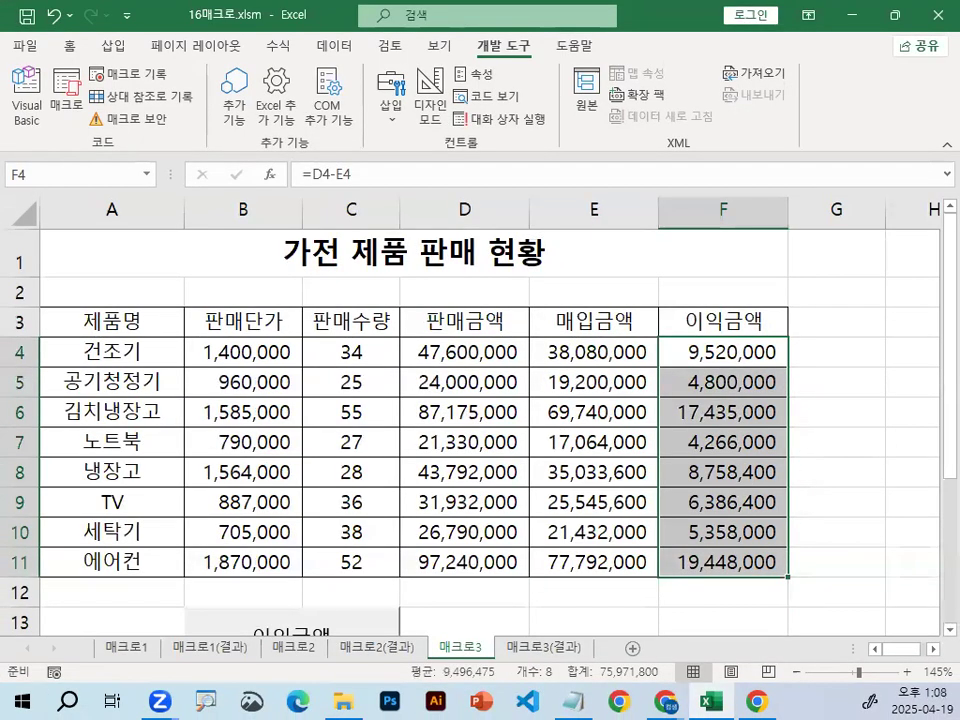
{"action": "key", "text": "Delete"}
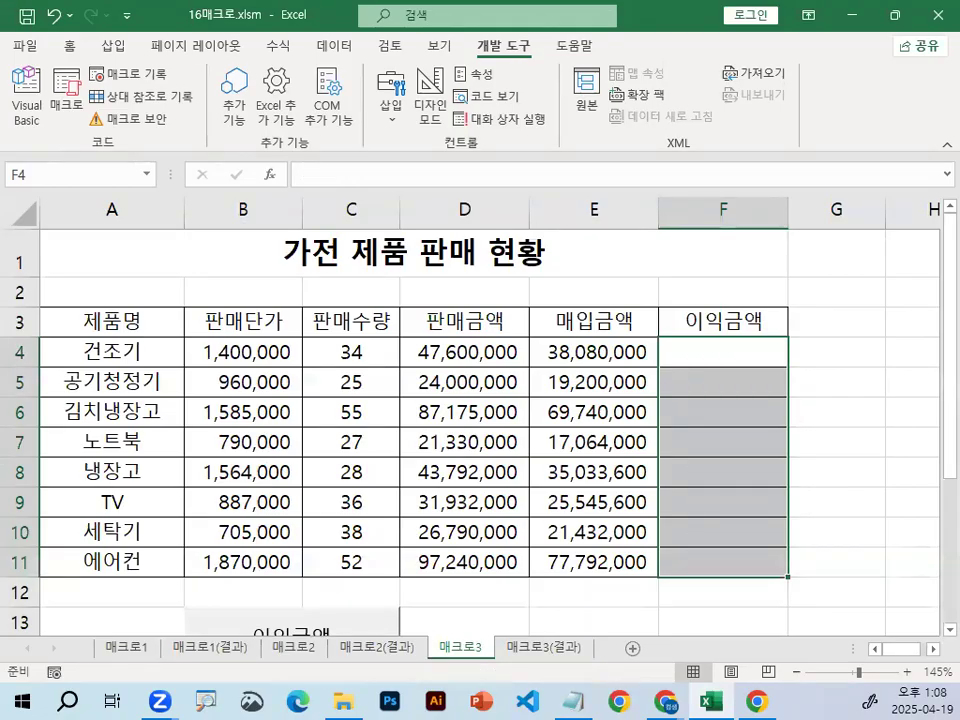
Run the 이익금액 macro from its button below the table to refill the profit amounts
{"action": "left_click", "coordinate": [876, 290]}
{"action": "scroll", "coordinate": [904, 407], "scroll_direction": "down", "scroll_amount": 2}
{"action": "left_click", "coordinate": [795, 454]}
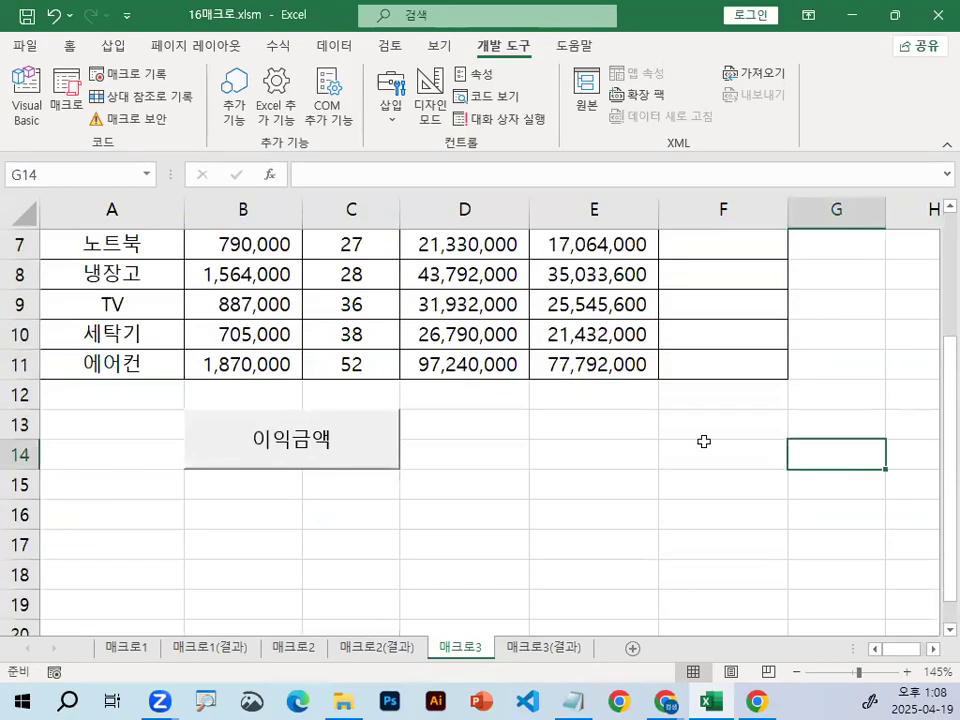
{"action": "left_click", "coordinate": [362, 428]}
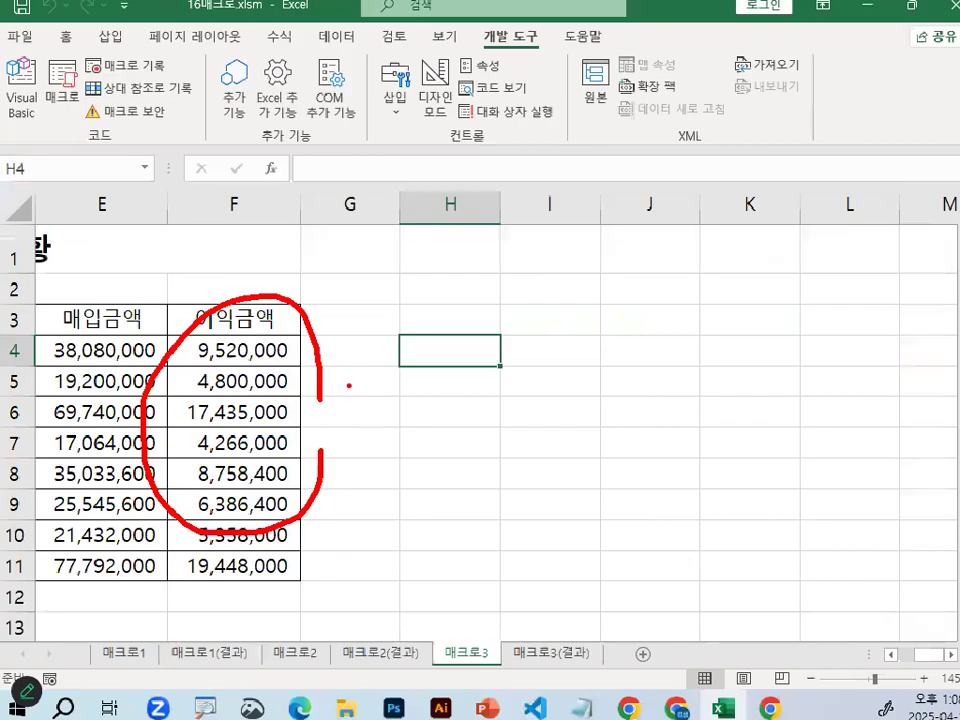
Restore the maximised workbook window to a floating size, widen it and move it so the cell style presets show directly
{"action": "left_click", "coordinate": [655, 343]}
{"action": "left_click", "coordinate": [606, 414]}
{"action": "left_click", "coordinate": [932, 650]}
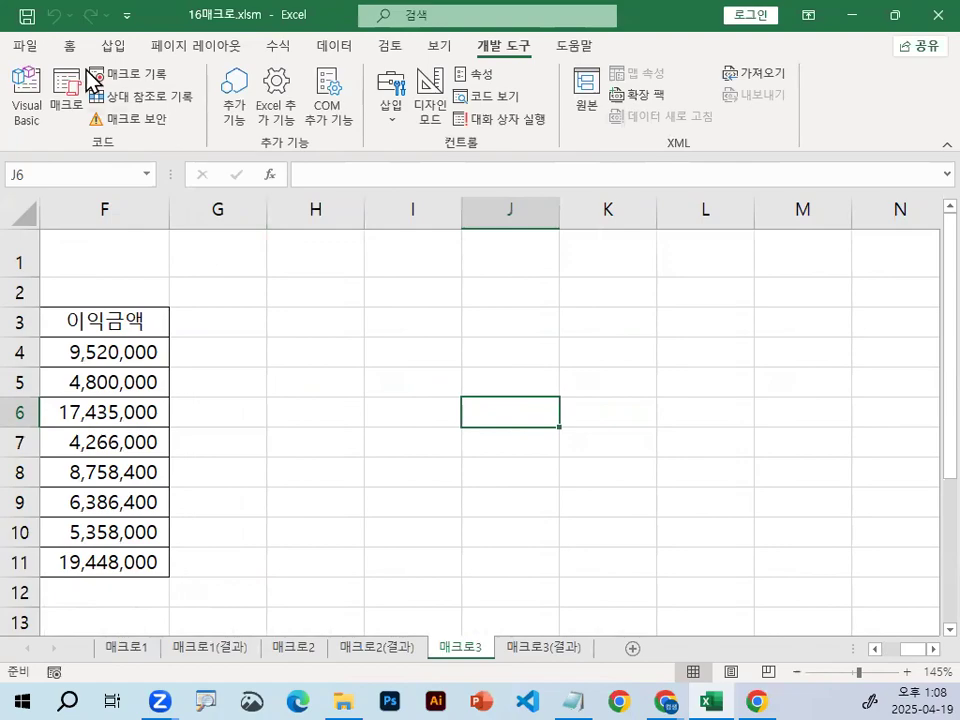
{"action": "left_click", "coordinate": [70, 46]}
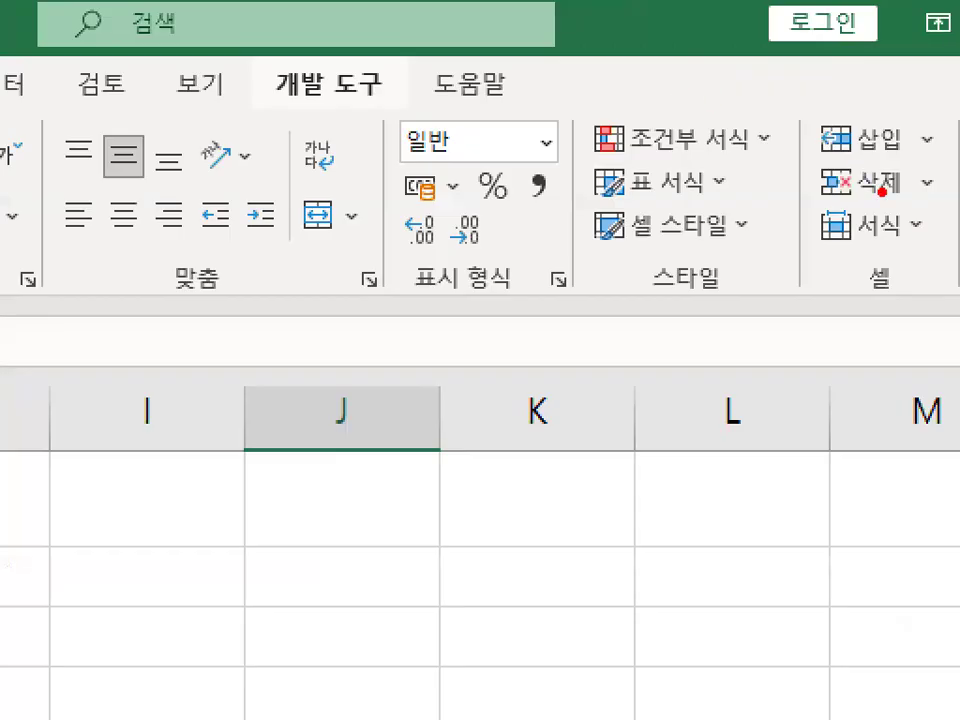
{"action": "left_click_drag", "start_coordinate": [882, 191], "coordinate": [771, 214]}
{"action": "key", "text": "Escape"}
{"action": "double_click", "coordinate": [677, 17]}
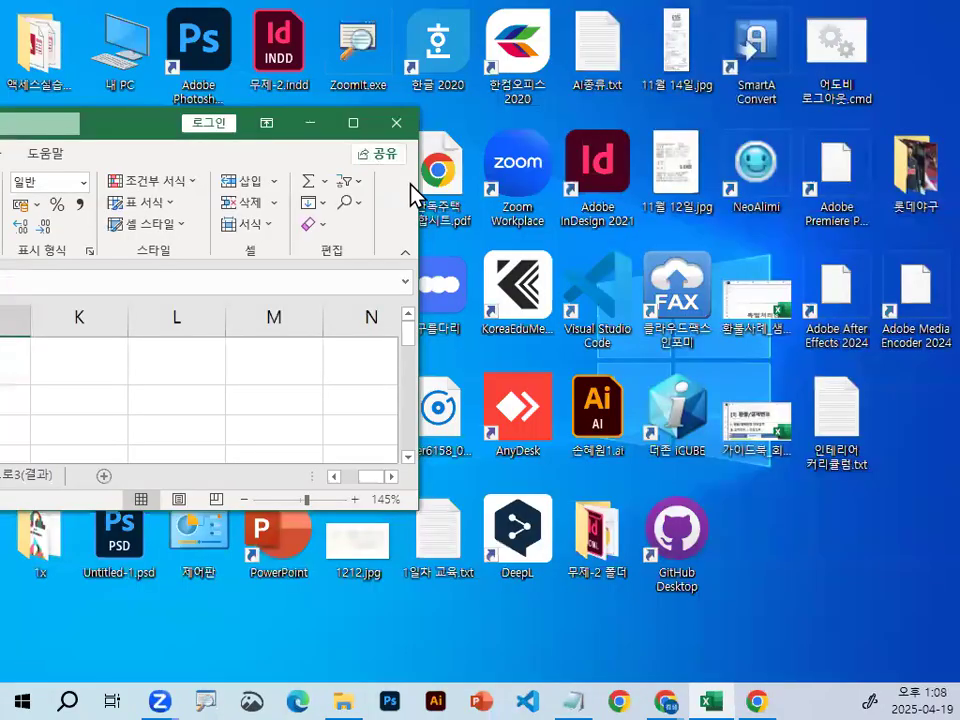
{"action": "left_click_drag", "start_coordinate": [418, 184], "coordinate": [851, 199]}
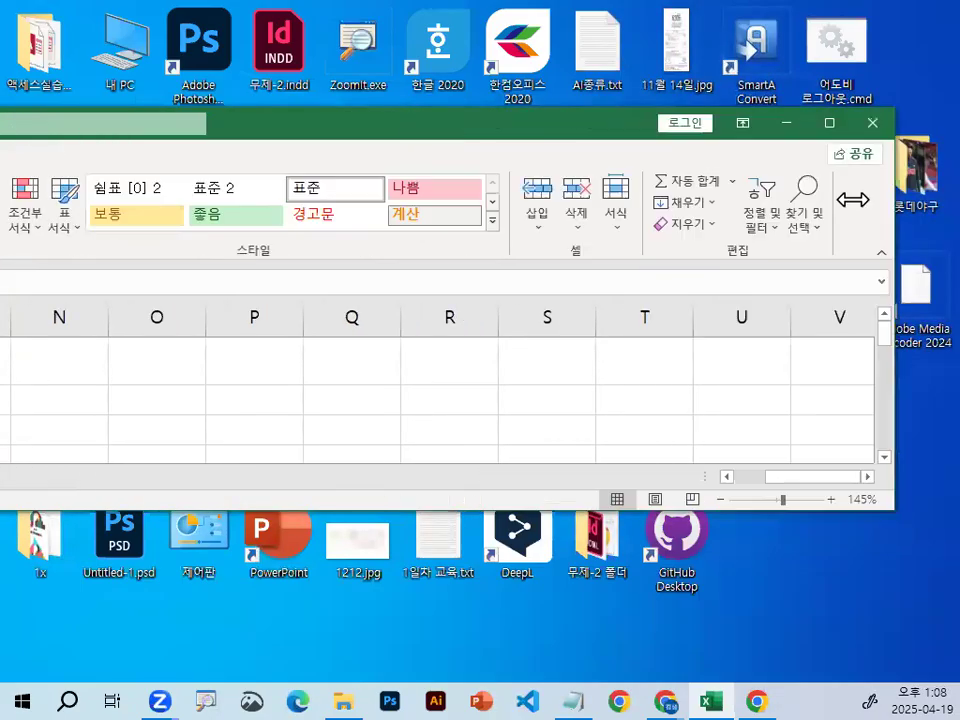
{"action": "left_click_drag", "start_coordinate": [366, 122], "coordinate": [609, 153]}
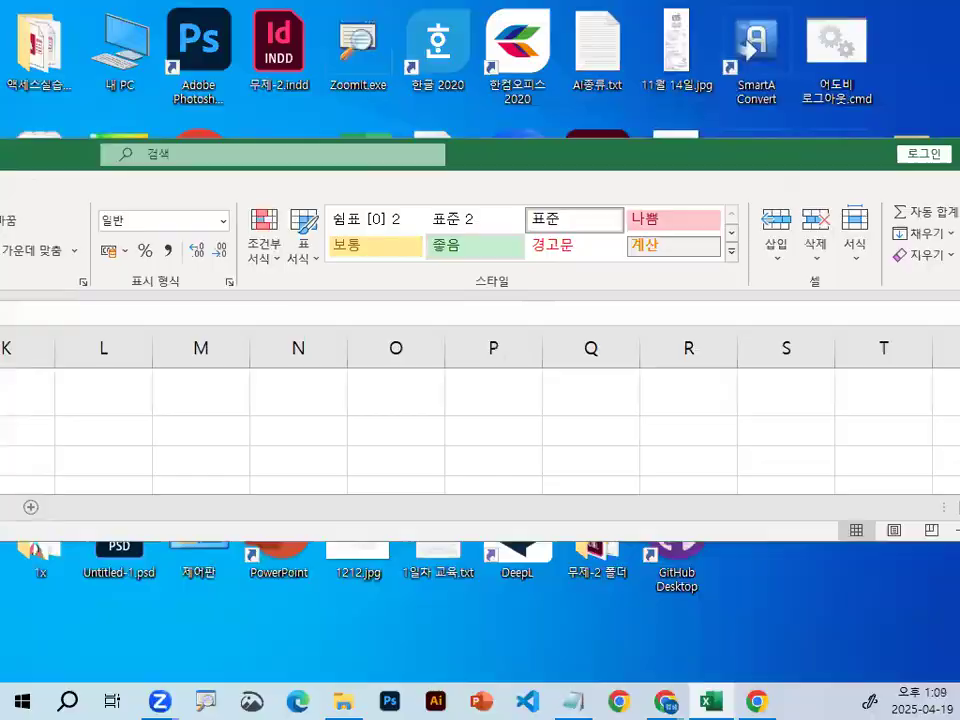
Examine the cell style presets in the widened window and the control that expands the full style list
{"action": "key", "text": "ctrl+2"}
{"action": "left_click_drag", "start_coordinate": [470, 284], "coordinate": [493, 279]}
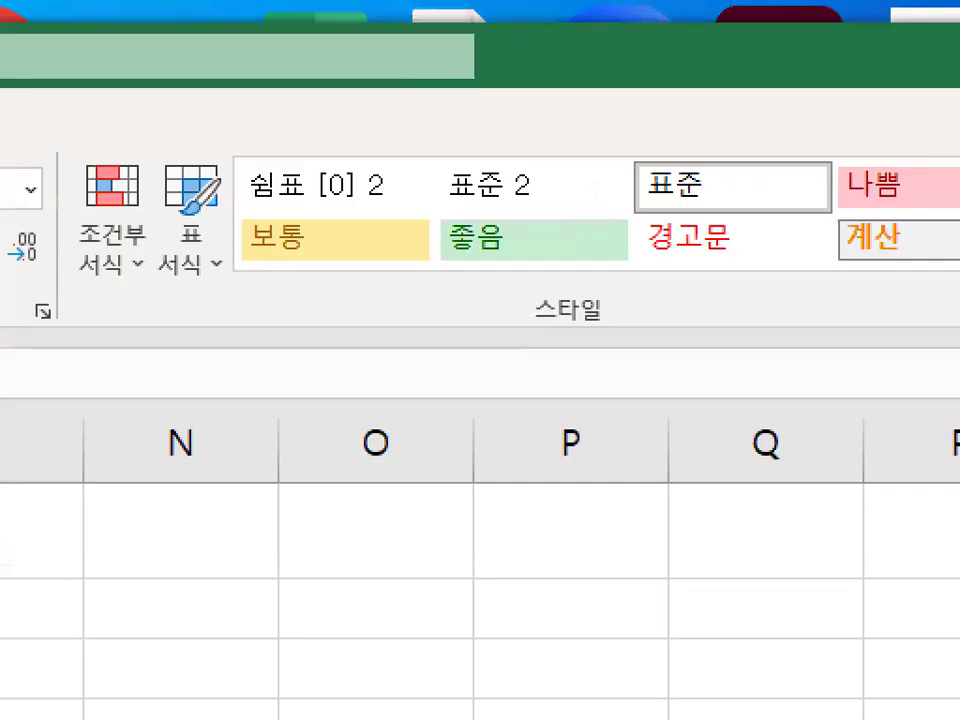
{"action": "left_click_drag", "start_coordinate": [332, 262], "coordinate": [689, 260]}
{"action": "mouse_move", "coordinate": [258, 262]}
{"action": "left_mouse_down"}
{"action": "mouse_move", "coordinate": [216, 221]}
{"action": "mouse_move", "coordinate": [918, 146]}
{"action": "left_mouse_up"}
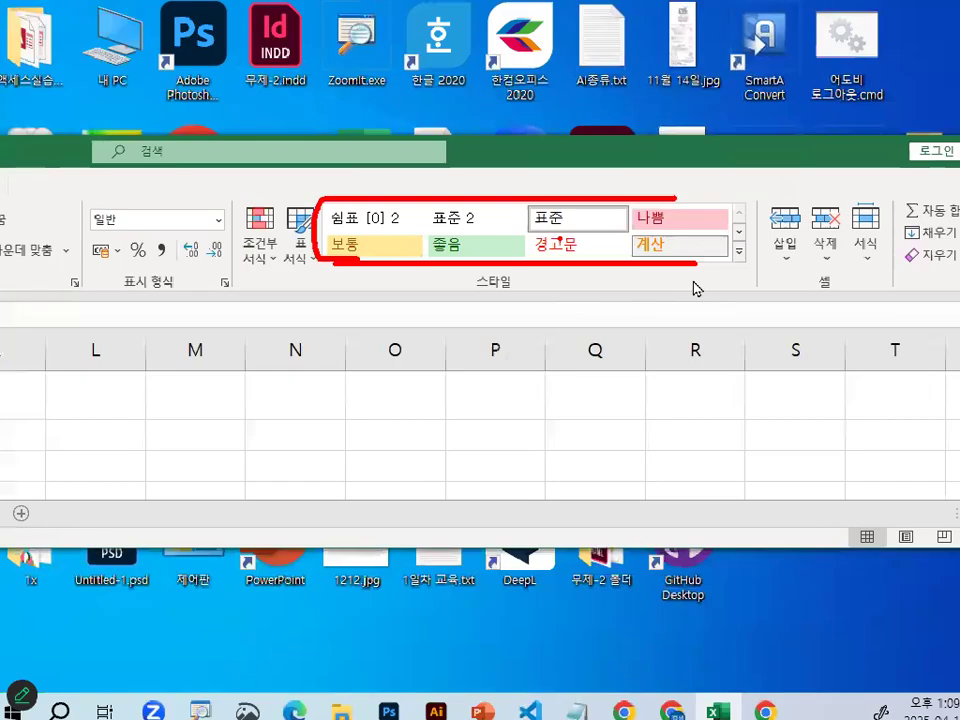
{"action": "key", "text": "e"}
{"action": "left_click_drag", "start_coordinate": [939, 255], "coordinate": [936, 254]}
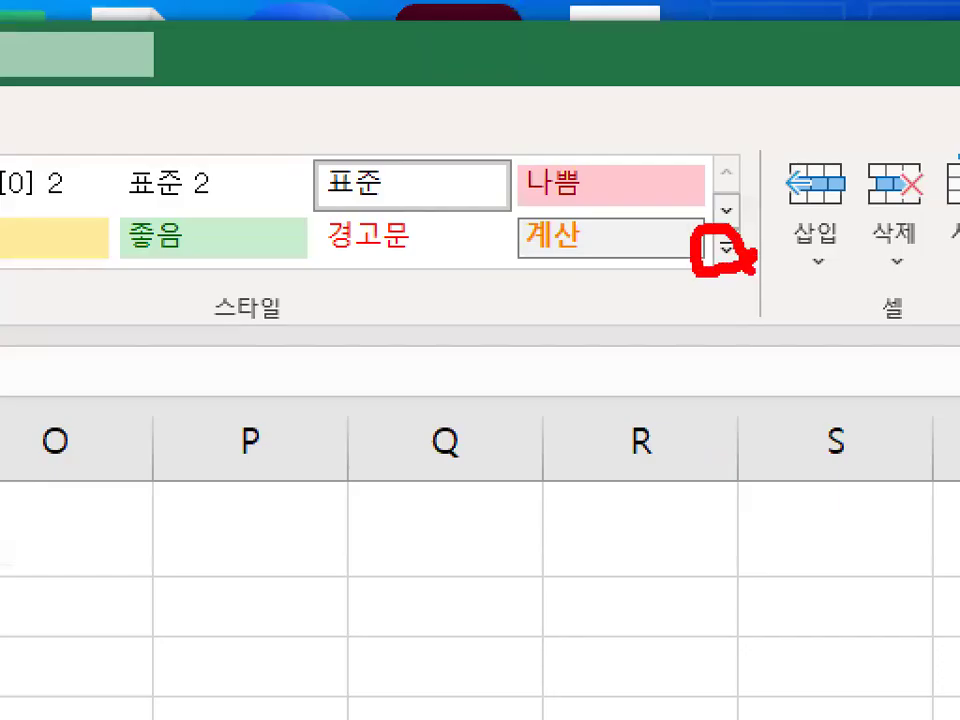
{"action": "left_click_drag", "start_coordinate": [293, 148], "coordinate": [425, 55]}
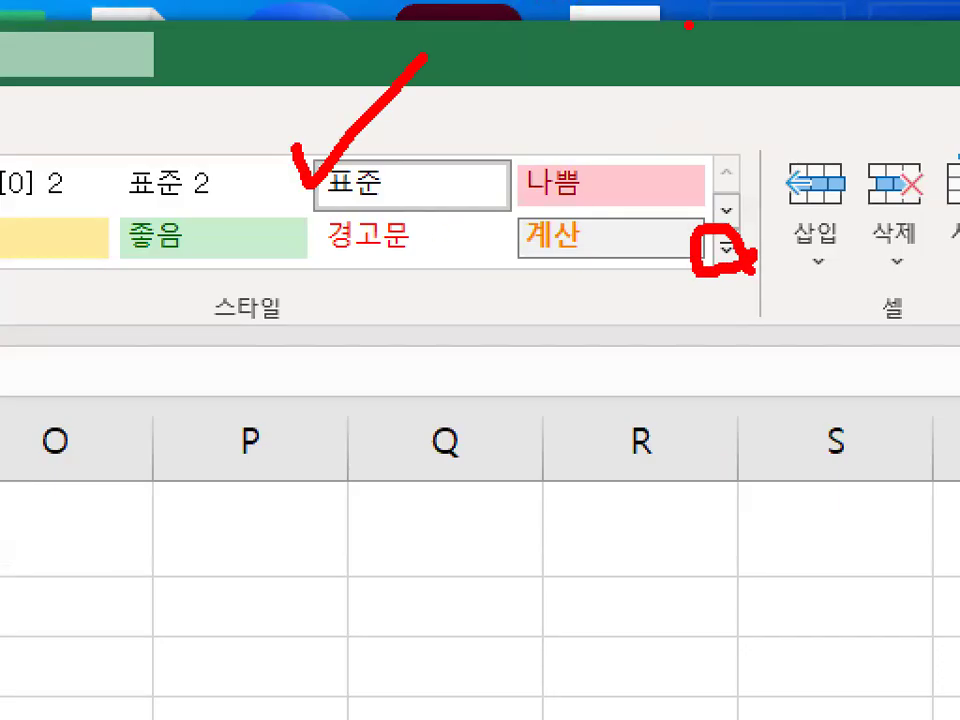
{"action": "key", "text": "Escape"}
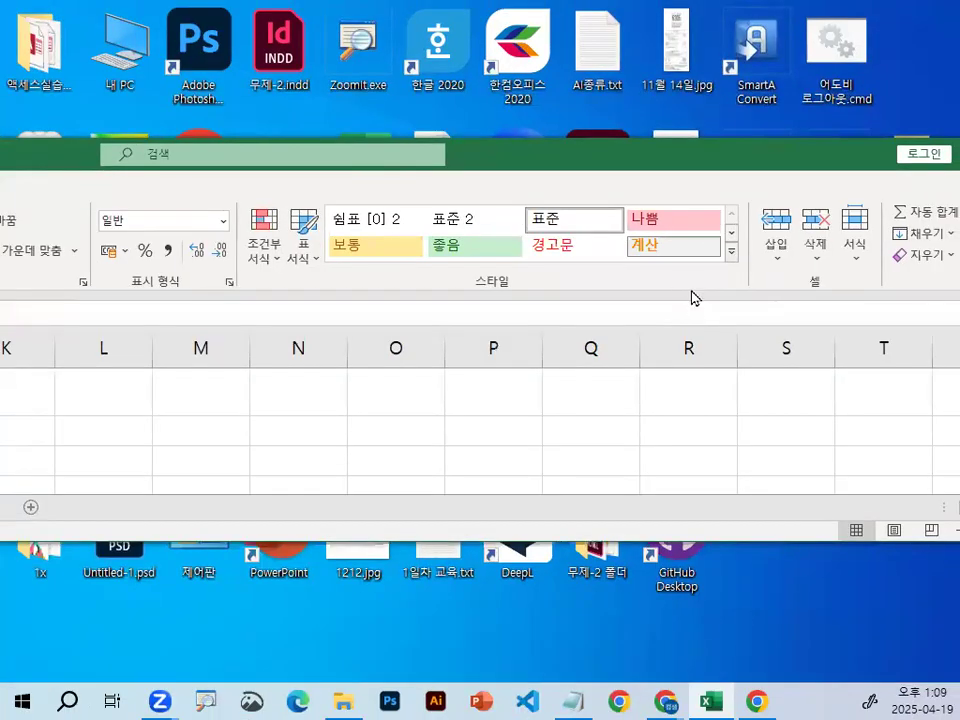
Maximise the window, bring the area around the 이익금액 button back into view and select the empty cell F15
{"action": "double_click", "coordinate": [681, 156]}
{"action": "left_click", "coordinate": [378, 302]}
{"action": "left_click", "coordinate": [874, 648]}
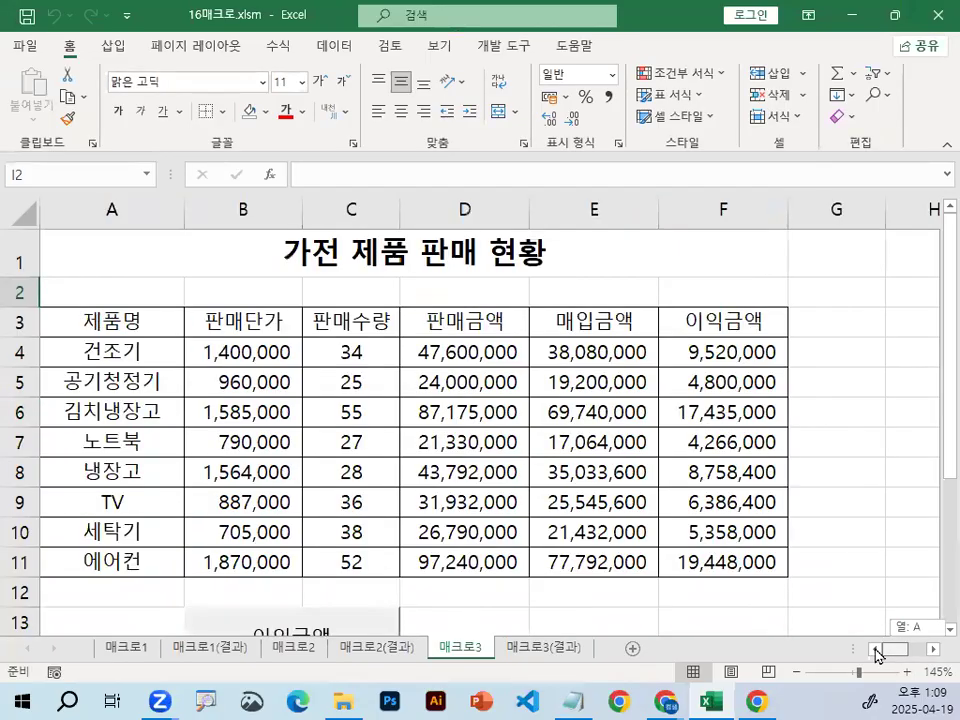
{"action": "left_click", "coordinate": [689, 614]}
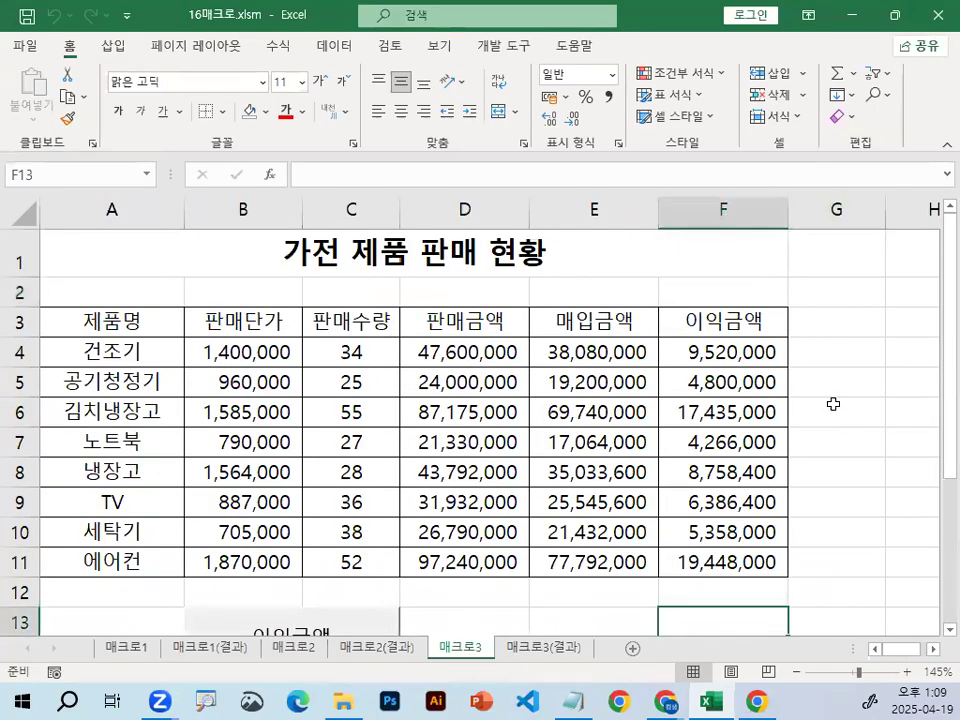
{"action": "scroll", "coordinate": [835, 400], "scroll_direction": "down", "scroll_amount": 2}
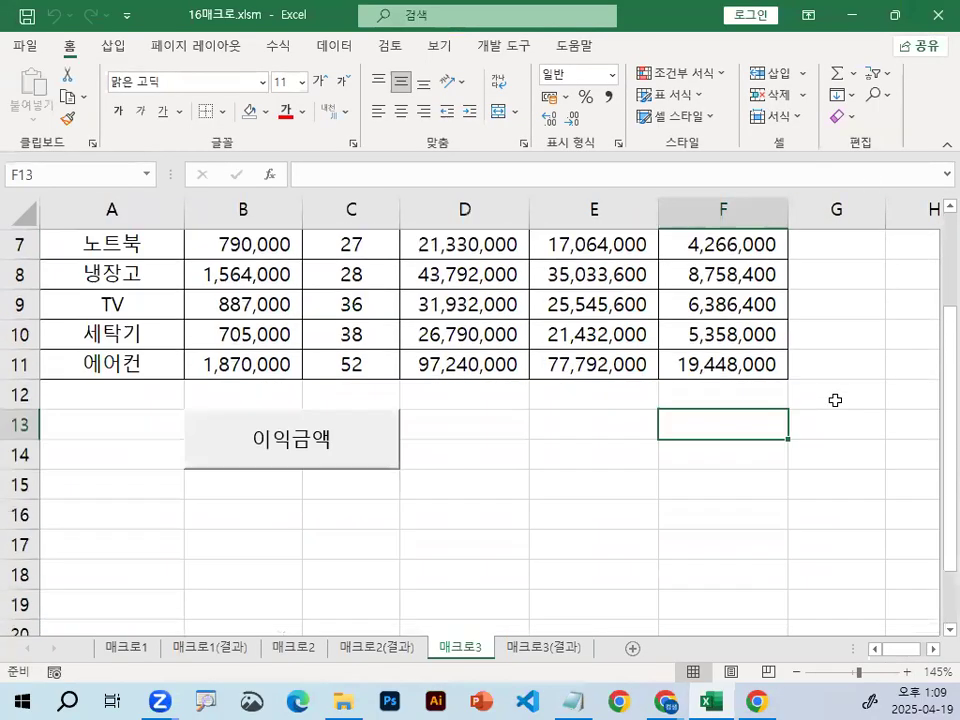
{"action": "left_click", "coordinate": [745, 477]}
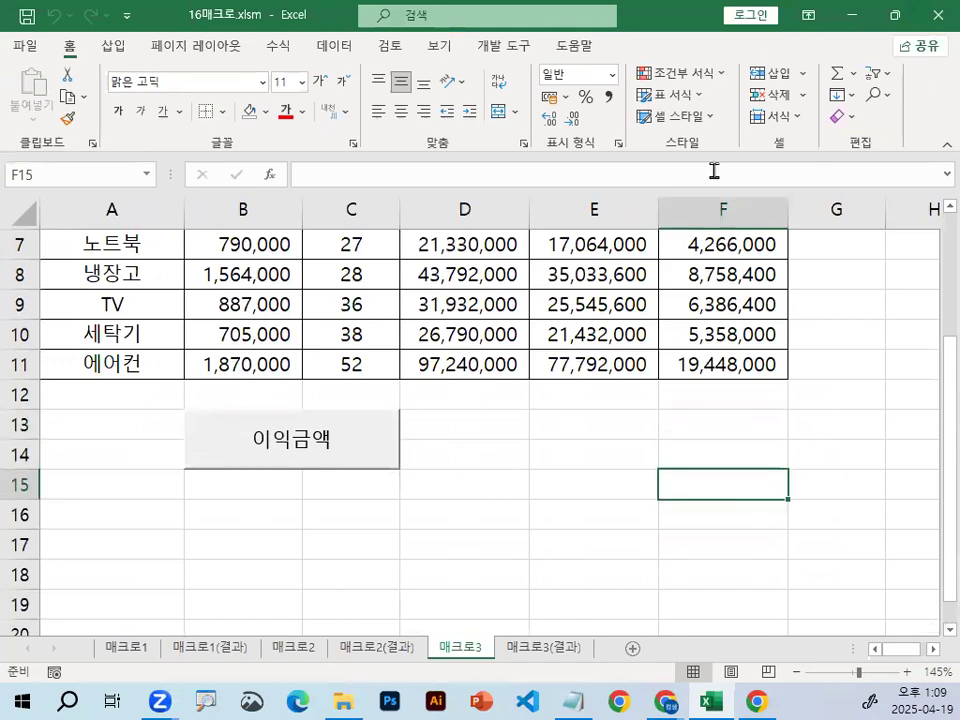
Start recording a new macro named 셀스타일 in the current workbook
{"action": "left_click", "coordinate": [505, 47]}
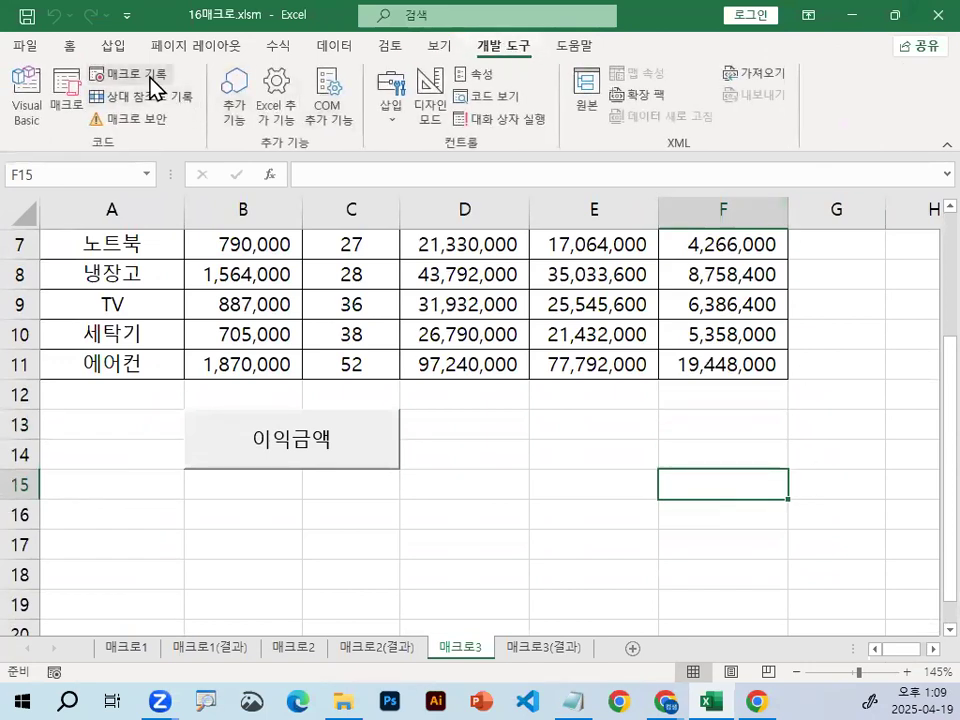
{"action": "left_click", "coordinate": [152, 85]}
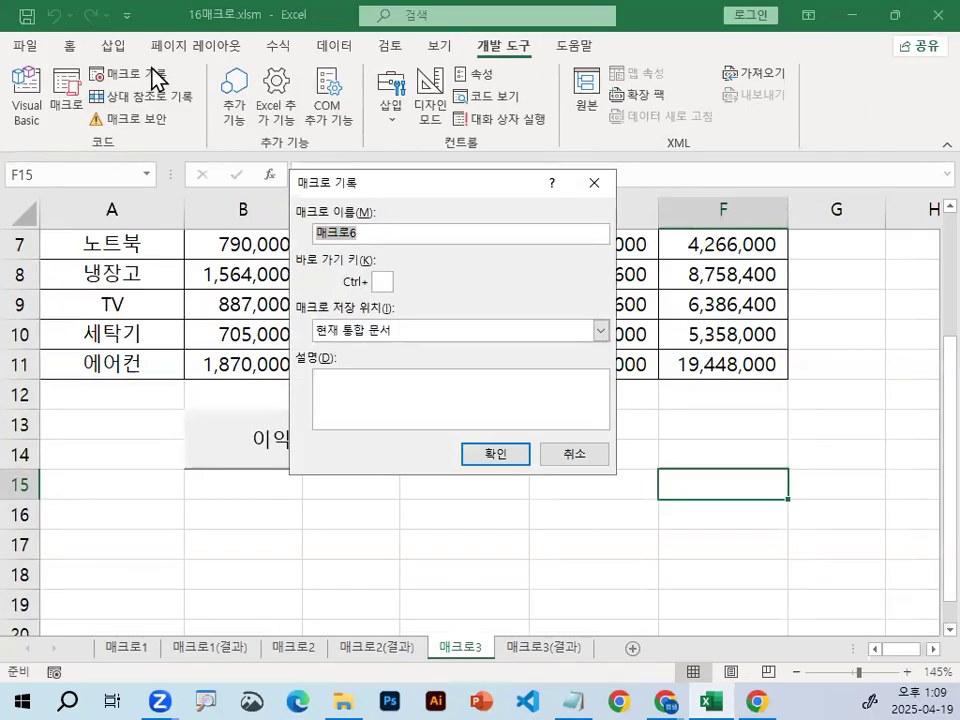
{"action": "type", "text": "세"}
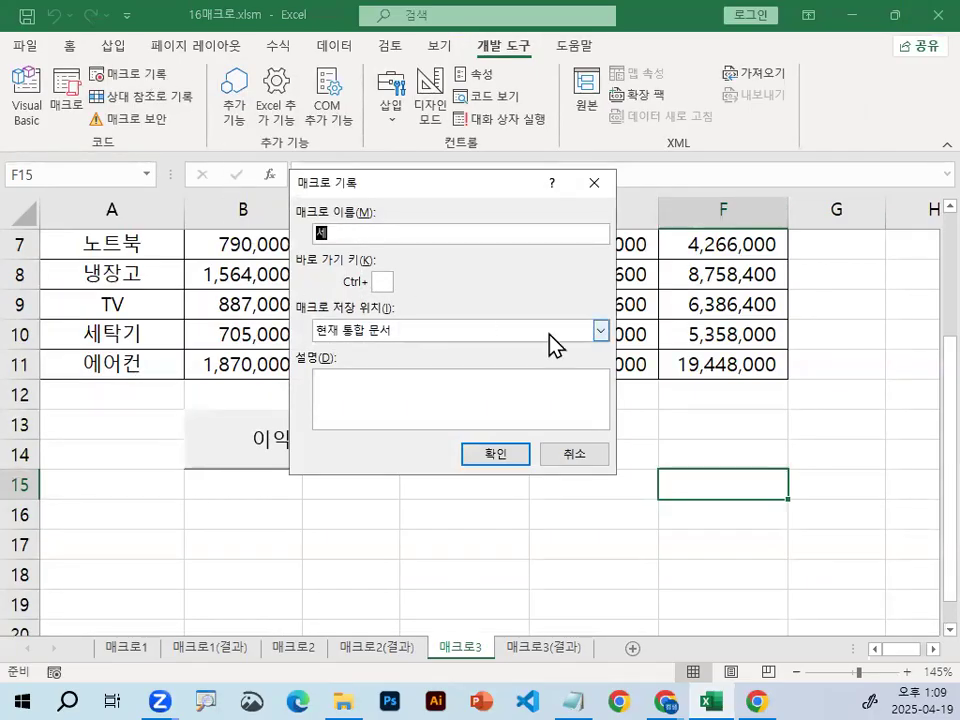
{"action": "type", "text": "스타일"}
{"action": "key", "text": "Return"}
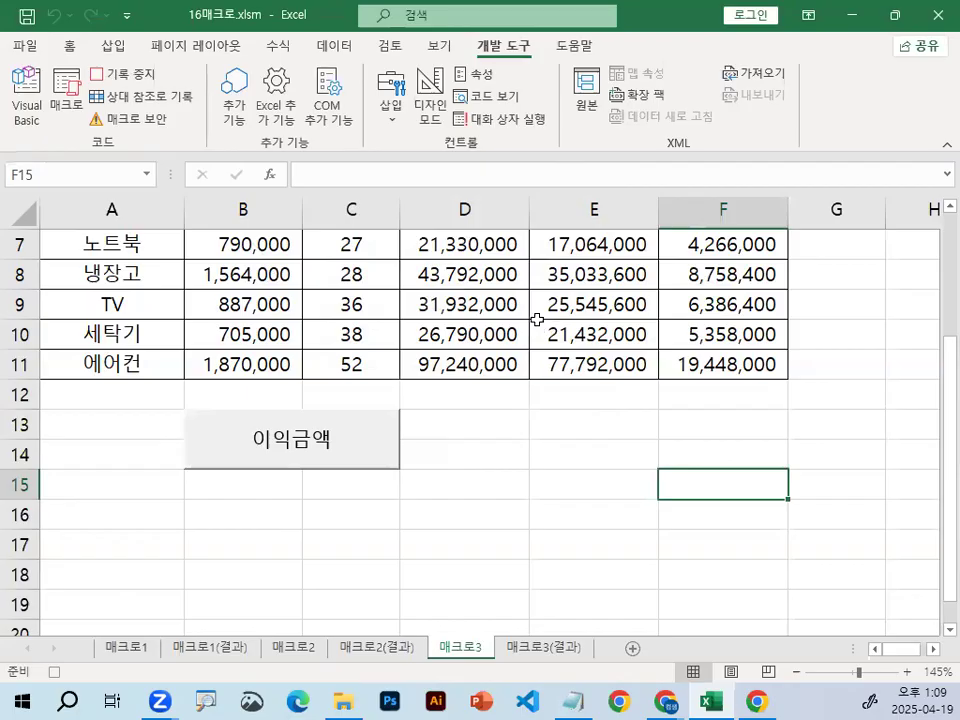
Select the table's header cells A3:F3 for cell formatting
{"action": "scroll", "coordinate": [340, 490], "scroll_direction": "up", "scroll_amount": 2}
{"action": "scroll", "coordinate": [340, 483], "scroll_direction": "up", "scroll_amount": 1}
{"action": "left_click_drag", "start_coordinate": [112, 322], "coordinate": [694, 322]}
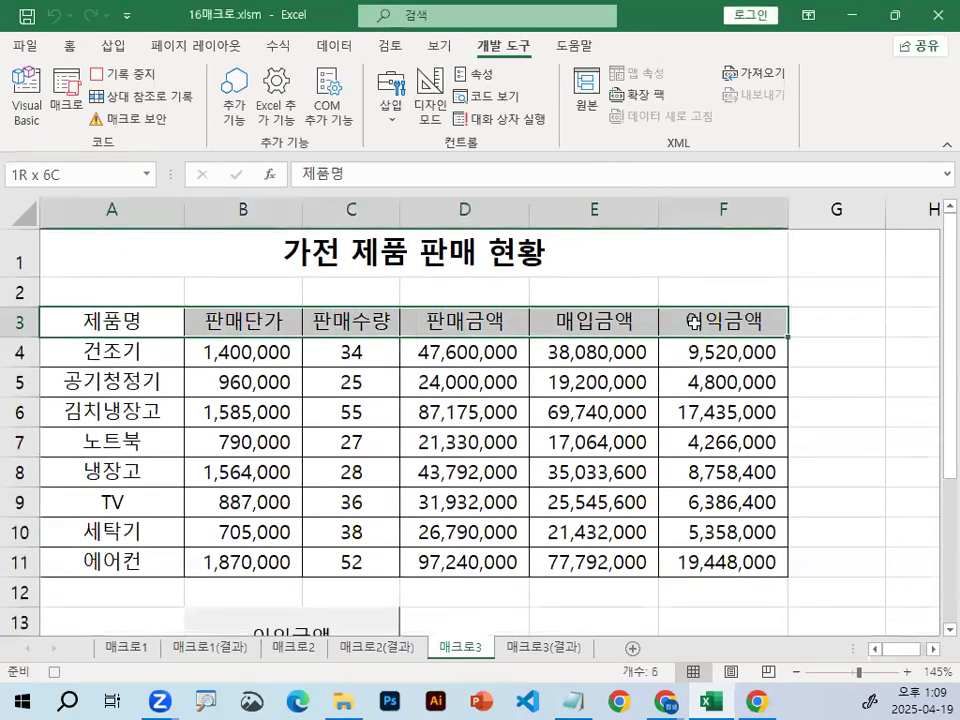
{"action": "left_click", "coordinate": [69, 45]}
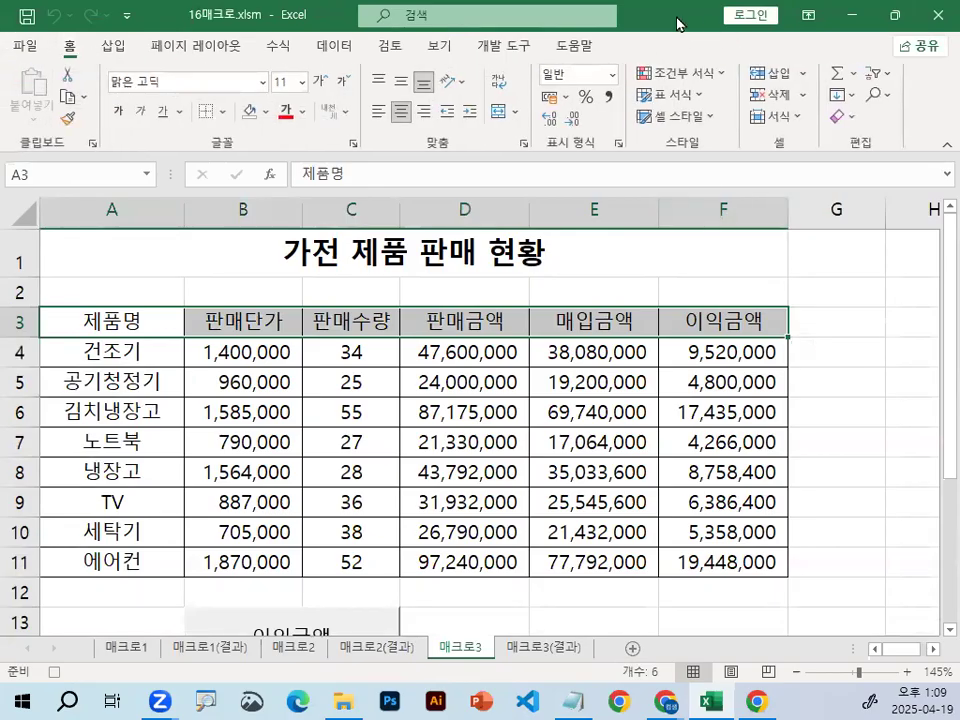
Apply the 강조색1 cell style to the header cells A3:F3
{"action": "double_click", "coordinate": [677, 24]}
{"action": "mouse_move", "coordinate": [453, 300]}
{"action": "left_mouse_down"}
{"action": "mouse_move", "coordinate": [500, 286]}
{"action": "mouse_move", "coordinate": [431, 292]}
{"action": "left_mouse_up"}
{"action": "left_click", "coordinate": [941, 186]}
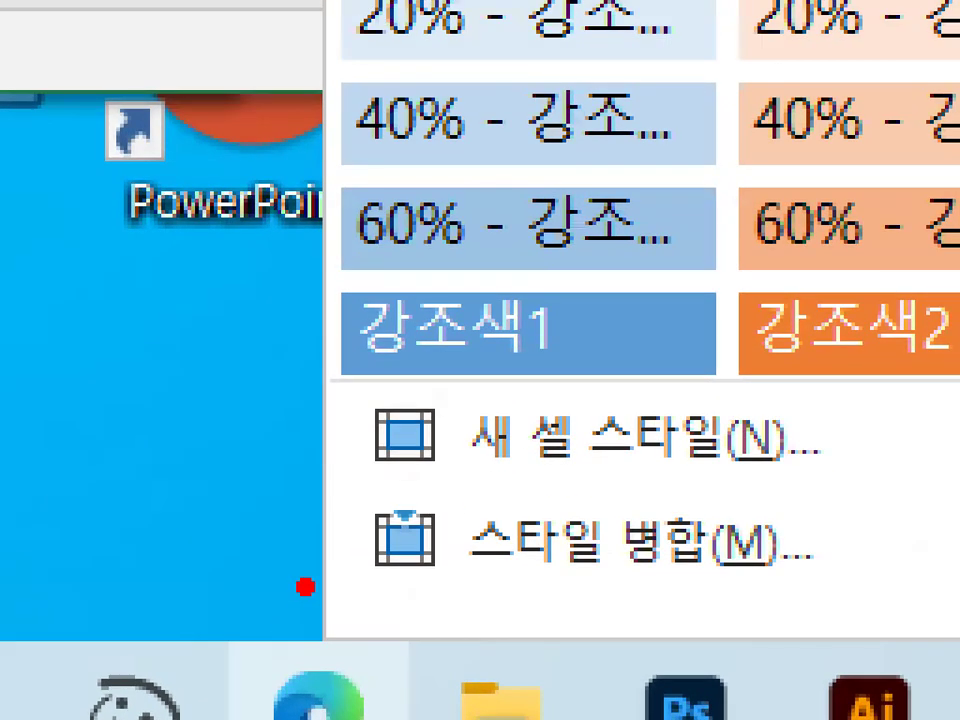
{"action": "mouse_move", "coordinate": [605, 264]}
{"action": "left_mouse_down"}
{"action": "mouse_move", "coordinate": [396, 317]}
{"action": "mouse_move", "coordinate": [535, 187]}
{"action": "left_mouse_up"}
{"action": "left_click_drag", "start_coordinate": [535, 257], "coordinate": [588, 300]}
{"action": "mouse_move", "coordinate": [512, 278]}
{"action": "left_mouse_down"}
{"action": "mouse_move", "coordinate": [522, 292]}
{"action": "mouse_move", "coordinate": [575, 245]}
{"action": "left_mouse_up"}
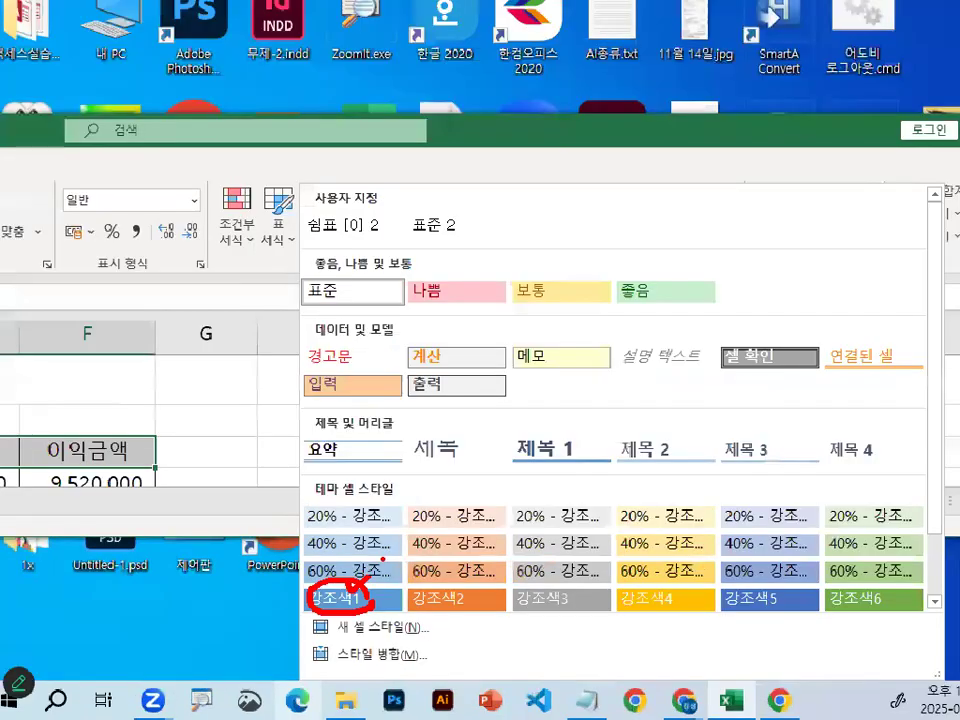
{"action": "key", "text": "Escape"}
{"action": "left_click", "coordinate": [706, 256]}
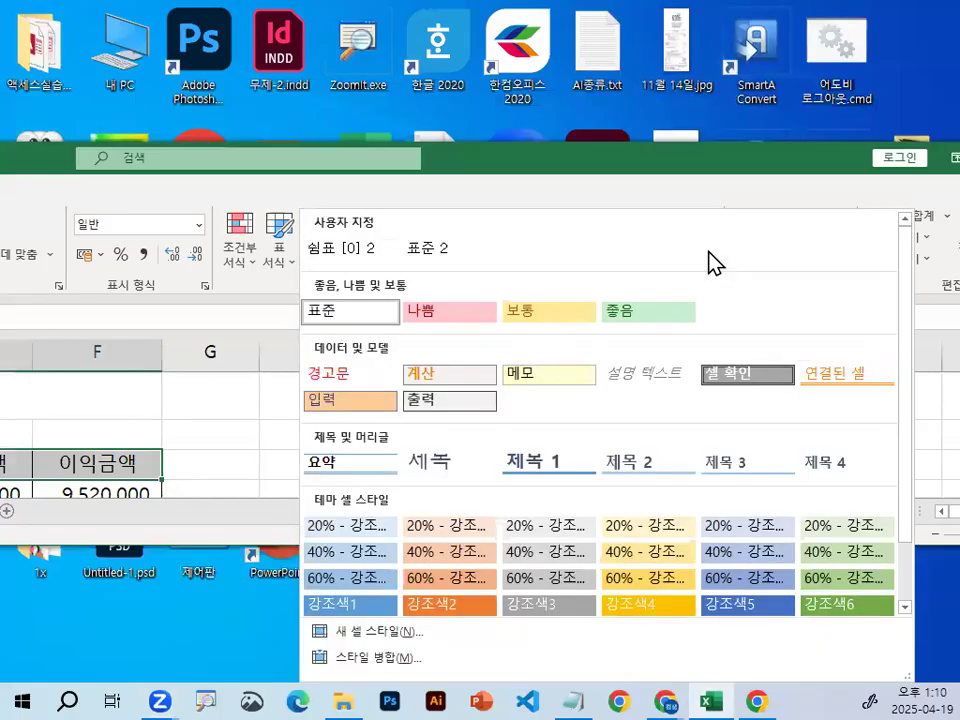
{"action": "left_click", "coordinate": [349, 604]}
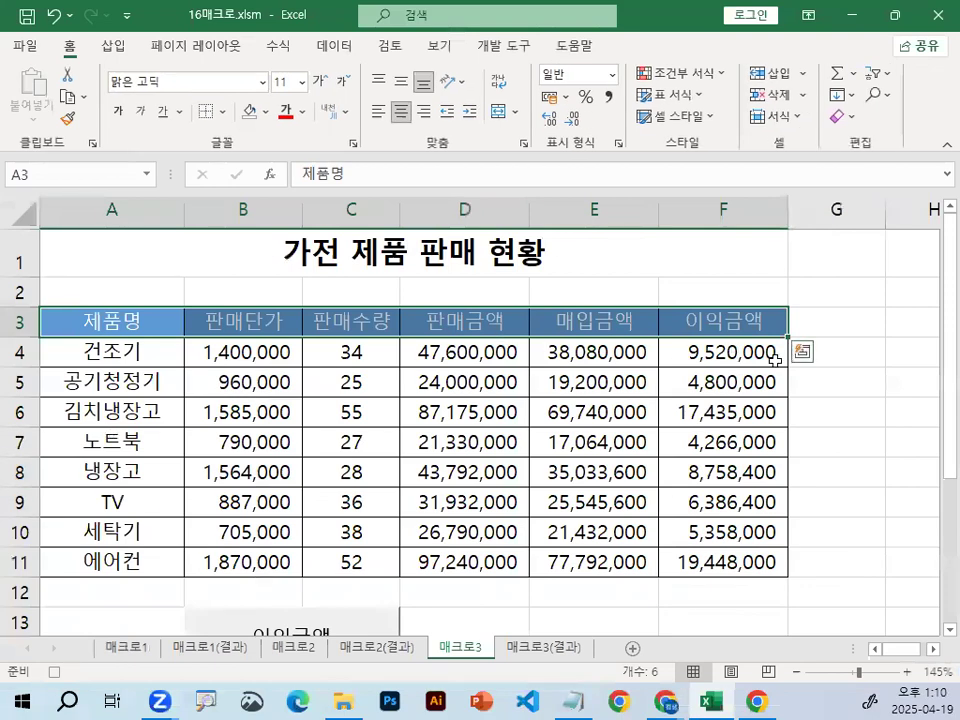
Stop the macro recording with the empty cell G6 selected, and select E13 in the area below the table
{"action": "left_click", "coordinate": [876, 403]}
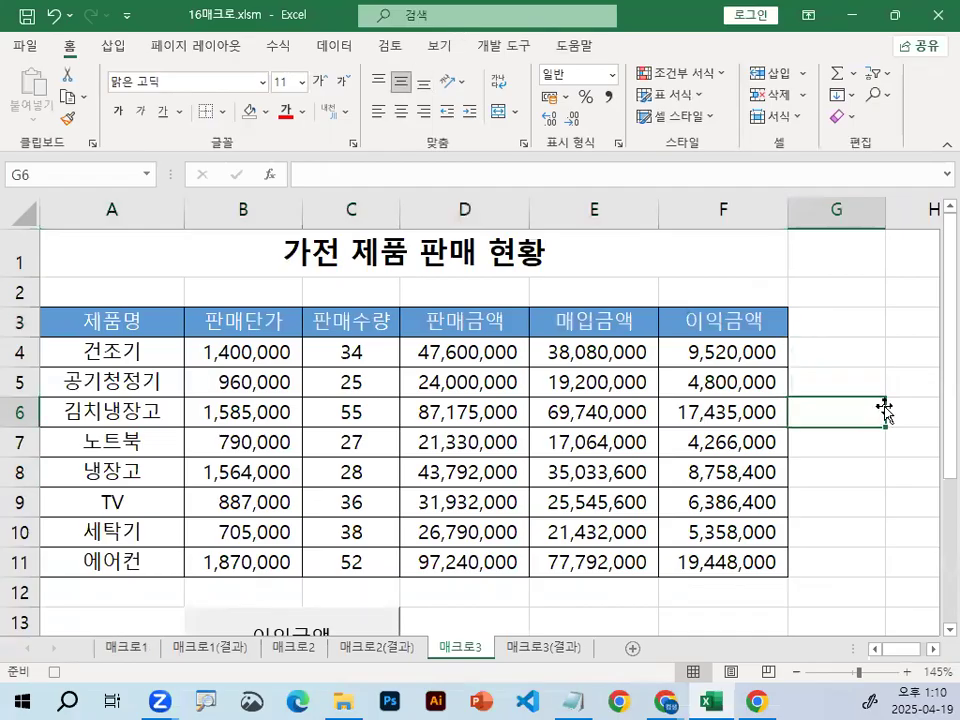
{"action": "left_click", "coordinate": [513, 52]}
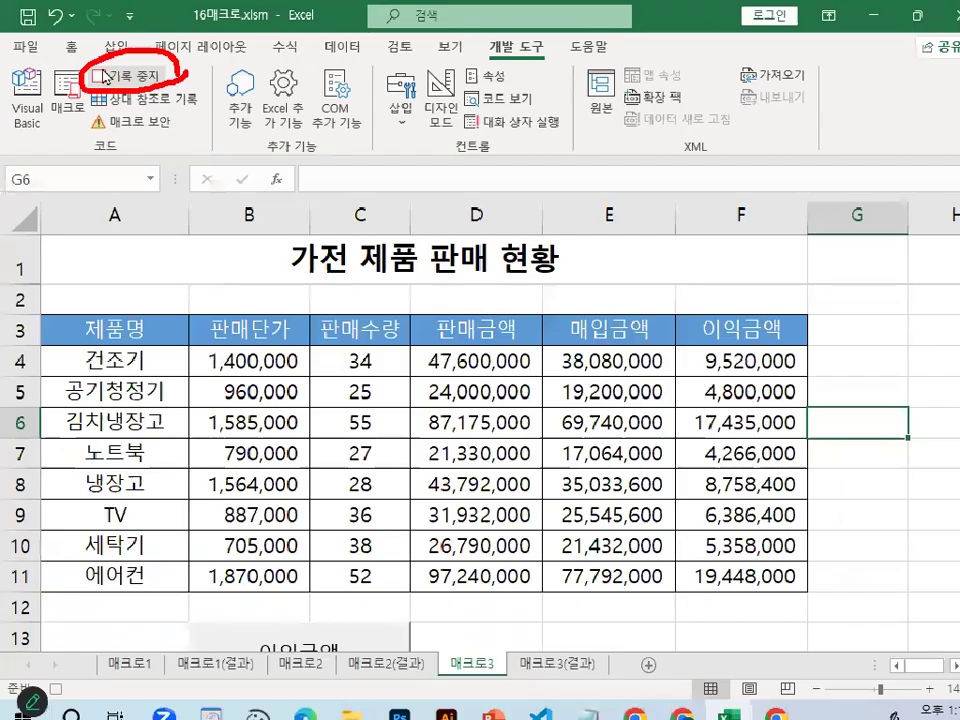
{"action": "left_click", "coordinate": [104, 77]}
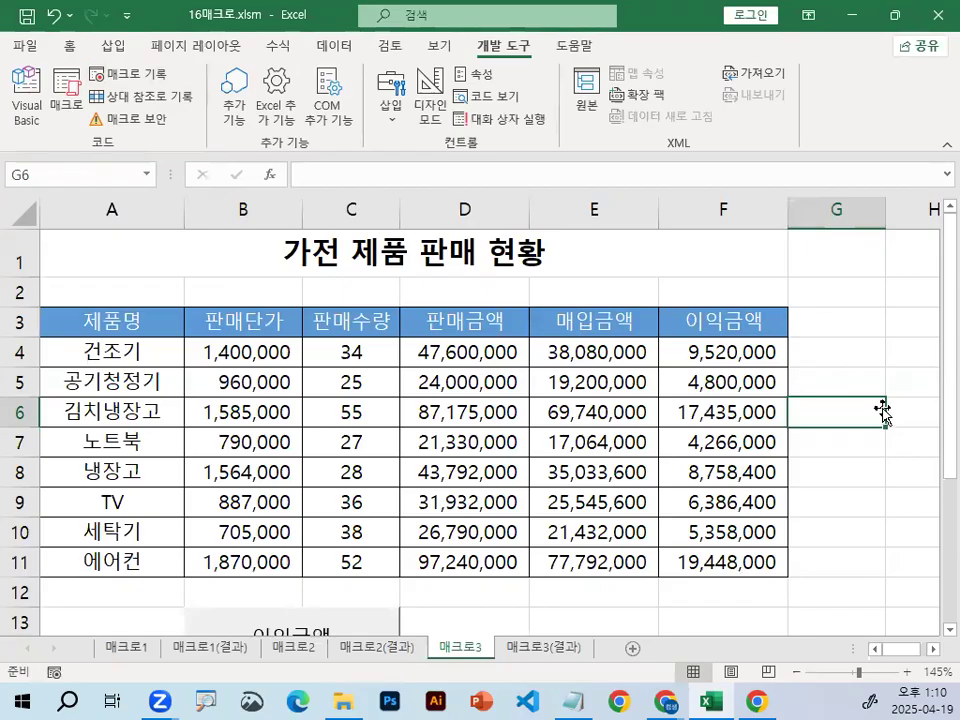
{"action": "scroll", "coordinate": [781, 398], "scroll_direction": "down", "scroll_amount": 2}
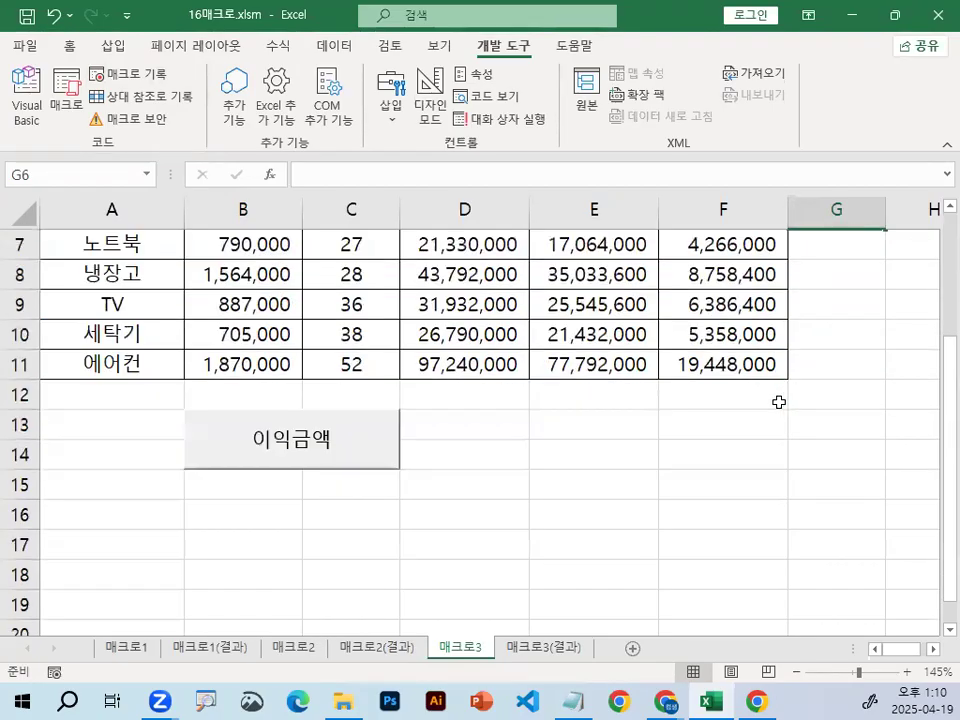
{"action": "left_click", "coordinate": [572, 430]}
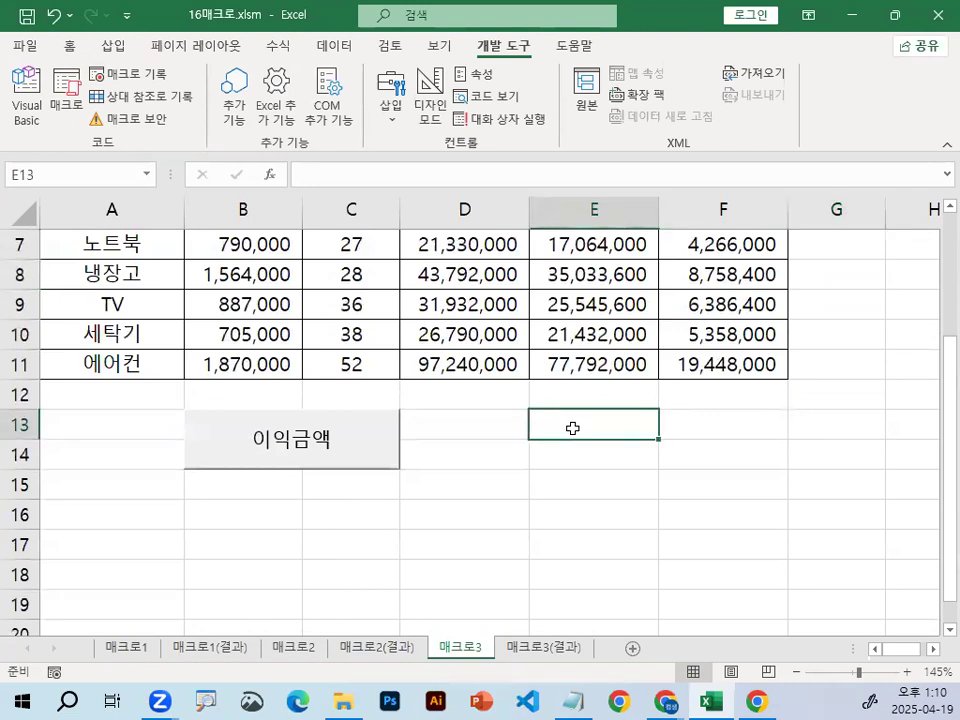
{"action": "left_click", "coordinate": [110, 47]}
{"action": "left_click", "coordinate": [206, 118]}
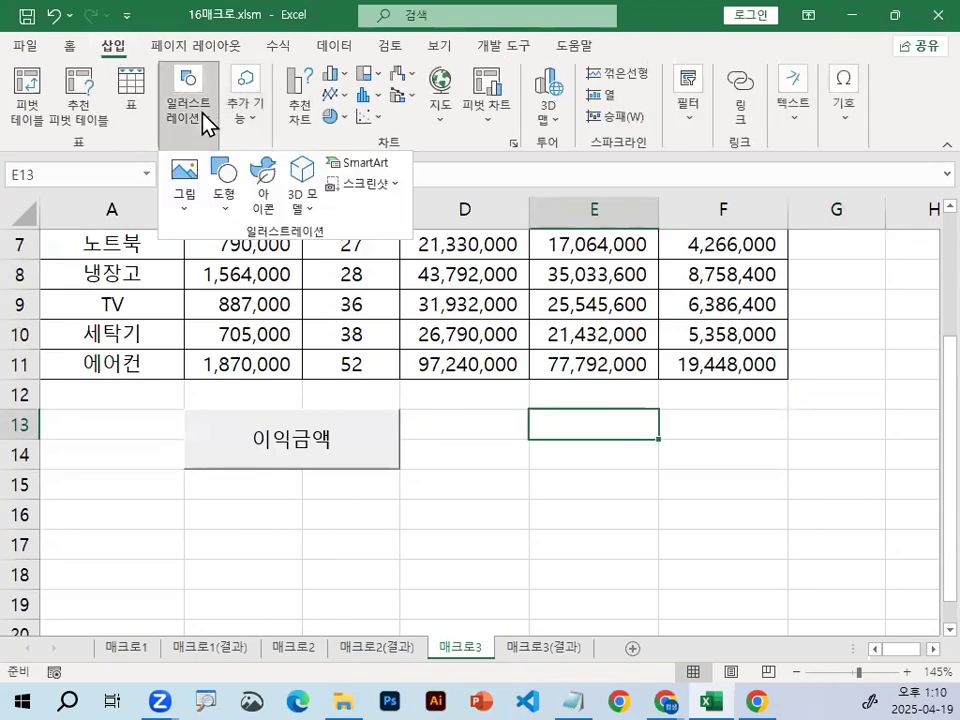
{"action": "left_click", "coordinate": [224, 205]}
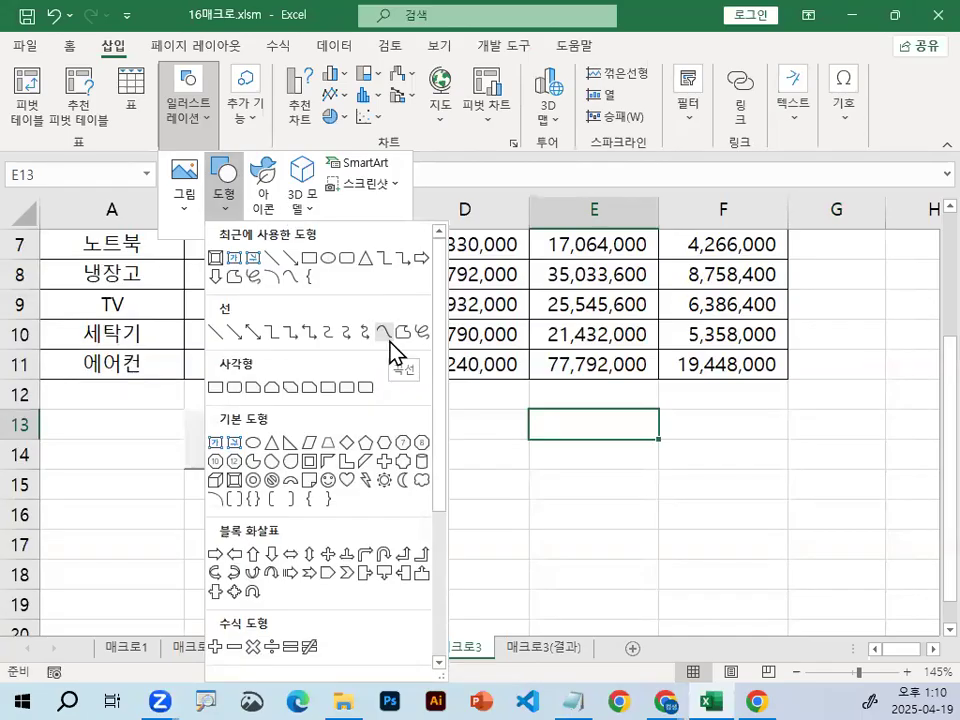
{"action": "left_click", "coordinate": [193, 407]}
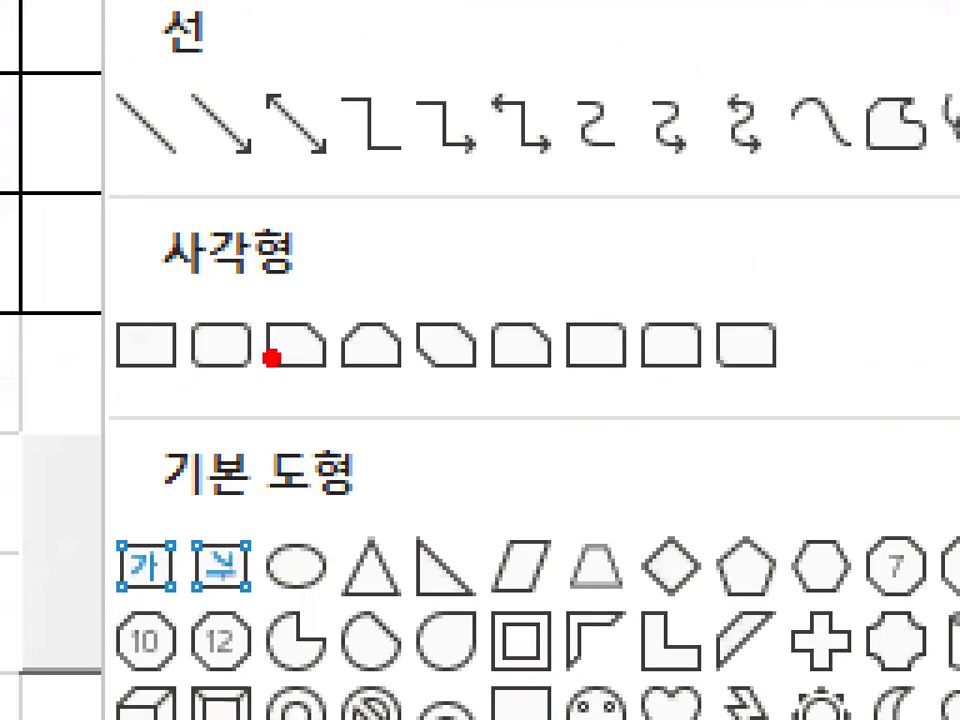
{"action": "mouse_move", "coordinate": [256, 378]}
{"action": "left_mouse_down"}
{"action": "mouse_move", "coordinate": [188, 376]}
{"action": "mouse_move", "coordinate": [280, 365]}
{"action": "left_mouse_up"}
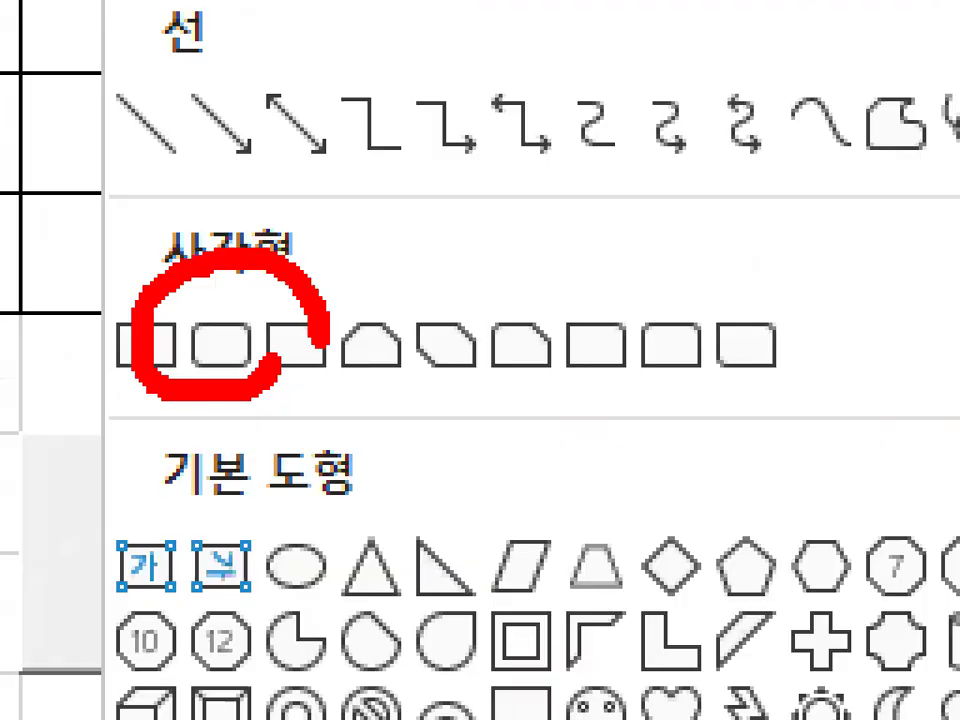
{"action": "key", "text": "Escape"}
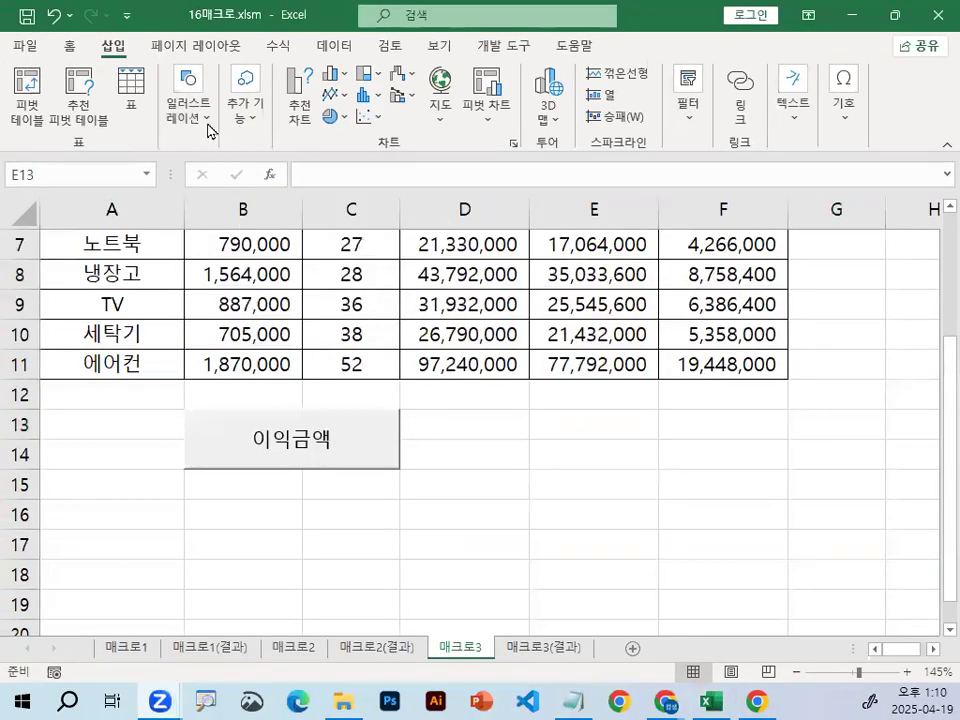
Draw a rounded rectangle snapped to cells E13:F14, about 5.04 cm wide and 1.17 cm high
{"action": "left_click", "coordinate": [209, 128]}
{"action": "left_click", "coordinate": [223, 205]}
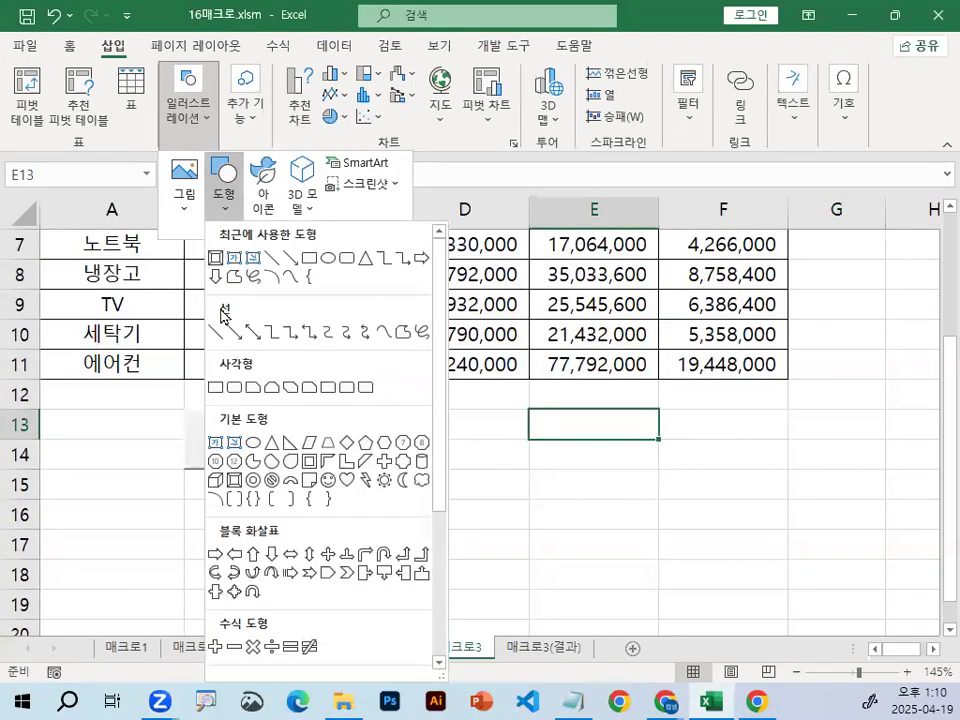
{"action": "left_click", "coordinate": [238, 389]}
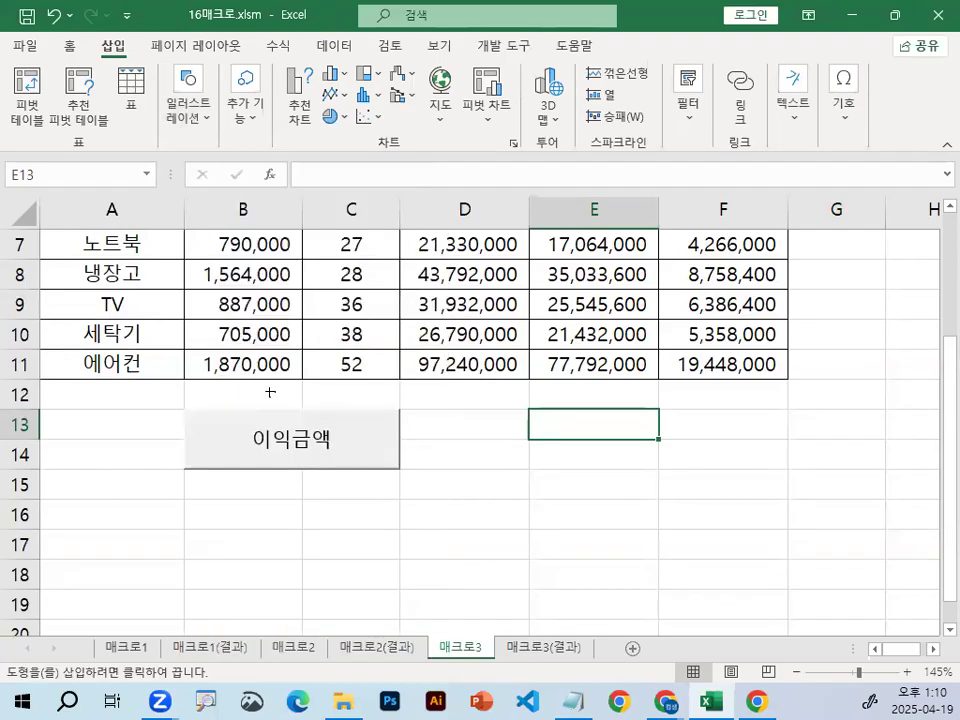
{"action": "left_click_drag", "start_coordinate": [530, 411], "coordinate": [760, 465]}
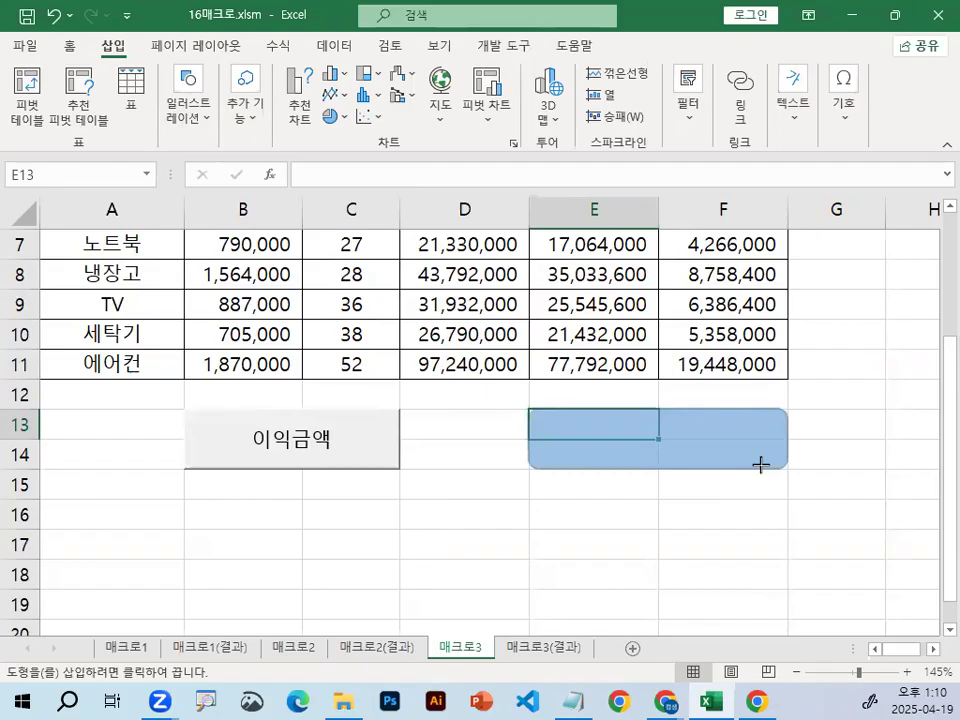
{"action": "left_click_drag", "start_coordinate": [760, 464], "coordinate": [759, 463]}
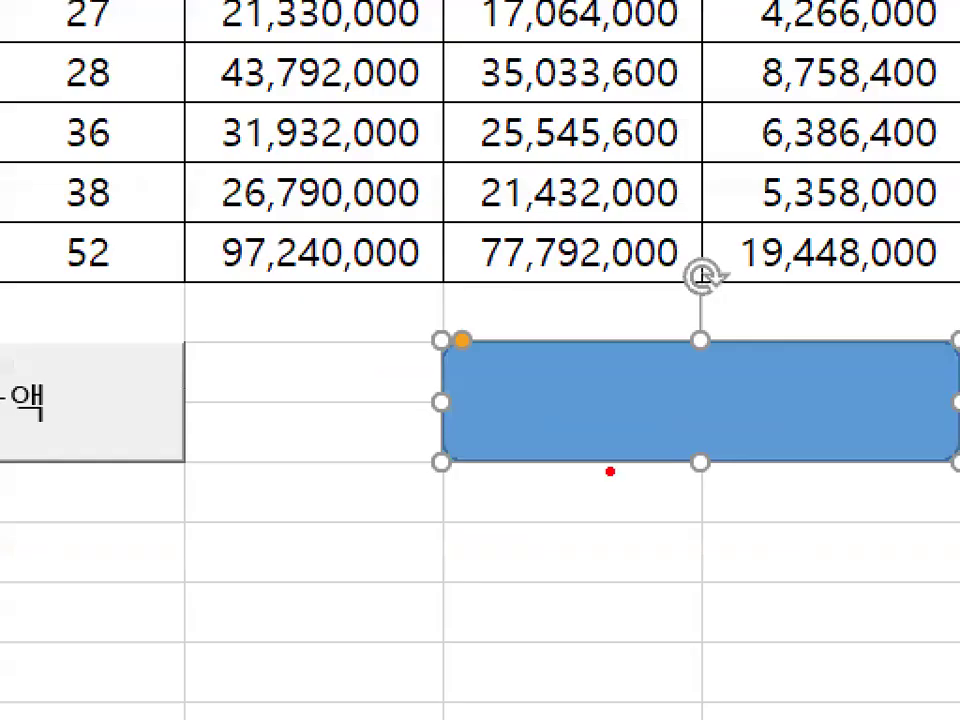
{"action": "mouse_move", "coordinate": [697, 428]}
{"action": "left_mouse_down"}
{"action": "mouse_move", "coordinate": [508, 326]}
{"action": "mouse_move", "coordinate": [690, 412]}
{"action": "left_mouse_up"}
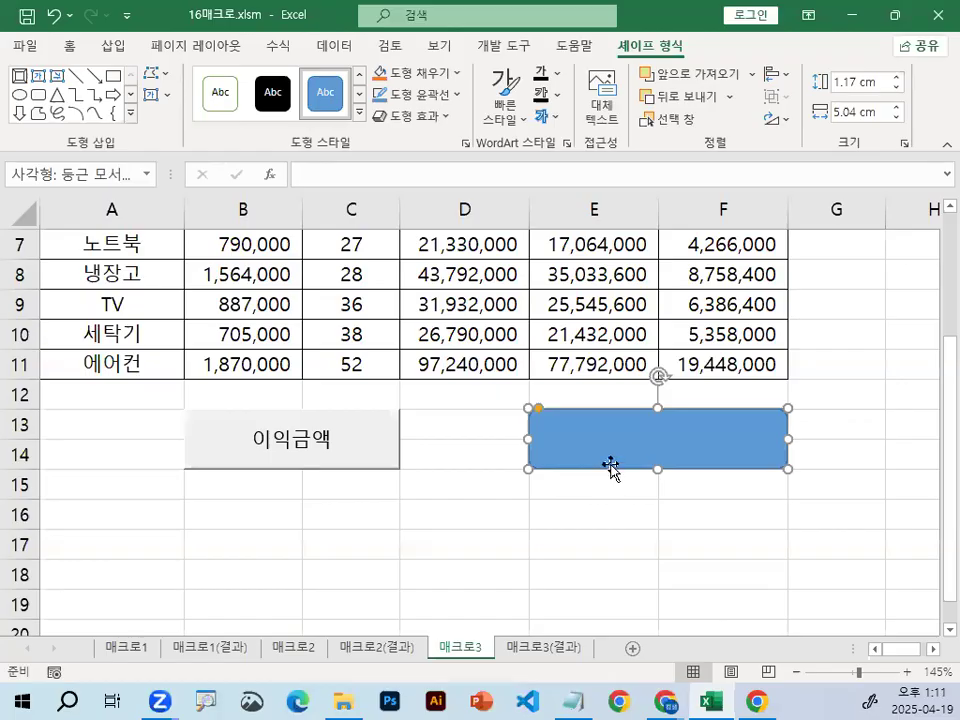
Enter the text 셀스타일 in the rounded rectangle
{"action": "type", "text": "ㅅ"}
{"action": "type", "text": "스"}
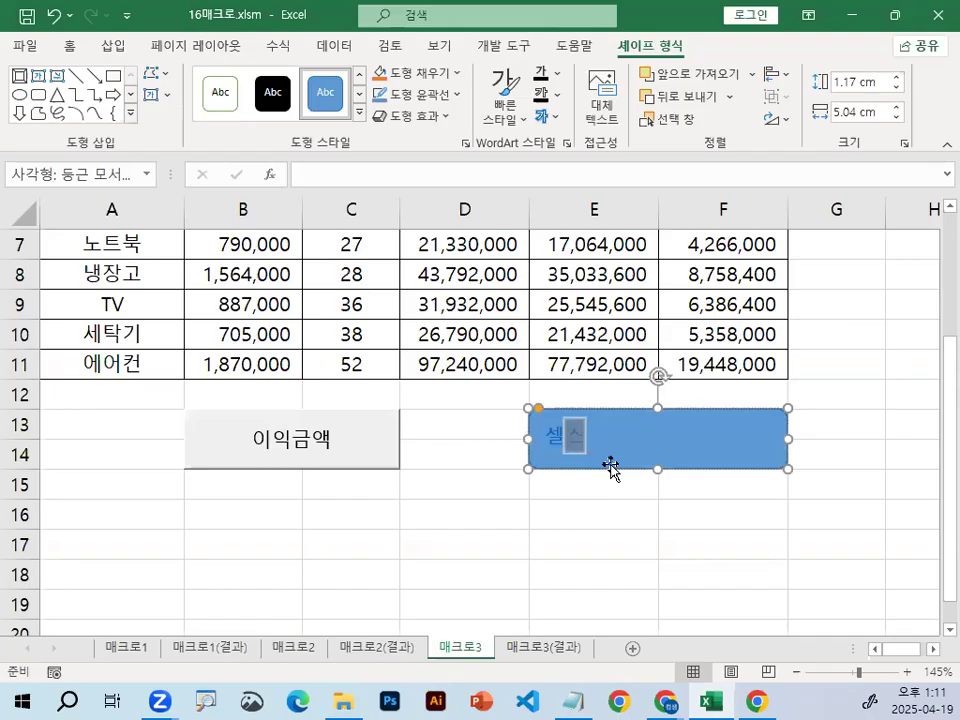
{"action": "type", "text": "타이"}
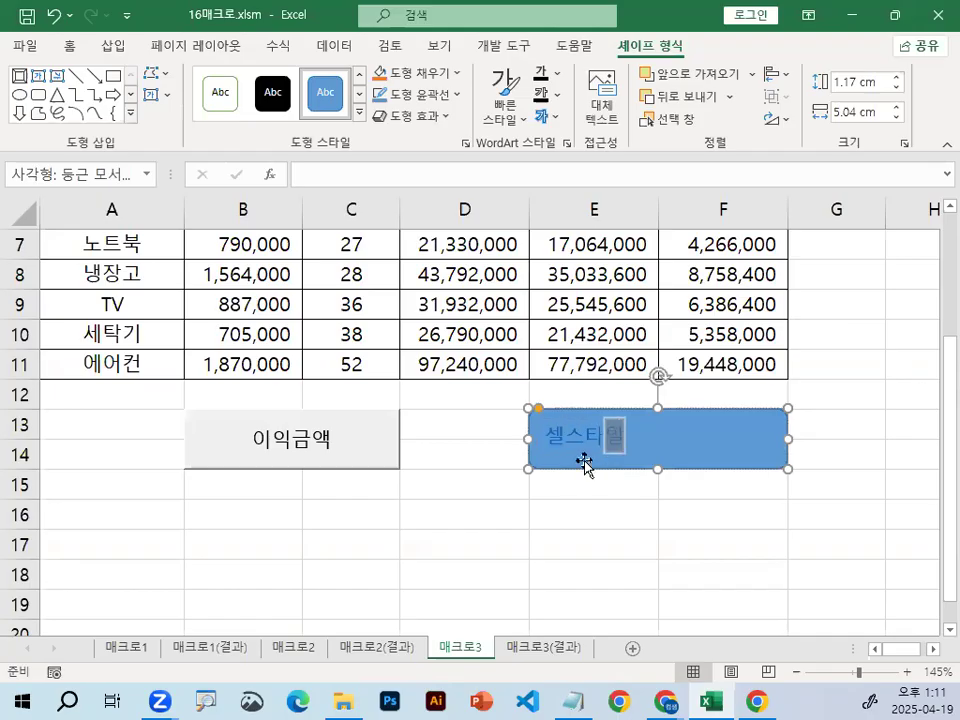
{"action": "mouse_move", "coordinate": [600, 449]}
{"action": "left_mouse_down"}
{"action": "mouse_move", "coordinate": [587, 456]}
{"action": "mouse_move", "coordinate": [615, 443]}
{"action": "left_mouse_up"}
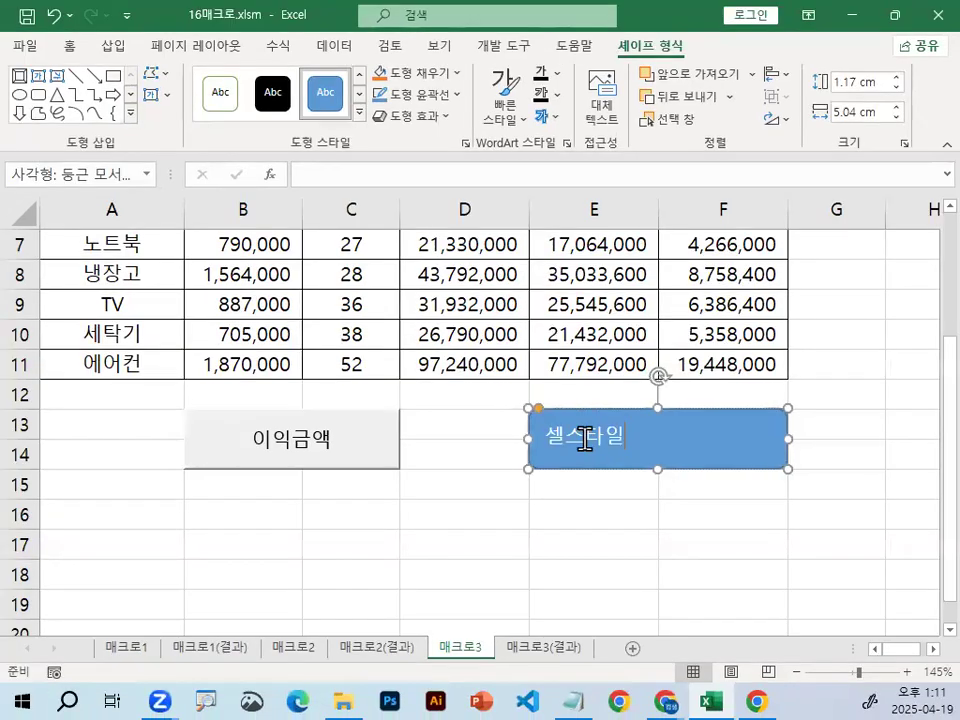
Assign the 셀스타일 macro to the rounded rectangle and select the empty cell F16
{"action": "right_click", "coordinate": [587, 448]}
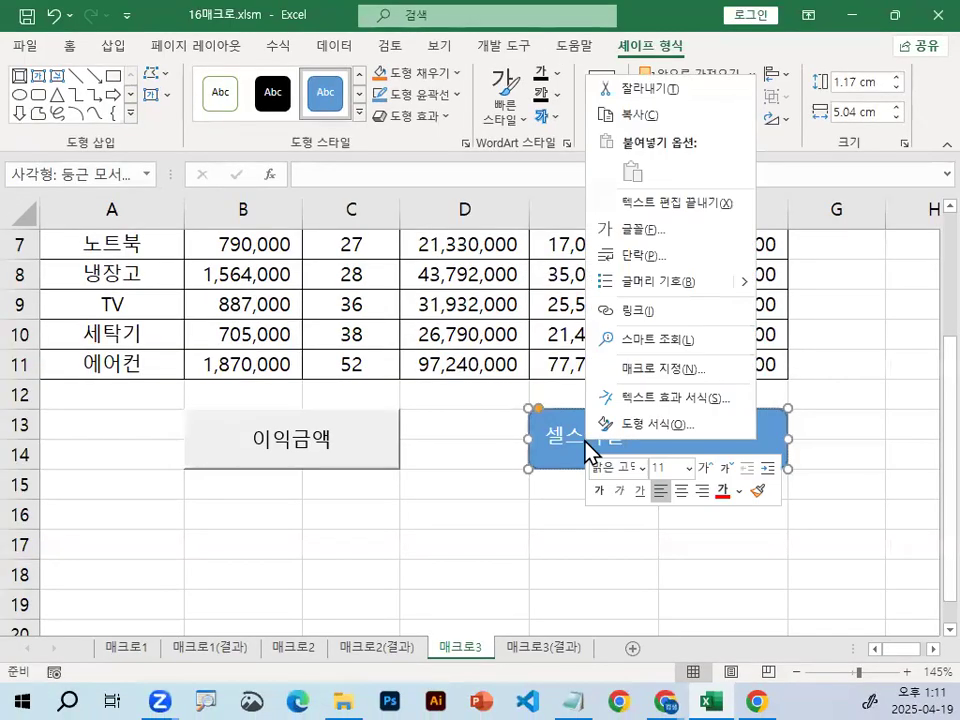
{"action": "left_click", "coordinate": [662, 368]}
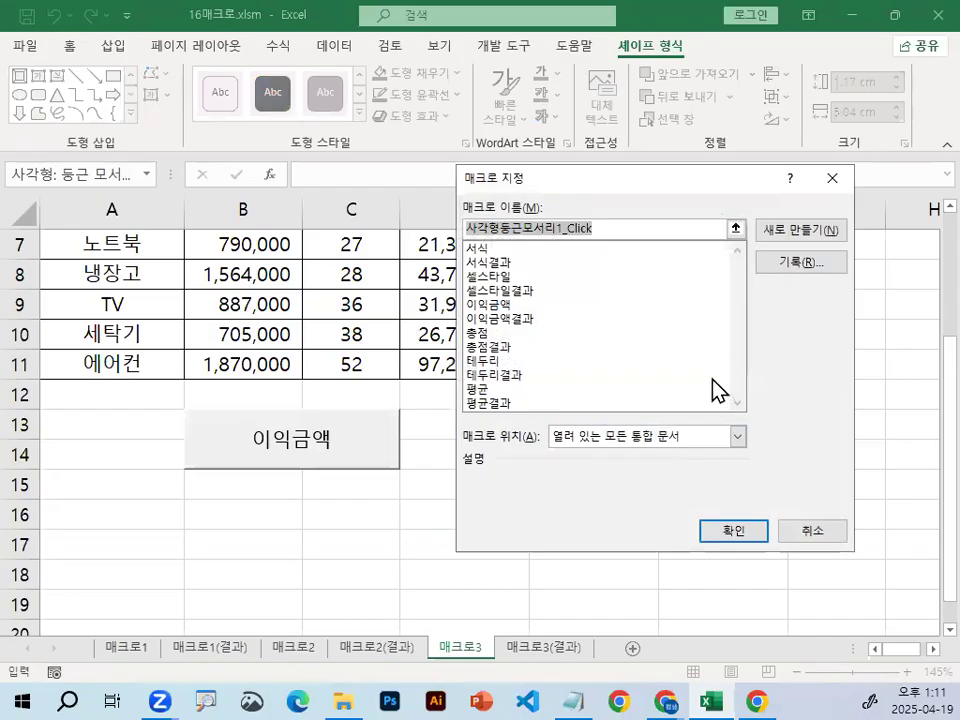
{"action": "left_click", "coordinate": [490, 277]}
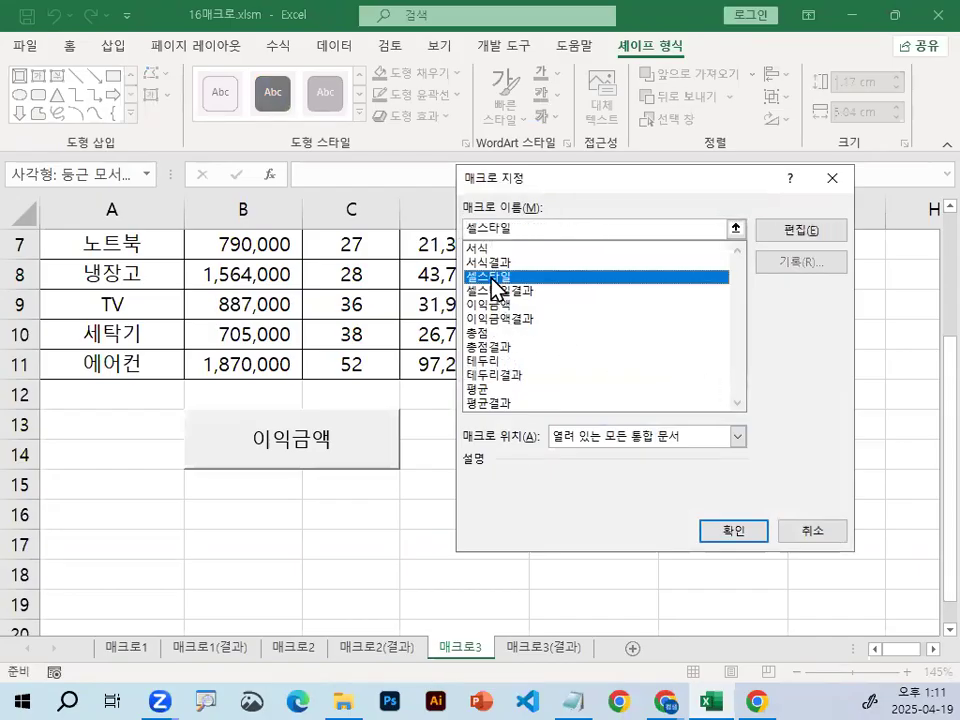
{"action": "left_click", "coordinate": [733, 531]}
{"action": "left_click", "coordinate": [730, 525]}
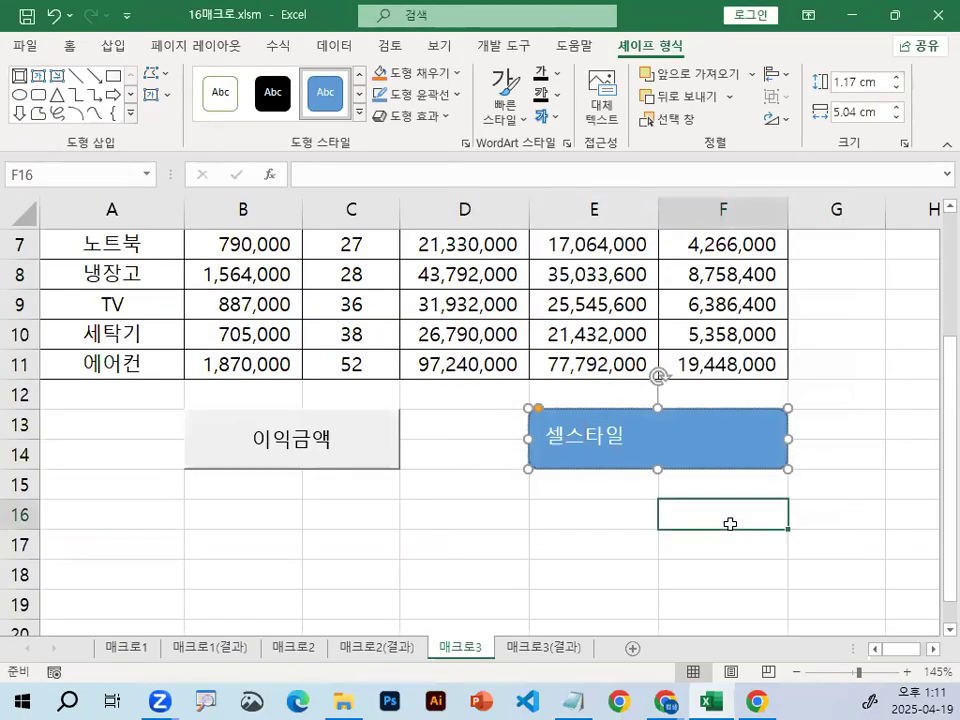
Remove the fill colour from the header cells A3:F3
{"action": "scroll", "coordinate": [317, 606], "scroll_direction": "up", "scroll_amount": 2}
{"action": "left_click_drag", "start_coordinate": [115, 321], "coordinate": [795, 318]}
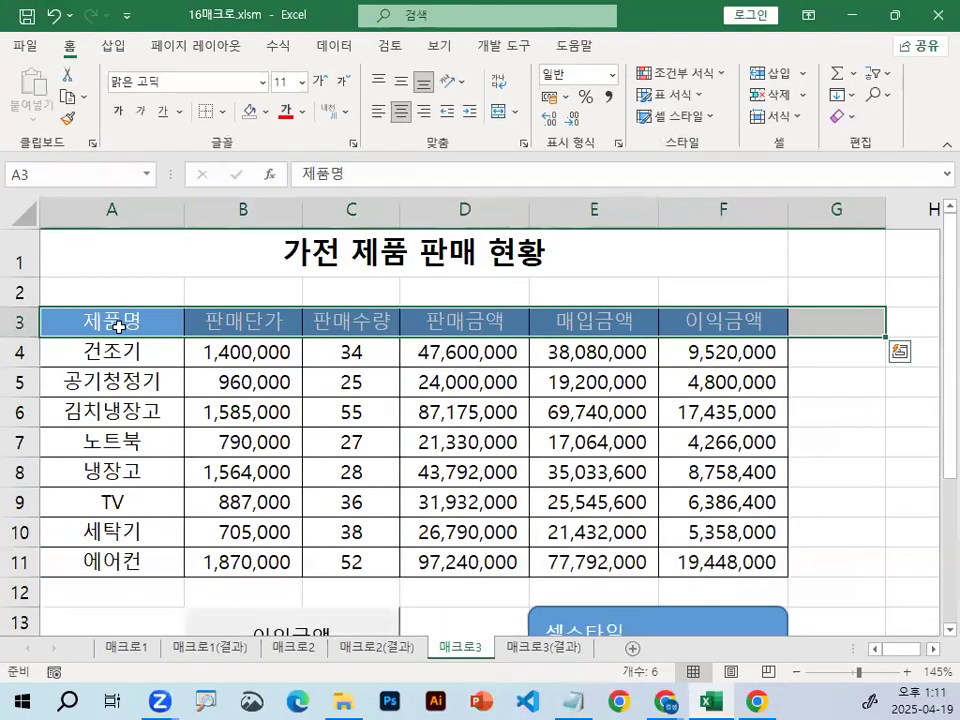
{"action": "left_click_drag", "start_coordinate": [212, 634], "coordinate": [544, 640]}
{"action": "left_click_drag", "start_coordinate": [273, 320], "coordinate": [724, 318]}
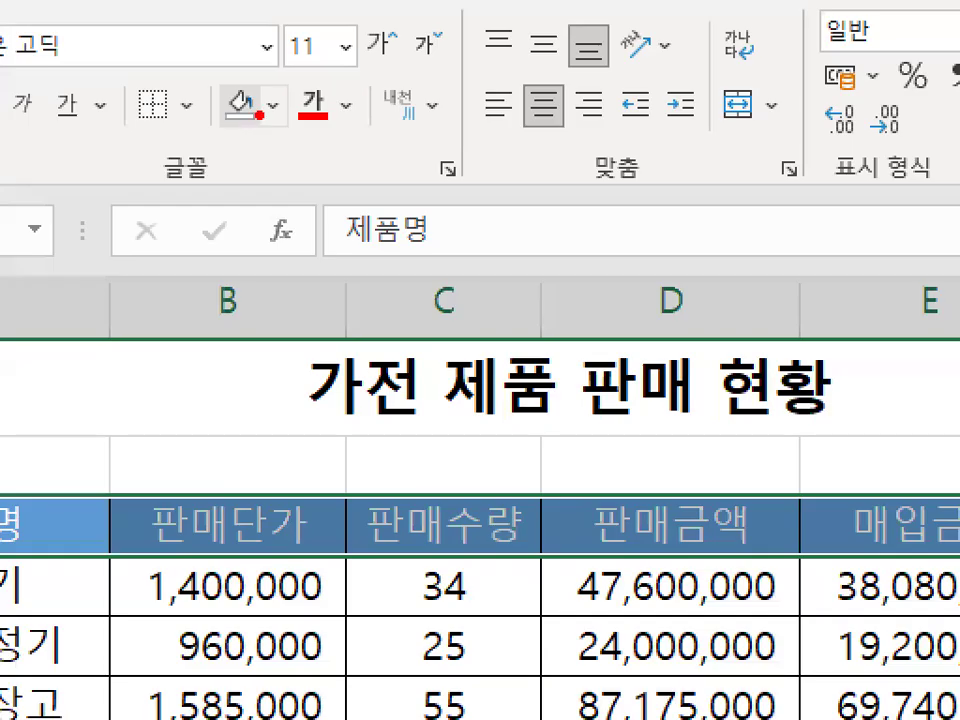
{"action": "mouse_move", "coordinate": [261, 117]}
{"action": "left_mouse_down"}
{"action": "mouse_move", "coordinate": [237, 118]}
{"action": "mouse_move", "coordinate": [269, 101]}
{"action": "left_mouse_up"}
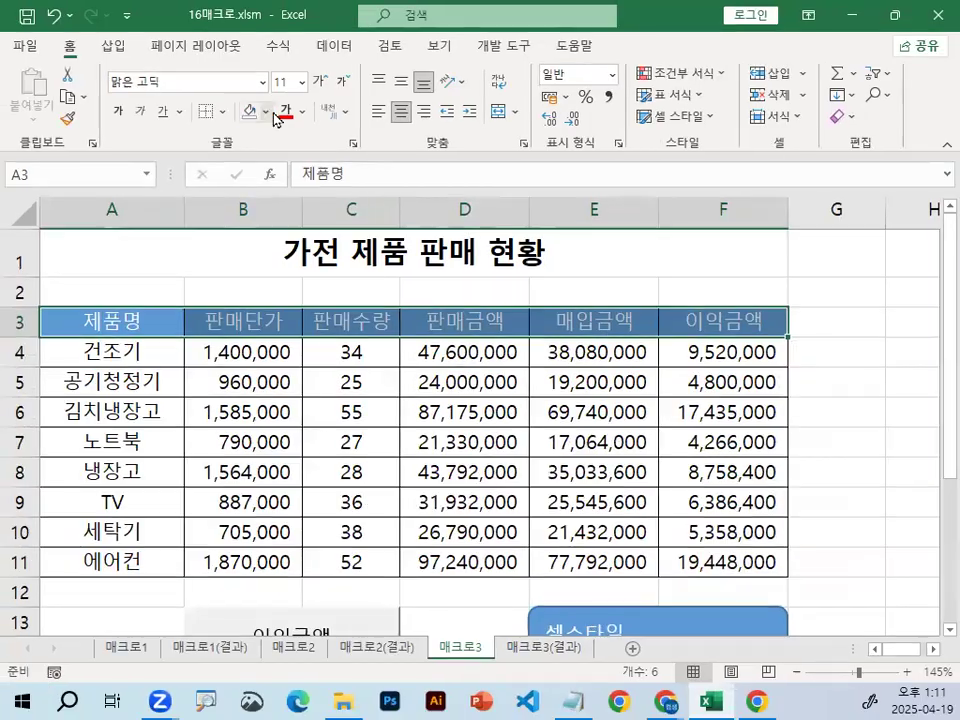
{"action": "left_click", "coordinate": [264, 110]}
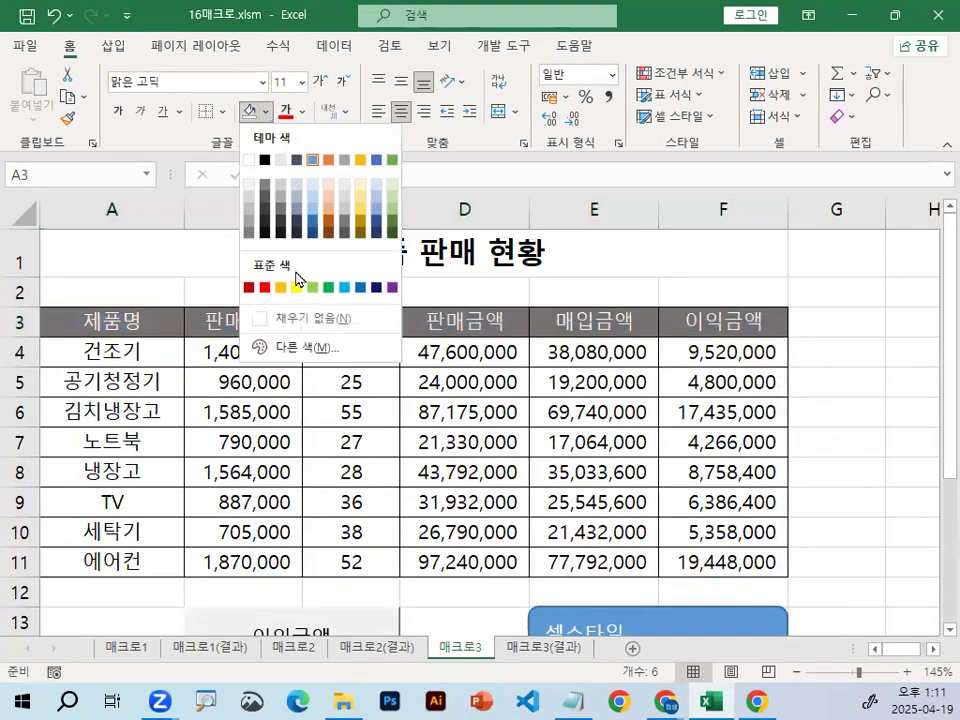
{"action": "key", "text": "Escape"}
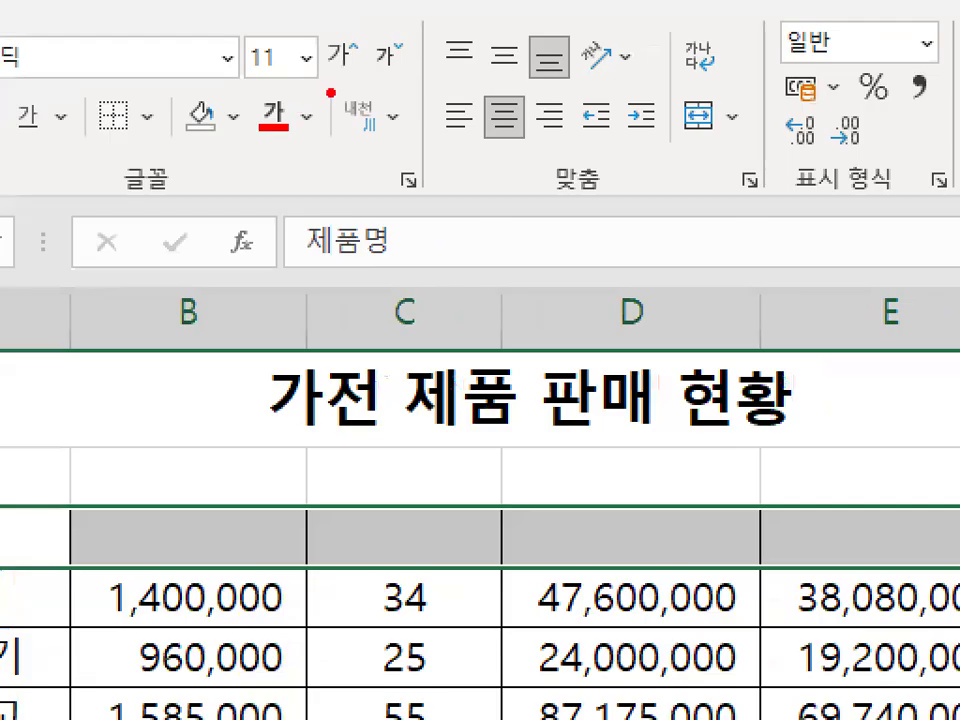
Set the font colour of the header cells A3:F3 to automatic (자동) and select a cell outside the table
{"action": "mouse_move", "coordinate": [279, 134]}
{"action": "left_mouse_down"}
{"action": "mouse_move", "coordinate": [324, 102]}
{"action": "mouse_move", "coordinate": [260, 160]}
{"action": "left_mouse_up"}
{"action": "left_click", "coordinate": [306, 117]}
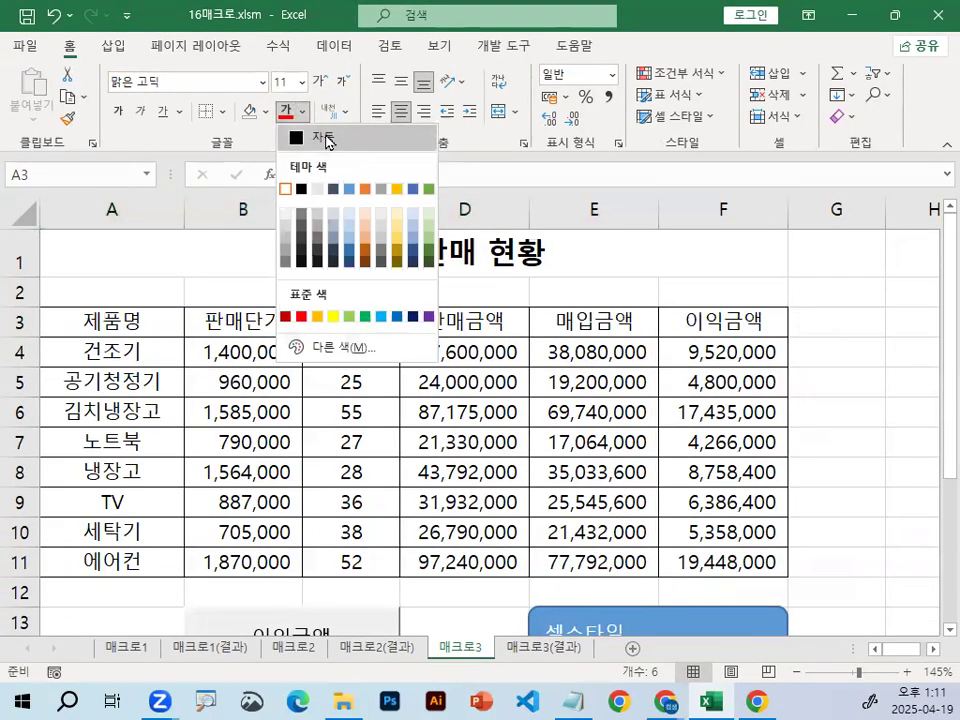
{"action": "left_click", "coordinate": [327, 141]}
{"action": "left_click", "coordinate": [889, 350]}
Test the 셀스타일 macro by running it from its rounded rectangle below the table
{"action": "scroll", "coordinate": [848, 546], "scroll_direction": "down", "scroll_amount": 1}
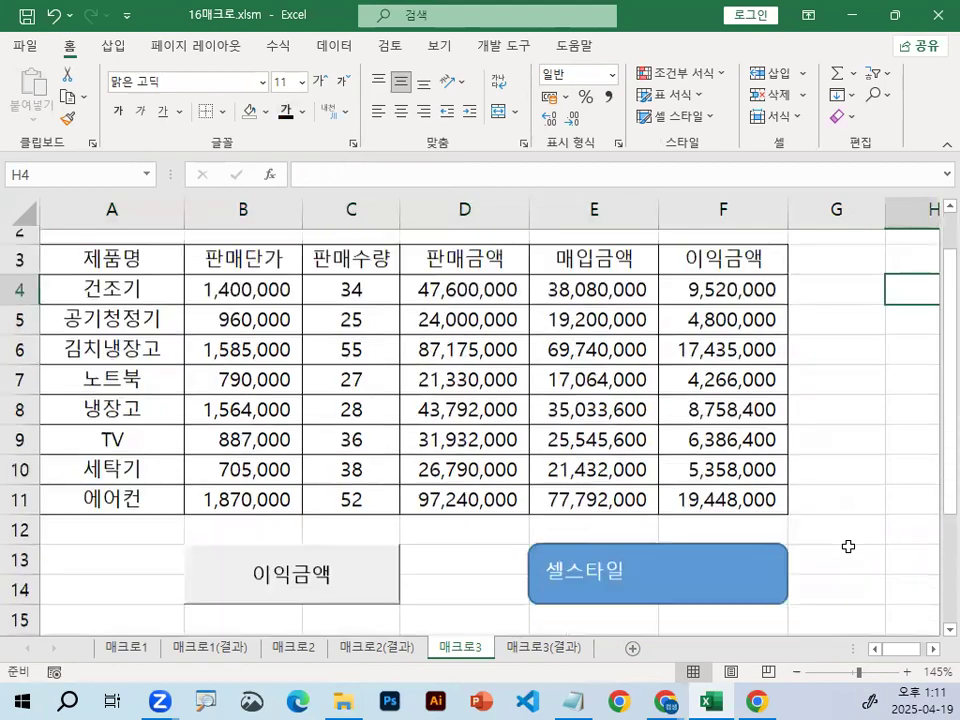
{"action": "scroll", "coordinate": [848, 546], "scroll_direction": "down", "scroll_amount": 1}
{"action": "left_click", "coordinate": [923, 513]}
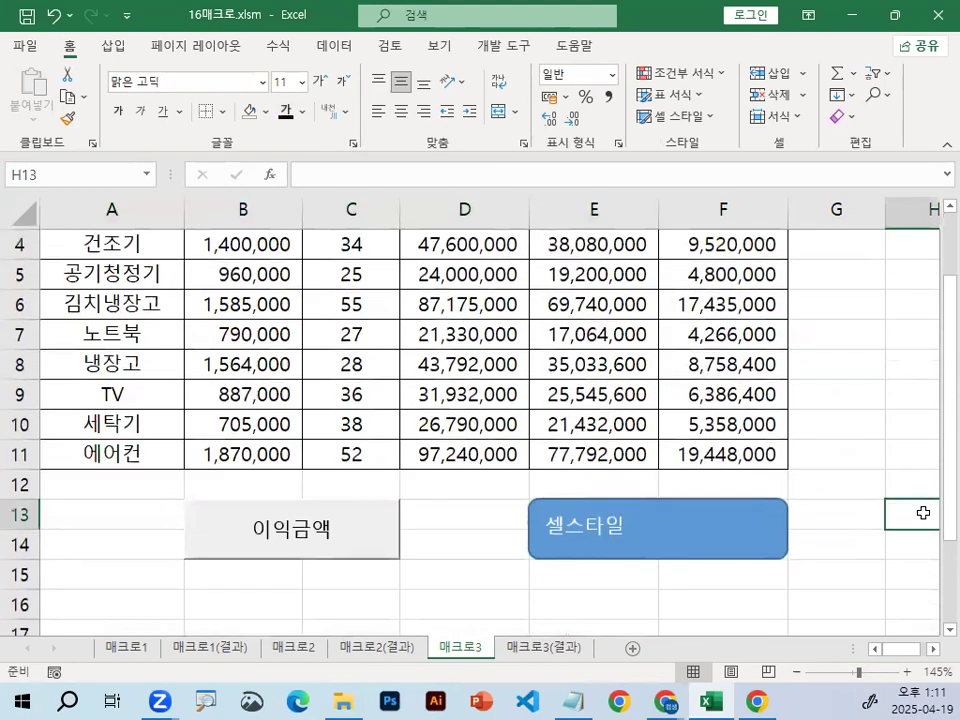
{"action": "left_click", "coordinate": [726, 551]}
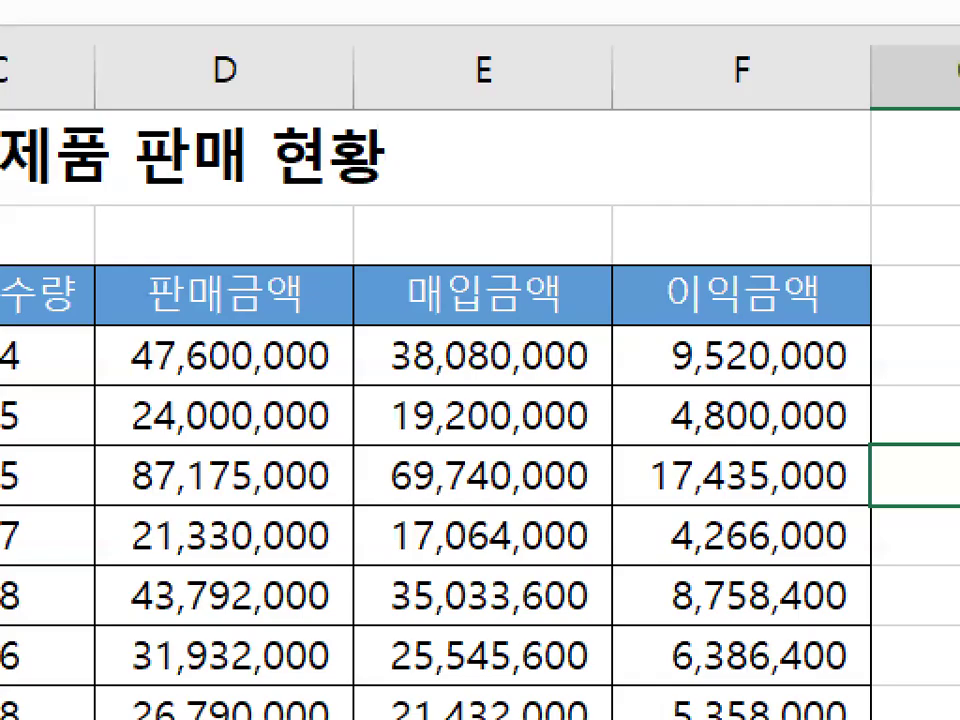
{"action": "mouse_move", "coordinate": [834, 317]}
{"action": "left_mouse_down"}
{"action": "mouse_move", "coordinate": [251, 321]}
{"action": "mouse_move", "coordinate": [692, 306]}
{"action": "left_mouse_up"}
{"action": "key", "text": "Escape"}
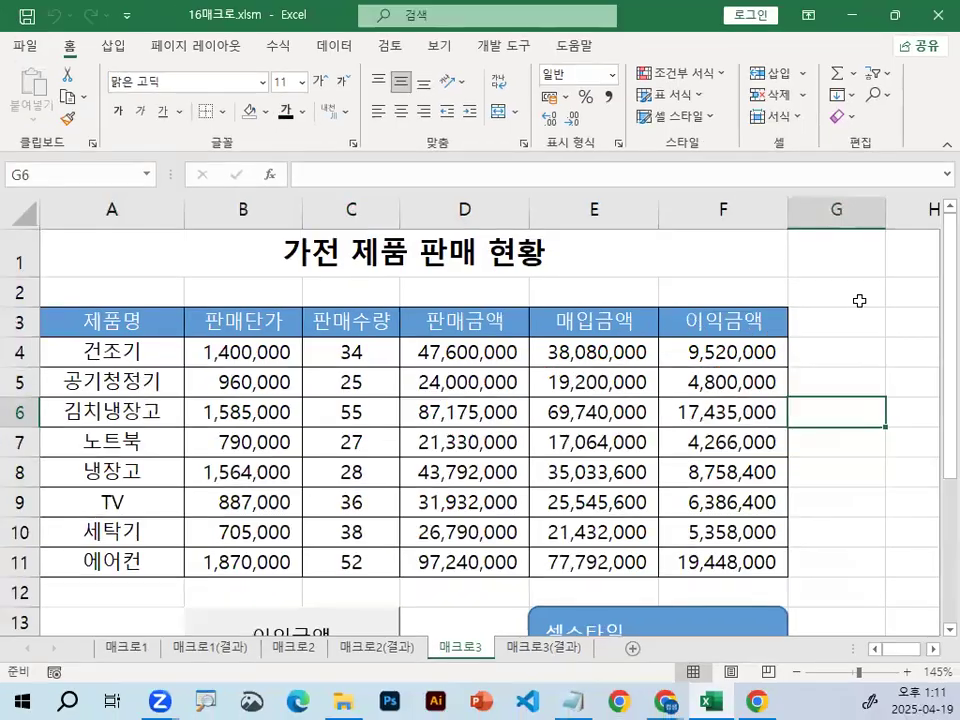
{"action": "left_click", "coordinate": [859, 300]}
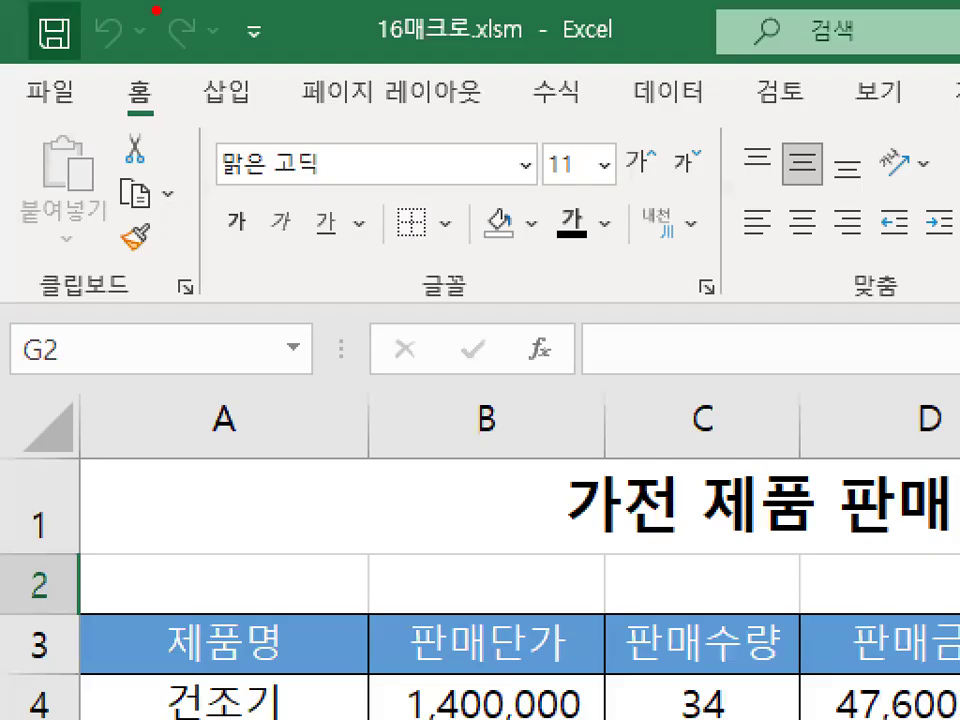
{"action": "mouse_move", "coordinate": [156, 11]}
{"action": "left_mouse_down"}
{"action": "mouse_move", "coordinate": [109, 57]}
{"action": "mouse_move", "coordinate": [157, 25]}
{"action": "left_mouse_up"}
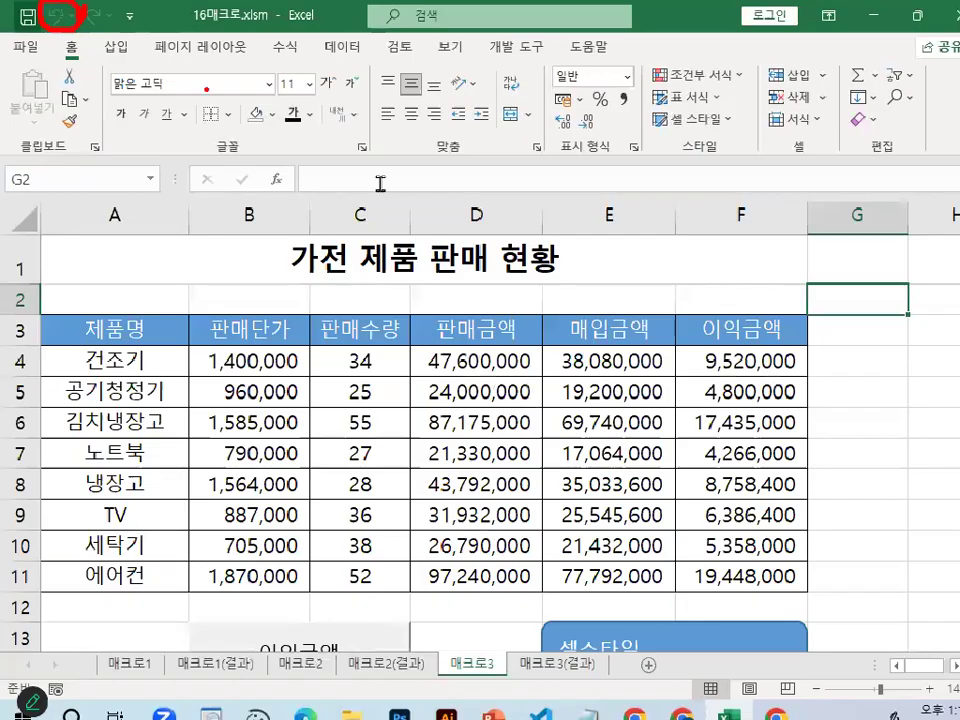
{"action": "left_click", "coordinate": [898, 414]}
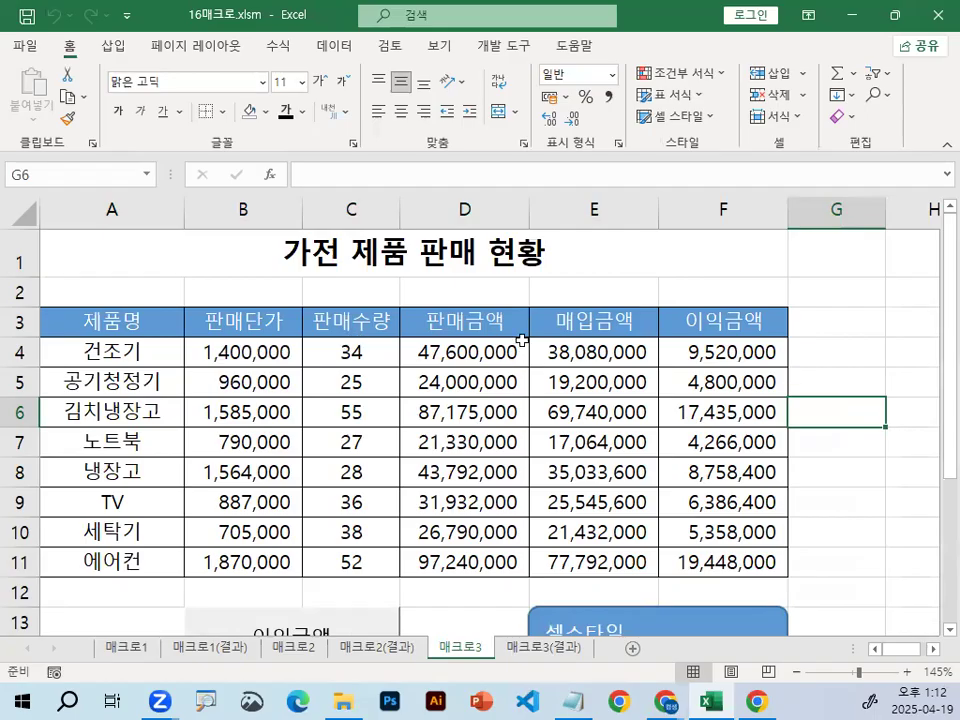
{"action": "left_click", "coordinate": [846, 345]}
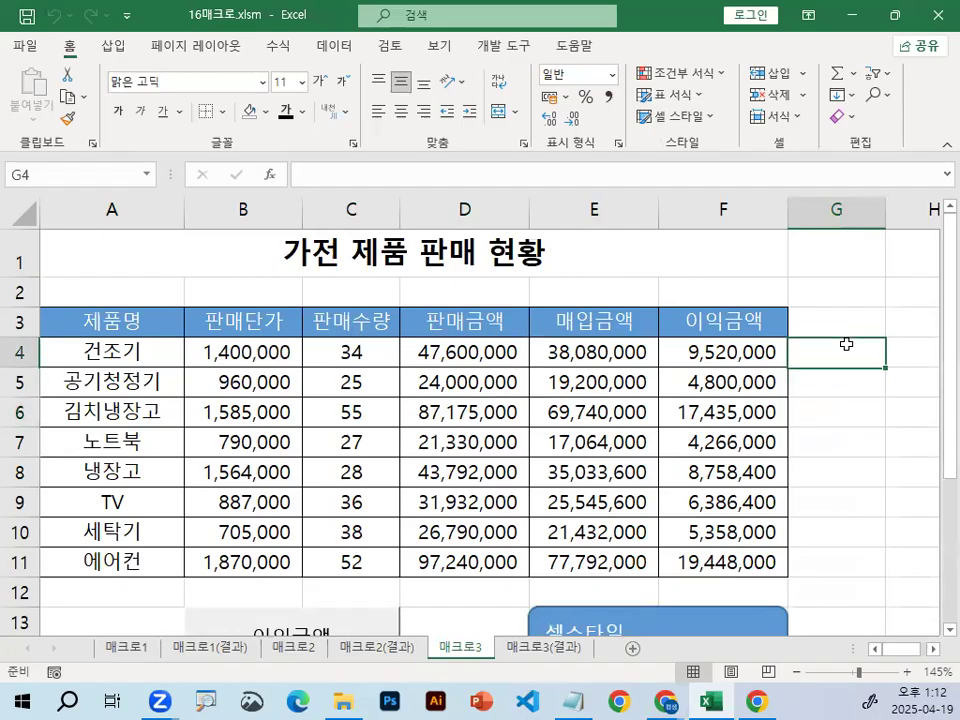
Select the header cells A3:F3 and preview the 채우기 없음 fill option without applying it
{"action": "left_click", "coordinate": [106, 320]}
{"action": "left_click_drag", "start_coordinate": [106, 320], "coordinate": [720, 317]}
{"action": "left_click_drag", "start_coordinate": [607, 384], "coordinate": [567, 431]}
{"action": "left_click_drag", "start_coordinate": [503, 455], "coordinate": [597, 338]}
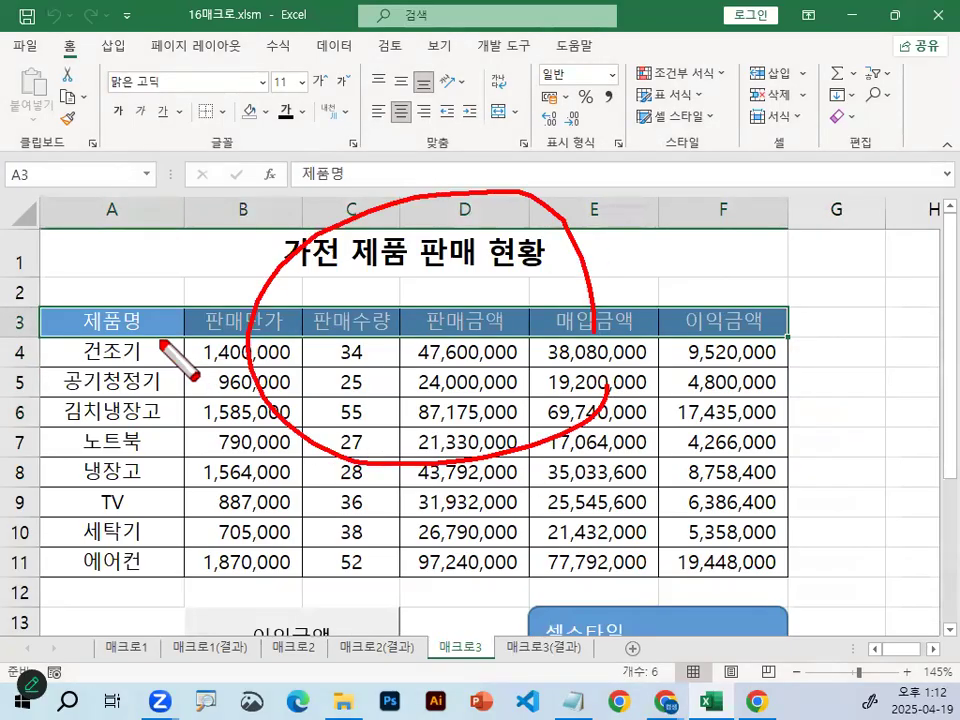
{"action": "left_click_drag", "start_coordinate": [104, 325], "coordinate": [148, 336]}
{"action": "key", "text": "Escape"}
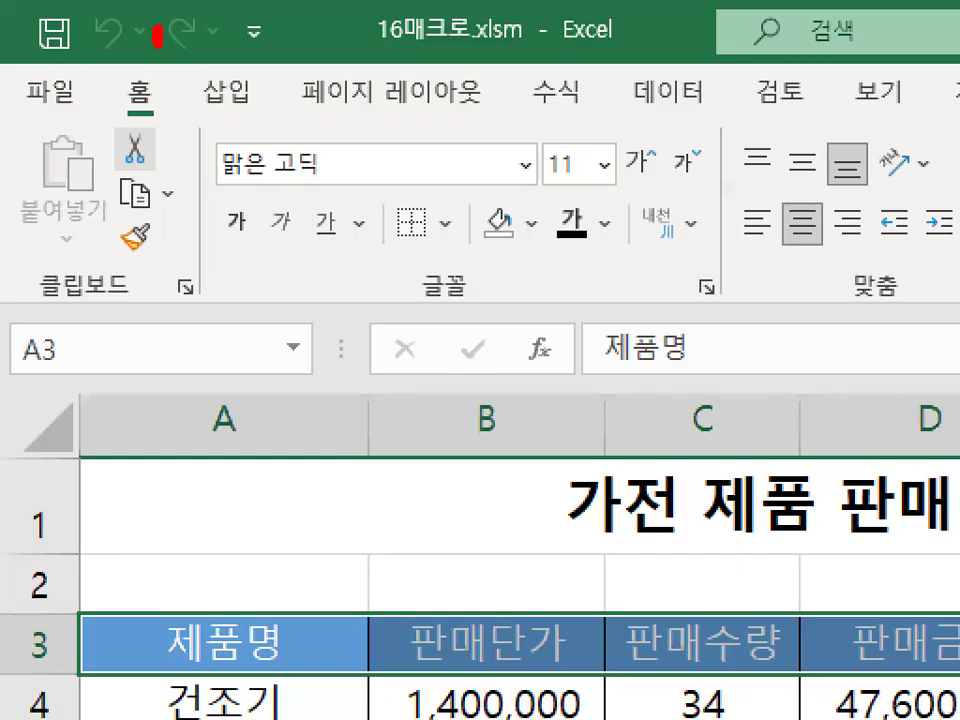
{"action": "left_click_drag", "start_coordinate": [31, 2], "coordinate": [80, 12]}
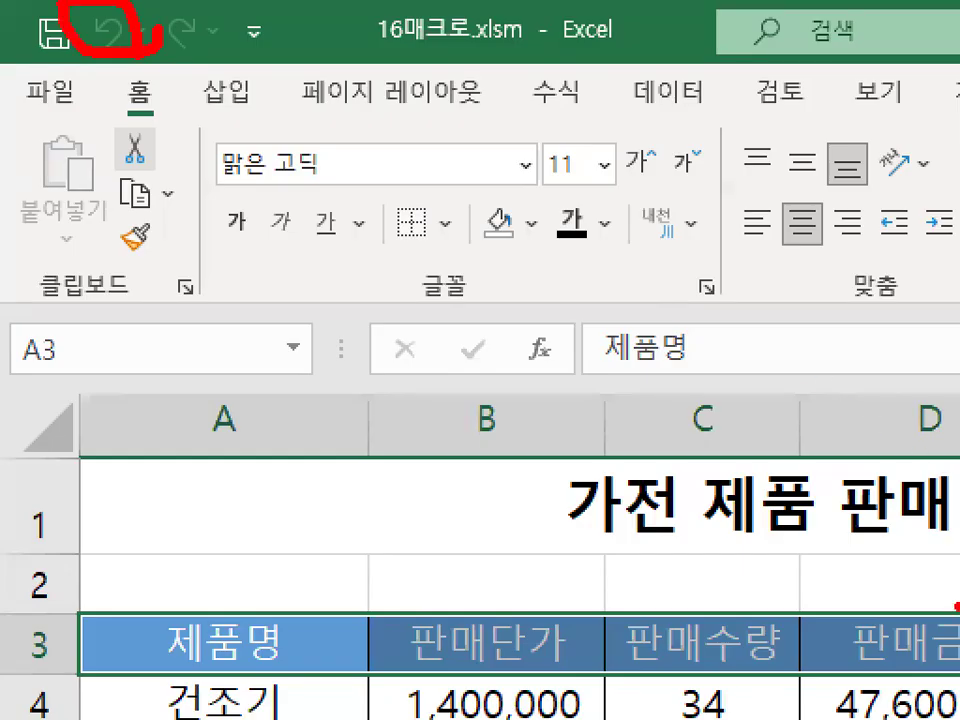
{"action": "key", "text": "Escape"}
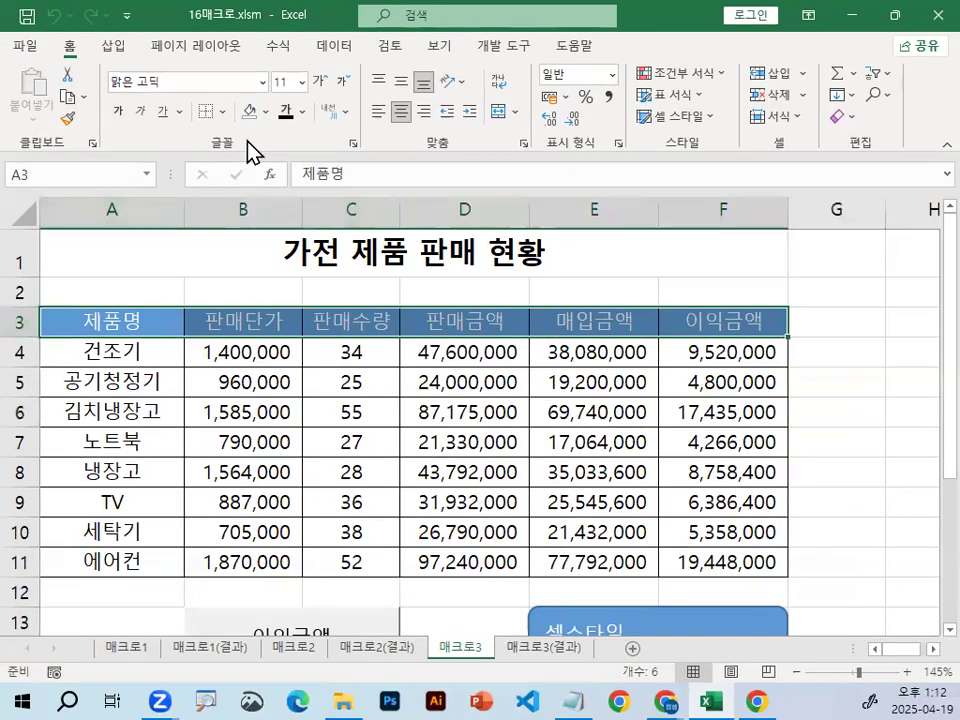
{"action": "left_click", "coordinate": [265, 111]}
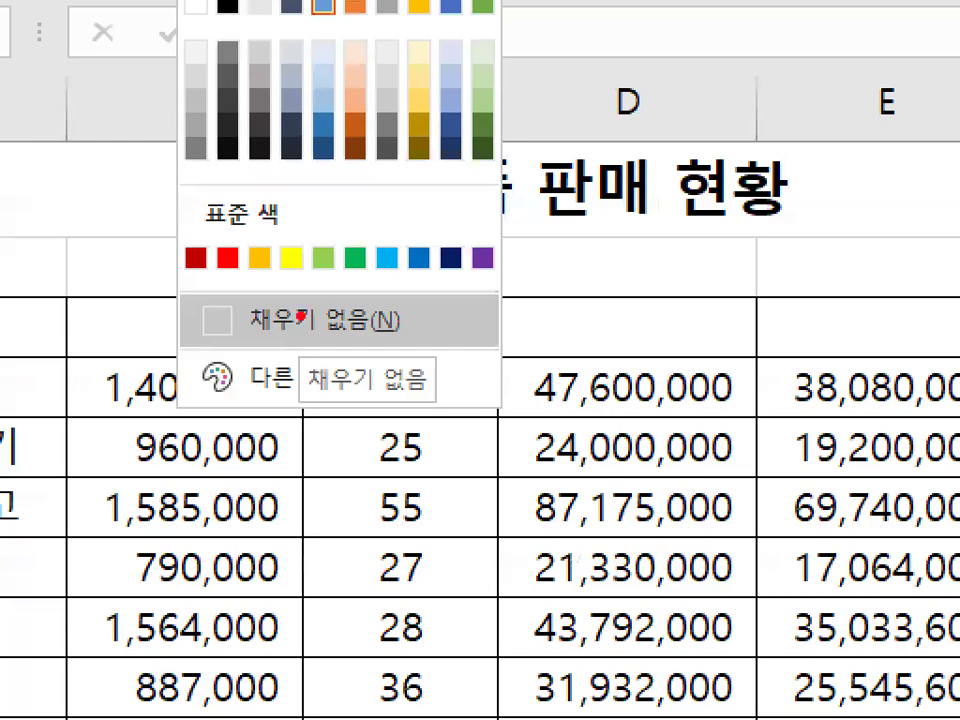
{"action": "mouse_move", "coordinate": [244, 287]}
{"action": "left_mouse_down"}
{"action": "mouse_move", "coordinate": [278, 257]}
{"action": "mouse_move", "coordinate": [184, 276]}
{"action": "left_mouse_up"}
{"action": "left_click_drag", "start_coordinate": [164, 236], "coordinate": [167, 265]}
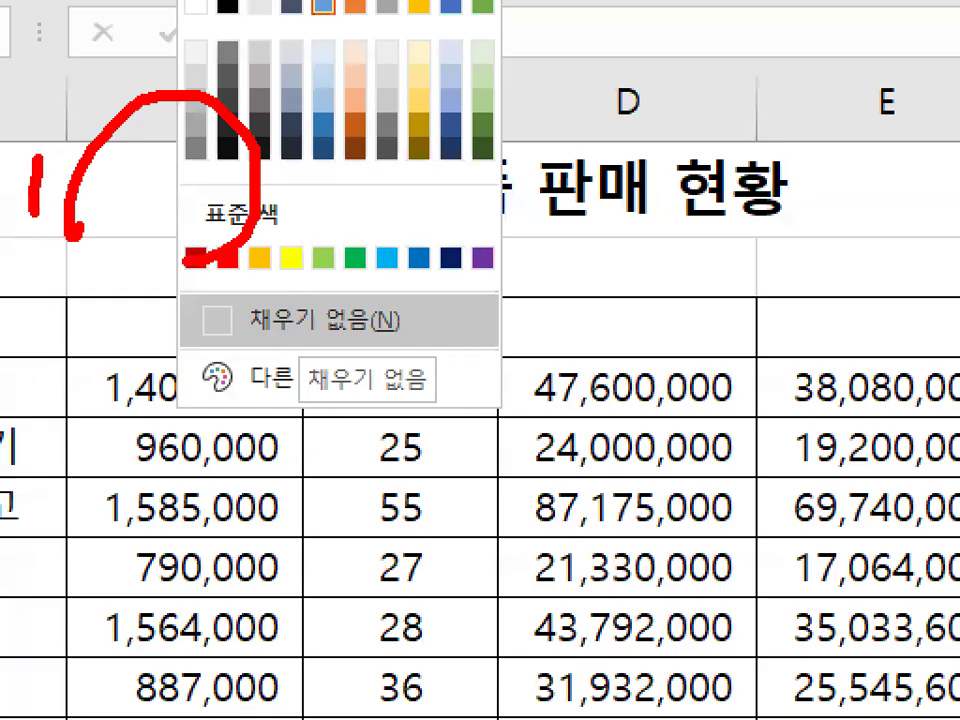
{"action": "left_click_drag", "start_coordinate": [36, 158], "coordinate": [150, 192]}
{"action": "left_click_drag", "start_coordinate": [432, 281], "coordinate": [316, 391]}
{"action": "mouse_move", "coordinate": [336, 255]}
{"action": "left_mouse_down"}
{"action": "mouse_move", "coordinate": [450, 364]}
{"action": "mouse_move", "coordinate": [456, 396]}
{"action": "left_mouse_up"}
{"action": "key", "text": "Escape"}
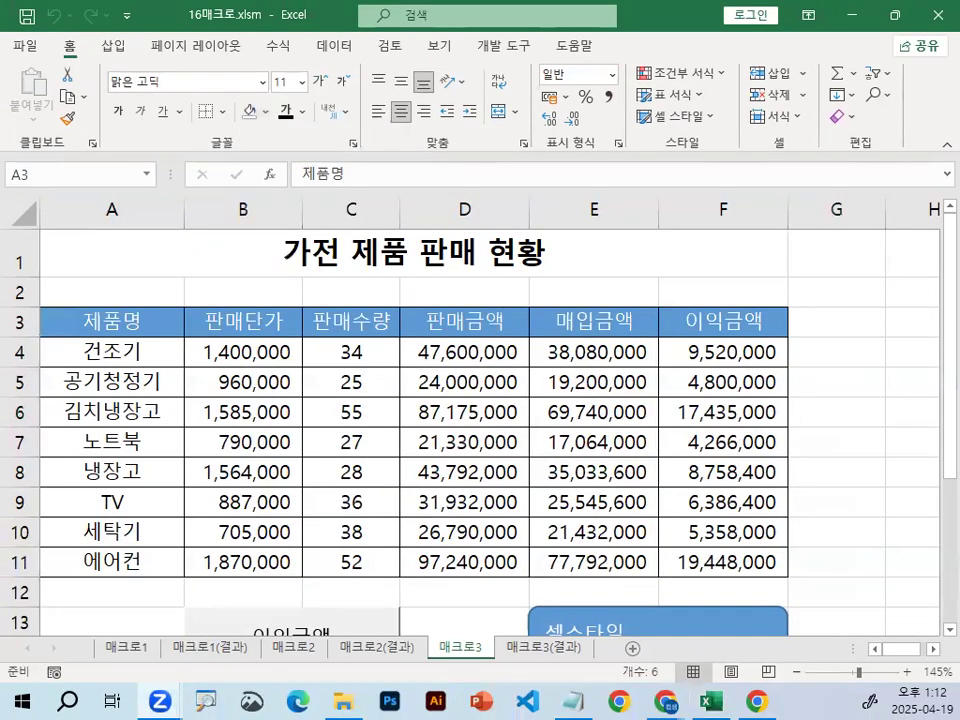
{"action": "left_click", "coordinate": [128, 291]}
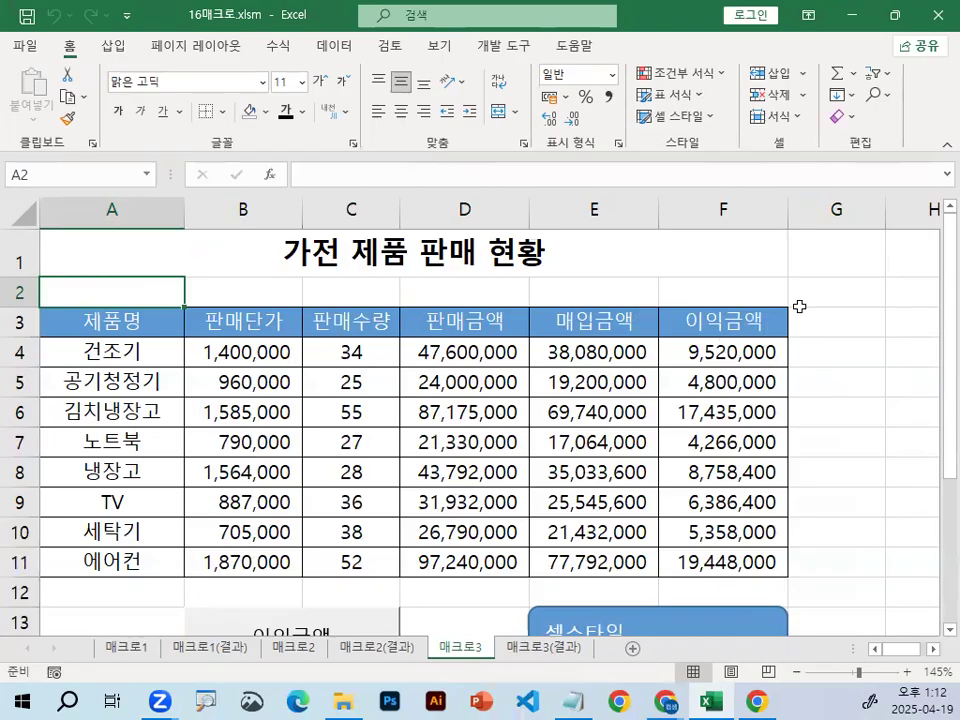
{"action": "left_click", "coordinate": [904, 293]}
{"action": "left_click", "coordinate": [876, 408]}
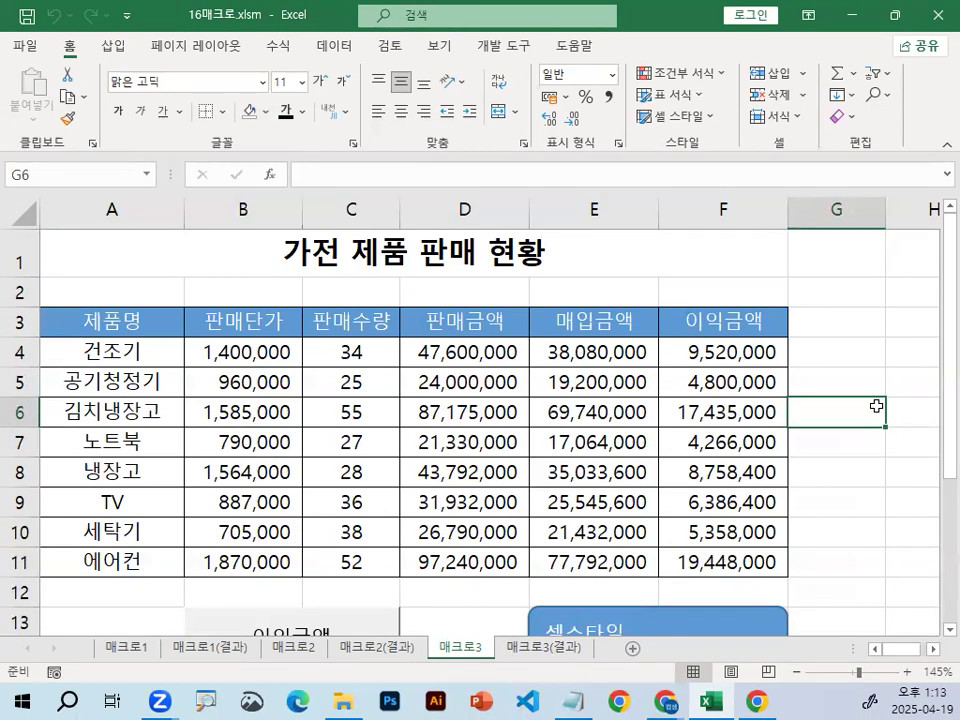
{"action": "left_click_drag", "start_coordinate": [700, 292], "coordinate": [700, 592]}
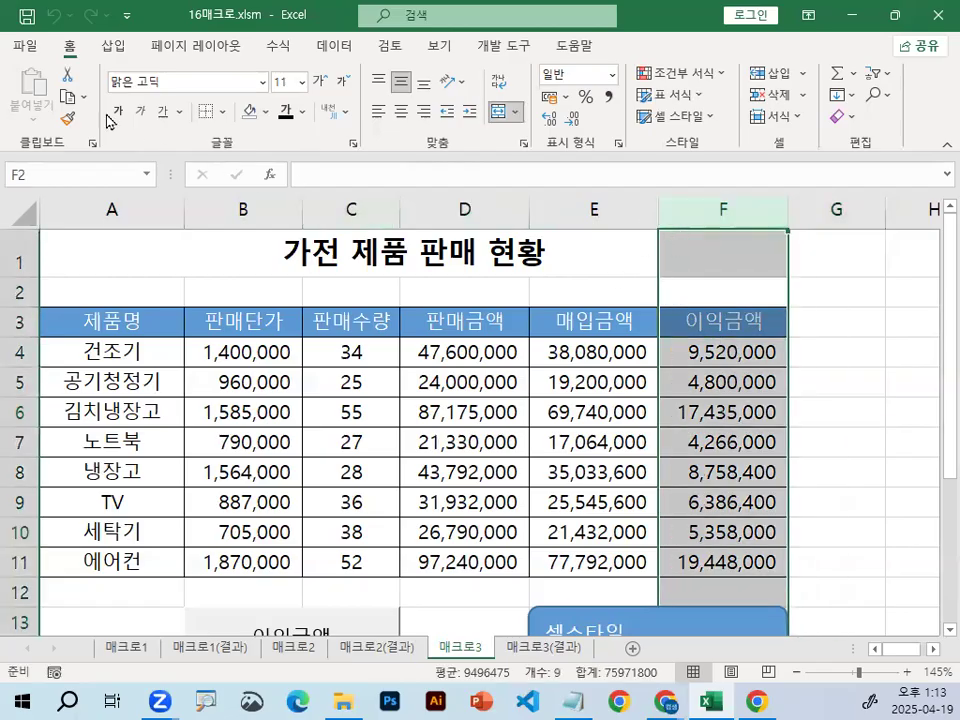
Close the 16매크로.xlsm workbook while keeping Excel open
{"action": "left_click", "coordinate": [24, 45]}
{"action": "left_click", "coordinate": [80, 536]}
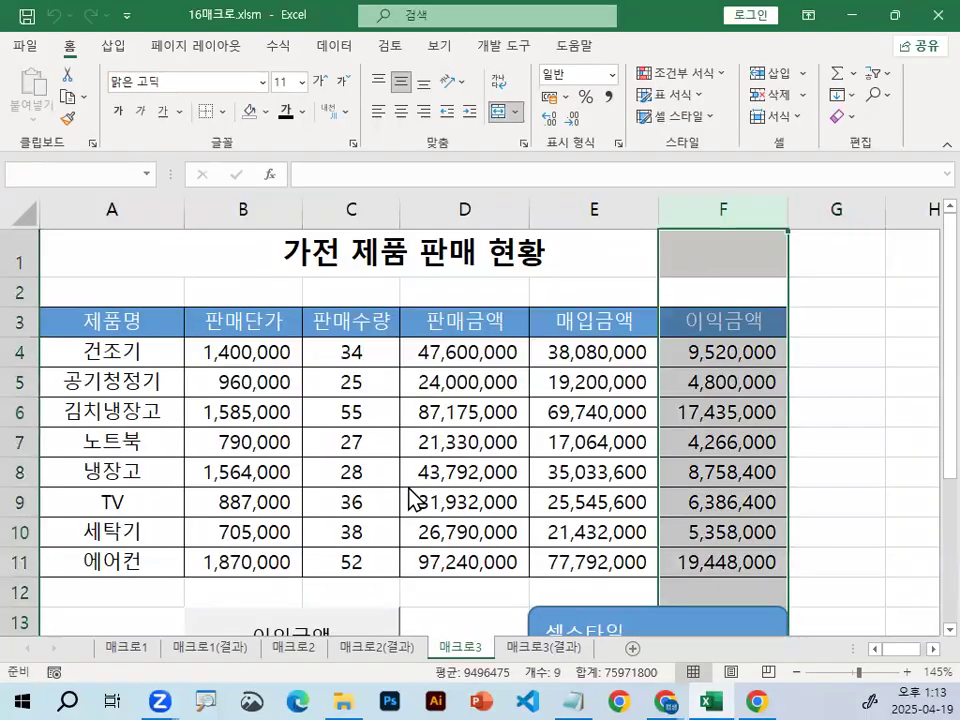
{"action": "left_click", "coordinate": [507, 388]}
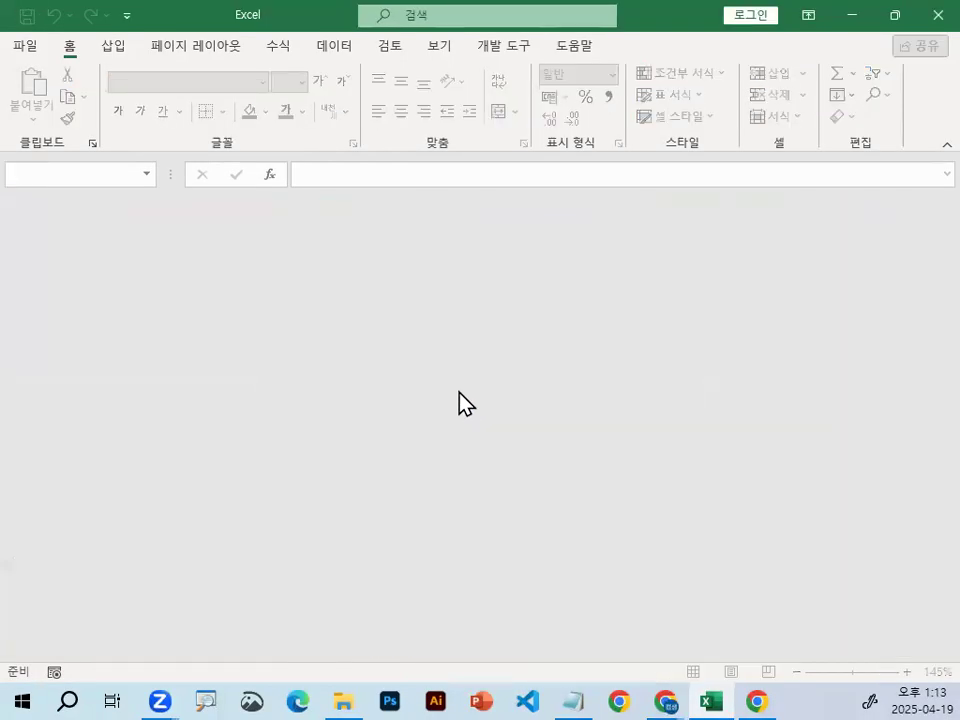
Open the workbook 17차트.xlsm from the 이론 folder and select the empty cell H13 on the 차트1 sheet
{"action": "left_click", "coordinate": [24, 46]}
{"action": "left_click", "coordinate": [70, 172]}
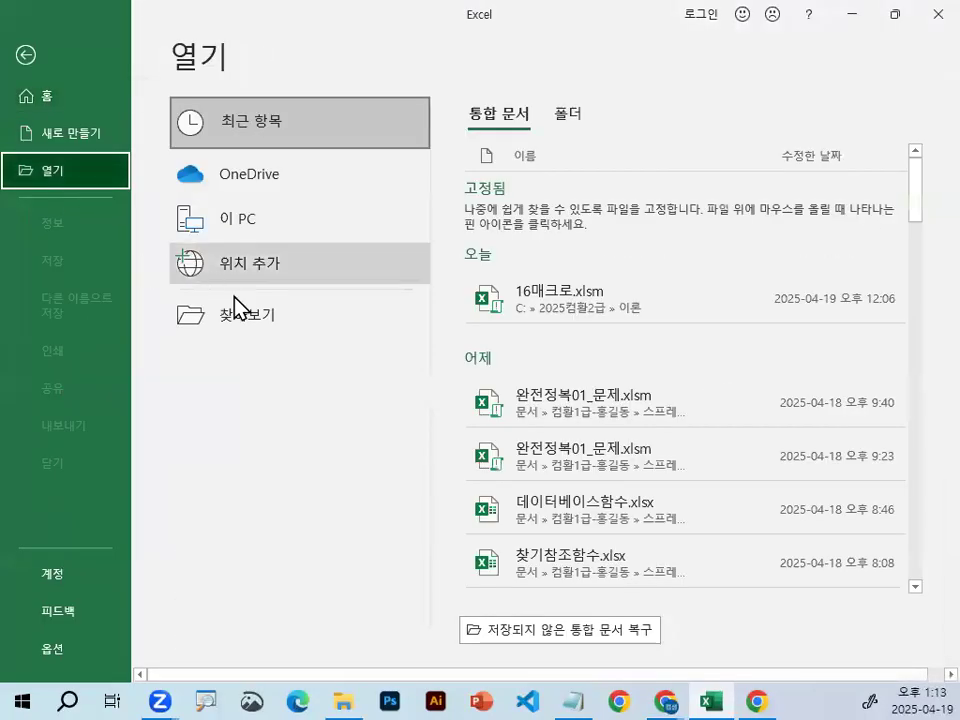
{"action": "left_click", "coordinate": [253, 320]}
{"action": "scroll", "coordinate": [343, 390], "scroll_direction": "down", "scroll_amount": 2}
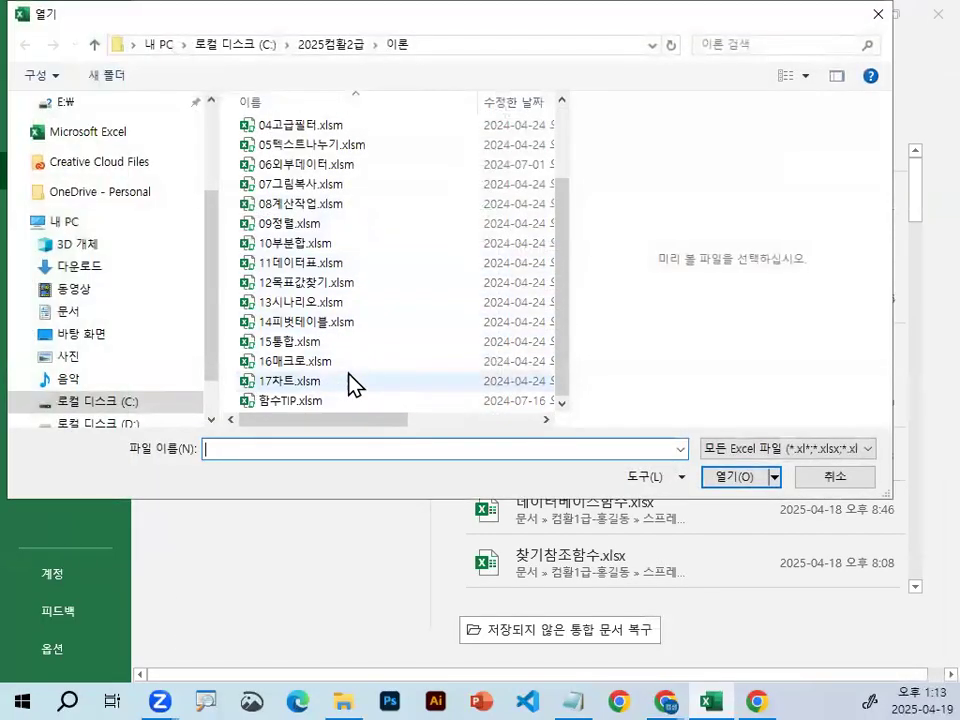
{"action": "double_click", "coordinate": [339, 378]}
{"action": "left_click", "coordinate": [722, 470]}
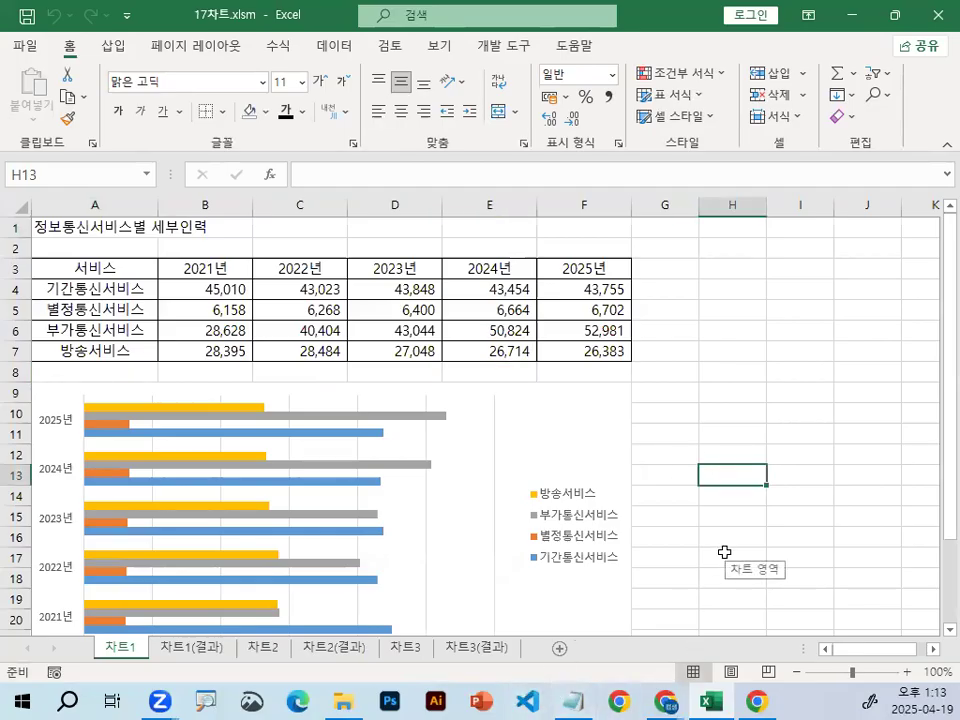
Switch to the Notepad class notes, read the function section, and return to the 17차트.xlsm workbook
{"action": "left_click", "coordinate": [572, 690]}
{"action": "scroll", "coordinate": [487, 566], "scroll_direction": "down", "scroll_amount": 3}
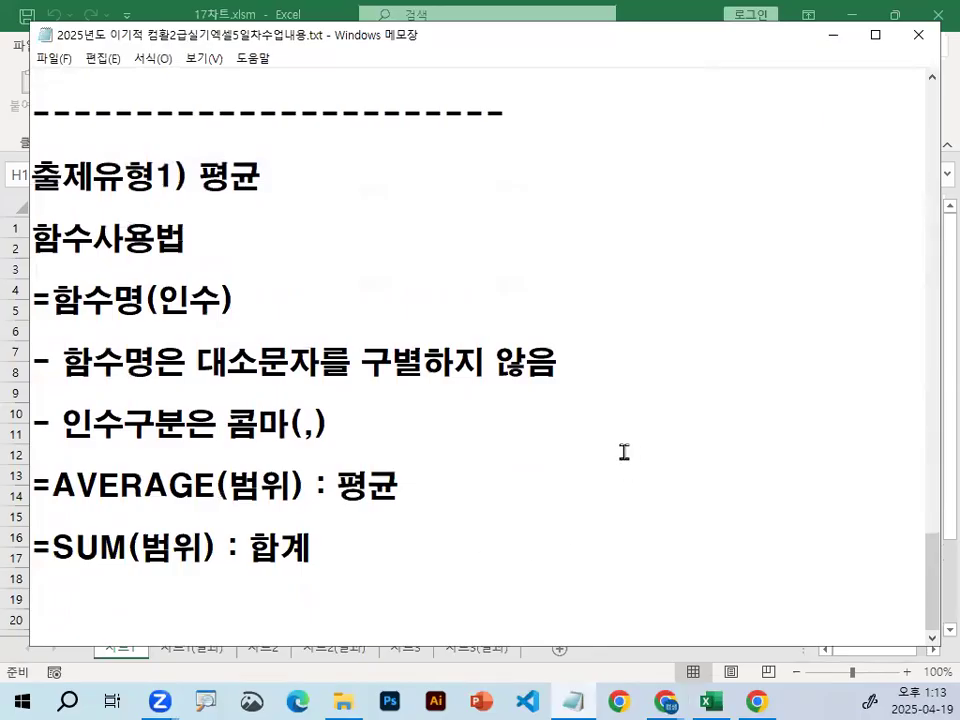
{"action": "left_click", "coordinate": [834, 35]}
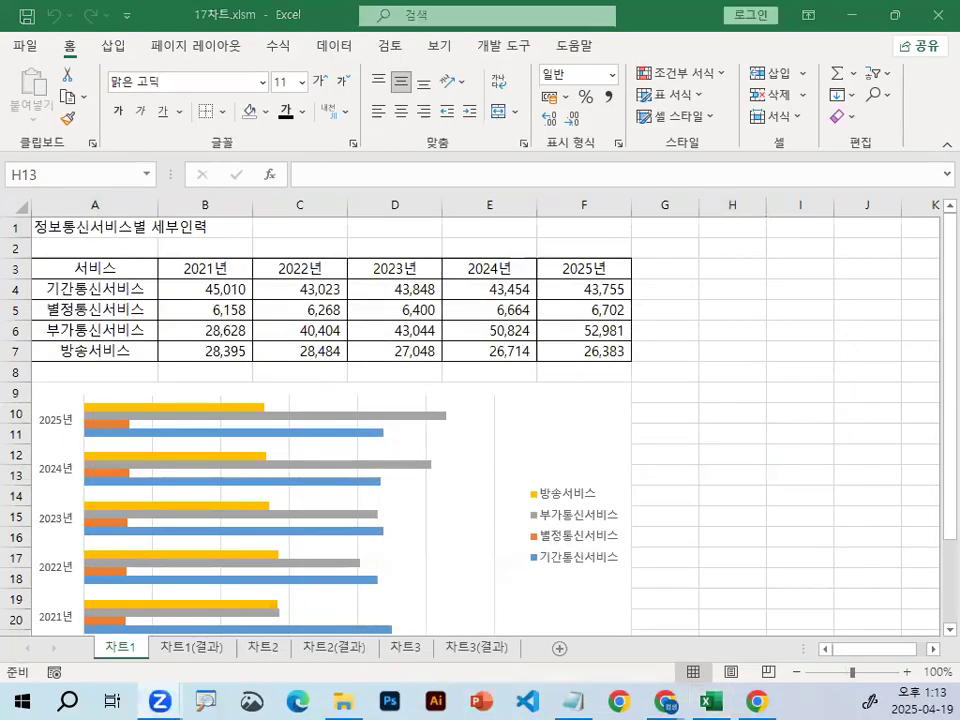
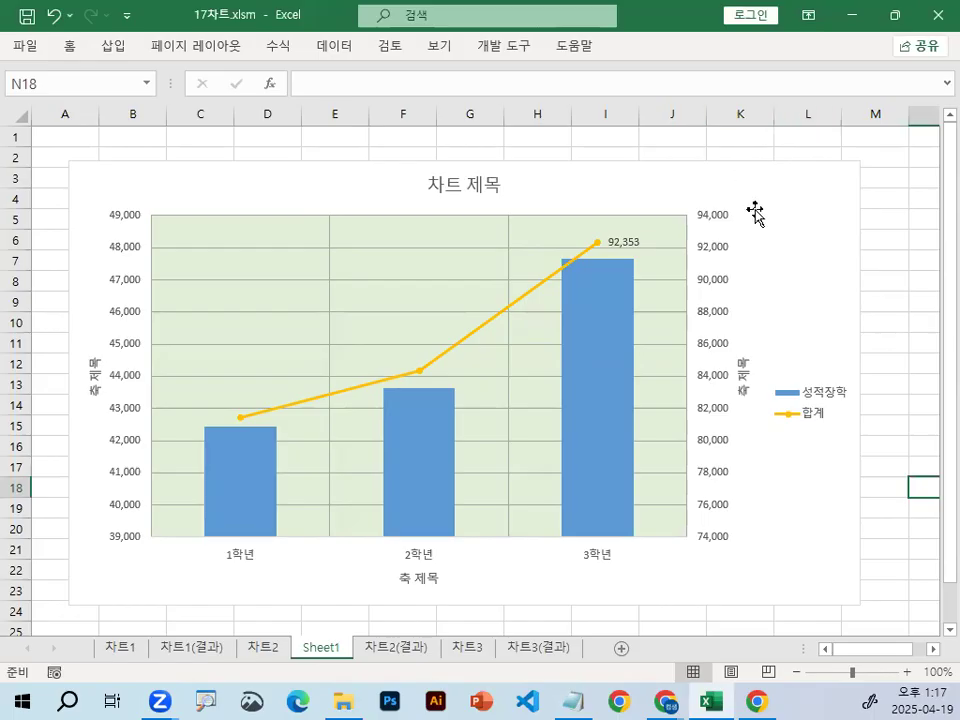
Select the chart area of the column and line combo chart on Sheet1 to identify the whole chart
{"action": "left_click", "coordinate": [805, 215]}
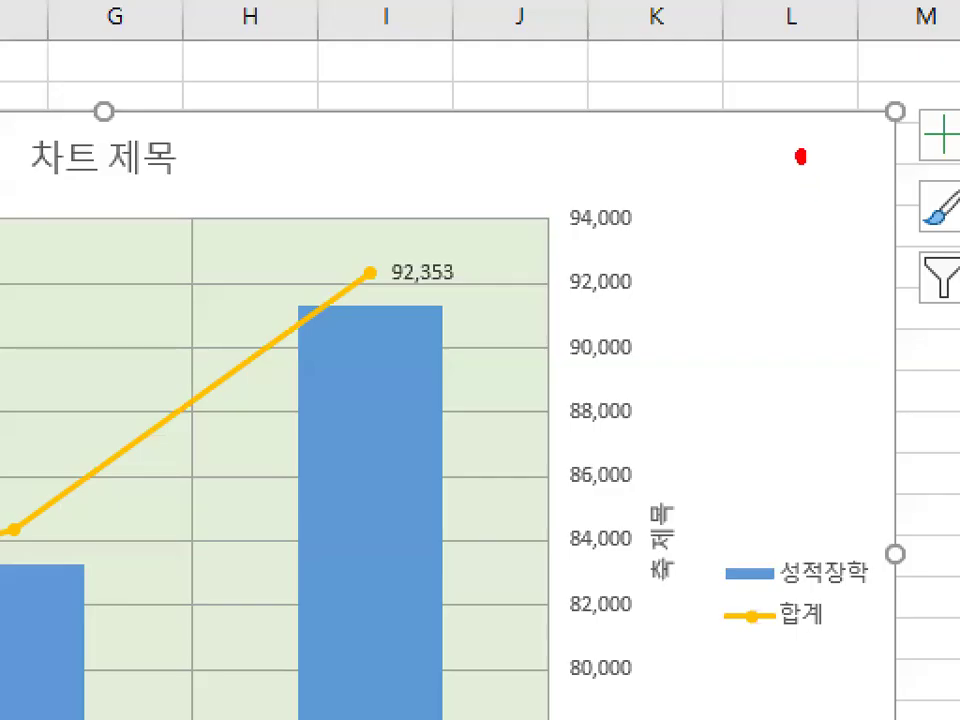
{"action": "mouse_move", "coordinate": [800, 157]}
{"action": "left_mouse_down"}
{"action": "mouse_move", "coordinate": [797, 202]}
{"action": "mouse_move", "coordinate": [828, 218]}
{"action": "mouse_move", "coordinate": [763, 180]}
{"action": "mouse_move", "coordinate": [852, 185]}
{"action": "left_mouse_up"}
{"action": "left_click", "coordinate": [827, 203]}
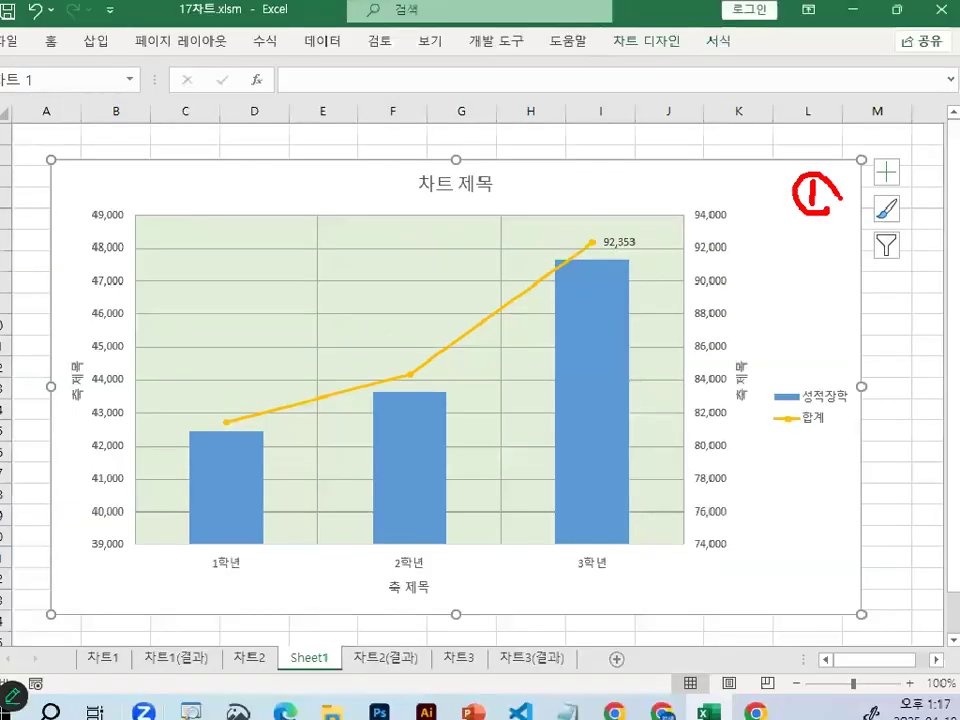
{"action": "key", "text": "Escape"}
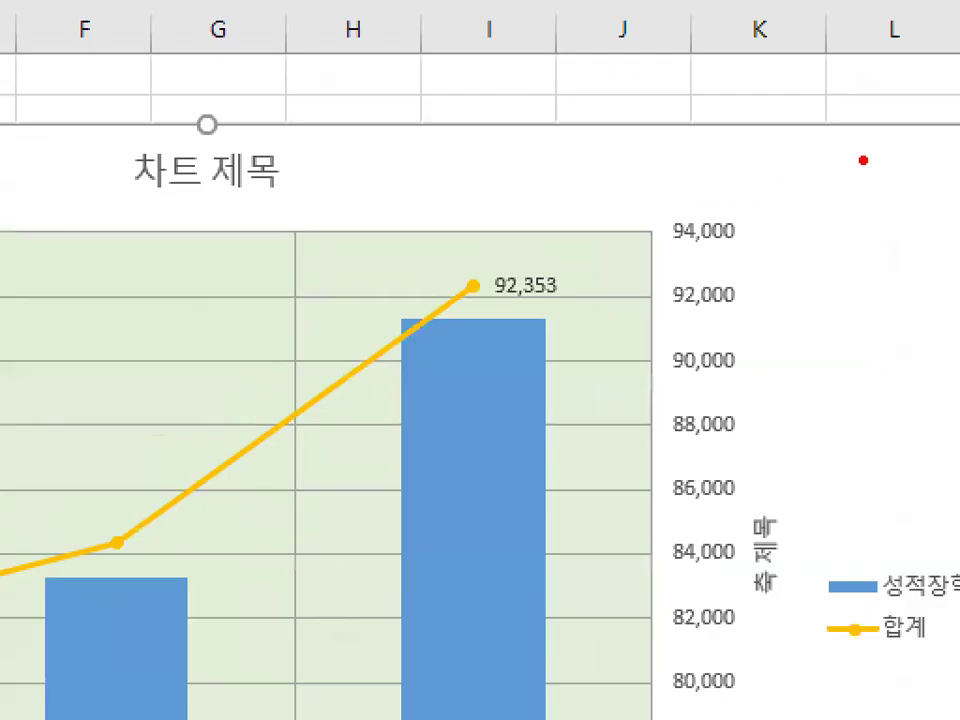
{"action": "left_click_drag", "start_coordinate": [863, 160], "coordinate": [958, 58]}
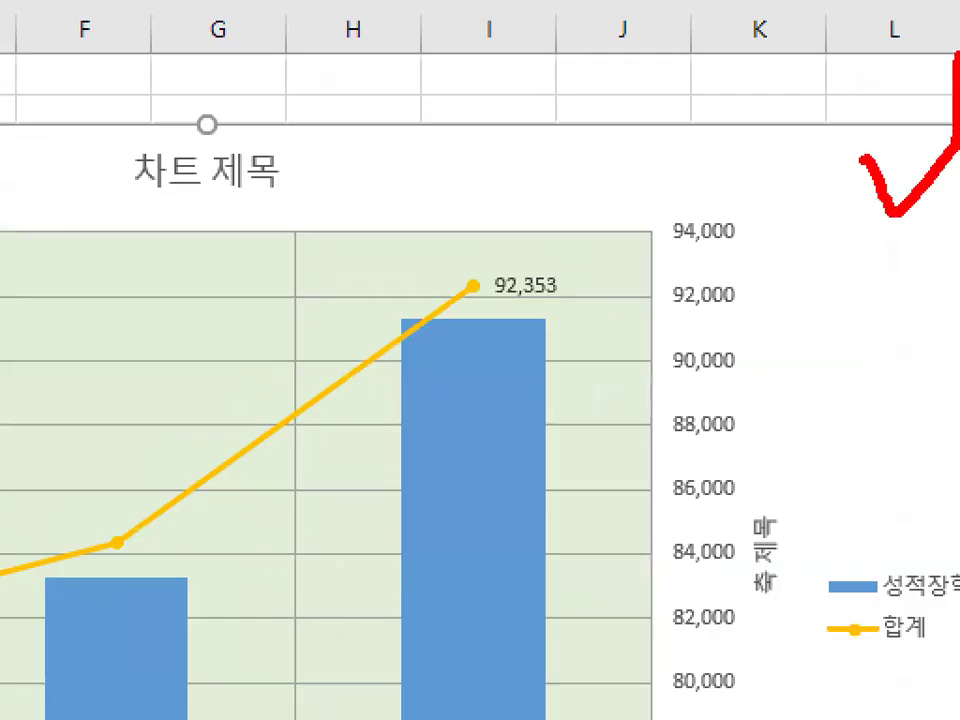
{"action": "key", "text": "Escape"}
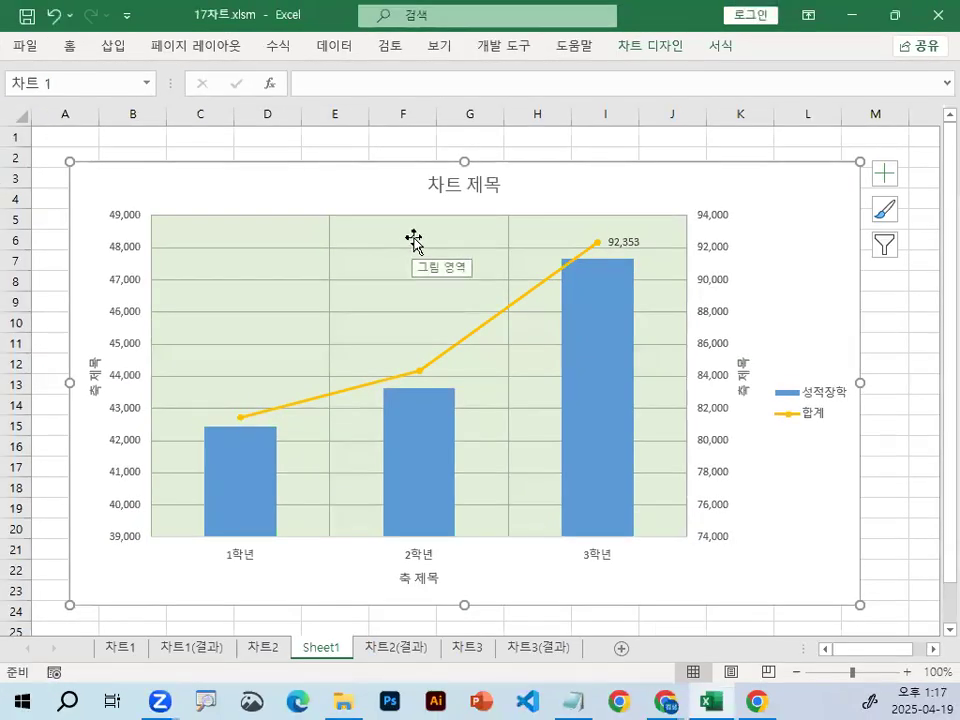
Select the chart's plot area (그림 영역) and outline it and the whole chart with the rectangle screen pen
{"action": "left_click", "coordinate": [416, 232]}
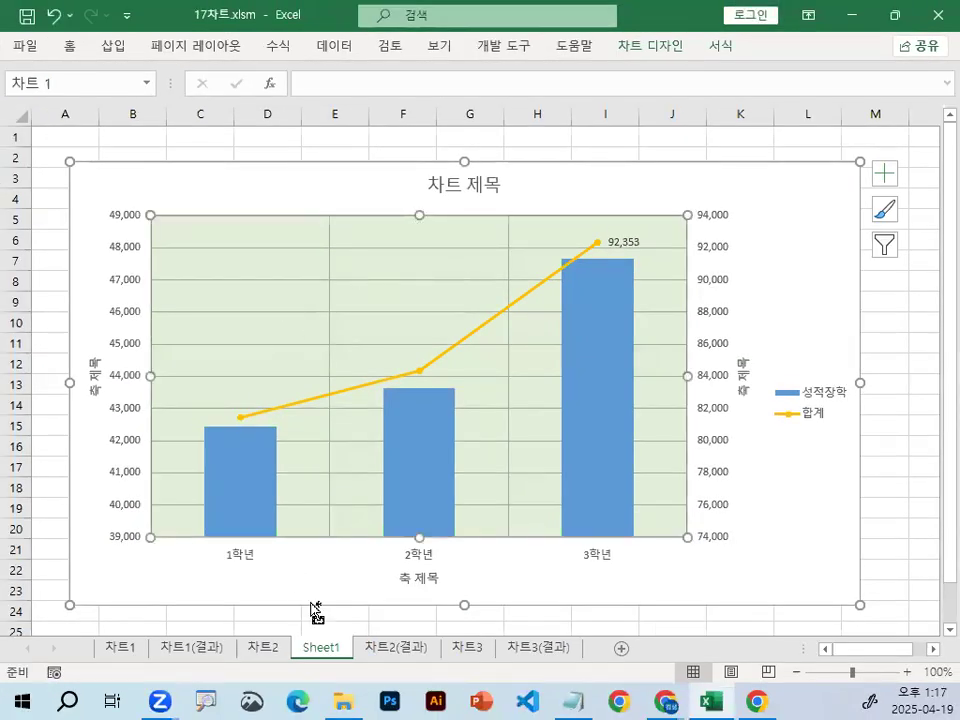
{"action": "right_click", "coordinate": [321, 442]}
{"action": "mouse_move", "coordinate": [375, 488]}
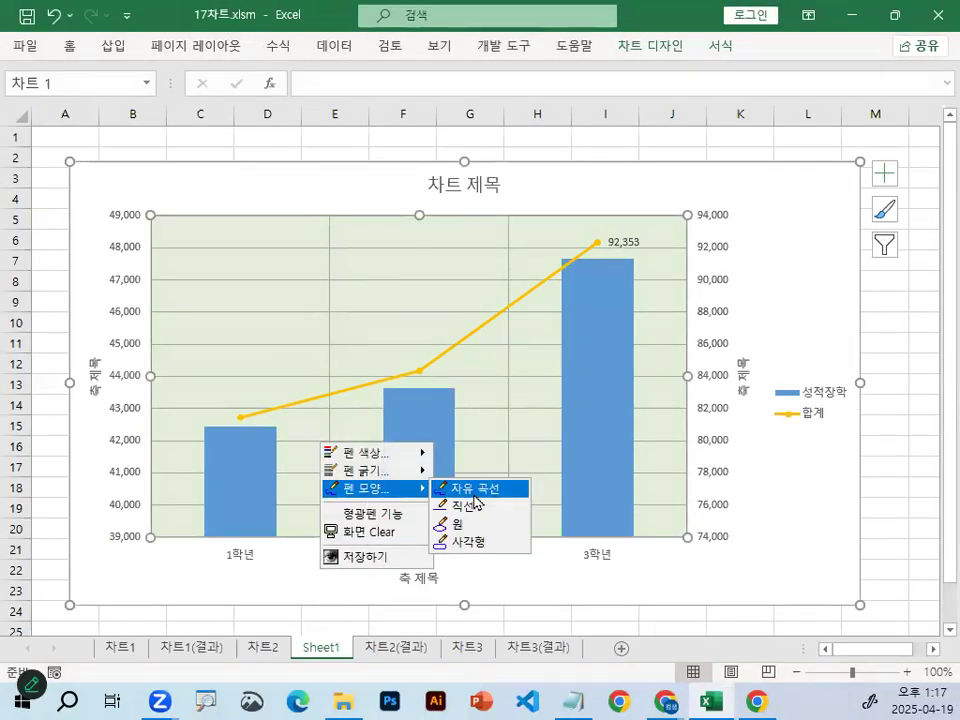
{"action": "left_click", "coordinate": [489, 540]}
{"action": "left_click_drag", "start_coordinate": [150, 216], "coordinate": [688, 533]}
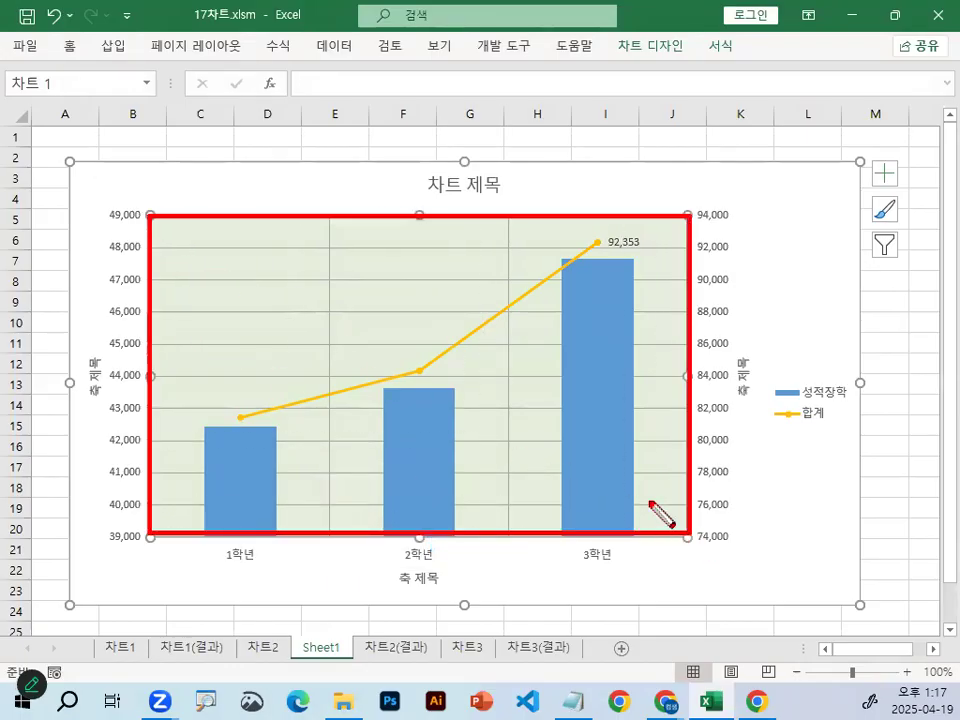
{"action": "left_click_drag", "start_coordinate": [67, 162], "coordinate": [860, 610]}
{"action": "key", "text": "Escape"}
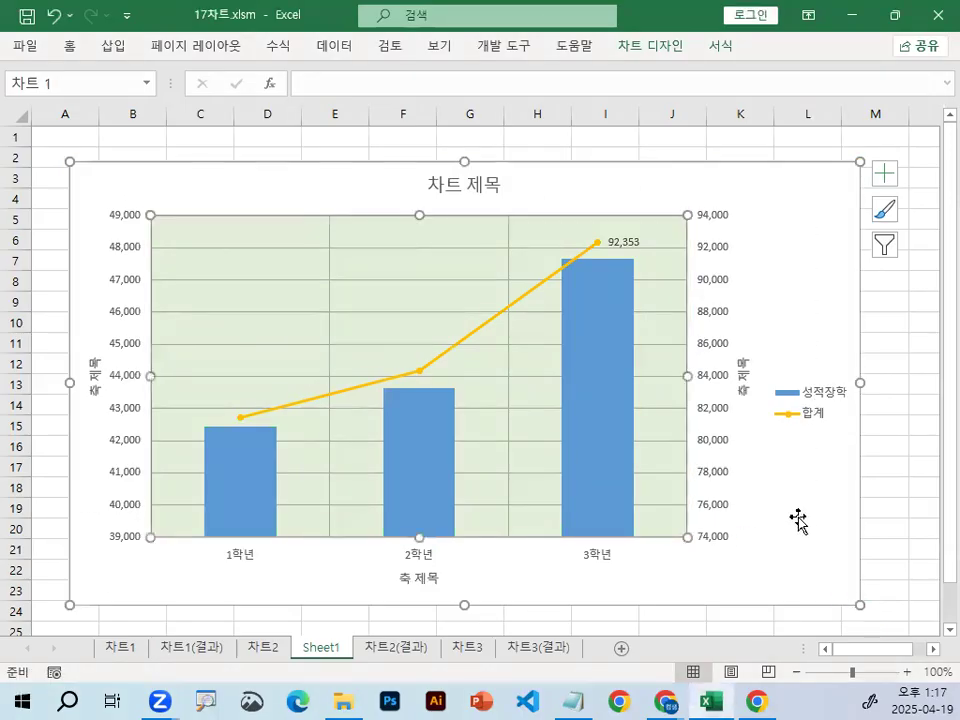
Select the chart title (차트 제목) above the plot area to identify it
{"action": "left_click", "coordinate": [472, 186]}
{"action": "mouse_move", "coordinate": [465, 152]}
{"action": "left_mouse_down"}
{"action": "mouse_move", "coordinate": [490, 210]}
{"action": "mouse_move", "coordinate": [547, 168]}
{"action": "left_mouse_up"}
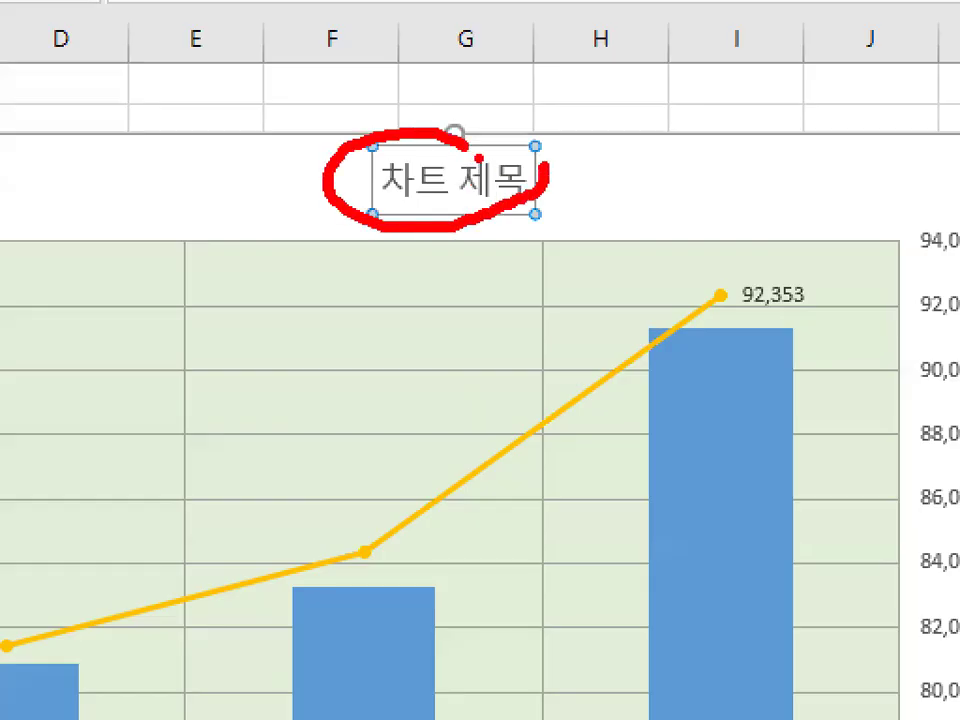
{"action": "left_click_drag", "start_coordinate": [426, 166], "coordinate": [503, 86]}
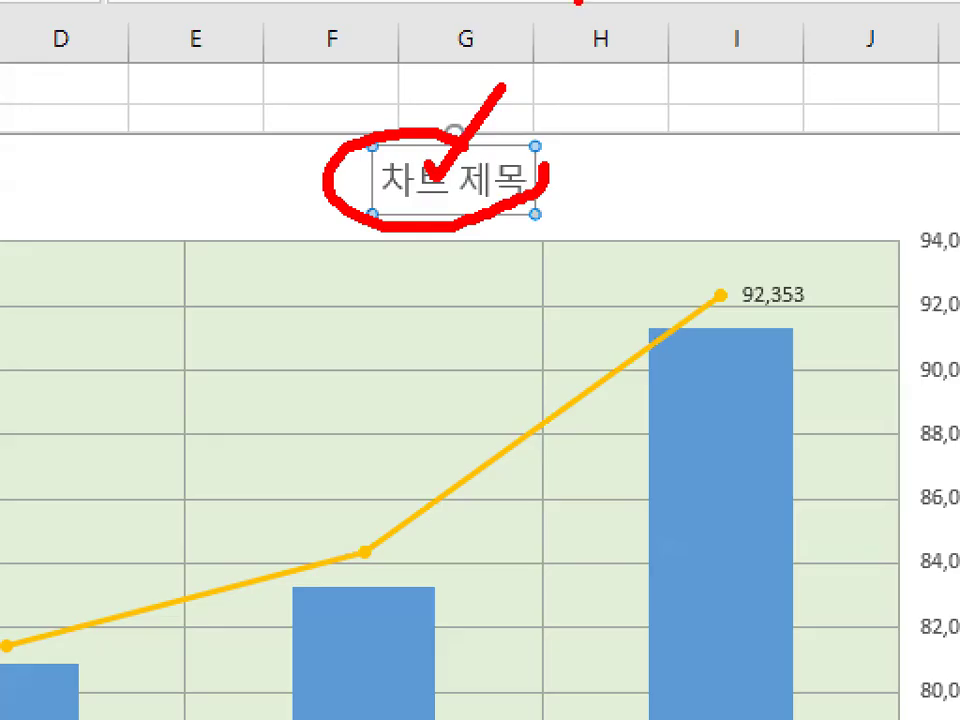
{"action": "key", "text": "Escape"}
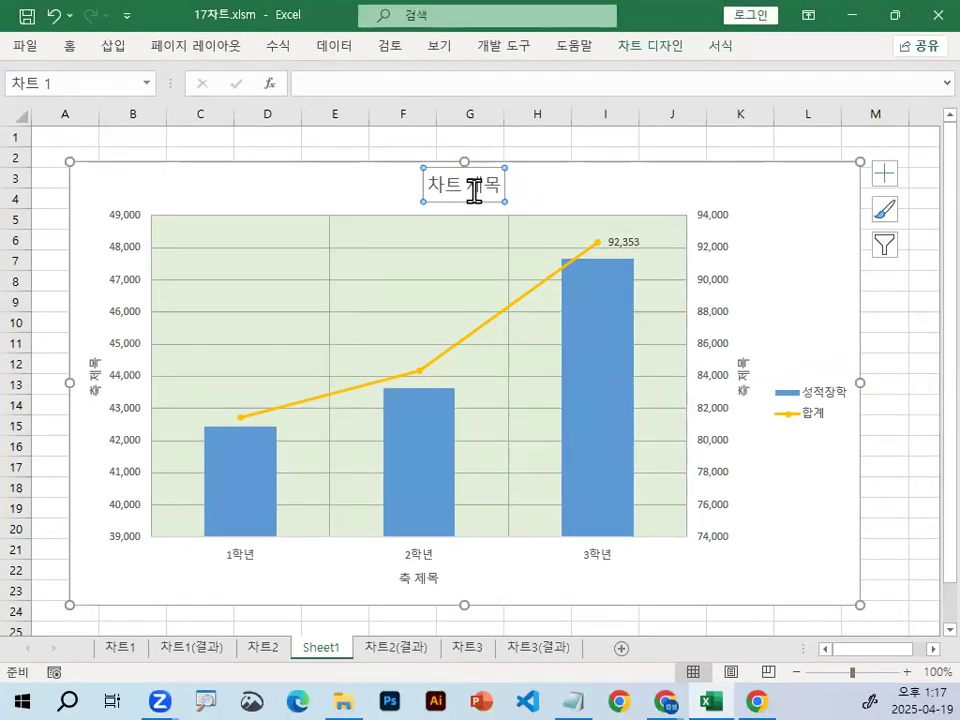
Select the primary vertical axis (기본 세로 축) of the Sheet1 chart and mark it with a circled 4 using the screen pen
{"action": "left_click", "coordinate": [121, 313]}
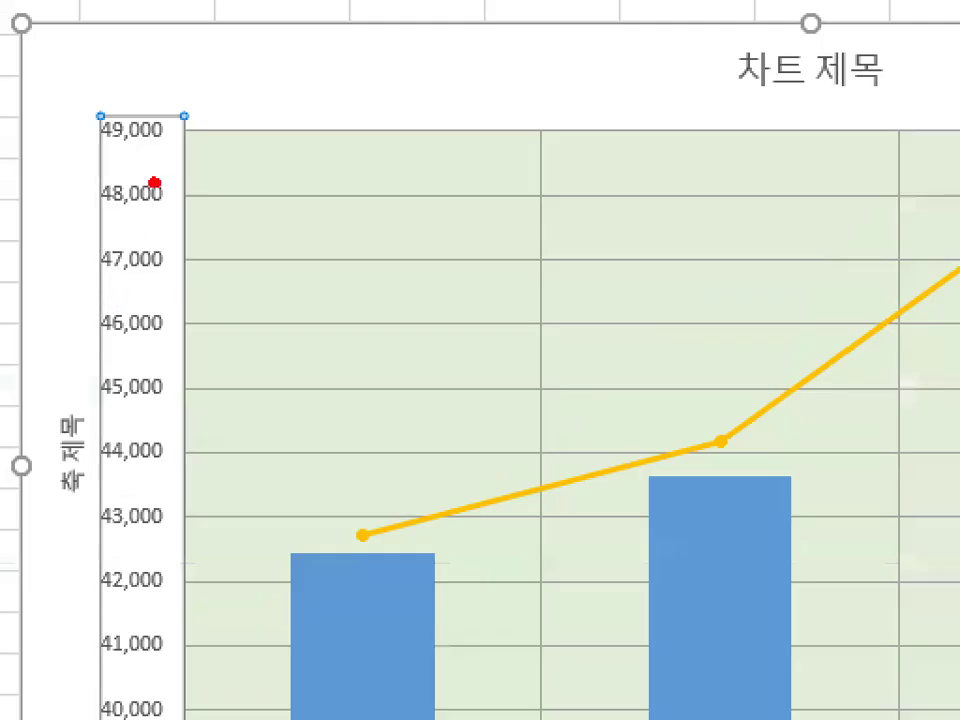
{"action": "mouse_move", "coordinate": [139, 240]}
{"action": "left_mouse_down"}
{"action": "mouse_move", "coordinate": [119, 270]}
{"action": "mouse_move", "coordinate": [145, 270]}
{"action": "left_mouse_up"}
{"action": "mouse_move", "coordinate": [135, 239]}
{"action": "left_mouse_down"}
{"action": "mouse_move", "coordinate": [135, 287]}
{"action": "mouse_move", "coordinate": [150, 287]}
{"action": "left_mouse_up"}
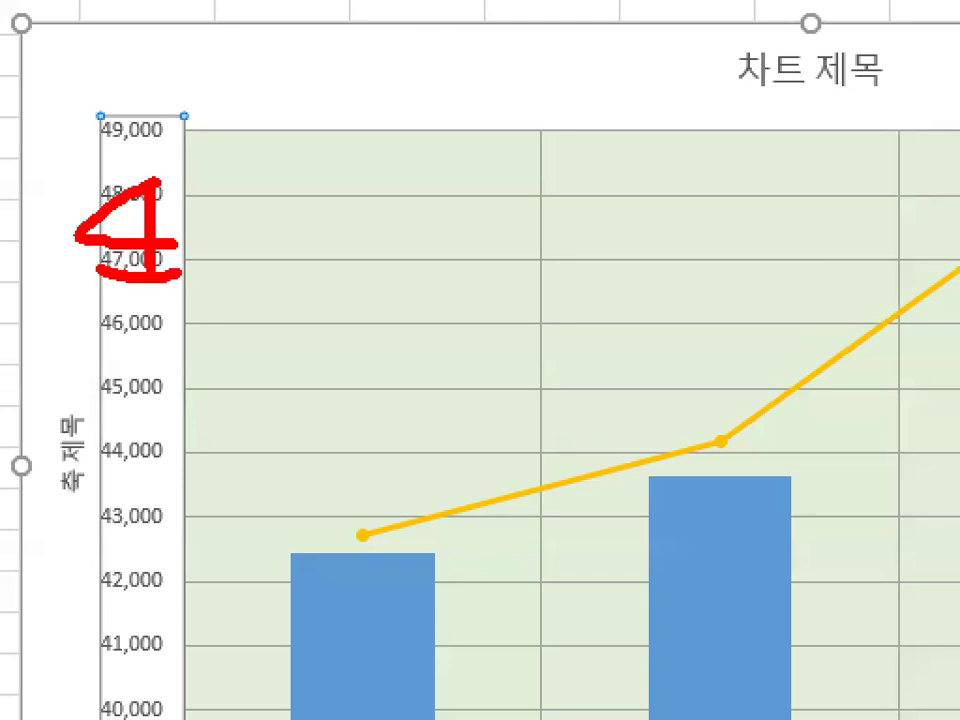
{"action": "left_click_drag", "start_coordinate": [152, 180], "coordinate": [195, 232]}
{"action": "key", "text": "Escape"}
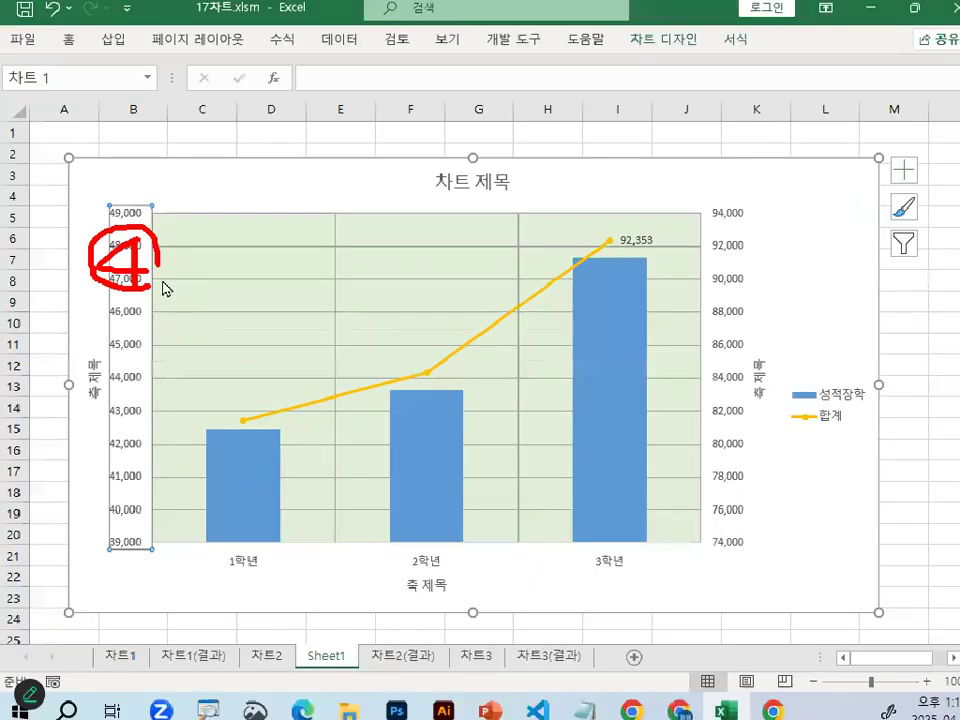
{"action": "key", "text": "ctrl+1"}
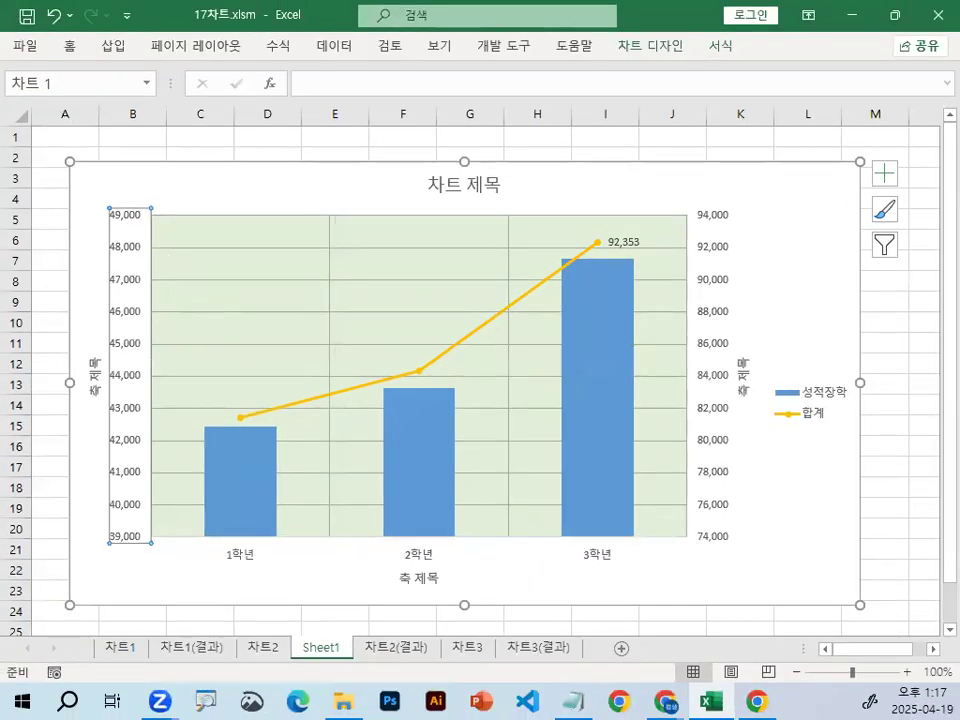
Circle the upper values of the secondary vertical axis and of the primary vertical axis with the screen pen to compare them
{"action": "left_click", "coordinate": [730, 243]}
{"action": "mouse_move", "coordinate": [755, 278]}
{"action": "left_mouse_down"}
{"action": "mouse_move", "coordinate": [680, 296]}
{"action": "mouse_move", "coordinate": [812, 240]}
{"action": "left_mouse_up"}
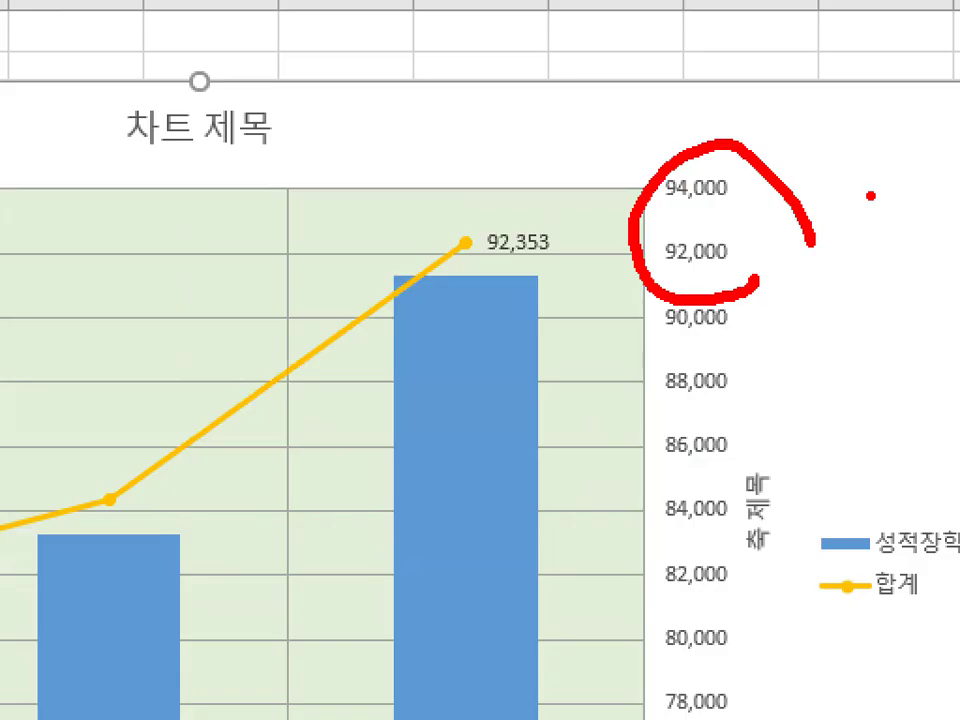
{"action": "key", "text": "Escape"}
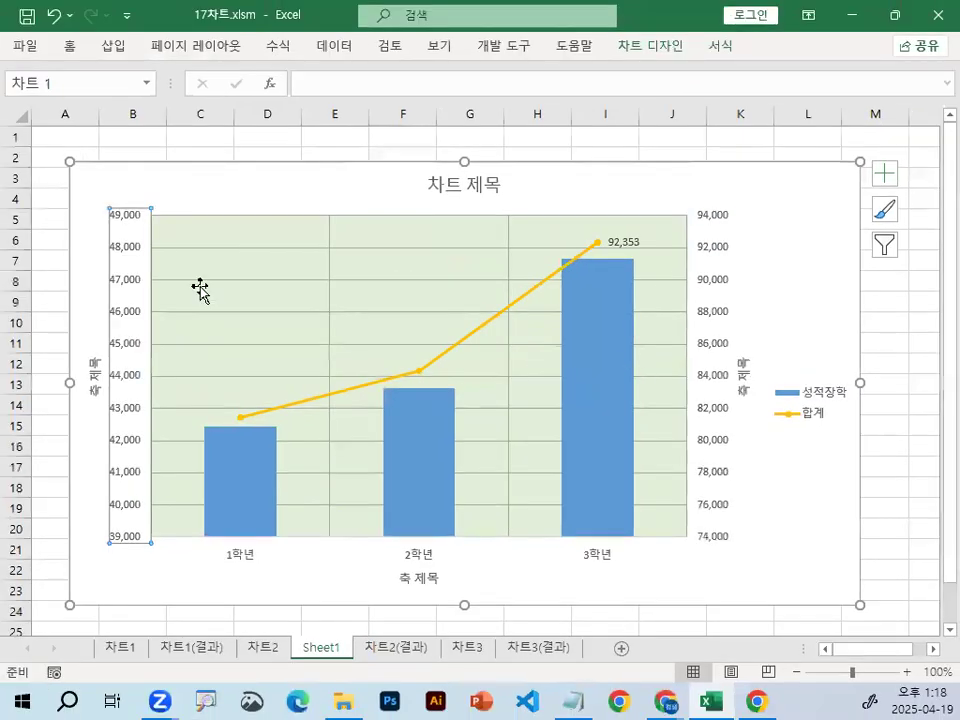
{"action": "key", "text": "ctrl+1"}
{"action": "left_click", "coordinate": [162, 234]}
{"action": "mouse_move", "coordinate": [224, 205]}
{"action": "left_mouse_down"}
{"action": "mouse_move", "coordinate": [75, 189]}
{"action": "mouse_move", "coordinate": [197, 216]}
{"action": "left_mouse_up"}
{"action": "key", "text": "Escape"}
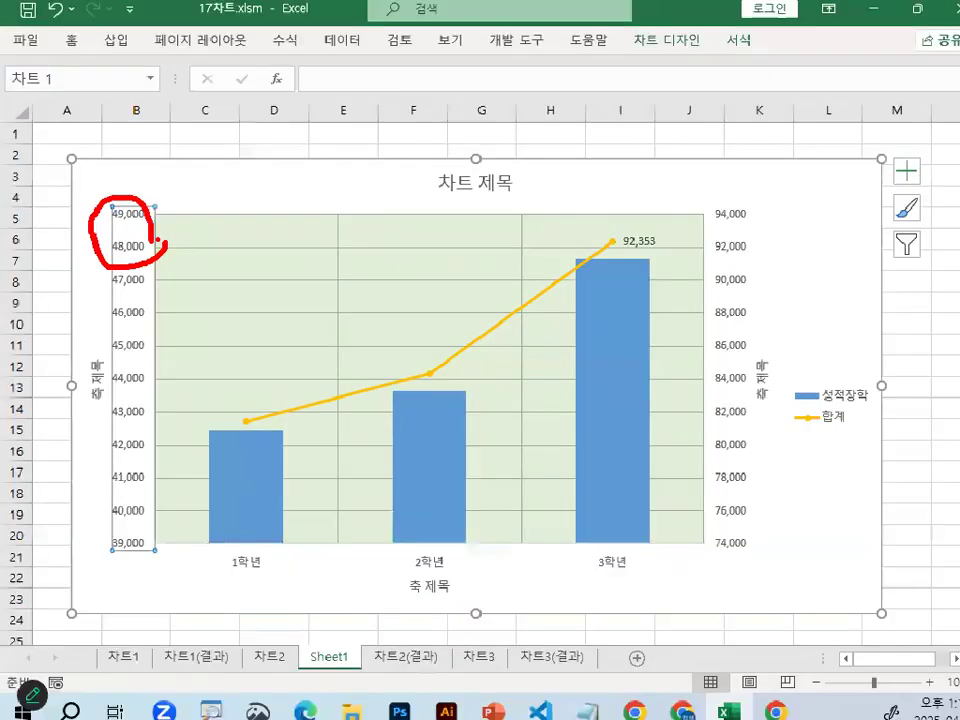
Switch to the Notepad class notes and highlight 기본세로(값)축 in the 차트구성요소 section to read the axis names
{"action": "left_click", "coordinate": [573, 700]}
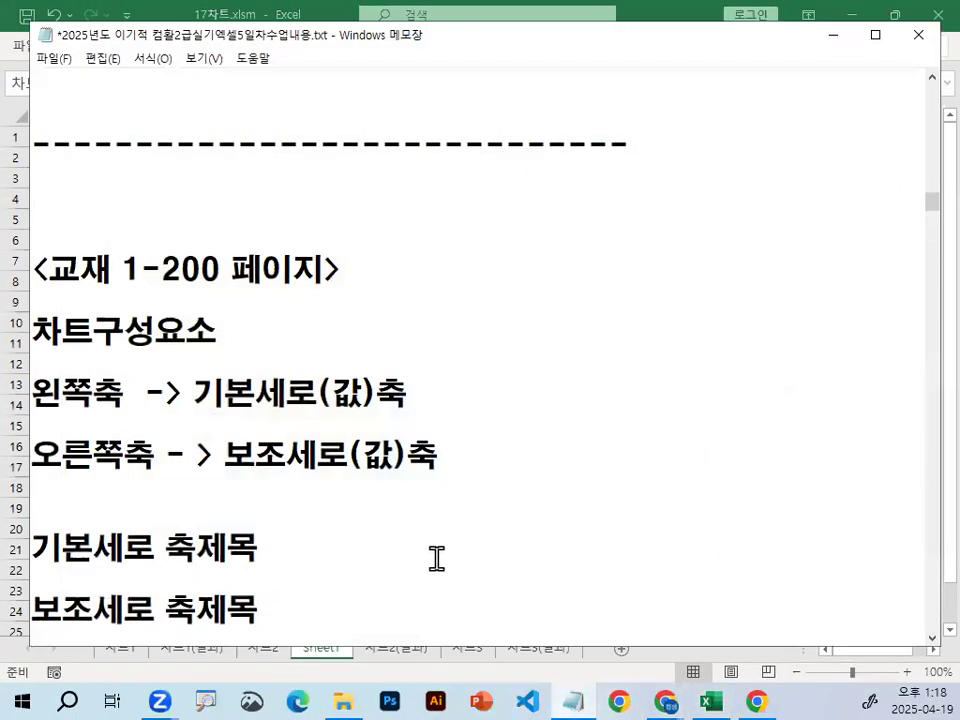
{"action": "scroll", "coordinate": [404, 548], "scroll_direction": "down", "scroll_amount": 1}
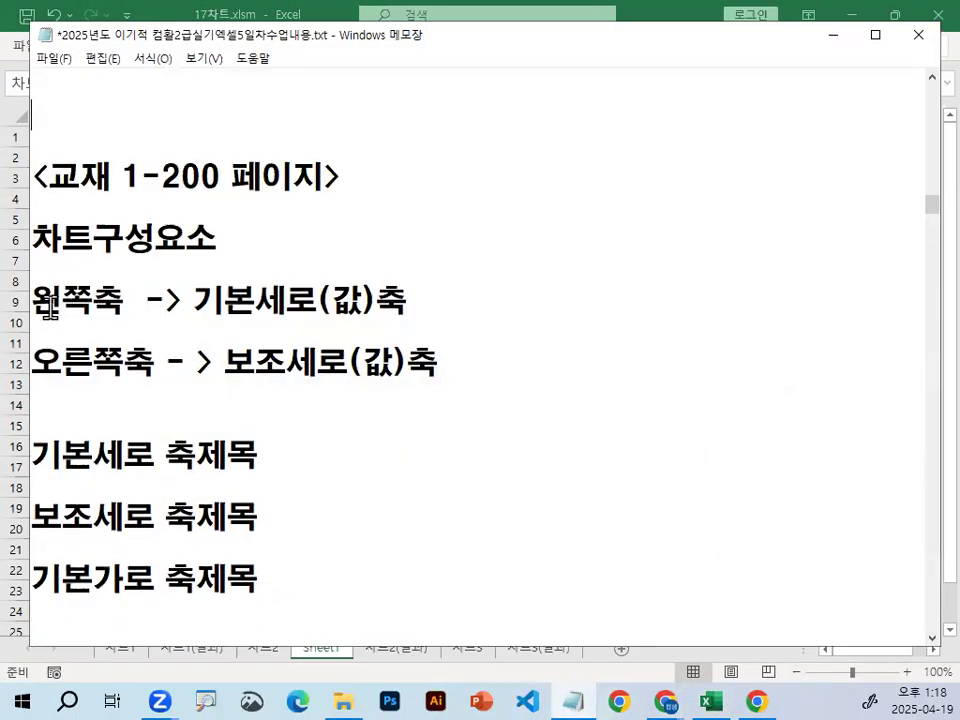
{"action": "left_click_drag", "start_coordinate": [193, 300], "coordinate": [372, 300]}
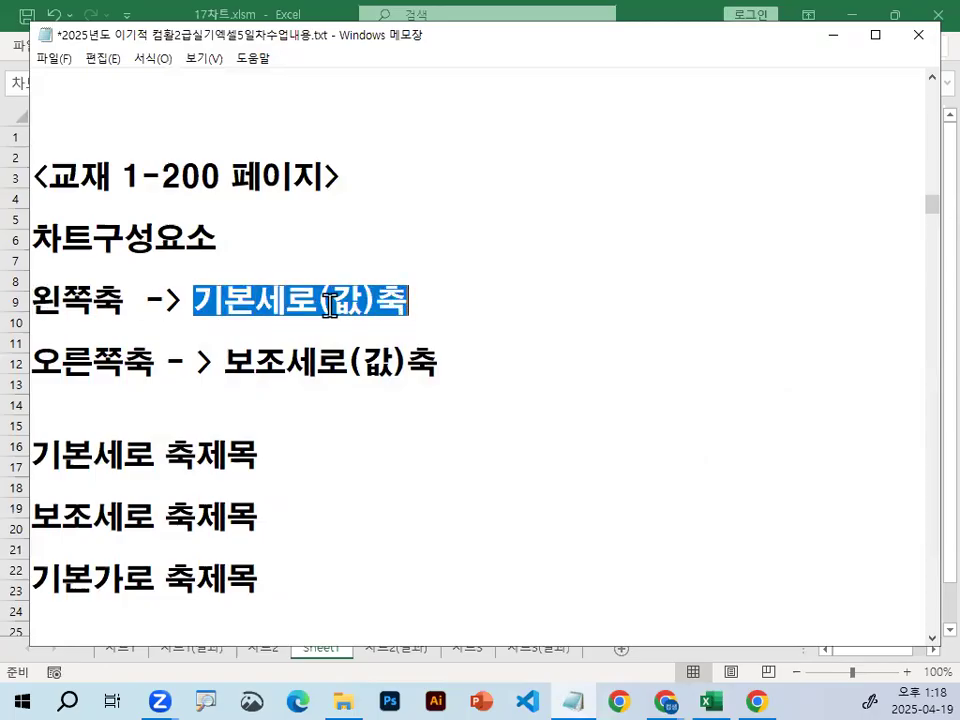
{"action": "double_click", "coordinate": [346, 300]}
{"action": "scroll", "coordinate": [399, 374], "scroll_direction": "down", "scroll_amount": 1}
{"action": "left_click_drag", "start_coordinate": [194, 208], "coordinate": [332, 208]}
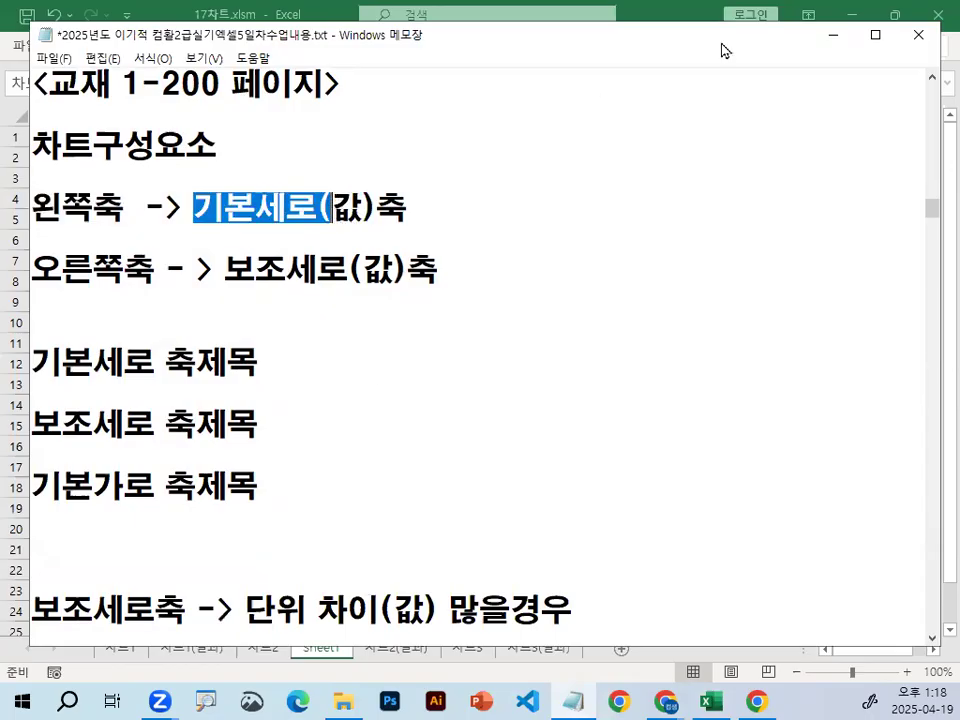
Return to the 17차트.xlsm chart and mark the primary and secondary vertical axes with the screen pen
{"action": "left_click", "coordinate": [838, 40]}
{"action": "mouse_move", "coordinate": [746, 285]}
{"action": "left_mouse_down"}
{"action": "mouse_move", "coordinate": [747, 262]}
{"action": "mouse_move", "coordinate": [742, 288]}
{"action": "left_mouse_up"}
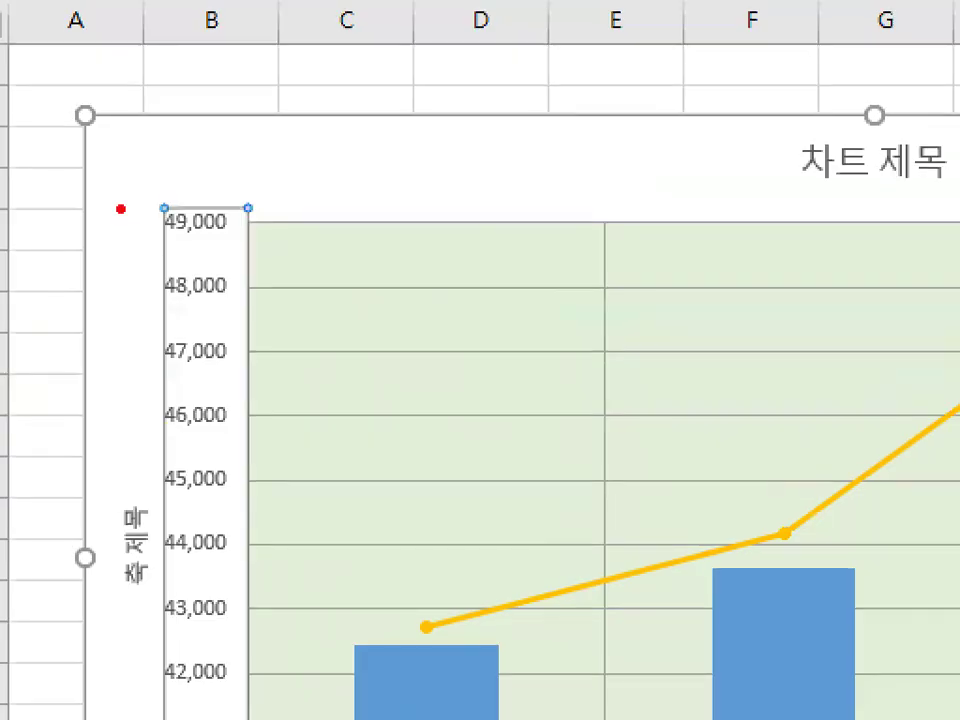
{"action": "left_click_drag", "start_coordinate": [141, 235], "coordinate": [96, 196]}
{"action": "left_click_drag", "start_coordinate": [258, 265], "coordinate": [251, 212]}
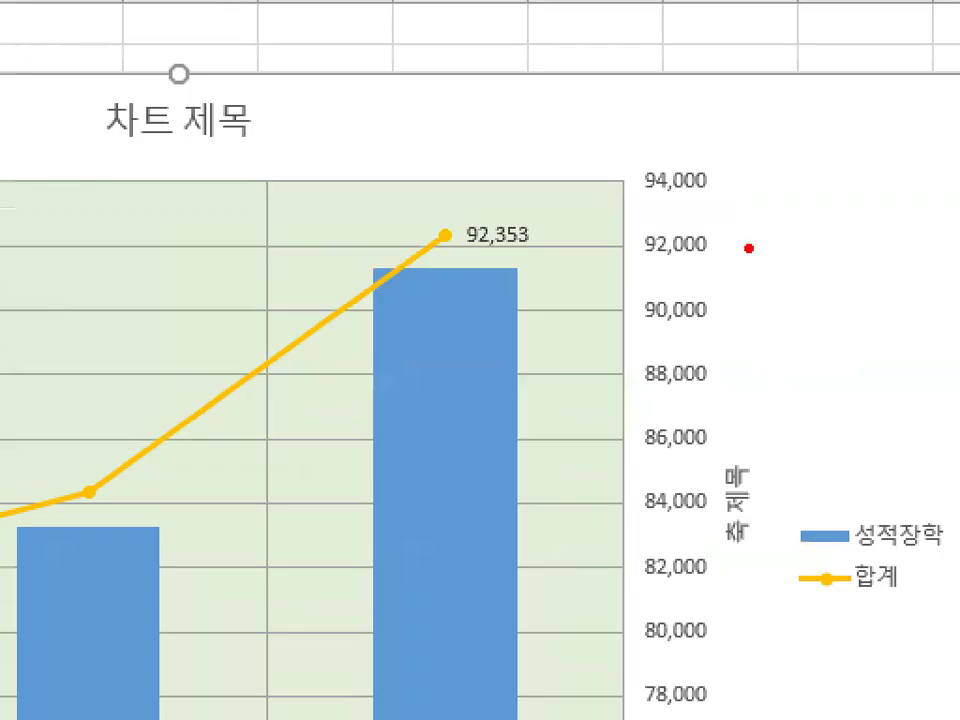
{"action": "mouse_move", "coordinate": [749, 247]}
{"action": "left_mouse_down"}
{"action": "mouse_move", "coordinate": [703, 296]}
{"action": "mouse_move", "coordinate": [654, 156]}
{"action": "mouse_move", "coordinate": [750, 253]}
{"action": "left_mouse_up"}
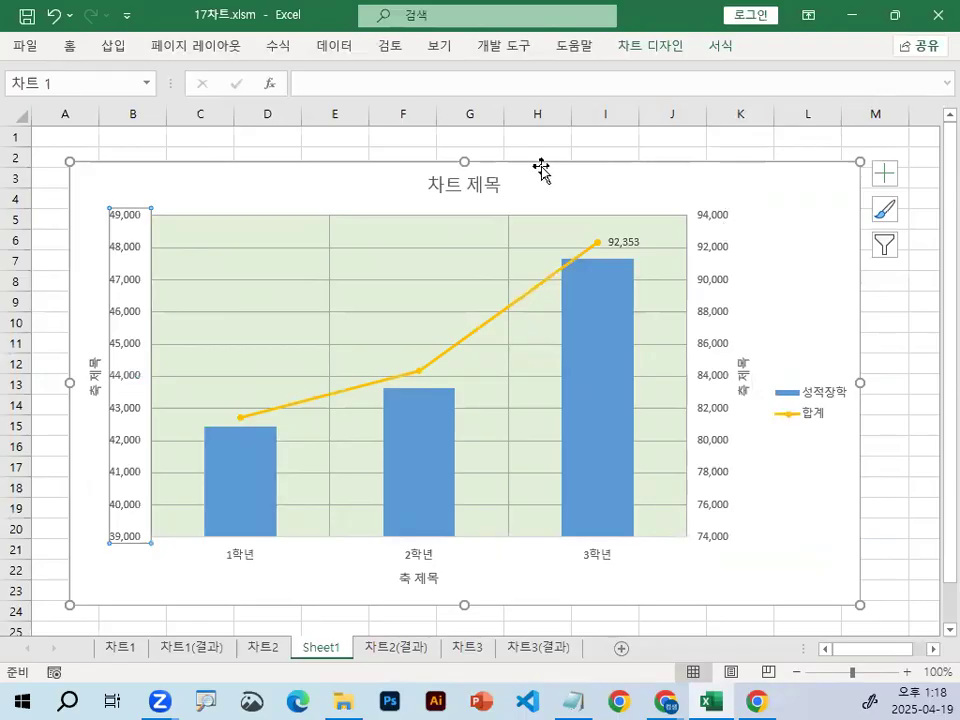
Select the primary vertical axis title, and circle the secondary axis title and both vertical axes with the screen pen
{"action": "left_click", "coordinate": [90, 385]}
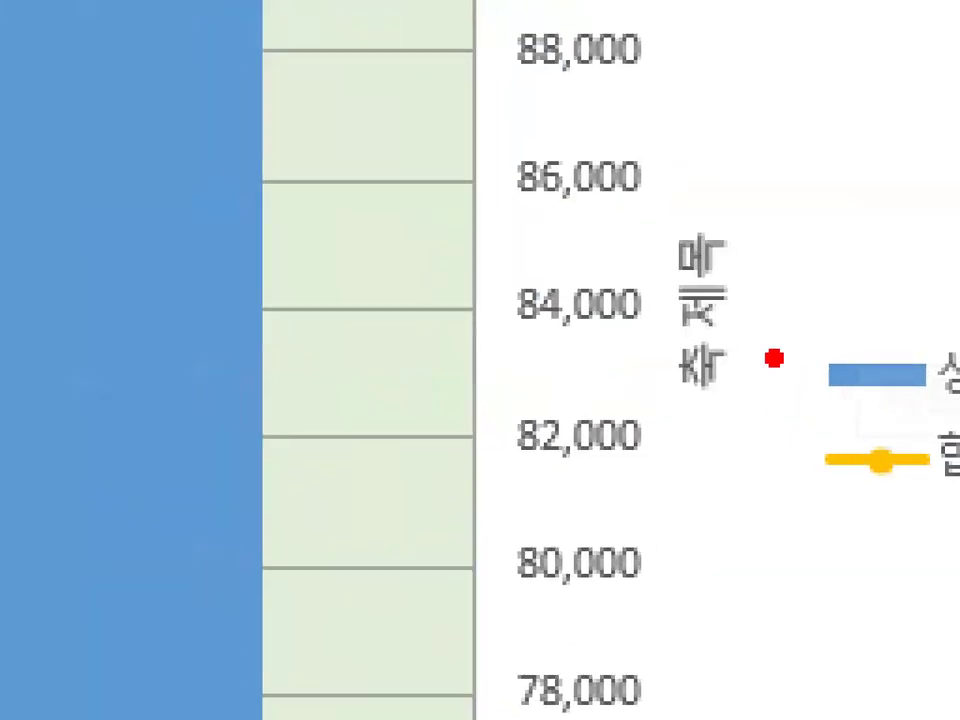
{"action": "mouse_move", "coordinate": [761, 410]}
{"action": "left_mouse_down"}
{"action": "mouse_move", "coordinate": [784, 332]}
{"action": "mouse_move", "coordinate": [789, 389]}
{"action": "left_mouse_up"}
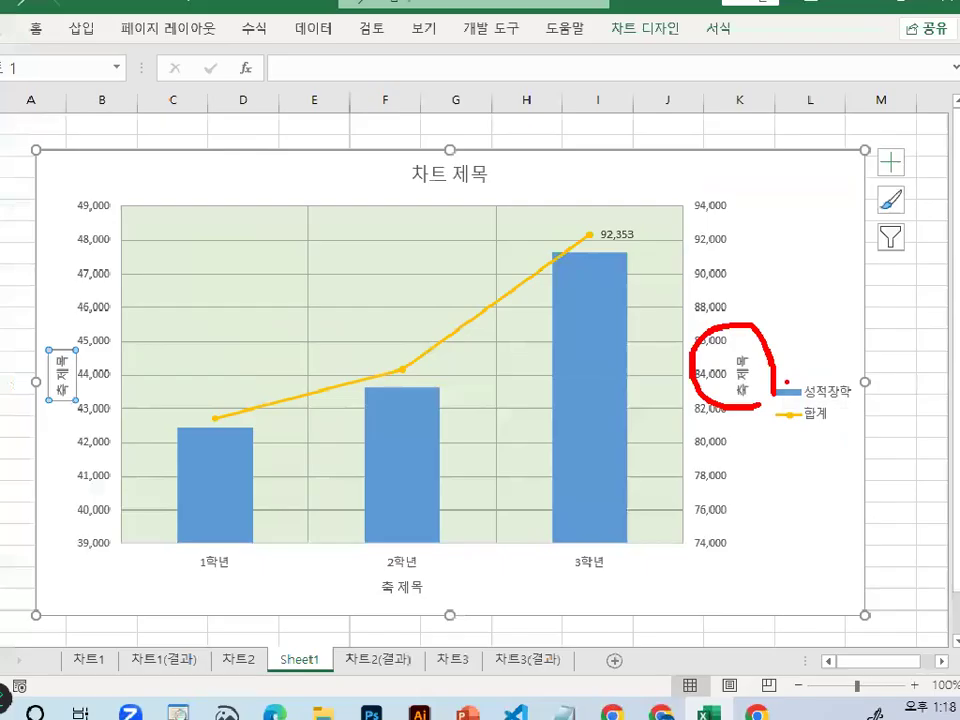
{"action": "left_click_drag", "start_coordinate": [144, 217], "coordinate": [185, 244]}
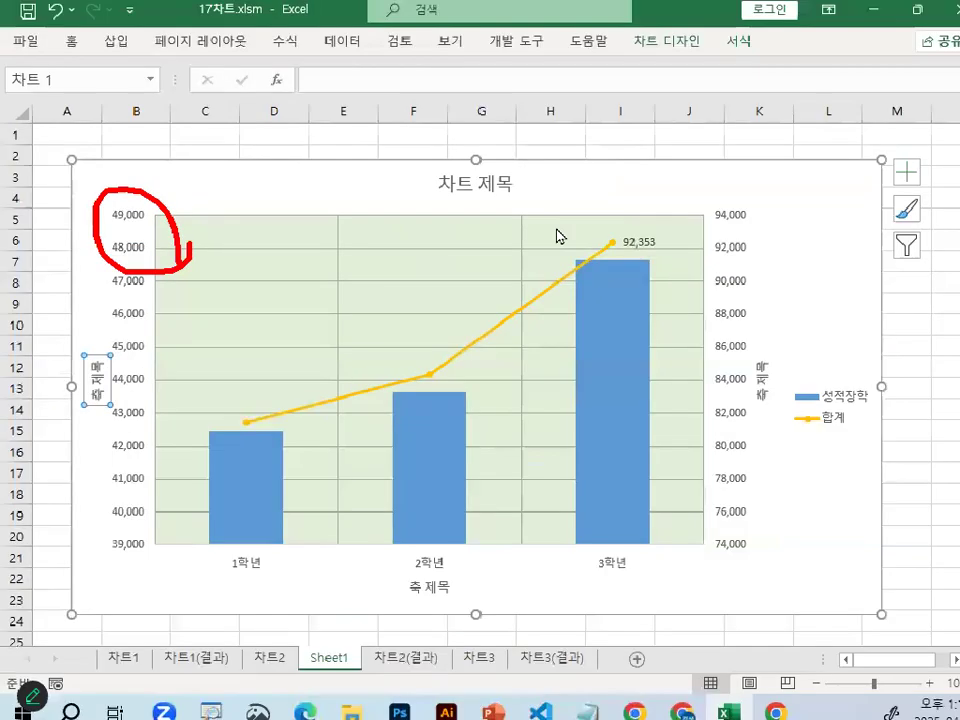
{"action": "mouse_move", "coordinate": [738, 203]}
{"action": "left_mouse_down"}
{"action": "mouse_move", "coordinate": [845, 263]}
{"action": "mouse_move", "coordinate": [750, 178]}
{"action": "left_mouse_up"}
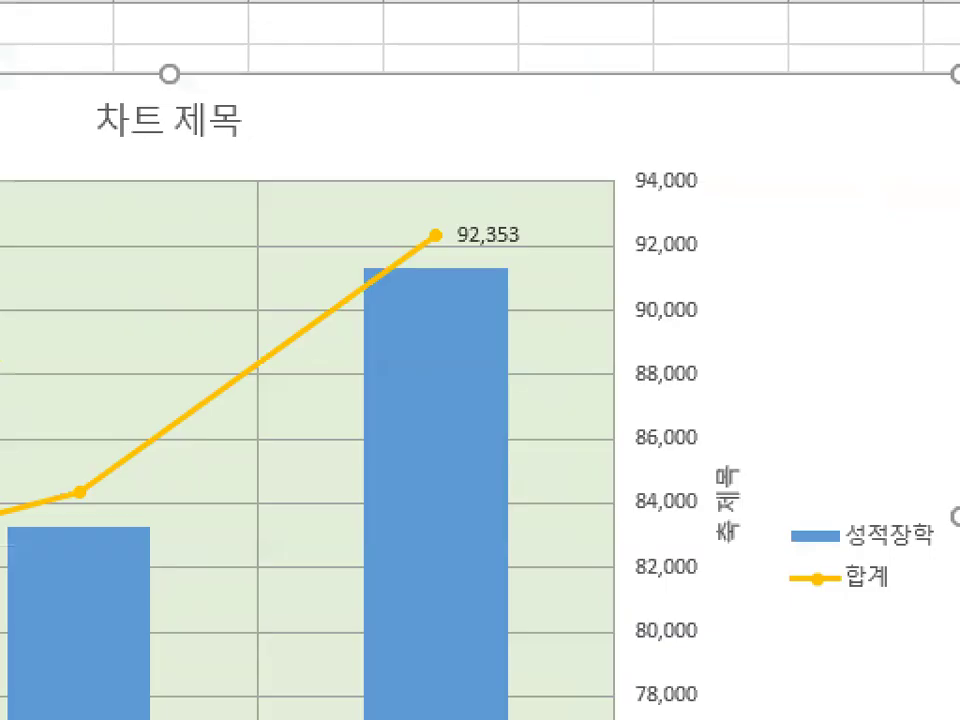
{"action": "mouse_move", "coordinate": [762, 250]}
{"action": "left_mouse_down"}
{"action": "mouse_move", "coordinate": [739, 154]}
{"action": "mouse_move", "coordinate": [766, 240]}
{"action": "left_mouse_up"}
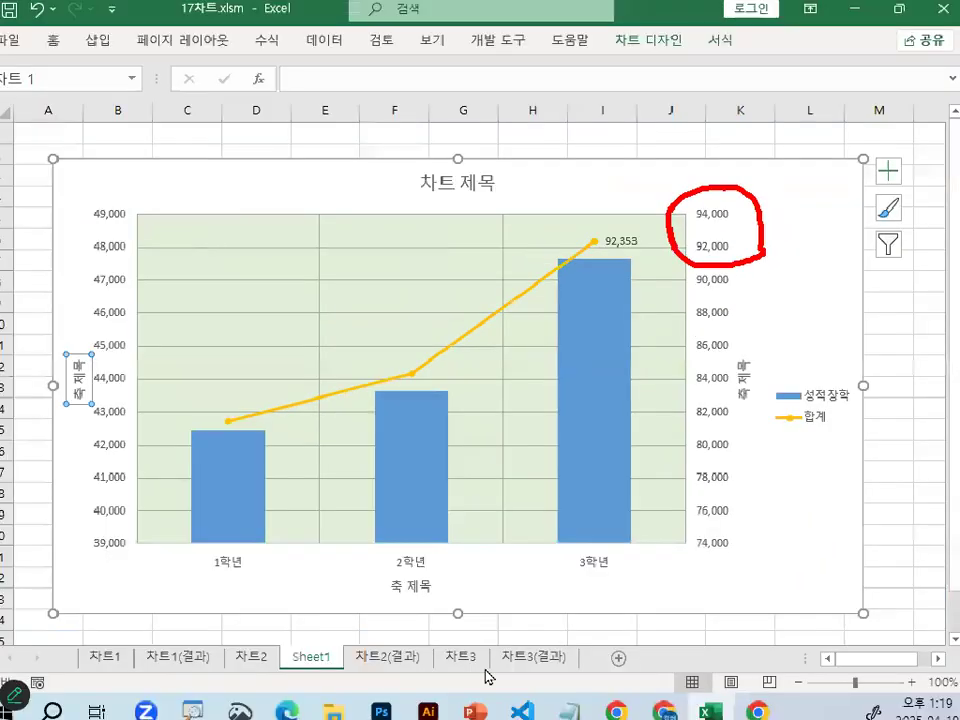
In the Notepad class notes, replace 많을경우 with 클경우 on the 보조세로축 line and return to the workbook
{"action": "left_click", "coordinate": [573, 703]}
{"action": "scroll", "coordinate": [326, 521], "scroll_direction": "down", "scroll_amount": 1}
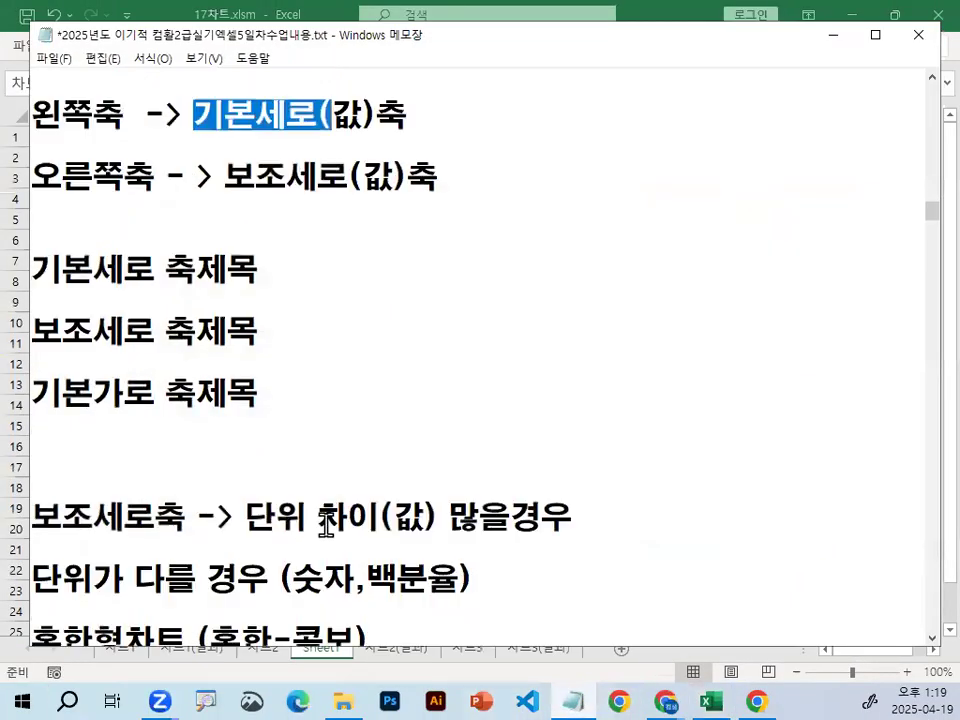
{"action": "scroll", "coordinate": [326, 521], "scroll_direction": "down", "scroll_amount": 1}
{"action": "left_click_drag", "start_coordinate": [247, 331], "coordinate": [574, 321]}
{"action": "left_click_drag", "start_coordinate": [452, 329], "coordinate": [691, 337]}
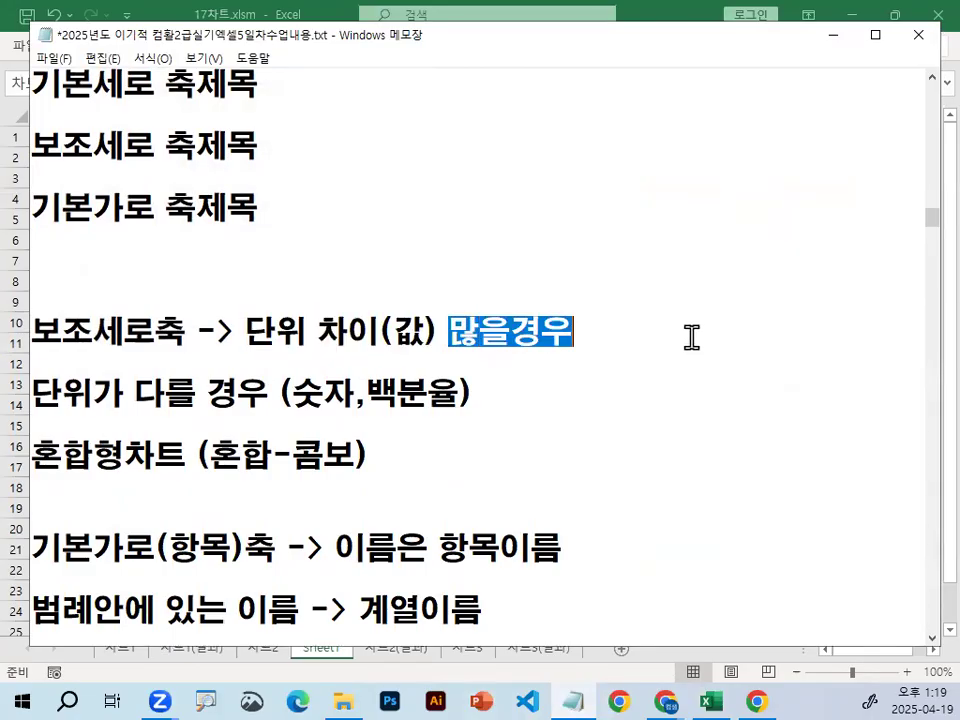
{"action": "type", "text": "AM"}
{"action": "key", "text": "BackSpace"}
{"action": "key", "text": "BackSpace"}
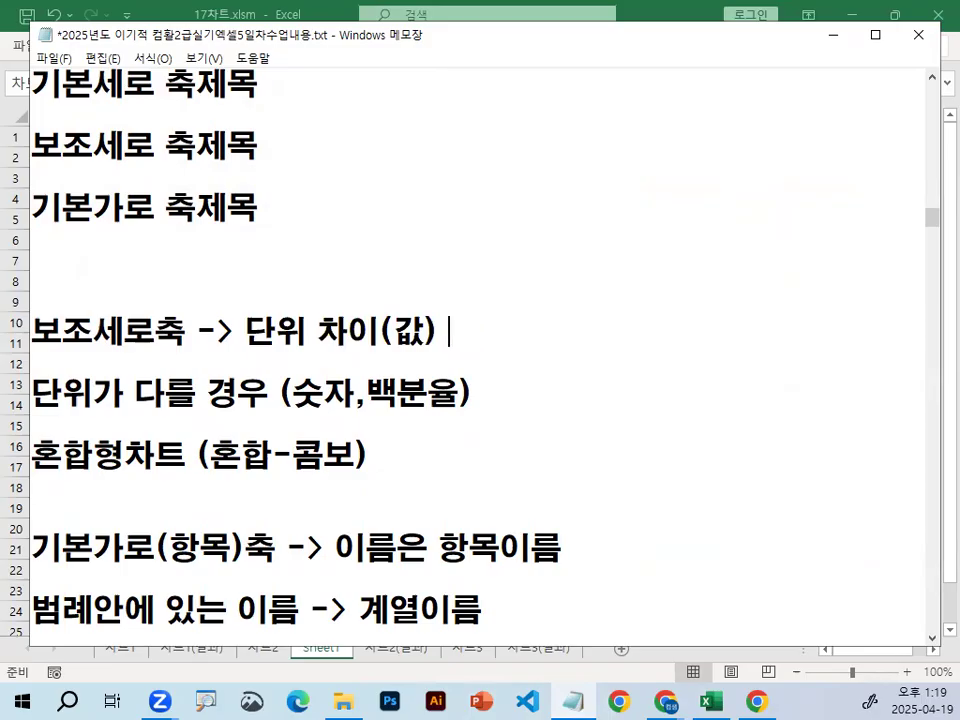
{"action": "type", "text": "틀"}
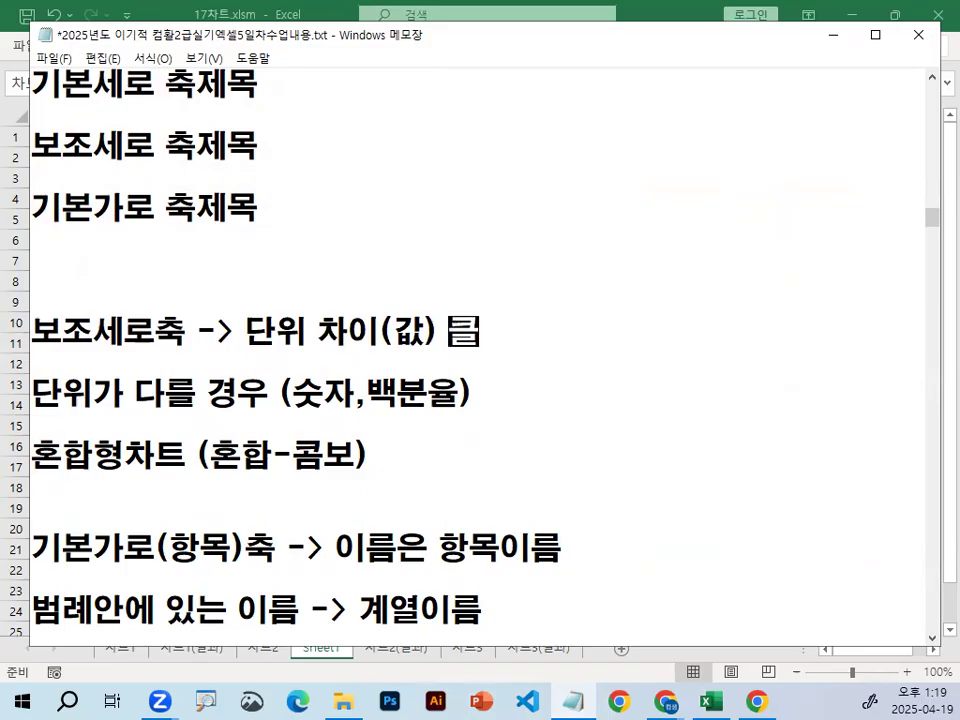
{"action": "type", "text": "경우"}
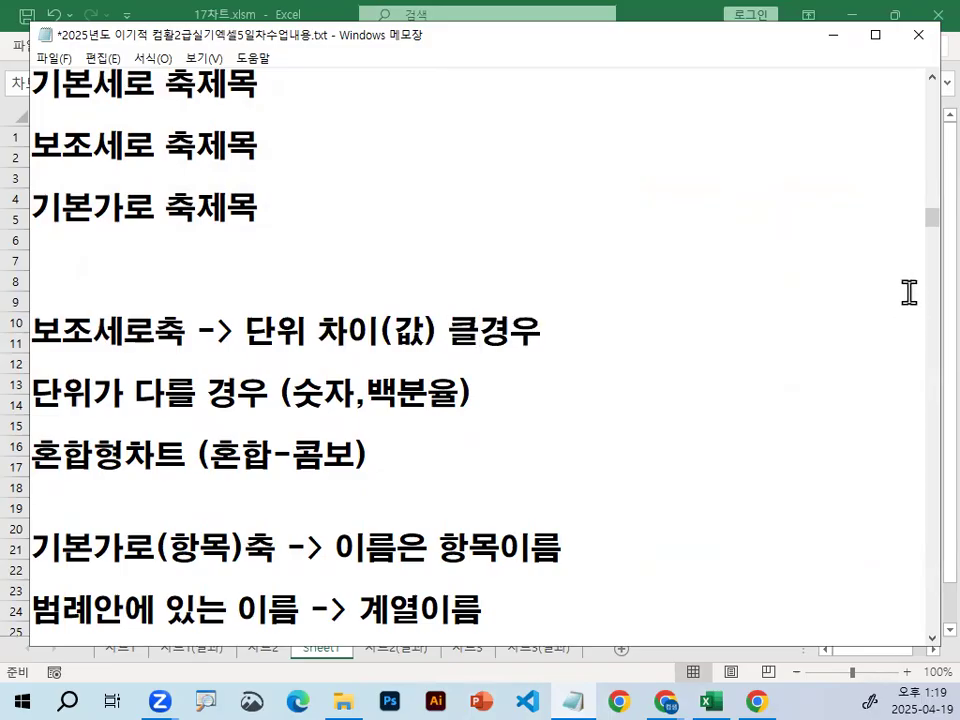
{"action": "left_click", "coordinate": [830, 34]}
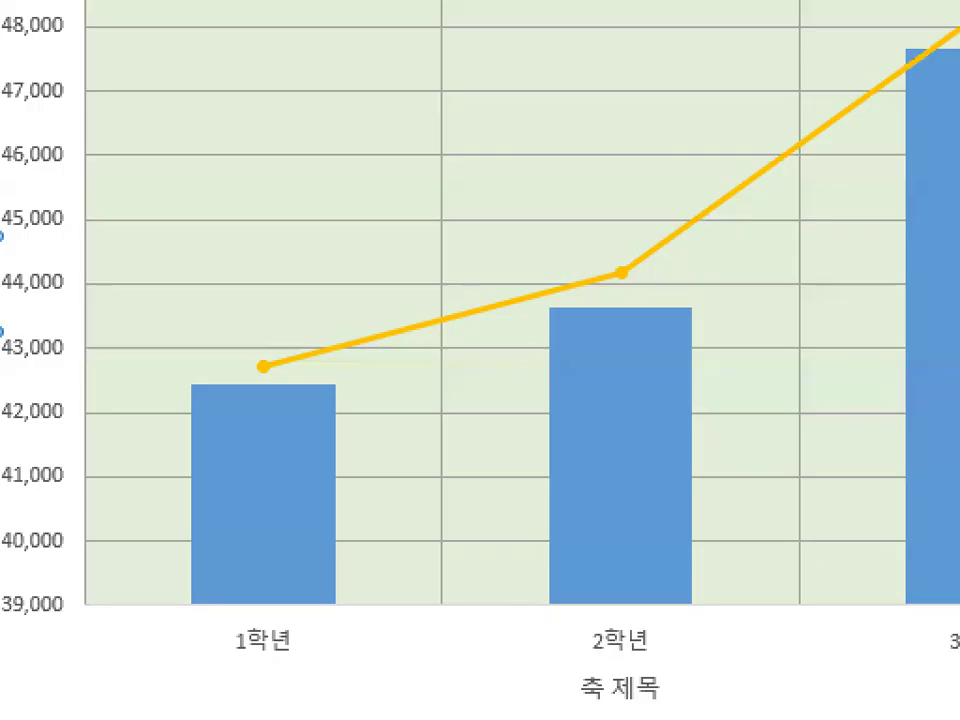
Circle the 1학년 column and the chart legend with the screen pen, and underline the legend entries 성적장학 and 합계
{"action": "mouse_move", "coordinate": [268, 488]}
{"action": "left_mouse_down"}
{"action": "mouse_move", "coordinate": [212, 467]}
{"action": "mouse_move", "coordinate": [270, 481]}
{"action": "left_mouse_up"}
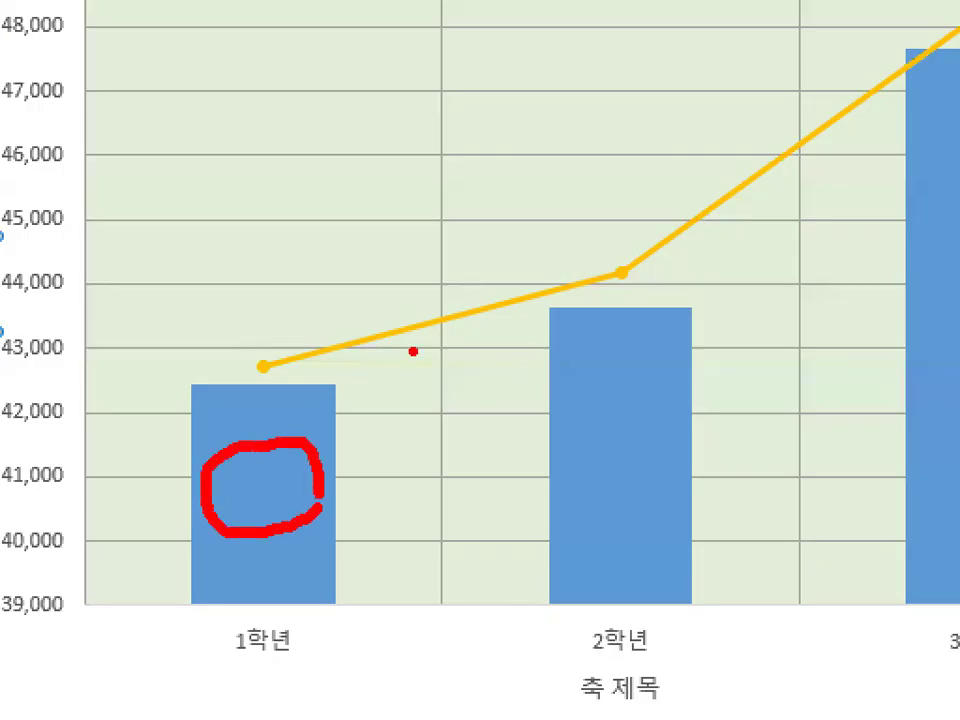
{"action": "left_click_drag", "start_coordinate": [346, 409], "coordinate": [369, 396]}
{"action": "key", "text": "Escape"}
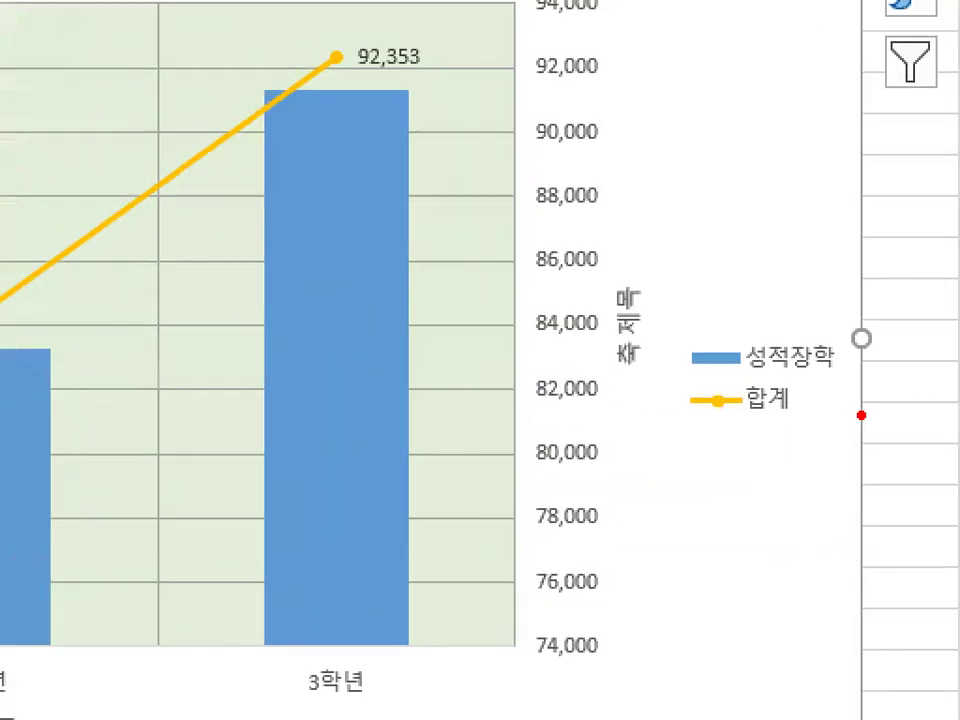
{"action": "mouse_move", "coordinate": [861, 420]}
{"action": "left_mouse_down"}
{"action": "mouse_move", "coordinate": [712, 382]}
{"action": "mouse_move", "coordinate": [904, 398]}
{"action": "left_mouse_up"}
{"action": "left_click_drag", "start_coordinate": [726, 375], "coordinate": [849, 369]}
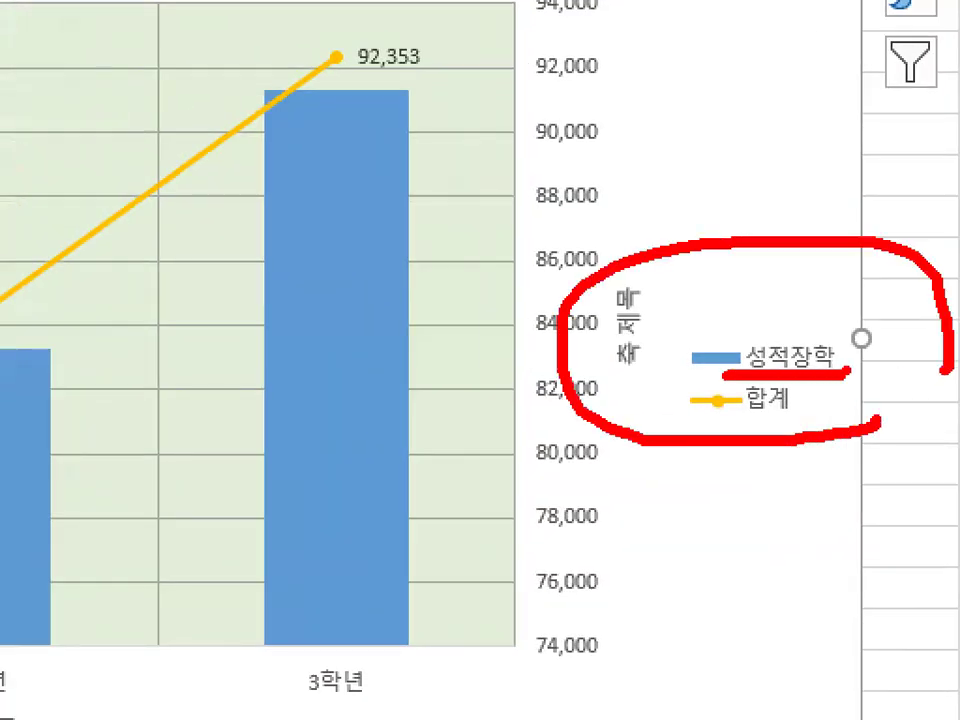
{"action": "left_click_drag", "start_coordinate": [727, 419], "coordinate": [798, 420]}
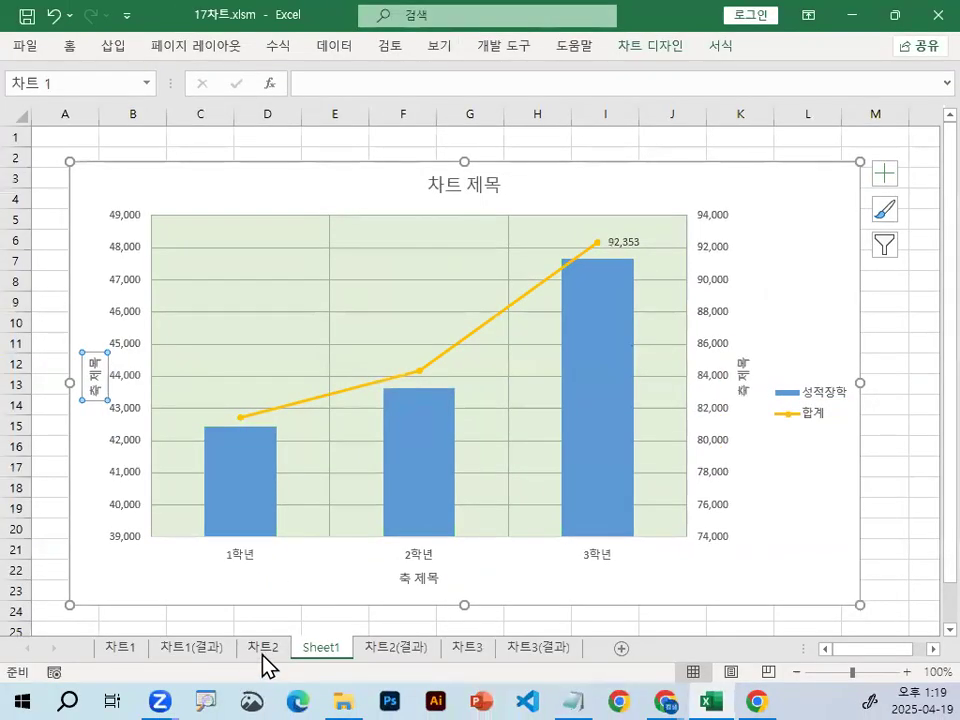
Open the 차트2 sheet and mark the difference between the 1학년 and 2학년 values in the scholarship table with the screen pen
{"action": "left_click", "coordinate": [258, 648]}
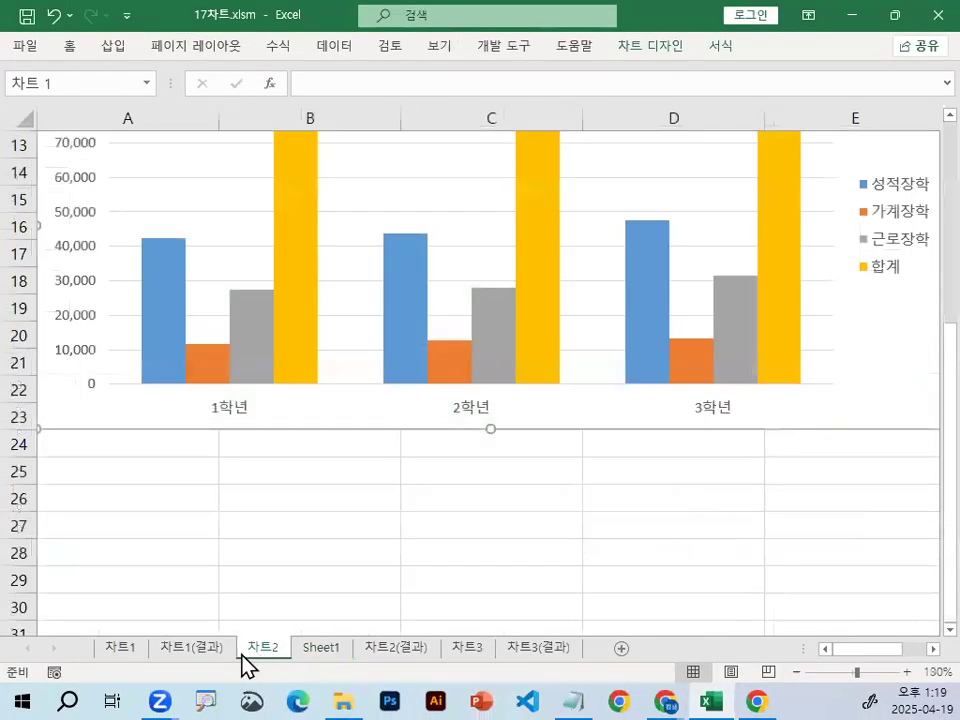
{"action": "left_click", "coordinate": [191, 650]}
{"action": "left_click", "coordinate": [263, 650]}
{"action": "scroll", "coordinate": [272, 622], "scroll_direction": "up", "scroll_amount": 4}
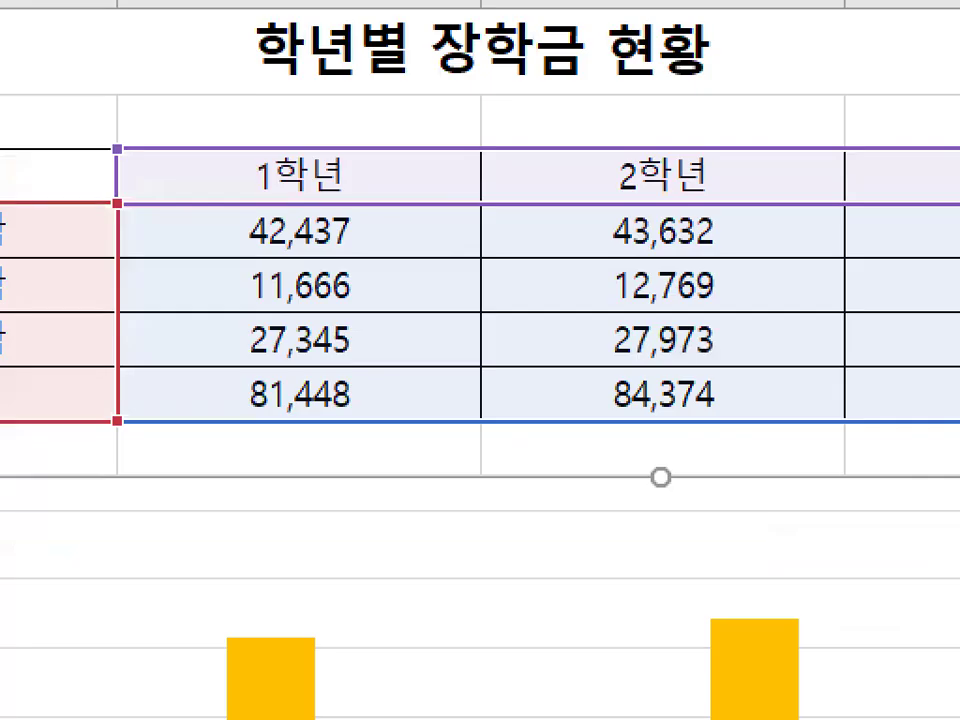
{"action": "mouse_move", "coordinate": [390, 277]}
{"action": "left_mouse_down"}
{"action": "mouse_move", "coordinate": [289, 403]}
{"action": "mouse_move", "coordinate": [330, 195]}
{"action": "mouse_move", "coordinate": [398, 352]}
{"action": "left_mouse_up"}
{"action": "mouse_move", "coordinate": [552, 292]}
{"action": "left_mouse_down"}
{"action": "mouse_move", "coordinate": [752, 337]}
{"action": "mouse_move", "coordinate": [742, 266]}
{"action": "left_mouse_up"}
{"action": "mouse_move", "coordinate": [437, 240]}
{"action": "left_mouse_down"}
{"action": "mouse_move", "coordinate": [383, 274]}
{"action": "mouse_move", "coordinate": [555, 277]}
{"action": "mouse_move", "coordinate": [556, 310]}
{"action": "left_mouse_up"}
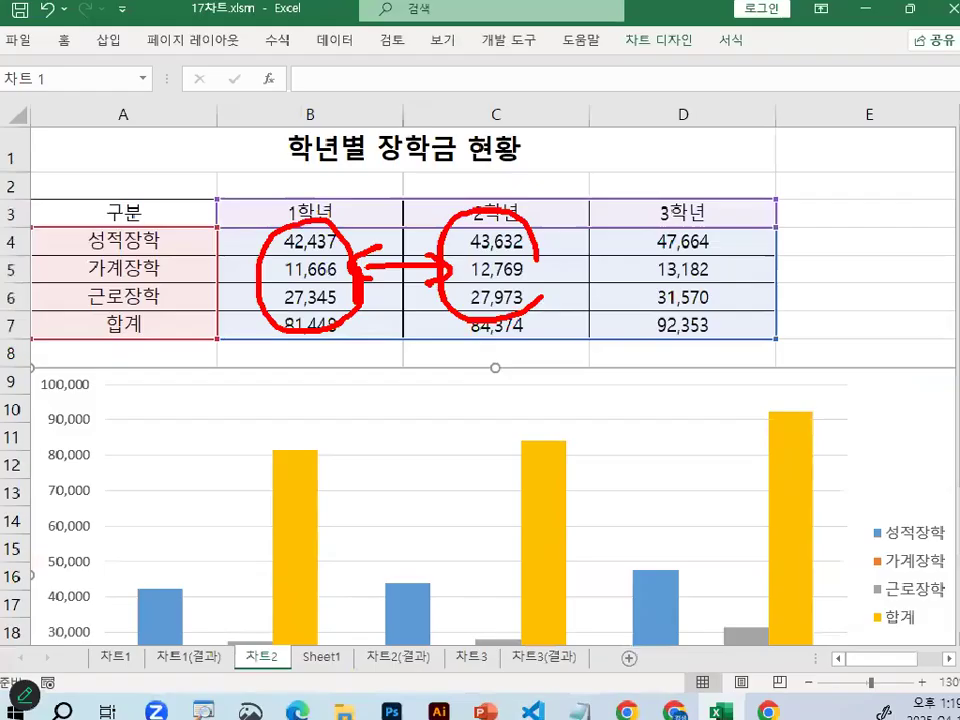
{"action": "key", "text": "Escape"}
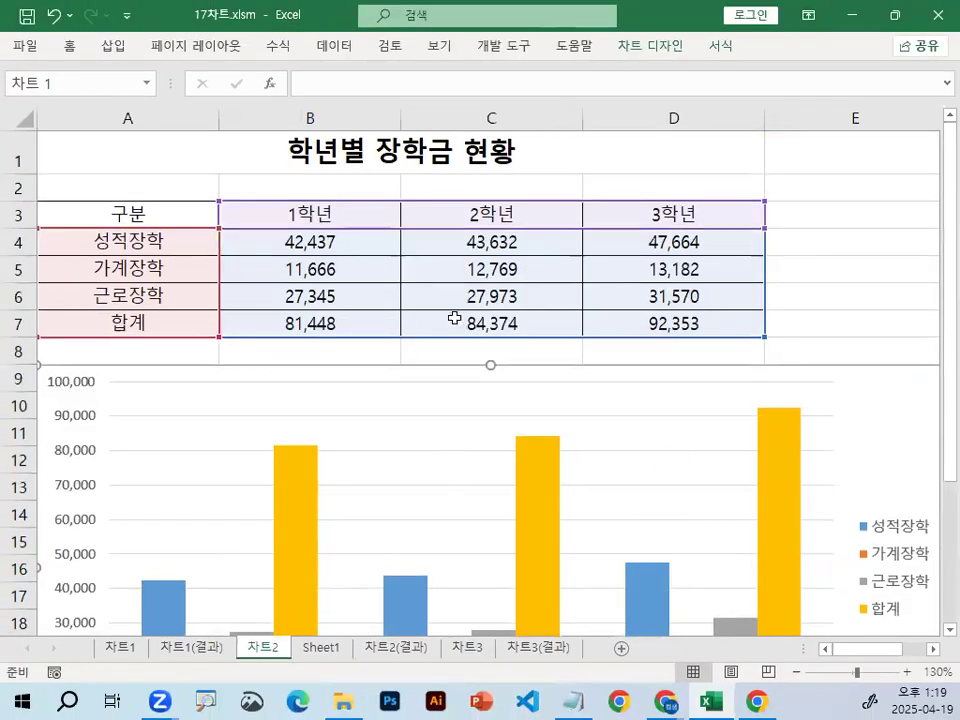
Return to Sheet1 and mark the primary vertical axis and the 2학년 column with the screen pen, clearing the marks at the end
{"action": "left_click", "coordinate": [320, 648]}
{"action": "mouse_move", "coordinate": [131, 223]}
{"action": "left_mouse_down"}
{"action": "mouse_move", "coordinate": [128, 385]}
{"action": "mouse_move", "coordinate": [98, 372]}
{"action": "left_mouse_up"}
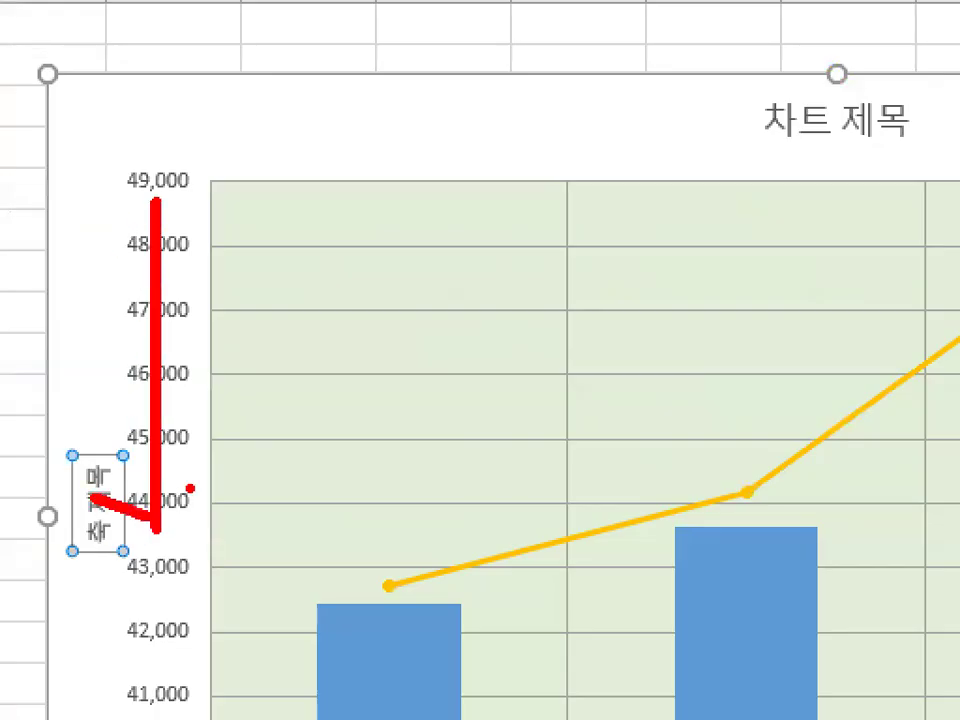
{"action": "left_click_drag", "start_coordinate": [700, 560], "coordinate": [694, 546]}
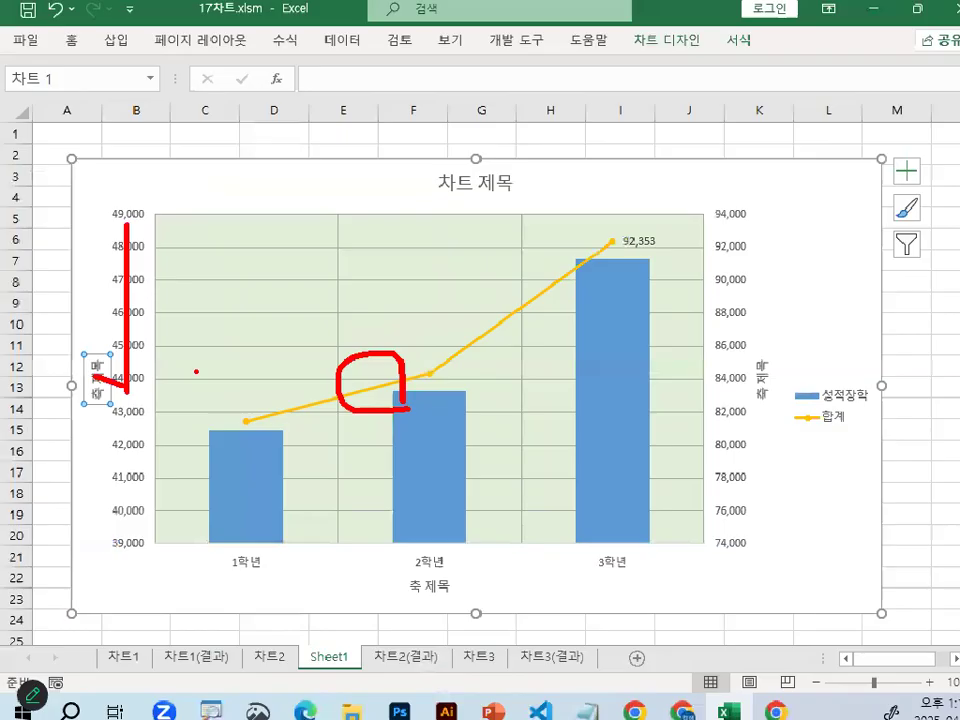
{"action": "key", "text": "Escape"}
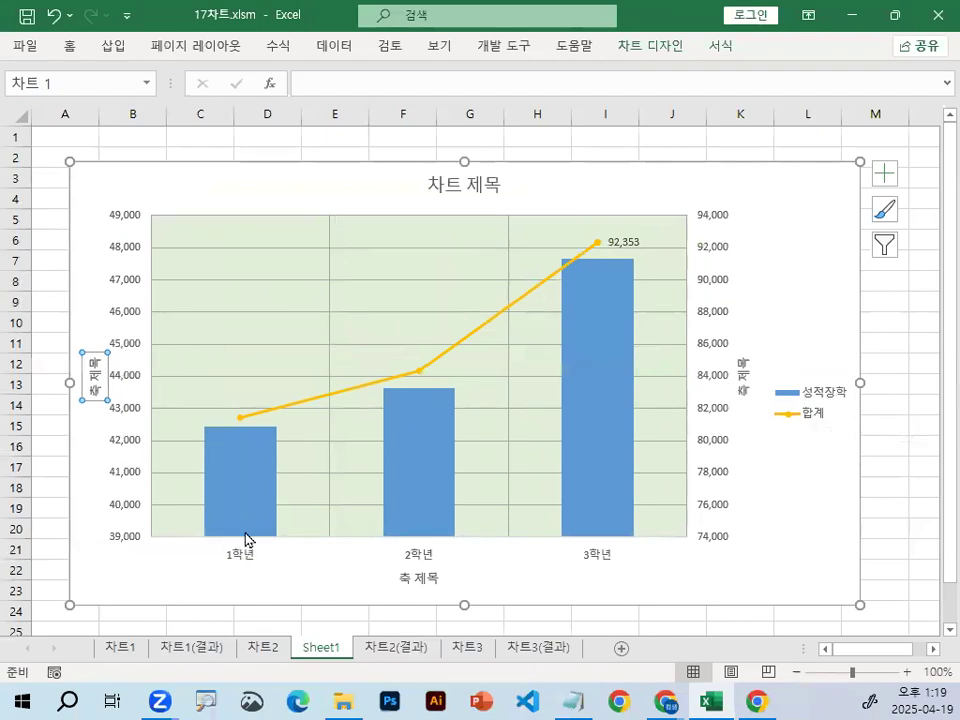
Circle the 합계 line and the 39,000 minimum of the primary axis with the screen pen, and underline the horizontal axis
{"action": "key", "text": "ctrl+2"}
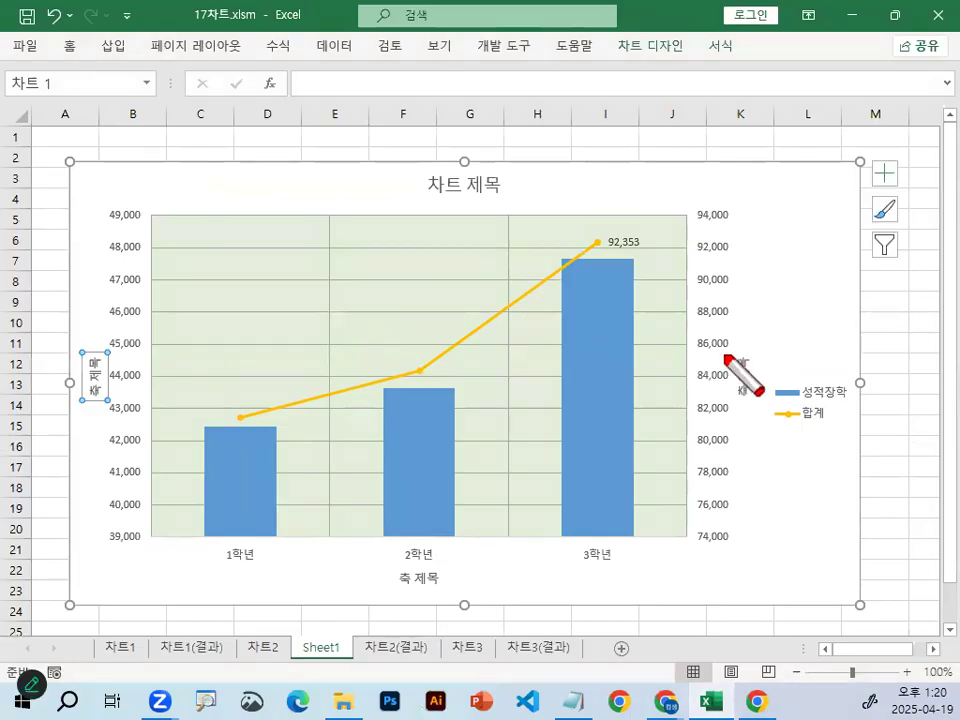
{"action": "left_click_drag", "start_coordinate": [547, 256], "coordinate": [545, 296]}
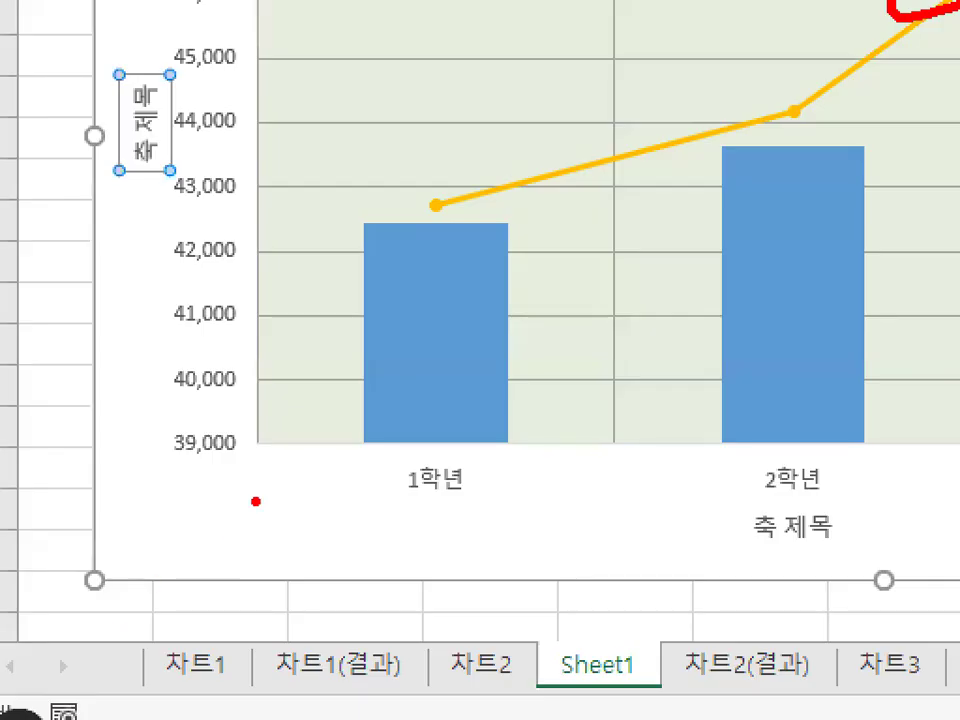
{"action": "mouse_move", "coordinate": [147, 548]}
{"action": "left_mouse_down"}
{"action": "mouse_move", "coordinate": [130, 555]}
{"action": "mouse_move", "coordinate": [111, 516]}
{"action": "left_mouse_up"}
{"action": "left_click_drag", "start_coordinate": [178, 405], "coordinate": [266, 462]}
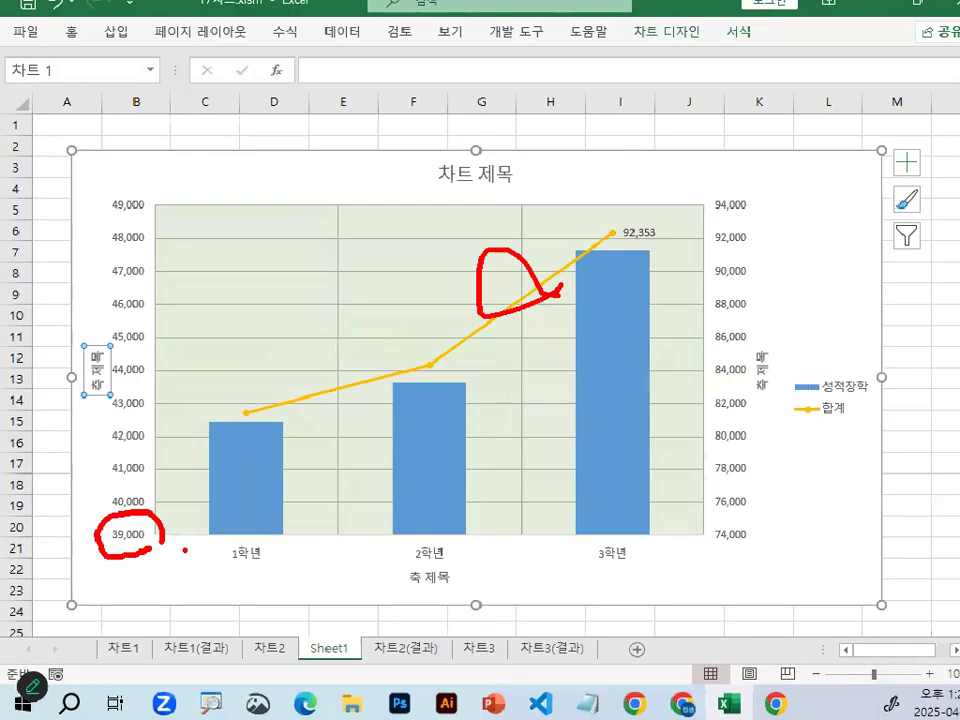
{"action": "key", "text": "ctrl+z"}
{"action": "left_click_drag", "start_coordinate": [222, 547], "coordinate": [770, 542]}
{"action": "mouse_move", "coordinate": [110, 436]}
{"action": "left_mouse_down"}
{"action": "mouse_move", "coordinate": [5, 452]}
{"action": "mouse_move", "coordinate": [100, 420]}
{"action": "left_mouse_up"}
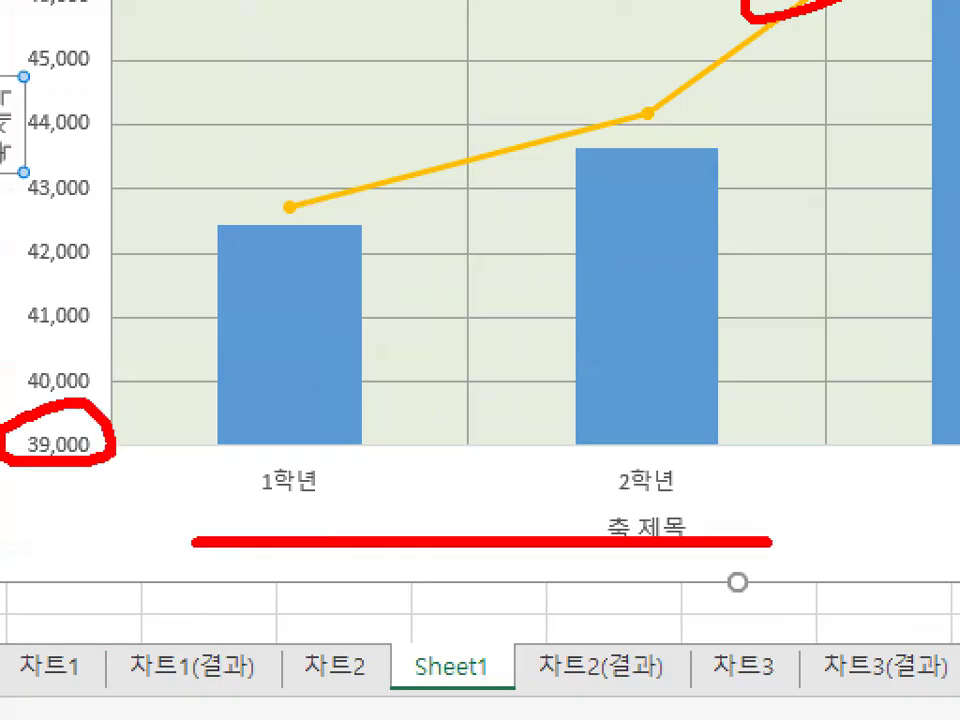
Circle the start of the 합계 line, the gap between the first two columns and the low primary axis values, and undo the latest pen marks
{"action": "left_click_drag", "start_coordinate": [430, 194], "coordinate": [420, 228]}
{"action": "mouse_move", "coordinate": [575, 298]}
{"action": "left_mouse_down"}
{"action": "mouse_move", "coordinate": [390, 324]}
{"action": "mouse_move", "coordinate": [539, 306]}
{"action": "left_mouse_up"}
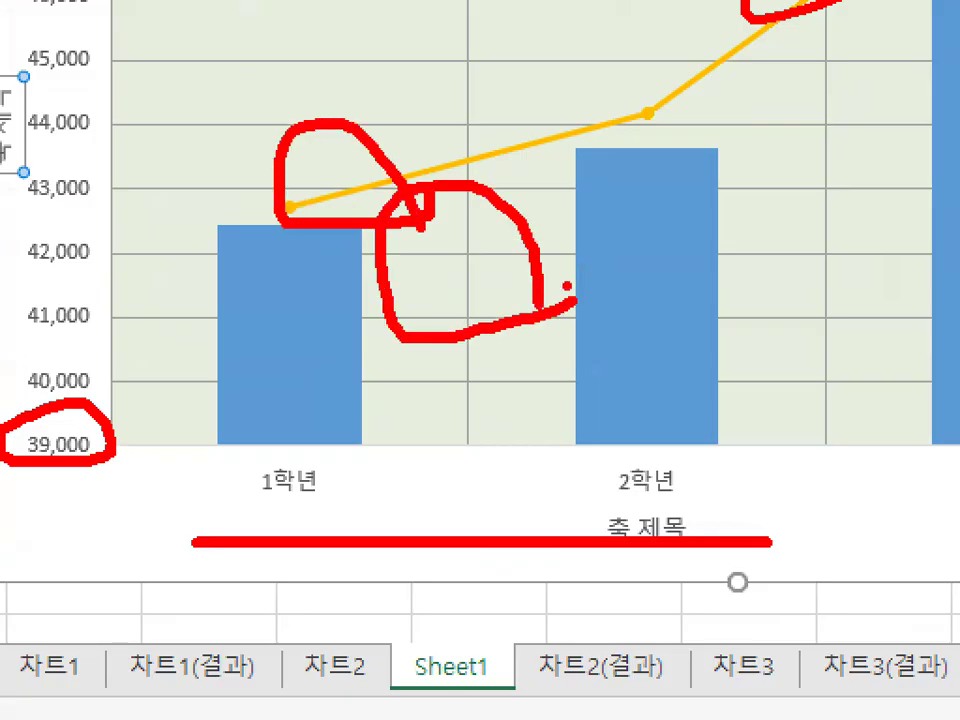
{"action": "left_click_drag", "start_coordinate": [120, 388], "coordinate": [115, 440]}
{"action": "mouse_move", "coordinate": [5, 468]}
{"action": "left_mouse_down"}
{"action": "mouse_move", "coordinate": [90, 205]}
{"action": "mouse_move", "coordinate": [120, 350]}
{"action": "left_mouse_up"}
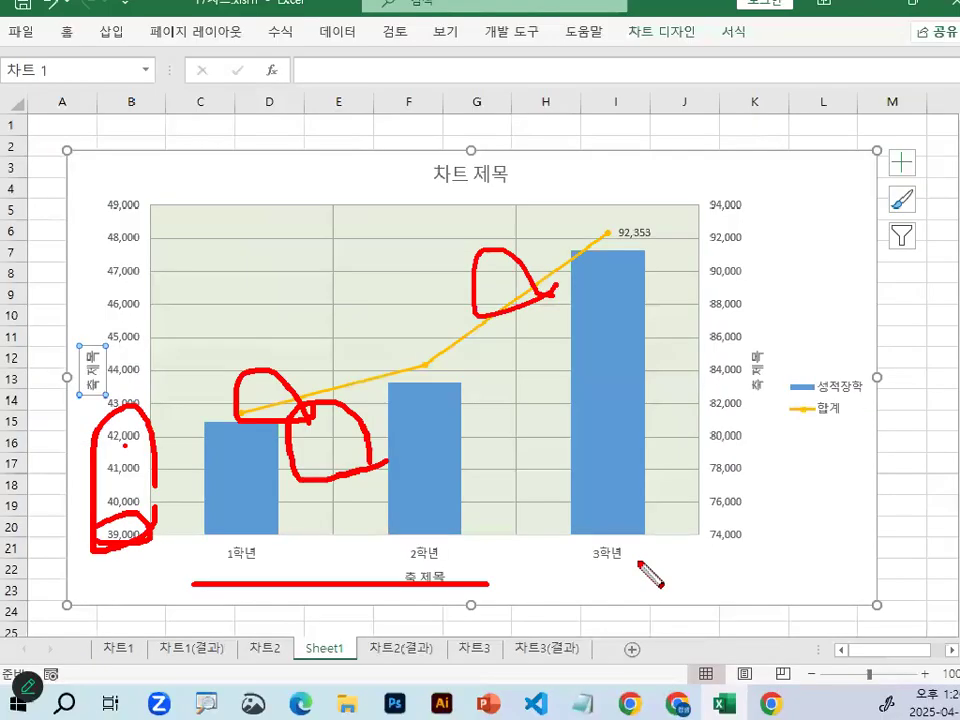
{"action": "key", "text": "ctrl+z"}
{"action": "key", "text": "ctrl+z"}
{"action": "key", "text": "ctrl+z"}
{"action": "key", "text": "ctrl+z"}
{"action": "key", "text": "ctrl+z"}
{"action": "key", "text": "ctrl+z"}
Mark the 92,353 data label and the secondary axis range with the screen pen, add an upward arrow to the 합계 line, and clear the marks
{"action": "mouse_move", "coordinate": [710, 220]}
{"action": "left_mouse_down"}
{"action": "mouse_move", "coordinate": [800, 292]}
{"action": "mouse_move", "coordinate": [757, 325]}
{"action": "left_mouse_up"}
{"action": "mouse_move", "coordinate": [570, 215]}
{"action": "left_mouse_down"}
{"action": "mouse_move", "coordinate": [485, 225]}
{"action": "mouse_move", "coordinate": [588, 236]}
{"action": "left_mouse_up"}
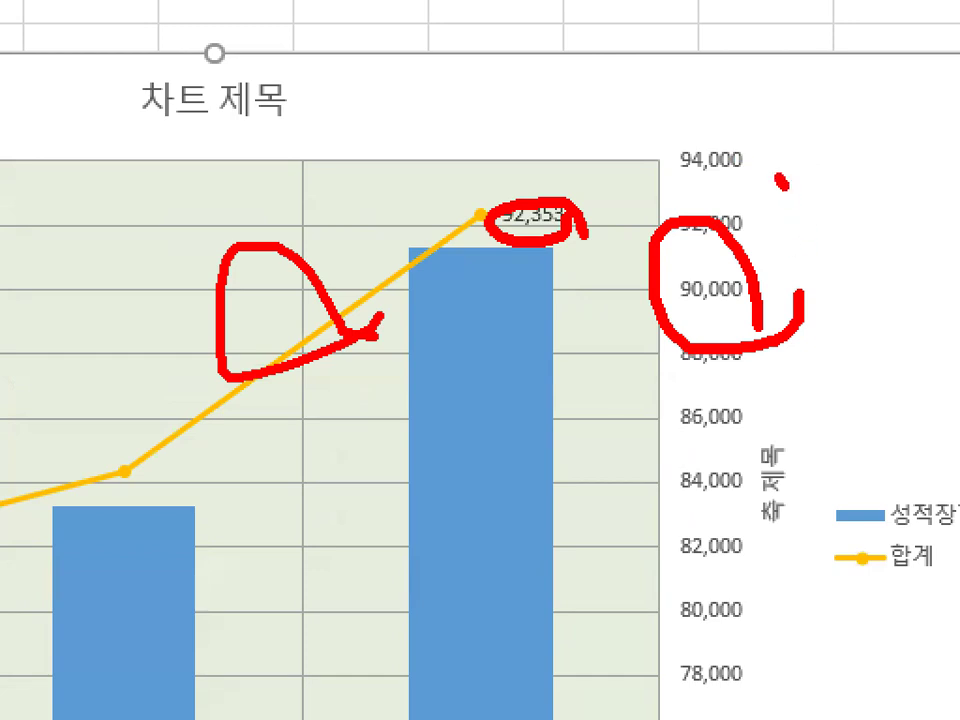
{"action": "left_click_drag", "start_coordinate": [782, 182], "coordinate": [812, 697]}
{"action": "left_click_drag", "start_coordinate": [684, 670], "coordinate": [690, 712]}
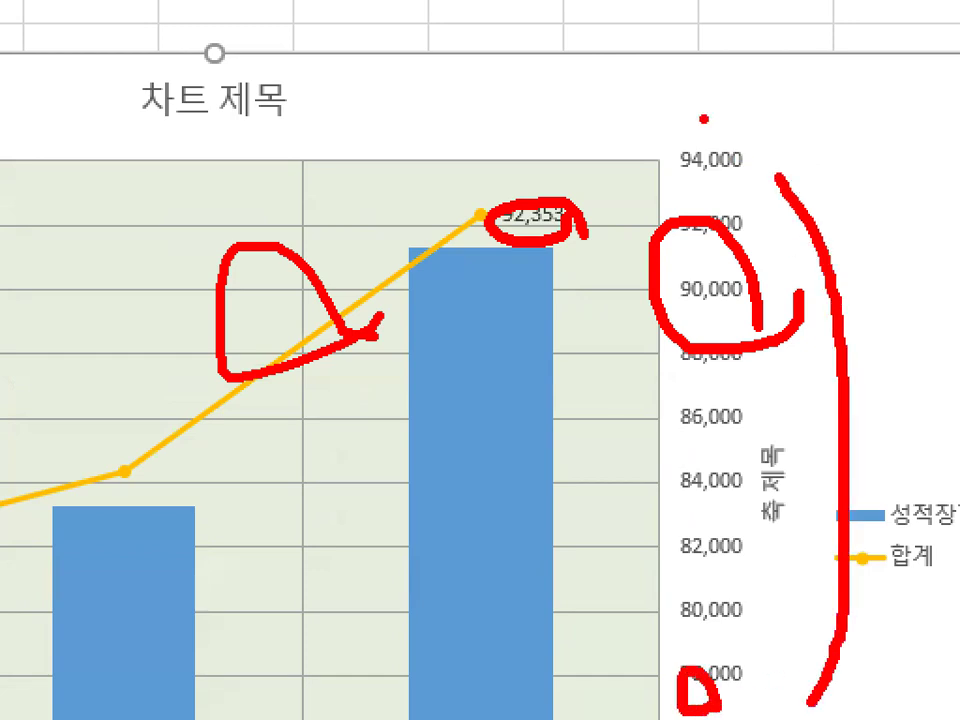
{"action": "left_click_drag", "start_coordinate": [705, 119], "coordinate": [748, 184]}
{"action": "left_click_drag", "start_coordinate": [344, 716], "coordinate": [317, 418]}
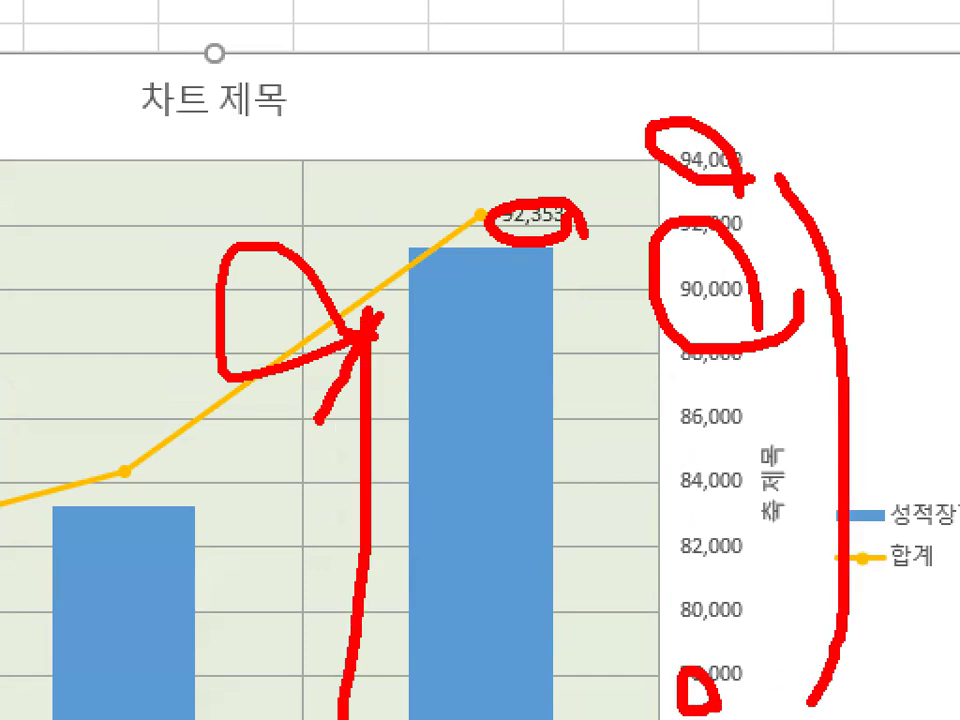
{"action": "left_click_drag", "start_coordinate": [372, 318], "coordinate": [463, 413]}
{"action": "key", "text": "Escape"}
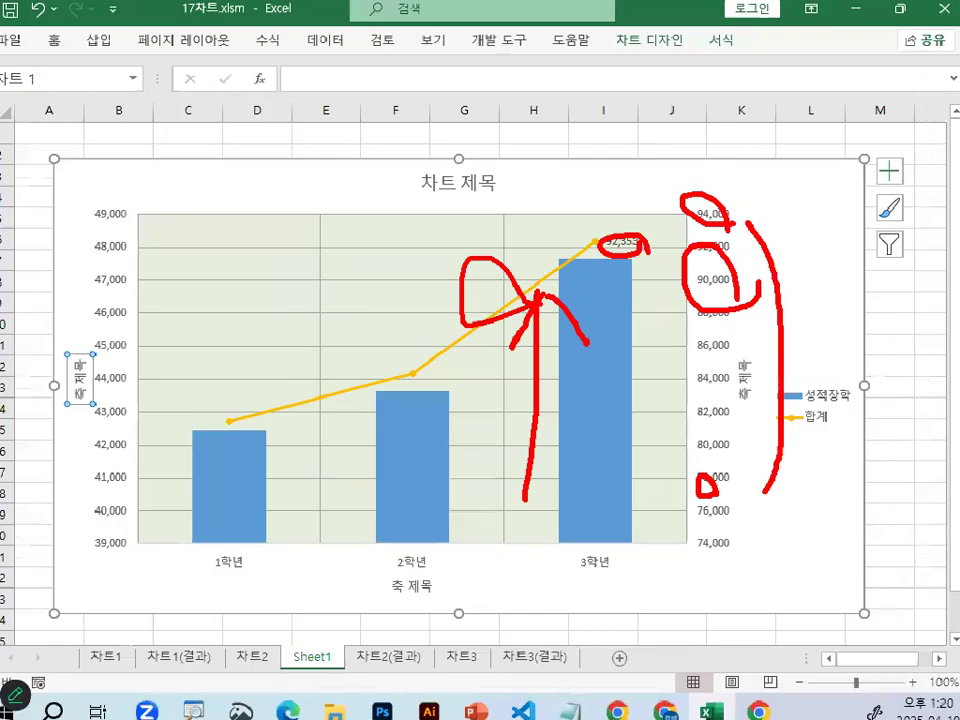
{"action": "key", "text": "Escape"}
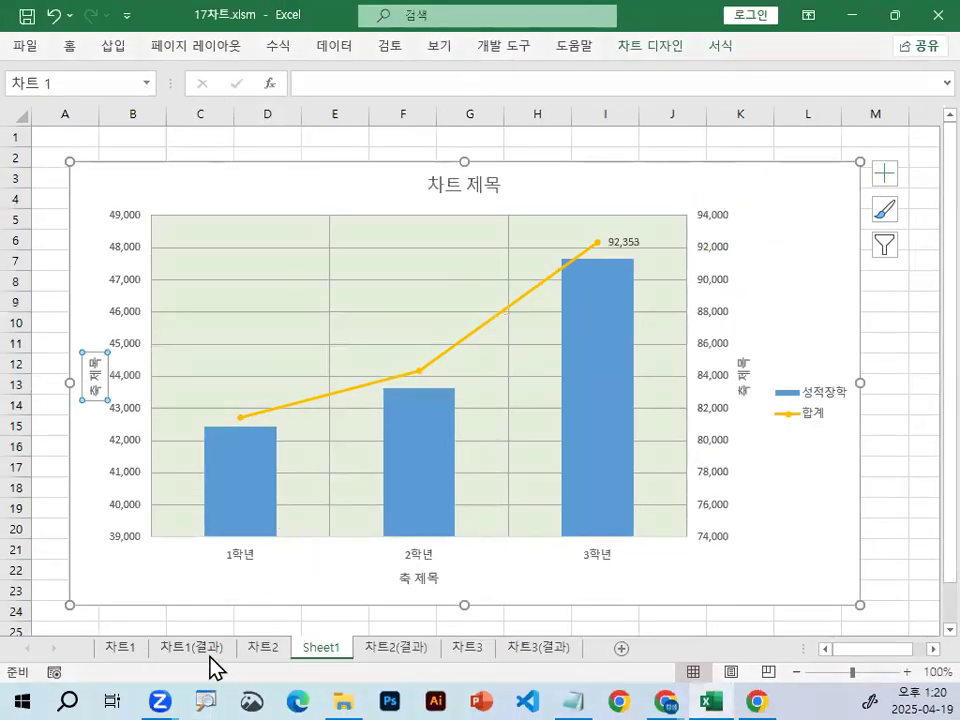
Go through the 합계 row on the 차트2 sheet, from its label across the 1학년, 2학년 and 3학년 totals
{"action": "left_click", "coordinate": [265, 648]}
{"action": "left_click", "coordinate": [322, 648]}
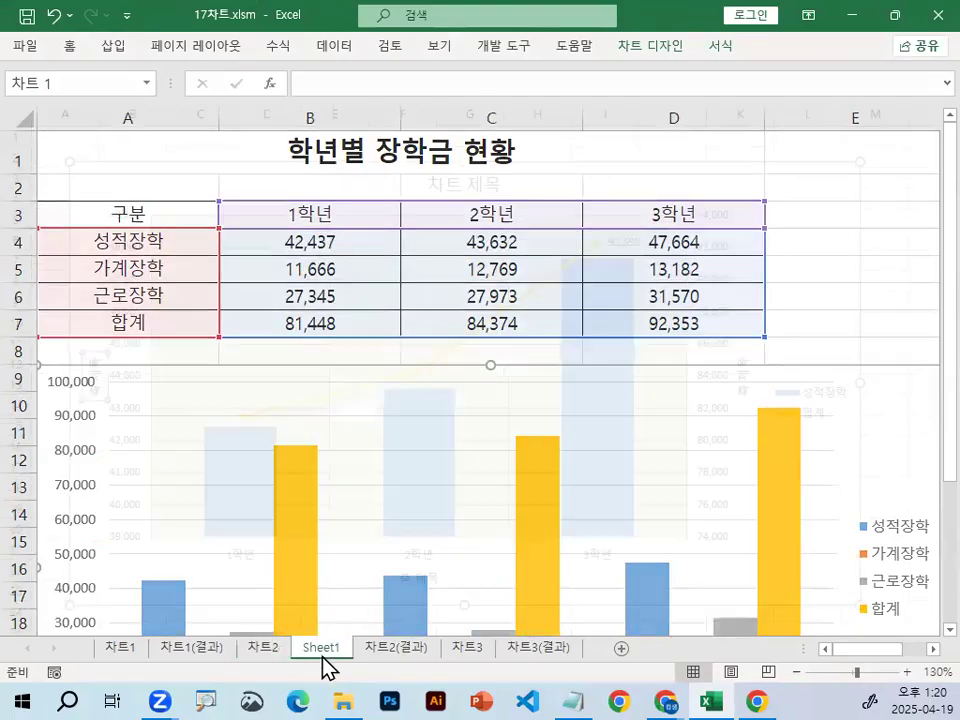
{"action": "left_click", "coordinate": [197, 652]}
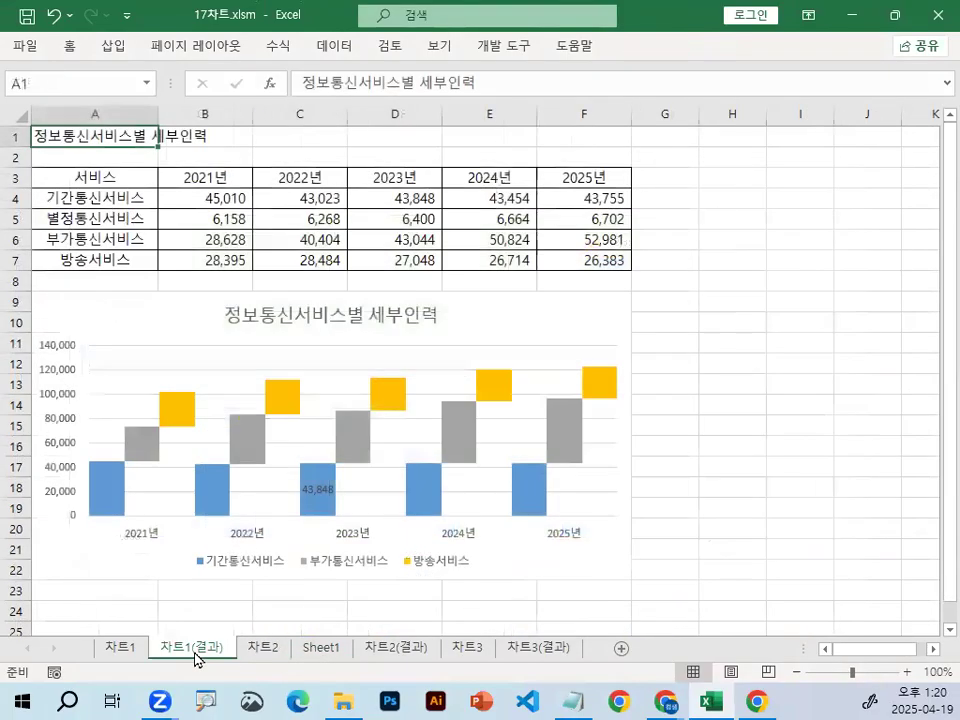
{"action": "left_click", "coordinate": [141, 263]}
{"action": "left_click", "coordinate": [272, 650]}
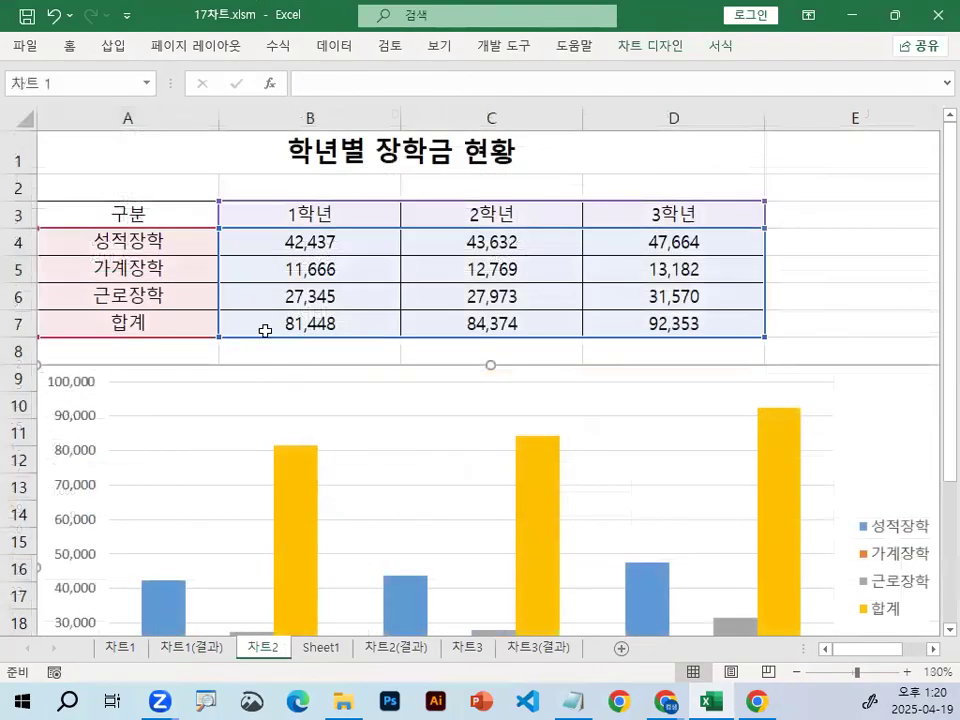
{"action": "left_click", "coordinate": [184, 328]}
{"action": "left_click", "coordinate": [330, 326]}
{"action": "left_click", "coordinate": [482, 325]}
{"action": "left_click", "coordinate": [656, 320]}
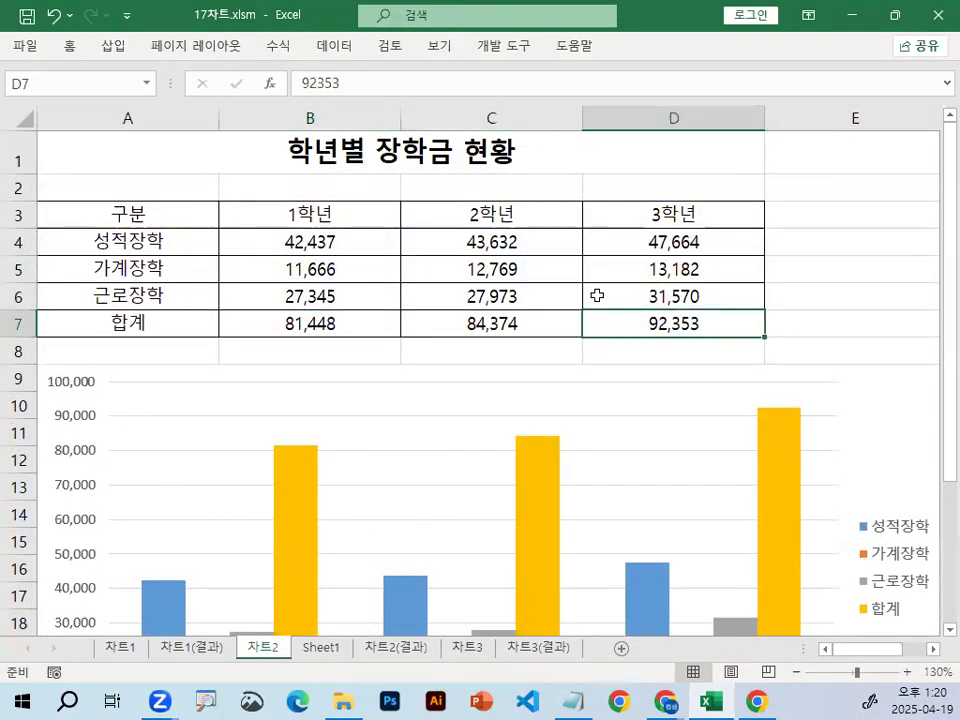
{"action": "left_click", "coordinate": [95, 287]}
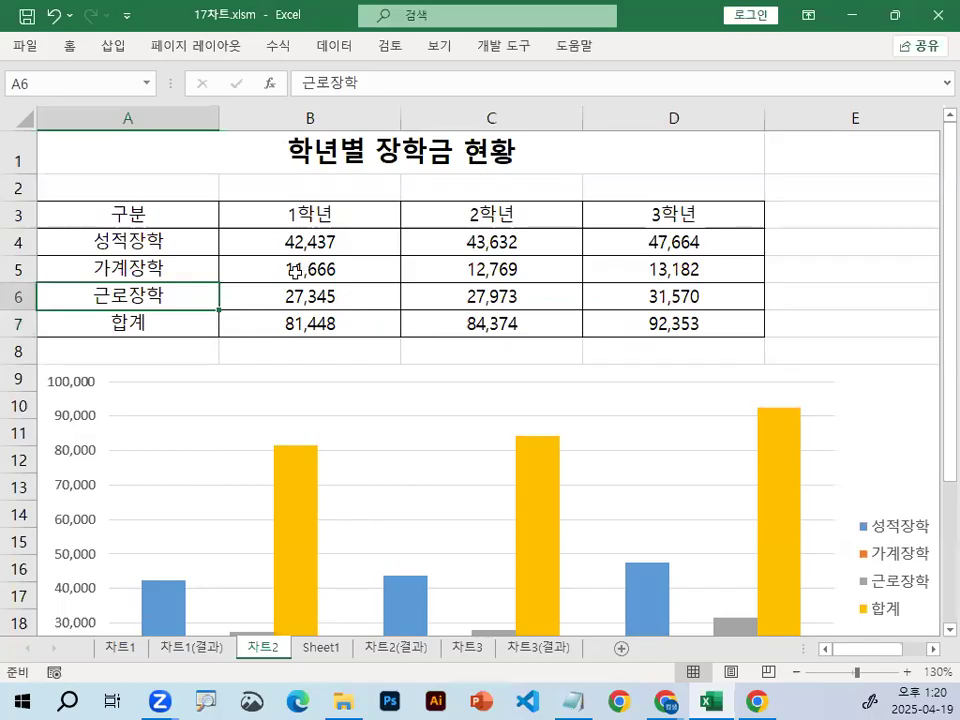
Copy the scholarship table A3:D7 from the 차트2 sheet into a new worksheet starting at cell B2
{"action": "left_click_drag", "start_coordinate": [170, 216], "coordinate": [697, 324]}
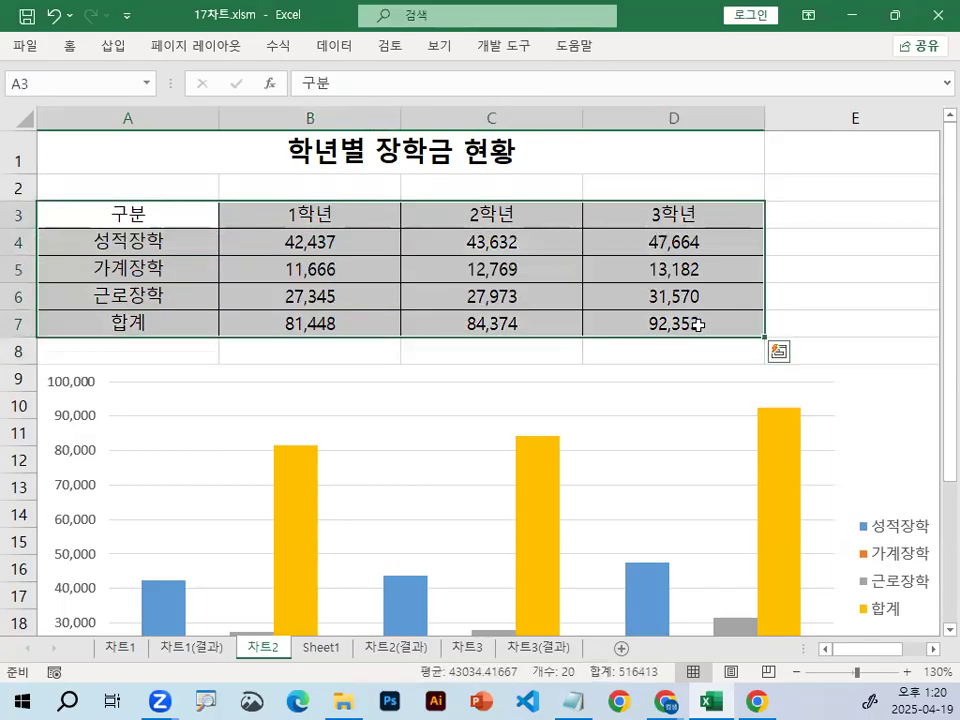
{"action": "key", "text": "ctrl+c"}
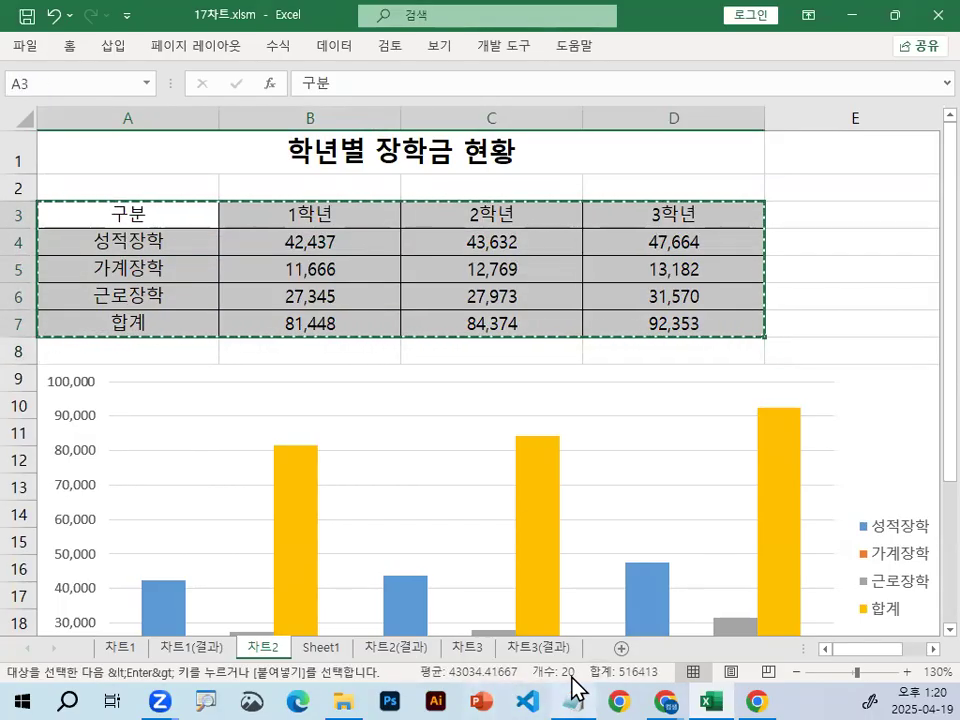
{"action": "left_click", "coordinate": [321, 648]}
{"action": "left_click", "coordinate": [548, 650]}
{"action": "left_click", "coordinate": [621, 650]}
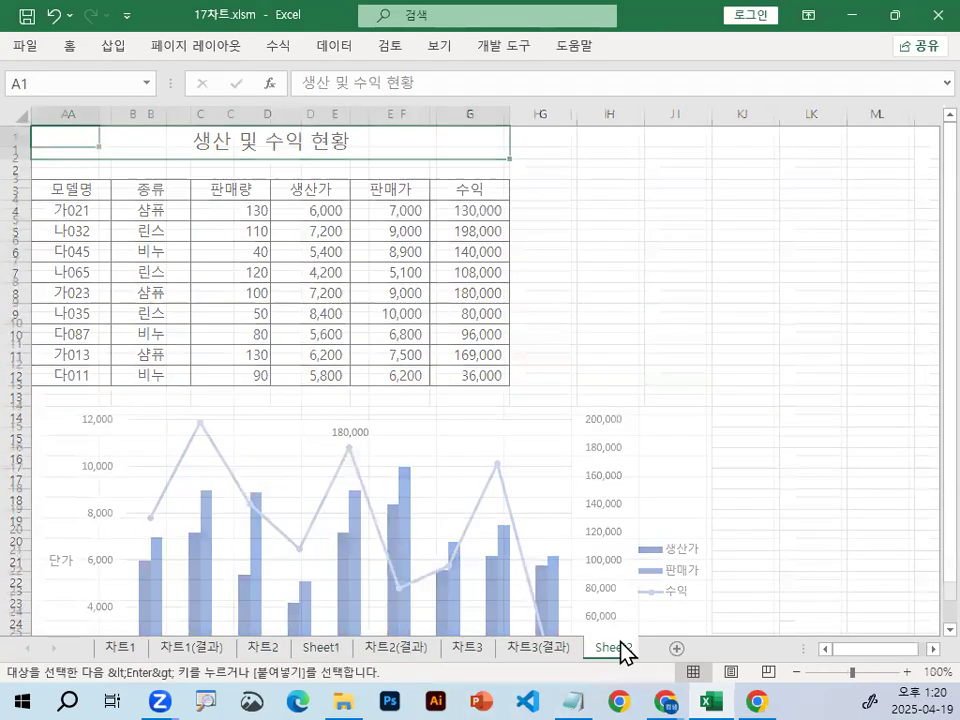
{"action": "left_click", "coordinate": [145, 154]}
{"action": "key", "text": "ctrl+v"}
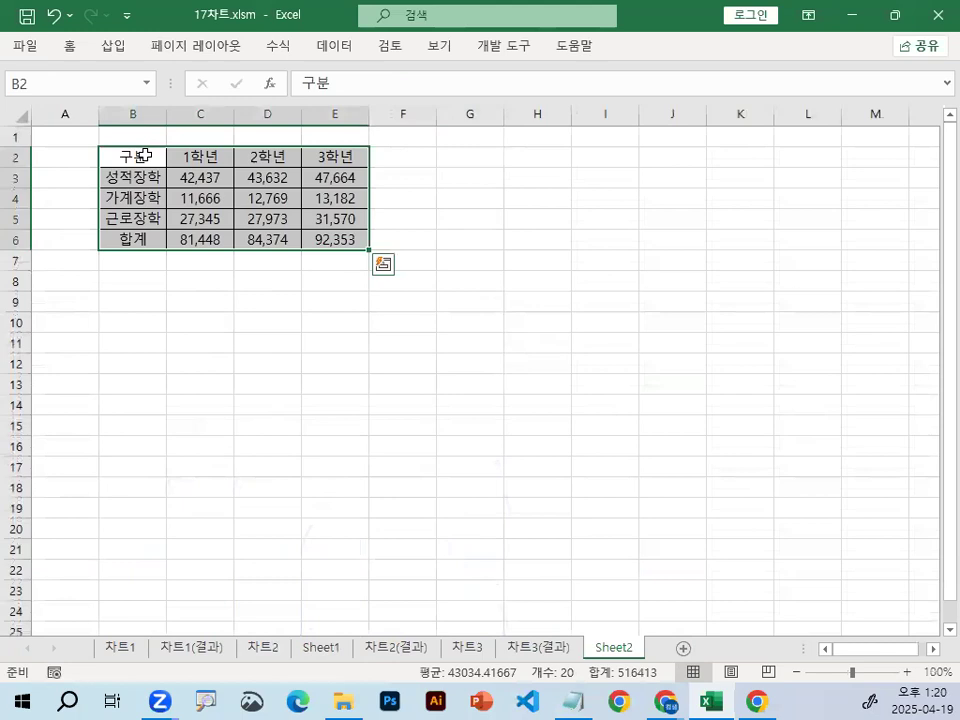
{"action": "left_click", "coordinate": [239, 265]}
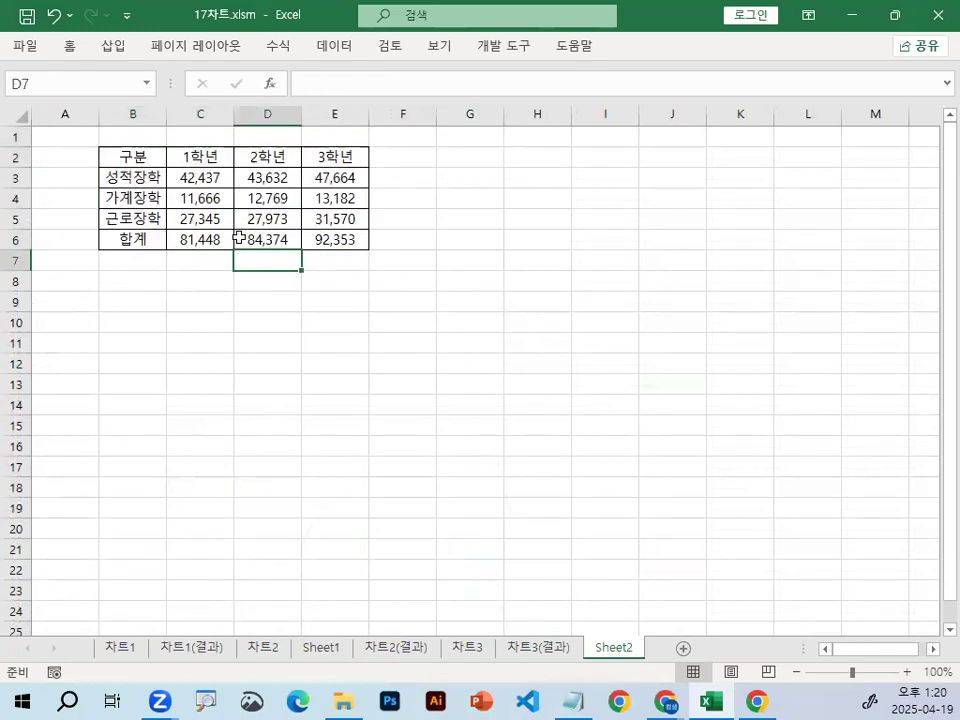
Delete row 6 containing the 합계 values from the copied table
{"action": "left_click", "coordinate": [119, 221]}
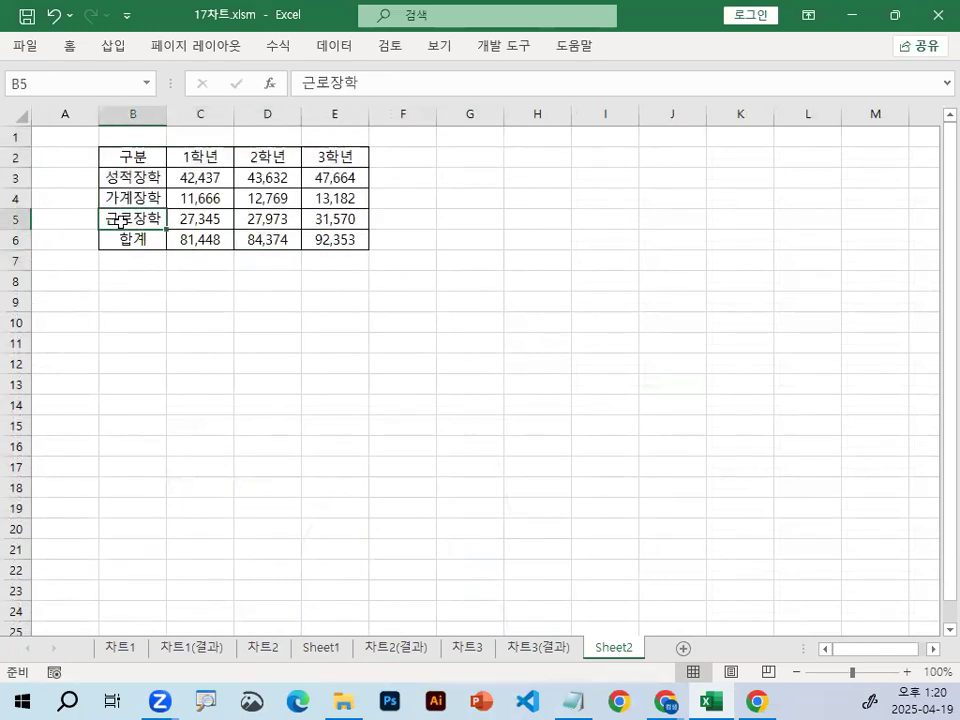
{"action": "left_click", "coordinate": [293, 157]}
{"action": "left_click", "coordinate": [262, 215]}
{"action": "left_click", "coordinate": [15, 239]}
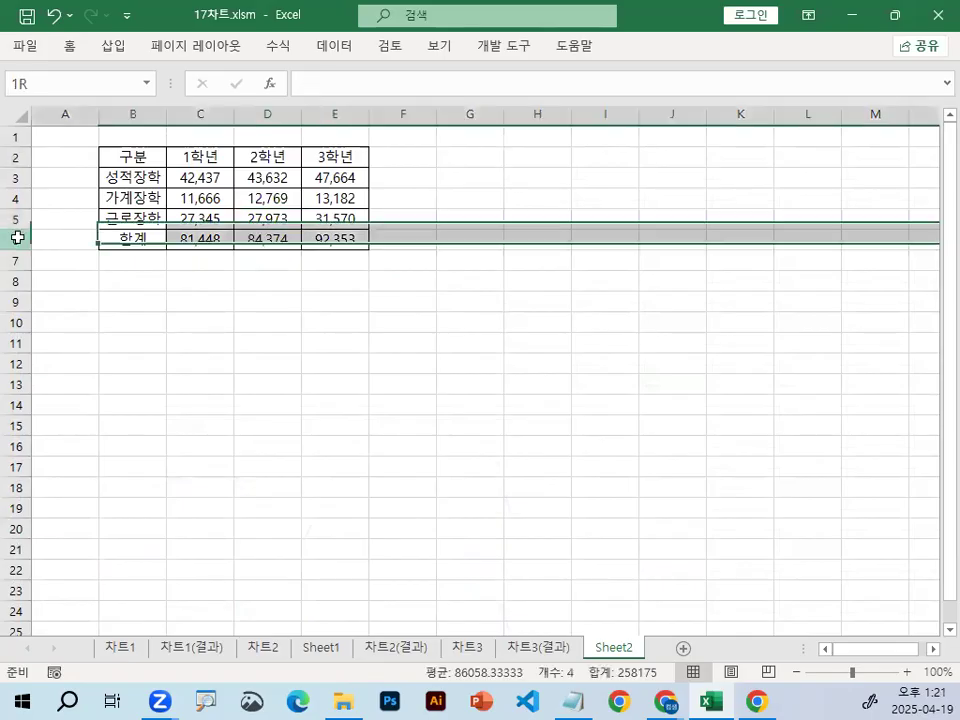
{"action": "right_click", "coordinate": [16, 240]}
{"action": "left_click", "coordinate": [82, 397]}
{"action": "left_click", "coordinate": [172, 366]}
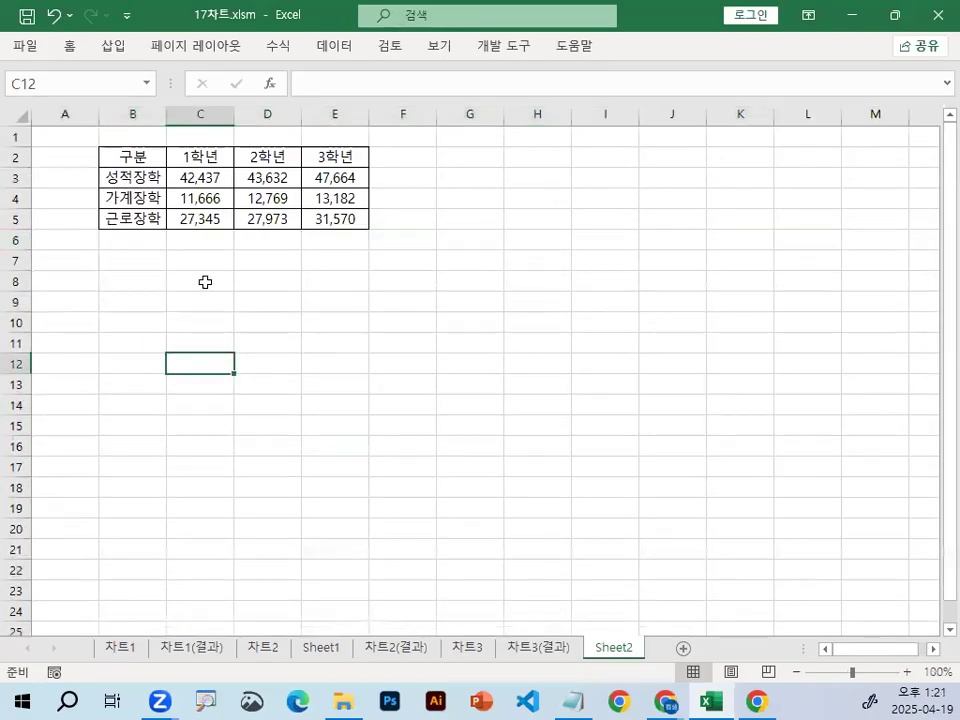
Delete column E containing the 3학년 values from the copied table
{"action": "scroll", "coordinate": [204, 281], "scroll_direction": "up", "scroll_amount": 5}
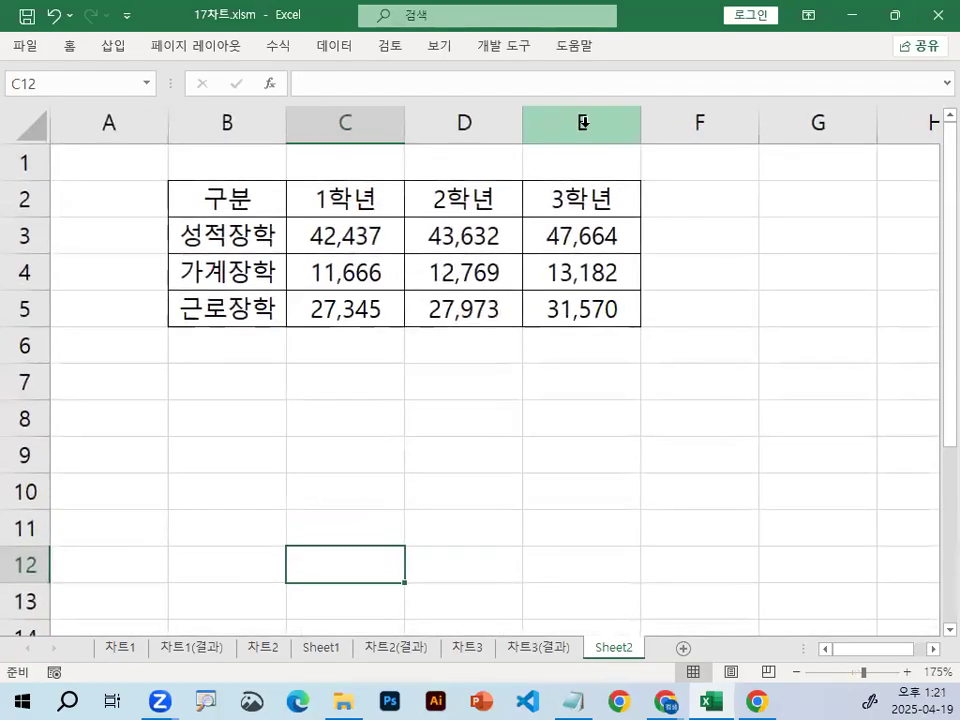
{"action": "left_click", "coordinate": [583, 121]}
{"action": "right_click", "coordinate": [583, 123]}
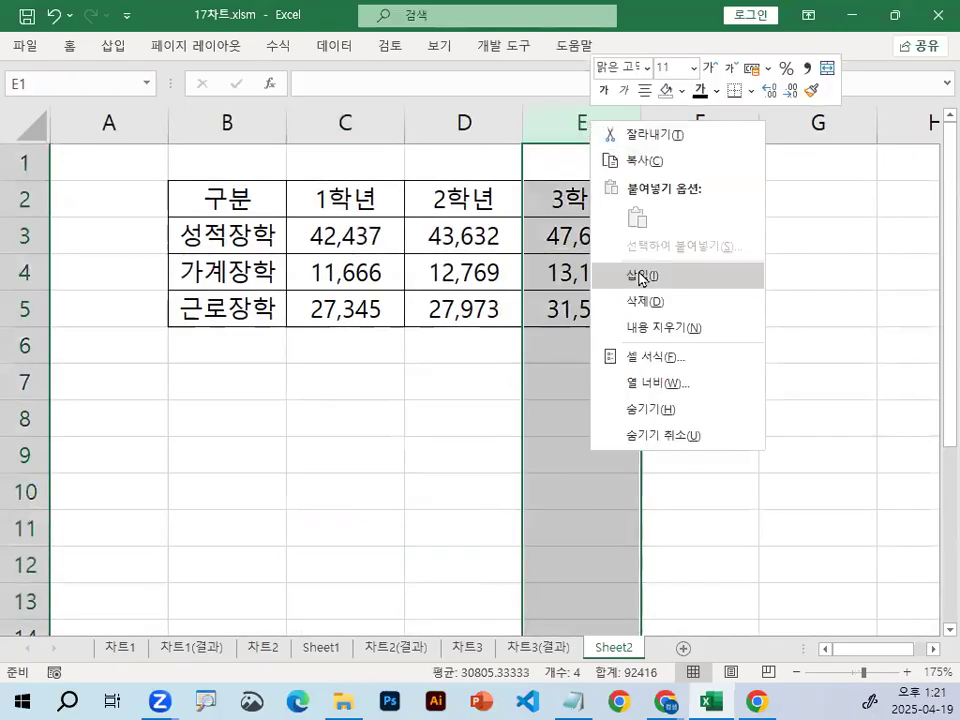
{"action": "left_click", "coordinate": [637, 301]}
{"action": "left_click", "coordinate": [582, 345]}
Set the 1학년 values for 성적장학, 가계장학 and 근로장학 in C3:C5 to 10, 20 and 30
{"action": "left_click", "coordinate": [340, 236]}
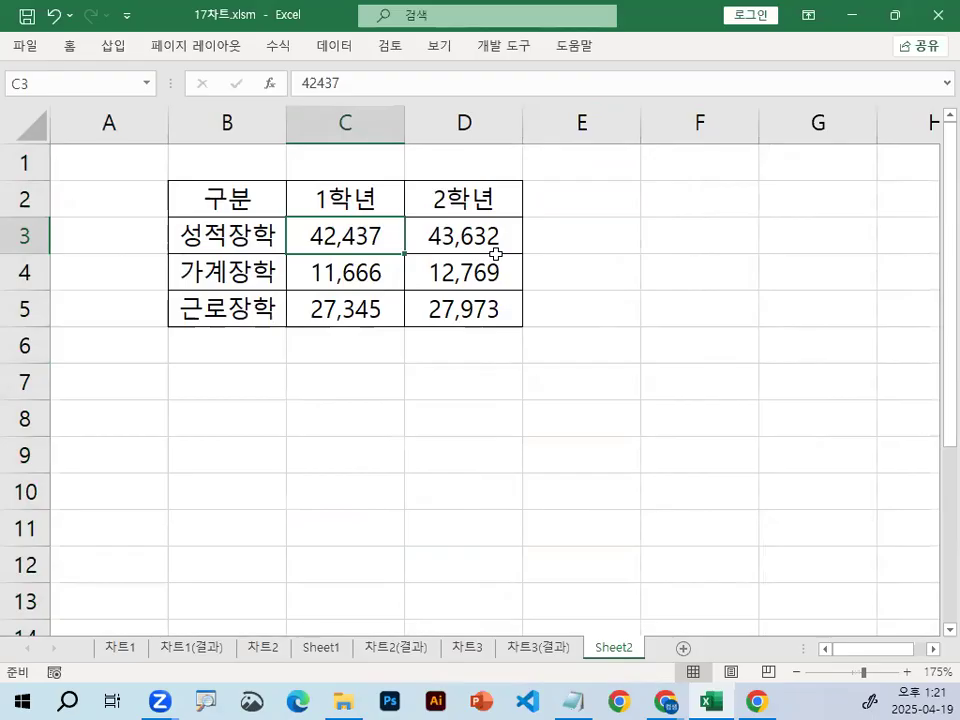
{"action": "type", "text": "10"}
{"action": "key", "text": "Return"}
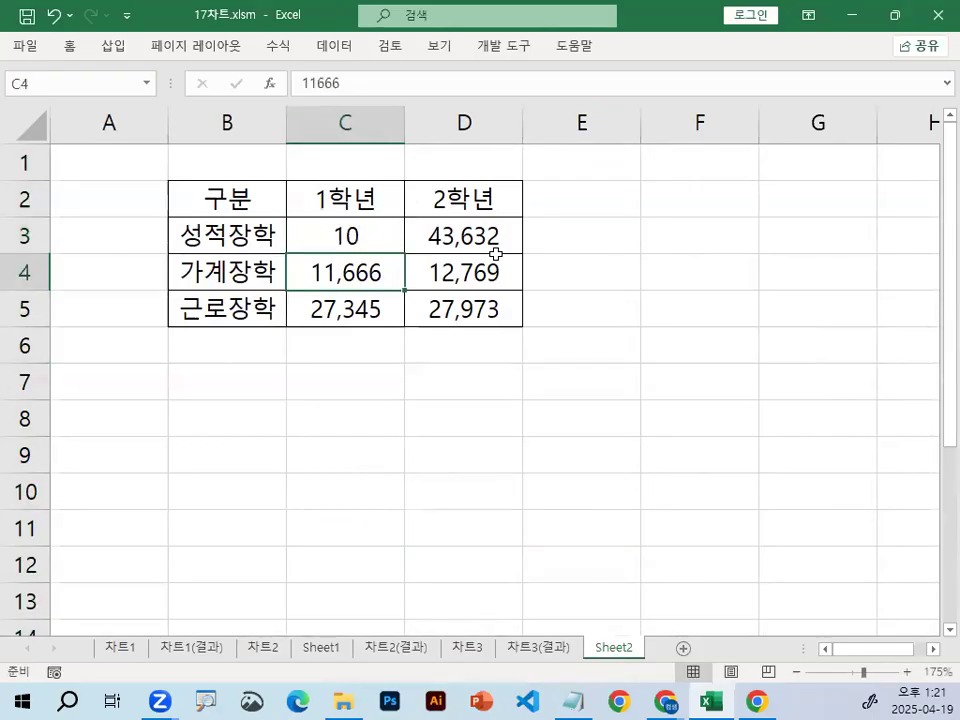
{"action": "type", "text": "20"}
{"action": "key", "text": "Return"}
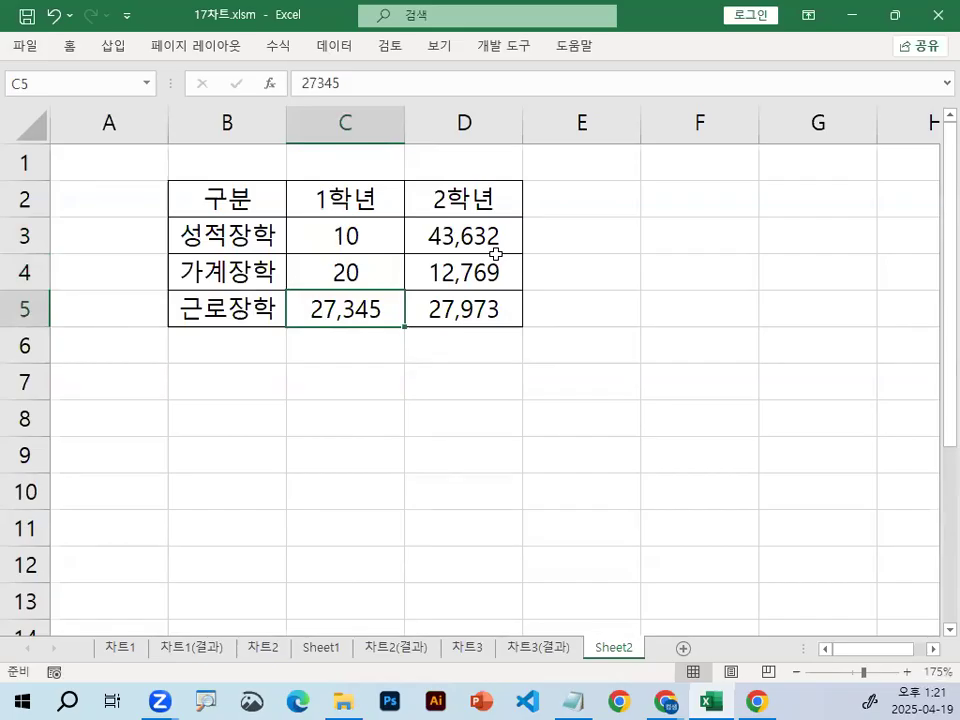
{"action": "type", "text": "30"}
{"action": "key", "text": "Return"}
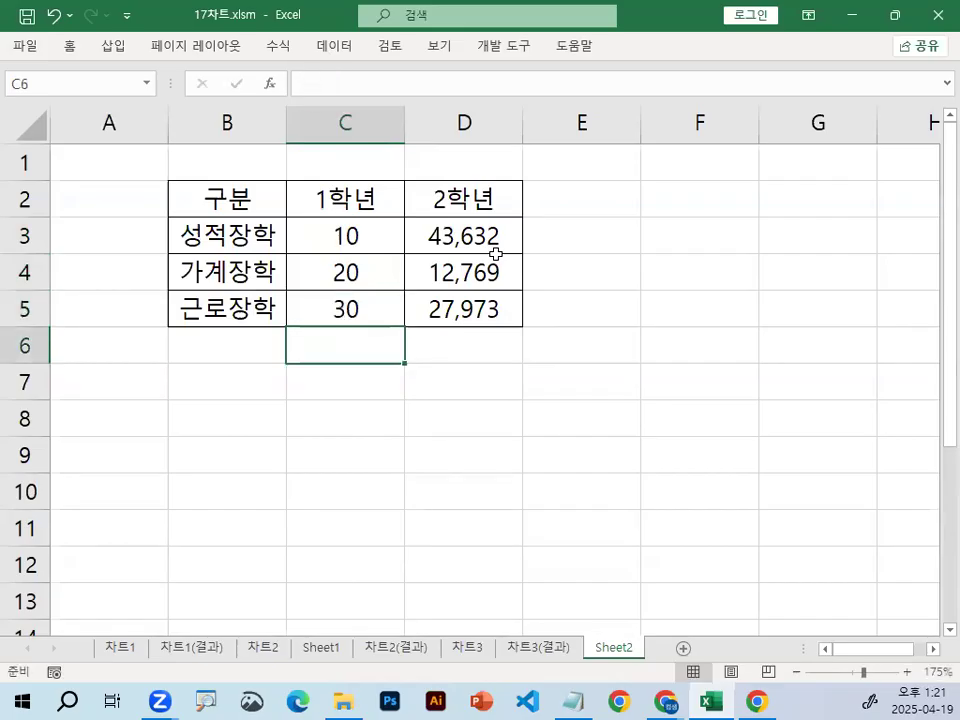
Set the 2학년 value for 성적장학 in D3 to 10000 and fill it down through D5
{"action": "key", "text": "Up"}
{"action": "key", "text": "Up"}
{"action": "key", "text": "Up"}
{"action": "left_click", "coordinate": [495, 251]}
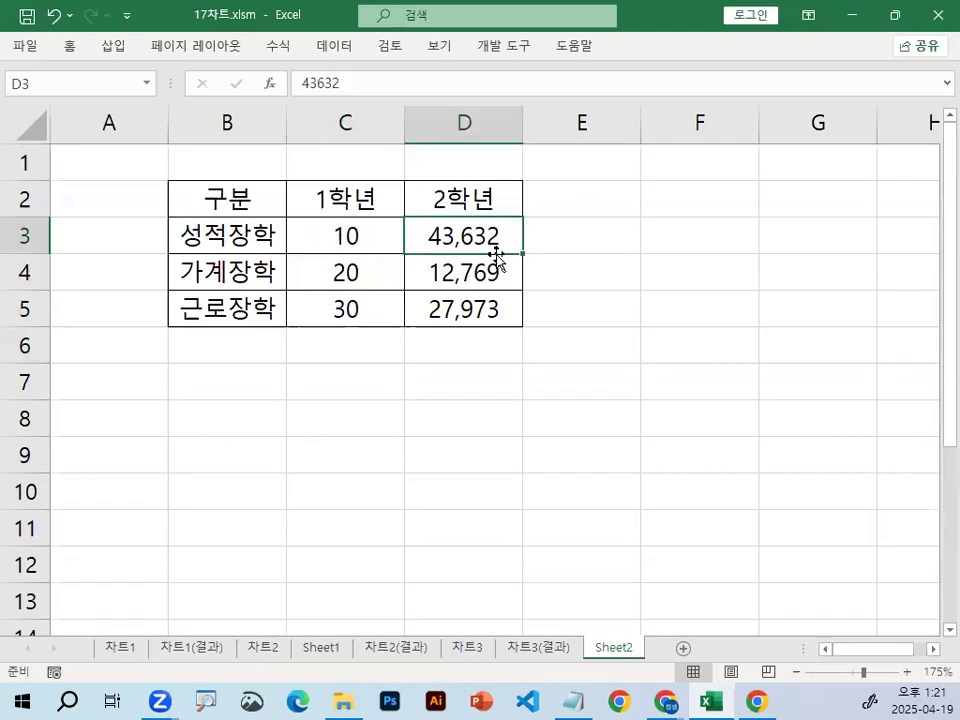
{"action": "type", "text": "10000"}
{"action": "key", "text": "Return"}
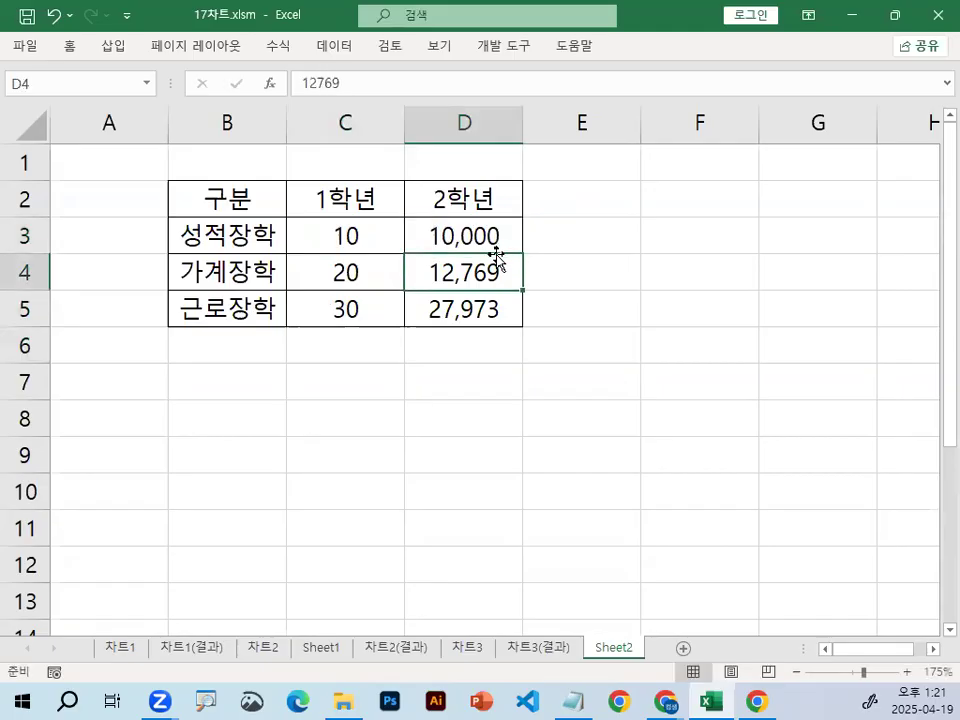
{"action": "left_click", "coordinate": [505, 246]}
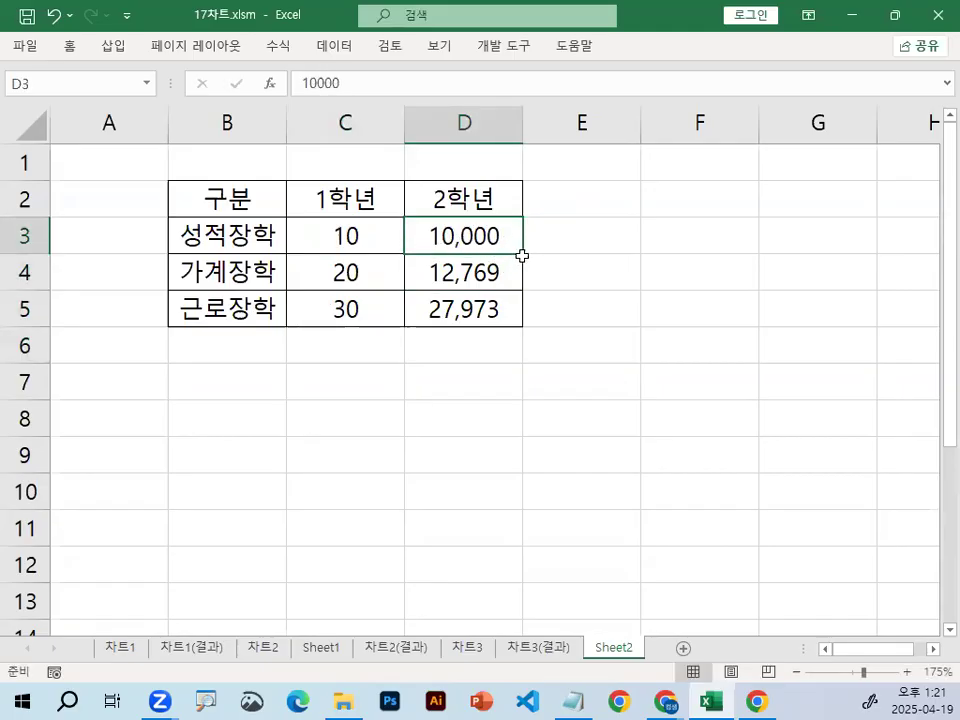
{"action": "left_click_drag", "start_coordinate": [523, 256], "coordinate": [519, 314]}
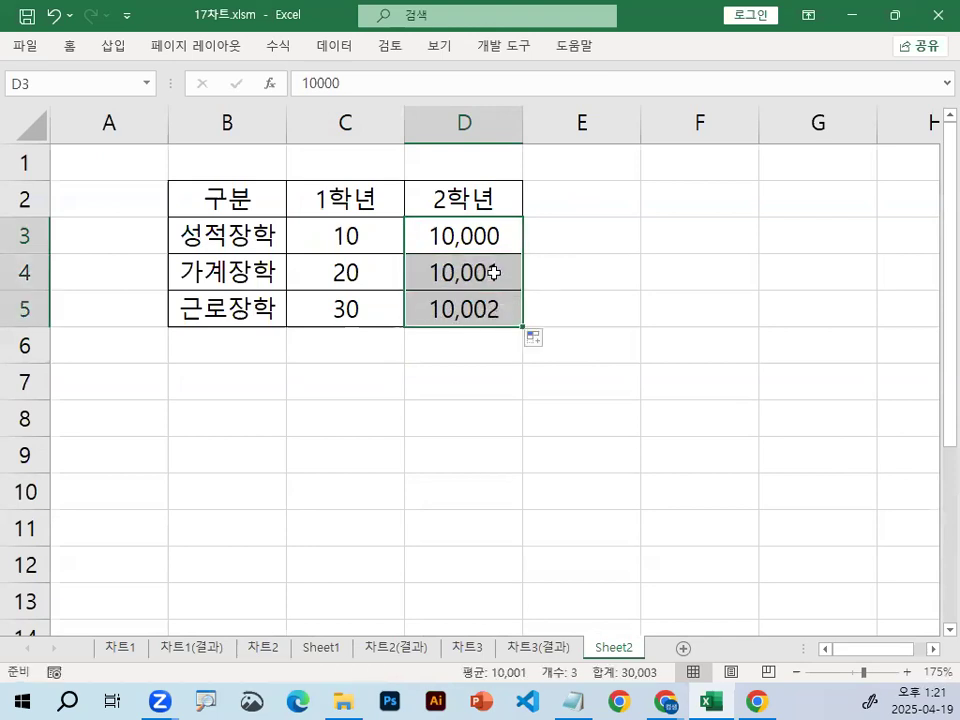
Set the 2학년 values for 가계장학 and 근로장학 in D4 and D5 to 20000 and 30000
{"action": "left_click", "coordinate": [503, 271]}
{"action": "type", "text": "20000"}
{"action": "key", "text": "BackSpace"}
{"action": "type", "text": "10"}
{"action": "key", "text": "BackSpace"}
{"action": "key", "text": "BackSpace"}
{"action": "type", "text": "0"}
{"action": "key", "text": "Return"}
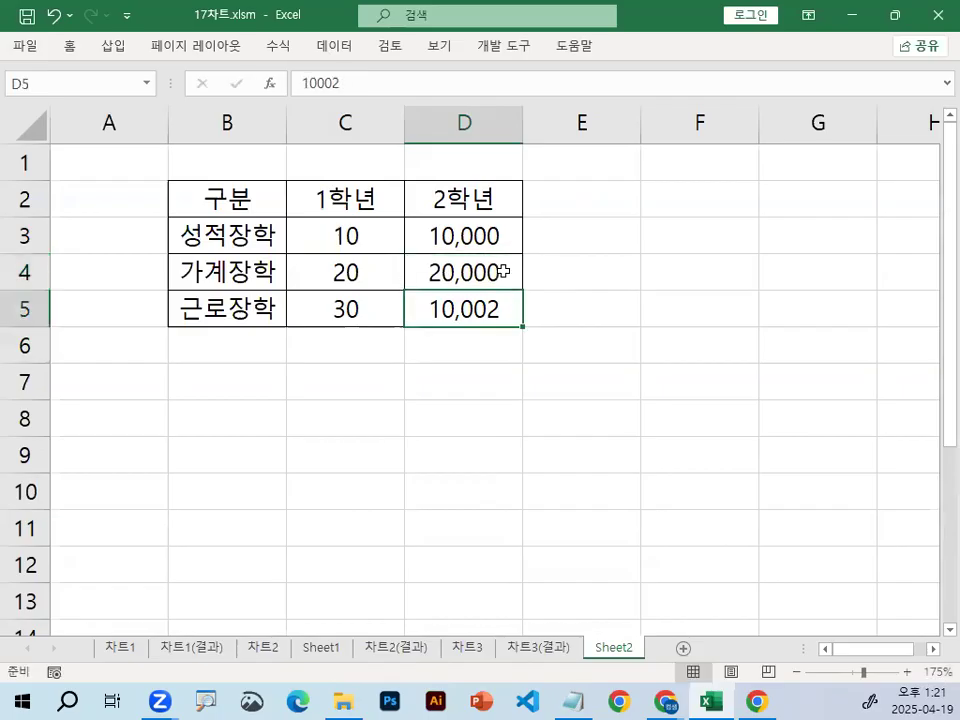
{"action": "type", "text": "30000"}
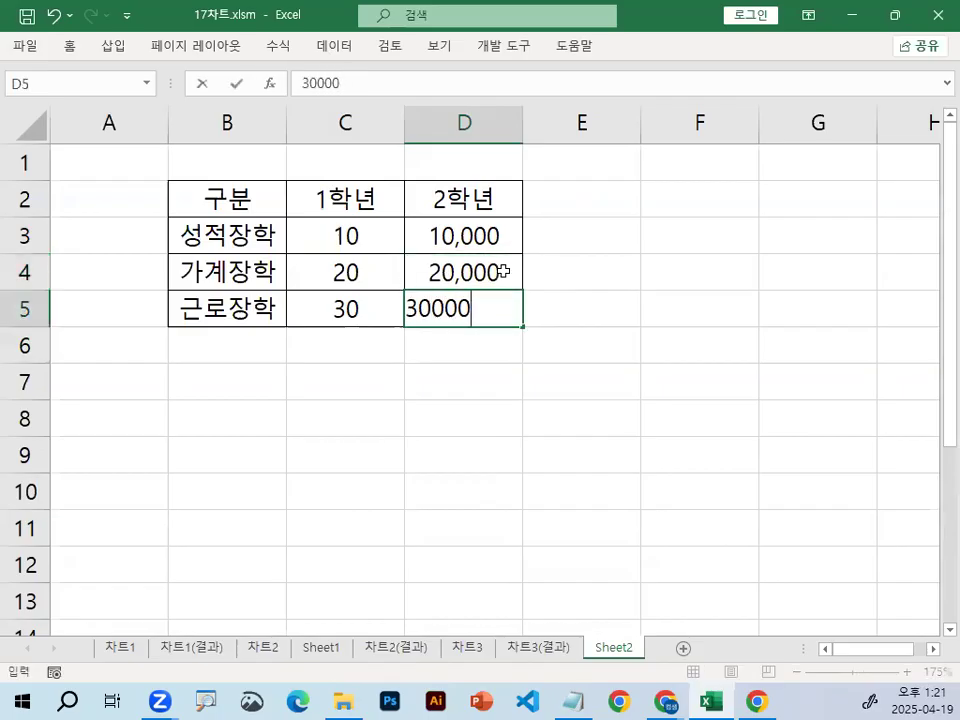
{"action": "key", "text": "Return"}
Create a default column chart from B2:D5, then move and resize it below the table to span rows 8 to 17
{"action": "left_click_drag", "start_coordinate": [243, 194], "coordinate": [486, 310]}
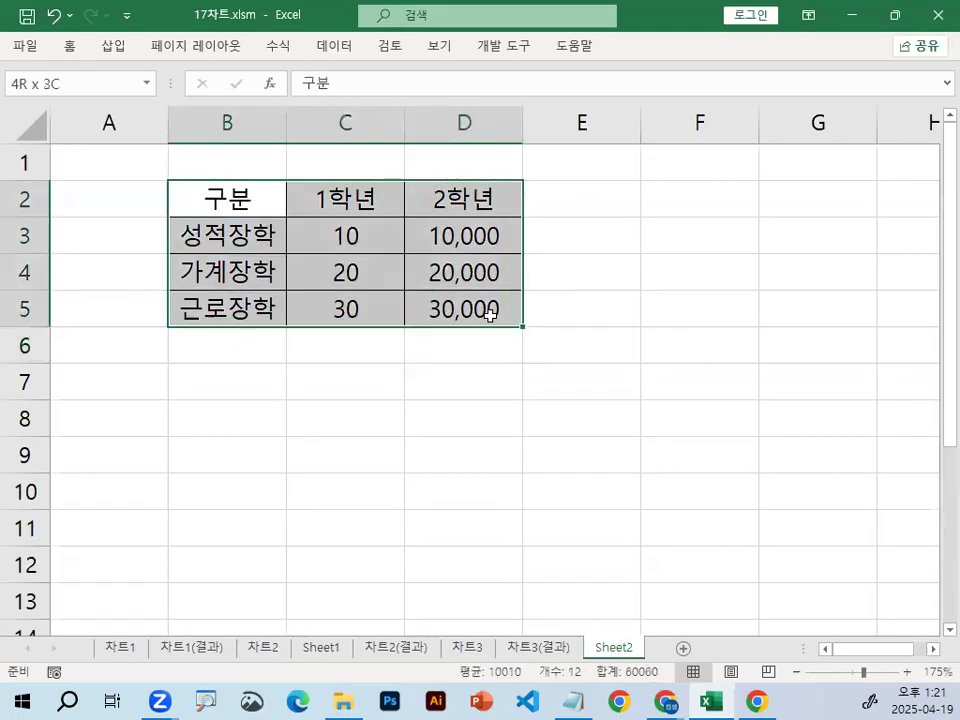
{"action": "key", "text": "alt+F1"}
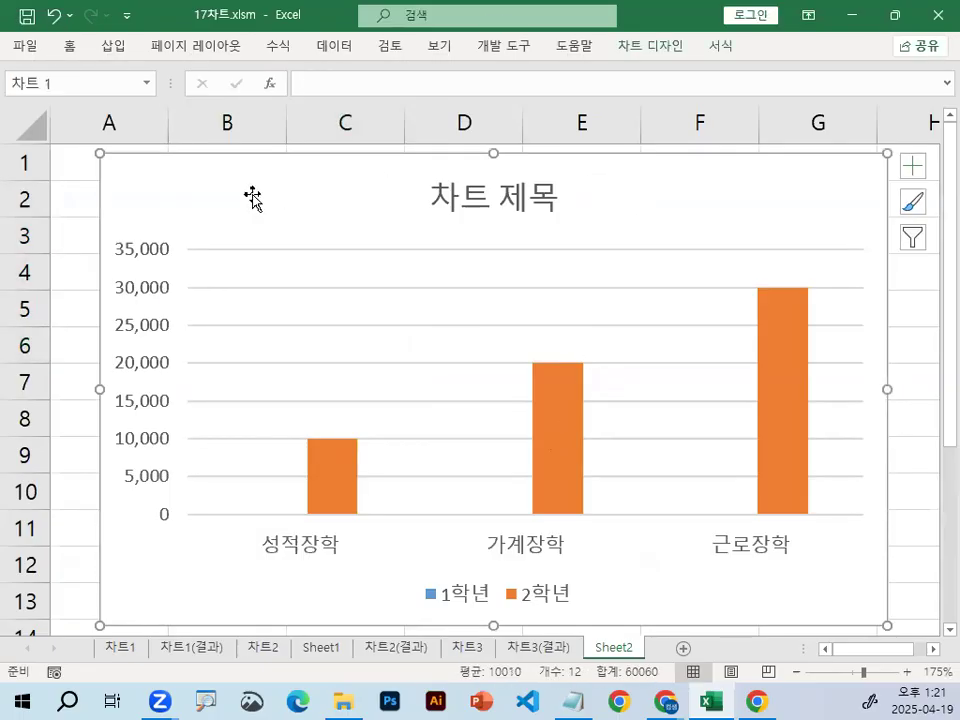
{"action": "left_click_drag", "start_coordinate": [275, 192], "coordinate": [381, 289]}
{"action": "left_click", "coordinate": [199, 242]}
{"action": "left_click", "coordinate": [205, 250]}
{"action": "left_click_drag", "start_coordinate": [298, 346], "coordinate": [530, 369]}
{"action": "left_click_drag", "start_coordinate": [745, 387], "coordinate": [732, 222]}
{"action": "left_click_drag", "start_coordinate": [673, 401], "coordinate": [341, 345]}
{"action": "scroll", "coordinate": [420, 495], "scroll_direction": "down", "scroll_amount": 1}
{"action": "left_click_drag", "start_coordinate": [371, 242], "coordinate": [223, 334]}
Compare the chart's 1학년 and 2학년 bars and value axis scale with the two series' values in the table
{"action": "left_click_drag", "start_coordinate": [581, 463], "coordinate": [884, 474]}
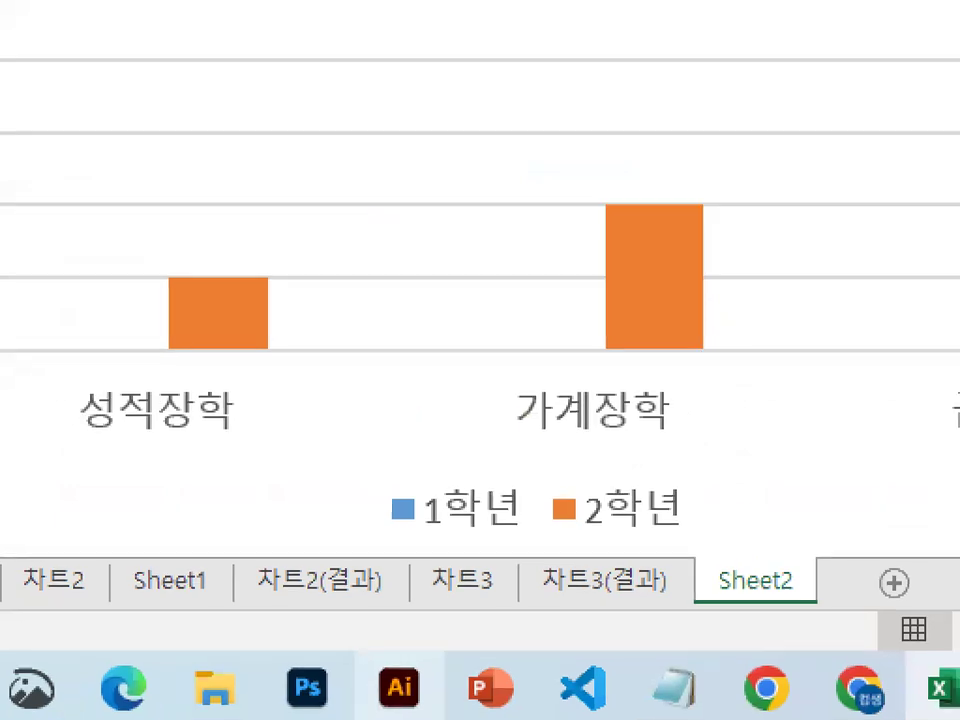
{"action": "mouse_move", "coordinate": [525, 532]}
{"action": "left_mouse_down"}
{"action": "mouse_move", "coordinate": [326, 476]}
{"action": "mouse_move", "coordinate": [494, 462]}
{"action": "mouse_move", "coordinate": [526, 512]}
{"action": "left_mouse_up"}
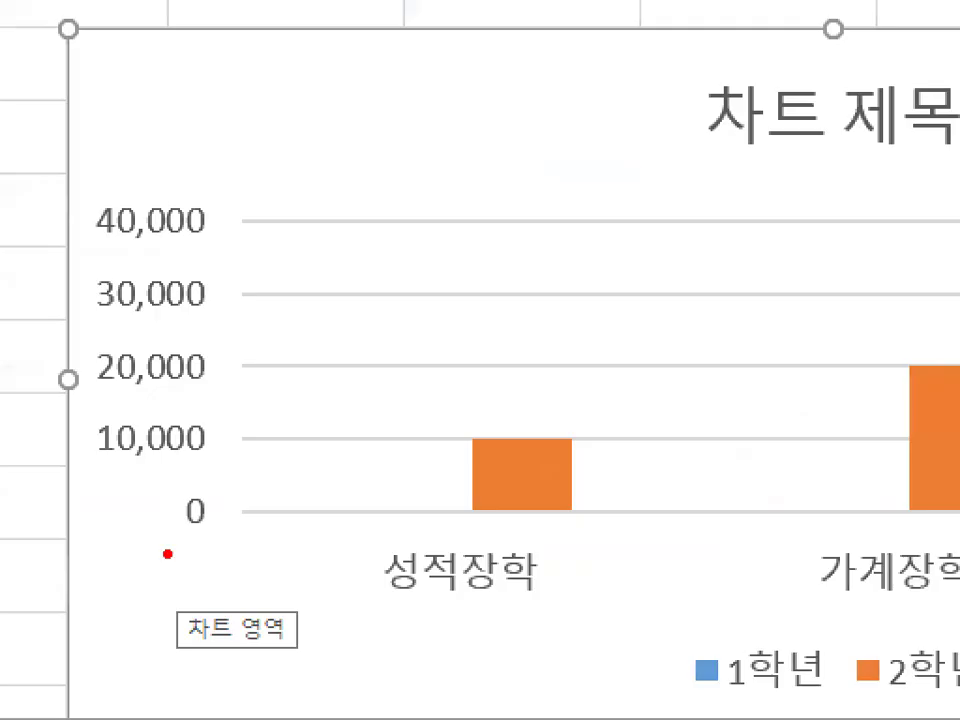
{"action": "mouse_move", "coordinate": [166, 555]}
{"action": "left_mouse_down"}
{"action": "mouse_move", "coordinate": [187, 540]}
{"action": "mouse_move", "coordinate": [188, 553]}
{"action": "mouse_move", "coordinate": [317, 523]}
{"action": "mouse_move", "coordinate": [381, 523]}
{"action": "left_mouse_up"}
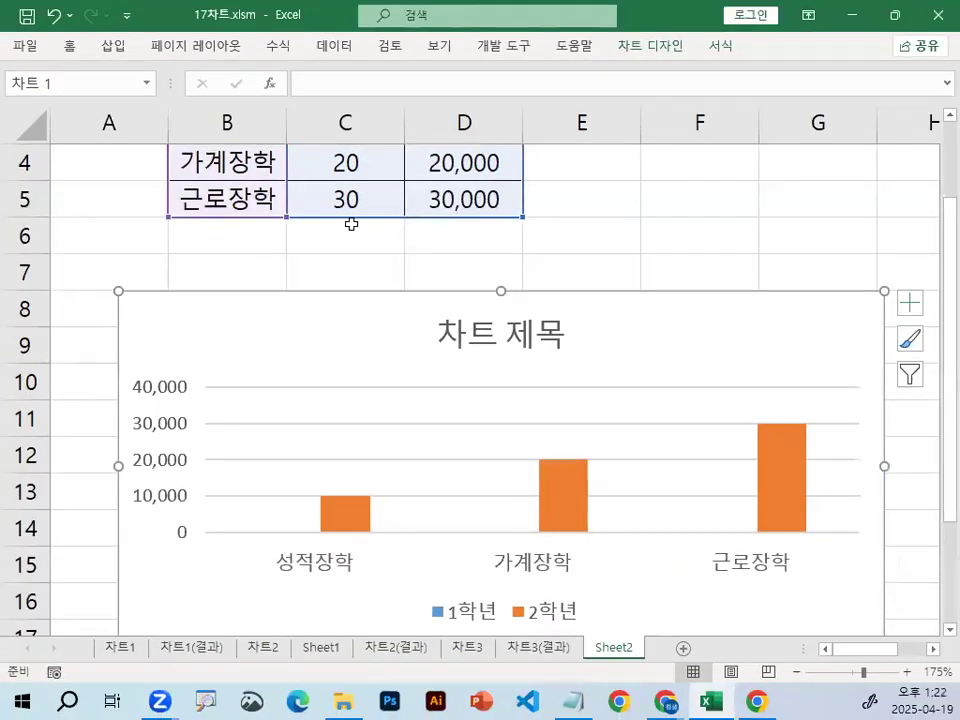
{"action": "left_click", "coordinate": [348, 228]}
{"action": "scroll", "coordinate": [348, 235], "scroll_direction": "up", "scroll_amount": 1}
{"action": "left_click_drag", "start_coordinate": [352, 217], "coordinate": [527, 200]}
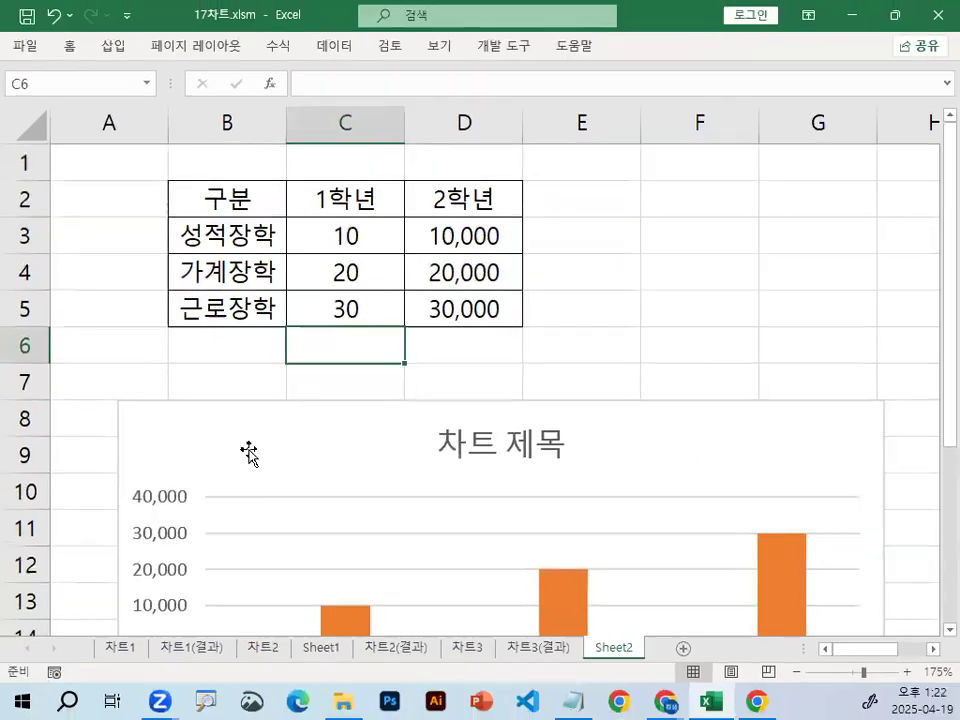
Open the chart type settings for the scholarship chart and choose the 혼합 (combo) type
{"action": "scroll", "coordinate": [136, 653], "scroll_direction": "down", "scroll_amount": 2}
{"action": "left_click", "coordinate": [446, 505]}
{"action": "left_click", "coordinate": [441, 506]}
{"action": "right_click", "coordinate": [230, 476]}
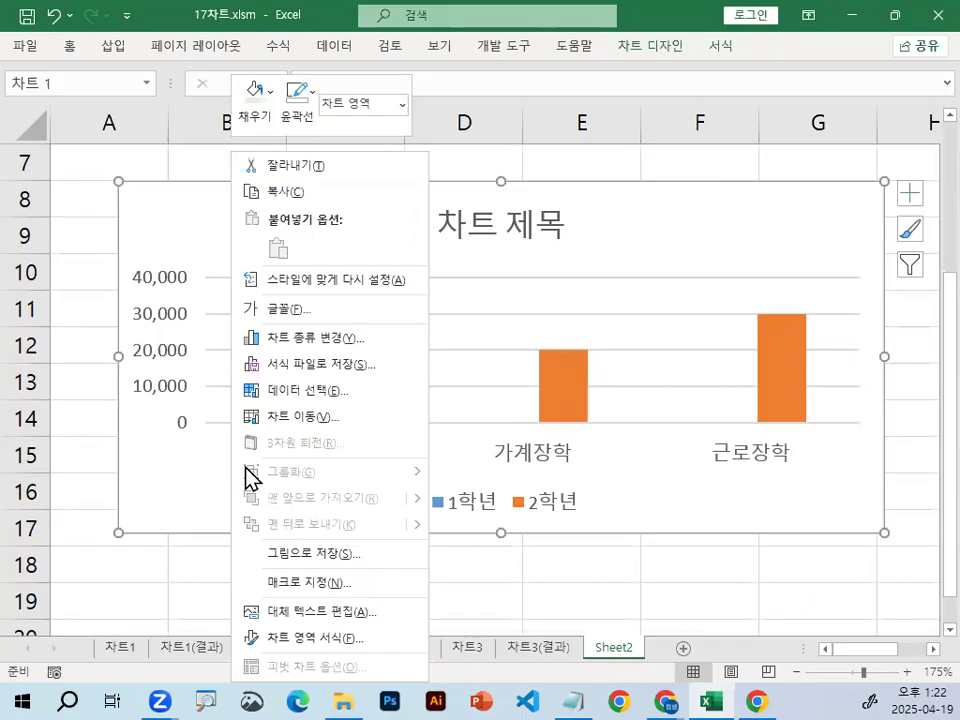
{"action": "left_click", "coordinate": [303, 340]}
{"action": "left_click", "coordinate": [238, 541]}
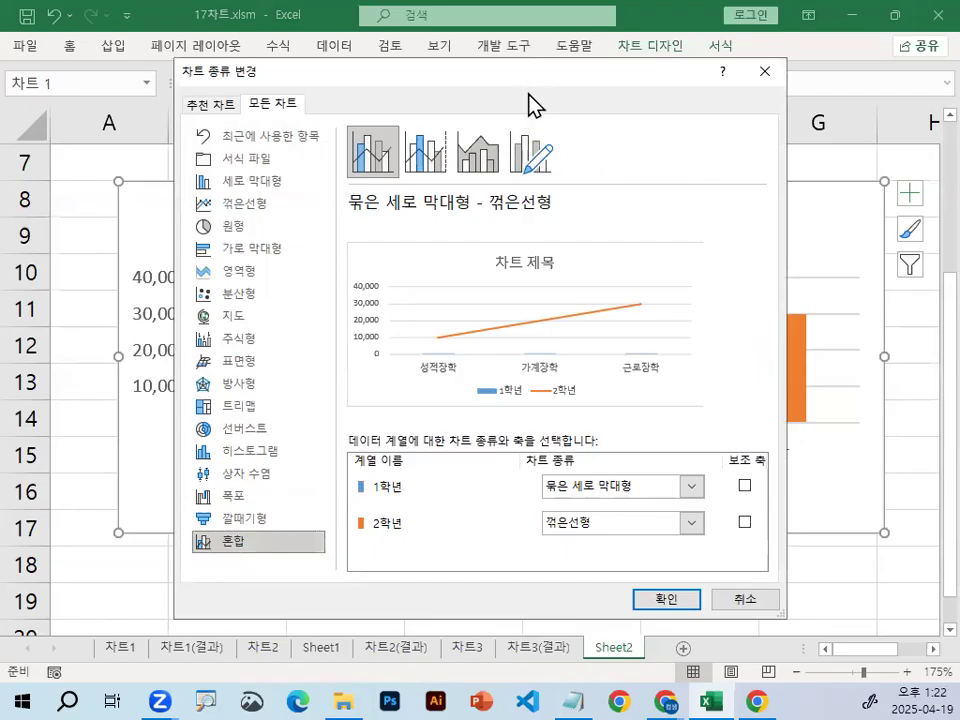
{"action": "left_click_drag", "start_coordinate": [529, 94], "coordinate": [567, 130]}
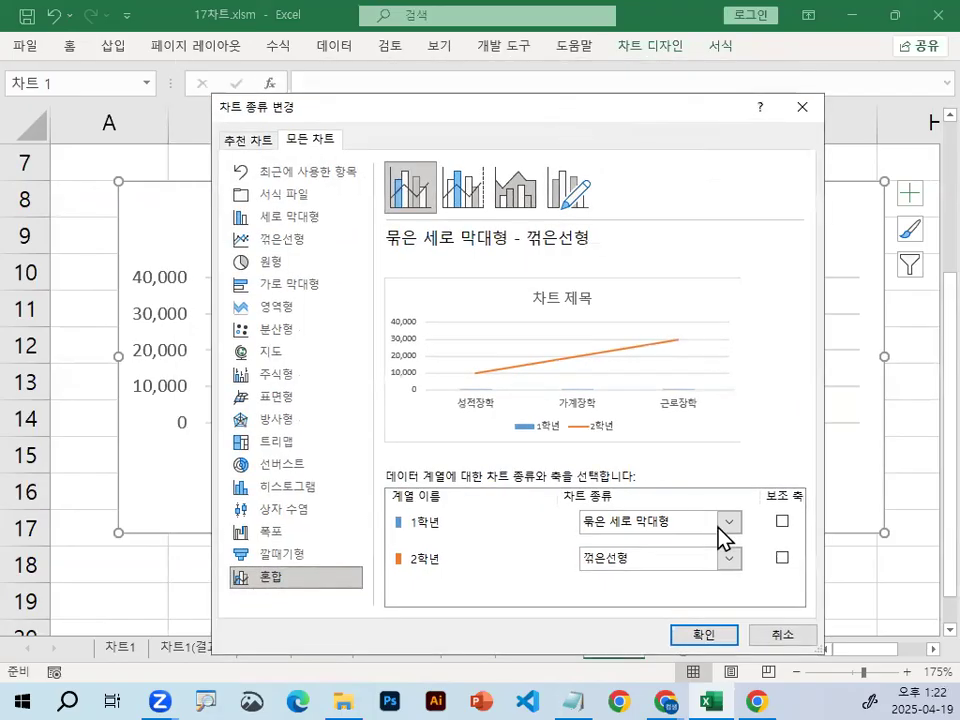
Set the 1학년 series to 표식이 있는 꺾은선형 and the 2학년 series to 묶은 세로 막대형, and apply the combination
{"action": "left_click", "coordinate": [725, 521]}
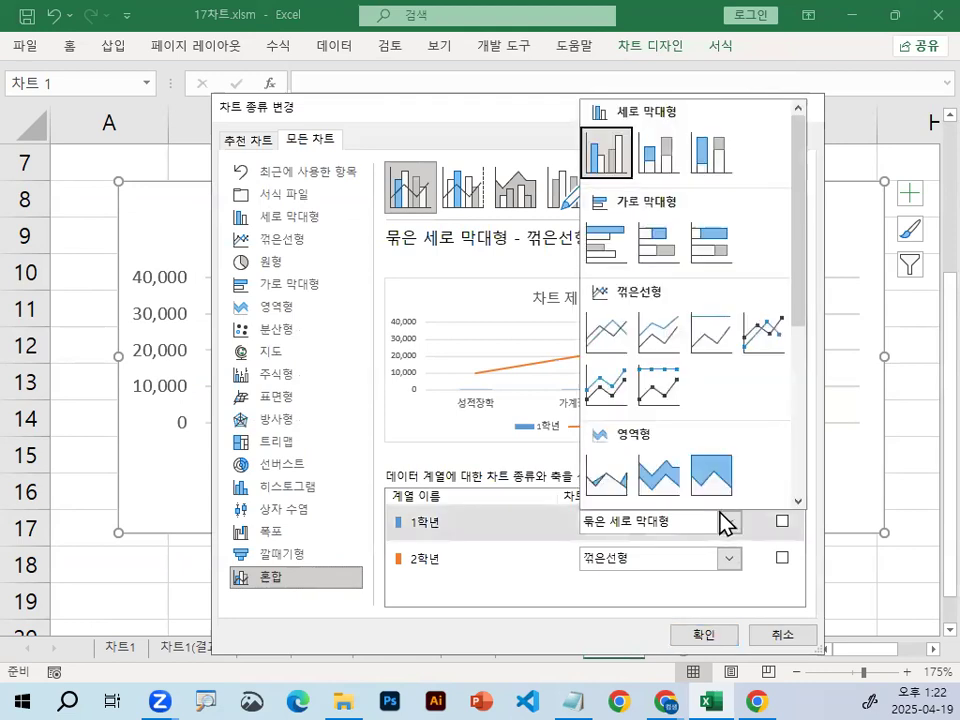
{"action": "left_click", "coordinate": [765, 336]}
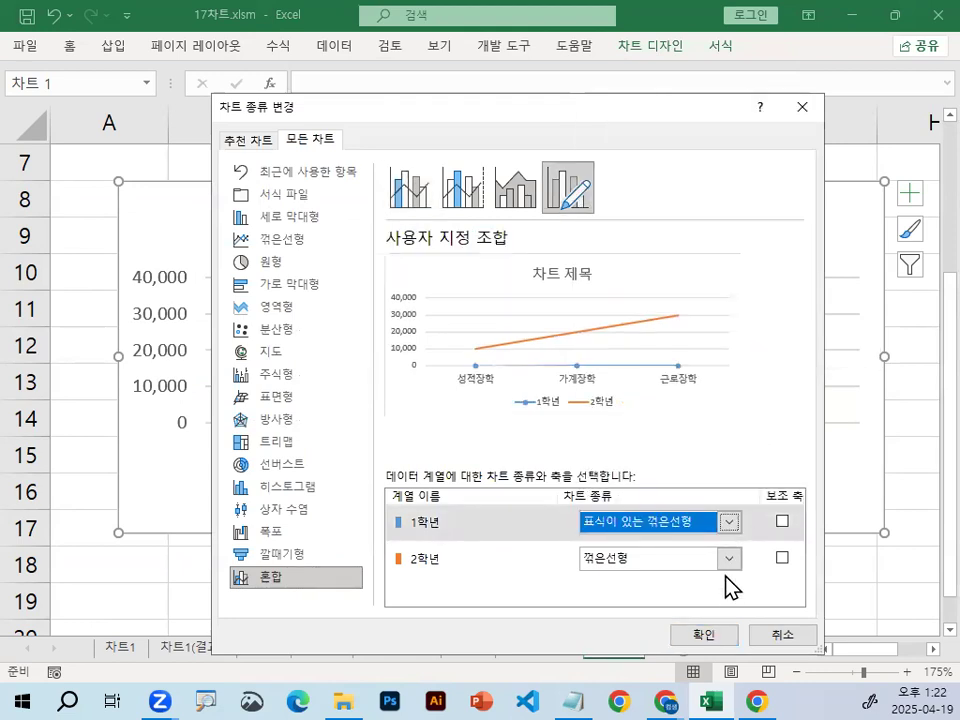
{"action": "left_click", "coordinate": [729, 558]}
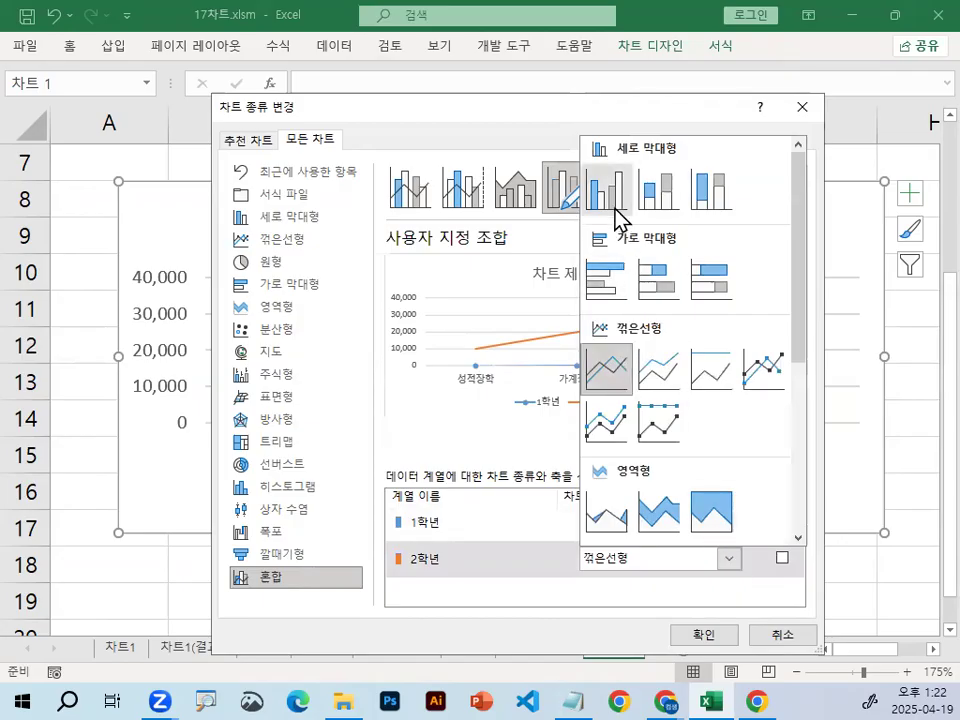
{"action": "left_click", "coordinate": [608, 203]}
{"action": "left_click", "coordinate": [699, 638]}
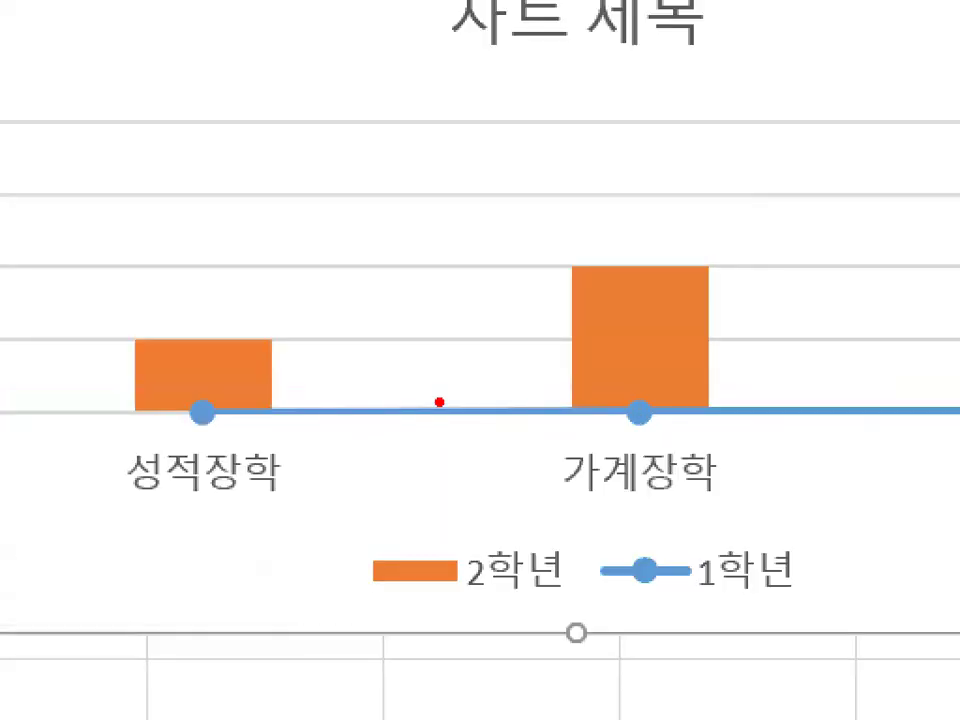
{"action": "mouse_move", "coordinate": [433, 418]}
{"action": "left_mouse_down"}
{"action": "mouse_move", "coordinate": [529, 264]}
{"action": "mouse_move", "coordinate": [536, 301]}
{"action": "left_mouse_up"}
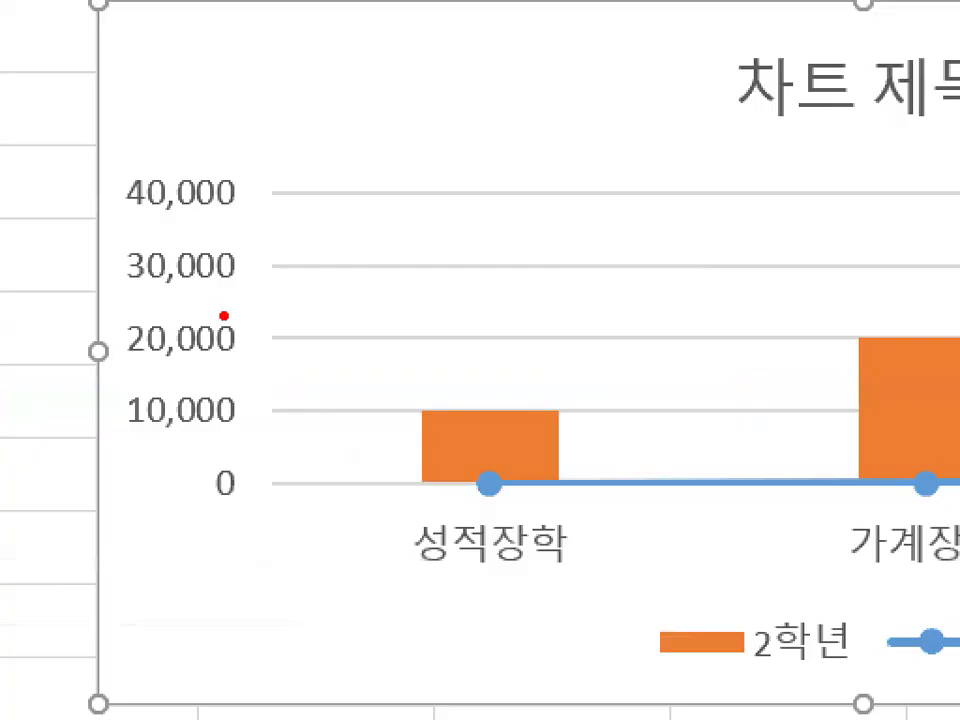
Plot the 1학년 line series on the secondary axis in the Sheet2 combo chart
{"action": "mouse_move", "coordinate": [187, 352]}
{"action": "left_mouse_down"}
{"action": "mouse_move", "coordinate": [163, 228]}
{"action": "mouse_move", "coordinate": [210, 354]}
{"action": "left_mouse_up"}
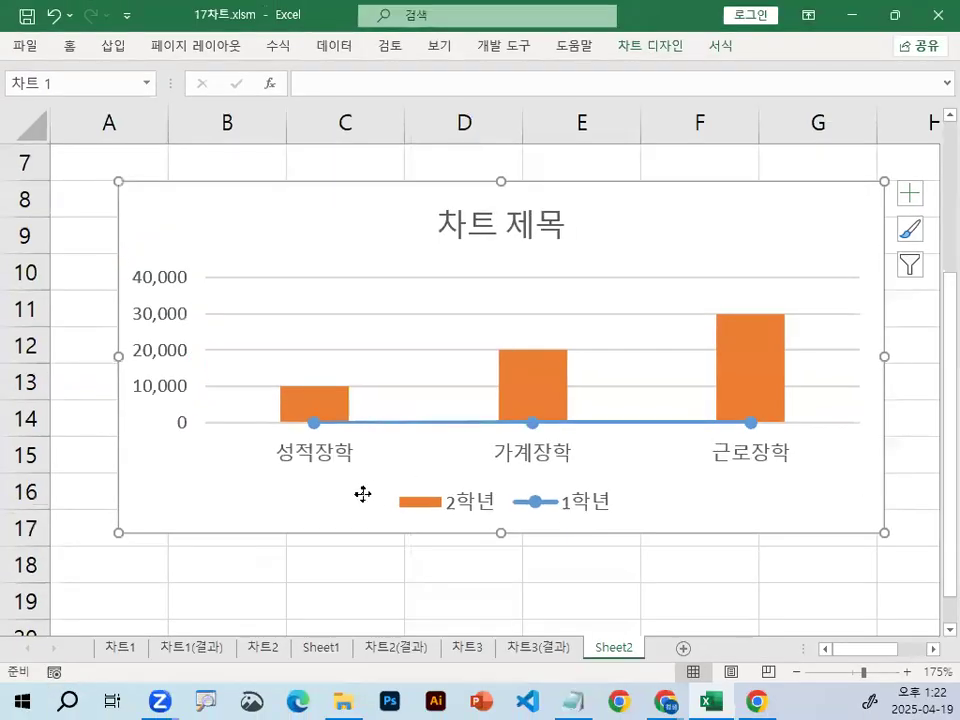
{"action": "right_click", "coordinate": [326, 486]}
{"action": "key", "text": "Escape"}
{"action": "right_click", "coordinate": [283, 476]}
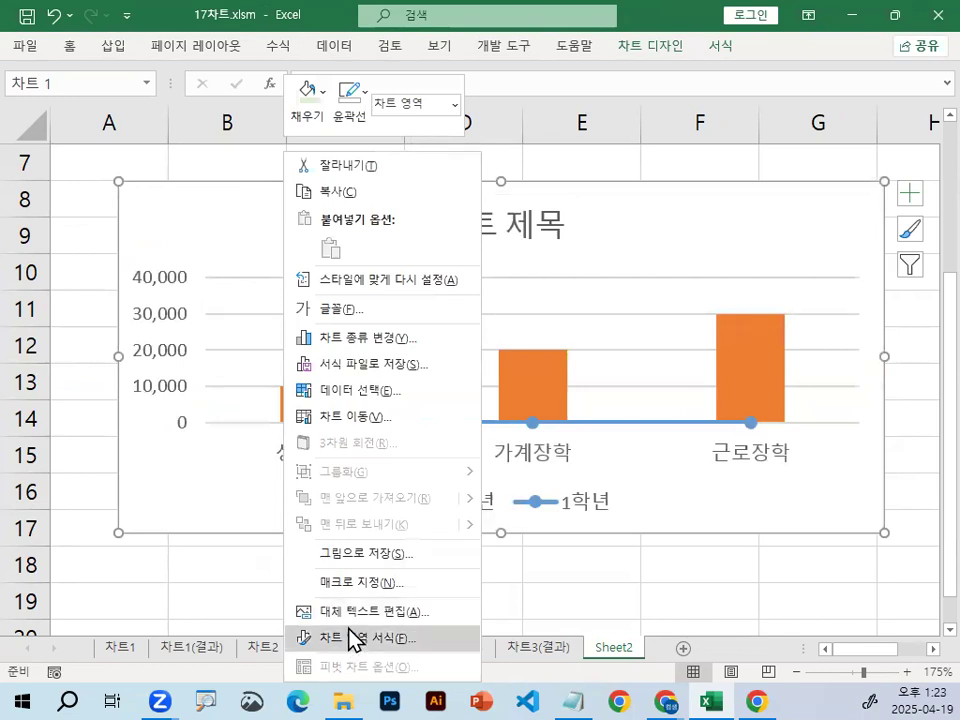
{"action": "left_click", "coordinate": [376, 338]}
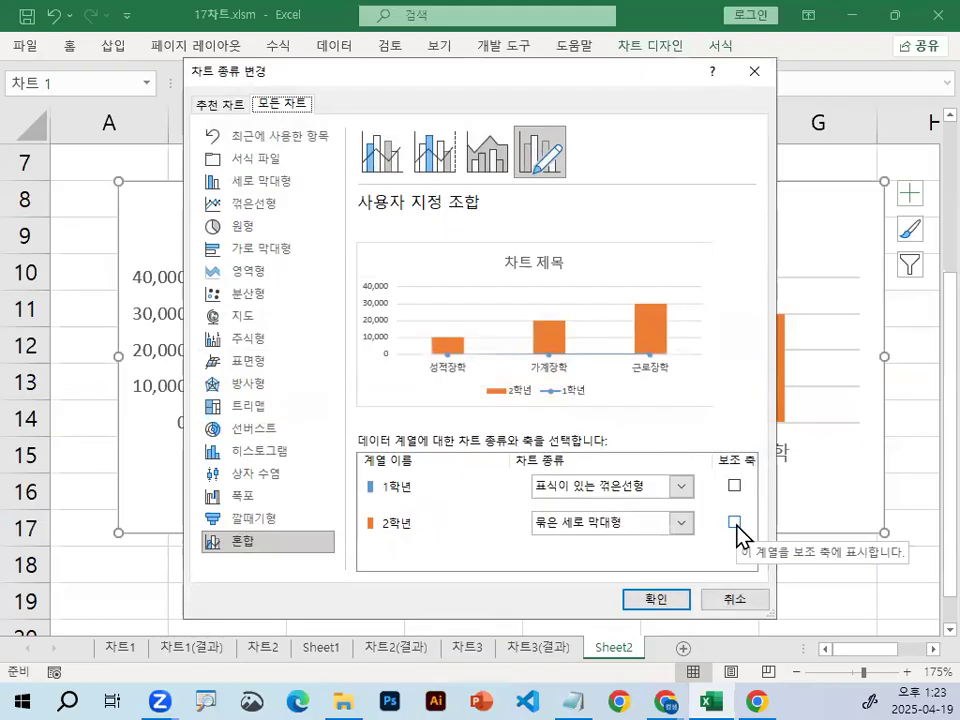
{"action": "left_click", "coordinate": [734, 487]}
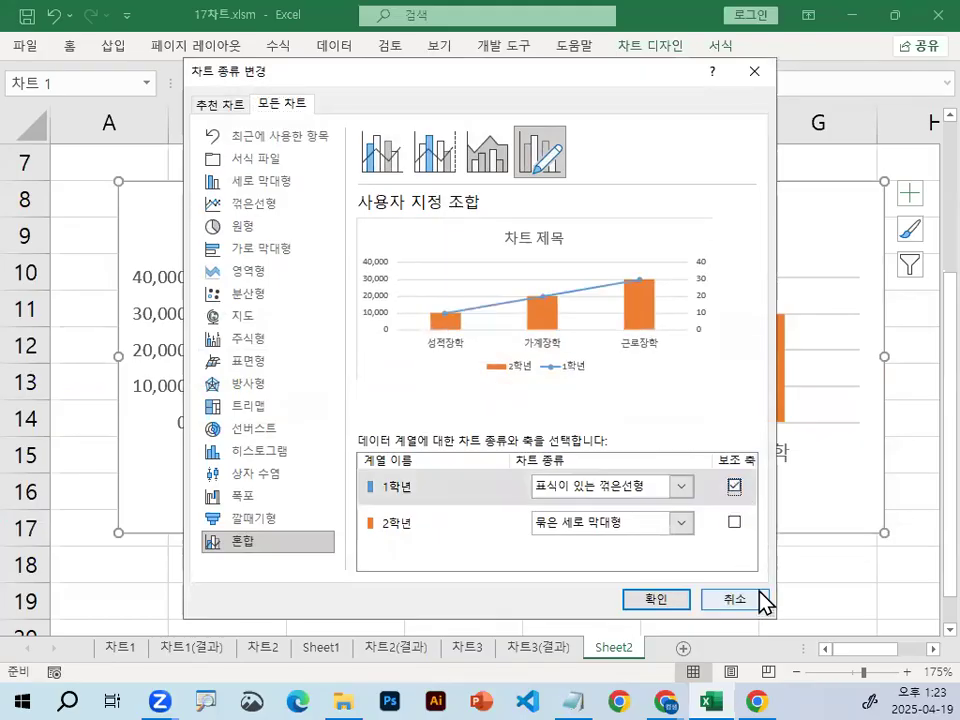
{"action": "left_click", "coordinate": [668, 600]}
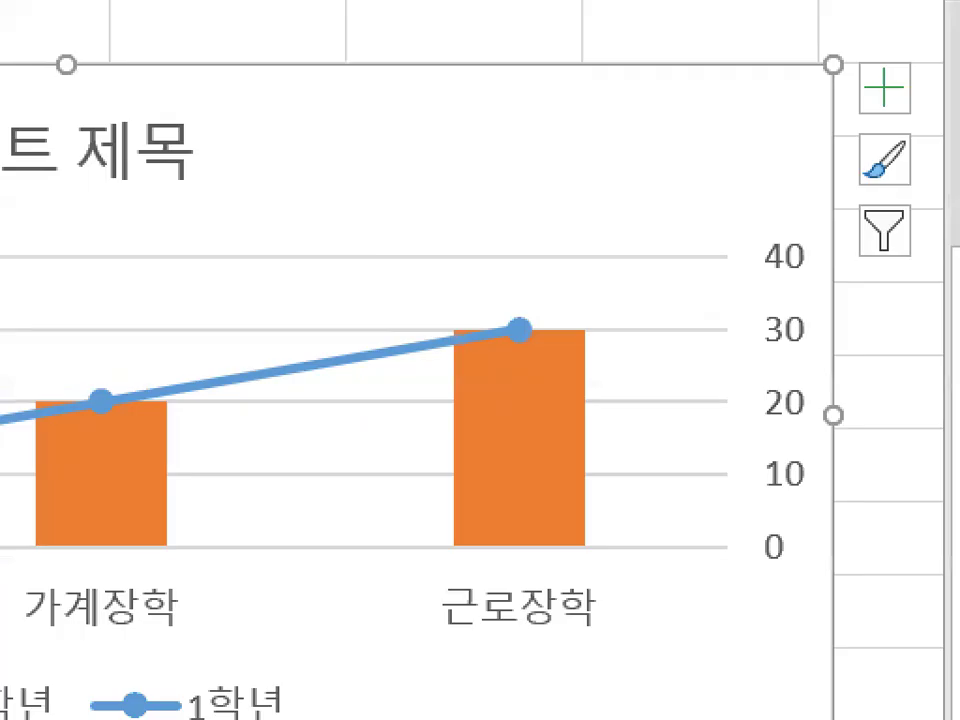
Examine the chart's secondary vertical axis scale and the 1학년 line plotted against it
{"action": "mouse_move", "coordinate": [910, 425]}
{"action": "left_mouse_down"}
{"action": "mouse_move", "coordinate": [909, 446]}
{"action": "mouse_move", "coordinate": [686, 223]}
{"action": "mouse_move", "coordinate": [878, 478]}
{"action": "left_mouse_up"}
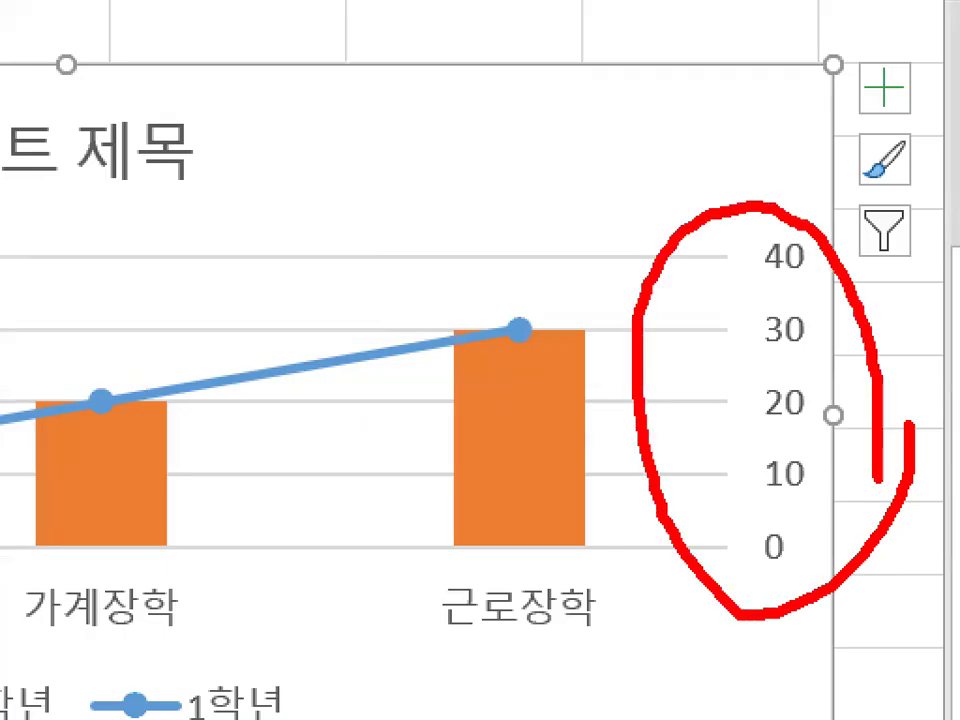
{"action": "mouse_move", "coordinate": [313, 385]}
{"action": "left_mouse_down"}
{"action": "mouse_move", "coordinate": [381, 372]}
{"action": "mouse_move", "coordinate": [372, 338]}
{"action": "left_mouse_up"}
{"action": "left_click_drag", "start_coordinate": [770, 274], "coordinate": [826, 268]}
{"action": "mouse_move", "coordinate": [825, 575]}
{"action": "left_mouse_down"}
{"action": "mouse_move", "coordinate": [745, 570]}
{"action": "mouse_move", "coordinate": [830, 560]}
{"action": "left_mouse_up"}
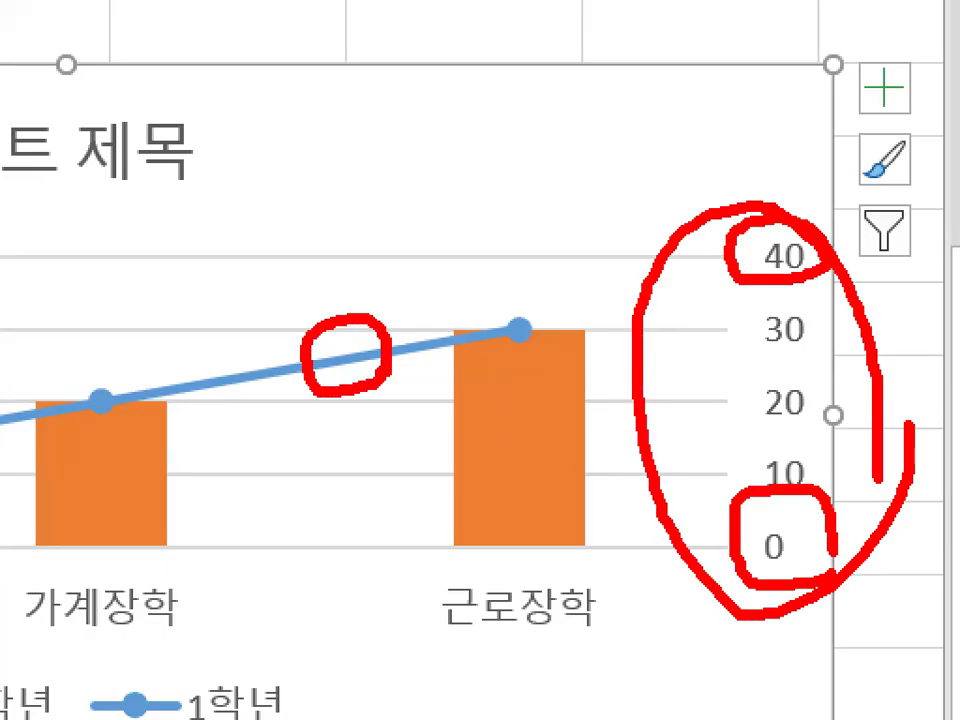
{"action": "key", "text": "Escape"}
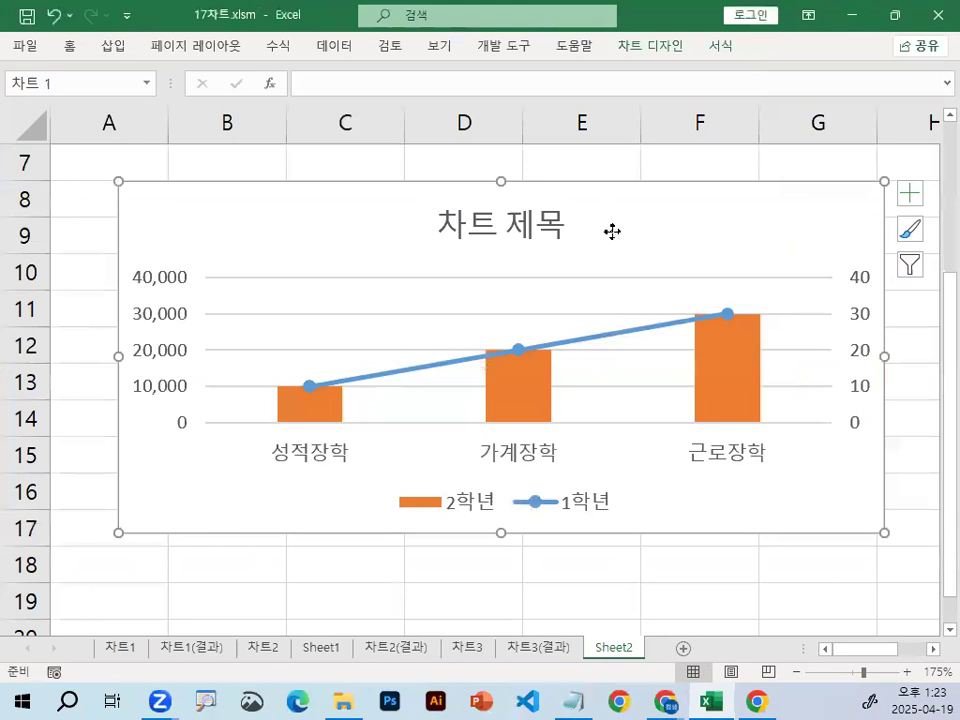
{"action": "right_click", "coordinate": [612, 231]}
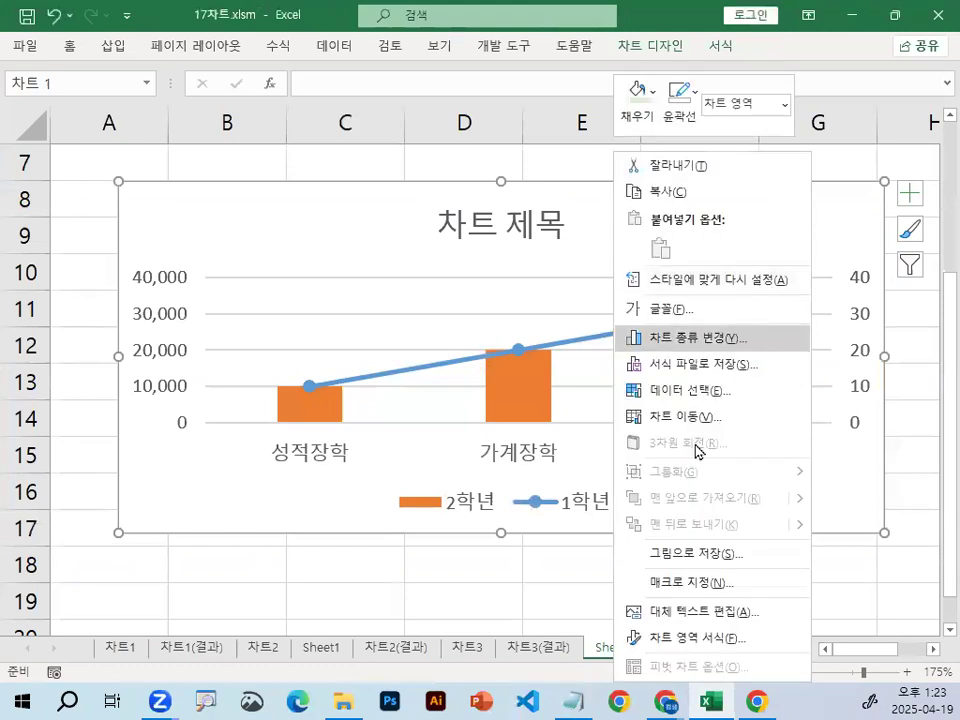
{"action": "left_click", "coordinate": [697, 640]}
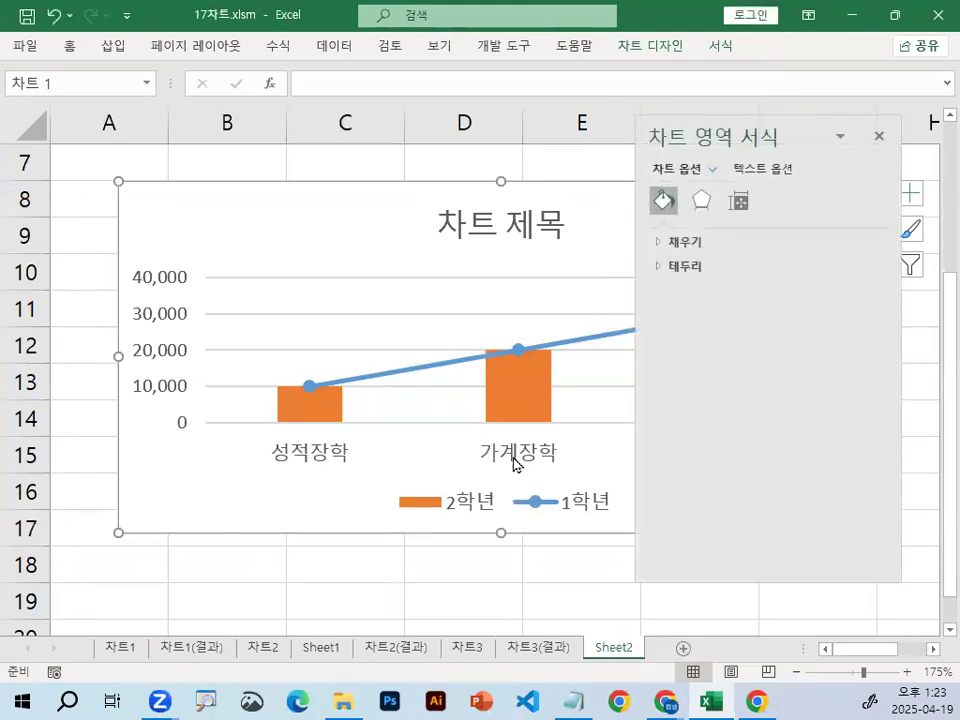
{"action": "left_click", "coordinate": [879, 136]}
Change the whole chart's type to clustered column (묶은 세로 막대형)
{"action": "right_click", "coordinate": [373, 221]}
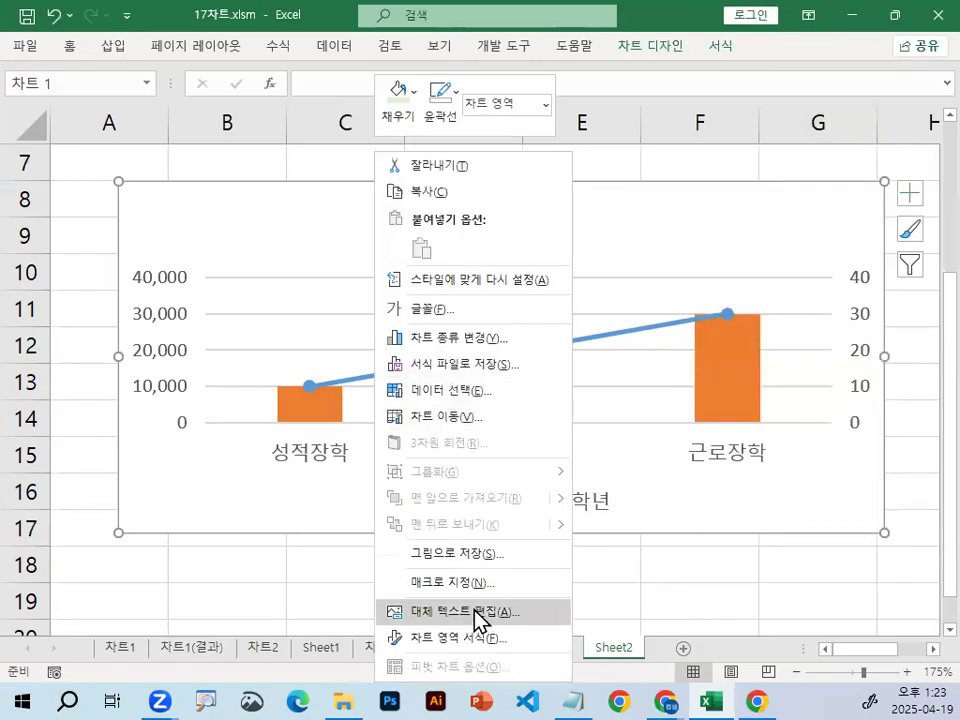
{"action": "left_click", "coordinate": [459, 339]}
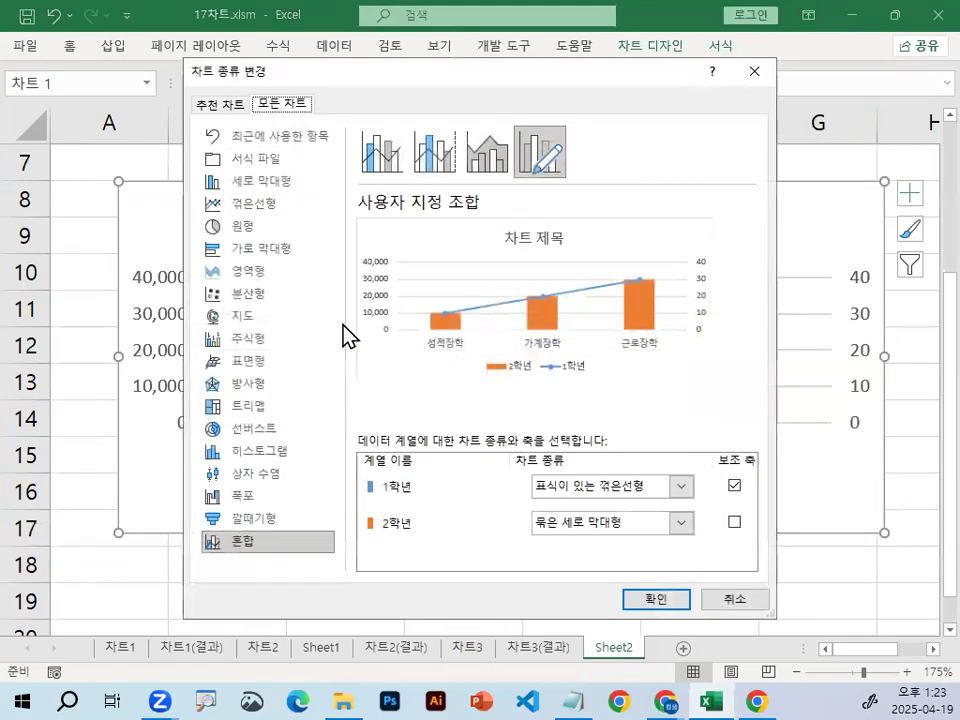
{"action": "left_click", "coordinate": [257, 181]}
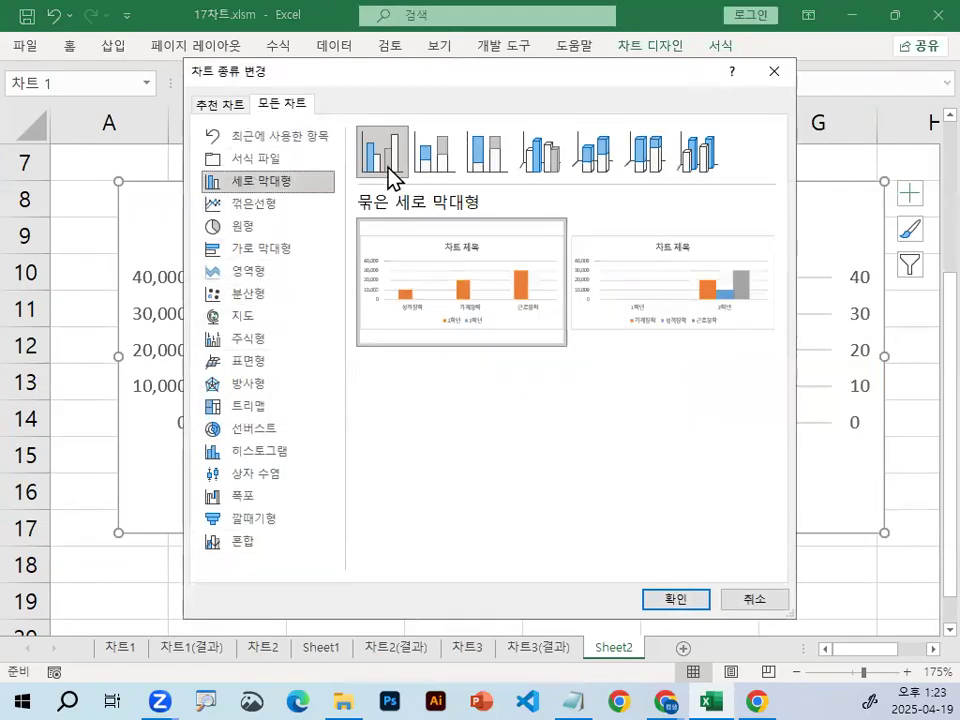
{"action": "left_click", "coordinate": [676, 599]}
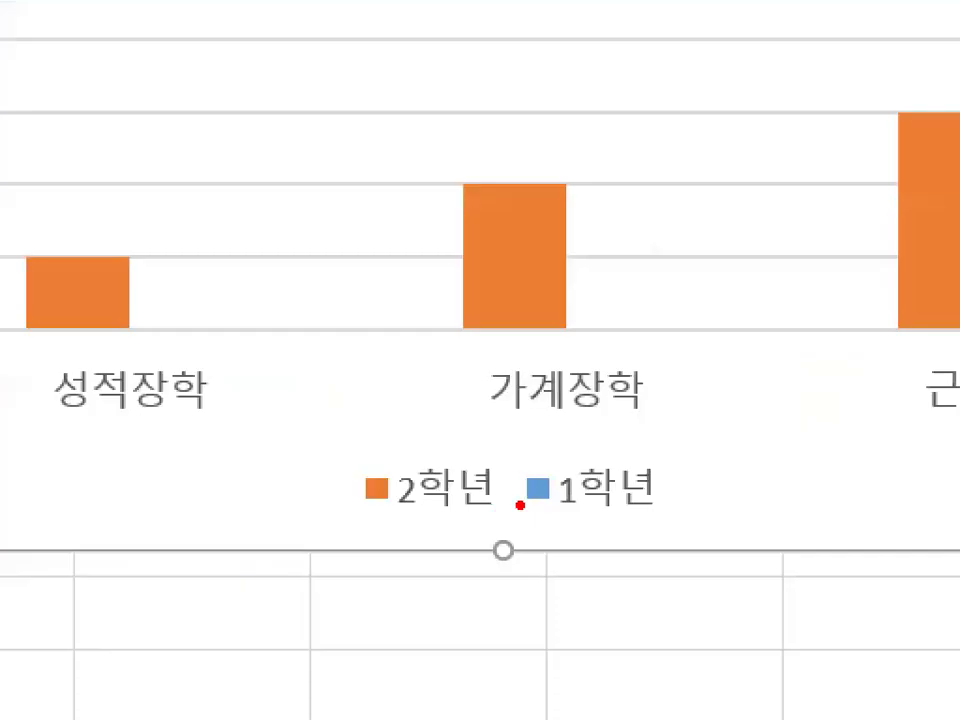
Examine the 1학년 legend entry and compare it with the columns plotted in the chart
{"action": "left_click_drag", "start_coordinate": [519, 505], "coordinate": [660, 488]}
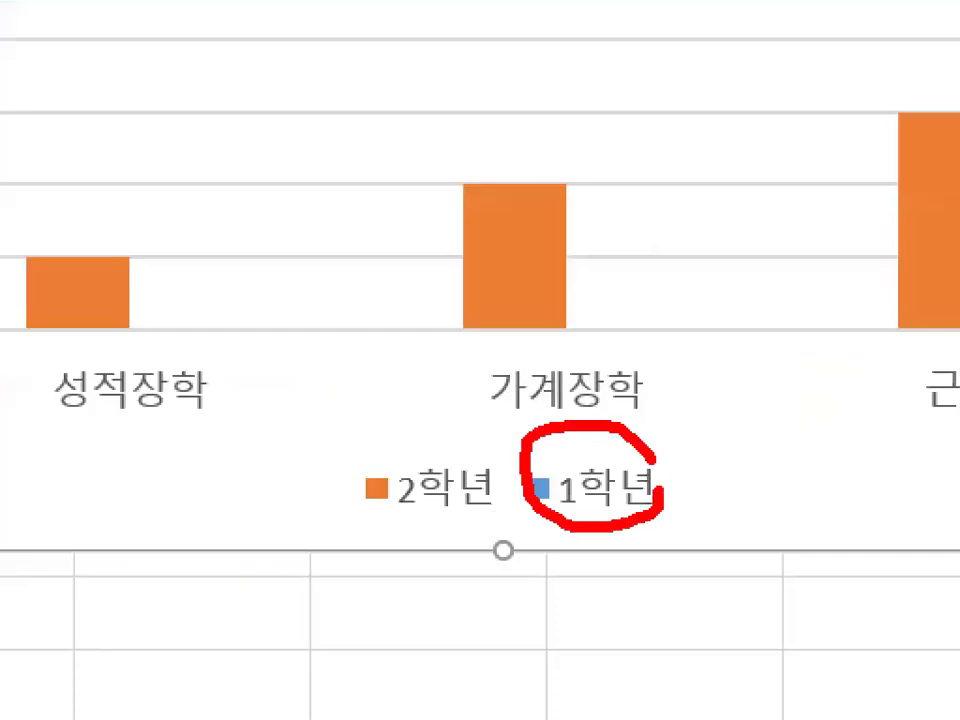
{"action": "mouse_move", "coordinate": [107, 174]}
{"action": "left_mouse_down"}
{"action": "mouse_move", "coordinate": [497, 39]}
{"action": "mouse_move", "coordinate": [955, 25]}
{"action": "left_mouse_up"}
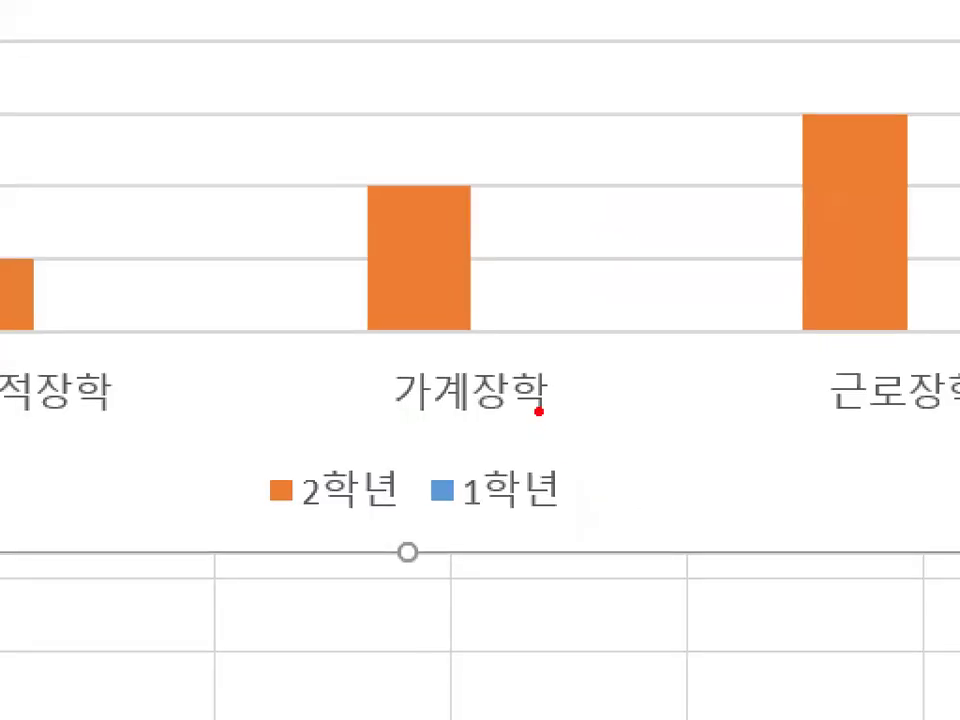
{"action": "mouse_move", "coordinate": [538, 411]}
{"action": "left_mouse_down"}
{"action": "mouse_move", "coordinate": [671, 320]}
{"action": "mouse_move", "coordinate": [830, 243]}
{"action": "left_mouse_up"}
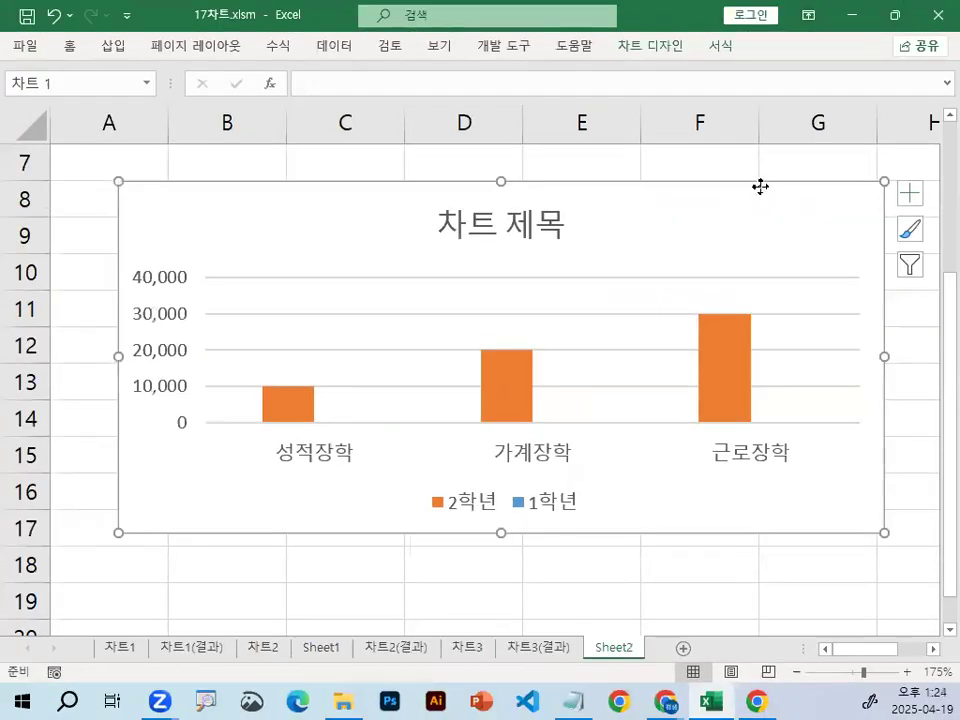
Switch to Notepad and review the notes on when to use 보조세로축: large value differences or different units (숫자, 백분율)
{"action": "left_click", "coordinate": [574, 700]}
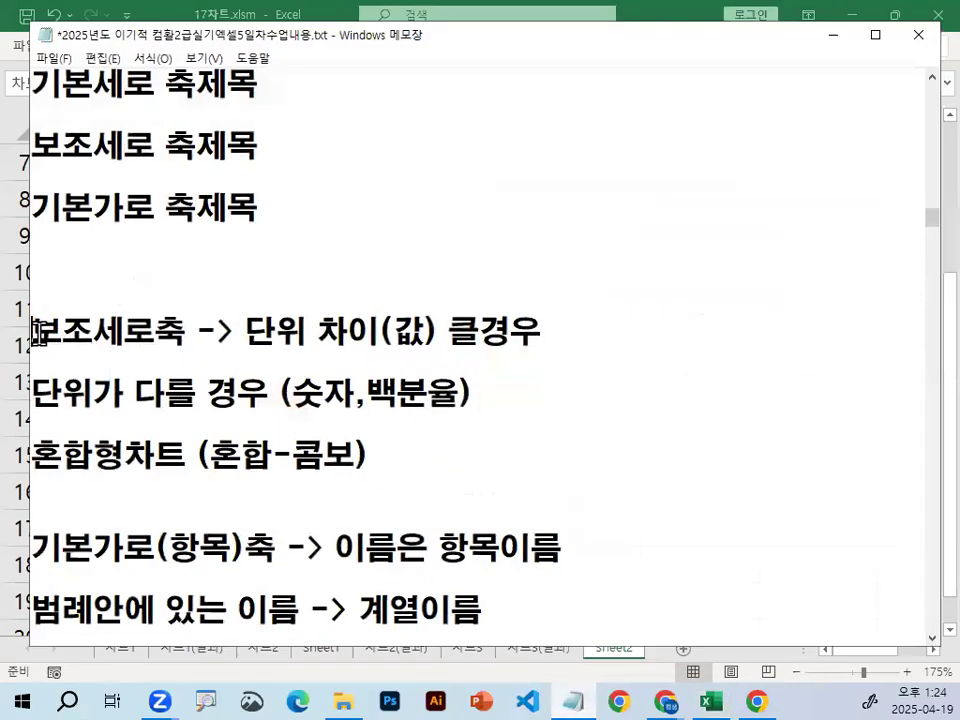
{"action": "left_click_drag", "start_coordinate": [37, 331], "coordinate": [175, 328]}
{"action": "scroll", "coordinate": [180, 330], "scroll_direction": "down", "scroll_amount": 1}
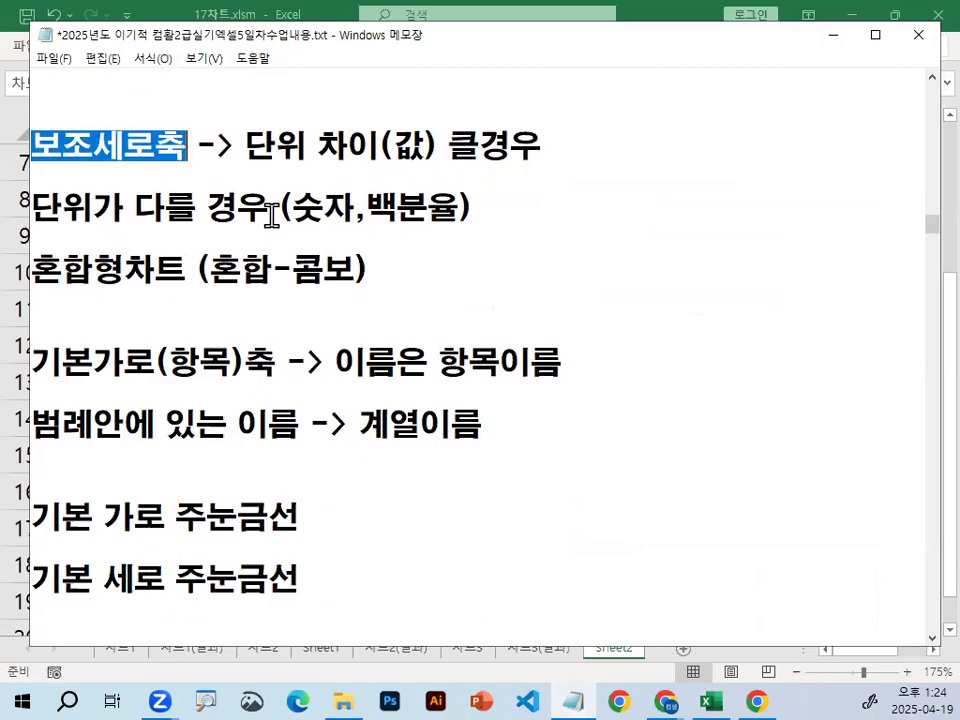
{"action": "left_click_drag", "start_coordinate": [246, 145], "coordinate": [554, 147]}
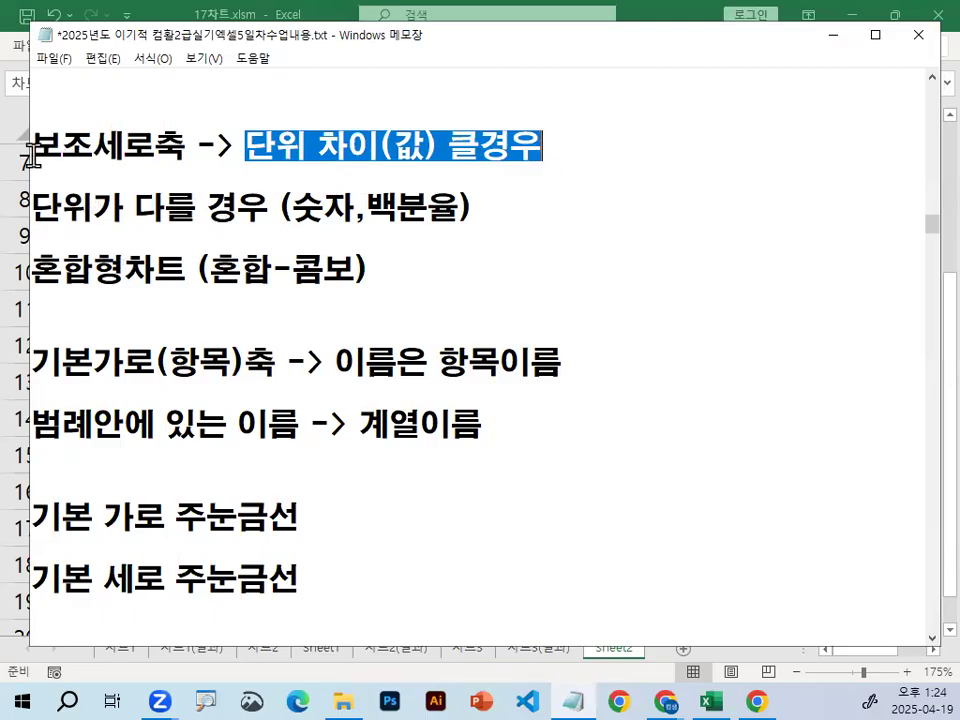
{"action": "left_click_drag", "start_coordinate": [31, 207], "coordinate": [455, 207]}
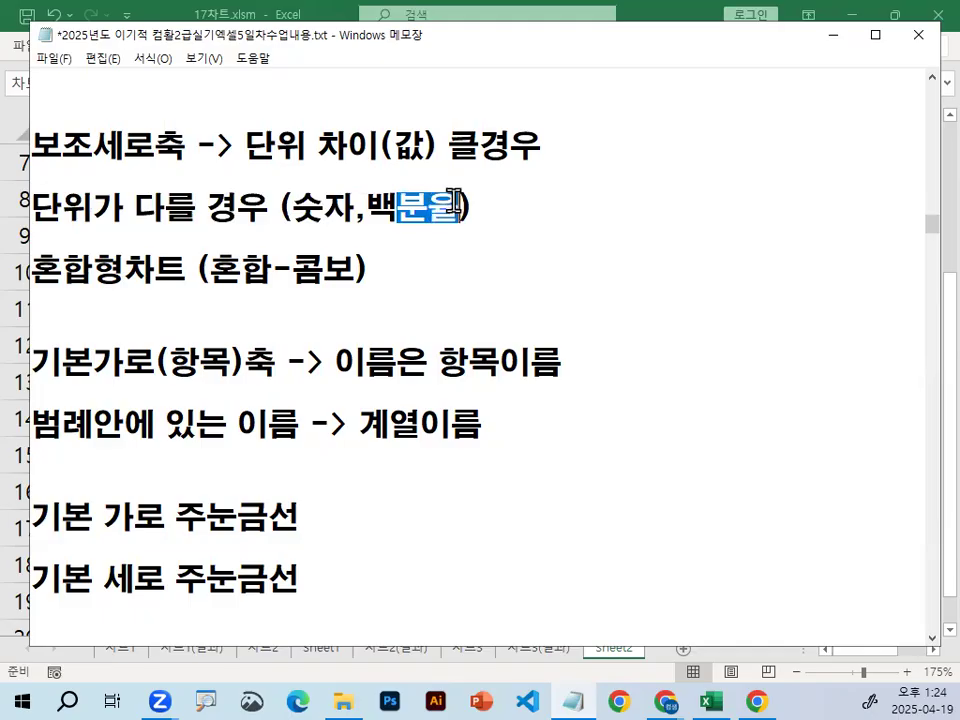
{"action": "left_click", "coordinate": [840, 44]}
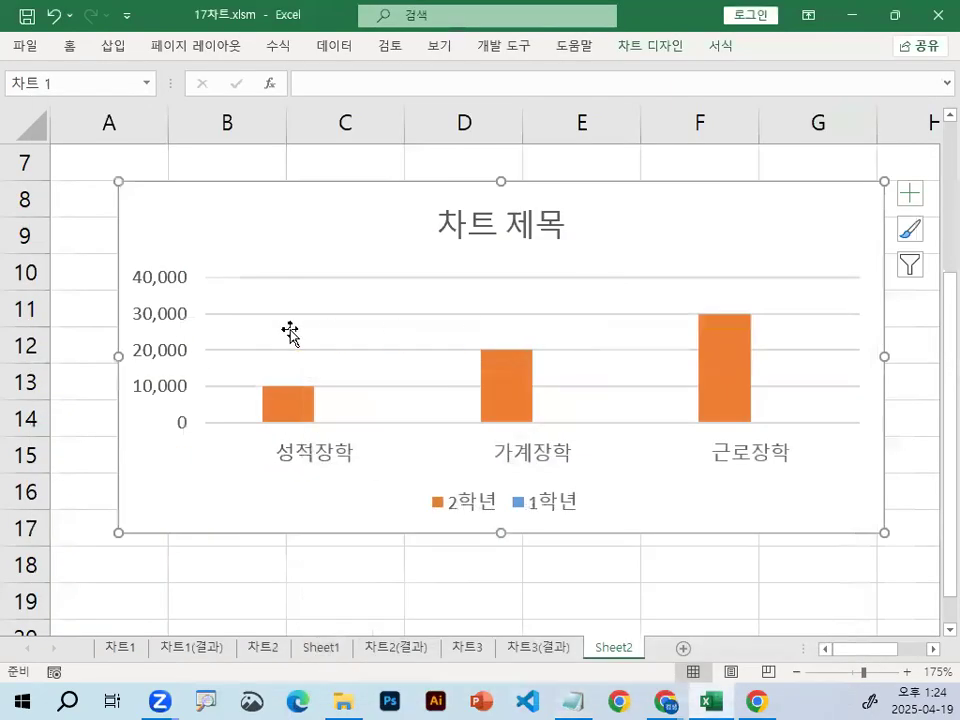
{"action": "mouse_move", "coordinate": [161, 330]}
{"action": "left_mouse_down"}
{"action": "mouse_move", "coordinate": [160, 344]}
{"action": "mouse_move", "coordinate": [142, 280]}
{"action": "mouse_move", "coordinate": [213, 360]}
{"action": "left_mouse_up"}
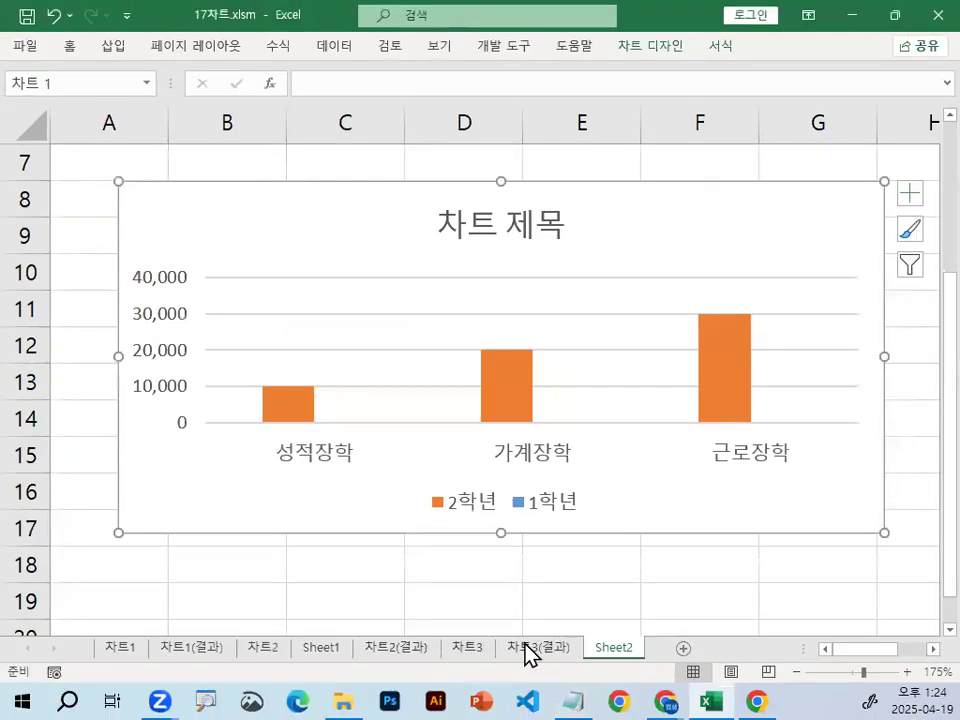
{"action": "left_click", "coordinate": [530, 648]}
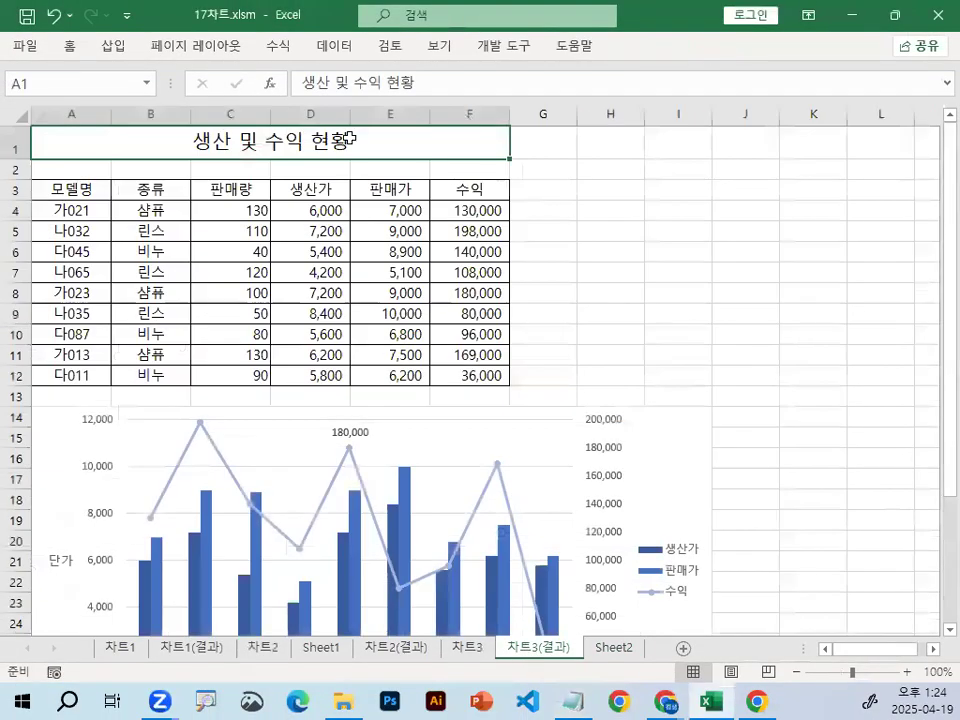
{"action": "left_click", "coordinate": [341, 648]}
{"action": "left_click", "coordinate": [614, 648]}
Set the 성적장학 value for 1학년 in C3 to 10% and format C3:C5 as percentages
{"action": "scroll", "coordinate": [445, 366], "scroll_direction": "up", "scroll_amount": 2}
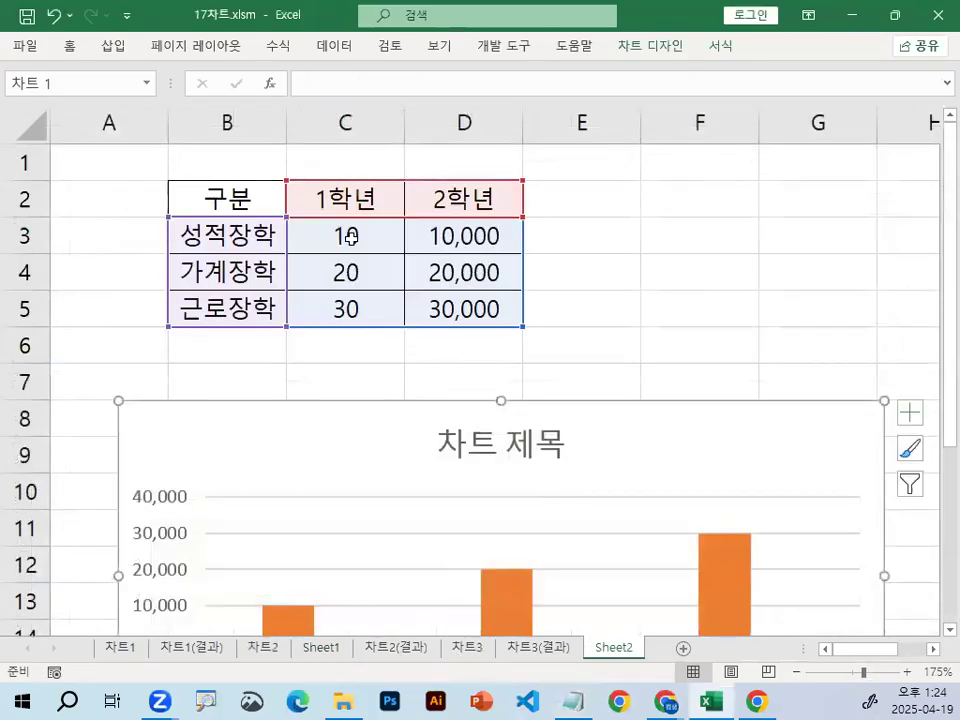
{"action": "left_click", "coordinate": [351, 236]}
{"action": "type", "text": "10%"}
{"action": "key", "text": "Return"}
{"action": "left_click_drag", "start_coordinate": [343, 236], "coordinate": [355, 300]}
{"action": "key", "text": "ctrl+F1"}
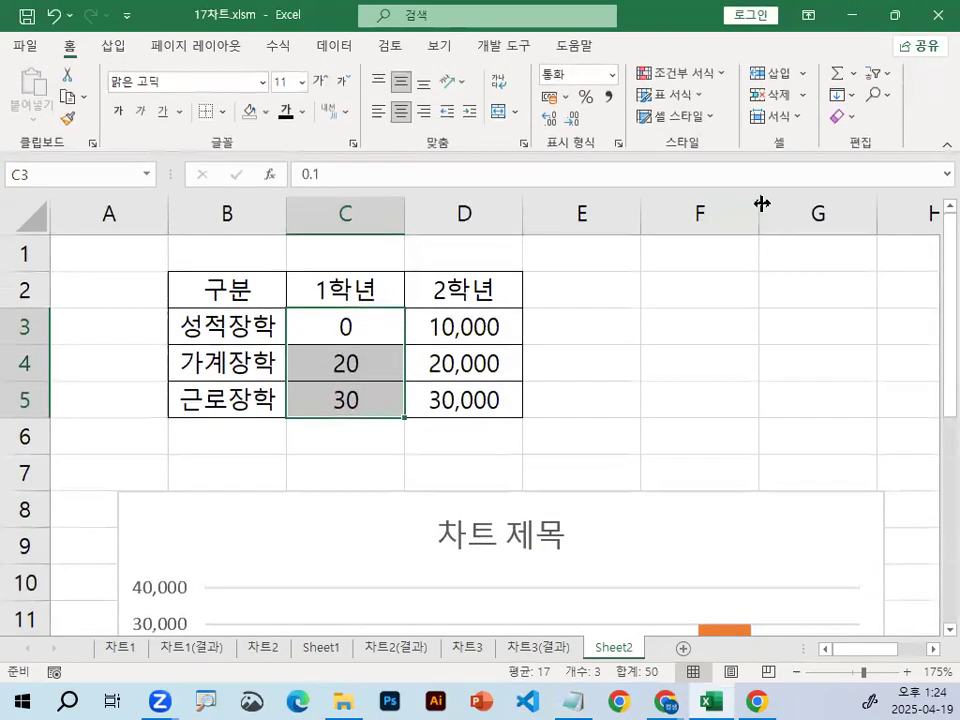
{"action": "left_click", "coordinate": [586, 97]}
Correct the remaining 1학년 percentages to 20% in C4 and 30% in C5
{"action": "left_click", "coordinate": [398, 437]}
{"action": "left_click", "coordinate": [383, 360]}
{"action": "double_click", "coordinate": [383, 360]}
{"action": "key", "text": "BackSpace"}
{"action": "key", "text": "BackSpace"}
{"action": "key", "text": "Return"}
{"action": "type", "text": "30"}
{"action": "key", "text": "Return"}
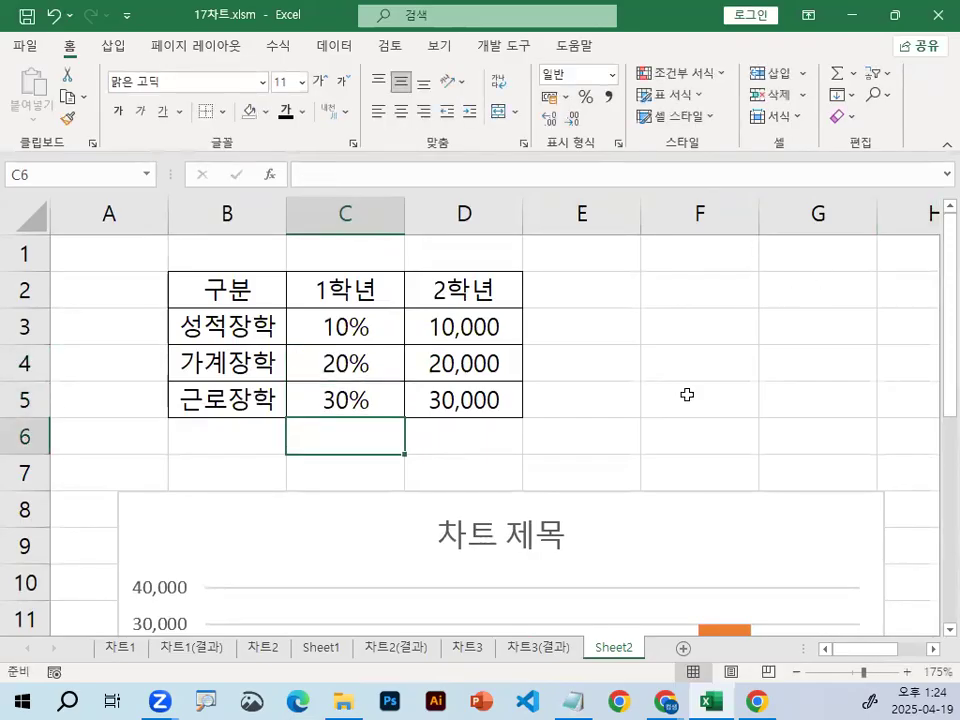
Change the chart to a combo with 1학년 as clustered columns on the secondary axis and 2학년 as a line
{"action": "scroll", "coordinate": [672, 395], "scroll_direction": "down", "scroll_amount": 4}
{"action": "scroll", "coordinate": [546, 490], "scroll_direction": "up", "scroll_amount": 2}
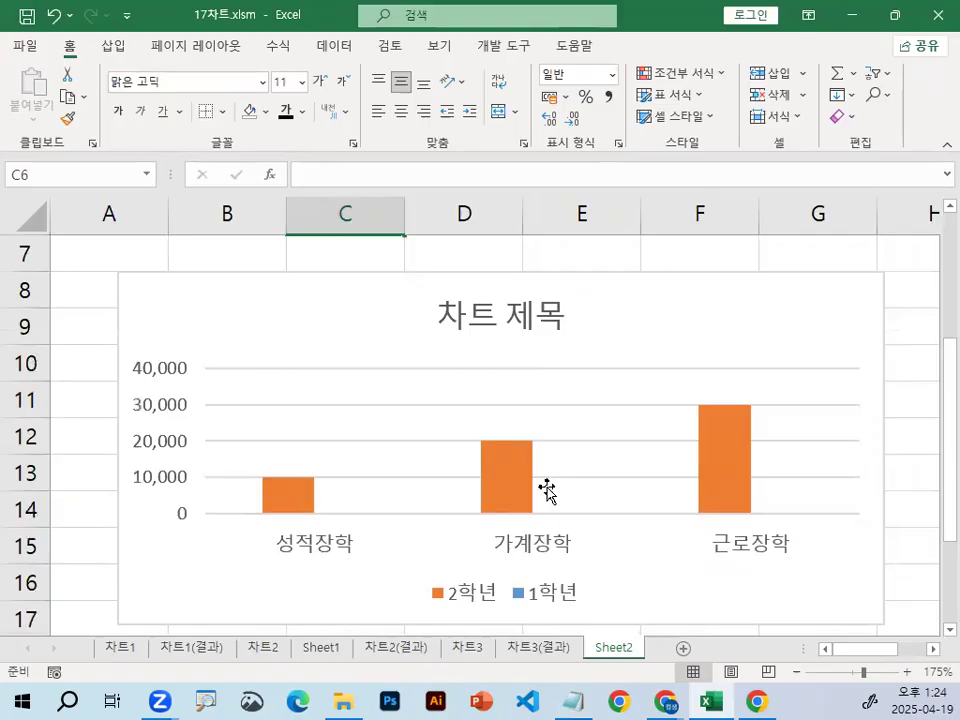
{"action": "left_click", "coordinate": [615, 568]}
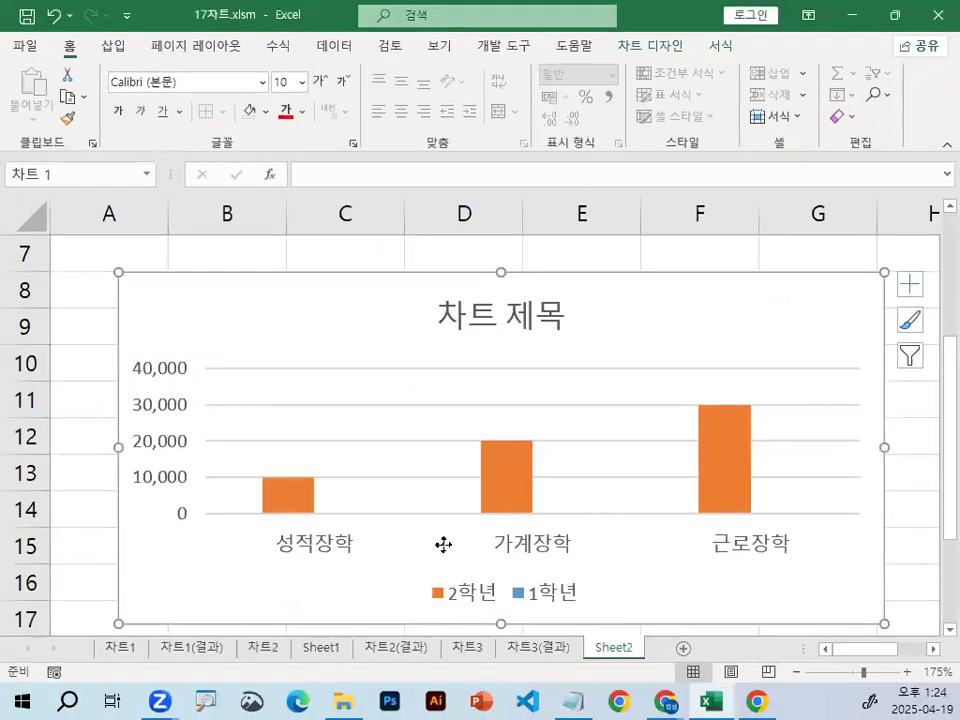
{"action": "right_click", "coordinate": [451, 566]}
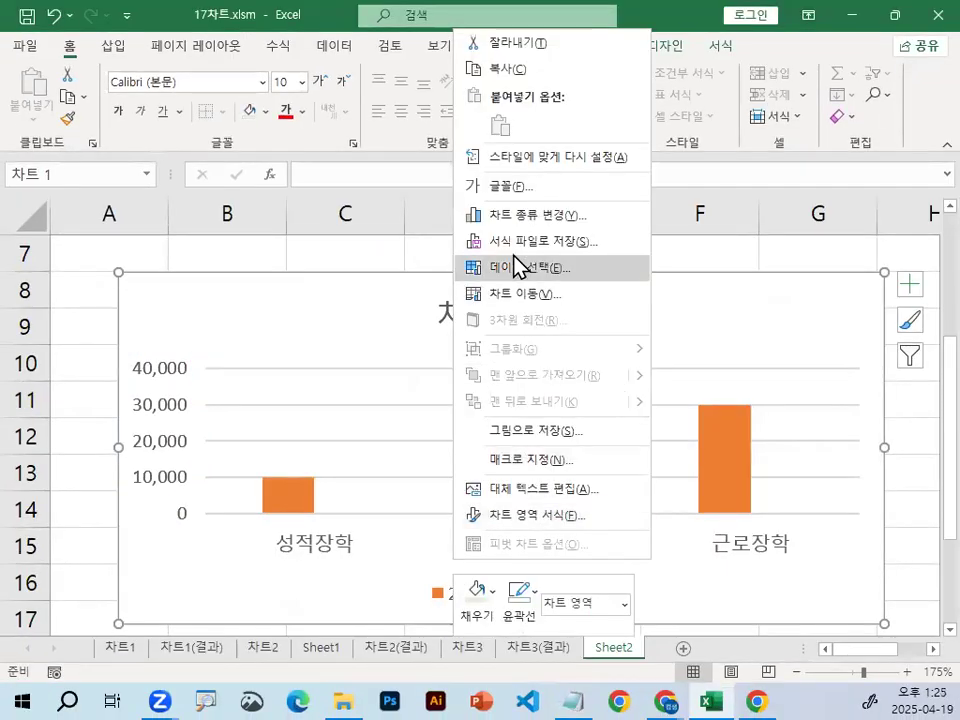
{"action": "left_click", "coordinate": [468, 215]}
{"action": "left_click", "coordinate": [247, 545]}
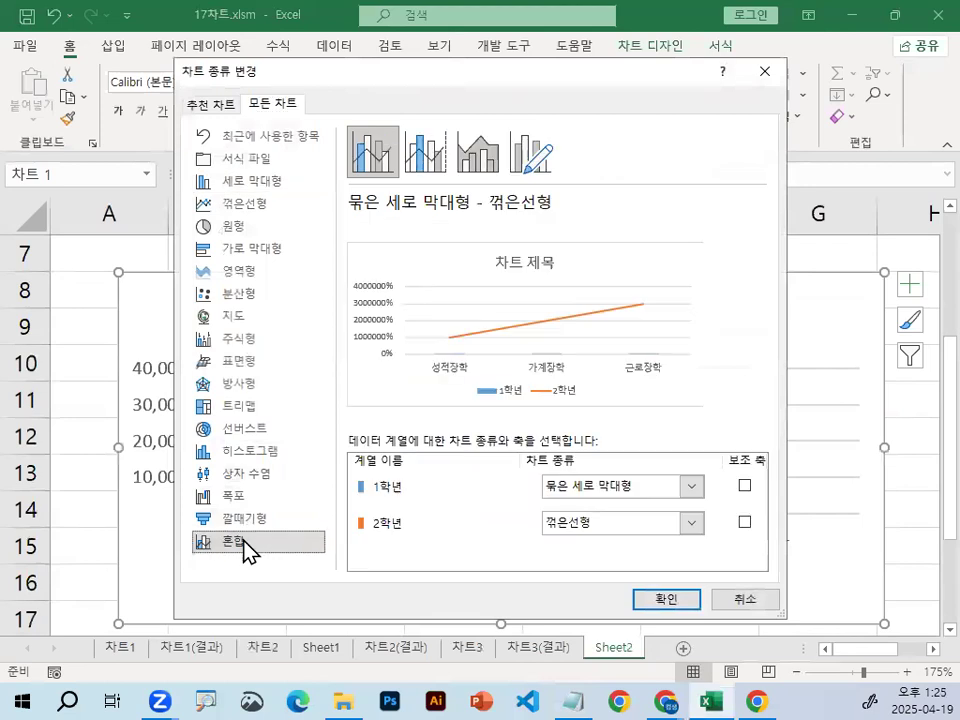
{"action": "left_click", "coordinate": [744, 485]}
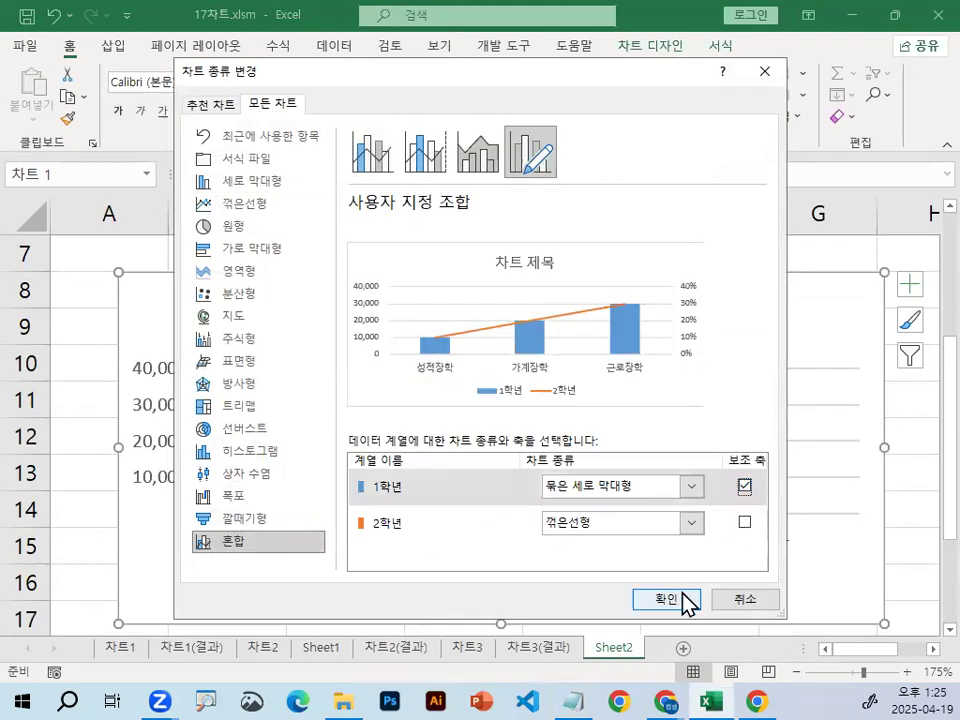
{"action": "left_click", "coordinate": [682, 601]}
Compare the chart's secondary and primary vertical axis scales, and switch back to the secondary axis notes in Notepad
{"action": "mouse_move", "coordinate": [910, 459]}
{"action": "left_mouse_down"}
{"action": "mouse_move", "coordinate": [910, 474]}
{"action": "mouse_move", "coordinate": [836, 309]}
{"action": "mouse_move", "coordinate": [876, 483]}
{"action": "left_mouse_up"}
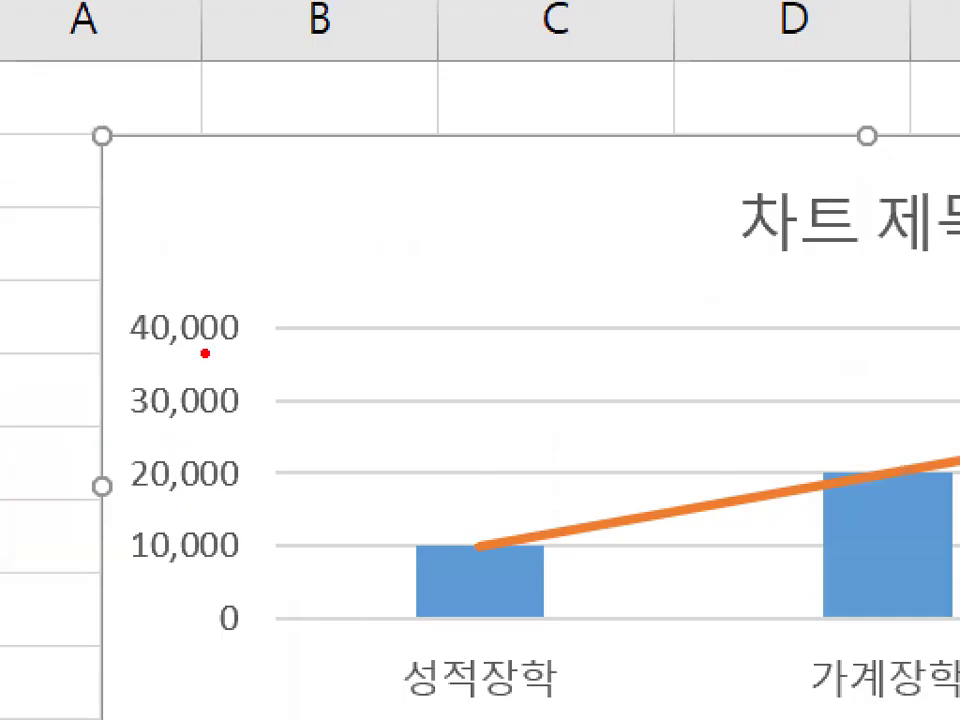
{"action": "left_click_drag", "start_coordinate": [296, 442], "coordinate": [374, 426]}
{"action": "key", "text": "Escape"}
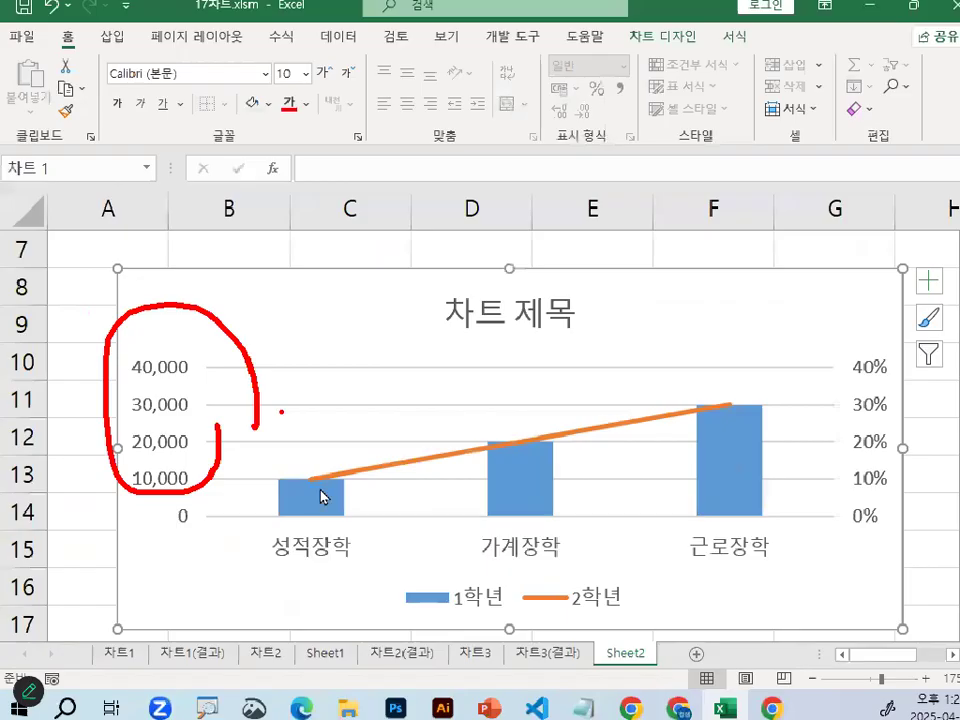
{"action": "left_click", "coordinate": [580, 692]}
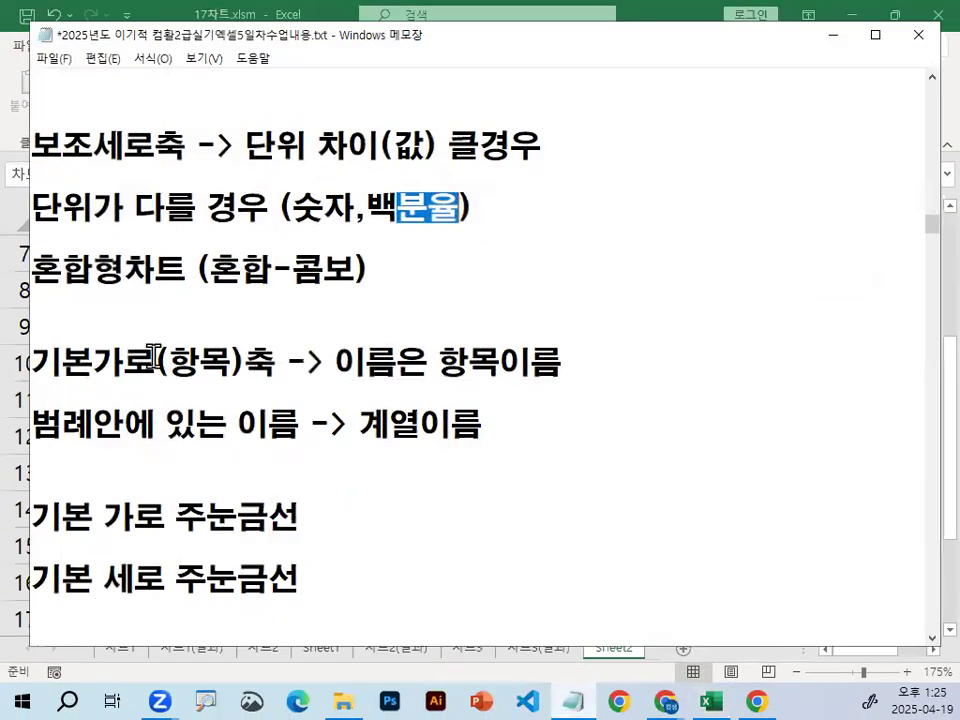
Review the Notepad notes on using a secondary vertical axis for large value differences, and return to the workbook
{"action": "left_click", "coordinate": [38, 270]}
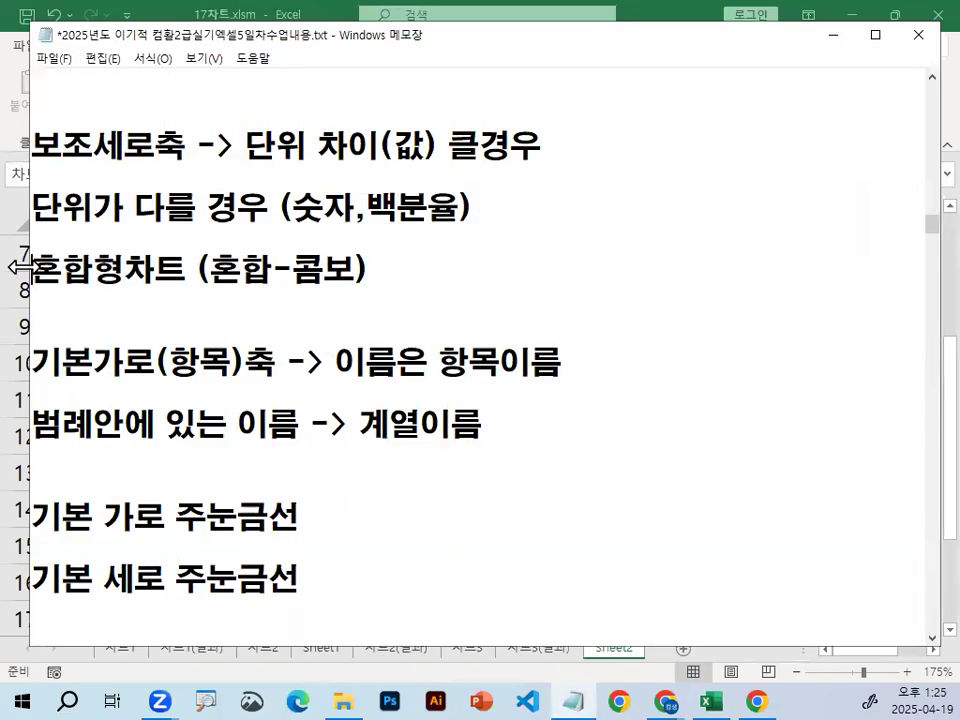
{"action": "left_click_drag", "start_coordinate": [20, 268], "coordinate": [10, 252]}
{"action": "left_click_drag", "start_coordinate": [12, 145], "coordinate": [207, 127]}
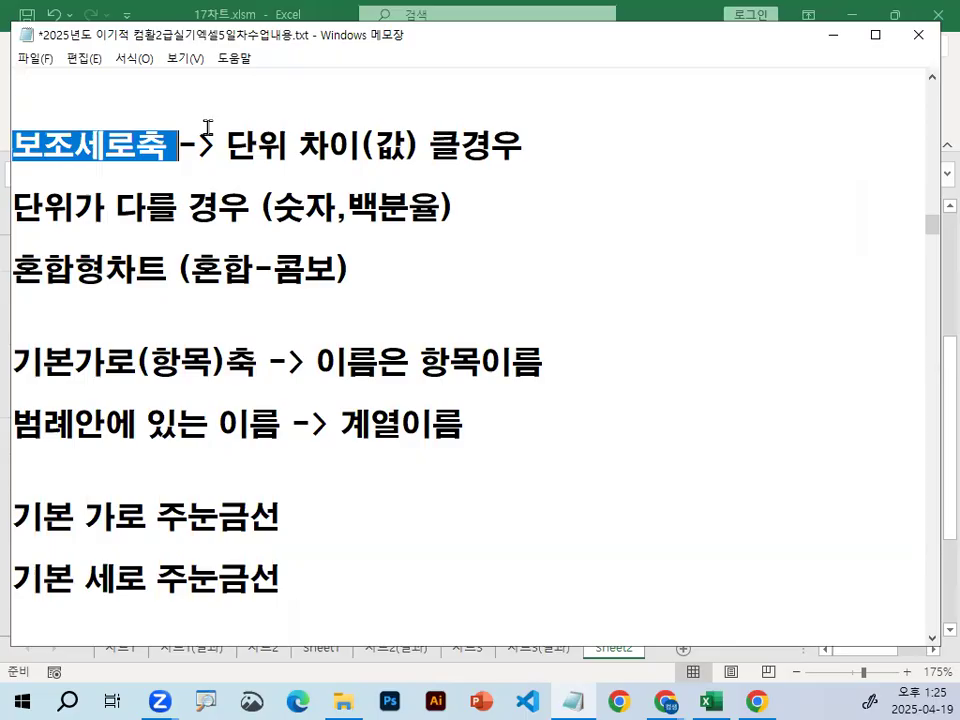
{"action": "left_click_drag", "start_coordinate": [227, 140], "coordinate": [514, 144]}
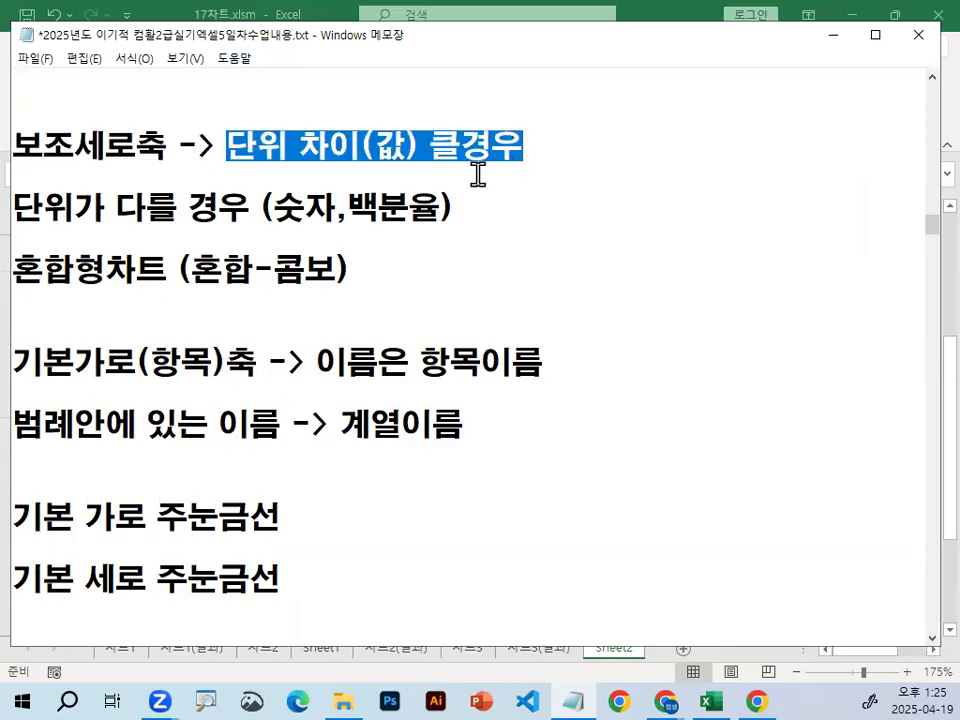
{"action": "left_click", "coordinate": [401, 288]}
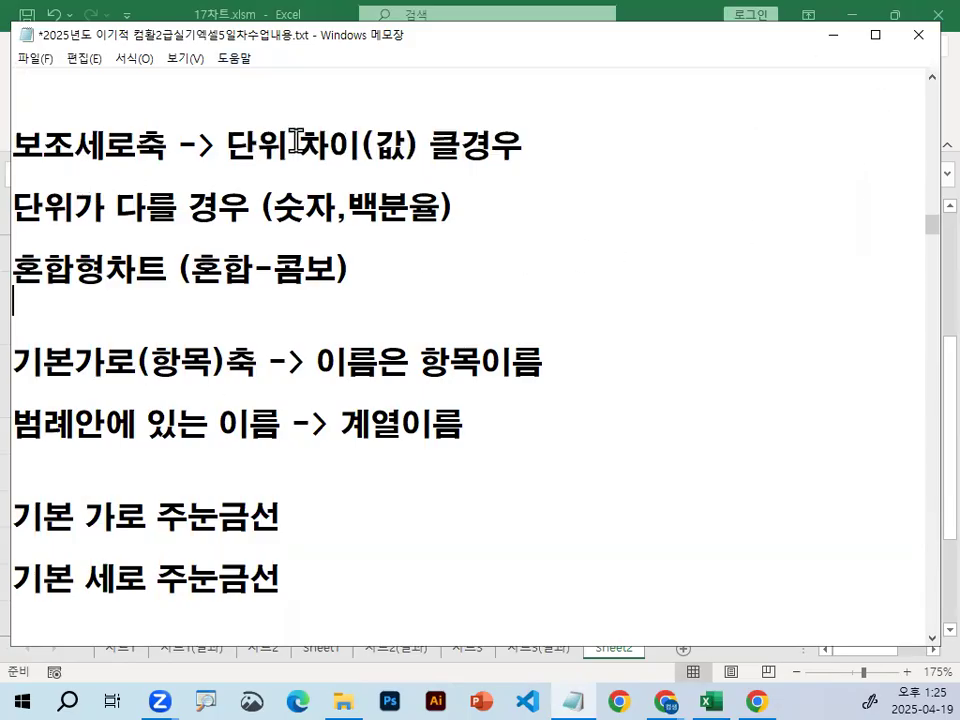
{"action": "left_click", "coordinate": [834, 35]}
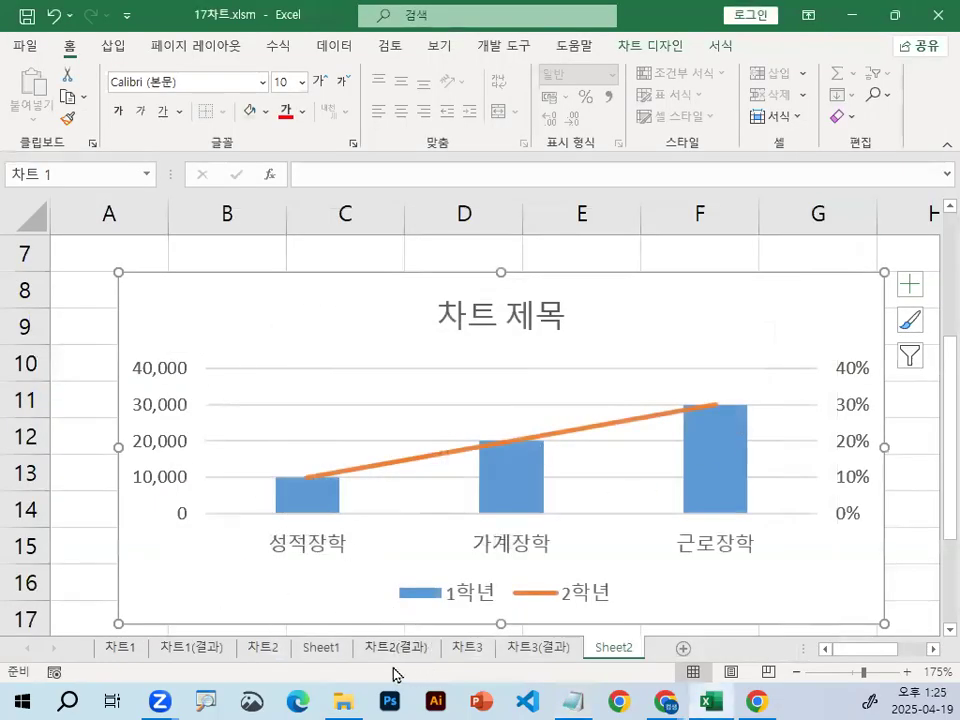
Open Sheet1 and examine its combo chart's axes, marking the horizontal axis title with the screen pen
{"action": "left_click", "coordinate": [335, 648]}
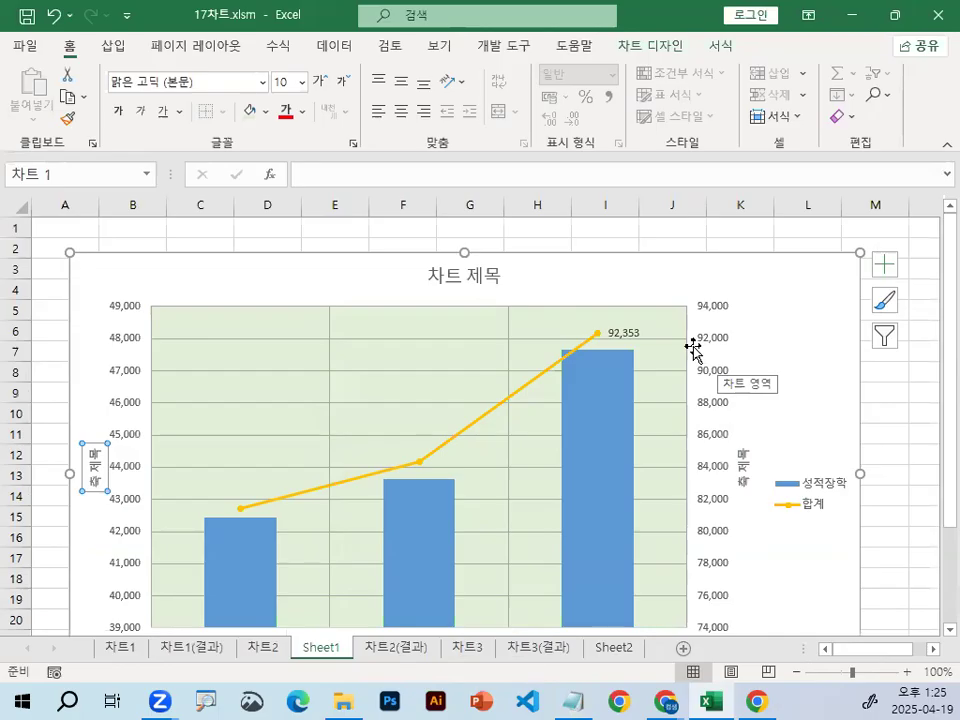
{"action": "scroll", "coordinate": [440, 515], "scroll_direction": "down", "scroll_amount": 4}
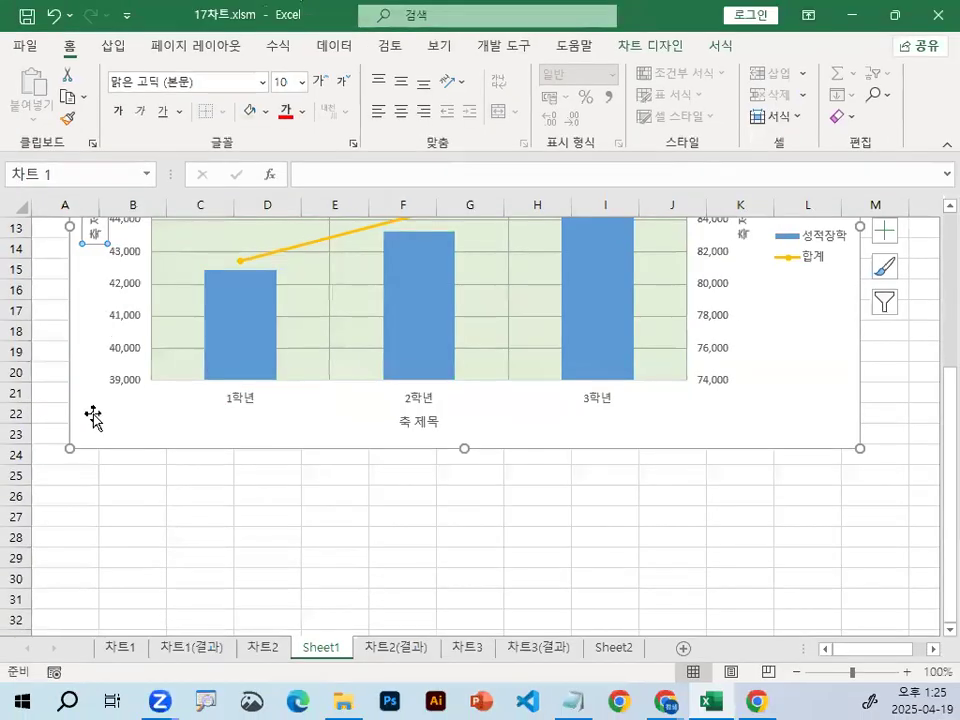
{"action": "scroll", "coordinate": [115, 380], "scroll_direction": "up", "scroll_amount": 1}
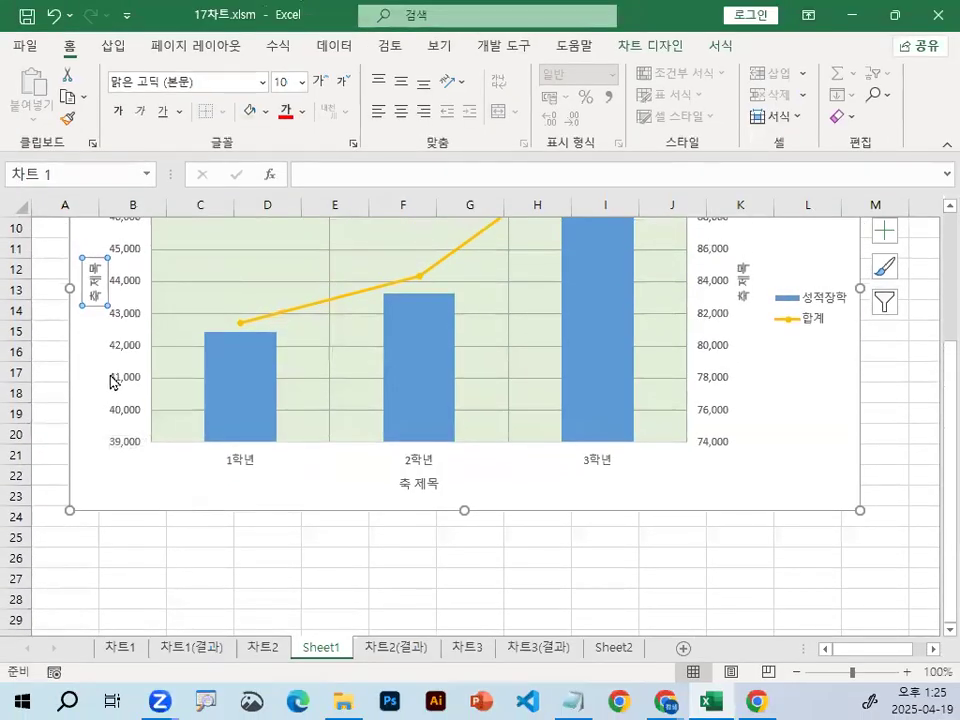
{"action": "scroll", "coordinate": [111, 381], "scroll_direction": "up", "scroll_amount": 2}
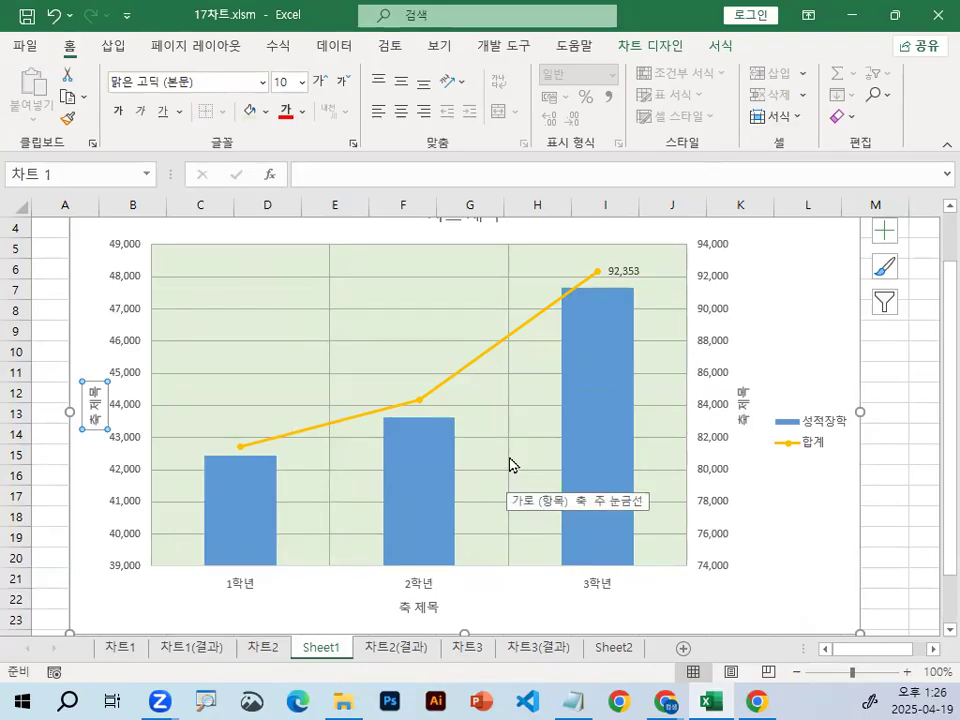
{"action": "scroll", "coordinate": [508, 624], "scroll_direction": "down", "scroll_amount": 2}
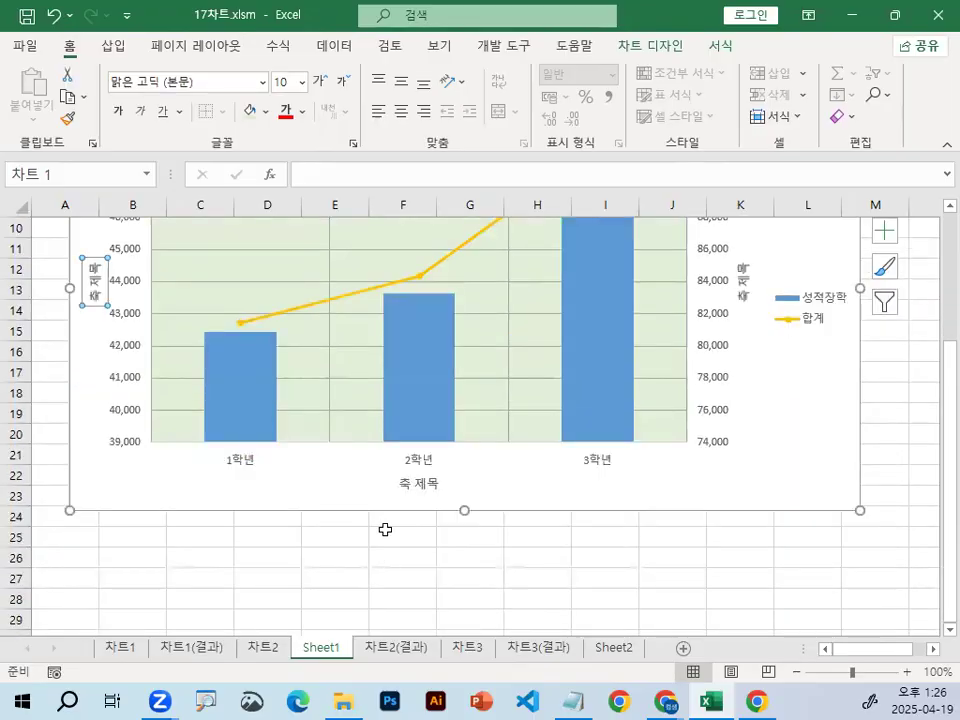
{"action": "mouse_move", "coordinate": [444, 484]}
{"action": "left_mouse_down"}
{"action": "mouse_move", "coordinate": [406, 497]}
{"action": "mouse_move", "coordinate": [415, 466]}
{"action": "mouse_move", "coordinate": [446, 492]}
{"action": "left_mouse_up"}
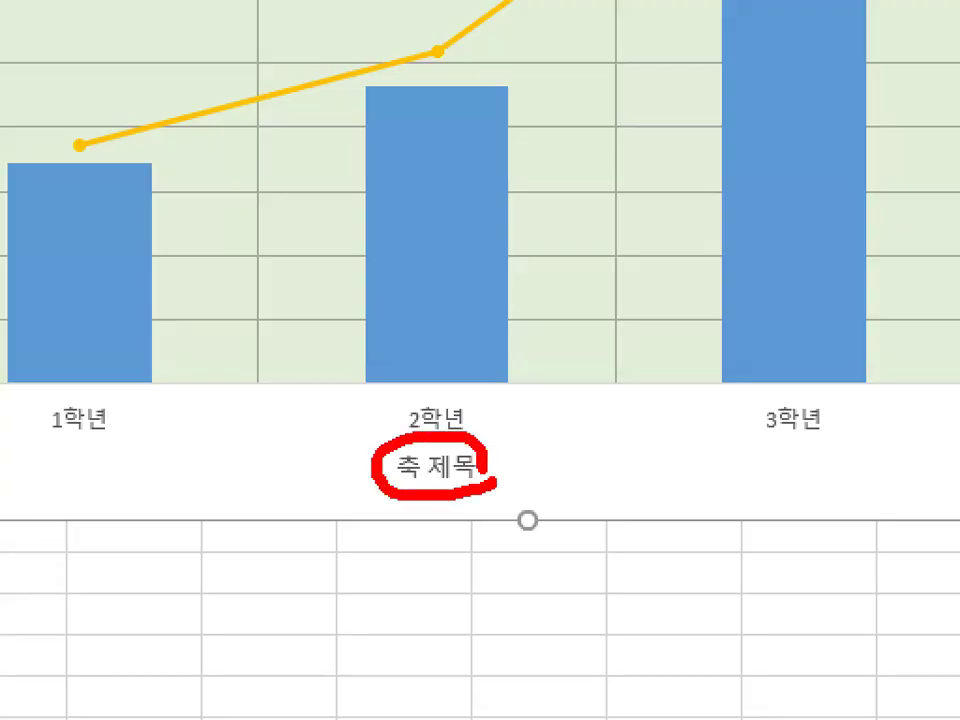
{"action": "left_click_drag", "start_coordinate": [408, 440], "coordinate": [518, 316]}
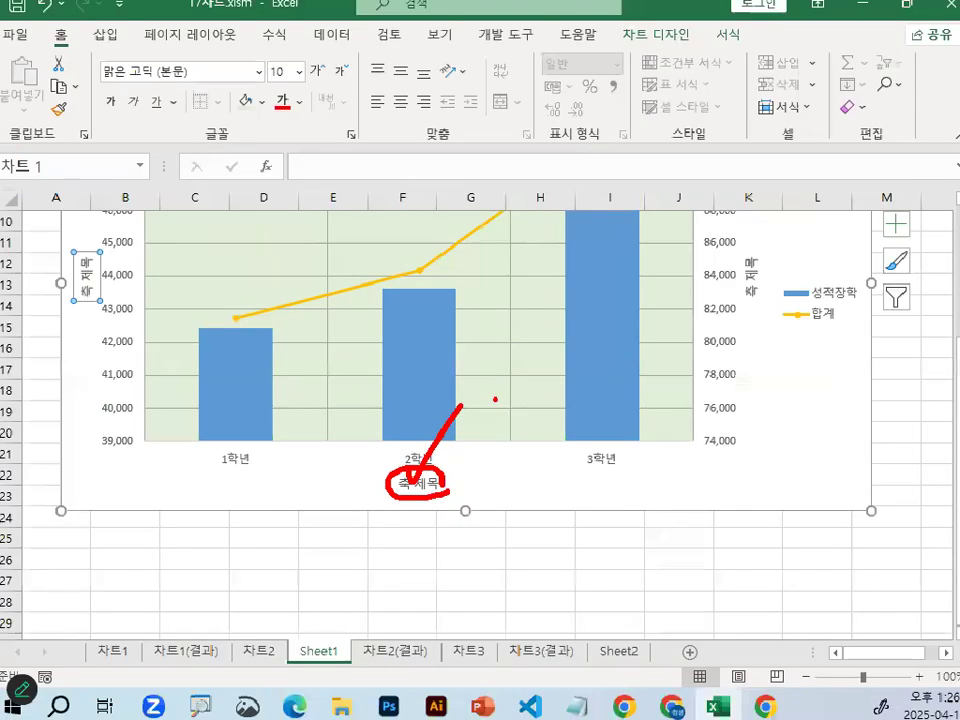
{"action": "key", "text": "Escape"}
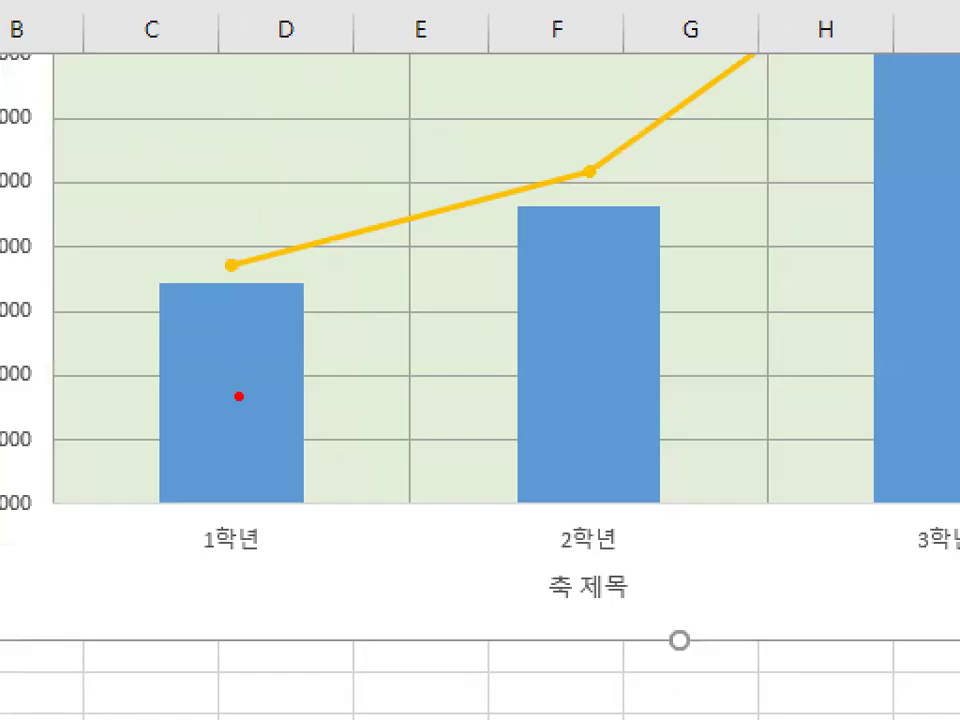
Circle the 1학년 column and the 합계 line on the zoomed chart, and clear the marks
{"action": "mouse_move", "coordinate": [289, 417]}
{"action": "left_mouse_down"}
{"action": "mouse_move", "coordinate": [176, 392]}
{"action": "mouse_move", "coordinate": [315, 440]}
{"action": "left_mouse_up"}
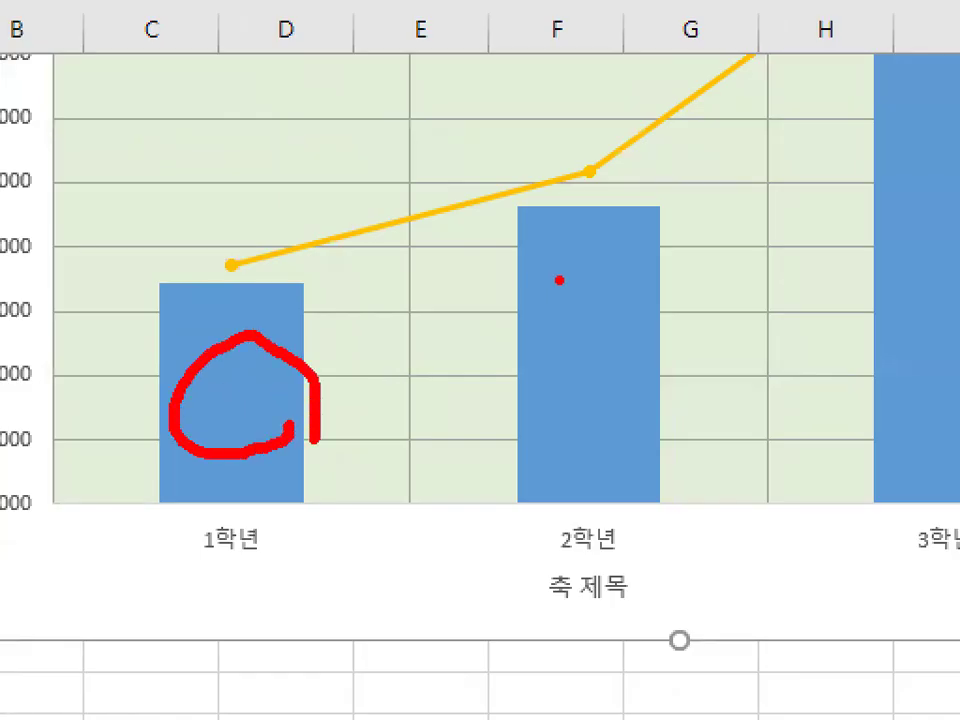
{"action": "mouse_move", "coordinate": [486, 207]}
{"action": "left_mouse_down"}
{"action": "mouse_move", "coordinate": [424, 210]}
{"action": "mouse_move", "coordinate": [472, 176]}
{"action": "left_mouse_up"}
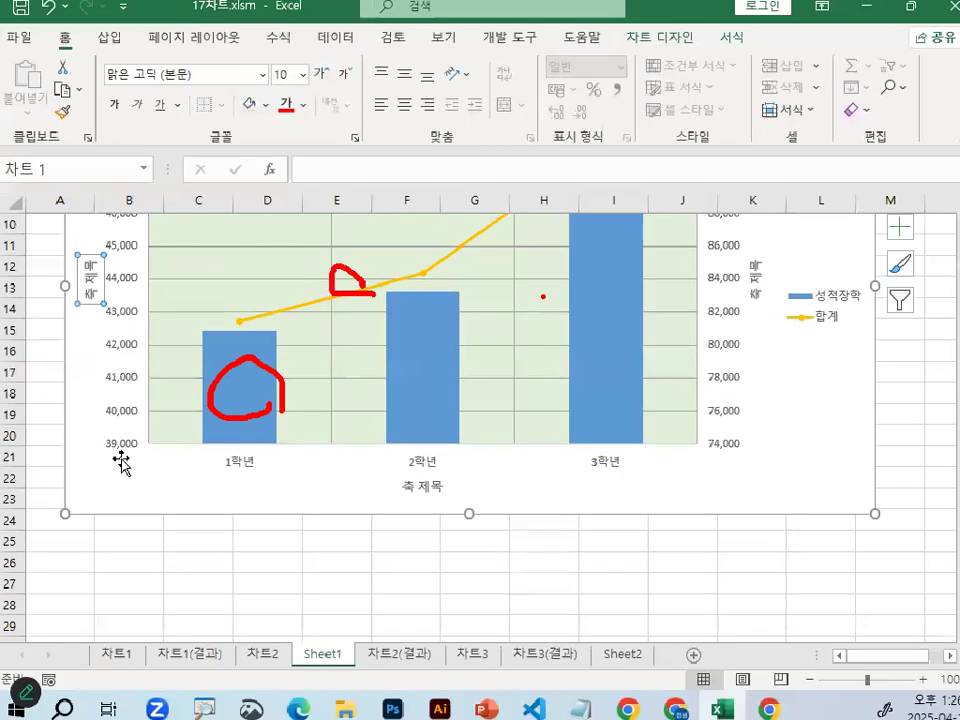
{"action": "key", "text": "Escape"}
{"action": "mouse_move", "coordinate": [262, 360]}
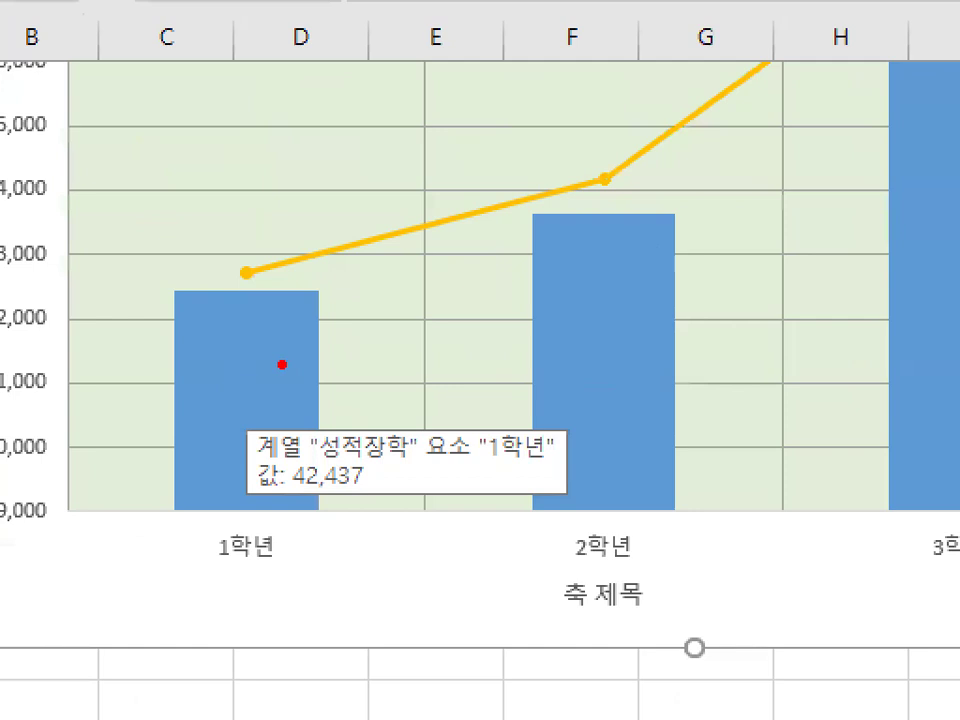
{"action": "left_click_drag", "start_coordinate": [325, 385], "coordinate": [306, 400]}
{"action": "left_click_drag", "start_coordinate": [527, 222], "coordinate": [503, 250]}
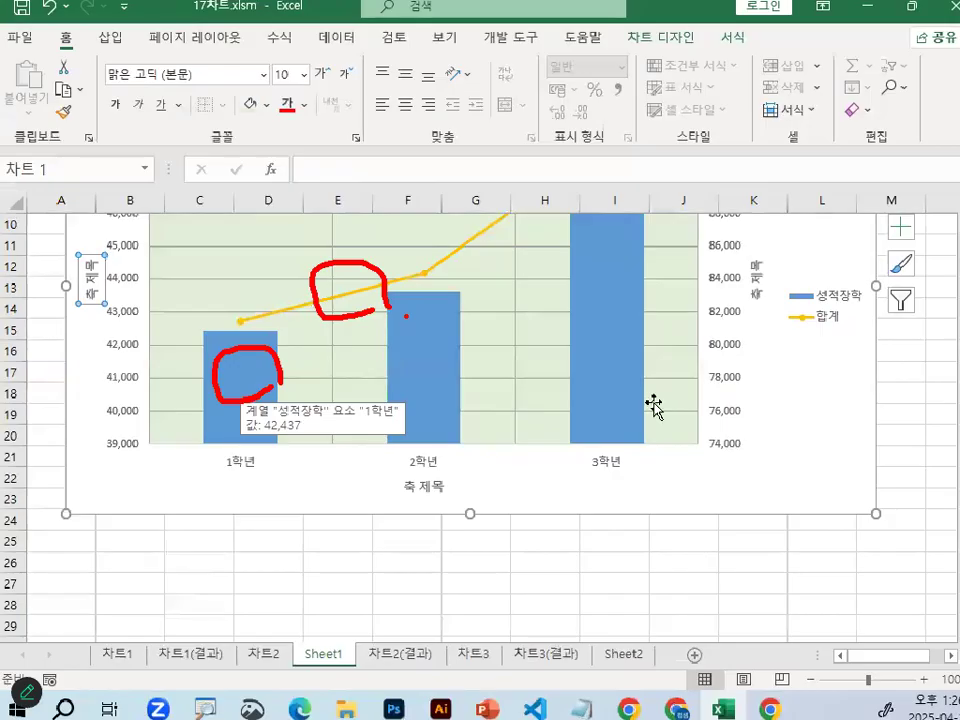
{"action": "key", "text": "Escape"}
Mark the chart legend and its series colour keys with the screen pen, and clear the marks
{"action": "mouse_move", "coordinate": [828, 325]}
{"action": "left_mouse_down"}
{"action": "mouse_move", "coordinate": [728, 377]}
{"action": "mouse_move", "coordinate": [815, 202]}
{"action": "mouse_move", "coordinate": [838, 268]}
{"action": "left_mouse_up"}
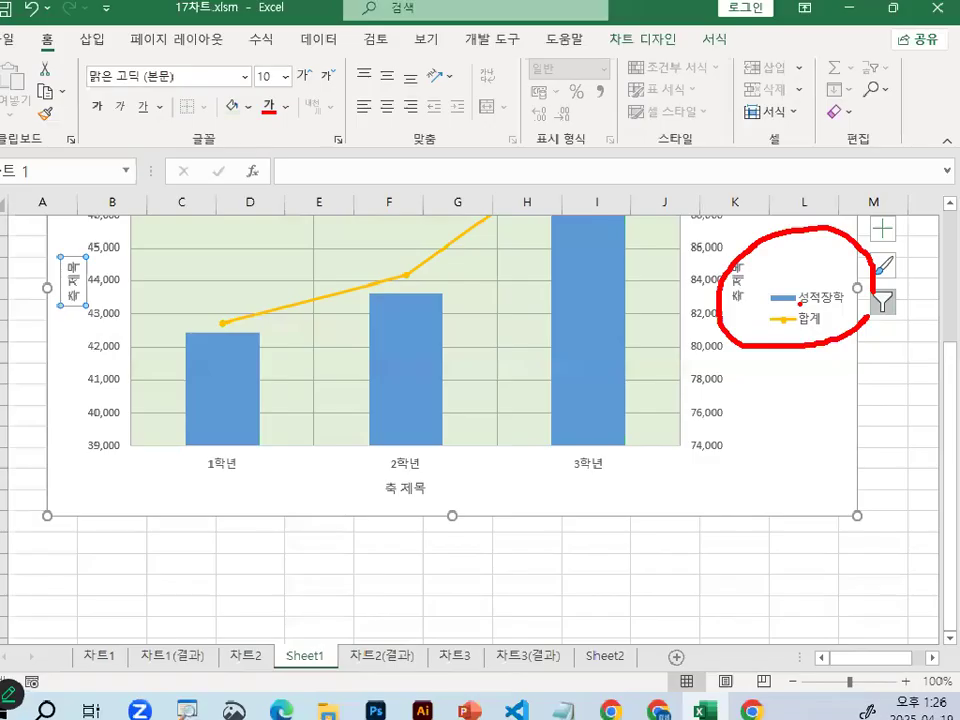
{"action": "key", "text": "Escape"}
{"action": "mouse_move", "coordinate": [702, 305]}
{"action": "left_mouse_down"}
{"action": "mouse_move", "coordinate": [612, 304]}
{"action": "mouse_move", "coordinate": [787, 268]}
{"action": "mouse_move", "coordinate": [735, 372]}
{"action": "left_mouse_up"}
{"action": "left_click_drag", "start_coordinate": [745, 255], "coordinate": [787, 385]}
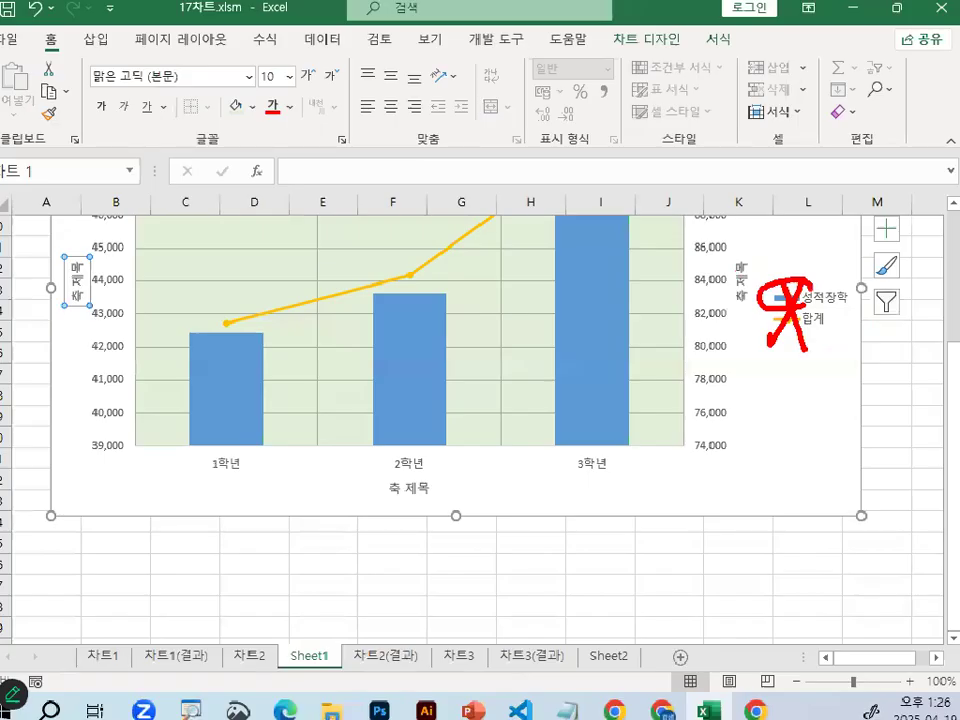
{"action": "key", "text": "Escape"}
Match the chart's columns to the 성적장학 legend entry, and mark the 합계 entry and the whole legend
{"action": "mouse_move", "coordinate": [275, 394]}
{"action": "left_mouse_down"}
{"action": "mouse_move", "coordinate": [208, 388]}
{"action": "mouse_move", "coordinate": [297, 390]}
{"action": "left_mouse_up"}
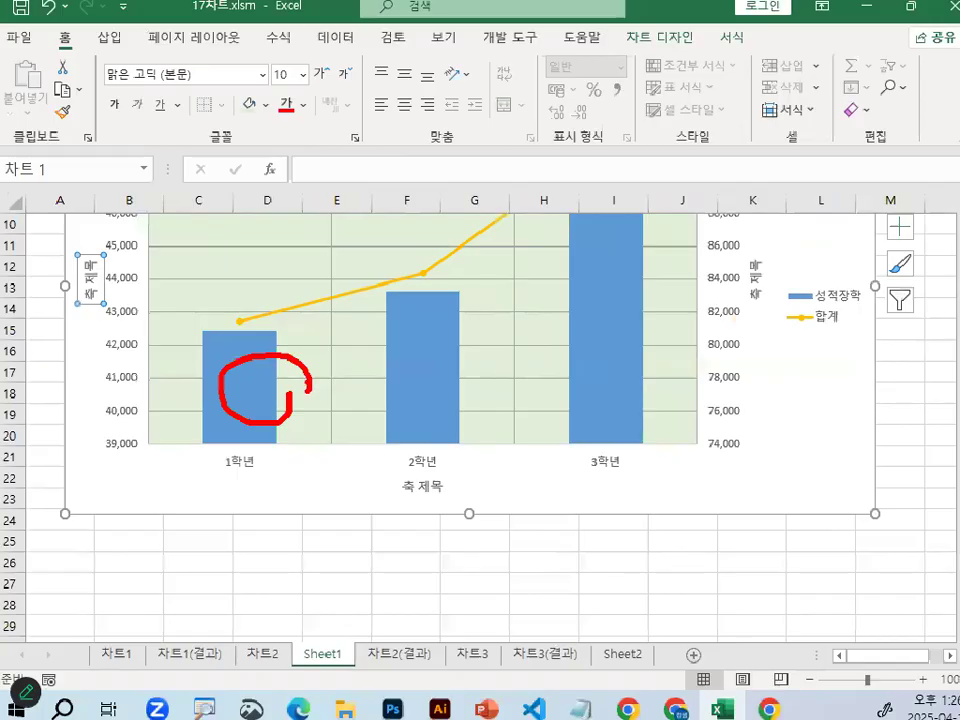
{"action": "key", "text": "Escape"}
{"action": "left_click_drag", "start_coordinate": [769, 280], "coordinate": [855, 277]}
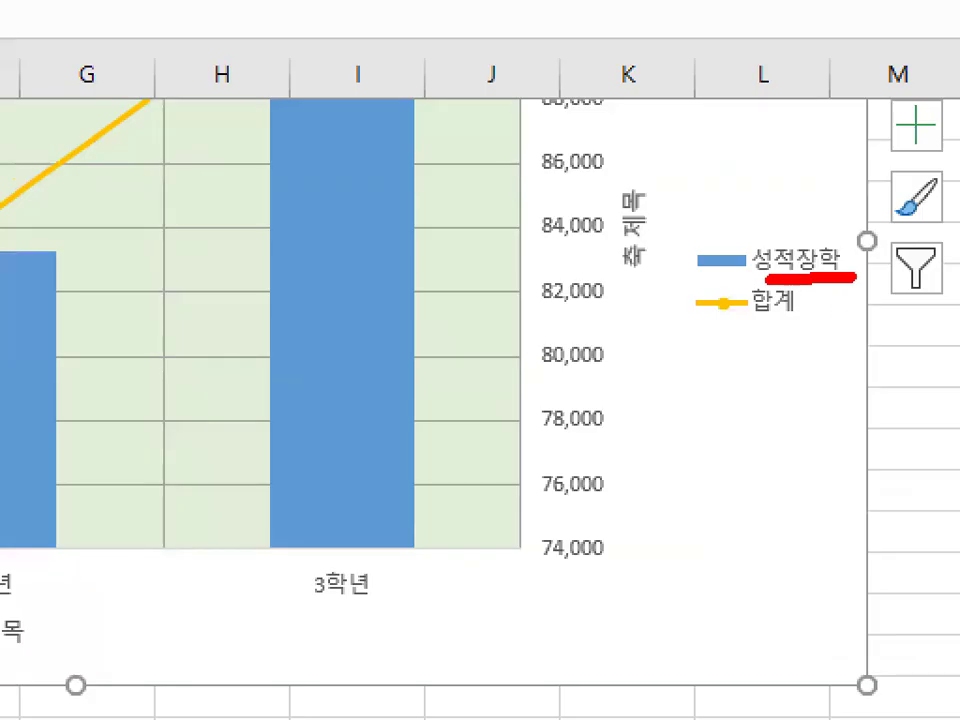
{"action": "mouse_move", "coordinate": [399, 315]}
{"action": "left_mouse_down"}
{"action": "mouse_move", "coordinate": [317, 343]}
{"action": "mouse_move", "coordinate": [400, 338]}
{"action": "left_mouse_up"}
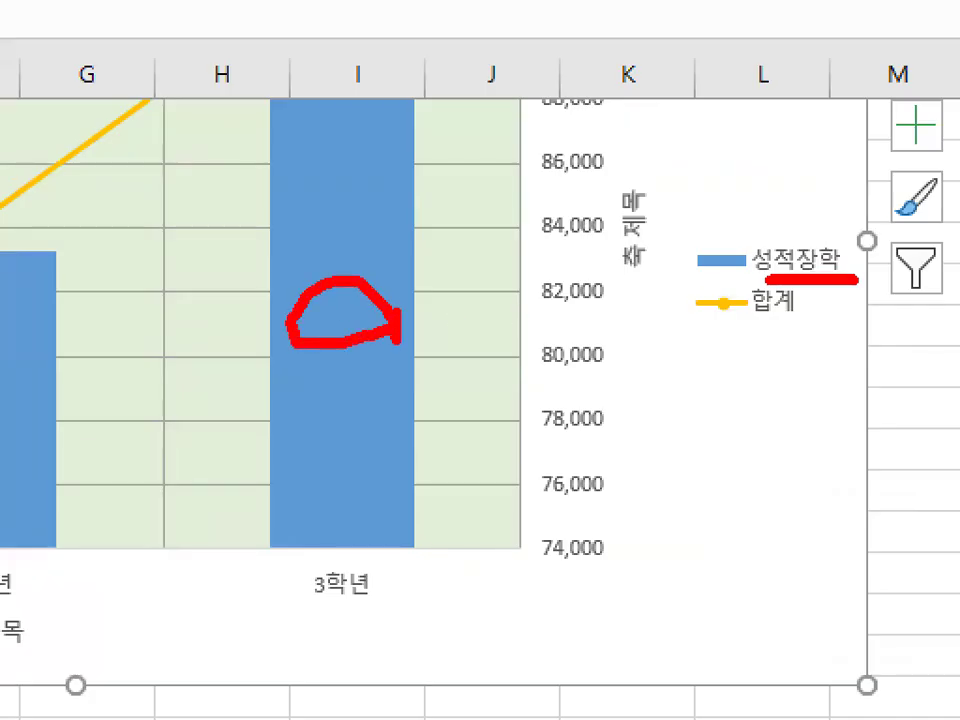
{"action": "mouse_move", "coordinate": [831, 323]}
{"action": "left_mouse_down"}
{"action": "mouse_move", "coordinate": [771, 323]}
{"action": "mouse_move", "coordinate": [750, 285]}
{"action": "mouse_move", "coordinate": [812, 305]}
{"action": "left_mouse_up"}
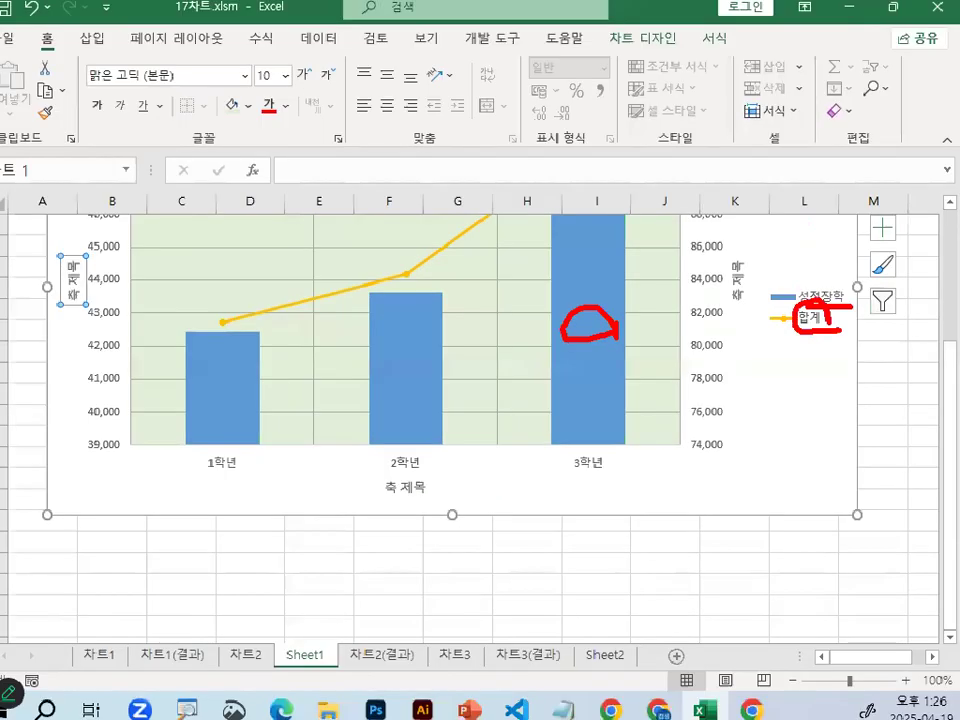
{"action": "key", "text": "e"}
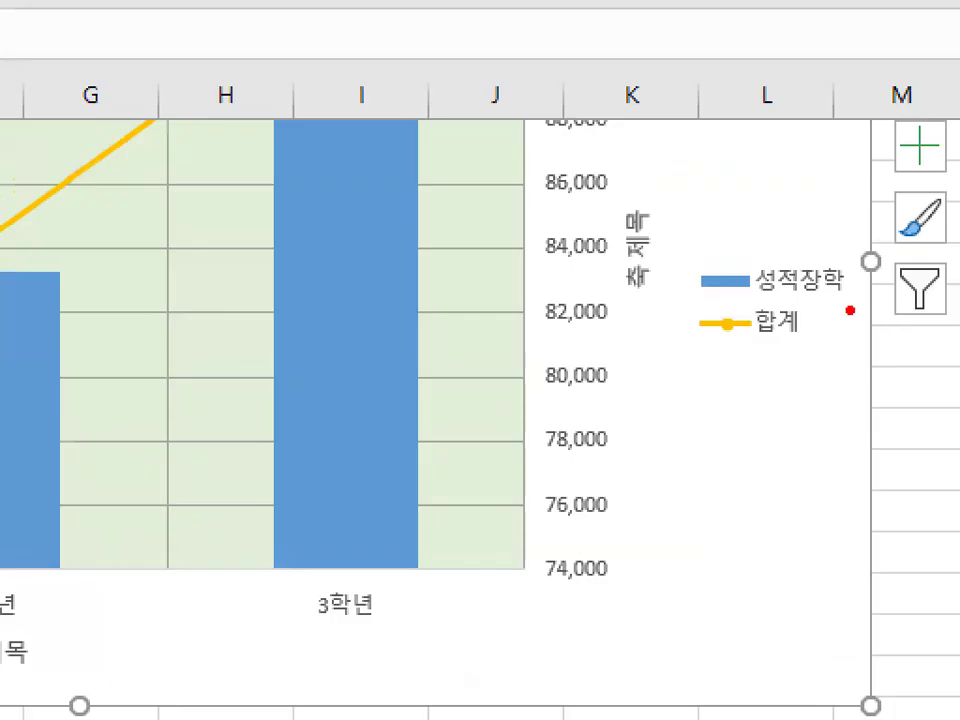
{"action": "mouse_move", "coordinate": [850, 310]}
{"action": "left_mouse_down"}
{"action": "mouse_move", "coordinate": [648, 238]}
{"action": "mouse_move", "coordinate": [883, 328]}
{"action": "left_mouse_up"}
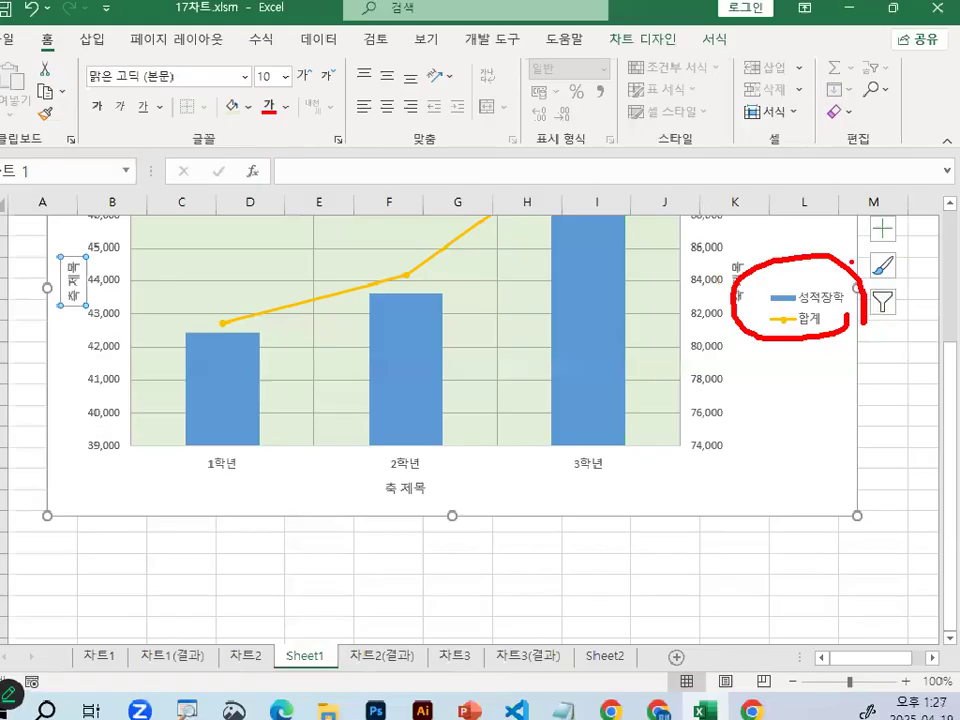
{"action": "key", "text": "e"}
Review the Notepad notes on category names (항목이름) for the horizontal axis and series names (계열이름) for the legend
{"action": "key", "text": "alt+Tab"}
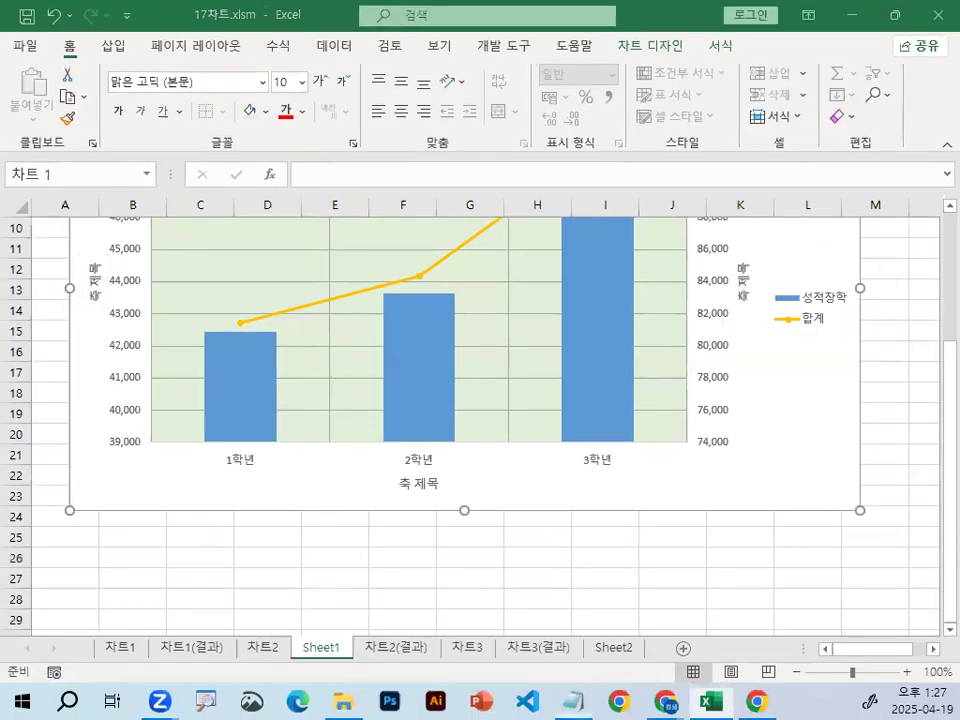
{"action": "left_click_drag", "start_coordinate": [33, 360], "coordinate": [295, 362]}
{"action": "left_click", "coordinate": [22, 358]}
{"action": "left_click_drag", "start_coordinate": [22, 358], "coordinate": [256, 361]}
{"action": "left_click_drag", "start_coordinate": [420, 361], "coordinate": [551, 361]}
{"action": "scroll", "coordinate": [551, 361], "scroll_direction": "down", "scroll_amount": 1}
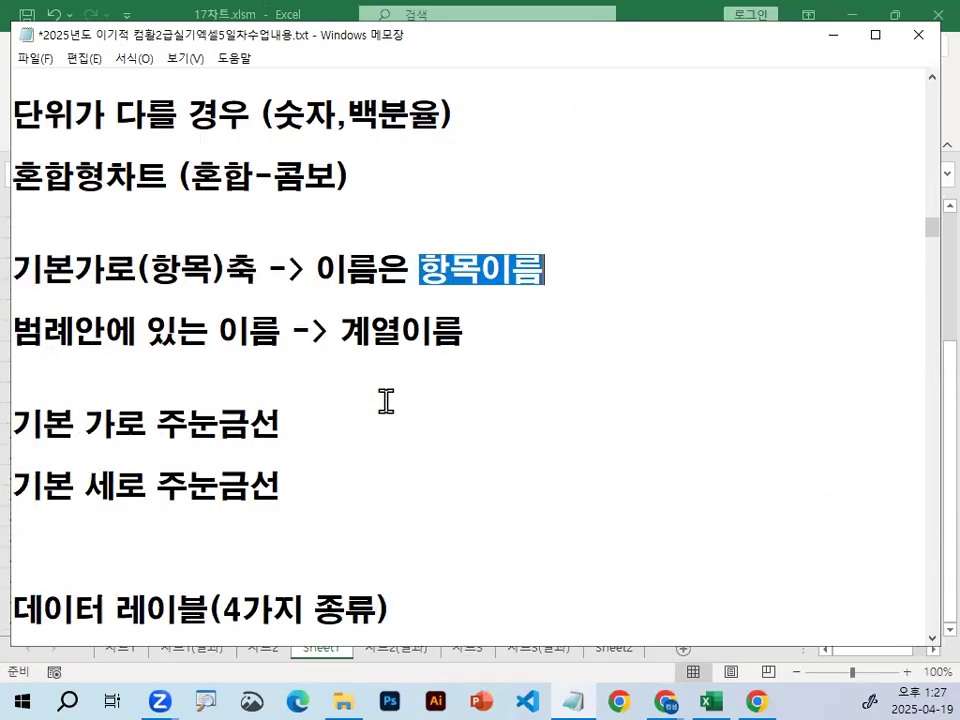
{"action": "left_click_drag", "start_coordinate": [16, 331], "coordinate": [214, 333]}
{"action": "left_click_drag", "start_coordinate": [370, 331], "coordinate": [581, 276]}
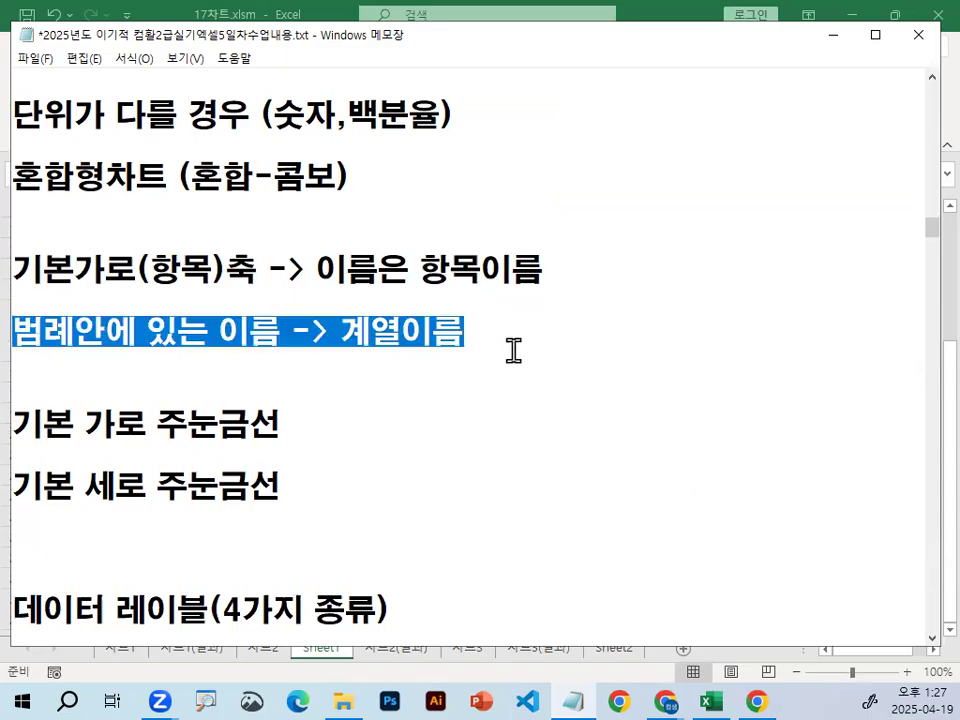
{"action": "left_click", "coordinate": [832, 44]}
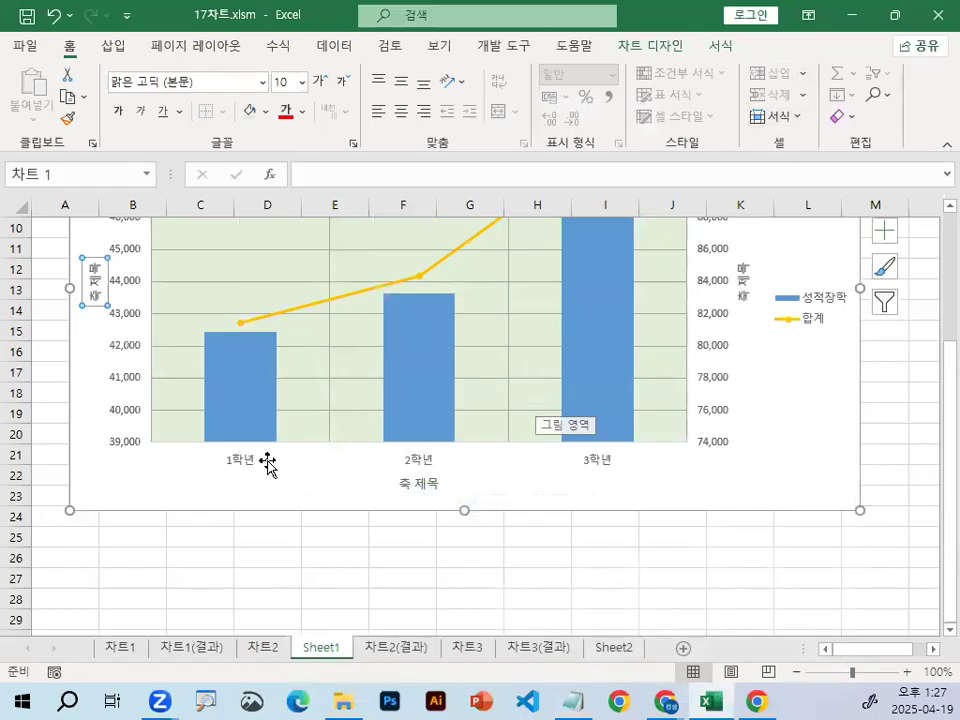
Trace the chart's horizontal major gridline at 40,000 with the screen pen, and clear the marks
{"action": "key", "text": "ctrl+1"}
{"action": "left_click", "coordinate": [183, 414]}
{"action": "mouse_move", "coordinate": [190, 337]}
{"action": "left_mouse_down"}
{"action": "mouse_move", "coordinate": [190, 365]}
{"action": "mouse_move", "coordinate": [230, 294]}
{"action": "left_mouse_up"}
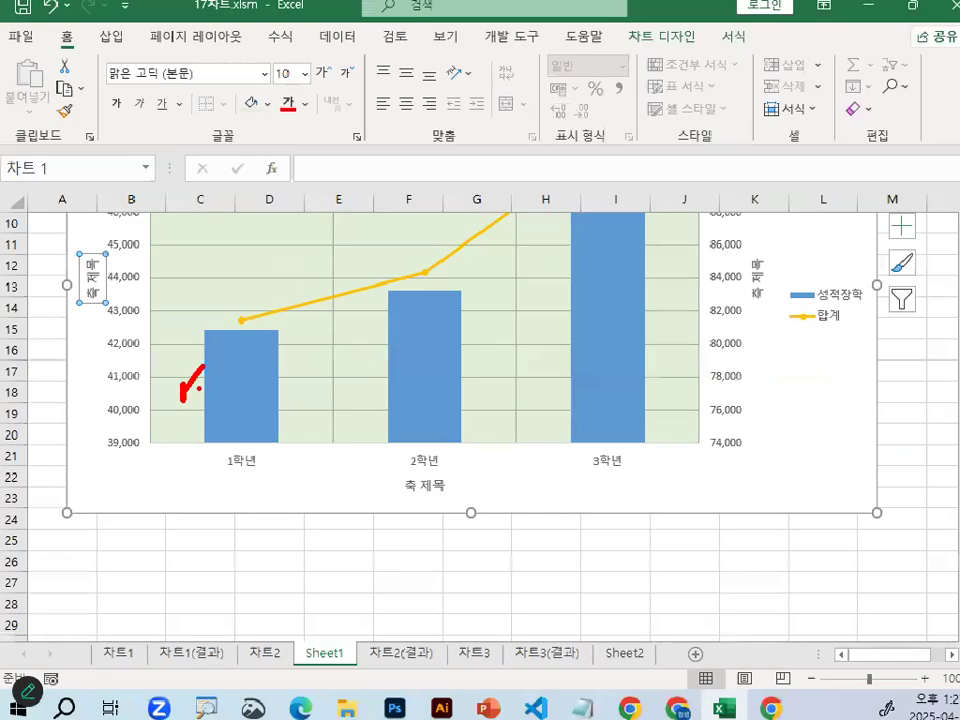
{"action": "key", "text": "ctrl+1"}
{"action": "left_click_drag", "start_coordinate": [149, 412], "coordinate": [440, 410]}
{"action": "left_click_drag", "start_coordinate": [689, 397], "coordinate": [903, 403]}
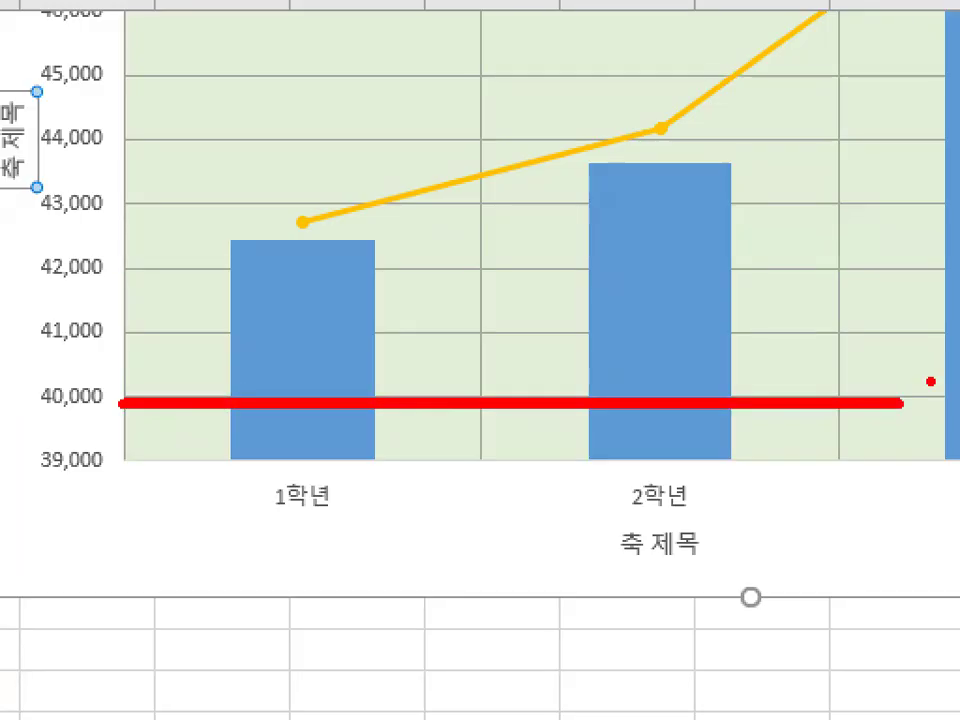
{"action": "key", "text": "Escape"}
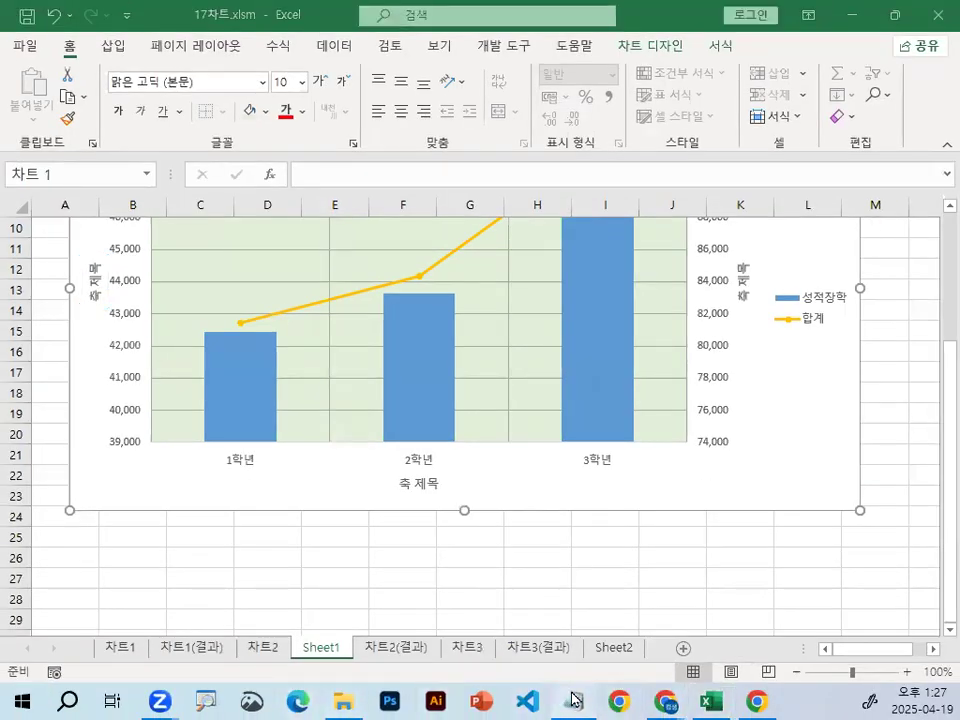
Review the 기본 세로 주눈금선 note in Notepad, and circle the chart's two vertical gridlines between the categories
{"action": "left_click", "coordinate": [573, 701]}
{"action": "scroll", "coordinate": [115, 420], "scroll_direction": "down", "scroll_amount": 1}
{"action": "left_click_drag", "start_coordinate": [14, 300], "coordinate": [306, 294]}
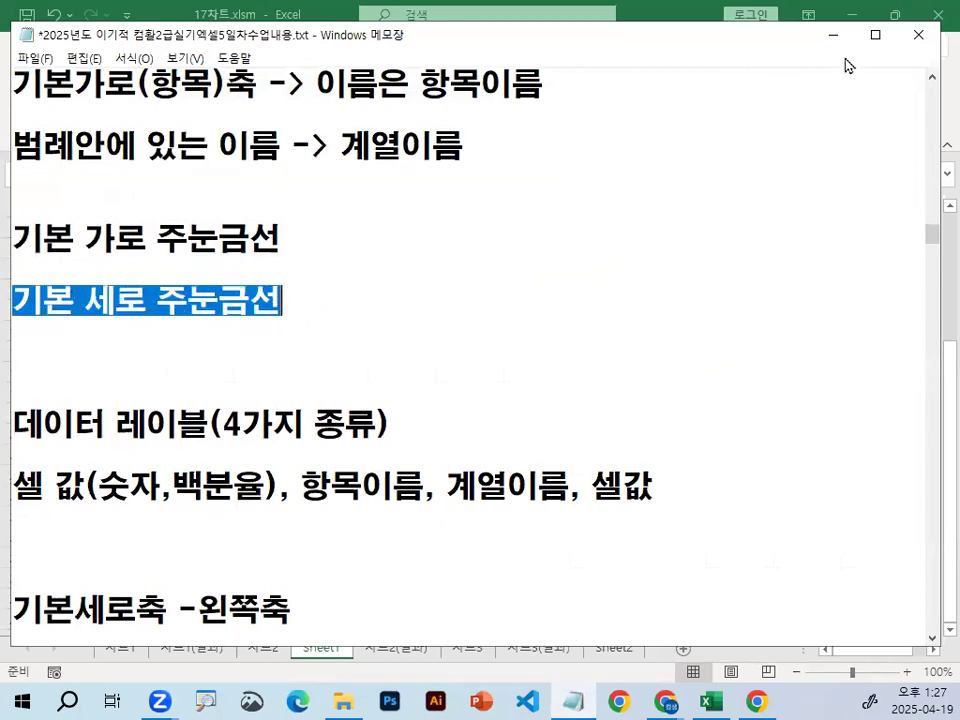
{"action": "left_click", "coordinate": [833, 35]}
{"action": "mouse_move", "coordinate": [360, 277]}
{"action": "left_mouse_down"}
{"action": "mouse_move", "coordinate": [345, 282]}
{"action": "mouse_move", "coordinate": [341, 268]}
{"action": "left_mouse_up"}
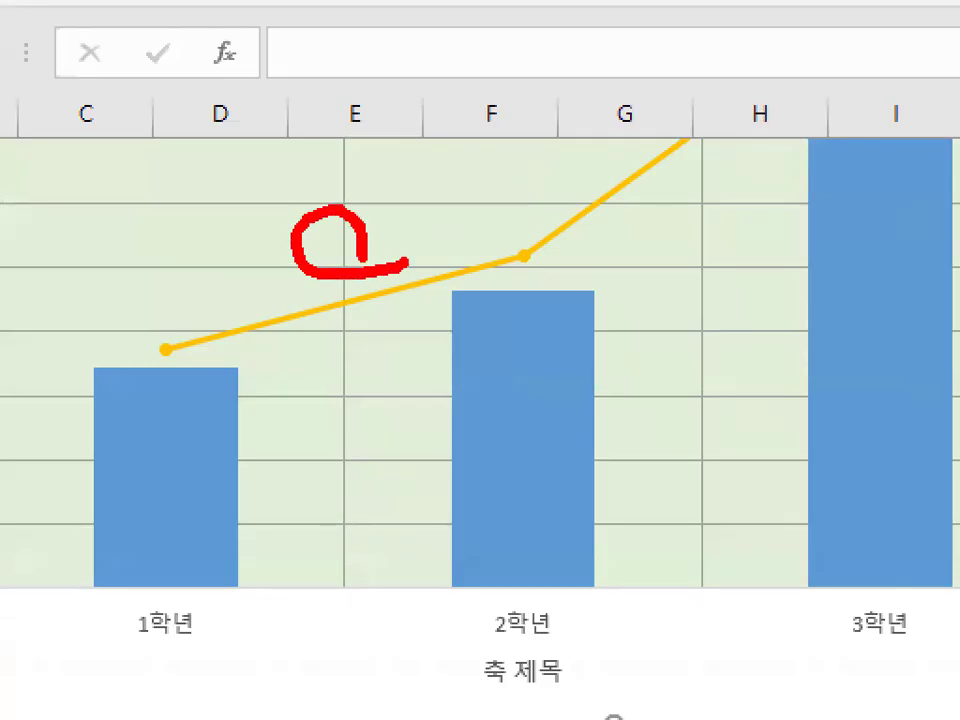
{"action": "mouse_move", "coordinate": [738, 246]}
{"action": "left_mouse_down"}
{"action": "mouse_move", "coordinate": [707, 256]}
{"action": "mouse_move", "coordinate": [750, 262]}
{"action": "left_mouse_up"}
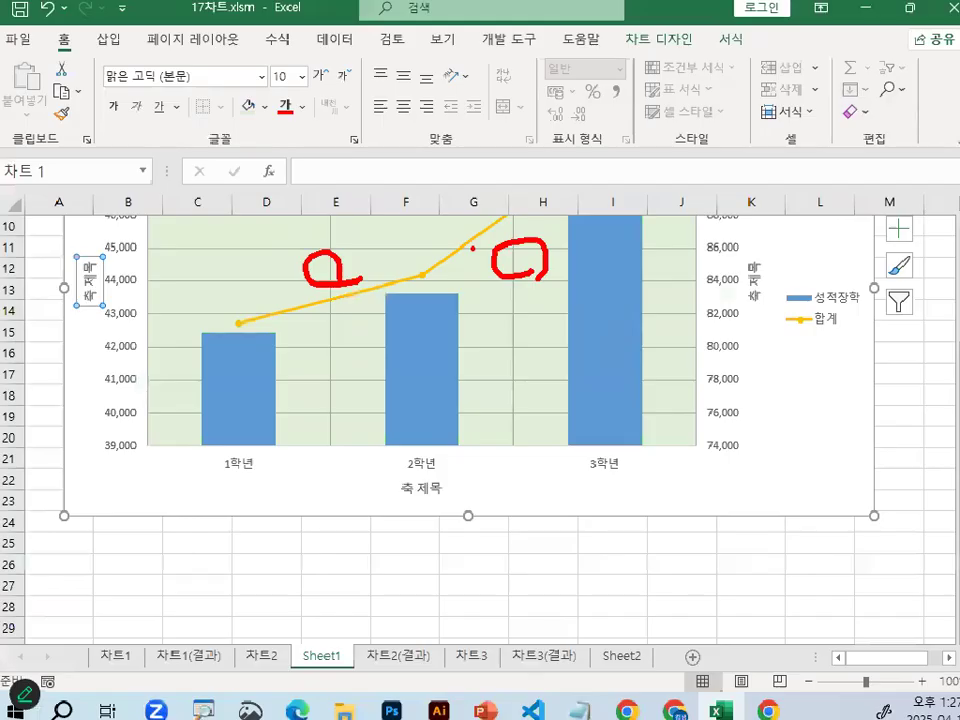
Circle the lowest value 39,000 and the highest value 49,000 on the chart's primary vertical axis, and clear the marks
{"action": "key", "text": "Escape"}
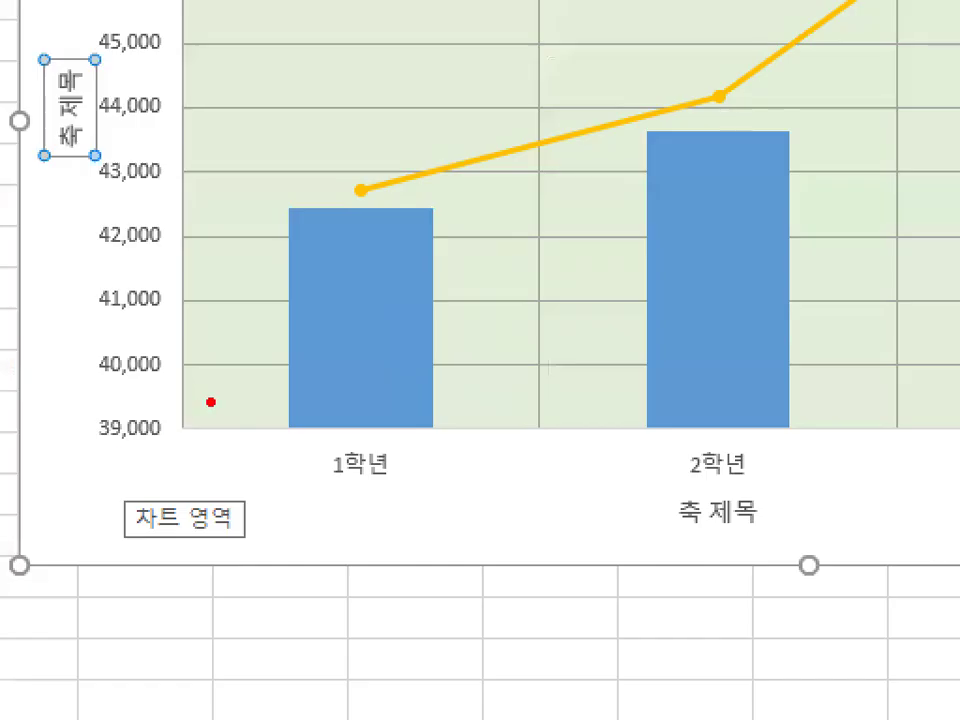
{"action": "left_click_drag", "start_coordinate": [164, 399], "coordinate": [168, 430]}
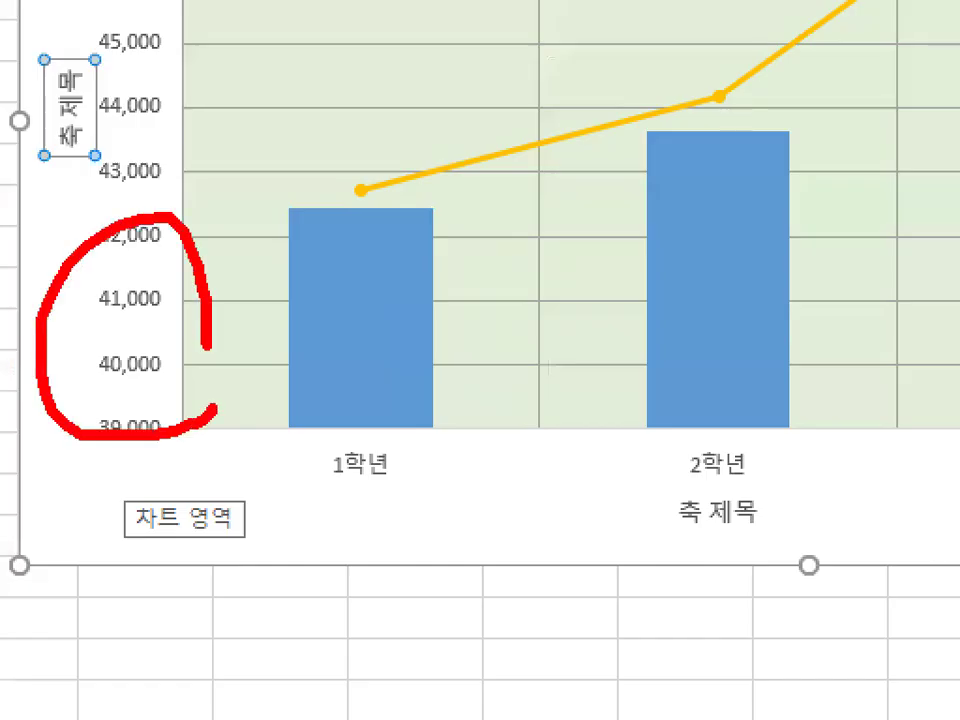
{"action": "key", "text": "Escape"}
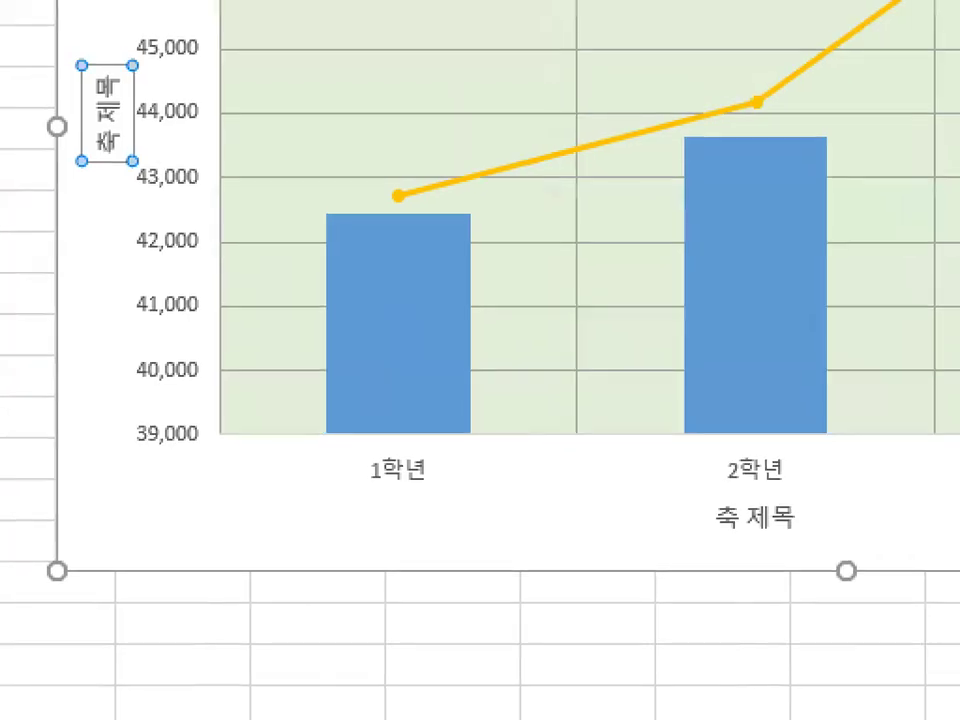
{"action": "mouse_move", "coordinate": [228, 436]}
{"action": "left_mouse_down"}
{"action": "mouse_move", "coordinate": [101, 445]}
{"action": "mouse_move", "coordinate": [224, 426]}
{"action": "left_mouse_up"}
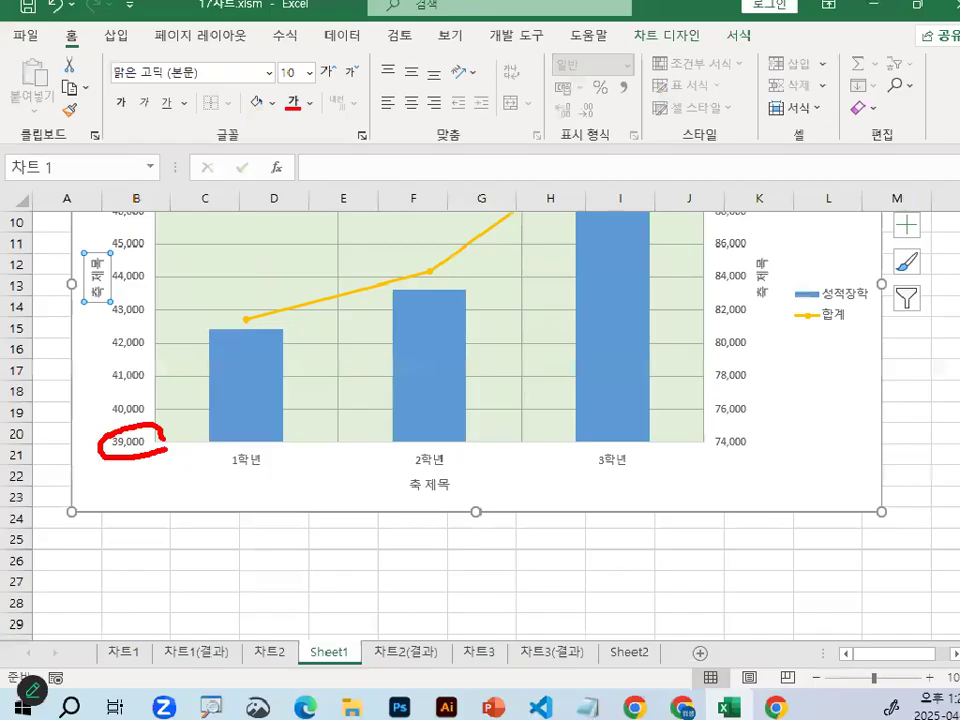
{"action": "scroll", "coordinate": [173, 176], "scroll_direction": "up", "scroll_amount": 2}
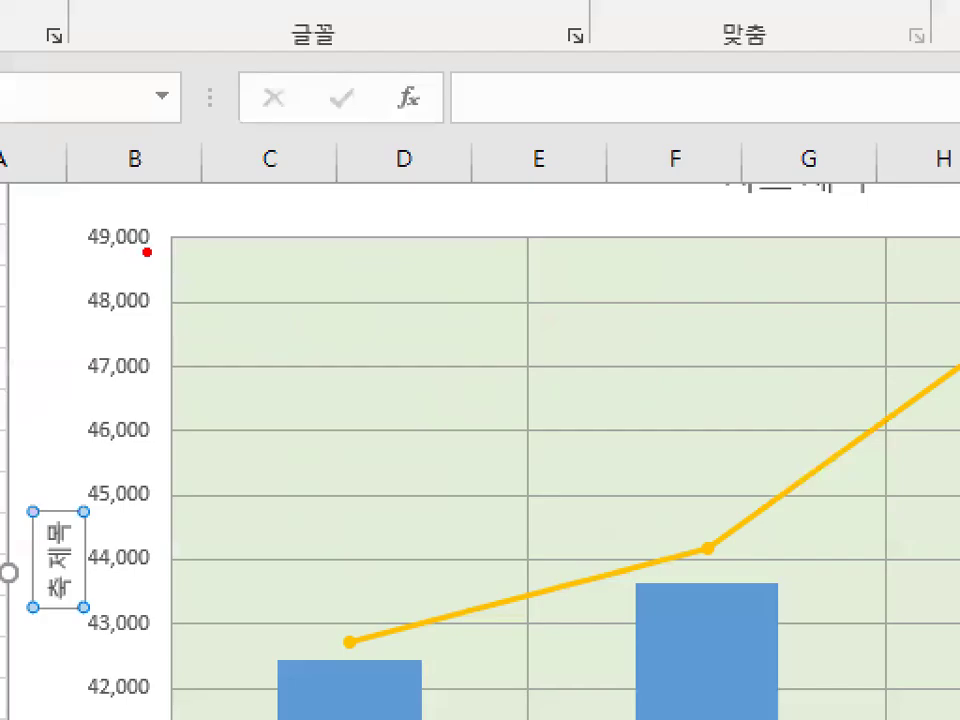
{"action": "mouse_move", "coordinate": [180, 260]}
{"action": "left_mouse_down"}
{"action": "mouse_move", "coordinate": [47, 278]}
{"action": "mouse_move", "coordinate": [197, 246]}
{"action": "left_mouse_up"}
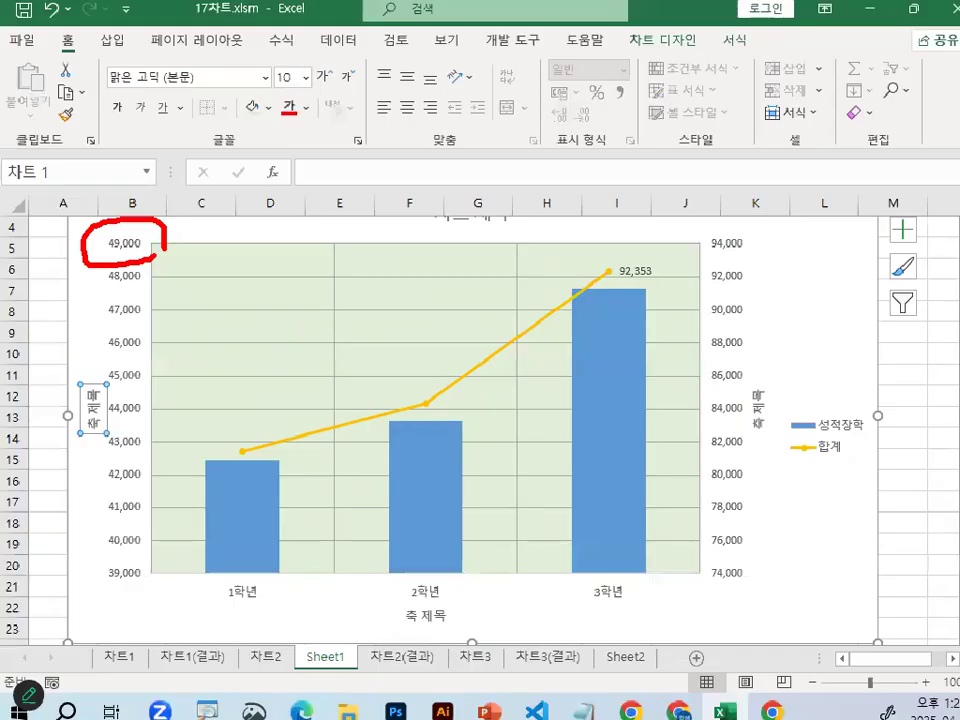
{"action": "key", "text": "Escape"}
Draw an upward arrow beside the primary vertical axis from 39,000 to about 43,000, and clear it
{"action": "mouse_move", "coordinate": [185, 540]}
{"action": "left_mouse_down"}
{"action": "mouse_move", "coordinate": [197, 364]}
{"action": "mouse_move", "coordinate": [196, 287]}
{"action": "mouse_move", "coordinate": [184, 279]}
{"action": "left_mouse_up"}
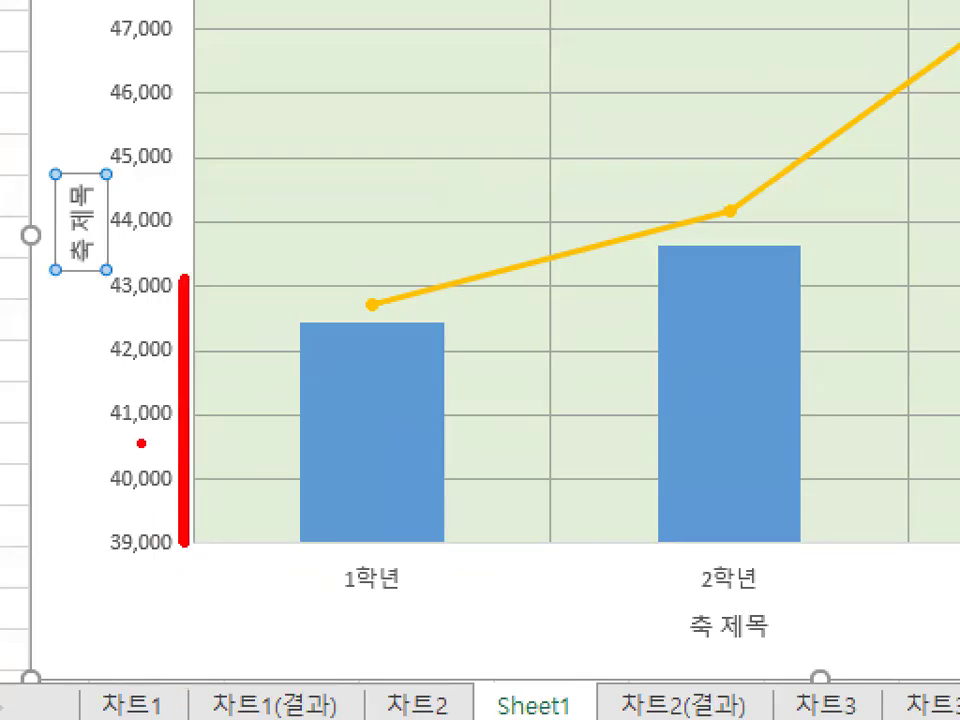
{"action": "left_click_drag", "start_coordinate": [126, 322], "coordinate": [180, 282]}
{"action": "left_click_drag", "start_coordinate": [184, 300], "coordinate": [232, 338]}
{"action": "key", "text": "Escape"}
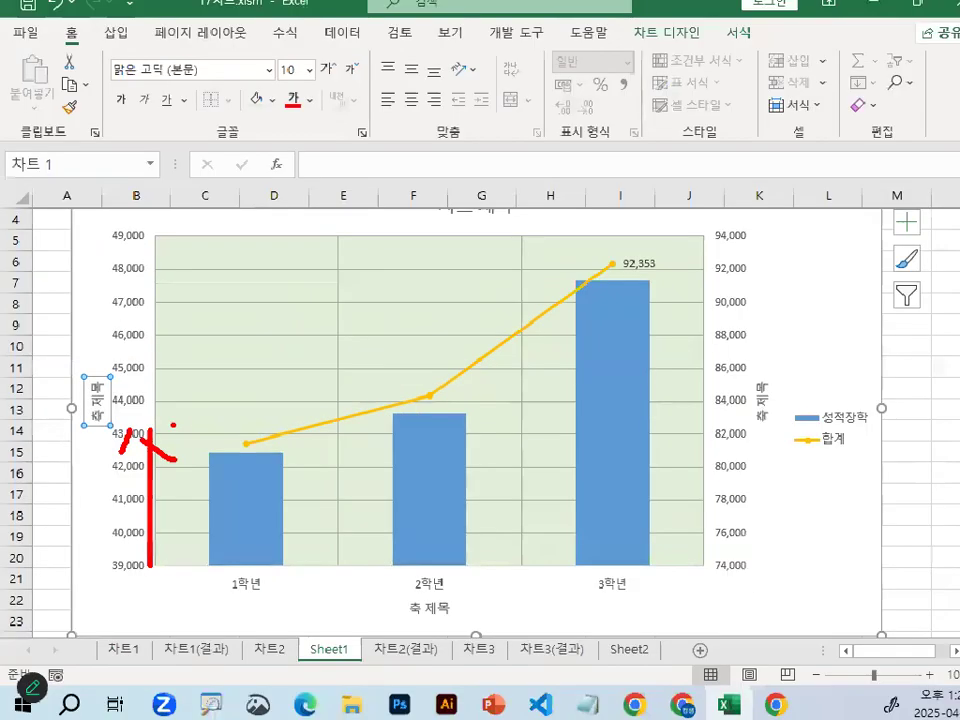
Review the 기본세로축 note in Notepad, highlighting 최소값, 최대값, 기본 단위(증가값):1000 and the term 주단위
{"action": "left_click", "coordinate": [576, 698]}
{"action": "scroll", "coordinate": [360, 510], "scroll_direction": "down", "scroll_amount": 4}
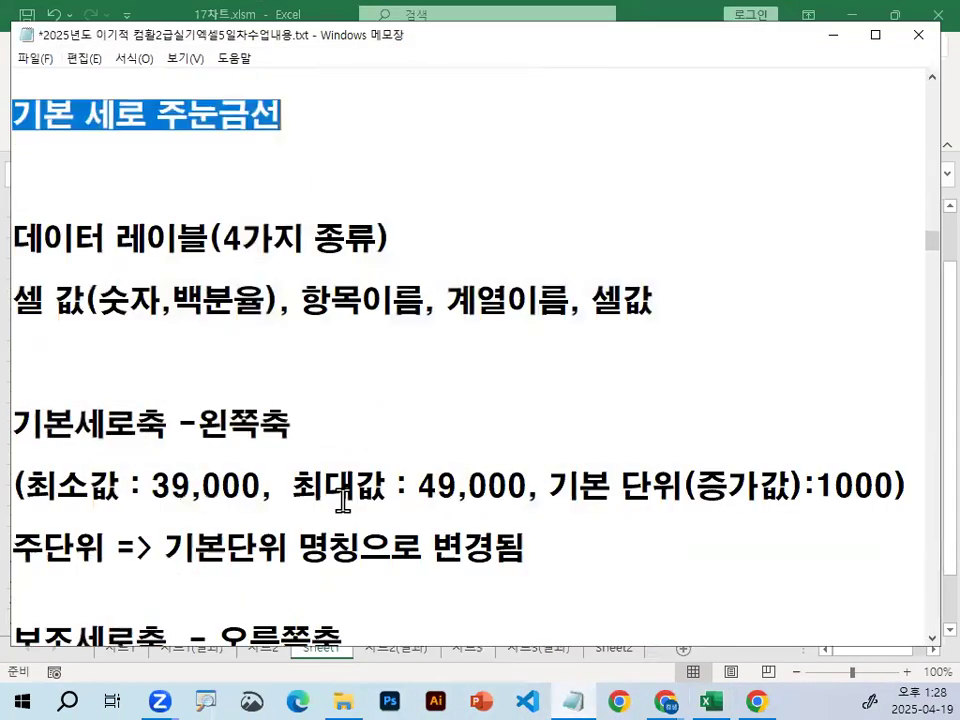
{"action": "left_click_drag", "start_coordinate": [26, 300], "coordinate": [910, 304]}
{"action": "left_click", "coordinate": [611, 300]}
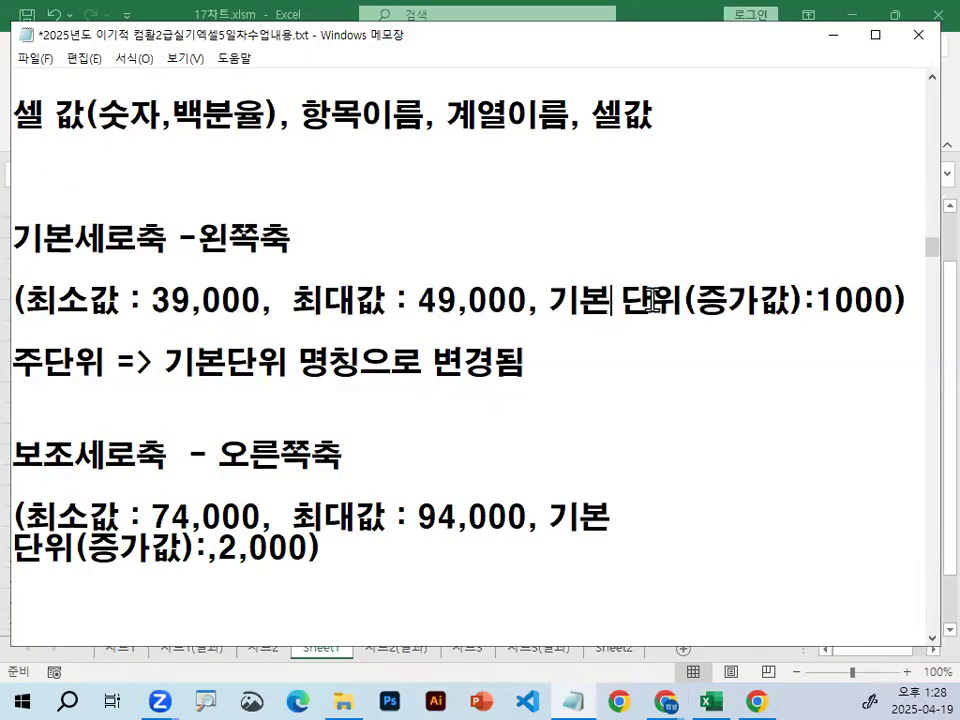
{"action": "left_click_drag", "start_coordinate": [549, 300], "coordinate": [895, 296]}
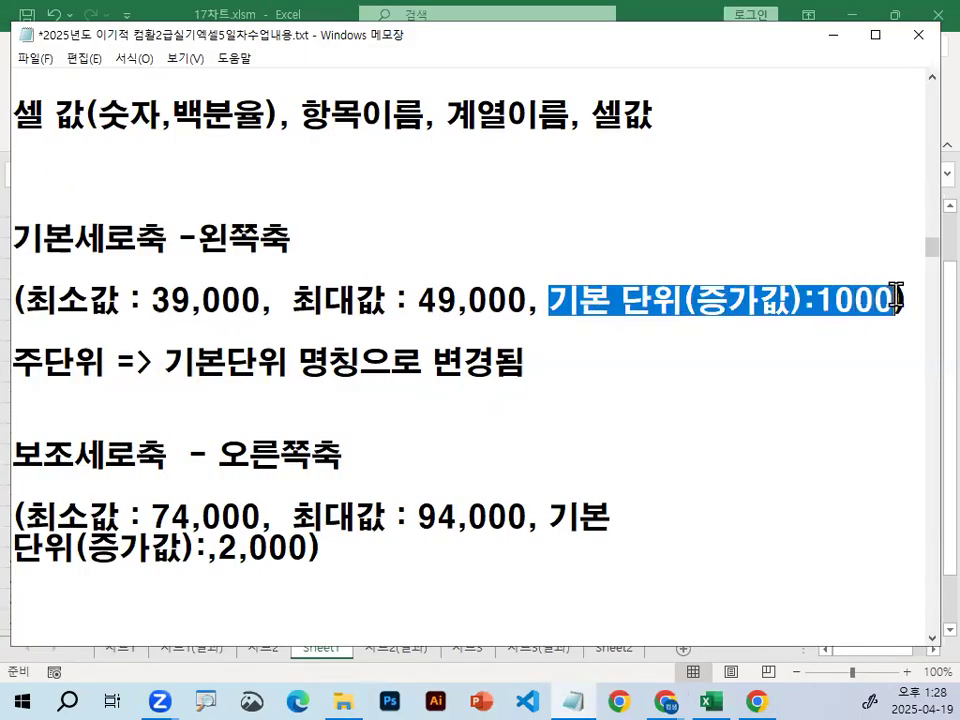
{"action": "left_click_drag", "start_coordinate": [549, 300], "coordinate": [683, 300]}
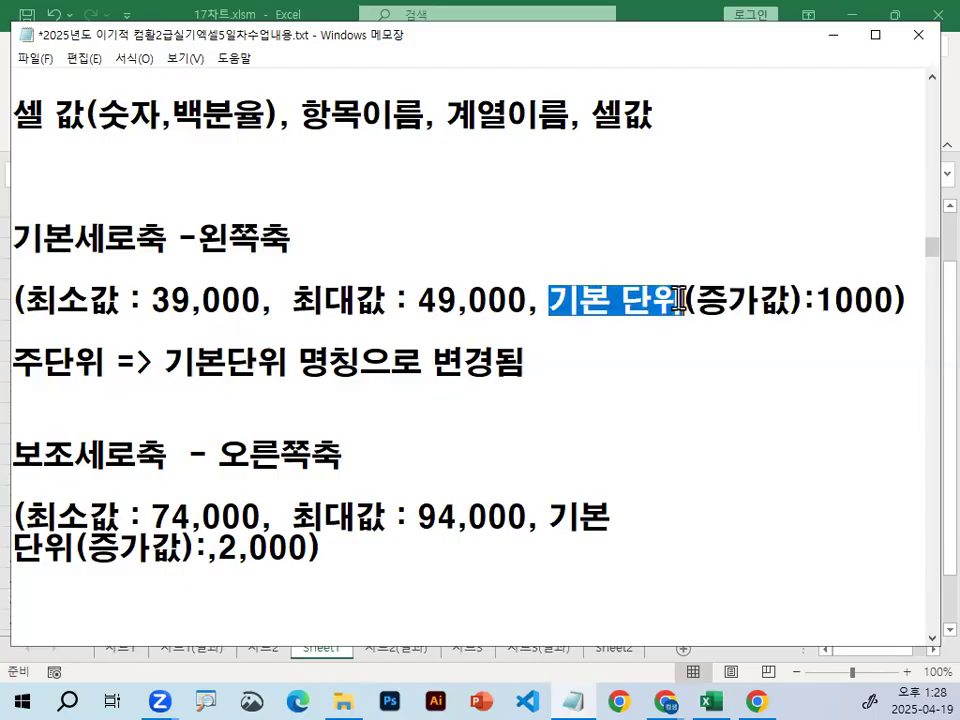
{"action": "left_click_drag", "start_coordinate": [44, 360], "coordinate": [104, 360]}
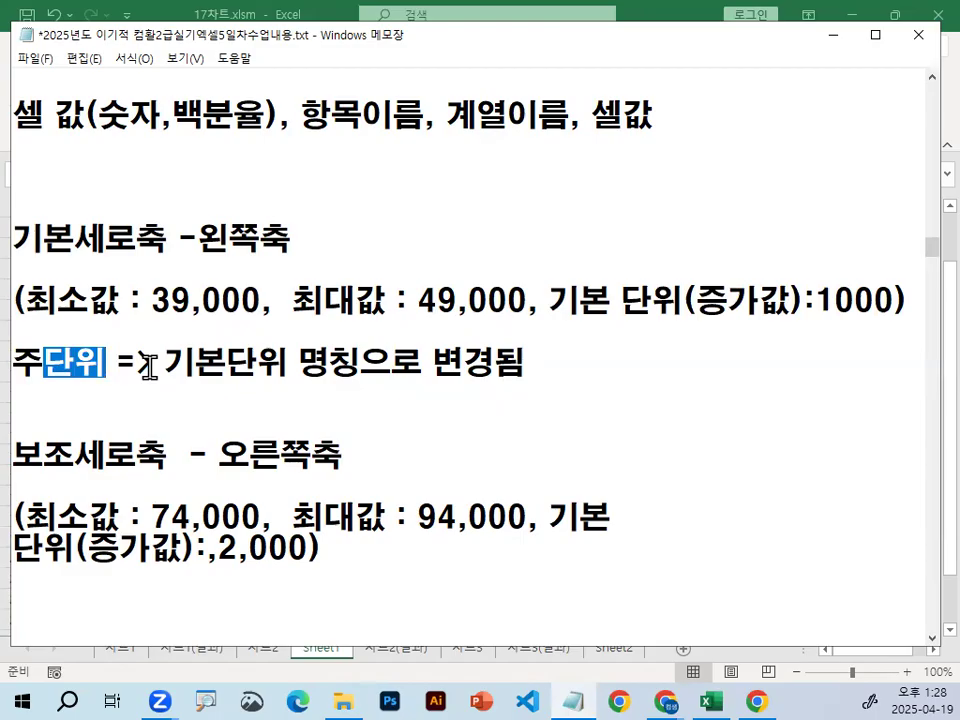
{"action": "left_click_drag", "start_coordinate": [113, 364], "coordinate": [21, 364]}
Cross out 주단위 and underline 기본 단위(증가값) in the note with the screen pen, and clear the marks
{"action": "key", "text": "ctrl+shift+p"}
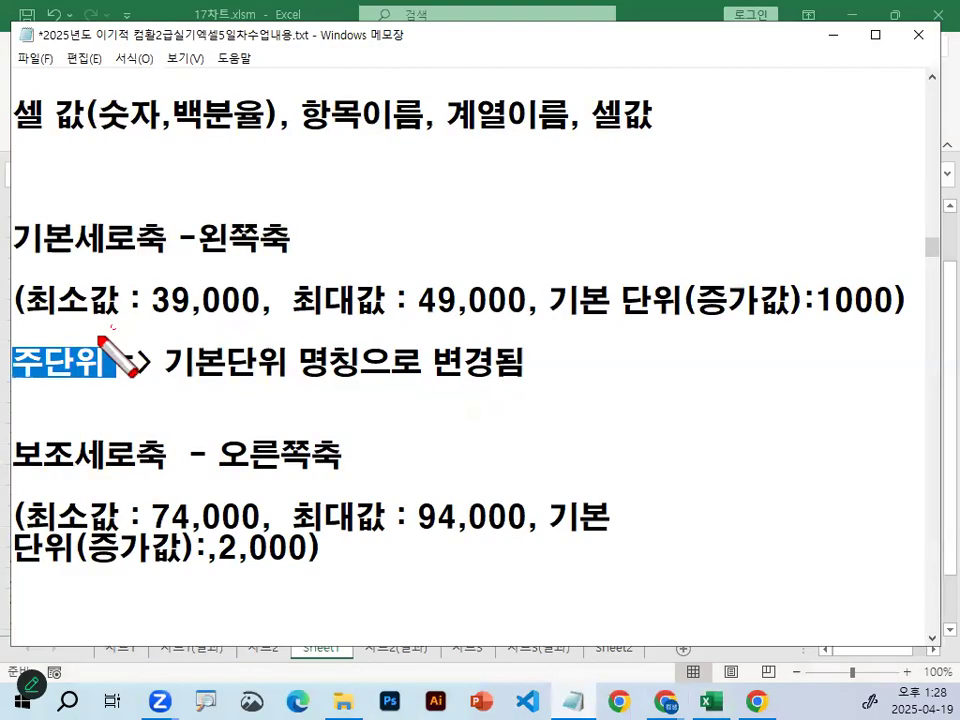
{"action": "left_click_drag", "start_coordinate": [113, 326], "coordinate": [1, 410]}
{"action": "left_click_drag", "start_coordinate": [15, 340], "coordinate": [95, 465]}
{"action": "left_click_drag", "start_coordinate": [563, 329], "coordinate": [777, 329]}
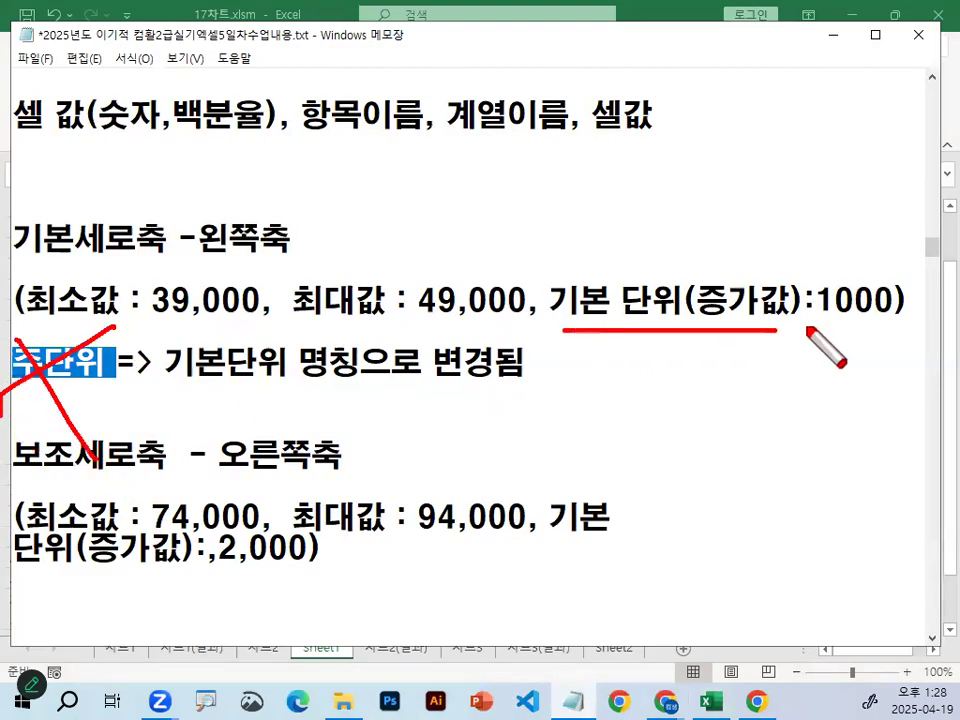
{"action": "key", "text": "ctrl+shift+p"}
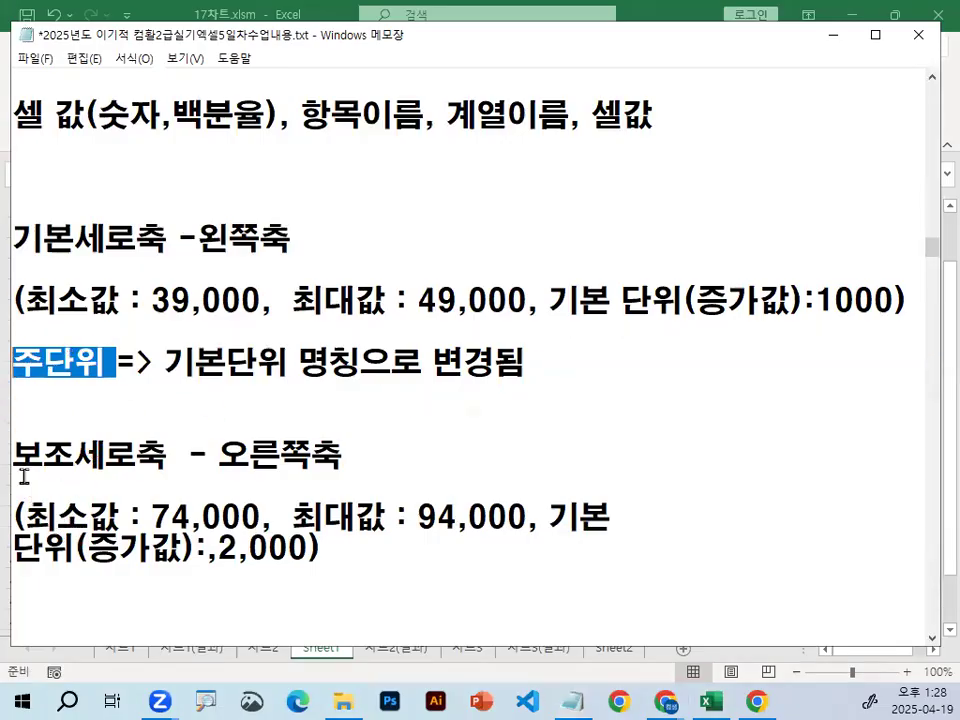
Highlight the primary axis settings again, and review the 보조세로축 note with its minimum value of 74,000
{"action": "left_click_drag", "start_coordinate": [57, 300], "coordinate": [683, 300]}
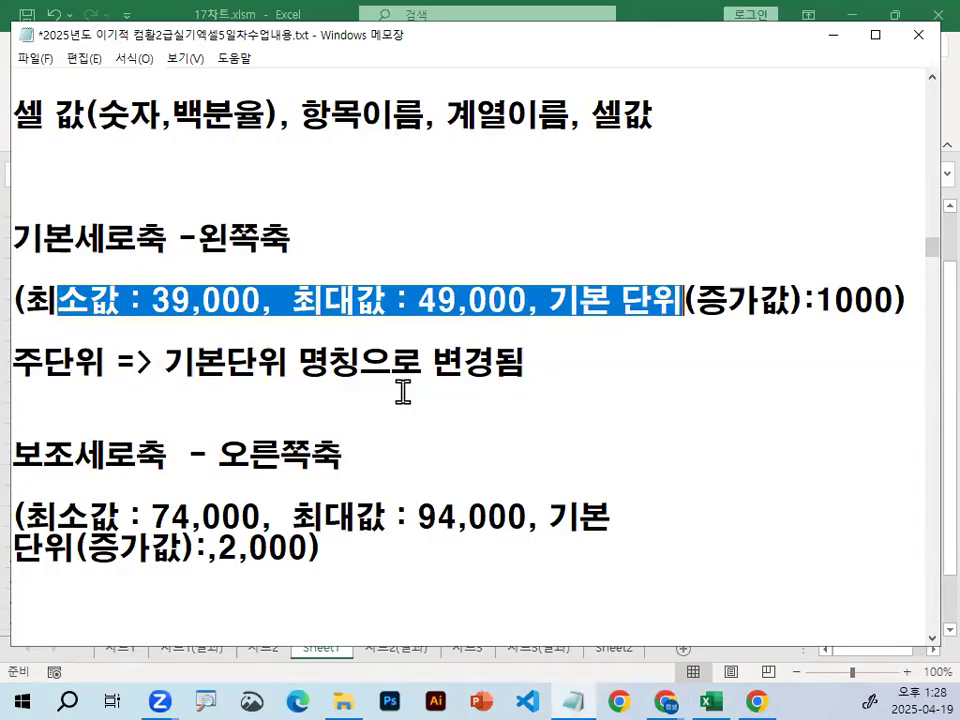
{"action": "scroll", "coordinate": [402, 392], "scroll_direction": "down", "scroll_amount": 1}
{"action": "left_click_drag", "start_coordinate": [36, 368], "coordinate": [180, 362]}
{"action": "scroll", "coordinate": [170, 385], "scroll_direction": "down", "scroll_amount": 2}
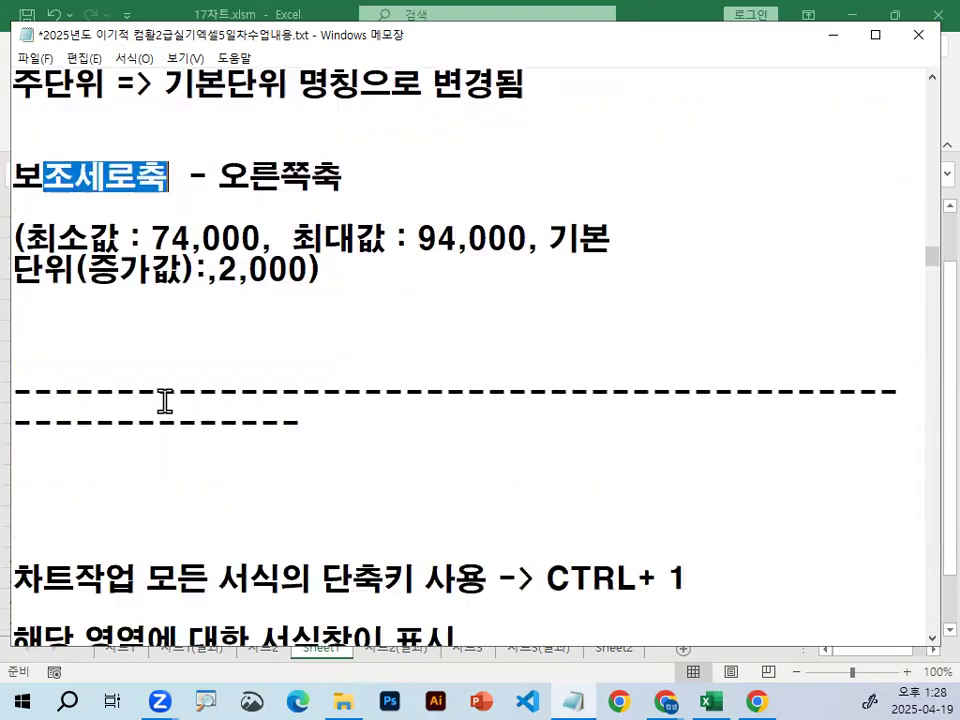
{"action": "left_click", "coordinate": [221, 234]}
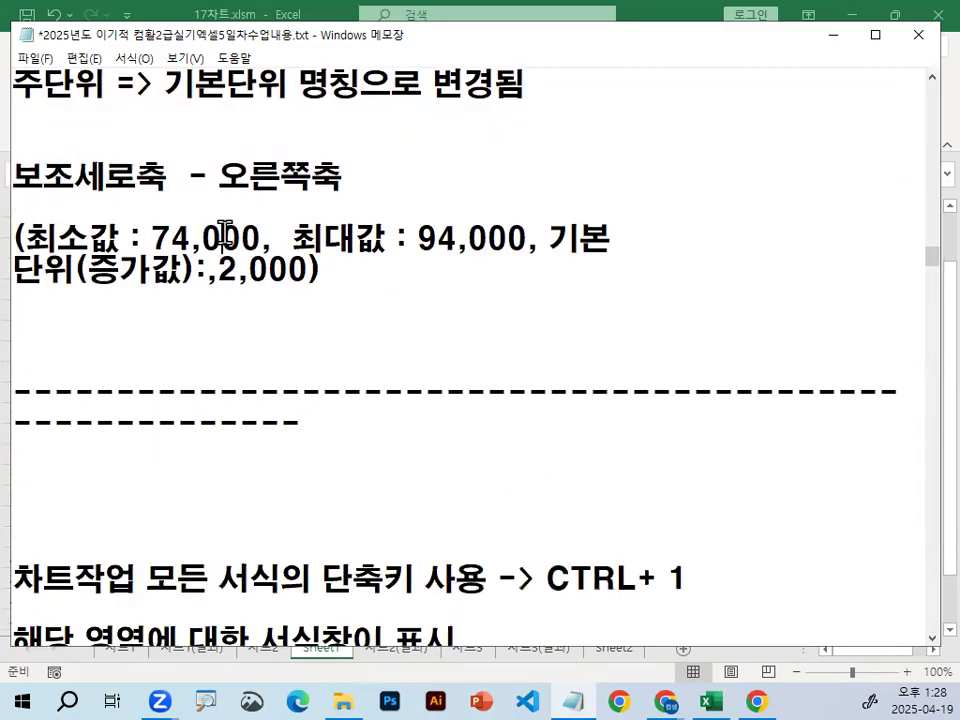
{"action": "left_click_drag", "start_coordinate": [141, 234], "coordinate": [274, 234]}
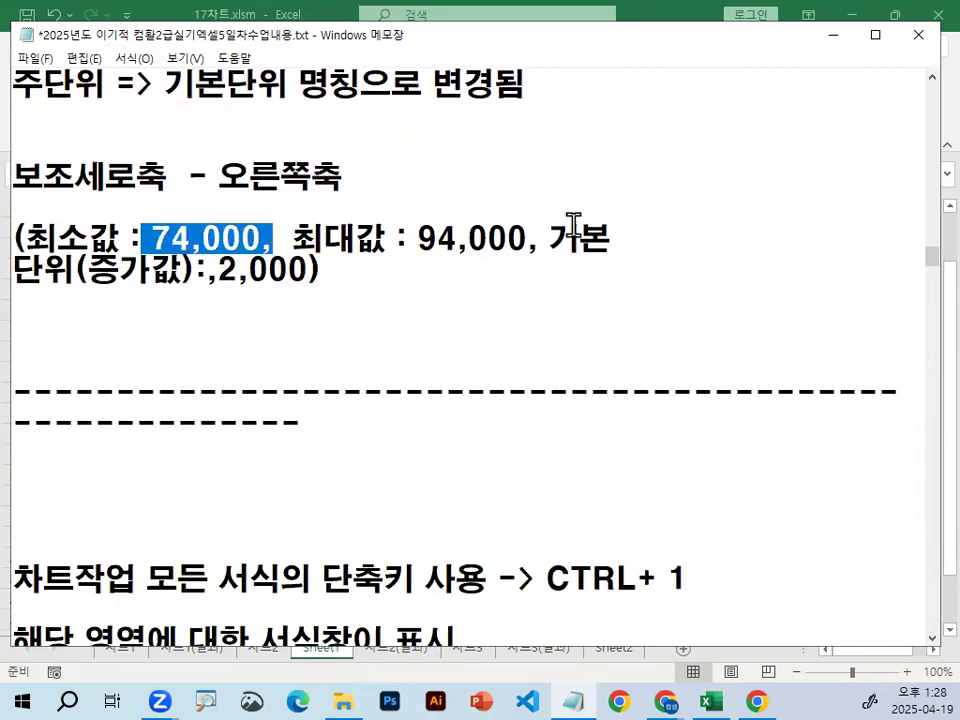
Move 기본 단위(증가값) in the 보조세로축 note below a blank line, and shorten the dashed separator to one row
{"action": "left_click", "coordinate": [548, 238]}
{"action": "key", "text": "Return"}
{"action": "key", "text": "Return"}
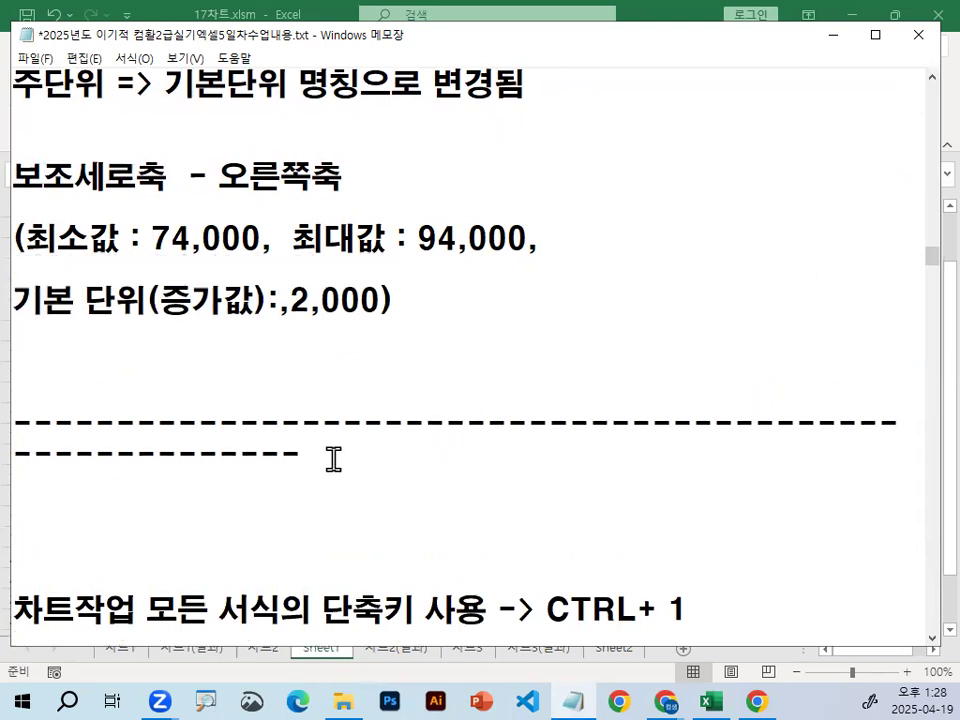
{"action": "left_click_drag", "start_coordinate": [332, 459], "coordinate": [20, 455]}
{"action": "key", "text": "BackSpace"}
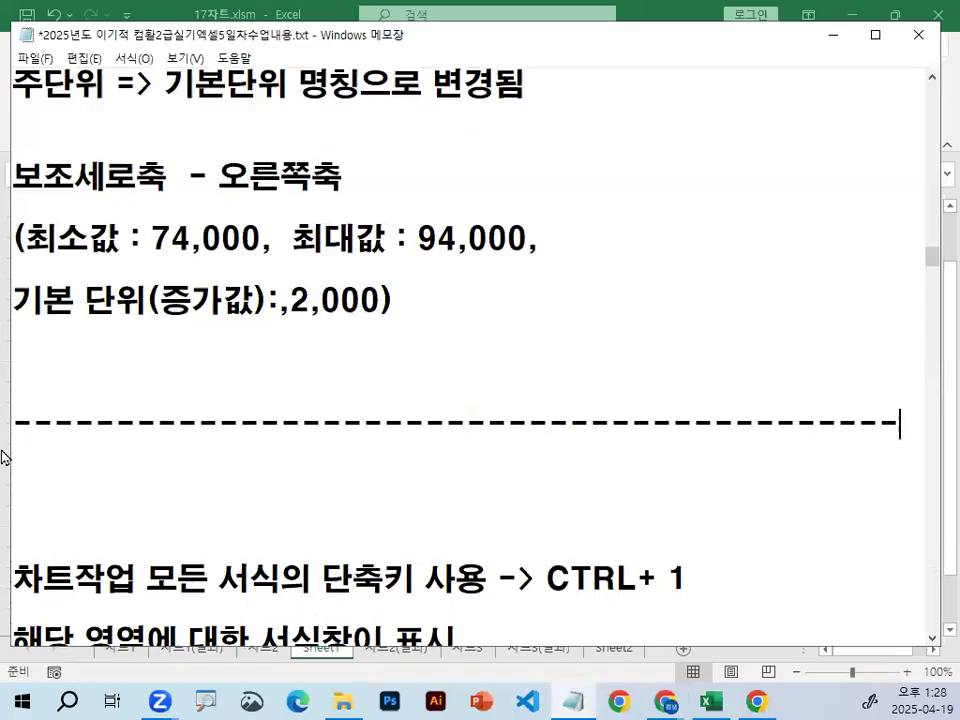
Replace the stray comma before 2,000 in the 보조세로축 note with a space, and circle that value
{"action": "left_click", "coordinate": [288, 300]}
{"action": "key", "text": "BackSpace"}
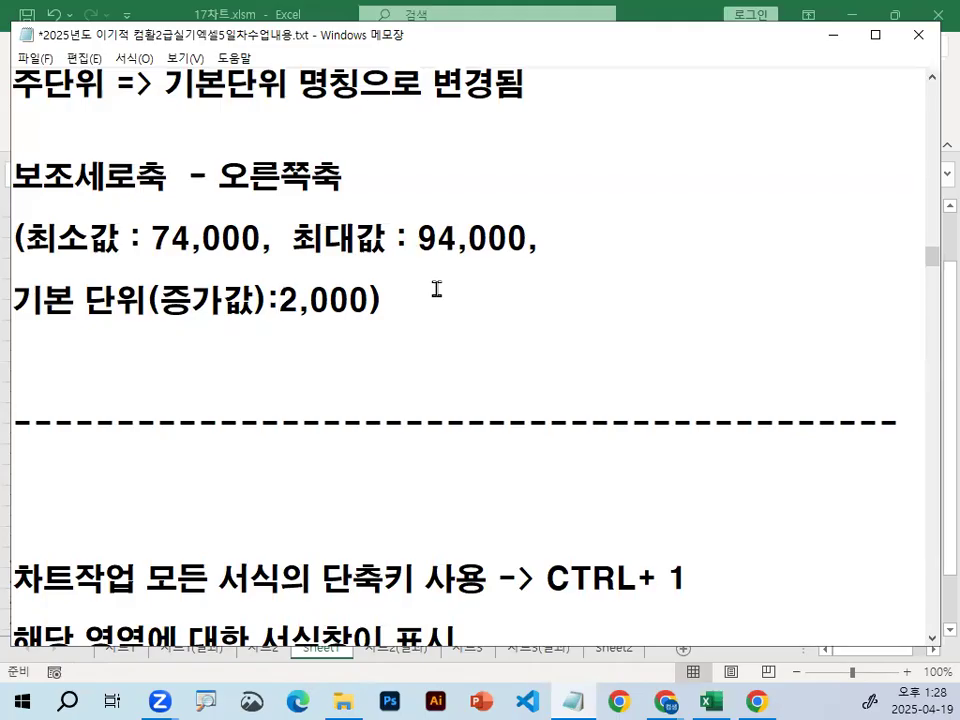
{"action": "key", "text": "ctrl+1"}
{"action": "left_click", "coordinate": [299, 301]}
{"action": "mouse_move", "coordinate": [600, 311]}
{"action": "left_mouse_down"}
{"action": "mouse_move", "coordinate": [214, 297]}
{"action": "mouse_move", "coordinate": [548, 388]}
{"action": "left_mouse_up"}
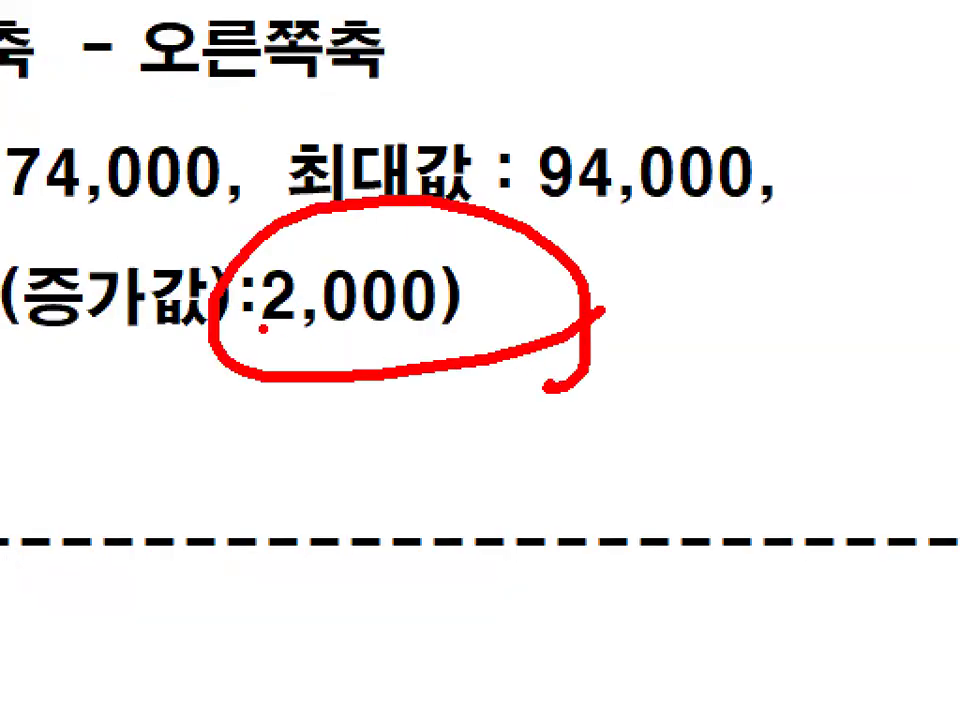
{"action": "left_click", "coordinate": [402, 316]}
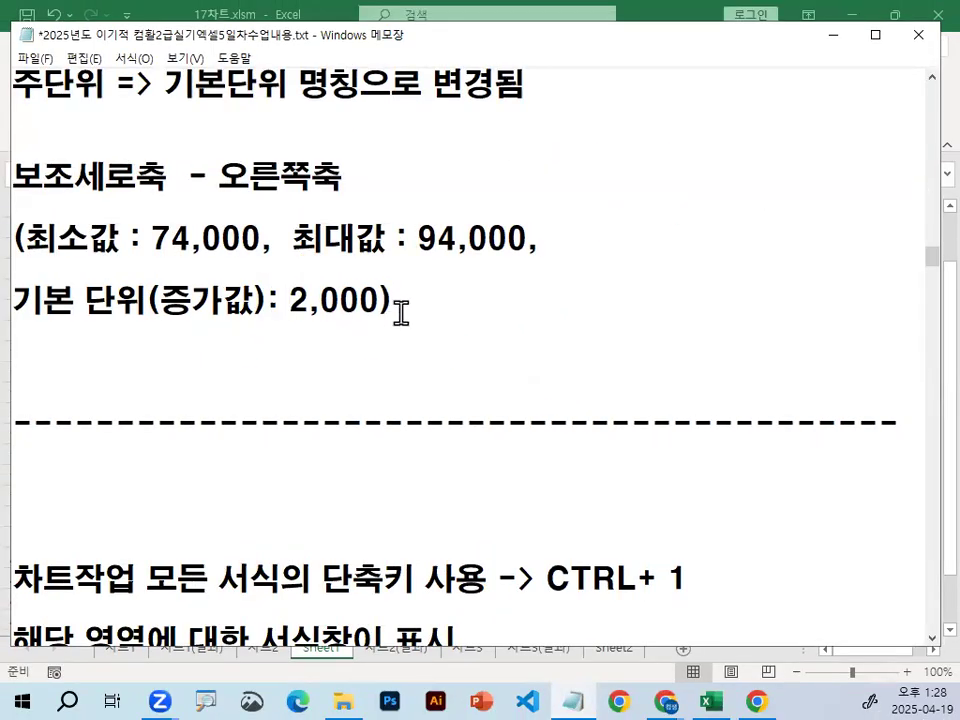
Return to the 17차트.xlsm workbook in Excel and delete the Sheet1 and Sheet2 worksheets
{"action": "left_click", "coordinate": [832, 36]}
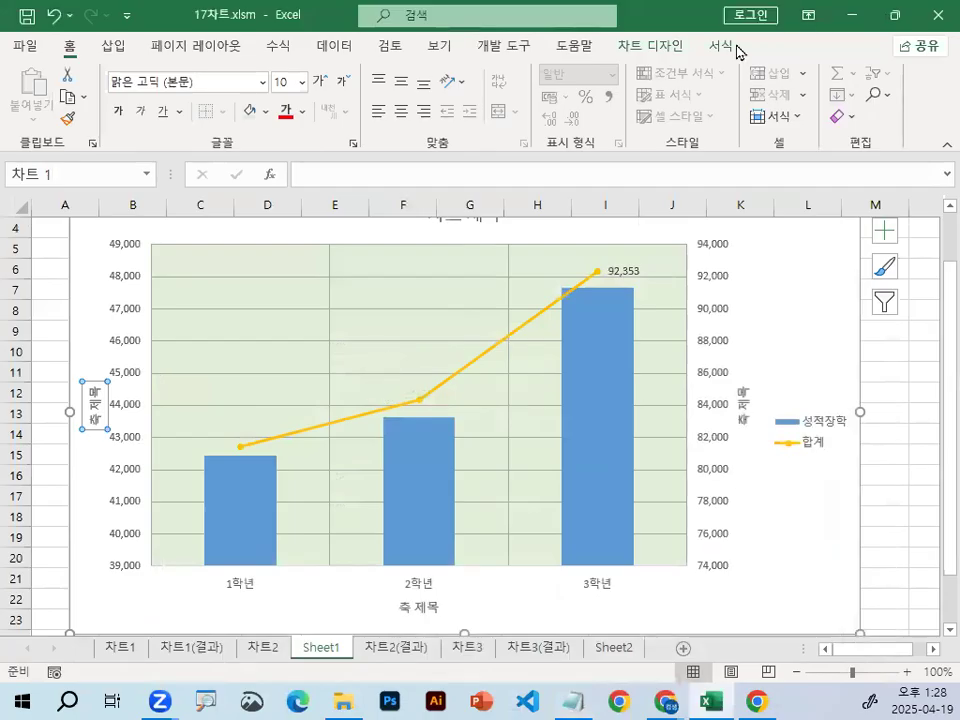
{"action": "right_click", "coordinate": [325, 650]}
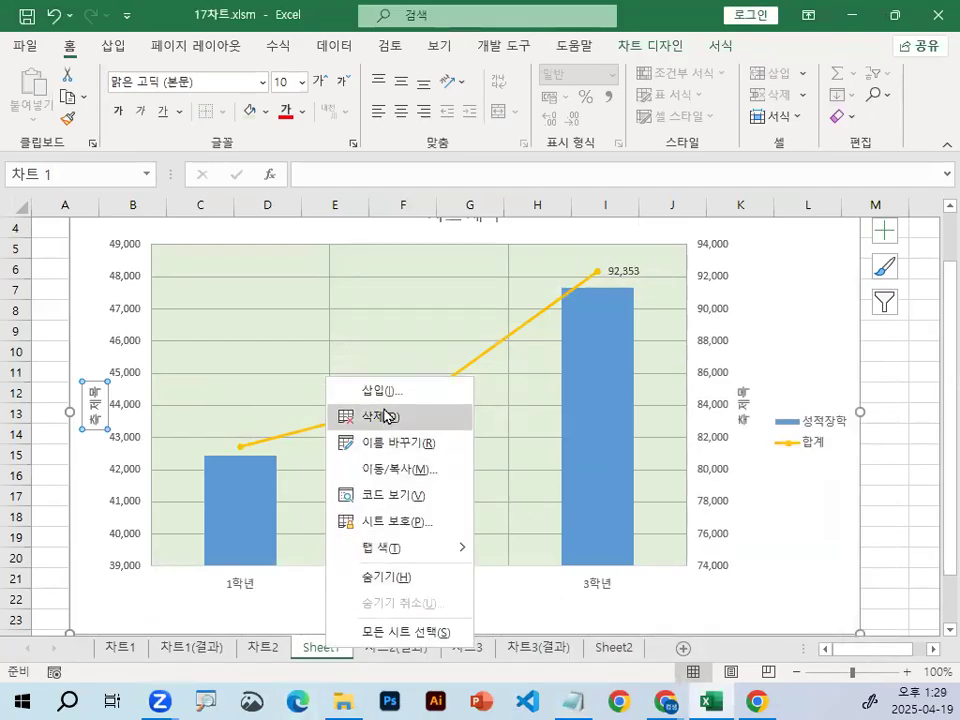
{"action": "left_click", "coordinate": [366, 414]}
{"action": "key", "text": "Return"}
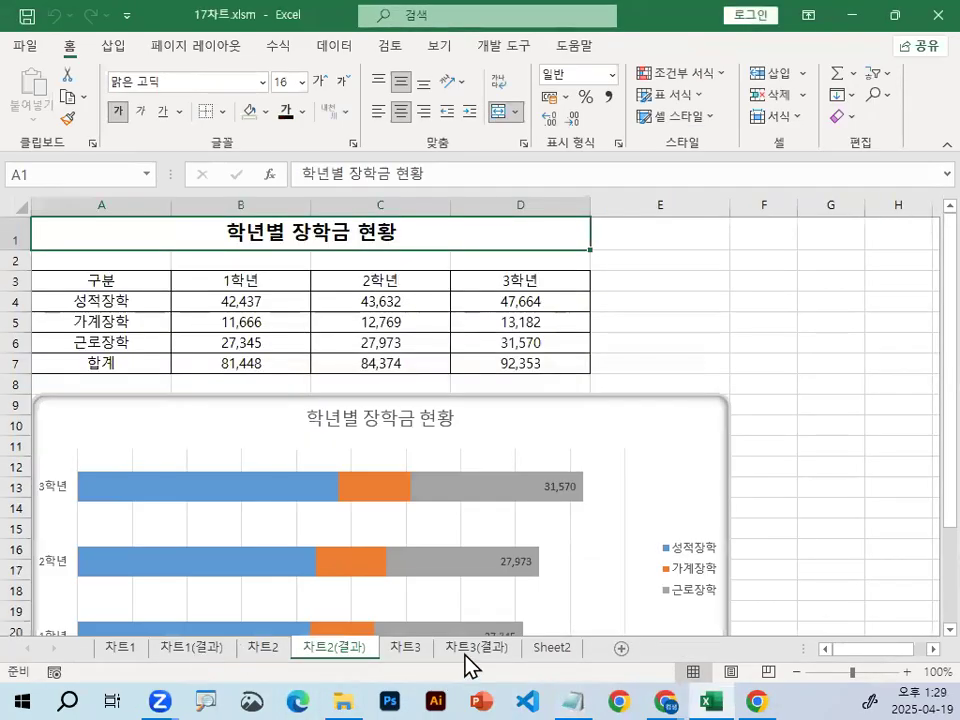
{"action": "left_click", "coordinate": [552, 648]}
{"action": "right_click", "coordinate": [556, 648]}
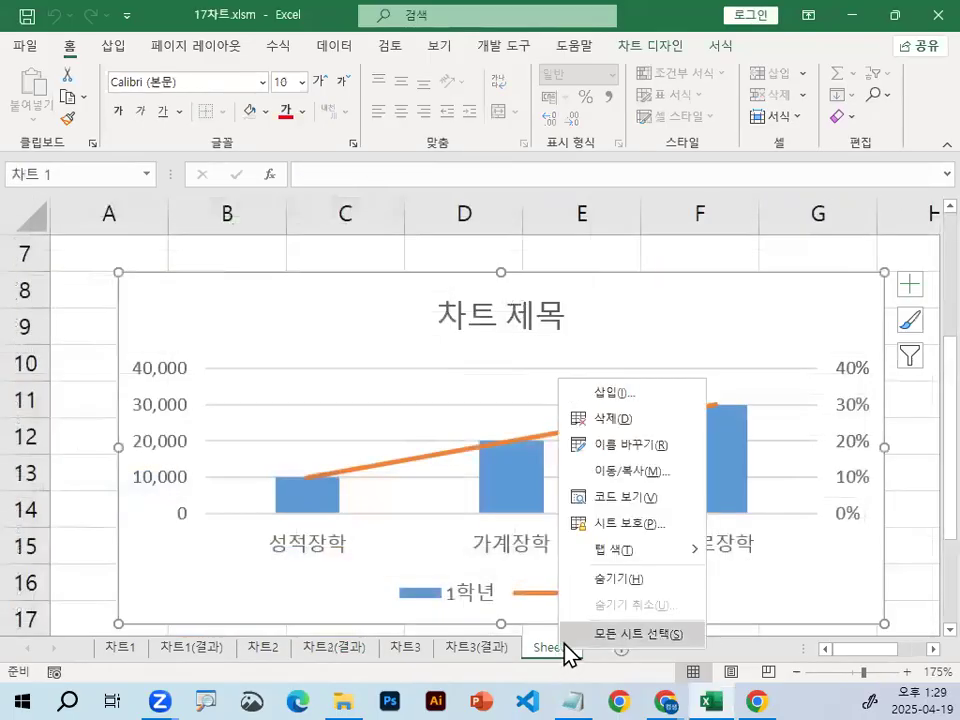
{"action": "left_click", "coordinate": [636, 420]}
{"action": "left_click", "coordinate": [450, 401]}
Open the 차트1 sheet, mark the bar chart's service legend with the screen pen, and clear the mark
{"action": "left_click", "coordinate": [125, 645]}
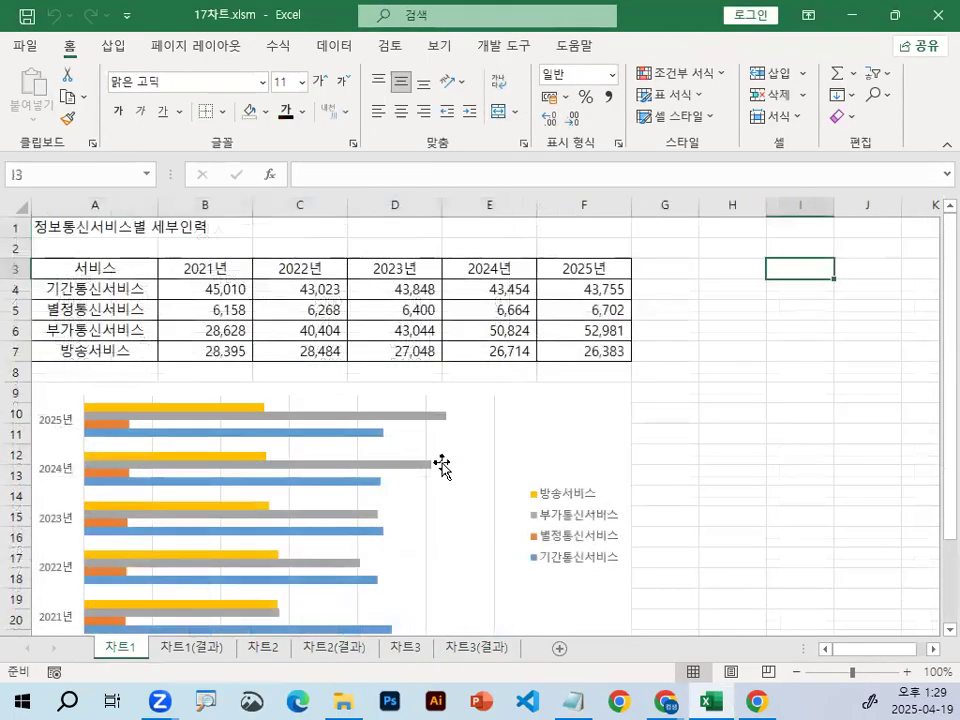
{"action": "left_click", "coordinate": [713, 400]}
{"action": "scroll", "coordinate": [604, 553], "scroll_direction": "up", "scroll_amount": 4}
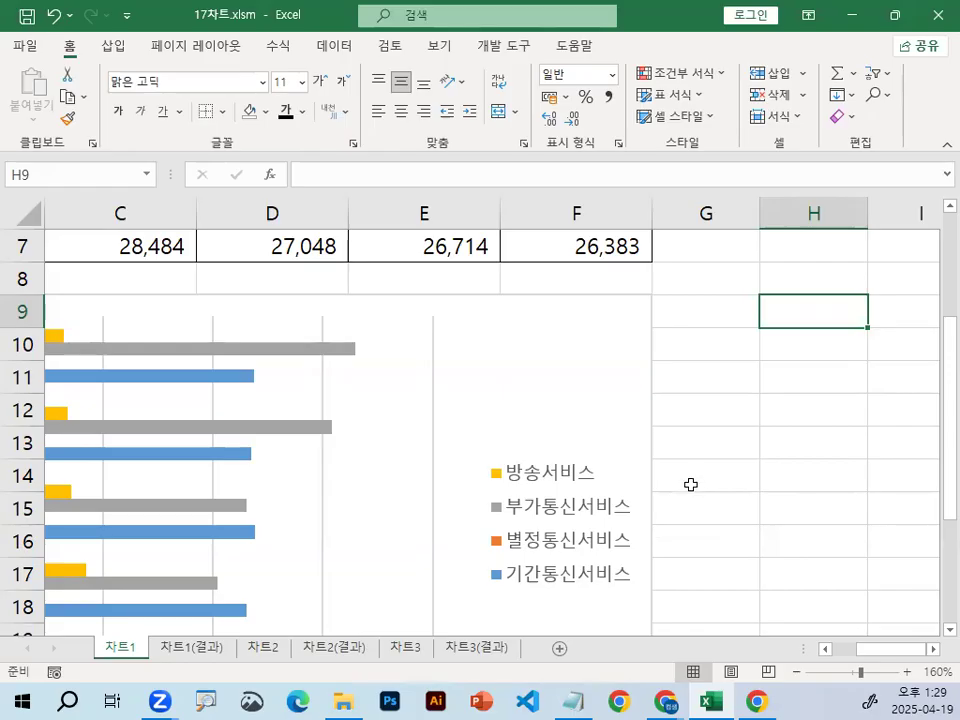
{"action": "scroll", "coordinate": [566, 549], "scroll_direction": "down", "scroll_amount": 2}
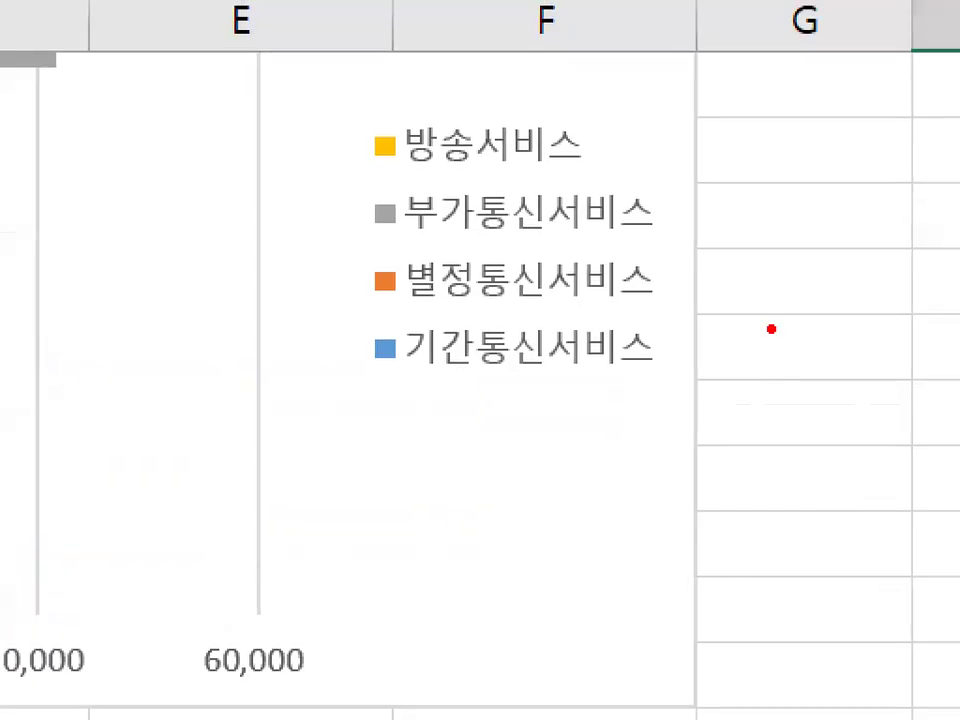
{"action": "left_click_drag", "start_coordinate": [678, 406], "coordinate": [642, 377]}
{"action": "key", "text": "Escape"}
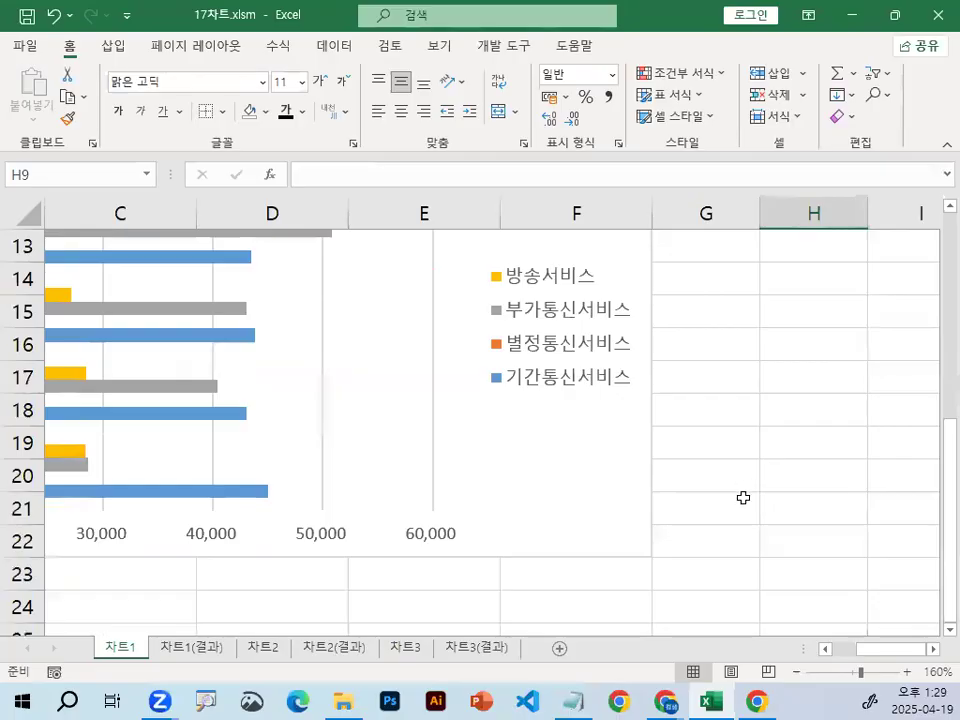
Select the bar chart on the 차트1 sheet, mark its empty area and plot area with the screen pen, and clear the marks
{"action": "left_click_drag", "start_coordinate": [896, 652], "coordinate": [763, 660]}
{"action": "left_click", "coordinate": [846, 469]}
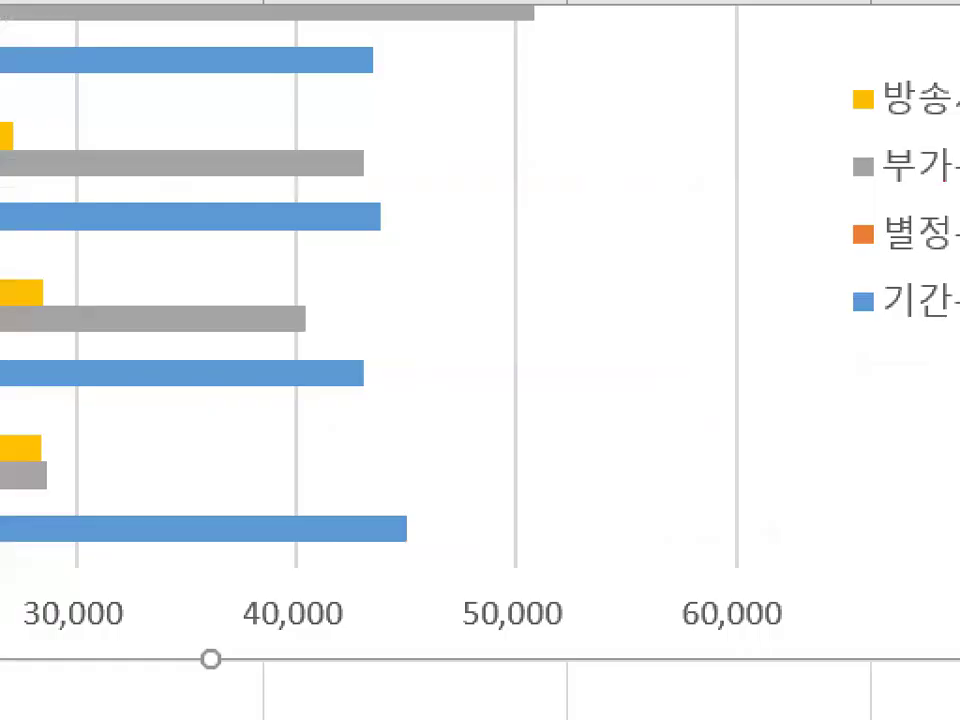
{"action": "left_click_drag", "start_coordinate": [826, 402], "coordinate": [895, 351]}
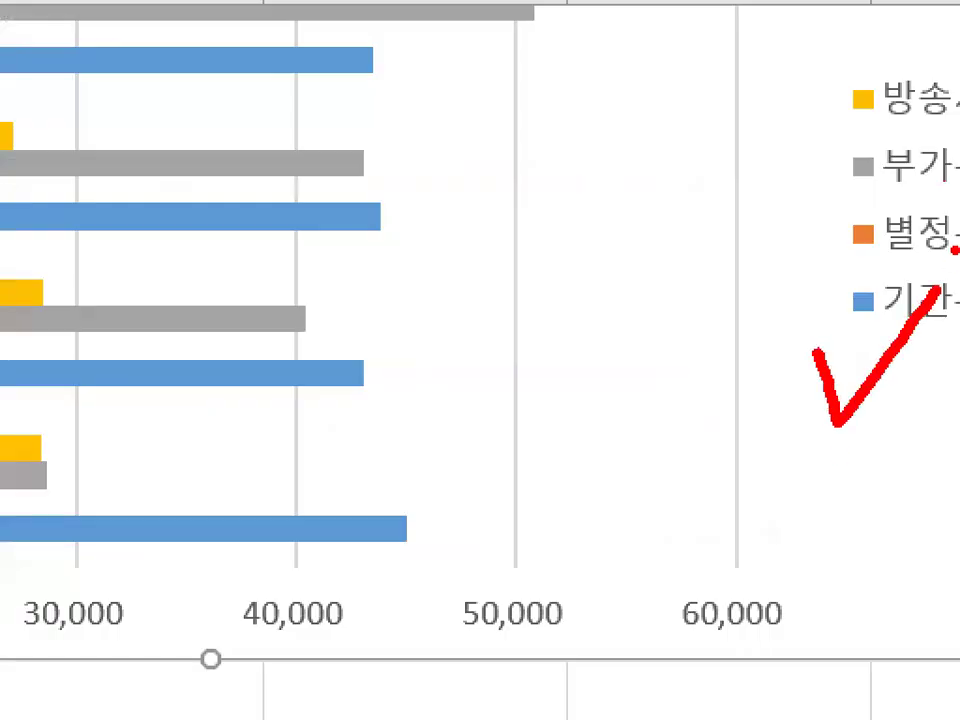
{"action": "key", "text": "Escape"}
{"action": "mouse_move", "coordinate": [862, 222]}
{"action": "left_mouse_down"}
{"action": "mouse_move", "coordinate": [680, 447]}
{"action": "mouse_move", "coordinate": [687, 359]}
{"action": "left_mouse_up"}
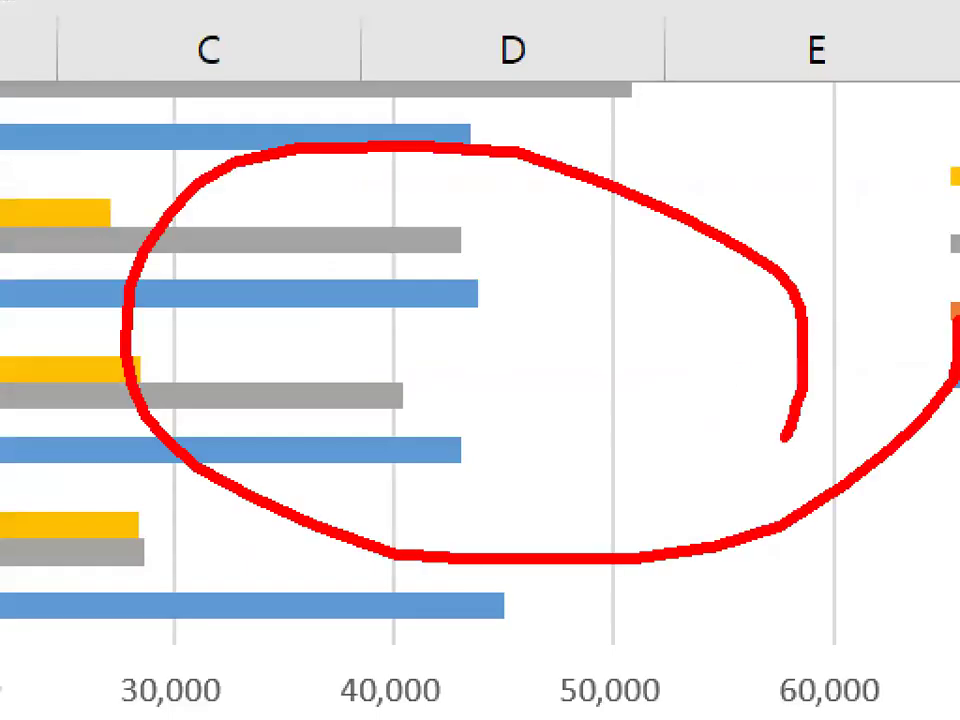
{"action": "key", "text": "Escape"}
Open the 데이터 선택 dialog for the bar chart from an empty spot of its chart area
{"action": "left_click", "coordinate": [932, 657]}
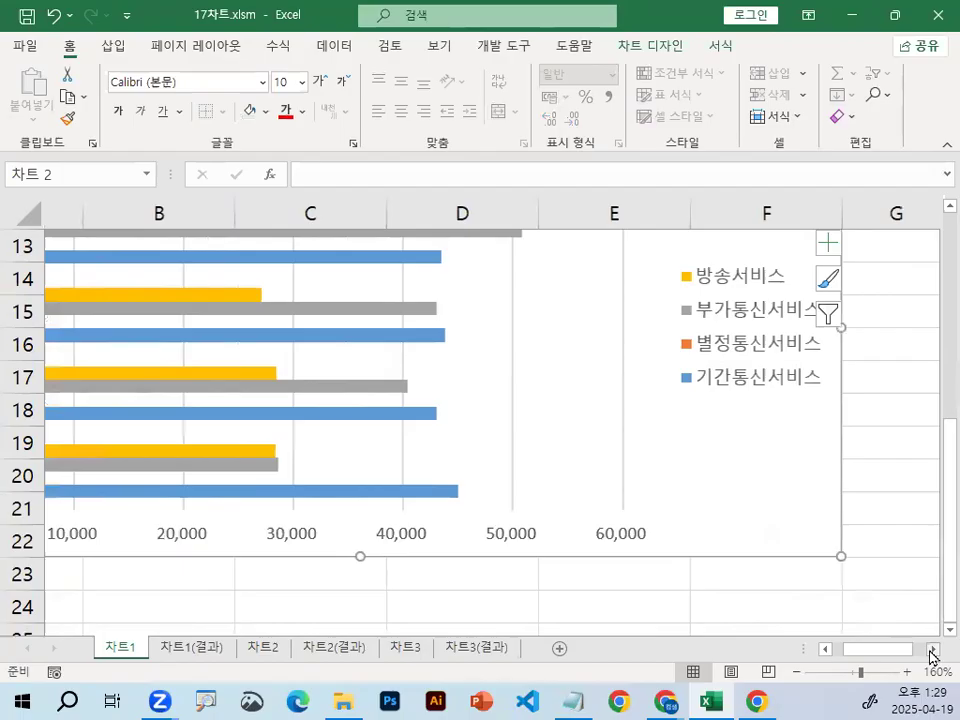
{"action": "left_click", "coordinate": [932, 657]}
{"action": "scroll", "coordinate": [576, 386], "scroll_direction": "up", "scroll_amount": 2}
{"action": "right_click", "coordinate": [577, 386]}
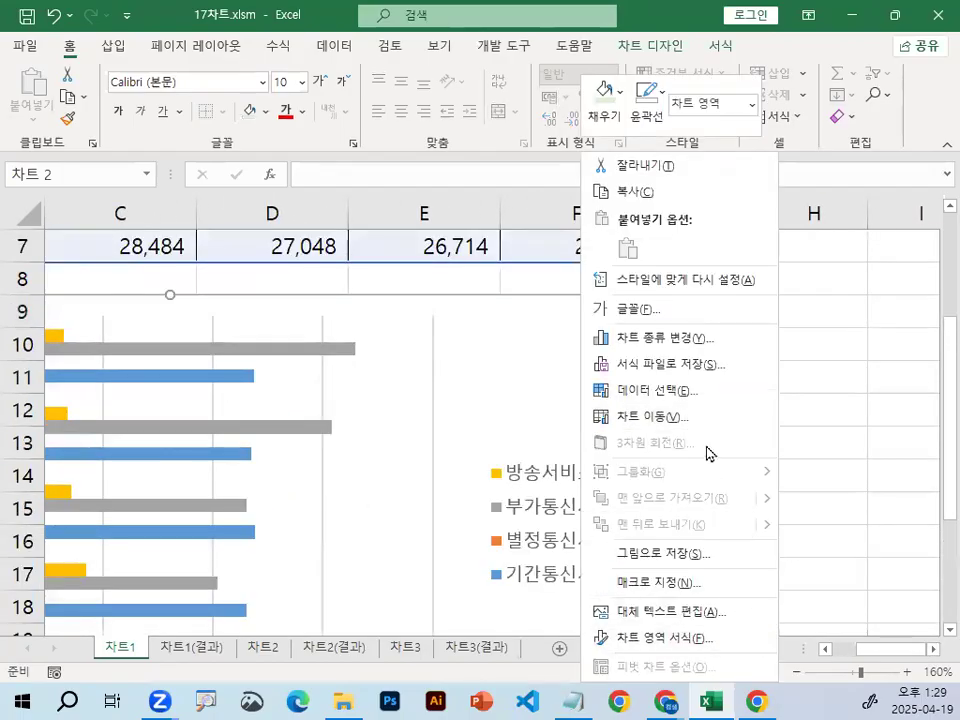
{"action": "mouse_move", "coordinate": [705, 391]}
{"action": "left_mouse_down"}
{"action": "mouse_move", "coordinate": [579, 409]}
{"action": "mouse_move", "coordinate": [698, 381]}
{"action": "left_mouse_up"}
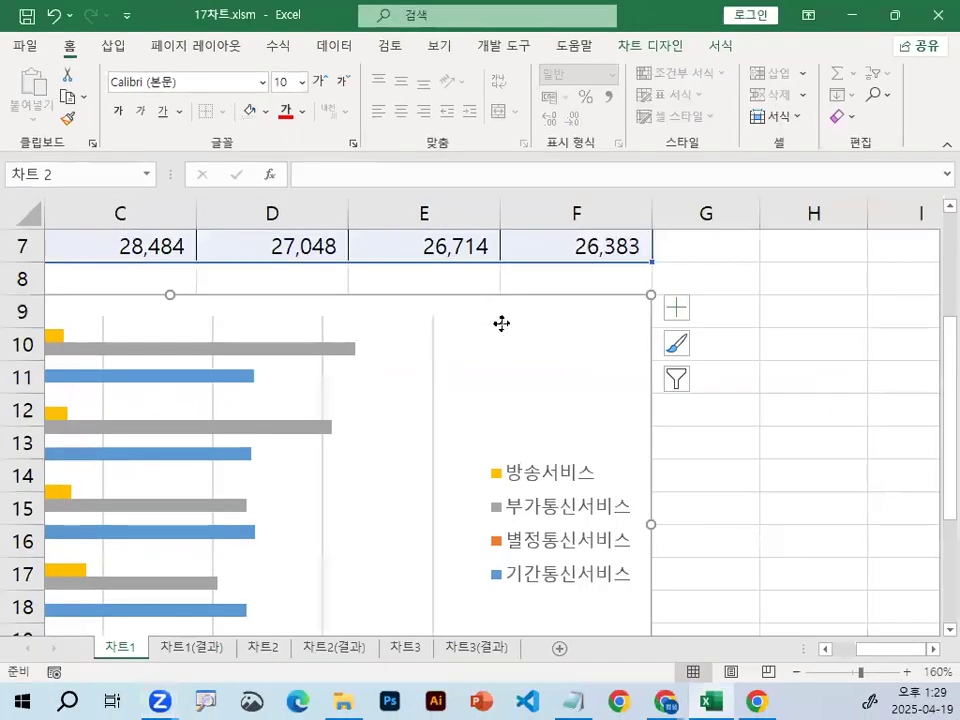
{"action": "right_click", "coordinate": [500, 321]}
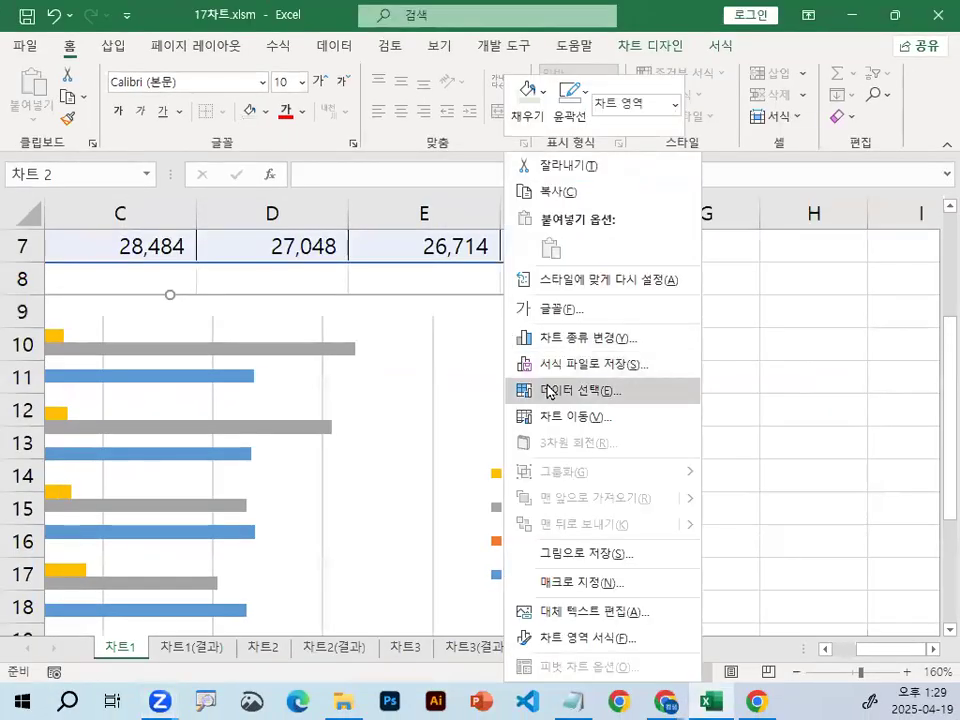
{"action": "left_click", "coordinate": [548, 393]}
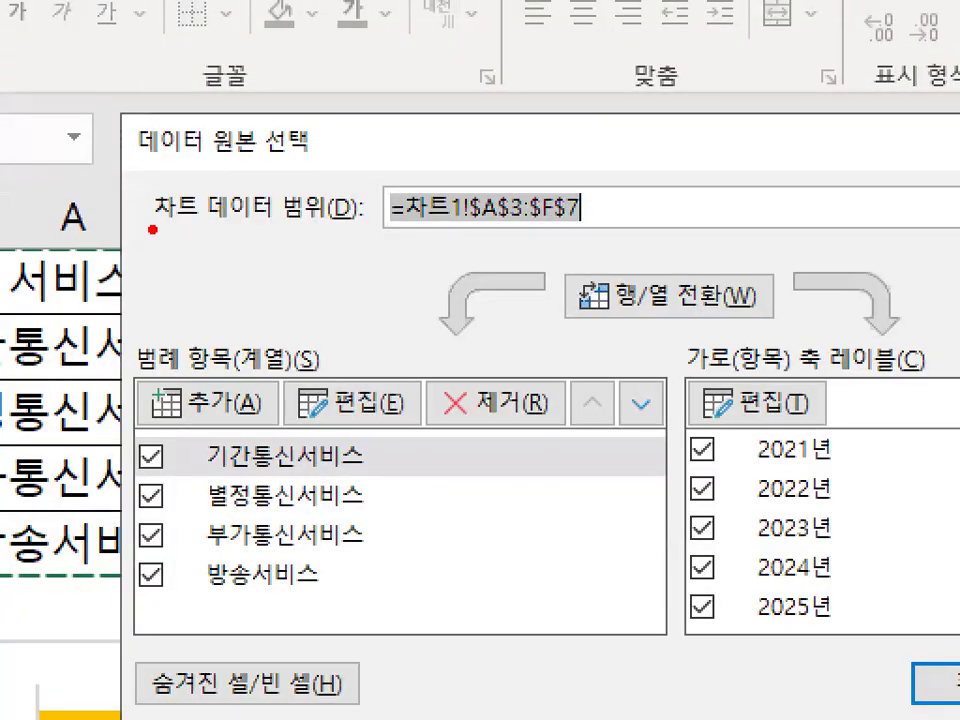
Mark 차트 데이터 범위, 범례 항목(계열) with its 추가, 편집, 제거 and reorder controls, and 행/열 전환, and clear the marks
{"action": "left_click_drag", "start_coordinate": [152, 229], "coordinate": [356, 229]}
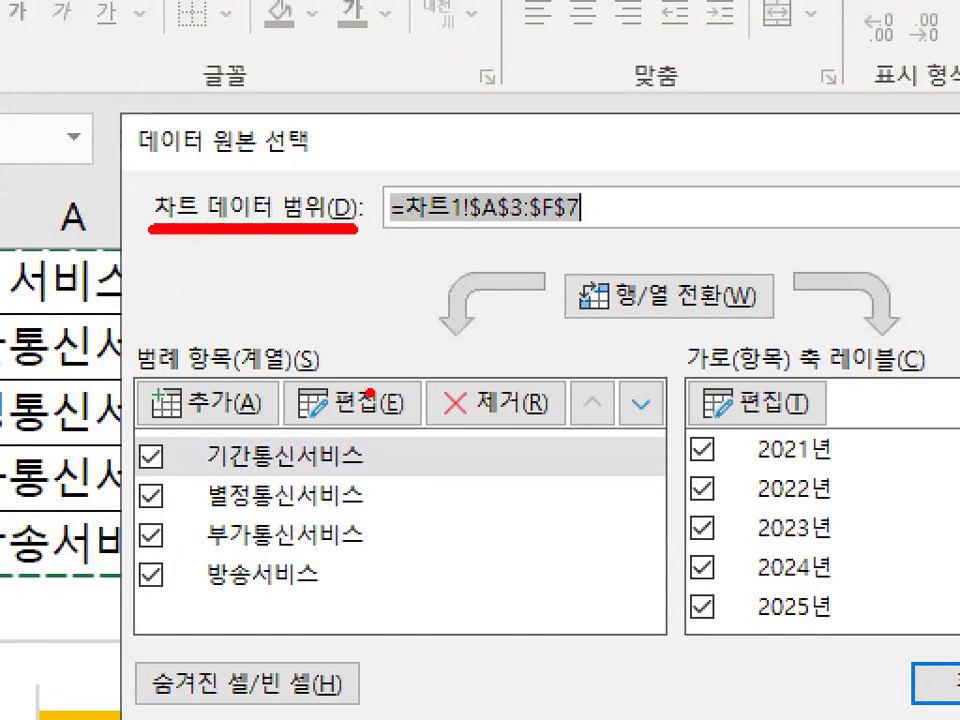
{"action": "left_click_drag", "start_coordinate": [139, 384], "coordinate": [317, 377]}
{"action": "left_click_drag", "start_coordinate": [232, 345], "coordinate": [290, 381]}
{"action": "left_click_drag", "start_coordinate": [290, 322], "coordinate": [238, 352]}
{"action": "mouse_move", "coordinate": [142, 415]}
{"action": "left_mouse_down"}
{"action": "mouse_move", "coordinate": [206, 413]}
{"action": "mouse_move", "coordinate": [180, 385]}
{"action": "mouse_move", "coordinate": [240, 435]}
{"action": "left_mouse_up"}
{"action": "left_click_drag", "start_coordinate": [400, 395], "coordinate": [345, 380]}
{"action": "mouse_move", "coordinate": [528, 412]}
{"action": "left_mouse_down"}
{"action": "mouse_move", "coordinate": [522, 430]}
{"action": "mouse_move", "coordinate": [520, 380]}
{"action": "left_mouse_up"}
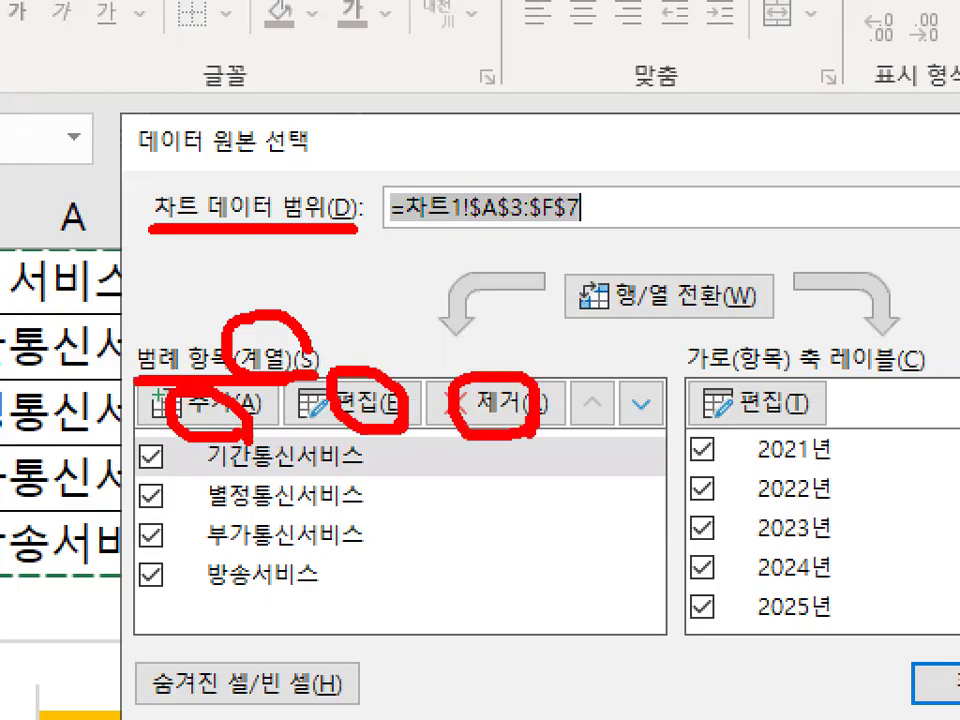
{"action": "mouse_move", "coordinate": [650, 408]}
{"action": "left_mouse_down"}
{"action": "mouse_move", "coordinate": [583, 378]}
{"action": "mouse_move", "coordinate": [688, 405]}
{"action": "left_mouse_up"}
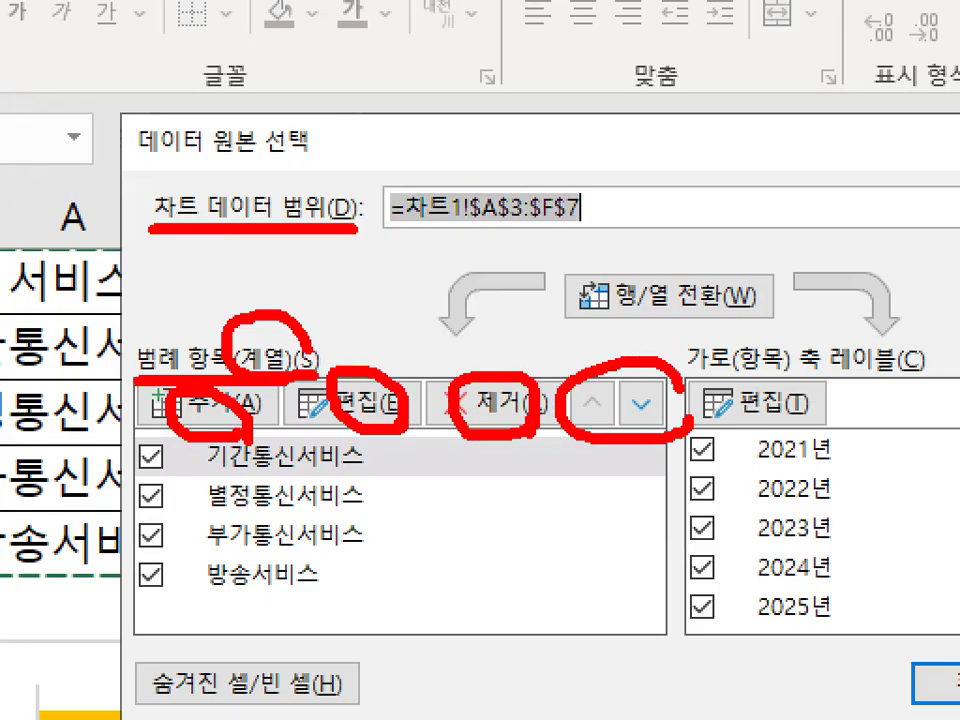
{"action": "mouse_move", "coordinate": [493, 285]}
{"action": "left_mouse_down"}
{"action": "mouse_move", "coordinate": [640, 232]}
{"action": "mouse_move", "coordinate": [760, 295]}
{"action": "left_mouse_up"}
{"action": "key", "text": "Escape"}
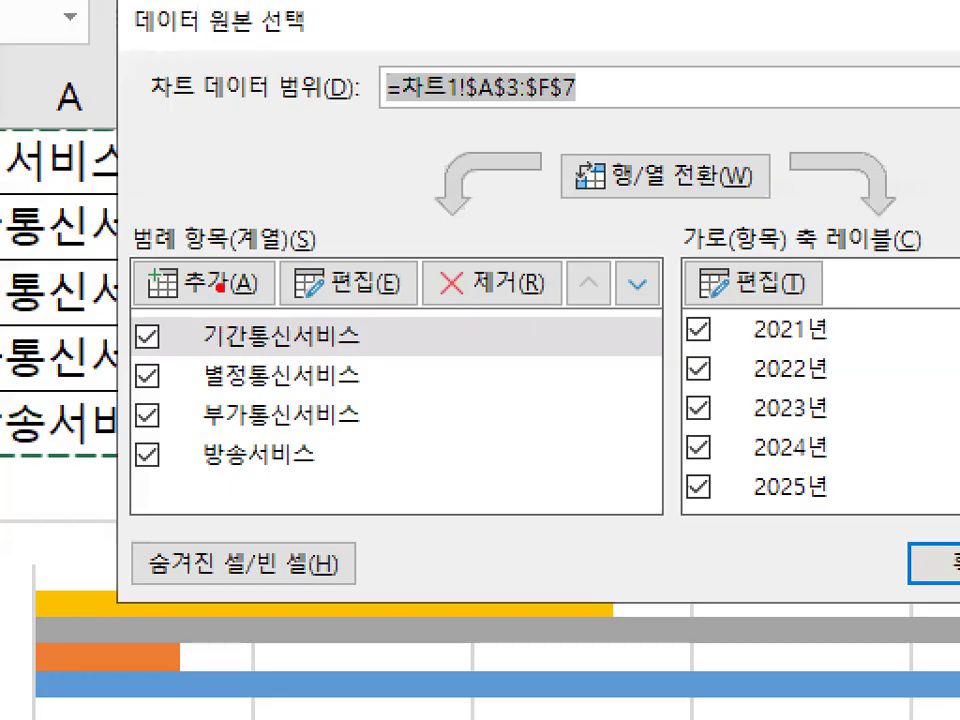
Underline 범례 항목(계열) and 가로(항목) 축 레이블, draw the swap between them, circle 행/열 전환 and the axis label 편집, and clear the marks
{"action": "left_click_drag", "start_coordinate": [150, 256], "coordinate": [268, 254]}
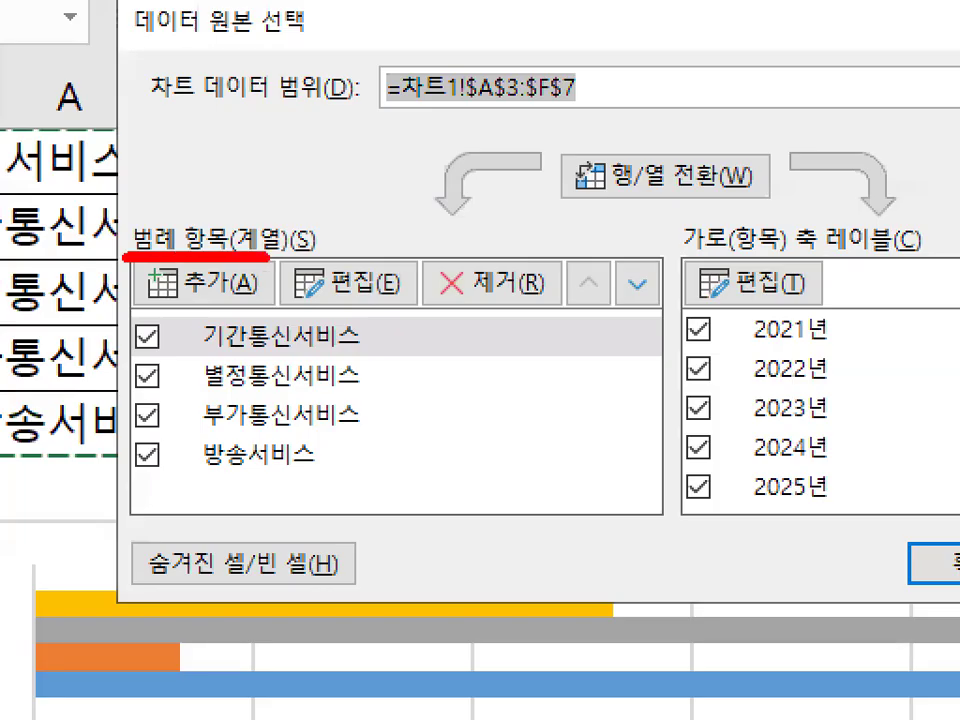
{"action": "left_click_drag", "start_coordinate": [686, 261], "coordinate": [850, 256]}
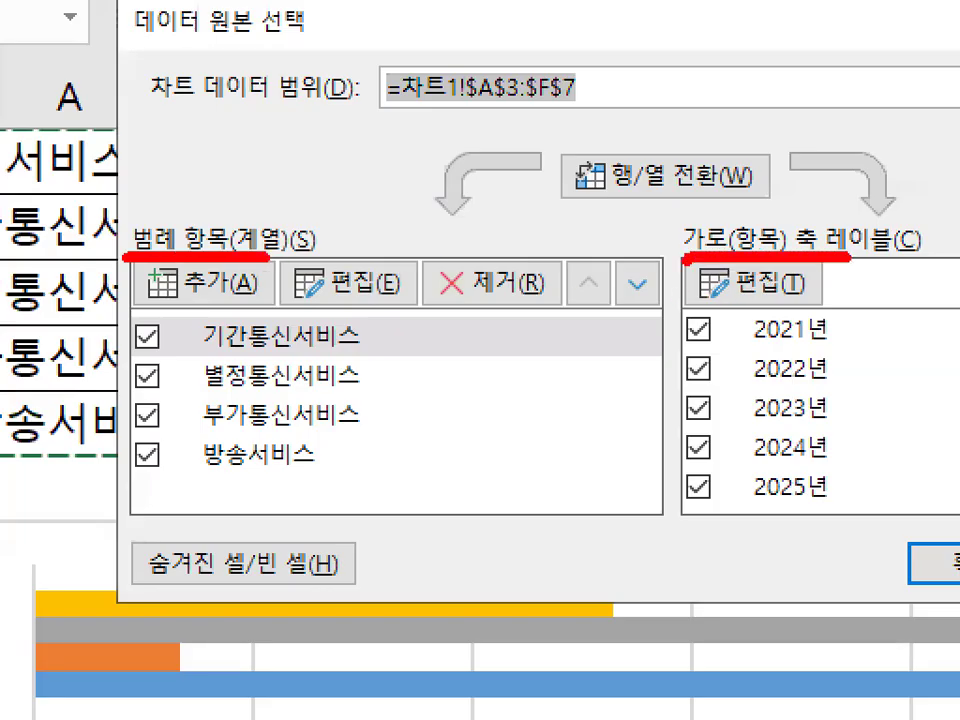
{"action": "mouse_move", "coordinate": [762, 353]}
{"action": "left_mouse_down"}
{"action": "mouse_move", "coordinate": [514, 420]}
{"action": "mouse_move", "coordinate": [482, 384]}
{"action": "mouse_move", "coordinate": [560, 378]}
{"action": "mouse_move", "coordinate": [590, 388]}
{"action": "left_mouse_up"}
{"action": "mouse_move", "coordinate": [720, 352]}
{"action": "left_mouse_down"}
{"action": "mouse_move", "coordinate": [795, 348]}
{"action": "mouse_move", "coordinate": [778, 425]}
{"action": "left_mouse_up"}
{"action": "mouse_move", "coordinate": [748, 212]}
{"action": "left_mouse_down"}
{"action": "mouse_move", "coordinate": [662, 212]}
{"action": "mouse_move", "coordinate": [805, 190]}
{"action": "left_mouse_up"}
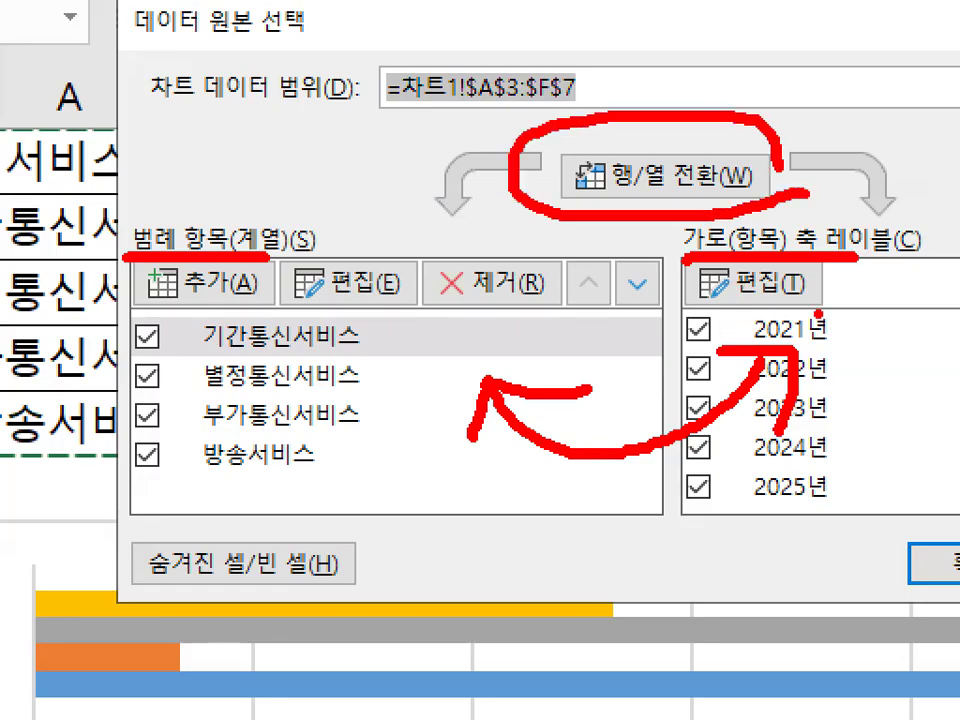
{"action": "mouse_move", "coordinate": [797, 238]}
{"action": "left_mouse_down"}
{"action": "mouse_move", "coordinate": [730, 262]}
{"action": "mouse_move", "coordinate": [845, 285]}
{"action": "left_mouse_up"}
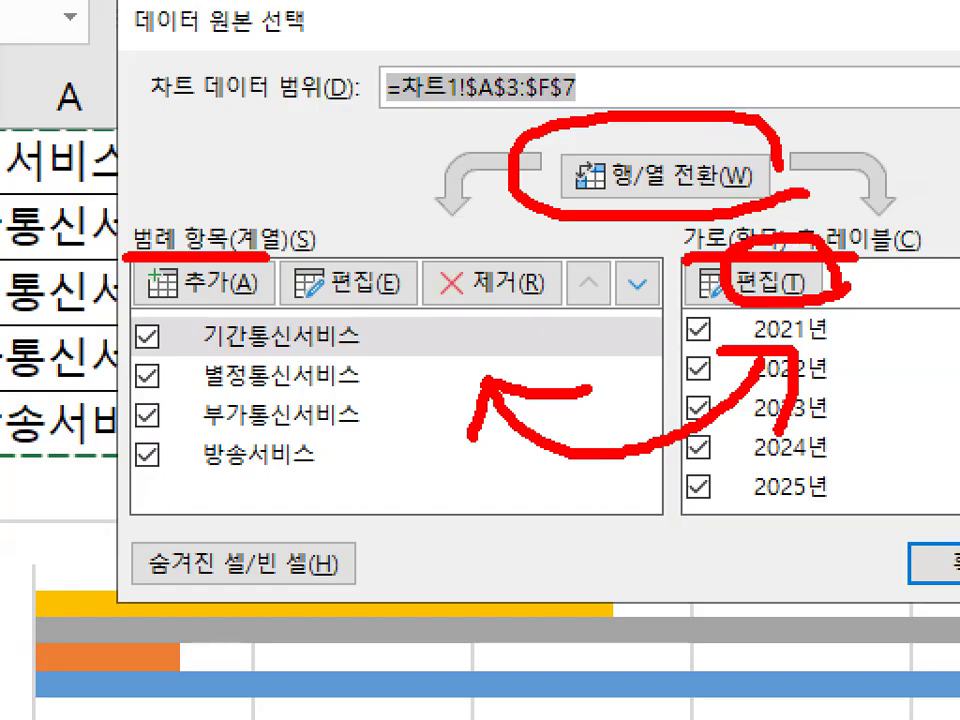
{"action": "key", "text": "Escape"}
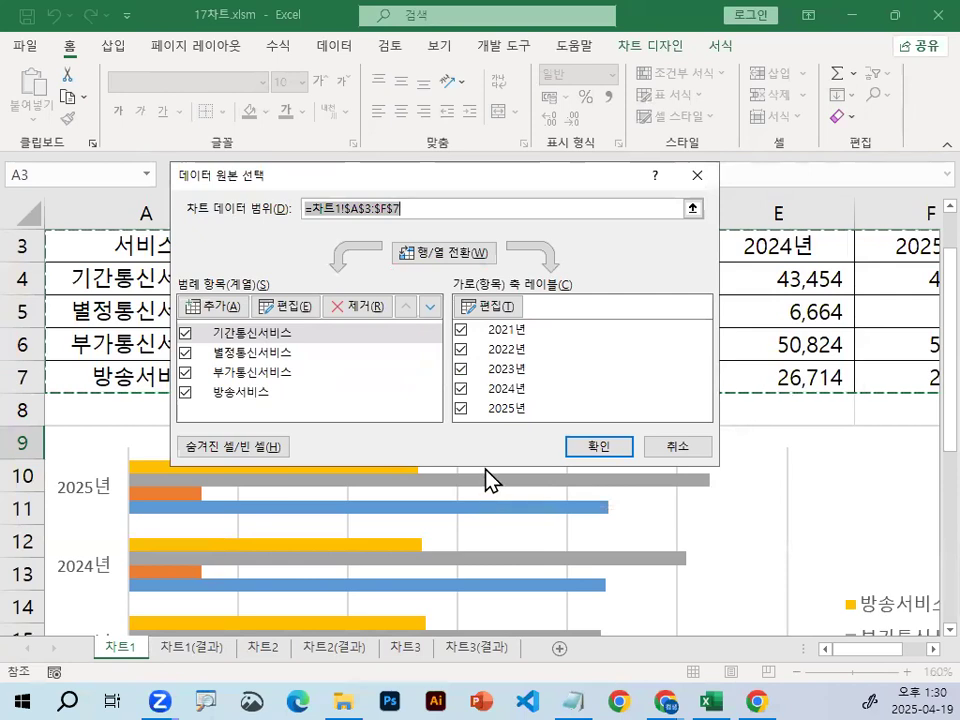
Remove the 별정통신서비스 series from the chart's legend entries, circle the three remaining services, and apply the change
{"action": "left_click", "coordinate": [255, 356]}
{"action": "mouse_move", "coordinate": [297, 347]}
{"action": "left_mouse_down"}
{"action": "mouse_move", "coordinate": [211, 361]}
{"action": "mouse_move", "coordinate": [306, 351]}
{"action": "left_mouse_up"}
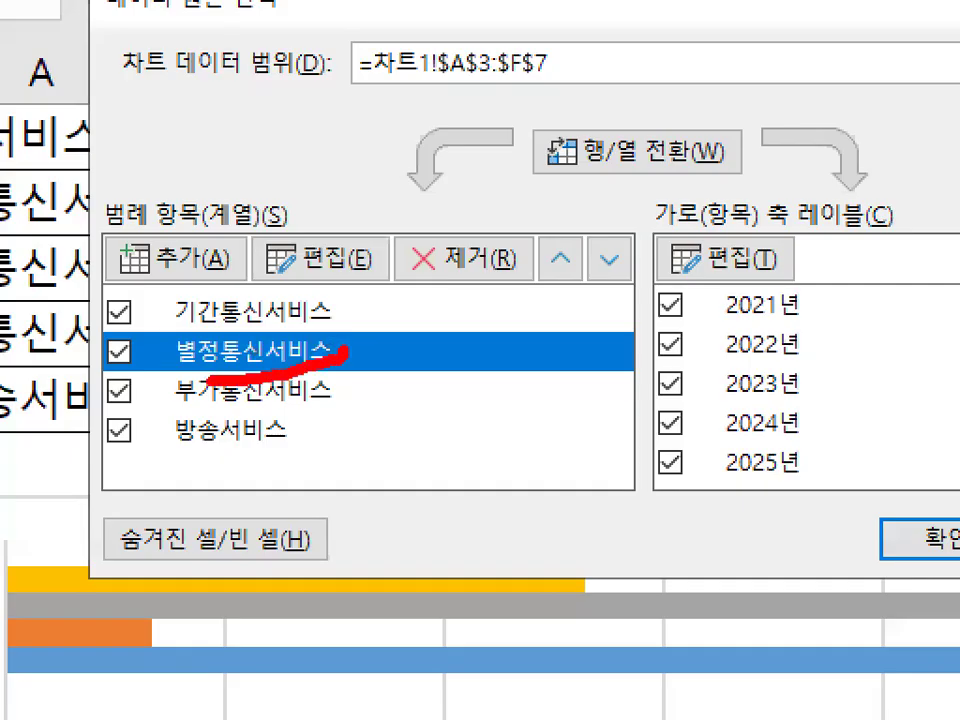
{"action": "left_click_drag", "start_coordinate": [442, 228], "coordinate": [522, 185]}
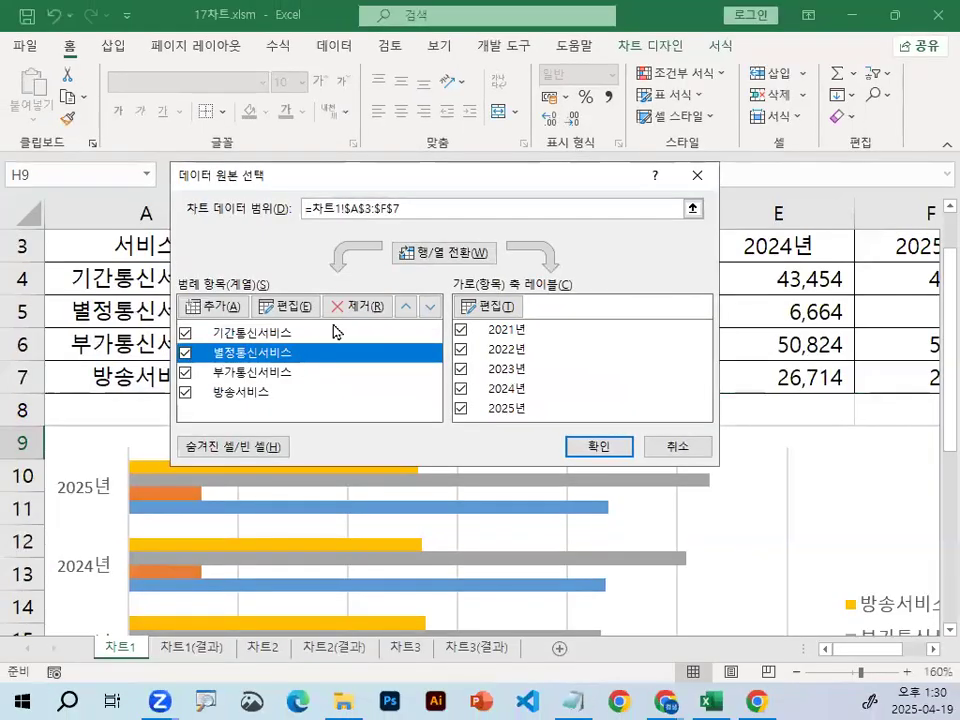
{"action": "left_click", "coordinate": [455, 259]}
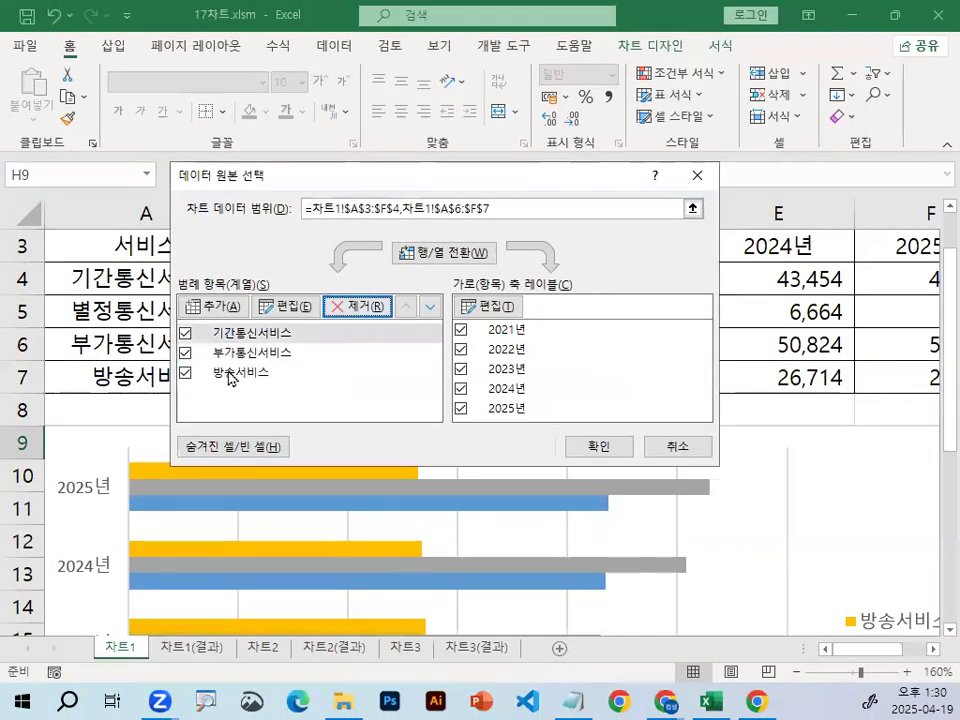
{"action": "mouse_move", "coordinate": [319, 370]}
{"action": "left_mouse_down"}
{"action": "mouse_move", "coordinate": [216, 388]}
{"action": "mouse_move", "coordinate": [318, 330]}
{"action": "left_mouse_up"}
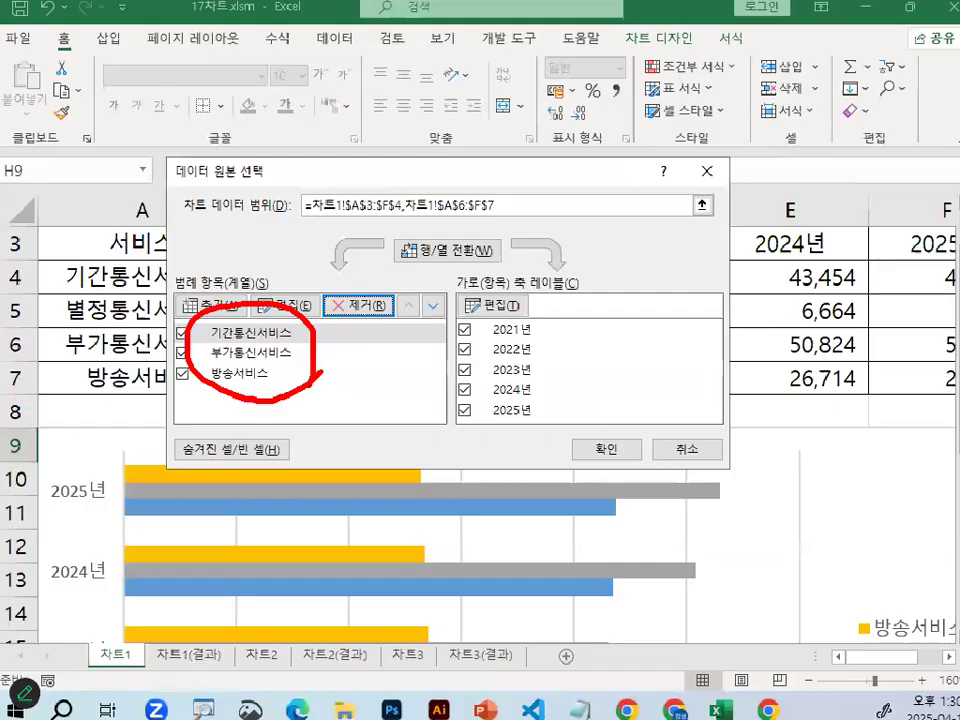
{"action": "left_click", "coordinate": [605, 450]}
Circle the chart's service legend with the screen pen, and restore the workbook window and maximize it again
{"action": "scroll", "coordinate": [930, 501], "scroll_direction": "down", "scroll_amount": 3}
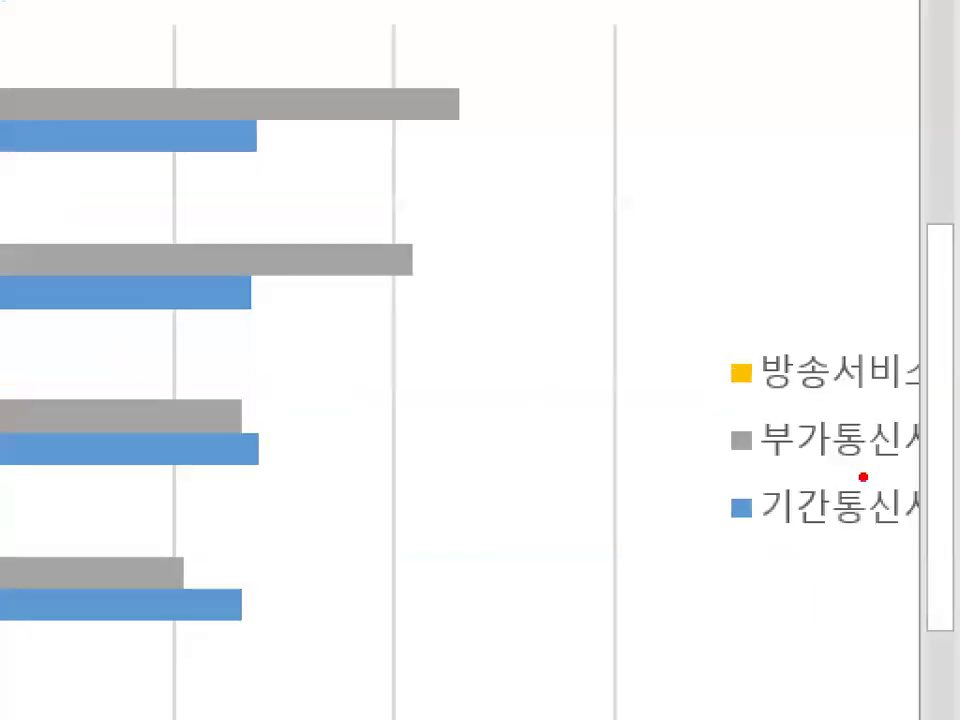
{"action": "mouse_move", "coordinate": [863, 477]}
{"action": "left_mouse_down"}
{"action": "mouse_move", "coordinate": [926, 512]}
{"action": "mouse_move", "coordinate": [930, 470]}
{"action": "left_mouse_up"}
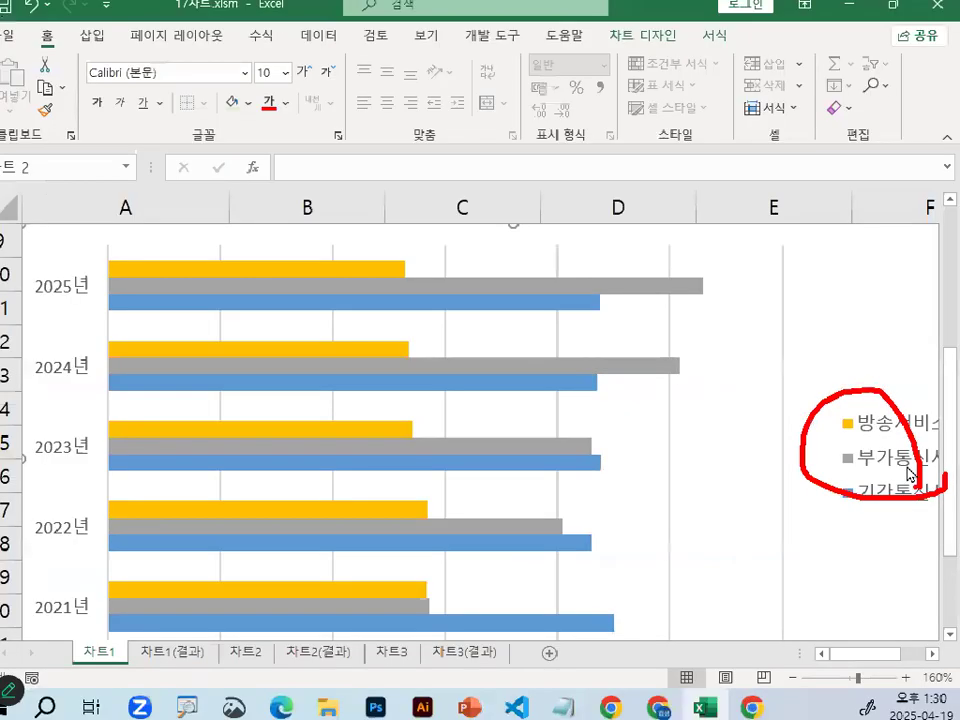
{"action": "double_click", "coordinate": [688, 30]}
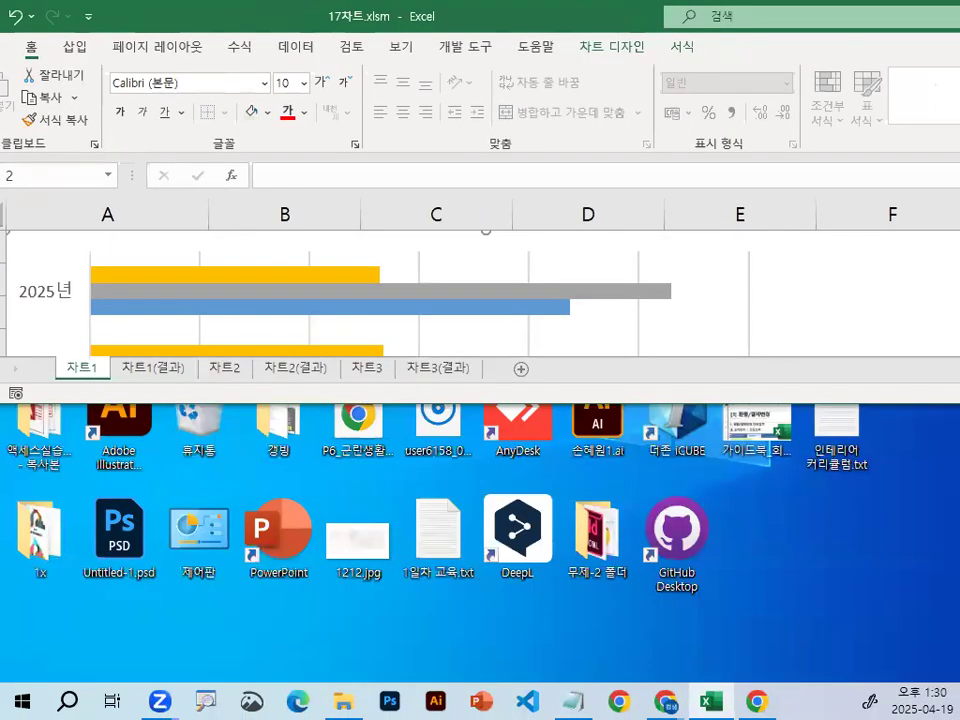
{"action": "double_click", "coordinate": [688, 30]}
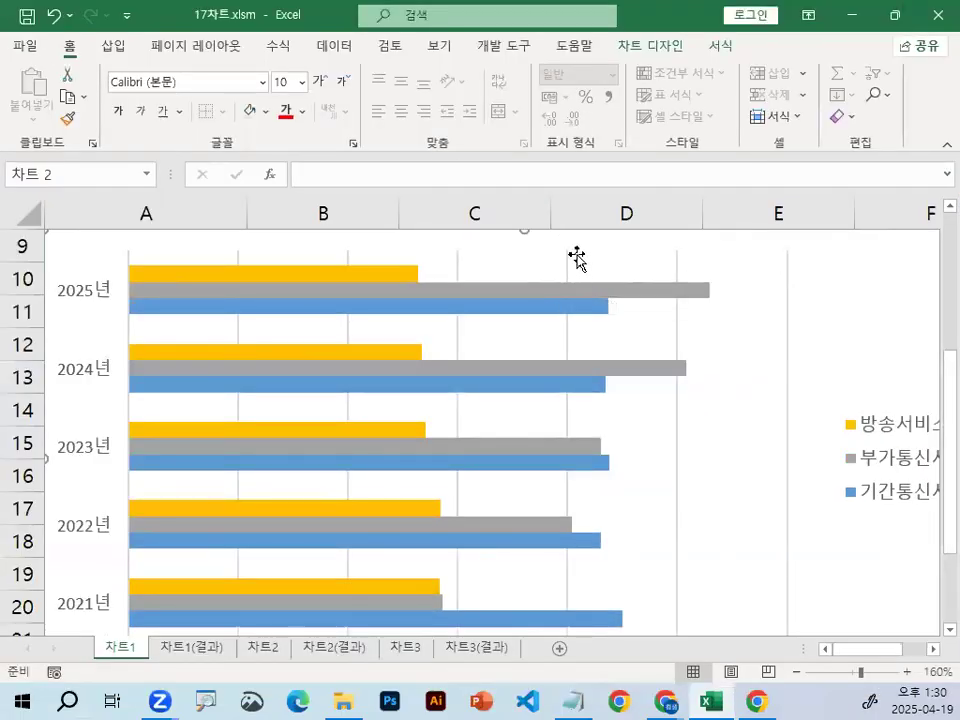
Point out the 차트 종류 변경 command for the chart area by circling it with the screen pen, and clear the marks
{"action": "scroll", "coordinate": [833, 424], "scroll_direction": "up", "scroll_amount": 2}
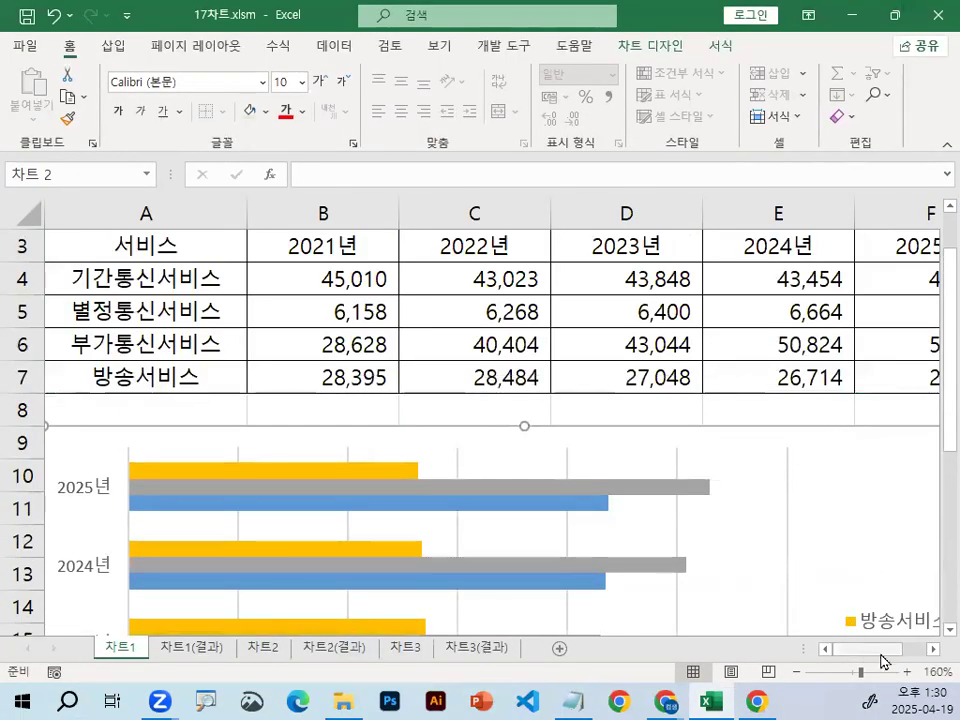
{"action": "left_click", "coordinate": [933, 648]}
{"action": "right_click", "coordinate": [537, 492]}
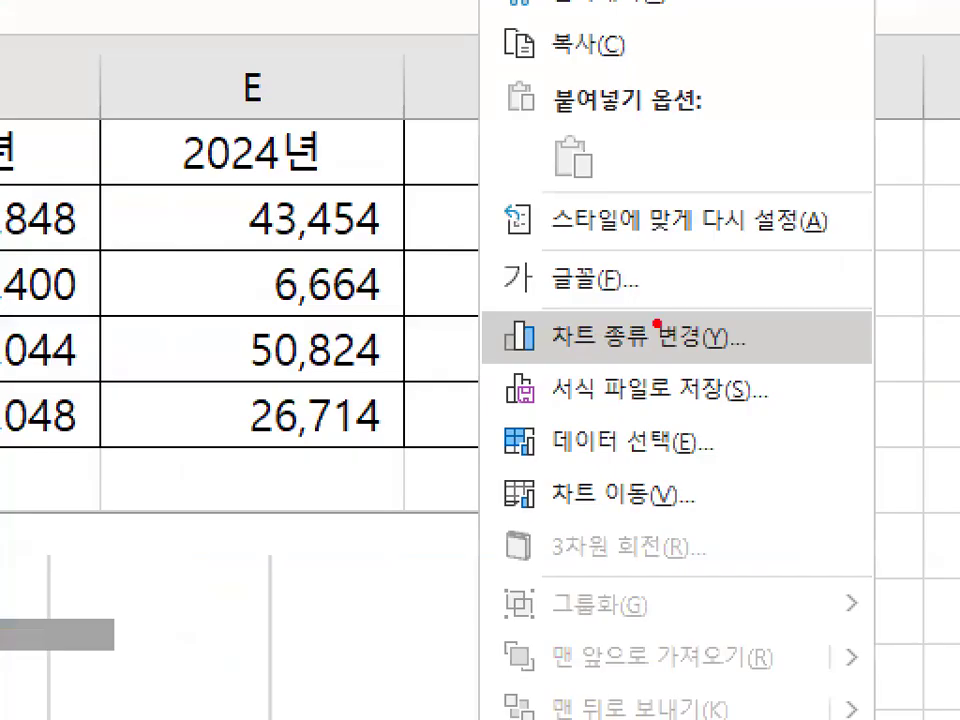
{"action": "mouse_move", "coordinate": [698, 337]}
{"action": "left_mouse_down"}
{"action": "mouse_move", "coordinate": [548, 302]}
{"action": "mouse_move", "coordinate": [663, 324]}
{"action": "left_mouse_up"}
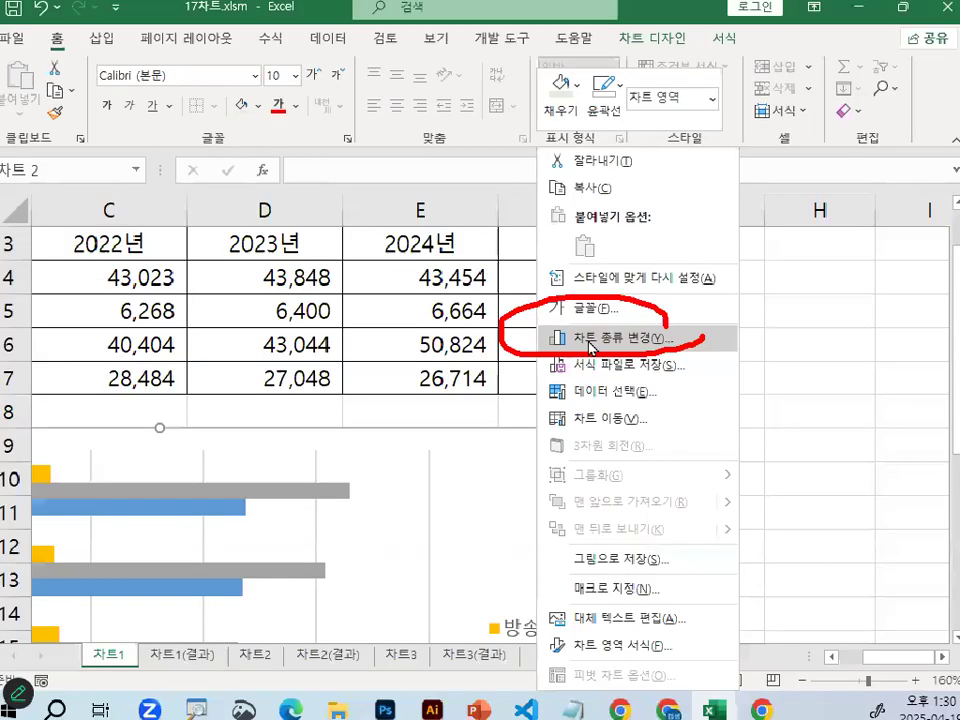
{"action": "left_click", "coordinate": [440, 618]}
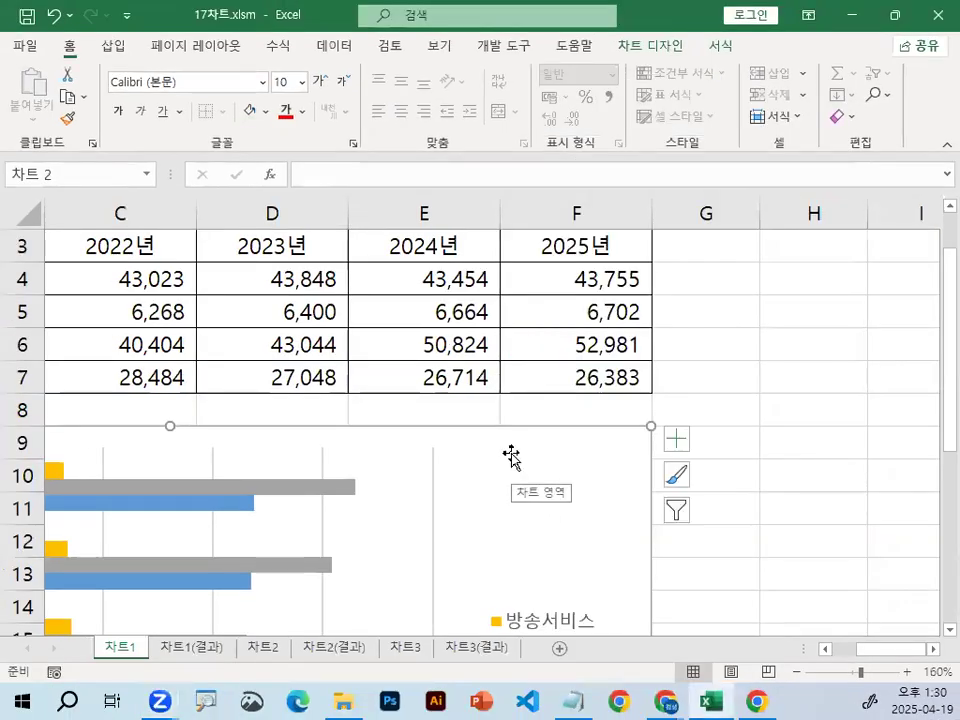
{"action": "right_click", "coordinate": [511, 457]}
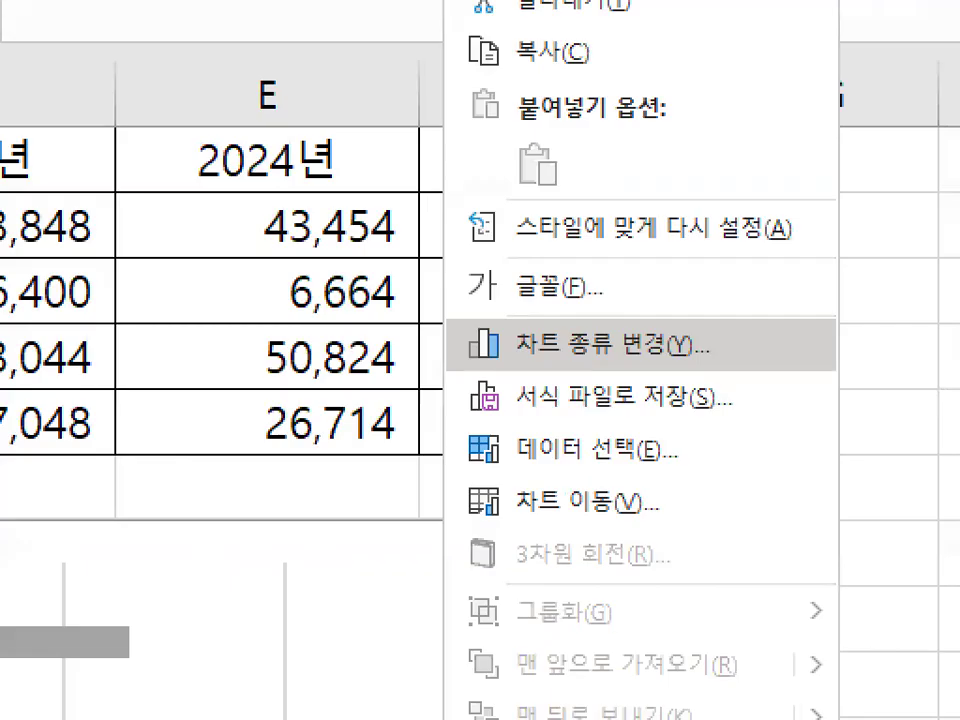
{"action": "key", "text": "Escape"}
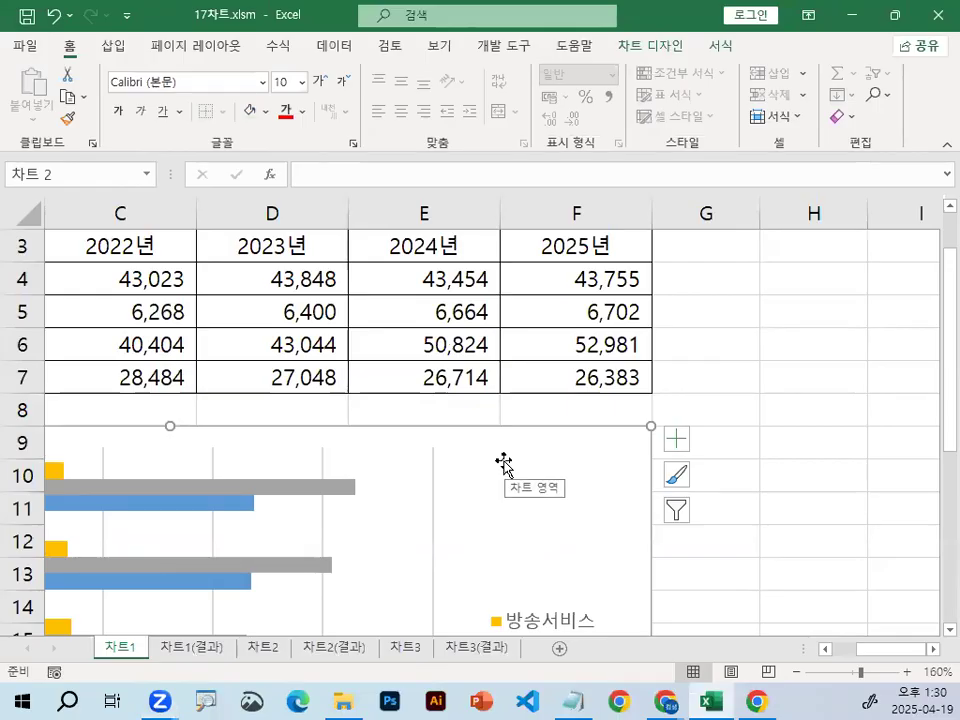
{"action": "right_click", "coordinate": [503, 464]}
{"action": "right_click", "coordinate": [507, 467]}
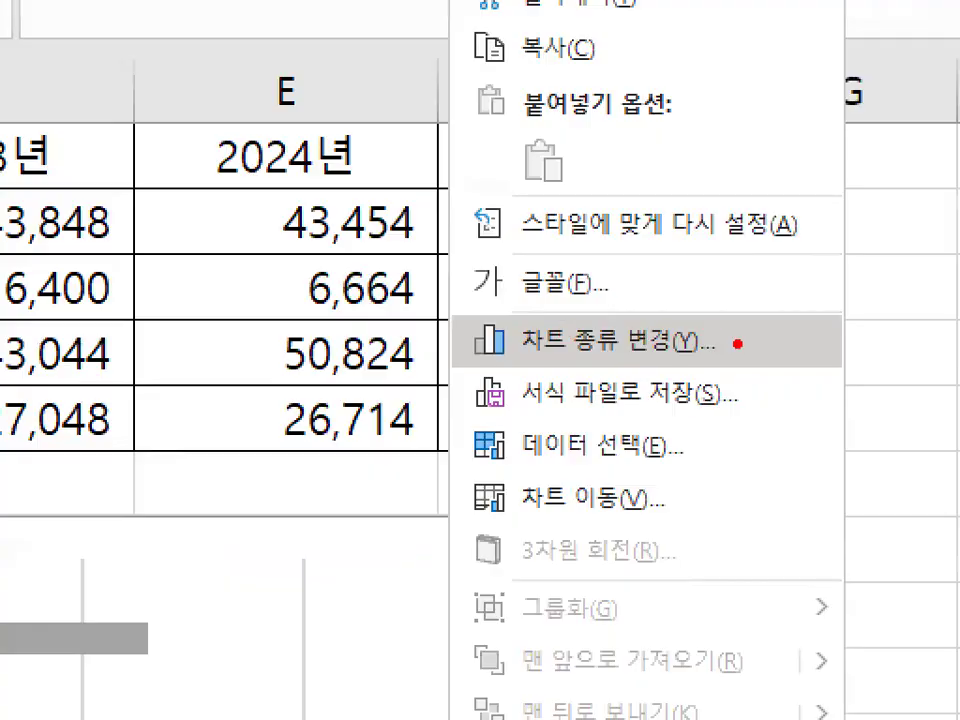
{"action": "mouse_move", "coordinate": [737, 344]}
{"action": "left_mouse_down"}
{"action": "mouse_move", "coordinate": [519, 360]}
{"action": "mouse_move", "coordinate": [677, 304]}
{"action": "mouse_move", "coordinate": [712, 335]}
{"action": "left_mouse_up"}
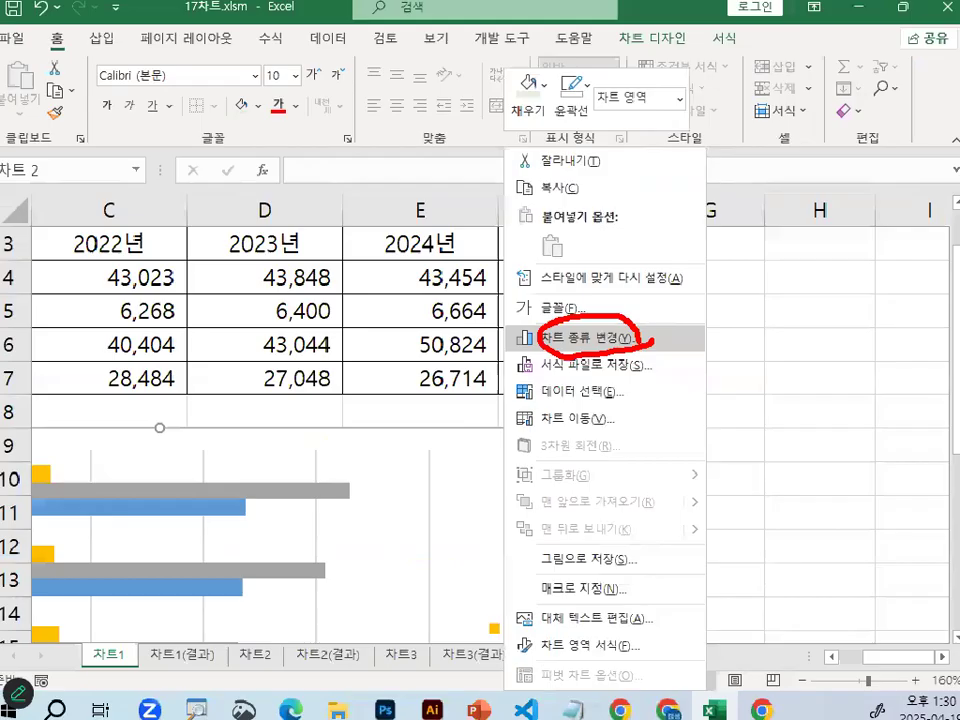
{"action": "key", "text": "Escape"}
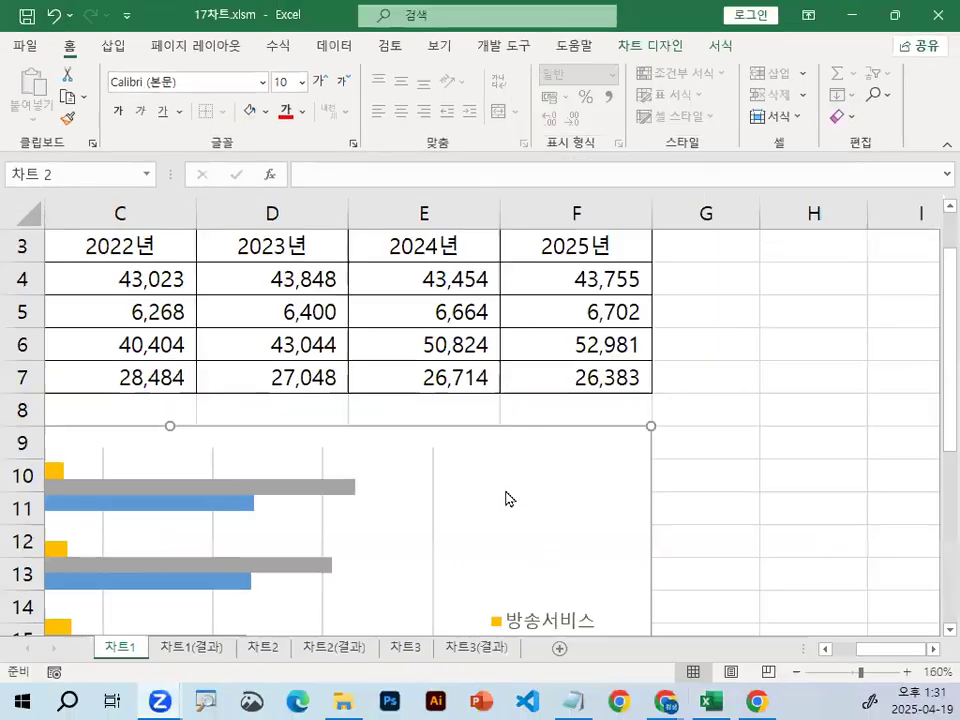
Open 차트 종류 변경 for the chart area and choose the 세로 막대형 category
{"action": "right_click", "coordinate": [508, 494]}
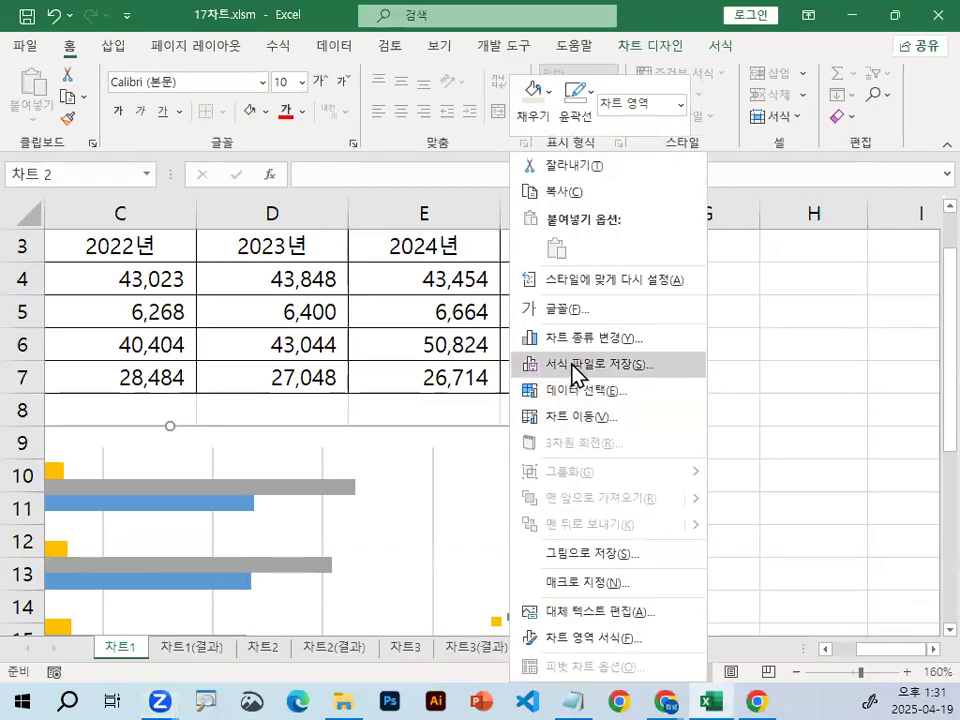
{"action": "left_click", "coordinate": [522, 338]}
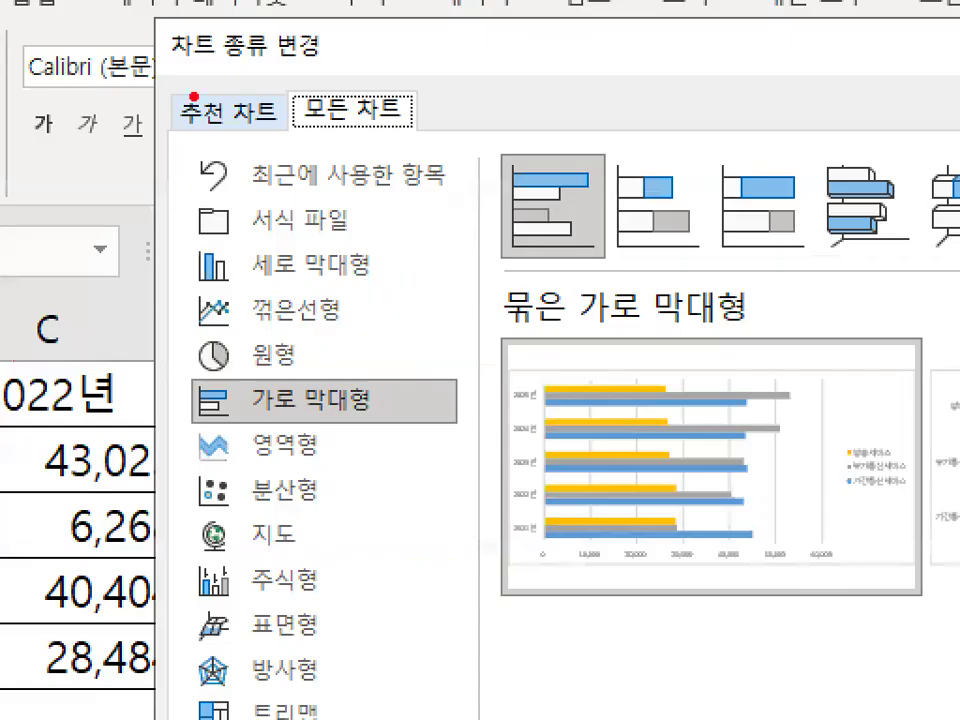
{"action": "mouse_move", "coordinate": [414, 262]}
{"action": "left_mouse_down"}
{"action": "mouse_move", "coordinate": [364, 296]}
{"action": "mouse_move", "coordinate": [225, 253]}
{"action": "mouse_move", "coordinate": [420, 262]}
{"action": "left_mouse_up"}
{"action": "left_click", "coordinate": [262, 268]}
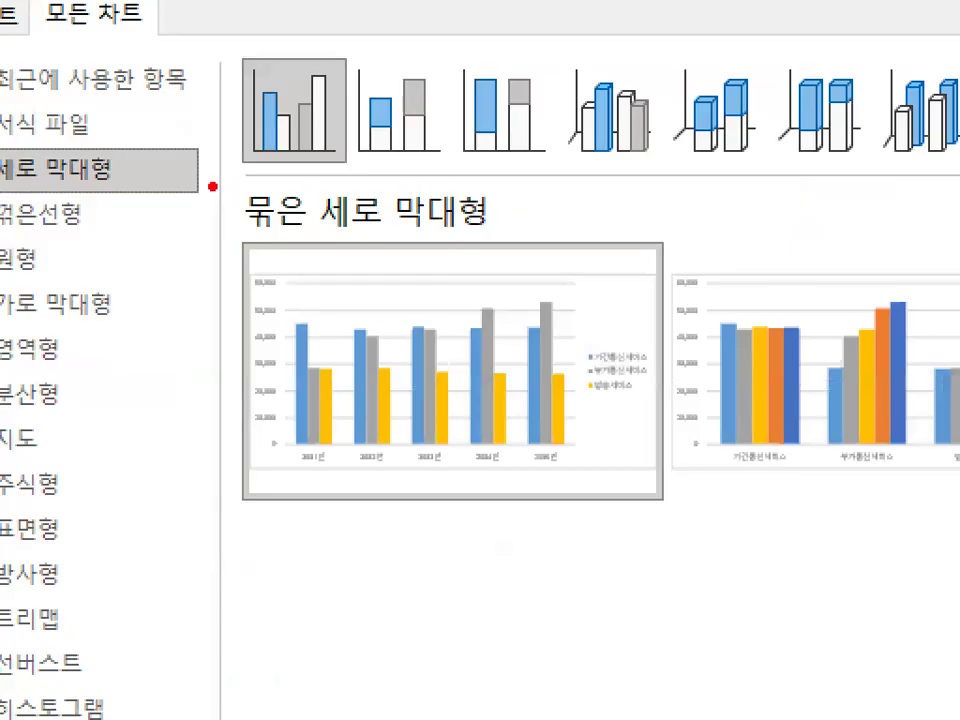
Underline the row of 세로 막대형 subtypes with the screen pen, circle the flat and 3D variants, and clear the marks
{"action": "left_click_drag", "start_coordinate": [212, 186], "coordinate": [958, 183]}
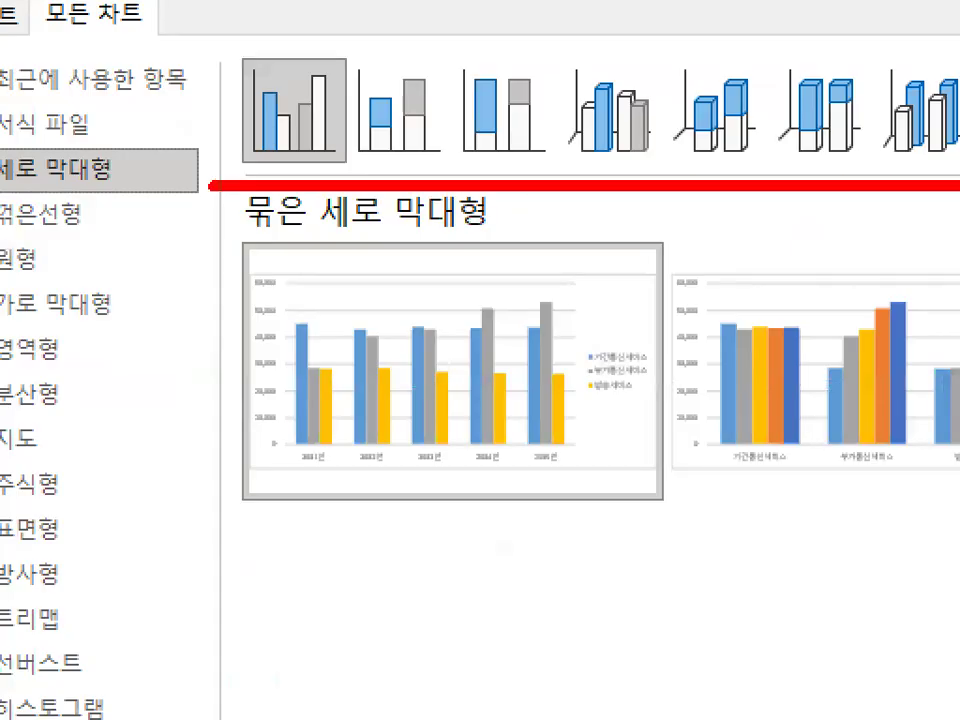
{"action": "mouse_move", "coordinate": [529, 142]}
{"action": "left_mouse_down"}
{"action": "mouse_move", "coordinate": [240, 110]}
{"action": "mouse_move", "coordinate": [390, 80]}
{"action": "mouse_move", "coordinate": [520, 135]}
{"action": "left_mouse_up"}
{"action": "left_click_drag", "start_coordinate": [949, 106], "coordinate": [946, 110]}
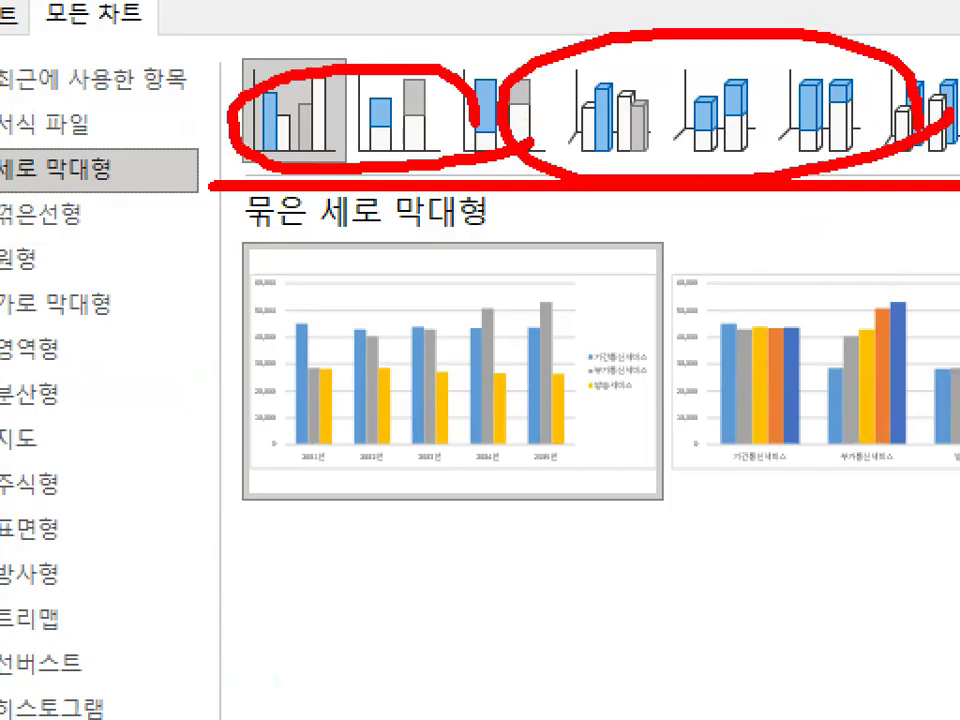
{"action": "key", "text": "Escape"}
Circle the 누적 세로 막대형 subtype with the screen pen and underline its name
{"action": "key", "text": "ctrl+1"}
{"action": "left_click", "coordinate": [430, 127]}
{"action": "mouse_move", "coordinate": [466, 200]}
{"action": "left_mouse_down"}
{"action": "mouse_move", "coordinate": [380, 231]}
{"action": "mouse_move", "coordinate": [470, 165]}
{"action": "mouse_move", "coordinate": [462, 205]}
{"action": "left_mouse_up"}
{"action": "key", "text": "Escape"}
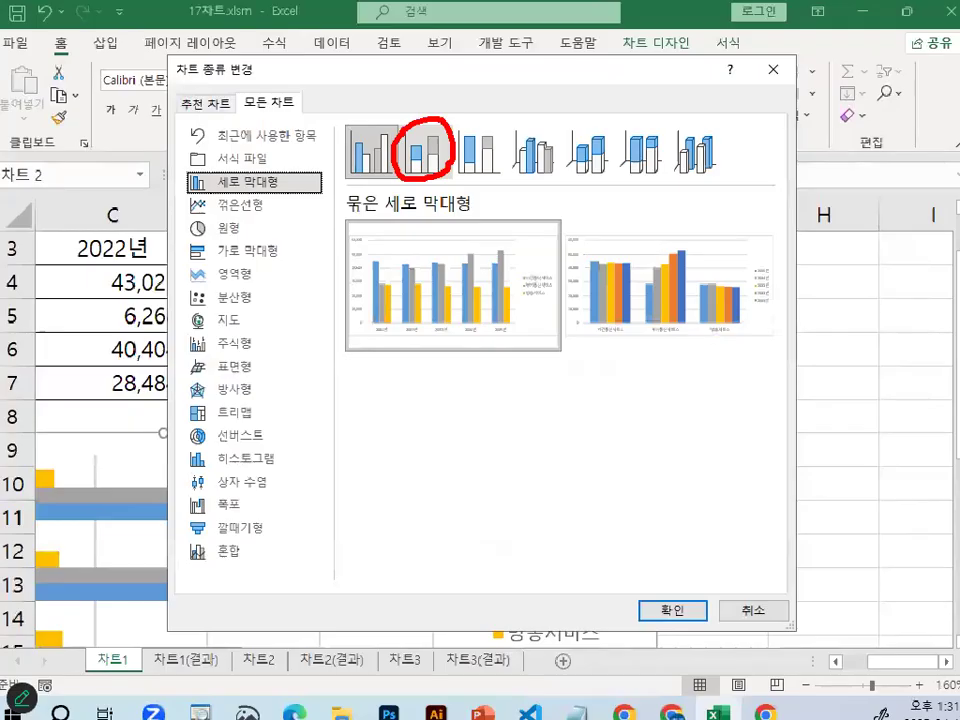
{"action": "key", "text": "ctrl+1"}
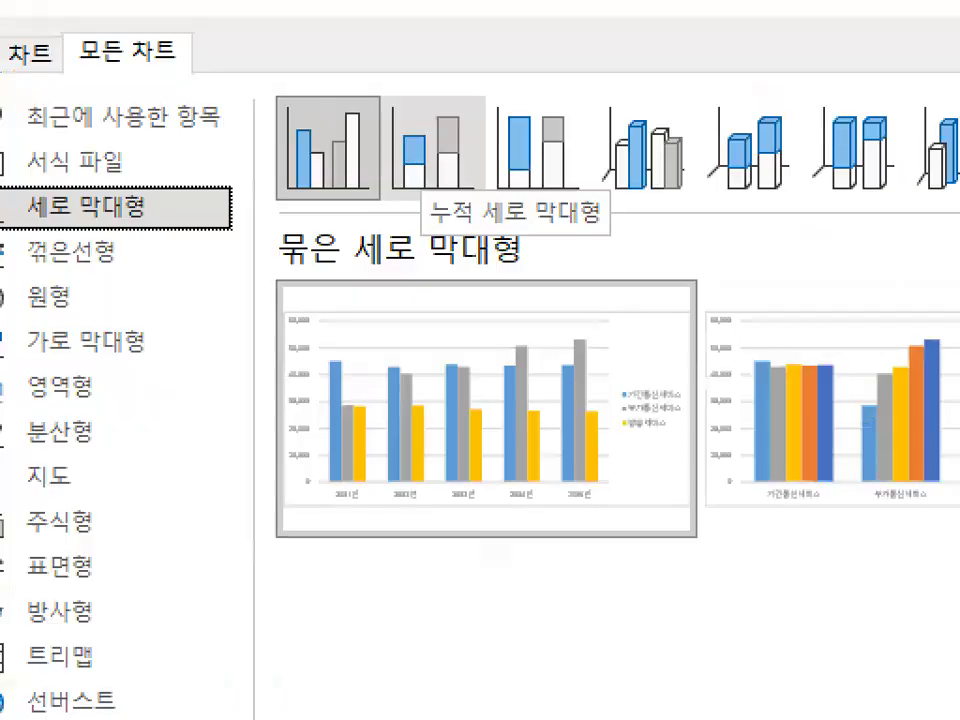
{"action": "left_click_drag", "start_coordinate": [437, 250], "coordinate": [636, 242]}
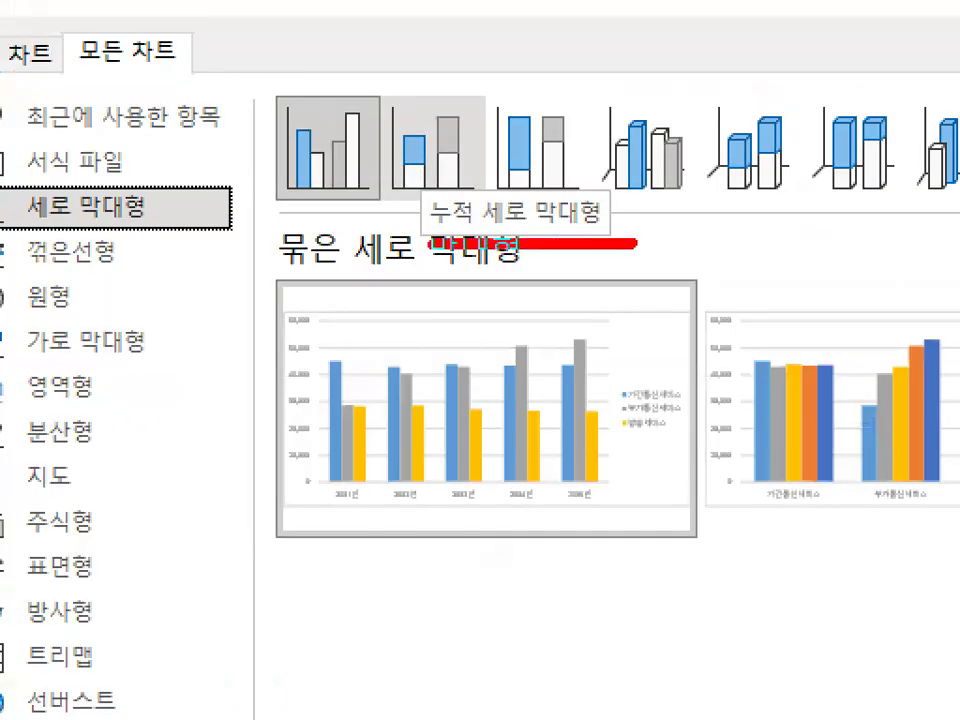
{"action": "mouse_move", "coordinate": [526, 204]}
{"action": "left_mouse_down"}
{"action": "mouse_move", "coordinate": [354, 168]}
{"action": "mouse_move", "coordinate": [505, 205]}
{"action": "left_mouse_up"}
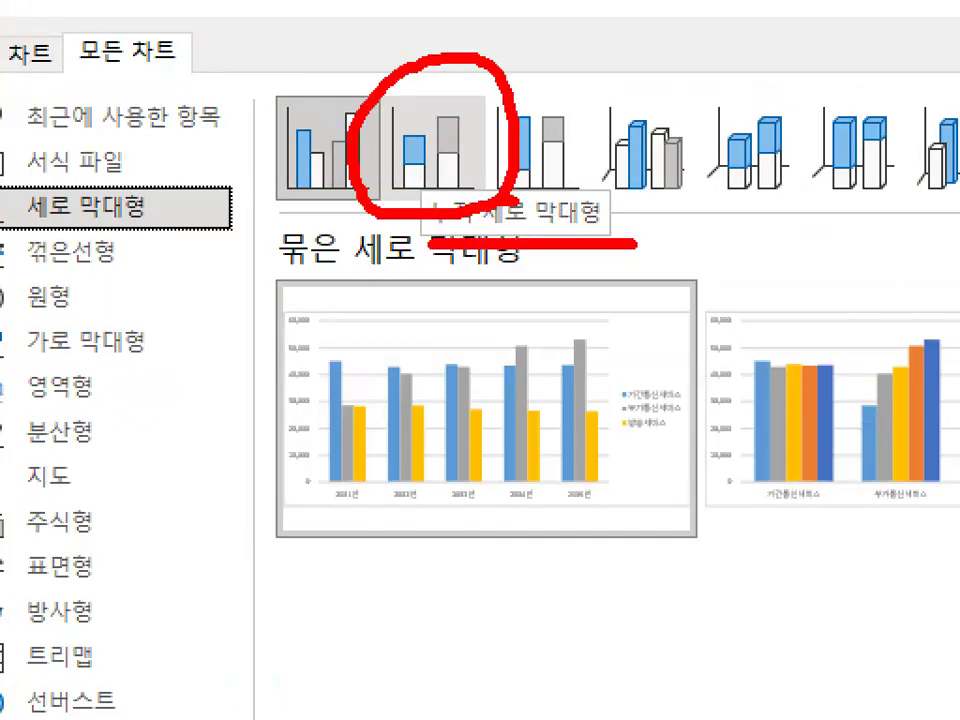
Change the chart type to 누적 세로 막대형 and apply it
{"action": "left_click", "coordinate": [418, 157]}
{"action": "left_click", "coordinate": [674, 603]}
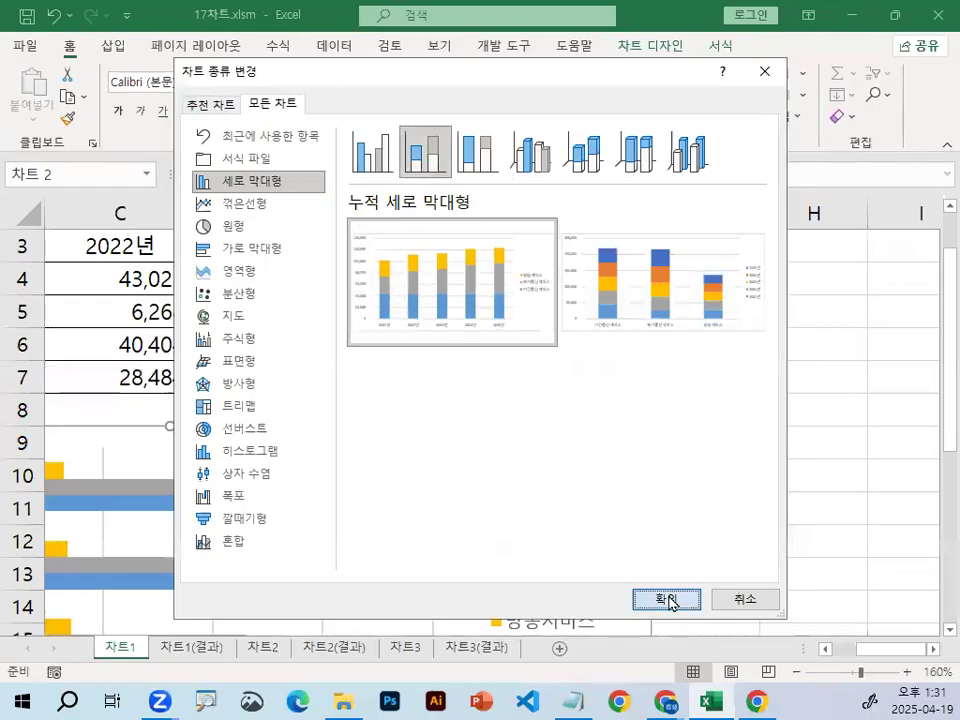
{"action": "scroll", "coordinate": [420, 567], "scroll_direction": "down", "scroll_amount": 3}
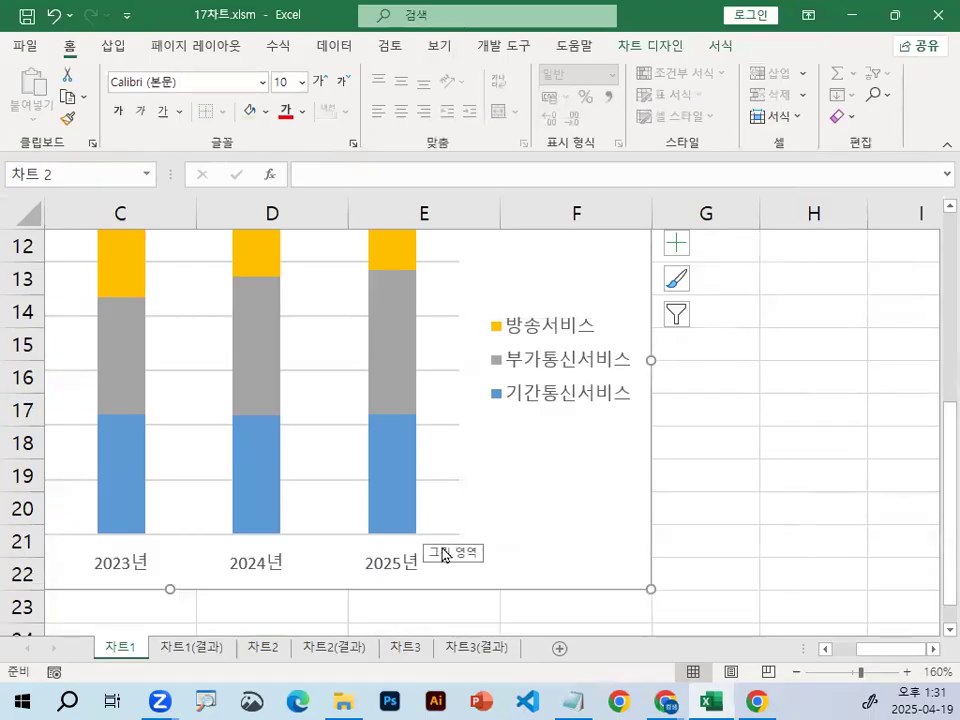
Circle the title space above the stacked columns and the chart elements shortcut beside the chart, clearing the marks each time
{"action": "scroll", "coordinate": [345, 436], "scroll_direction": "up", "scroll_amount": 2}
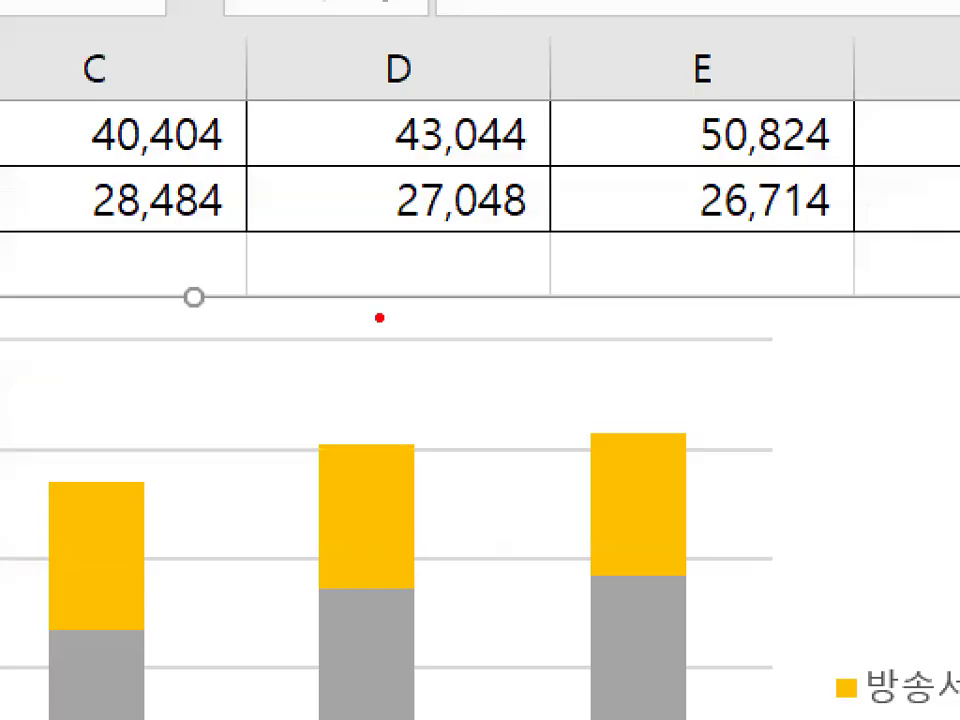
{"action": "mouse_move", "coordinate": [231, 262]}
{"action": "left_mouse_down"}
{"action": "mouse_move", "coordinate": [294, 372]}
{"action": "mouse_move", "coordinate": [195, 269]}
{"action": "left_mouse_up"}
{"action": "key", "text": "Escape"}
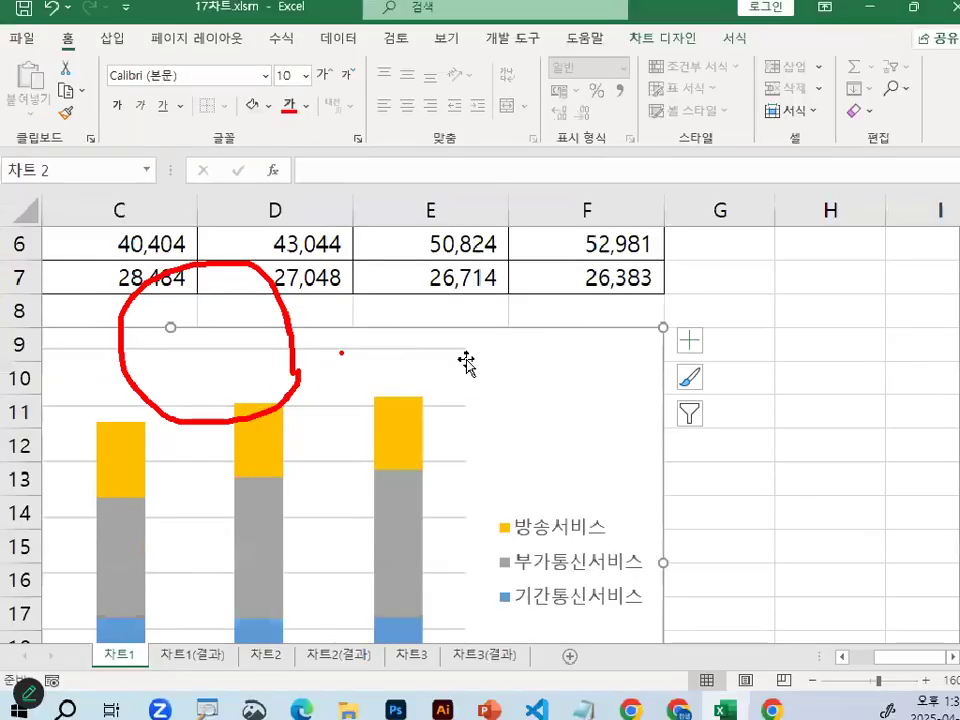
{"action": "key", "text": "ctrl+1"}
{"action": "left_click", "coordinate": [728, 338]}
{"action": "mouse_move", "coordinate": [706, 337]}
{"action": "left_mouse_down"}
{"action": "mouse_move", "coordinate": [589, 368]}
{"action": "mouse_move", "coordinate": [702, 335]}
{"action": "left_mouse_up"}
{"action": "key", "text": "Escape"}
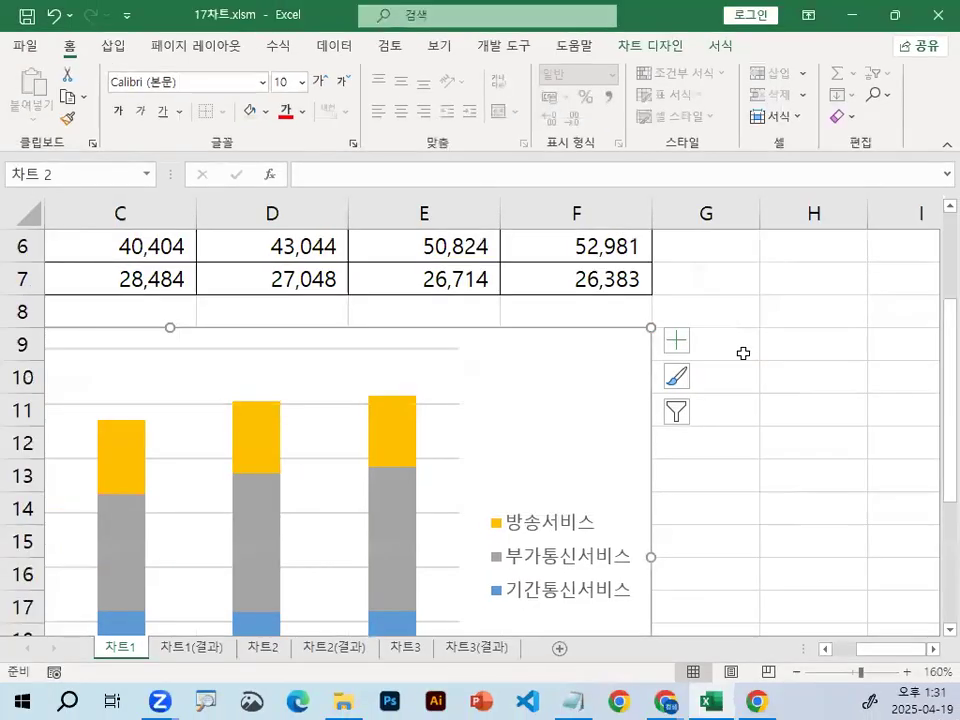
Mark the two ways to add chart elements by circling 차트 디자인 and the plus shortcut beside the chart, clearing the marks
{"action": "key", "text": "ctrl+1"}
{"action": "mouse_move", "coordinate": [688, 46]}
{"action": "left_mouse_down"}
{"action": "mouse_move", "coordinate": [650, 105]}
{"action": "mouse_move", "coordinate": [712, 52]}
{"action": "mouse_move", "coordinate": [718, 100]}
{"action": "left_mouse_up"}
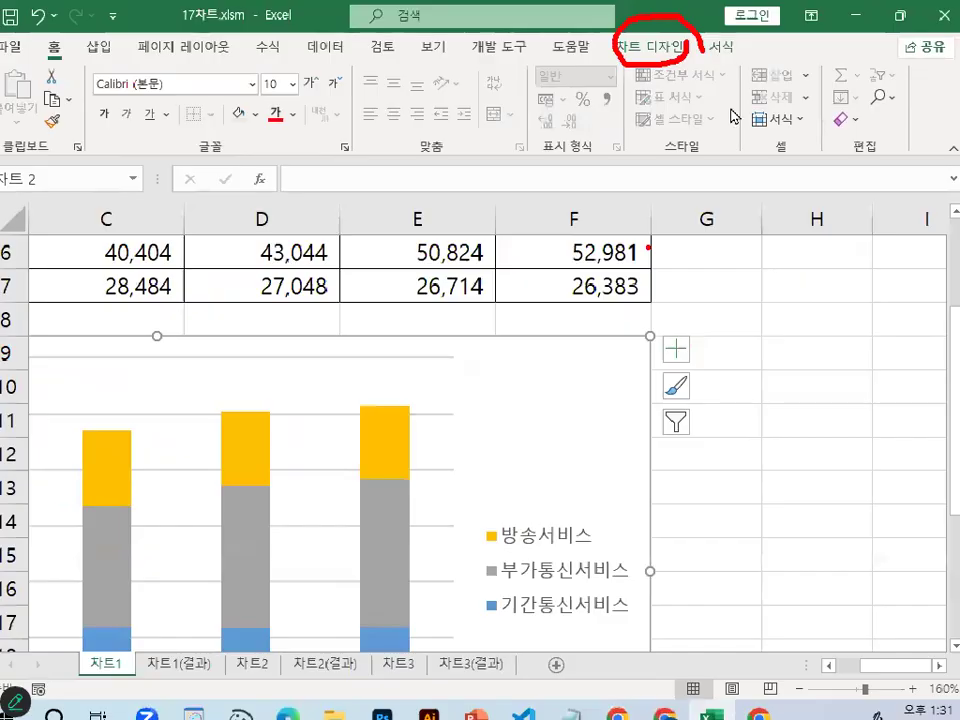
{"action": "key", "text": "Escape"}
{"action": "key", "text": "ctrl+1"}
{"action": "left_click_drag", "start_coordinate": [700, 328], "coordinate": [702, 362]}
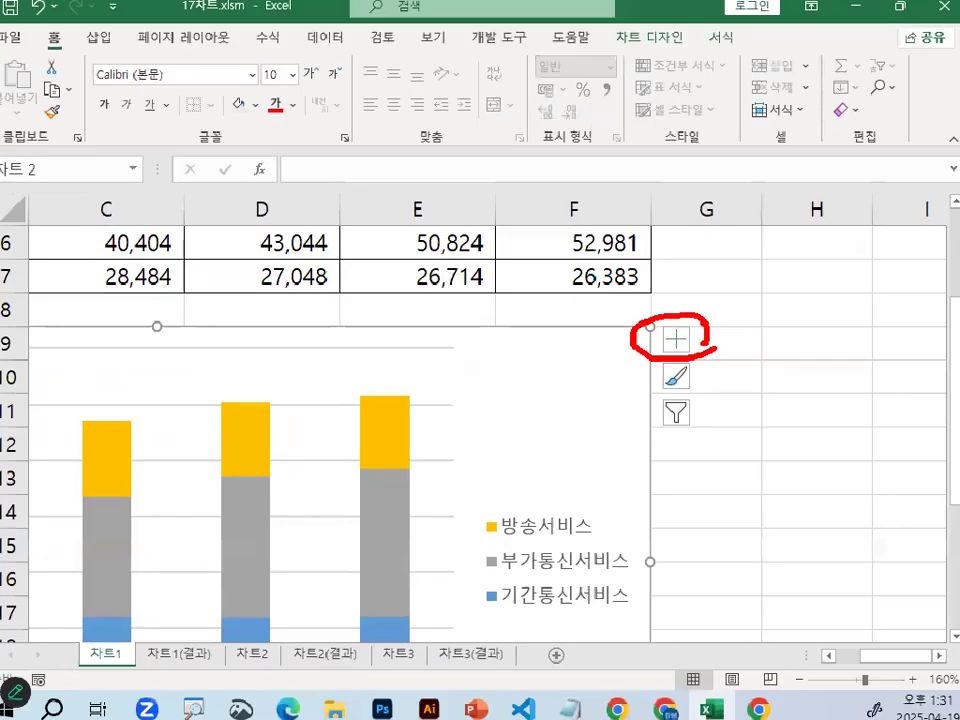
{"action": "key", "text": "Escape"}
Restore the workbook window to a smaller size, circle 차트 디자인 with the screen pen, and show its commands
{"action": "double_click", "coordinate": [664, 18]}
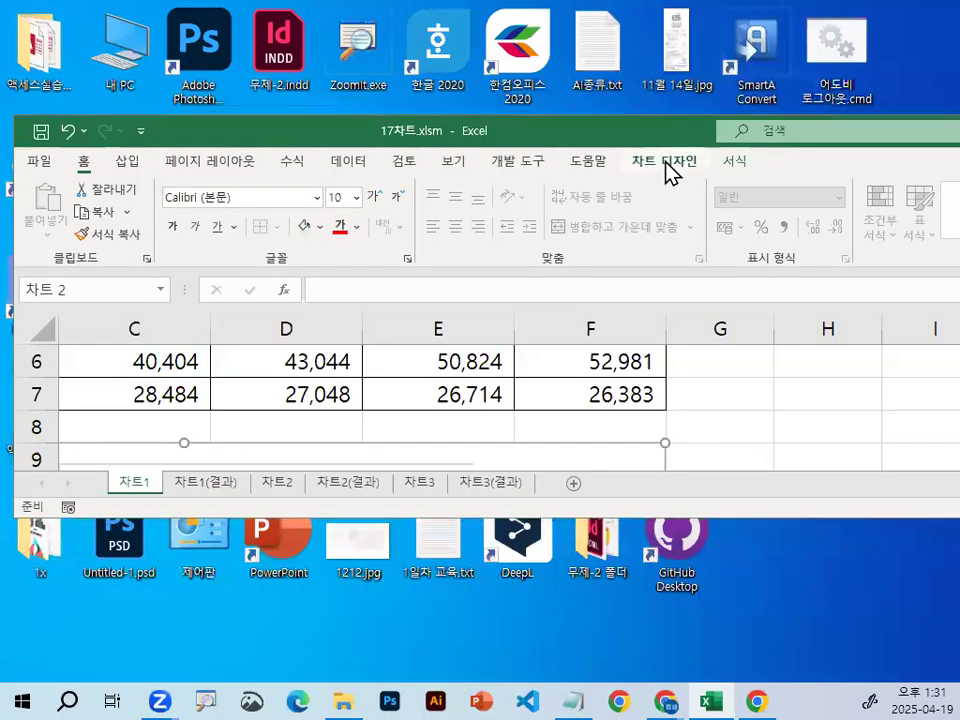
{"action": "key", "text": "ctrl+1"}
{"action": "left_click_drag", "start_coordinate": [698, 145], "coordinate": [696, 168]}
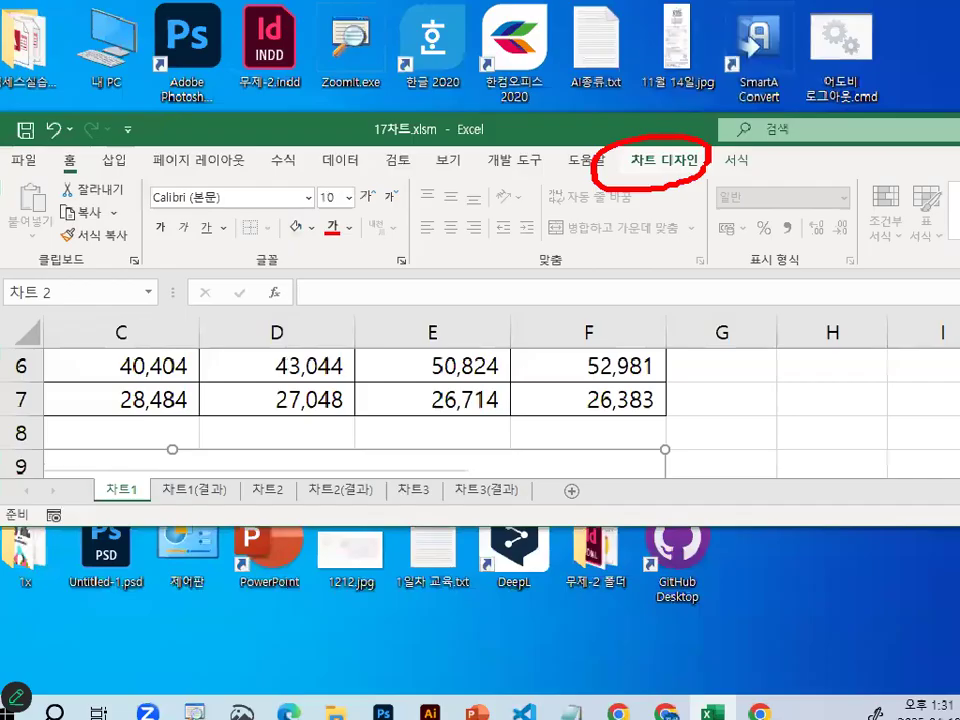
{"action": "left_click", "coordinate": [664, 164]}
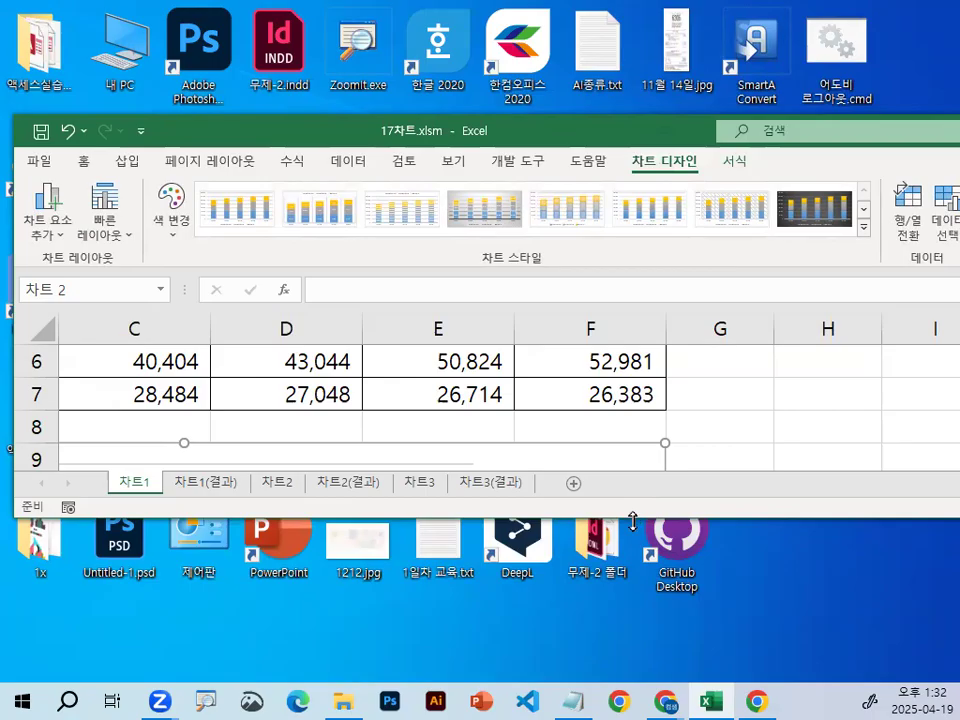
Make the workbook window taller, underline the 차트 레이아웃 group, and circle 차트 요소 추가 with the screen pen
{"action": "left_click_drag", "start_coordinate": [632, 518], "coordinate": [619, 604]}
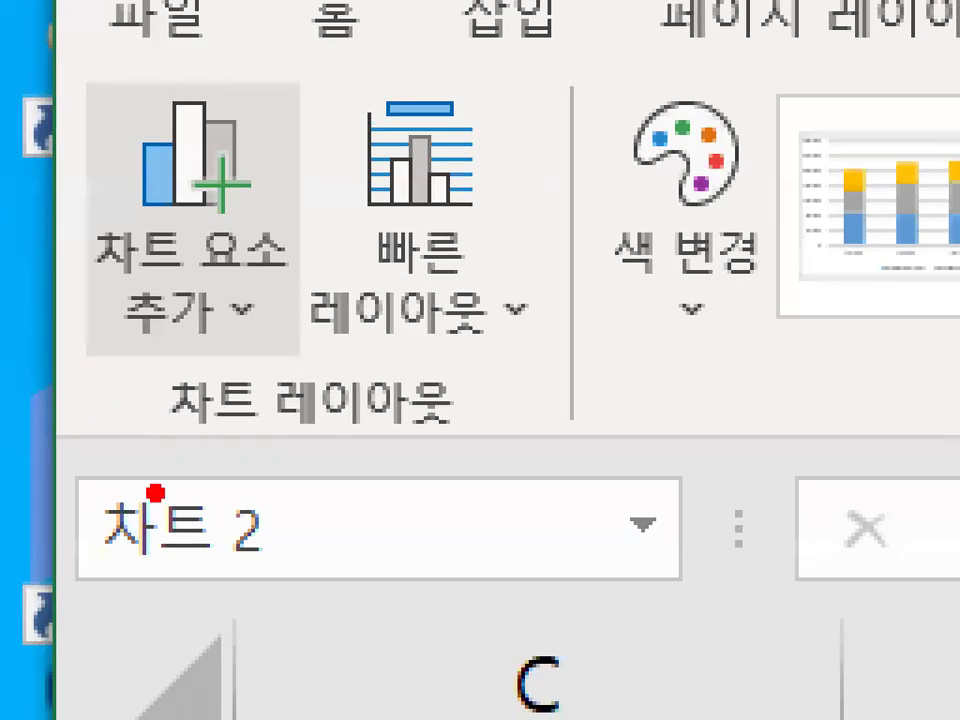
{"action": "left_click_drag", "start_coordinate": [151, 433], "coordinate": [450, 432]}
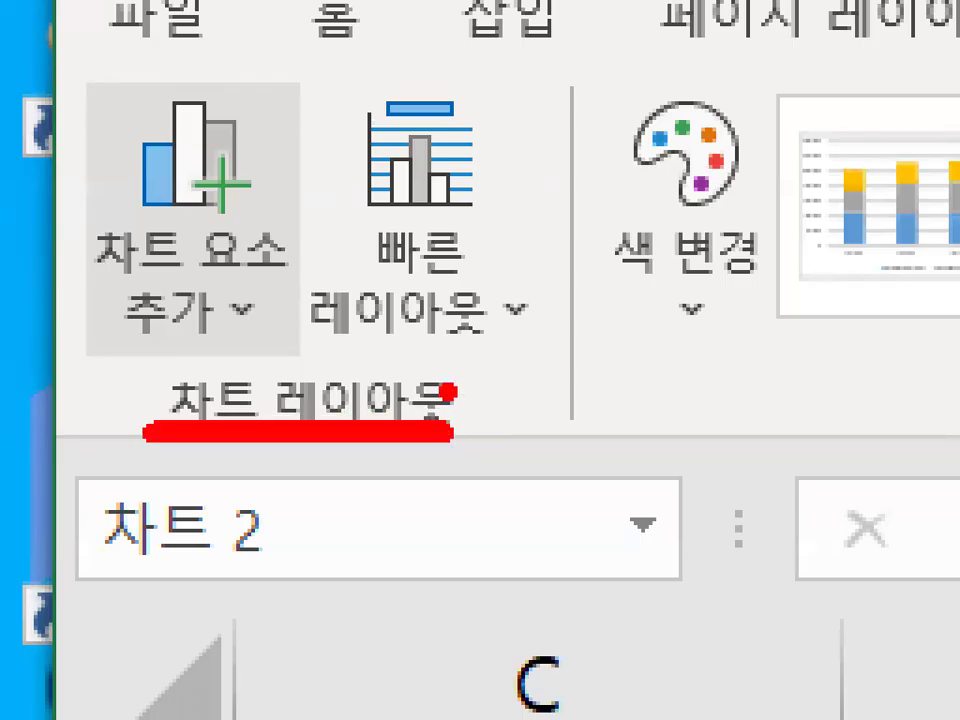
{"action": "mouse_move", "coordinate": [296, 317]}
{"action": "left_mouse_down"}
{"action": "mouse_move", "coordinate": [352, 180]}
{"action": "mouse_move", "coordinate": [365, 220]}
{"action": "left_mouse_up"}
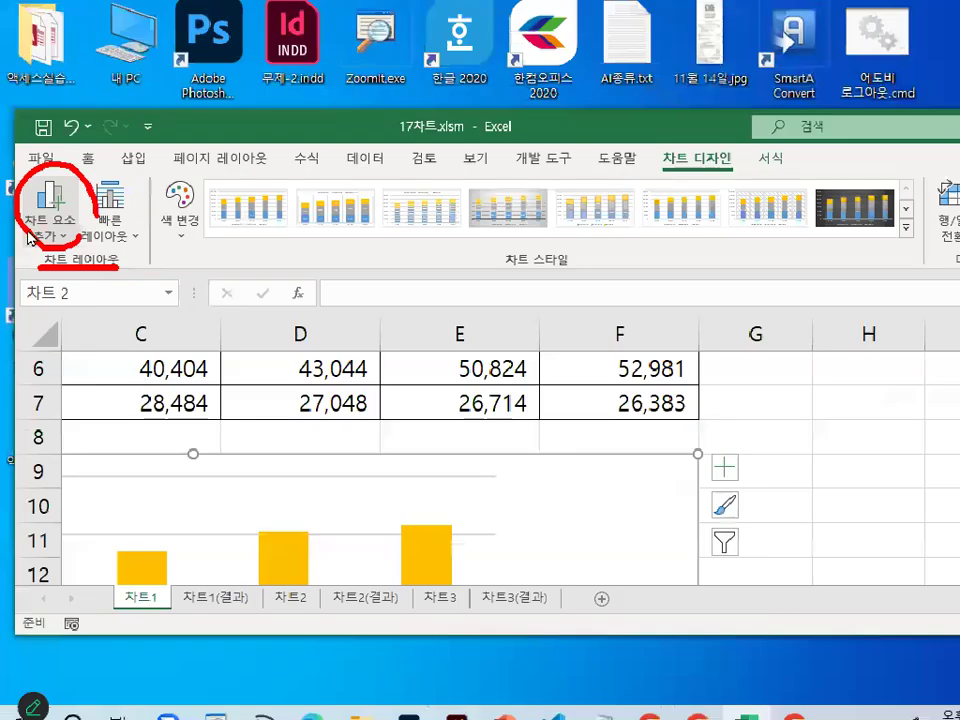
Show the 차트 제목 options under 차트 요소 추가 and circle 차트 위 with the screen pen
{"action": "left_click", "coordinate": [188, 230]}
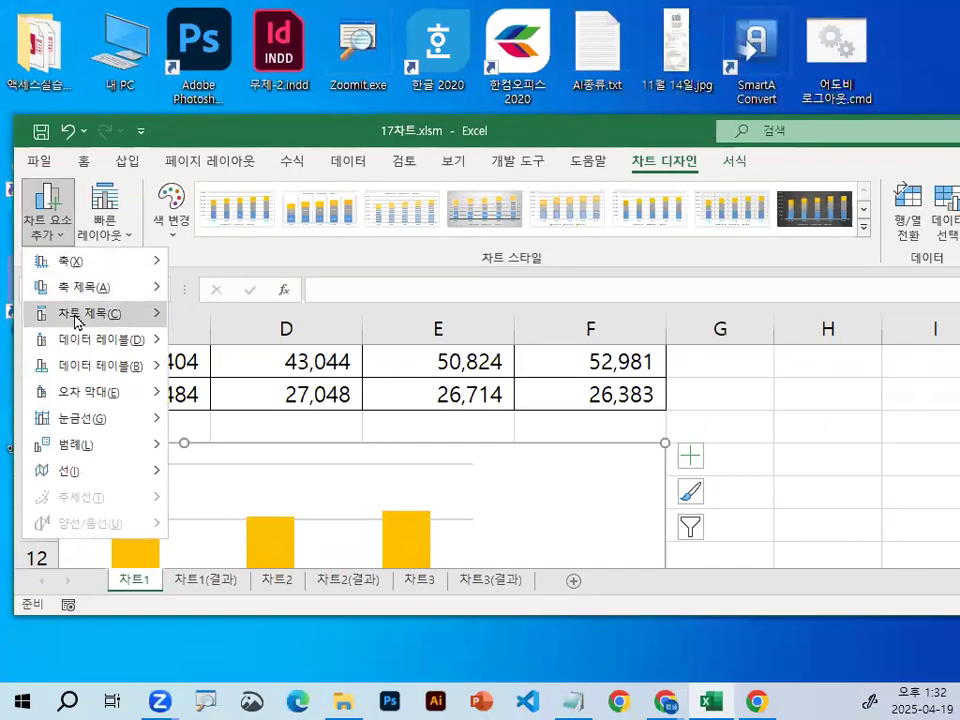
{"action": "mouse_move", "coordinate": [77, 323]}
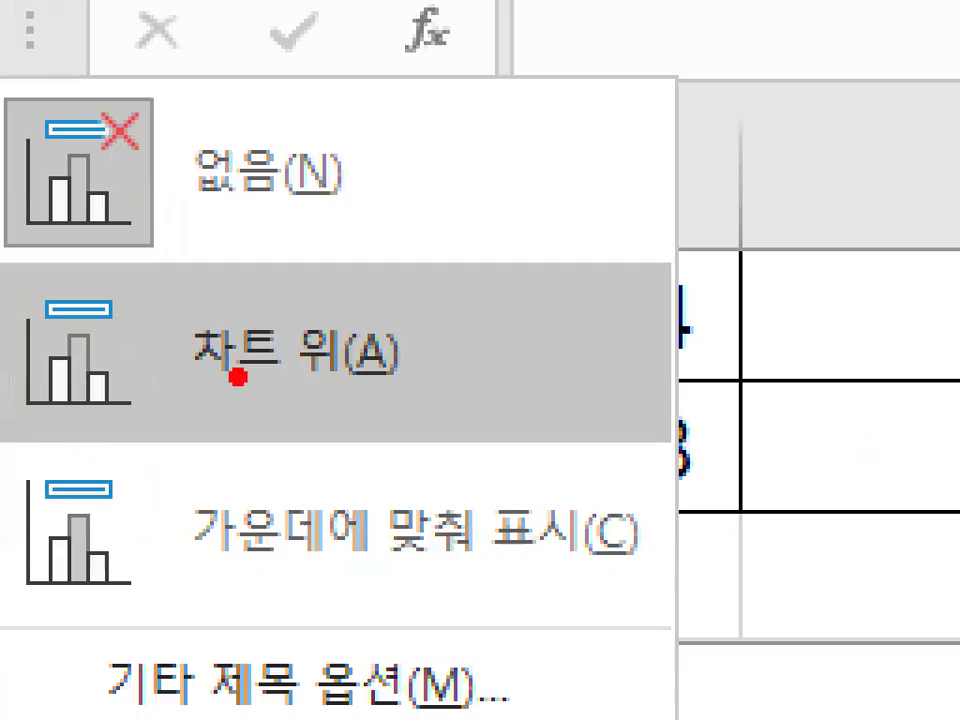
{"action": "mouse_move", "coordinate": [499, 384]}
{"action": "left_mouse_down"}
{"action": "mouse_move", "coordinate": [268, 272]}
{"action": "mouse_move", "coordinate": [454, 386]}
{"action": "left_mouse_up"}
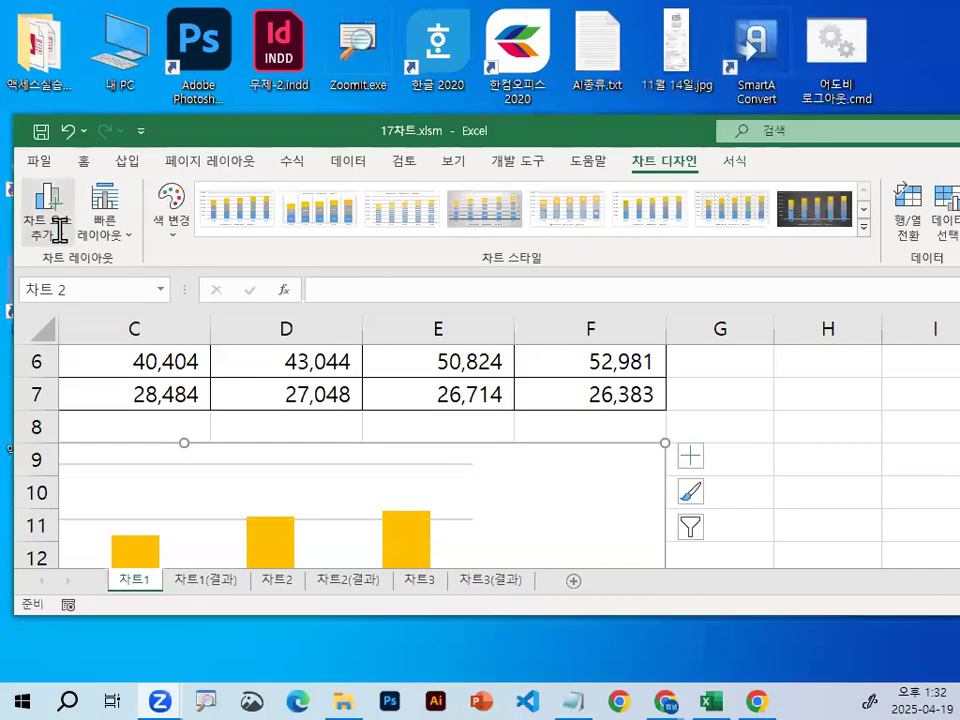
Add a chart title with the 차트 위 option and maximize the workbook window
{"action": "left_click", "coordinate": [50, 223]}
{"action": "mouse_move", "coordinate": [100, 313]}
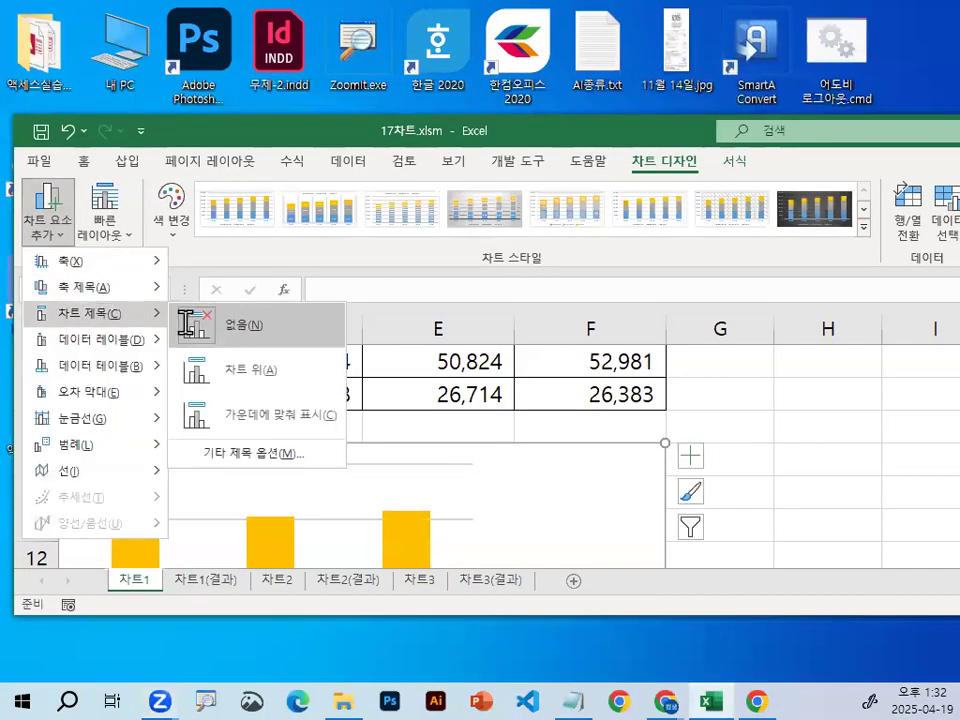
{"action": "left_click", "coordinate": [234, 365]}
{"action": "double_click", "coordinate": [553, 135]}
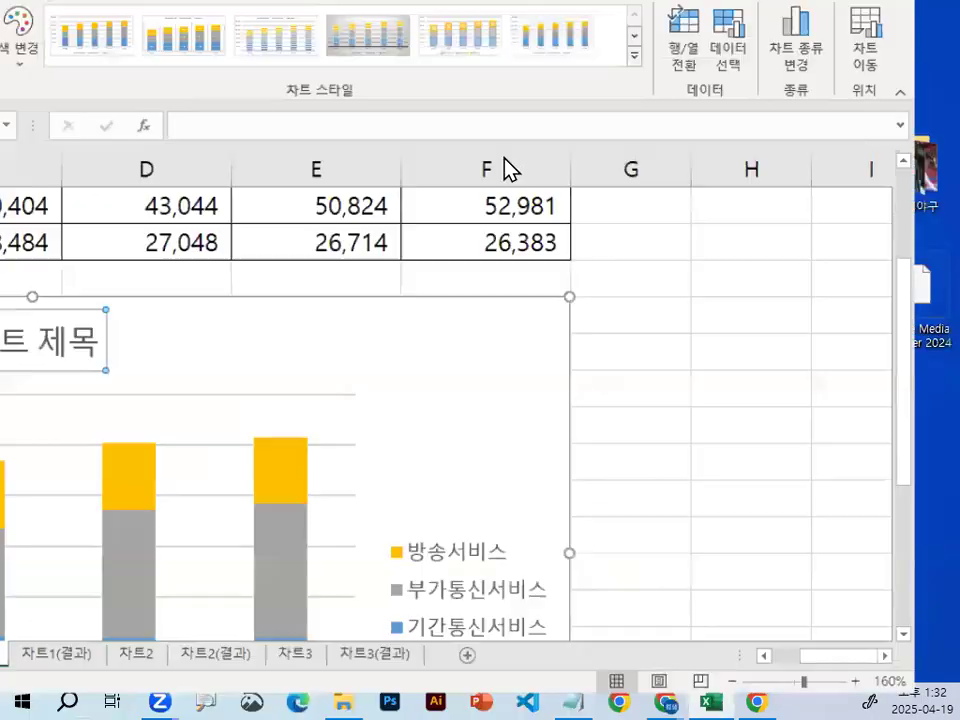
Replace the chart title text with 정보통신서비스별 세부내역, underline it with the screen pen, and clear the mark
{"action": "scroll", "coordinate": [889, 656], "scroll_direction": "left", "scroll_amount": 2}
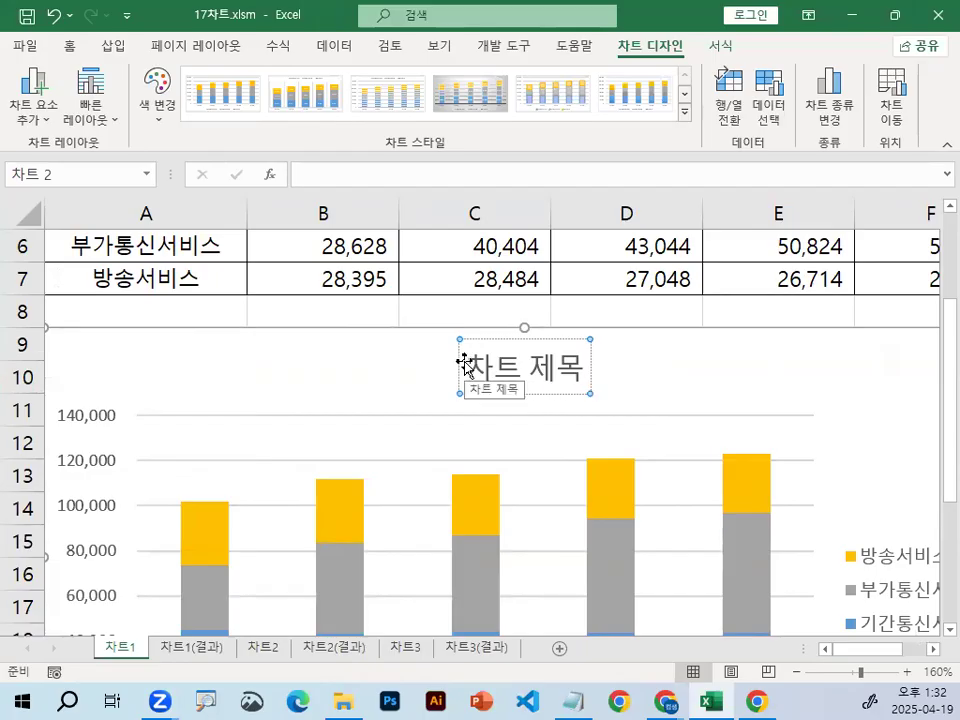
{"action": "left_click_drag", "start_coordinate": [470, 368], "coordinate": [603, 368]}
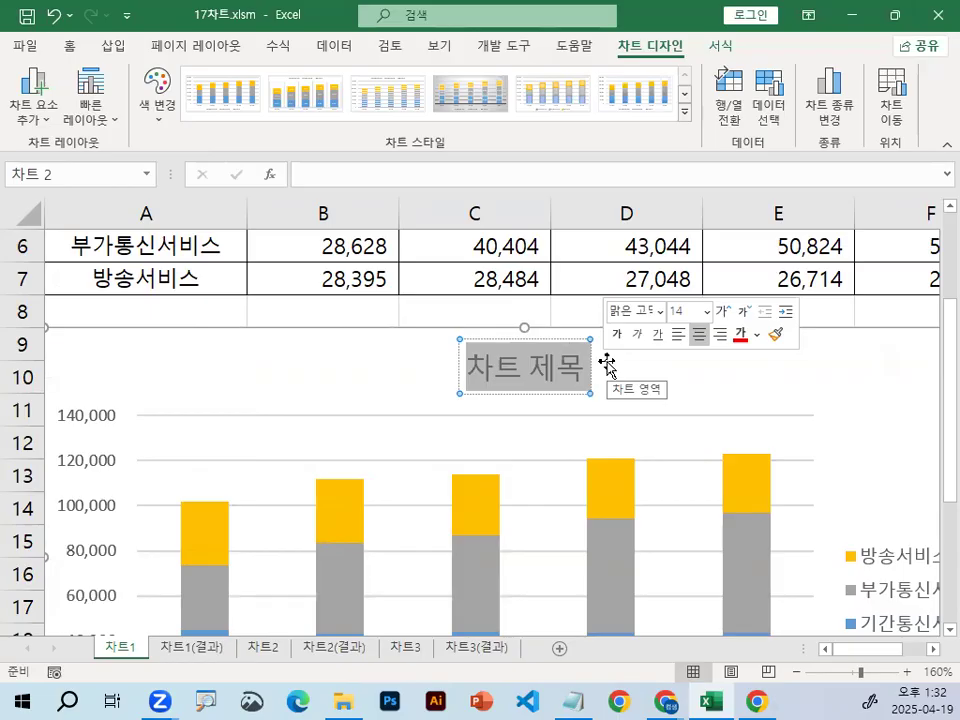
{"action": "type", "text": "정보총"}
{"action": "key", "text": "BackSpace"}
{"action": "type", "text": "통신"}
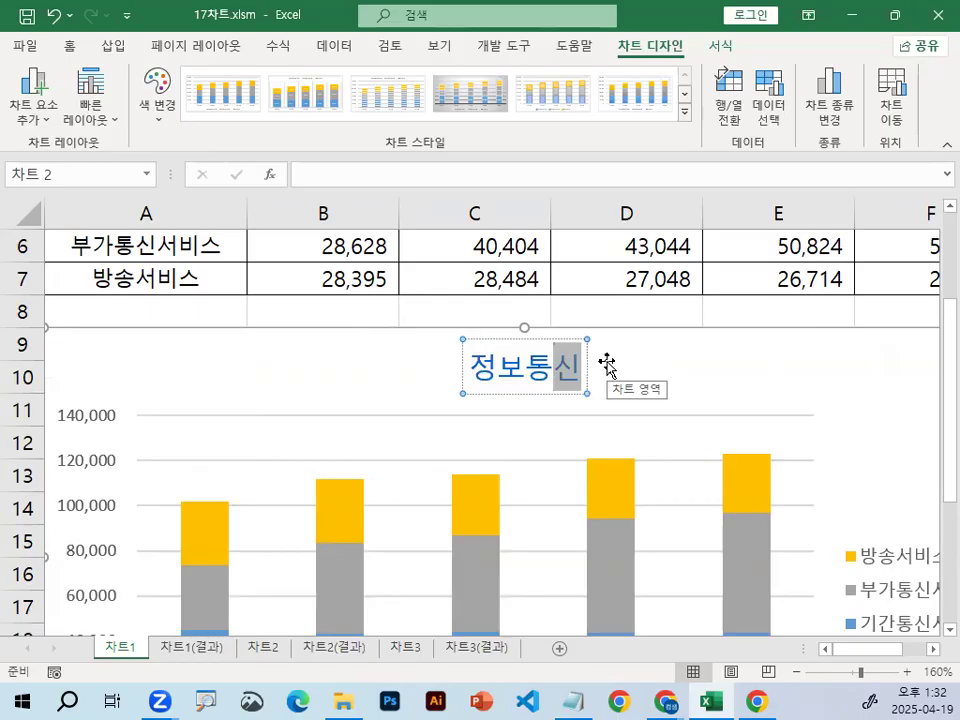
{"action": "type", "text": "서비스"}
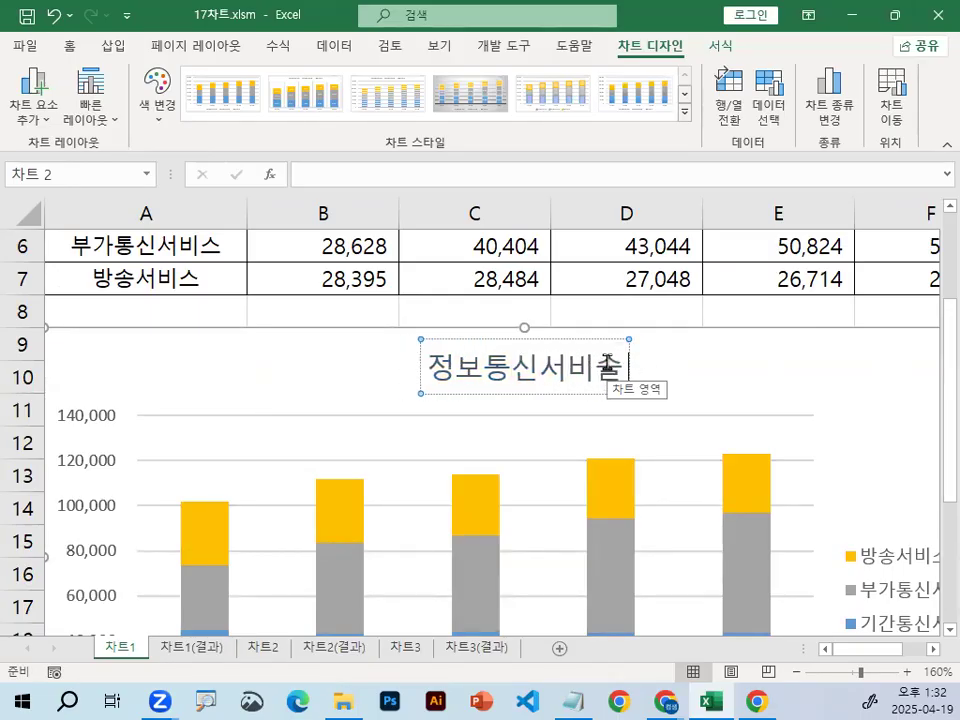
{"action": "key", "text": "BackSpace"}
{"action": "key", "text": "BackSpace"}
{"action": "type", "text": "스별 세부내역"}
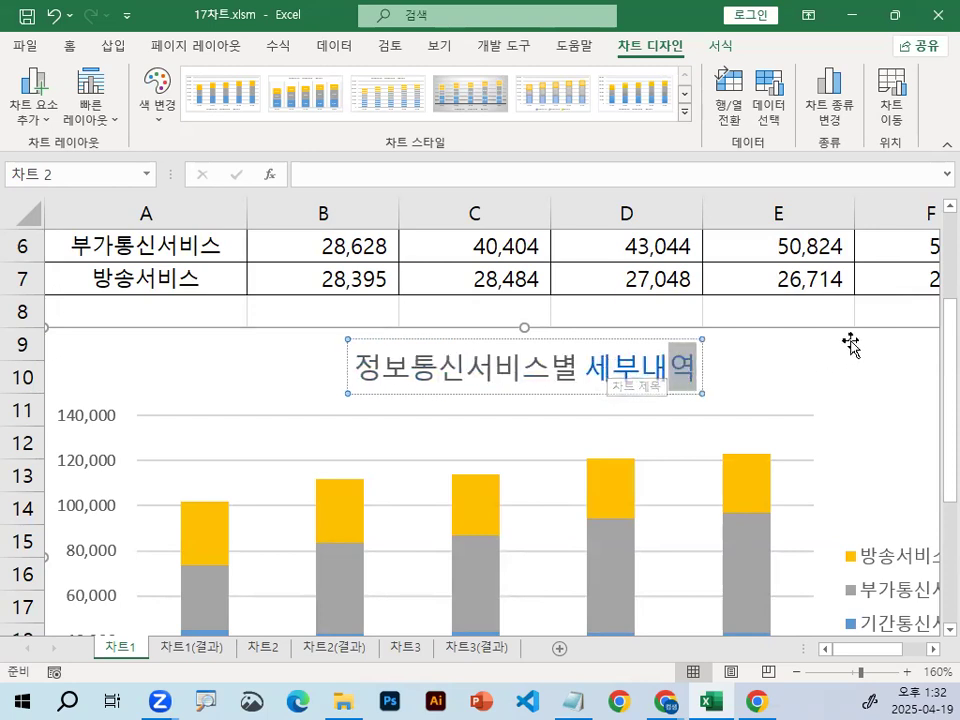
{"action": "left_click", "coordinate": [814, 372]}
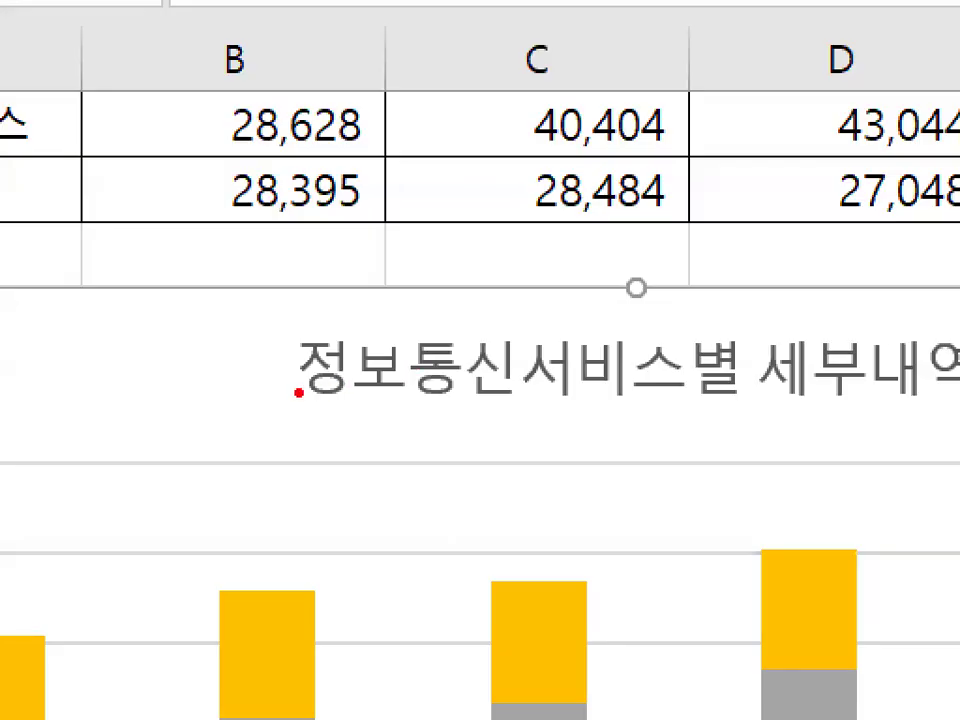
{"action": "left_click_drag", "start_coordinate": [298, 393], "coordinate": [940, 402]}
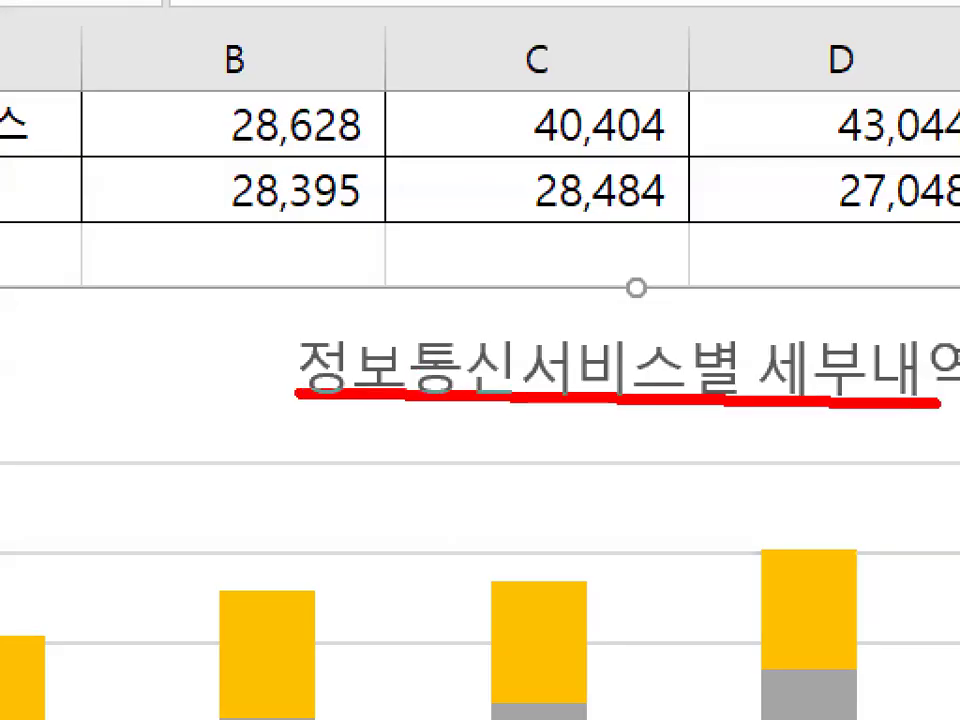
{"action": "key", "text": "Escape"}
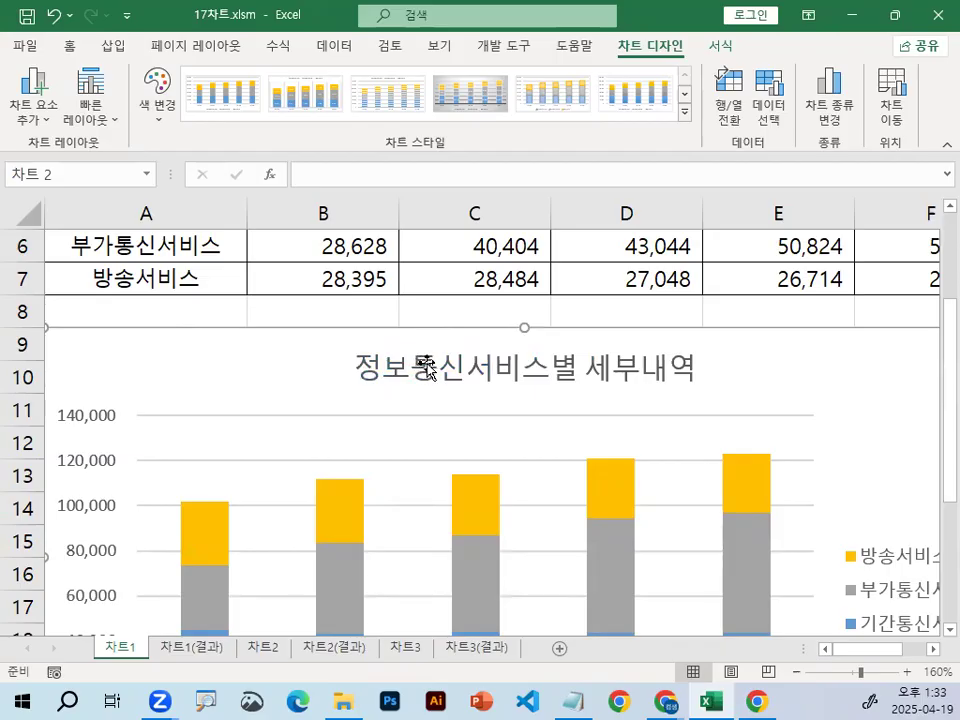
Show the stacked bars and legend of the chart, circle the 2023년 기간통신서비스 bar with the screen pen, and clear the mark
{"action": "scroll", "coordinate": [870, 520], "scroll_direction": "down", "scroll_amount": 2}
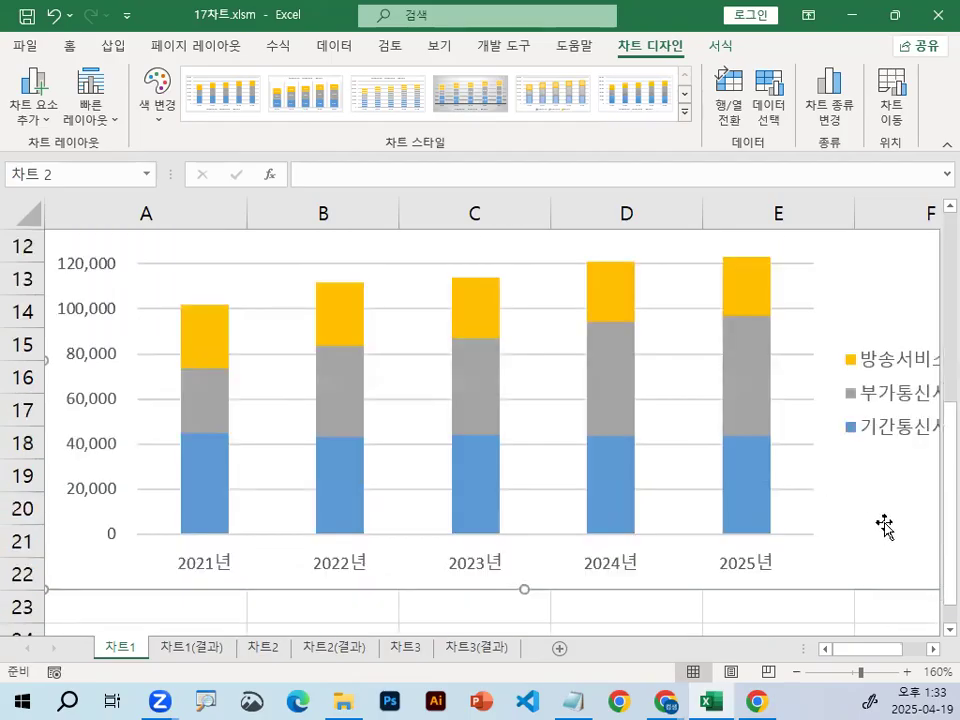
{"action": "left_click", "coordinate": [933, 648]}
{"action": "left_click", "coordinate": [933, 648]}
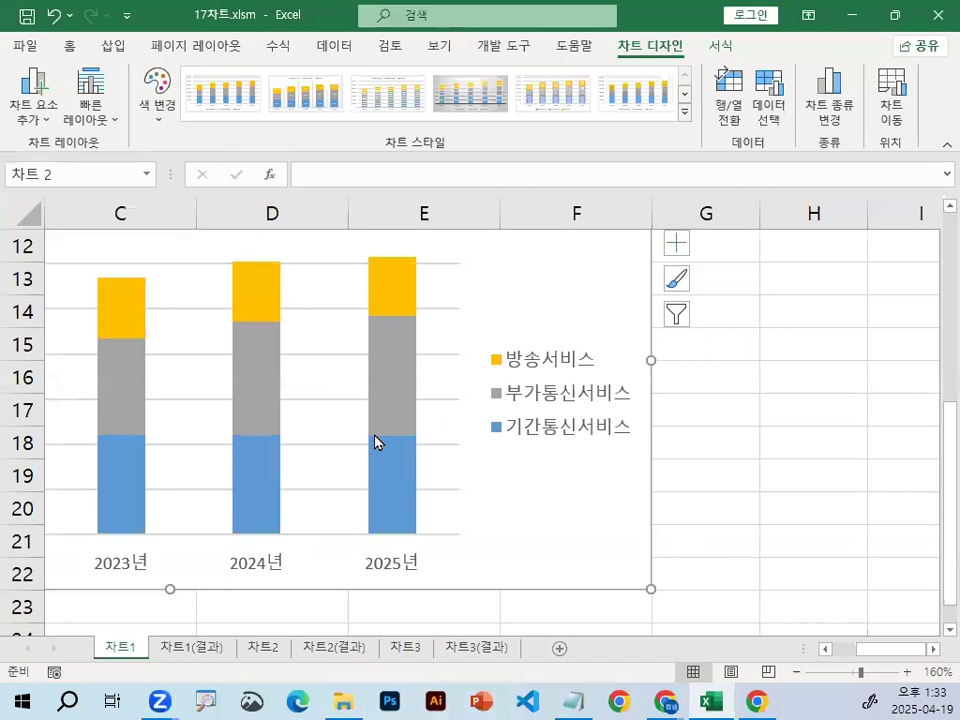
{"action": "mouse_move", "coordinate": [376, 441]}
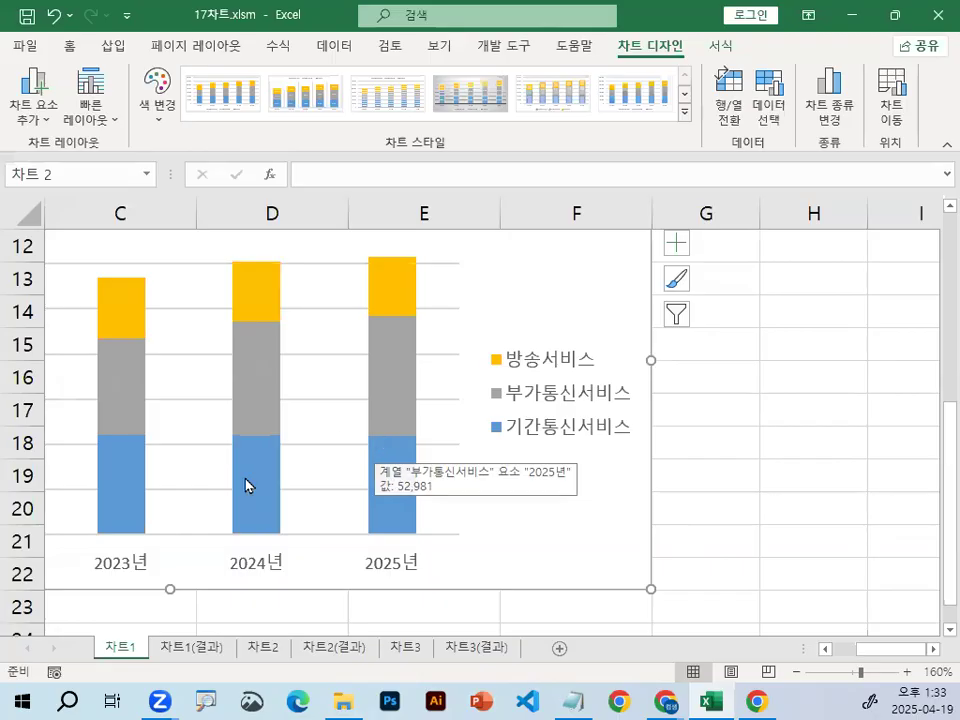
{"action": "left_click_drag", "start_coordinate": [896, 650], "coordinate": [868, 654]}
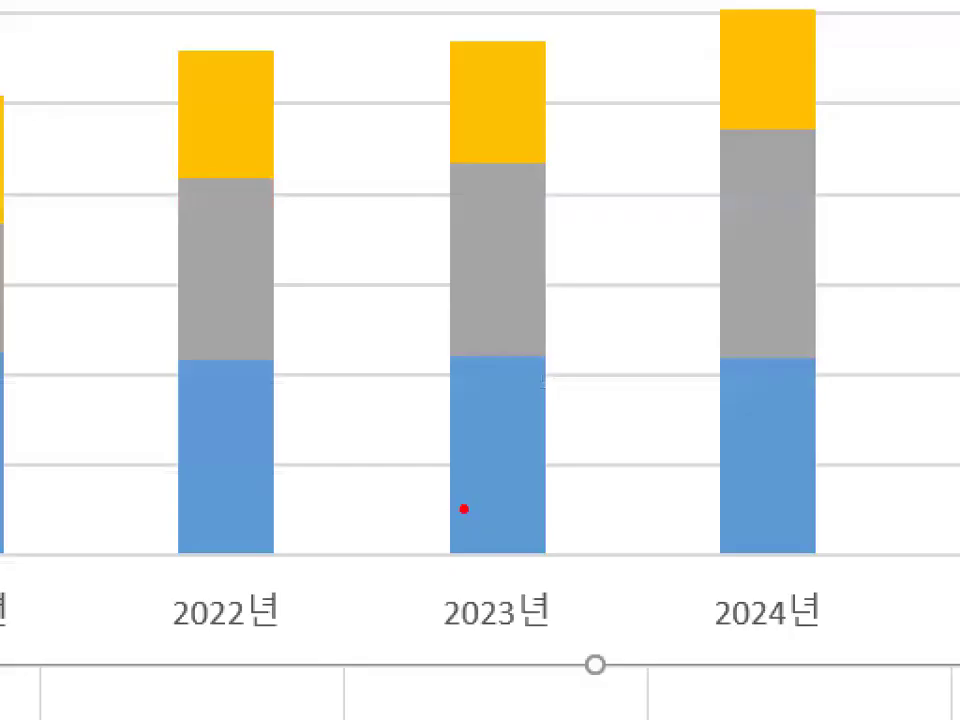
{"action": "mouse_move", "coordinate": [458, 492]}
{"action": "left_mouse_down"}
{"action": "mouse_move", "coordinate": [522, 492]}
{"action": "mouse_move", "coordinate": [445, 482]}
{"action": "left_mouse_up"}
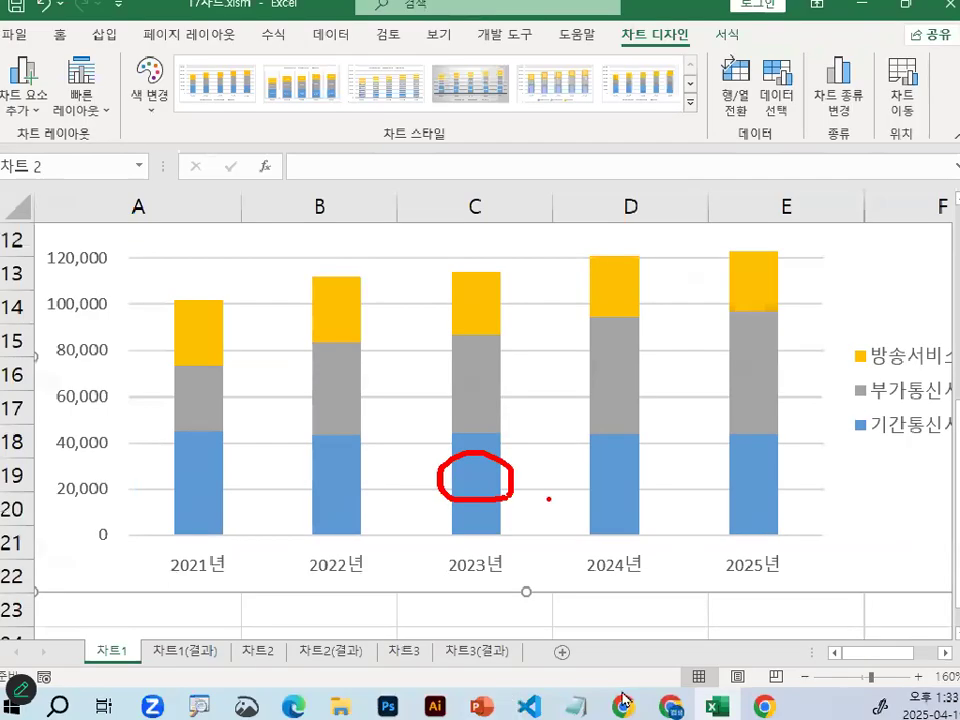
{"action": "key", "text": "Escape"}
Switch to the Notepad class notes and delete 셀 from 셀 값 at the start of the 데이터 레이블 kinds line
{"action": "key", "text": "alt+Tab"}
{"action": "scroll", "coordinate": [355, 345], "scroll_direction": "up", "scroll_amount": 5}
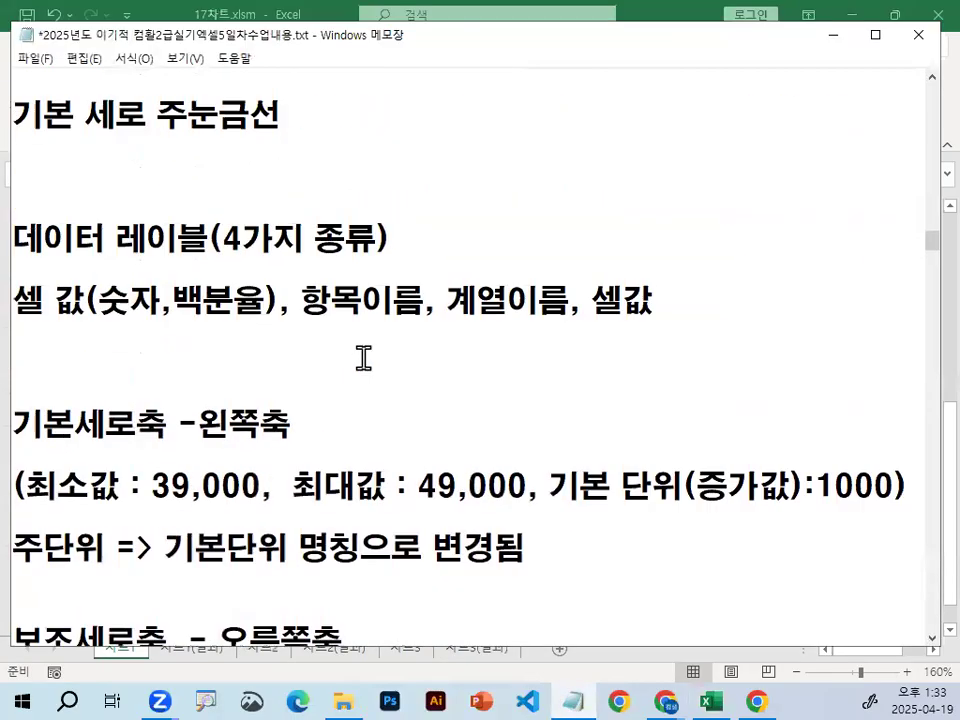
{"action": "scroll", "coordinate": [370, 360], "scroll_direction": "down", "scroll_amount": 2}
{"action": "scroll", "coordinate": [380, 378], "scroll_direction": "down", "scroll_amount": 1}
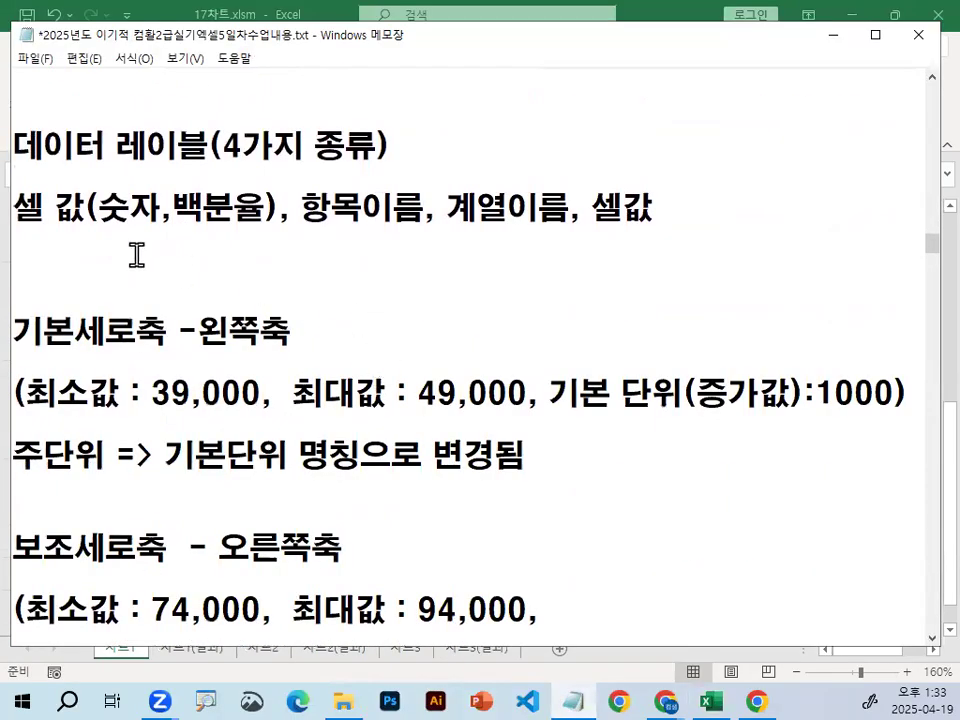
{"action": "left_click_drag", "start_coordinate": [13, 208], "coordinate": [55, 208]}
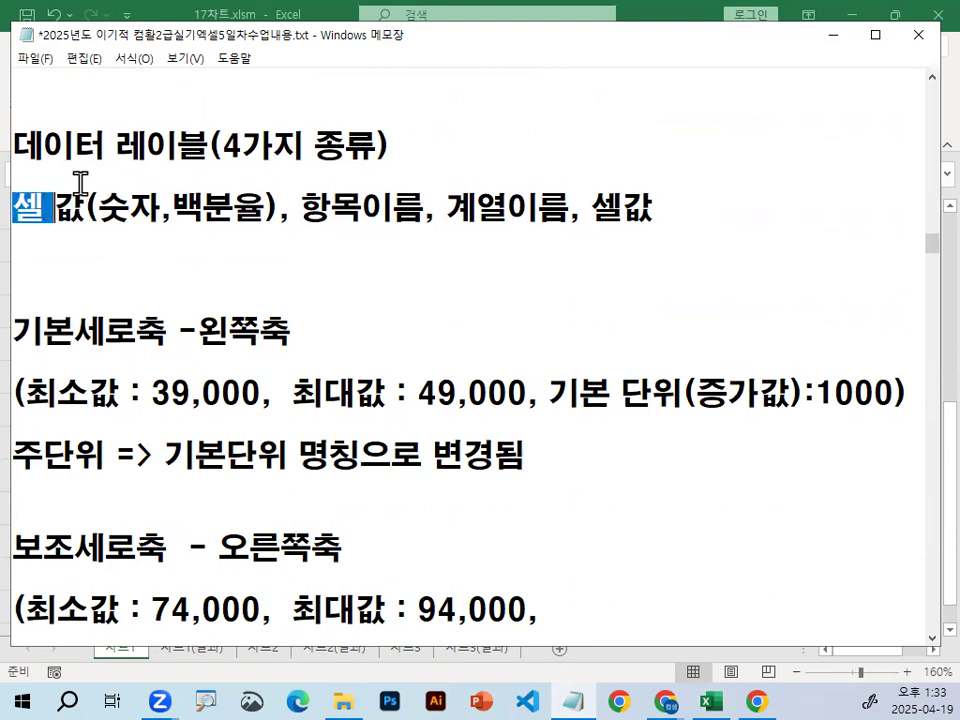
{"action": "key", "text": "Delete"}
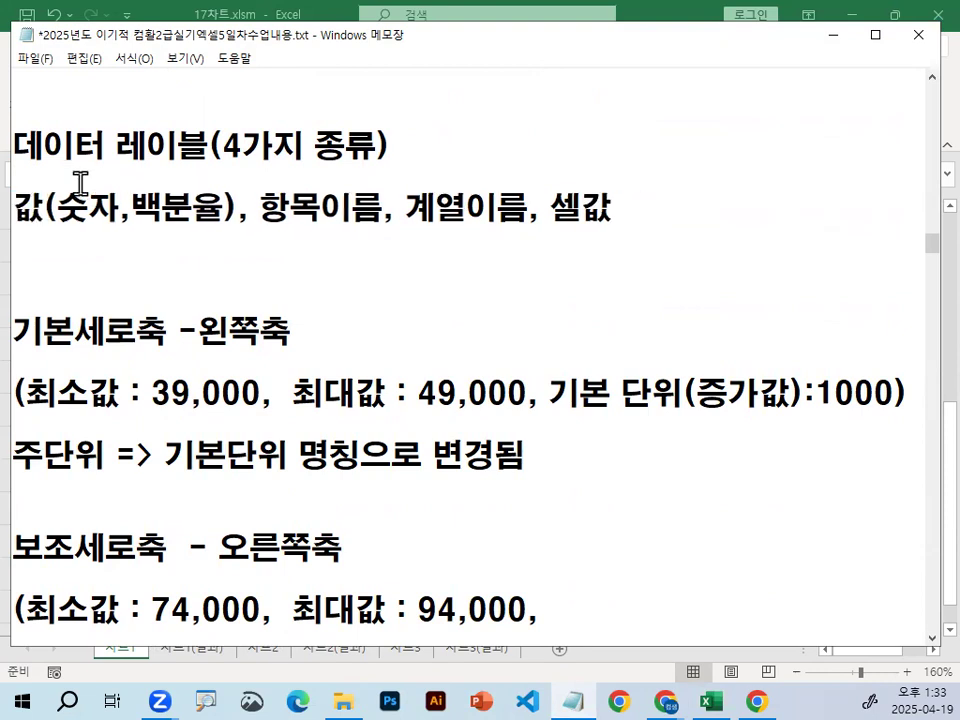
Highlight the data label kinds 값(숫자,백분율), 항목이름, 계열이름, and 셀값 in the notes, and minimize Notepad
{"action": "double_click", "coordinate": [10, 209]}
{"action": "left_click_drag", "start_coordinate": [58, 209], "coordinate": [224, 207]}
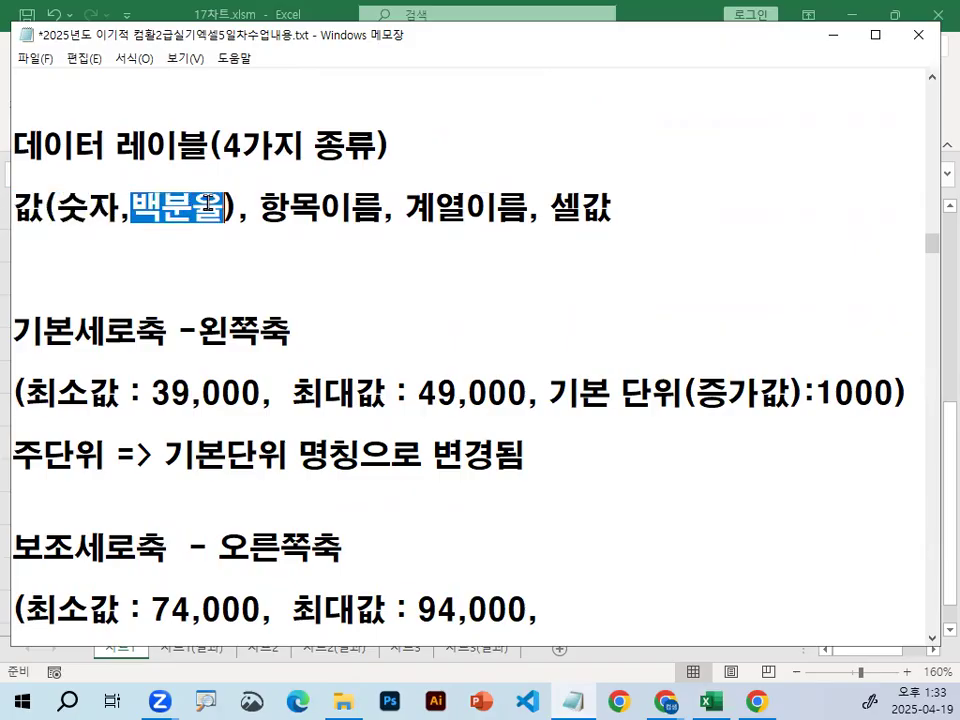
{"action": "left_click", "coordinate": [14, 209]}
{"action": "left_click_drag", "start_coordinate": [14, 209], "coordinate": [204, 205]}
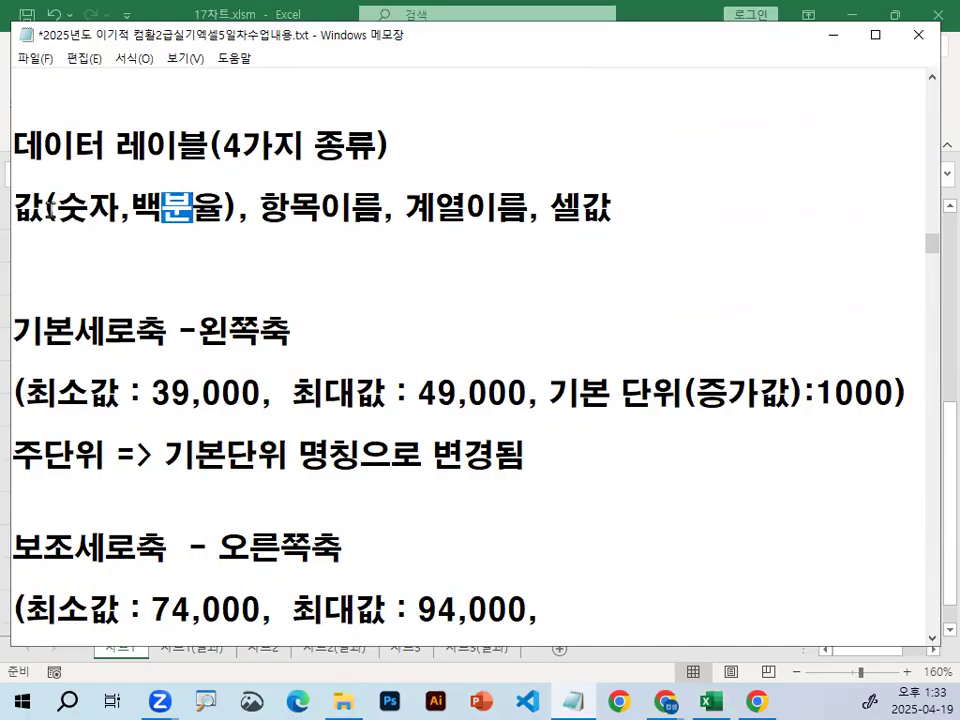
{"action": "left_click_drag", "start_coordinate": [259, 208], "coordinate": [612, 204]}
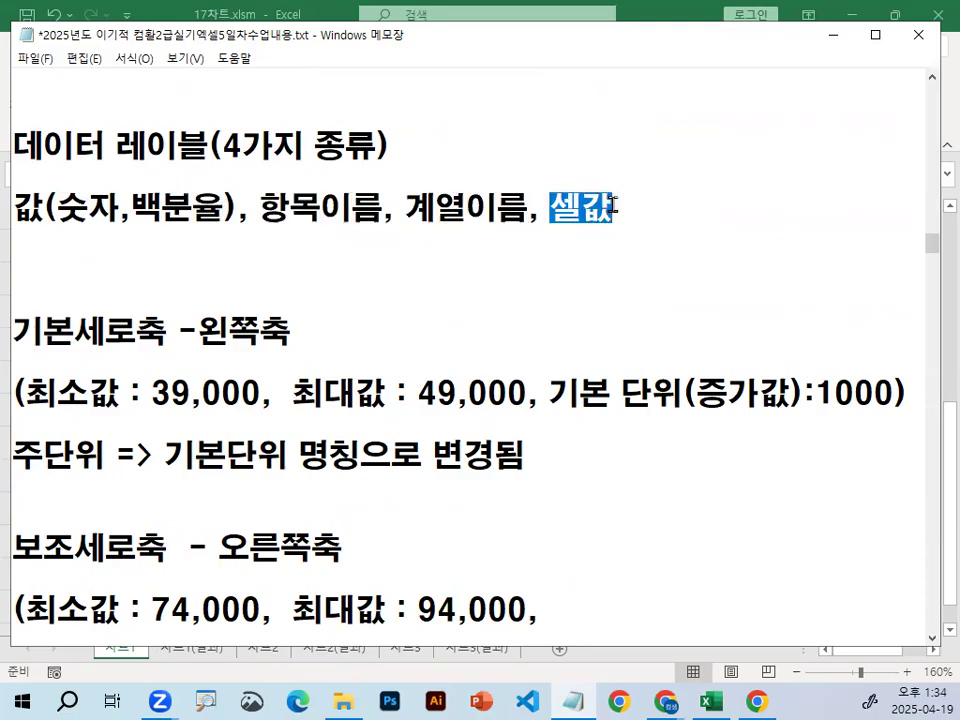
{"action": "left_click_drag", "start_coordinate": [78, 207], "coordinate": [580, 207]}
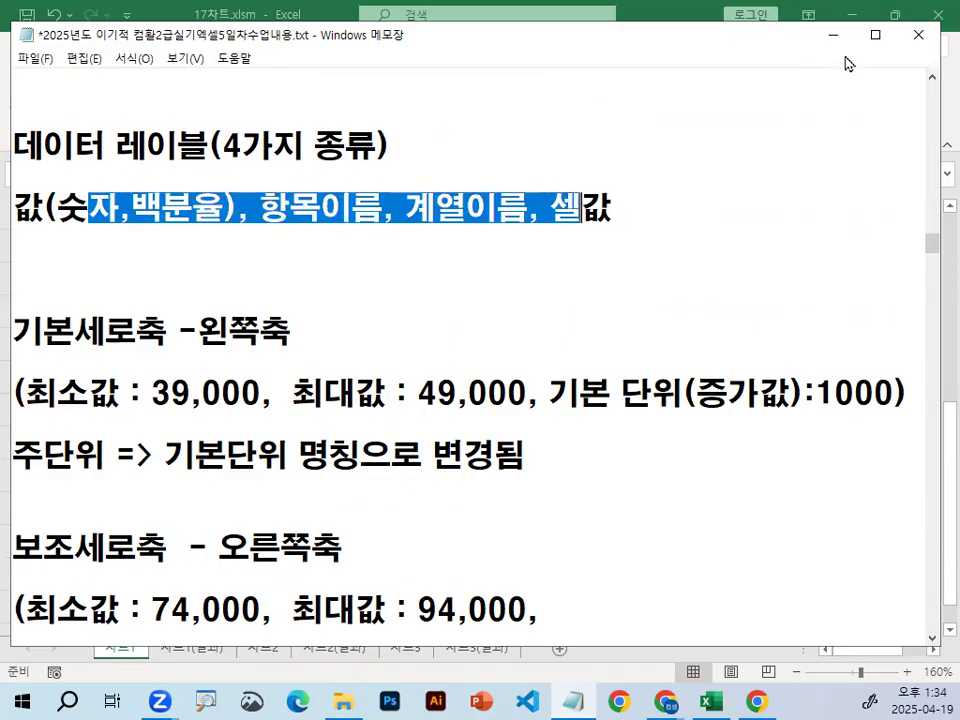
{"action": "left_click", "coordinate": [843, 45]}
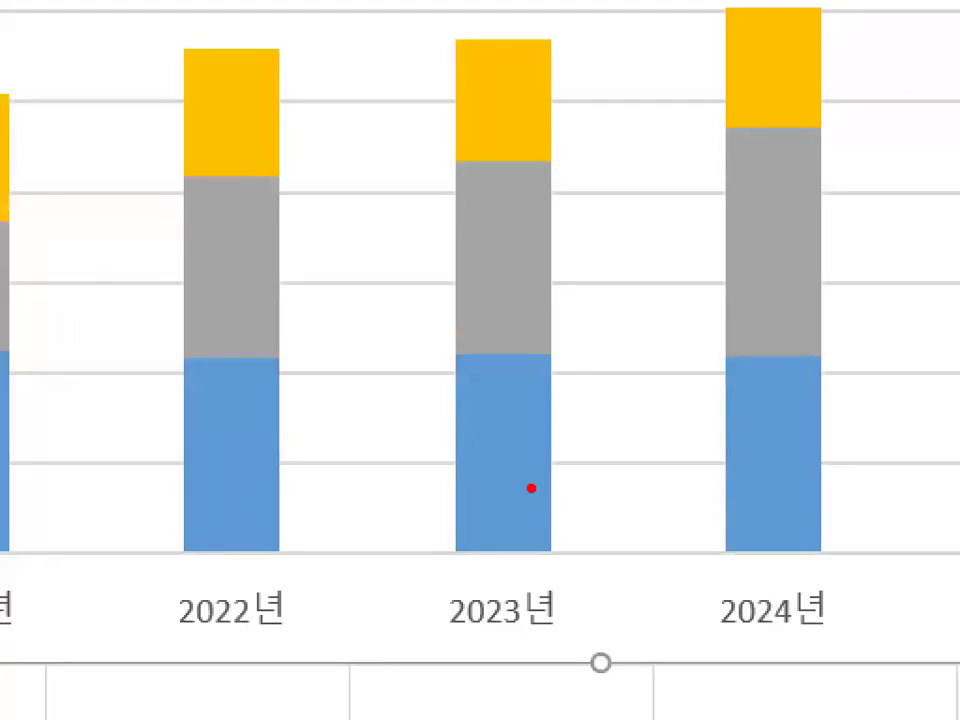
Mark the 2023년 기간통신서비스 bar and circle its 2023년 axis label with the screen pen, and clear the marks
{"action": "mouse_move", "coordinate": [531, 488]}
{"action": "left_mouse_down"}
{"action": "mouse_move", "coordinate": [467, 484]}
{"action": "mouse_move", "coordinate": [552, 491]}
{"action": "left_mouse_up"}
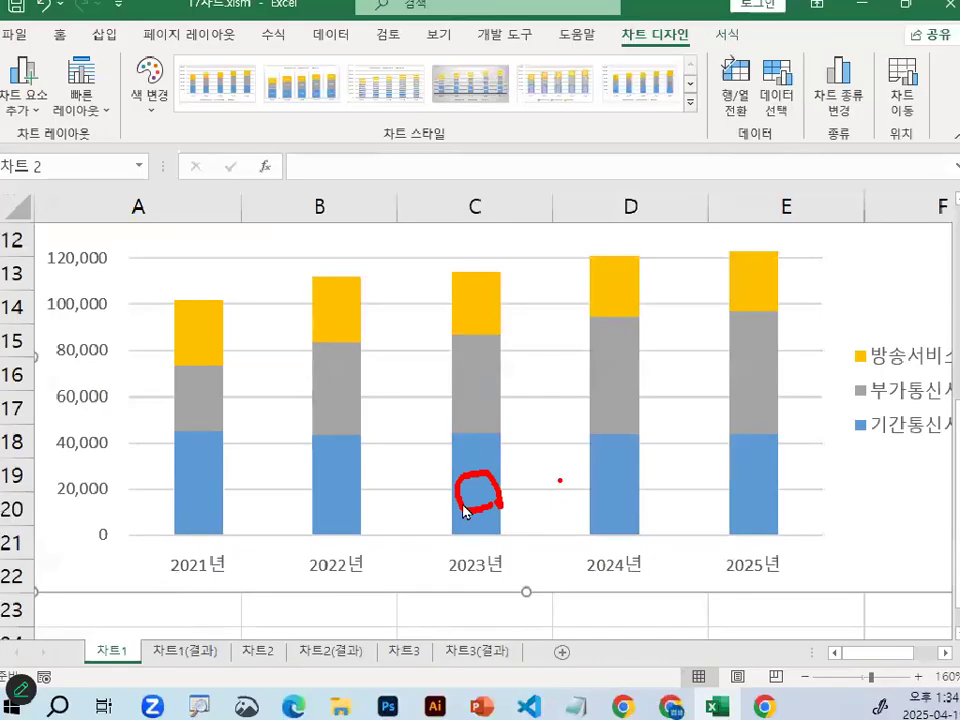
{"action": "key", "text": "Escape"}
{"action": "mouse_move", "coordinate": [480, 501]}
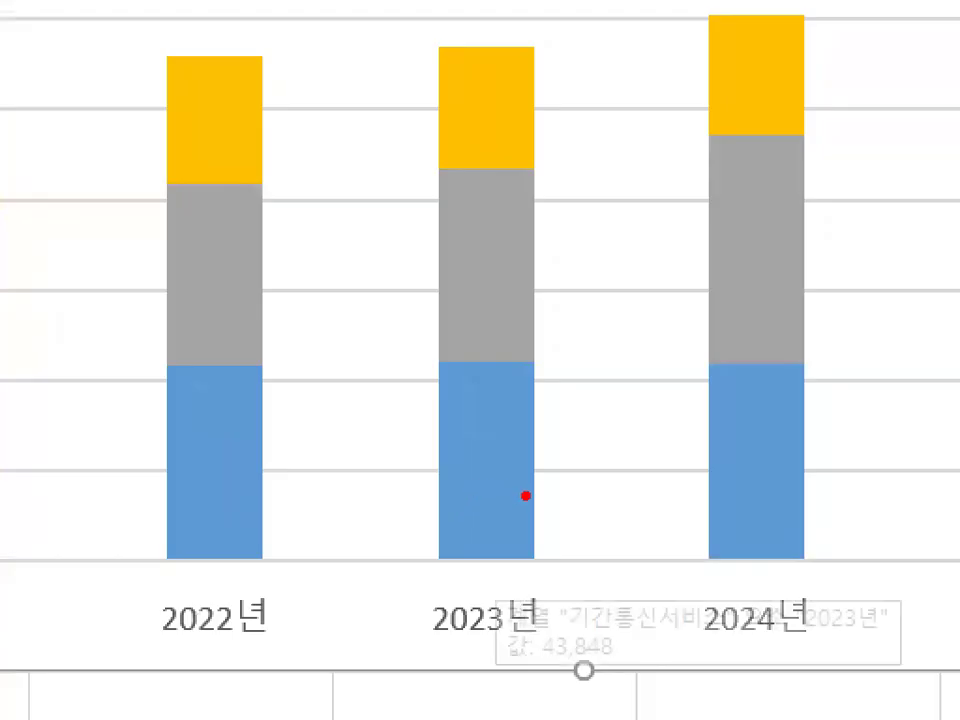
{"action": "mouse_move", "coordinate": [555, 628]}
{"action": "left_mouse_down"}
{"action": "mouse_move", "coordinate": [440, 634]}
{"action": "mouse_move", "coordinate": [425, 620]}
{"action": "mouse_move", "coordinate": [500, 594]}
{"action": "mouse_move", "coordinate": [535, 612]}
{"action": "left_mouse_up"}
{"action": "mouse_move", "coordinate": [509, 462]}
{"action": "left_mouse_down"}
{"action": "mouse_move", "coordinate": [478, 470]}
{"action": "mouse_move", "coordinate": [547, 484]}
{"action": "left_mouse_up"}
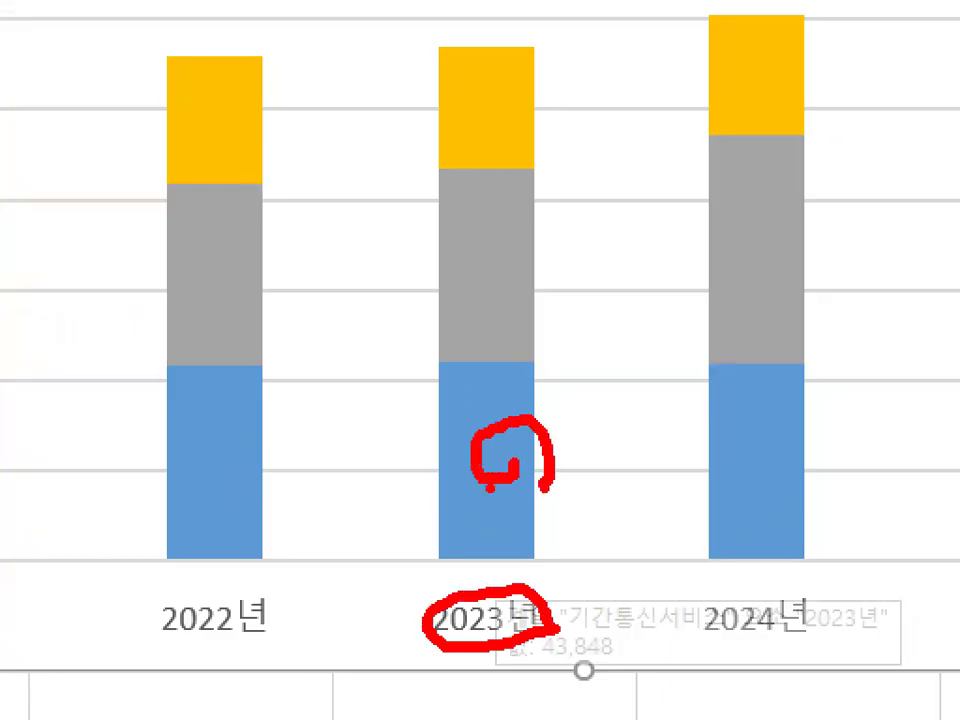
{"action": "left_click_drag", "start_coordinate": [457, 421], "coordinate": [549, 265]}
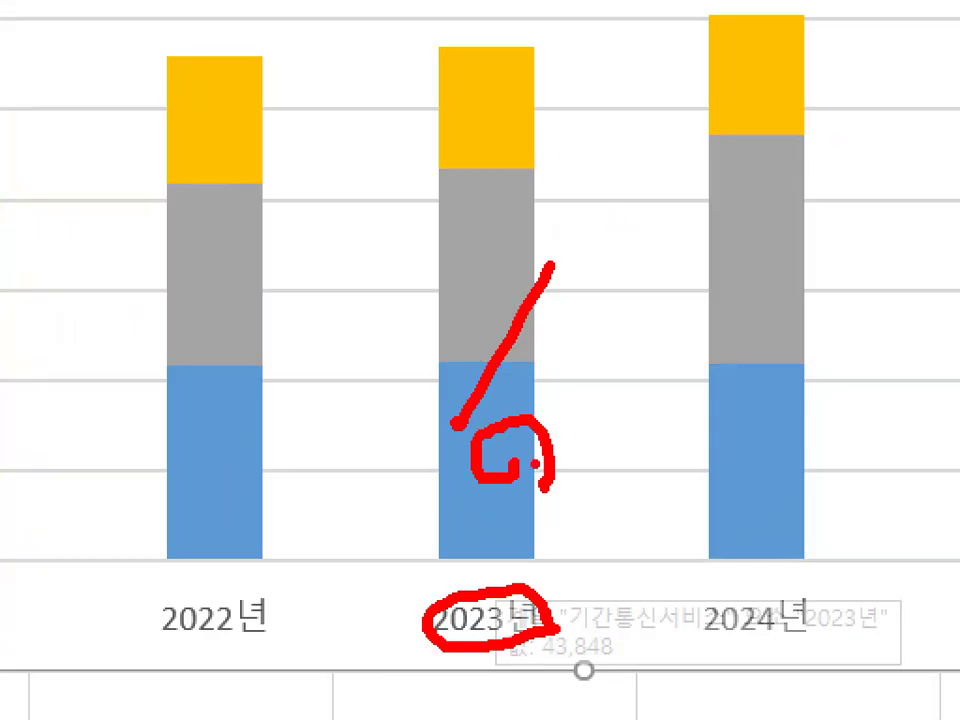
{"action": "left_click_drag", "start_coordinate": [456, 420], "coordinate": [420, 470]}
{"action": "key", "text": "Escape"}
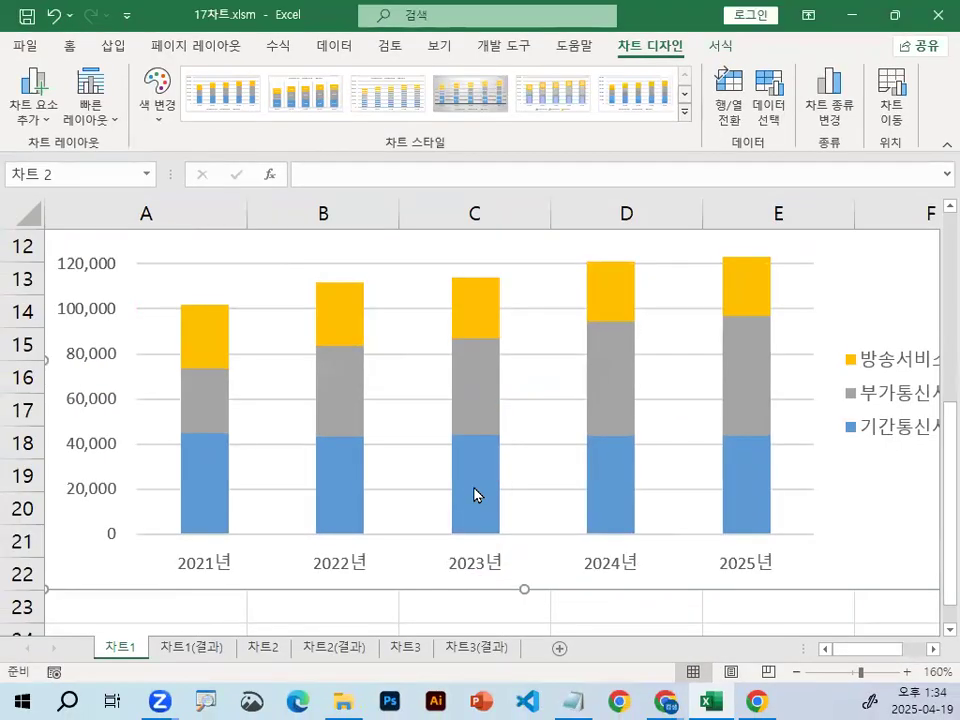
Select the whole 기간통신서비스 series, circle its 2021년 to 2023년 bars with the screen pen, and clear the marks
{"action": "left_click", "coordinate": [474, 494]}
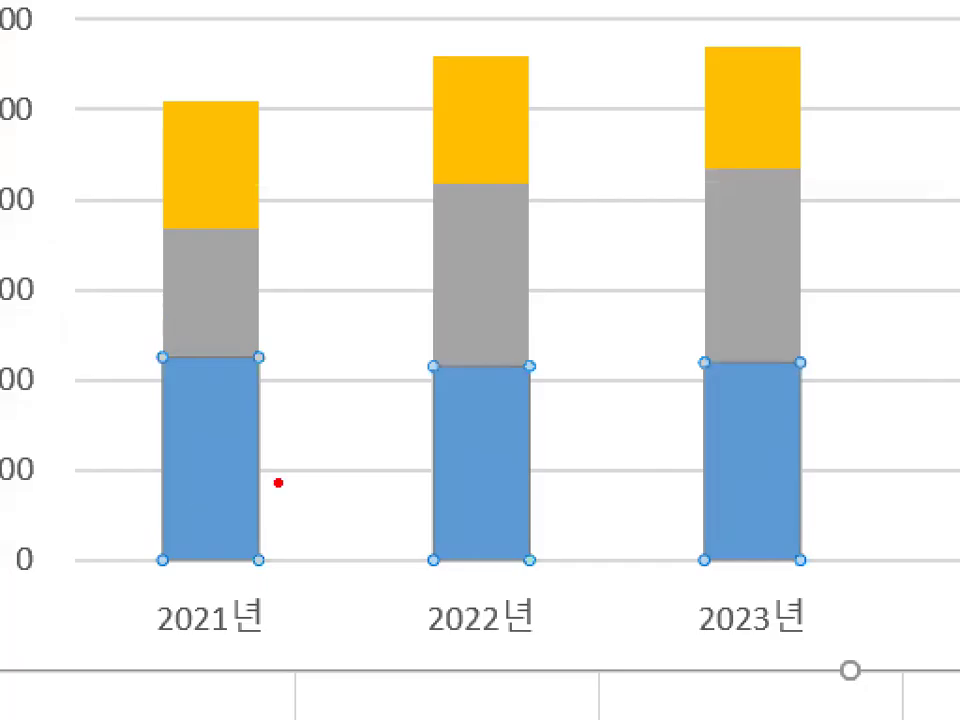
{"action": "left_click_drag", "start_coordinate": [250, 458], "coordinate": [316, 514]}
{"action": "left_click_drag", "start_coordinate": [515, 455], "coordinate": [572, 494]}
{"action": "left_click_drag", "start_coordinate": [790, 420], "coordinate": [857, 450]}
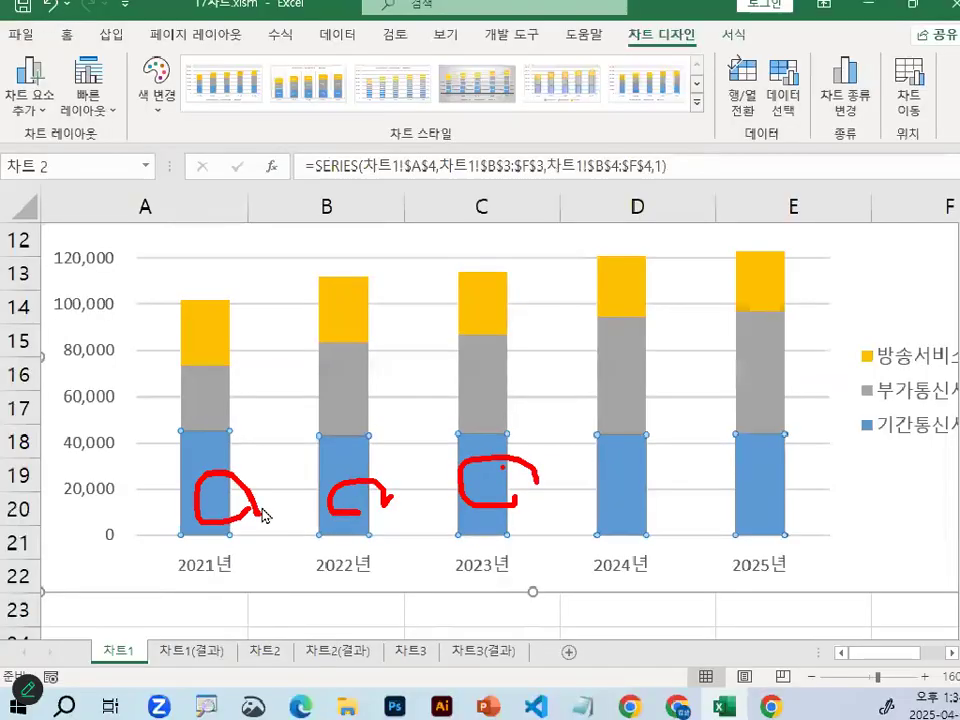
{"action": "key", "text": "Escape"}
Mark the 2023년 기간통신서비스 bar with the screen pen, clear the marks, and narrow the selection to that bar
{"action": "left_click_drag", "start_coordinate": [500, 458], "coordinate": [549, 414]}
{"action": "left_click", "coordinate": [588, 380]}
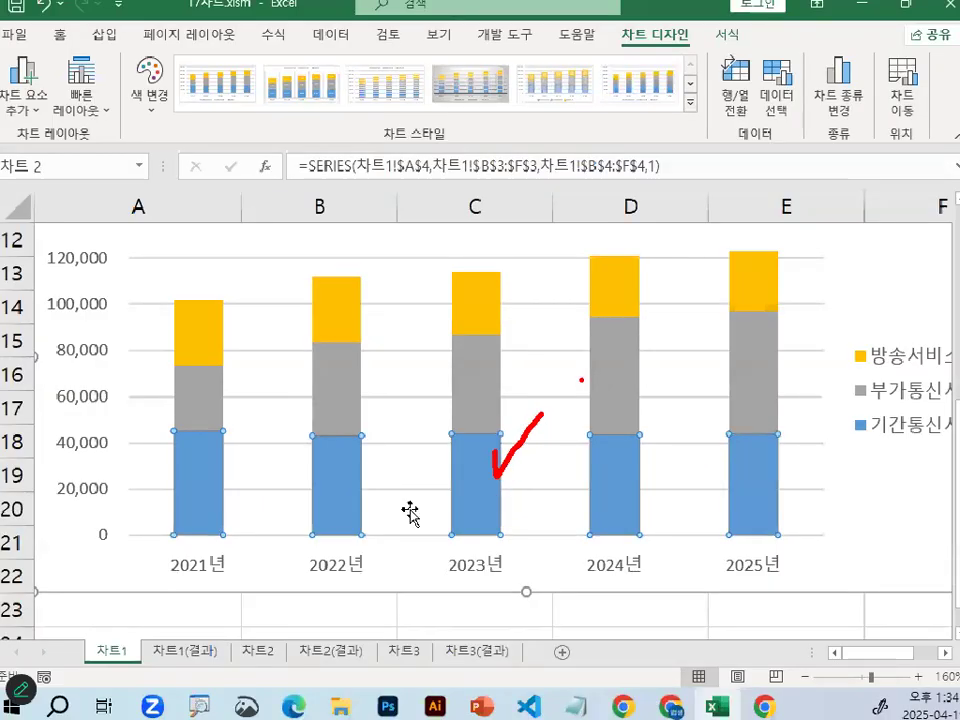
{"action": "key", "text": "Escape"}
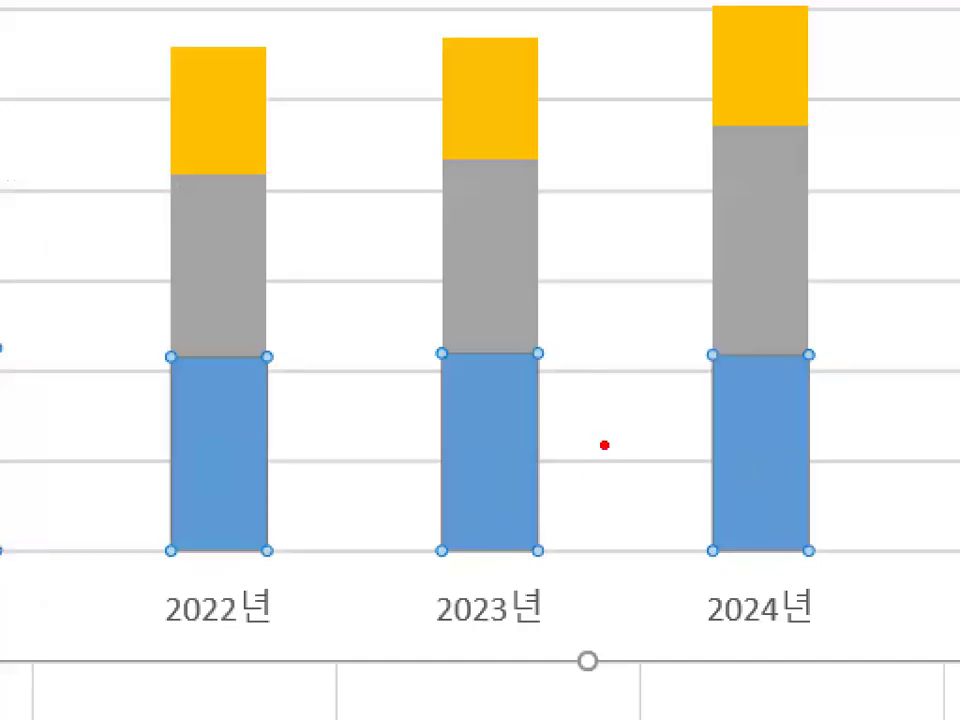
{"action": "left_click_drag", "start_coordinate": [592, 470], "coordinate": [670, 440]}
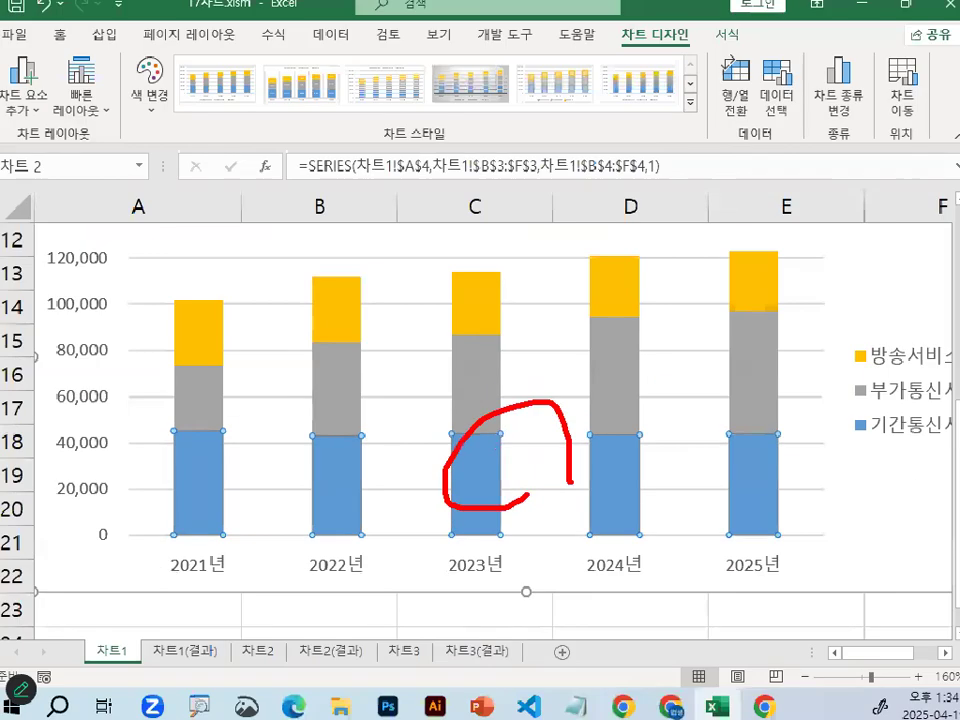
{"action": "key", "text": "Escape"}
{"action": "mouse_move", "coordinate": [468, 459]}
{"action": "left_mouse_down"}
{"action": "mouse_move", "coordinate": [468, 488]}
{"action": "mouse_move", "coordinate": [543, 424]}
{"action": "left_mouse_up"}
{"action": "key", "text": "Escape"}
{"action": "left_click", "coordinate": [470, 480]}
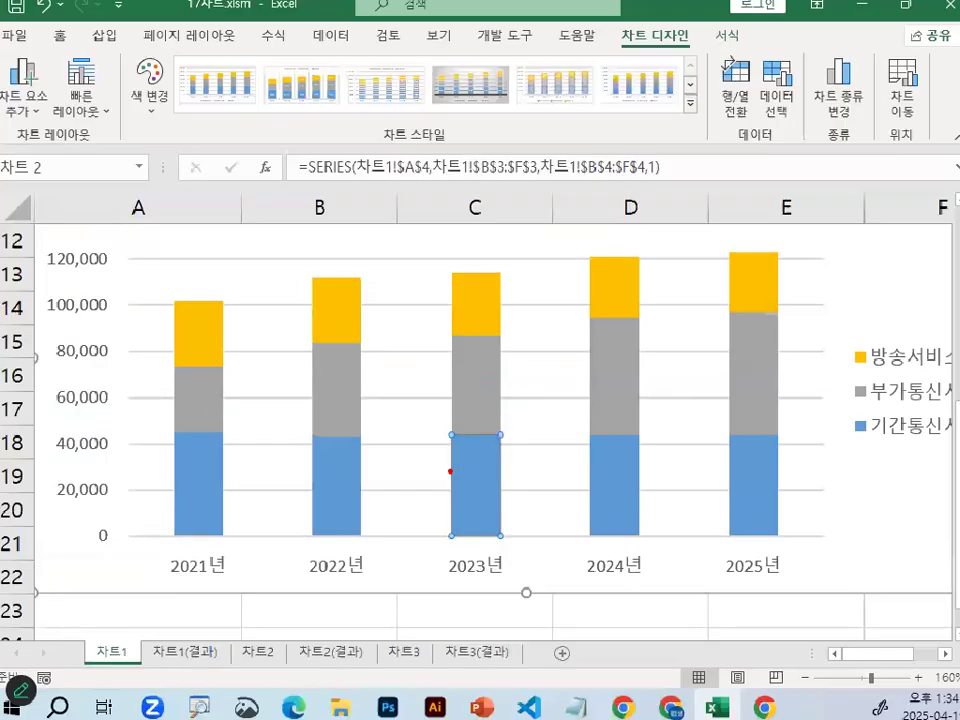
Deselect the chart, reselect the whole 기간통신서비스 series, tick its five bars and circle 2023년 with the screen pen, and clear the marks
{"action": "left_click", "coordinate": [418, 617]}
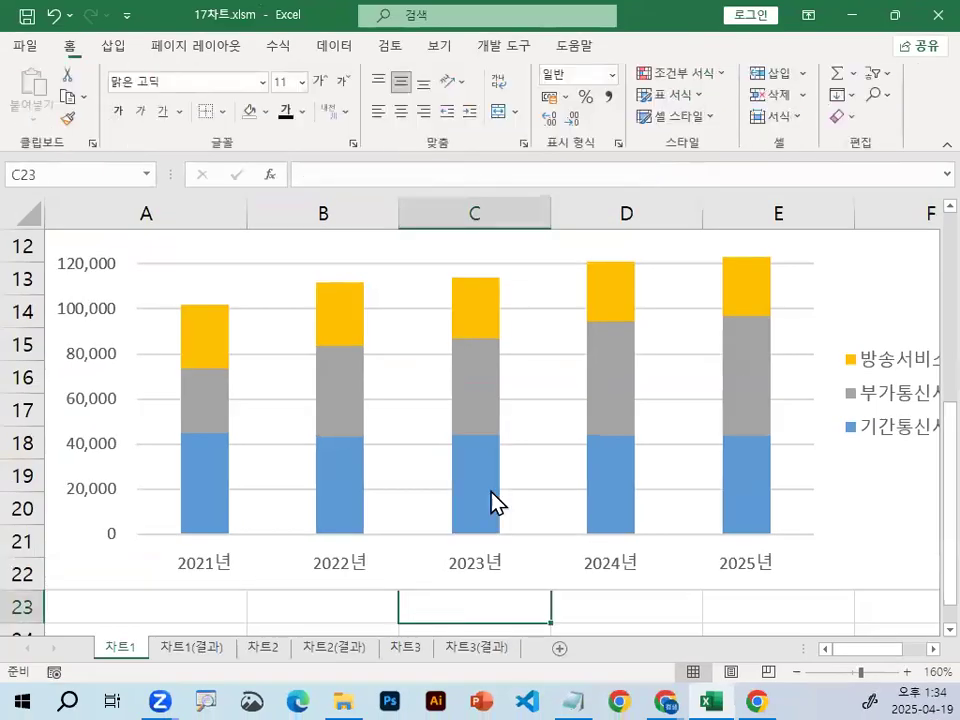
{"action": "left_click", "coordinate": [478, 497]}
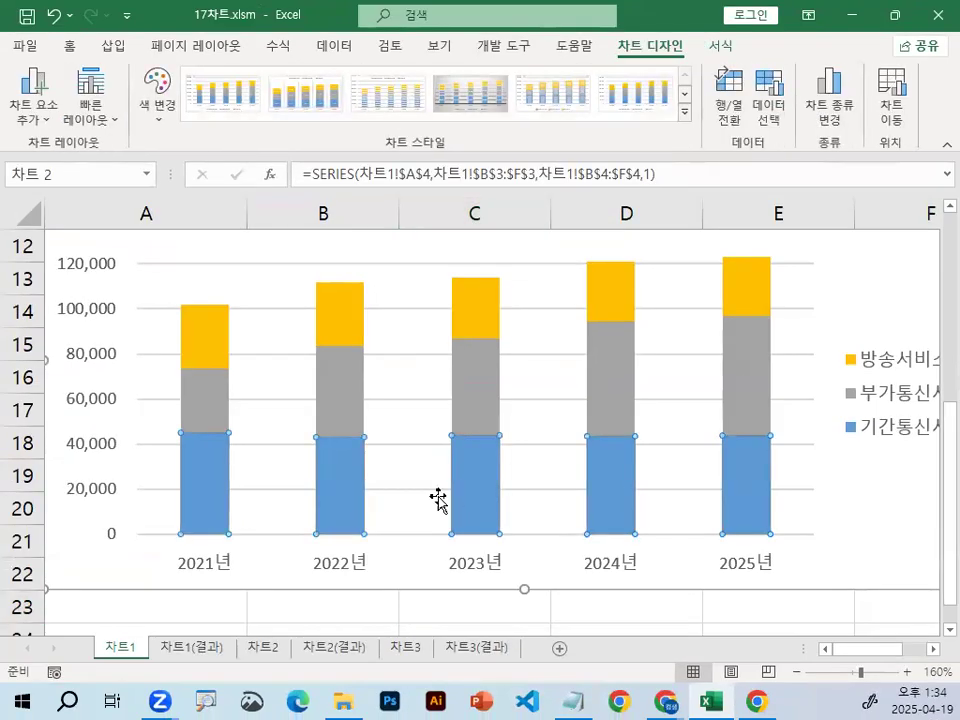
{"action": "left_click_drag", "start_coordinate": [191, 479], "coordinate": [240, 464]}
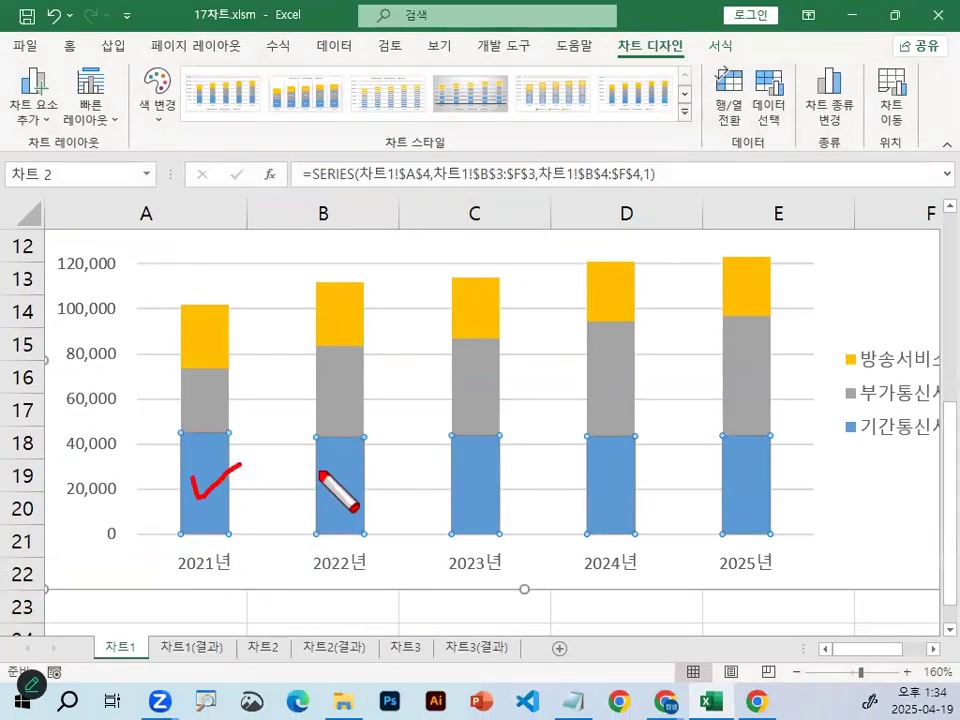
{"action": "left_click_drag", "start_coordinate": [334, 487], "coordinate": [386, 455]}
{"action": "mouse_move", "coordinate": [456, 467]}
{"action": "left_mouse_down"}
{"action": "mouse_move", "coordinate": [474, 492]}
{"action": "mouse_move", "coordinate": [522, 461]}
{"action": "left_mouse_up"}
{"action": "left_click_drag", "start_coordinate": [604, 465], "coordinate": [646, 462]}
{"action": "mouse_move", "coordinate": [745, 463]}
{"action": "left_mouse_down"}
{"action": "mouse_move", "coordinate": [750, 483]}
{"action": "mouse_move", "coordinate": [795, 428]}
{"action": "left_mouse_up"}
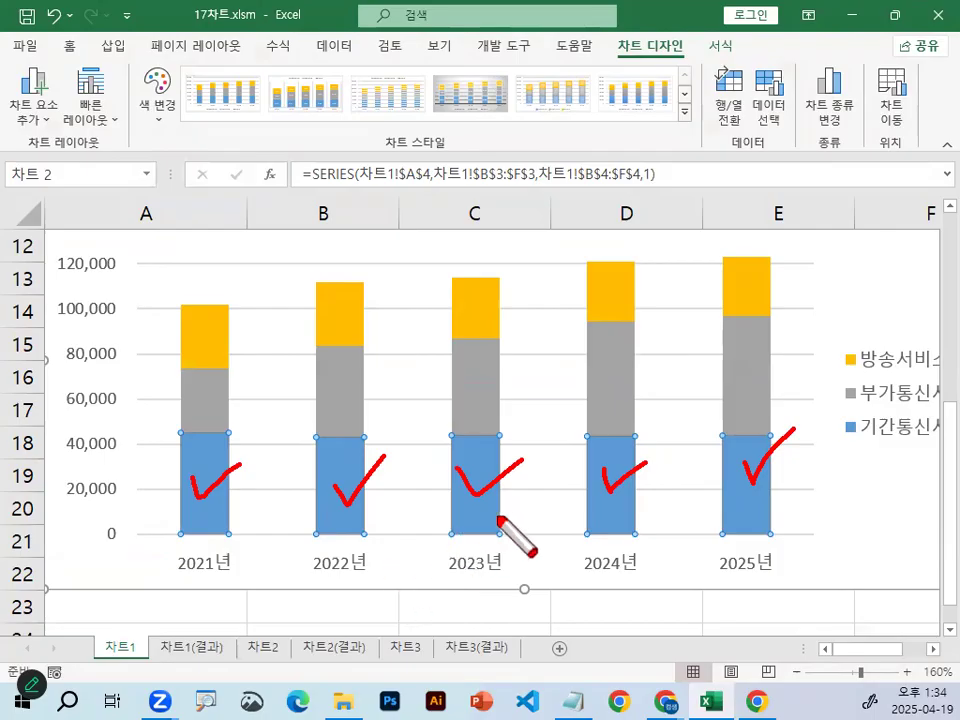
{"action": "mouse_move", "coordinate": [506, 514]}
{"action": "left_mouse_down"}
{"action": "mouse_move", "coordinate": [458, 482]}
{"action": "mouse_move", "coordinate": [508, 517]}
{"action": "left_mouse_up"}
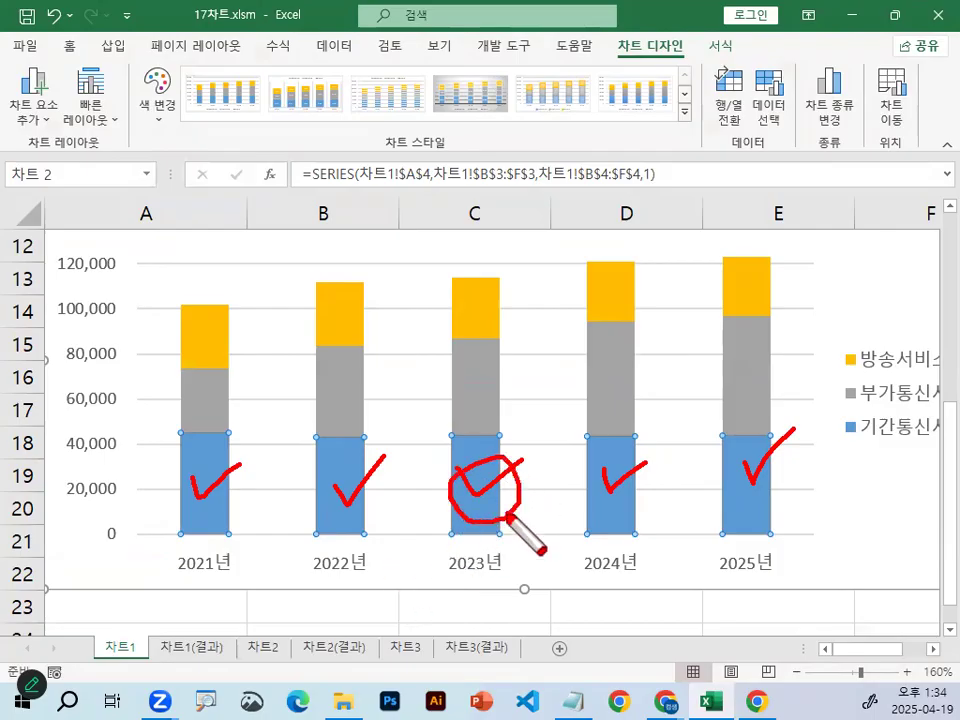
{"action": "key", "text": "Escape"}
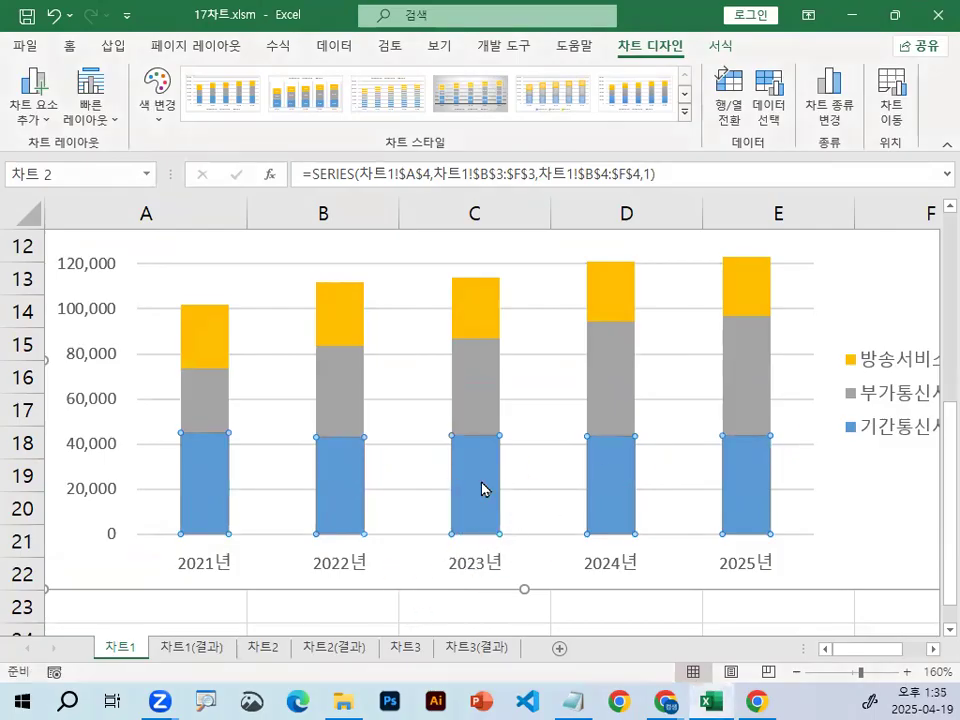
Add a data label to only the 2023년 기간통신서비스 bar and mark the label with the screen pen
{"action": "left_click", "coordinate": [480, 489]}
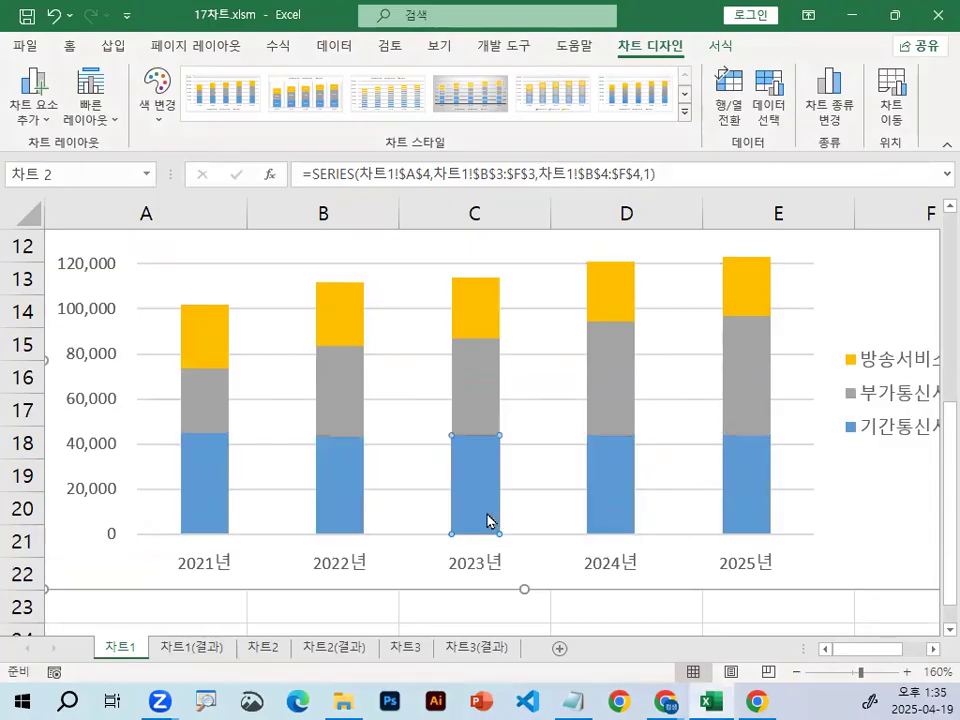
{"action": "right_click", "coordinate": [462, 478]}
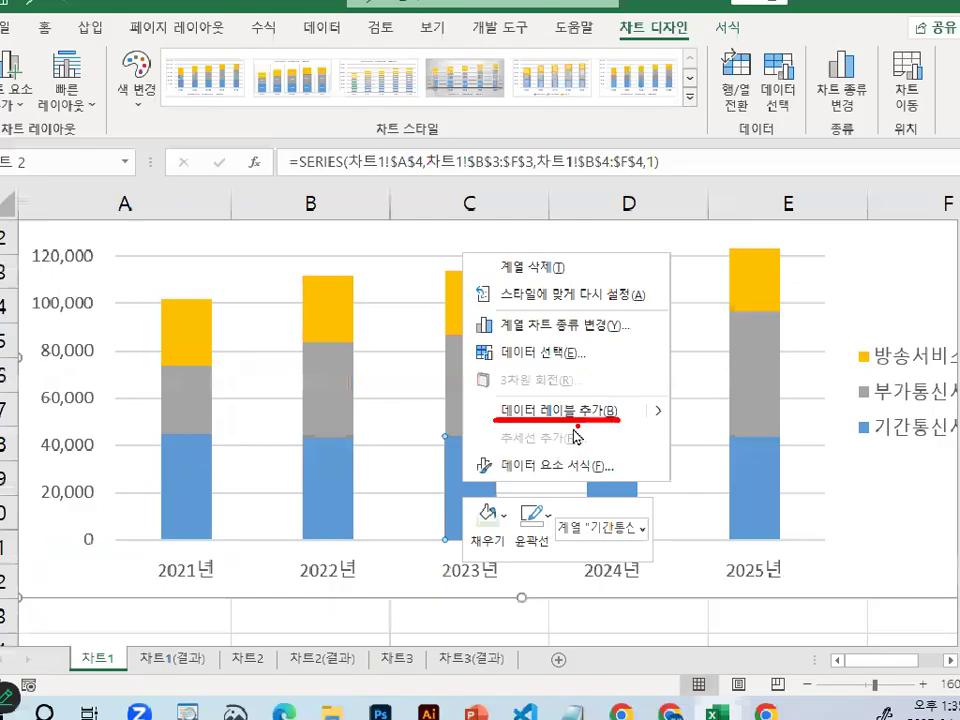
{"action": "key", "text": "Escape"}
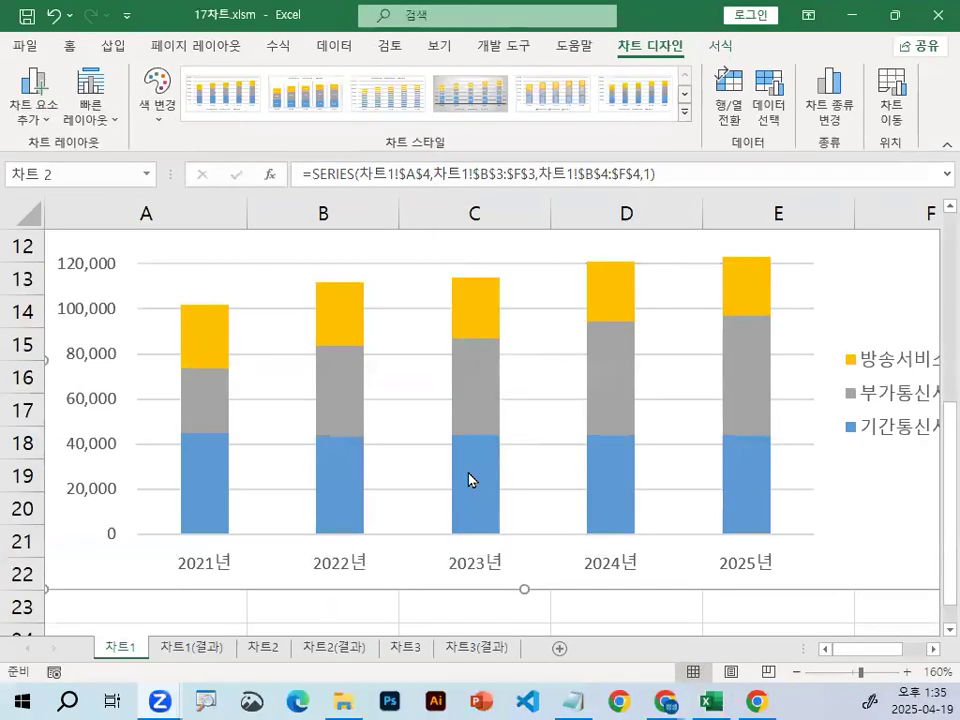
{"action": "right_click", "coordinate": [488, 482]}
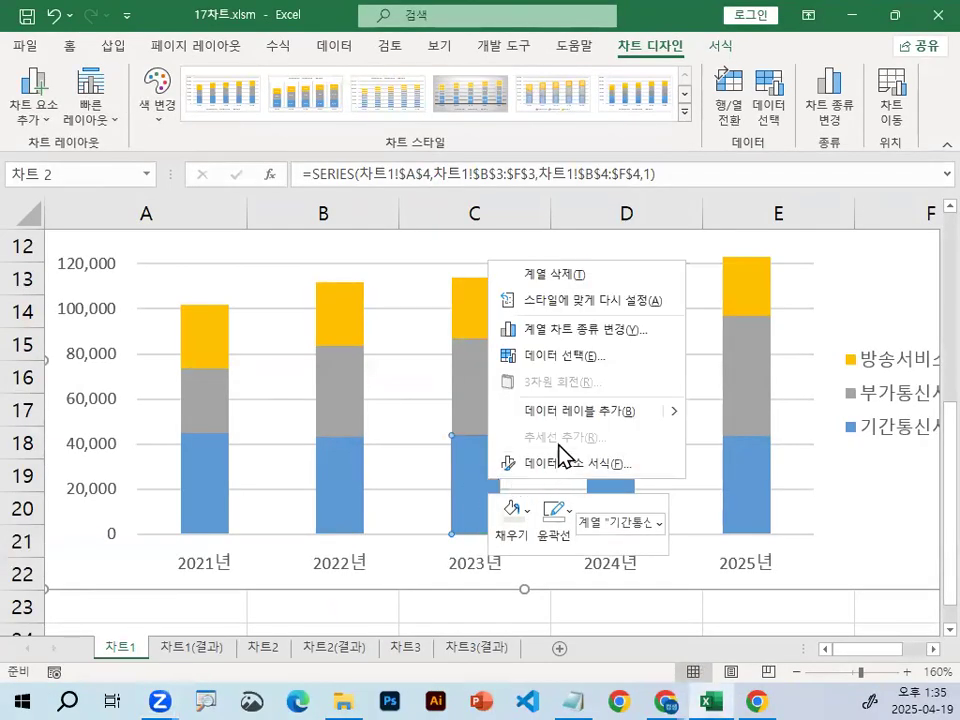
{"action": "left_click", "coordinate": [570, 411]}
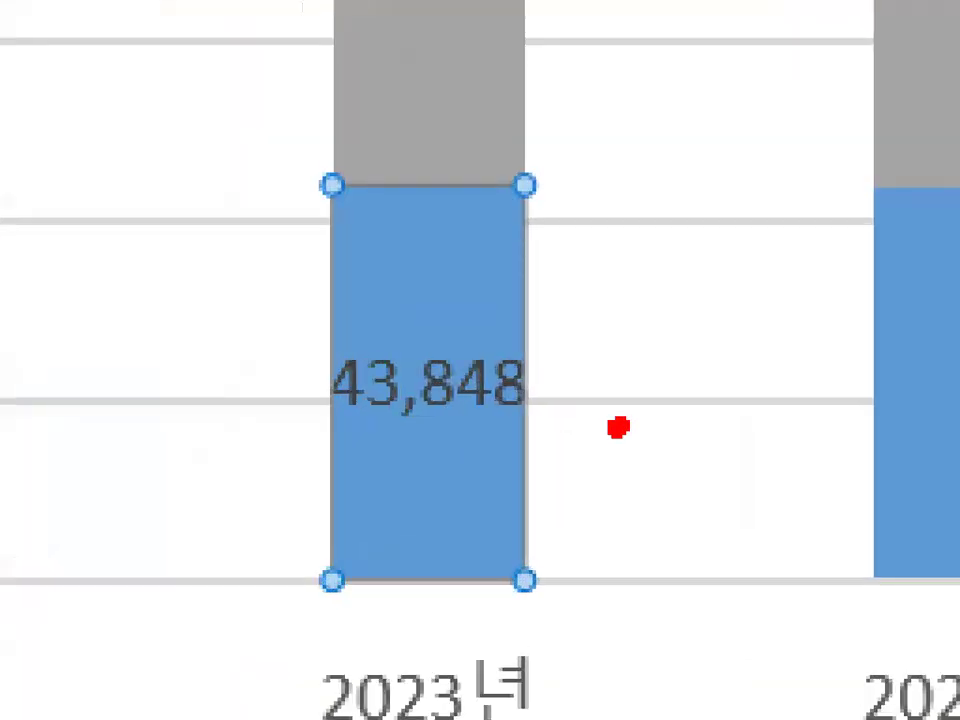
{"action": "left_click_drag", "start_coordinate": [618, 427], "coordinate": [550, 562]}
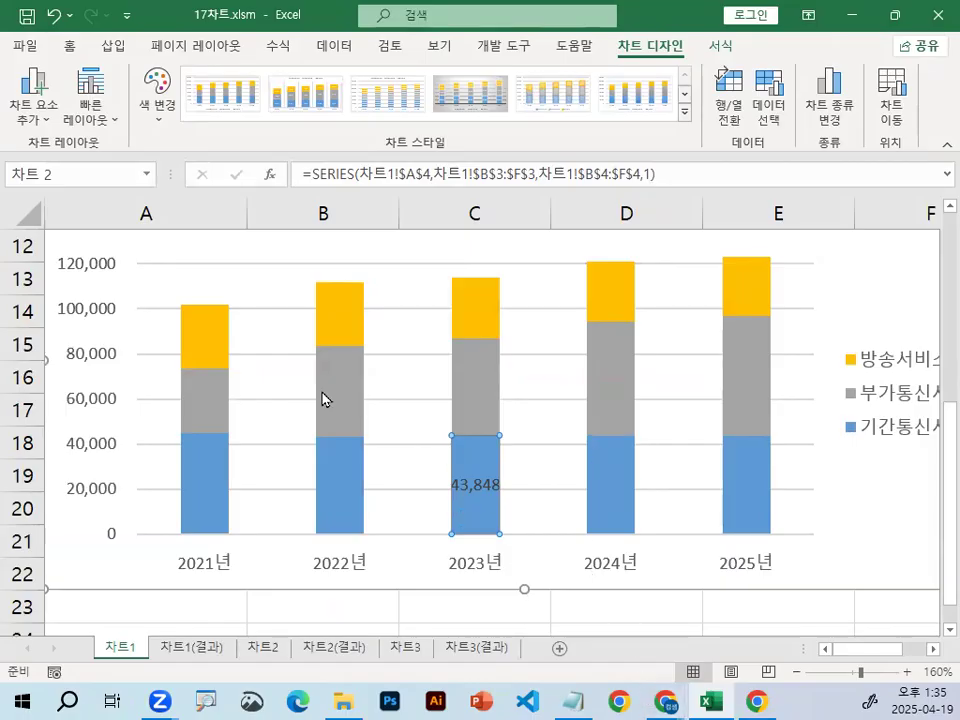
Select the 2023년 data label and review the CTRL+ 1 formatting shortcut line in the Notepad class notes, and return to the chart
{"action": "left_click", "coordinate": [474, 487]}
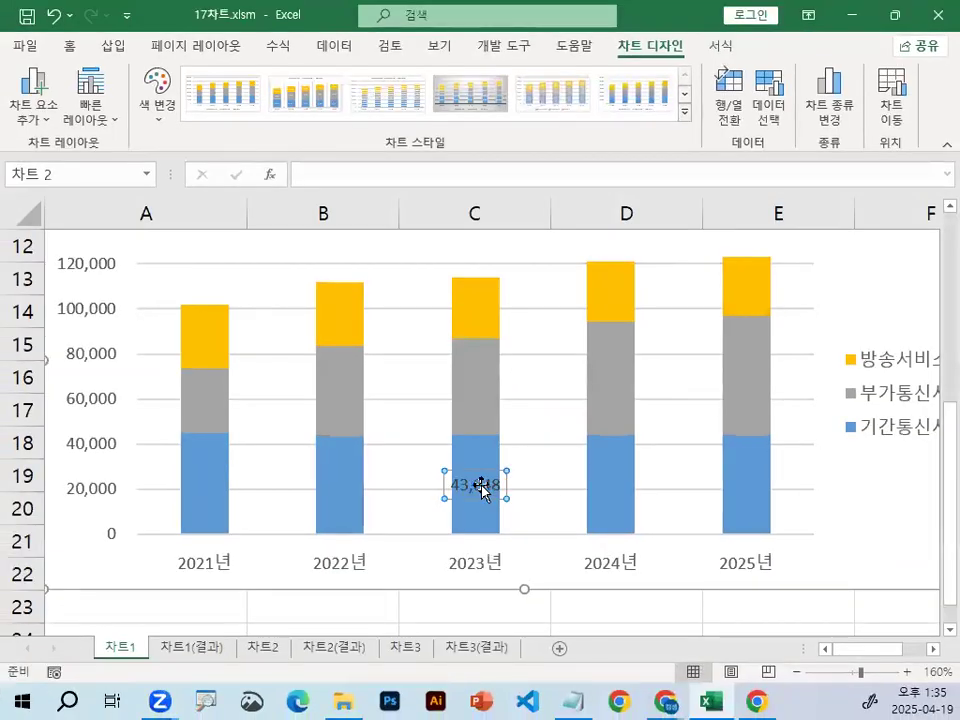
{"action": "left_click", "coordinate": [566, 698]}
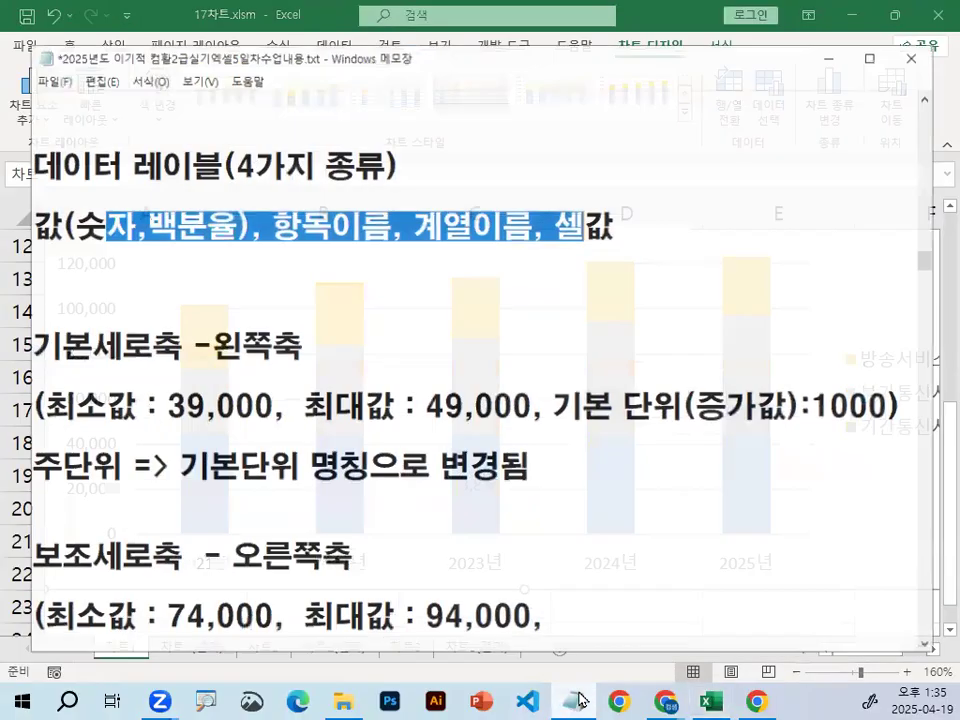
{"action": "scroll", "coordinate": [233, 390], "scroll_direction": "down", "scroll_amount": 6}
{"action": "left_click_drag", "start_coordinate": [220, 390], "coordinate": [793, 390]}
{"action": "scroll", "coordinate": [485, 393], "scroll_direction": "down", "scroll_amount": 1}
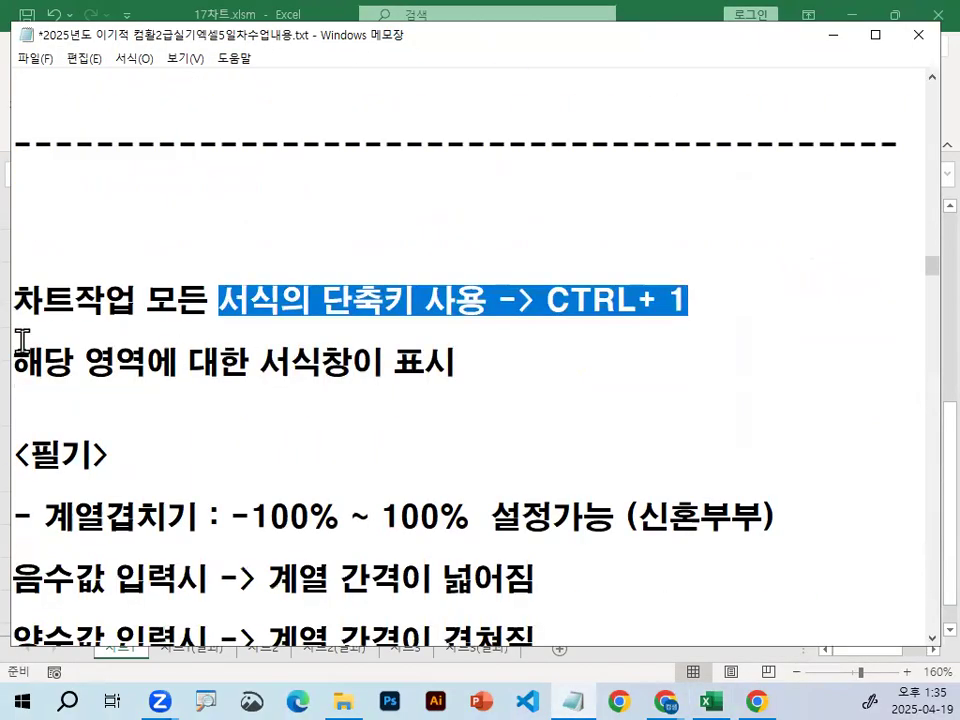
{"action": "left_click_drag", "start_coordinate": [546, 298], "coordinate": [721, 297]}
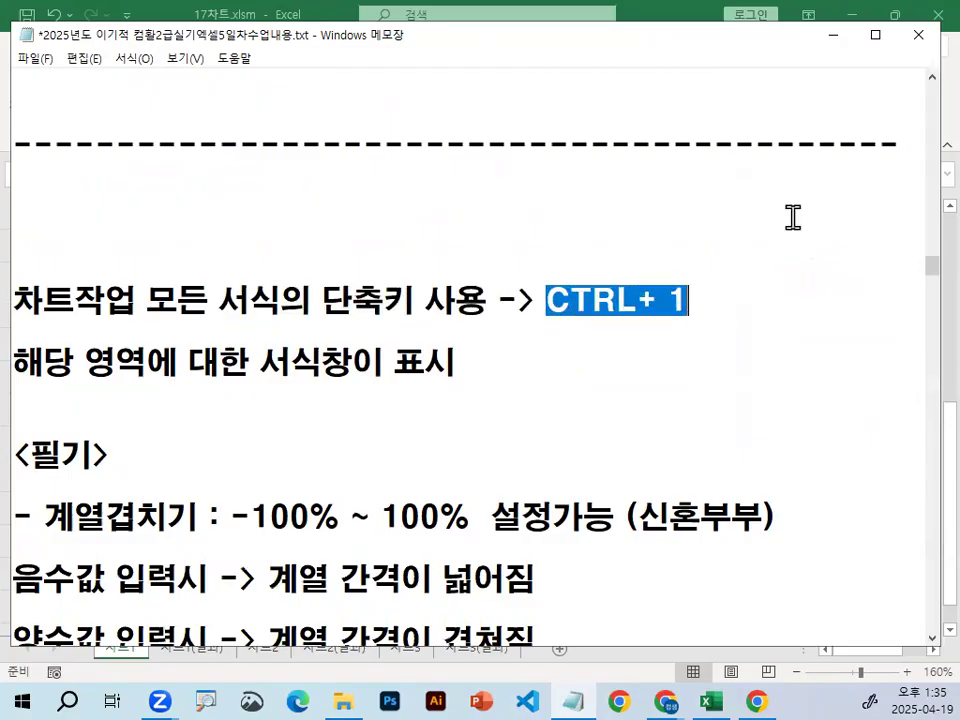
{"action": "left_click", "coordinate": [829, 35]}
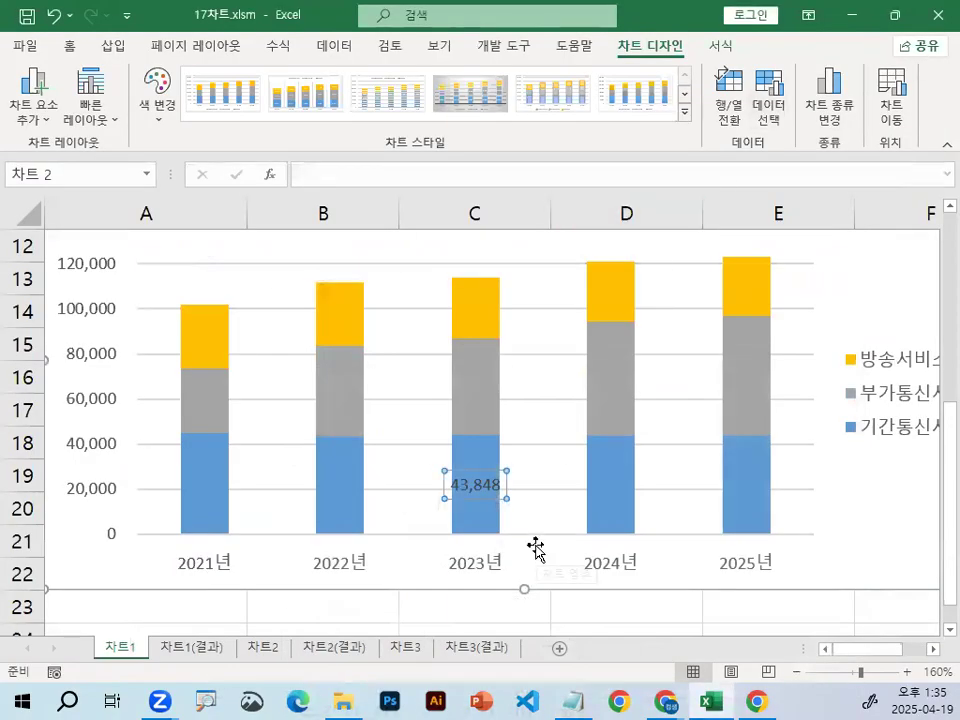
Open the data label's format settings, underline 데이터 레이블 서식, 레이블 위치 and 가운데 with the screen pen, and clear the marks
{"action": "key", "text": "ctrl+1"}
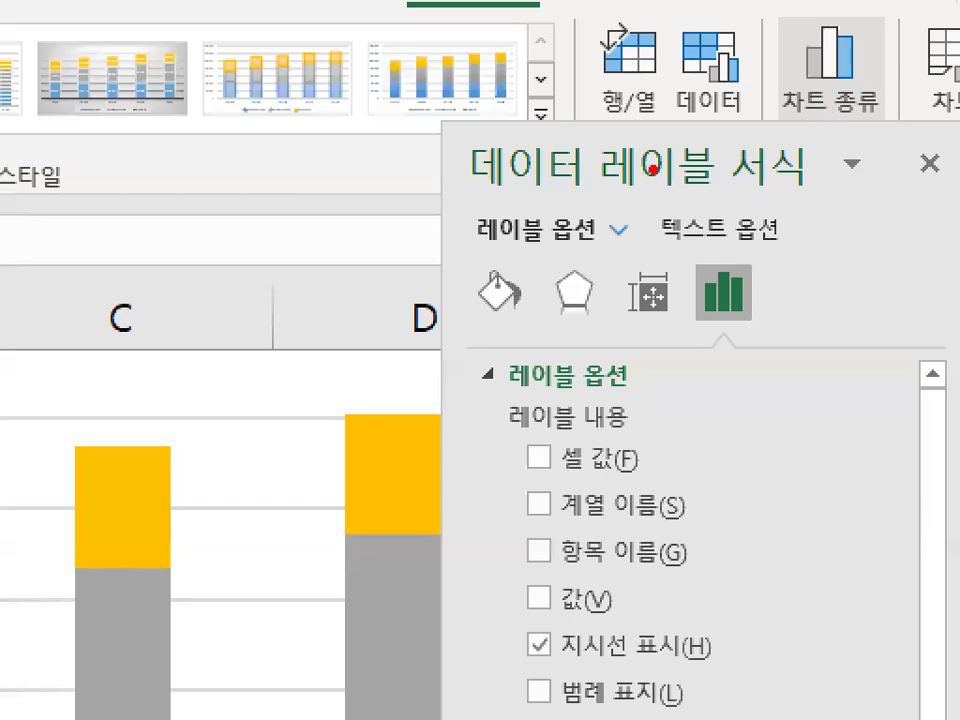
{"action": "left_click_drag", "start_coordinate": [640, 150], "coordinate": [839, 147]}
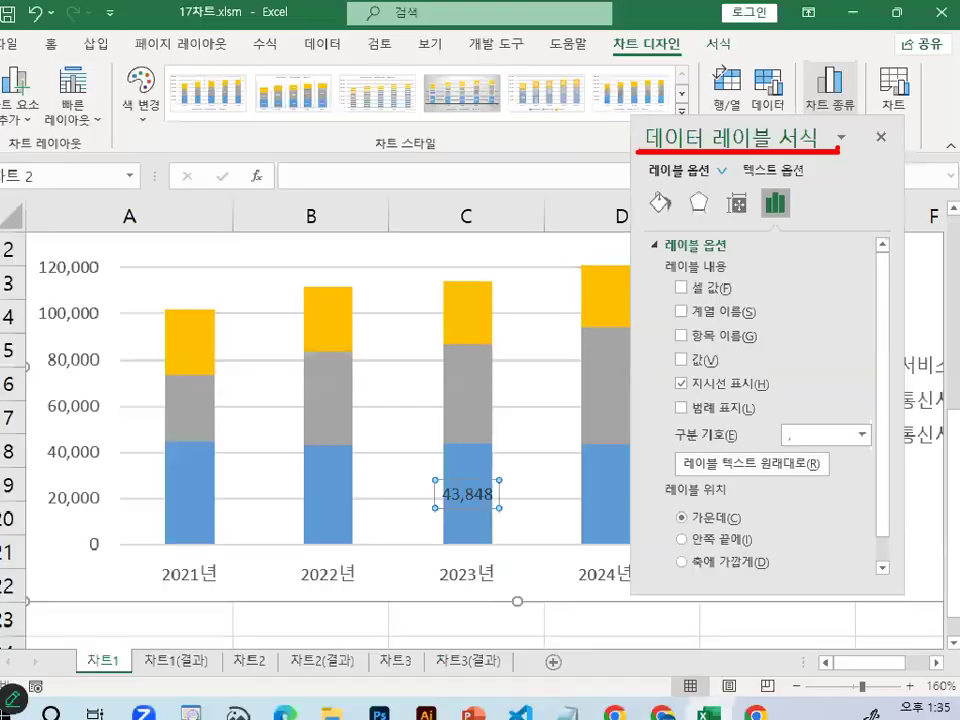
{"action": "scroll", "coordinate": [880, 436], "scroll_direction": "down", "scroll_amount": 1}
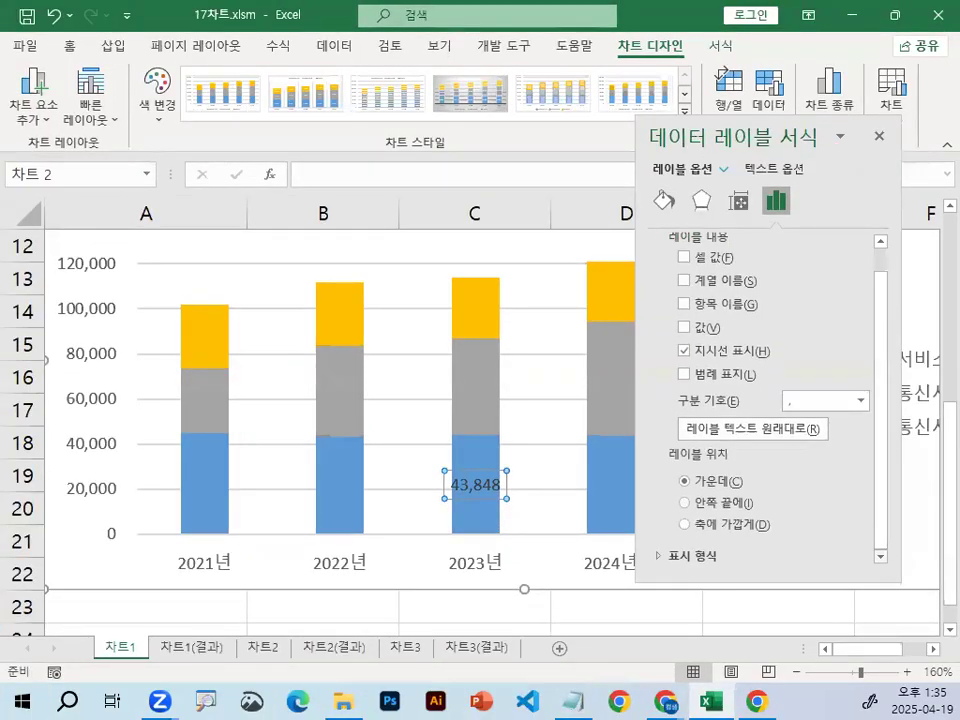
{"action": "left_click_drag", "start_coordinate": [652, 467], "coordinate": [681, 465]}
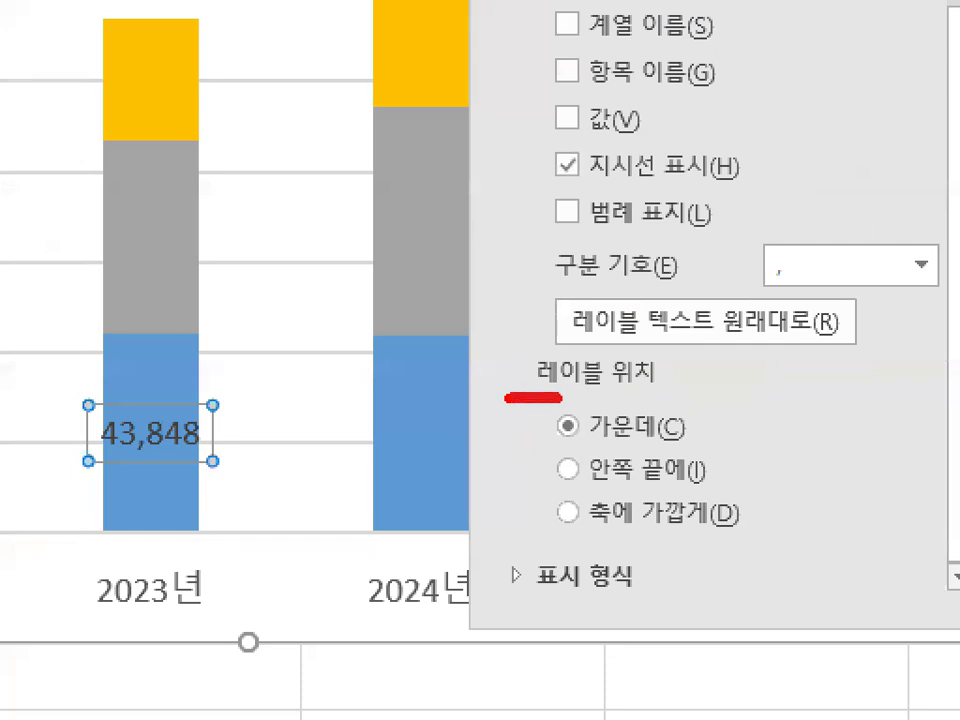
{"action": "left_click_drag", "start_coordinate": [562, 396], "coordinate": [667, 397]}
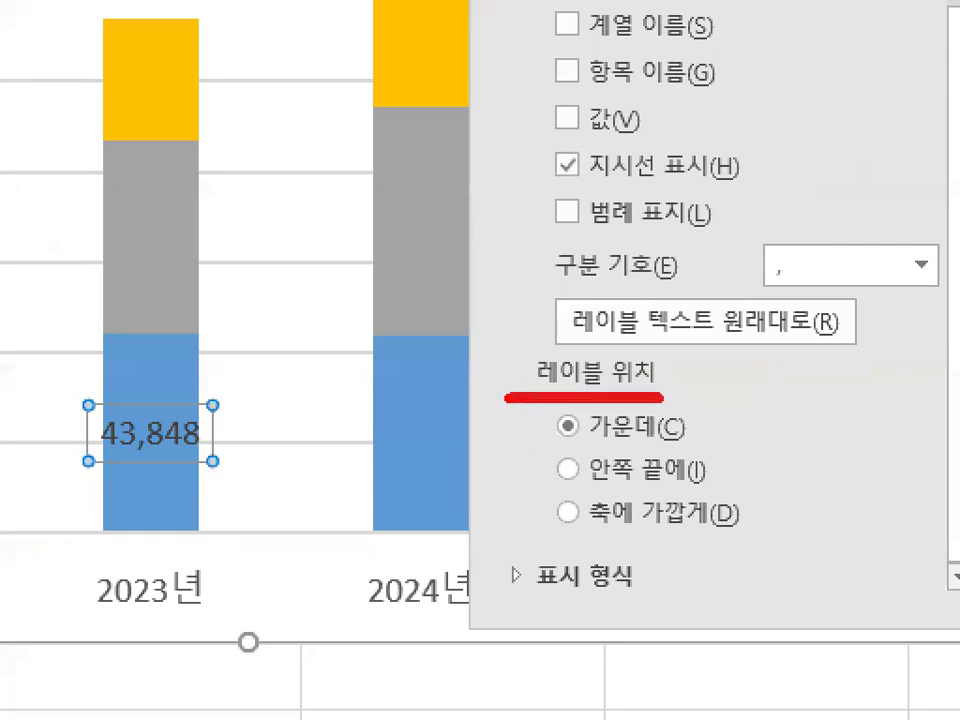
{"action": "left_click_drag", "start_coordinate": [557, 447], "coordinate": [662, 446]}
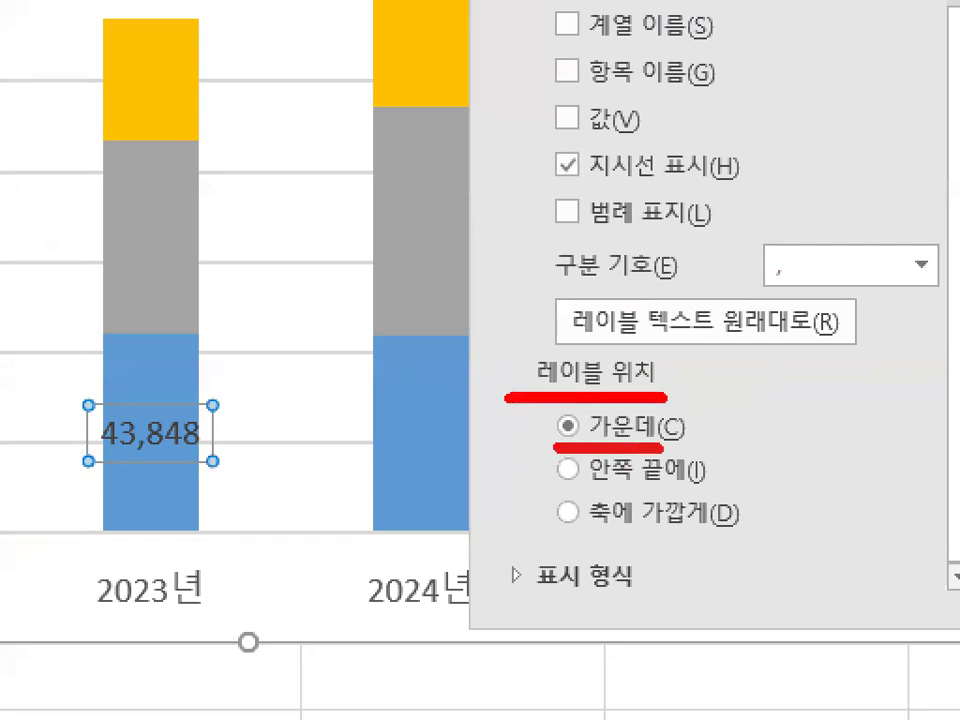
{"action": "key", "text": "Escape"}
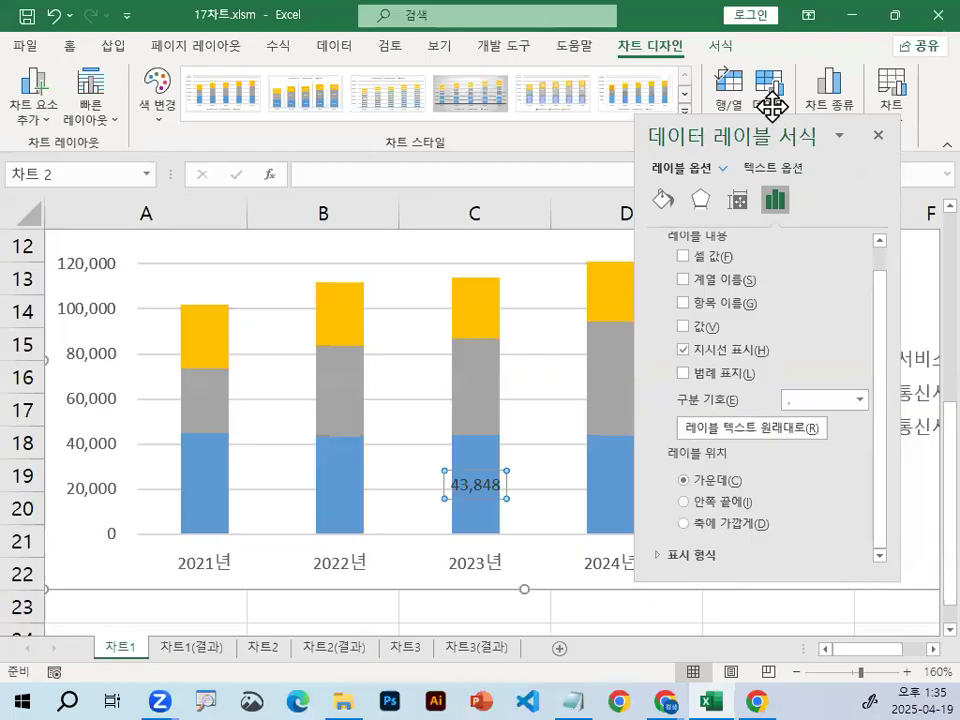
Try the 안쪽 끝에 and 축에 가깝게 positions for the 2023년 data label, marking the label with the screen pen
{"action": "left_click", "coordinate": [628, 426]}
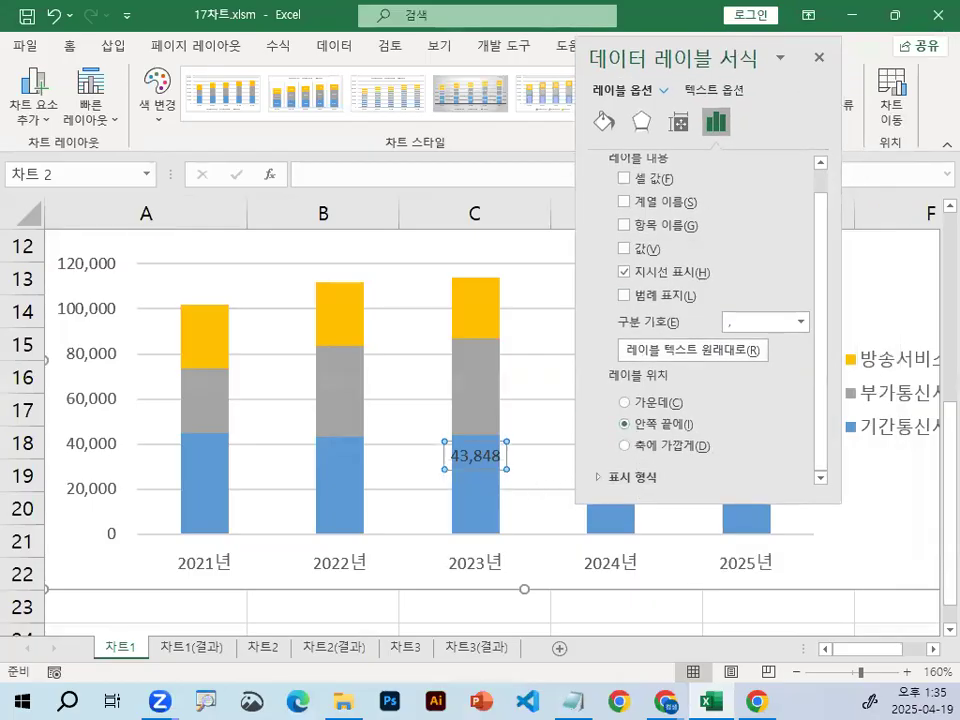
{"action": "left_click_drag", "start_coordinate": [483, 467], "coordinate": [523, 457]}
{"action": "left_click_drag", "start_coordinate": [548, 398], "coordinate": [556, 455]}
{"action": "left_click_drag", "start_coordinate": [765, 454], "coordinate": [959, 452]}
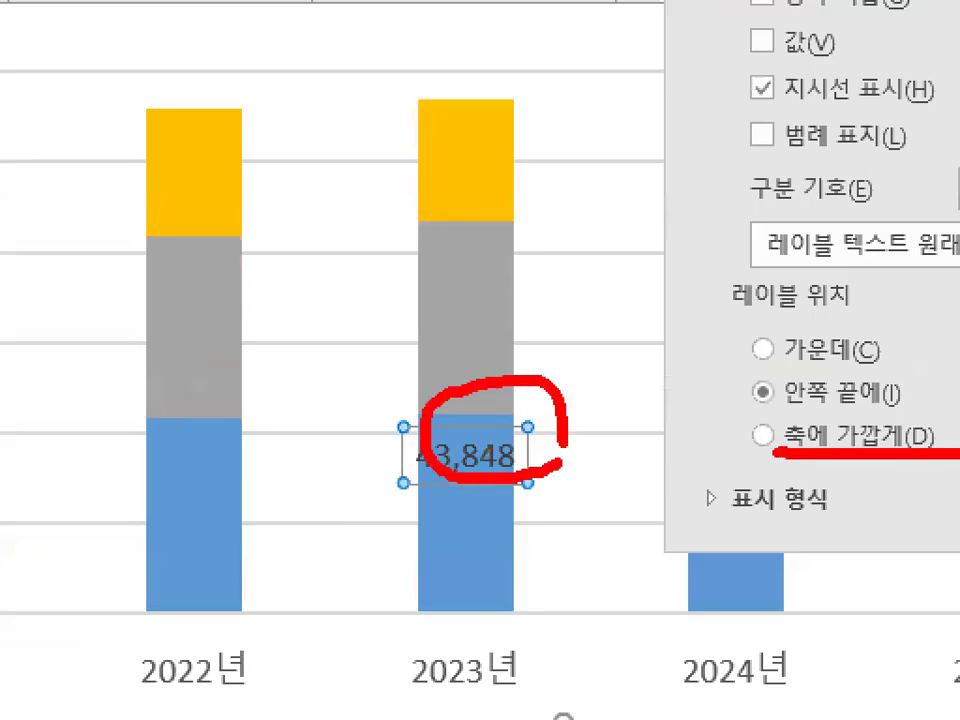
{"action": "key", "text": "Escape"}
{"action": "left_click", "coordinate": [628, 446]}
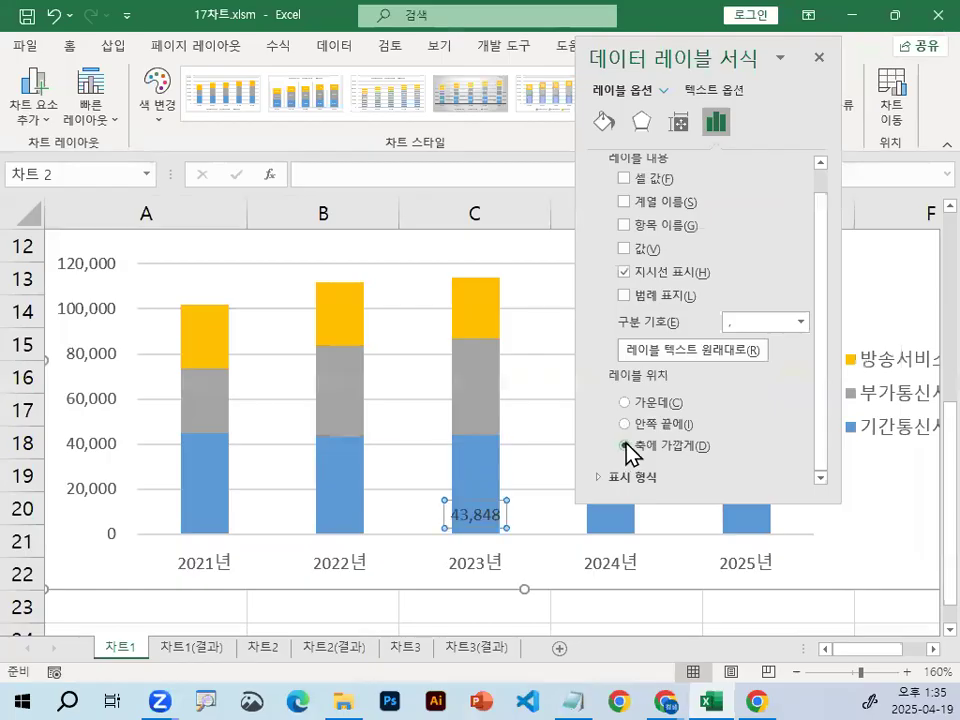
{"action": "left_click", "coordinate": [640, 425]}
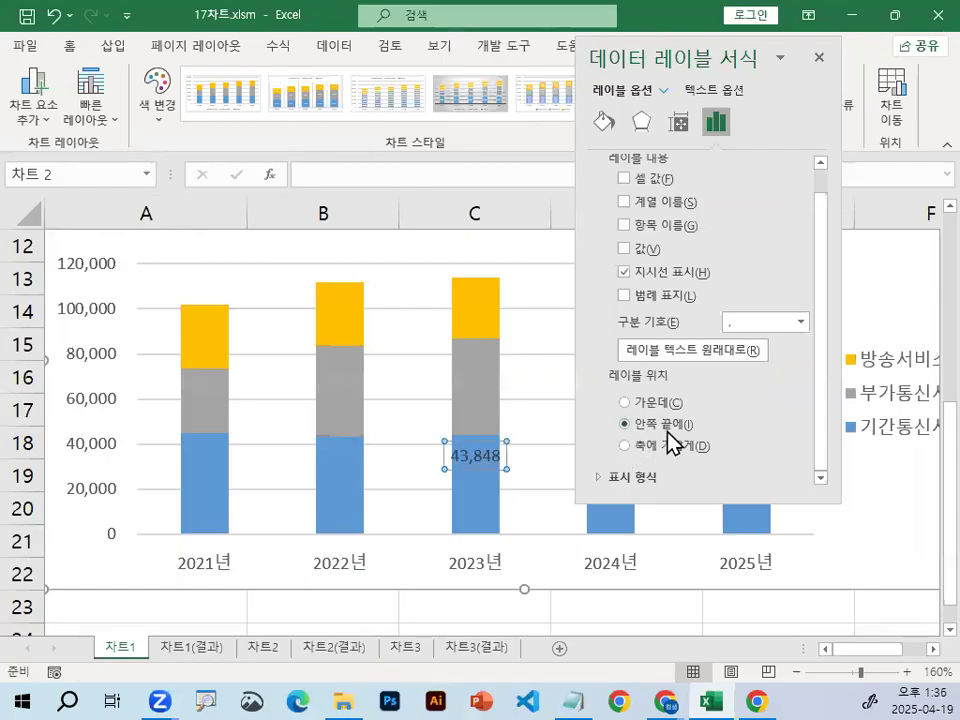
Set the data label position to 가운데, circle the 레이블 위치 options with the screen pen, clear the marks, and close the format settings
{"action": "left_click", "coordinate": [624, 402]}
{"action": "mouse_move", "coordinate": [606, 394]}
{"action": "left_mouse_down"}
{"action": "mouse_move", "coordinate": [726, 384]}
{"action": "mouse_move", "coordinate": [700, 335]}
{"action": "left_mouse_up"}
{"action": "key", "text": "Escape"}
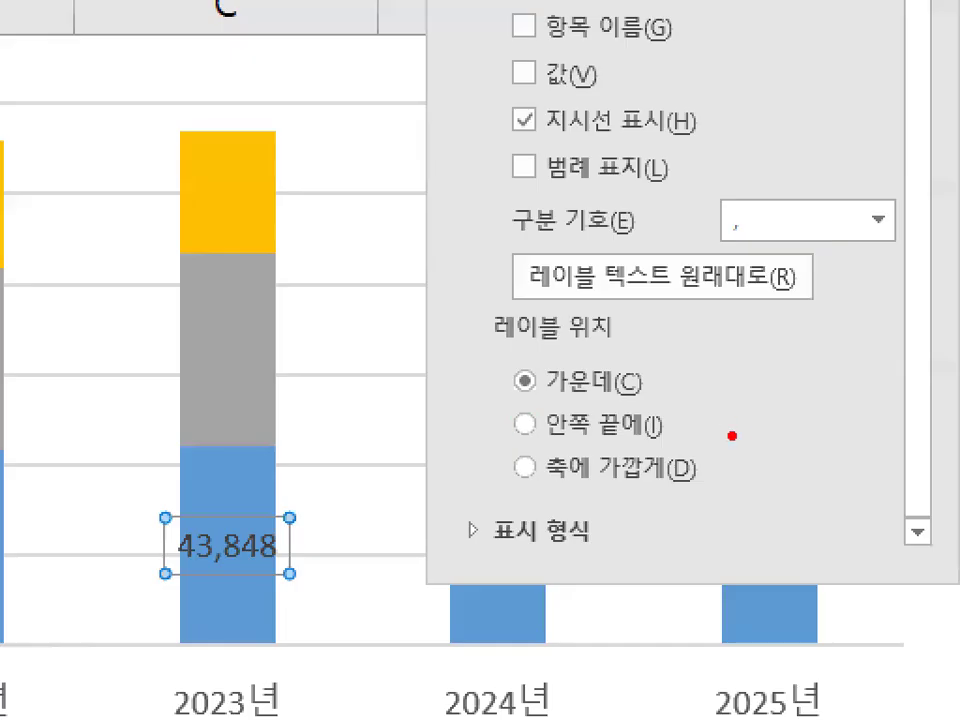
{"action": "mouse_move", "coordinate": [730, 431]}
{"action": "left_mouse_down"}
{"action": "mouse_move", "coordinate": [676, 450]}
{"action": "mouse_move", "coordinate": [686, 454]}
{"action": "left_mouse_up"}
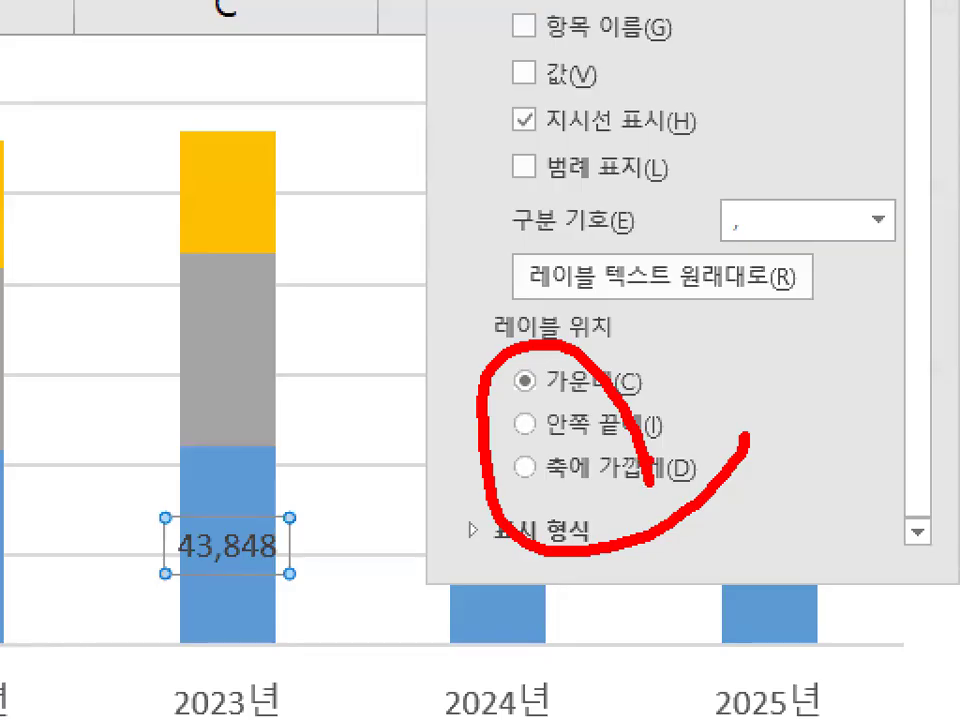
{"action": "key", "text": "Escape"}
{"action": "left_click", "coordinate": [821, 49]}
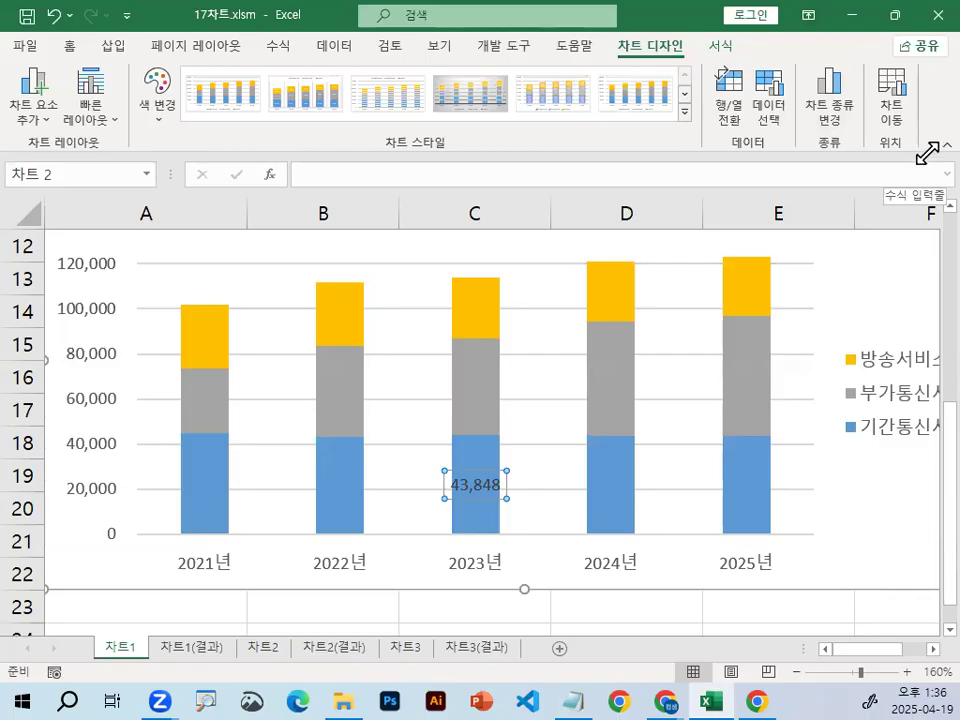
Select the chart series in turn, ending on 방송서비스, circle the stacked 2021년 bar with the screen pen, and clear the marks
{"action": "left_click", "coordinate": [214, 407]}
{"action": "left_click", "coordinate": [208, 343]}
{"action": "left_click", "coordinate": [204, 386]}
{"action": "left_click", "coordinate": [222, 485]}
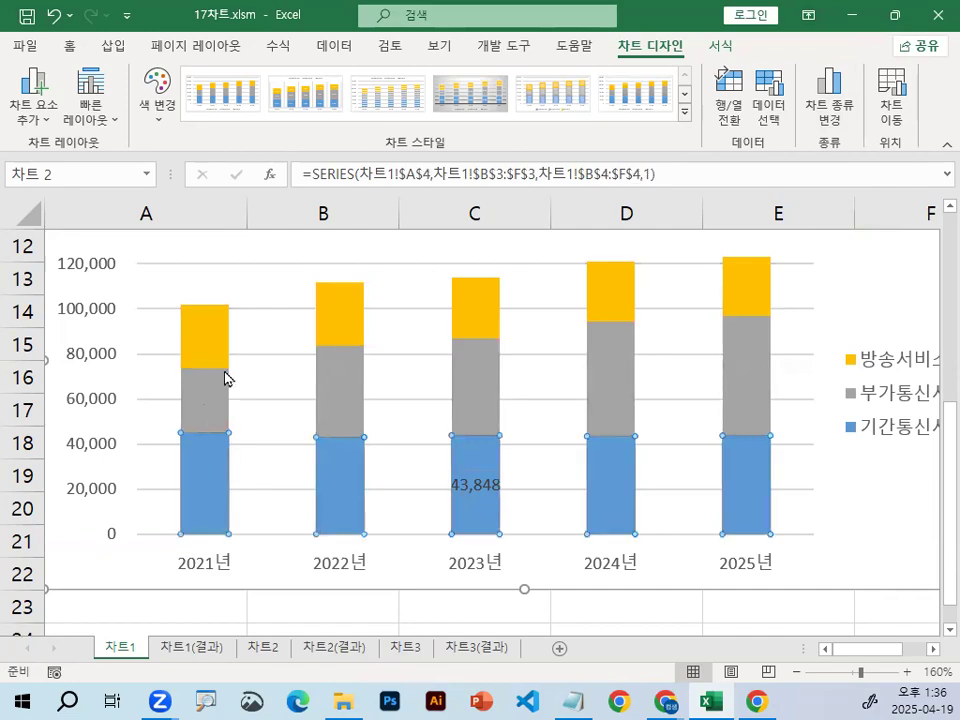
{"action": "left_click", "coordinate": [197, 339]}
{"action": "left_click_drag", "start_coordinate": [177, 529], "coordinate": [243, 404]}
{"action": "left_click_drag", "start_coordinate": [287, 467], "coordinate": [150, 706]}
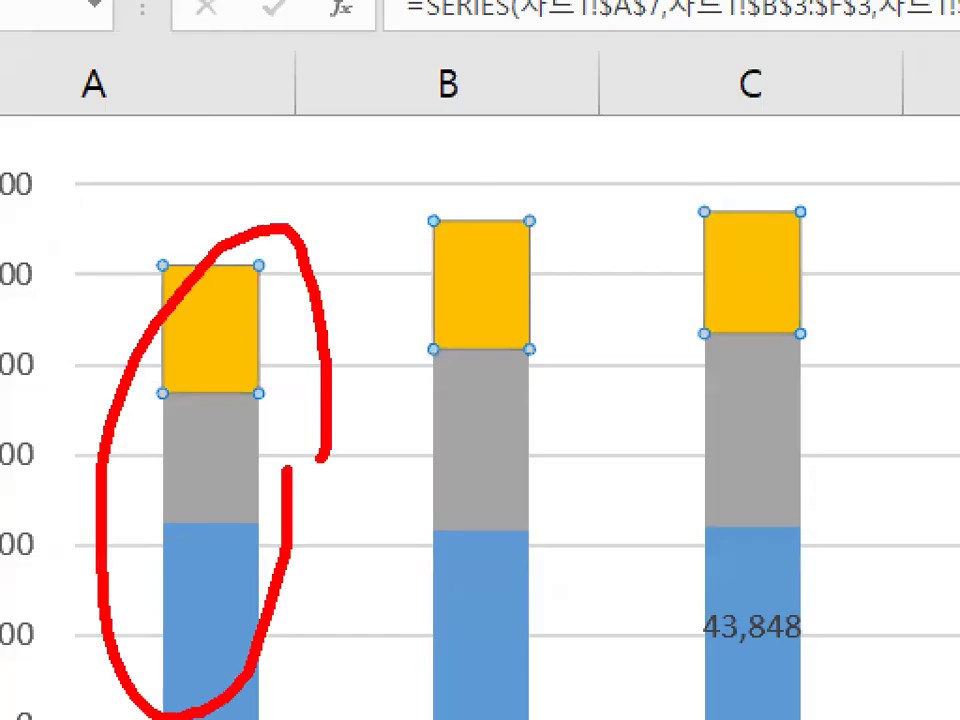
{"action": "key", "text": "Escape"}
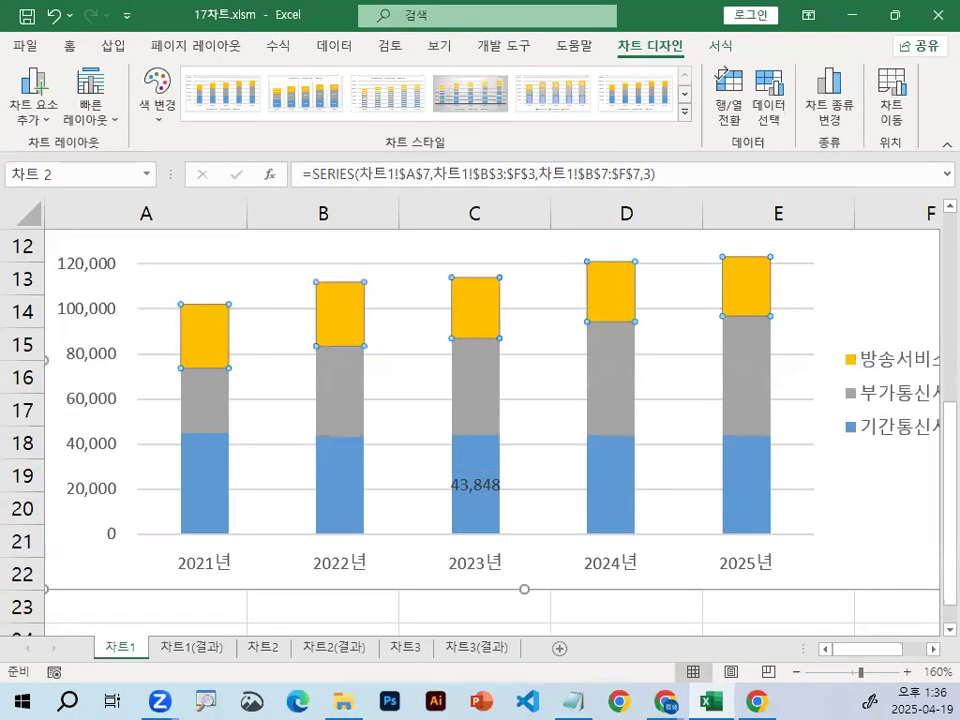
Circle the 2021년 방송서비스 bar with the screen pen and open the 데이터 계열 서식 settings for that series
{"action": "left_click_drag", "start_coordinate": [230, 343], "coordinate": [200, 331]}
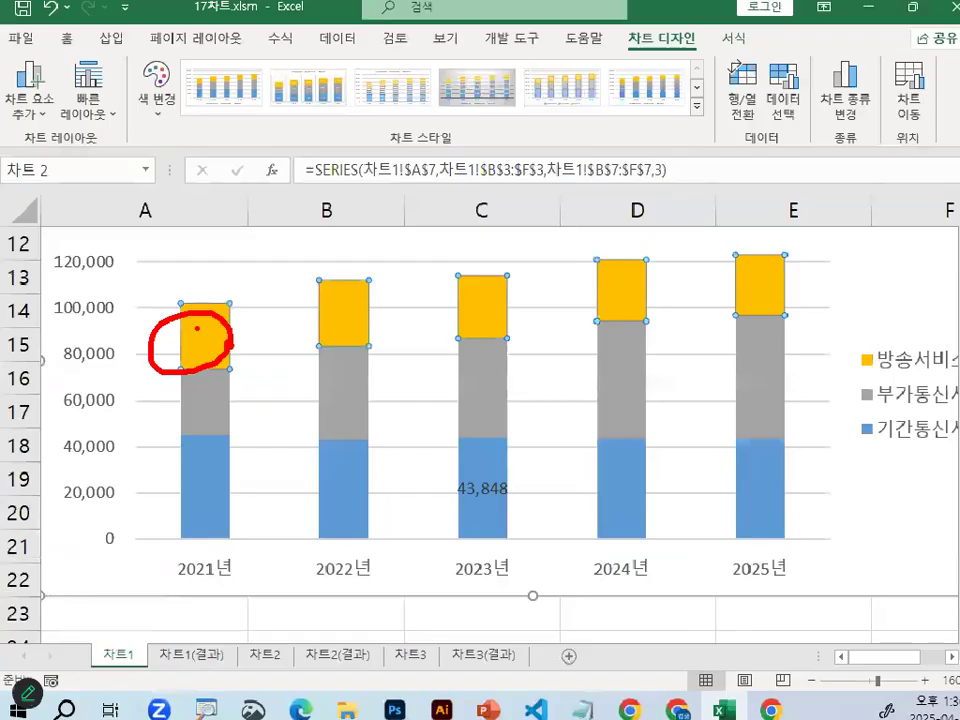
{"action": "right_click", "coordinate": [197, 328]}
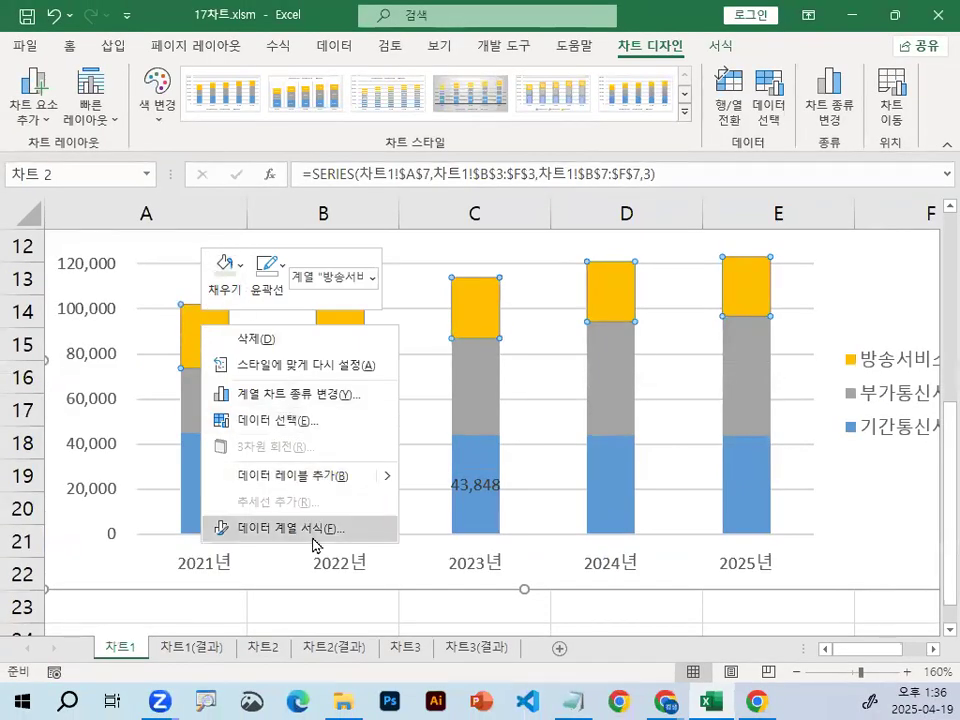
{"action": "key", "text": "Escape"}
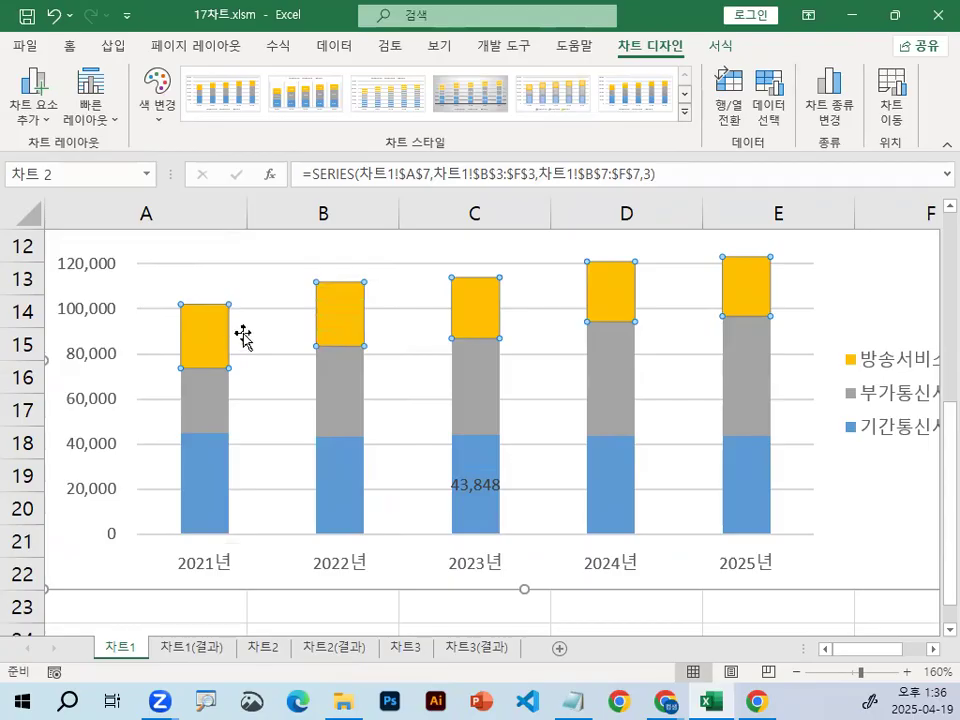
{"action": "left_click_drag", "start_coordinate": [729, 55], "coordinate": [703, 188]}
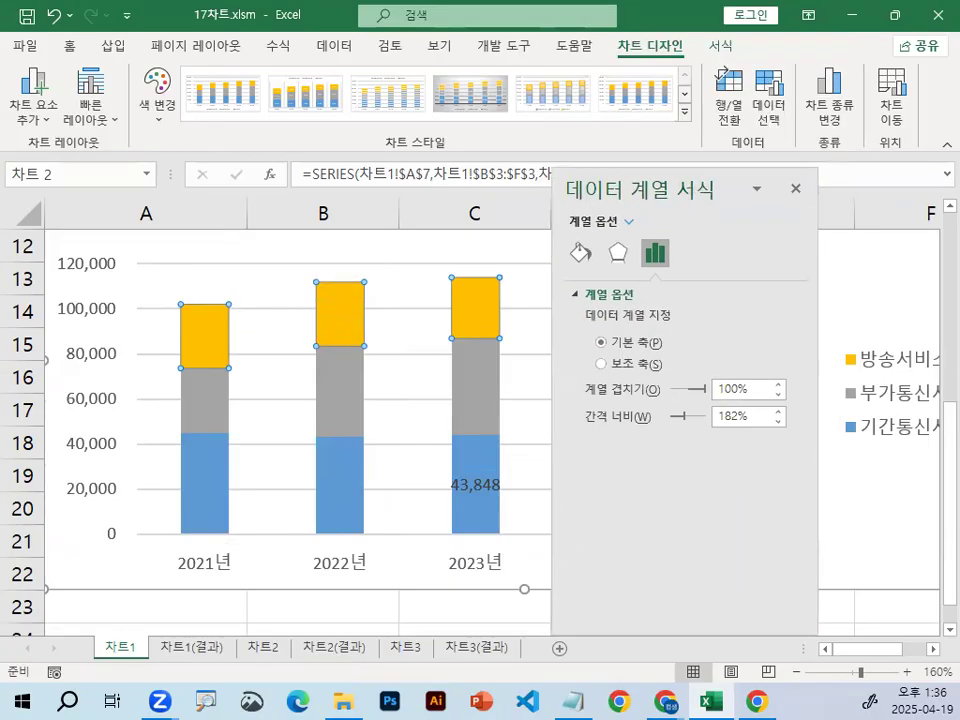
Underline 데이터 계열 서식, 계열 겹치기 and 간격 너비 with the screen pen and circle the two percentage boxes
{"action": "left_click_drag", "start_coordinate": [554, 201], "coordinate": [739, 203]}
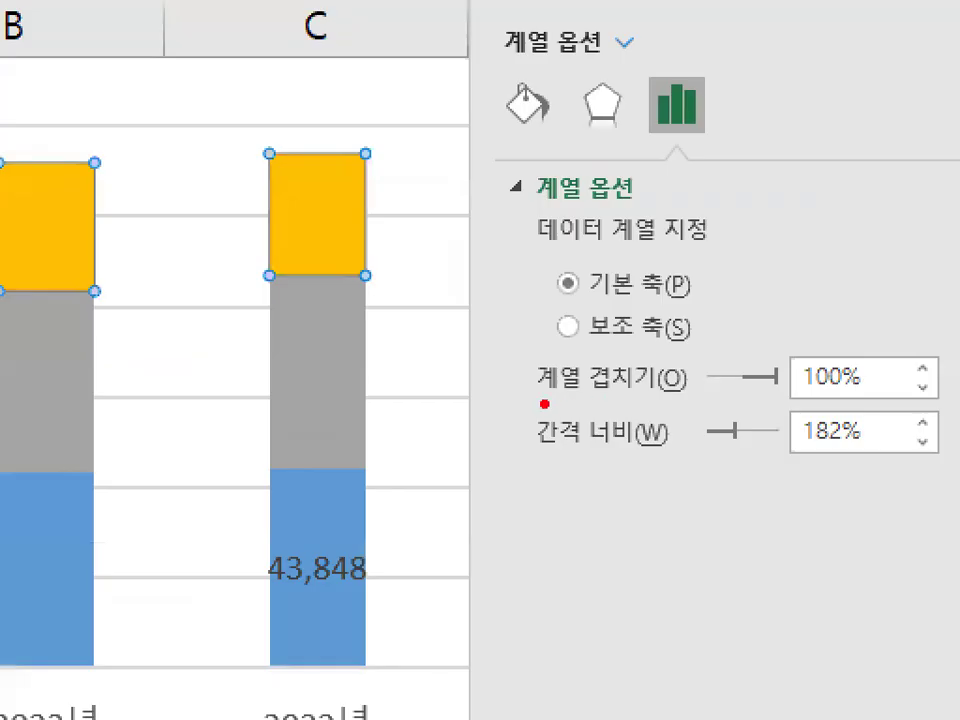
{"action": "left_click_drag", "start_coordinate": [584, 407], "coordinate": [643, 407]}
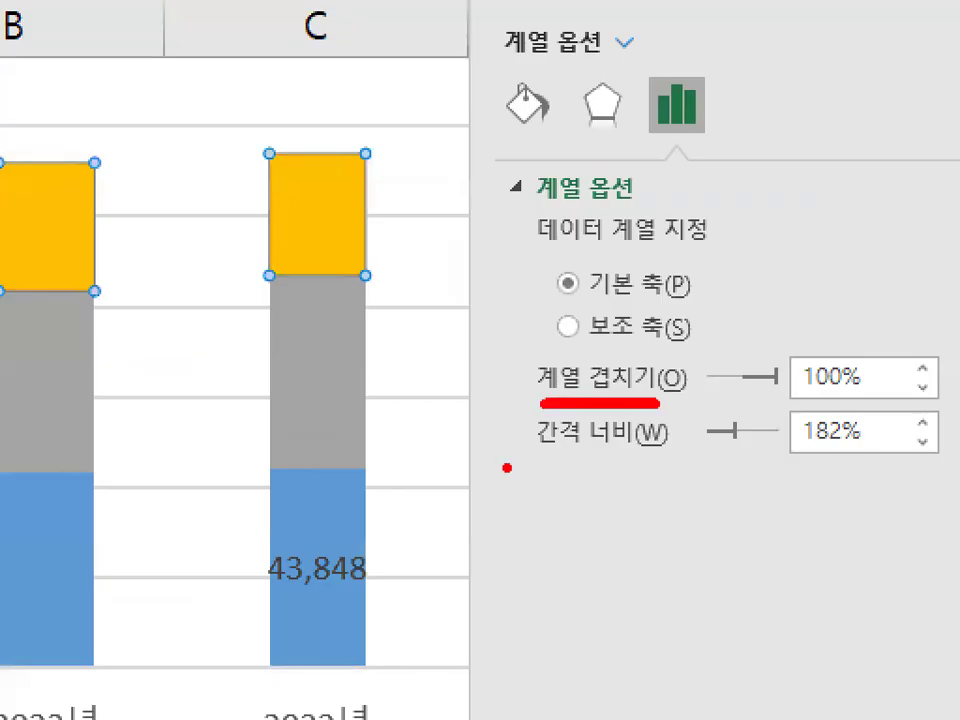
{"action": "left_click_drag", "start_coordinate": [507, 467], "coordinate": [655, 464]}
{"action": "mouse_move", "coordinate": [739, 360]}
{"action": "left_mouse_down"}
{"action": "mouse_move", "coordinate": [900, 450]}
{"action": "mouse_move", "coordinate": [755, 322]}
{"action": "left_mouse_up"}
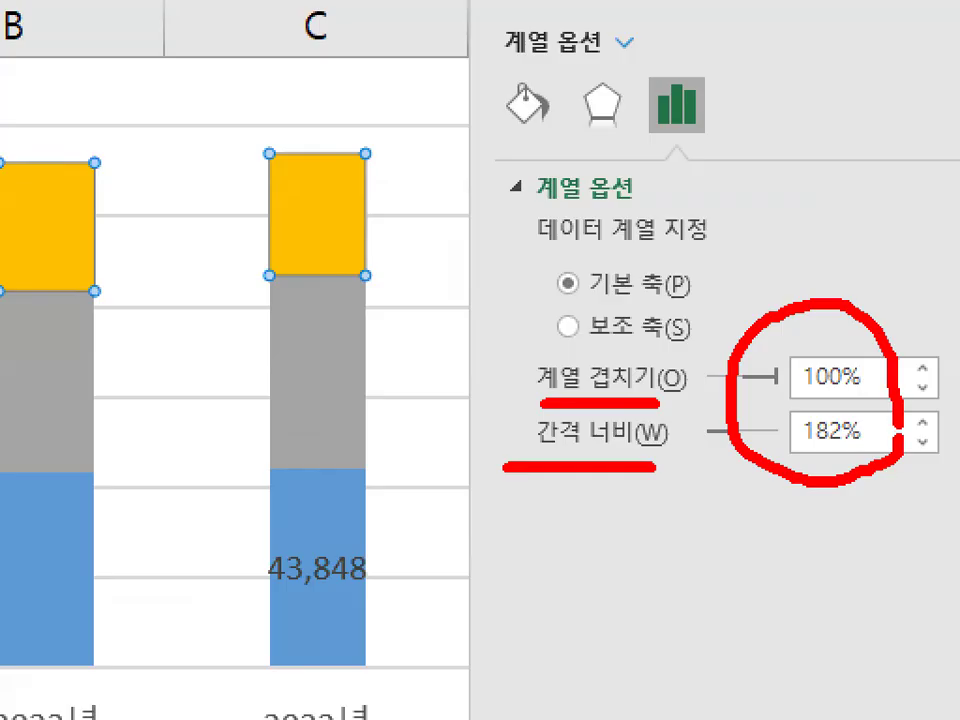
Clear the pen marks, set 계열 겹치기 to 0% and 간격 너비 to 0%, and close the series format settings
{"action": "key", "text": "Escape"}
{"action": "left_click", "coordinate": [804, 376]}
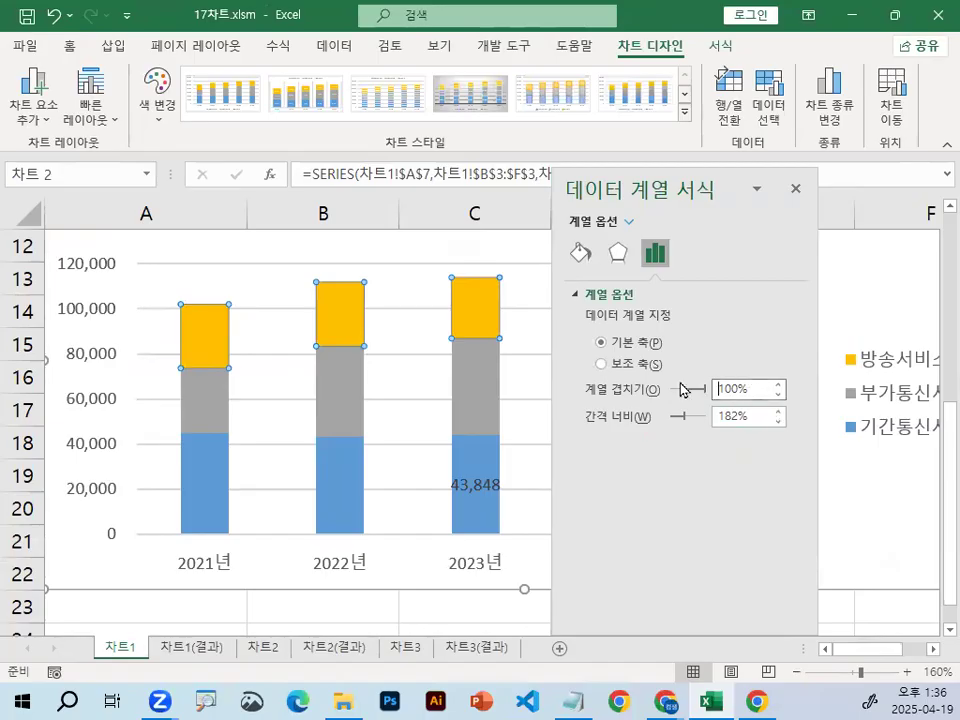
{"action": "left_click_drag", "start_coordinate": [754, 388], "coordinate": [729, 388]}
{"action": "type", "text": "0"}
{"action": "left_click_drag", "start_coordinate": [744, 418], "coordinate": [714, 410]}
{"action": "type", "text": "0"}
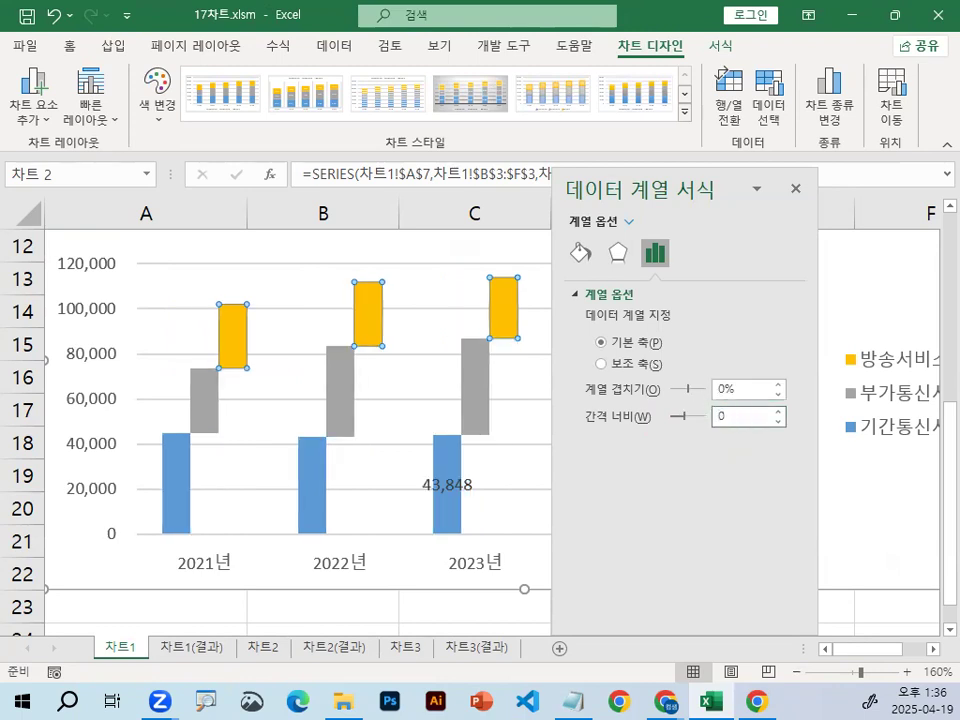
{"action": "left_click", "coordinate": [796, 188]}
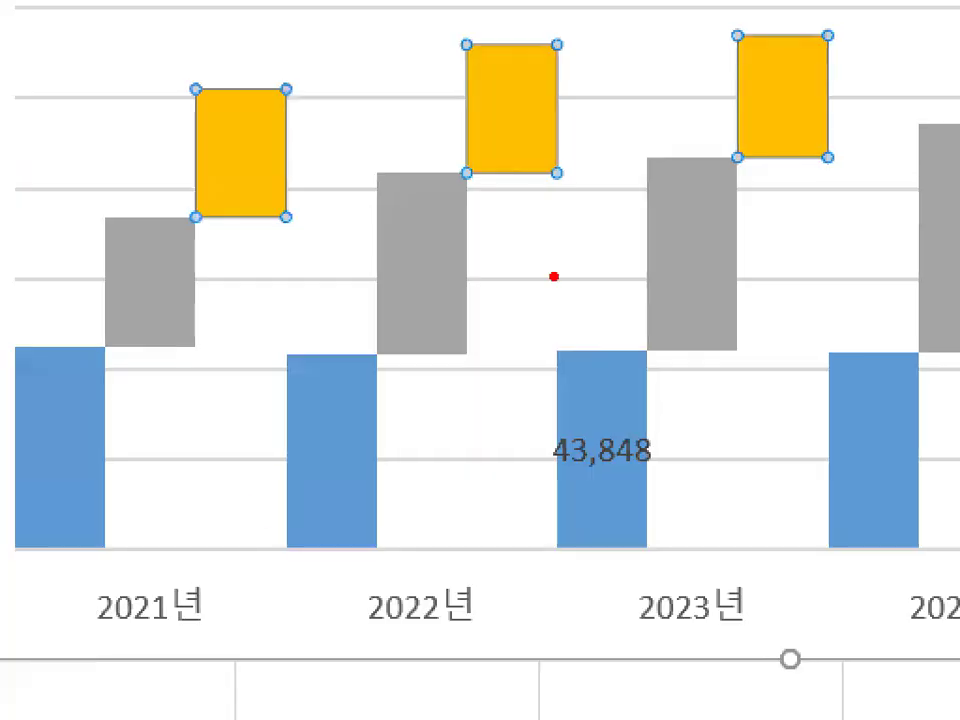
Circle the staggered bars in the 차트1 chart with the screen pen and clear the marks
{"action": "mouse_move", "coordinate": [188, 332]}
{"action": "left_mouse_down"}
{"action": "mouse_move", "coordinate": [606, 366]}
{"action": "mouse_move", "coordinate": [538, 524]}
{"action": "left_mouse_up"}
{"action": "left_click_drag", "start_coordinate": [818, 530], "coordinate": [810, 506]}
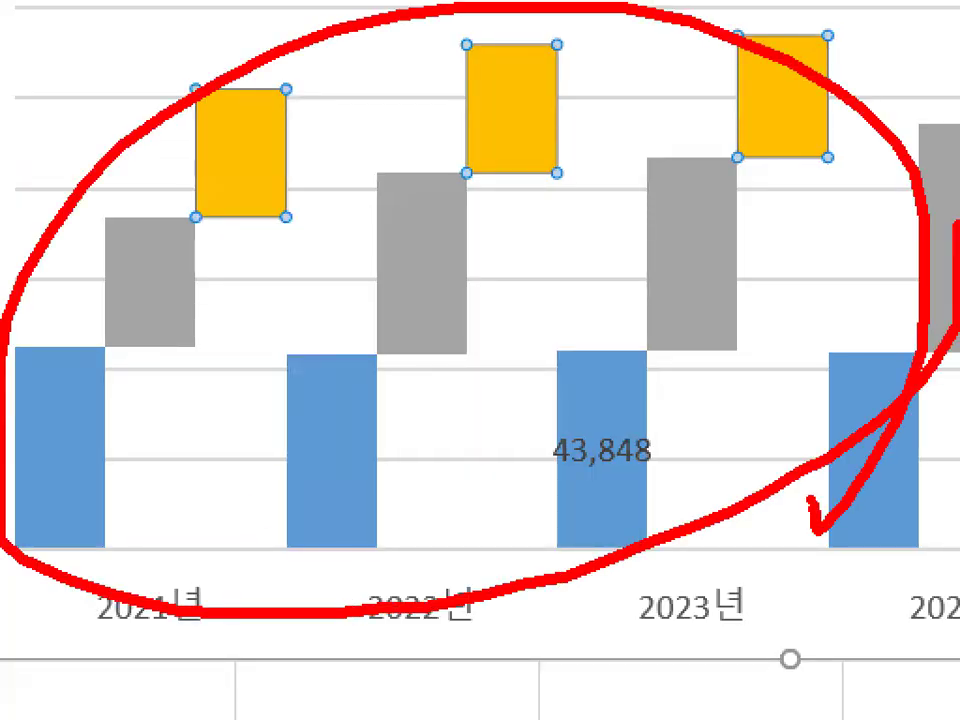
{"action": "key", "text": "Escape"}
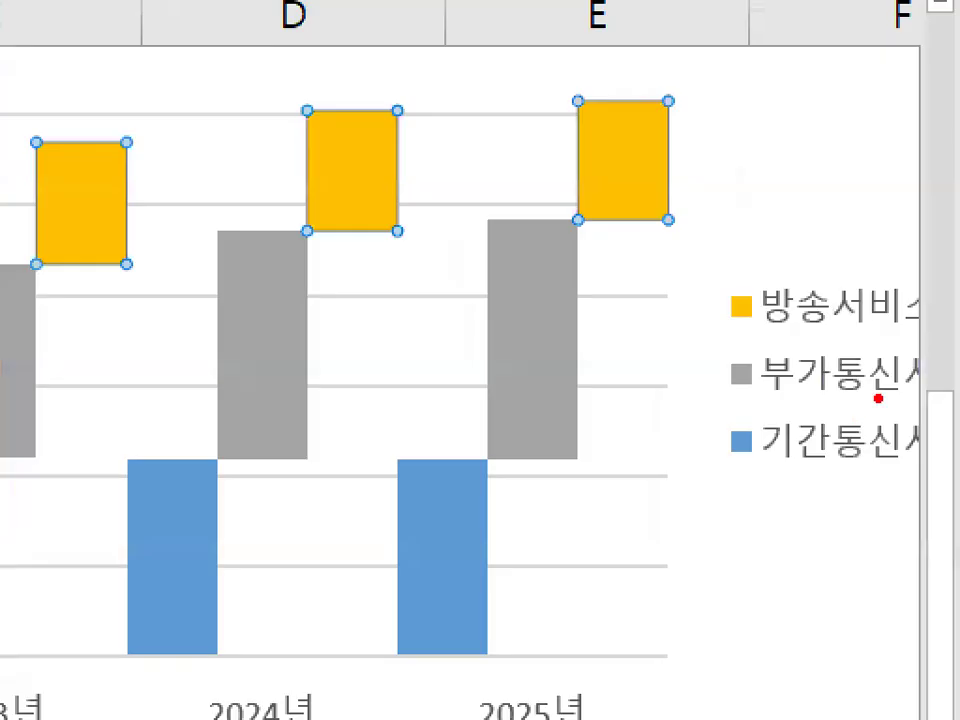
Circle the legend and the area below the 2023년 axis label with the screen pen, clearing the marks each time
{"action": "left_click_drag", "start_coordinate": [892, 330], "coordinate": [933, 400]}
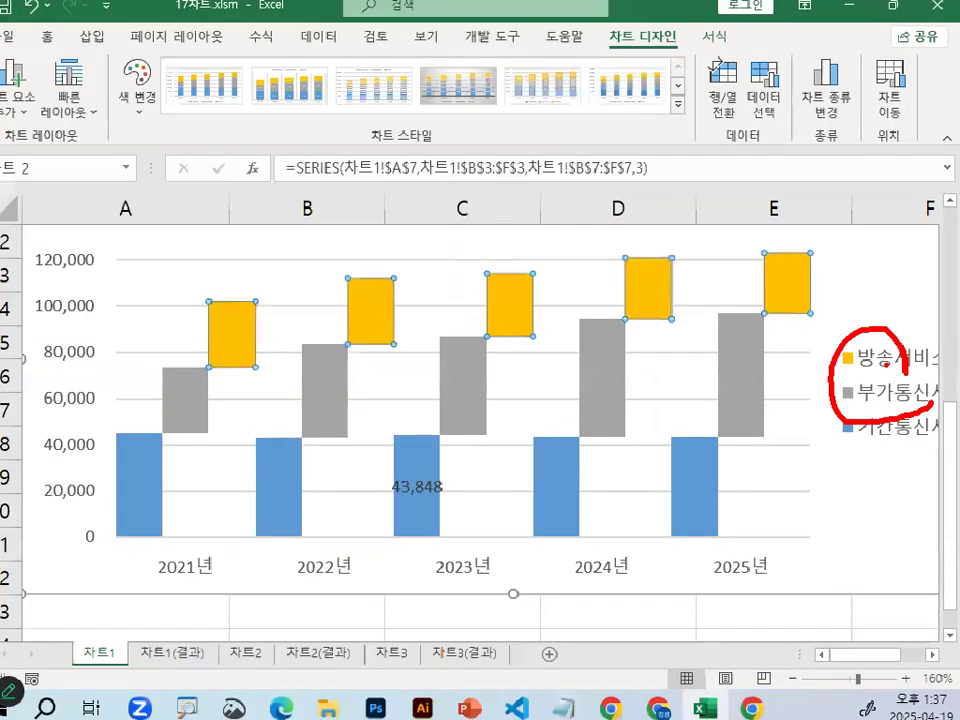
{"action": "key", "text": "Escape"}
{"action": "mouse_move", "coordinate": [471, 569]}
{"action": "left_mouse_down"}
{"action": "mouse_move", "coordinate": [476, 615]}
{"action": "mouse_move", "coordinate": [480, 608]}
{"action": "left_mouse_up"}
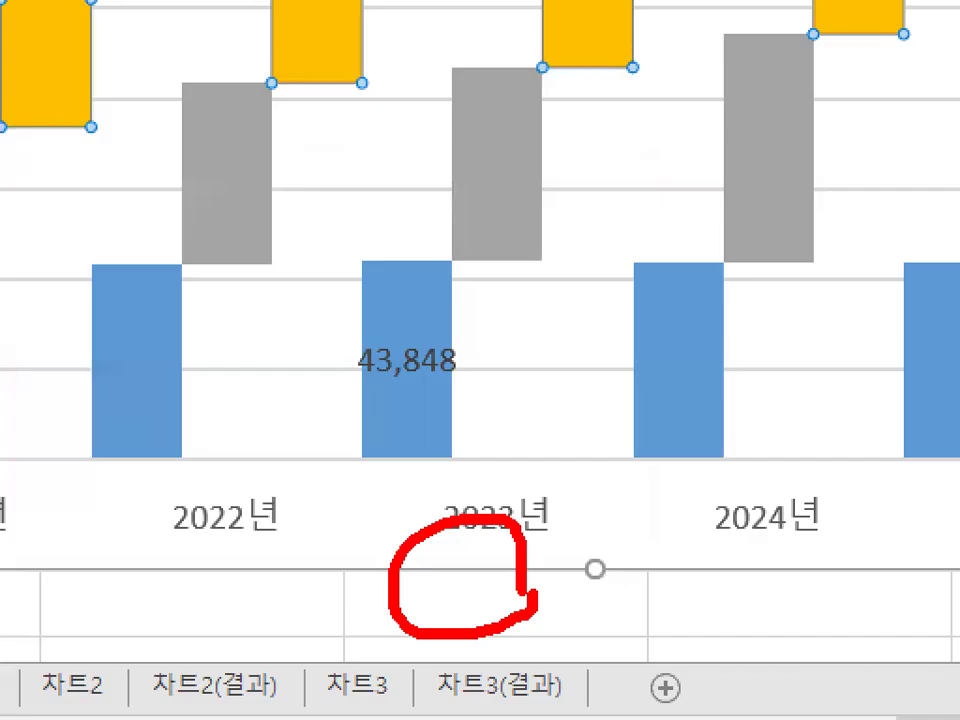
{"action": "key", "text": "Escape"}
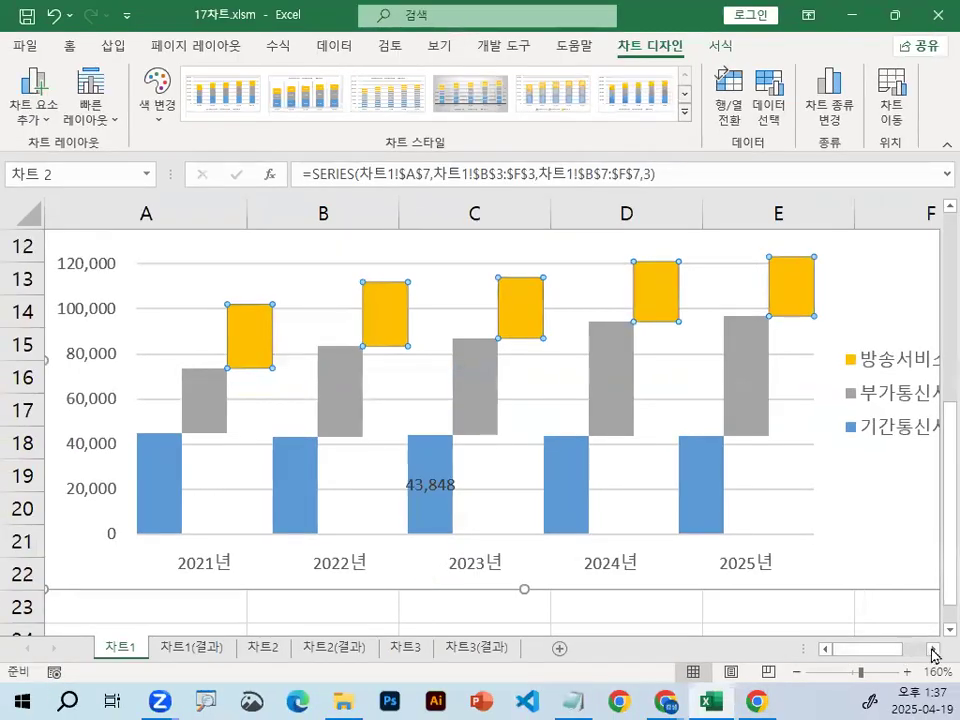
{"action": "left_click", "coordinate": [932, 648]}
{"action": "left_click", "coordinate": [932, 648]}
{"action": "mouse_move", "coordinate": [696, 394]}
{"action": "left_mouse_down"}
{"action": "mouse_move", "coordinate": [584, 460]}
{"action": "mouse_move", "coordinate": [672, 419]}
{"action": "left_mouse_up"}
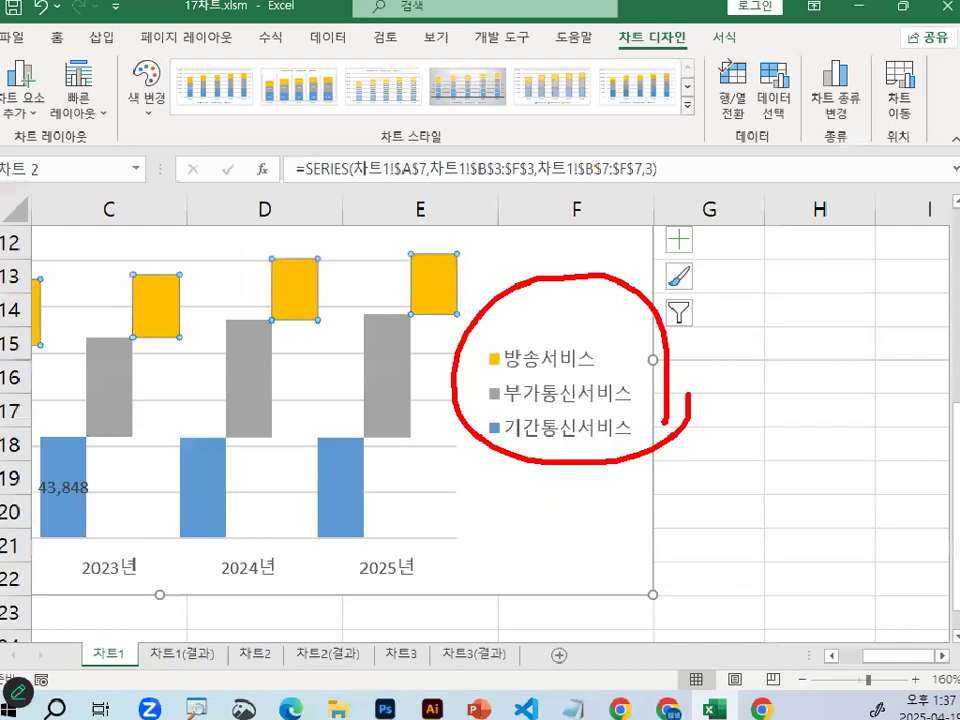
{"action": "key", "text": "Escape"}
Set the legend position to 아래쪽, marking the 범례 위치 options with the screen pen, and close the 범례 서식 settings
{"action": "left_click", "coordinate": [500, 388]}
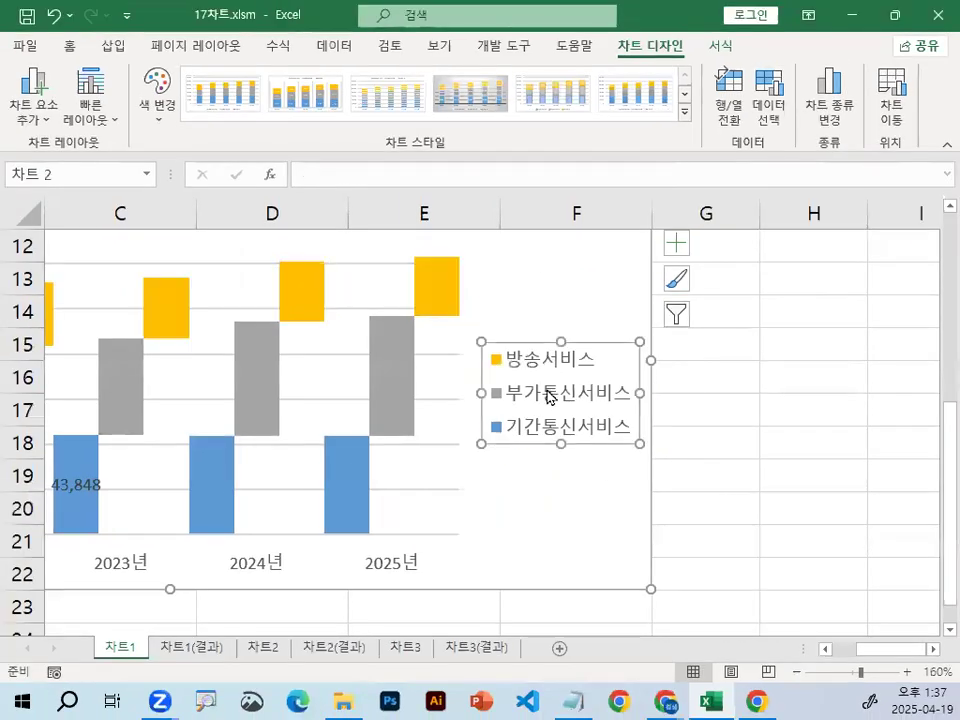
{"action": "double_click", "coordinate": [549, 392]}
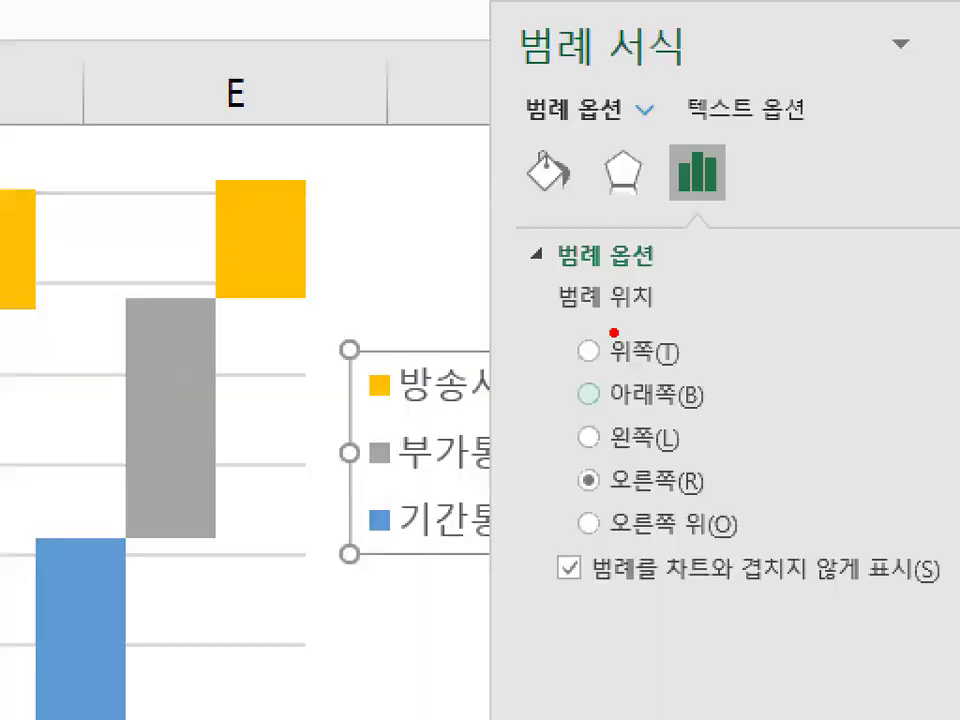
{"action": "left_click_drag", "start_coordinate": [612, 330], "coordinate": [642, 297]}
{"action": "key", "text": "Escape"}
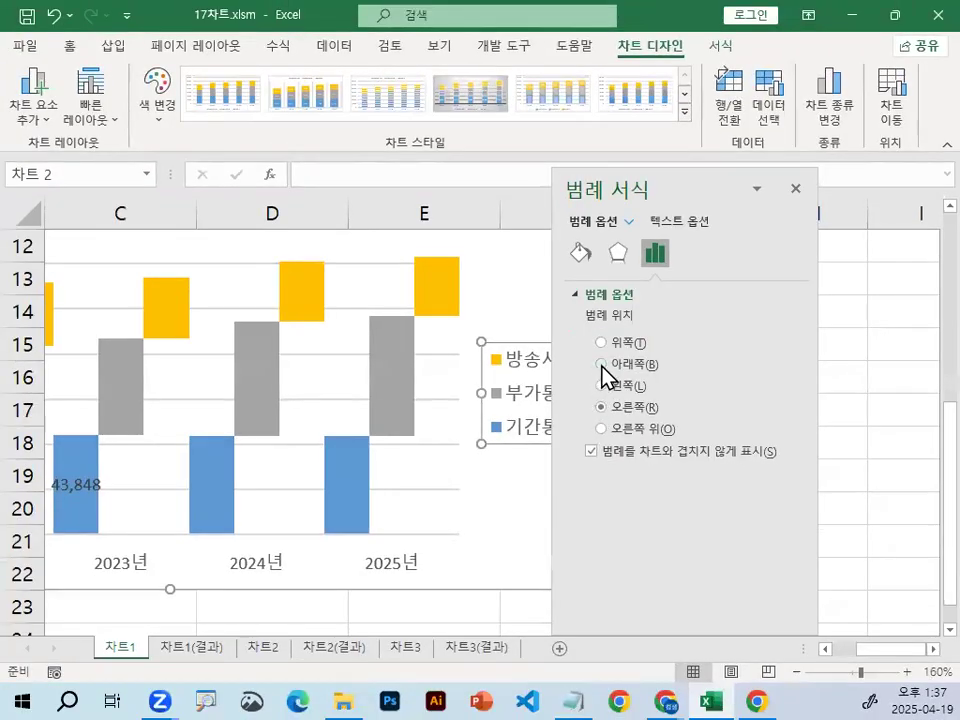
{"action": "left_click", "coordinate": [602, 364]}
{"action": "mouse_move", "coordinate": [671, 373]}
{"action": "left_mouse_down"}
{"action": "mouse_move", "coordinate": [592, 380]}
{"action": "mouse_move", "coordinate": [656, 352]}
{"action": "left_mouse_up"}
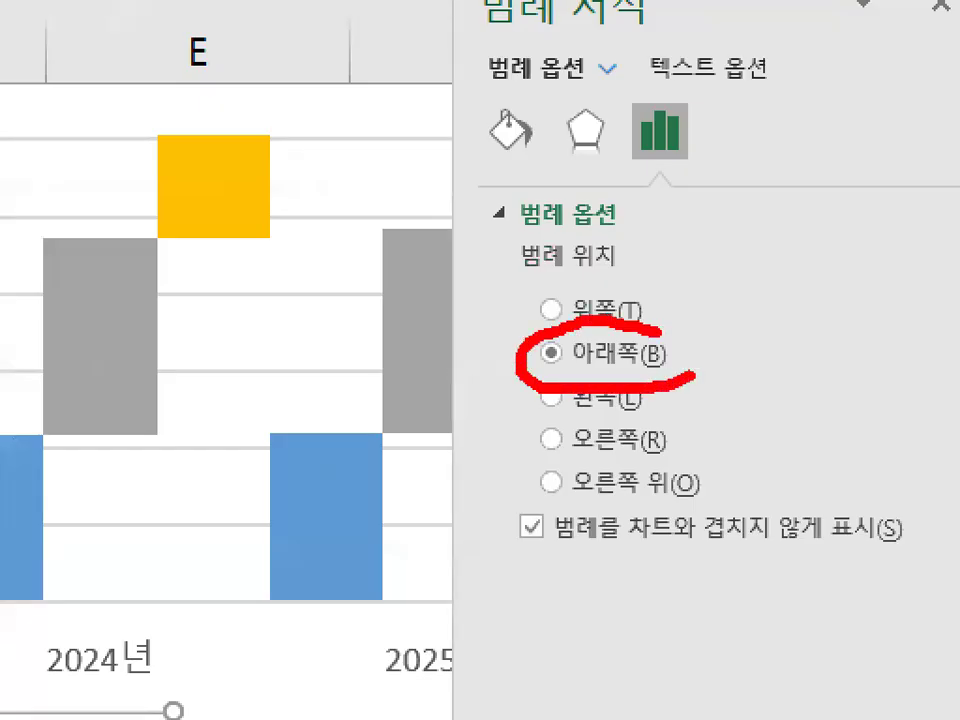
{"action": "key", "text": "Escape"}
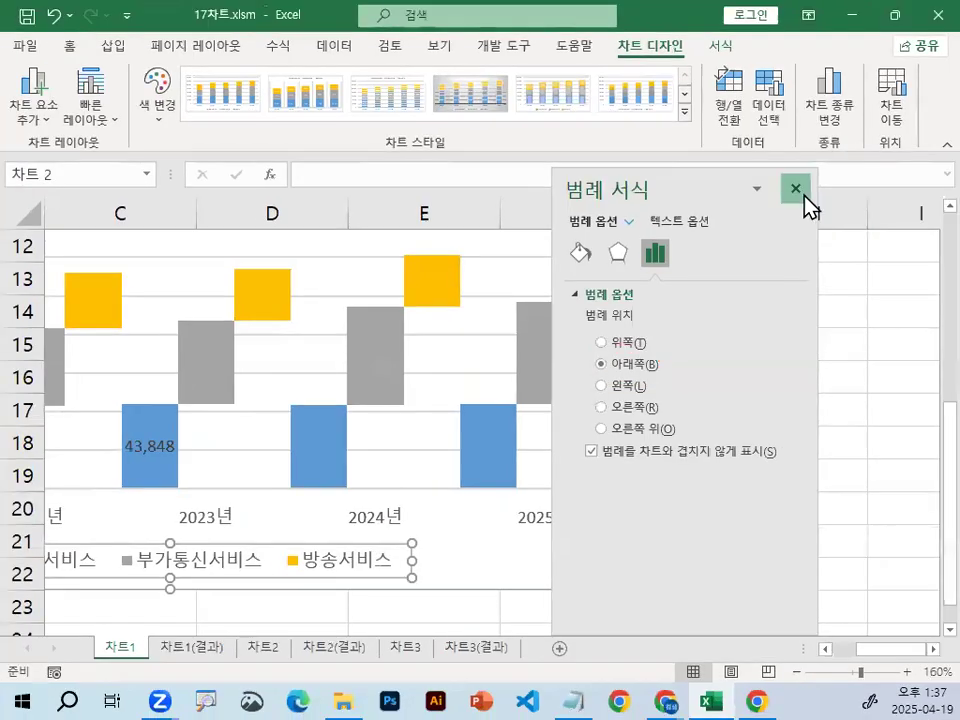
{"action": "left_click", "coordinate": [796, 189]}
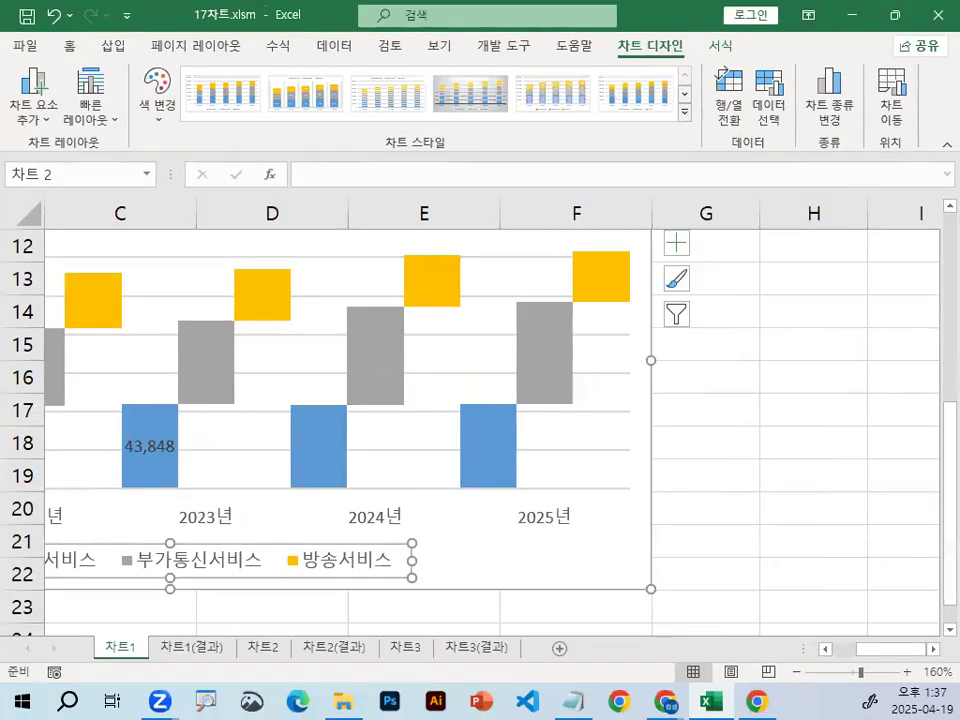
Draw an arrow with the screen pen from the legend's former place to its new one, clear it, and review the chart from cell H16
{"action": "left_click_drag", "start_coordinate": [673, 425], "coordinate": [637, 425]}
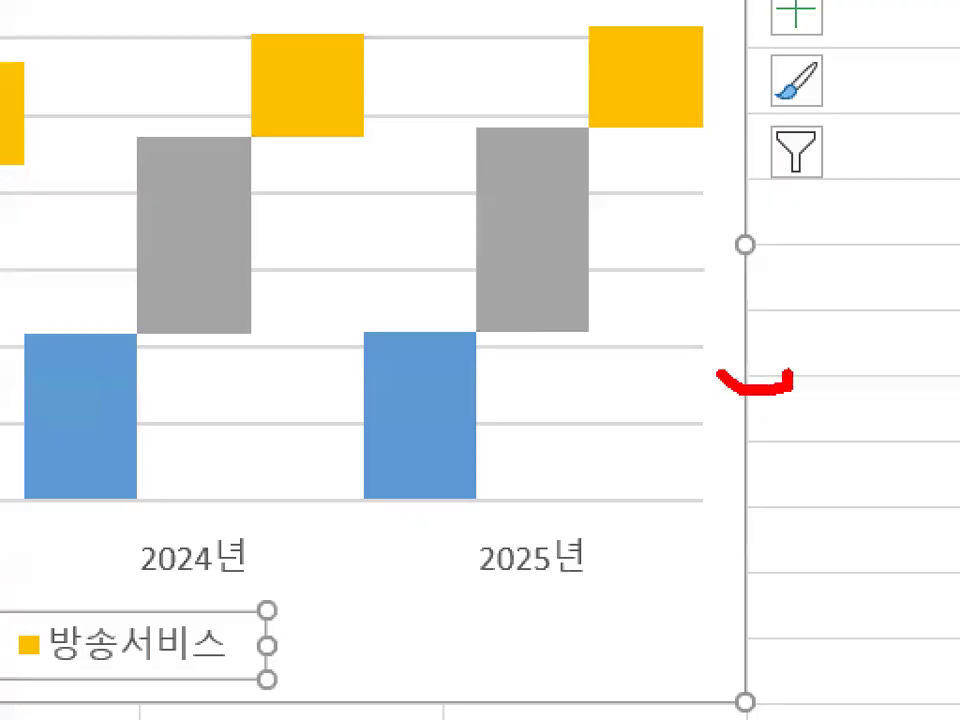
{"action": "mouse_move", "coordinate": [717, 375]}
{"action": "left_mouse_down"}
{"action": "mouse_move", "coordinate": [767, 270]}
{"action": "mouse_move", "coordinate": [819, 381]}
{"action": "left_mouse_up"}
{"action": "mouse_move", "coordinate": [768, 358]}
{"action": "left_mouse_down"}
{"action": "mouse_move", "coordinate": [536, 510]}
{"action": "mouse_move", "coordinate": [295, 645]}
{"action": "mouse_move", "coordinate": [344, 675]}
{"action": "left_mouse_up"}
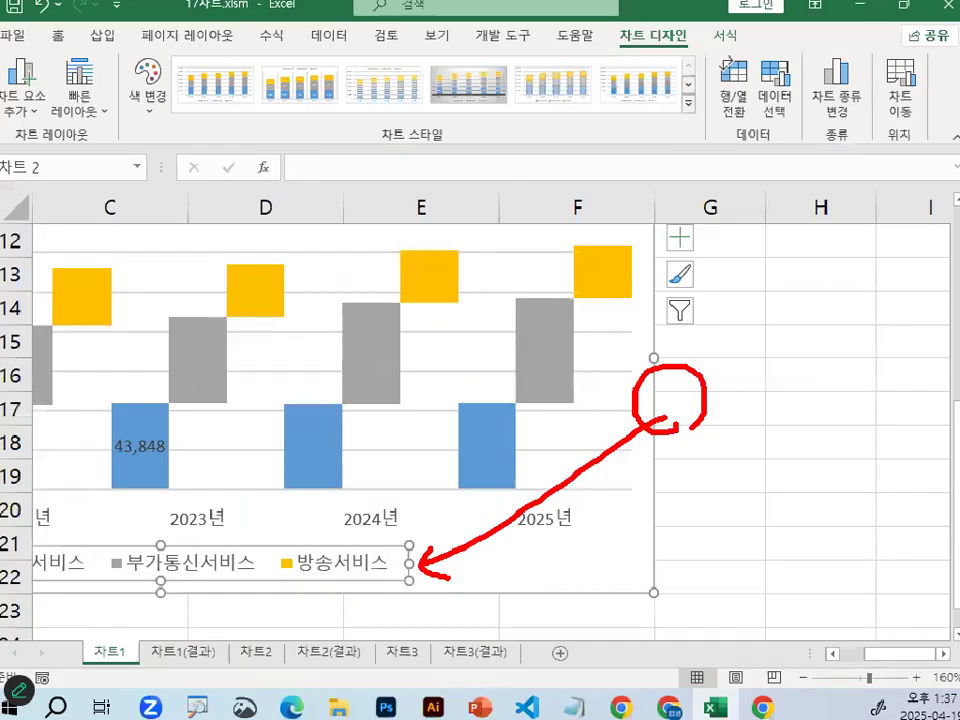
{"action": "key", "text": "Escape"}
{"action": "left_click", "coordinate": [812, 375]}
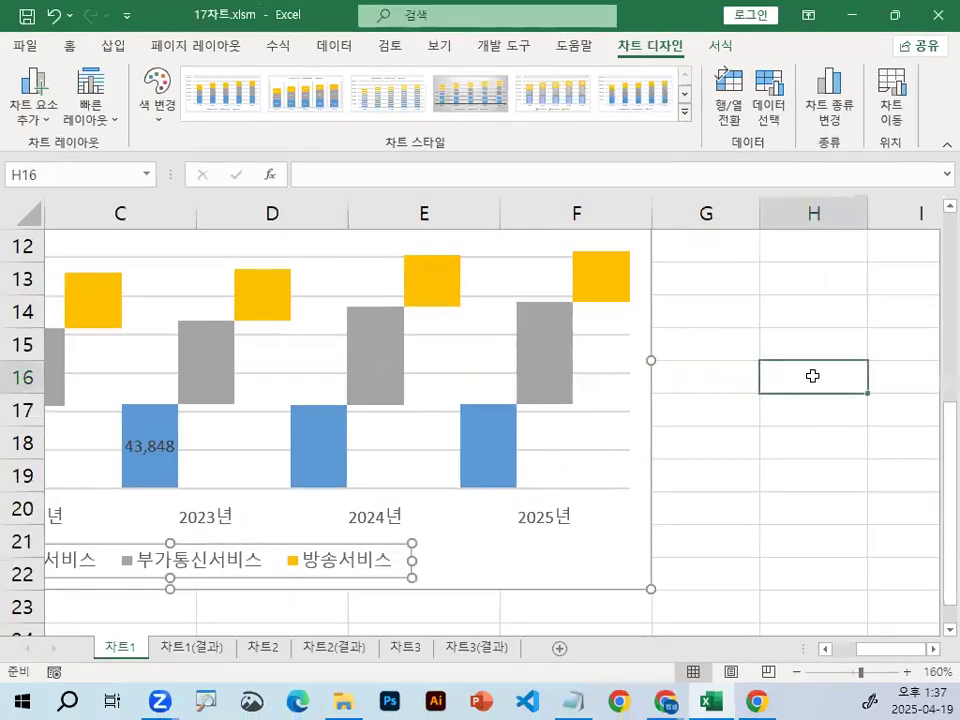
{"action": "left_click_drag", "start_coordinate": [870, 657], "coordinate": [850, 650]}
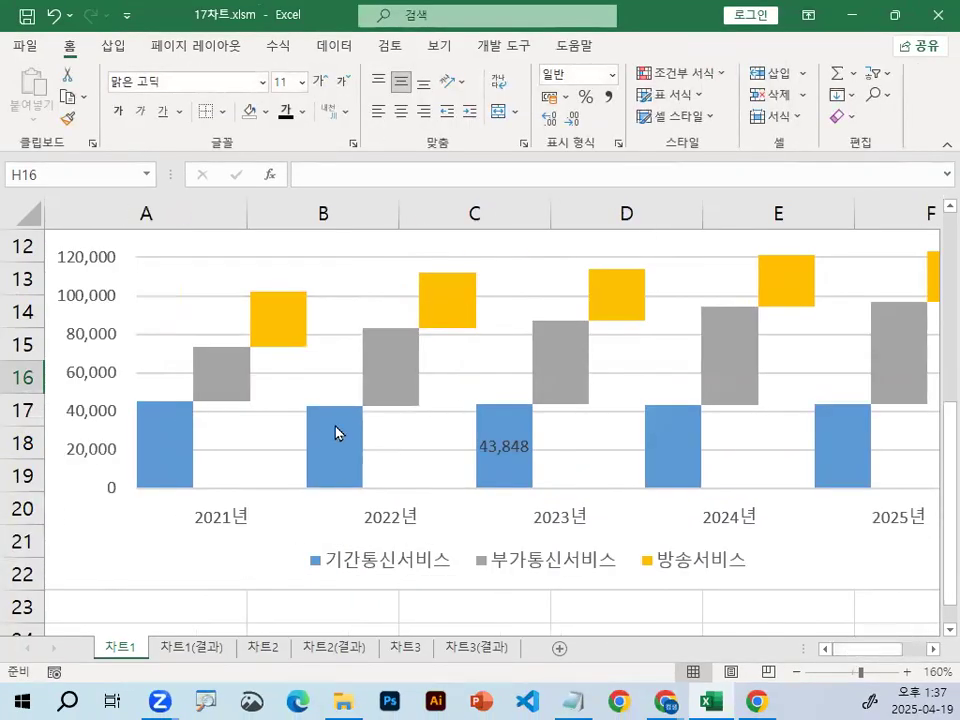
{"action": "scroll", "coordinate": [336, 422], "scroll_direction": "up", "scroll_amount": 2}
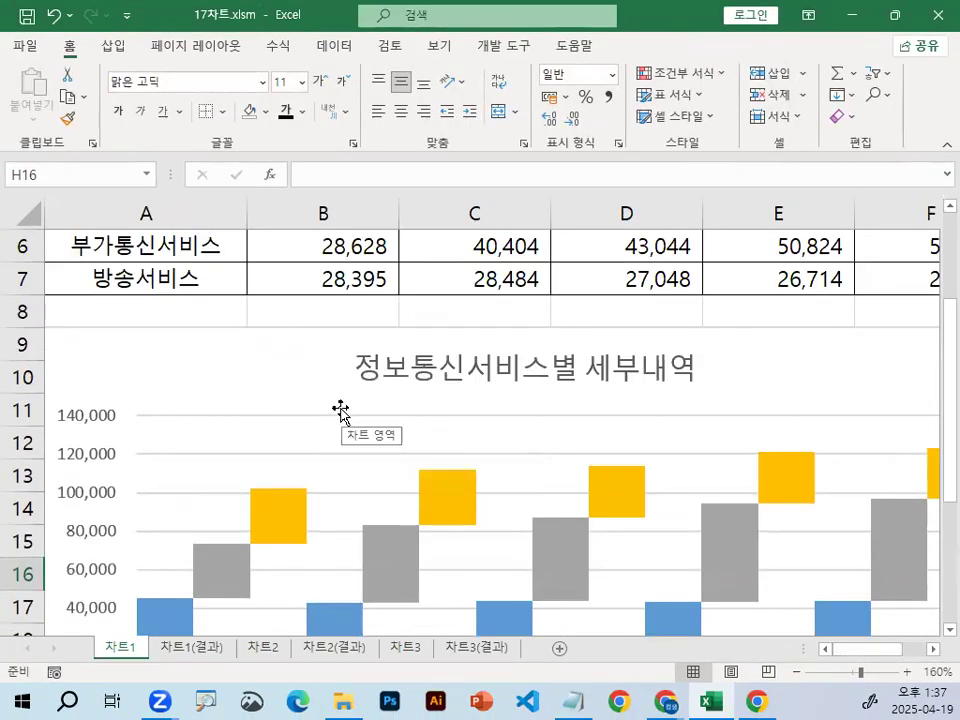
{"action": "scroll", "coordinate": [344, 407], "scroll_direction": "down", "scroll_amount": 1}
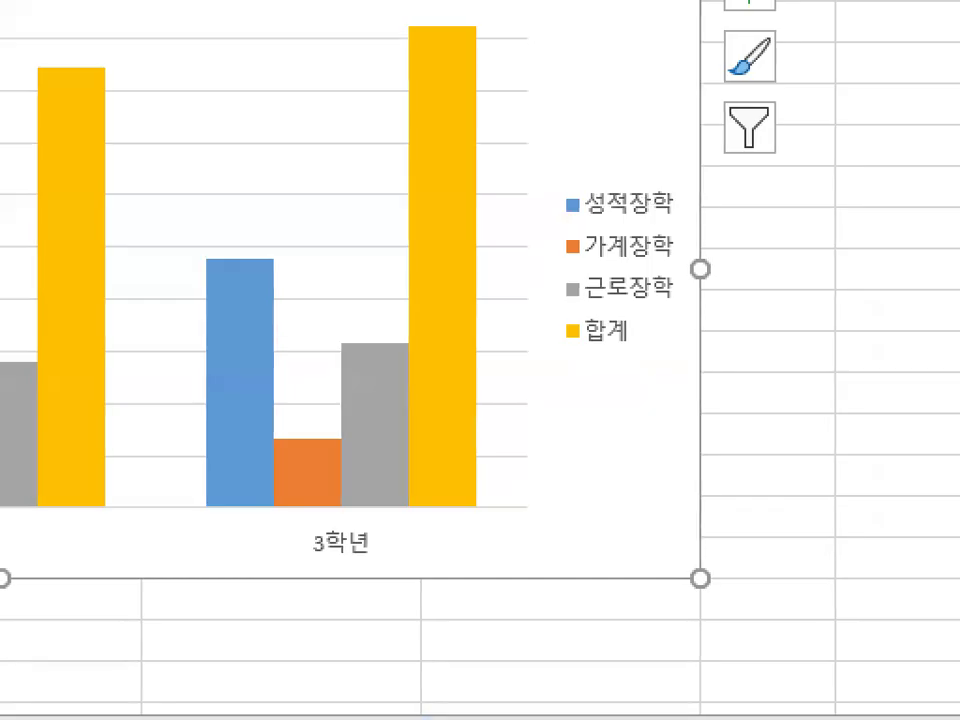
Circle the legend of the 차트2 chart with the screen pen, clear the mark, and point out the 3학년 합계 bar
{"action": "mouse_move", "coordinate": [746, 315]}
{"action": "left_mouse_down"}
{"action": "mouse_move", "coordinate": [388, 223]}
{"action": "mouse_move", "coordinate": [808, 550]}
{"action": "left_mouse_up"}
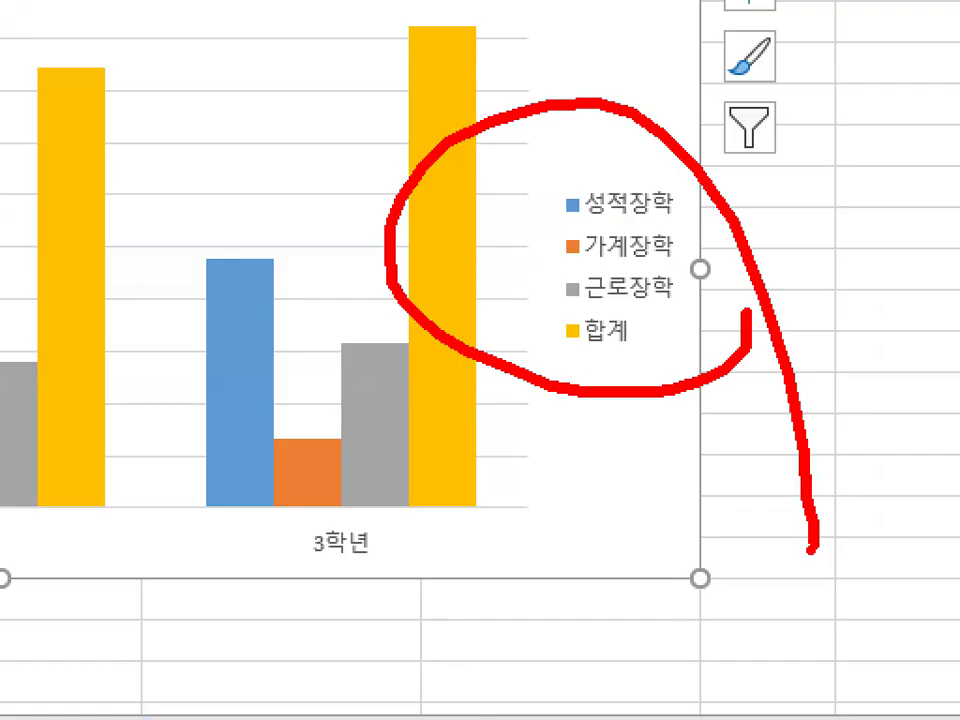
{"action": "key", "text": "Escape"}
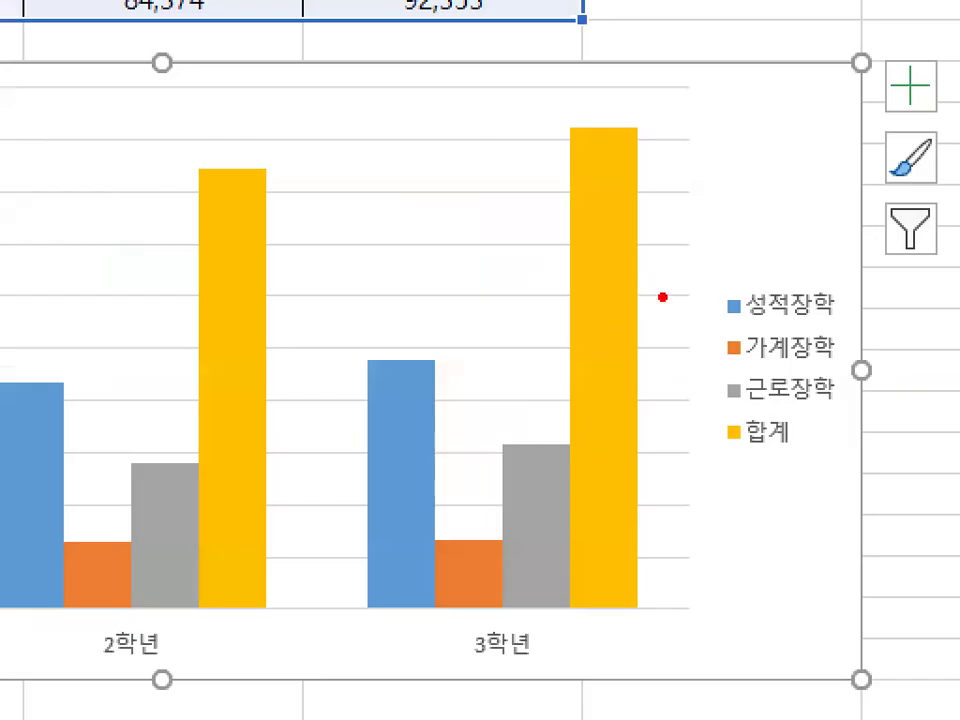
{"action": "mouse_move", "coordinate": [662, 297]}
{"action": "left_mouse_down"}
{"action": "mouse_move", "coordinate": [553, 343]}
{"action": "mouse_move", "coordinate": [600, 242]}
{"action": "mouse_move", "coordinate": [664, 300]}
{"action": "left_mouse_up"}
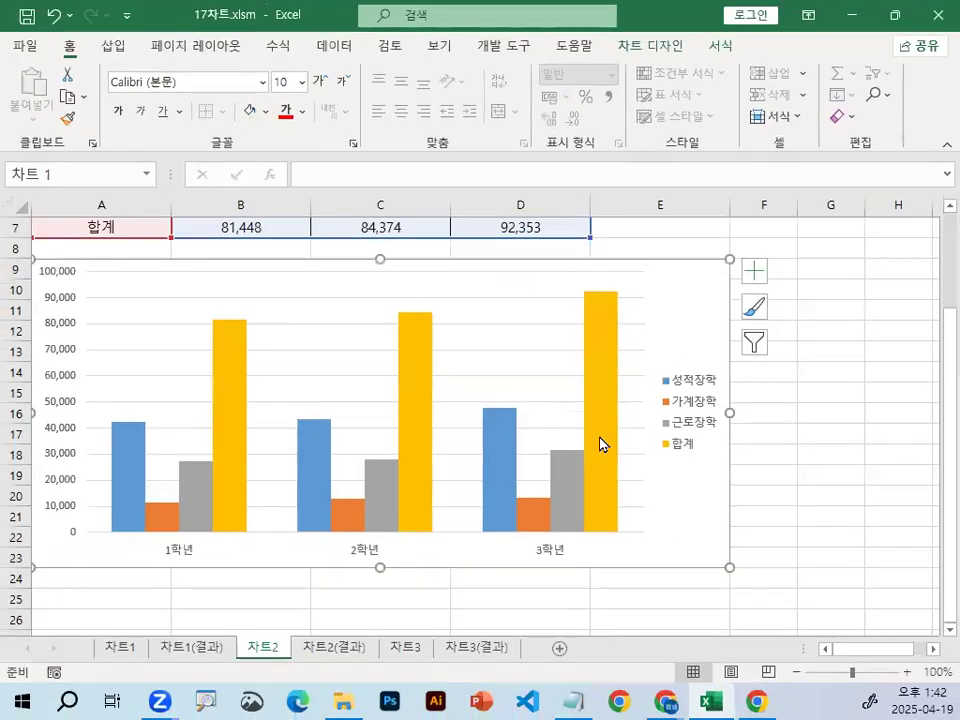
Try deleting only the 합계 entry from the 차트2 chart's legend, and undo the deletion
{"action": "mouse_move", "coordinate": [602, 405]}
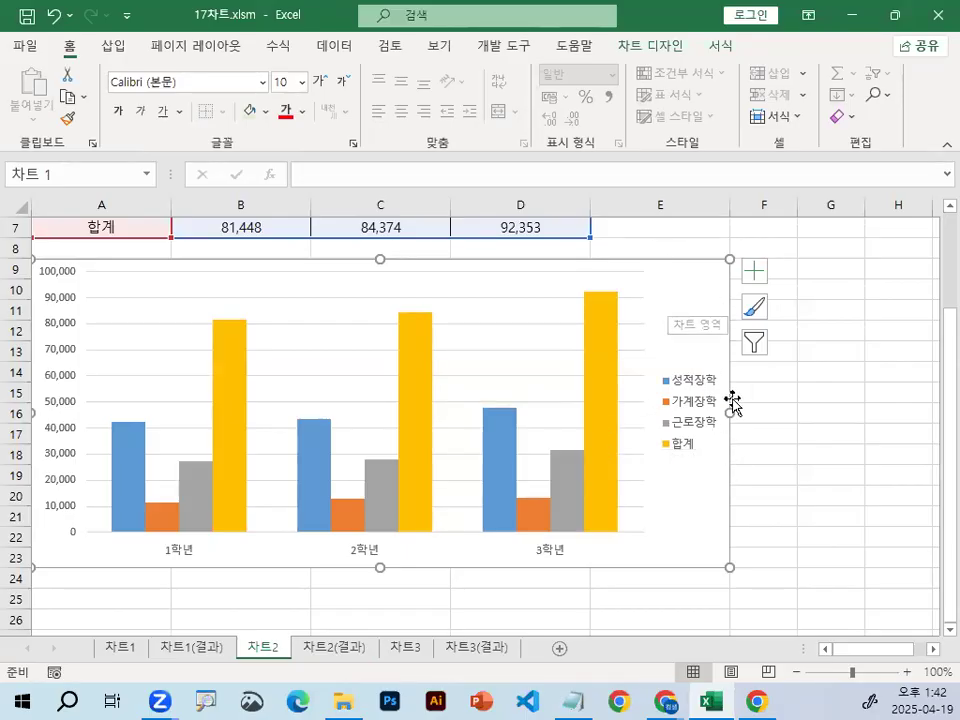
{"action": "left_click", "coordinate": [683, 447]}
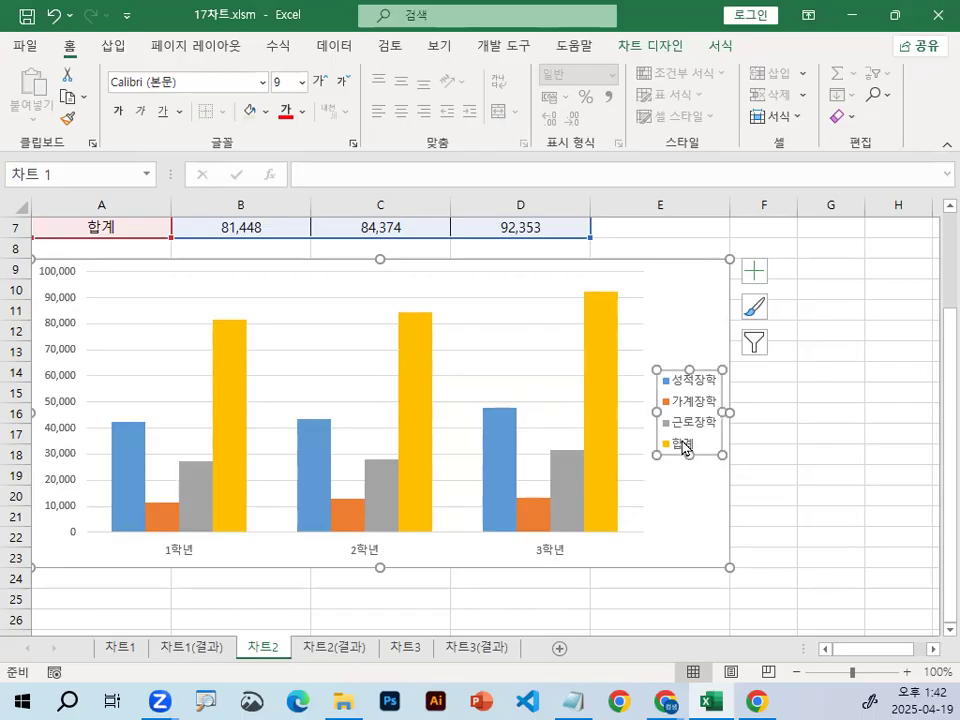
{"action": "left_click", "coordinate": [685, 448]}
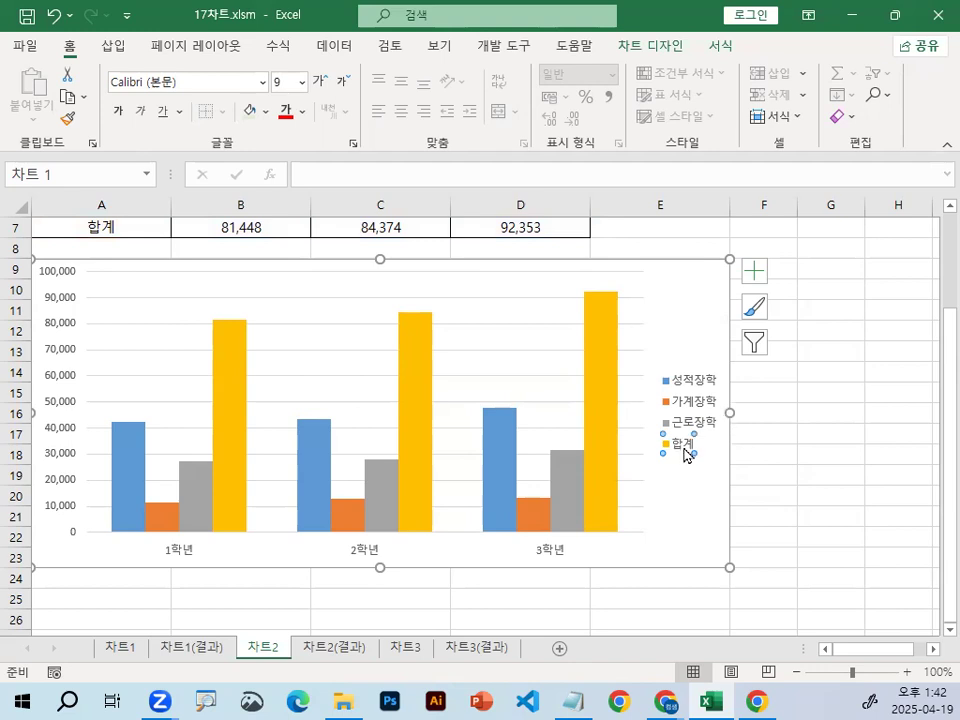
{"action": "right_click", "coordinate": [685, 450]}
{"action": "left_click", "coordinate": [734, 215]}
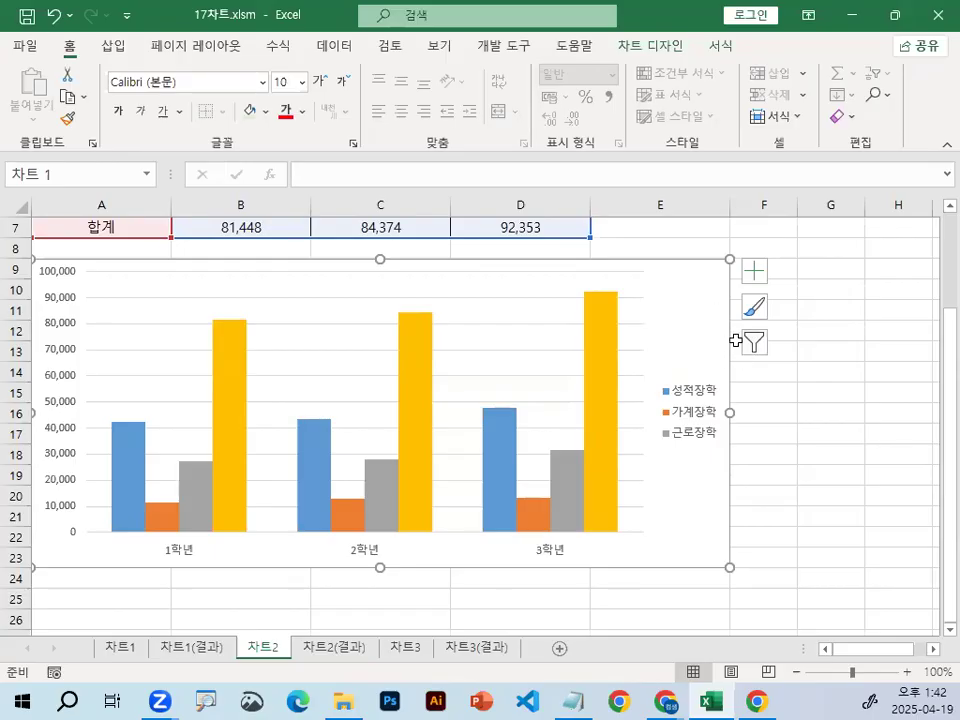
{"action": "key", "text": "ctrl+z"}
{"action": "left_click_drag", "start_coordinate": [700, 451], "coordinate": [715, 447]}
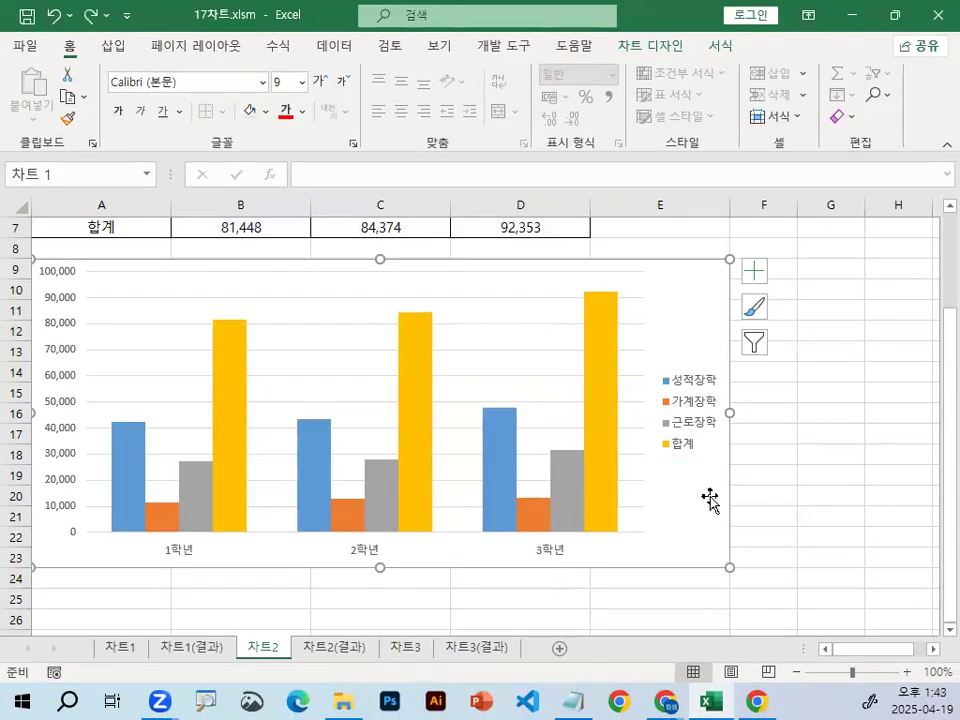
{"action": "left_click", "coordinate": [710, 499]}
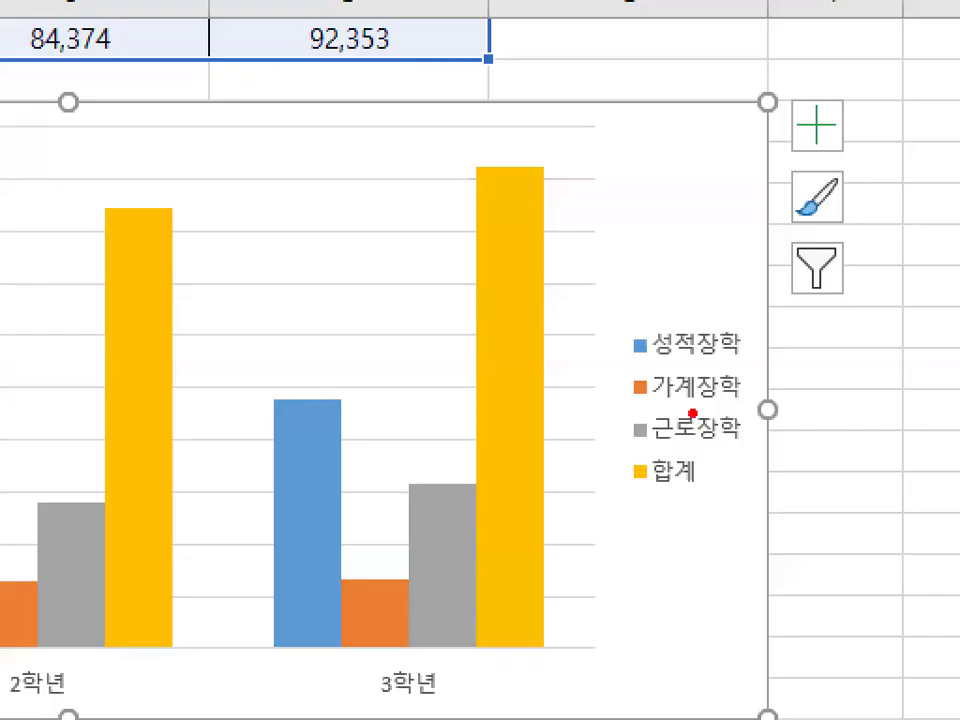
Mark the 차트2 chart's legend with the screen pen, clear the marks, and select the whole legend
{"action": "mouse_move", "coordinate": [714, 416]}
{"action": "left_mouse_down"}
{"action": "mouse_move", "coordinate": [682, 436]}
{"action": "mouse_move", "coordinate": [612, 330]}
{"action": "mouse_move", "coordinate": [758, 320]}
{"action": "mouse_move", "coordinate": [775, 385]}
{"action": "left_mouse_up"}
{"action": "mouse_move", "coordinate": [691, 333]}
{"action": "left_mouse_down"}
{"action": "mouse_move", "coordinate": [706, 396]}
{"action": "mouse_move", "coordinate": [793, 240]}
{"action": "left_mouse_up"}
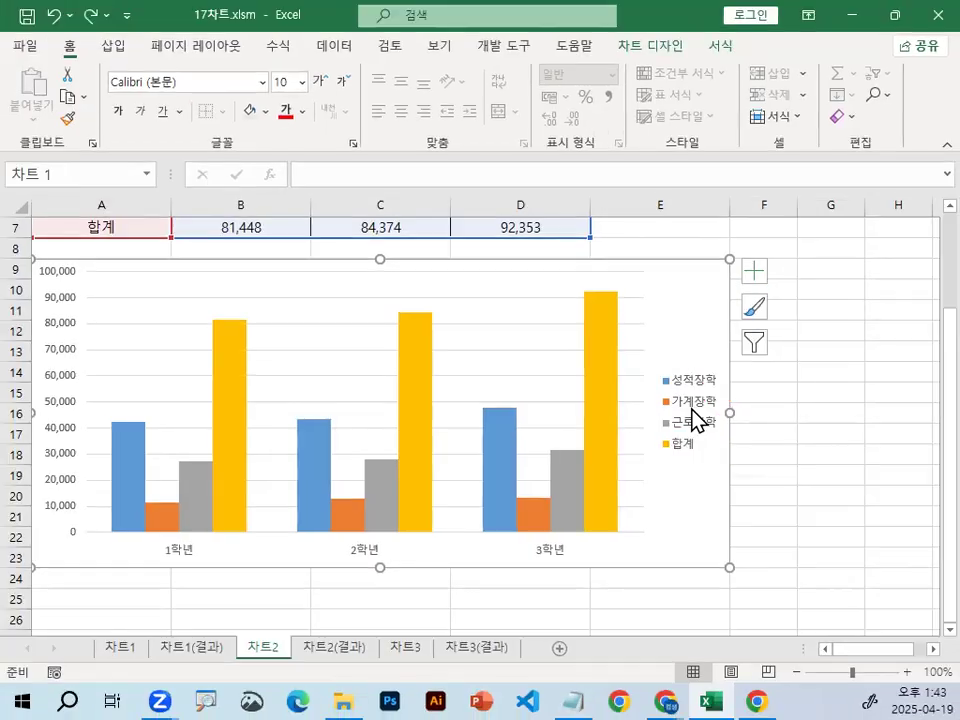
{"action": "left_click", "coordinate": [700, 421]}
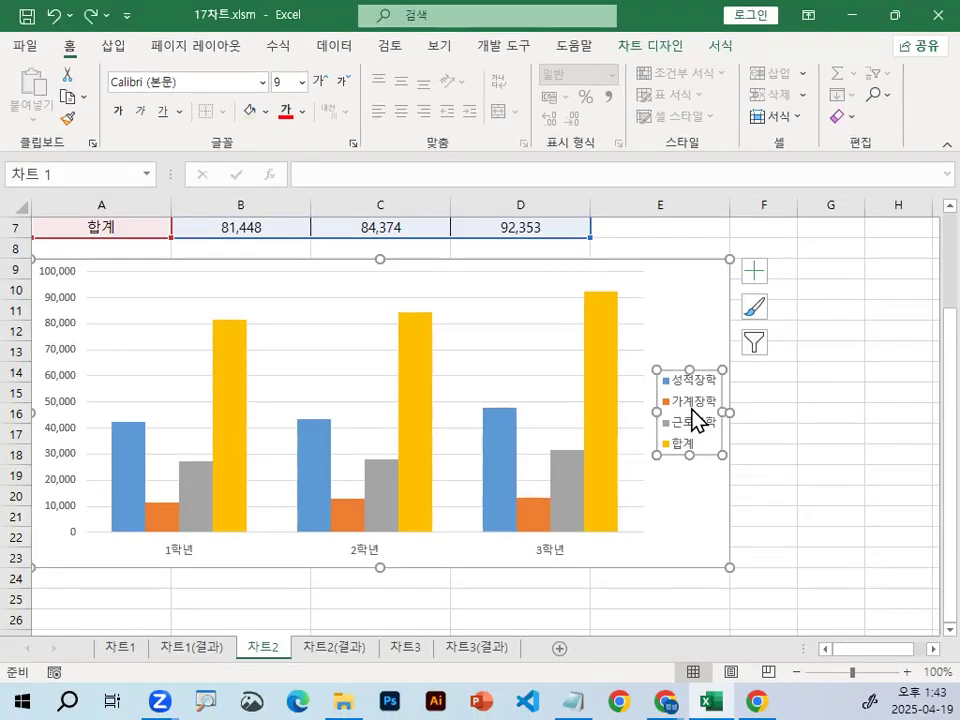
Delete the 합계 data series from the 차트2 chart
{"action": "left_click", "coordinate": [596, 329]}
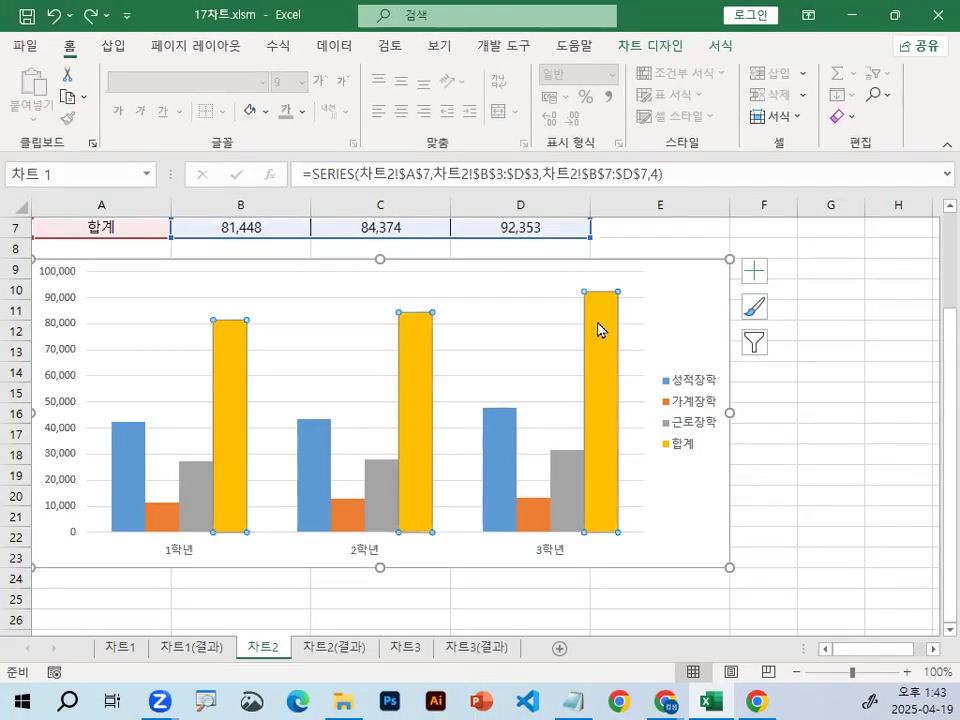
{"action": "right_click", "coordinate": [613, 328]}
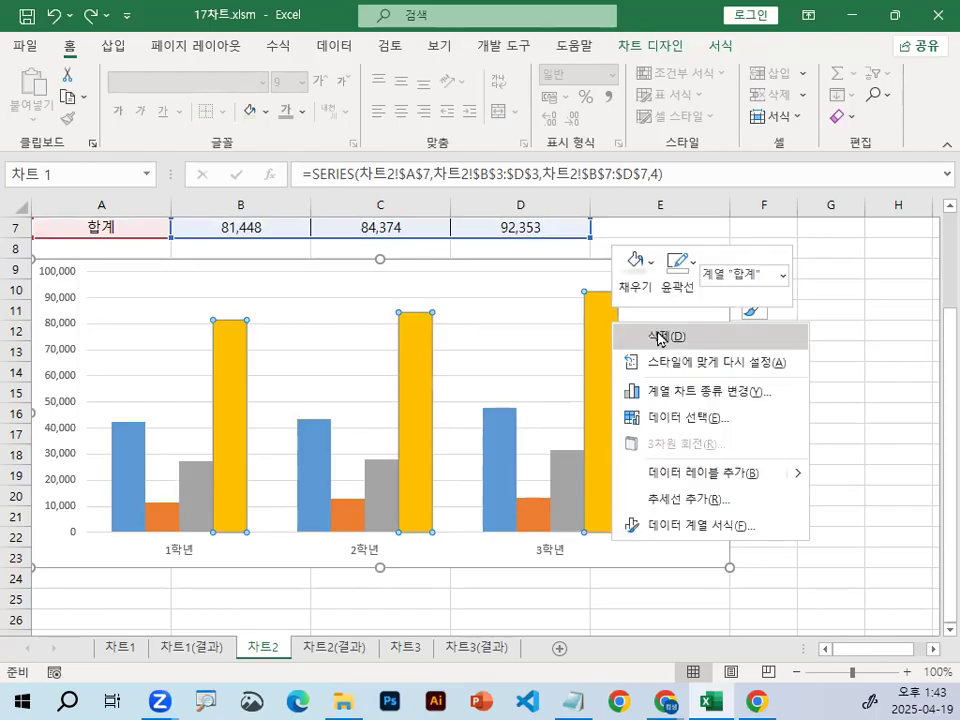
{"action": "left_click", "coordinate": [628, 336]}
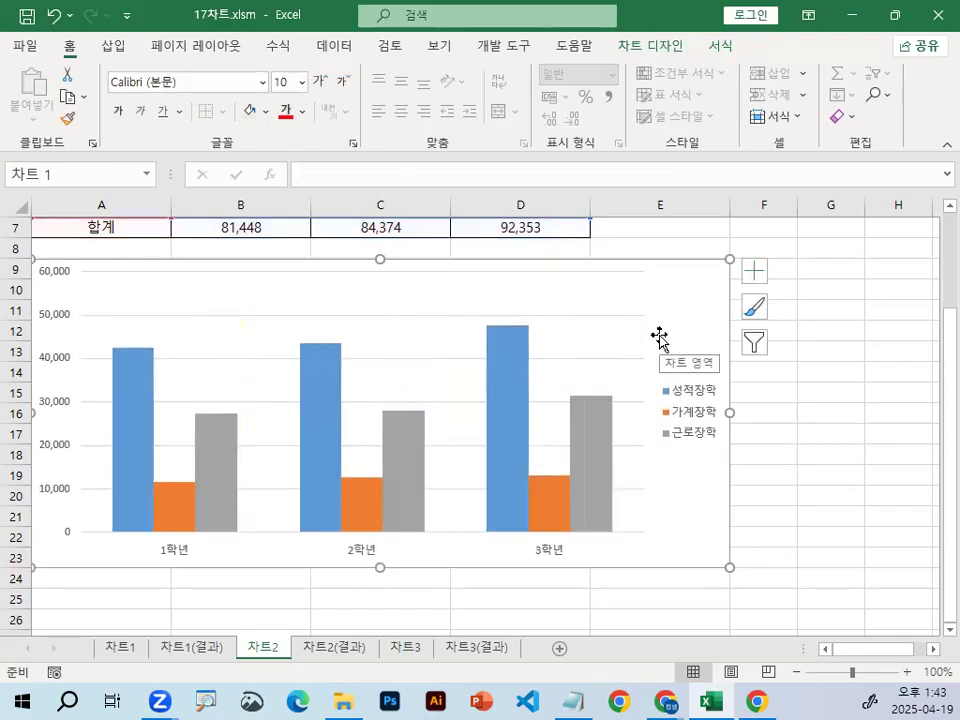
Undo the 합계 series deletion, open the chart's data source selection, and mark its series list with the screen pen
{"action": "key", "text": "ctrl+z"}
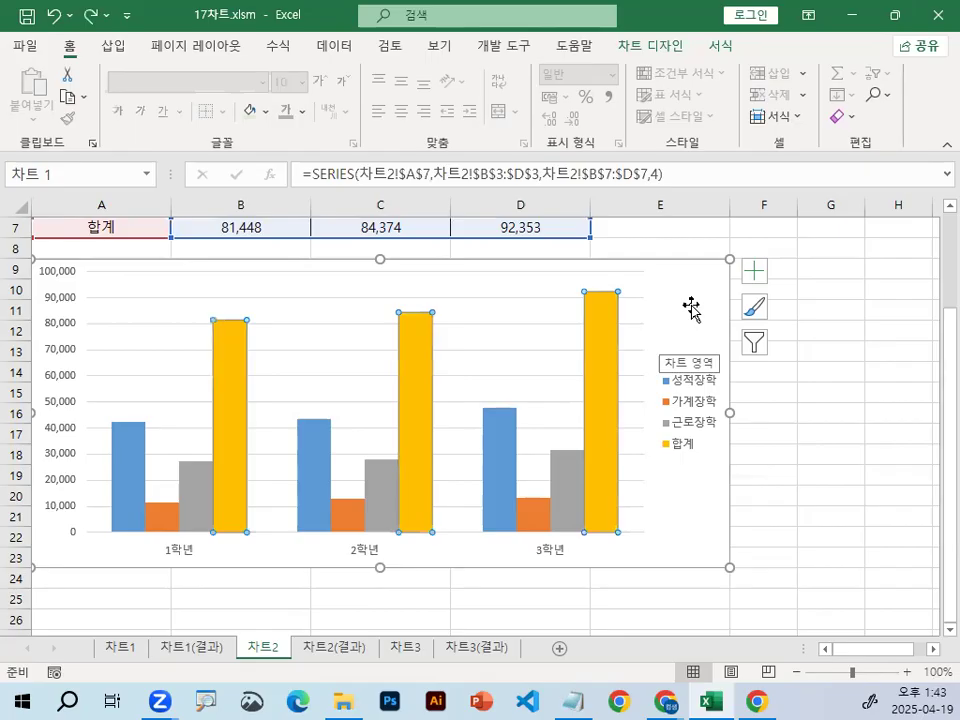
{"action": "right_click", "coordinate": [697, 318]}
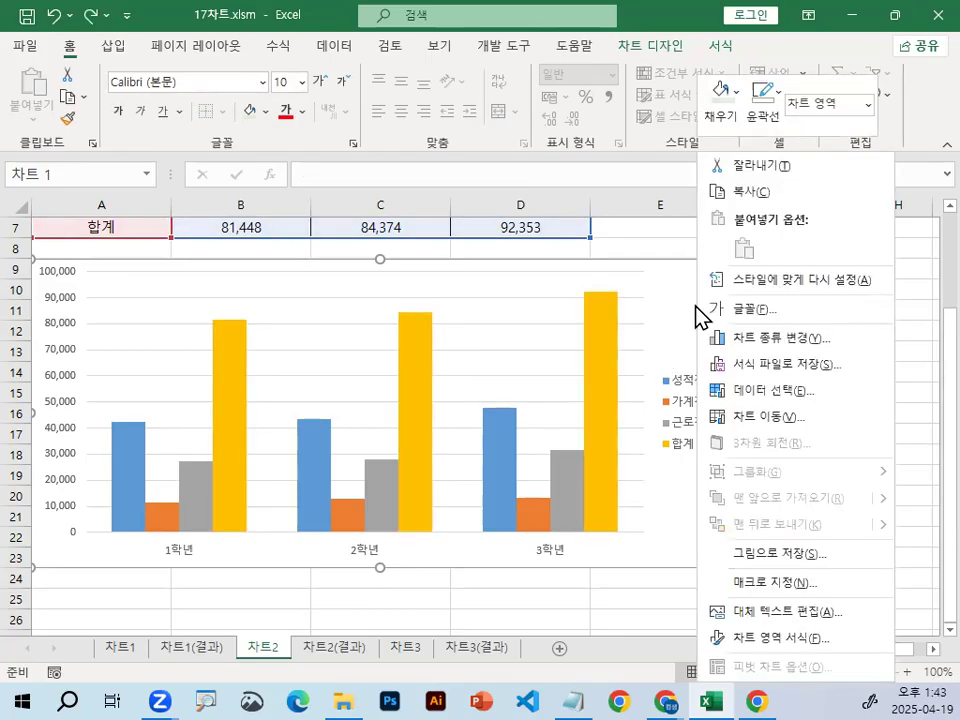
{"action": "left_click", "coordinate": [776, 392]}
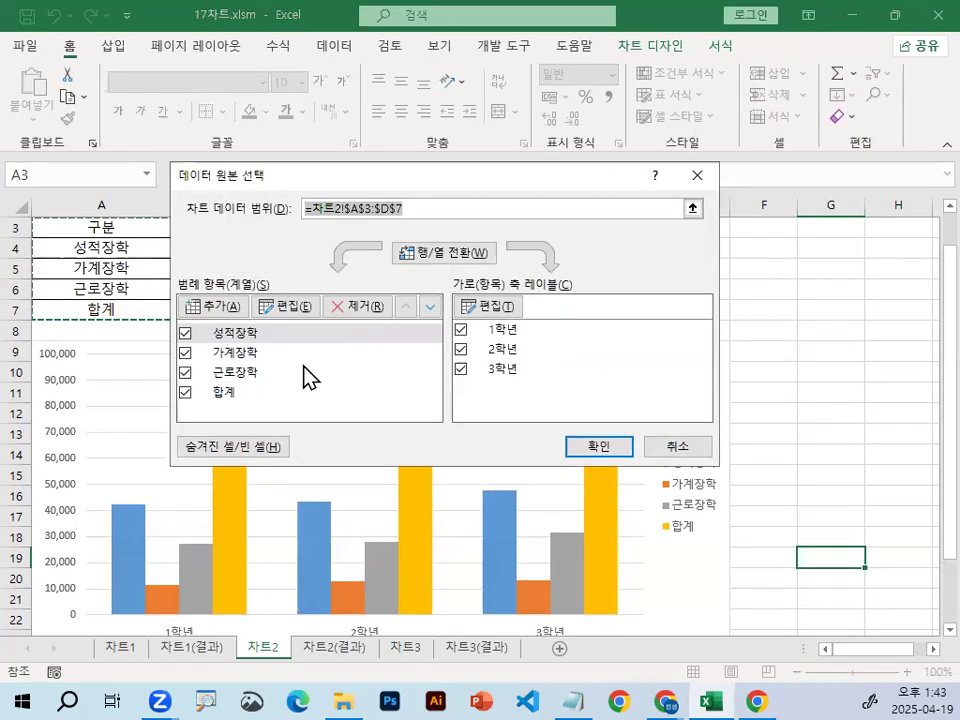
{"action": "key", "text": "ctrl+1"}
{"action": "left_click", "coordinate": [237, 380]}
{"action": "mouse_move", "coordinate": [240, 207]}
{"action": "left_mouse_down"}
{"action": "mouse_move", "coordinate": [146, 221]}
{"action": "mouse_move", "coordinate": [148, 119]}
{"action": "mouse_move", "coordinate": [283, 190]}
{"action": "left_mouse_up"}
{"action": "mouse_move", "coordinate": [253, 424]}
{"action": "left_mouse_down"}
{"action": "mouse_move", "coordinate": [197, 432]}
{"action": "mouse_move", "coordinate": [256, 392]}
{"action": "left_mouse_up"}
{"action": "key", "text": "Escape"}
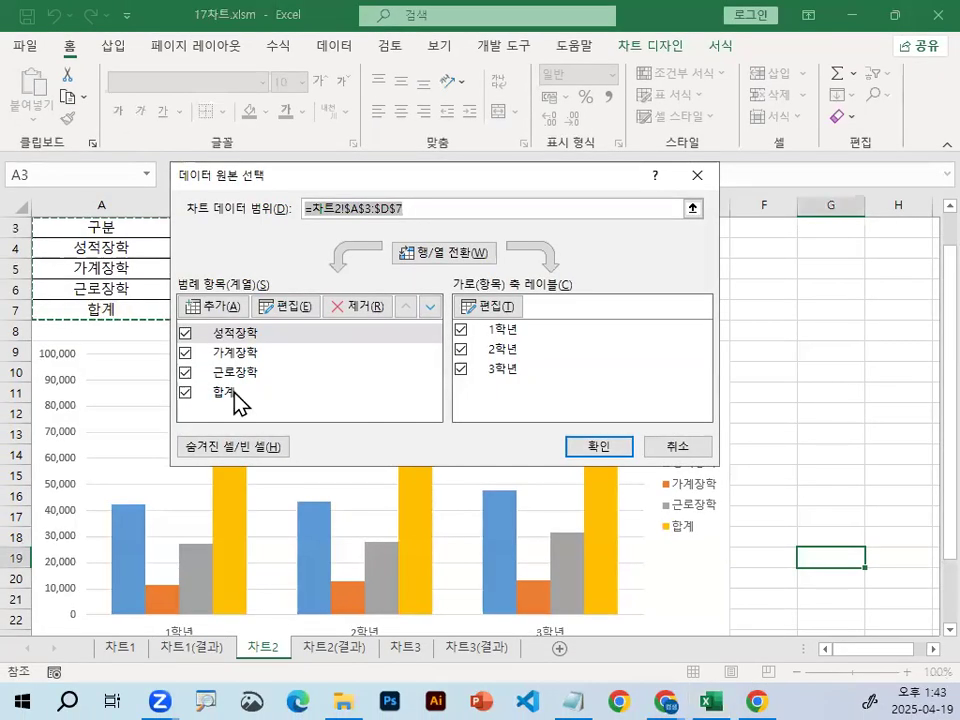
Try removing the 합계 series in the data source selection after circling the 제거 command, and cancel the change
{"action": "left_click", "coordinate": [236, 396]}
{"action": "key", "text": "ctrl+1"}
{"action": "left_click", "coordinate": [385, 298]}
{"action": "mouse_move", "coordinate": [426, 301]}
{"action": "left_mouse_down"}
{"action": "mouse_move", "coordinate": [352, 229]}
{"action": "mouse_move", "coordinate": [427, 244]}
{"action": "left_mouse_up"}
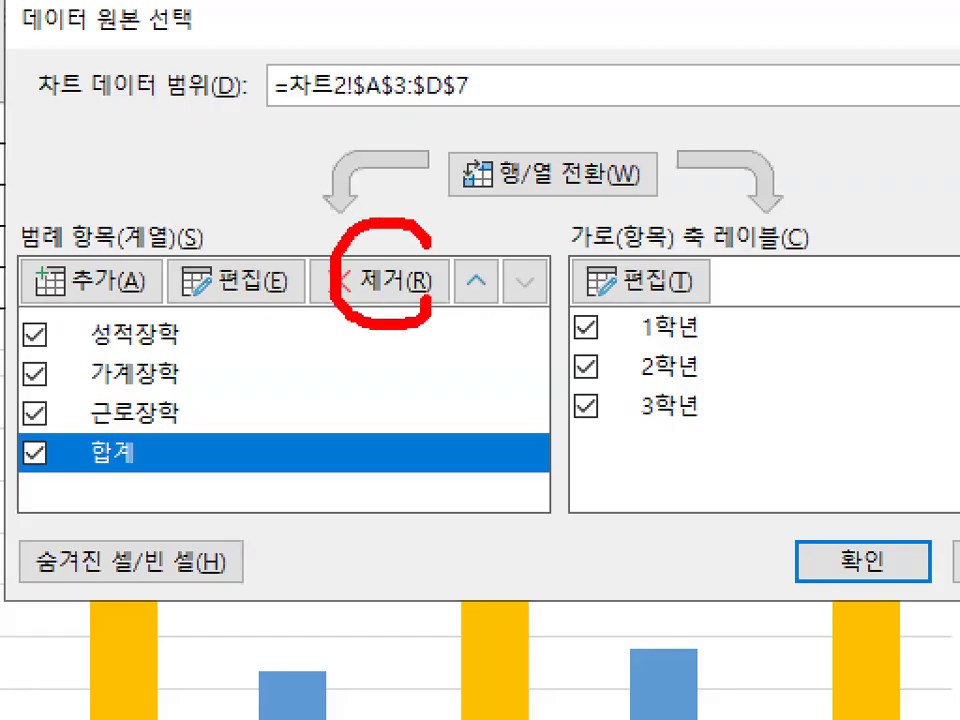
{"action": "key", "text": "Escape"}
{"action": "left_click", "coordinate": [358, 305]}
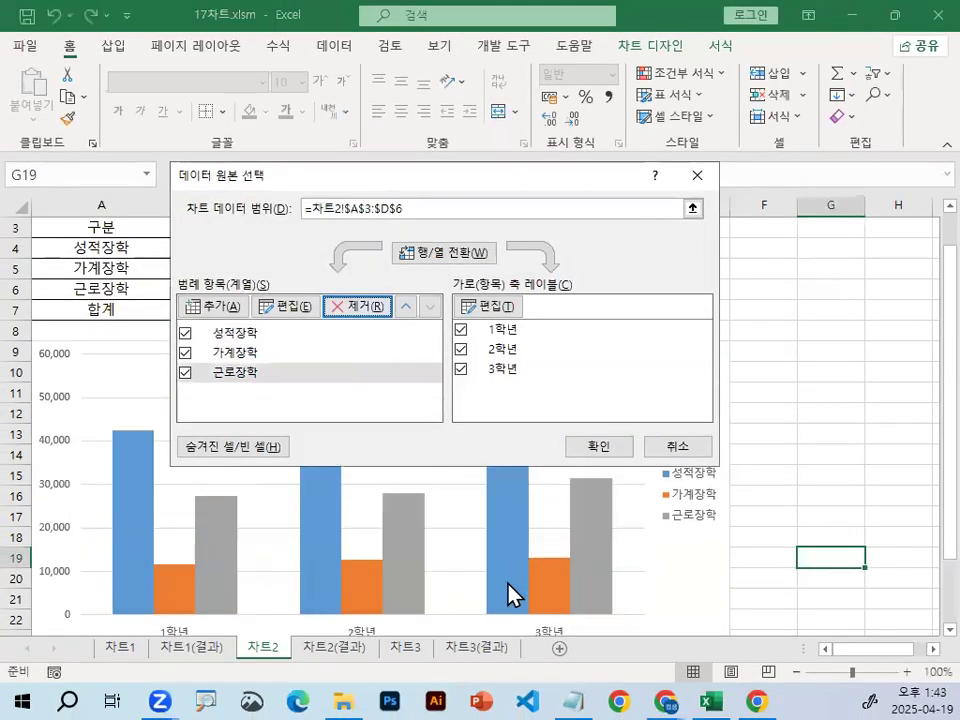
{"action": "left_click", "coordinate": [677, 446]}
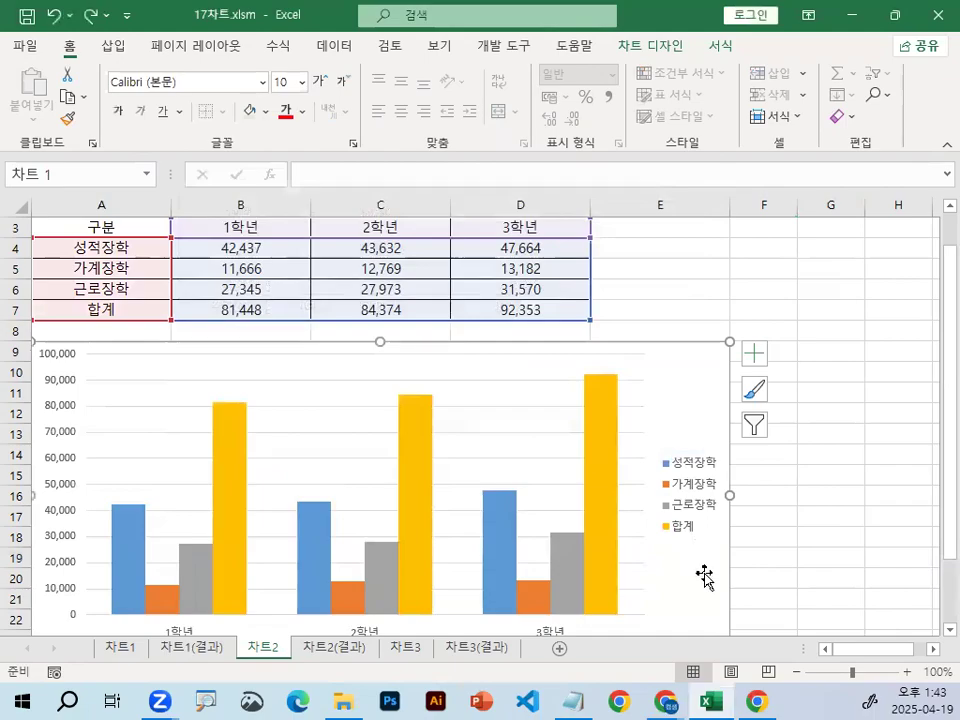
Circle the 합계 legend entry with the screen pen, clear the mark, and select only that entry
{"action": "key", "text": "ctrl+1"}
{"action": "left_click", "coordinate": [709, 536]}
{"action": "mouse_move", "coordinate": [709, 536]}
{"action": "left_mouse_down"}
{"action": "mouse_move", "coordinate": [645, 523]}
{"action": "mouse_move", "coordinate": [706, 522]}
{"action": "left_mouse_up"}
{"action": "key", "text": "Escape"}
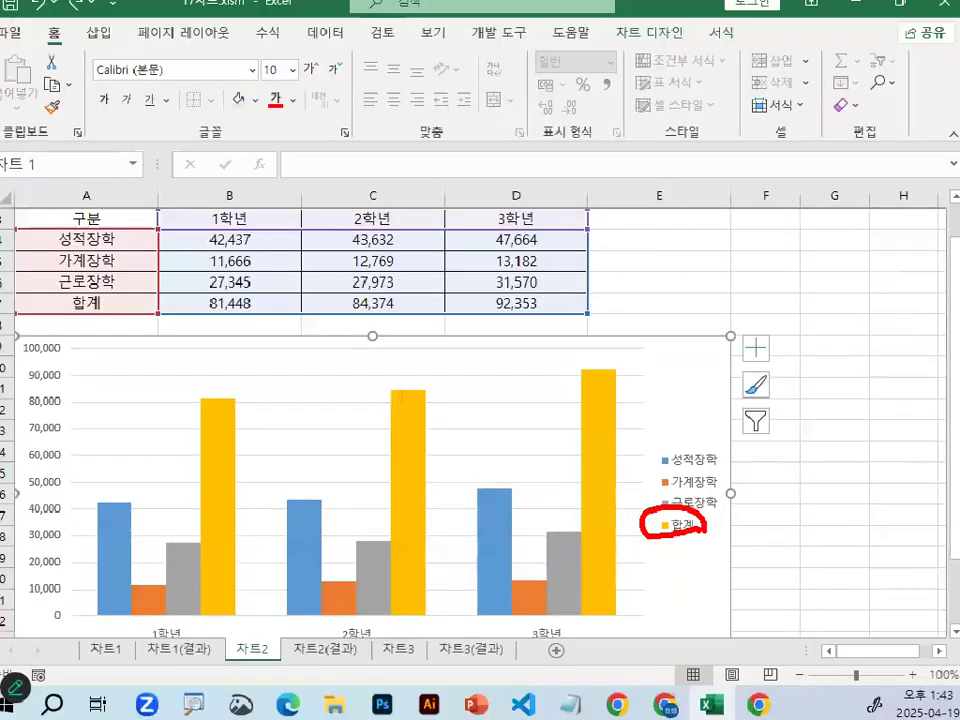
{"action": "left_click", "coordinate": [680, 524]}
{"action": "left_click", "coordinate": [680, 524]}
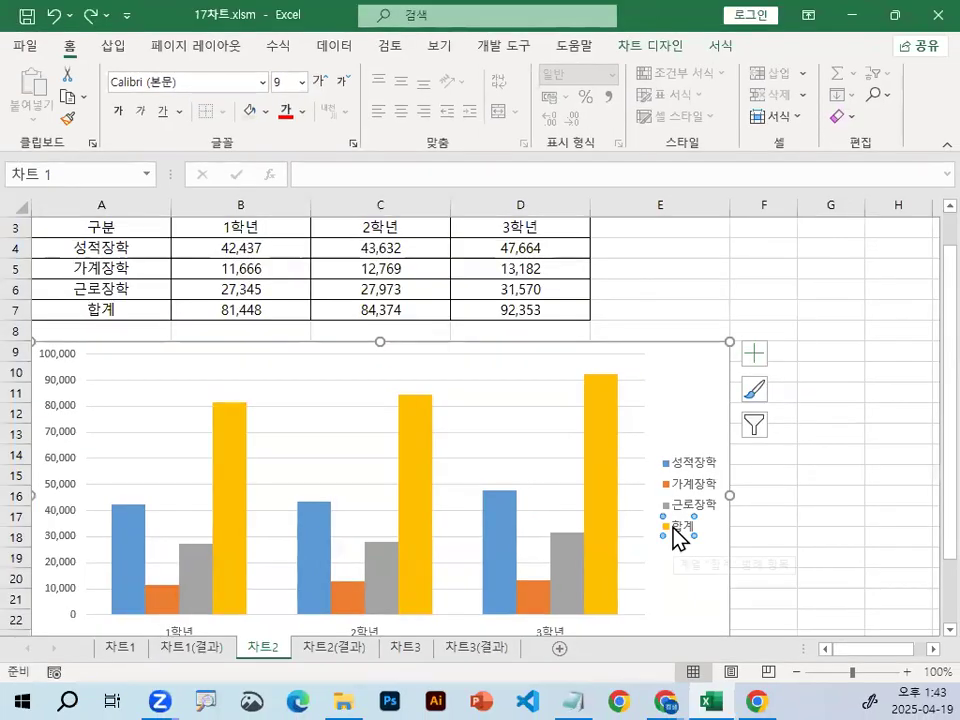
Show the 합계 legend entry's commands and circle 계열 삭제 and the 3학년 합계 bar with the screen pen
{"action": "right_click", "coordinate": [675, 528]}
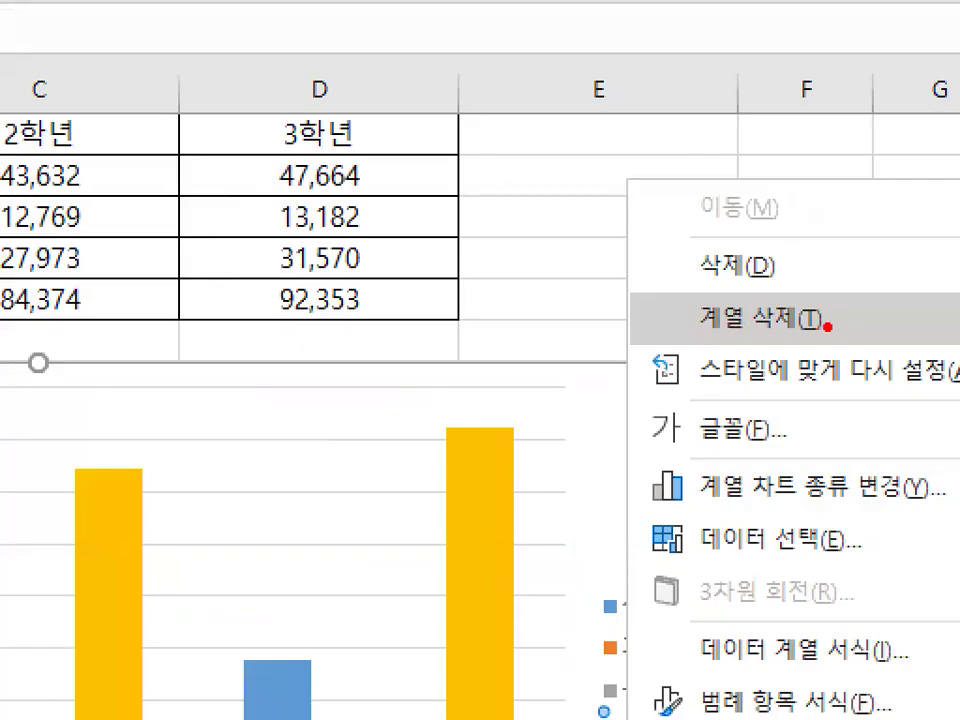
{"action": "mouse_move", "coordinate": [774, 323]}
{"action": "left_mouse_down"}
{"action": "mouse_move", "coordinate": [721, 335]}
{"action": "mouse_move", "coordinate": [836, 322]}
{"action": "left_mouse_up"}
{"action": "mouse_move", "coordinate": [528, 505]}
{"action": "left_mouse_down"}
{"action": "mouse_move", "coordinate": [500, 520]}
{"action": "mouse_move", "coordinate": [512, 440]}
{"action": "mouse_move", "coordinate": [535, 465]}
{"action": "left_mouse_up"}
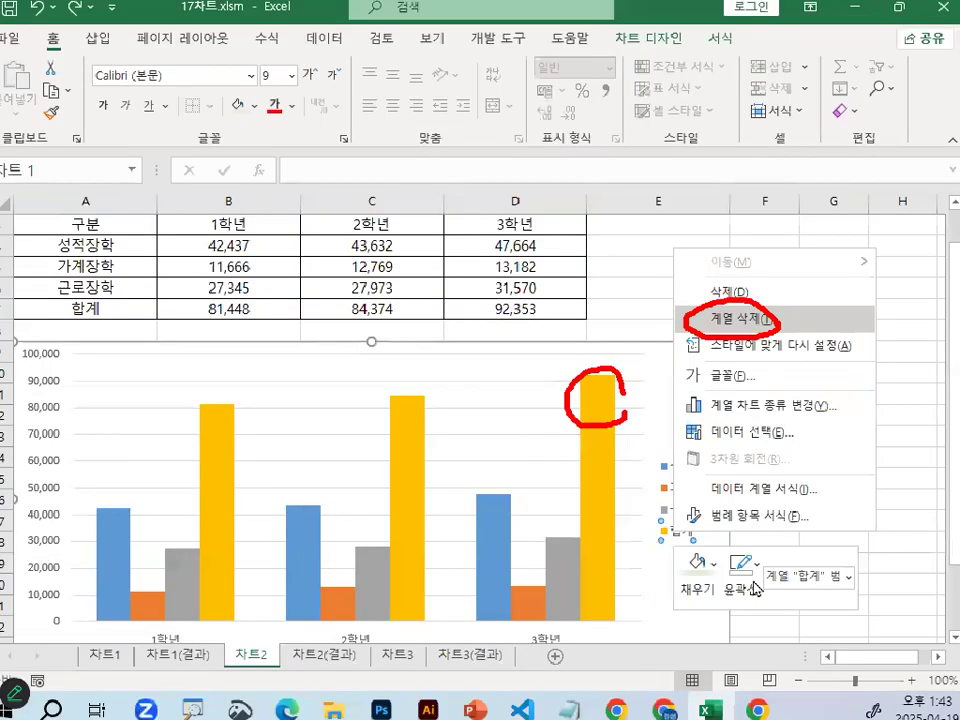
{"action": "key", "text": "Escape"}
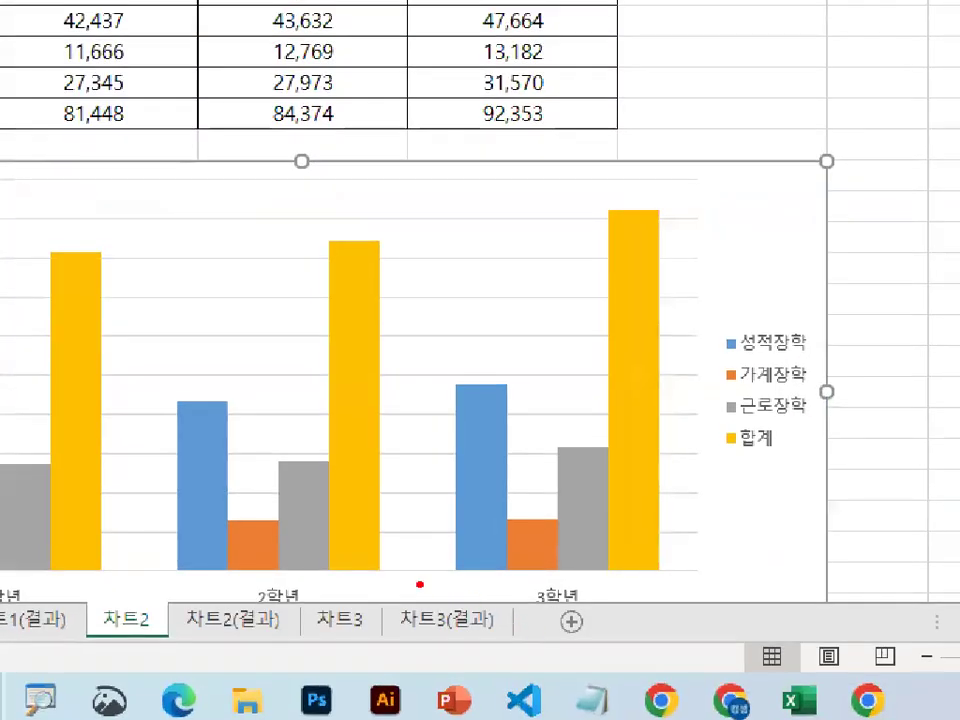
Mark the area between the 2학년 and 3학년 groups and the 3학년 합계 bar with the screen pen, and clear the marks
{"action": "left_click_drag", "start_coordinate": [412, 580], "coordinate": [454, 580]}
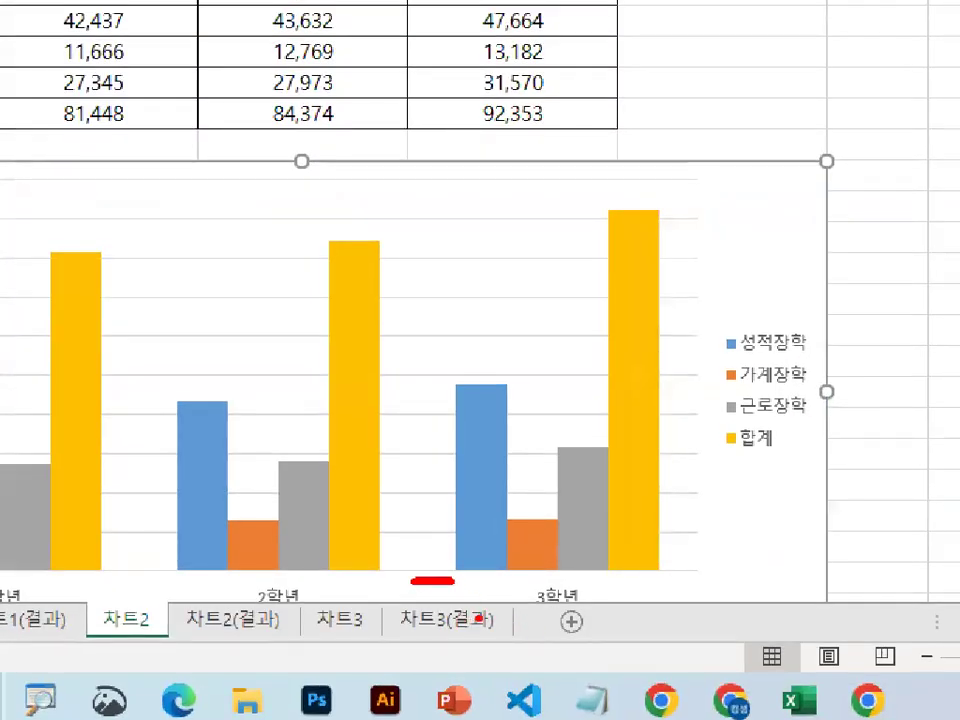
{"action": "mouse_move", "coordinate": [470, 617]}
{"action": "left_mouse_down"}
{"action": "mouse_move", "coordinate": [508, 585]}
{"action": "mouse_move", "coordinate": [510, 658]}
{"action": "left_mouse_up"}
{"action": "key", "text": "Escape"}
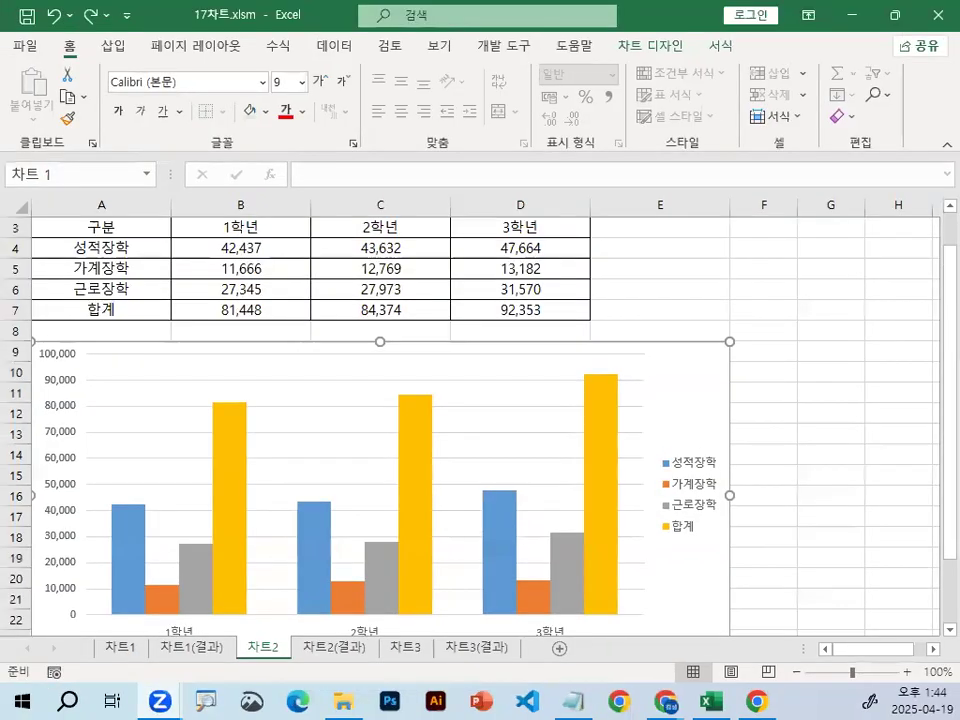
{"action": "key", "text": "ctrl+1"}
{"action": "left_click_drag", "start_coordinate": [449, 619], "coordinate": [468, 619]}
{"action": "mouse_move", "coordinate": [700, 362]}
{"action": "left_mouse_down"}
{"action": "mouse_move", "coordinate": [675, 300]}
{"action": "mouse_move", "coordinate": [700, 352]}
{"action": "mouse_move", "coordinate": [660, 372]}
{"action": "left_mouse_up"}
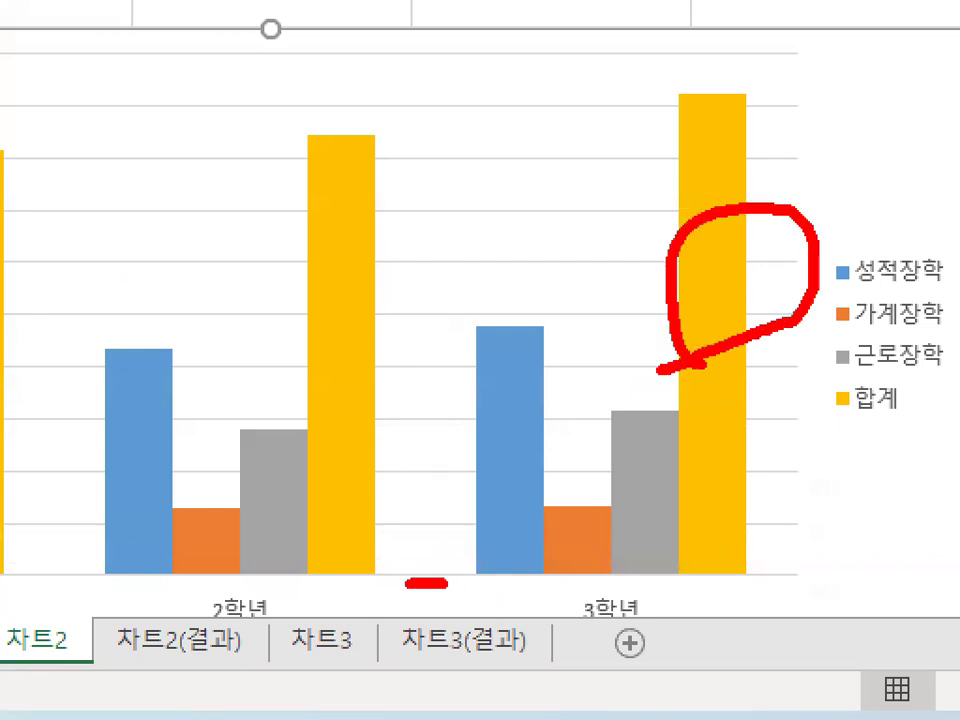
{"action": "key", "text": "Escape"}
Select only the 합계 entry in the 차트2 chart's legend, circle it with the screen pen, and delete its data series
{"action": "left_click", "coordinate": [686, 528]}
{"action": "left_click", "coordinate": [686, 528]}
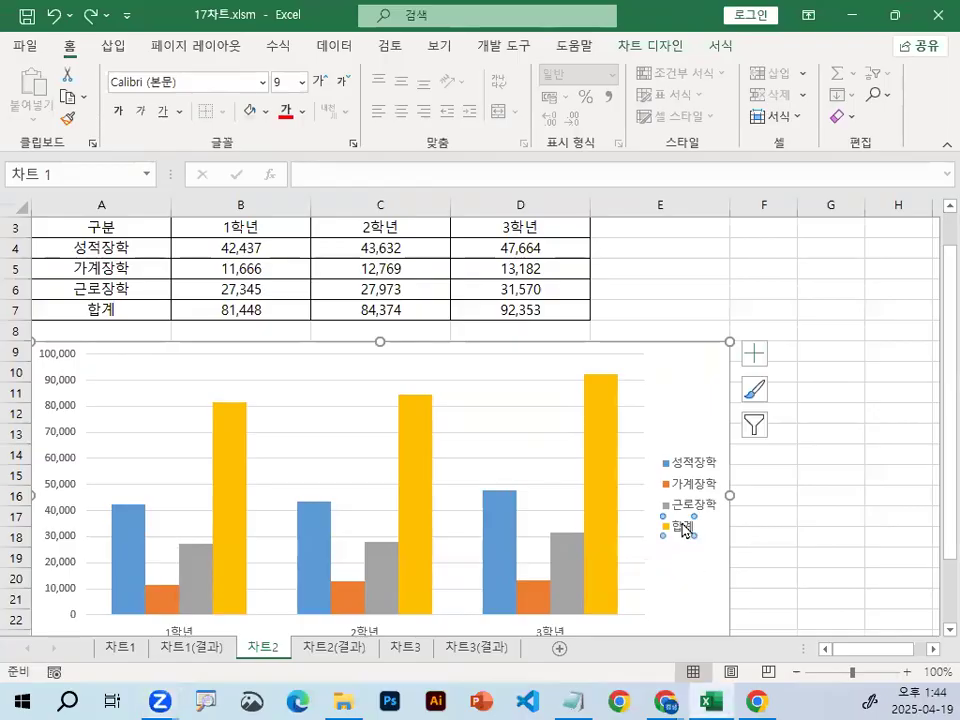
{"action": "key", "text": "ctrl+1"}
{"action": "mouse_move", "coordinate": [674, 546]}
{"action": "left_mouse_down"}
{"action": "mouse_move", "coordinate": [701, 528]}
{"action": "mouse_move", "coordinate": [667, 530]}
{"action": "left_mouse_up"}
{"action": "scroll", "coordinate": [667, 530], "scroll_direction": "down", "scroll_amount": 4}
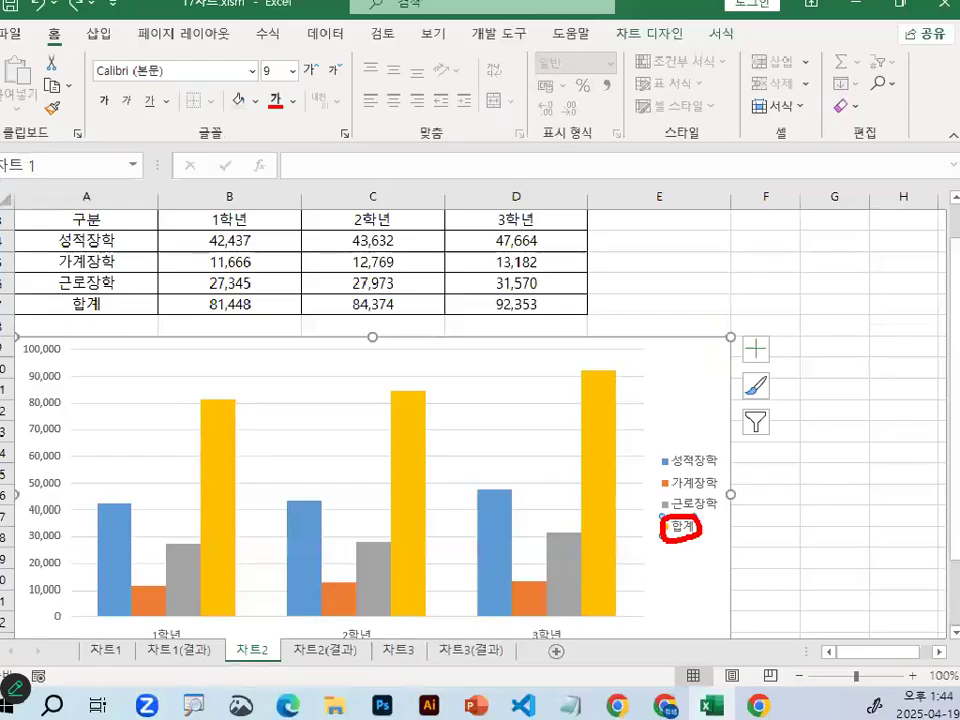
{"action": "key", "text": "Escape"}
{"action": "right_click", "coordinate": [681, 526]}
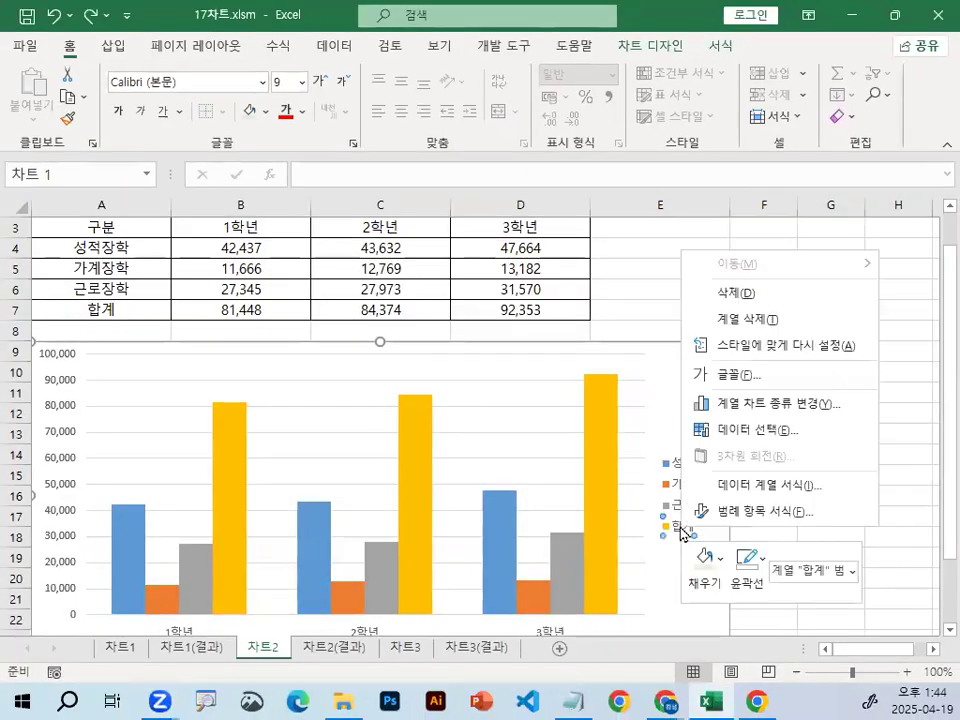
{"action": "left_click", "coordinate": [755, 320]}
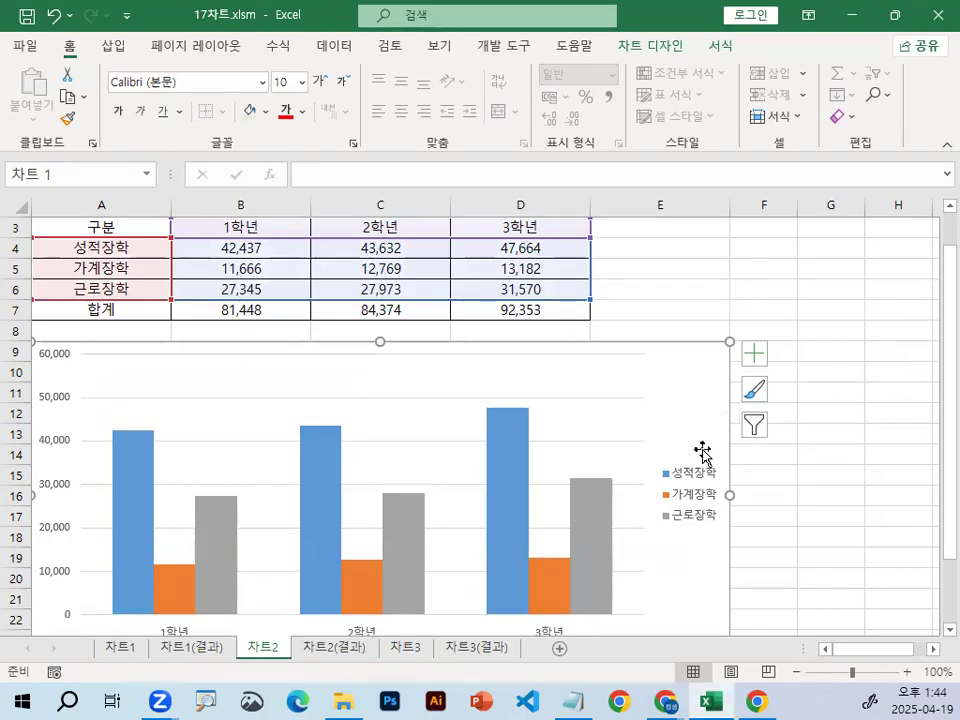
Point out the 3학년 성적장학 bar and the blank chart area with the screen pen, and clear the marks
{"action": "scroll", "coordinate": [700, 480], "scroll_direction": "down", "scroll_amount": 2}
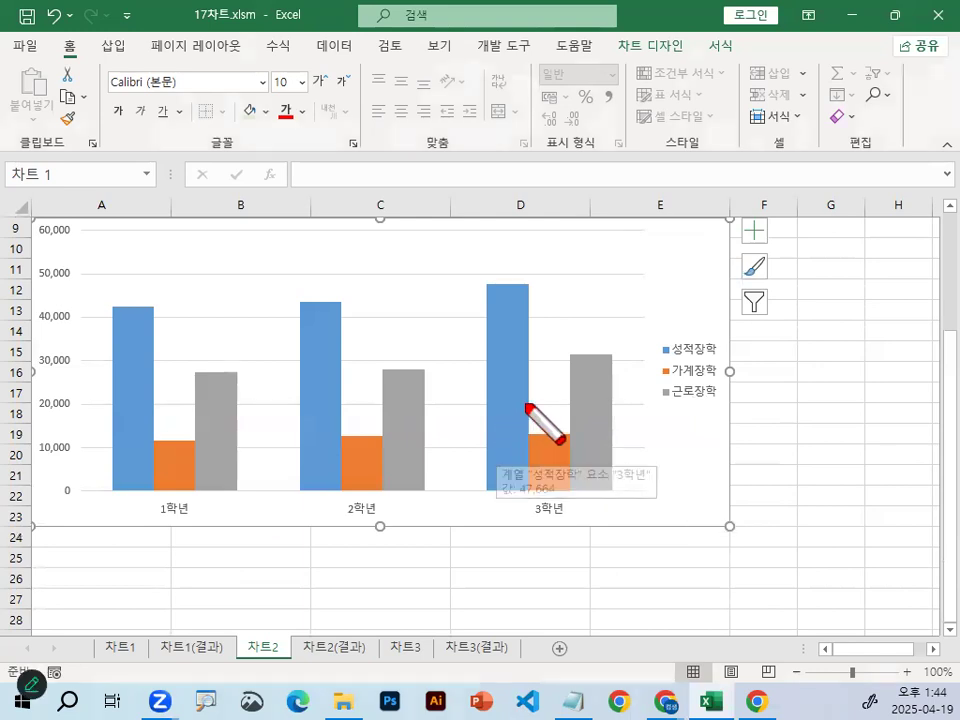
{"action": "left_click_drag", "start_coordinate": [526, 388], "coordinate": [529, 403]}
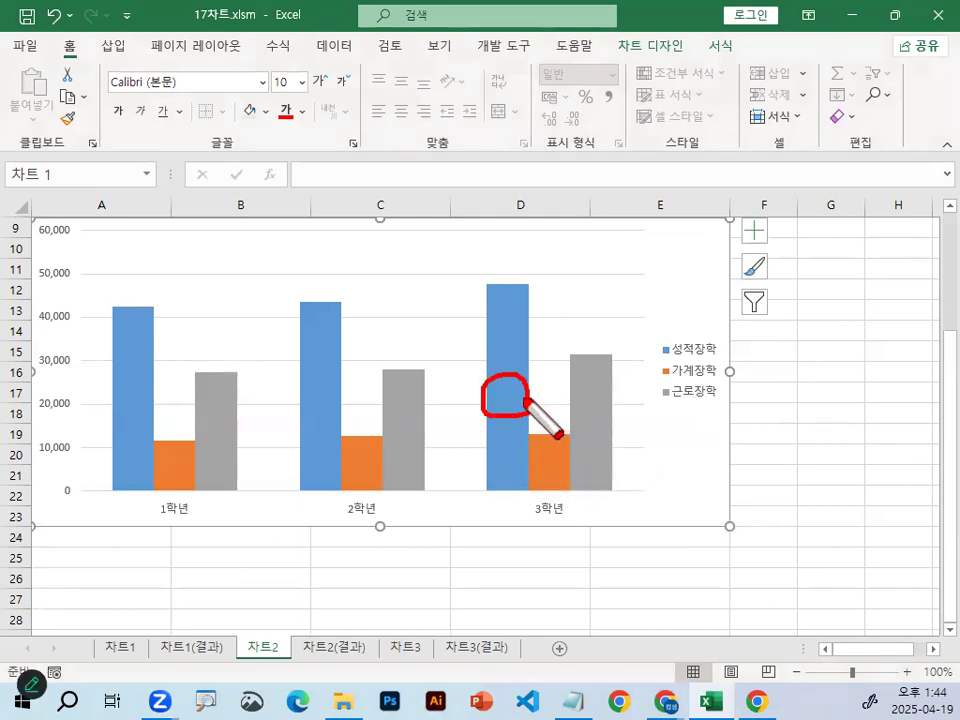
{"action": "mouse_move", "coordinate": [500, 317]}
{"action": "left_mouse_down"}
{"action": "mouse_move", "coordinate": [502, 343]}
{"action": "mouse_move", "coordinate": [563, 262]}
{"action": "left_mouse_up"}
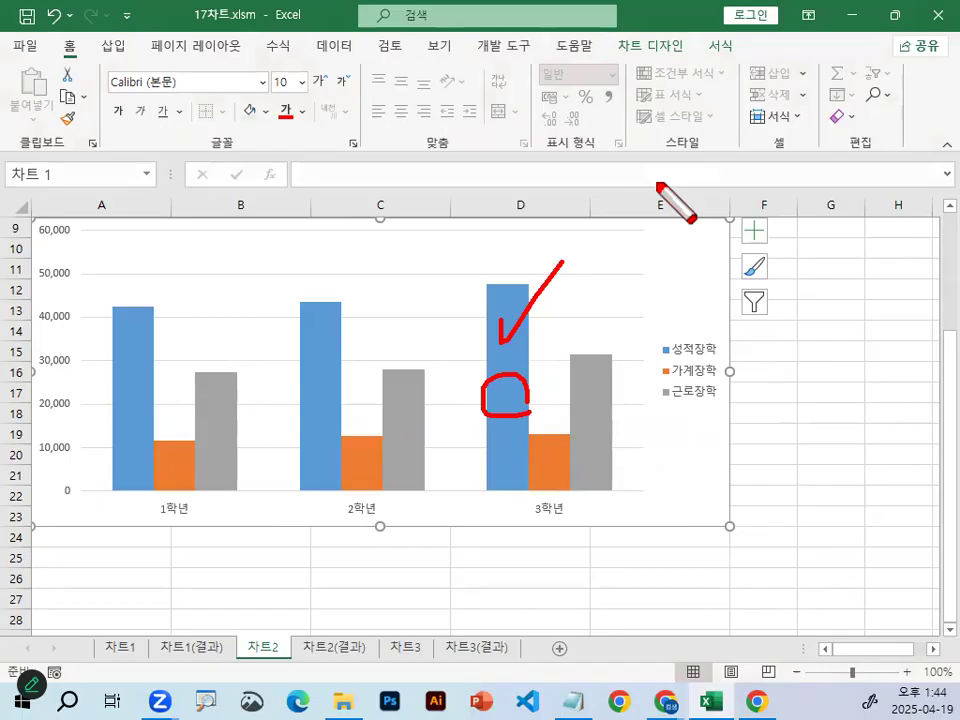
{"action": "key", "text": "Escape"}
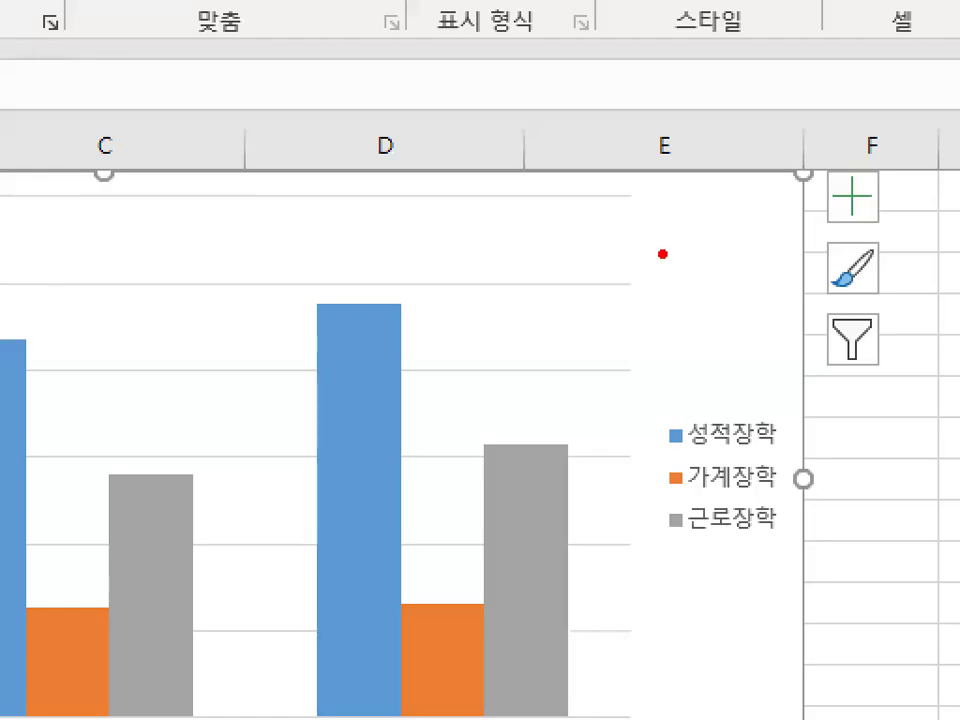
{"action": "left_click_drag", "start_coordinate": [664, 224], "coordinate": [753, 166]}
{"action": "key", "text": "Escape"}
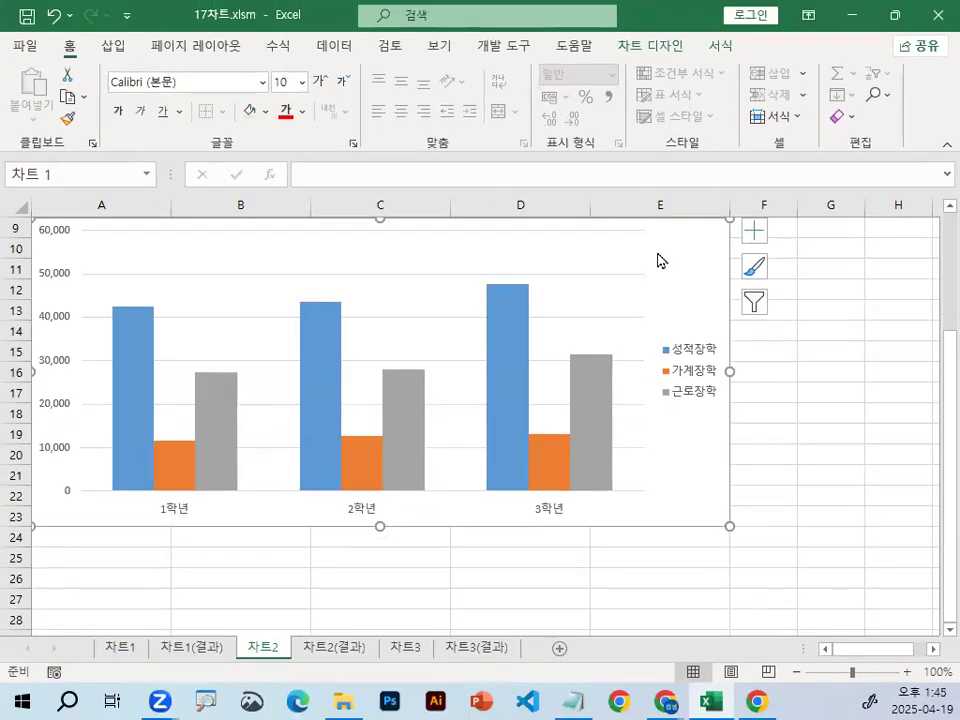
Open the chart type change for the whole 차트2 chart and circle the 세로 막대형 category with the screen pen
{"action": "right_click", "coordinate": [658, 254]}
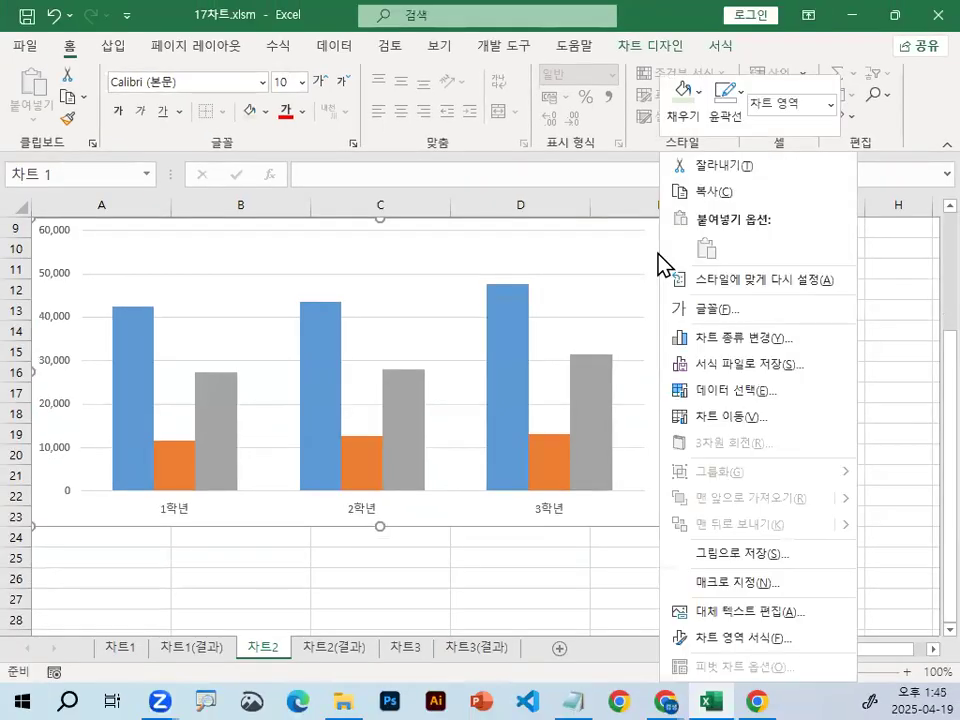
{"action": "left_click", "coordinate": [762, 340]}
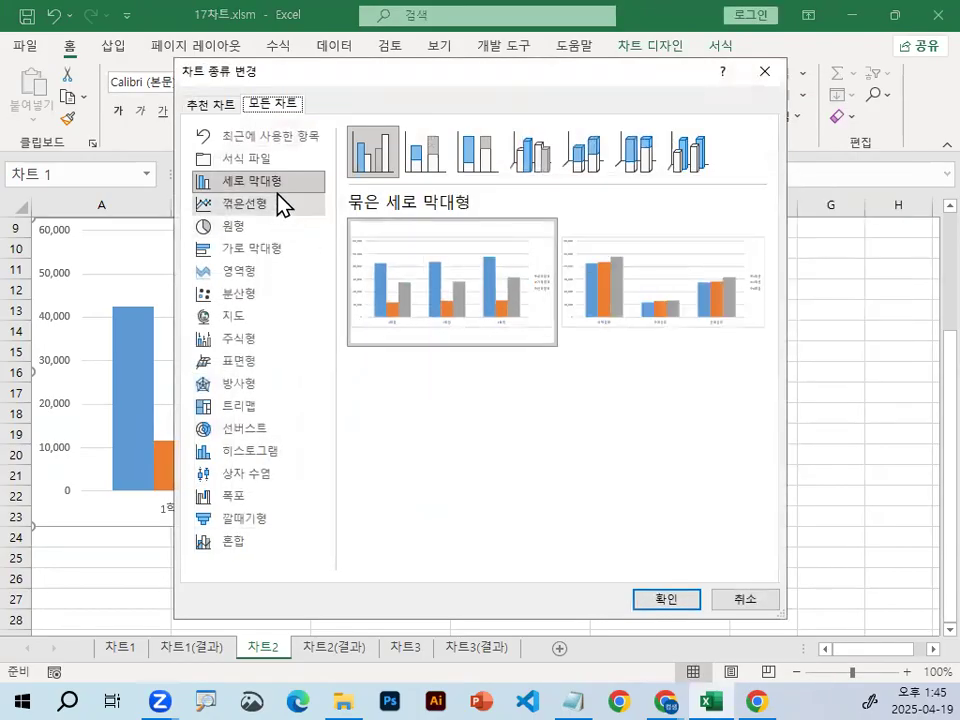
{"action": "key", "text": "ctrl+1"}
{"action": "left_click", "coordinate": [273, 181]}
{"action": "mouse_move", "coordinate": [322, 187]}
{"action": "left_mouse_down"}
{"action": "mouse_move", "coordinate": [182, 202]}
{"action": "mouse_move", "coordinate": [402, 150]}
{"action": "left_mouse_up"}
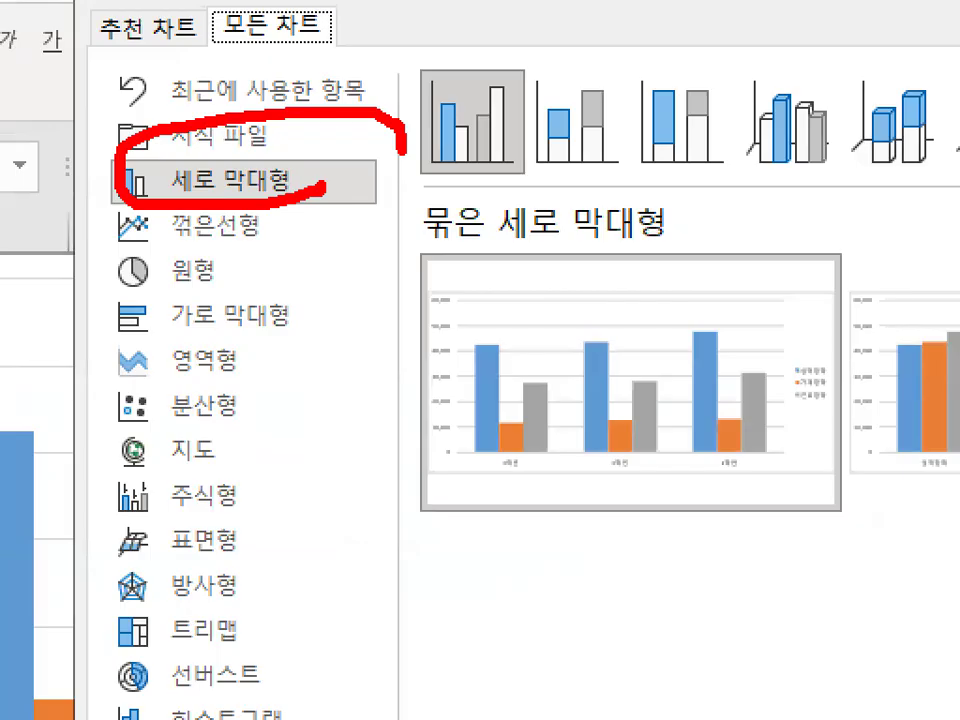
{"action": "key", "text": "Escape"}
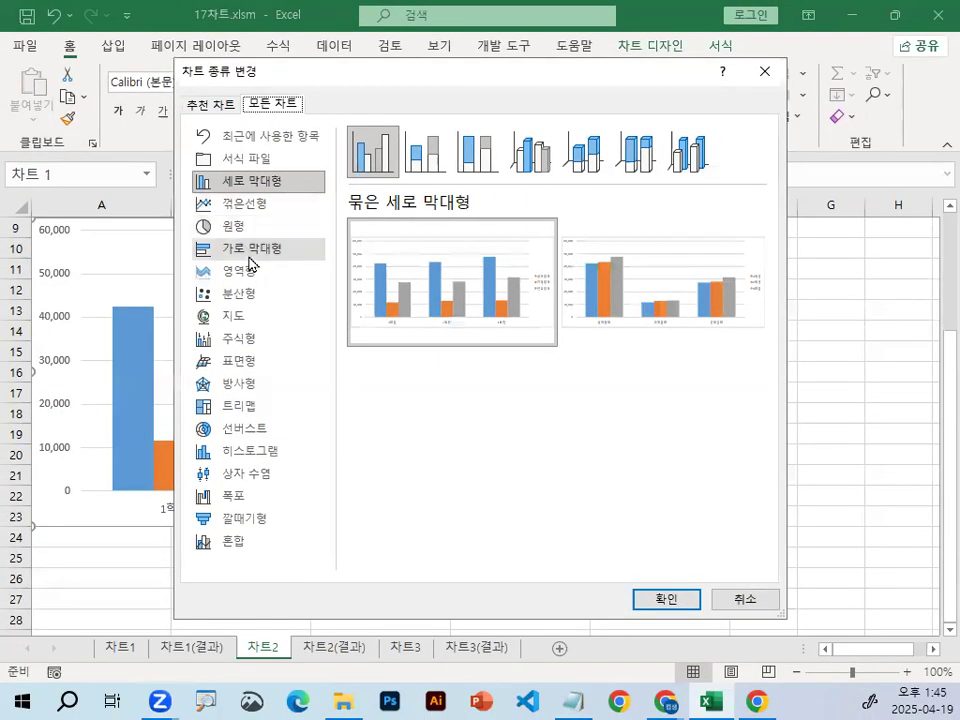
Choose the 가로 막대형 chart category and circle it with the screen pen
{"action": "left_click", "coordinate": [230, 325]}
{"action": "key", "text": "ctrl+1"}
{"action": "left_click", "coordinate": [265, 247]}
{"action": "mouse_move", "coordinate": [281, 265]}
{"action": "left_mouse_down"}
{"action": "mouse_move", "coordinate": [316, 243]}
{"action": "mouse_move", "coordinate": [219, 267]}
{"action": "mouse_move", "coordinate": [293, 265]}
{"action": "left_mouse_up"}
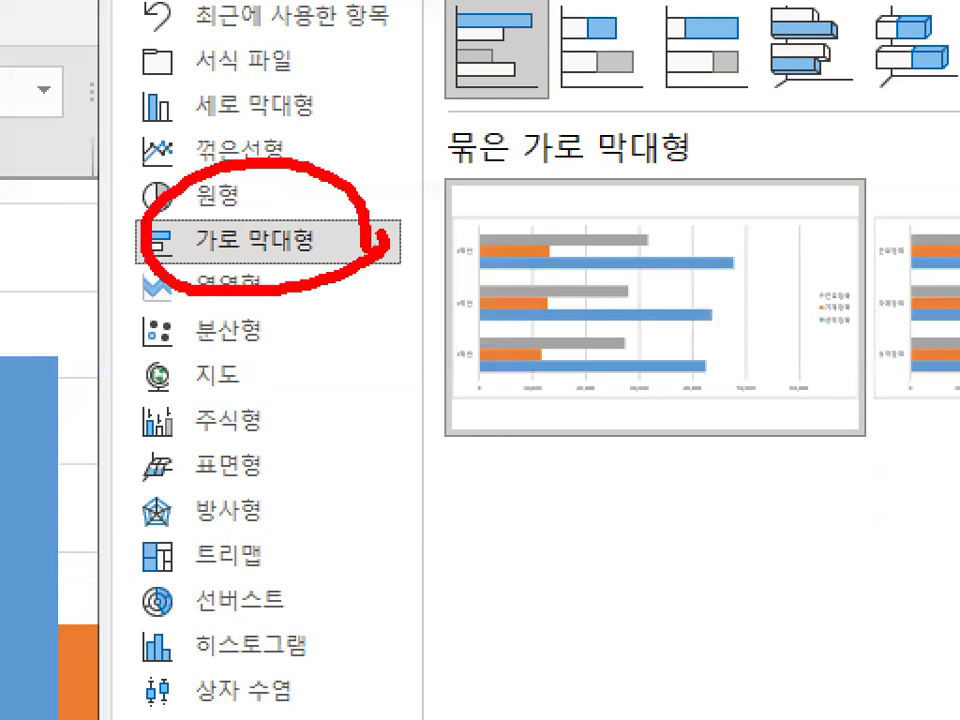
{"action": "key", "text": "Escape"}
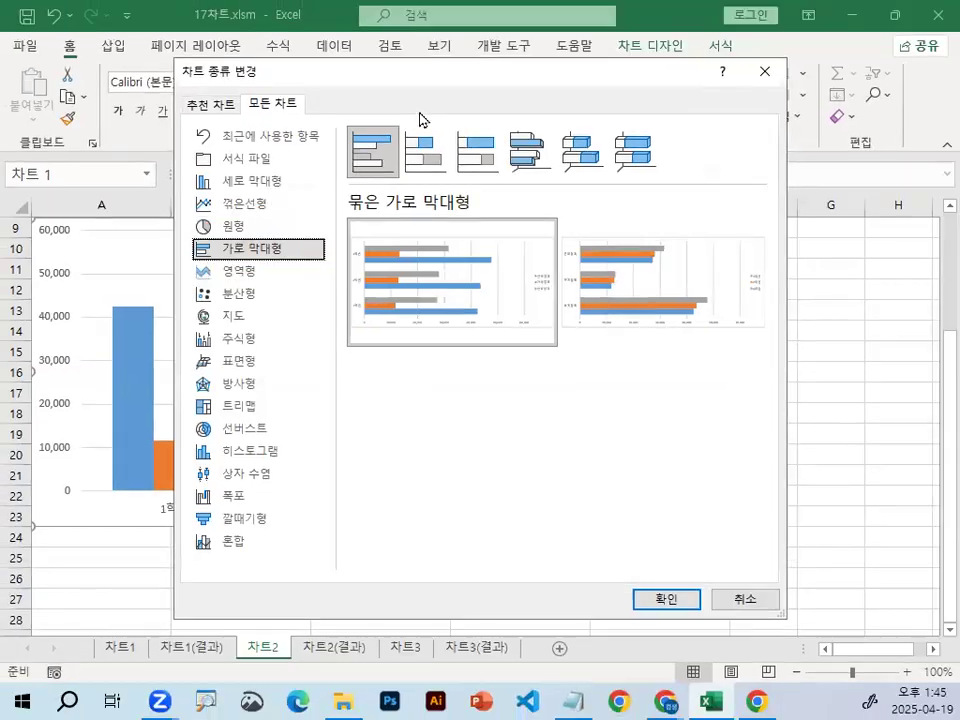
Mark the bar subtypes with the screen pen and change the 차트2 chart to 누적 가로 막대형
{"action": "key", "text": "ctrl+1"}
{"action": "left_click", "coordinate": [470, 141]}
{"action": "mouse_move", "coordinate": [470, 141]}
{"action": "left_mouse_down"}
{"action": "mouse_move", "coordinate": [388, 212]}
{"action": "mouse_move", "coordinate": [465, 150]}
{"action": "left_mouse_up"}
{"action": "key", "text": "Escape"}
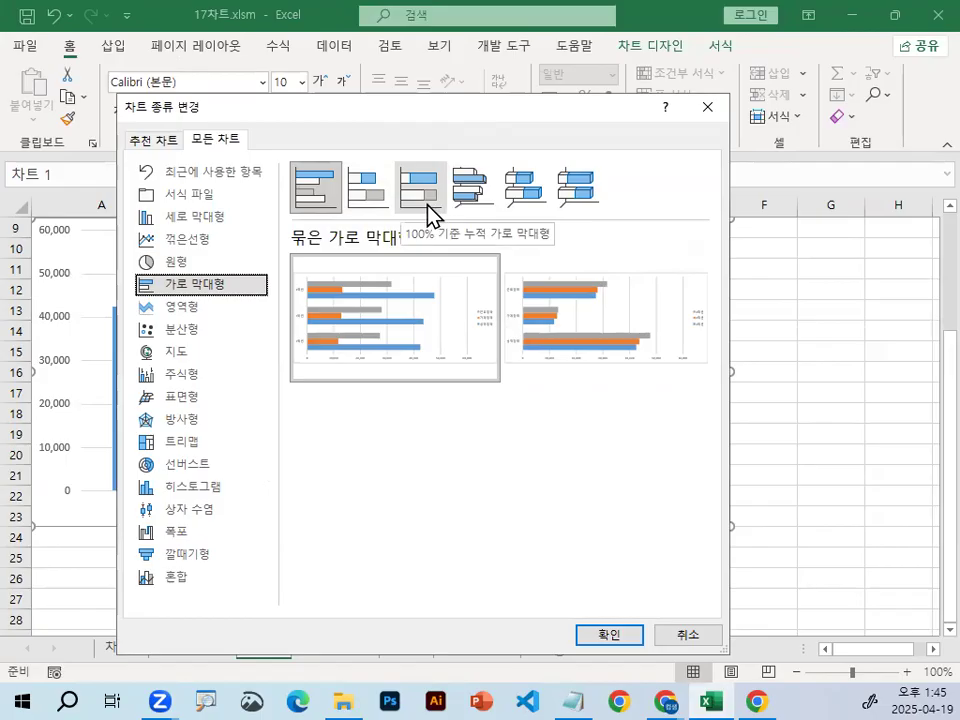
{"action": "left_click", "coordinate": [366, 205]}
{"action": "left_click", "coordinate": [620, 637]}
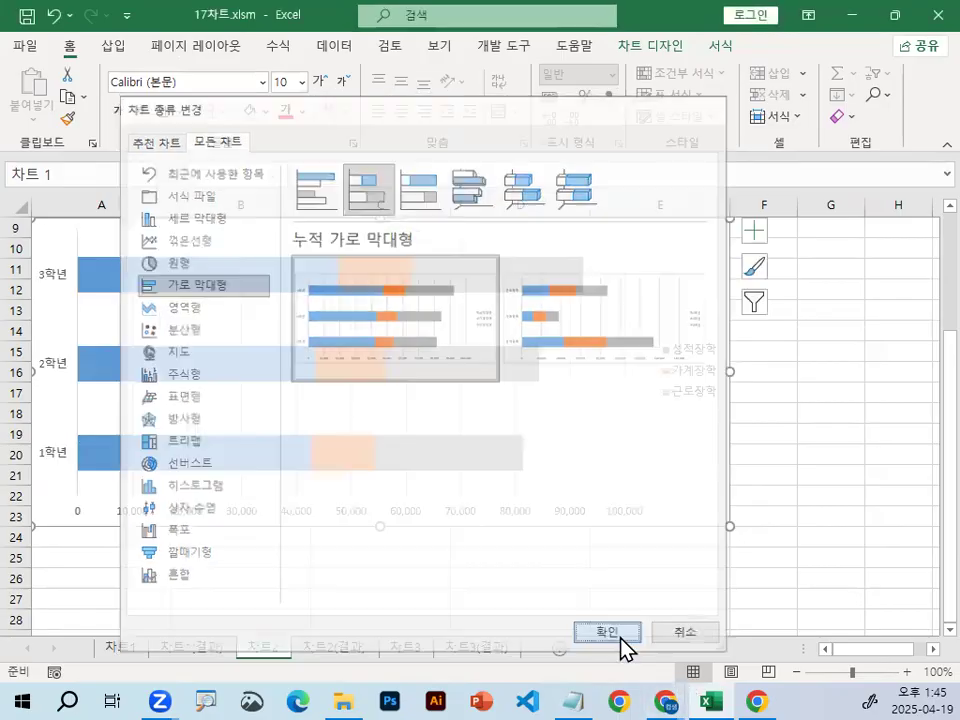
Circle the empty area above the 3학년 bar with the screen pen, add an arrow pointing to it, and clear the marks
{"action": "mouse_move", "coordinate": [544, 383]}
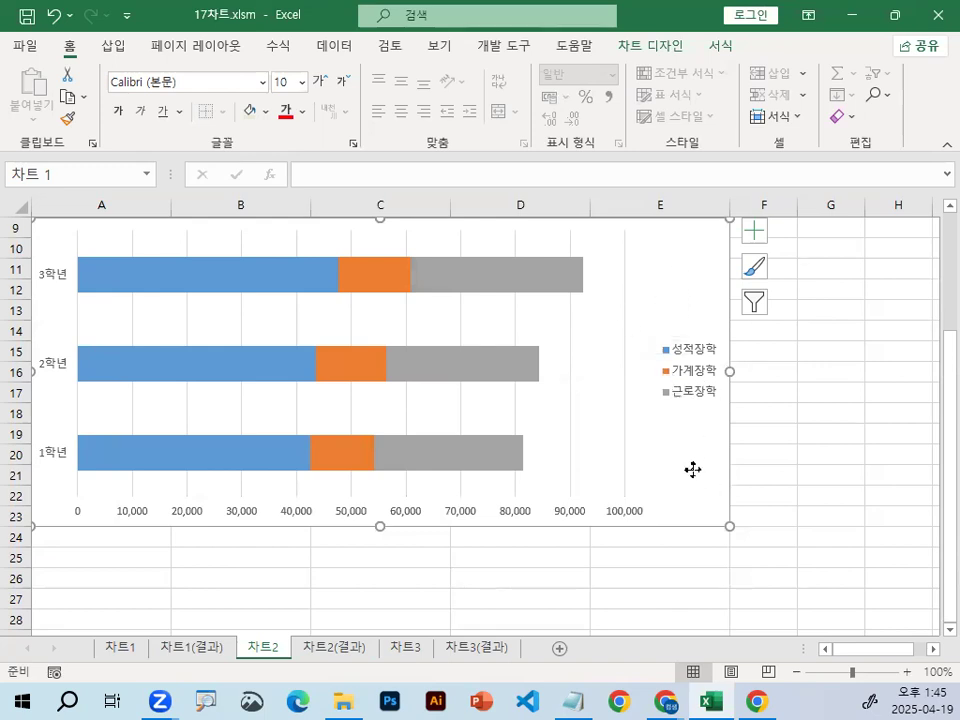
{"action": "scroll", "coordinate": [640, 334], "scroll_direction": "up", "scroll_amount": 1}
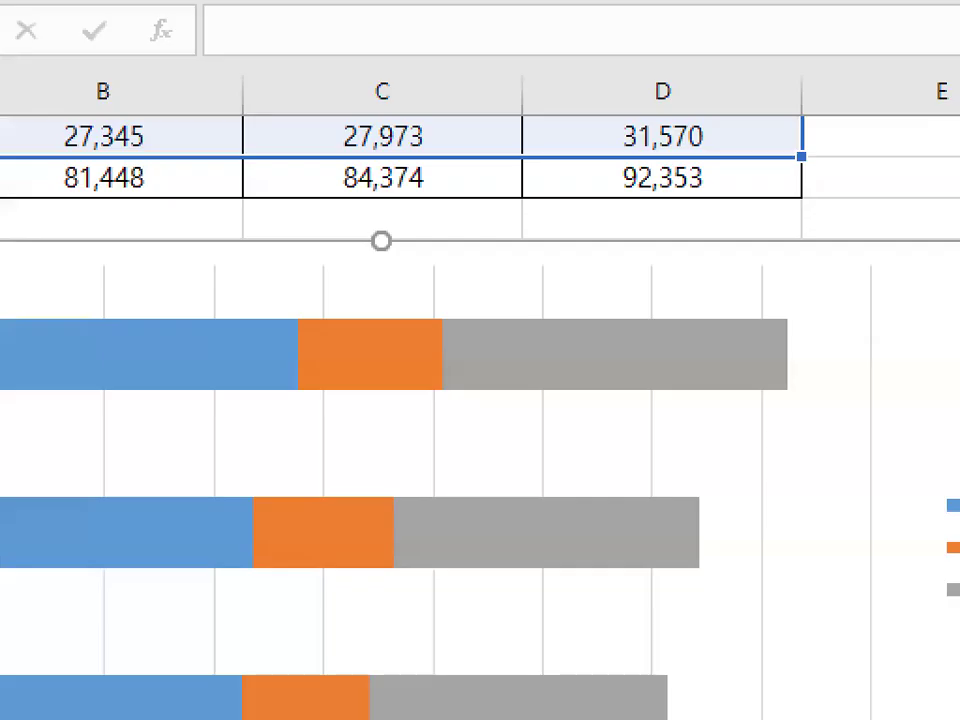
{"action": "mouse_move", "coordinate": [450, 289]}
{"action": "left_mouse_down"}
{"action": "mouse_move", "coordinate": [317, 317]}
{"action": "mouse_move", "coordinate": [343, 223]}
{"action": "mouse_move", "coordinate": [441, 296]}
{"action": "mouse_move", "coordinate": [453, 288]}
{"action": "left_mouse_up"}
{"action": "left_click_drag", "start_coordinate": [366, 227], "coordinate": [497, 96]}
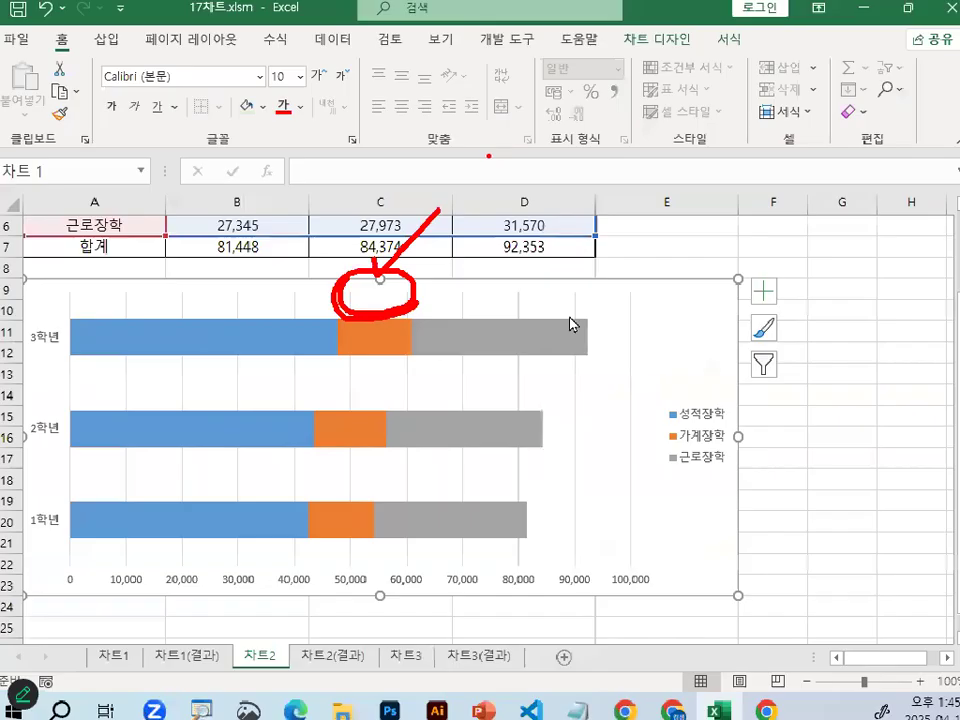
{"action": "key", "text": "Escape"}
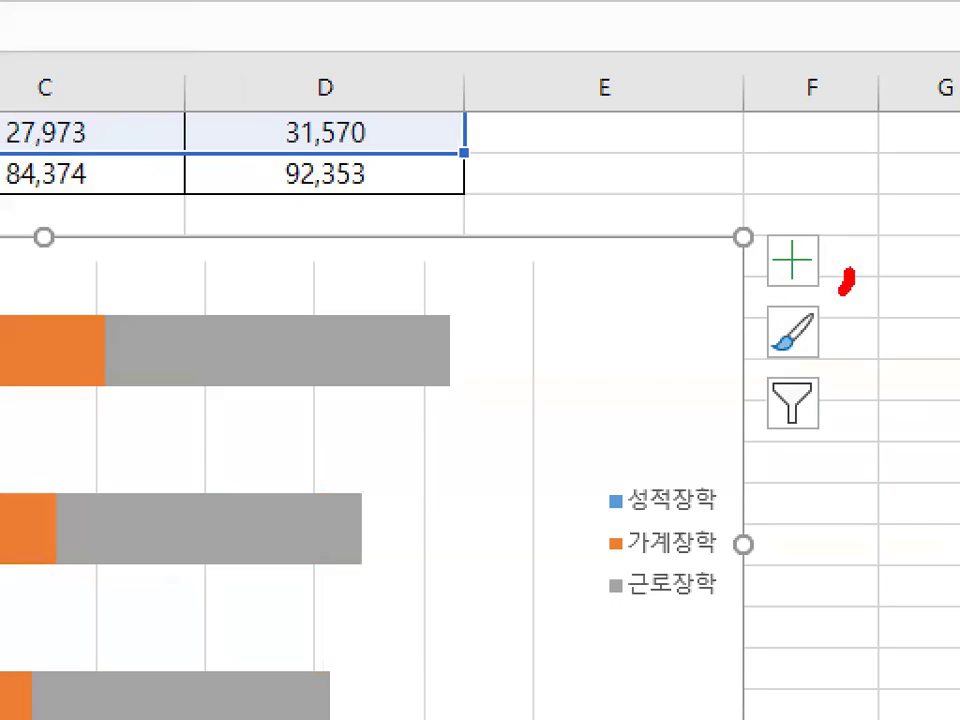
Bring up the 차트 요소 list for the 차트2 chart, circle 축 제목 with the screen pen, and clear the mark
{"action": "mouse_move", "coordinate": [845, 290]}
{"action": "left_mouse_down"}
{"action": "mouse_move", "coordinate": [742, 252]}
{"action": "mouse_move", "coordinate": [848, 275]}
{"action": "left_mouse_up"}
{"action": "key", "text": "Escape"}
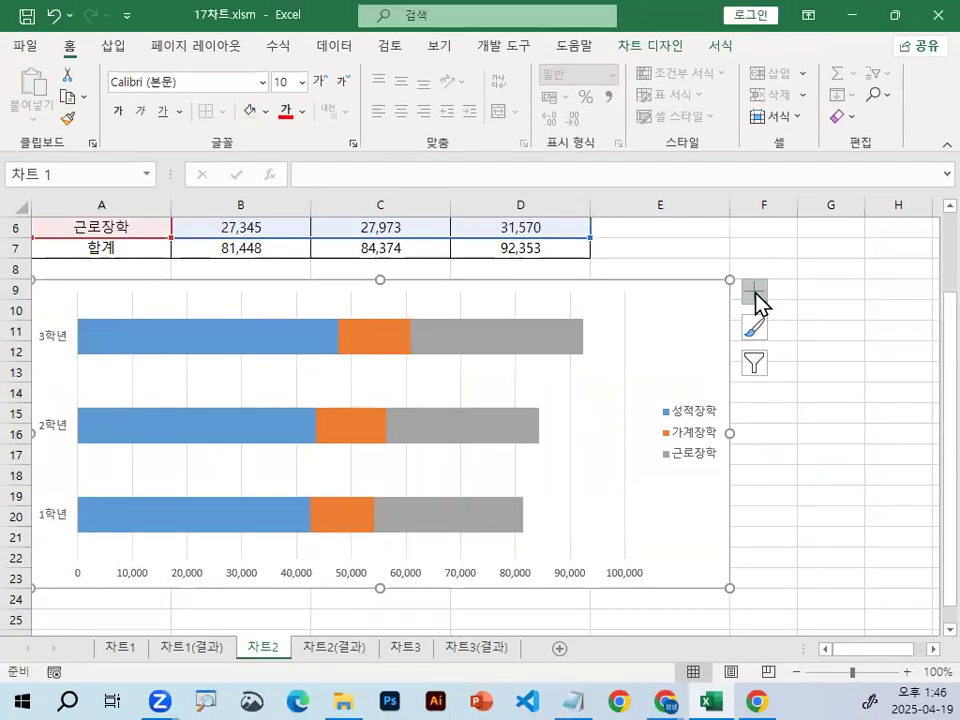
{"action": "left_click", "coordinate": [756, 294]}
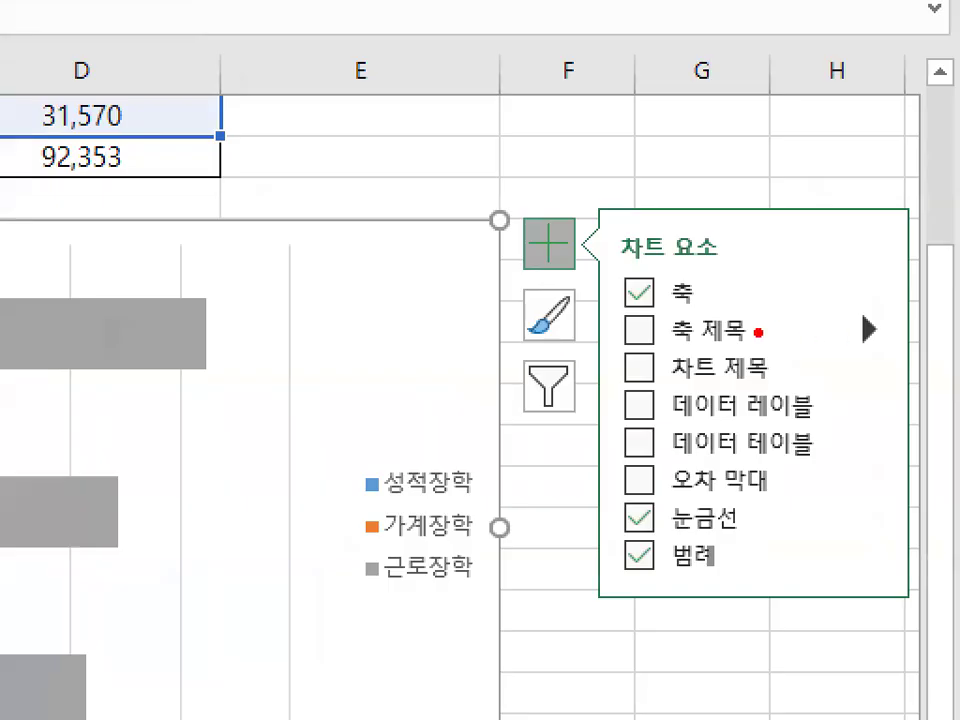
{"action": "mouse_move", "coordinate": [758, 333]}
{"action": "left_mouse_down"}
{"action": "mouse_move", "coordinate": [640, 343]}
{"action": "mouse_move", "coordinate": [760, 330]}
{"action": "left_mouse_up"}
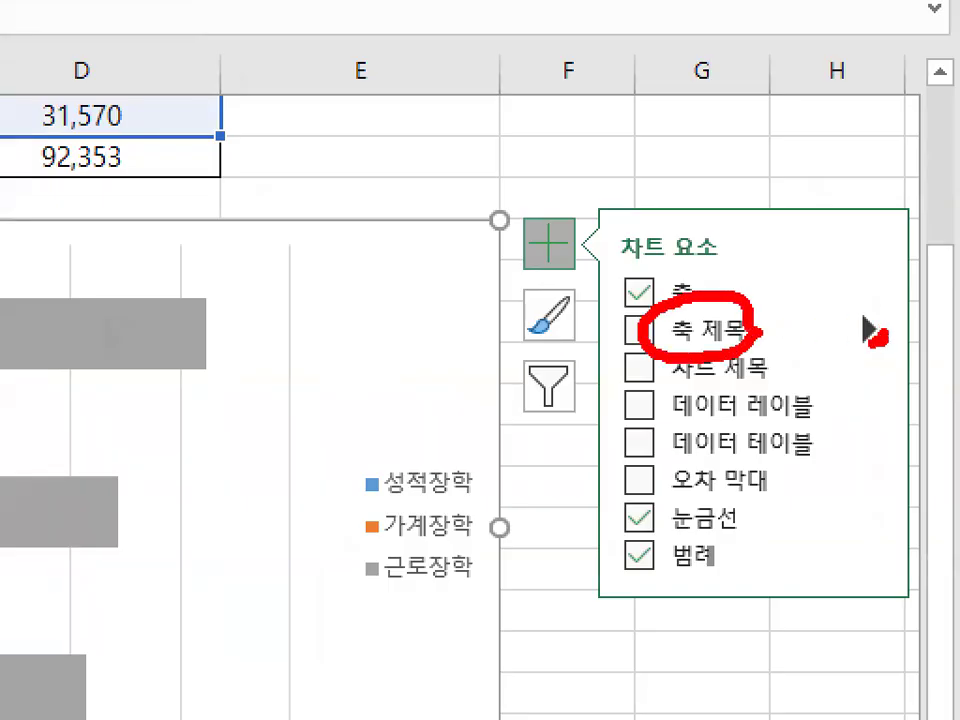
{"action": "key", "text": "Escape"}
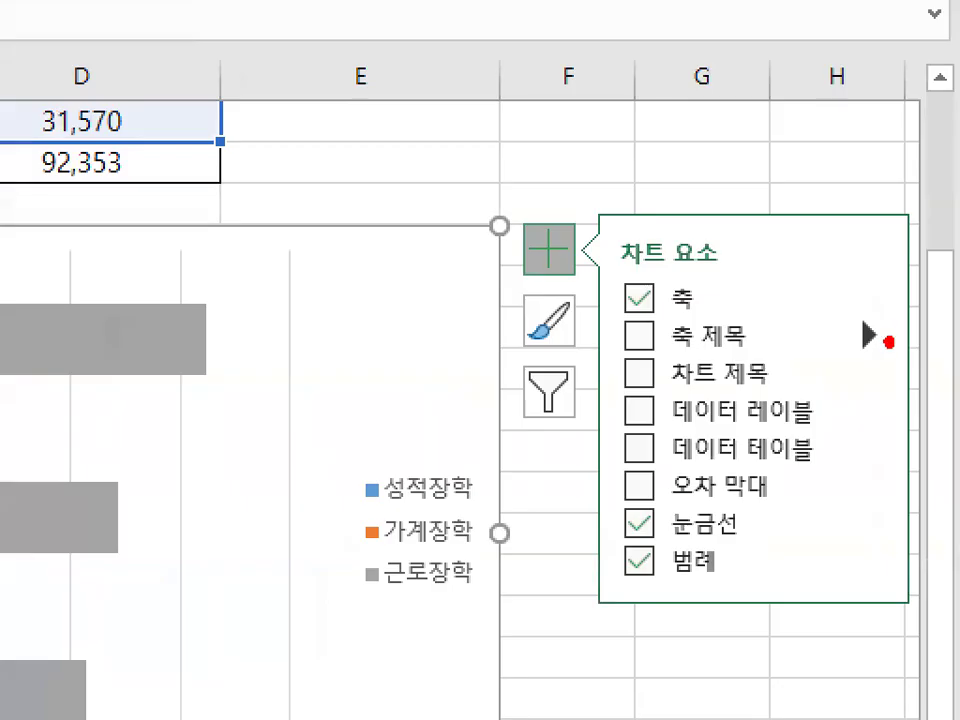
Show the placement options for 차트 제목, mark 차트 위 with the screen pen, and clear the mark
{"action": "left_click_drag", "start_coordinate": [924, 337], "coordinate": [917, 328]}
{"action": "key", "text": "Escape"}
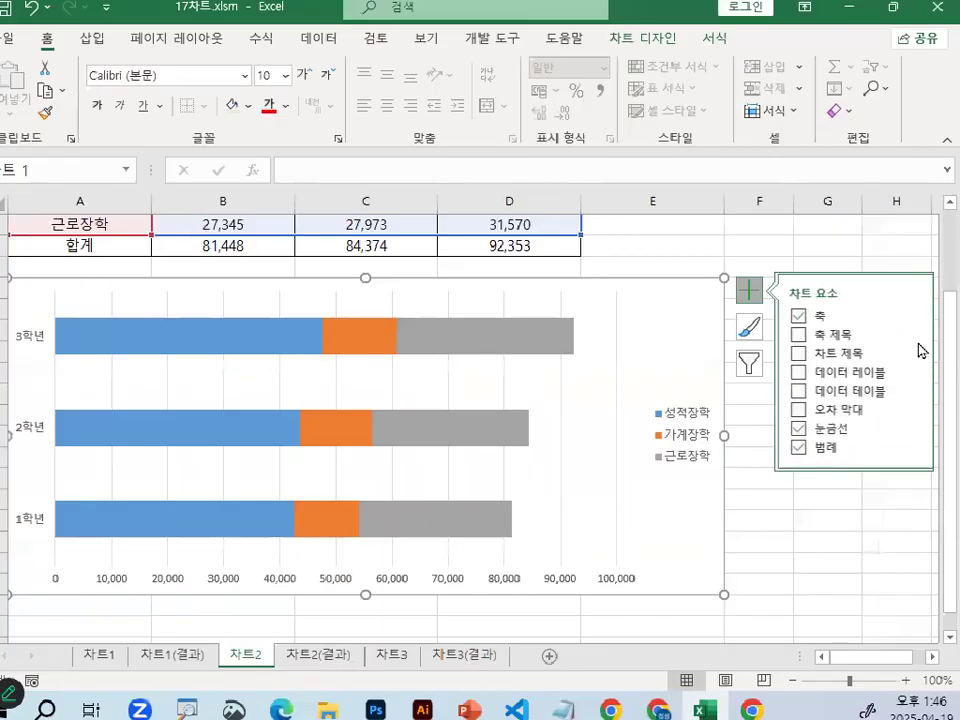
{"action": "left_click", "coordinate": [910, 350]}
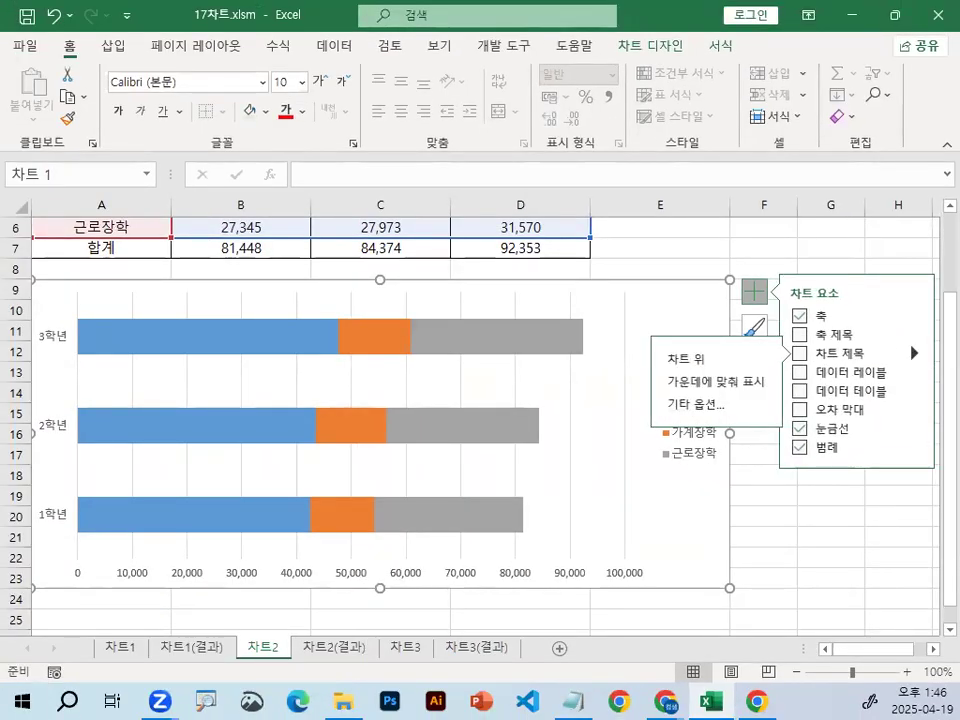
{"action": "mouse_move", "coordinate": [715, 356]}
{"action": "left_mouse_down"}
{"action": "mouse_move", "coordinate": [715, 366]}
{"action": "mouse_move", "coordinate": [706, 344]}
{"action": "left_mouse_up"}
{"action": "key", "text": "Escape"}
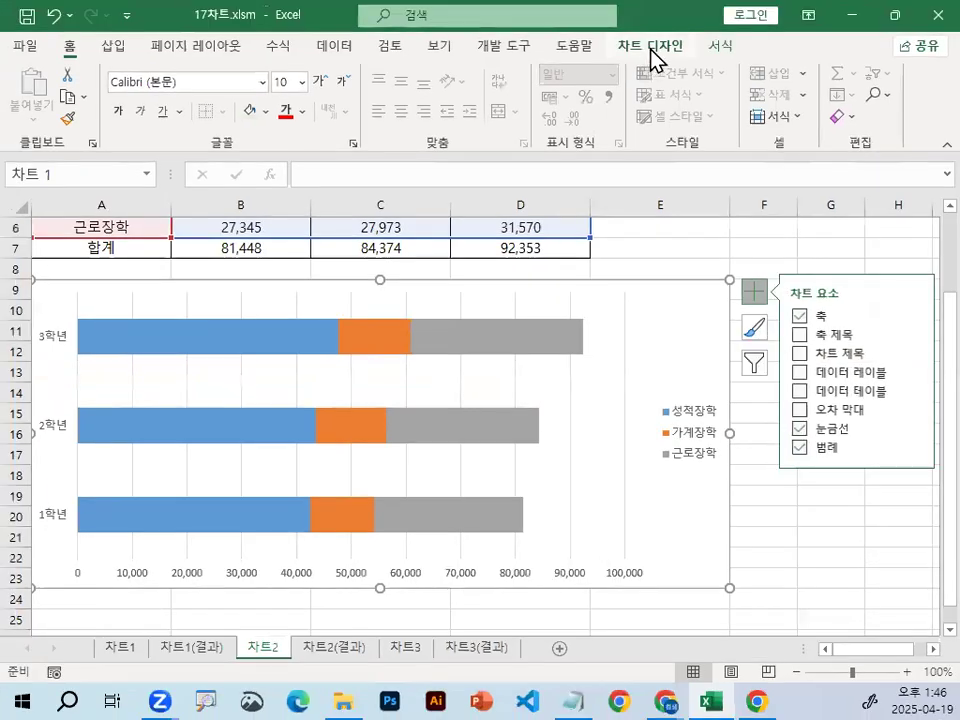
Show the chart design commands, circle 차트 요소 추가 with the screen pen, and clear the mark
{"action": "left_click", "coordinate": [652, 50]}
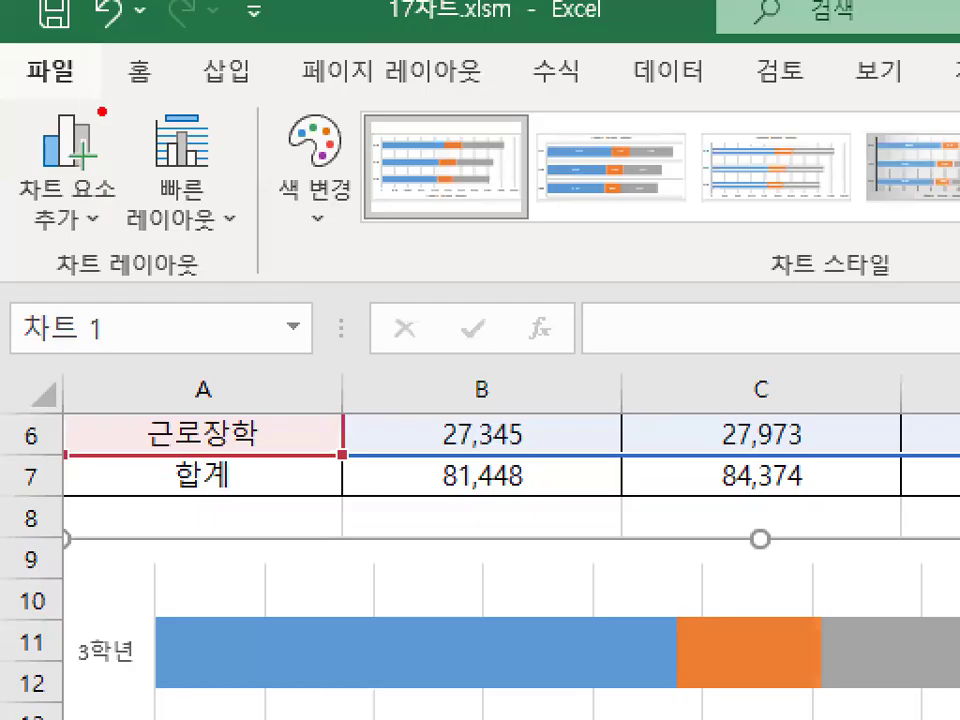
{"action": "mouse_move", "coordinate": [125, 160]}
{"action": "left_mouse_down"}
{"action": "mouse_move", "coordinate": [20, 110]}
{"action": "mouse_move", "coordinate": [130, 125]}
{"action": "left_mouse_up"}
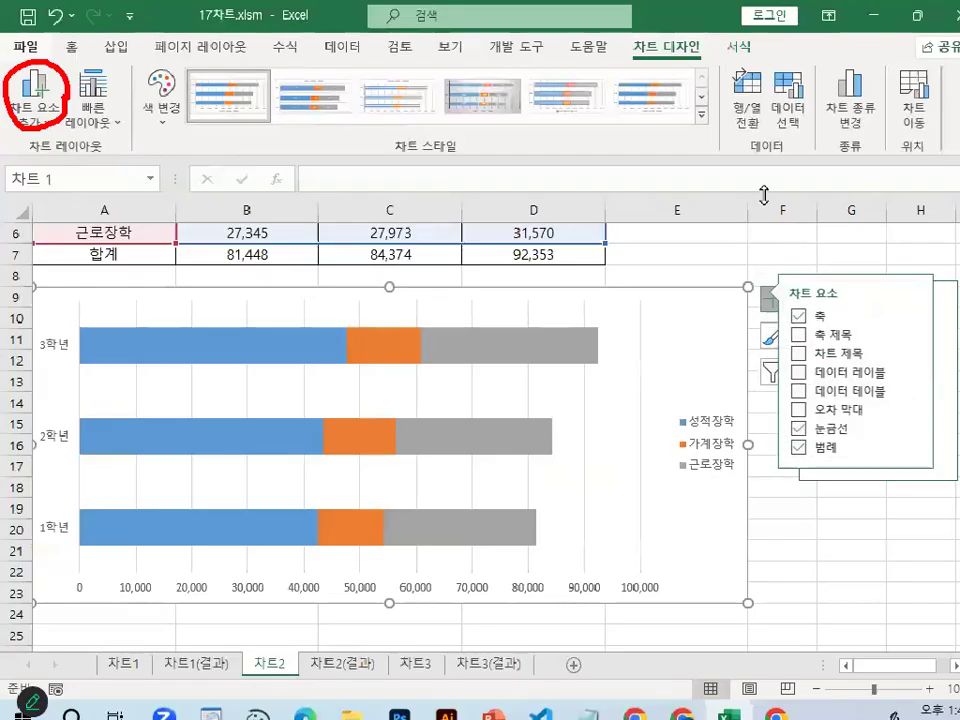
{"action": "key", "text": "Escape"}
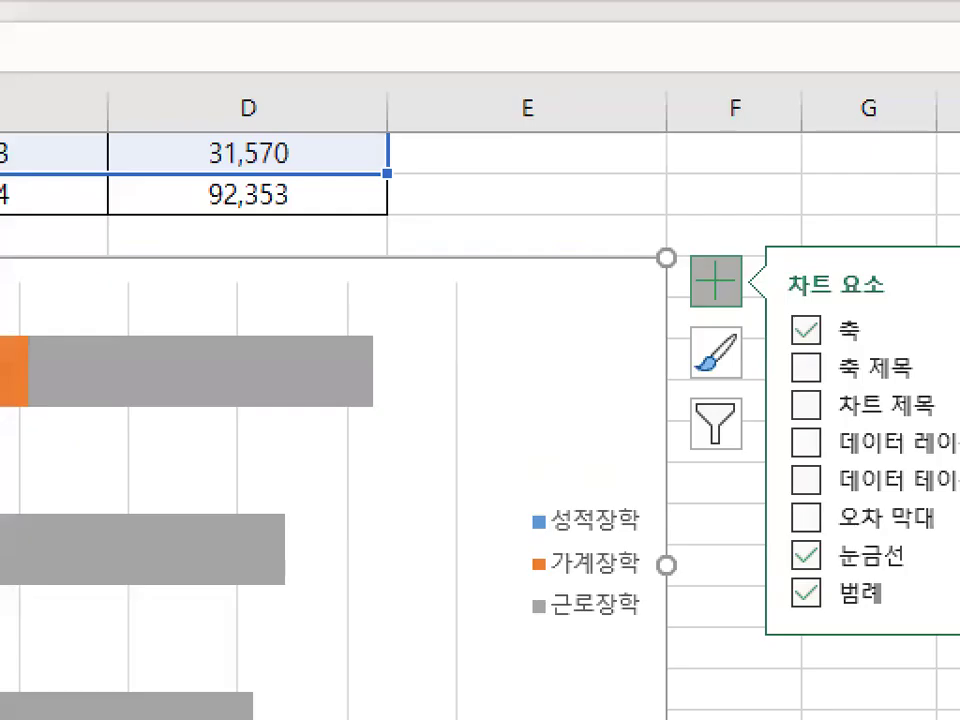
Add the chart title element (차트 제목) above the stacked bar chart
{"action": "mouse_move", "coordinate": [792, 298]}
{"action": "left_mouse_down"}
{"action": "mouse_move", "coordinate": [744, 309]}
{"action": "mouse_move", "coordinate": [778, 300]}
{"action": "left_mouse_up"}
{"action": "key", "text": "Escape"}
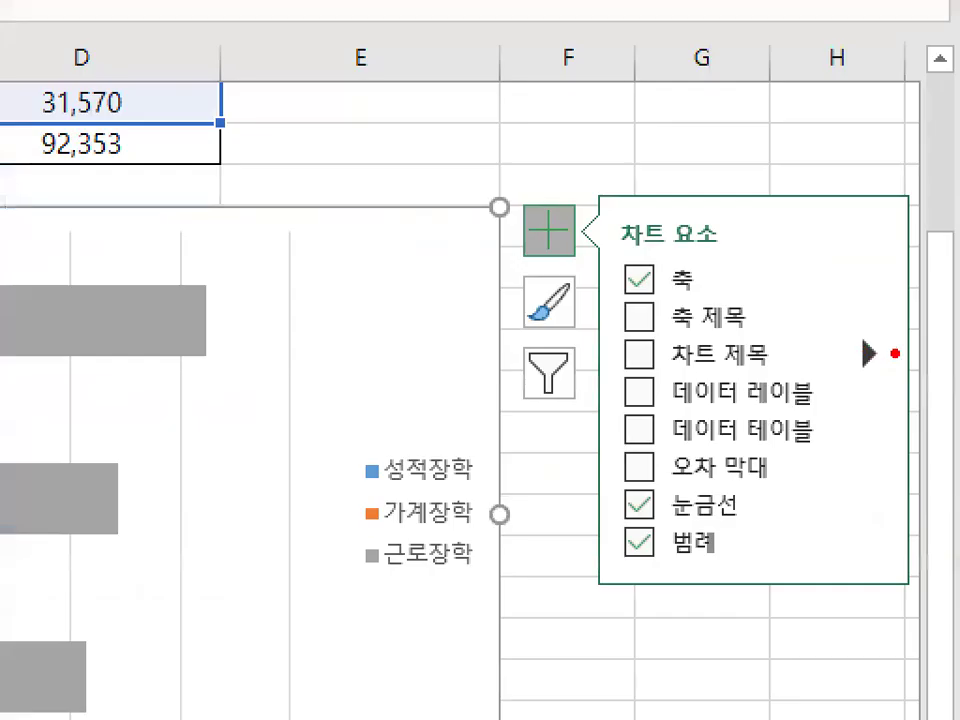
{"action": "mouse_move", "coordinate": [927, 352]}
{"action": "left_mouse_down"}
{"action": "mouse_move", "coordinate": [925, 360]}
{"action": "mouse_move", "coordinate": [929, 350]}
{"action": "left_mouse_up"}
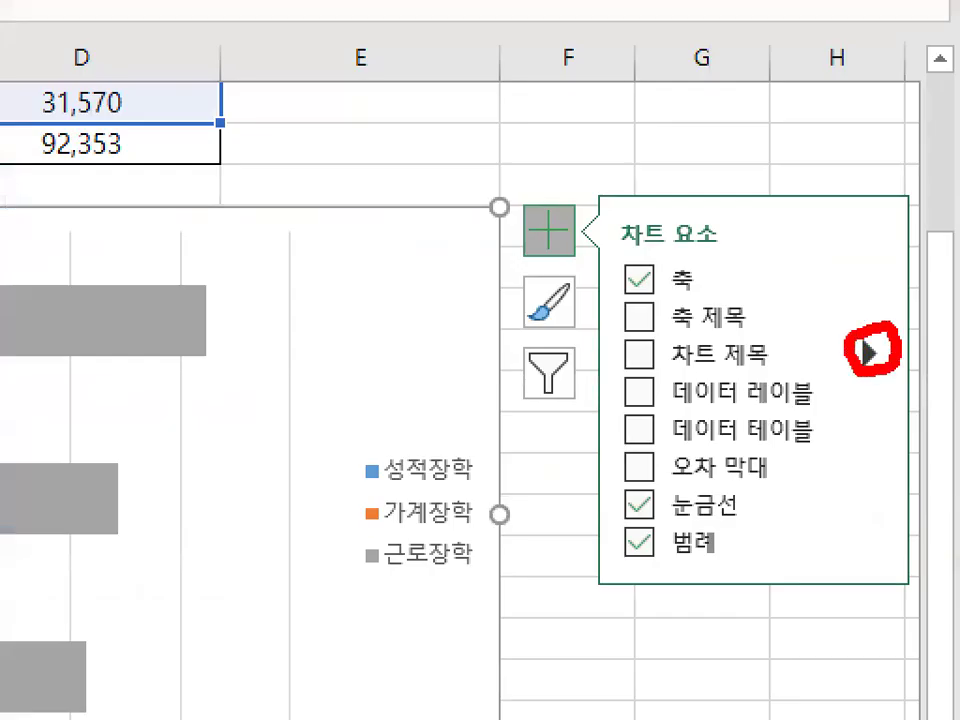
{"action": "key", "text": "Escape"}
{"action": "left_click", "coordinate": [917, 355]}
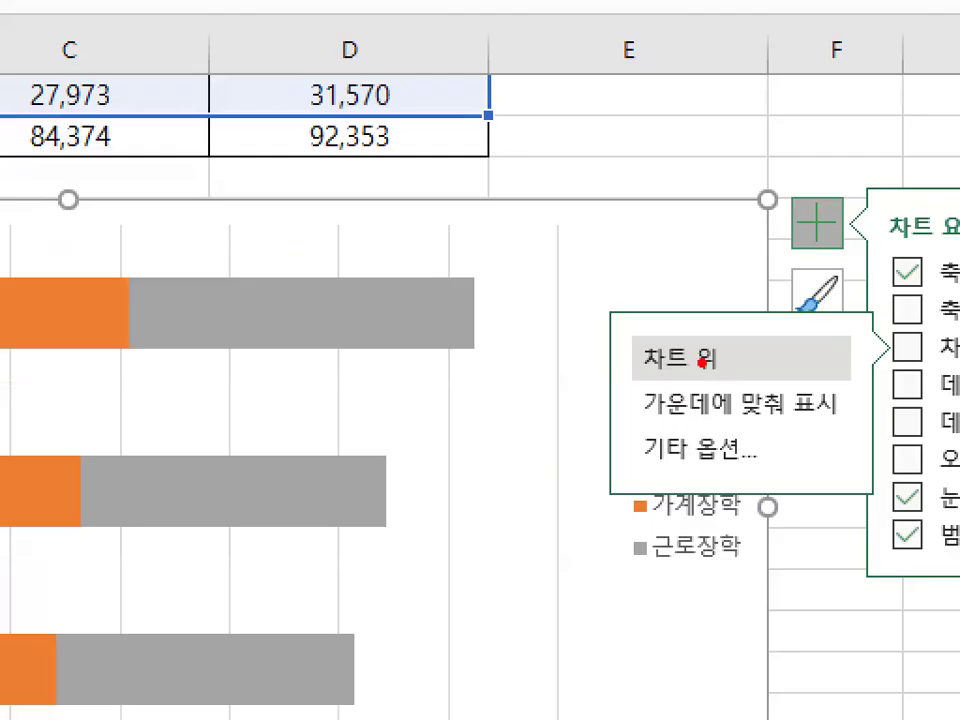
{"action": "left_click_drag", "start_coordinate": [693, 370], "coordinate": [765, 350]}
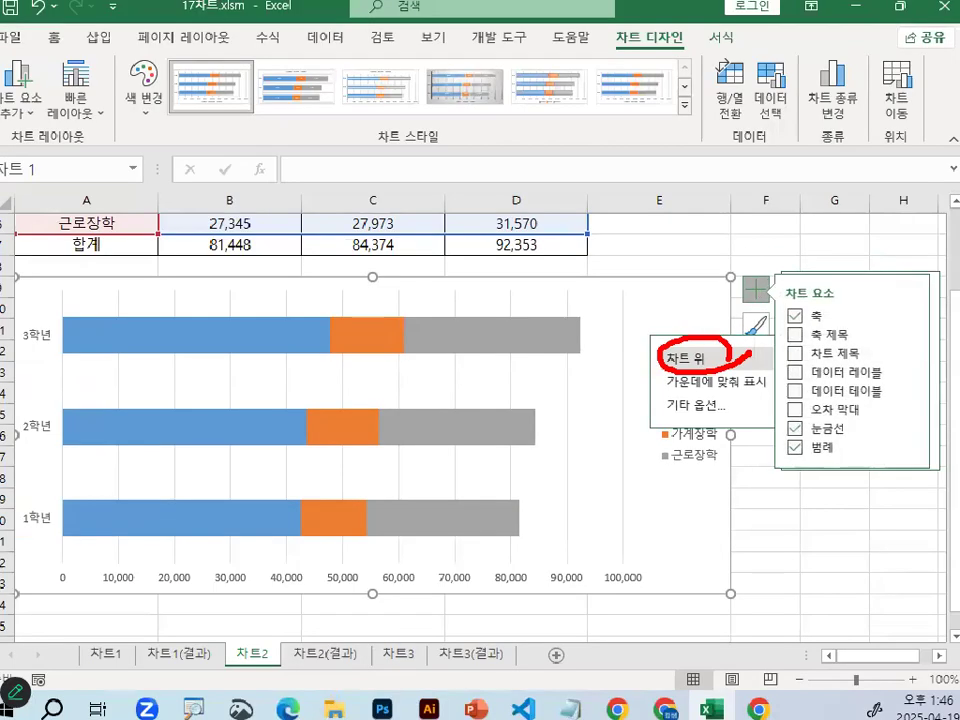
{"action": "key", "text": "Escape"}
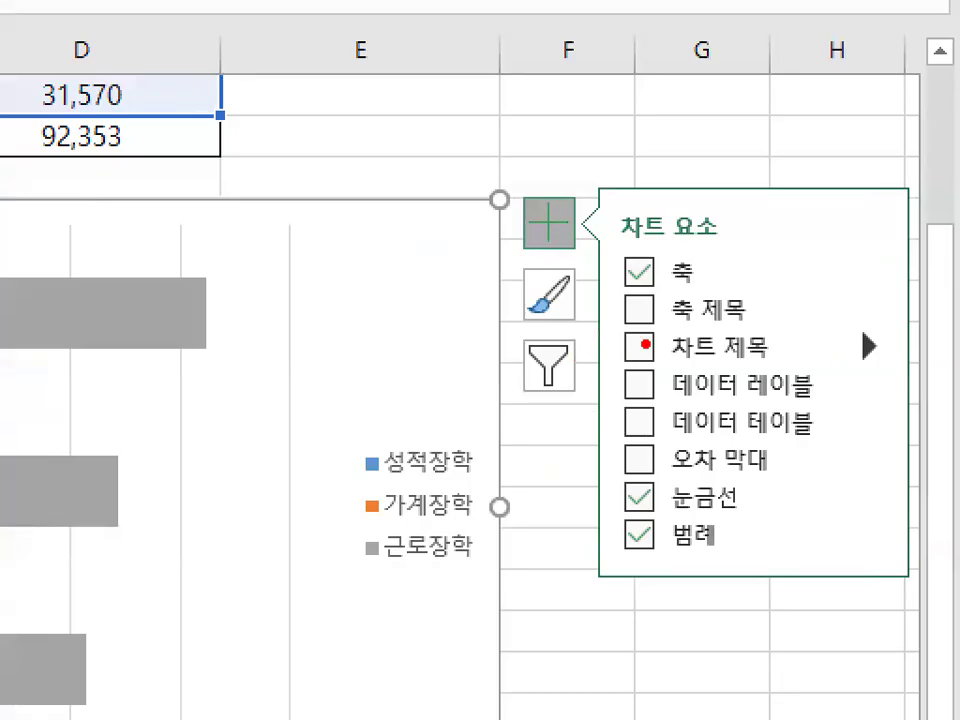
{"action": "mouse_move", "coordinate": [646, 346]}
{"action": "left_mouse_down"}
{"action": "mouse_move", "coordinate": [625, 368]}
{"action": "mouse_move", "coordinate": [648, 338]}
{"action": "left_mouse_up"}
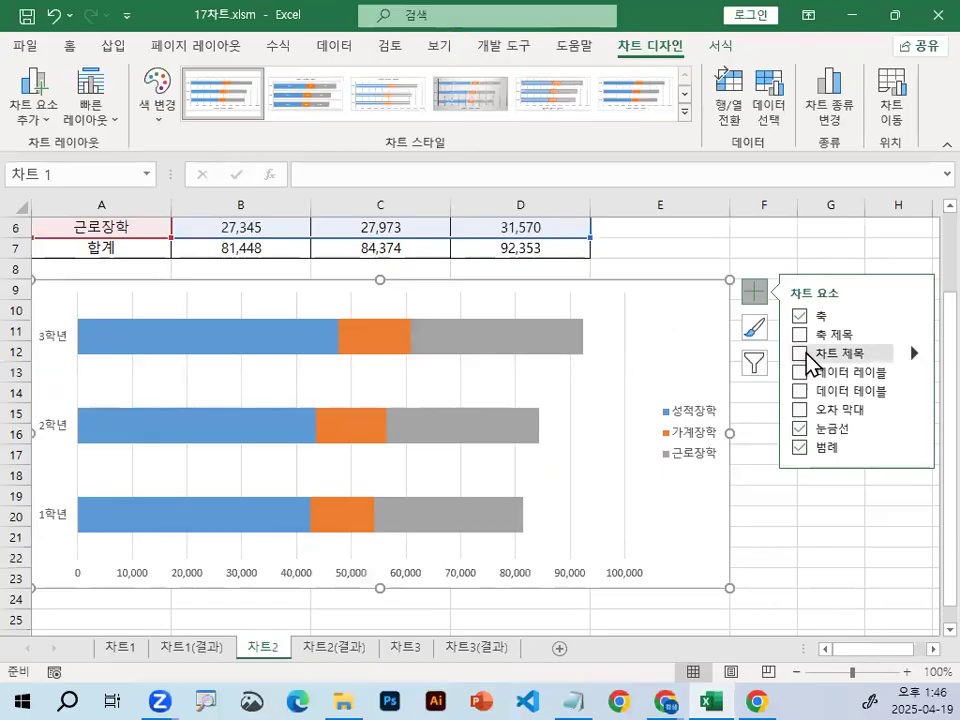
{"action": "left_click", "coordinate": [798, 354]}
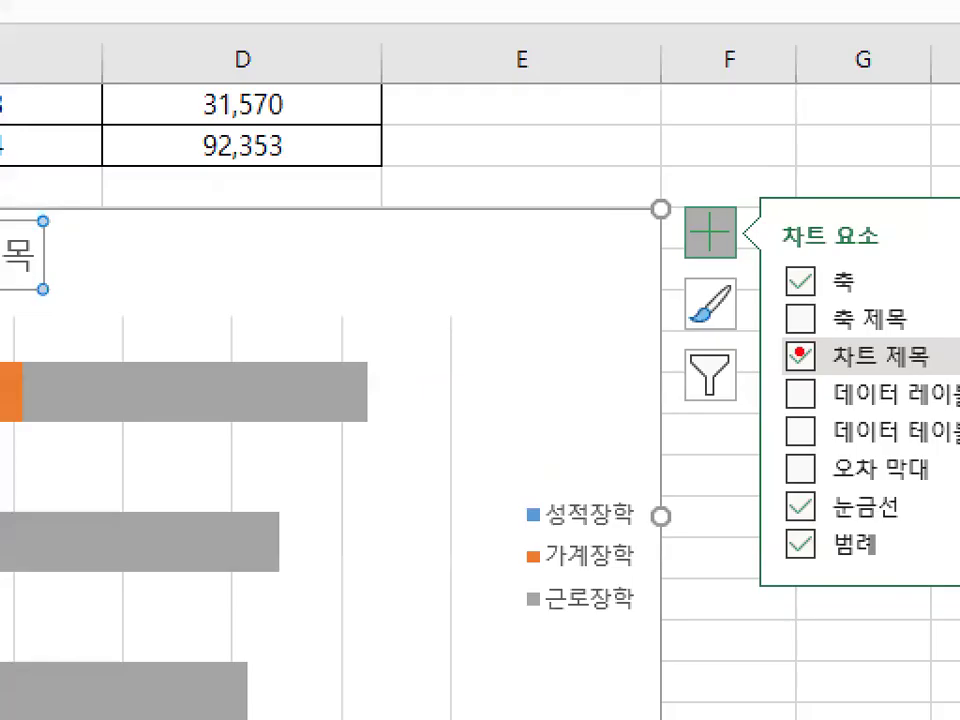
{"action": "mouse_move", "coordinate": [797, 353]}
{"action": "left_mouse_down"}
{"action": "mouse_move", "coordinate": [752, 372]}
{"action": "mouse_move", "coordinate": [800, 351]}
{"action": "left_mouse_up"}
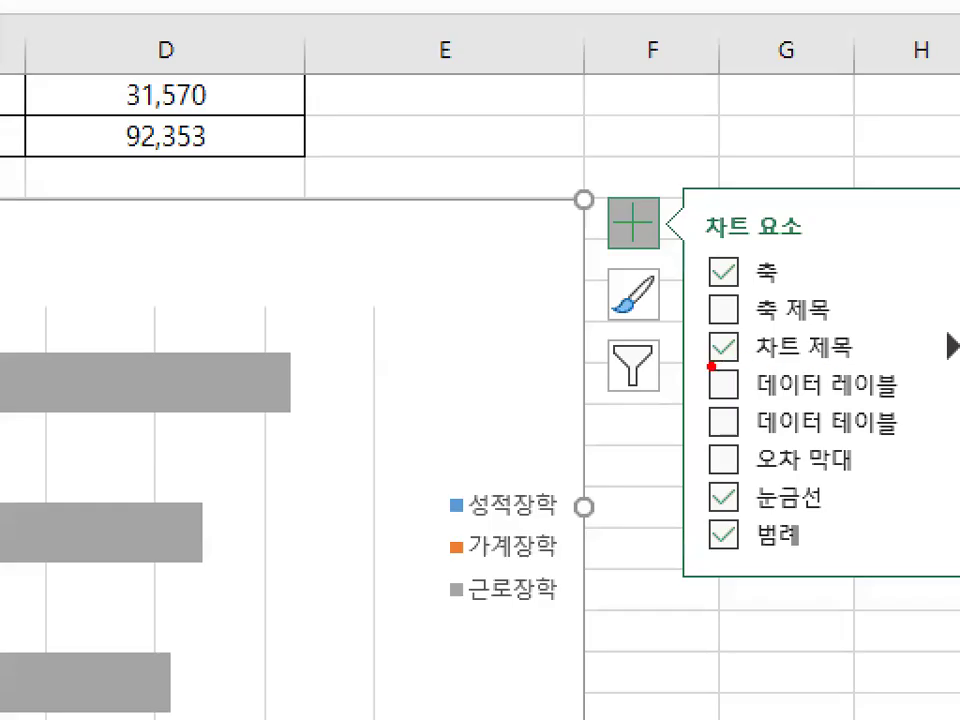
{"action": "left_click_drag", "start_coordinate": [790, 366], "coordinate": [821, 360]}
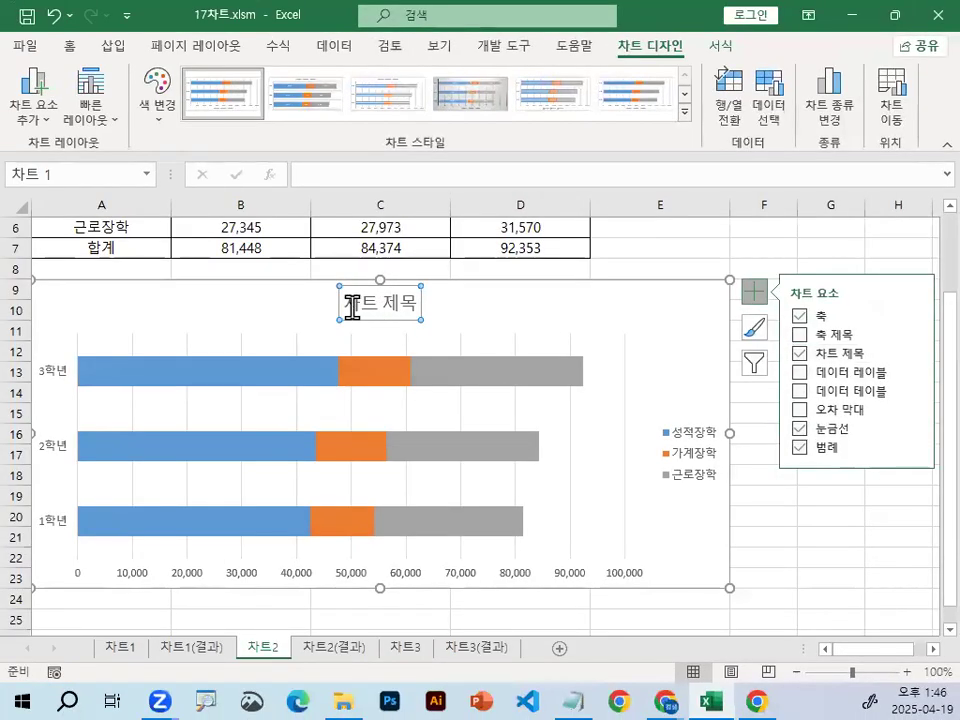
{"action": "left_click", "coordinate": [383, 319]}
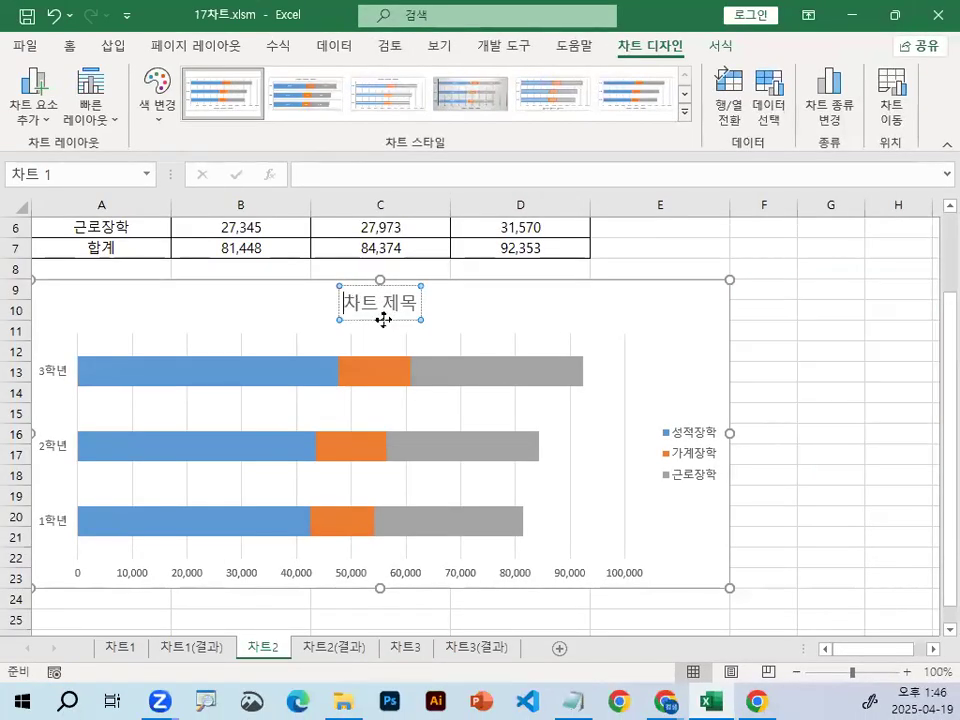
{"action": "left_click_drag", "start_coordinate": [348, 305], "coordinate": [439, 304]}
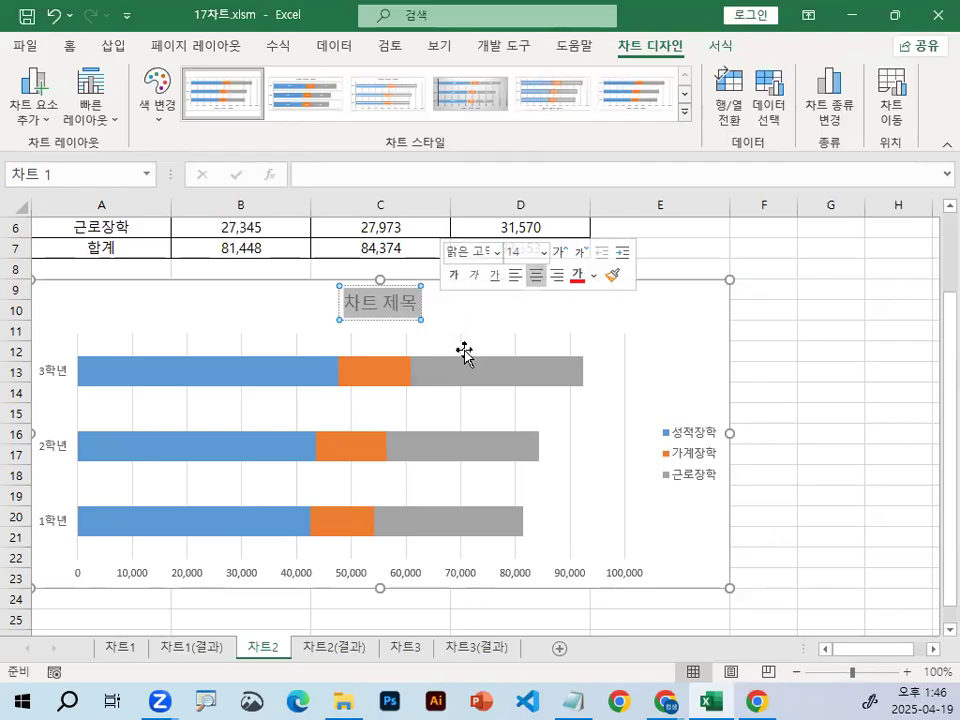
{"action": "left_click", "coordinate": [522, 310]}
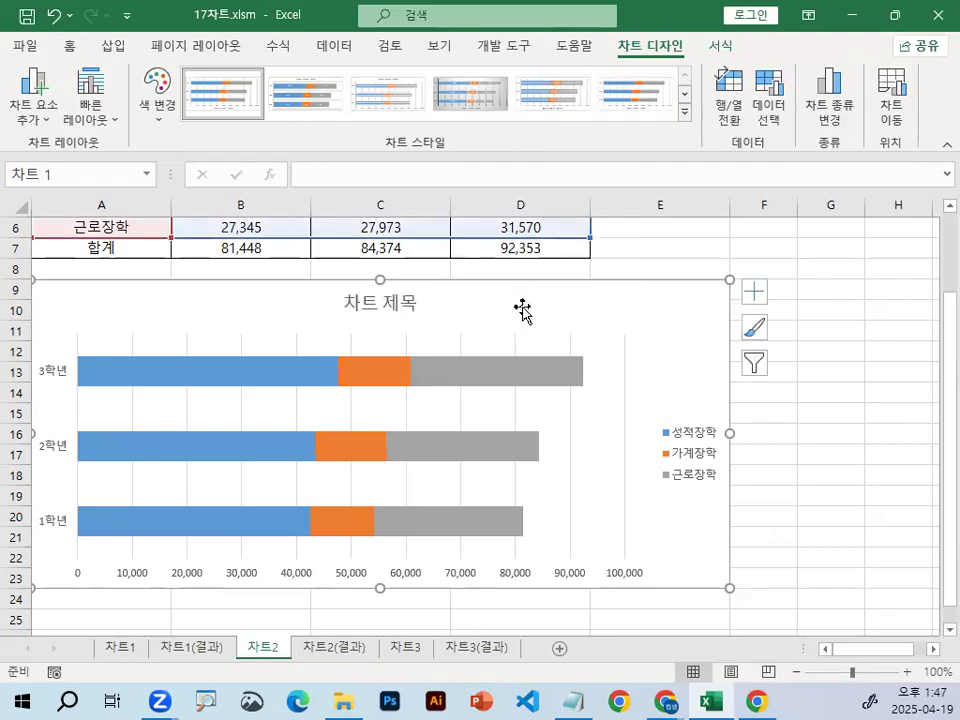
Link the chart title to the heading in cell A1 with the formula =차트2!$A$1
{"action": "left_click", "coordinate": [377, 310]}
{"action": "left_click_drag", "start_coordinate": [417, 285], "coordinate": [433, 301]}
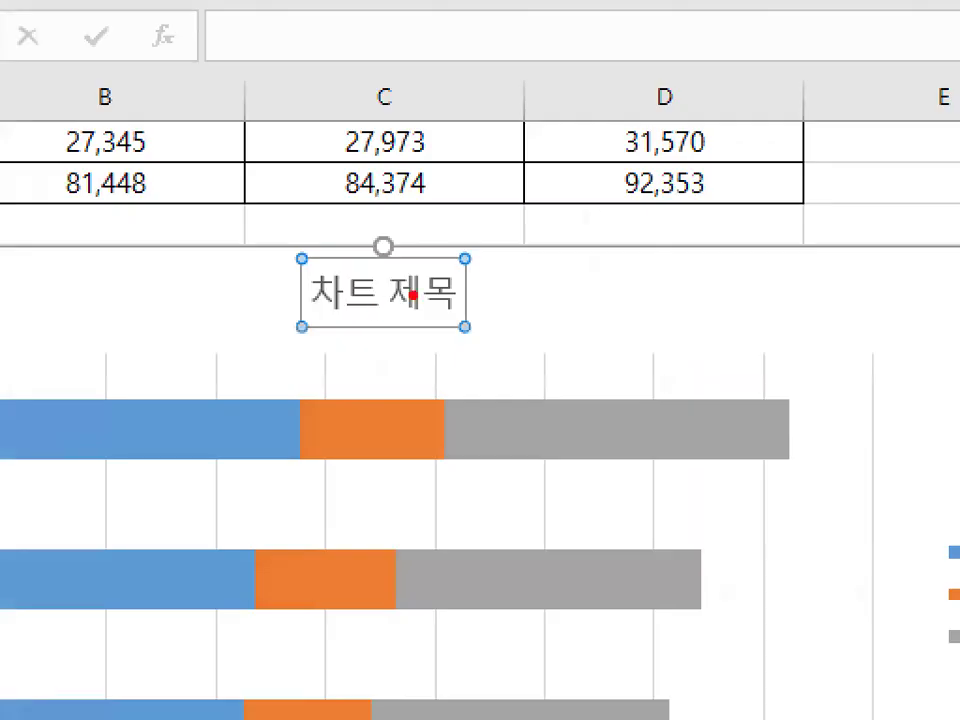
{"action": "mouse_move", "coordinate": [433, 311]}
{"action": "left_mouse_down"}
{"action": "mouse_move", "coordinate": [343, 324]}
{"action": "mouse_move", "coordinate": [329, 291]}
{"action": "mouse_move", "coordinate": [465, 262]}
{"action": "mouse_move", "coordinate": [495, 335]}
{"action": "left_mouse_up"}
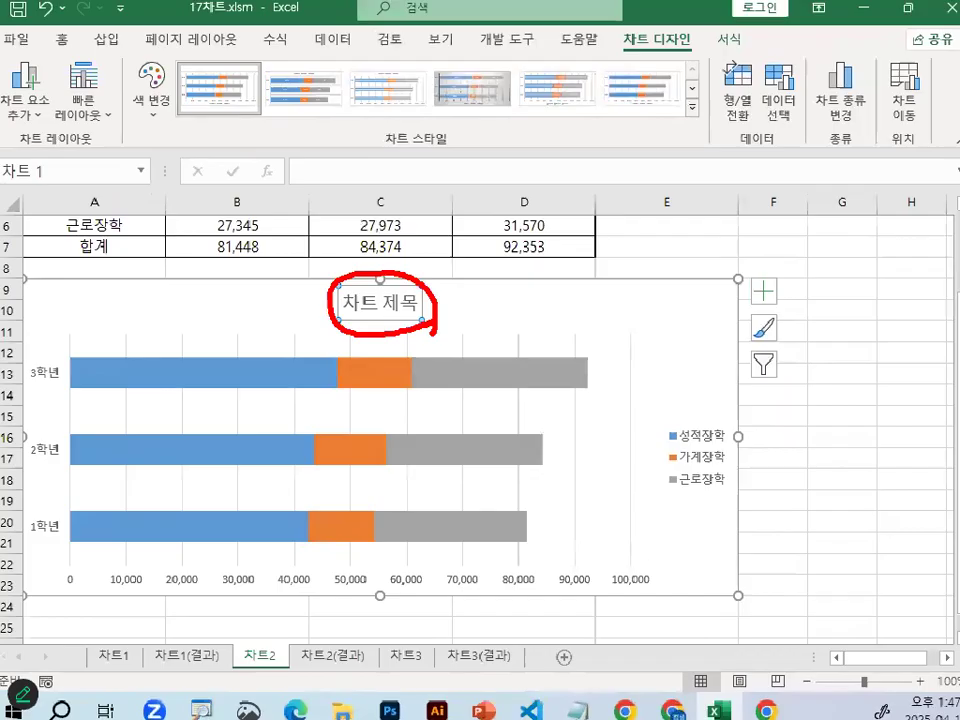
{"action": "mouse_move", "coordinate": [331, 168]}
{"action": "left_mouse_down"}
{"action": "mouse_move", "coordinate": [309, 190]}
{"action": "mouse_move", "coordinate": [305, 159]}
{"action": "mouse_move", "coordinate": [329, 182]}
{"action": "left_mouse_up"}
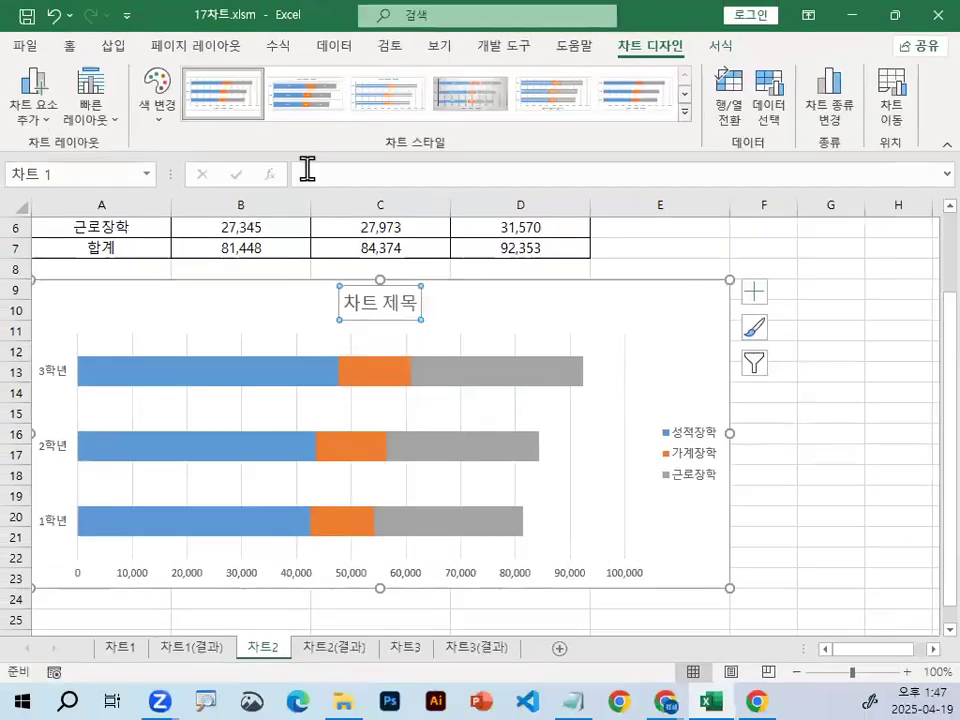
{"action": "left_click", "coordinate": [300, 173]}
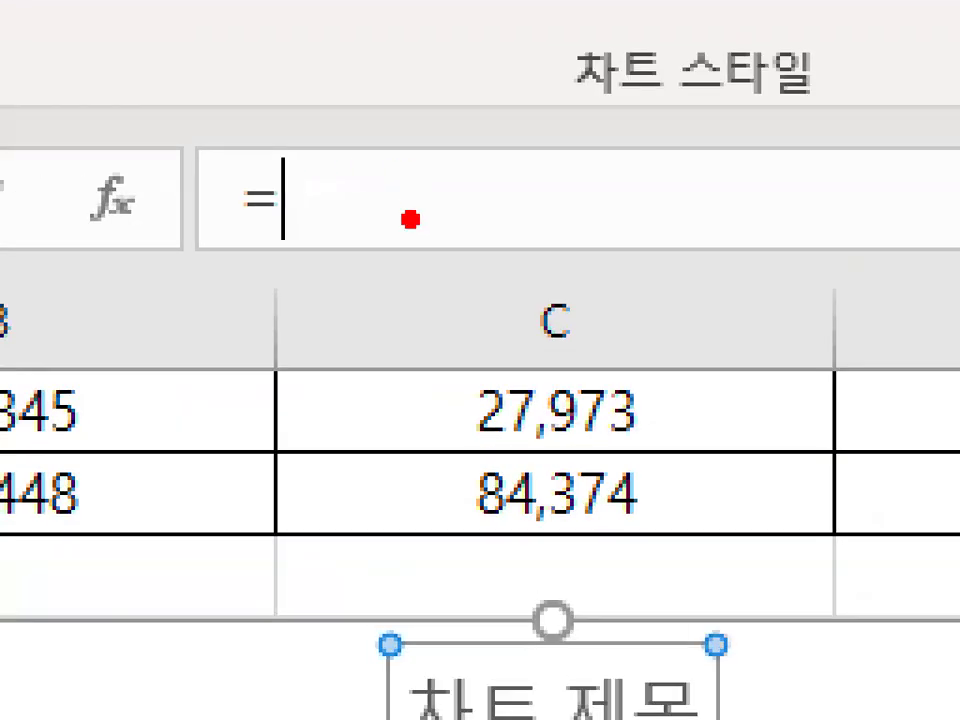
{"action": "mouse_move", "coordinate": [344, 178]}
{"action": "left_mouse_down"}
{"action": "mouse_move", "coordinate": [328, 147]}
{"action": "mouse_move", "coordinate": [343, 195]}
{"action": "left_mouse_up"}
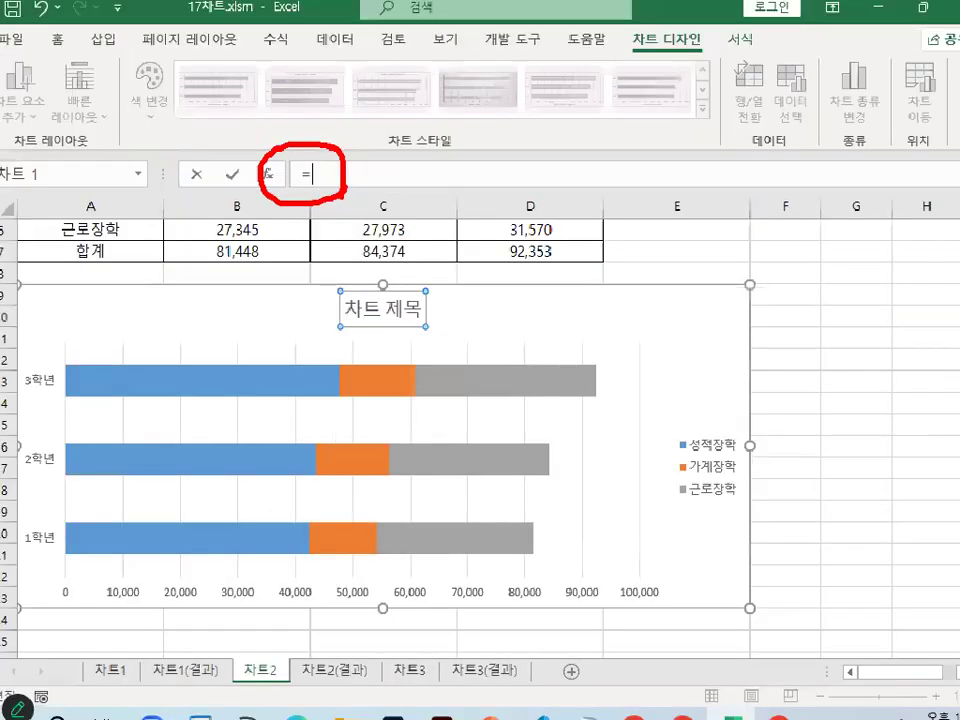
{"action": "scroll", "coordinate": [922, 342], "scroll_direction": "up", "scroll_amount": 2}
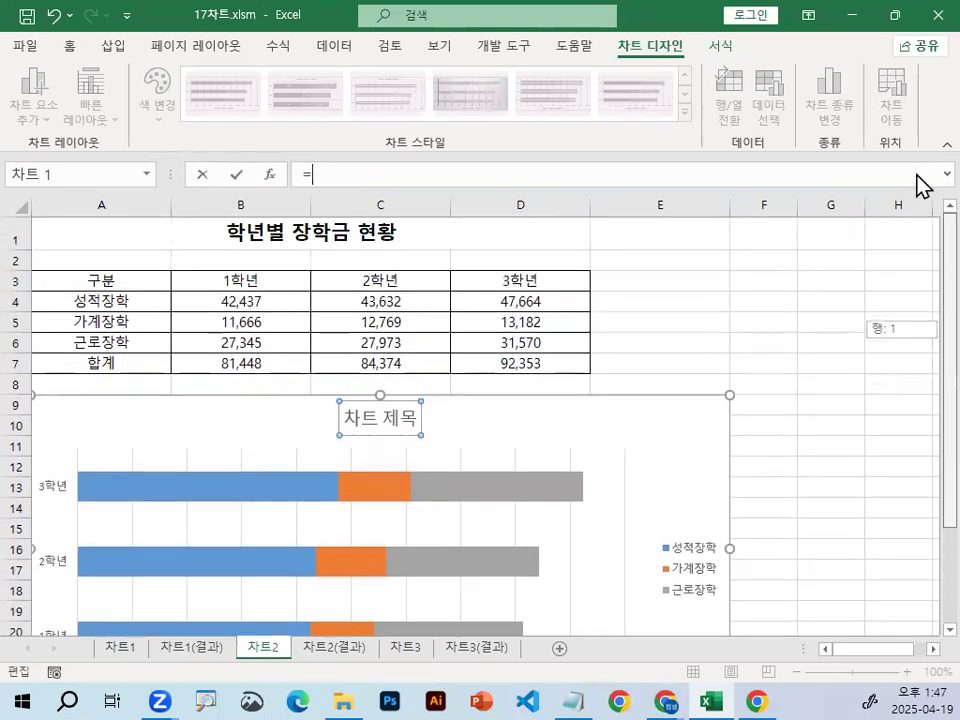
{"action": "left_click", "coordinate": [220, 240]}
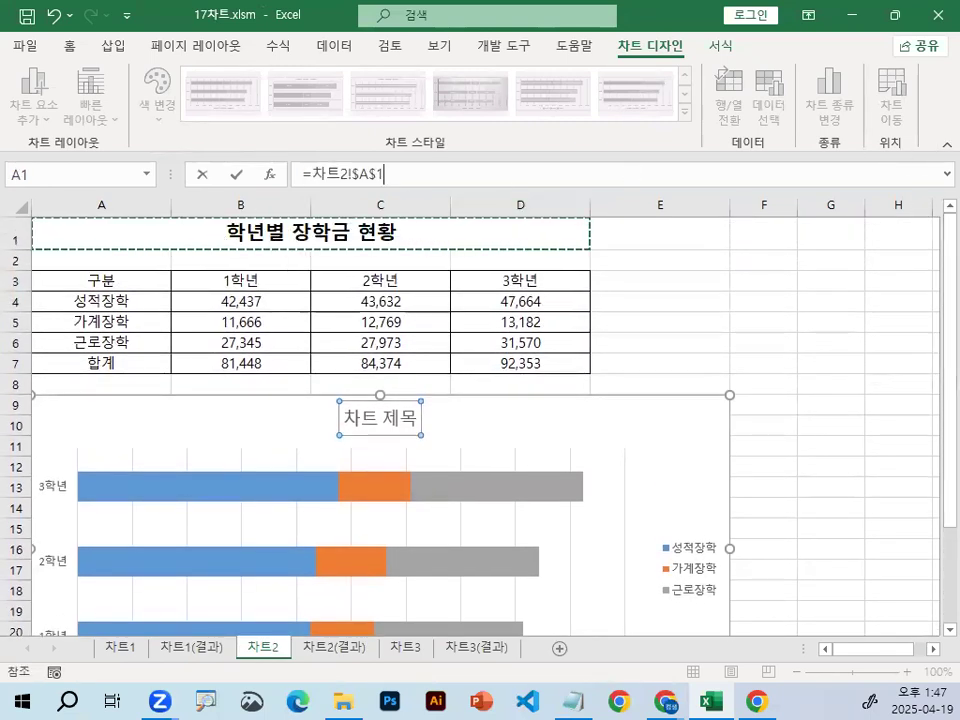
{"action": "left_click_drag", "start_coordinate": [213, 232], "coordinate": [273, 220]}
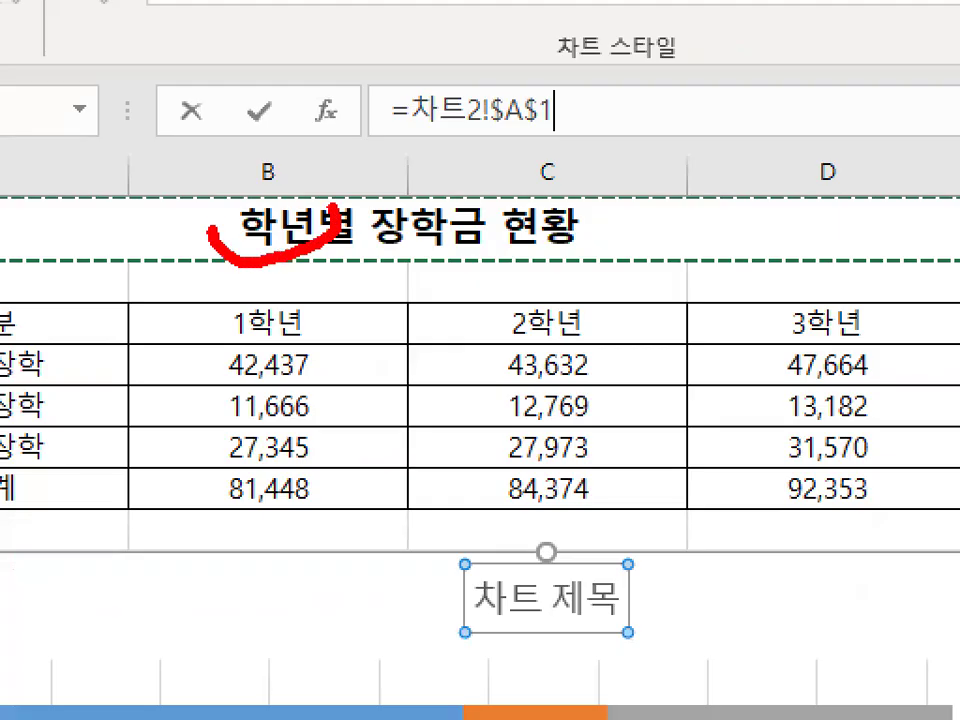
{"action": "left_click_drag", "start_coordinate": [333, 205], "coordinate": [220, 210]}
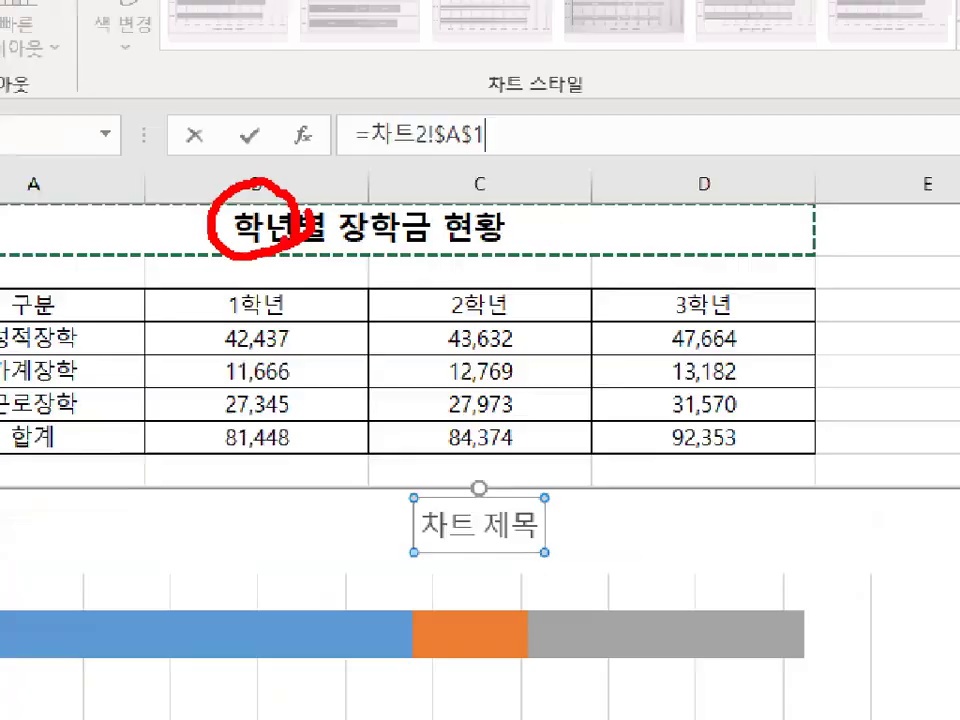
{"action": "key", "text": "Return"}
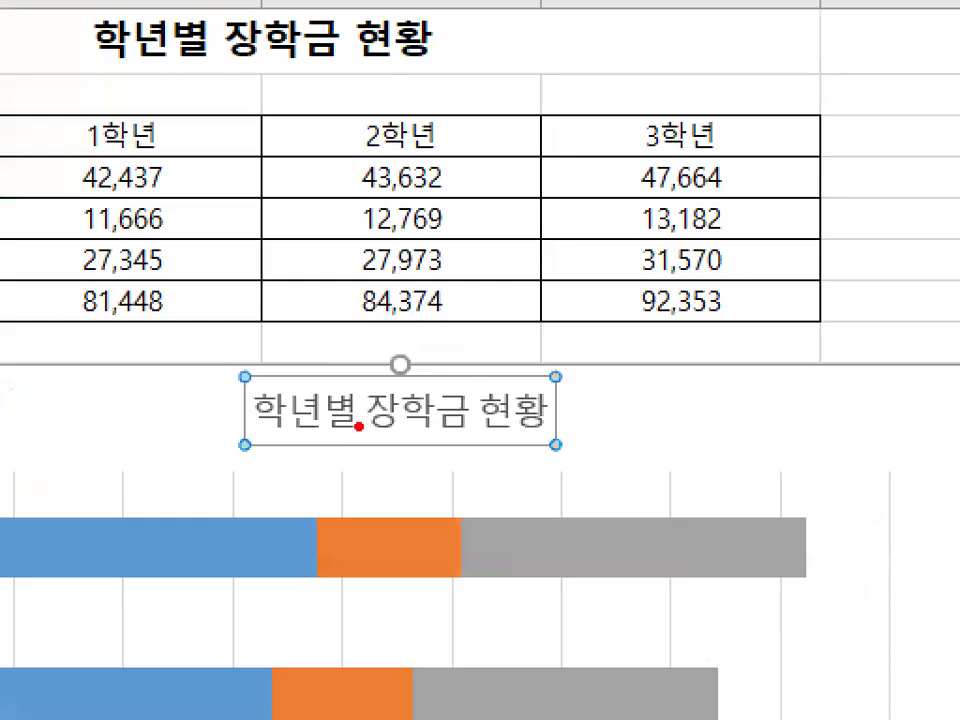
{"action": "mouse_move", "coordinate": [344, 360]}
{"action": "left_mouse_down"}
{"action": "mouse_move", "coordinate": [493, 414]}
{"action": "mouse_move", "coordinate": [425, 432]}
{"action": "left_mouse_up"}
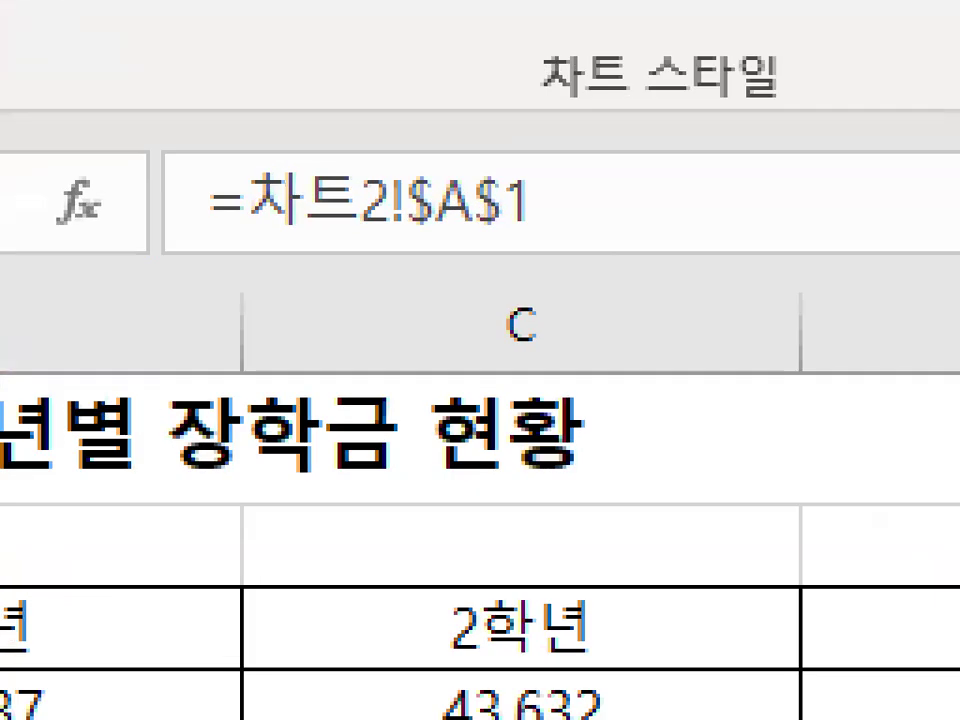
{"action": "mouse_move", "coordinate": [450, 66]}
{"action": "left_mouse_down"}
{"action": "mouse_move", "coordinate": [611, 207]}
{"action": "mouse_move", "coordinate": [553, 212]}
{"action": "left_mouse_up"}
{"action": "left_click_drag", "start_coordinate": [672, 184], "coordinate": [722, 200]}
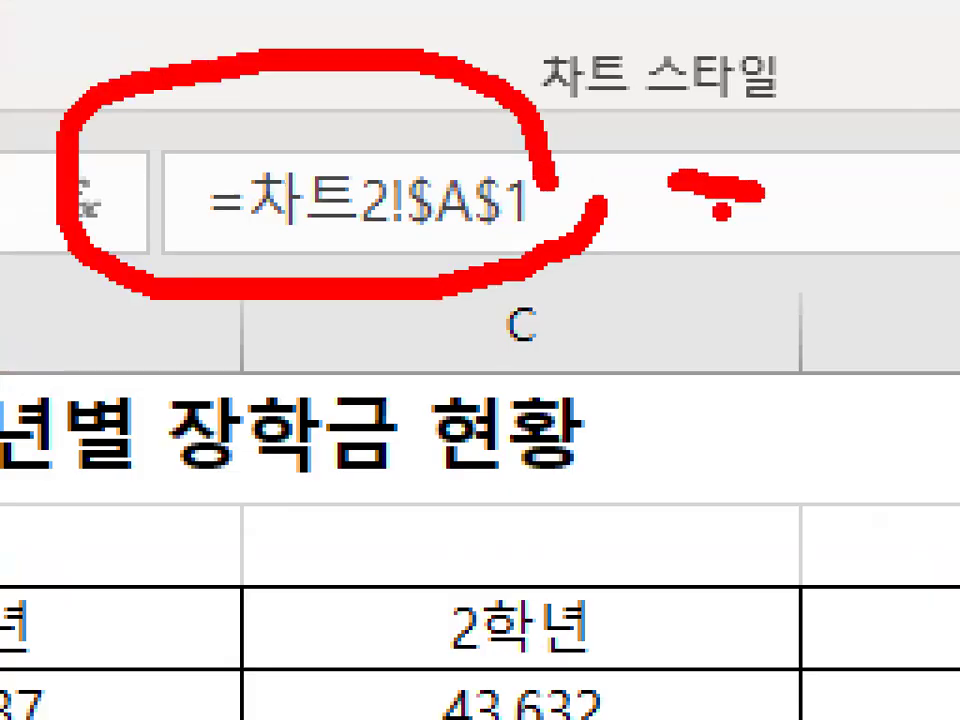
{"action": "left_click_drag", "start_coordinate": [662, 220], "coordinate": [770, 230]}
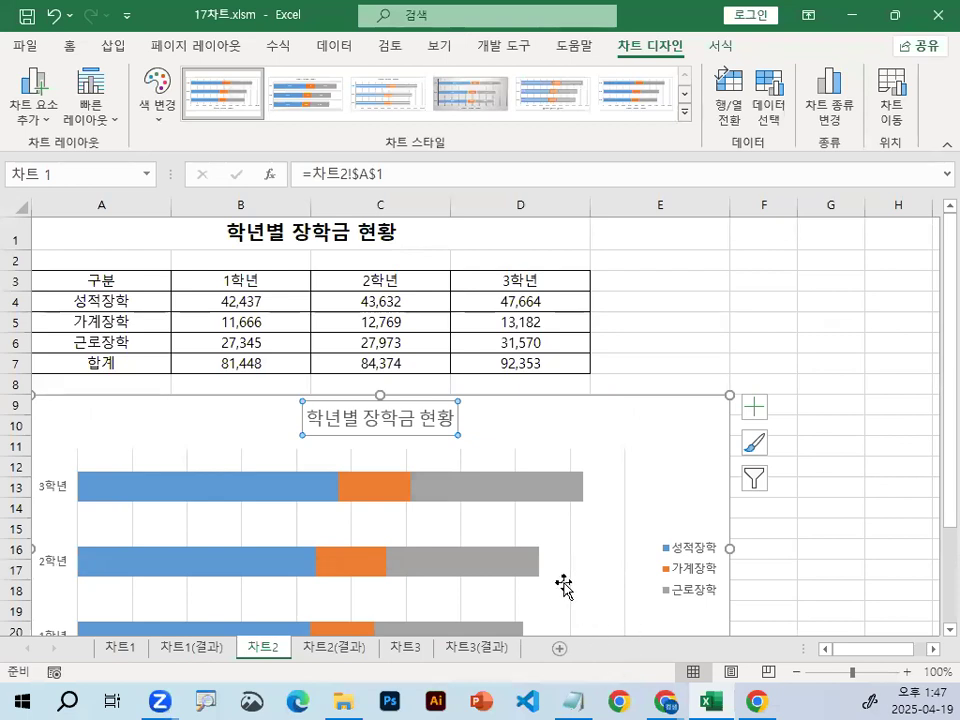
{"action": "scroll", "coordinate": [549, 566], "scroll_direction": "down", "scroll_amount": 1}
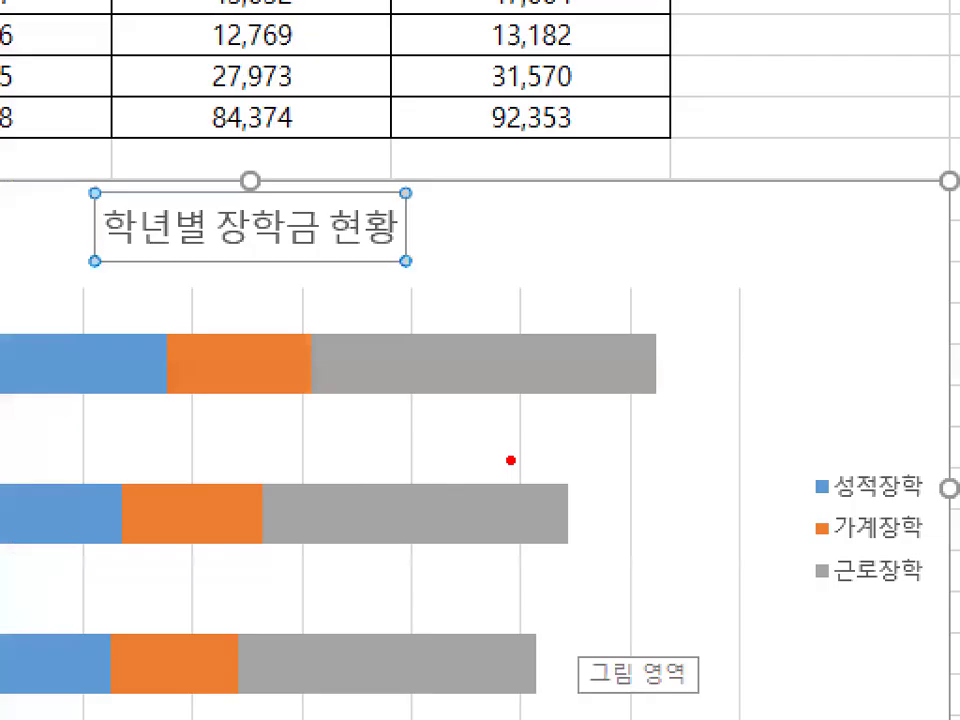
{"action": "mouse_move", "coordinate": [503, 432]}
{"action": "left_mouse_down"}
{"action": "mouse_move", "coordinate": [542, 421]}
{"action": "mouse_move", "coordinate": [493, 430]}
{"action": "left_mouse_up"}
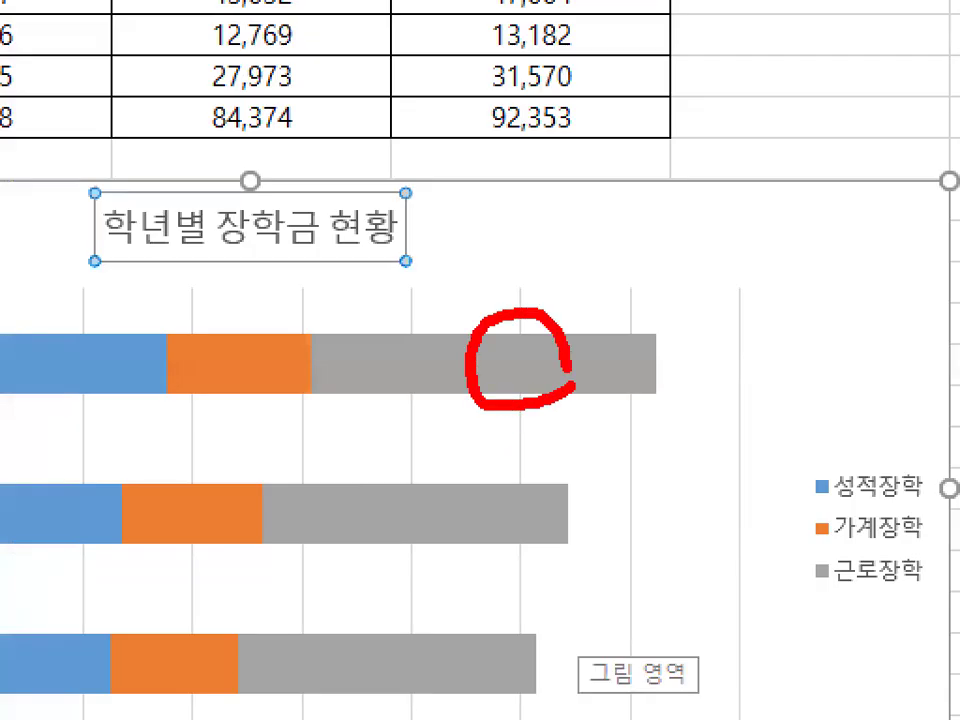
{"action": "left_click_drag", "start_coordinate": [529, 501], "coordinate": [541, 492]}
{"action": "left_click_drag", "start_coordinate": [551, 541], "coordinate": [552, 500]}
{"action": "left_click_drag", "start_coordinate": [530, 712], "coordinate": [548, 695]}
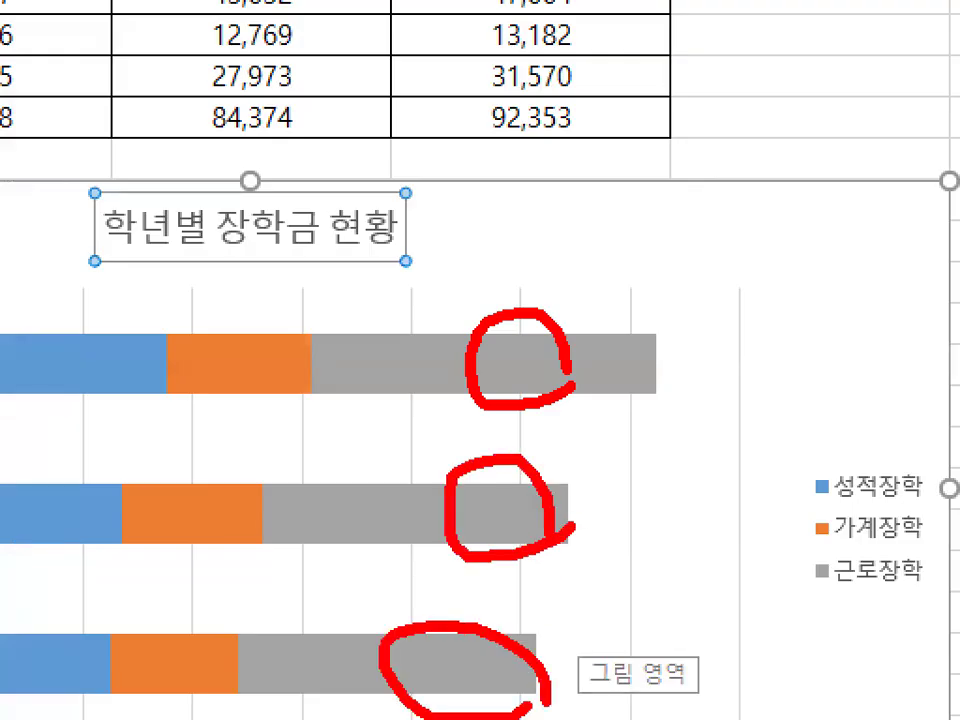
{"action": "left_click_drag", "start_coordinate": [502, 368], "coordinate": [528, 392]}
{"action": "left_click_drag", "start_coordinate": [472, 505], "coordinate": [530, 482]}
{"action": "left_click_drag", "start_coordinate": [430, 660], "coordinate": [515, 640]}
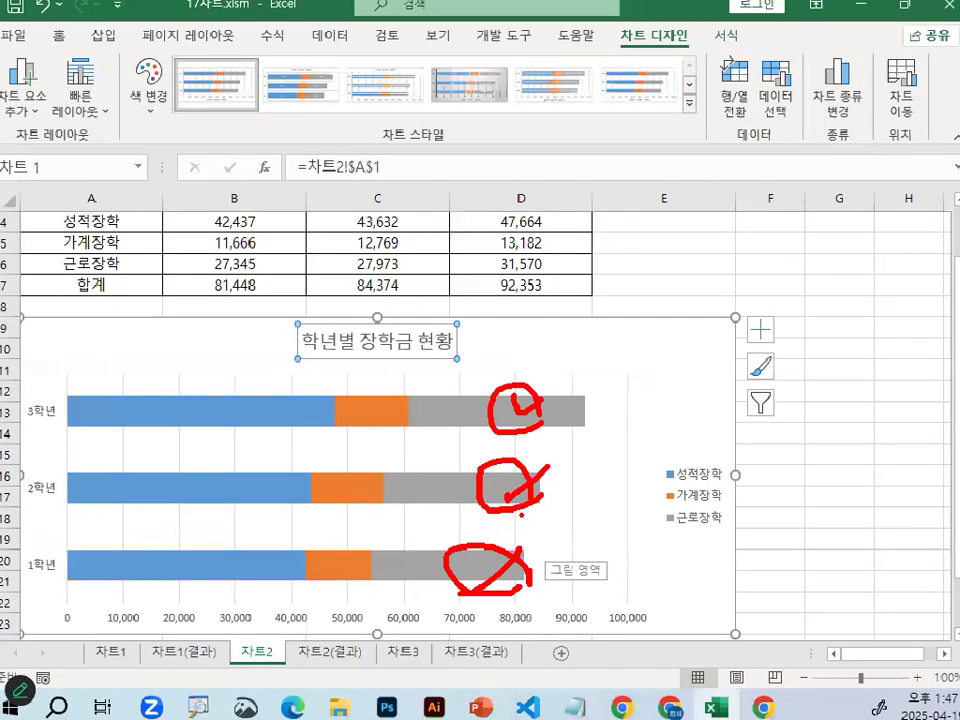
{"action": "key", "text": "Escape"}
Add data labels to the 근로장학 series of the stacked bar chart
{"action": "left_click", "coordinate": [530, 428]}
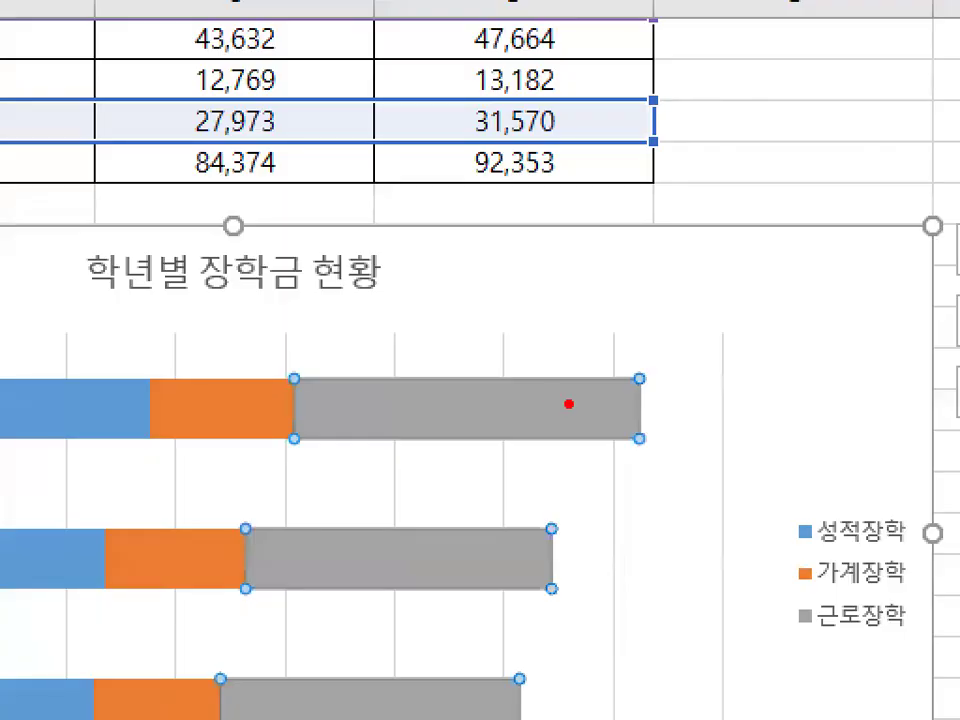
{"action": "mouse_move", "coordinate": [577, 415]}
{"action": "left_mouse_down"}
{"action": "mouse_move", "coordinate": [549, 432]}
{"action": "mouse_move", "coordinate": [614, 390]}
{"action": "left_mouse_up"}
{"action": "left_click_drag", "start_coordinate": [563, 544], "coordinate": [545, 560]}
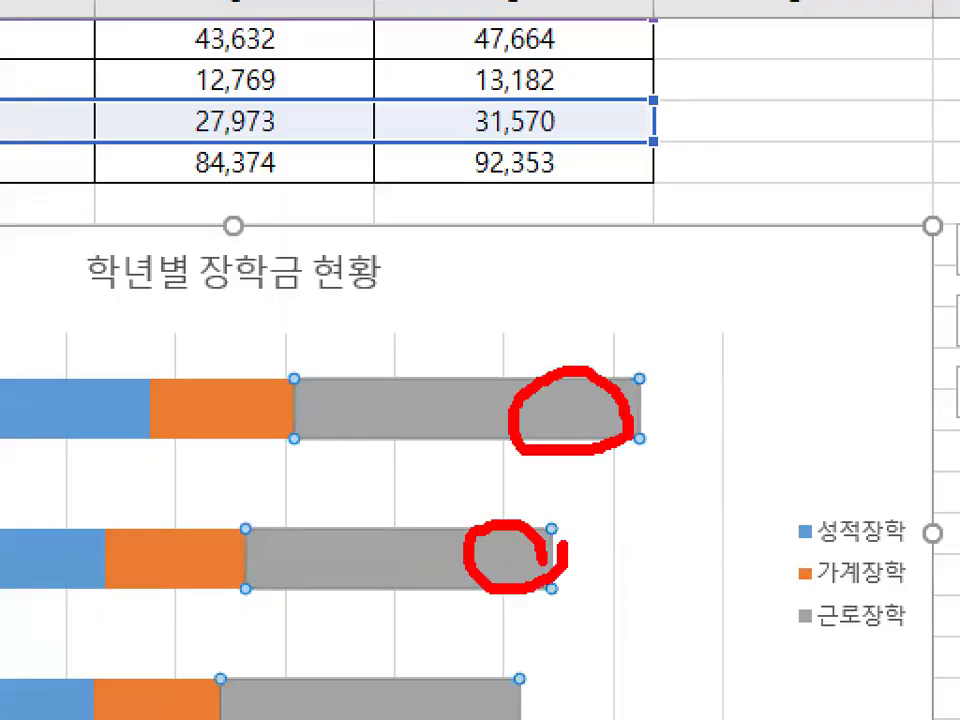
{"action": "left_click_drag", "start_coordinate": [515, 664], "coordinate": [490, 716]}
{"action": "mouse_move", "coordinate": [570, 433]}
{"action": "left_mouse_down"}
{"action": "mouse_move", "coordinate": [620, 365]}
{"action": "mouse_move", "coordinate": [687, 224]}
{"action": "left_mouse_up"}
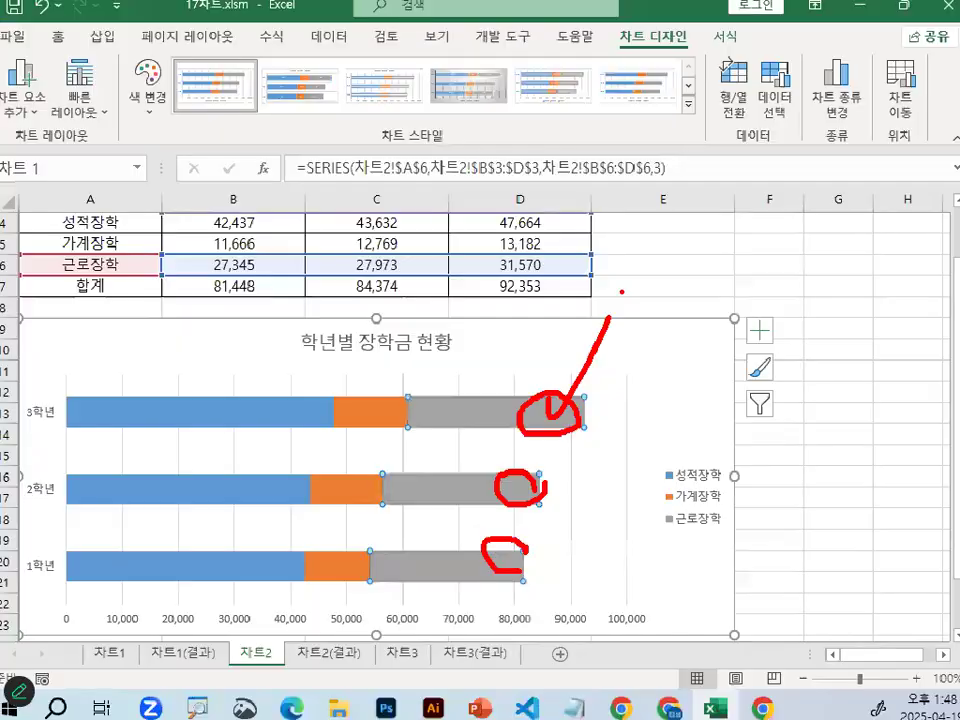
{"action": "key", "text": "Escape"}
{"action": "right_click", "coordinate": [499, 418]}
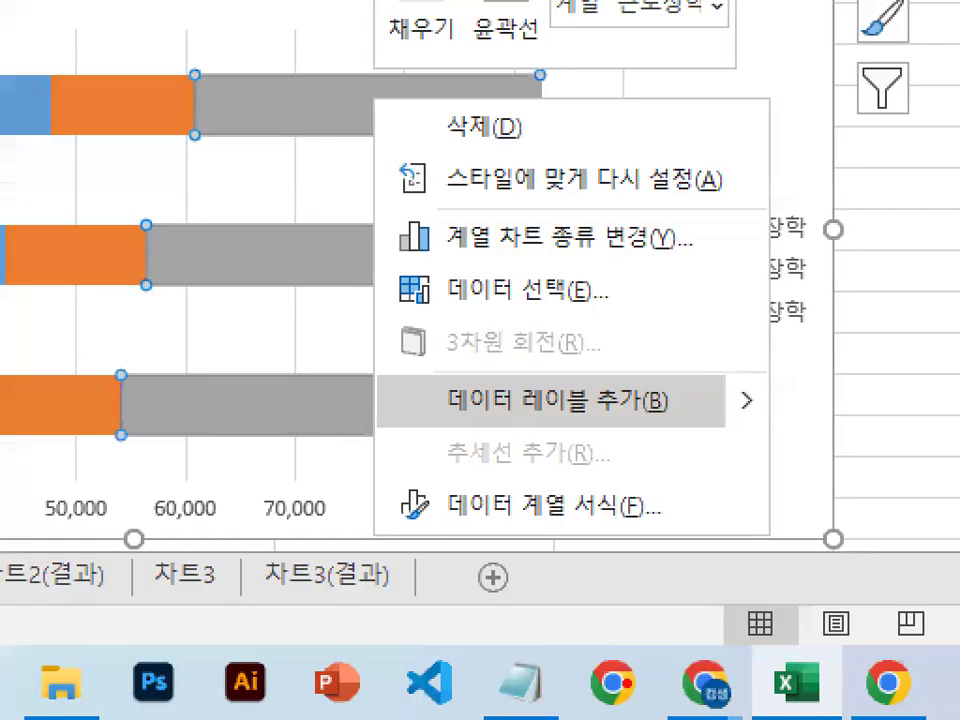
{"action": "left_click_drag", "start_coordinate": [706, 409], "coordinate": [684, 385]}
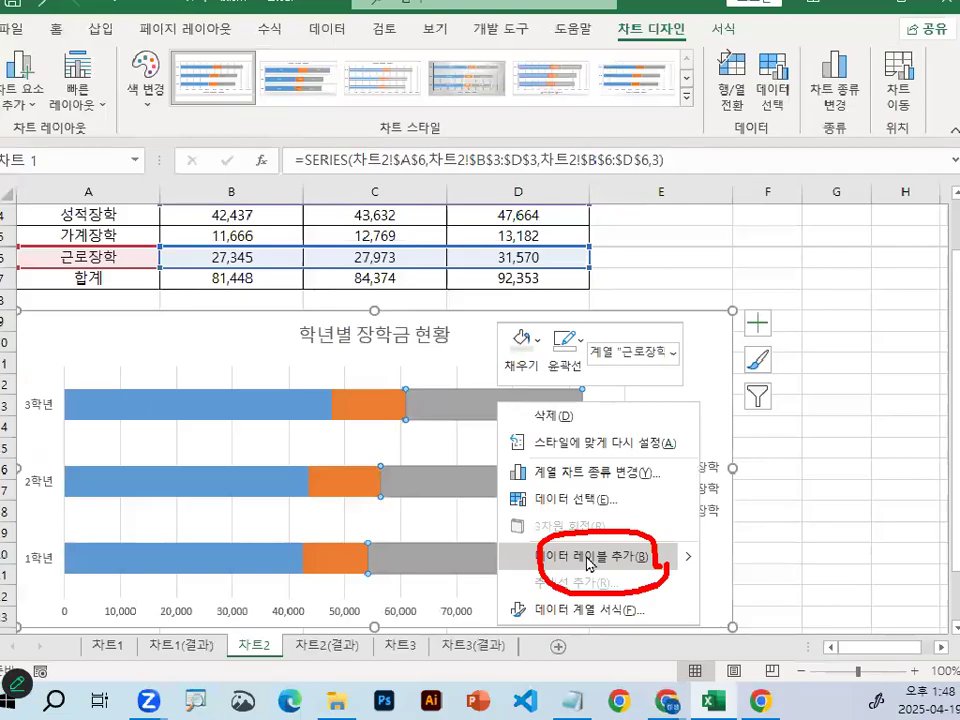
{"action": "key", "text": "Escape"}
{"action": "right_click", "coordinate": [531, 420]}
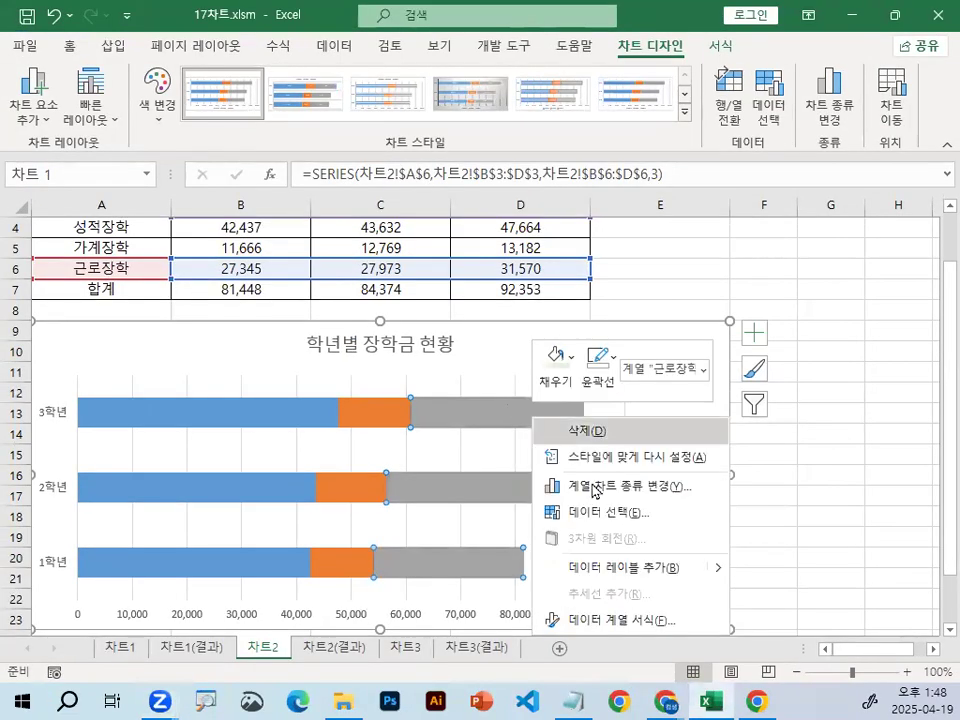
{"action": "left_click", "coordinate": [621, 568]}
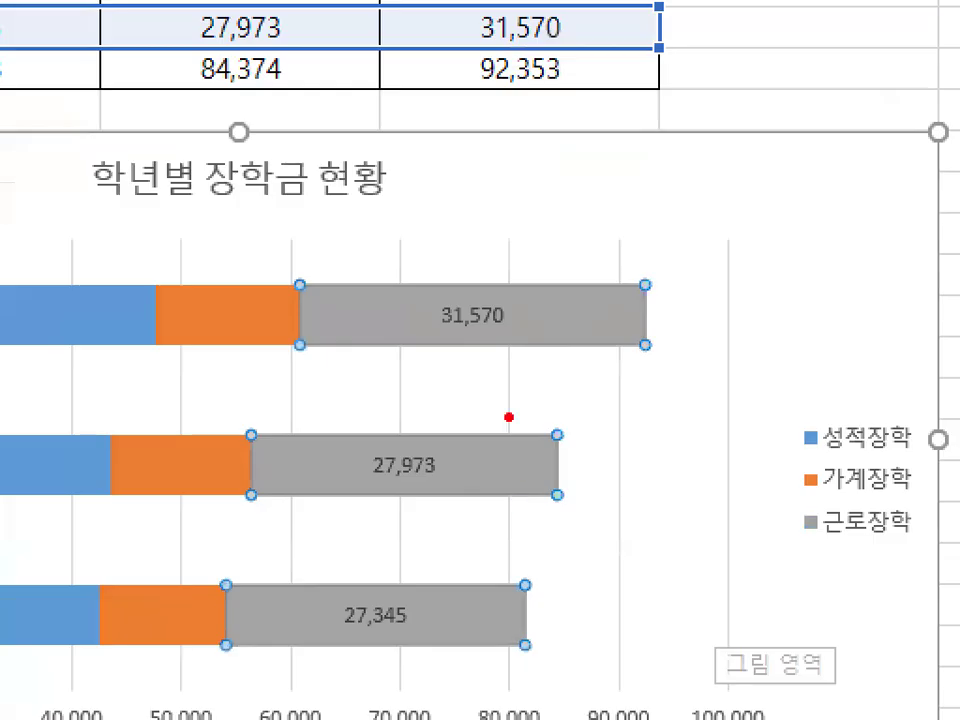
{"action": "left_click_drag", "start_coordinate": [504, 429], "coordinate": [522, 422]}
{"action": "mouse_move", "coordinate": [488, 350]}
{"action": "left_mouse_down"}
{"action": "mouse_move", "coordinate": [439, 284]}
{"action": "mouse_move", "coordinate": [527, 326]}
{"action": "left_mouse_up"}
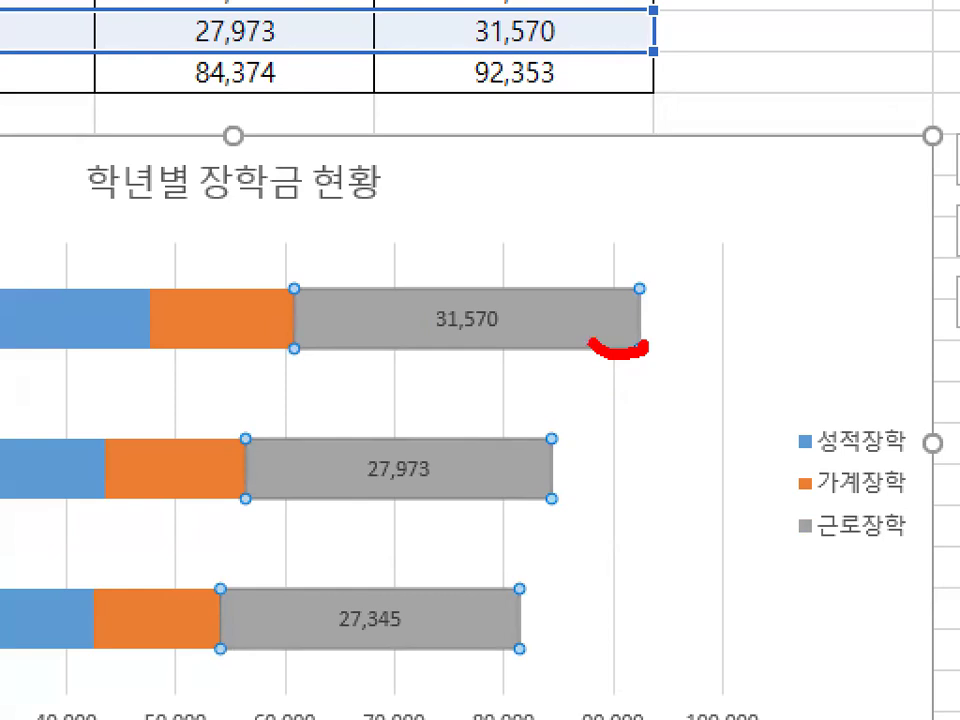
{"action": "mouse_move", "coordinate": [590, 342]}
{"action": "left_mouse_down"}
{"action": "mouse_move", "coordinate": [628, 285]}
{"action": "mouse_move", "coordinate": [648, 345]}
{"action": "left_mouse_up"}
{"action": "mouse_move", "coordinate": [520, 437]}
{"action": "left_mouse_down"}
{"action": "mouse_move", "coordinate": [551, 493]}
{"action": "mouse_move", "coordinate": [545, 428]}
{"action": "left_mouse_up"}
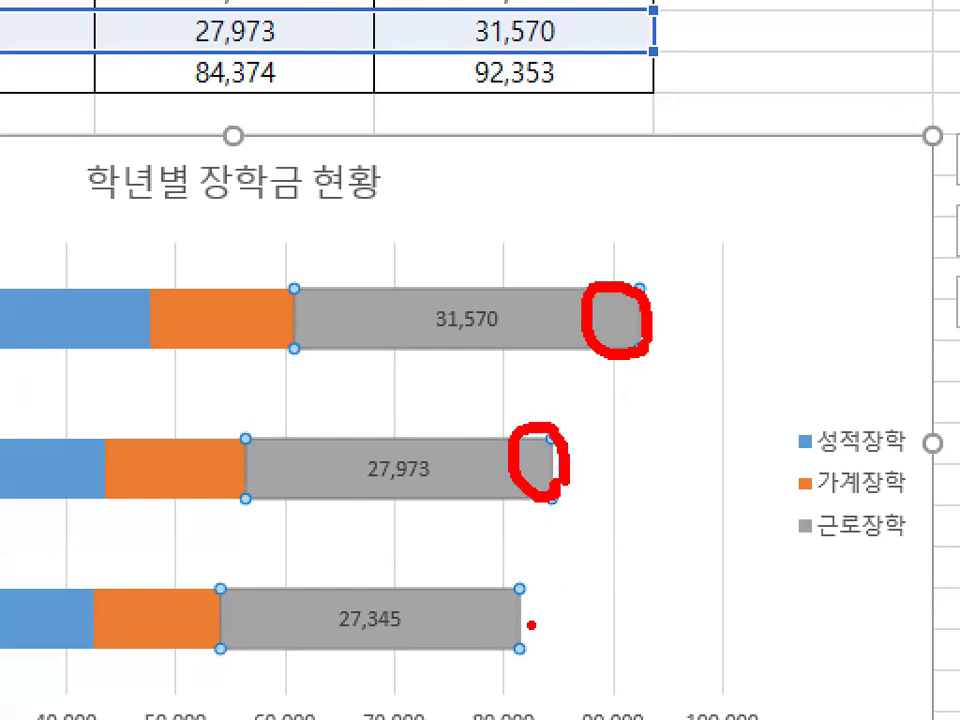
{"action": "left_click_drag", "start_coordinate": [531, 625], "coordinate": [552, 645]}
{"action": "left_click_drag", "start_coordinate": [443, 274], "coordinate": [535, 179]}
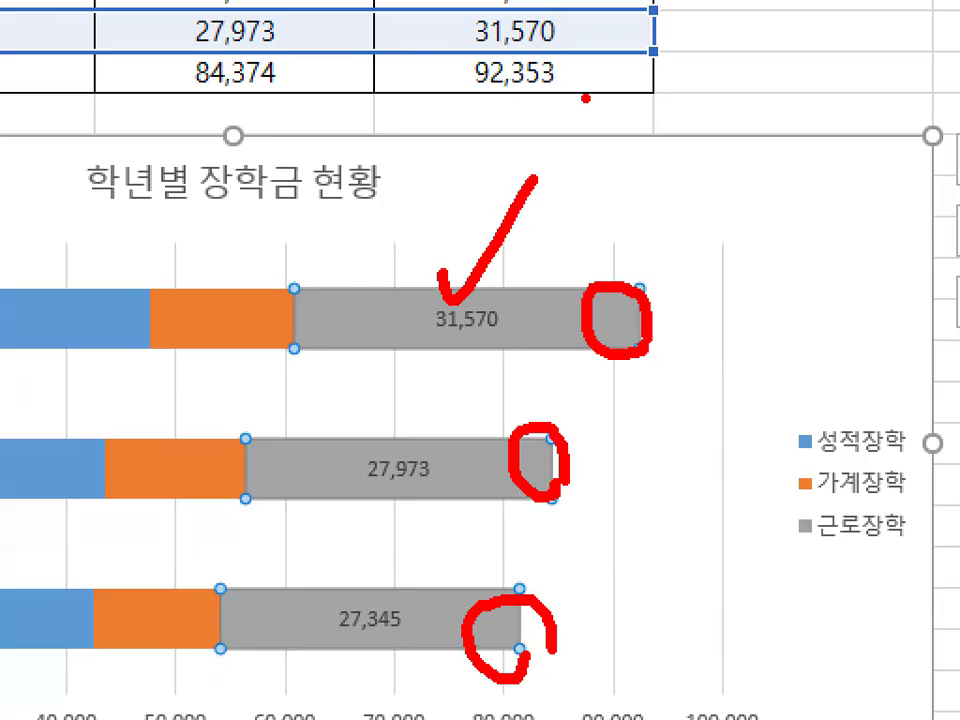
{"action": "mouse_move", "coordinate": [481, 321]}
{"action": "left_mouse_down"}
{"action": "mouse_move", "coordinate": [445, 346]}
{"action": "mouse_move", "coordinate": [418, 290]}
{"action": "mouse_move", "coordinate": [511, 336]}
{"action": "left_mouse_up"}
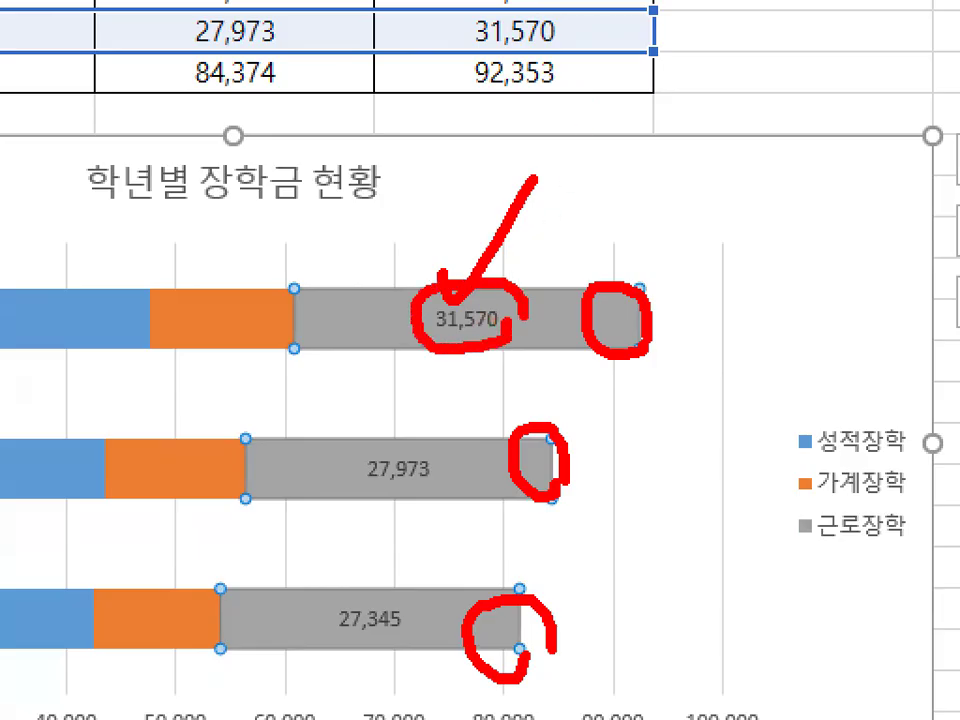
{"action": "key", "text": "Escape"}
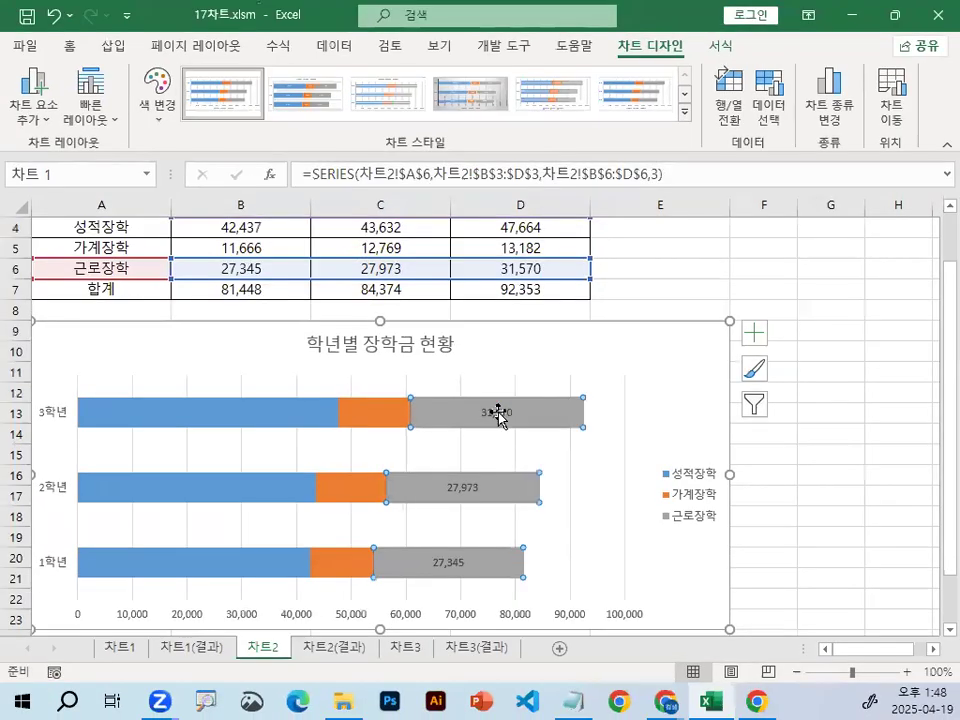
Open the formatting options for the 근로장학 data labels and move the pane clear of the bars
{"action": "left_click", "coordinate": [467, 319]}
{"action": "key", "text": "ctrl+1"}
{"action": "left_click", "coordinate": [490, 520]}
{"action": "mouse_move", "coordinate": [488, 504]}
{"action": "left_mouse_down"}
{"action": "mouse_move", "coordinate": [459, 499]}
{"action": "mouse_move", "coordinate": [491, 494]}
{"action": "left_mouse_up"}
{"action": "key", "text": "Escape"}
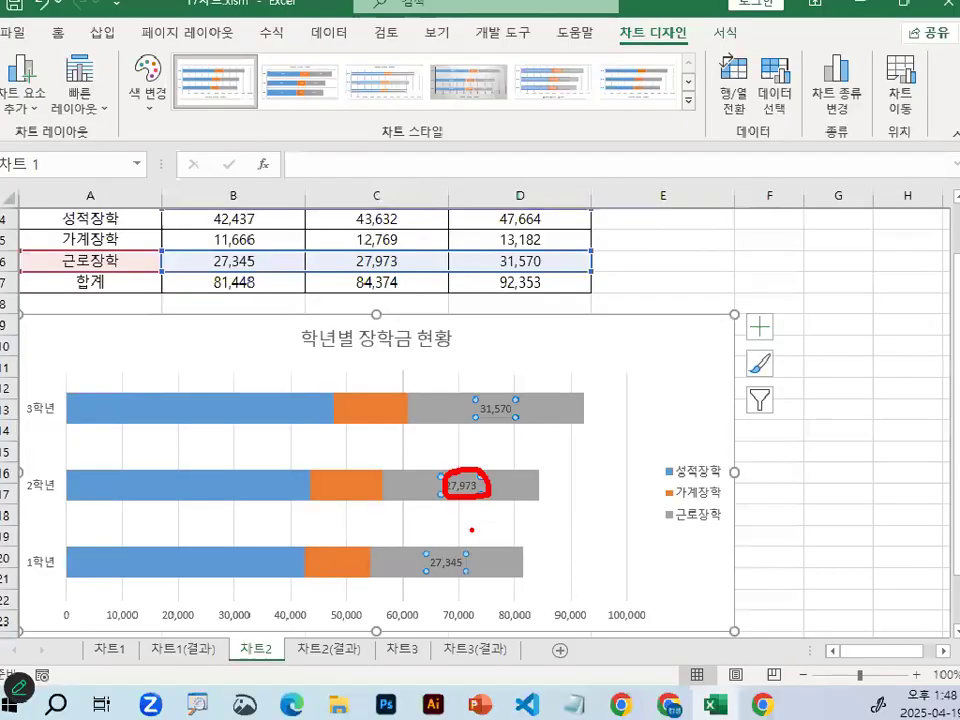
{"action": "key", "text": "ctrl+1"}
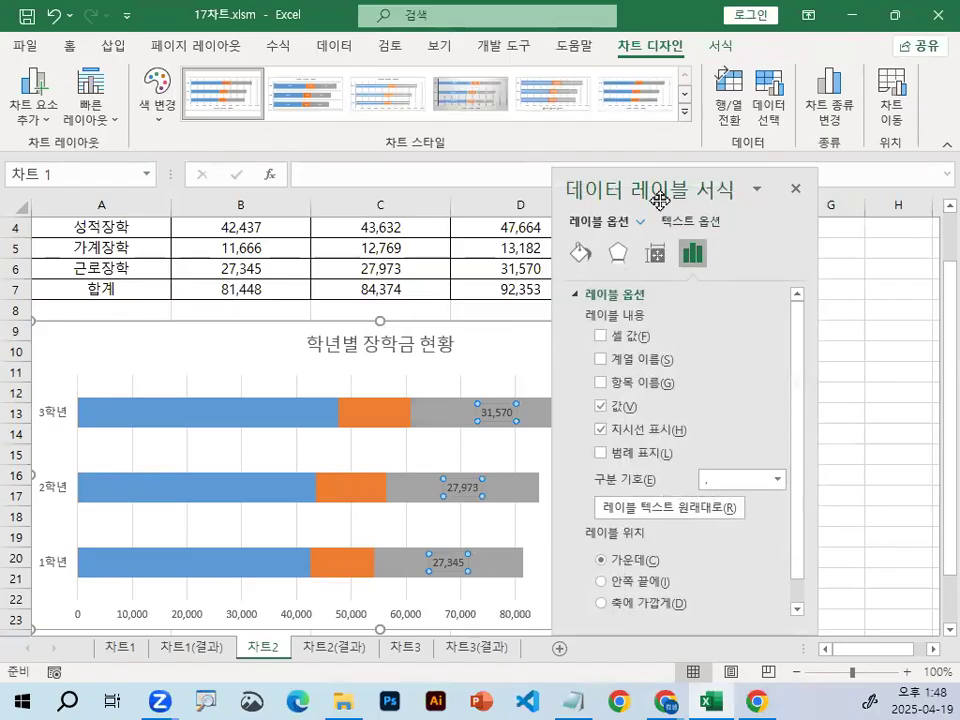
{"action": "left_click_drag", "start_coordinate": [644, 188], "coordinate": [761, 203]}
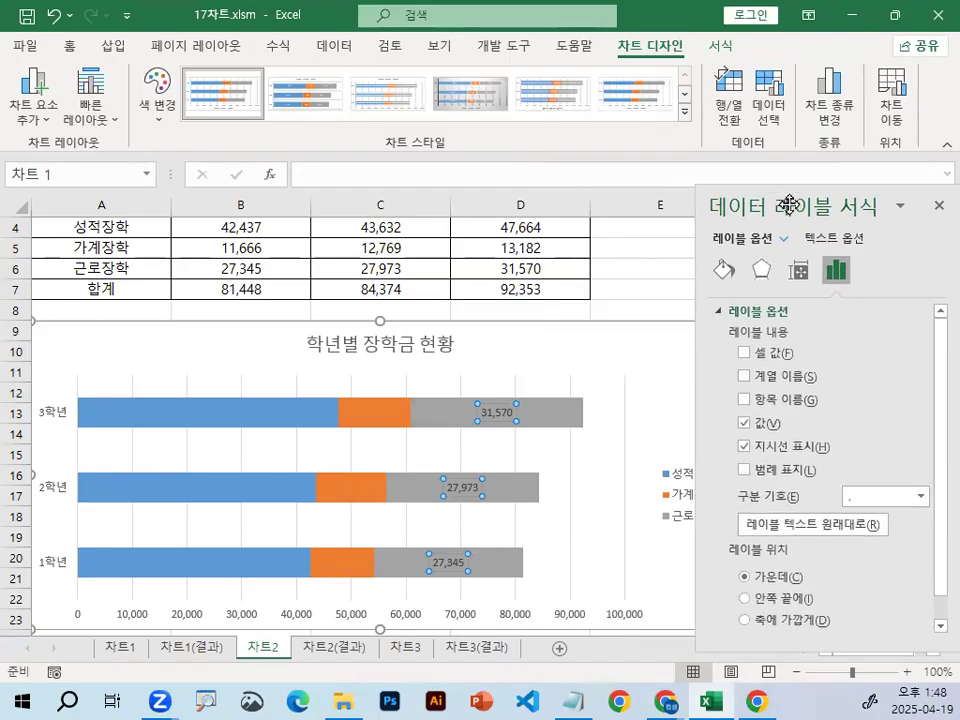
Set the label position of the 근로장학 data labels to 안쪽 끝에
{"action": "key", "text": "ctrl+1"}
{"action": "left_click_drag", "start_coordinate": [398, 371], "coordinate": [412, 361]}
{"action": "key", "text": "Escape"}
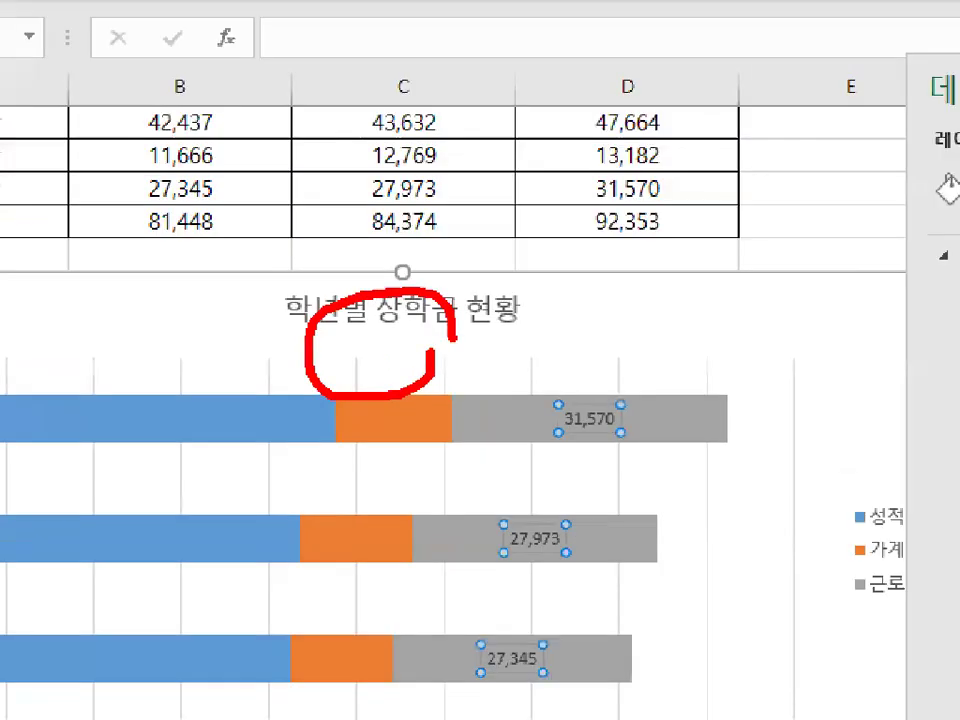
{"action": "key", "text": "ctrl+1"}
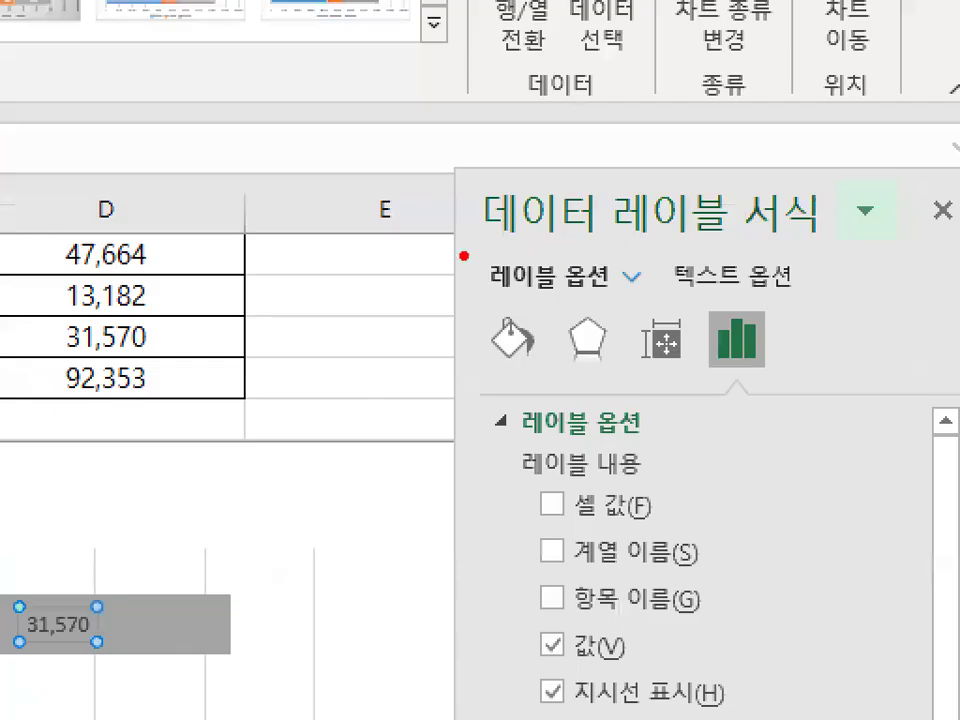
{"action": "left_click_drag", "start_coordinate": [463, 256], "coordinate": [875, 251]}
{"action": "key", "text": "Escape"}
{"action": "left_click_drag", "start_coordinate": [935, 338], "coordinate": [932, 479]}
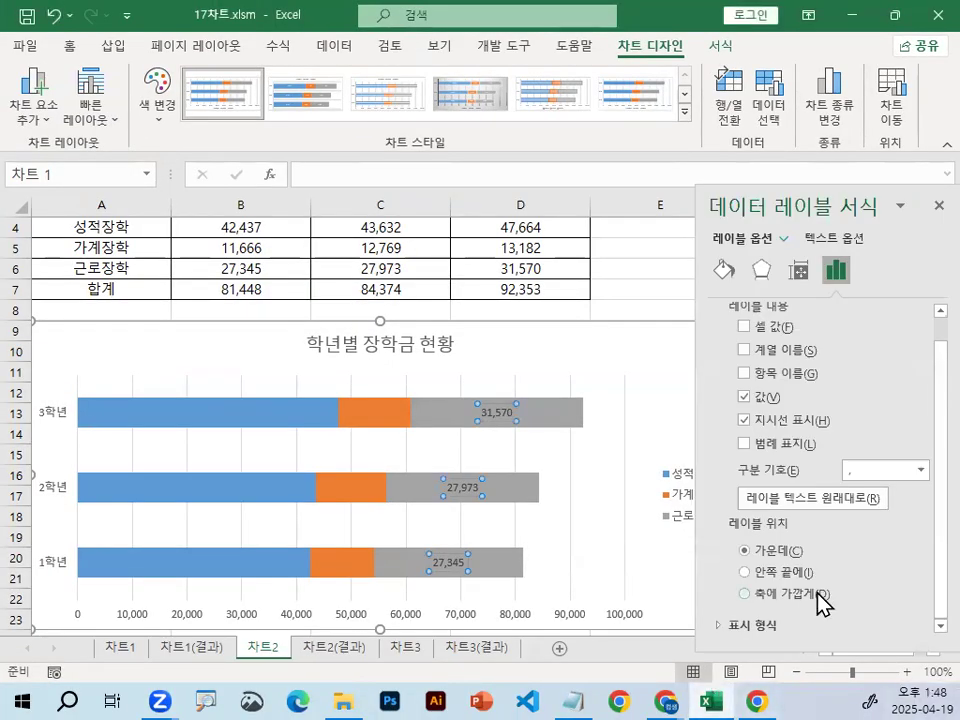
{"action": "key", "text": "ctrl+1"}
{"action": "left_click_drag", "start_coordinate": [805, 497], "coordinate": [836, 527]}
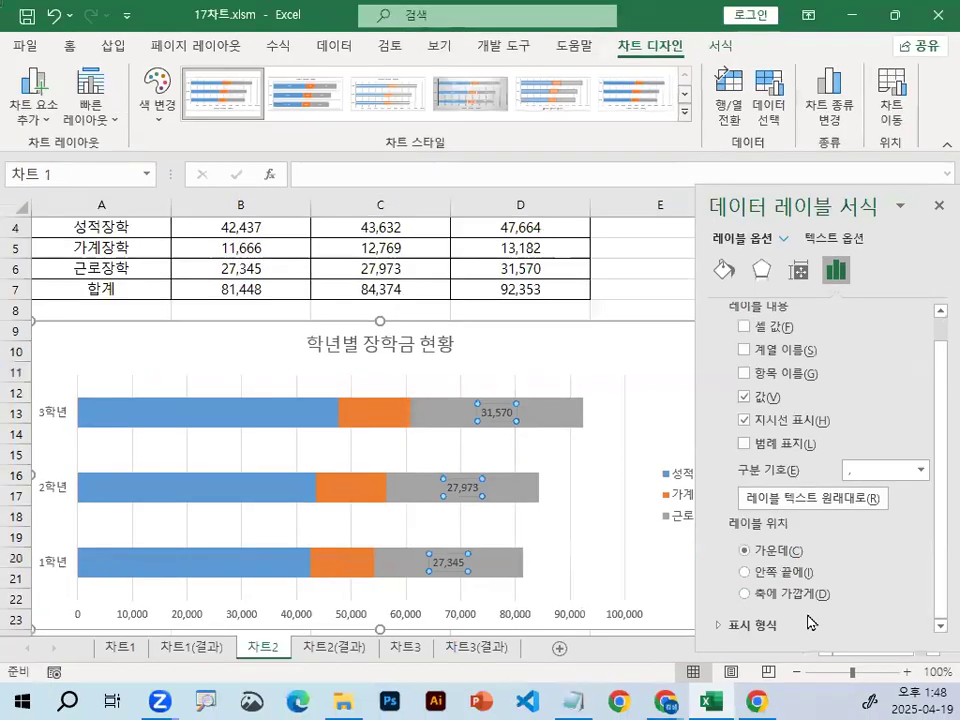
{"action": "left_click", "coordinate": [744, 573]}
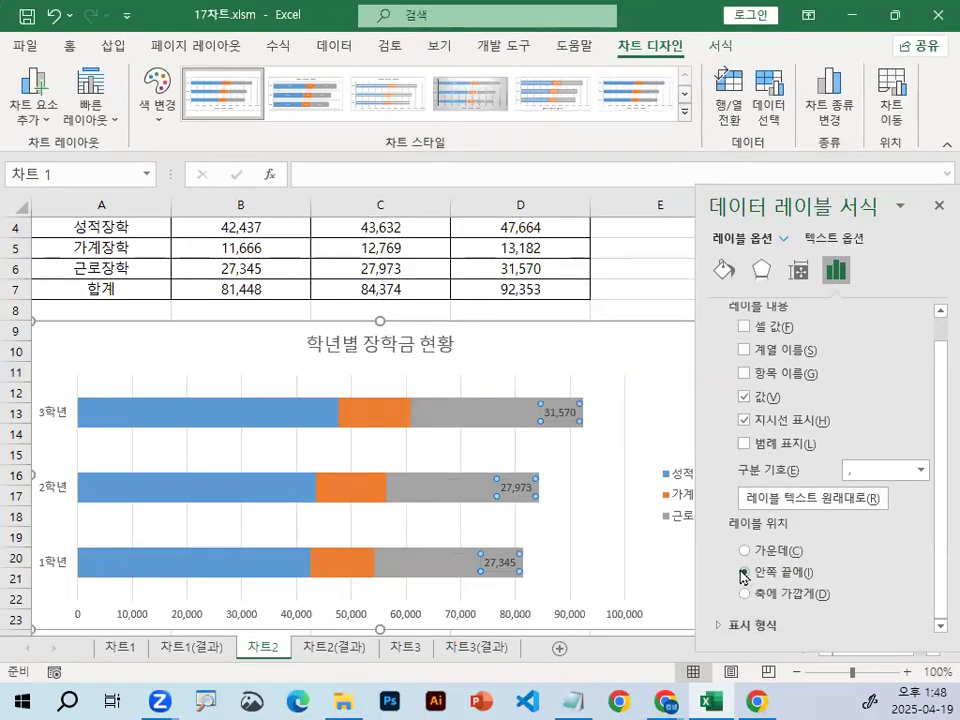
{"action": "left_click_drag", "start_coordinate": [711, 355], "coordinate": [735, 354]}
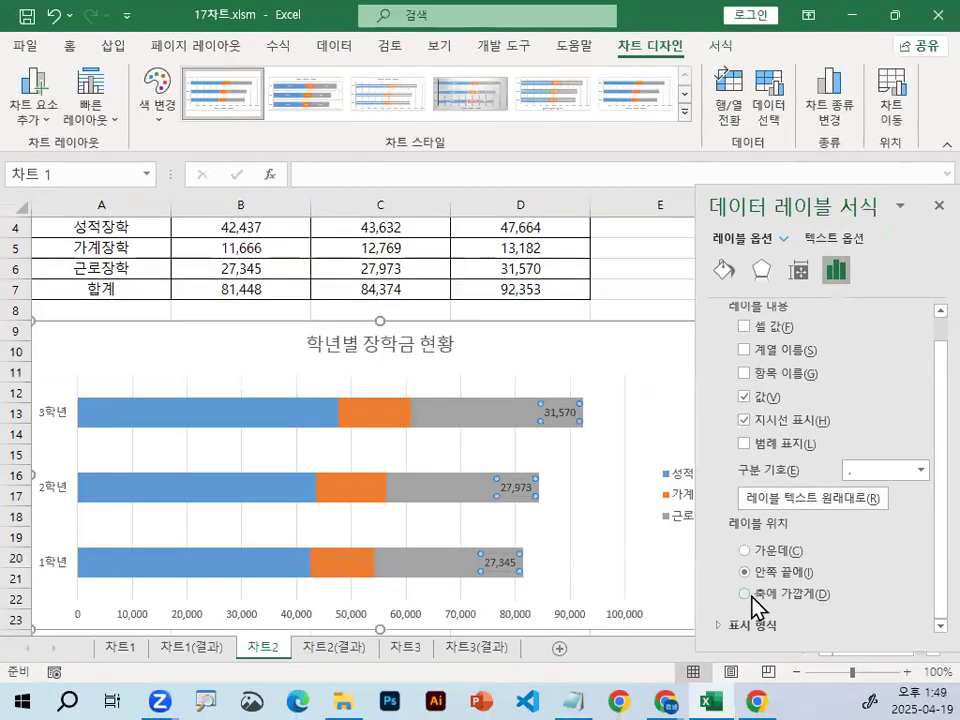
Try the 축에 가깝게 position for the 근로장학 data labels, and restore 안쪽 끝에
{"action": "left_click", "coordinate": [744, 593]}
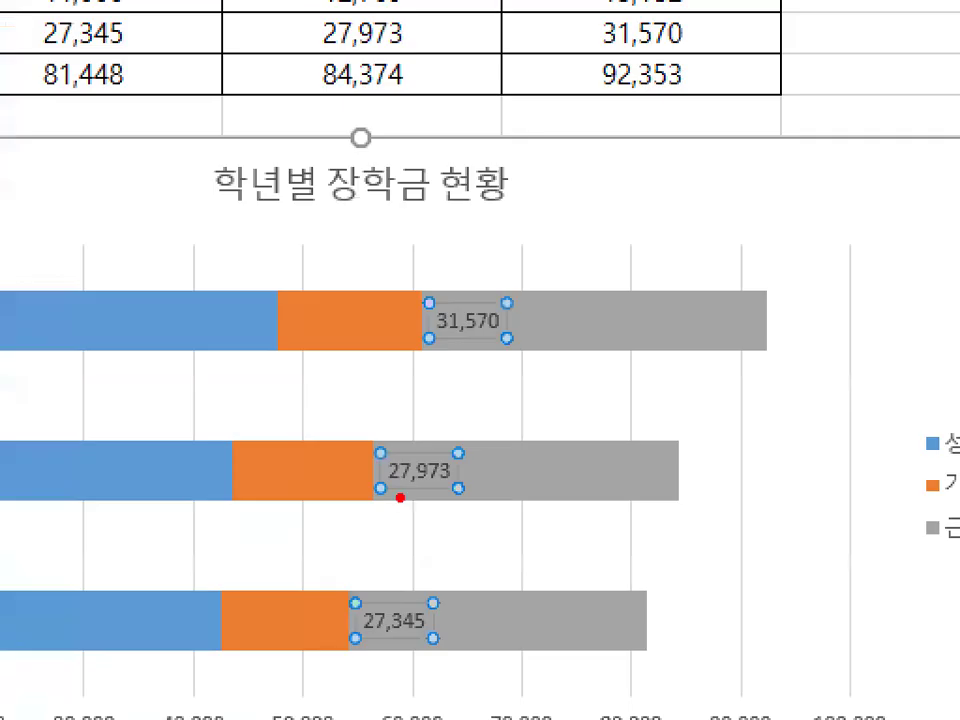
{"action": "left_click_drag", "start_coordinate": [419, 496], "coordinate": [365, 480]}
{"action": "left_click_drag", "start_coordinate": [365, 382], "coordinate": [365, 462]}
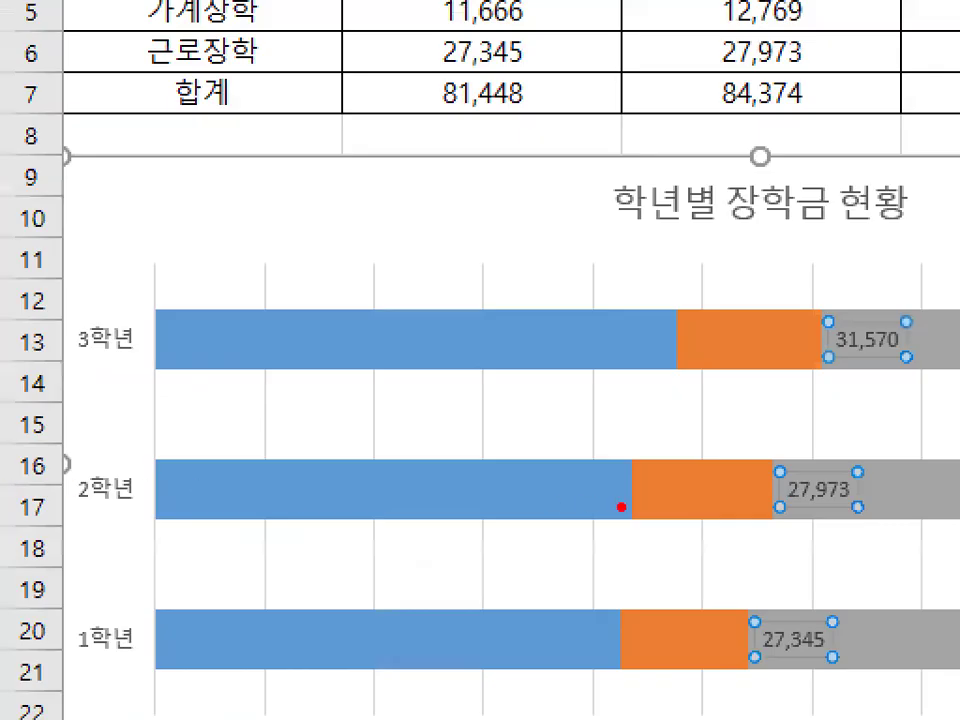
{"action": "left_click_drag", "start_coordinate": [823, 509], "coordinate": [429, 510]}
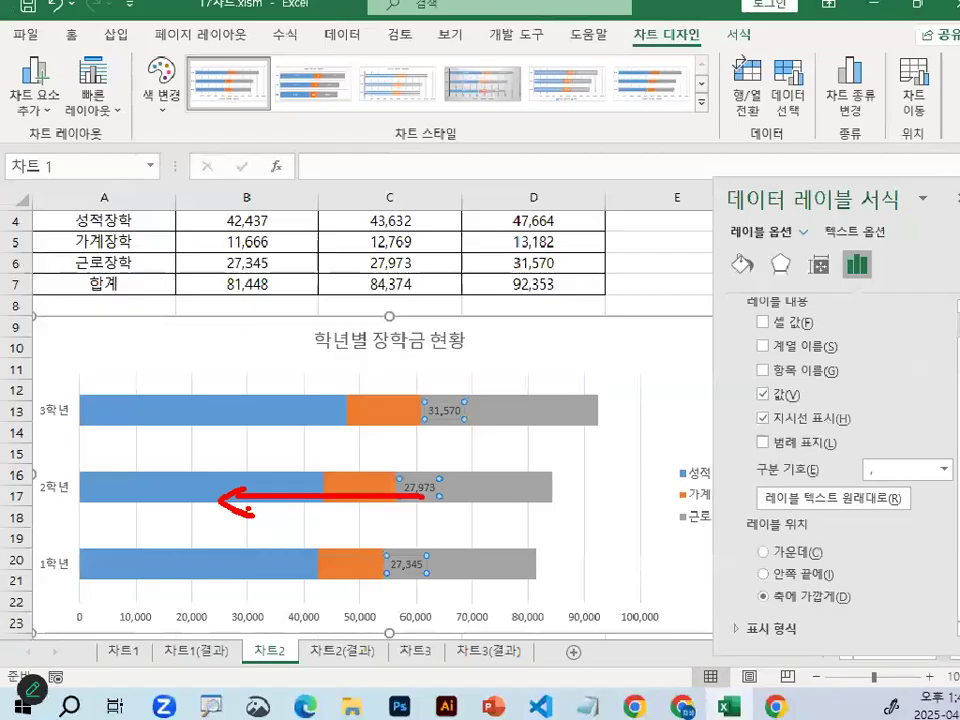
{"action": "left_click", "coordinate": [744, 572]}
Close the data label formatting pane and deselect the chart
{"action": "mouse_move", "coordinate": [826, 578]}
{"action": "left_mouse_down"}
{"action": "mouse_move", "coordinate": [784, 580]}
{"action": "mouse_move", "coordinate": [789, 554]}
{"action": "mouse_move", "coordinate": [807, 549]}
{"action": "left_mouse_up"}
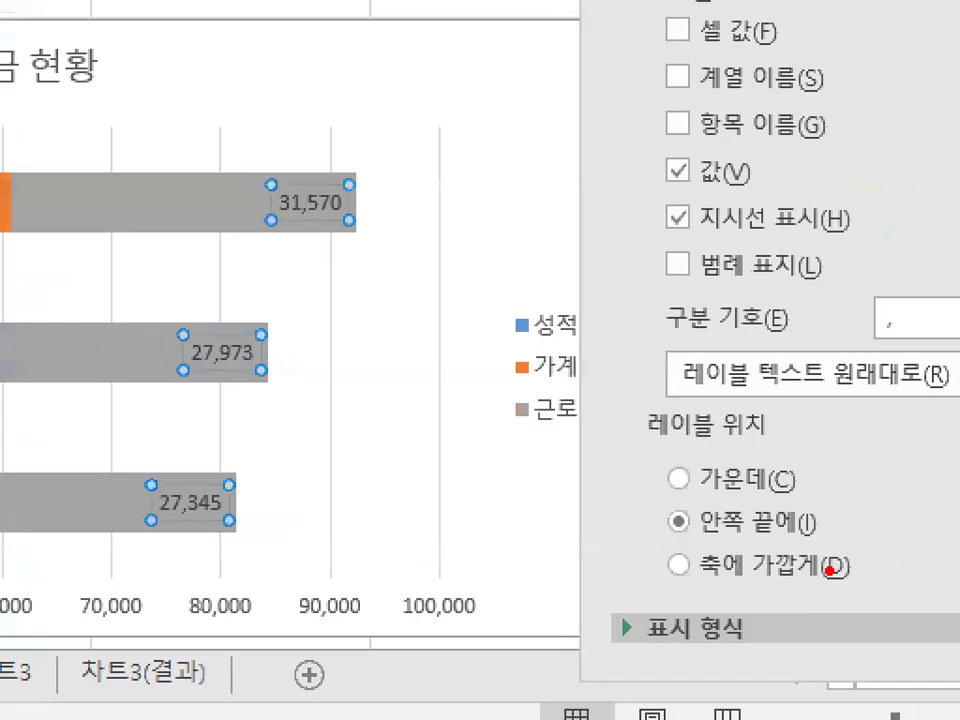
{"action": "mouse_move", "coordinate": [829, 570]}
{"action": "left_mouse_down"}
{"action": "mouse_move", "coordinate": [675, 565]}
{"action": "mouse_move", "coordinate": [846, 512]}
{"action": "mouse_move", "coordinate": [884, 538]}
{"action": "left_mouse_up"}
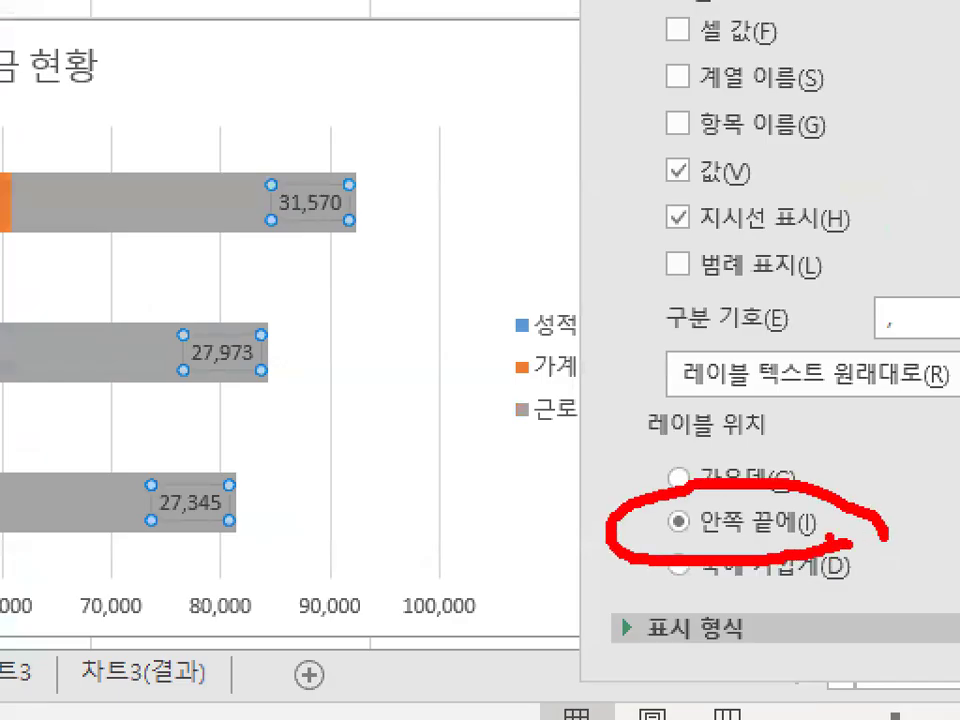
{"action": "left_click_drag", "start_coordinate": [680, 500], "coordinate": [848, 298]}
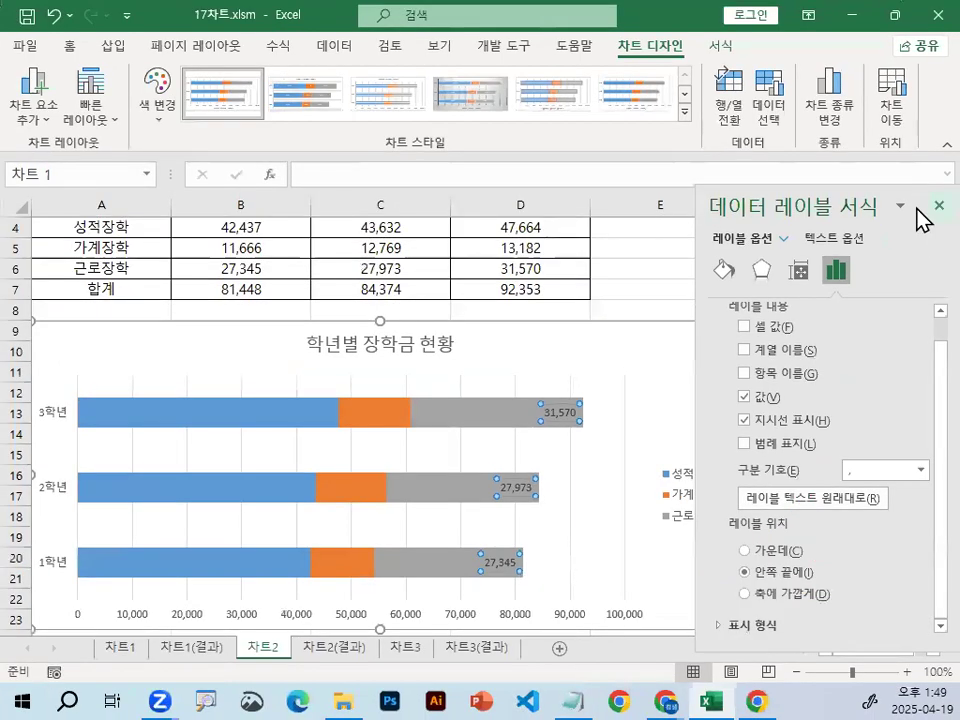
{"action": "left_click", "coordinate": [936, 205]}
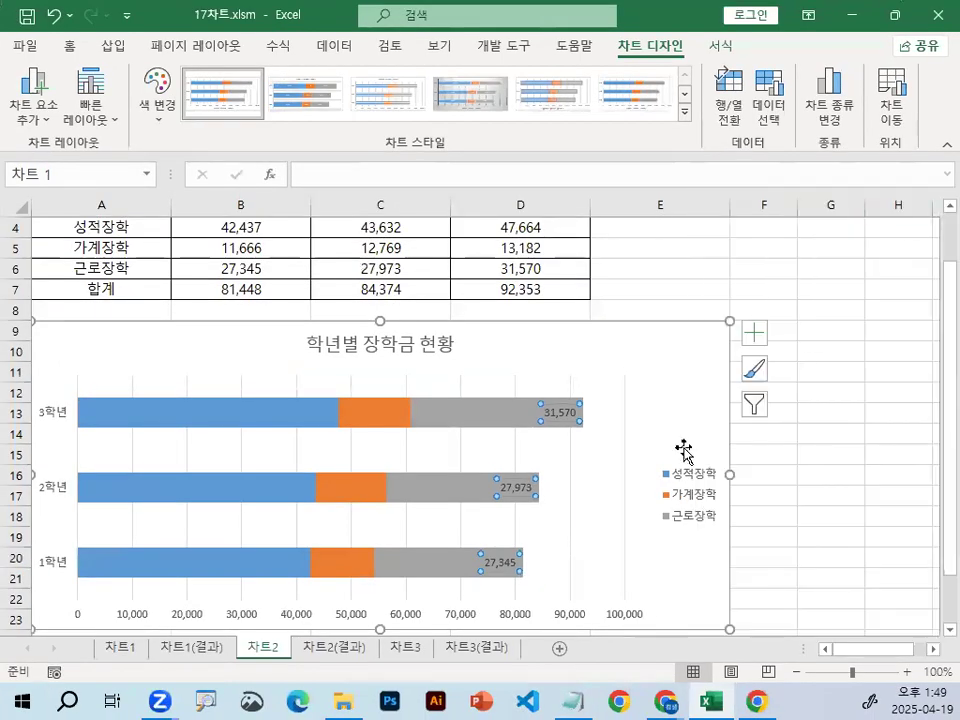
{"action": "left_click", "coordinate": [828, 450]}
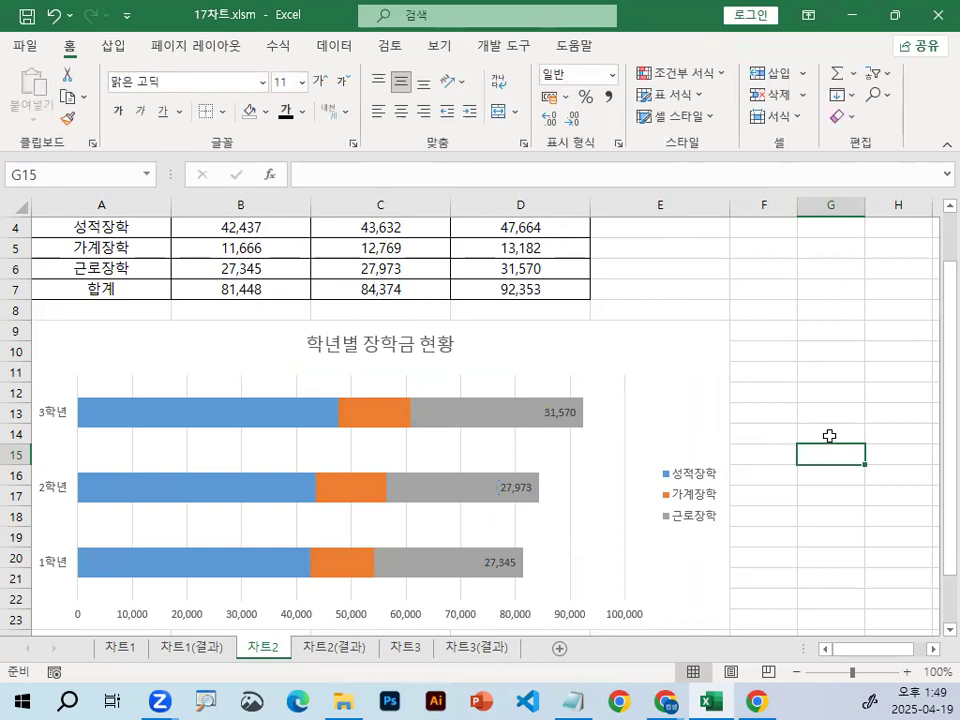
Select the chart area of the stacked bar chart and open its formatting options
{"action": "left_click", "coordinate": [692, 347]}
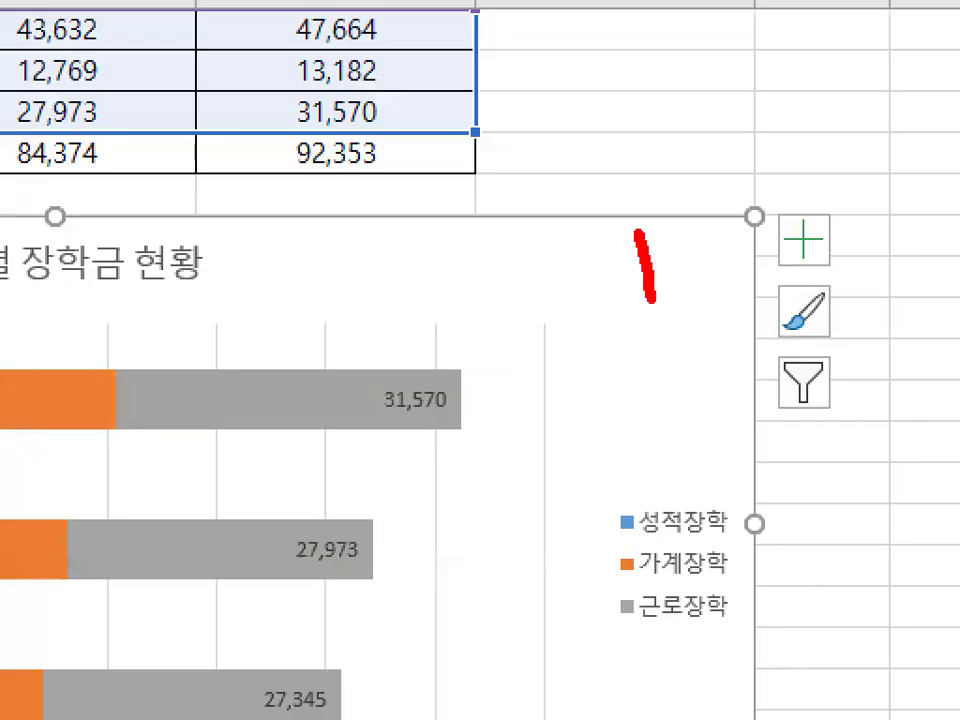
{"action": "left_click_drag", "start_coordinate": [641, 339], "coordinate": [722, 322]}
{"action": "key", "text": "Escape"}
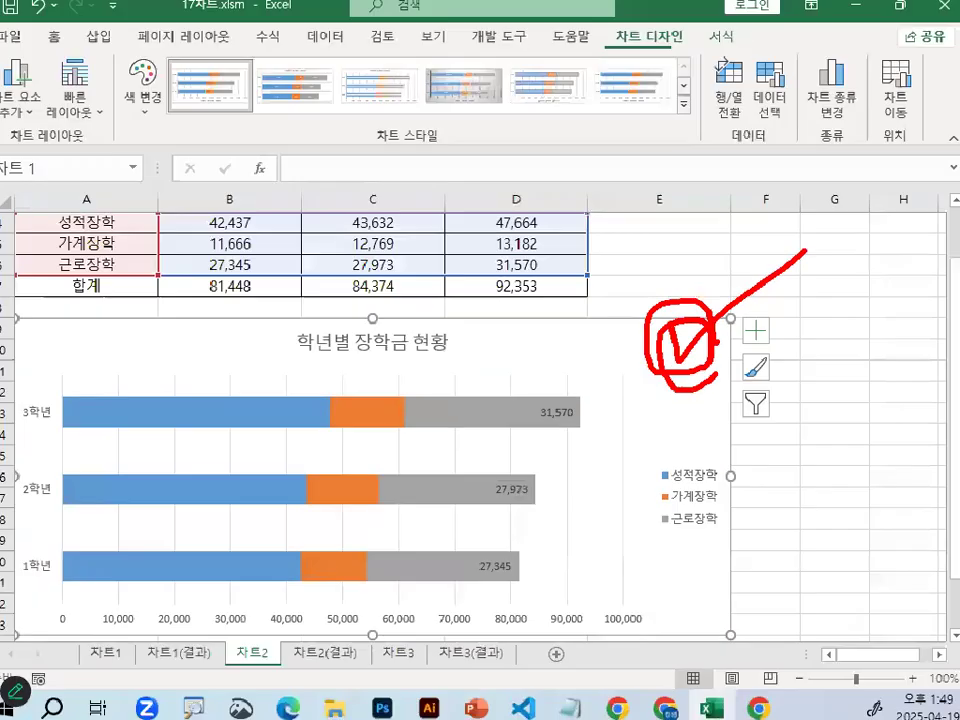
{"action": "double_click", "coordinate": [710, 367]}
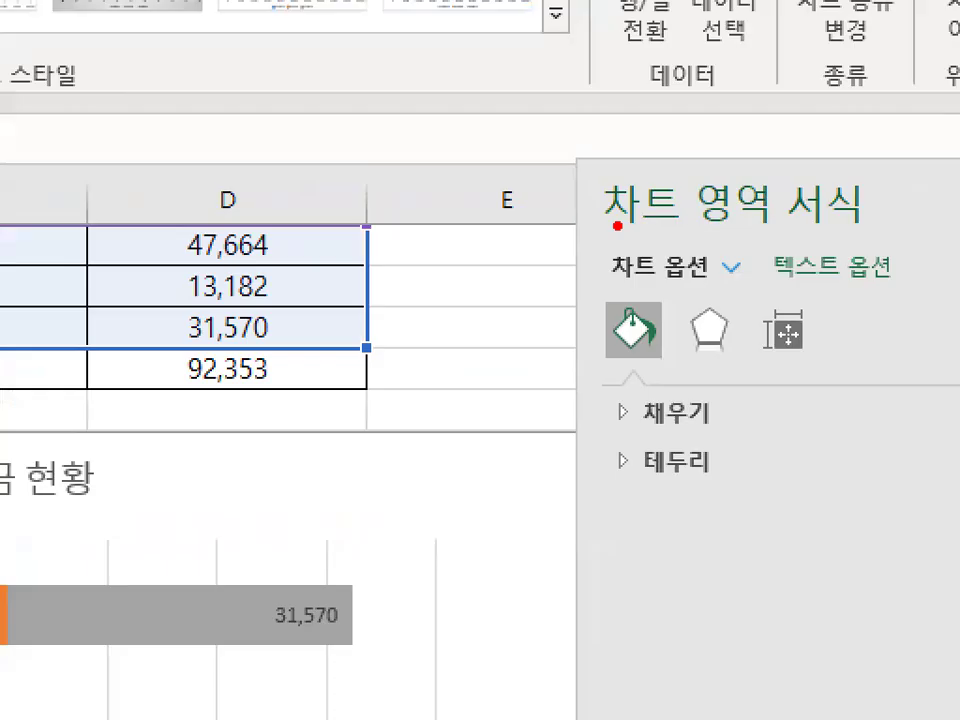
{"action": "mouse_move", "coordinate": [618, 226]}
{"action": "left_mouse_down"}
{"action": "mouse_move", "coordinate": [681, 212]}
{"action": "mouse_move", "coordinate": [870, 214]}
{"action": "left_mouse_up"}
{"action": "mouse_move", "coordinate": [750, 342]}
{"action": "left_mouse_down"}
{"action": "mouse_move", "coordinate": [712, 362]}
{"action": "mouse_move", "coordinate": [720, 302]}
{"action": "mouse_move", "coordinate": [748, 293]}
{"action": "mouse_move", "coordinate": [752, 336]}
{"action": "left_mouse_up"}
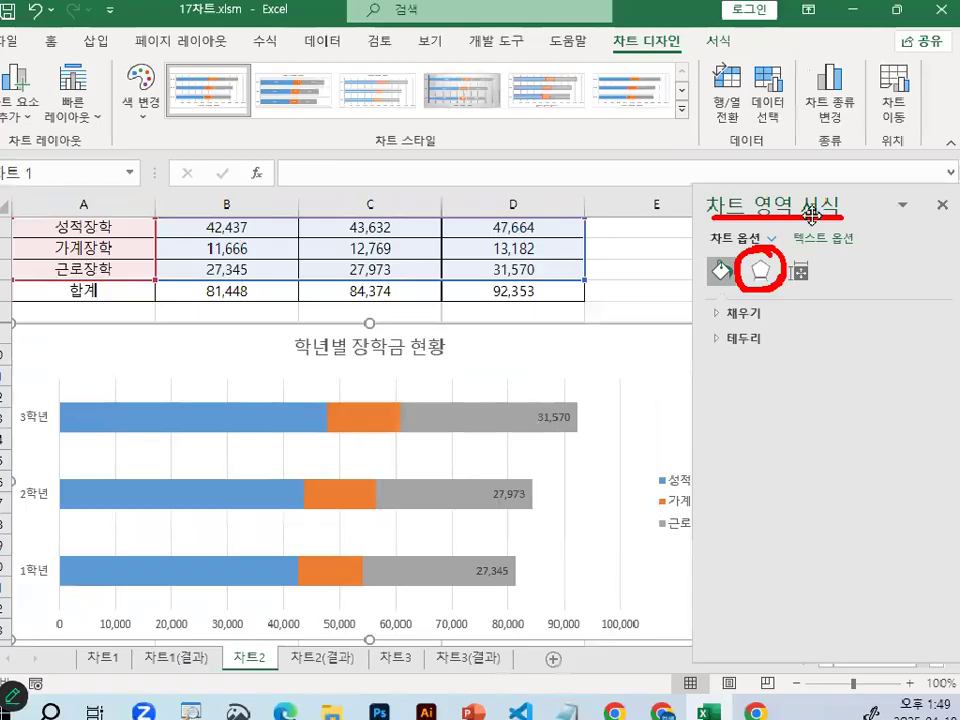
Show the chart area's 그림자 effect settings and move the formatting pane to make room for the preset list
{"action": "left_click", "coordinate": [706, 325]}
{"action": "mouse_move", "coordinate": [775, 318]}
{"action": "left_mouse_down"}
{"action": "mouse_move", "coordinate": [707, 306]}
{"action": "mouse_move", "coordinate": [775, 315]}
{"action": "left_mouse_up"}
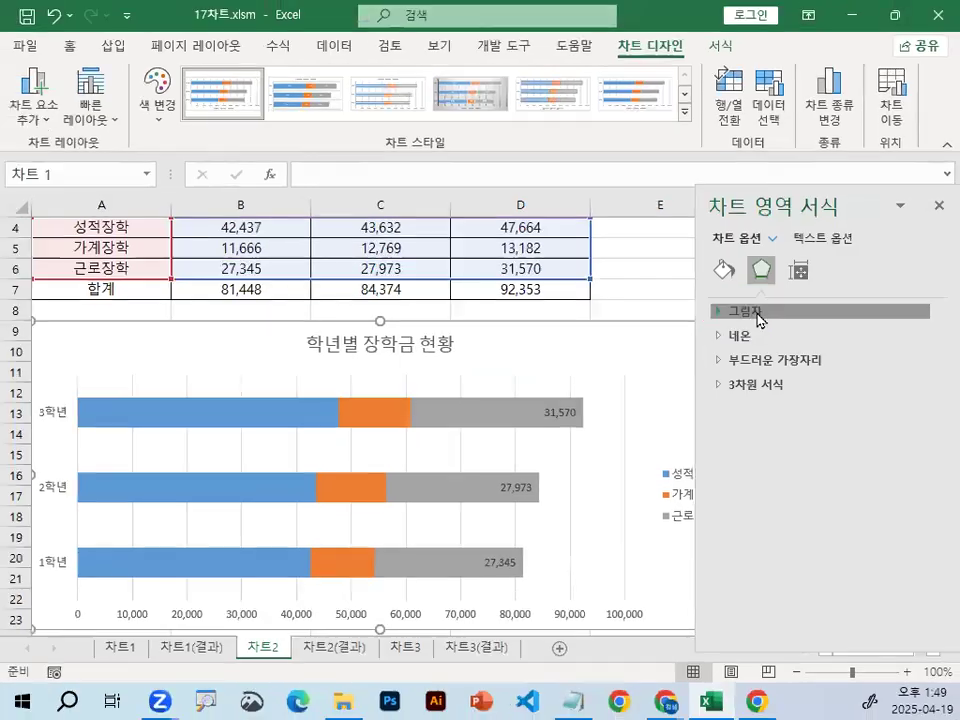
{"action": "left_click", "coordinate": [711, 290]}
{"action": "mouse_move", "coordinate": [951, 341]}
{"action": "left_mouse_down"}
{"action": "mouse_move", "coordinate": [932, 346]}
{"action": "mouse_move", "coordinate": [935, 324]}
{"action": "left_mouse_up"}
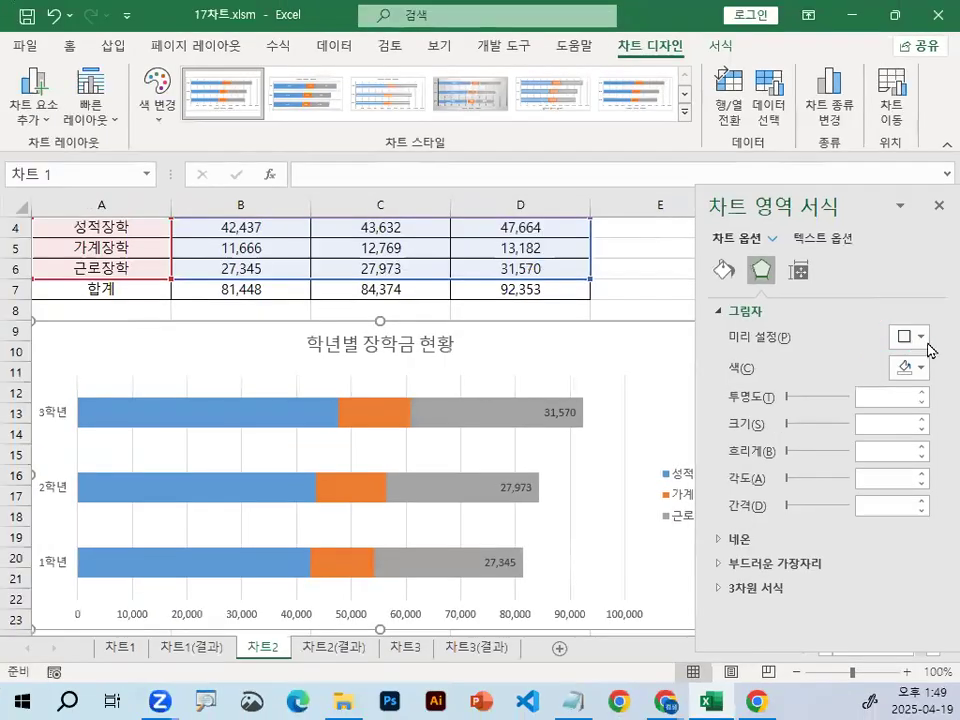
{"action": "left_click", "coordinate": [878, 320]}
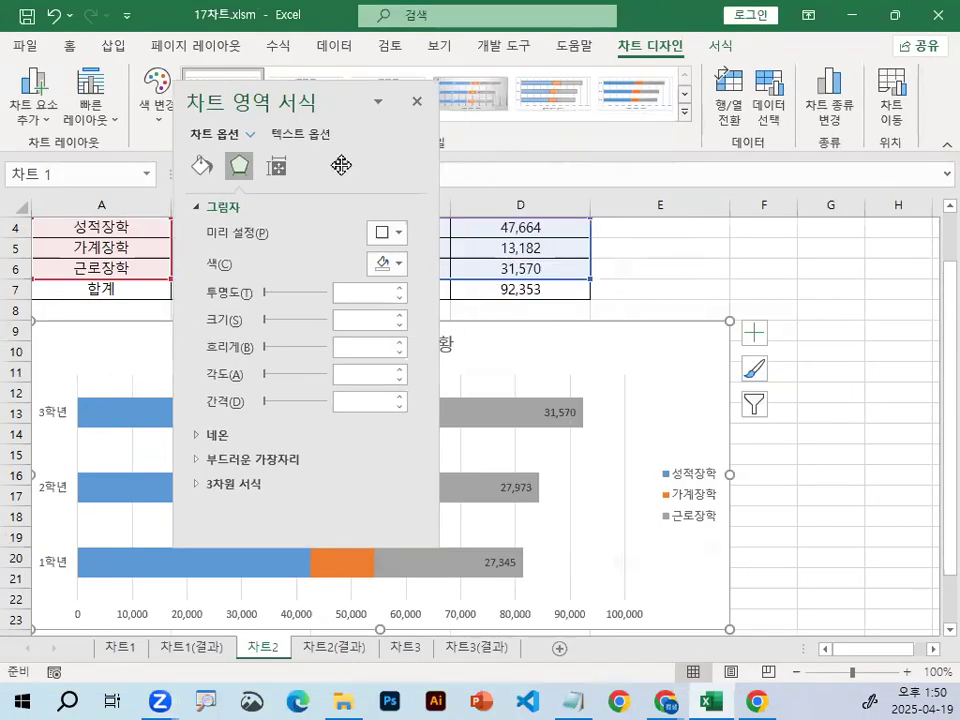
Examine the 바깥쪽 and 안쪽 shadow presets available for the chart area
{"action": "left_click", "coordinate": [396, 233]}
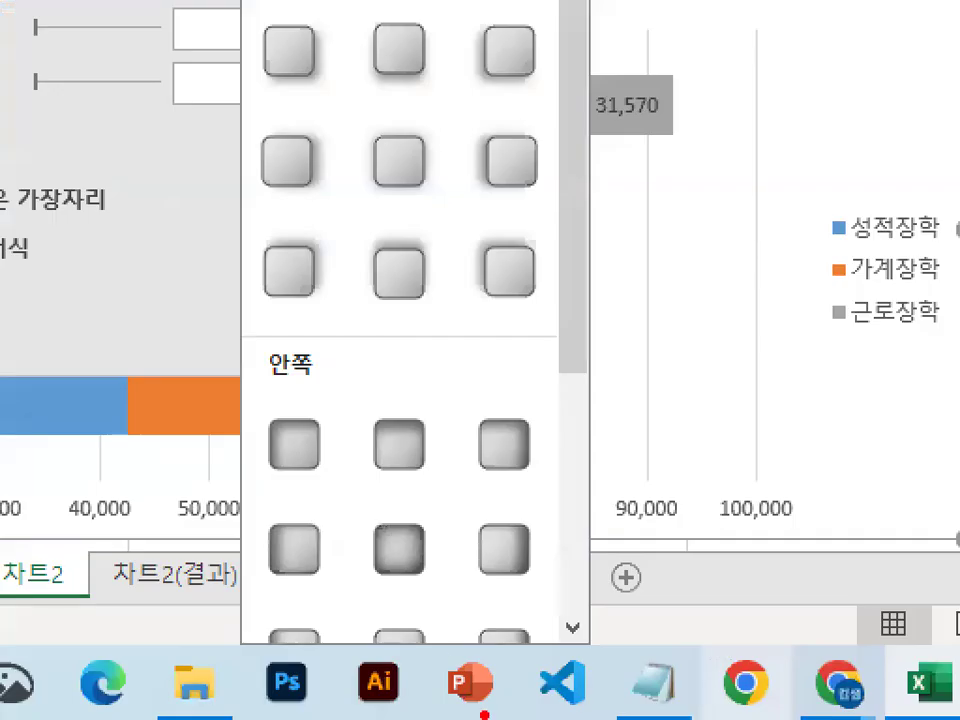
{"action": "left_click_drag", "start_coordinate": [278, 595], "coordinate": [552, 596]}
{"action": "mouse_move", "coordinate": [443, 578]}
{"action": "left_mouse_down"}
{"action": "mouse_move", "coordinate": [378, 514]}
{"action": "mouse_move", "coordinate": [452, 585]}
{"action": "left_mouse_up"}
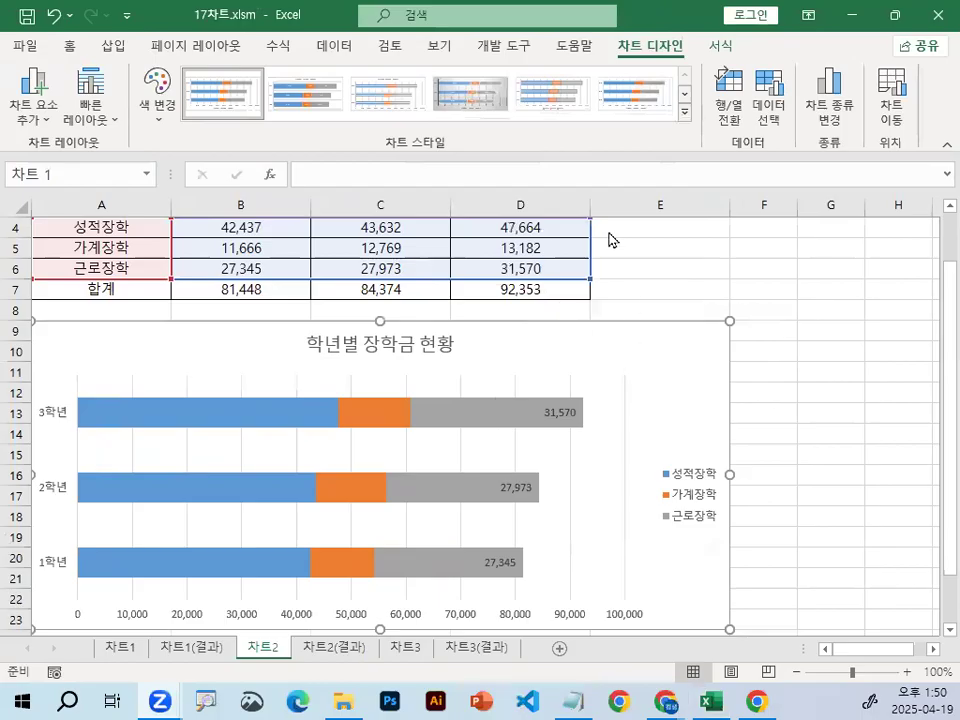
{"action": "double_click", "coordinate": [654, 366]}
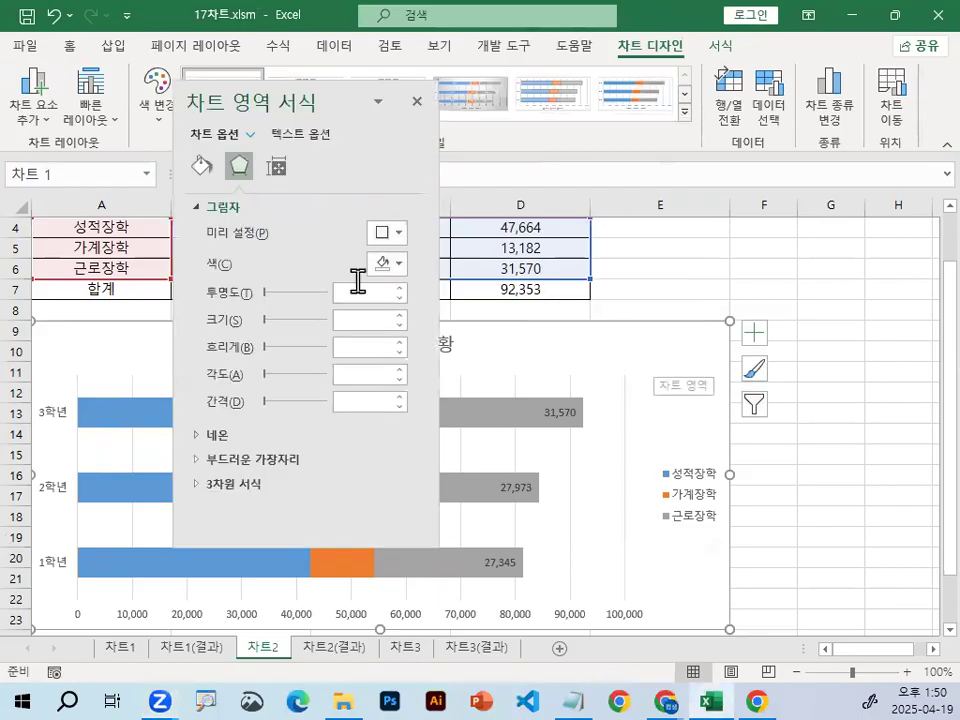
{"action": "left_click", "coordinate": [396, 234]}
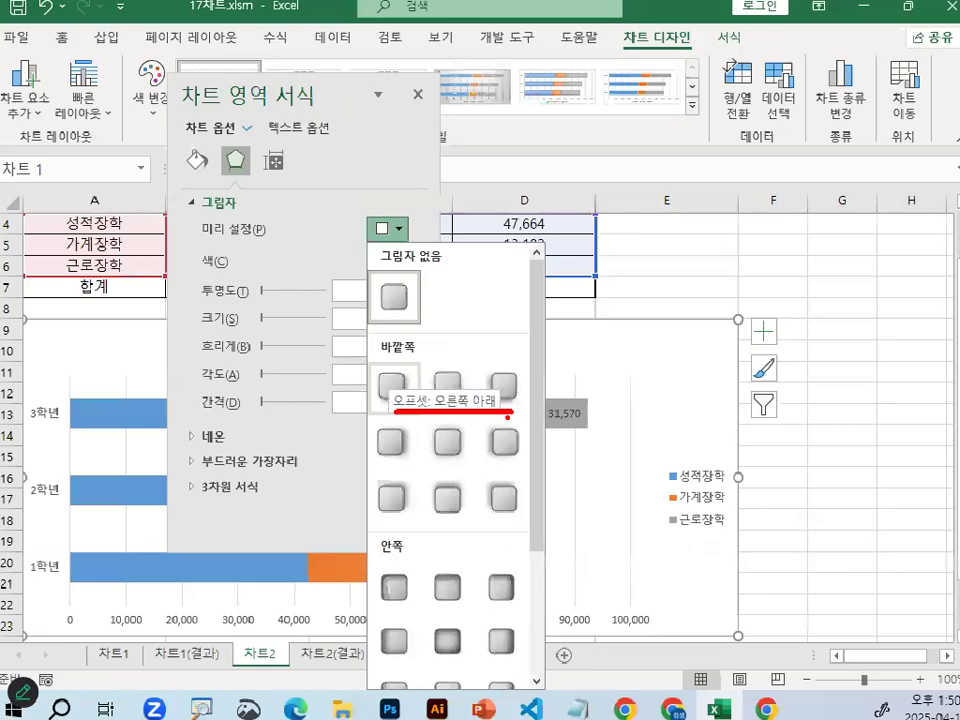
{"action": "key", "text": "Escape"}
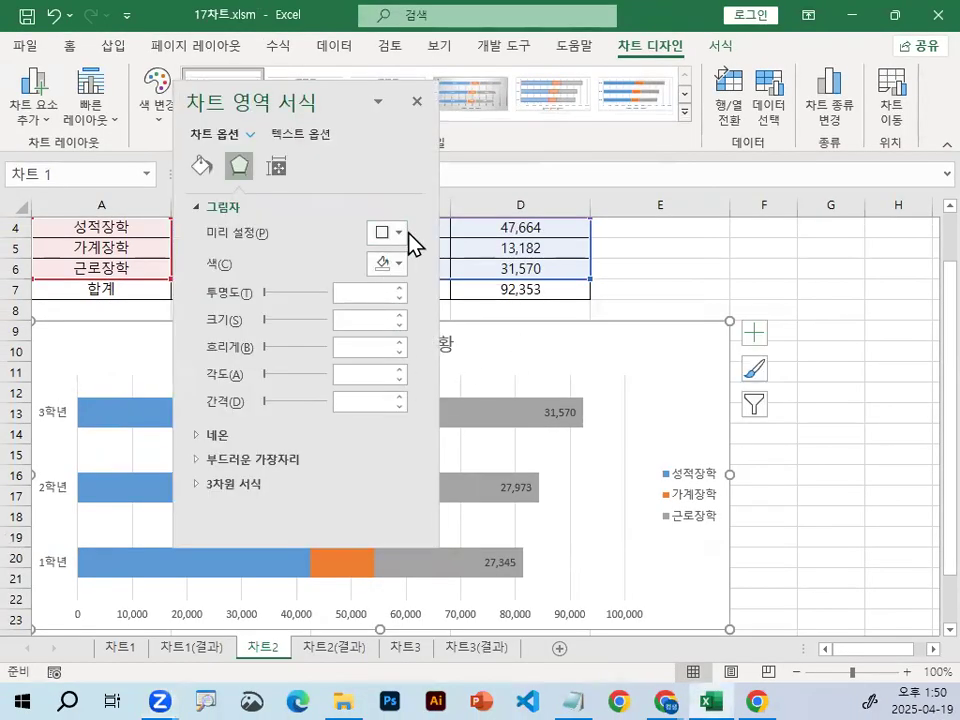
{"action": "left_click", "coordinate": [396, 236]}
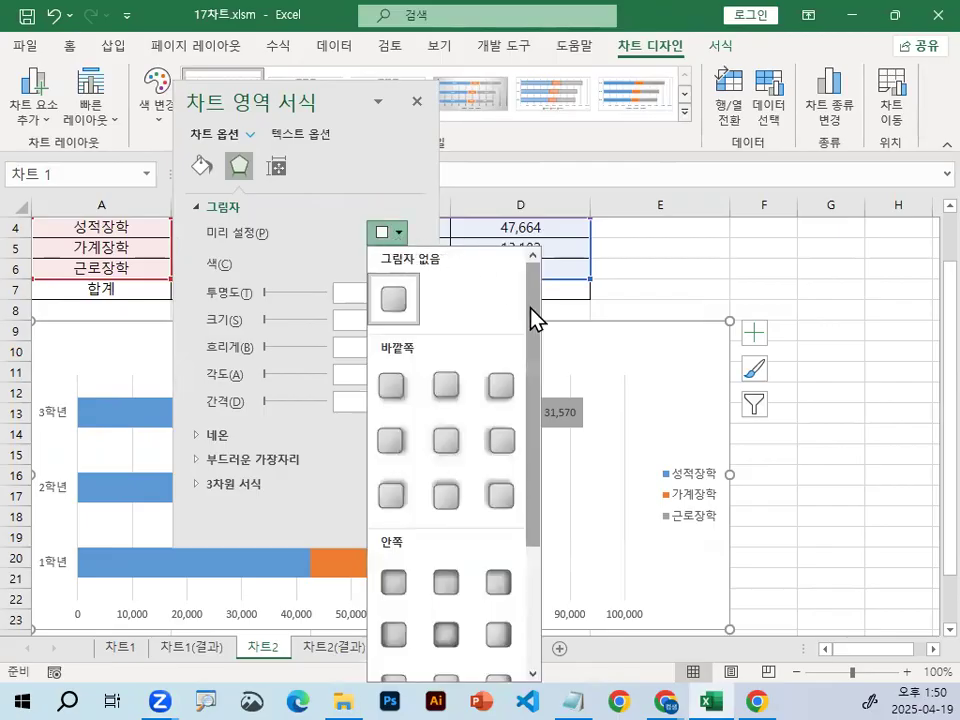
{"action": "left_click_drag", "start_coordinate": [531, 317], "coordinate": [543, 372]}
{"action": "scroll", "coordinate": [543, 372], "scroll_direction": "down", "scroll_amount": 1}
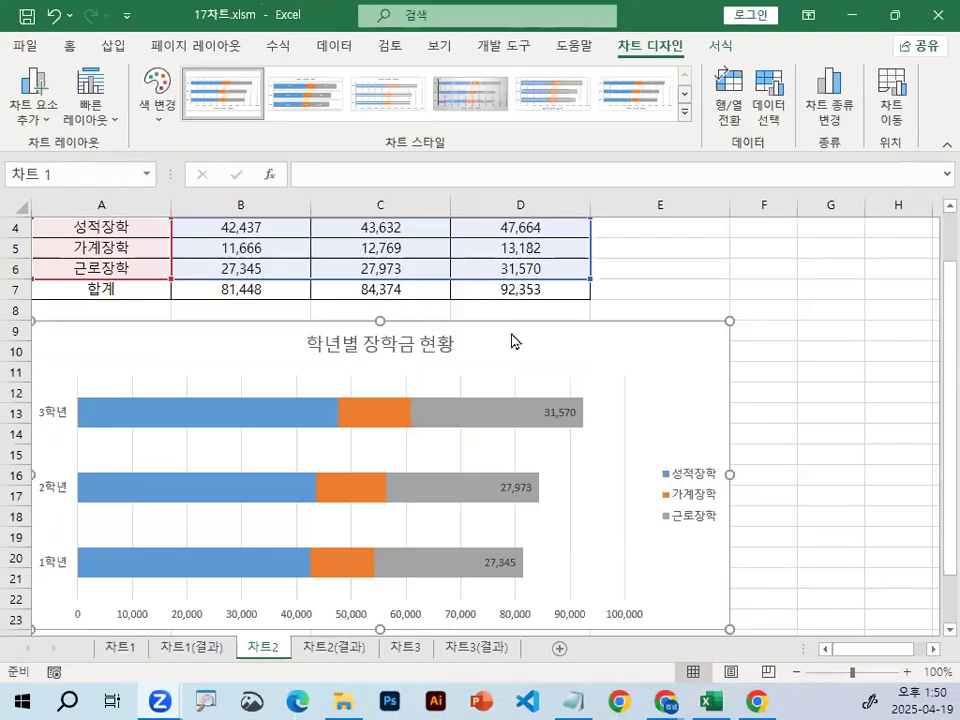
Apply the centre preset of the 안쪽 shadow group to the chart area
{"action": "double_click", "coordinate": [511, 341]}
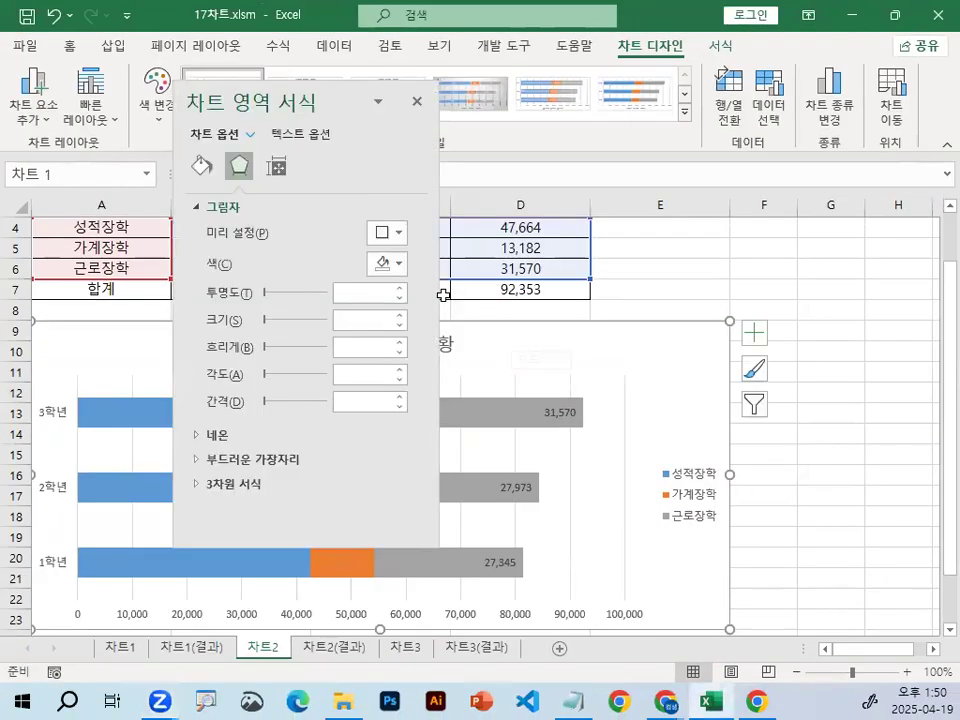
{"action": "left_click", "coordinate": [392, 232]}
{"action": "left_click", "coordinate": [446, 638]}
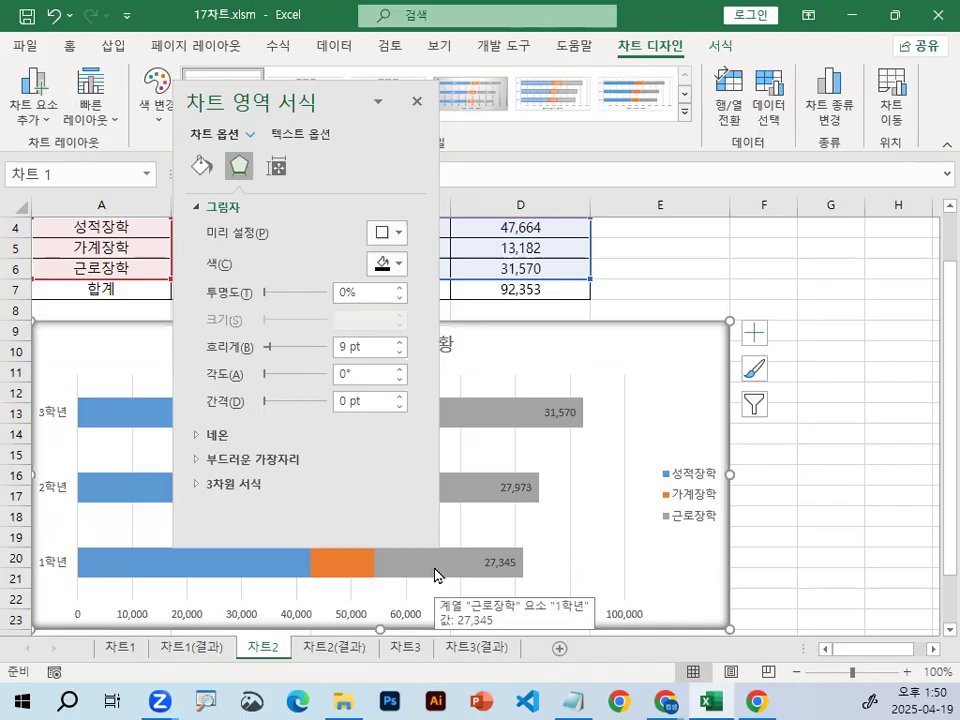
Move the formatting pane off the chart title and expand the chart area's 테두리 settings
{"action": "left_click_drag", "start_coordinate": [338, 104], "coordinate": [663, 231]}
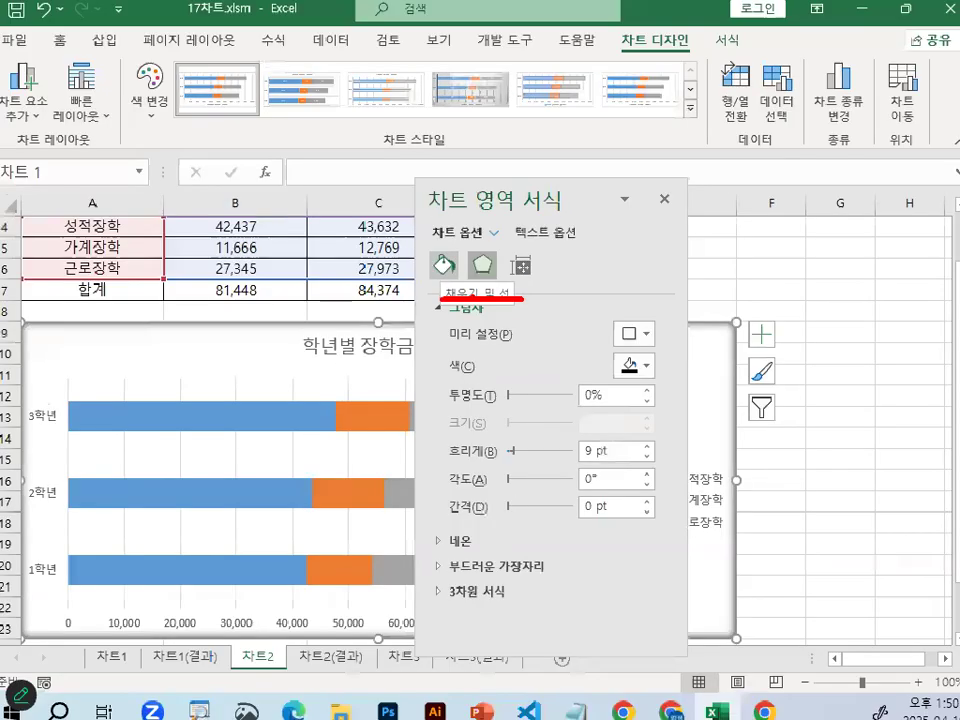
{"action": "left_click", "coordinate": [444, 265]}
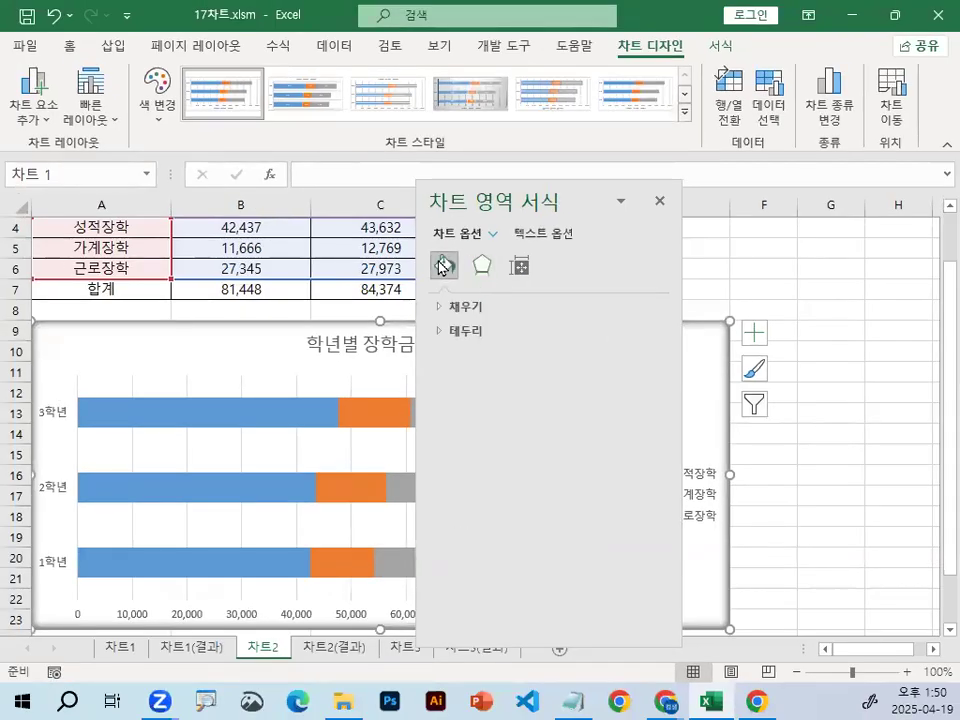
{"action": "left_click", "coordinate": [462, 332]}
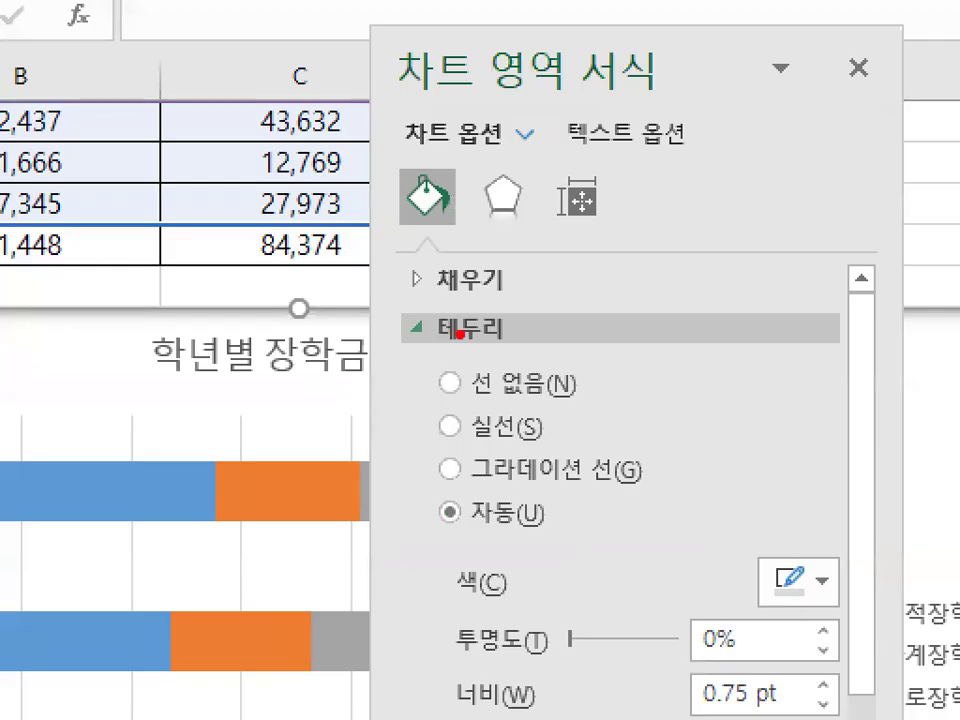
{"action": "mouse_move", "coordinate": [458, 334]}
{"action": "left_mouse_down"}
{"action": "mouse_move", "coordinate": [505, 340]}
{"action": "mouse_move", "coordinate": [490, 305]}
{"action": "mouse_move", "coordinate": [505, 335]}
{"action": "left_mouse_up"}
{"action": "key", "text": "Escape"}
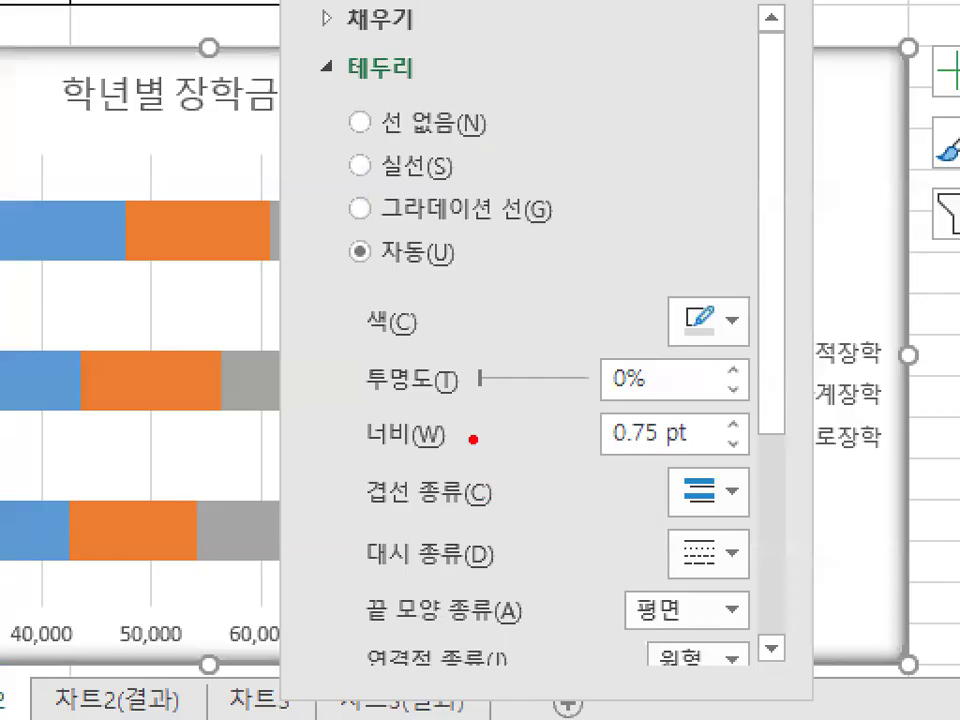
Set the width (너비) of the chart area border to 2 pt
{"action": "mouse_move", "coordinate": [473, 438]}
{"action": "left_mouse_down"}
{"action": "mouse_move", "coordinate": [321, 456]}
{"action": "mouse_move", "coordinate": [470, 438]}
{"action": "left_mouse_up"}
{"action": "mouse_move", "coordinate": [711, 433]}
{"action": "left_mouse_down"}
{"action": "mouse_move", "coordinate": [562, 447]}
{"action": "mouse_move", "coordinate": [728, 440]}
{"action": "left_mouse_up"}
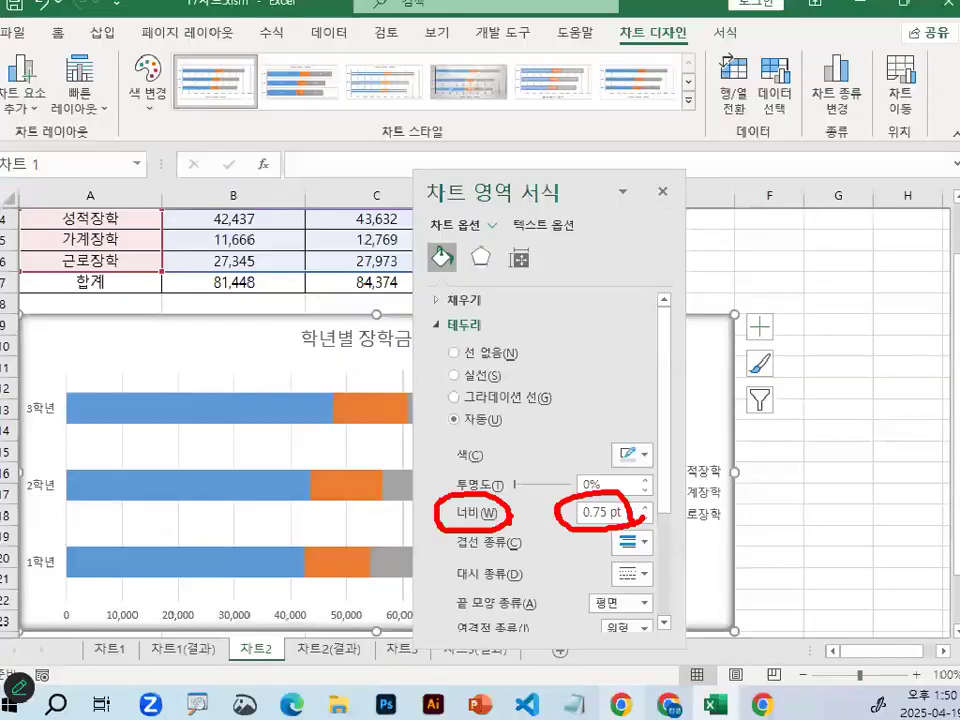
{"action": "key", "text": "Escape"}
{"action": "left_click", "coordinate": [583, 515]}
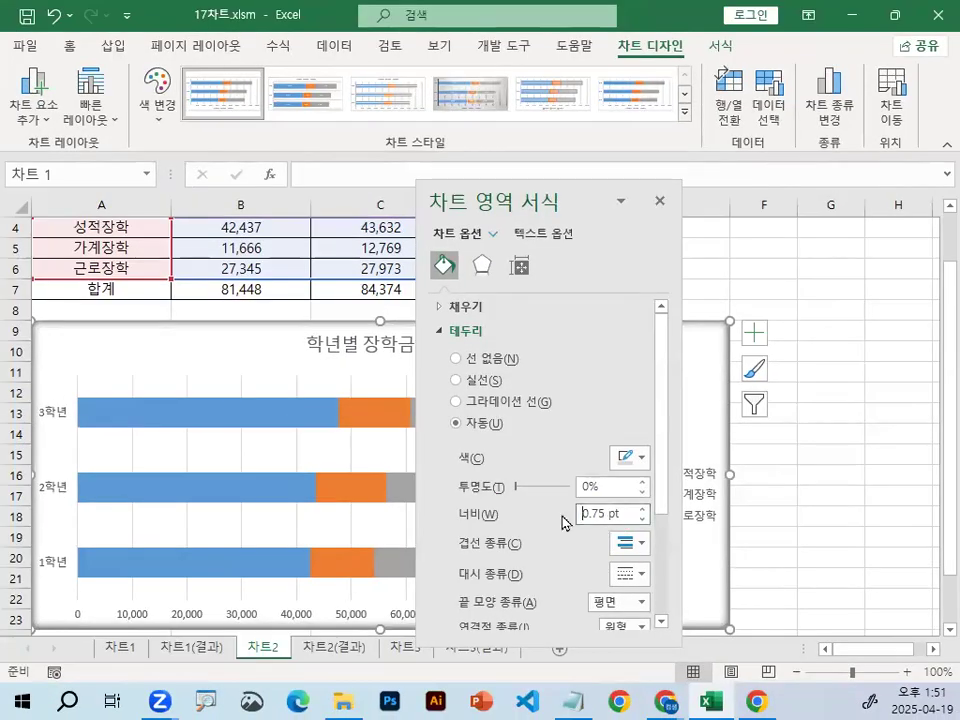
{"action": "left_click_drag", "start_coordinate": [606, 513], "coordinate": [567, 519]}
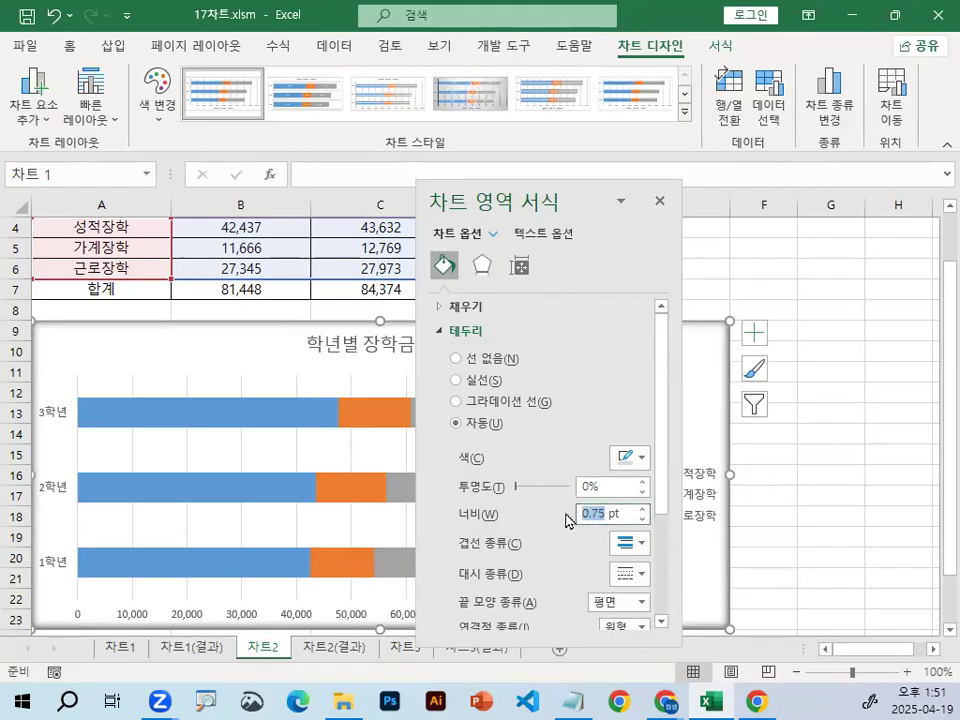
{"action": "type", "text": "2"}
{"action": "key", "text": "Return"}
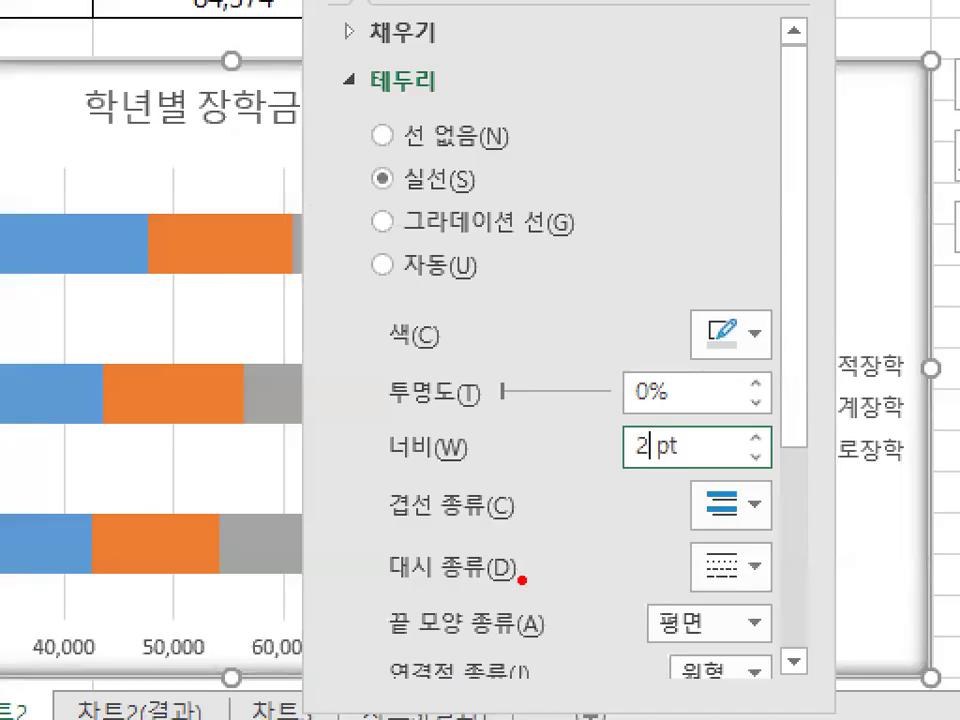
{"action": "left_click_drag", "start_coordinate": [389, 475], "coordinate": [695, 472]}
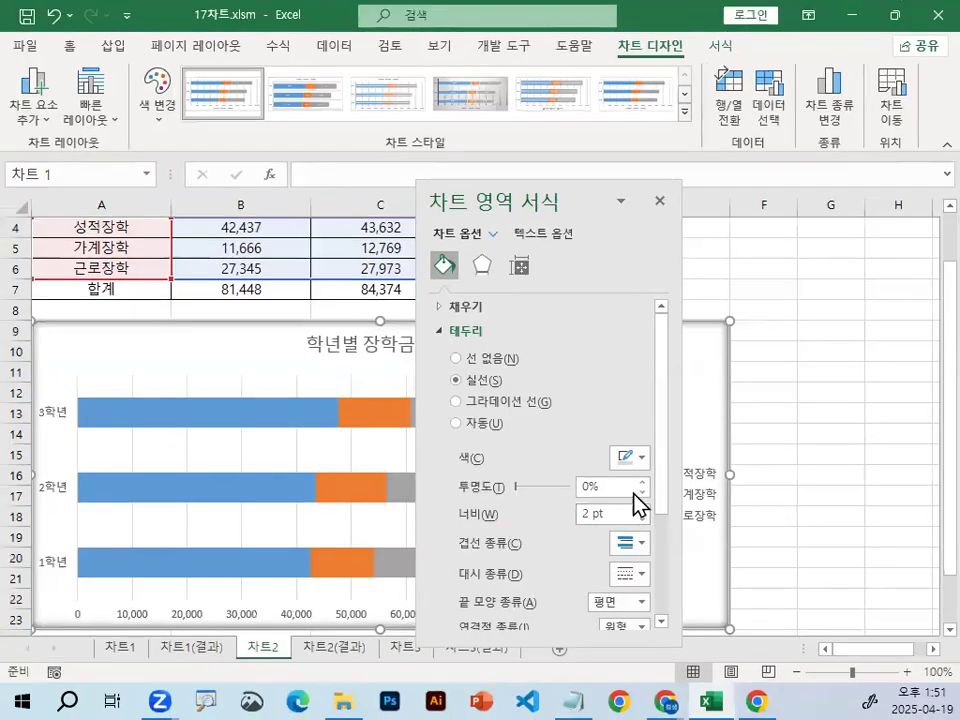
Turn on 둥근 모서리 for the chart area border, then close the formatting pane and deselect the chart
{"action": "scroll", "coordinate": [660, 492], "scroll_direction": "down", "scroll_amount": 3}
{"action": "mouse_move", "coordinate": [560, 615]}
{"action": "left_mouse_down"}
{"action": "mouse_move", "coordinate": [546, 631]}
{"action": "mouse_move", "coordinate": [547, 581]}
{"action": "left_mouse_up"}
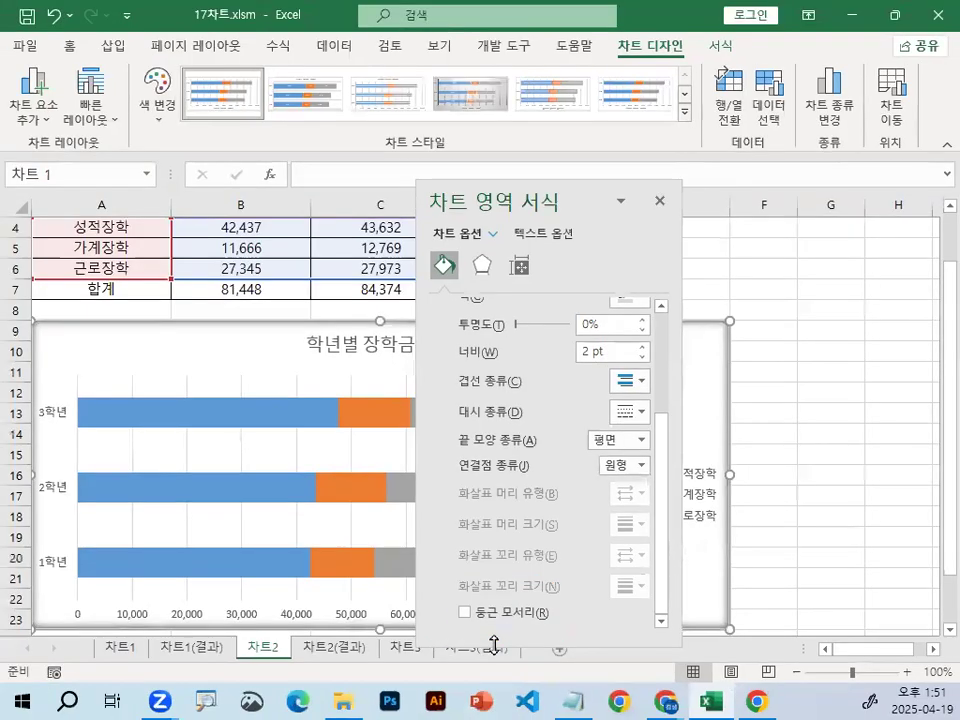
{"action": "left_click", "coordinate": [425, 567]}
{"action": "left_click", "coordinate": [659, 201]}
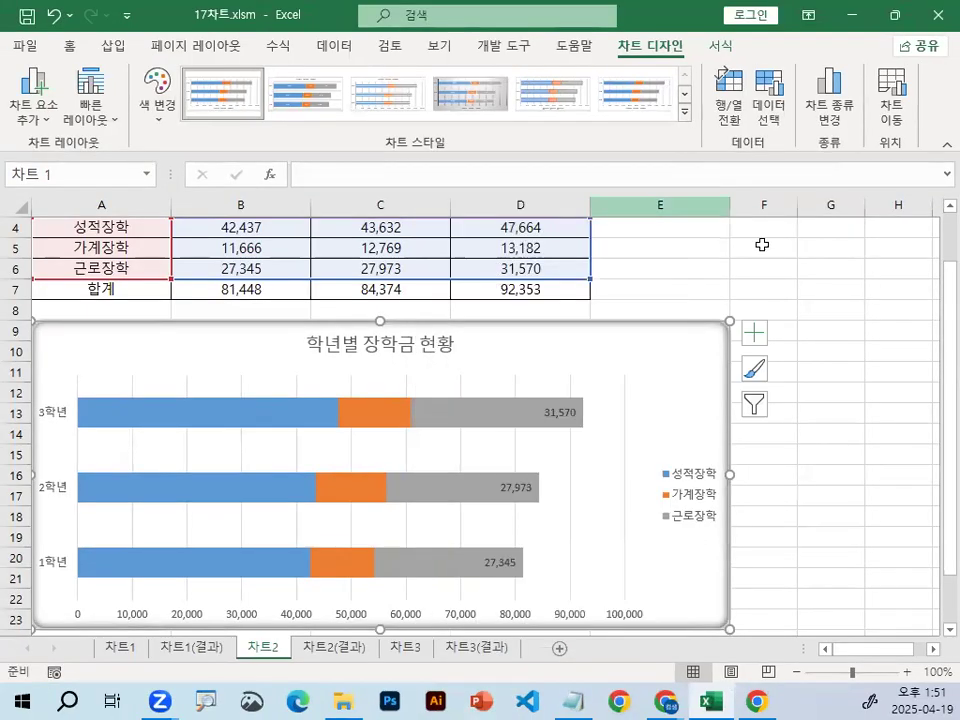
{"action": "left_click", "coordinate": [764, 269]}
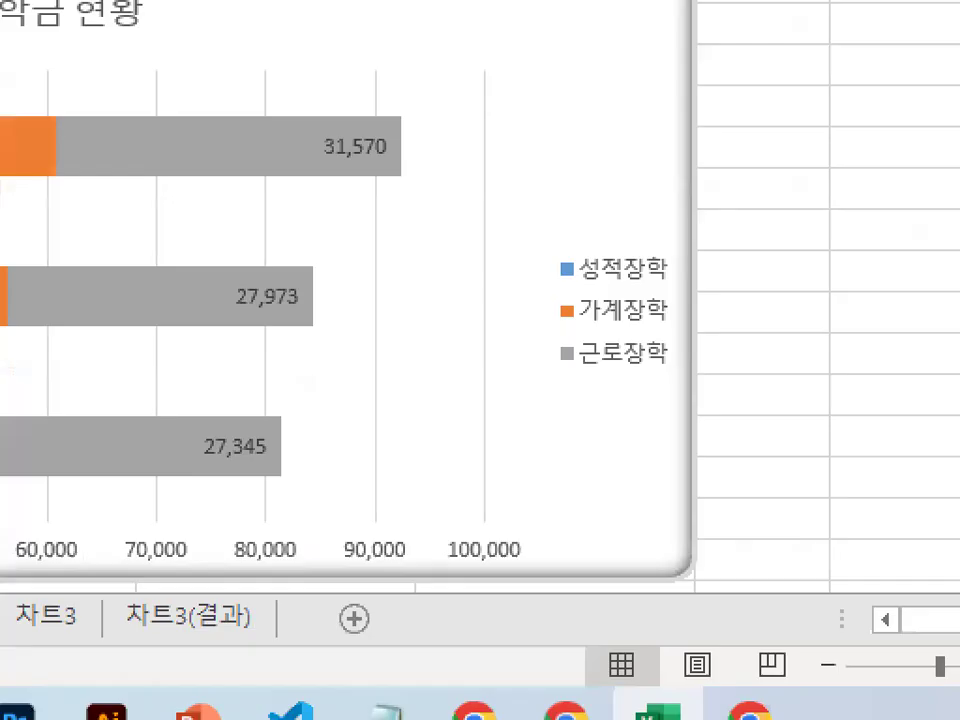
{"action": "mouse_move", "coordinate": [650, 637]}
{"action": "left_mouse_down"}
{"action": "mouse_move", "coordinate": [789, 583]}
{"action": "mouse_move", "coordinate": [560, 636]}
{"action": "left_mouse_up"}
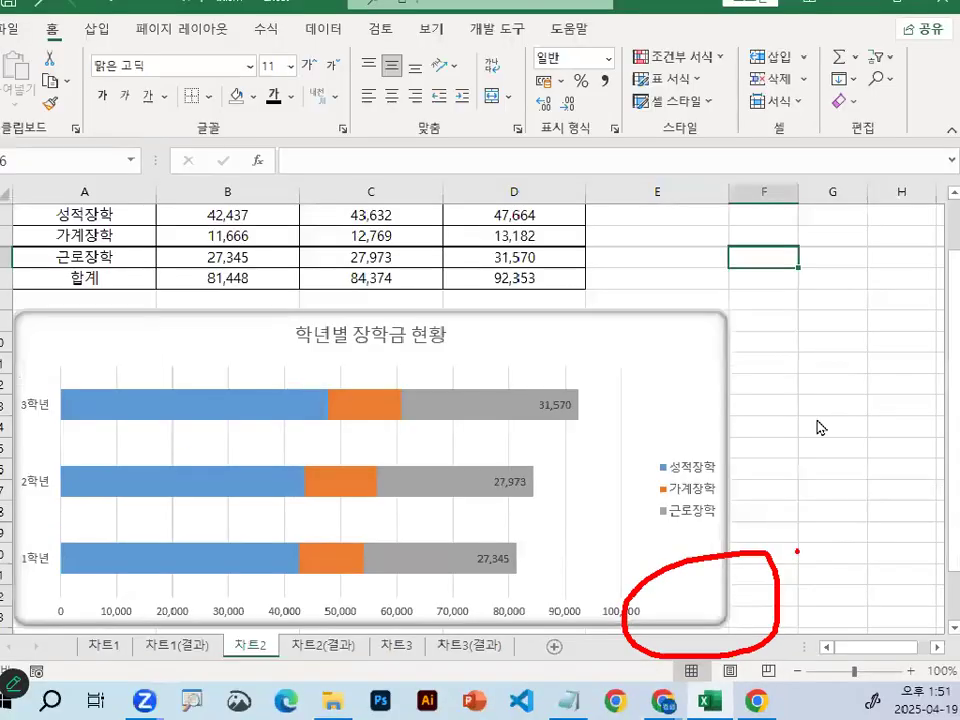
{"action": "left_click", "coordinate": [830, 412]}
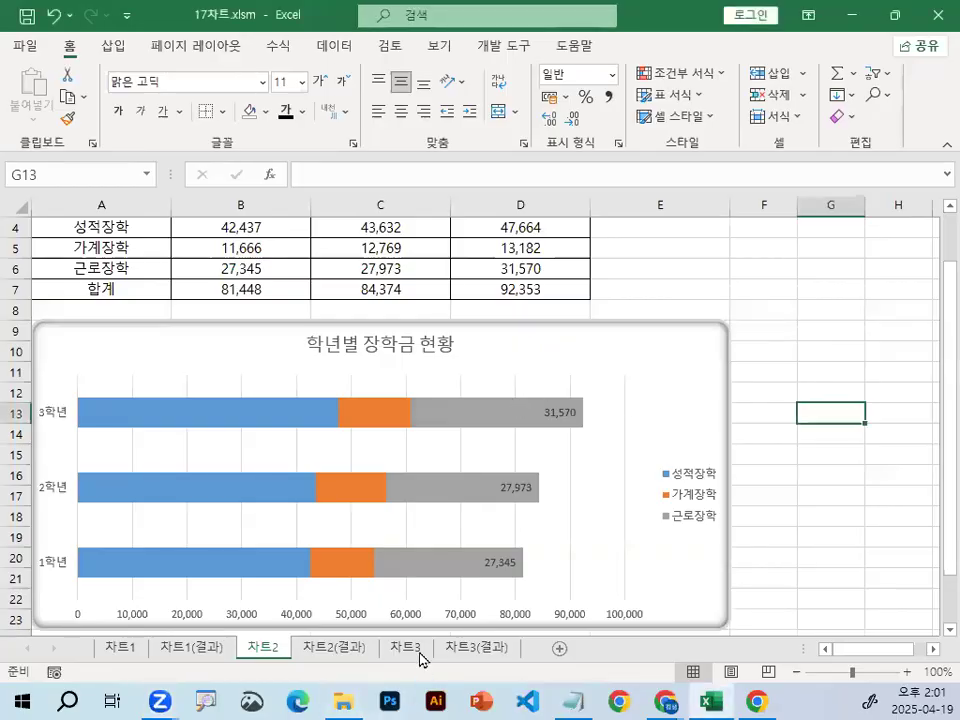
Switch to sheet 차트3 and bring the column chart below the 생산 및 수익 현황 table into view
{"action": "left_click", "coordinate": [420, 650]}
{"action": "left_click", "coordinate": [698, 451]}
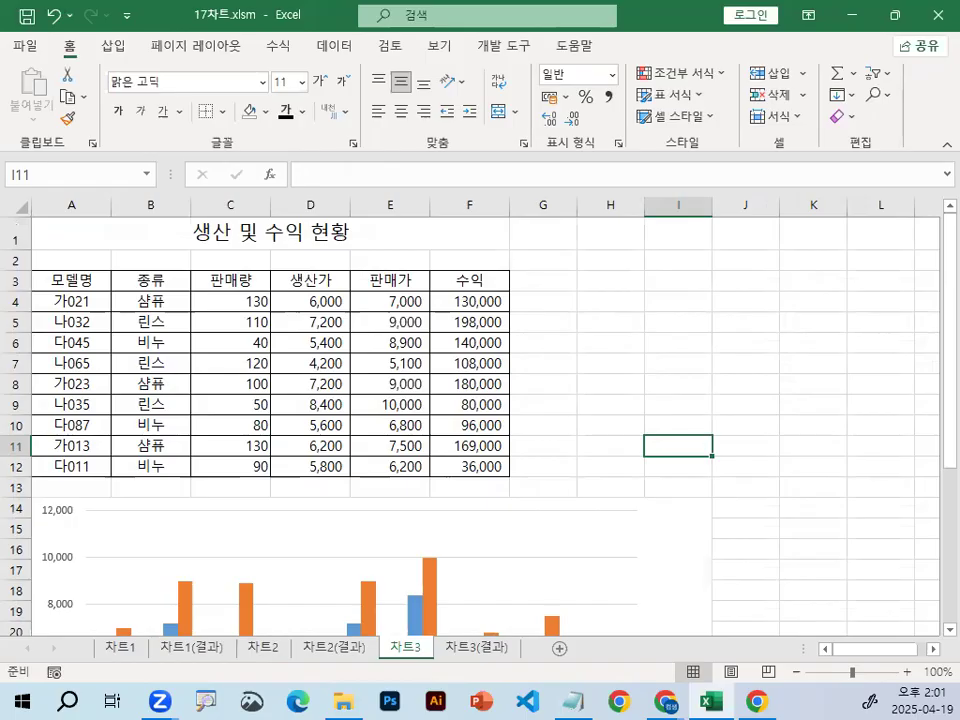
{"action": "left_click", "coordinate": [670, 360]}
{"action": "scroll", "coordinate": [677, 377], "scroll_direction": "down", "scroll_amount": 5}
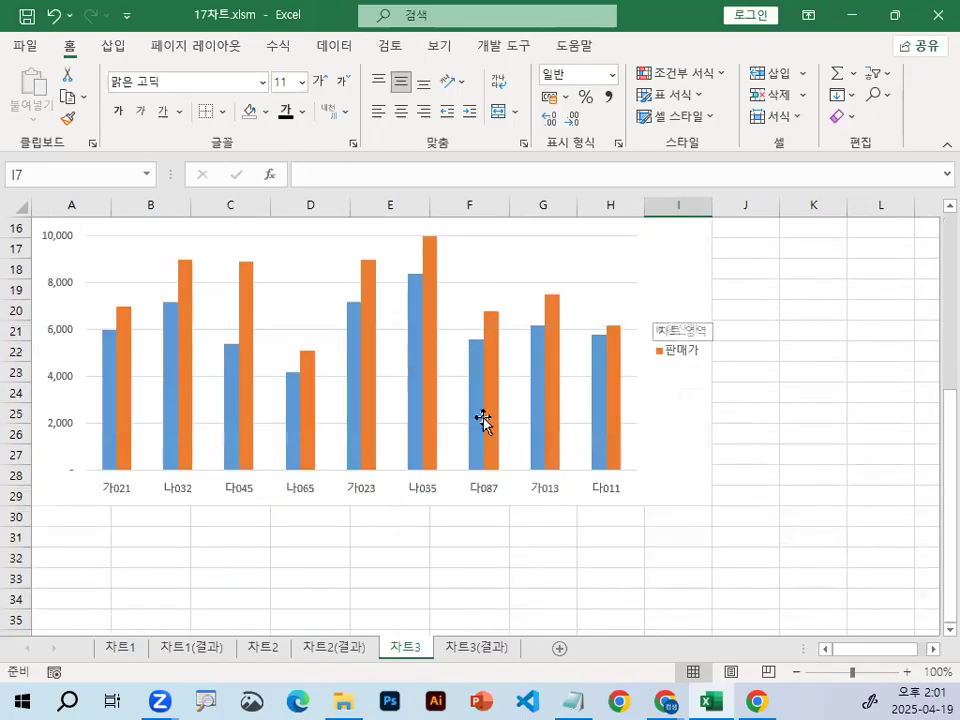
Examine the model names on the column chart's horizontal axis and its 생산가 and 판매가 series
{"action": "key", "text": "ctrl+1"}
{"action": "left_click", "coordinate": [127, 508]}
{"action": "left_click_drag", "start_coordinate": [90, 495], "coordinate": [957, 495]}
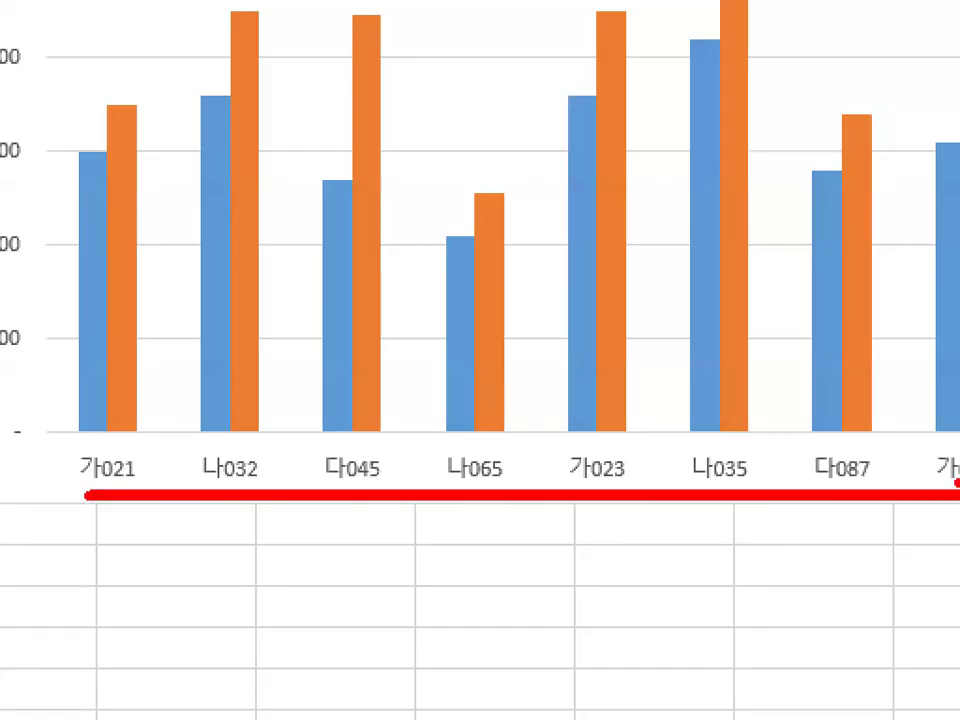
{"action": "key", "text": "Escape"}
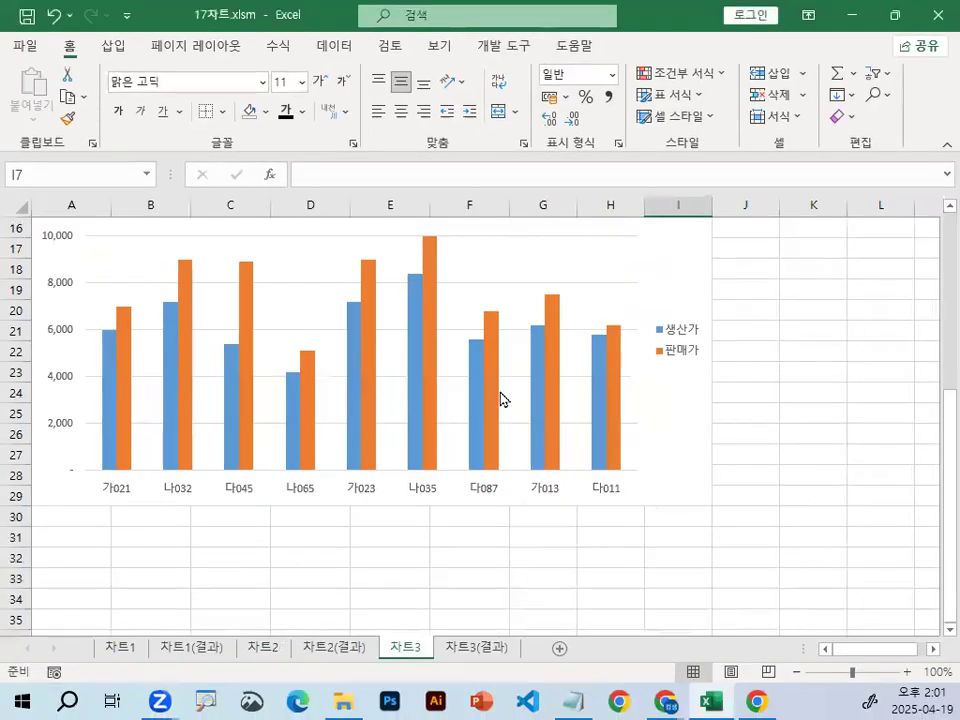
{"action": "key", "text": "ctrl+1"}
{"action": "left_click", "coordinate": [622, 387]}
{"action": "left_click_drag", "start_coordinate": [779, 380], "coordinate": [783, 338]}
{"action": "key", "text": "Escape"}
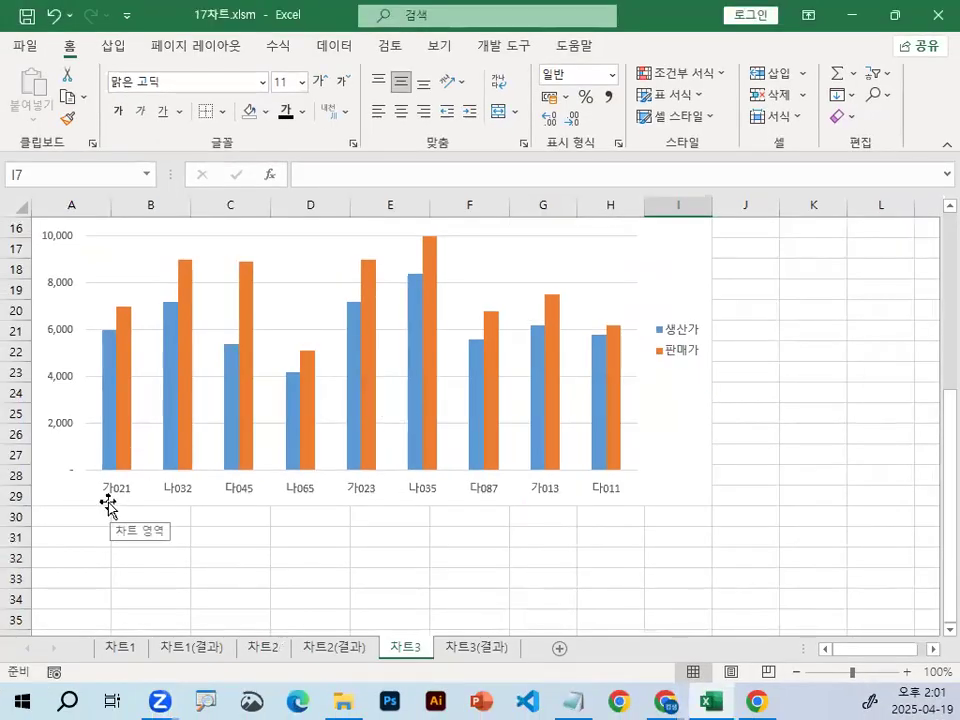
Examine the model names along the column chart's horizontal axis and the empty space below the legend entries
{"action": "key", "text": "ctrl+2"}
{"action": "left_click_drag", "start_coordinate": [108, 505], "coordinate": [707, 505]}
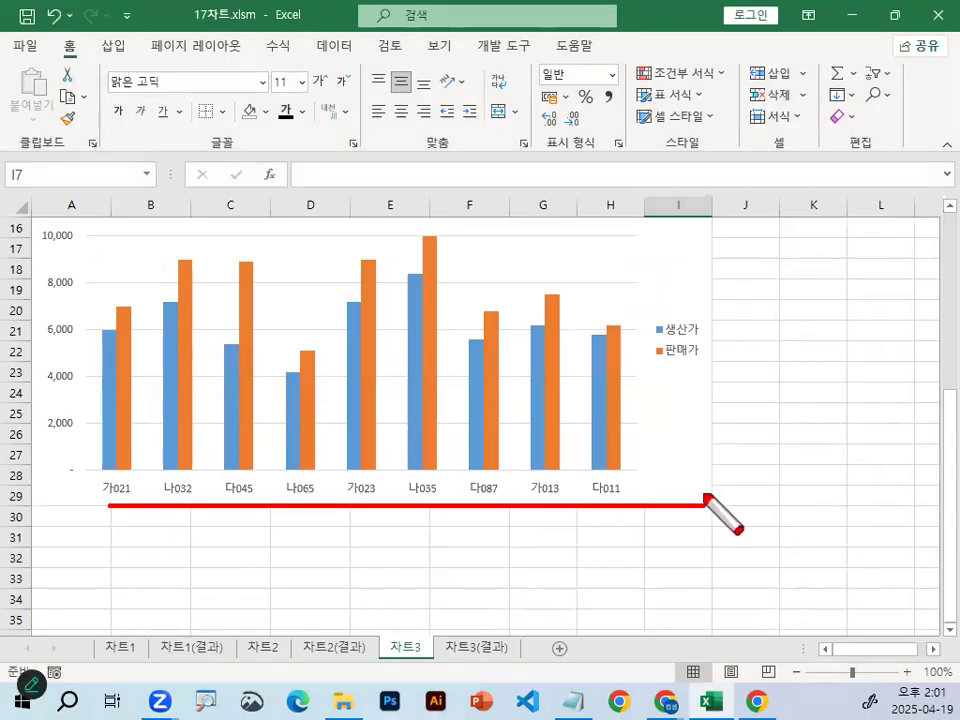
{"action": "left_click_drag", "start_coordinate": [662, 395], "coordinate": [706, 385]}
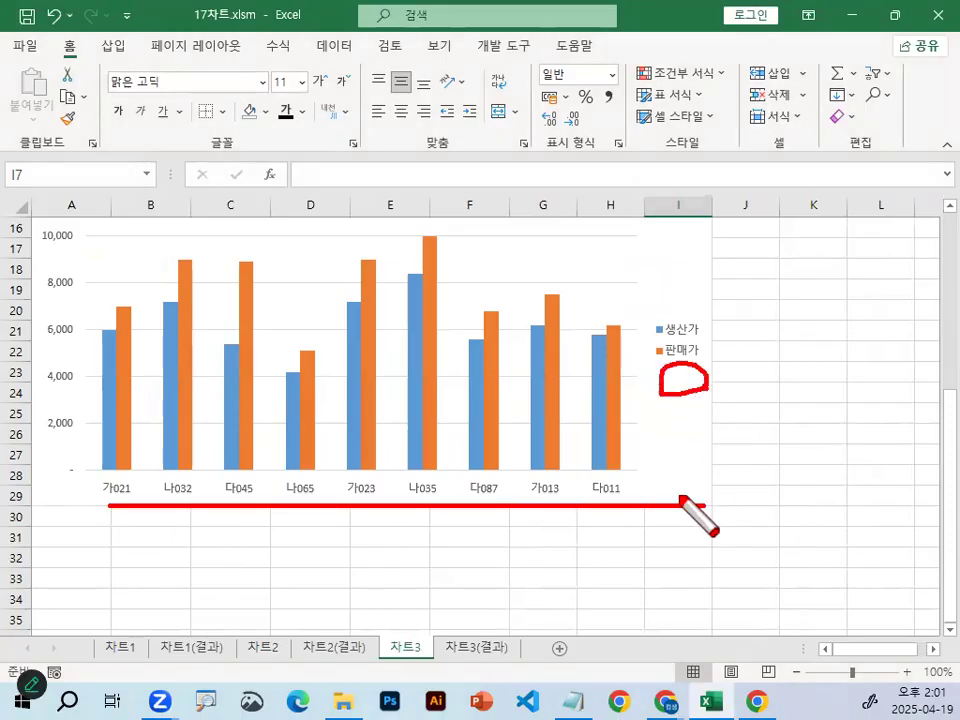
{"action": "key", "text": "Escape"}
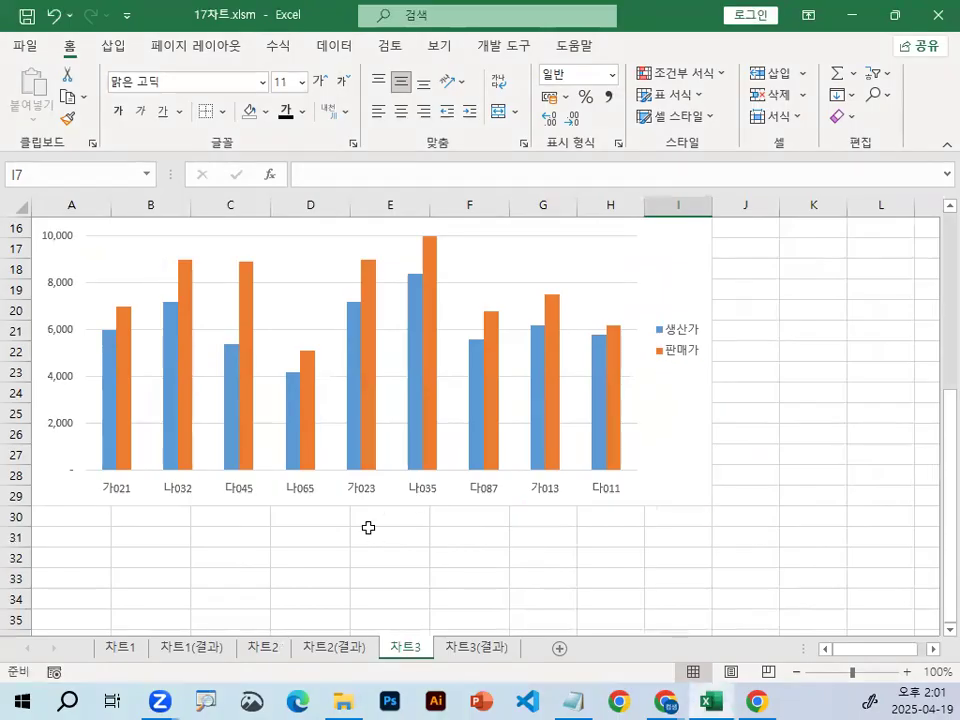
{"action": "scroll", "coordinate": [369, 527], "scroll_direction": "up", "scroll_amount": 3}
{"action": "scroll", "coordinate": [369, 548], "scroll_direction": "down", "scroll_amount": 3}
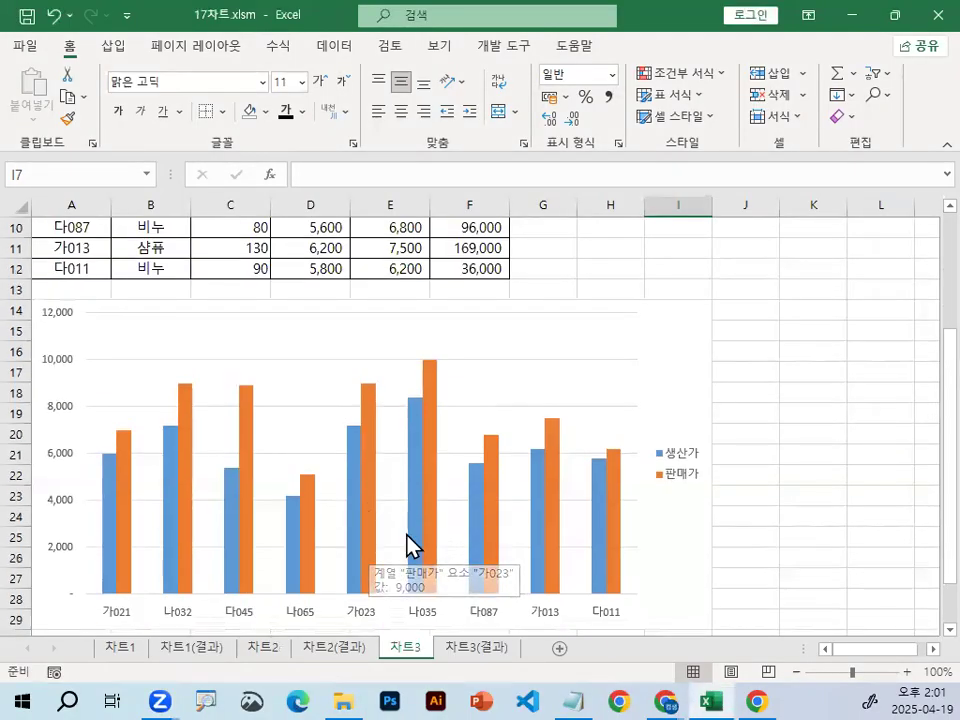
{"action": "key", "text": "ctrl+2"}
{"action": "left_click_drag", "start_coordinate": [140, 631], "coordinate": [621, 630]}
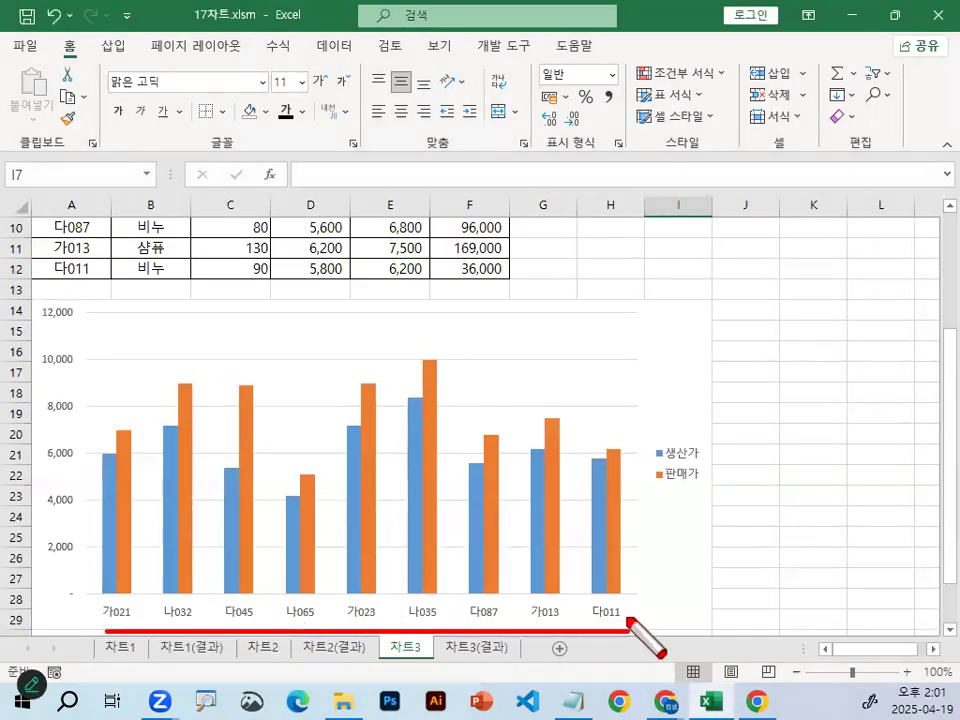
{"action": "key", "text": "Escape"}
Select the column chart and compare its highlighted source ranges with the 모델명 and 수익 columns of the table
{"action": "left_click", "coordinate": [681, 336]}
{"action": "scroll", "coordinate": [600, 380], "scroll_direction": "up", "scroll_amount": 3}
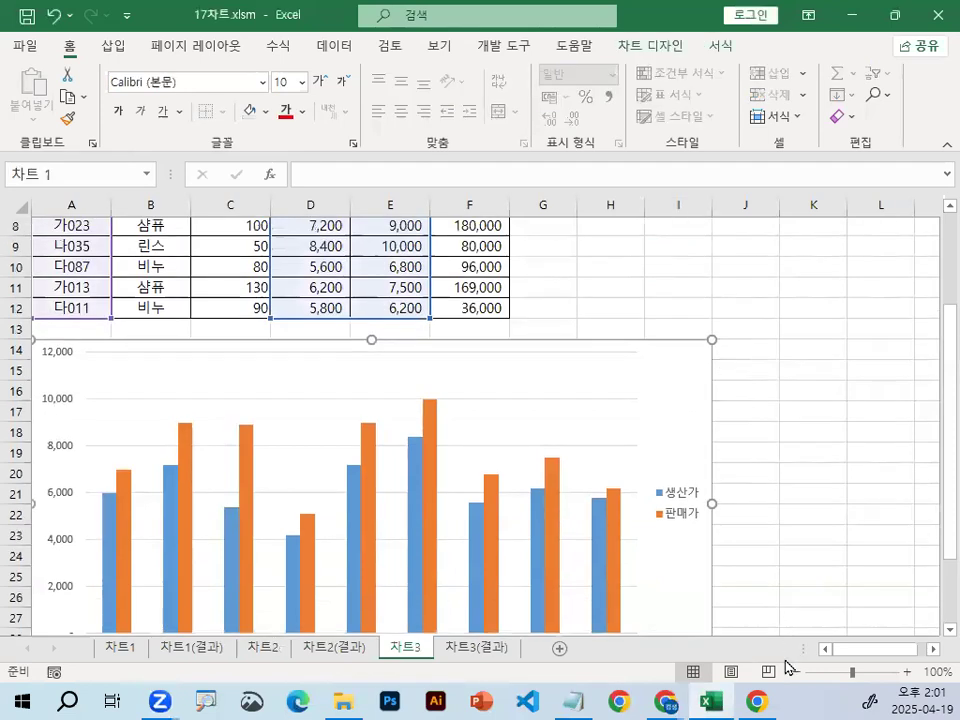
{"action": "key", "text": "ctrl+2"}
{"action": "mouse_move", "coordinate": [123, 378]}
{"action": "left_mouse_down"}
{"action": "mouse_move", "coordinate": [124, 420]}
{"action": "mouse_move", "coordinate": [17, 418]}
{"action": "mouse_move", "coordinate": [90, 290]}
{"action": "mouse_move", "coordinate": [129, 466]}
{"action": "left_mouse_up"}
{"action": "mouse_move", "coordinate": [70, 292]}
{"action": "left_mouse_down"}
{"action": "mouse_move", "coordinate": [93, 318]}
{"action": "mouse_move", "coordinate": [124, 262]}
{"action": "left_mouse_up"}
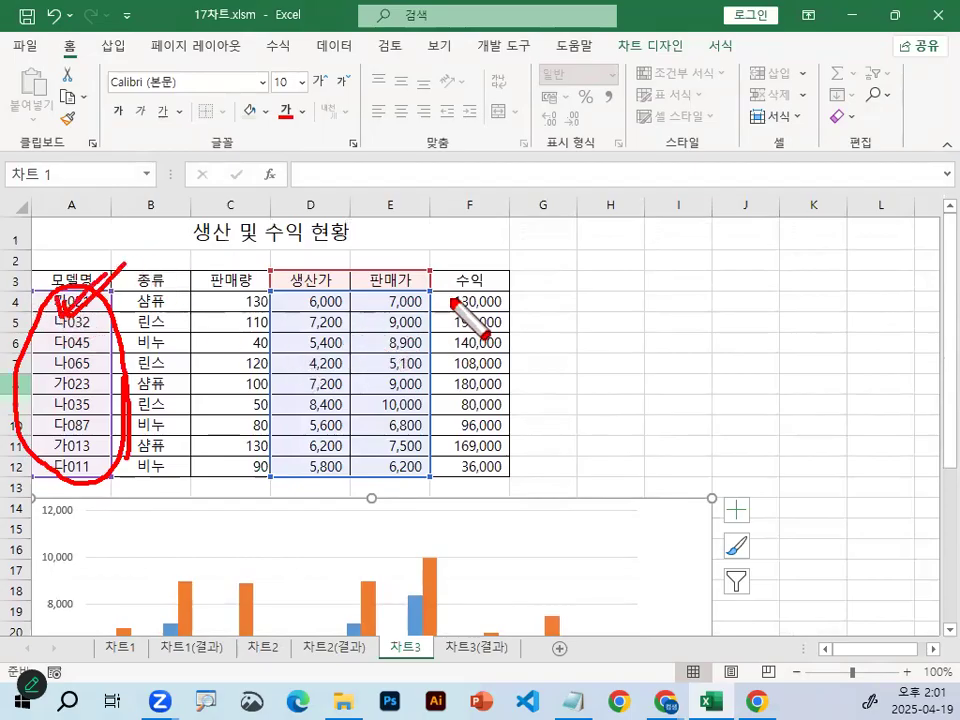
{"action": "left_click_drag", "start_coordinate": [515, 282], "coordinate": [467, 489]}
{"action": "mouse_move", "coordinate": [450, 268]}
{"action": "left_mouse_down"}
{"action": "mouse_move", "coordinate": [440, 280]}
{"action": "mouse_move", "coordinate": [461, 468]}
{"action": "left_mouse_up"}
{"action": "key", "text": "Escape"}
Inspect the 수익 header in F3 and its values in F4:F12, and compare them with the chart's legend entries
{"action": "left_click", "coordinate": [489, 280]}
{"action": "key", "text": "ctrl+1"}
{"action": "left_click", "coordinate": [478, 298]}
{"action": "mouse_move", "coordinate": [496, 246]}
{"action": "left_mouse_down"}
{"action": "mouse_move", "coordinate": [408, 325]}
{"action": "mouse_move", "coordinate": [440, 686]}
{"action": "mouse_move", "coordinate": [615, 253]}
{"action": "mouse_move", "coordinate": [475, 185]}
{"action": "left_mouse_up"}
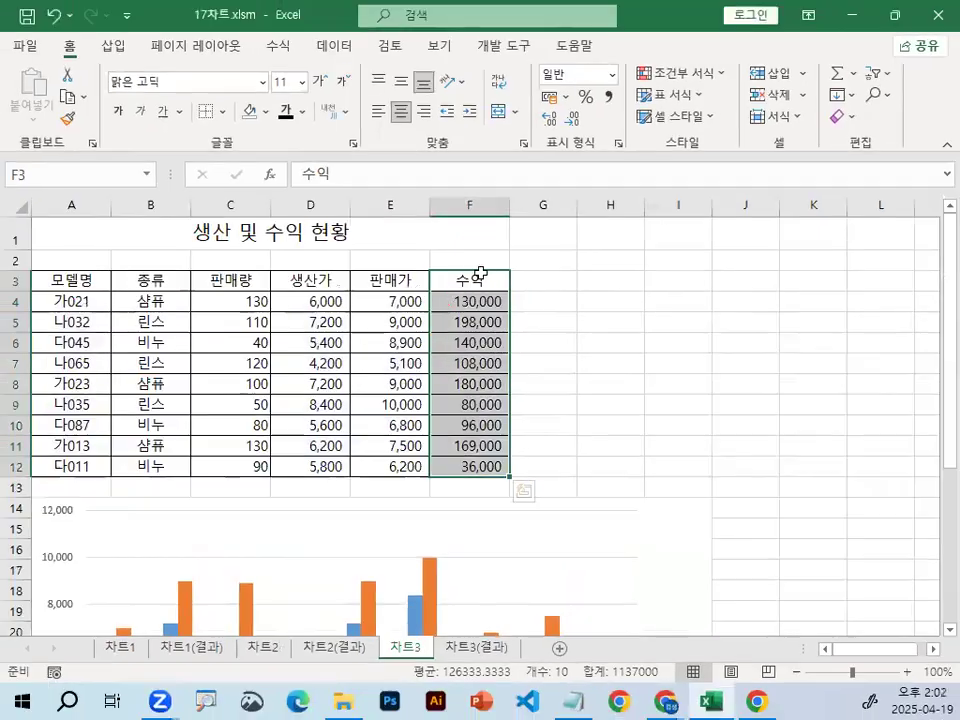
{"action": "left_click", "coordinate": [482, 274]}
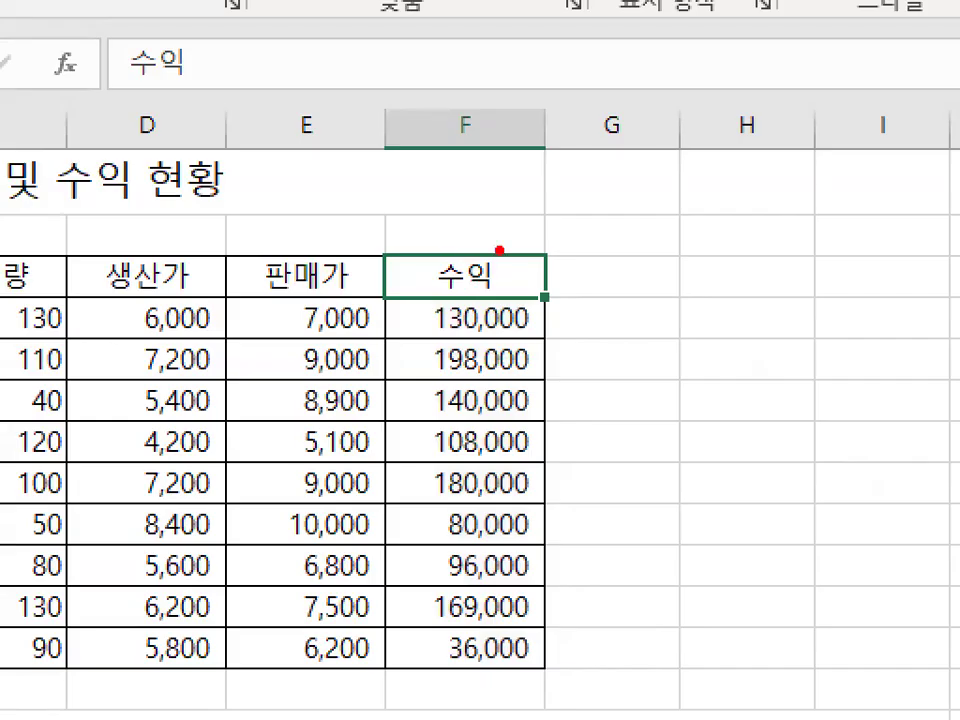
{"action": "left_click_drag", "start_coordinate": [430, 287], "coordinate": [507, 243]}
{"action": "mouse_move", "coordinate": [439, 242]}
{"action": "left_mouse_down"}
{"action": "mouse_move", "coordinate": [505, 290]}
{"action": "mouse_move", "coordinate": [470, 466]}
{"action": "left_mouse_up"}
{"action": "left_click", "coordinate": [468, 332]}
{"action": "left_click_drag", "start_coordinate": [644, 515], "coordinate": [714, 482]}
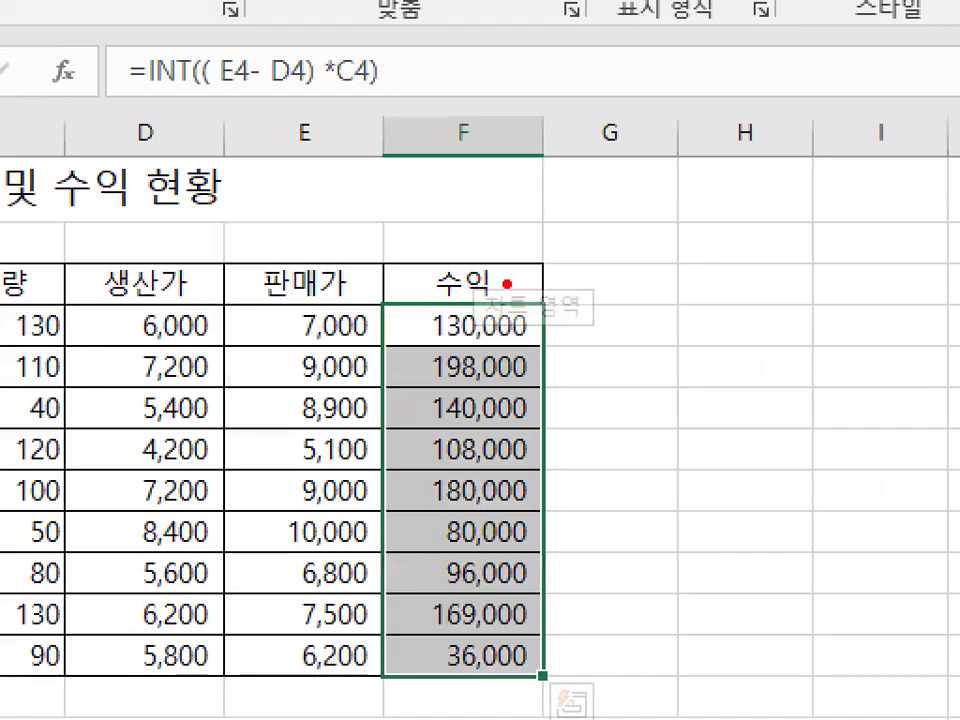
{"action": "left_click_drag", "start_coordinate": [488, 271], "coordinate": [482, 277]}
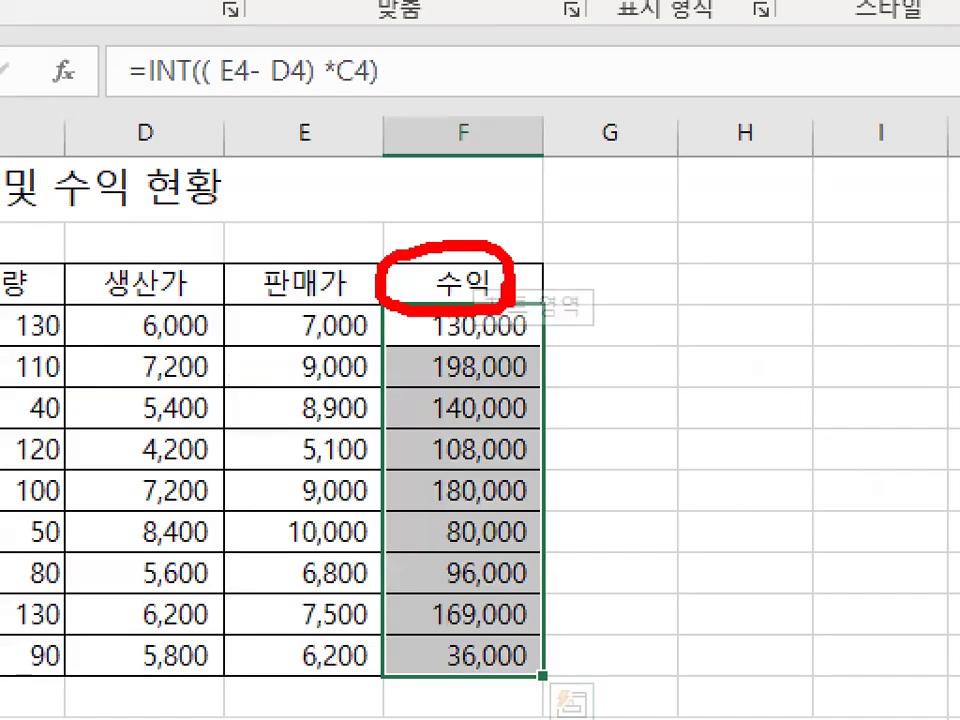
{"action": "scroll", "coordinate": [705, 593], "scroll_direction": "down", "scroll_amount": 3}
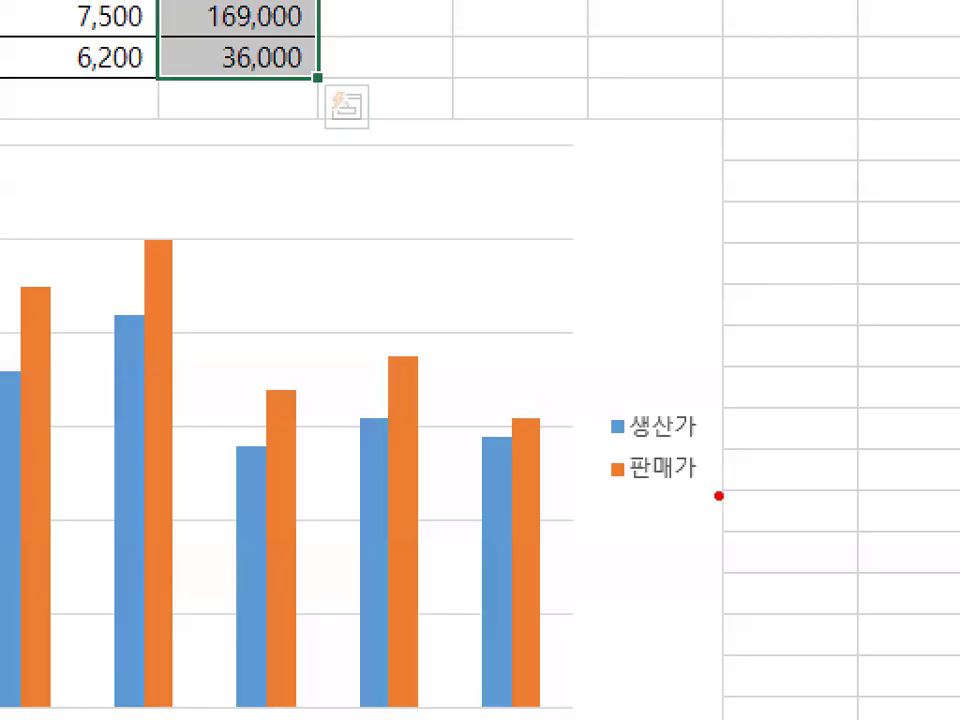
{"action": "left_click_drag", "start_coordinate": [716, 495], "coordinate": [713, 512]}
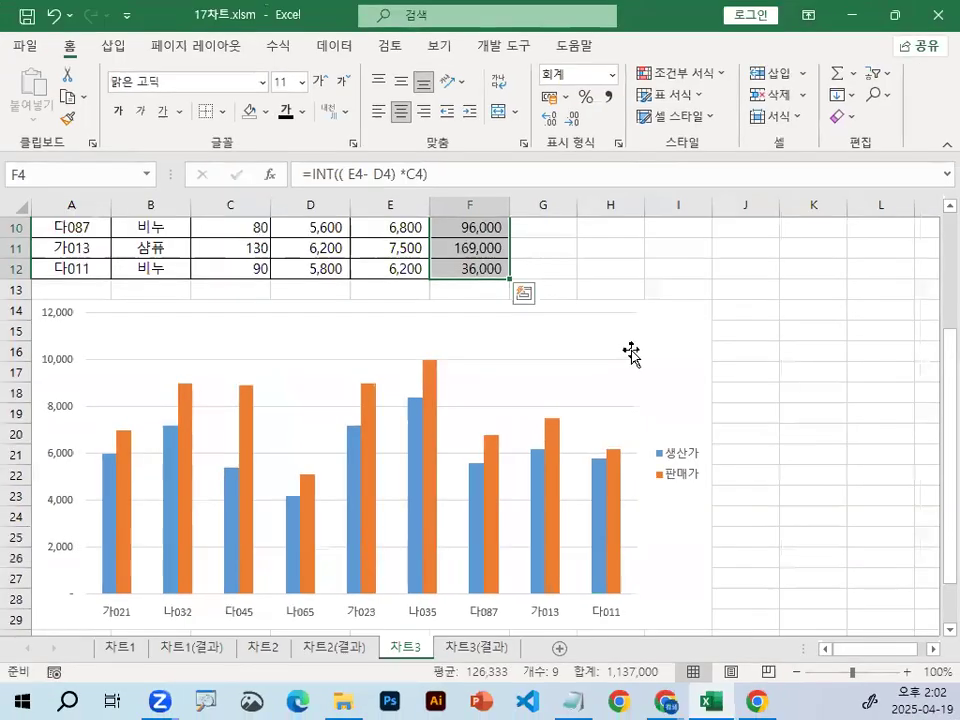
Copy the 수익 data in F3:F12 and paste it into the column chart as an additional series
{"action": "scroll", "coordinate": [630, 351], "scroll_direction": "up", "scroll_amount": 3}
{"action": "left_click", "coordinate": [484, 283]}
{"action": "left_click_drag", "start_coordinate": [484, 272], "coordinate": [491, 467]}
{"action": "left_click", "coordinate": [549, 408]}
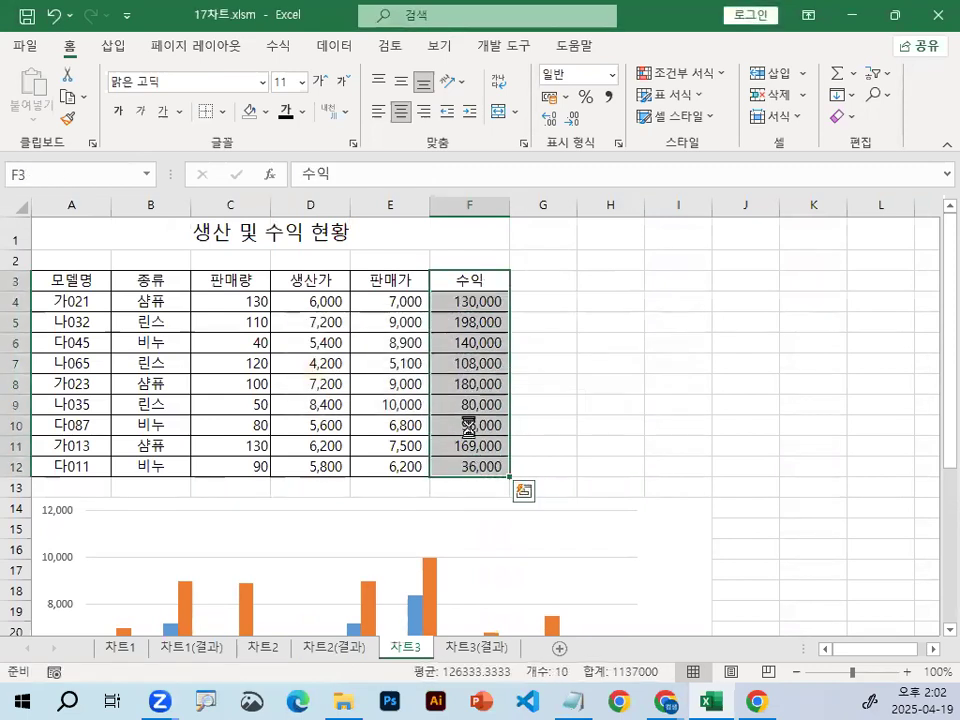
{"action": "key", "text": "ctrl+c"}
{"action": "scroll", "coordinate": [640, 425], "scroll_direction": "down", "scroll_amount": 2}
{"action": "left_click", "coordinate": [674, 396]}
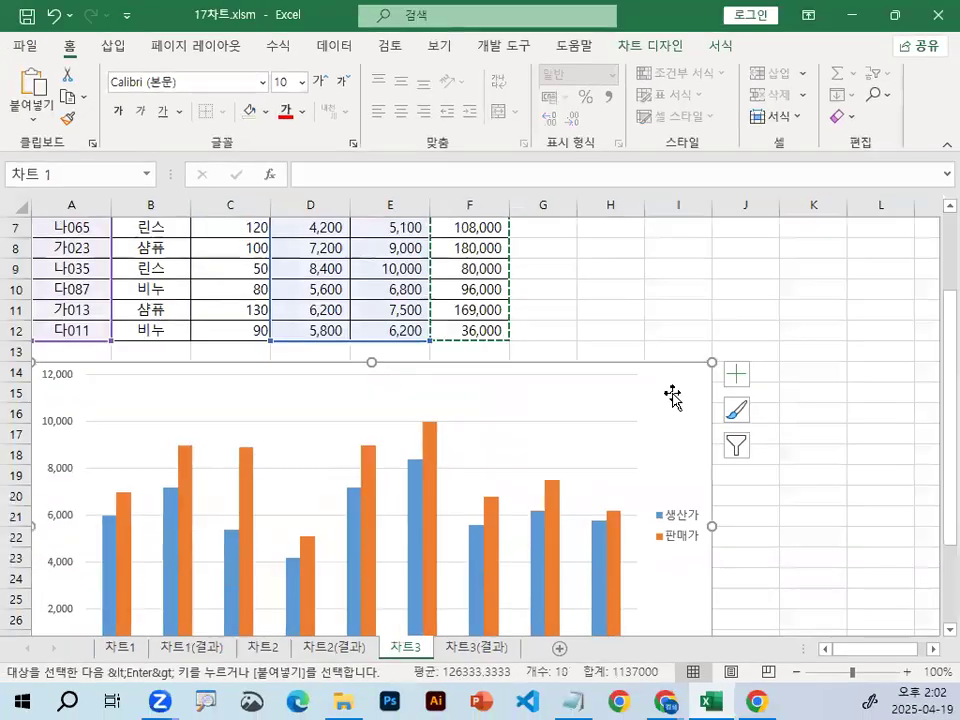
{"action": "key", "text": "ctrl+v"}
{"action": "scroll", "coordinate": [636, 540], "scroll_direction": "down", "scroll_amount": 2}
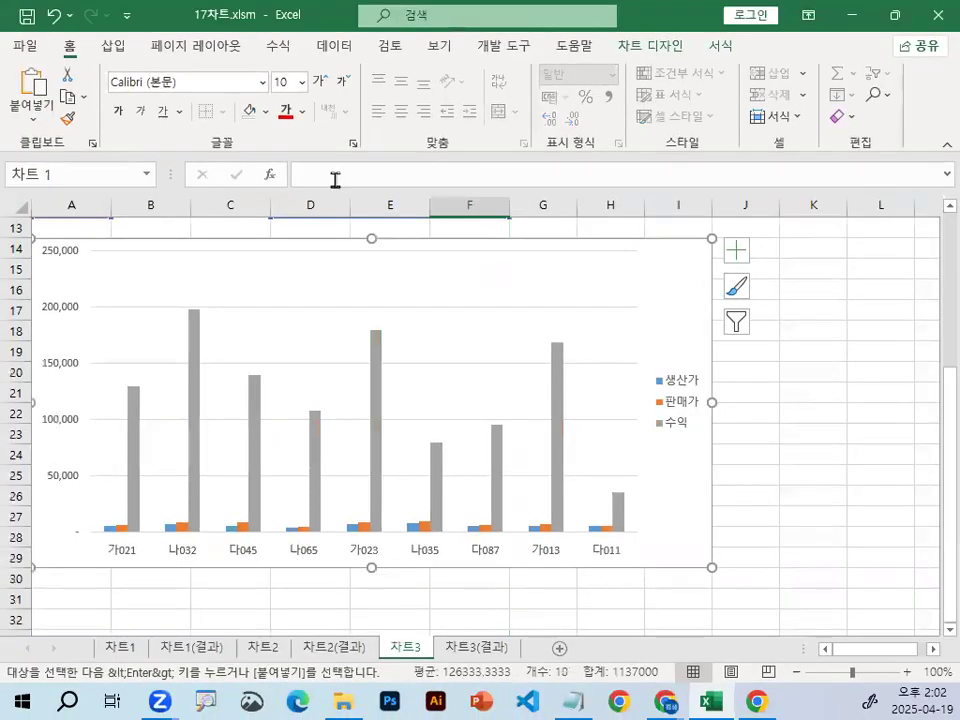
Undo the paste of the 수익 series into the column chart
{"action": "left_click", "coordinate": [62, 14]}
{"action": "right_click", "coordinate": [671, 285]}
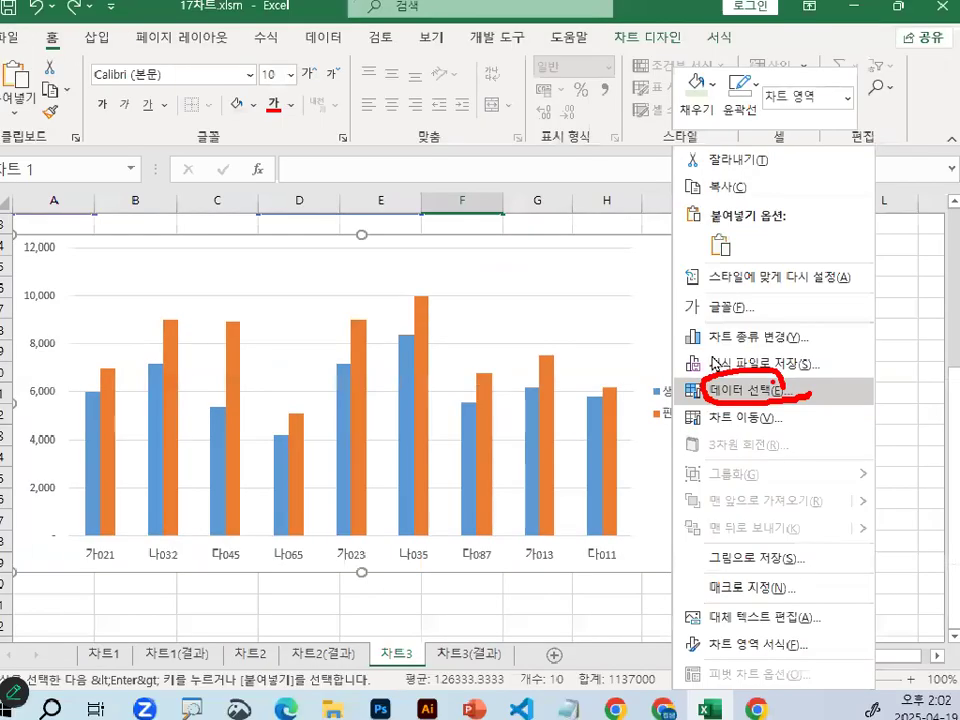
{"action": "key", "text": "Escape"}
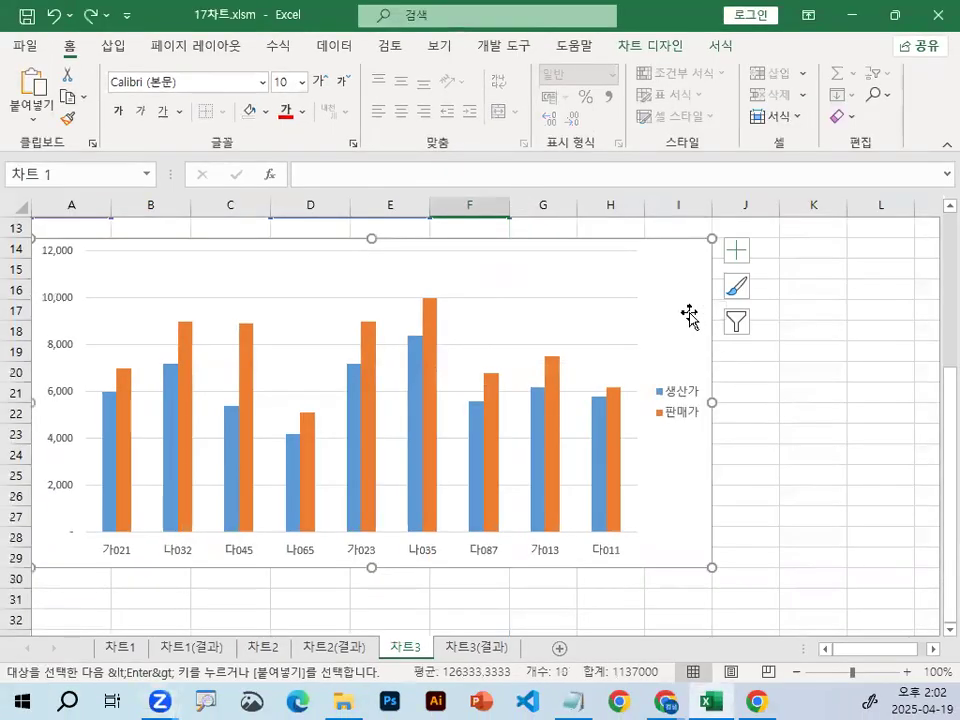
Add the 수익 range F3:F12 to the chart data range through 데이터 선택 and confirm the data source
{"action": "right_click", "coordinate": [606, 238]}
{"action": "left_click", "coordinate": [758, 390]}
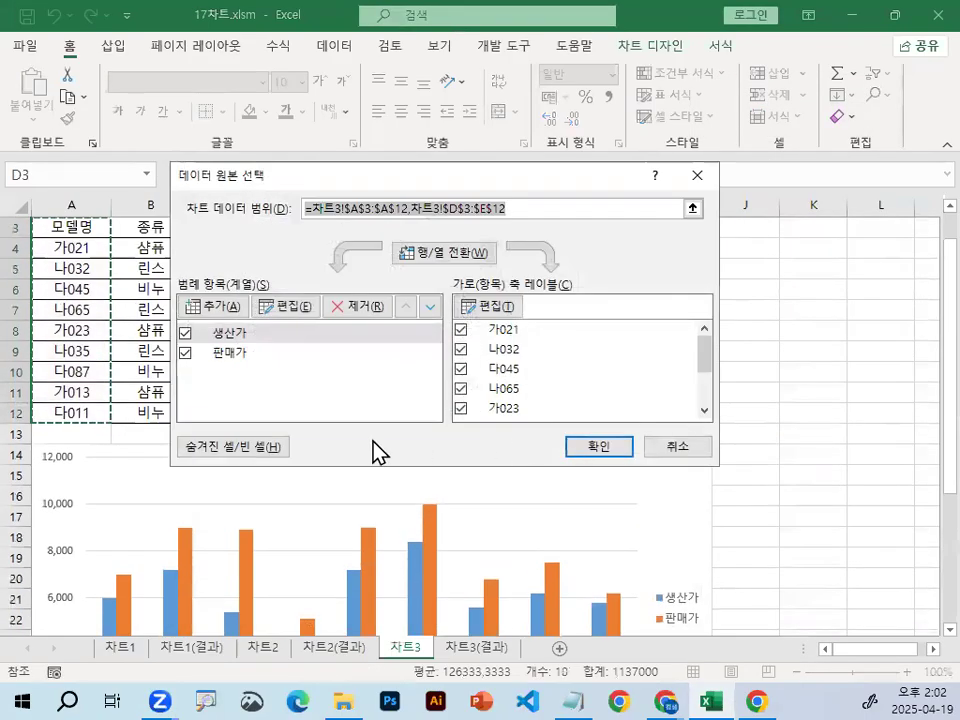
{"action": "left_click_drag", "start_coordinate": [377, 180], "coordinate": [549, 504]}
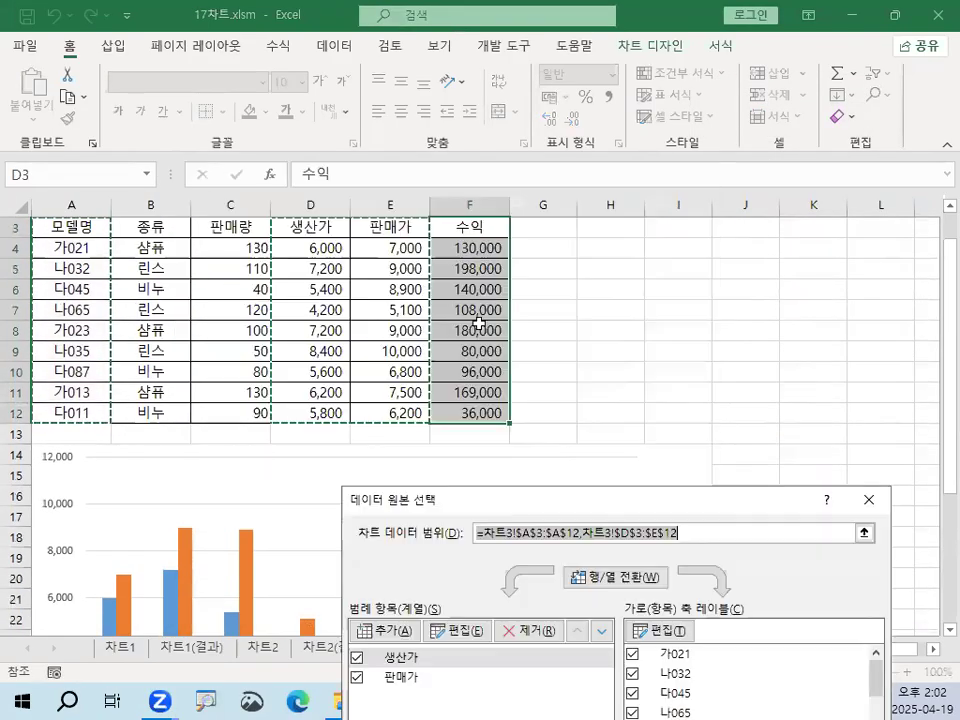
{"action": "left_click", "coordinate": [714, 531]}
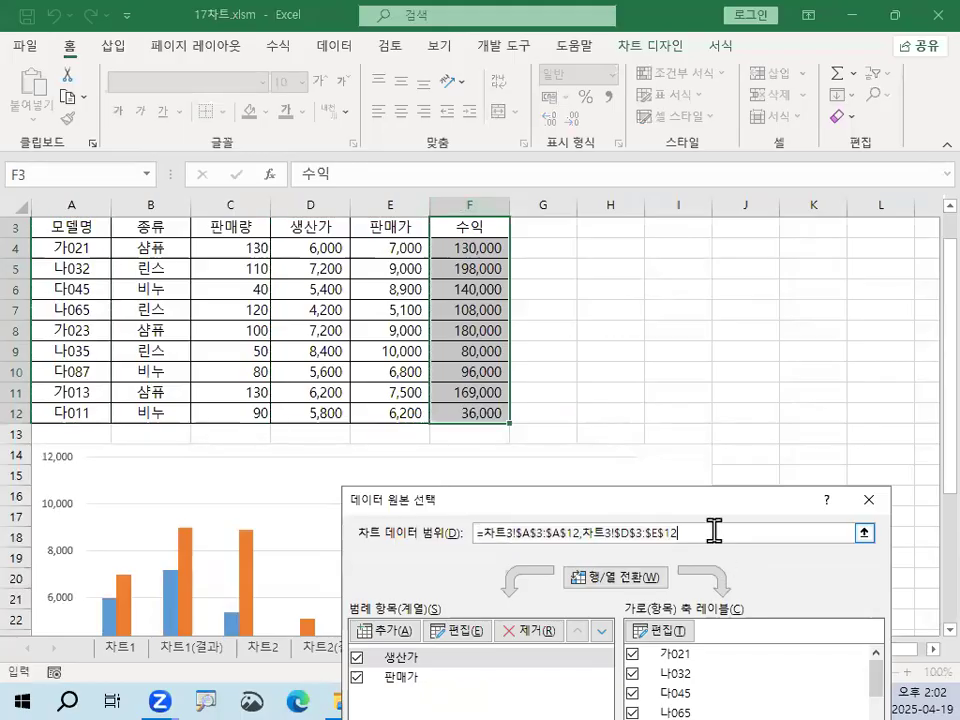
{"action": "type", "text": ","}
{"action": "left_click_drag", "start_coordinate": [488, 232], "coordinate": [492, 408]}
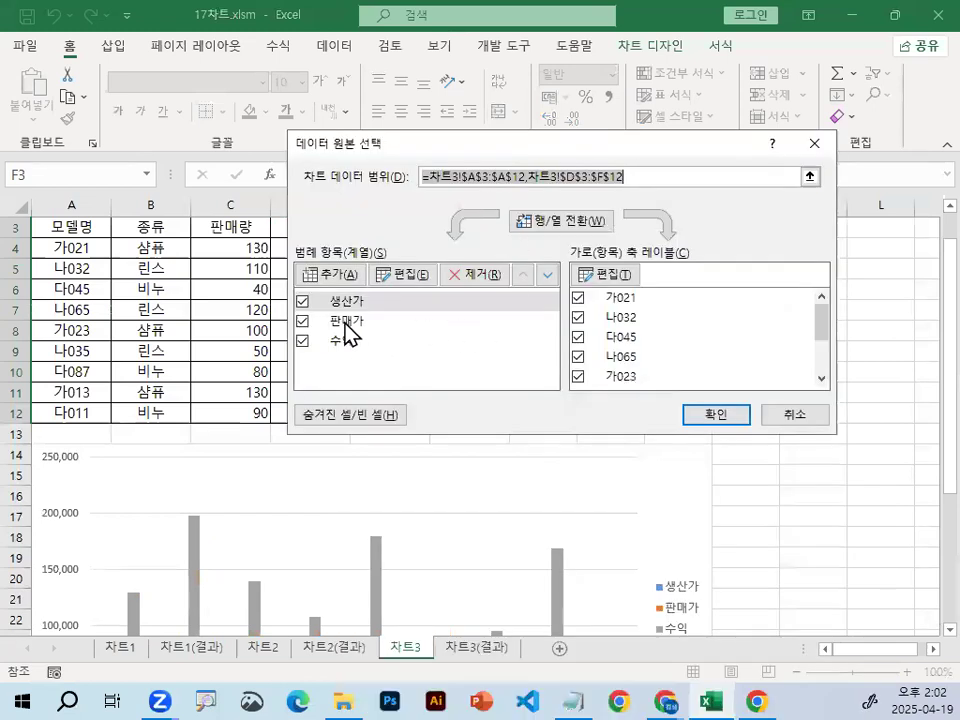
{"action": "mouse_move", "coordinate": [364, 341]}
{"action": "left_mouse_down"}
{"action": "mouse_move", "coordinate": [343, 356]}
{"action": "mouse_move", "coordinate": [361, 345]}
{"action": "left_mouse_up"}
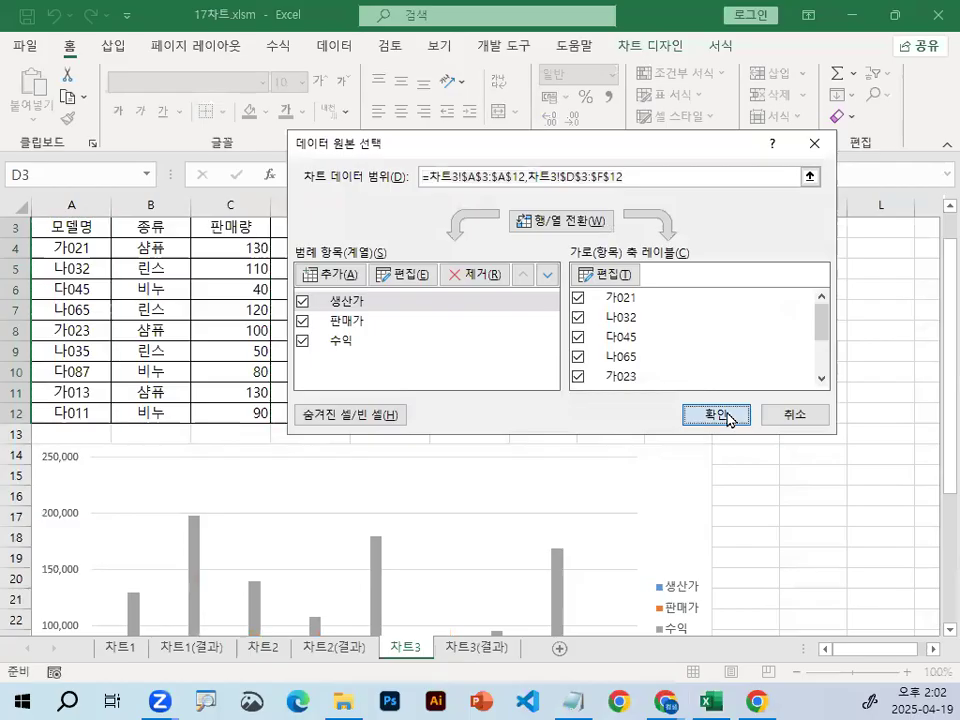
{"action": "left_click", "coordinate": [731, 416]}
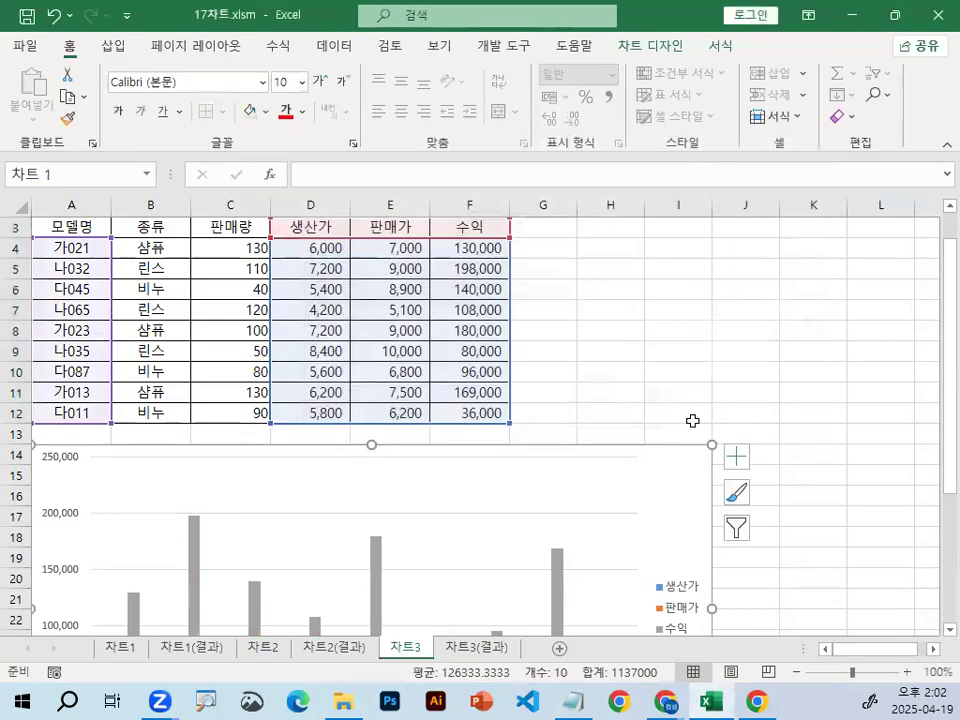
Examine the three-series chart and its highlighted source data, especially the 모델명 and 수익 columns
{"action": "scroll", "coordinate": [692, 583], "scroll_direction": "down", "scroll_amount": 2}
{"action": "scroll", "coordinate": [692, 583], "scroll_direction": "down", "scroll_amount": 1}
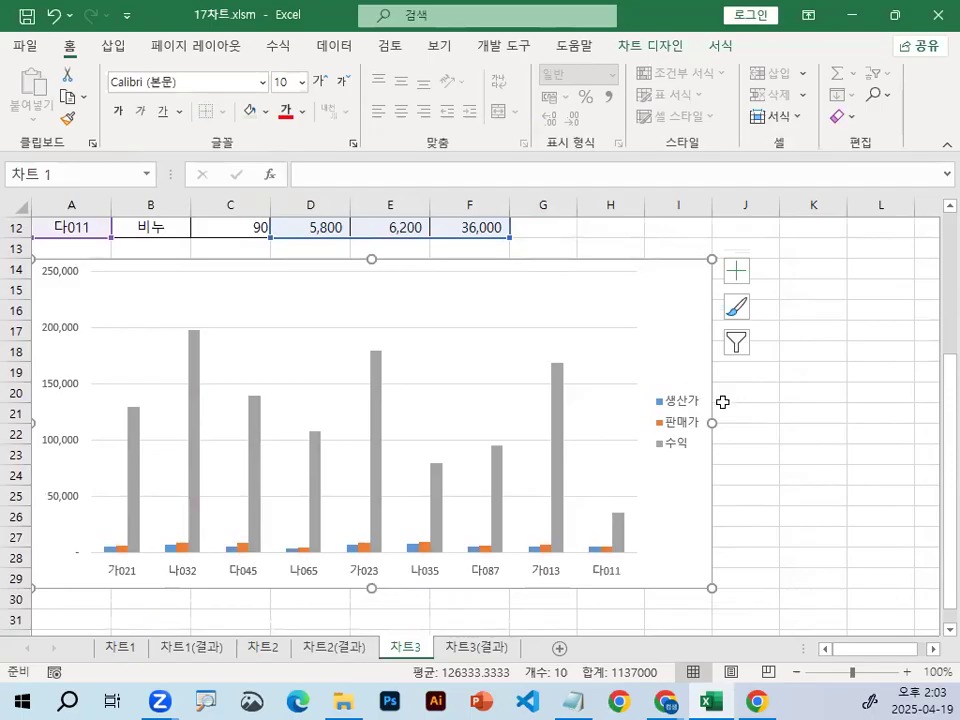
{"action": "scroll", "coordinate": [724, 401], "scroll_direction": "up", "scroll_amount": 3}
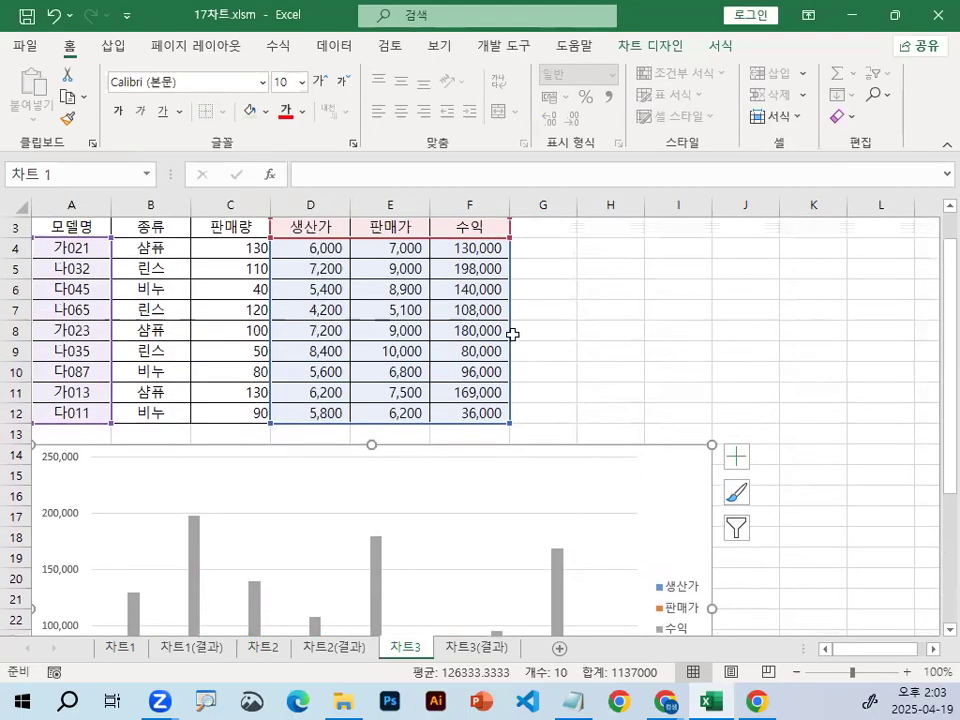
{"action": "mouse_move", "coordinate": [47, 241]}
{"action": "left_mouse_down"}
{"action": "mouse_move", "coordinate": [28, 292]}
{"action": "mouse_move", "coordinate": [38, 425]}
{"action": "left_mouse_up"}
{"action": "mouse_move", "coordinate": [512, 300]}
{"action": "left_mouse_down"}
{"action": "mouse_move", "coordinate": [440, 424]}
{"action": "mouse_move", "coordinate": [516, 304]}
{"action": "mouse_move", "coordinate": [514, 322]}
{"action": "left_mouse_up"}
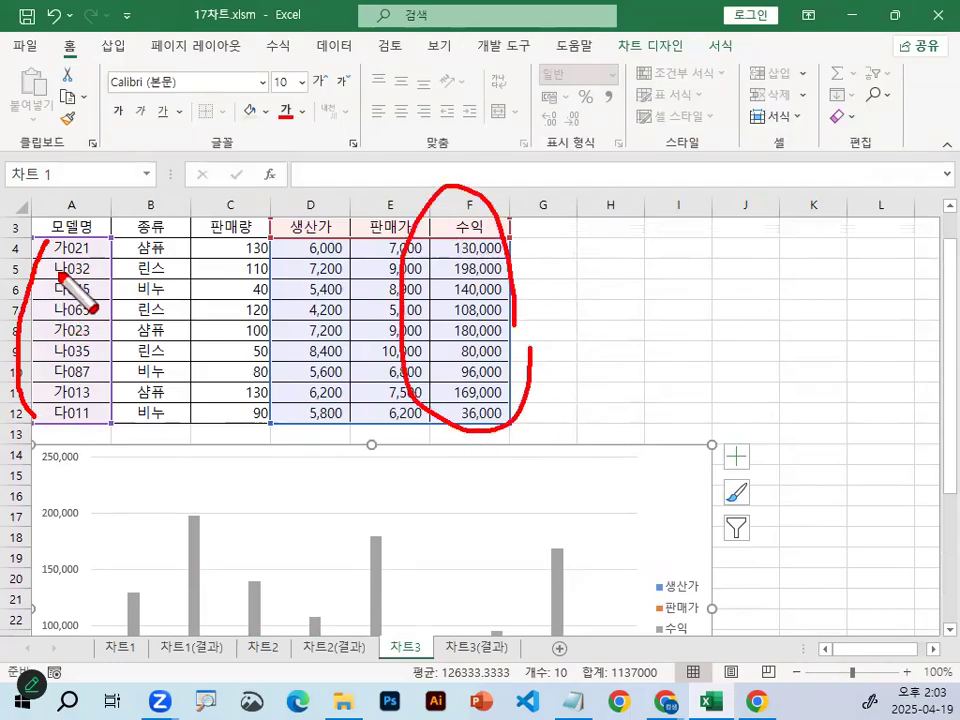
{"action": "left_click_drag", "start_coordinate": [45, 259], "coordinate": [105, 258]}
{"action": "left_click_drag", "start_coordinate": [50, 313], "coordinate": [93, 315]}
{"action": "left_click_drag", "start_coordinate": [50, 352], "coordinate": [95, 352]}
{"action": "left_click_drag", "start_coordinate": [50, 395], "coordinate": [95, 395]}
{"action": "key", "text": "Escape"}
Compare the model names on the chart's horizontal axis with the 수익 header and values in the source table
{"action": "scroll", "coordinate": [178, 407], "scroll_direction": "down", "scroll_amount": 4}
{"action": "key", "text": "ctrl+2"}
{"action": "left_click_drag", "start_coordinate": [172, 488], "coordinate": [307, 462]}
{"action": "left_click_drag", "start_coordinate": [333, 486], "coordinate": [393, 447]}
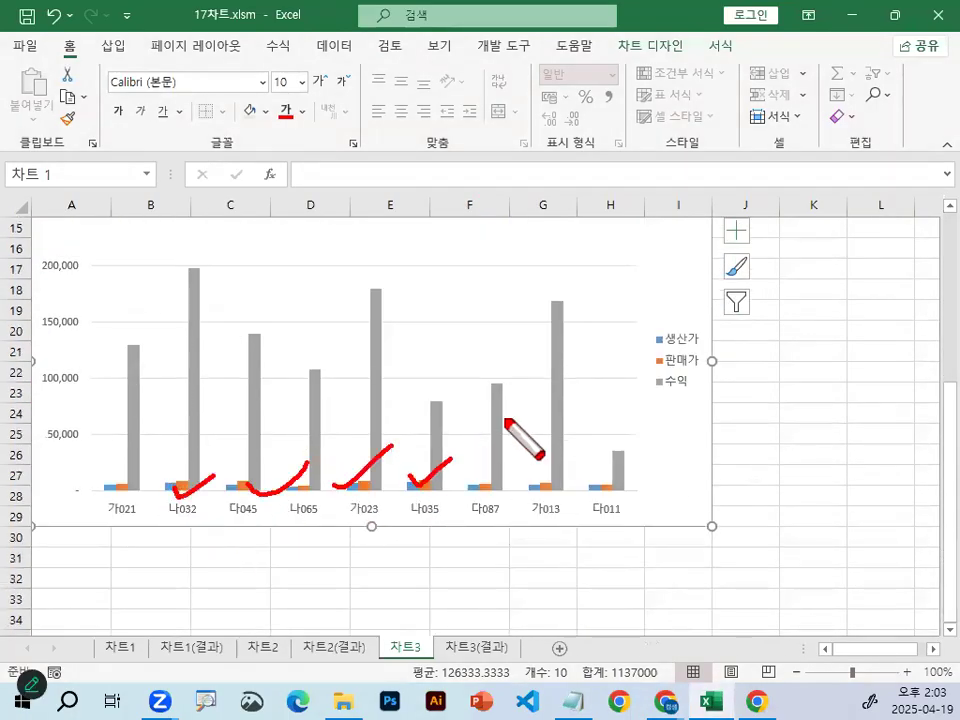
{"action": "key", "text": "Escape"}
{"action": "scroll", "coordinate": [498, 402], "scroll_direction": "up", "scroll_amount": 4}
{"action": "key", "text": "ctrl+2"}
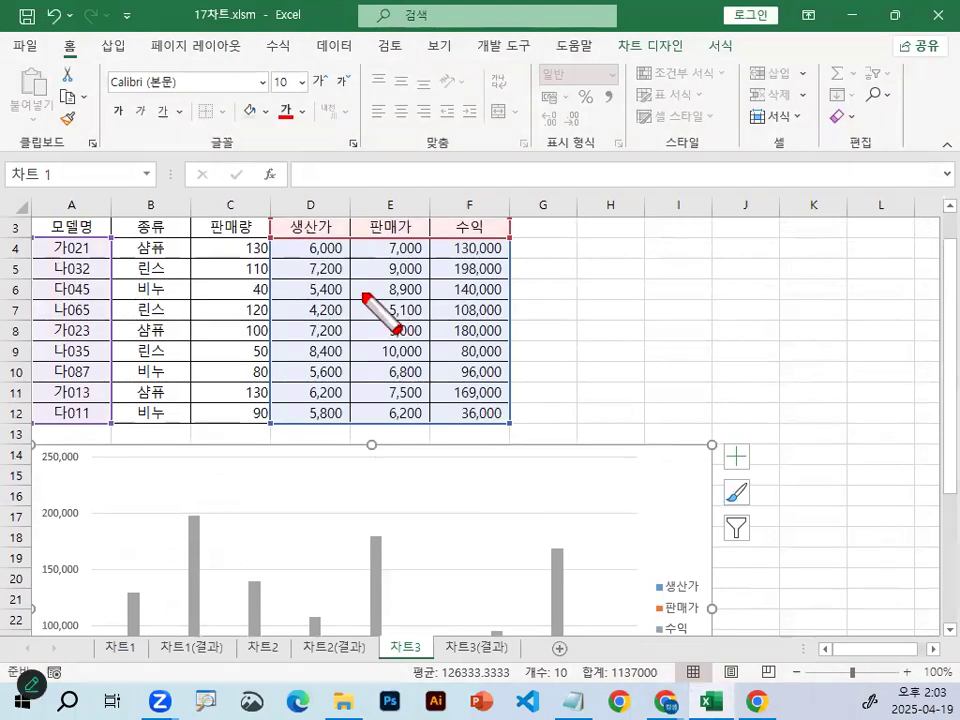
{"action": "left_click_drag", "start_coordinate": [476, 219], "coordinate": [492, 213]}
{"action": "left_click_drag", "start_coordinate": [478, 278], "coordinate": [505, 265]}
{"action": "mouse_move", "coordinate": [480, 330]}
{"action": "left_mouse_down"}
{"action": "mouse_move", "coordinate": [497, 320]}
{"action": "mouse_move", "coordinate": [655, 490]}
{"action": "mouse_move", "coordinate": [688, 462]}
{"action": "left_mouse_up"}
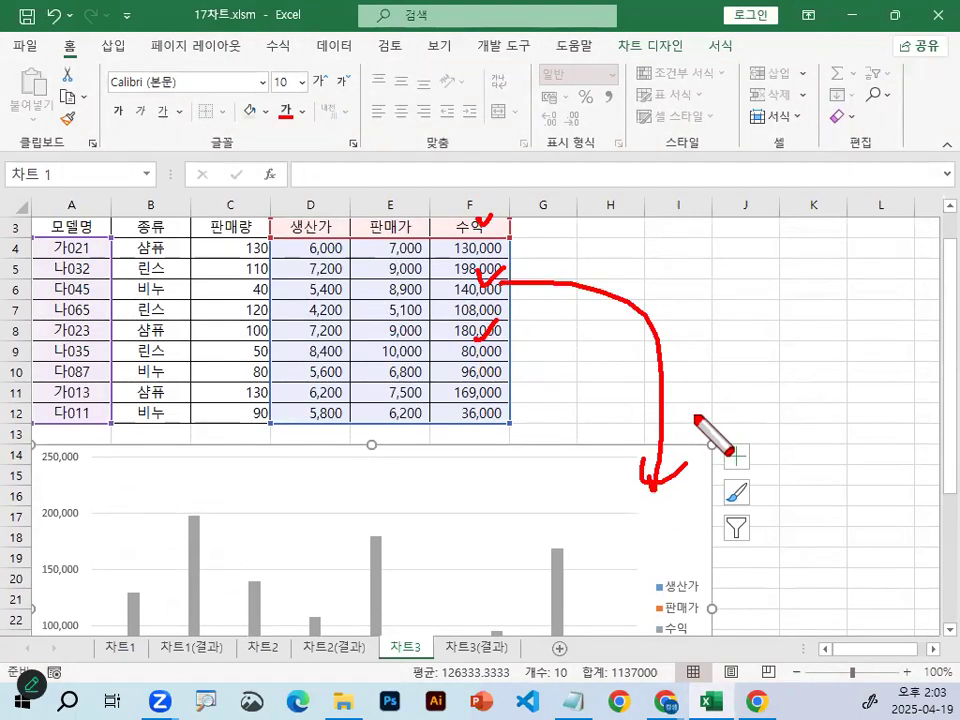
{"action": "key", "text": "Escape"}
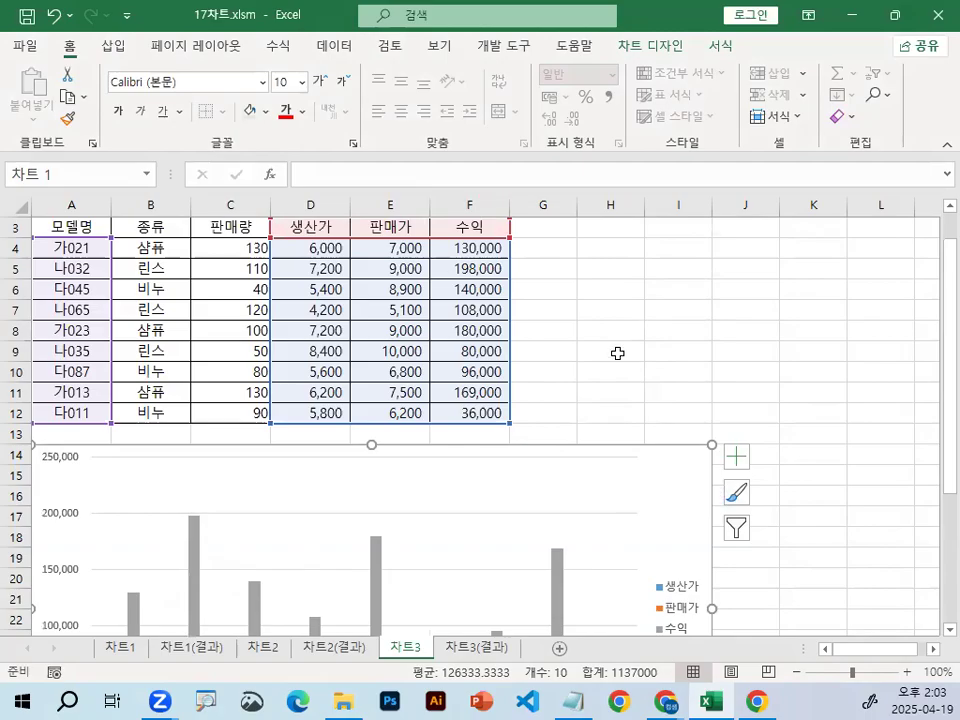
Select the 수익 data series among the columns of the chart on sheet 차트3
{"action": "scroll", "coordinate": [652, 438], "scroll_direction": "down", "scroll_amount": 5}
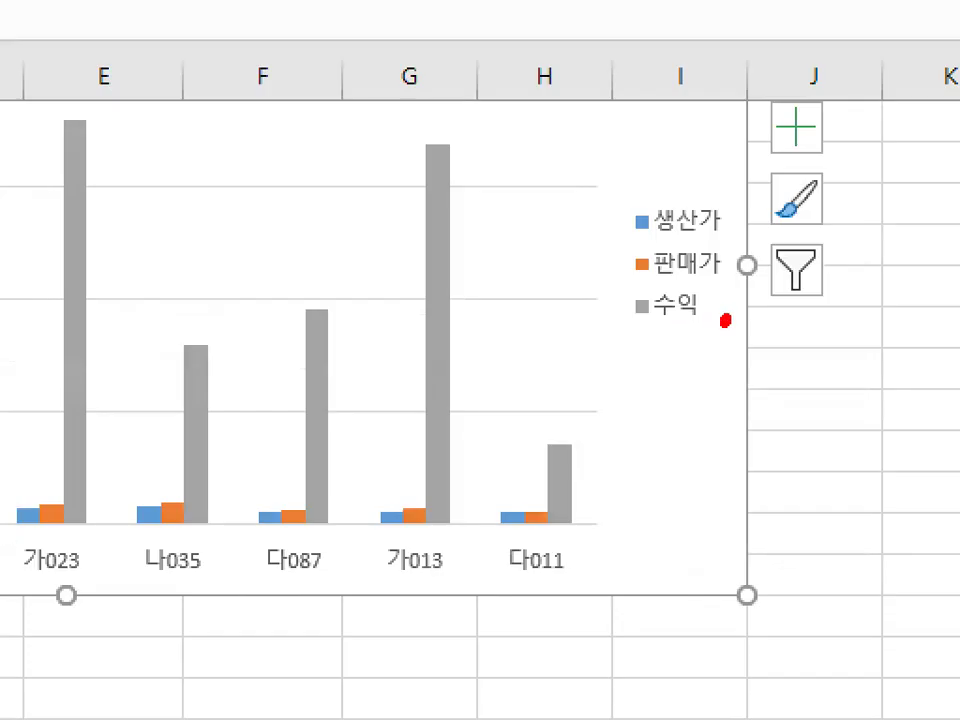
{"action": "mouse_move", "coordinate": [725, 320]}
{"action": "left_mouse_down"}
{"action": "mouse_move", "coordinate": [611, 305]}
{"action": "mouse_move", "coordinate": [731, 318]}
{"action": "left_mouse_up"}
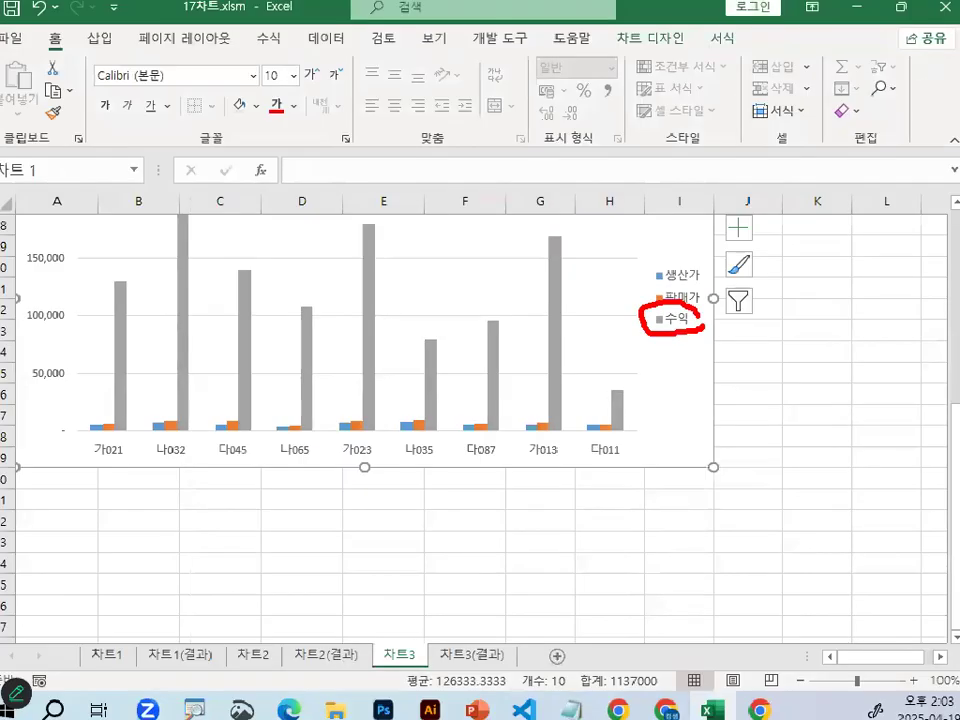
{"action": "left_click", "coordinate": [552, 296]}
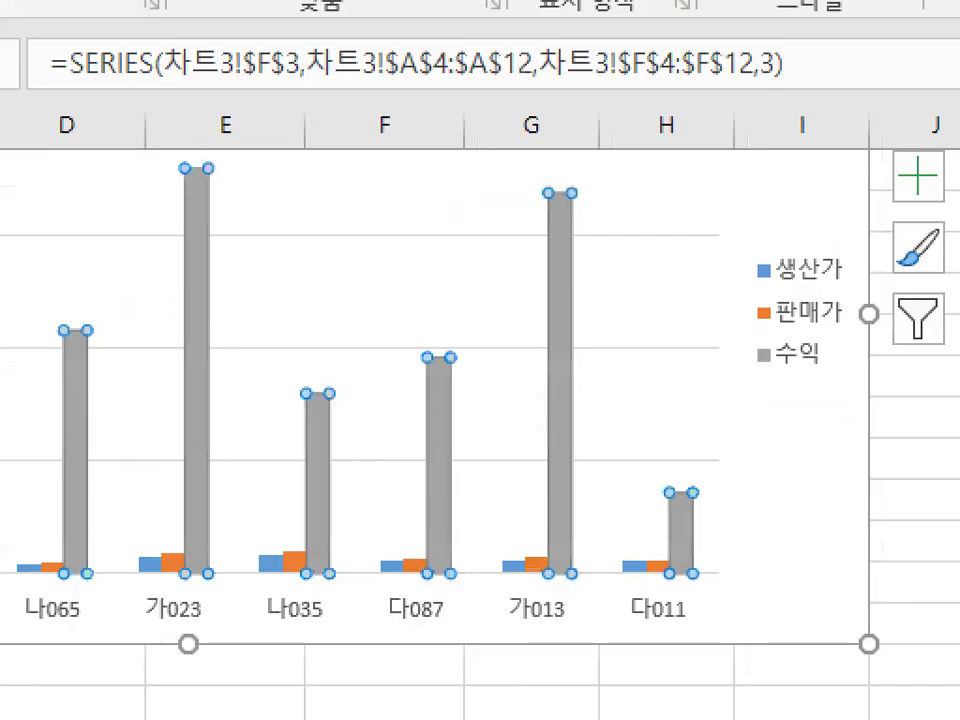
{"action": "mouse_move", "coordinate": [593, 310]}
{"action": "left_mouse_down"}
{"action": "mouse_move", "coordinate": [510, 260]}
{"action": "mouse_move", "coordinate": [590, 272]}
{"action": "left_mouse_up"}
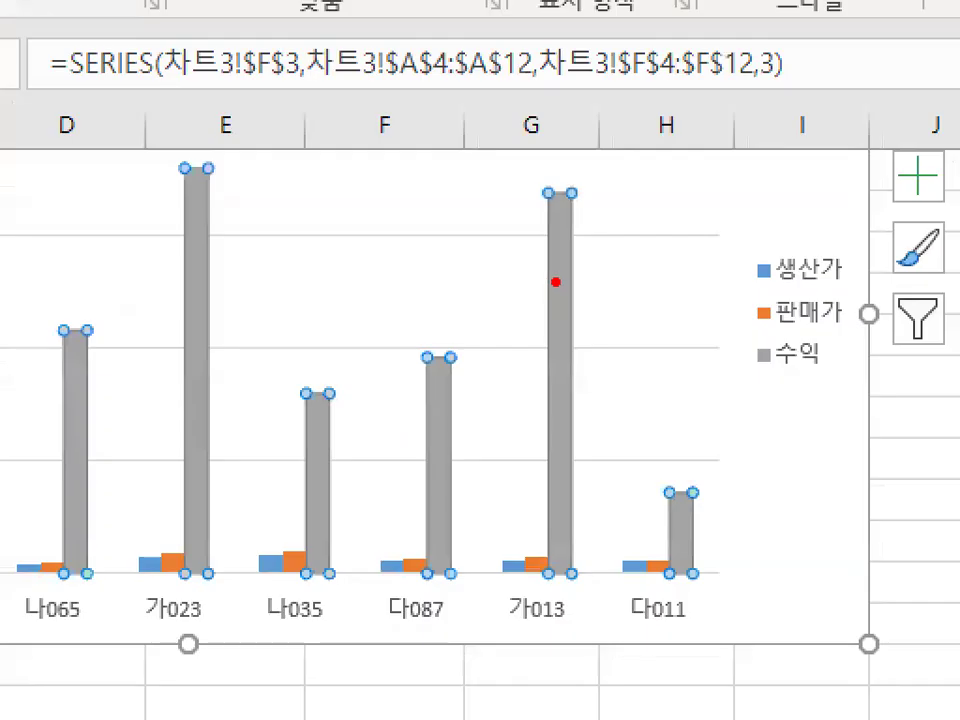
{"action": "left_click_drag", "start_coordinate": [554, 285], "coordinate": [597, 217]}
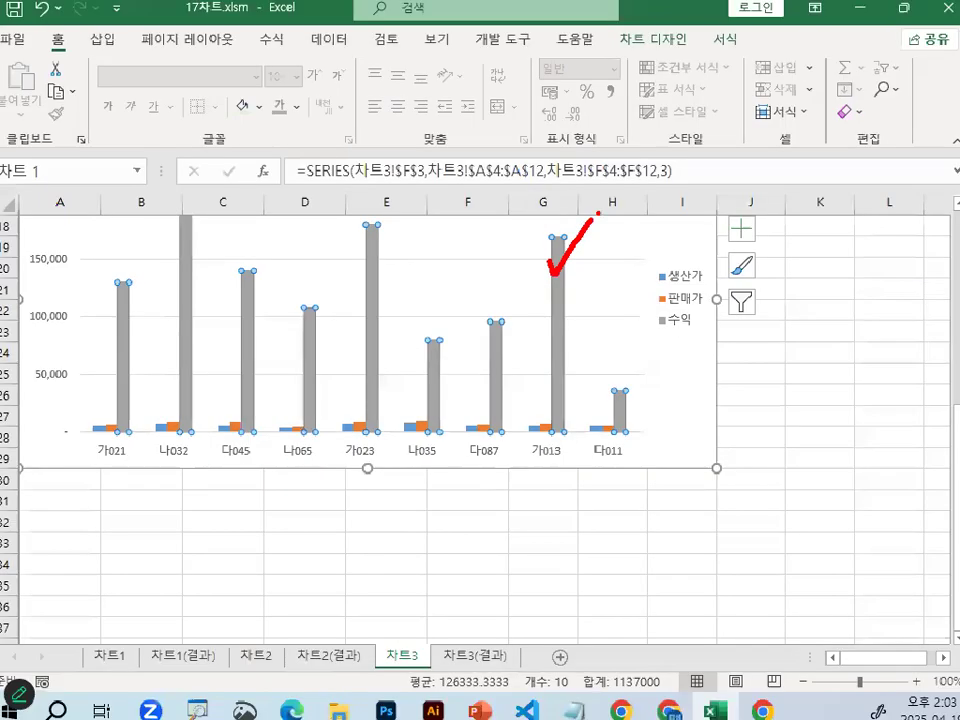
Open 계열 차트 종류 변경 for the selected 수익 series and review the chart type assigned to each series
{"action": "right_click", "coordinate": [557, 293]}
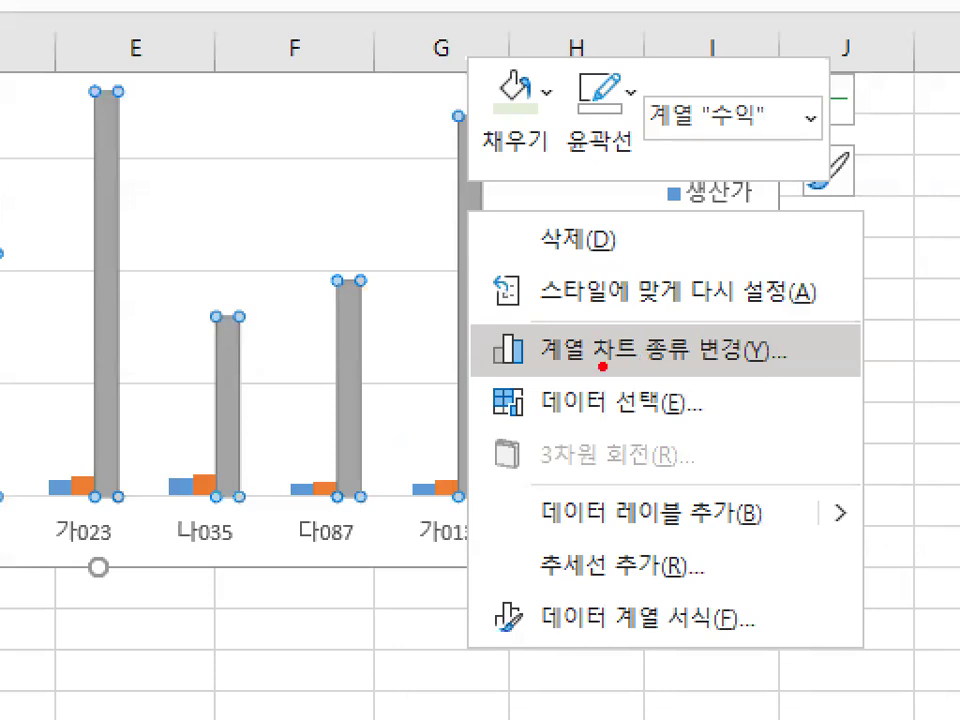
{"action": "left_click_drag", "start_coordinate": [509, 367], "coordinate": [820, 376]}
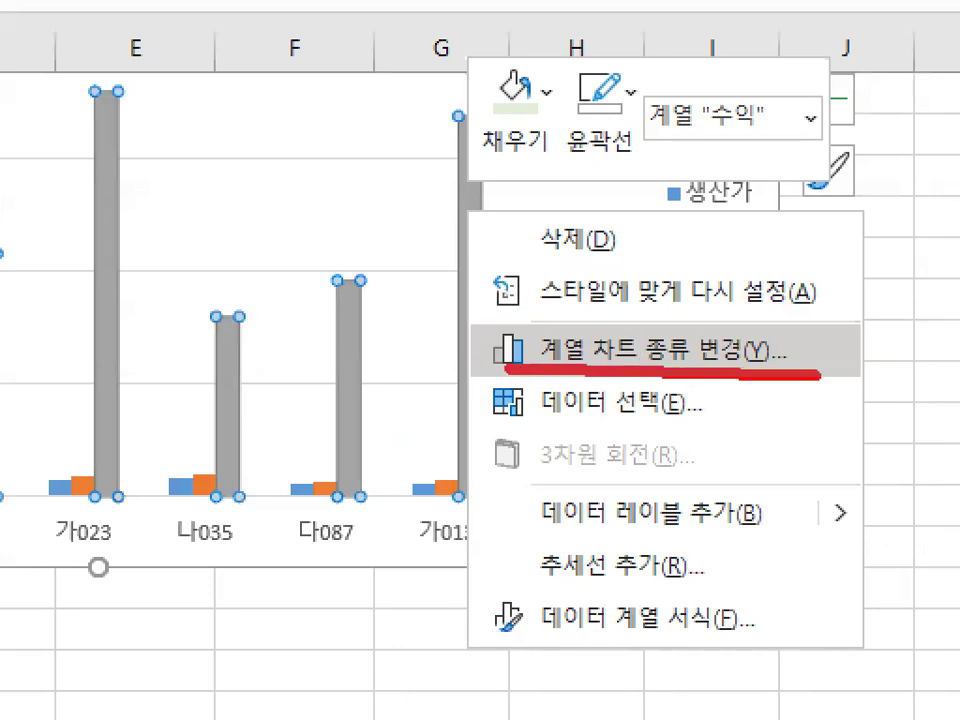
{"action": "left_click_drag", "start_coordinate": [611, 327], "coordinate": [705, 238]}
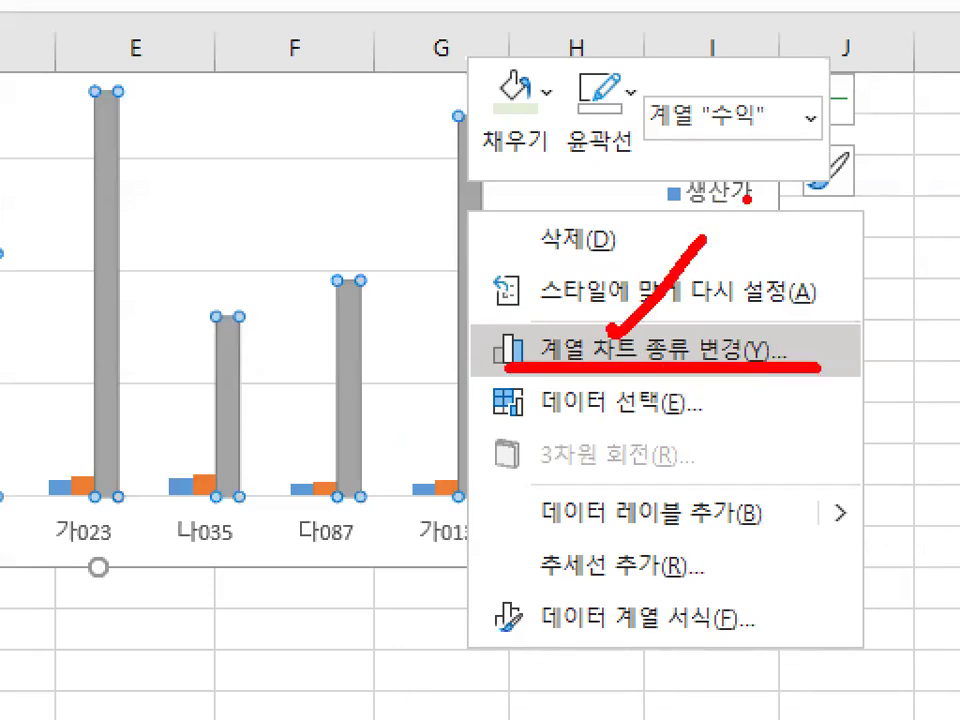
{"action": "key", "text": "Escape"}
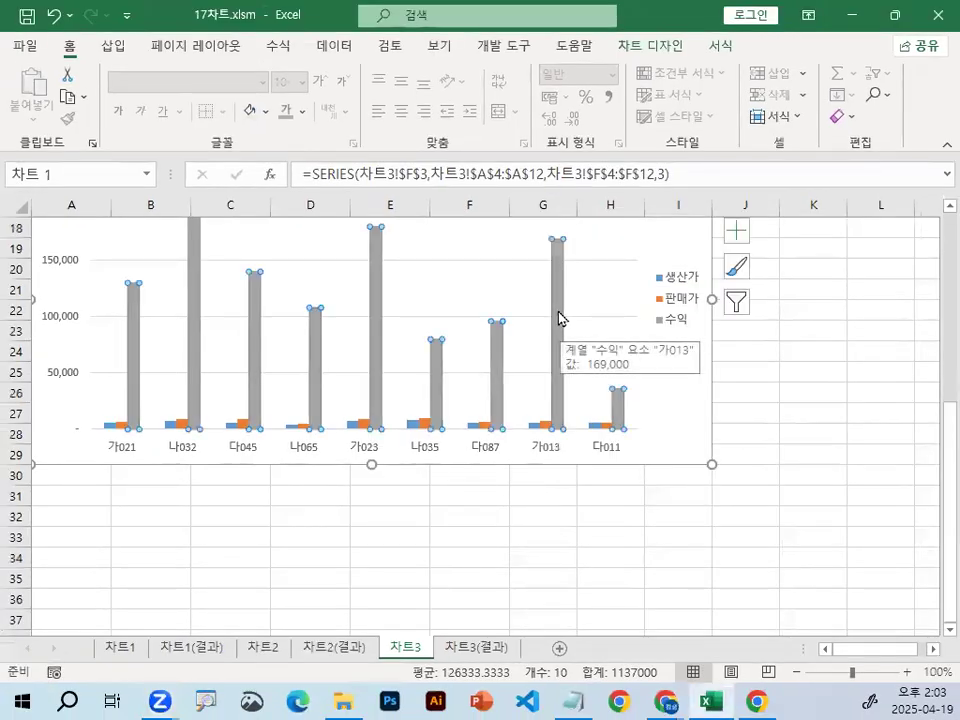
{"action": "right_click", "coordinate": [558, 318]}
{"action": "left_click", "coordinate": [611, 375]}
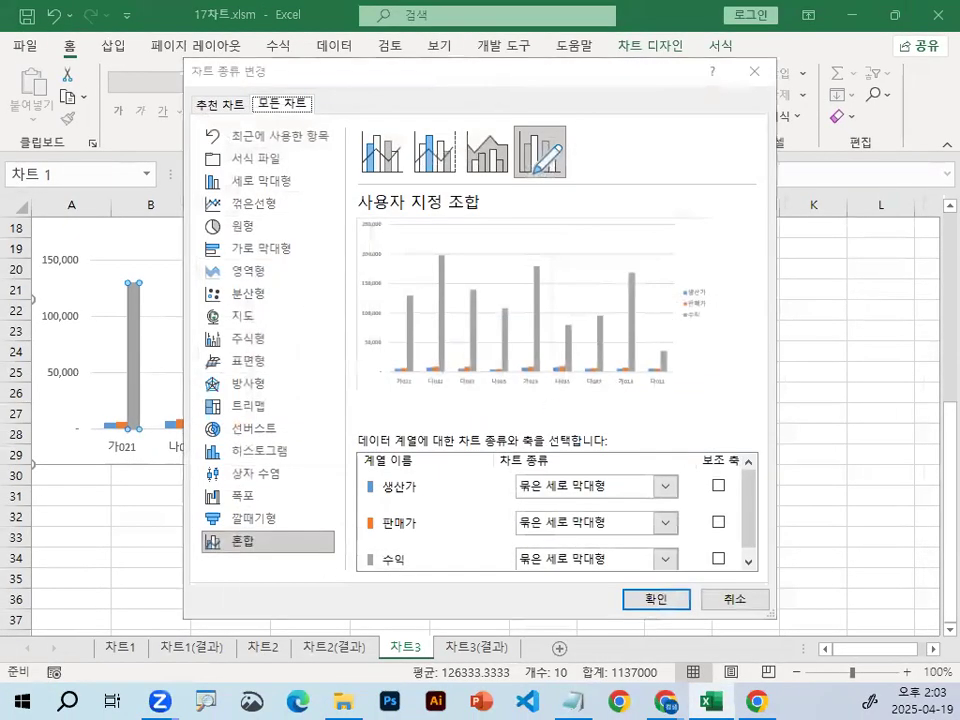
{"action": "left_click_drag", "start_coordinate": [298, 511], "coordinate": [299, 513]}
{"action": "key", "text": "Escape"}
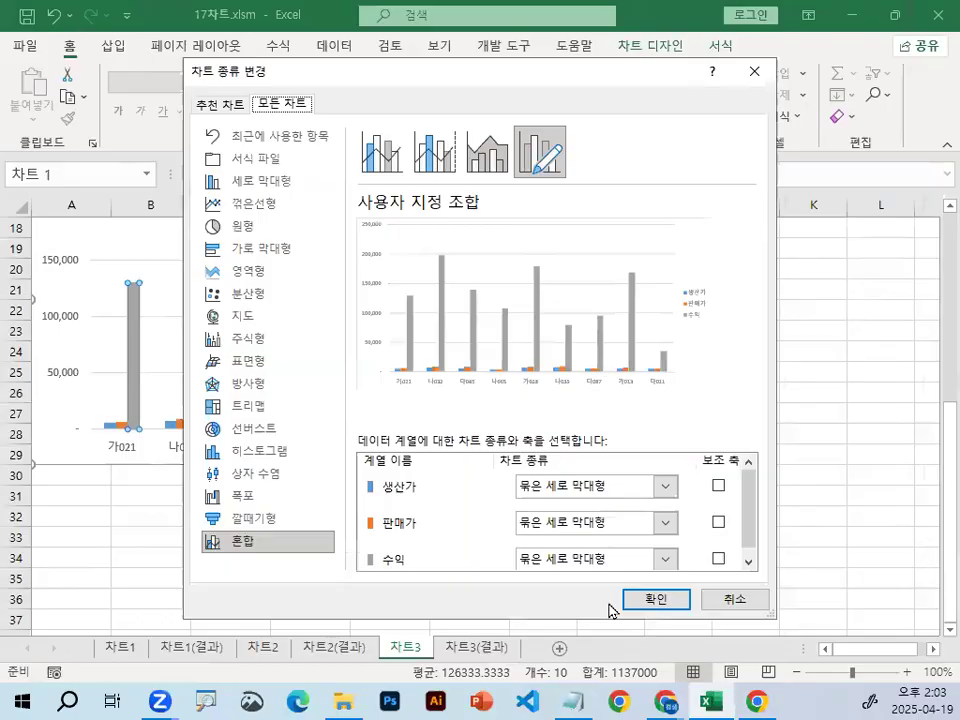
{"action": "left_click_drag", "start_coordinate": [421, 352], "coordinate": [422, 518]}
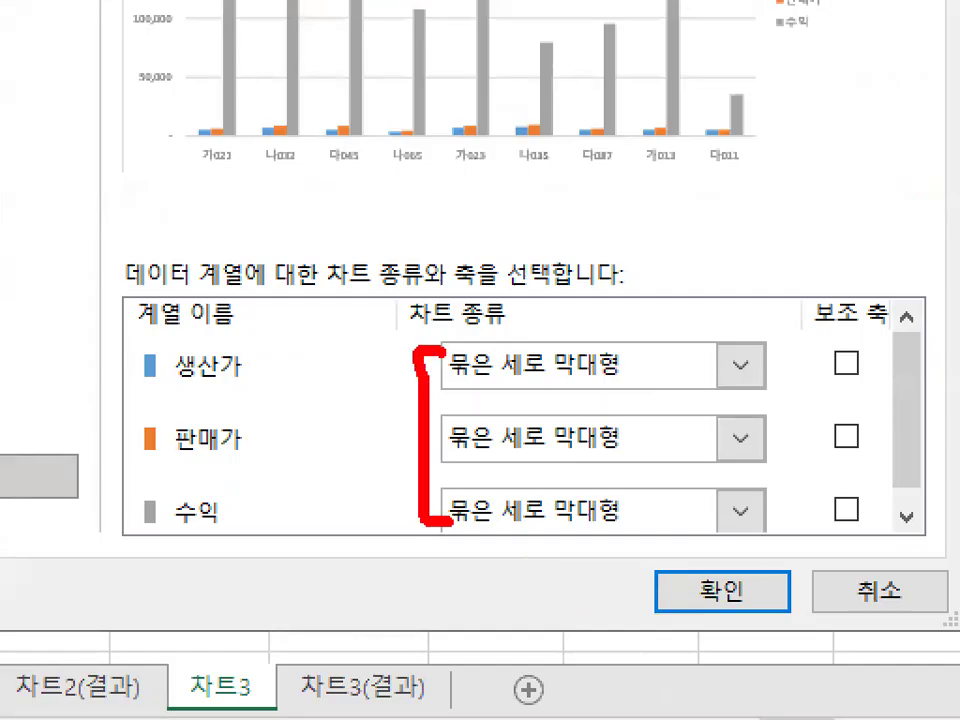
{"action": "mouse_move", "coordinate": [221, 531]}
{"action": "left_mouse_down"}
{"action": "mouse_move", "coordinate": [171, 537]}
{"action": "mouse_move", "coordinate": [251, 505]}
{"action": "mouse_move", "coordinate": [252, 531]}
{"action": "left_mouse_up"}
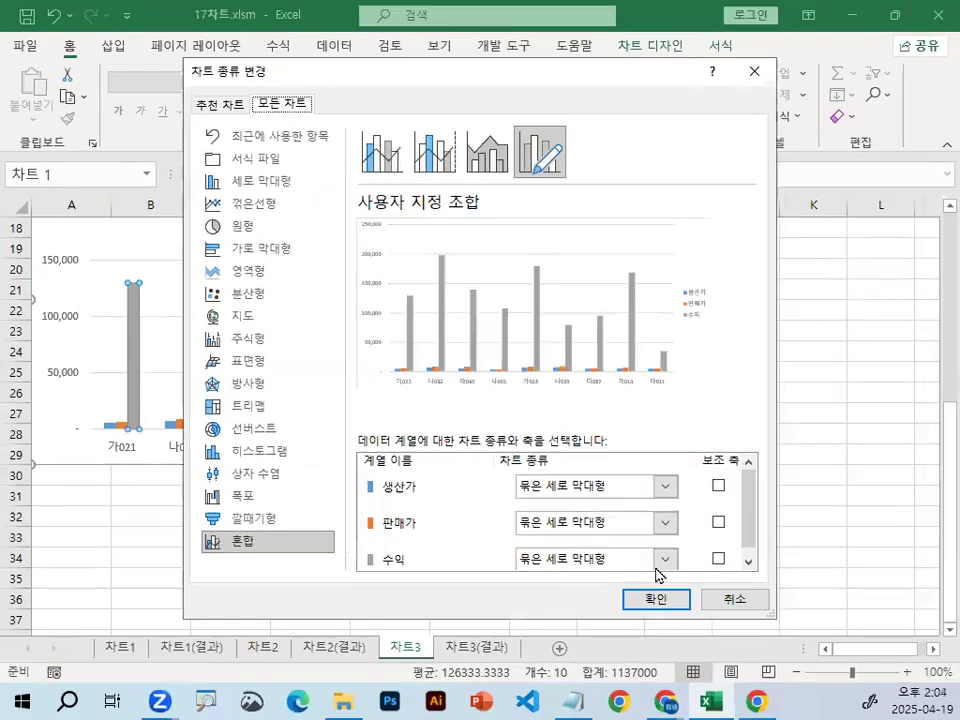
Set the 수익 series chart type to 표식이 있는 꺾은선형 in the custom combination
{"action": "left_click", "coordinate": [666, 557]}
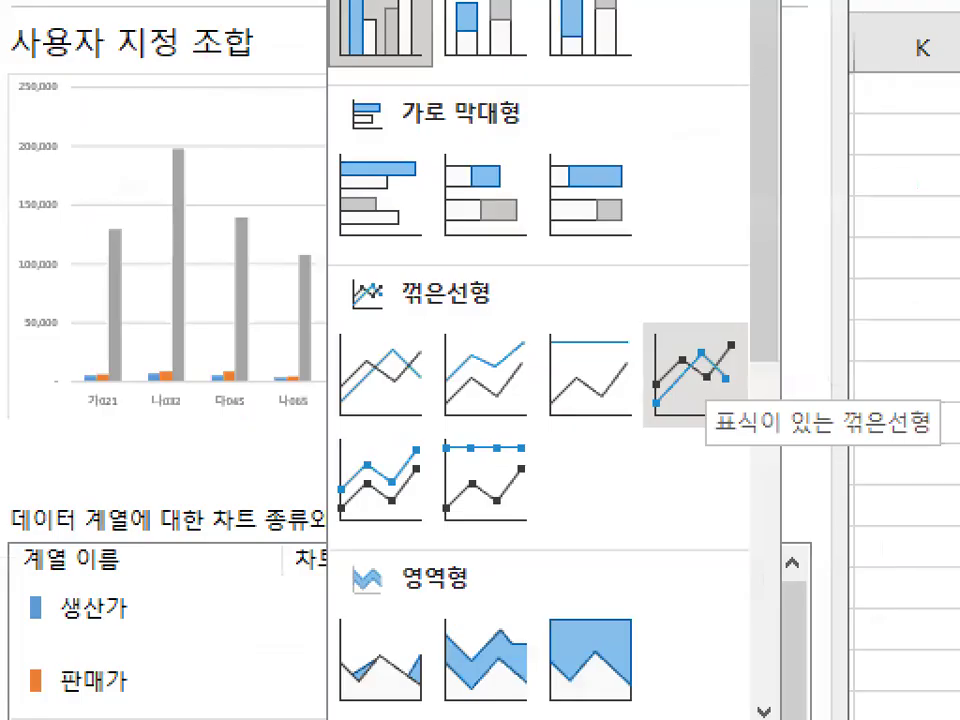
{"action": "mouse_move", "coordinate": [792, 386]}
{"action": "left_mouse_down"}
{"action": "mouse_move", "coordinate": [720, 455]}
{"action": "mouse_move", "coordinate": [795, 385]}
{"action": "left_mouse_up"}
{"action": "left_click_drag", "start_coordinate": [690, 317], "coordinate": [793, 213]}
{"action": "left_click", "coordinate": [668, 557]}
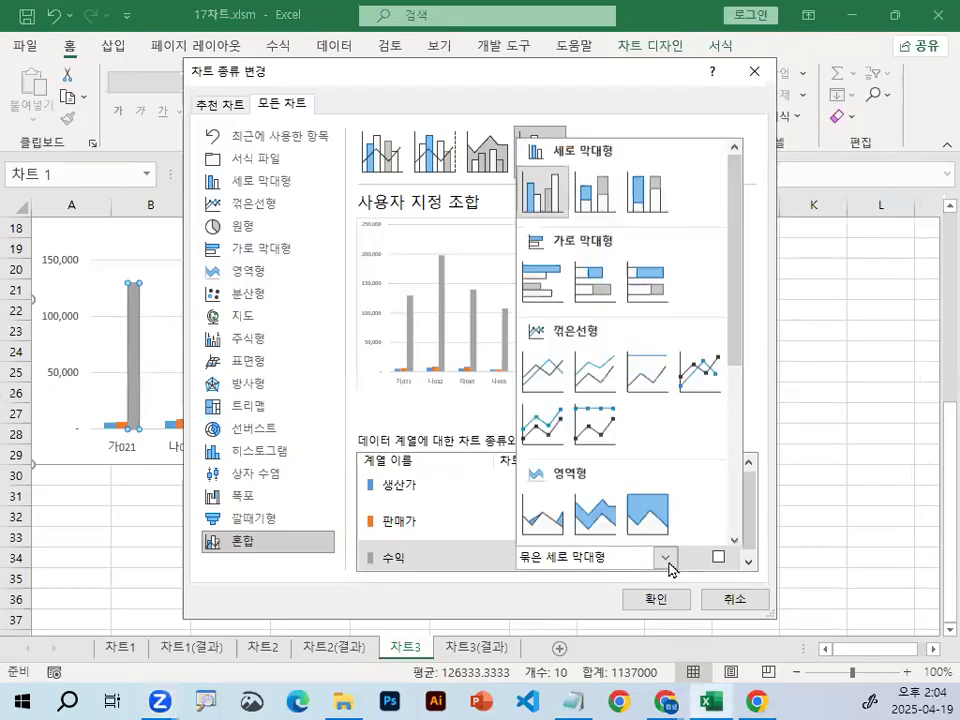
{"action": "left_click", "coordinate": [700, 369]}
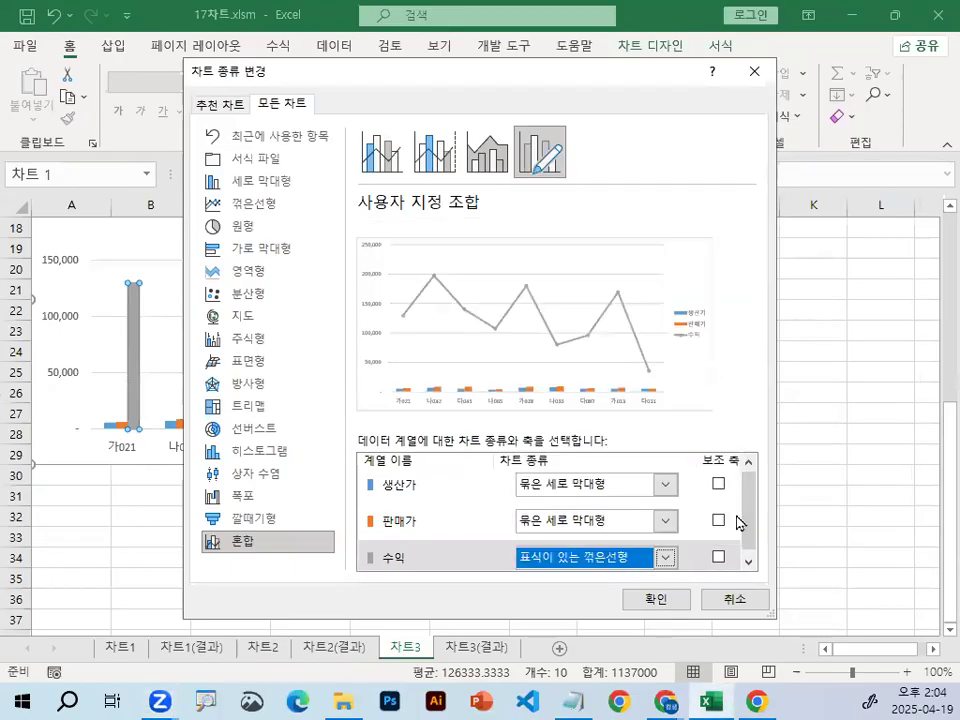
Assign the 수익 series to the secondary axis (보조 축) and confirm the combination chart
{"action": "left_click_drag", "start_coordinate": [759, 564], "coordinate": [694, 550]}
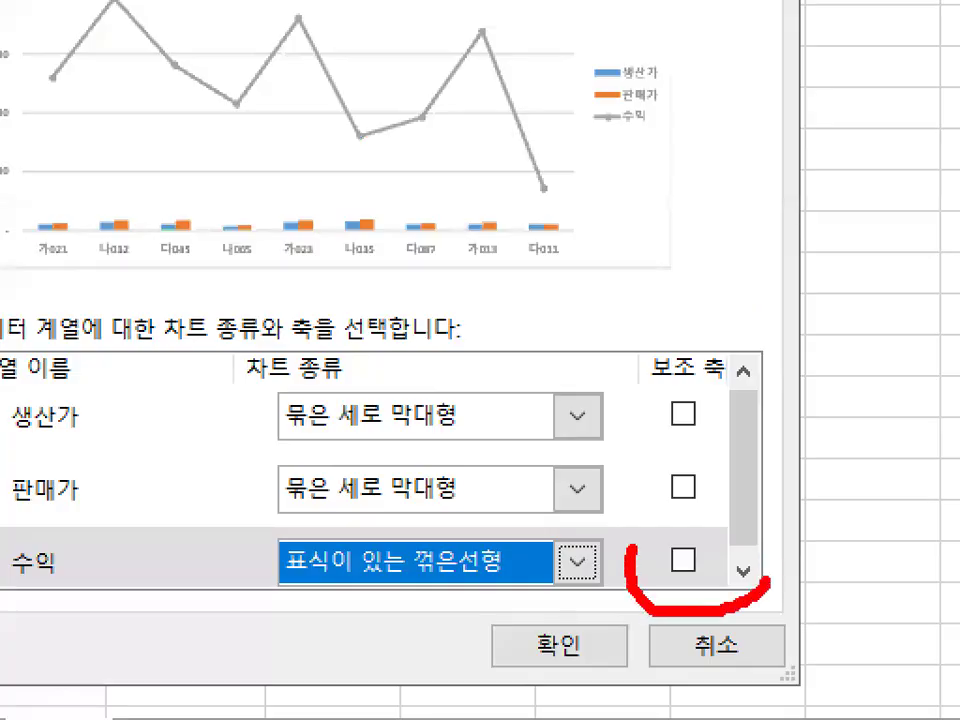
{"action": "left_click_drag", "start_coordinate": [632, 548], "coordinate": [745, 558]}
{"action": "left_click", "coordinate": [718, 557]}
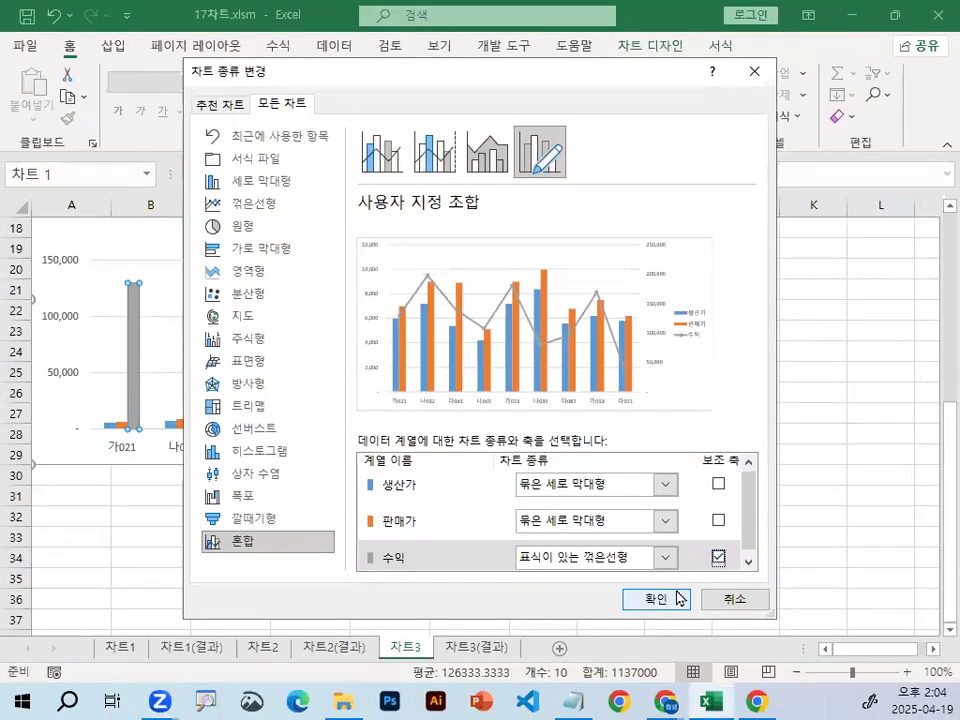
{"action": "left_click", "coordinate": [675, 598]}
{"action": "left_click_drag", "start_coordinate": [667, 318], "coordinate": [667, 318]}
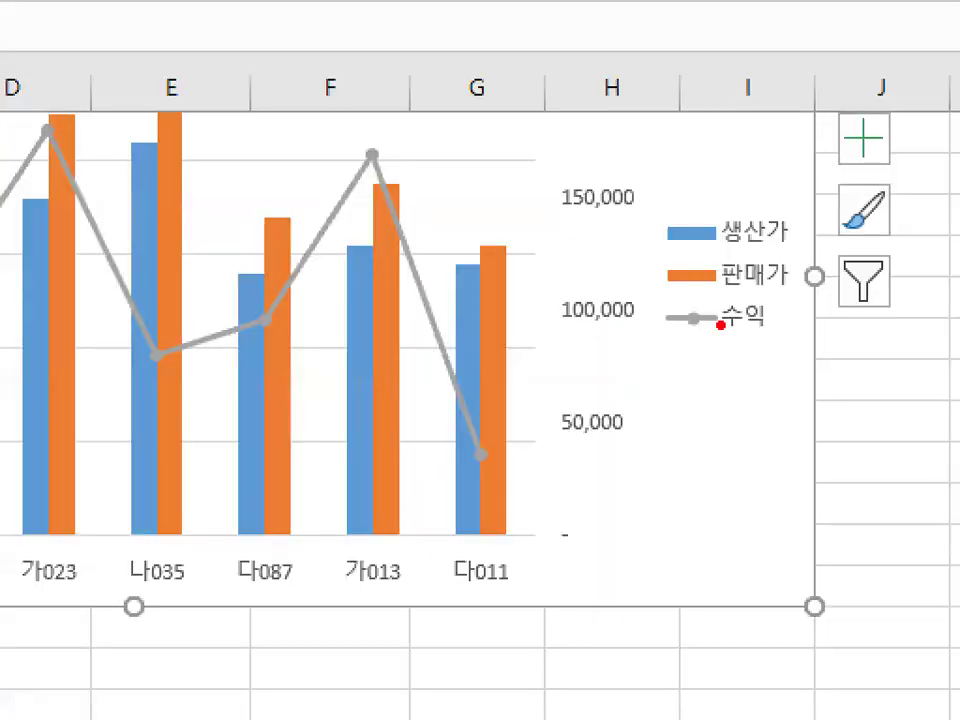
{"action": "left_click_drag", "start_coordinate": [720, 348], "coordinate": [620, 395]}
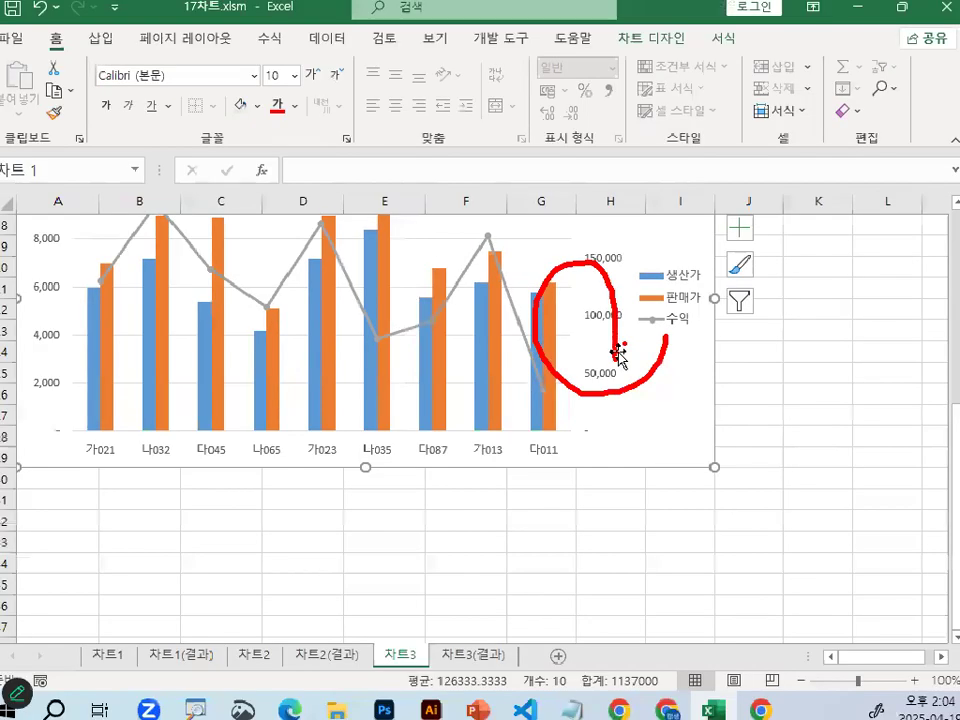
{"action": "key", "text": "Escape"}
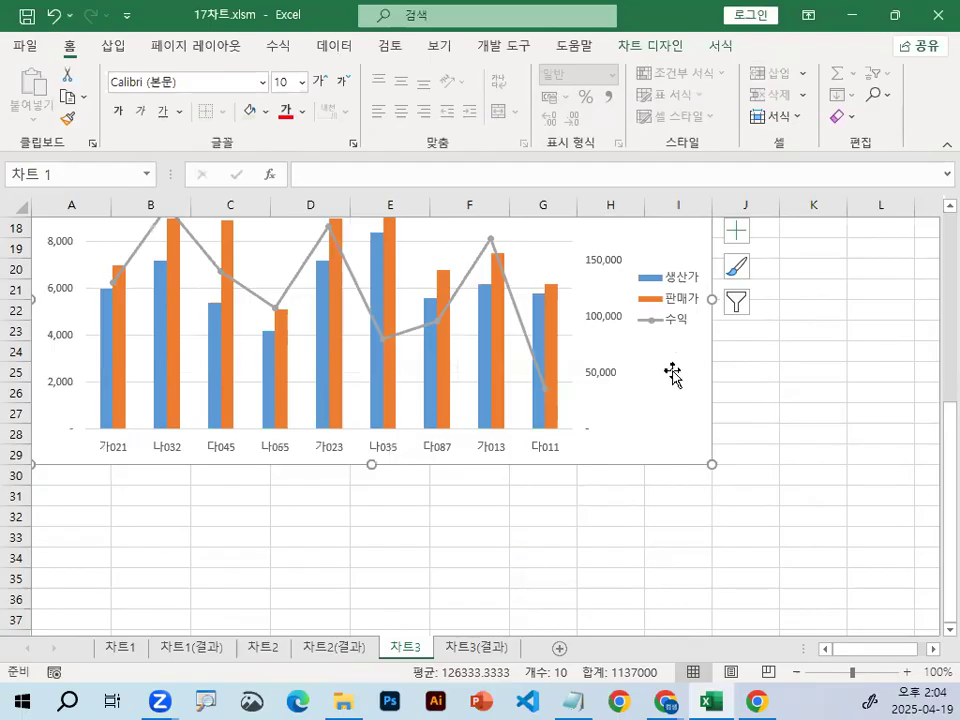
Select the secondary vertical axis of the chart and open its 축 서식 options
{"action": "scroll", "coordinate": [673, 372], "scroll_direction": "up", "scroll_amount": 1}
{"action": "mouse_move", "coordinate": [643, 327]}
{"action": "left_mouse_down"}
{"action": "mouse_move", "coordinate": [605, 268]}
{"action": "mouse_move", "coordinate": [658, 312]}
{"action": "left_mouse_up"}
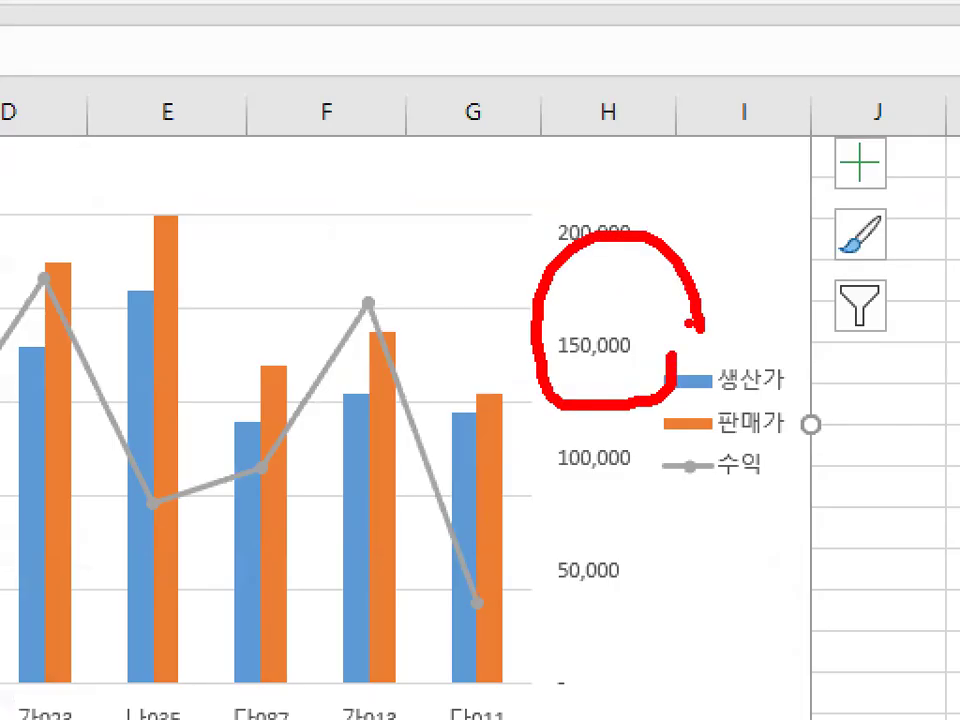
{"action": "left_click_drag", "start_coordinate": [568, 330], "coordinate": [708, 222]}
{"action": "left_click", "coordinate": [600, 345]}
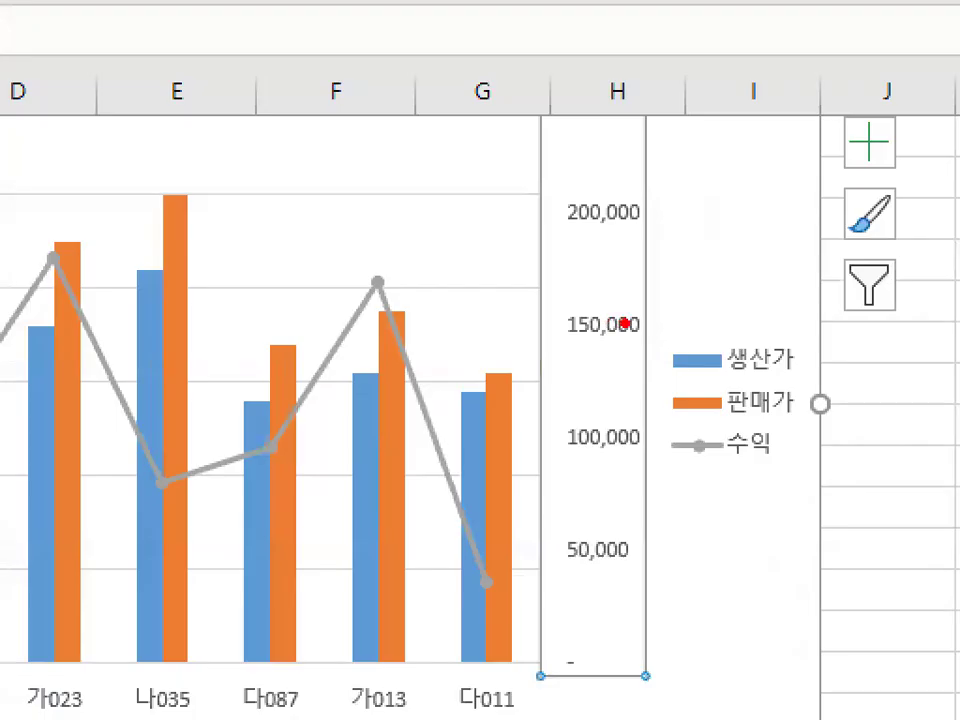
{"action": "mouse_move", "coordinate": [640, 333]}
{"action": "left_mouse_down"}
{"action": "mouse_move", "coordinate": [596, 369]}
{"action": "mouse_move", "coordinate": [641, 208]}
{"action": "mouse_move", "coordinate": [664, 366]}
{"action": "left_mouse_up"}
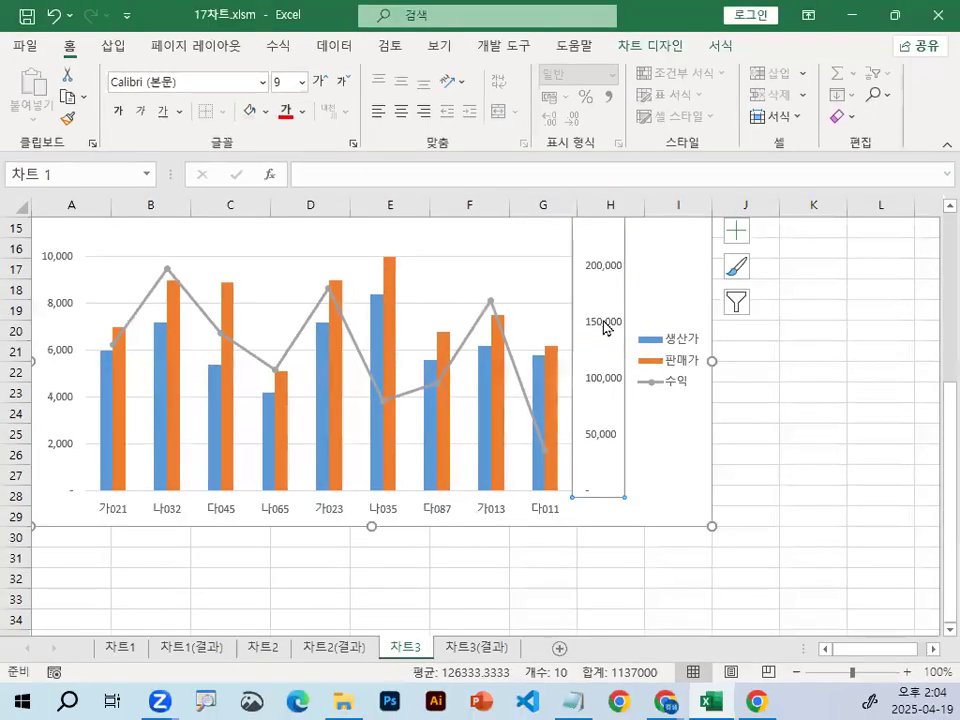
{"action": "double_click", "coordinate": [605, 323]}
{"action": "left_click_drag", "start_coordinate": [579, 204], "coordinate": [654, 118]}
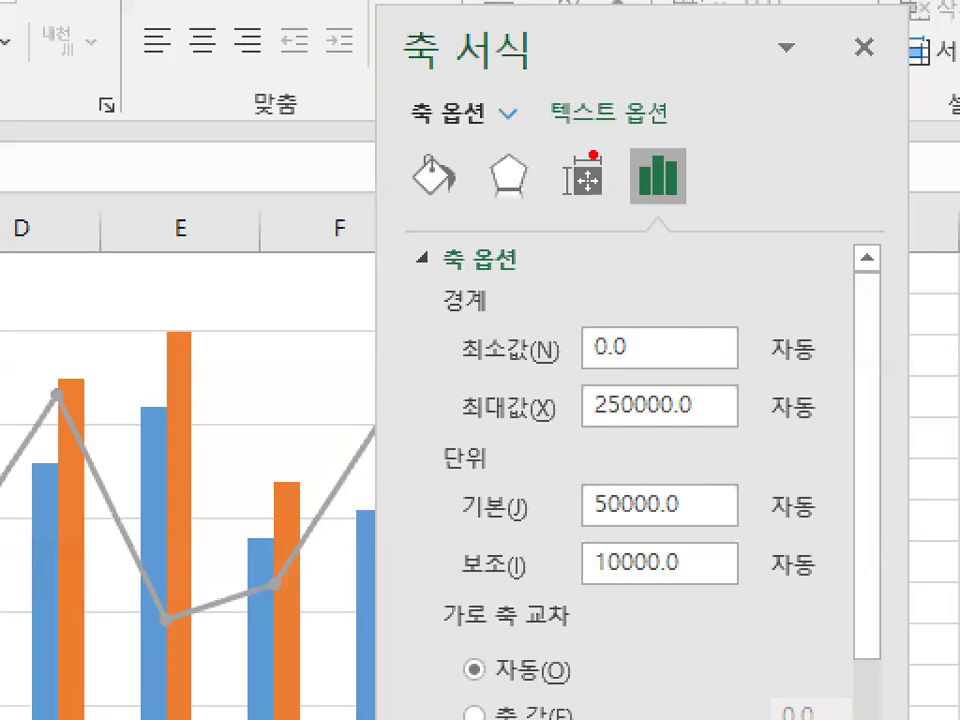
{"action": "mouse_move", "coordinate": [576, 136]}
{"action": "left_mouse_down"}
{"action": "mouse_move", "coordinate": [566, 139]}
{"action": "mouse_move", "coordinate": [522, 99]}
{"action": "mouse_move", "coordinate": [577, 124]}
{"action": "left_mouse_up"}
{"action": "left_click_drag", "start_coordinate": [414, 44], "coordinate": [395, 66]}
Set the secondary vertical axis maximum (최대값) to 200000 and close the axis formatting
{"action": "mouse_move", "coordinate": [448, 428]}
{"action": "left_mouse_down"}
{"action": "mouse_move", "coordinate": [561, 410]}
{"action": "mouse_move", "coordinate": [700, 424]}
{"action": "left_mouse_up"}
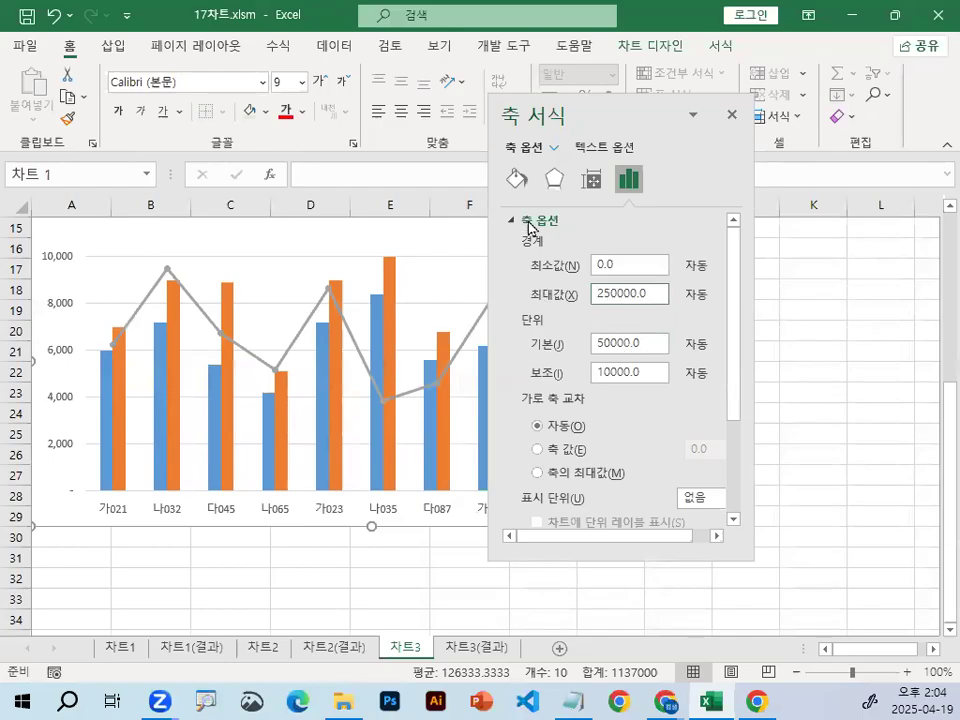
{"action": "left_click", "coordinate": [596, 293]}
{"action": "type", "text": "2000"}
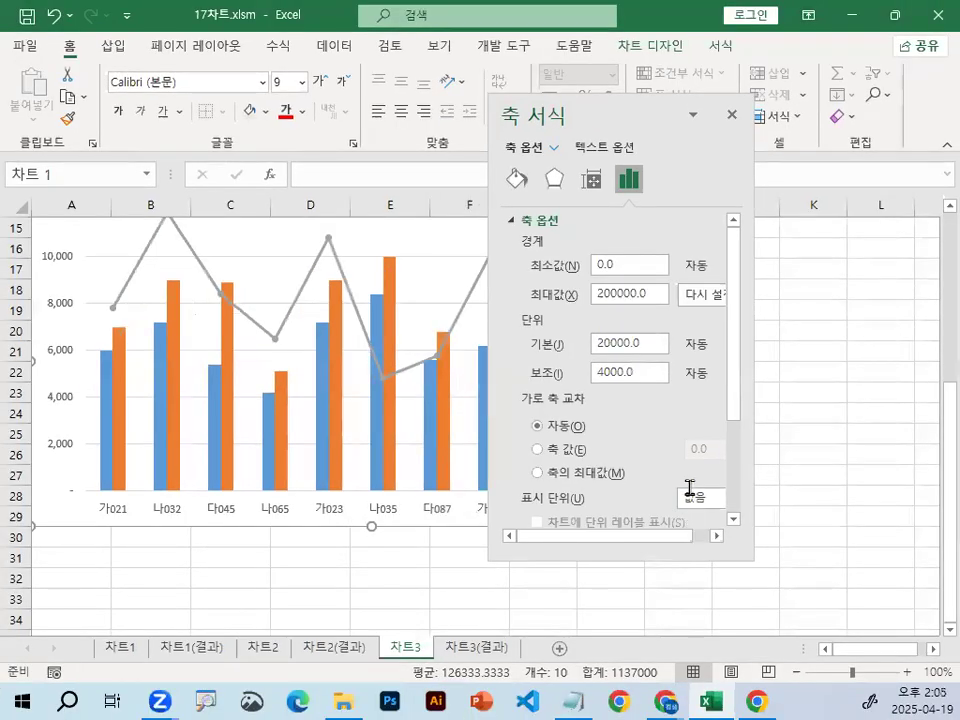
{"action": "left_click", "coordinate": [732, 114]}
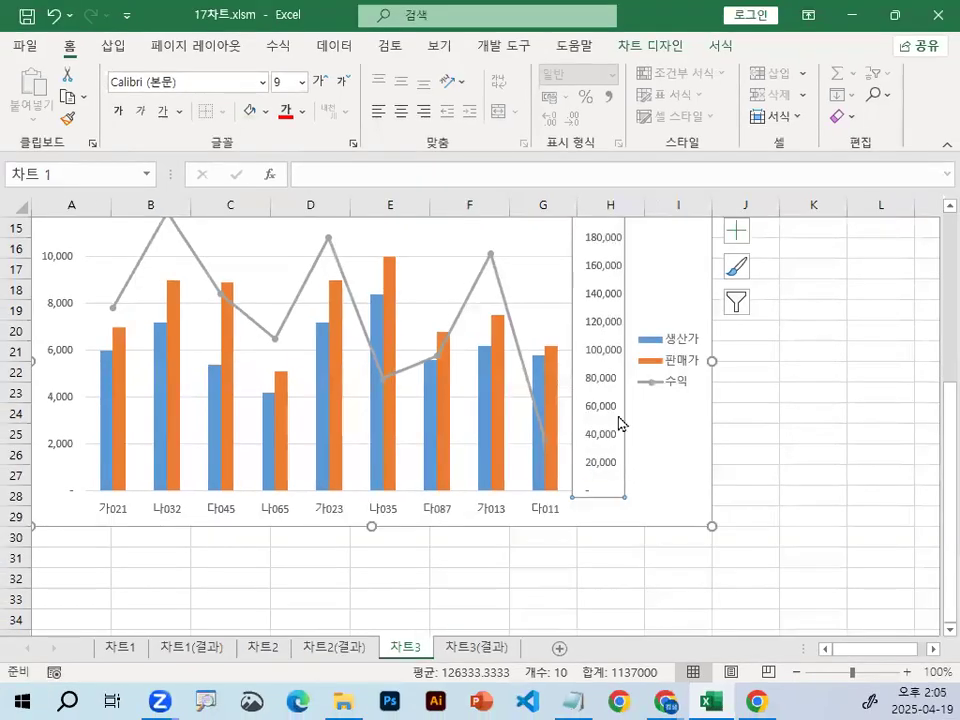
{"action": "scroll", "coordinate": [610, 378], "scroll_direction": "up", "scroll_amount": 3}
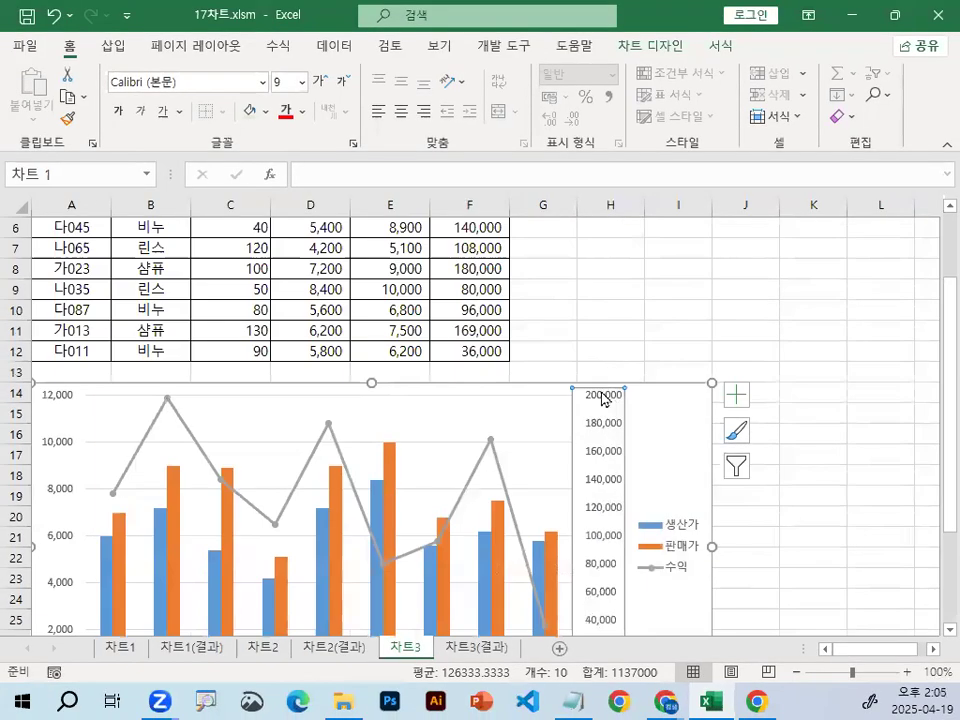
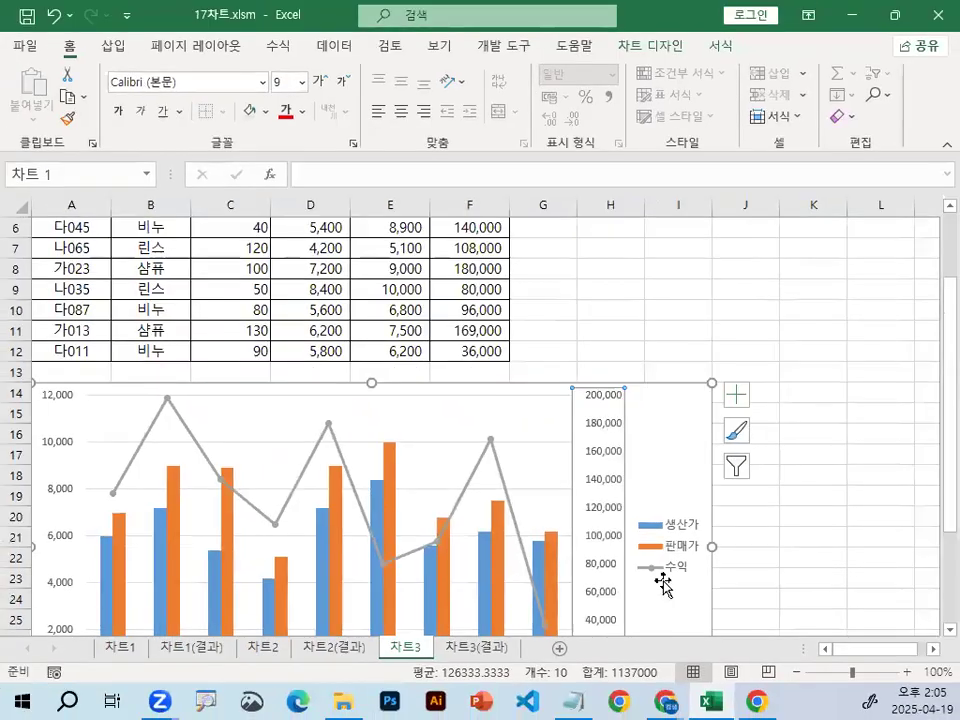
Examine the combination chart, especially the 수익 line's marker for model 가023
{"action": "scroll", "coordinate": [664, 583], "scroll_direction": "down", "scroll_amount": 2}
{"action": "left_click_drag", "start_coordinate": [526, 321], "coordinate": [524, 333]}
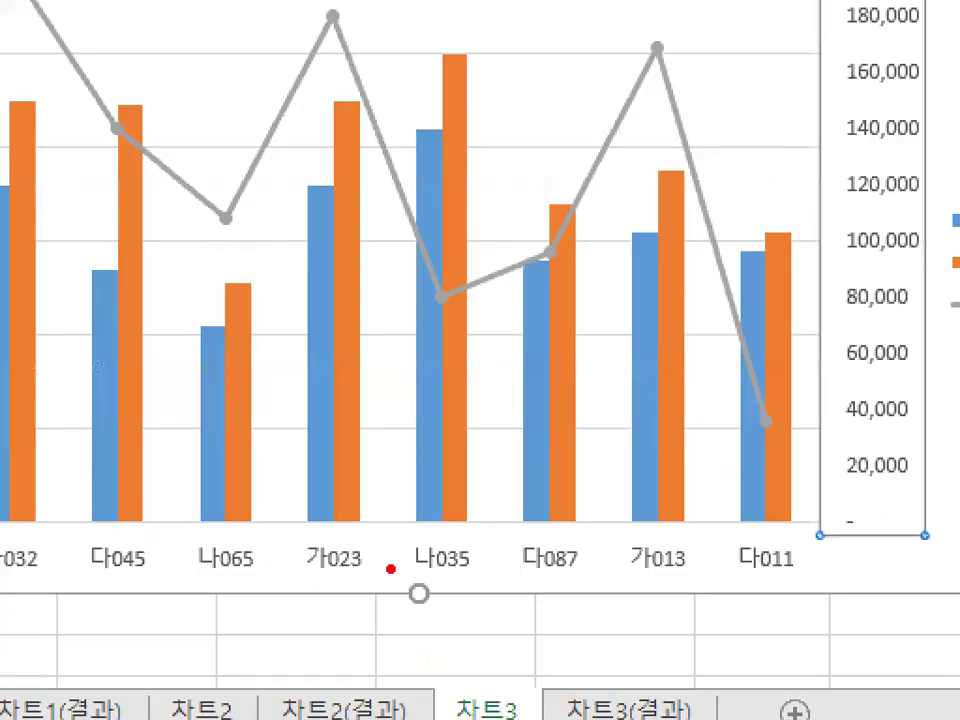
{"action": "mouse_move", "coordinate": [391, 569]}
{"action": "left_mouse_down"}
{"action": "mouse_move", "coordinate": [350, 528]}
{"action": "mouse_move", "coordinate": [396, 565]}
{"action": "left_mouse_up"}
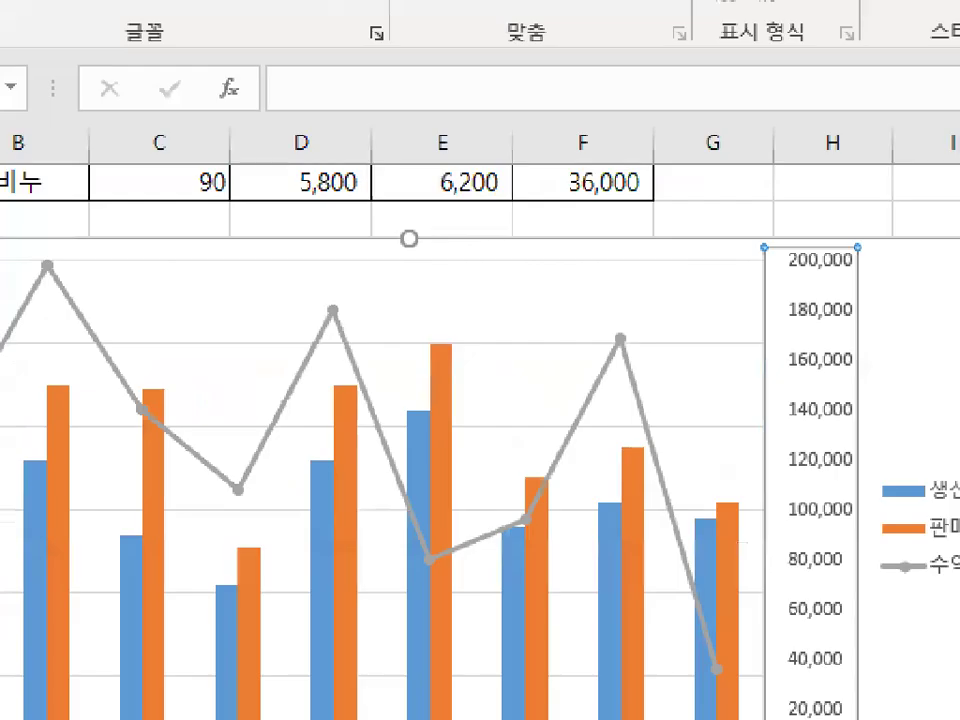
{"action": "mouse_move", "coordinate": [353, 317]}
{"action": "left_mouse_down"}
{"action": "mouse_move", "coordinate": [322, 289]}
{"action": "mouse_move", "coordinate": [355, 312]}
{"action": "mouse_move", "coordinate": [393, 238]}
{"action": "left_mouse_up"}
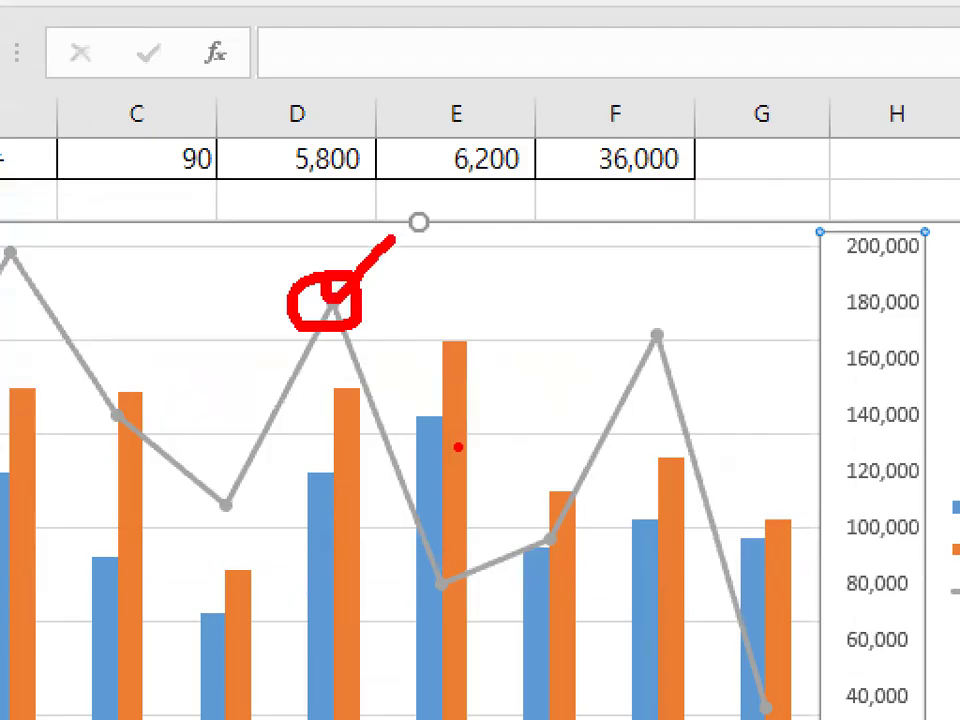
{"action": "mouse_move", "coordinate": [300, 325]}
{"action": "left_mouse_down"}
{"action": "mouse_move", "coordinate": [284, 290]}
{"action": "mouse_move", "coordinate": [345, 258]}
{"action": "mouse_move", "coordinate": [340, 352]}
{"action": "left_mouse_up"}
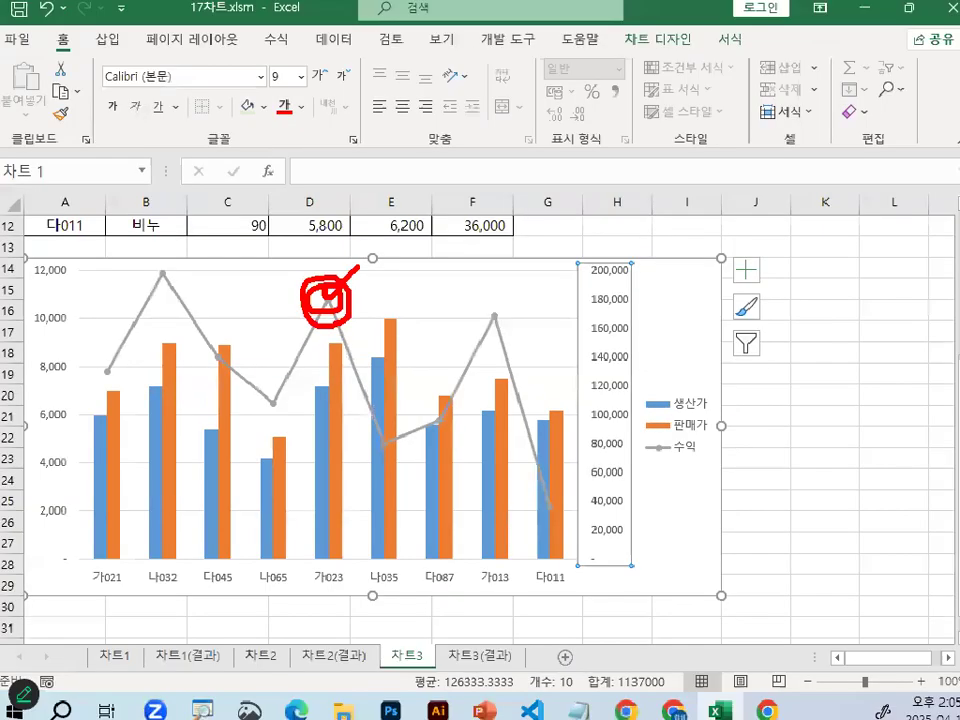
{"action": "mouse_move", "coordinate": [331, 305]}
{"action": "left_mouse_down"}
{"action": "mouse_move", "coordinate": [322, 308]}
{"action": "mouse_move", "coordinate": [342, 286]}
{"action": "mouse_move", "coordinate": [343, 313]}
{"action": "left_mouse_up"}
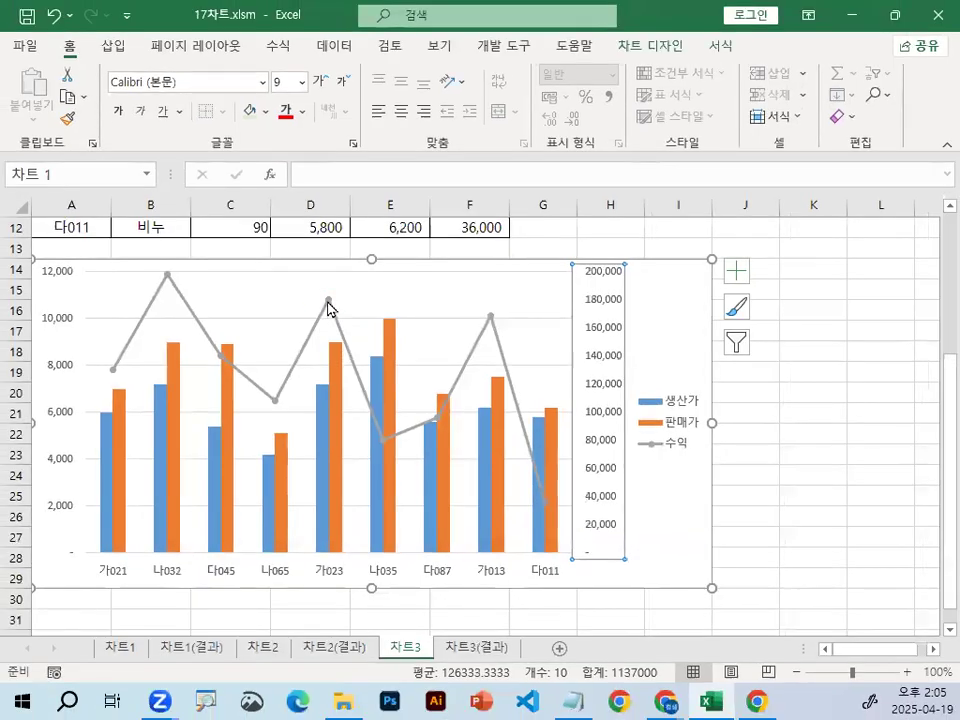
Add a data label to only the 가023 point of the 수익 line
{"action": "left_click", "coordinate": [328, 301]}
{"action": "left_click", "coordinate": [327, 299]}
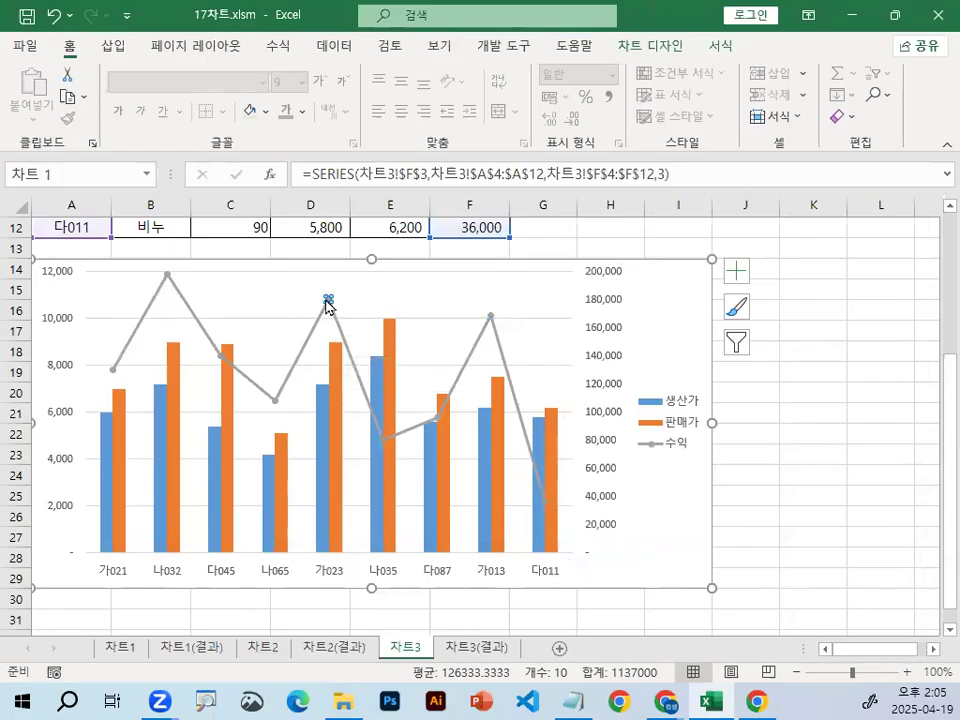
{"action": "right_click", "coordinate": [327, 301]}
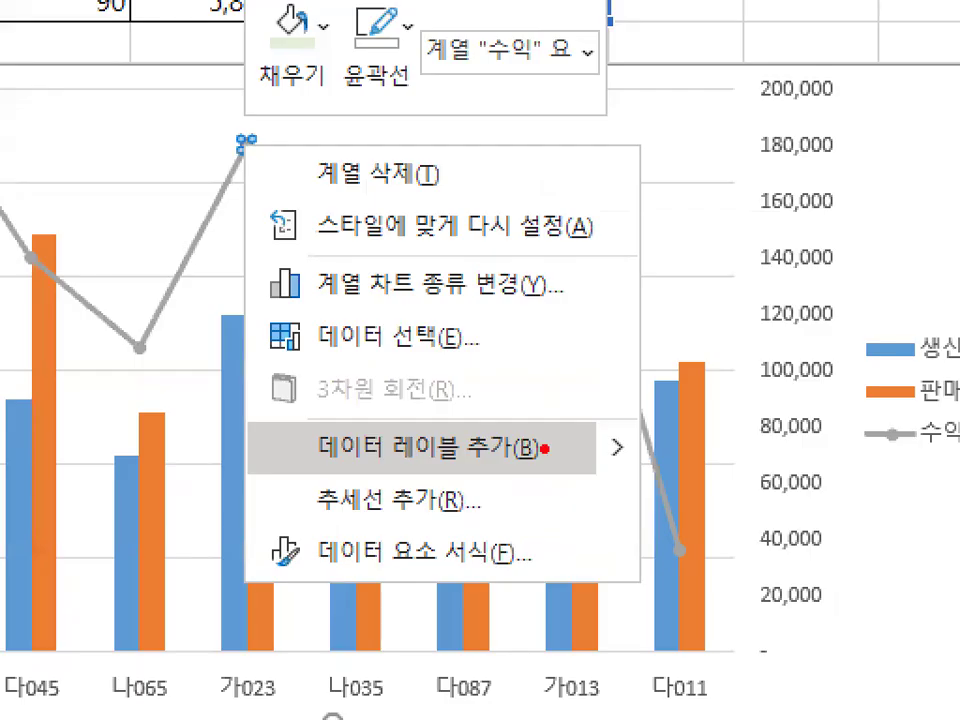
{"action": "mouse_move", "coordinate": [471, 449]}
{"action": "left_mouse_down"}
{"action": "mouse_move", "coordinate": [369, 461]}
{"action": "mouse_move", "coordinate": [421, 426]}
{"action": "mouse_move", "coordinate": [477, 453]}
{"action": "left_mouse_up"}
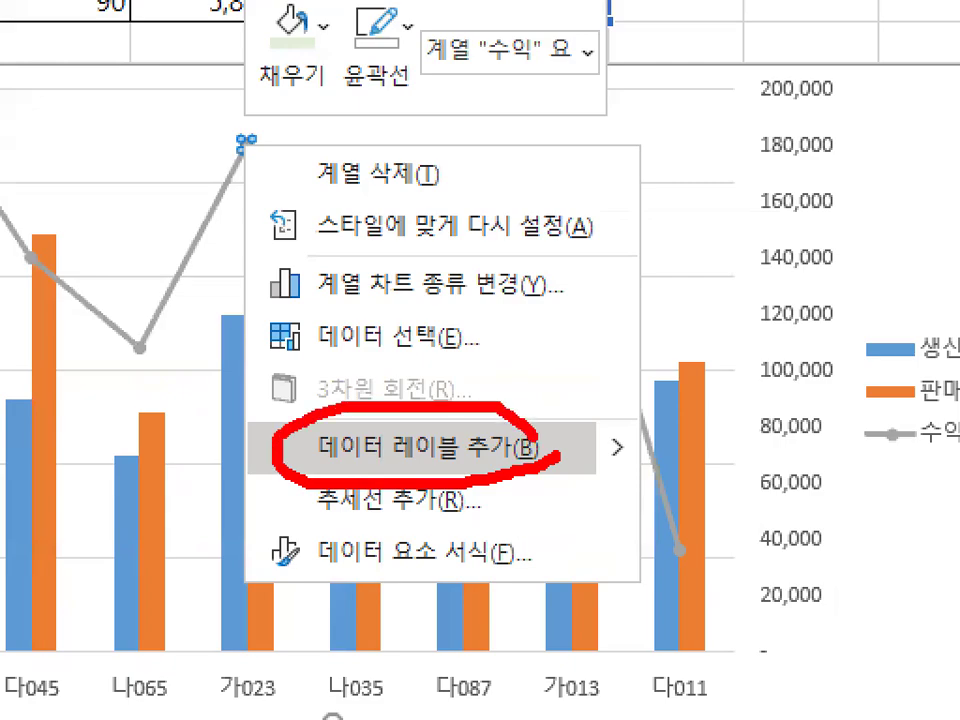
{"action": "key", "text": "Escape"}
{"action": "right_click", "coordinate": [241, 144]}
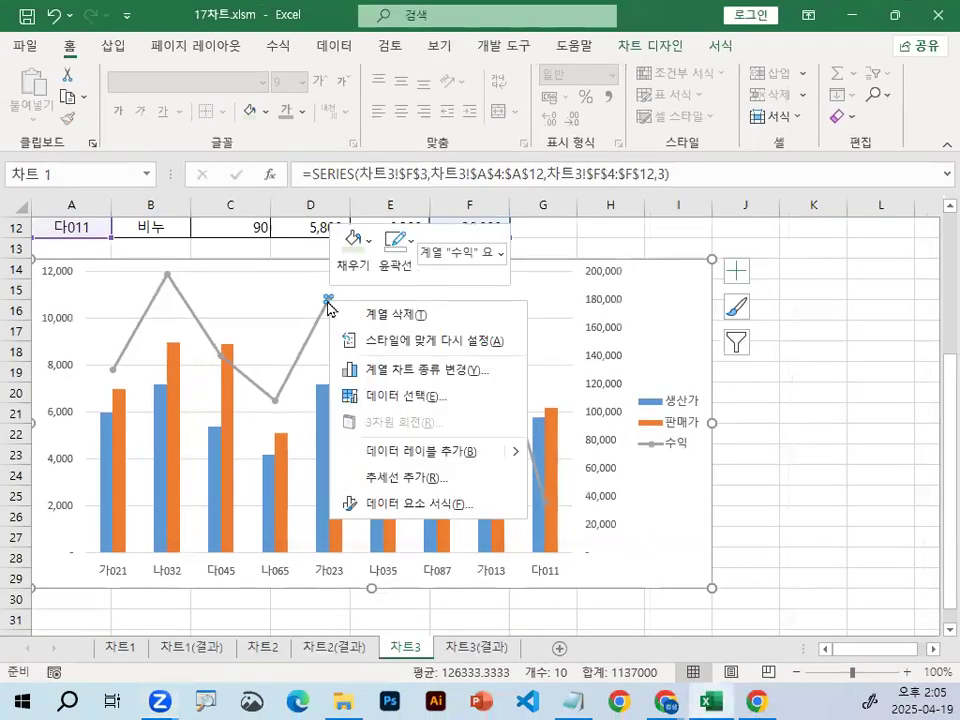
{"action": "left_click", "coordinate": [420, 452]}
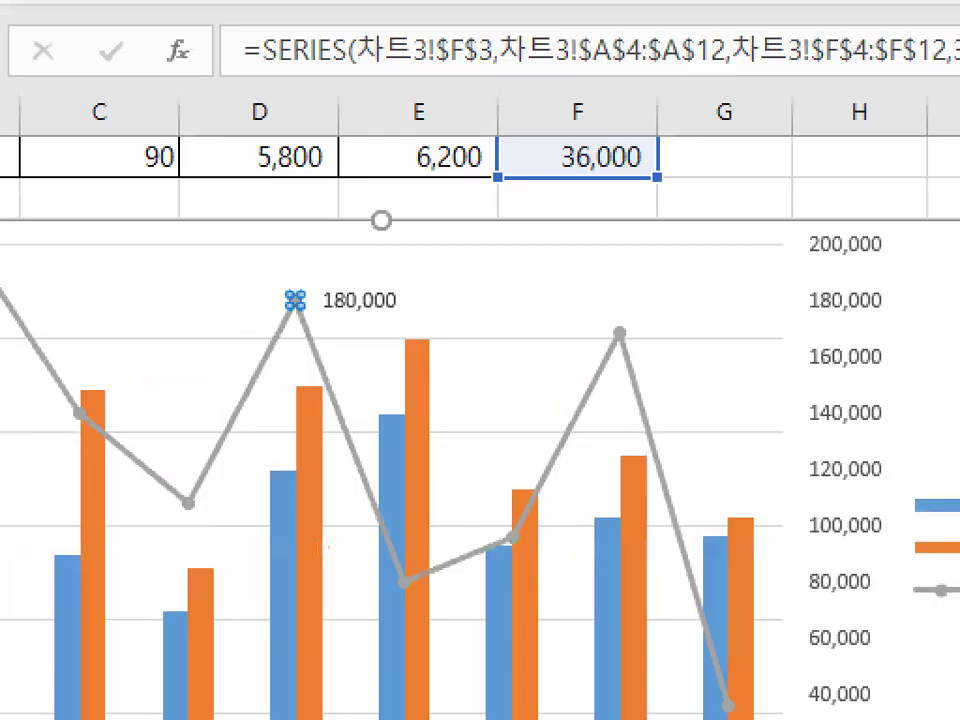
{"action": "mouse_move", "coordinate": [418, 314]}
{"action": "left_mouse_down"}
{"action": "mouse_move", "coordinate": [294, 311]}
{"action": "mouse_move", "coordinate": [432, 297]}
{"action": "left_mouse_up"}
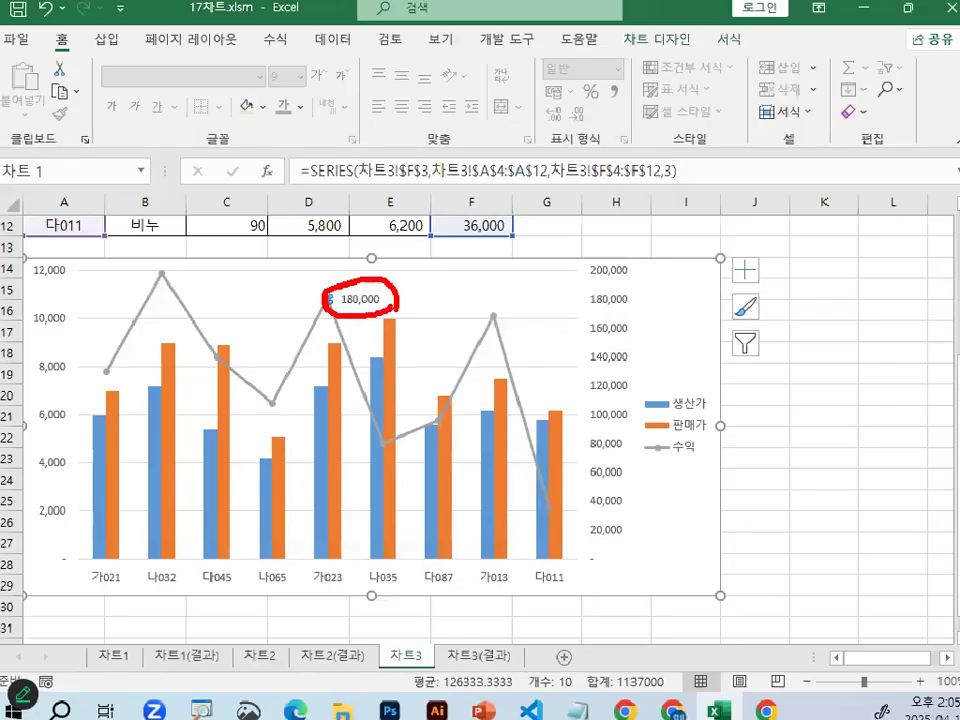
{"action": "key", "text": "Escape"}
Set the label position (레이블 위치) of the 가023 data label to 위쪽 and close the label formatting
{"action": "left_click", "coordinate": [335, 304]}
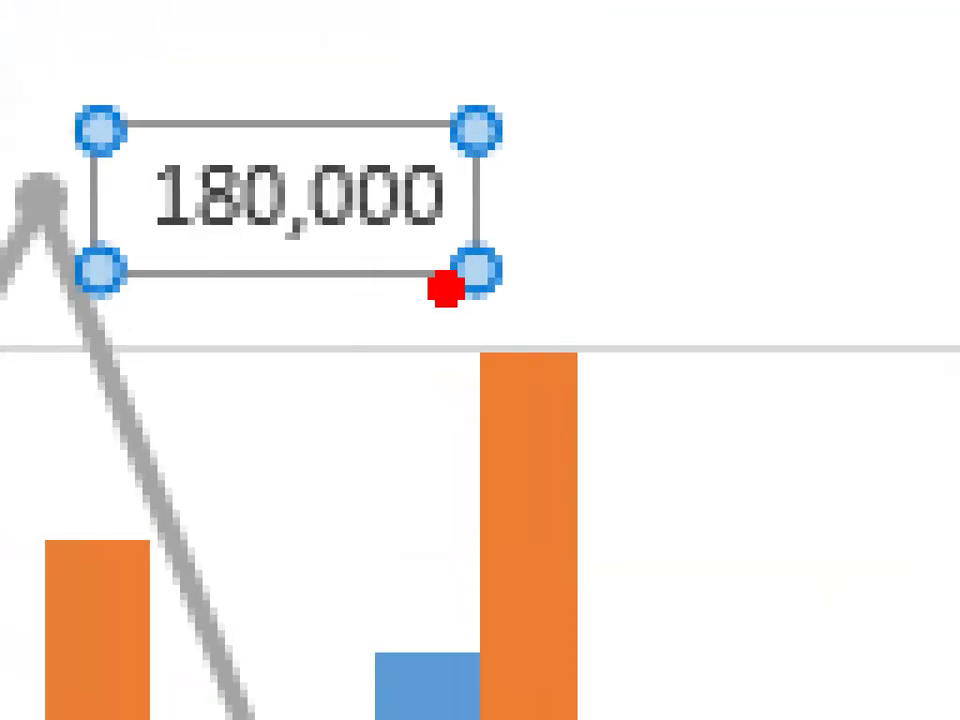
{"action": "left_click_drag", "start_coordinate": [445, 290], "coordinate": [435, 302]}
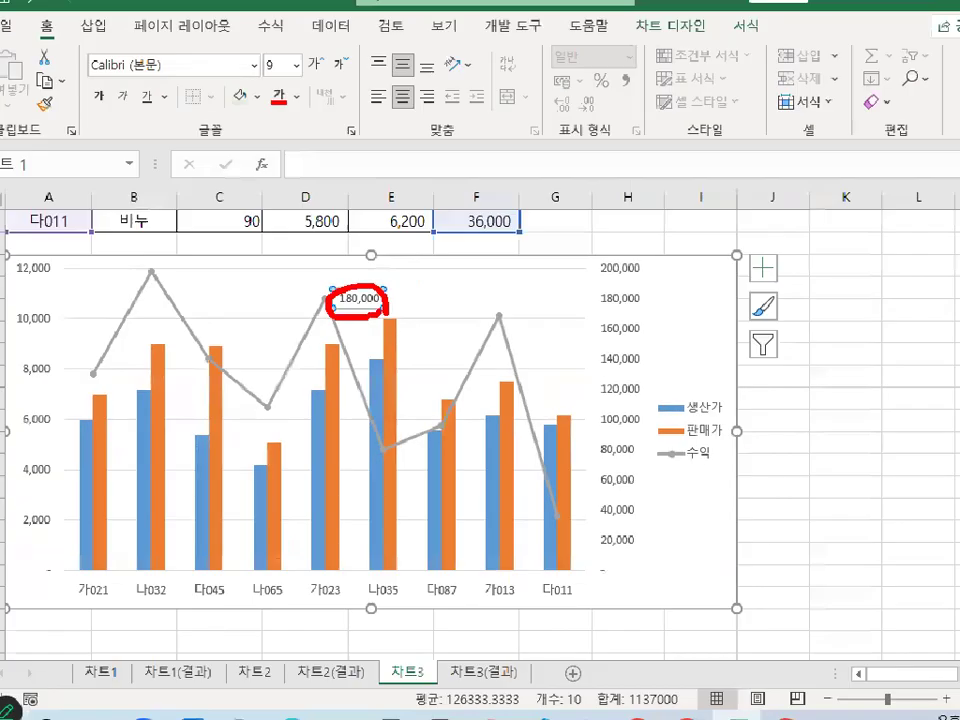
{"action": "key", "text": "Escape"}
{"action": "key", "text": "ctrl+1"}
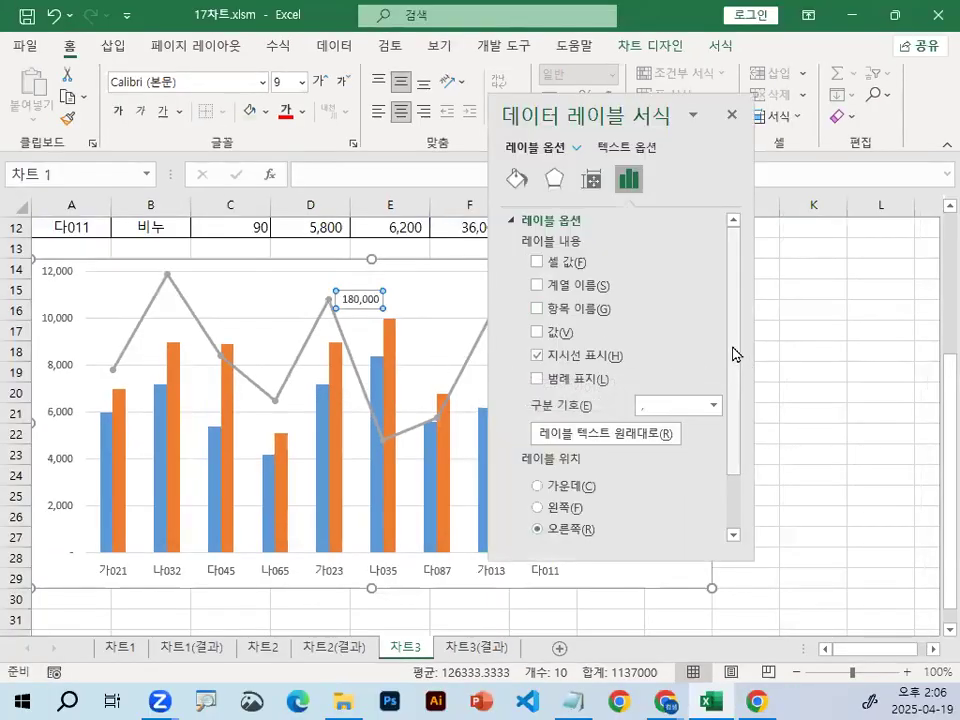
{"action": "scroll", "coordinate": [669, 486], "scroll_direction": "down", "scroll_amount": 3}
{"action": "left_click_drag", "start_coordinate": [479, 374], "coordinate": [634, 375]}
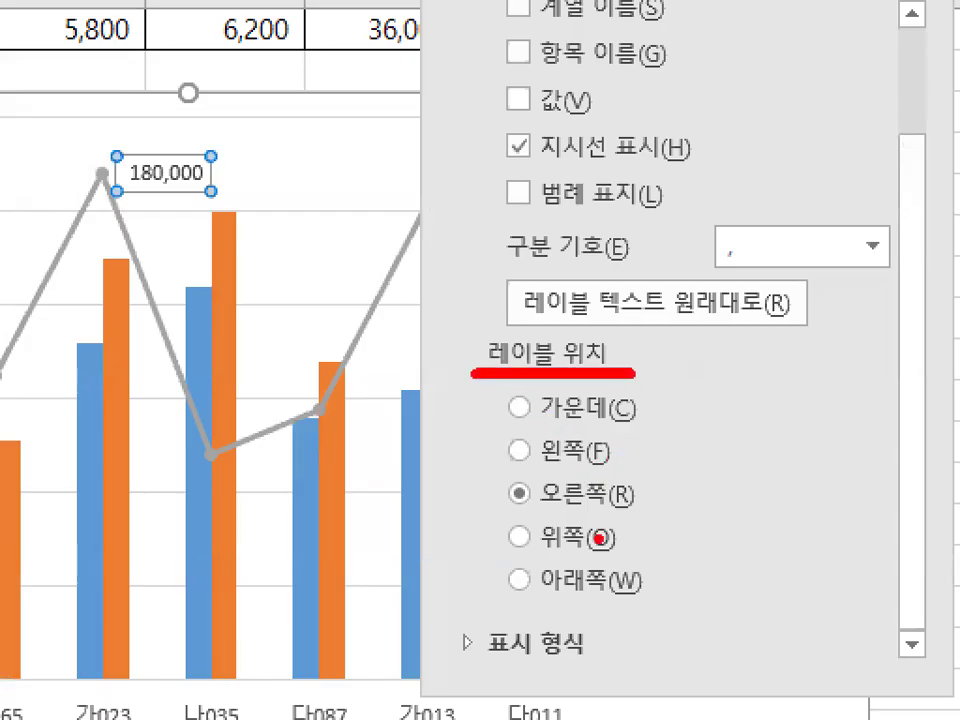
{"action": "mouse_move", "coordinate": [620, 540]}
{"action": "left_mouse_down"}
{"action": "mouse_move", "coordinate": [469, 528]}
{"action": "mouse_move", "coordinate": [612, 512]}
{"action": "left_mouse_up"}
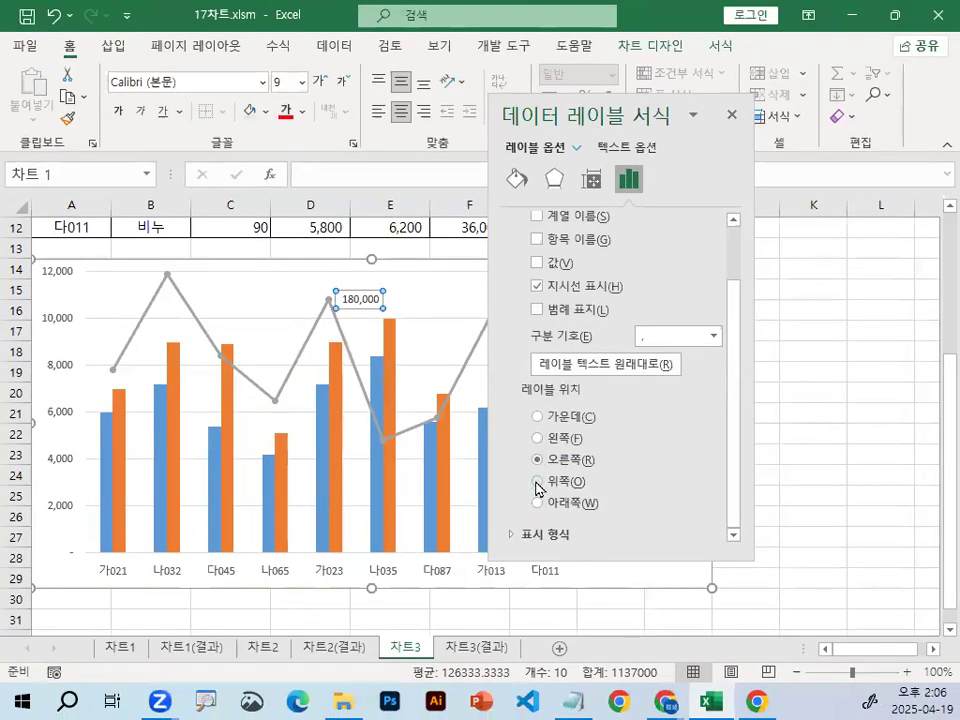
{"action": "left_click", "coordinate": [538, 482]}
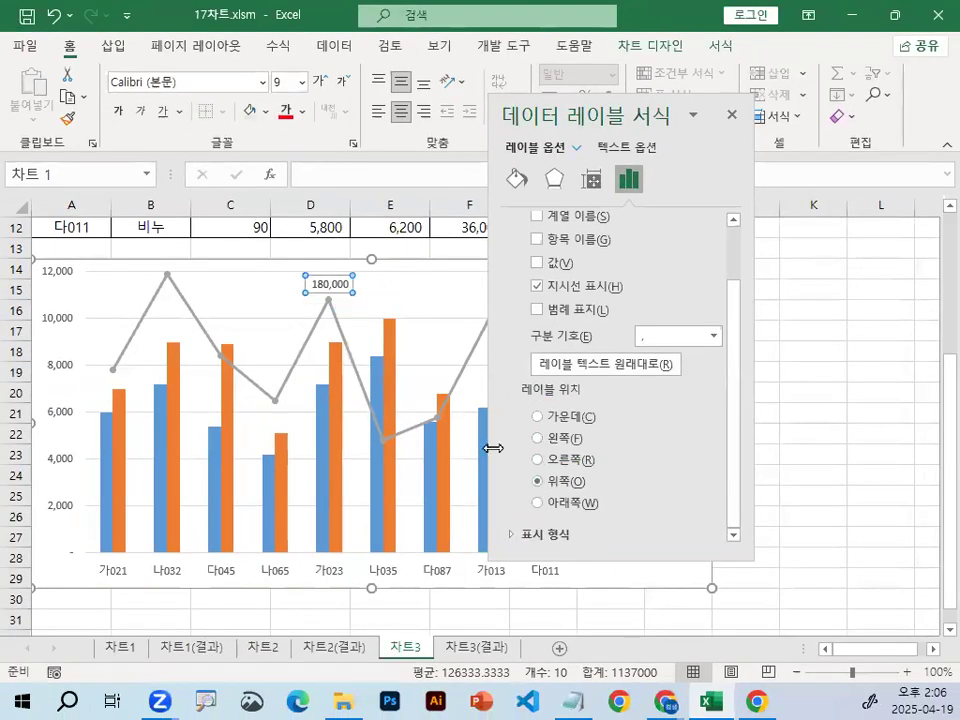
{"action": "mouse_move", "coordinate": [346, 308]}
{"action": "left_mouse_down"}
{"action": "mouse_move", "coordinate": [368, 297]}
{"action": "mouse_move", "coordinate": [350, 330]}
{"action": "left_mouse_up"}
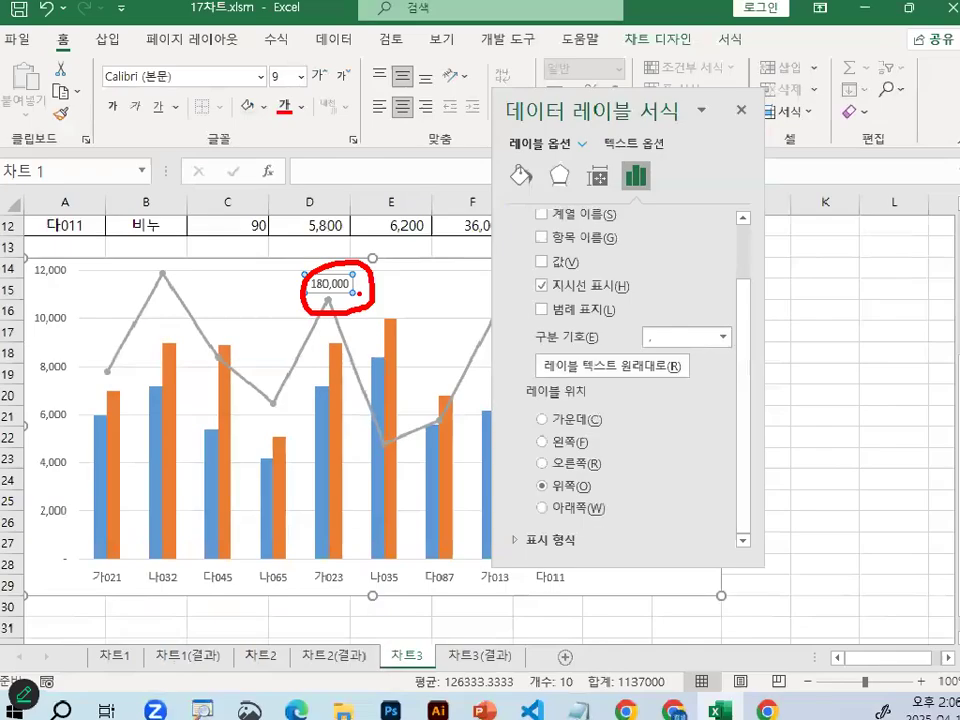
{"action": "left_click", "coordinate": [729, 118]}
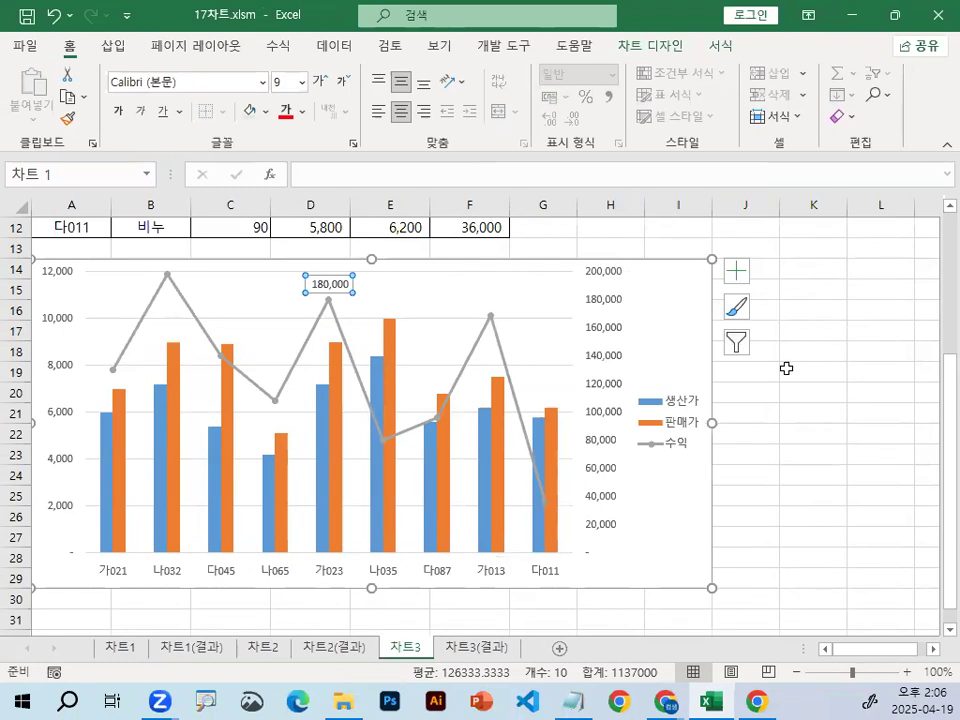
Add an axis title for the primary vertical axis (기본 세로) to the chart
{"action": "left_click", "coordinate": [668, 520]}
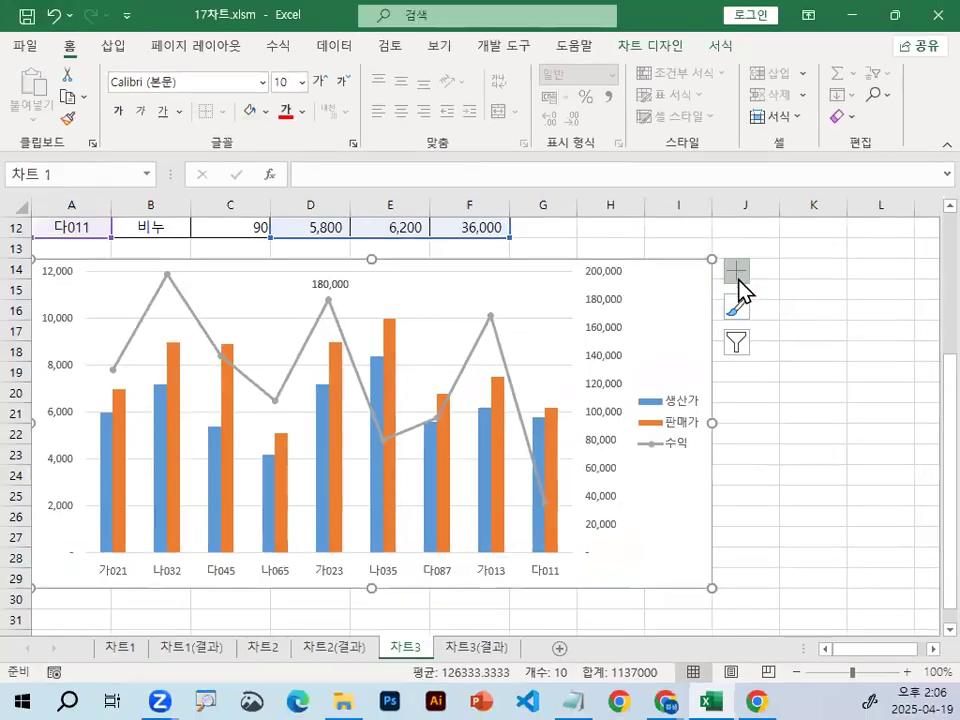
{"action": "left_click", "coordinate": [739, 282]}
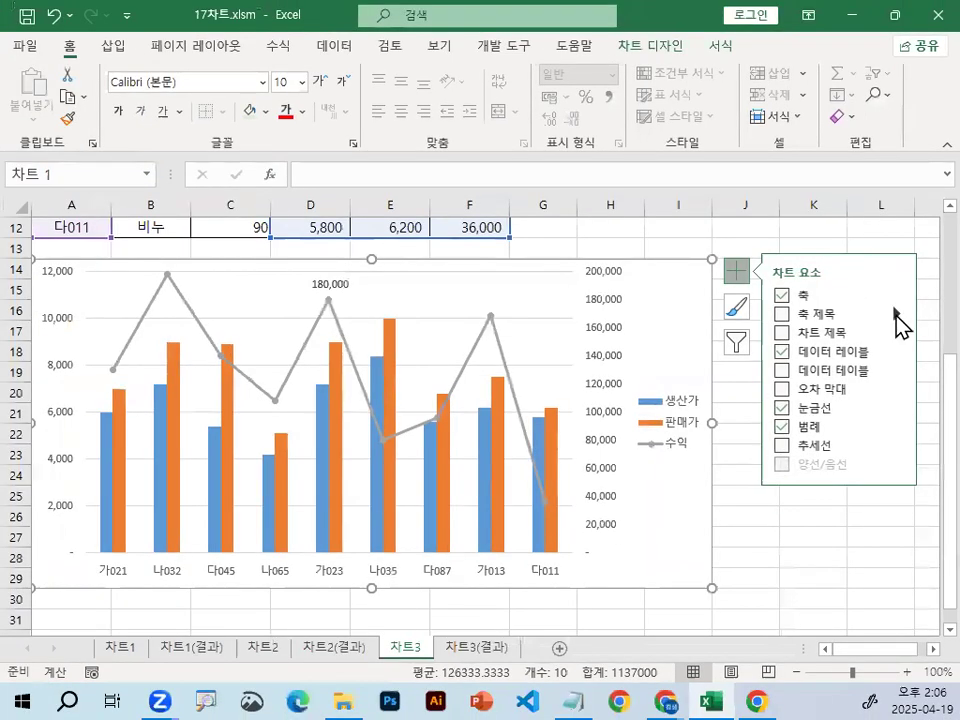
{"action": "left_click", "coordinate": [833, 313]}
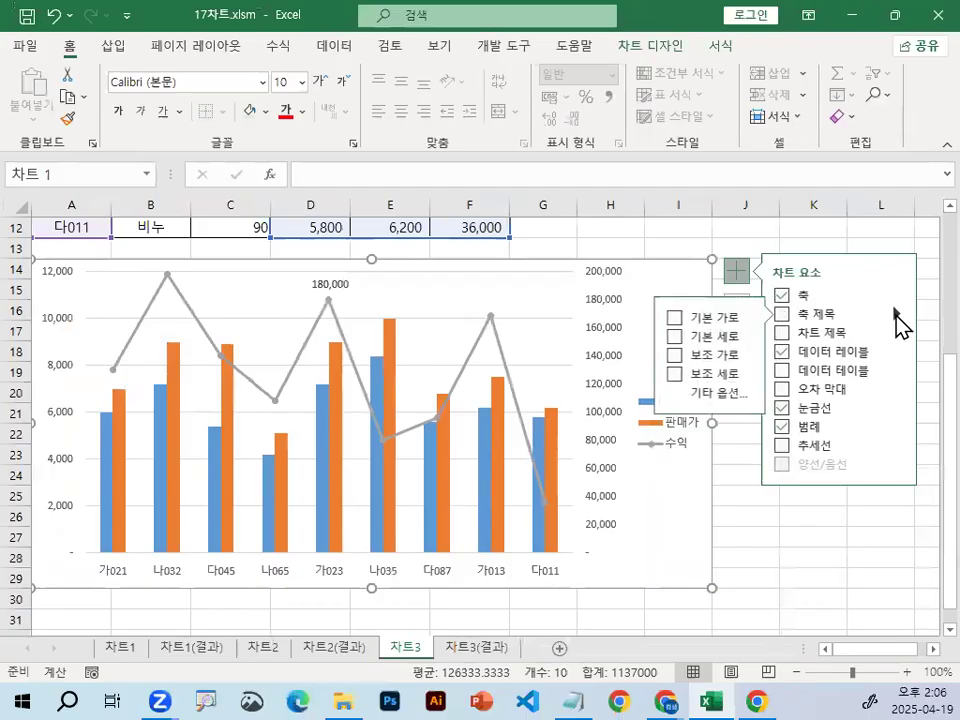
{"action": "left_click", "coordinate": [722, 336]}
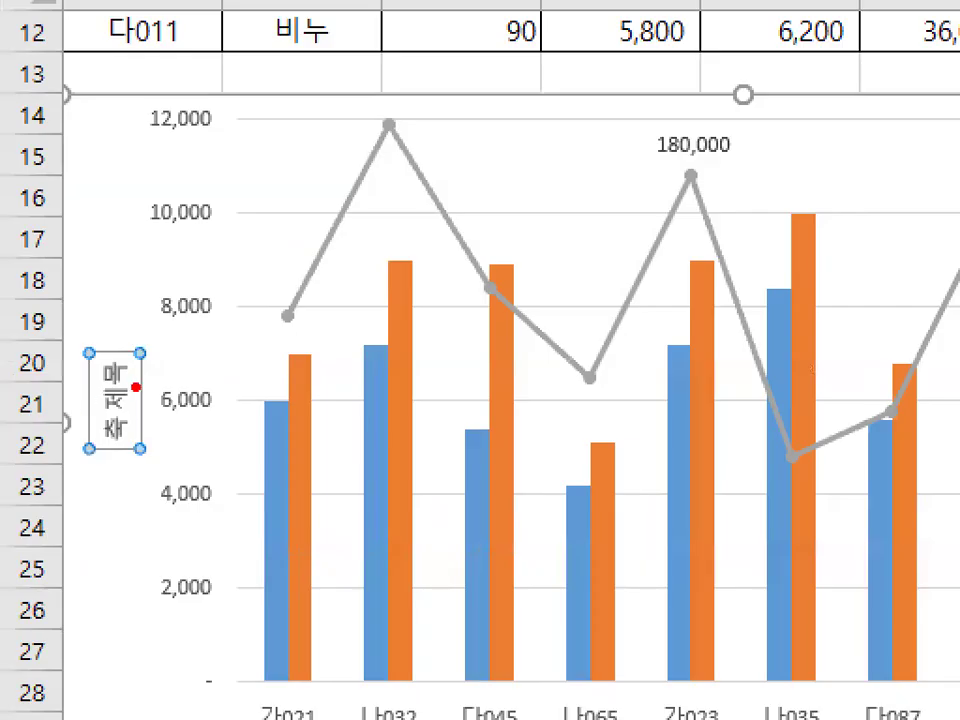
{"action": "mouse_move", "coordinate": [137, 385]}
{"action": "left_mouse_down"}
{"action": "mouse_move", "coordinate": [122, 474]}
{"action": "mouse_move", "coordinate": [138, 340]}
{"action": "mouse_move", "coordinate": [183, 420]}
{"action": "left_mouse_up"}
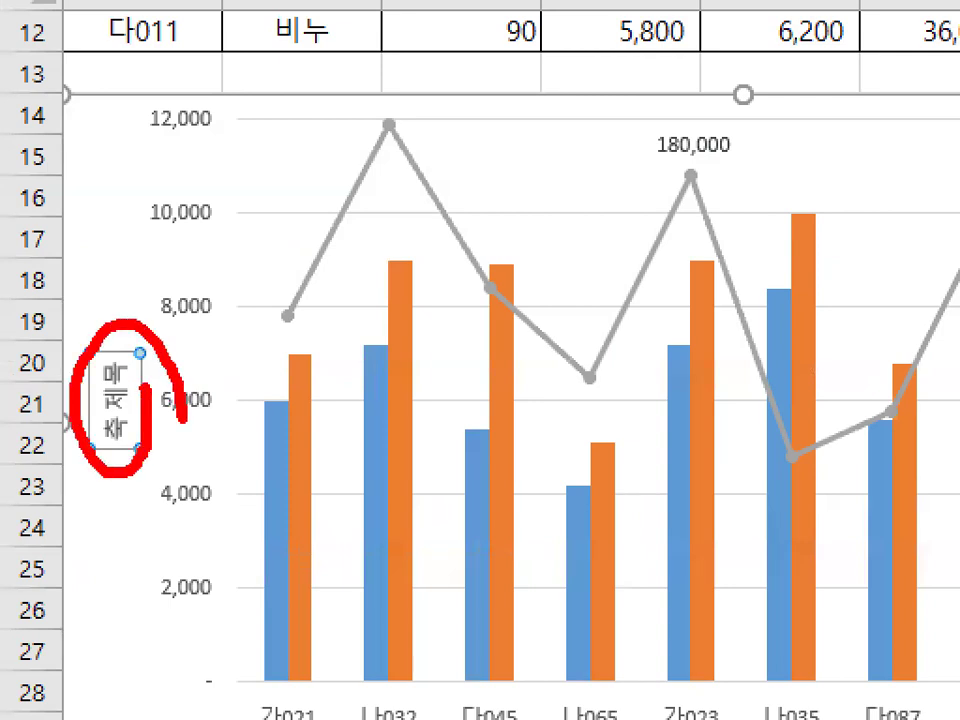
{"action": "left_click_drag", "start_coordinate": [82, 440], "coordinate": [368, 438]}
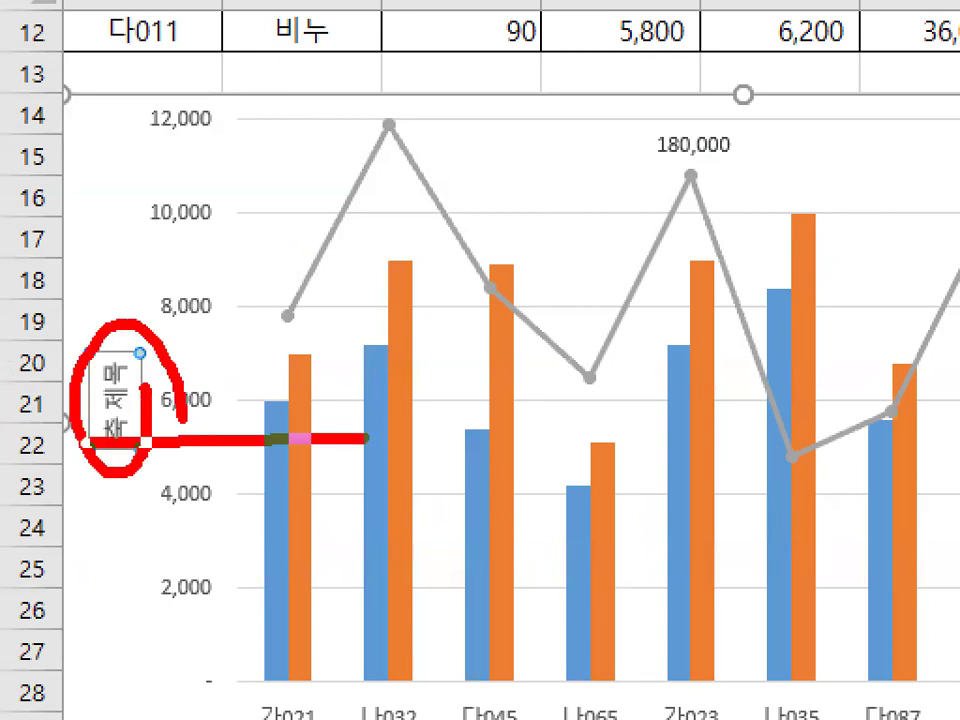
{"action": "key", "text": "Escape"}
Open the 축 제목 서식 options for the primary vertical axis title and move them closer to the chart
{"action": "key", "text": "ctrl+1"}
{"action": "mouse_move", "coordinate": [170, 405]}
{"action": "left_mouse_down"}
{"action": "mouse_move", "coordinate": [88, 465]}
{"action": "mouse_move", "coordinate": [72, 345]}
{"action": "mouse_move", "coordinate": [152, 380]}
{"action": "mouse_move", "coordinate": [166, 410]}
{"action": "left_mouse_up"}
{"action": "mouse_move", "coordinate": [105, 451]}
{"action": "left_mouse_down"}
{"action": "mouse_move", "coordinate": [156, 358]}
{"action": "mouse_move", "coordinate": [157, 434]}
{"action": "left_mouse_up"}
{"action": "key", "text": "Escape"}
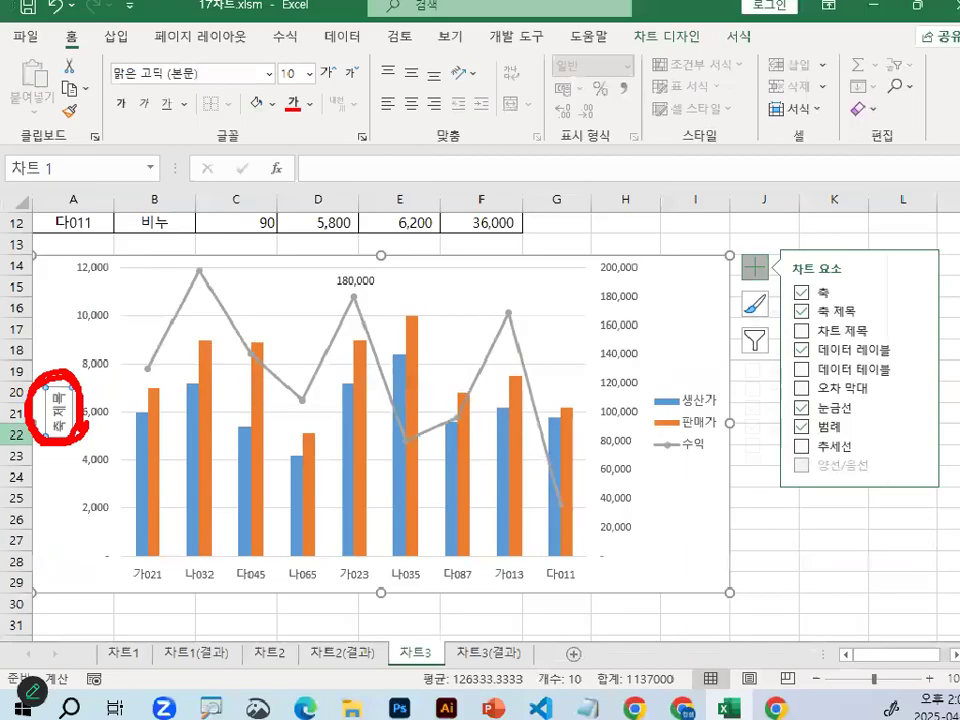
{"action": "key", "text": "ctrl+1"}
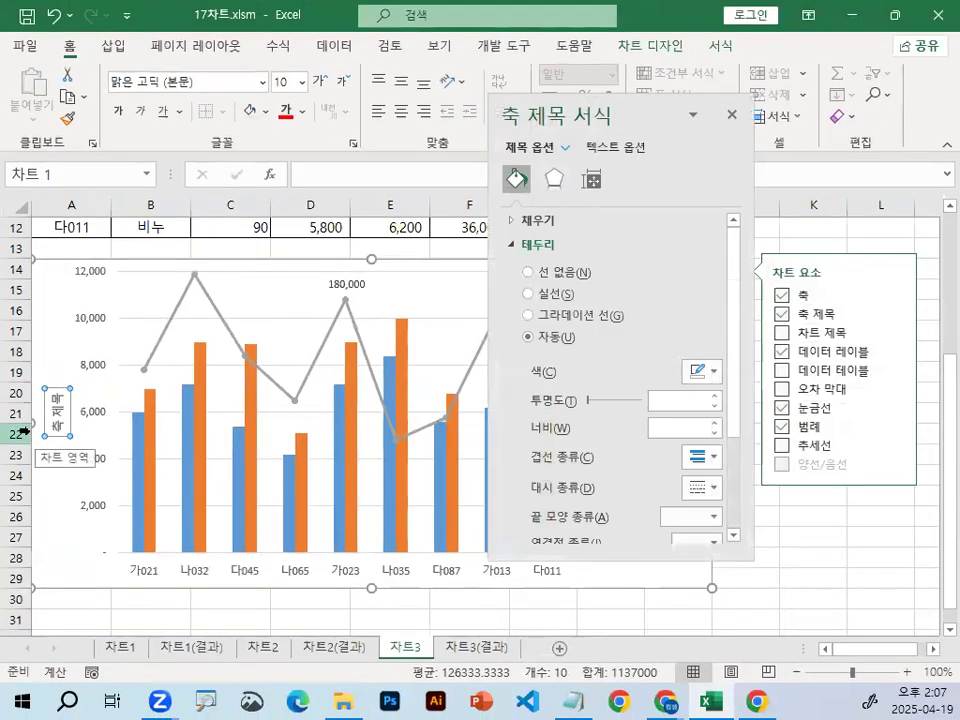
{"action": "left_click_drag", "start_coordinate": [624, 116], "coordinate": [584, 166]}
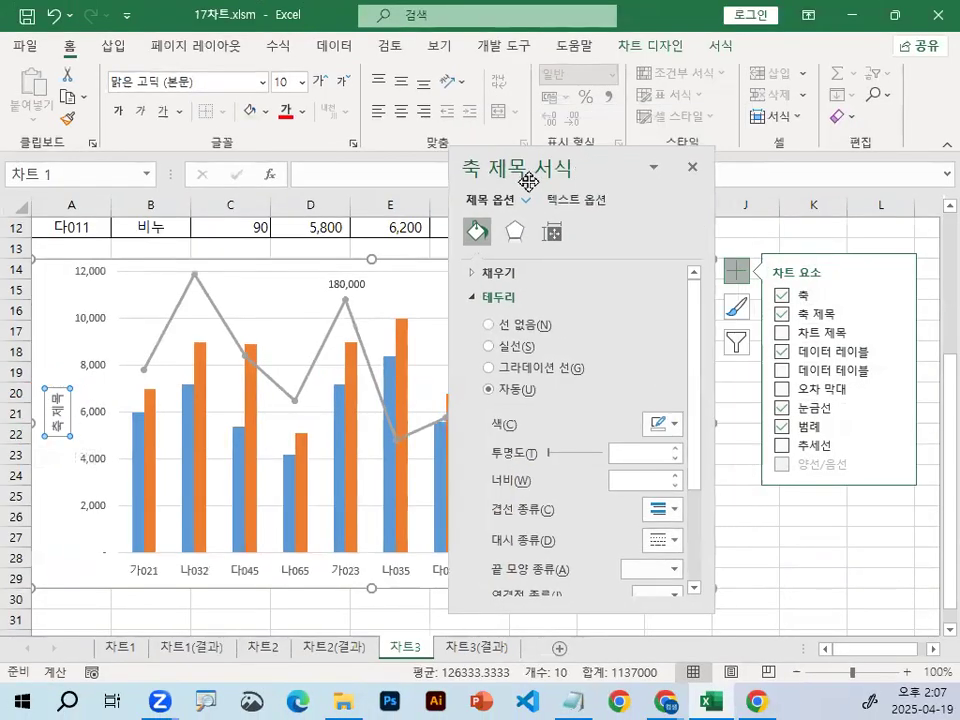
{"action": "key", "text": "ctrl+1"}
Show the 크기 및 속성 settings of the vertical axis title
{"action": "left_click_drag", "start_coordinate": [405, 180], "coordinate": [625, 170]}
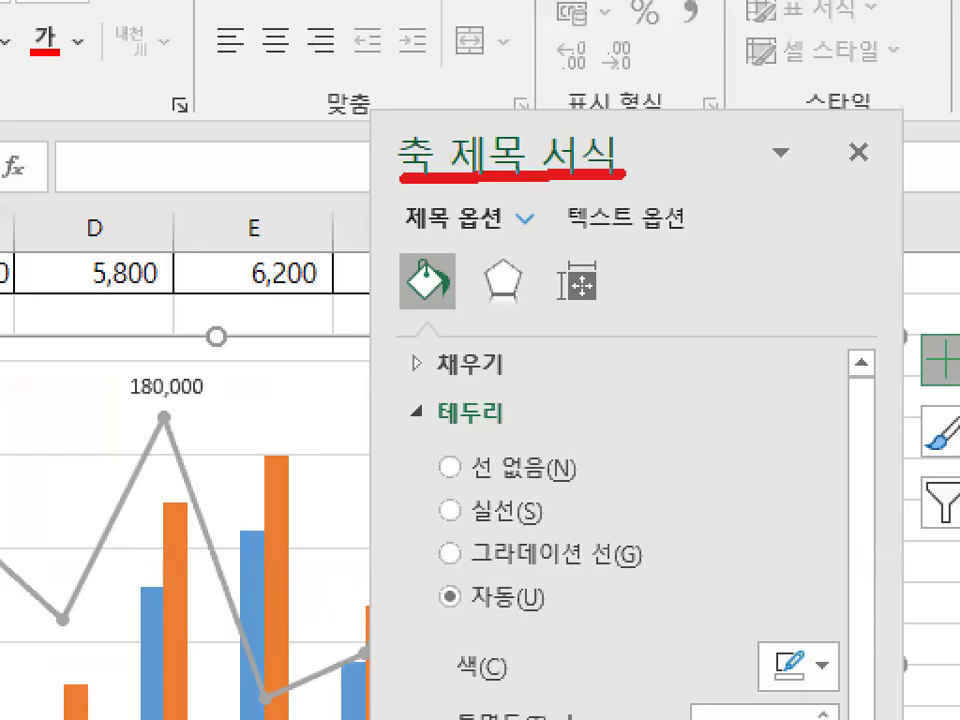
{"action": "mouse_move", "coordinate": [629, 292]}
{"action": "left_mouse_down"}
{"action": "mouse_move", "coordinate": [606, 332]}
{"action": "mouse_move", "coordinate": [548, 264]}
{"action": "mouse_move", "coordinate": [622, 262]}
{"action": "left_mouse_up"}
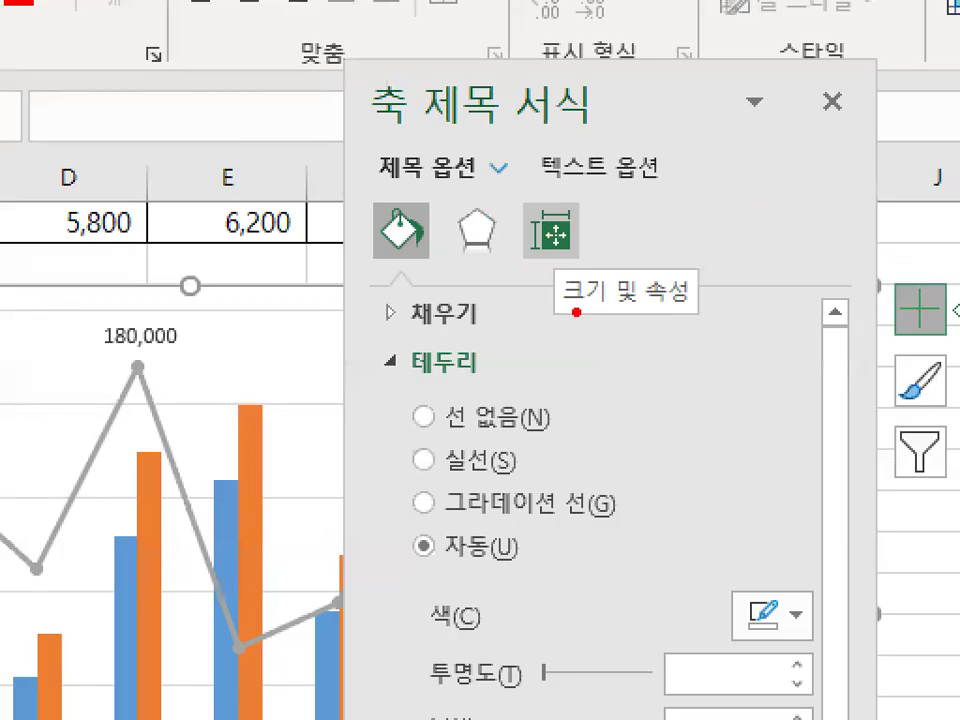
{"action": "left_click_drag", "start_coordinate": [544, 322], "coordinate": [740, 316]}
{"action": "mouse_move", "coordinate": [570, 252]}
{"action": "left_mouse_down"}
{"action": "mouse_move", "coordinate": [592, 232]}
{"action": "mouse_move", "coordinate": [530, 250]}
{"action": "left_mouse_up"}
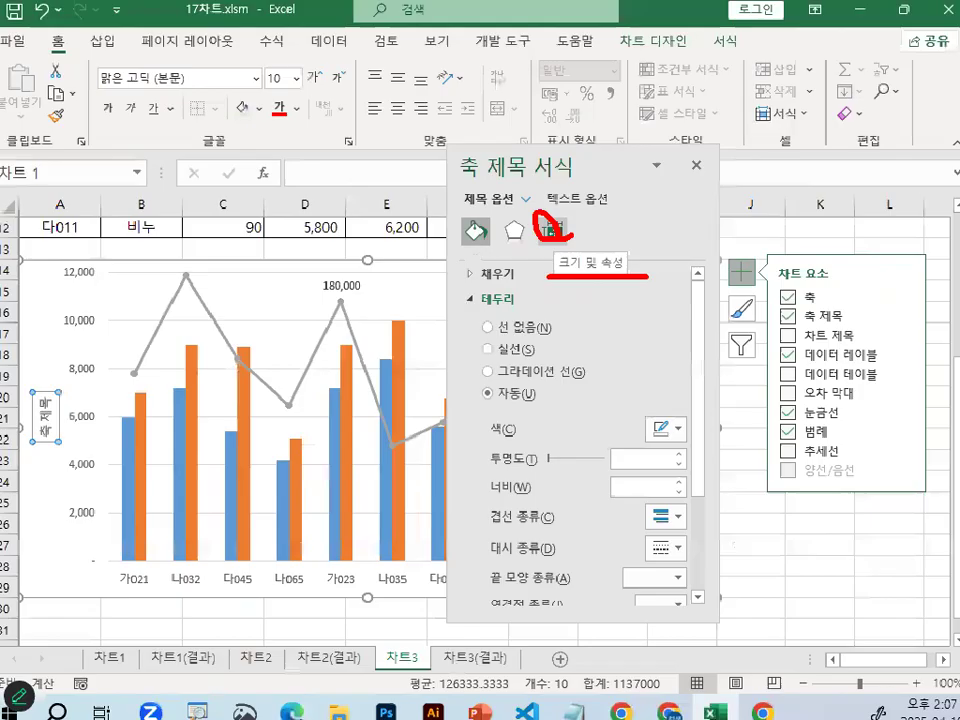
{"action": "key", "text": "Escape"}
{"action": "left_click", "coordinate": [553, 230]}
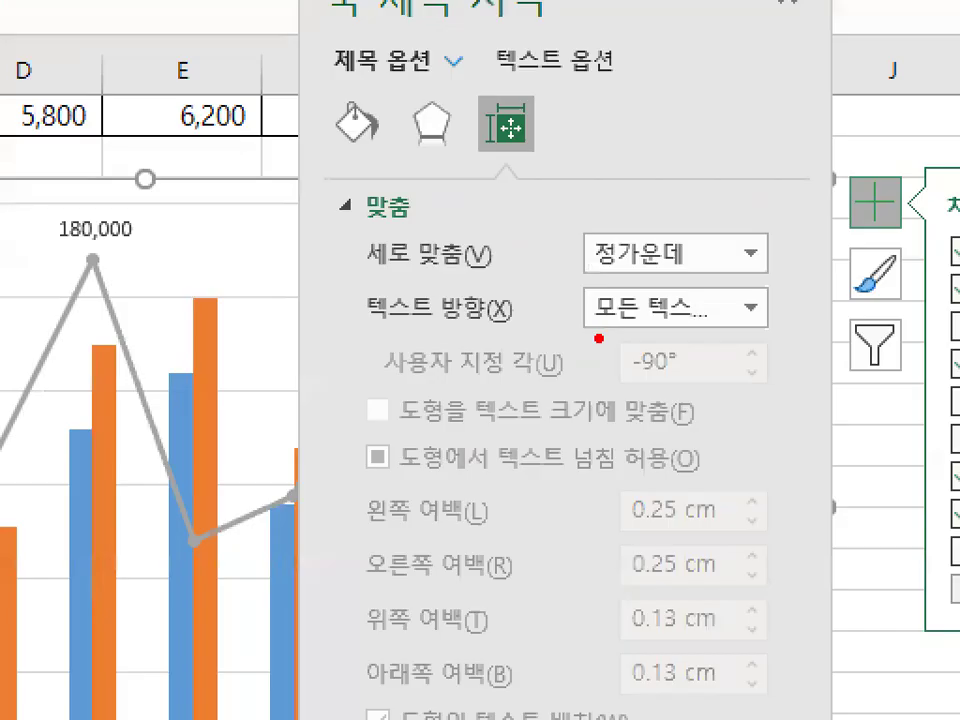
Set the vertical axis title's text direction (텍스트 방향) to 가로 and close the axis title formatting
{"action": "mouse_move", "coordinate": [558, 332]}
{"action": "left_mouse_down"}
{"action": "mouse_move", "coordinate": [525, 330]}
{"action": "mouse_move", "coordinate": [506, 316]}
{"action": "mouse_move", "coordinate": [512, 322]}
{"action": "left_mouse_up"}
{"action": "mouse_move", "coordinate": [775, 321]}
{"action": "left_mouse_down"}
{"action": "mouse_move", "coordinate": [636, 336]}
{"action": "mouse_move", "coordinate": [746, 270]}
{"action": "mouse_move", "coordinate": [789, 316]}
{"action": "left_mouse_up"}
{"action": "key", "text": "Escape"}
{"action": "left_click", "coordinate": [677, 322]}
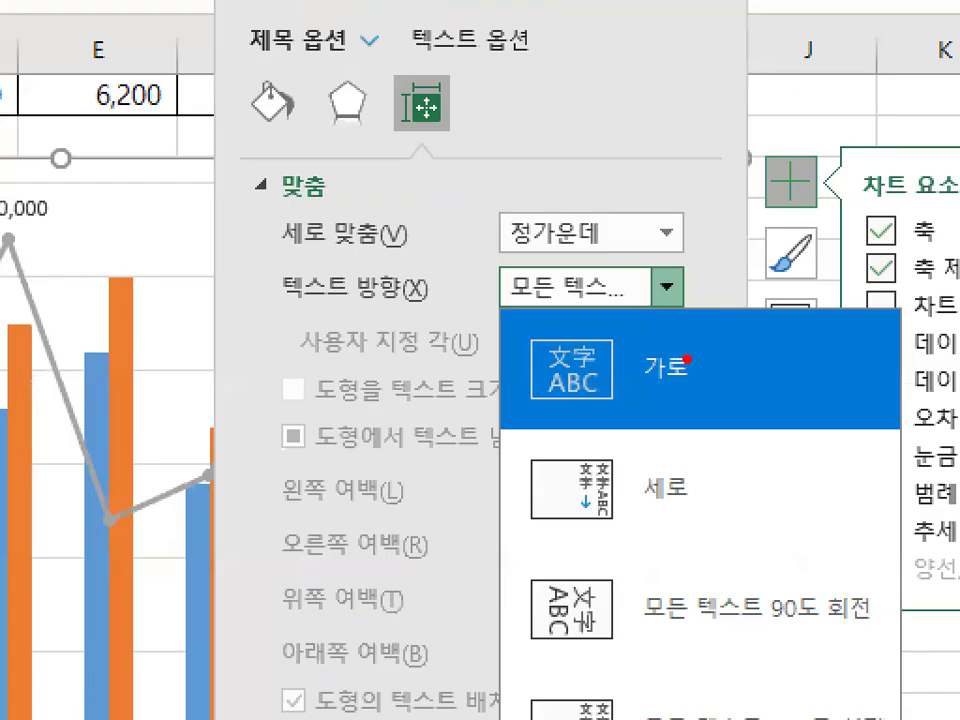
{"action": "mouse_move", "coordinate": [688, 358]}
{"action": "left_mouse_down"}
{"action": "mouse_move", "coordinate": [722, 414]}
{"action": "mouse_move", "coordinate": [533, 372]}
{"action": "mouse_move", "coordinate": [742, 392]}
{"action": "left_mouse_up"}
{"action": "key", "text": "Escape"}
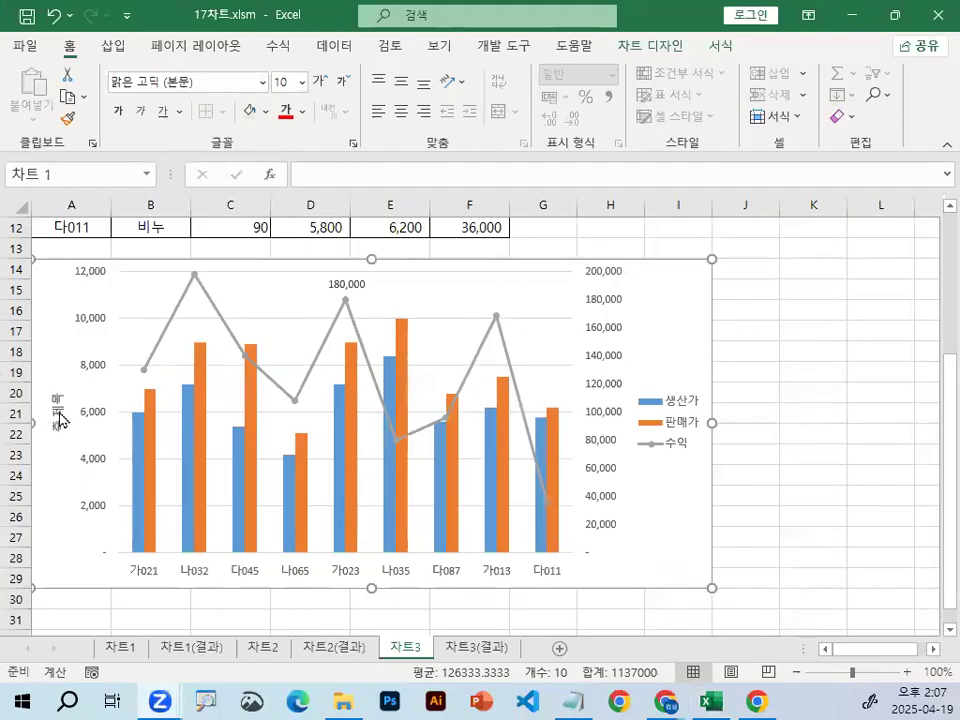
{"action": "double_click", "coordinate": [59, 418]}
{"action": "left_click", "coordinate": [675, 322]}
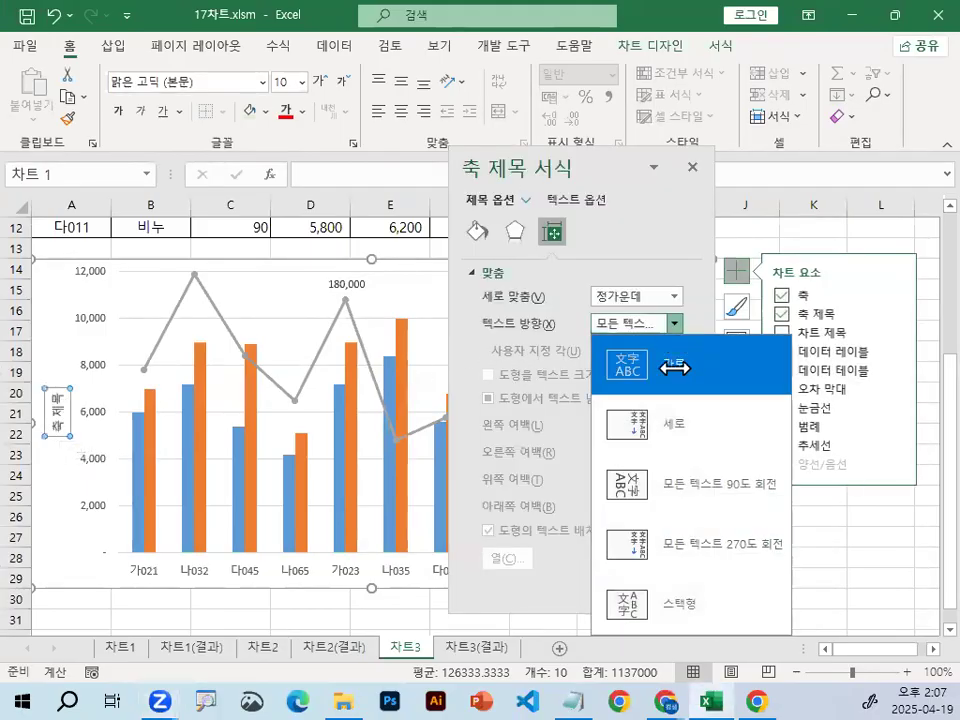
{"action": "left_click", "coordinate": [675, 368]}
{"action": "left_click_drag", "start_coordinate": [28, 457], "coordinate": [133, 457]}
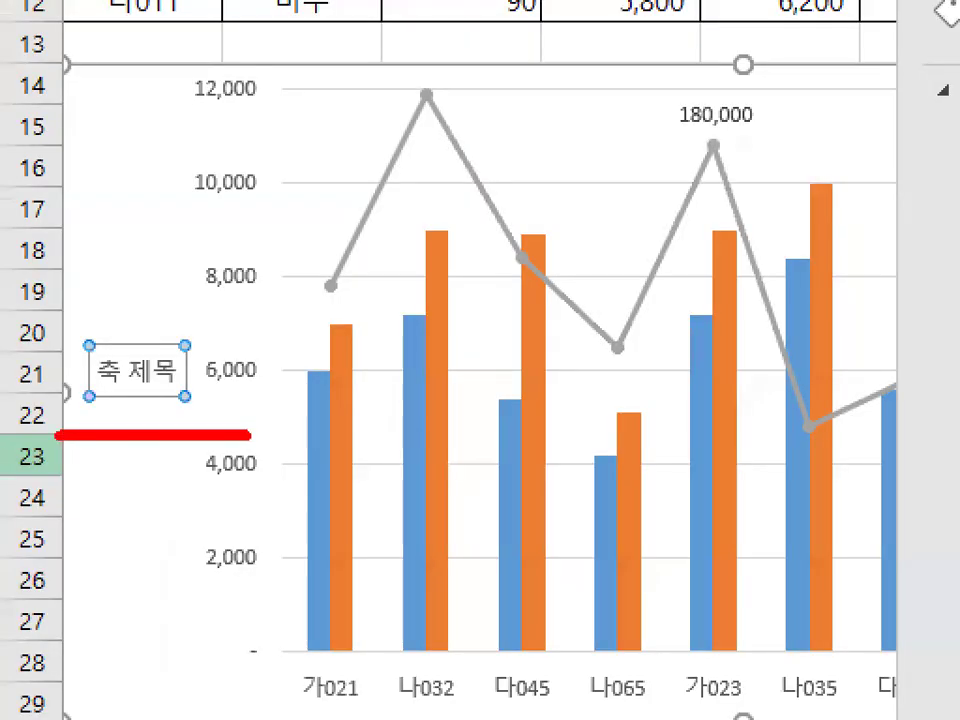
{"action": "left_click", "coordinate": [692, 176]}
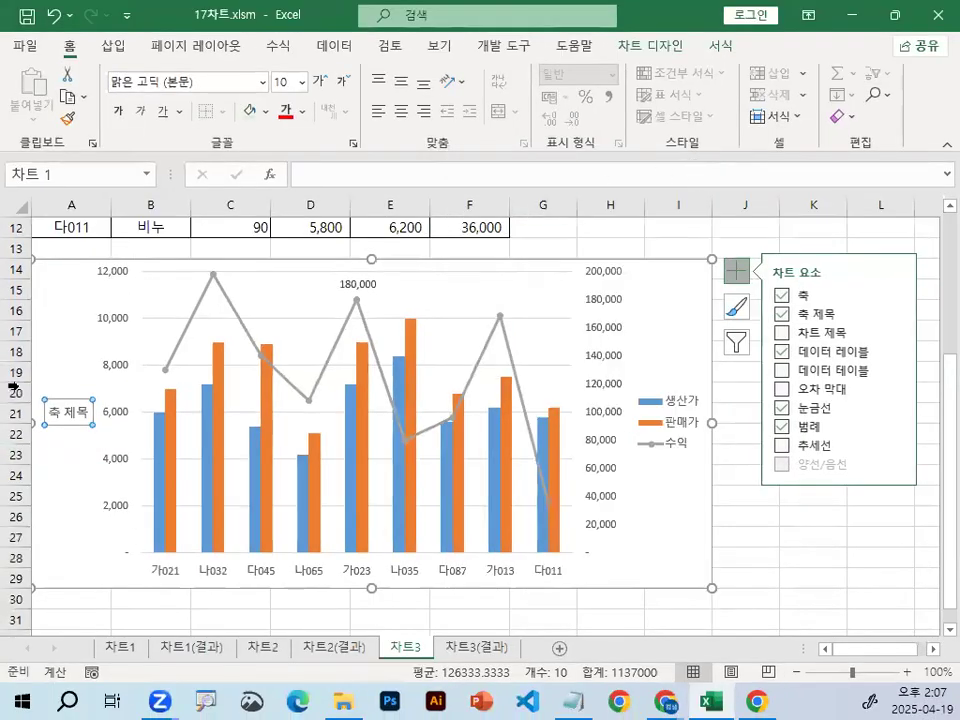
Replace the primary vertical axis title text with 단가
{"action": "left_click", "coordinate": [51, 411]}
{"action": "left_click_drag", "start_coordinate": [51, 413], "coordinate": [99, 413]}
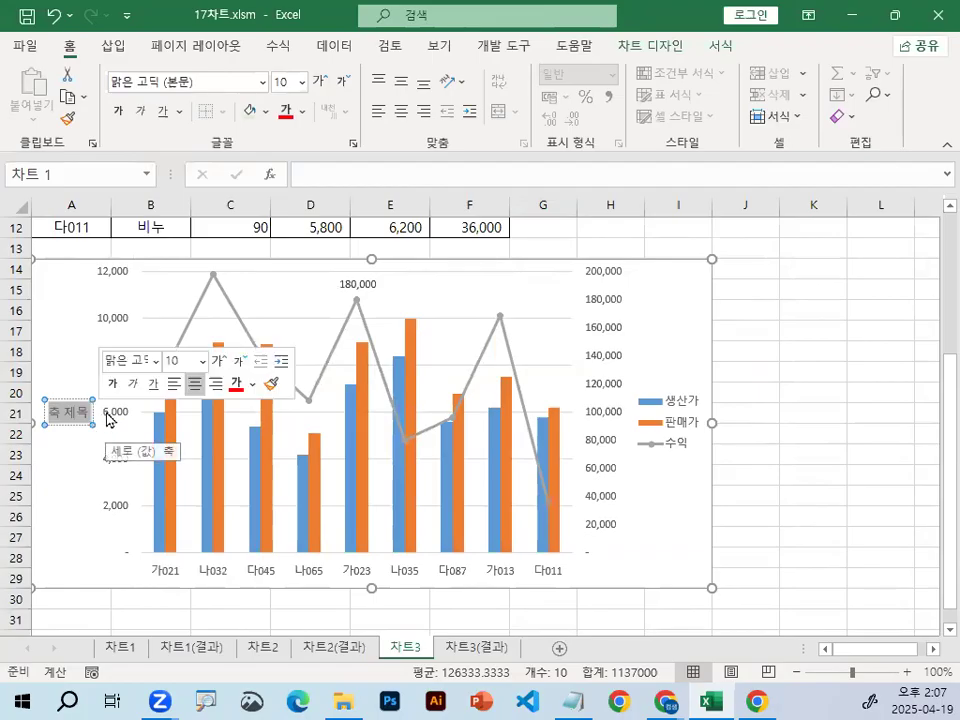
{"action": "type", "text": "단ㄱ"}
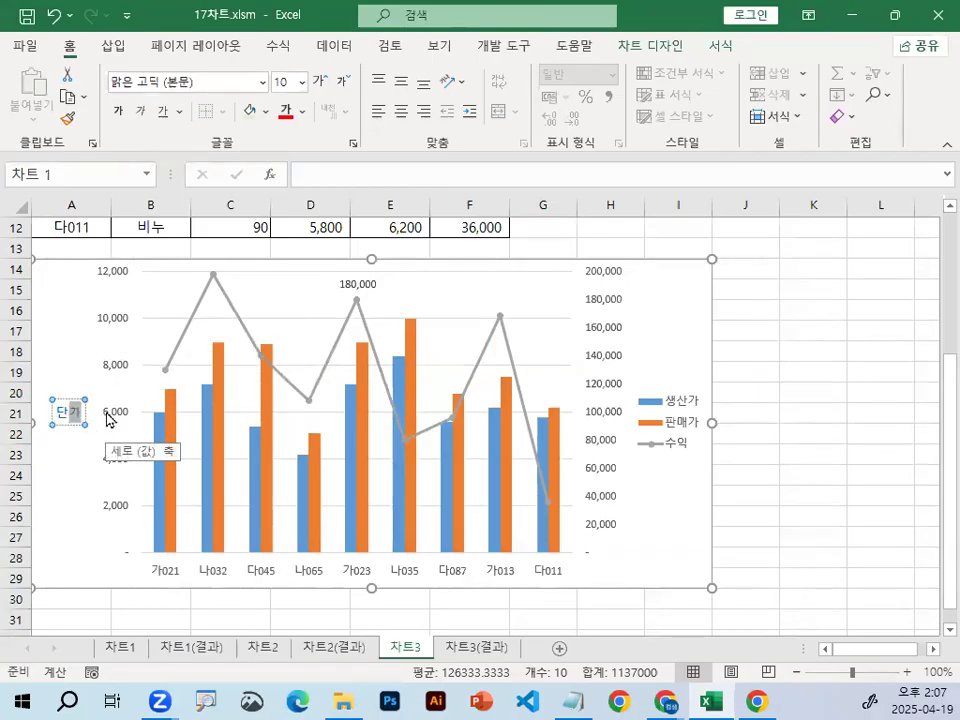
{"action": "left_click", "coordinate": [75, 540]}
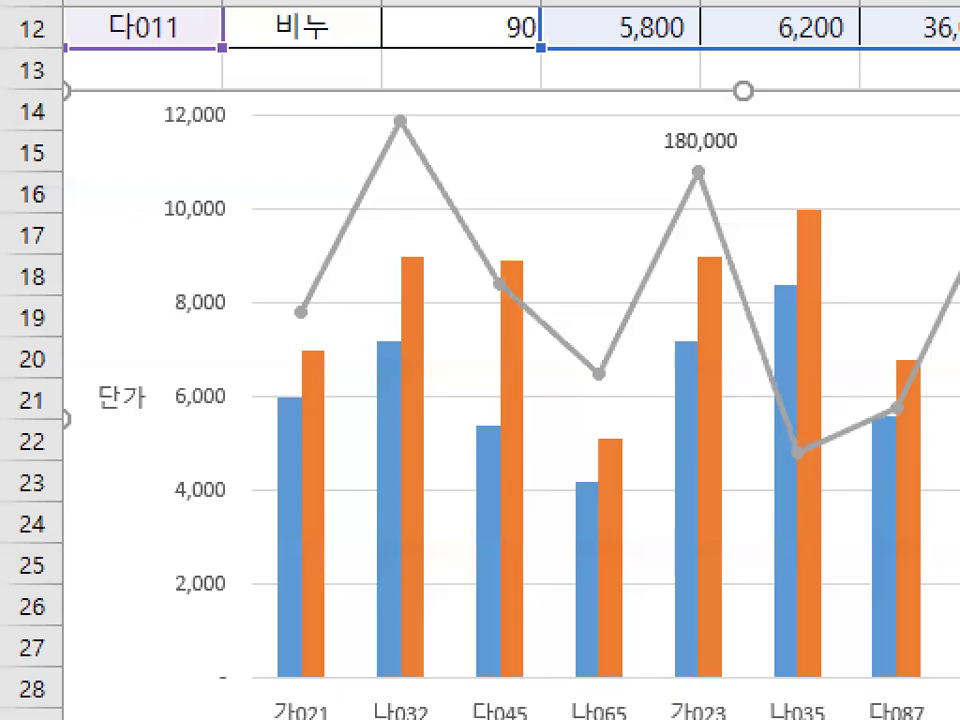
{"action": "mouse_move", "coordinate": [168, 404]}
{"action": "left_mouse_down"}
{"action": "mouse_move", "coordinate": [97, 424]}
{"action": "mouse_move", "coordinate": [146, 393]}
{"action": "left_mouse_up"}
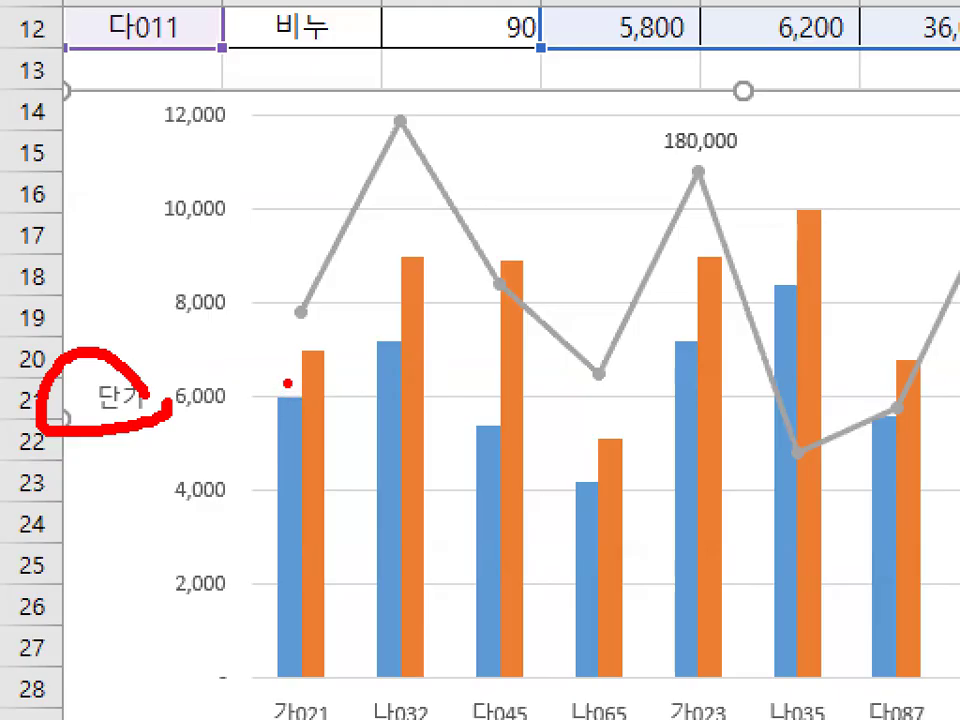
{"action": "key", "text": "Escape"}
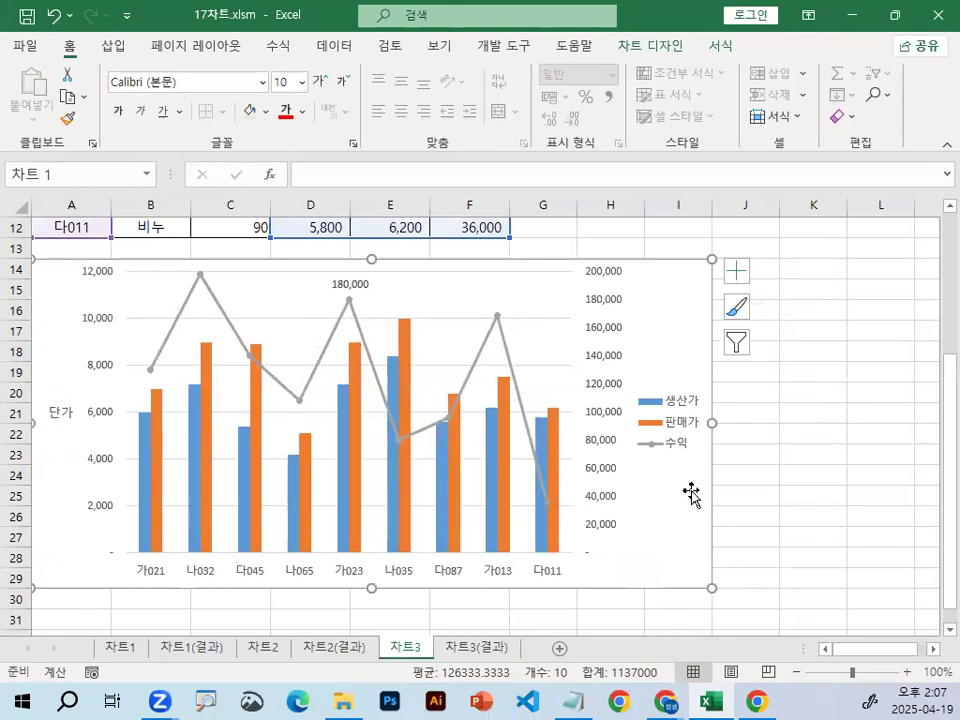
{"action": "key", "text": "ctrl+1"}
{"action": "mouse_move", "coordinate": [644, 470]}
{"action": "left_mouse_down"}
{"action": "mouse_move", "coordinate": [675, 494]}
{"action": "mouse_move", "coordinate": [742, 413]}
{"action": "left_mouse_up"}
{"action": "mouse_move", "coordinate": [662, 581]}
{"action": "left_mouse_down"}
{"action": "mouse_move", "coordinate": [707, 561]}
{"action": "mouse_move", "coordinate": [640, 545]}
{"action": "mouse_move", "coordinate": [740, 440]}
{"action": "left_mouse_up"}
{"action": "left_click_drag", "start_coordinate": [663, 18], "coordinate": [600, 165]}
{"action": "key", "text": "ctrl+1"}
{"action": "left_click", "coordinate": [593, 197]}
{"action": "left_click_drag", "start_coordinate": [437, 227], "coordinate": [718, 213]}
{"action": "mouse_move", "coordinate": [545, 232]}
{"action": "left_mouse_down"}
{"action": "mouse_move", "coordinate": [440, 210]}
{"action": "mouse_move", "coordinate": [604, 154]}
{"action": "left_mouse_up"}
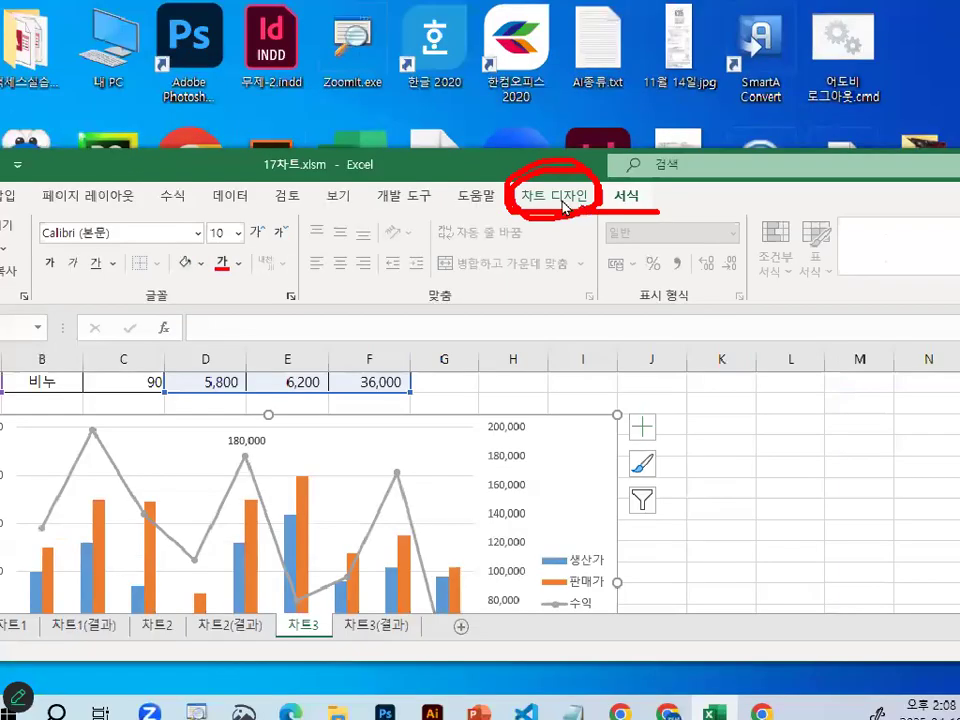
Show the chart design (차트 디자인) commands for the 차트3 chart and examine the quick layout and colour change options
{"action": "key", "text": "Escape"}
{"action": "left_click", "coordinate": [563, 207]}
{"action": "left_click_drag", "start_coordinate": [514, 172], "coordinate": [814, 172]}
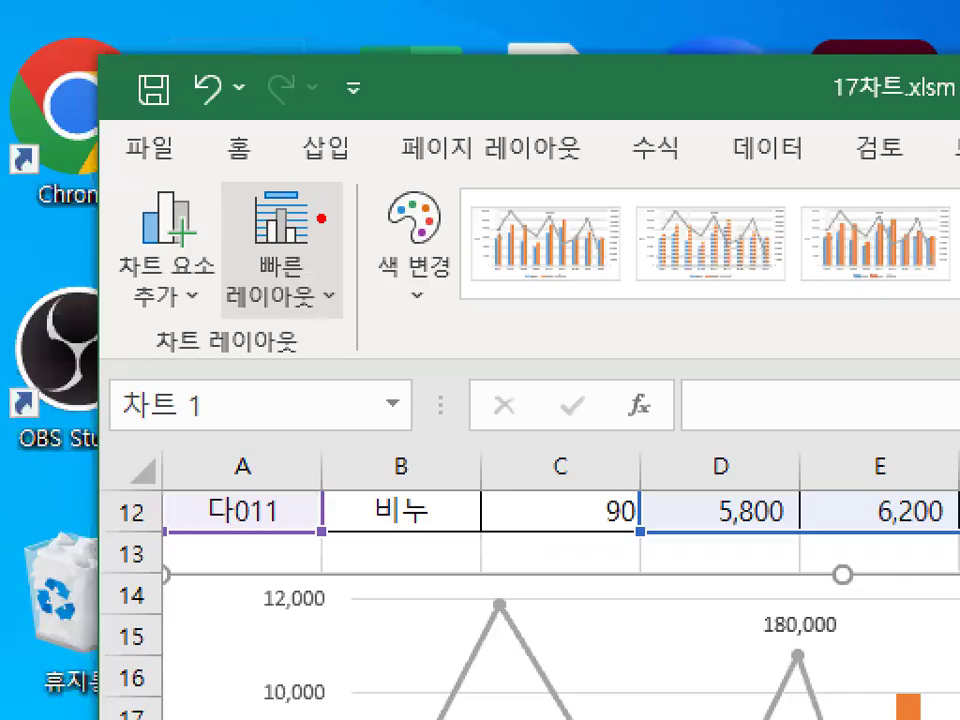
{"action": "left_click_drag", "start_coordinate": [143, 368], "coordinate": [321, 362]}
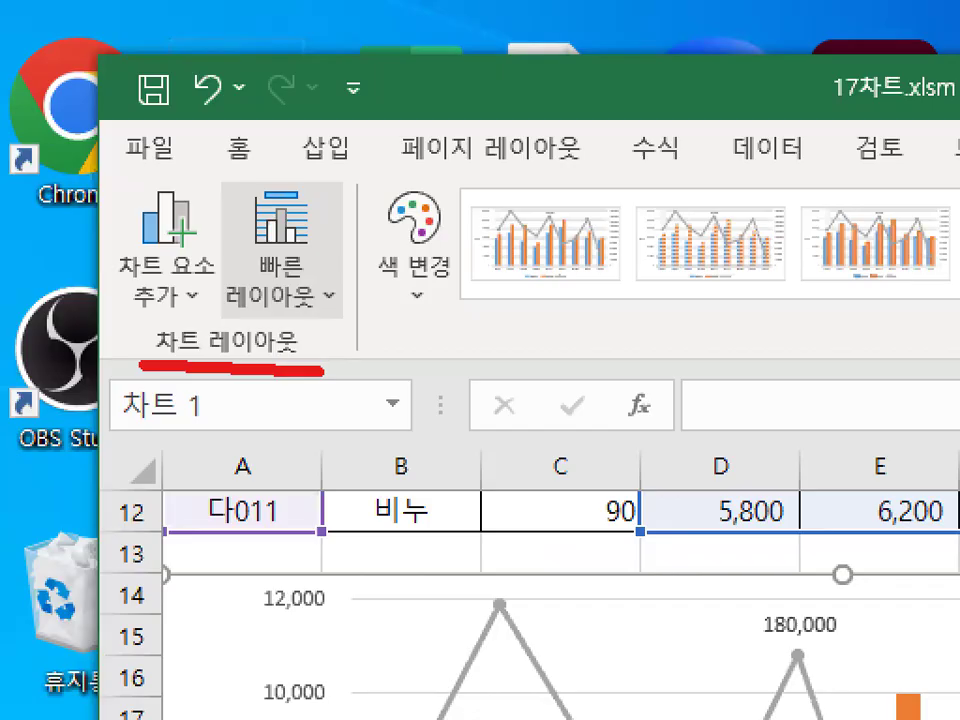
{"action": "mouse_move", "coordinate": [373, 300]}
{"action": "left_mouse_down"}
{"action": "mouse_move", "coordinate": [186, 232]}
{"action": "mouse_move", "coordinate": [318, 180]}
{"action": "mouse_move", "coordinate": [372, 298]}
{"action": "left_mouse_up"}
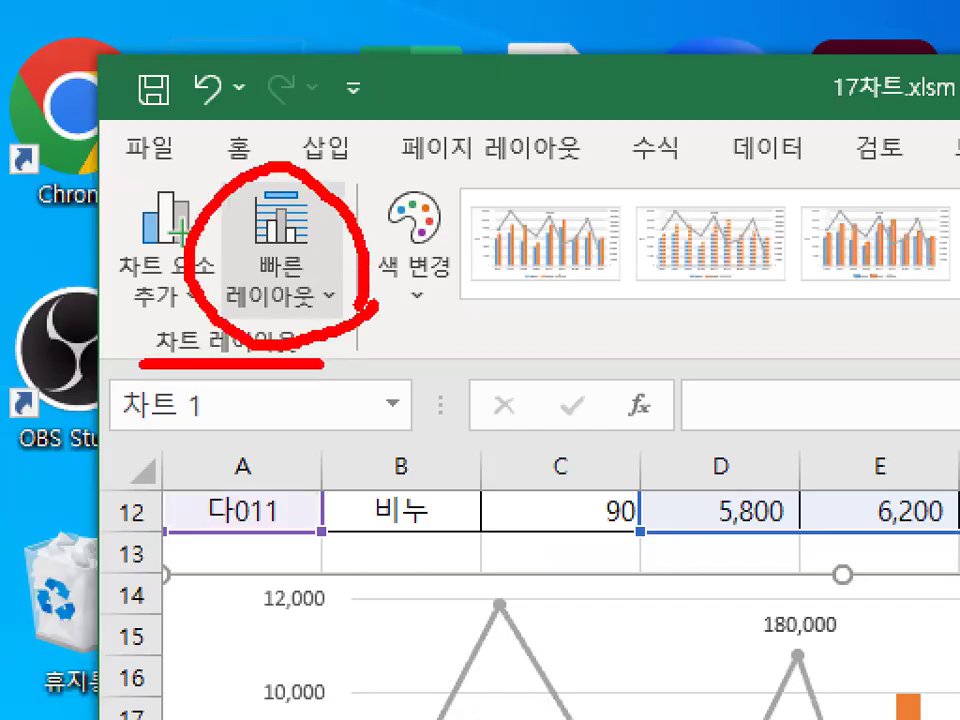
{"action": "mouse_move", "coordinate": [528, 280]}
{"action": "left_mouse_down"}
{"action": "mouse_move", "coordinate": [340, 312]}
{"action": "mouse_move", "coordinate": [440, 140]}
{"action": "mouse_move", "coordinate": [476, 270]}
{"action": "left_mouse_up"}
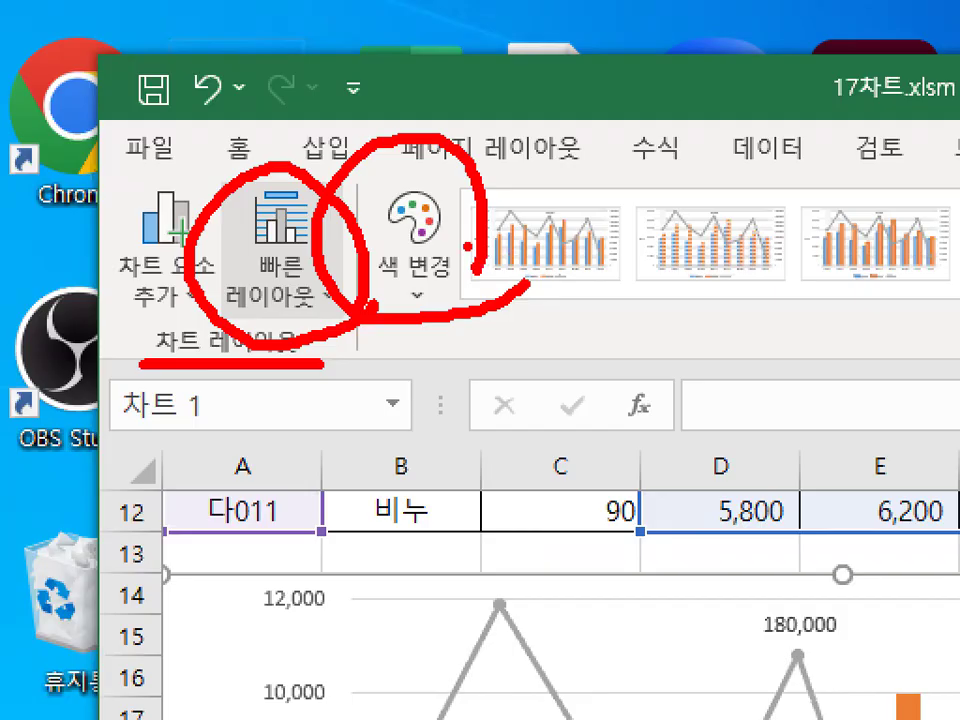
{"action": "mouse_move", "coordinate": [404, 152]}
{"action": "left_mouse_down"}
{"action": "mouse_move", "coordinate": [411, 207]}
{"action": "mouse_move", "coordinate": [449, 154]}
{"action": "left_mouse_up"}
{"action": "key", "text": "Escape"}
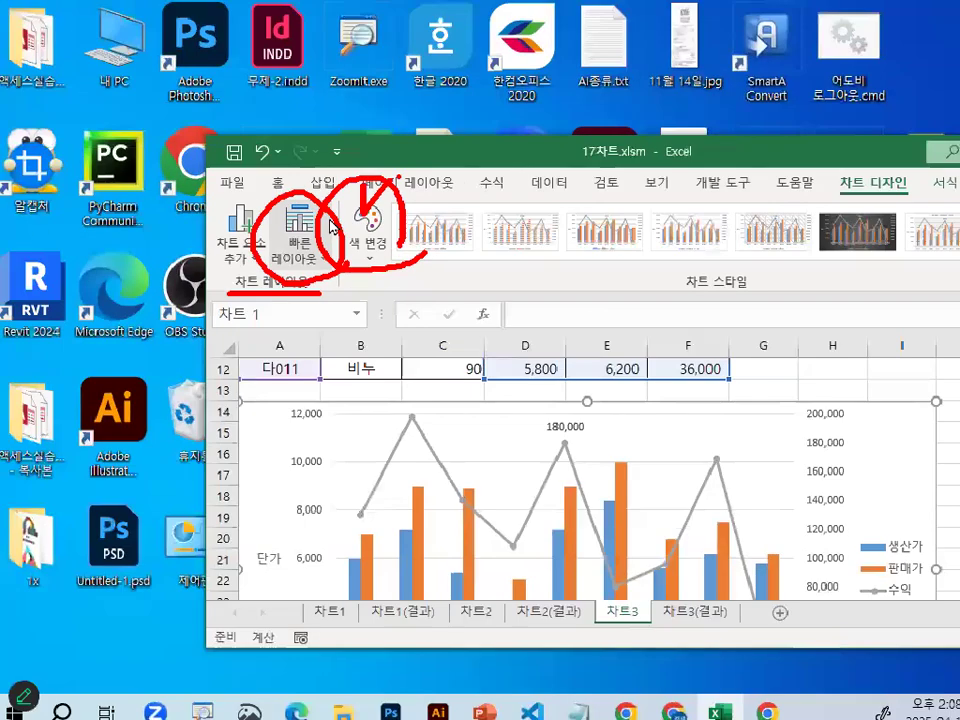
Look over the 색상형 and 단색형 palettes available for changing the chart's colours, then dismiss them
{"action": "key", "text": "ctrl+1"}
{"action": "mouse_move", "coordinate": [364, 252]}
{"action": "left_mouse_down"}
{"action": "mouse_move", "coordinate": [356, 270]}
{"action": "mouse_move", "coordinate": [384, 257]}
{"action": "left_mouse_up"}
{"action": "key", "text": "Escape"}
{"action": "left_click", "coordinate": [362, 250]}
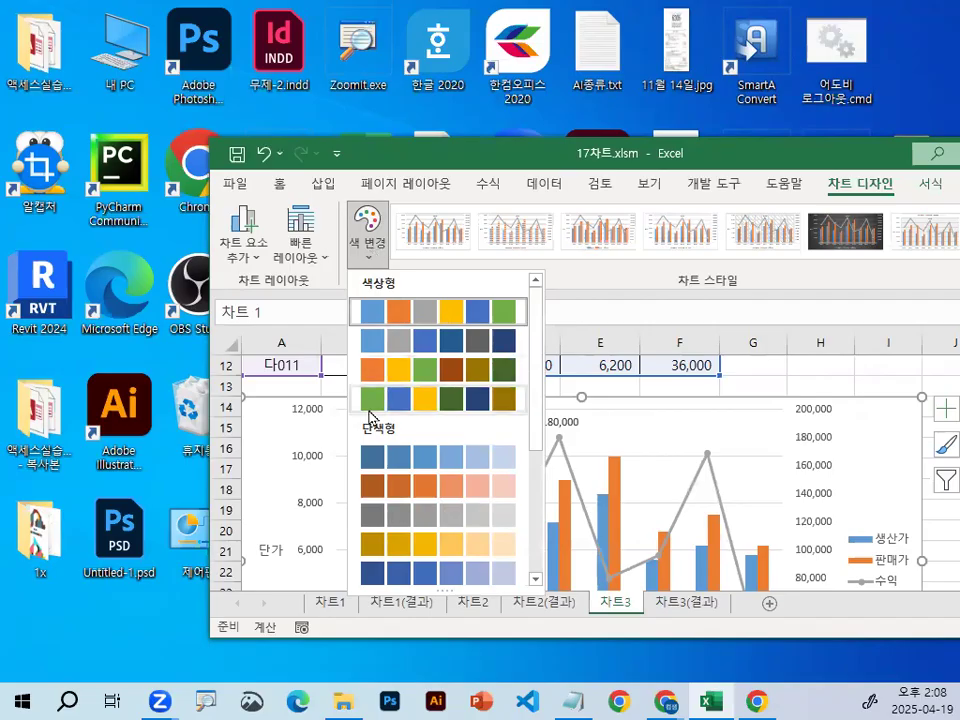
{"action": "key", "text": "ctrl+1"}
{"action": "left_click_drag", "start_coordinate": [362, 436], "coordinate": [389, 444]}
{"action": "left_click_drag", "start_coordinate": [358, 392], "coordinate": [412, 400]}
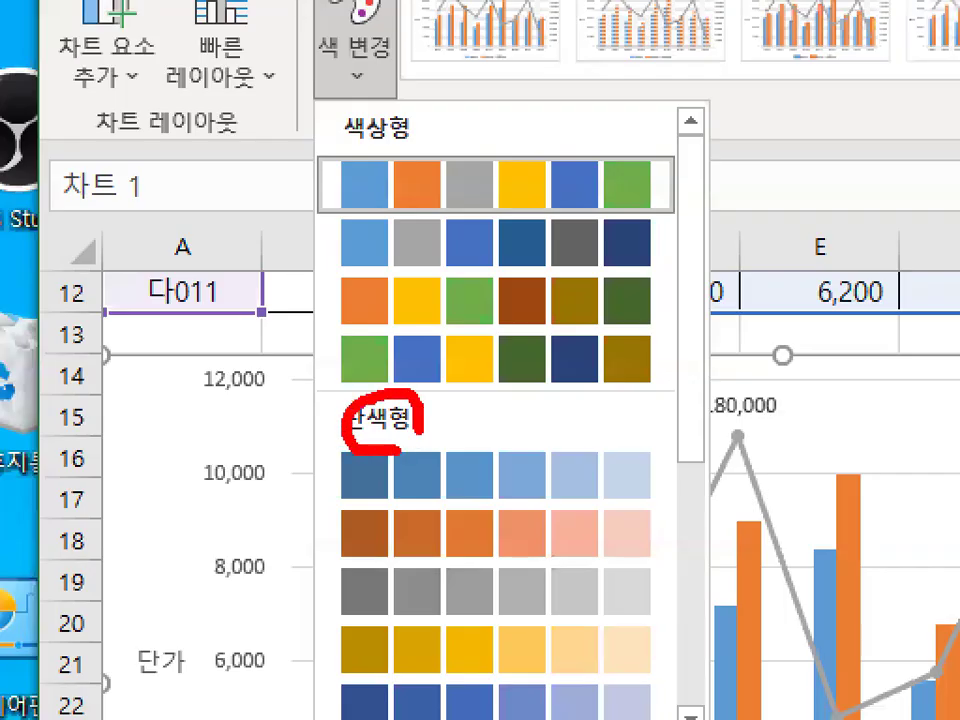
{"action": "key", "text": "Escape"}
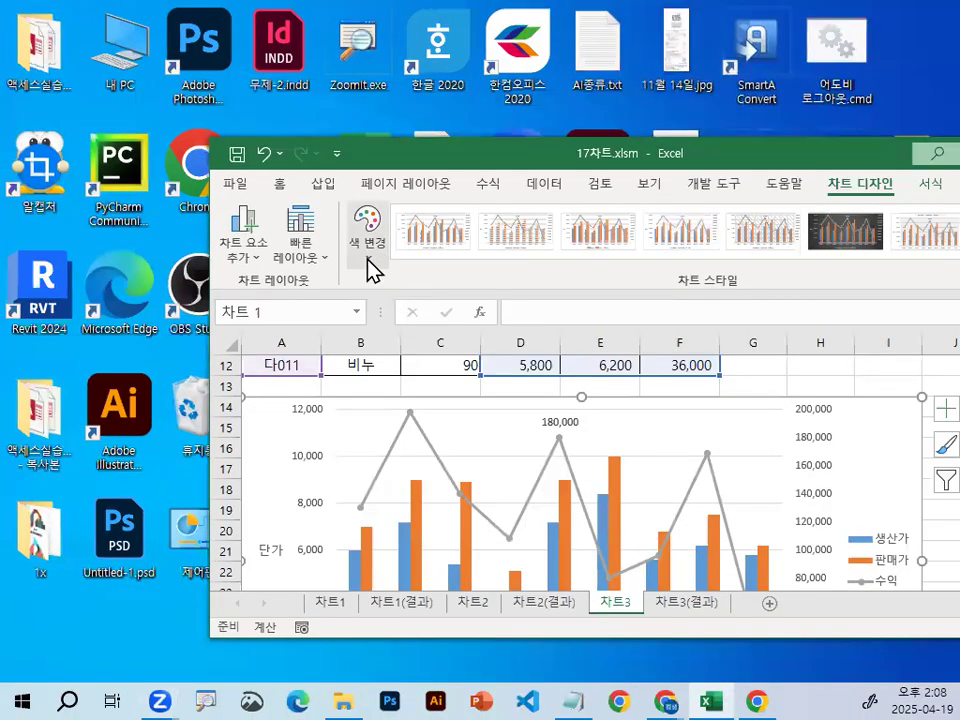
Recolour the 차트3 chart with the fifth 단색형 palette, the dark-to-light blue gradient
{"action": "left_click", "coordinate": [368, 258]}
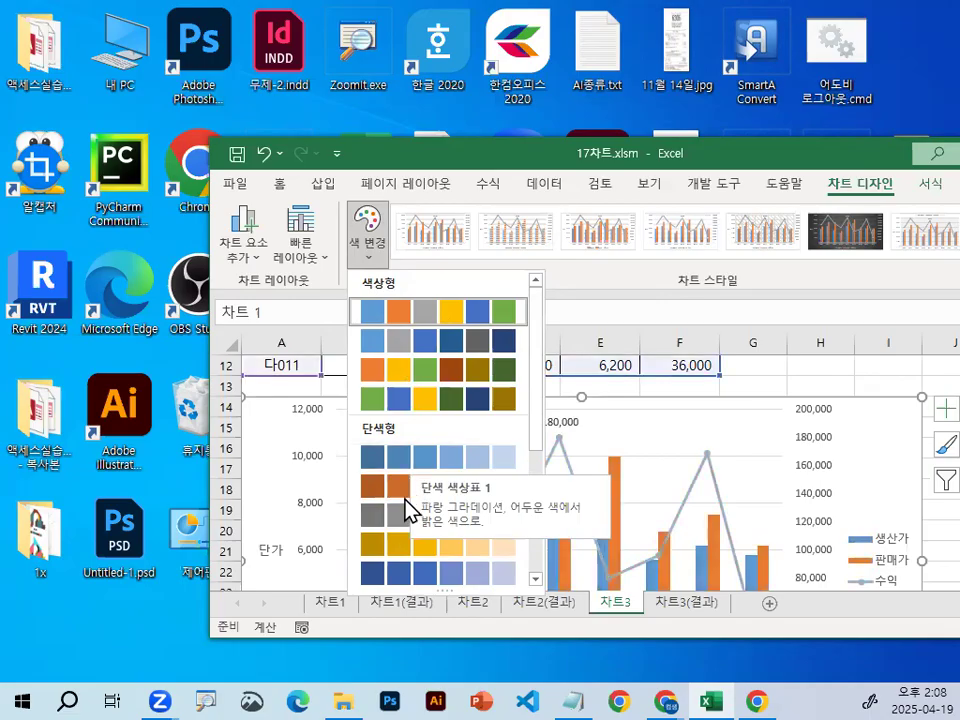
{"action": "key", "text": "ctrl+1"}
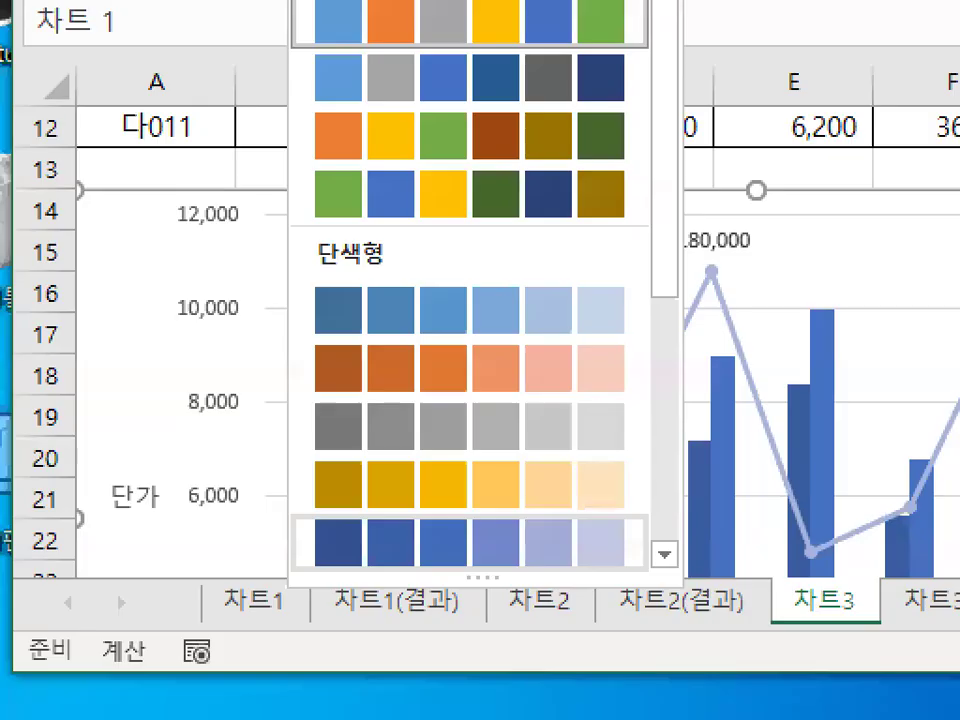
{"action": "left_click_drag", "start_coordinate": [359, 591], "coordinate": [542, 591]}
{"action": "left_click_drag", "start_coordinate": [405, 480], "coordinate": [519, 454]}
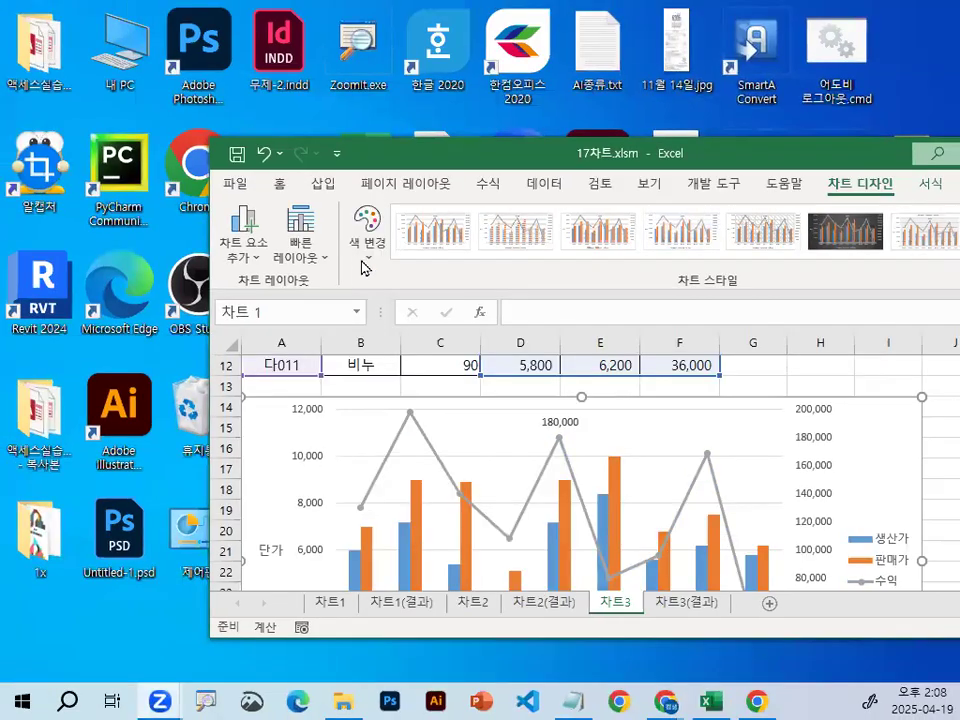
{"action": "left_click", "coordinate": [366, 250]}
{"action": "left_click", "coordinate": [405, 583]}
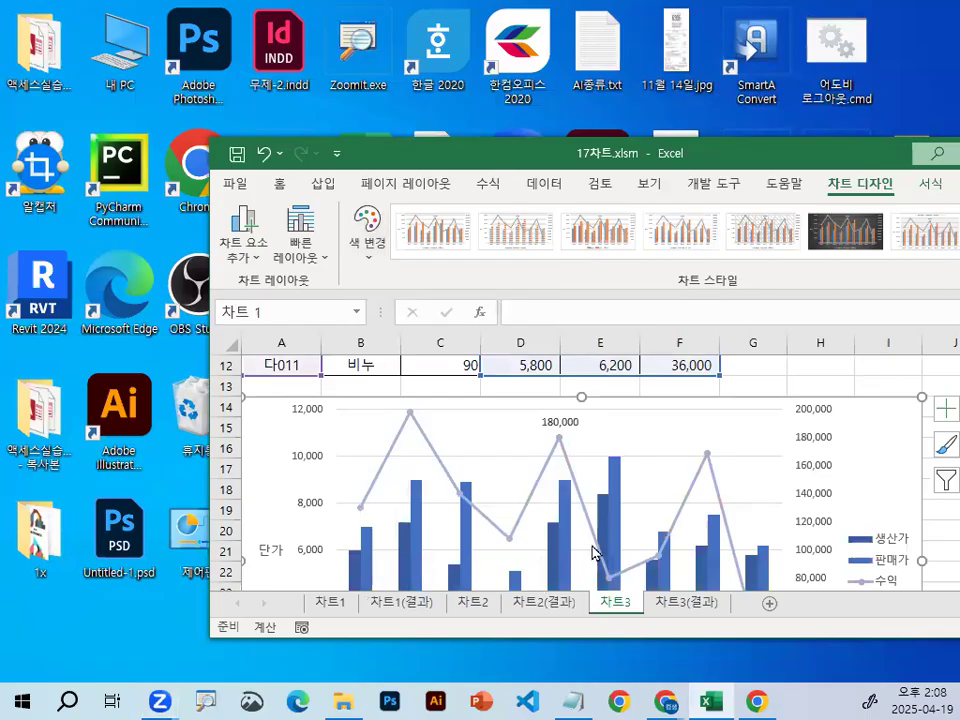
Deselect the chart and close the 17차트.xlsm workbook without saving its changes
{"action": "key", "text": "super+d"}
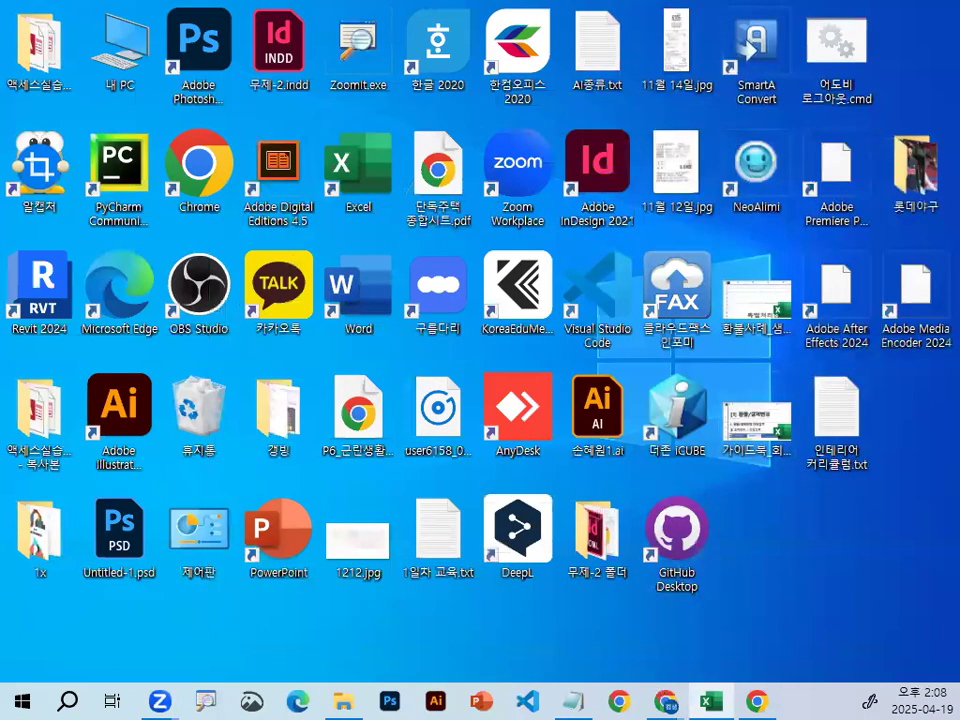
{"action": "key", "text": "super+d"}
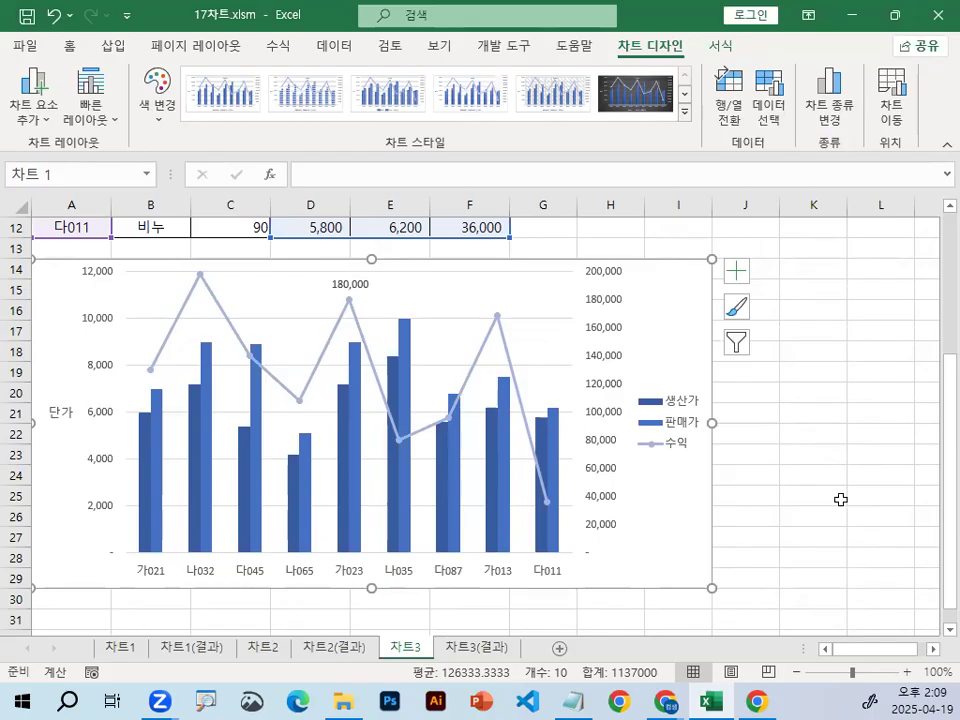
{"action": "left_click", "coordinate": [861, 383]}
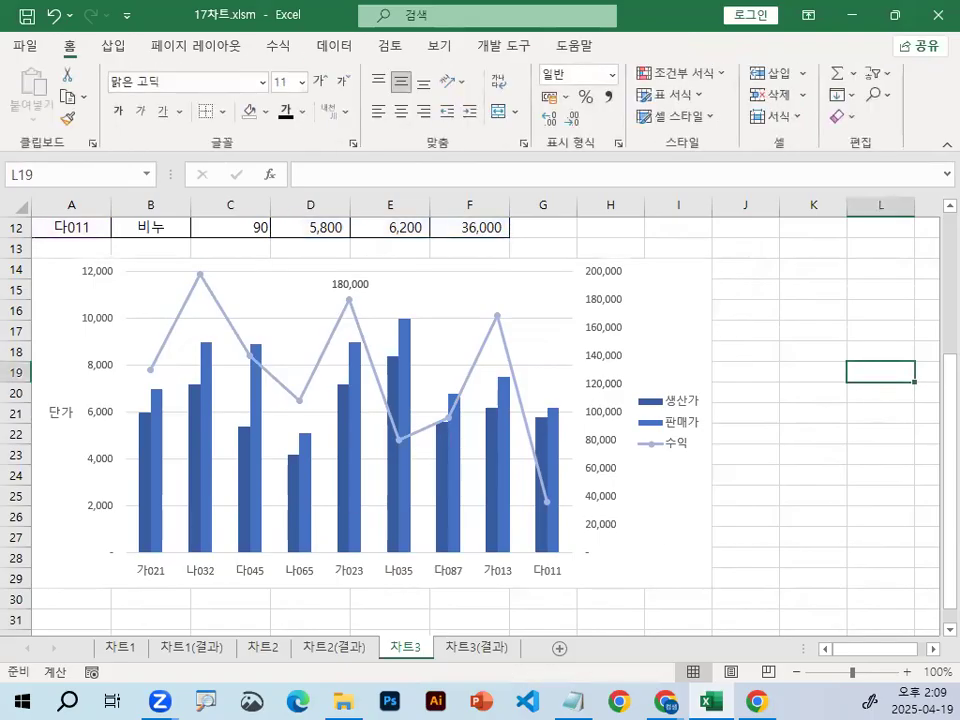
{"action": "left_click", "coordinate": [930, 22]}
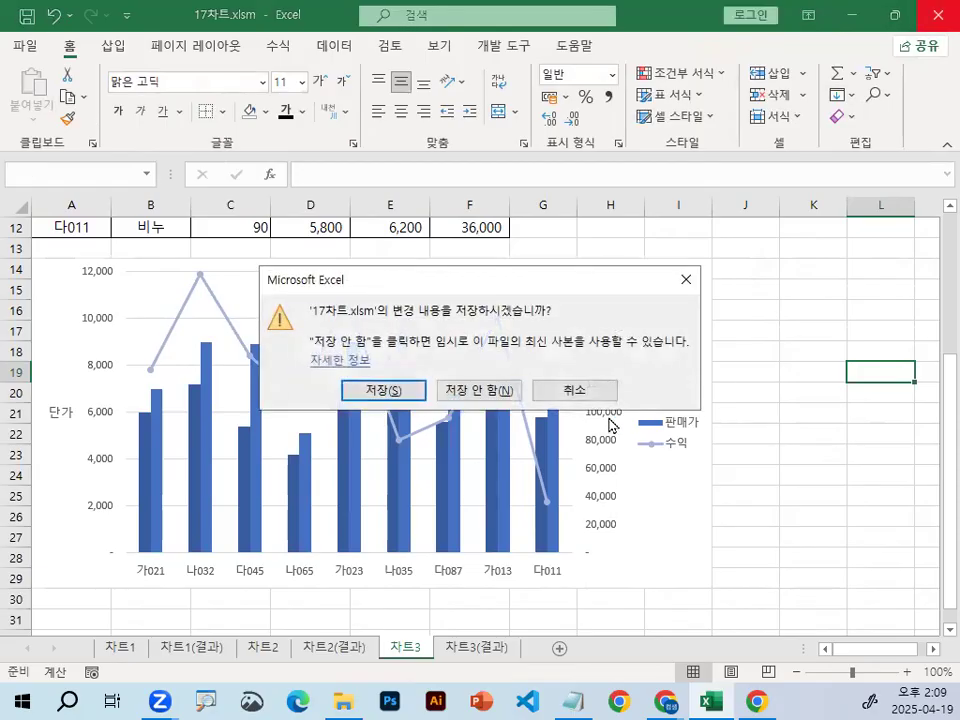
{"action": "left_click", "coordinate": [478, 390]}
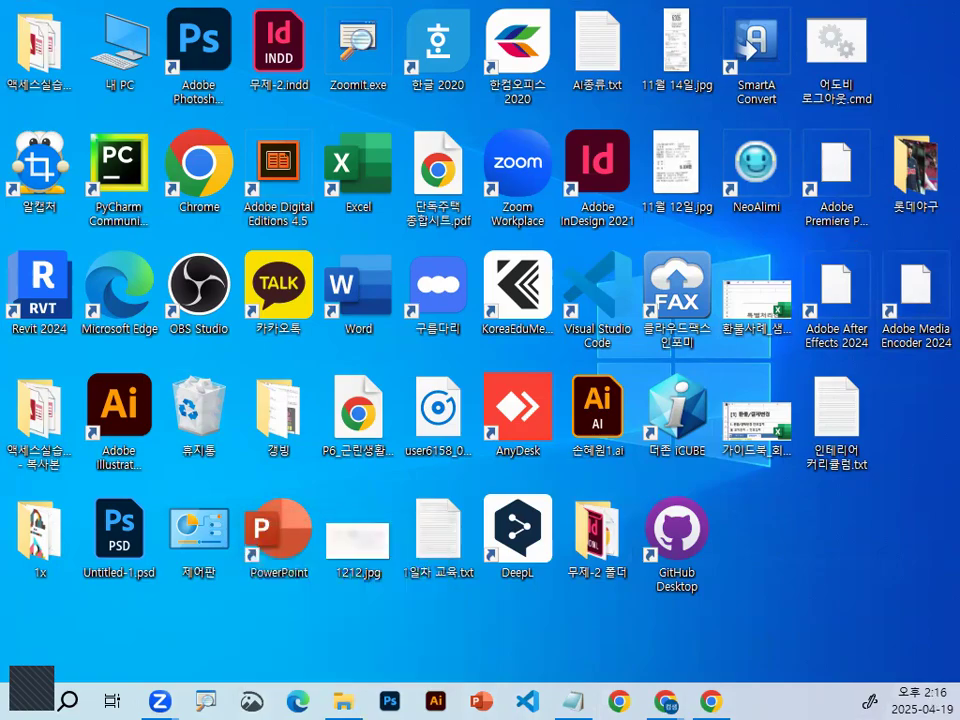
Start Excel and browse to the local disk 로컬 디스크 (C:) in the file opening dialog
{"action": "double_click", "coordinate": [360, 162]}
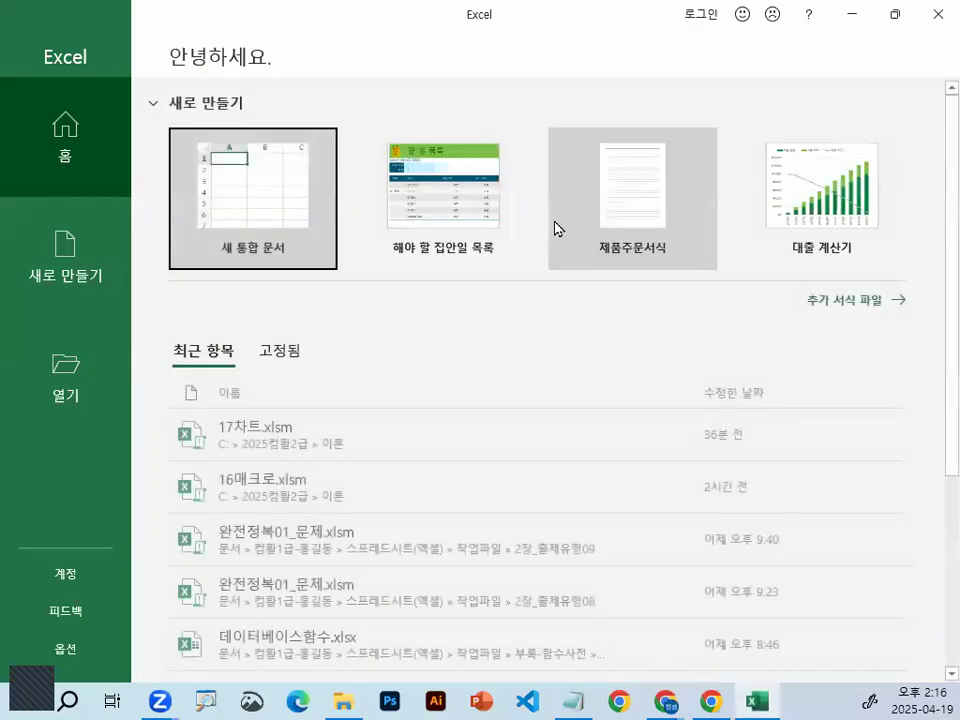
{"action": "left_click", "coordinate": [77, 377]}
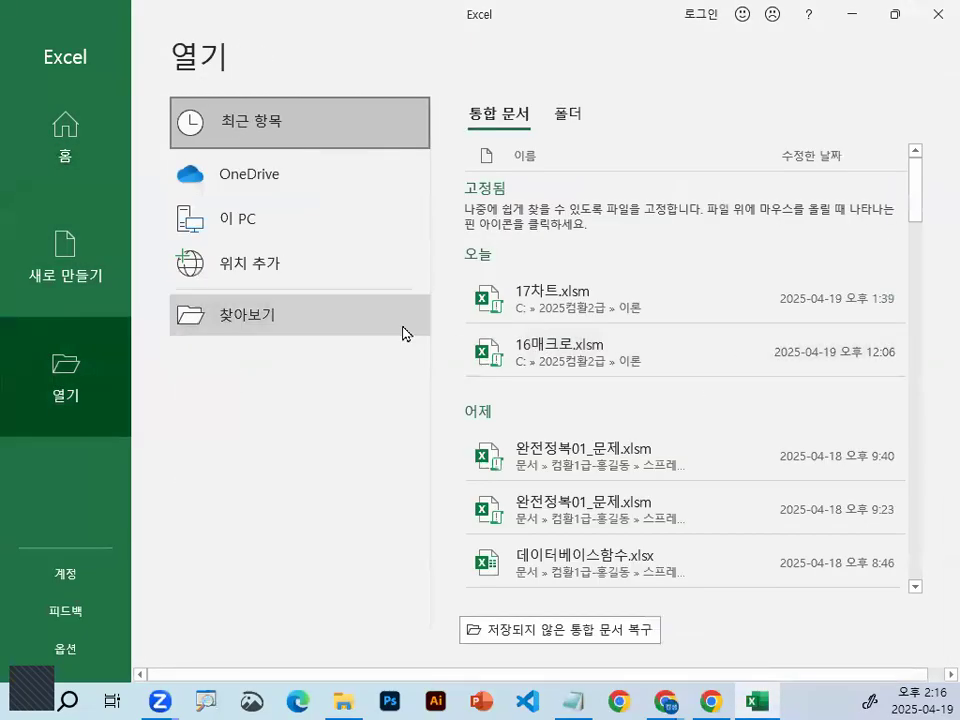
{"action": "left_click", "coordinate": [404, 333]}
{"action": "scroll", "coordinate": [167, 406], "scroll_direction": "down", "scroll_amount": 2}
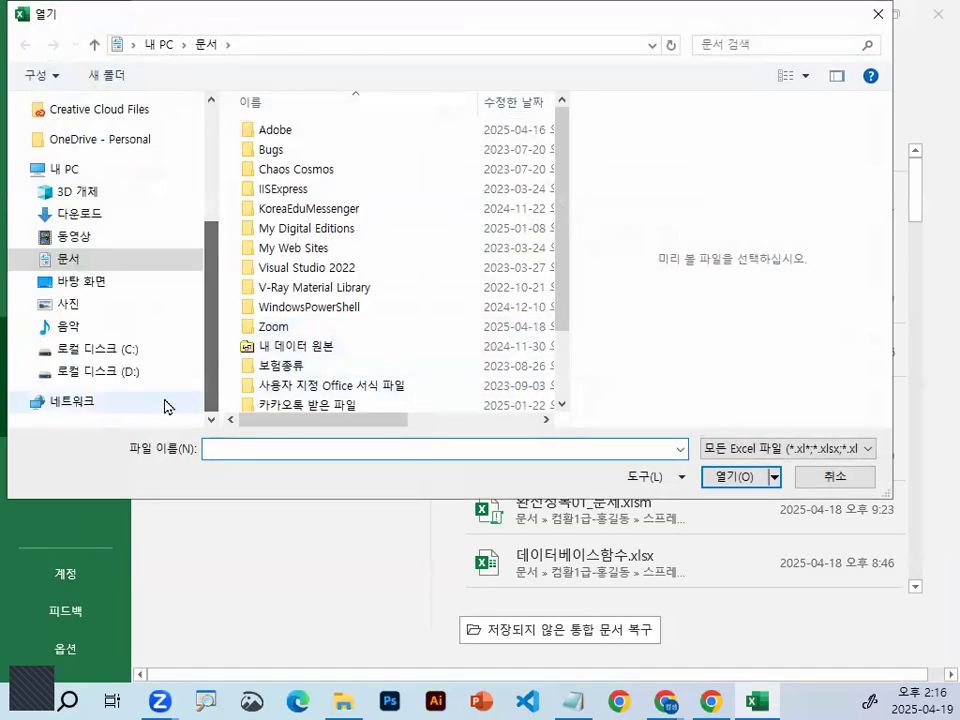
{"action": "left_click", "coordinate": [97, 349]}
{"action": "left_click", "coordinate": [317, 330]}
{"action": "scroll", "coordinate": [313, 352], "scroll_direction": "down", "scroll_amount": 1}
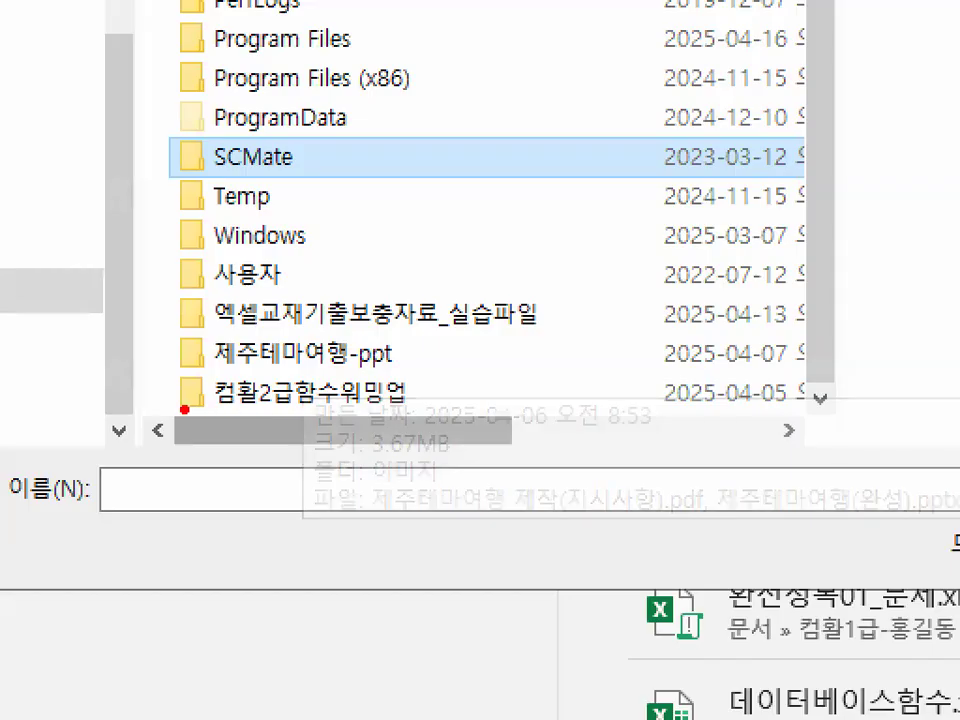
Open the workbook 함수문제.xlsx from the 컴활2급함수워밍업 folder
{"action": "left_click_drag", "start_coordinate": [184, 409], "coordinate": [530, 409]}
{"action": "key", "text": "Escape"}
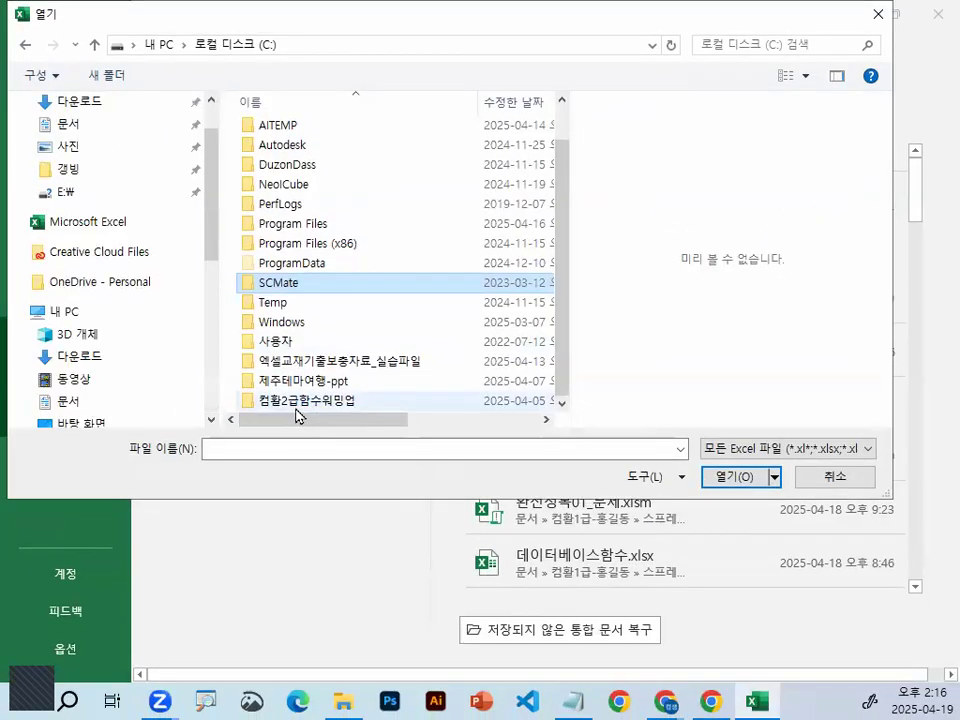
{"action": "double_click", "coordinate": [298, 402]}
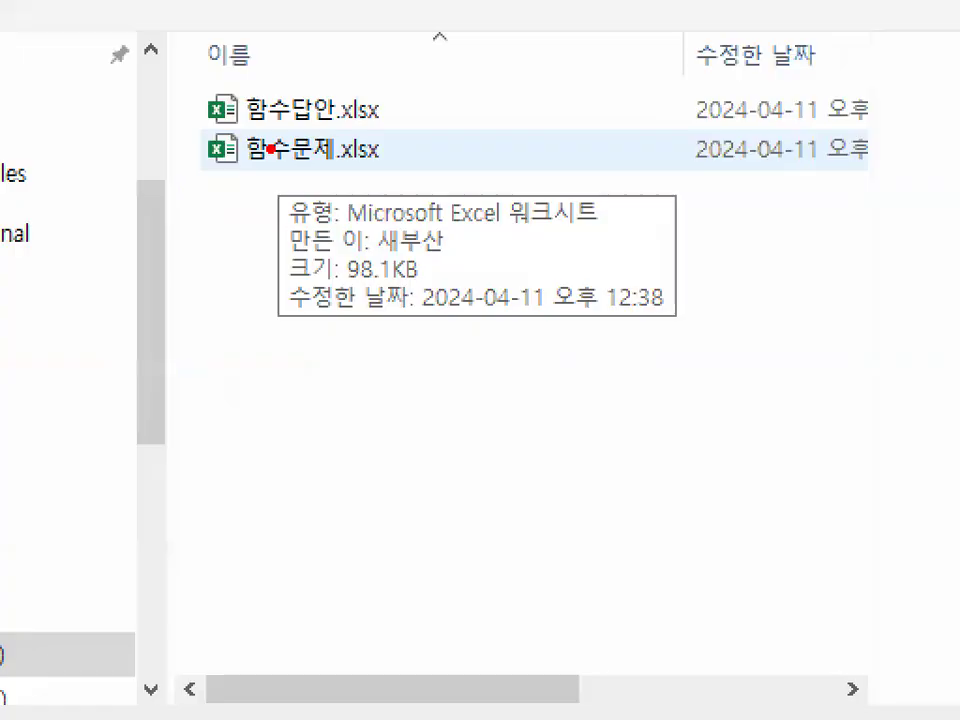
{"action": "mouse_move", "coordinate": [285, 129]}
{"action": "left_mouse_down"}
{"action": "mouse_move", "coordinate": [262, 170]}
{"action": "mouse_move", "coordinate": [332, 132]}
{"action": "left_mouse_up"}
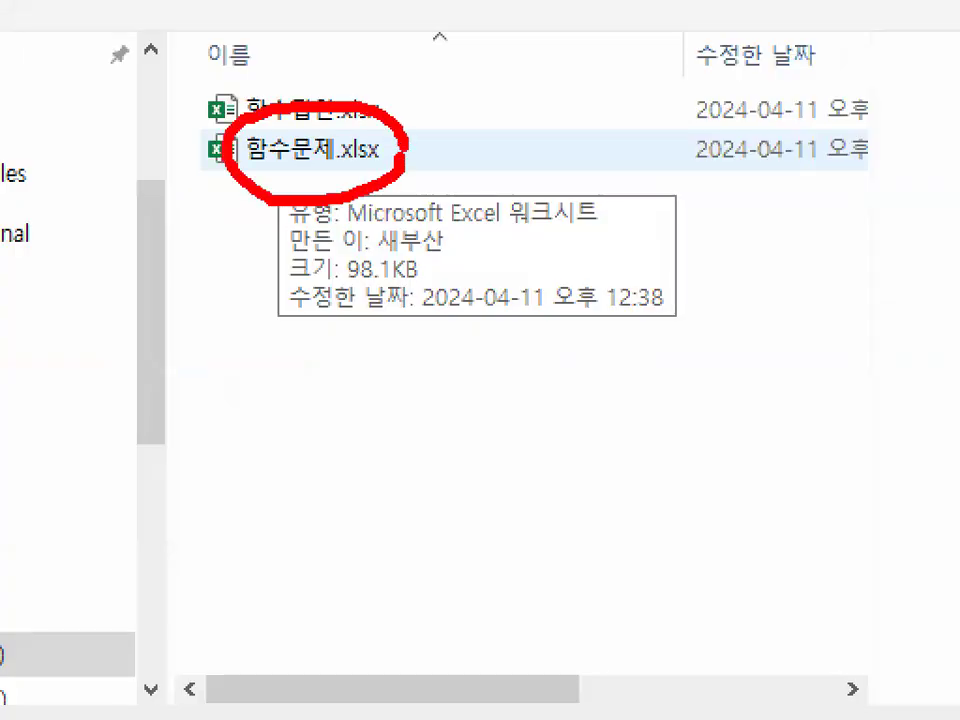
{"action": "key", "text": "Escape"}
{"action": "double_click", "coordinate": [275, 164]}
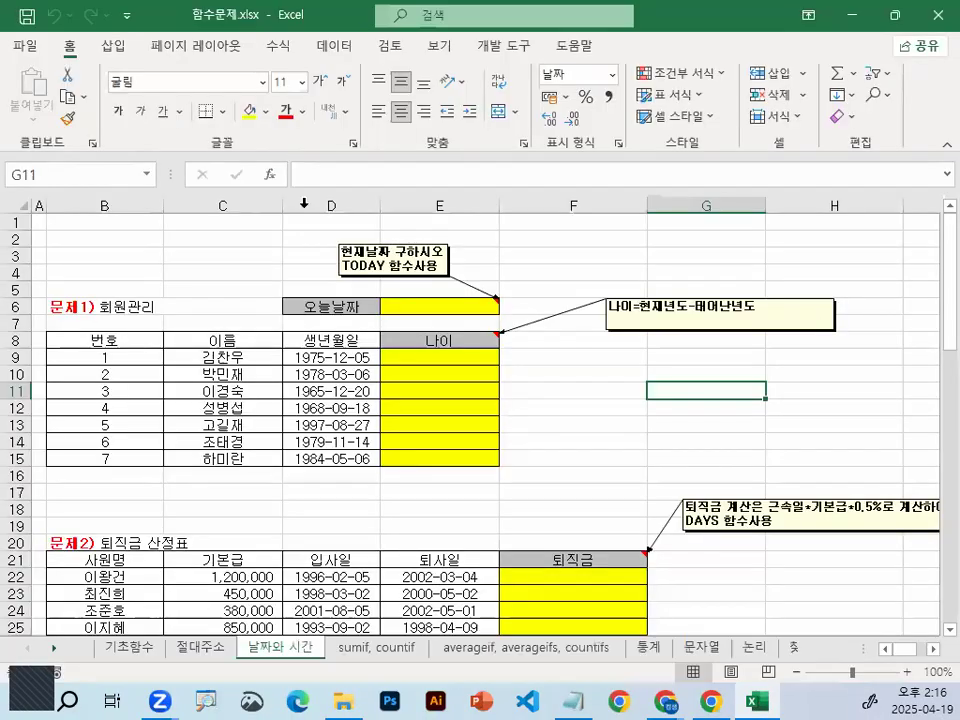
Group the sheets from 날짜와 시간 through 실습문제 and select all of their cells
{"action": "left_click", "coordinate": [360, 276]}
{"action": "left_click", "coordinate": [401, 510]}
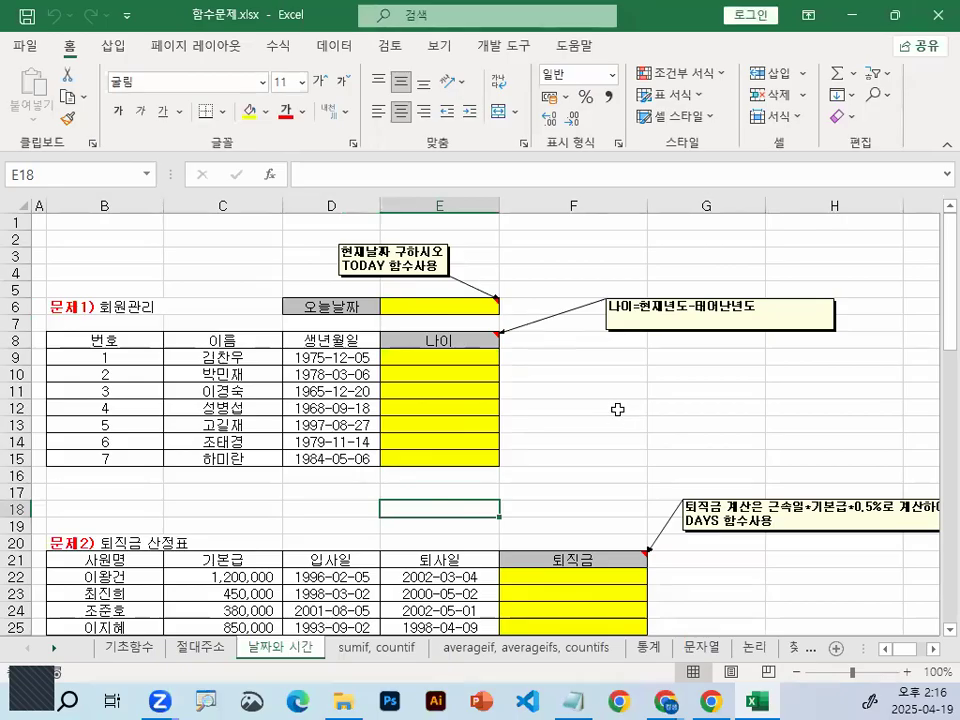
{"action": "scroll", "coordinate": [617, 409], "scroll_direction": "up", "scroll_amount": 1, "text": "ctrl"}
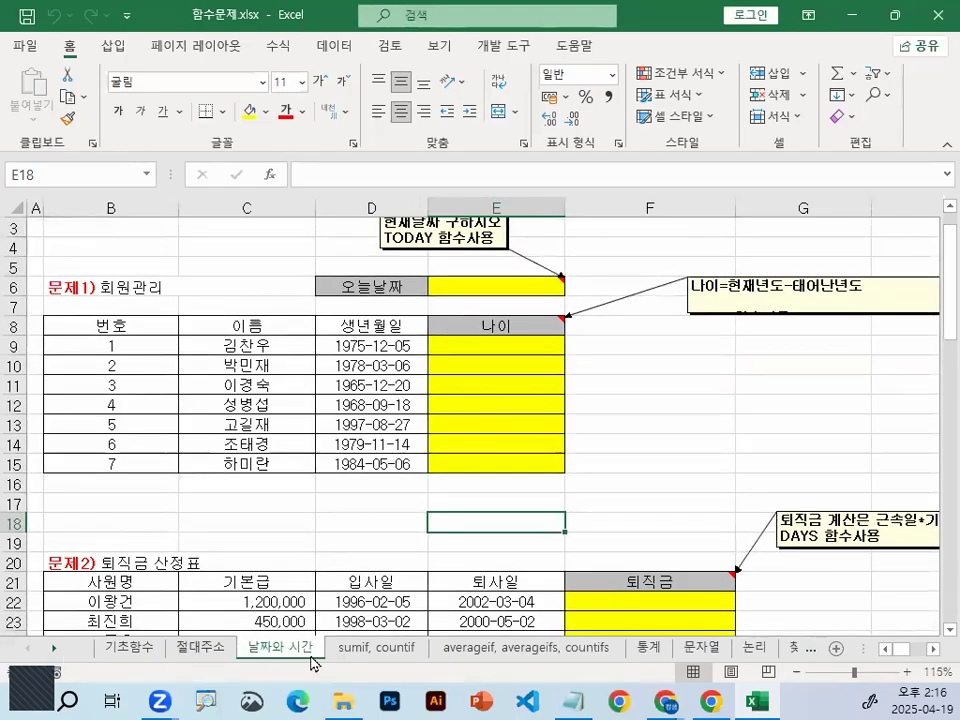
{"action": "left_click", "coordinate": [53, 648]}
{"action": "left_click", "coordinate": [53, 648]}
{"action": "left_click", "coordinate": [53, 648]}
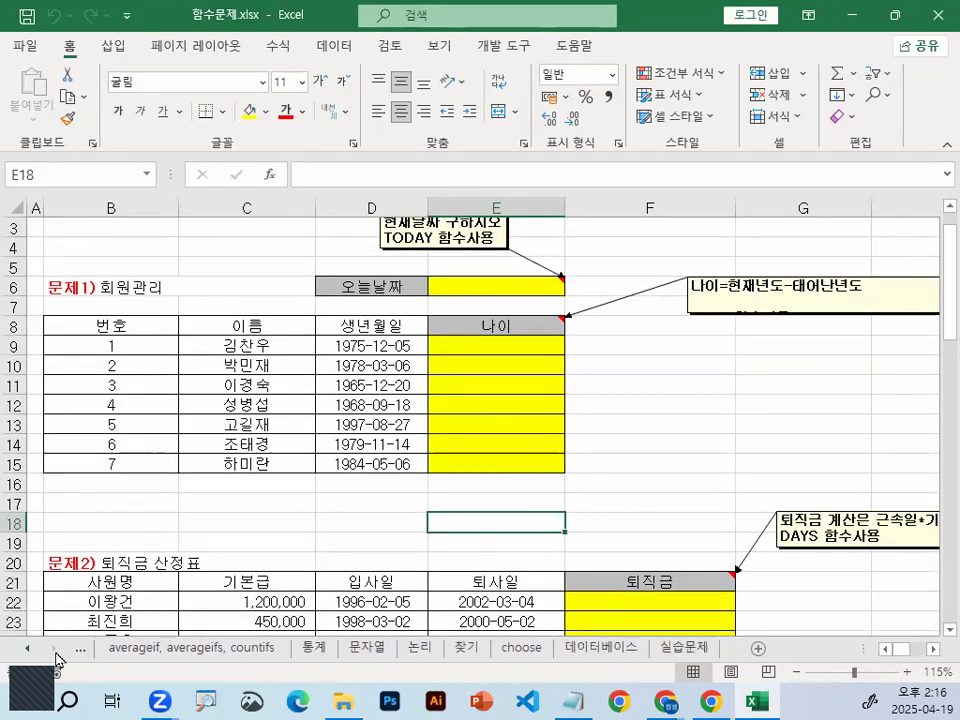
{"action": "left_click", "coordinate": [690, 648], "text": "shift"}
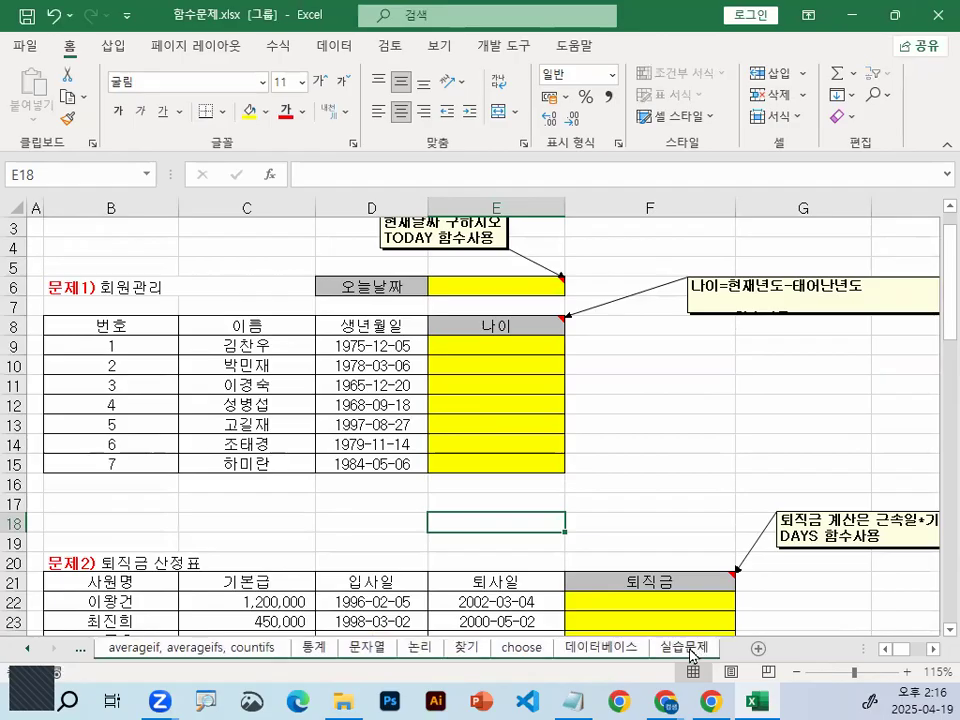
{"action": "left_click", "coordinate": [19, 207]}
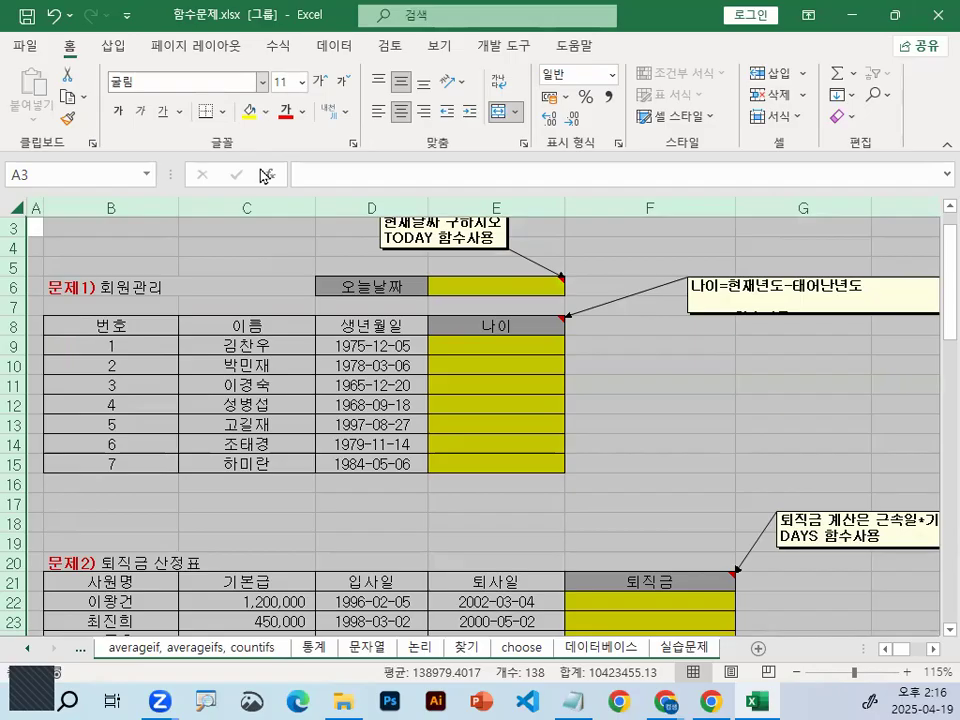
{"action": "left_click", "coordinate": [262, 82]}
{"action": "scroll", "coordinate": [268, 393], "scroll_direction": "down", "scroll_amount": 2}
{"action": "scroll", "coordinate": [270, 450], "scroll_direction": "down", "scroll_amount": 10}
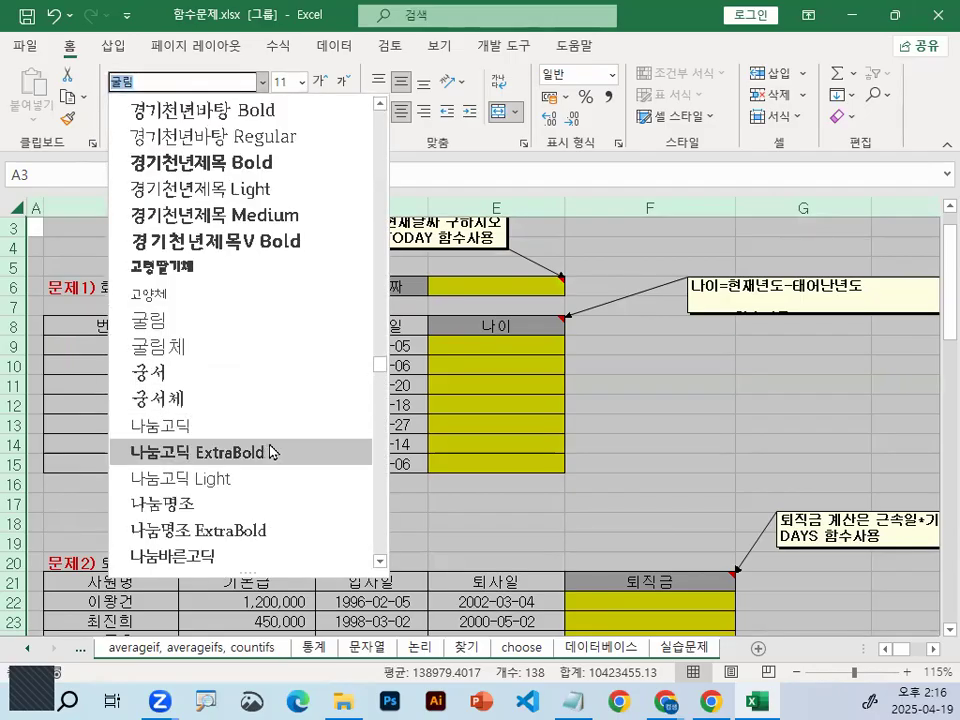
{"action": "left_click_drag", "start_coordinate": [384, 369], "coordinate": [397, 224]}
{"action": "scroll", "coordinate": [250, 200], "scroll_direction": "down", "scroll_amount": 15}
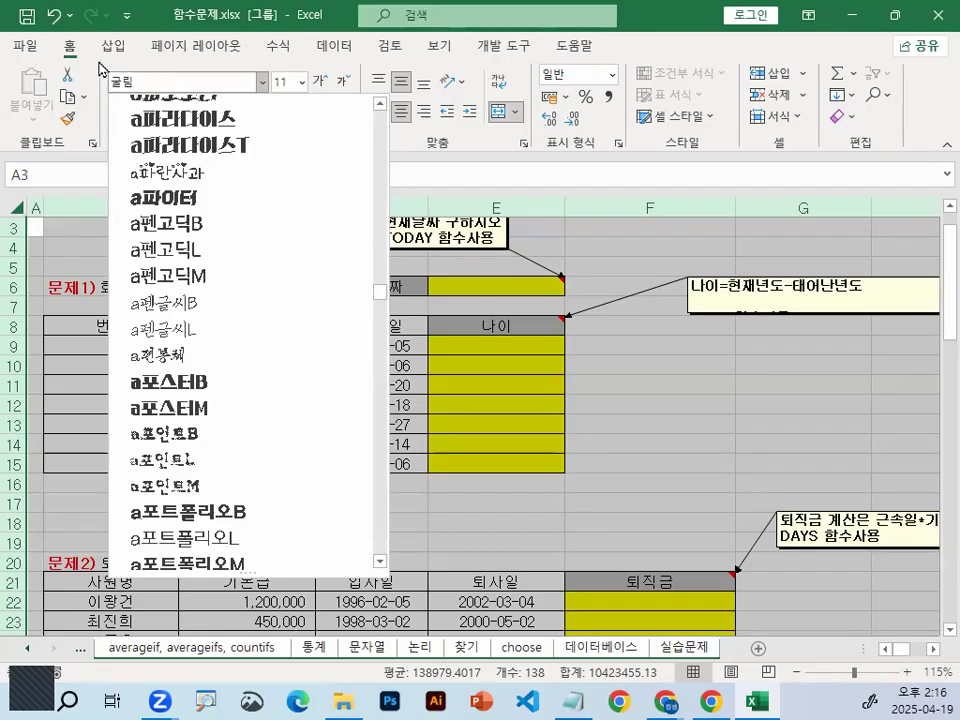
{"action": "left_click", "coordinate": [137, 85]}
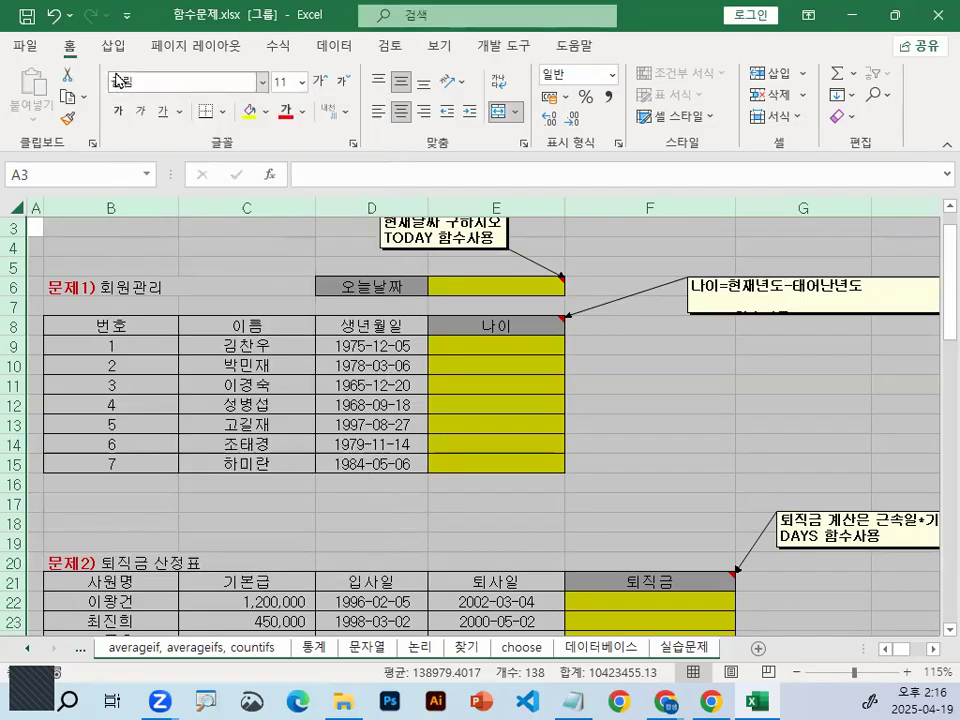
Change the font of all cells in the grouped sheets to HY견고딕 and deselect the cells
{"action": "left_click", "coordinate": [140, 83]}
{"action": "type", "text": "HY"}
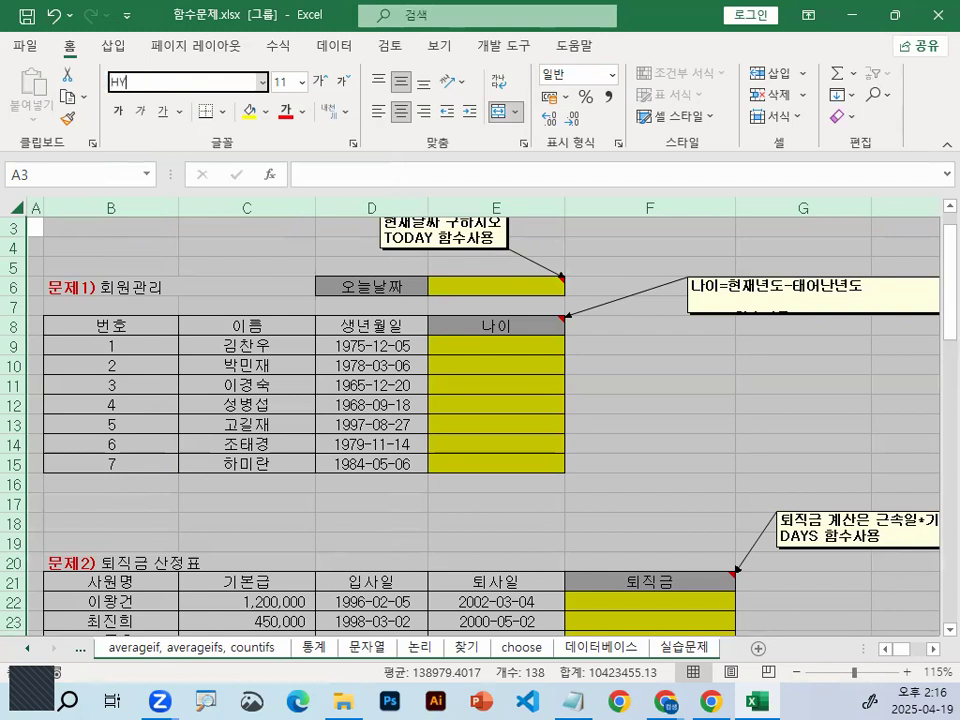
{"action": "key", "text": "BackSpace"}
{"action": "type", "text": "Y견고딕"}
{"action": "key", "text": "Return"}
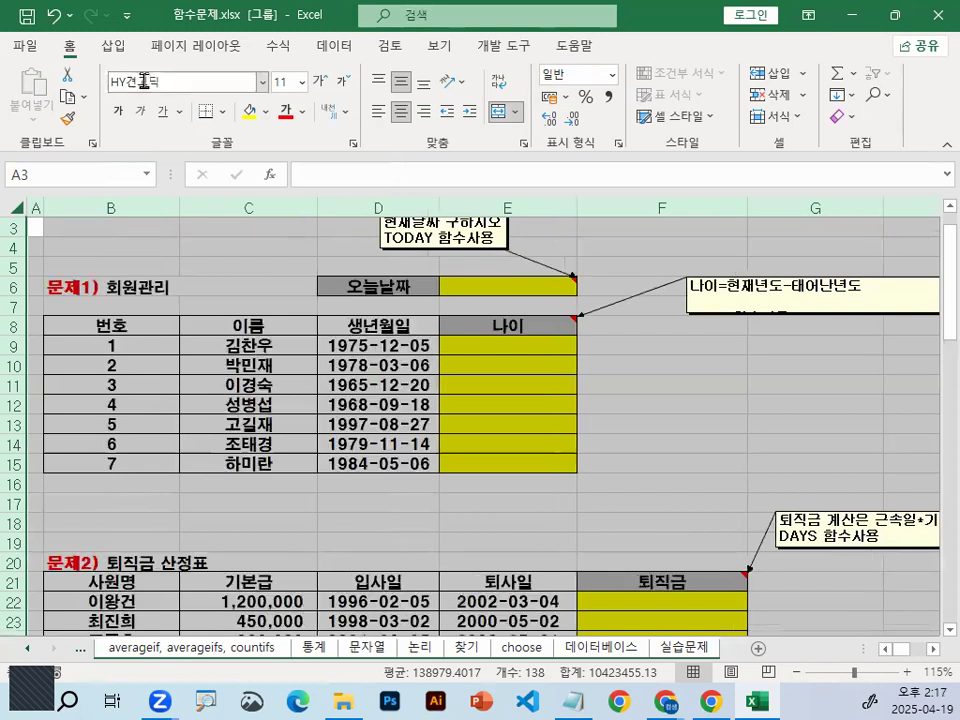
{"action": "left_click", "coordinate": [763, 452]}
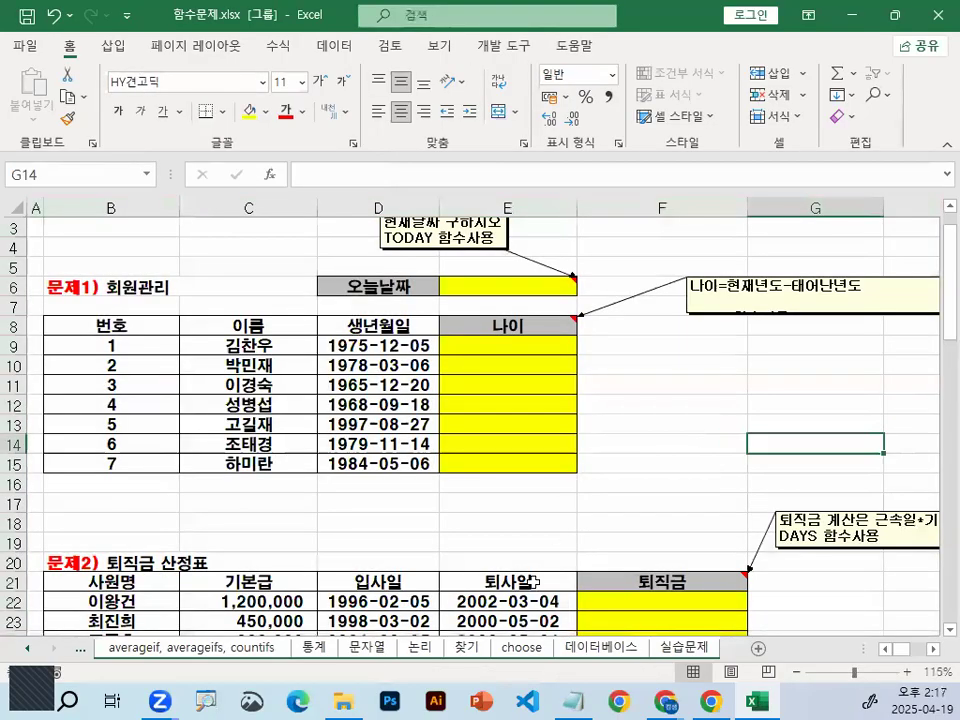
Check the sumif, countif sheet, ungroup the sheets, and return to cell E13 of the 날짜와 시간 sheet
{"action": "left_click", "coordinate": [517, 650]}
{"action": "left_click", "coordinate": [28, 649]}
{"action": "left_click", "coordinate": [28, 649]}
{"action": "left_click", "coordinate": [28, 649]}
{"action": "left_click", "coordinate": [313, 649]}
{"action": "left_click", "coordinate": [331, 652]}
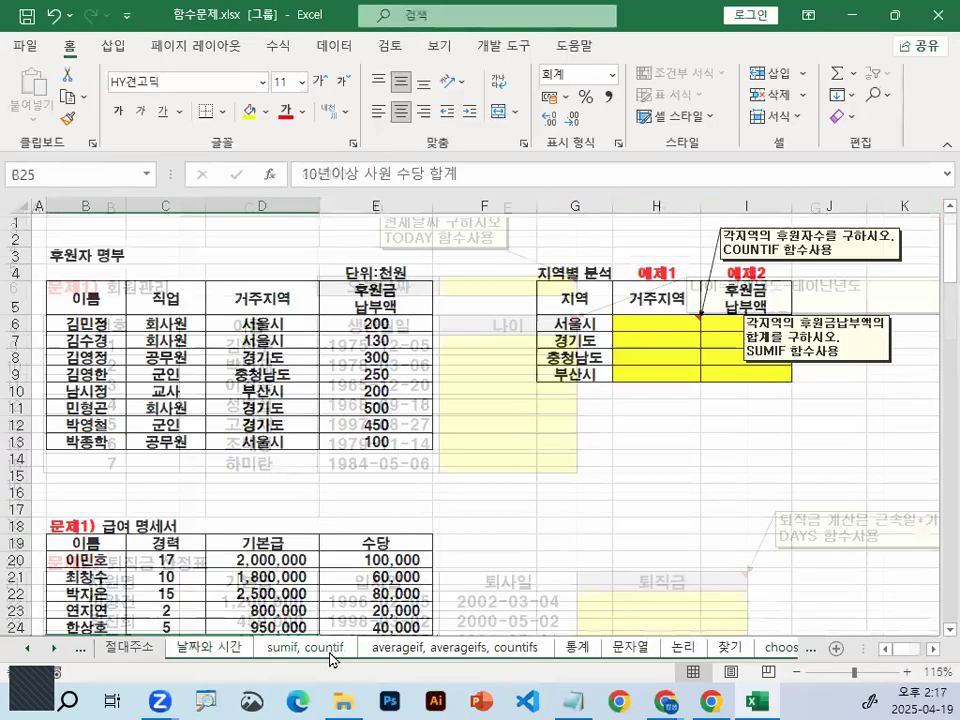
{"action": "left_click", "coordinate": [128, 648]}
{"action": "left_click", "coordinate": [209, 648]}
{"action": "left_click", "coordinate": [528, 435]}
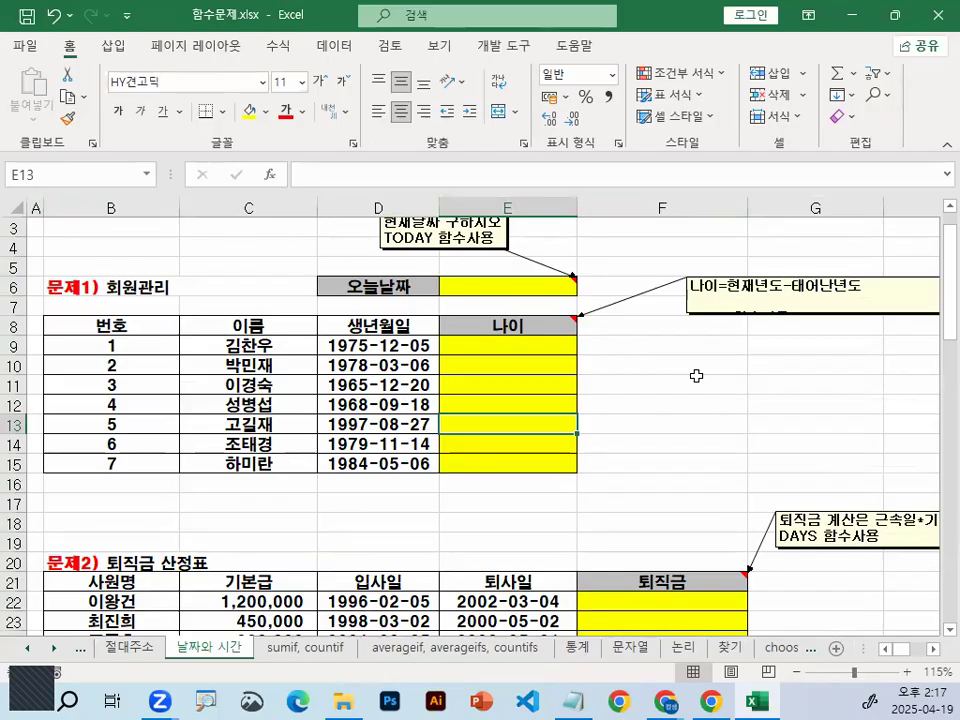
Create a new blank workbook, set the font of all its cells to a견고딕, and select cell A2
{"action": "key", "text": "ctrl+n"}
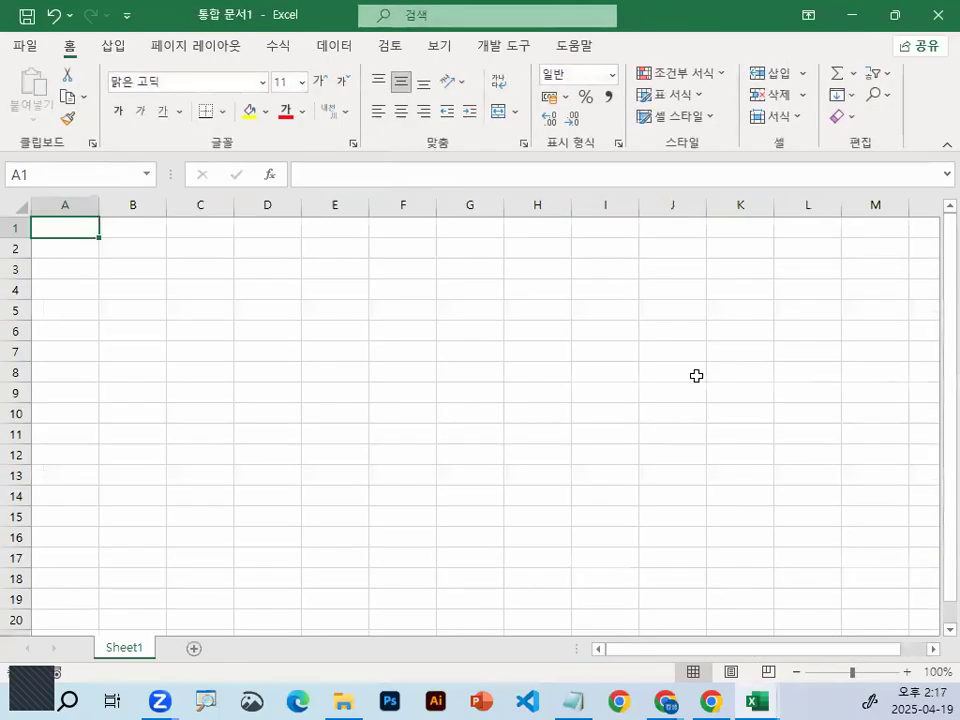
{"action": "left_click", "coordinate": [23, 208]}
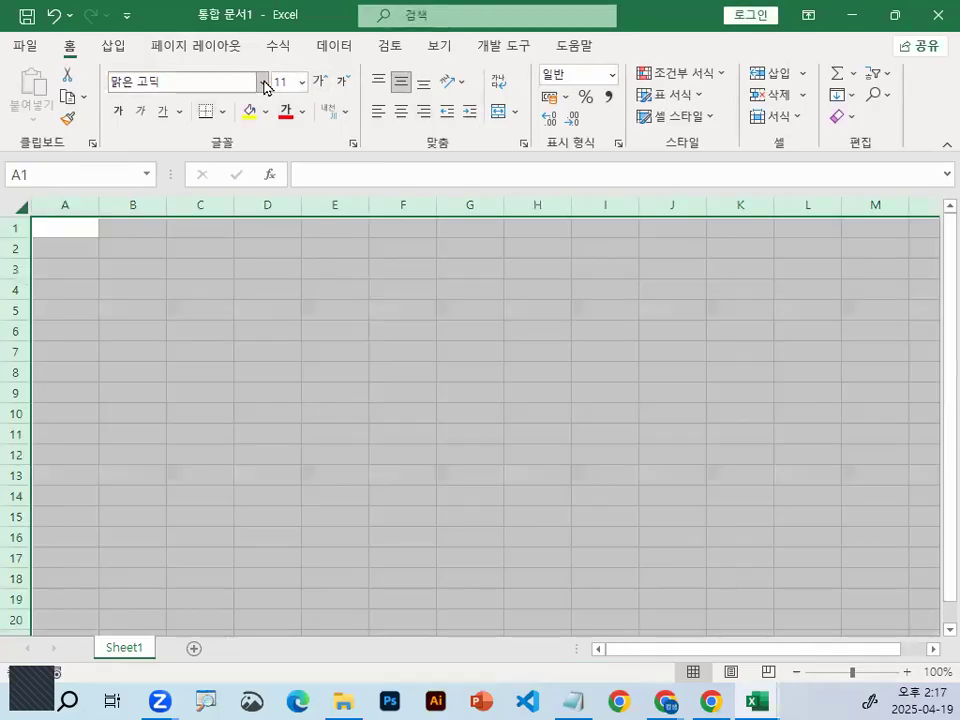
{"action": "left_click", "coordinate": [263, 83]}
{"action": "scroll", "coordinate": [240, 365], "scroll_direction": "down", "scroll_amount": 5}
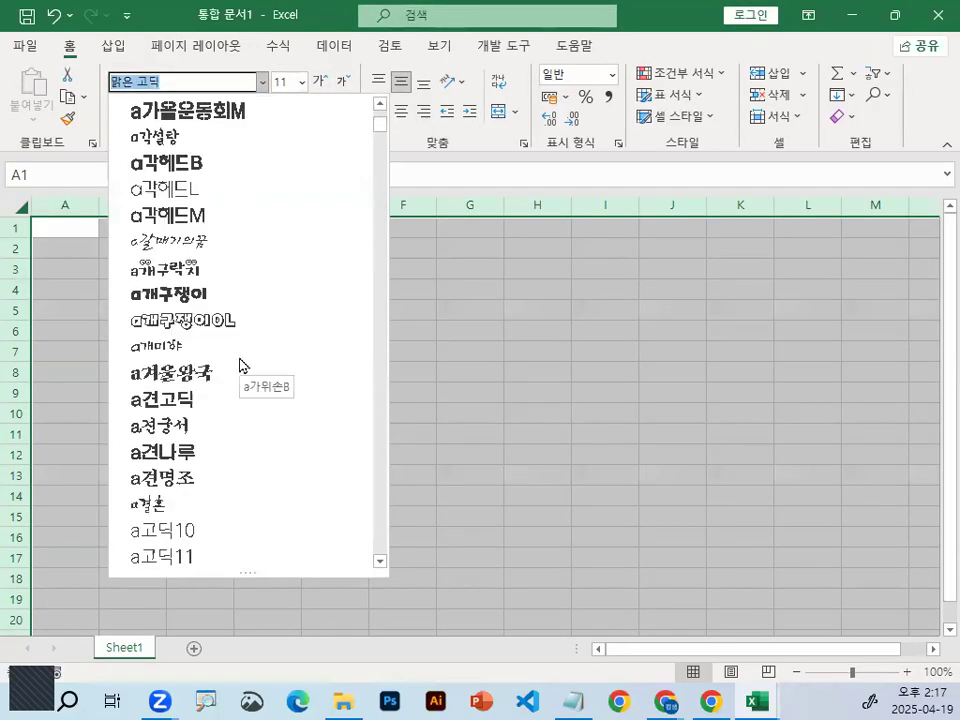
{"action": "left_click", "coordinate": [214, 398]}
{"action": "left_click", "coordinate": [257, 318]}
{"action": "scroll", "coordinate": [259, 319], "scroll_direction": "up", "scroll_amount": 4}
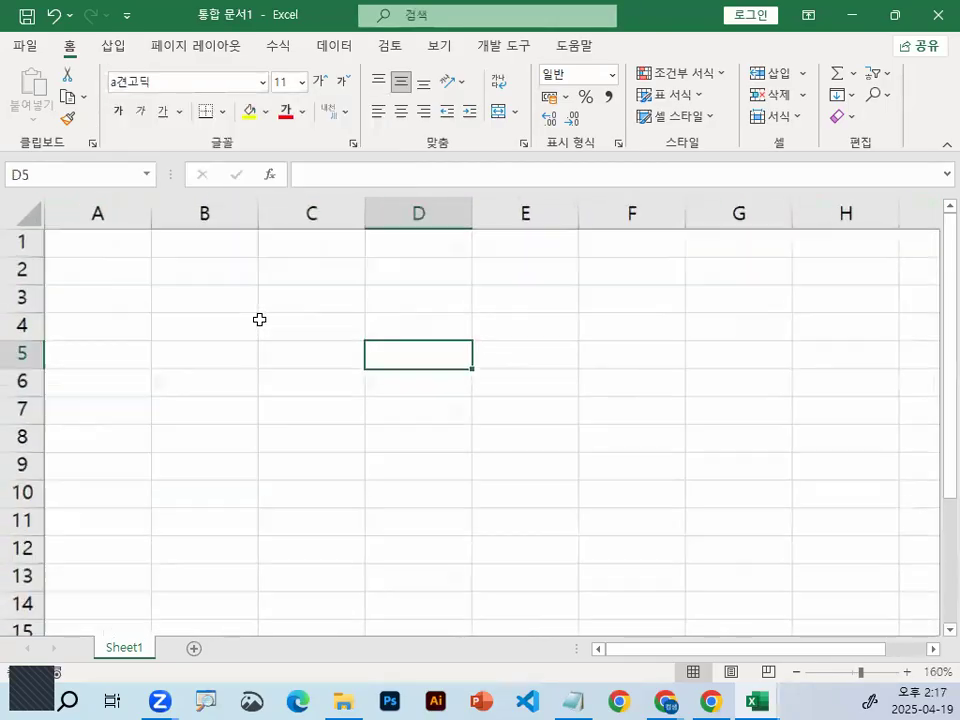
{"action": "scroll", "coordinate": [259, 319], "scroll_direction": "up", "scroll_amount": 5}
{"action": "left_click", "coordinate": [191, 272]}
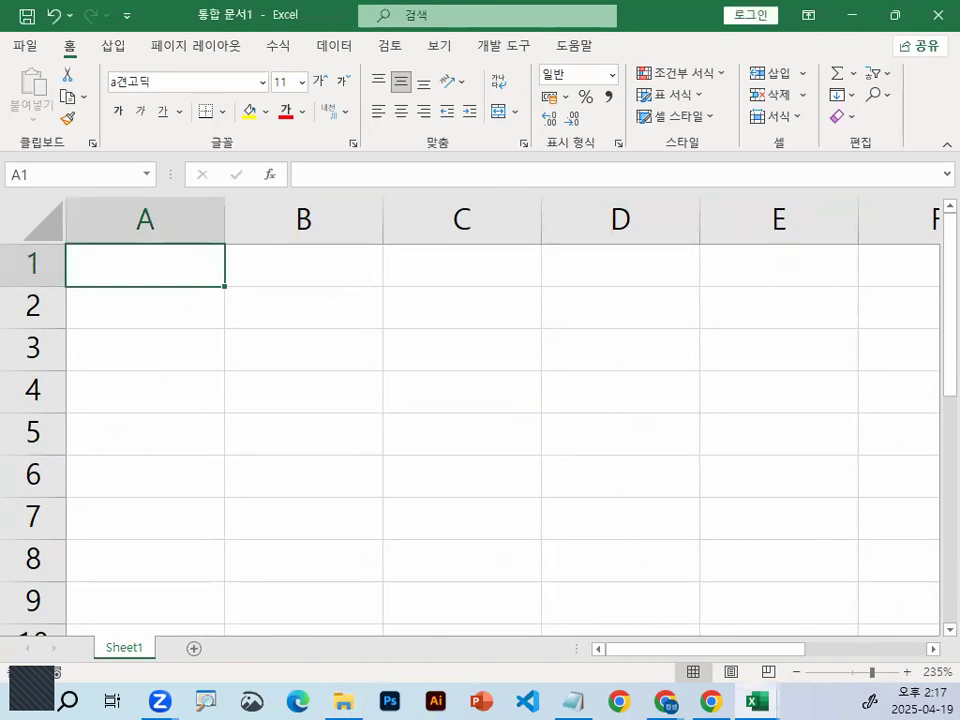
{"action": "left_click", "coordinate": [409, 347]}
{"action": "left_click", "coordinate": [221, 315]}
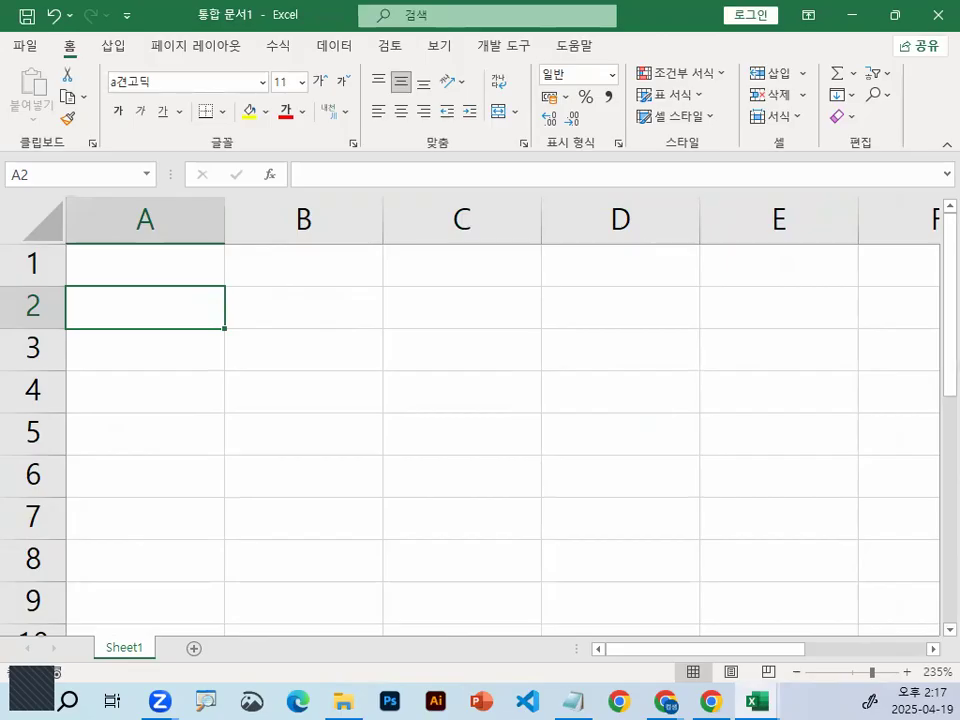
Switch to the lesson notes in Notepad and find the 함수학습법 section
{"action": "key", "text": "alt+Tab"}
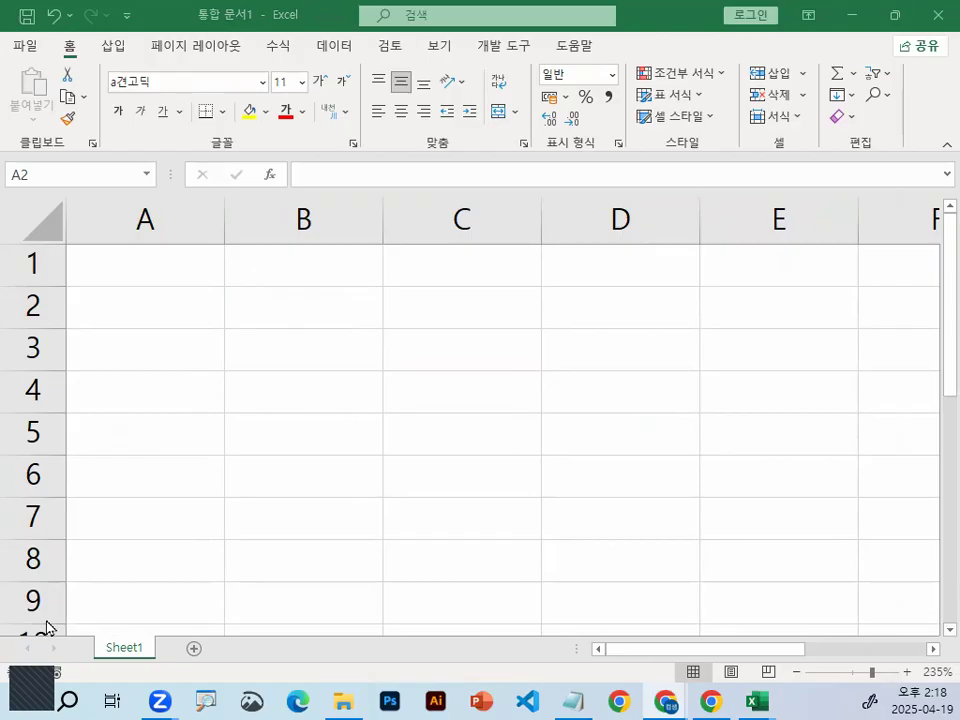
{"action": "left_click", "coordinate": [572, 699]}
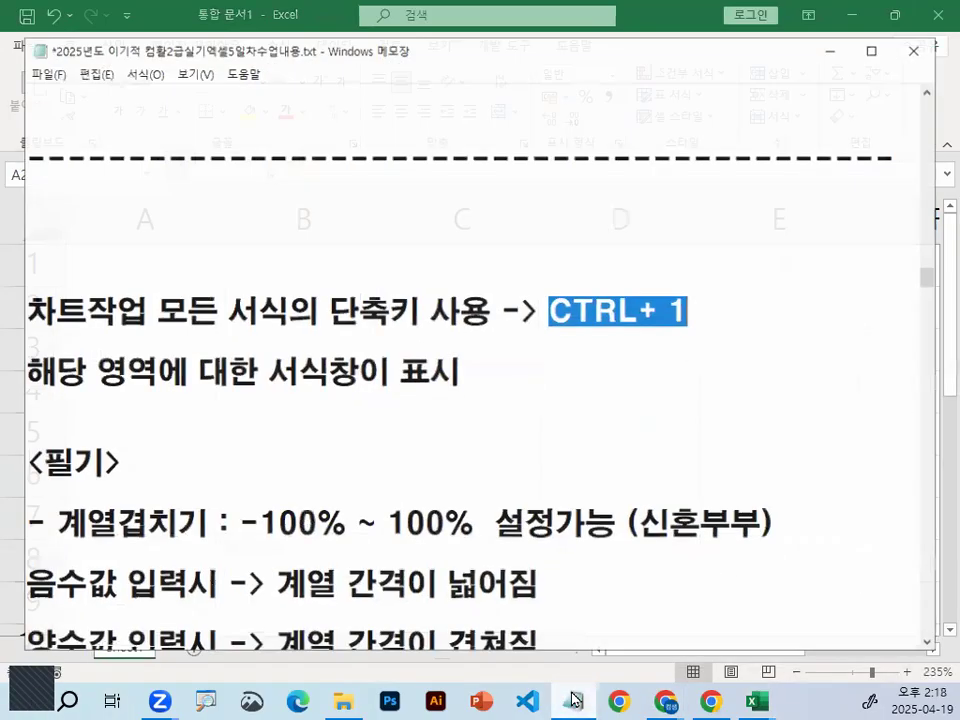
{"action": "scroll", "coordinate": [377, 390], "scroll_direction": "up", "scroll_amount": 1}
{"action": "scroll", "coordinate": [331, 418], "scroll_direction": "down", "scroll_amount": 3}
{"action": "scroll", "coordinate": [331, 418], "scroll_direction": "down", "scroll_amount": 10}
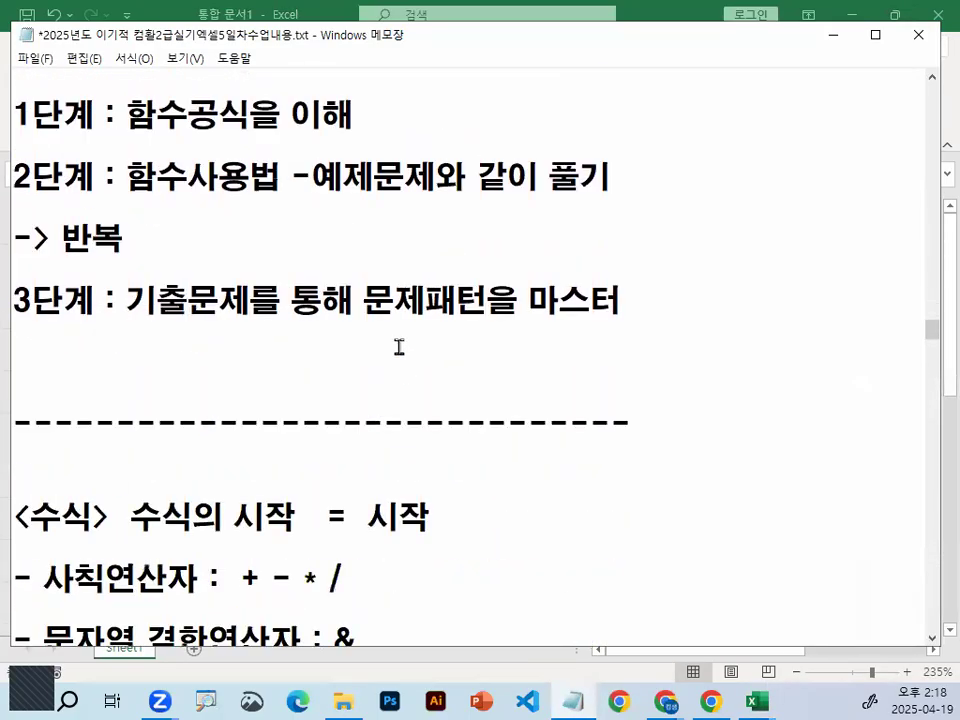
{"action": "scroll", "coordinate": [397, 340], "scroll_direction": "up", "scroll_amount": 1}
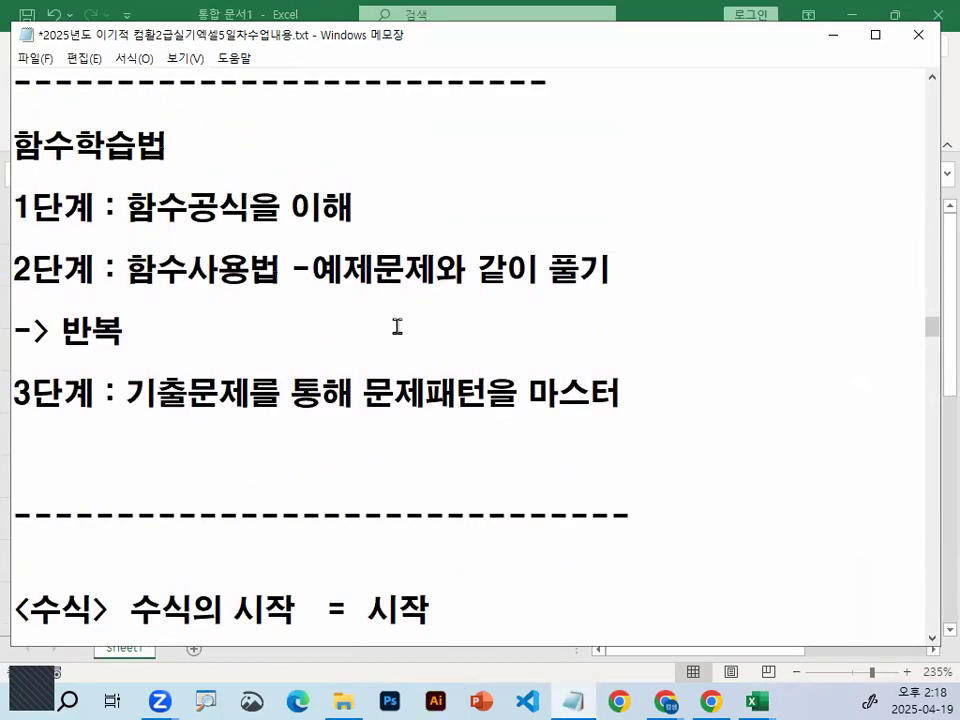
Underline the 함수학습법 heading and 1단계, circle 공식 and 문제패턴, draw two crosses beside 1단계, and clear the pen marks
{"action": "left_click_drag", "start_coordinate": [12, 161], "coordinate": [162, 155]}
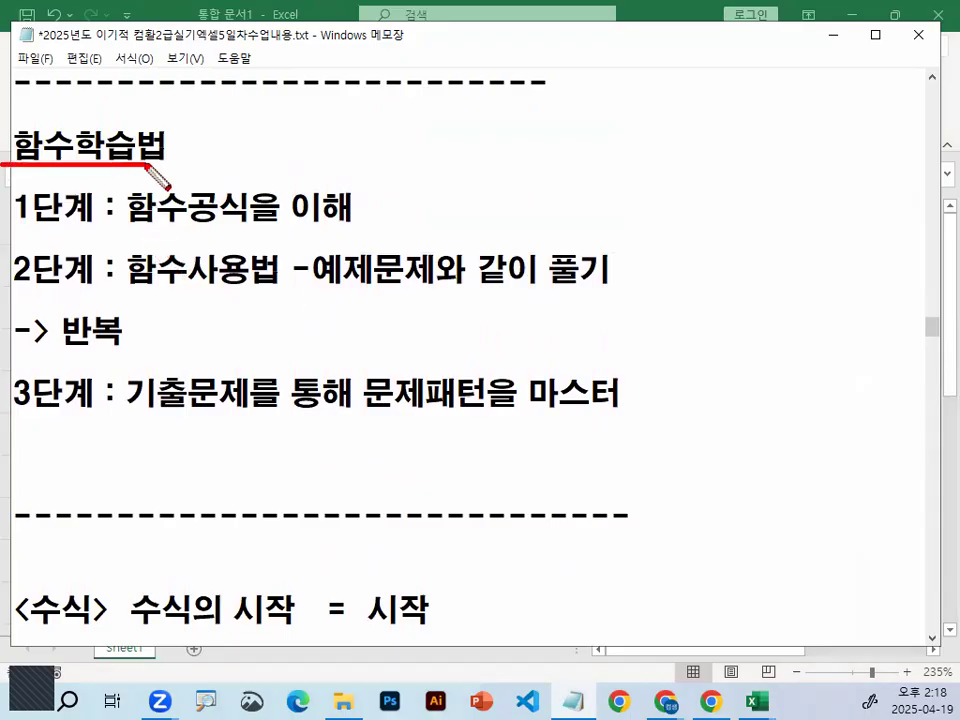
{"action": "left_click_drag", "start_coordinate": [10, 234], "coordinate": [368, 232]}
{"action": "mouse_move", "coordinate": [226, 180]}
{"action": "left_mouse_down"}
{"action": "mouse_move", "coordinate": [190, 200]}
{"action": "mouse_move", "coordinate": [232, 185]}
{"action": "left_mouse_up"}
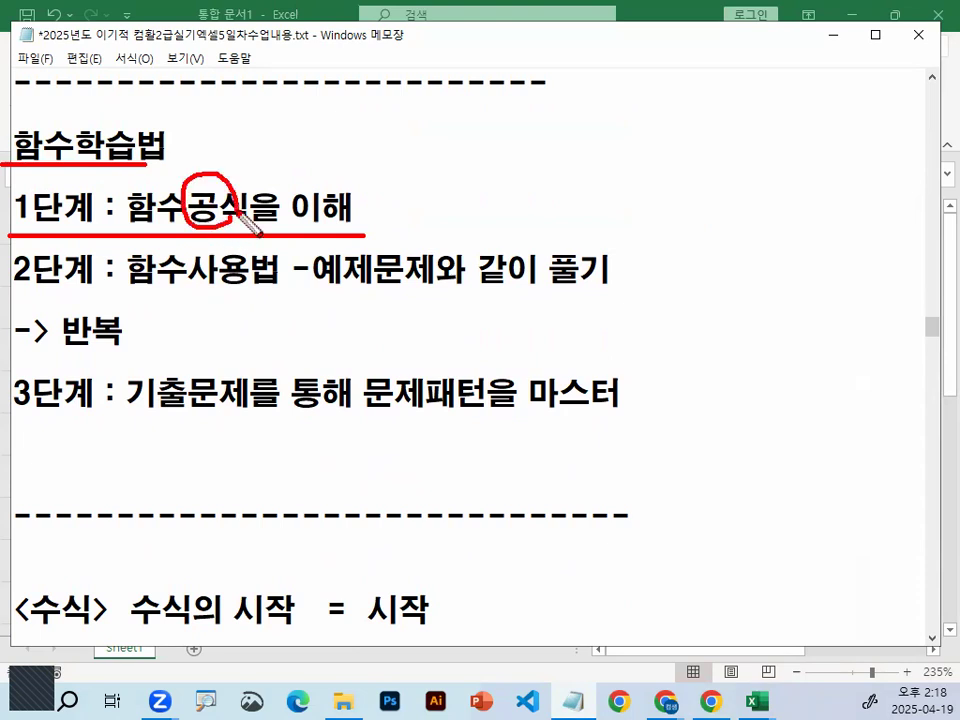
{"action": "left_click_drag", "start_coordinate": [322, 138], "coordinate": [298, 177]}
{"action": "left_click_drag", "start_coordinate": [300, 148], "coordinate": [328, 180]}
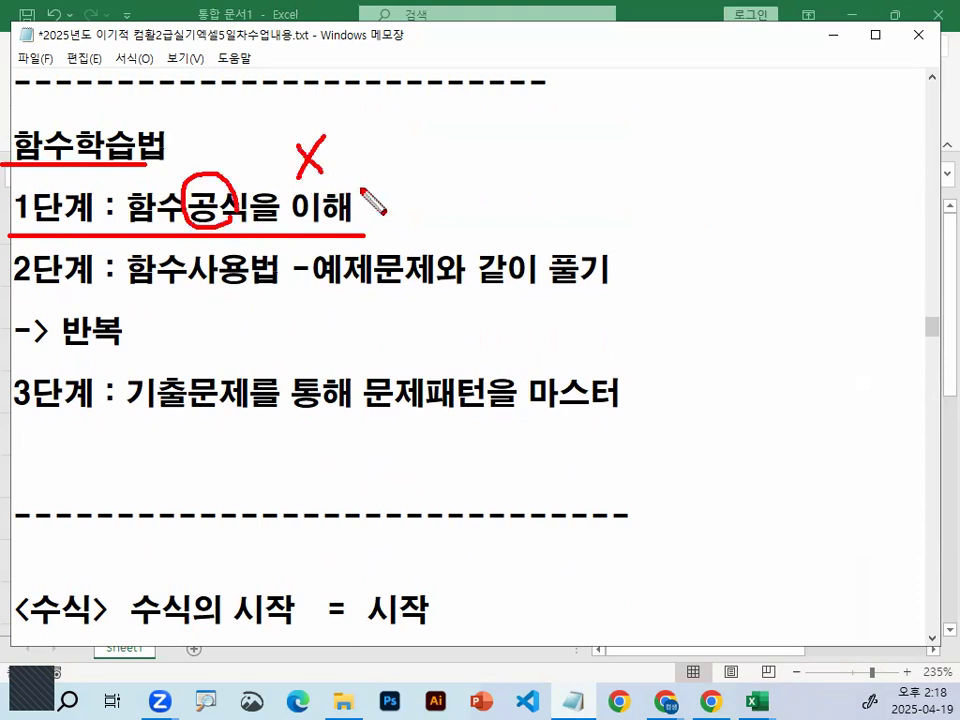
{"action": "mouse_move", "coordinate": [475, 143]}
{"action": "left_mouse_down"}
{"action": "mouse_move", "coordinate": [449, 192]}
{"action": "mouse_move", "coordinate": [482, 204]}
{"action": "left_mouse_up"}
{"action": "mouse_move", "coordinate": [410, 362]}
{"action": "left_mouse_down"}
{"action": "mouse_move", "coordinate": [385, 392]}
{"action": "mouse_move", "coordinate": [472, 402]}
{"action": "mouse_move", "coordinate": [466, 408]}
{"action": "left_mouse_up"}
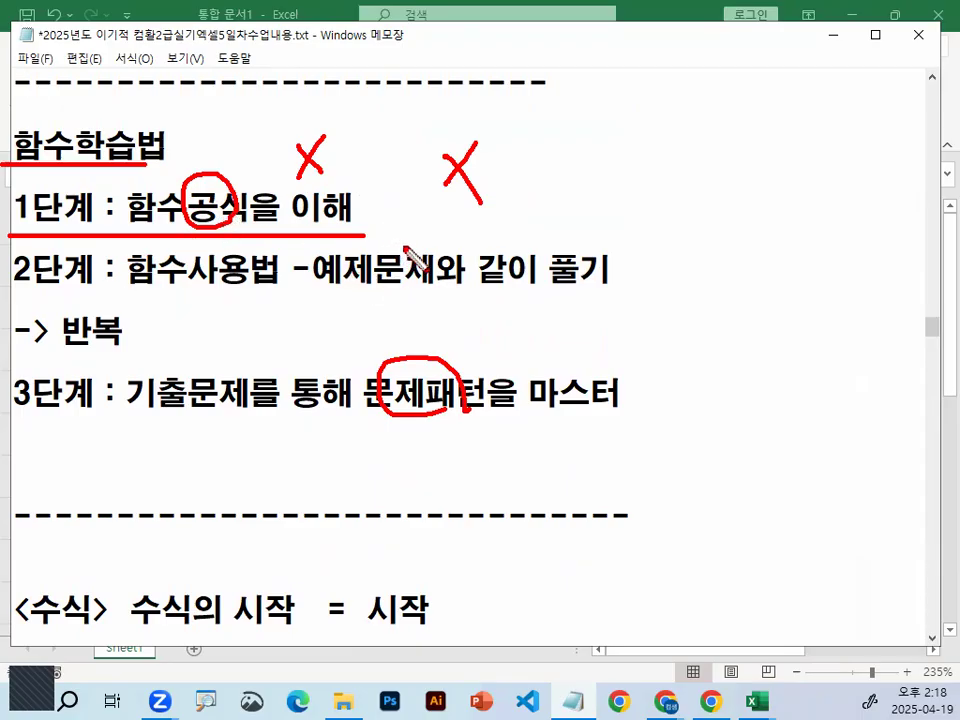
{"action": "key", "text": "Escape"}
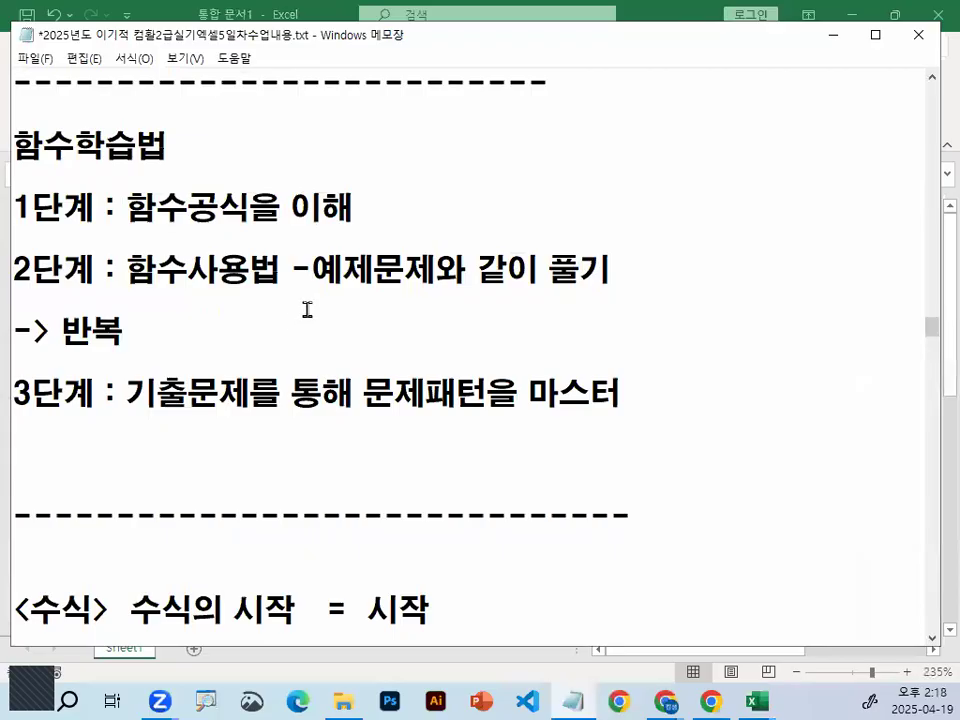
Underline 함수사용법 and 예제문제와 같이 풀기 in the 2단계 line, circle 풀기, and clear the pen marks
{"action": "left_click_drag", "start_coordinate": [128, 268], "coordinate": [316, 268]}
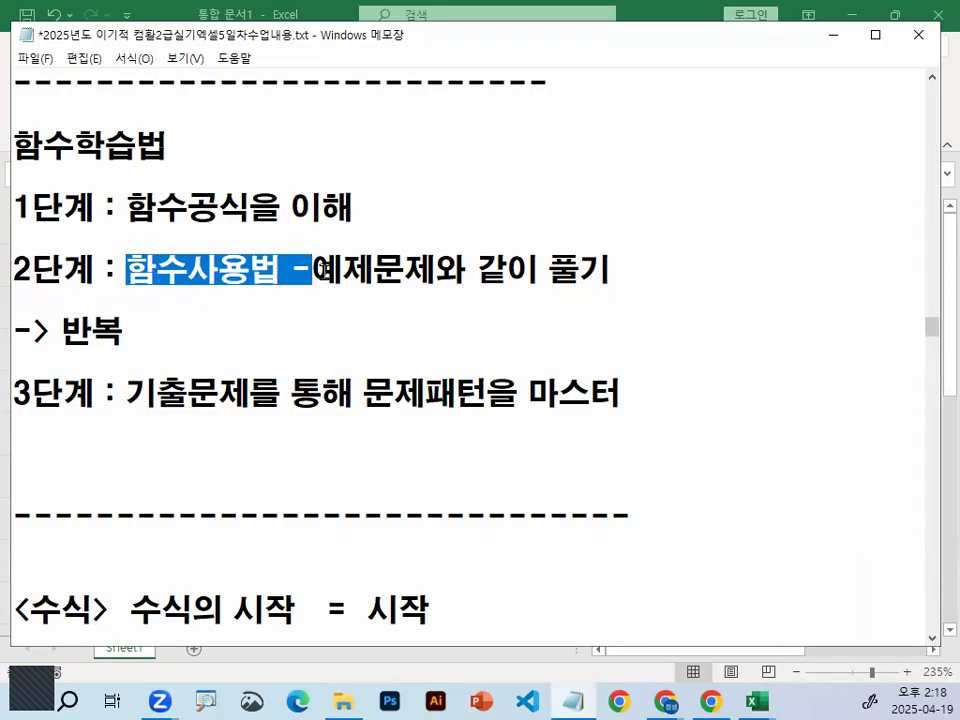
{"action": "left_click", "coordinate": [345, 269]}
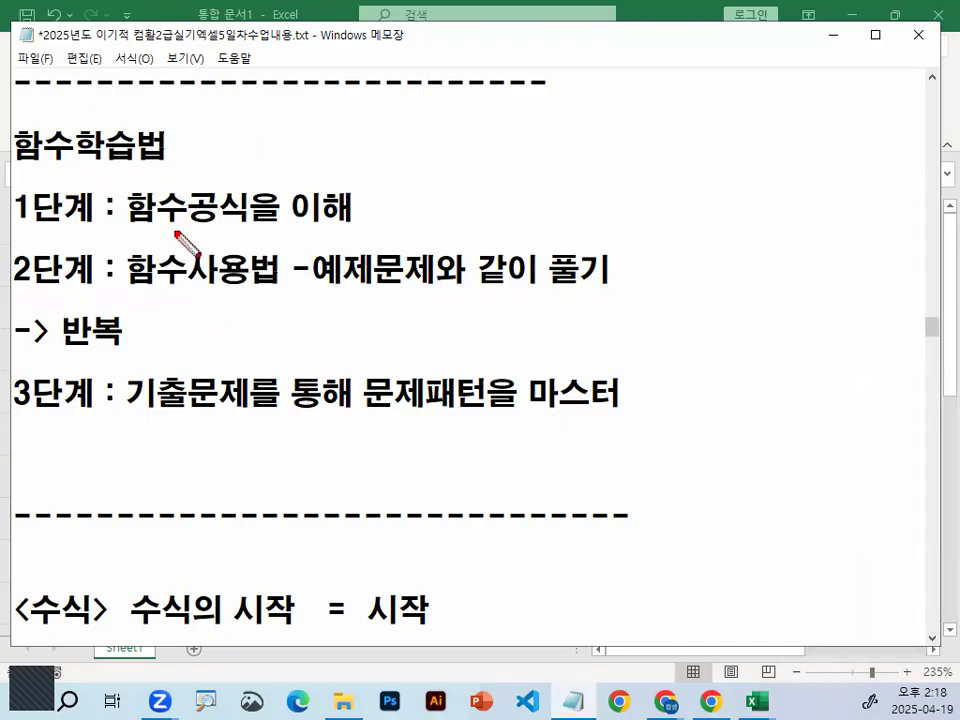
{"action": "left_click_drag", "start_coordinate": [120, 289], "coordinate": [613, 286]}
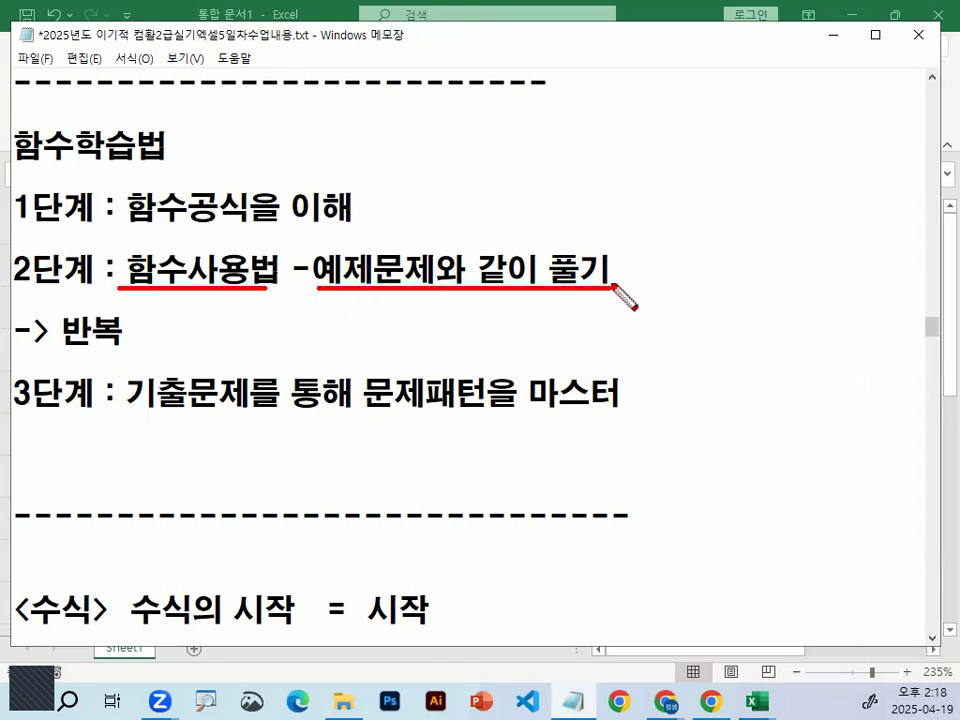
{"action": "mouse_move", "coordinate": [592, 232]}
{"action": "left_mouse_down"}
{"action": "mouse_move", "coordinate": [585, 240]}
{"action": "mouse_move", "coordinate": [608, 260]}
{"action": "left_mouse_up"}
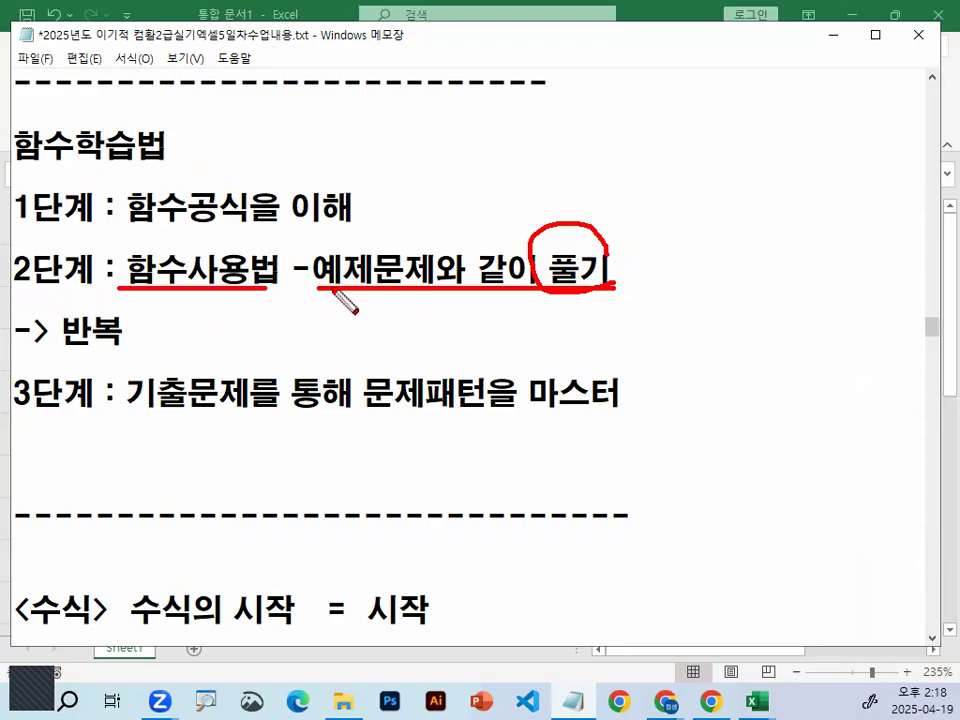
{"action": "left_click_drag", "start_coordinate": [423, 311], "coordinate": [428, 307]}
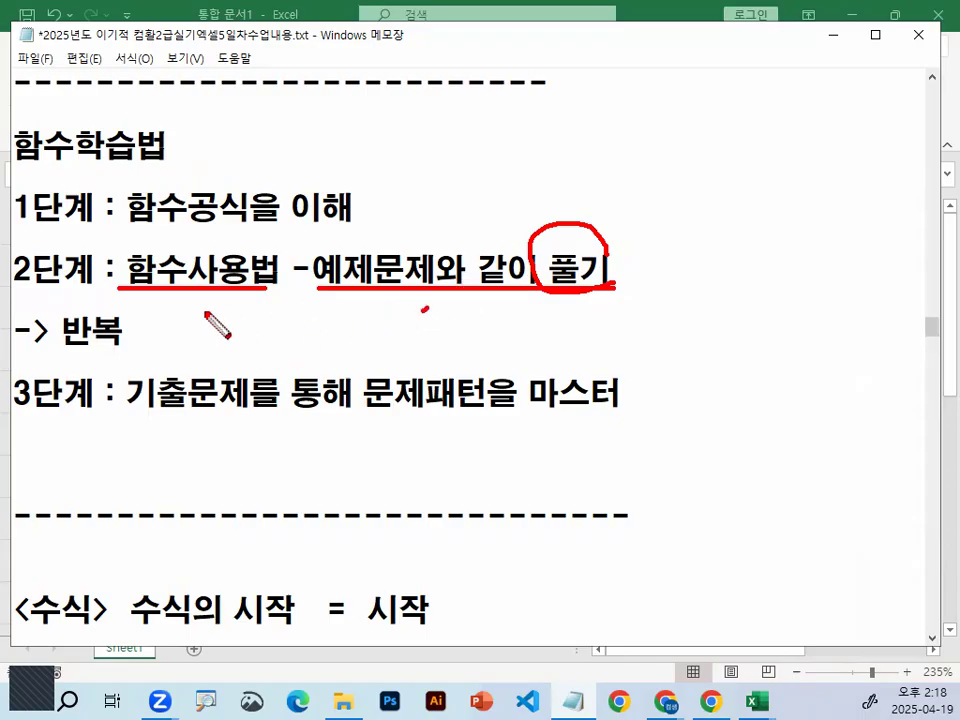
{"action": "key", "text": "Escape"}
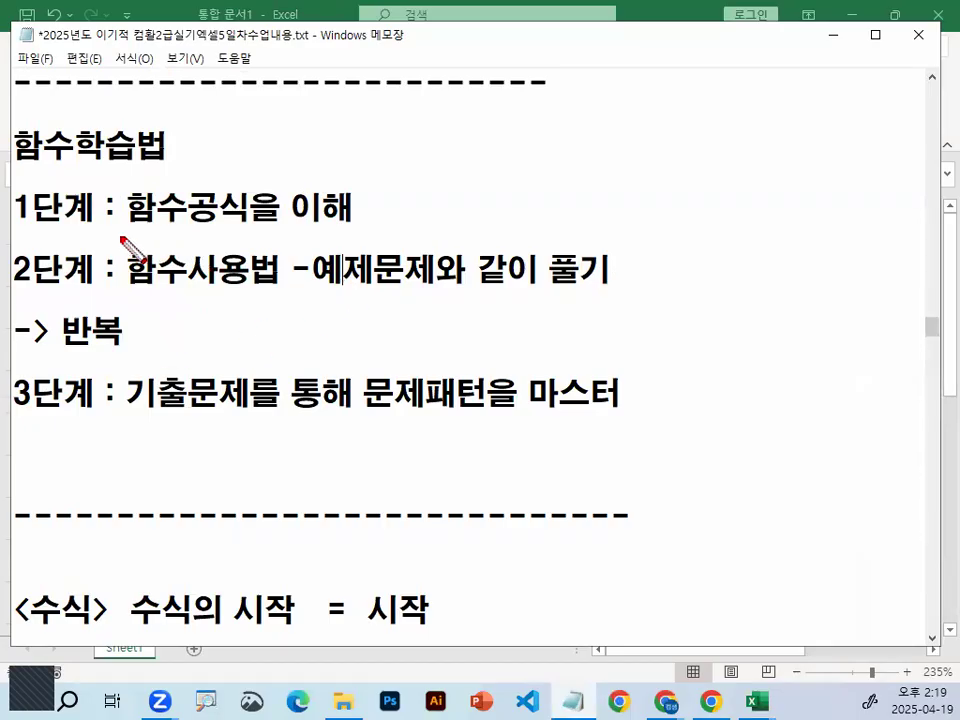
Mark 함수공식 and 예제문제 with underlines and circles, link them with curves, and clear the pen marks
{"action": "left_click_drag", "start_coordinate": [118, 236], "coordinate": [278, 238]}
{"action": "left_click_drag", "start_coordinate": [318, 287], "coordinate": [431, 288]}
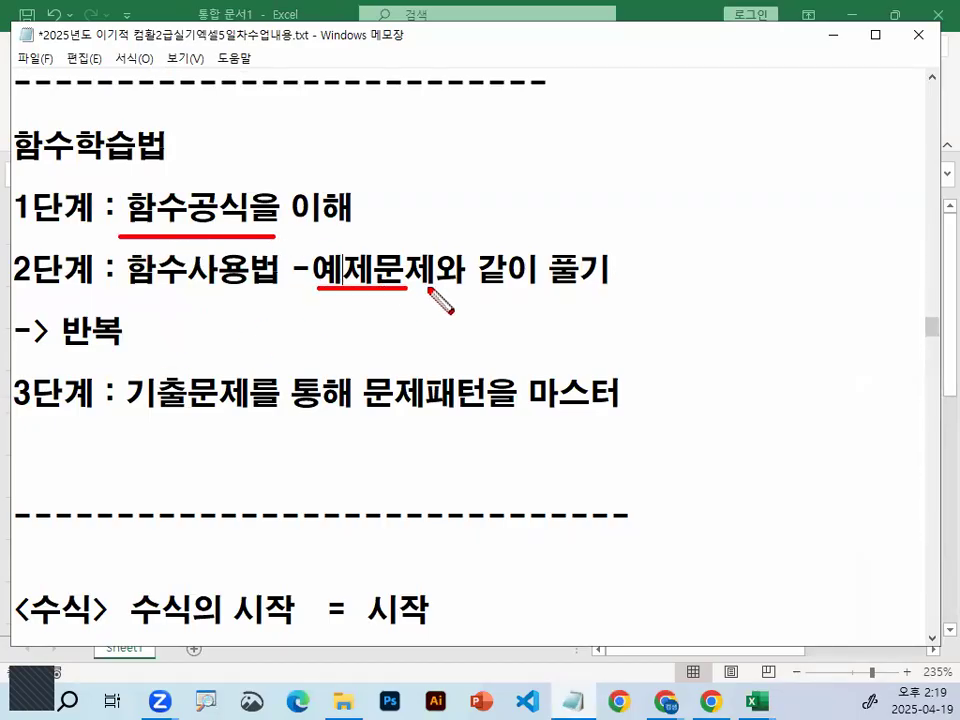
{"action": "left_click_drag", "start_coordinate": [405, 245], "coordinate": [283, 188]}
{"action": "mouse_move", "coordinate": [132, 214]}
{"action": "left_mouse_down"}
{"action": "mouse_move", "coordinate": [265, 195]}
{"action": "mouse_move", "coordinate": [237, 241]}
{"action": "mouse_move", "coordinate": [130, 180]}
{"action": "mouse_move", "coordinate": [225, 160]}
{"action": "mouse_move", "coordinate": [280, 78]}
{"action": "left_mouse_up"}
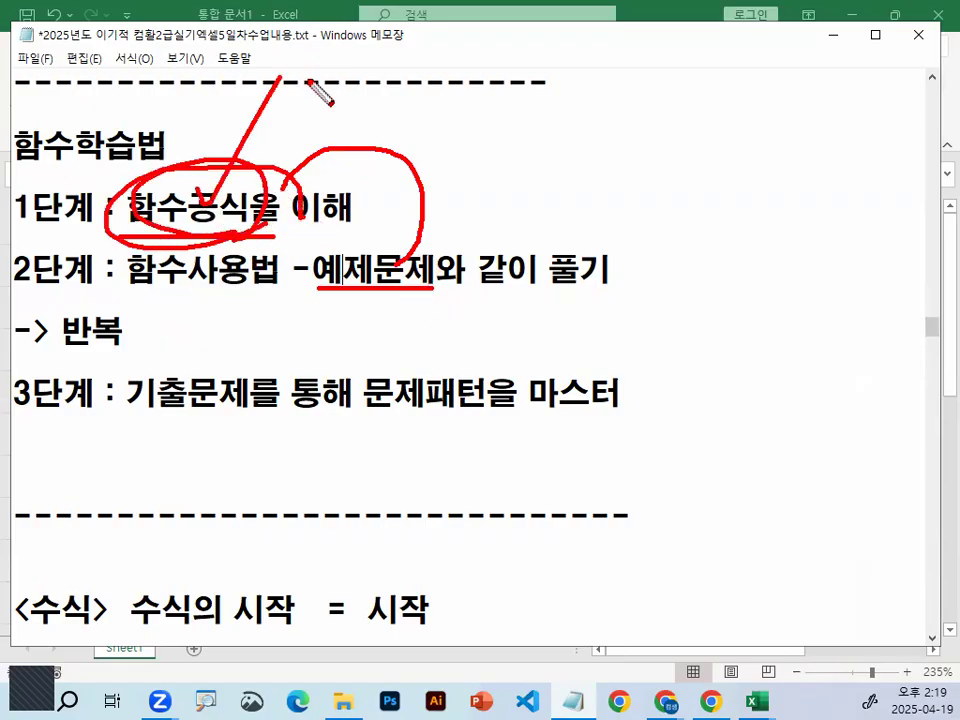
{"action": "left_click_drag", "start_coordinate": [362, 258], "coordinate": [422, 262]}
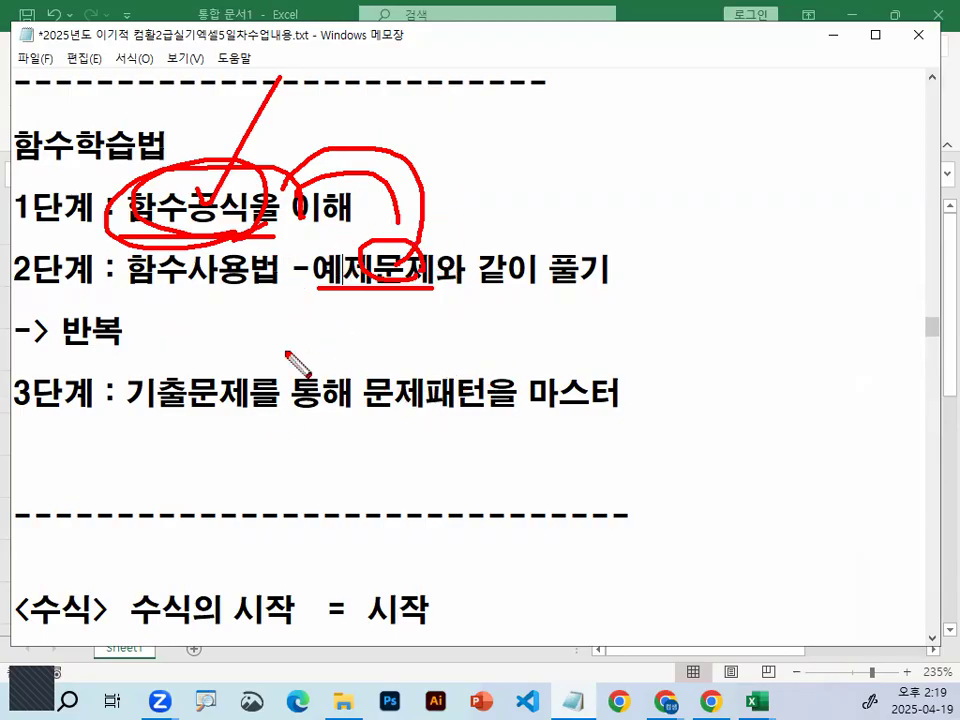
{"action": "key", "text": "Escape"}
Insert three blank lines between the dashed separator and the 함수사용법 line in the notes
{"action": "scroll", "coordinate": [645, 282], "scroll_direction": "down", "scroll_amount": 2}
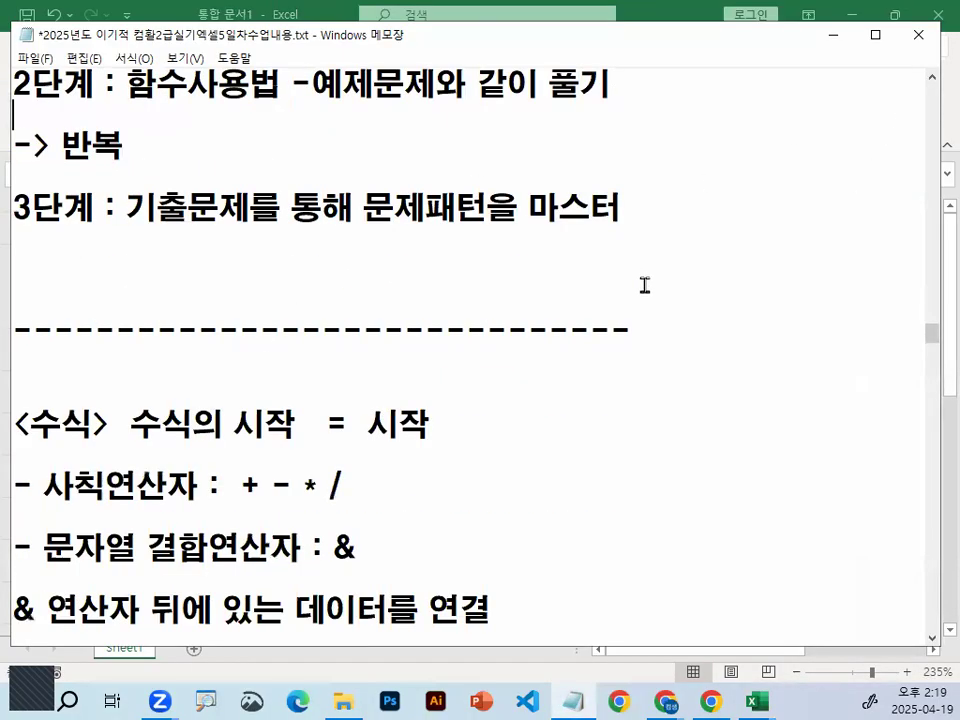
{"action": "left_click", "coordinate": [148, 541]}
{"action": "key", "text": "Return"}
{"action": "key", "text": "Return"}
{"action": "key", "text": "Return"}
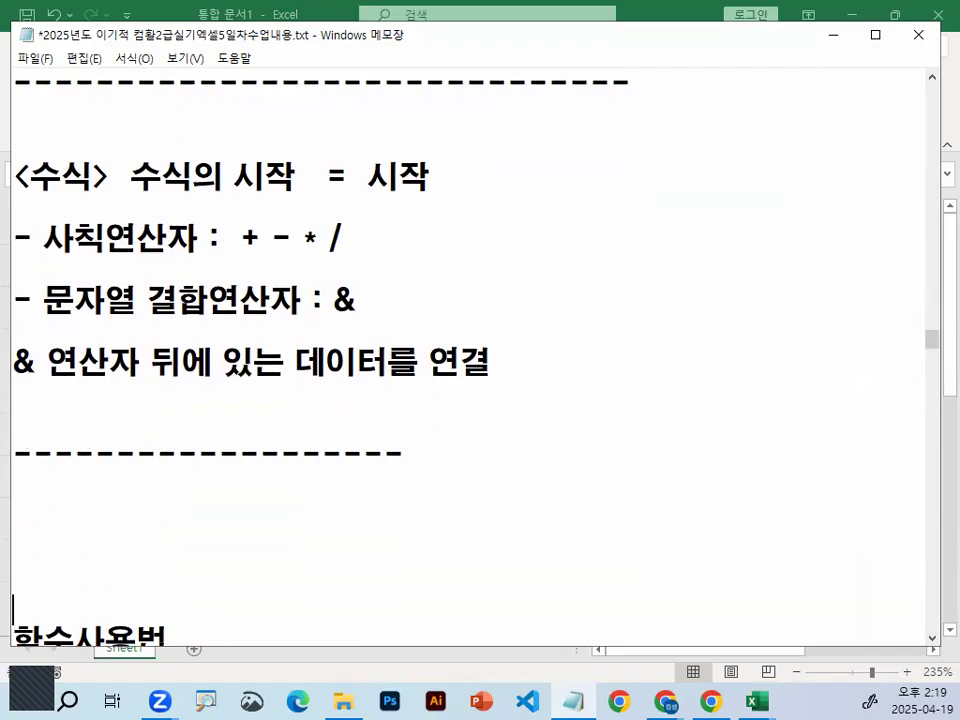
Underline = 시작 and the operators + - * / in the notes, circle the operators, and clear the pen marks
{"action": "left_click_drag", "start_coordinate": [318, 161], "coordinate": [432, 161]}
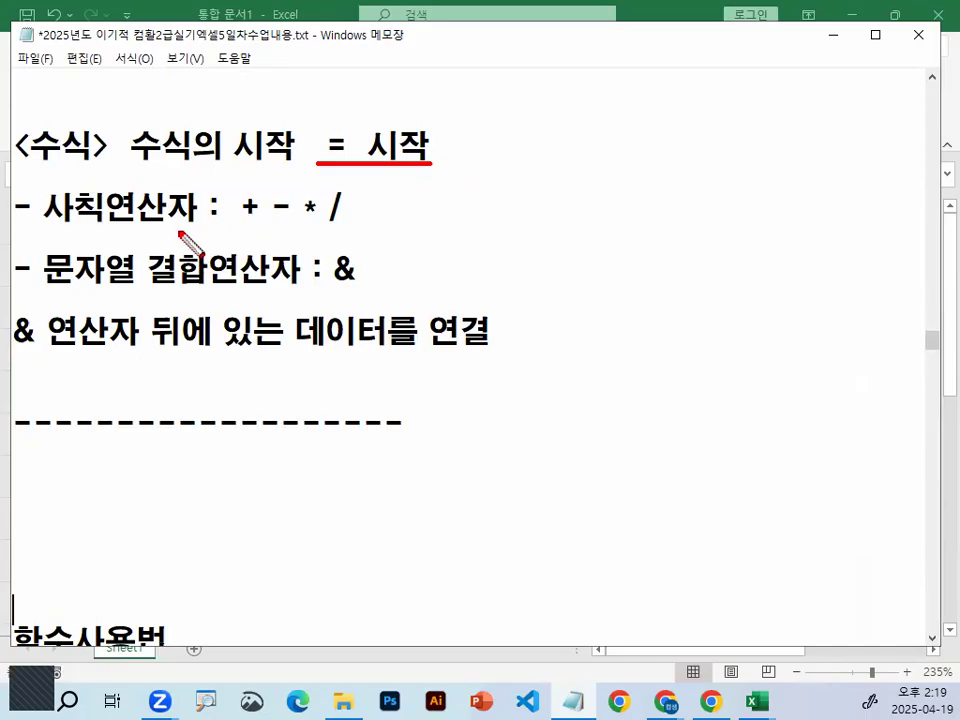
{"action": "left_click_drag", "start_coordinate": [241, 224], "coordinate": [344, 221]}
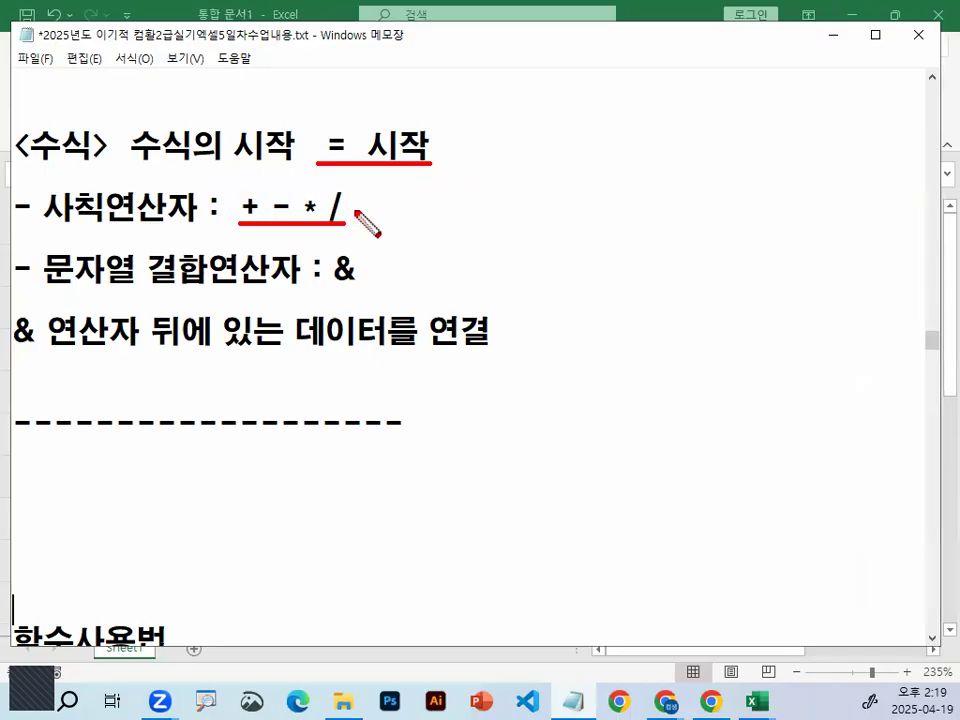
{"action": "mouse_move", "coordinate": [296, 227]}
{"action": "left_mouse_down"}
{"action": "mouse_move", "coordinate": [313, 180]}
{"action": "mouse_move", "coordinate": [361, 206]}
{"action": "left_mouse_up"}
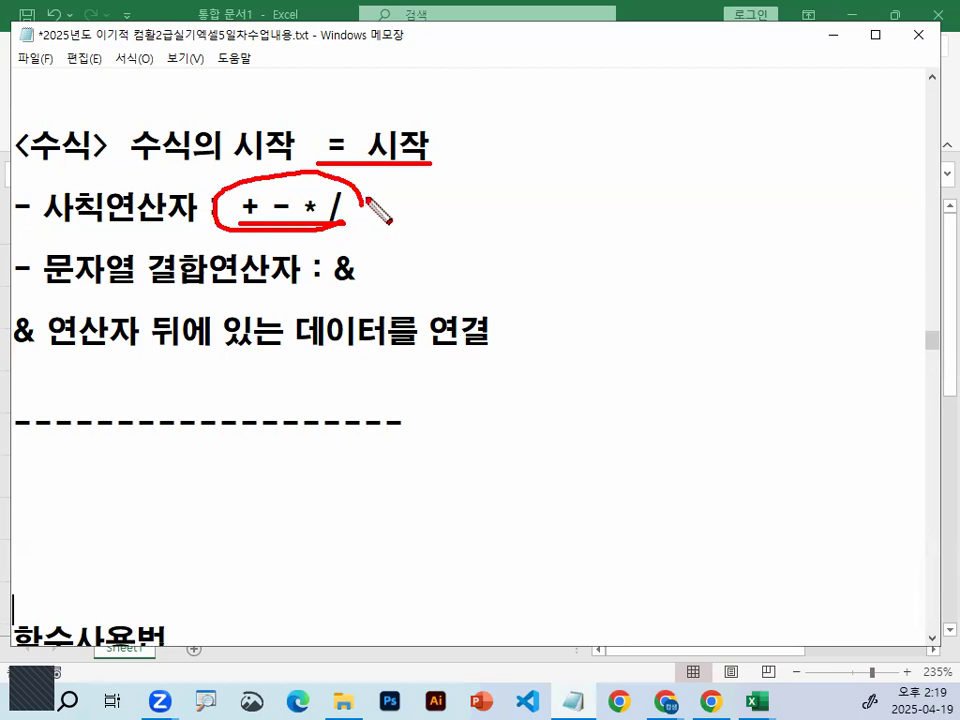
{"action": "left_click_drag", "start_coordinate": [361, 198], "coordinate": [334, 225]}
{"action": "key", "text": "Escape"}
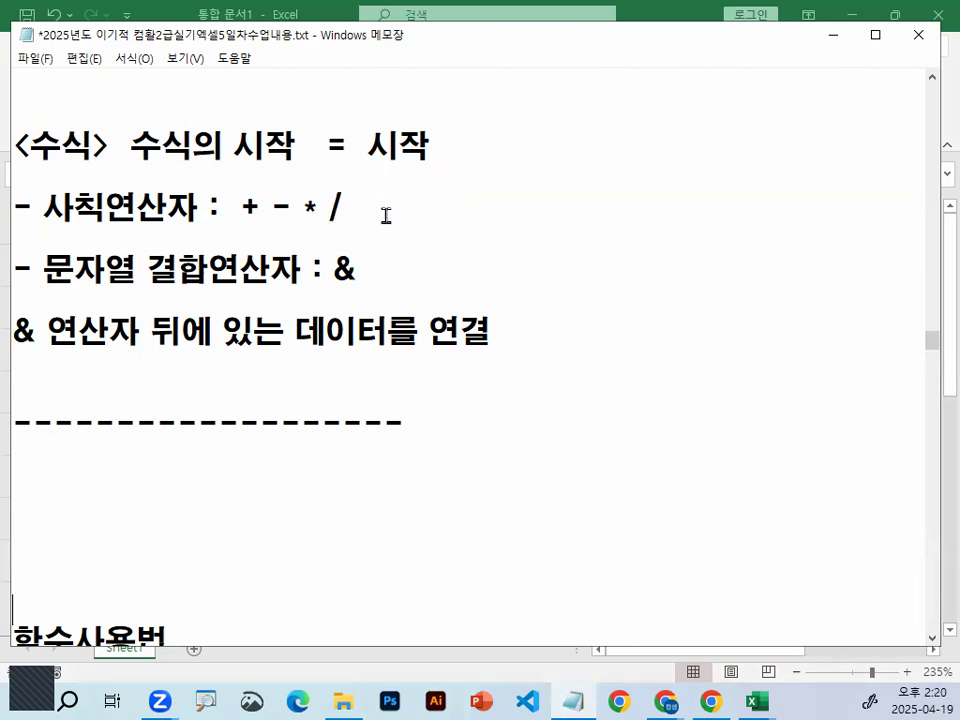
Draw large /, *, - and + symbols beside the 사칙연산자 line, enclose them in a big loop, and clear the pen marks
{"action": "left_click_drag", "start_coordinate": [249, 207], "coordinate": [350, 199]}
{"action": "left_click", "coordinate": [350, 199]}
{"action": "left_click_drag", "start_coordinate": [580, 164], "coordinate": [541, 234]}
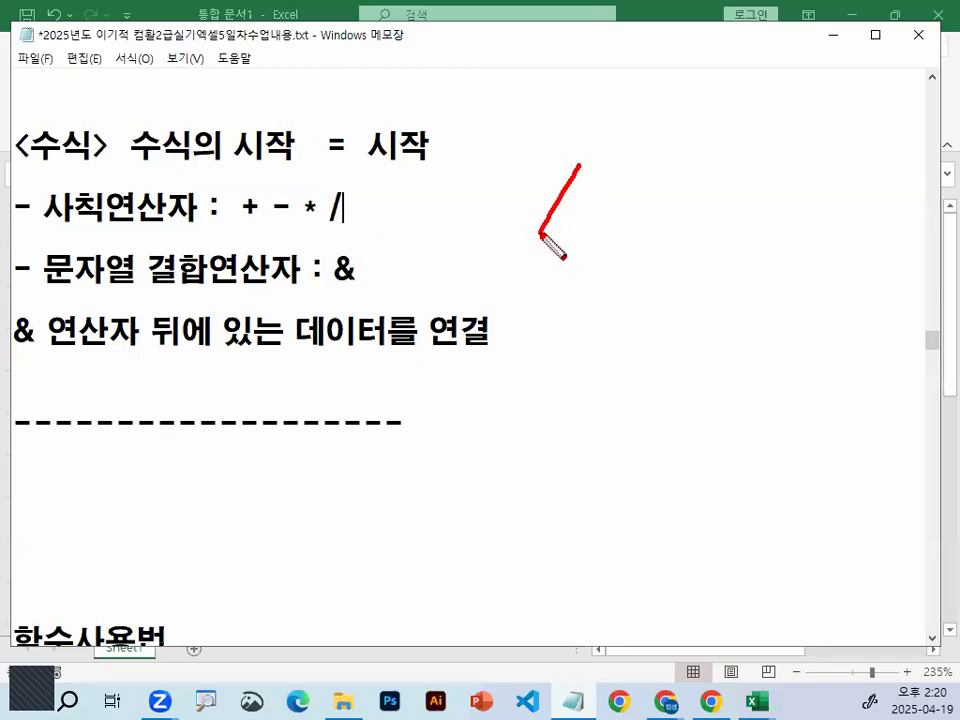
{"action": "left_click_drag", "start_coordinate": [675, 168], "coordinate": [643, 232]}
{"action": "left_click_drag", "start_coordinate": [647, 168], "coordinate": [680, 226]}
{"action": "left_click_drag", "start_coordinate": [622, 191], "coordinate": [676, 194]}
{"action": "left_click_drag", "start_coordinate": [735, 191], "coordinate": [800, 190]}
{"action": "mouse_move", "coordinate": [744, 318]}
{"action": "left_mouse_down"}
{"action": "mouse_move", "coordinate": [820, 314]}
{"action": "mouse_move", "coordinate": [789, 350]}
{"action": "left_mouse_up"}
{"action": "mouse_move", "coordinate": [866, 345]}
{"action": "left_mouse_down"}
{"action": "mouse_move", "coordinate": [422, 146]}
{"action": "mouse_move", "coordinate": [893, 252]}
{"action": "mouse_move", "coordinate": [881, 320]}
{"action": "left_mouse_up"}
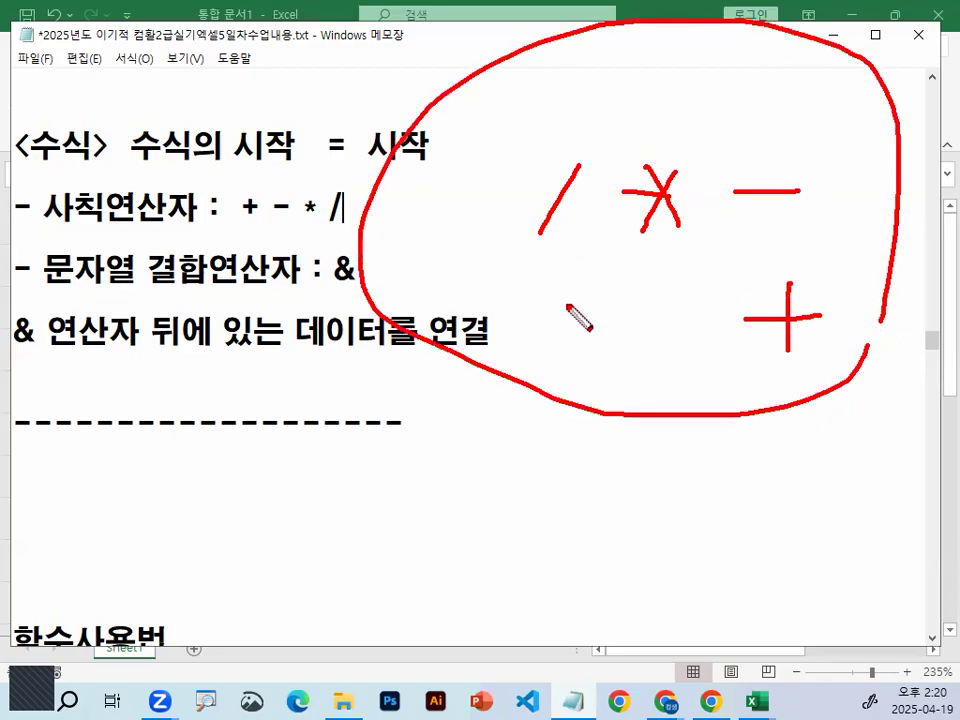
{"action": "key", "text": "Escape"}
Circle & in the 문자열 결합연산자 line, underline the explanation below it, and clear the pen marks
{"action": "mouse_move", "coordinate": [42, 270]}
{"action": "left_mouse_down"}
{"action": "mouse_move", "coordinate": [324, 268]}
{"action": "mouse_move", "coordinate": [352, 270]}
{"action": "mouse_move", "coordinate": [358, 292]}
{"action": "mouse_move", "coordinate": [364, 253]}
{"action": "mouse_move", "coordinate": [373, 283]}
{"action": "left_mouse_up"}
{"action": "left_click", "coordinate": [352, 270]}
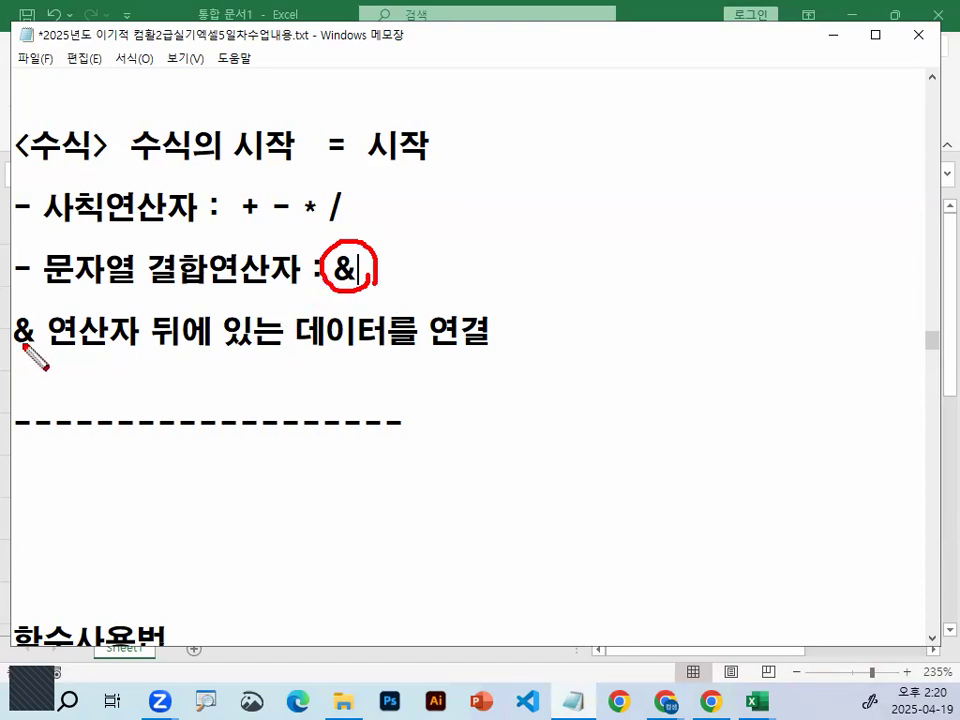
{"action": "left_click_drag", "start_coordinate": [14, 344], "coordinate": [466, 352]}
{"action": "key", "text": "Escape"}
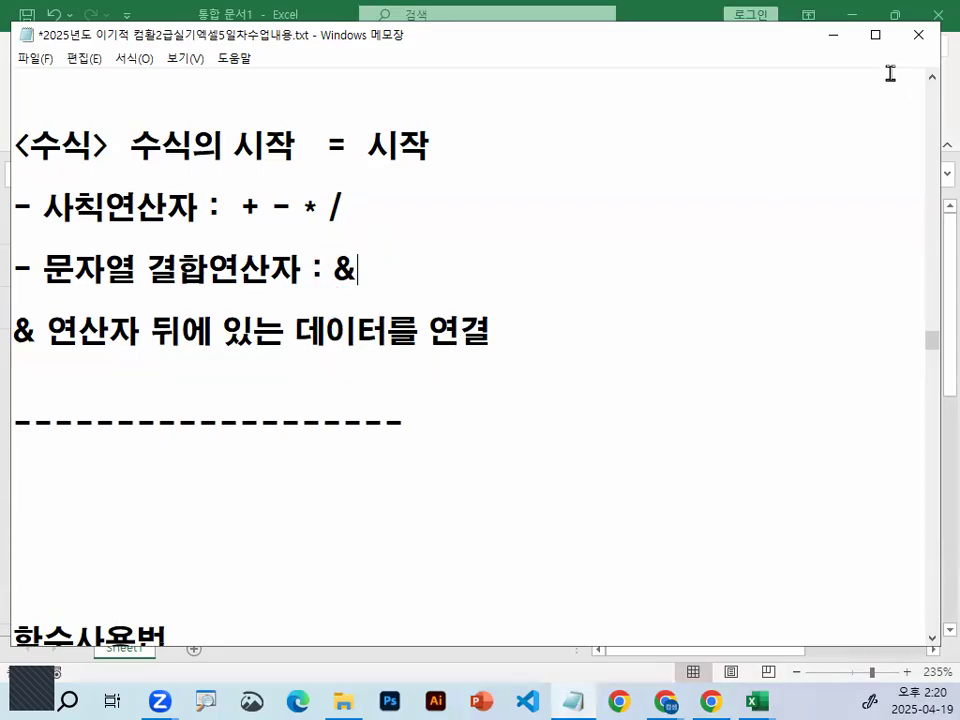
Switch from the notes to the blank Excel workbook and enter 컴활2급 in cell A1
{"action": "left_click", "coordinate": [832, 35]}
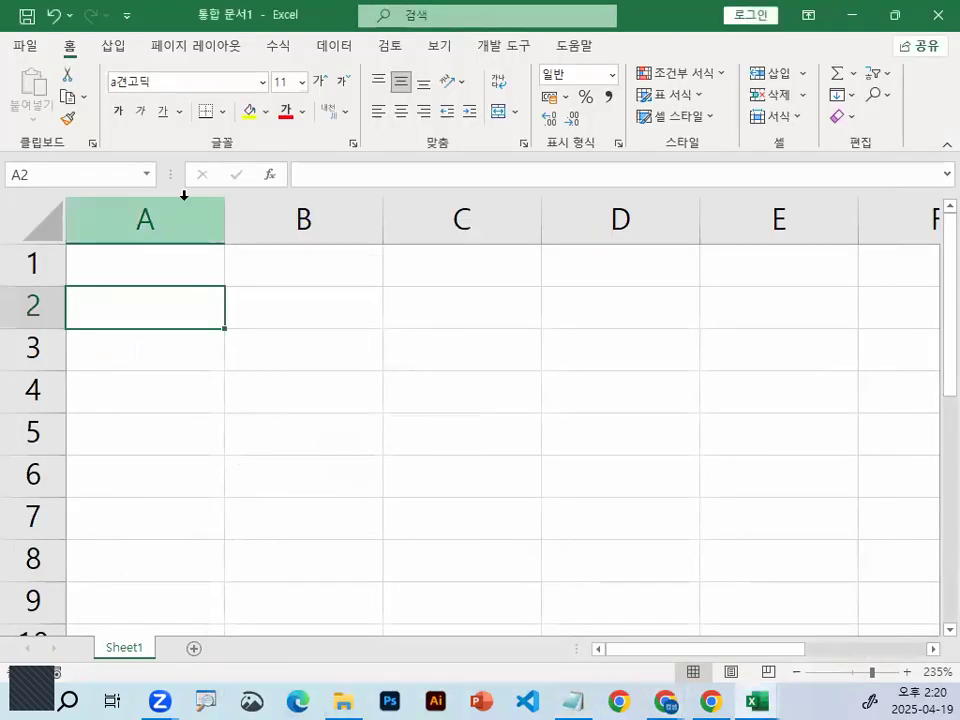
{"action": "left_click", "coordinate": [162, 263]}
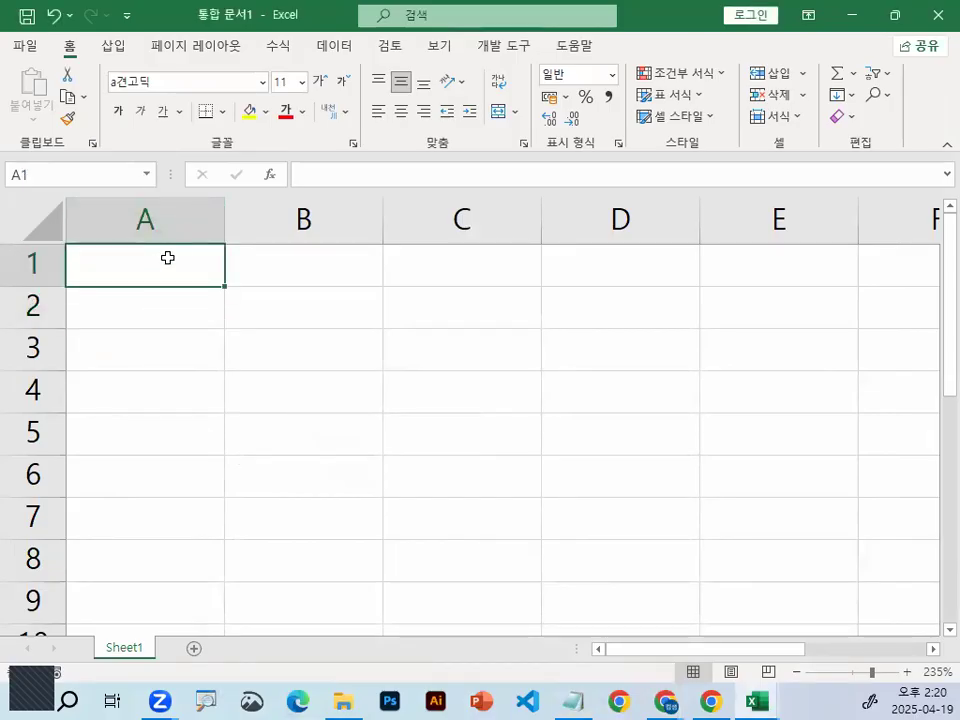
{"action": "type", "text": "컴활"}
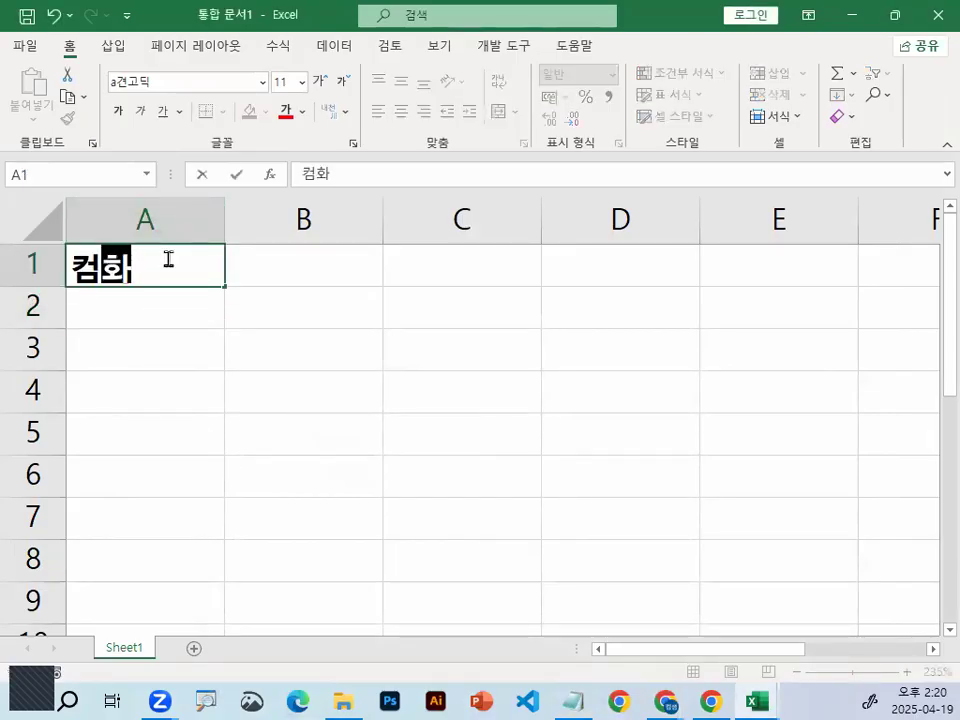
{"action": "type", "text": "2급"}
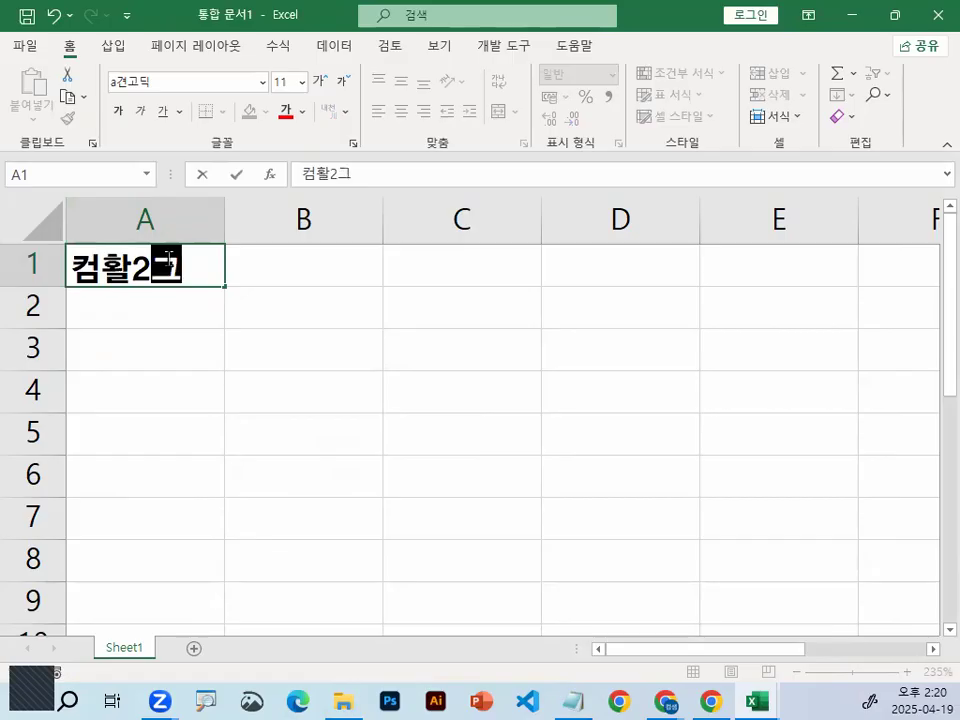
{"action": "key", "text": "Return"}
Enter 합격 in cell B1
{"action": "left_click", "coordinate": [167, 259]}
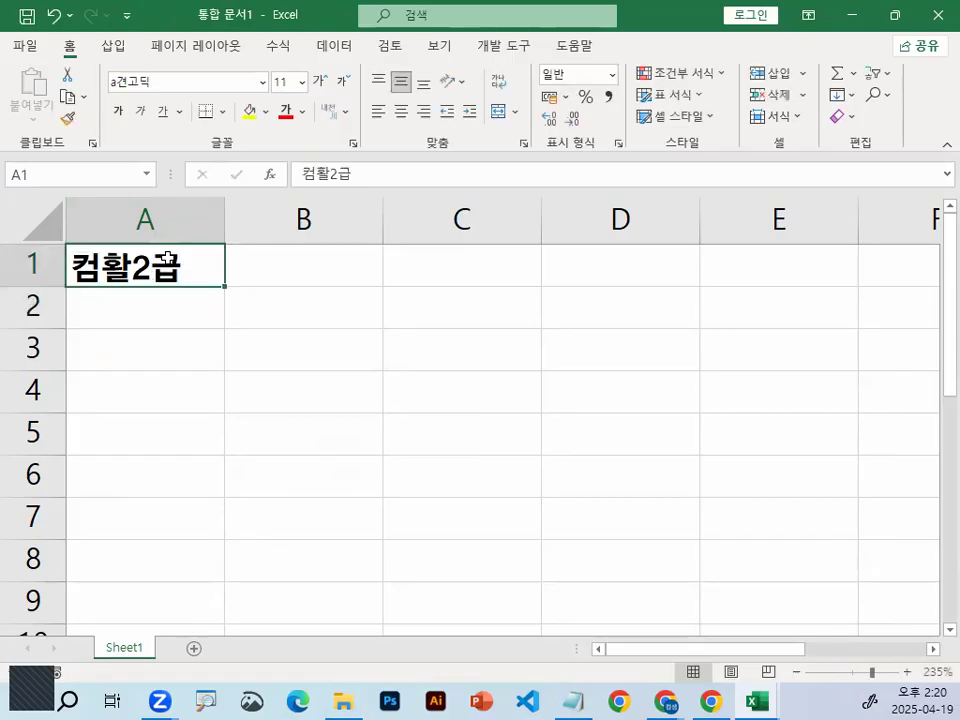
{"action": "left_click", "coordinate": [306, 270]}
{"action": "left_click", "coordinate": [178, 259]}
{"action": "left_click", "coordinate": [308, 282]}
{"action": "left_click", "coordinate": [199, 272]}
{"action": "left_click", "coordinate": [306, 265]}
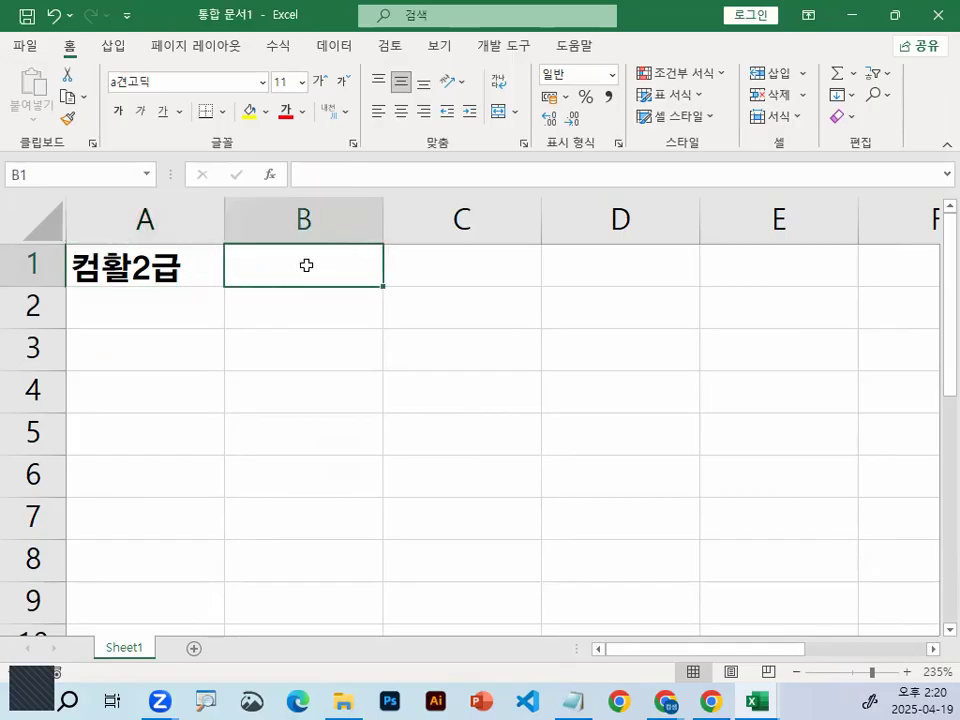
{"action": "type", "text": "ㅗ"}
{"action": "key", "text": "BackSpace"}
{"action": "type", "text": "합격"}
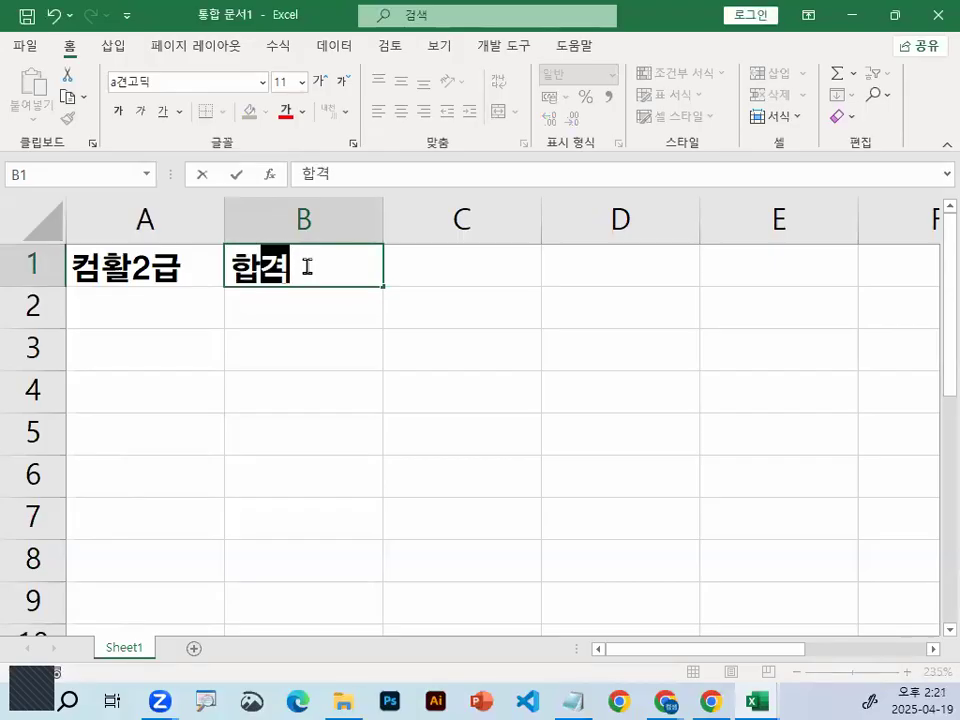
{"action": "key", "text": "Return"}
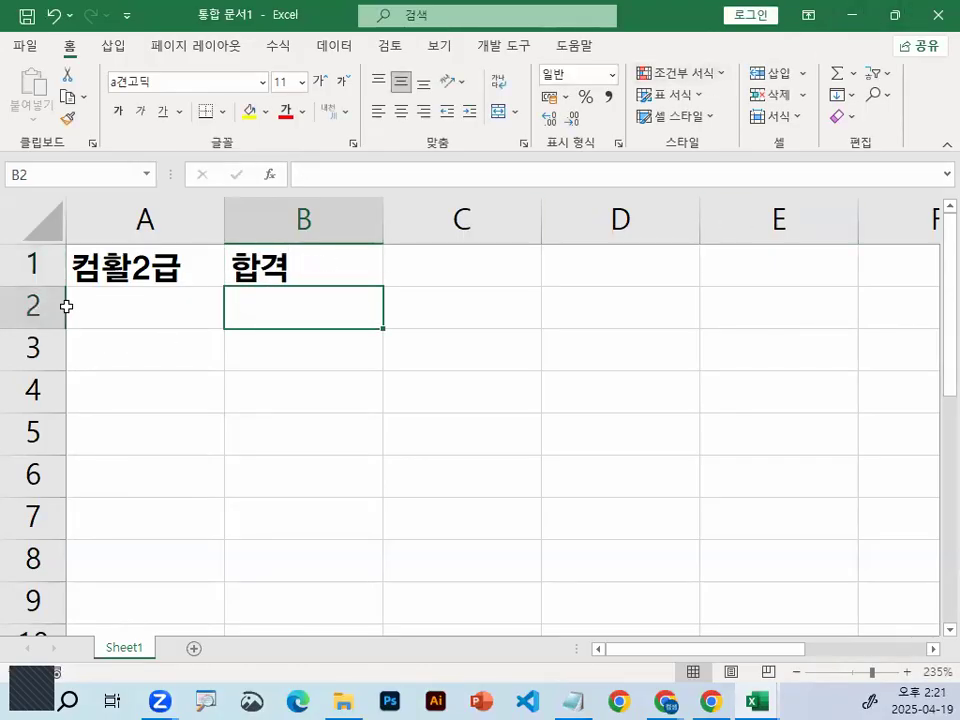
Circle 컴활2급 in A1, clear the pen mark, and point out A1 and B1 by selecting them alternately
{"action": "left_click", "coordinate": [100, 265]}
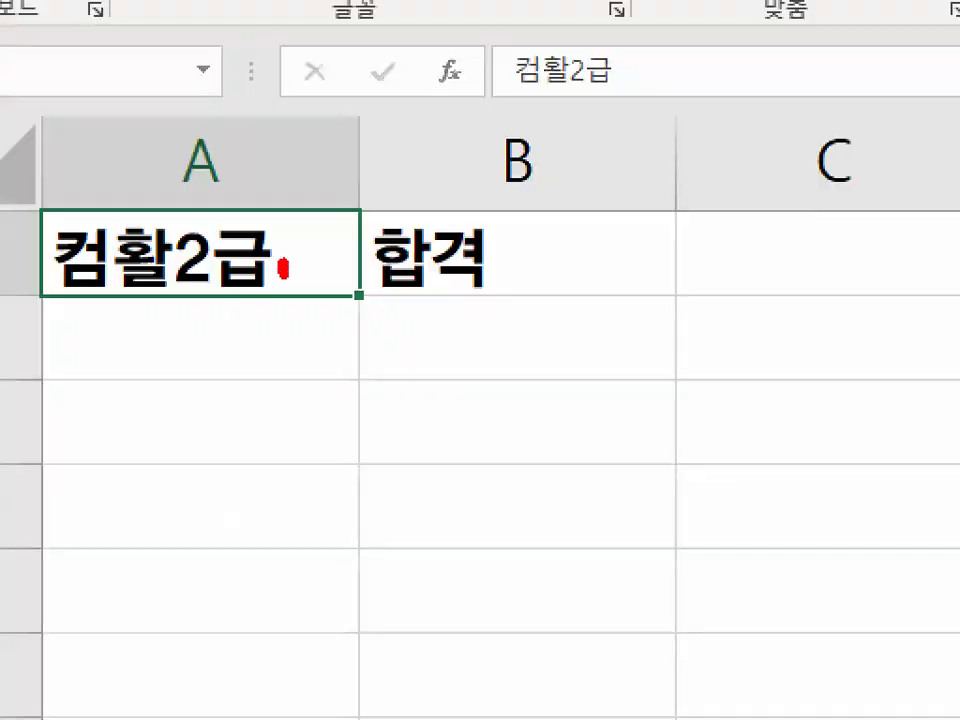
{"action": "mouse_move", "coordinate": [284, 268]}
{"action": "left_mouse_down"}
{"action": "mouse_move", "coordinate": [257, 203]}
{"action": "mouse_move", "coordinate": [268, 225]}
{"action": "left_mouse_up"}
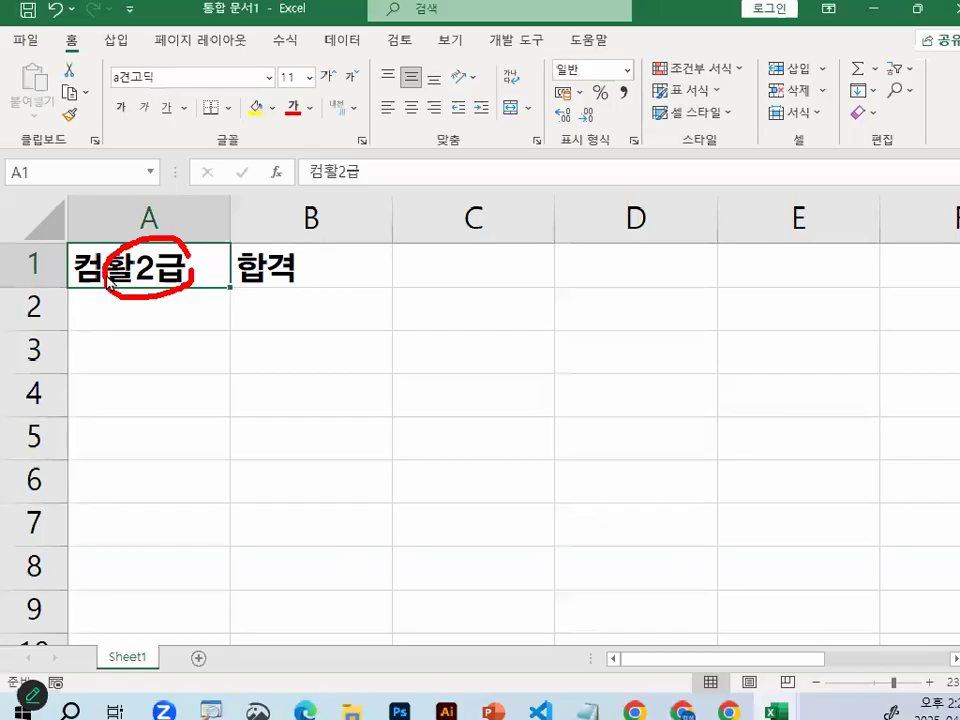
{"action": "left_click", "coordinate": [279, 271]}
{"action": "left_click", "coordinate": [123, 267]}
{"action": "left_click", "coordinate": [270, 267]}
{"action": "left_click", "coordinate": [135, 269]}
{"action": "left_click", "coordinate": [272, 265]}
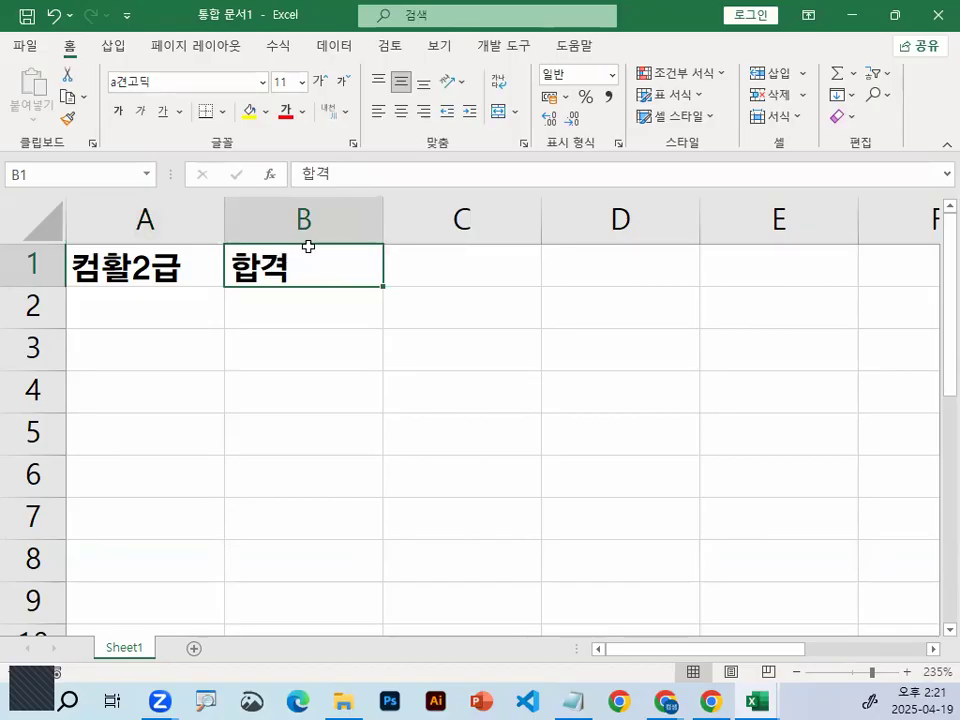
Try a formula in C1 that starts with =, circle the equals sign, and reference cell A1
{"action": "left_click", "coordinate": [508, 264]}
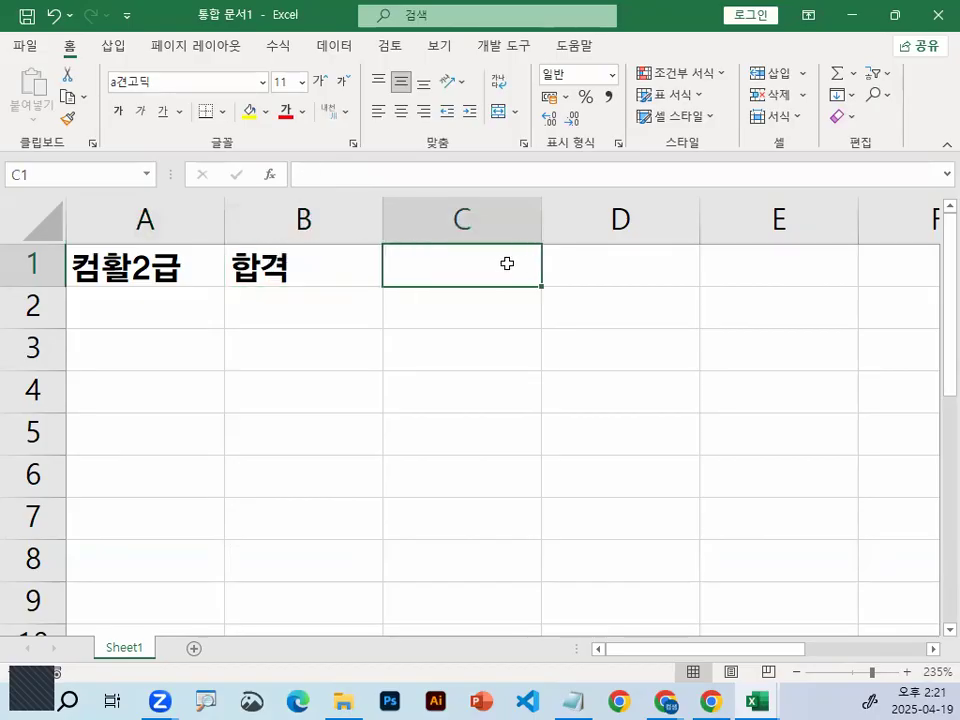
{"action": "double_click", "coordinate": [503, 258]}
{"action": "type", "text": "="}
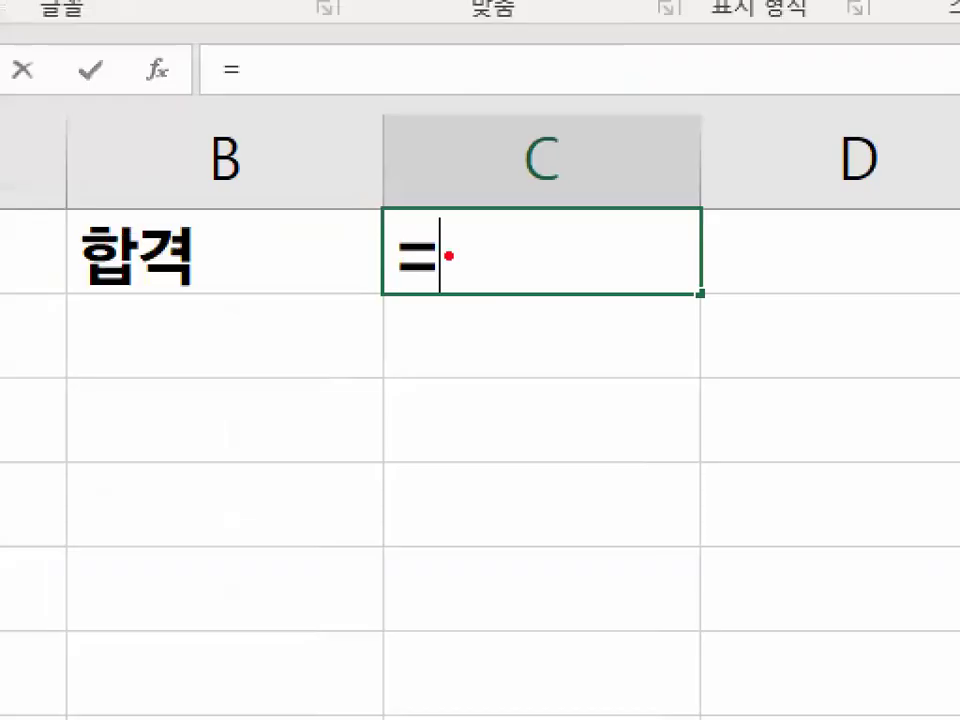
{"action": "mouse_move", "coordinate": [420, 266]}
{"action": "left_mouse_down"}
{"action": "mouse_move", "coordinate": [388, 270]}
{"action": "mouse_move", "coordinate": [419, 259]}
{"action": "left_mouse_up"}
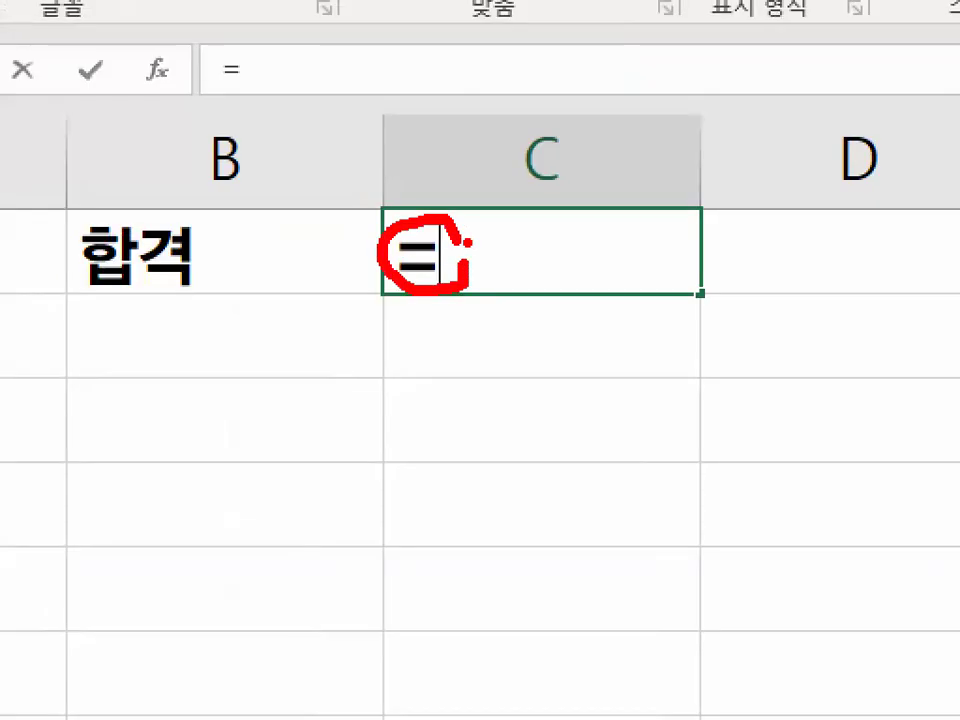
{"action": "key", "text": "Escape"}
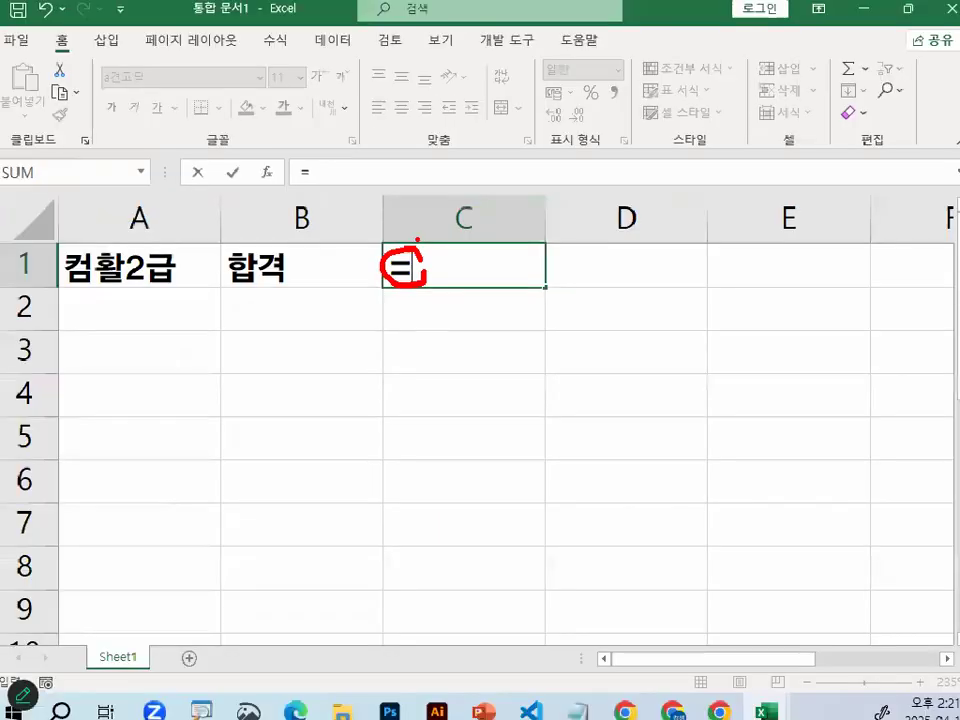
{"action": "left_click", "coordinate": [212, 280]}
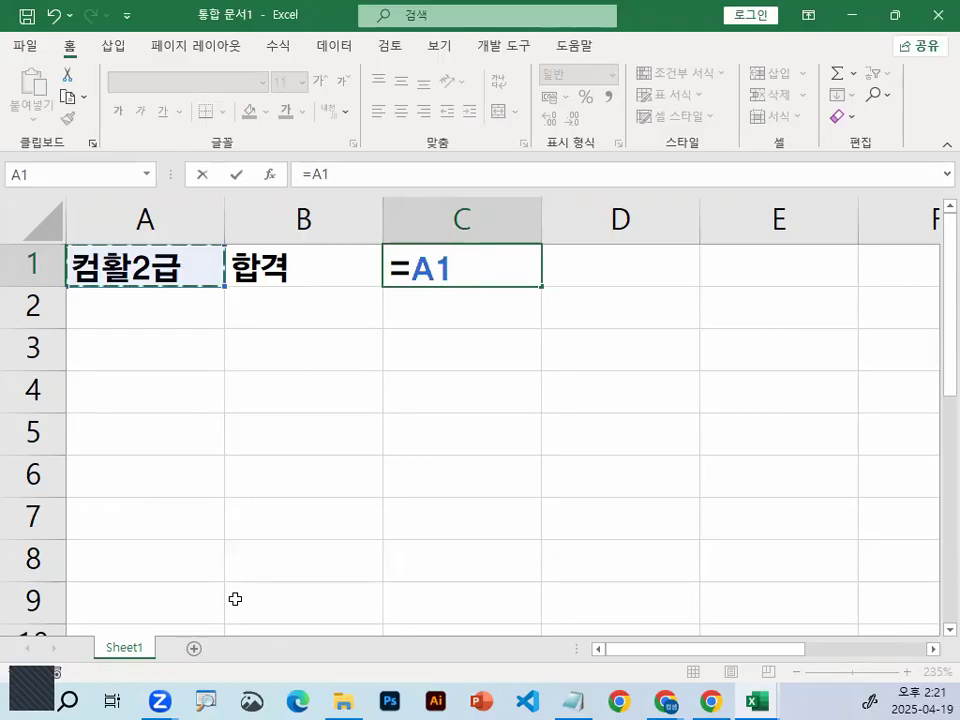
{"action": "key", "text": "Escape"}
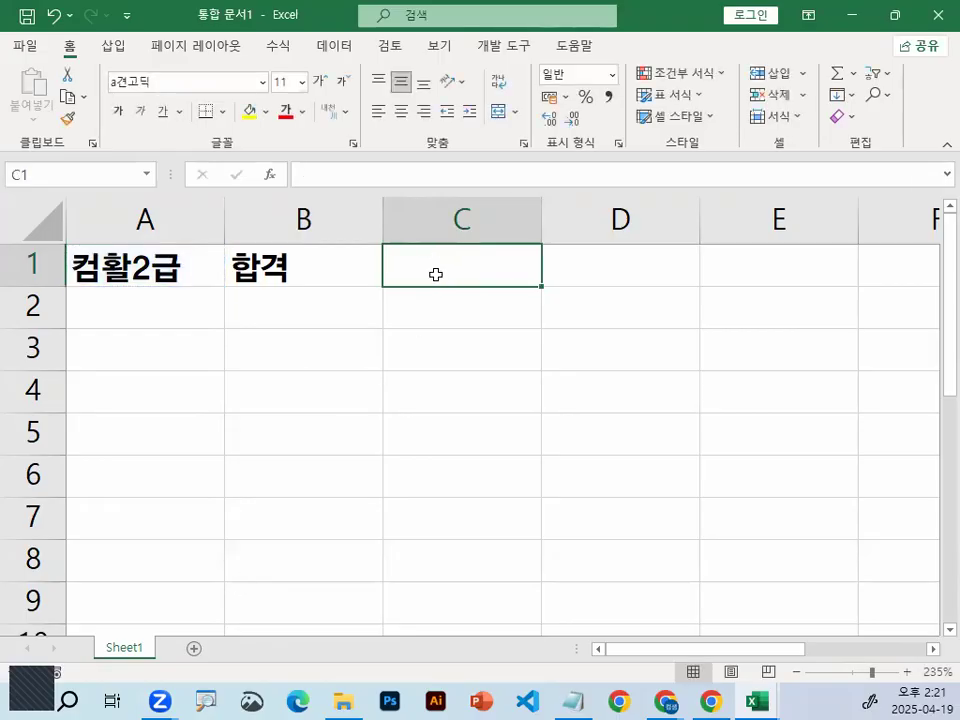
{"action": "left_click", "coordinate": [145, 265]}
{"action": "left_click", "coordinate": [311, 283]}
{"action": "left_click", "coordinate": [275, 392]}
{"action": "left_click", "coordinate": [135, 470]}
{"action": "left_click", "coordinate": [300, 425]}
{"action": "left_click", "coordinate": [481, 397]}
{"action": "left_click", "coordinate": [395, 362]}
{"action": "left_click", "coordinate": [372, 378]}
{"action": "left_click", "coordinate": [398, 360]}
{"action": "key", "text": "Up"}
{"action": "key", "text": "Up"}
{"action": "key", "text": "Left"}
{"action": "key", "text": "Left"}
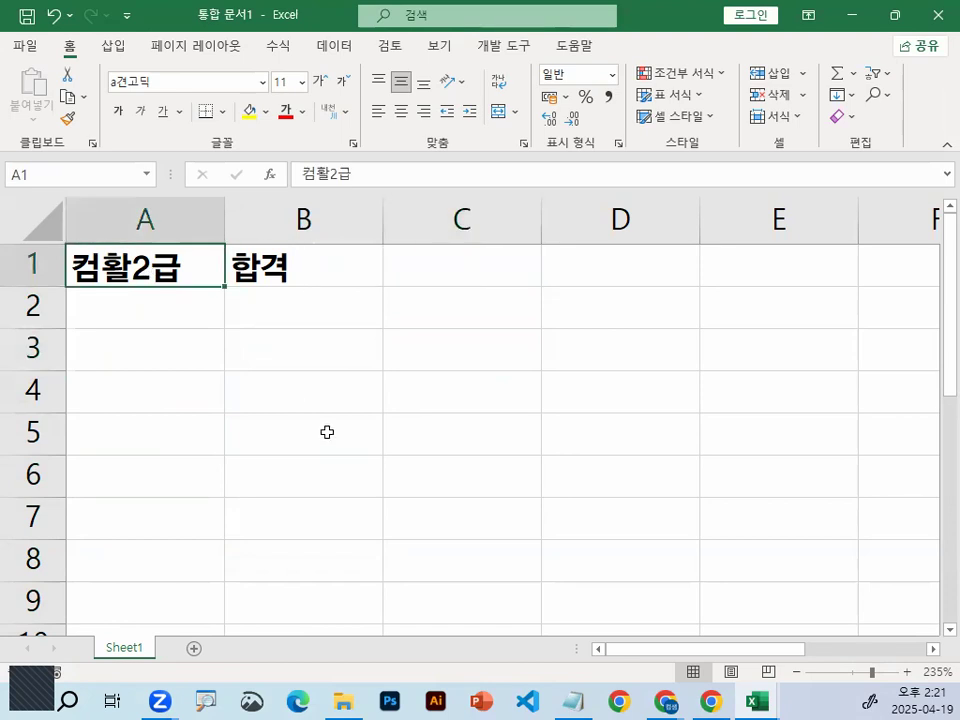
{"action": "left_click", "coordinate": [429, 266]}
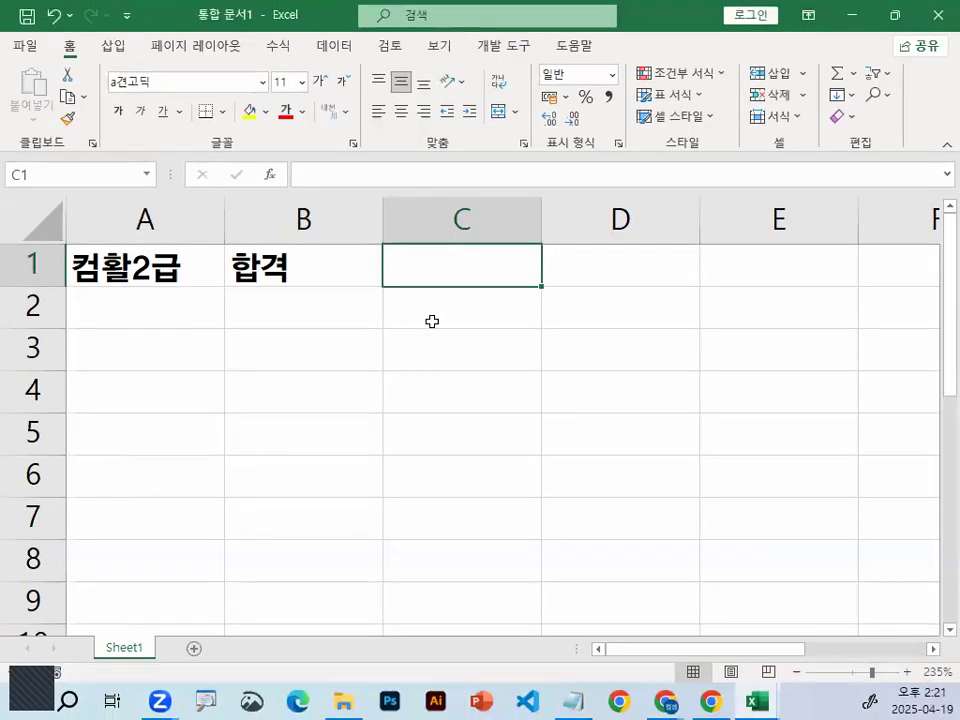
{"action": "left_click", "coordinate": [190, 265]}
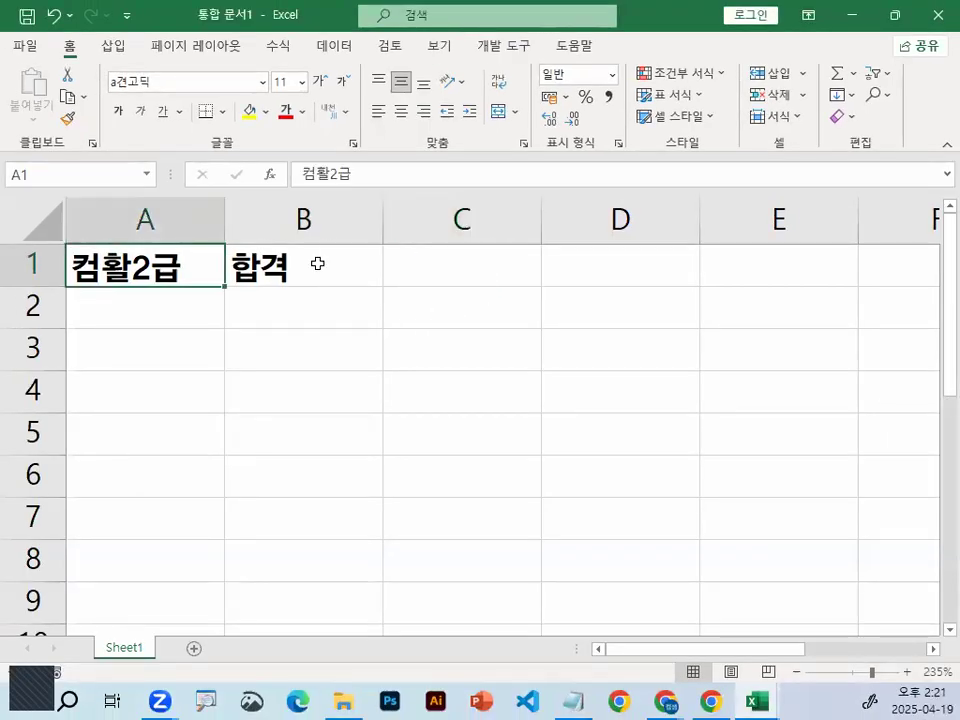
{"action": "left_click", "coordinate": [315, 261]}
{"action": "left_click", "coordinate": [315, 334]}
{"action": "left_click", "coordinate": [190, 434]}
{"action": "left_click", "coordinate": [300, 400]}
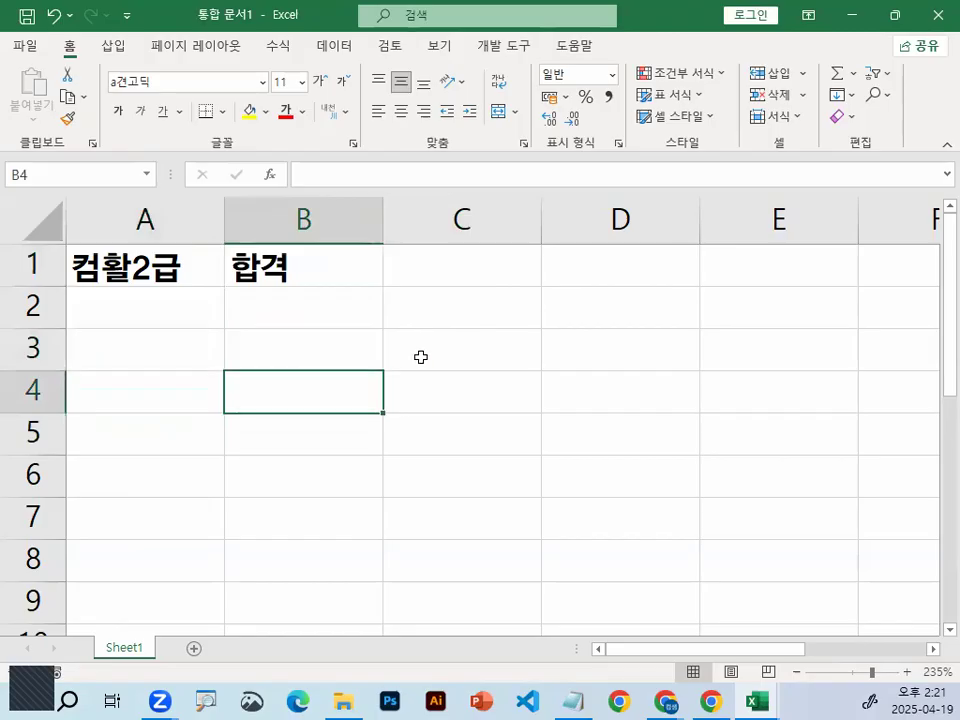
{"action": "left_click", "coordinate": [426, 392]}
{"action": "left_click", "coordinate": [433, 437]}
{"action": "left_click", "coordinate": [484, 394]}
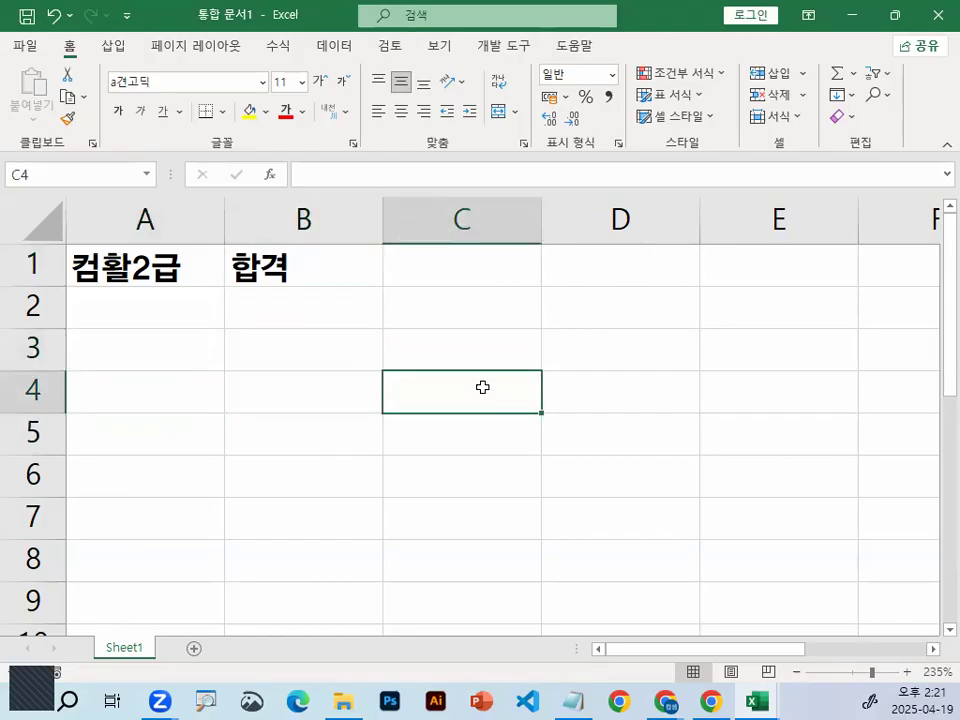
Enter the formula =A1&B1 in cell C1, circling 합격 in B1 before adding the & operator
{"action": "left_click", "coordinate": [454, 270]}
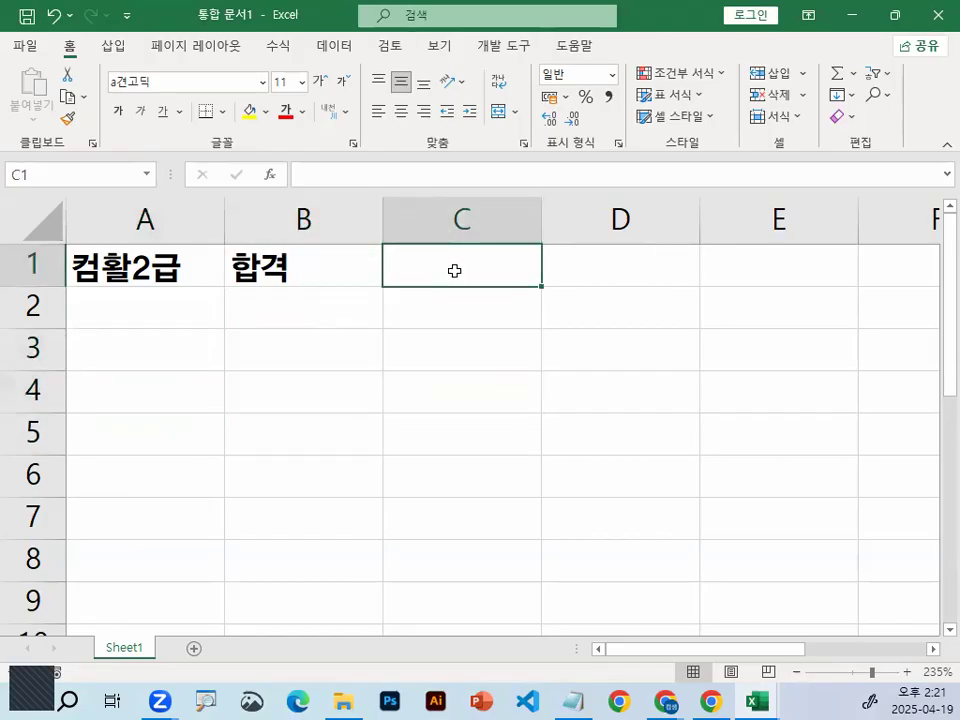
{"action": "type", "text": "="}
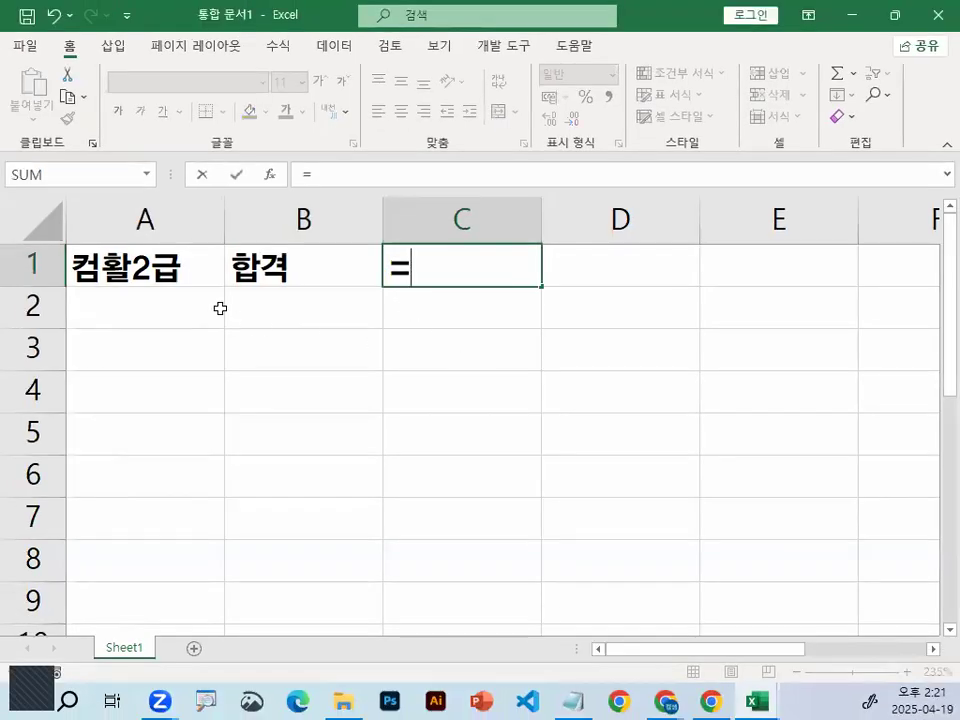
{"action": "left_click", "coordinate": [140, 266]}
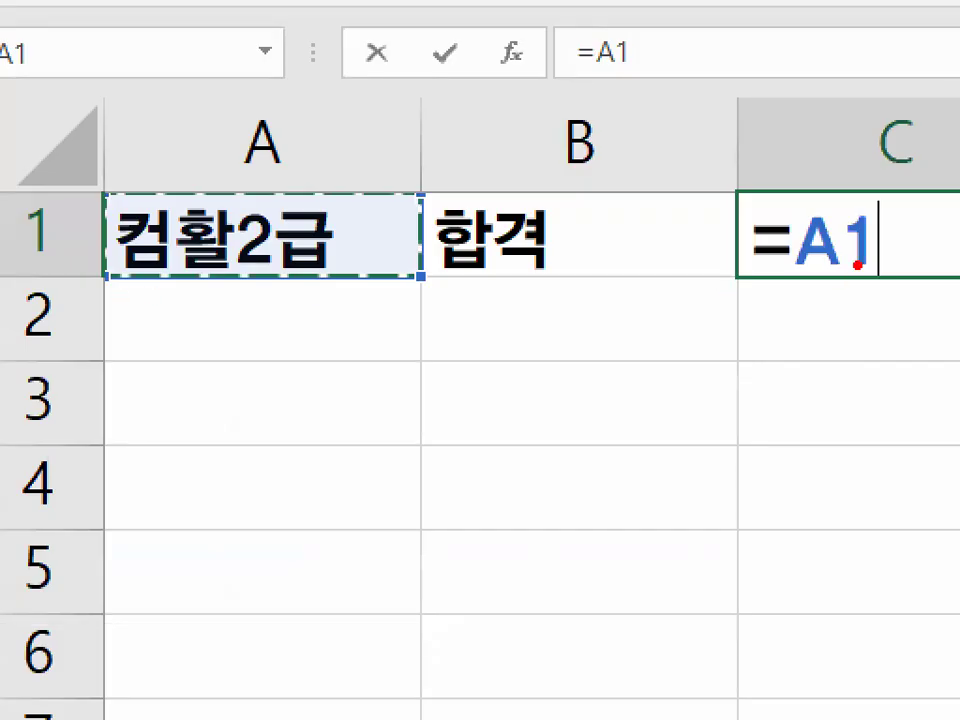
{"action": "mouse_move", "coordinate": [906, 266]}
{"action": "left_mouse_down"}
{"action": "mouse_move", "coordinate": [798, 268]}
{"action": "mouse_move", "coordinate": [830, 188]}
{"action": "mouse_move", "coordinate": [912, 290]}
{"action": "left_mouse_up"}
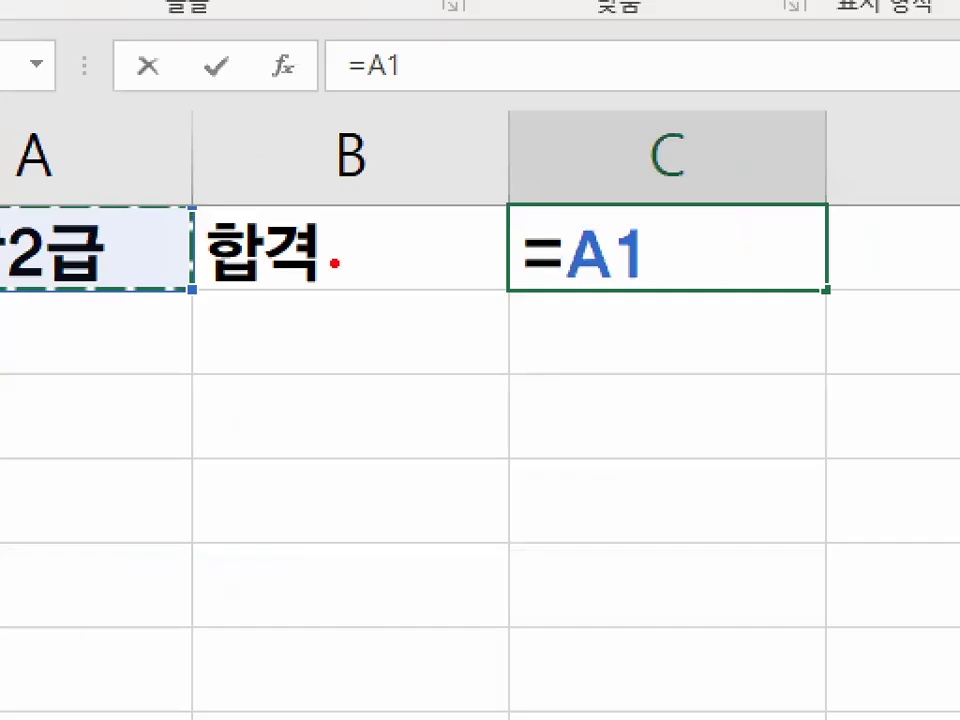
{"action": "mouse_move", "coordinate": [297, 271]}
{"action": "left_mouse_down"}
{"action": "mouse_move", "coordinate": [232, 292]}
{"action": "mouse_move", "coordinate": [303, 283]}
{"action": "left_mouse_up"}
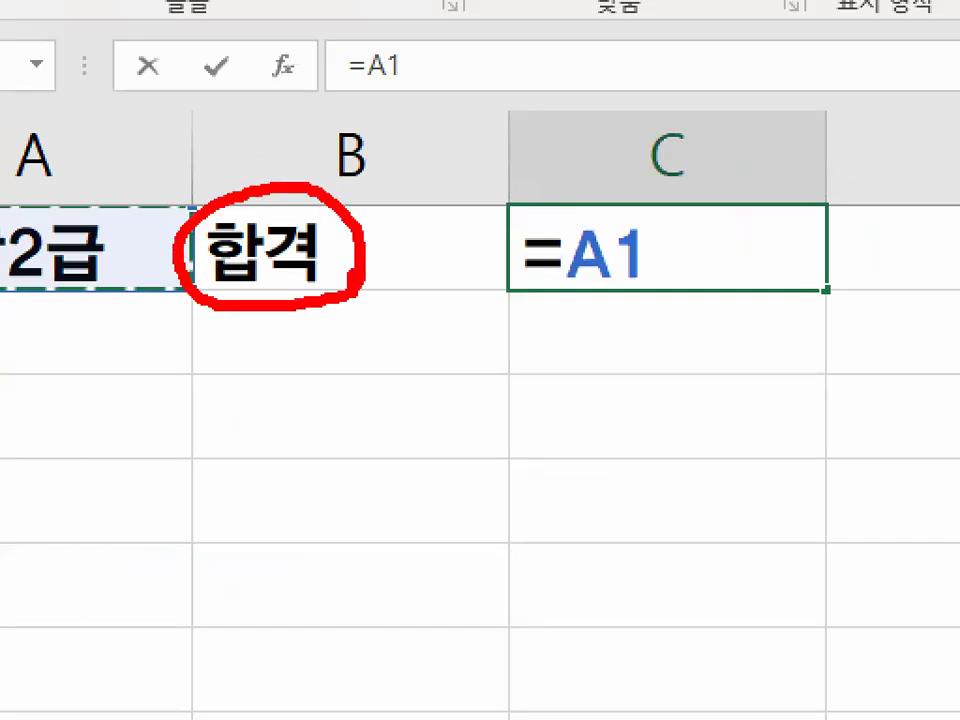
{"action": "mouse_move", "coordinate": [703, 259]}
{"action": "left_mouse_down"}
{"action": "mouse_move", "coordinate": [669, 253]}
{"action": "mouse_move", "coordinate": [707, 279]}
{"action": "left_mouse_up"}
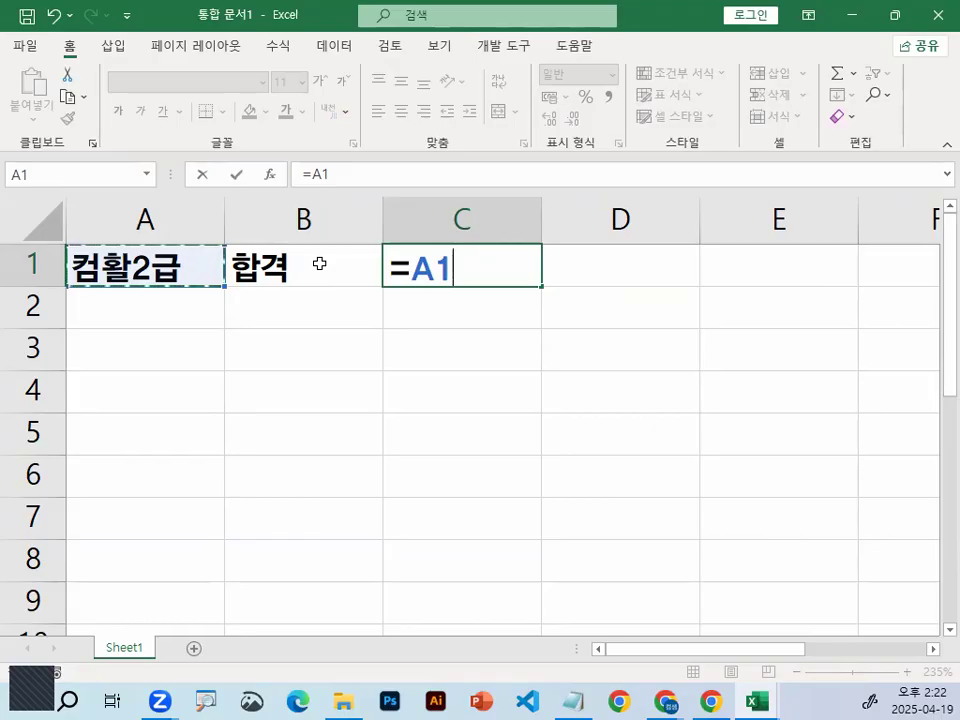
{"action": "type", "text": "&"}
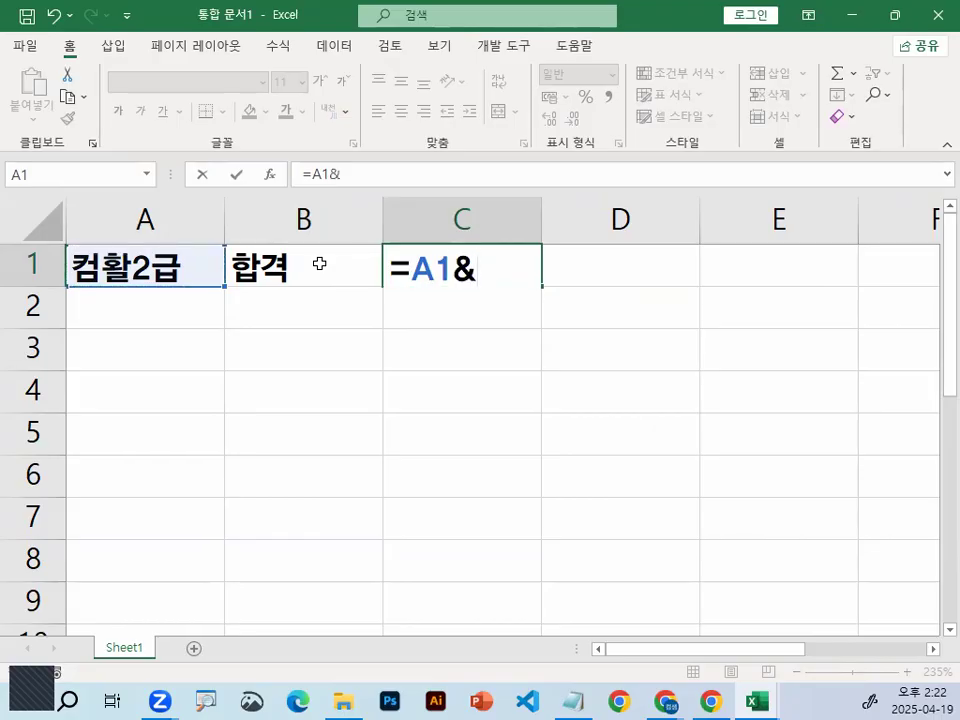
{"action": "left_click", "coordinate": [268, 281]}
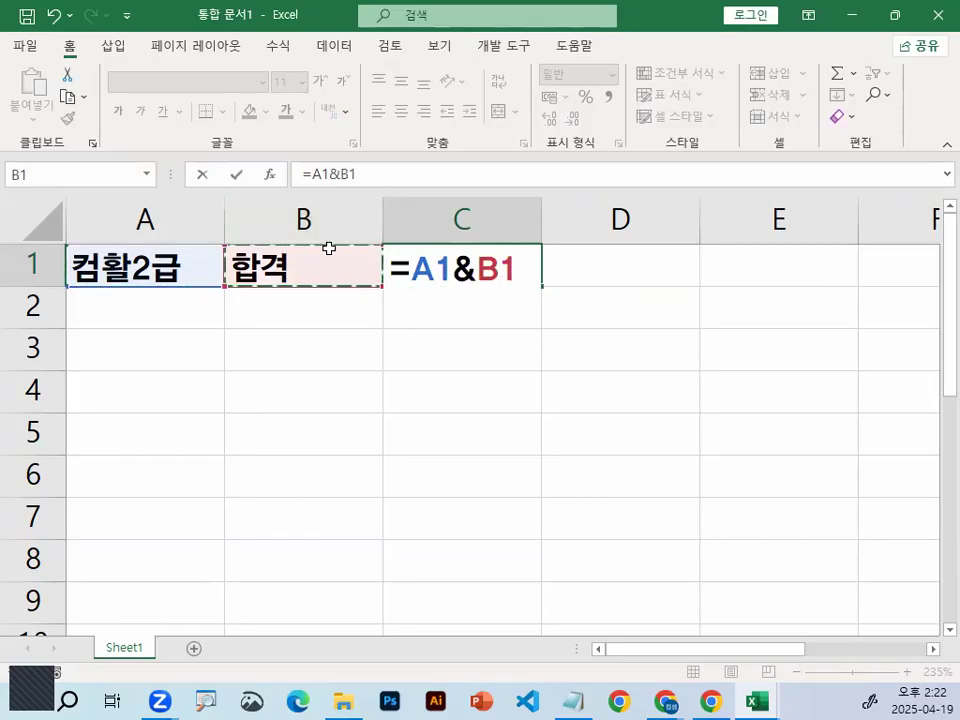
{"action": "key", "text": "Return"}
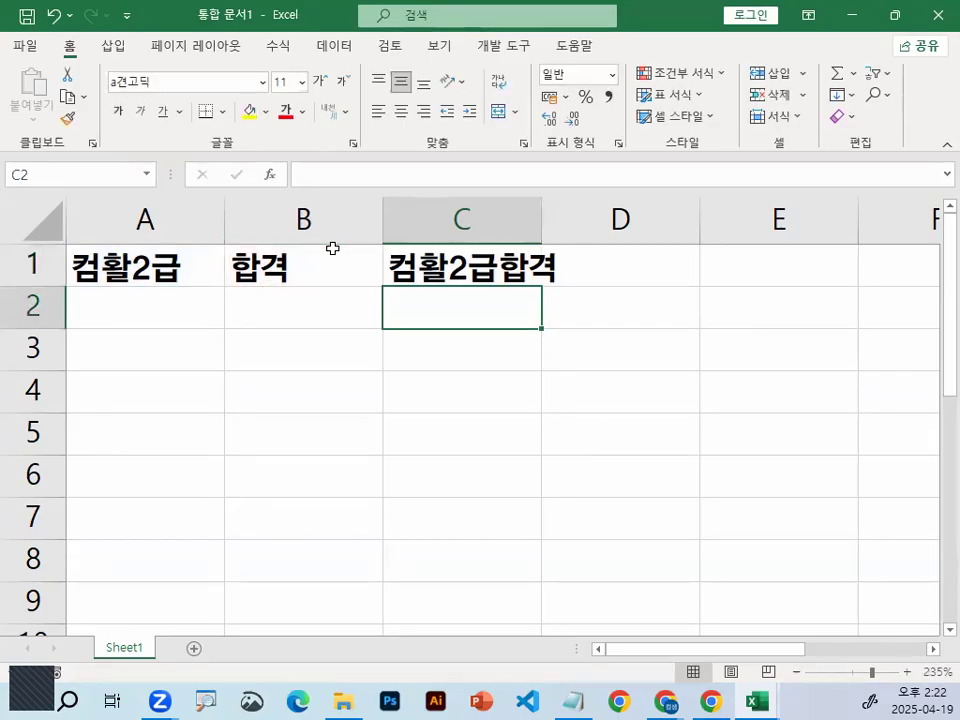
Fit column C's width to the joined text in C1
{"action": "double_click", "coordinate": [541, 221]}
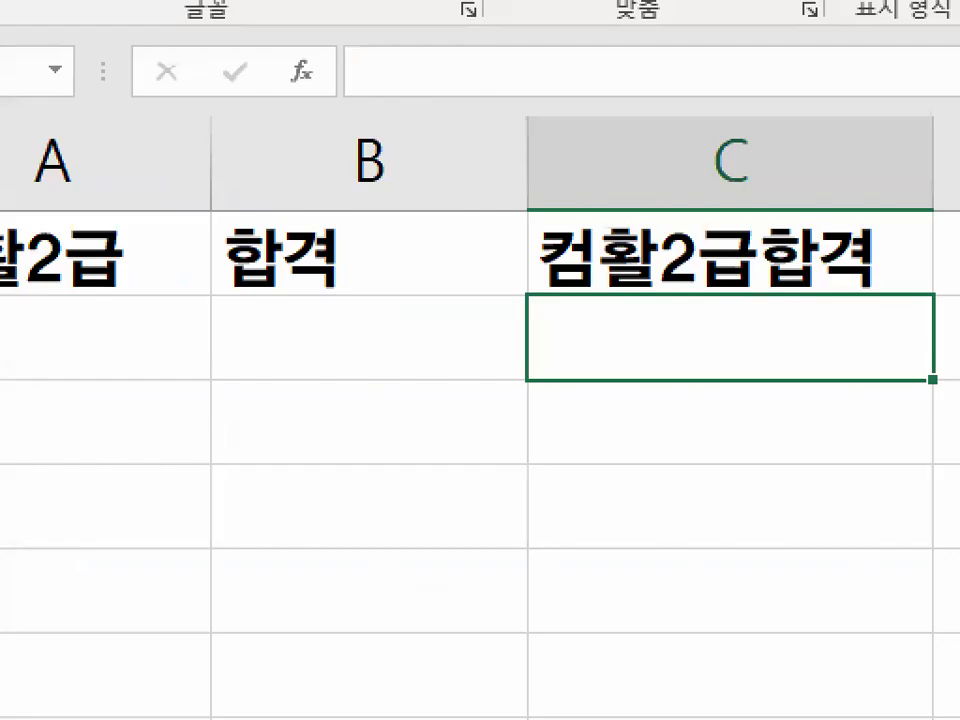
{"action": "mouse_move", "coordinate": [169, 289]}
{"action": "left_mouse_down"}
{"action": "mouse_move", "coordinate": [184, 311]}
{"action": "mouse_move", "coordinate": [253, 299]}
{"action": "mouse_move", "coordinate": [278, 350]}
{"action": "left_mouse_up"}
{"action": "key", "text": "Escape"}
Open C1's formula for editing, circle the blank space after B1 and the & operator, clear the marks, and close the formula
{"action": "left_click", "coordinate": [515, 258]}
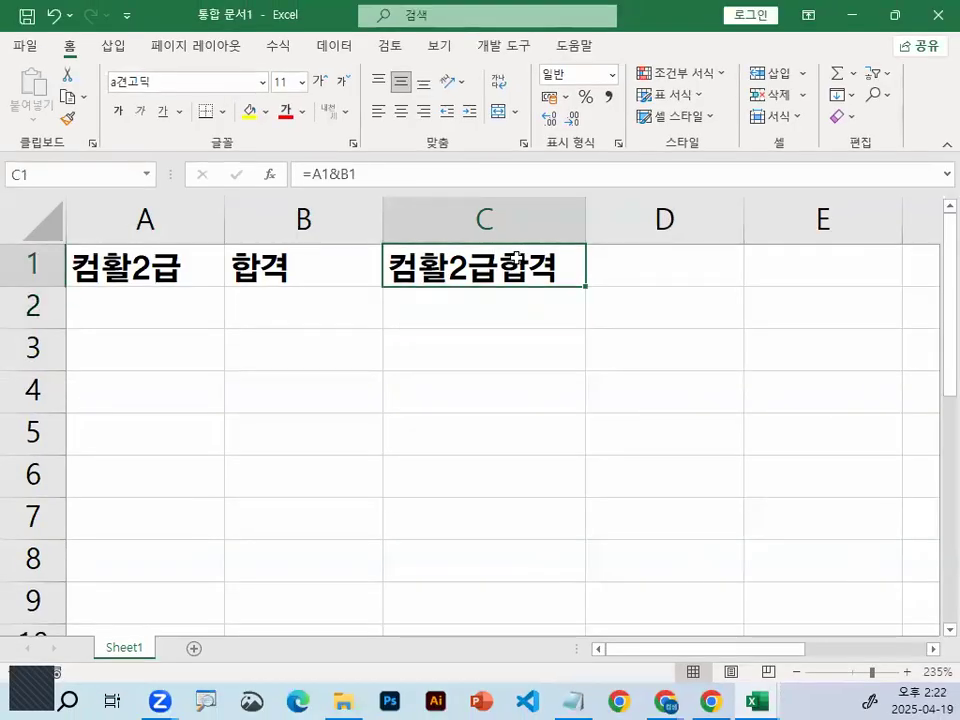
{"action": "double_click", "coordinate": [512, 258]}
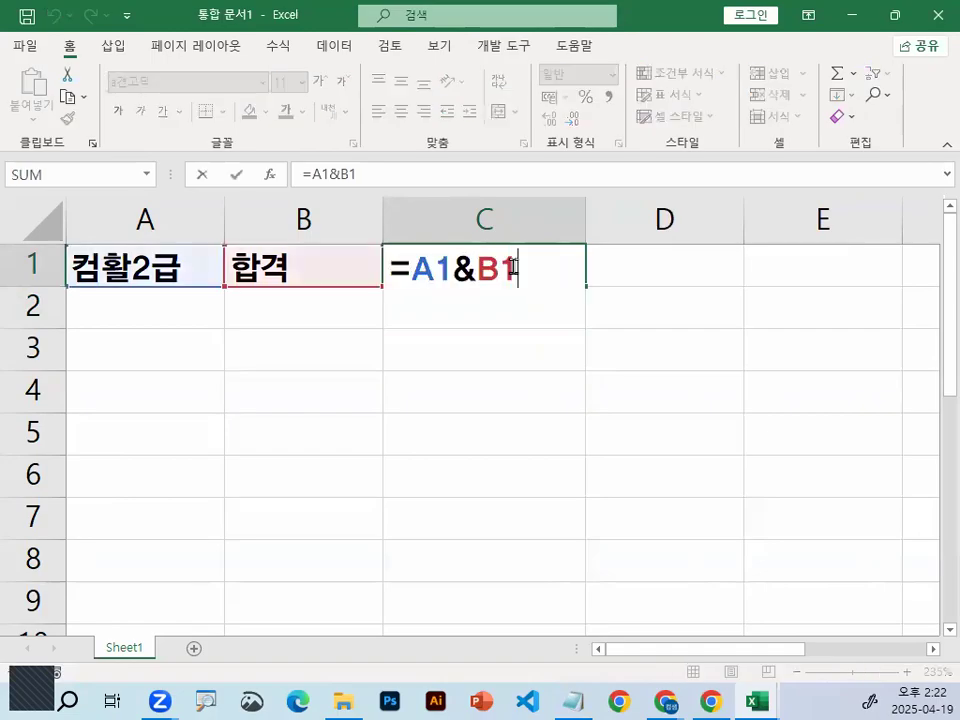
{"action": "left_click_drag", "start_coordinate": [585, 273], "coordinate": [571, 288]}
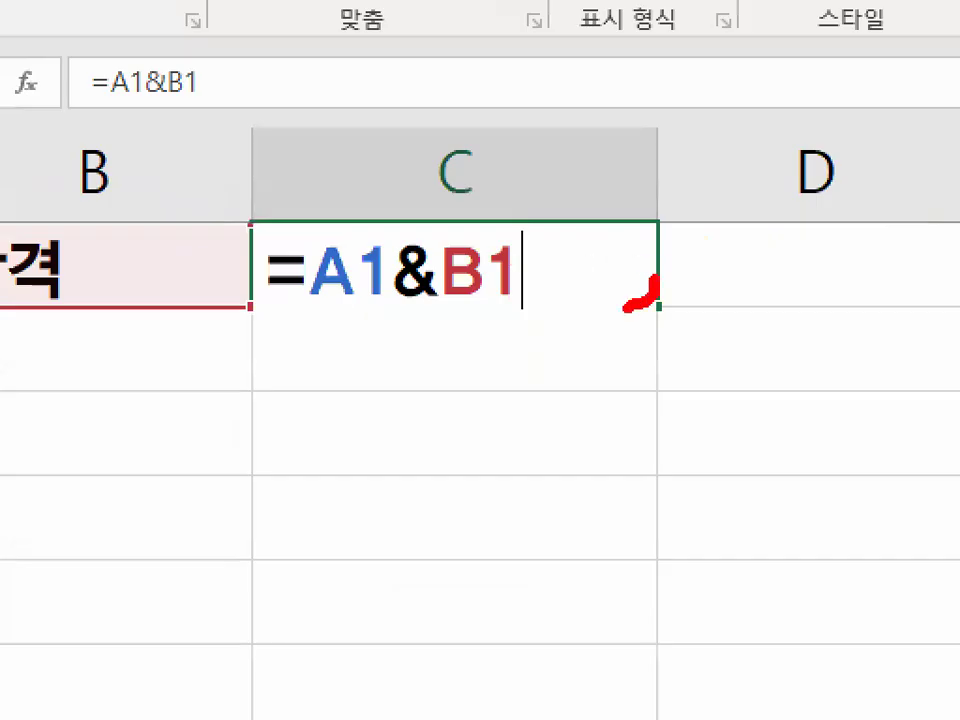
{"action": "mouse_move", "coordinate": [657, 278]}
{"action": "left_mouse_down"}
{"action": "mouse_move", "coordinate": [570, 305]}
{"action": "mouse_move", "coordinate": [658, 285]}
{"action": "left_mouse_up"}
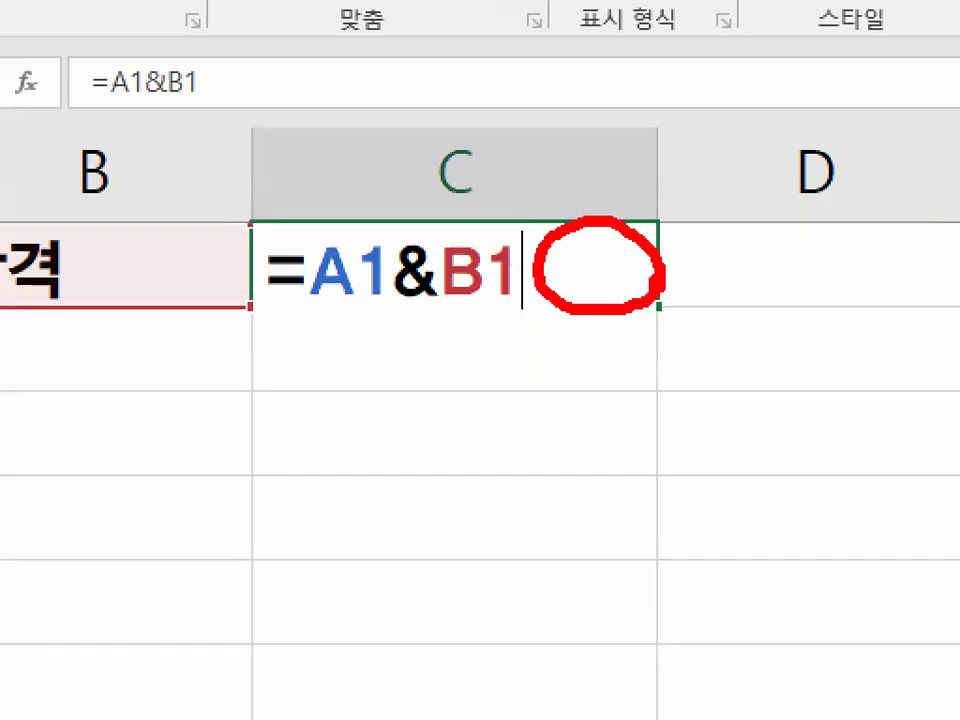
{"action": "mouse_move", "coordinate": [378, 250]}
{"action": "left_mouse_down"}
{"action": "mouse_move", "coordinate": [415, 296]}
{"action": "mouse_move", "coordinate": [398, 232]}
{"action": "left_mouse_up"}
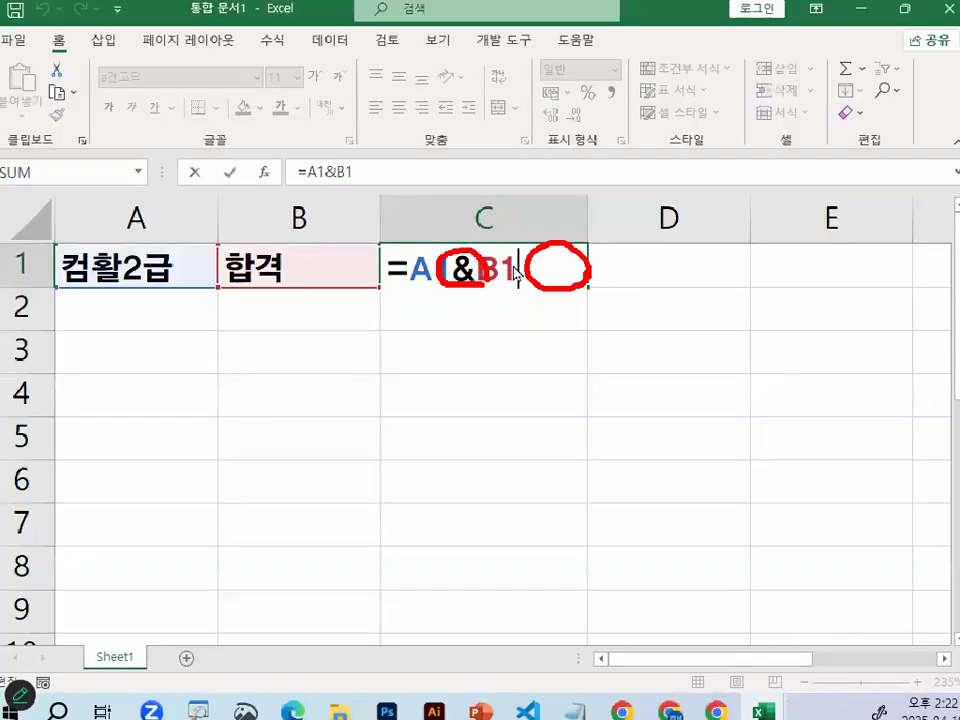
{"action": "key", "text": "Escape"}
{"action": "key", "text": "ctrl+Return"}
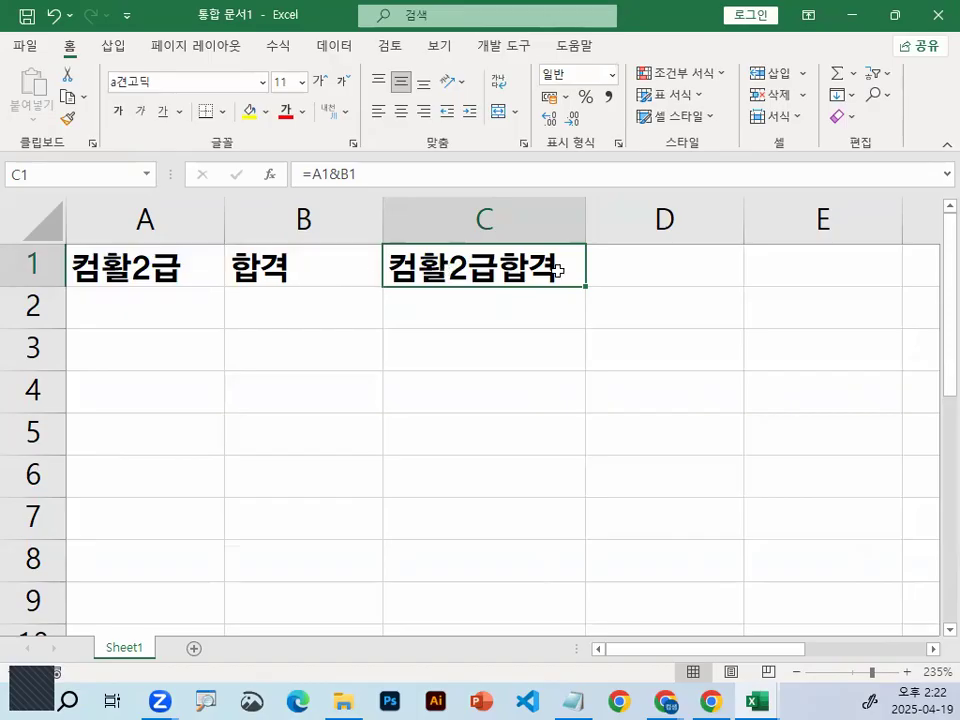
Enter the formula =C1&"축하" in cell D1 to append the literal text 축하 to C1
{"action": "left_click", "coordinate": [659, 260]}
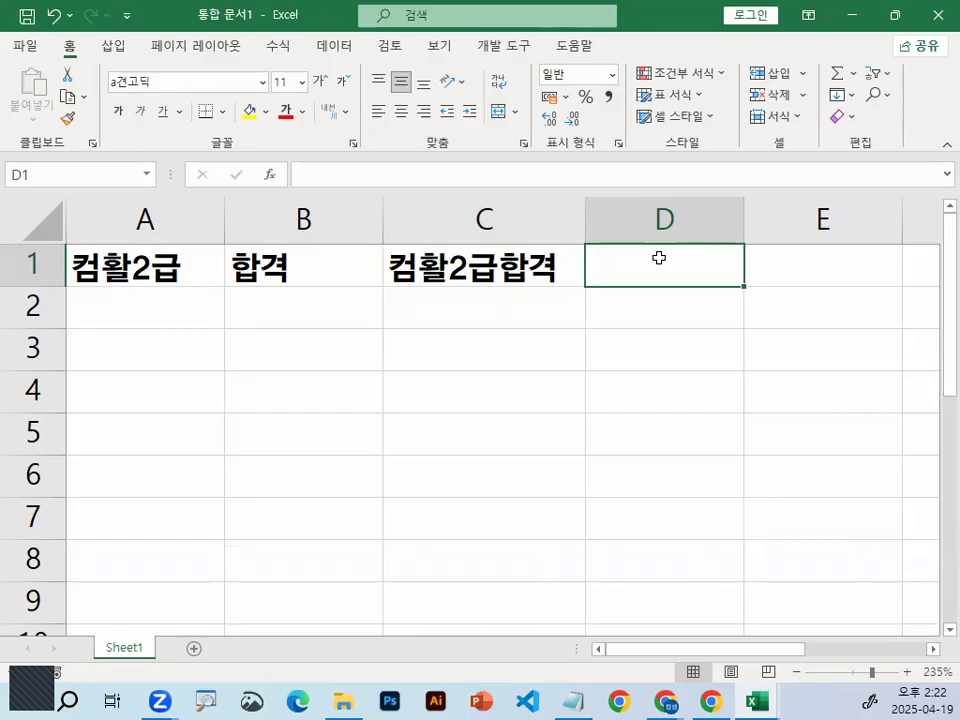
{"action": "type", "text": "="}
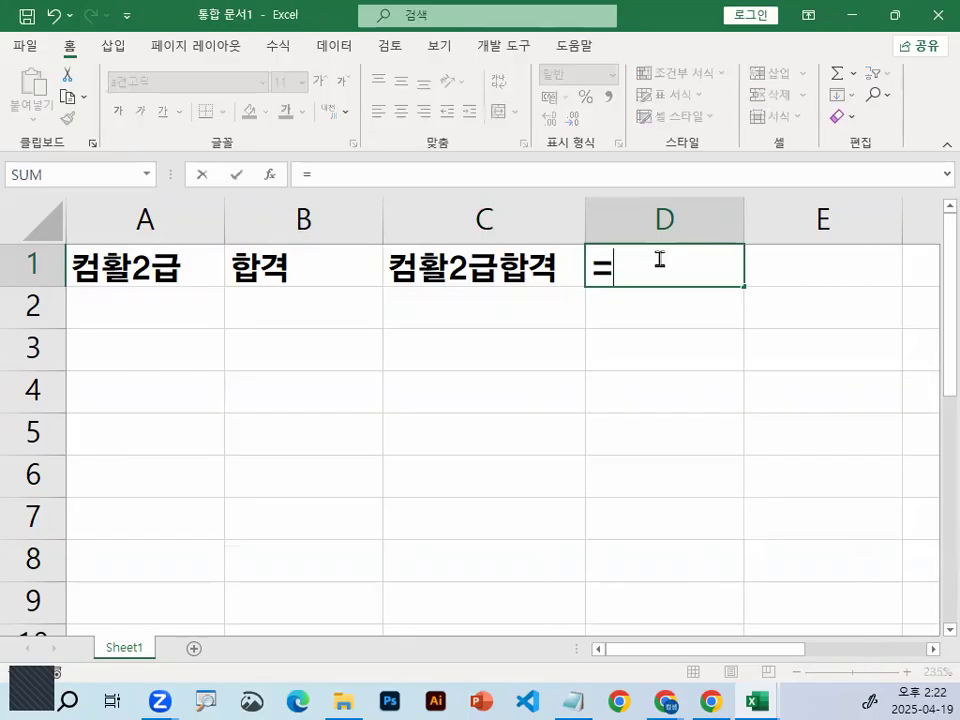
{"action": "left_click", "coordinate": [463, 263]}
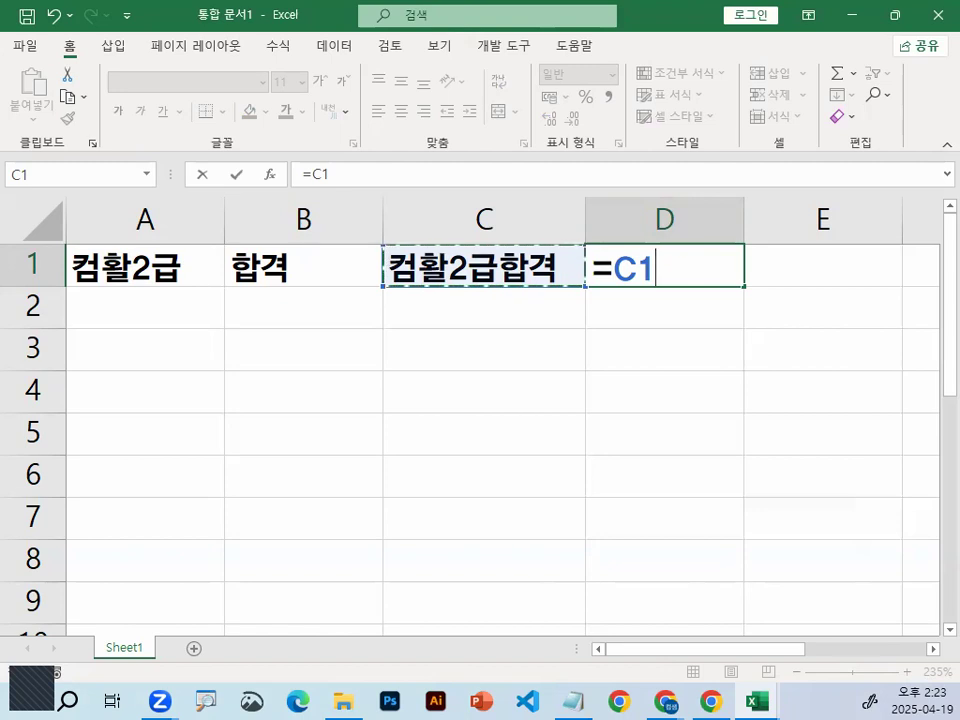
{"action": "type", "text": "7"}
{"action": "key", "text": "BackSpace"}
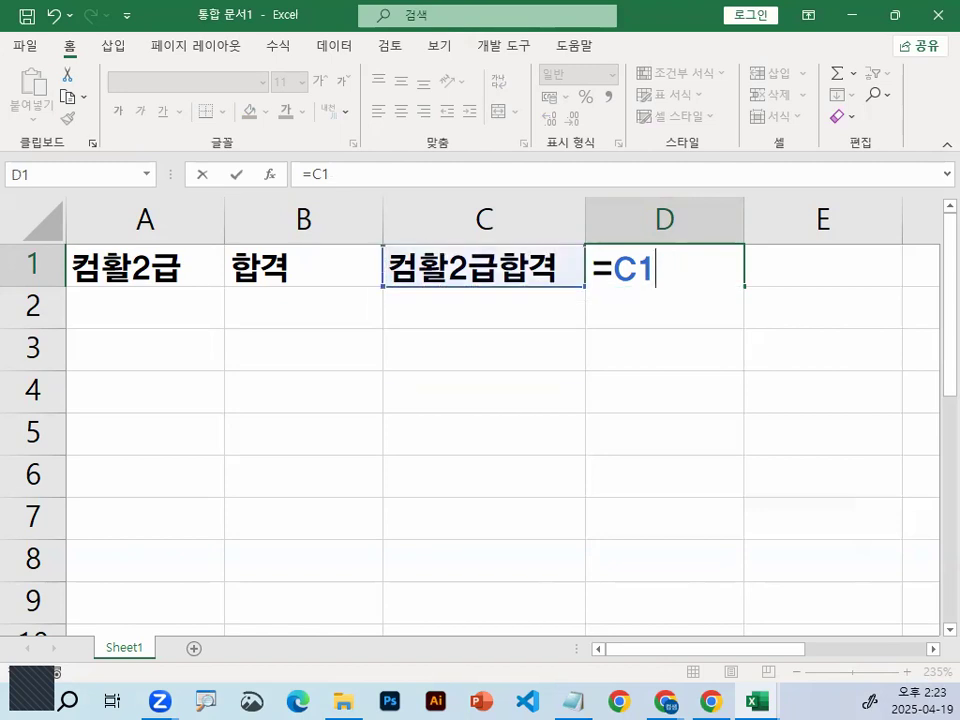
{"action": "type", "text": "&"}
{"action": "key", "text": "super"}
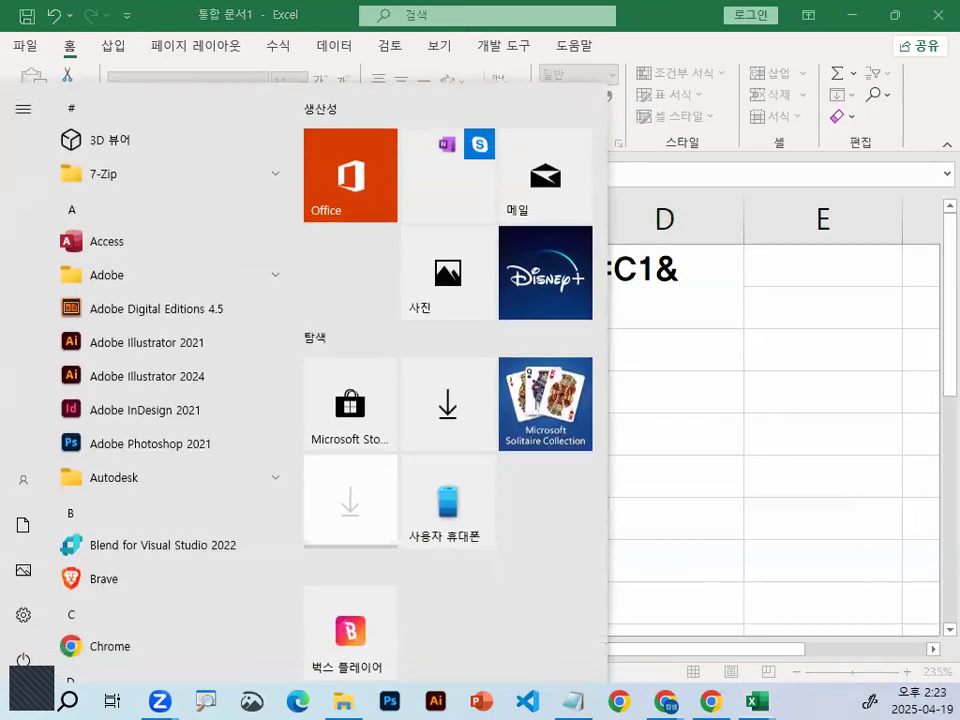
{"action": "key", "text": "super"}
{"action": "type", "text": "\""}
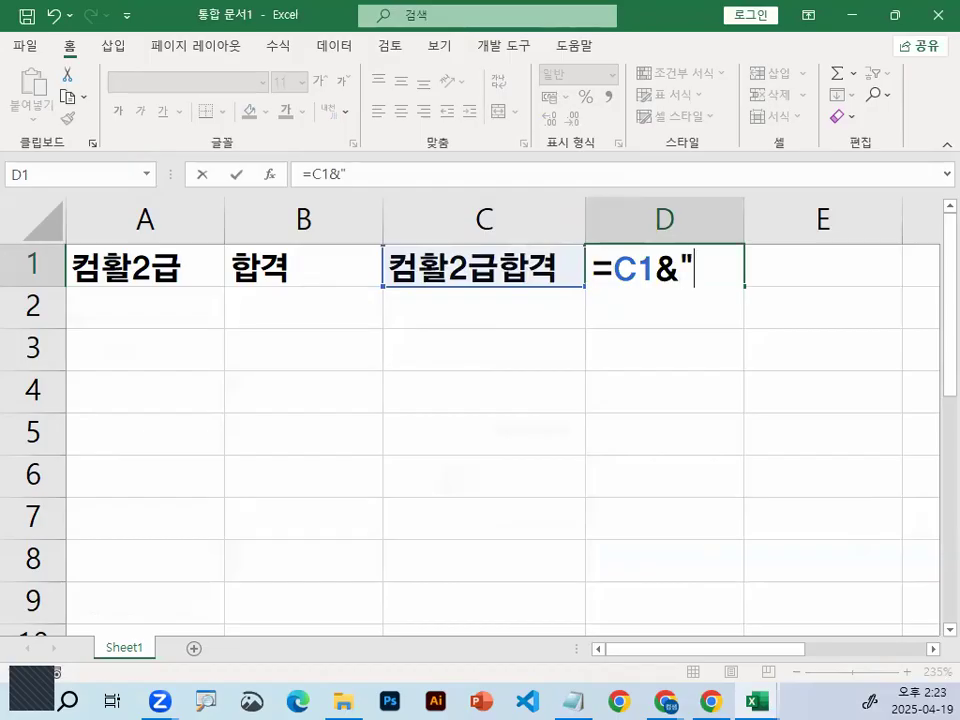
{"action": "type", "text": "축"}
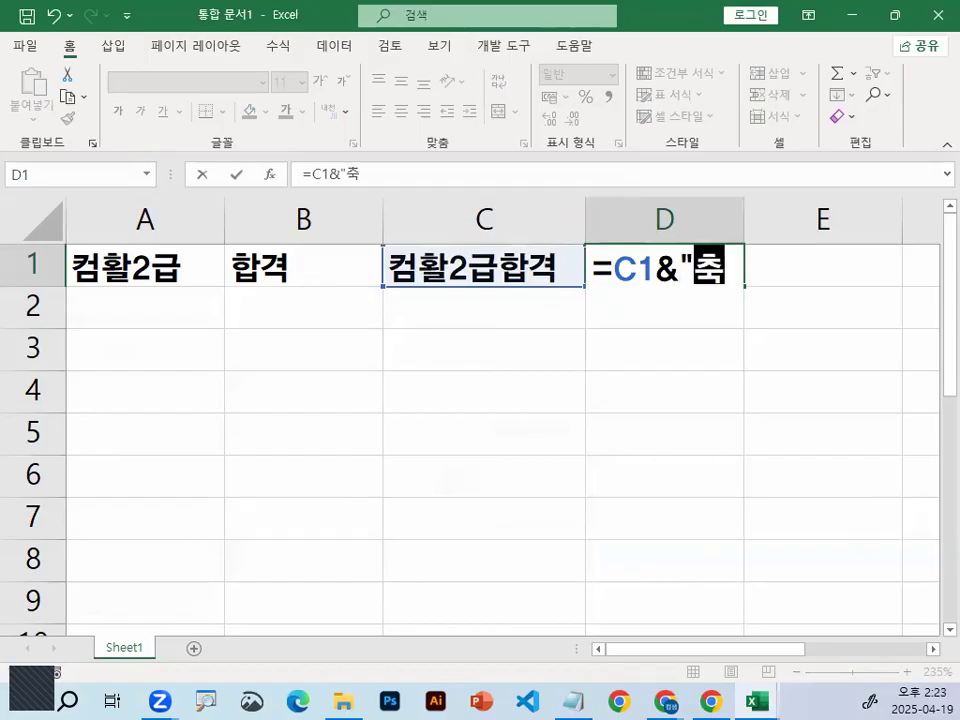
{"action": "type", "text": "하\""}
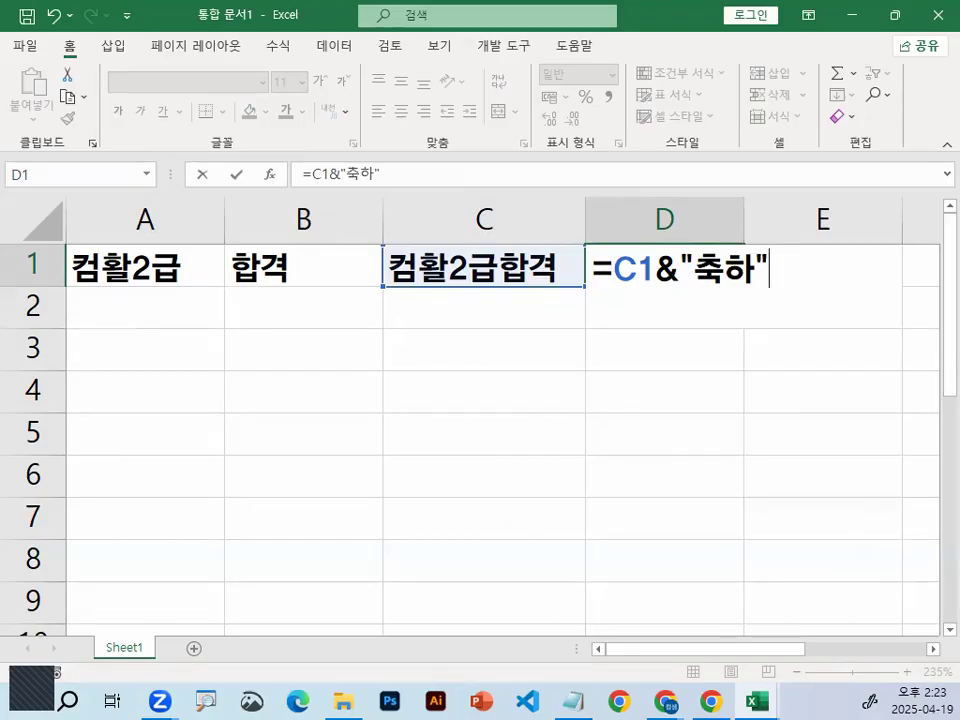
{"action": "key", "text": "Return"}
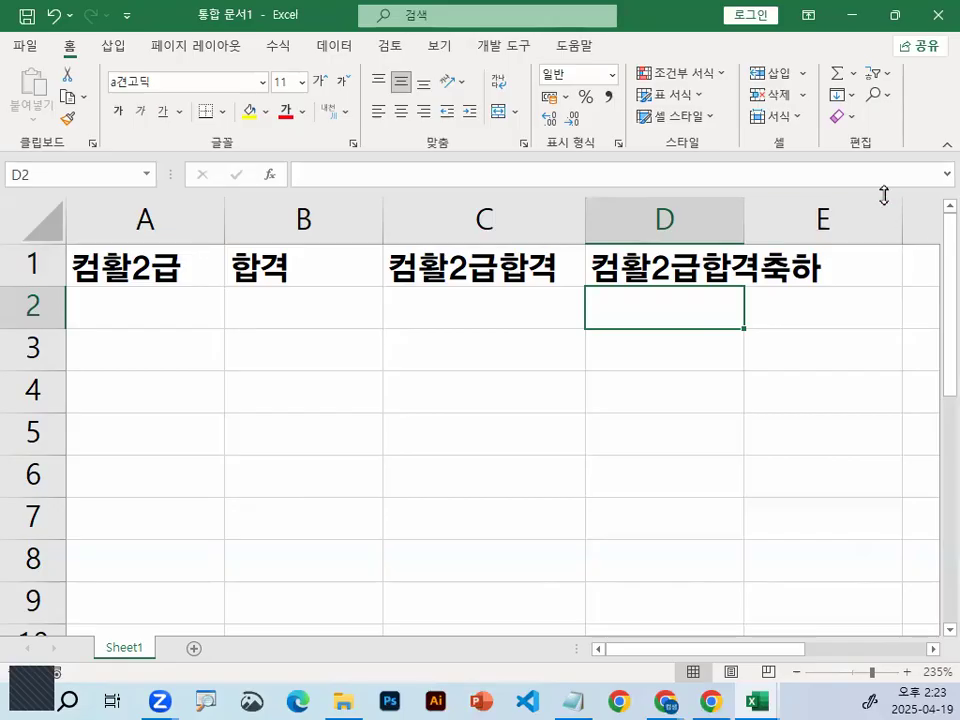
Widen column D until the joined text fits with room to spare, and select D1
{"action": "scroll", "coordinate": [934, 598], "scroll_direction": "right", "scroll_amount": 2}
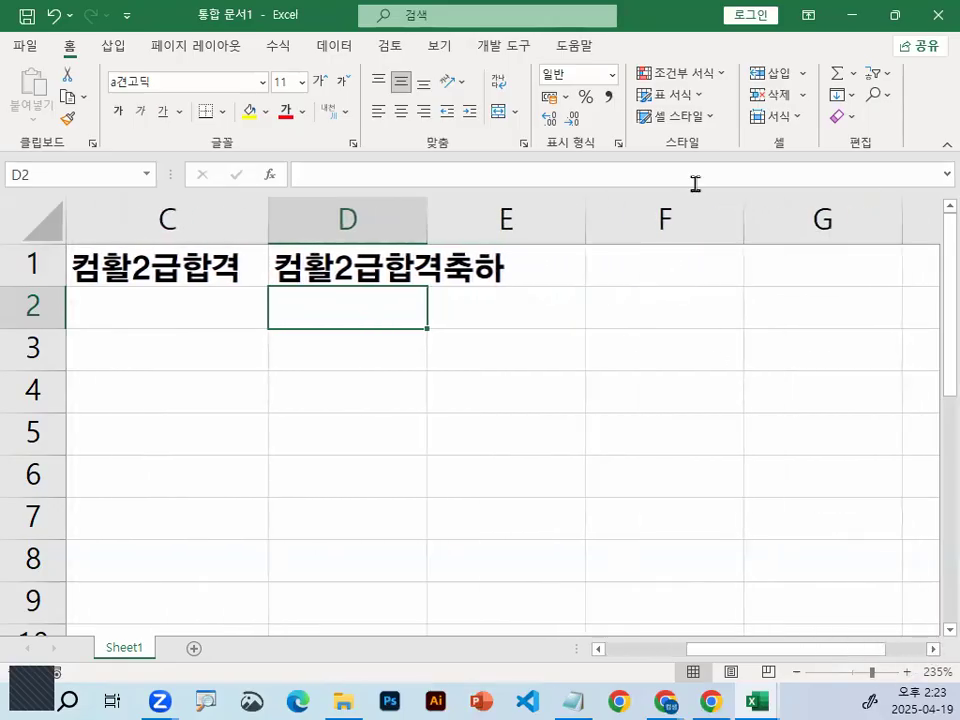
{"action": "left_click_drag", "start_coordinate": [430, 215], "coordinate": [591, 214]}
{"action": "left_click", "coordinate": [519, 268]}
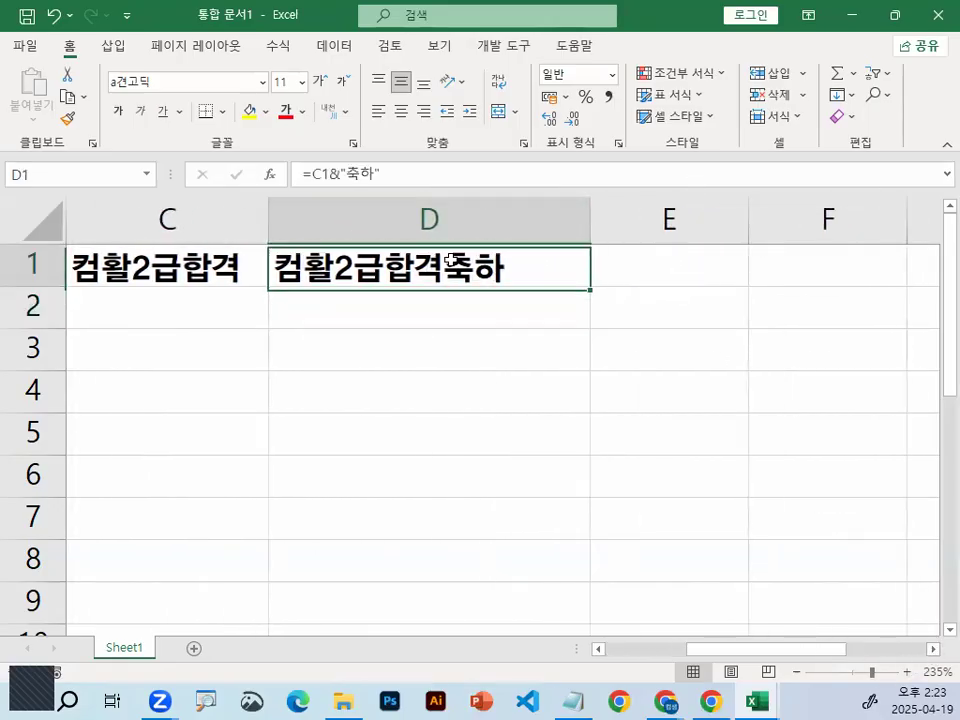
Open D1's formula for editing and circle the blank space after "축하" with the pen
{"action": "double_click", "coordinate": [519, 270]}
{"action": "mouse_move", "coordinate": [490, 276]}
{"action": "left_mouse_down"}
{"action": "mouse_move", "coordinate": [431, 310]}
{"action": "mouse_move", "coordinate": [345, 192]}
{"action": "mouse_move", "coordinate": [537, 282]}
{"action": "left_mouse_up"}
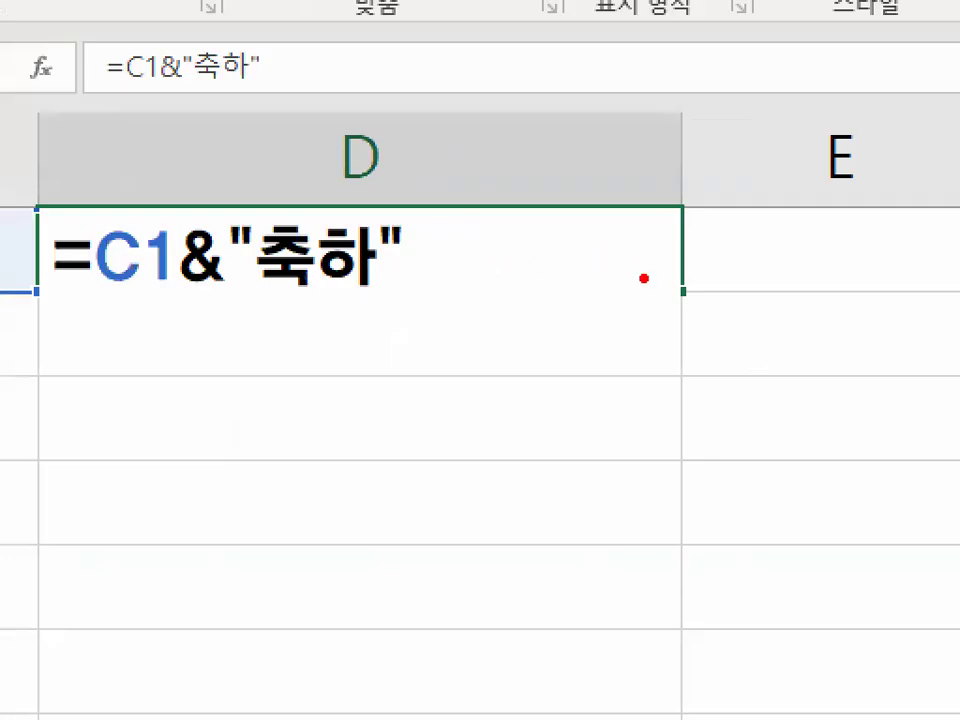
{"action": "left_click_drag", "start_coordinate": [643, 274], "coordinate": [655, 300]}
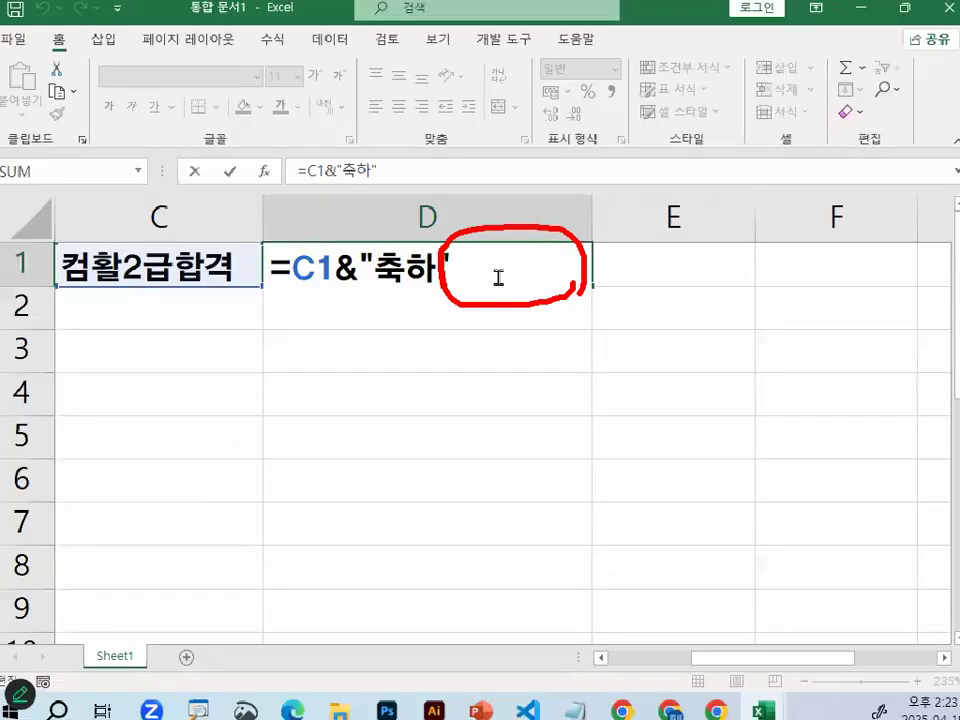
Complete the D1 formula by joining the number 100, so it reads =C1&"축하"&100
{"action": "type", "text": "&"}
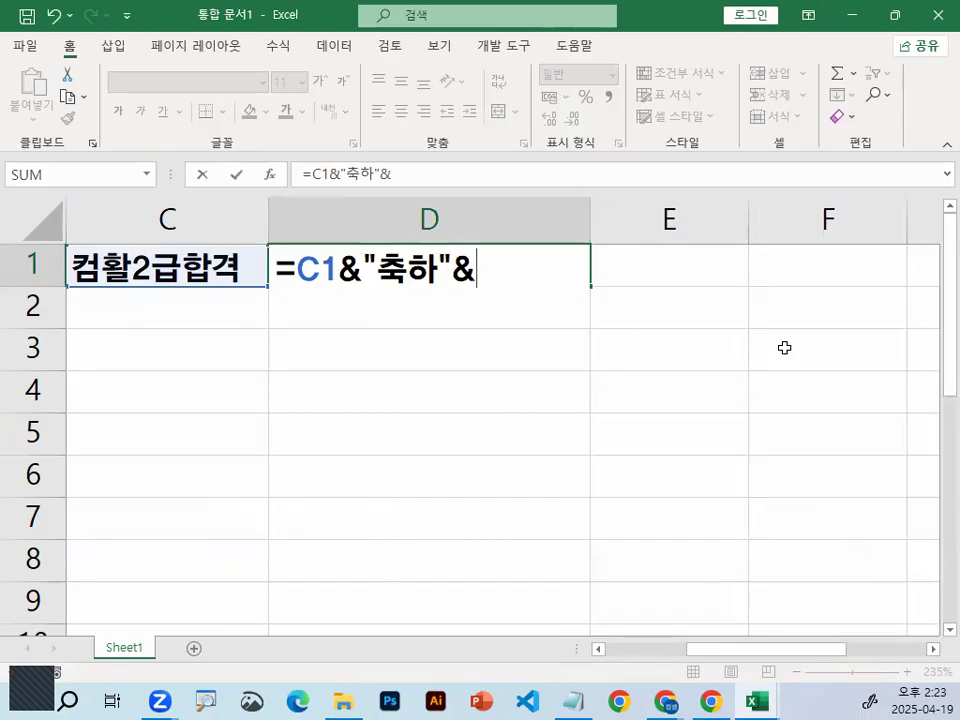
{"action": "type", "text": "100"}
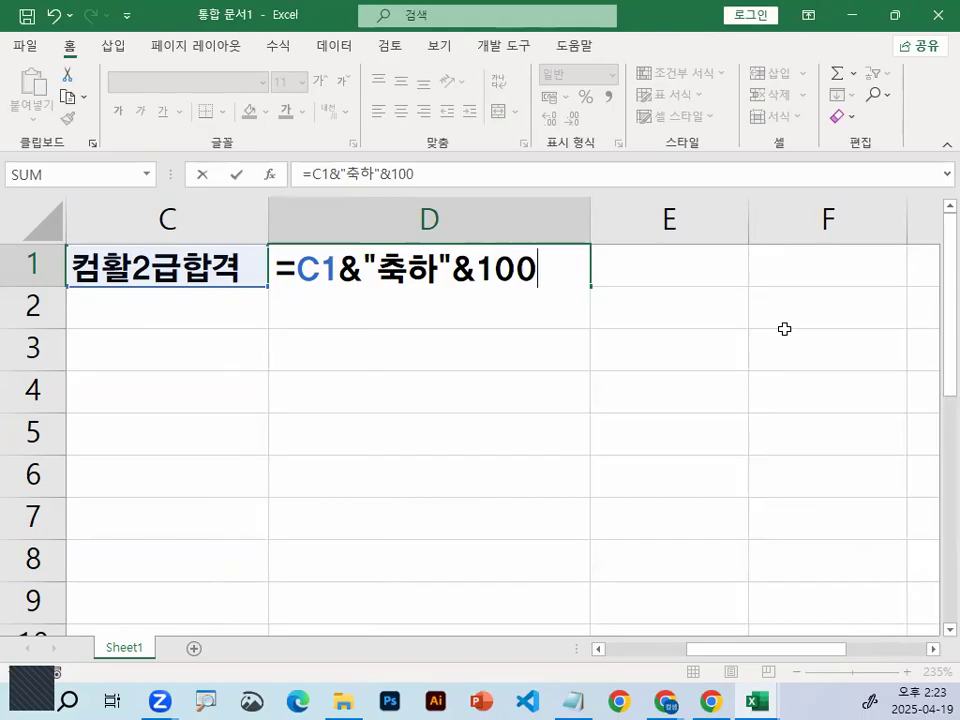
{"action": "key", "text": "Return"}
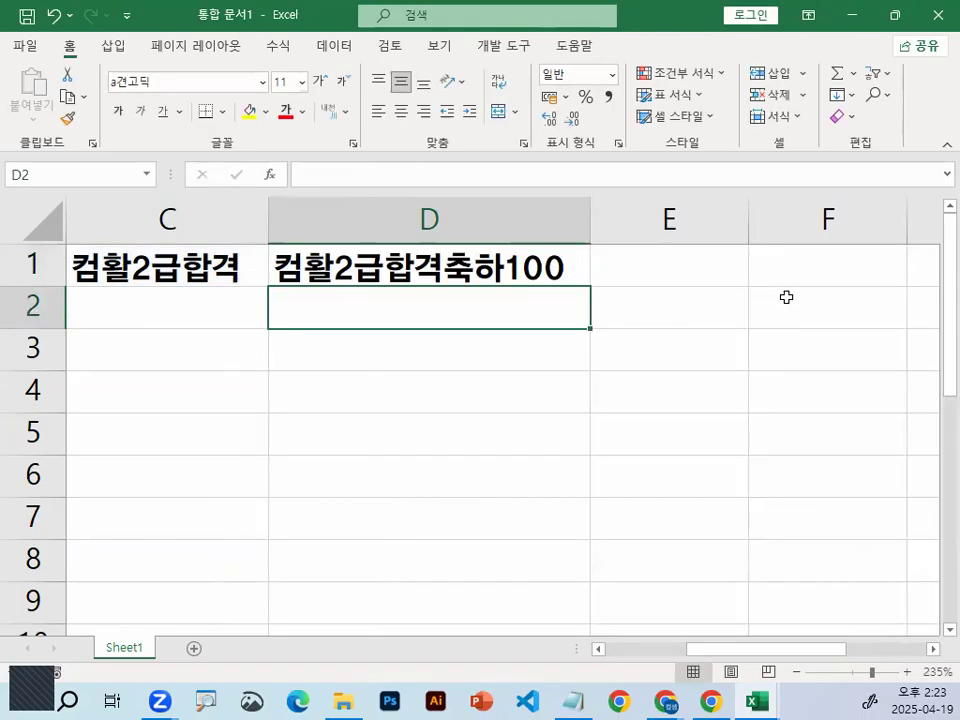
Examine the joining formulas behind cells D1 and C1, including the cells they reference
{"action": "left_click", "coordinate": [500, 272]}
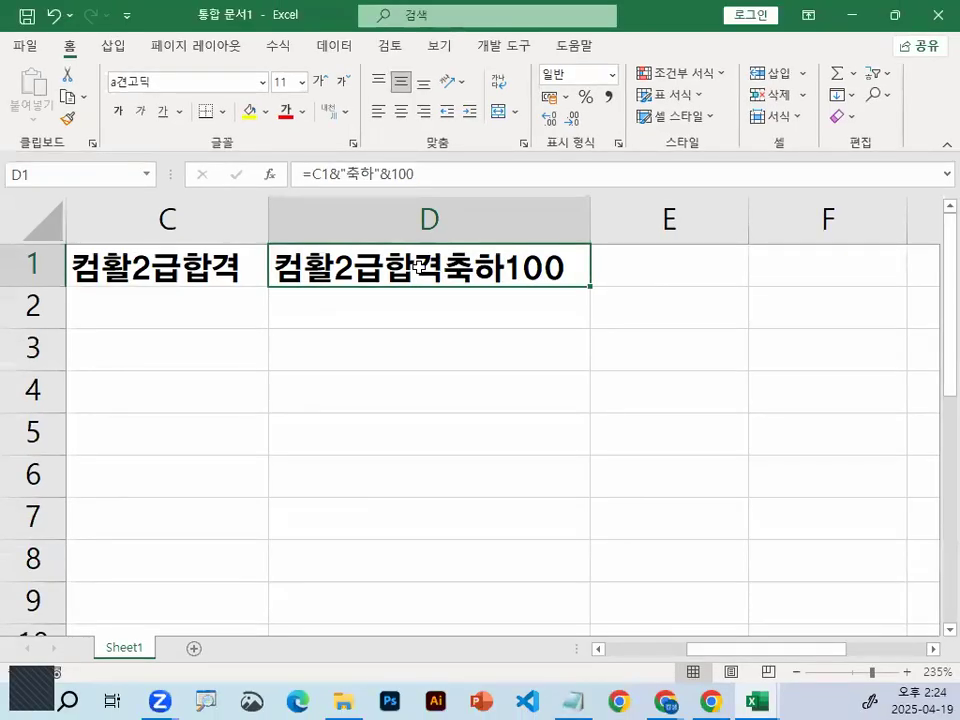
{"action": "double_click", "coordinate": [394, 268]}
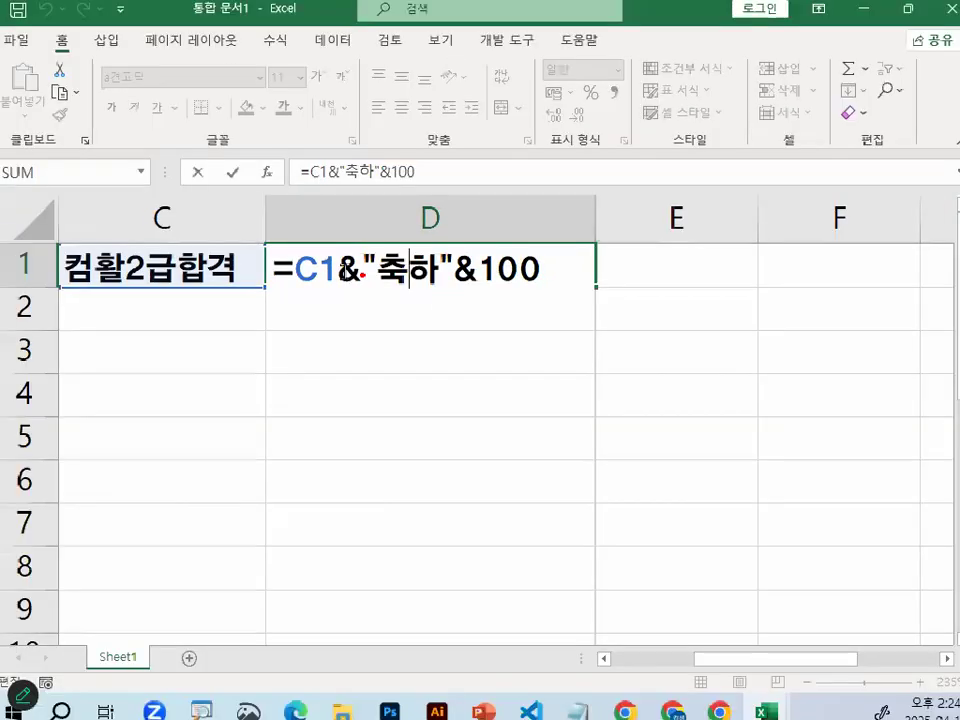
{"action": "left_click", "coordinate": [168, 266]}
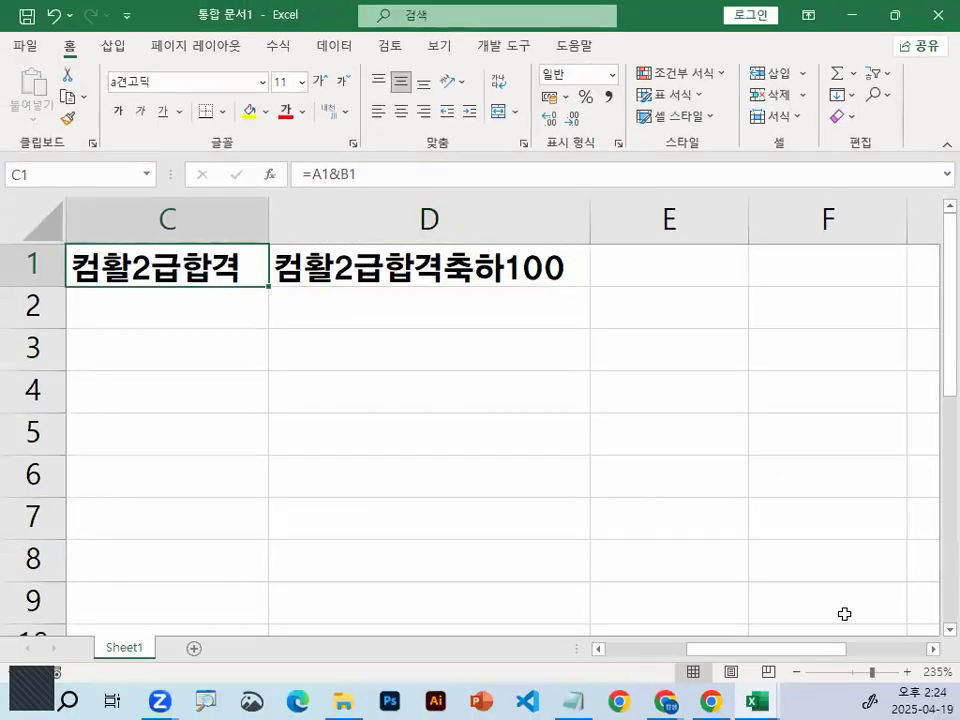
{"action": "scroll", "coordinate": [304, 304], "scroll_direction": "left", "scroll_amount": 2}
{"action": "double_click", "coordinate": [422, 272]}
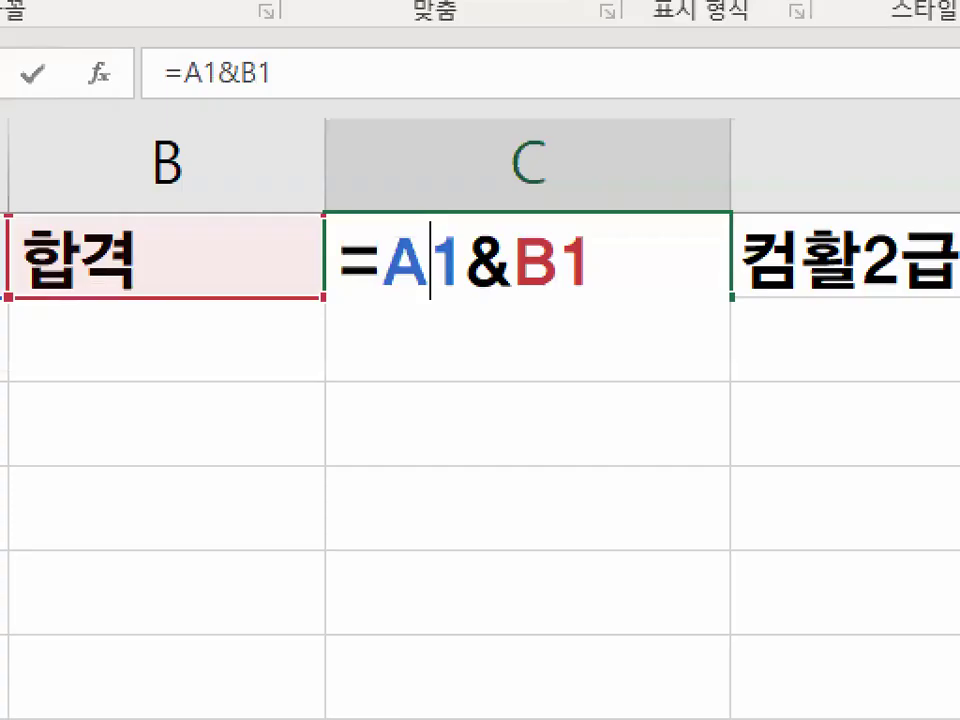
{"action": "mouse_move", "coordinate": [580, 265]}
{"action": "left_mouse_down"}
{"action": "mouse_move", "coordinate": [514, 286]}
{"action": "mouse_move", "coordinate": [515, 228]}
{"action": "mouse_move", "coordinate": [600, 262]}
{"action": "left_mouse_up"}
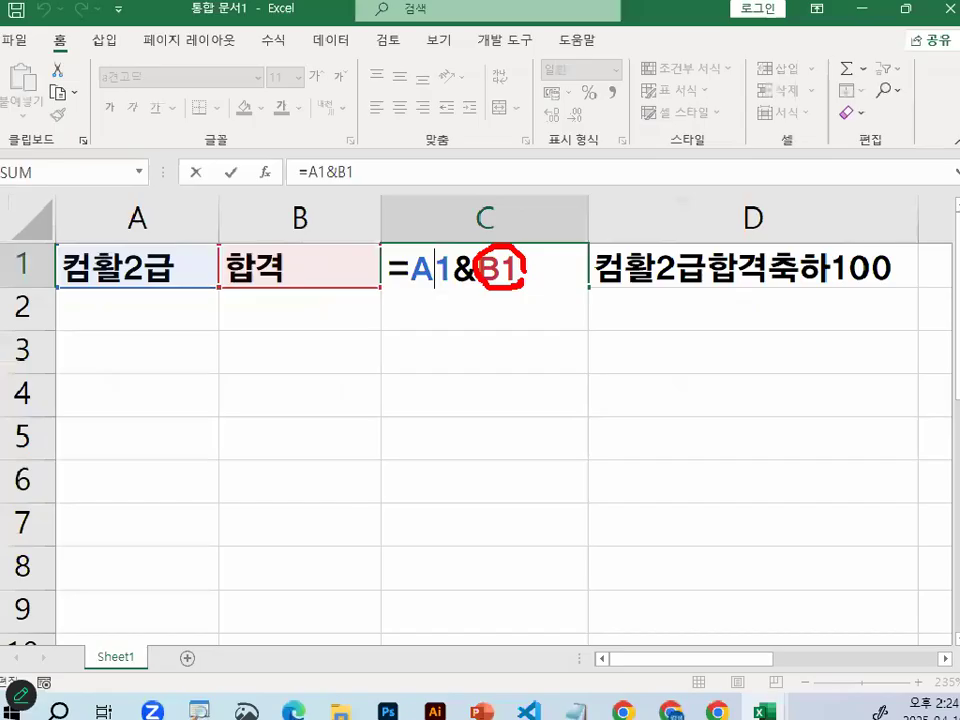
{"action": "key", "text": "Escape"}
Examine how D1's formula writes the cell reference, the quoted text 축하 and the number 100
{"action": "double_click", "coordinate": [782, 285]}
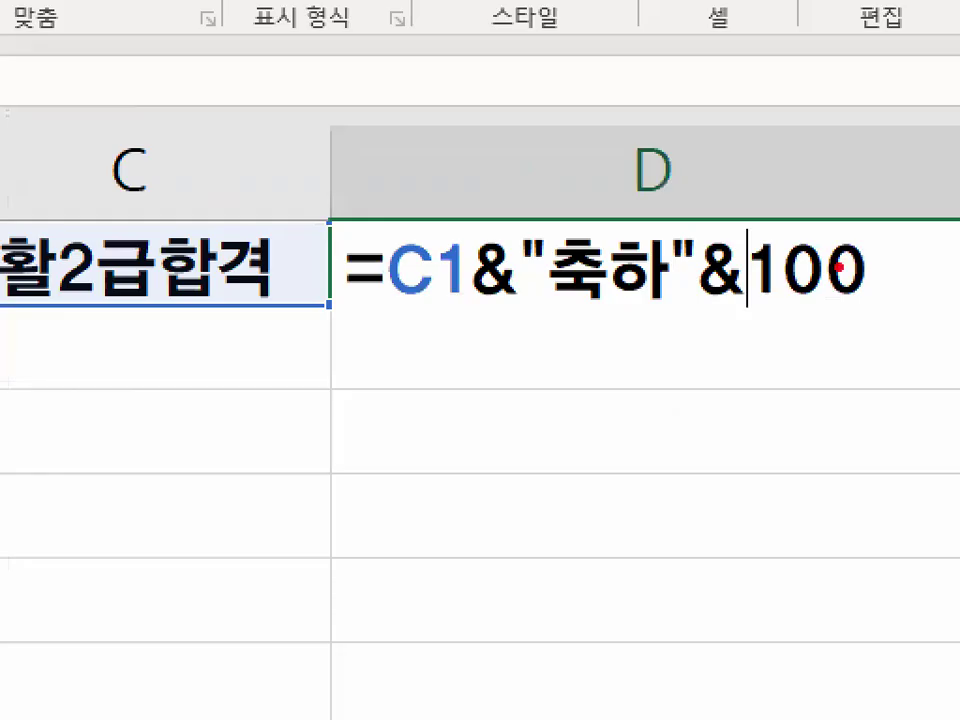
{"action": "left_click_drag", "start_coordinate": [702, 267], "coordinate": [680, 249]}
{"action": "left_click_drag", "start_coordinate": [516, 229], "coordinate": [563, 255]}
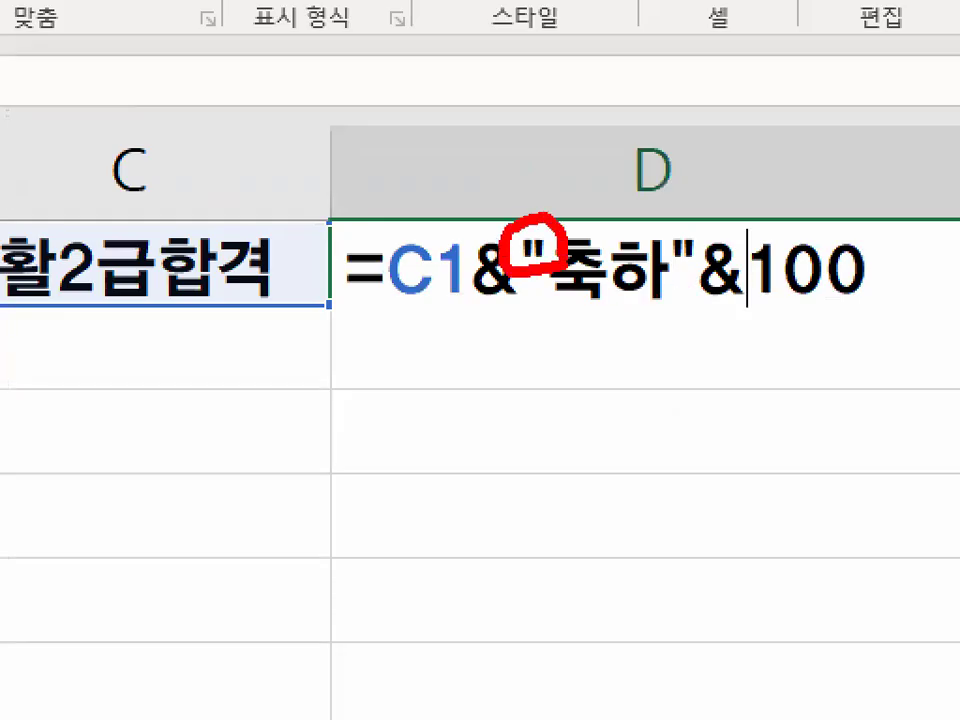
{"action": "mouse_move", "coordinate": [722, 243]}
{"action": "left_mouse_down"}
{"action": "mouse_move", "coordinate": [668, 255]}
{"action": "mouse_move", "coordinate": [706, 240]}
{"action": "left_mouse_up"}
{"action": "left_click_drag", "start_coordinate": [748, 292], "coordinate": [874, 294]}
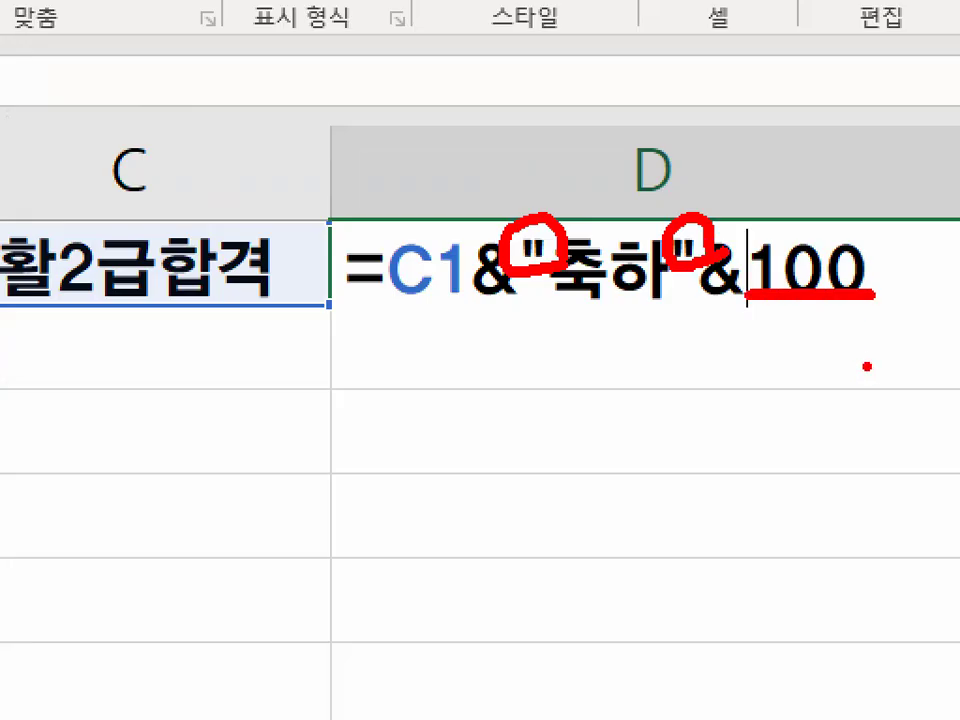
{"action": "left_click_drag", "start_coordinate": [369, 167], "coordinate": [374, 222]}
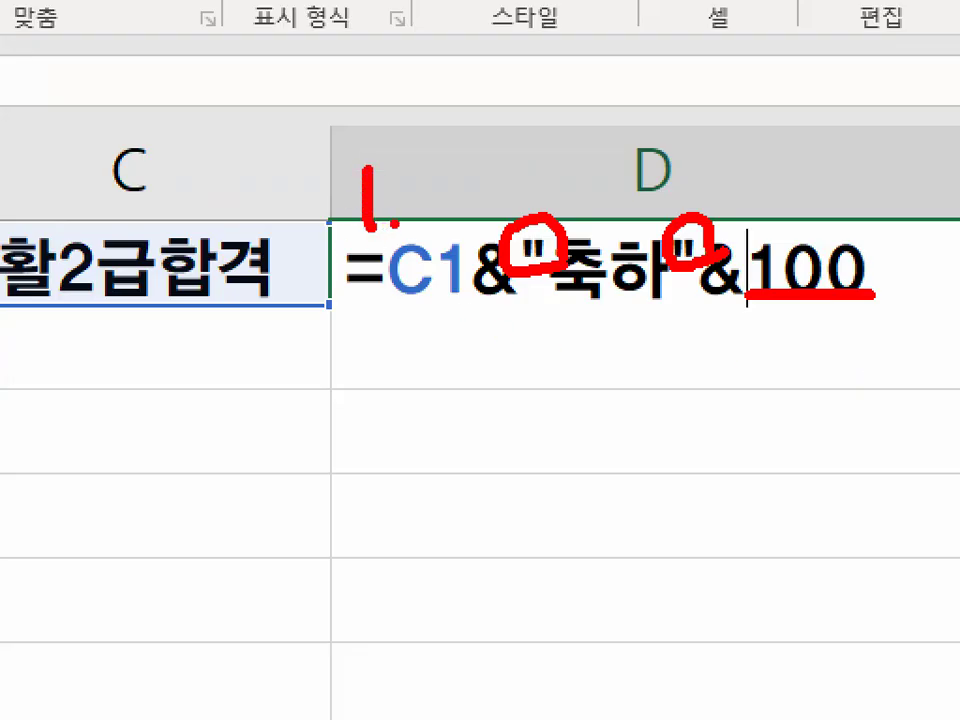
{"action": "key", "text": "Escape"}
{"action": "key", "text": "ctrl+1"}
{"action": "mouse_move", "coordinate": [794, 273]}
{"action": "left_mouse_down"}
{"action": "mouse_move", "coordinate": [826, 265]}
{"action": "mouse_move", "coordinate": [645, 188]}
{"action": "mouse_move", "coordinate": [790, 240]}
{"action": "left_mouse_up"}
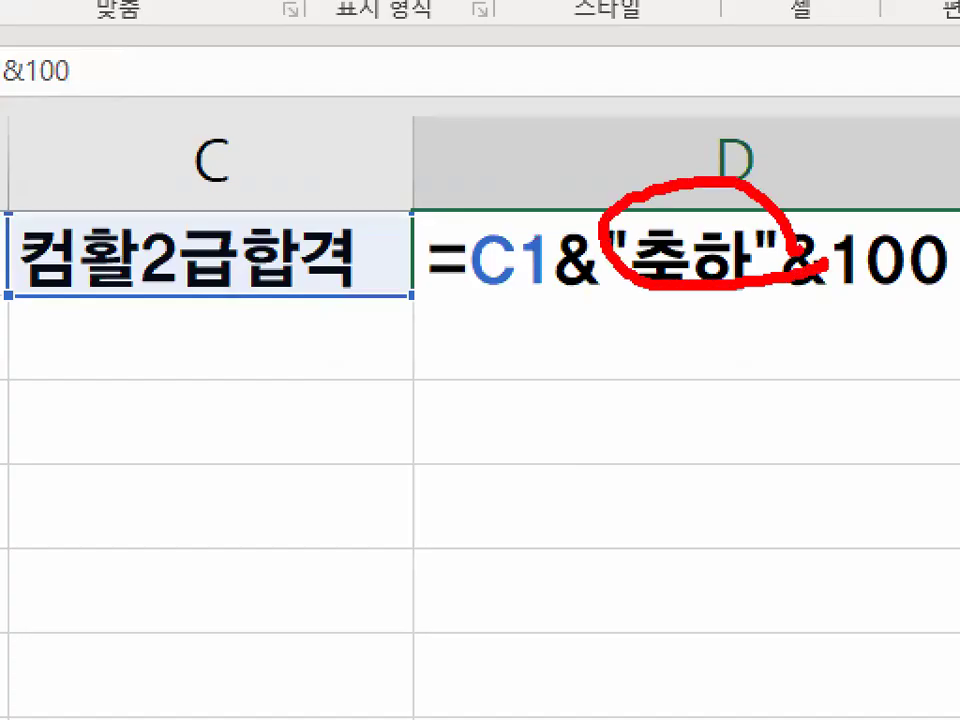
{"action": "key", "text": "Escape"}
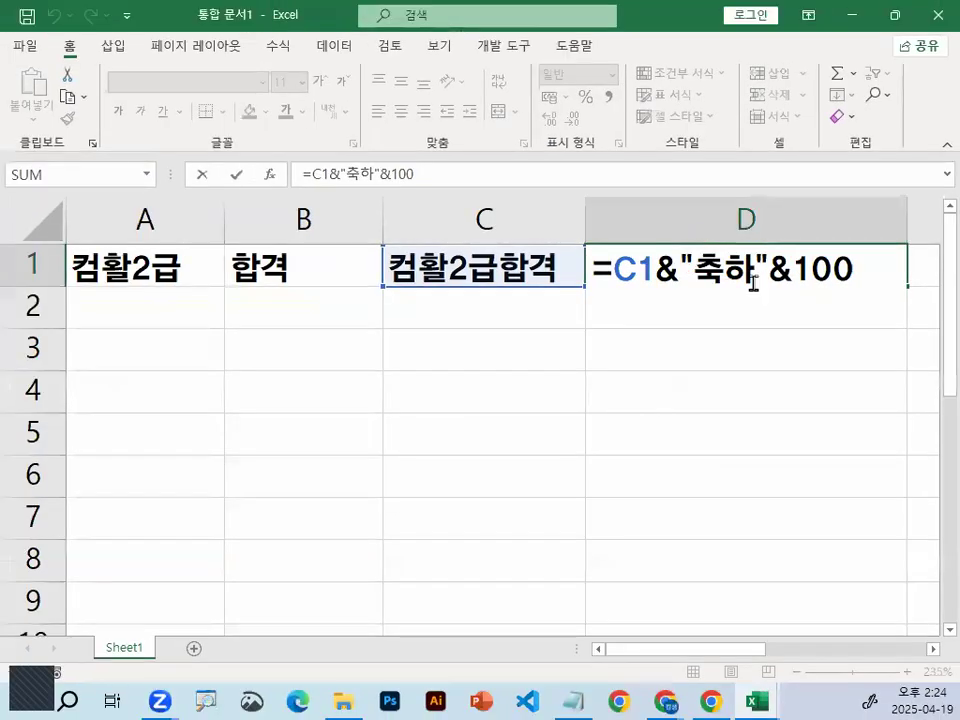
{"action": "key", "text": "ctrl+1"}
{"action": "mouse_move", "coordinate": [785, 290]}
{"action": "left_mouse_down"}
{"action": "mouse_move", "coordinate": [570, 275]}
{"action": "mouse_move", "coordinate": [640, 172]}
{"action": "mouse_move", "coordinate": [790, 212]}
{"action": "mouse_move", "coordinate": [792, 282]}
{"action": "left_mouse_up"}
{"action": "left_click_drag", "start_coordinate": [678, 172], "coordinate": [900, 9]}
{"action": "key", "text": "Escape"}
{"action": "key", "text": "ctrl+Return"}
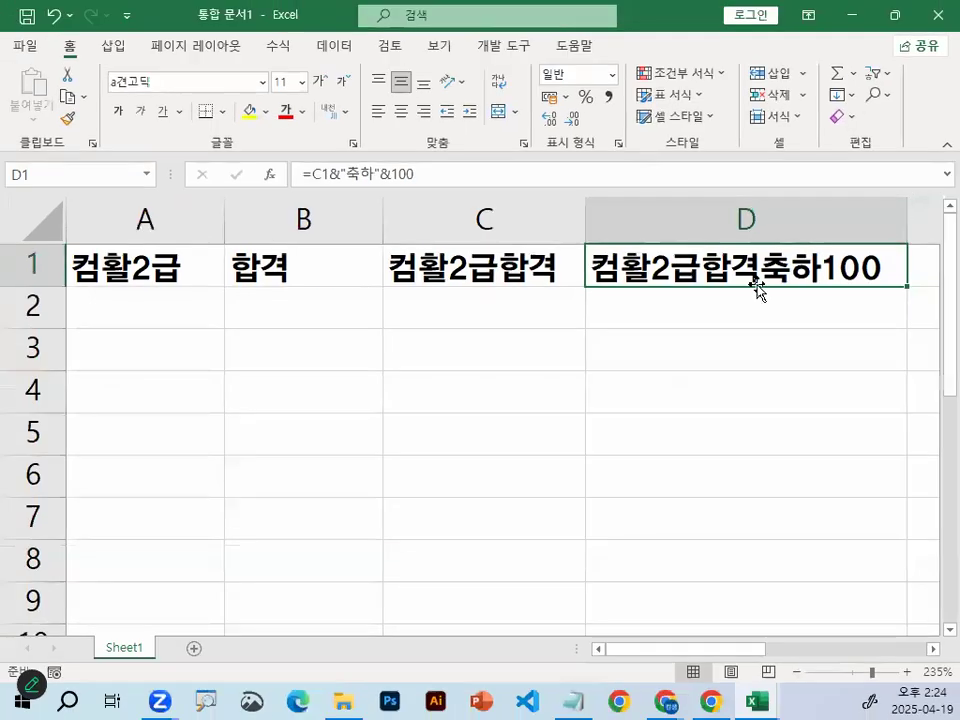
Remove both quotation marks around 축하 in D1's formula, making it =C1&축하&100
{"action": "double_click", "coordinate": [735, 278]}
{"action": "key", "text": "Left"}
{"action": "key", "text": "Left"}
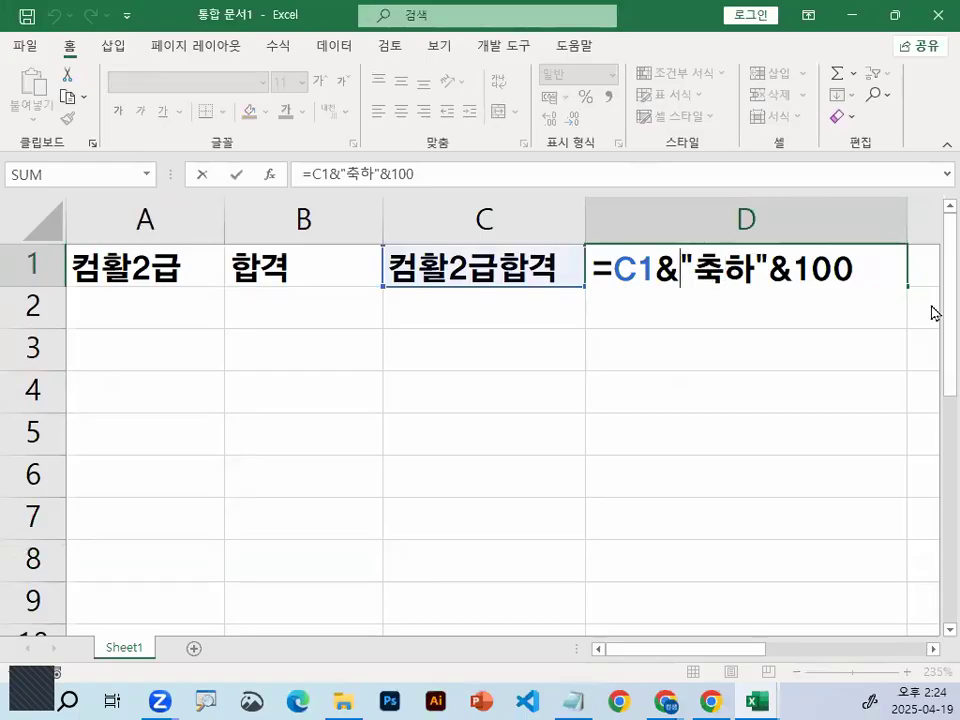
{"action": "key", "text": "Delete"}
{"action": "key", "text": "Right"}
{"action": "key", "text": "Right"}
{"action": "key", "text": "Delete"}
{"action": "key", "text": "Return"}
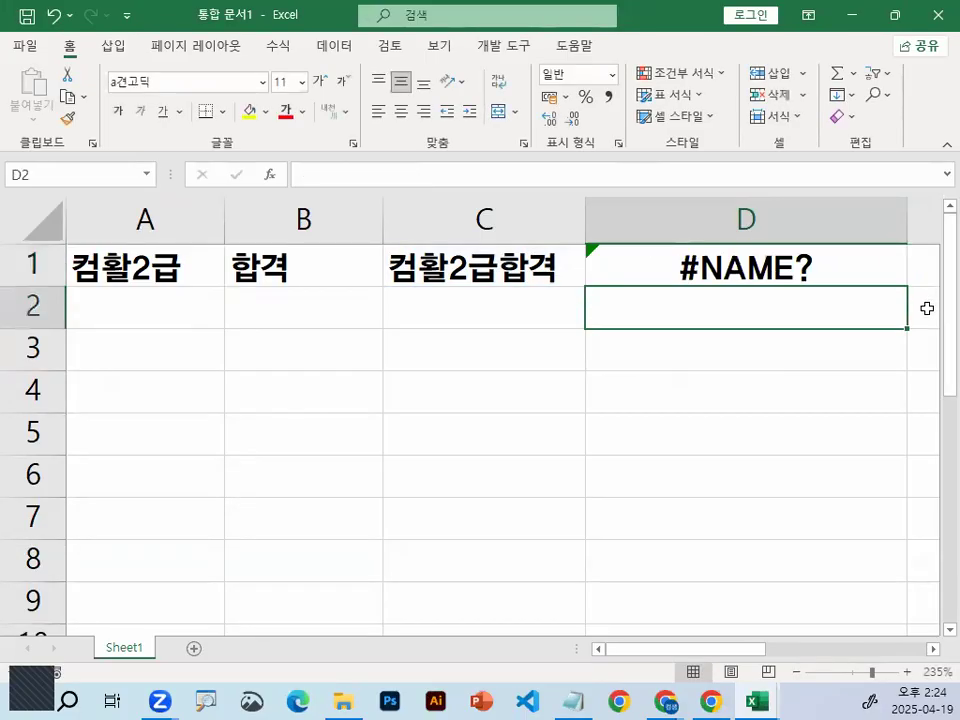
Open D1's formula for editing with the cursor directly before 축하
{"action": "double_click", "coordinate": [765, 272]}
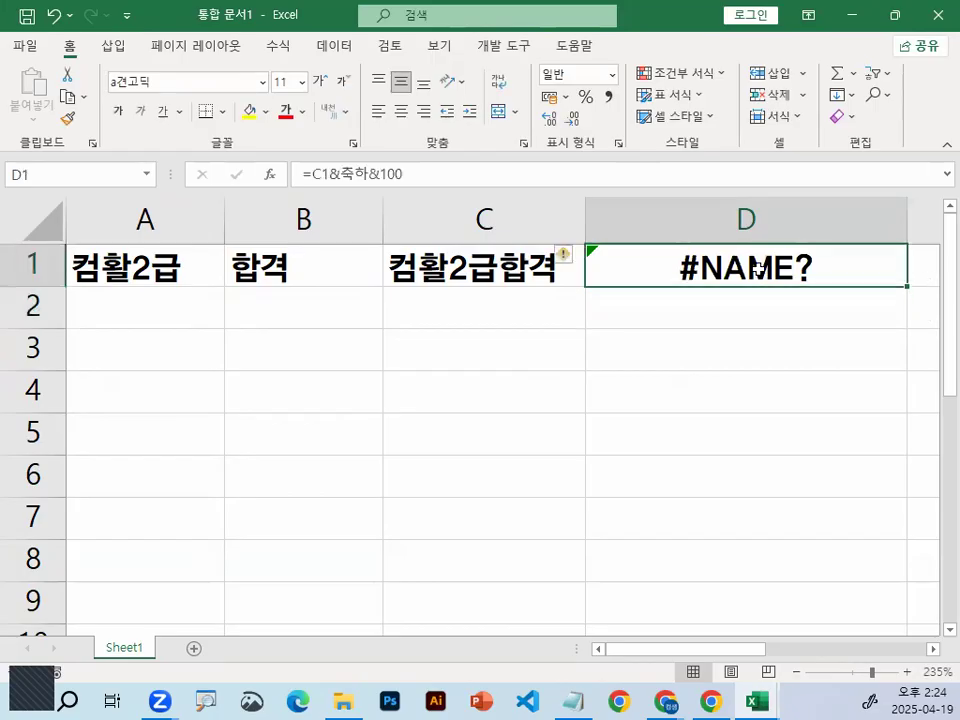
{"action": "key", "text": "Left"}
{"action": "key", "text": "Left"}
{"action": "key", "text": "Left"}
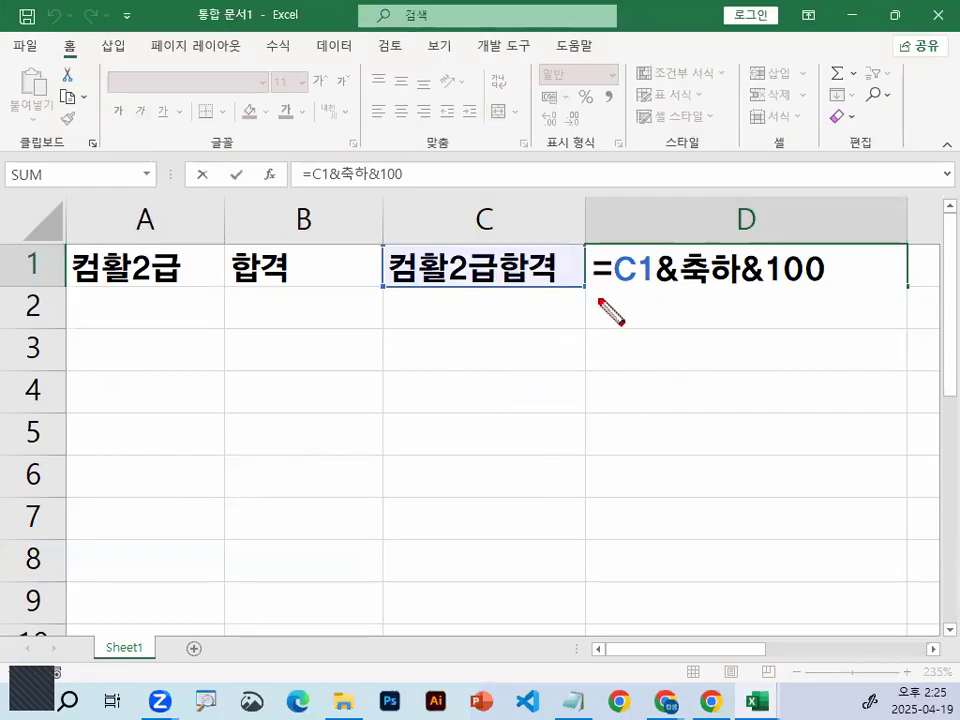
{"action": "left_click_drag", "start_coordinate": [449, 332], "coordinate": [467, 443]}
{"action": "left_click_drag", "start_coordinate": [495, 384], "coordinate": [577, 383]}
{"action": "left_click_drag", "start_coordinate": [540, 336], "coordinate": [541, 428]}
{"action": "mouse_move", "coordinate": [590, 346]}
{"action": "left_mouse_down"}
{"action": "mouse_move", "coordinate": [596, 427]}
{"action": "mouse_move", "coordinate": [660, 401]}
{"action": "left_mouse_up"}
{"action": "left_click_drag", "start_coordinate": [618, 413], "coordinate": [666, 412]}
{"action": "left_click_drag", "start_coordinate": [691, 368], "coordinate": [748, 414]}
{"action": "left_click_drag", "start_coordinate": [800, 473], "coordinate": [843, 450]}
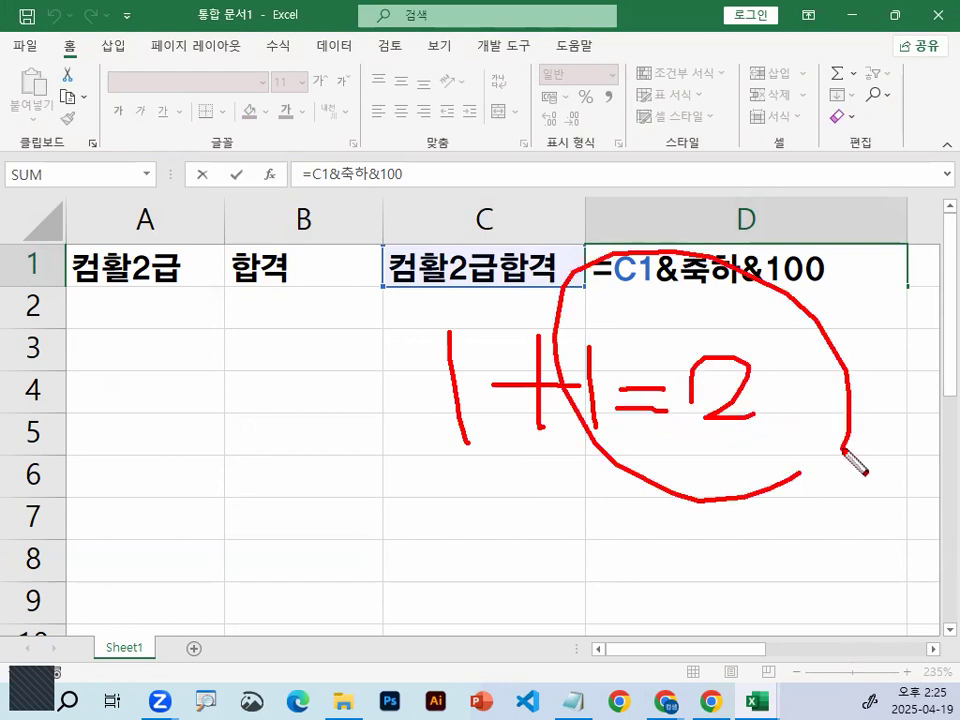
{"action": "mouse_move", "coordinate": [700, 415]}
{"action": "left_mouse_down"}
{"action": "mouse_move", "coordinate": [879, 403]}
{"action": "mouse_move", "coordinate": [862, 430]}
{"action": "left_mouse_up"}
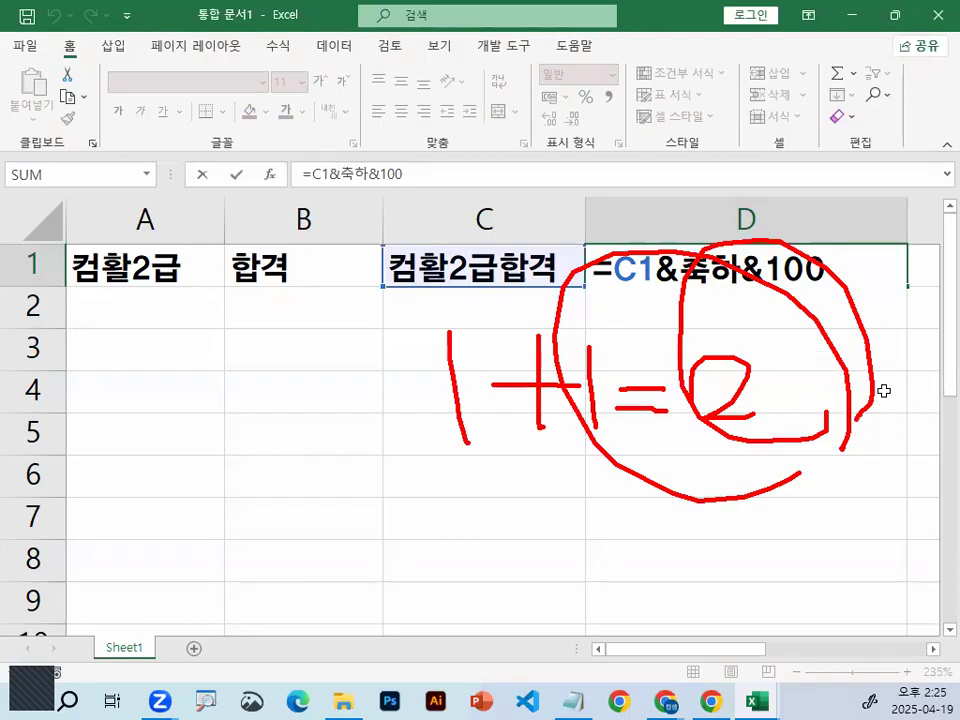
{"action": "key", "text": "Escape"}
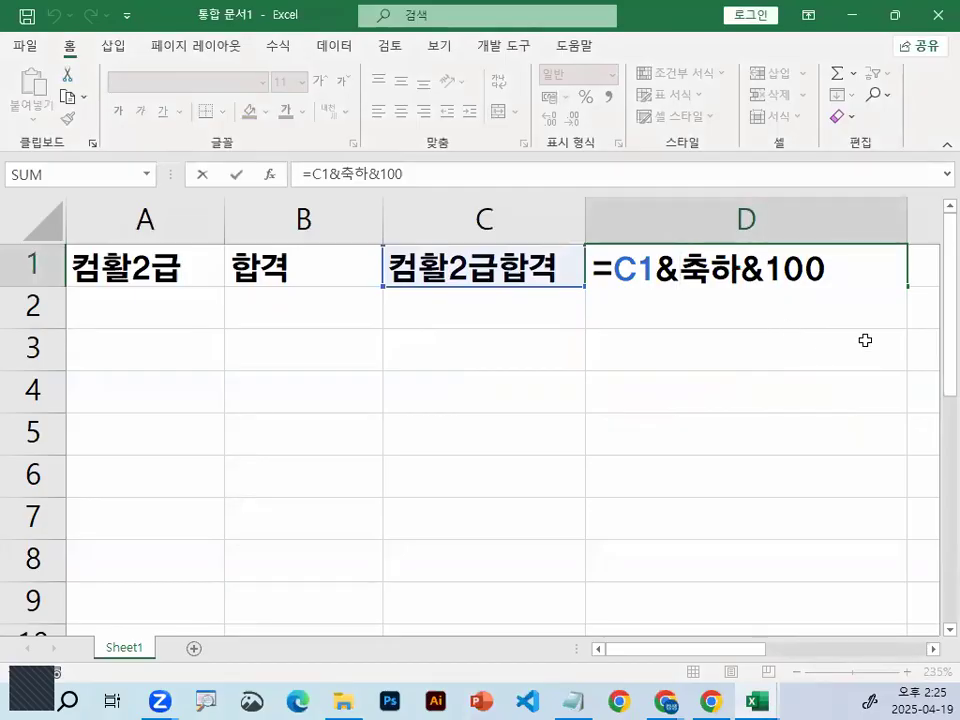
Put quotation marks back around 축하 in D1, so the formula reads =C1&"축하"&100
{"action": "type", "text": "\"축하"}
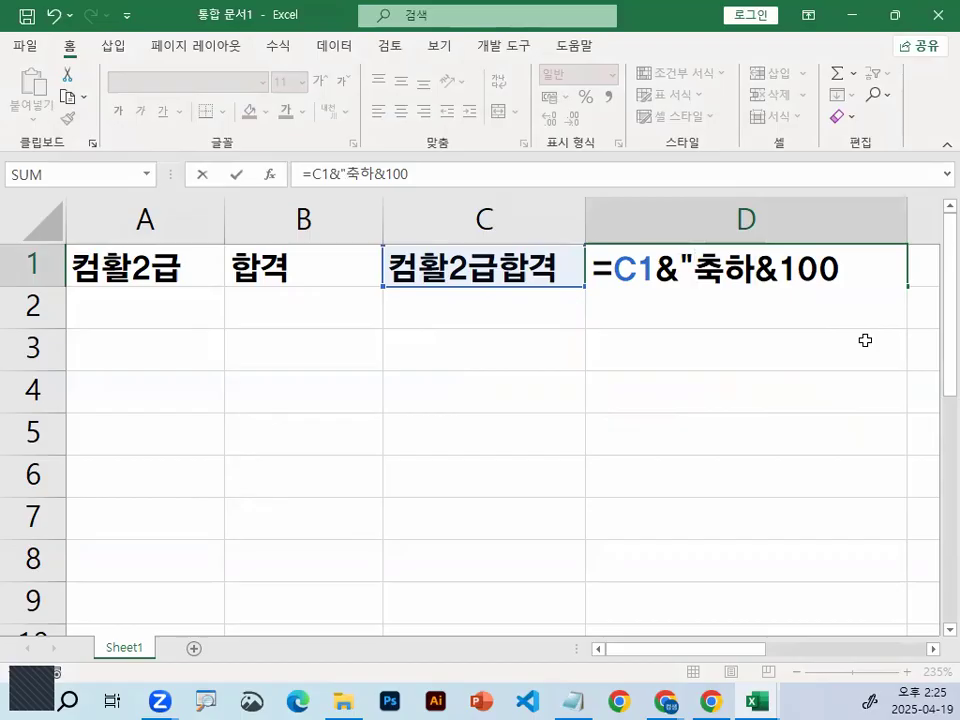
{"action": "type", "text": "\""}
{"action": "key", "text": "Return"}
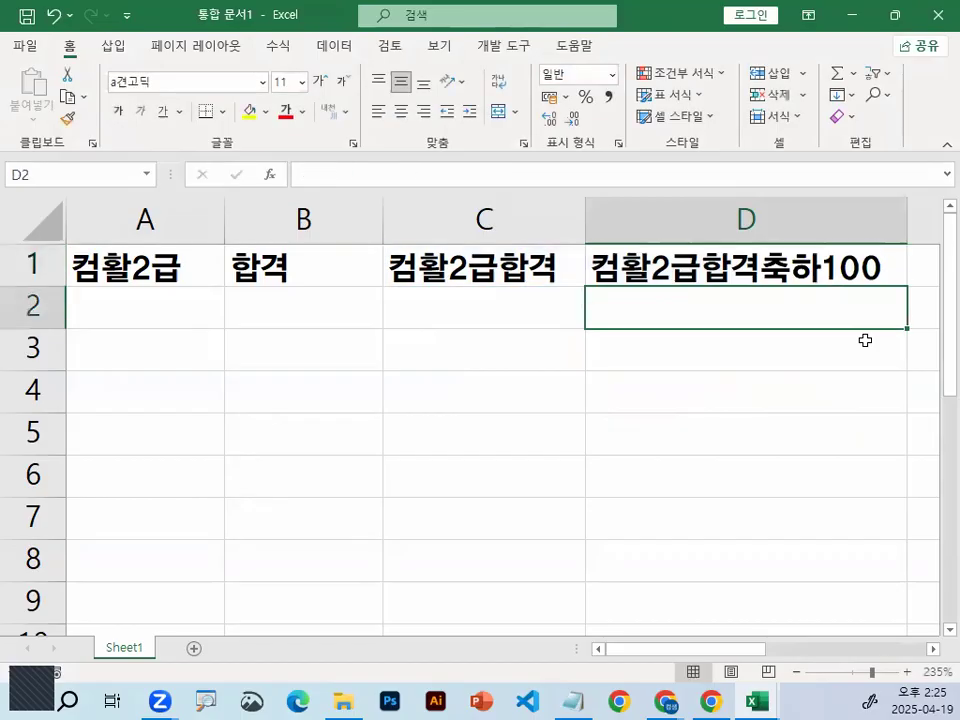
Check D1's formula and switch to the Notepad class notes to review the lines on the & operator and the arithmetic operators
{"action": "left_click", "coordinate": [790, 266]}
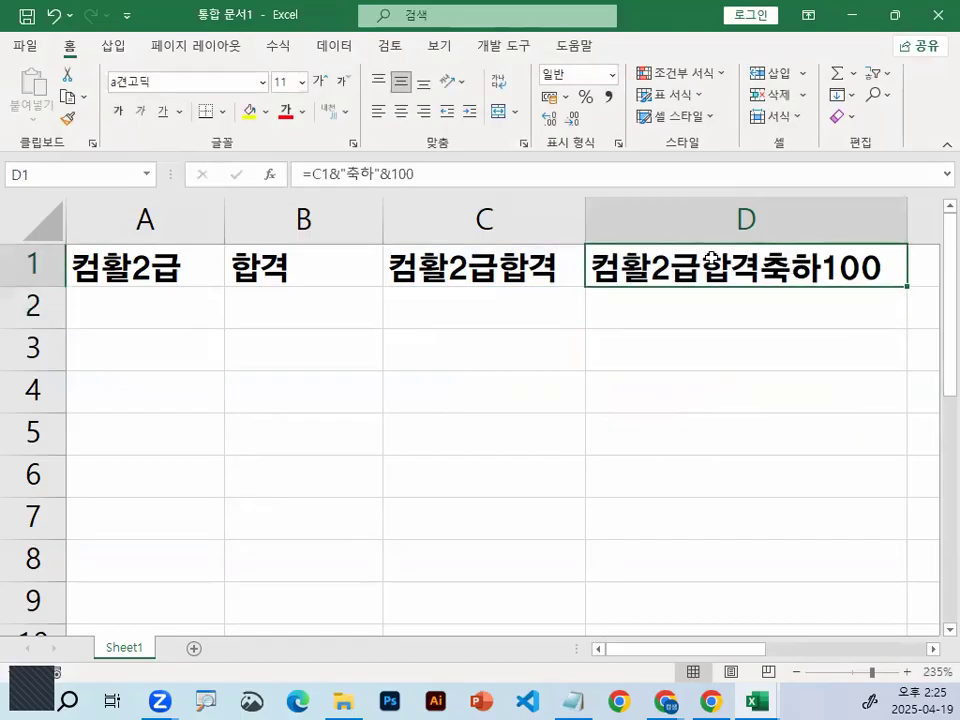
{"action": "left_click", "coordinate": [590, 700]}
{"action": "left_click_drag", "start_coordinate": [31, 270], "coordinate": [375, 270]}
{"action": "left_click", "coordinate": [375, 270]}
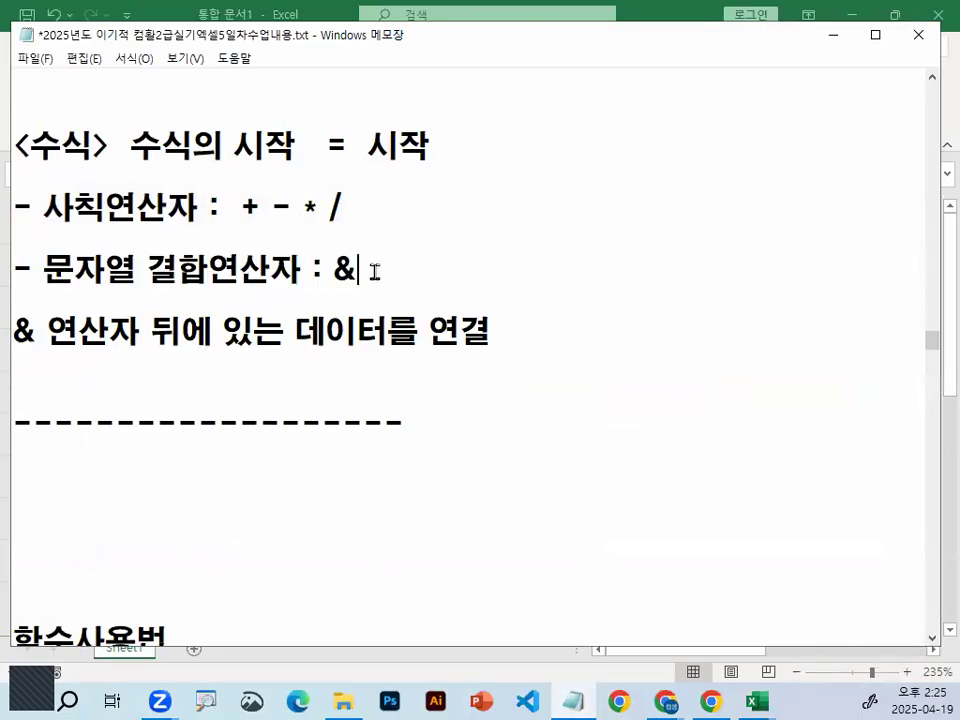
{"action": "left_click_drag", "start_coordinate": [43, 213], "coordinate": [370, 211]}
{"action": "left_click", "coordinate": [370, 211]}
Delete two surplus blank lines between the dashed divider and the 함수사용법 heading
{"action": "left_click", "coordinate": [90, 432]}
{"action": "left_click", "coordinate": [209, 432]}
{"action": "key", "text": "Delete"}
{"action": "key", "text": "Delete"}
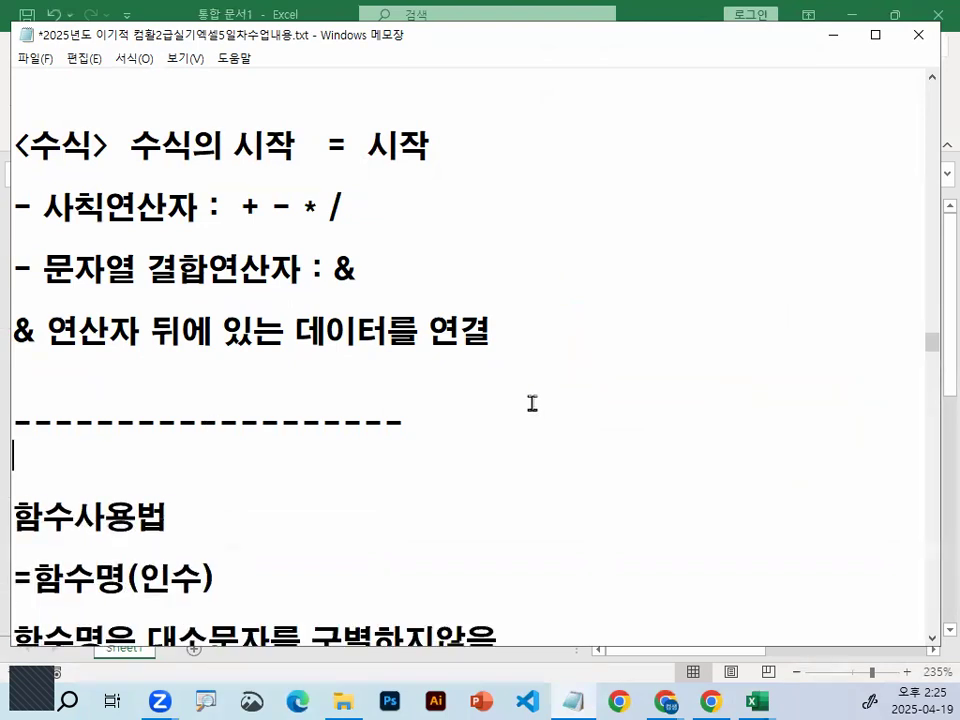
Review the 함수사용법 notes covering the =함수명(인수) syntax, letter case in function names and the argument separator
{"action": "scroll", "coordinate": [456, 407], "scroll_direction": "down", "scroll_amount": 2}
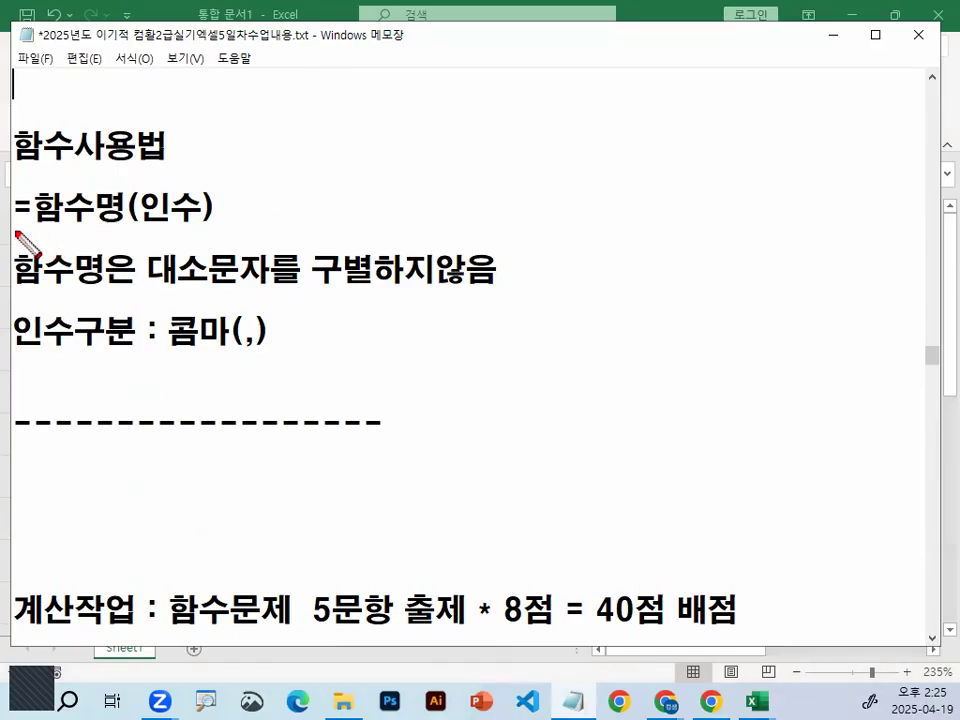
{"action": "mouse_move", "coordinate": [33, 216]}
{"action": "left_mouse_down"}
{"action": "mouse_move", "coordinate": [11, 224]}
{"action": "mouse_move", "coordinate": [14, 188]}
{"action": "mouse_move", "coordinate": [33, 215]}
{"action": "mouse_move", "coordinate": [115, 228]}
{"action": "left_mouse_up"}
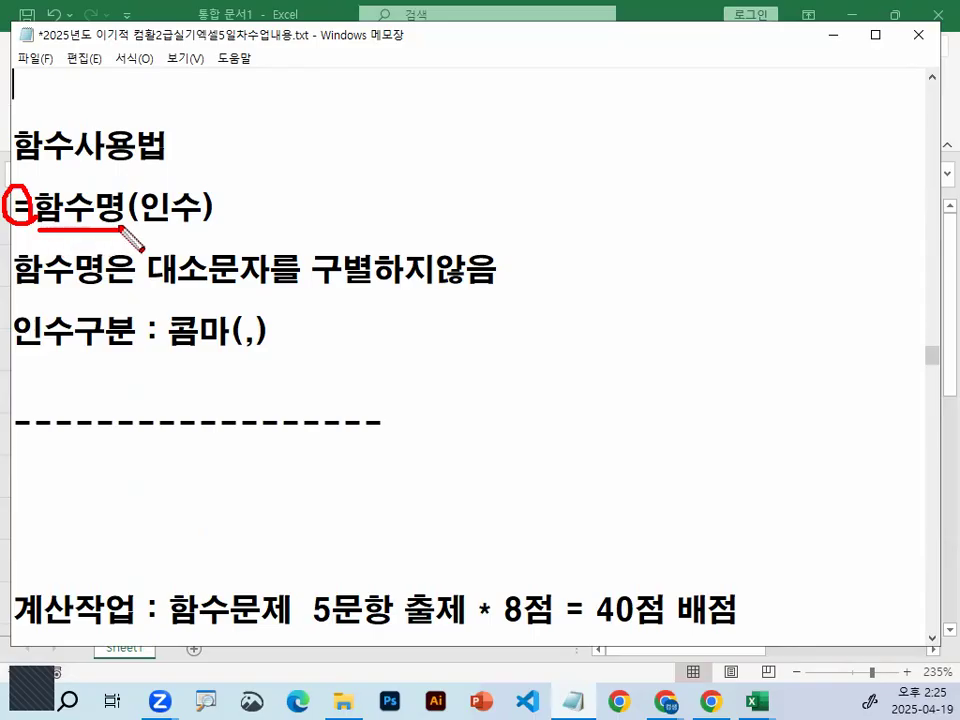
{"action": "left_click_drag", "start_coordinate": [150, 172], "coordinate": [131, 231]}
{"action": "mouse_move", "coordinate": [192, 176]}
{"action": "left_mouse_down"}
{"action": "mouse_move", "coordinate": [214, 220]}
{"action": "mouse_move", "coordinate": [209, 240]}
{"action": "left_mouse_up"}
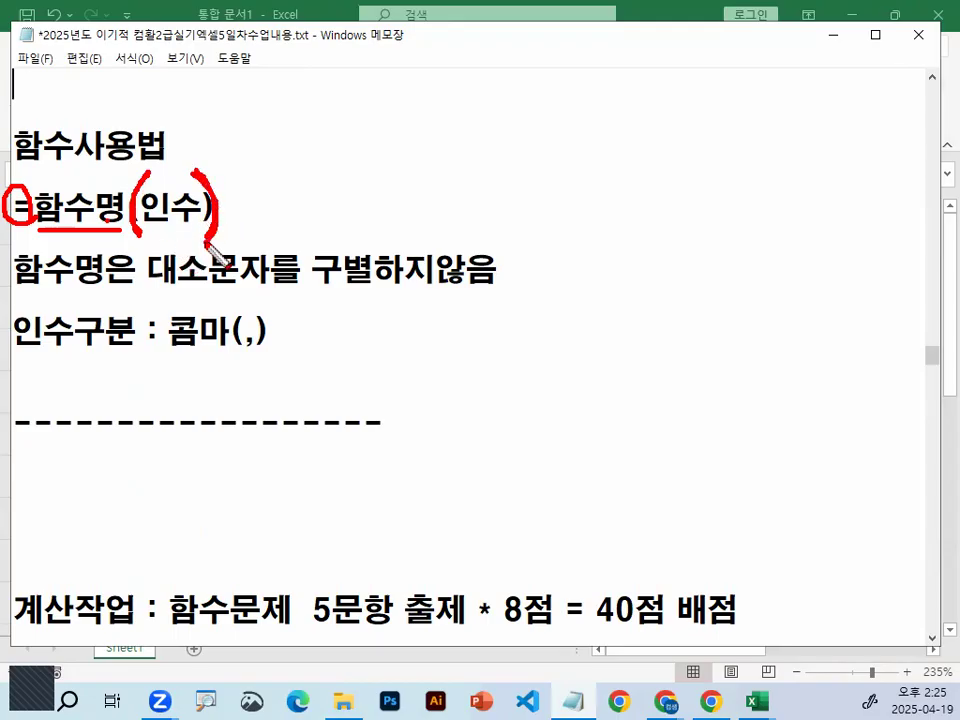
{"action": "left_click_drag", "start_coordinate": [138, 232], "coordinate": [204, 234]}
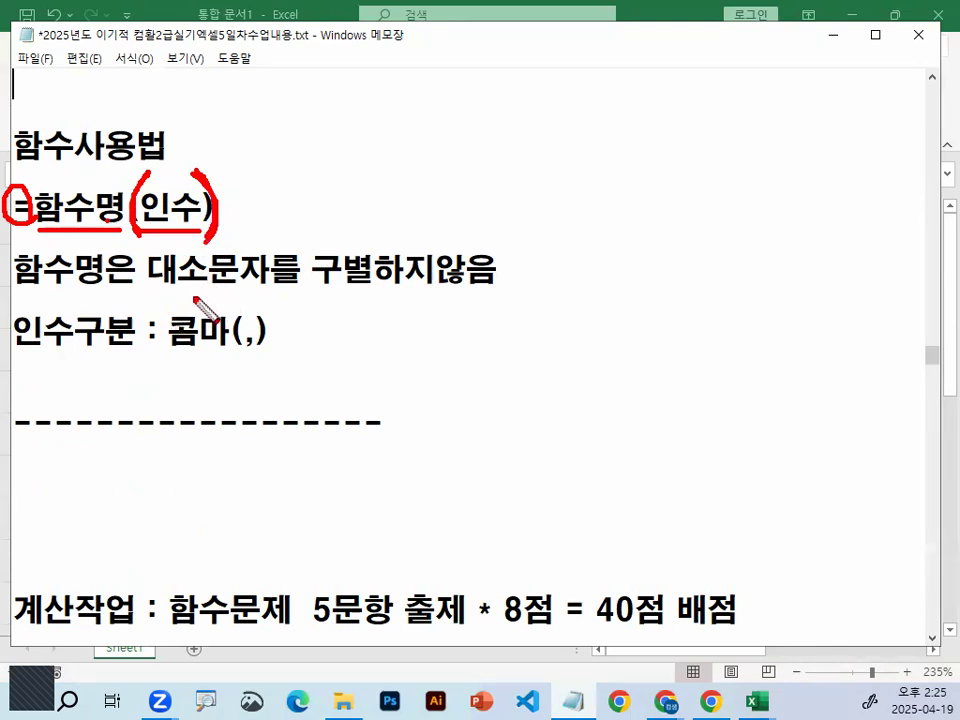
{"action": "left_click_drag", "start_coordinate": [16, 291], "coordinate": [506, 295]}
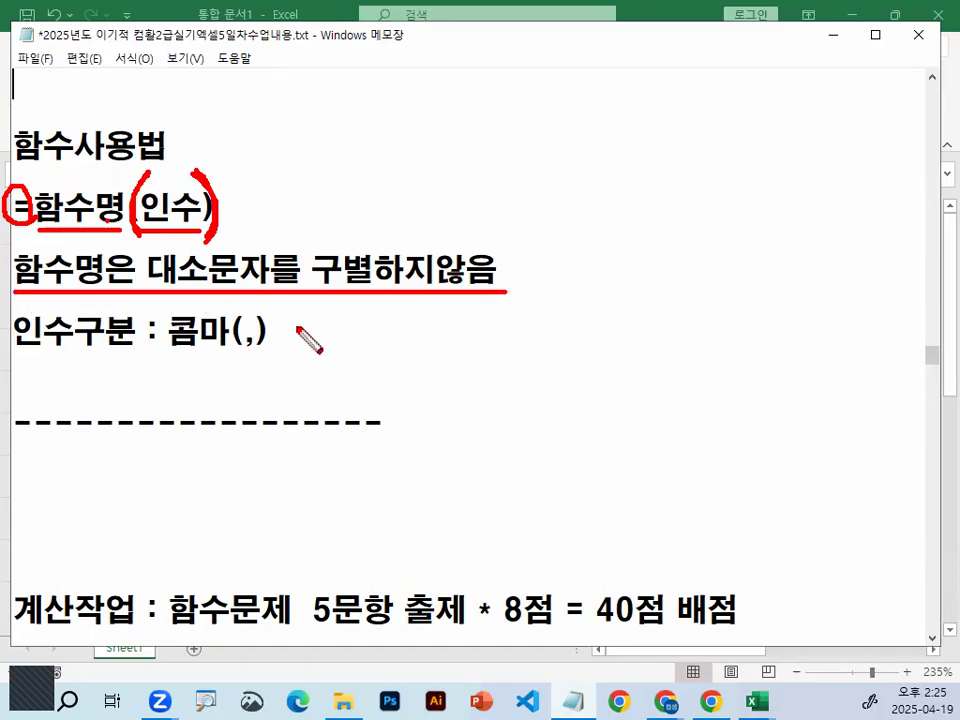
{"action": "left_click_drag", "start_coordinate": [82, 172], "coordinate": [106, 146]}
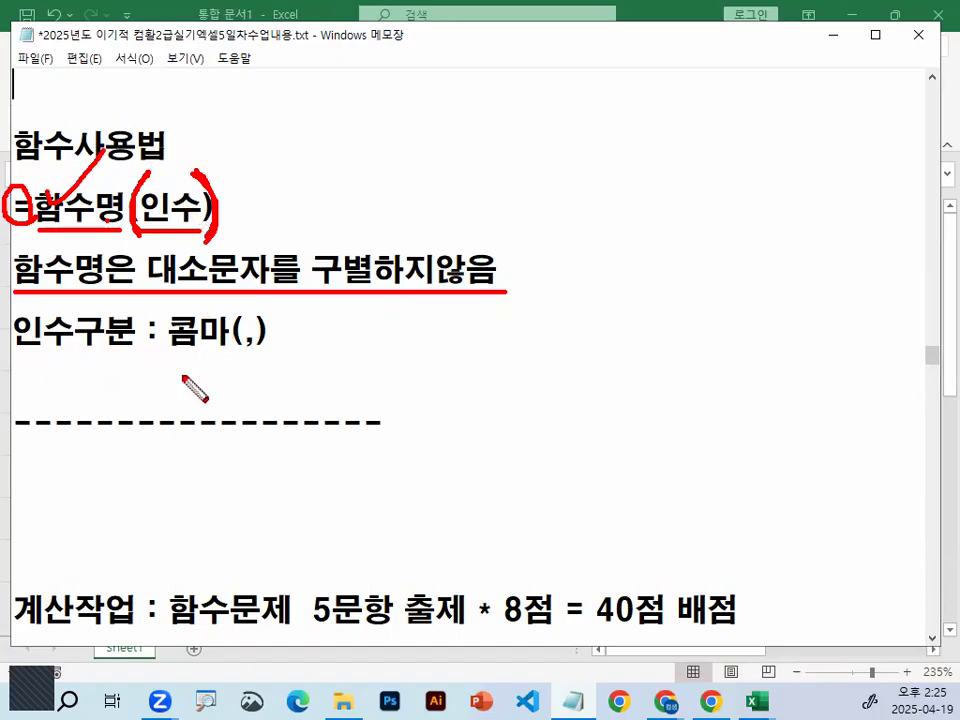
{"action": "mouse_move", "coordinate": [258, 352]}
{"action": "left_mouse_down"}
{"action": "mouse_move", "coordinate": [189, 360]}
{"action": "mouse_move", "coordinate": [216, 297]}
{"action": "left_mouse_up"}
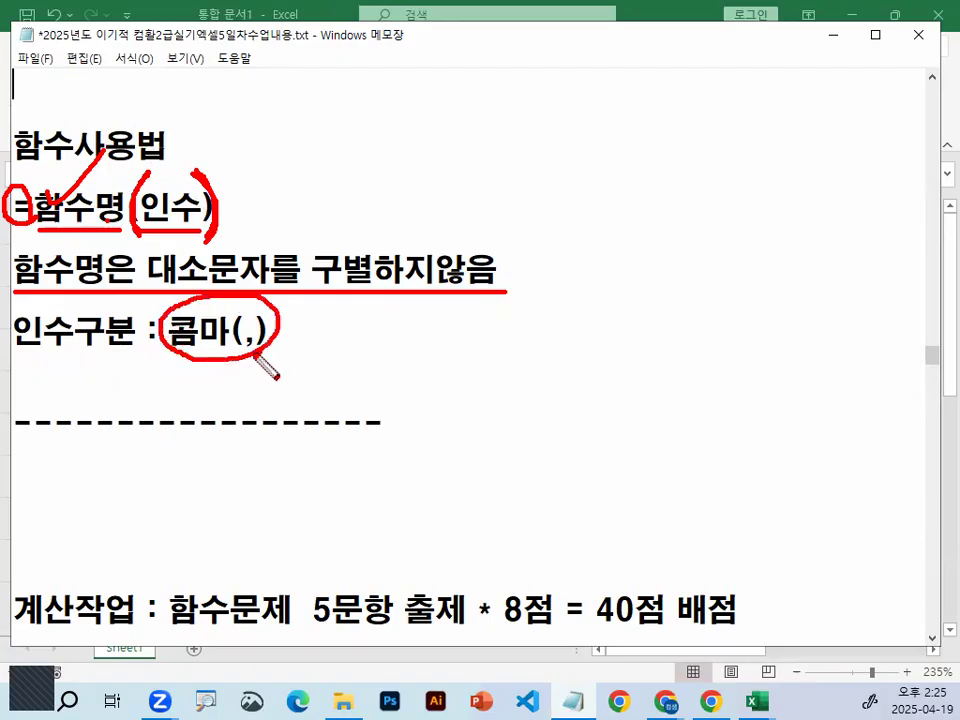
{"action": "key", "text": "Escape"}
{"action": "left_click_drag", "start_coordinate": [142, 207], "coordinate": [197, 205]}
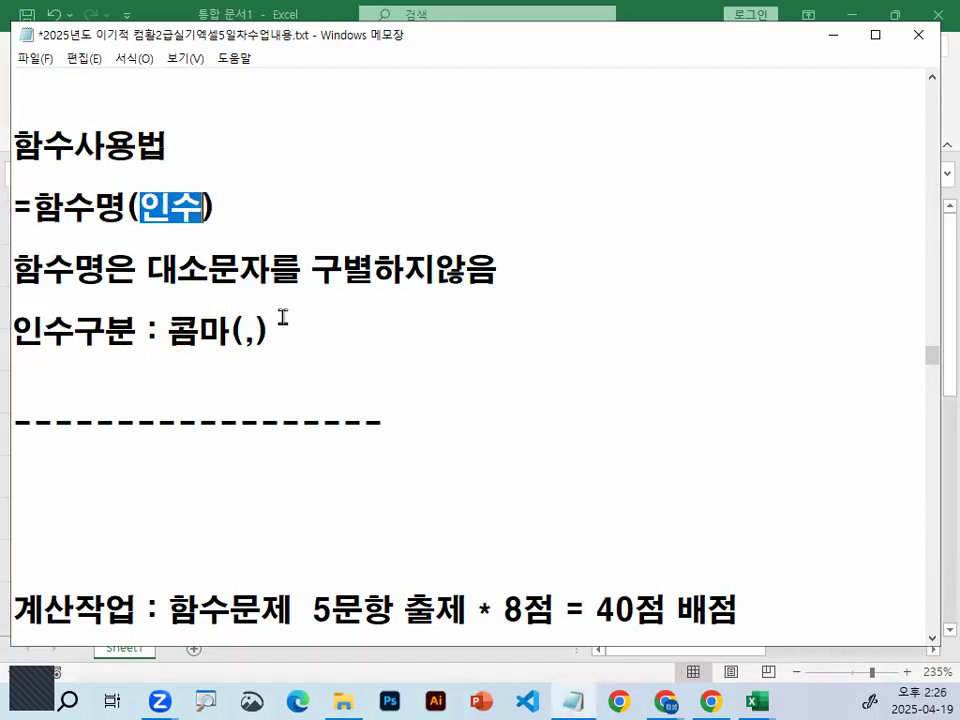
Add the line 인수 : 셀주소,셀범위,함수 below the 인수구분 line in the 함수사용법 notes
{"action": "left_click", "coordinate": [151, 386]}
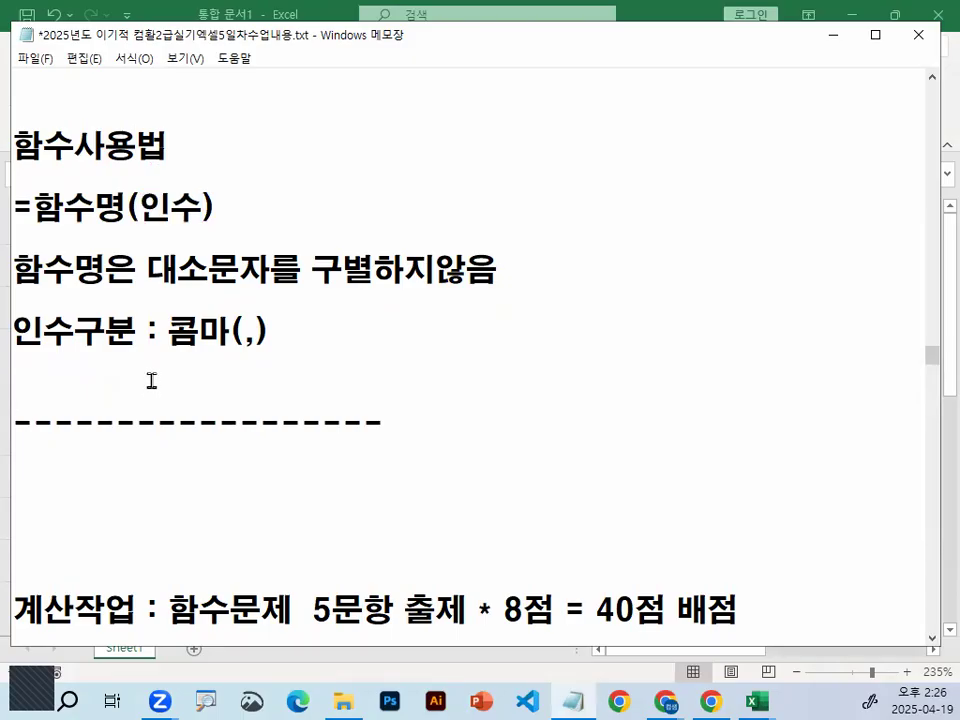
{"action": "key", "text": "Return"}
{"action": "type", "text": "인"}
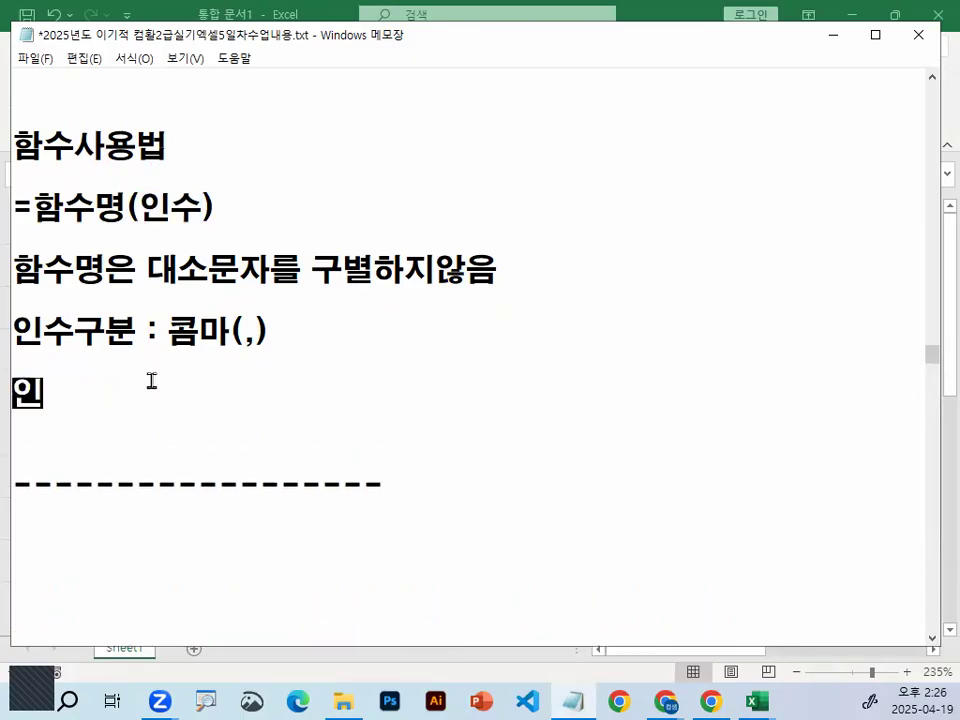
{"action": "type", "text": "수 : 셀주소,세"}
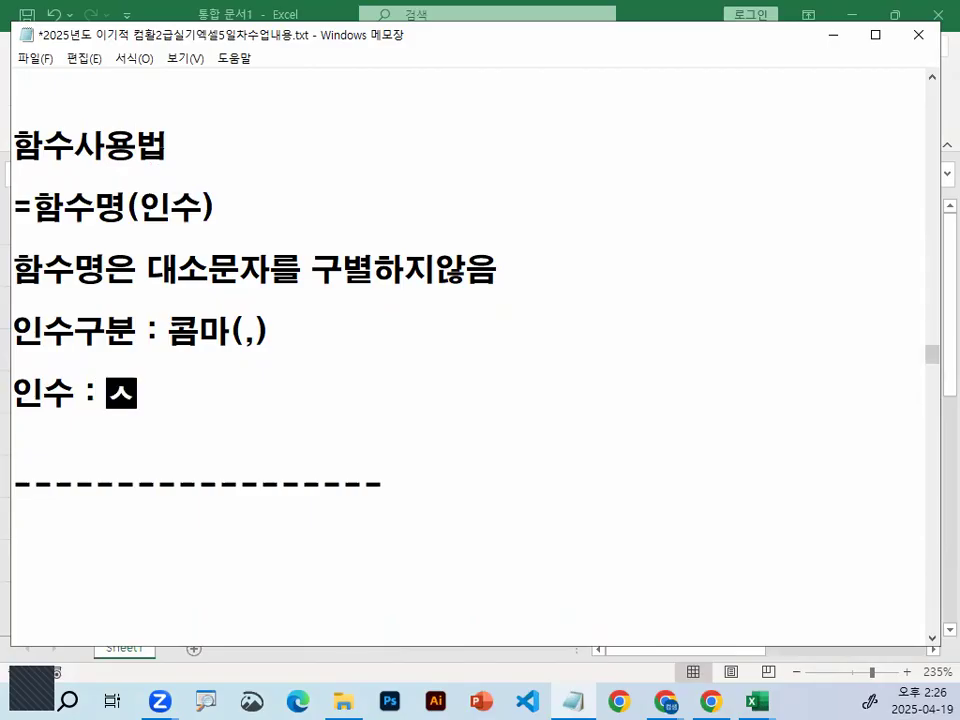
{"action": "type", "text": "셈버"}
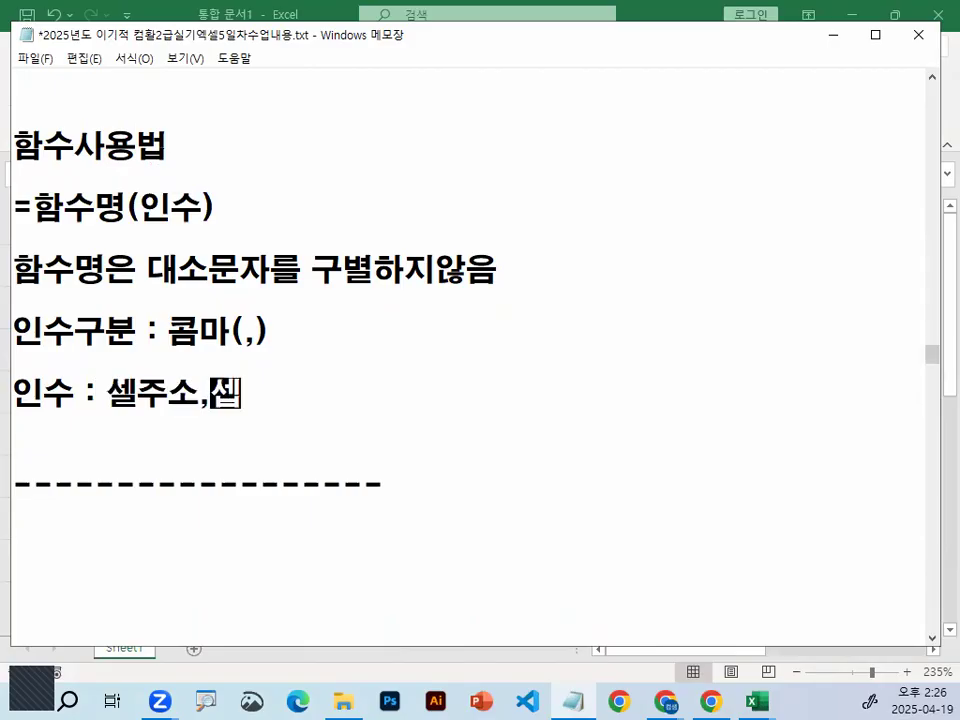
{"action": "key", "text": "BackSpace"}
{"action": "key", "text": "BackSpace"}
{"action": "type", "text": "ㄹ"}
{"action": "key", "text": "BackSpace"}
{"action": "key", "text": "BackSpace"}
{"action": "type", "text": "ㄹ범위,함수"}
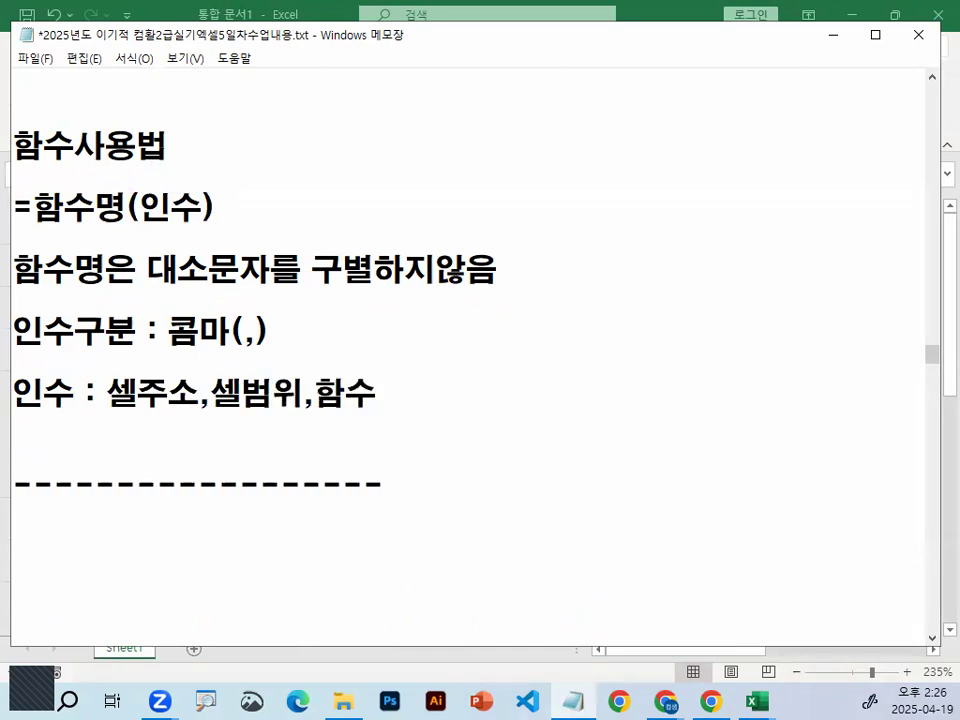
Append (중첩함수) after 함수 at the end of the new 인수 line
{"action": "type", "text": "("}
{"action": "type", "text": "중ㅊㅂ"}
{"action": "key", "text": "BackSpace"}
{"action": "key", "text": "BackSpace"}
{"action": "type", "text": "ㅈㅓㅂ"}
{"action": "key", "text": "BackSpace"}
{"action": "key", "text": "BackSpace"}
{"action": "key", "text": "BackSpace"}
{"action": "type", "text": "ㅊㅓㅂㅎ"}
{"action": "key", "text": "BackSpace"}
{"action": "key", "text": "BackSpace"}
{"action": "type", "text": "ㅊㅓㅂ"}
{"action": "type", "text": "함수)"}
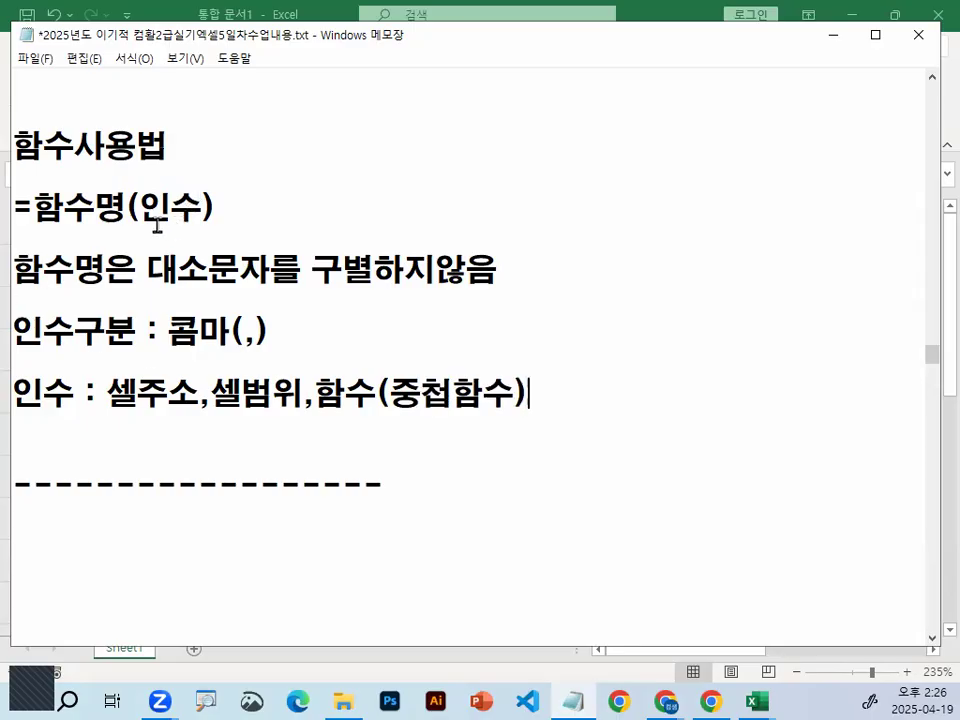
Review how 인수 in =함수명(인수) relates to the argument types and the comma separator in the notes
{"action": "key", "text": "ctrl+1"}
{"action": "mouse_move", "coordinate": [154, 197]}
{"action": "left_mouse_down"}
{"action": "mouse_move", "coordinate": [175, 216]}
{"action": "mouse_move", "coordinate": [173, 201]}
{"action": "left_mouse_up"}
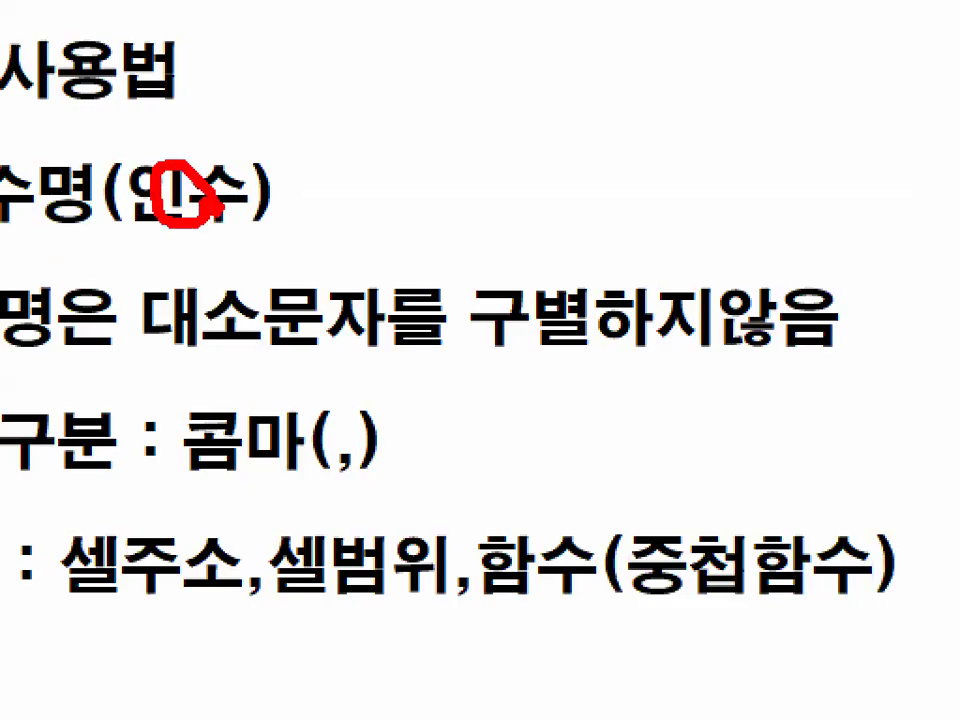
{"action": "key", "text": "Escape"}
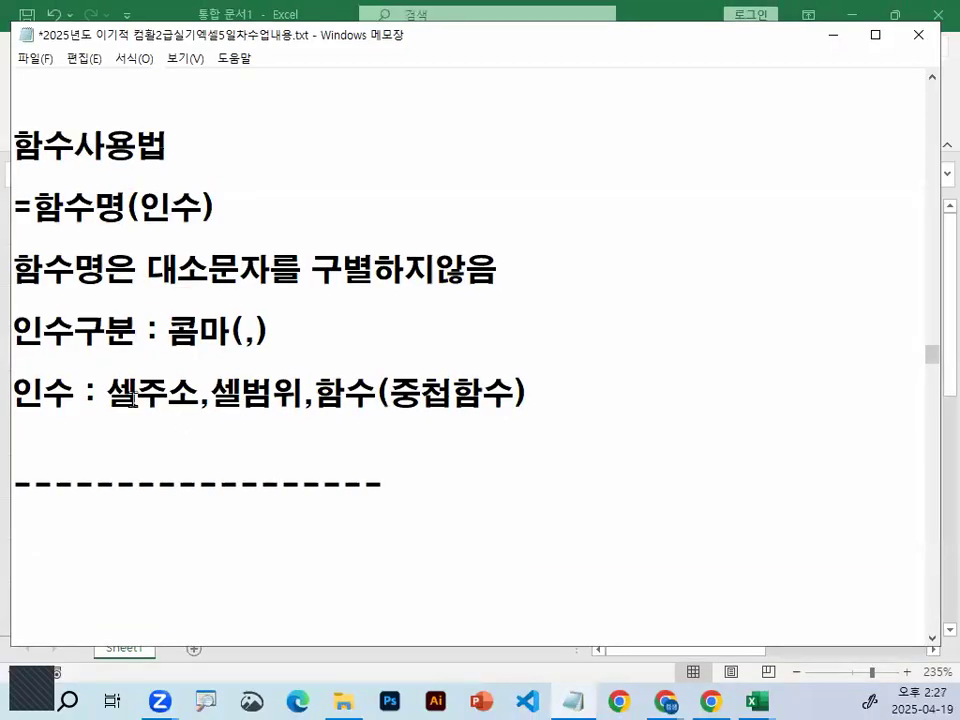
{"action": "left_click_drag", "start_coordinate": [103, 390], "coordinate": [678, 414]}
{"action": "left_click", "coordinate": [679, 412]}
{"action": "key", "text": "ctrl+1"}
{"action": "mouse_move", "coordinate": [141, 220]}
{"action": "left_mouse_down"}
{"action": "mouse_move", "coordinate": [197, 207]}
{"action": "mouse_move", "coordinate": [204, 218]}
{"action": "left_mouse_up"}
{"action": "scroll", "coordinate": [238, 212], "scroll_direction": "down", "scroll_amount": 3}
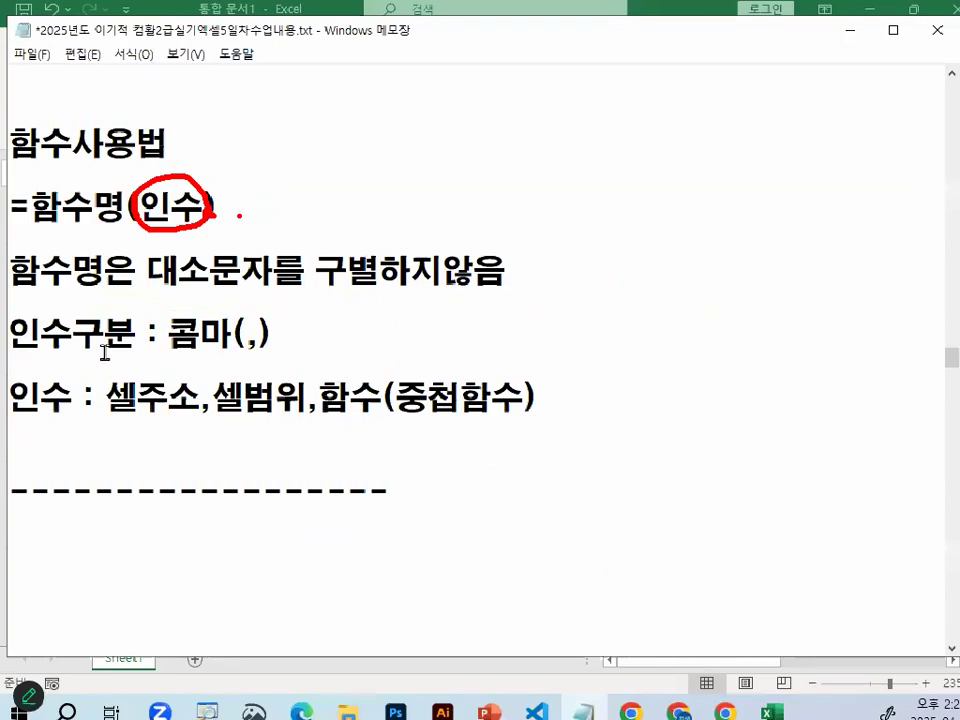
{"action": "key", "text": "Escape"}
{"action": "left_click_drag", "start_coordinate": [168, 330], "coordinate": [280, 330]}
{"action": "left_click", "coordinate": [283, 328]}
Append ,조건식... to the end of the 인수 line, after 함수(중첩함수)
{"action": "left_click", "coordinate": [594, 385]}
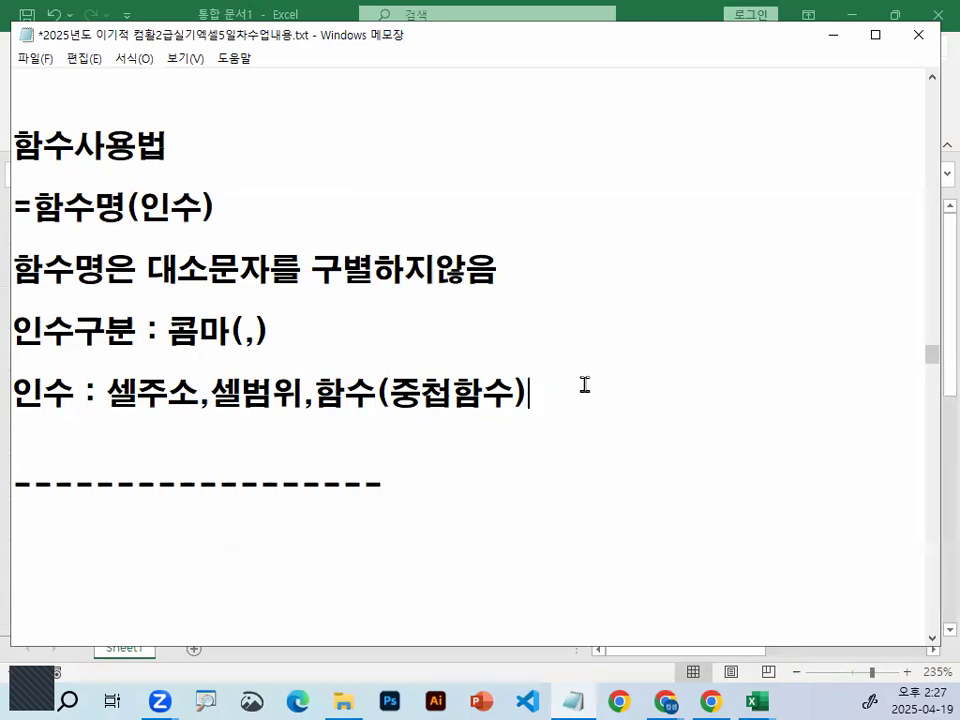
{"action": "type", "text": ",ㅈㄱ"}
{"action": "key", "text": "BackSpace"}
{"action": "type", "text": "ㅗㄱㅓㄴㅅㅣㄱ"}
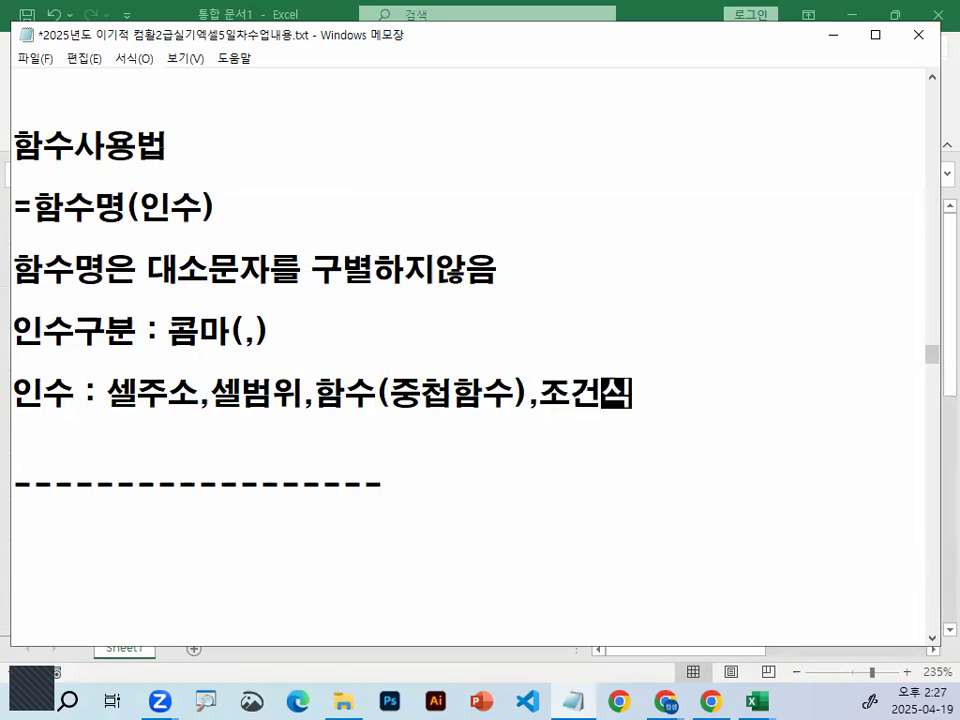
{"action": "type", "text": "..."}
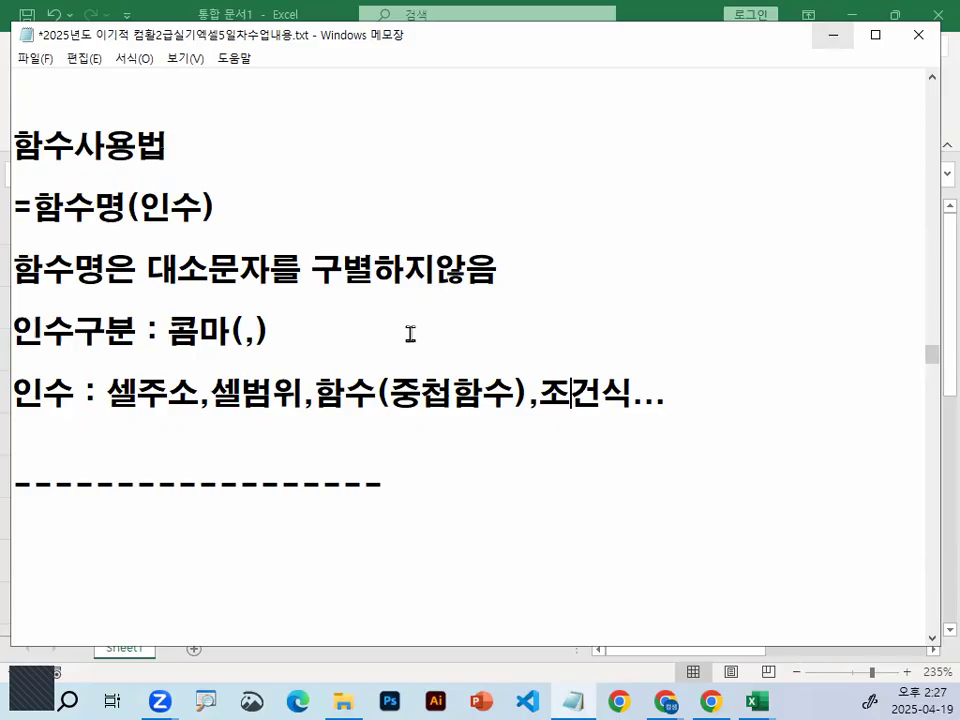
Review the 날짜/시간함수 notes on =TODAY() and =NOW(), including their empty parentheses and what each outputs
{"action": "scroll", "coordinate": [340, 388], "scroll_direction": "down", "scroll_amount": 1}
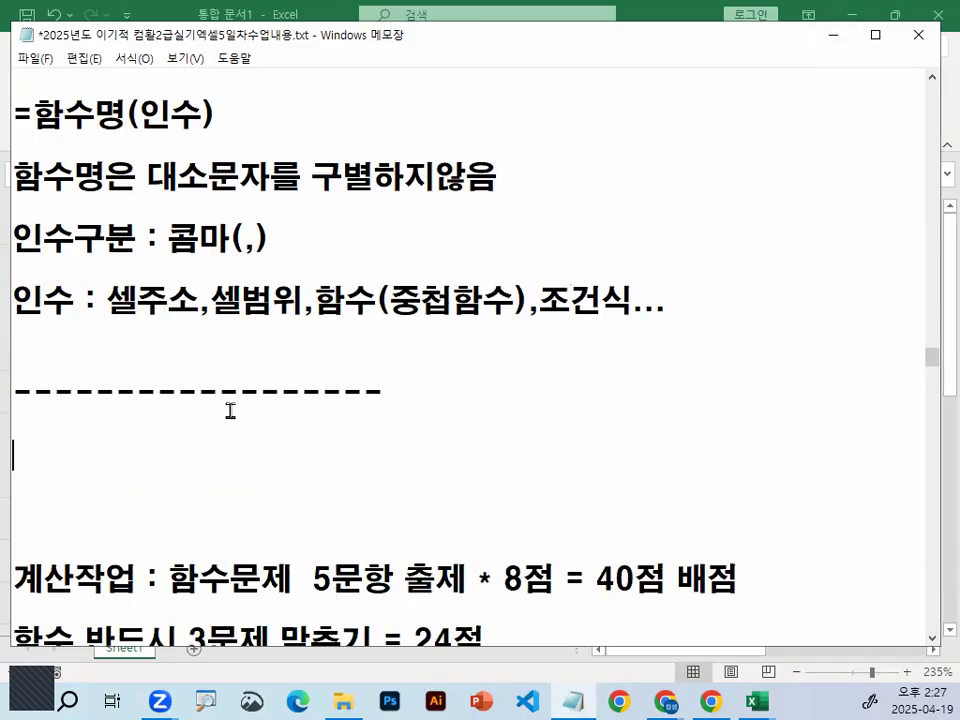
{"action": "scroll", "coordinate": [230, 410], "scroll_direction": "down", "scroll_amount": 6}
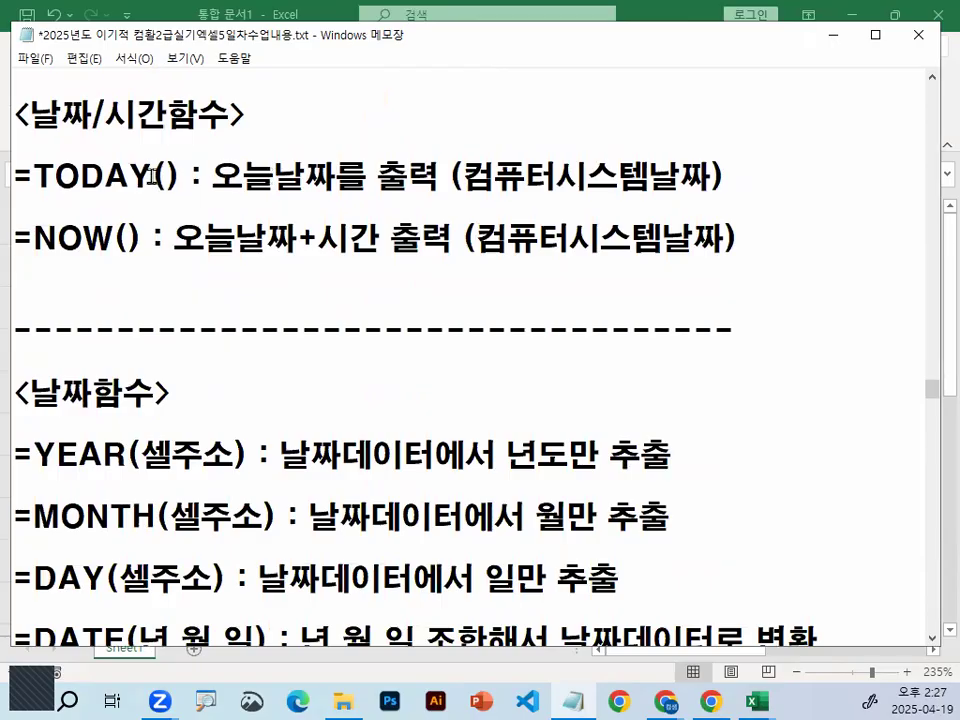
{"action": "left_click_drag", "start_coordinate": [152, 176], "coordinate": [180, 176]}
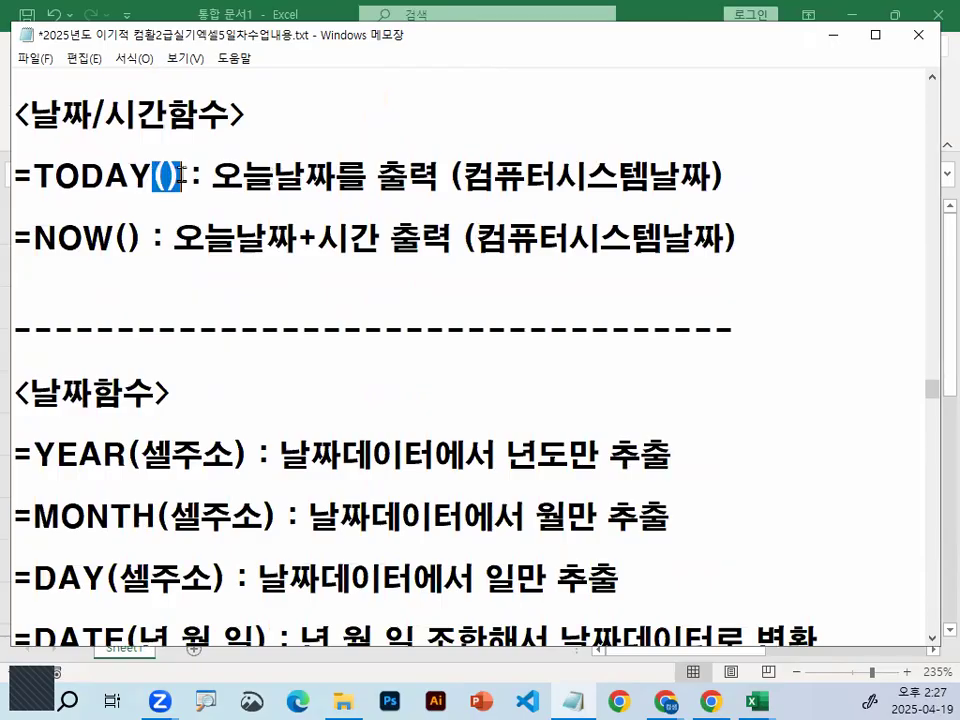
{"action": "left_click_drag", "start_coordinate": [211, 176], "coordinate": [448, 182]}
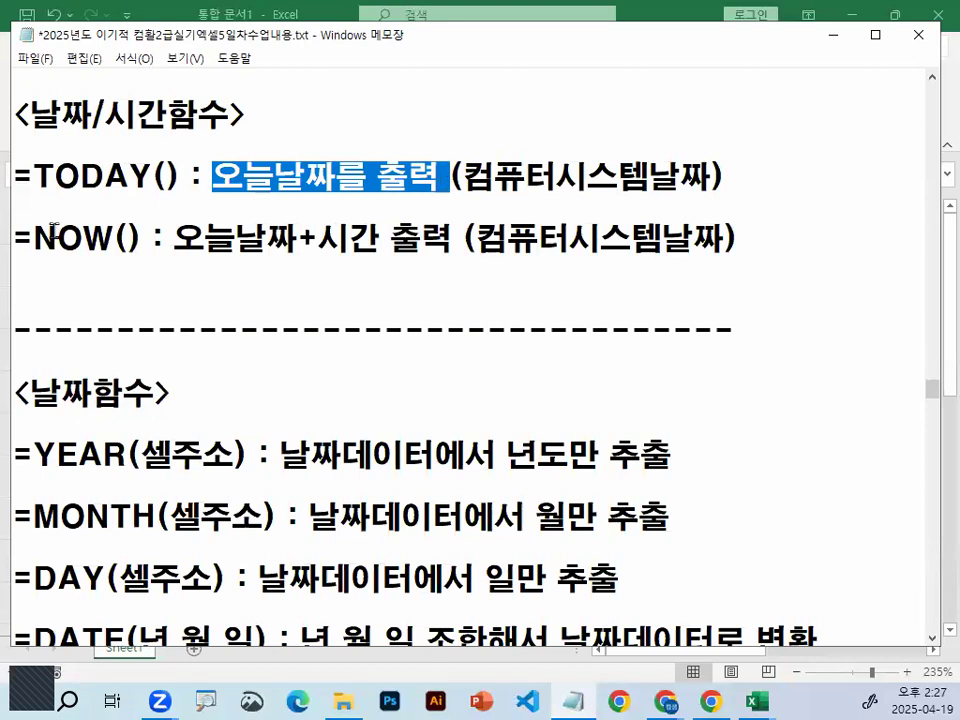
{"action": "left_click_drag", "start_coordinate": [30, 238], "coordinate": [86, 238]}
{"action": "left_click_drag", "start_coordinate": [174, 238], "coordinate": [395, 236]}
{"action": "left_click", "coordinate": [400, 232]}
Review the 계산작업 notes on the number of function questions, points per question and the target score
{"action": "scroll", "coordinate": [354, 225], "scroll_direction": "up", "scroll_amount": 3}
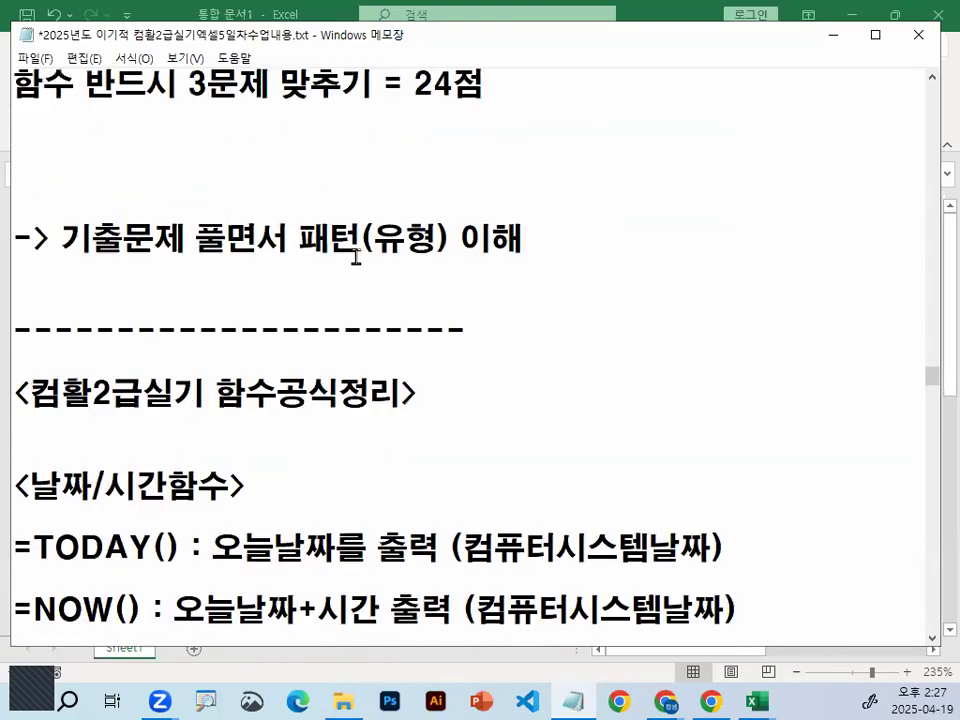
{"action": "scroll", "coordinate": [355, 257], "scroll_direction": "up", "scroll_amount": 1}
{"action": "left_click_drag", "start_coordinate": [314, 116], "coordinate": [391, 116]}
{"action": "left_click_drag", "start_coordinate": [503, 116], "coordinate": [544, 110]}
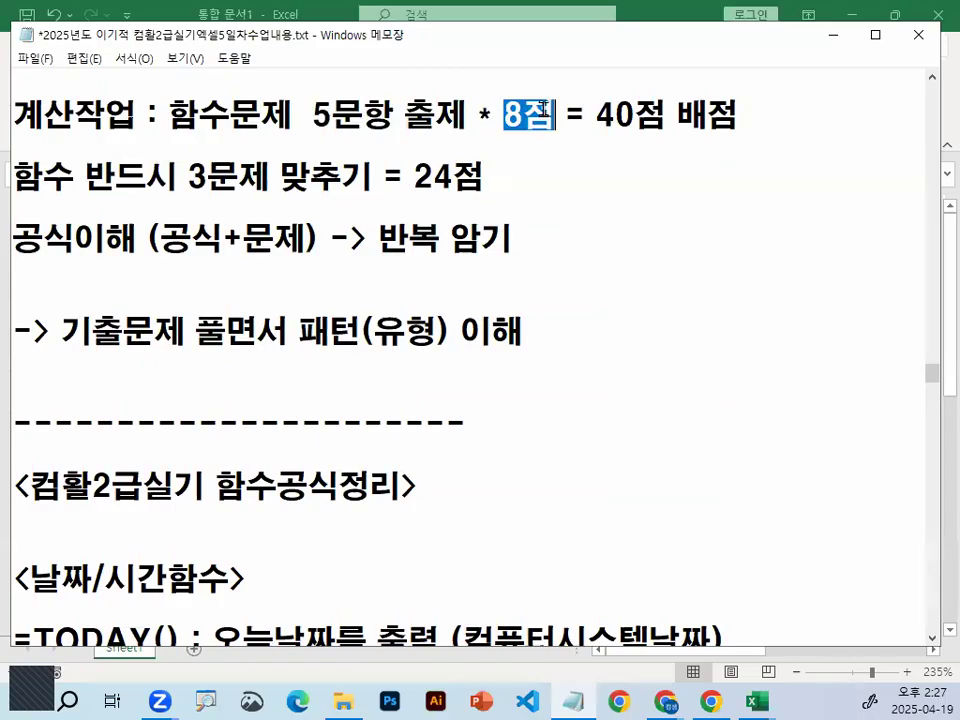
{"action": "left_click_drag", "start_coordinate": [189, 177], "coordinate": [481, 178]}
{"action": "left_click_drag", "start_coordinate": [180, 177], "coordinate": [371, 178]}
{"action": "left_click", "coordinate": [379, 179]}
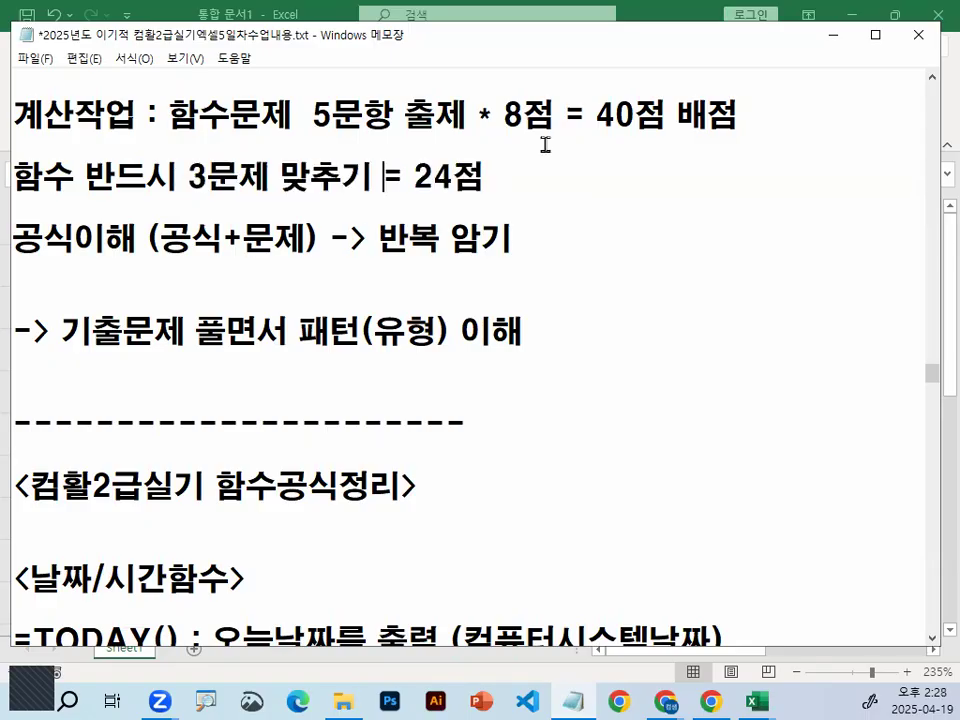
Switch to the Excel workbook and clear all contents of row 1 on Sheet1
{"action": "left_click", "coordinate": [834, 34]}
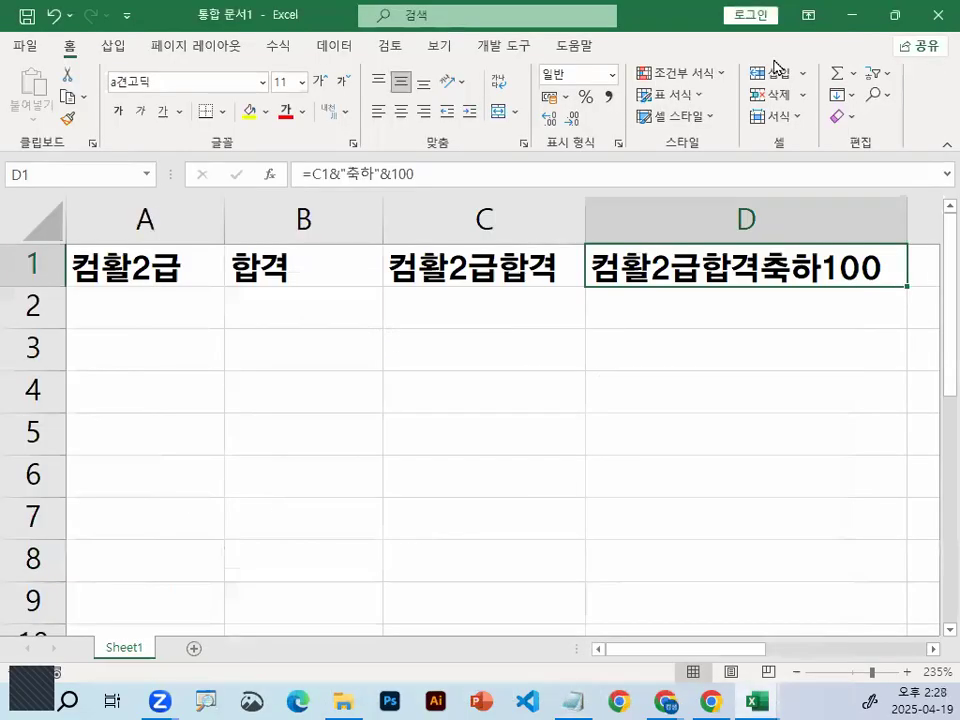
{"action": "left_click", "coordinate": [220, 392]}
{"action": "mouse_move", "coordinate": [440, 277]}
{"action": "left_mouse_down"}
{"action": "mouse_move", "coordinate": [278, 338]}
{"action": "mouse_move", "coordinate": [363, 233]}
{"action": "left_mouse_up"}
{"action": "left_click", "coordinate": [20, 243]}
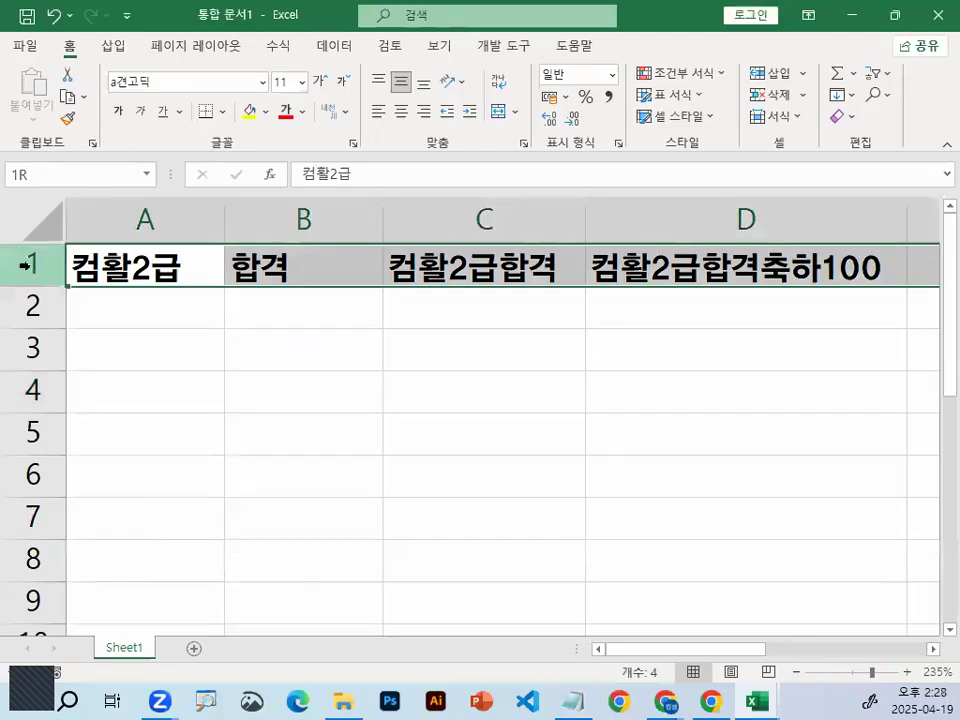
{"action": "left_click_drag", "start_coordinate": [135, 258], "coordinate": [128, 245]}
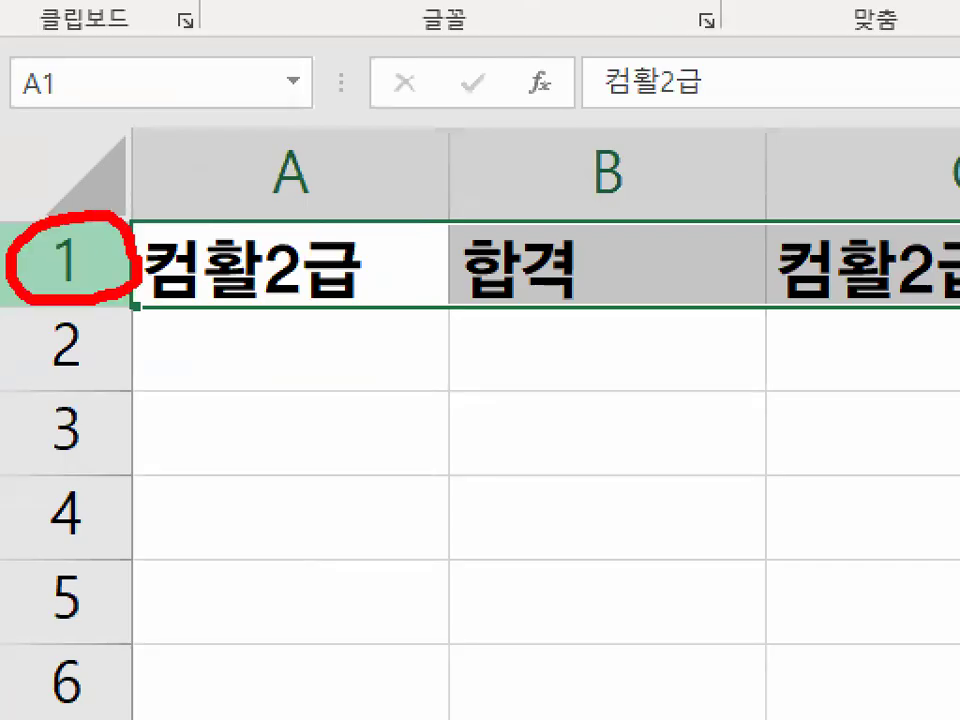
{"action": "key", "text": "Delete"}
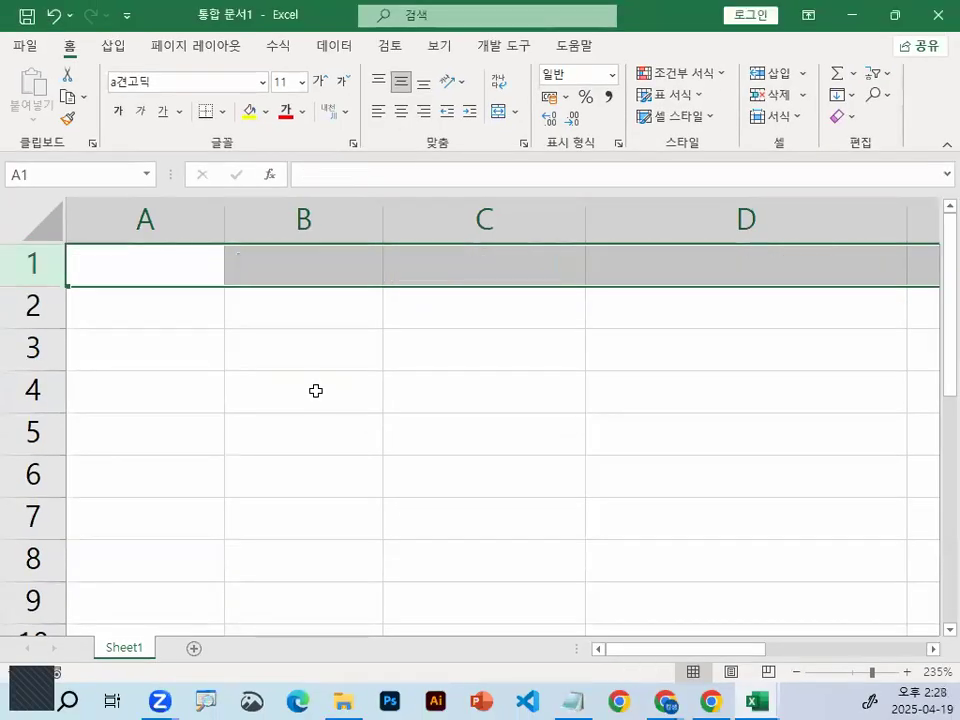
{"action": "left_click", "coordinate": [193, 424]}
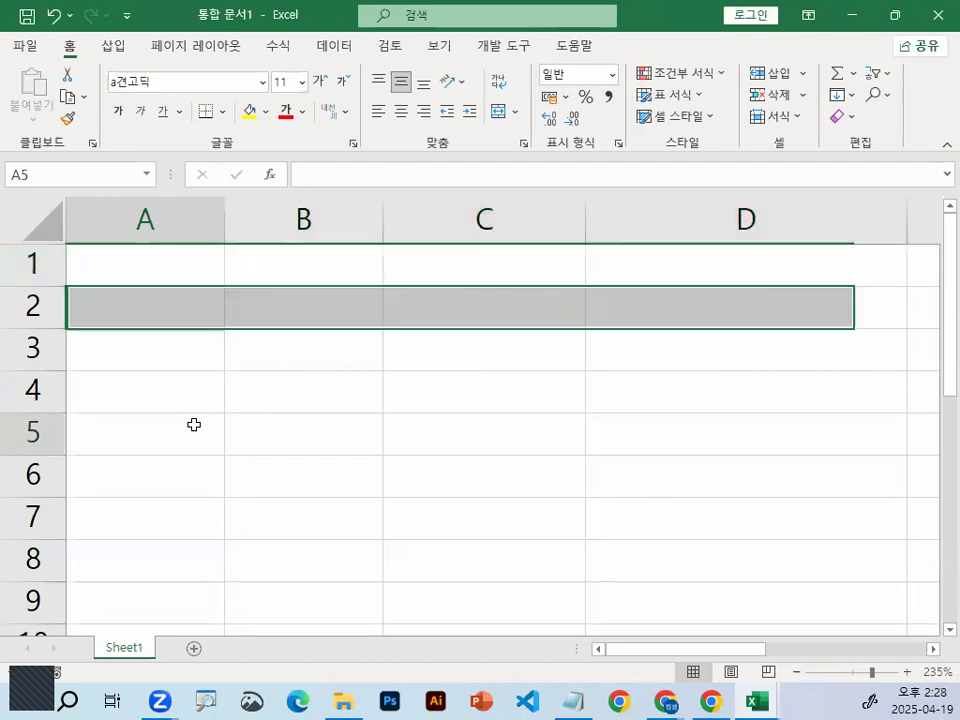
{"action": "left_click", "coordinate": [182, 251]}
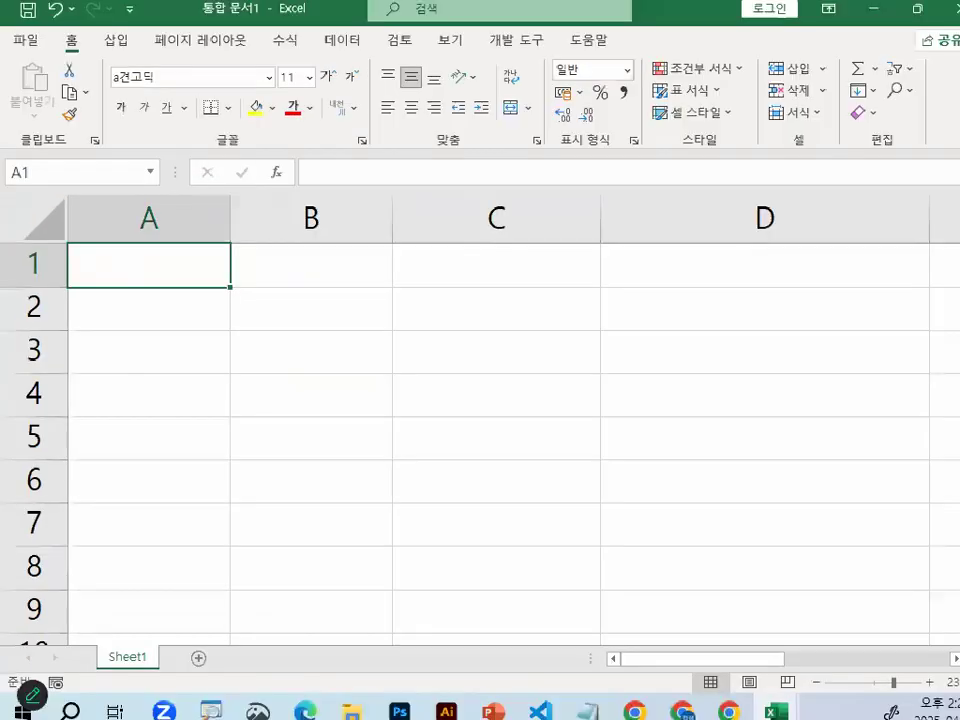
{"action": "left_click", "coordinate": [163, 556]}
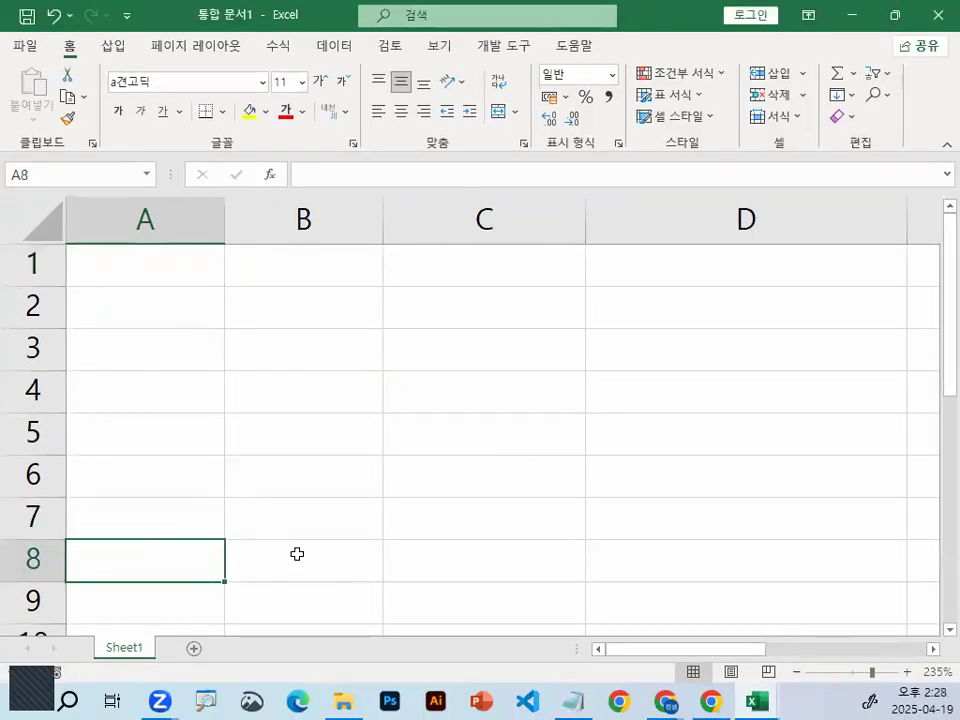
{"action": "left_click", "coordinate": [141, 266]}
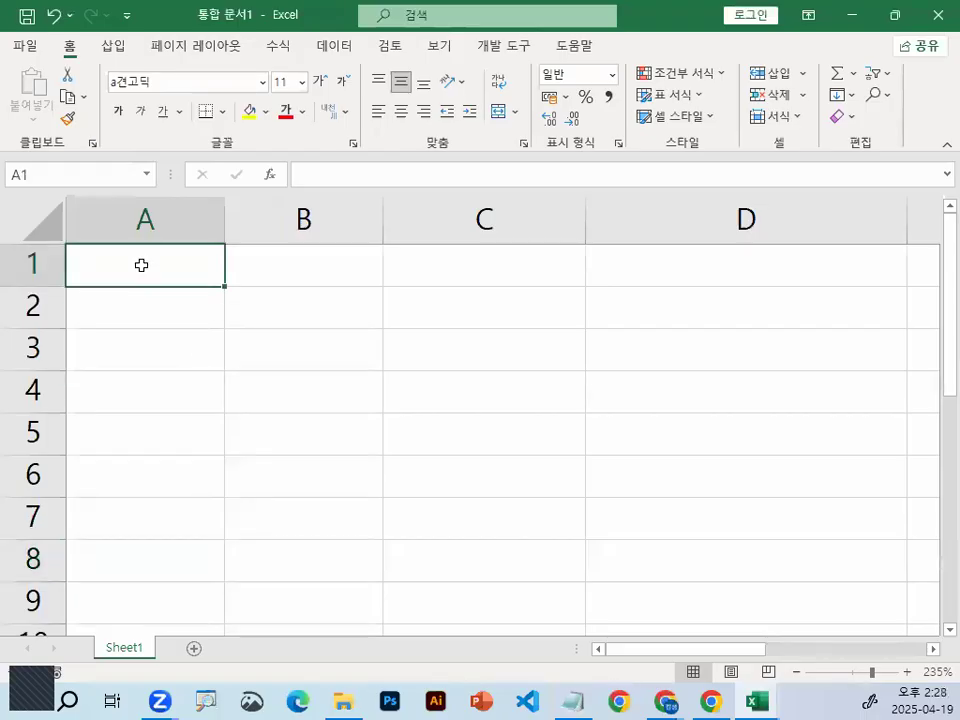
{"action": "left_click_drag", "start_coordinate": [428, 379], "coordinate": [398, 396]}
{"action": "left_click_drag", "start_coordinate": [658, 521], "coordinate": [795, 515]}
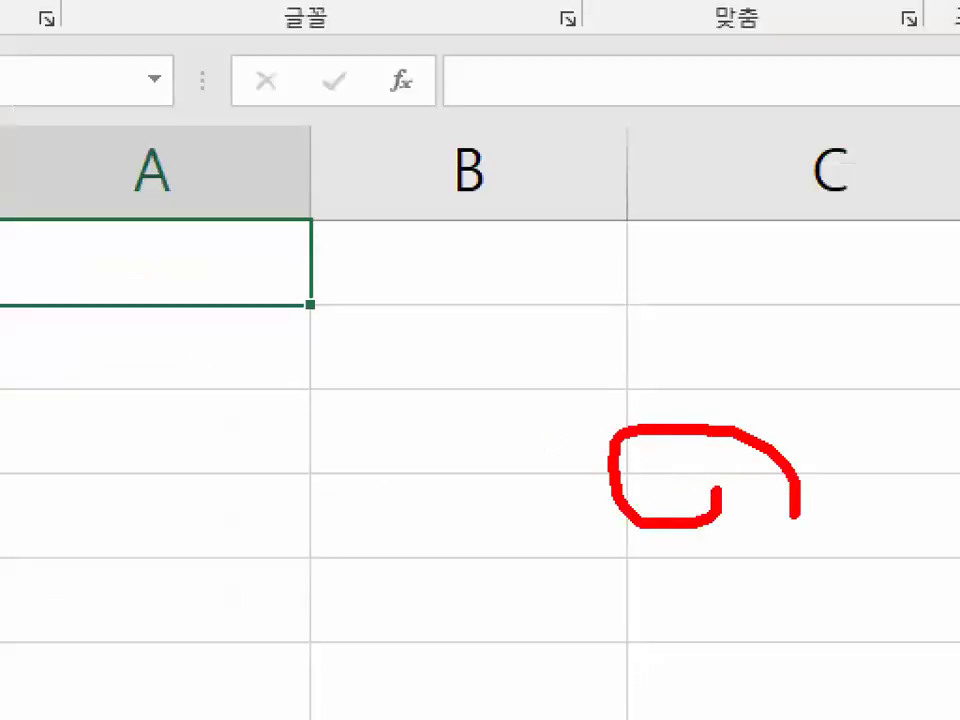
{"action": "key", "text": "Escape"}
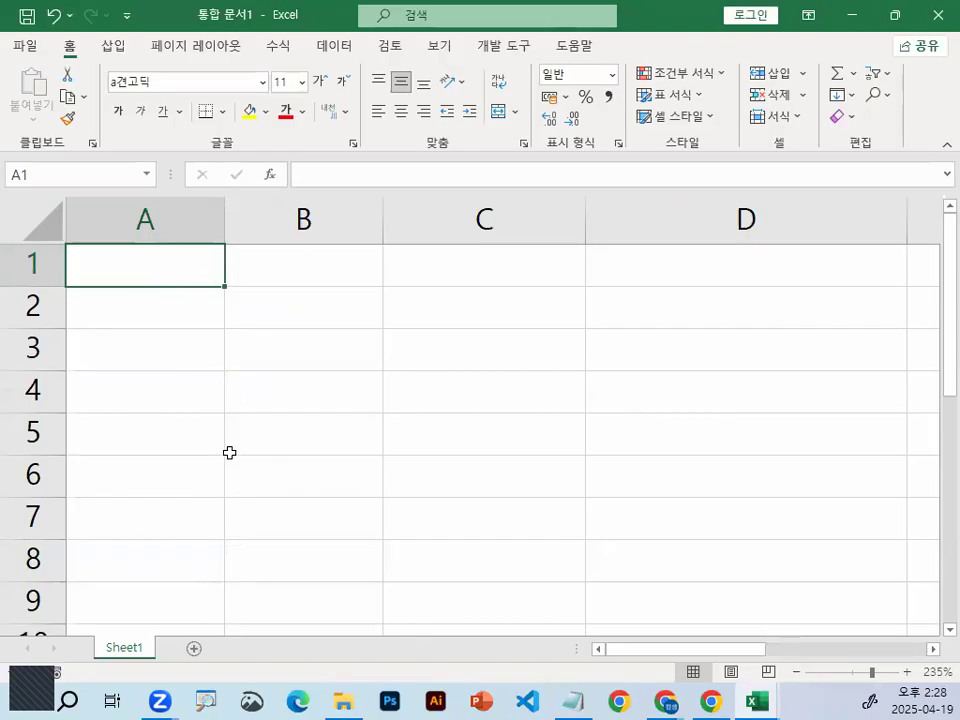
{"action": "scroll", "coordinate": [212, 456], "scroll_direction": "up", "scroll_amount": 1}
{"action": "key", "text": "Right"}
{"action": "key", "text": "Right"}
{"action": "key", "text": "Right"}
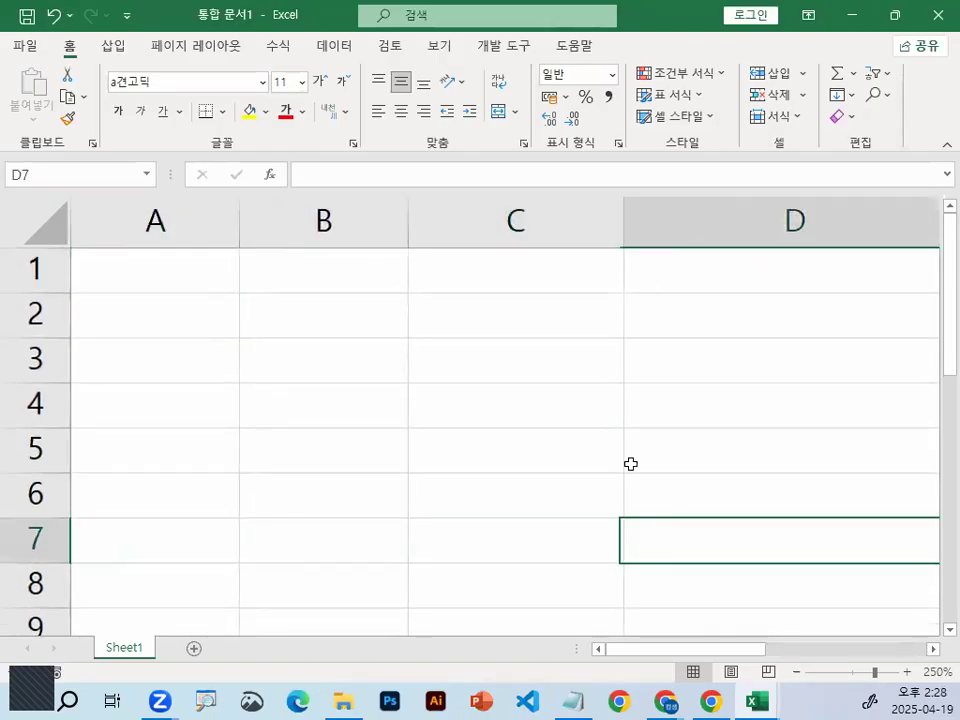
{"action": "key", "text": "Left"}
{"action": "key", "text": "Up"}
{"action": "key", "text": "Up"}
{"action": "key", "text": "Up"}
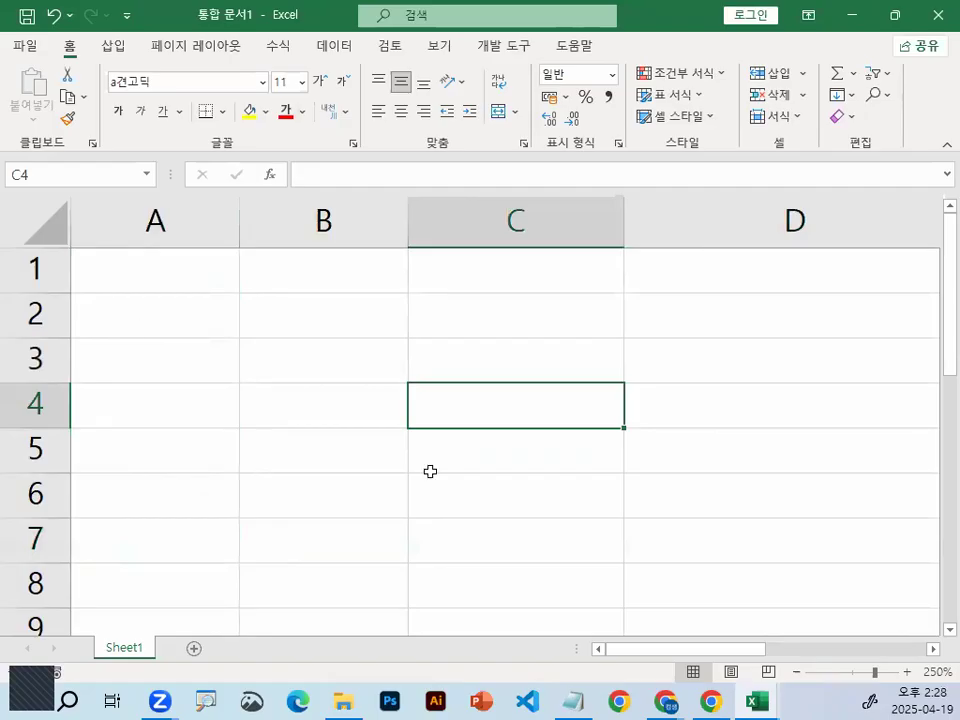
{"action": "left_click", "coordinate": [722, 576]}
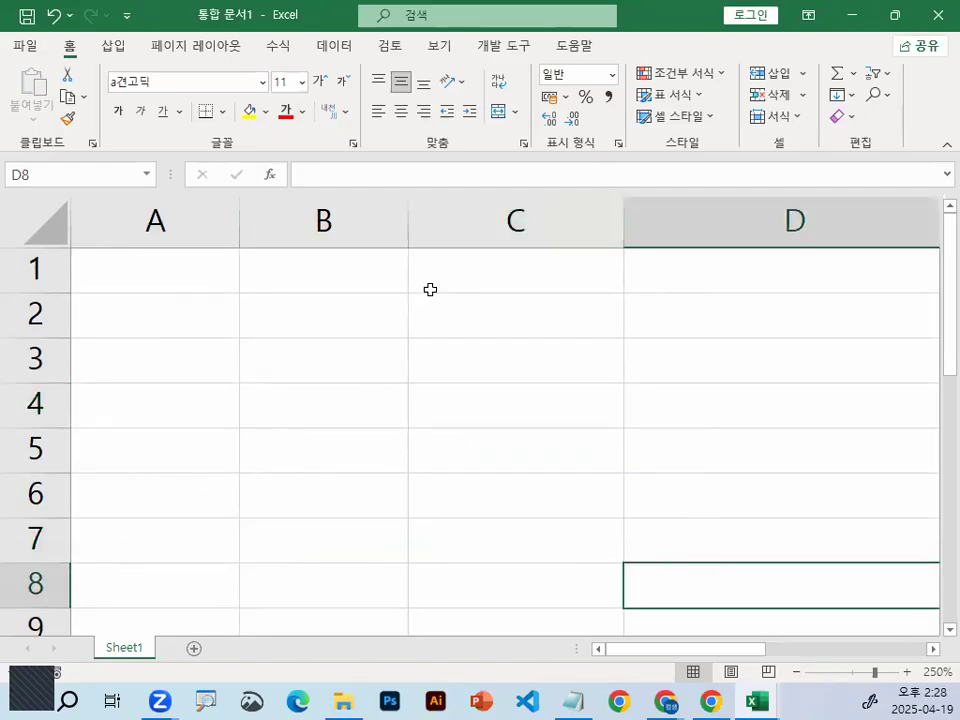
Enter the formula =TODAY() with empty parentheses in cell A1 of Sheet1
{"action": "left_click", "coordinate": [139, 288]}
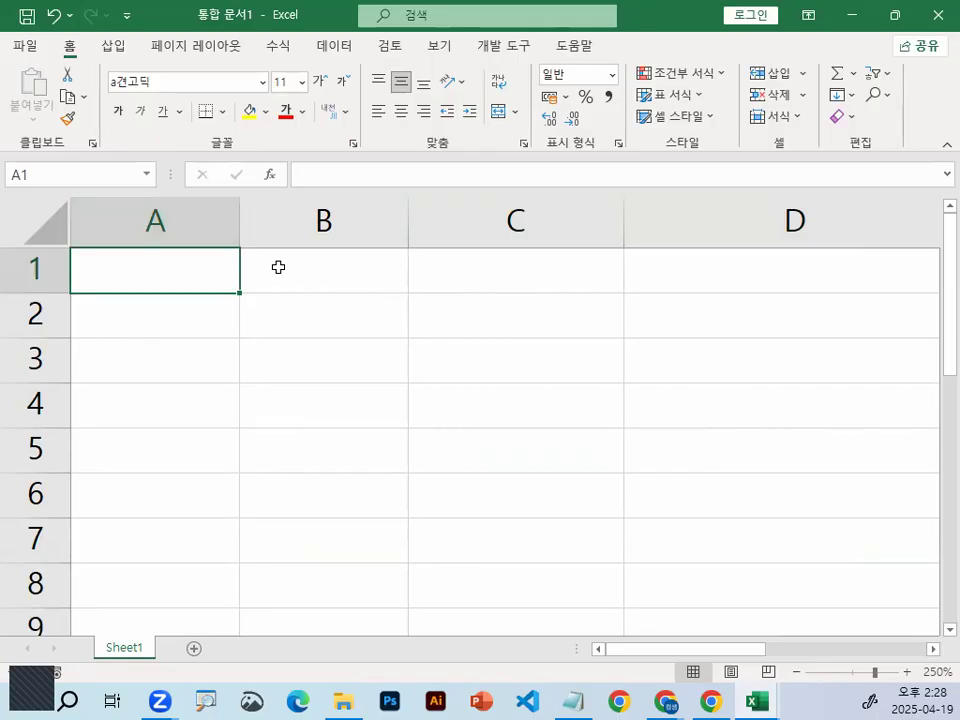
{"action": "scroll", "coordinate": [144, 362], "scroll_direction": "up", "scroll_amount": 3, "text": "ctrl"}
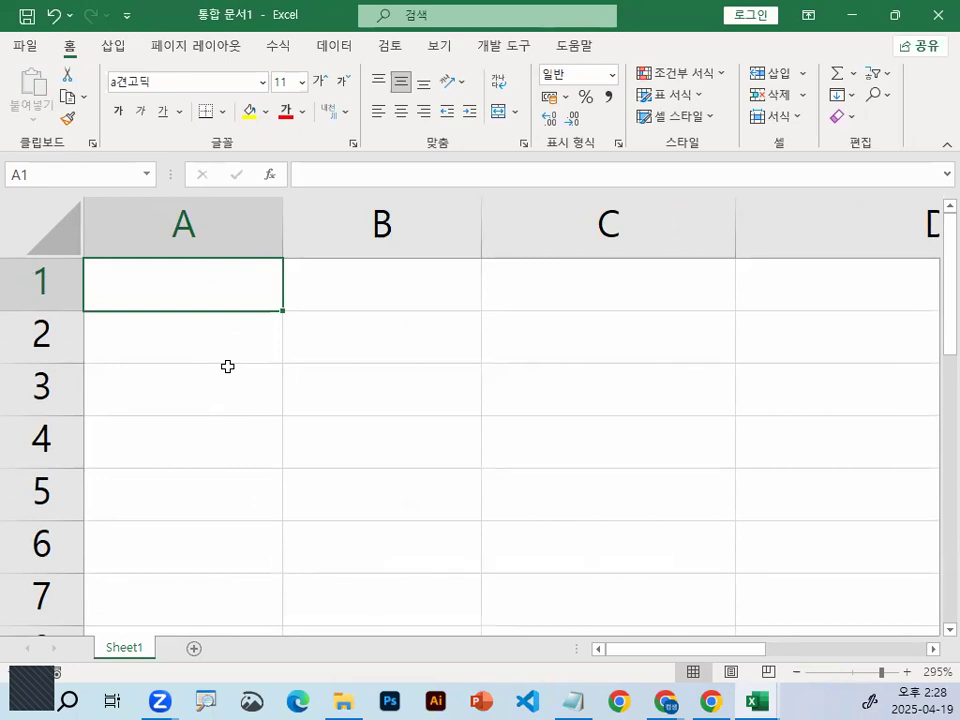
{"action": "type", "text": "="}
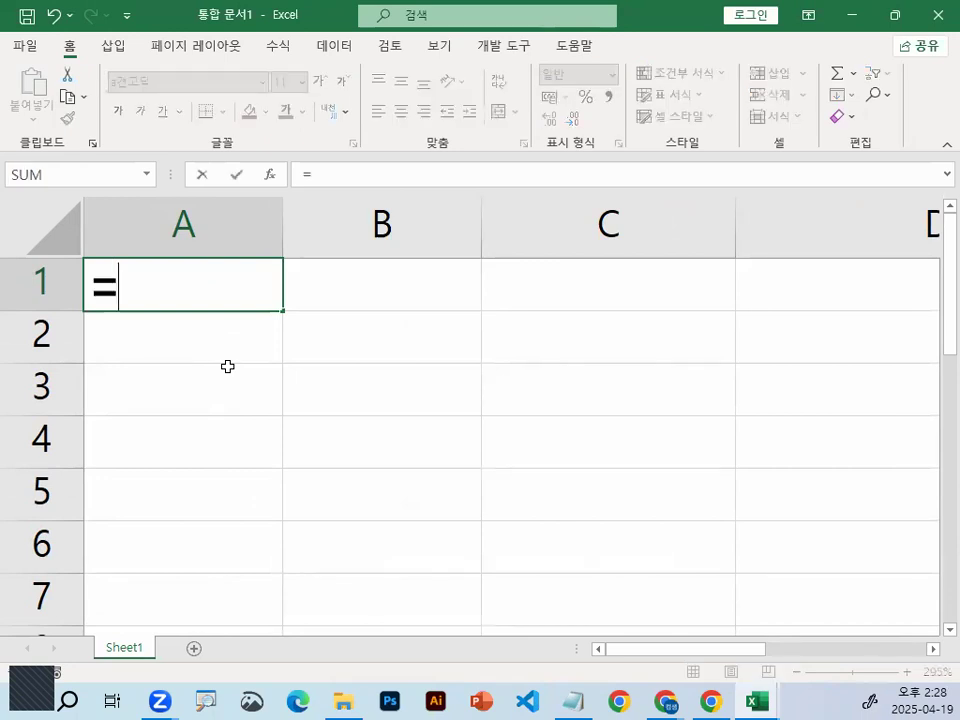
{"action": "type", "text": "ㅅ"}
{"action": "key", "text": "Hangul"}
{"action": "key", "text": "BackSpace"}
{"action": "type", "text": "to"}
{"action": "key", "text": "BackSpace"}
{"action": "key", "text": "BackSpace"}
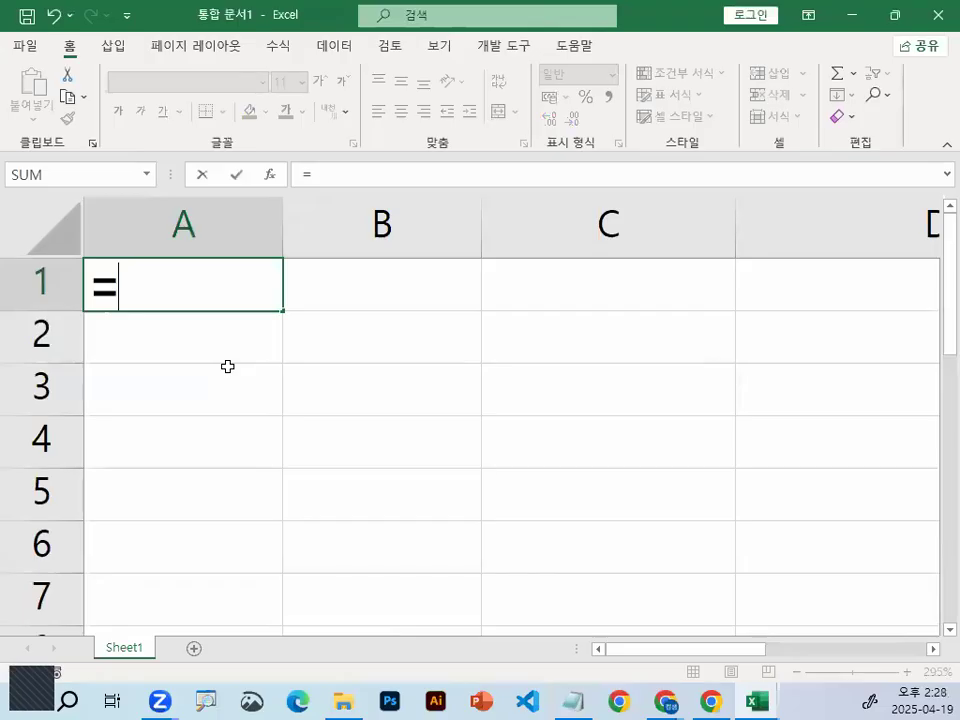
{"action": "type", "text": "TO"}
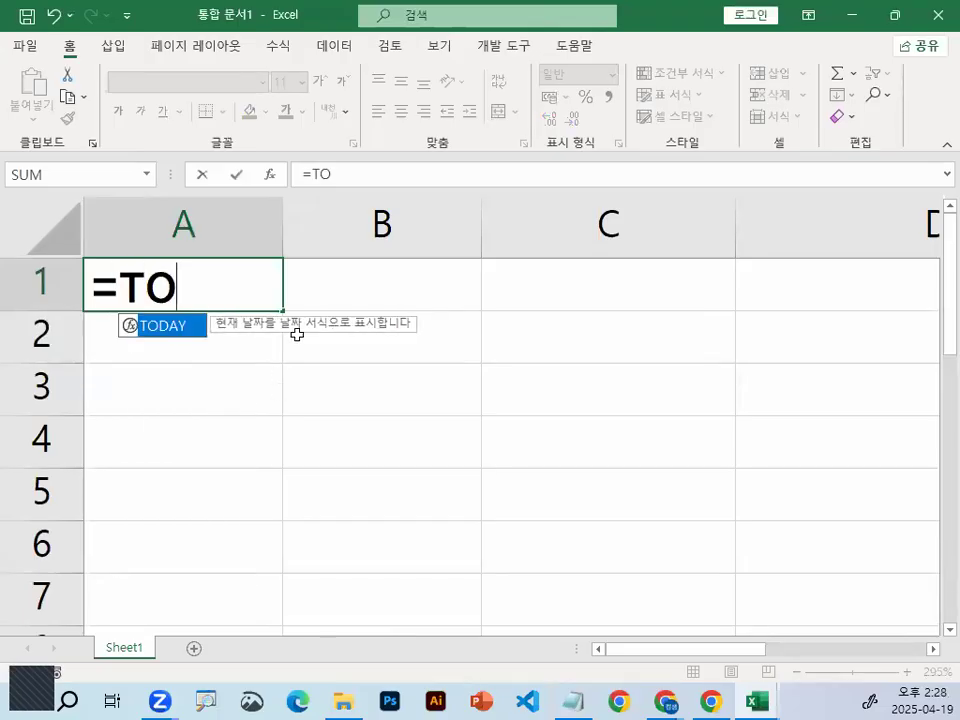
{"action": "double_click", "coordinate": [144, 330]}
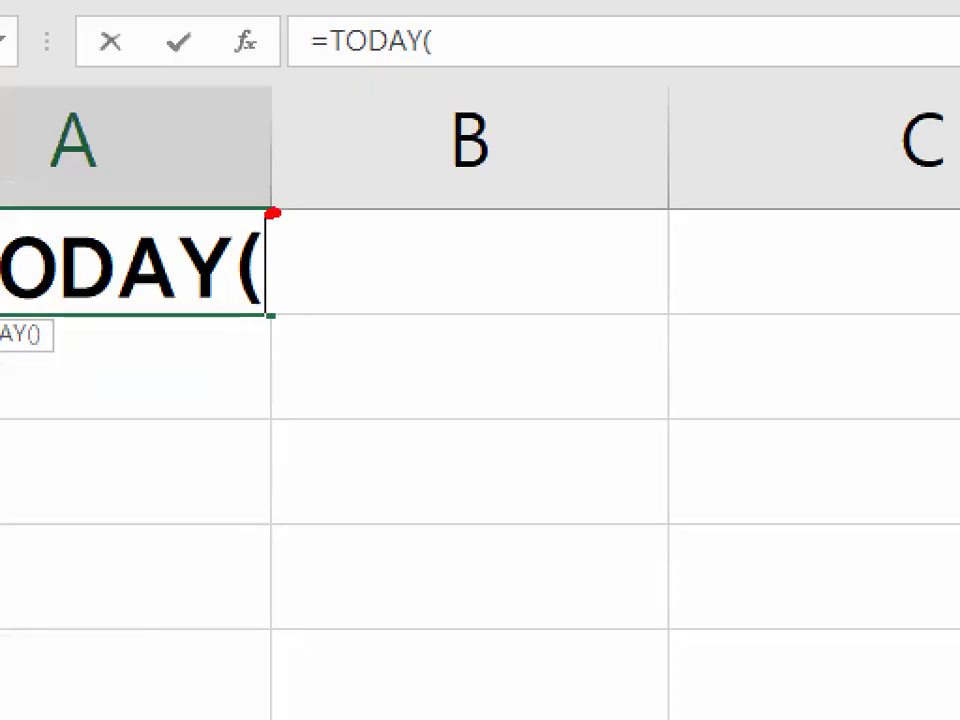
{"action": "mouse_move", "coordinate": [283, 260]}
{"action": "left_mouse_down"}
{"action": "mouse_move", "coordinate": [281, 317]}
{"action": "mouse_move", "coordinate": [305, 263]}
{"action": "mouse_move", "coordinate": [306, 321]}
{"action": "left_mouse_up"}
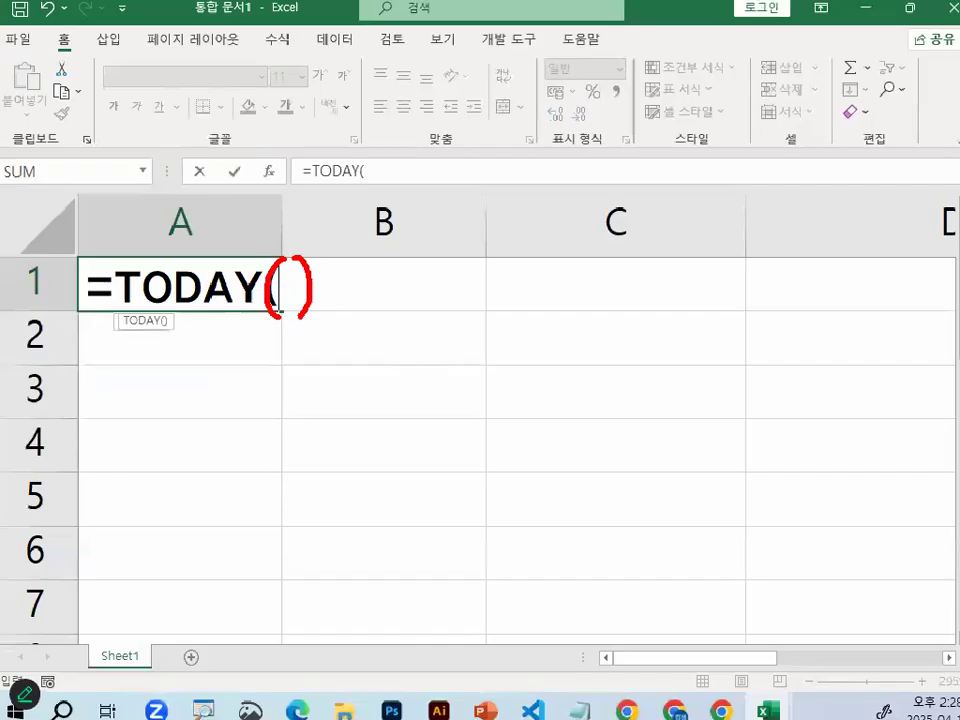
{"action": "type", "text": ")"}
{"action": "key", "text": "Return"}
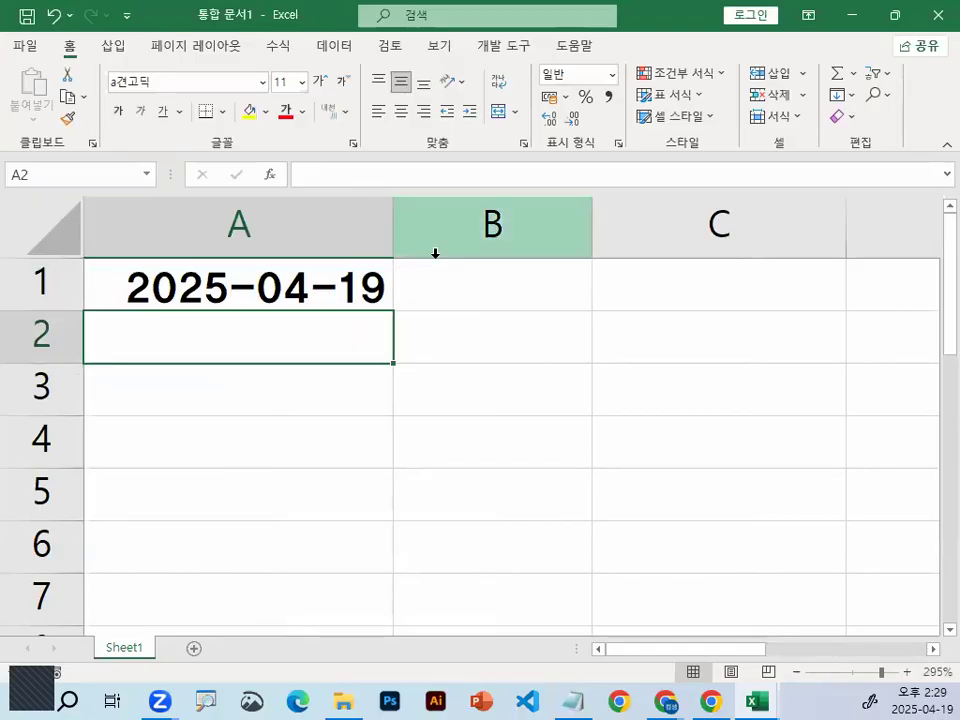
Compare the date produced by the formula in A1 with the computer's system clock date
{"action": "left_click", "coordinate": [233, 277]}
{"action": "mouse_move", "coordinate": [165, 309]}
{"action": "left_mouse_down"}
{"action": "mouse_move", "coordinate": [409, 291]}
{"action": "mouse_move", "coordinate": [150, 300]}
{"action": "left_mouse_up"}
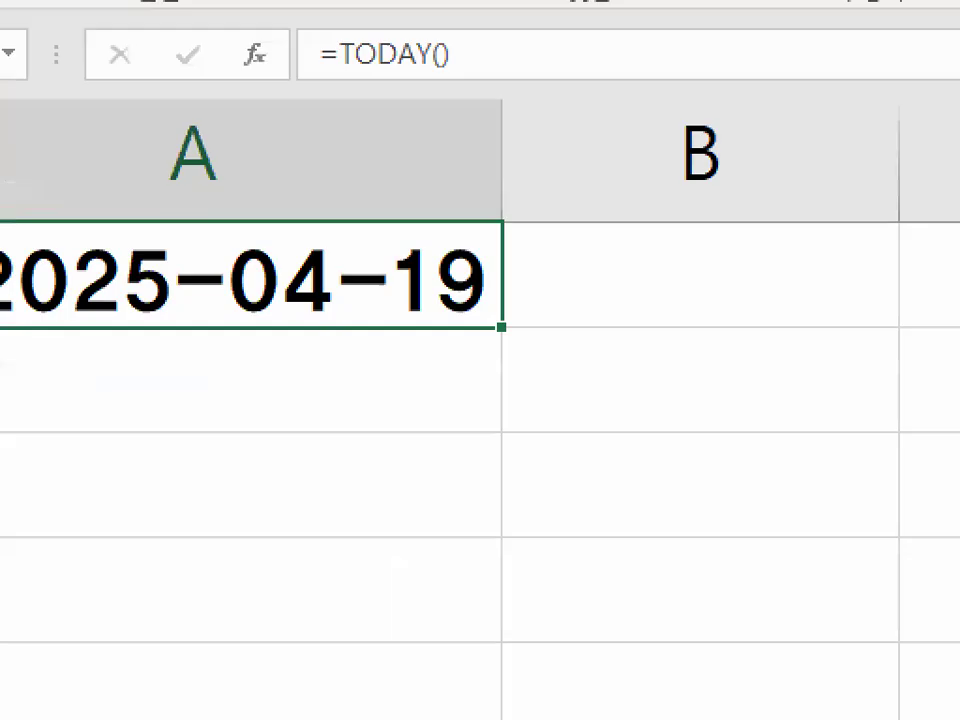
{"action": "key", "text": "e"}
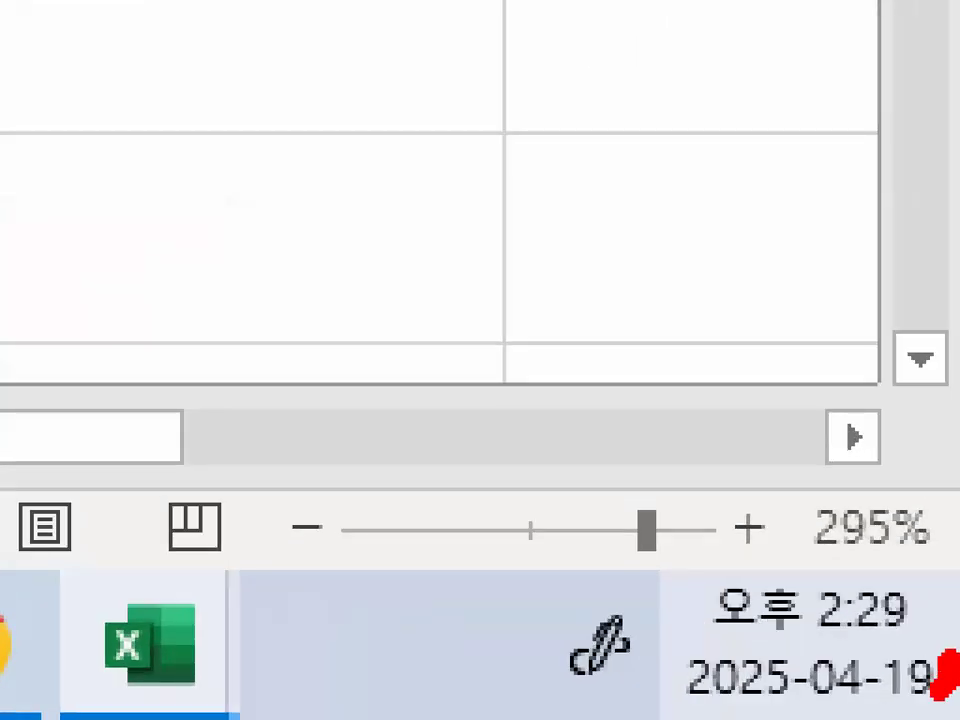
{"action": "mouse_move", "coordinate": [945, 672]}
{"action": "left_mouse_down"}
{"action": "mouse_move", "coordinate": [686, 706]}
{"action": "mouse_move", "coordinate": [750, 716]}
{"action": "left_mouse_up"}
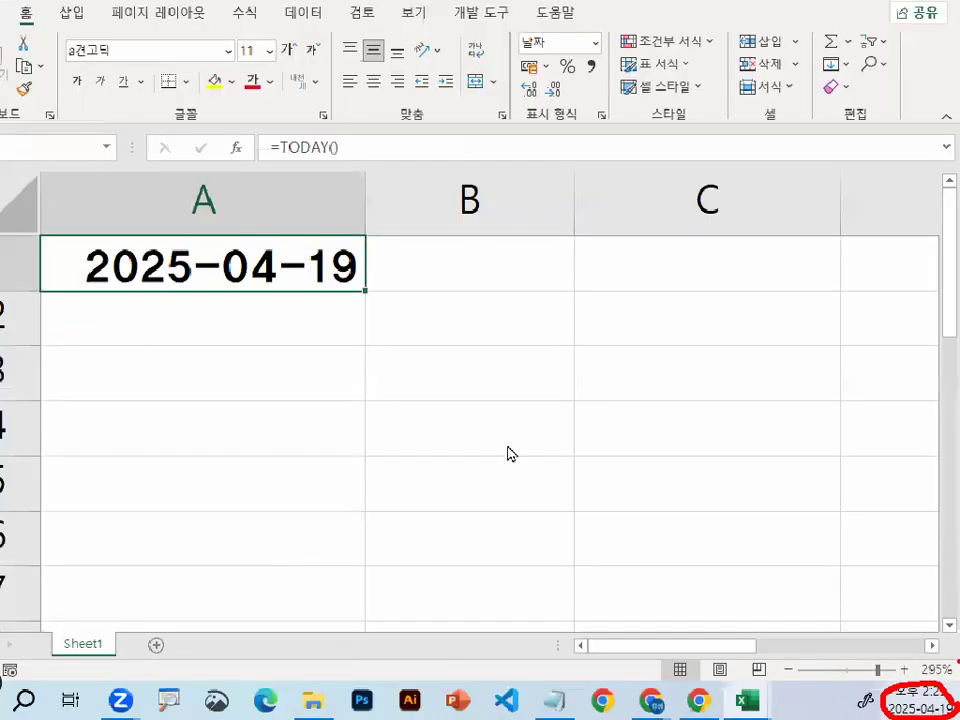
{"action": "key", "text": "Escape"}
{"action": "scroll", "coordinate": [213, 358], "scroll_direction": "down", "scroll_amount": 2}
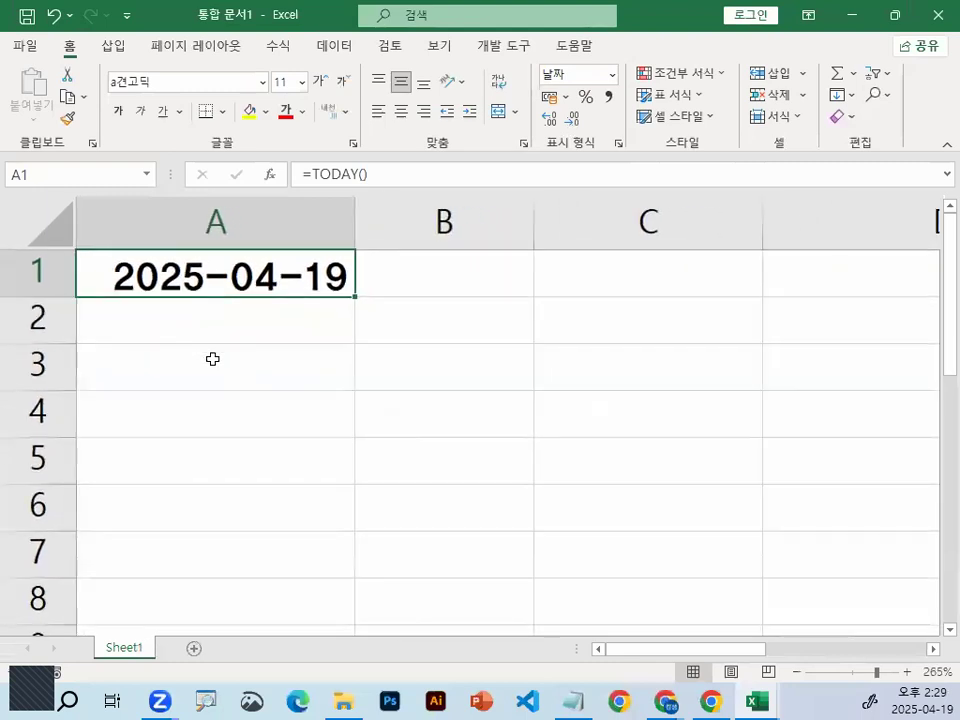
Collapse the ribbon and inspect the empty parentheses of the TODAY formula in A1
{"action": "key", "text": "ctrl+F1"}
{"action": "double_click", "coordinate": [273, 187]}
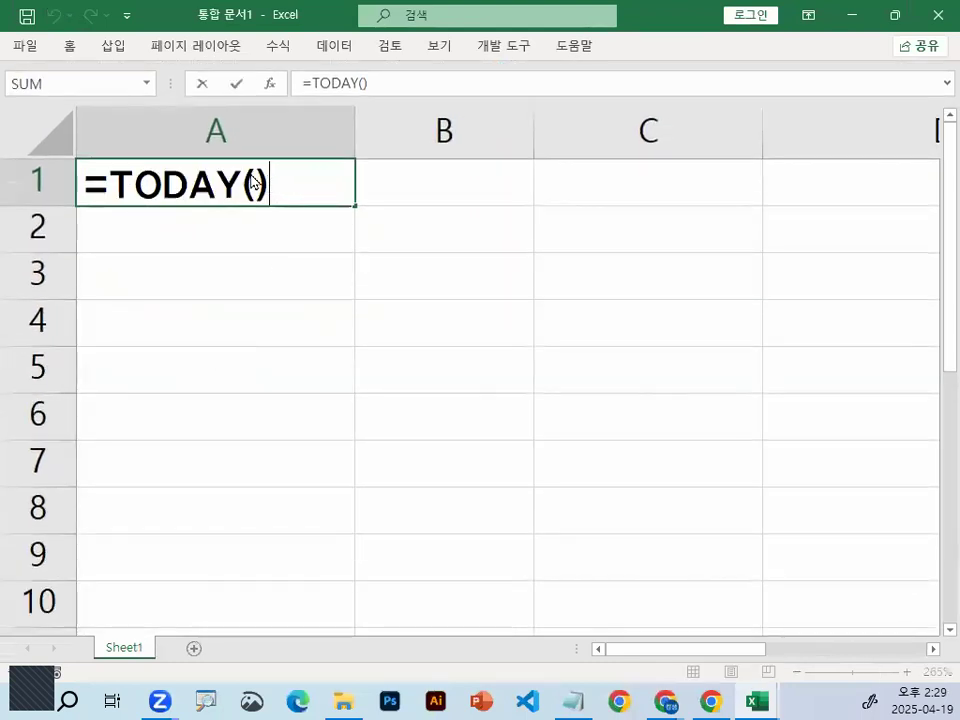
{"action": "mouse_move", "coordinate": [331, 184]}
{"action": "left_mouse_down"}
{"action": "mouse_move", "coordinate": [118, 194]}
{"action": "mouse_move", "coordinate": [340, 181]}
{"action": "mouse_move", "coordinate": [310, 170]}
{"action": "mouse_move", "coordinate": [417, 233]}
{"action": "left_mouse_up"}
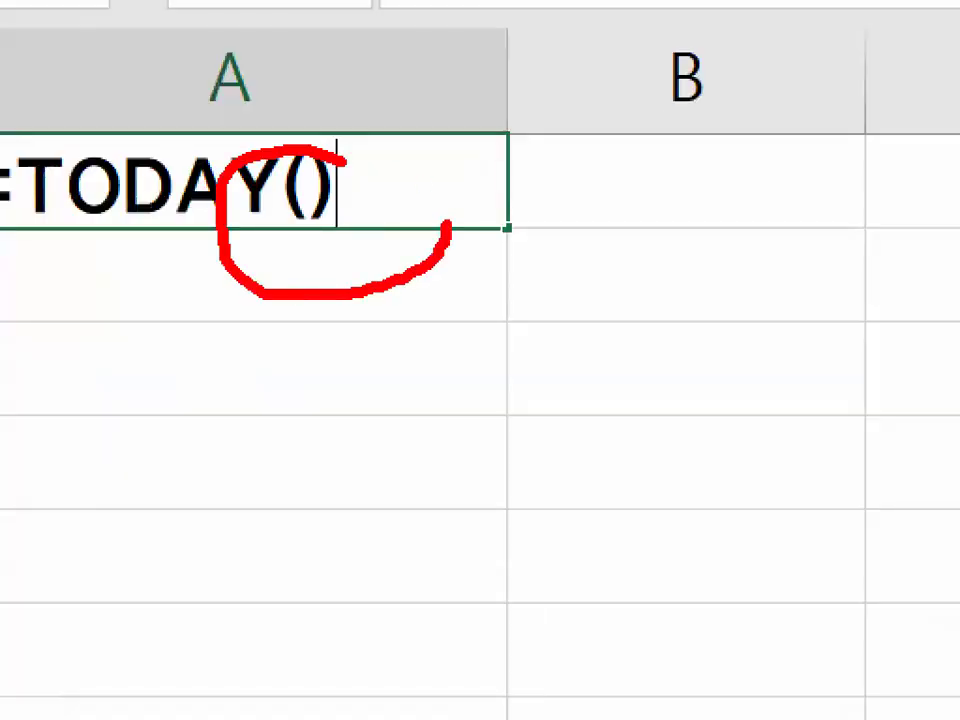
{"action": "left_click_drag", "start_coordinate": [343, 157], "coordinate": [412, 244]}
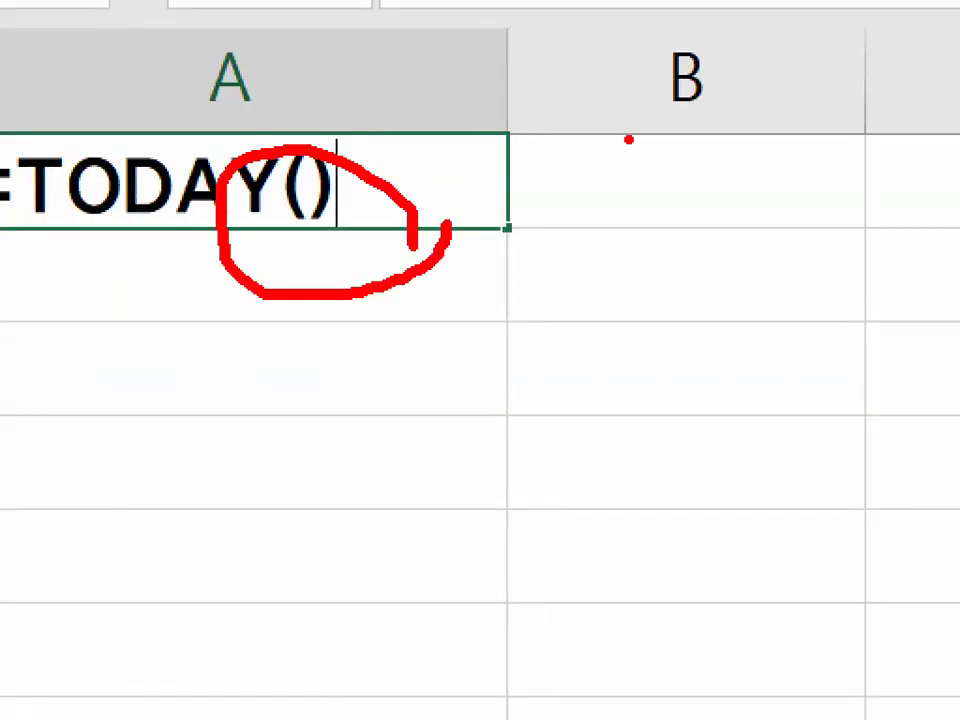
{"action": "key", "text": "ctrl+Return"}
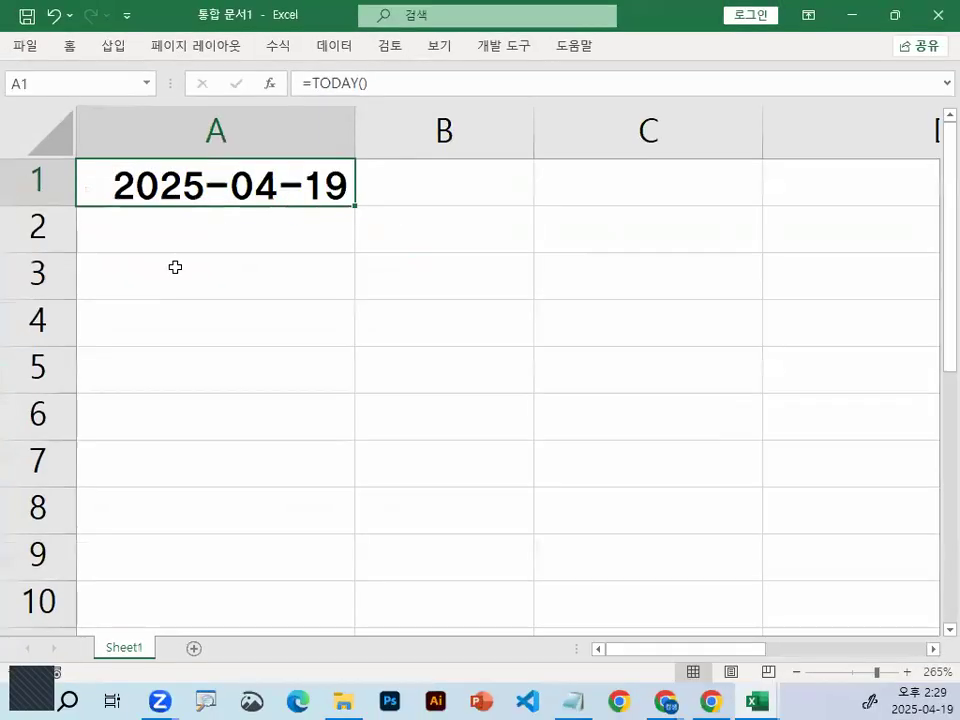
Enter the formula =NOW() in cell A2, picking NOW from the suggested functions
{"action": "left_click", "coordinate": [186, 273]}
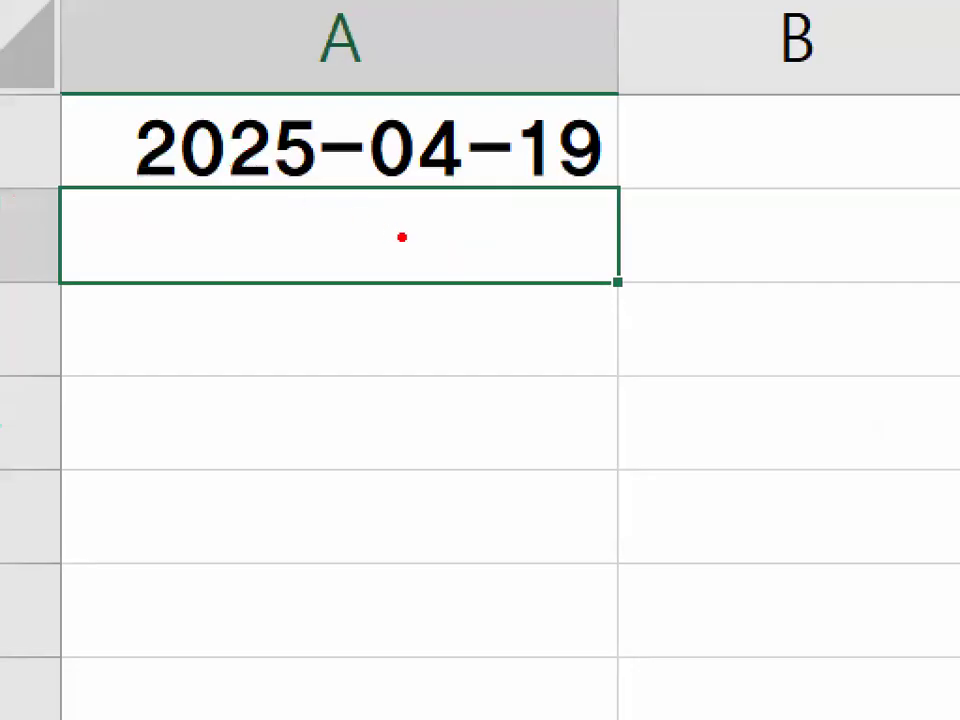
{"action": "left_click_drag", "start_coordinate": [404, 215], "coordinate": [400, 270]}
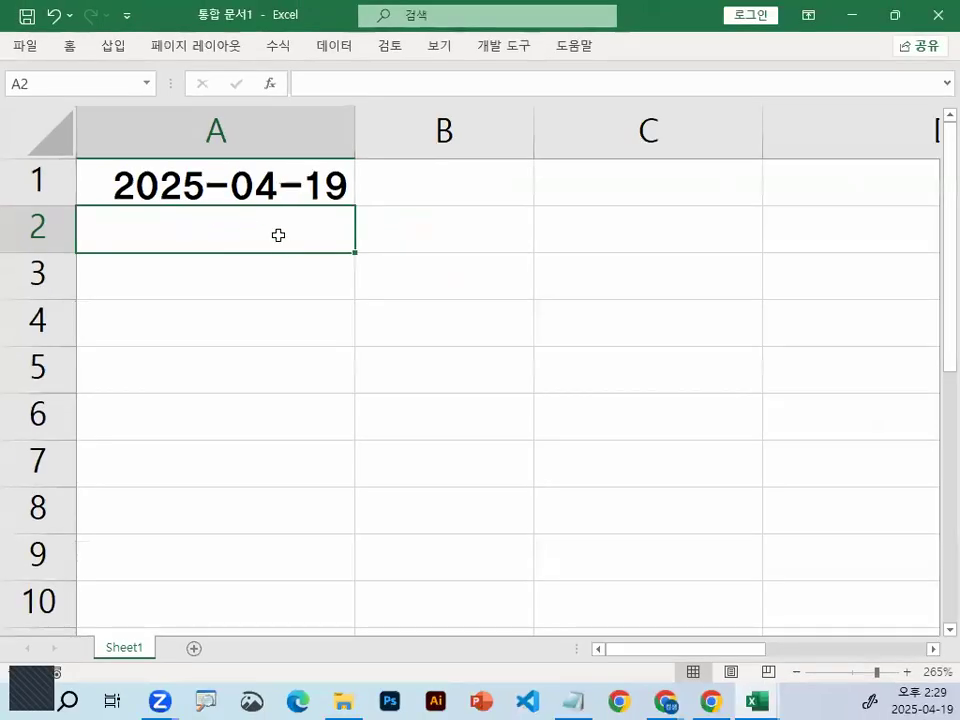
{"action": "type", "text": "="}
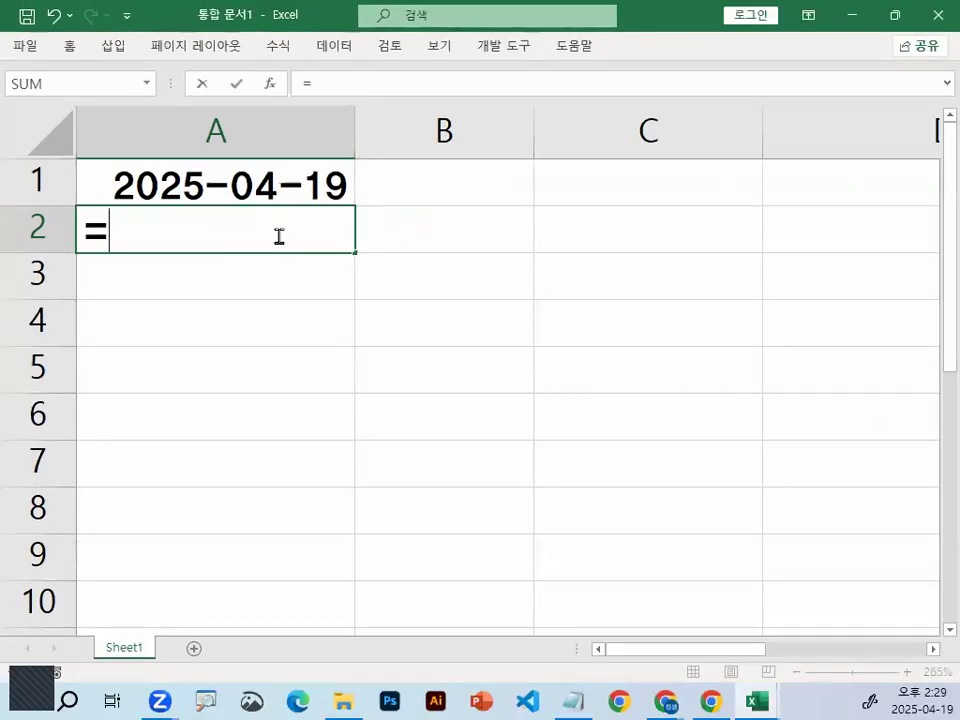
{"action": "type", "text": "N"}
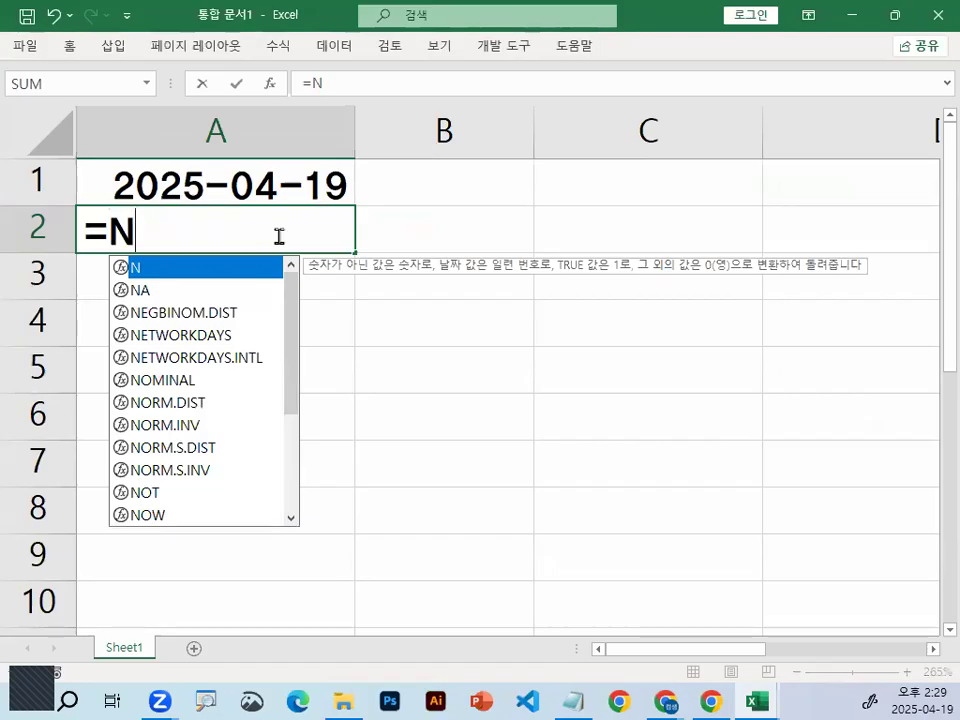
{"action": "type", "text": "O"}
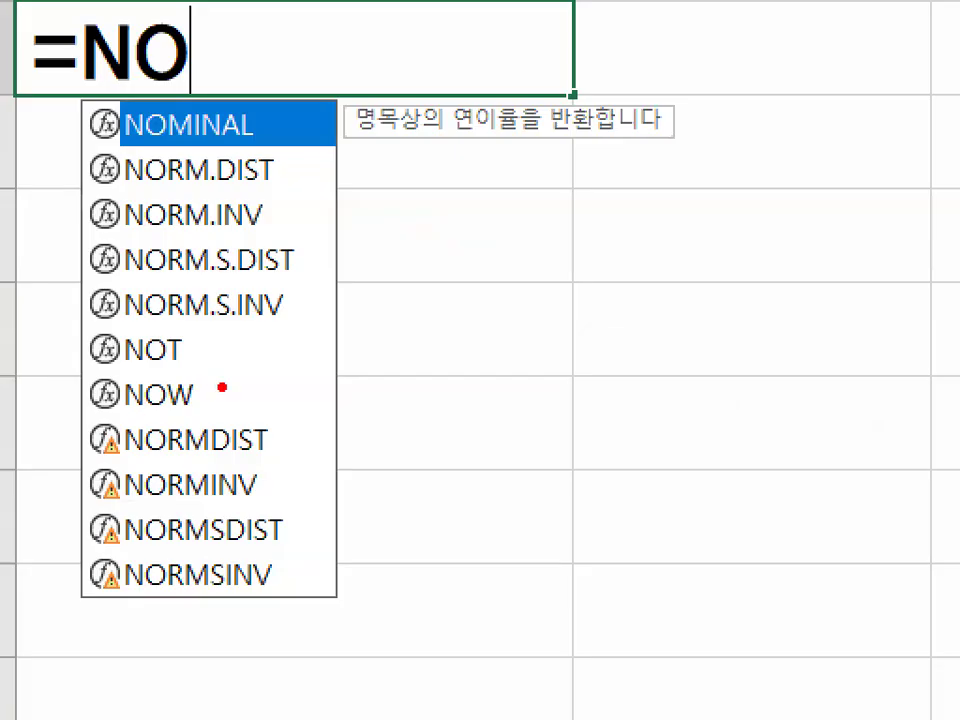
{"action": "mouse_move", "coordinate": [193, 401]}
{"action": "left_mouse_down"}
{"action": "mouse_move", "coordinate": [160, 419]}
{"action": "mouse_move", "coordinate": [150, 377]}
{"action": "left_mouse_up"}
{"action": "left_click_drag", "start_coordinate": [247, 398], "coordinate": [115, 355]}
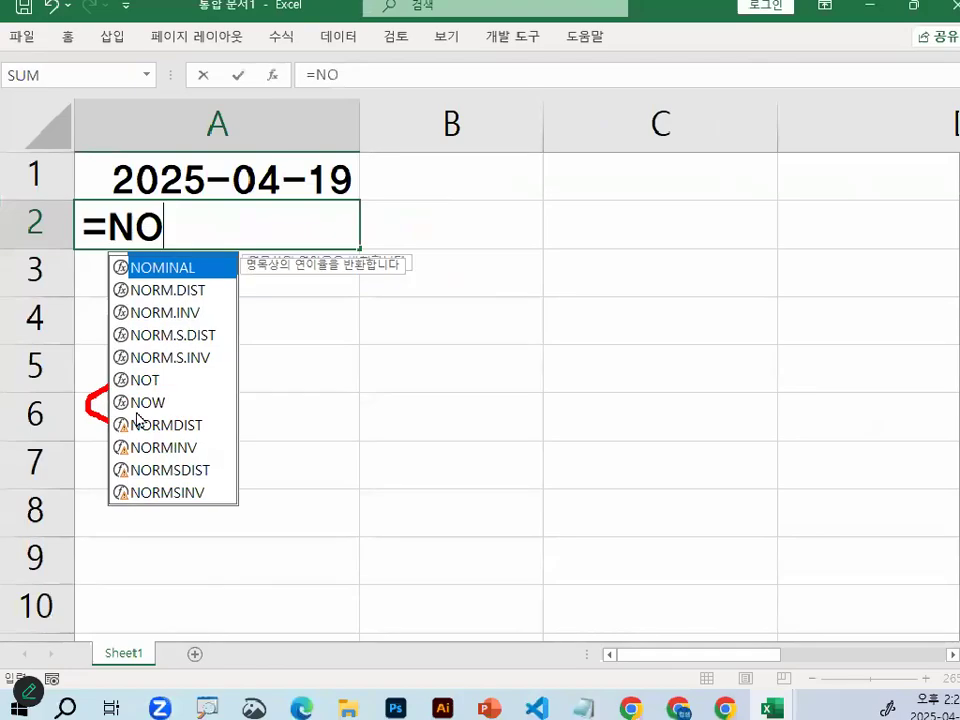
{"action": "left_click", "coordinate": [130, 400]}
{"action": "double_click", "coordinate": [133, 396]}
{"action": "type", "text": ")"}
{"action": "key", "text": "Return"}
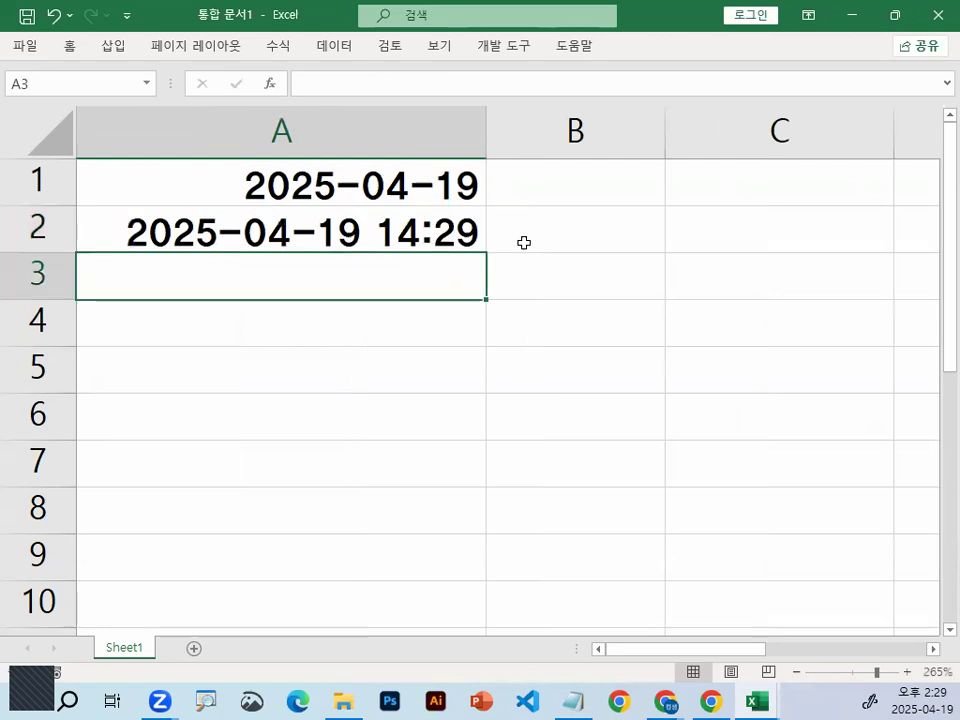
Examine the formulas behind A2 and A1, focusing on the empty parentheses of NOW and TODAY
{"action": "left_click", "coordinate": [452, 228]}
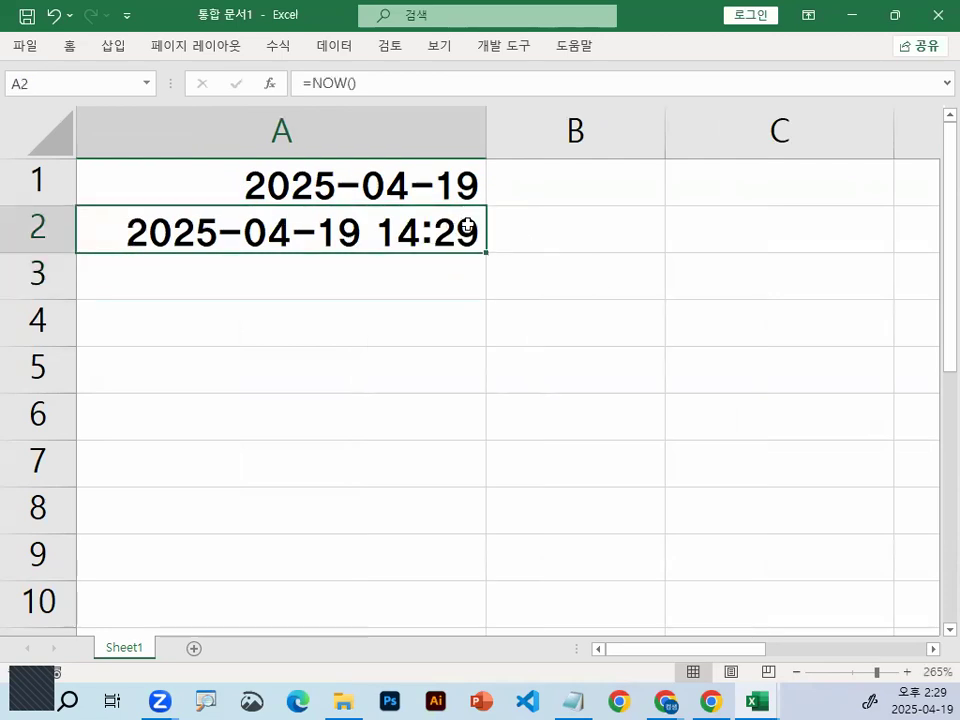
{"action": "double_click", "coordinate": [360, 224]}
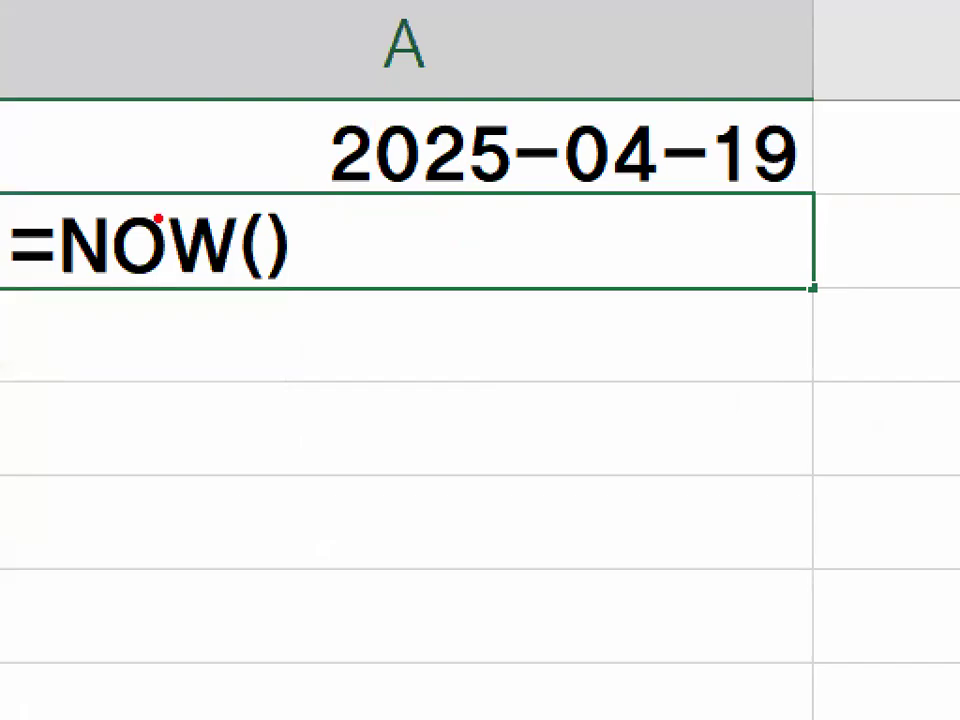
{"action": "mouse_move", "coordinate": [318, 252]}
{"action": "left_mouse_down"}
{"action": "mouse_move", "coordinate": [279, 296]}
{"action": "mouse_move", "coordinate": [306, 238]}
{"action": "mouse_move", "coordinate": [321, 276]}
{"action": "left_mouse_up"}
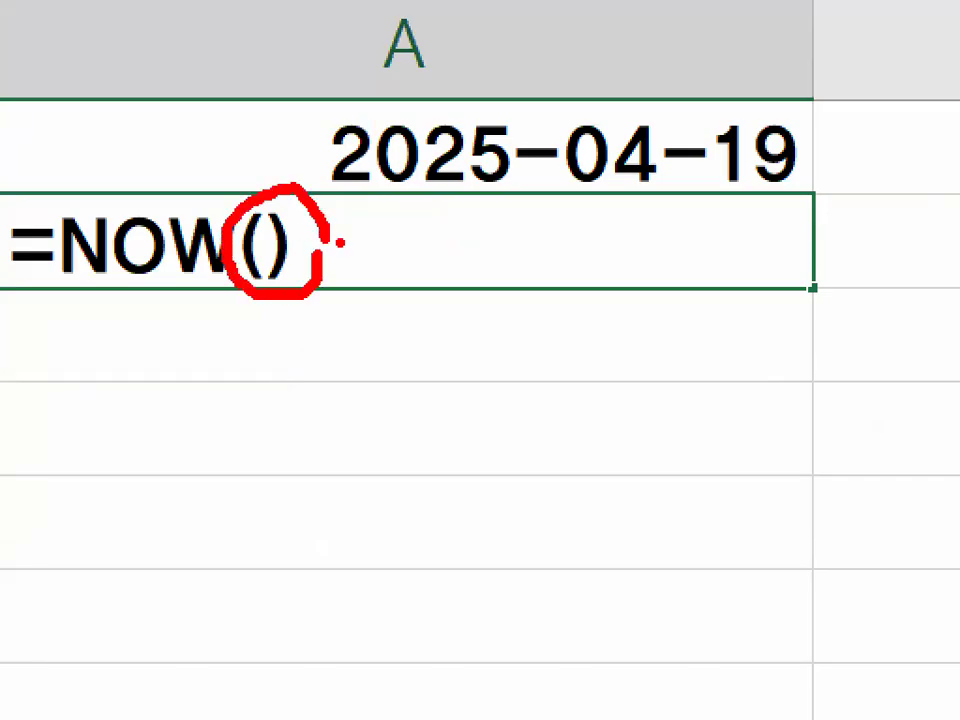
{"action": "key", "text": "Escape"}
{"action": "left_click", "coordinate": [255, 187]}
{"action": "double_click", "coordinate": [255, 187]}
{"action": "key", "text": "Escape"}
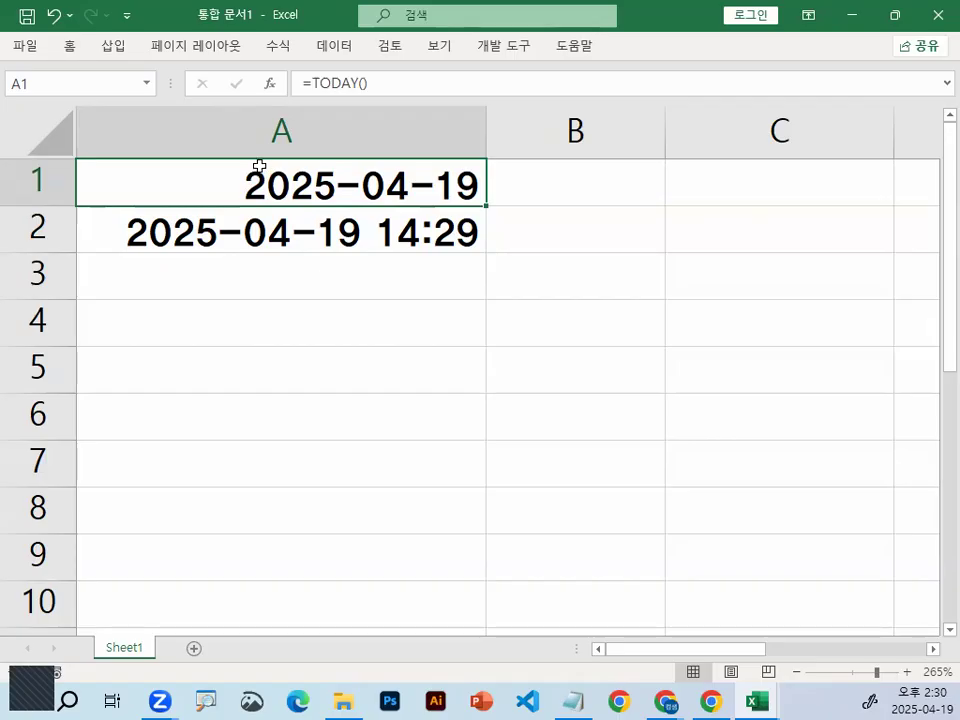
{"action": "double_click", "coordinate": [289, 178]}
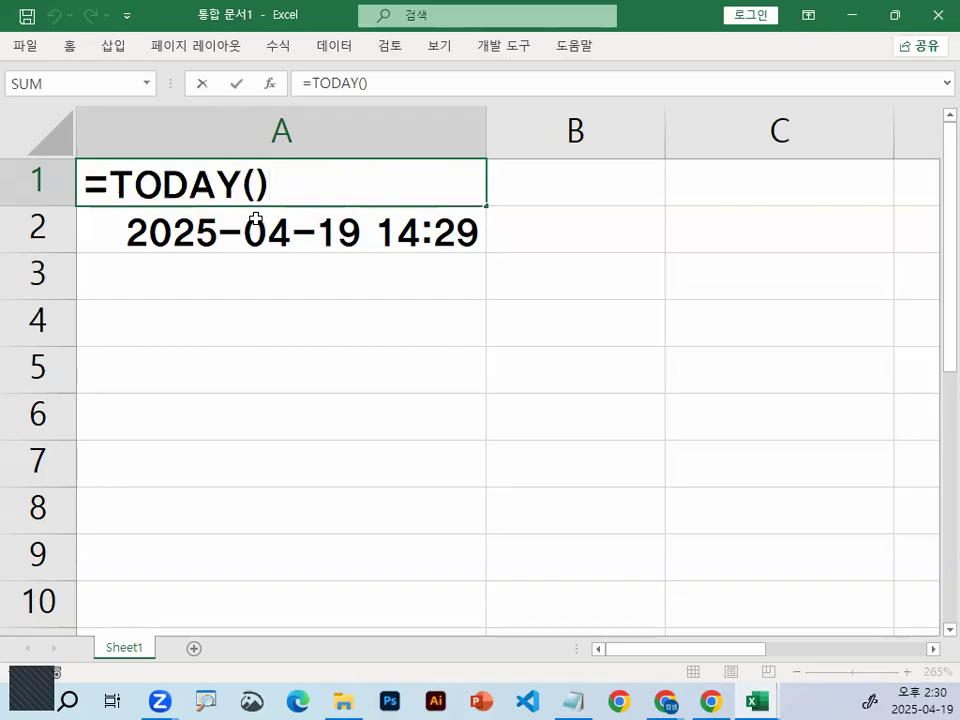
{"action": "key", "text": "Escape"}
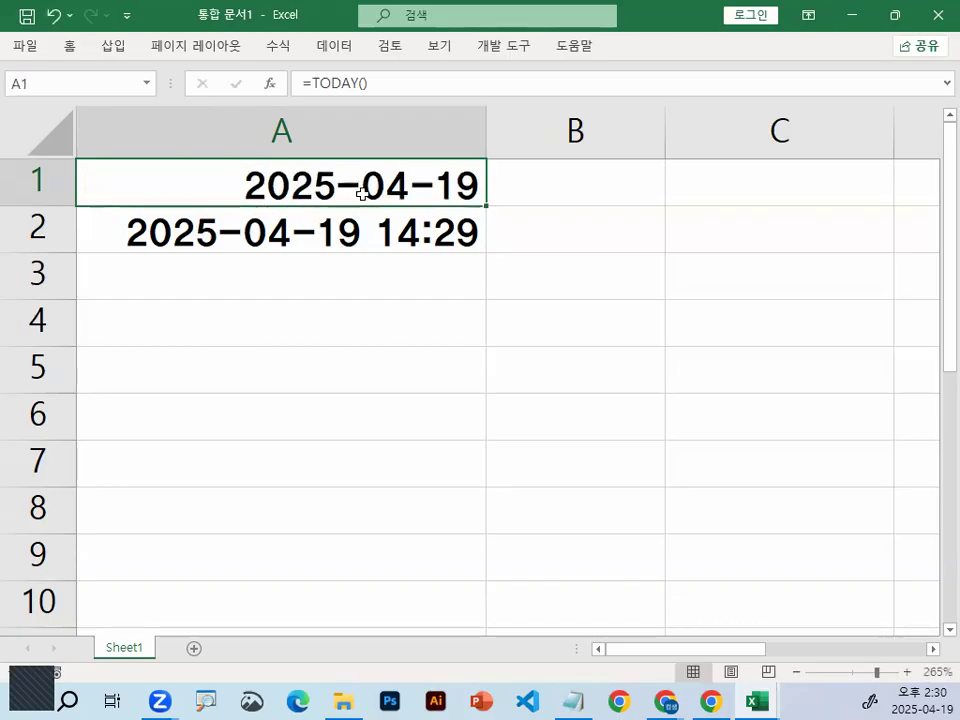
Compare the TODAY result in A1 with the NOW result in A2, and narrow column B
{"action": "left_click", "coordinate": [343, 227]}
{"action": "left_click", "coordinate": [347, 184]}
{"action": "left_click", "coordinate": [339, 224]}
{"action": "left_click", "coordinate": [384, 185]}
{"action": "left_click", "coordinate": [381, 227]}
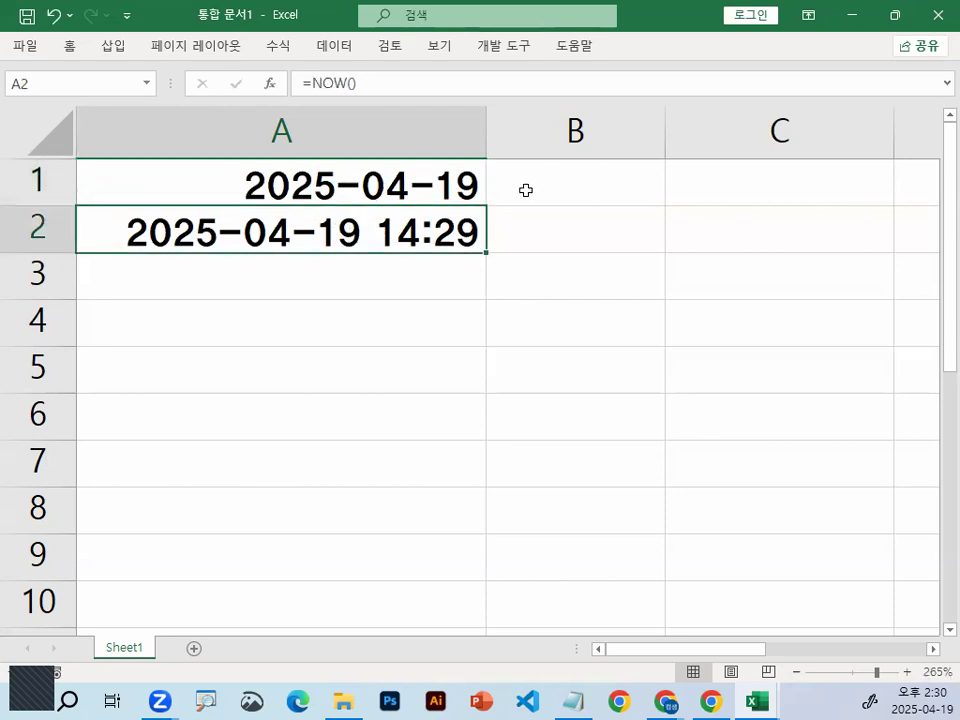
{"action": "left_click_drag", "start_coordinate": [663, 126], "coordinate": [553, 128]}
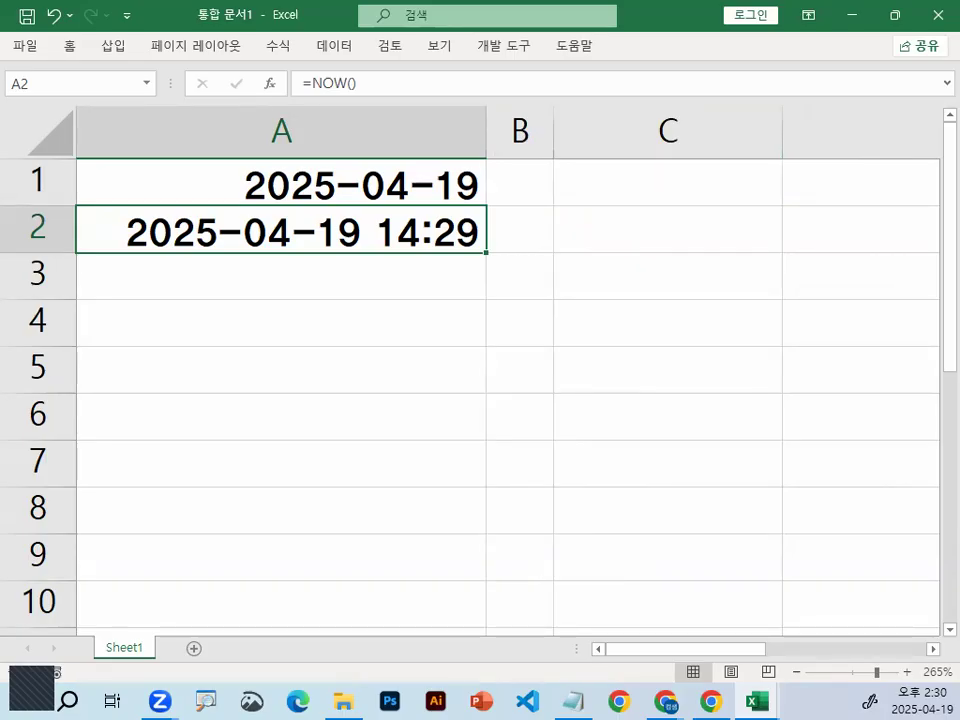
Switch to the Notepad class notes and insert three blank lines above the <시간함수> heading
{"action": "key", "text": "alt+Tab"}
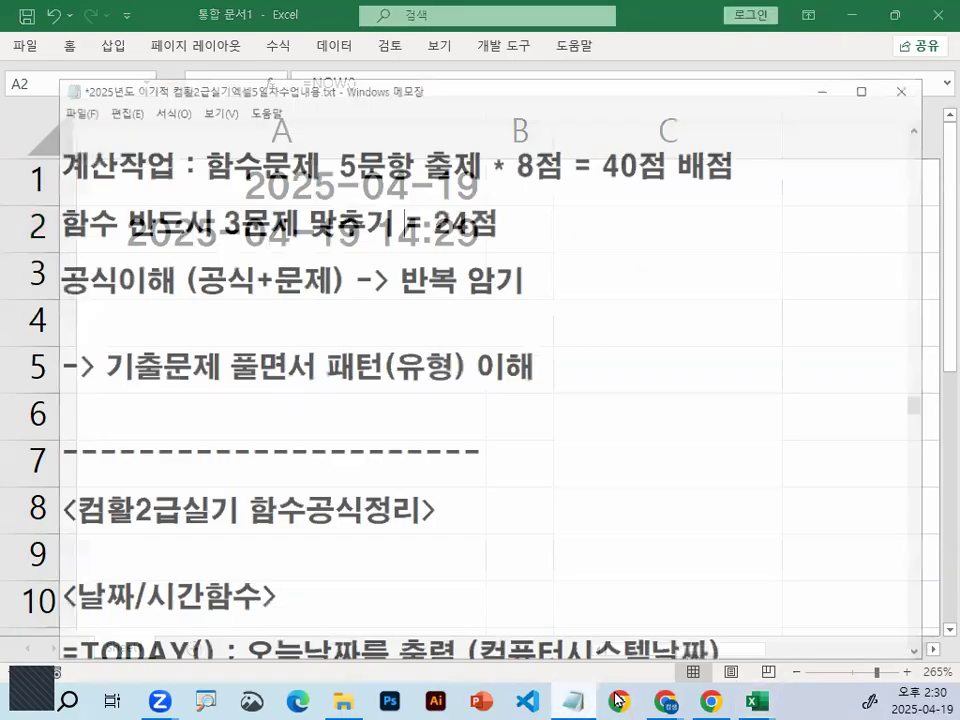
{"action": "scroll", "coordinate": [322, 497], "scroll_direction": "down", "scroll_amount": 2}
{"action": "scroll", "coordinate": [322, 497], "scroll_direction": "down", "scroll_amount": 2}
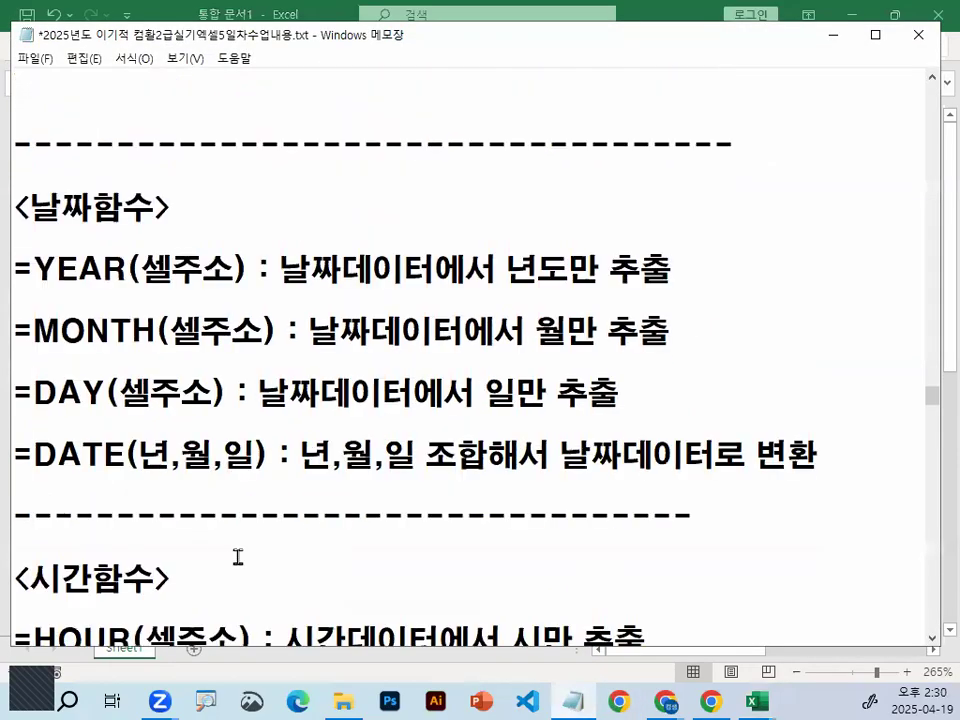
{"action": "key", "text": "Return"}
{"action": "key", "text": "Return"}
{"action": "key", "text": "Return"}
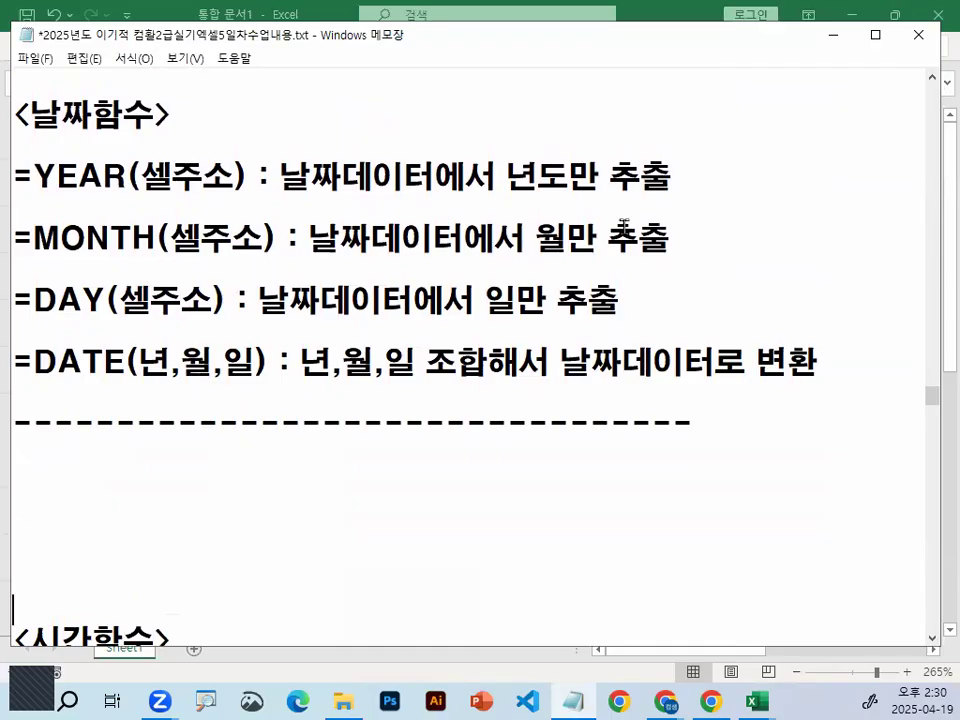
Examine the =YEAR(셀주소) note, marking the 셀주소 argument and the description 년도만 추출 with temporary pen strokes
{"action": "left_click_drag", "start_coordinate": [510, 201], "coordinate": [667, 201]}
{"action": "mouse_move", "coordinate": [237, 187]}
{"action": "left_mouse_down"}
{"action": "mouse_move", "coordinate": [192, 203]}
{"action": "mouse_move", "coordinate": [163, 148]}
{"action": "mouse_move", "coordinate": [244, 180]}
{"action": "left_mouse_up"}
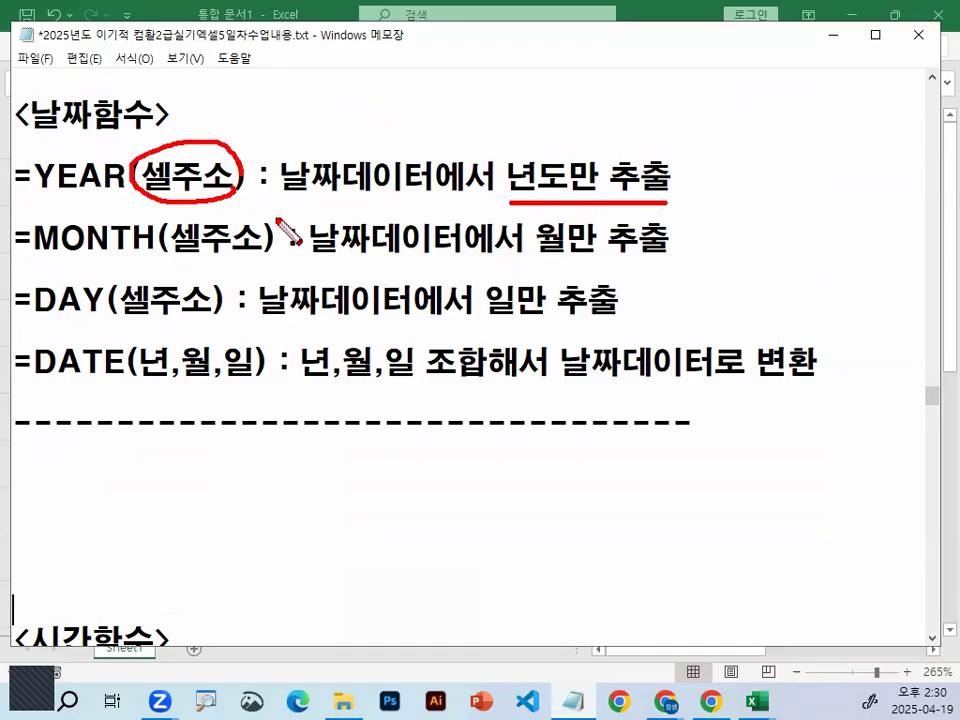
{"action": "mouse_move", "coordinate": [250, 104]}
{"action": "left_mouse_down"}
{"action": "mouse_move", "coordinate": [277, 103]}
{"action": "mouse_move", "coordinate": [289, 126]}
{"action": "left_mouse_up"}
{"action": "key", "text": "Escape"}
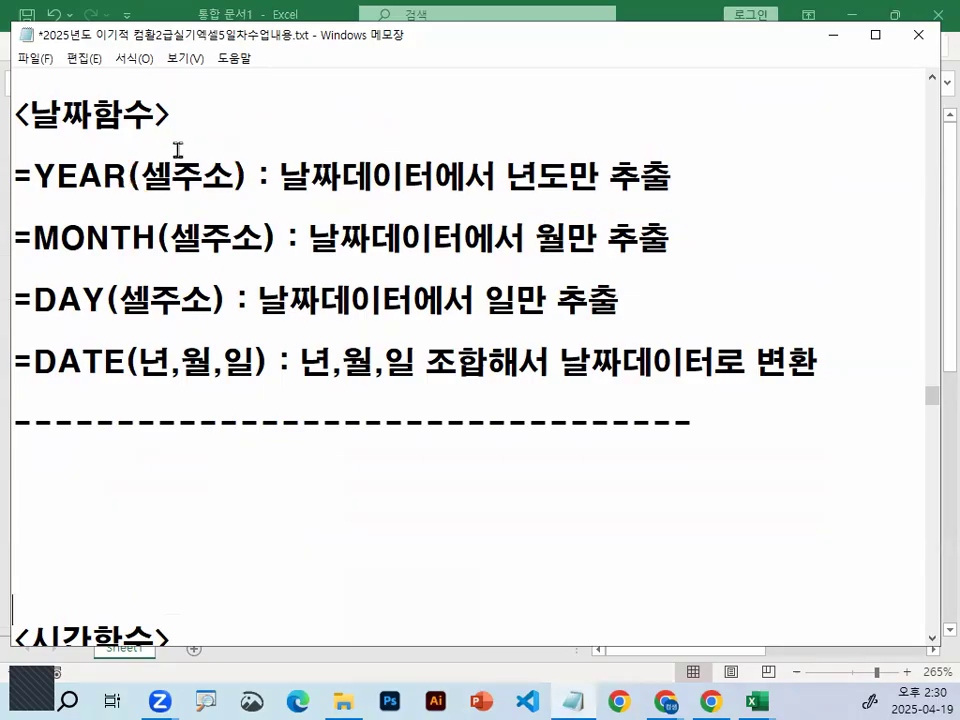
Highlight the 셀주소 argument of YEAR and relate it to 날짜데이터 and 년도만 with temporary pen marks
{"action": "left_click_drag", "start_coordinate": [141, 176], "coordinate": [237, 176]}
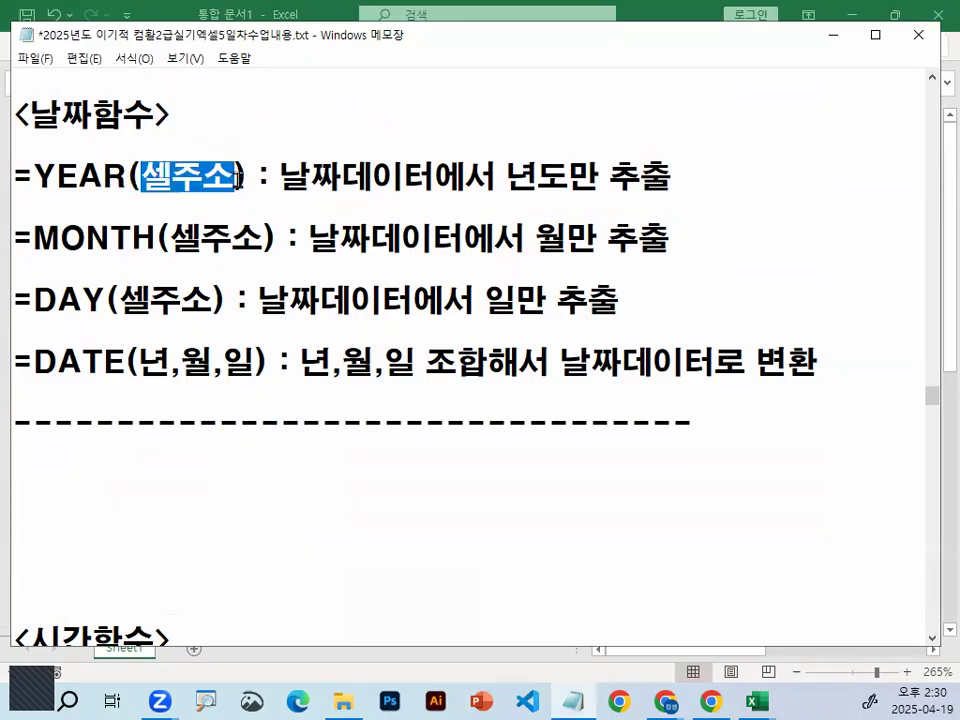
{"action": "left_click_drag", "start_coordinate": [294, 197], "coordinate": [446, 198]}
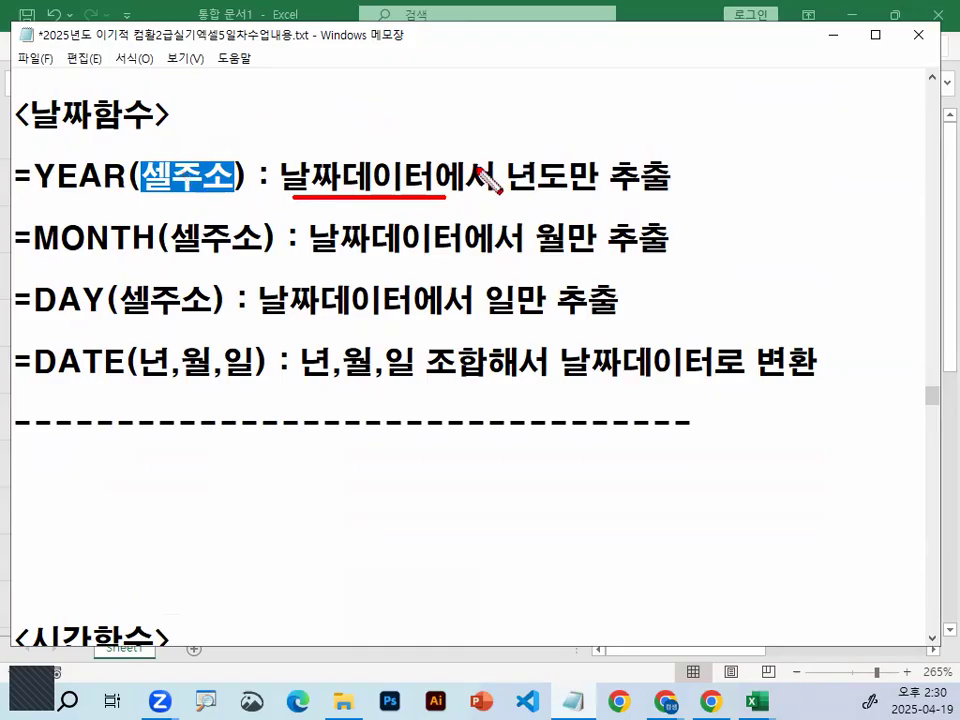
{"action": "mouse_move", "coordinate": [566, 158]}
{"action": "left_mouse_down"}
{"action": "mouse_move", "coordinate": [561, 197]}
{"action": "mouse_move", "coordinate": [589, 204]}
{"action": "left_mouse_up"}
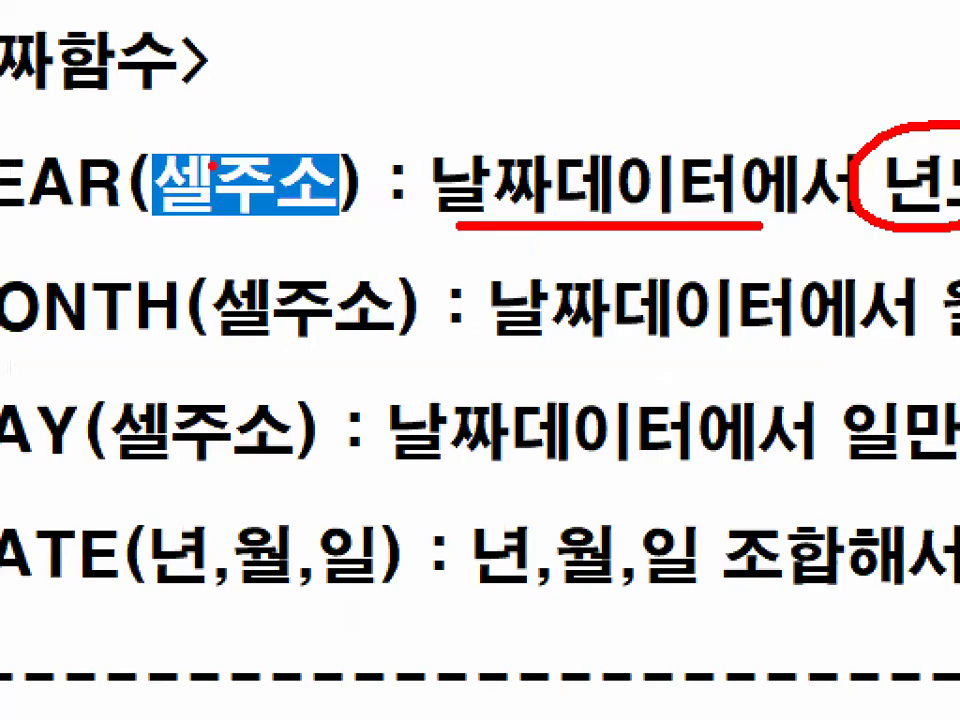
{"action": "left_click_drag", "start_coordinate": [174, 151], "coordinate": [225, 185]}
{"action": "left_click_drag", "start_coordinate": [220, 129], "coordinate": [226, 200]}
{"action": "mouse_move", "coordinate": [325, 141]}
{"action": "left_mouse_down"}
{"action": "mouse_move", "coordinate": [362, 139]}
{"action": "mouse_move", "coordinate": [300, 240]}
{"action": "mouse_move", "coordinate": [235, 55]}
{"action": "mouse_move", "coordinate": [385, 195]}
{"action": "left_mouse_up"}
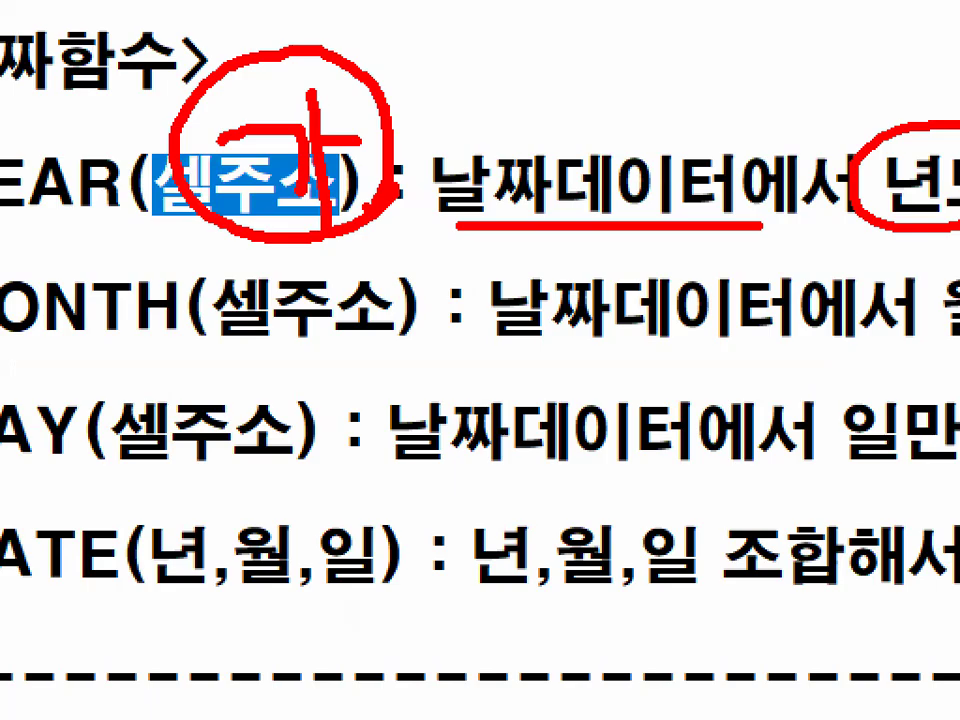
{"action": "left_click_drag", "start_coordinate": [175, 170], "coordinate": [405, 255]}
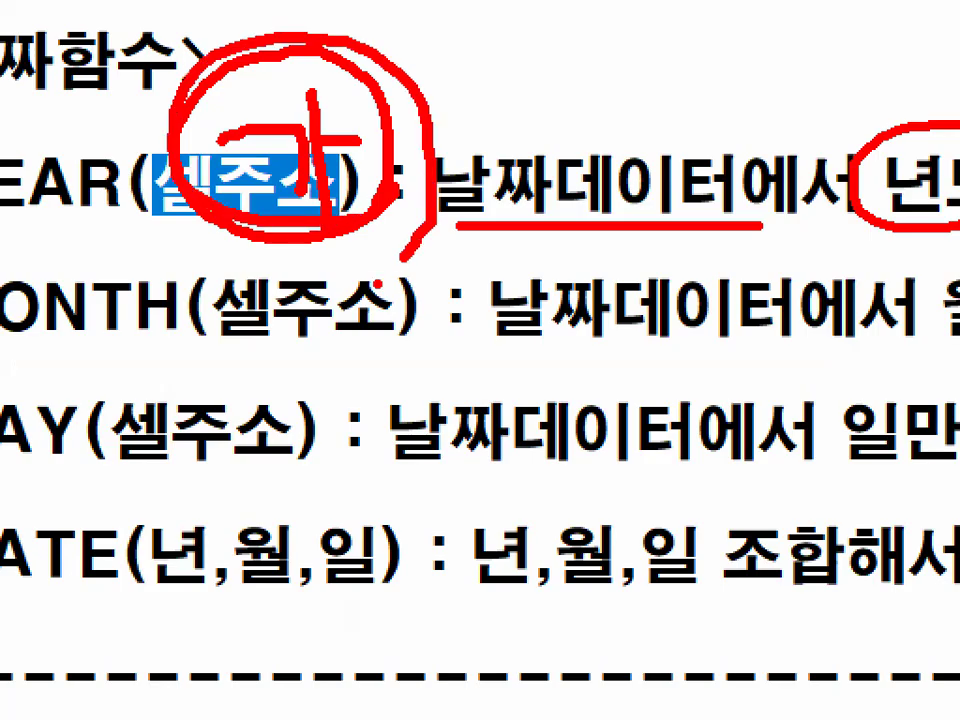
{"action": "key", "text": "Escape"}
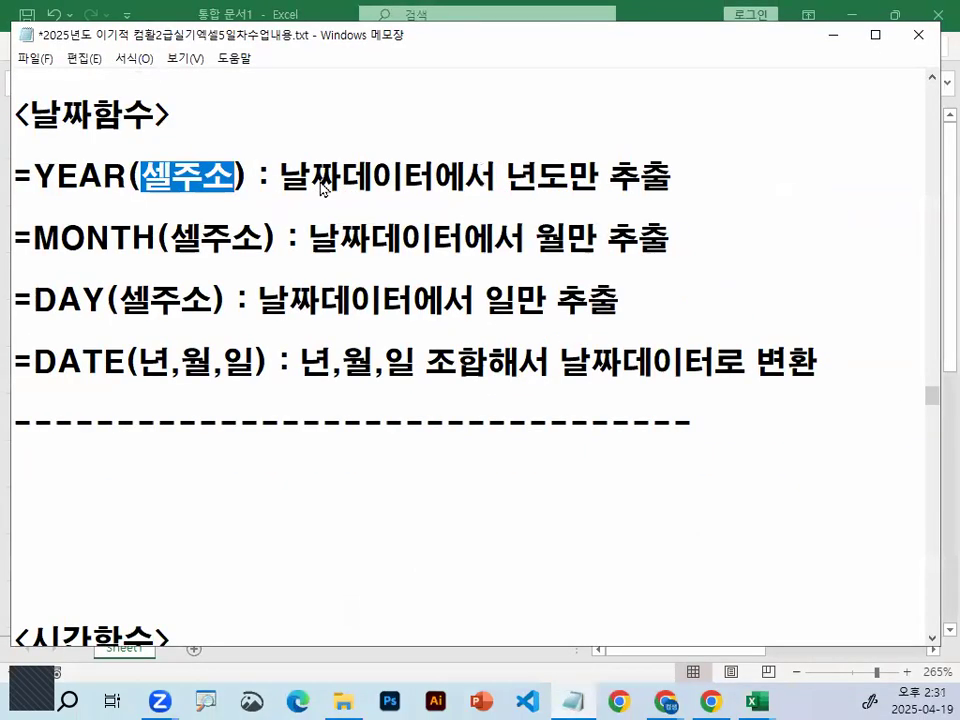
Review the 날짜함수 heading and the YEAR line, singling out 날짜데이터, 셀주소 and the full description
{"action": "key", "text": "ctrl+1"}
{"action": "left_click", "coordinate": [329, 178]}
{"action": "left_click_drag", "start_coordinate": [480, 172], "coordinate": [437, 207]}
{"action": "key", "text": "Escape"}
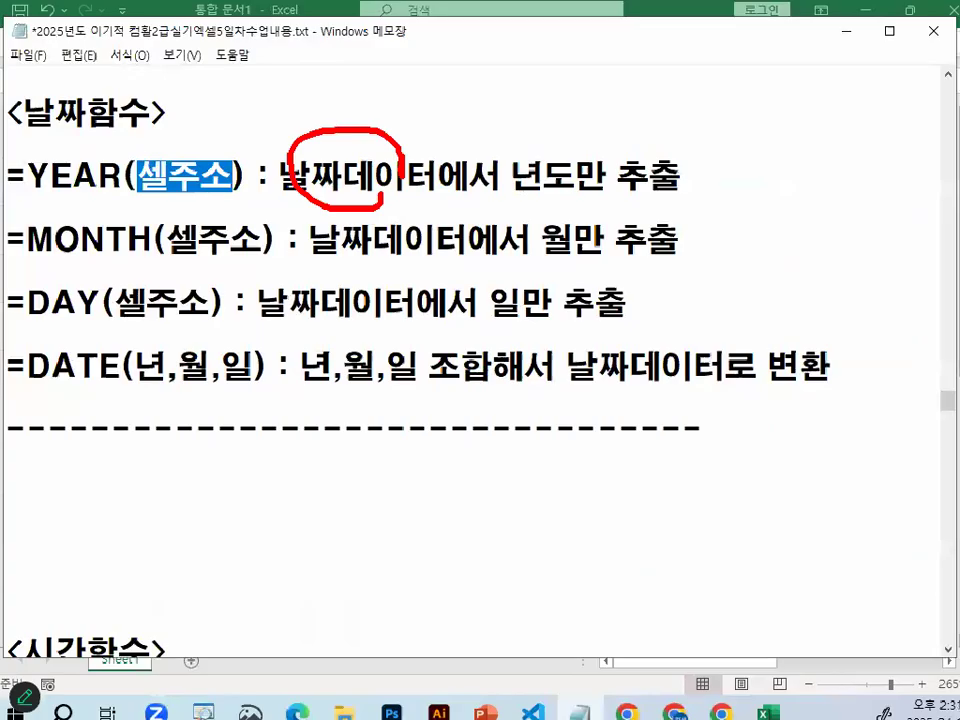
{"action": "left_click_drag", "start_coordinate": [31, 113], "coordinate": [128, 110]}
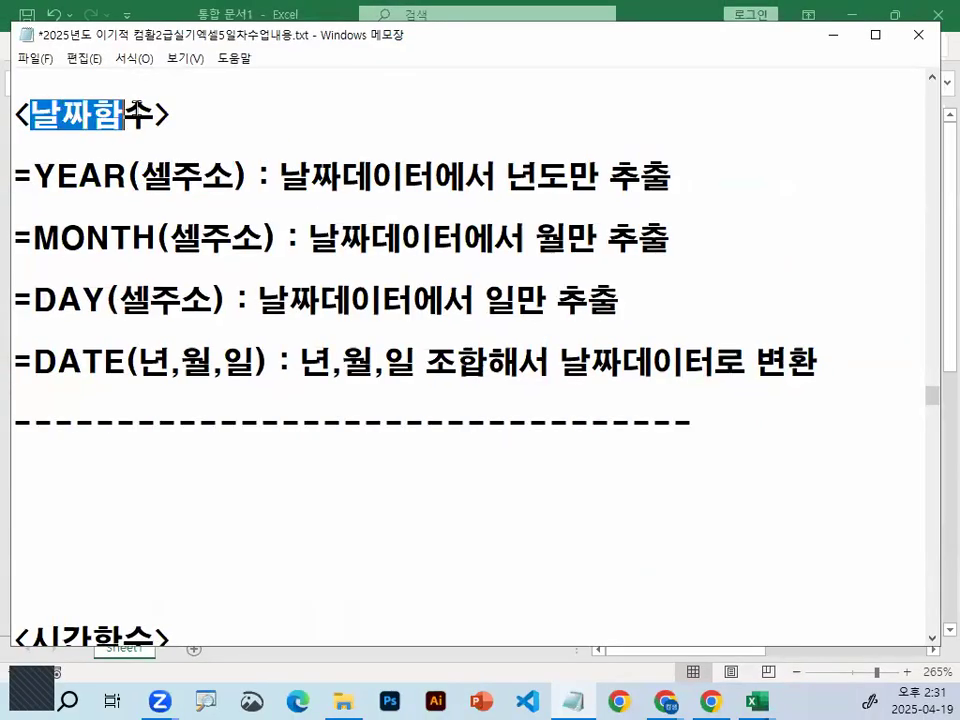
{"action": "left_click_drag", "start_coordinate": [138, 178], "coordinate": [190, 176]}
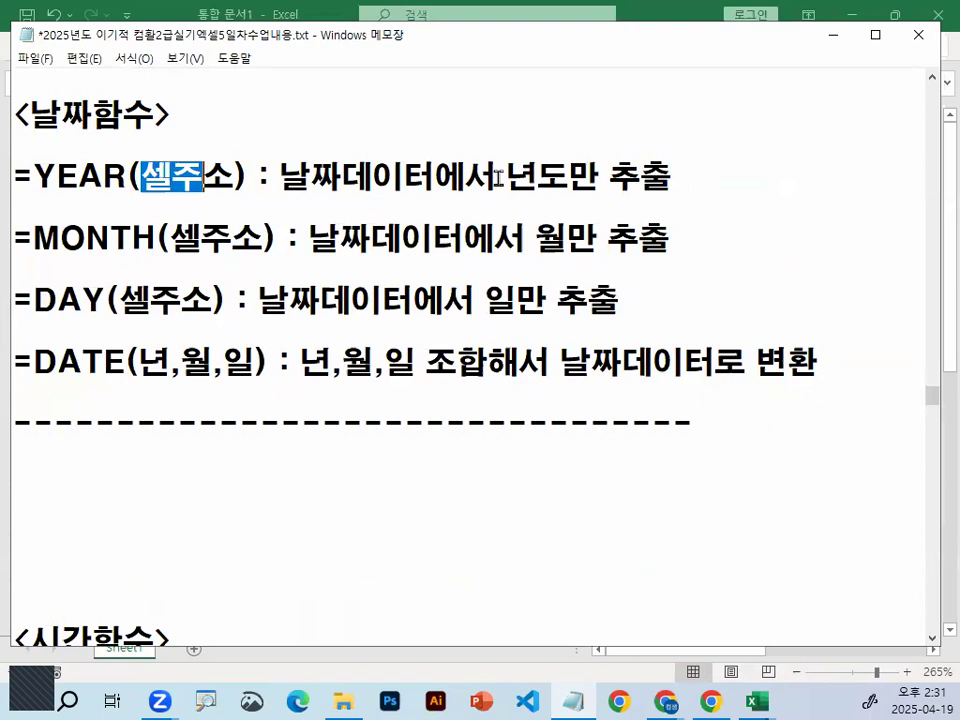
{"action": "left_click_drag", "start_coordinate": [500, 176], "coordinate": [637, 172]}
{"action": "left_click_drag", "start_coordinate": [140, 177], "coordinate": [236, 176]}
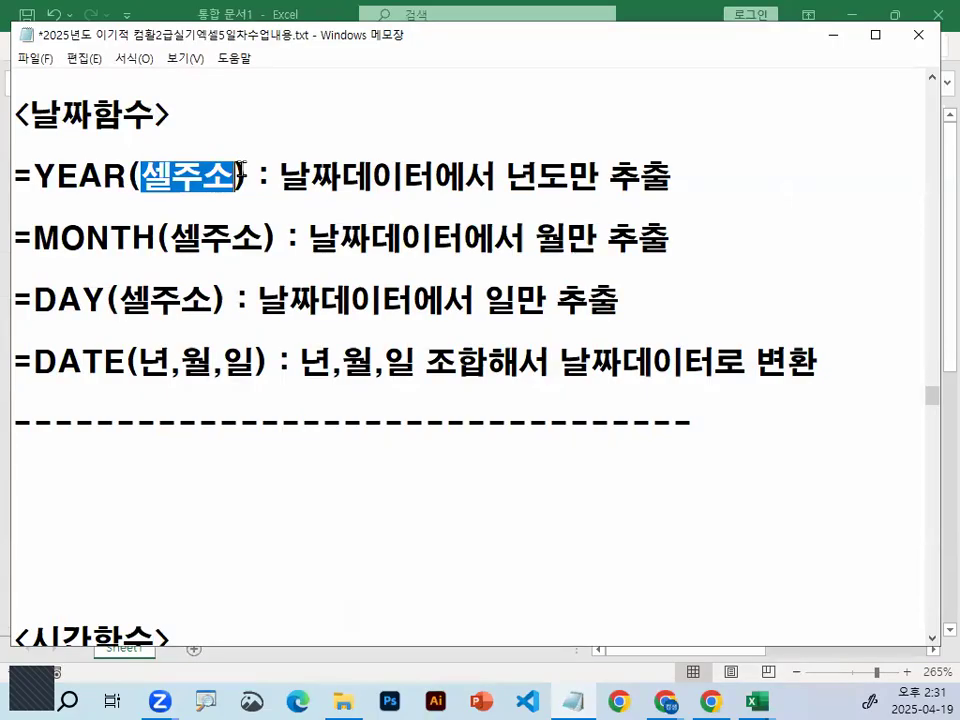
{"action": "left_click_drag", "start_coordinate": [279, 176], "coordinate": [432, 176]}
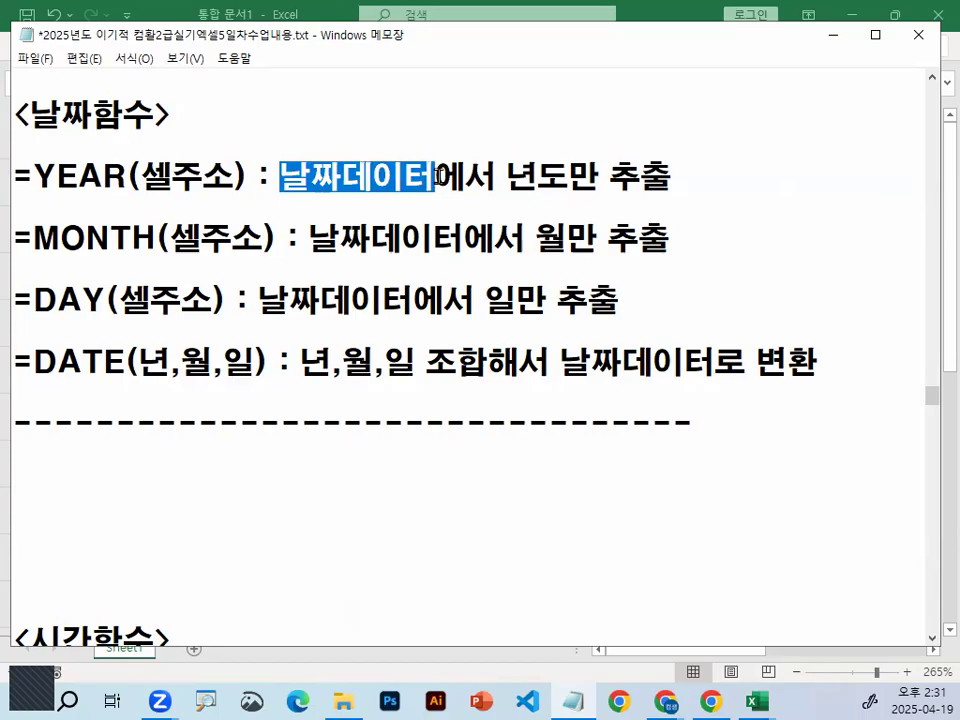
{"action": "left_click", "coordinate": [447, 177]}
{"action": "left_click_drag", "start_coordinate": [279, 177], "coordinate": [677, 177]}
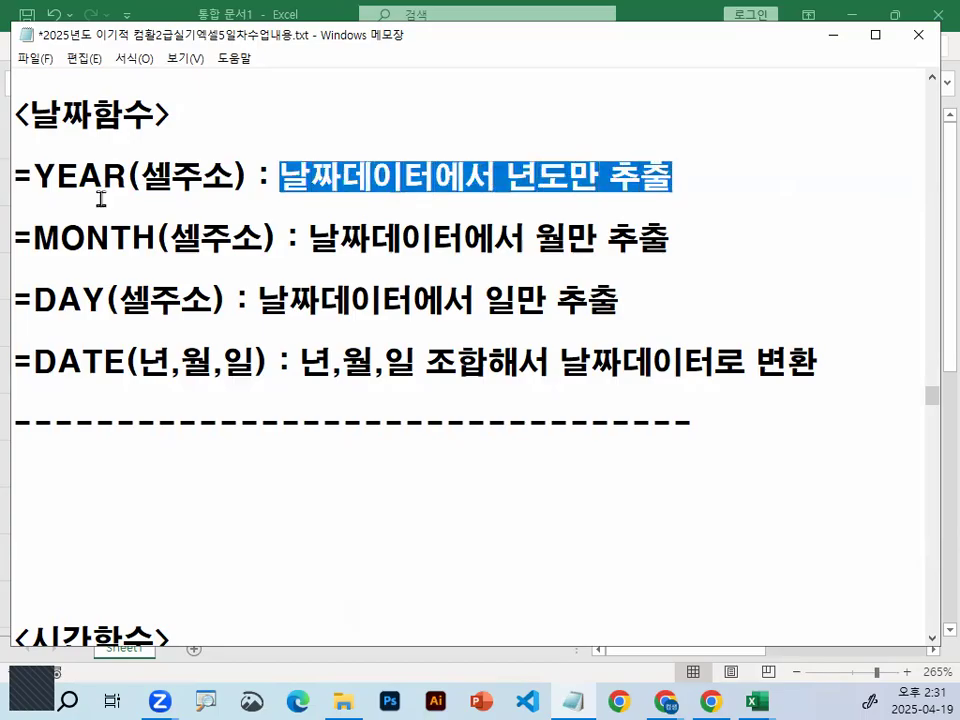
Point out the month and day extraction notes for MONTH and DAY, and insert a blank line above the =DATE line
{"action": "left_click_drag", "start_coordinate": [536, 238], "coordinate": [598, 238]}
{"action": "left_click_drag", "start_coordinate": [34, 300], "coordinate": [110, 300]}
{"action": "left_click_drag", "start_coordinate": [475, 300], "coordinate": [524, 296]}
{"action": "left_click", "coordinate": [625, 307]}
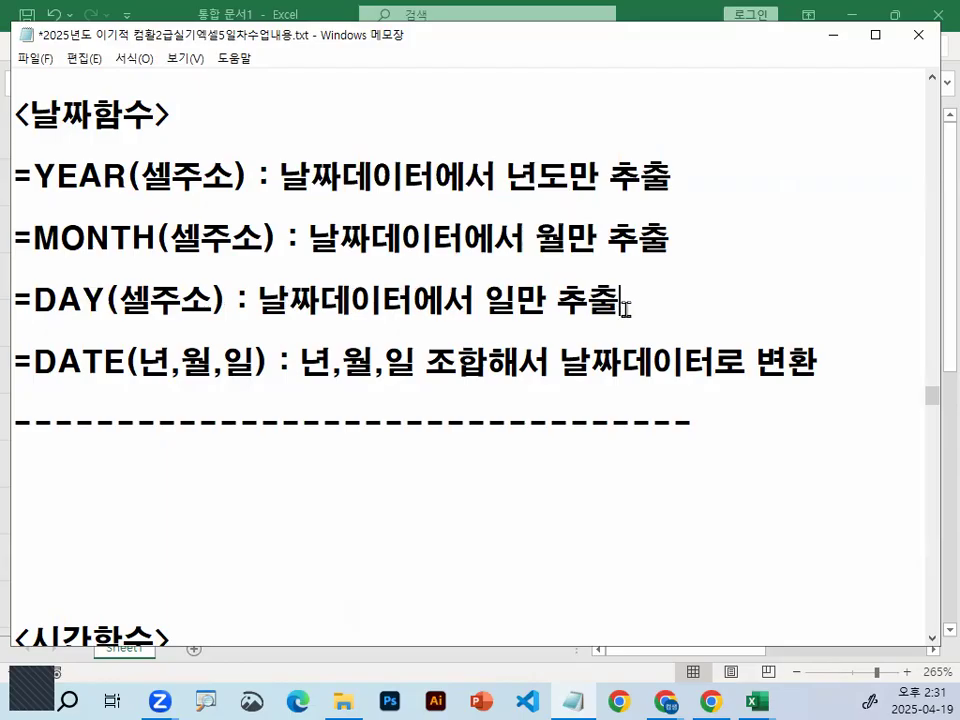
{"action": "key", "text": "Return"}
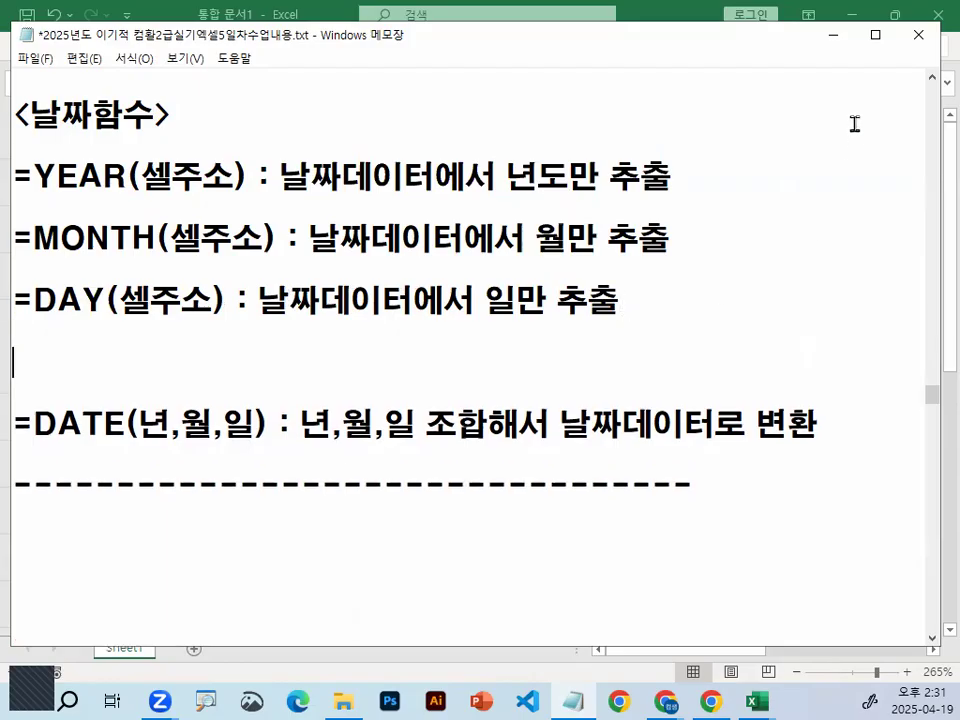
Switch back to Excel and enter =YEAR(A1) in cell C1, picking YEAR from the suggested functions
{"action": "left_click", "coordinate": [833, 35]}
{"action": "left_click", "coordinate": [644, 194]}
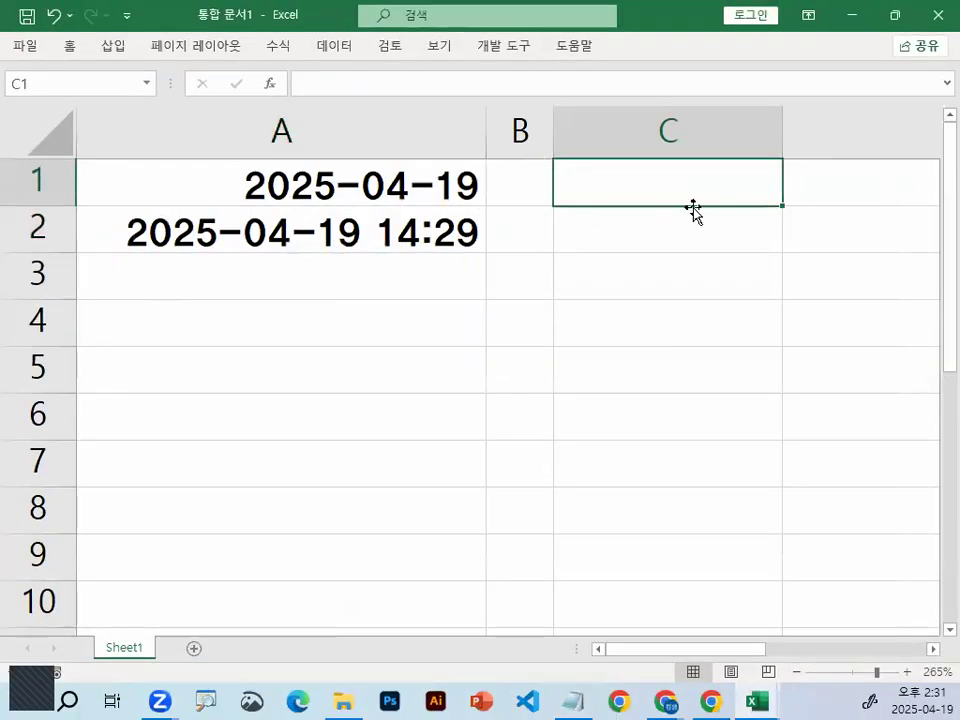
{"action": "type", "text": "-"}
{"action": "key", "text": "BackSpace"}
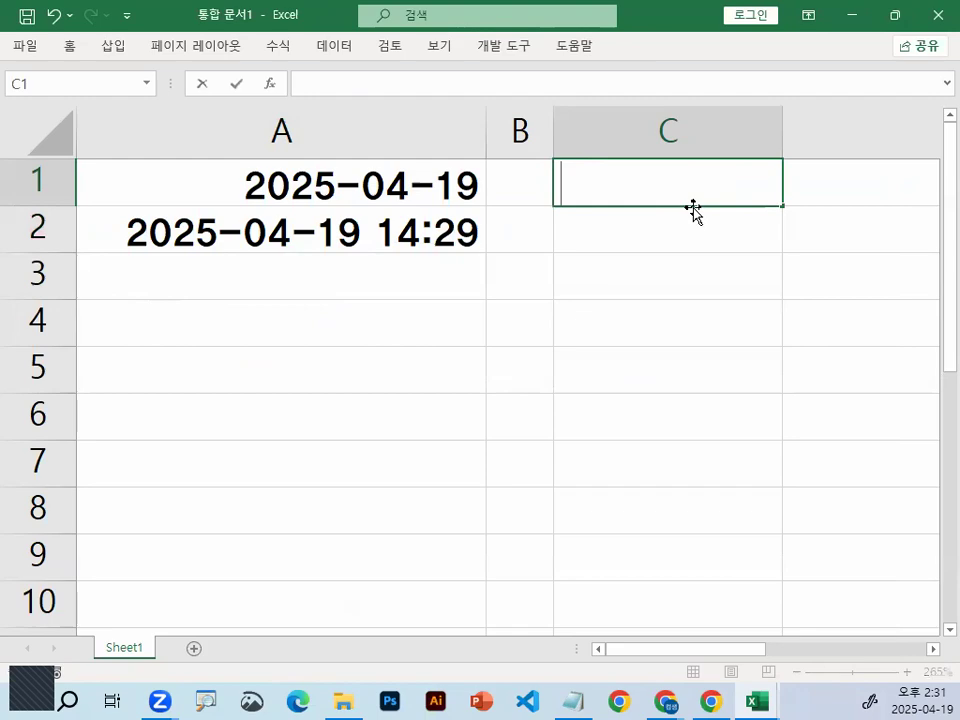
{"action": "type", "text": "="}
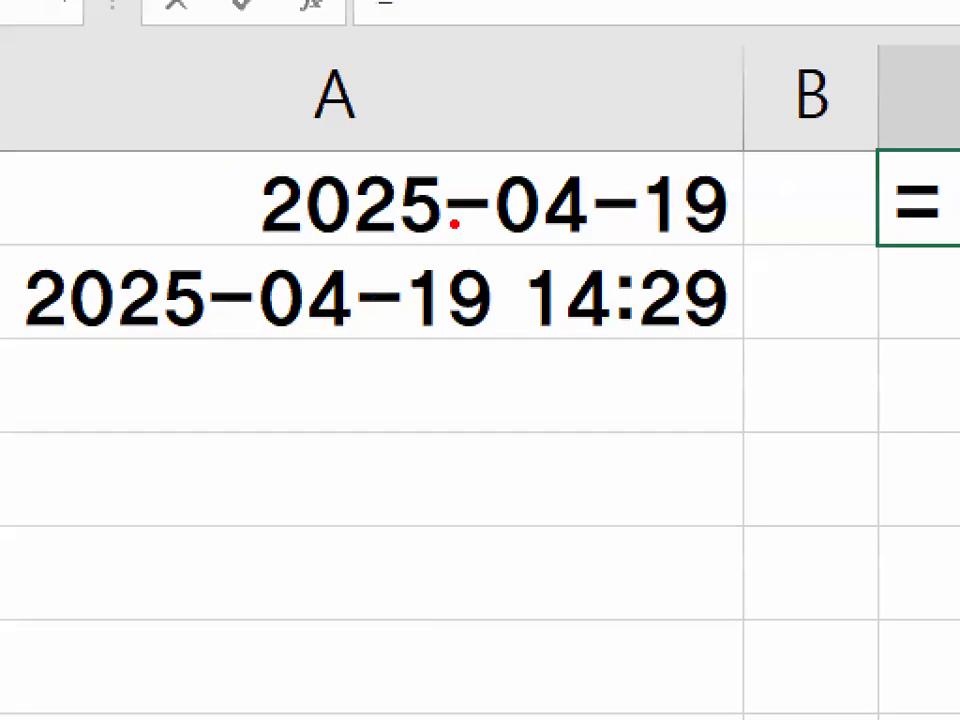
{"action": "mouse_move", "coordinate": [455, 224]}
{"action": "left_mouse_down"}
{"action": "mouse_move", "coordinate": [261, 208]}
{"action": "mouse_move", "coordinate": [456, 230]}
{"action": "left_mouse_up"}
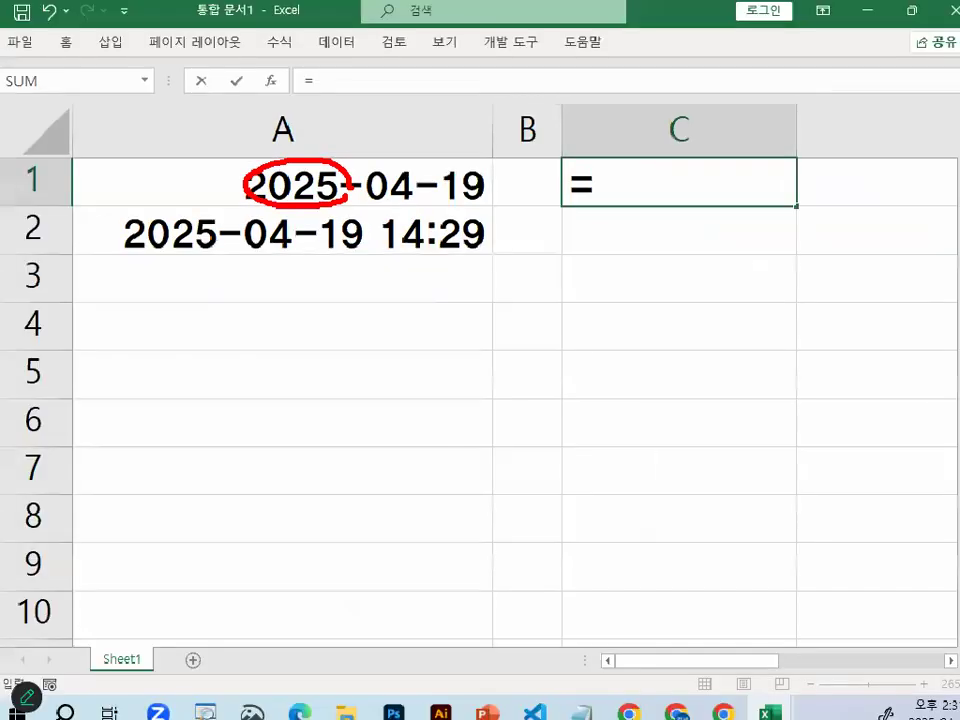
{"action": "type", "text": "Y"}
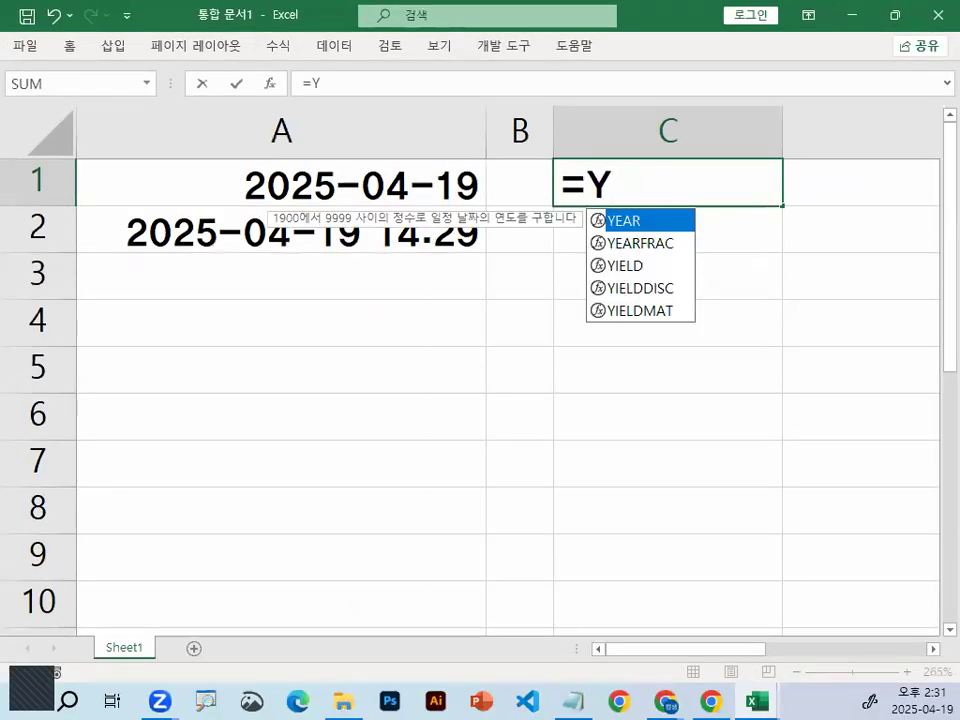
{"action": "double_click", "coordinate": [630, 224]}
{"action": "left_click", "coordinate": [366, 183]}
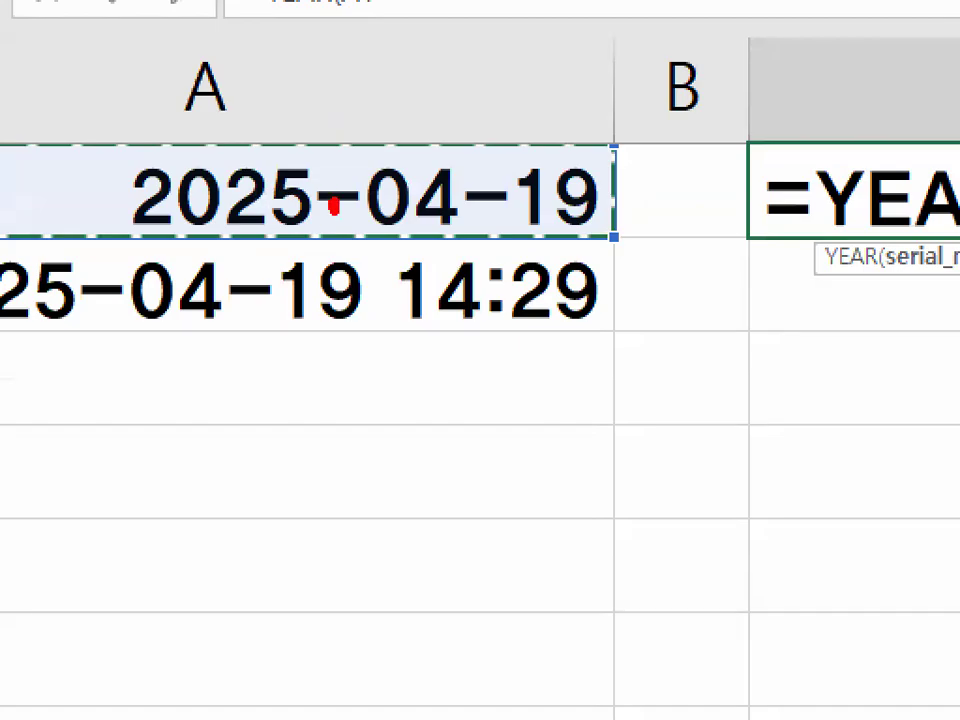
{"action": "mouse_move", "coordinate": [333, 205]}
{"action": "left_mouse_down"}
{"action": "mouse_move", "coordinate": [103, 182]}
{"action": "mouse_move", "coordinate": [225, 150]}
{"action": "mouse_move", "coordinate": [328, 202]}
{"action": "left_mouse_up"}
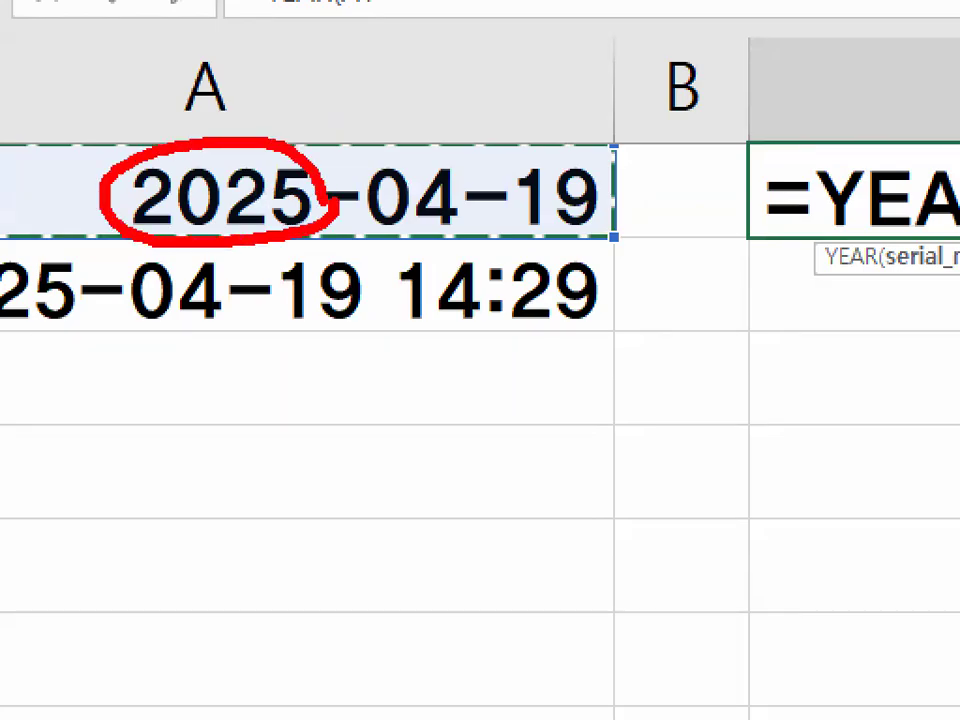
{"action": "type", "text": ")"}
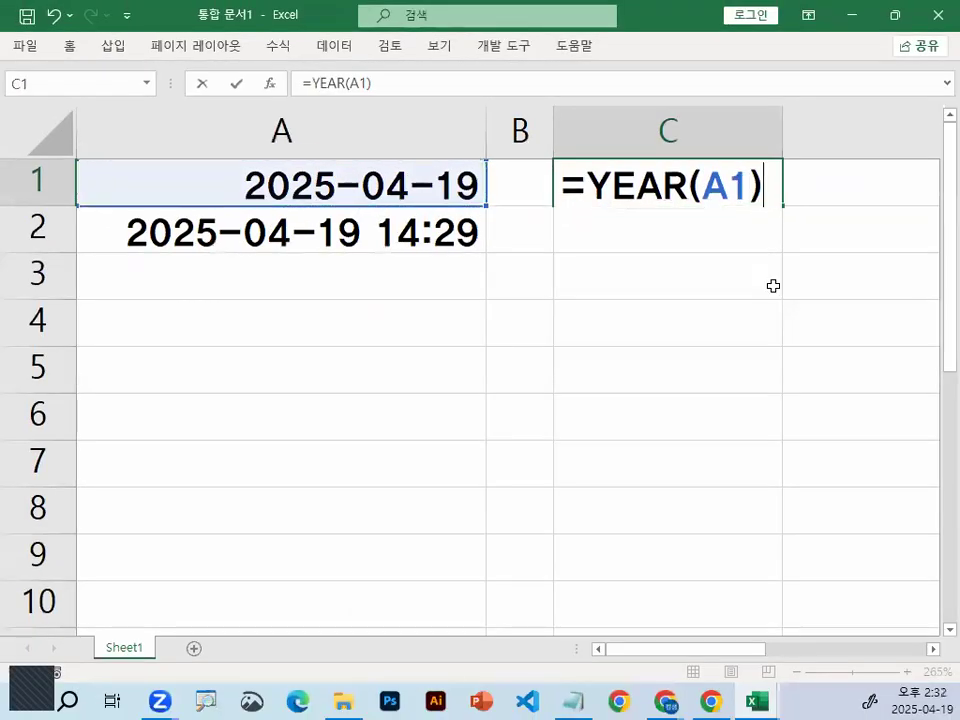
{"action": "key", "text": "Return"}
Examine the YEAR formula in C1 and emphasize its result with a temporary arrow and check mark
{"action": "left_click", "coordinate": [694, 189]}
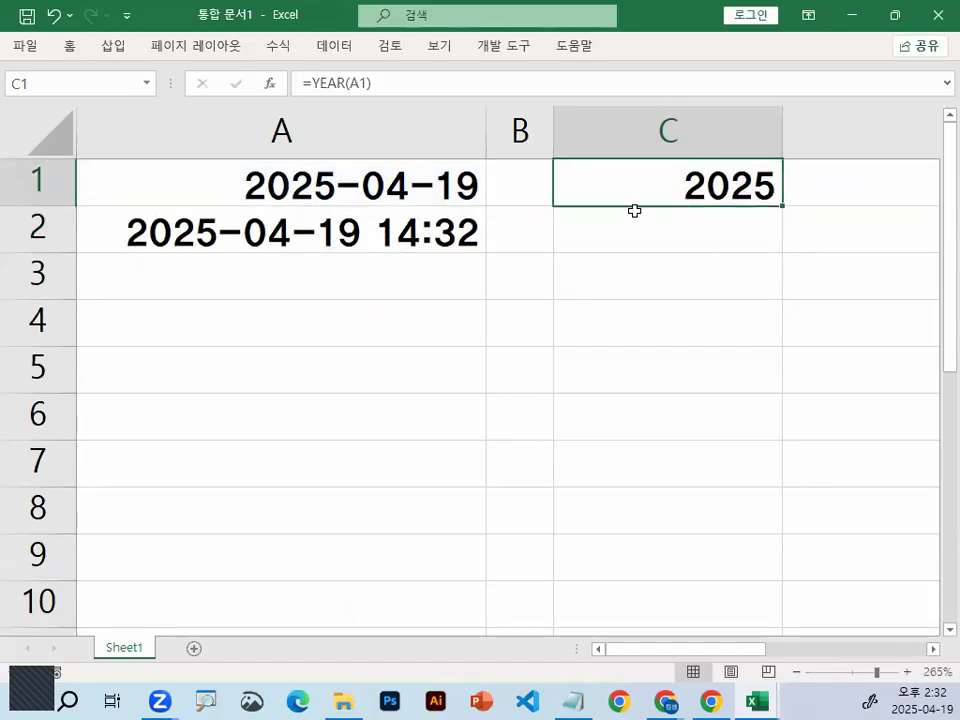
{"action": "double_click", "coordinate": [731, 187]}
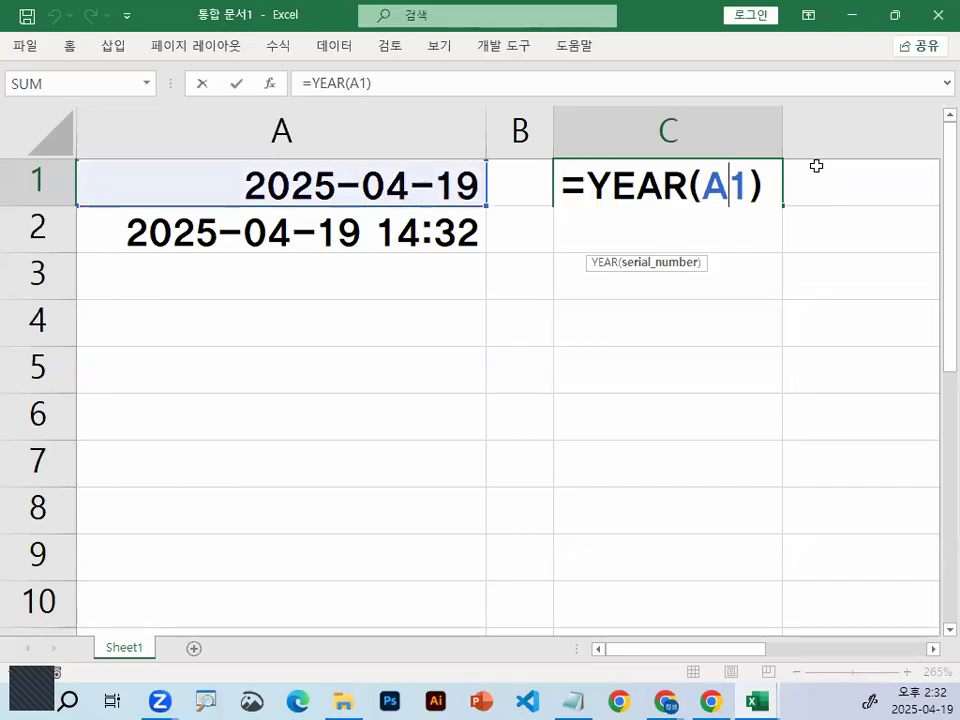
{"action": "key", "text": "ctrl+Return"}
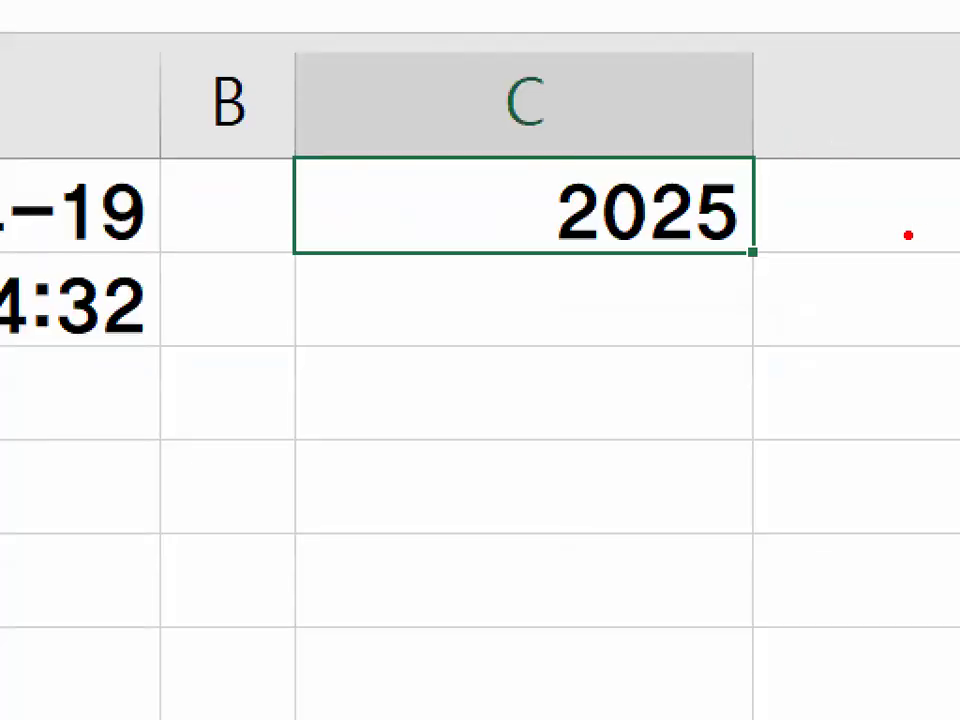
{"action": "mouse_move", "coordinate": [565, 518]}
{"action": "left_mouse_down"}
{"action": "mouse_move", "coordinate": [589, 435]}
{"action": "mouse_move", "coordinate": [553, 312]}
{"action": "left_mouse_up"}
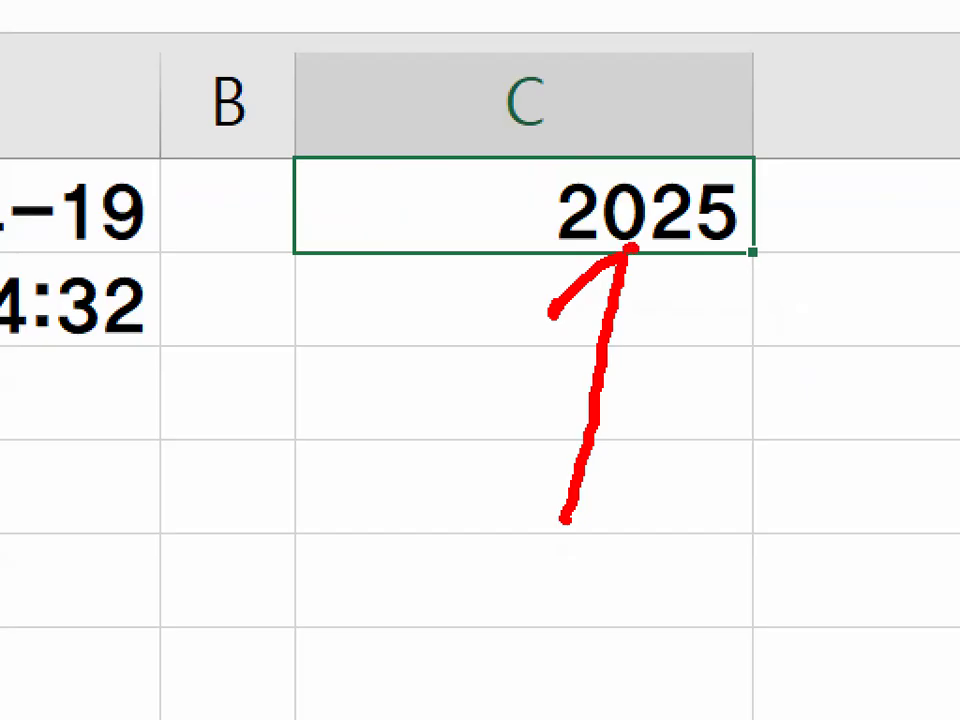
{"action": "left_click_drag", "start_coordinate": [632, 250], "coordinate": [730, 322]}
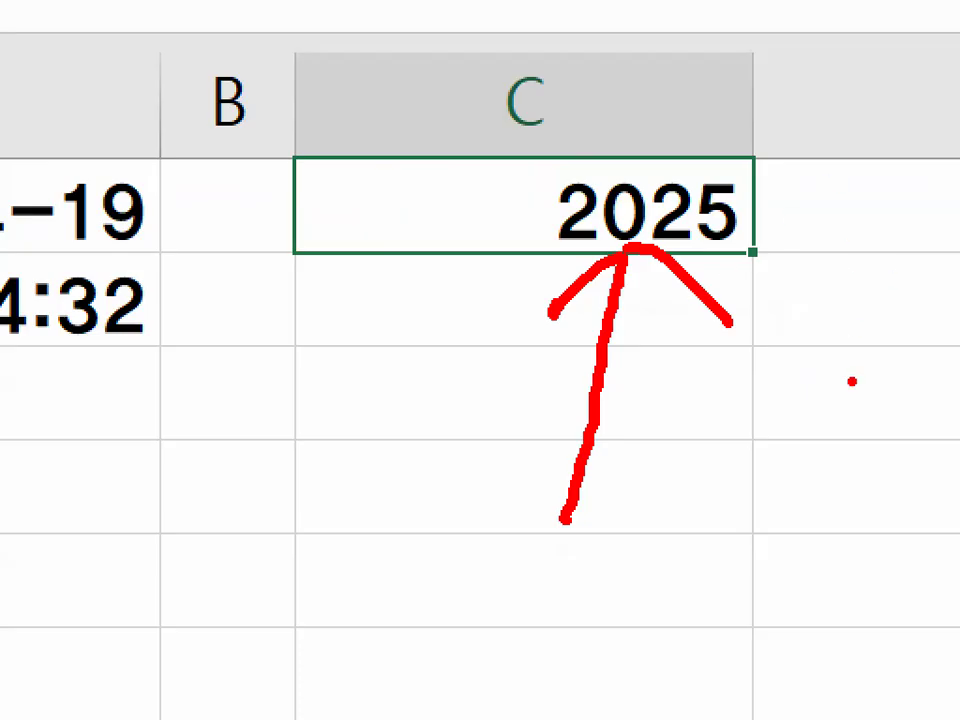
{"action": "mouse_move", "coordinate": [434, 178]}
{"action": "left_mouse_down"}
{"action": "mouse_move", "coordinate": [445, 199]}
{"action": "mouse_move", "coordinate": [606, 22]}
{"action": "left_mouse_up"}
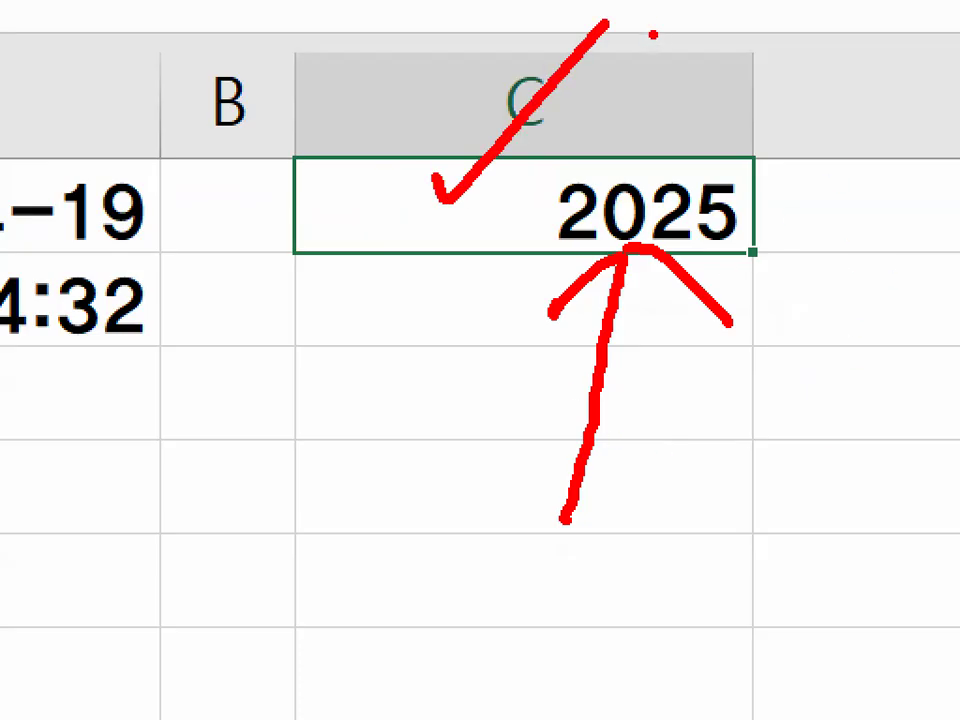
{"action": "key", "text": "Escape"}
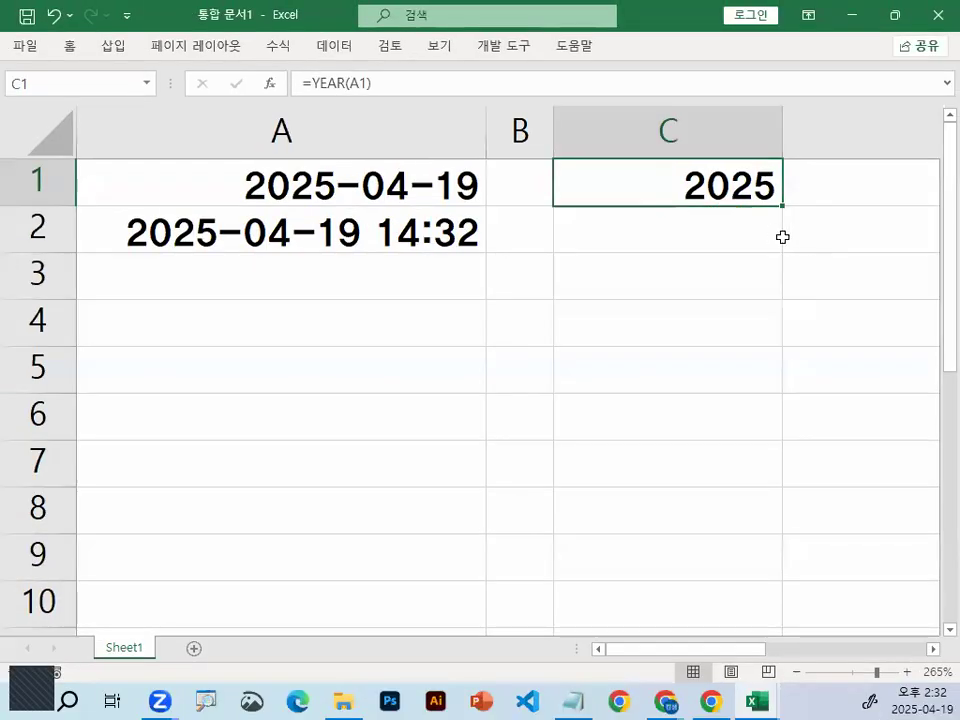
Inspect the YEAR formula in C1, circling and check-marking its source date in A1 and the extracted year with temporary pen marks
{"action": "left_click", "coordinate": [720, 235]}
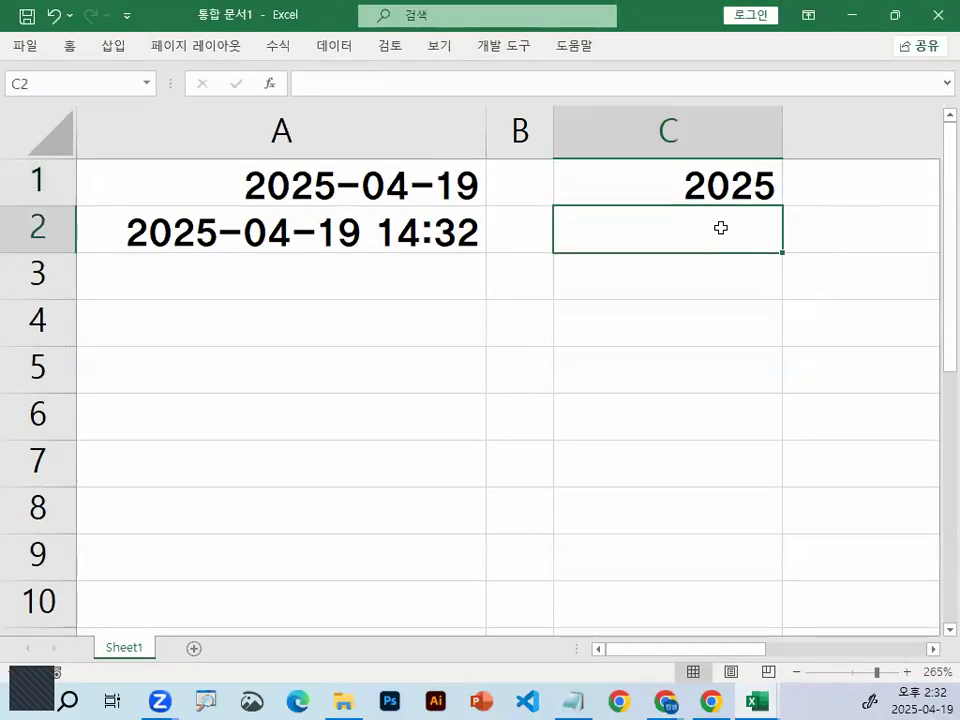
{"action": "left_click", "coordinate": [729, 182]}
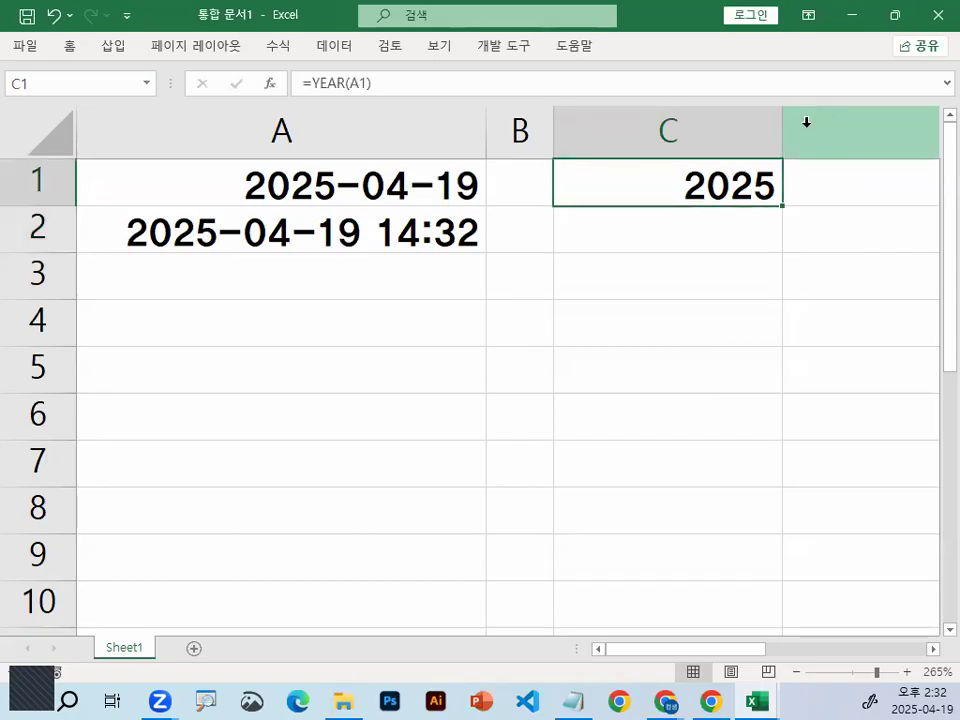
{"action": "double_click", "coordinate": [735, 186]}
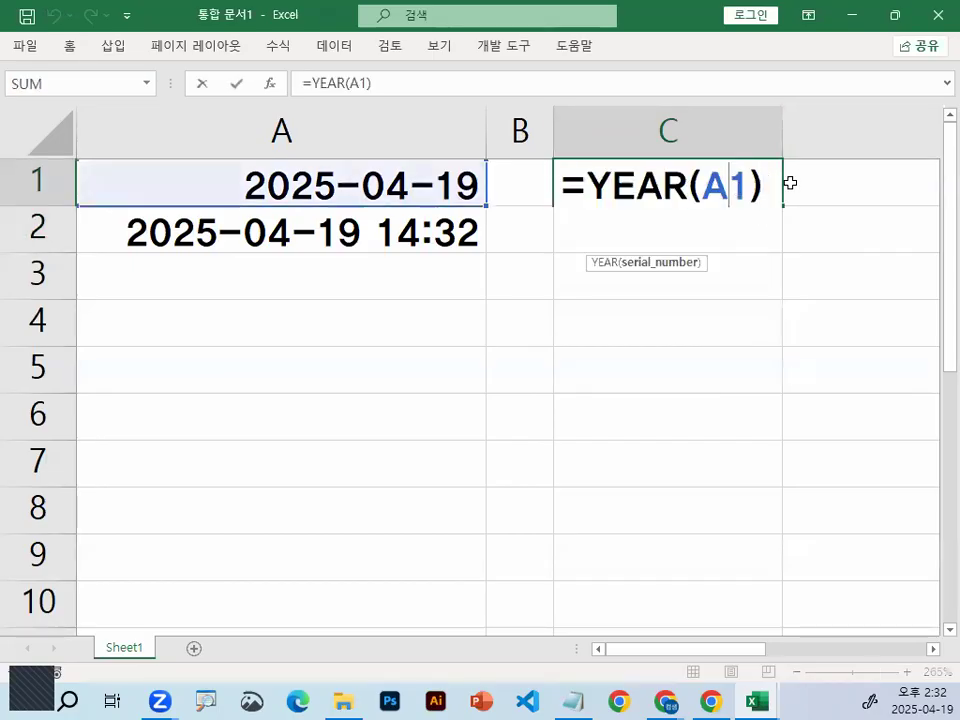
{"action": "mouse_move", "coordinate": [786, 188]}
{"action": "left_mouse_down"}
{"action": "mouse_move", "coordinate": [705, 204]}
{"action": "mouse_move", "coordinate": [744, 171]}
{"action": "left_mouse_up"}
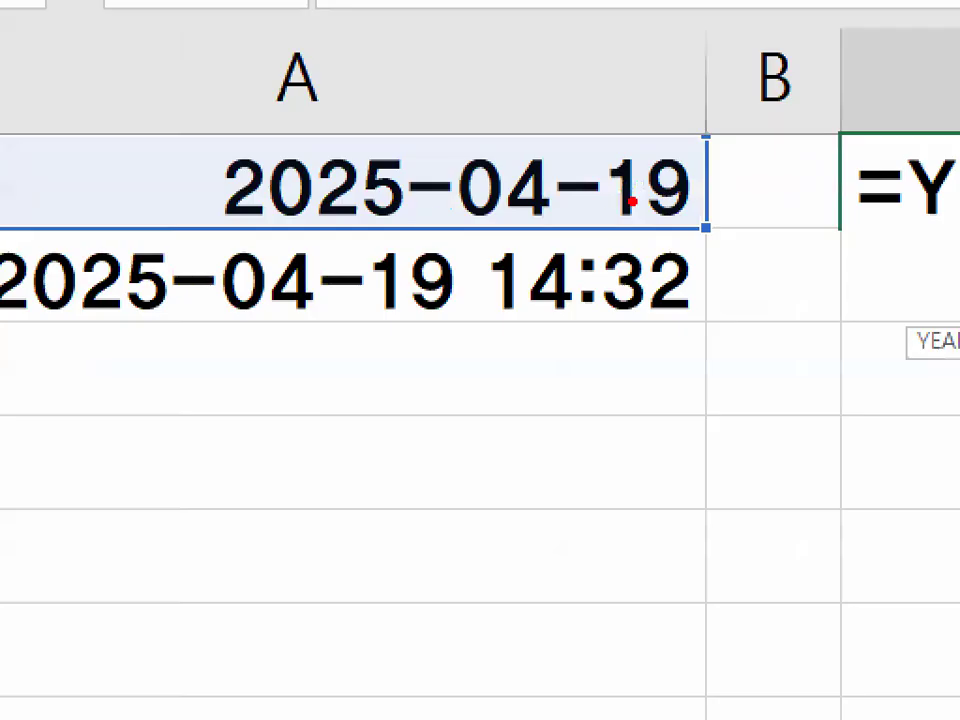
{"action": "mouse_move", "coordinate": [700, 222]}
{"action": "left_mouse_down"}
{"action": "mouse_move", "coordinate": [86, 150]}
{"action": "mouse_move", "coordinate": [716, 228]}
{"action": "left_mouse_up"}
{"action": "mouse_move", "coordinate": [248, 150]}
{"action": "left_mouse_down"}
{"action": "mouse_move", "coordinate": [265, 183]}
{"action": "mouse_move", "coordinate": [410, 10]}
{"action": "left_mouse_up"}
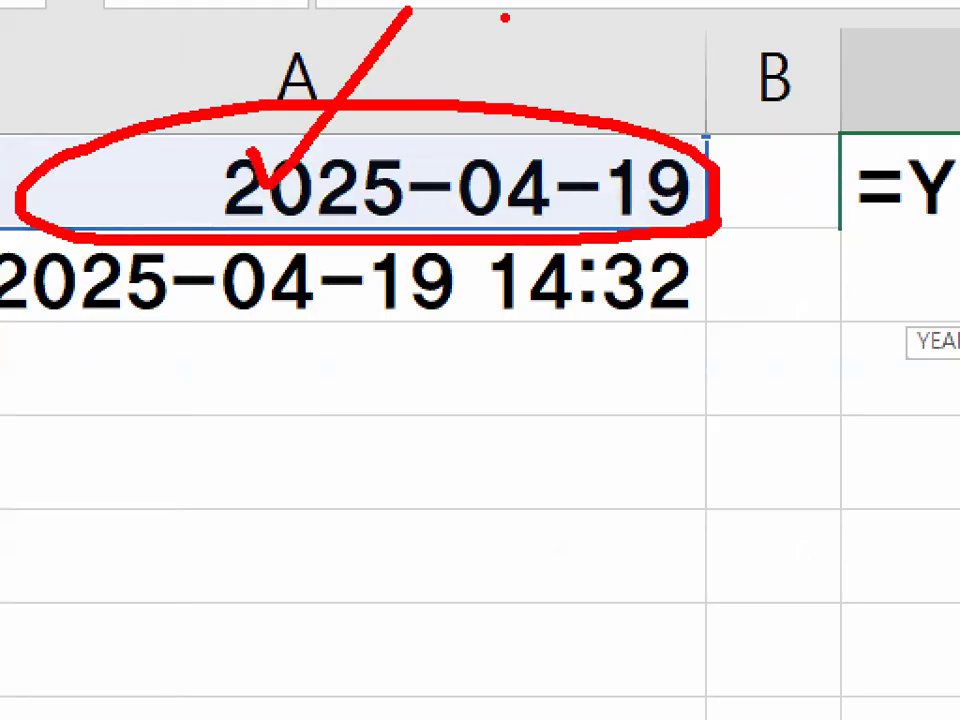
{"action": "key", "text": "ctrl+Return"}
{"action": "mouse_move", "coordinate": [832, 196]}
{"action": "left_mouse_down"}
{"action": "mouse_move", "coordinate": [692, 228]}
{"action": "mouse_move", "coordinate": [774, 203]}
{"action": "left_mouse_up"}
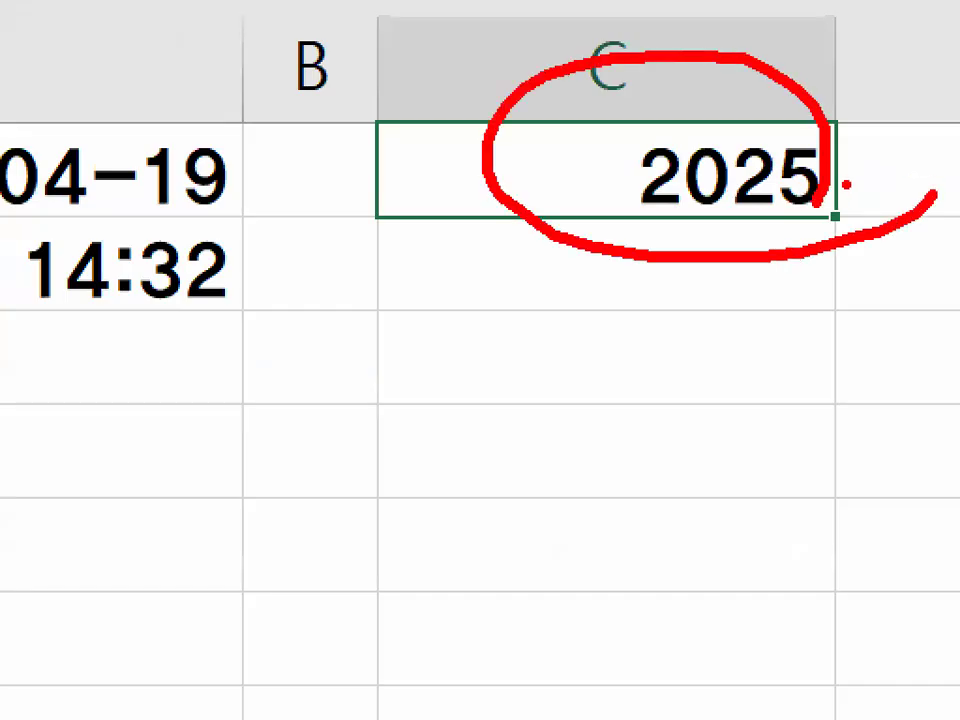
{"action": "mouse_move", "coordinate": [521, 115]}
{"action": "left_mouse_down"}
{"action": "mouse_move", "coordinate": [740, 2]}
{"action": "mouse_move", "coordinate": [918, 2]}
{"action": "left_mouse_up"}
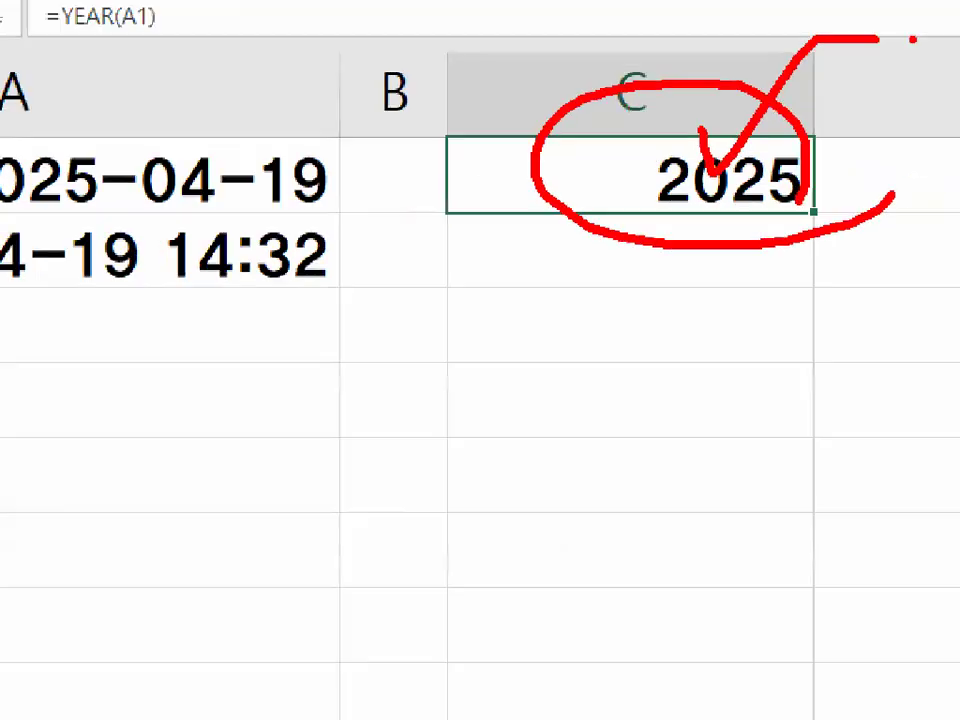
Enter =MONTH(A1) in cell C2, picking MONTH from the suggested functions, and circle the month part of the date in A1
{"action": "left_click", "coordinate": [692, 255]}
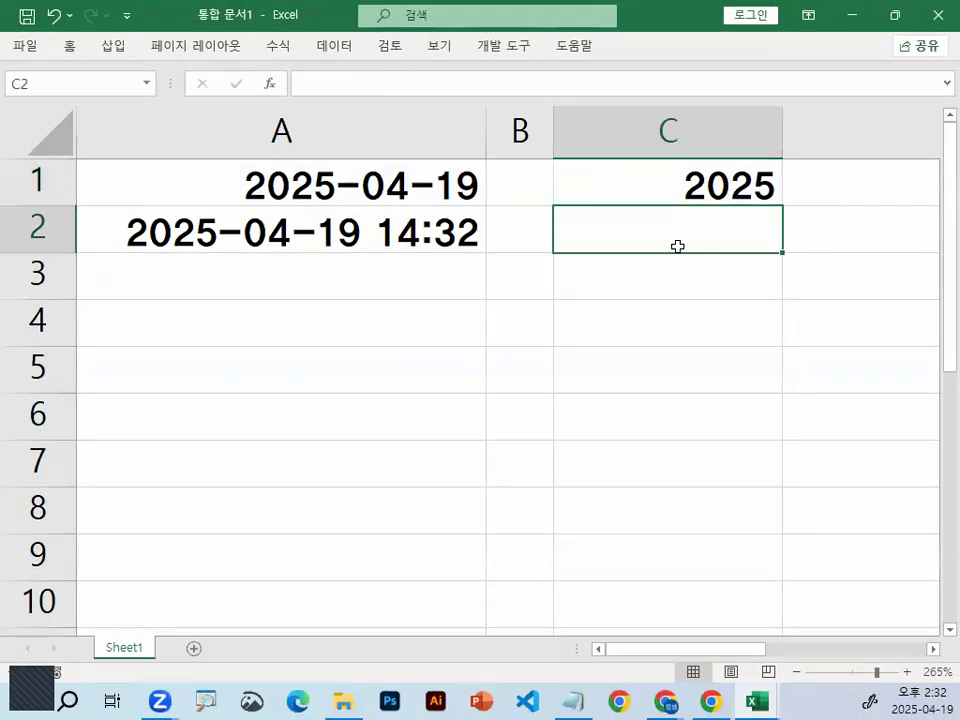
{"action": "mouse_move", "coordinate": [414, 185]}
{"action": "left_mouse_down"}
{"action": "mouse_move", "coordinate": [406, 202]}
{"action": "mouse_move", "coordinate": [380, 174]}
{"action": "mouse_move", "coordinate": [416, 184]}
{"action": "left_mouse_up"}
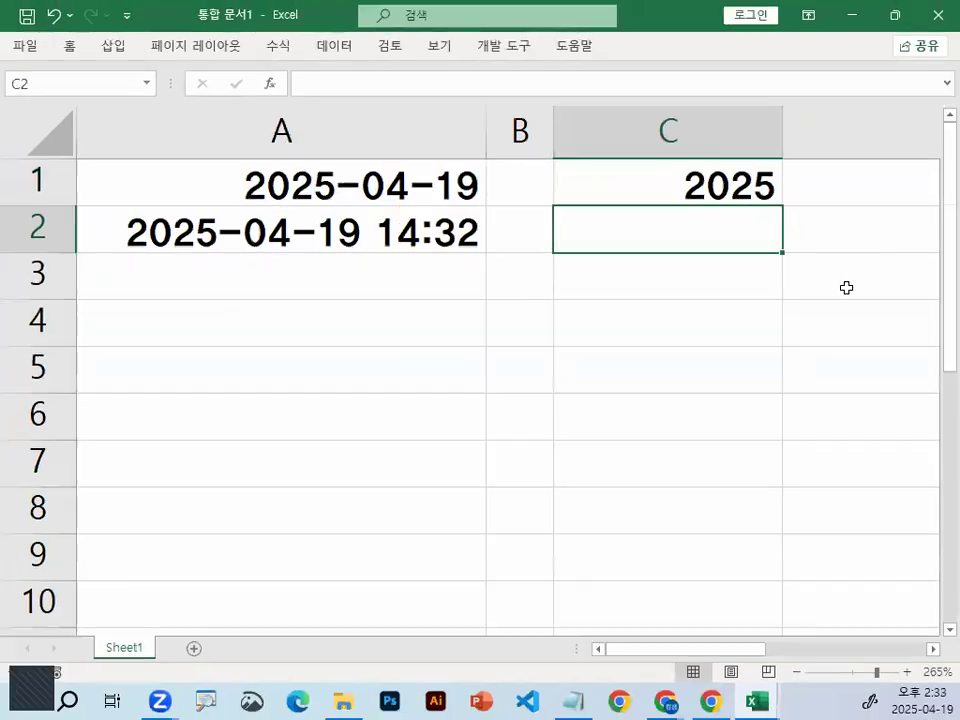
{"action": "type", "text": "="}
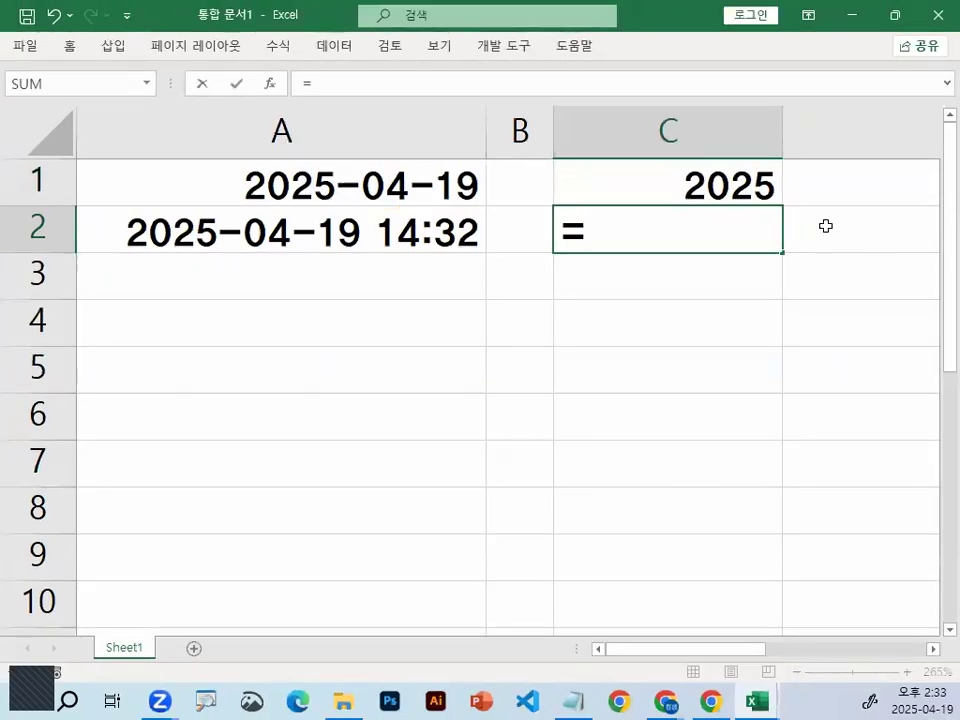
{"action": "type", "text": "MO"}
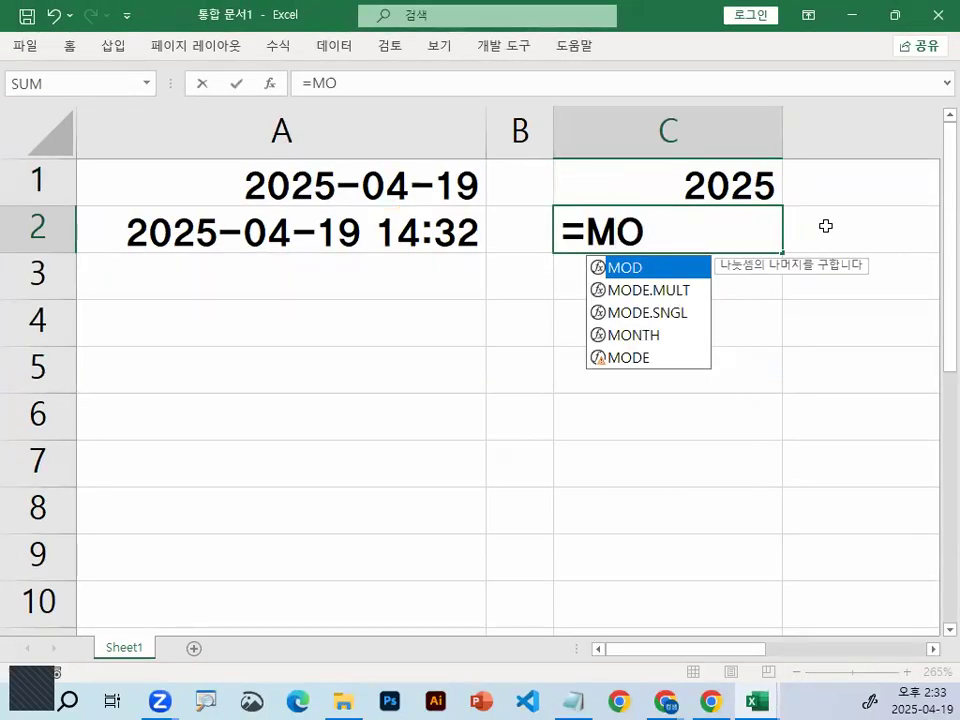
{"action": "double_click", "coordinate": [657, 333]}
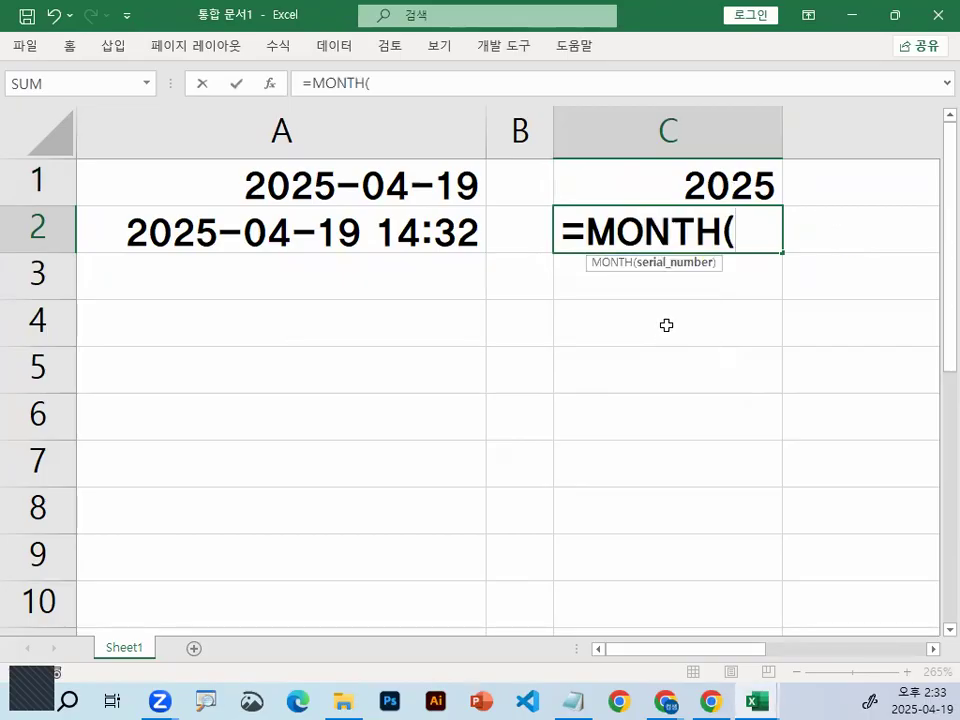
{"action": "left_click", "coordinate": [443, 187]}
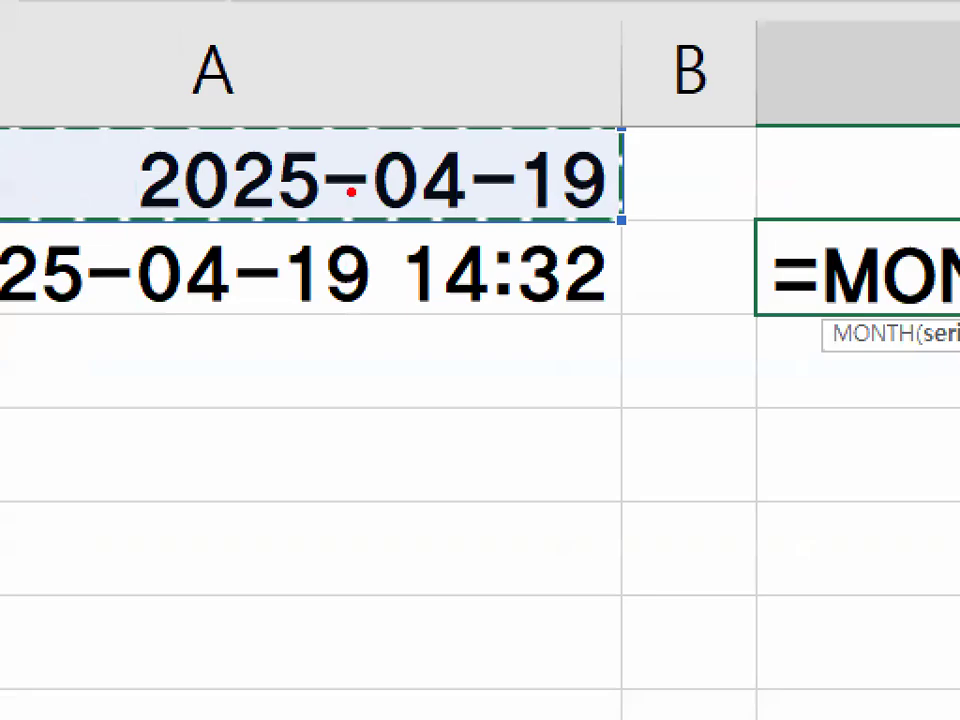
{"action": "mouse_move", "coordinate": [513, 196]}
{"action": "left_mouse_down"}
{"action": "mouse_move", "coordinate": [354, 182]}
{"action": "mouse_move", "coordinate": [512, 207]}
{"action": "left_mouse_up"}
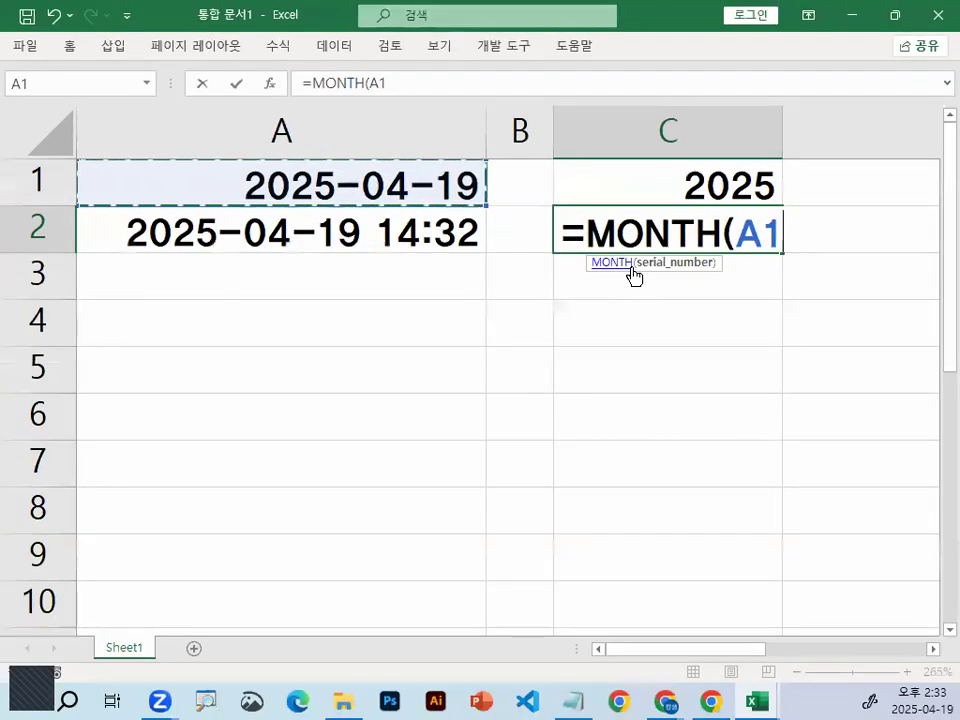
{"action": "type", "text": ")"}
{"action": "key", "text": "Return"}
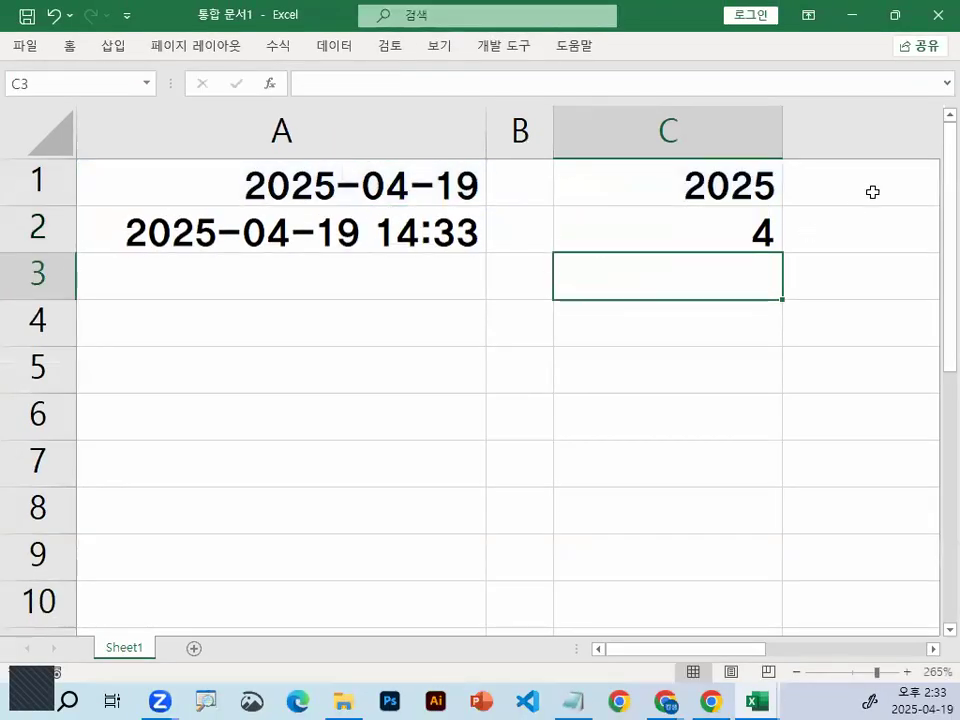
{"action": "left_click", "coordinate": [747, 222]}
{"action": "mouse_move", "coordinate": [354, 196]}
{"action": "left_mouse_down"}
{"action": "mouse_move", "coordinate": [416, 187]}
{"action": "mouse_move", "coordinate": [405, 191]}
{"action": "left_mouse_up"}
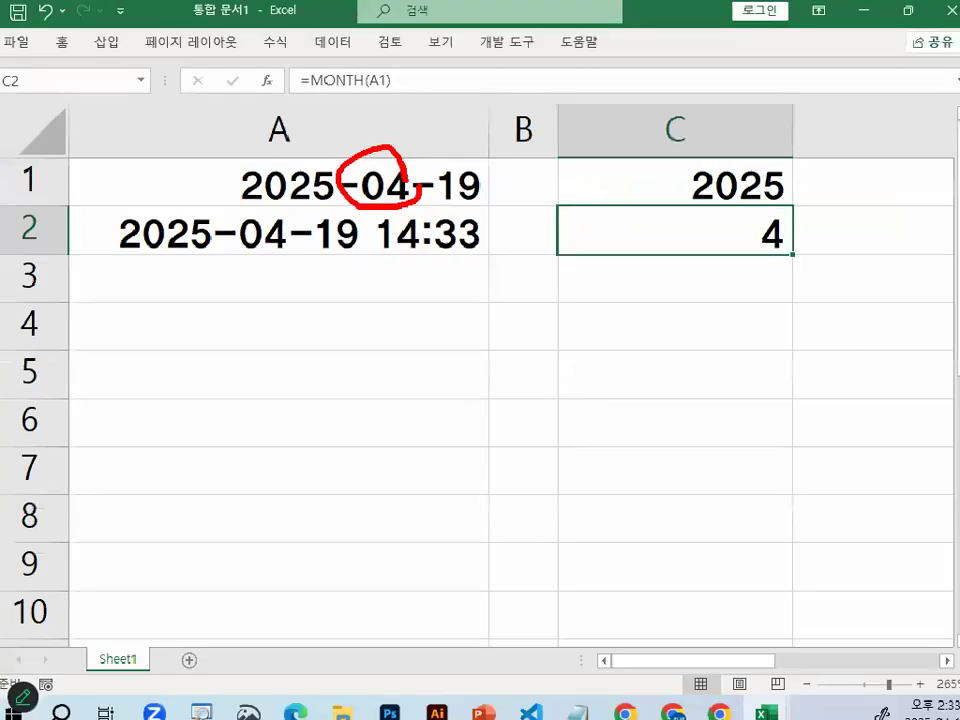
Enter =DAY(A1) in cell C3, picking DAY from the suggested functions, and reselect the cell
{"action": "left_click", "coordinate": [709, 282]}
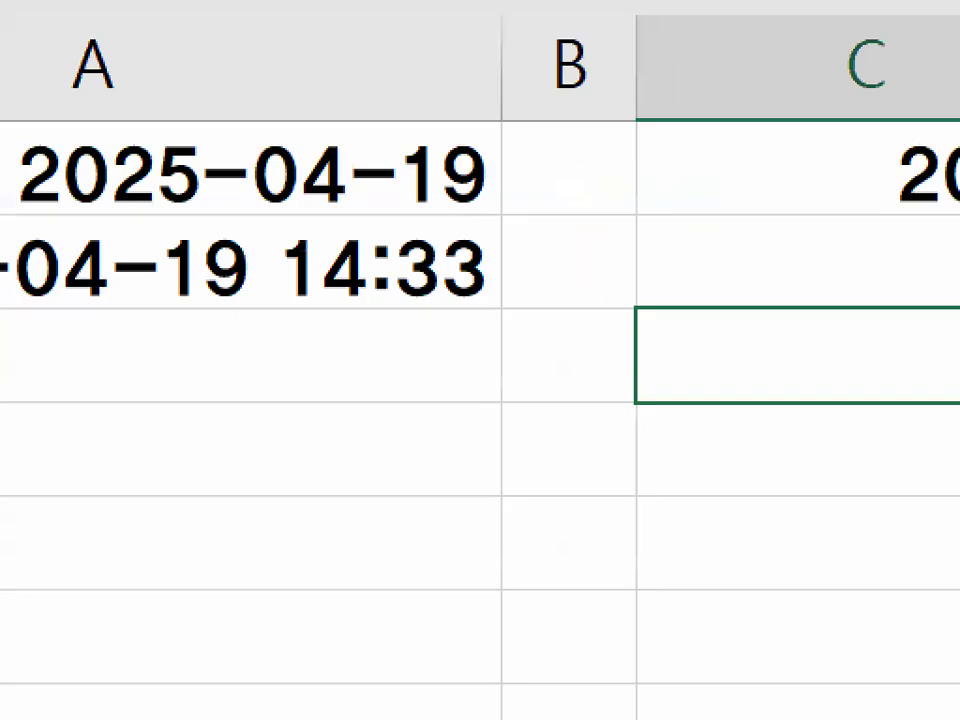
{"action": "left_click_drag", "start_coordinate": [498, 196], "coordinate": [405, 178]}
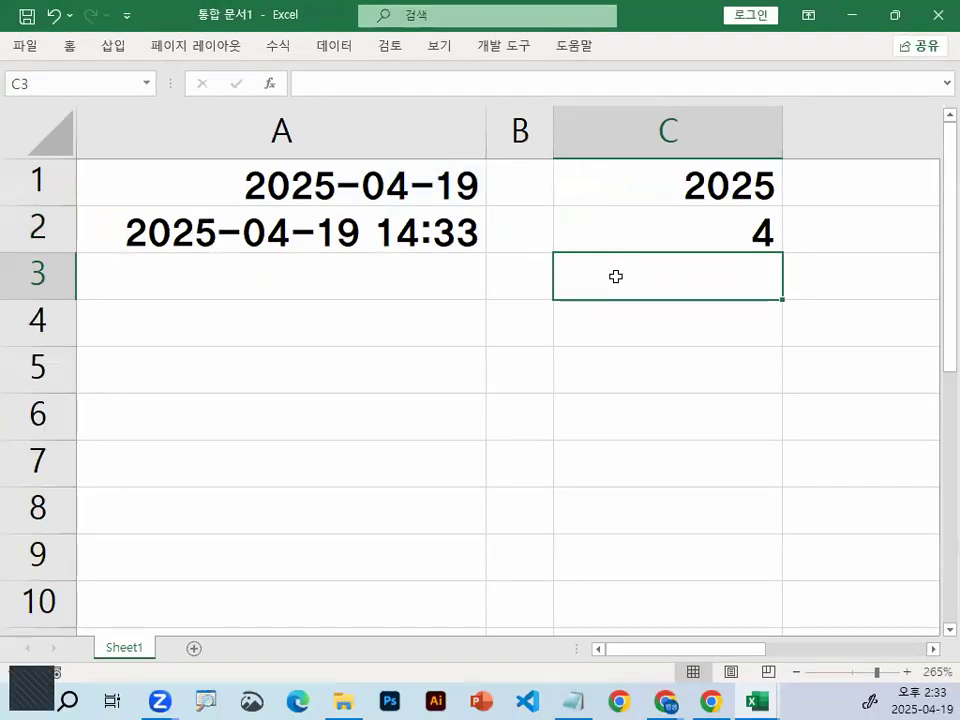
{"action": "type", "text": "="}
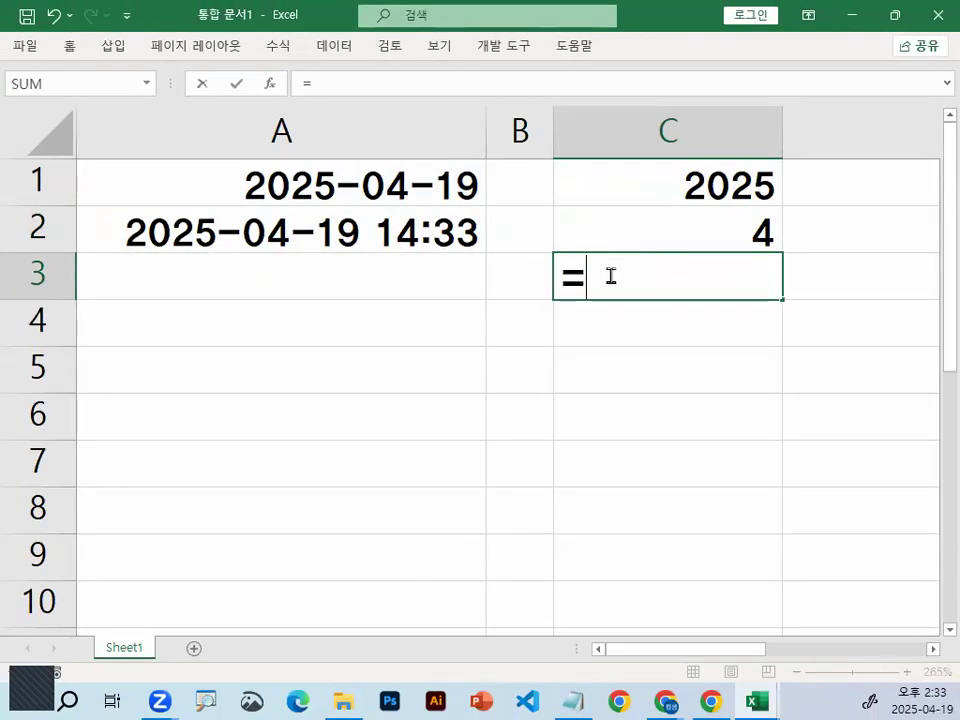
{"action": "type", "text": "D"}
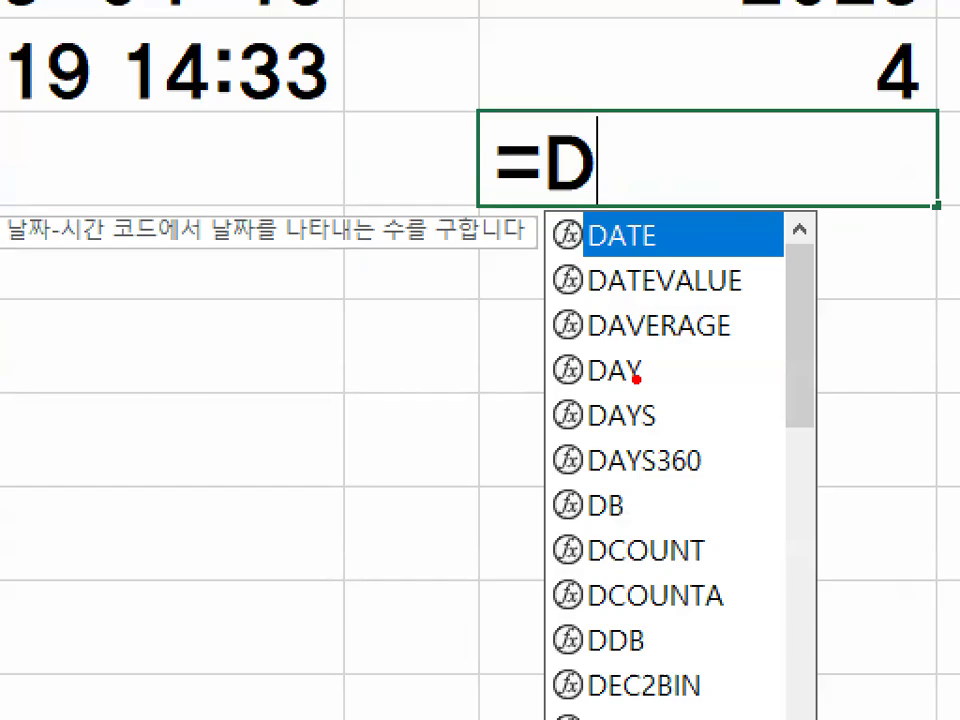
{"action": "mouse_move", "coordinate": [636, 379]}
{"action": "left_mouse_down"}
{"action": "mouse_move", "coordinate": [636, 392]}
{"action": "mouse_move", "coordinate": [561, 349]}
{"action": "mouse_move", "coordinate": [626, 354]}
{"action": "left_mouse_up"}
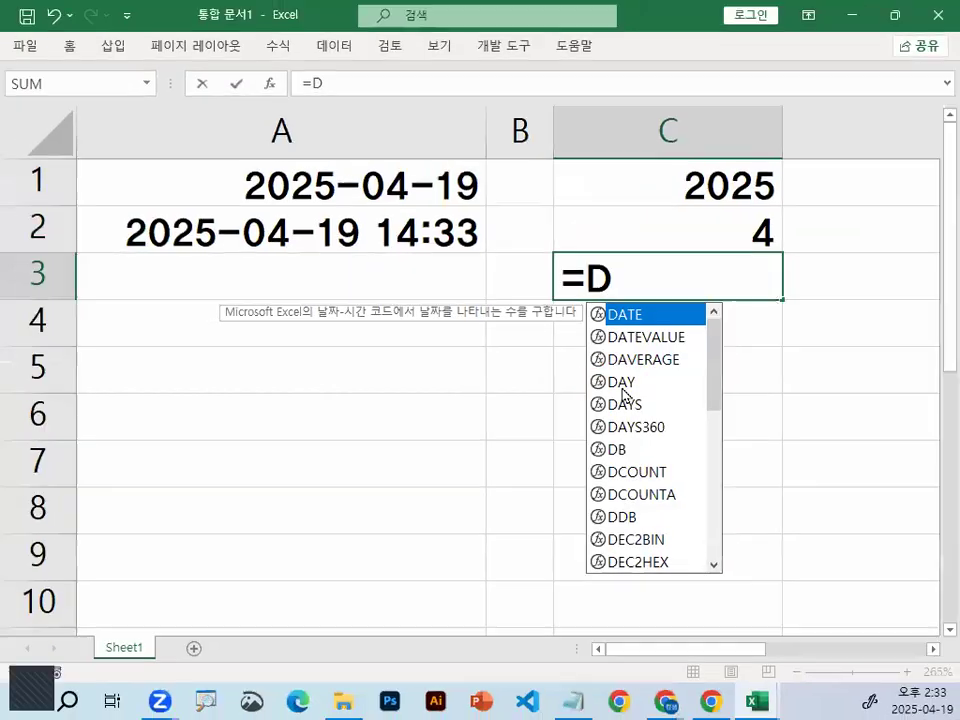
{"action": "double_click", "coordinate": [622, 385]}
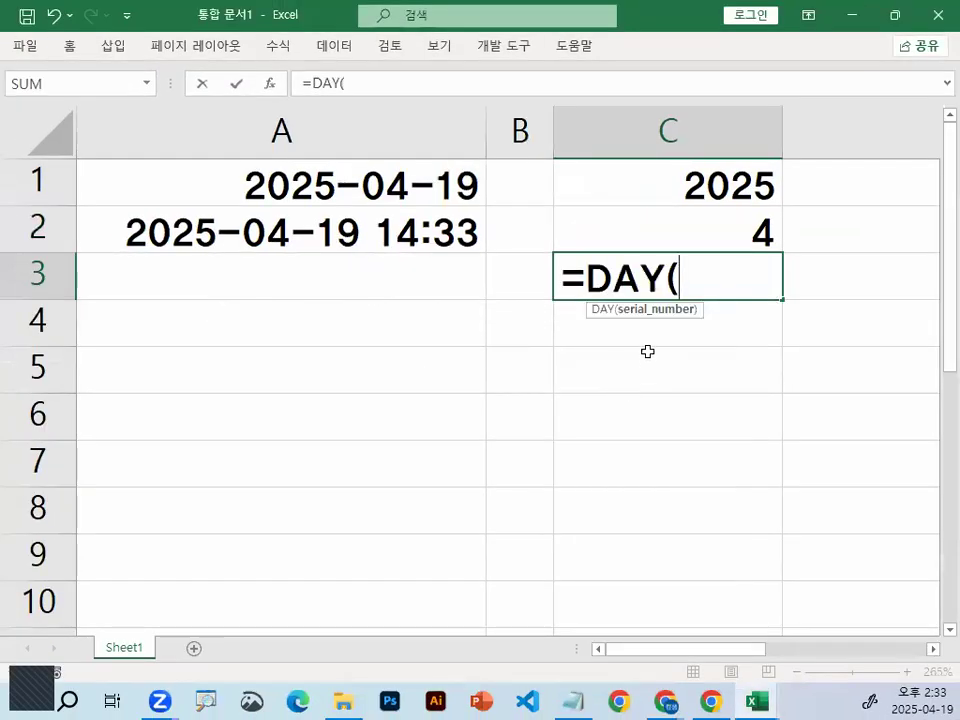
{"action": "left_click", "coordinate": [418, 186]}
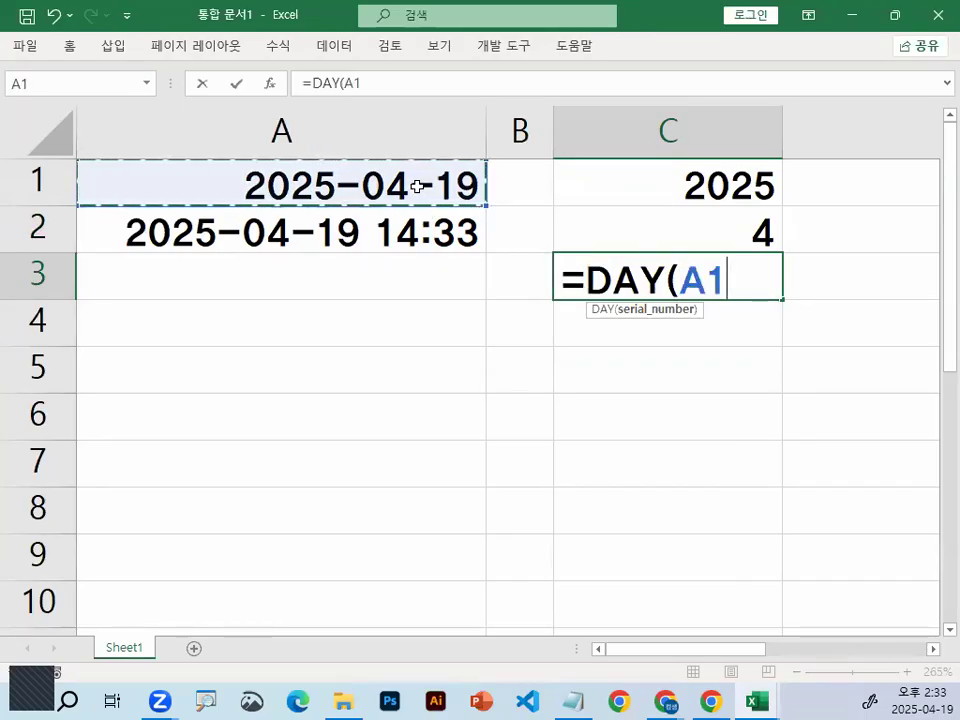
{"action": "type", "text": ")"}
{"action": "key", "text": "Return"}
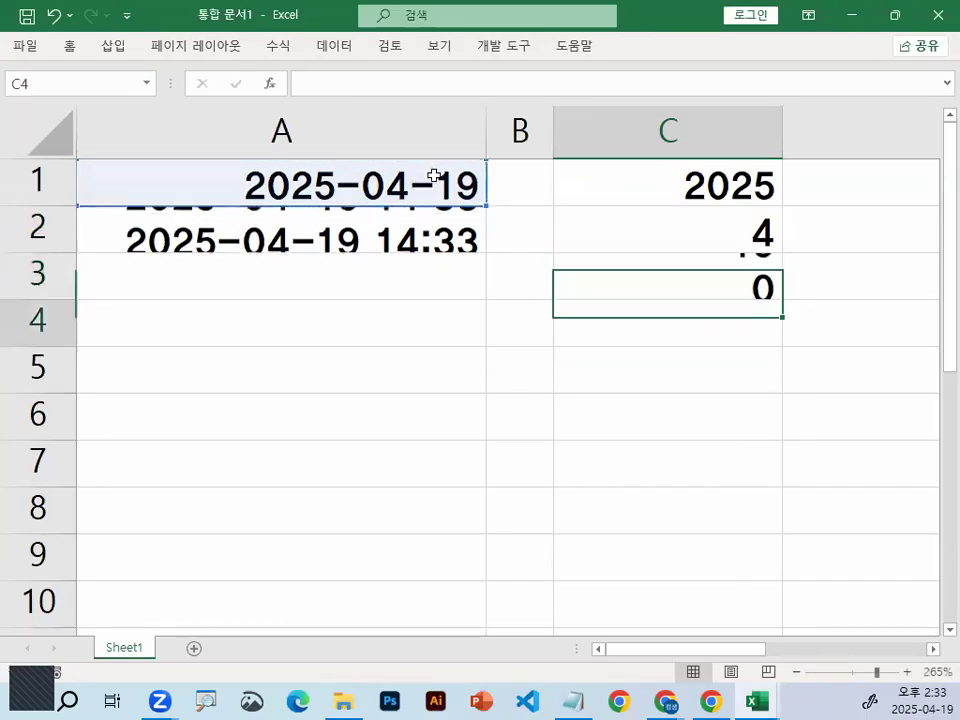
{"action": "left_click", "coordinate": [753, 281]}
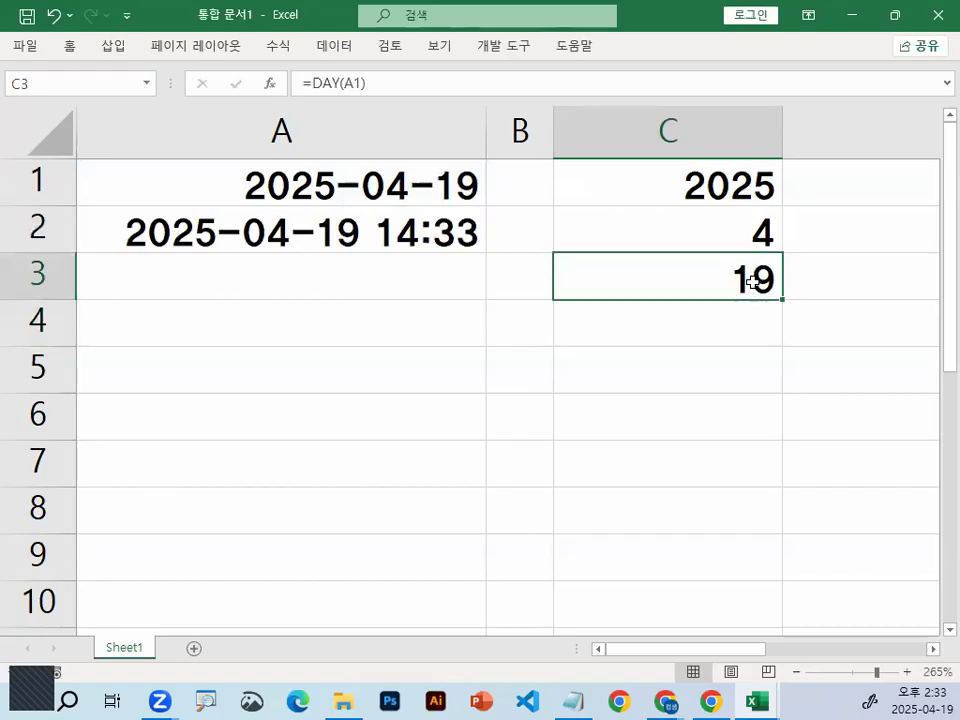
Examine the YEAR, MONTH and DAY formulas in C1 to C3, circling the function names with temporary pen marks
{"action": "double_click", "coordinate": [761, 186]}
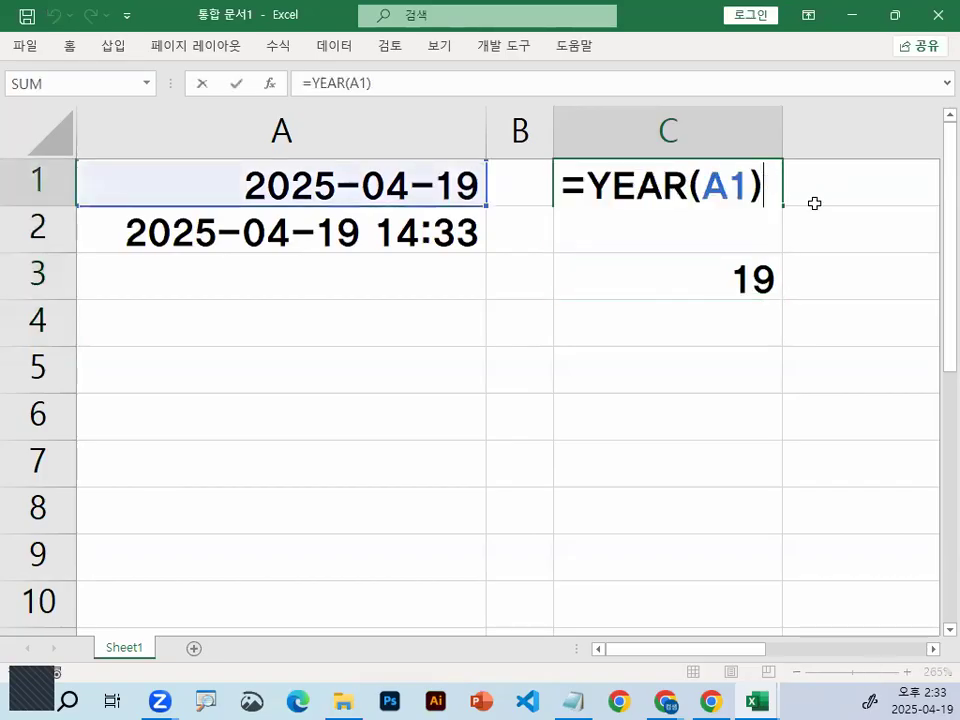
{"action": "left_click_drag", "start_coordinate": [582, 164], "coordinate": [571, 150]}
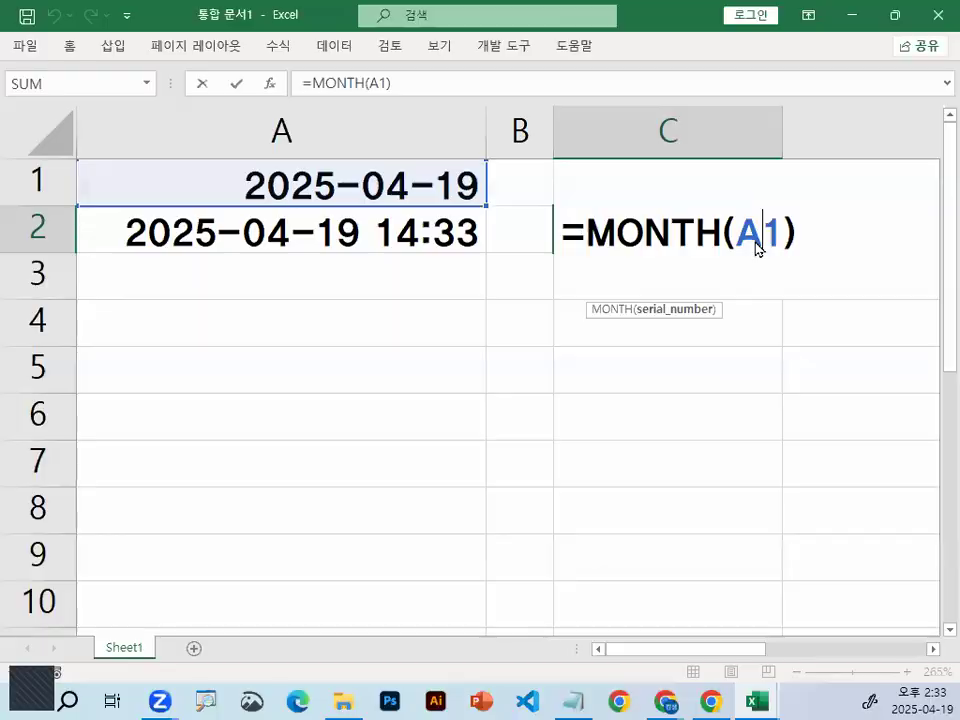
{"action": "mouse_move", "coordinate": [740, 226]}
{"action": "left_mouse_down"}
{"action": "mouse_move", "coordinate": [715, 242]}
{"action": "mouse_move", "coordinate": [706, 227]}
{"action": "left_mouse_up"}
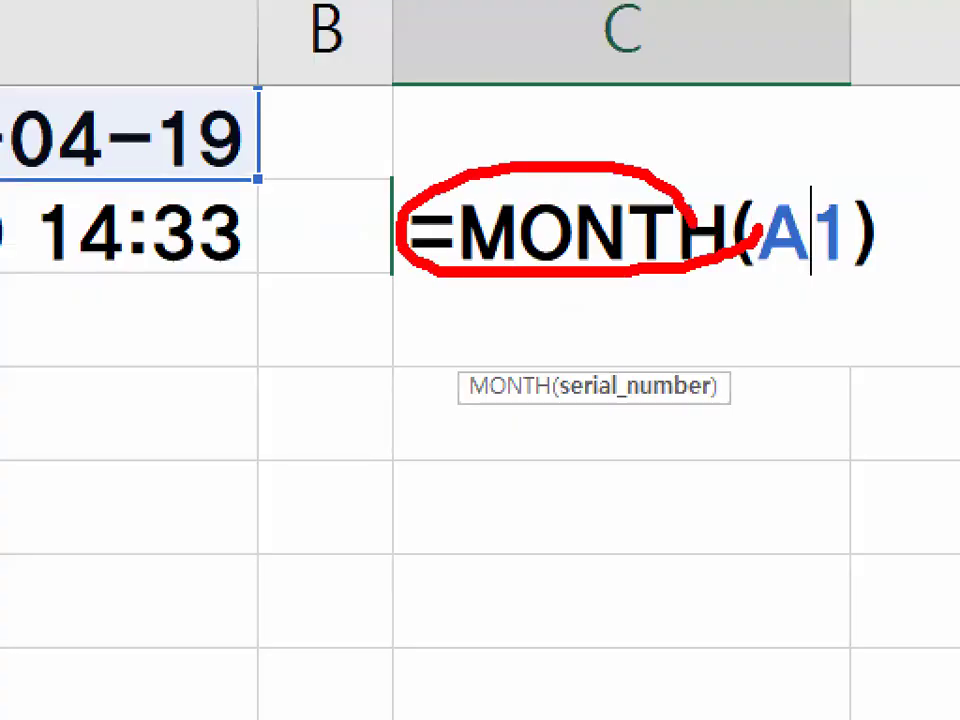
{"action": "double_click", "coordinate": [679, 287]}
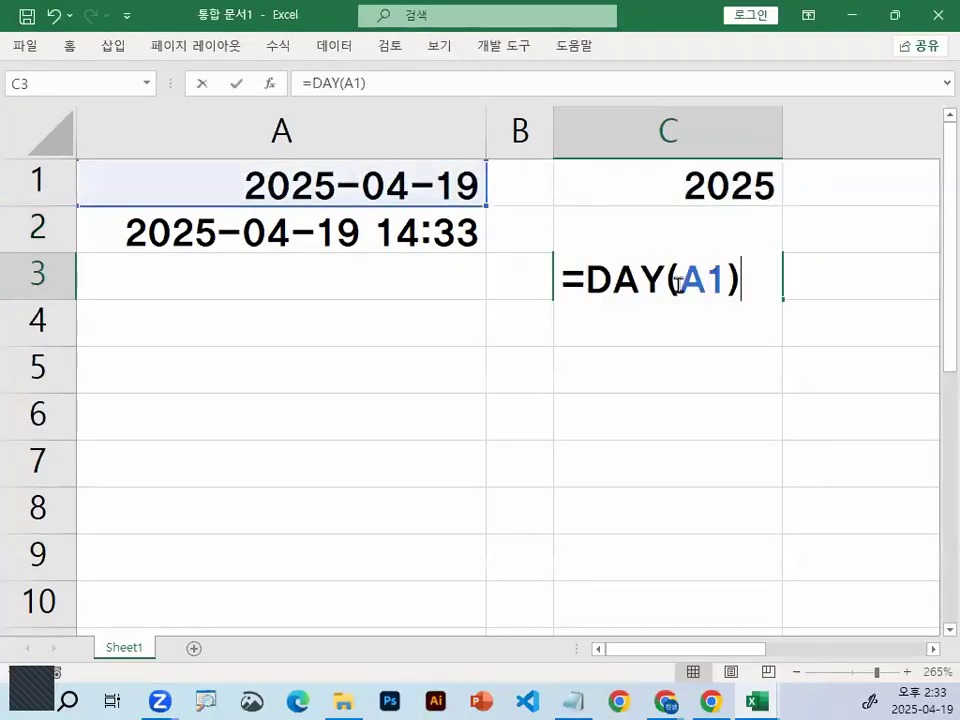
{"action": "key", "text": "Escape"}
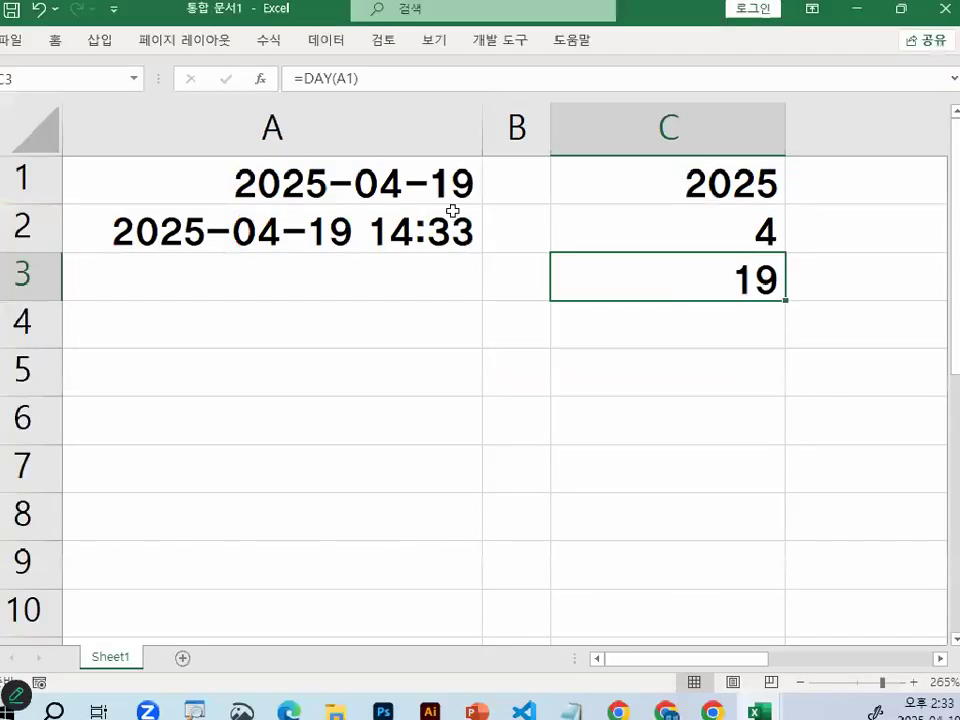
Highlight the source dates and extracted results in rows 1 to 3, and recheck each formula in C1, C2 and C3 without changing it
{"action": "left_click_drag", "start_coordinate": [450, 186], "coordinate": [806, 296]}
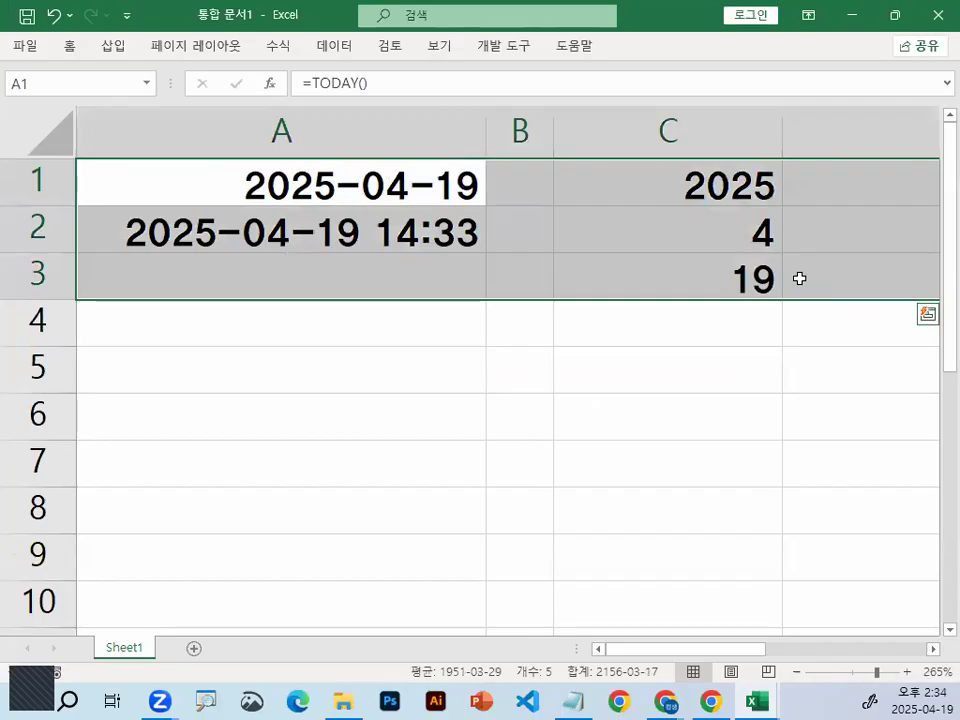
{"action": "left_click", "coordinate": [655, 330]}
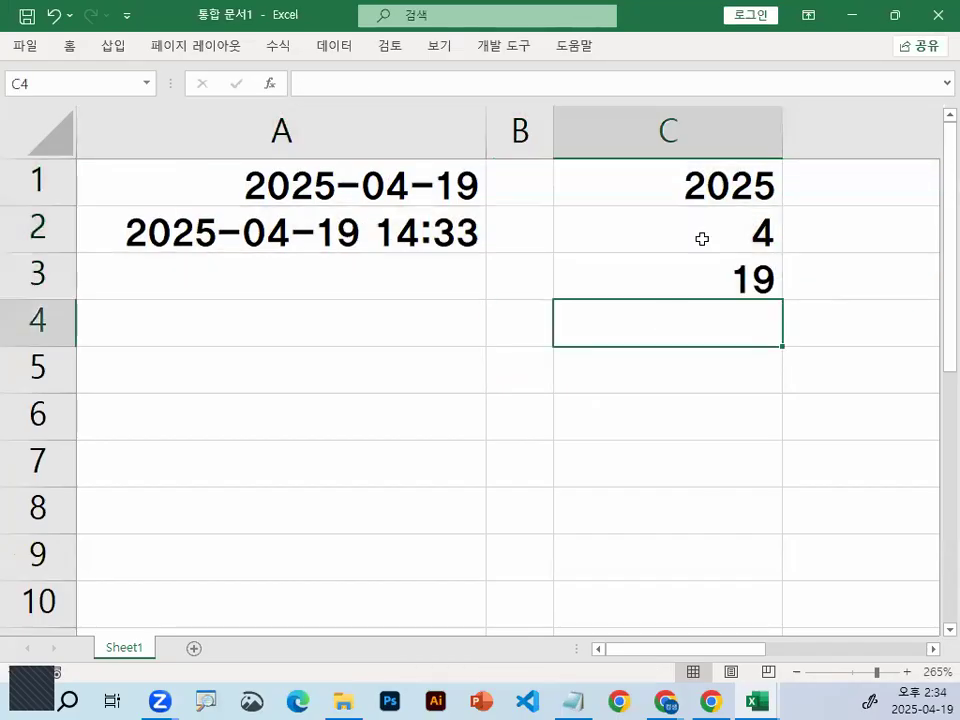
{"action": "double_click", "coordinate": [718, 186]}
{"action": "key", "text": "Escape"}
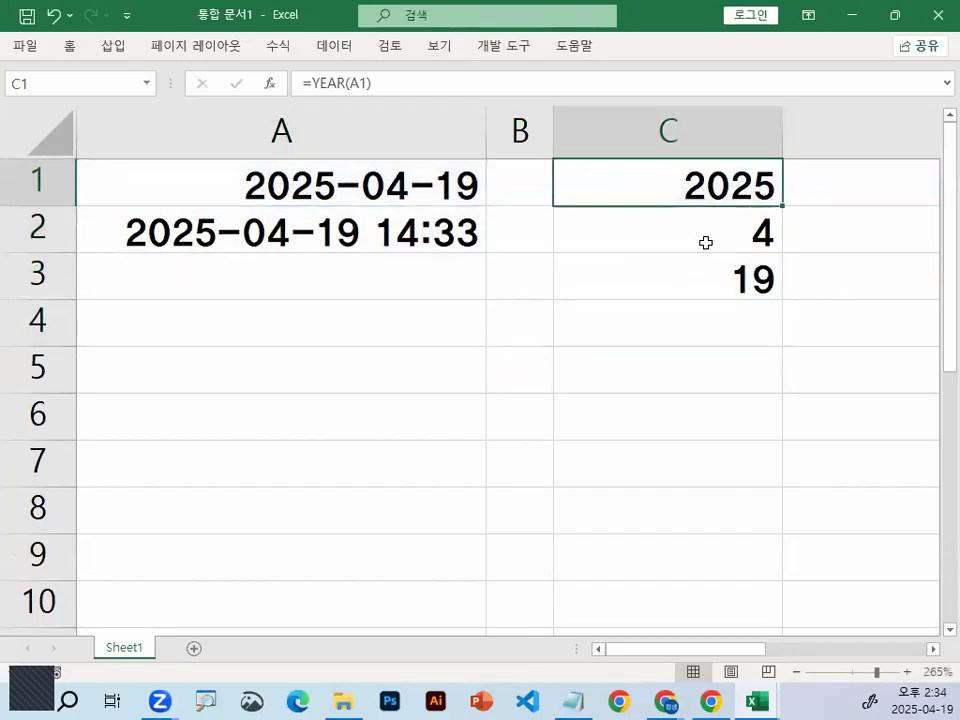
{"action": "double_click", "coordinate": [705, 242]}
{"action": "key", "text": "Escape"}
{"action": "double_click", "coordinate": [733, 292]}
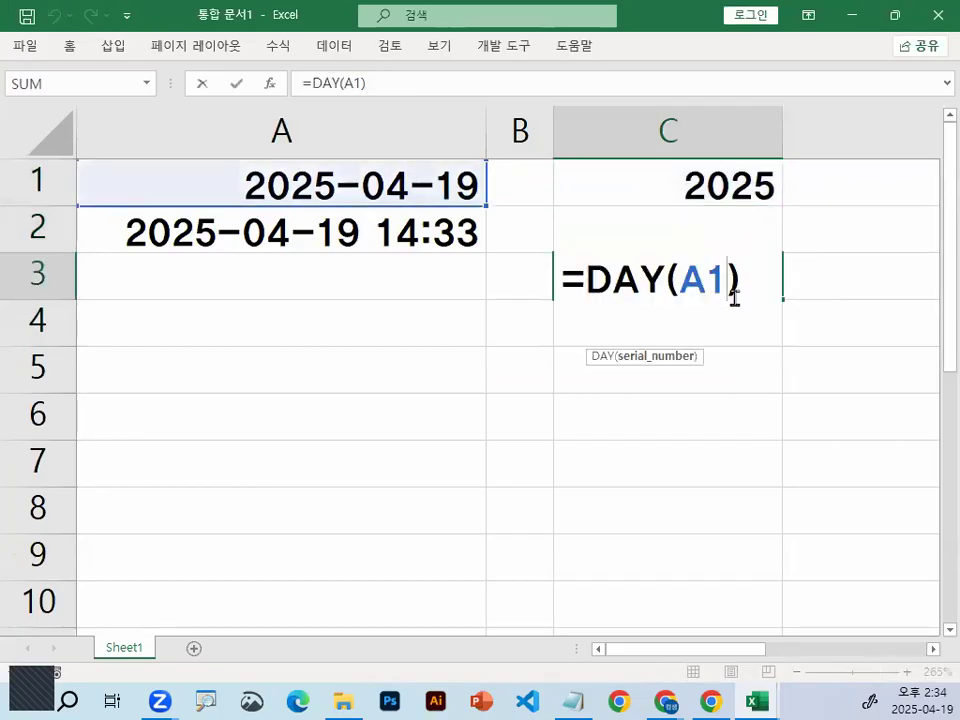
{"action": "key", "text": "Escape"}
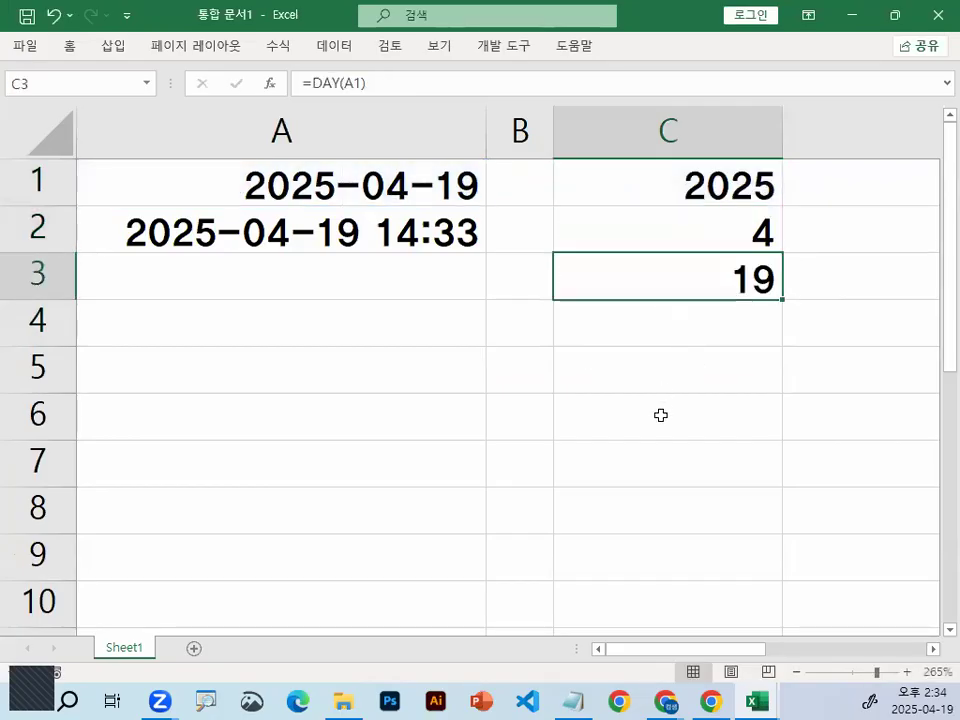
Highlight the extracted year, month and day results in C1 to C3 and select cell C5 below them
{"action": "left_click", "coordinate": [666, 408]}
{"action": "left_click", "coordinate": [664, 353]}
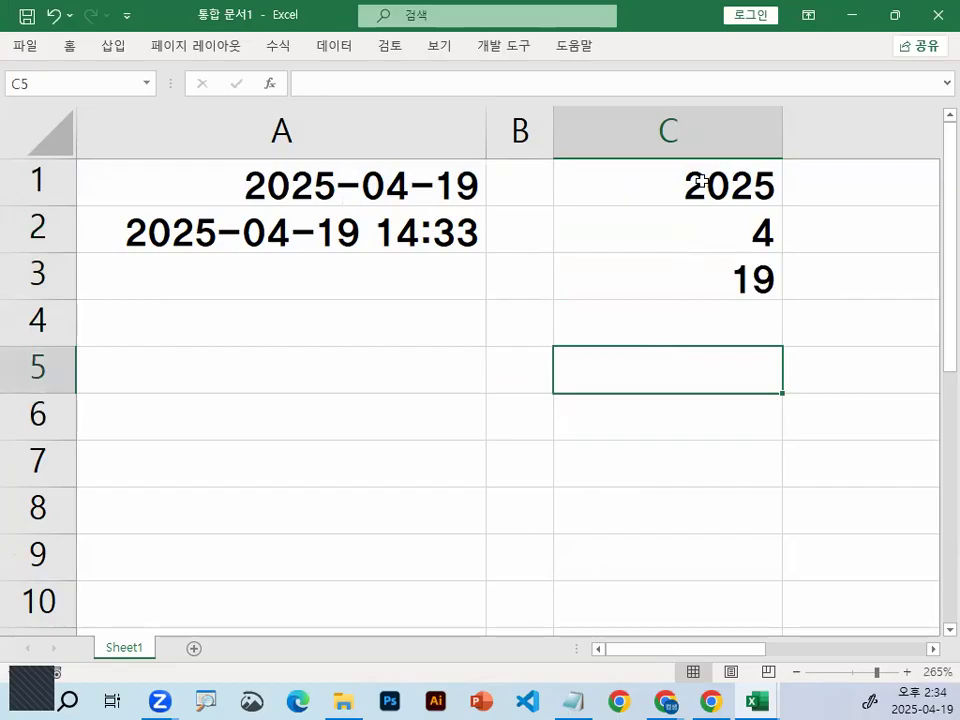
{"action": "left_click_drag", "start_coordinate": [699, 180], "coordinate": [711, 272]}
{"action": "left_click", "coordinate": [629, 371]}
Switch to the Notepad notes and highlight the YEAR, MONTH and DAY syntax and descriptions, then the DATE explanation
{"action": "key", "text": "alt+Tab"}
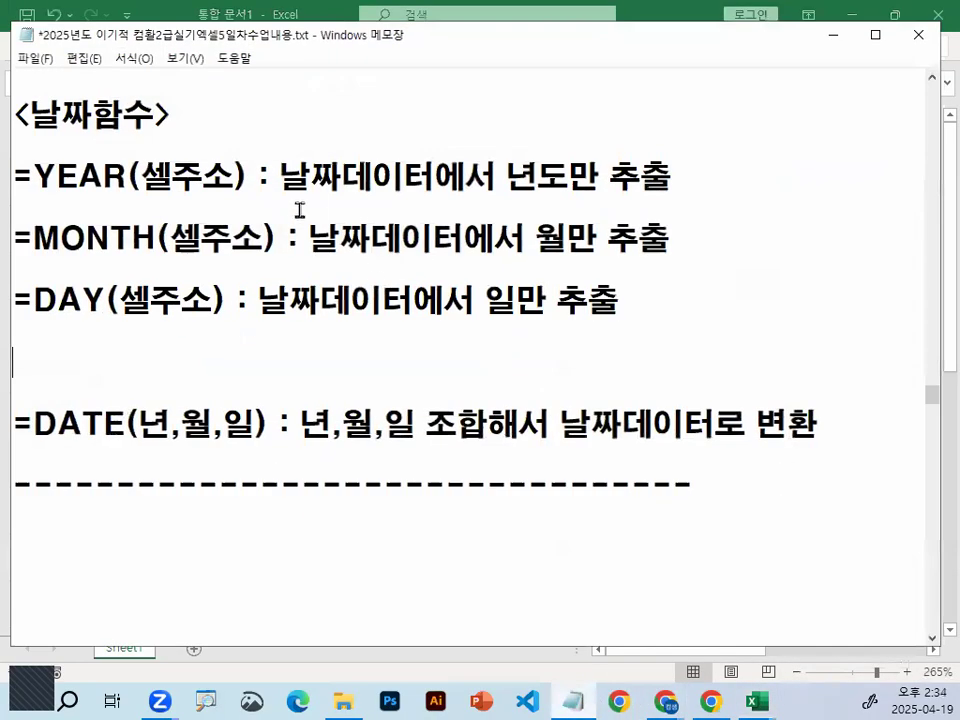
{"action": "left_click_drag", "start_coordinate": [32, 175], "coordinate": [232, 175]}
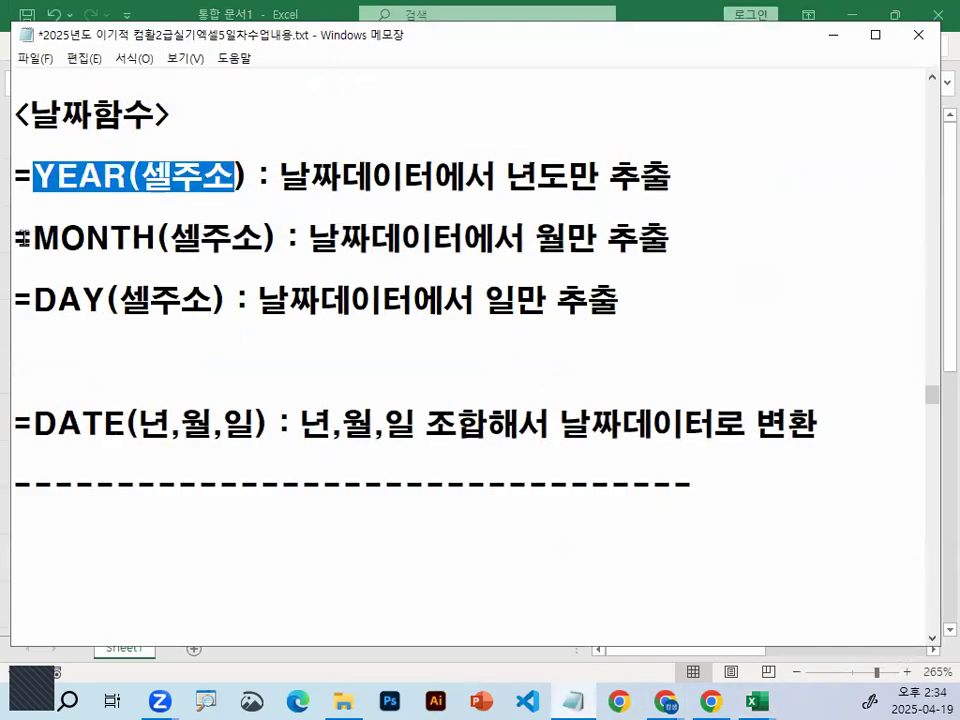
{"action": "left_click_drag", "start_coordinate": [30, 238], "coordinate": [256, 238]}
{"action": "left_click_drag", "start_coordinate": [30, 300], "coordinate": [182, 300]}
{"action": "left_click", "coordinate": [506, 174]}
{"action": "left_click_drag", "start_coordinate": [526, 238], "coordinate": [595, 236]}
{"action": "left_click_drag", "start_coordinate": [440, 300], "coordinate": [590, 300]}
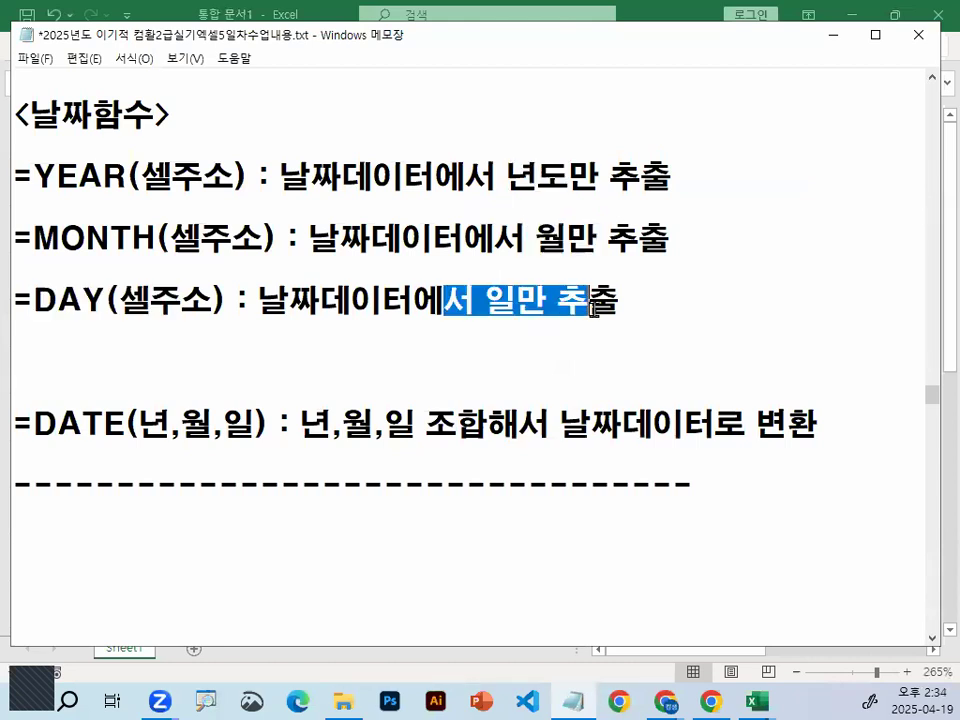
{"action": "left_click", "coordinate": [140, 425]}
{"action": "left_click_drag", "start_coordinate": [140, 425], "coordinate": [818, 425]}
Add blank lines between the dashed separator under the DATE note and the <시간함수> heading
{"action": "scroll", "coordinate": [815, 418], "scroll_direction": "down", "scroll_amount": 1}
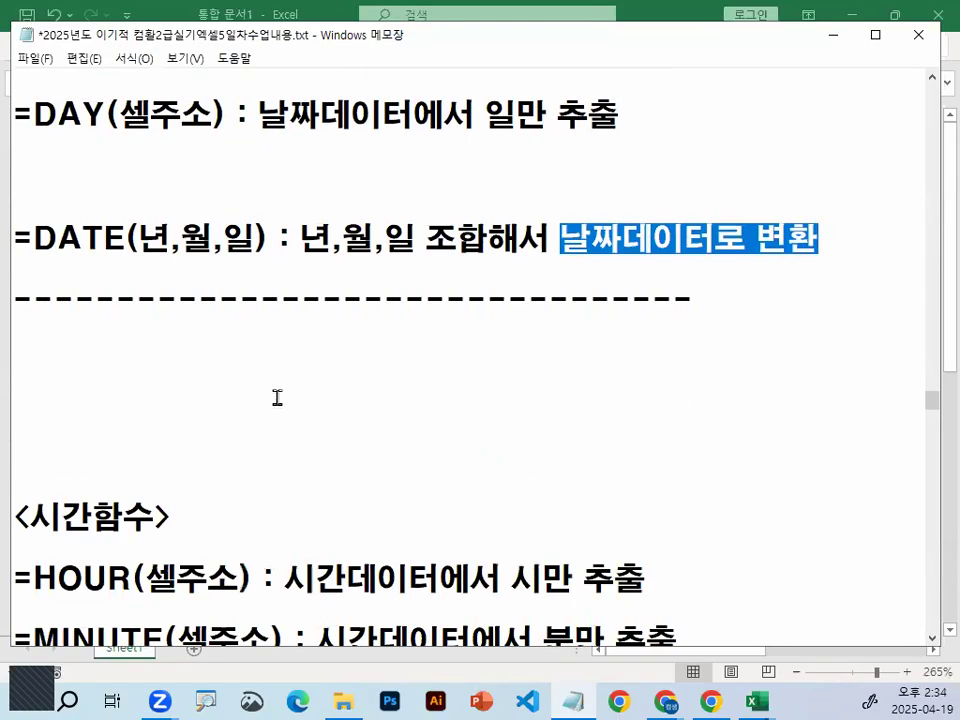
{"action": "left_click", "coordinate": [300, 377]}
{"action": "key", "text": "Down"}
{"action": "key", "text": "Return"}
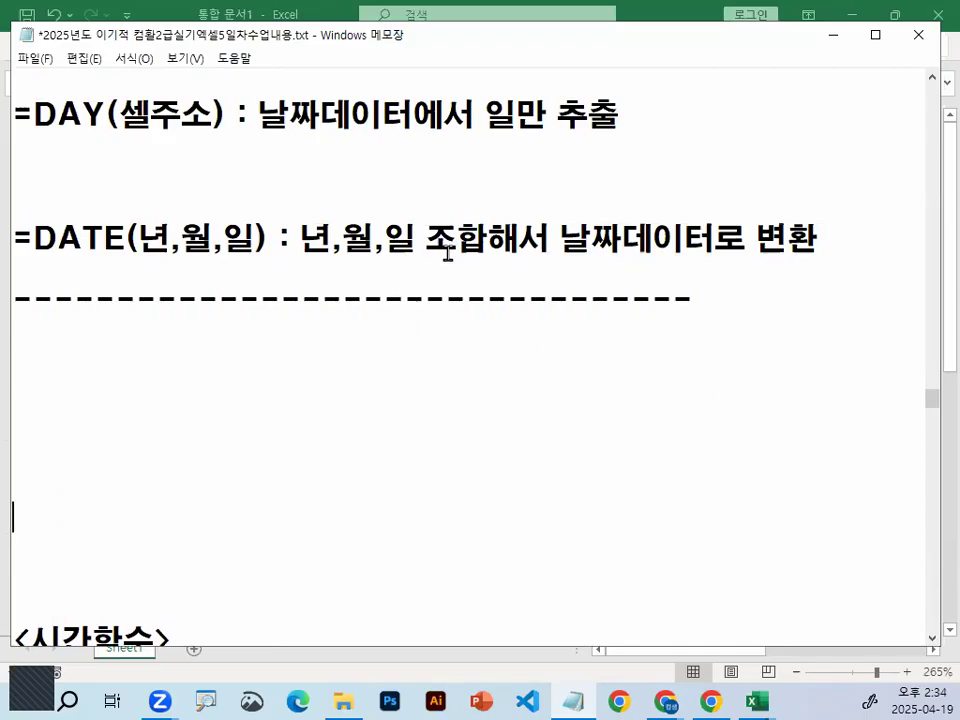
Underline the DATE description, circle its year argument and handwrite 가나다 with temporary pen marks, and clear the marks
{"action": "left_click_drag", "start_coordinate": [308, 266], "coordinate": [475, 266]}
{"action": "left_click_drag", "start_coordinate": [570, 256], "coordinate": [815, 253]}
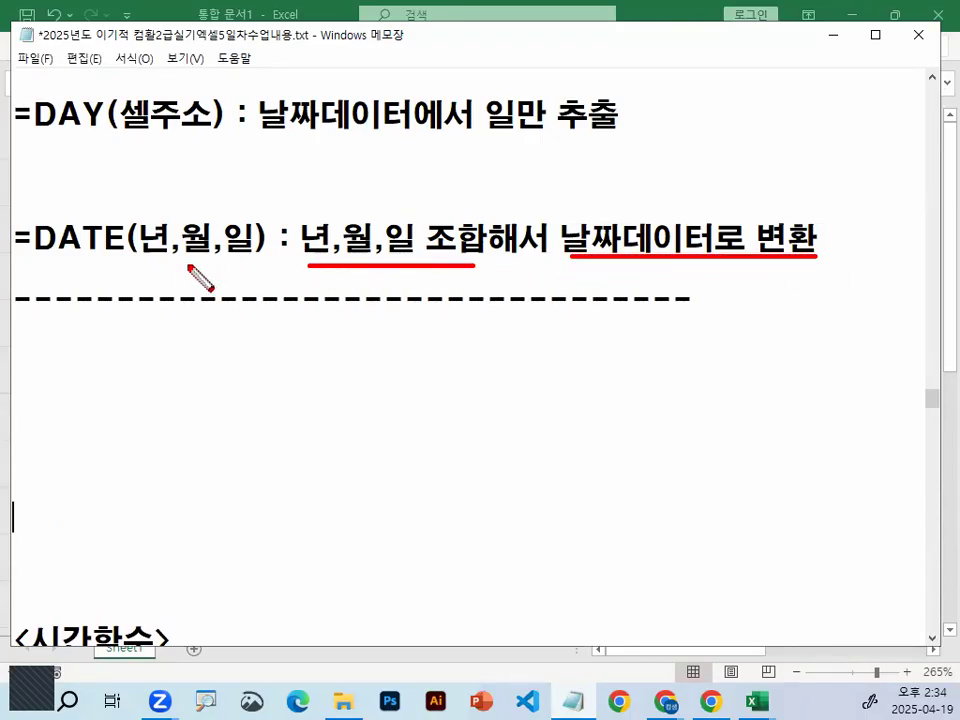
{"action": "mouse_move", "coordinate": [167, 258]}
{"action": "left_mouse_down"}
{"action": "mouse_move", "coordinate": [133, 246]}
{"action": "mouse_move", "coordinate": [156, 221]}
{"action": "mouse_move", "coordinate": [182, 246]}
{"action": "mouse_move", "coordinate": [178, 256]}
{"action": "left_mouse_up"}
{"action": "mouse_move", "coordinate": [108, 184]}
{"action": "left_mouse_down"}
{"action": "mouse_move", "coordinate": [222, 225]}
{"action": "mouse_move", "coordinate": [234, 197]}
{"action": "mouse_move", "coordinate": [303, 208]}
{"action": "mouse_move", "coordinate": [310, 240]}
{"action": "left_mouse_up"}
{"action": "left_click_drag", "start_coordinate": [313, 205], "coordinate": [348, 206]}
{"action": "left_click_drag", "start_coordinate": [196, 139], "coordinate": [402, 250]}
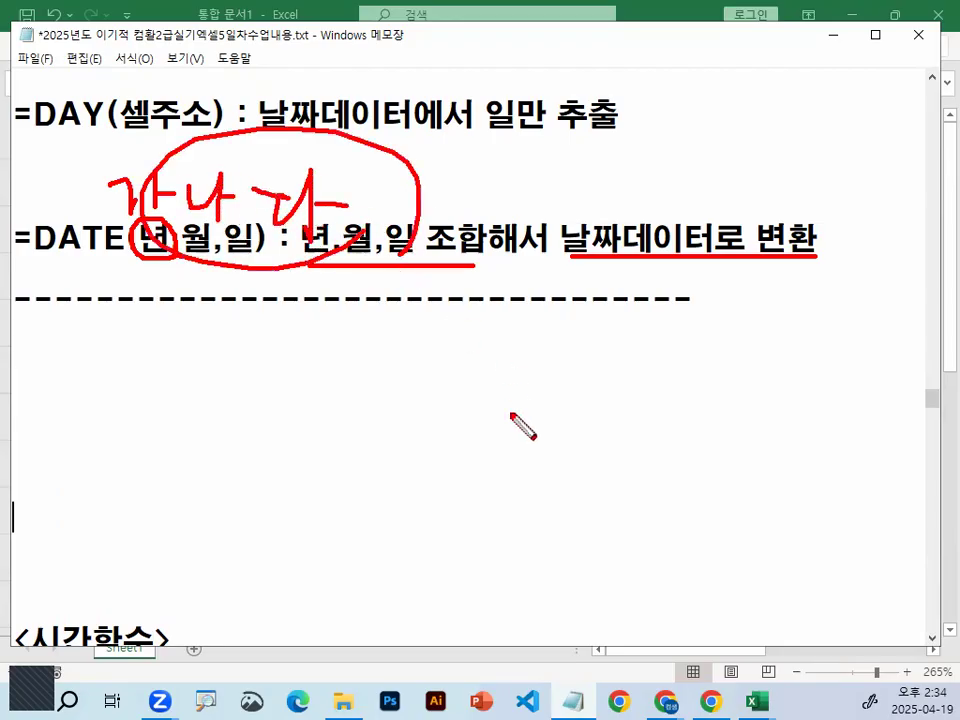
{"action": "key", "text": "Escape"}
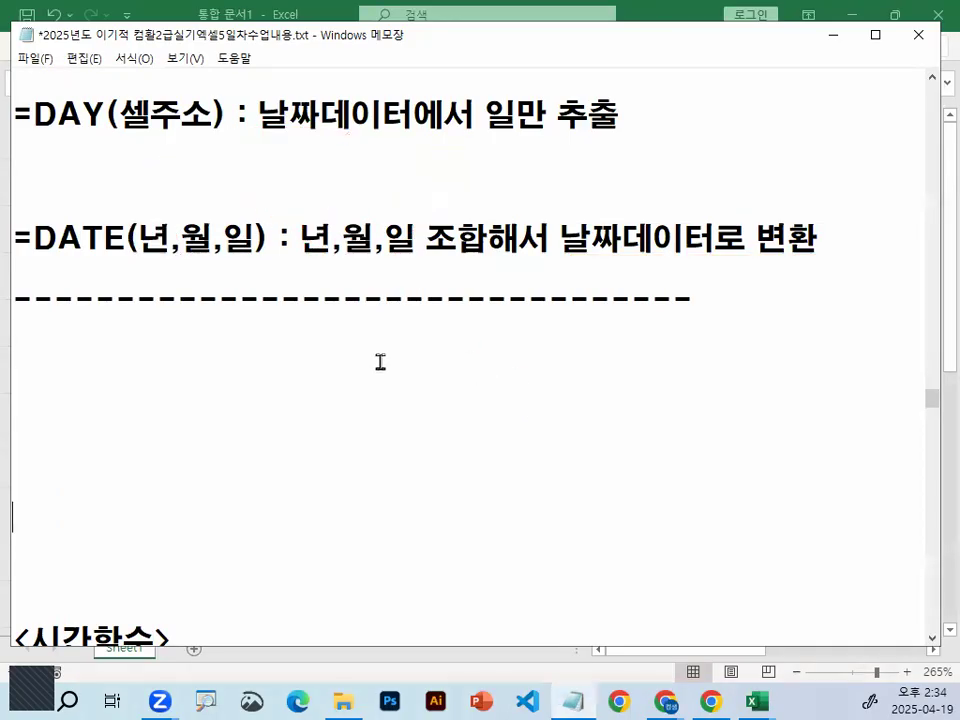
Highlight the 년, 월 and 일 arguments of the DATE note one by one, followed by its description
{"action": "double_click", "coordinate": [155, 242]}
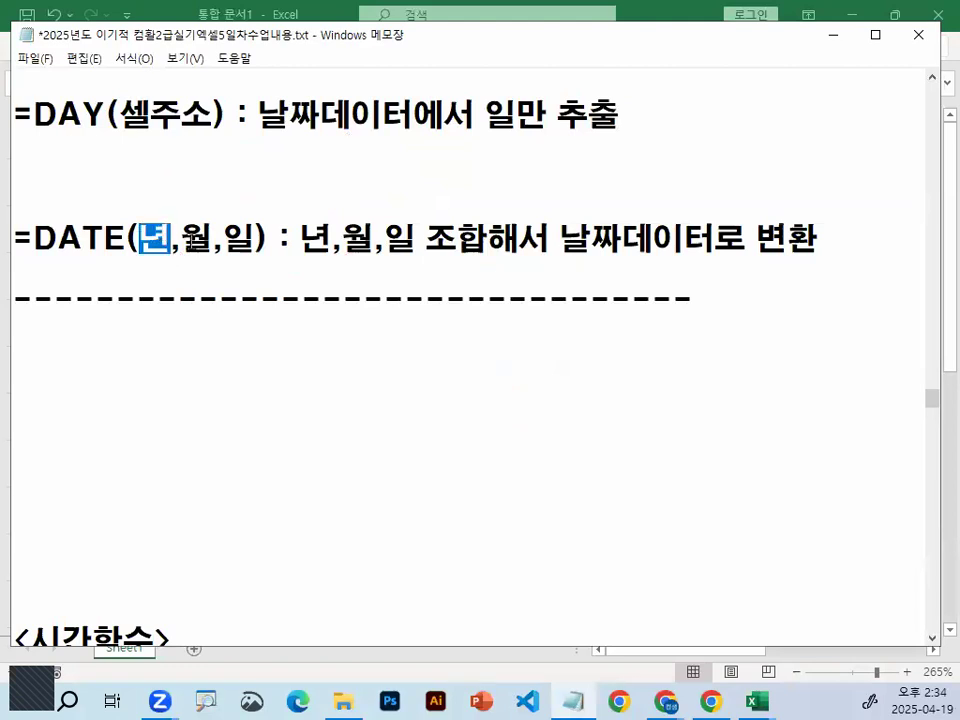
{"action": "double_click", "coordinate": [203, 238]}
{"action": "double_click", "coordinate": [240, 238]}
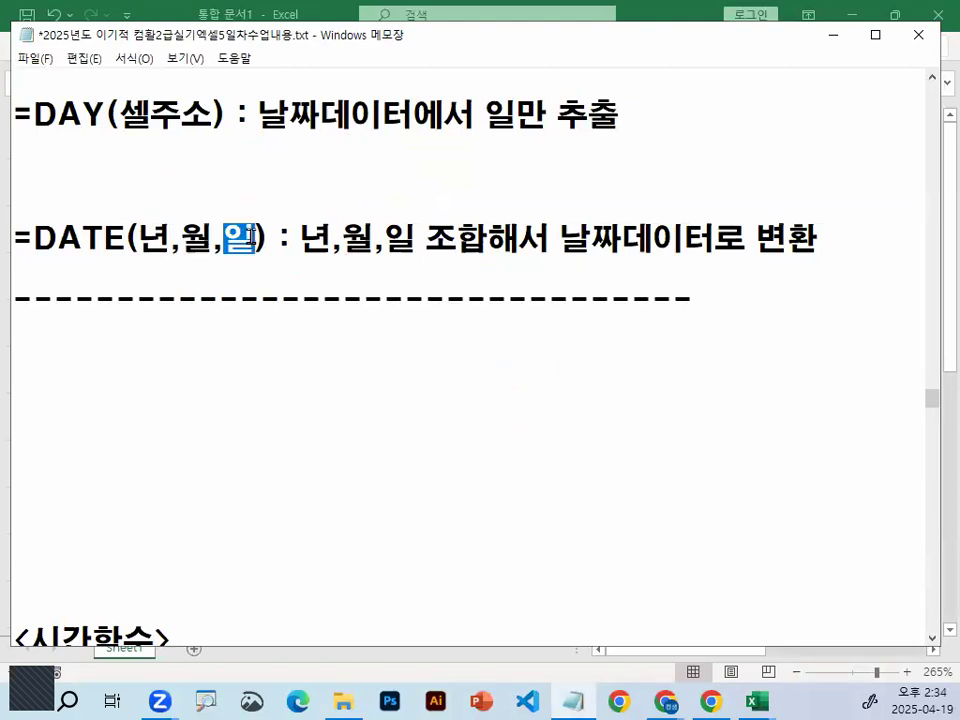
{"action": "left_click_drag", "start_coordinate": [302, 240], "coordinate": [815, 300]}
Return to Excel and circle the values in C1, C2 and C3 with temporary pen marks, showing them combined in C5
{"action": "left_click", "coordinate": [836, 36]}
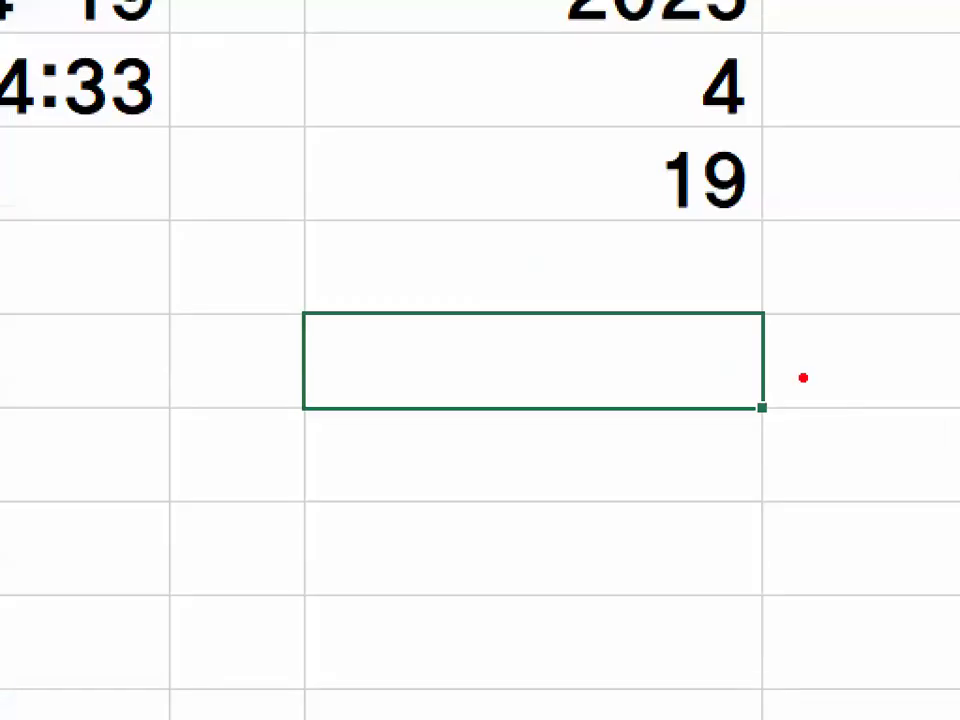
{"action": "left_click_drag", "start_coordinate": [804, 377], "coordinate": [757, 378]}
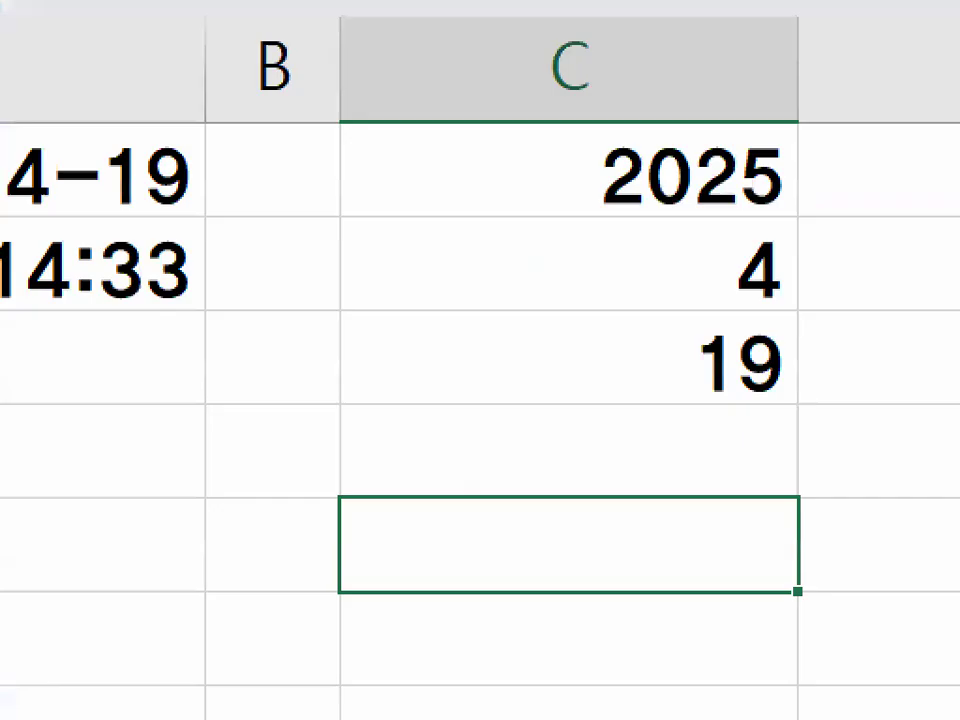
{"action": "mouse_move", "coordinate": [781, 185]}
{"action": "left_mouse_down"}
{"action": "mouse_move", "coordinate": [755, 196]}
{"action": "mouse_move", "coordinate": [740, 147]}
{"action": "mouse_move", "coordinate": [782, 172]}
{"action": "left_mouse_up"}
{"action": "mouse_move", "coordinate": [808, 294]}
{"action": "left_mouse_down"}
{"action": "mouse_move", "coordinate": [762, 311]}
{"action": "mouse_move", "coordinate": [828, 256]}
{"action": "left_mouse_up"}
{"action": "mouse_move", "coordinate": [846, 355]}
{"action": "left_mouse_down"}
{"action": "mouse_move", "coordinate": [826, 382]}
{"action": "mouse_move", "coordinate": [848, 363]}
{"action": "left_mouse_up"}
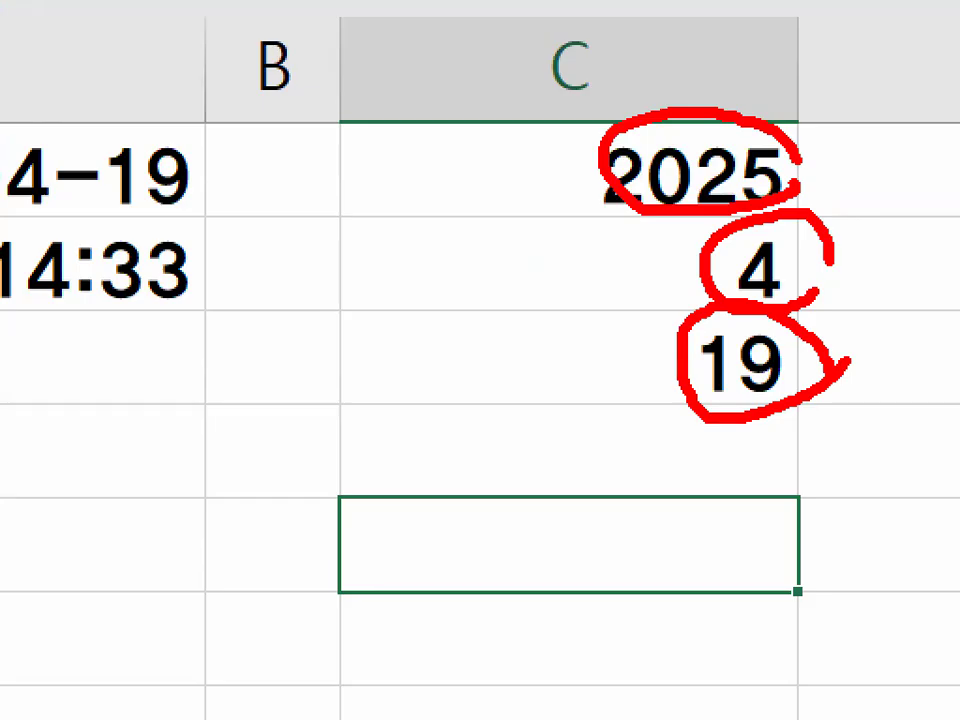
{"action": "left_click_drag", "start_coordinate": [523, 515], "coordinate": [650, 432]}
{"action": "mouse_move", "coordinate": [607, 140]}
{"action": "left_mouse_down"}
{"action": "mouse_move", "coordinate": [520, 268]}
{"action": "mouse_move", "coordinate": [645, 397]}
{"action": "left_mouse_up"}
{"action": "key", "text": "Escape"}
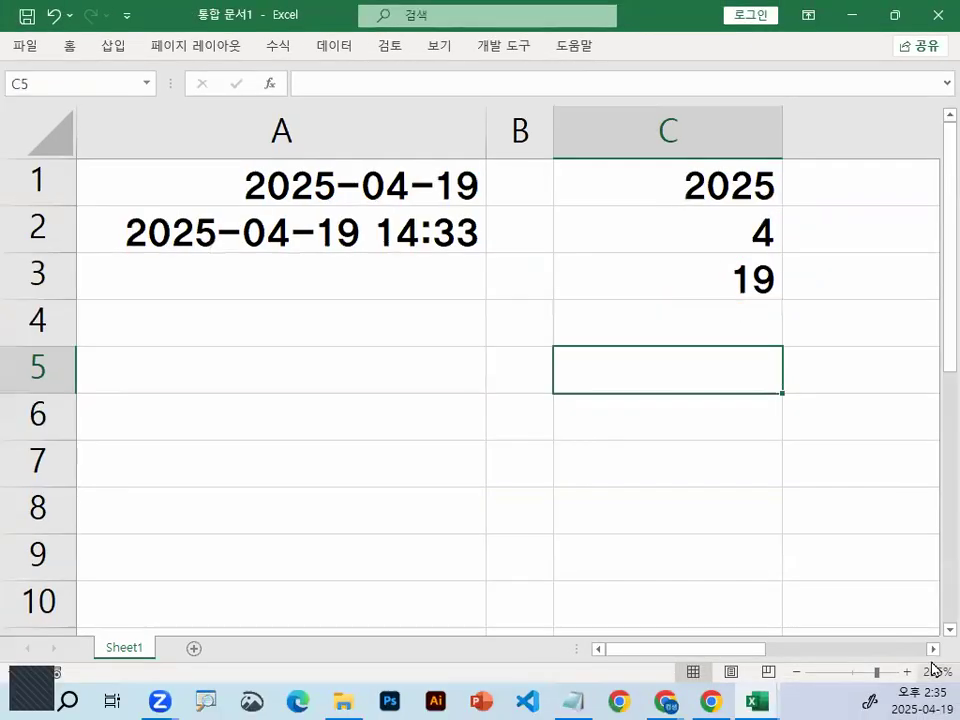
Start a formula in C5 with the suggested DATE function, using C1 as year, C2 as month and C3 as day
{"action": "left_click", "coordinate": [937, 660]}
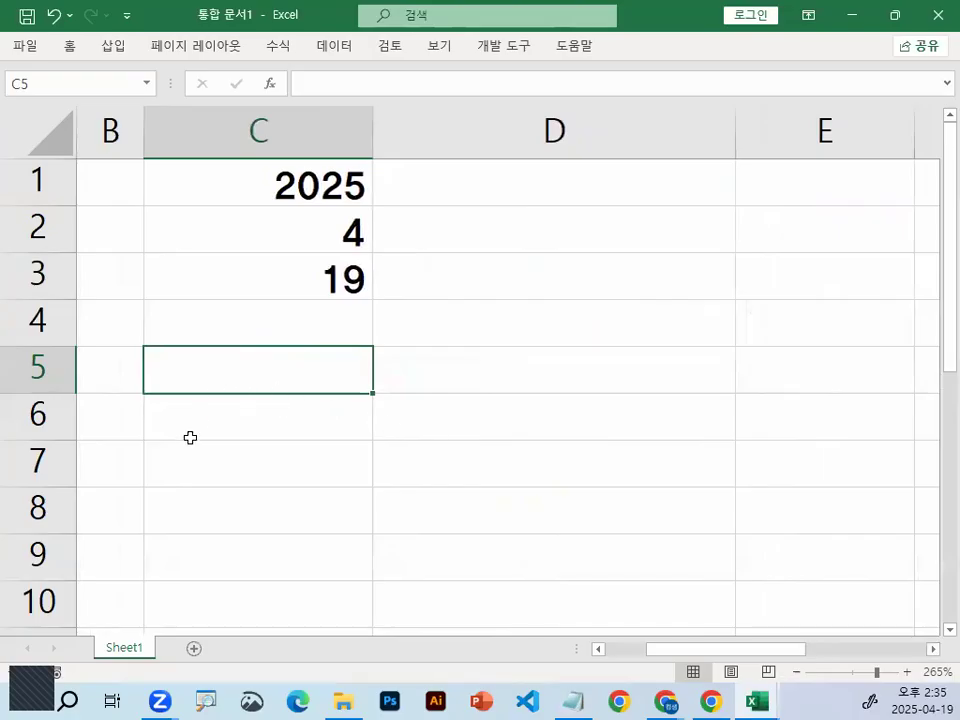
{"action": "type", "text": "="}
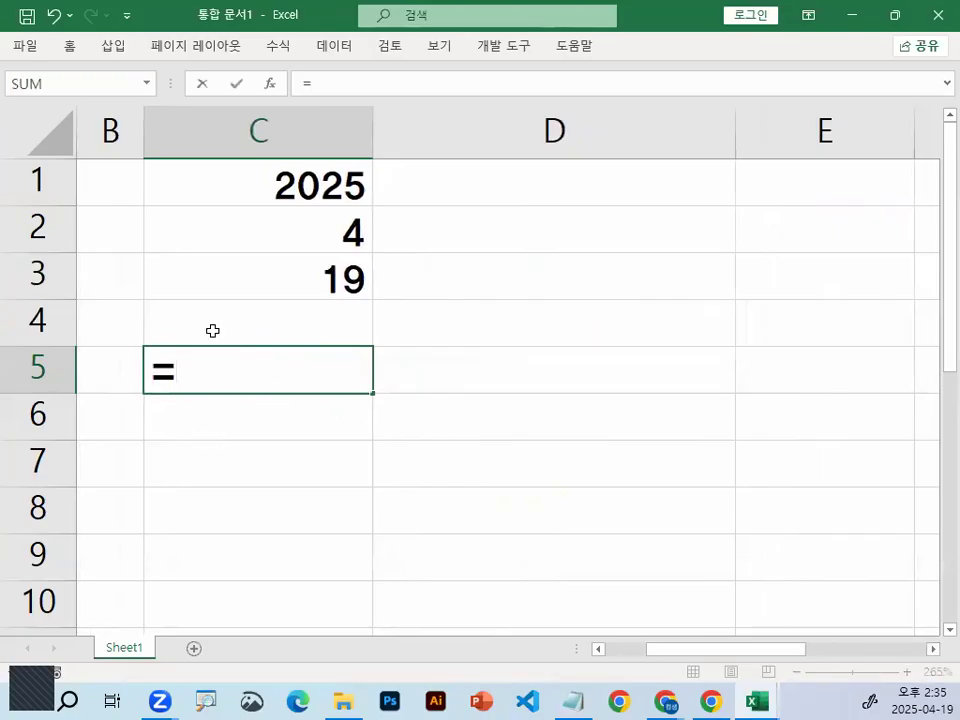
{"action": "type", "text": "D"}
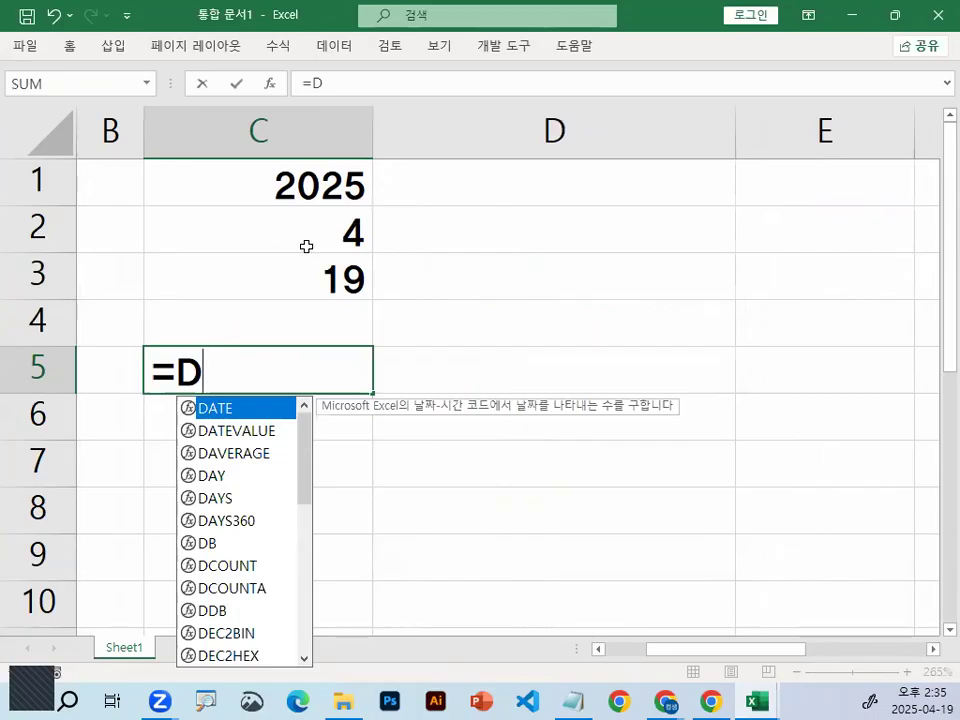
{"action": "double_click", "coordinate": [226, 410]}
{"action": "left_click", "coordinate": [320, 189]}
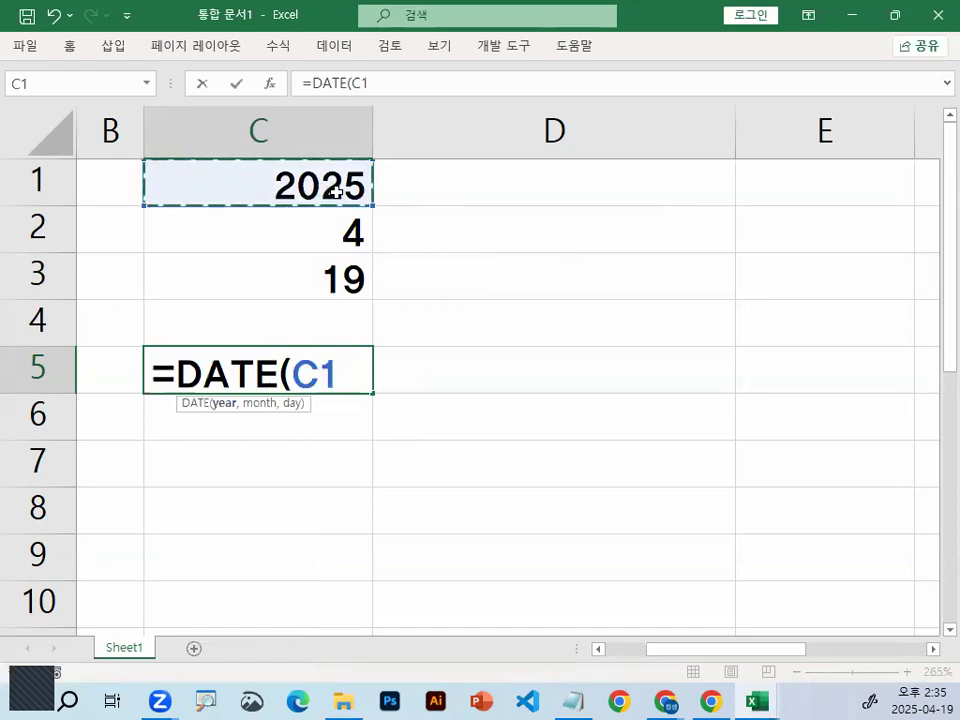
{"action": "type", "text": ","}
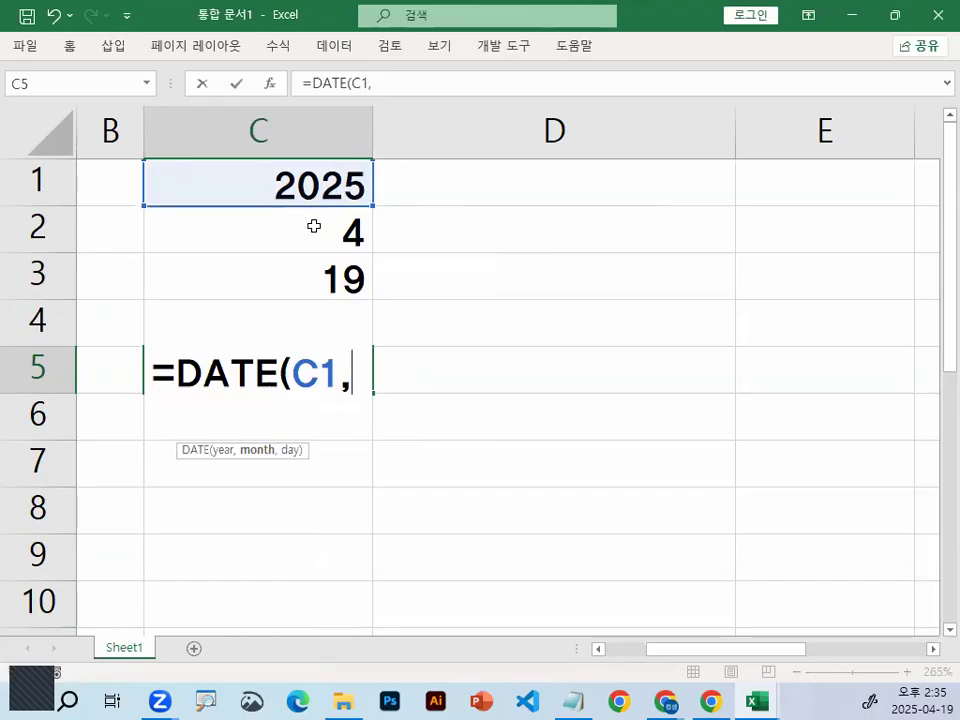
{"action": "left_click", "coordinate": [314, 227]}
{"action": "type", "text": ","}
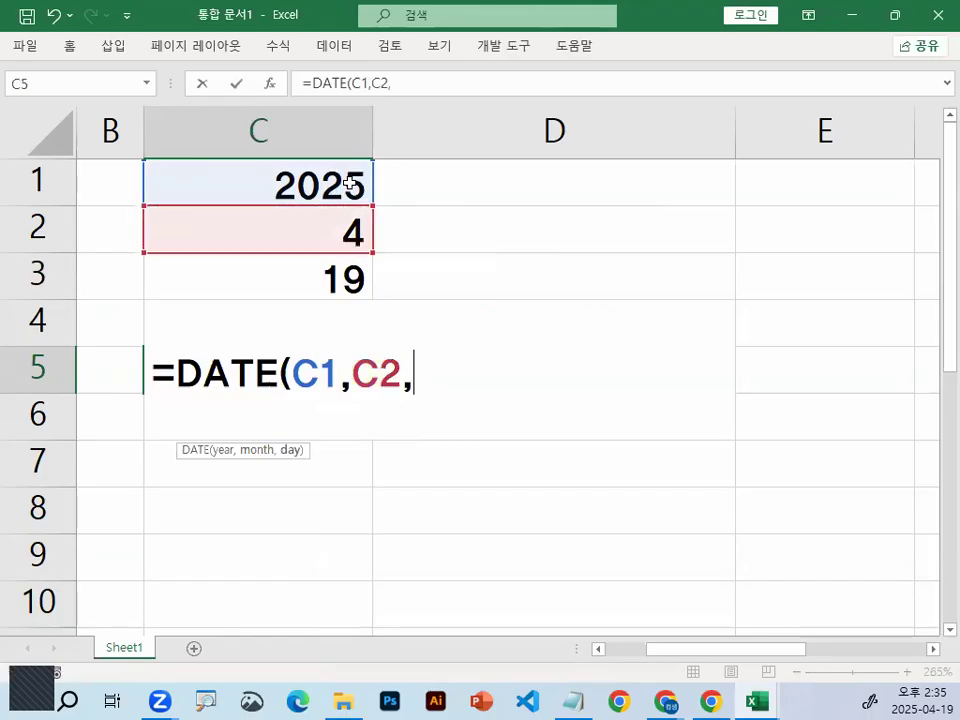
{"action": "left_click", "coordinate": [267, 274]}
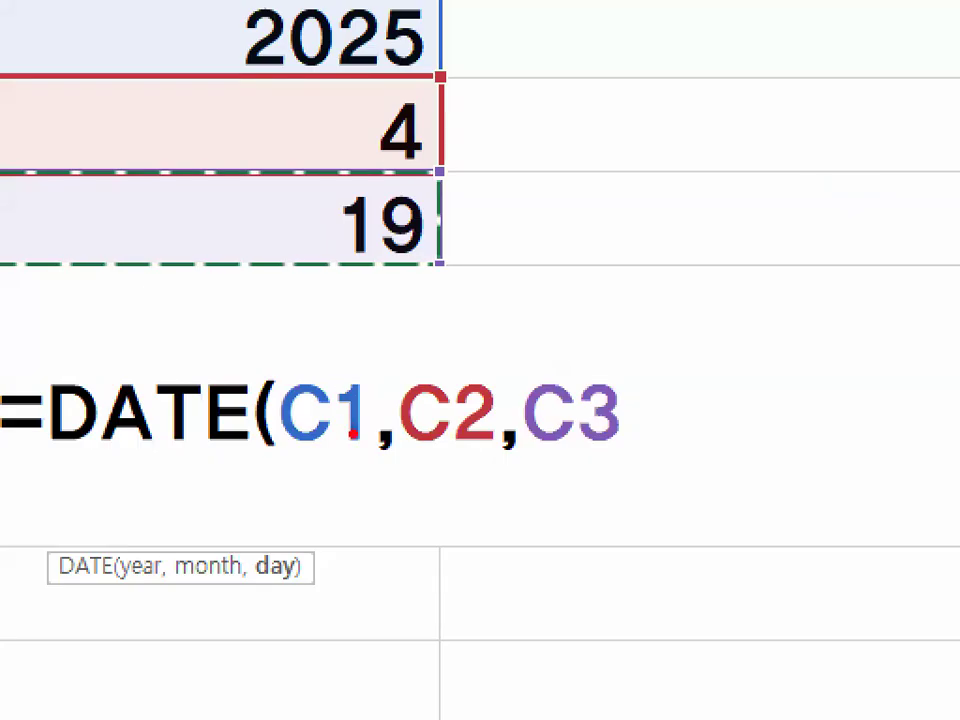
Circle the three arguments with temporary pen marks, complete the formula =DATE(C1,C2,C3) in C5, and reselect the cell
{"action": "left_click_drag", "start_coordinate": [303, 359], "coordinate": [331, 396]}
{"action": "mouse_move", "coordinate": [339, 395]}
{"action": "left_mouse_down"}
{"action": "mouse_move", "coordinate": [416, 386]}
{"action": "mouse_move", "coordinate": [468, 430]}
{"action": "left_mouse_up"}
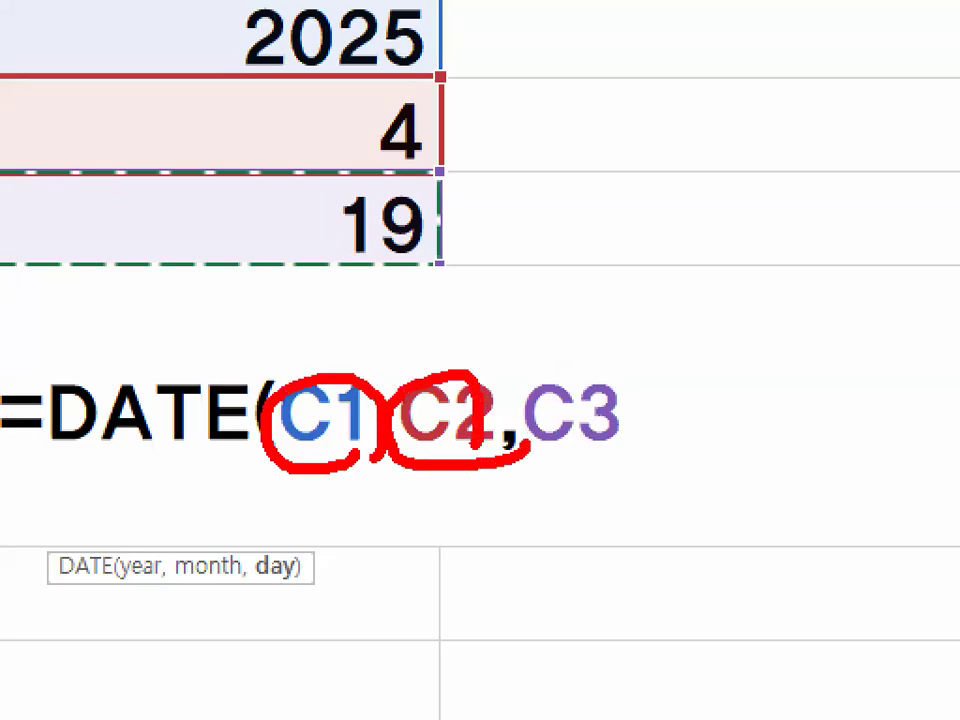
{"action": "left_click_drag", "start_coordinate": [604, 446], "coordinate": [624, 440]}
{"action": "left_click_drag", "start_coordinate": [505, 440], "coordinate": [630, 430]}
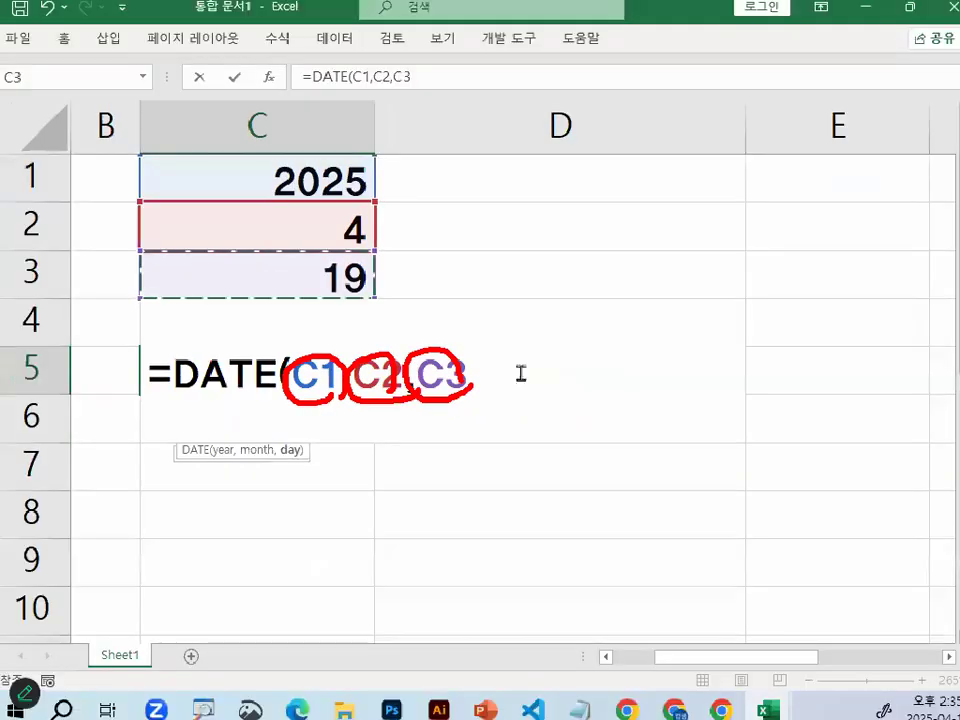
{"action": "key", "text": "Escape"}
{"action": "type", "text": ")"}
{"action": "key", "text": "Return"}
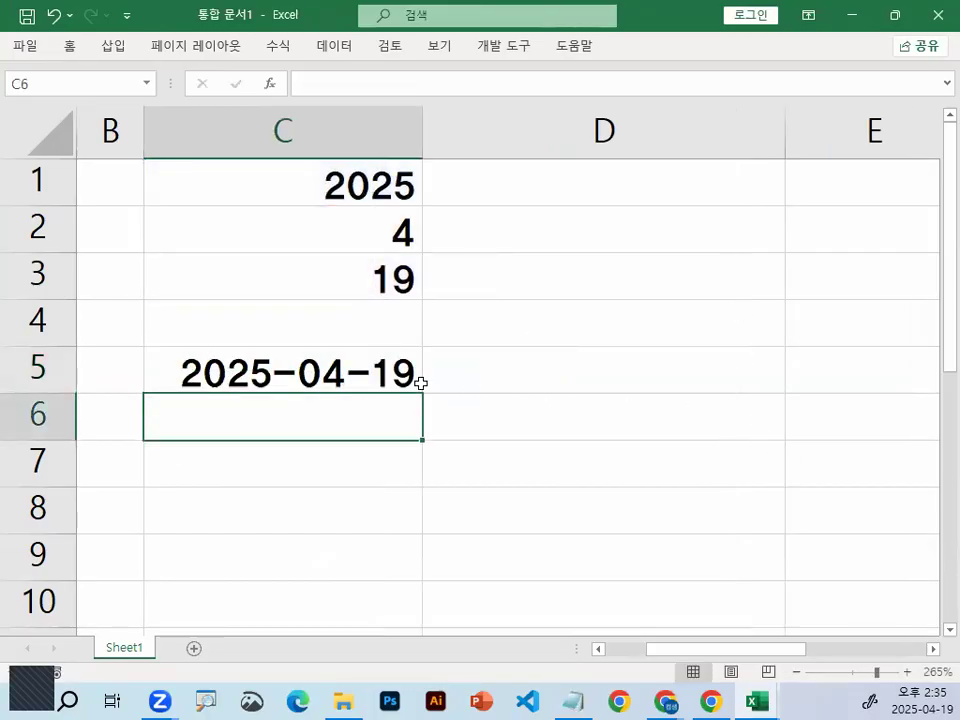
{"action": "left_click", "coordinate": [315, 370]}
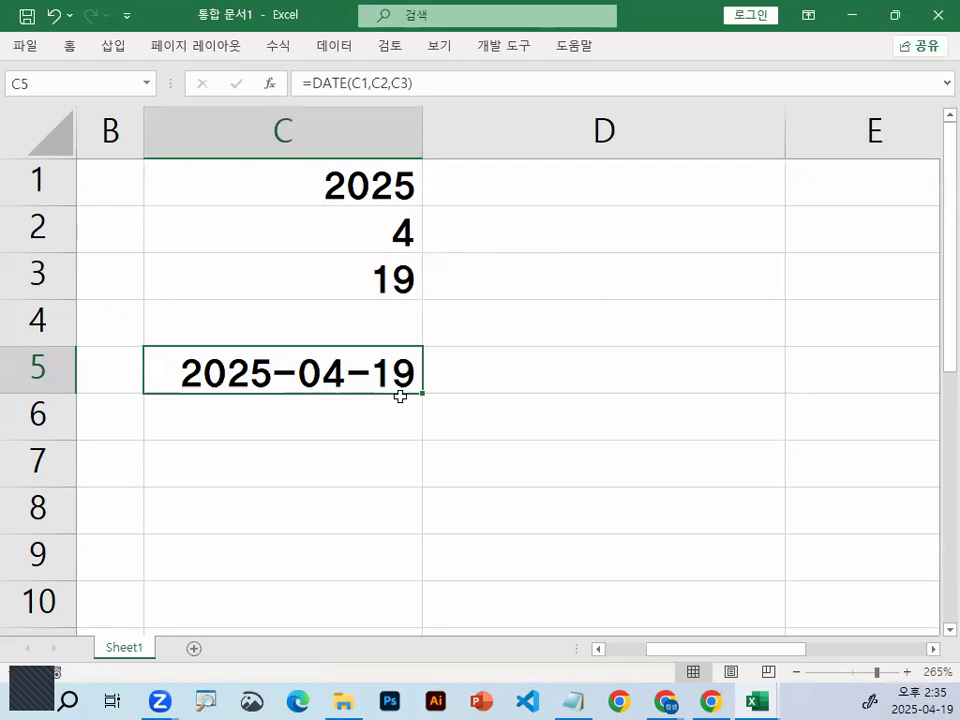
Reopen the Notepad notes, highlight the DATE syntax once more, and return to the Excel sheet
{"action": "left_click", "coordinate": [573, 698]}
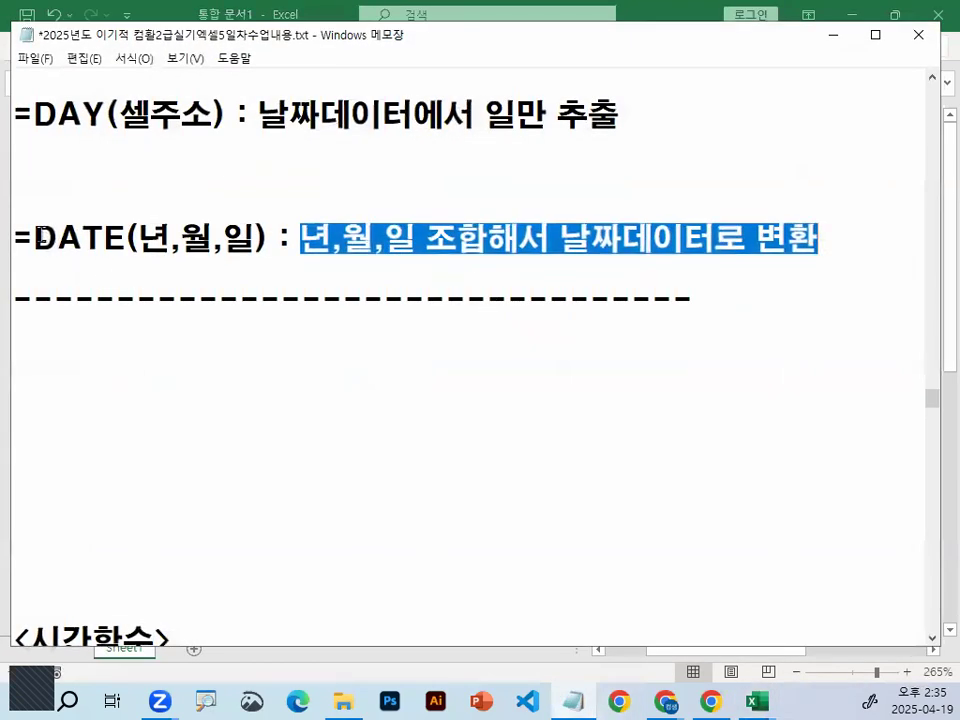
{"action": "left_click_drag", "start_coordinate": [33, 238], "coordinate": [328, 238]}
{"action": "left_click", "coordinate": [324, 239]}
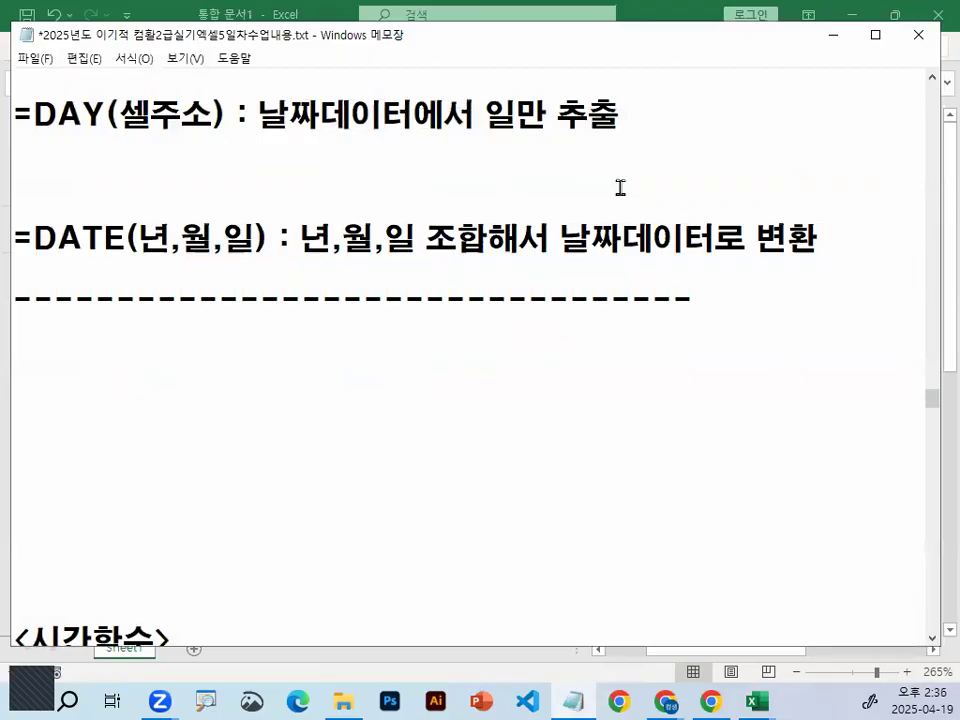
{"action": "left_click", "coordinate": [834, 37]}
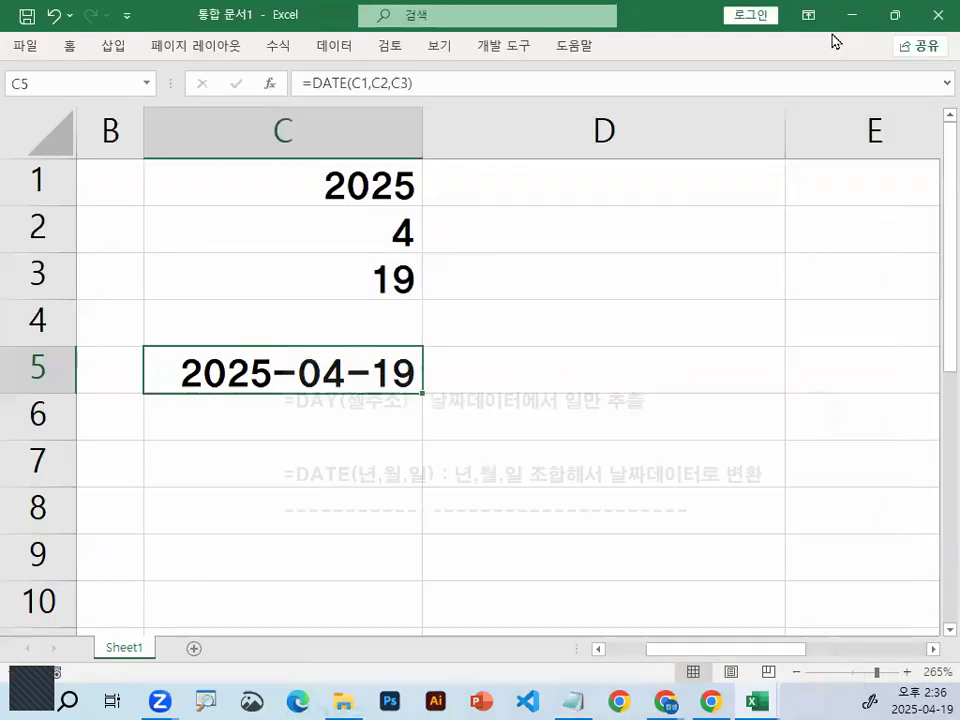
Enter a sample resident registration number with an asterisk-masked ending in D4 and reselect the cell
{"action": "left_click", "coordinate": [518, 334]}
{"action": "left_click", "coordinate": [933, 648]}
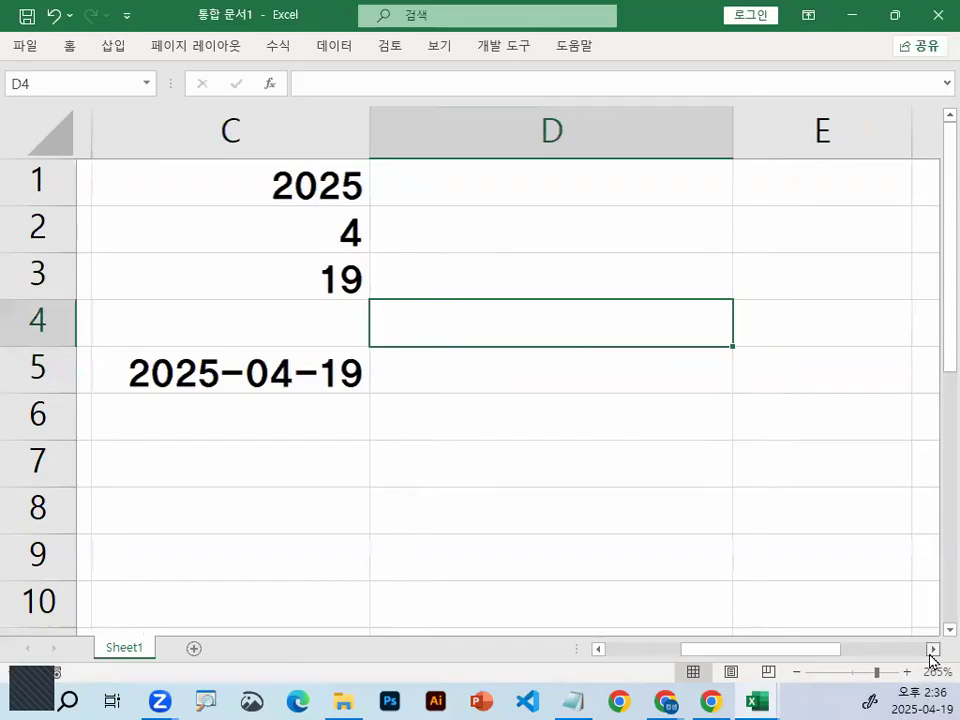
{"action": "left_click", "coordinate": [593, 175]}
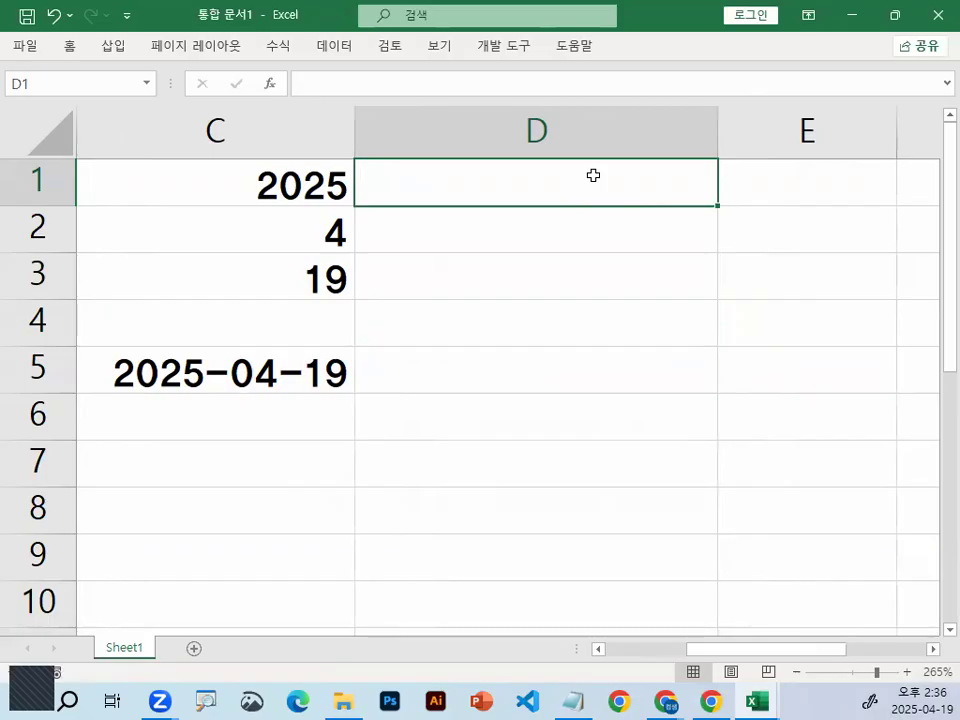
{"action": "key", "text": "Down"}
{"action": "key", "text": "Down"}
{"action": "key", "text": "Up"}
{"action": "key", "text": "Up"}
{"action": "key", "text": "Down"}
{"action": "key", "text": "Down"}
{"action": "key", "text": "Down"}
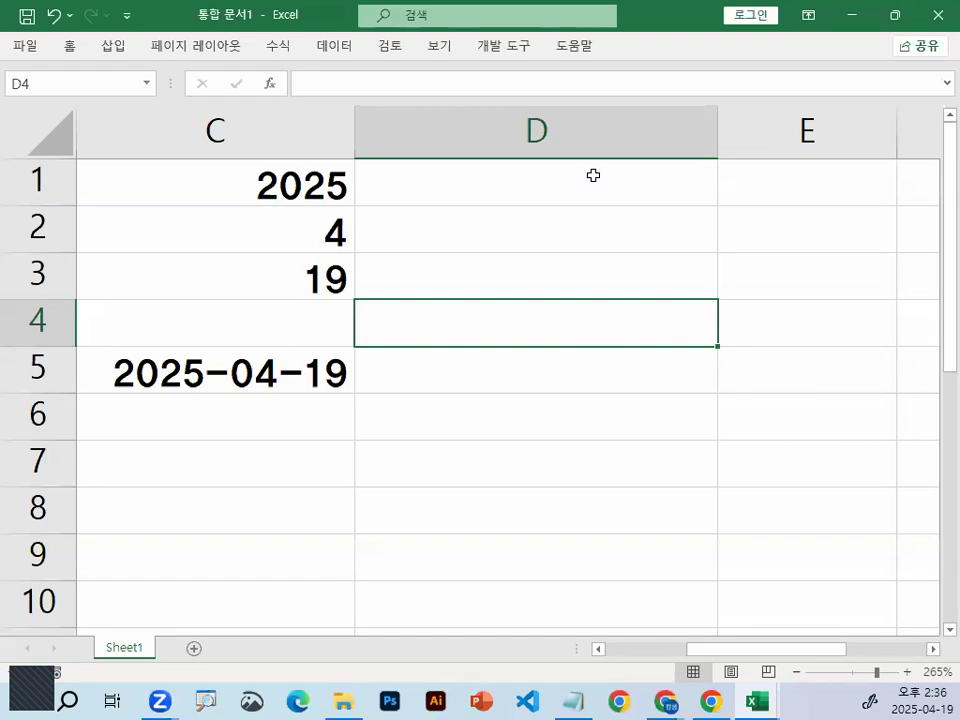
{"action": "type", "text": "0210"}
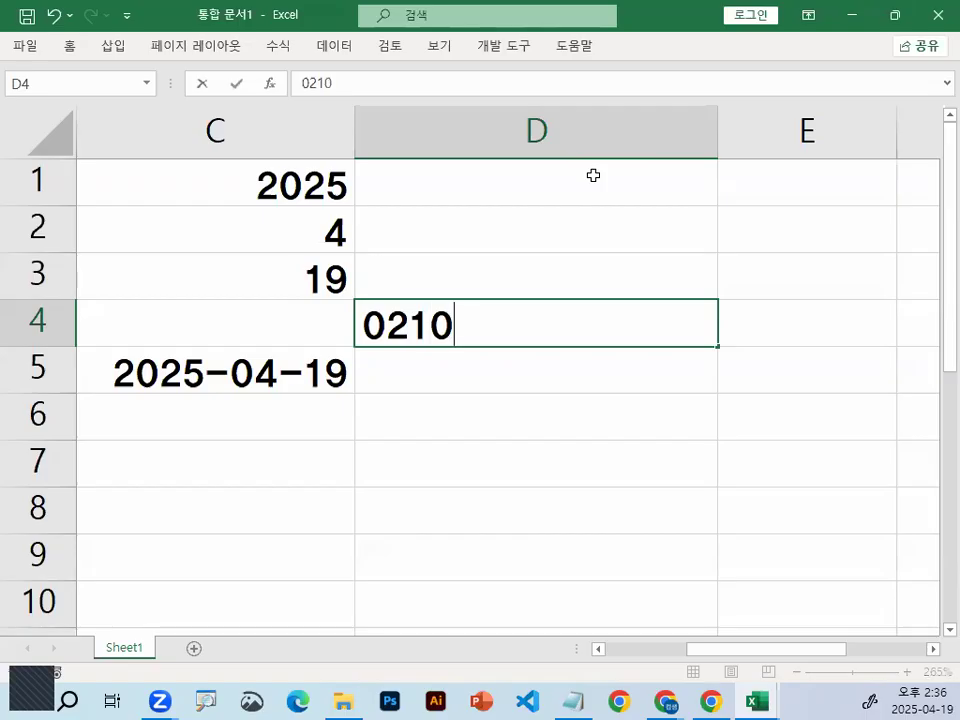
{"action": "type", "text": "20-"}
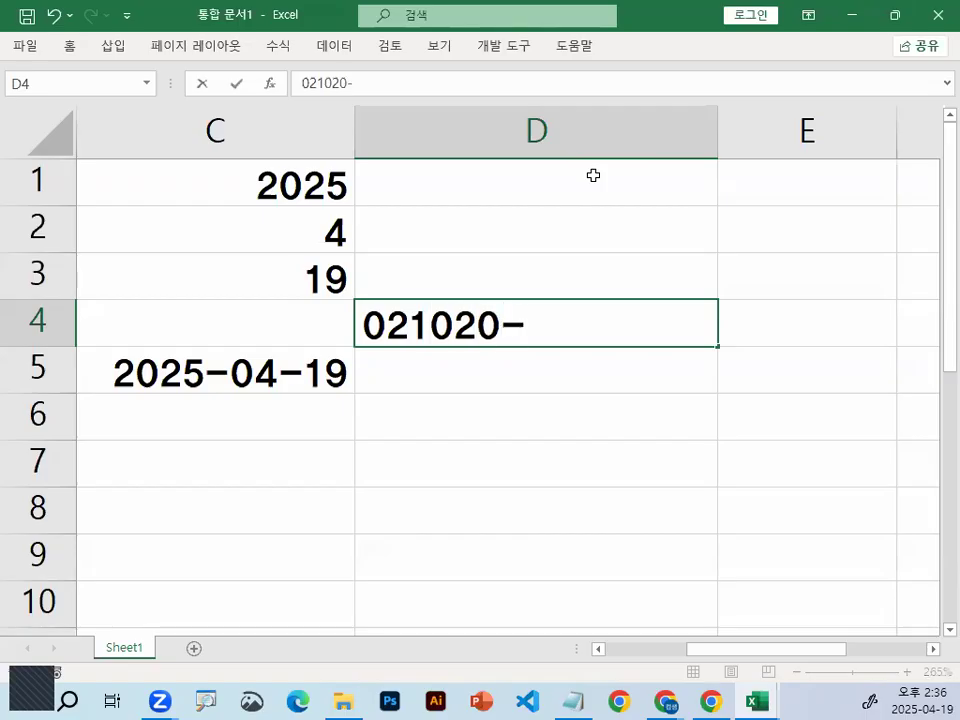
{"action": "type", "text": "3*"}
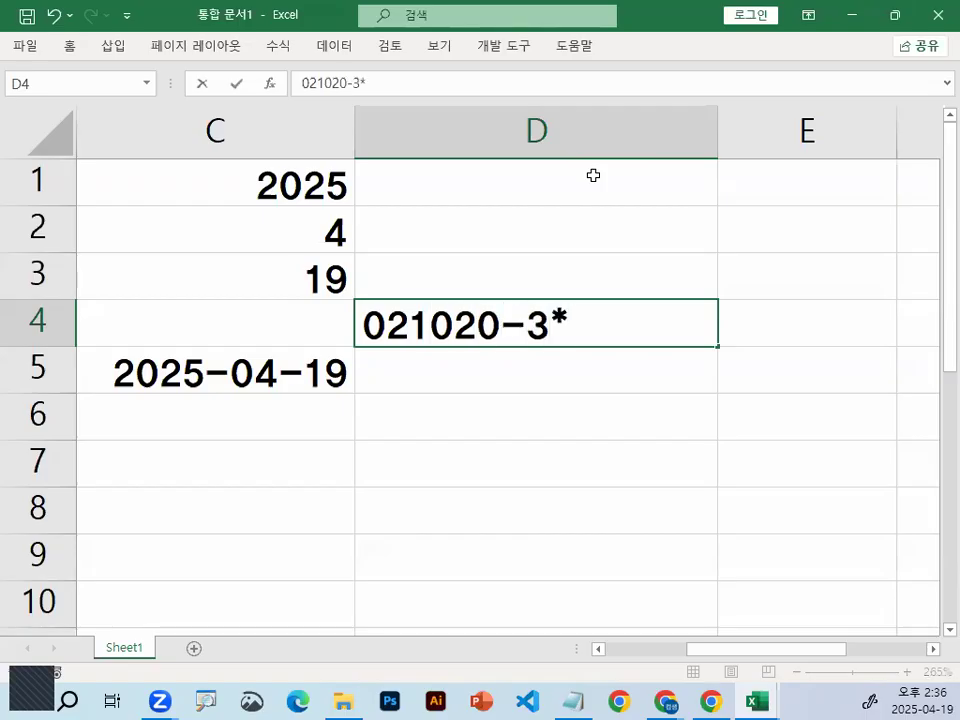
{"action": "key", "text": "Return"}
{"action": "left_click", "coordinate": [482, 340]}
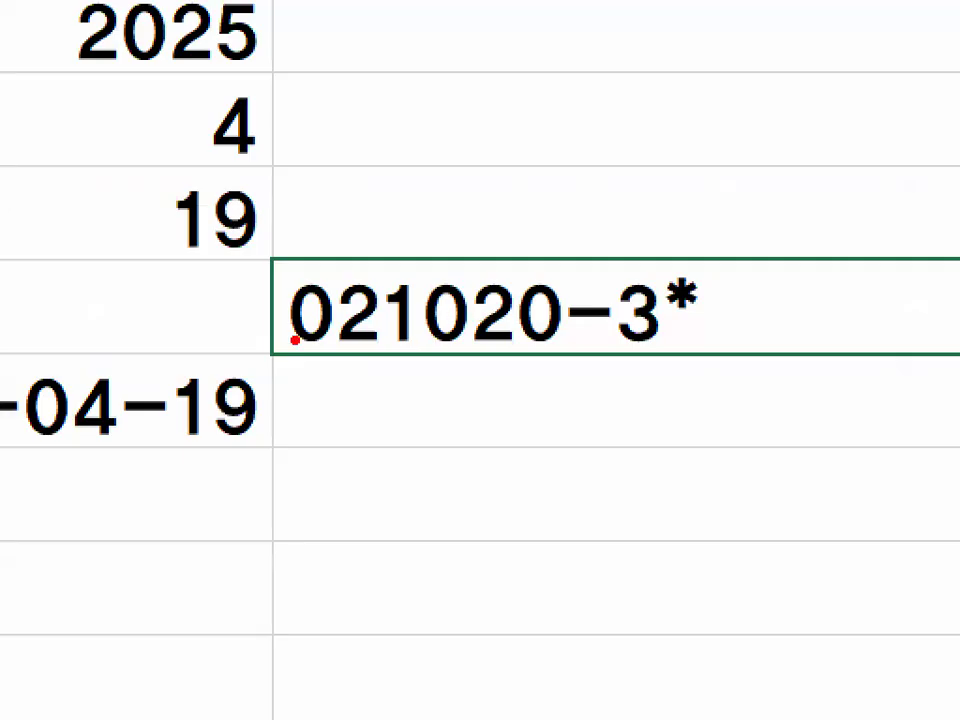
Underline the sample registration number in D4, circle its birth-date part and the digit following the hyphen with temporary pen marks, and clear them
{"action": "left_click_drag", "start_coordinate": [339, 351], "coordinate": [707, 363]}
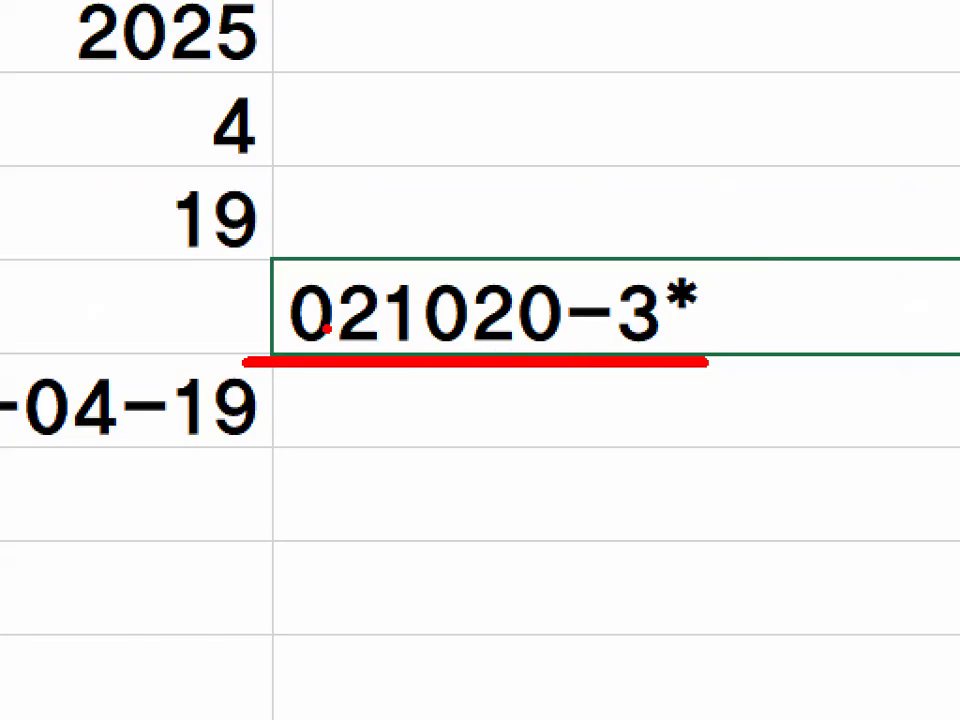
{"action": "left_click_drag", "start_coordinate": [548, 292], "coordinate": [578, 340]}
{"action": "mouse_move", "coordinate": [606, 300]}
{"action": "left_mouse_down"}
{"action": "mouse_move", "coordinate": [668, 325]}
{"action": "mouse_move", "coordinate": [622, 282]}
{"action": "left_mouse_up"}
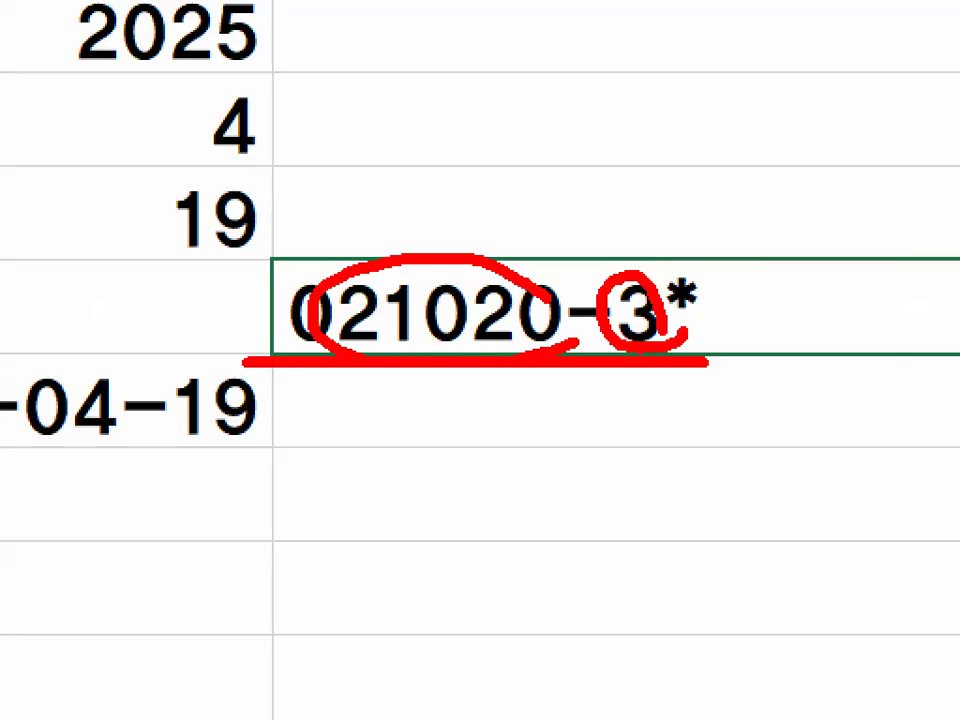
{"action": "key", "text": "Escape"}
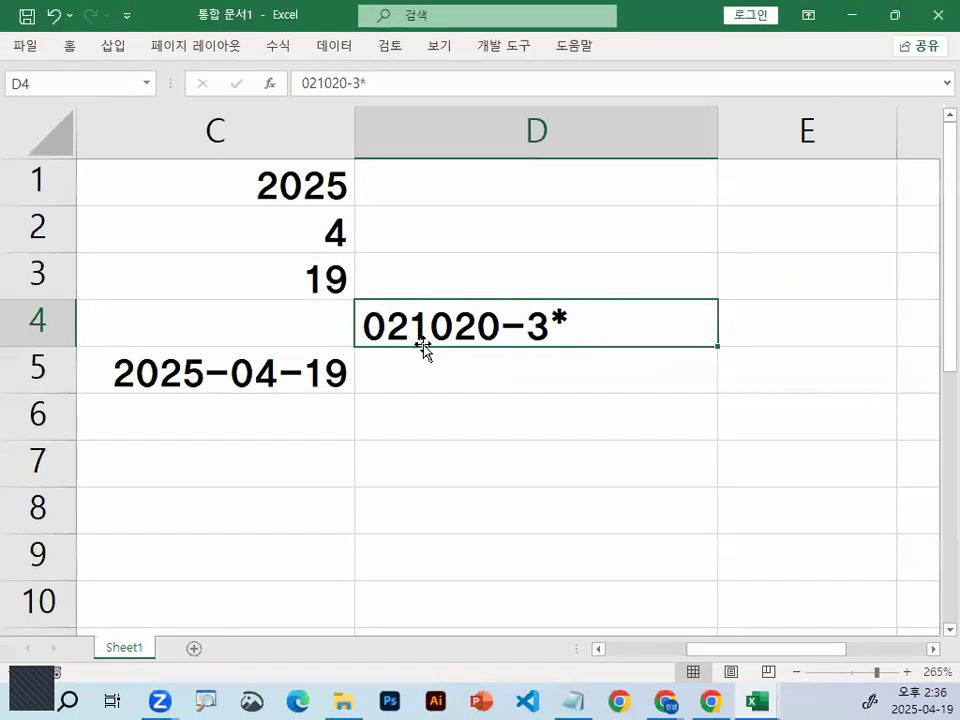
{"action": "key", "text": "ctrl+2"}
{"action": "mouse_move", "coordinate": [497, 343]}
{"action": "left_mouse_down"}
{"action": "mouse_move", "coordinate": [381, 358]}
{"action": "mouse_move", "coordinate": [484, 311]}
{"action": "mouse_move", "coordinate": [491, 343]}
{"action": "left_mouse_up"}
{"action": "key", "text": "Escape"}
Enter the full birth date corresponding to the sample registration number in D6, in year-month-day format with hyphens
{"action": "left_click", "coordinate": [640, 432]}
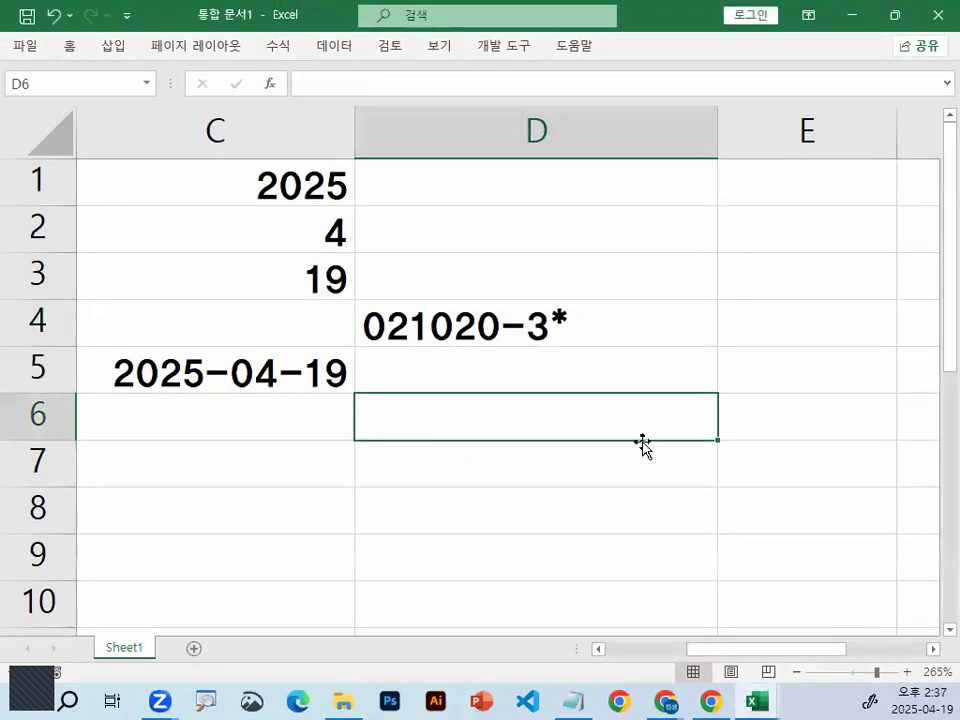
{"action": "type", "text": "2002"}
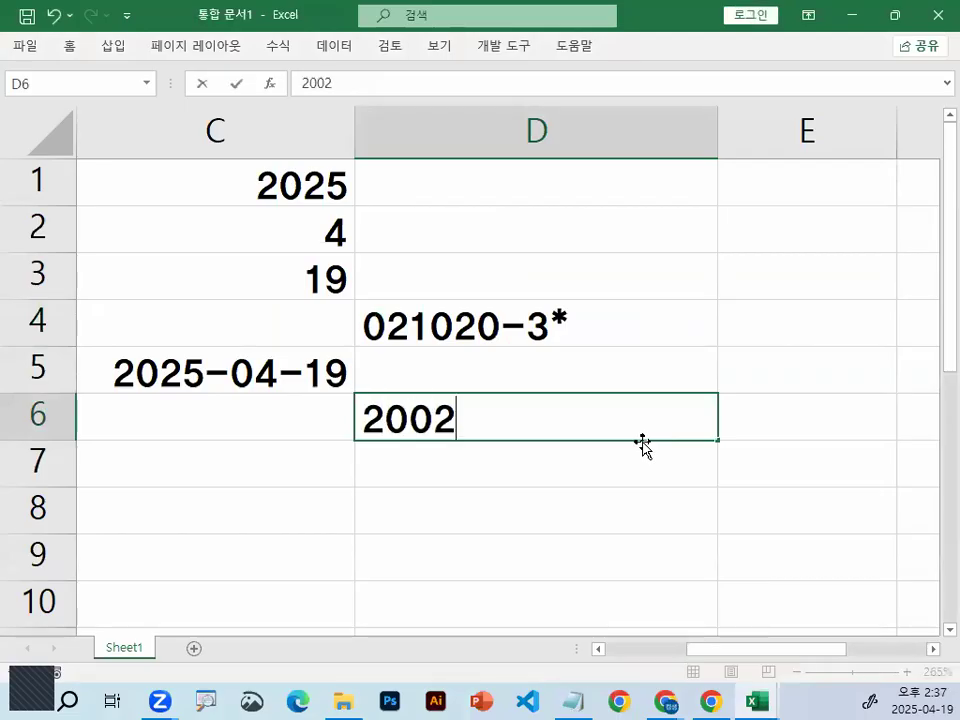
{"action": "type", "text": "-10"}
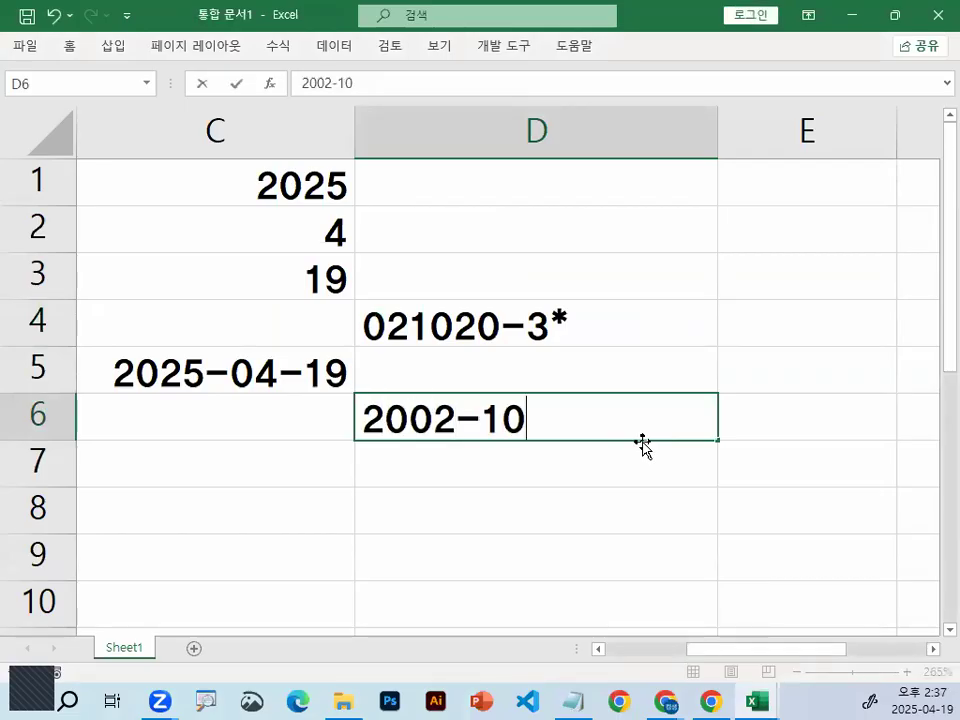
{"action": "type", "text": "-20"}
{"action": "key", "text": "Return"}
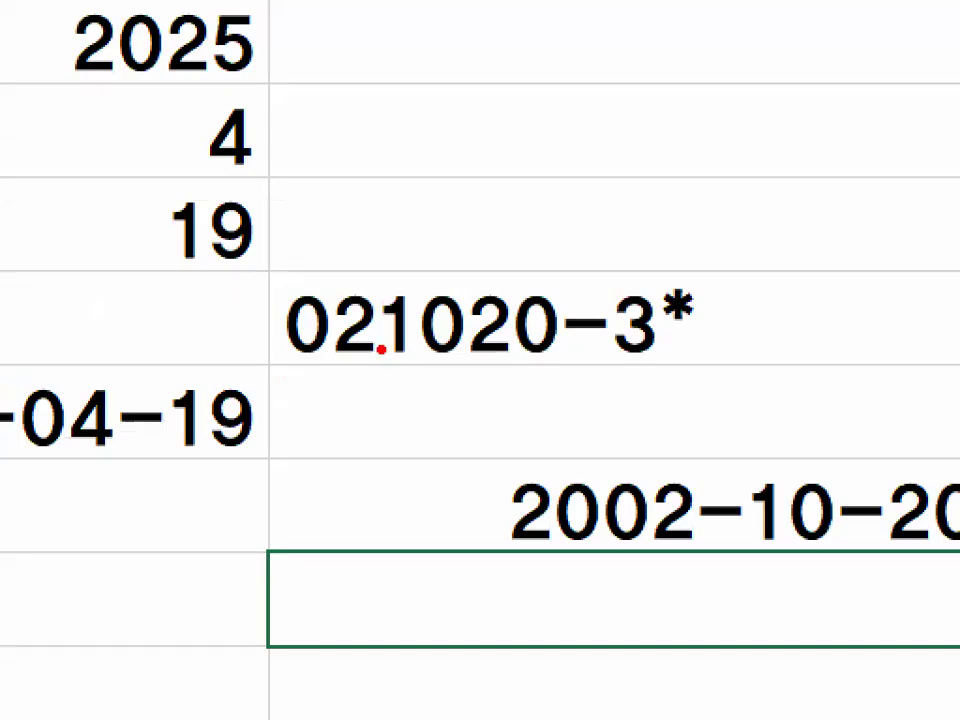
Circle and tick the year, month and day digit pairs of the D4 registration number with temporary pen marks, and clear them
{"action": "mouse_move", "coordinate": [381, 349]}
{"action": "left_mouse_down"}
{"action": "mouse_move", "coordinate": [253, 326]}
{"action": "mouse_move", "coordinate": [381, 350]}
{"action": "left_mouse_up"}
{"action": "mouse_move", "coordinate": [467, 340]}
{"action": "left_mouse_down"}
{"action": "mouse_move", "coordinate": [415, 286]}
{"action": "mouse_move", "coordinate": [466, 336]}
{"action": "left_mouse_up"}
{"action": "mouse_move", "coordinate": [580, 330]}
{"action": "left_mouse_down"}
{"action": "mouse_move", "coordinate": [495, 365]}
{"action": "mouse_move", "coordinate": [543, 283]}
{"action": "left_mouse_up"}
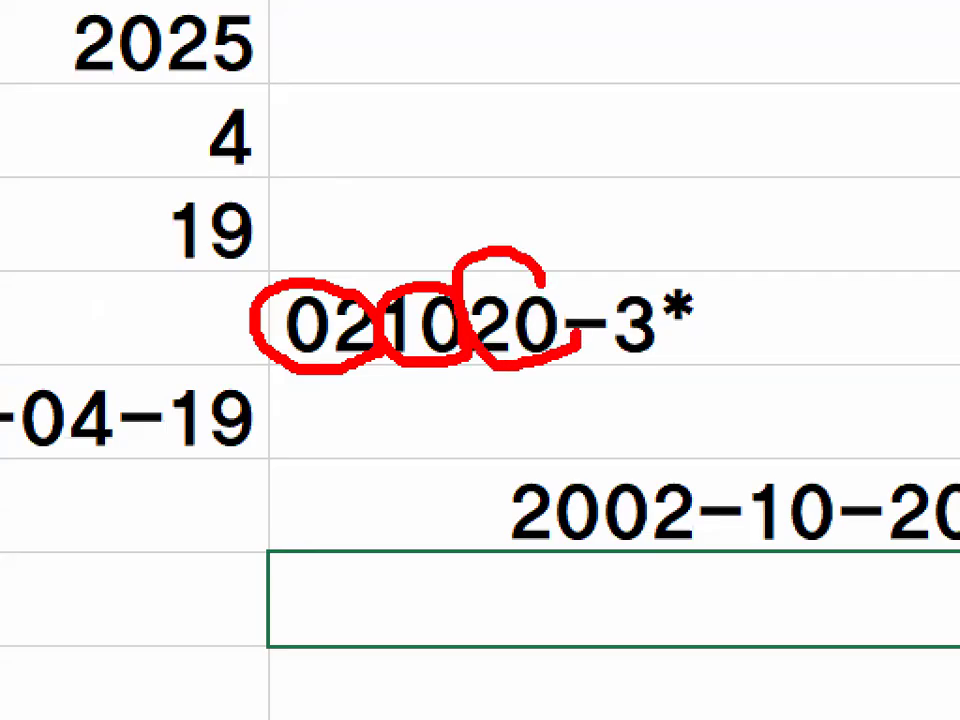
{"action": "mouse_move", "coordinate": [263, 263]}
{"action": "left_mouse_down"}
{"action": "mouse_move", "coordinate": [280, 292]}
{"action": "mouse_move", "coordinate": [368, 190]}
{"action": "left_mouse_up"}
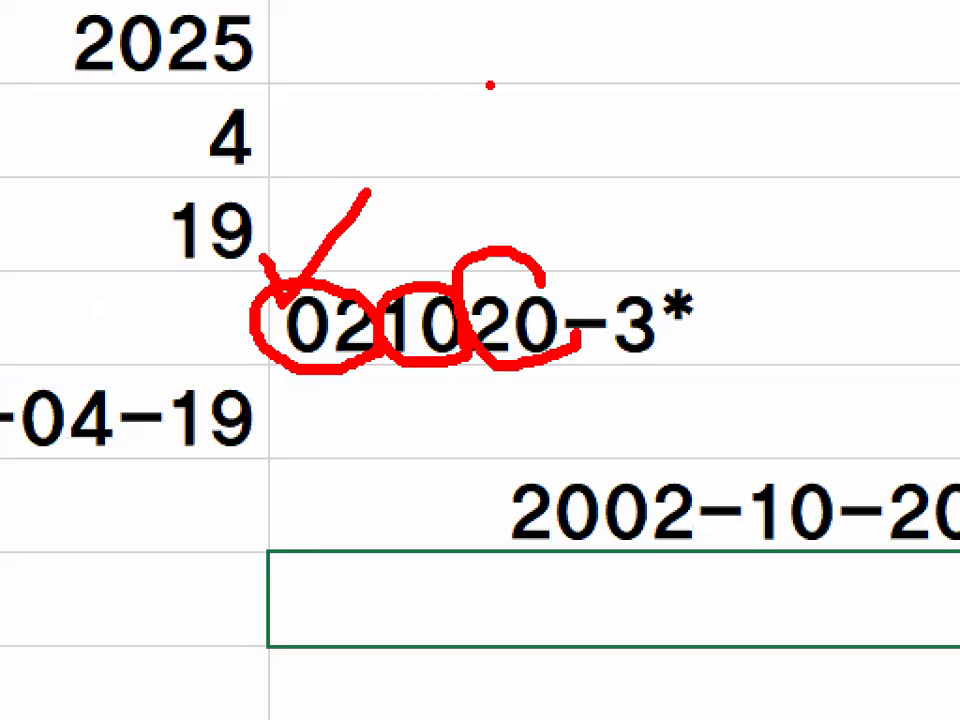
{"action": "left_click_drag", "start_coordinate": [414, 240], "coordinate": [475, 210]}
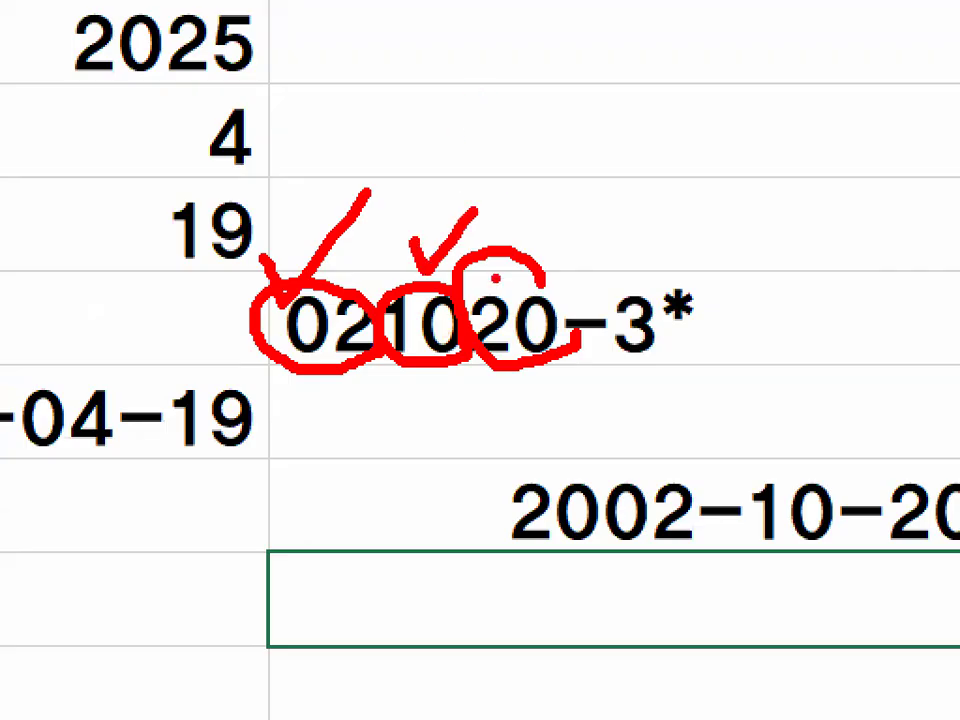
{"action": "left_click_drag", "start_coordinate": [499, 264], "coordinate": [560, 192]}
{"action": "key", "text": "Escape"}
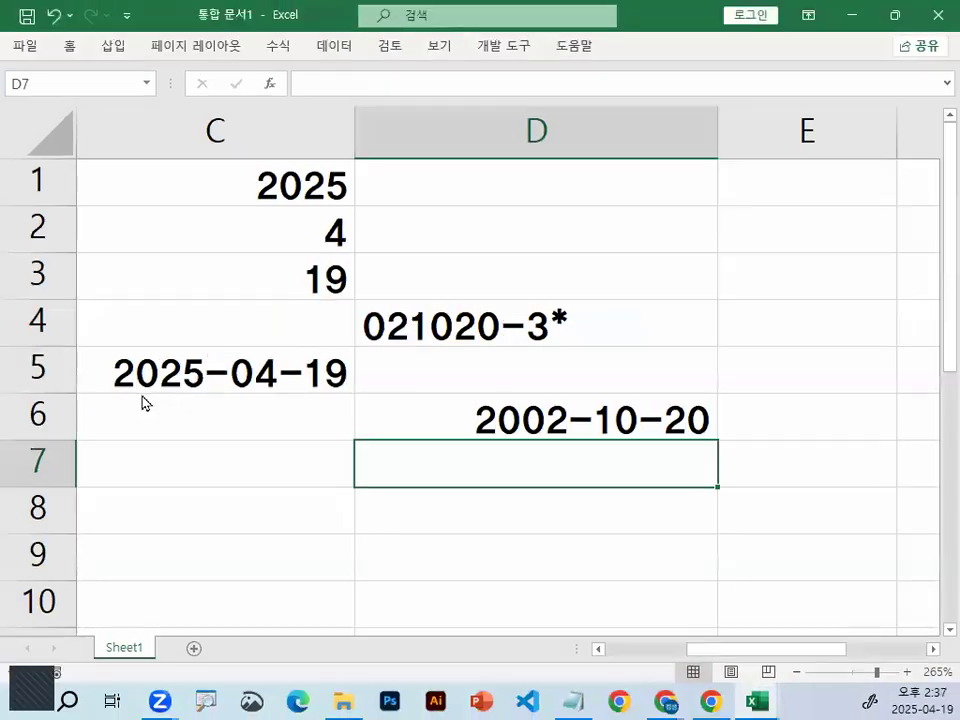
Underline the date in C5 and circle the birth digits in D4 with temporary pen marks to compare them, and clear the marks
{"action": "left_click_drag", "start_coordinate": [47, 398], "coordinate": [550, 396]}
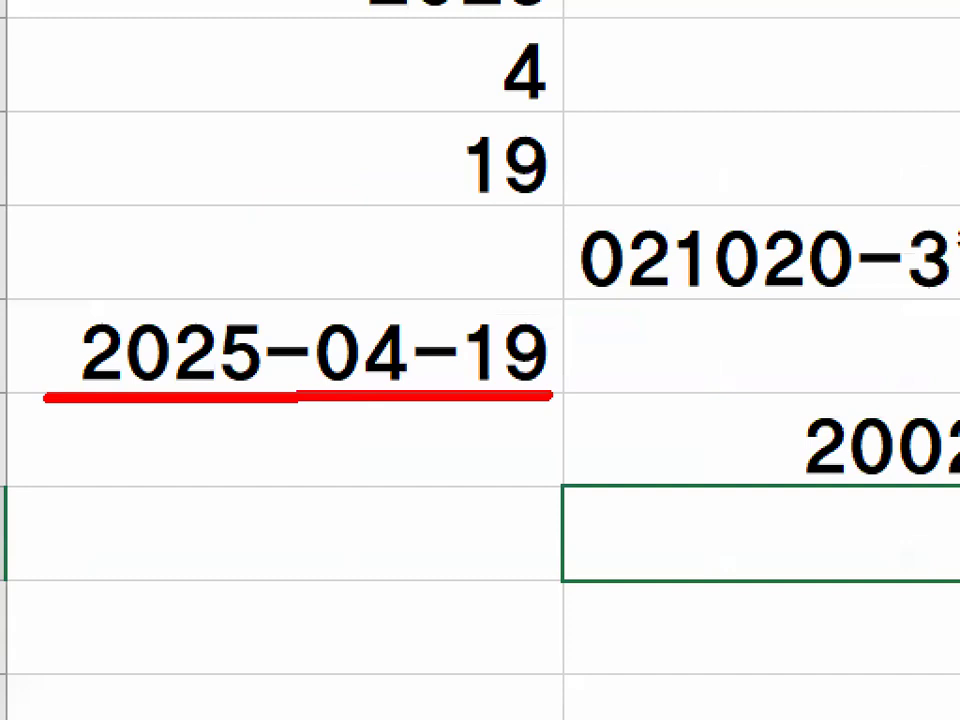
{"action": "left_click_drag", "start_coordinate": [906, 298], "coordinate": [890, 292]}
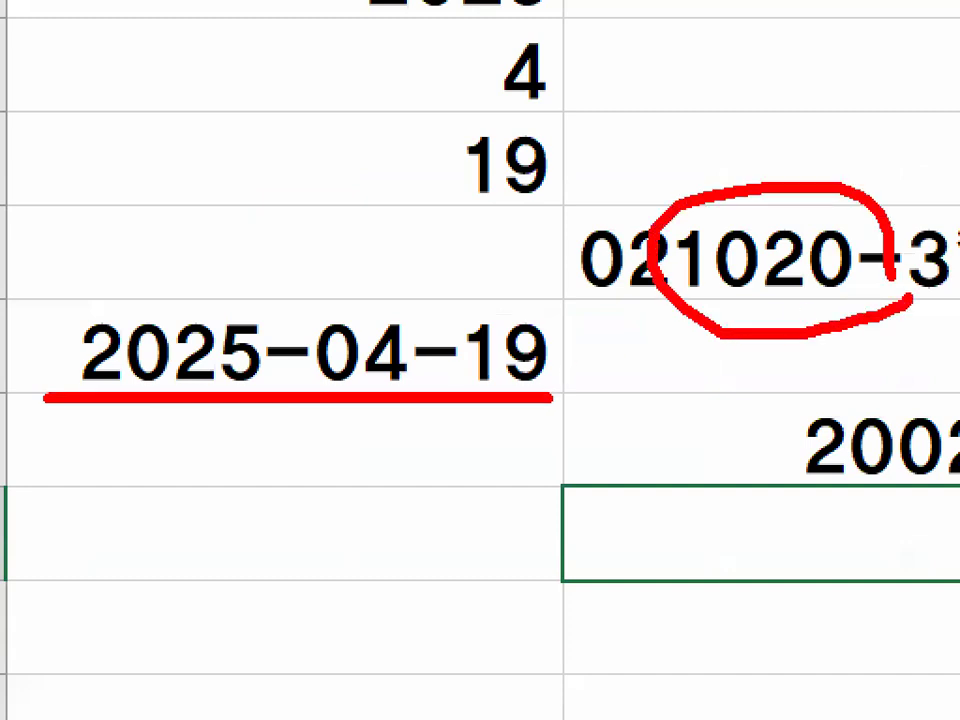
{"action": "key", "text": "Escape"}
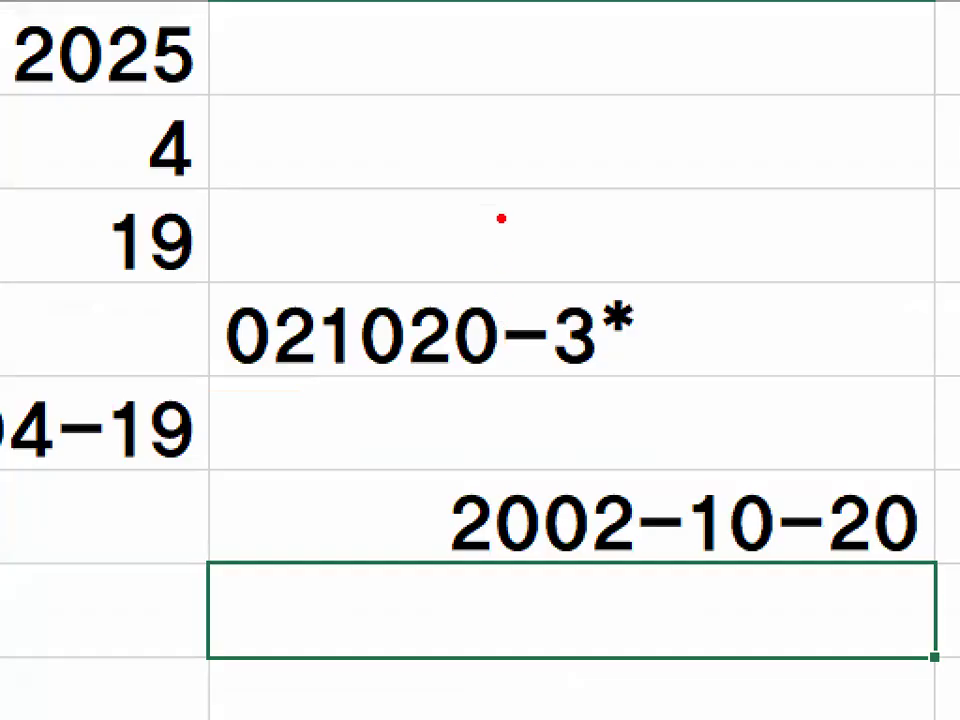
Cross out the birth digits in D4 with temporary pen marks, clear them, and circle the whole birth-date part once more
{"action": "left_click_drag", "start_coordinate": [369, 371], "coordinate": [495, 266]}
{"action": "left_click_drag", "start_coordinate": [393, 283], "coordinate": [481, 404]}
{"action": "key", "text": "Escape"}
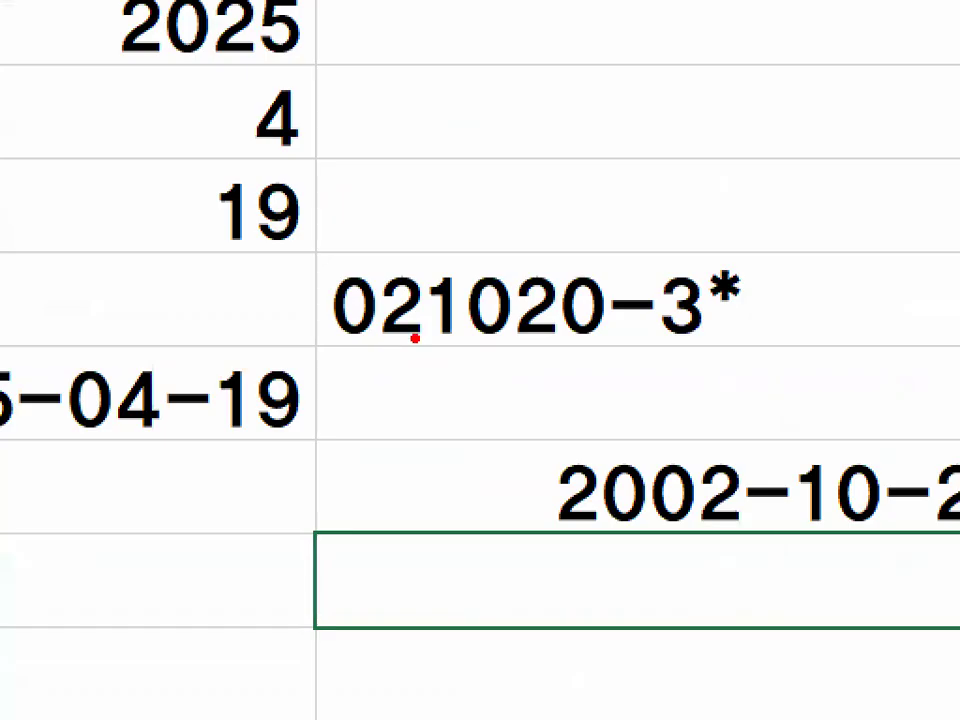
{"action": "left_click_drag", "start_coordinate": [519, 340], "coordinate": [193, 320]}
{"action": "left_click_drag", "start_coordinate": [632, 302], "coordinate": [302, 292]}
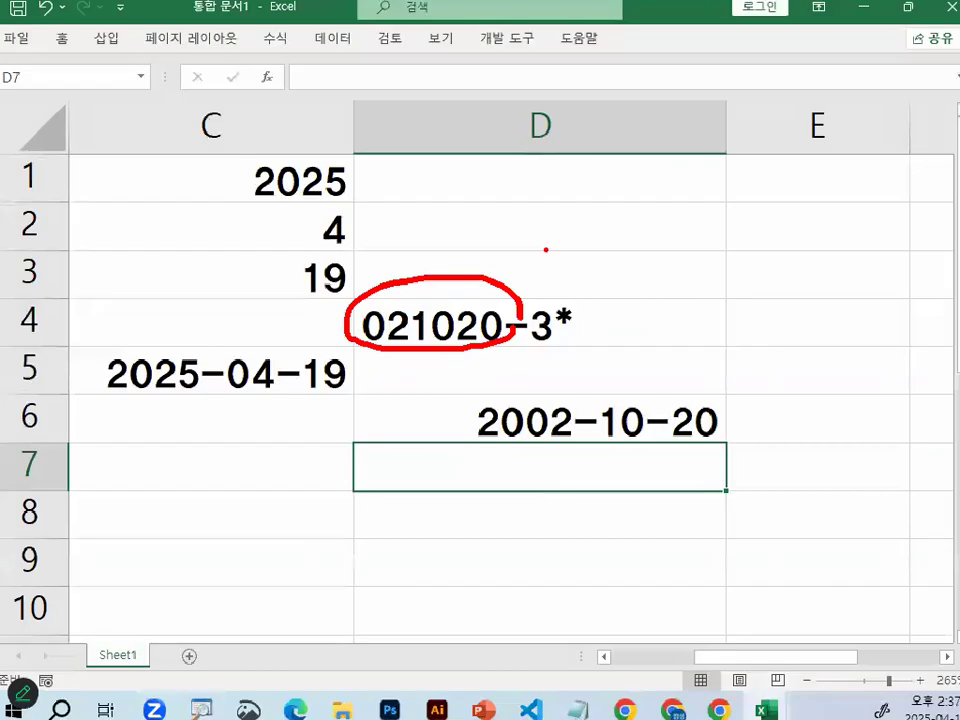
{"action": "key", "text": "Escape"}
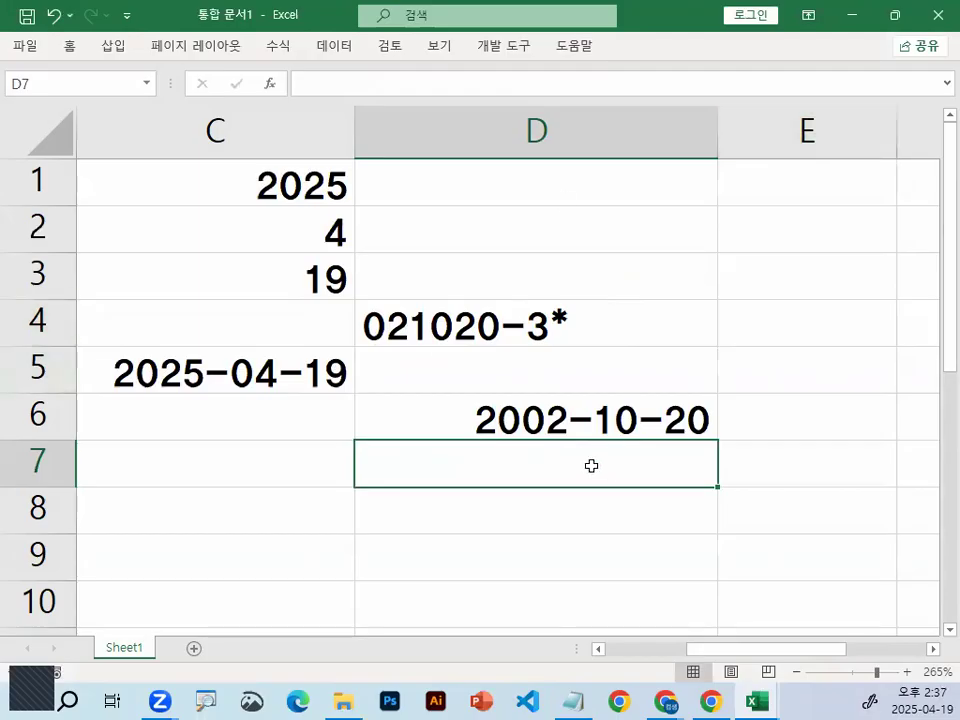
Show the DATE formula in C5 in edit mode and underline its function name with a temporary pen mark
{"action": "left_click", "coordinate": [540, 328]}
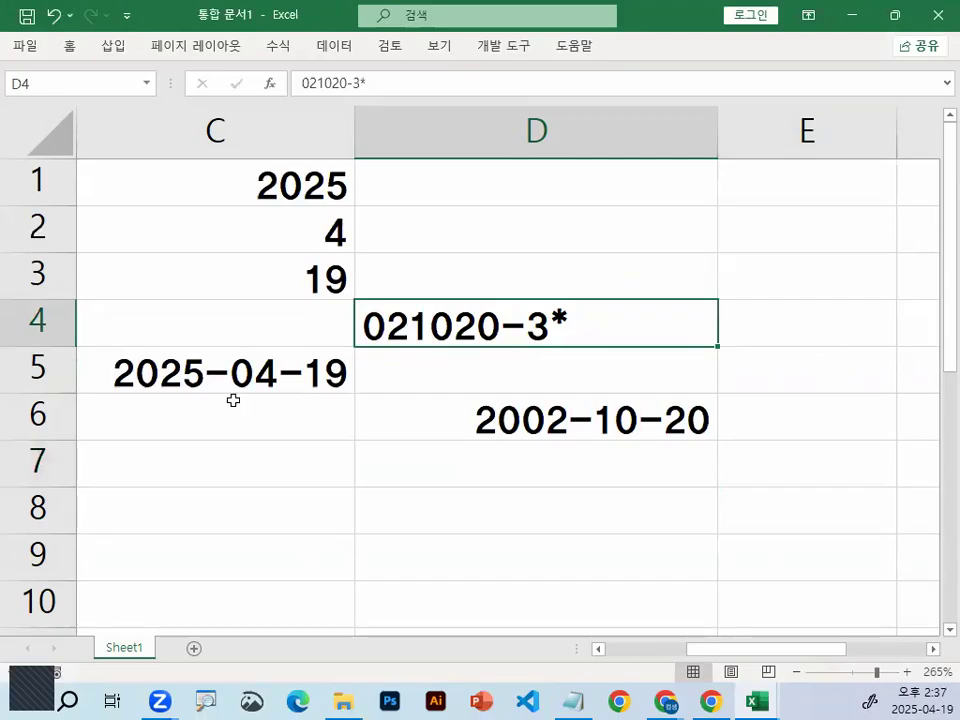
{"action": "left_click", "coordinate": [203, 357]}
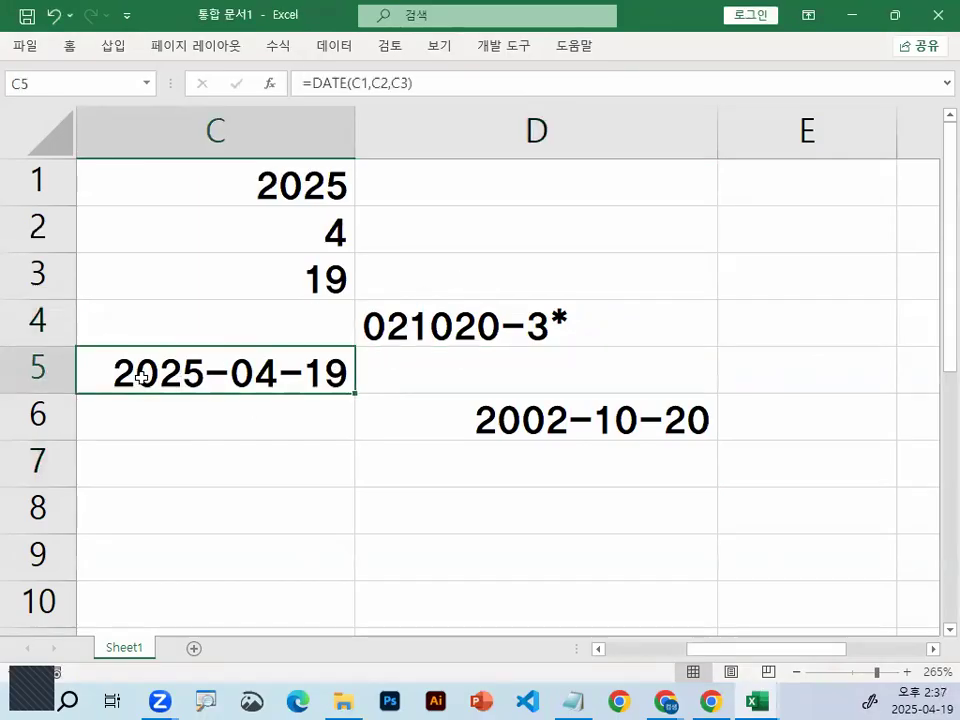
{"action": "double_click", "coordinate": [206, 374]}
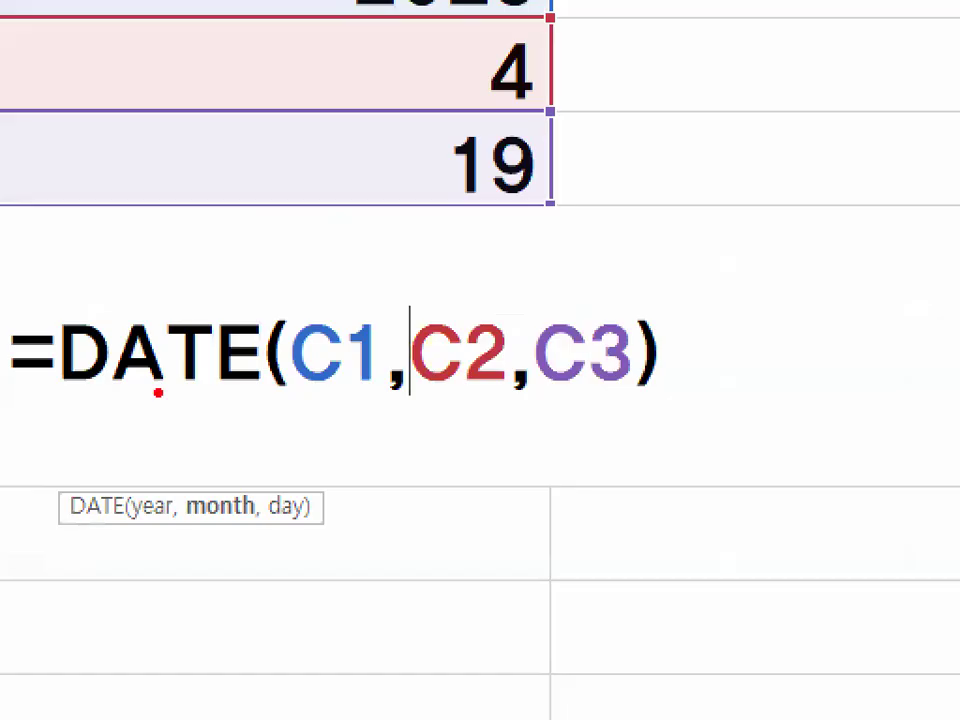
{"action": "left_click_drag", "start_coordinate": [113, 393], "coordinate": [214, 393]}
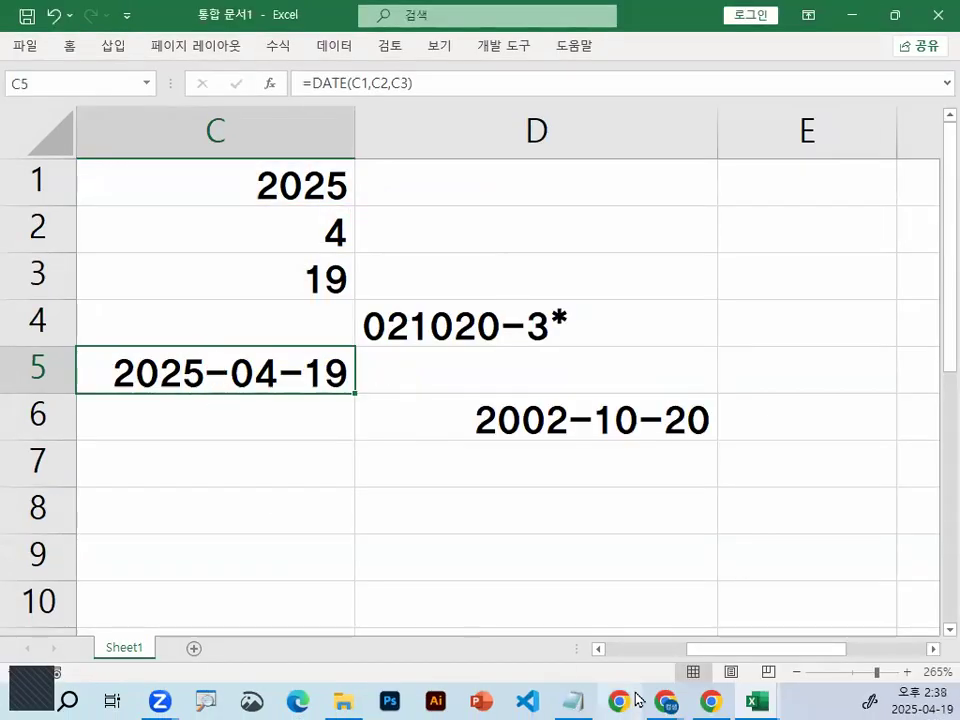
Switch to the Notepad notes, highlight the DATE syntax line, and remove one blank line above it
{"action": "left_click", "coordinate": [573, 700]}
{"action": "left_click", "coordinate": [871, 236], "text": "shift"}
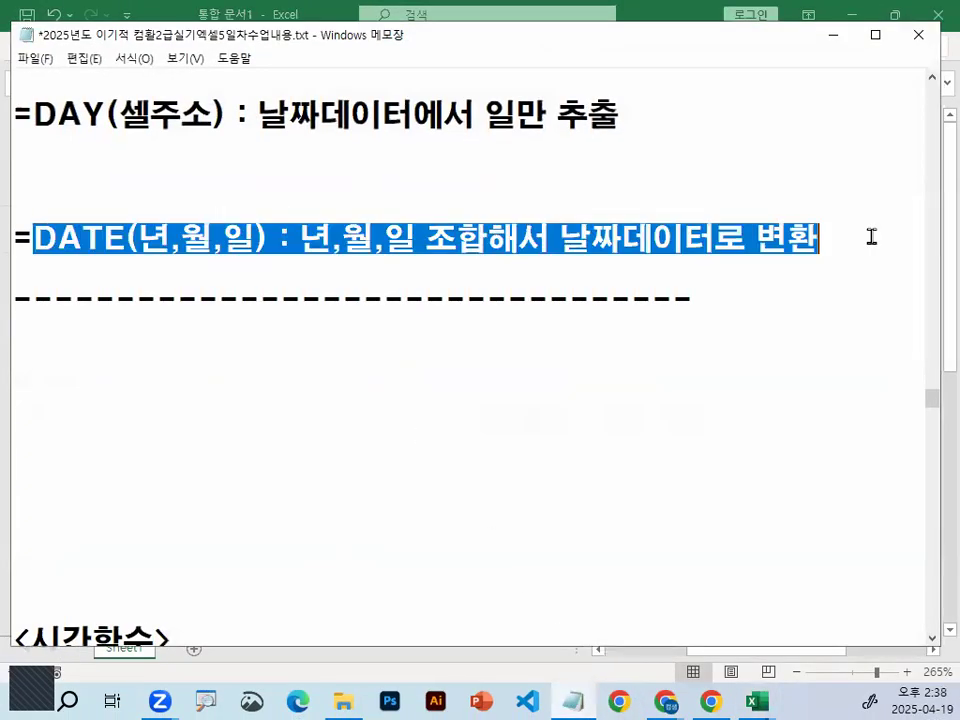
{"action": "left_click", "coordinate": [772, 170]}
{"action": "key", "text": "BackSpace"}
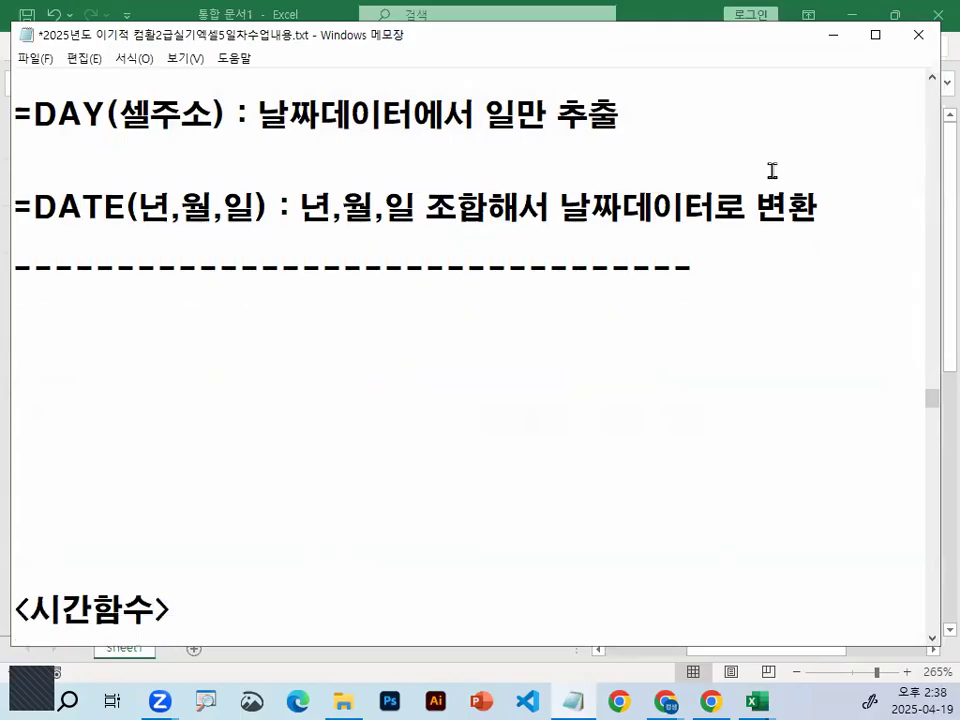
Delete the surplus blank lines between the separator under the DATE line and the <시간함수> heading
{"action": "left_click", "coordinate": [883, 381]}
{"action": "left_click", "coordinate": [266, 298]}
{"action": "key", "text": "Delete"}
{"action": "key", "text": "Delete"}
{"action": "key", "text": "Delete"}
{"action": "key", "text": "Delete"}
{"action": "key", "text": "Delete"}
{"action": "key", "text": "Delete"}
{"action": "key", "text": "Delete"}
{"action": "key", "text": "Delete"}
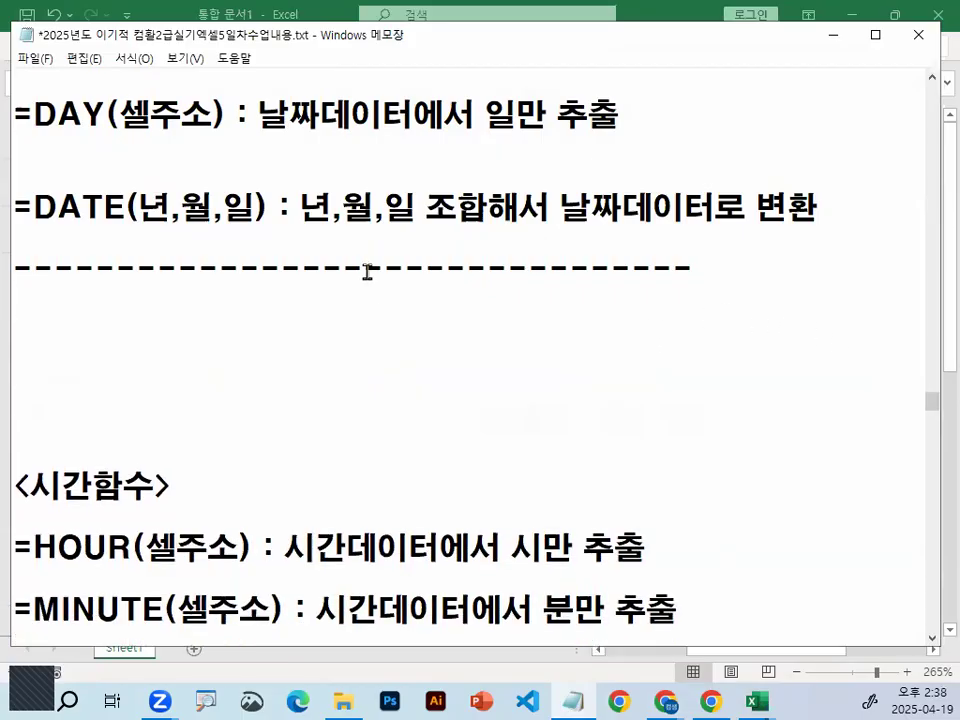
Insert blank lines between the TIME syntax line and the separator below it
{"action": "key", "text": "Down"}
{"action": "key", "text": "Down"}
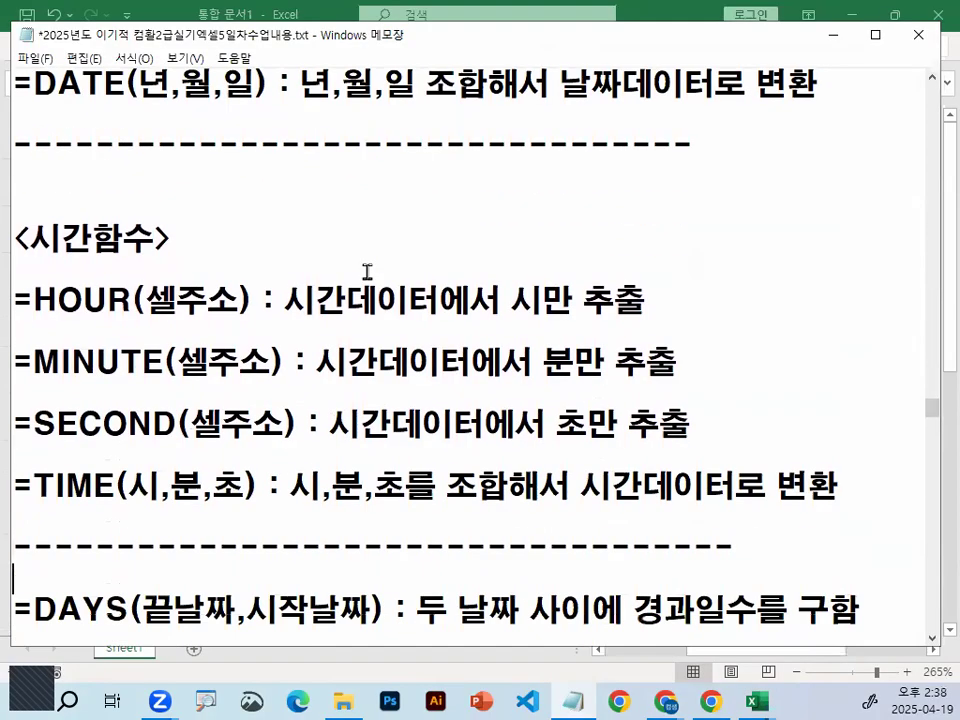
{"action": "key", "text": "Return"}
{"action": "key", "text": "Return"}
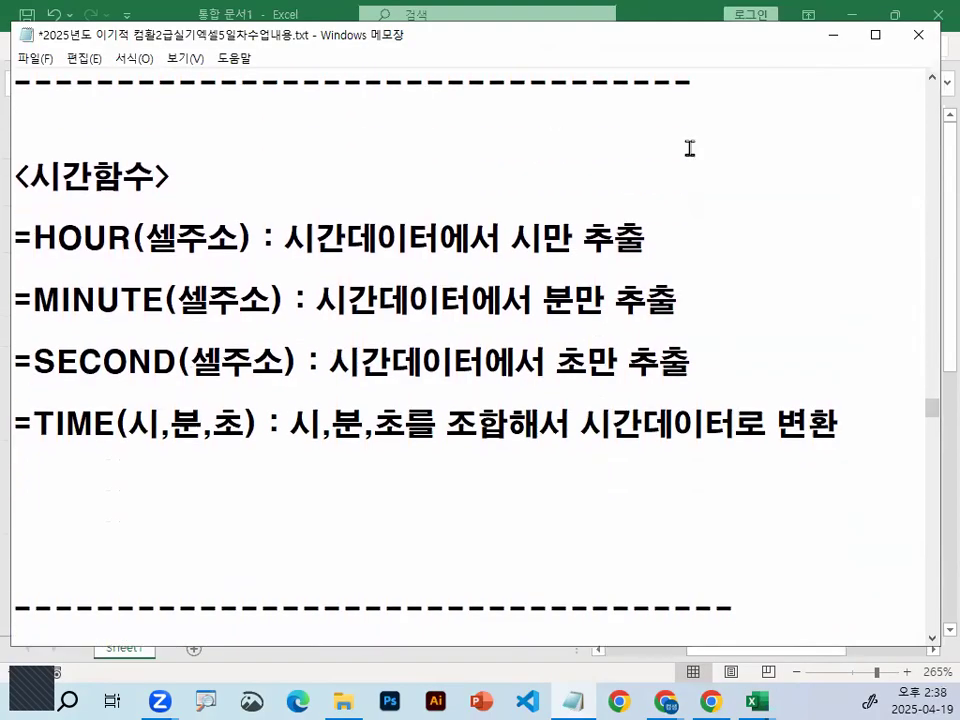
Highlight the HOUR, MINUTE and SECOND function names and the word 시간 in the heading, ending on HOUR again
{"action": "left_click_drag", "start_coordinate": [34, 238], "coordinate": [141, 236]}
{"action": "left_click_drag", "start_coordinate": [34, 299], "coordinate": [172, 299]}
{"action": "left_click_drag", "start_coordinate": [34, 361], "coordinate": [152, 362]}
{"action": "left_click_drag", "start_coordinate": [24, 176], "coordinate": [96, 177]}
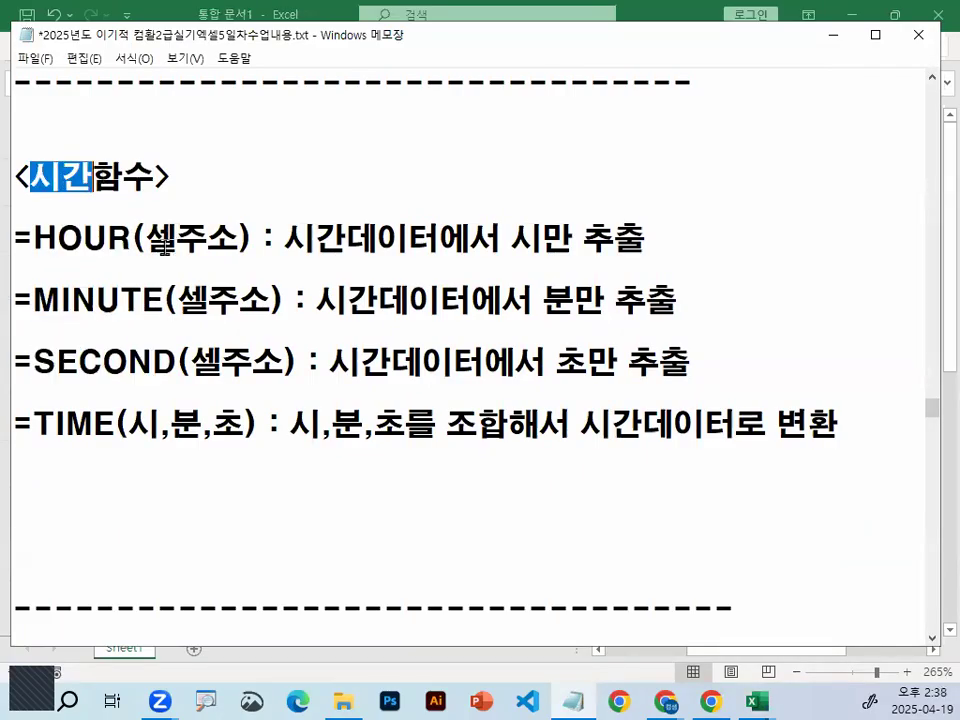
{"action": "left_click_drag", "start_coordinate": [34, 238], "coordinate": [140, 238]}
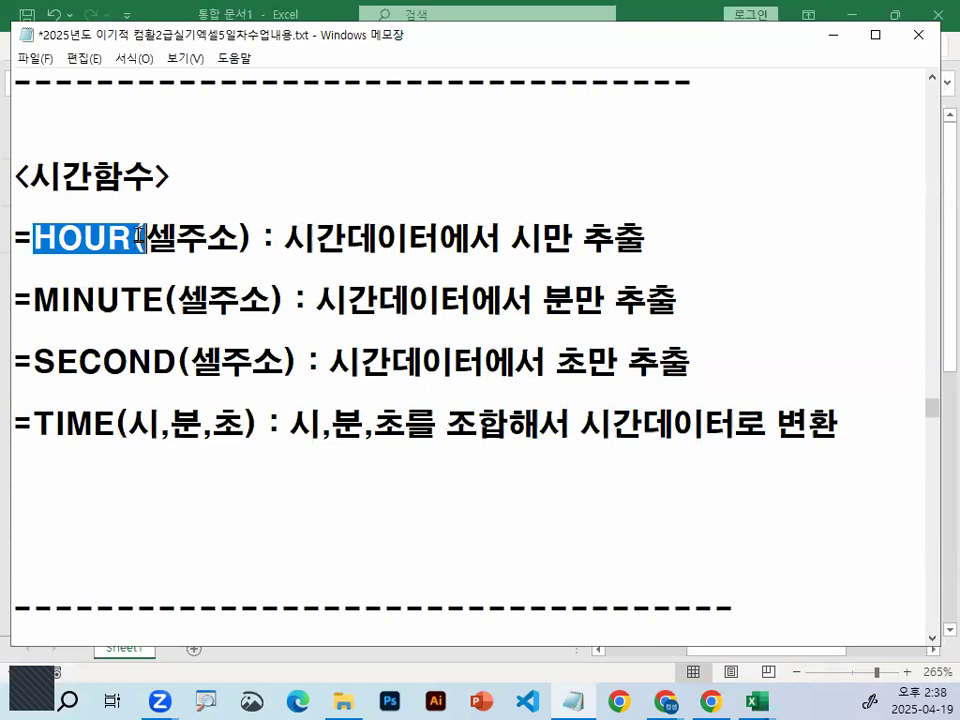
Highlight the syntax and description text of the HOUR, MINUTE and SECOND lines, including 시만 추출, 분만 추출 and 초만 추출
{"action": "left_click_drag", "start_coordinate": [285, 238], "coordinate": [440, 238]}
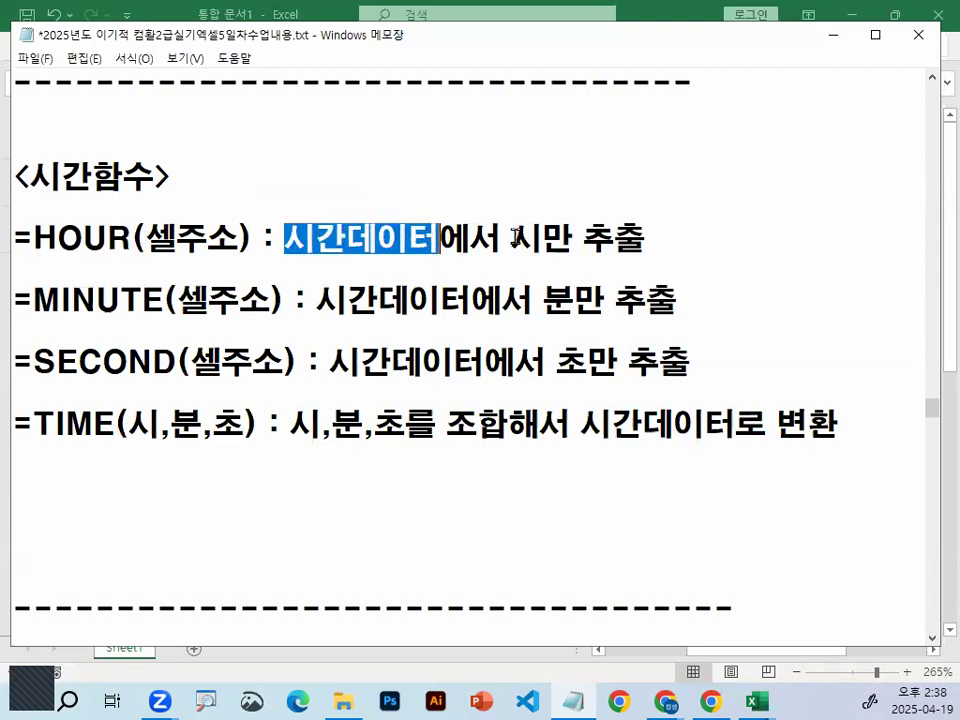
{"action": "left_click_drag", "start_coordinate": [512, 238], "coordinate": [646, 238]}
{"action": "left_click_drag", "start_coordinate": [35, 303], "coordinate": [243, 300]}
{"action": "left_click_drag", "start_coordinate": [318, 300], "coordinate": [500, 300]}
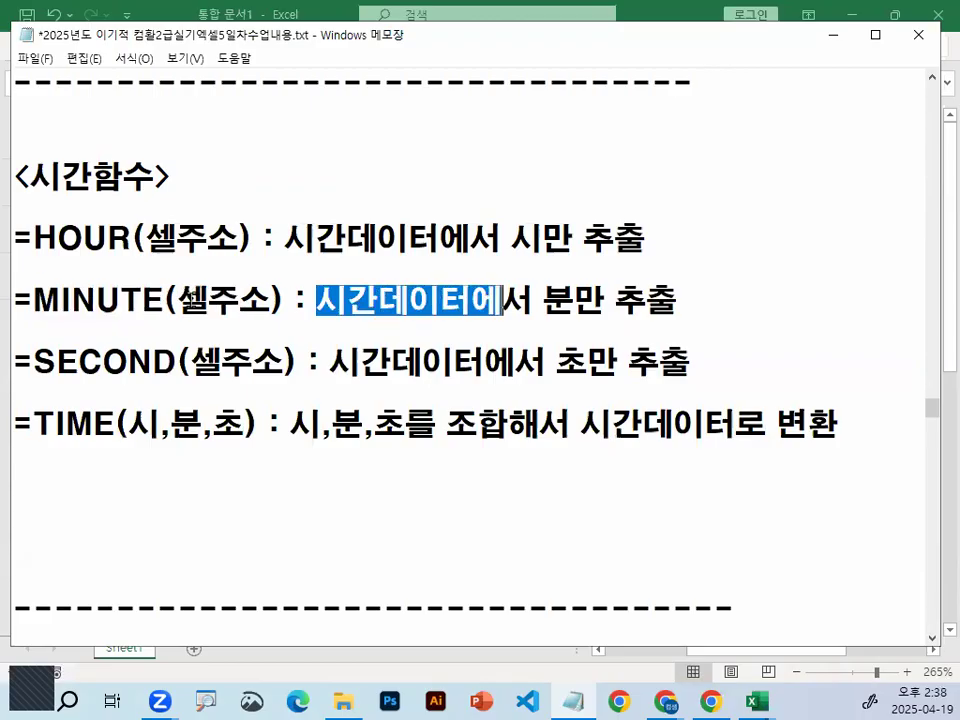
{"action": "left_click_drag", "start_coordinate": [165, 300], "coordinate": [271, 300]}
{"action": "left_click_drag", "start_coordinate": [543, 300], "coordinate": [678, 297]}
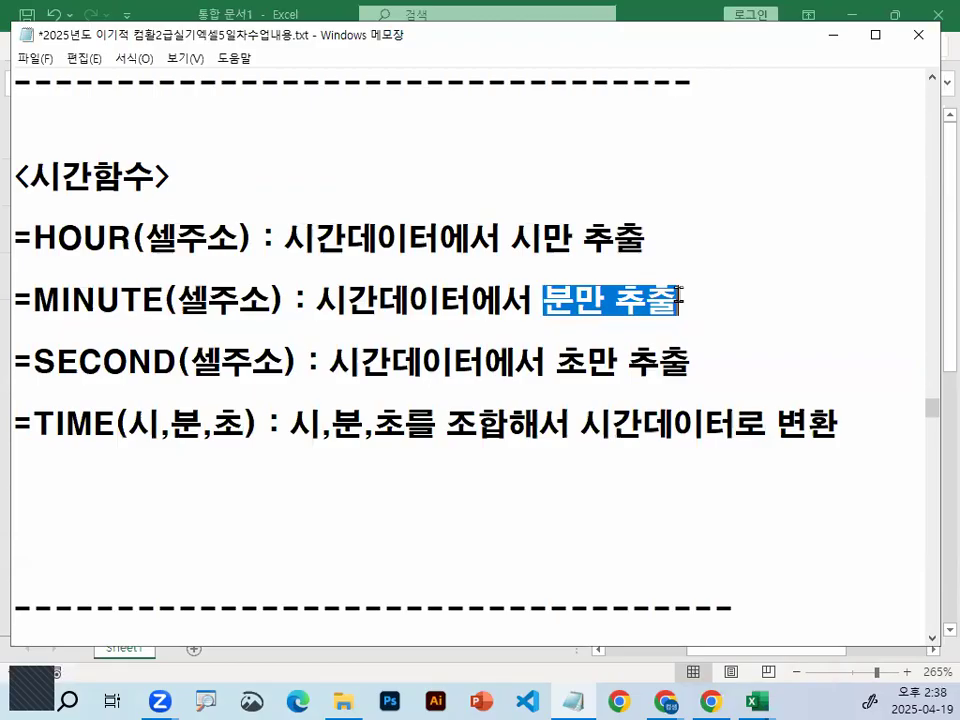
{"action": "left_click_drag", "start_coordinate": [34, 362], "coordinate": [285, 362]}
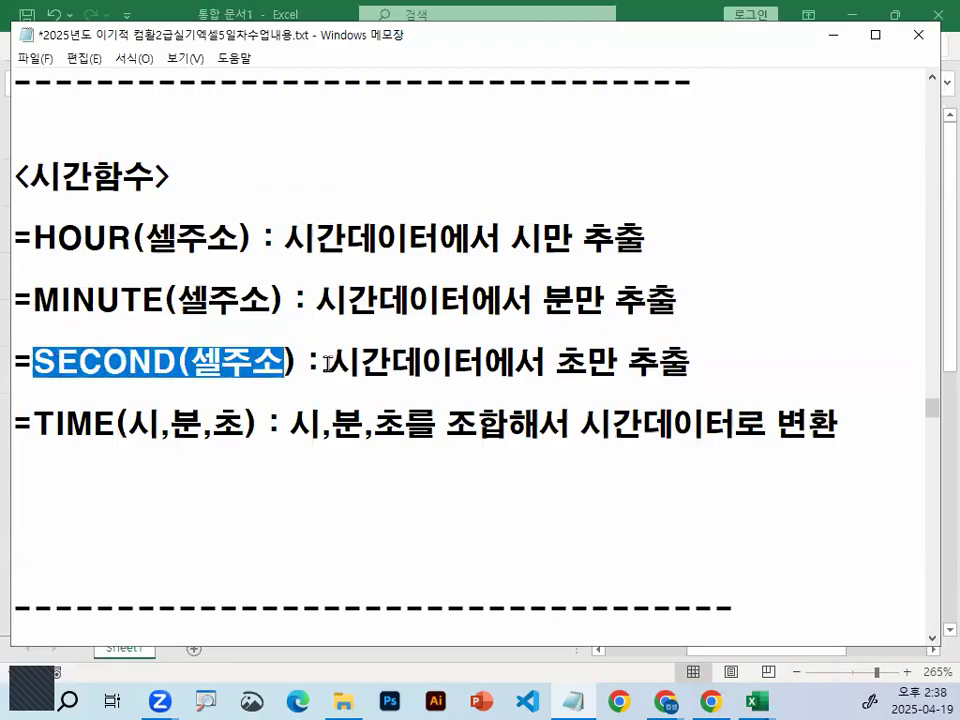
{"action": "left_click_drag", "start_coordinate": [556, 362], "coordinate": [712, 360]}
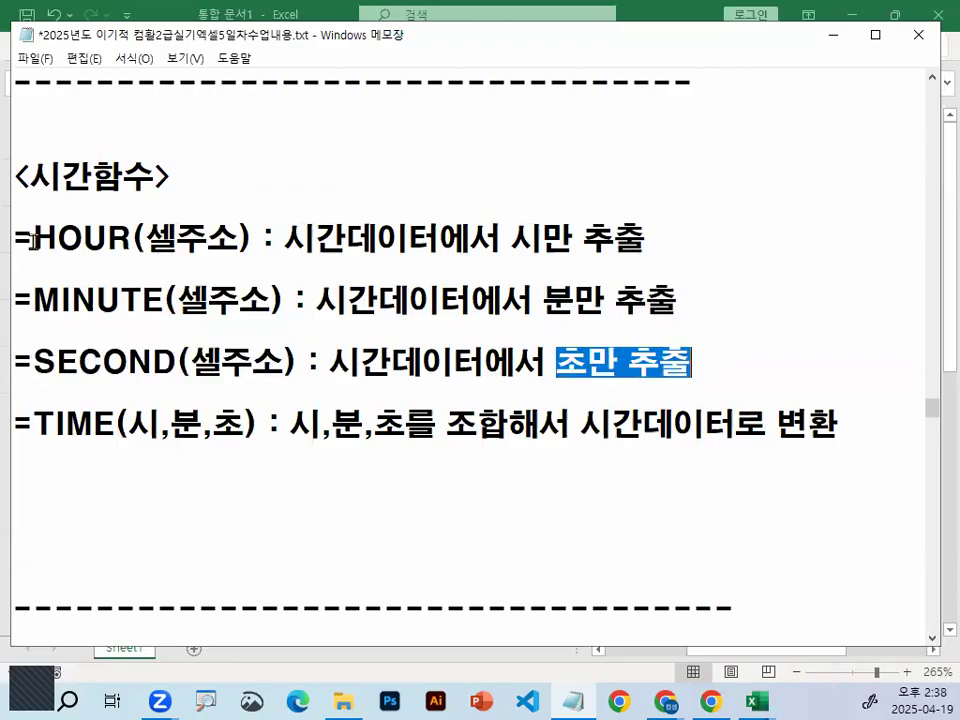
Highlight the HOUR and MINUTE syntax again, followed by the TIME line's arguments, its 시간데이터로 description and the TIME(시,분,초) syntax
{"action": "left_click_drag", "start_coordinate": [34, 238], "coordinate": [222, 238]}
{"action": "left_click_drag", "start_coordinate": [34, 300], "coordinate": [182, 300]}
{"action": "left_click_drag", "start_coordinate": [34, 424], "coordinate": [776, 424]}
{"action": "left_click", "coordinate": [212, 424]}
{"action": "left_click", "coordinate": [315, 424]}
{"action": "left_click", "coordinate": [290, 422]}
{"action": "left_click", "coordinate": [592, 421]}
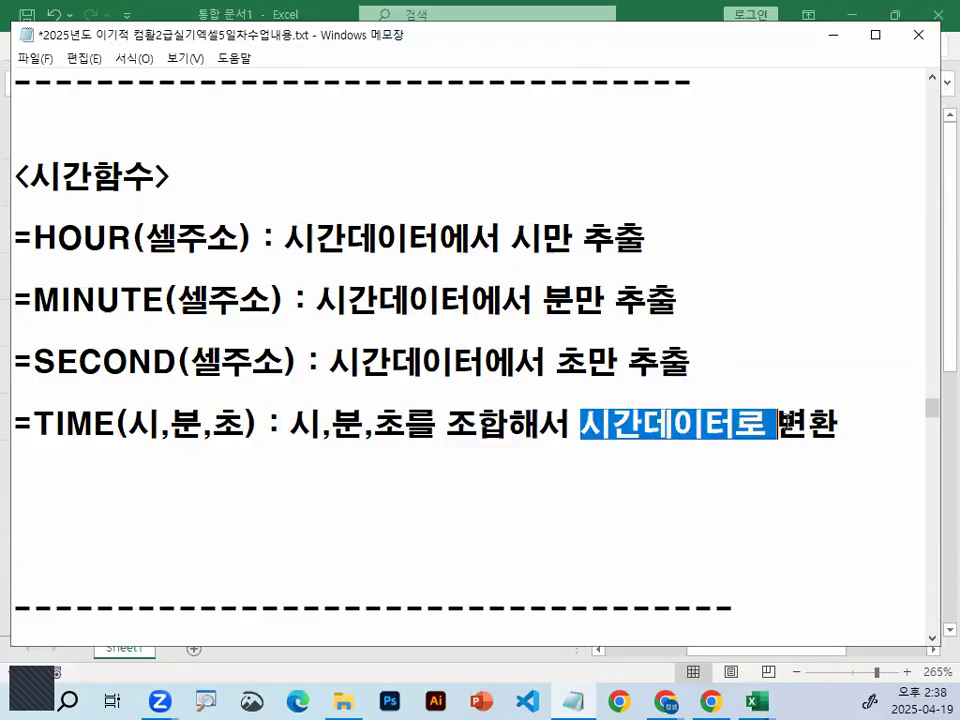
{"action": "left_click", "coordinate": [68, 238]}
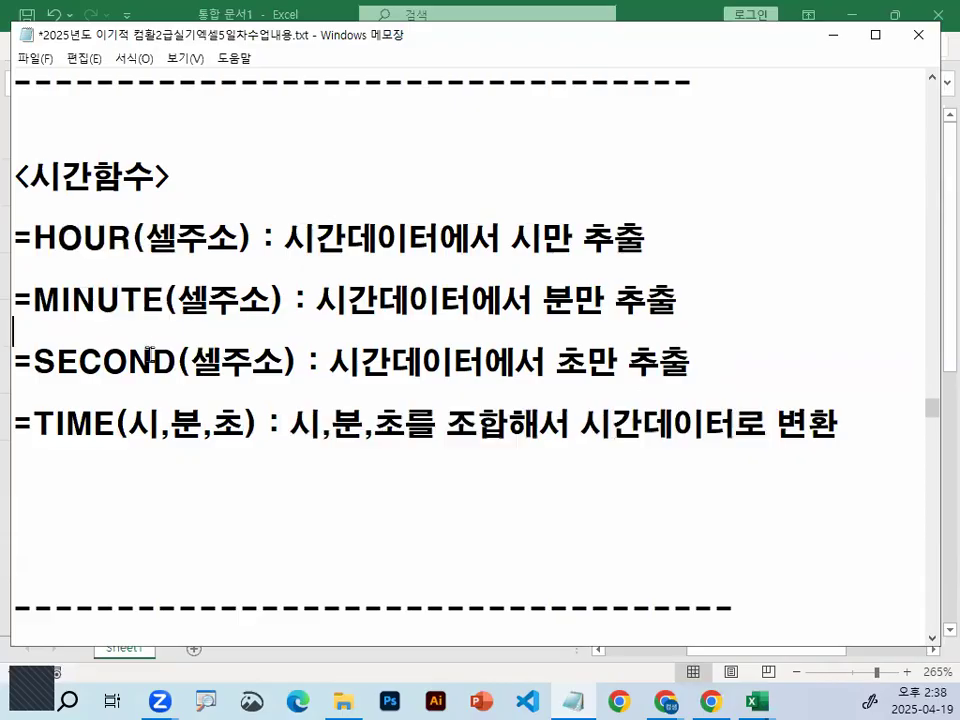
{"action": "left_click_drag", "start_coordinate": [36, 424], "coordinate": [274, 422]}
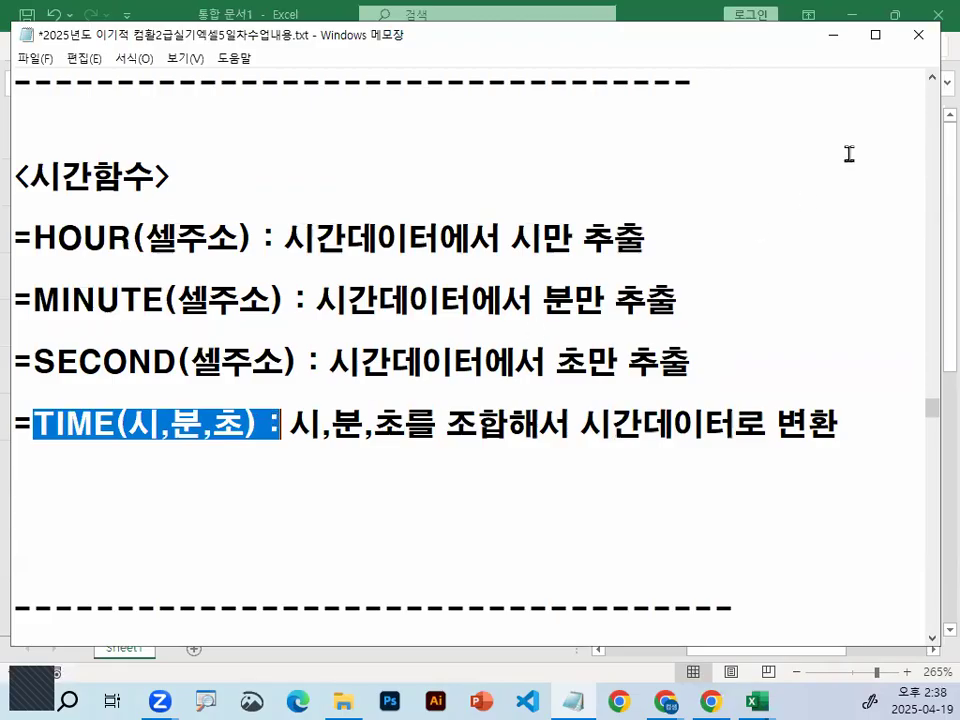
Put the notes away to return to the Excel workbook, and clear the contents of cells D4:D6
{"action": "left_click", "coordinate": [832, 36]}
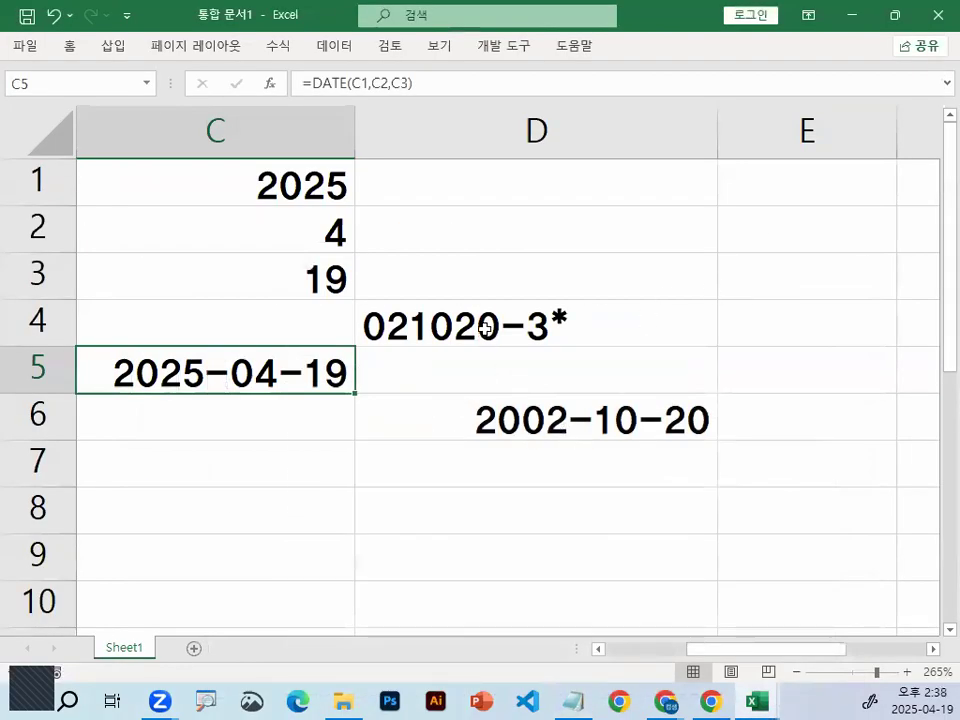
{"action": "left_click_drag", "start_coordinate": [485, 328], "coordinate": [555, 427]}
{"action": "key", "text": "Delete"}
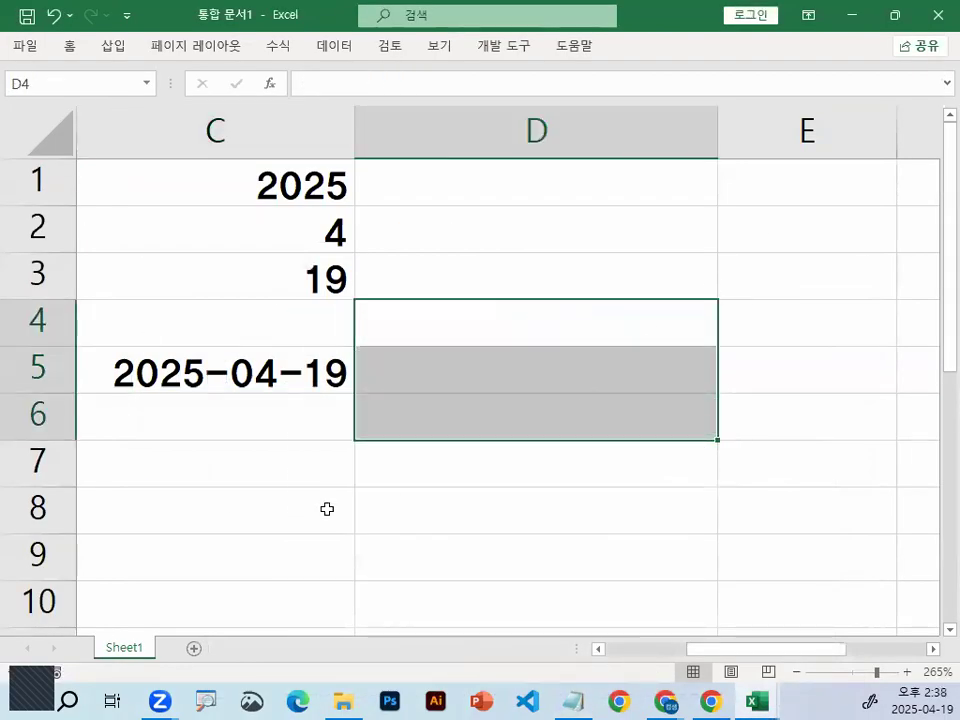
Select cell A2 and mark the time part of its NOW() value with a red circle
{"action": "left_click", "coordinate": [191, 459]}
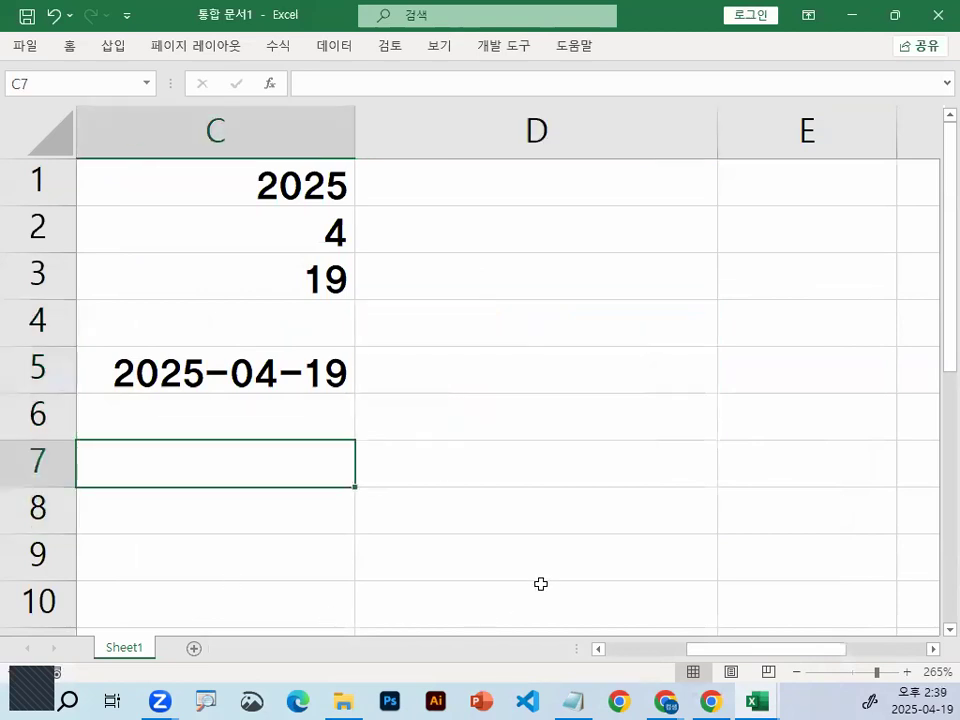
{"action": "left_click", "coordinate": [599, 648]}
{"action": "left_click", "coordinate": [599, 648]}
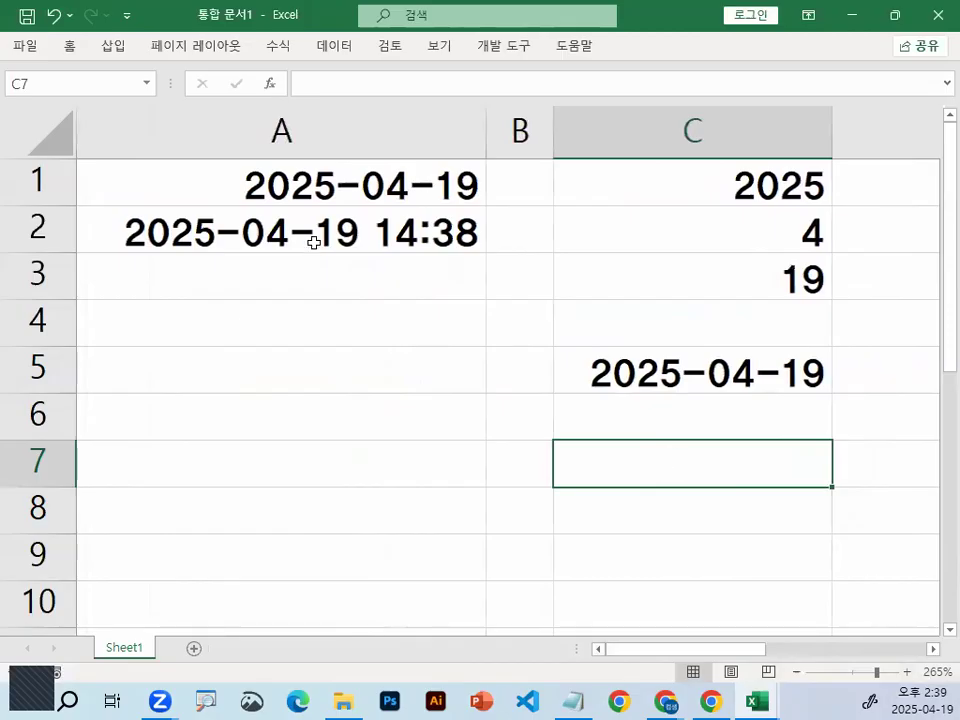
{"action": "left_click", "coordinate": [199, 236]}
{"action": "mouse_move", "coordinate": [406, 224]}
{"action": "left_mouse_down"}
{"action": "mouse_move", "coordinate": [331, 280]}
{"action": "mouse_move", "coordinate": [402, 269]}
{"action": "left_mouse_up"}
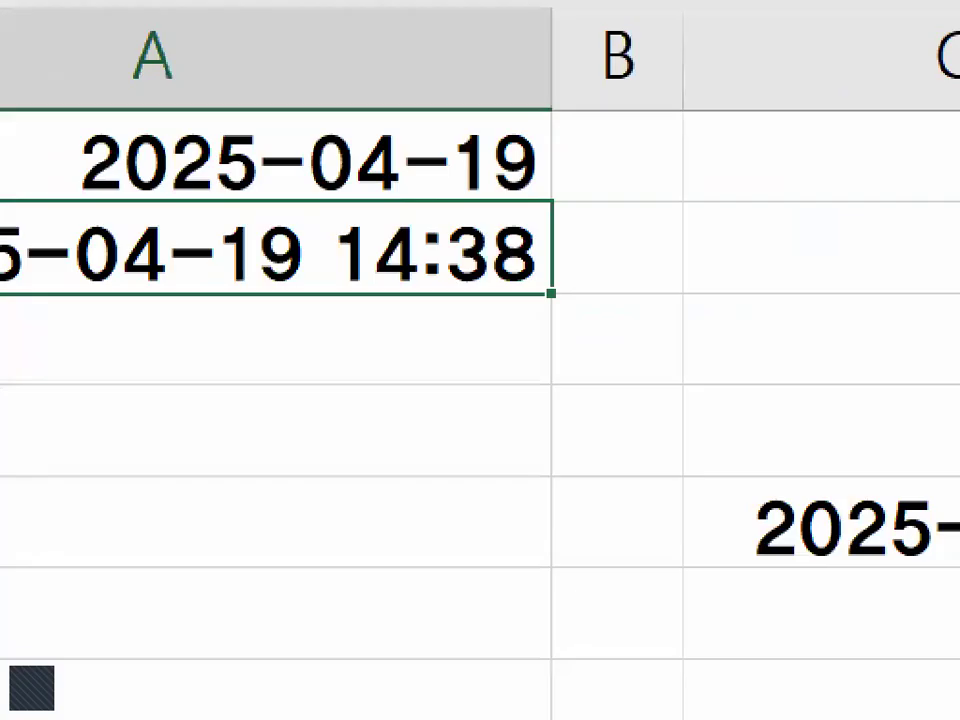
{"action": "mouse_move", "coordinate": [807, 228]}
{"action": "left_mouse_down"}
{"action": "mouse_move", "coordinate": [564, 245]}
{"action": "mouse_move", "coordinate": [806, 225]}
{"action": "left_mouse_up"}
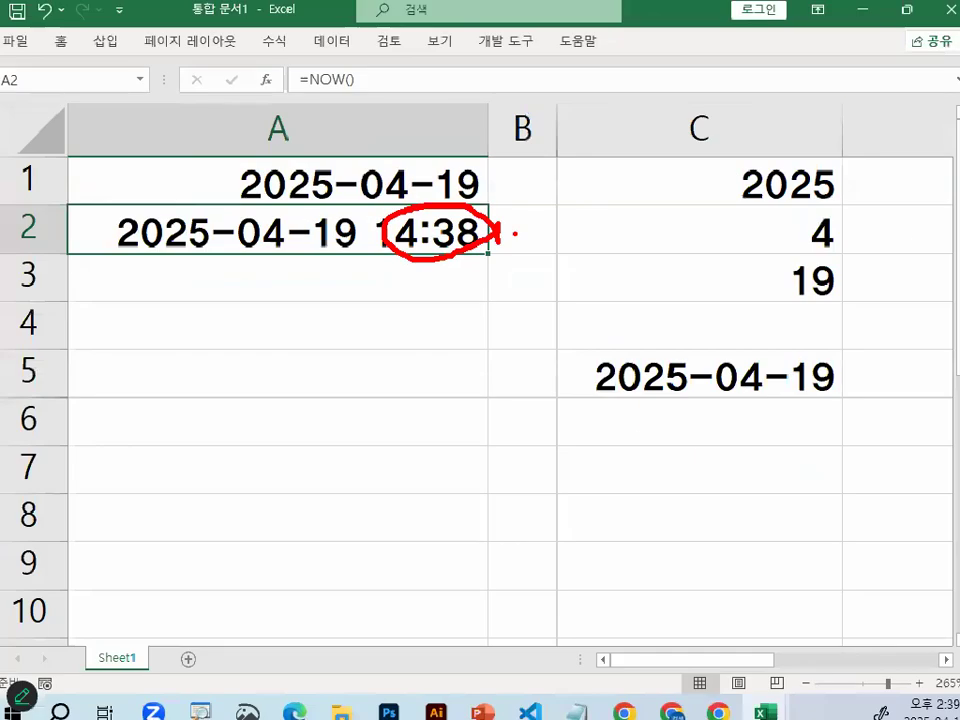
{"action": "key", "text": "Escape"}
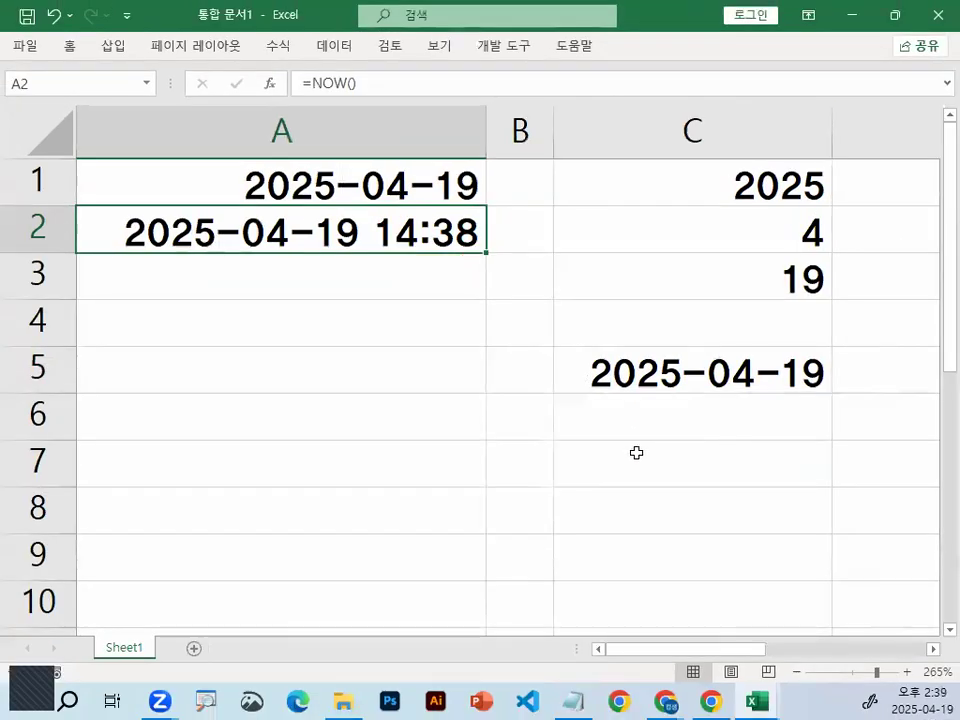
Mark the hour in A2 and enter =HOUR(A2) in cell C7 to extract the hour
{"action": "left_click", "coordinate": [636, 453]}
{"action": "left_click", "coordinate": [927, 650]}
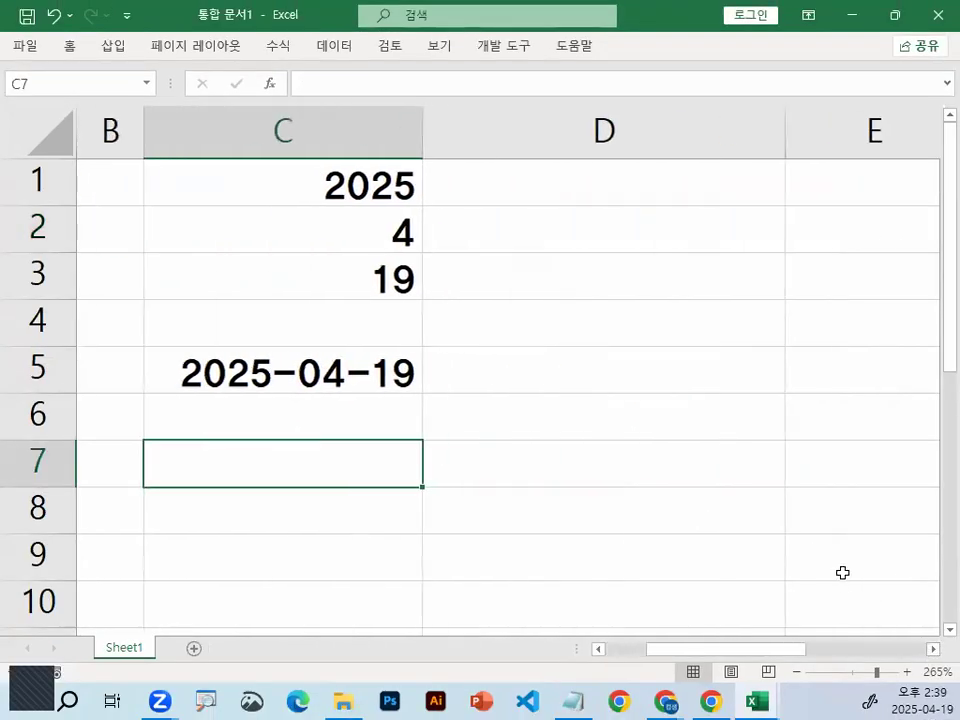
{"action": "left_click_drag", "start_coordinate": [735, 648], "coordinate": [671, 615]}
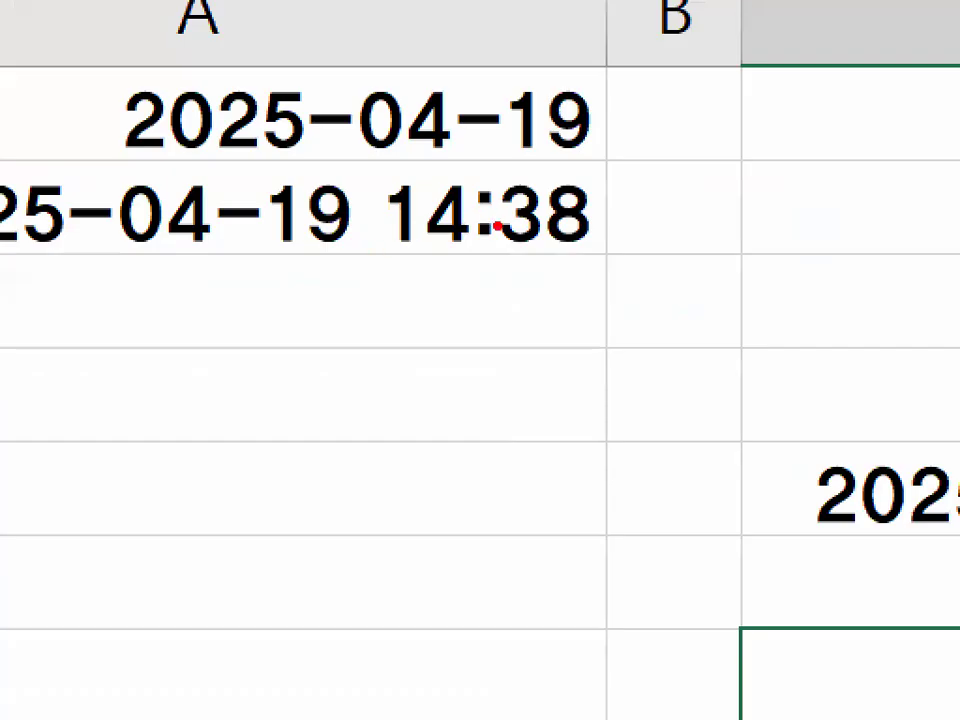
{"action": "mouse_move", "coordinate": [497, 226]}
{"action": "left_mouse_down"}
{"action": "mouse_move", "coordinate": [349, 204]}
{"action": "mouse_move", "coordinate": [500, 205]}
{"action": "left_mouse_up"}
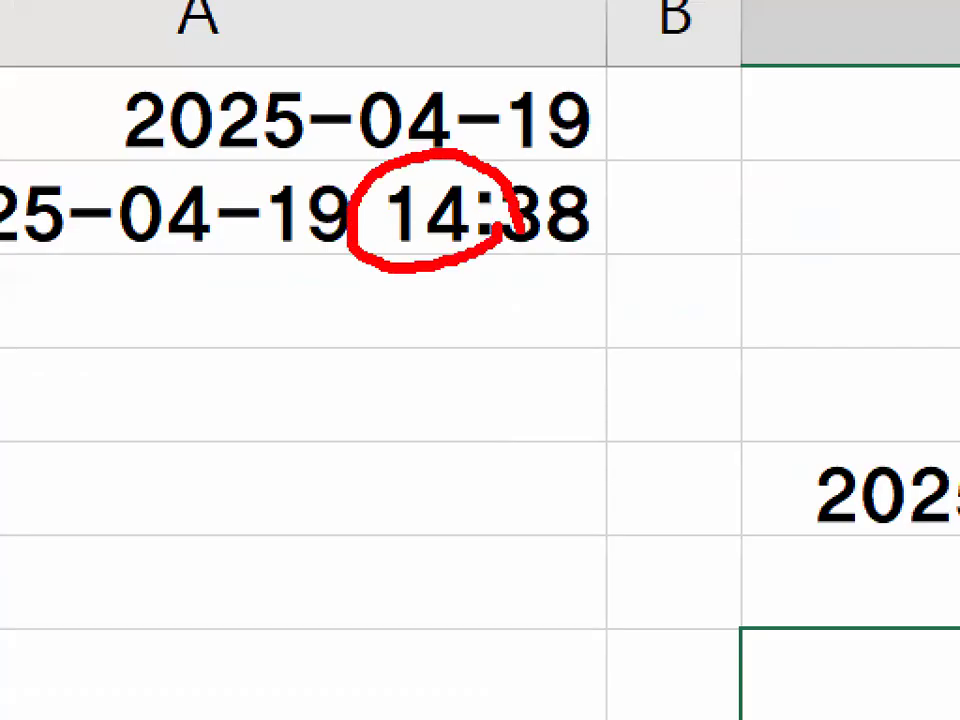
{"action": "type", "text": "="}
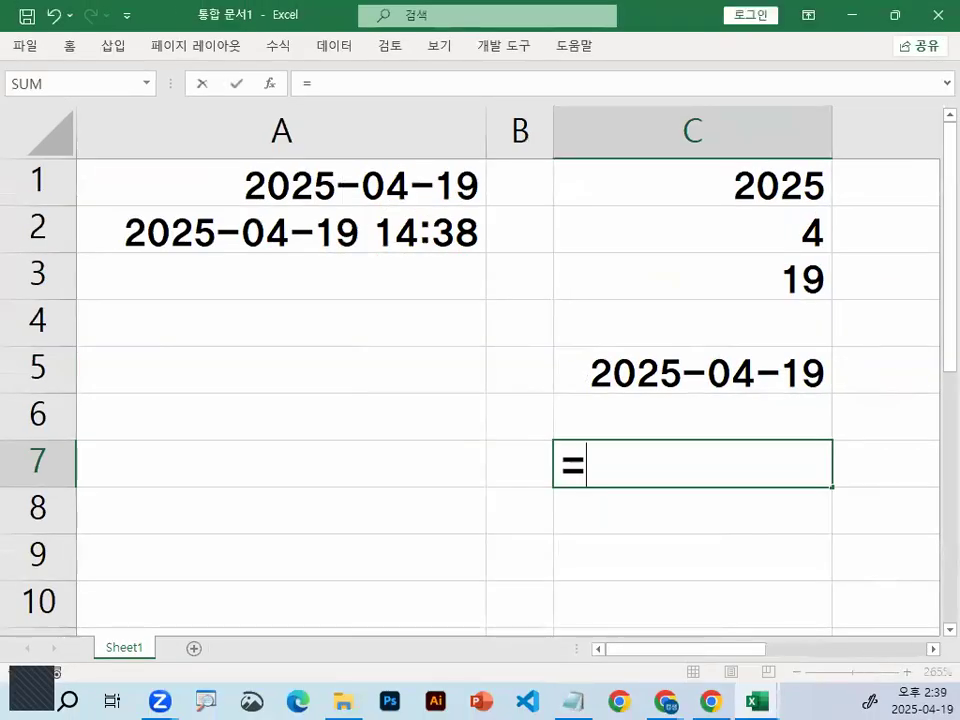
{"action": "type", "text": "HO"}
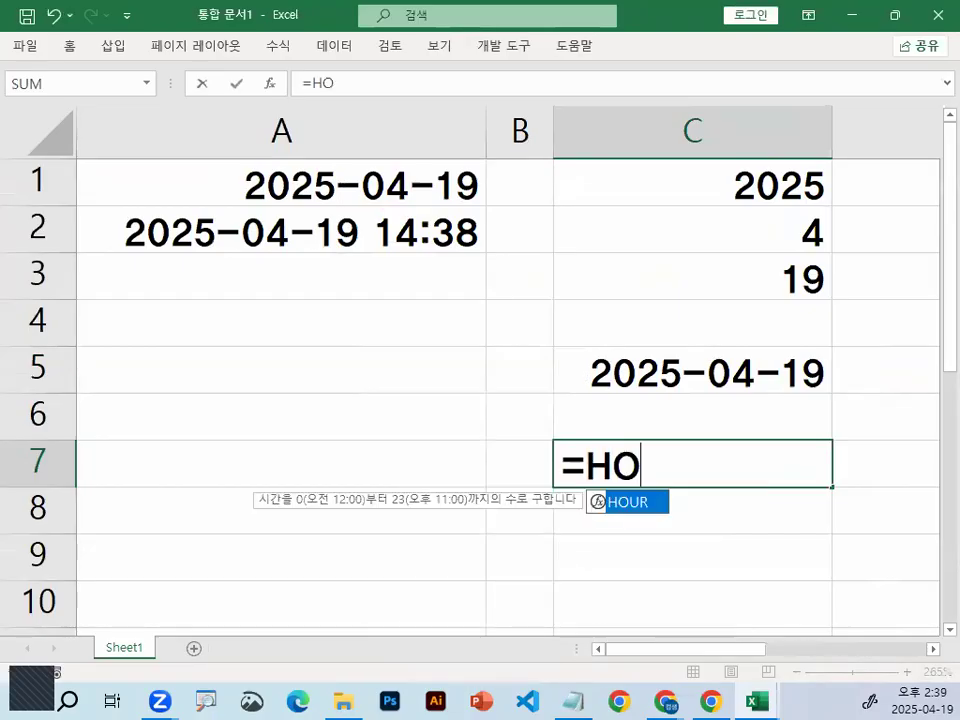
{"action": "double_click", "coordinate": [643, 504]}
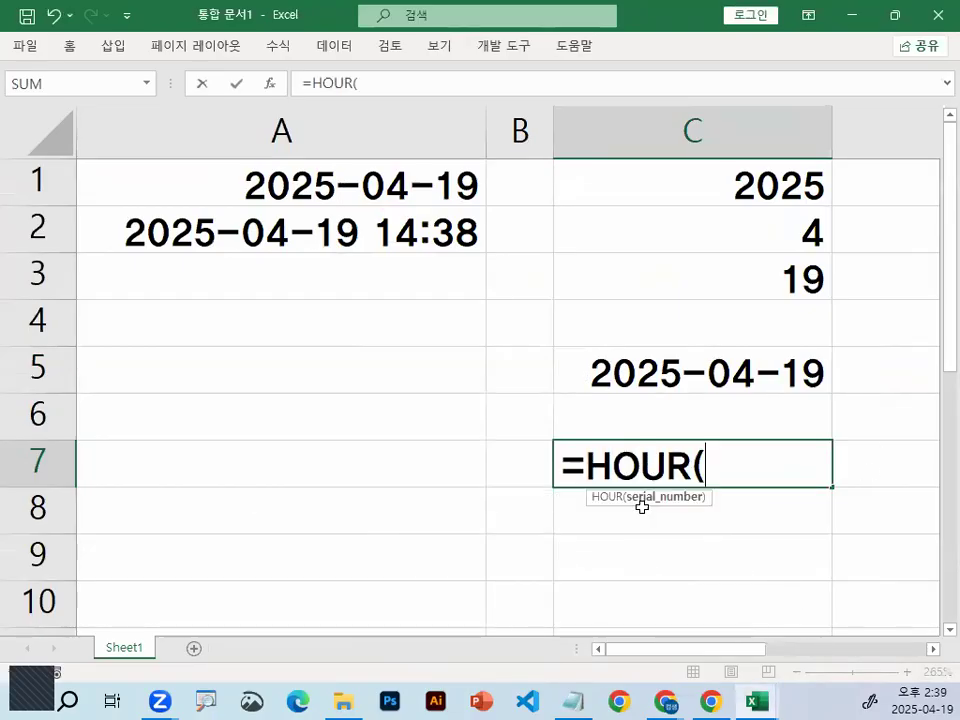
{"action": "left_click", "coordinate": [395, 233]}
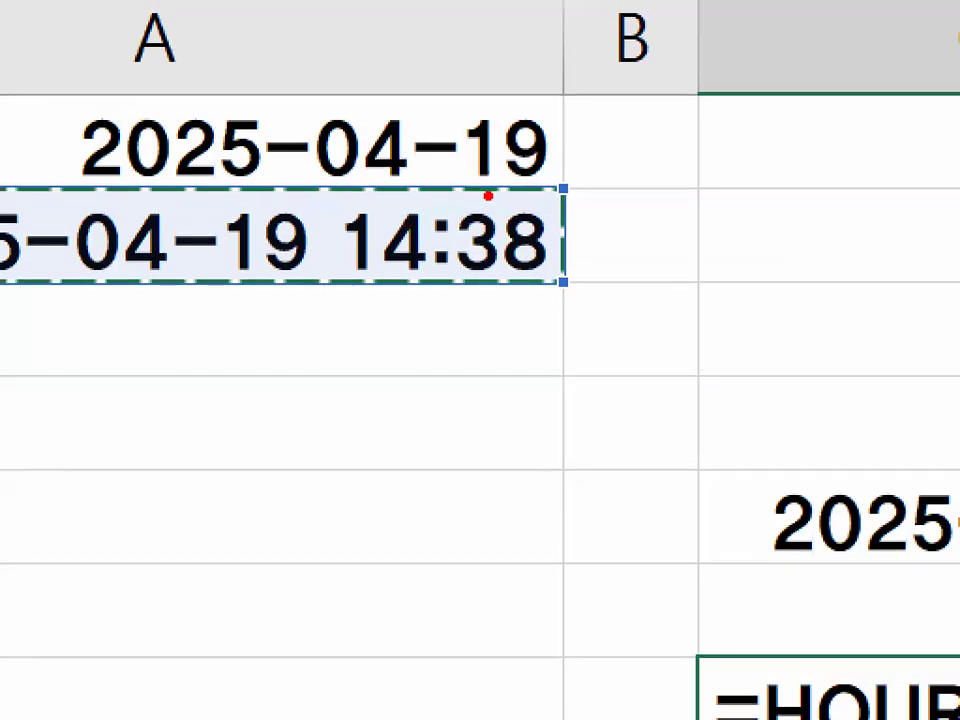
{"action": "mouse_move", "coordinate": [242, 253]}
{"action": "left_mouse_down"}
{"action": "mouse_move", "coordinate": [553, 240]}
{"action": "mouse_move", "coordinate": [253, 272]}
{"action": "left_mouse_up"}
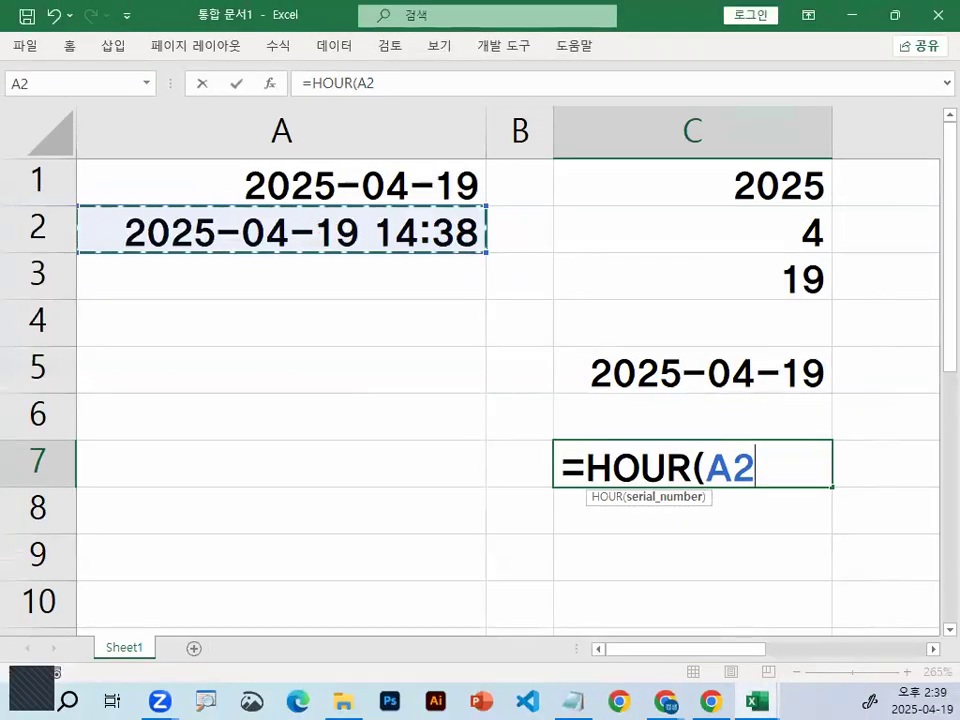
{"action": "key", "text": "Return"}
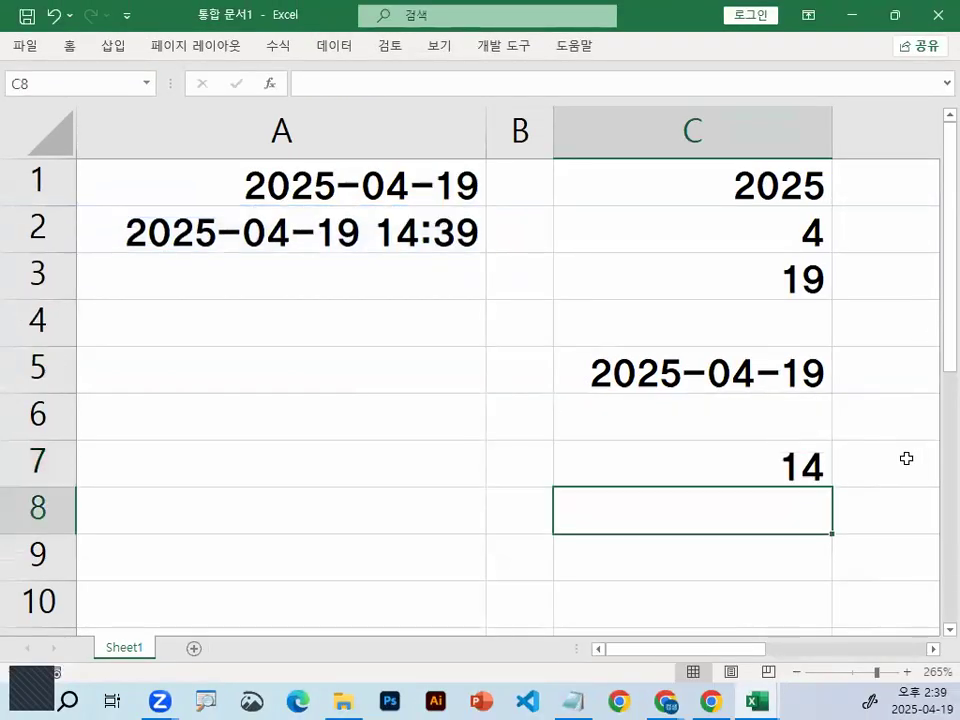
Compare the HOUR formula in C7 with the circled hour in A2, and circle the minutes with C8 selected
{"action": "left_click", "coordinate": [813, 466]}
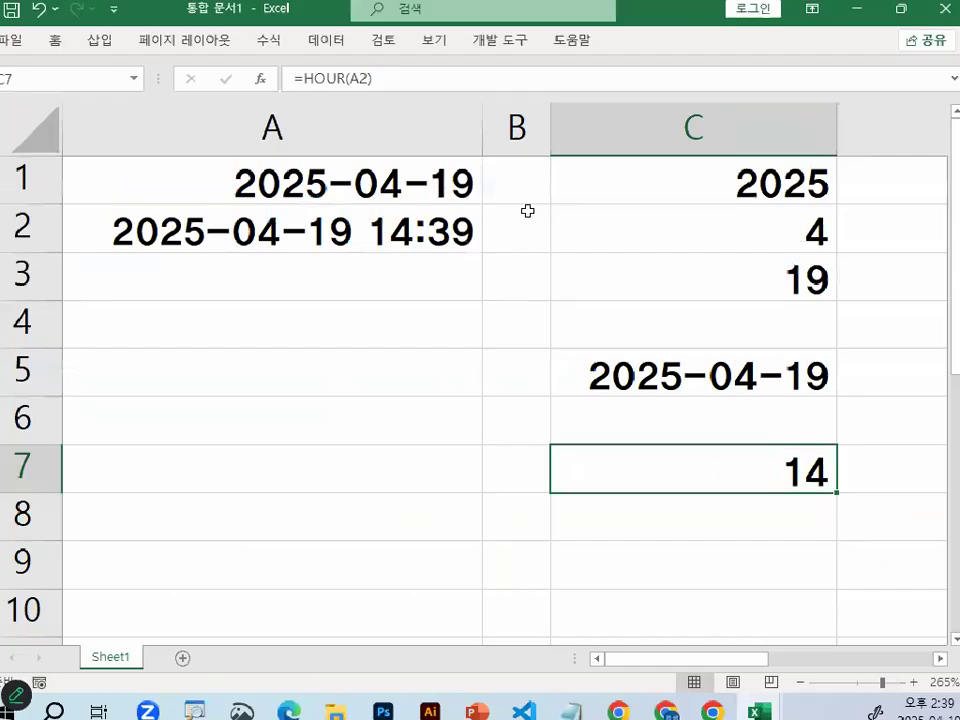
{"action": "mouse_move", "coordinate": [400, 251]}
{"action": "left_mouse_down"}
{"action": "mouse_move", "coordinate": [424, 240]}
{"action": "mouse_move", "coordinate": [420, 180]}
{"action": "left_mouse_up"}
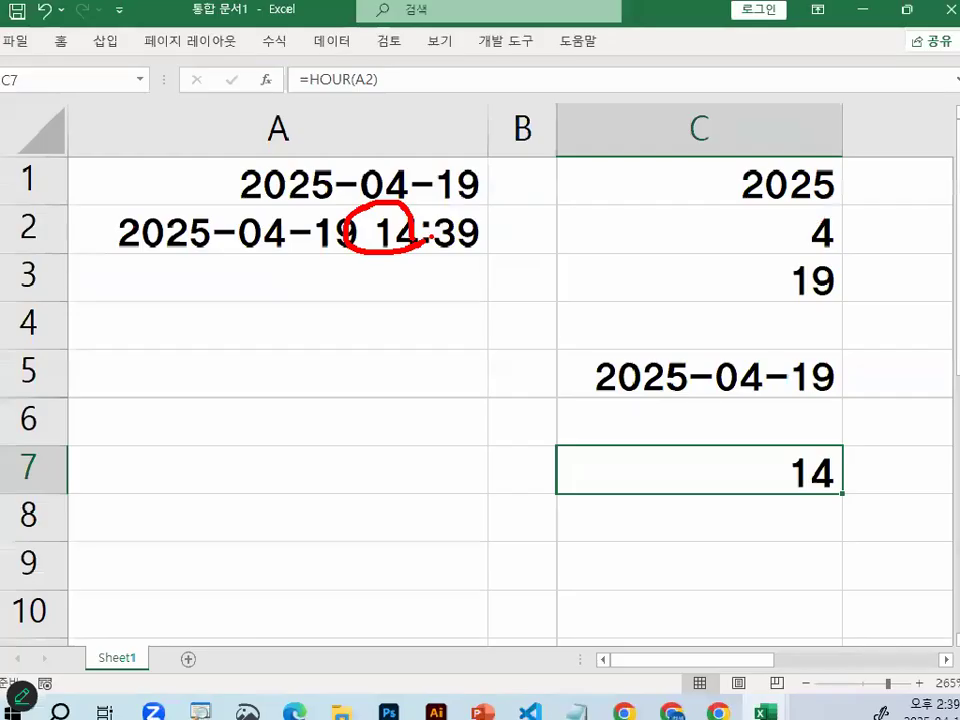
{"action": "left_click", "coordinate": [746, 510]}
{"action": "mouse_move", "coordinate": [473, 232]}
{"action": "left_mouse_down"}
{"action": "mouse_move", "coordinate": [455, 258]}
{"action": "mouse_move", "coordinate": [441, 204]}
{"action": "mouse_move", "coordinate": [486, 234]}
{"action": "left_mouse_up"}
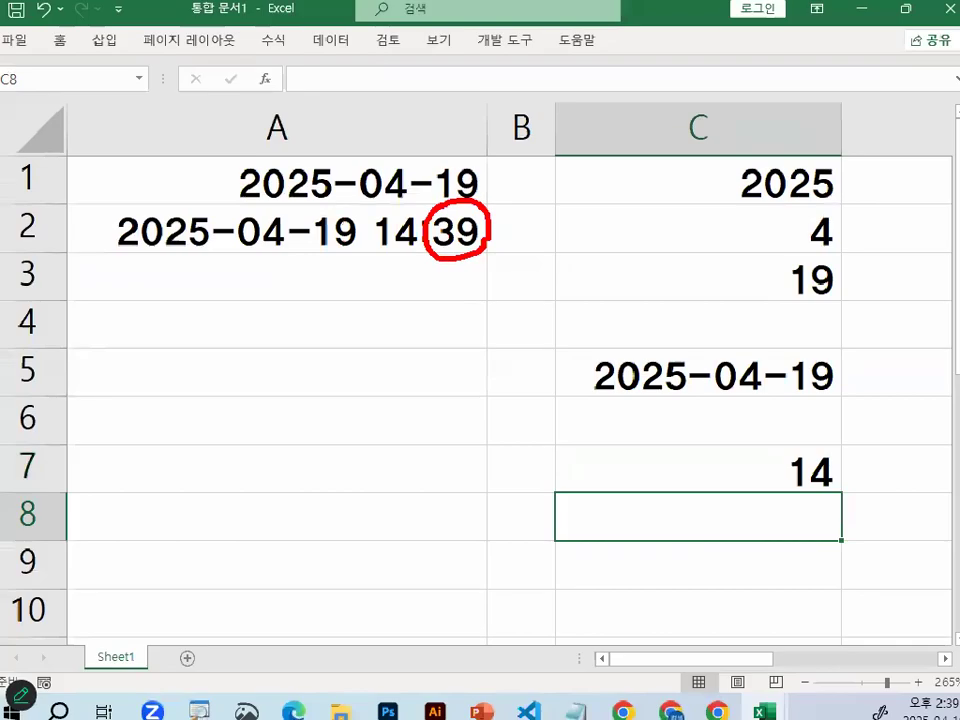
{"action": "key", "text": "Escape"}
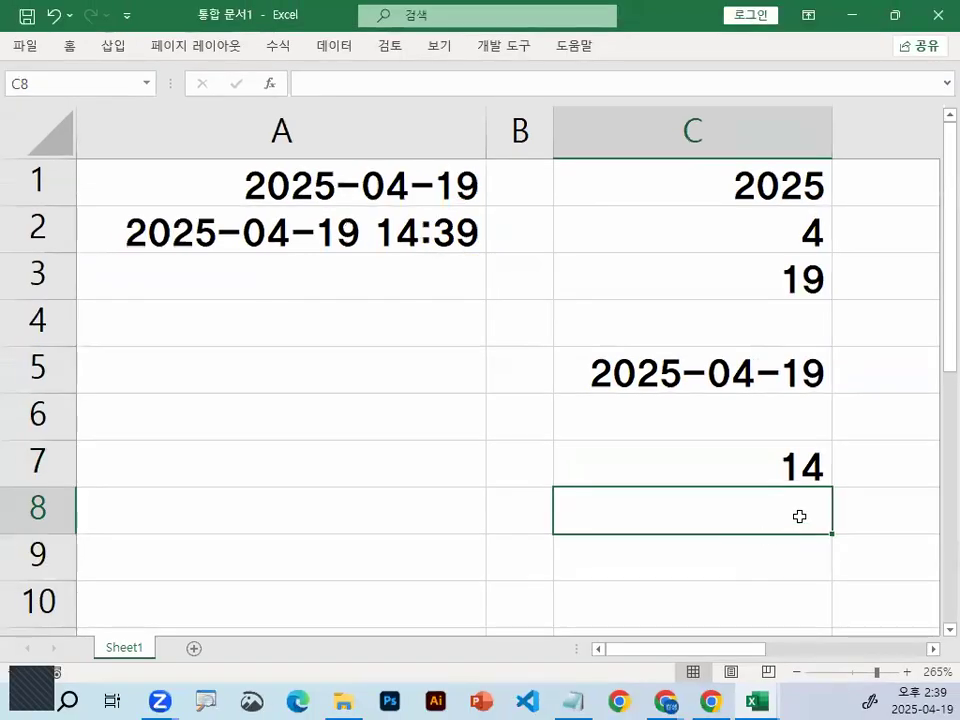
Enter =MINUTE(A2) in cell C8 to extract the minutes from the date and time in A2
{"action": "left_click", "coordinate": [933, 649]}
{"action": "left_click_drag", "start_coordinate": [776, 655], "coordinate": [697, 660]}
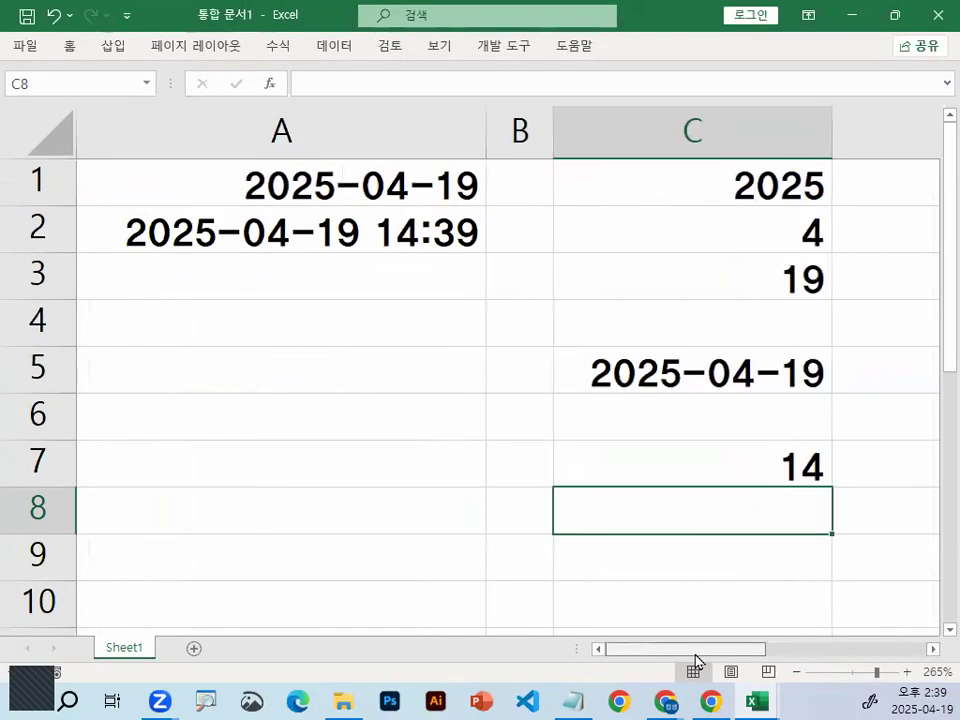
{"action": "type", "text": "="}
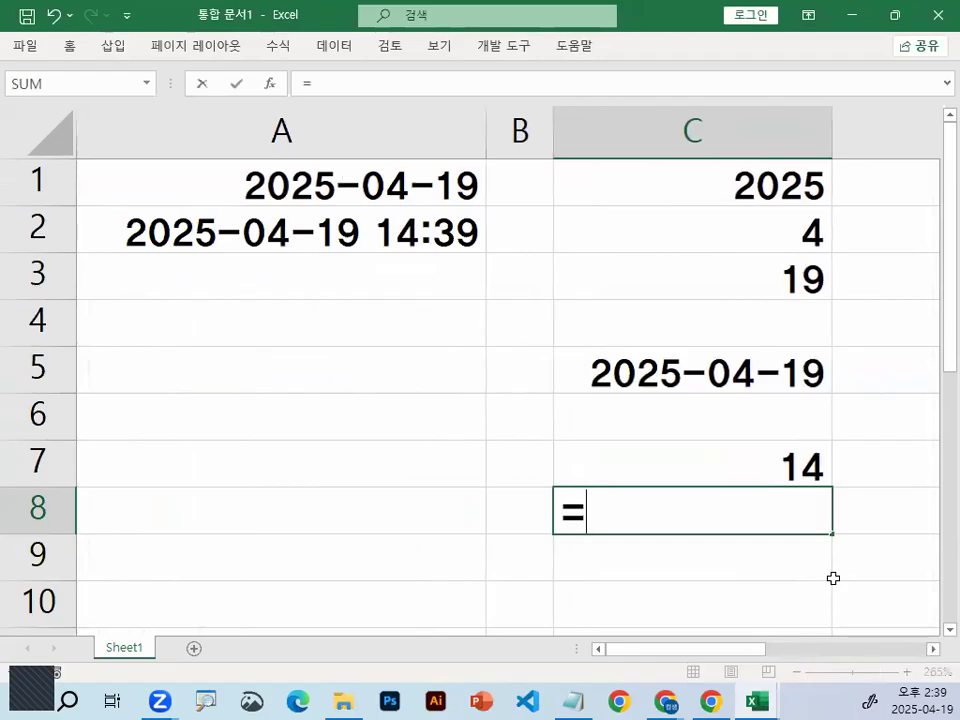
{"action": "type", "text": "MI"}
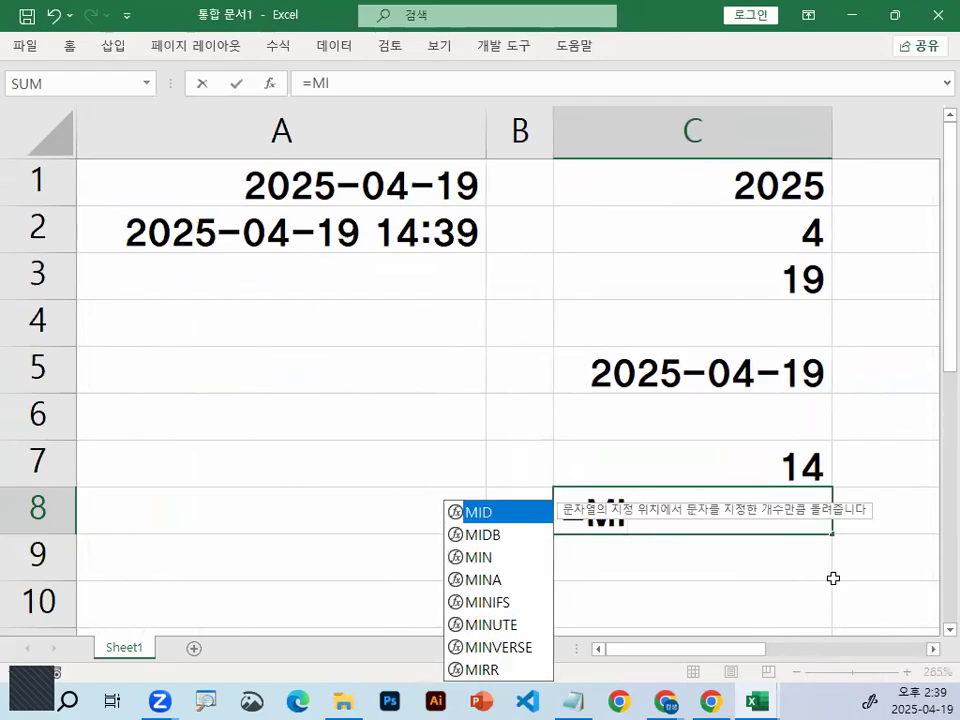
{"action": "double_click", "coordinate": [497, 625]}
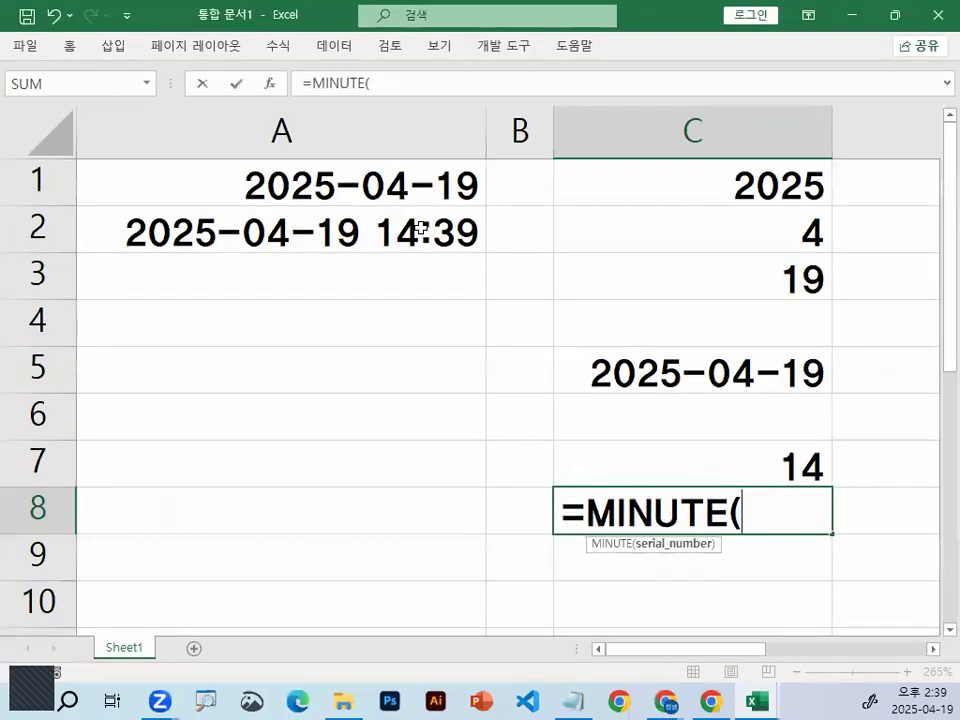
{"action": "left_click", "coordinate": [420, 228]}
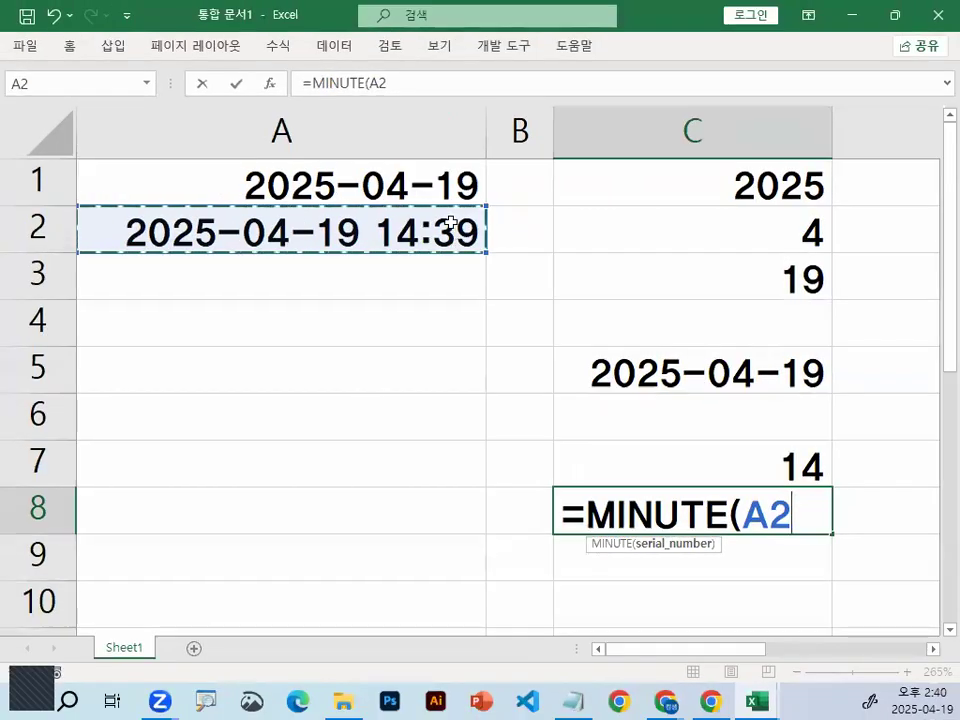
{"action": "type", "text": ")"}
{"action": "key", "text": "Return"}
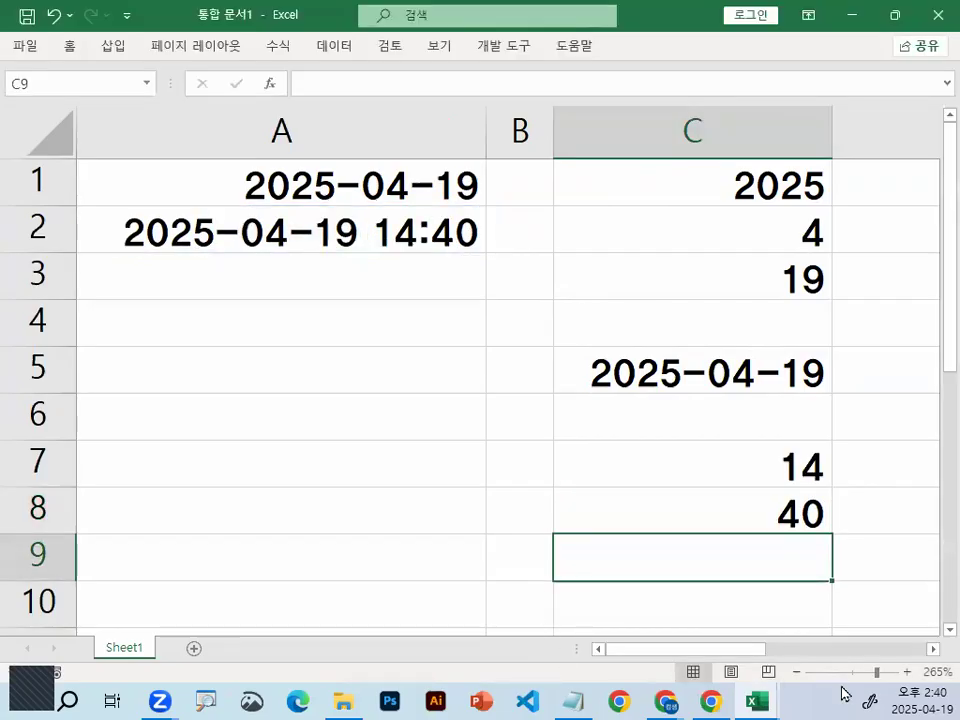
Check the seconds on the system clock and circle the spot beside A2's time where seconds are missing
{"action": "left_click", "coordinate": [918, 692]}
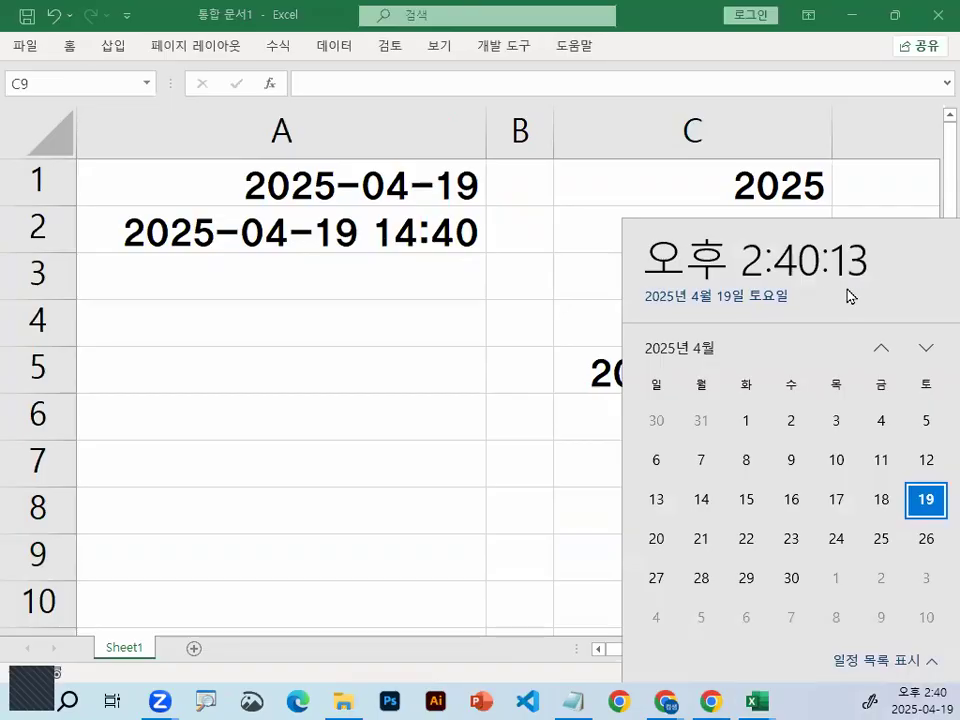
{"action": "left_click", "coordinate": [456, 248]}
{"action": "left_click", "coordinate": [654, 538]}
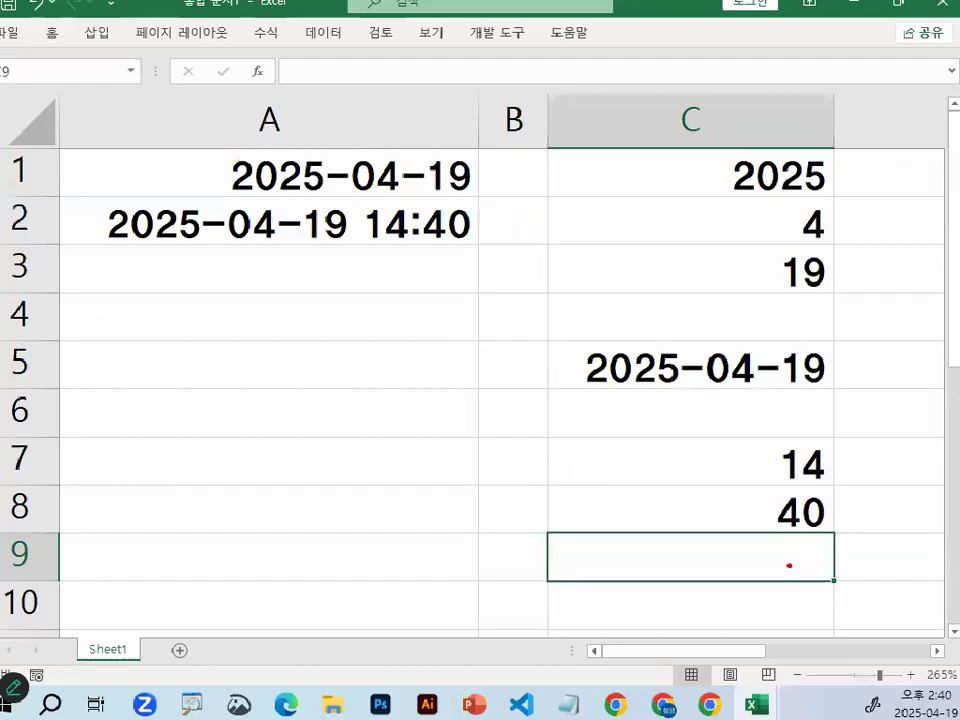
{"action": "left_click", "coordinate": [463, 233]}
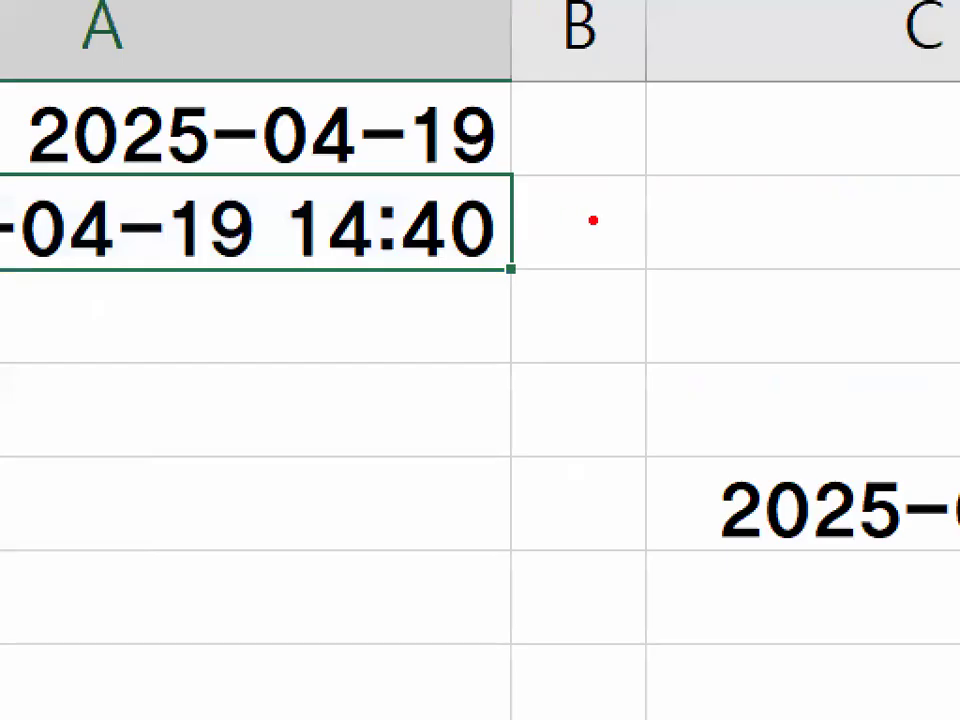
{"action": "mouse_move", "coordinate": [638, 258]}
{"action": "left_mouse_down"}
{"action": "mouse_move", "coordinate": [568, 274]}
{"action": "mouse_move", "coordinate": [510, 204]}
{"action": "mouse_move", "coordinate": [606, 161]}
{"action": "mouse_move", "coordinate": [658, 250]}
{"action": "left_mouse_up"}
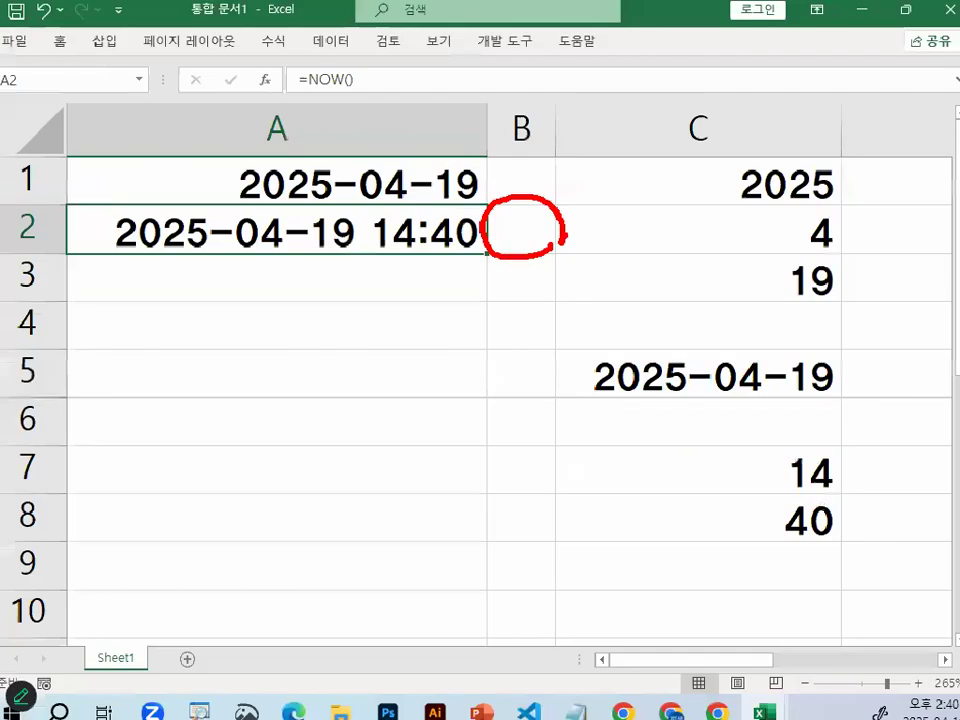
{"action": "key", "text": "Escape"}
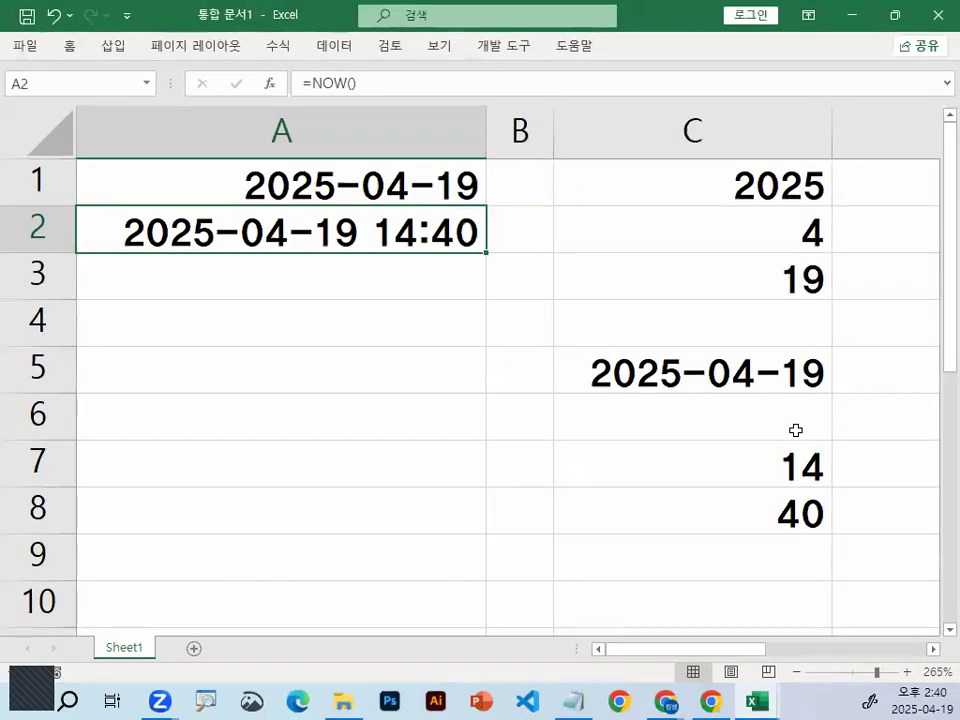
Enter =SECOND(A2) in cell C9 to extract the seconds from the date and time in A2
{"action": "left_click", "coordinate": [782, 574]}
{"action": "scroll", "coordinate": [823, 581], "scroll_direction": "down", "scroll_amount": 1}
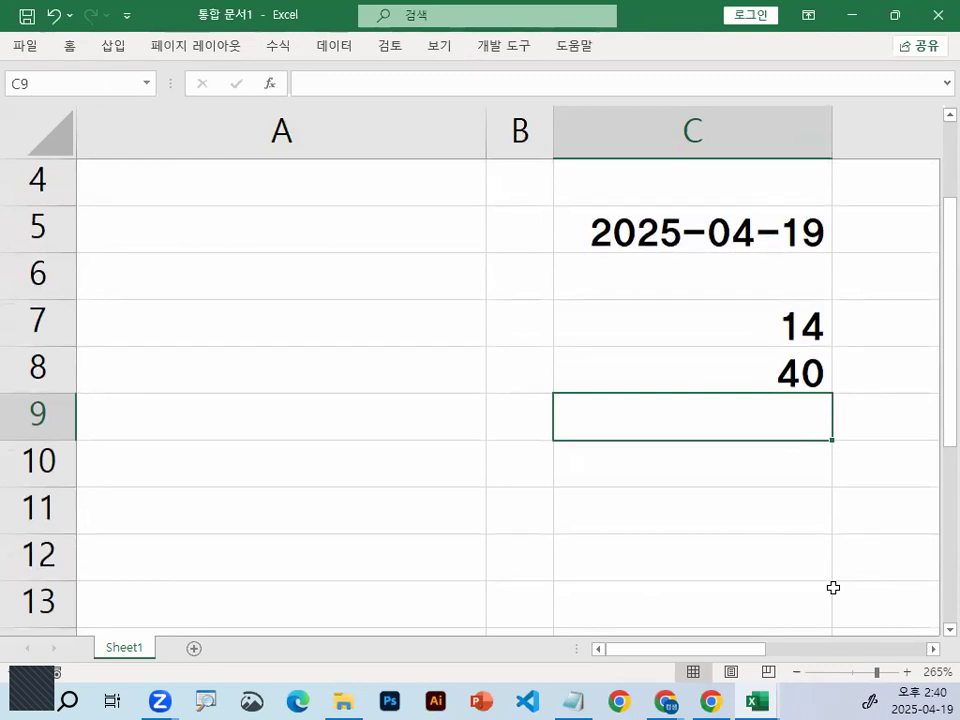
{"action": "type", "text": "=S"}
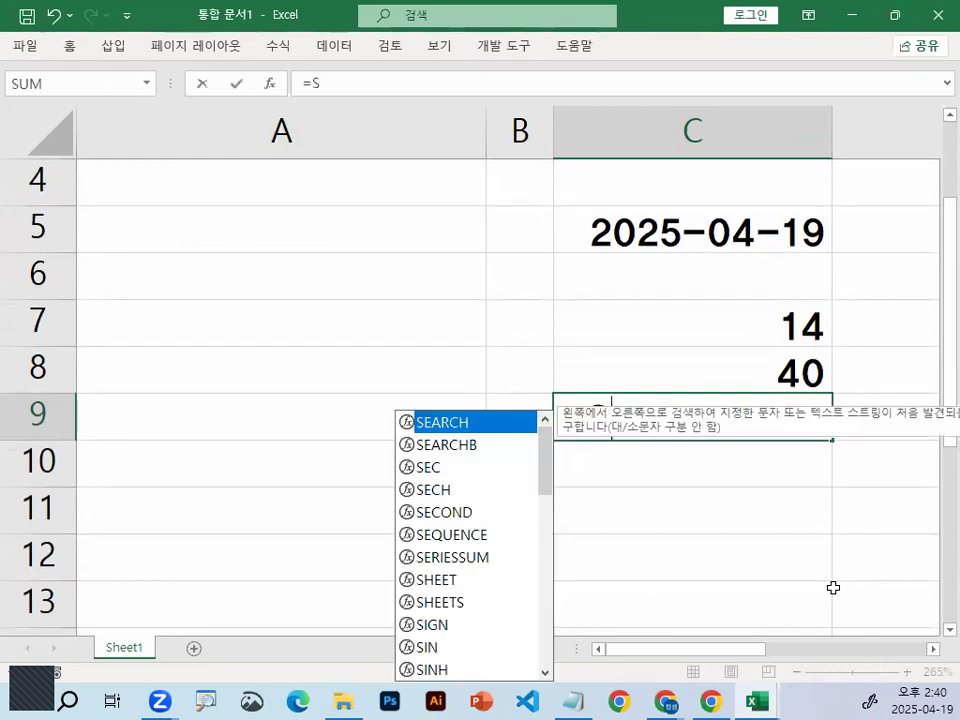
{"action": "type", "text": "E"}
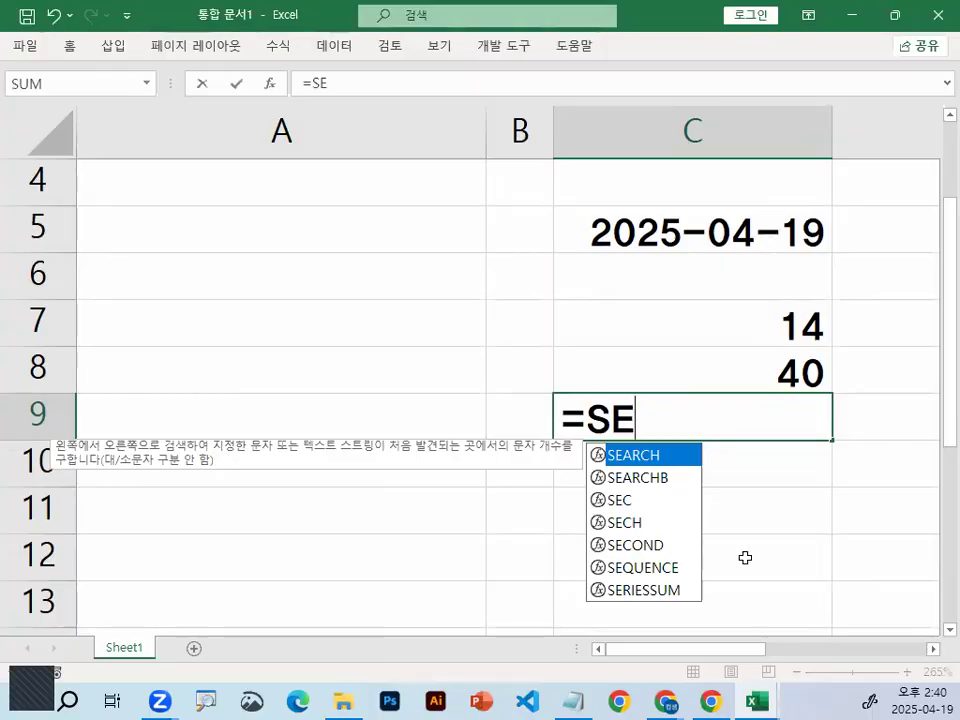
{"action": "double_click", "coordinate": [635, 548]}
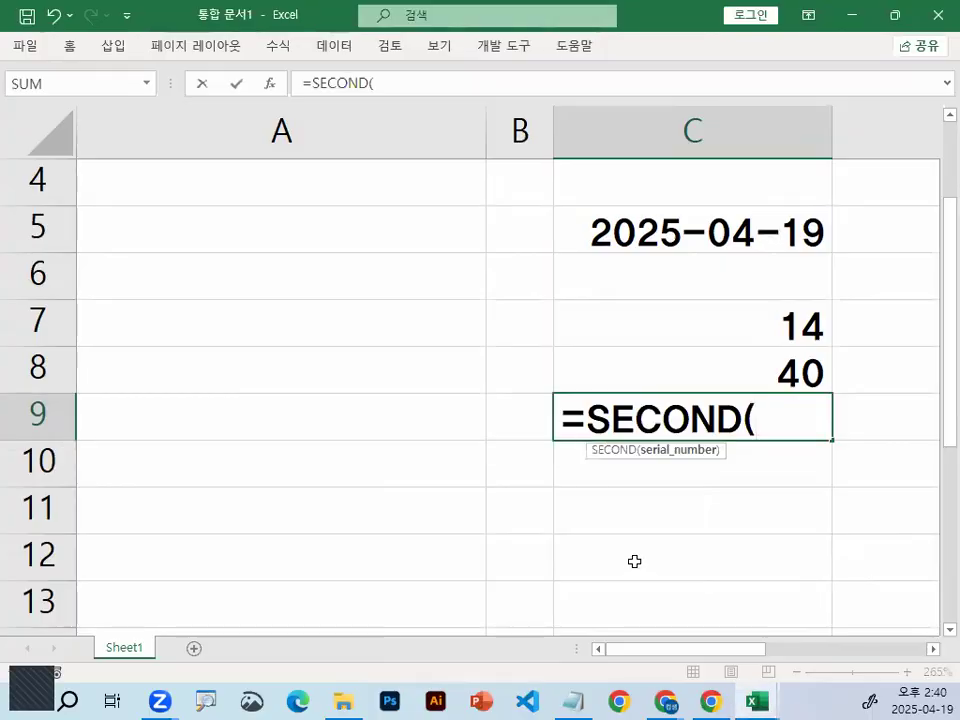
{"action": "scroll", "coordinate": [501, 533], "scroll_direction": "up", "scroll_amount": 1}
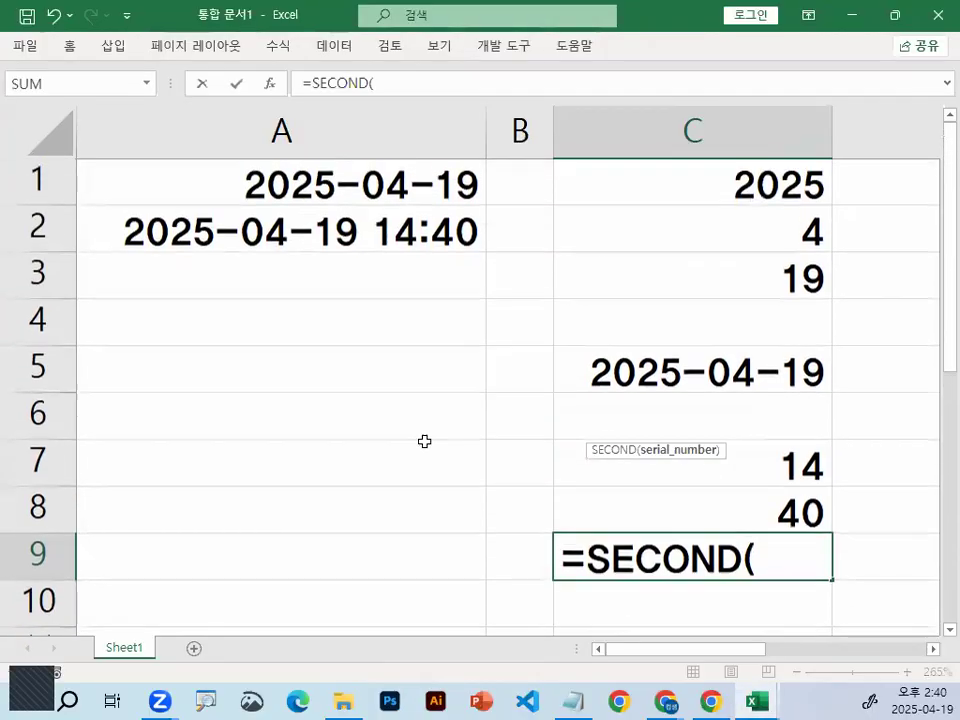
{"action": "left_click", "coordinate": [449, 230]}
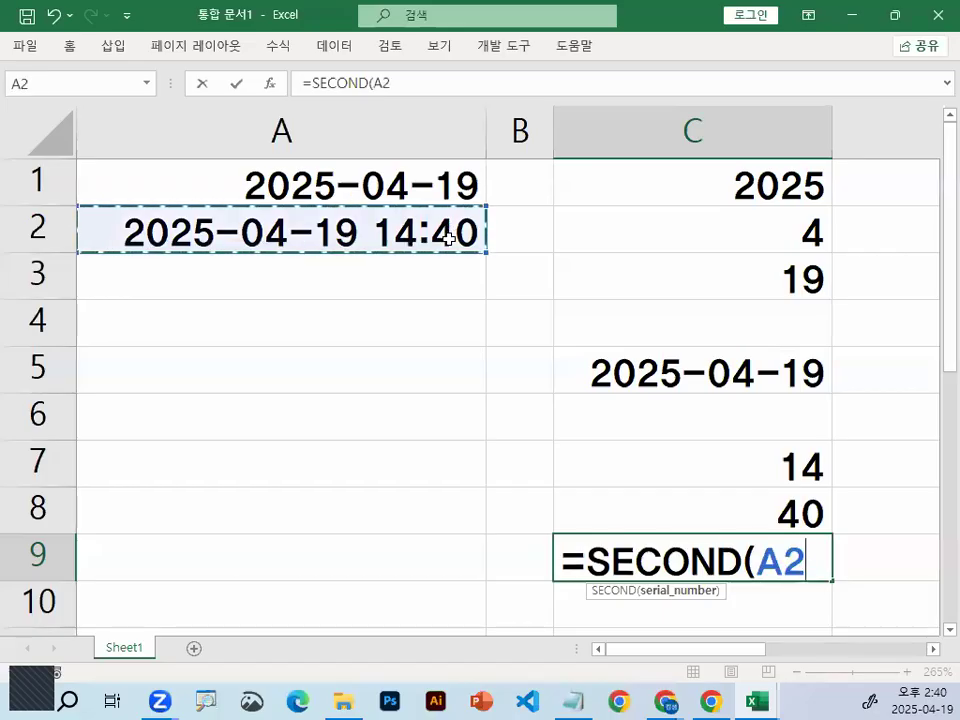
{"action": "scroll", "coordinate": [848, 572], "scroll_direction": "down", "scroll_amount": 2}
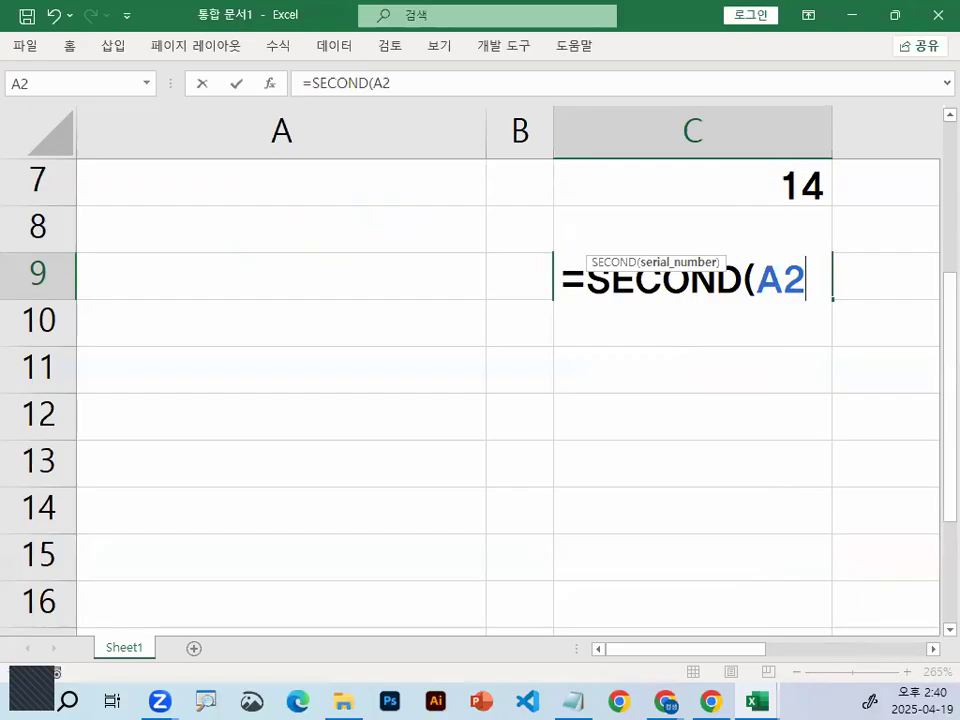
{"action": "type", "text": ")"}
{"action": "key", "text": "Return"}
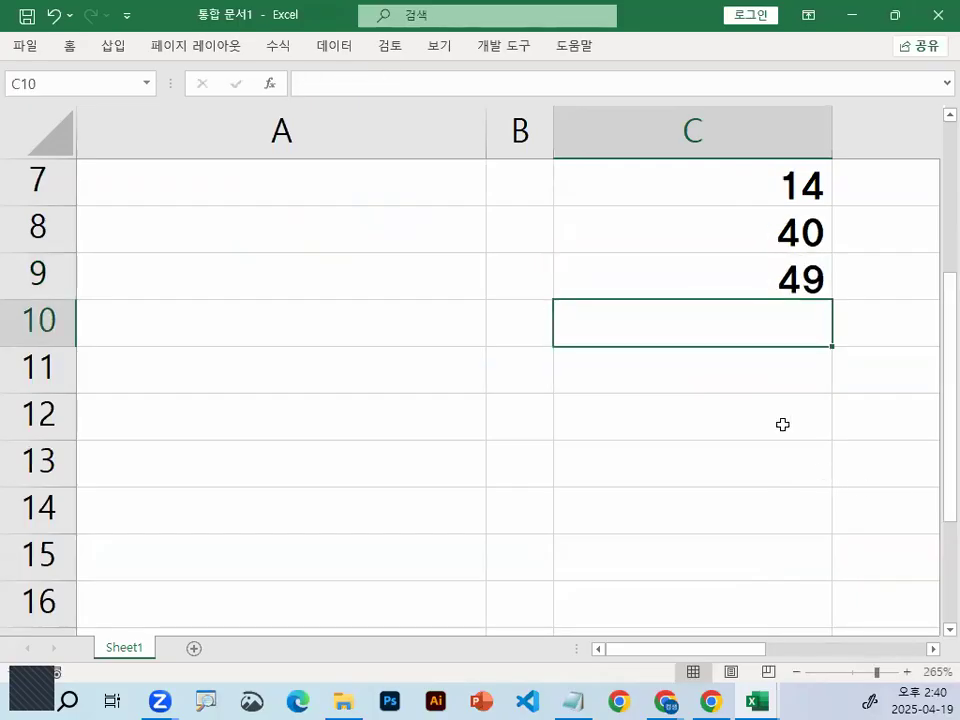
Recalculate the SECOND result in C9 twice by re-entering its formula unchanged
{"action": "double_click", "coordinate": [782, 279]}
{"action": "key", "text": "Return"}
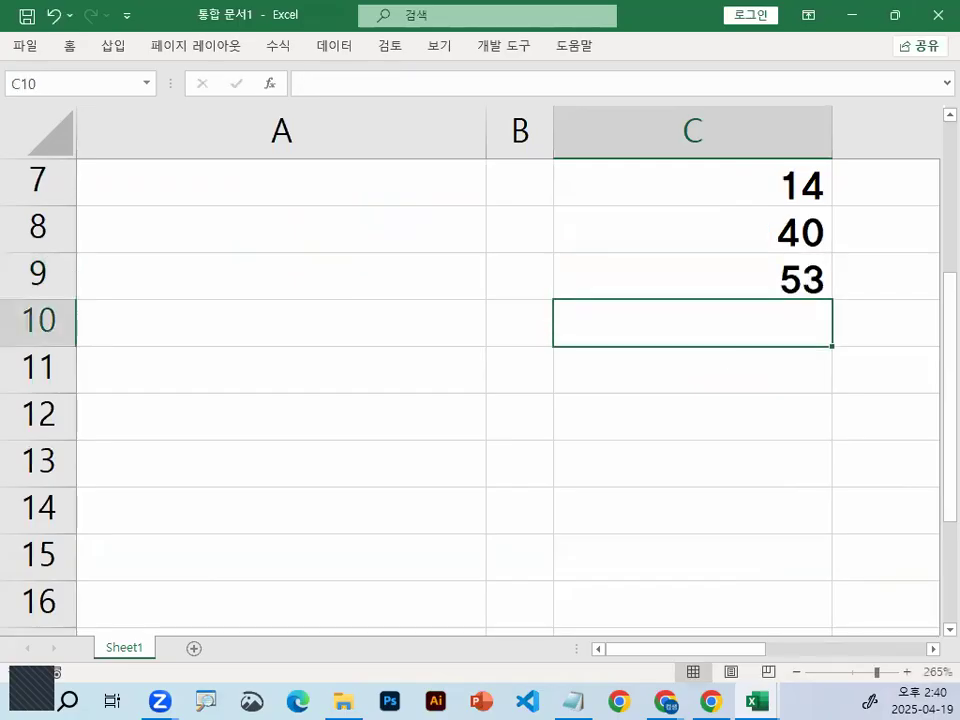
{"action": "double_click", "coordinate": [694, 285]}
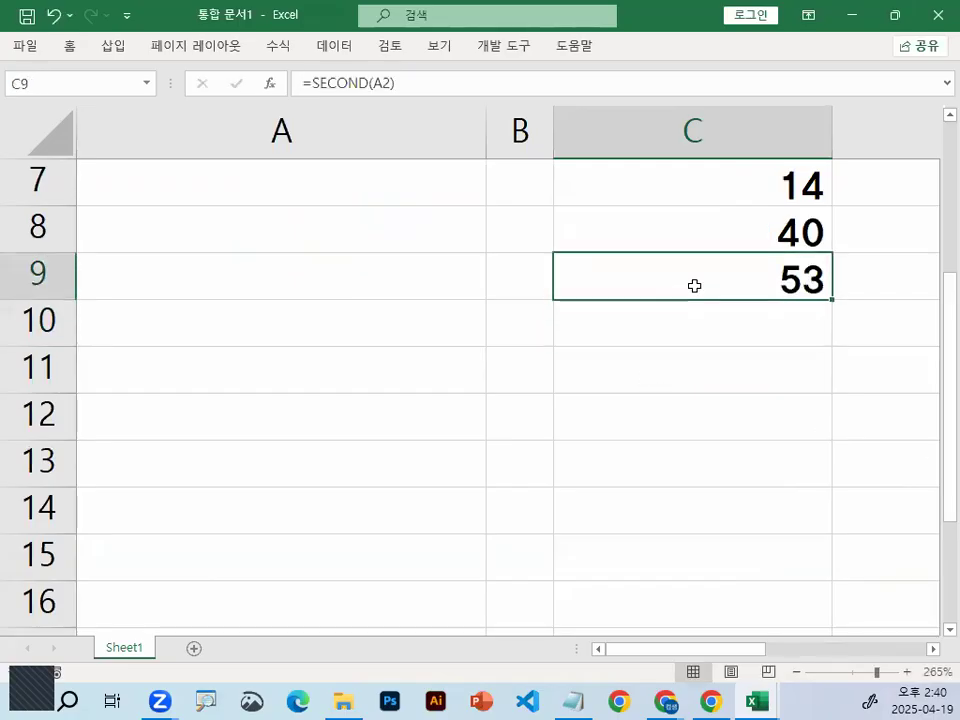
{"action": "key", "text": "Return"}
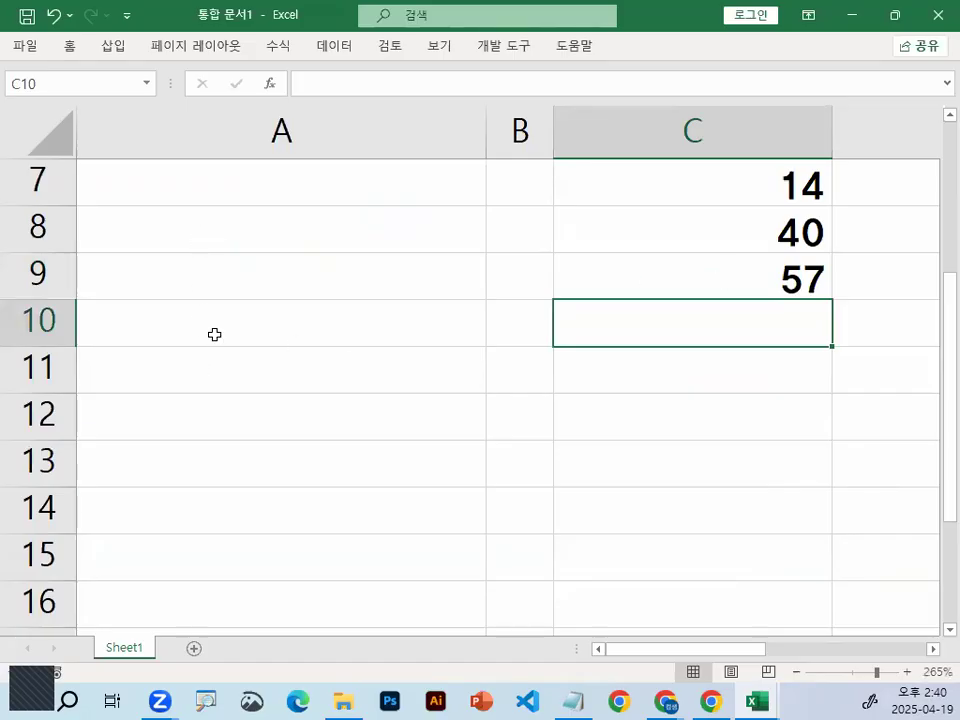
Enter the sample time 14:10:07 in cell A3
{"action": "scroll", "coordinate": [214, 334], "scroll_direction": "up", "scroll_amount": 2}
{"action": "left_click", "coordinate": [286, 267]}
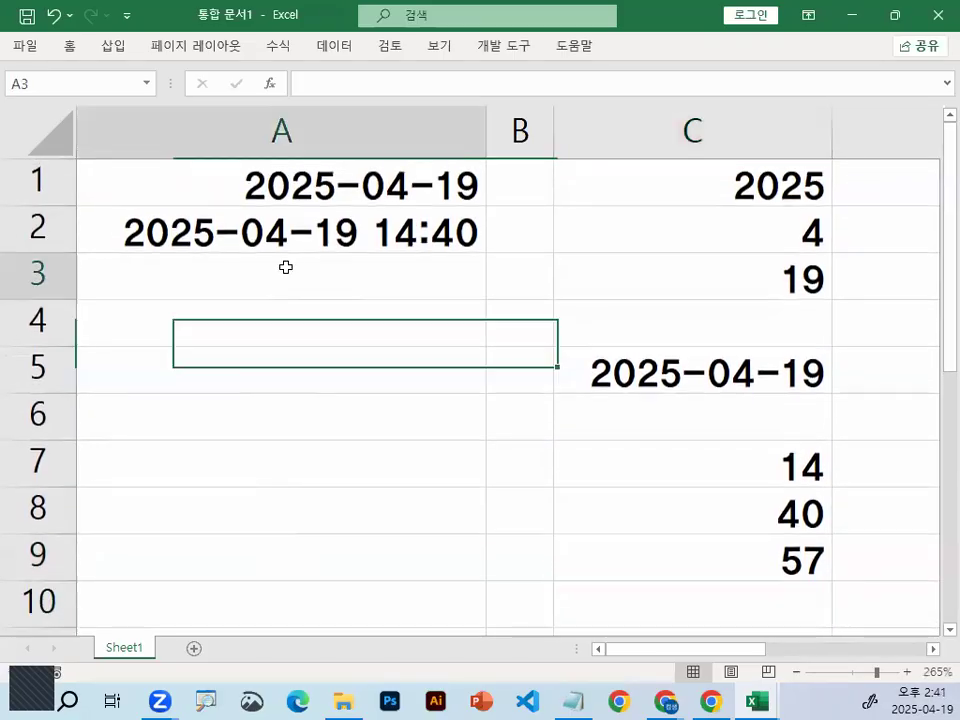
{"action": "type", "text": "14:"}
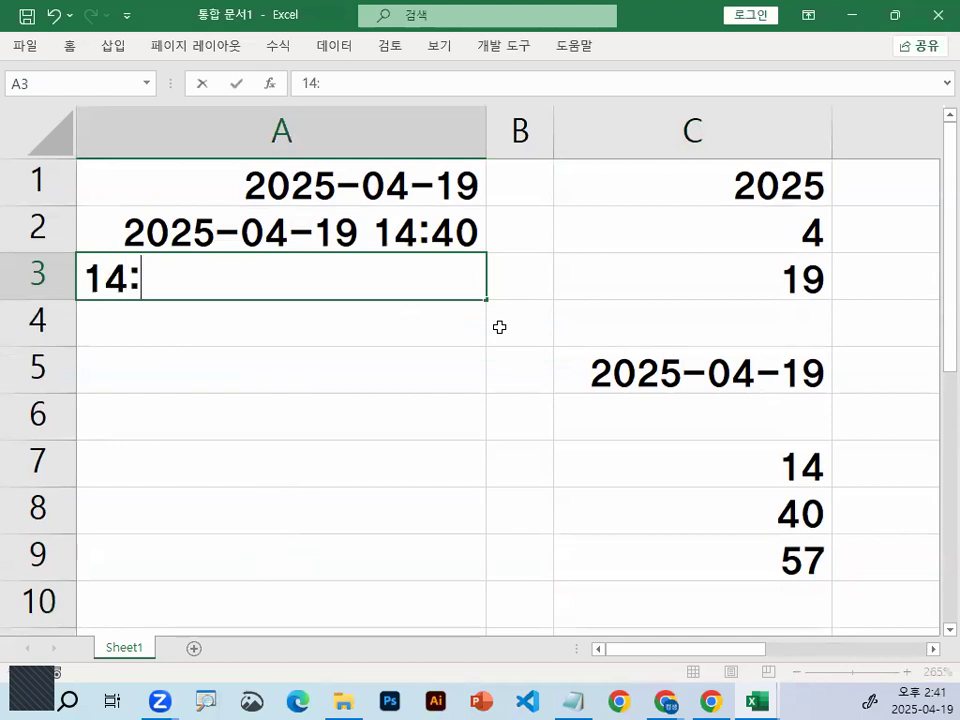
{"action": "type", "text": "10:07"}
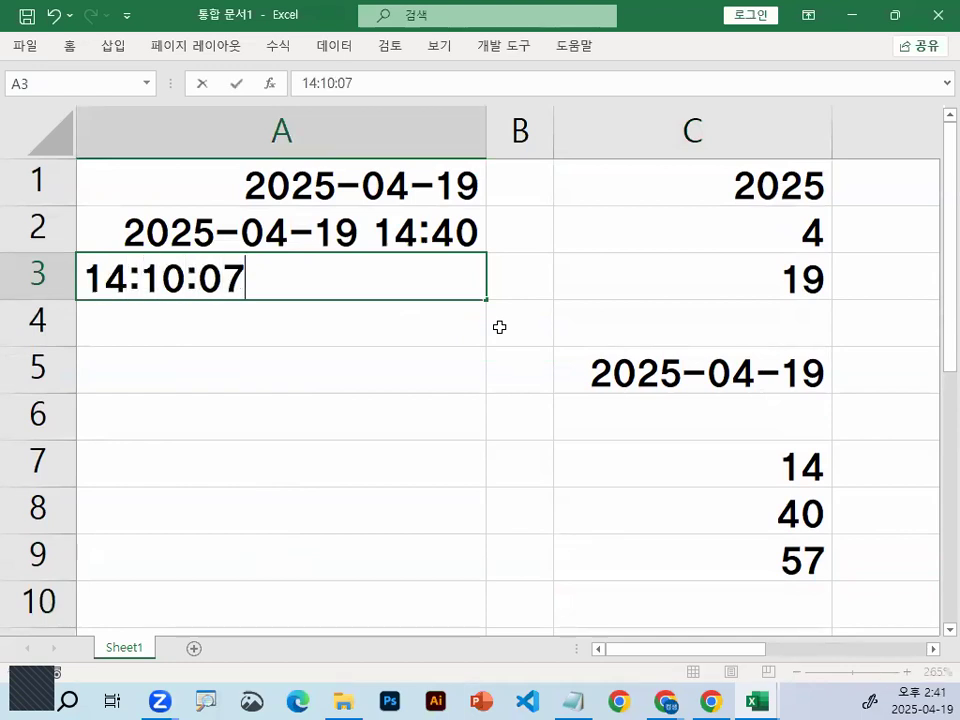
{"action": "key", "text": "Return"}
Circle the hour, minute and second parts of the time in A3, and the time part of A2
{"action": "left_click", "coordinate": [400, 278]}
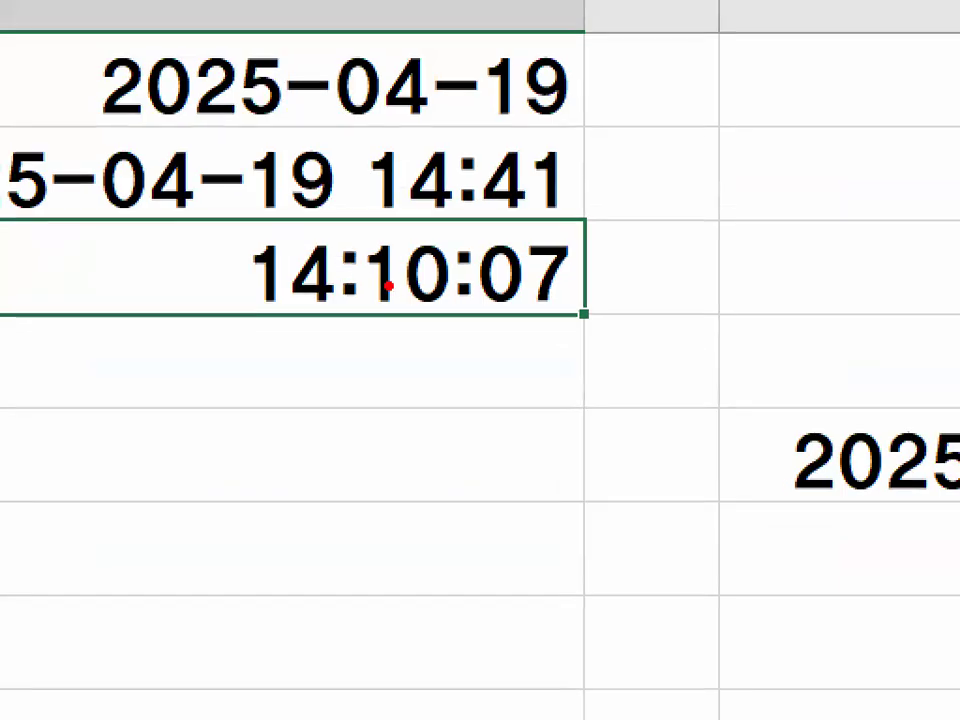
{"action": "mouse_move", "coordinate": [374, 295]}
{"action": "left_mouse_down"}
{"action": "mouse_move", "coordinate": [244, 280]}
{"action": "mouse_move", "coordinate": [332, 308]}
{"action": "left_mouse_up"}
{"action": "mouse_move", "coordinate": [450, 312]}
{"action": "left_mouse_down"}
{"action": "mouse_move", "coordinate": [418, 284]}
{"action": "mouse_move", "coordinate": [428, 288]}
{"action": "left_mouse_up"}
{"action": "left_click_drag", "start_coordinate": [511, 301], "coordinate": [563, 292]}
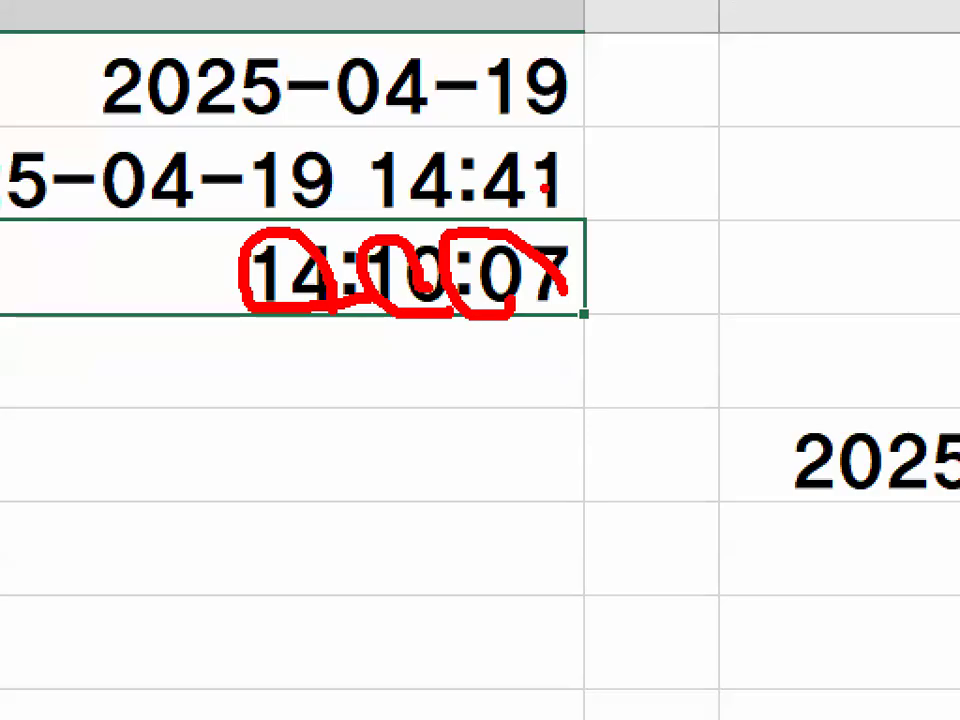
{"action": "left_click_drag", "start_coordinate": [544, 187], "coordinate": [553, 183]}
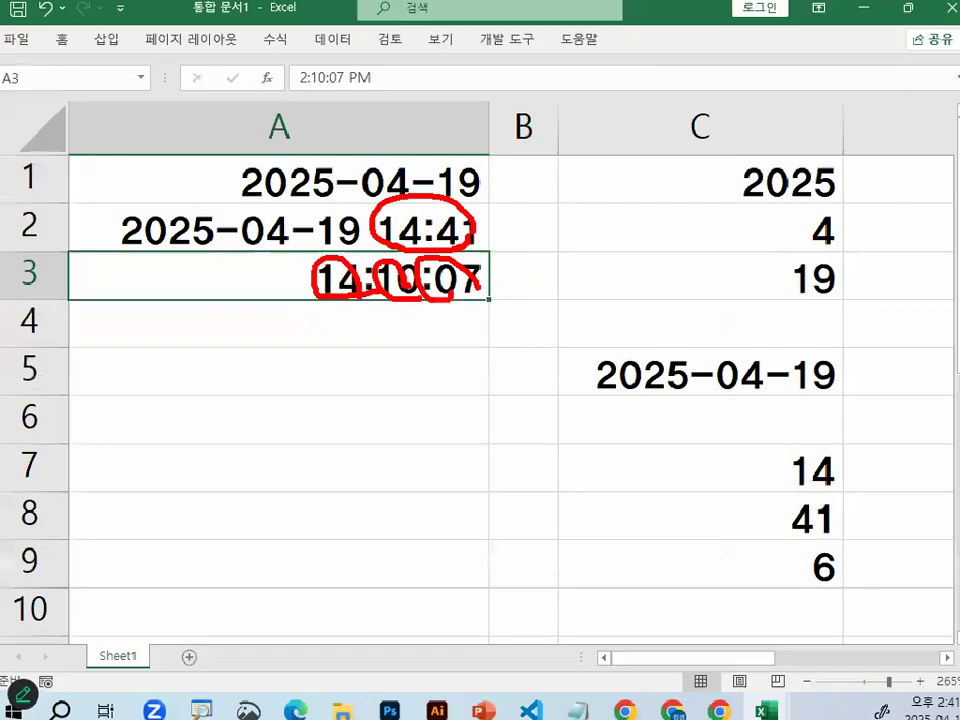
Select C7:C9 and put a red check mark on each of the hour, minute and second results
{"action": "left_click_drag", "start_coordinate": [778, 480], "coordinate": [792, 563]}
{"action": "left_click_drag", "start_coordinate": [776, 459], "coordinate": [795, 456]}
{"action": "mouse_move", "coordinate": [783, 504]}
{"action": "left_mouse_down"}
{"action": "mouse_move", "coordinate": [792, 512]}
{"action": "mouse_move", "coordinate": [815, 498]}
{"action": "left_mouse_up"}
{"action": "left_click_drag", "start_coordinate": [812, 575], "coordinate": [838, 540]}
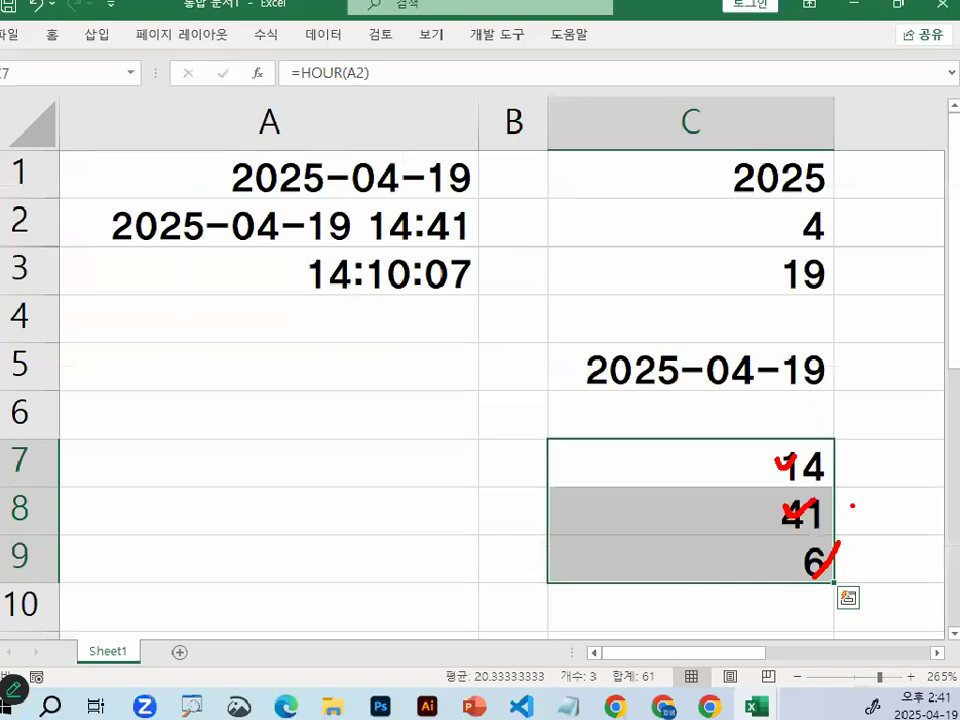
Delete the sample time from cell A3
{"action": "left_click", "coordinate": [434, 266]}
{"action": "key", "text": "Delete"}
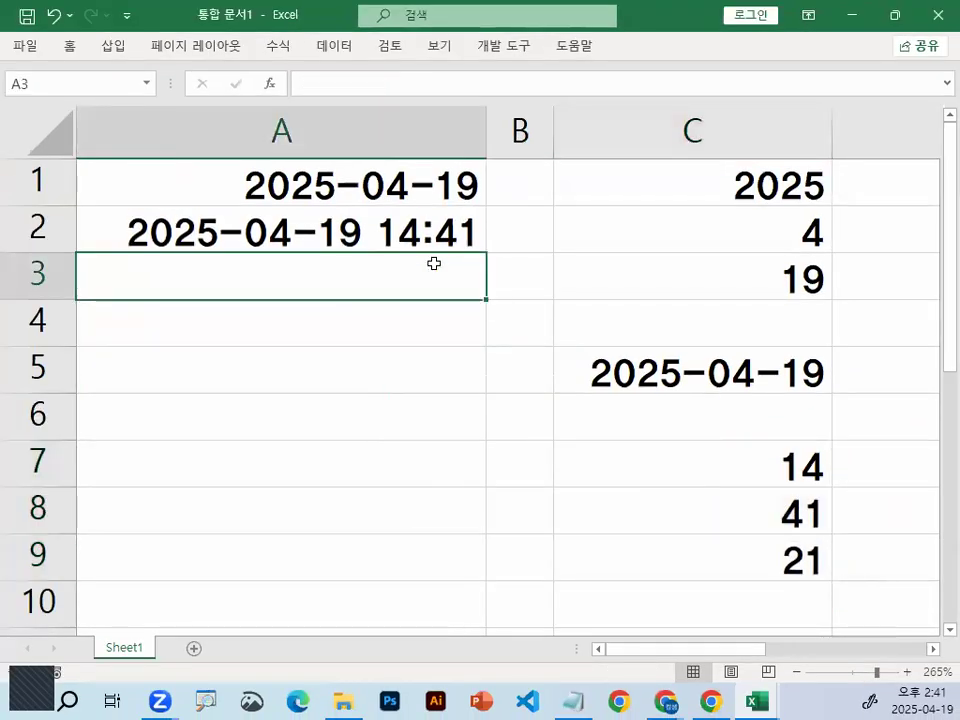
Select cell C10 and mark the separate hour, minute and second values in C7:C9 in red as the parts to combine
{"action": "scroll", "coordinate": [777, 483], "scroll_direction": "down", "scroll_amount": 2}
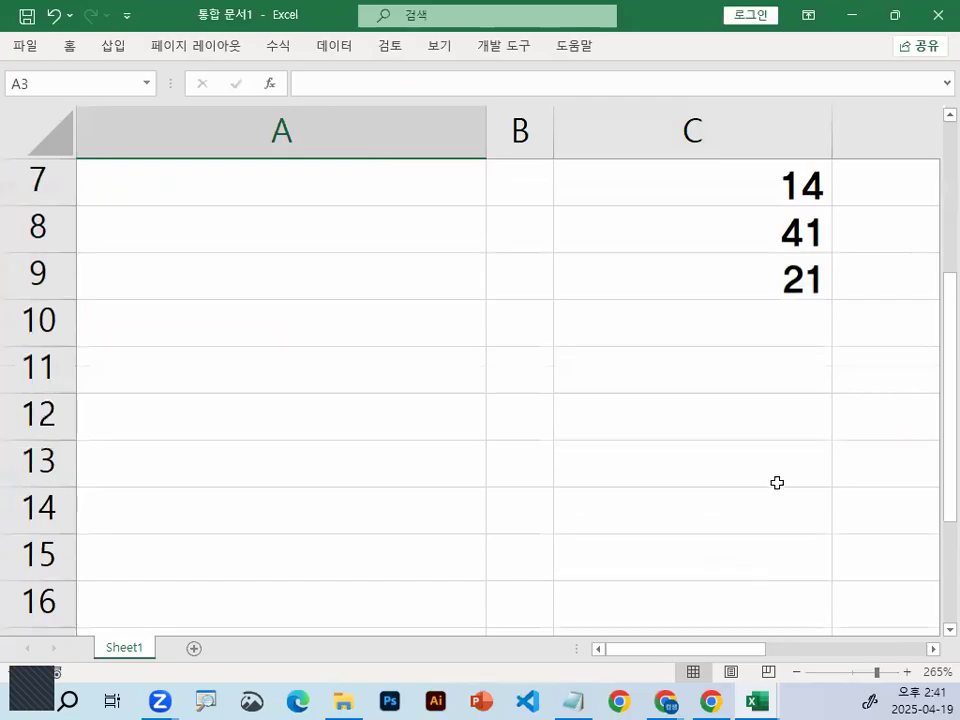
{"action": "left_click", "coordinate": [754, 325]}
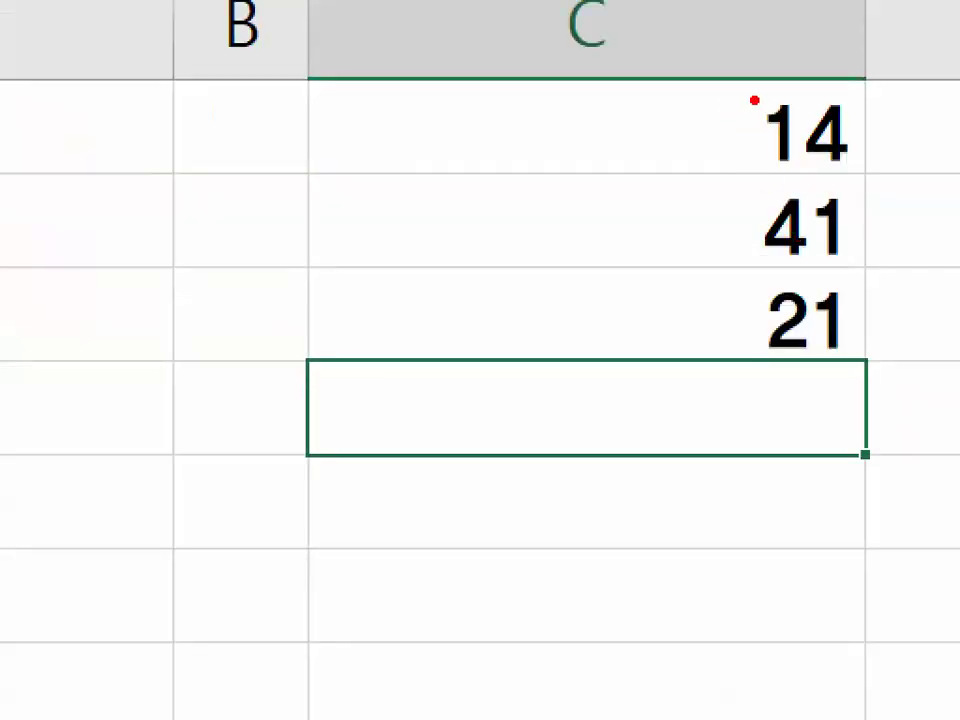
{"action": "left_click_drag", "start_coordinate": [775, 168], "coordinate": [738, 246]}
{"action": "mouse_move", "coordinate": [679, 254]}
{"action": "left_mouse_down"}
{"action": "mouse_move", "coordinate": [712, 355]}
{"action": "mouse_move", "coordinate": [722, 343]}
{"action": "left_mouse_up"}
{"action": "mouse_move", "coordinate": [859, 157]}
{"action": "left_mouse_down"}
{"action": "mouse_move", "coordinate": [857, 120]}
{"action": "mouse_move", "coordinate": [857, 129]}
{"action": "left_mouse_up"}
{"action": "mouse_move", "coordinate": [864, 252]}
{"action": "left_mouse_down"}
{"action": "mouse_move", "coordinate": [751, 265]}
{"action": "mouse_move", "coordinate": [868, 253]}
{"action": "left_mouse_up"}
{"action": "left_click_drag", "start_coordinate": [862, 355], "coordinate": [840, 376]}
{"action": "left_click_drag", "start_coordinate": [713, 112], "coordinate": [700, 362]}
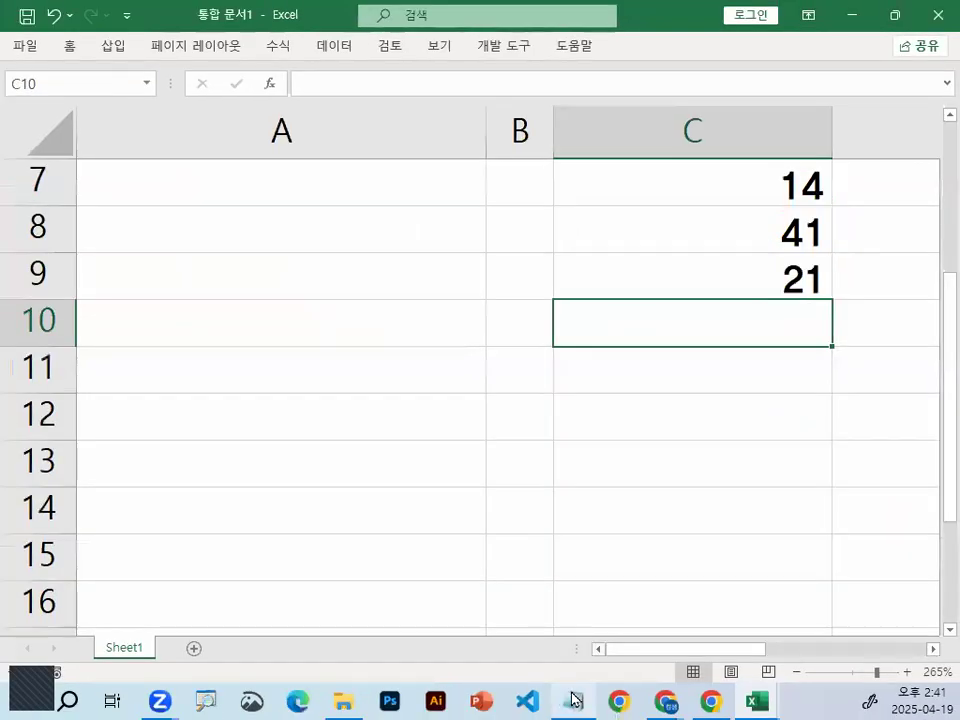
Switch to the Notepad lesson notes, highlight the TIME(시,분,초) description, and return to the Excel workbook
{"action": "left_click", "coordinate": [573, 697]}
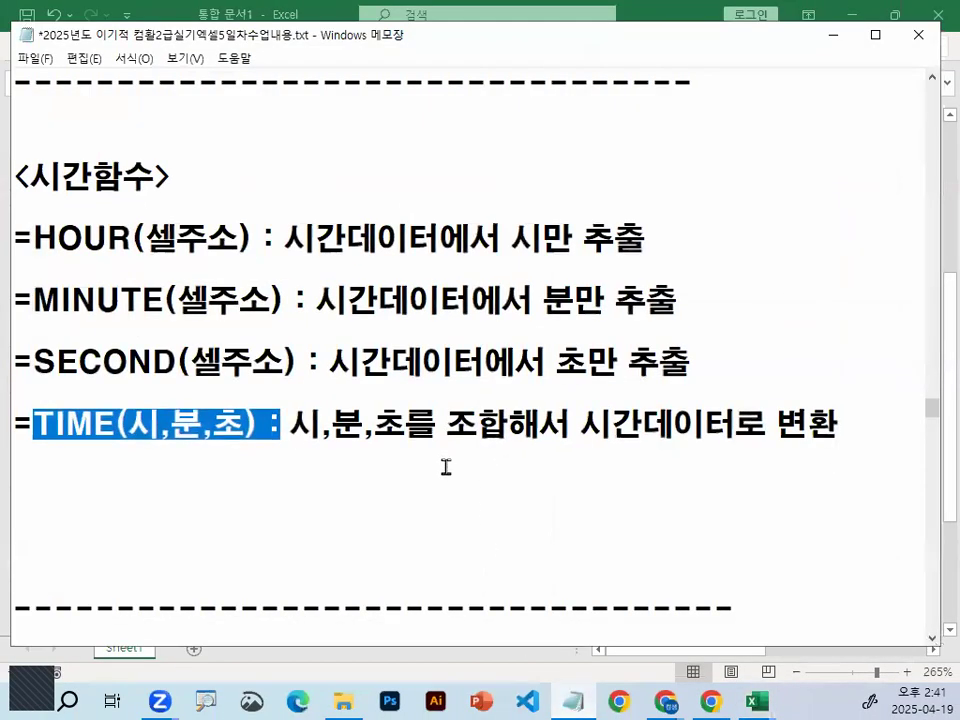
{"action": "left_click_drag", "start_coordinate": [581, 424], "coordinate": [852, 417]}
{"action": "key", "text": "shift+Home"}
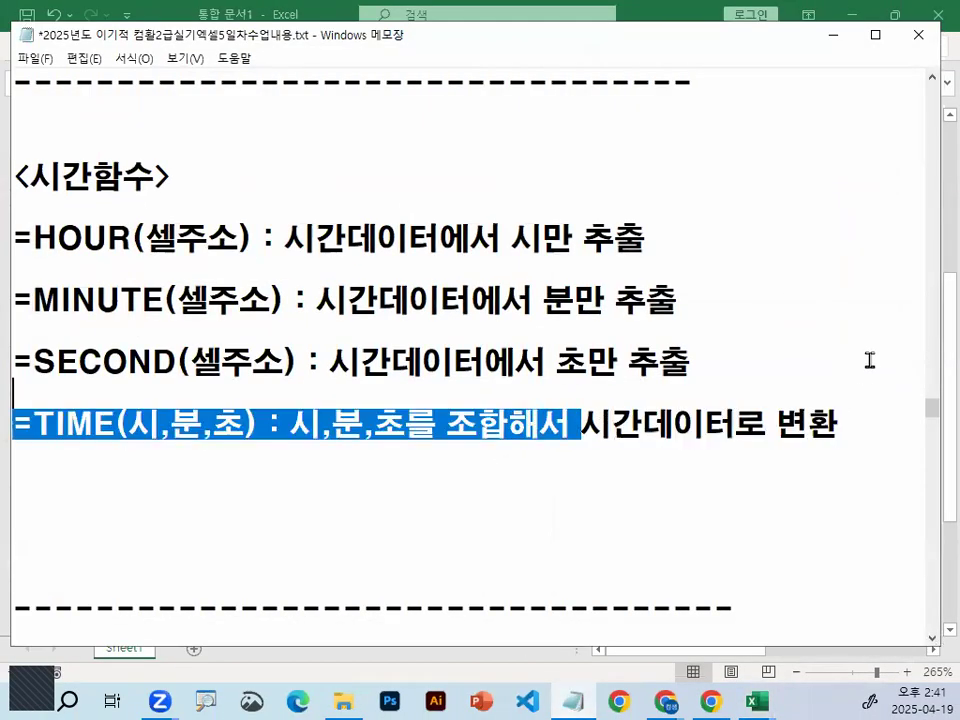
{"action": "left_click", "coordinate": [830, 38]}
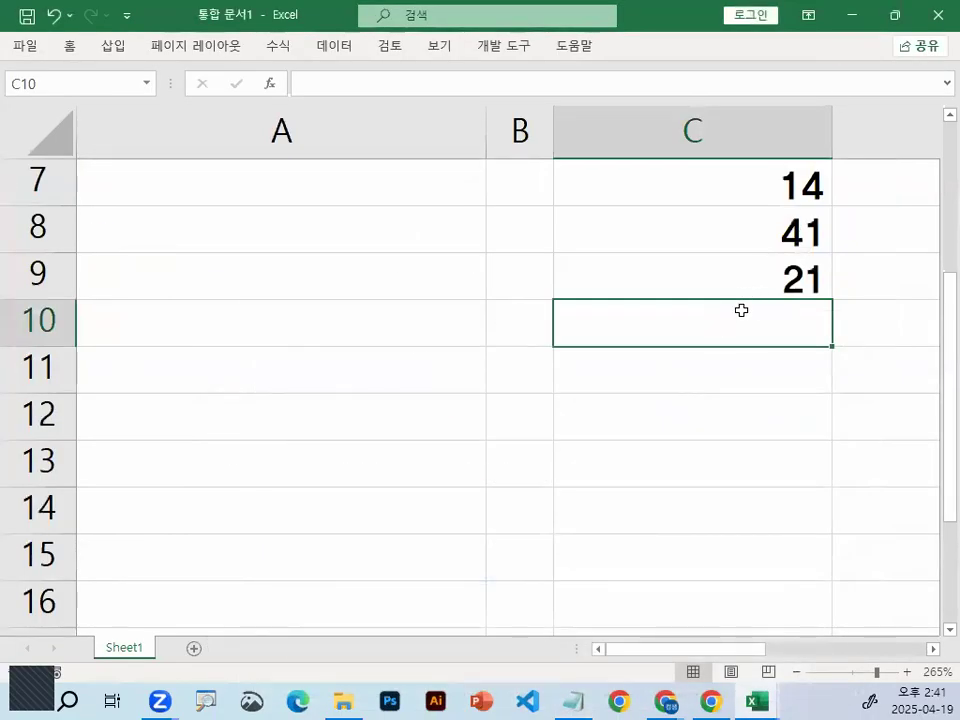
Start a TIME formula in cell C10 with C7 as the hour argument
{"action": "type", "text": "="}
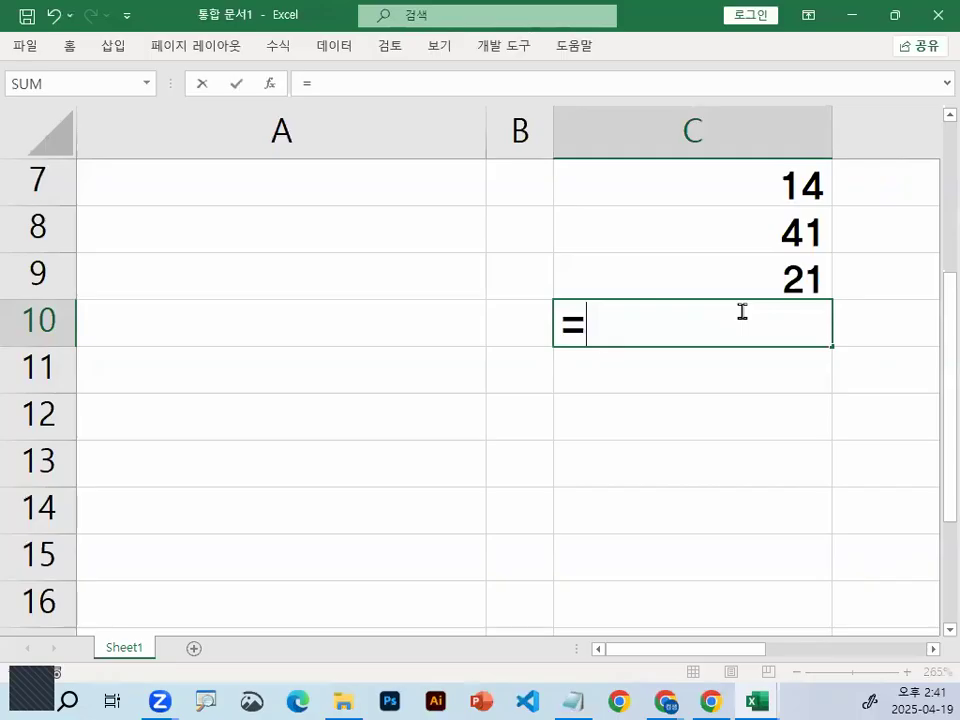
{"action": "type", "text": "TI"}
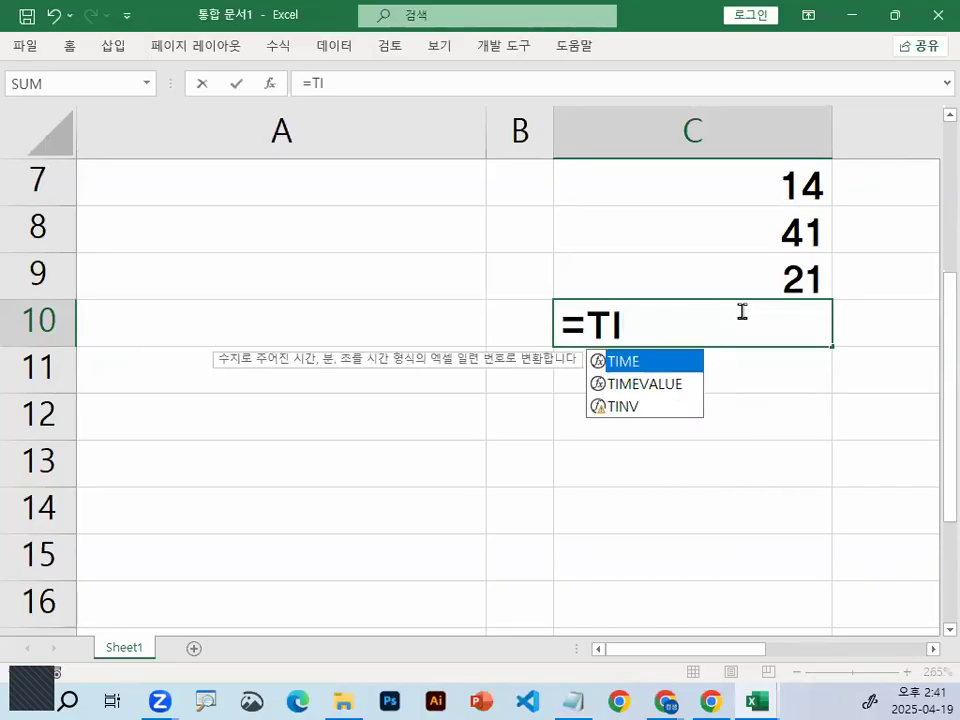
{"action": "double_click", "coordinate": [626, 363]}
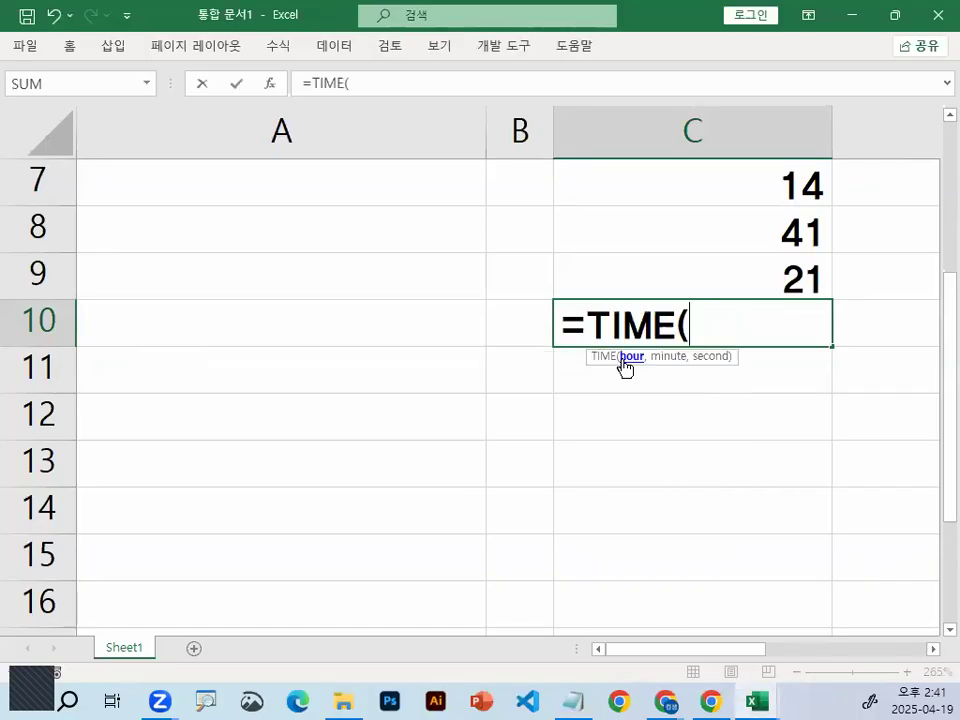
{"action": "key", "text": "ctrl+1"}
{"action": "left_click", "coordinate": [596, 378]}
{"action": "mouse_move", "coordinate": [716, 341]}
{"action": "left_mouse_down"}
{"action": "mouse_move", "coordinate": [648, 361]}
{"action": "mouse_move", "coordinate": [695, 349]}
{"action": "left_mouse_up"}
{"action": "key", "text": "Escape"}
{"action": "left_click", "coordinate": [731, 178]}
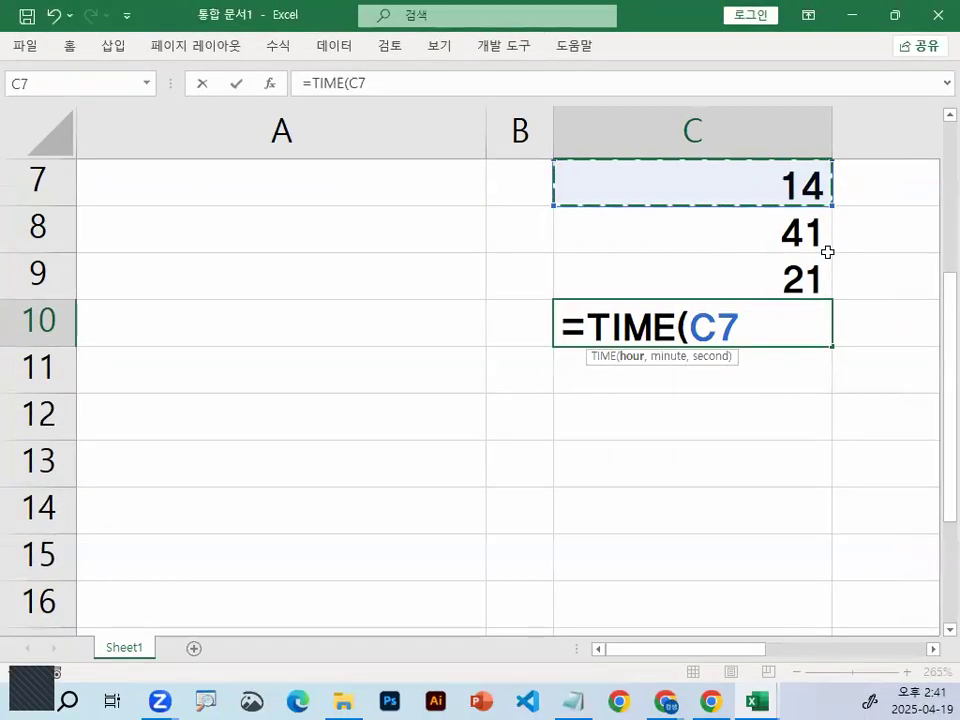
{"action": "type", "text": ","}
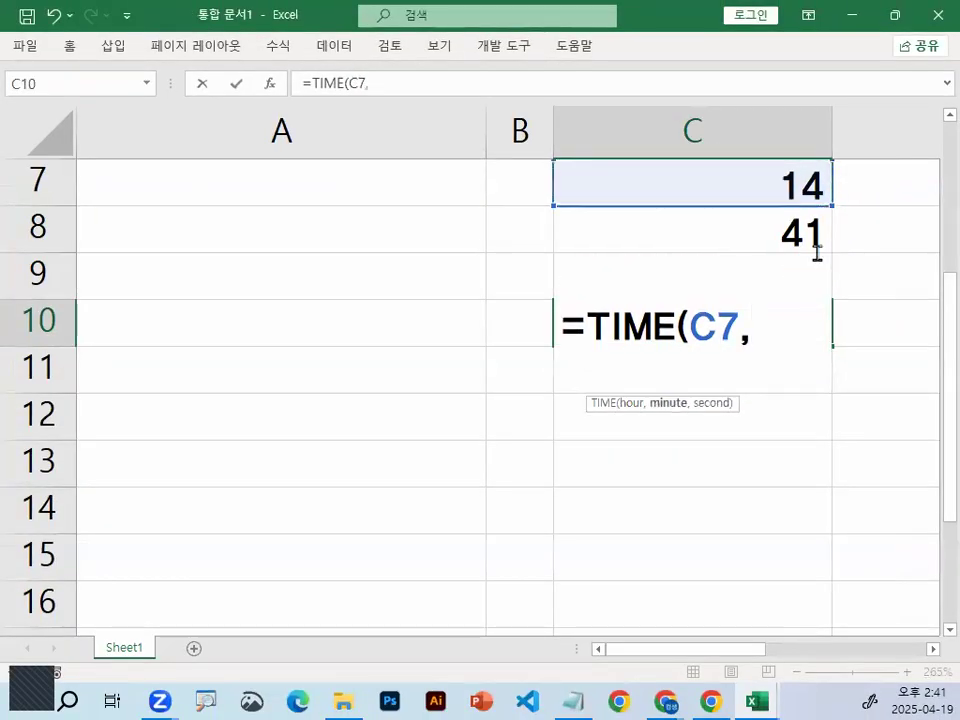
Add C8 as the minute argument and C9 as the second argument of the TIME formula
{"action": "left_click", "coordinate": [791, 229]}
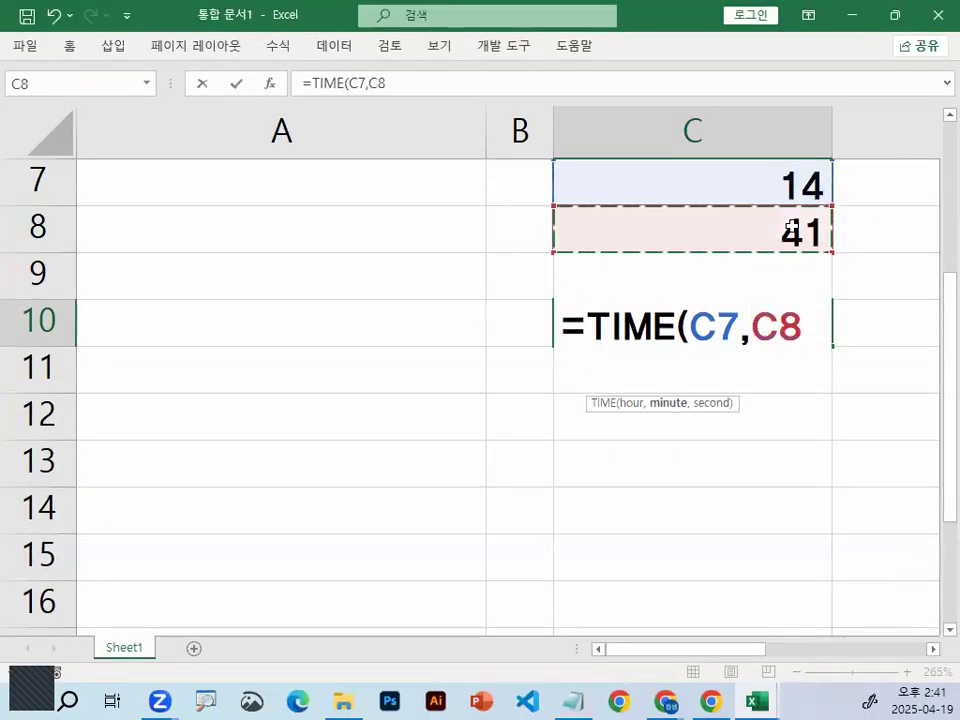
{"action": "type", "text": ","}
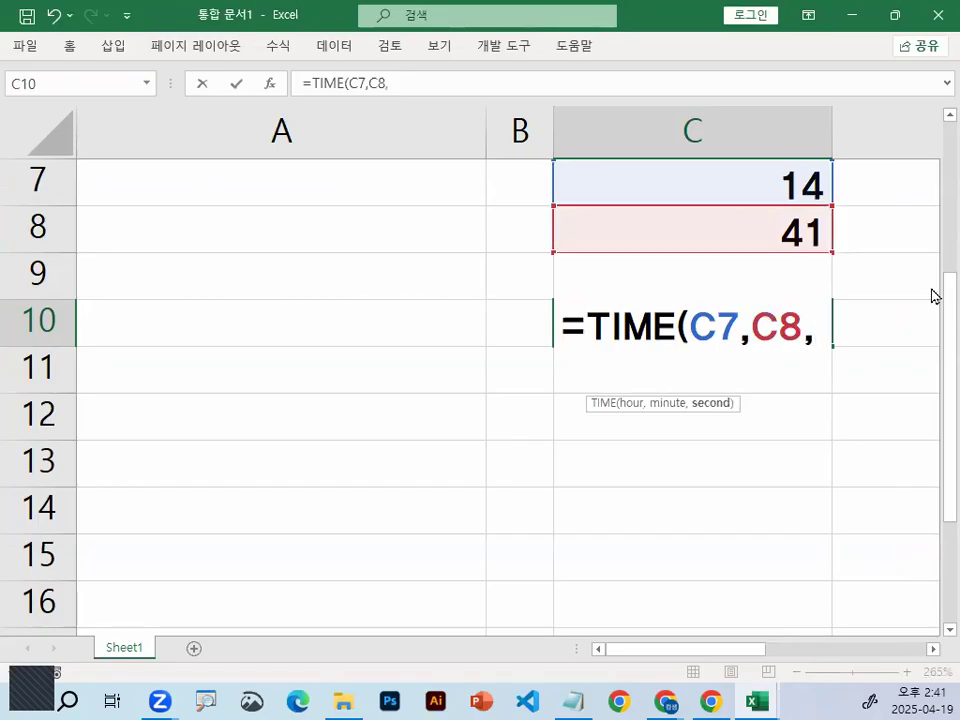
{"action": "left_click", "coordinate": [612, 326]}
{"action": "left_click", "coordinate": [827, 334]}
{"action": "left_click", "coordinate": [805, 238]}
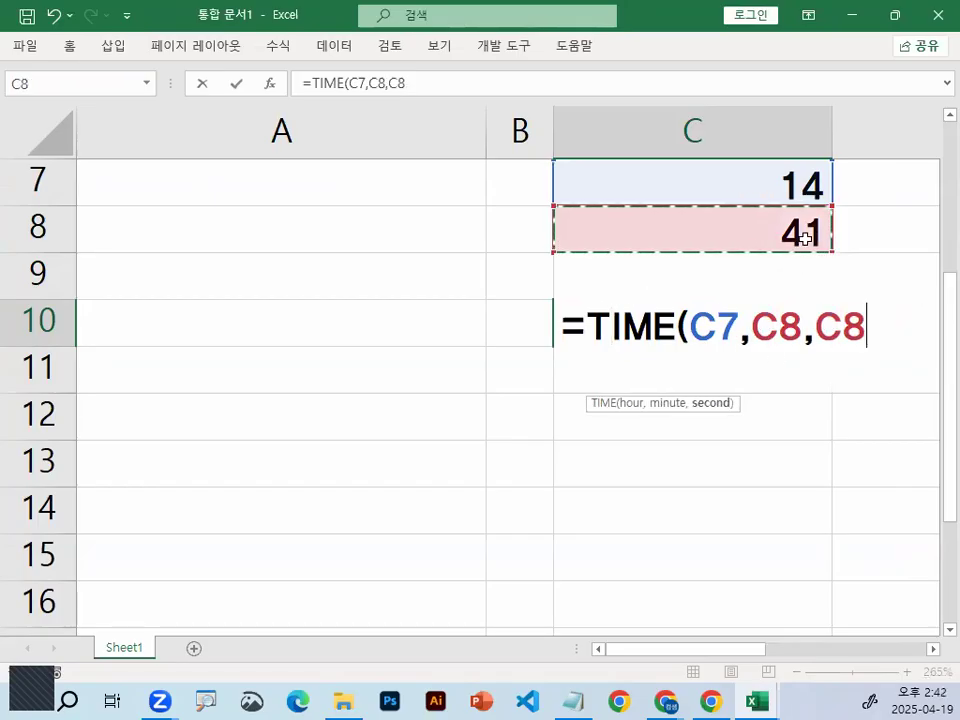
{"action": "key", "text": "Down"}
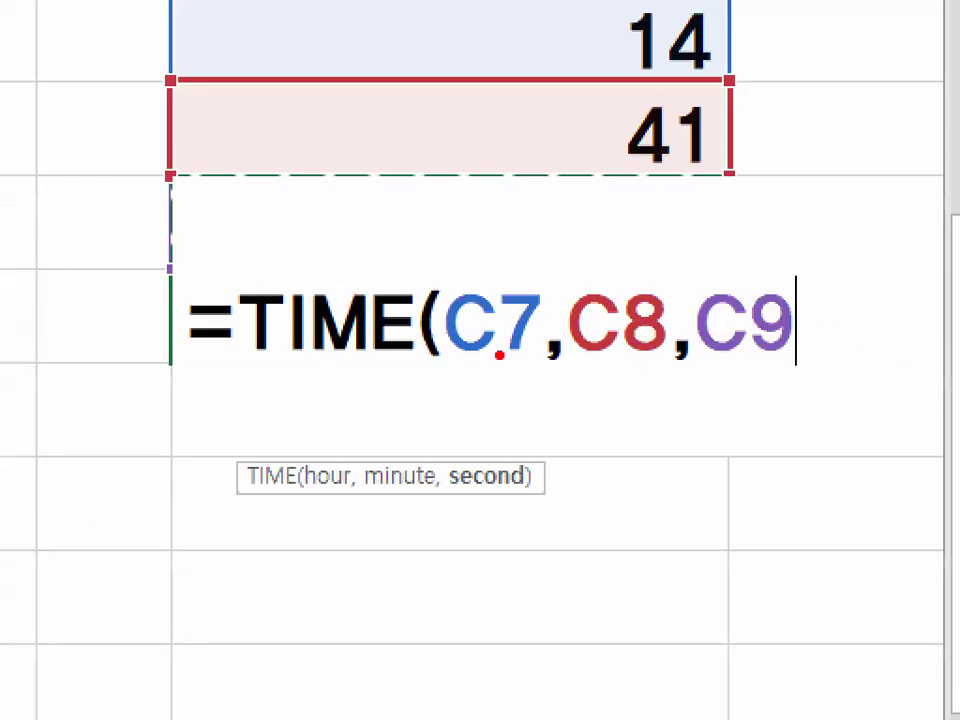
Underline the C7, C8 and C9 arguments in red, then close and enter the TIME formula in C10
{"action": "left_click_drag", "start_coordinate": [686, 348], "coordinate": [722, 348]}
{"action": "left_click_drag", "start_coordinate": [575, 366], "coordinate": [806, 368]}
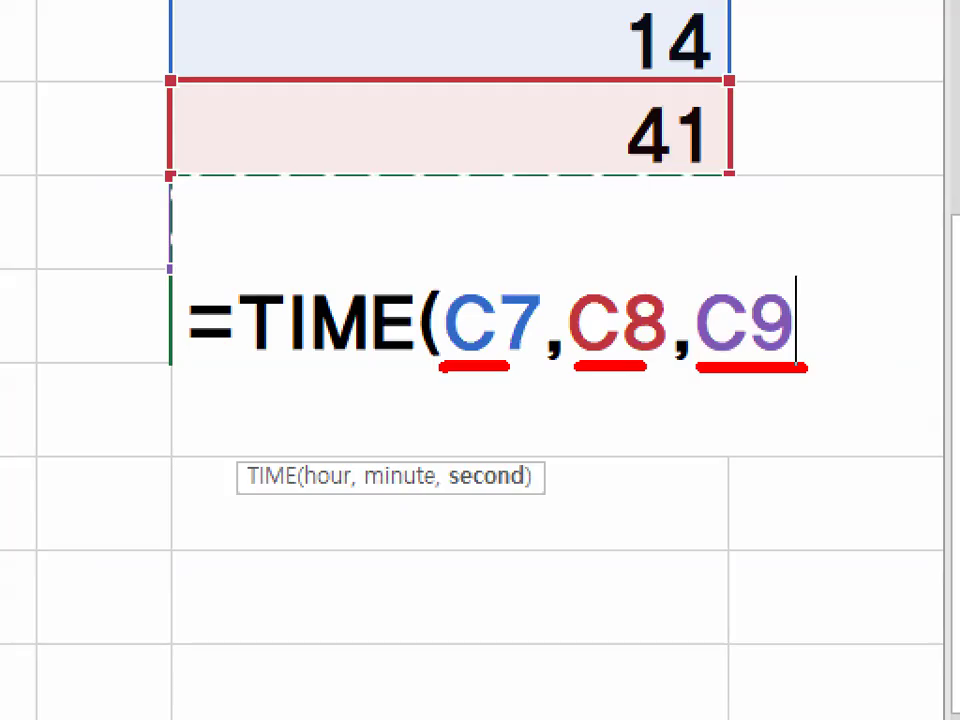
{"action": "type", "text": ")"}
{"action": "key", "text": "Return"}
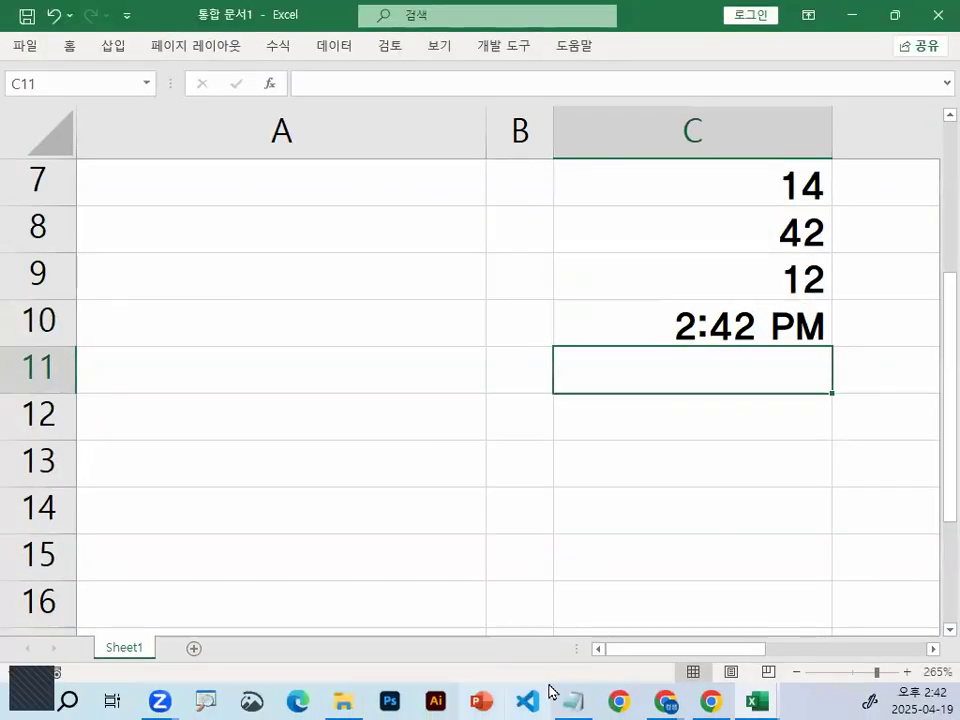
Switch to the Notepad lesson notes, circle the HOUR, MINUTE and SECOND entries in red, underline the TIME entry, and clear the marks
{"action": "left_click", "coordinate": [573, 700]}
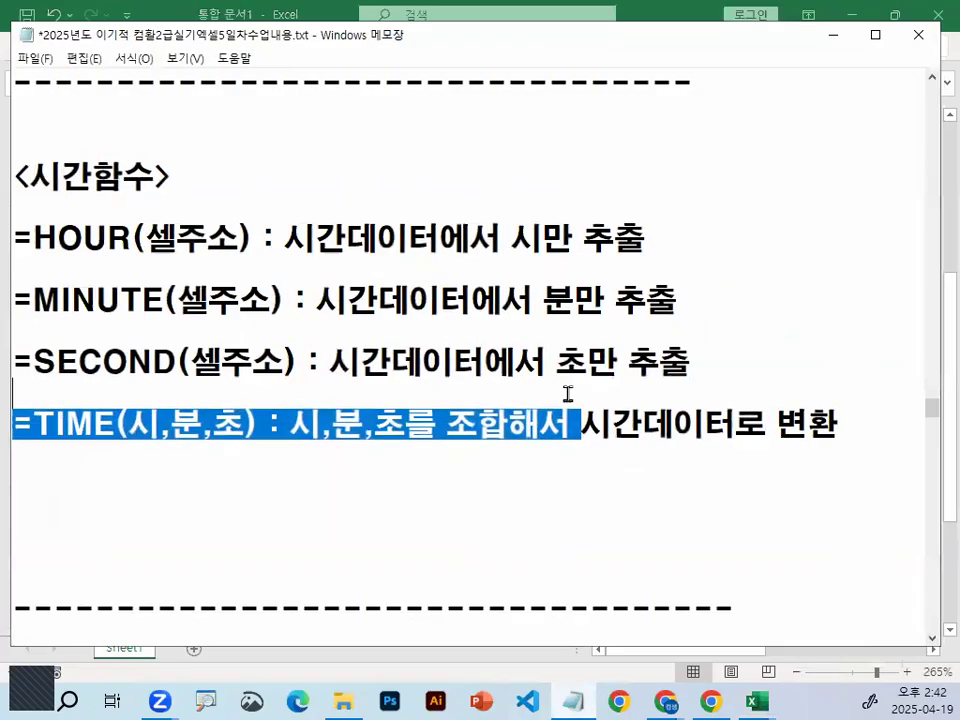
{"action": "left_click", "coordinate": [397, 221]}
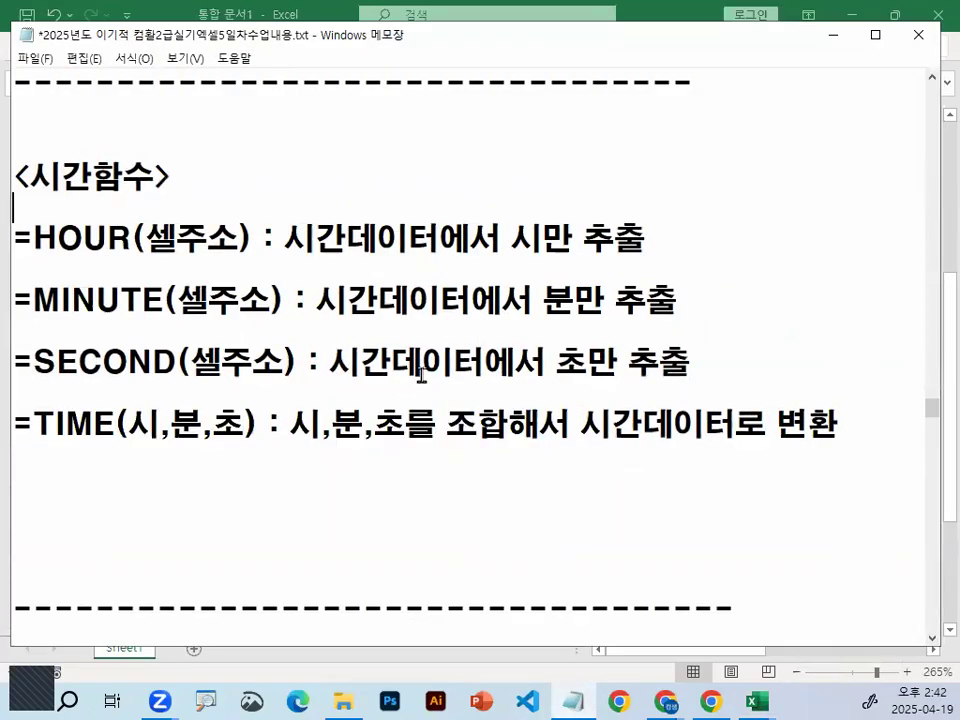
{"action": "mouse_move", "coordinate": [324, 343]}
{"action": "left_mouse_down"}
{"action": "mouse_move", "coordinate": [105, 318]}
{"action": "mouse_move", "coordinate": [437, 395]}
{"action": "left_mouse_up"}
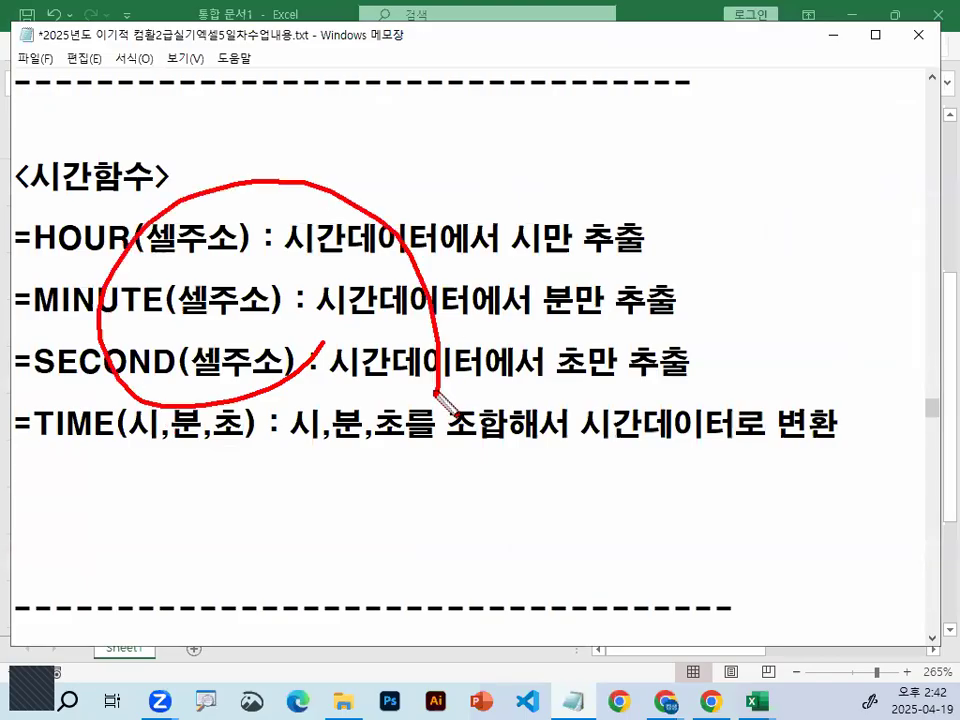
{"action": "left_click_drag", "start_coordinate": [18, 463], "coordinate": [373, 463]}
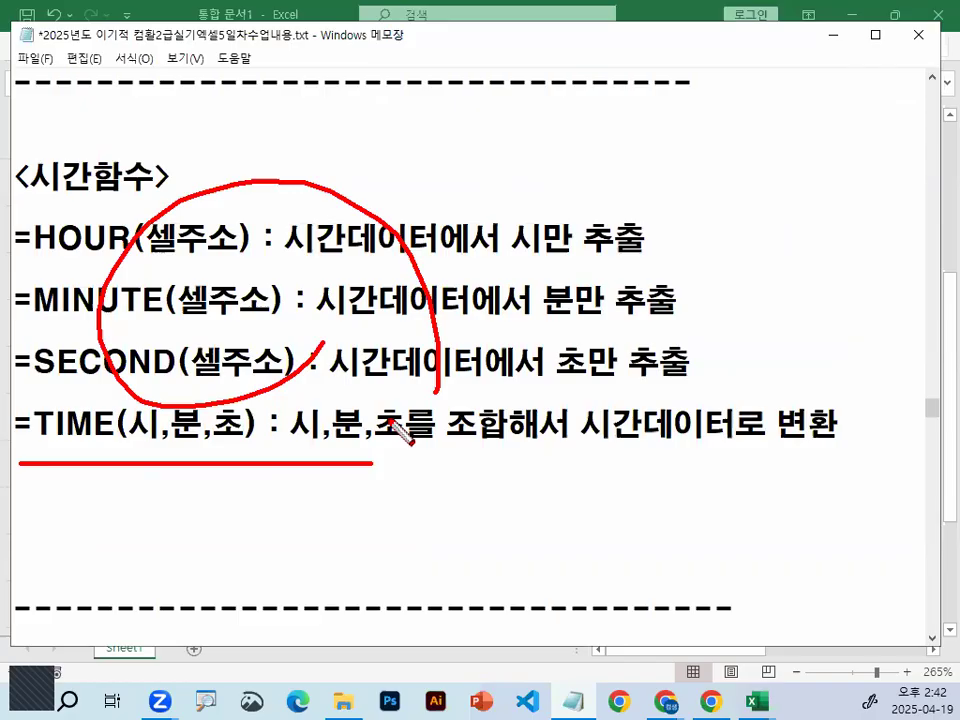
{"action": "key", "text": "Escape"}
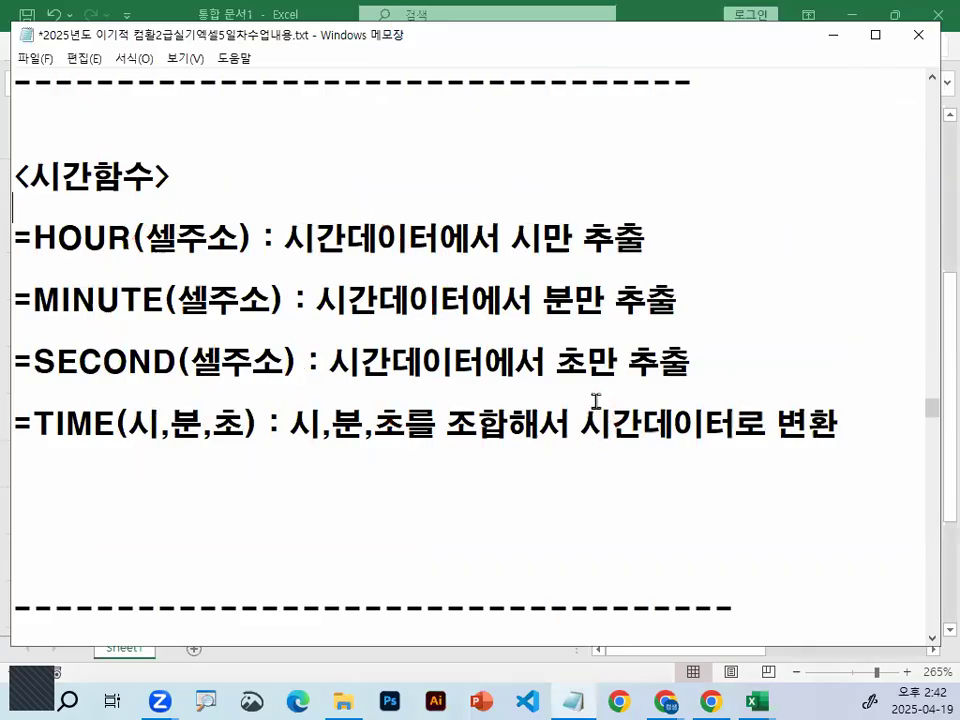
Underline the HOUR and MINUTE entries of the time function notes in red, then erase the underlines
{"action": "key", "text": "ctrl+2"}
{"action": "left_click_drag", "start_coordinate": [6, 266], "coordinate": [273, 243]}
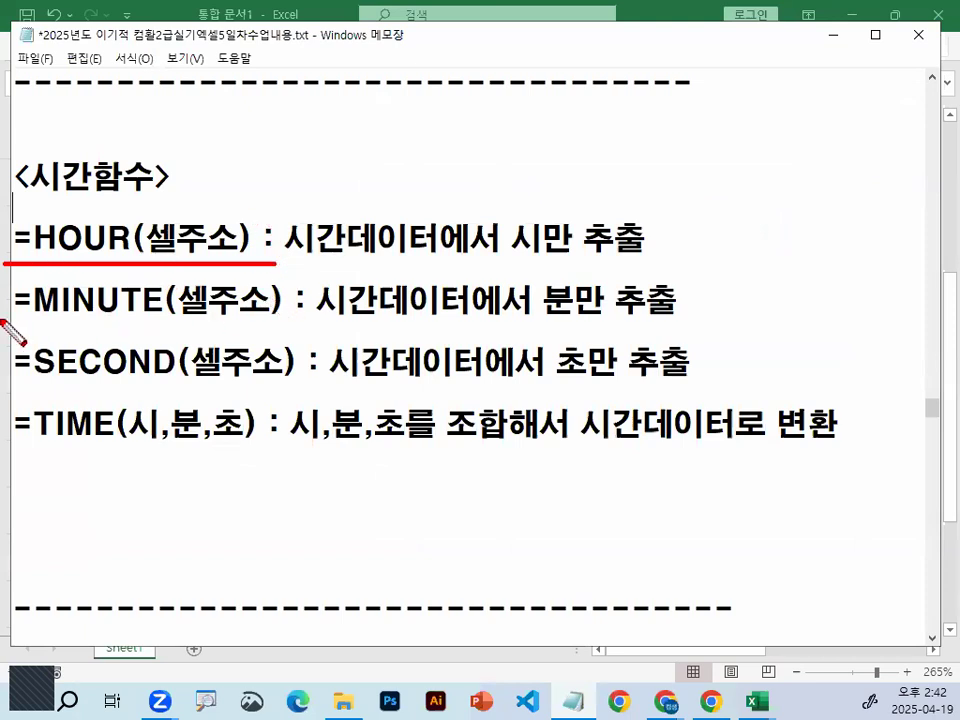
{"action": "left_click_drag", "start_coordinate": [38, 342], "coordinate": [334, 338]}
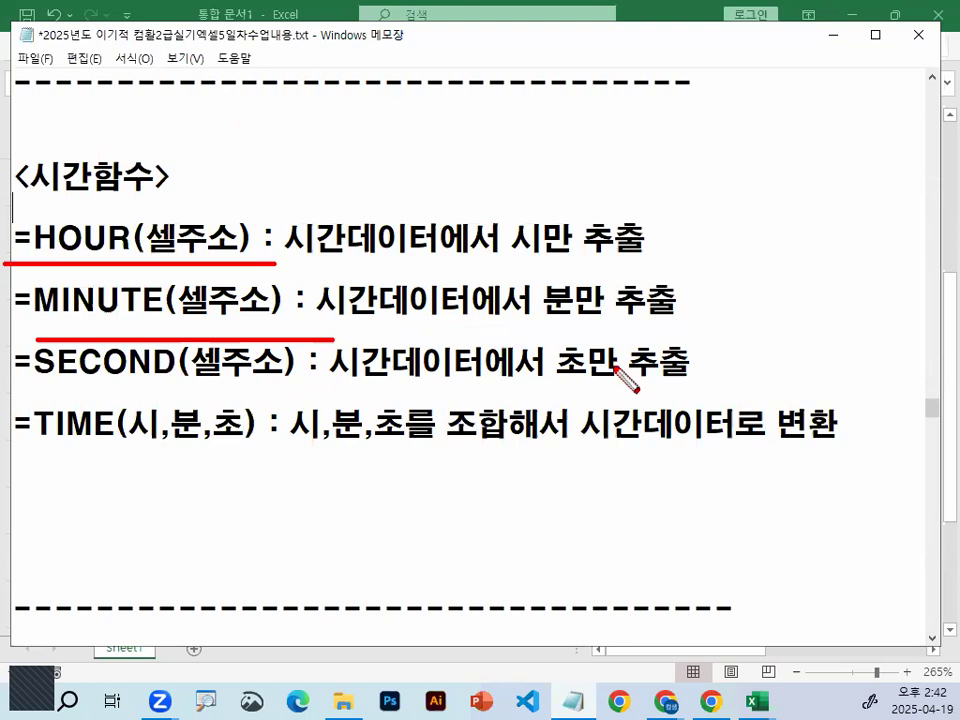
{"action": "key", "text": "e"}
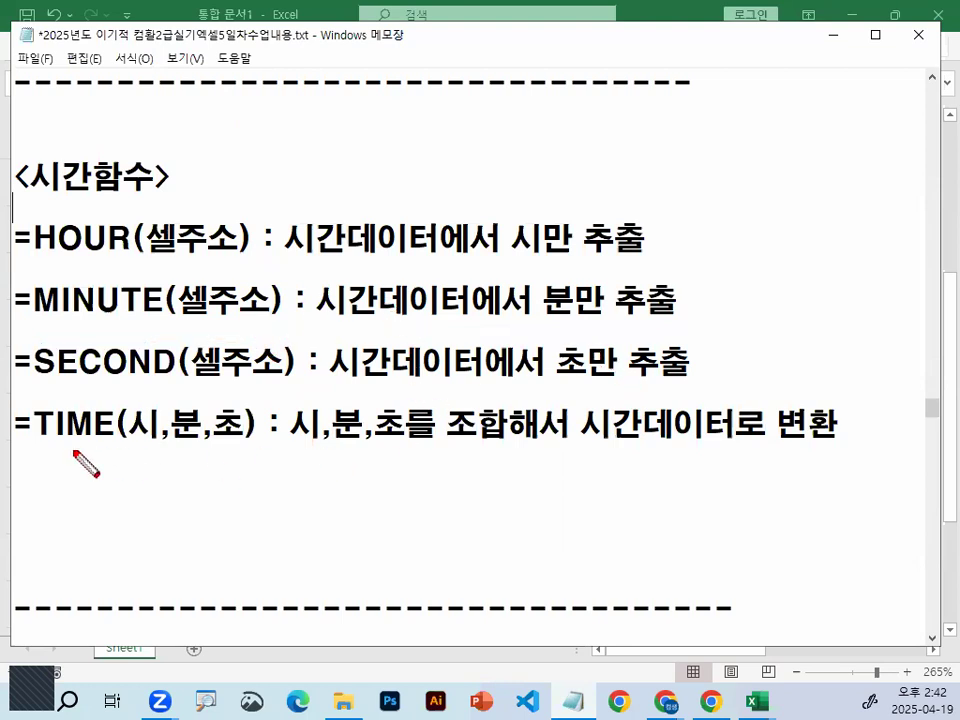
Underline the SECOND and HOUR entries in red, draw marks across the time function descriptions, and leave drawing mode
{"action": "left_click_drag", "start_coordinate": [48, 380], "coordinate": [320, 381]}
{"action": "mouse_move", "coordinate": [30, 265]}
{"action": "left_mouse_down"}
{"action": "mouse_move", "coordinate": [172, 252]}
{"action": "mouse_move", "coordinate": [235, 265]}
{"action": "left_mouse_up"}
{"action": "left_click_drag", "start_coordinate": [525, 260], "coordinate": [430, 278]}
{"action": "left_click_drag", "start_coordinate": [457, 164], "coordinate": [318, 323]}
{"action": "left_click_drag", "start_coordinate": [327, 212], "coordinate": [382, 362]}
{"action": "key", "text": "Escape"}
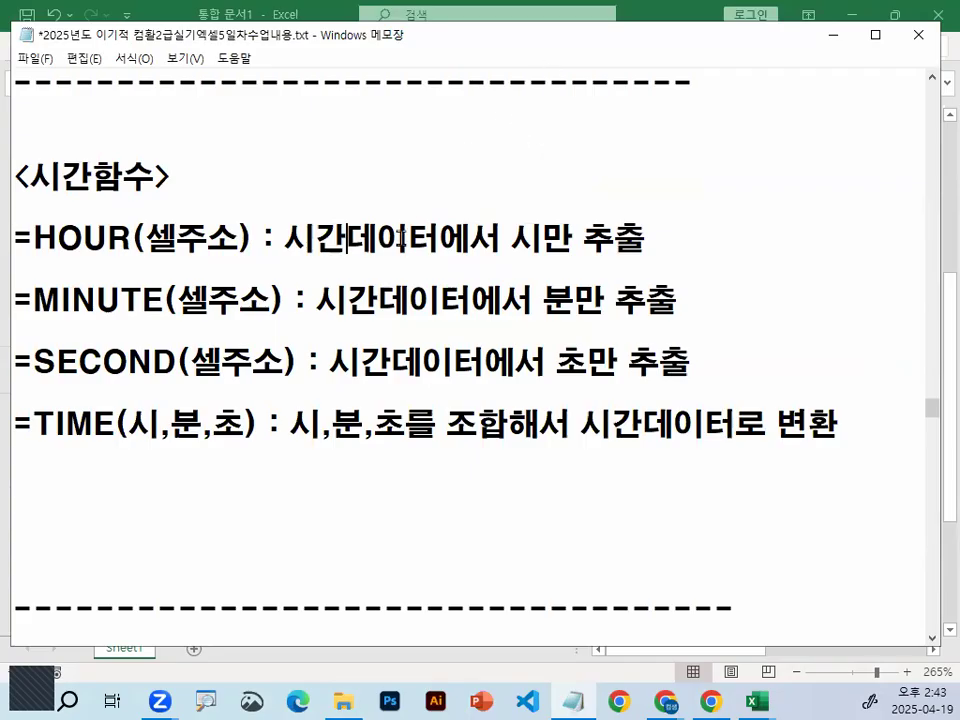
Draw a large red X over the time function names and two check marks above the notes, then clear the drawing
{"action": "left_click", "coordinate": [109, 456]}
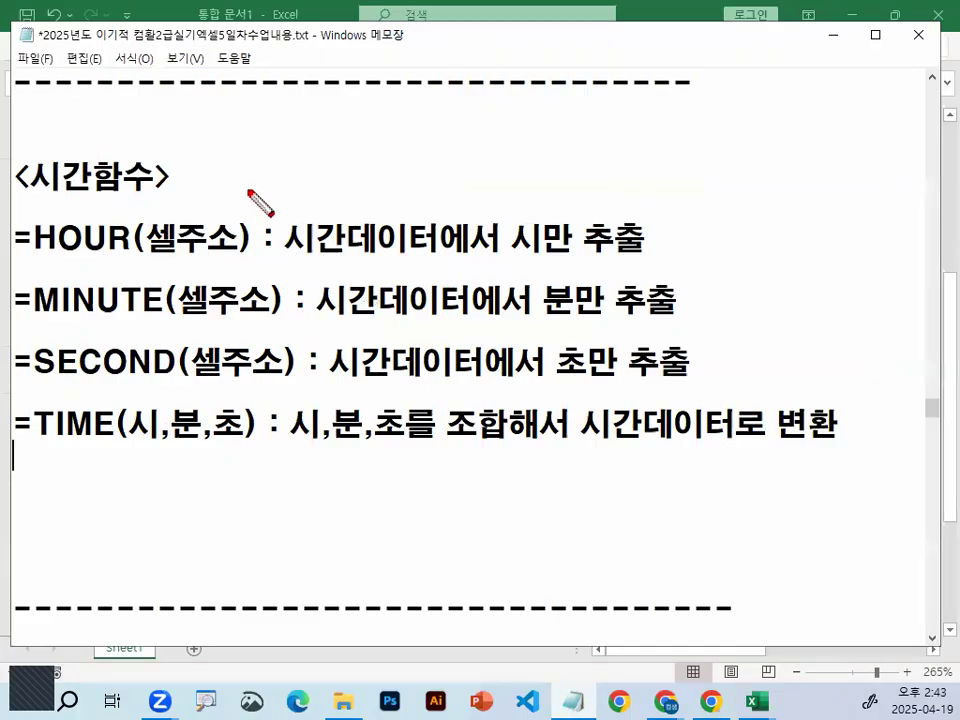
{"action": "left_click_drag", "start_coordinate": [248, 190], "coordinate": [105, 352]}
{"action": "left_click_drag", "start_coordinate": [133, 203], "coordinate": [245, 428]}
{"action": "left_click_drag", "start_coordinate": [583, 130], "coordinate": [676, 30]}
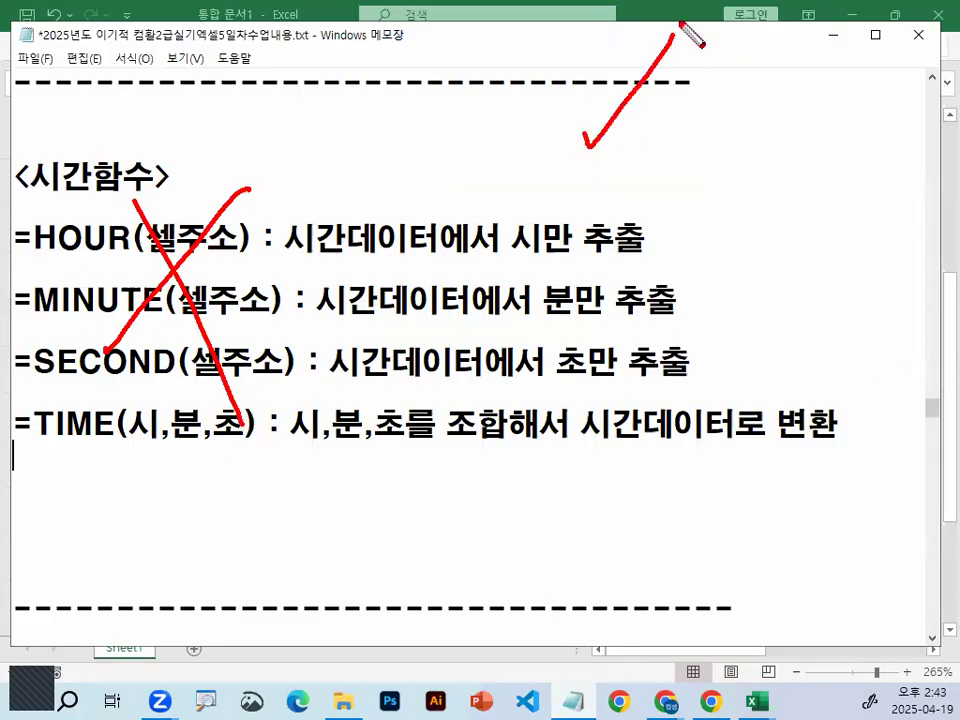
{"action": "left_click_drag", "start_coordinate": [663, 115], "coordinate": [795, 22]}
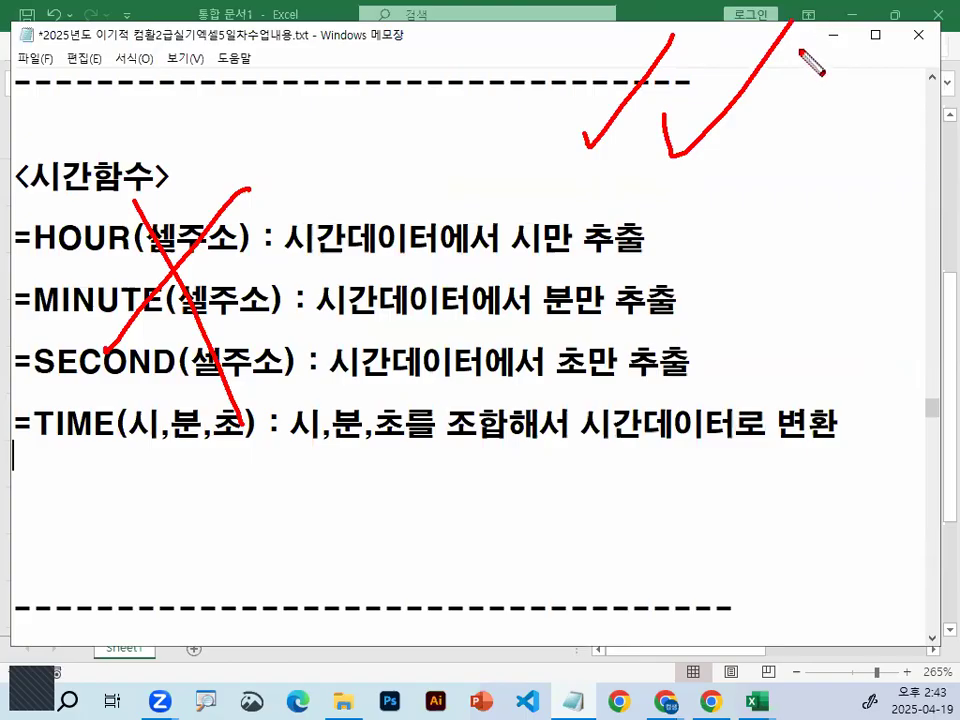
{"action": "key", "text": "Escape"}
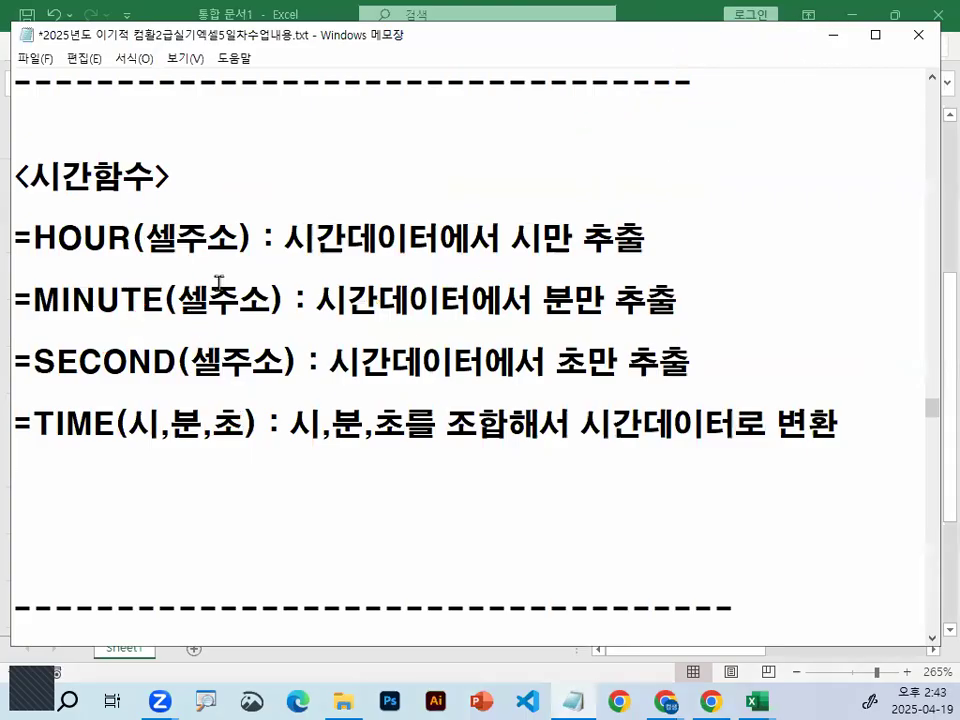